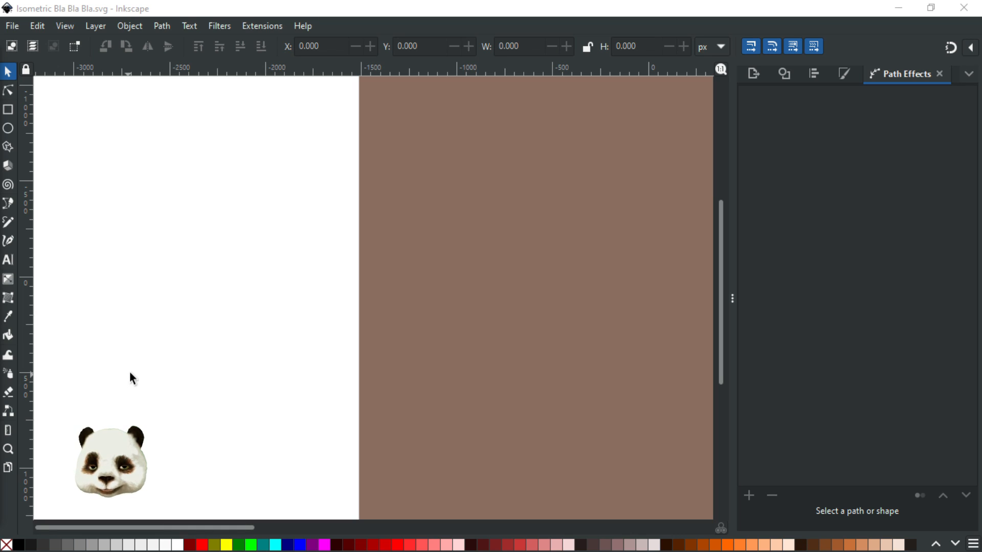
Examine the furnished isometric room and the rhombus, ellipse and yellow leg samples beside the background
scroll(193, 359, down, 4)
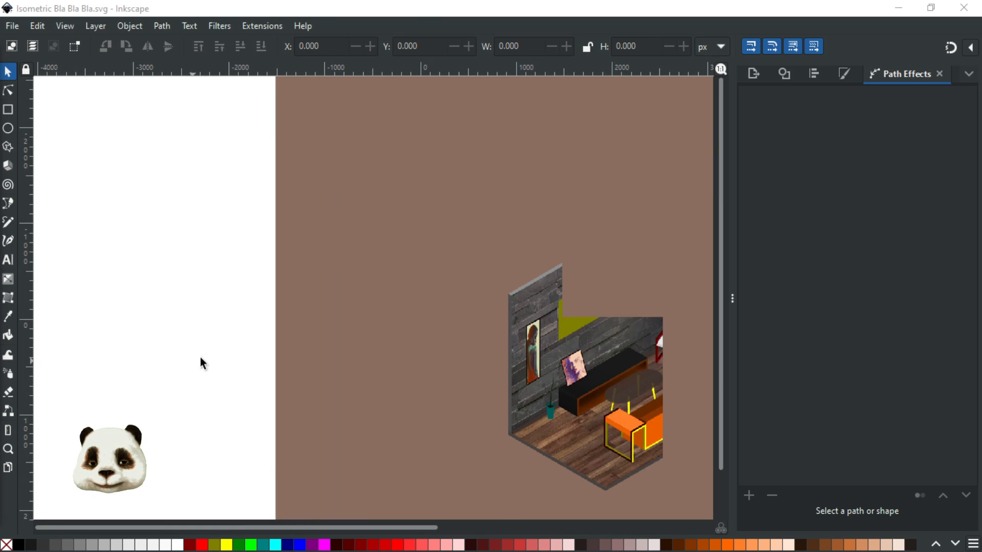
scroll(559, 414, up, 1)
scroll(464, 404, up, 2)
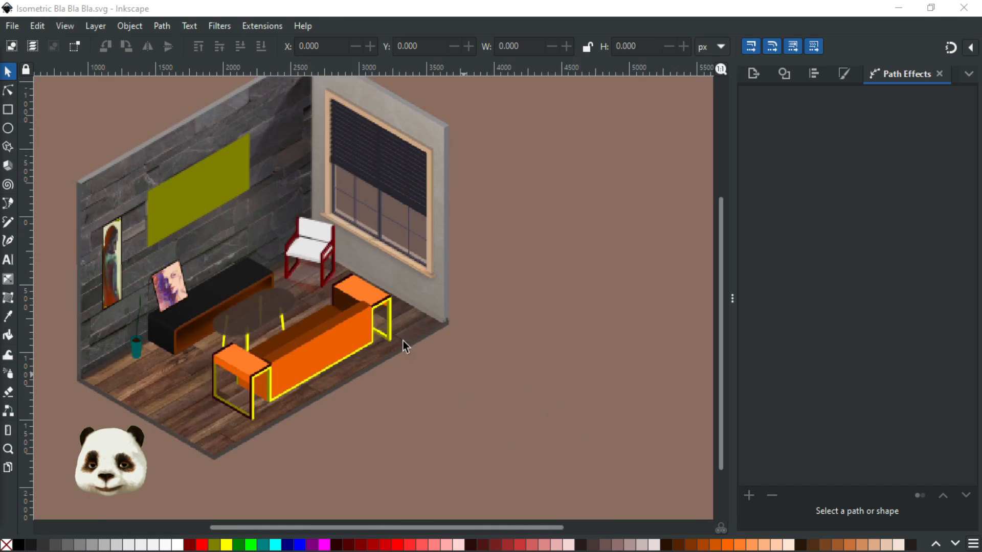
drag(263, 255, 327, 295)
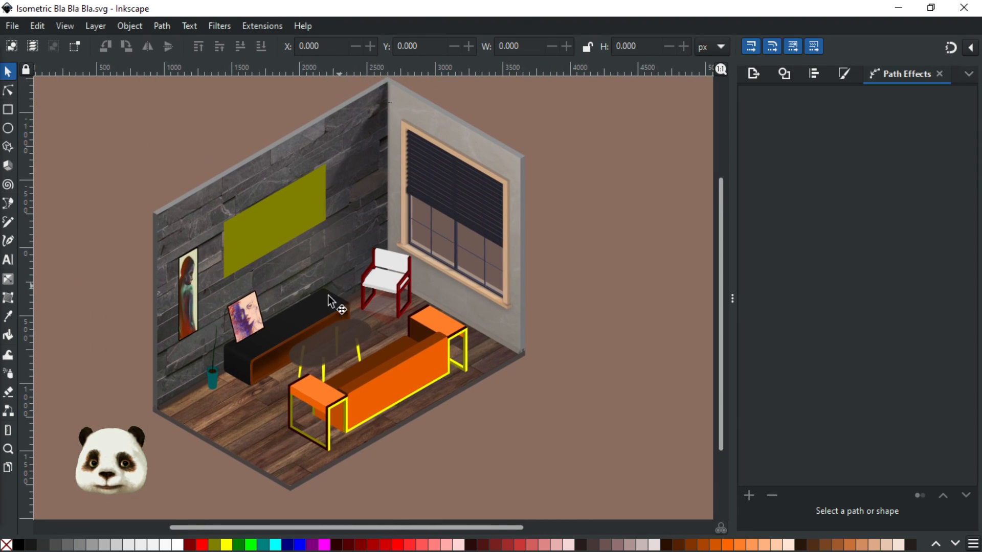
scroll(271, 294, up, 1)
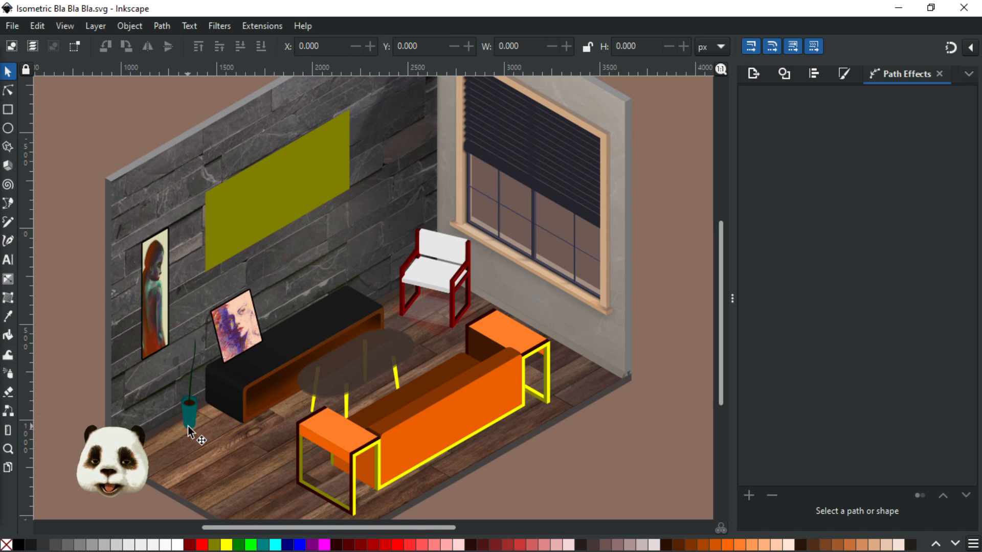
drag(579, 429, 318, 402)
scroll(427, 394, down, 2)
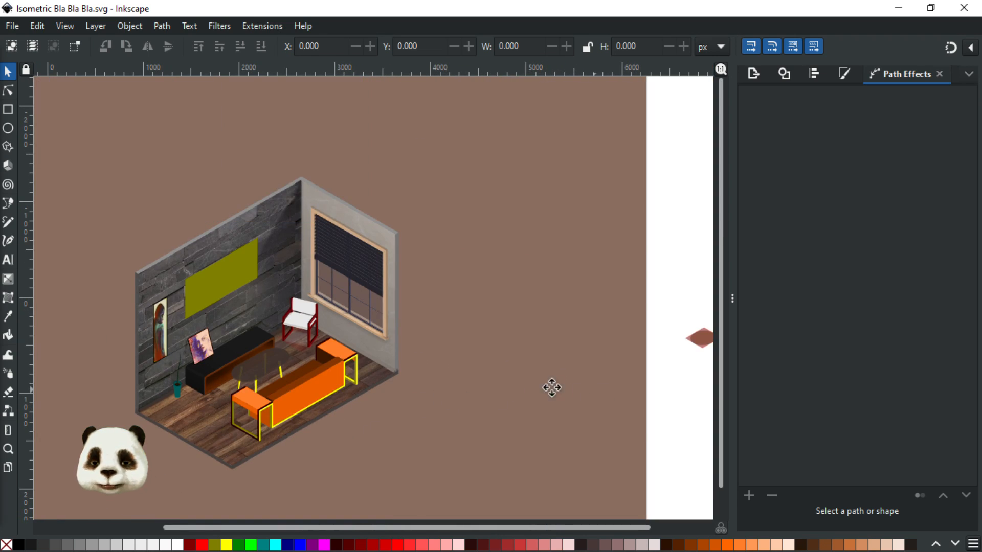
drag(585, 394, 339, 370)
scroll(488, 343, up, 3)
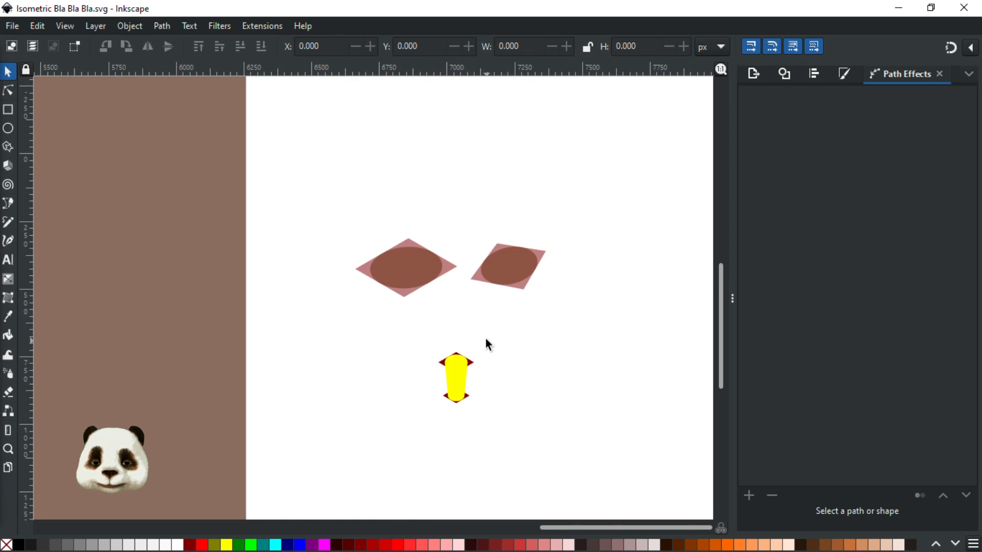
Show the isometric grid and move the larger pink rhombus down and away from the ellipse it frames
click(405, 294)
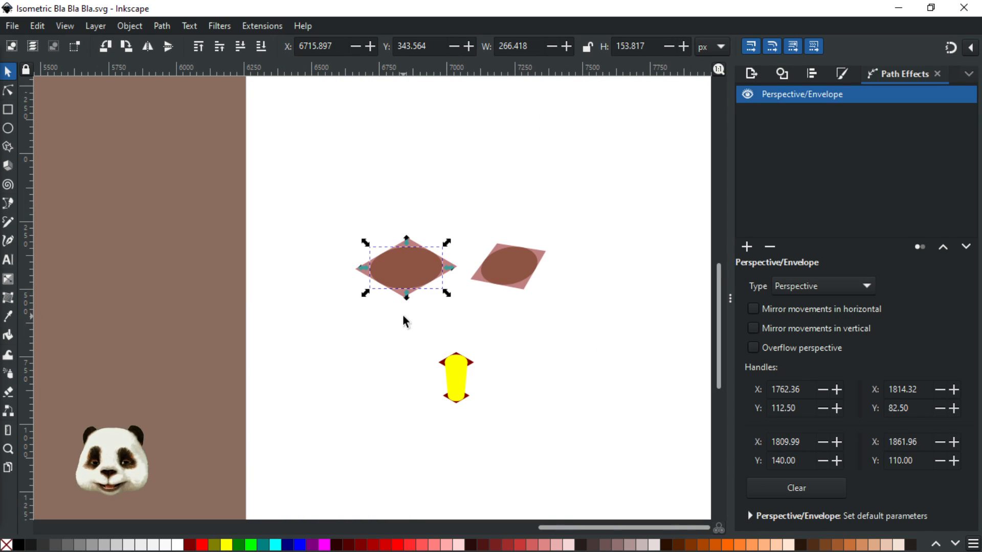
click(427, 332)
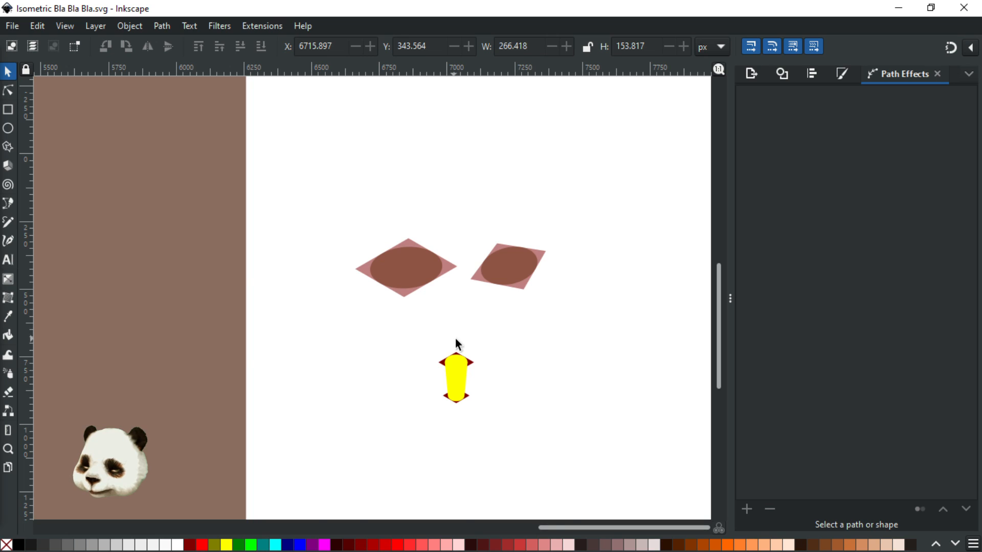
key(numbersign)
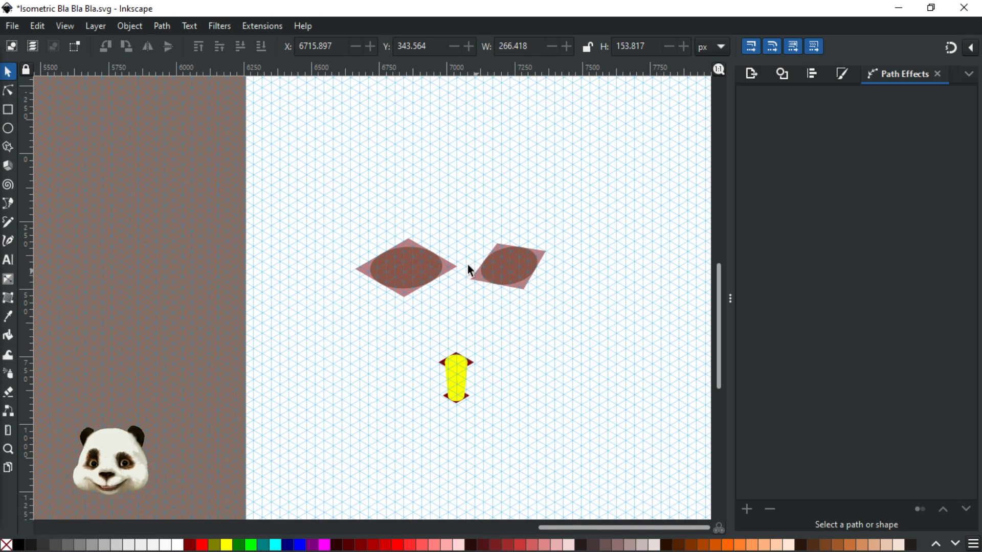
ctrl+scroll(469, 269, up, 1)
drag(447, 272, 444, 346)
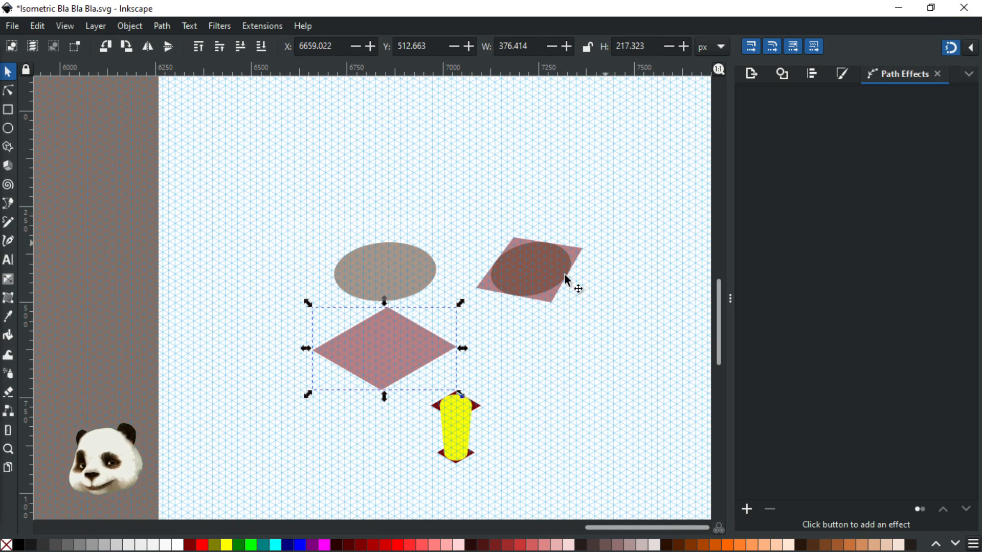
drag(404, 364, 366, 359)
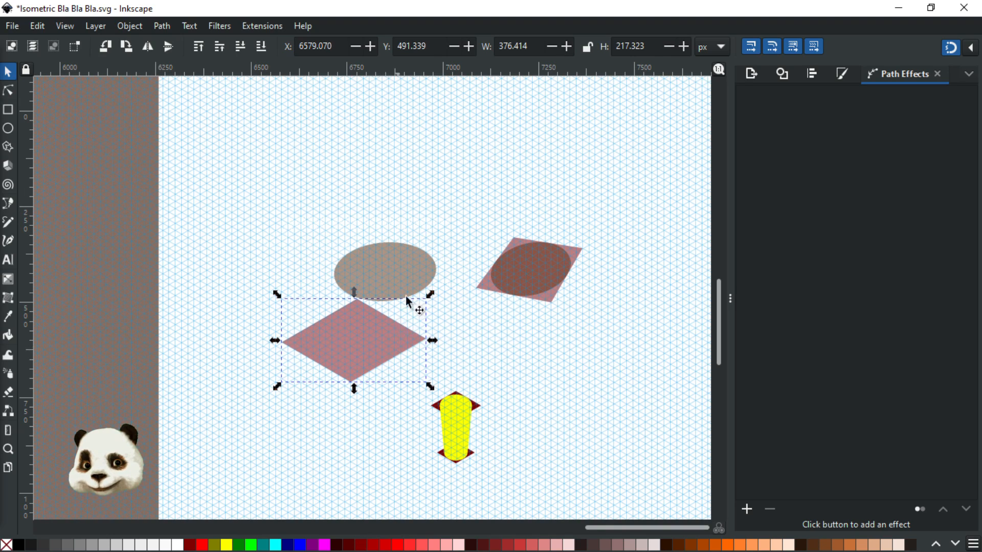
Remove the Perspective/Envelope effect from the larger ellipse and move the plain circle above the pink rhombus
click(408, 268)
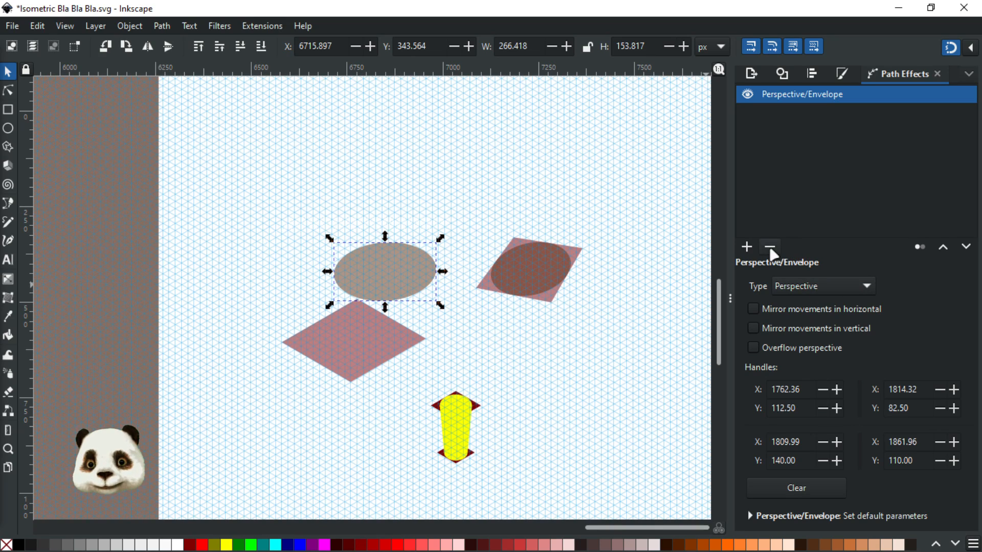
click(770, 248)
drag(389, 296, 406, 219)
Apply a Perspective/Envelope path effect to the plain circle
click(747, 509)
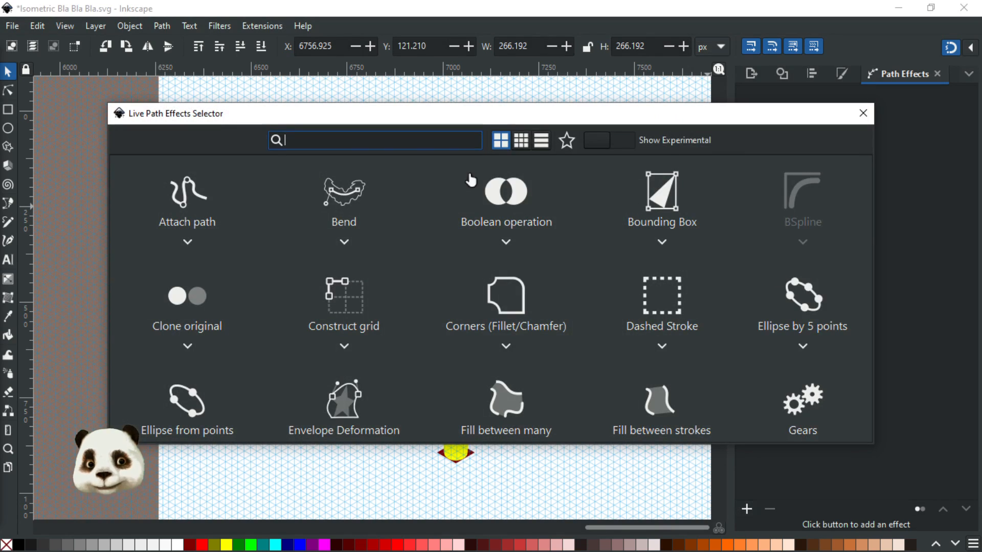
text(perspe)
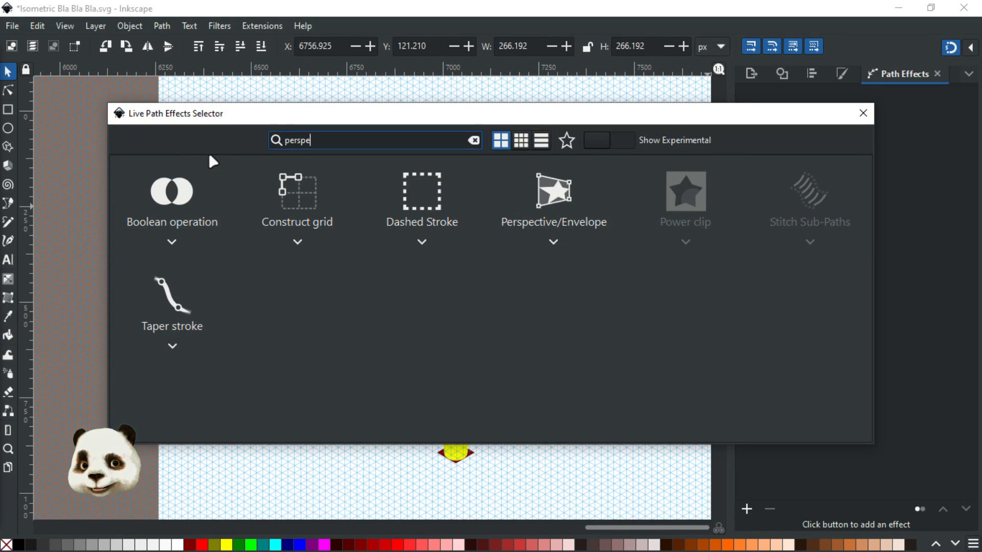
click(318, 202)
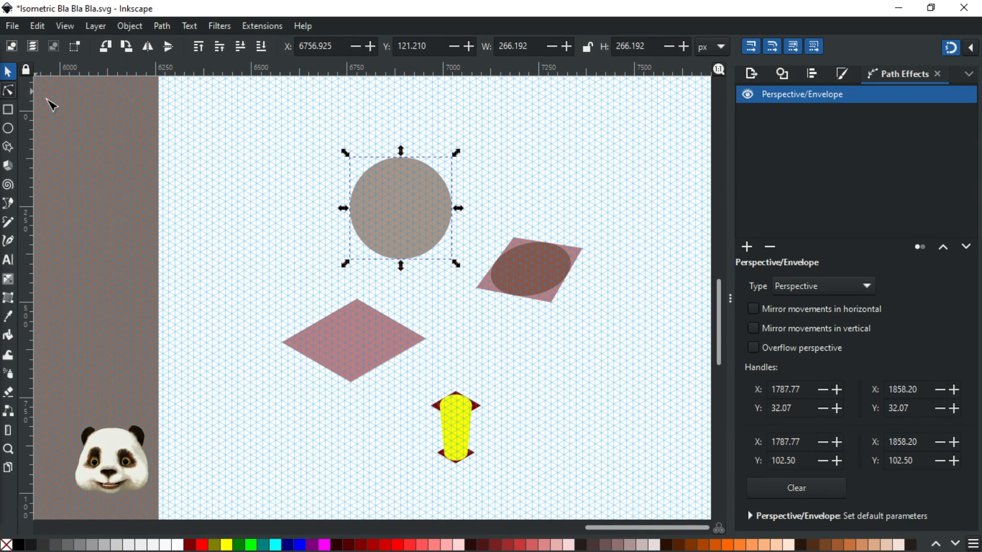
Fit the circle's four perspective handles onto the corners of the pink rhombus so it becomes an isometric ellipse
key(n)
drag(349, 259, 352, 383)
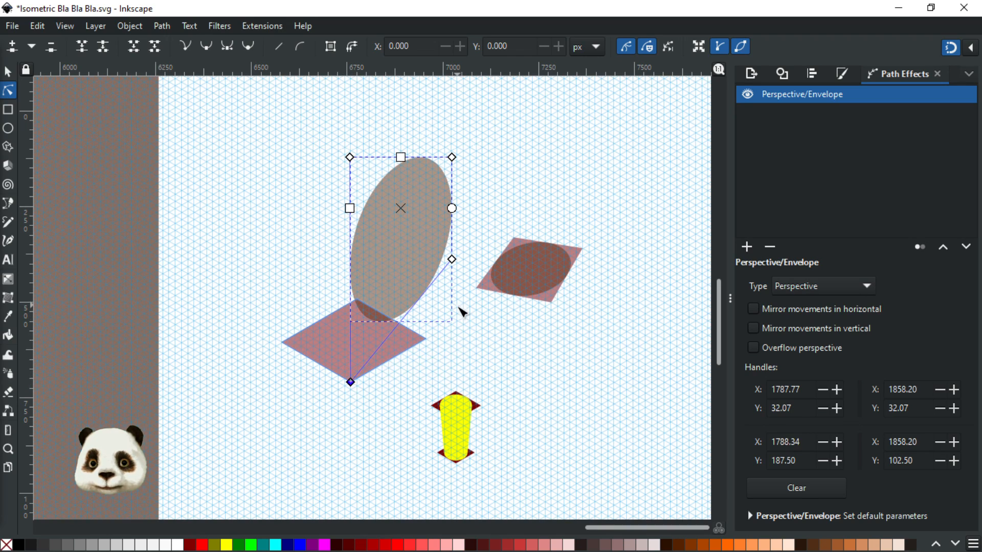
drag(451, 259, 428, 336)
drag(451, 157, 361, 301)
drag(351, 158, 284, 341)
drag(402, 281, 357, 298)
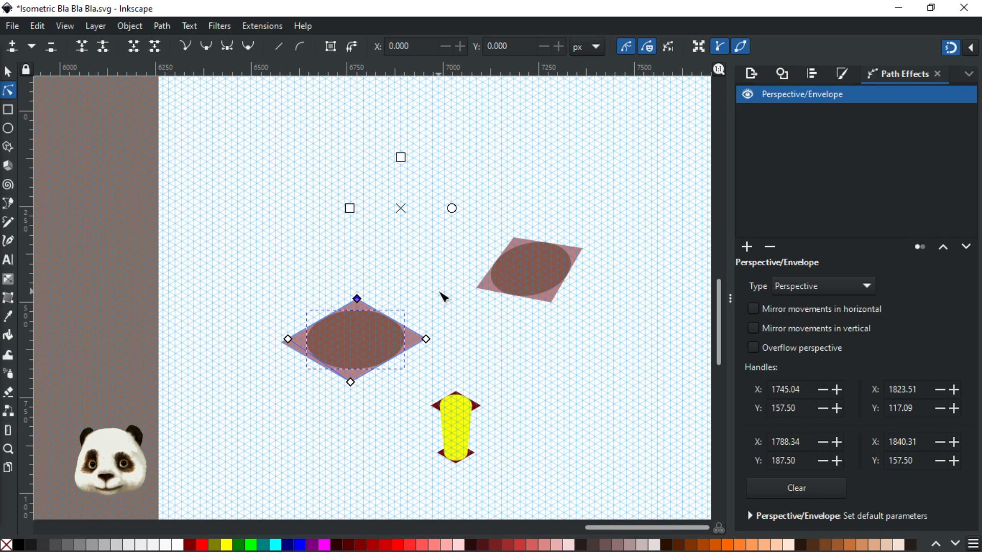
click(442, 297)
click(337, 345)
drag(289, 340, 282, 346)
click(292, 283)
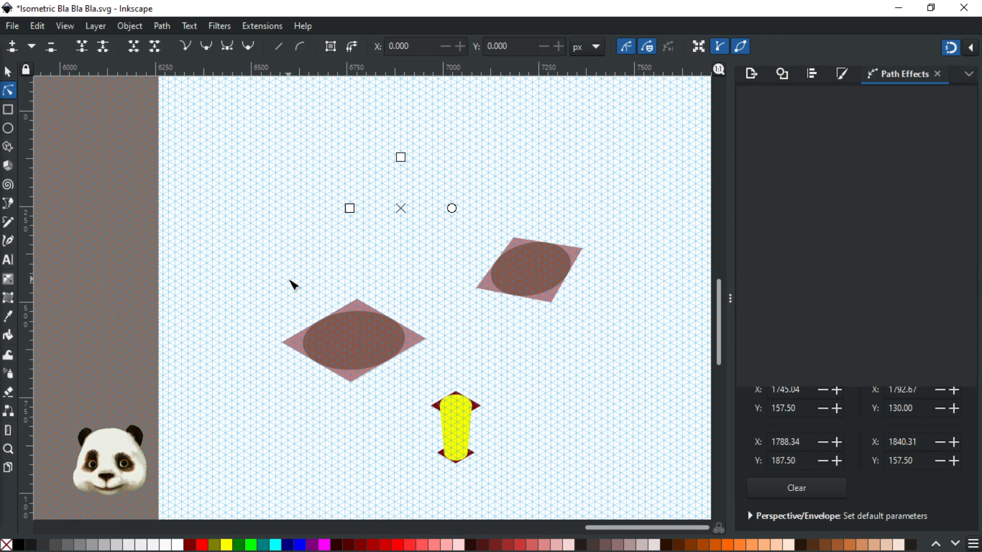
Examine the nodes of the yellow tapered leg and how its ends meet the ellipses inside the dark red rhombi
click(462, 450)
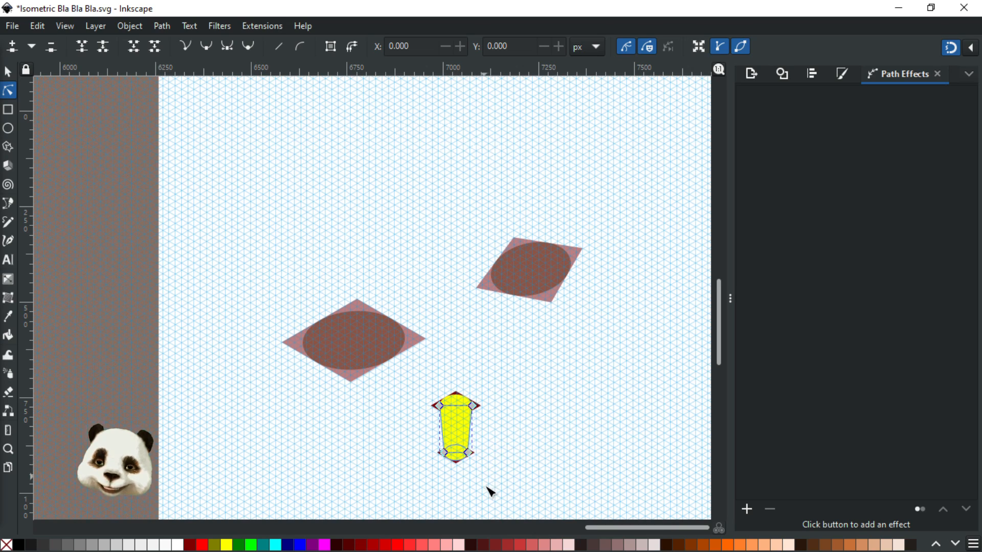
scroll(473, 473, up, 3)
click(463, 411)
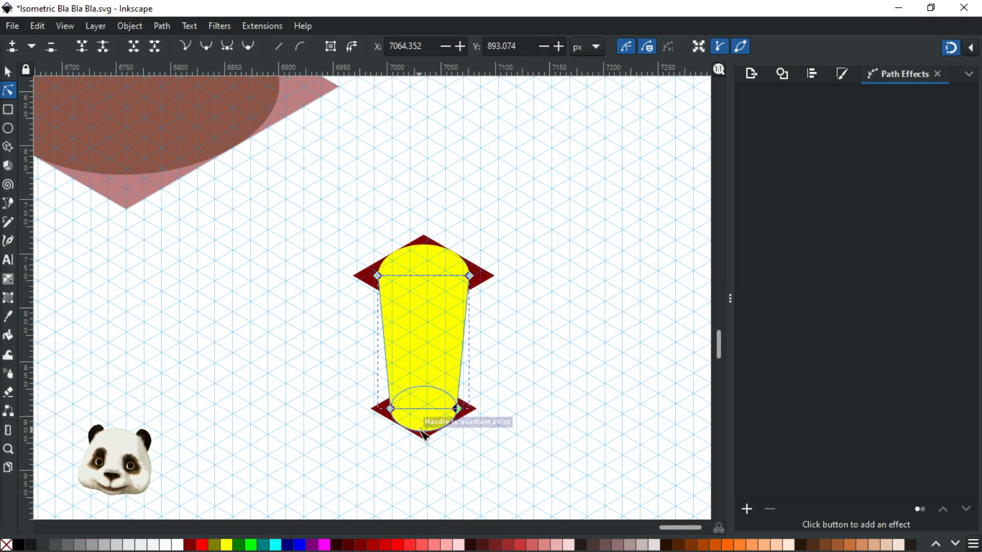
scroll(424, 404, down, 3)
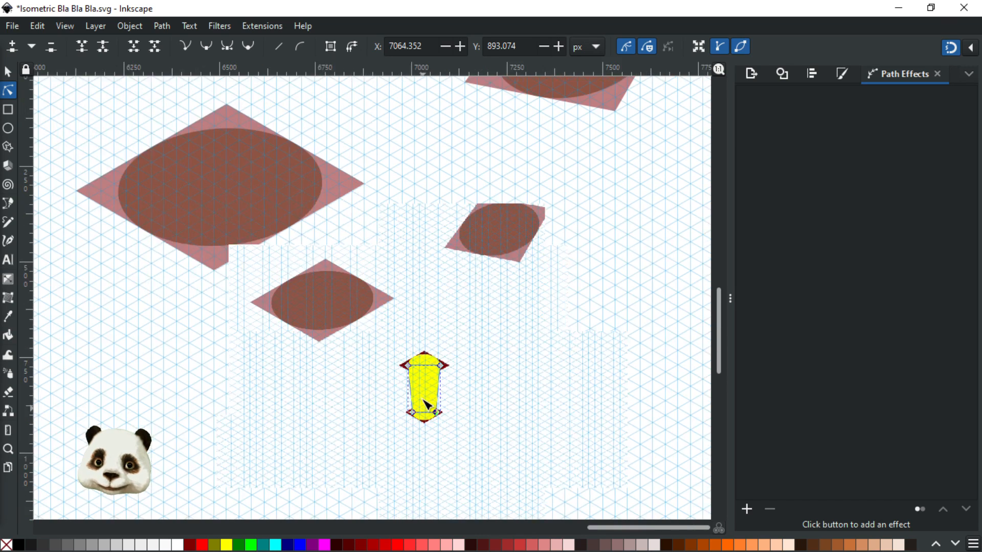
scroll(425, 404, down, 1)
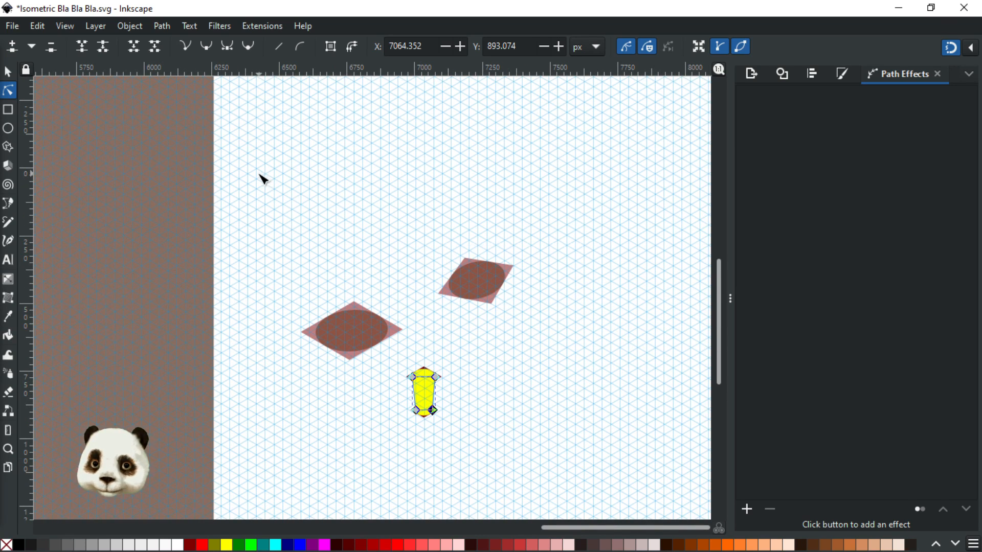
Delete the yellow leg body and all remaining rhombus and ellipse samples beside the background
drag(258, 190, 591, 484)
click(589, 481)
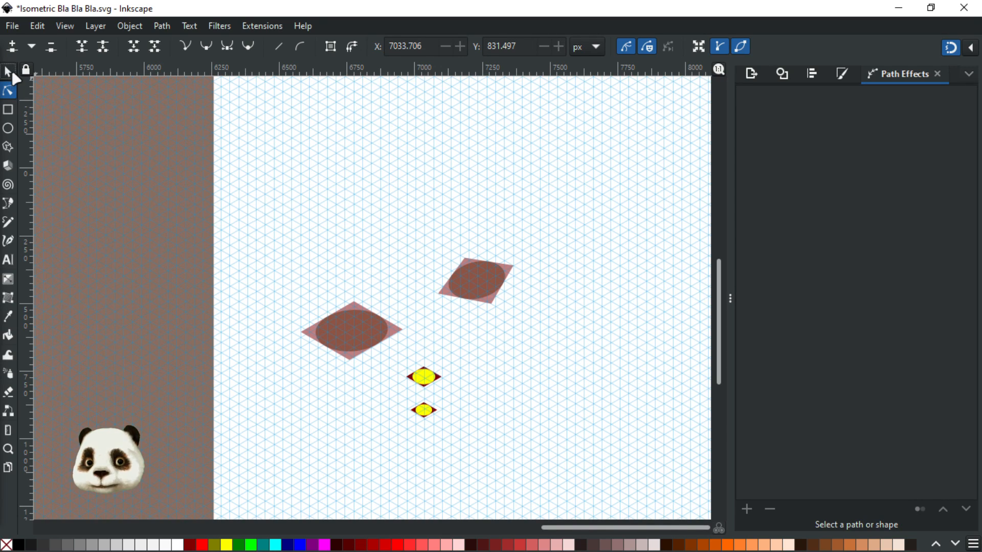
click(9, 71)
drag(624, 183, 271, 467)
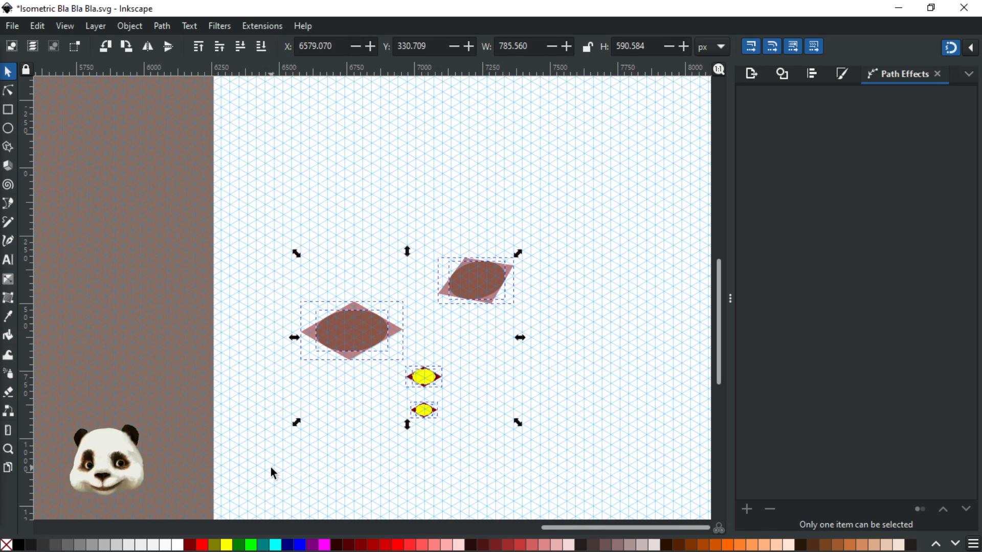
key(Delete)
Hide the isometric grid and save the document
key(shift+3)
key(ctrl+s)
Show the isometric grid over the room and examine how the white and red chair's legs and base are angled against it
scroll(280, 379, down, 3)
drag(109, 358, 282, 337)
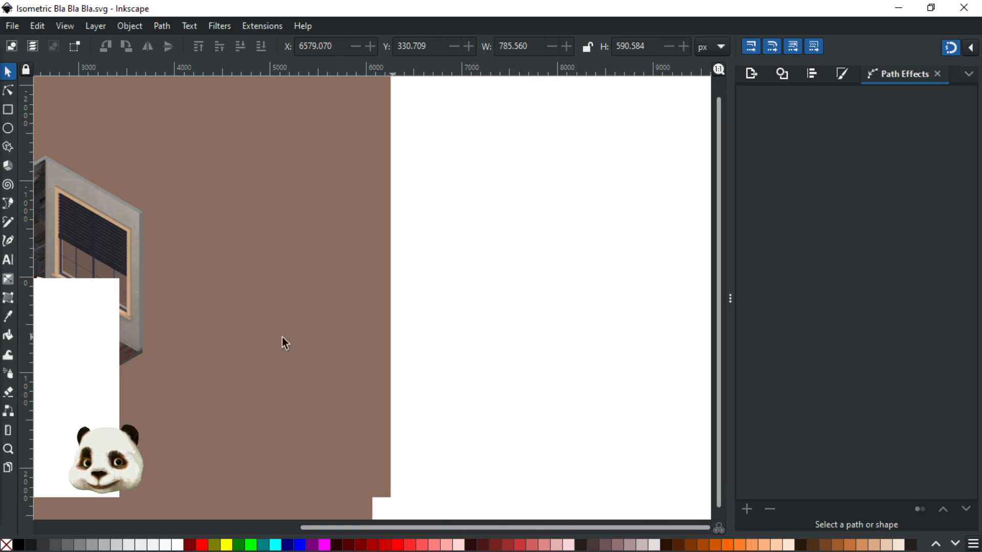
scroll(256, 344, up, 2)
scroll(291, 320, up, 1)
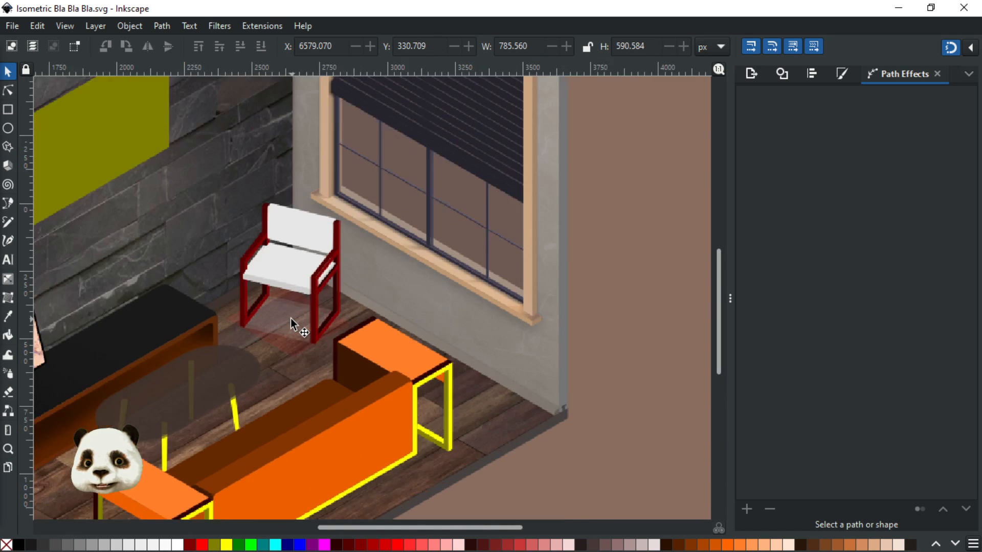
scroll(290, 318, up, 2)
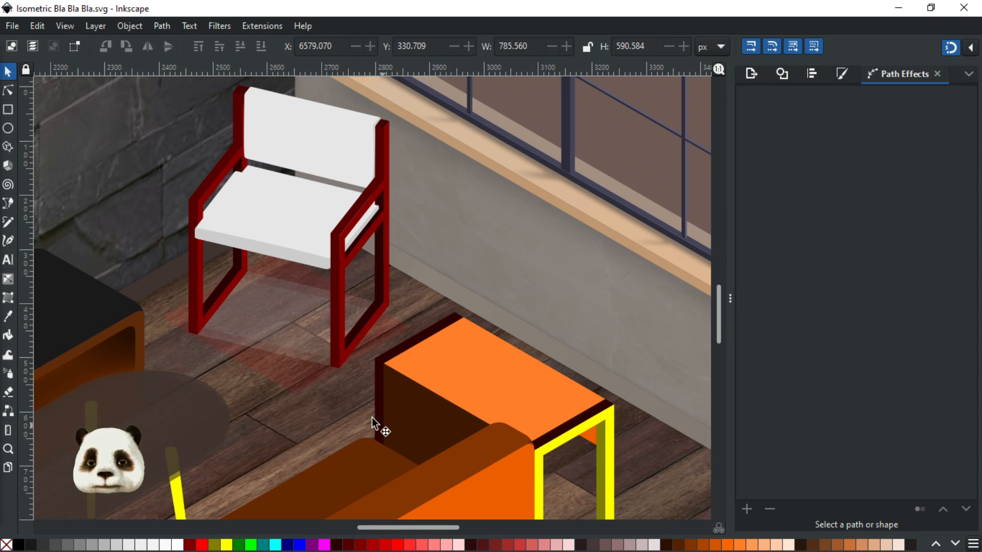
key(numbersign)
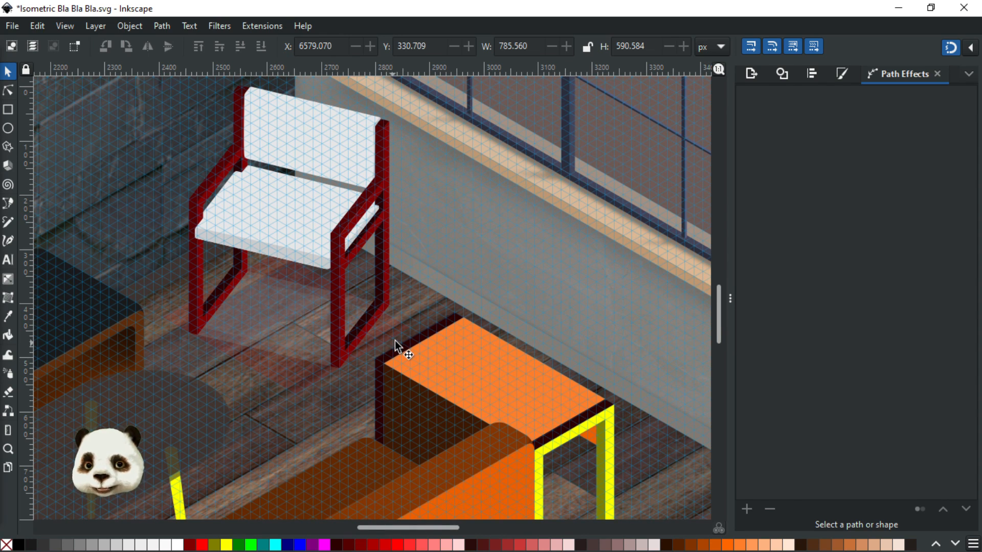
ctrl+scroll(289, 353, up, 2)
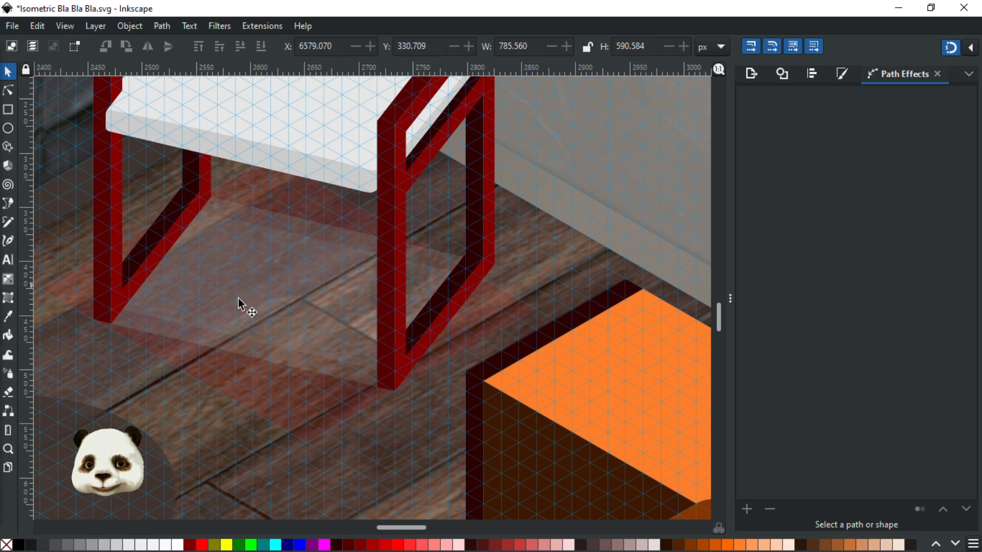
drag(267, 303, 386, 417)
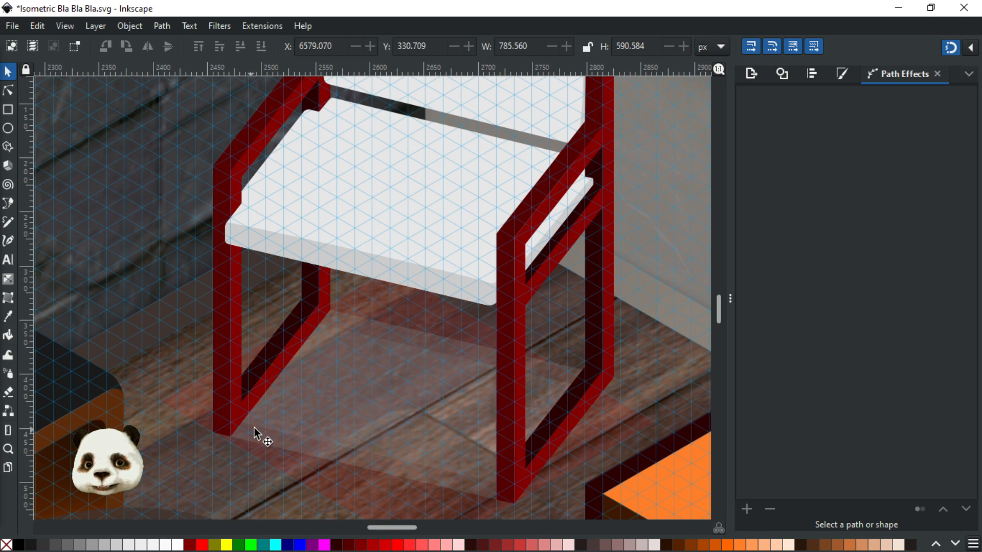
drag(618, 396, 543, 361)
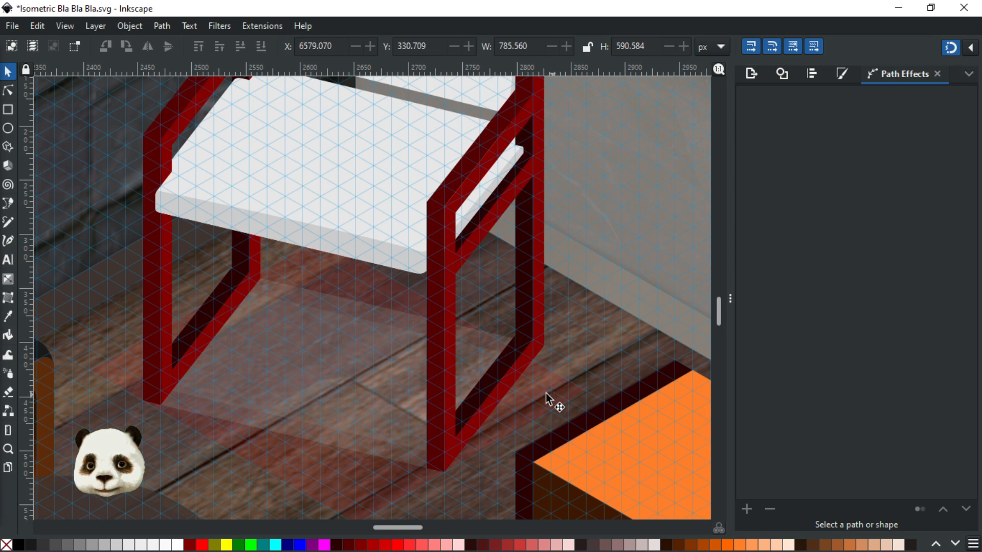
scroll(537, 397, down, 3)
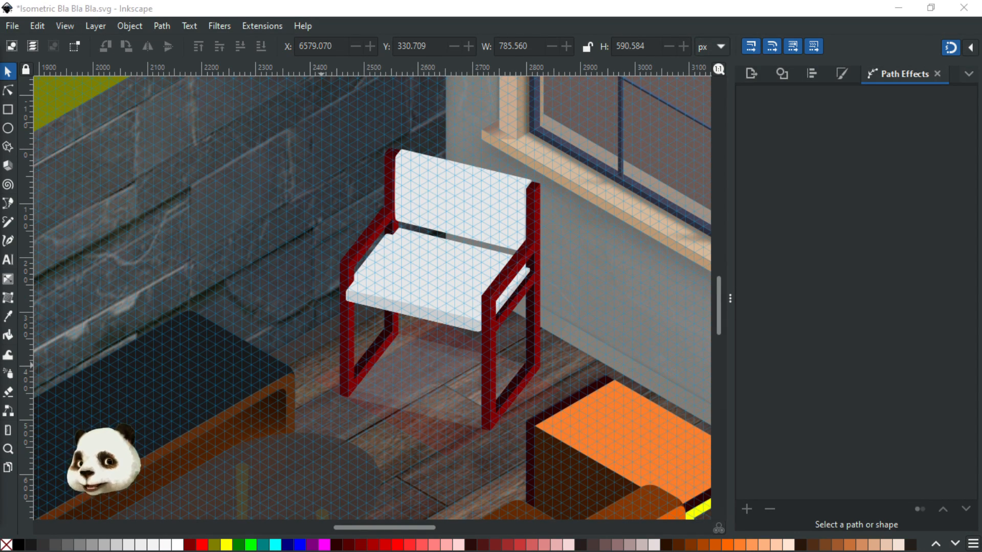
Switch to the Chair.svg document and look over the chair's construction stages beside the grey background
drag(479, 125, 526, 0)
scroll(514, 333, down, 6)
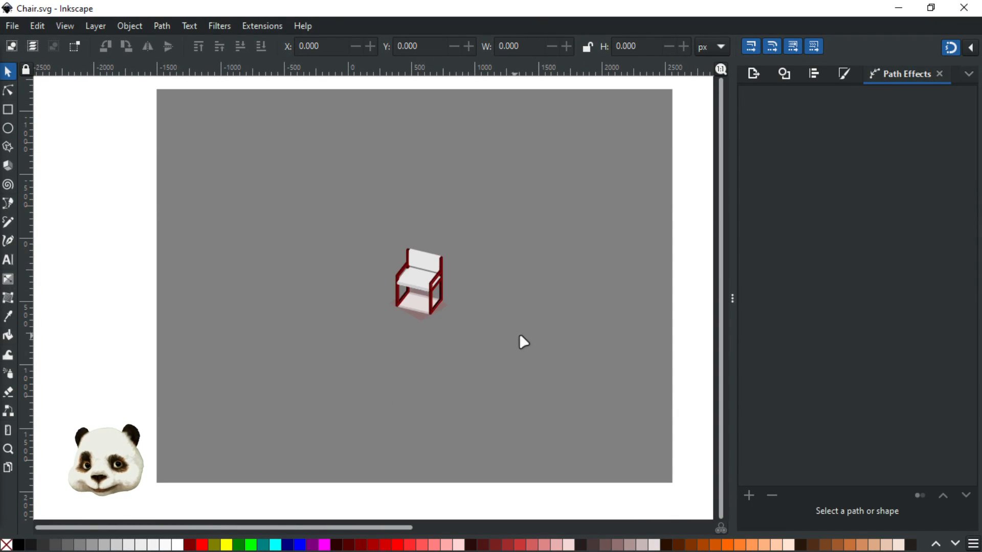
ctrl+scroll(529, 311, up, 1)
ctrl+scroll(608, 342, down, 1)
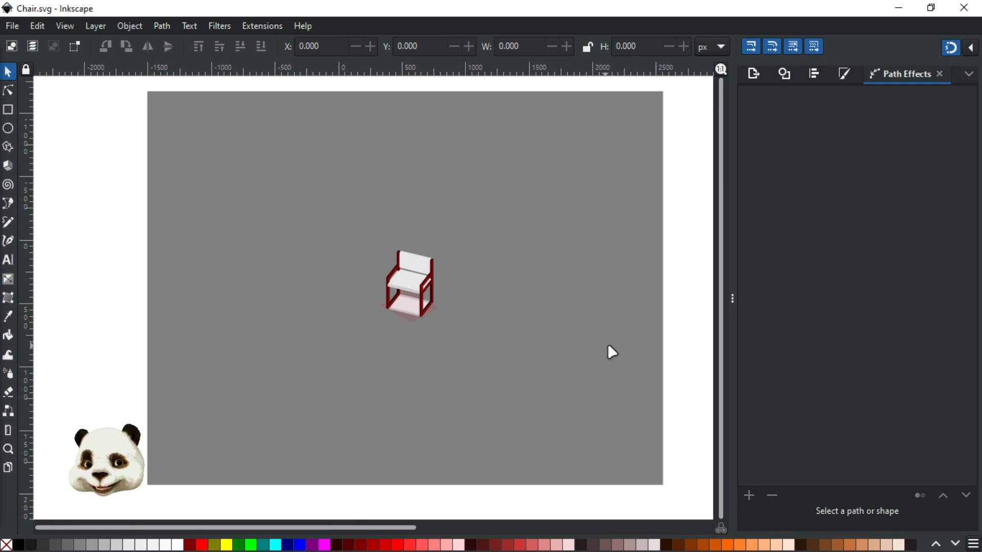
scroll(609, 351, right, 15)
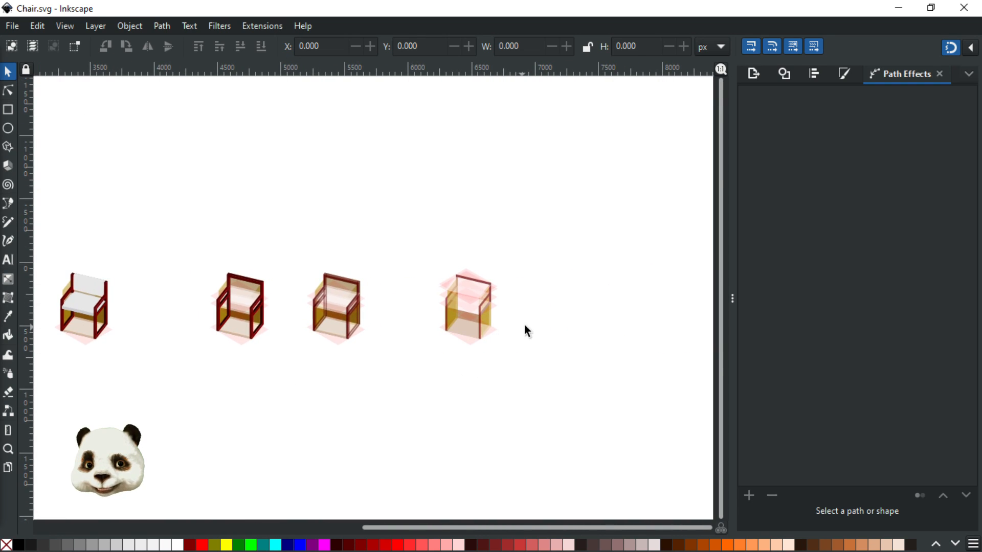
Inspect the stacked pink rhombus guides around the most transparent chair construction stage
ctrl+scroll(511, 320, up, 3)
ctrl+scroll(349, 231, up, 2)
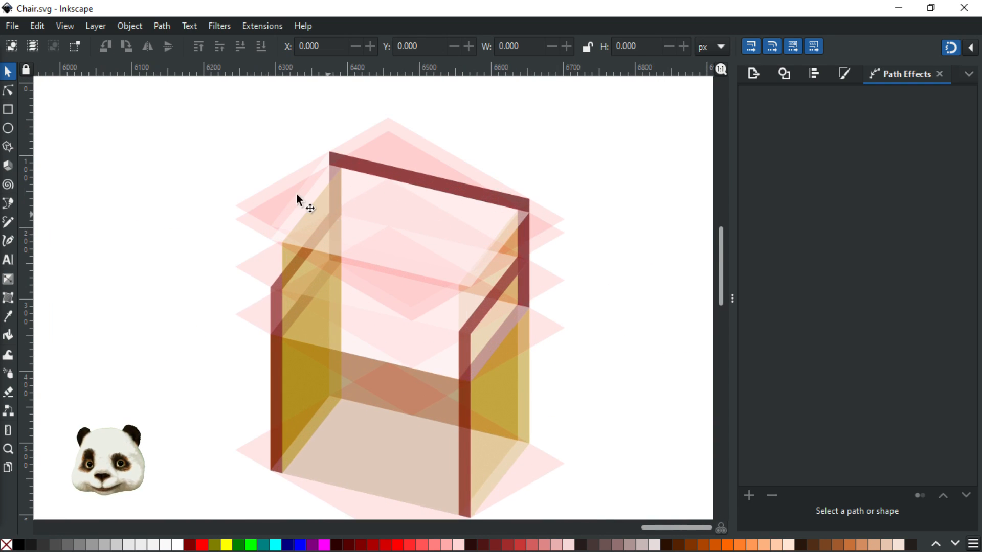
click(263, 207)
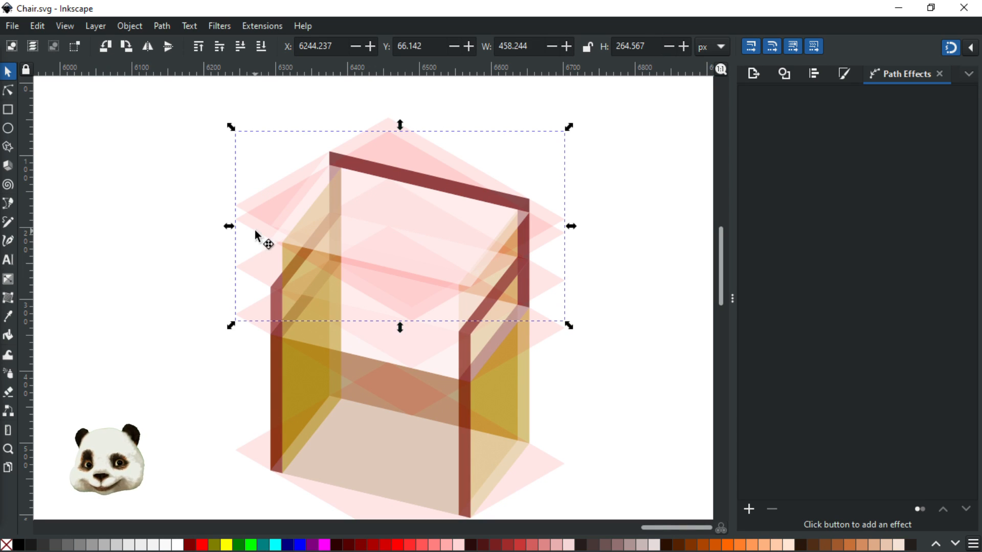
click(254, 241)
click(185, 353)
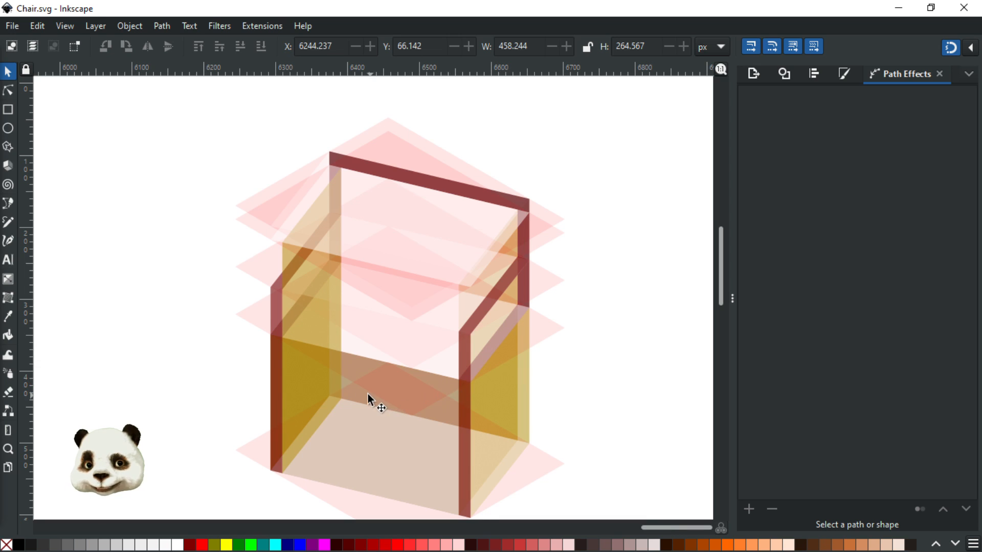
Show the isometric grid and examine how the transparent chair's legs, side panels and base fit within the rhombus guides
ctrl+scroll(368, 393, down, 1)
key(numbersign)
ctrl+scroll(450, 475, up, 2)
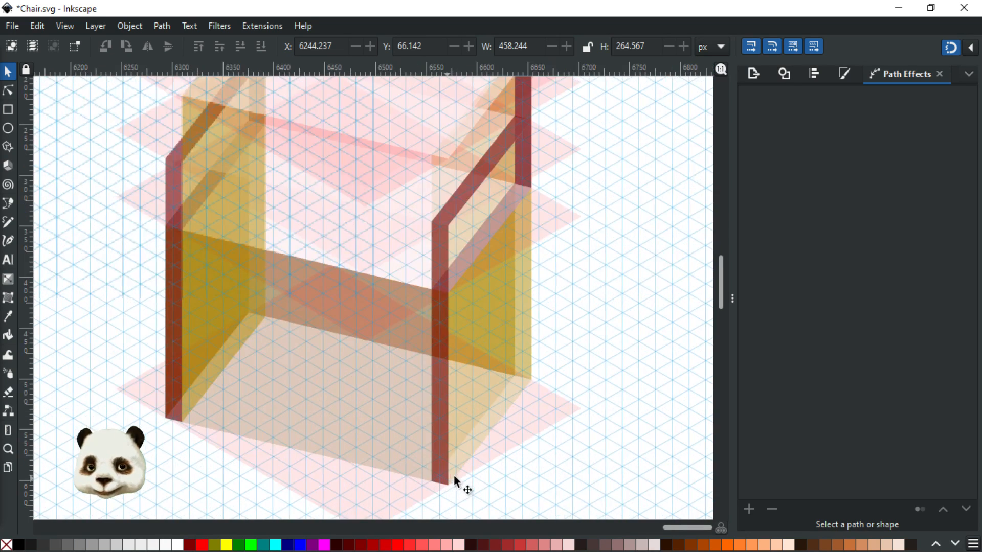
ctrl+scroll(453, 478, up, 1)
scroll(284, 411, left, 3)
scroll(284, 412, left, 3)
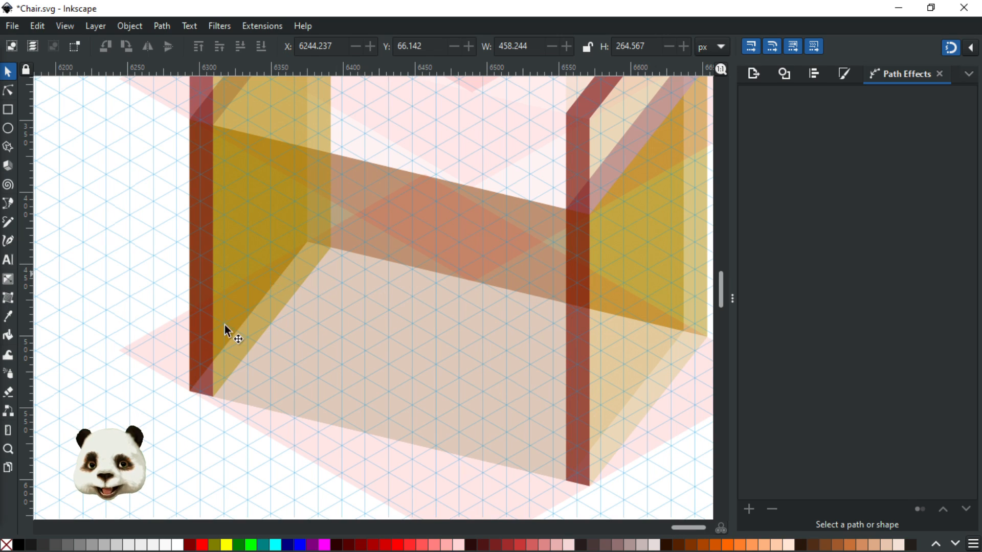
drag(573, 468, 524, 442)
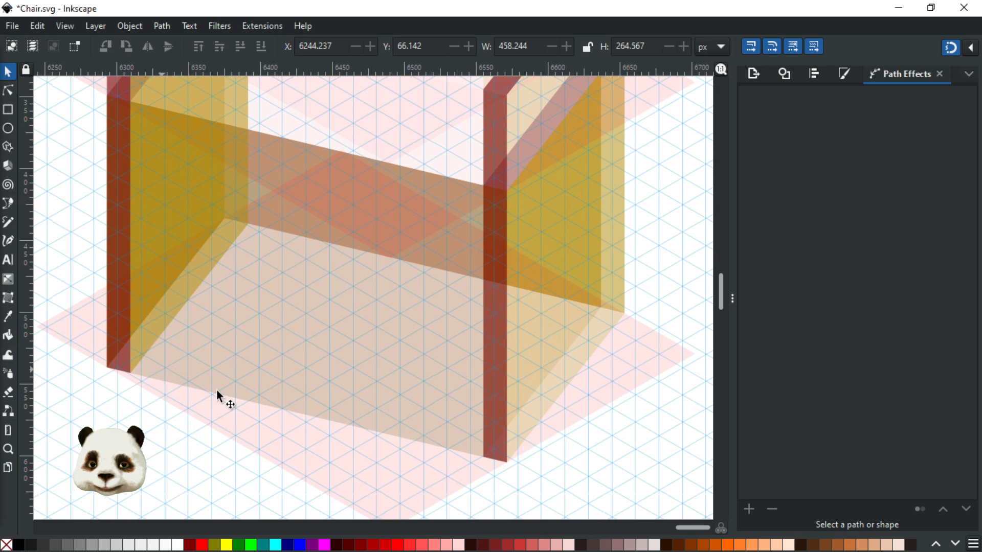
scroll(216, 388, down, 2)
click(322, 447)
scroll(409, 398, down, 2)
drag(519, 192, 94, 500)
click(337, 454)
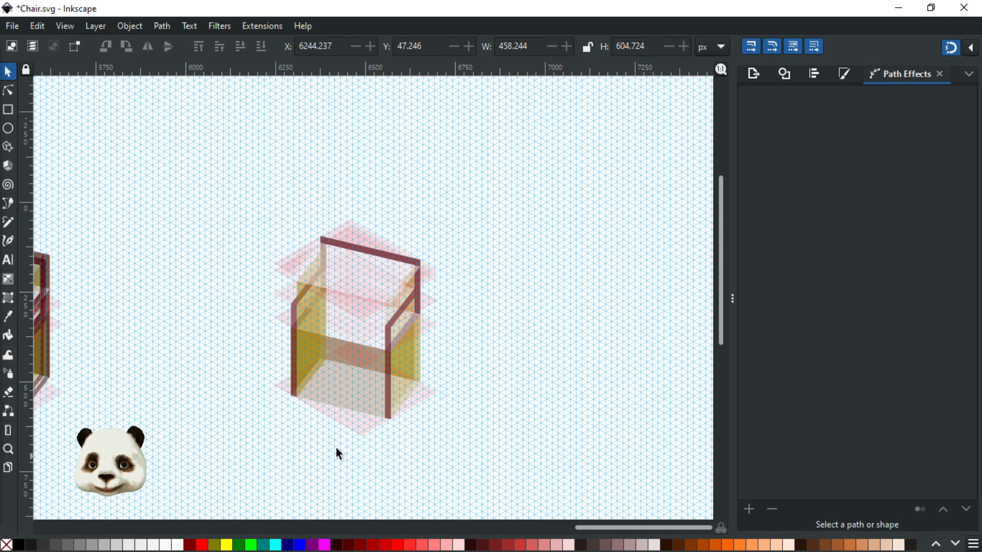
scroll(336, 452, up, 3)
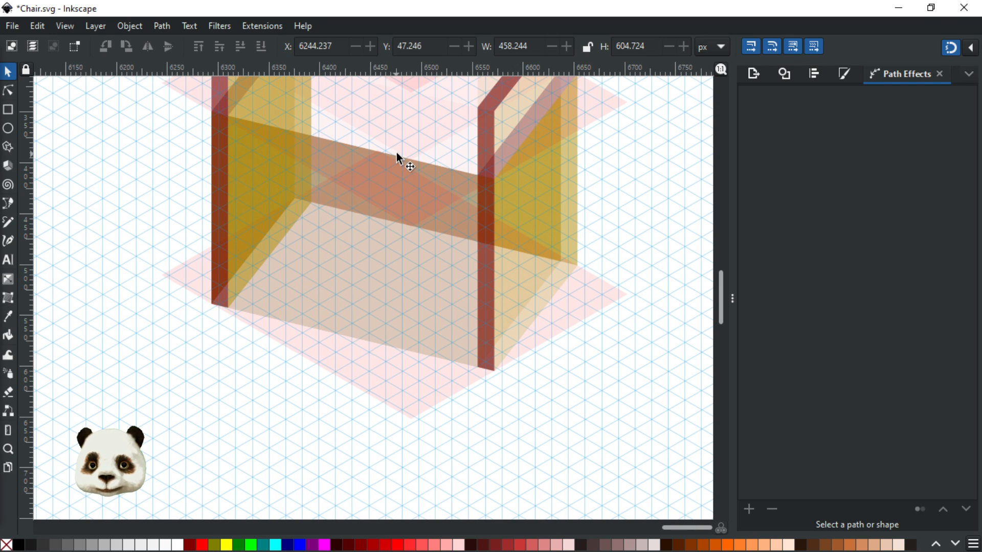
drag(346, 236, 316, 336)
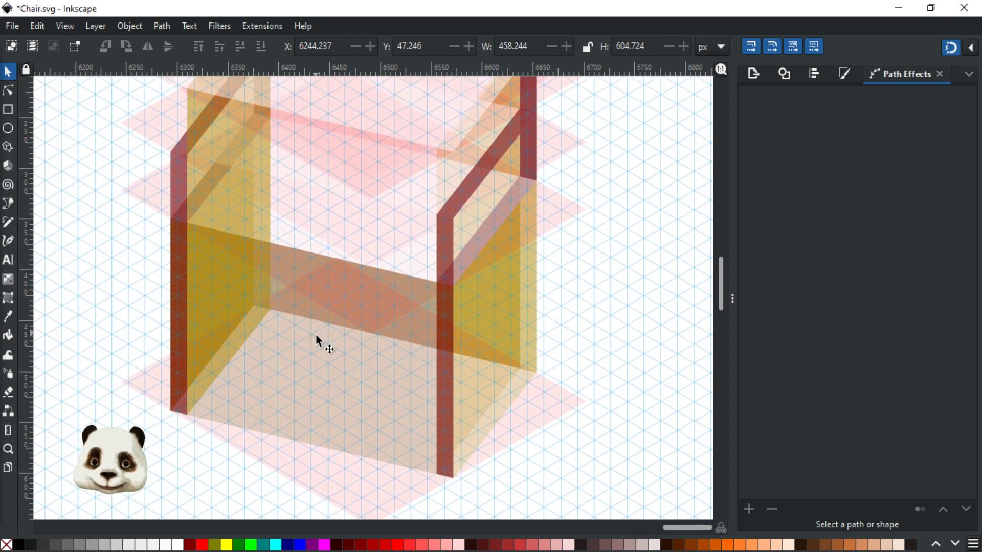
scroll(284, 255, down, 1)
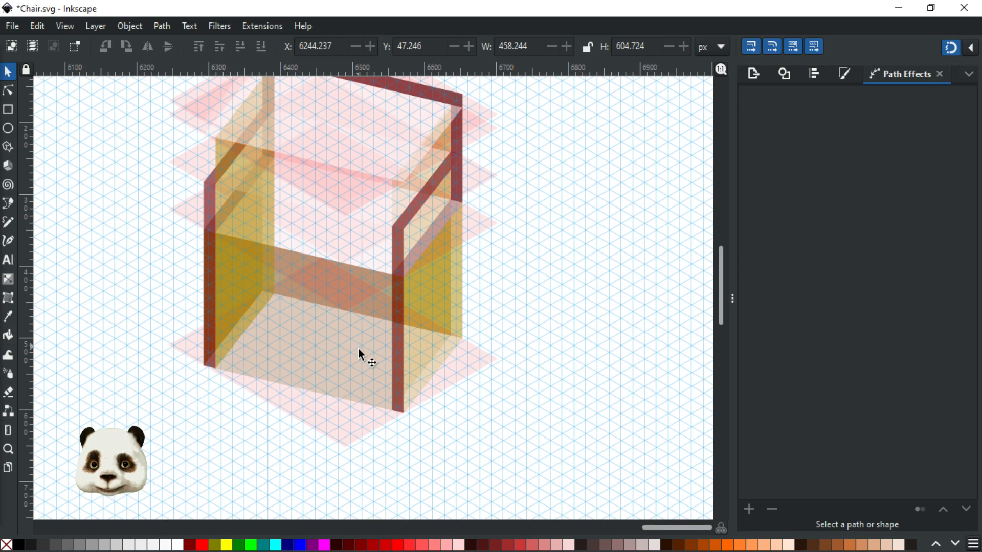
scroll(157, 342, down, 1)
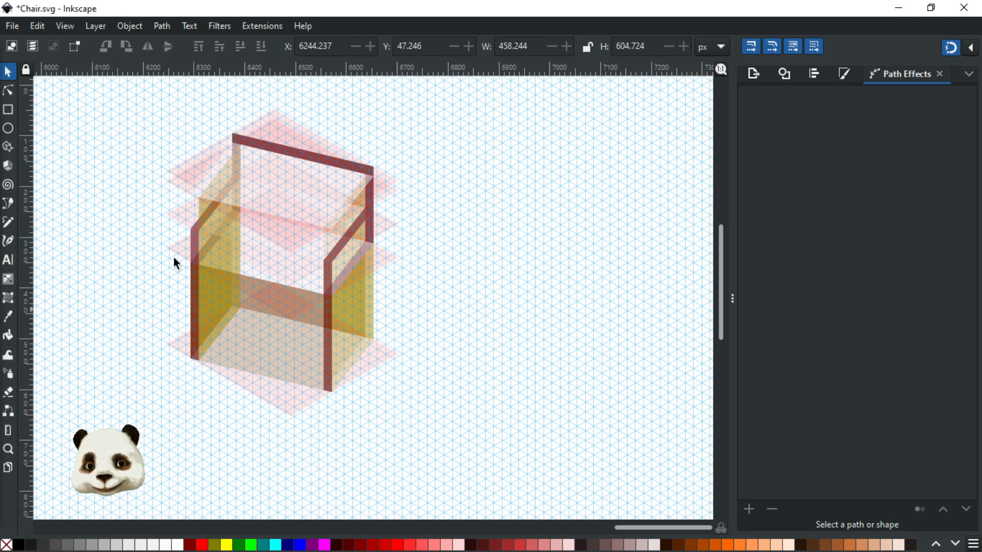
Examine the other construction stages, from the translucent and solid red frames to the chair with white seat and backrest
drag(228, 300, 618, 298)
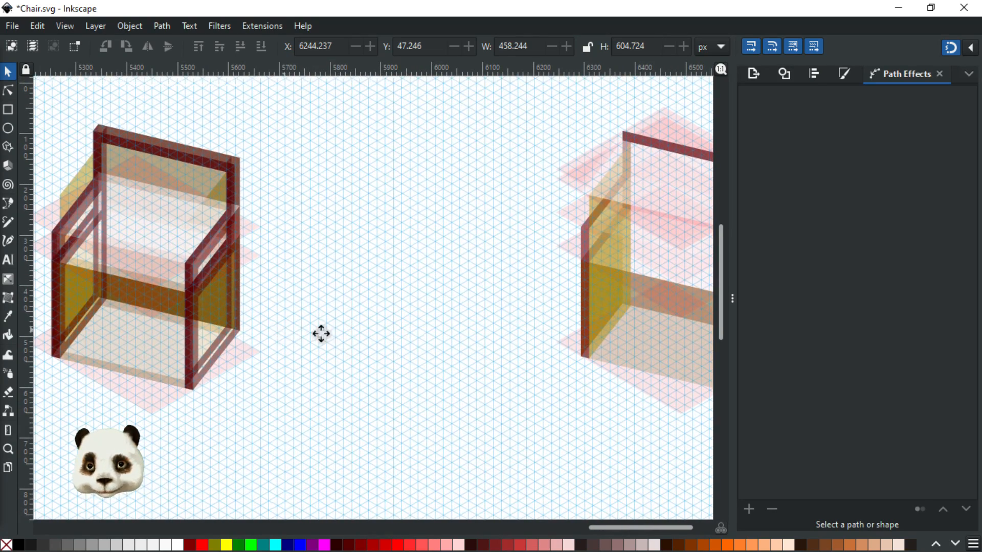
drag(195, 287, 278, 295)
scroll(275, 290, up, 2)
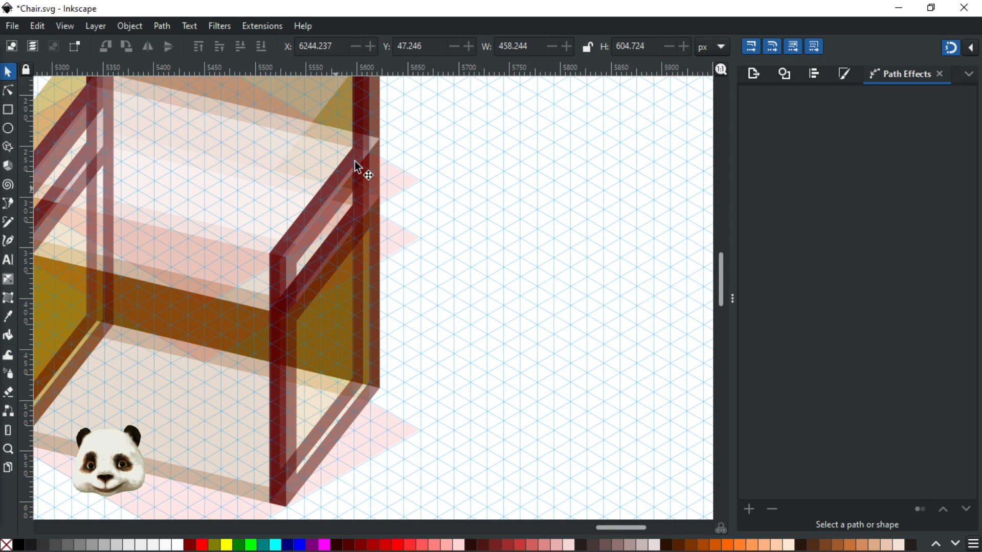
scroll(462, 391, down, 3)
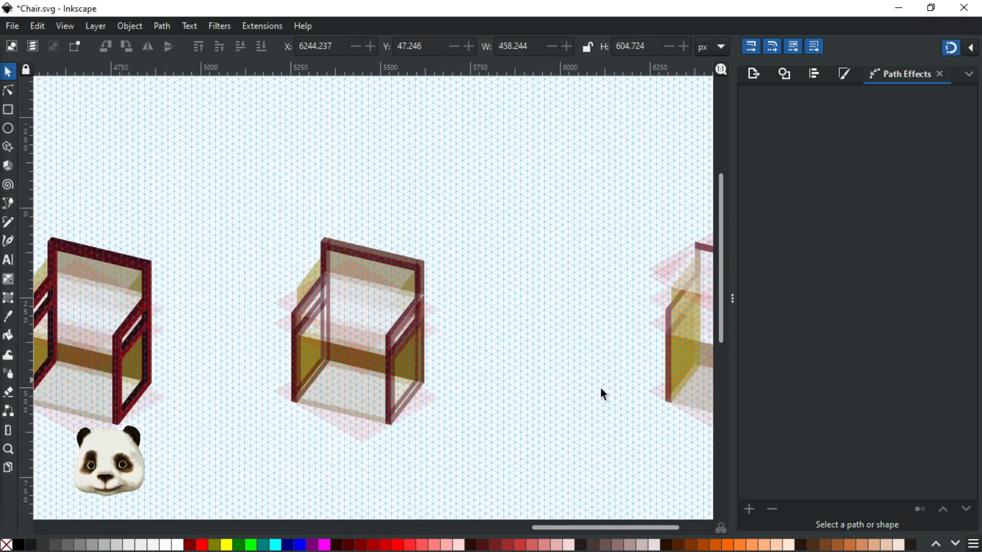
drag(113, 340, 311, 354)
scroll(403, 344, up, 2)
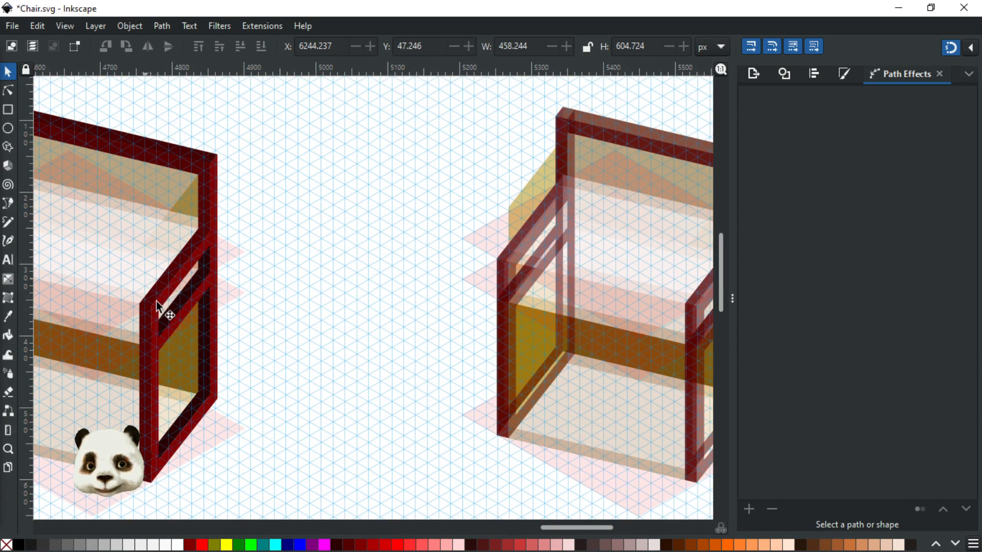
scroll(247, 324, left, 5)
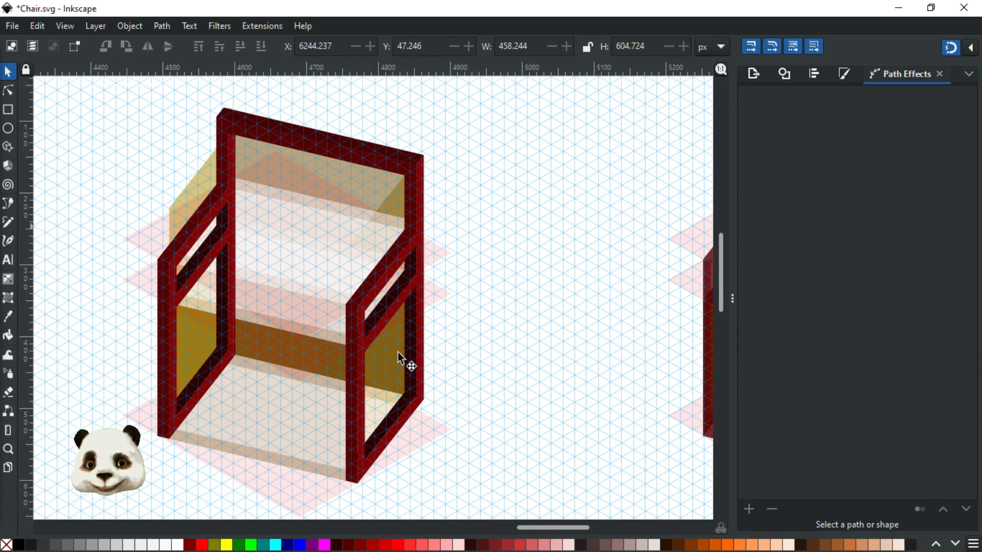
scroll(226, 366, down, 6)
scroll(310, 321, up, 2)
scroll(310, 321, up, 4)
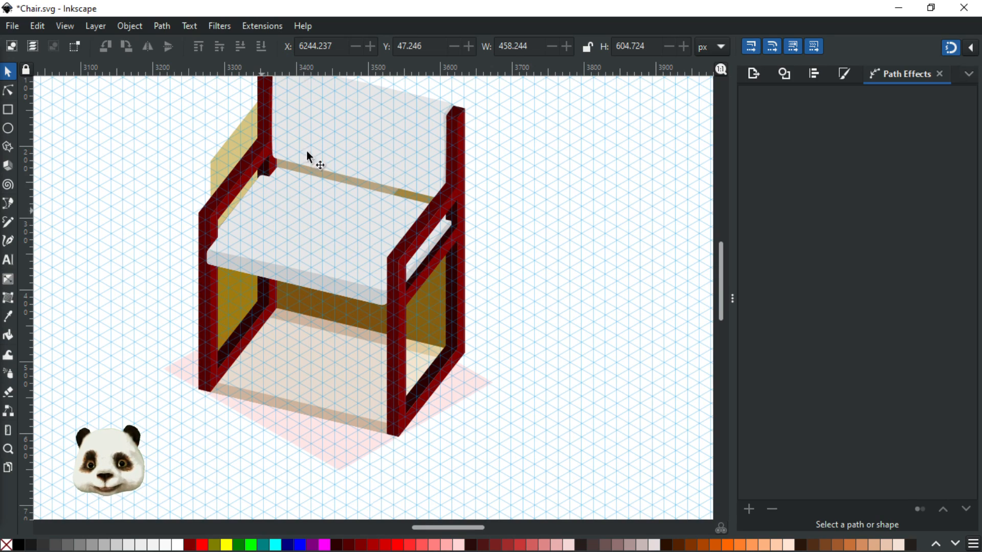
scroll(270, 264, down, 2)
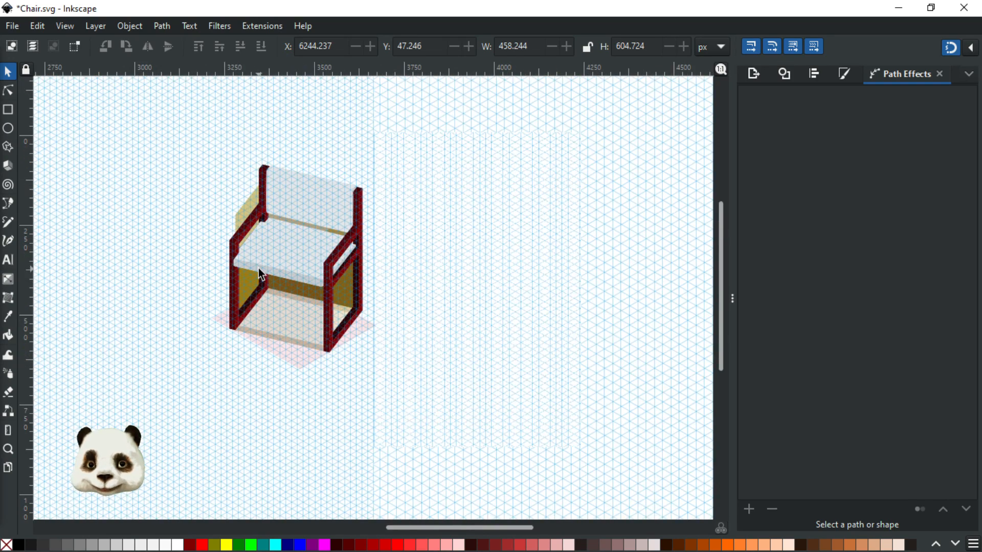
scroll(297, 210, up, 3)
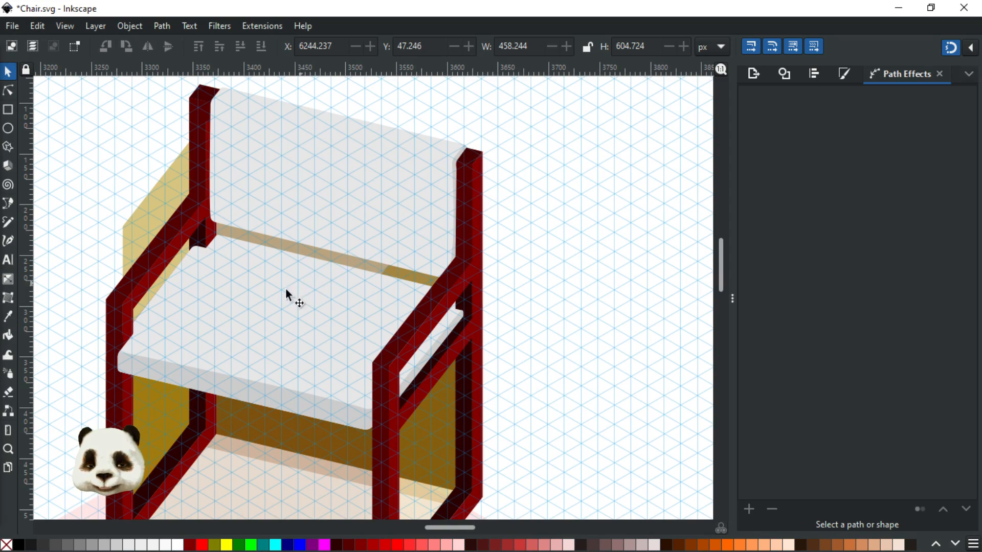
scroll(286, 291, down, 4)
View the finished chair on the grey background and close Chair.svg without saving the changes
scroll(179, 350, left, 15)
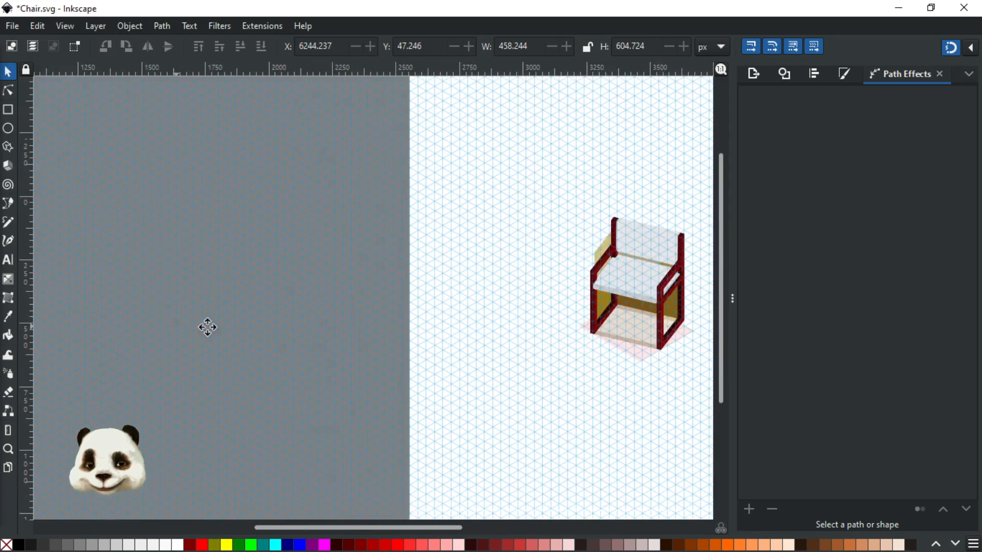
scroll(395, 369, up, 2)
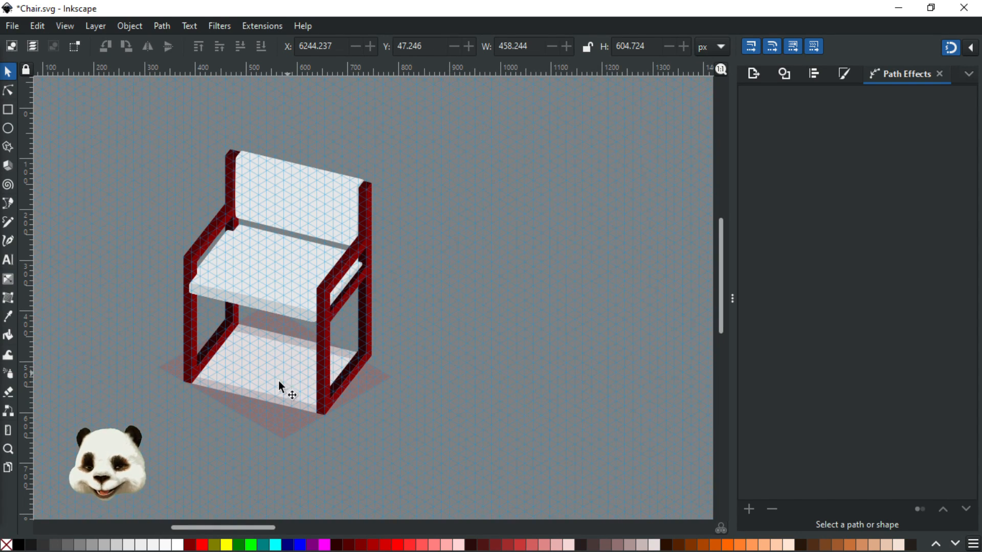
scroll(279, 382, down, 3)
click(963, 7)
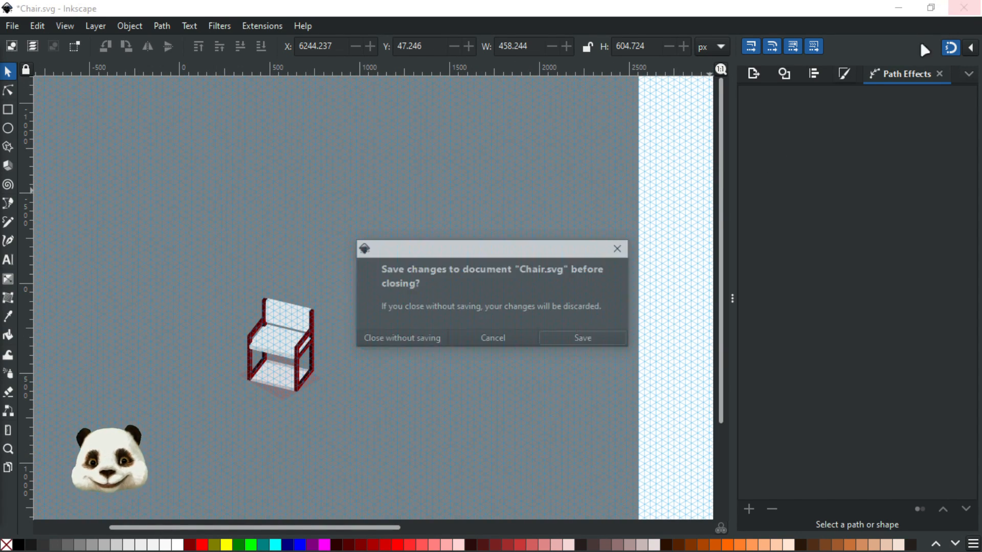
click(396, 340)
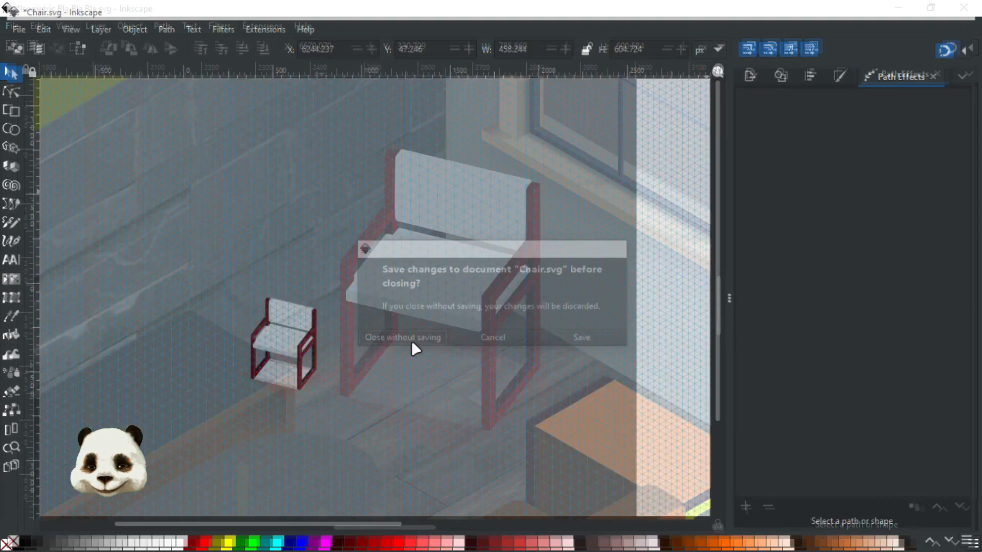
Delete the translucent base and the red rhombus guide from the floor beneath the chair in the room
click(420, 412)
scroll(422, 367, up, 2)
double_click(422, 364)
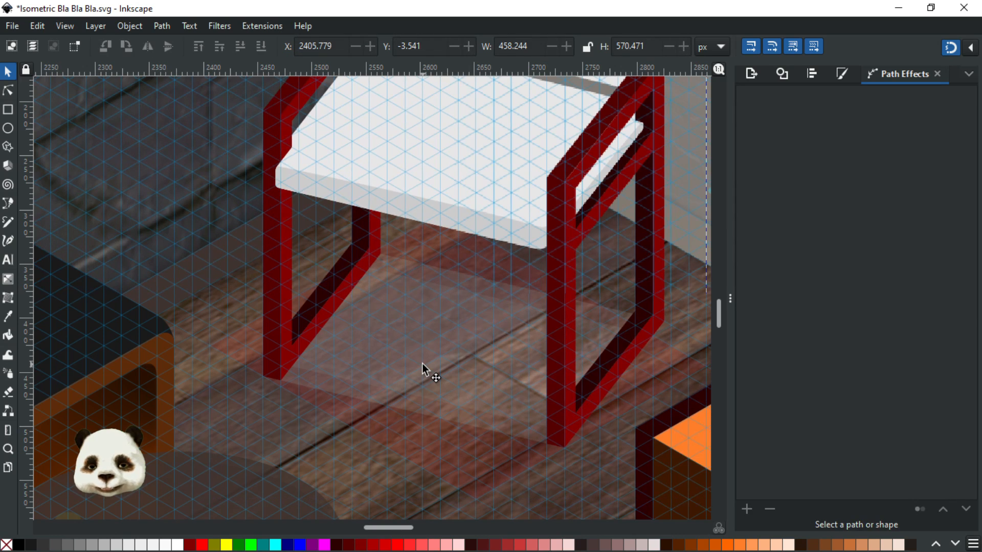
click(422, 364)
drag(384, 430, 417, 424)
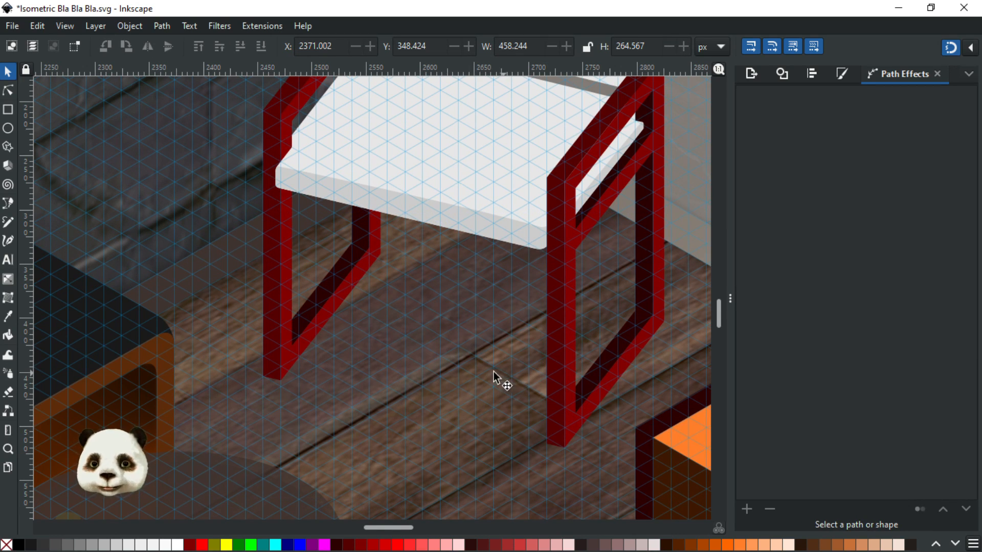
Hide the isometric grid over the room and save the document
scroll(445, 364, down, 4)
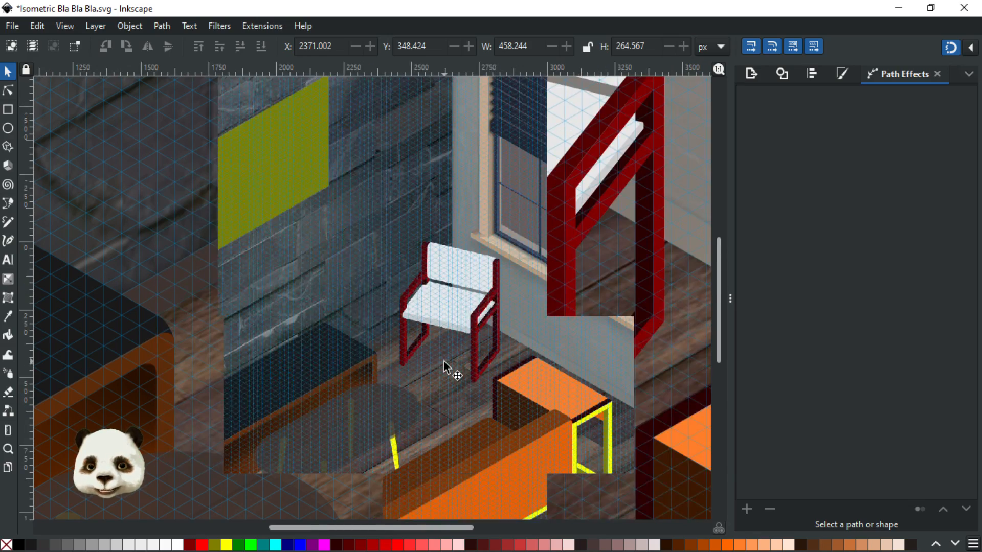
scroll(491, 273, down, 5)
scroll(483, 266, left, 4)
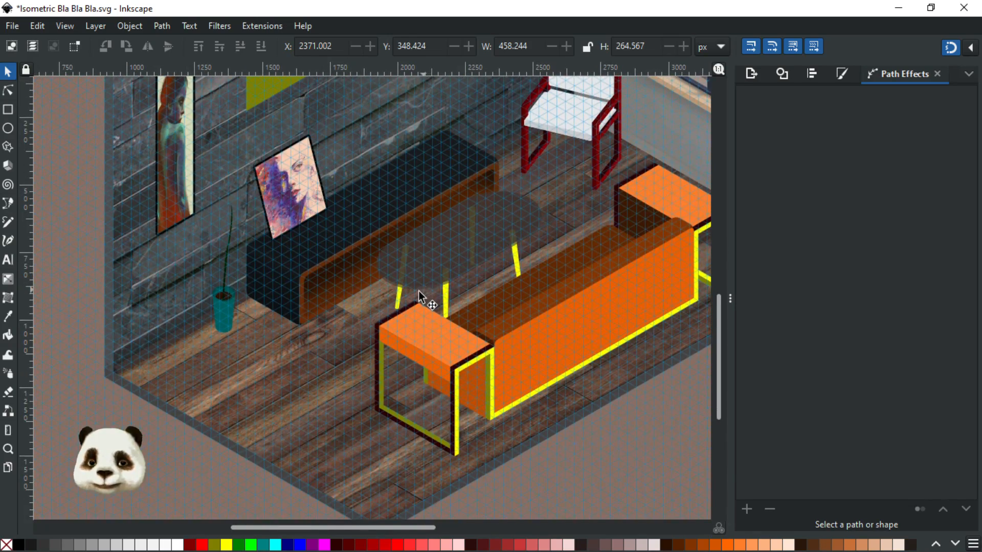
scroll(419, 291, down, 1)
drag(388, 286, 328, 374)
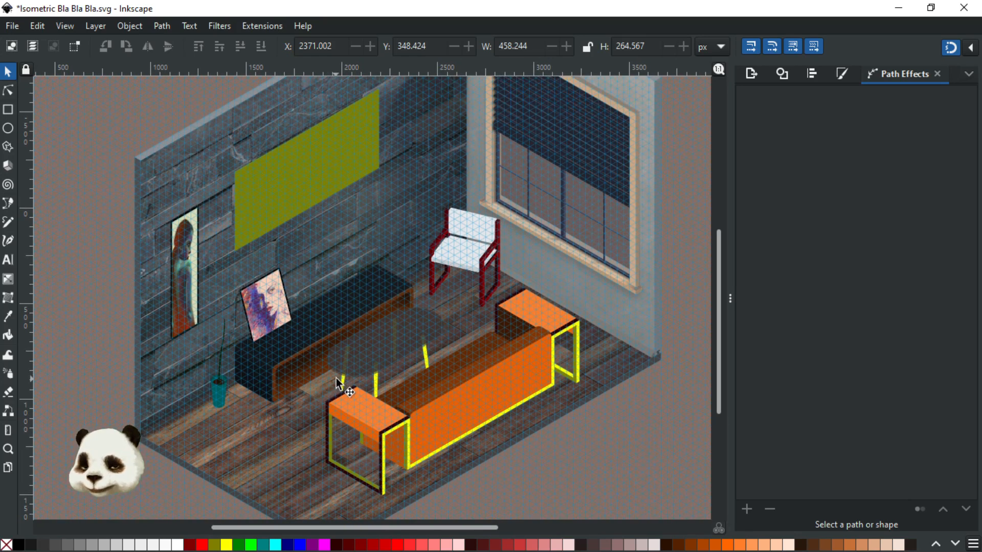
key(numbersign)
key(ctrl+s)
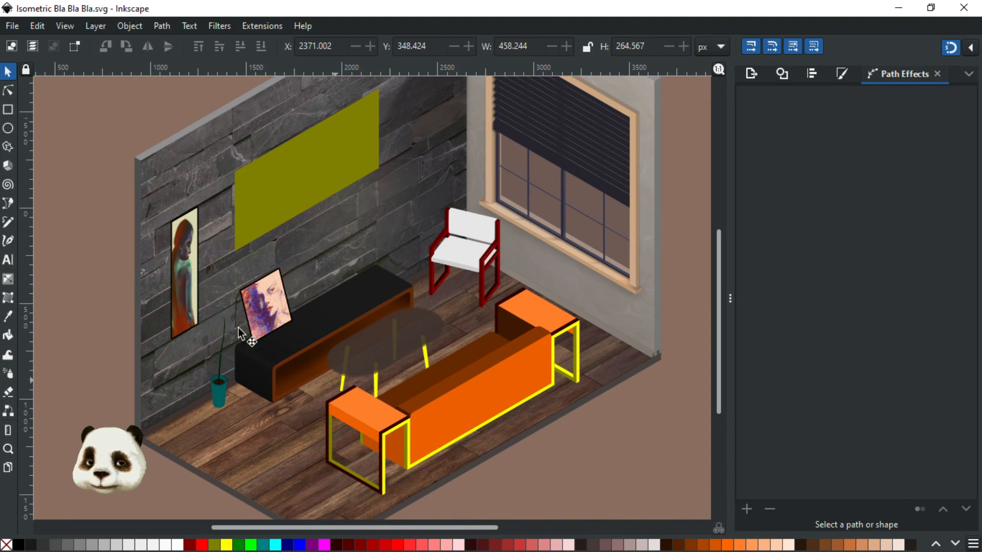
Examine the leaning picture and the black cabinet's rounded corners, orange rim and shaded interior
scroll(169, 228, up, 2)
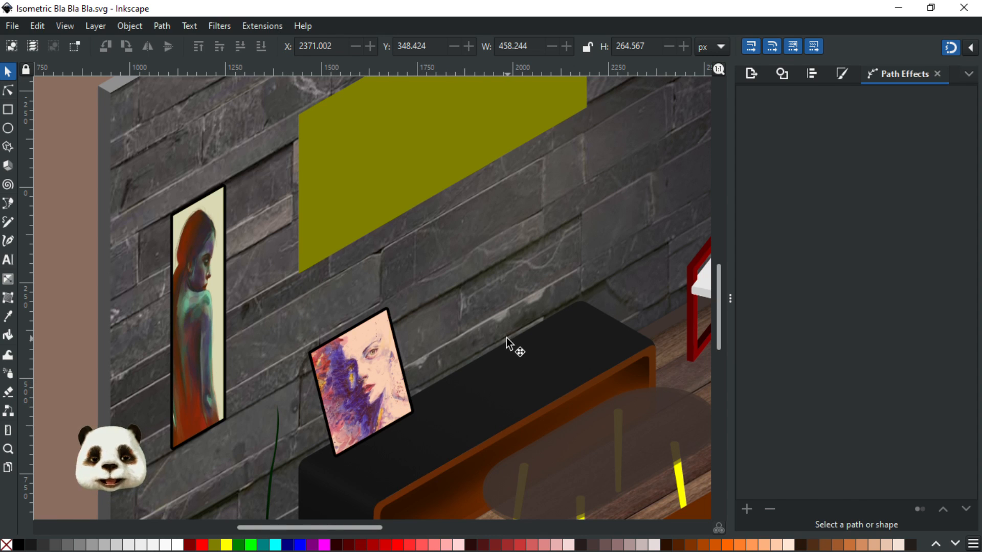
scroll(492, 342, down, 1)
drag(513, 366, 408, 295)
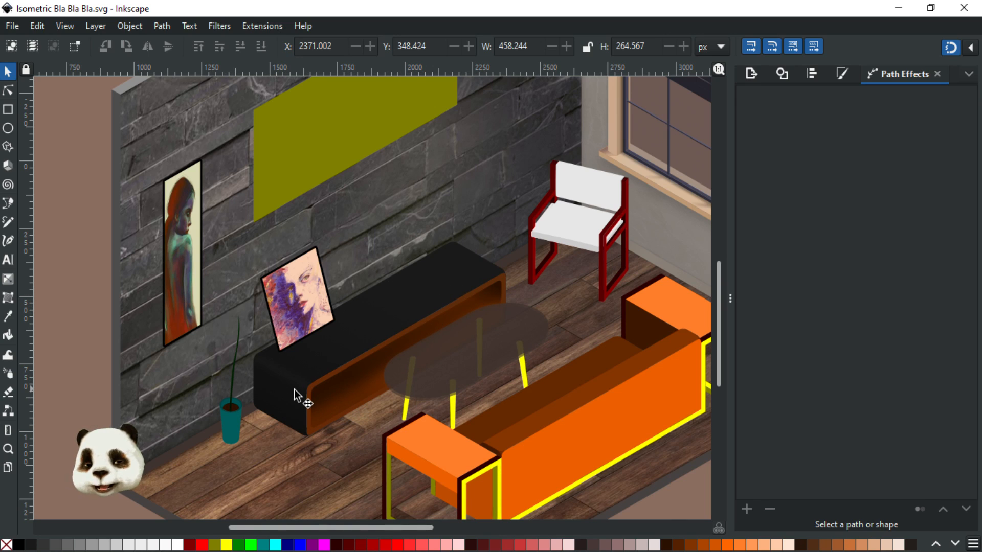
scroll(342, 435, up, 2)
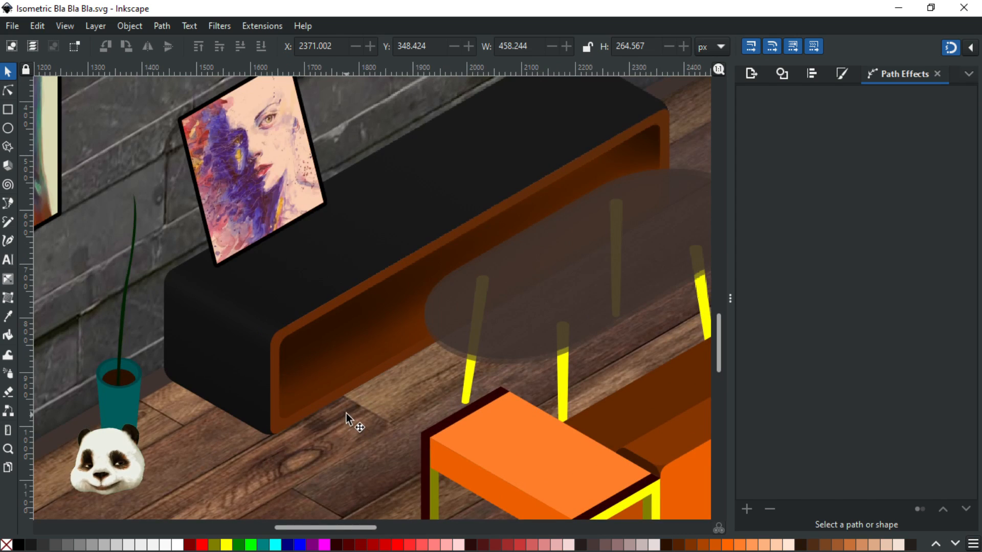
scroll(373, 248, up, 1)
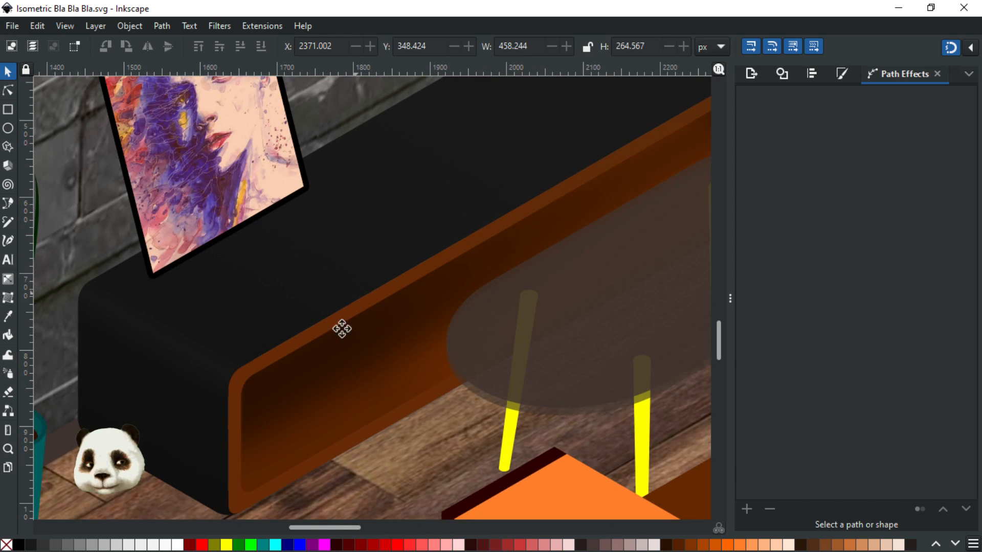
scroll(304, 431, up, 1)
Inspect the linear gradient and its clustered stops that shade the rounded corner of the black cabinet body
click(443, 292)
drag(423, 308, 519, 210)
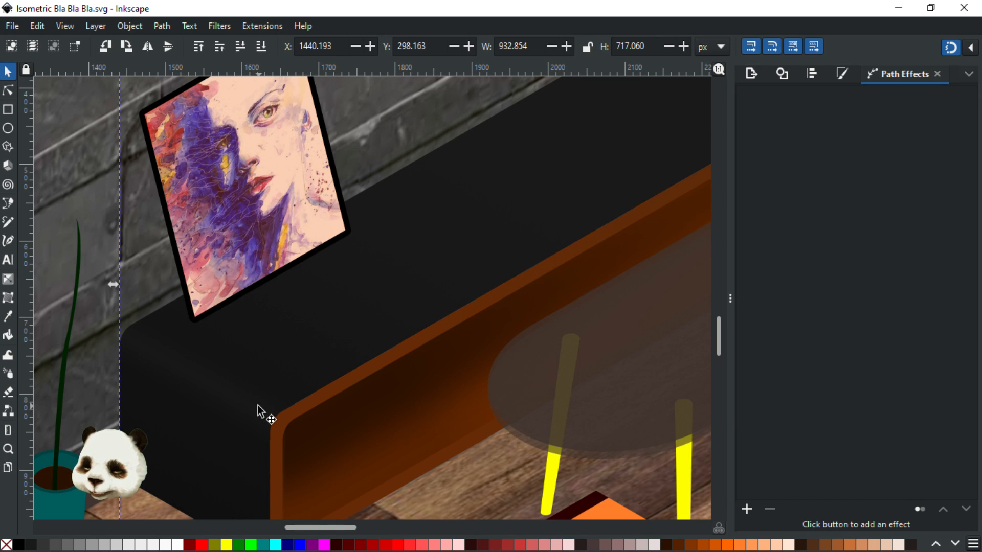
key(g)
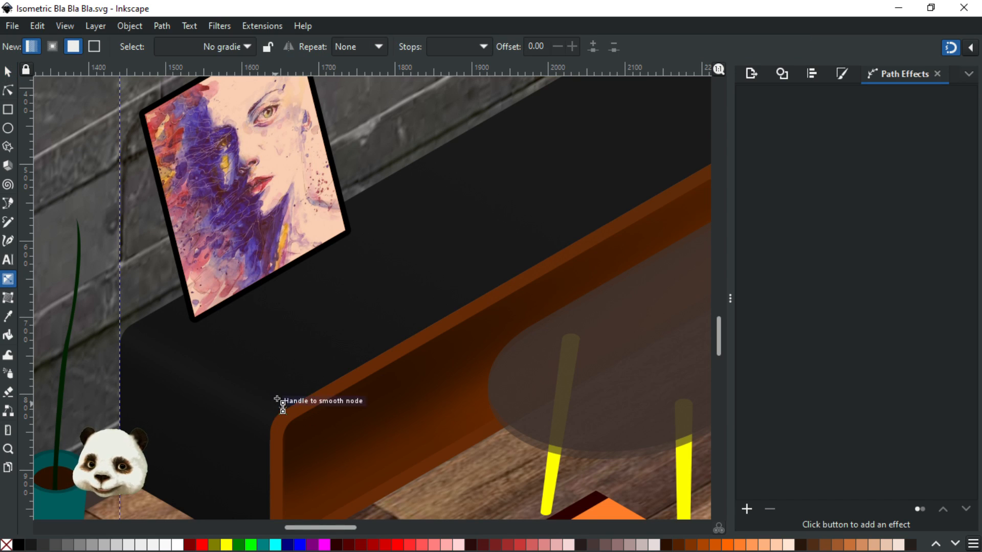
click(375, 273)
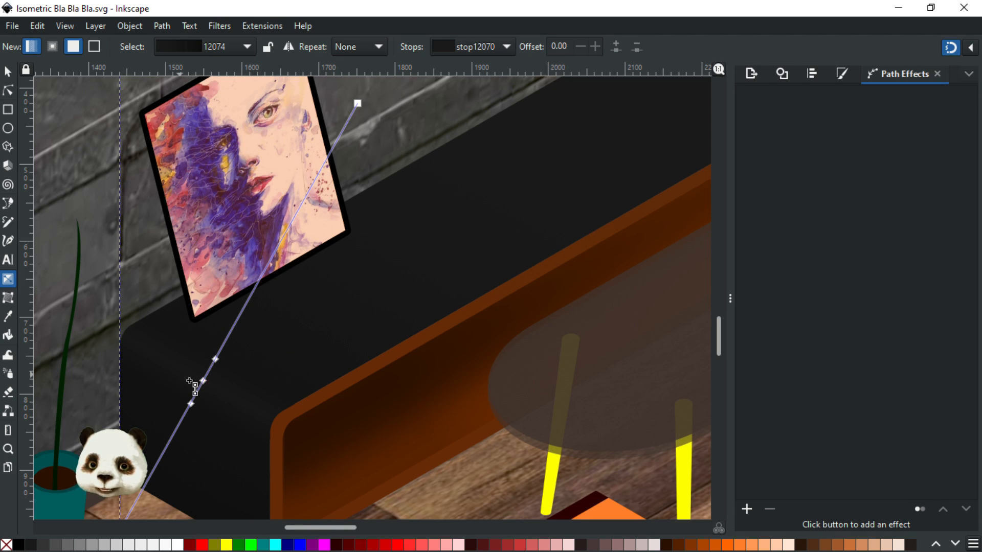
scroll(250, 358, down, 1)
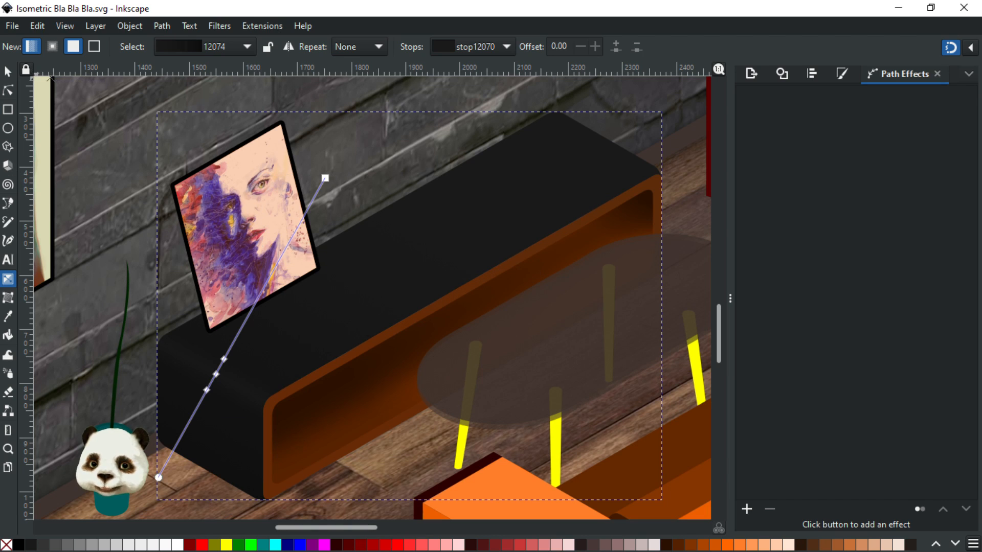
click(10, 71)
Inspect the orange-brown linear gradient running along the panel inside the cabinet's open compartment
scroll(379, 383, up, 1)
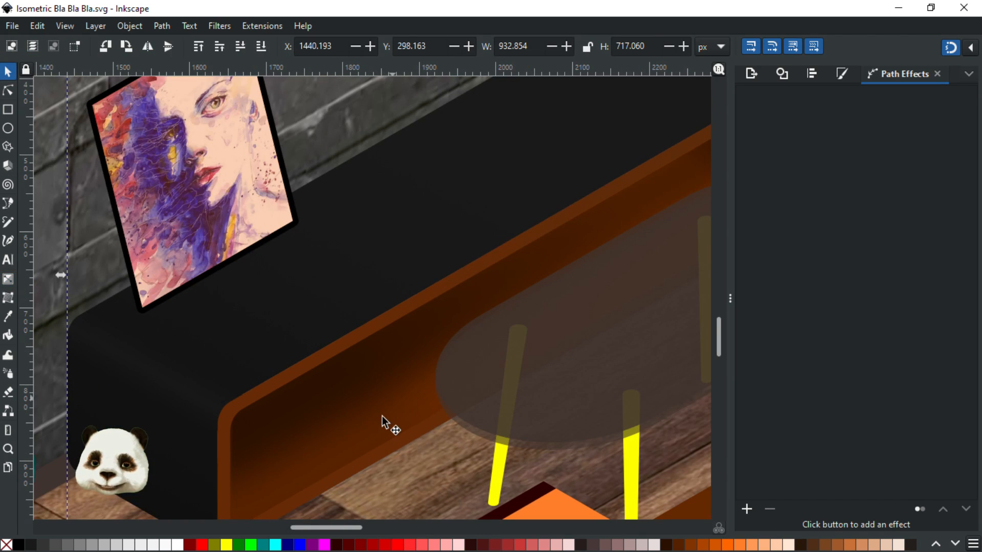
key(g)
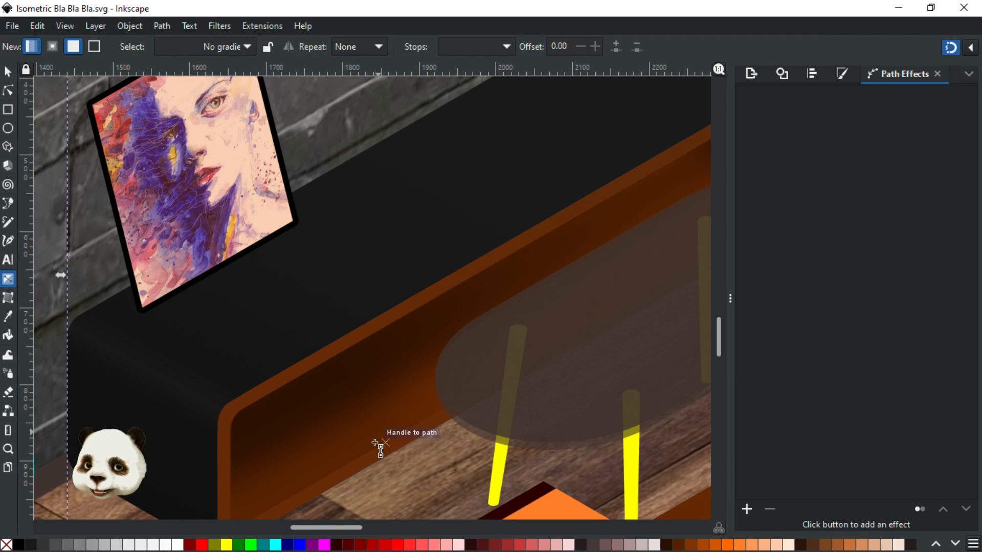
double_click(367, 429)
drag(451, 324, 219, 515)
scroll(308, 429, down, 1)
drag(416, 381, 477, 264)
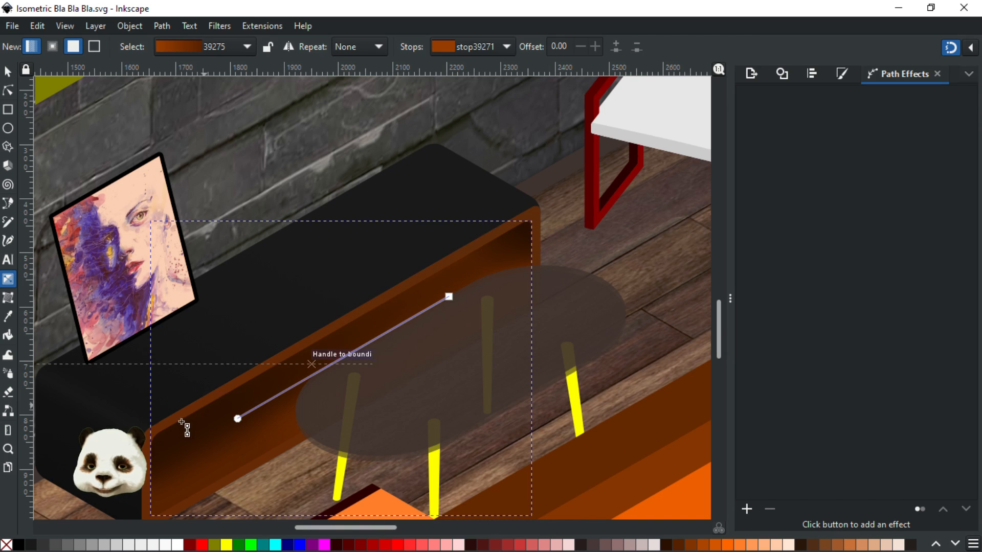
Show the nodes of the rounded compartment panel and of the shading shape clipped to it inside the black cabinet
click(15, 90)
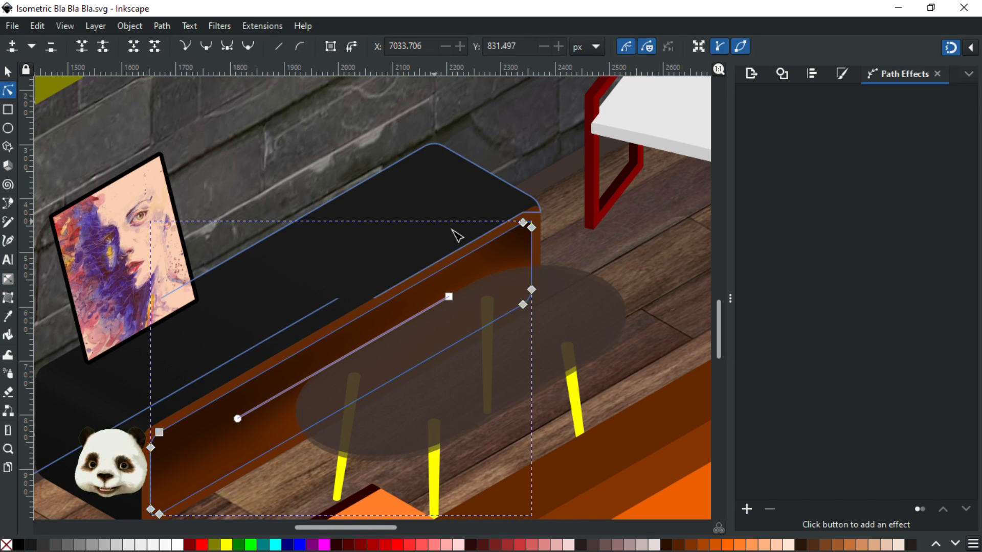
scroll(514, 268, up, 2)
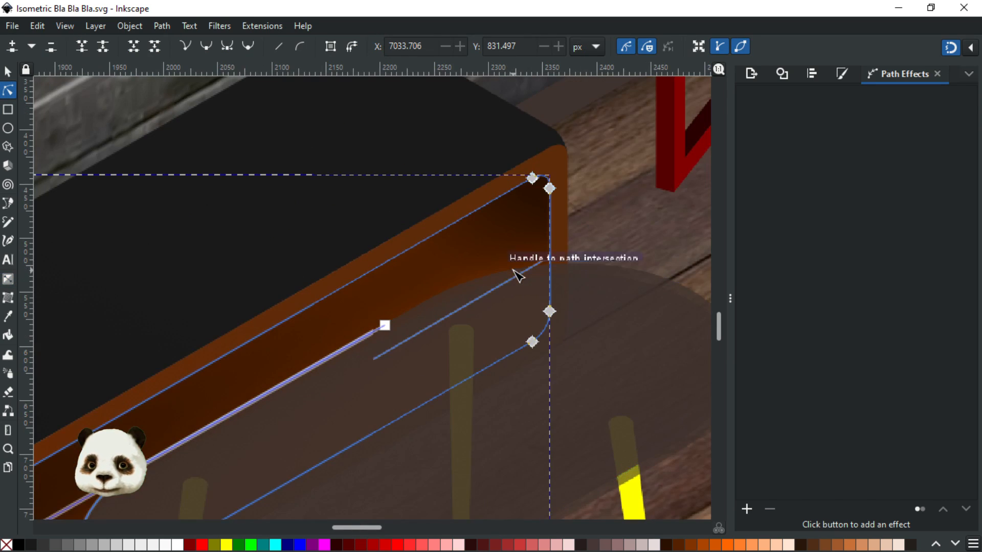
drag(561, 250, 636, 189)
scroll(461, 251, down, 2)
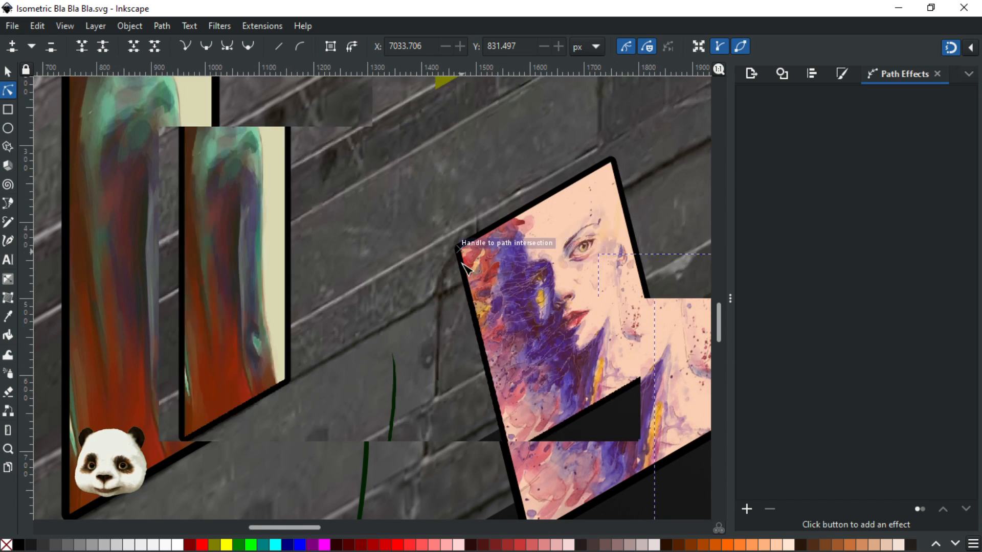
drag(530, 381, 201, 232)
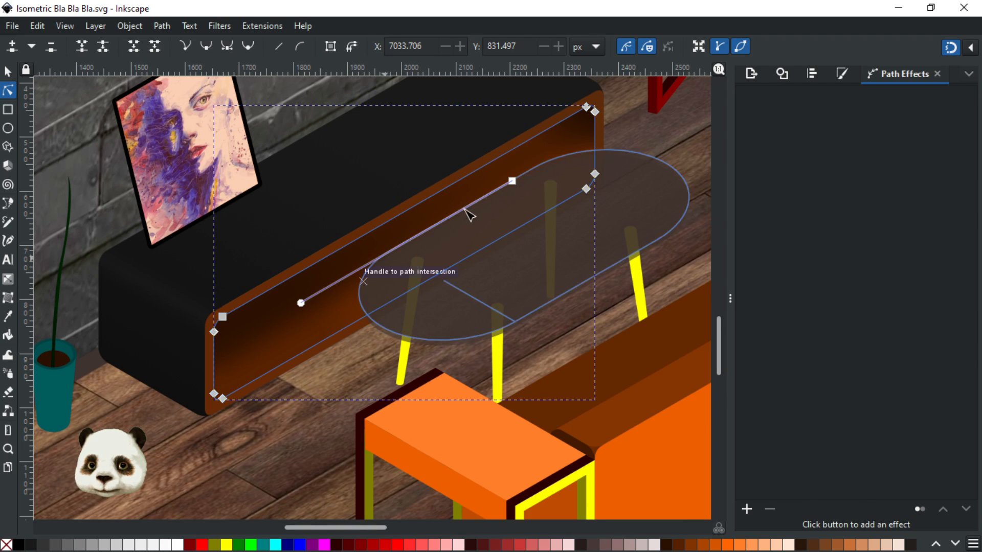
click(573, 137)
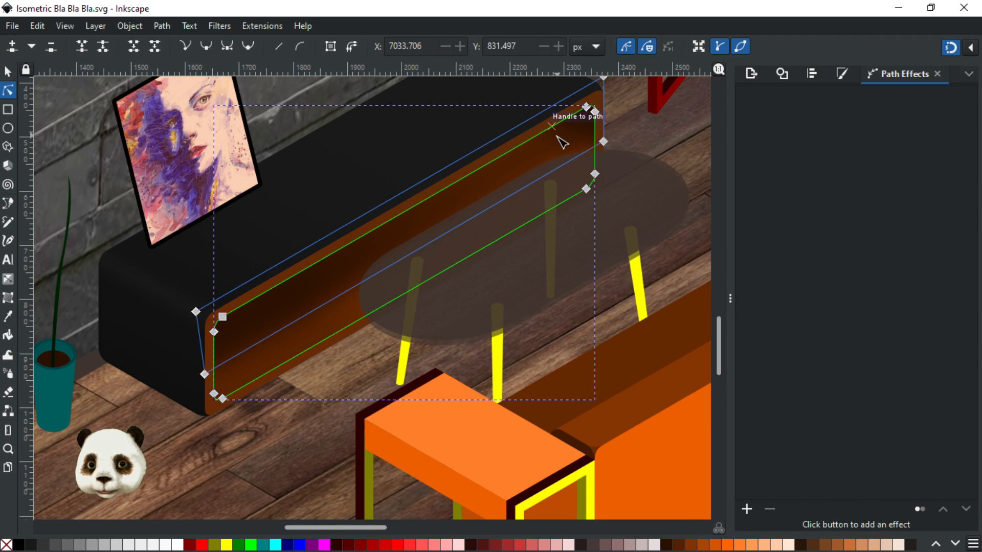
Compare the path and clip outlines of the compartment's far-end shading shape with those of its long interior panels
click(7, 71)
scroll(564, 139, down, 2)
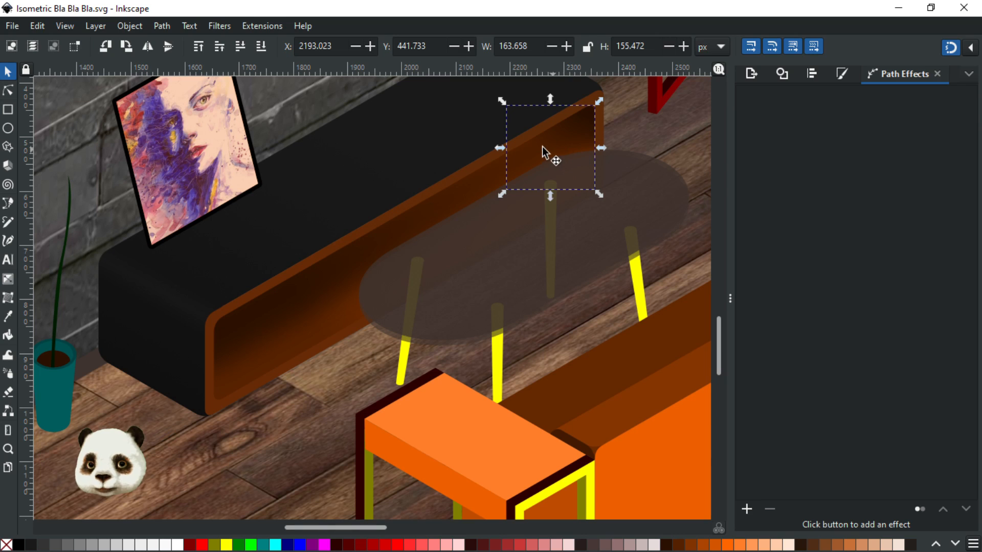
click(15, 95)
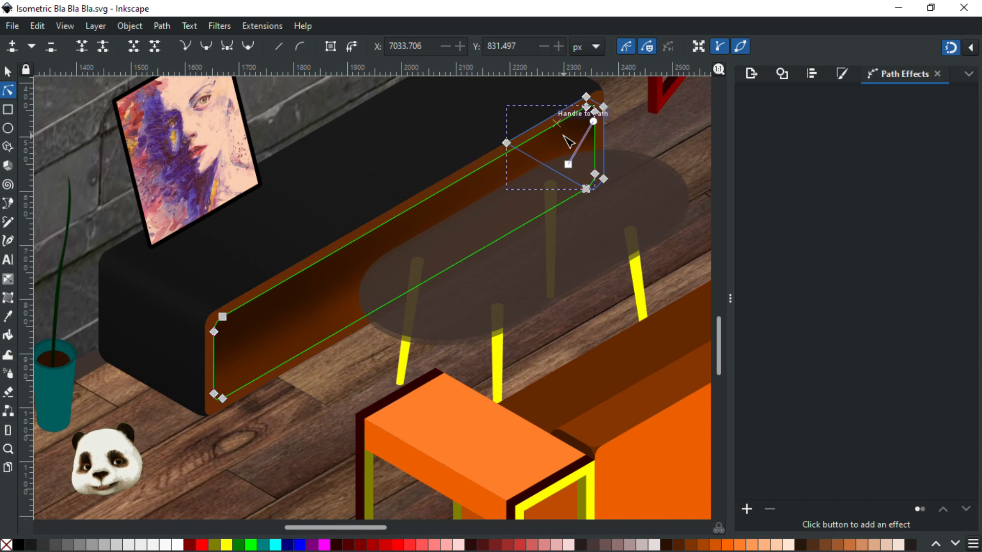
click(288, 335)
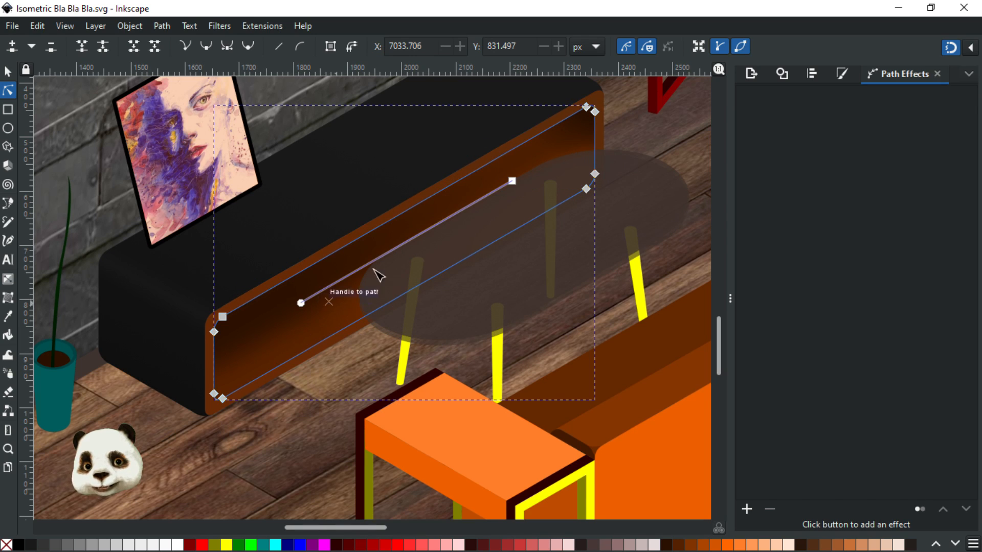
click(263, 318)
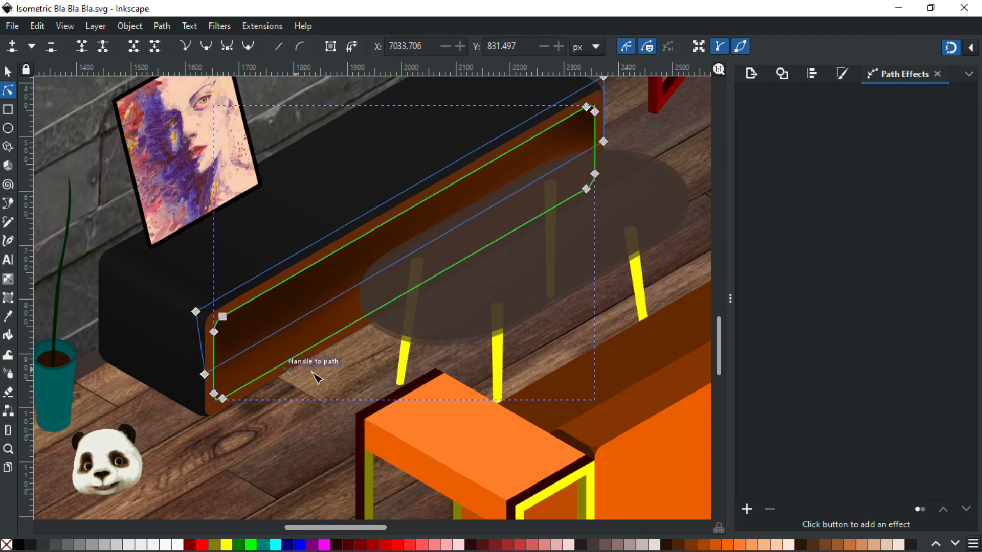
click(8, 72)
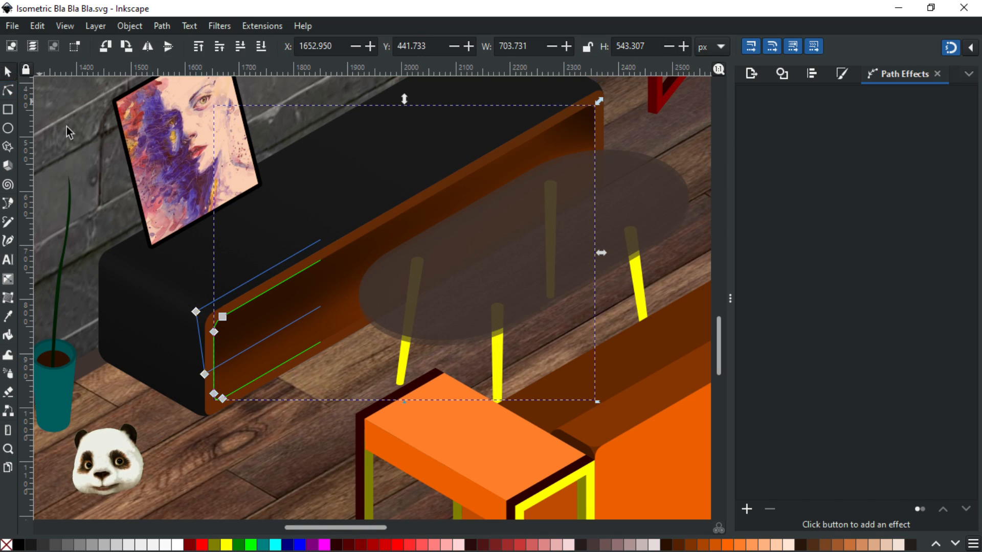
Deselect the compartment shading and examine the teal plant pot's rim, soil and stem beside the cabinet
ctrl+scroll(229, 280, down, 3)
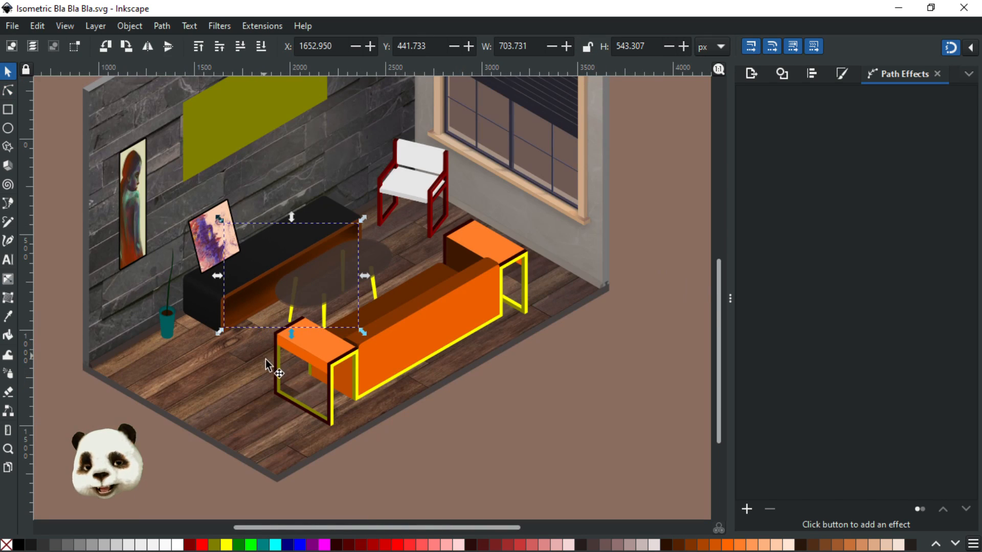
click(437, 430)
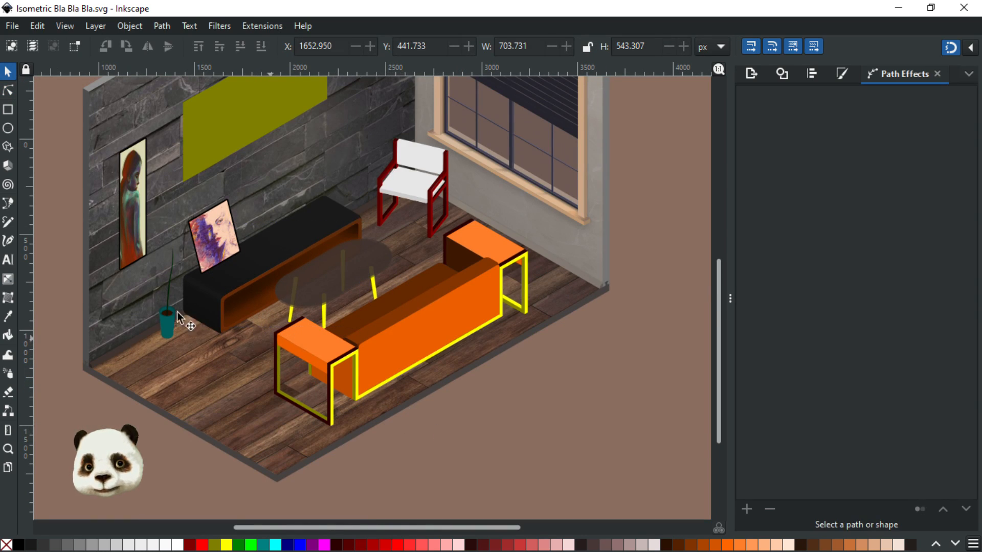
ctrl+scroll(167, 305, up, 2)
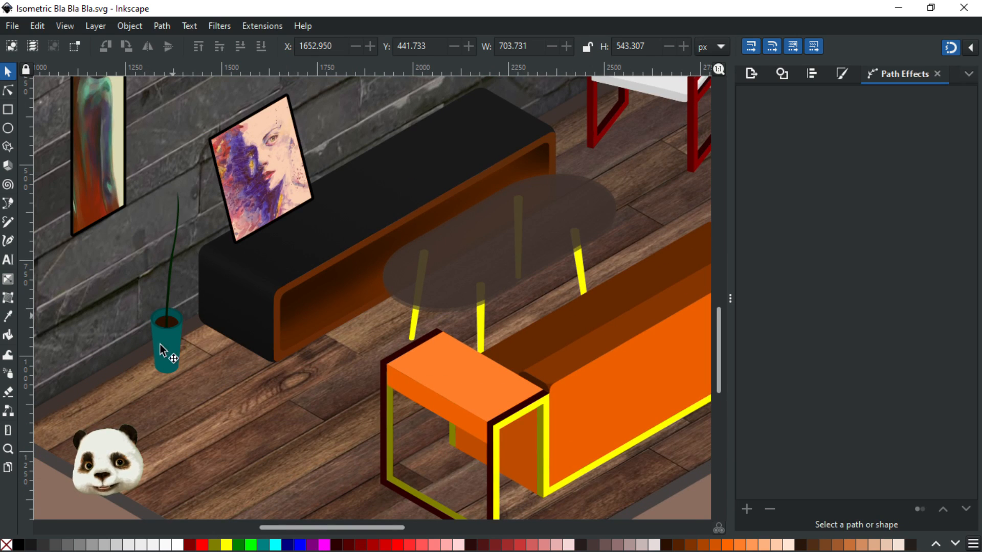
ctrl+scroll(172, 254, up, 2)
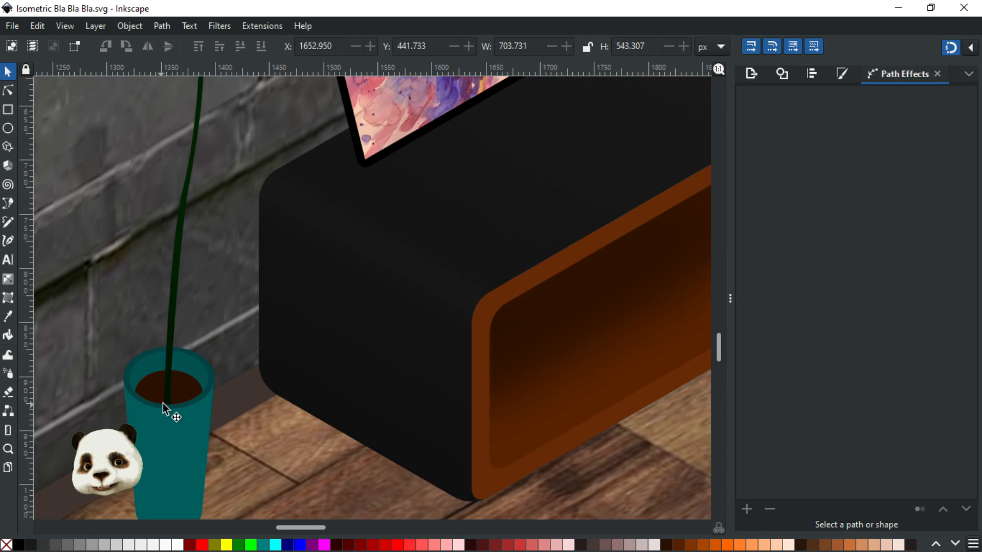
ctrl+scroll(163, 396, up, 1)
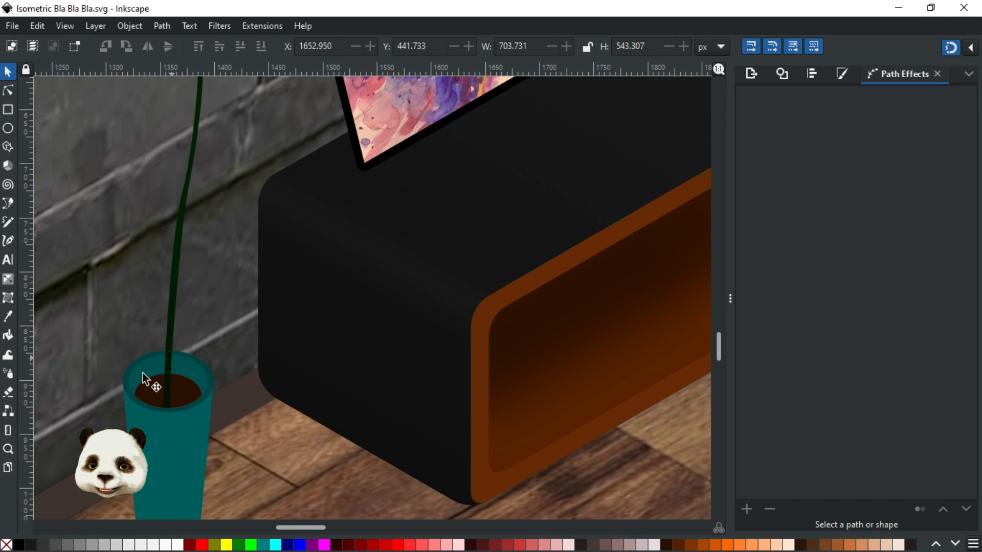
scroll(159, 452, up, 2)
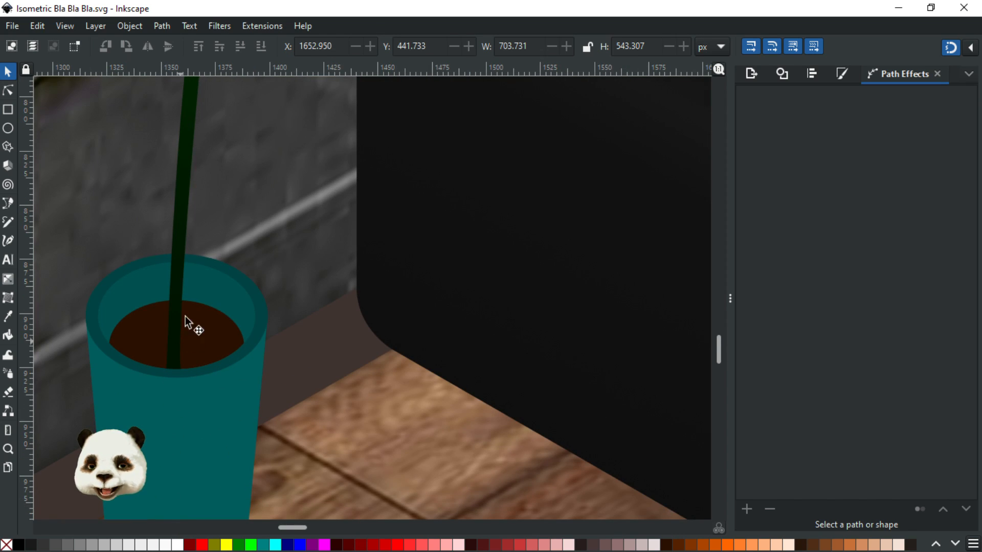
scroll(186, 370, down, 3)
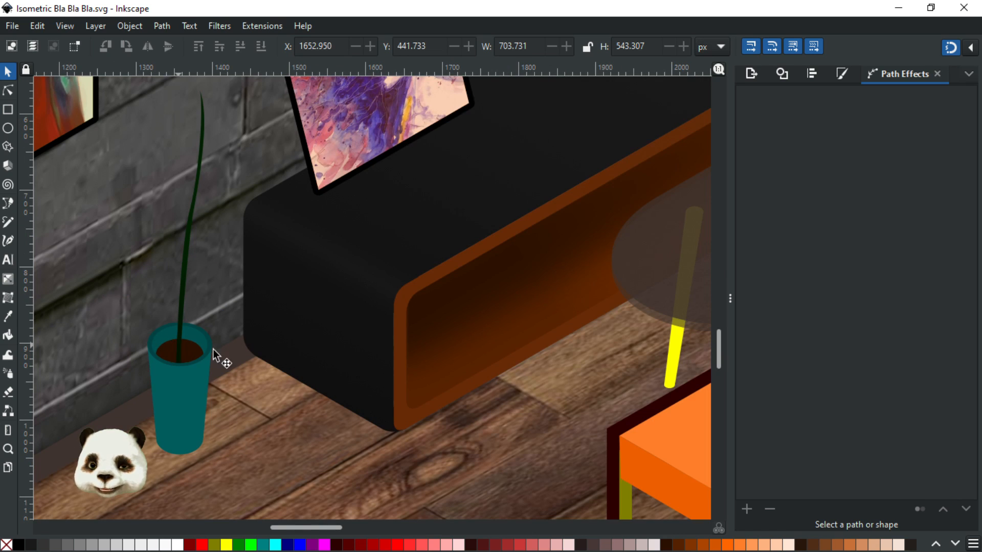
scroll(207, 423, down, 3)
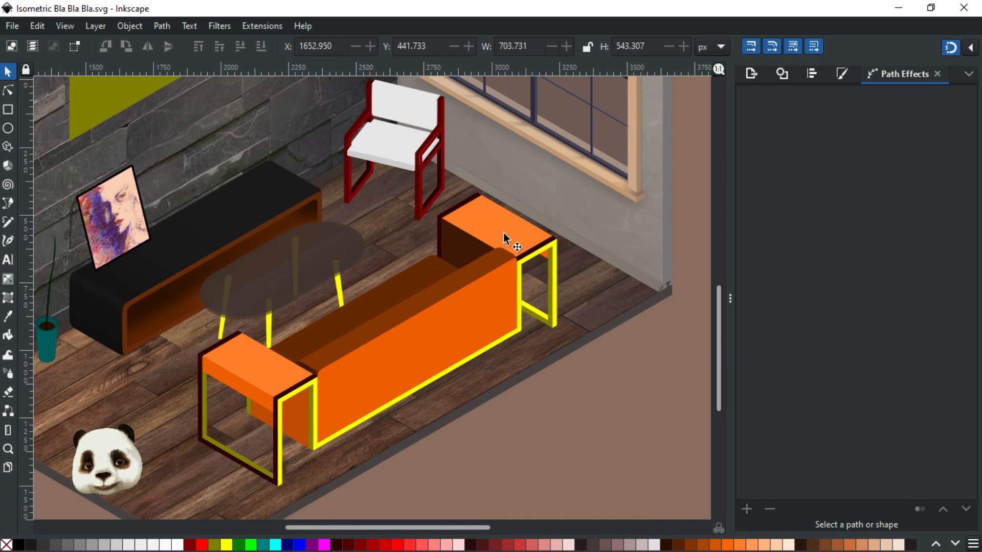
Select the orange sofa group and examine the rounded corners where its backrest meets both armrests
click(490, 231)
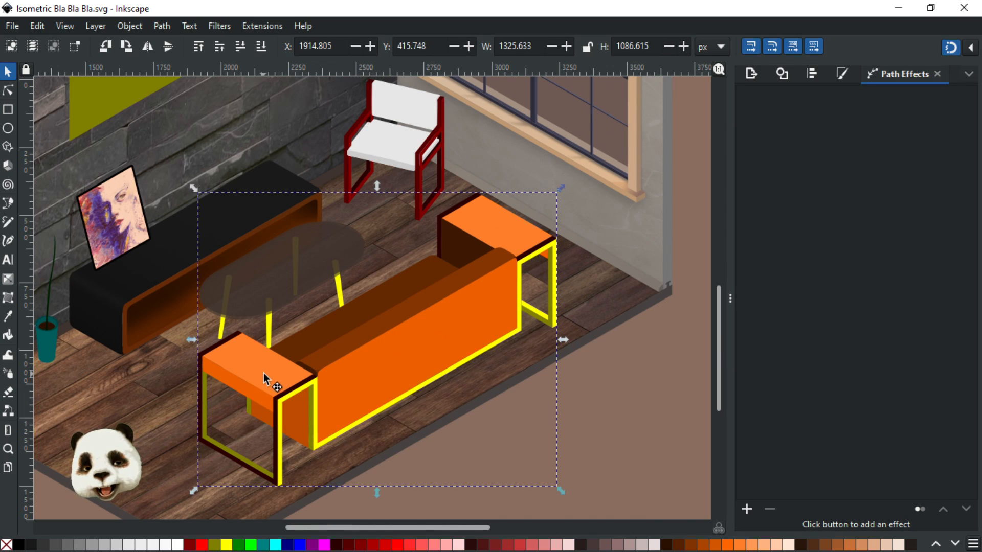
drag(265, 377, 256, 383)
drag(430, 379, 473, 411)
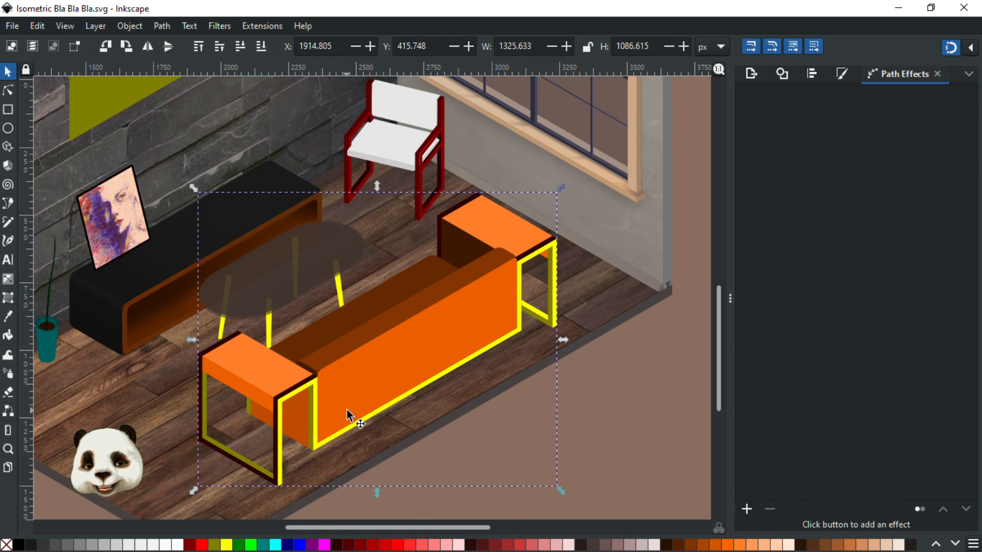
scroll(329, 395, up, 3)
scroll(399, 382, up, 2)
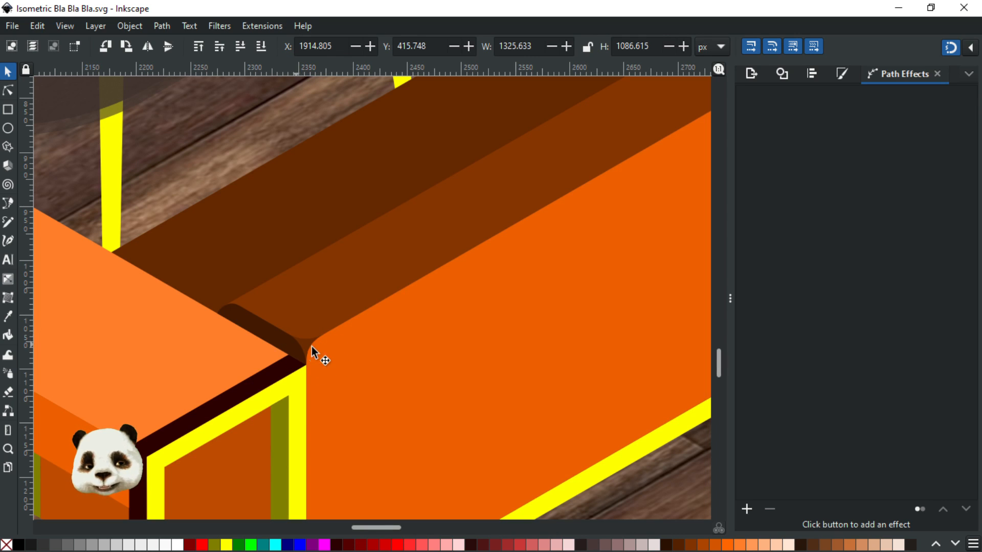
scroll(363, 370, down, 3)
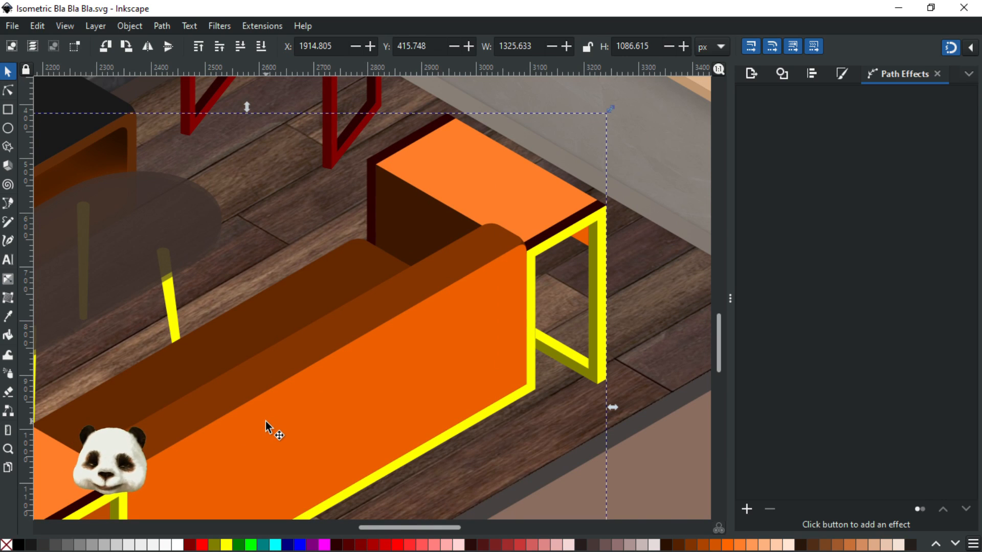
scroll(549, 243, up, 4)
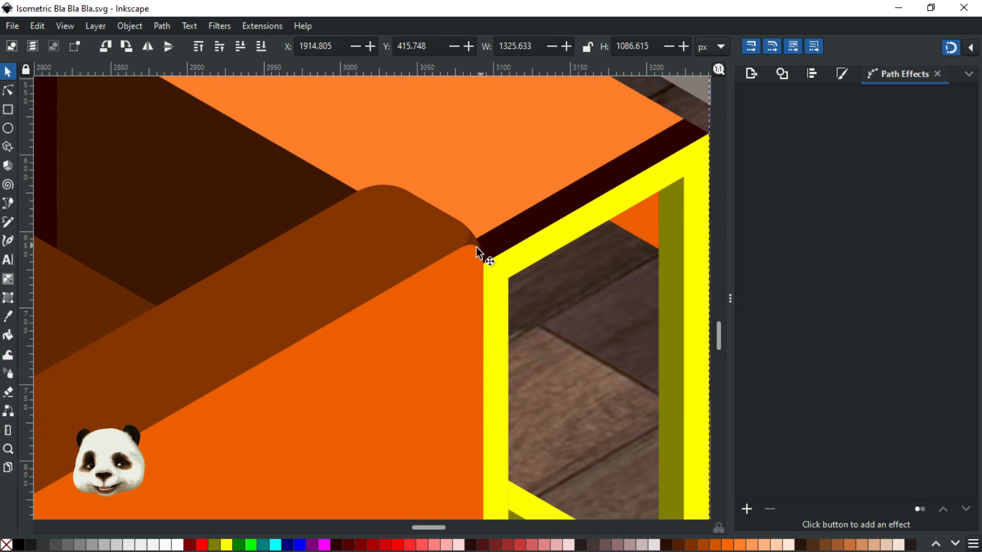
Examine the sofa's near armrest, long back panel and yellow frame along the floor
scroll(475, 250, down, 4)
scroll(530, 243, down, 3)
scroll(531, 244, left, 8)
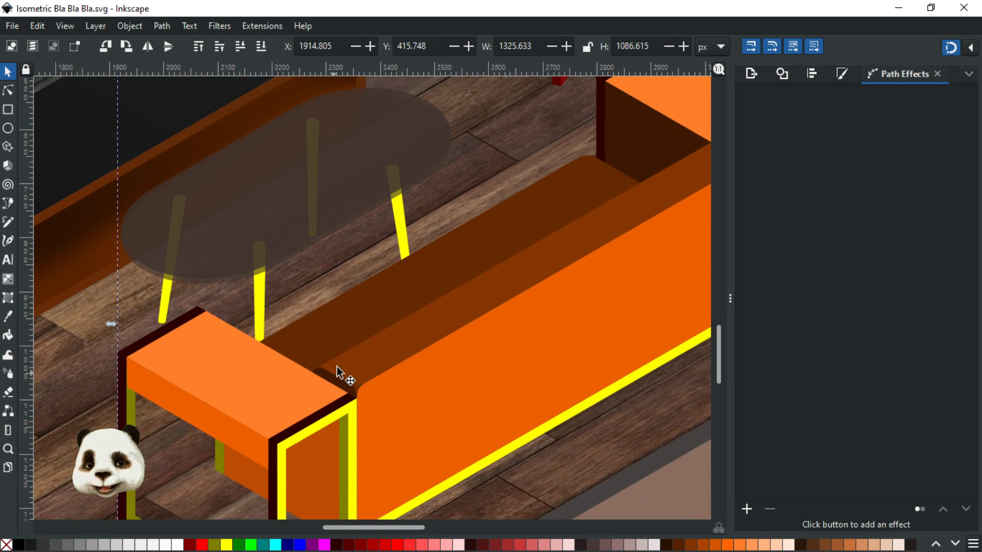
scroll(334, 373, down, 4)
scroll(334, 372, left, 1)
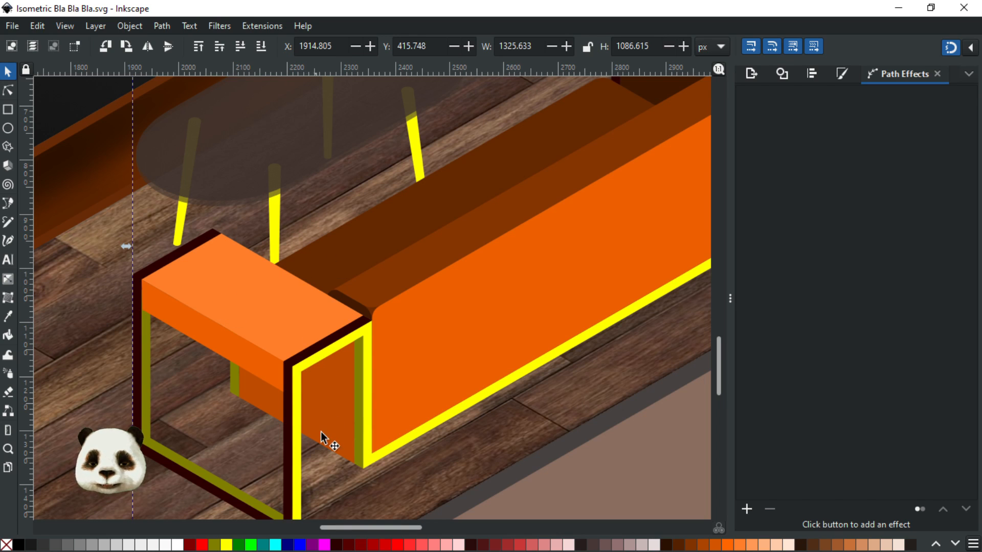
drag(391, 293, 82, 494)
drag(317, 331, 493, 202)
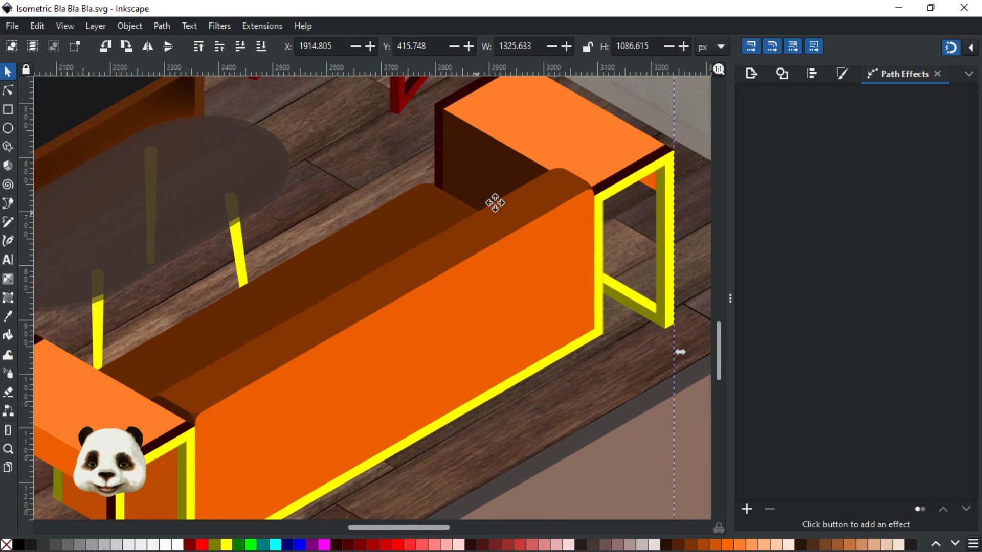
drag(196, 357, 263, 182)
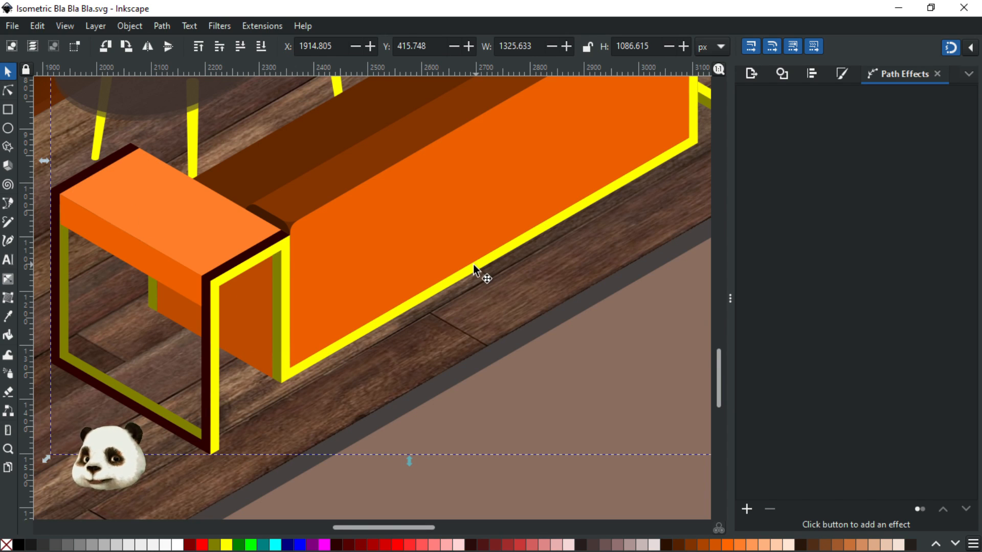
scroll(434, 258, down, 1)
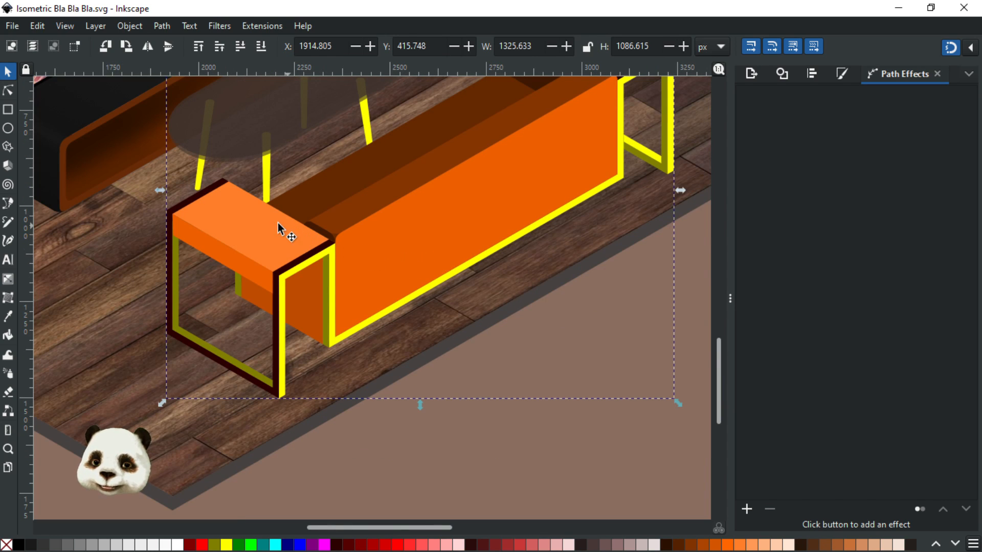
Select the coffee table between the cabinet and the sofa and examine its translucent rounded top and yellow legs
drag(278, 222, 445, 418)
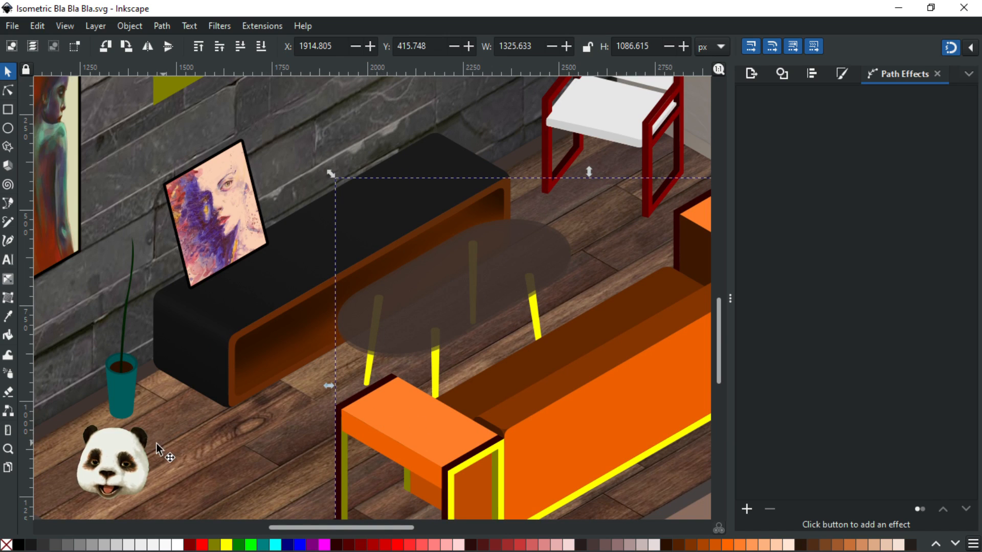
drag(521, 310, 489, 251)
scroll(229, 373, up, 3)
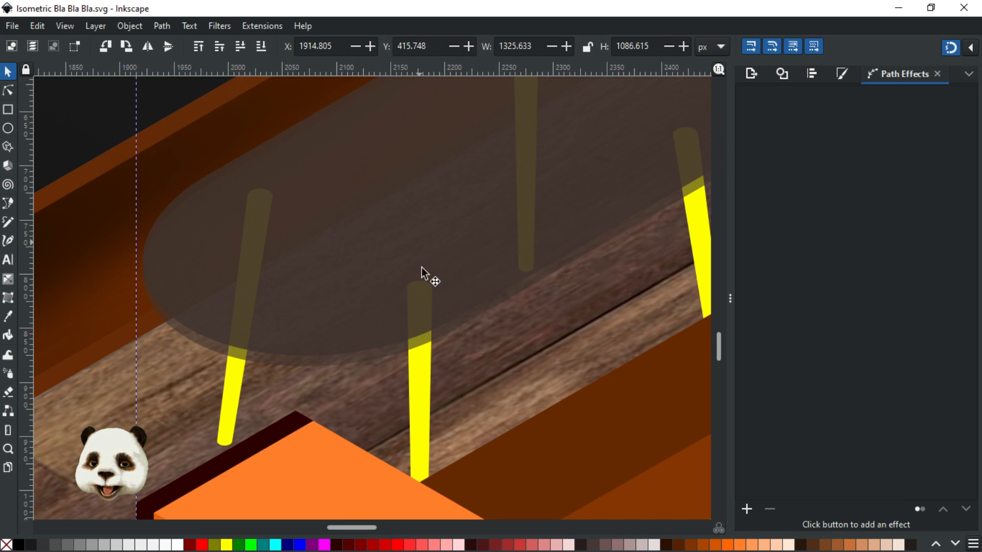
drag(533, 259, 487, 317)
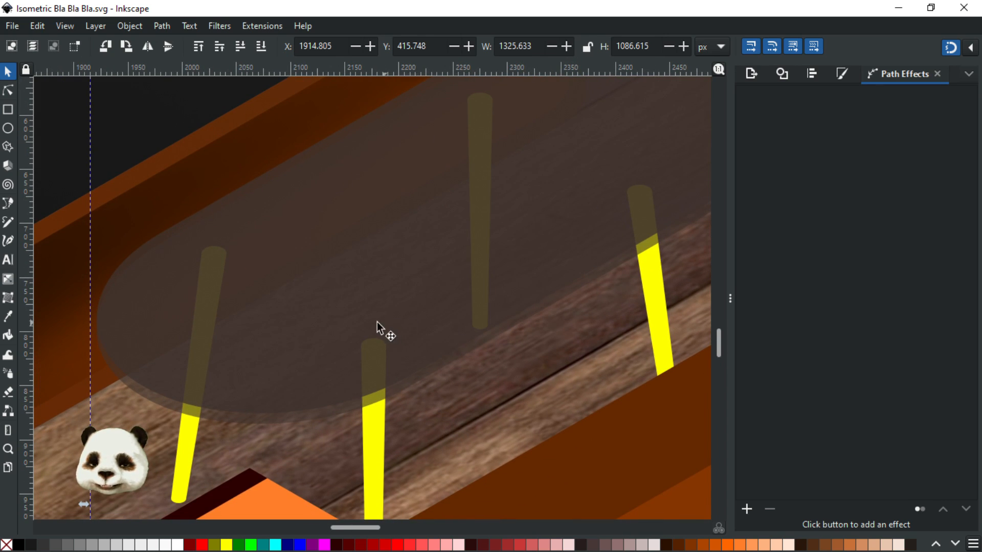
scroll(377, 322, down, 1)
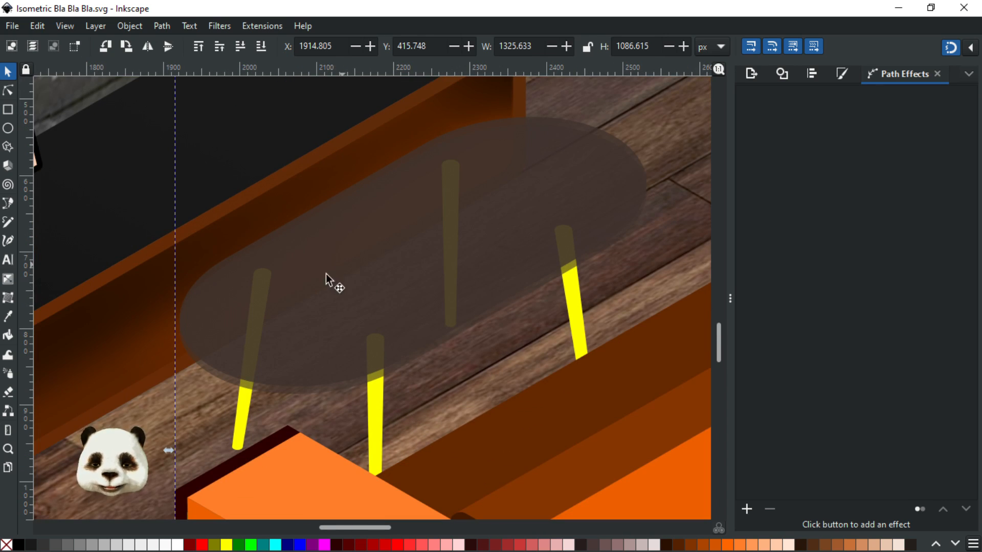
click(302, 313)
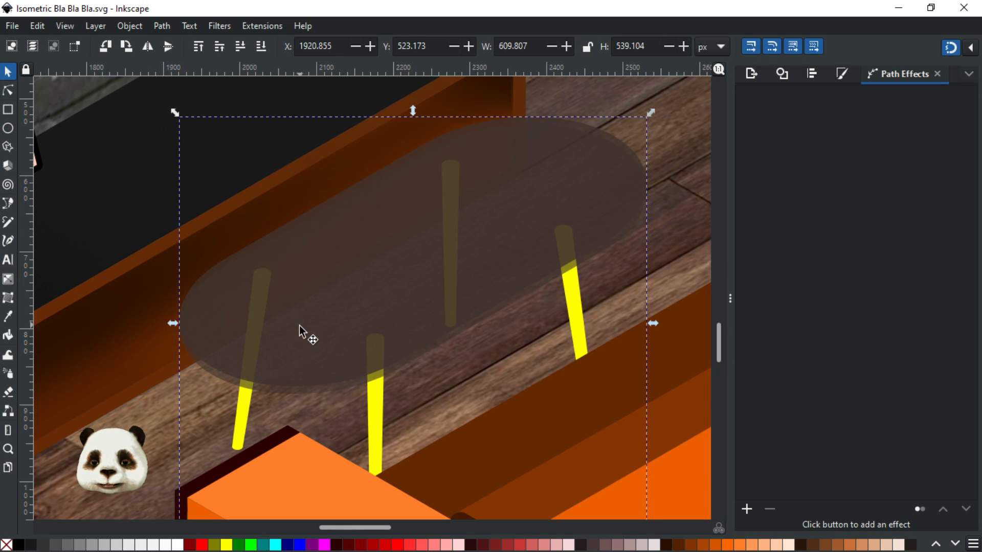
scroll(291, 342, up, 1)
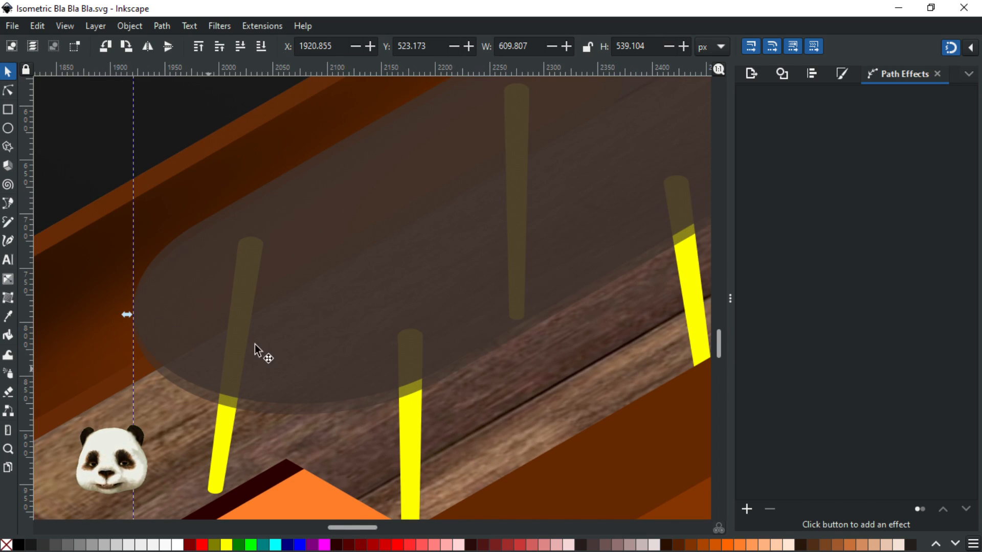
scroll(238, 271, down, 3)
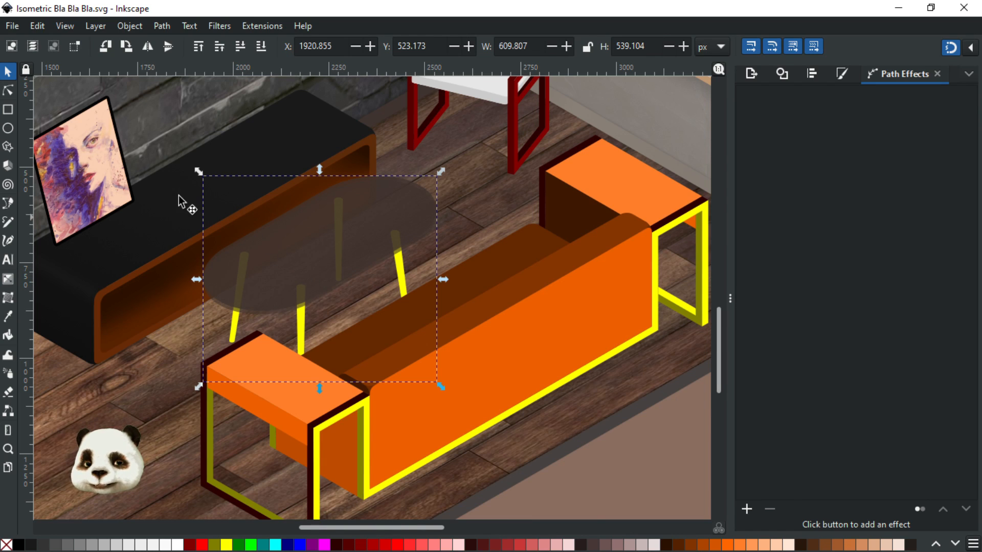
Examine the thin lower rim of the translucent table top where it crosses the two nearest legs
ctrl+scroll(327, 285, up, 1)
ctrl+scroll(176, 325, up, 3)
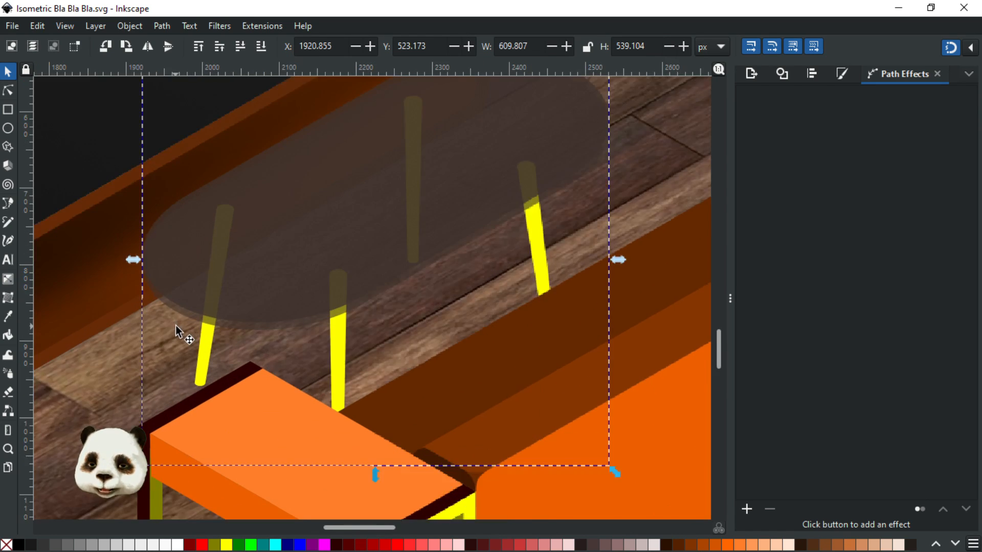
click(267, 320)
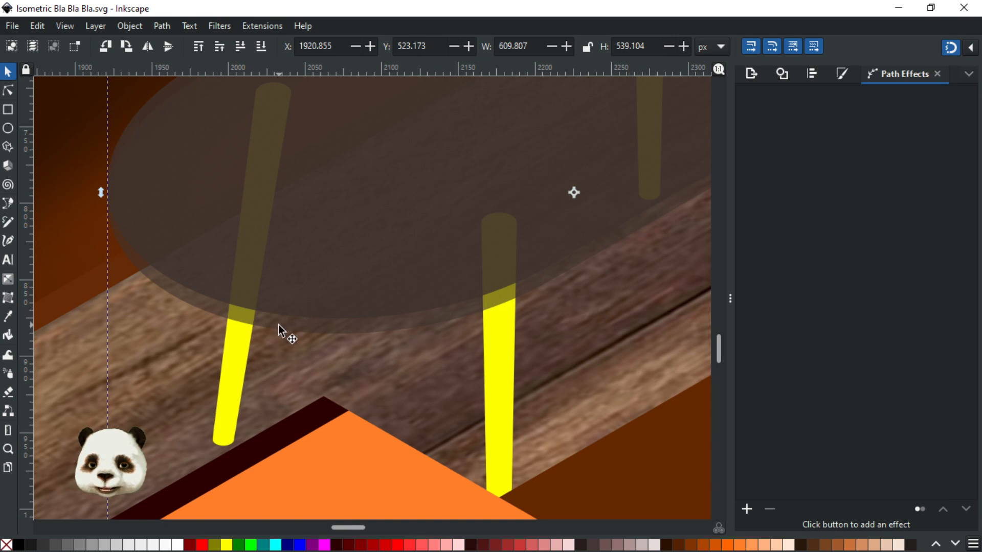
drag(294, 291, 370, 256)
key(ctrl+z)
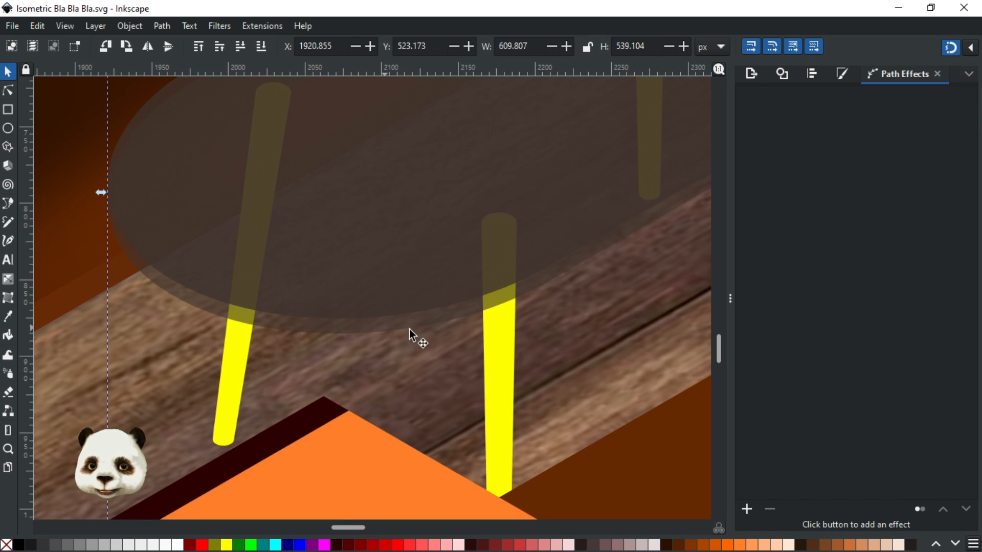
scroll(468, 333, down, 5)
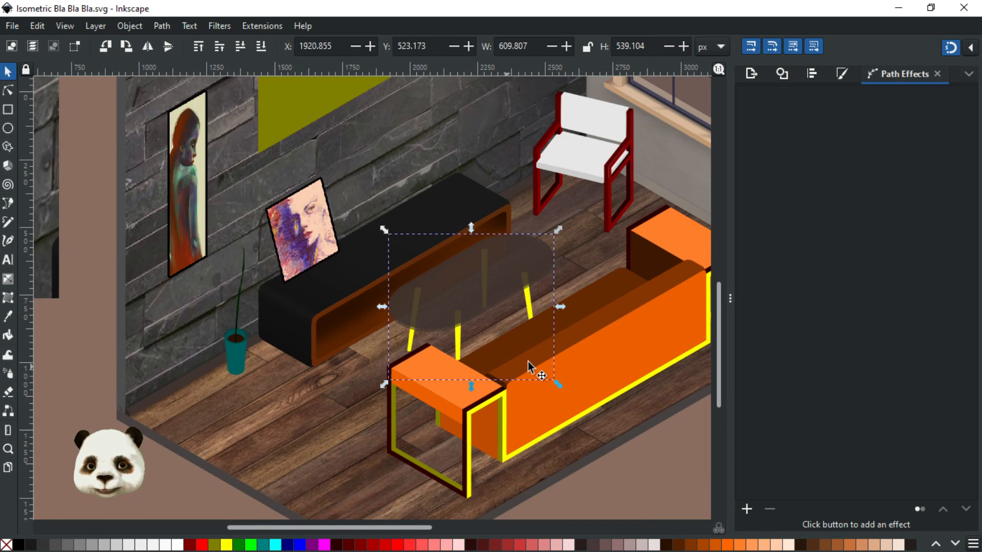
Deselect the table and look over the window wall, the stone wall and the furnished room as a whole
drag(528, 361, 210, 395)
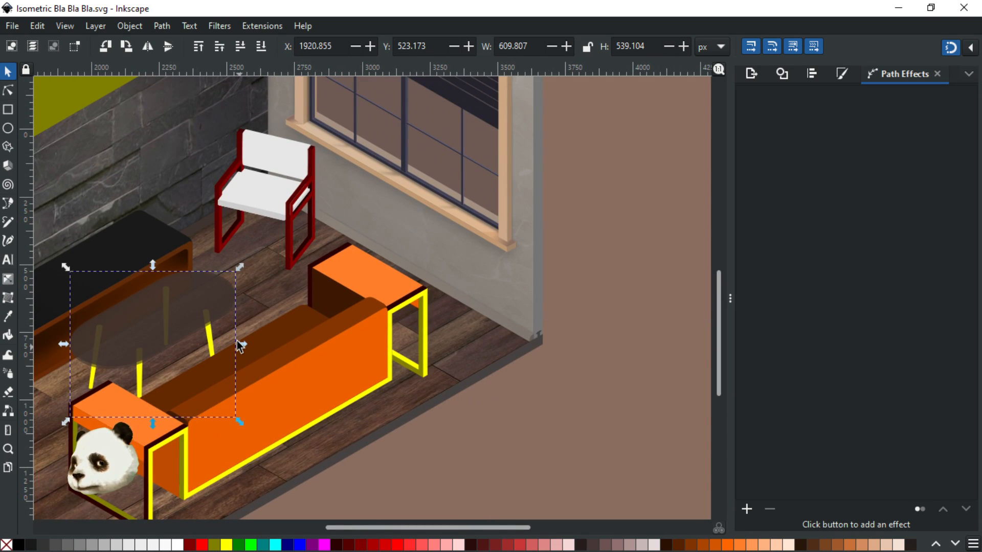
click(512, 437)
drag(355, 258, 495, 422)
scroll(465, 419, down, 1)
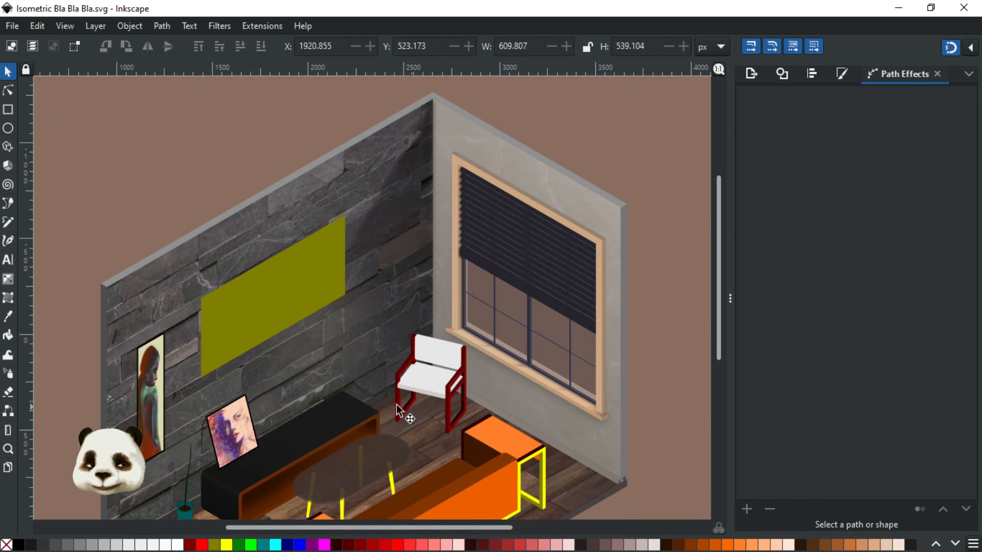
drag(433, 305, 522, 149)
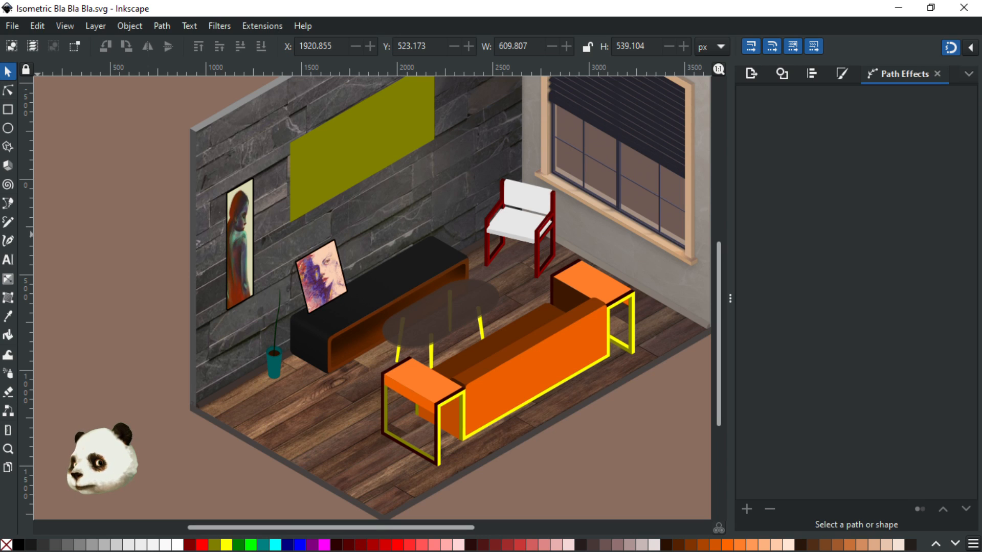
Switch to Windows Photo Viewer, compare Isometric Bla Bla Bla.png with Isometric Bla Bla Bla small.jpg, and return to Inkscape
key(alt+Tab)
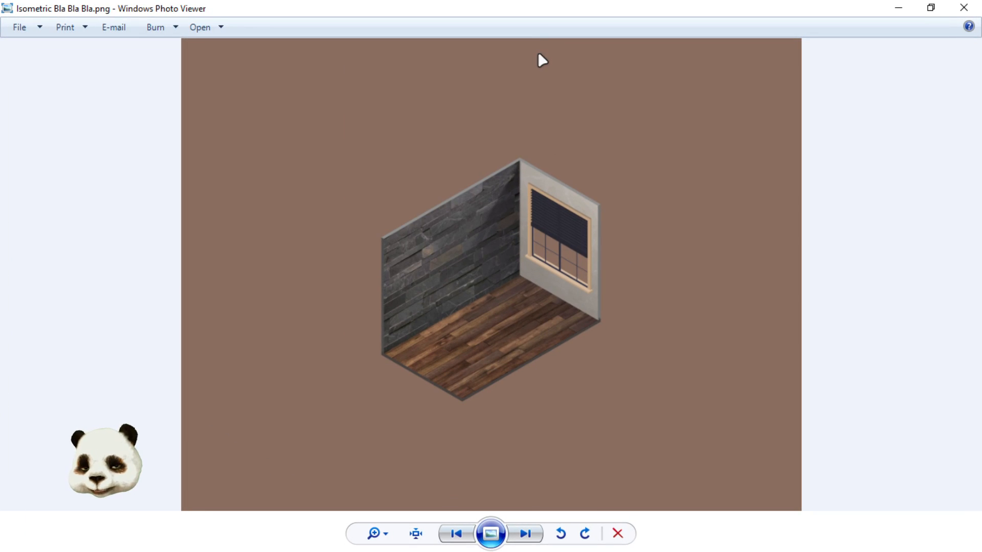
key(Right)
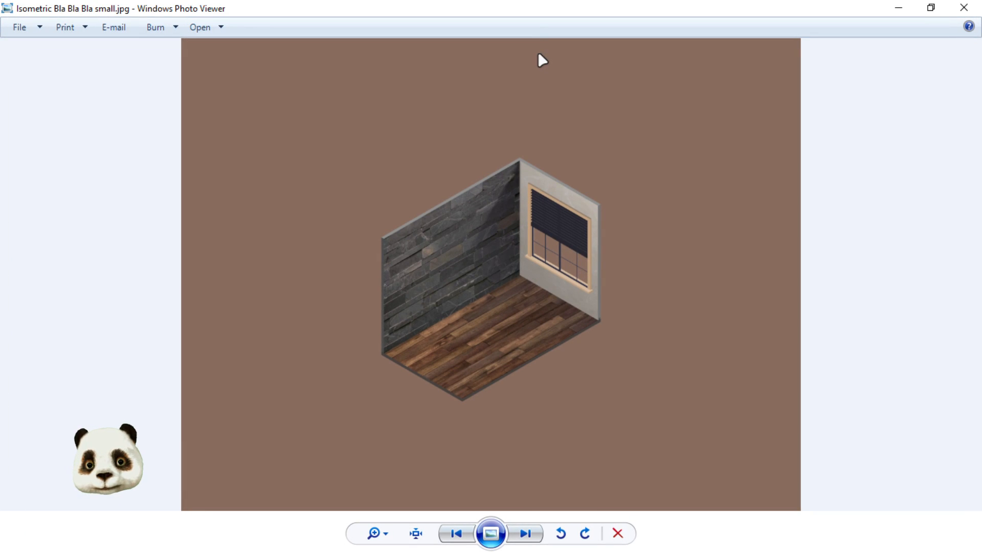
key(Left)
key(Right)
key(Left)
key(Right)
key(Left)
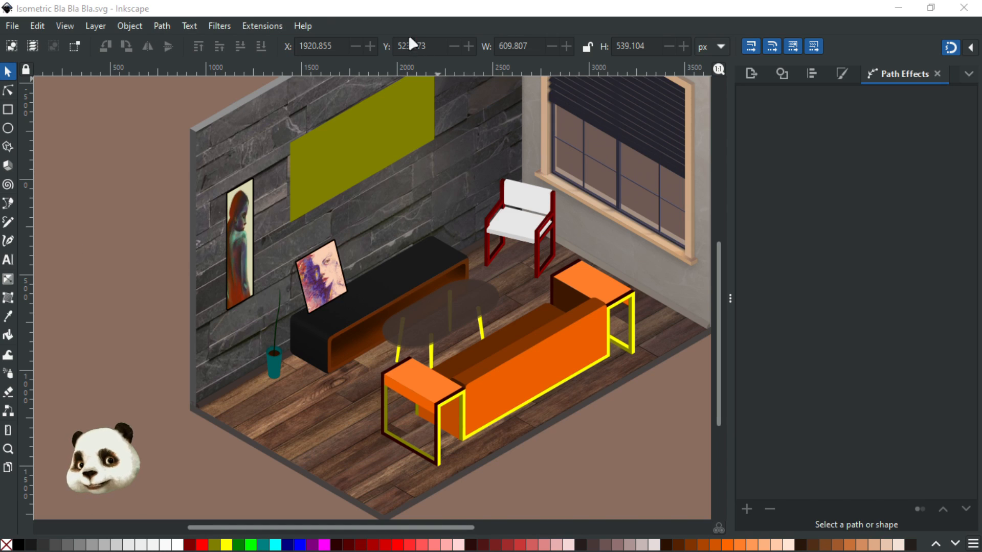
click(397, 13)
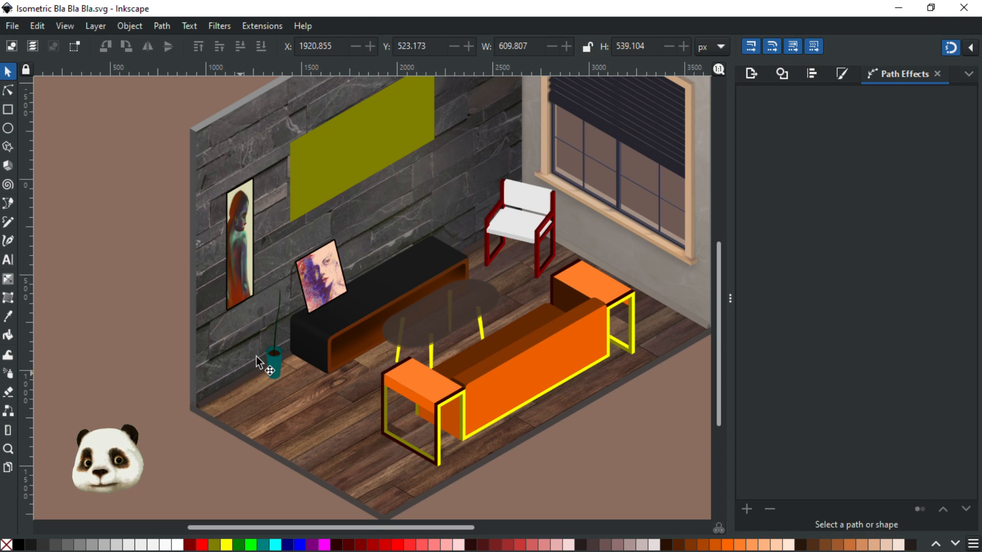
scroll(266, 347, up, 5)
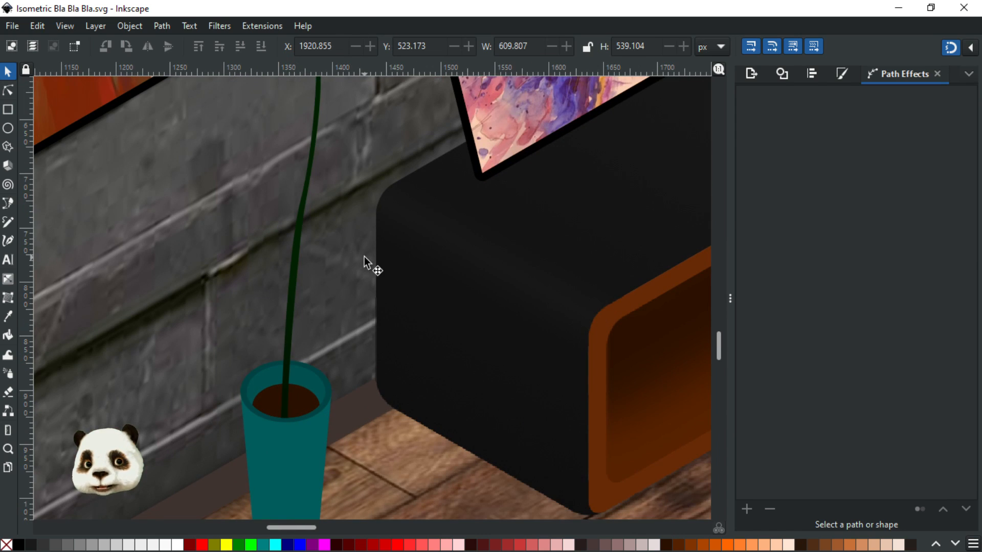
mouse_move(364, 256)
mouse_down()
mouse_move(320, 328)
mouse_move(304, 388)
mouse_up()
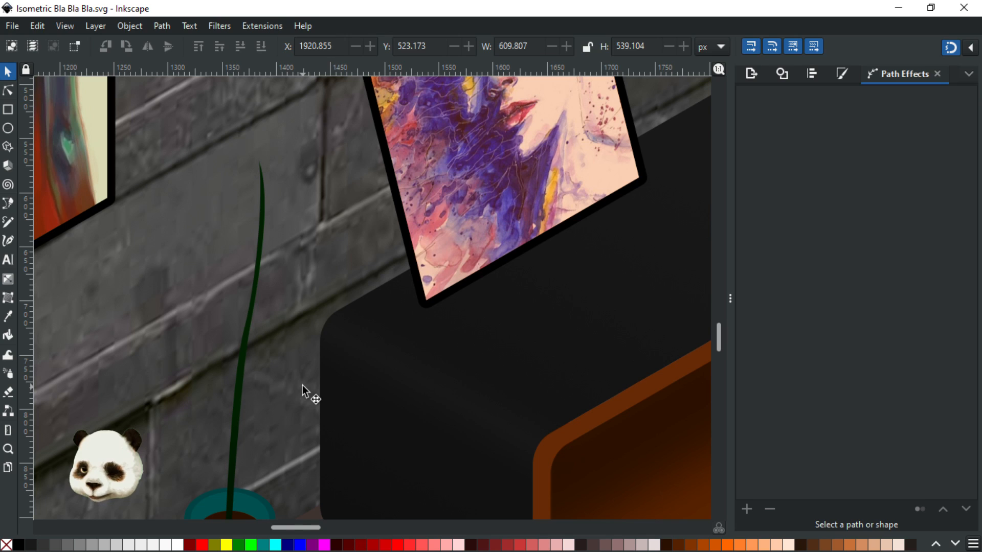
key(b)
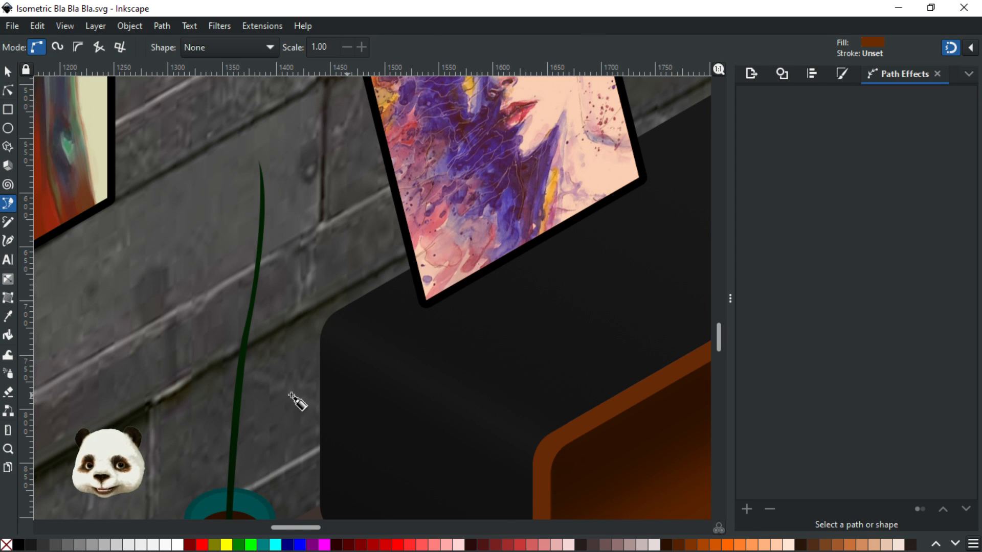
scroll(295, 419, down, 3)
scroll(293, 416, up, 2)
click(324, 334)
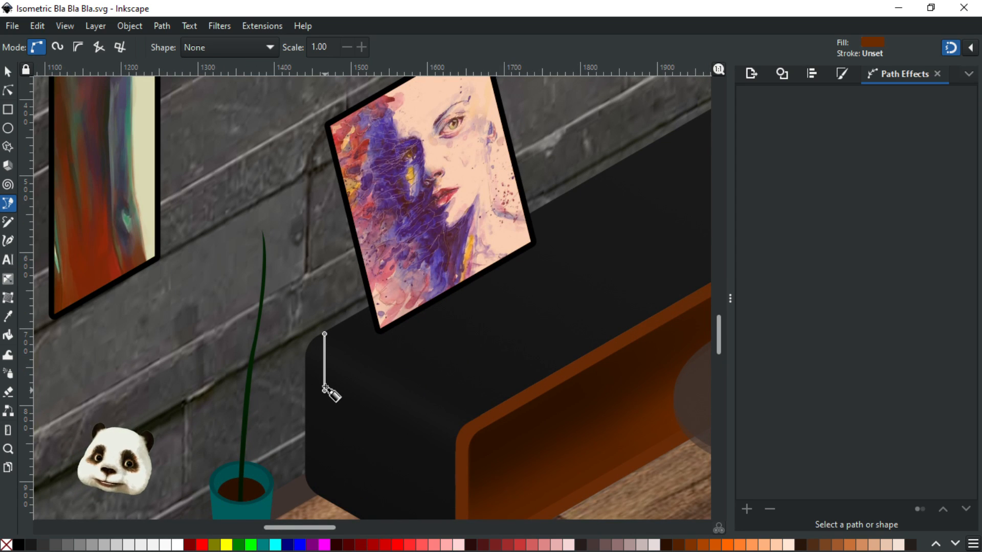
key(Escape)
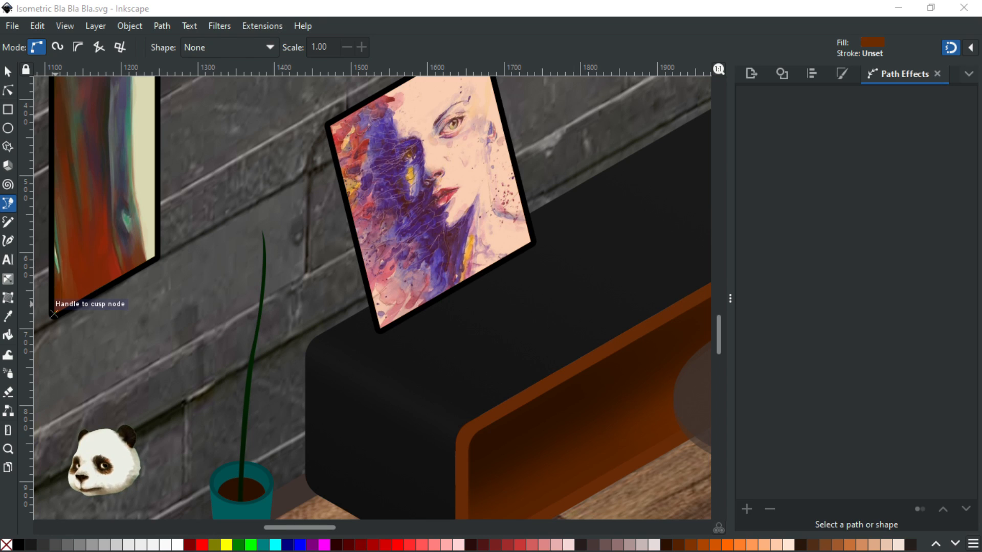
click(435, 10)
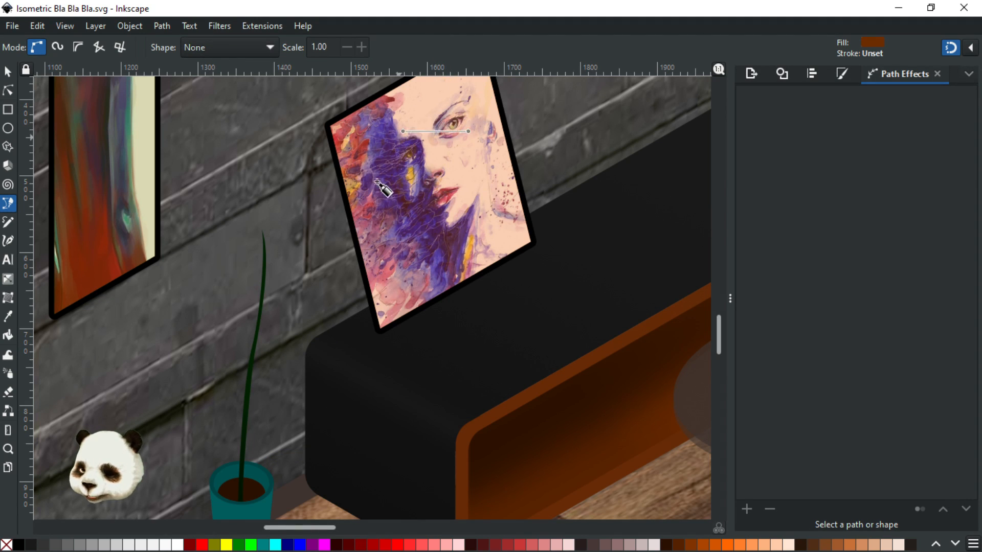
Draw a closed, curved leaf with the Pen tool, from the plant's stem just above the pot to a pointed tip over the cabinet
ctrl+scroll(260, 450, up, 2)
scroll(263, 266, down, 5)
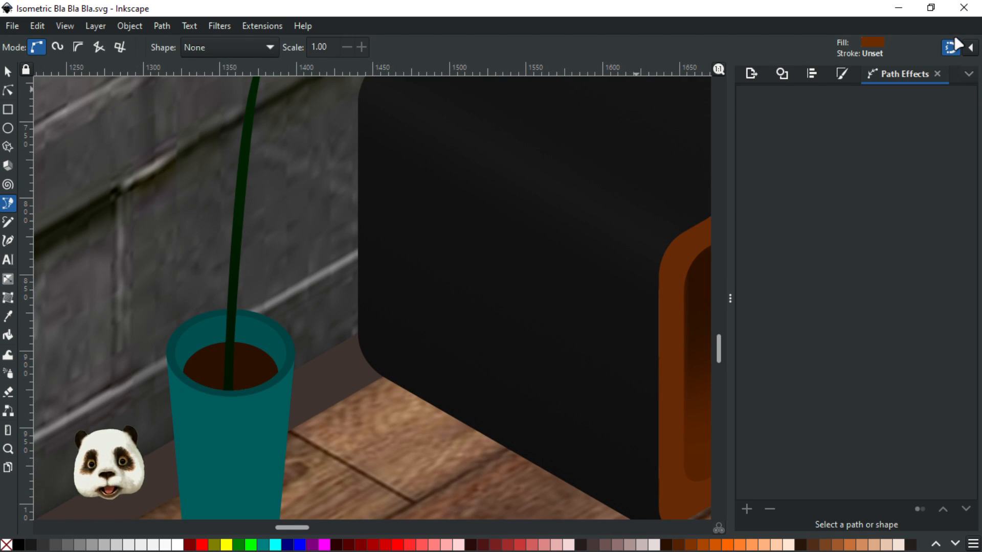
click(238, 287)
drag(352, 185, 459, 182)
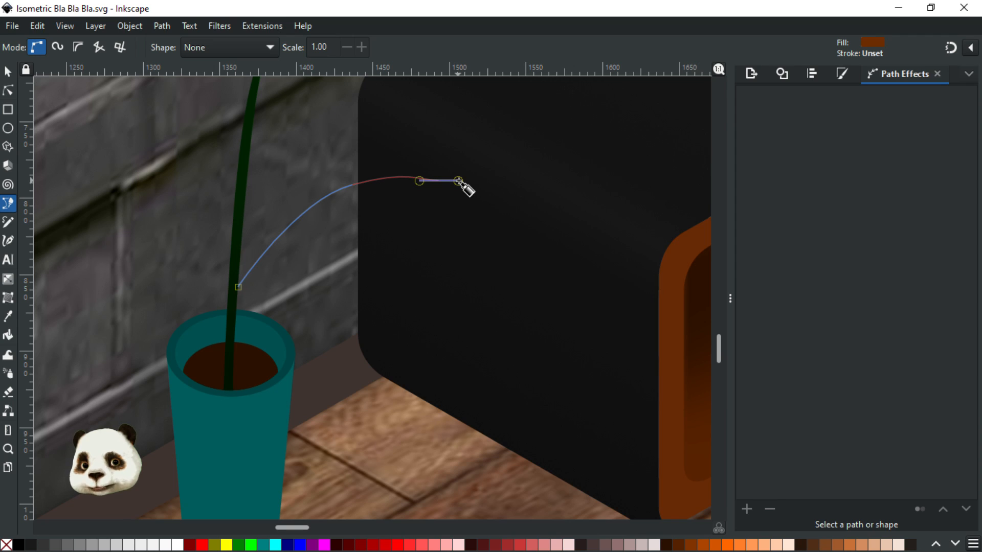
drag(459, 182, 458, 182)
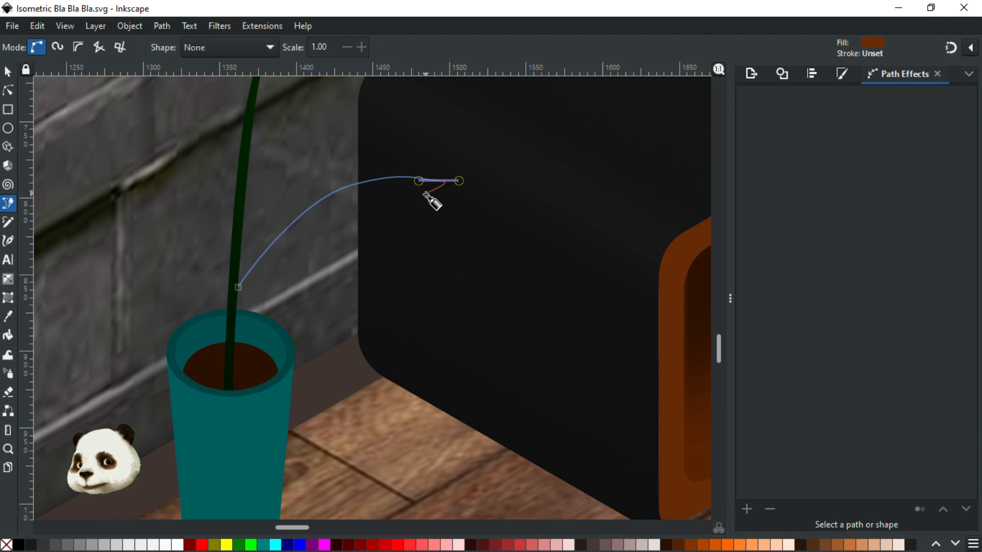
key(BackSpace)
drag(460, 183, 440, 202)
drag(361, 245, 309, 259)
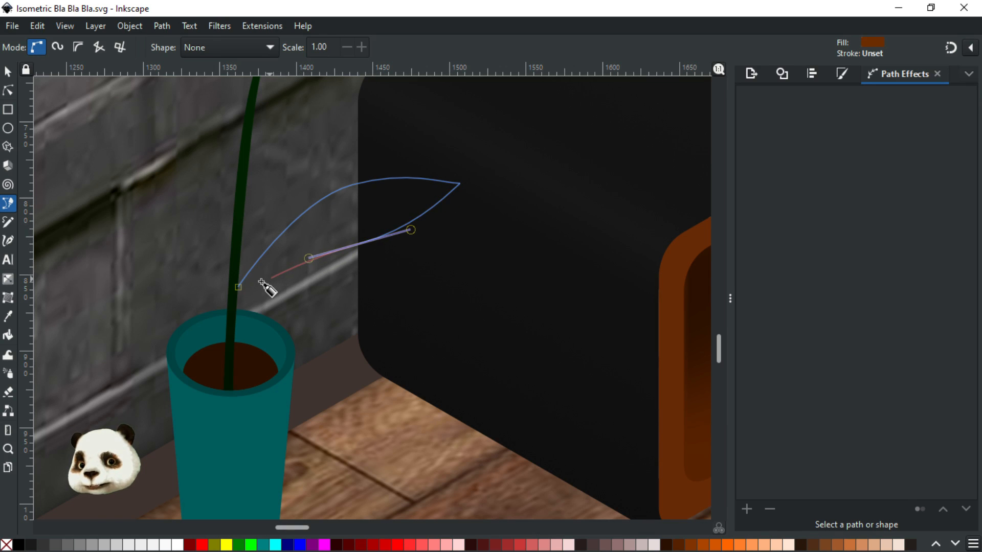
drag(234, 302, 237, 294)
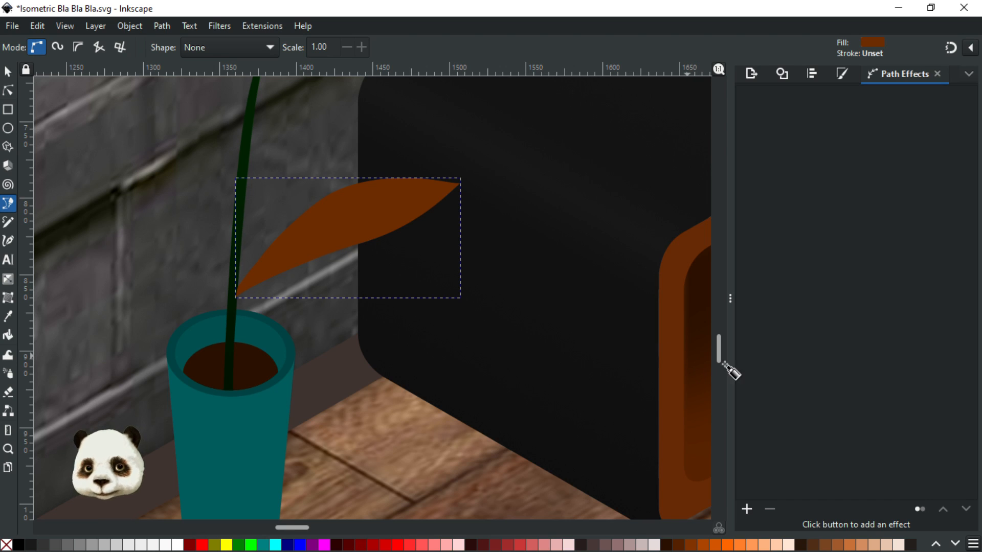
Fill the new leaf with the stem's dark green by sampling it with the colour picker
key(ctrl+shift+f)
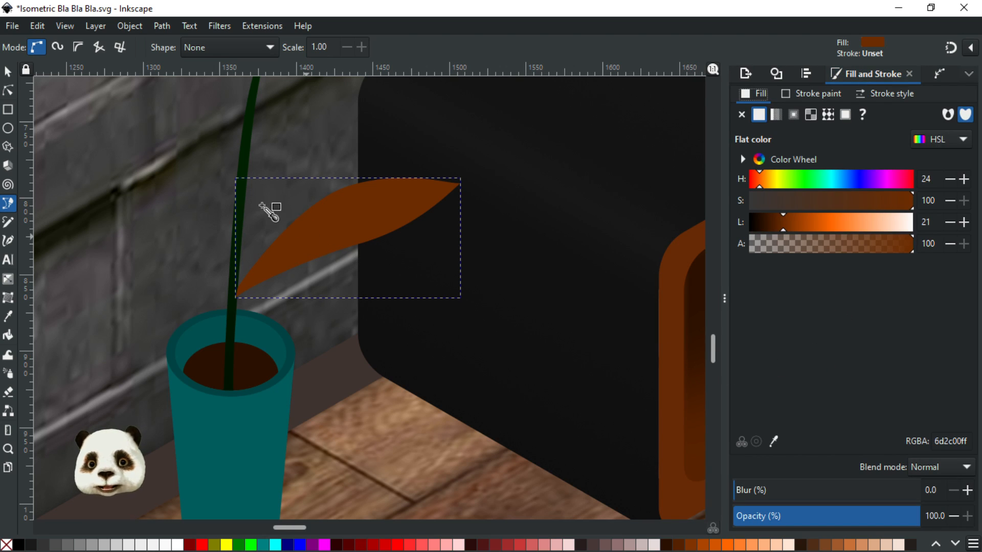
key(d)
click(249, 146)
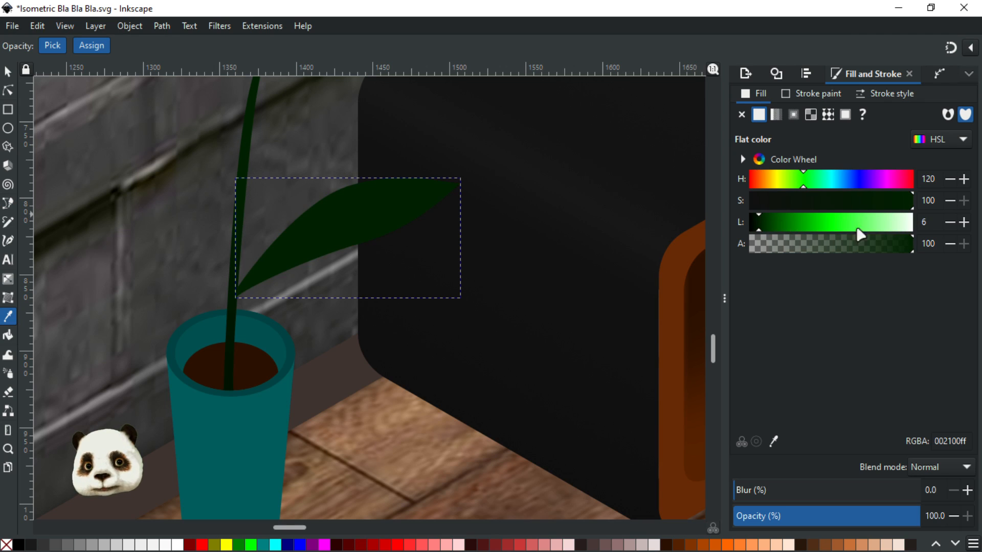
Change the leaf's fill to a dark olive yellow with hue 53 and lightness 16
click(786, 186)
drag(783, 185, 780, 185)
drag(763, 227, 763, 223)
drag(776, 185, 772, 185)
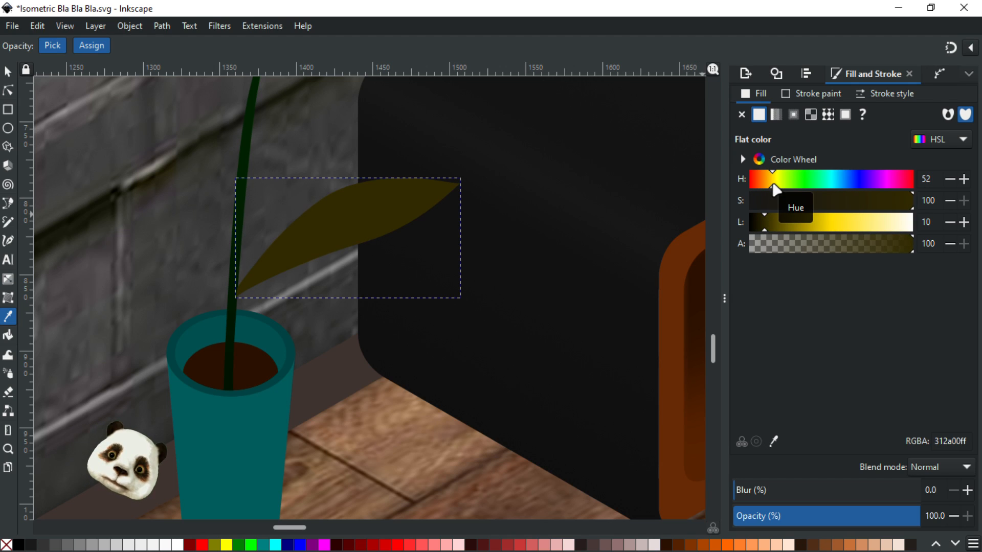
click(773, 185)
drag(765, 227, 774, 224)
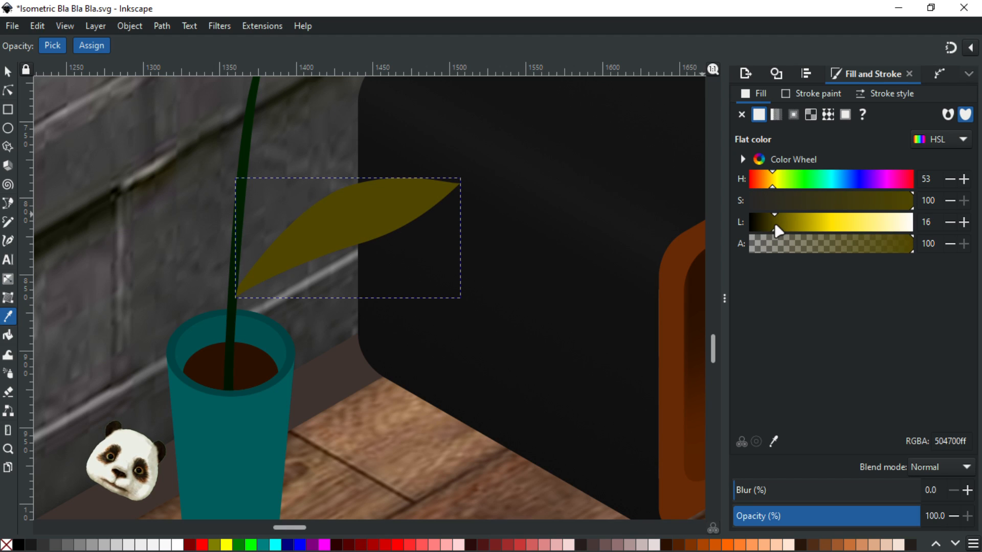
Reshape the leaf's outline by moving its tip slightly outward and down, curving it near the tip, and lowering the lower-edge node
scroll(528, 259, up, 5)
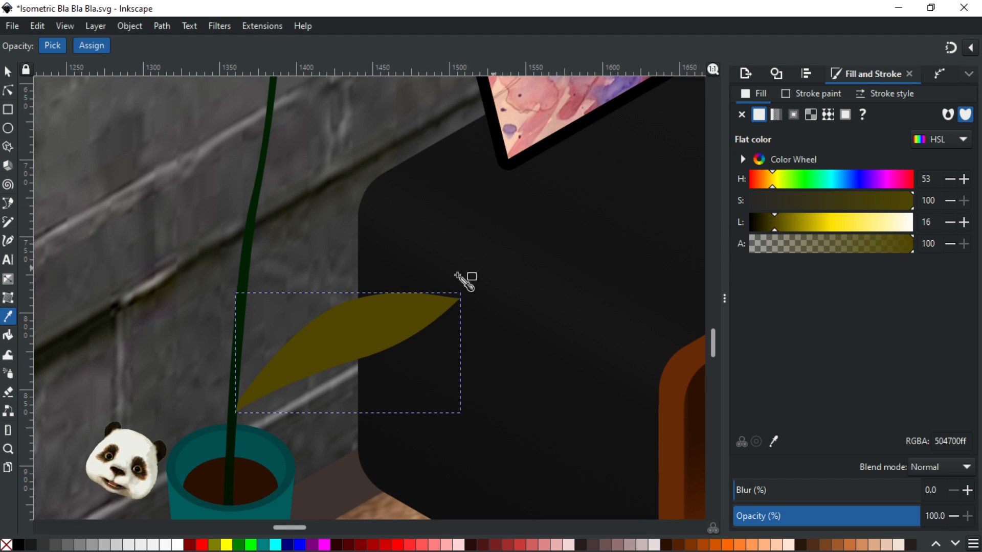
click(9, 91)
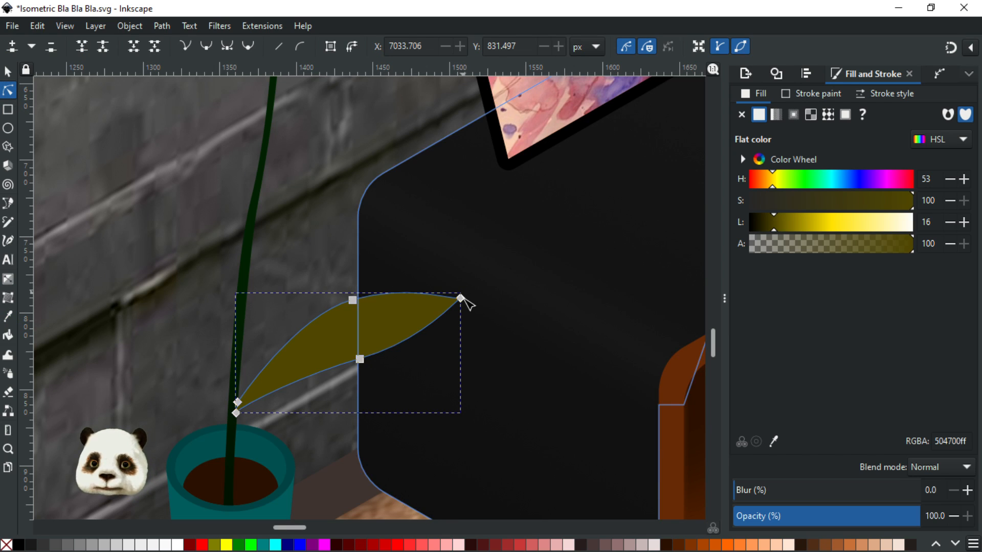
drag(464, 300, 417, 347)
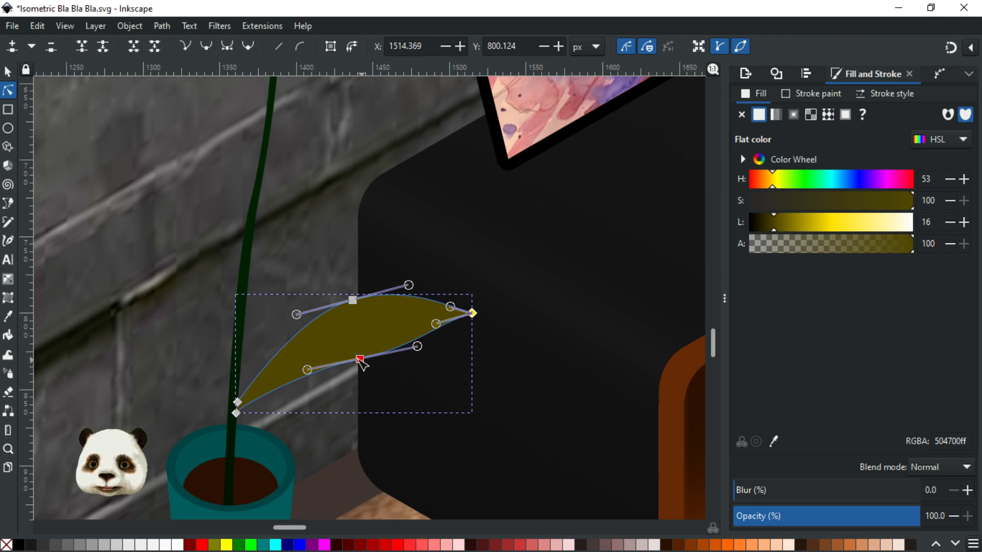
drag(358, 359, 354, 364)
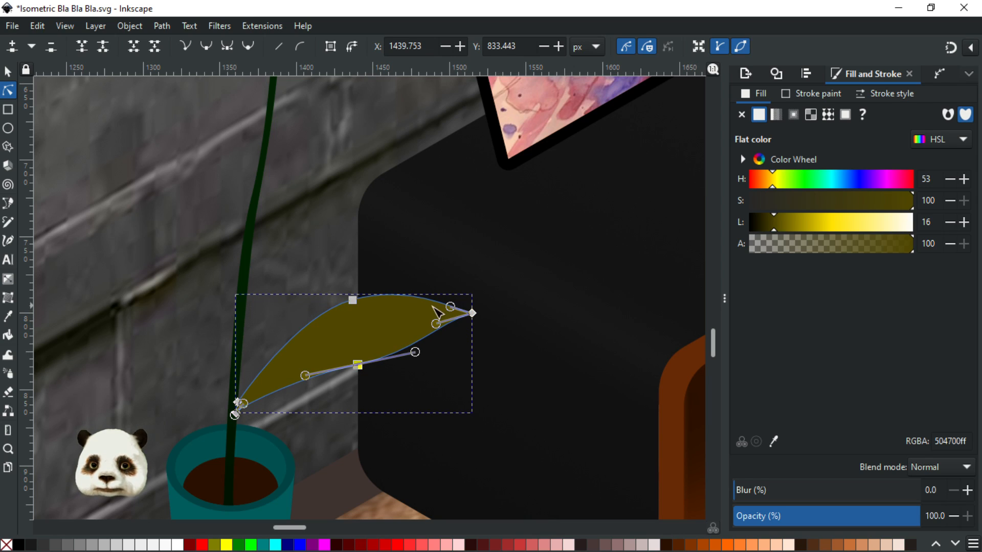
drag(451, 307, 434, 307)
click(493, 354)
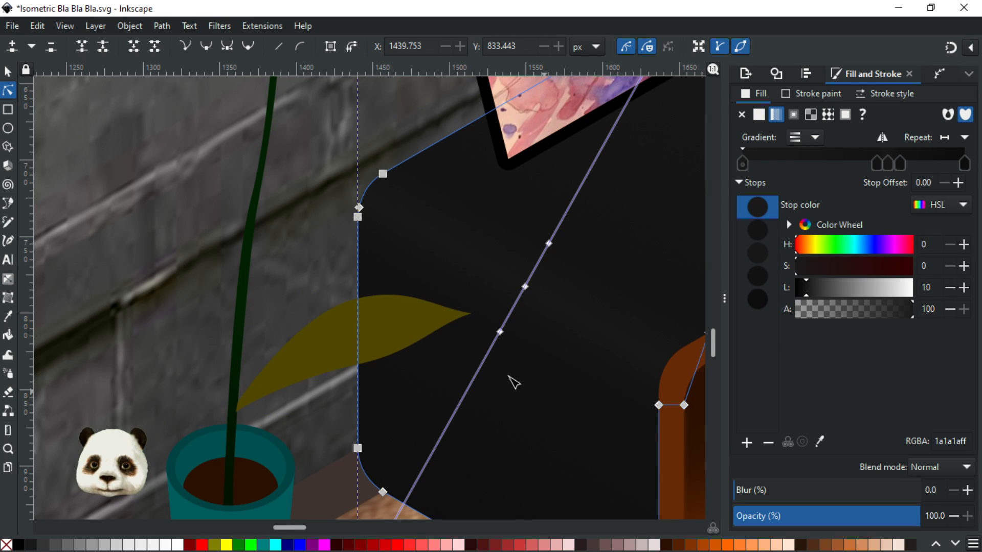
Try lowering the leaf one level in the stacking order, and raise it back in front of the cabinet
click(284, 390)
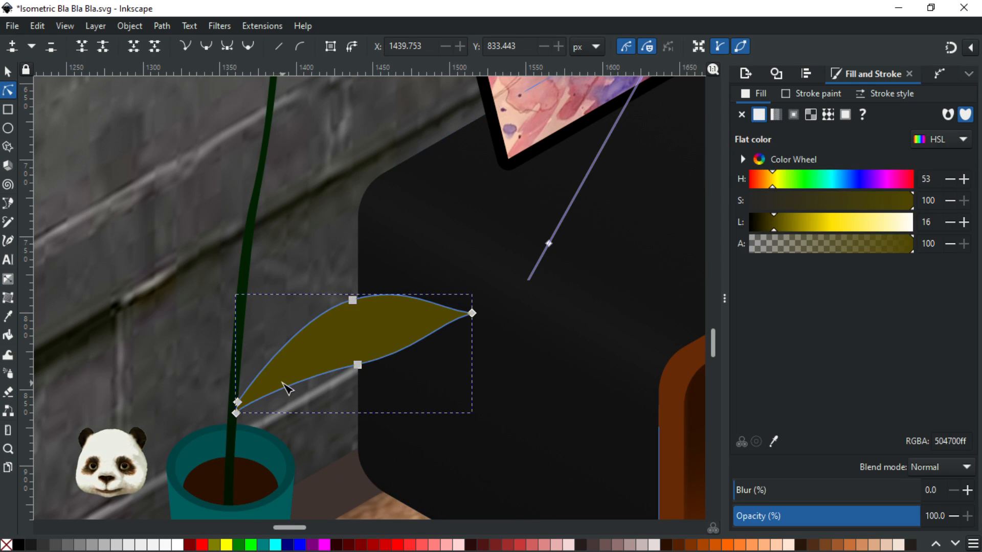
key(Page_Down)
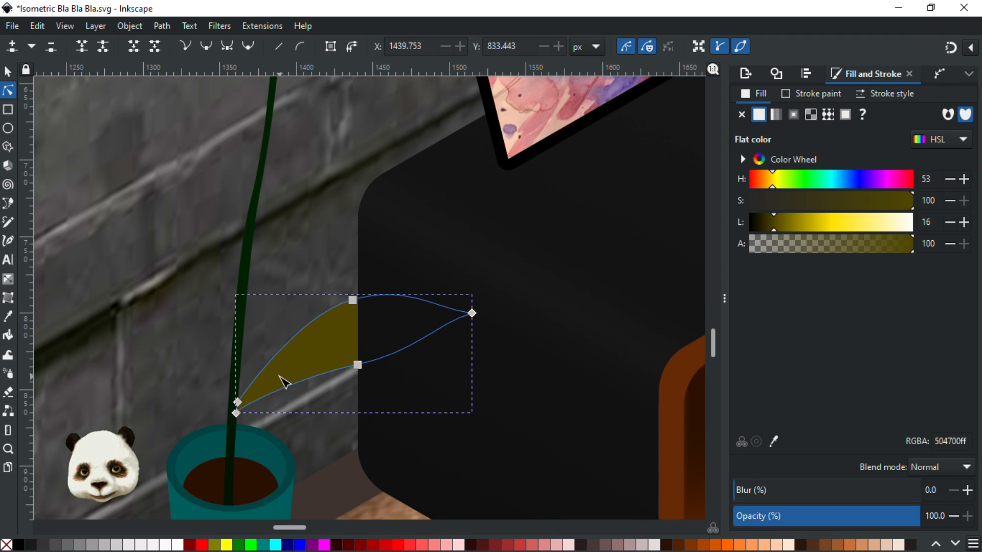
key(Page_Up)
click(253, 268)
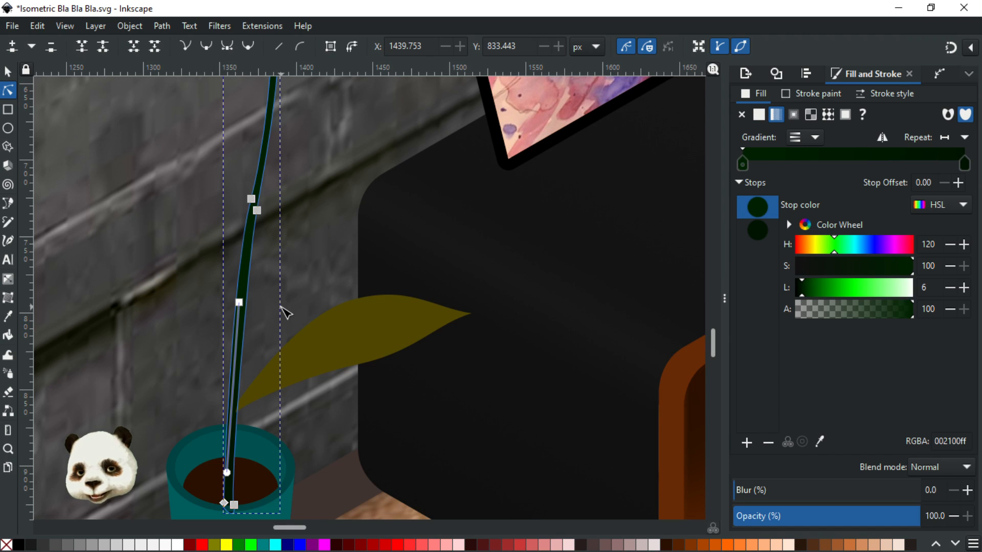
click(263, 385)
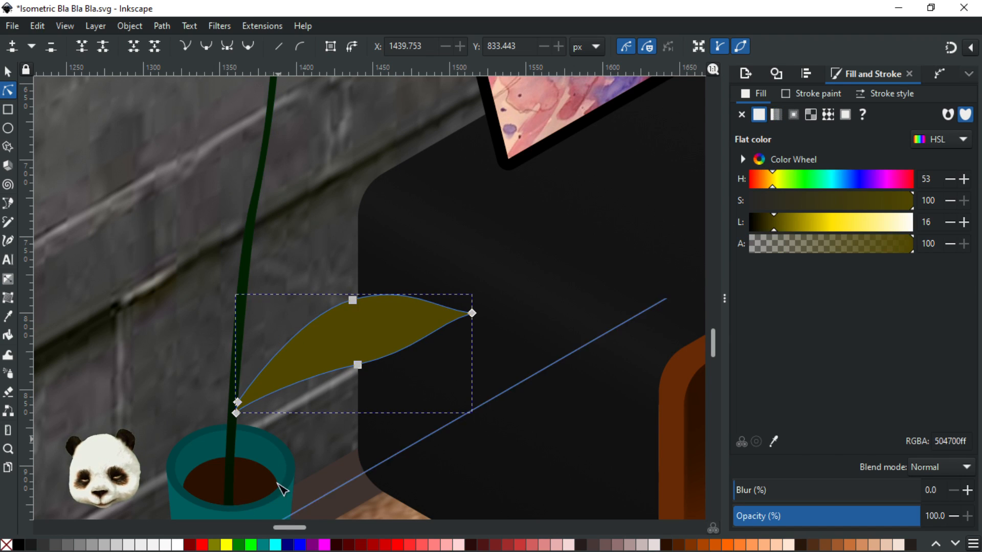
Cut the leaf and paste it in place inside the potted plant's group
scroll(312, 420, down, 5)
scroll(306, 351, up, 1)
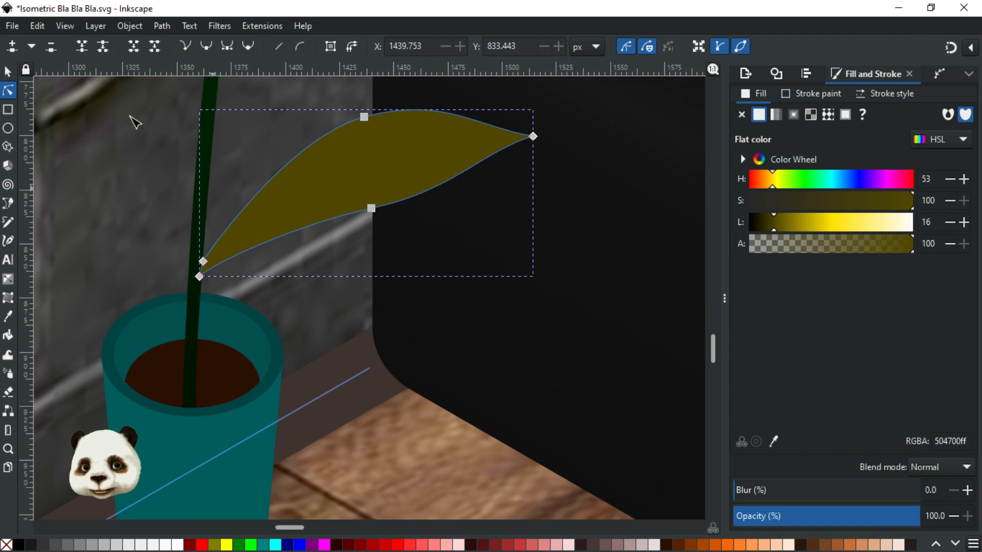
click(7, 72)
scroll(208, 323, down, 3)
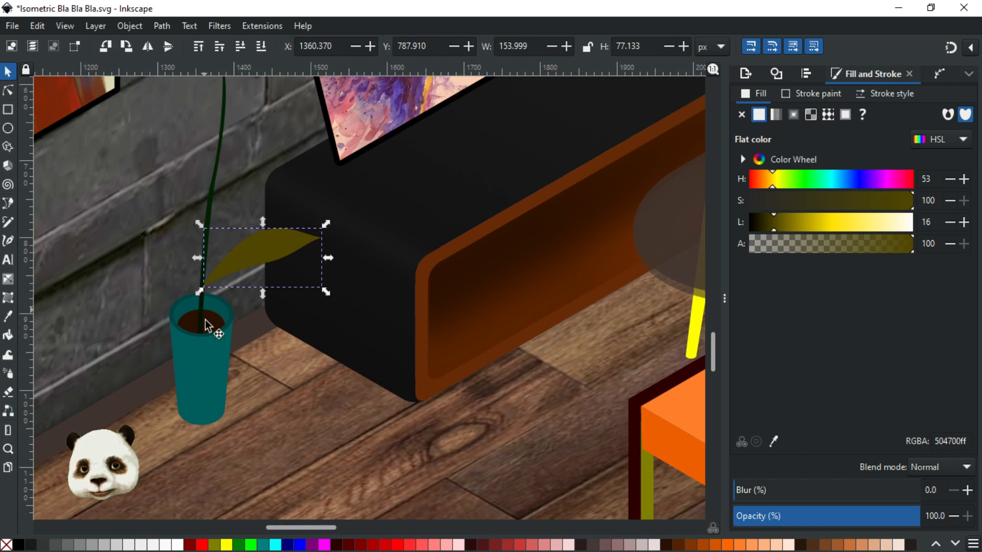
click(209, 353)
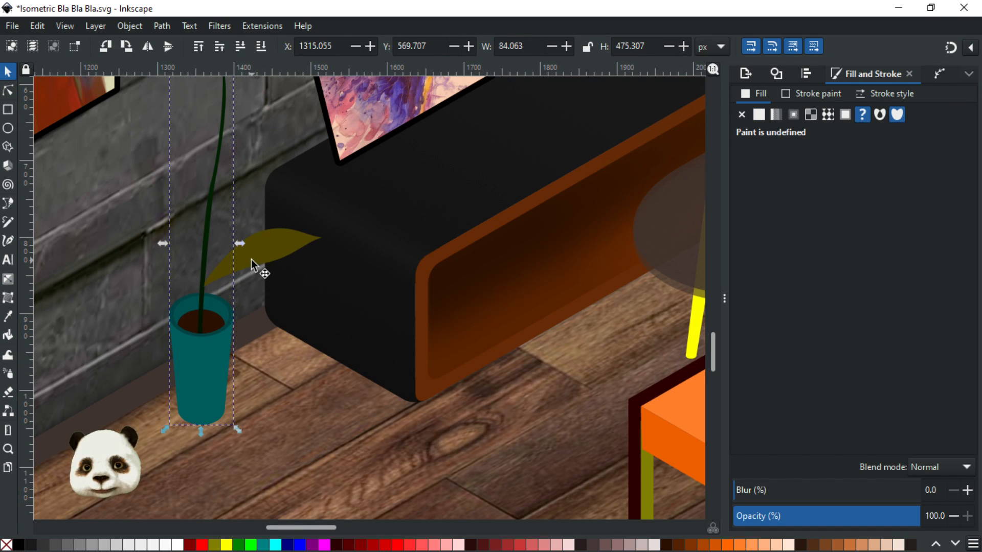
click(251, 259)
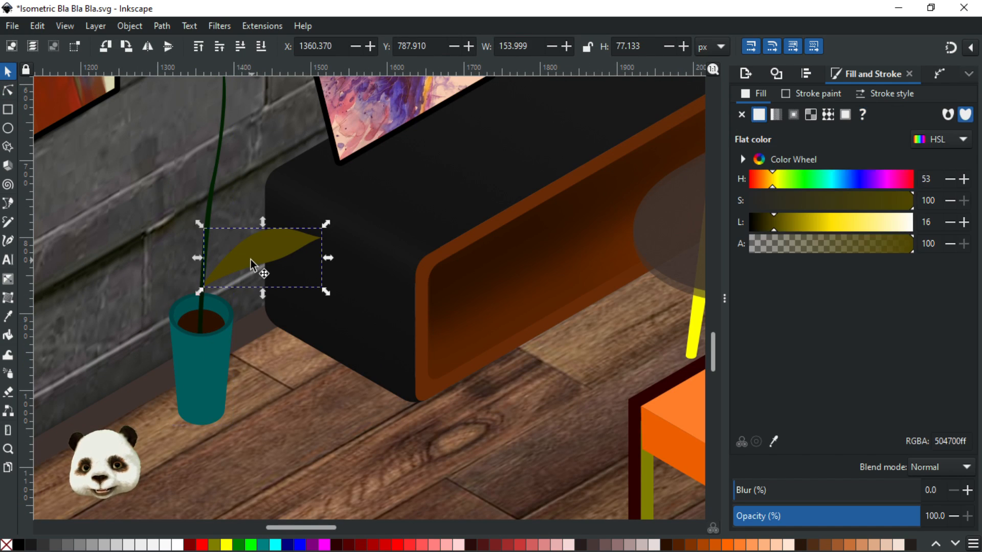
key(Delete)
click(205, 341)
click(204, 341)
key(Escape)
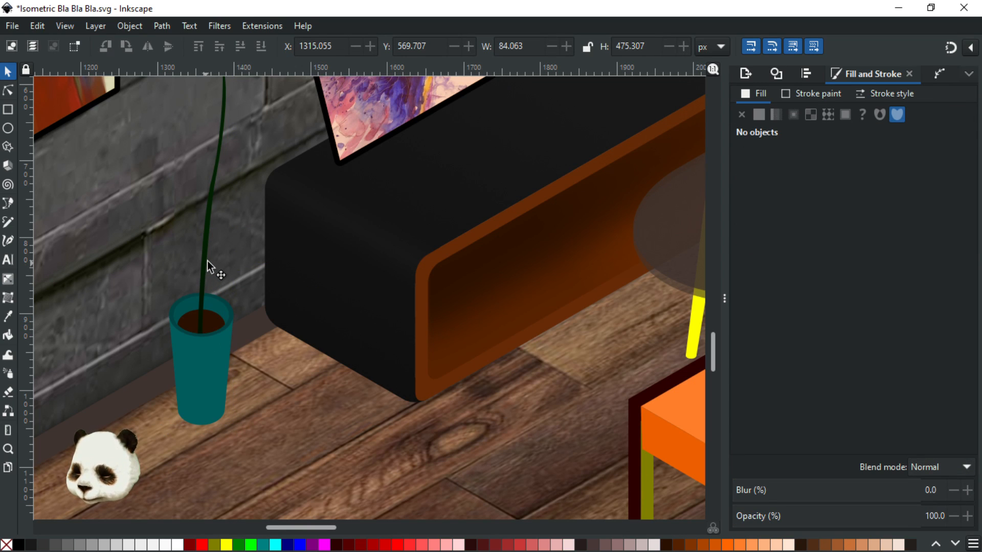
key(ctrl+z)
scroll(213, 267, up, 3)
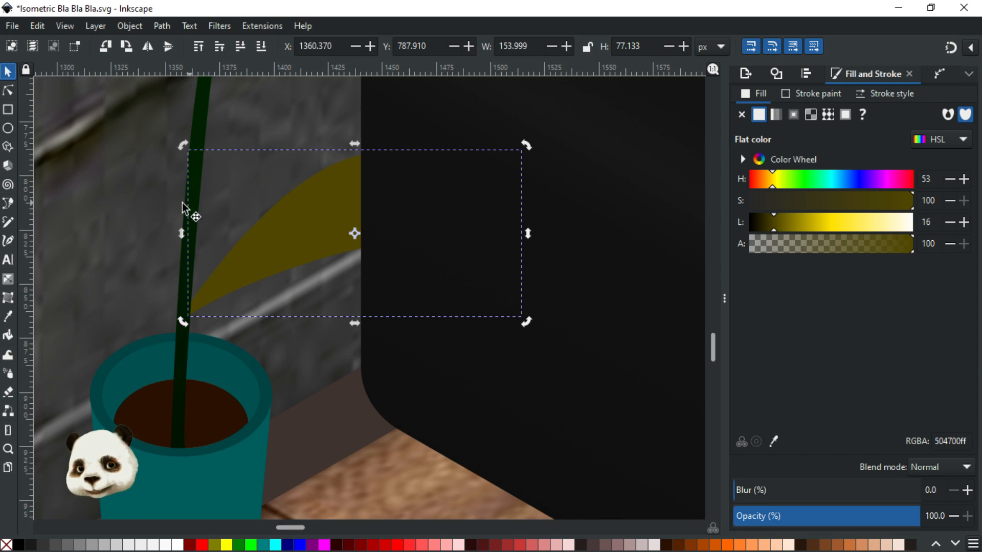
Bring the whole potted plant group, including its leaf, in front of the cabinet and save the document
click(315, 443)
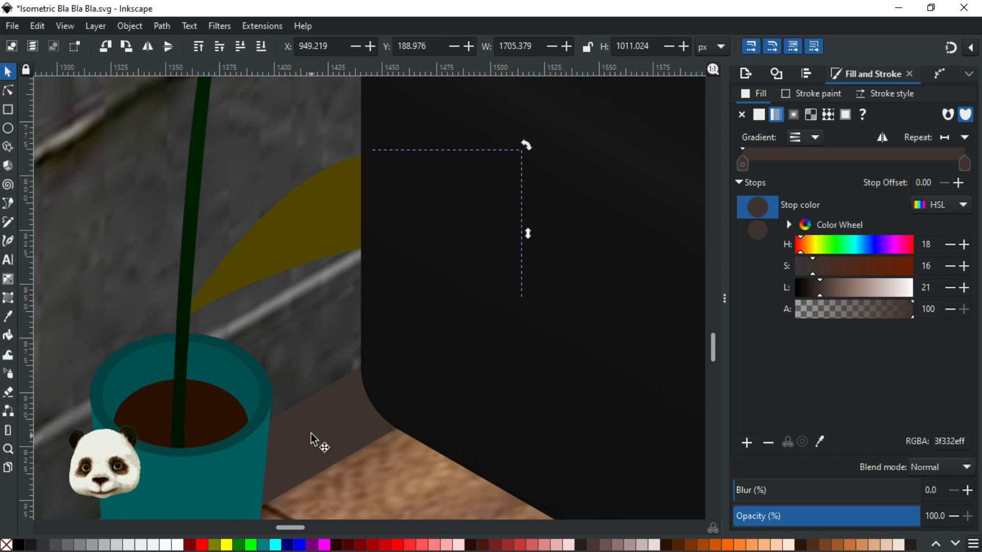
key(n)
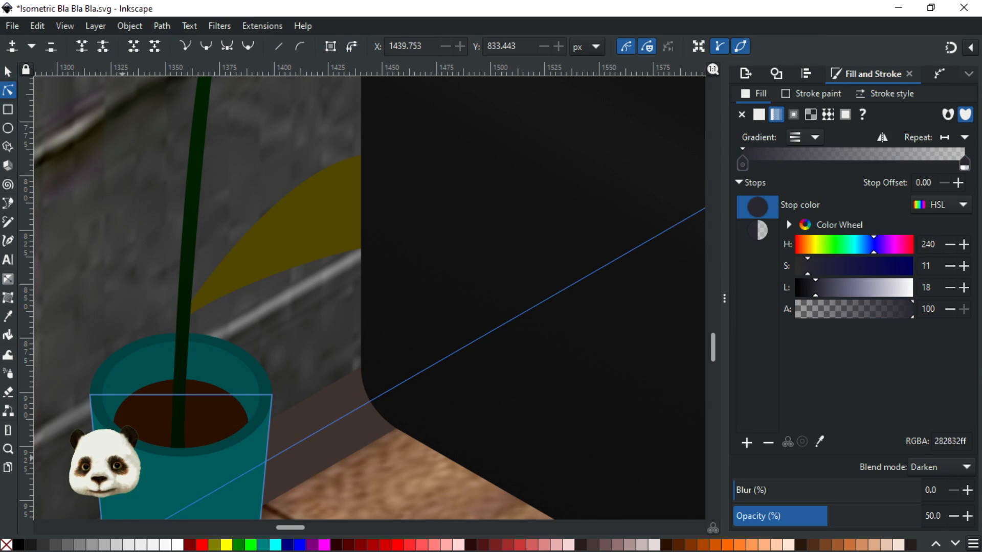
click(134, 450)
scroll(133, 445, down, 4)
scroll(223, 452, down, 5)
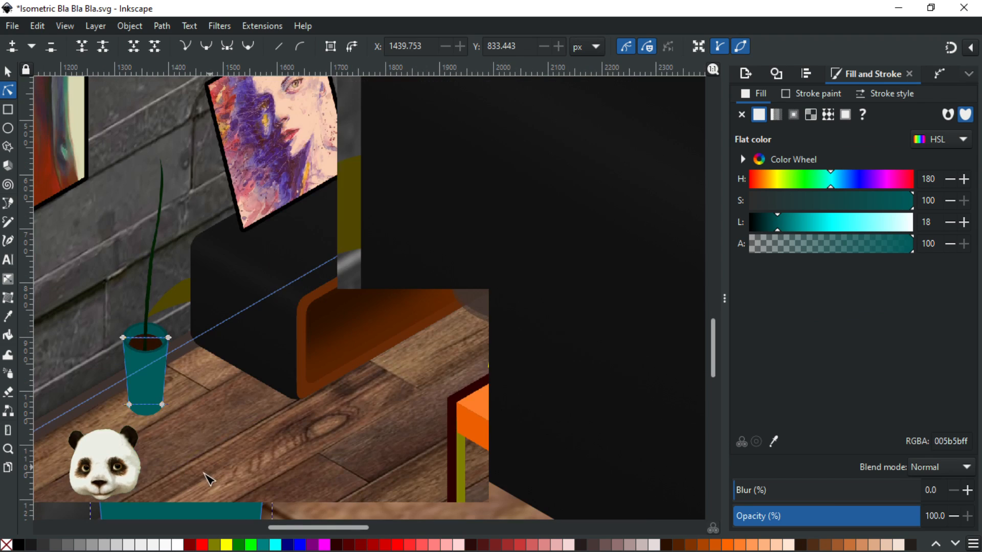
click(8, 71)
double_click(195, 377)
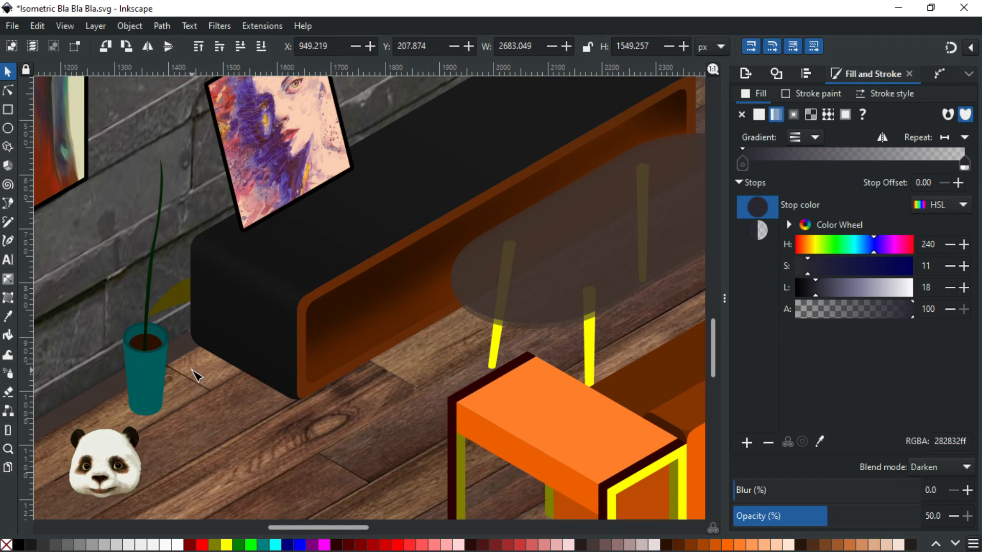
click(154, 388)
key(s)
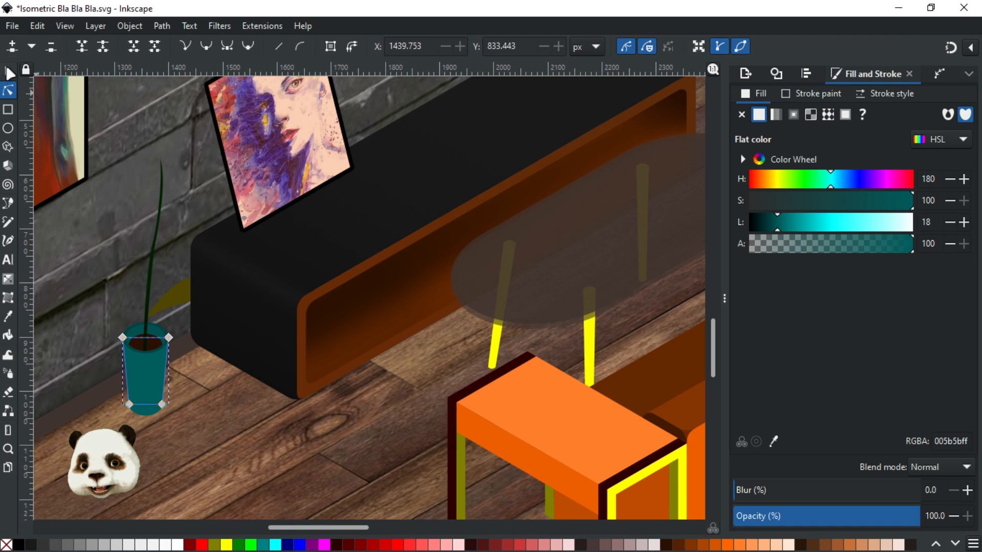
key(Escape)
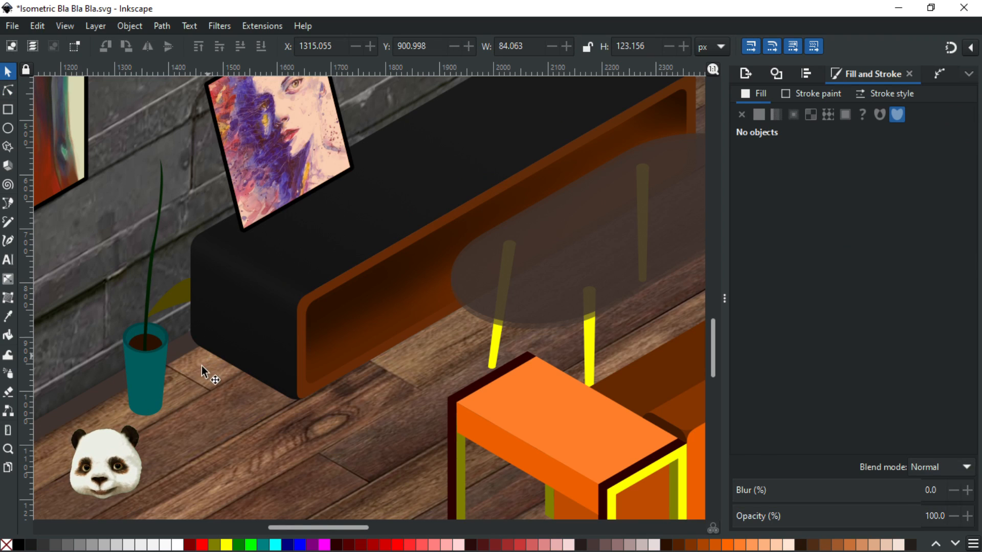
click(141, 388)
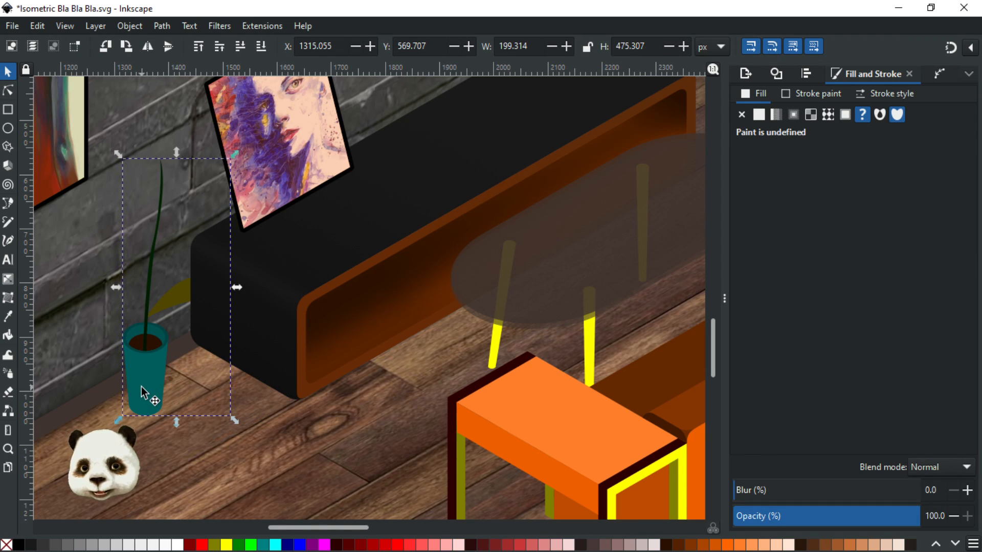
key(ctrl+s)
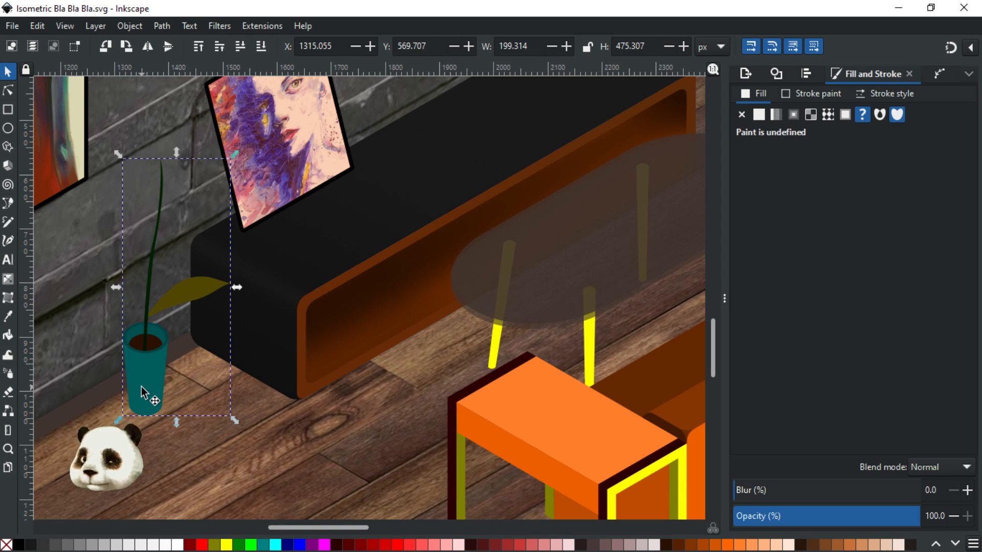
Draw a smaller closed leaf, about 81 by 47 px, with the Pen tool from the stem toward the brick wall opposite the first leaf
key(n)
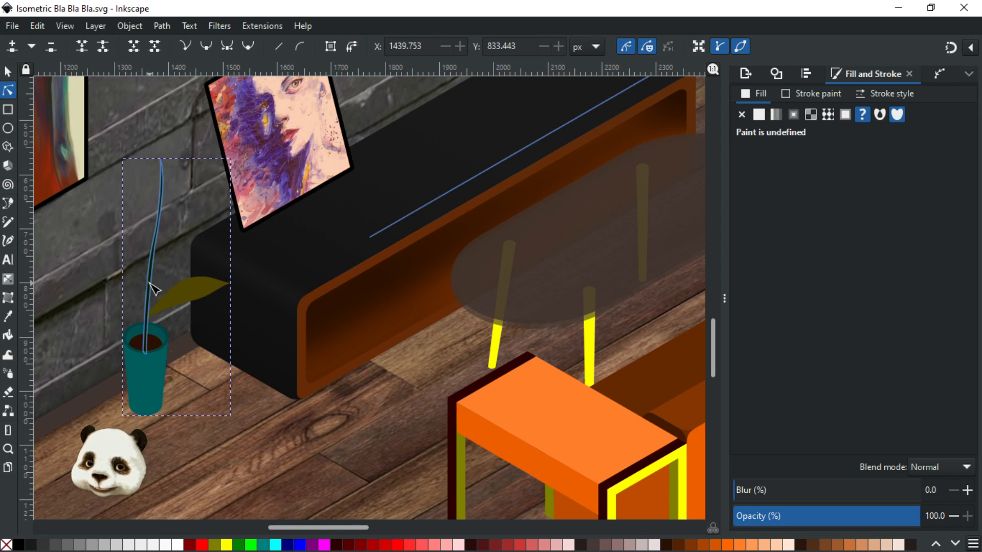
scroll(150, 283, up, 3)
key(w)
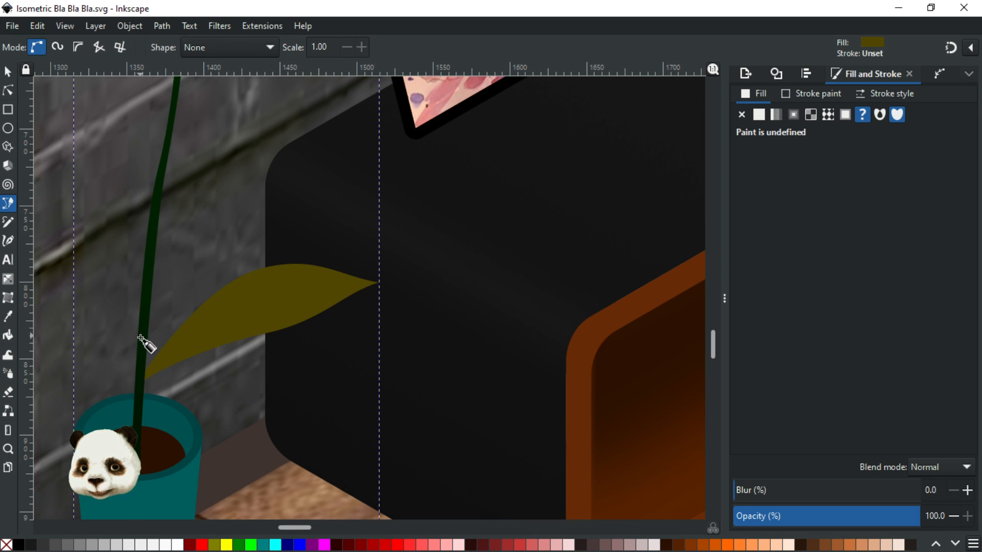
click(140, 338)
drag(76, 277, 163, 285)
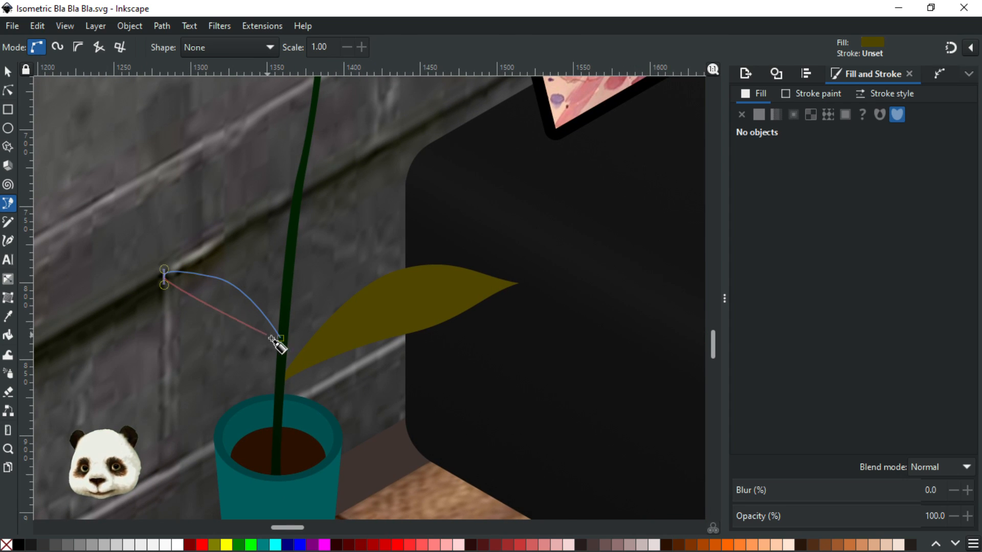
mouse_move(280, 340)
mouse_down()
mouse_move(300, 346)
mouse_move(281, 339)
mouse_up()
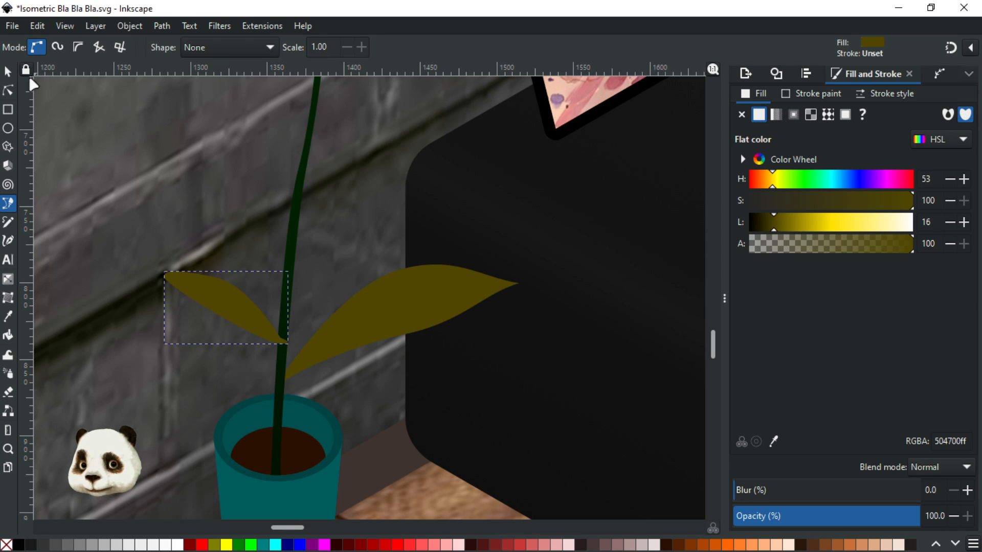
Cut the smaller leaf and paste it in place inside the potted plant's group
click(9, 75)
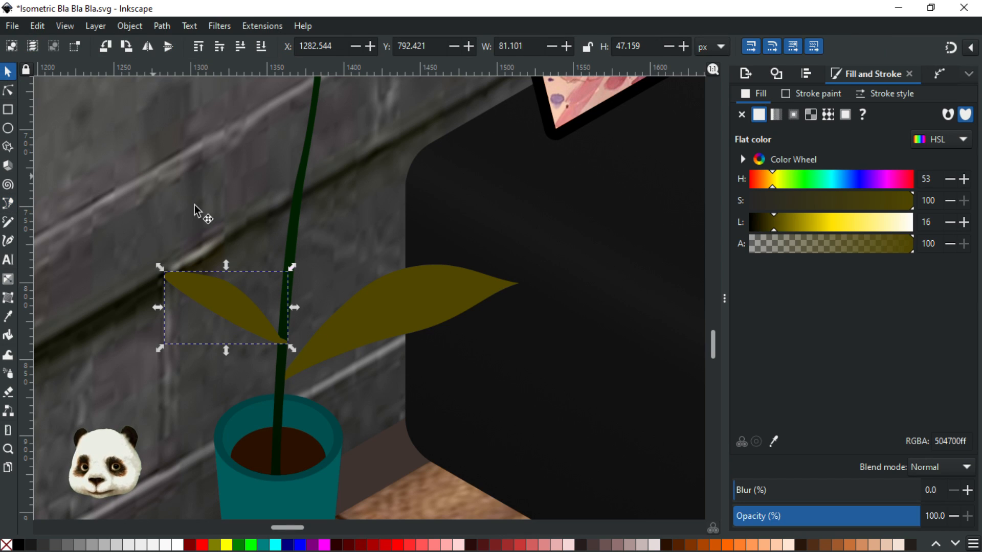
click(291, 244)
click(203, 290)
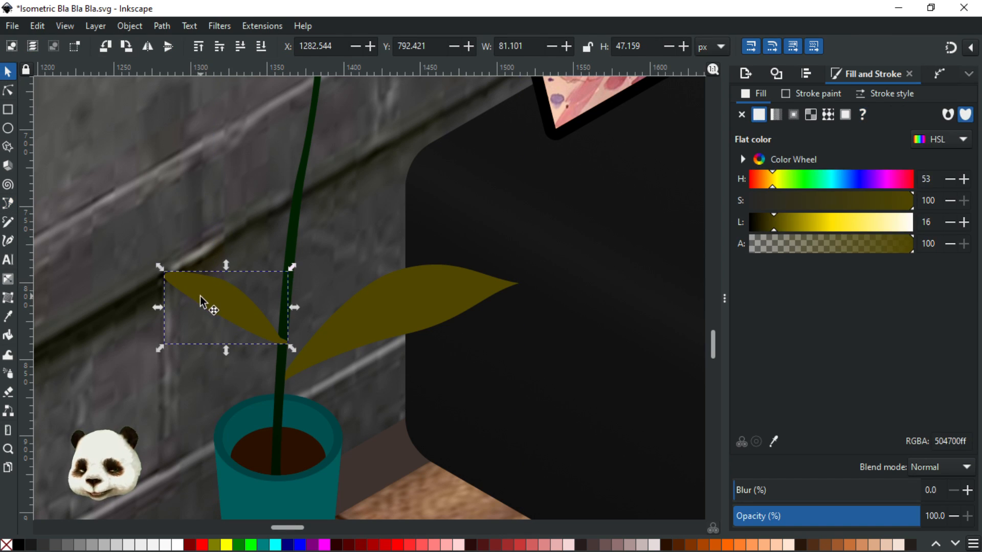
key(Delete)
double_click(291, 247)
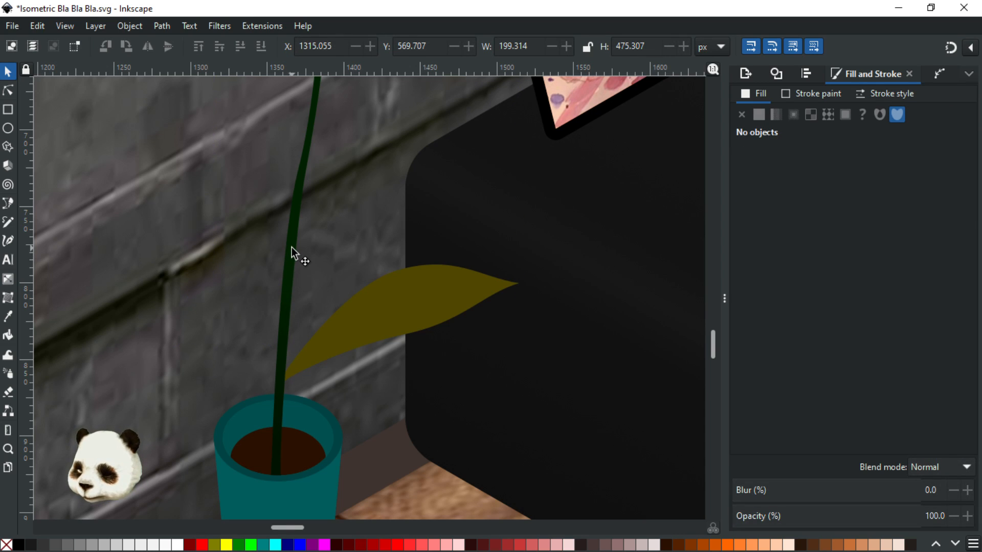
key(ctrl+z)
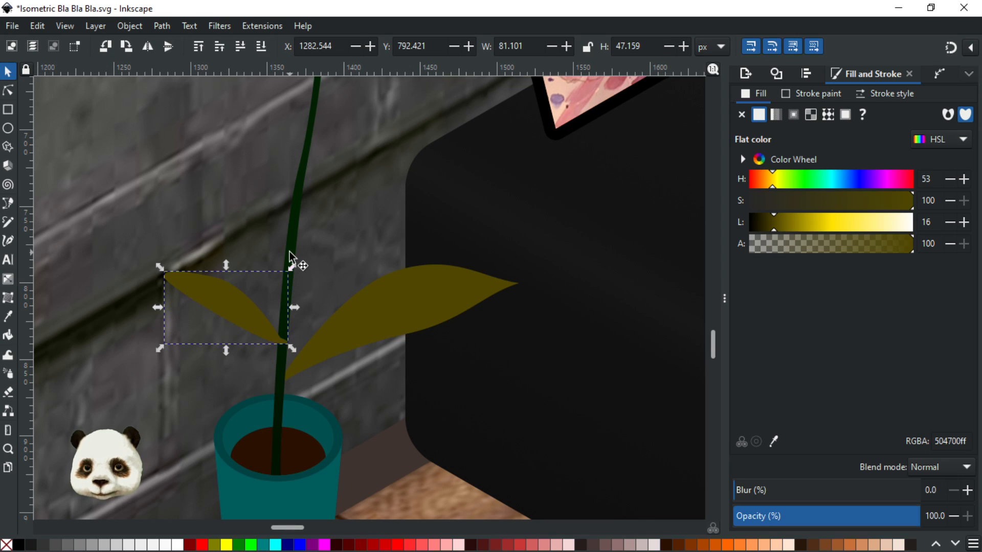
Add a node to the smaller leaf's lower edge near its tip, and pull that edge outward into a fuller curve
click(8, 91)
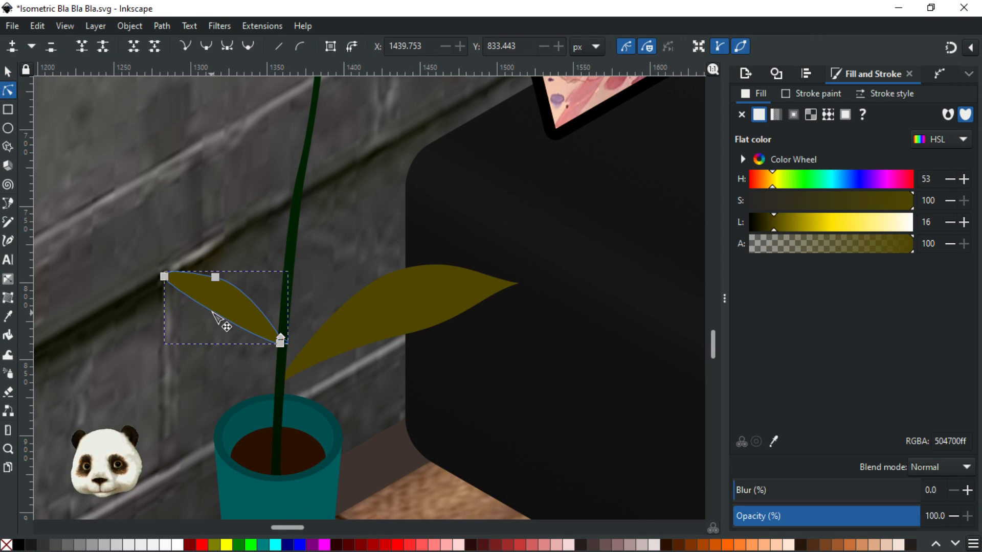
double_click(180, 286)
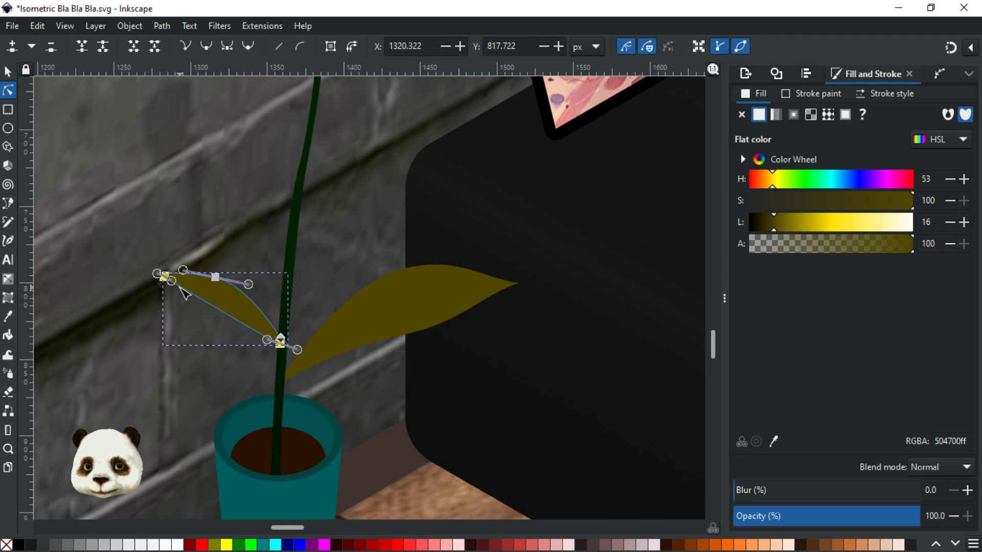
drag(181, 292, 178, 303)
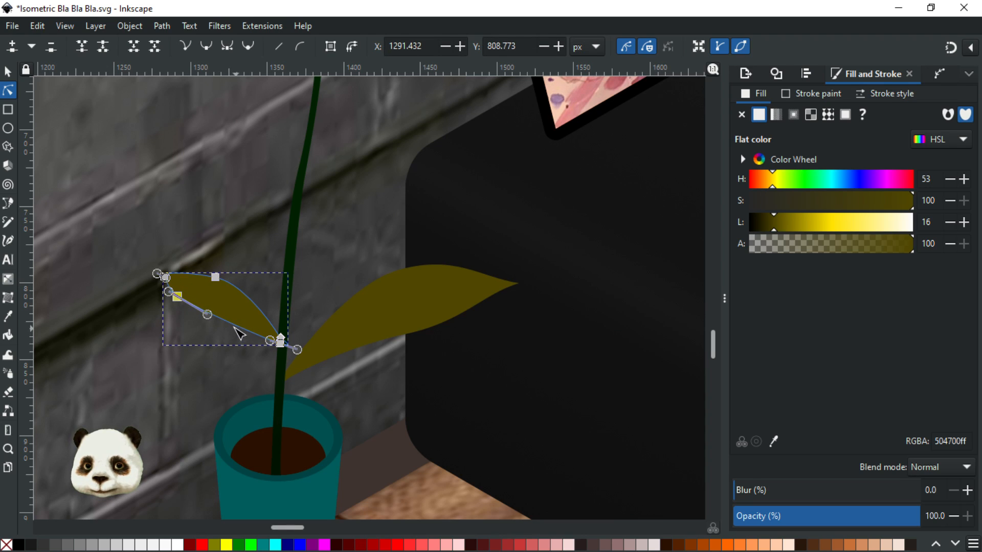
drag(236, 325, 235, 320)
click(225, 350)
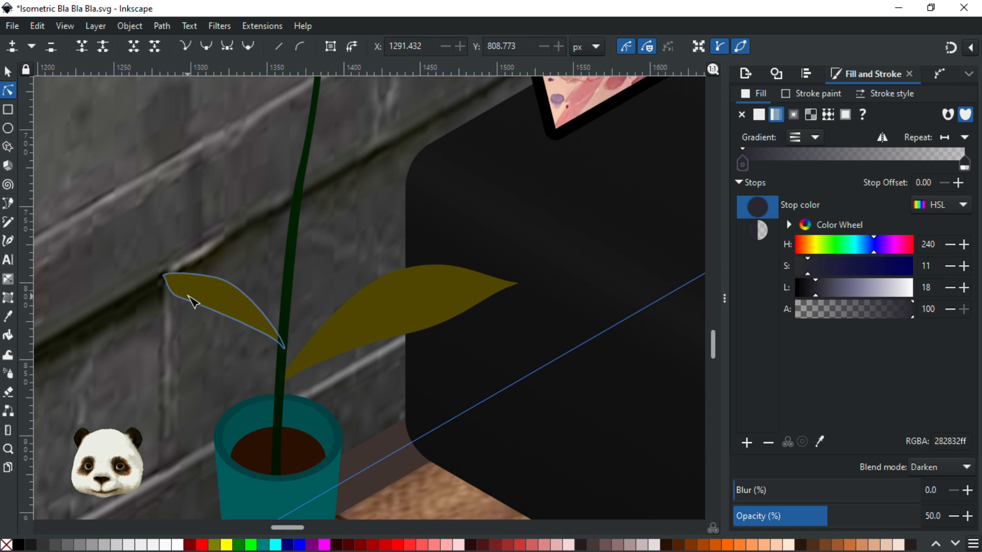
Reshape the smaller leaf's stem end, upper edge and tip by adjusting its nodes and curves, and save the document
click(179, 299)
drag(180, 302, 239, 291)
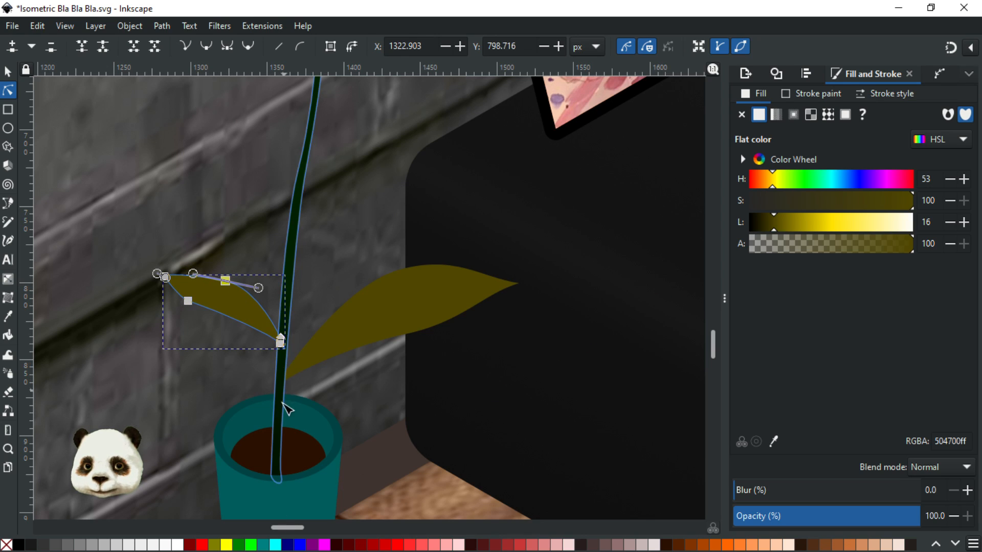
click(294, 438)
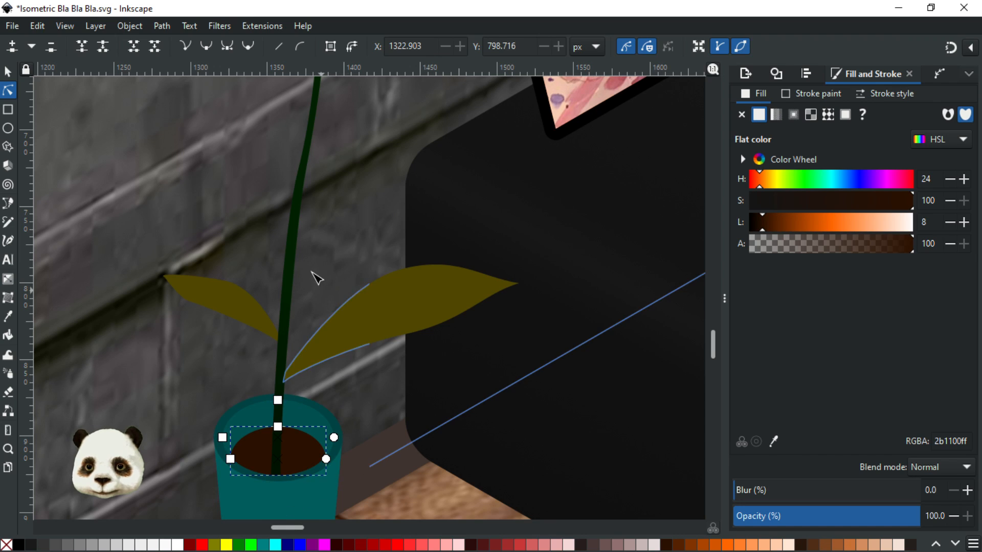
click(180, 283)
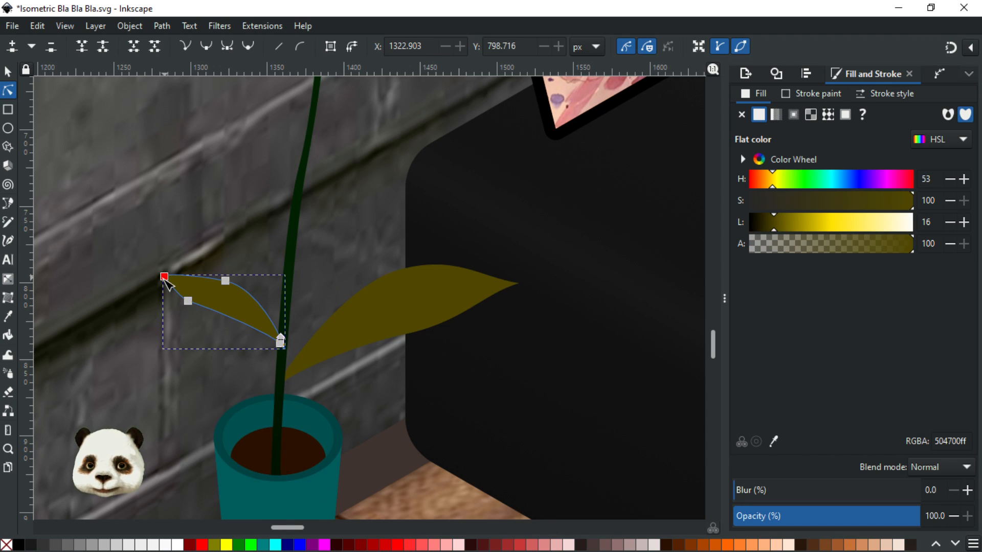
click(164, 277)
drag(193, 274, 174, 297)
click(225, 357)
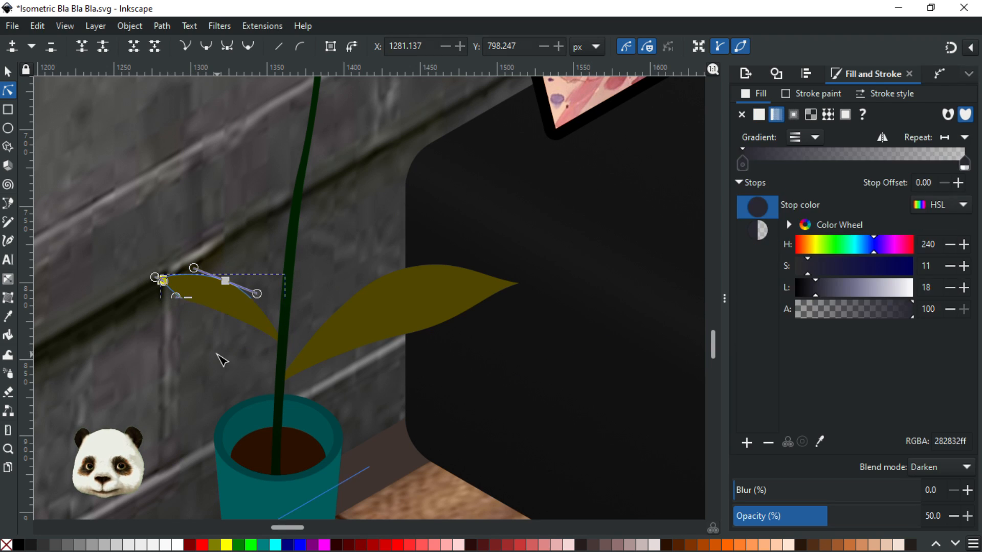
drag(210, 374, 138, 473)
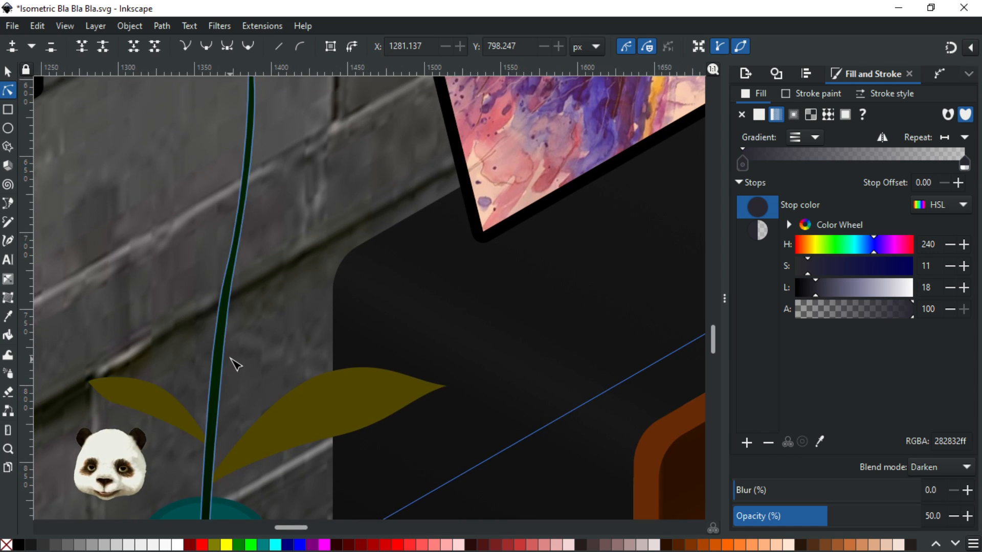
scroll(233, 344, down, 3)
key(ctrl+s)
Draw the front part of a drooping folded leaf, about 30 by 44 px, beside the stem with the Pen tool
scroll(233, 306, up, 1)
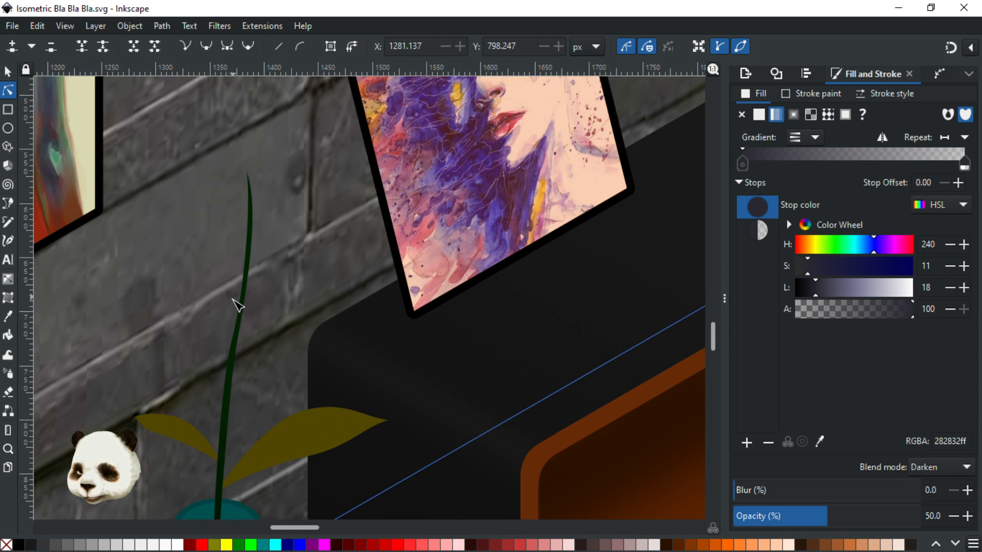
key(b)
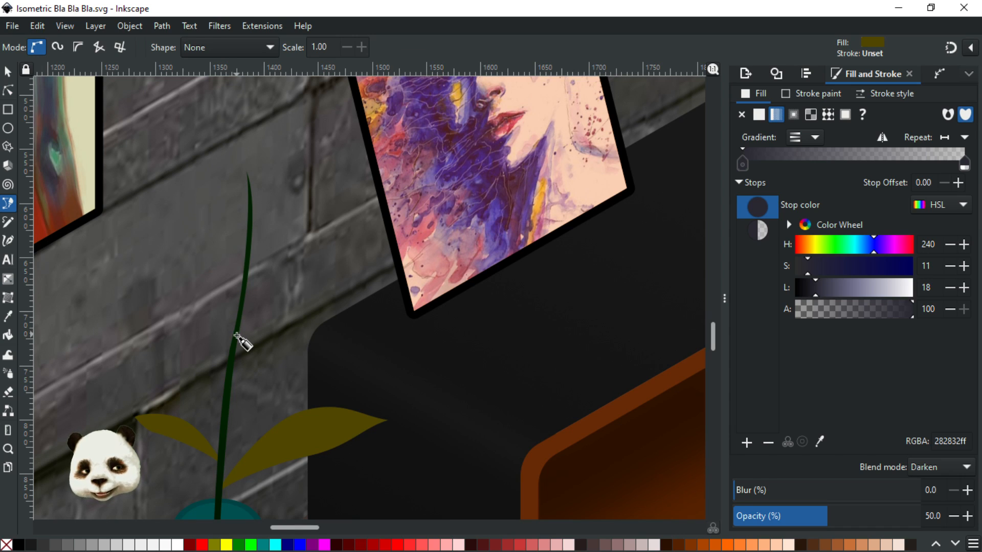
click(236, 334)
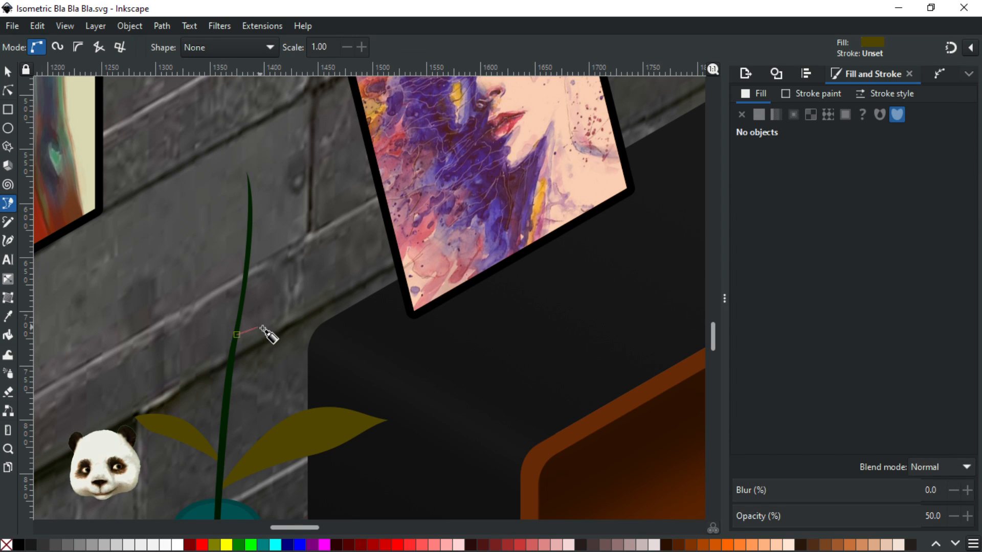
drag(269, 334, 270, 334)
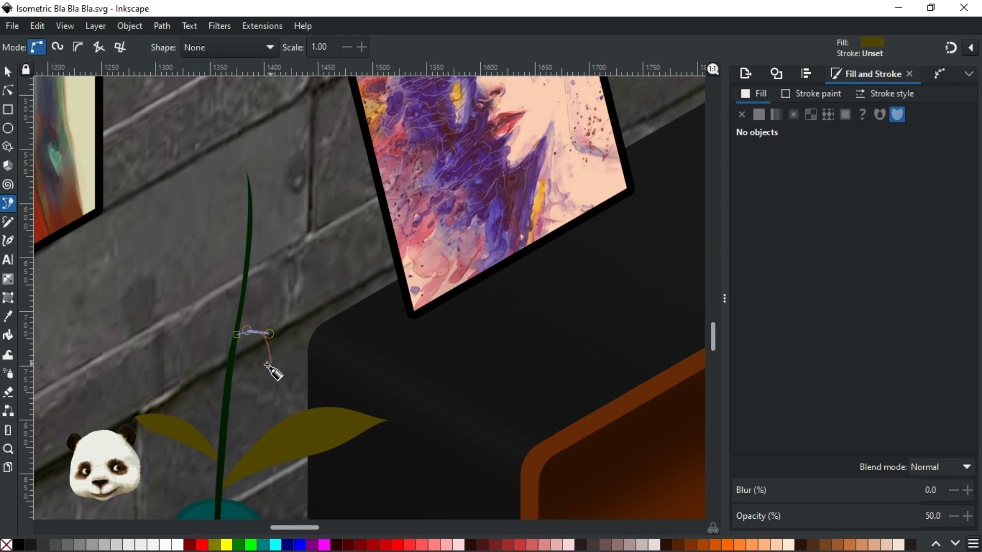
drag(267, 369, 263, 386)
key(BackSpace)
mouse_move(265, 373)
mouse_down()
mouse_move(254, 394)
mouse_move(260, 381)
mouse_move(250, 374)
mouse_up()
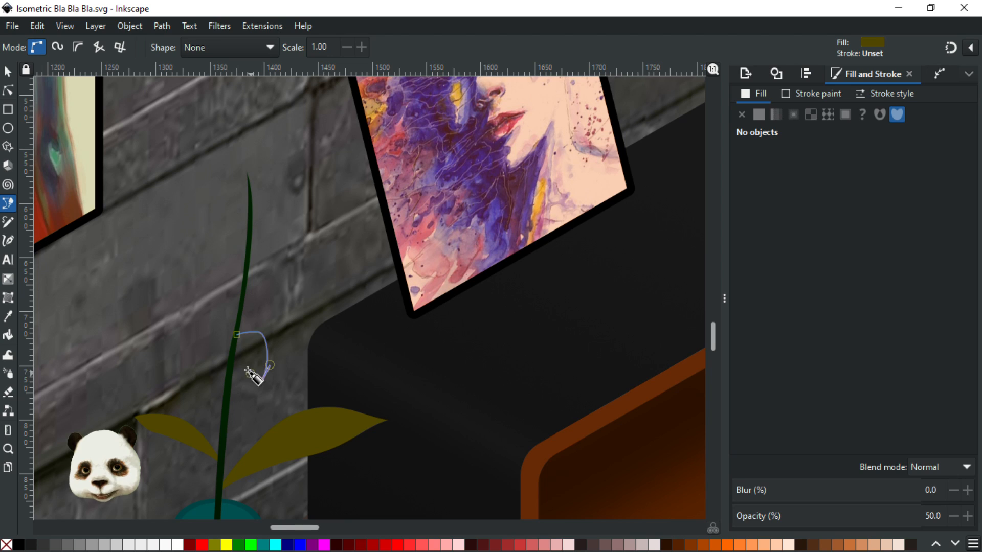
drag(237, 335, 242, 319)
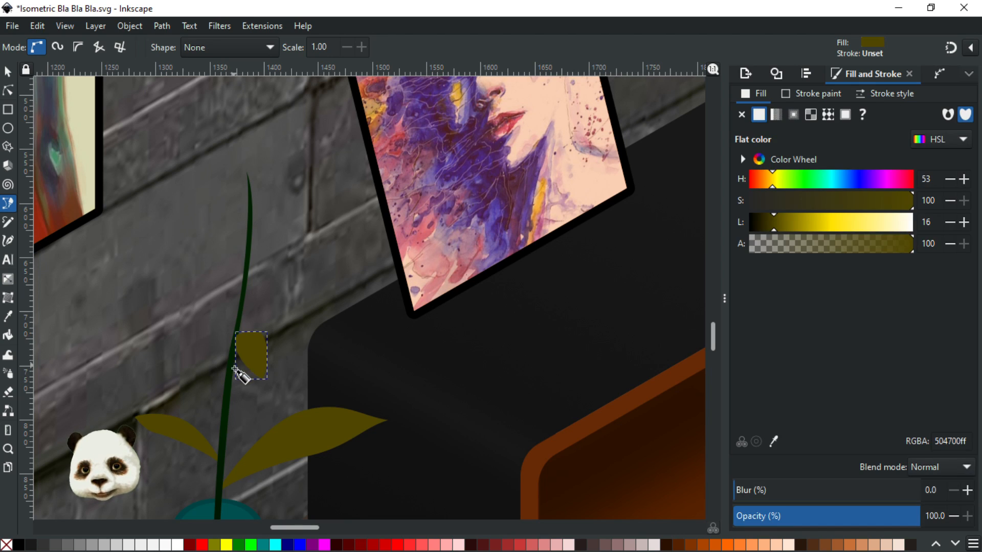
Draw a small closed back part for the folded leaf, about 20 by 25 px, overlapping its front part beside the stem
scroll(245, 364, up, 1)
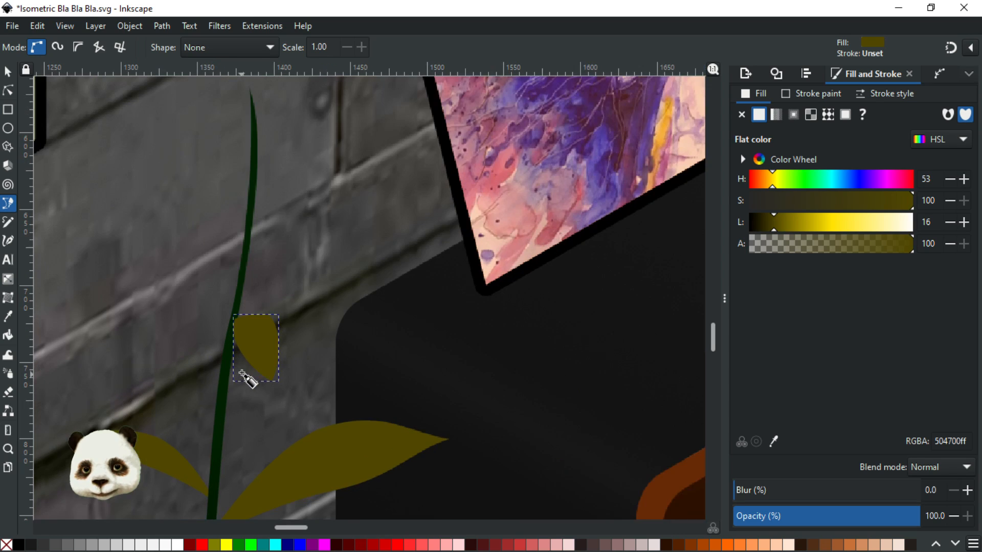
click(257, 348)
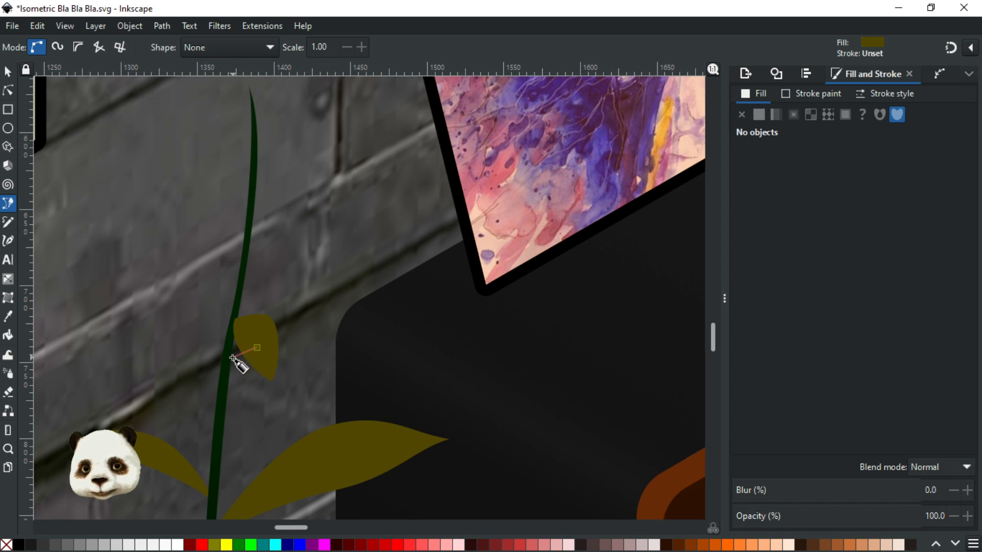
drag(226, 368, 243, 325)
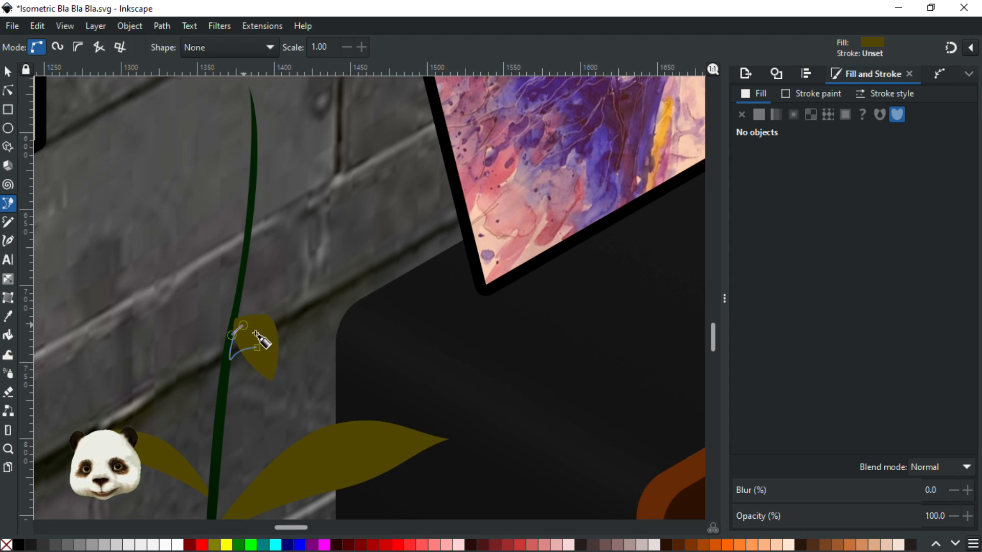
key(BackSpace)
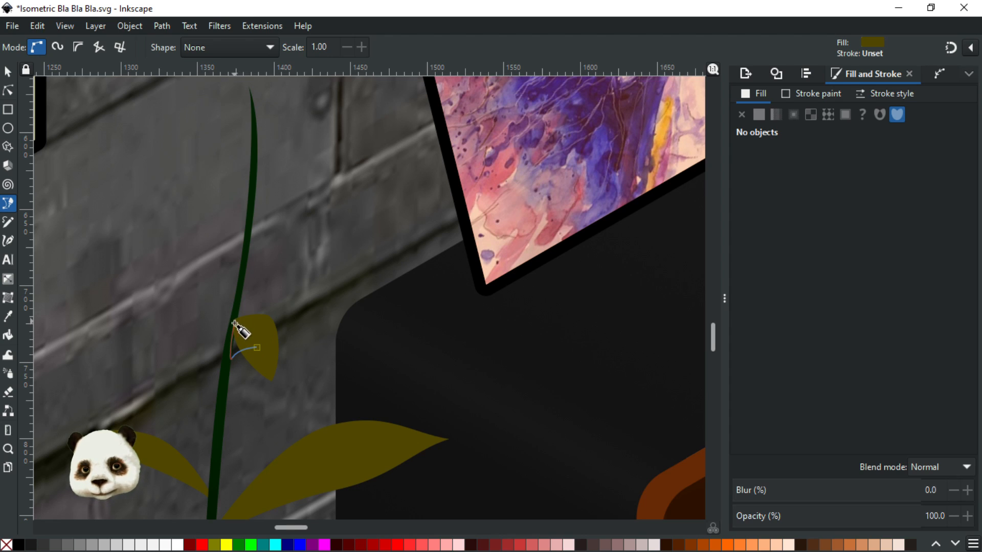
drag(237, 323, 241, 321)
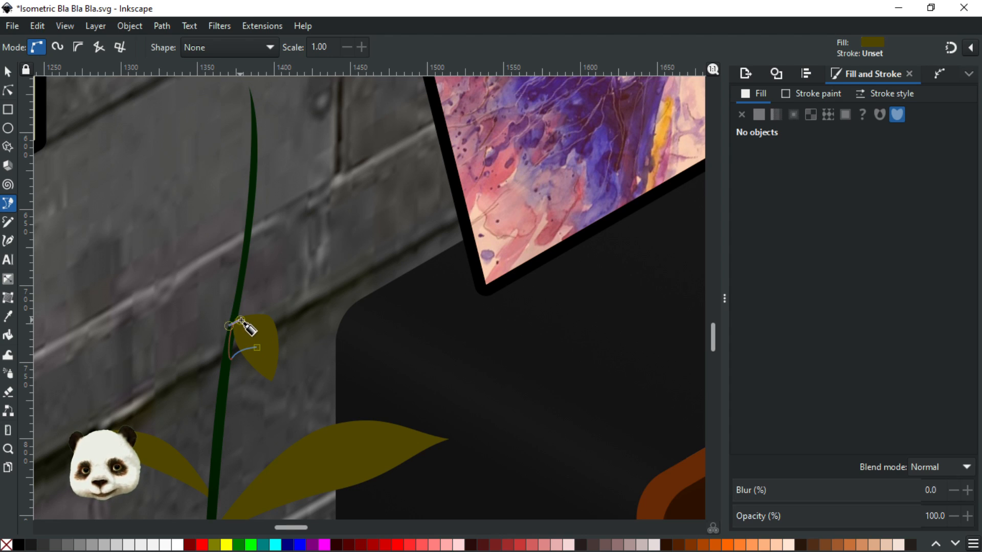
click(257, 348)
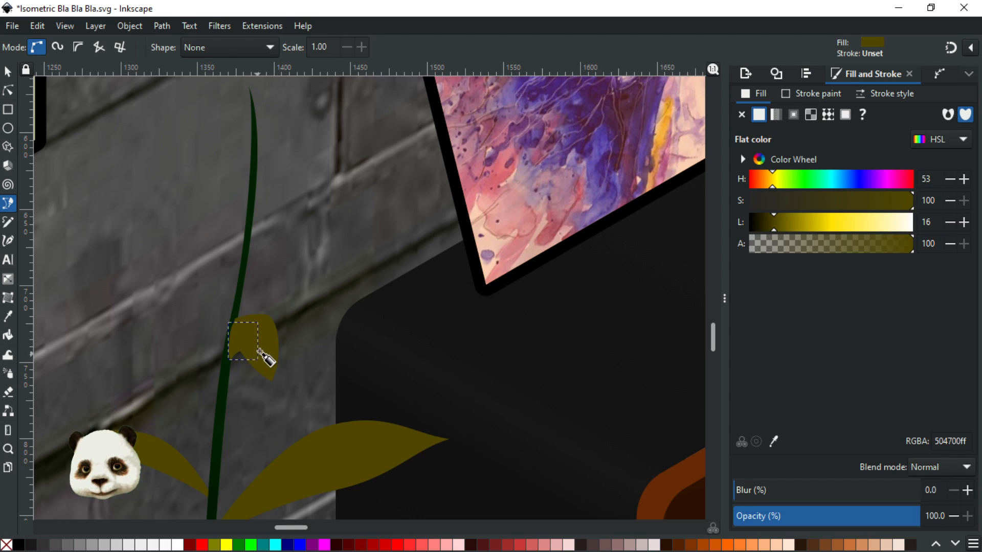
Move the back part's top node up to the front part's upper corner, and darken its fill to lightness 12
scroll(253, 345, up, 2)
scroll(253, 342, up, 1)
click(9, 91)
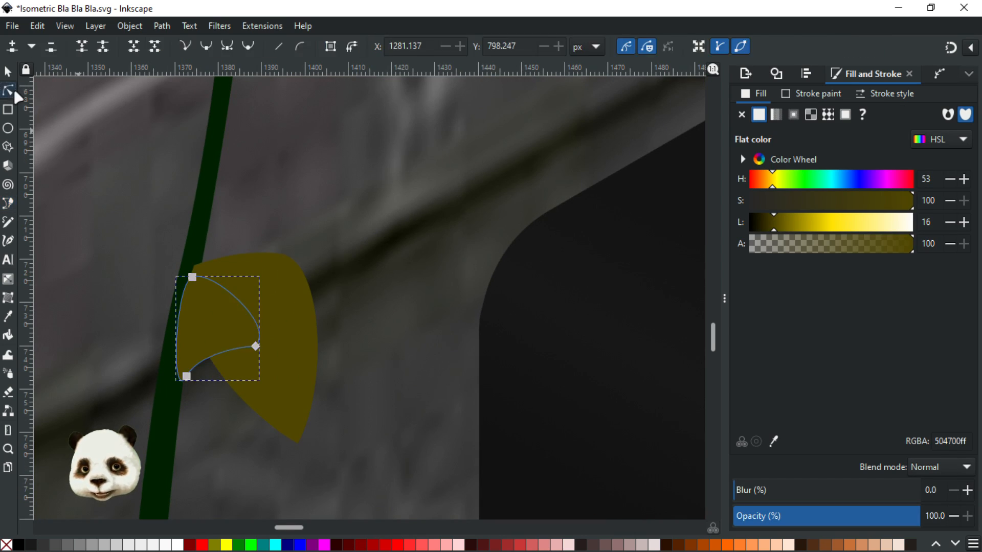
drag(194, 274, 196, 269)
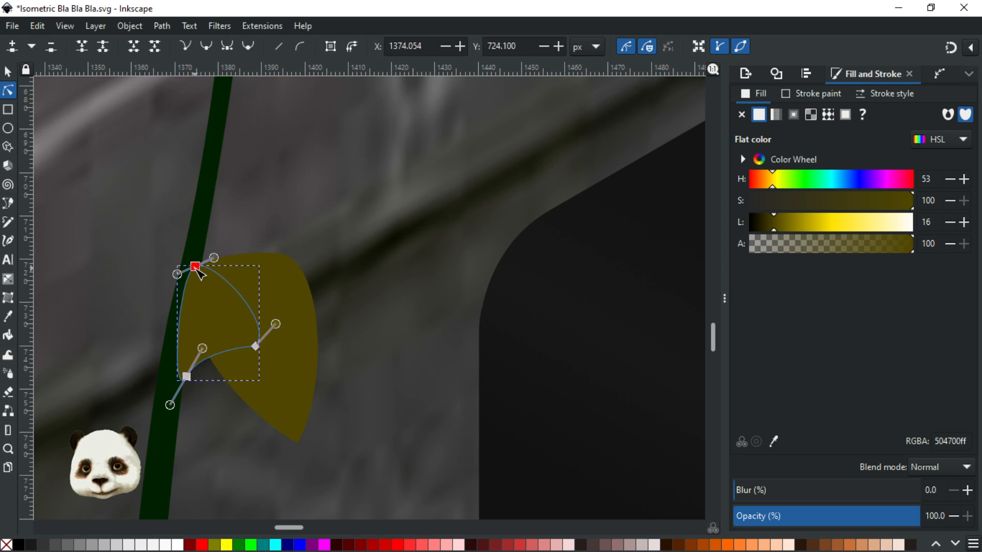
click(278, 285)
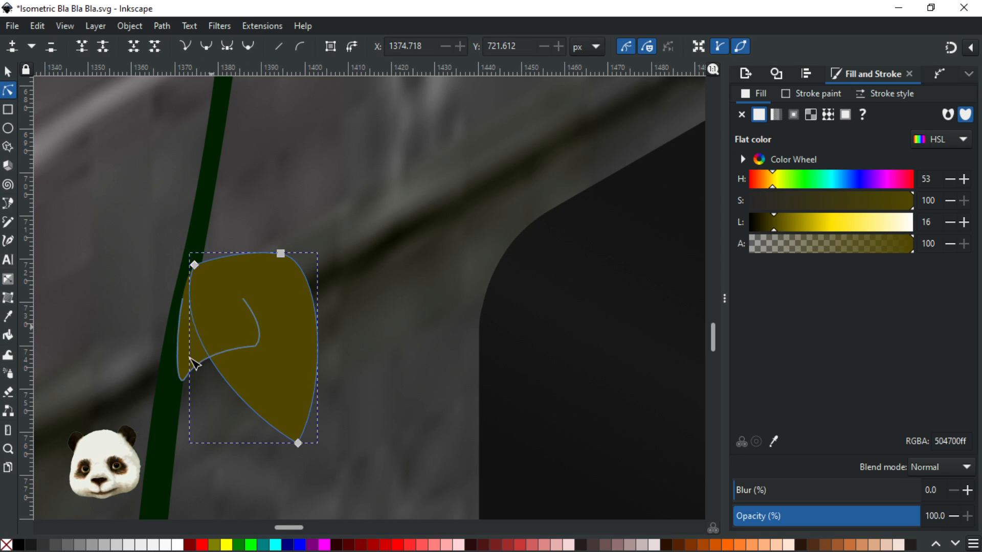
click(248, 317)
key(d)
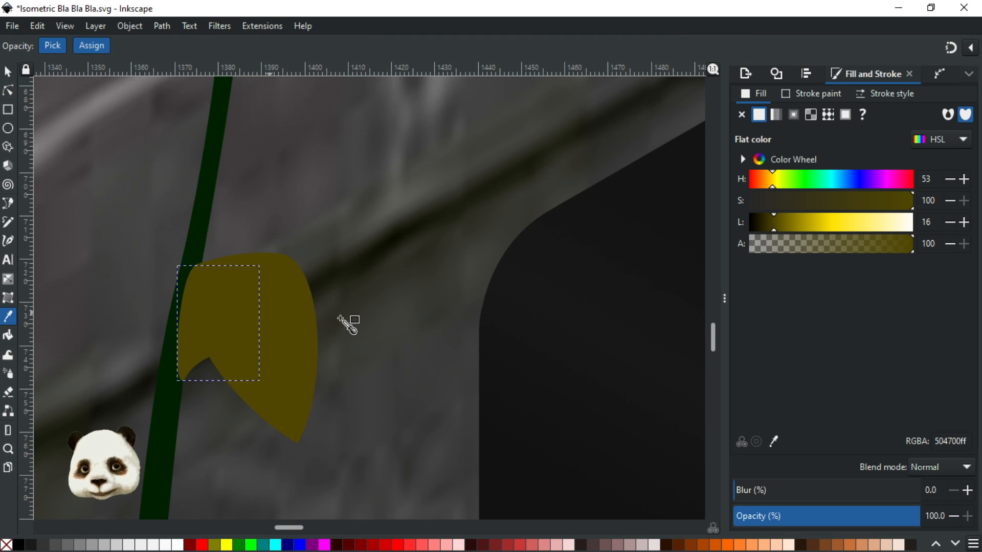
click(768, 225)
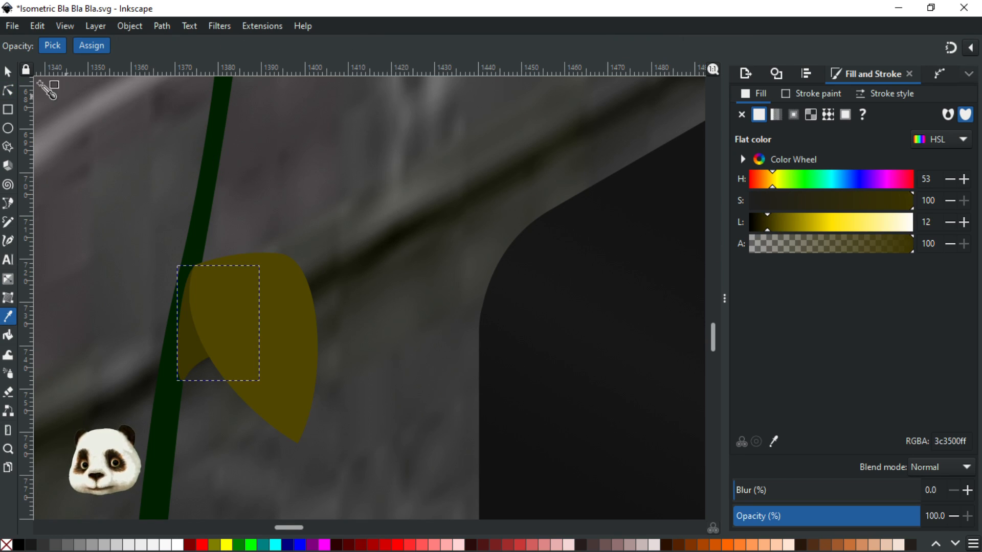
Refine the back part's top node and its edge along the stem so the fold meets both the leaf and the stem
click(8, 73)
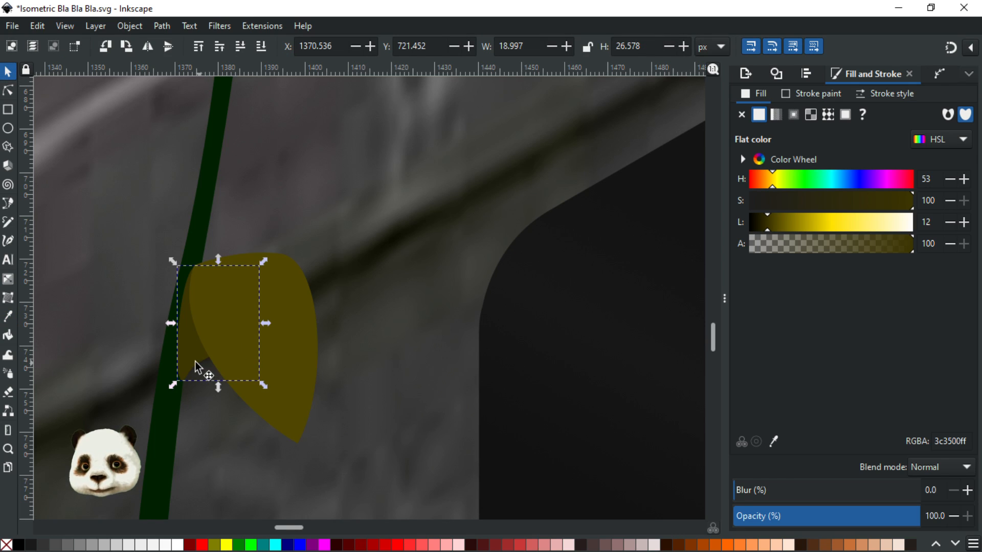
click(195, 358)
click(9, 90)
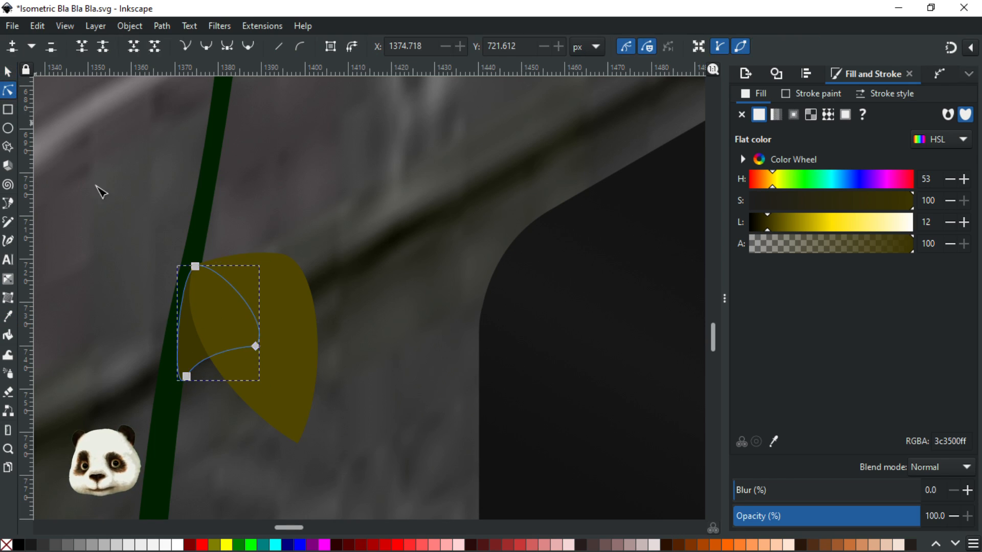
drag(183, 285, 203, 267)
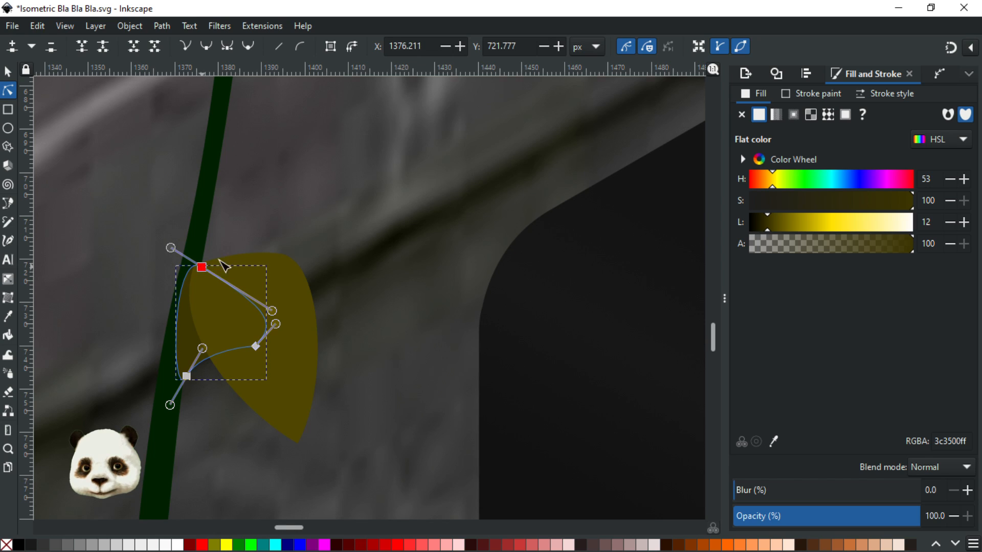
click(344, 230)
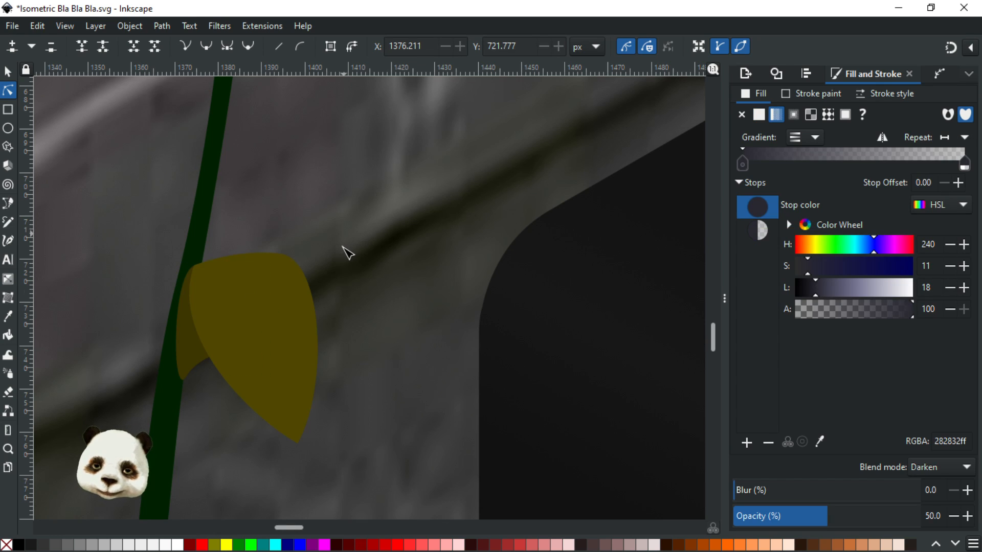
scroll(348, 251, down, 2)
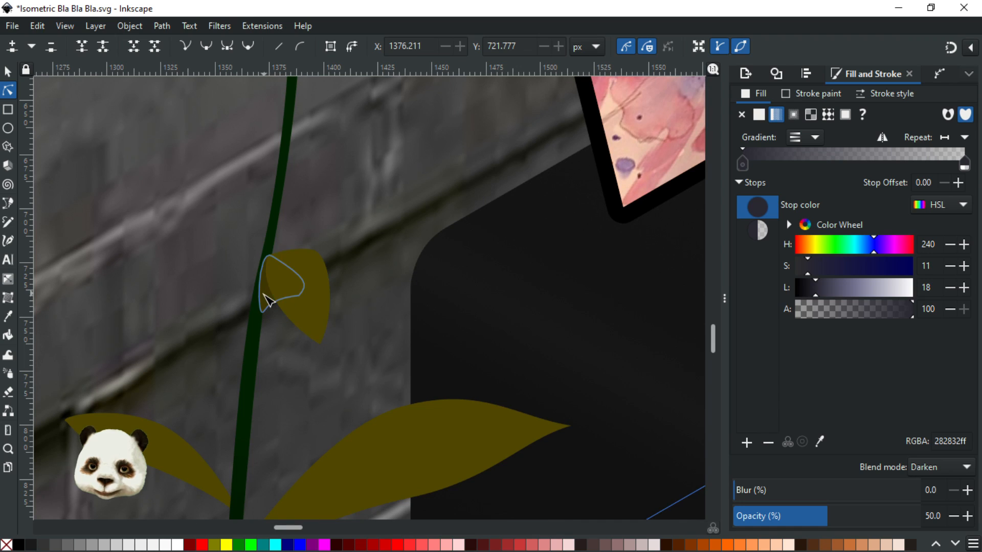
click(263, 305)
click(259, 310)
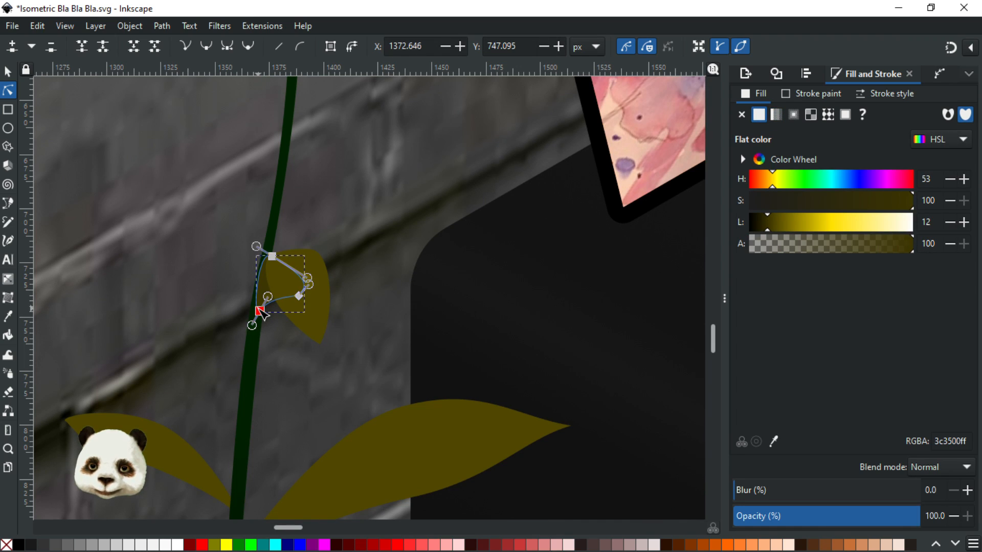
Cut both parts of the folded leaf, paste them in place inside the plant's group, and save the document
click(9, 75)
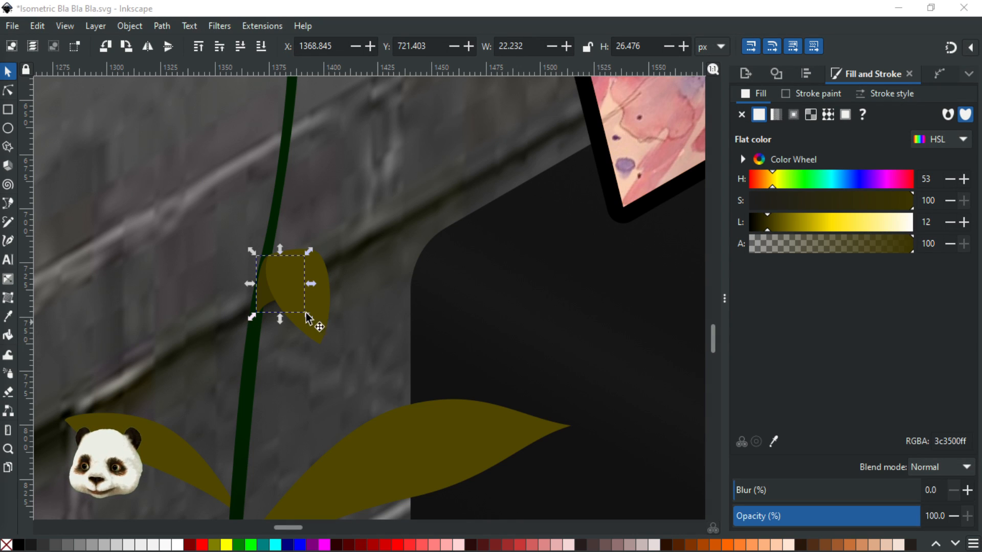
key(ctrl+z)
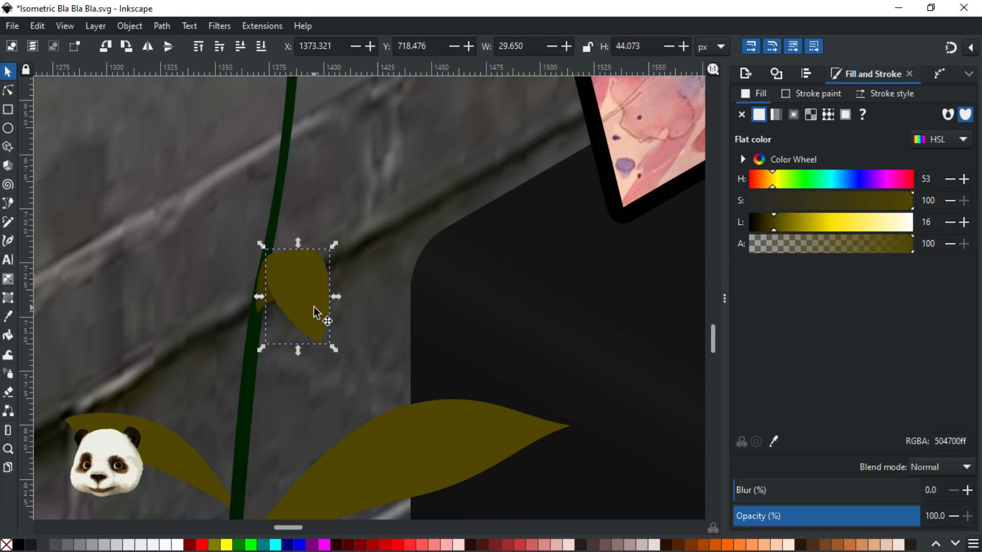
scroll(313, 306, down, 1)
scroll(313, 309, down, 1)
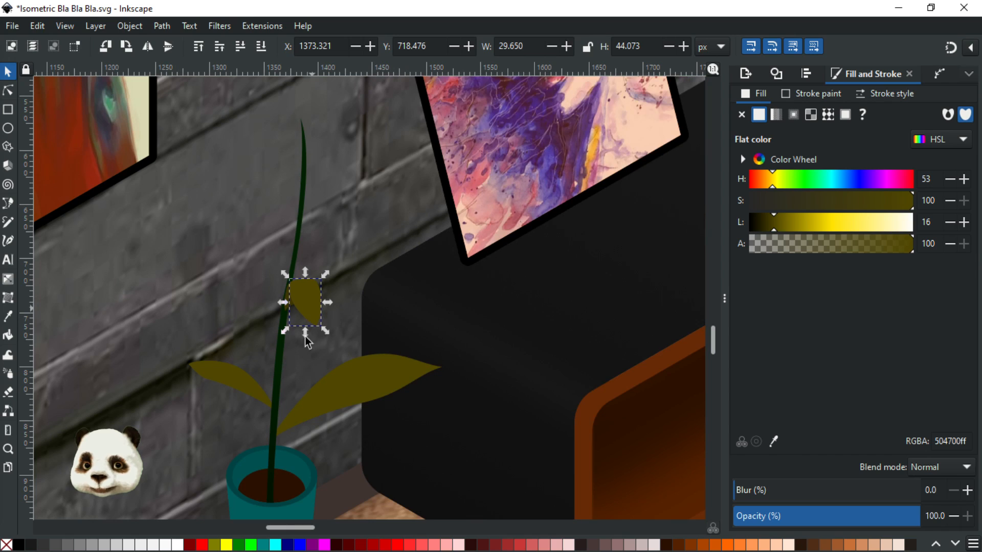
key(Escape)
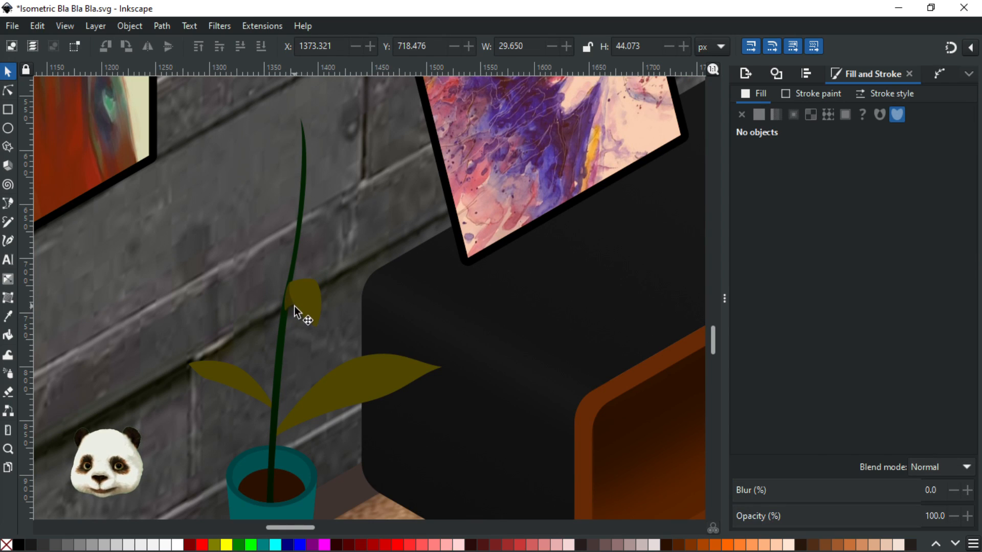
click(289, 307)
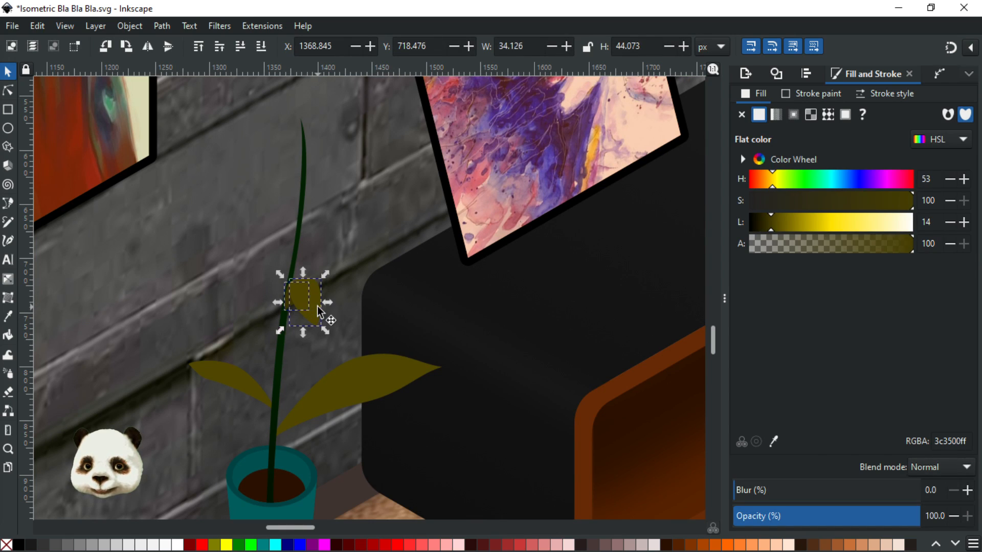
key(Delete)
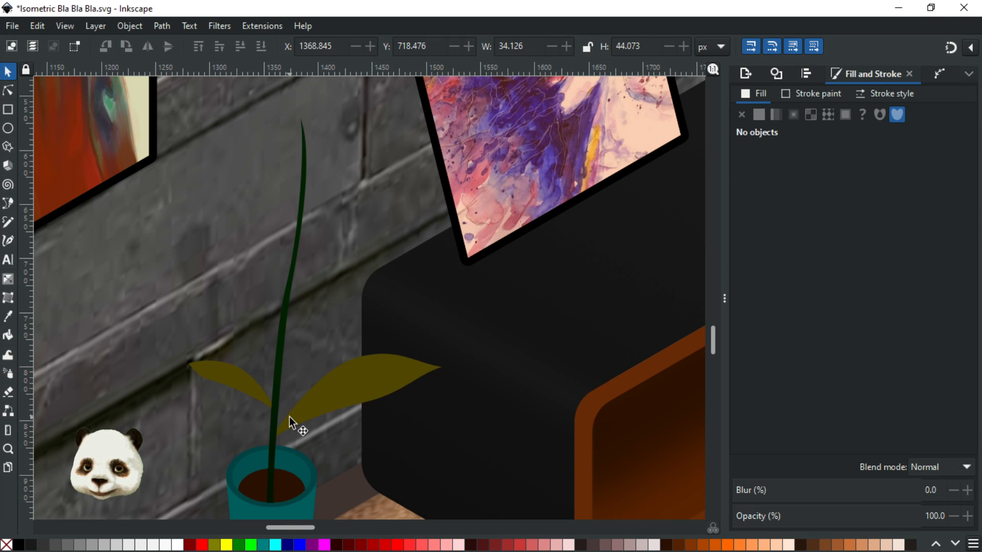
click(291, 418)
click(295, 418)
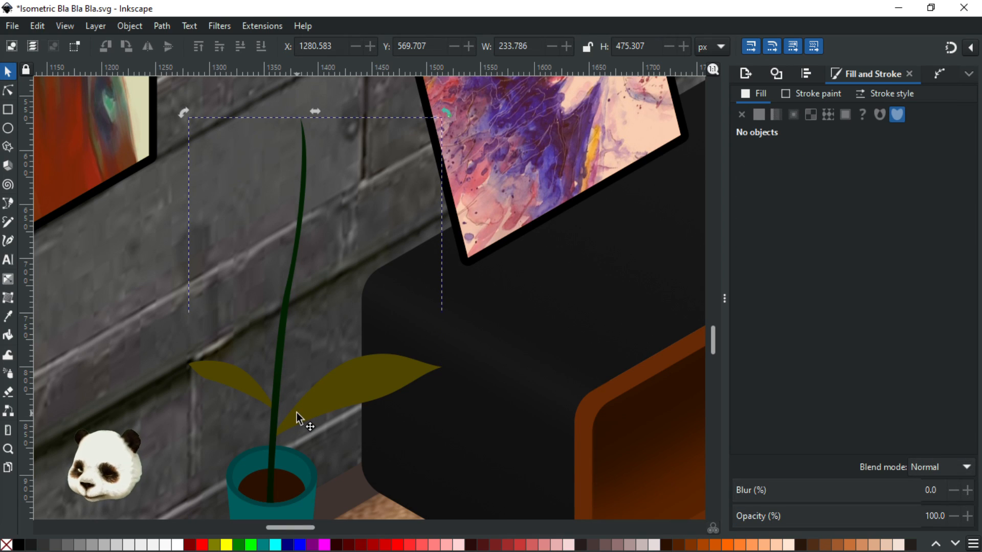
key(ctrl+z)
click(373, 446)
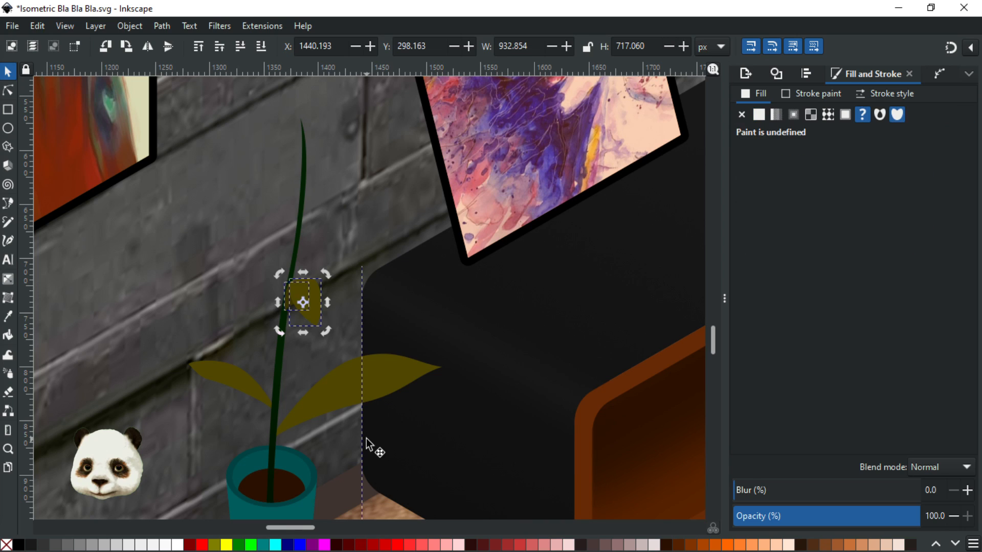
click(317, 406)
key(ctrl+s)
Shift the folded leaf's front part slightly away from the stem, to about X 1376.6 and Y 719.5 px
double_click(319, 395)
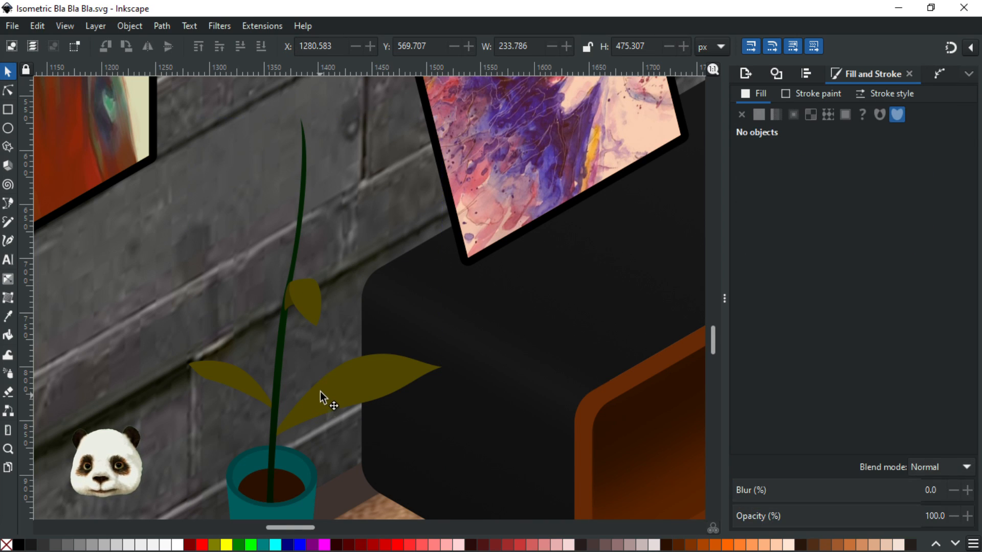
scroll(305, 298, up, 2)
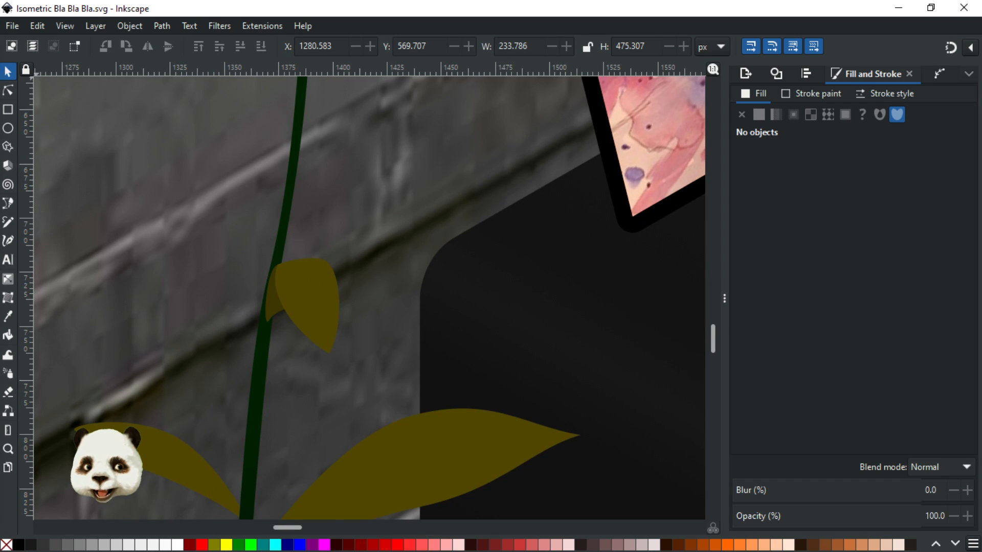
click(15, 97)
drag(303, 296, 318, 302)
click(8, 72)
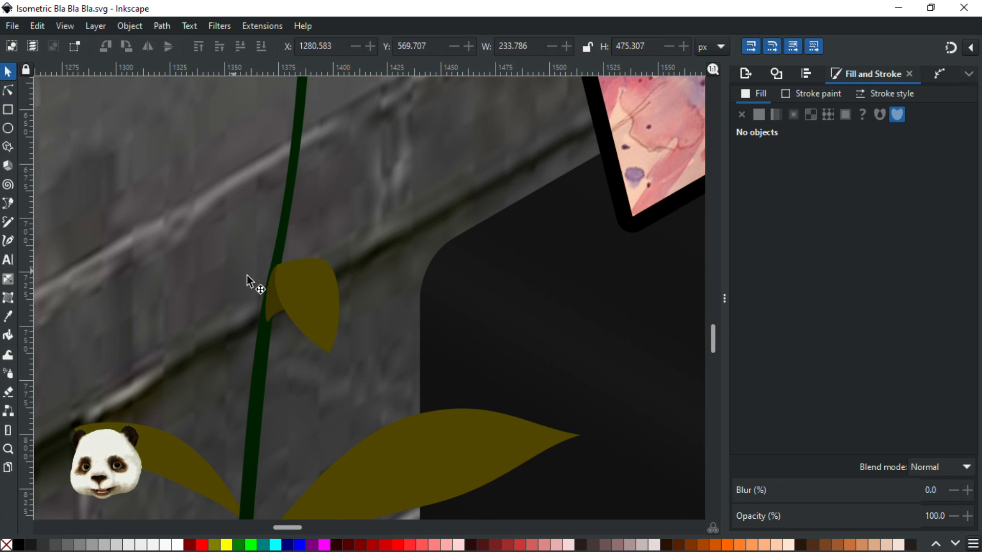
click(318, 311)
drag(317, 316, 321, 312)
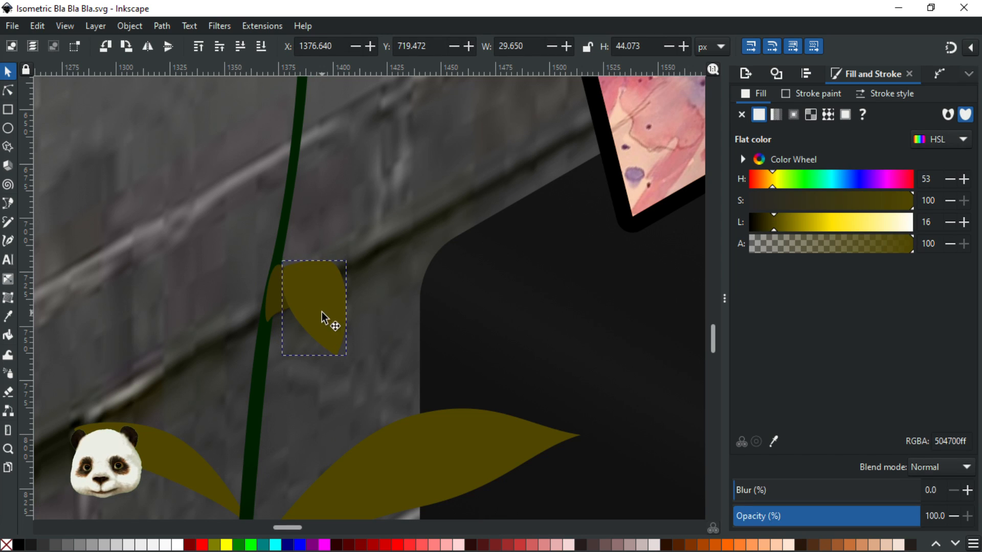
Move the back part's top node to about X 1380.2, Y 723.4 px and bulge its edge along the stem
click(269, 302)
click(9, 92)
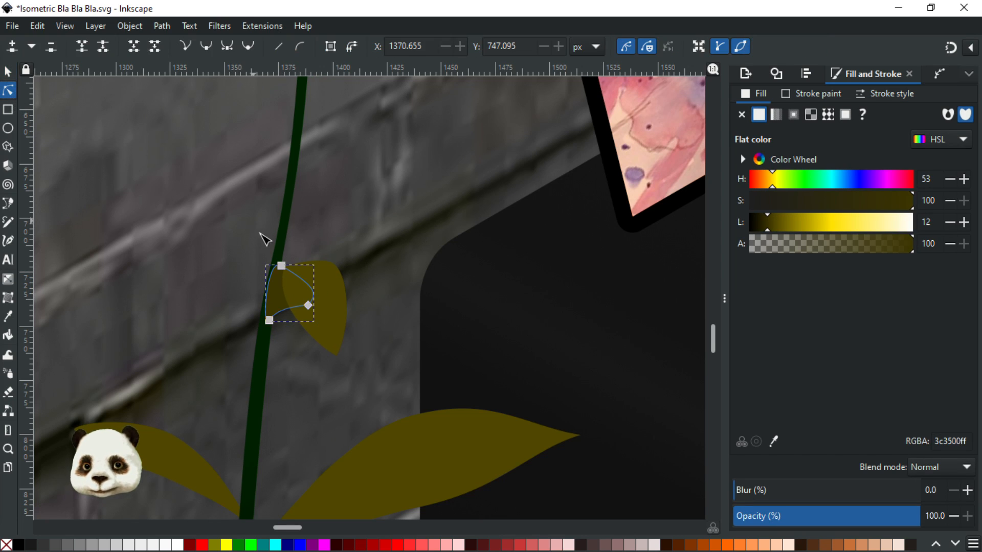
click(291, 270)
drag(291, 269, 269, 256)
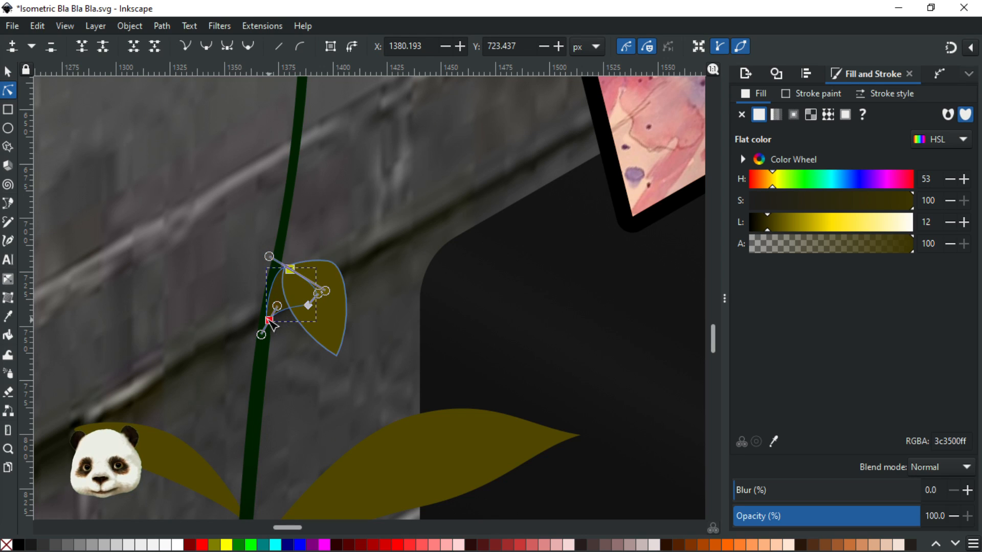
drag(269, 292, 267, 292)
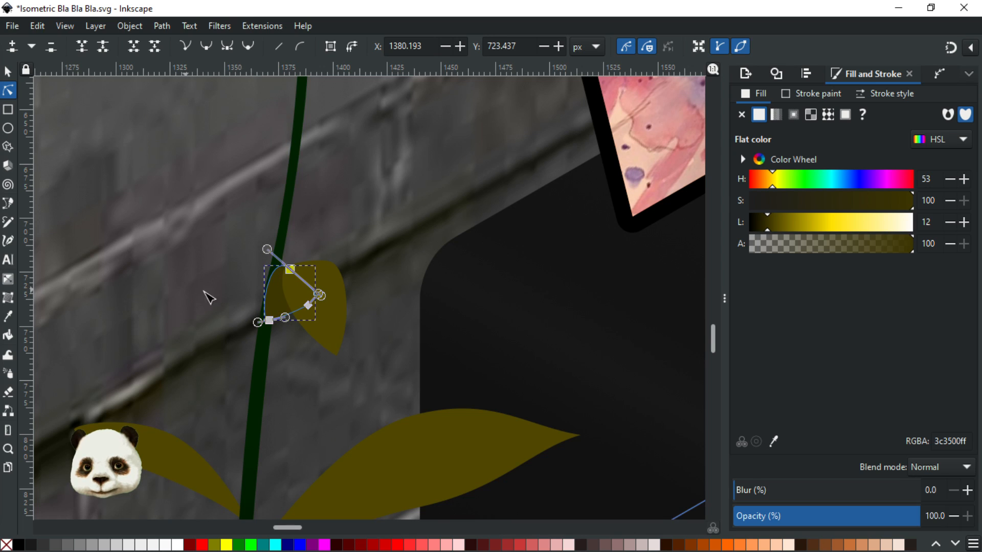
Lower the front part's upper edge node and shift its corner beside the stem, smoothing it at about X 1376.4, Y 723.0 px
click(293, 293)
click(300, 296)
scroll(305, 236, up, 3)
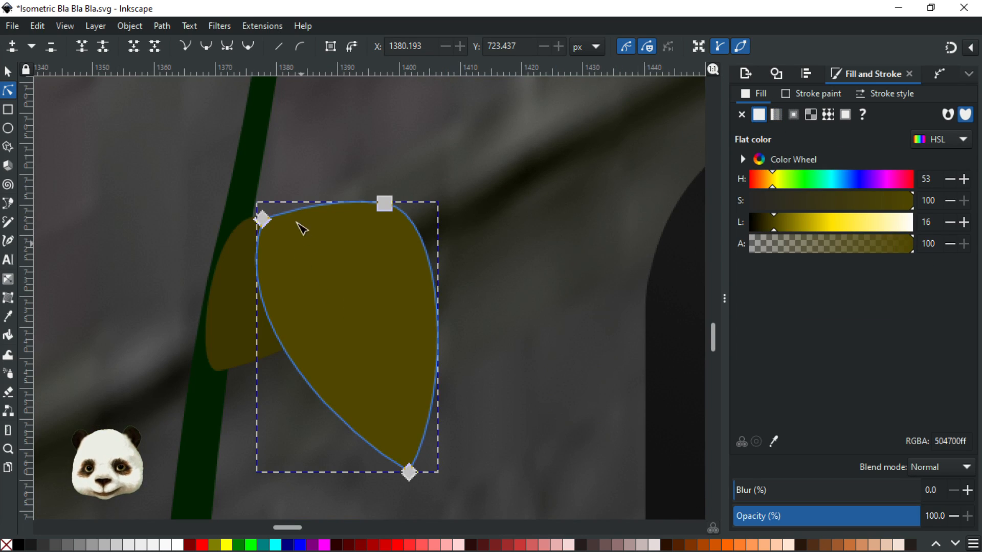
drag(268, 220, 261, 212)
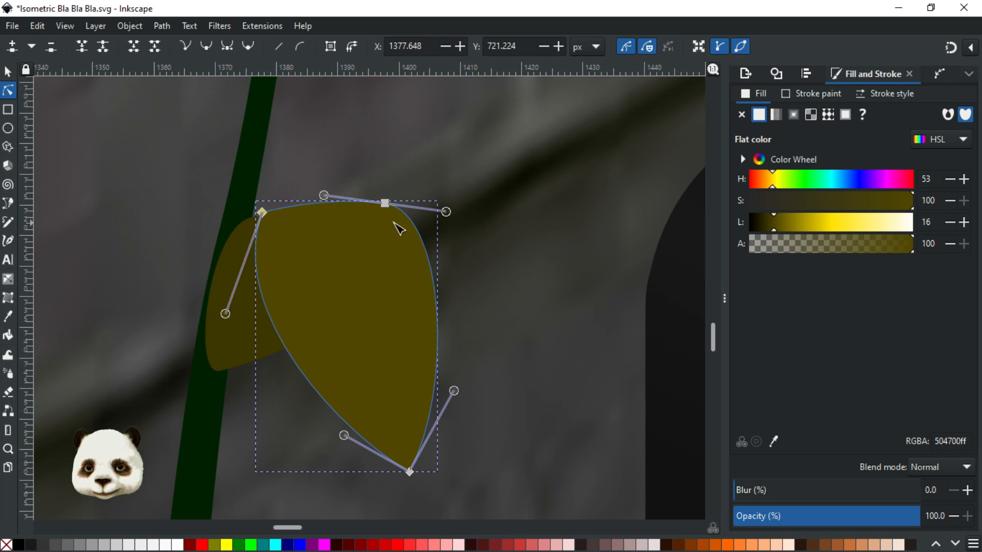
mouse_move(388, 204)
mouse_down()
mouse_move(396, 218)
mouse_move(386, 217)
mouse_up()
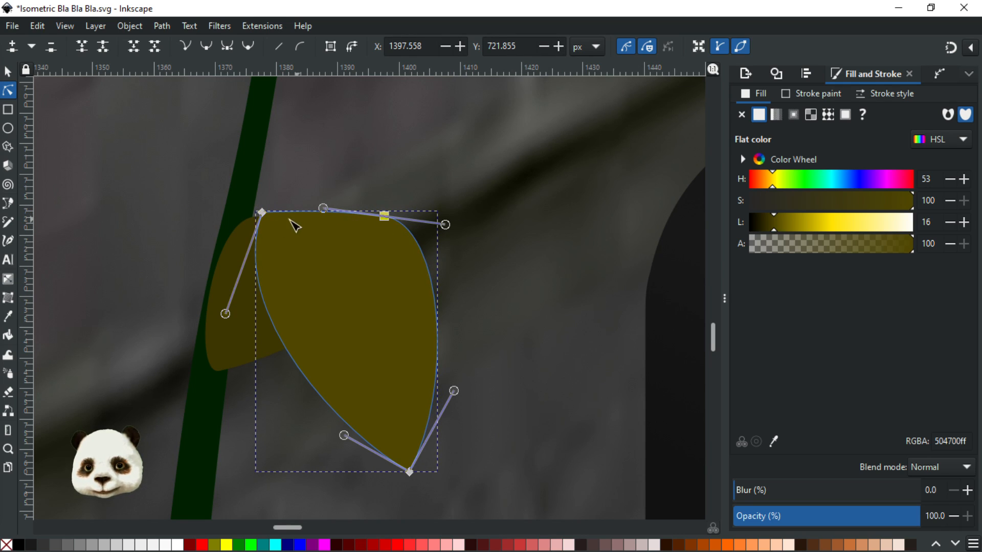
drag(276, 212, 248, 237)
ctrl+click(265, 212)
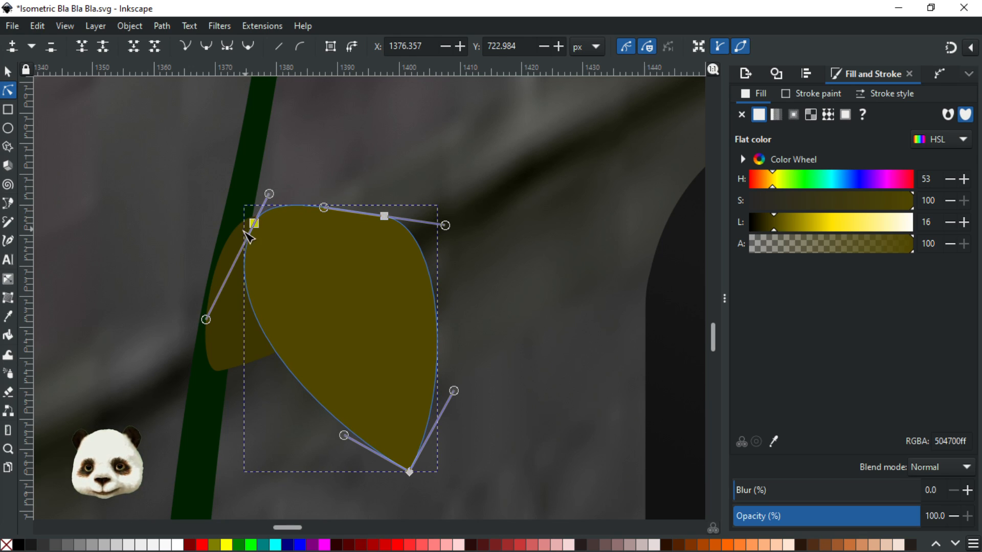
Move the back part's top node to about X 1382.9, Y 722.0 px and curve its lower edge upward under the fold
click(279, 222)
click(290, 219)
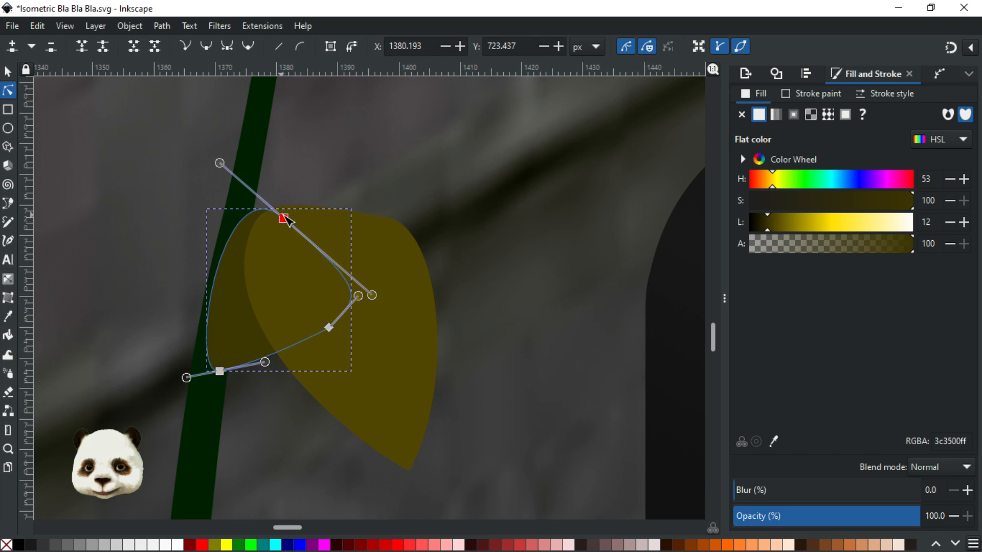
drag(290, 219, 294, 218)
drag(221, 276, 215, 268)
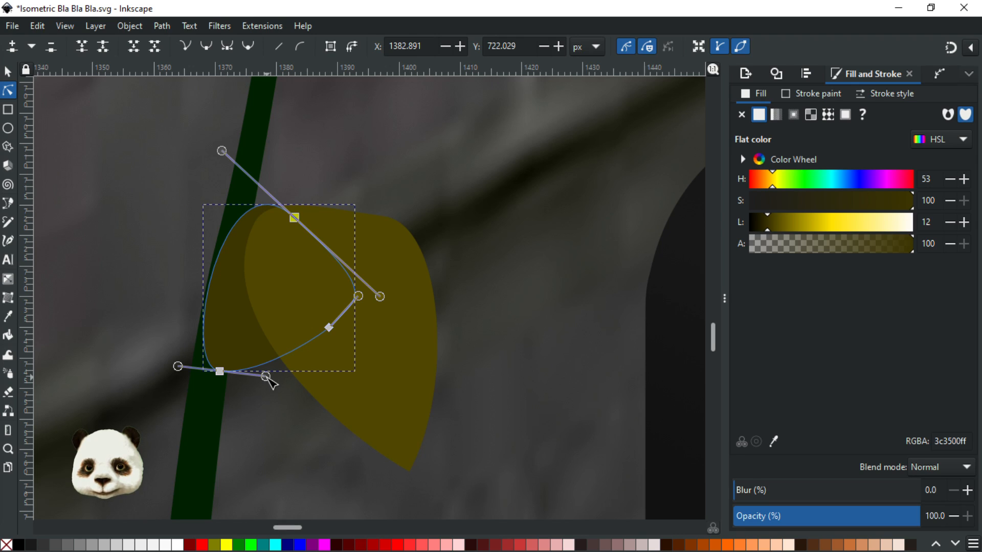
drag(265, 376, 224, 376)
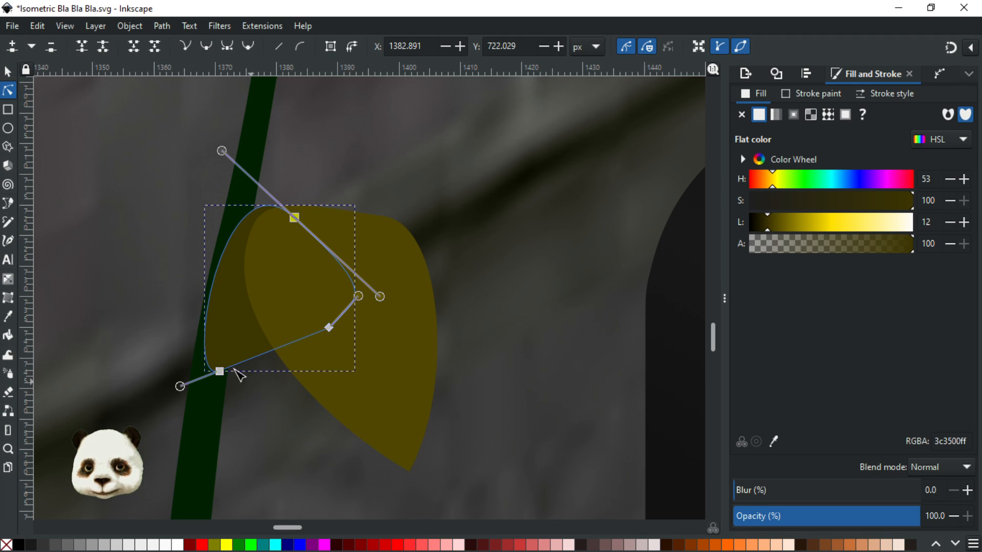
drag(259, 368, 248, 341)
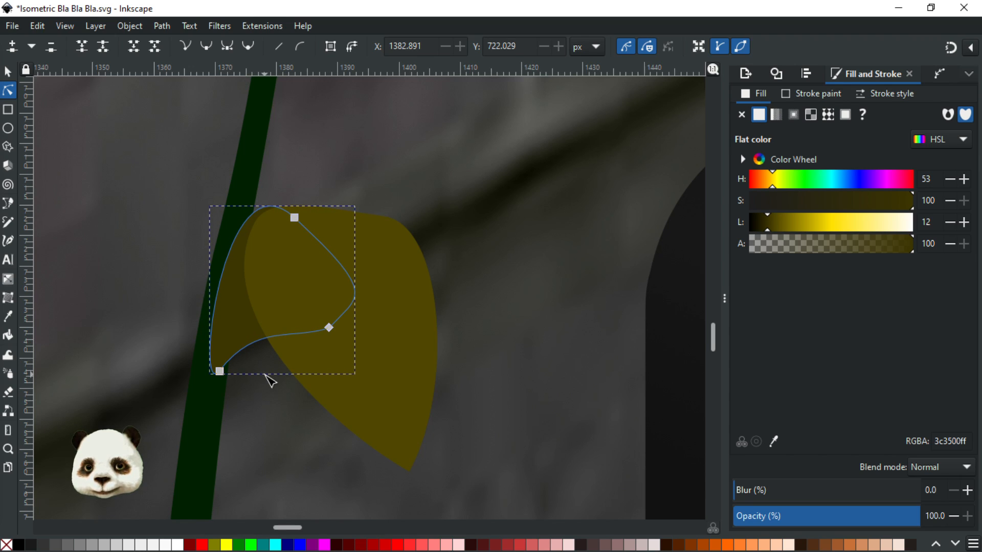
Move the front part's corner node beside the stem to about X 1375.6, Y 721.9 px and add a node just below it
click(261, 253)
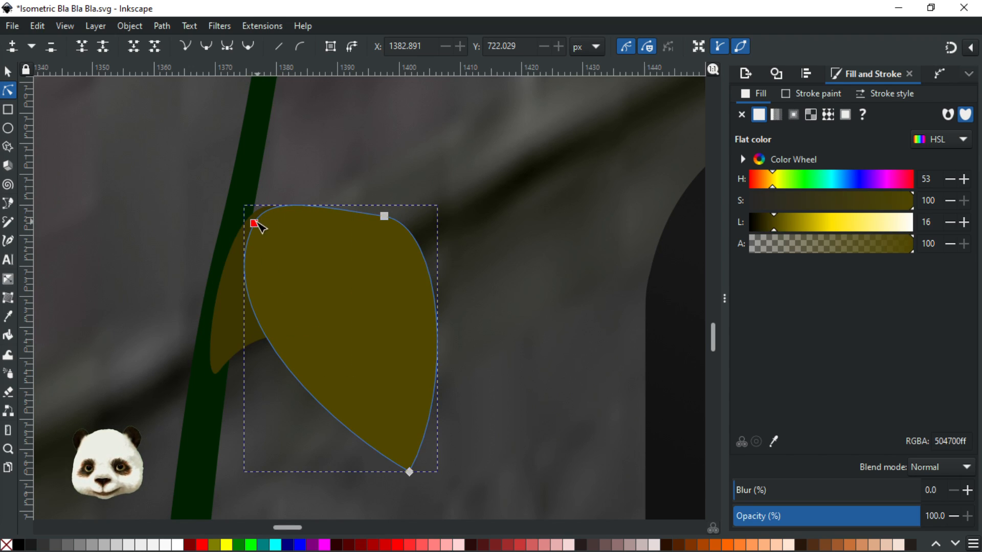
click(255, 219)
drag(257, 216, 254, 217)
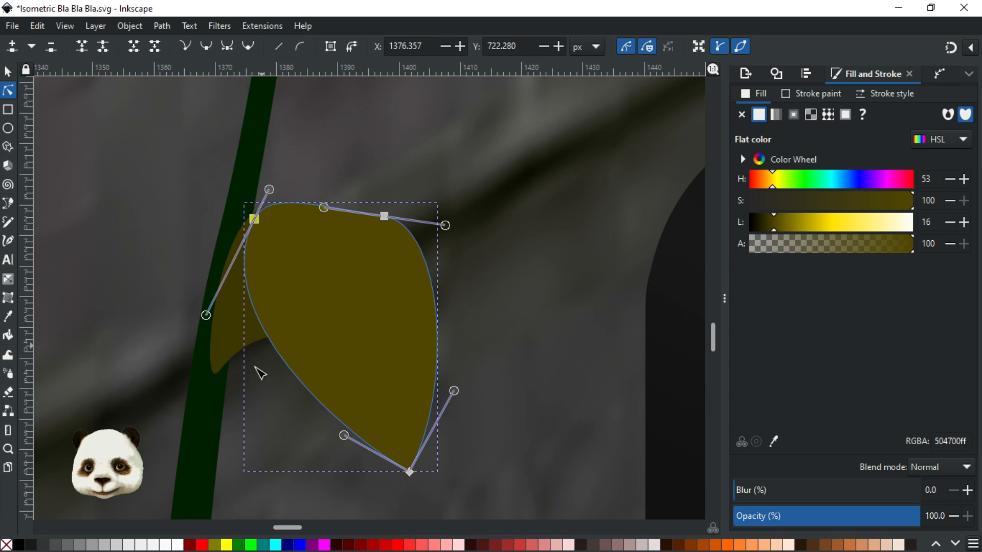
click(256, 416)
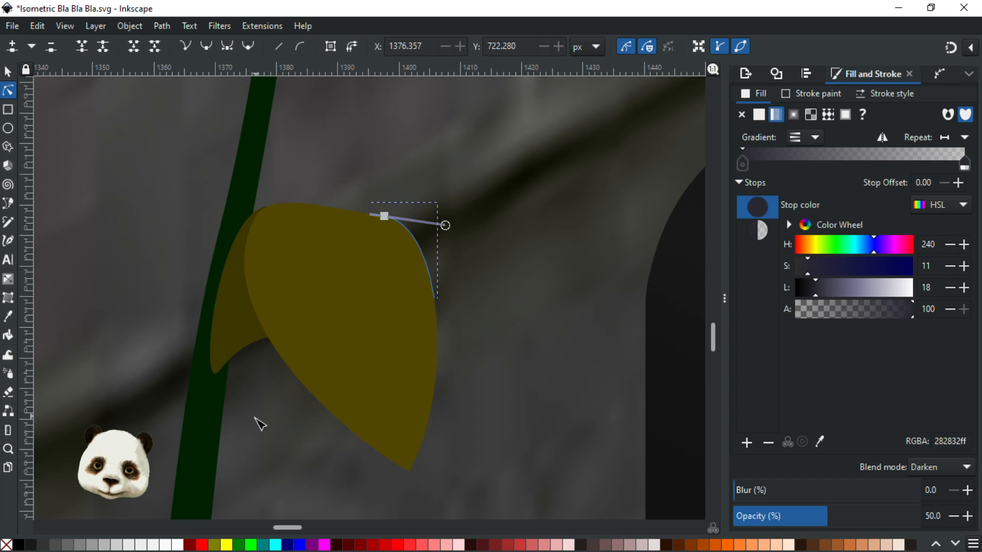
scroll(256, 417, down, 3)
scroll(268, 401, up, 5)
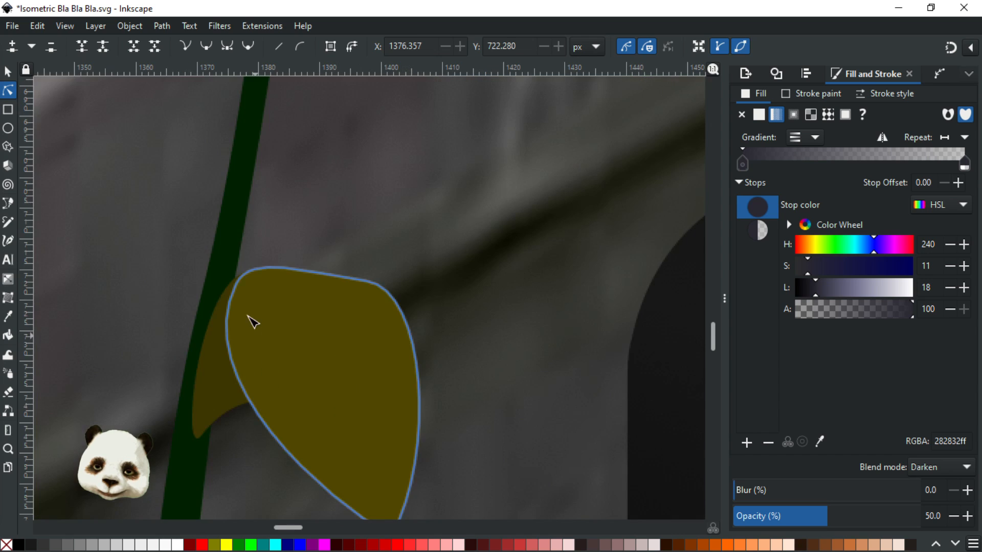
ctrl+scroll(238, 304, up, 2)
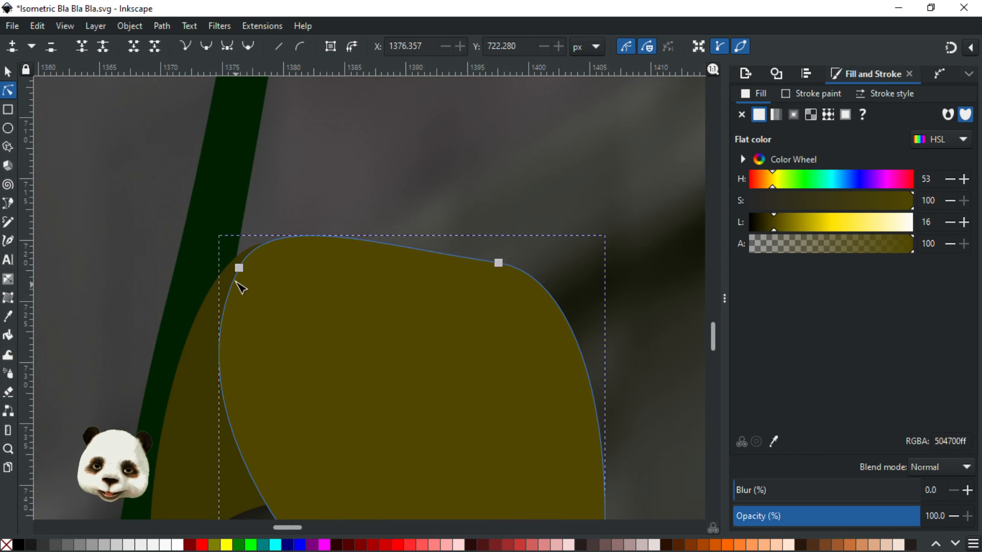
mouse_move(237, 271)
mouse_down()
mouse_move(222, 279)
mouse_move(235, 278)
mouse_move(231, 261)
mouse_up()
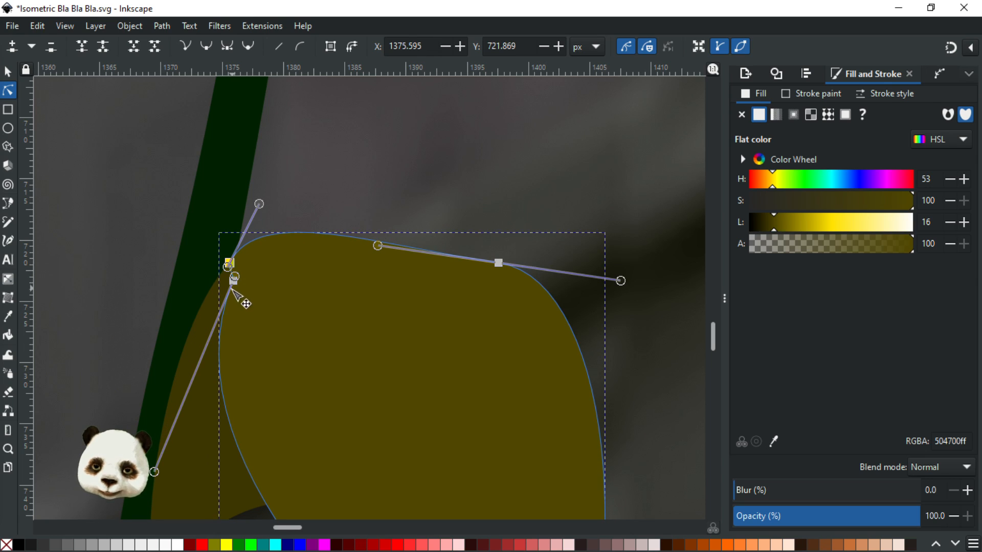
click(165, 301)
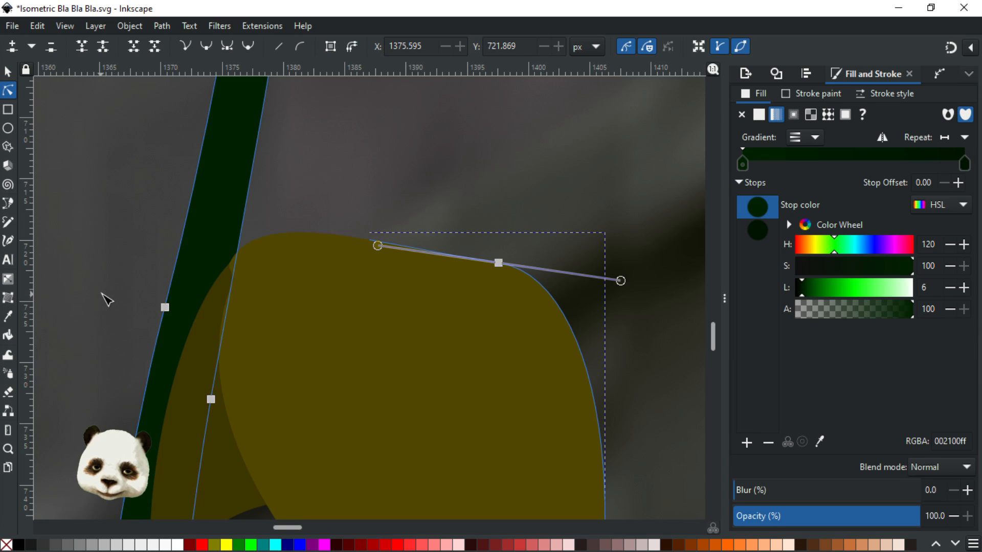
scroll(160, 324, down, 2)
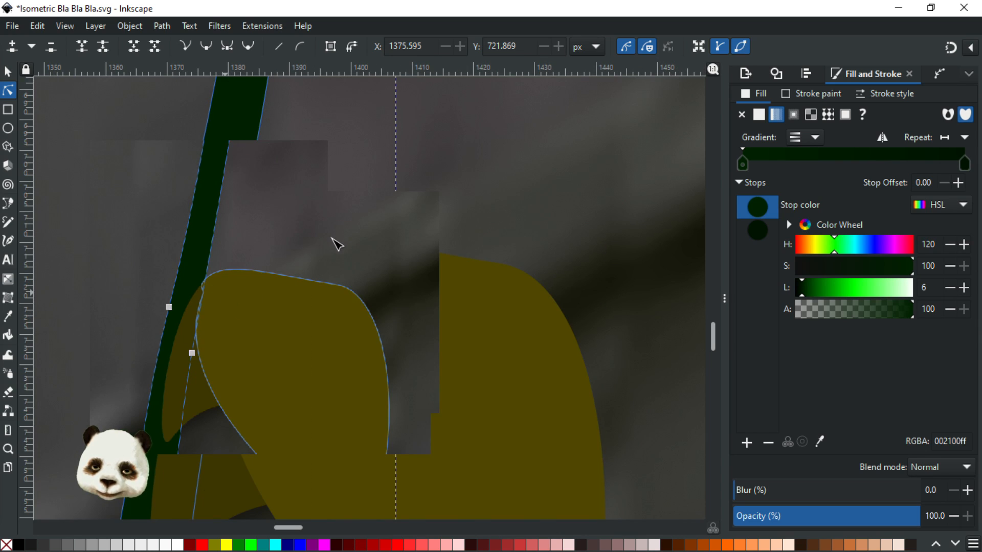
Save the document with the reshaped folded leaf
click(336, 244)
scroll(338, 255, down, 5)
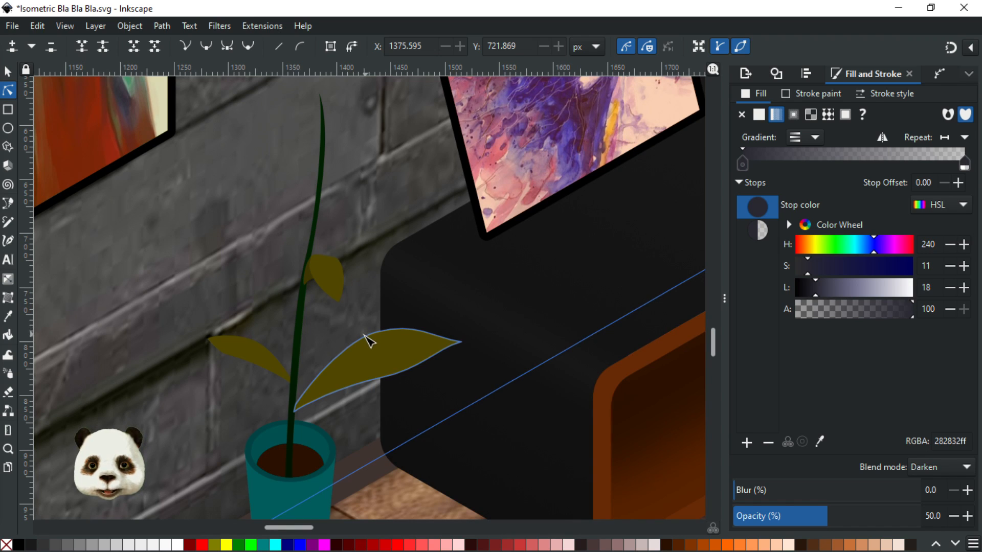
key(ctrl+s)
Draw a pointed, curved leaf about 37 × 34 px right of the stem above the folded leaf, and lower it behind the stem
scroll(354, 266, up, 2)
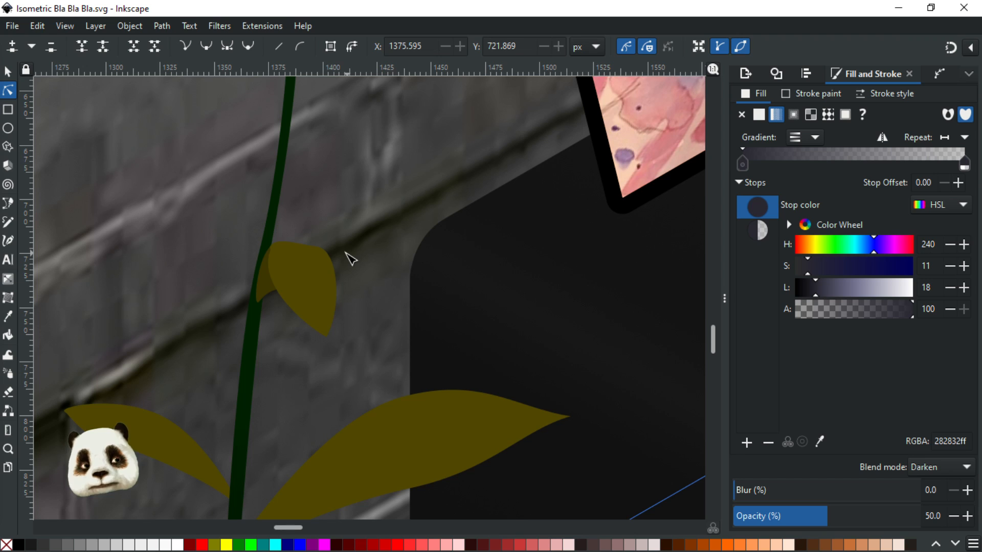
scroll(346, 250, down, 2)
drag(359, 240, 336, 348)
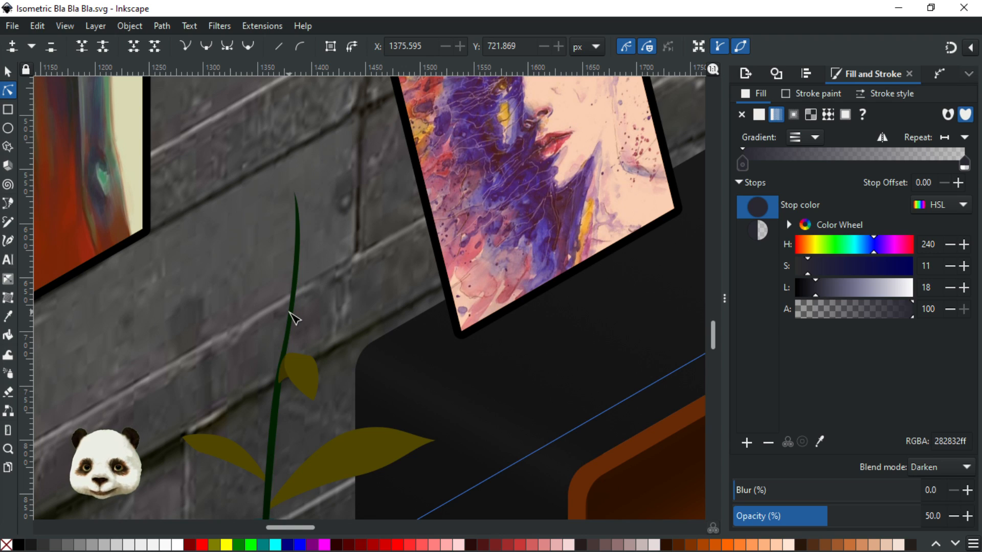
click(294, 318)
key(b)
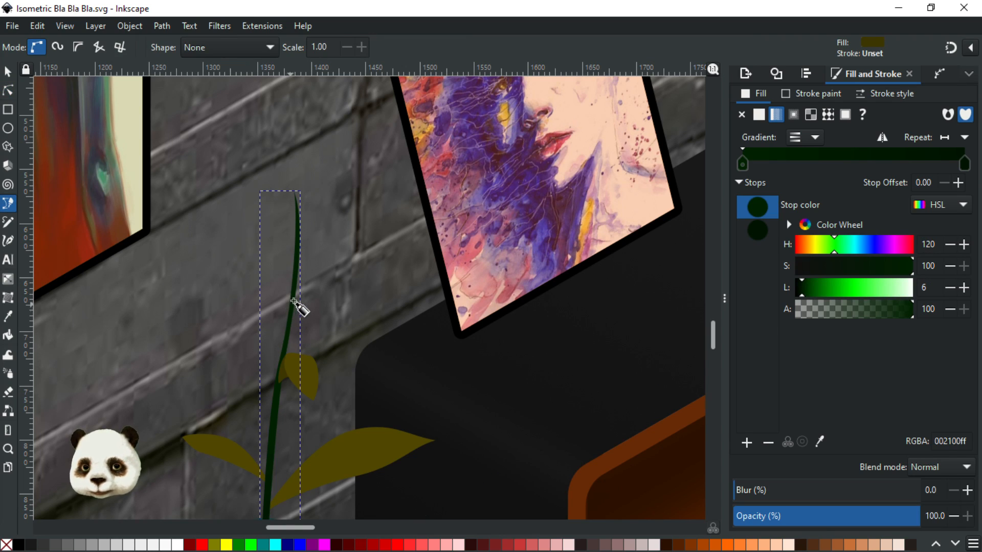
click(295, 298)
drag(310, 279, 328, 273)
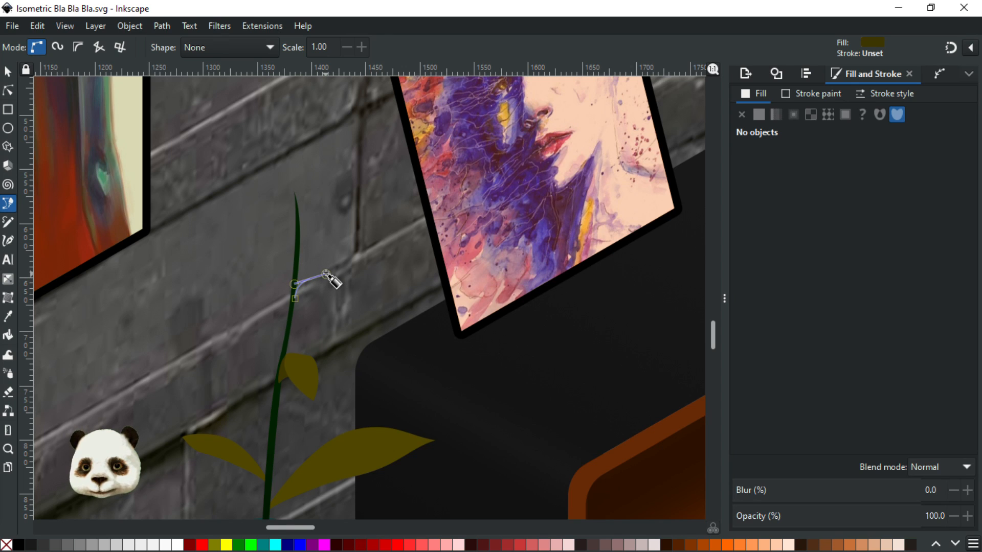
scroll(328, 290, up, 1)
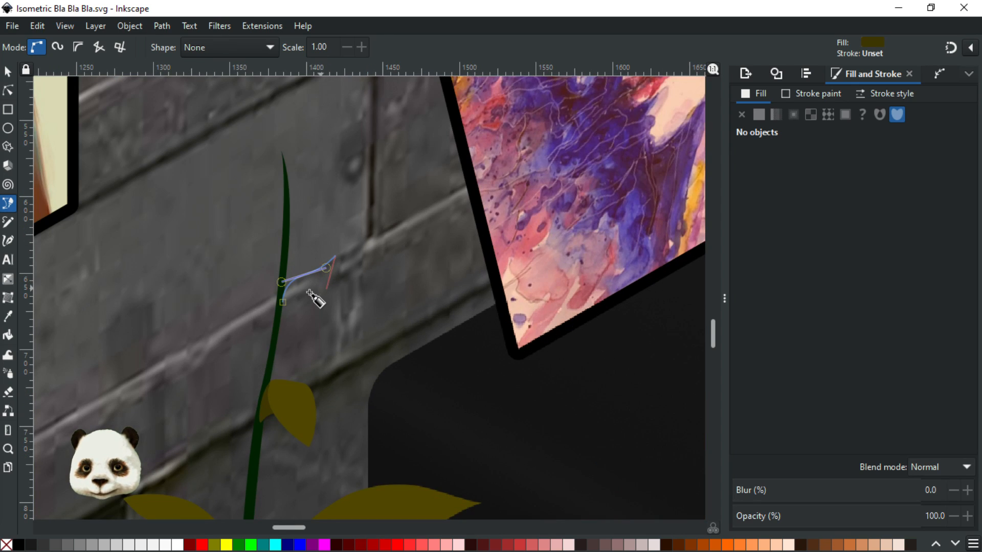
click(282, 304)
scroll(302, 279, up, 2)
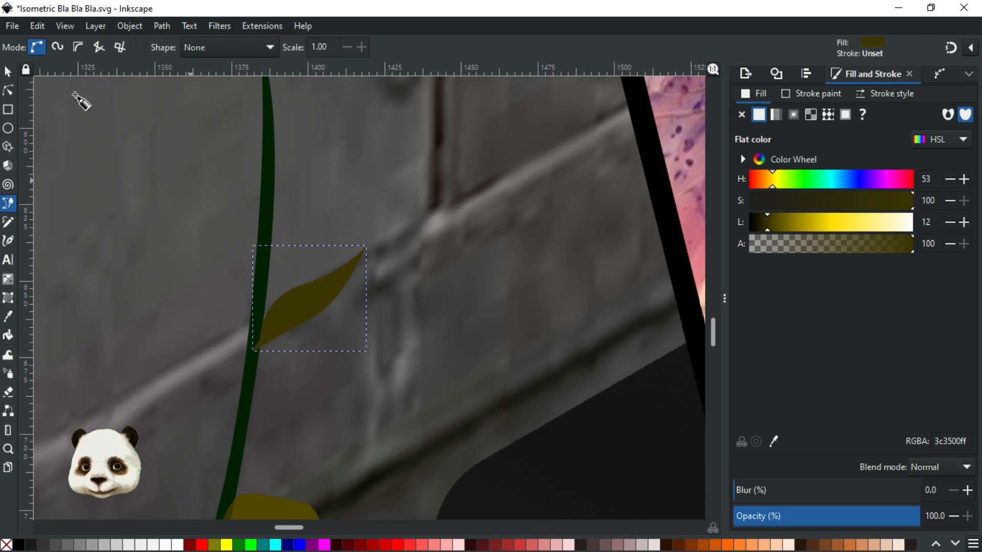
click(8, 73)
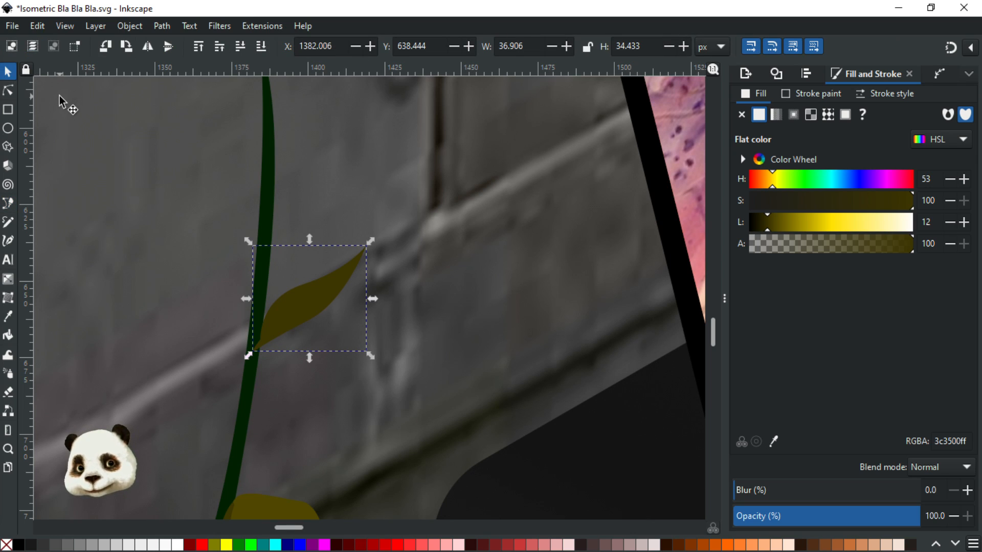
Draw a closed, arched leaf extending left from the stem just below its tip
key(b)
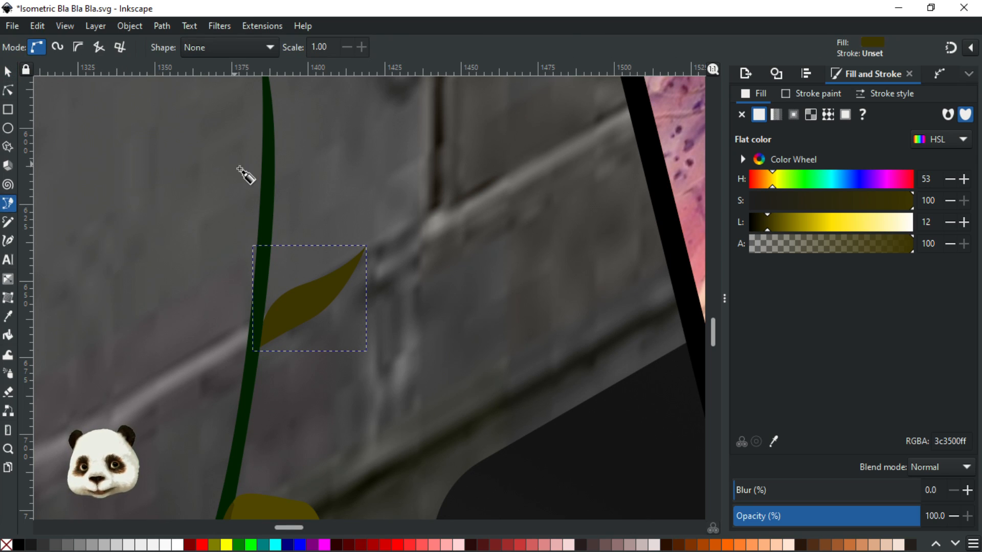
click(265, 177)
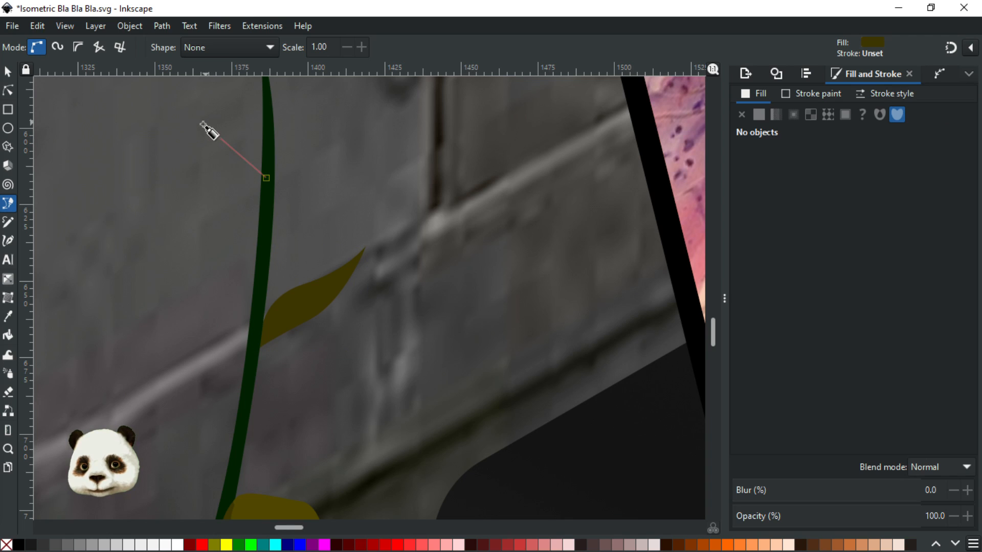
drag(194, 129, 192, 151)
drag(263, 184, 268, 192)
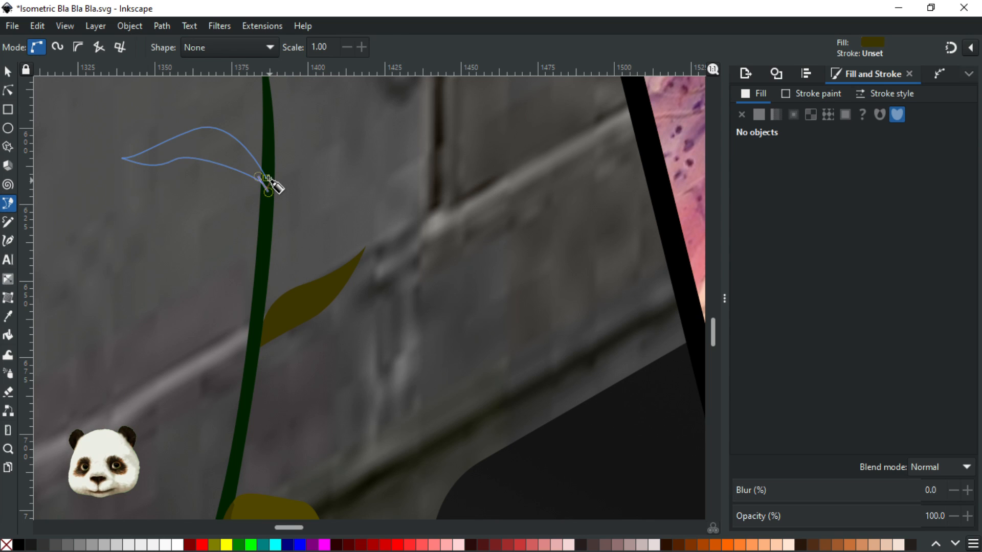
click(267, 177)
scroll(300, 190, down, 4)
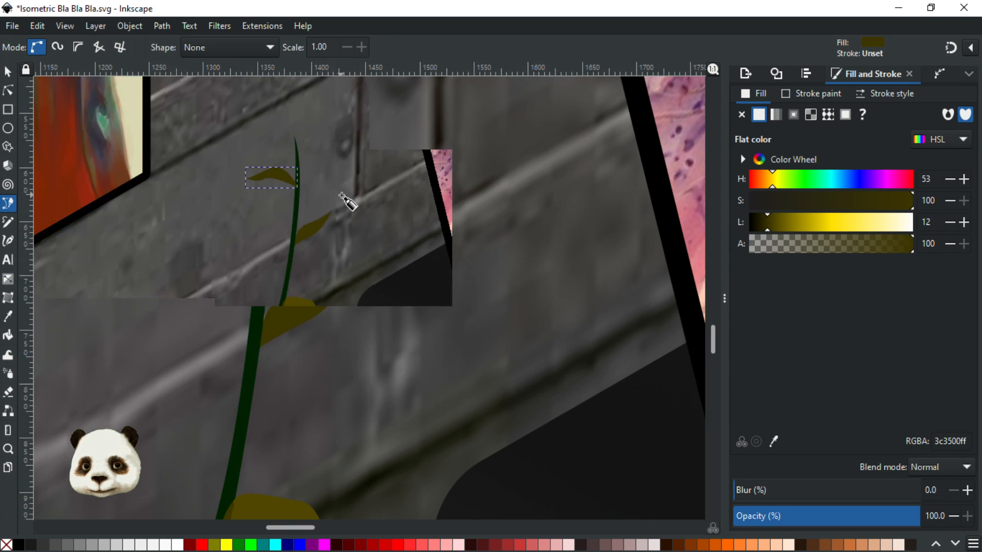
Draw a small, downward-curling leaf left of the stem opposite the small right-hand leaf
scroll(322, 230, up, 2)
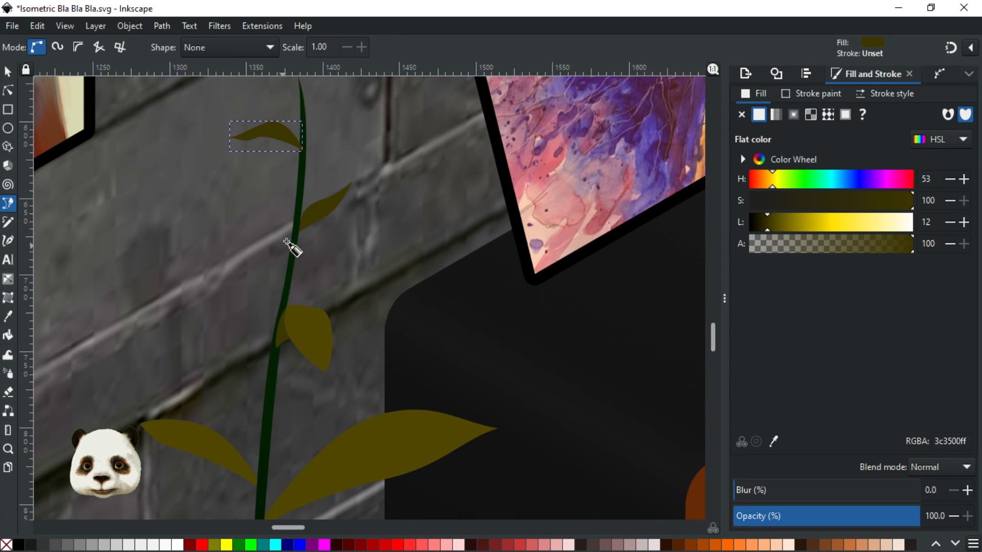
click(295, 237)
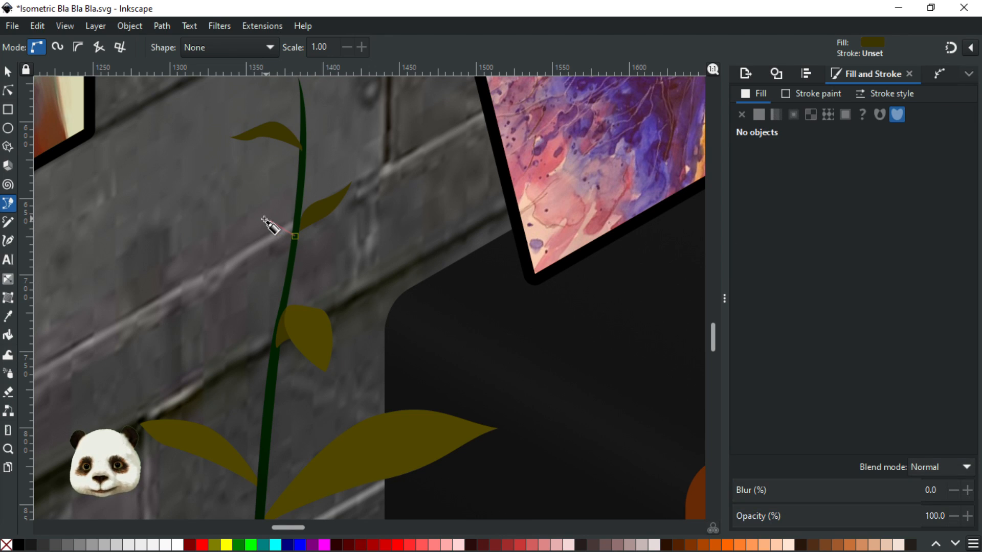
mouse_move(263, 219)
mouse_down()
mouse_move(252, 227)
mouse_move(256, 254)
mouse_move(273, 230)
mouse_up()
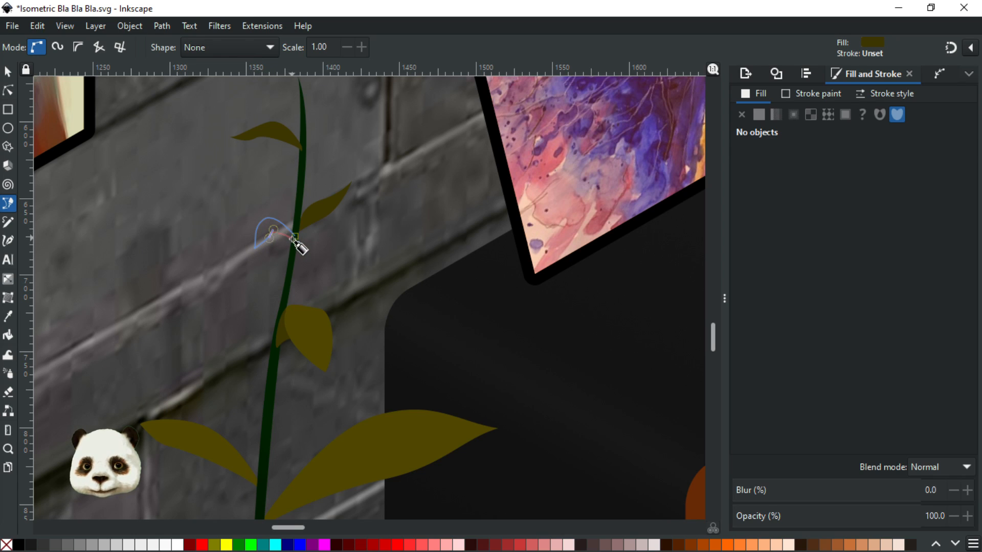
click(295, 237)
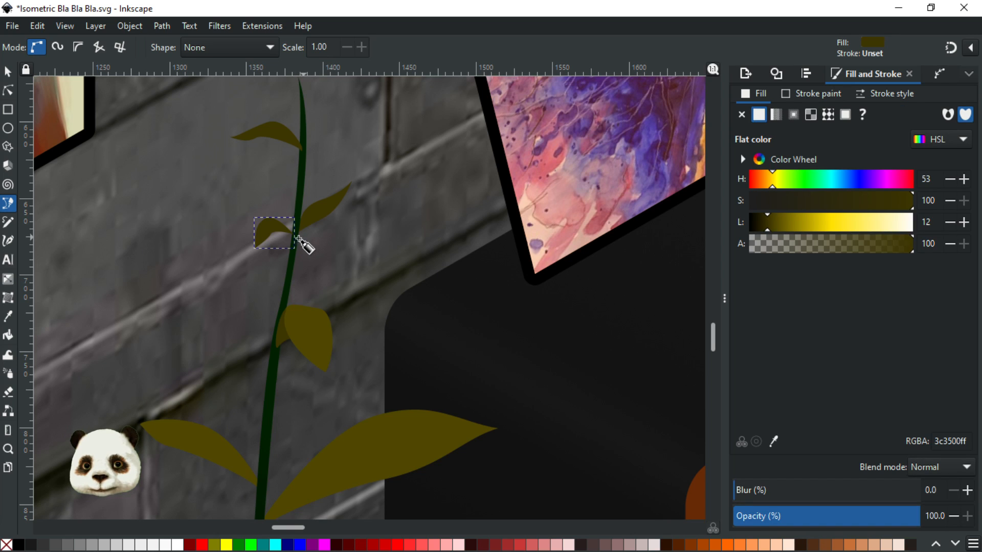
Add a node to the curled leaf's lower edge at about X 1380.7, Y 677.1 px and smooth the bend beneath its arch
scroll(302, 238, up, 3)
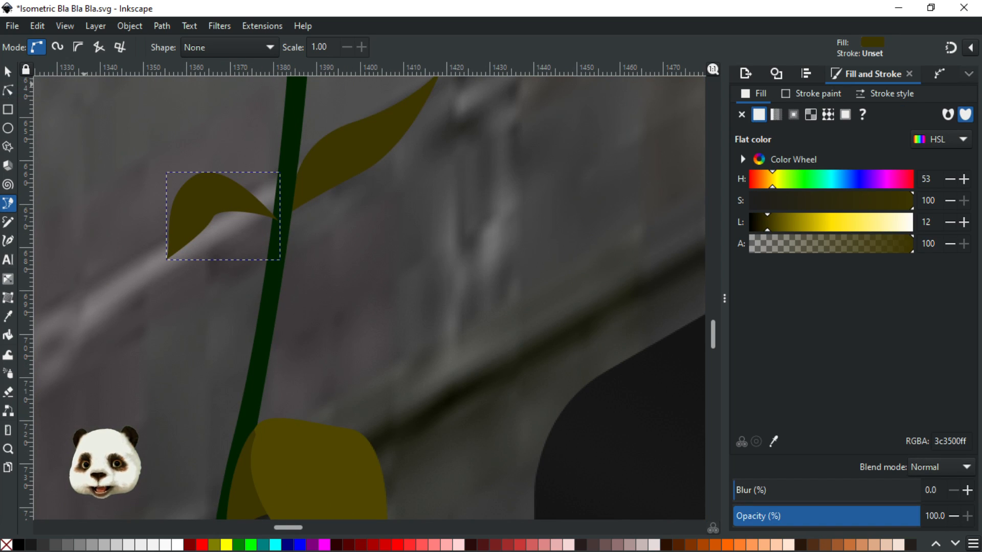
click(9, 92)
double_click(260, 215)
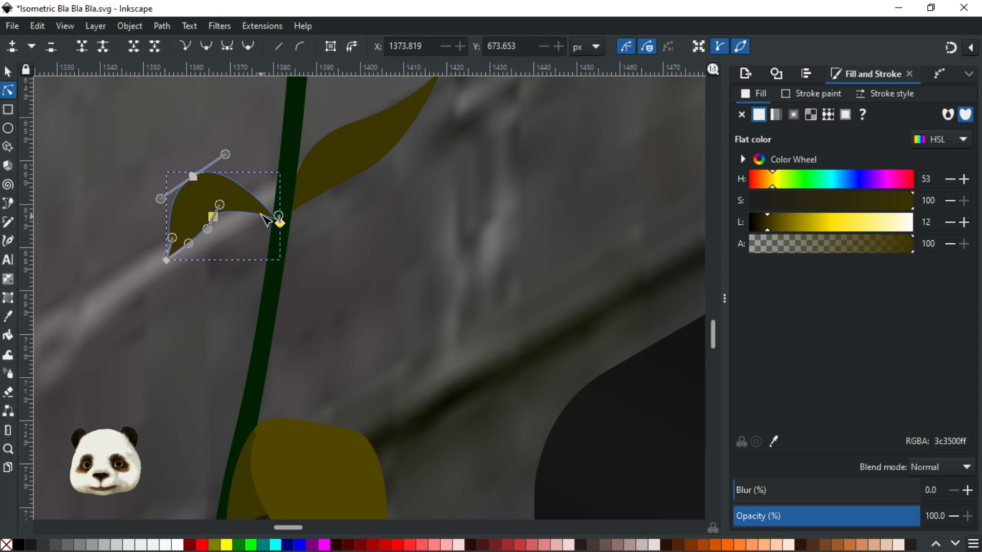
drag(269, 232, 276, 235)
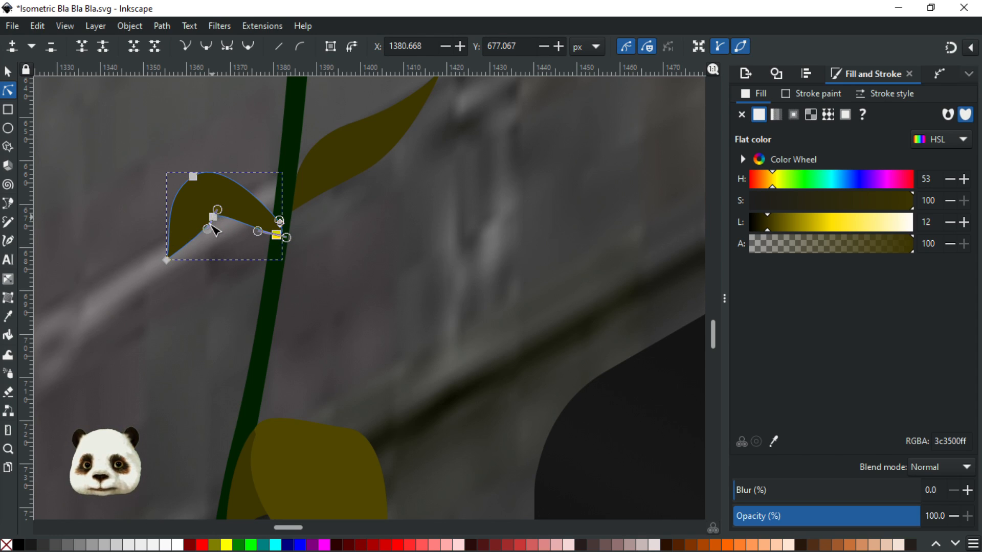
drag(207, 229, 210, 222)
scroll(160, 158, down, 2)
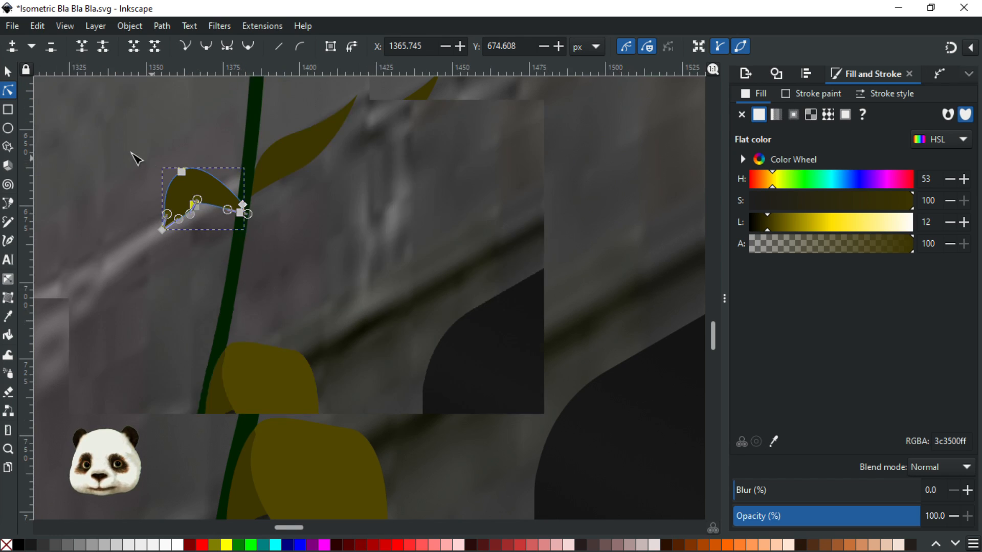
Select the two small leaves left of the upper stem and lower them behind the stem
click(7, 75)
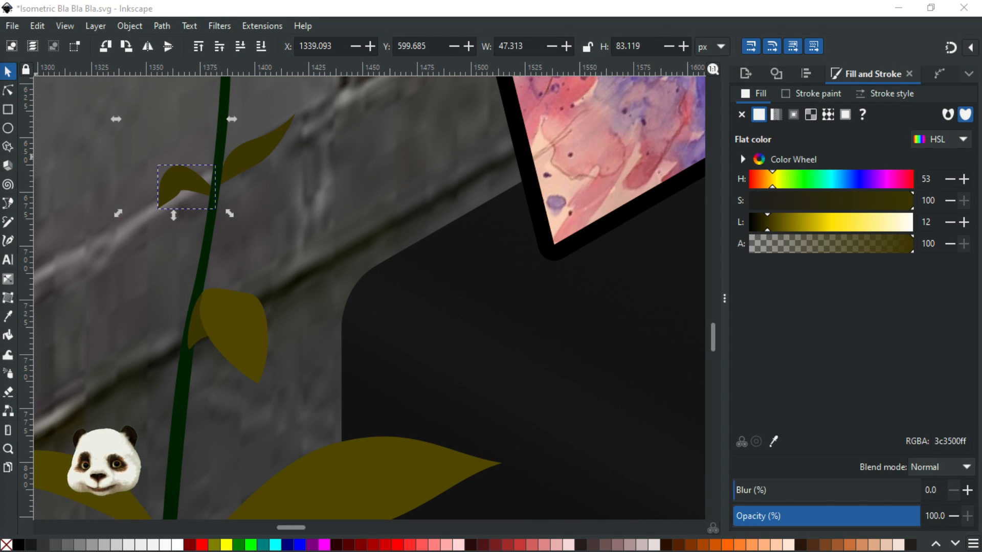
scroll(230, 204, up, 4)
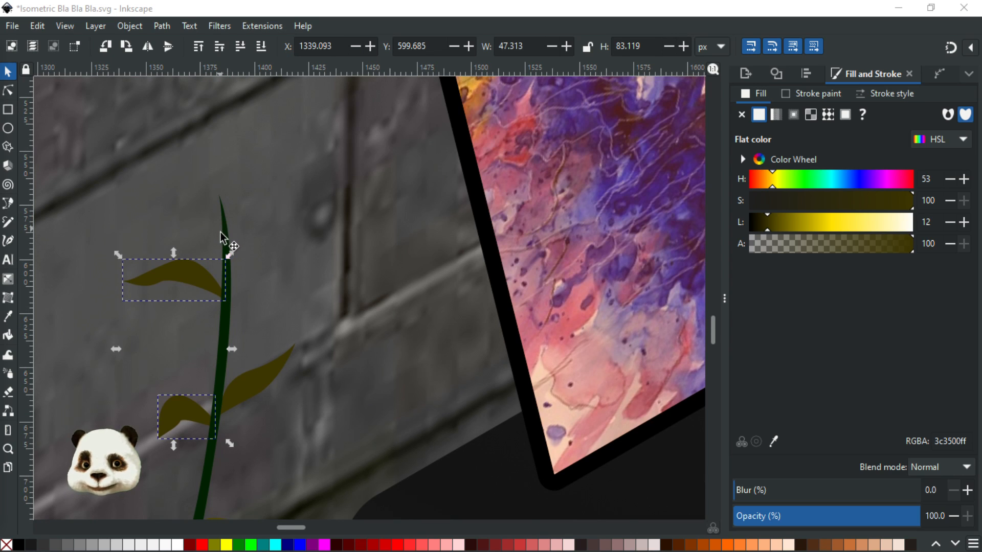
scroll(221, 230, down, 1)
scroll(239, 251, down, 1)
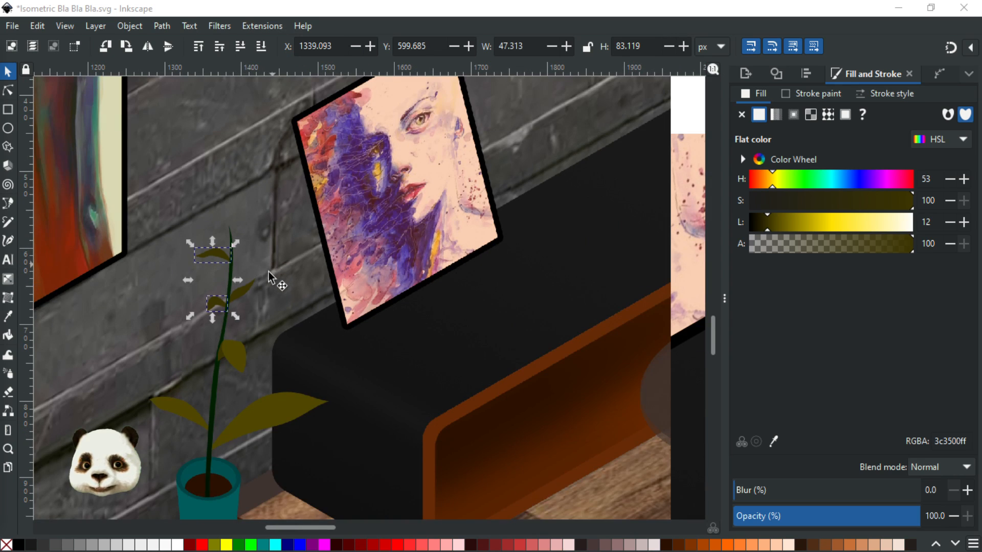
scroll(211, 382, up, 1)
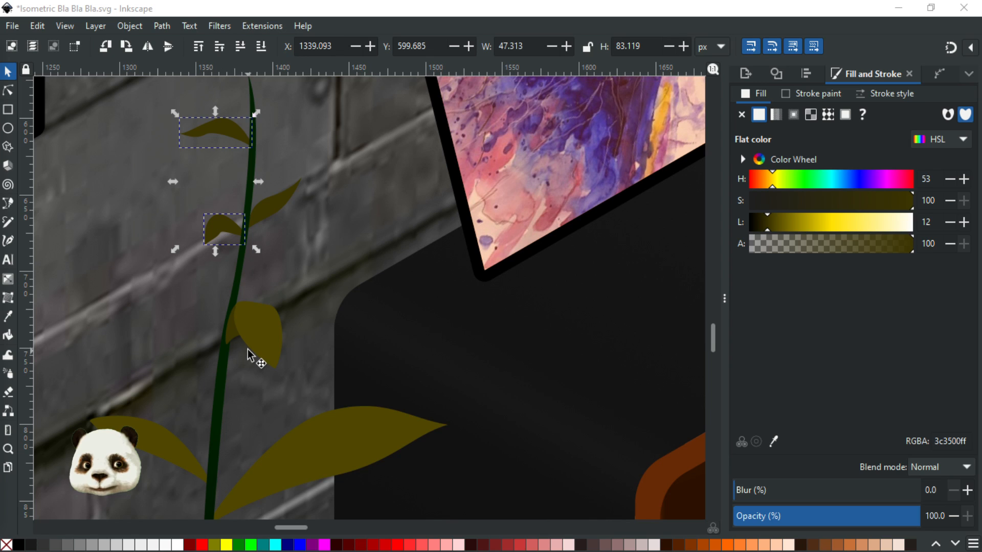
scroll(253, 389, down, 1)
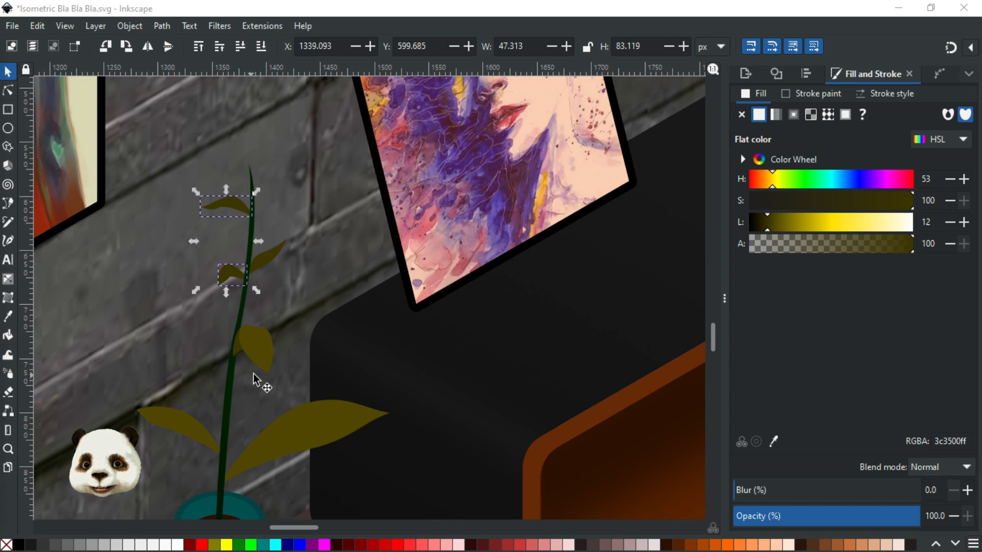
Save the document with the new upper leaves
click(312, 390)
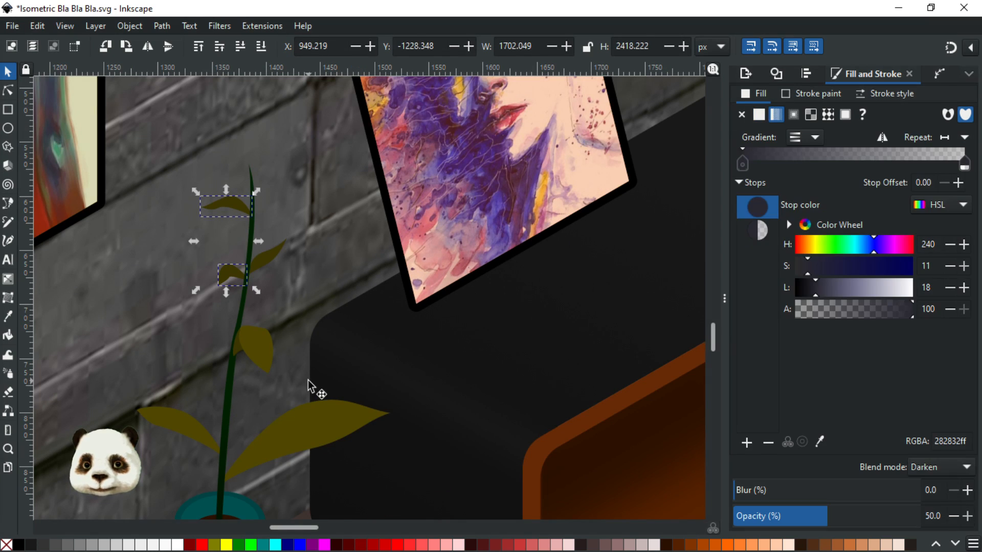
scroll(350, 381, down, 3)
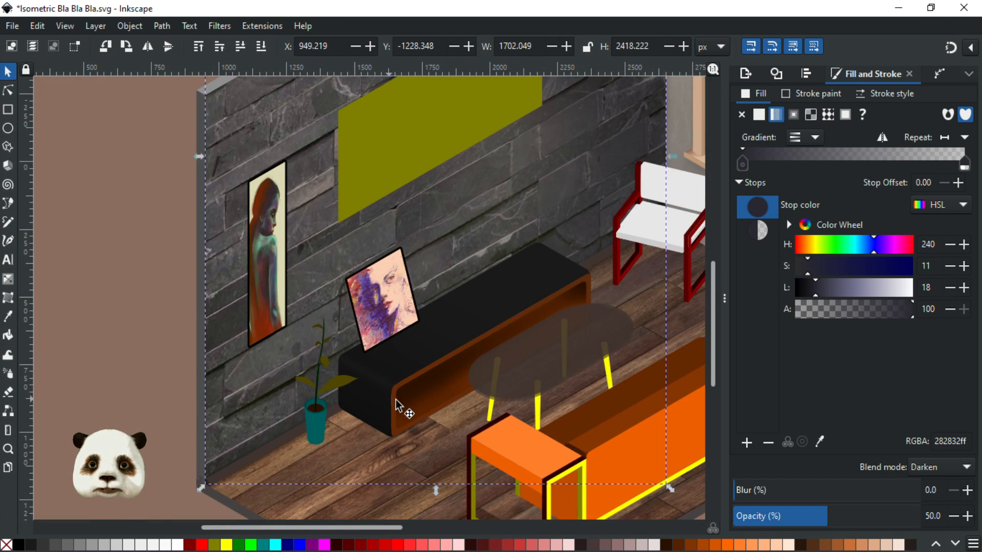
scroll(400, 409, up, 1)
scroll(296, 394, up, 2)
key(ctrl+s)
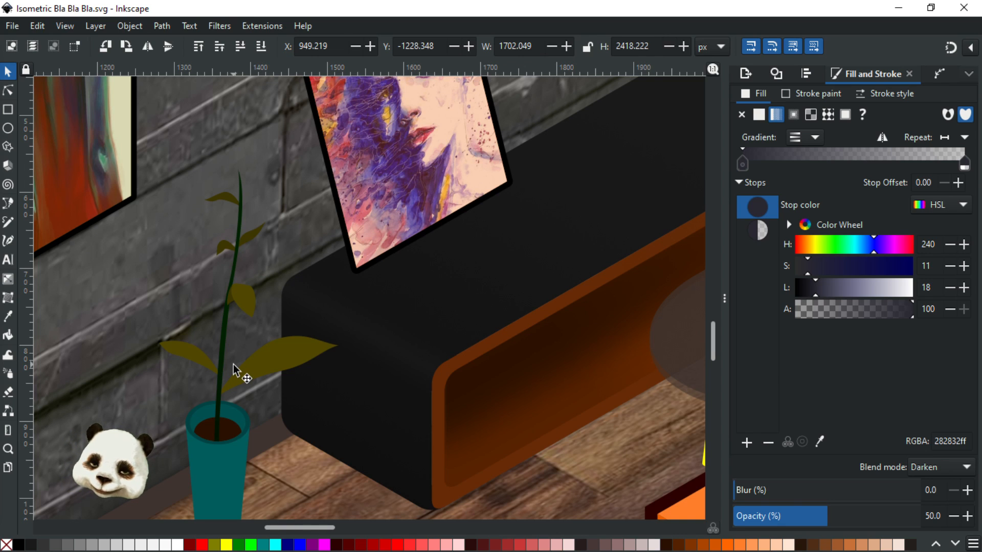
Extend the lower-left leaf's tip outward and move its lower edge node down to about X 1298.9, Y 820.5 px
scroll(232, 368, down, 1)
scroll(302, 409, down, 2)
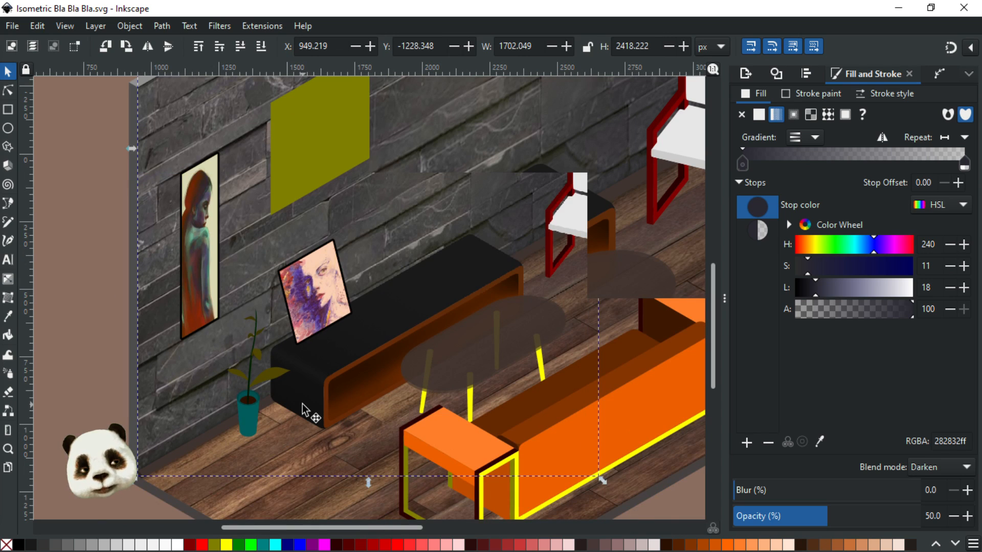
scroll(303, 409, up, 5)
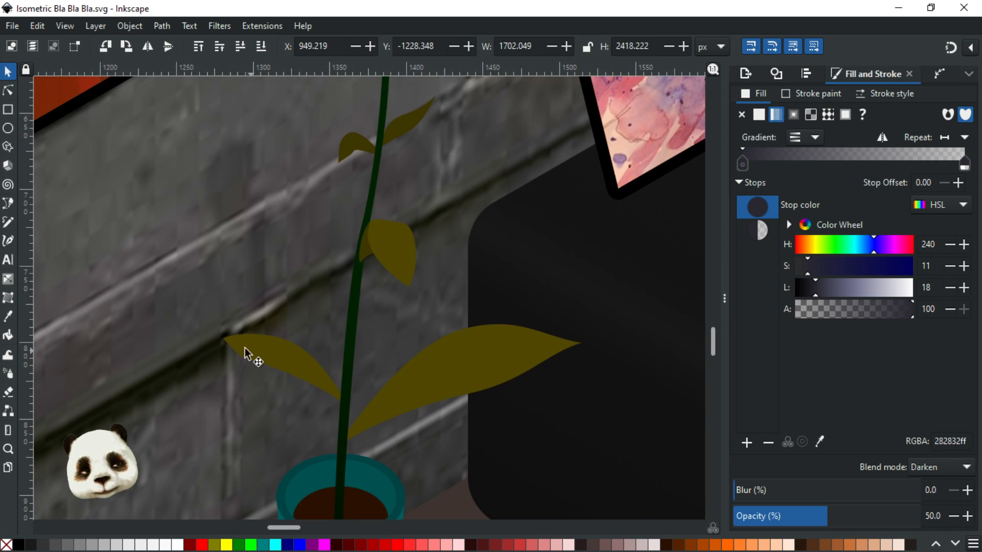
click(245, 352)
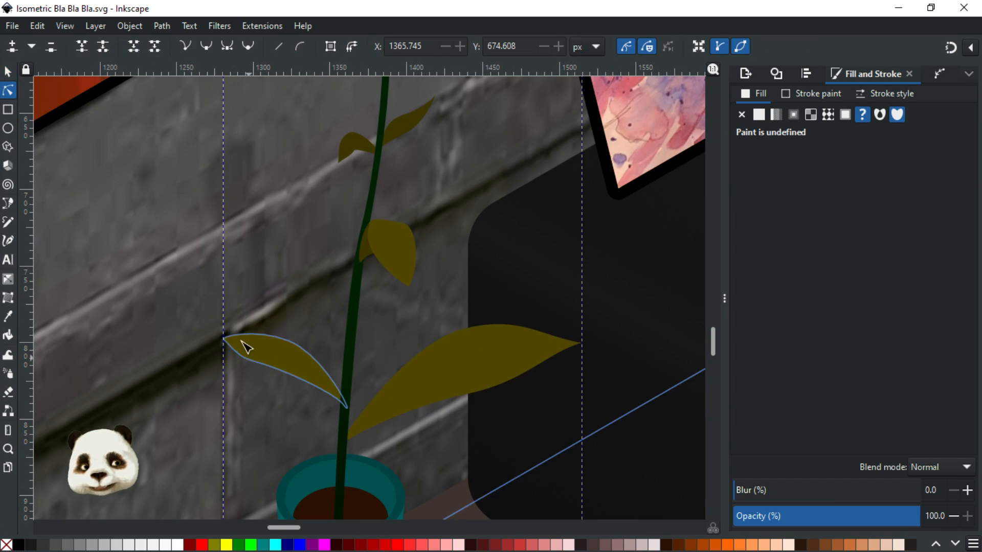
click(231, 342)
drag(225, 341, 189, 343)
click(250, 361)
drag(251, 361, 253, 374)
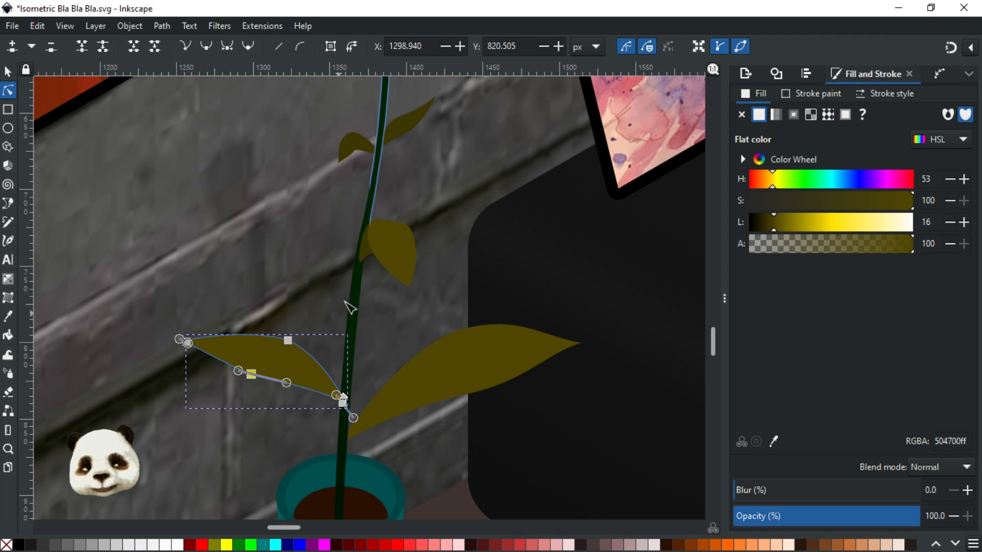
Draw a thin, upward-pointing leaf left of the stem, rising from just above the lower-left leaf's base
key(b)
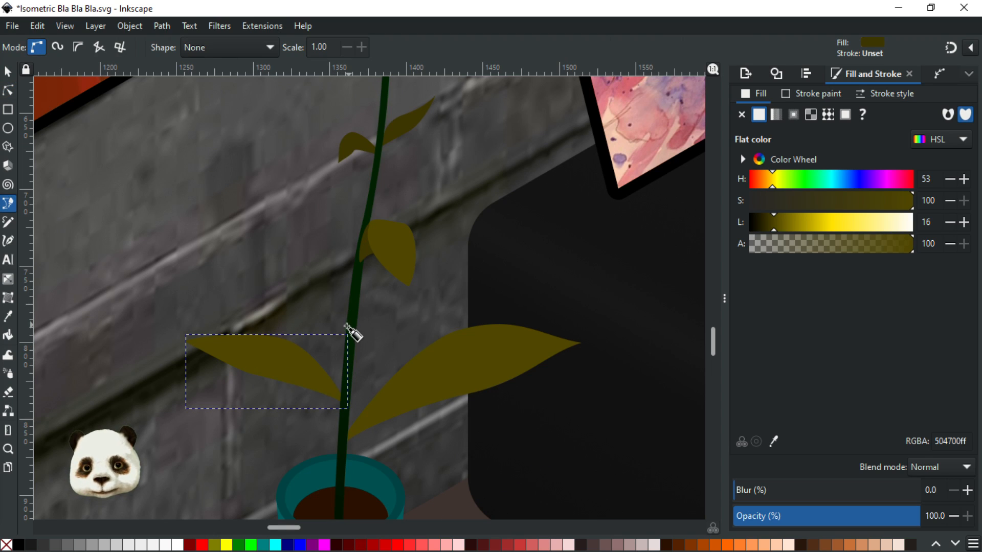
click(347, 372)
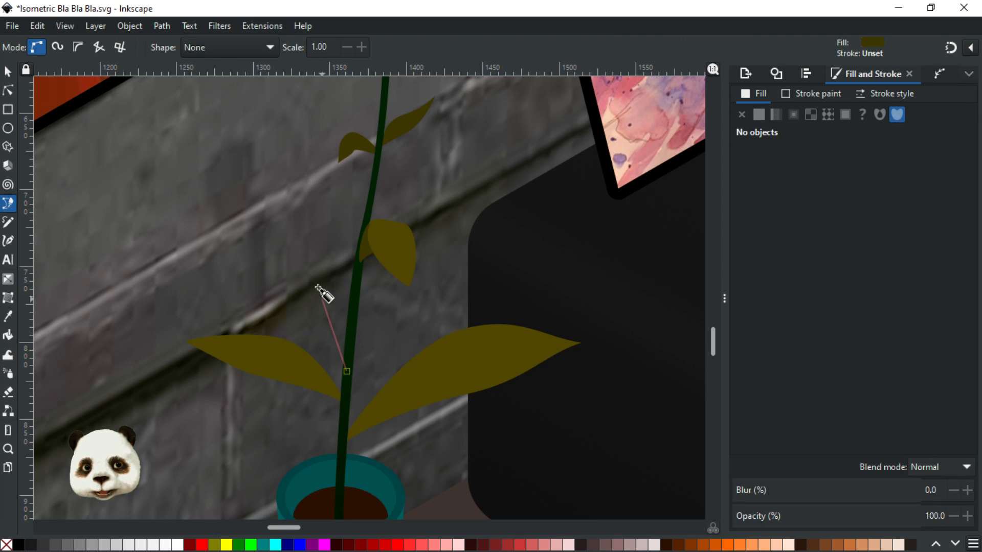
drag(311, 228, 349, 300)
drag(351, 350, 351, 358)
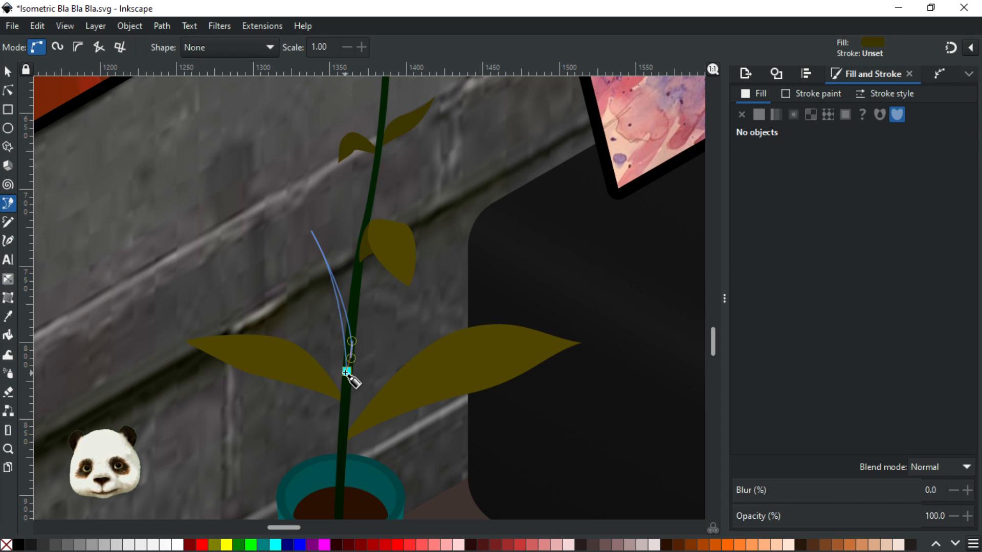
click(347, 372)
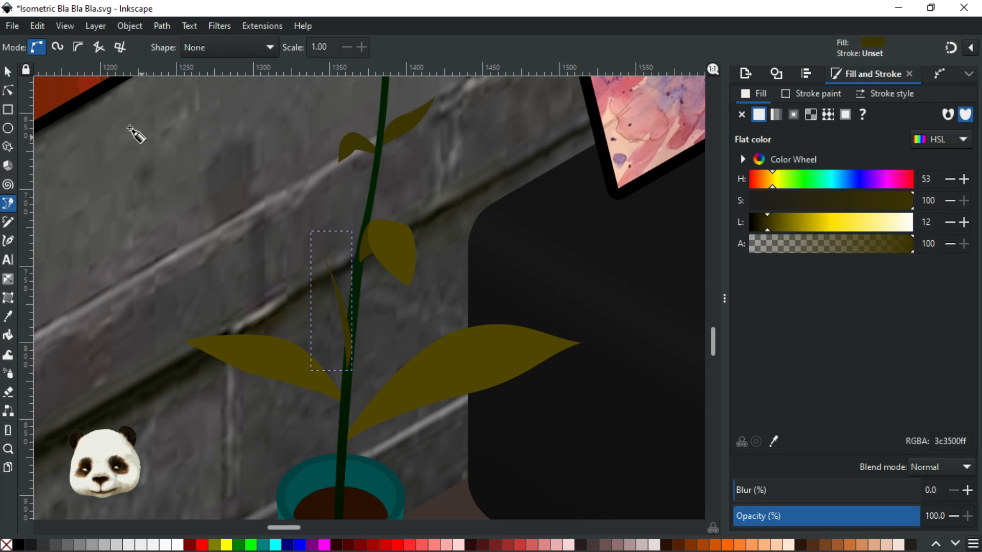
Recolour the thin shape left of the stem with the stem's dark green
click(8, 91)
key(d)
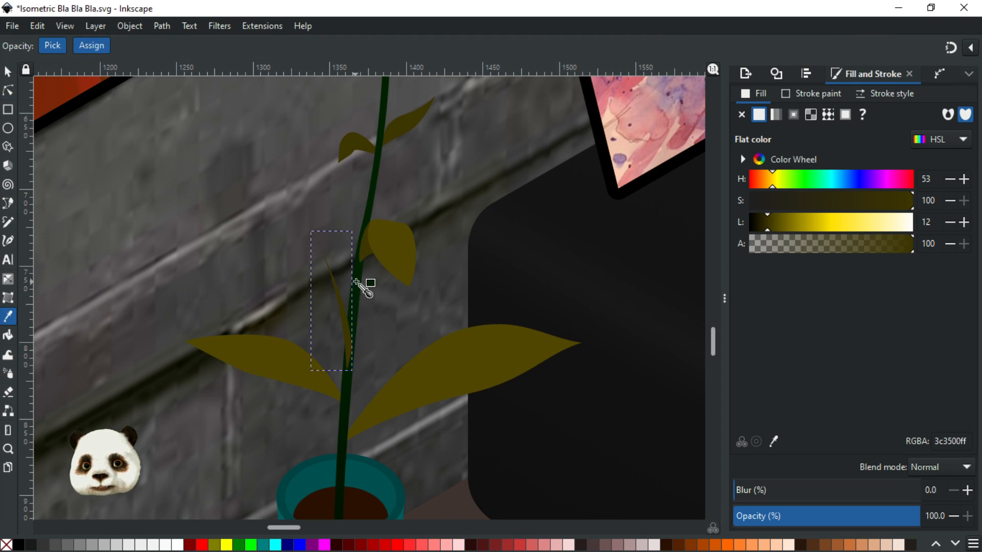
click(363, 282)
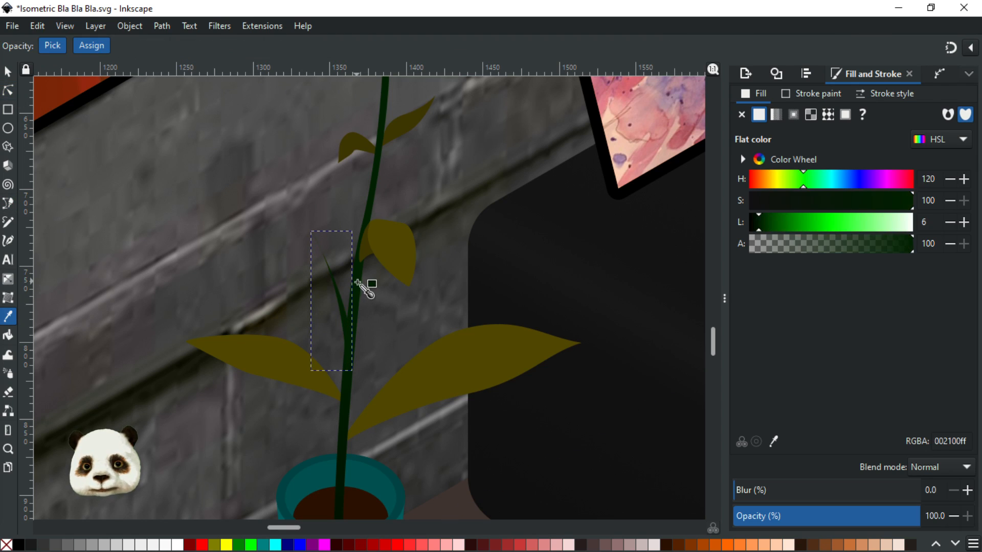
Move the thin shape's tip up to about X 1331.4, Y 716.1 px and curve its edges into a tapering side branch
click(8, 91)
drag(311, 231, 300, 214)
drag(338, 282, 354, 318)
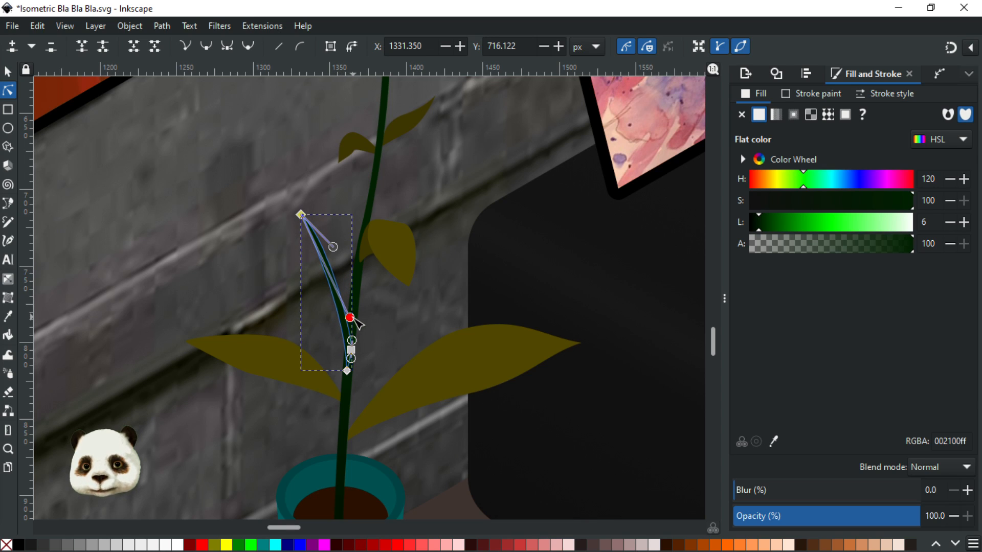
click(415, 333)
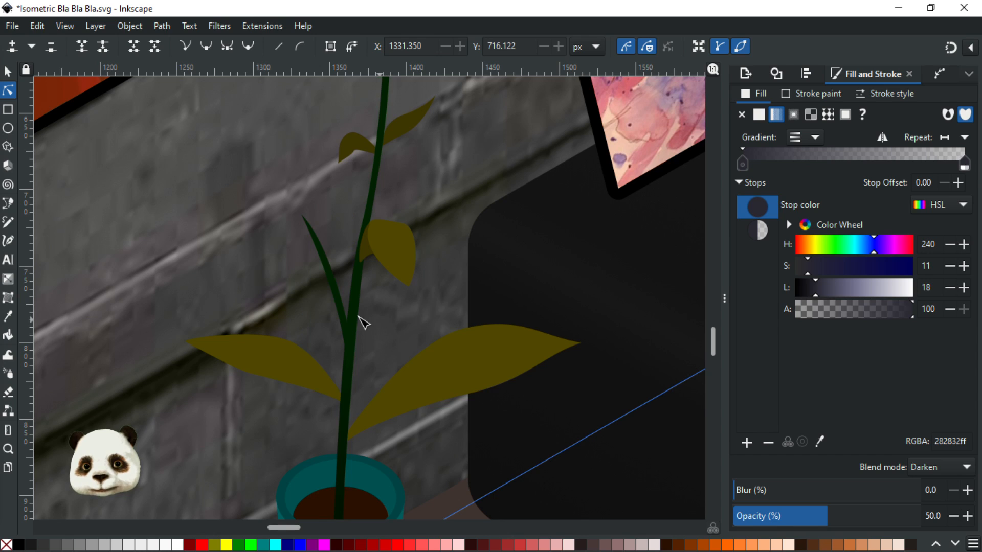
click(347, 313)
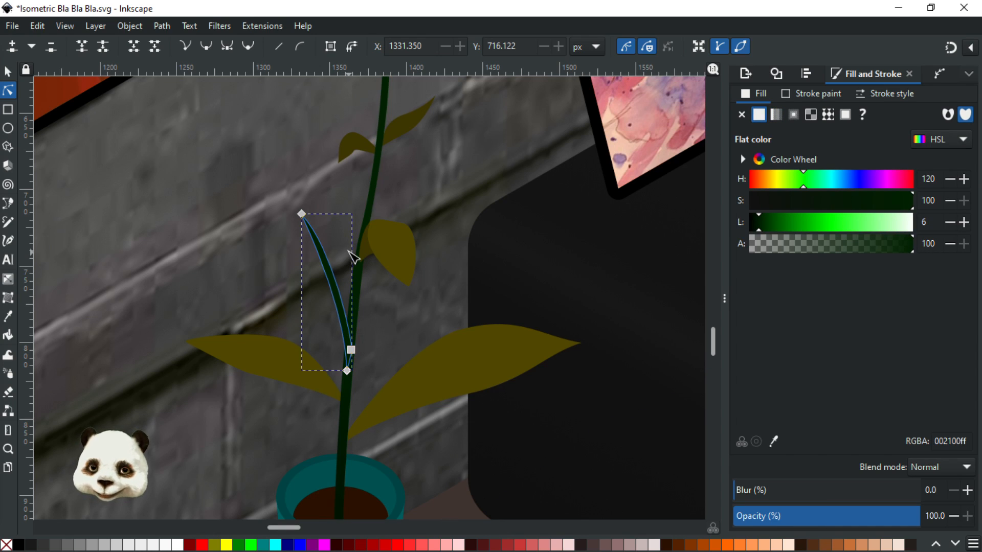
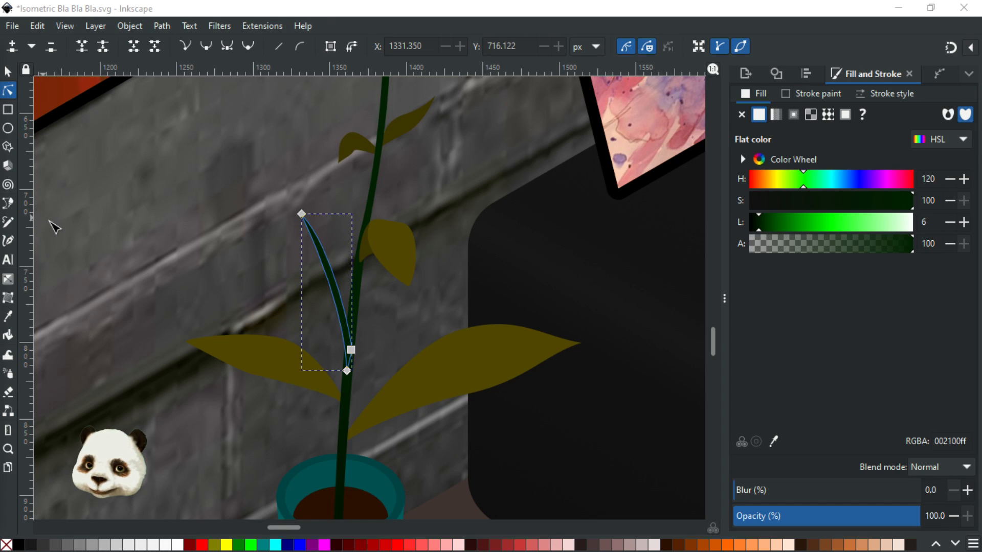
Try a dark red 800000 fill on the side branch and resample the stem's dark green onto it
click(406, 7)
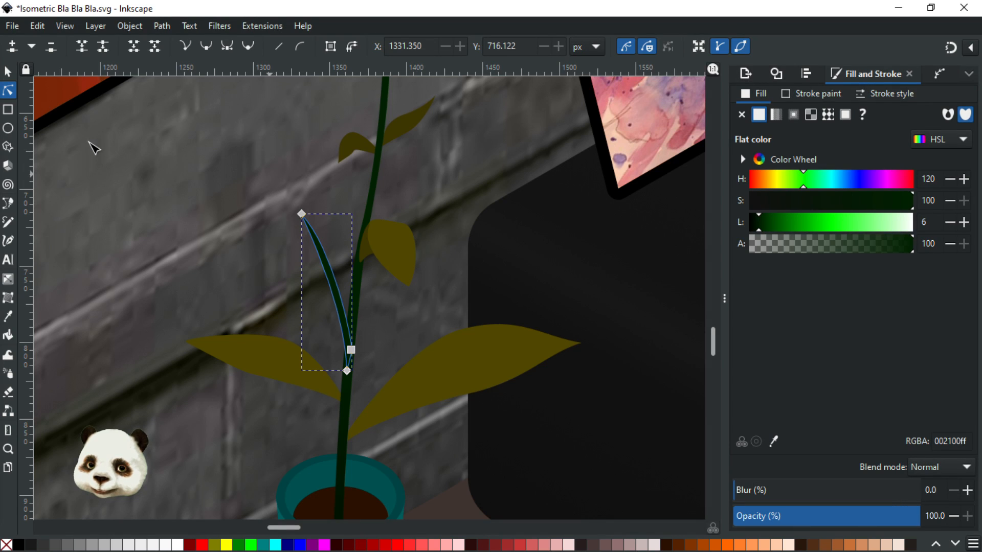
click(9, 74)
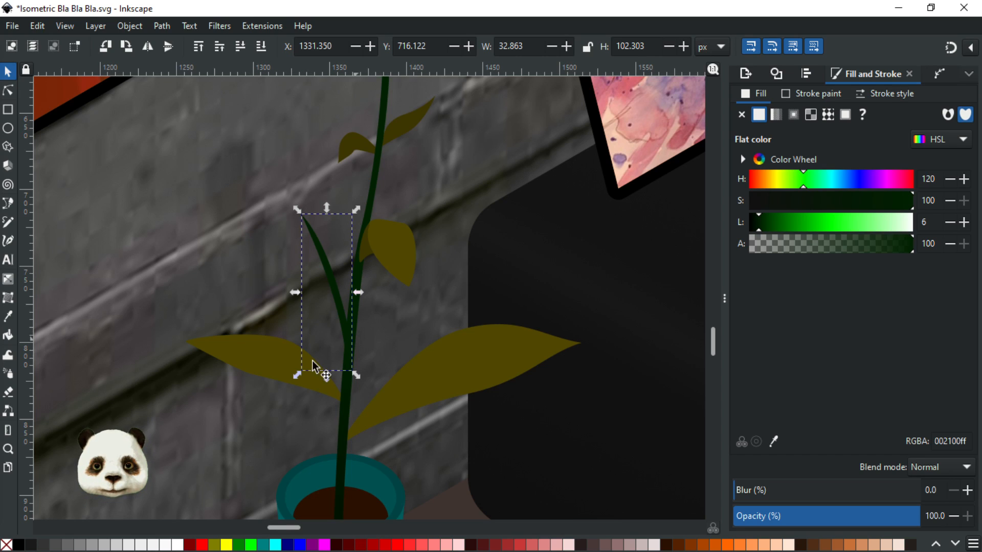
click(190, 545)
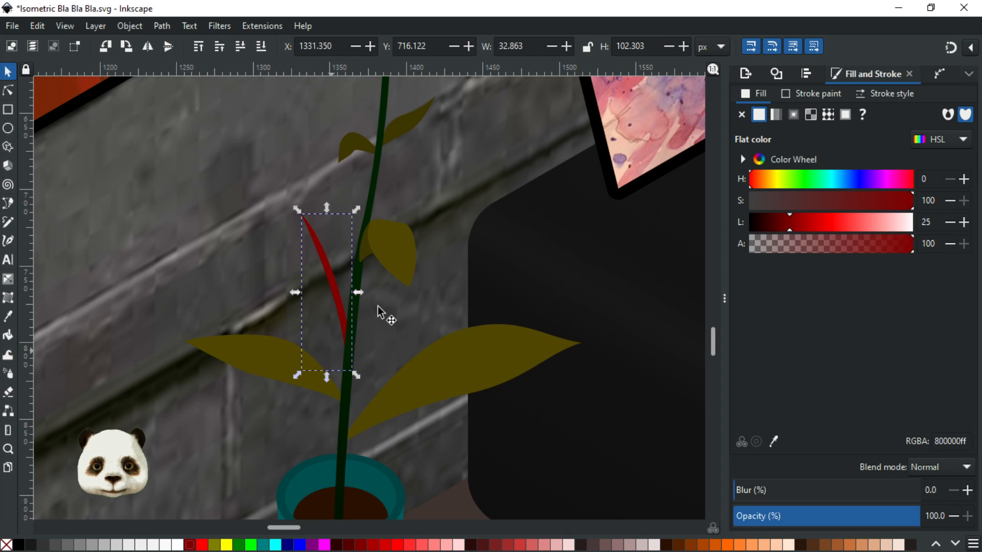
key(d)
click(351, 326)
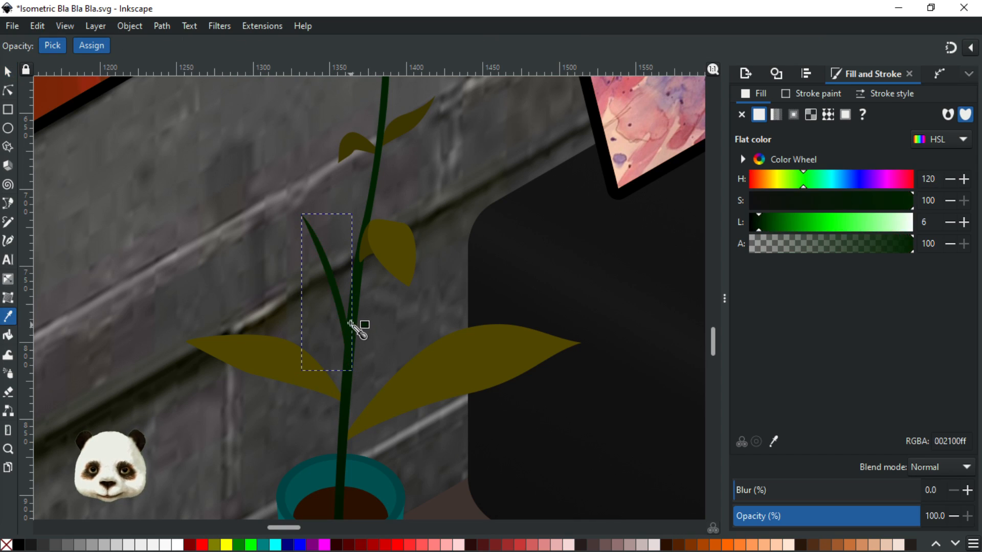
Deselect the side branch and save the document
click(8, 75)
scroll(351, 204, down, 4)
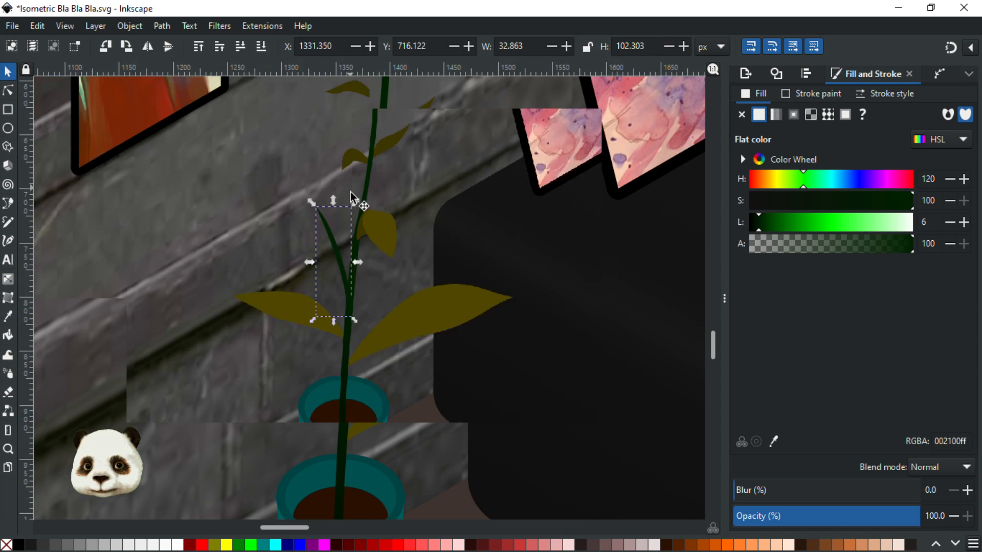
click(390, 283)
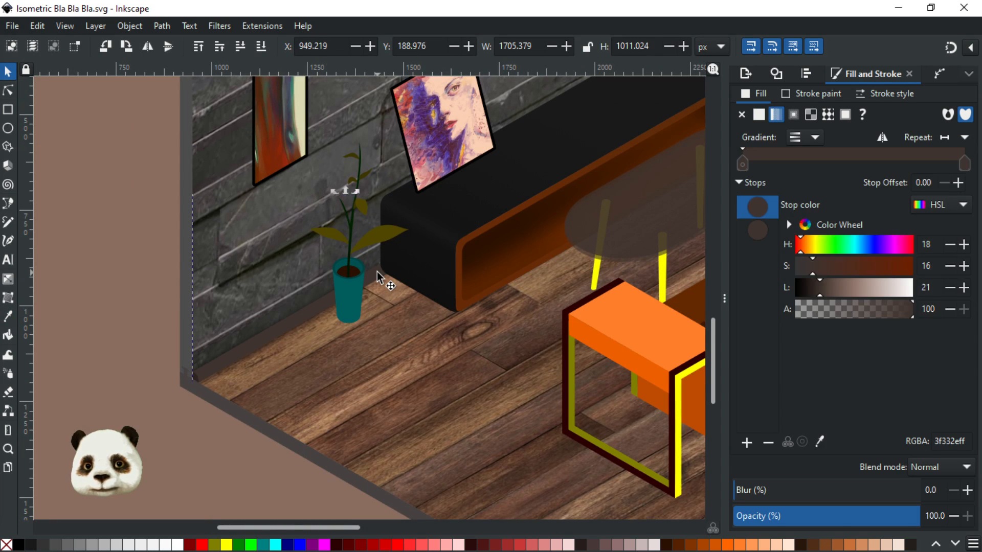
Draw a slim pointed leaf about 27 by 7 px extending left from the upper part of the side branch
scroll(365, 223, up, 4)
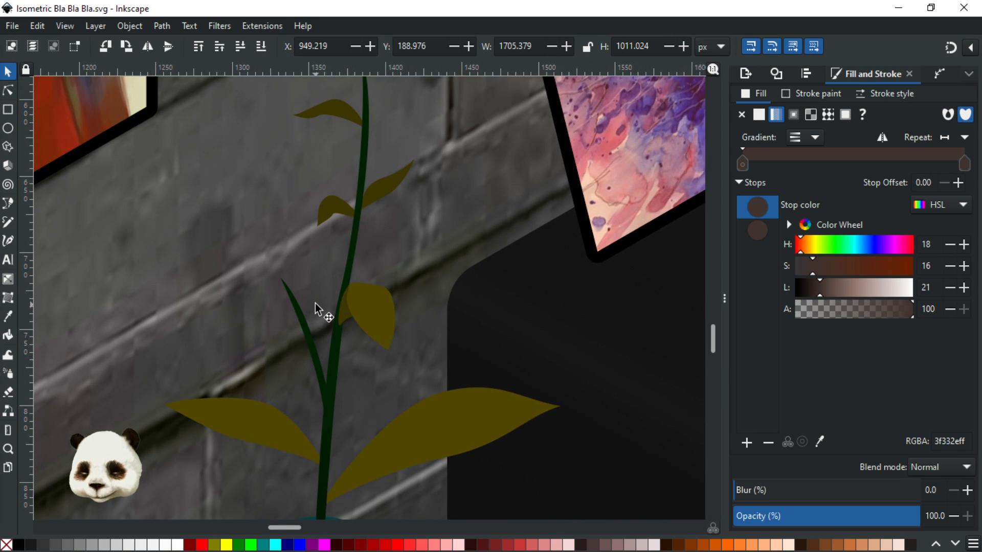
click(307, 336)
key(b)
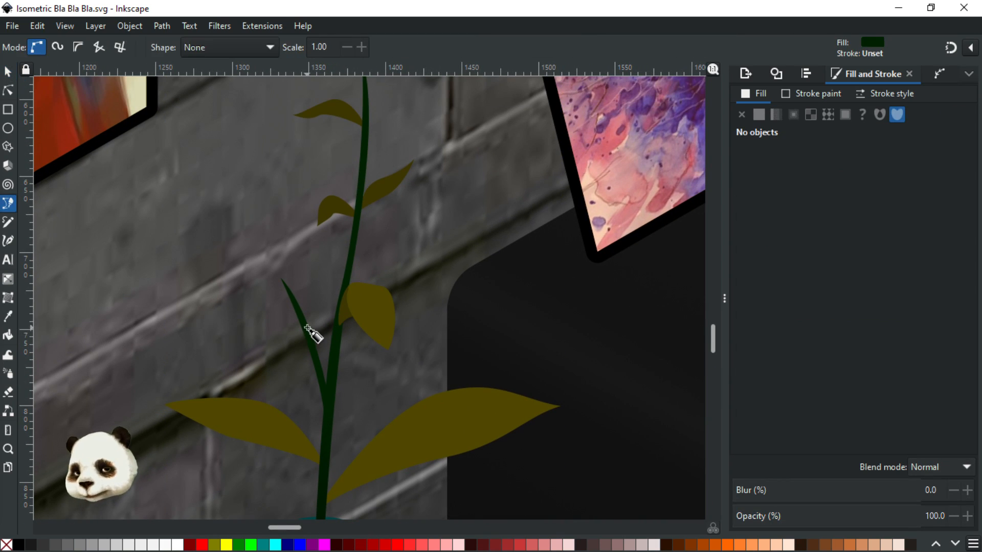
click(298, 311)
mouse_move(259, 314)
mouse_down()
mouse_move(250, 328)
mouse_move(259, 328)
mouse_move(238, 335)
mouse_move(266, 320)
mouse_up()
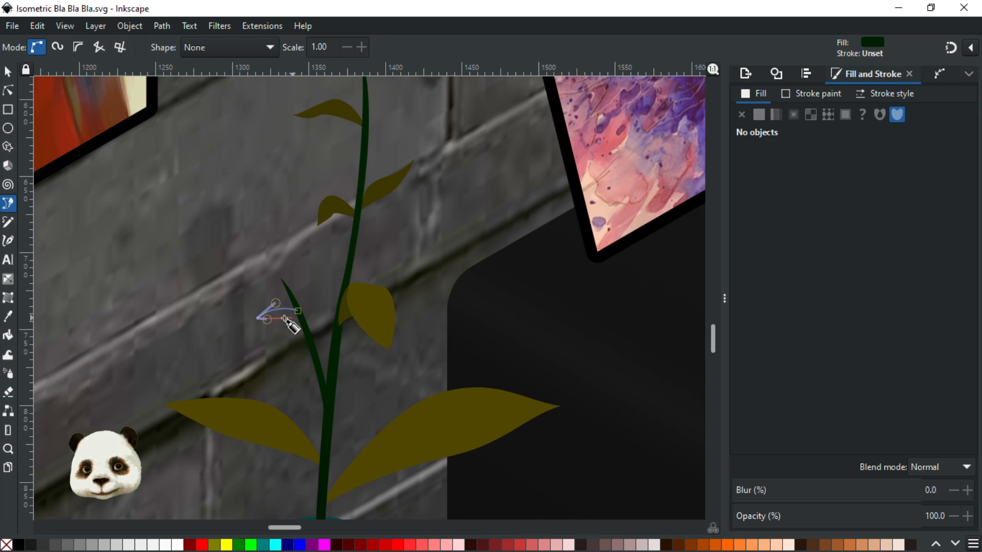
click(298, 311)
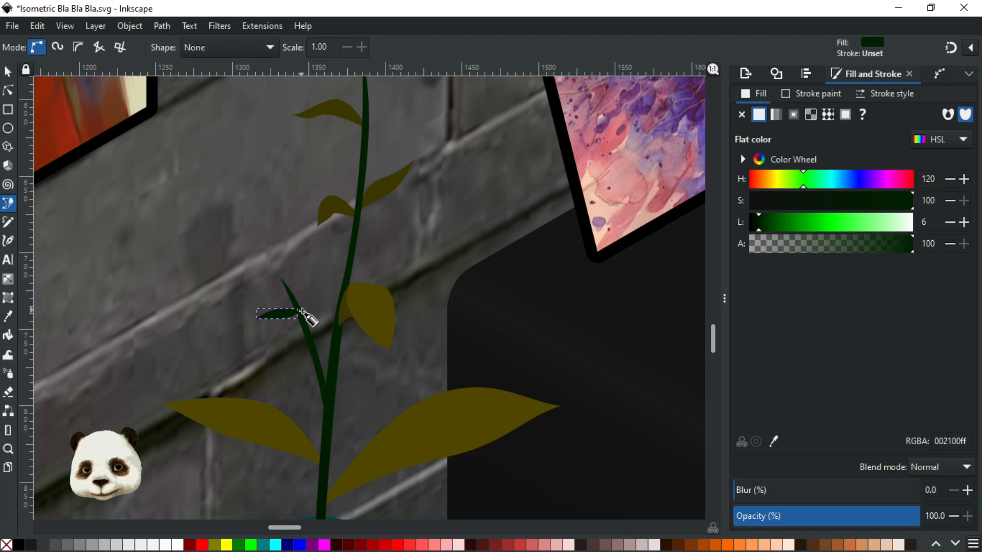
Fill the slim leaf with the olive colour 3c3500 sampled from an upper leaf and deselect it
key(d)
click(377, 191)
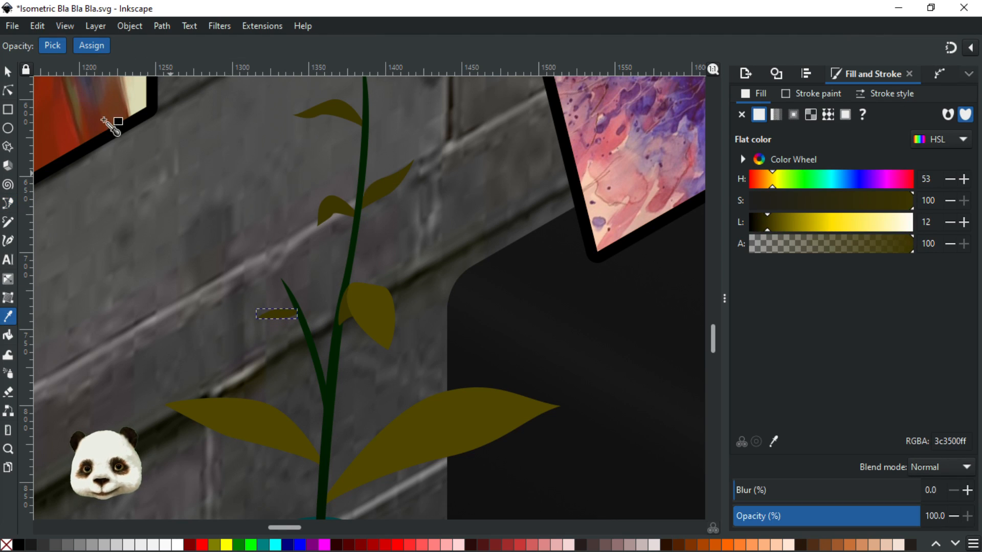
click(8, 73)
key(Escape)
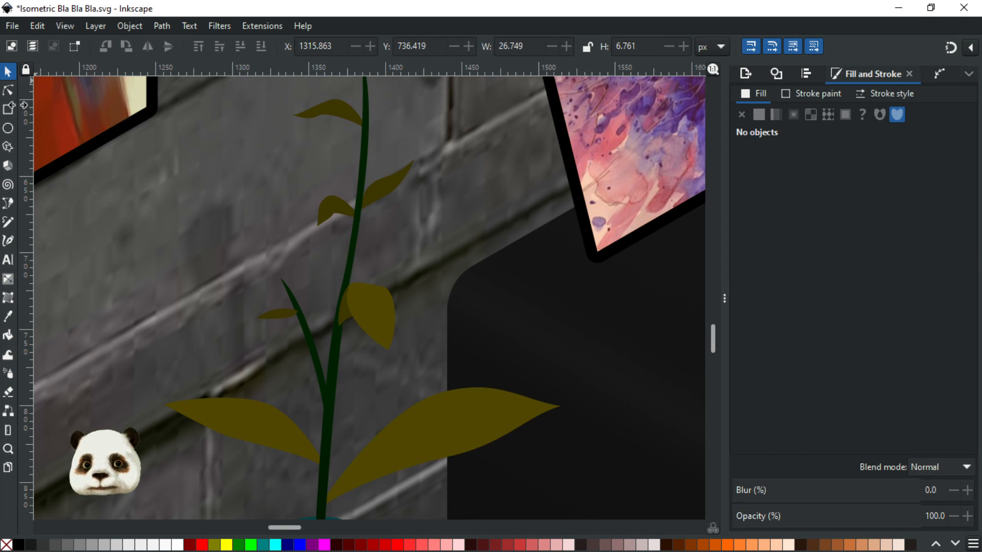
Draw a narrow, upward-pointing olive leaf about 13 by 30 px on the right of the side branch
click(277, 313)
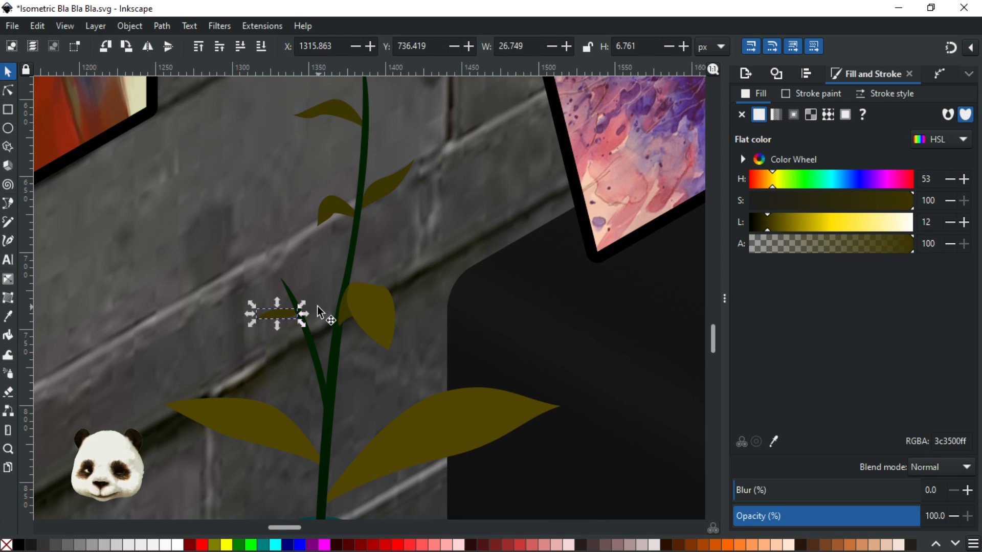
key(w)
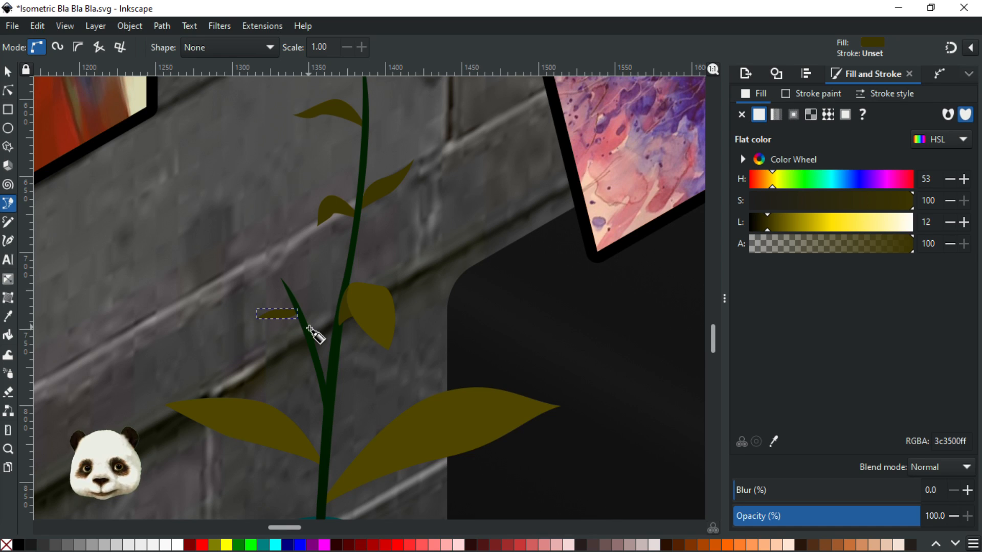
click(308, 328)
drag(316, 296, 327, 290)
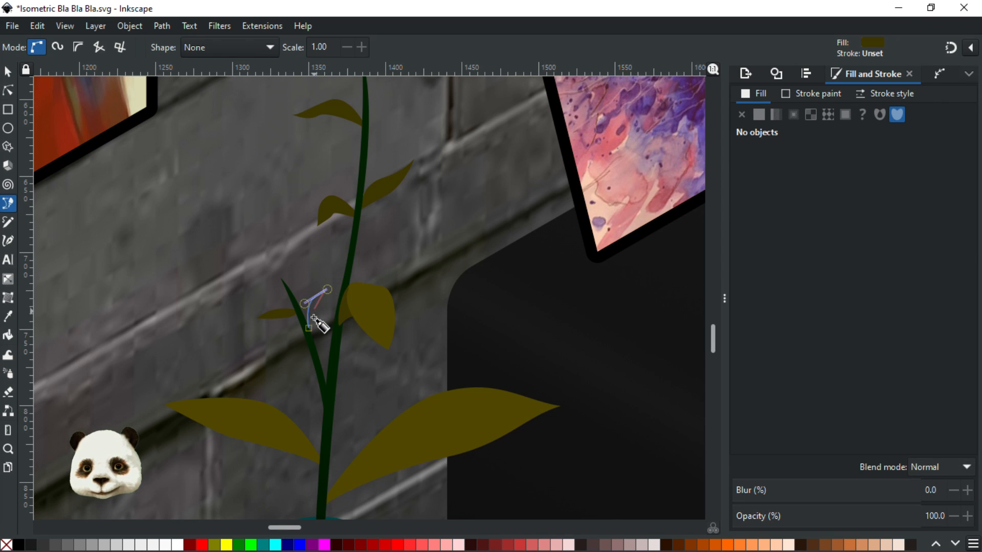
mouse_move(308, 328)
mouse_down()
mouse_move(302, 340)
mouse_move(313, 332)
mouse_up()
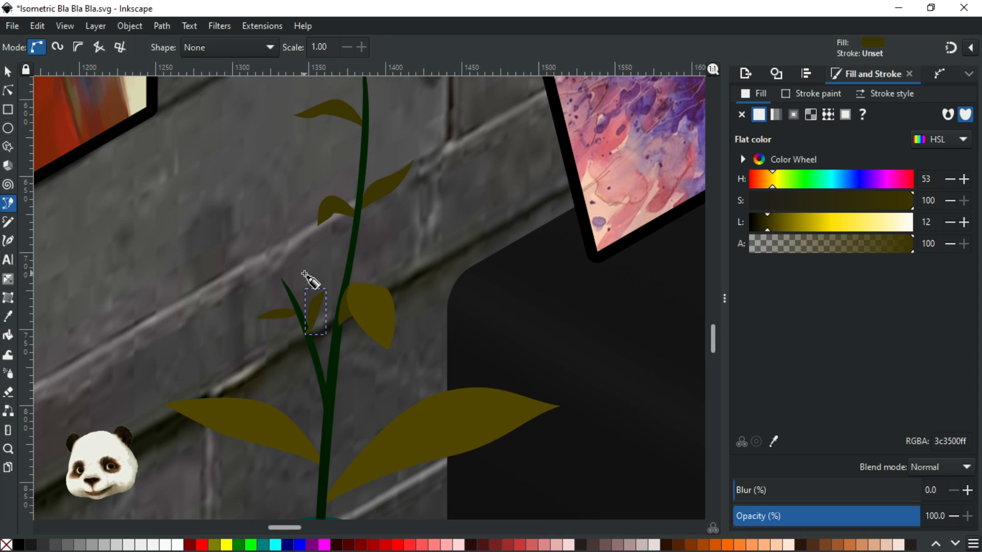
Nudge the narrow upward leaf slightly right along the side branch and deselect it
click(7, 72)
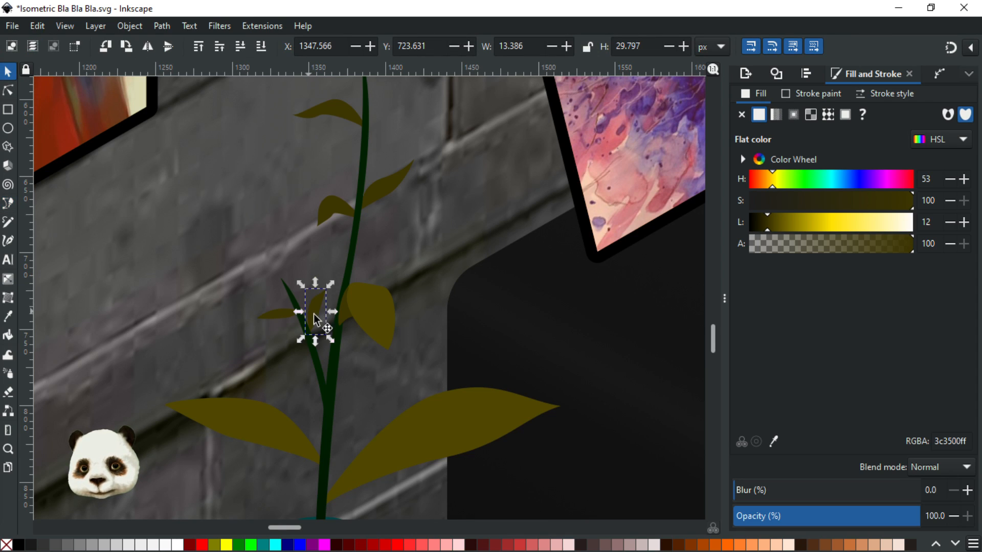
drag(314, 315, 317, 316)
click(421, 259)
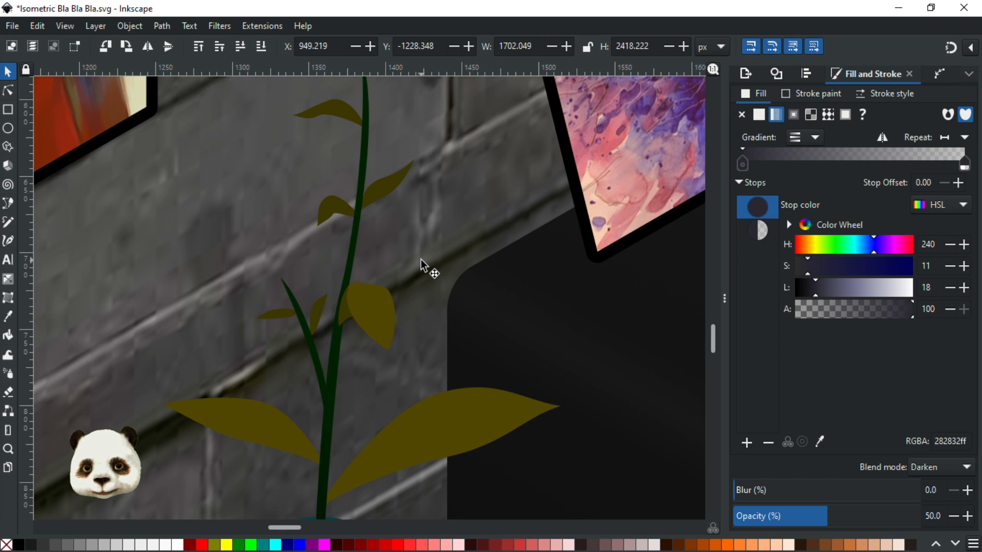
Inside the plant group, move the side branch's left leaf lower and its right leaf up to about X 1341, Y 706.7 px
scroll(421, 264, down, 3)
scroll(450, 266, up, 1)
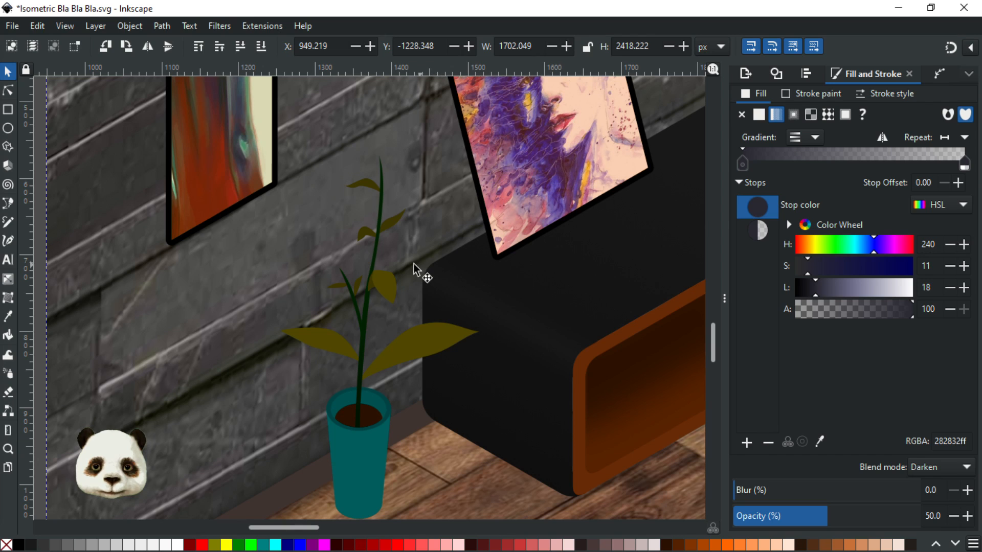
scroll(397, 271, up, 2)
click(275, 299)
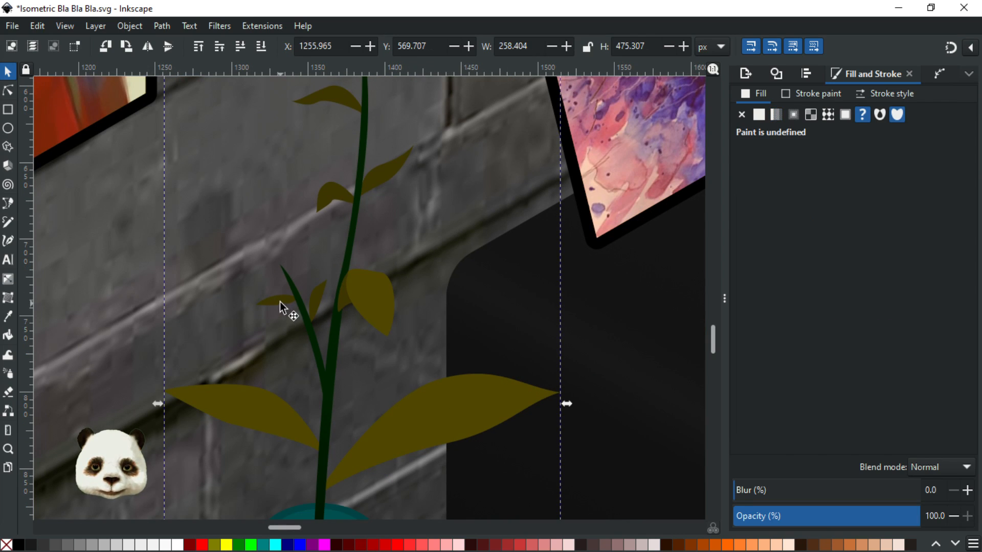
double_click(275, 301)
click(278, 301)
drag(277, 306, 305, 269)
click(315, 306)
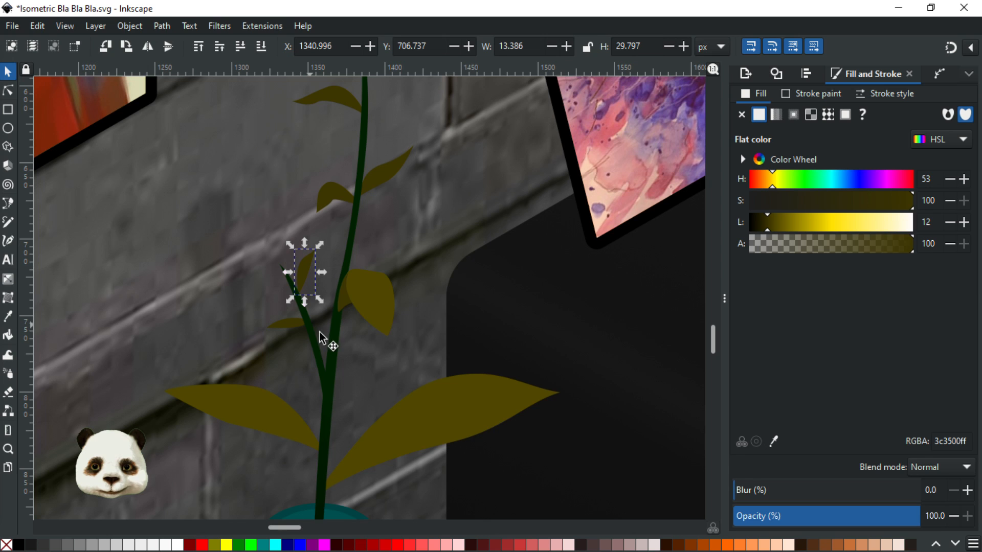
click(377, 344)
Extend the side branch's left leaf tip outward and place its lower edge node at about X 1342.1, Y 757.4 px
scroll(379, 344, down, 2)
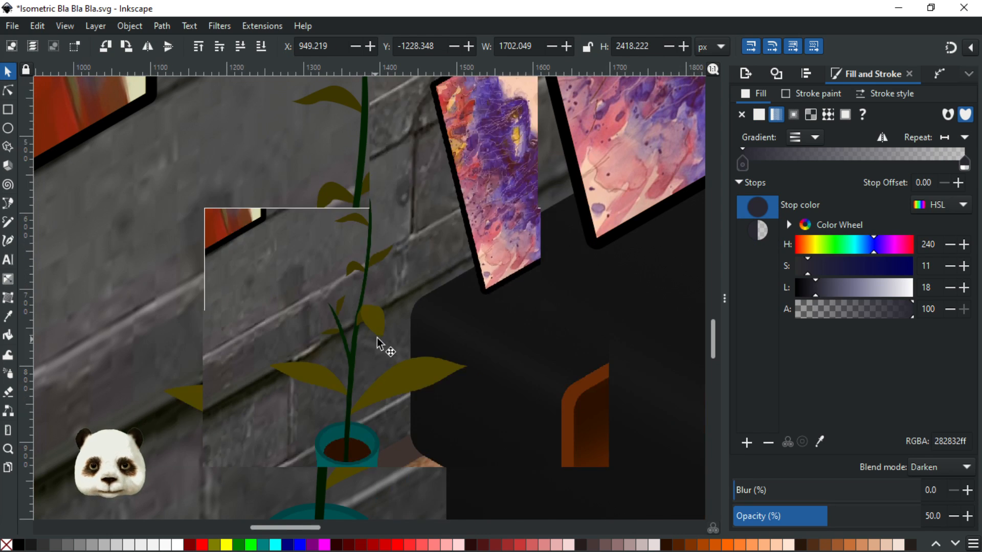
scroll(381, 343, down, 1)
scroll(416, 343, down, 3)
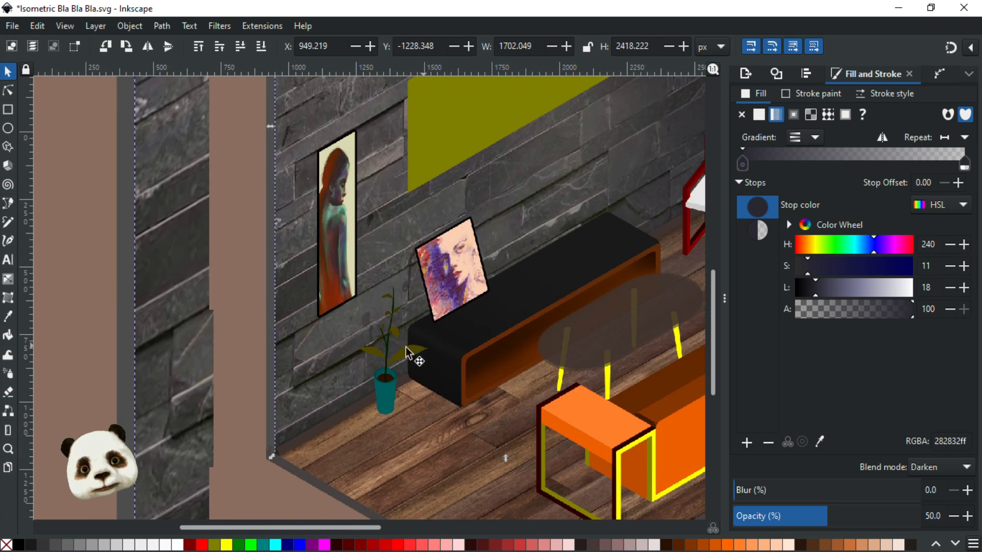
scroll(344, 333, up, 6)
scroll(305, 306, up, 1)
click(315, 302)
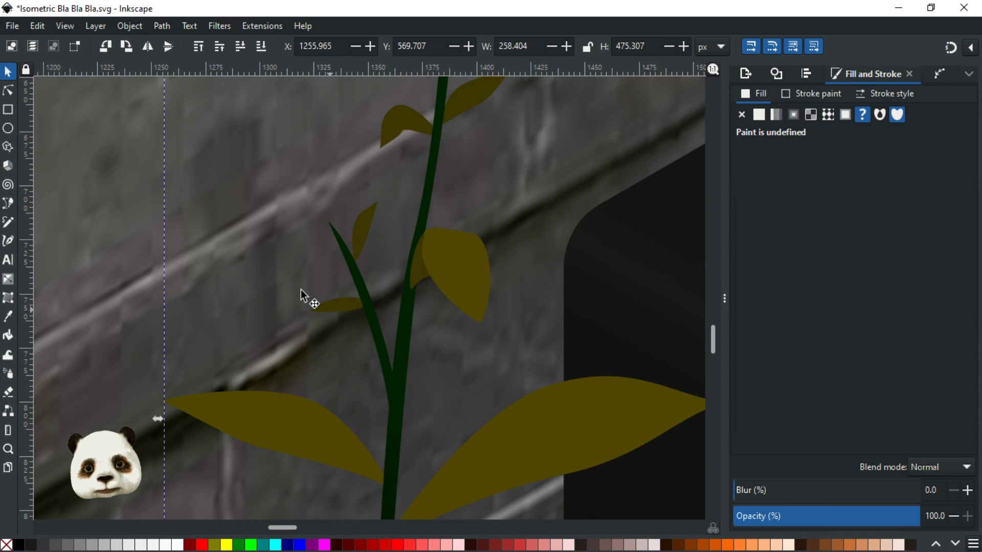
click(8, 91)
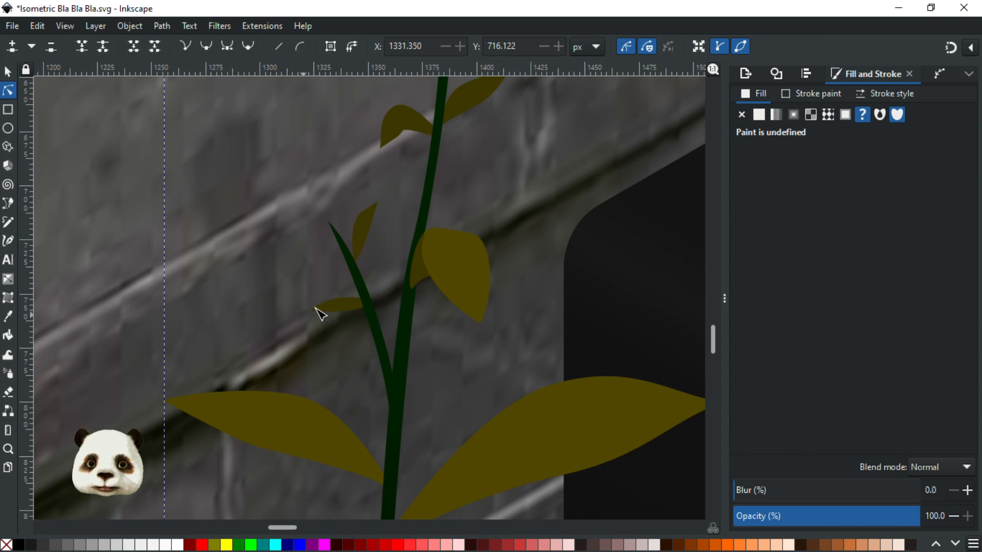
click(314, 314)
drag(314, 314, 289, 328)
drag(356, 316, 347, 322)
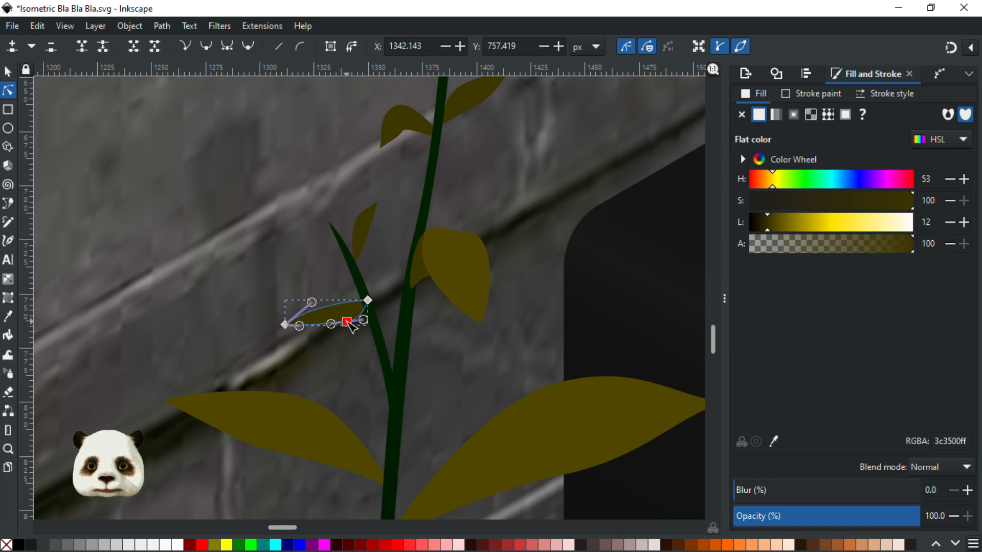
Move that leaf's tip to about X 1308, Y 769.5 px and arch its upper edge into a fuller shape
drag(285, 325, 328, 265)
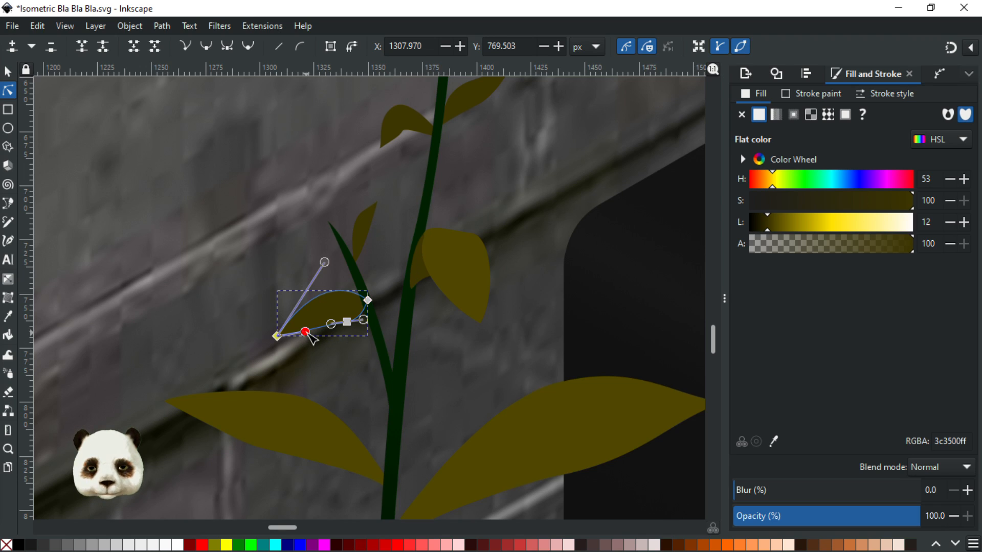
click(452, 347)
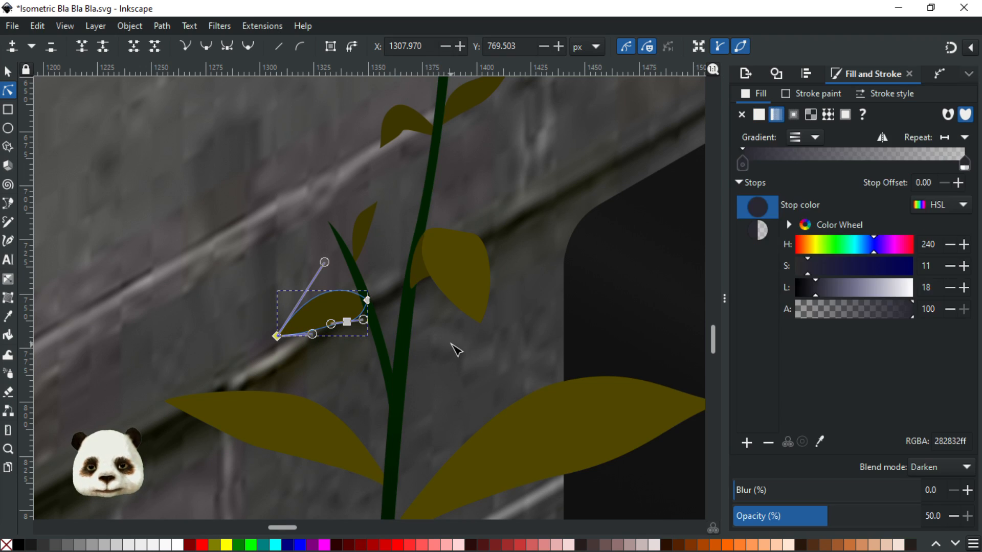
scroll(462, 347, down, 2)
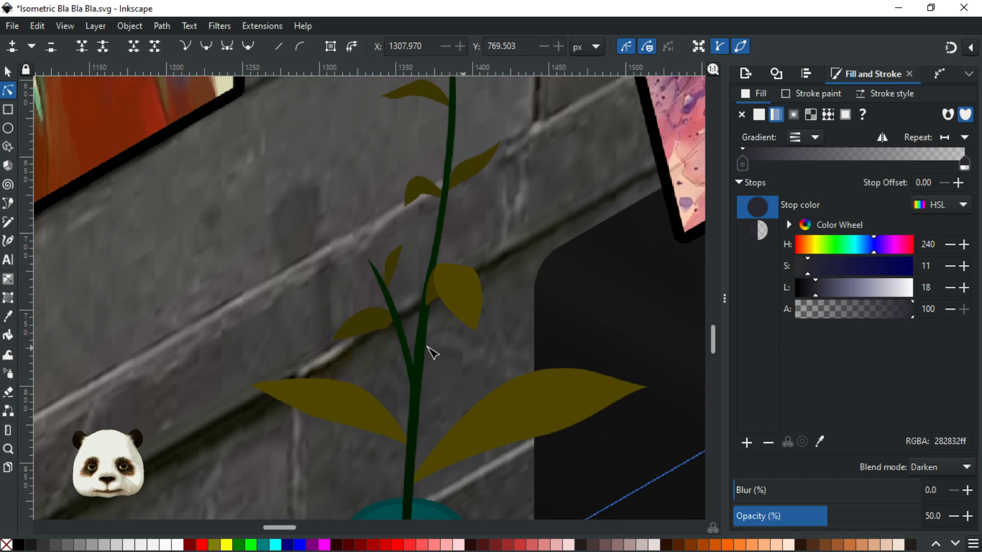
Lower the bottom-edge node of the side branch's left leaf to about X 1341.6, Y 764.1 px and save the drawing
scroll(388, 337, up, 2)
click(337, 324)
double_click(335, 326)
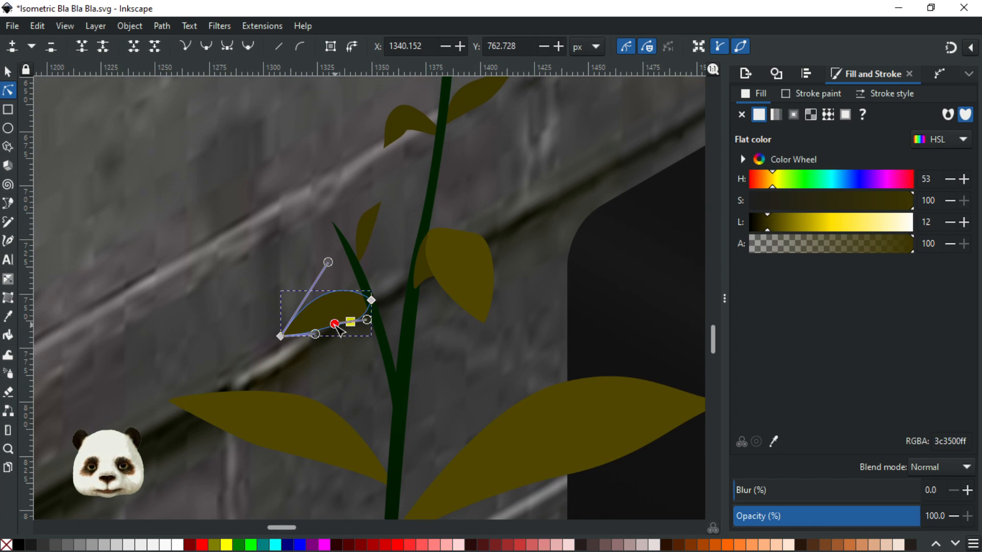
click(492, 348)
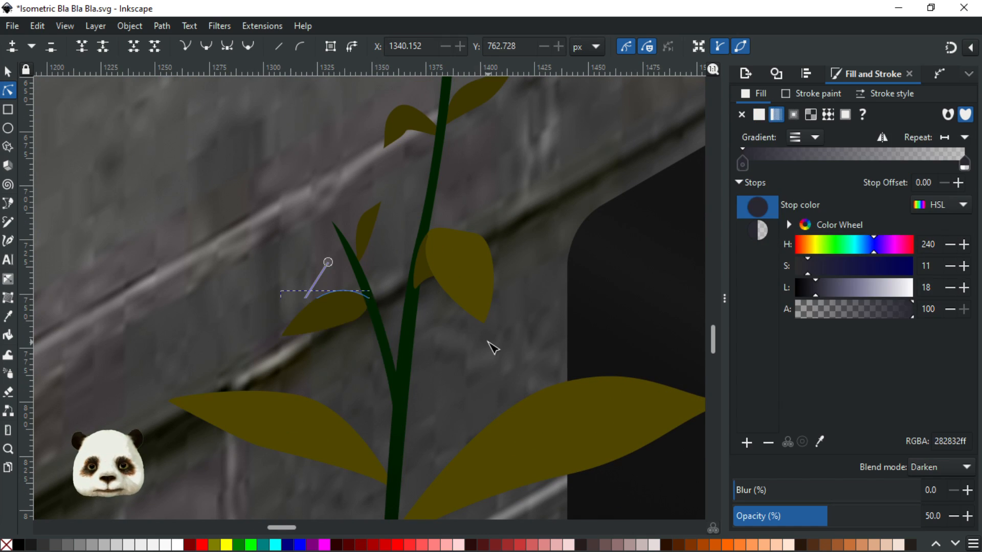
scroll(492, 347, down, 2)
scroll(329, 317, up, 3)
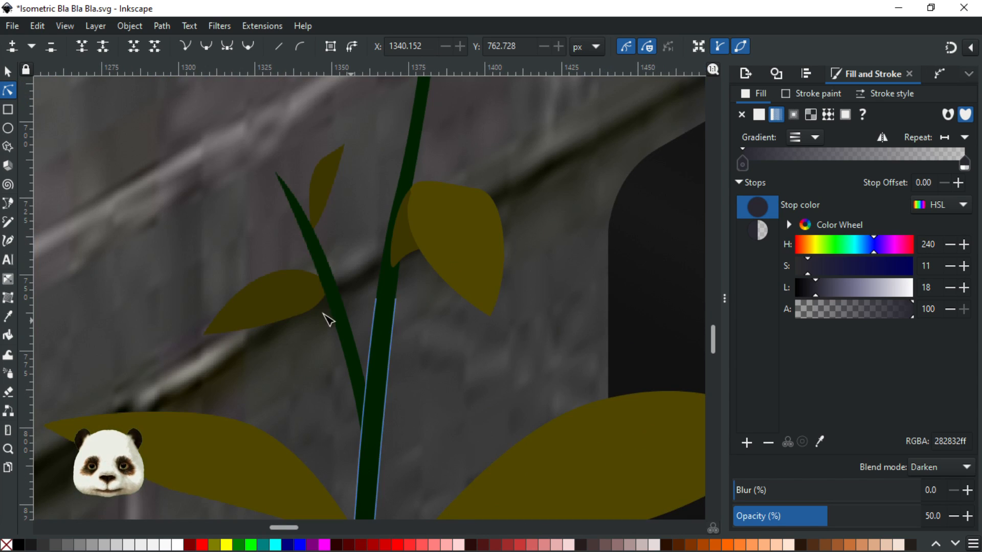
click(301, 316)
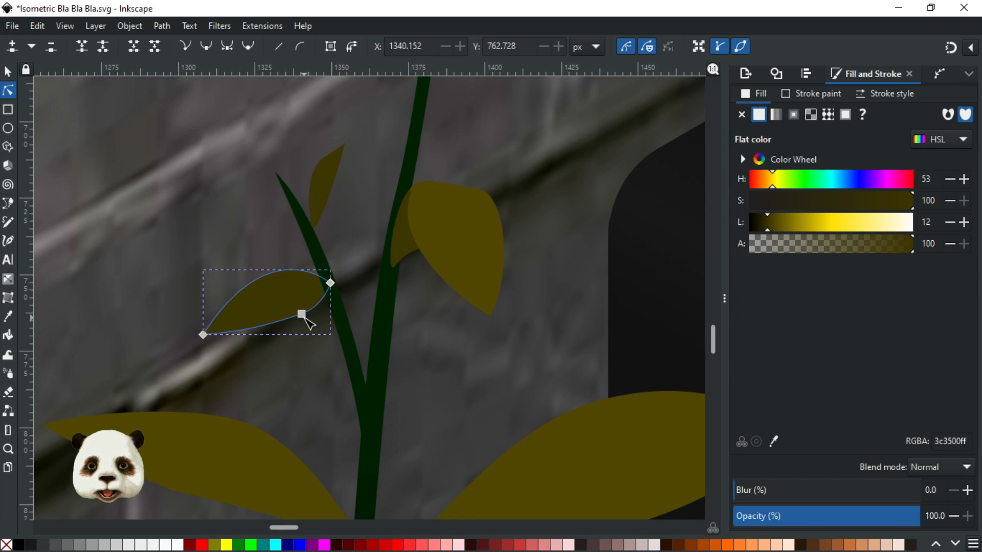
drag(302, 314, 306, 319)
click(458, 341)
key(ctrl+s)
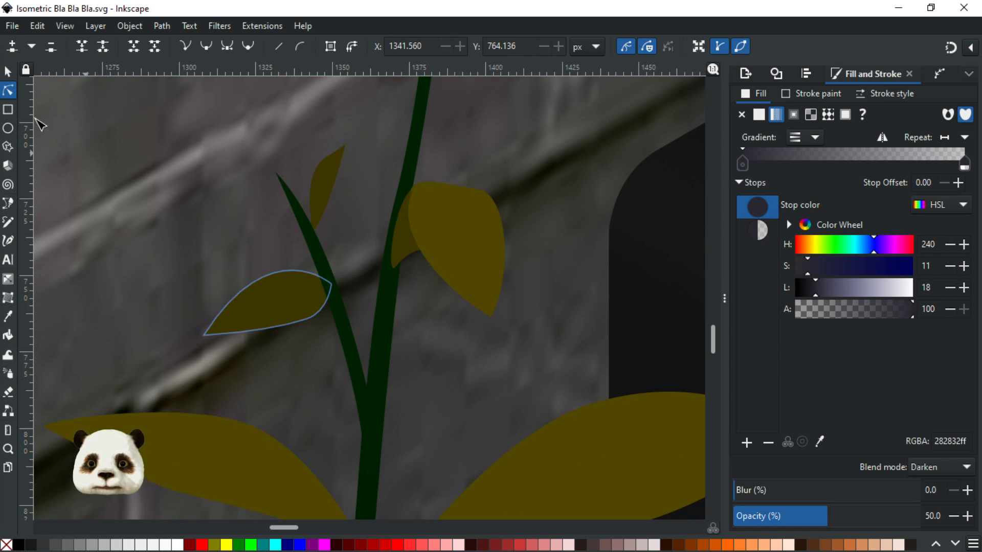
Nudge the side branch's left leaf slightly left, deselect it, and save the drawing
click(8, 73)
click(293, 298)
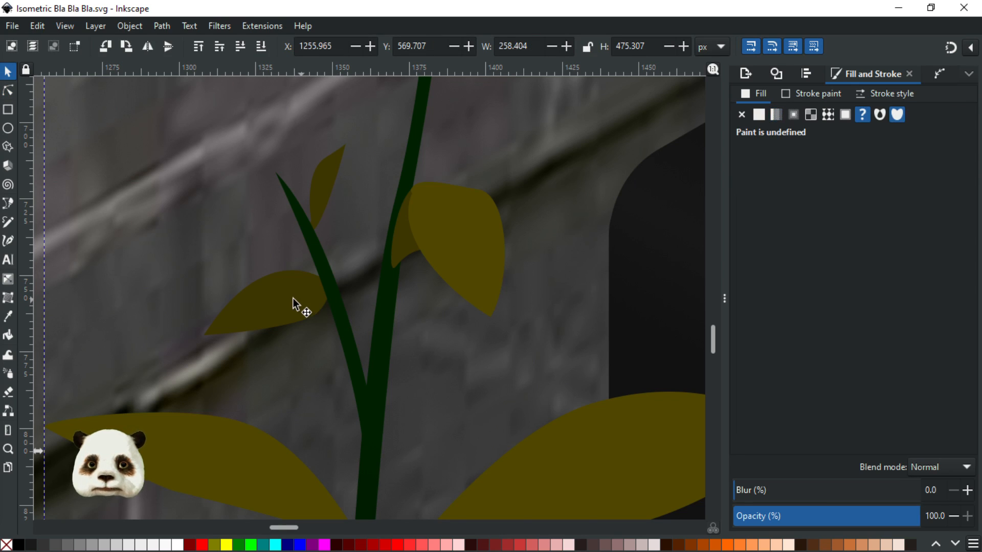
key(Escape)
drag(302, 309, 288, 304)
click(454, 345)
key(ctrl+s)
ctrl+scroll(455, 348, down, 4)
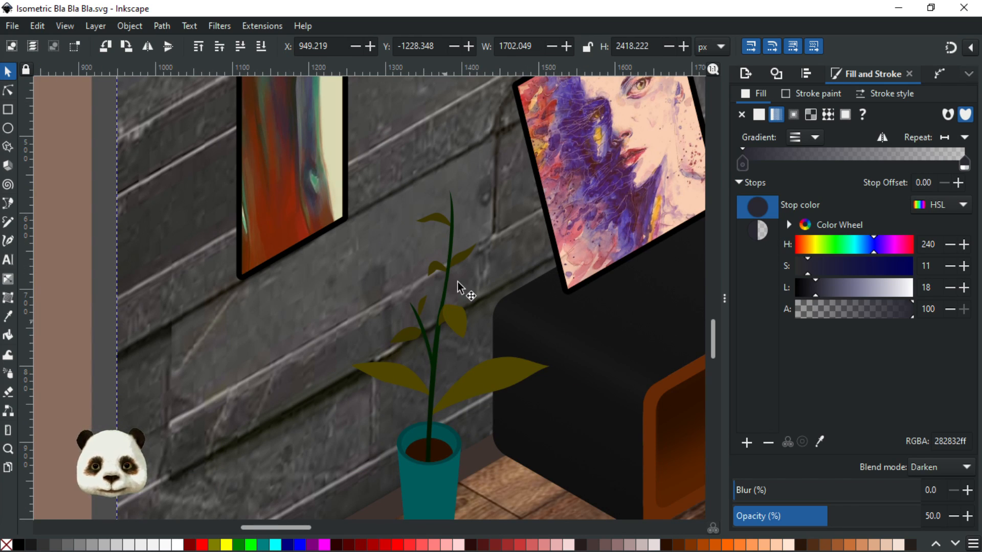
click(468, 261)
shift+click(442, 221)
shift+click(434, 269)
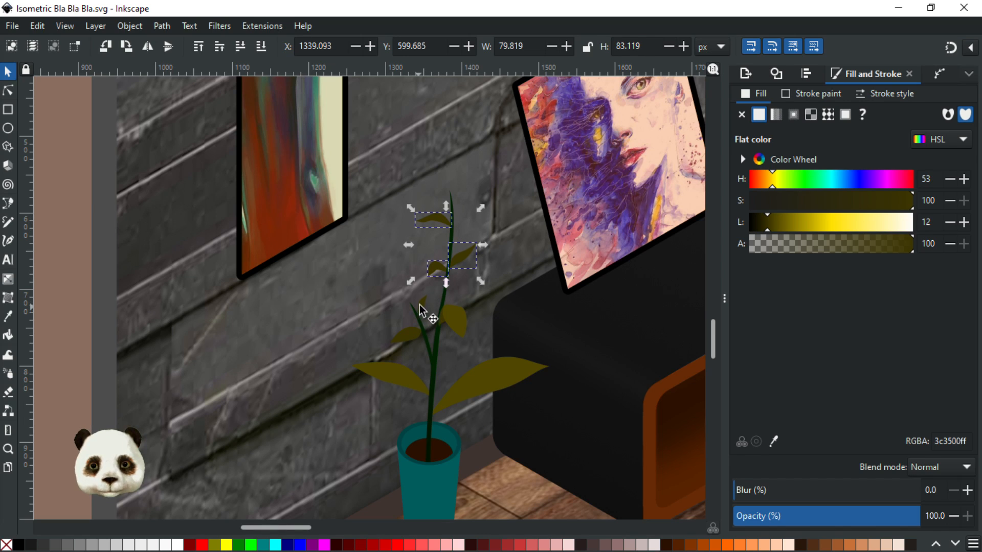
shift+click(420, 333)
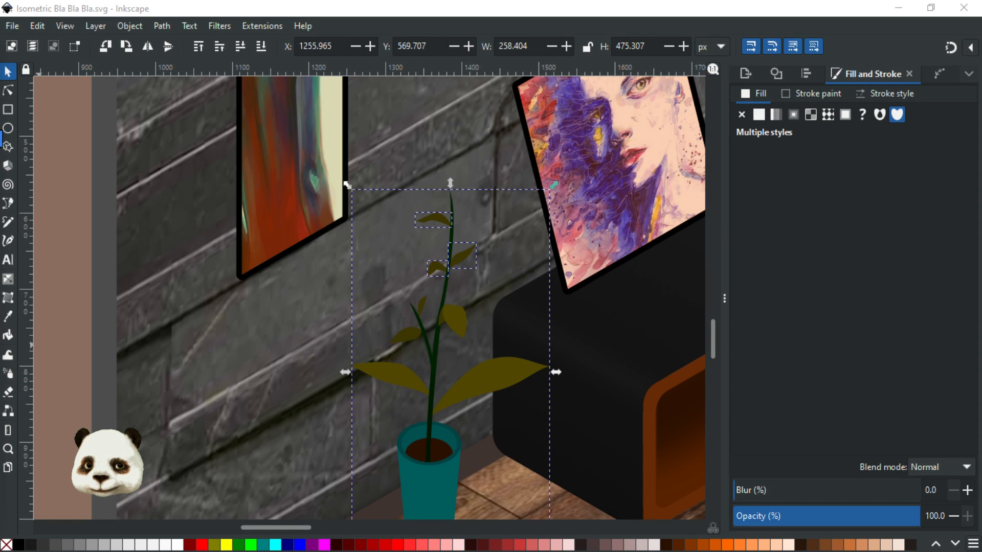
key(Delete)
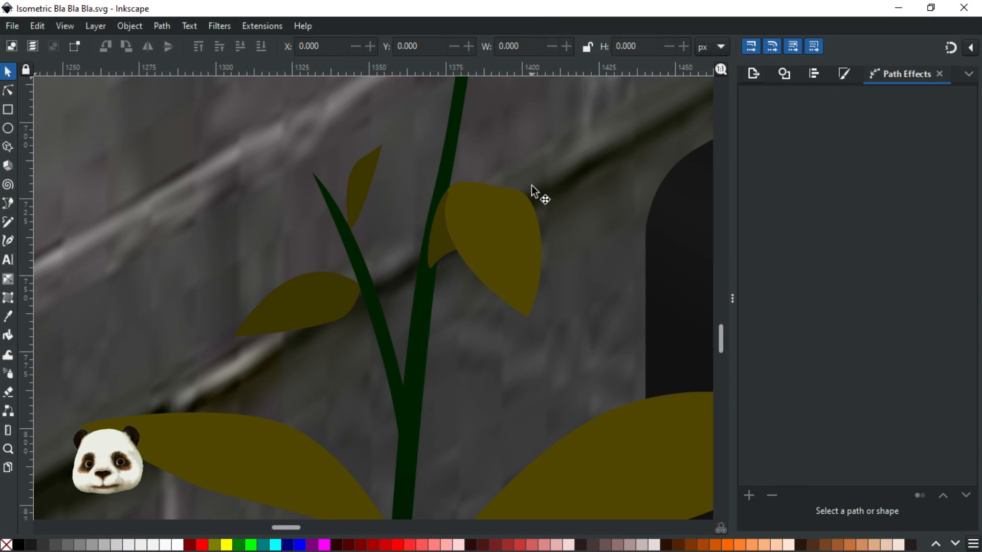
Try to move the whole plant group down toward the front of the room, and undo the move
ctrl+scroll(532, 186, down, 4)
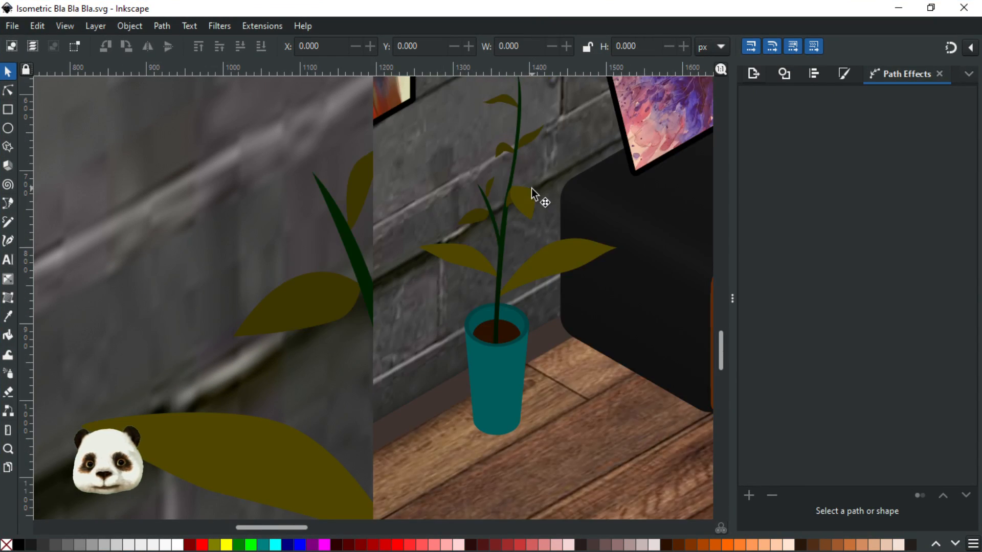
click(481, 218)
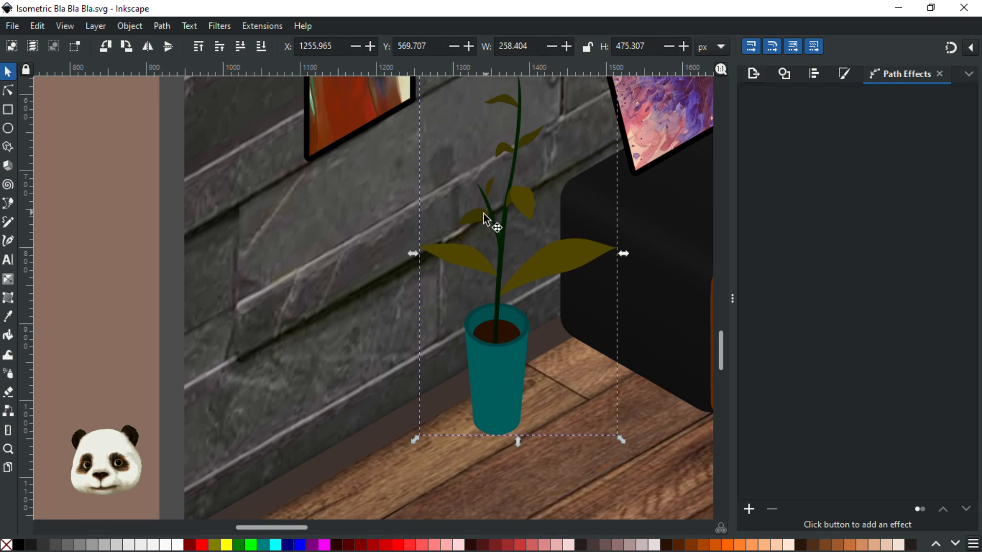
drag(489, 367, 563, 438)
key(ctrl+z)
drag(538, 136, 454, 264)
ctrl+click(427, 231)
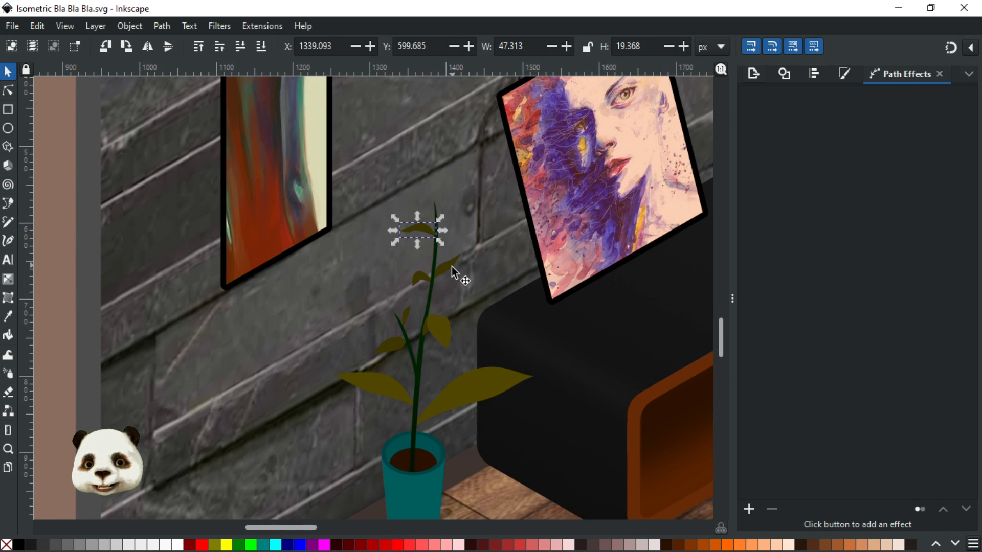
ctrl+shift+click(444, 268)
ctrl+shift+click(421, 280)
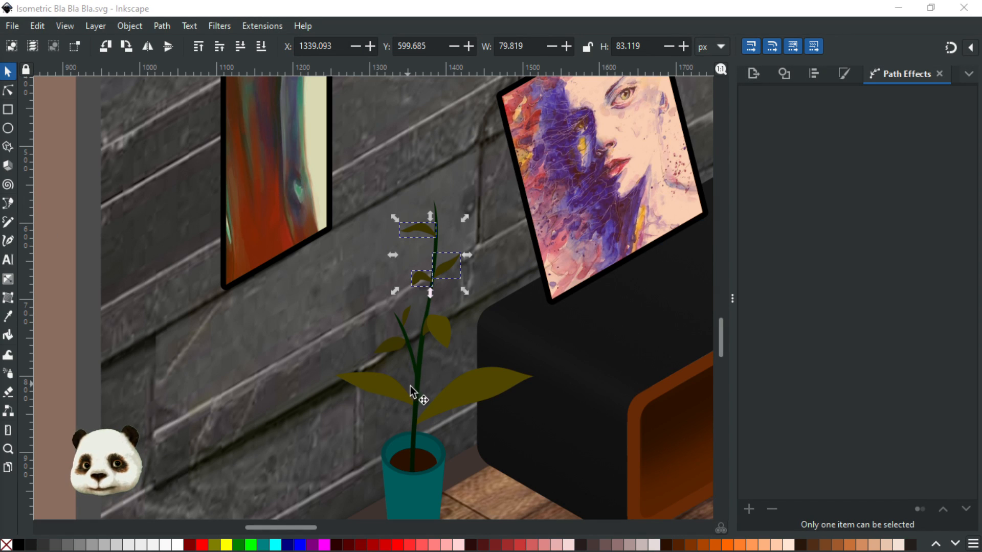
click(418, 372)
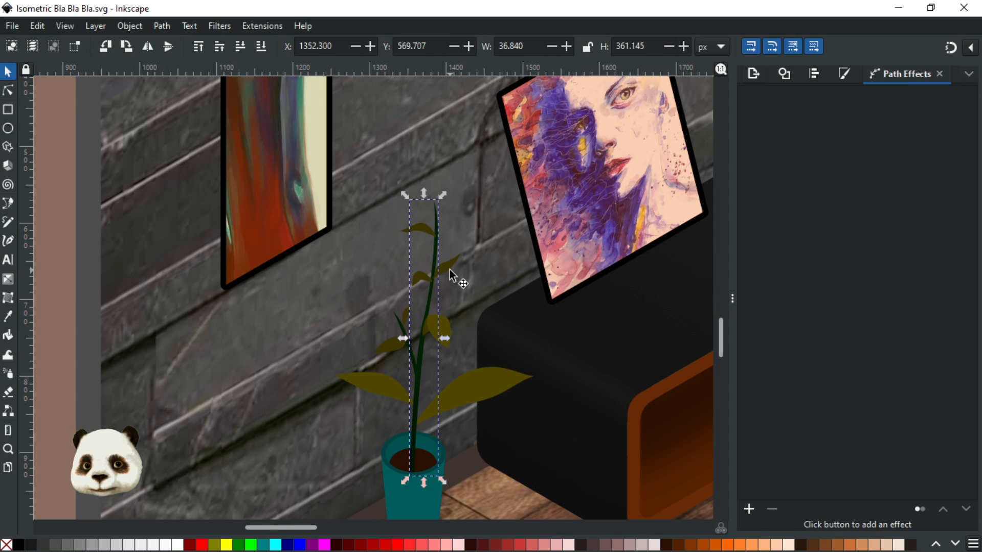
click(448, 270)
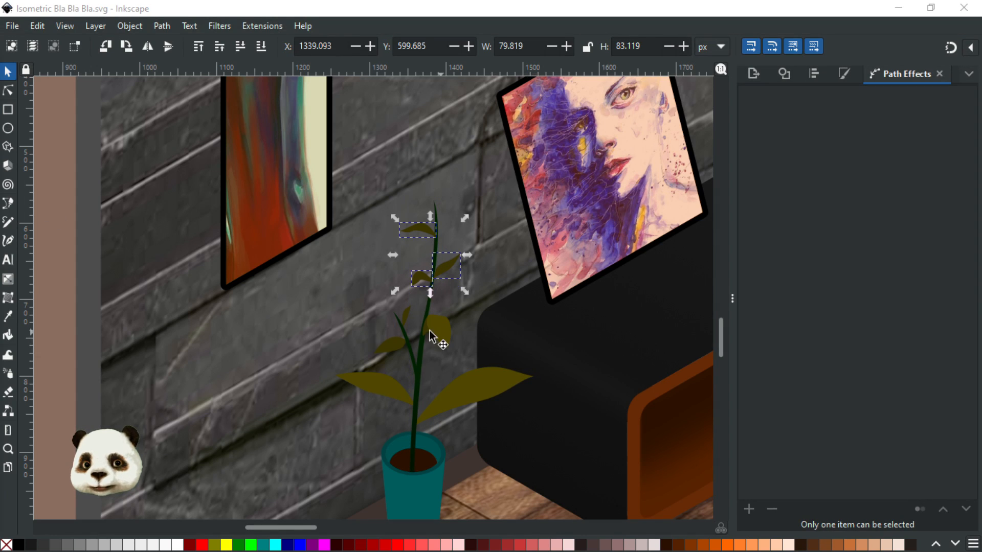
click(391, 342)
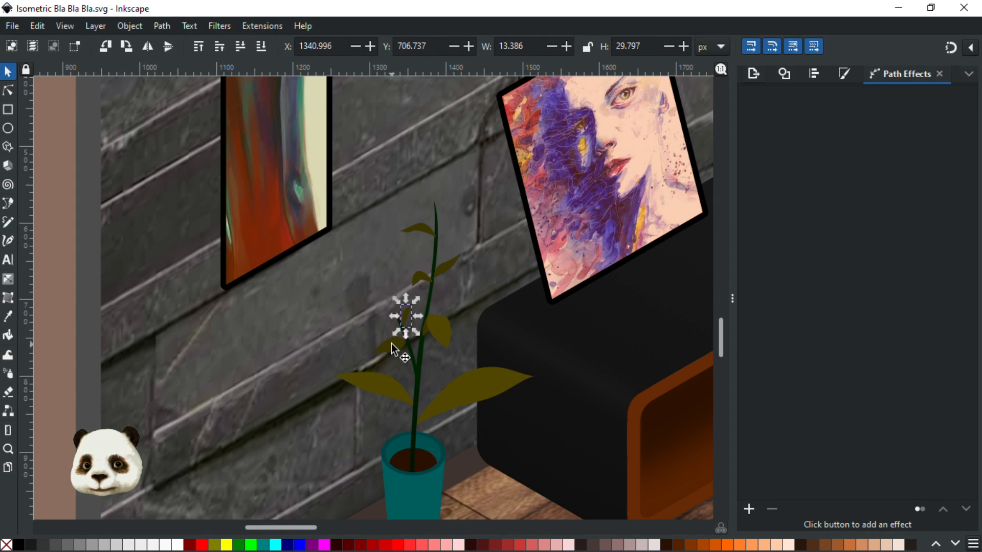
Recolour the two side-branch leaves and three uppermost stem leaves inside the plant group to match the large drooping leaf's fill
click(391, 342)
shift+click(405, 315)
shift+click(423, 279)
shift+click(423, 235)
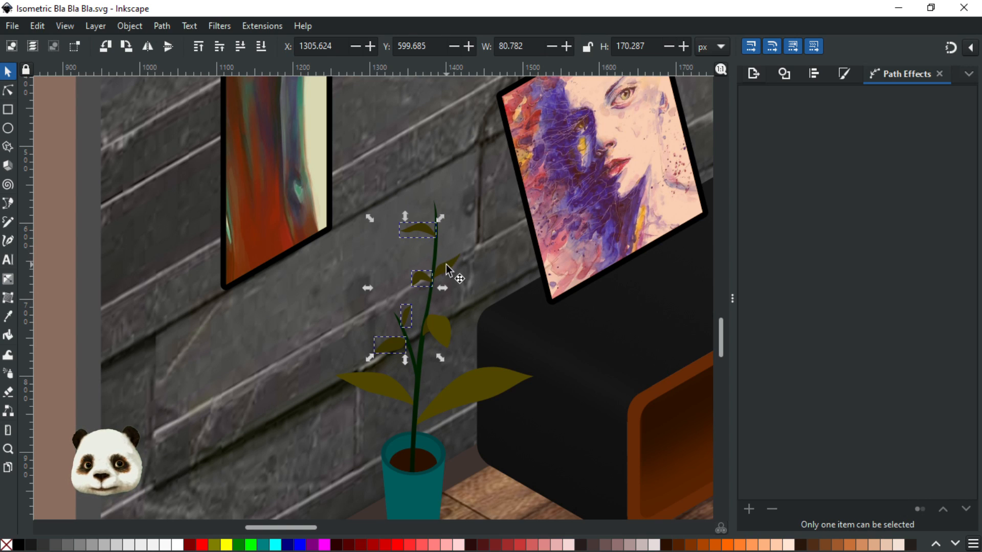
shift+click(446, 268)
key(d)
click(441, 329)
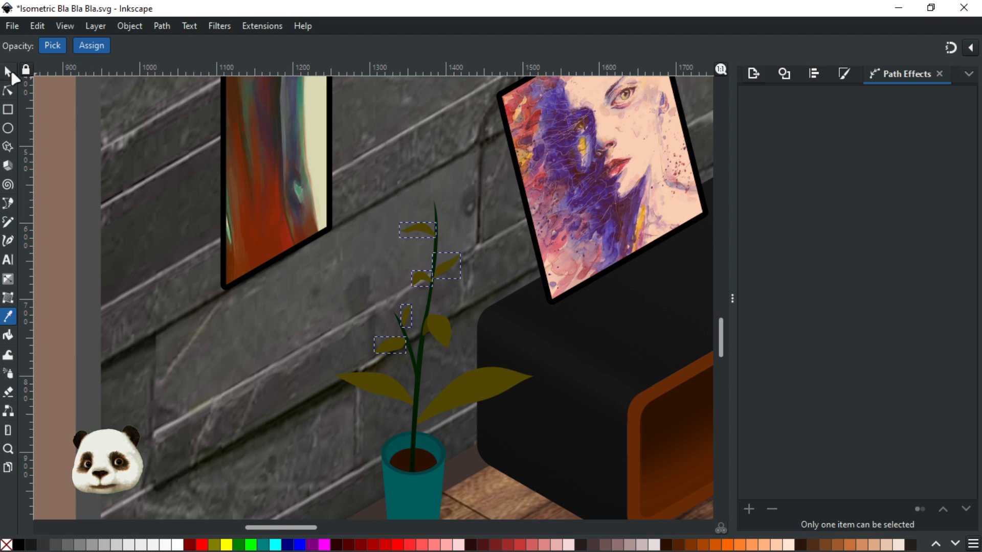
click(9, 72)
scroll(427, 260, up, 3)
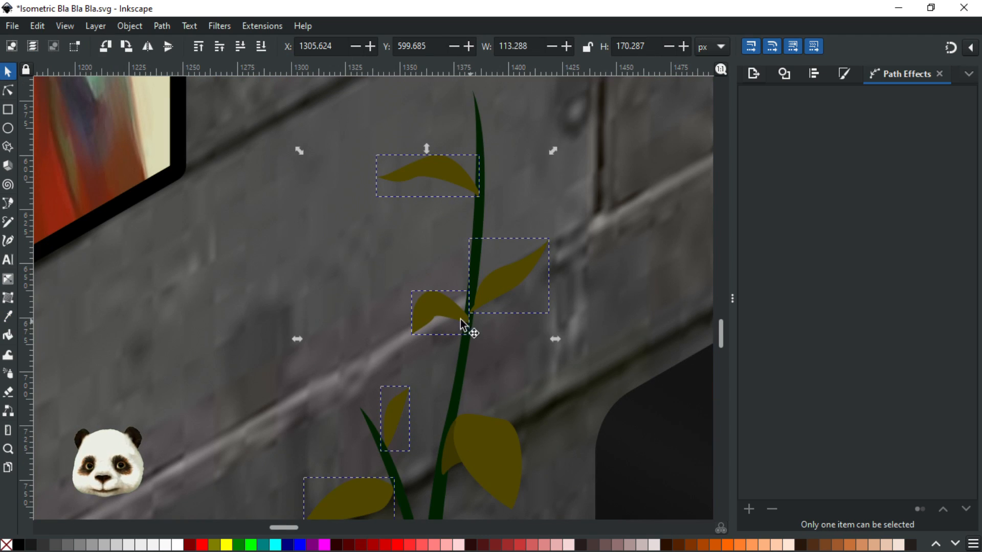
Try deleting the pair of leaves halfway up the main stem's upper part, and undo the deletion
click(476, 317)
click(511, 287)
click(478, 459)
click(434, 315)
shift+click(505, 286)
click(435, 306)
key(Delete)
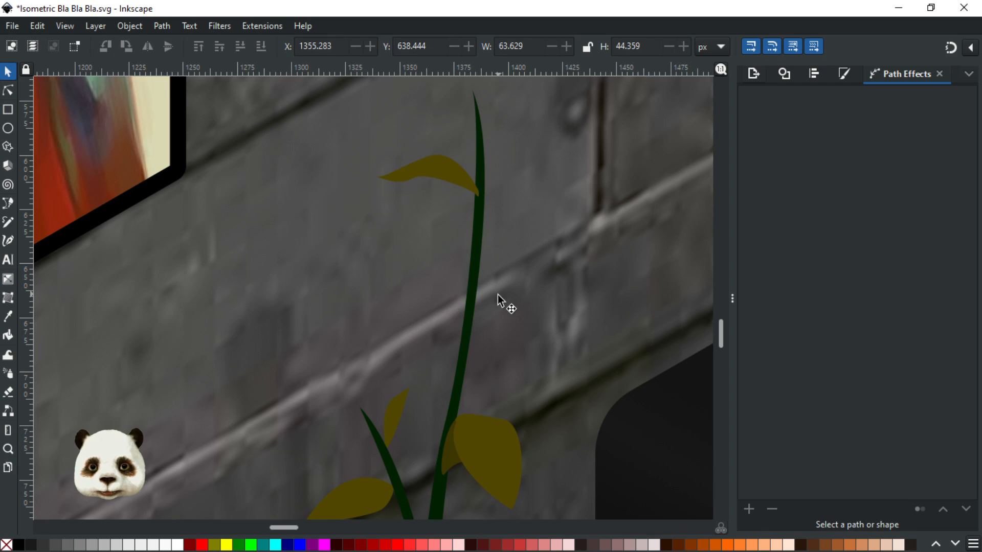
key(ctrl+z)
Place the upper-middle pair of leaves behind the main stem and shift the right one slightly outward and down
click(503, 294)
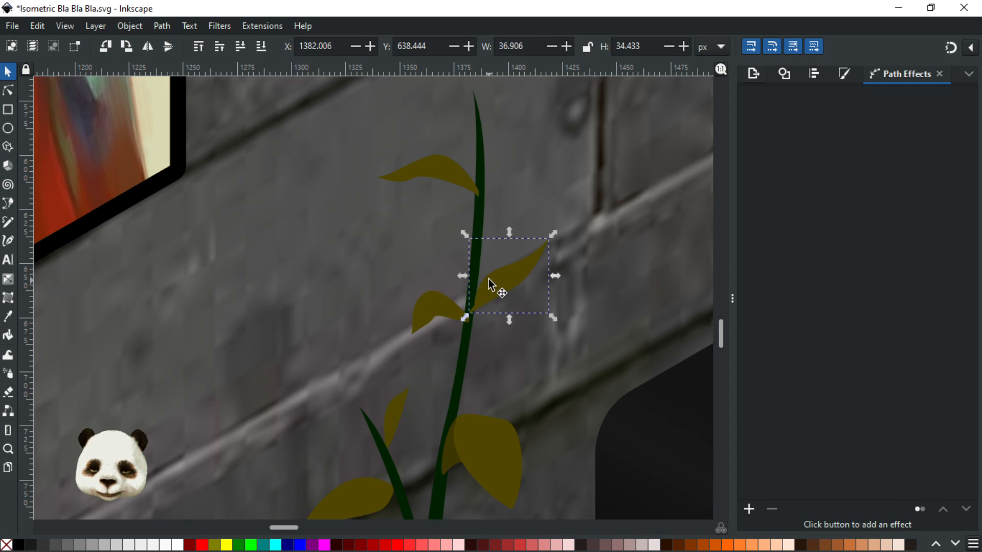
click(439, 316)
click(522, 278)
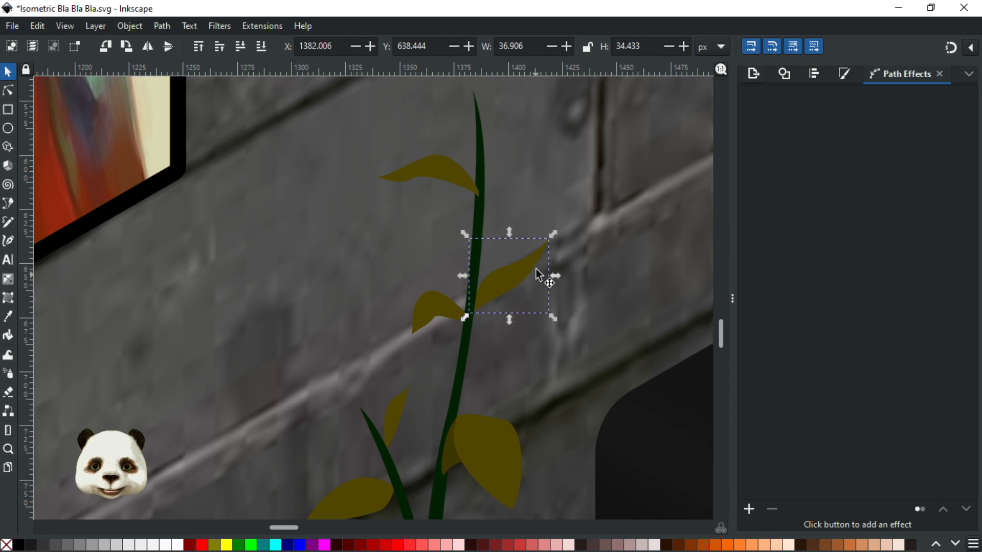
click(515, 270)
drag(556, 232, 563, 238)
drag(502, 283, 505, 286)
Send the uppermost leaf behind the stem, bring the upper-middle left leaf to the front, and save the drawing
click(425, 164)
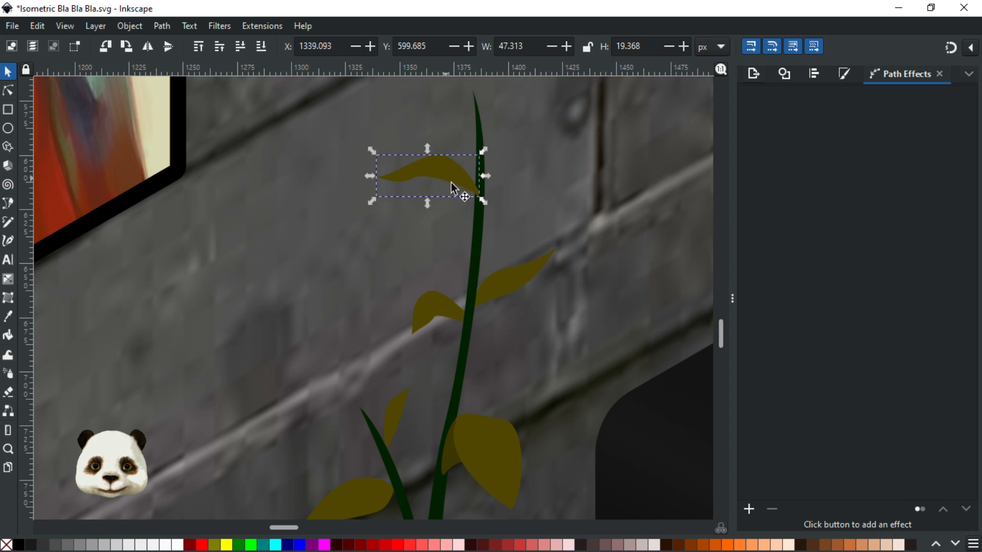
key(ctrl+s)
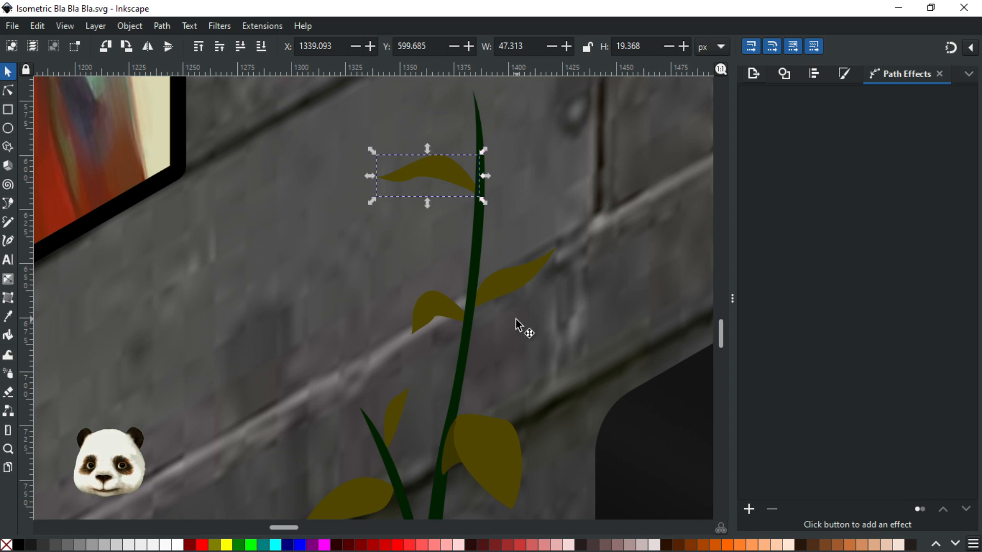
click(448, 312)
key(Home)
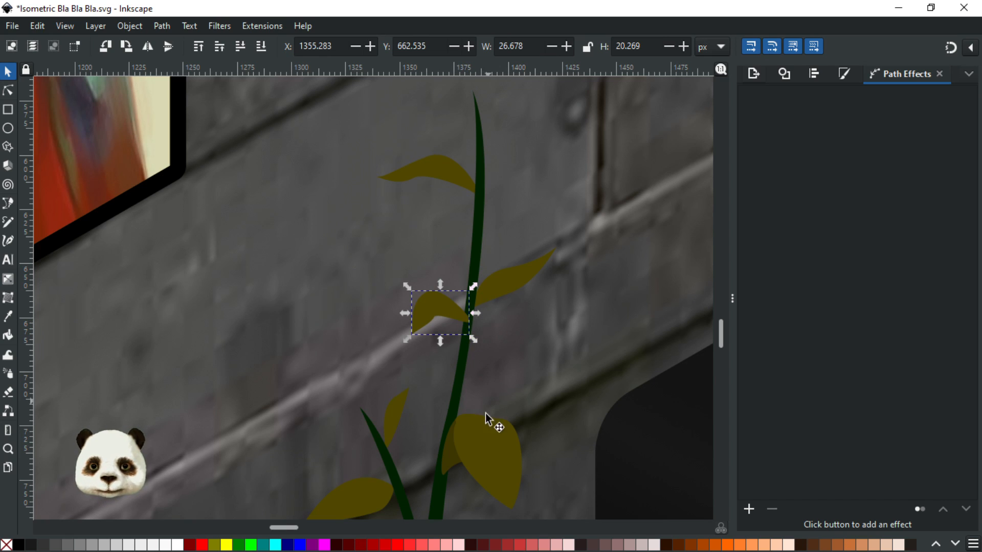
click(482, 435)
scroll(483, 413, down, 4)
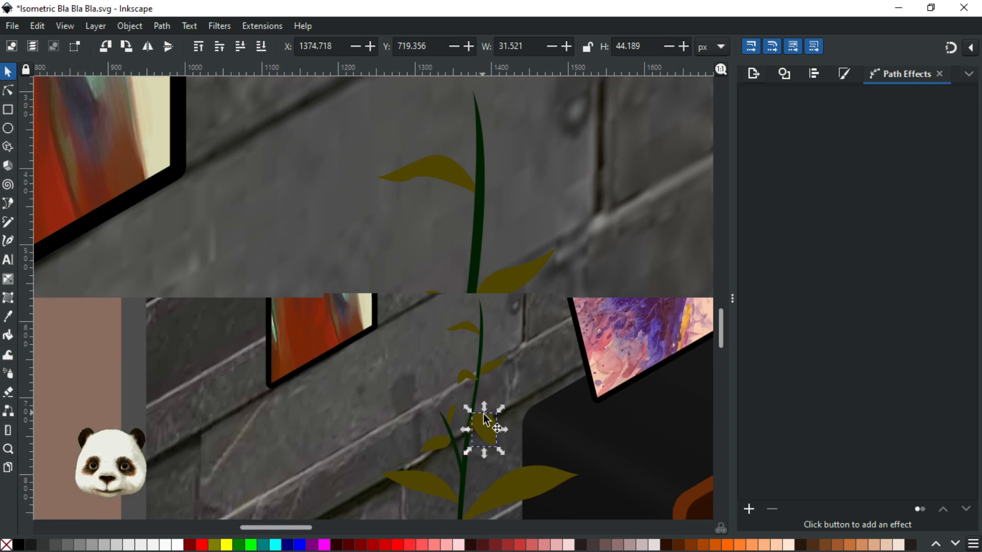
key(ctrl+s)
Duplicate the large lower-left leaf in place, deselect the plant's leaves, and save the drawing
scroll(513, 450, down, 4)
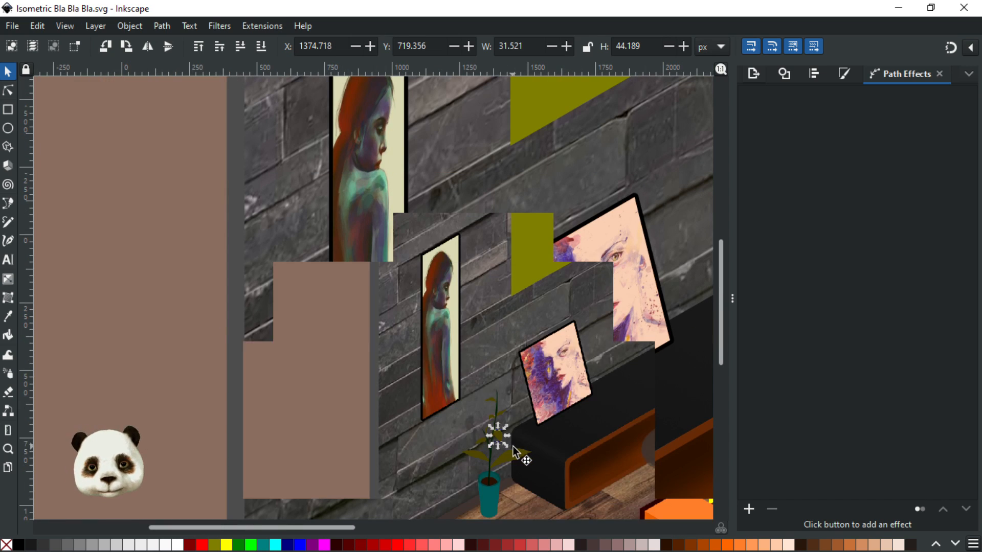
scroll(511, 471, up, 4)
scroll(513, 478, up, 1)
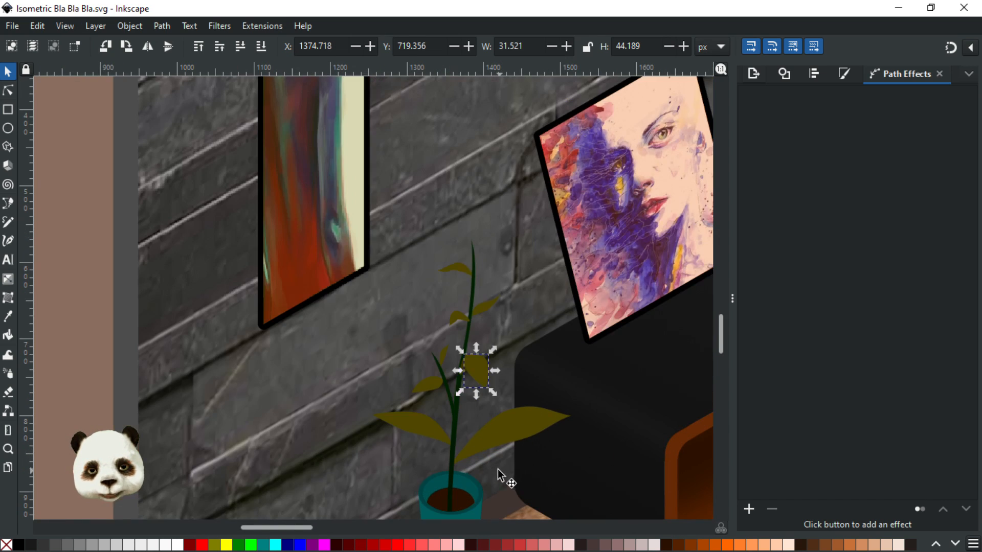
scroll(468, 469, up, 1)
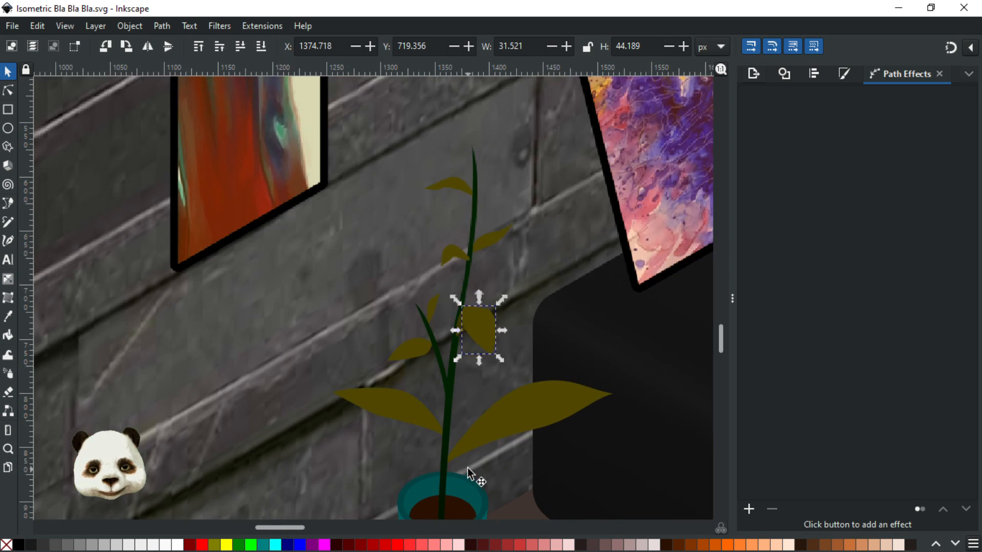
click(423, 424)
key(ctrl+d)
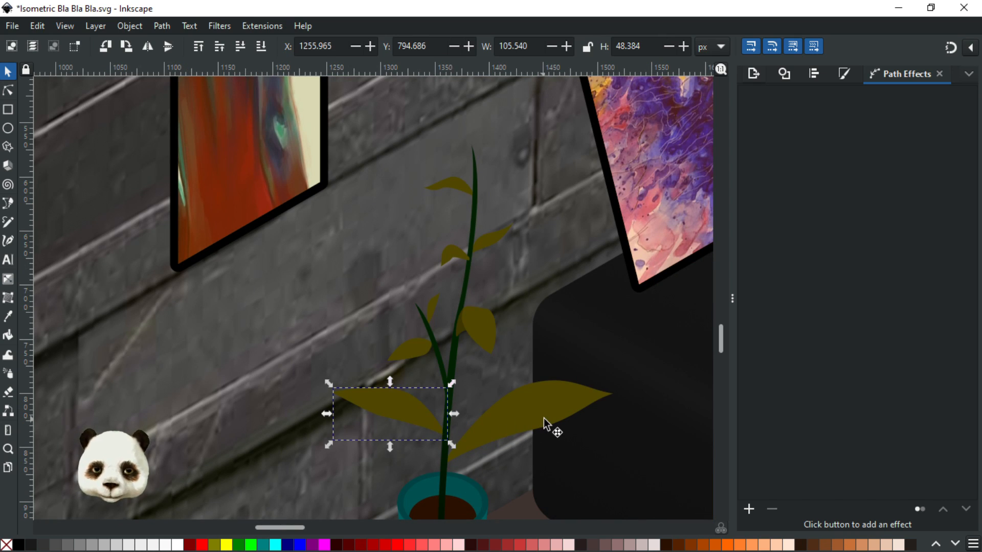
click(485, 438)
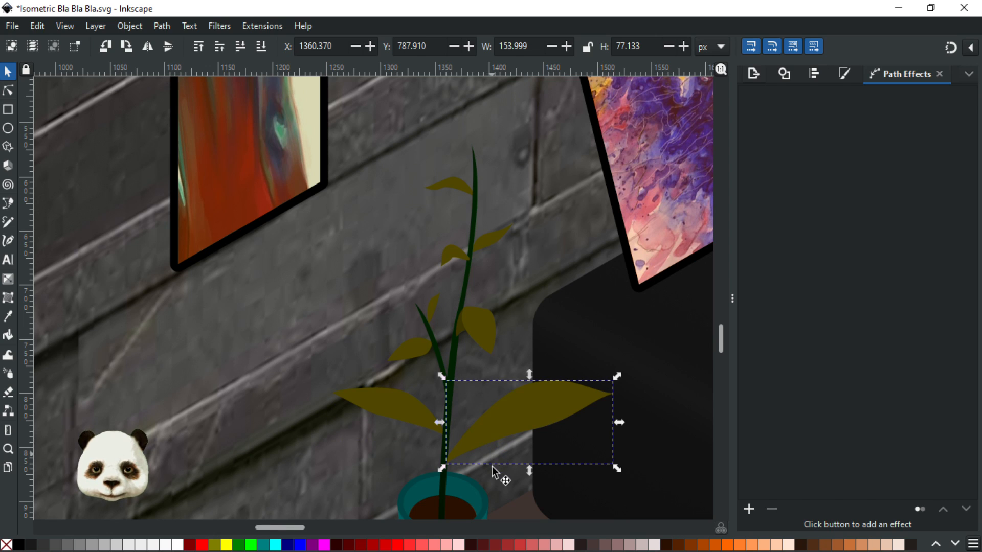
click(518, 483)
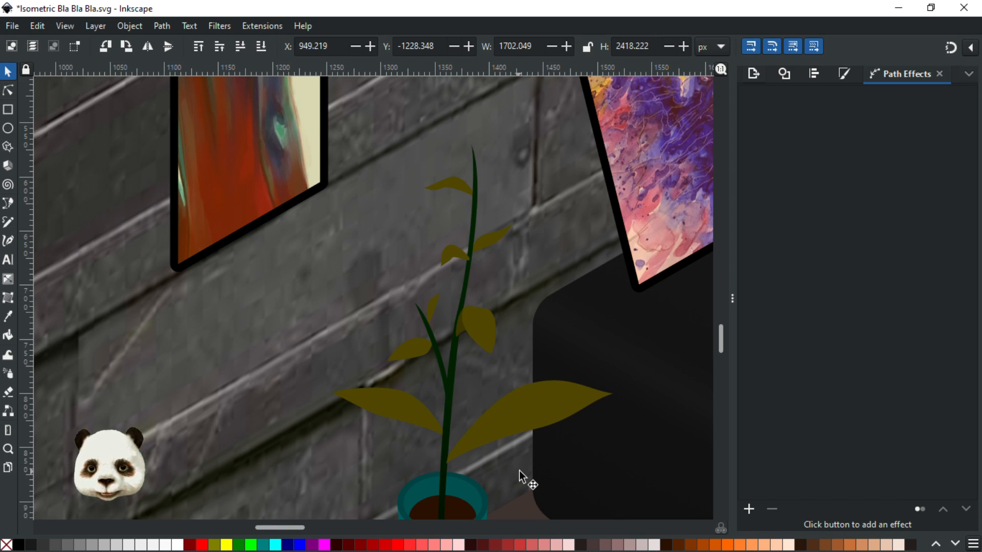
key(ctrl+s)
scroll(518, 471, down, 3)
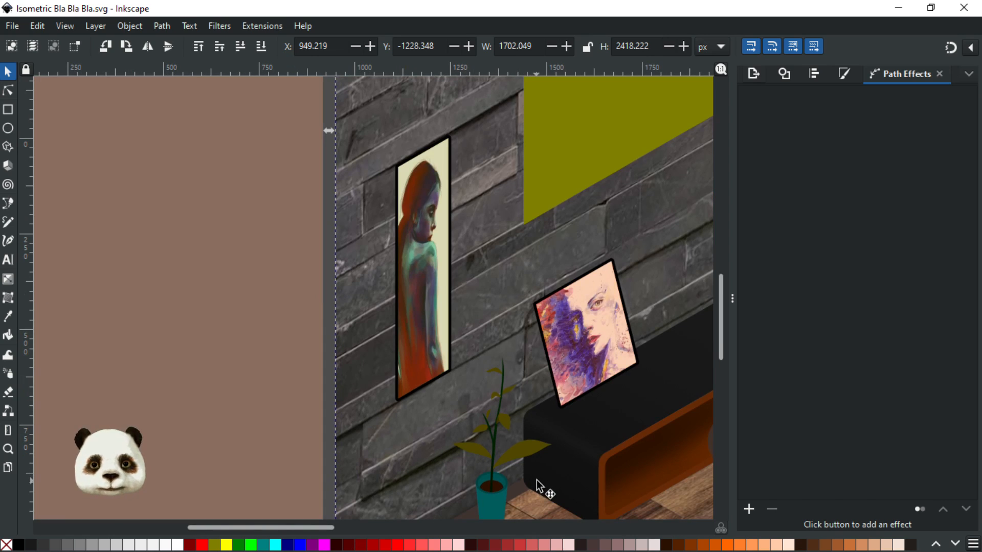
drag(544, 468, 373, 380)
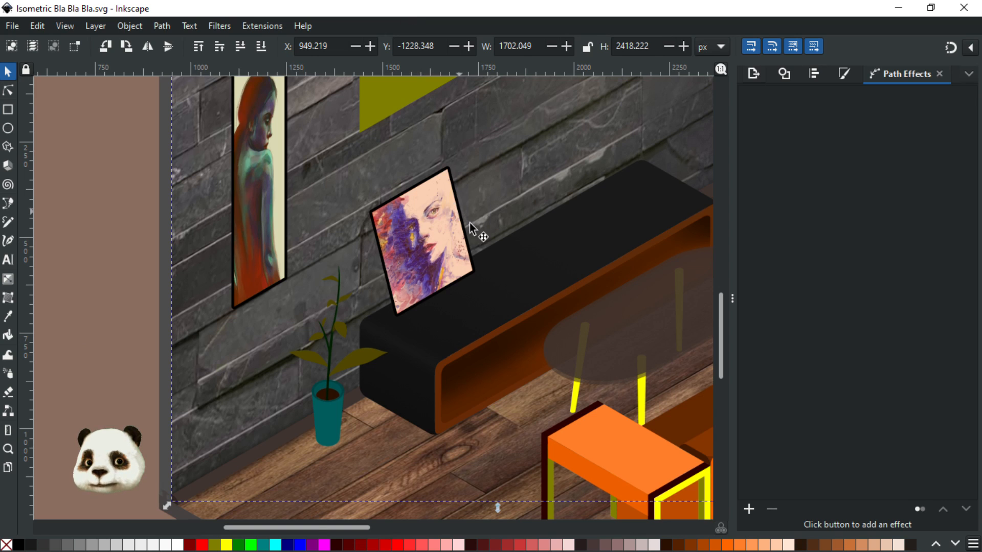
Recolour the dark frame around the sofa's near armrest to 40% Gray
scroll(489, 248, down, 1)
drag(534, 257, 347, 359)
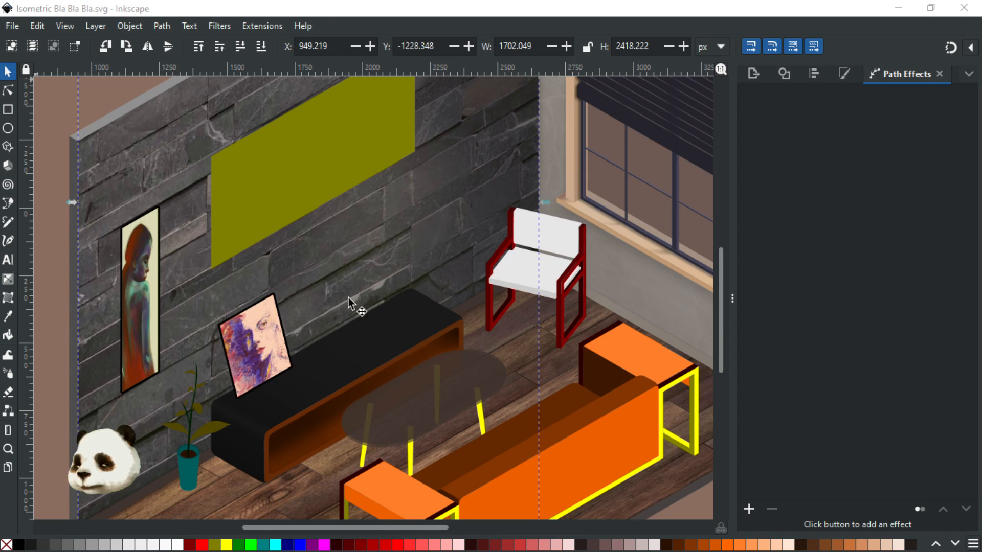
scroll(583, 335, down, 5)
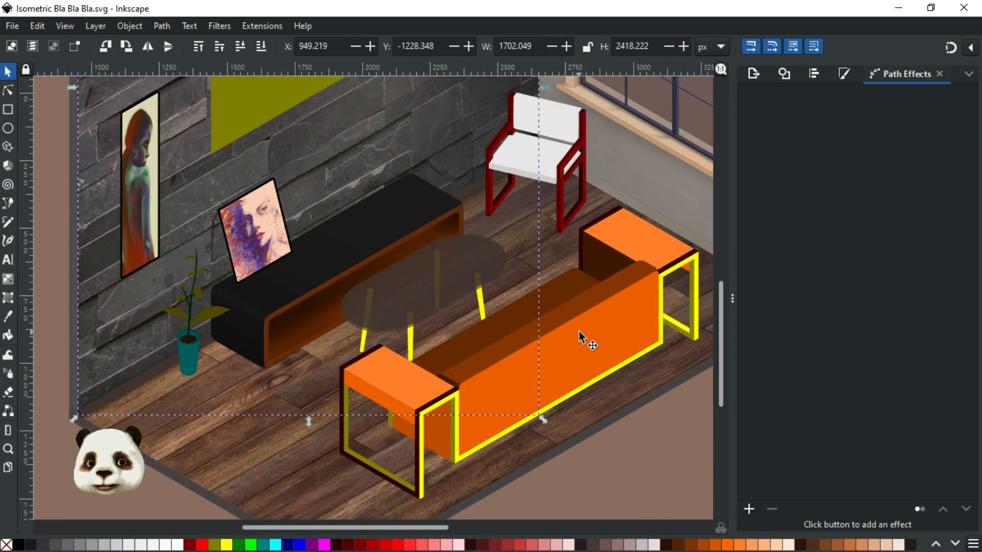
click(600, 471)
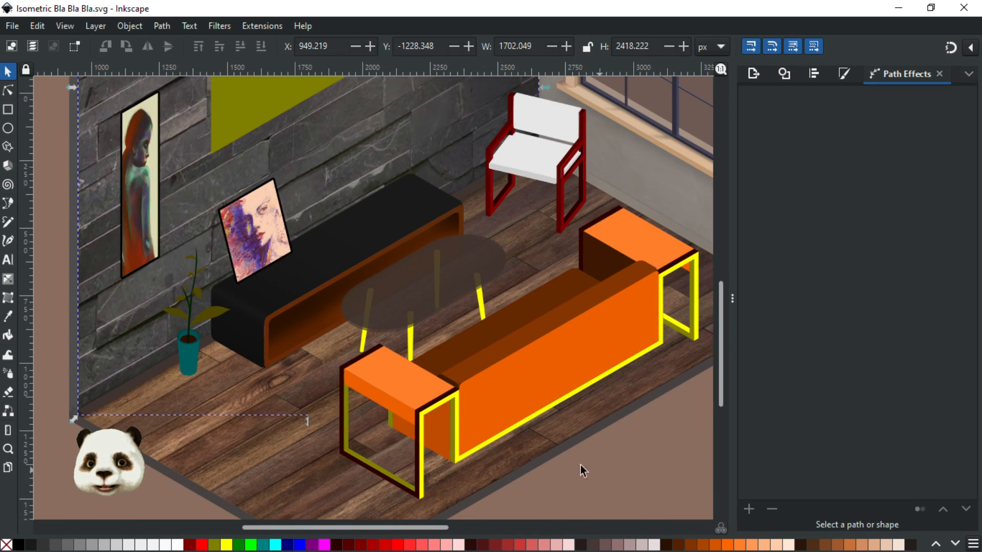
ctrl+scroll(495, 454, up, 3)
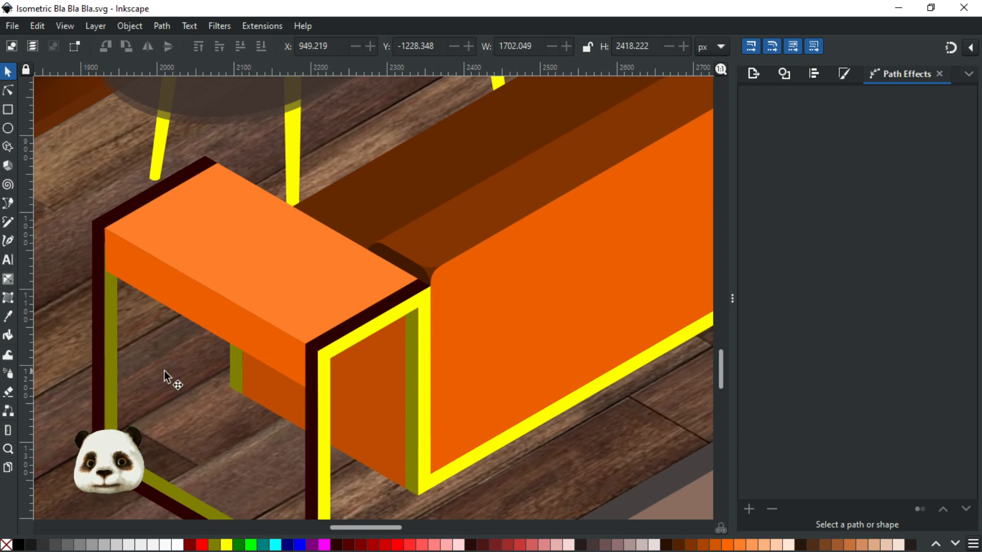
click(96, 346)
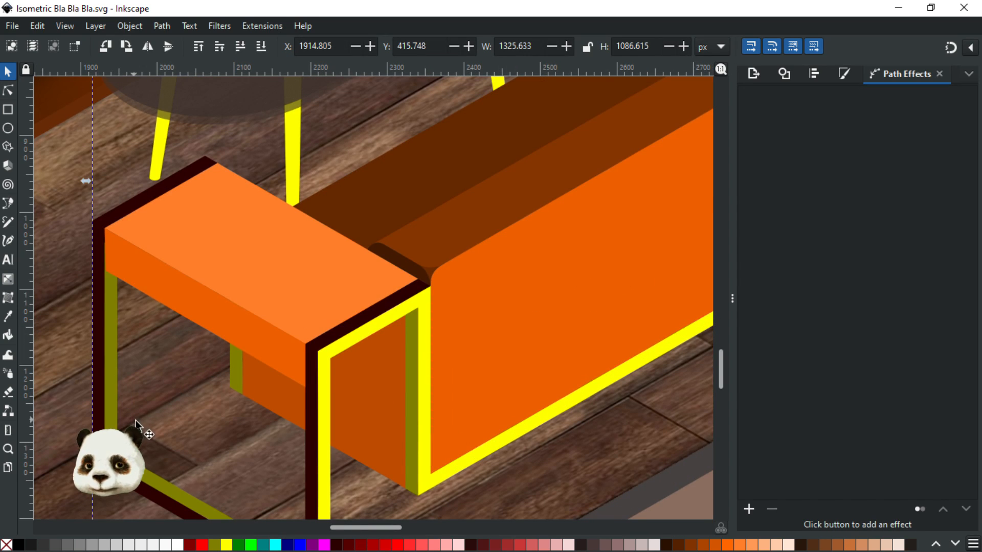
click(118, 248)
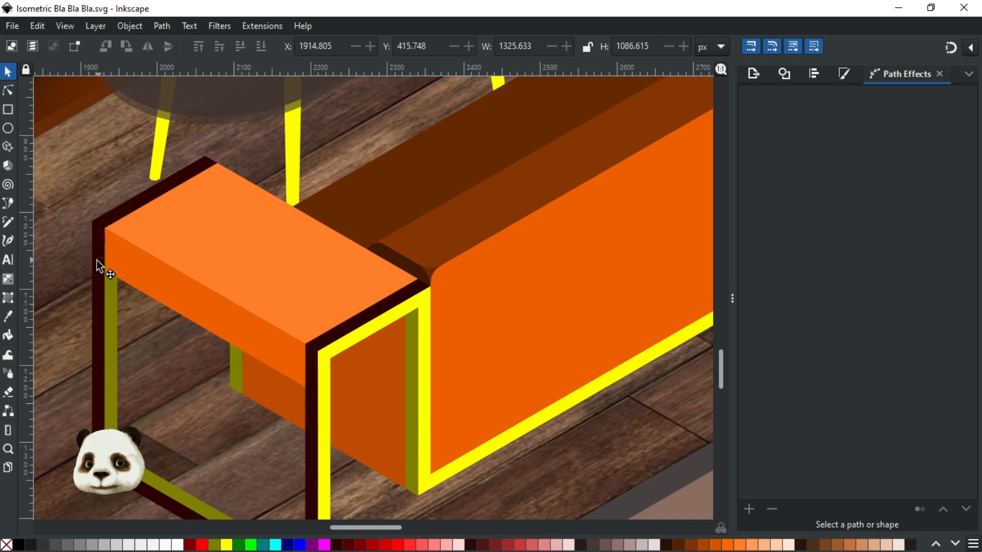
click(97, 259)
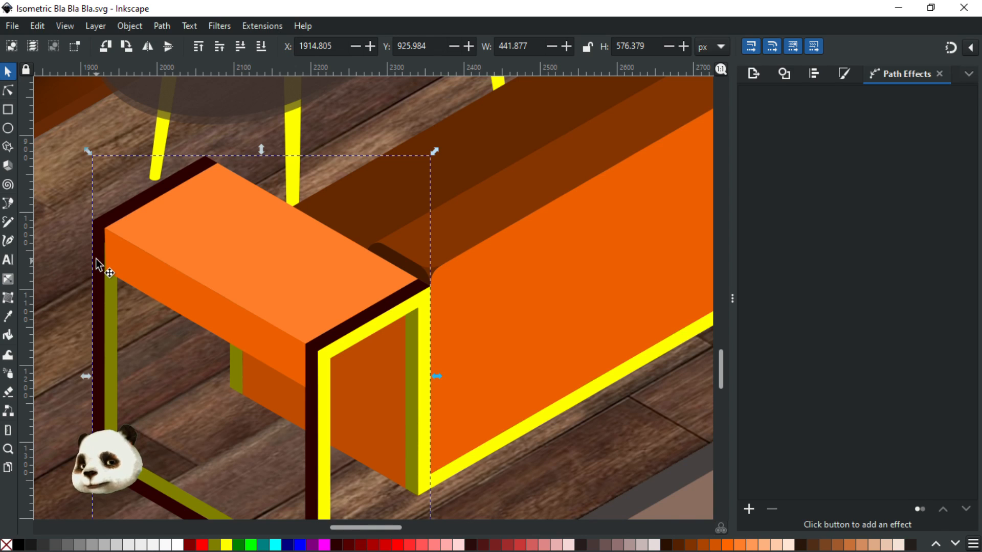
shift+click(80, 545)
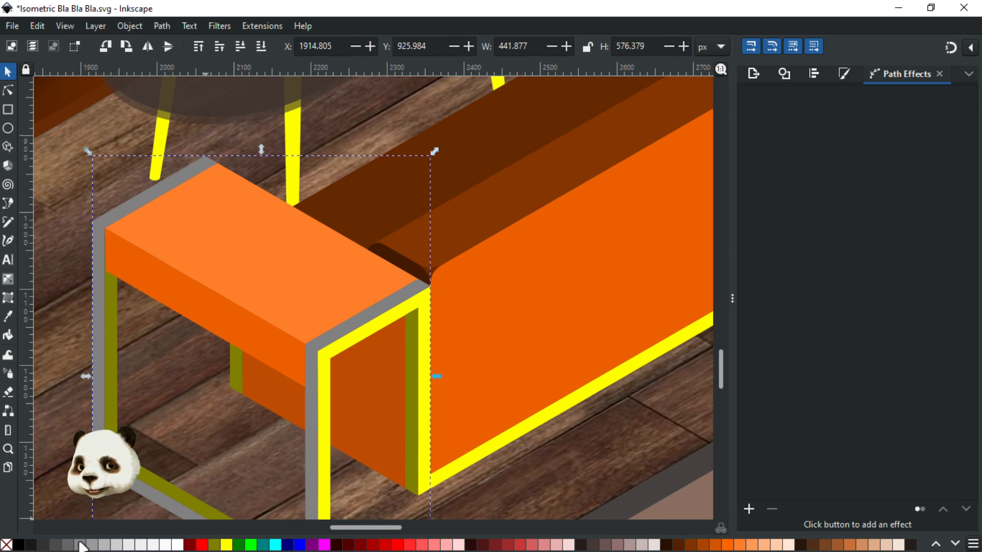
click(94, 544)
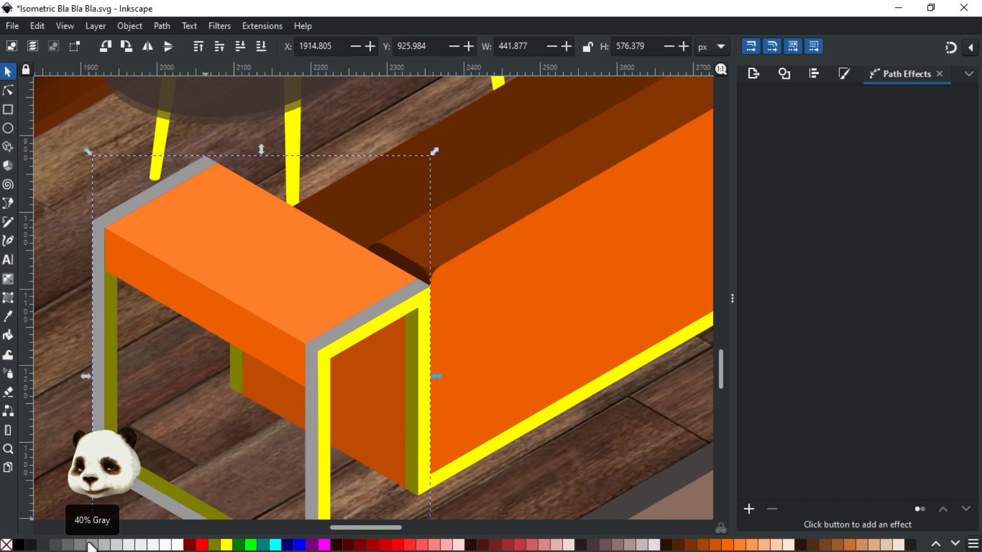
Fill the top face of the near armrest with the brown sampled from the black cabinet's front edge
drag(179, 346, 204, 279)
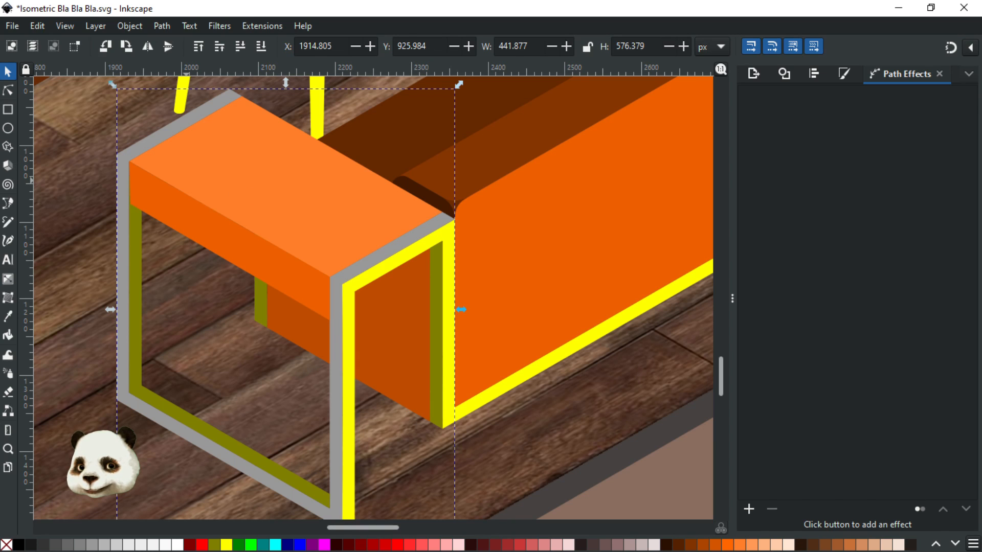
ctrl+click(327, 189)
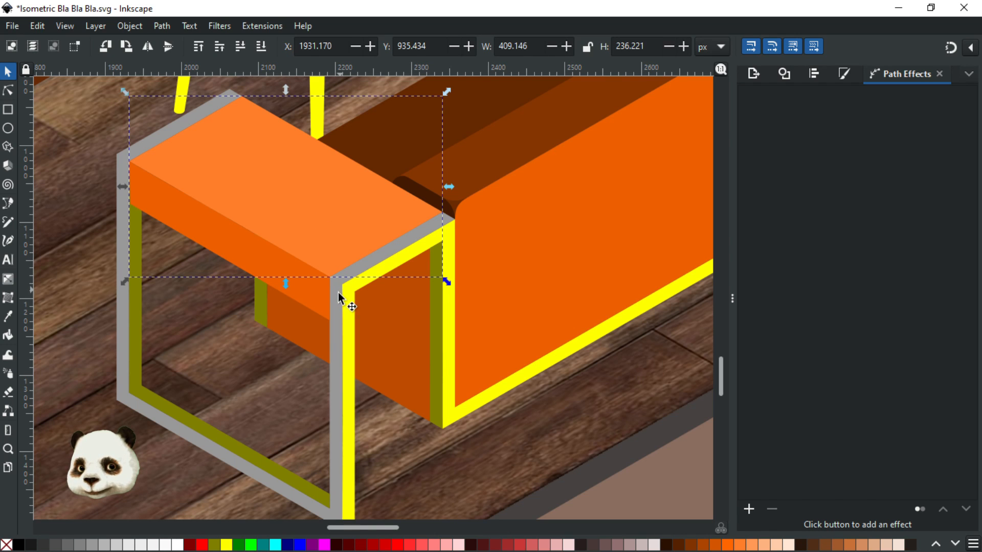
drag(313, 221, 480, 430)
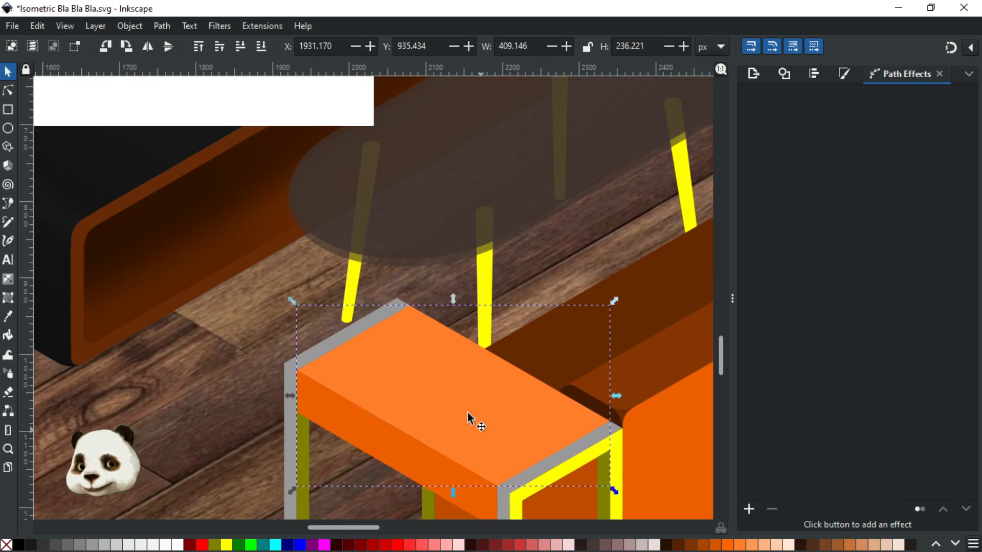
ctrl+scroll(470, 418, down, 1)
key(d)
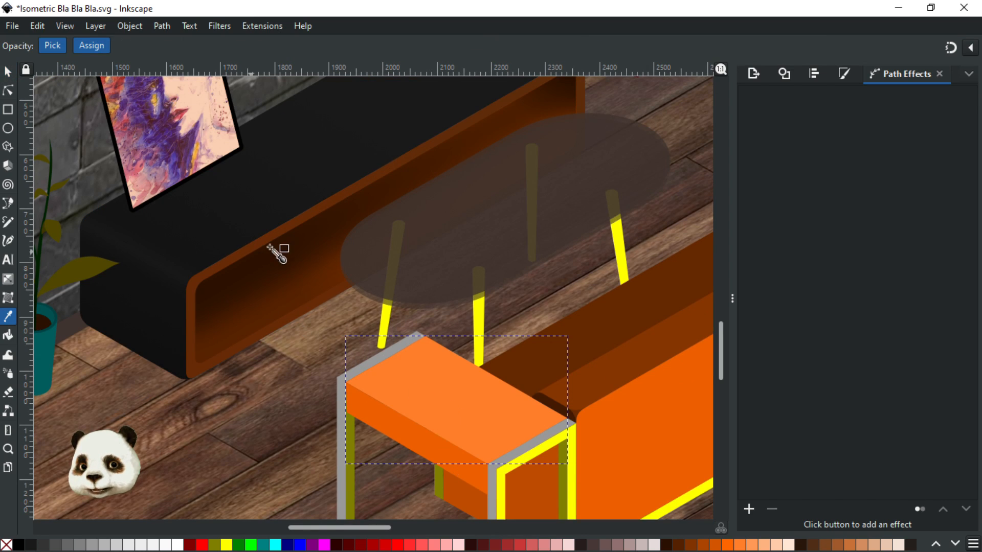
click(518, 97)
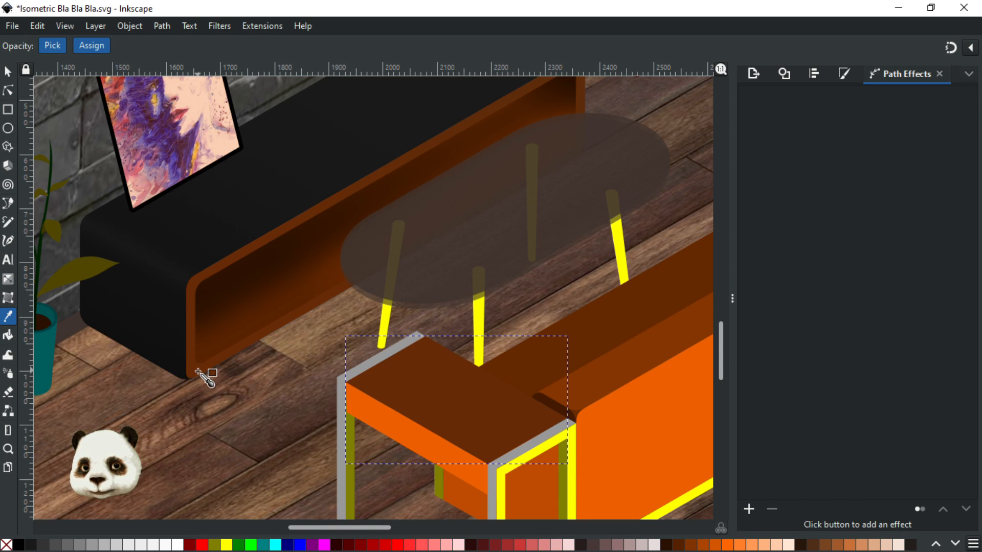
Lighten the near armrest's brown top face by setting its fill lightness to 26
drag(347, 336, 218, 295)
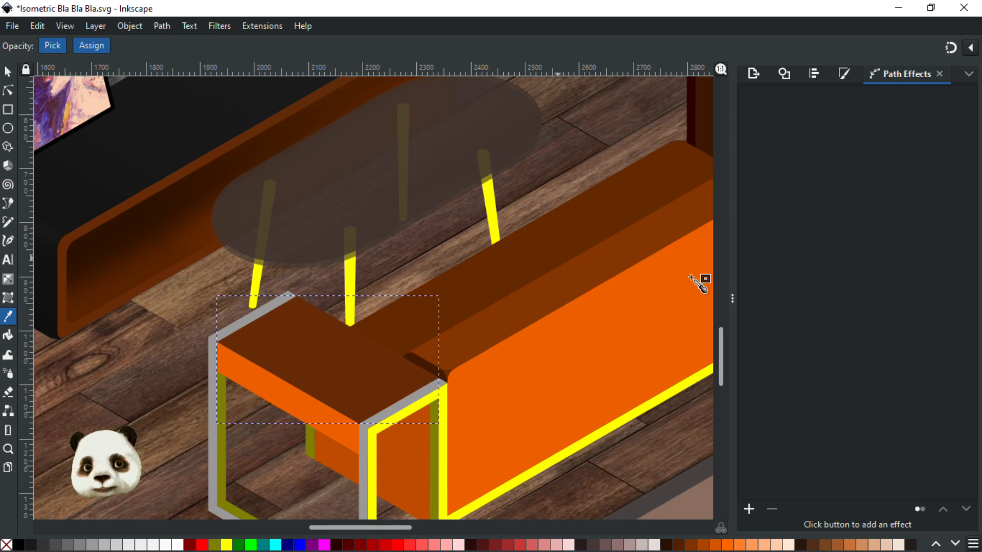
key(ctrl+shift+f)
drag(790, 222, 792, 223)
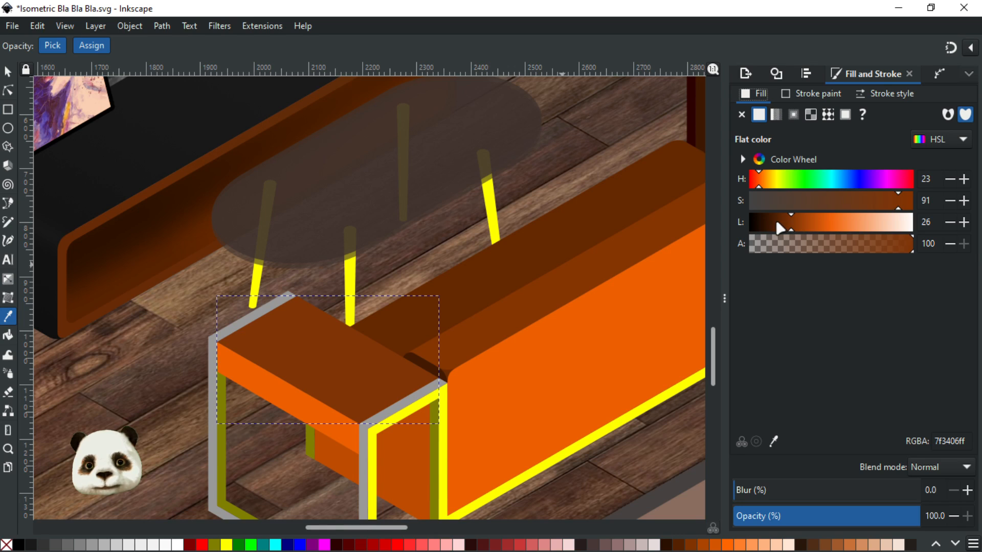
Fill the top of the sofa's left armrest with brown 684631 sampled from the wooden floor
click(775, 220)
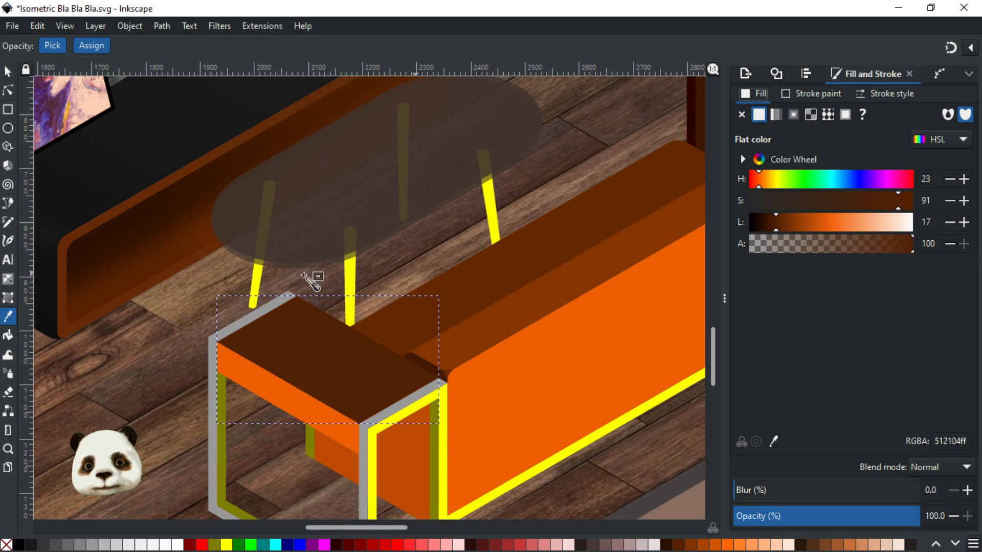
click(176, 366)
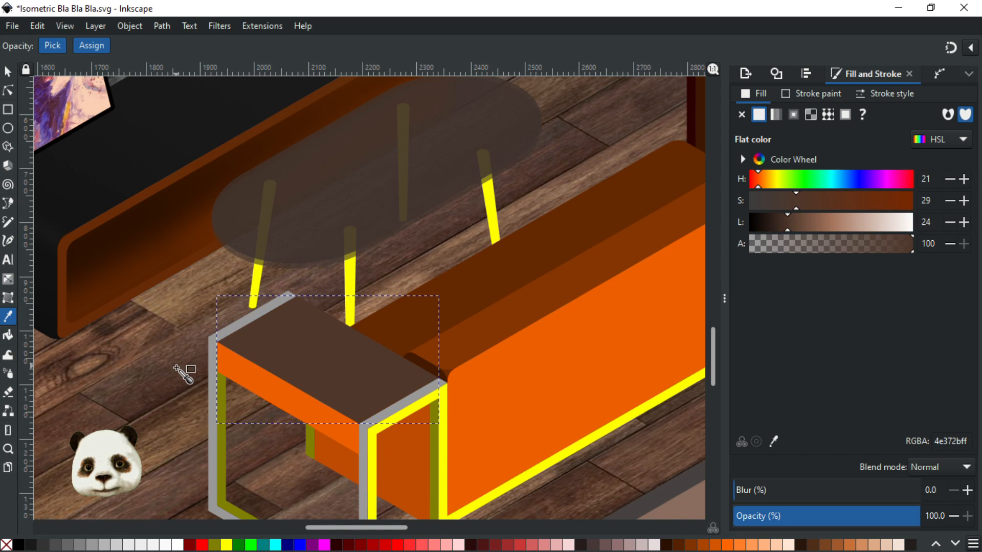
click(155, 340)
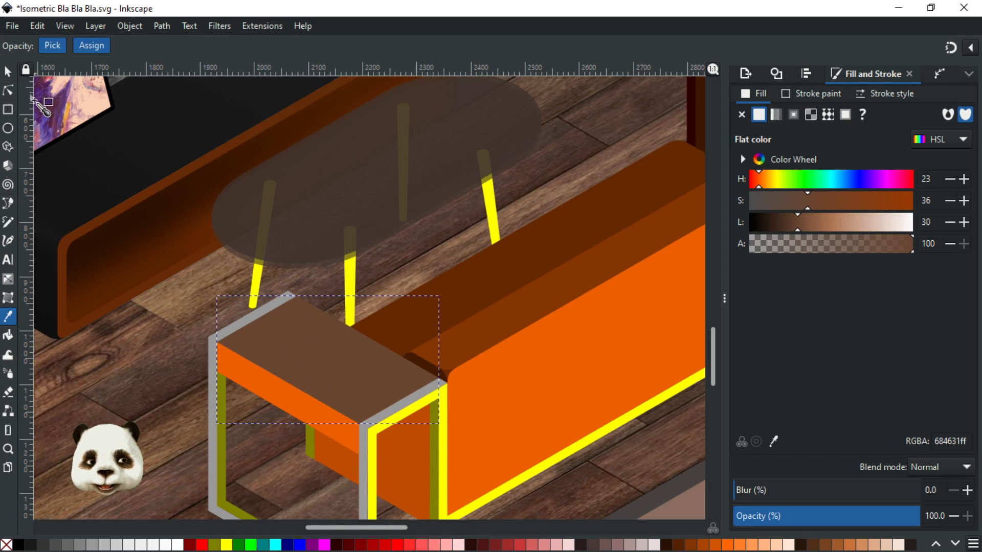
click(7, 72)
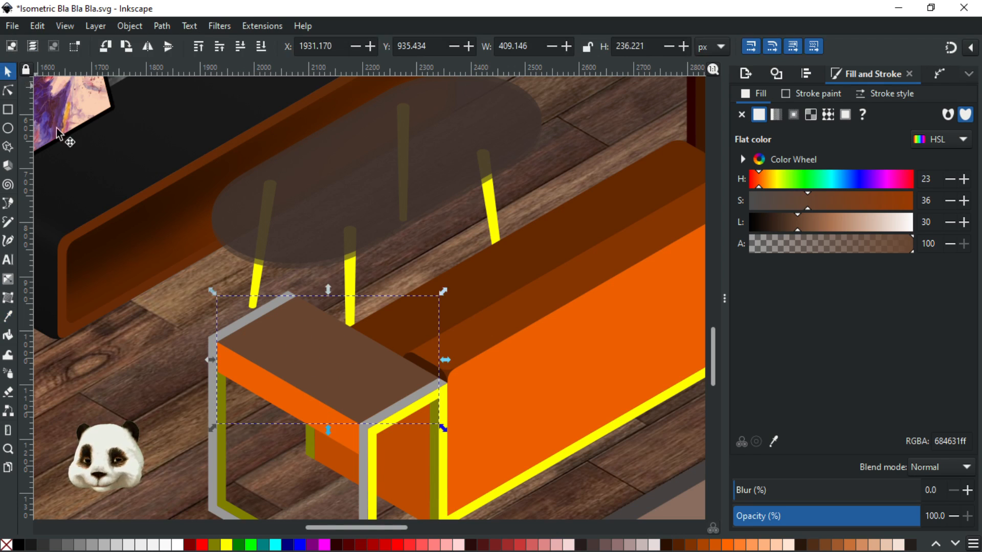
Fill the left armrest's front face with the brown of its top and darken it to lightness 25
click(261, 394)
key(d)
click(317, 366)
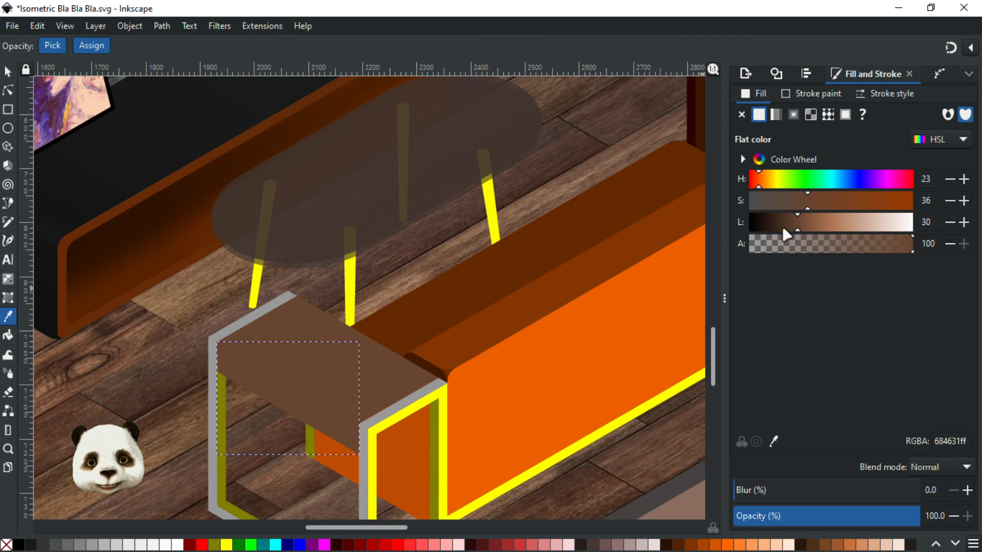
click(789, 222)
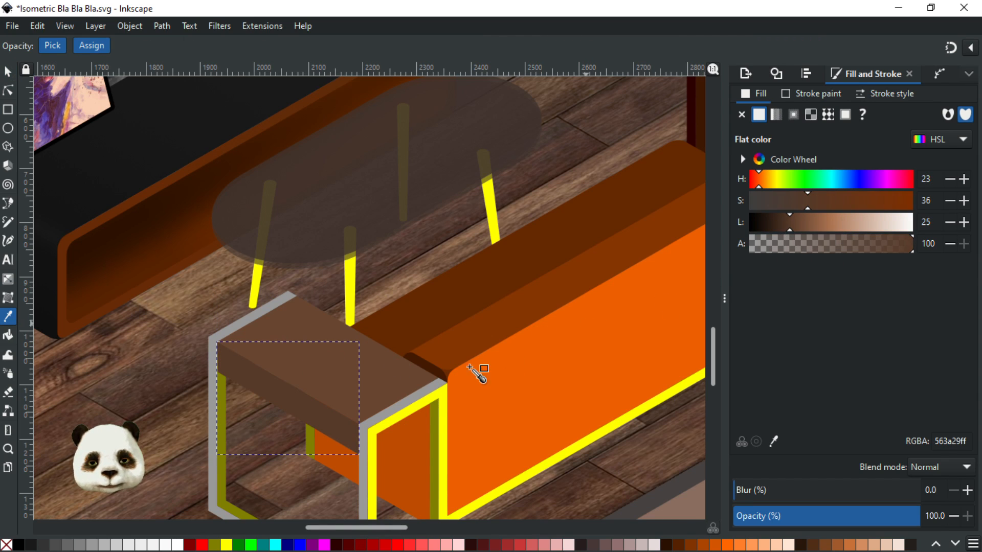
scroll(442, 264, down, 3)
scroll(443, 264, down, 2)
ctrl+scroll(322, 286, up, 1)
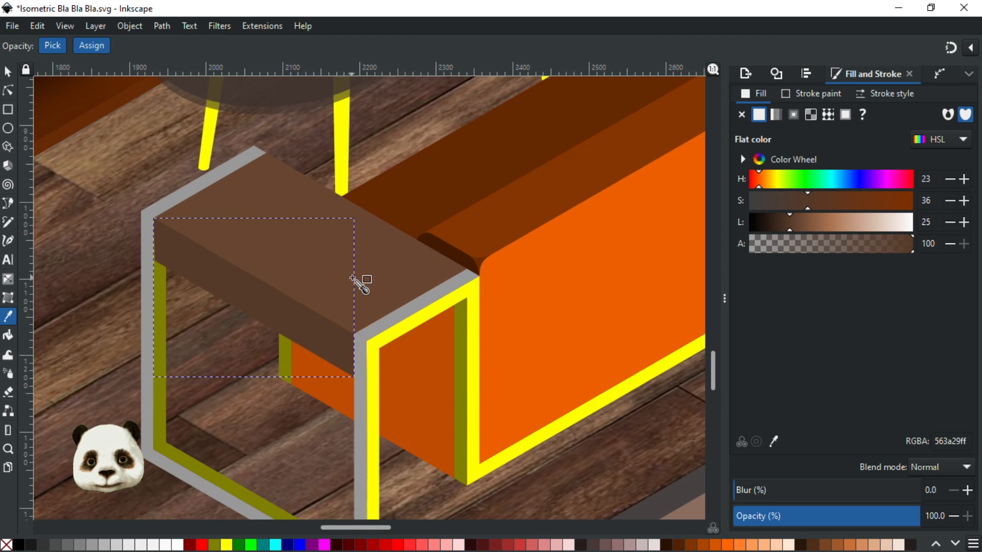
click(7, 71)
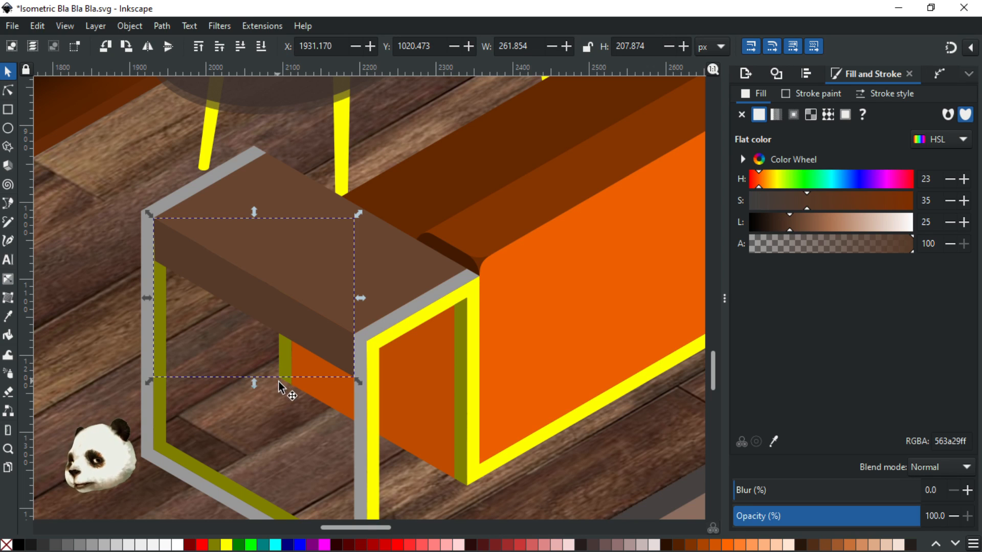
Fill the yellow frame along the sofa's back with the armrest frame's grey and darken it to lightness 45
ctrl+scroll(368, 403, down, 2)
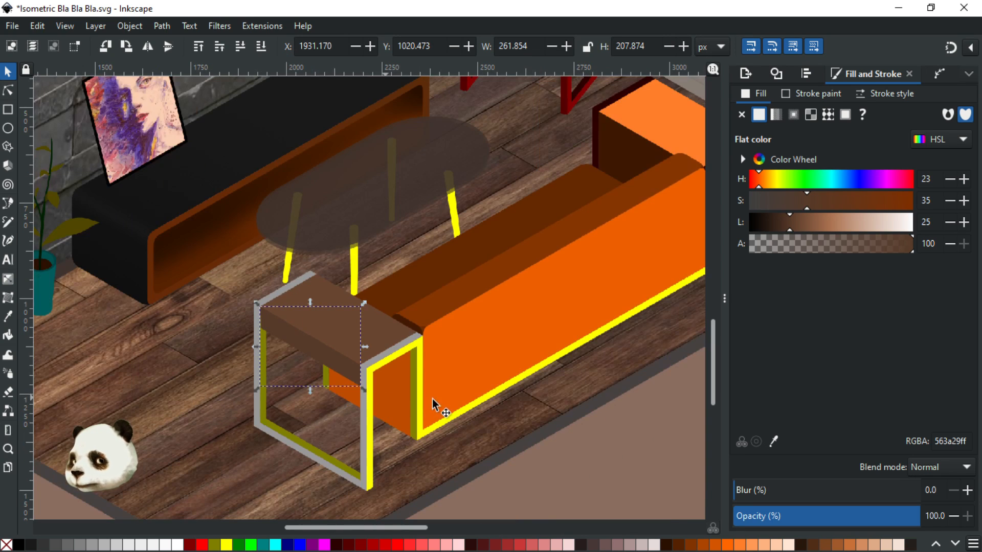
click(385, 366)
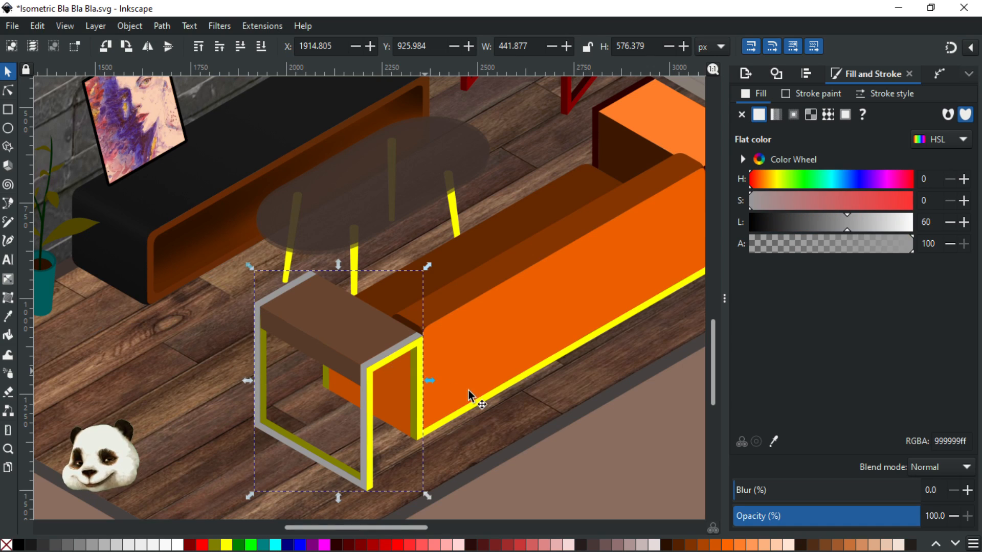
click(479, 408)
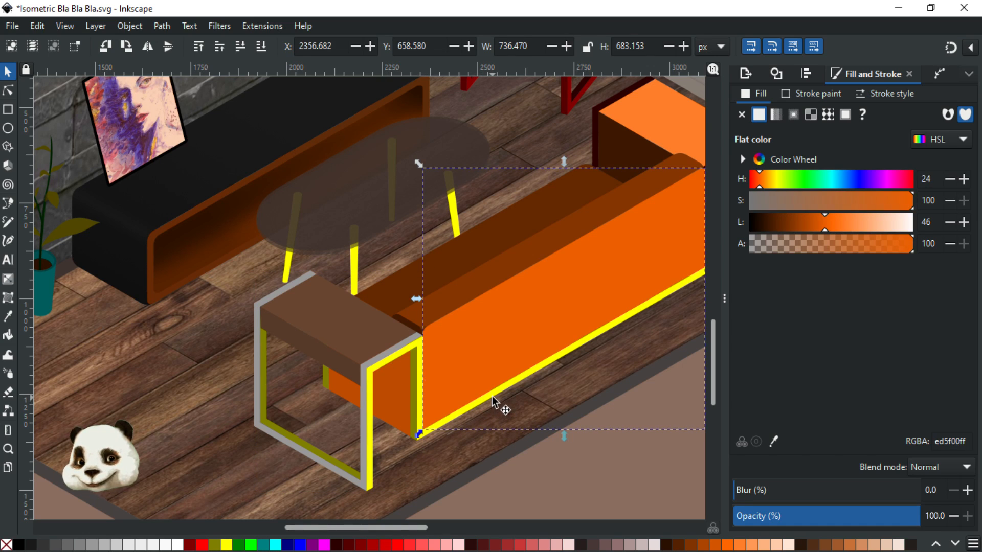
drag(491, 397, 558, 408)
key(ctrl+z)
scroll(558, 409, right, 9)
key(d)
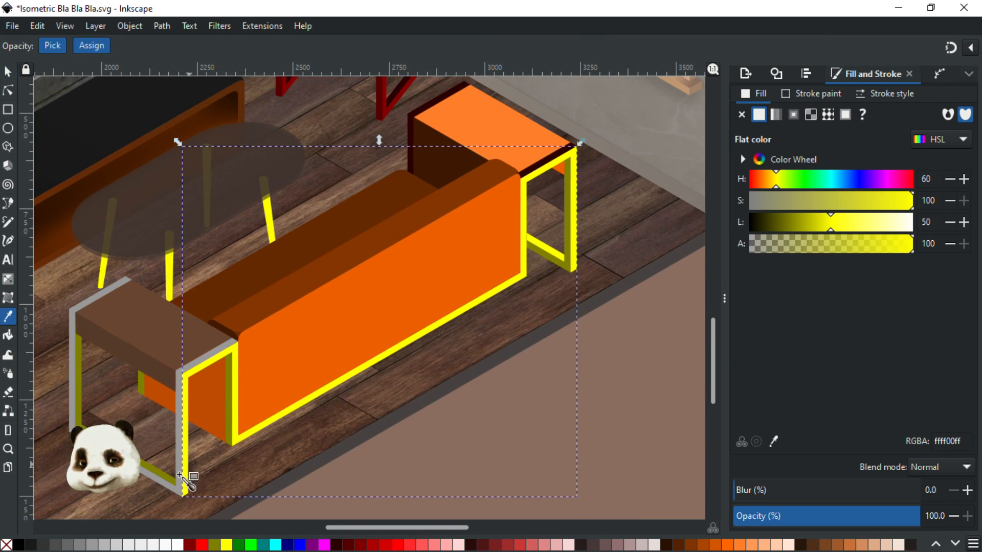
click(159, 483)
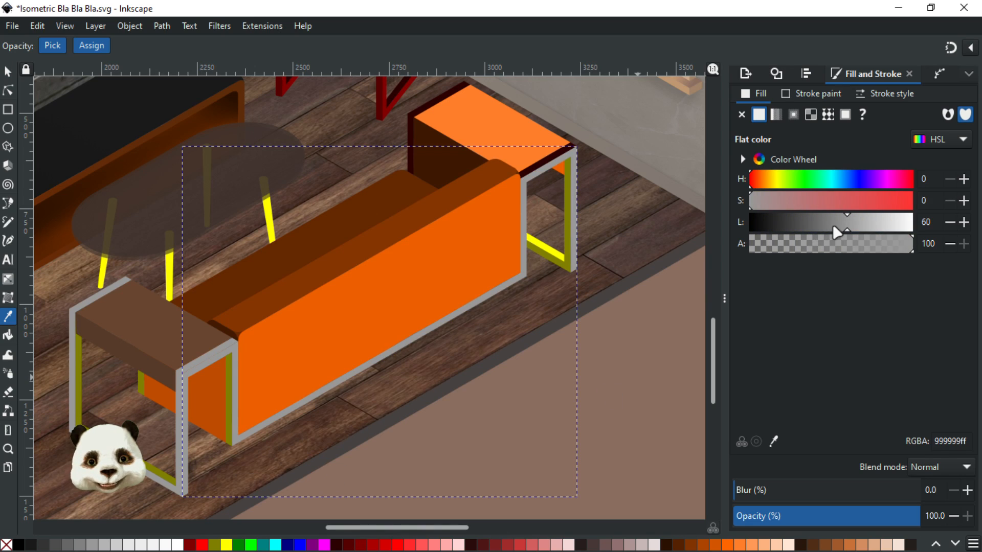
drag(833, 228, 824, 226)
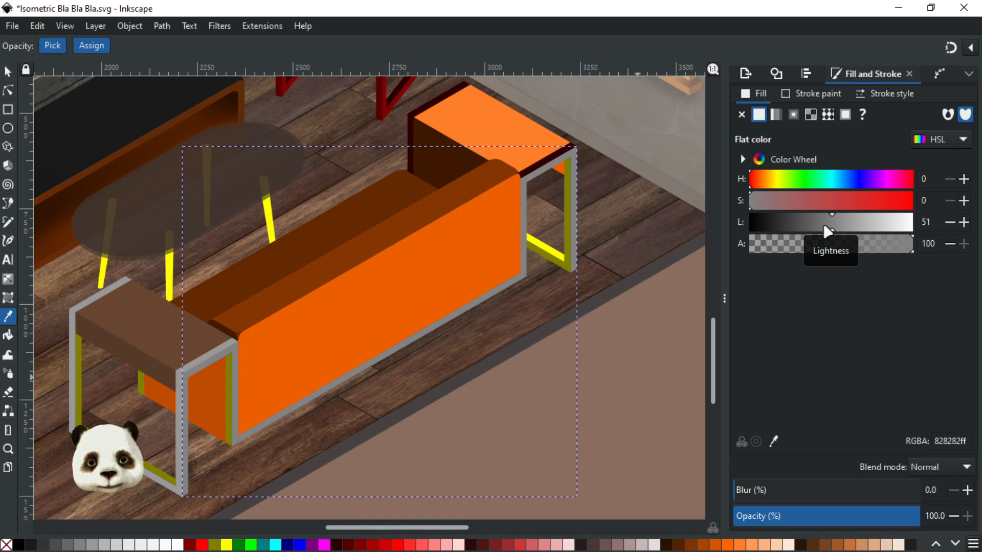
scroll(825, 226, down, 3)
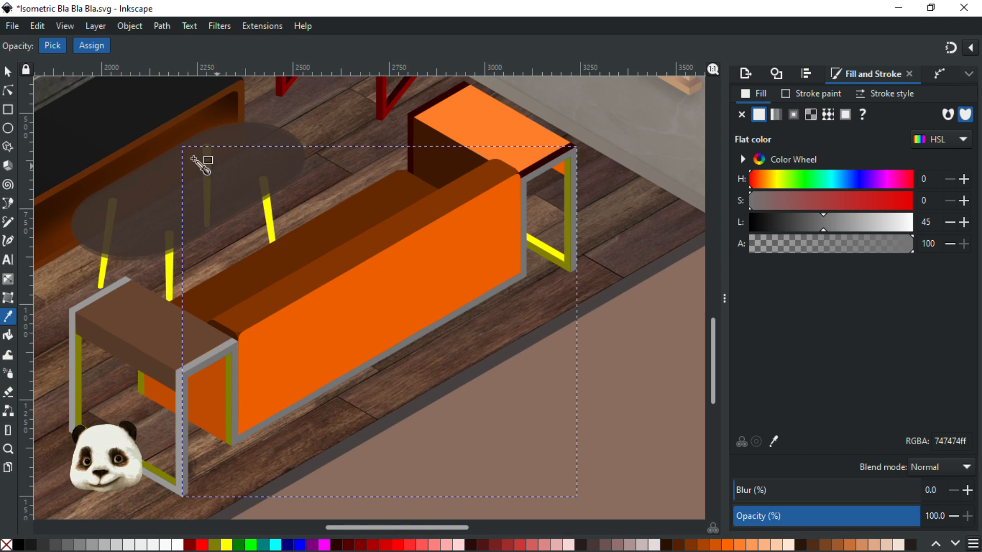
click(11, 74)
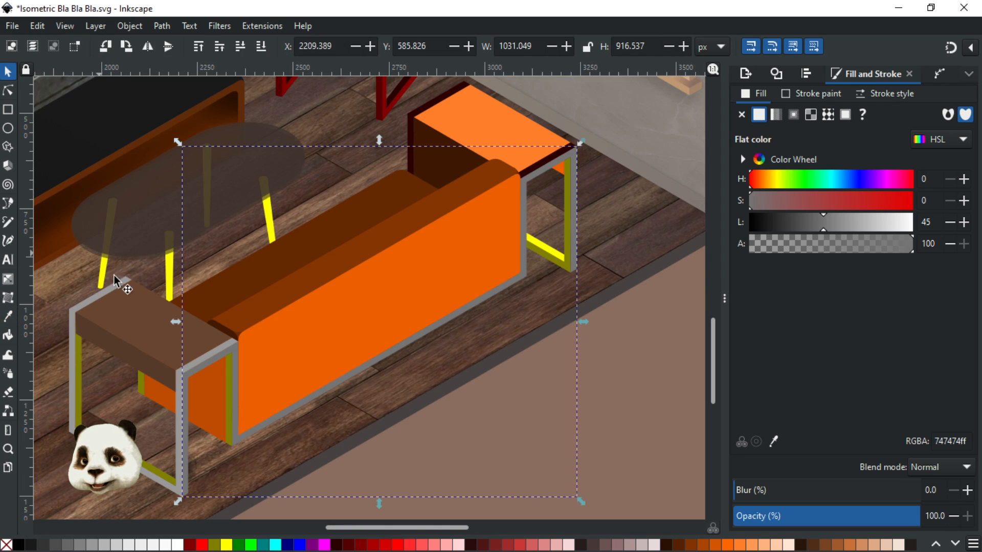
Fill the orange top of the sofa's right armrest with the brown sampled from the left armrest's top
click(132, 317)
click(496, 146)
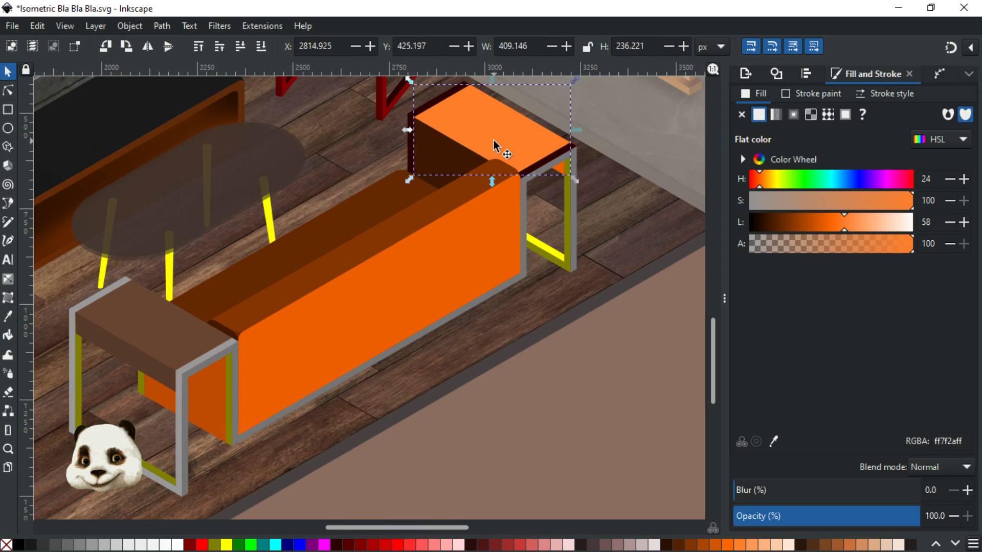
key(d)
click(154, 320)
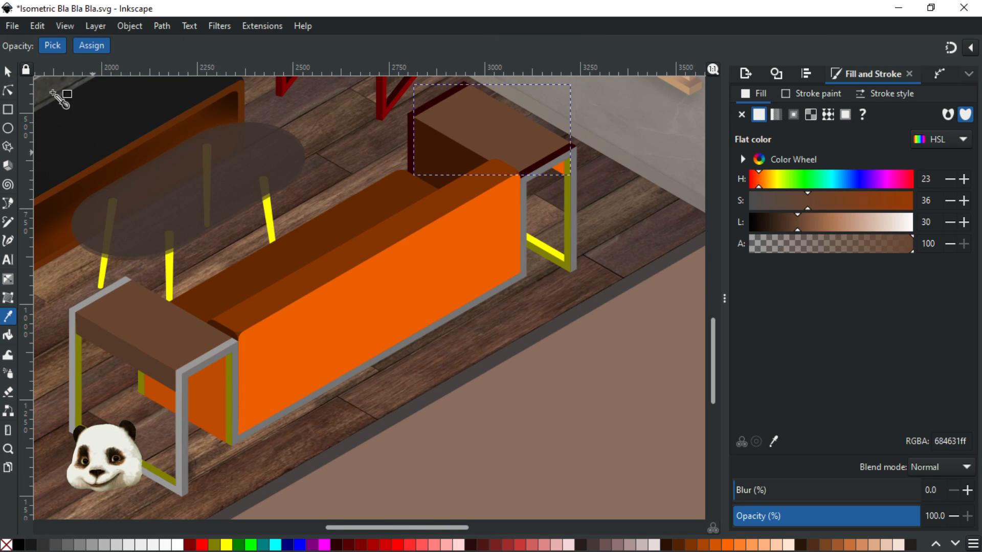
click(8, 76)
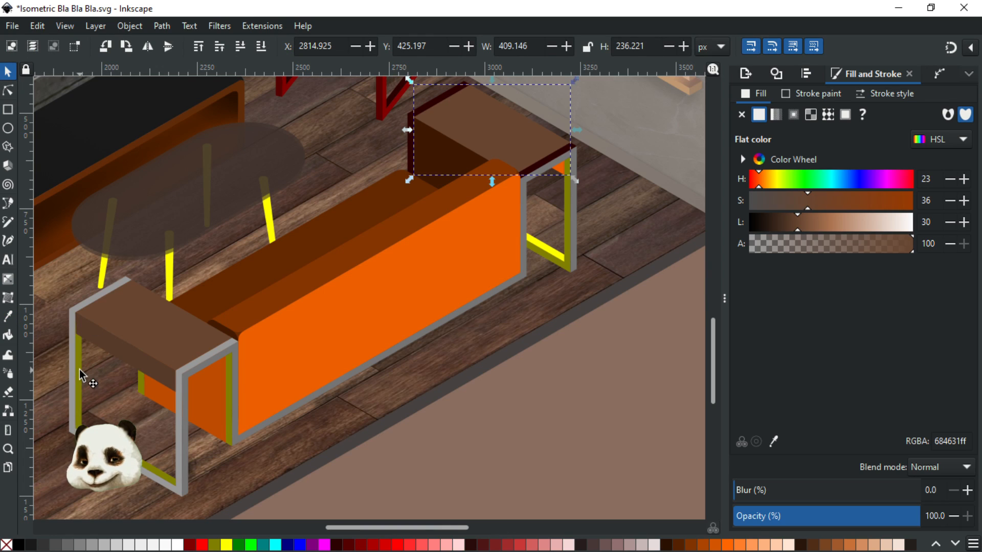
Fill the olive inner side of the left armrest's frame with grey 747474 sampled from the sofa's back frame
click(79, 376)
key(d)
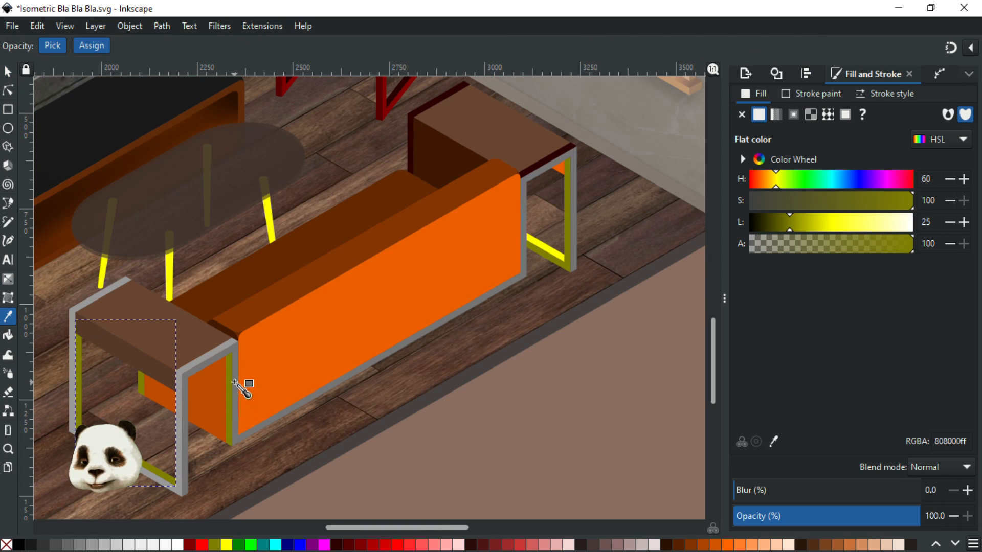
click(235, 383)
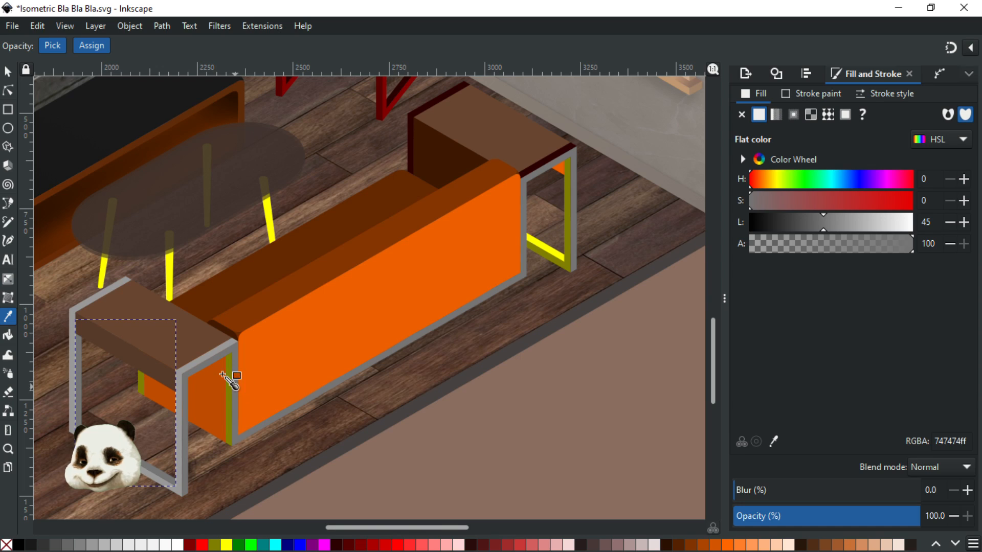
click(8, 72)
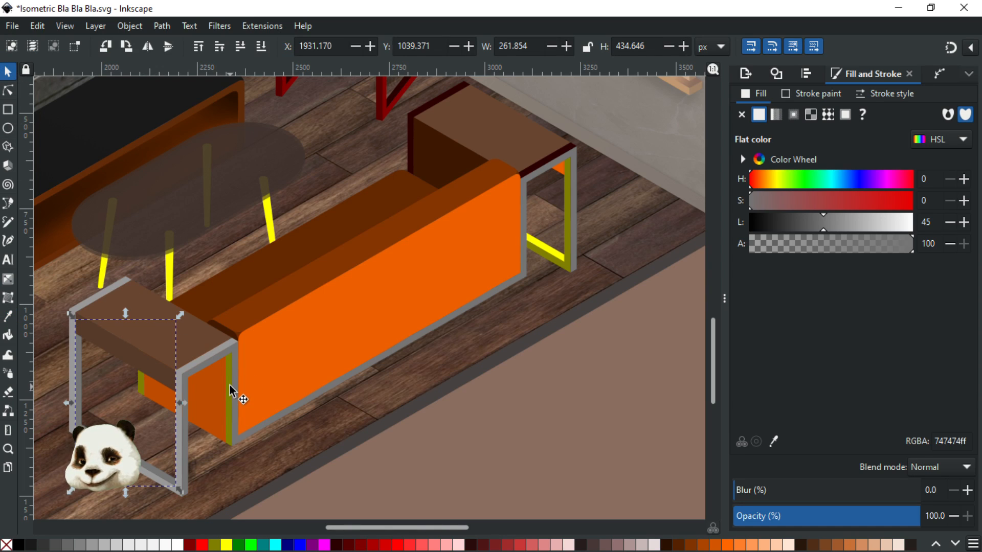
Fill the two olive inner posts beneath the left armrest with the back frame's grey, darkened to lightness 35
click(229, 392)
shift+click(143, 386)
key(d)
click(235, 409)
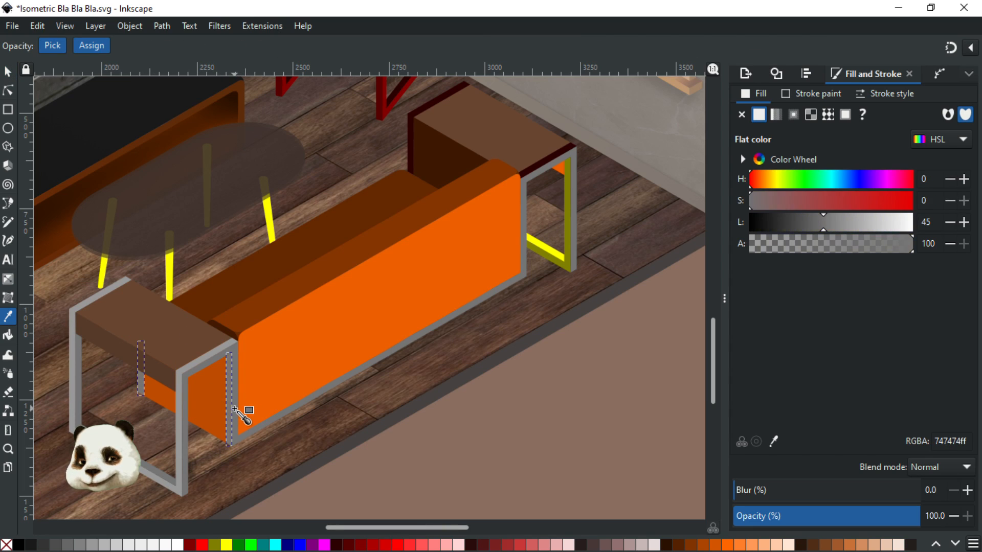
click(806, 226)
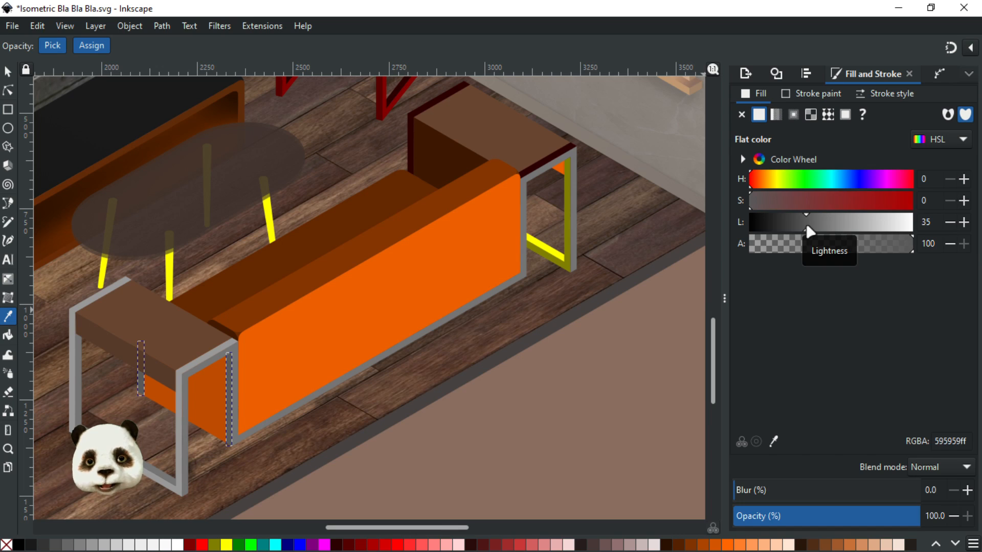
click(9, 74)
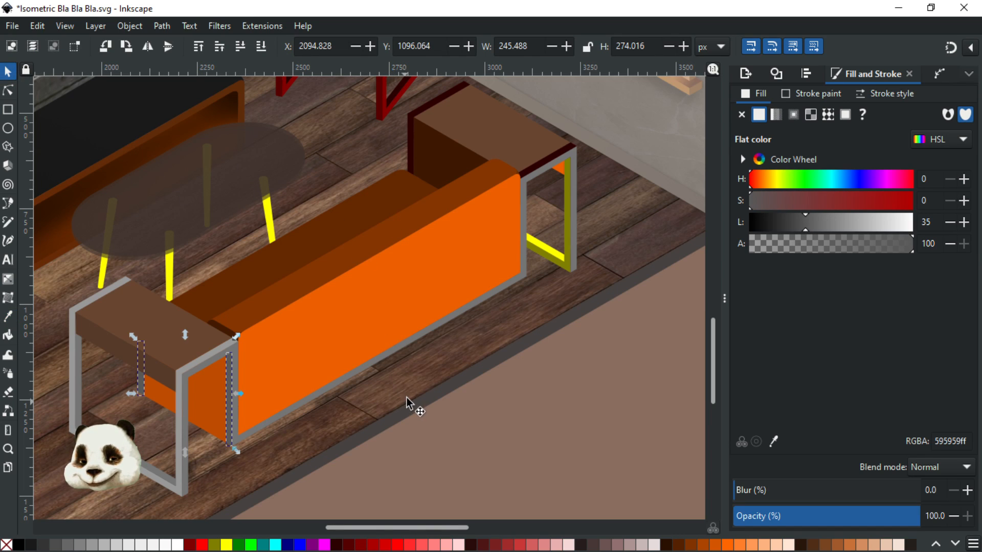
Fill the yellow lower bar of the right armrest's frame with light grey 999999 sampled from the left armrest's frame
drag(405, 401, 379, 346)
click(522, 205)
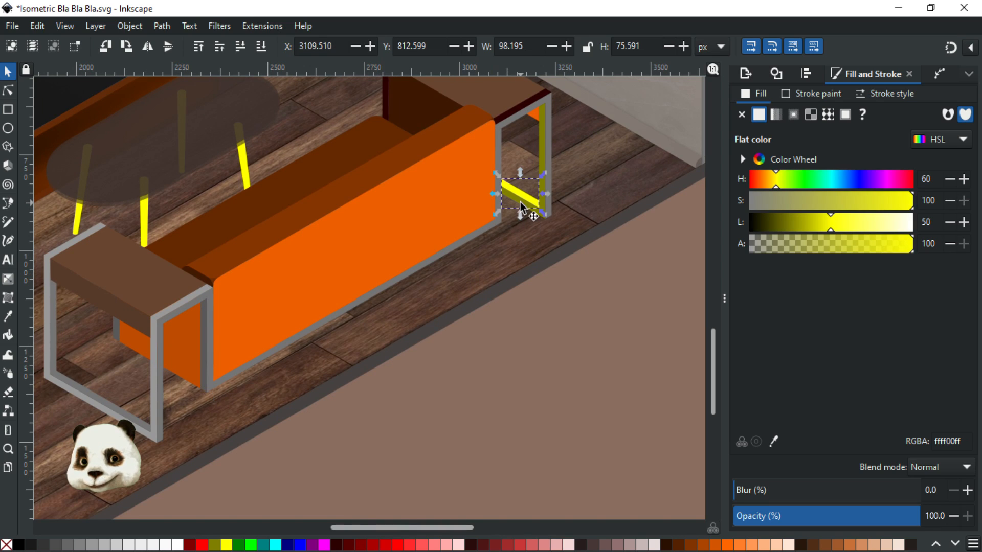
key(d)
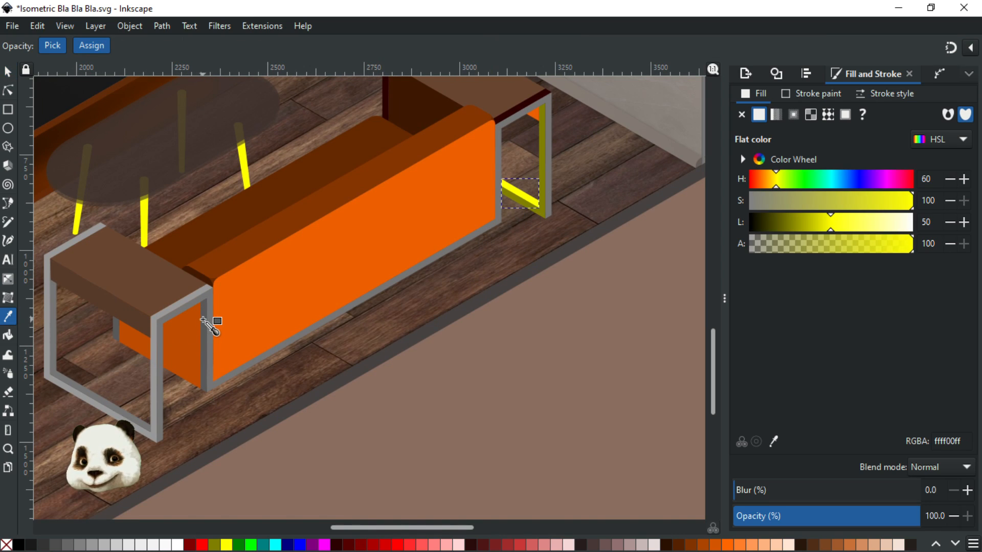
click(203, 321)
key(ctrl+z)
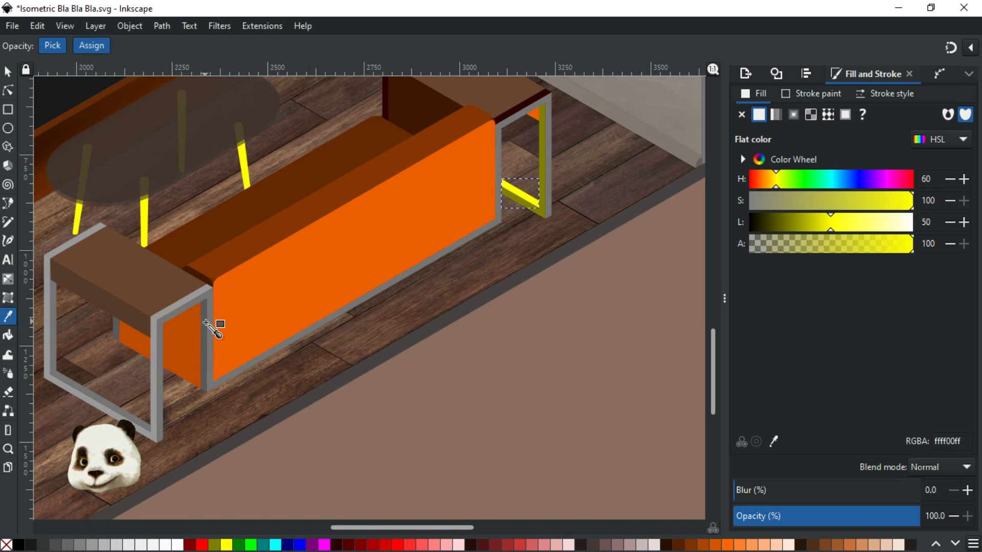
click(186, 297)
click(8, 73)
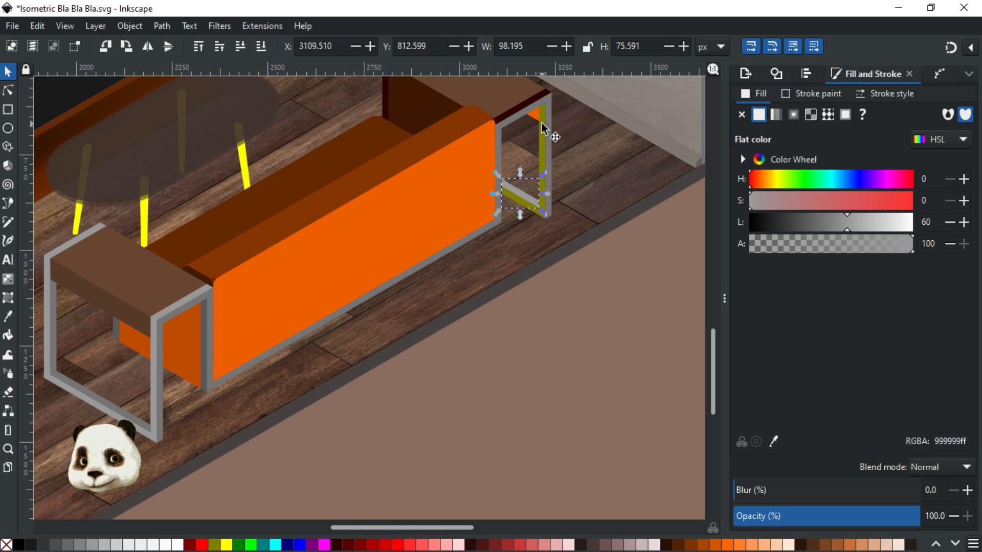
Fill the olive inner side of the right armrest's frame with dark grey 595959 sampled from the left armrest's inner post
click(543, 137)
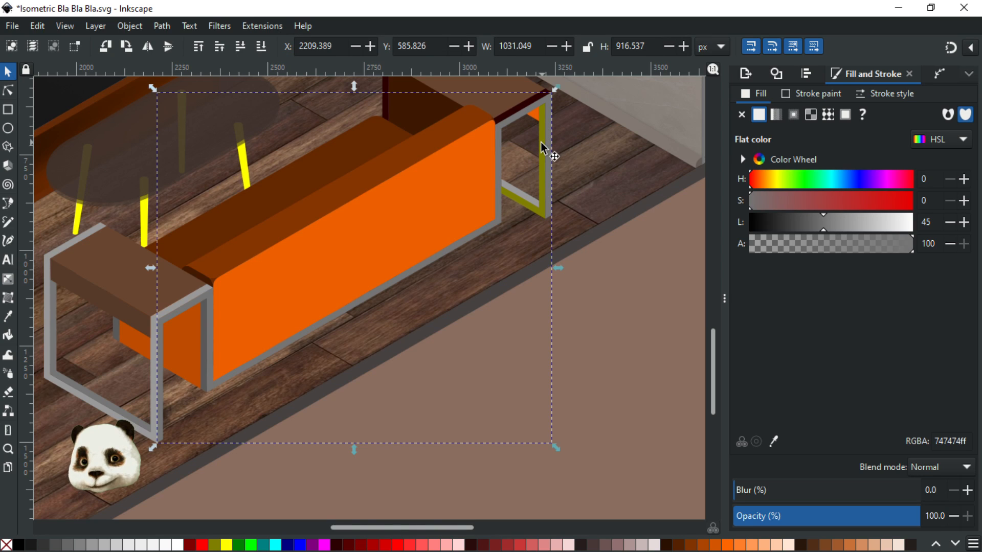
ctrl+click(542, 218)
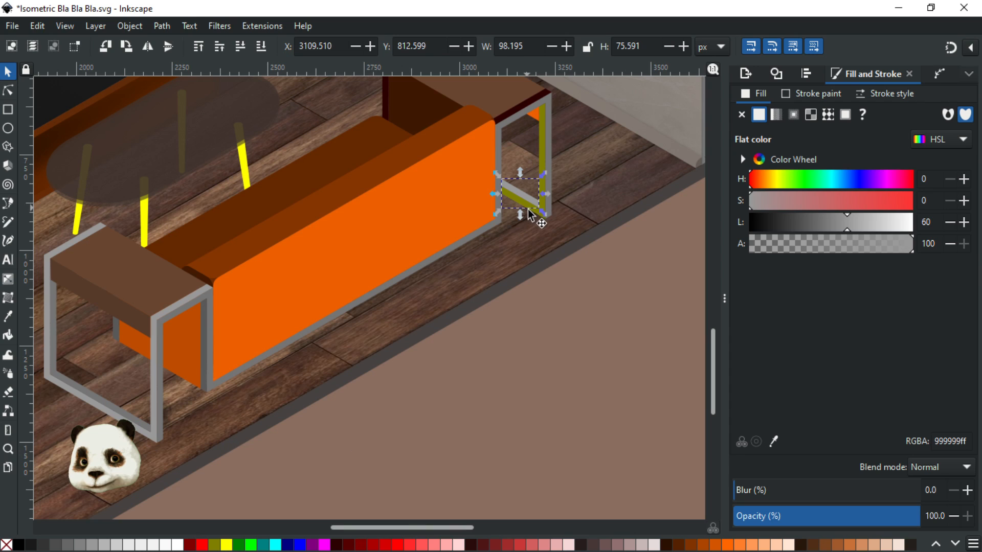
scroll(564, 193, up, 2)
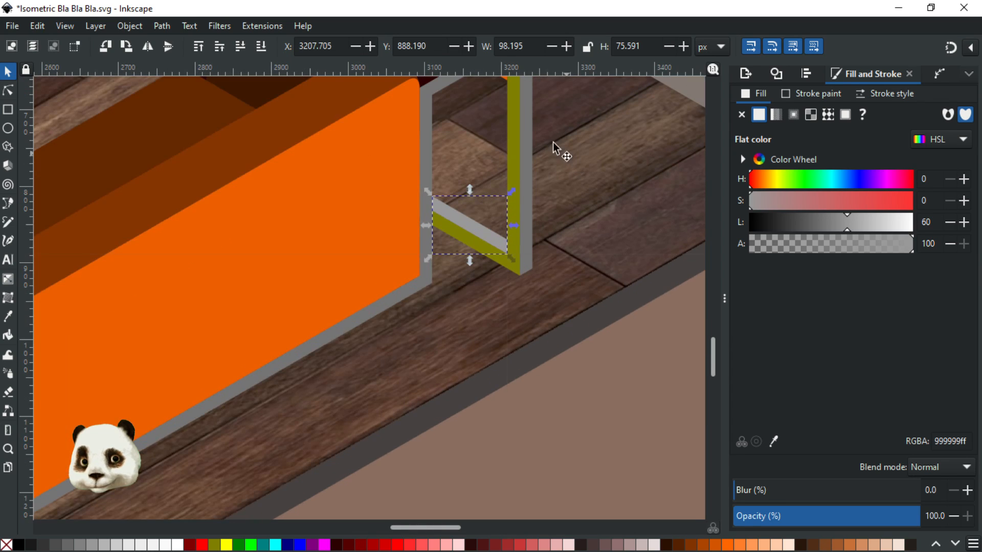
ctrl+click(515, 153)
scroll(513, 192, down, 3)
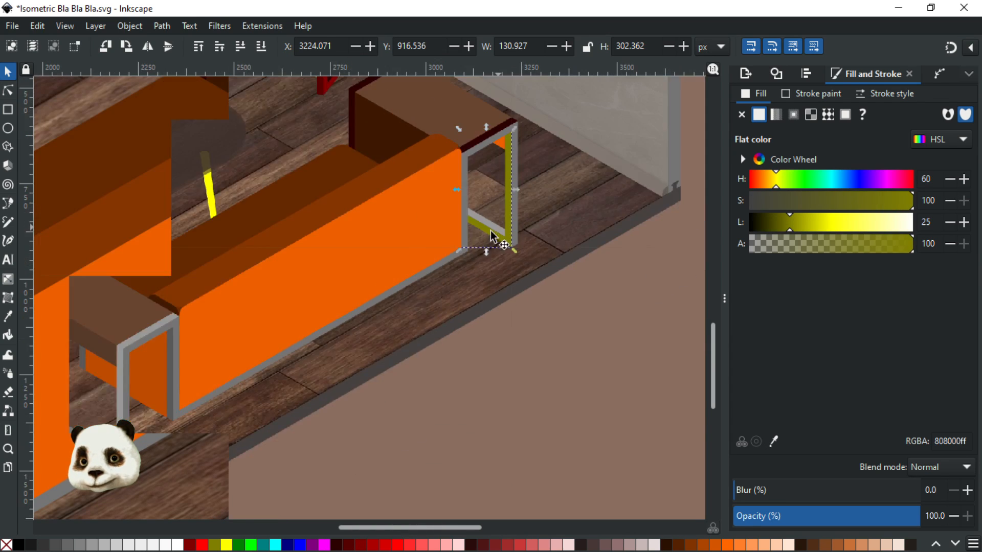
key(d)
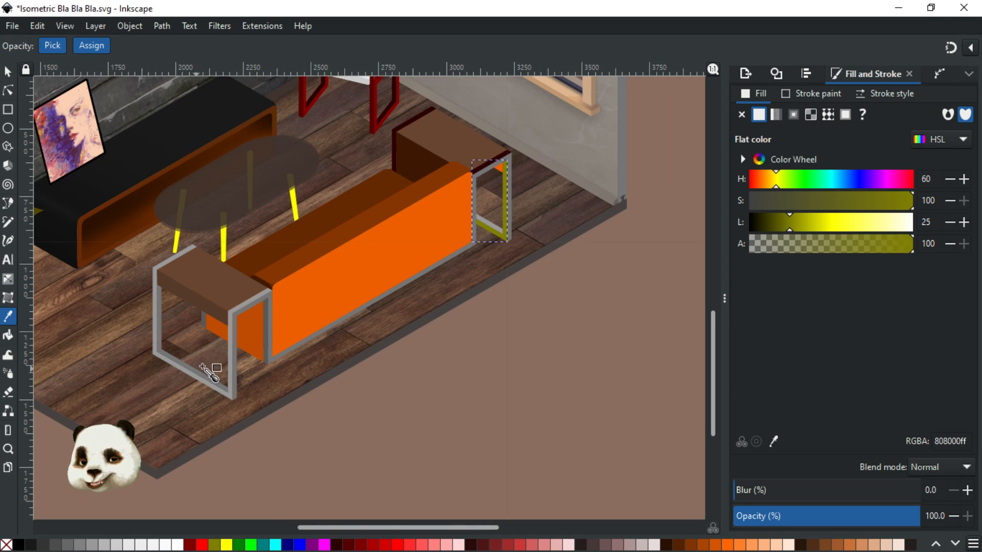
click(266, 340)
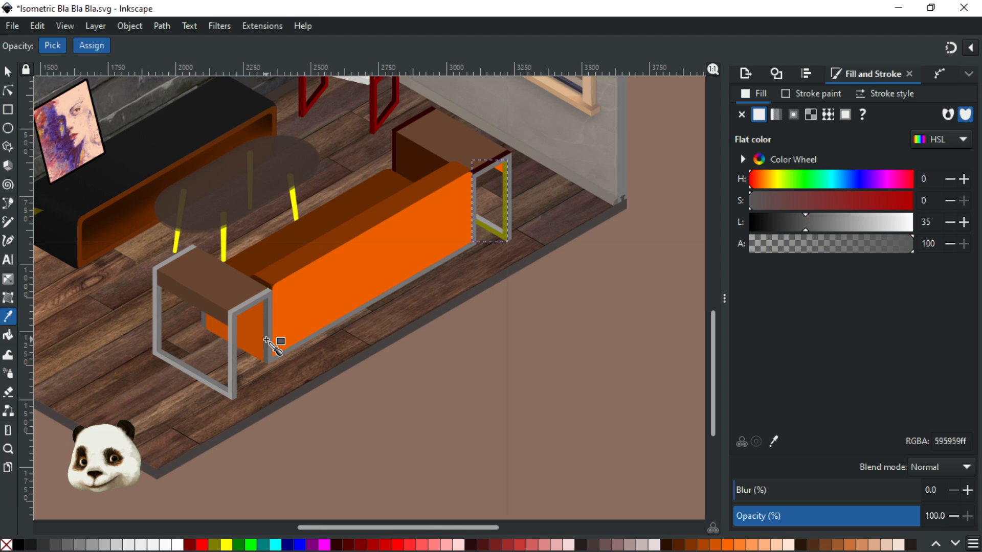
Fill the dark red far-side frame of the right armrest with light grey 999999 sampled from the left armrest's frame
ctrl+scroll(521, 188, up, 1)
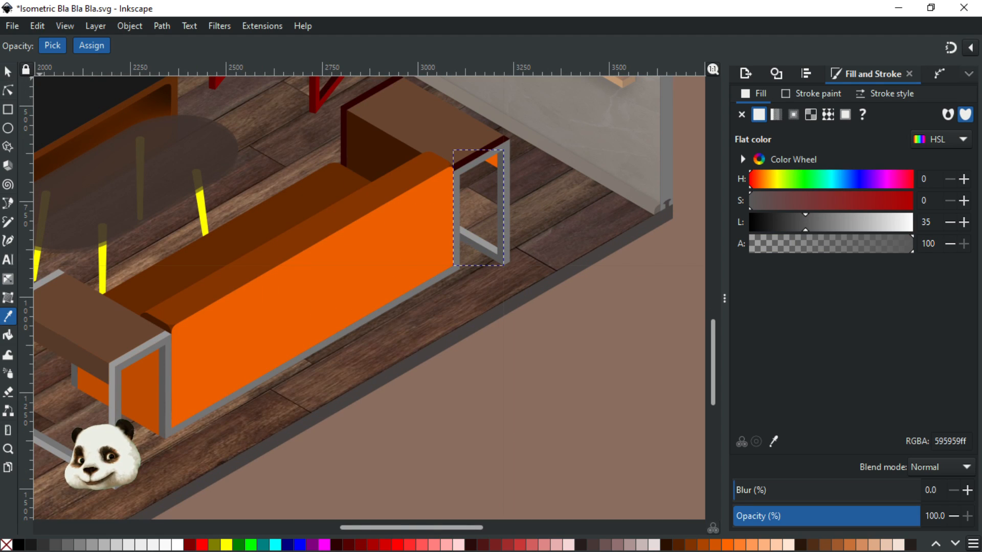
click(8, 71)
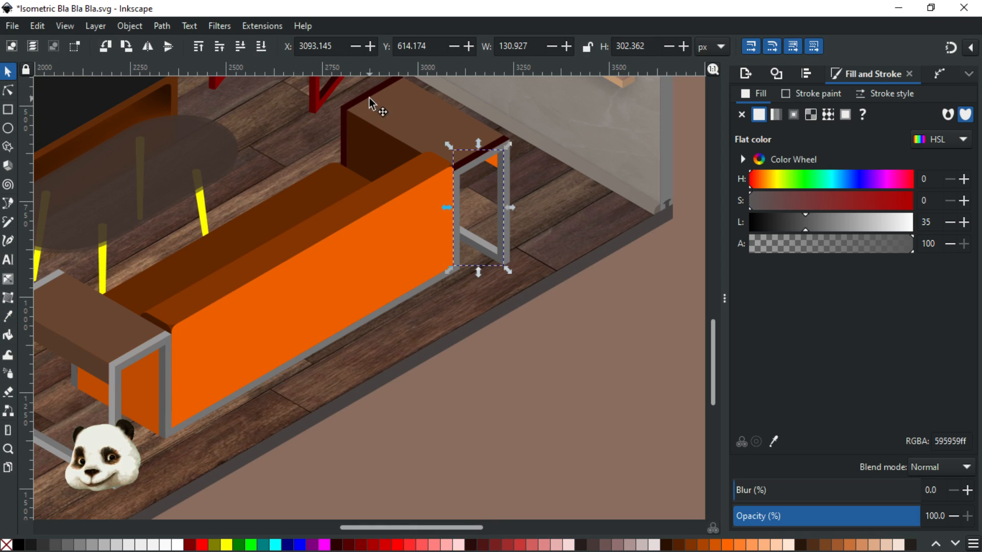
click(376, 106)
scroll(338, 146, left, 4)
scroll(337, 145, up, 1)
key(d)
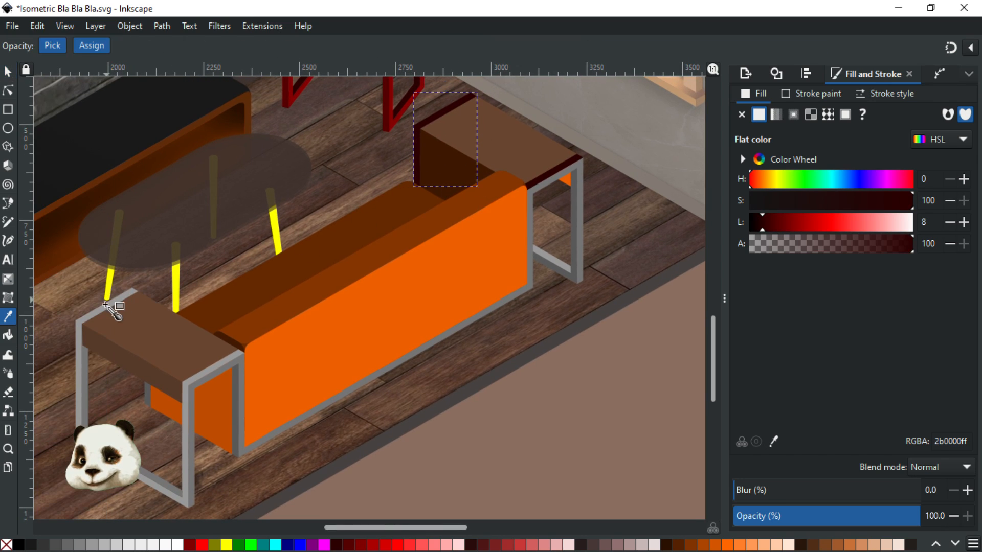
click(105, 308)
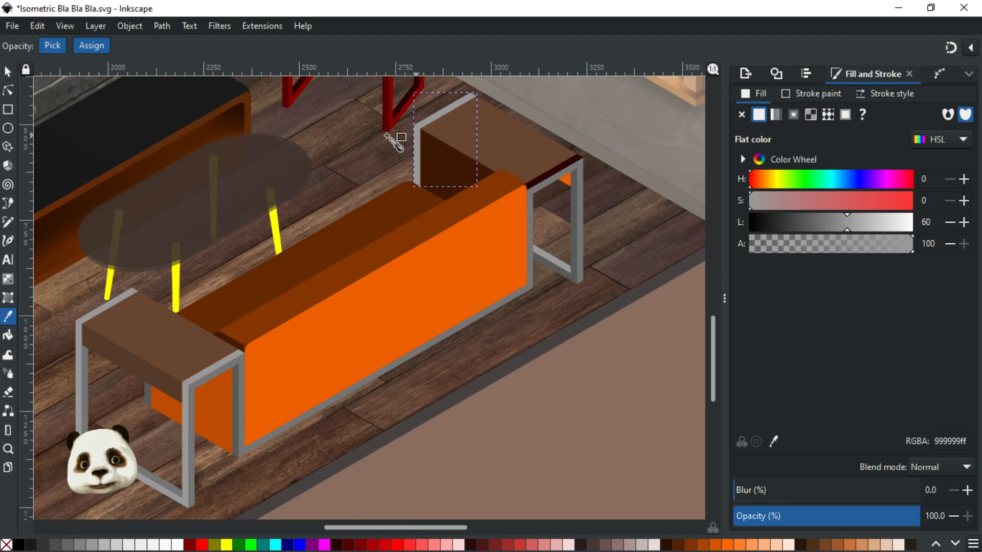
Fill the dark red near top bar of the right armrest's frame with sampled light grey 999999 and save the drawing
click(8, 72)
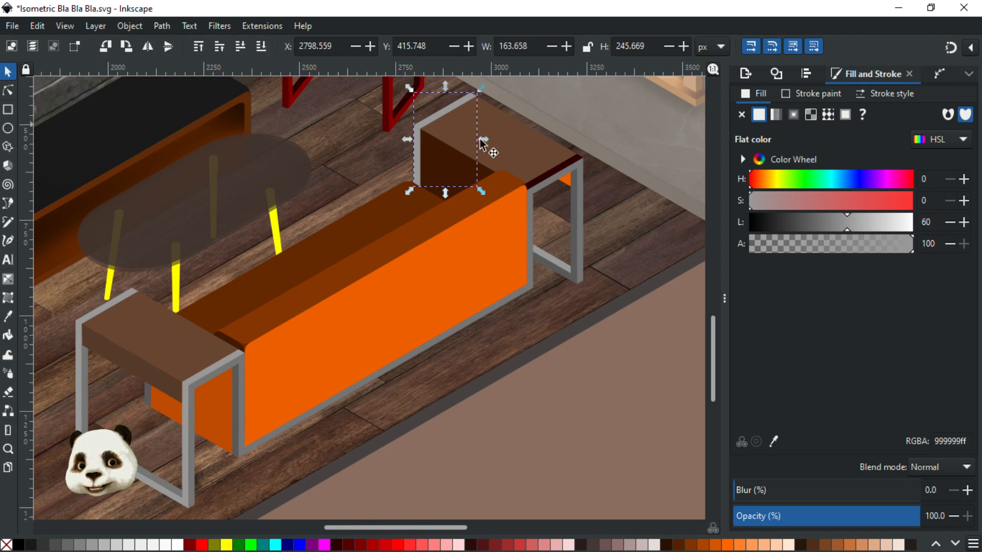
click(562, 174)
key(d)
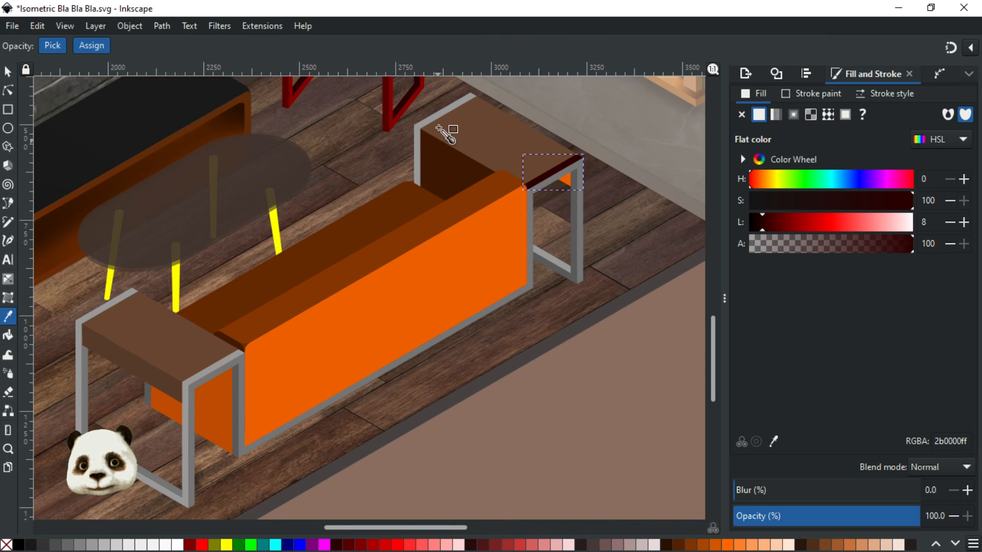
click(438, 111)
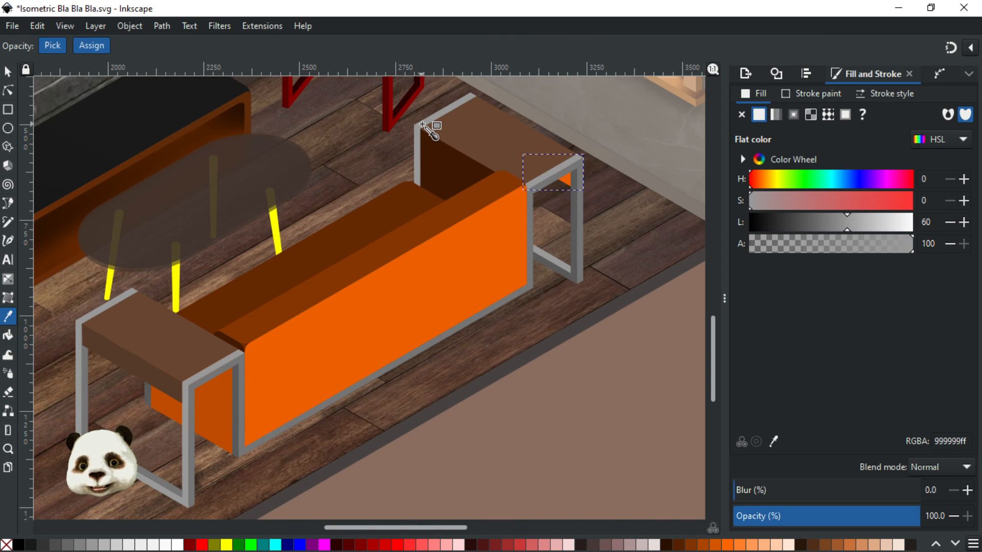
key(ctrl+s)
Fill the small orange piece beneath the right armrest with brown 563a29 sampled from the left armrest's side face
click(8, 72)
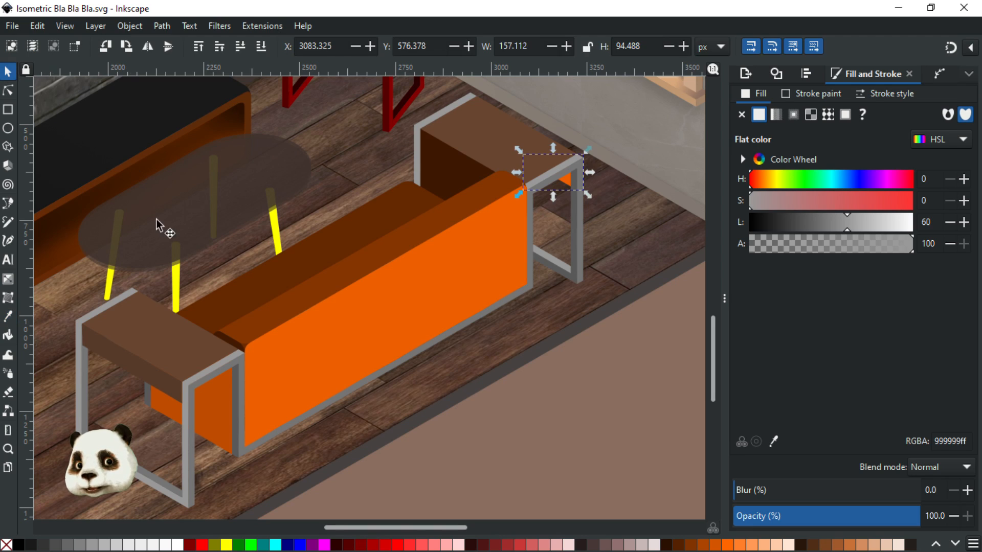
click(145, 372)
key(d)
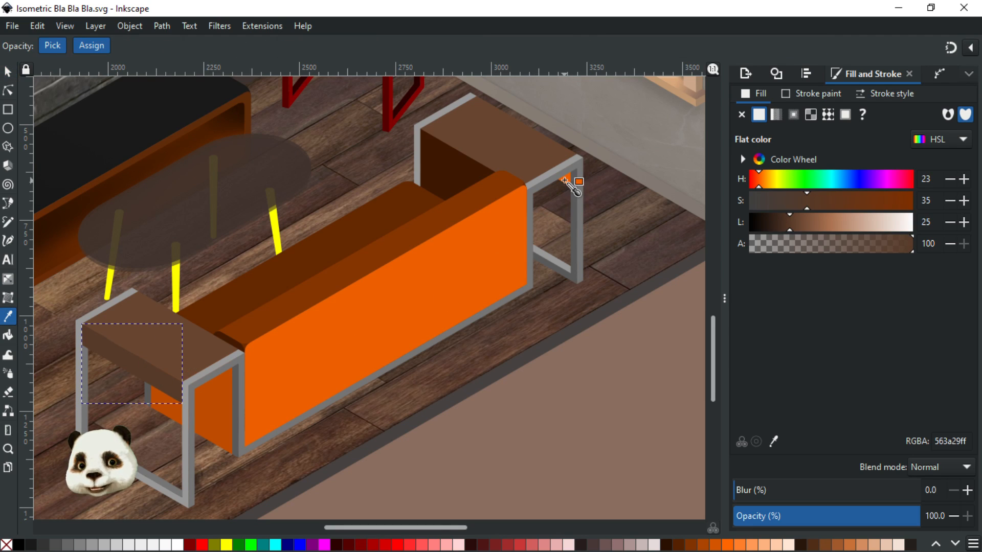
key(Escape)
key(s)
click(566, 180)
key(d)
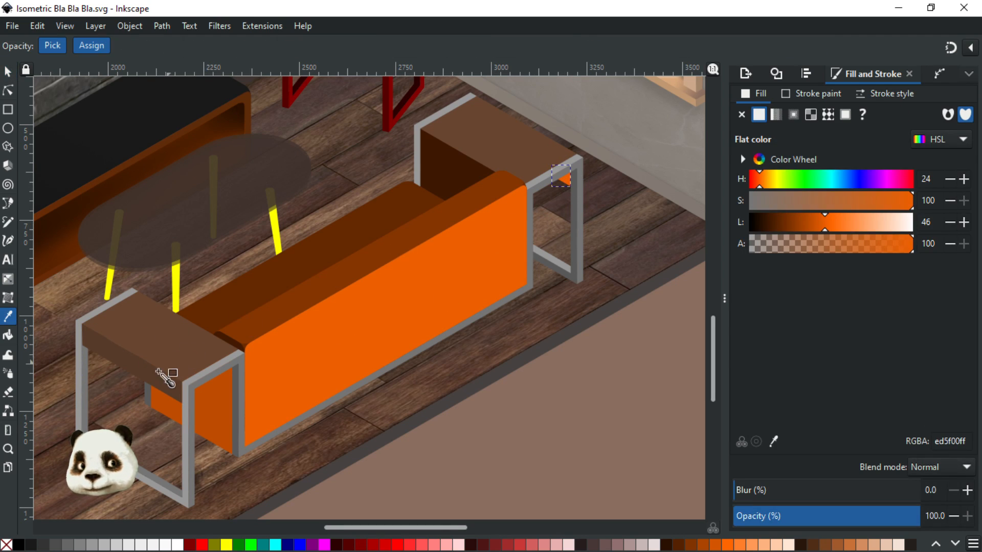
click(149, 375)
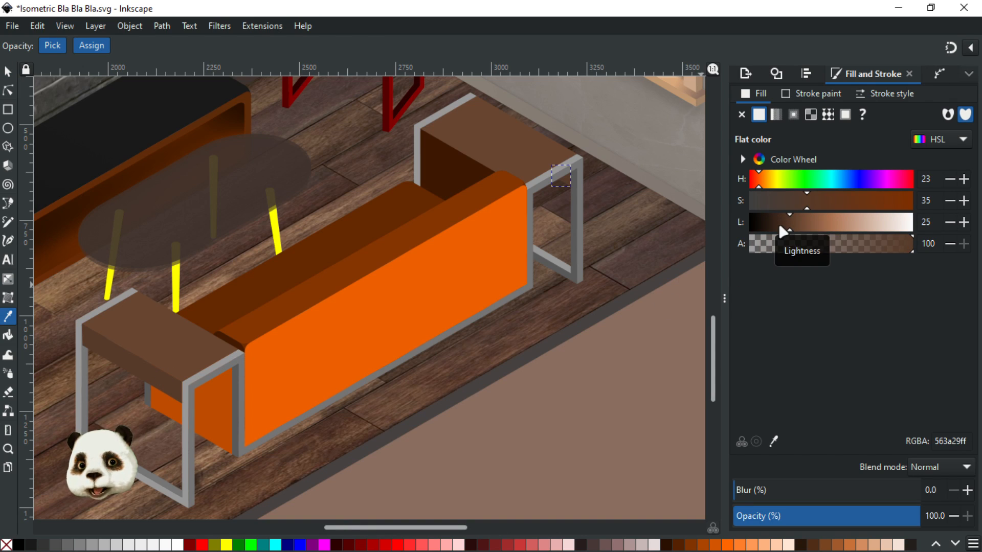
drag(779, 227, 789, 220)
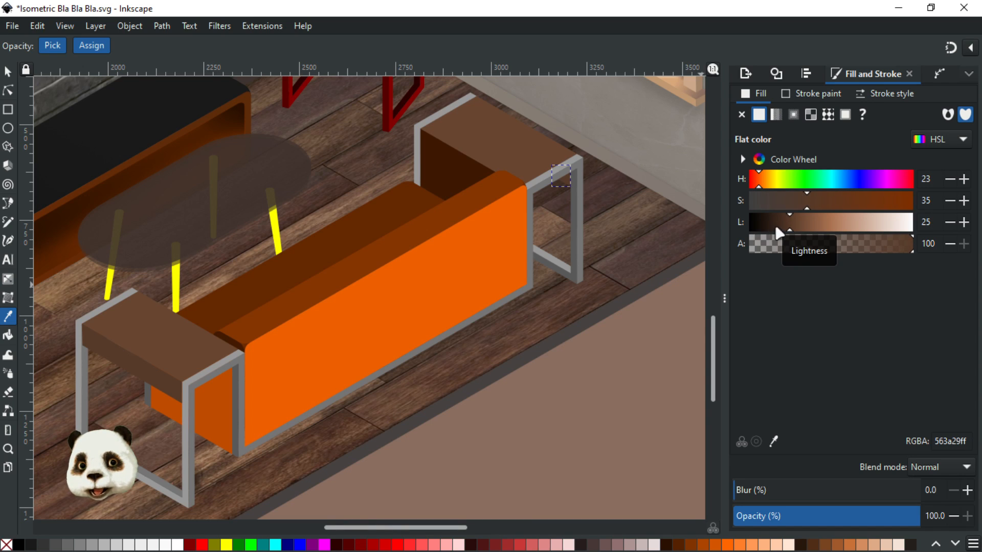
Fill the right armrest's inner side face with the left armrest's side brown, darkened to lightness 21
click(10, 77)
click(449, 176)
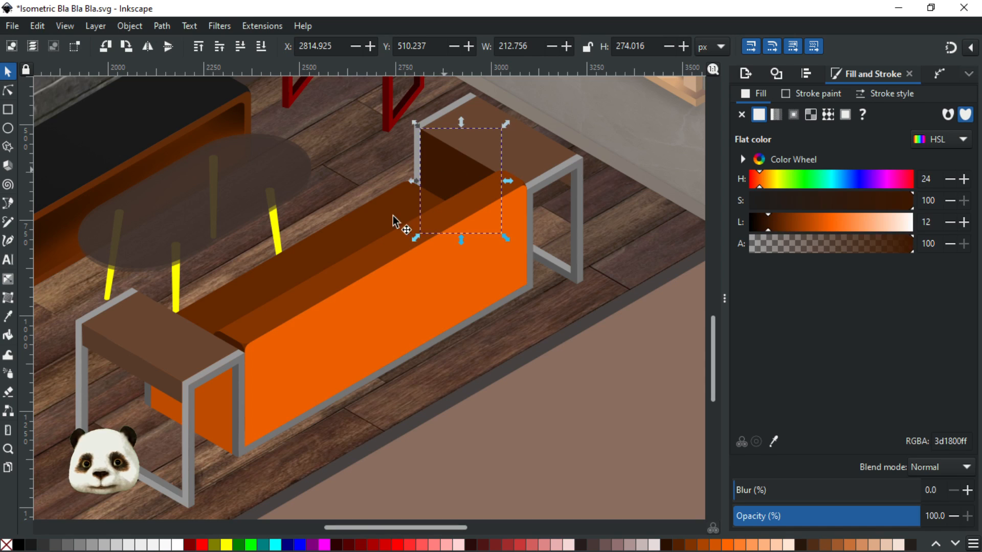
key(d)
click(157, 377)
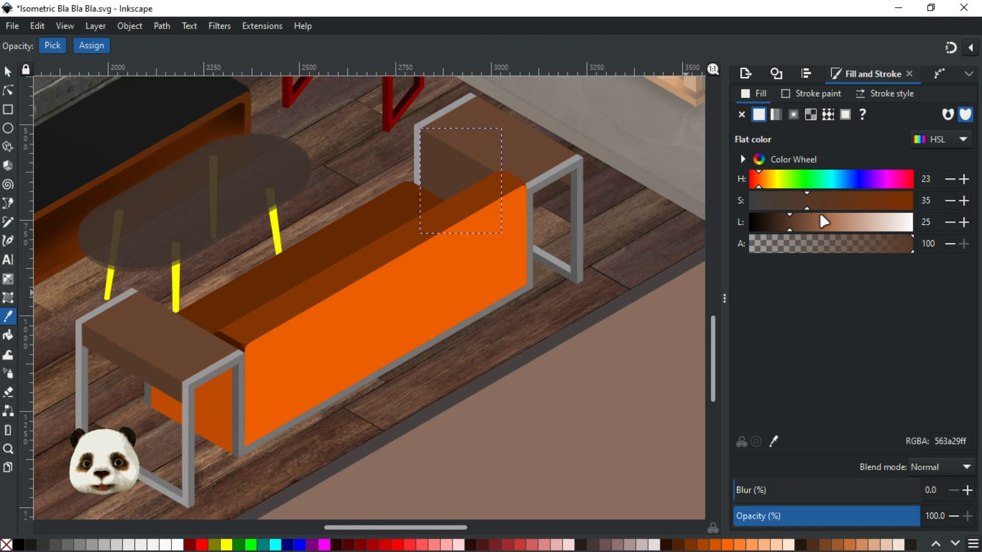
click(784, 228)
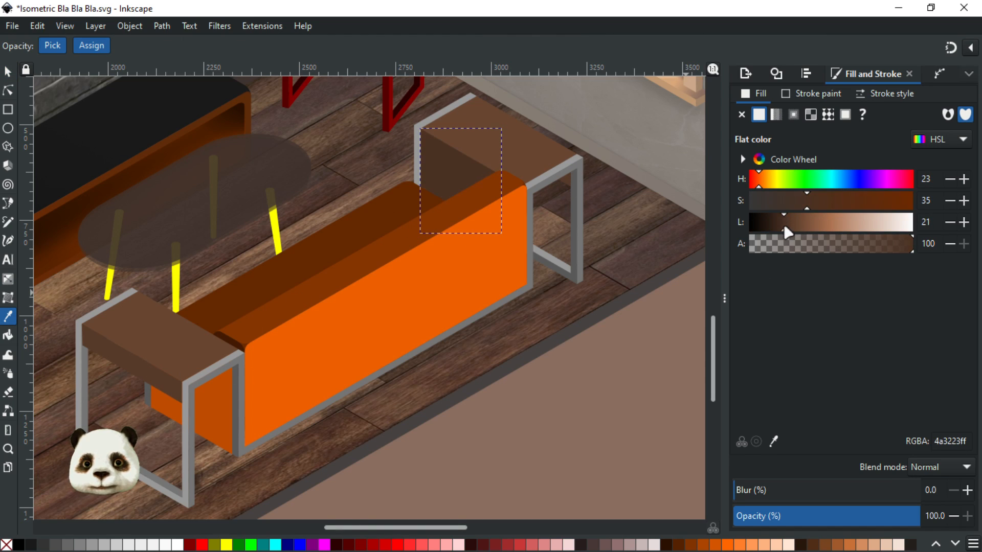
Darken the sofa's large orange back face to lightness 16
click(9, 74)
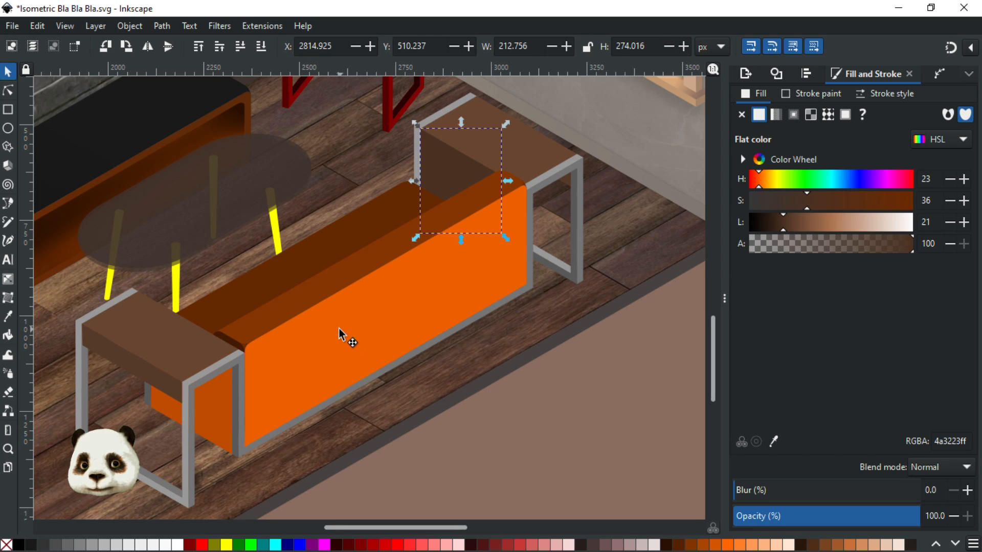
click(345, 342)
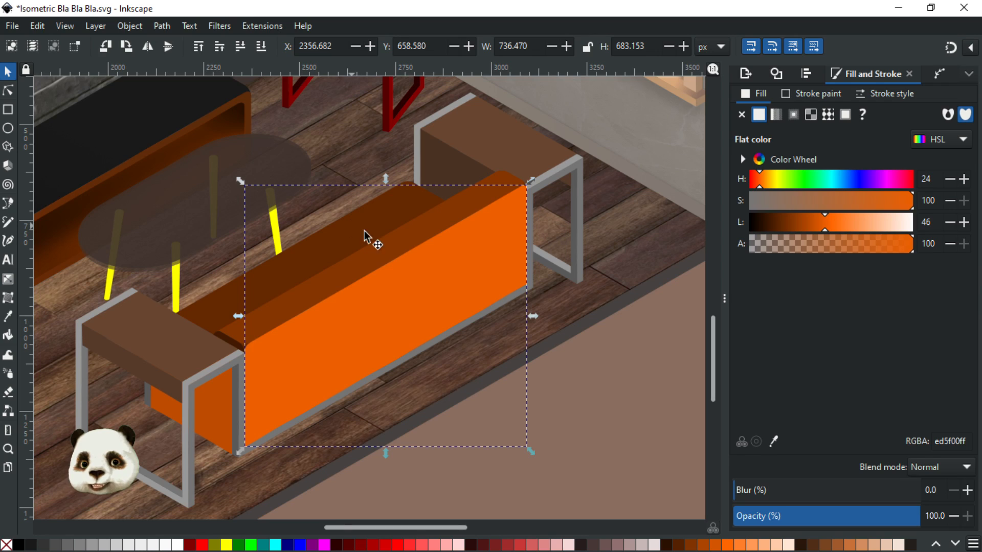
drag(805, 224, 775, 229)
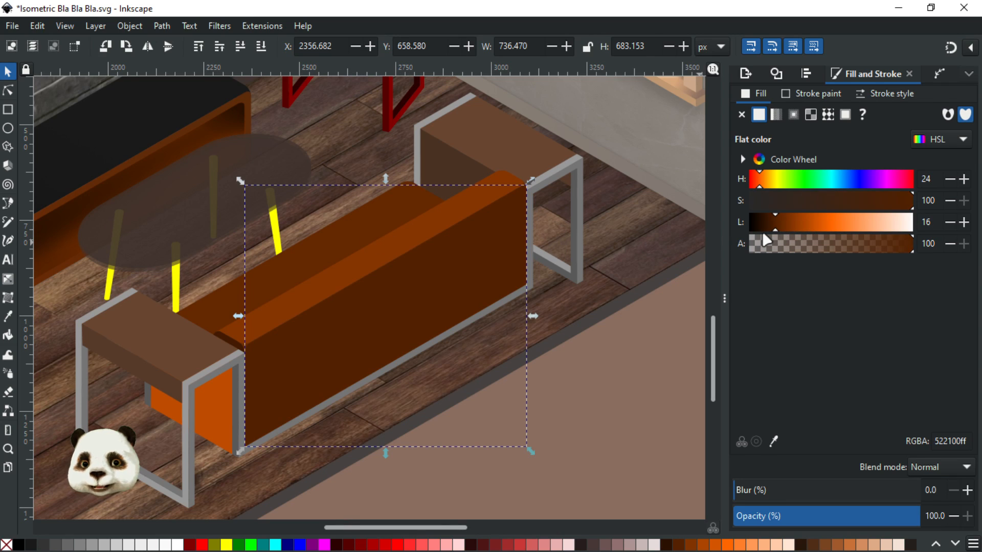
Fill the orange end face beneath the left armrest with the back face's brown, darkened to lightness 11
click(220, 418)
key(d)
click(311, 351)
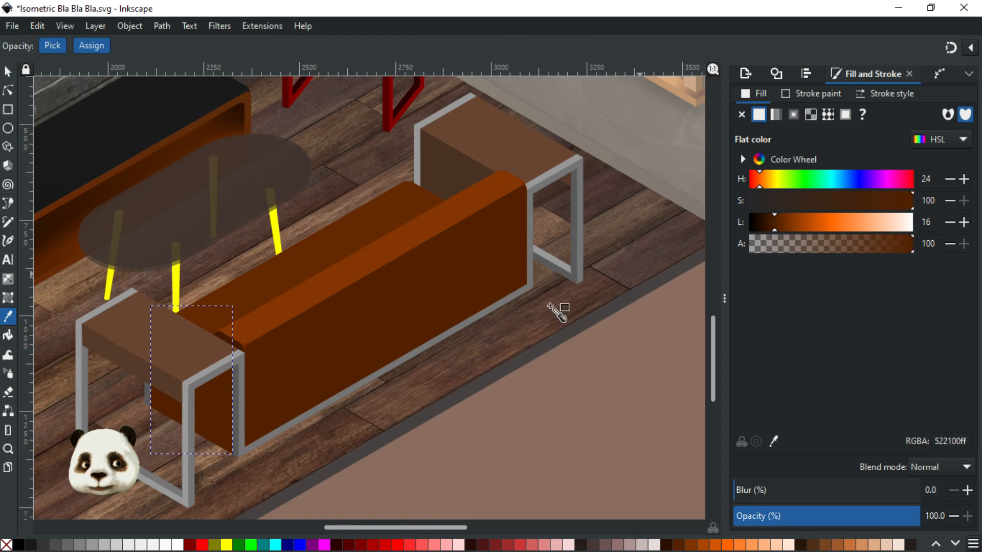
drag(460, 314, 464, 309)
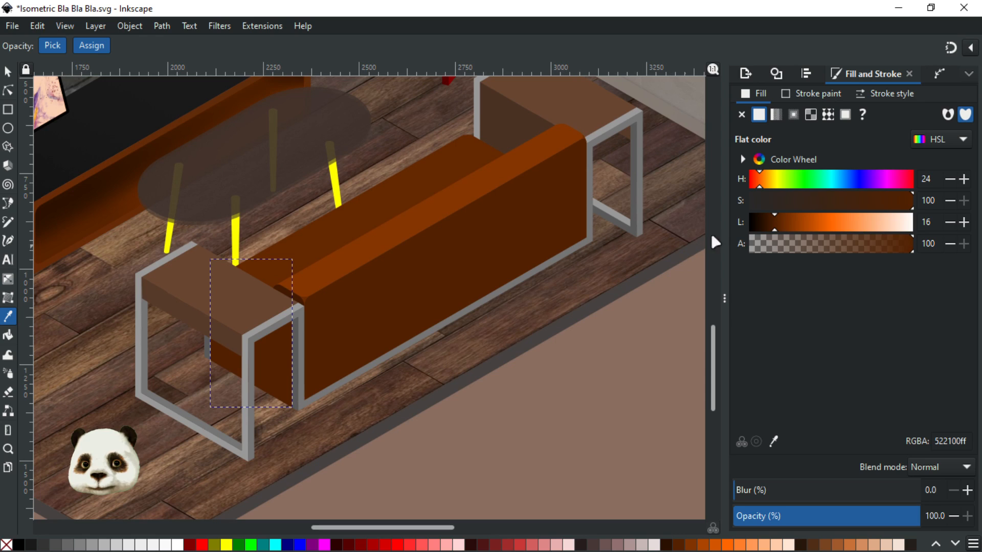
click(772, 227)
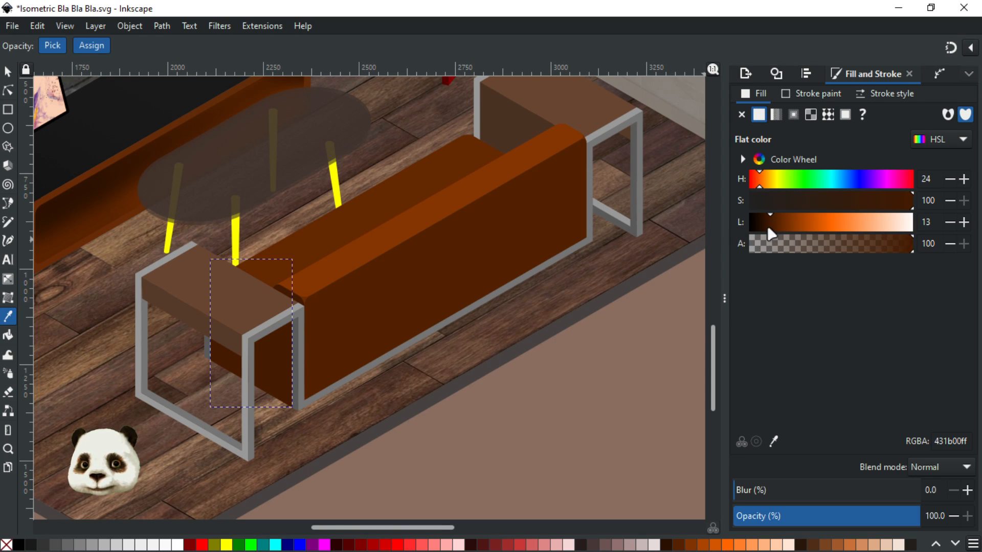
drag(768, 228, 767, 228)
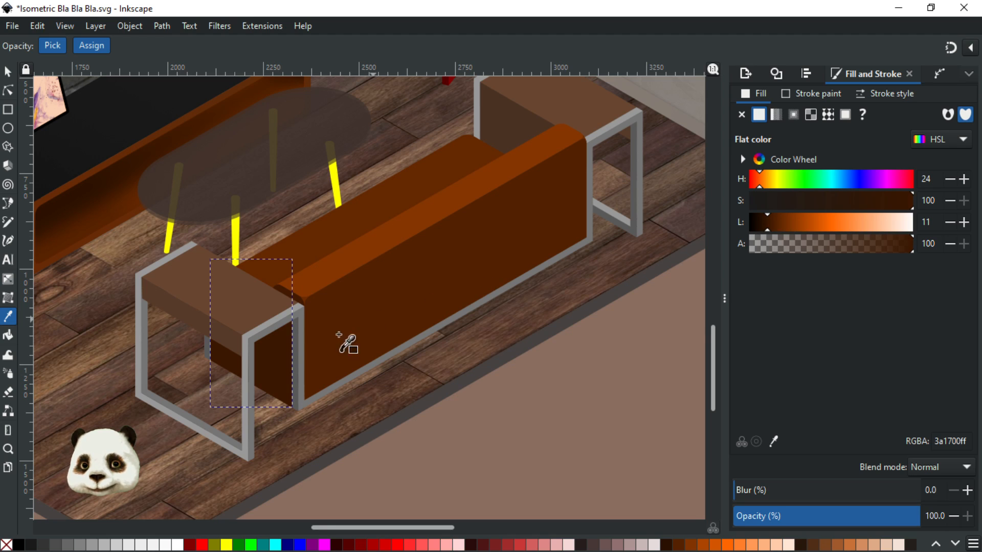
Fill the sofa's end face with brown sampled from the backrest's dark end cap, and set the large back face's lightness to 18
scroll(299, 333, up, 1)
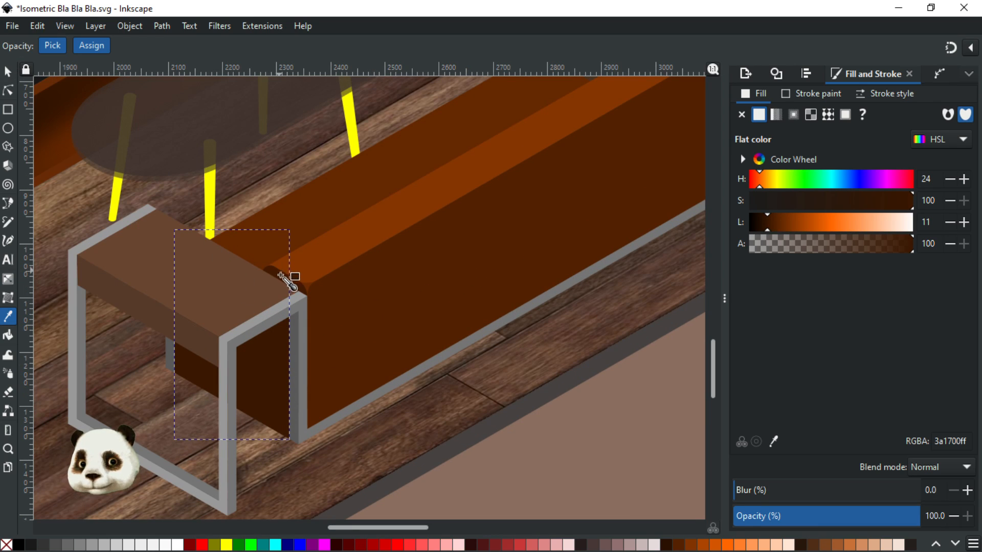
click(283, 278)
click(8, 72)
click(387, 304)
drag(781, 223, 779, 223)
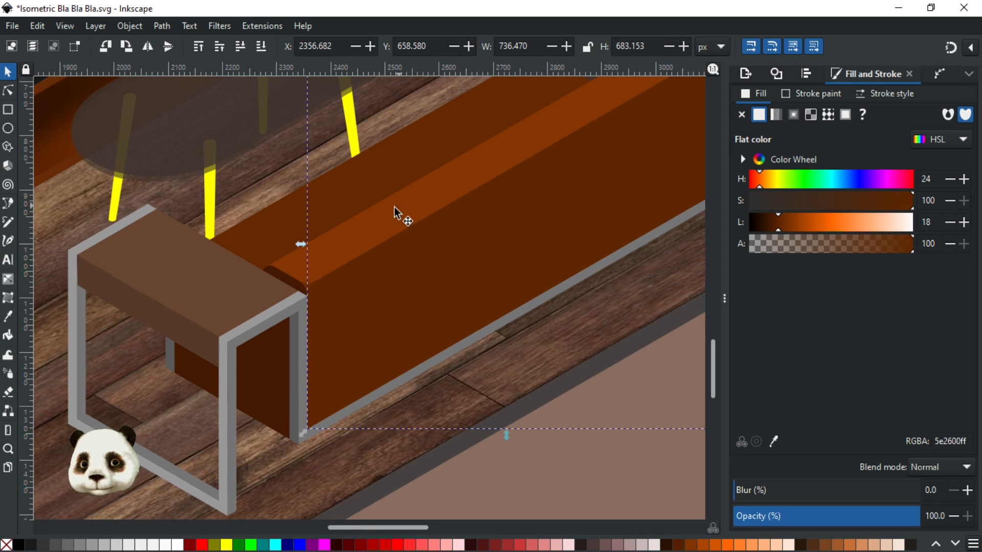
Fill the sofa's seat with the brown sampled from the backrest's top, darkened to lightness 22, and save the drawing
click(344, 197)
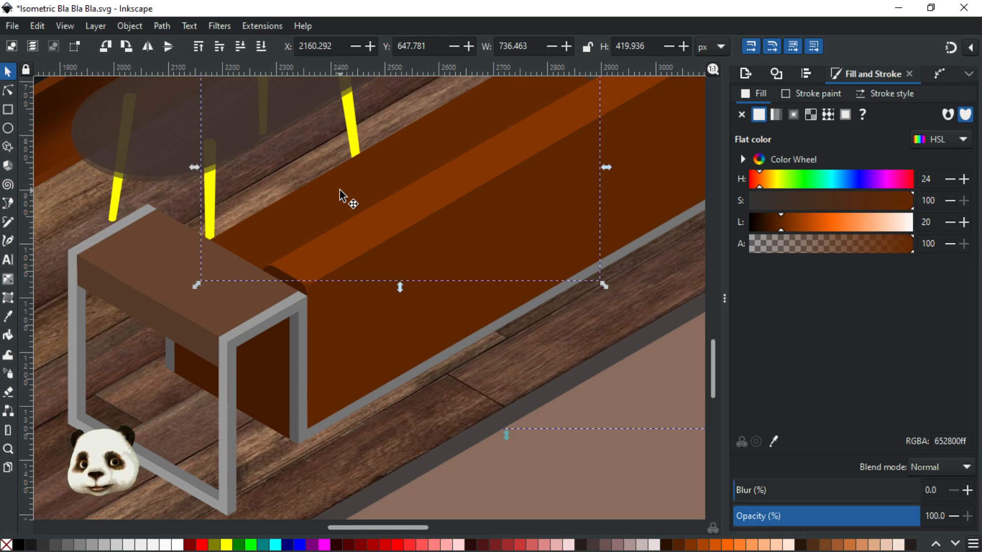
key(d)
click(414, 205)
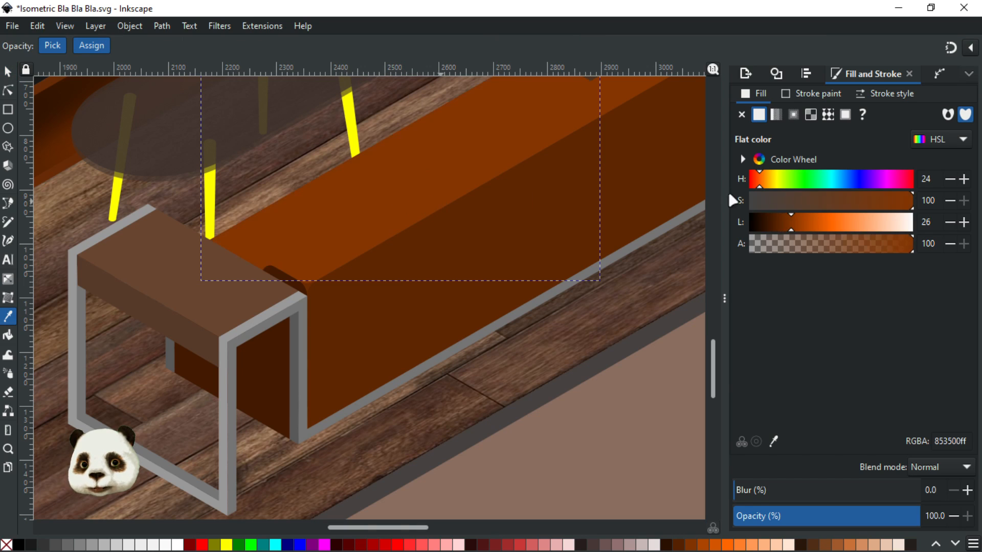
click(784, 223)
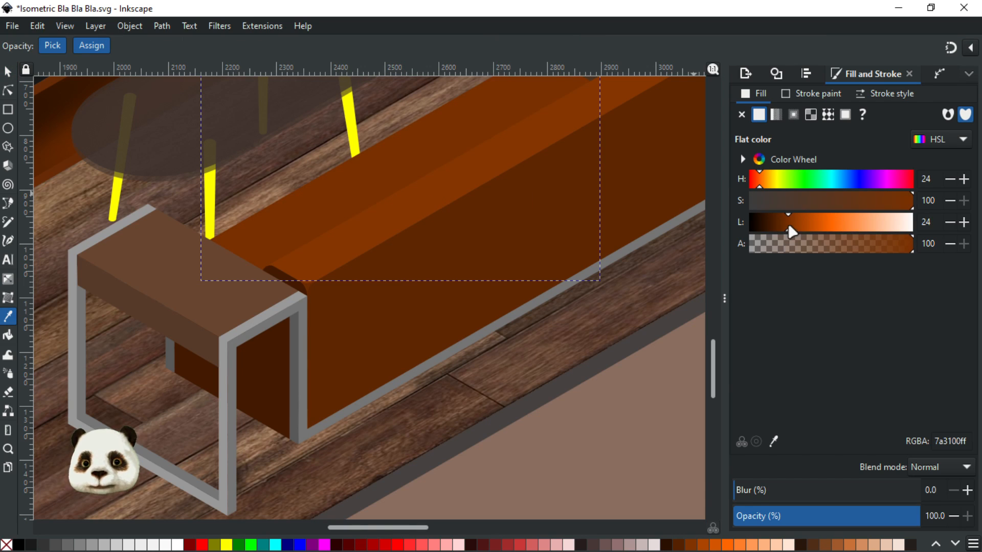
scroll(455, 314, right, 5)
scroll(455, 314, up, 4)
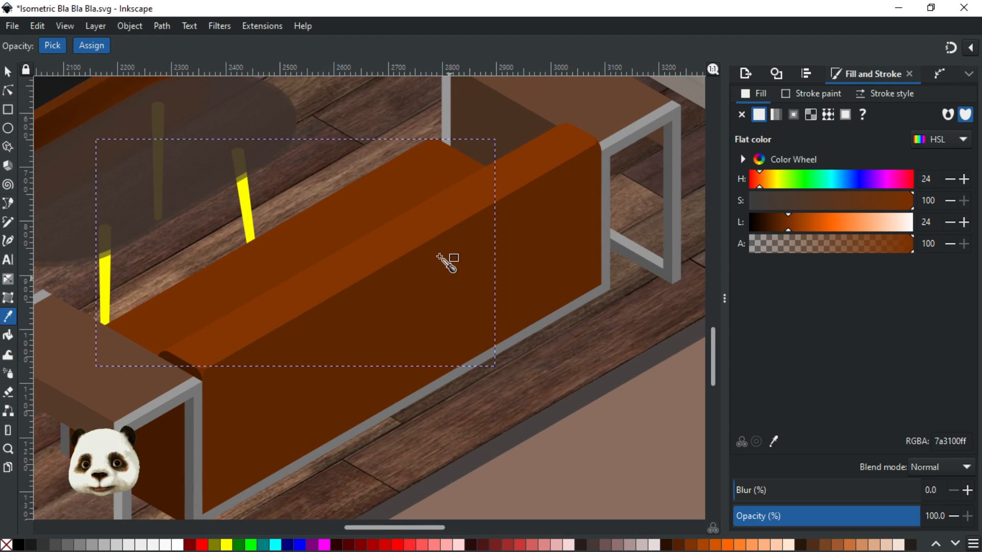
click(785, 225)
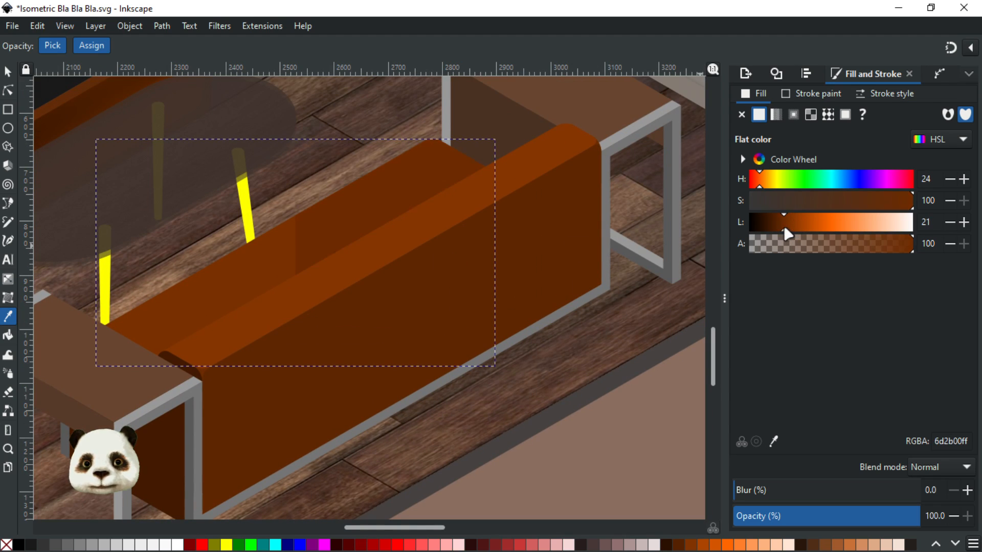
click(952, 224)
click(965, 223)
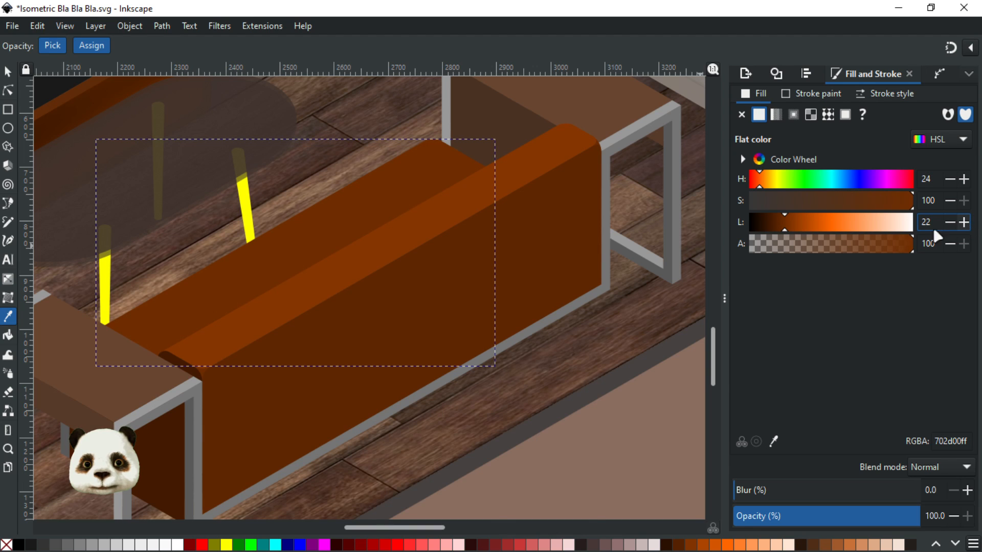
ctrl+scroll(499, 259, down, 2)
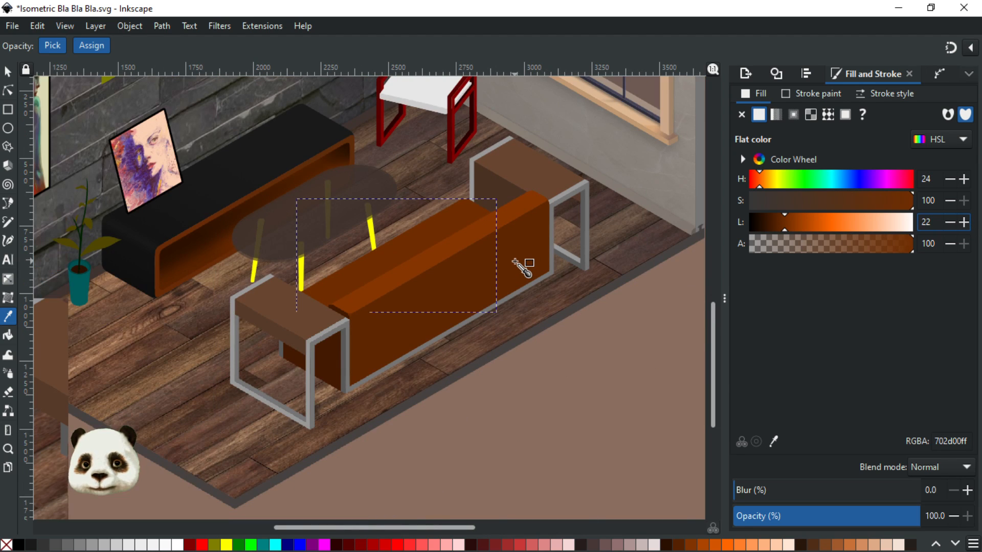
key(ctrl+s)
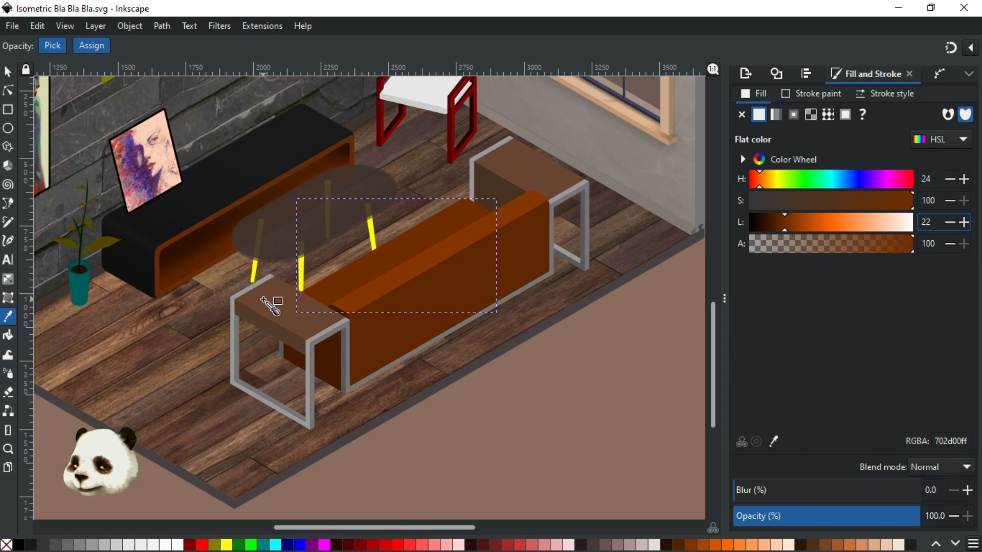
Select the coffee table's yellow legs inside the table group and fill them with the brown sampled from the left armrest's side face
click(7, 71)
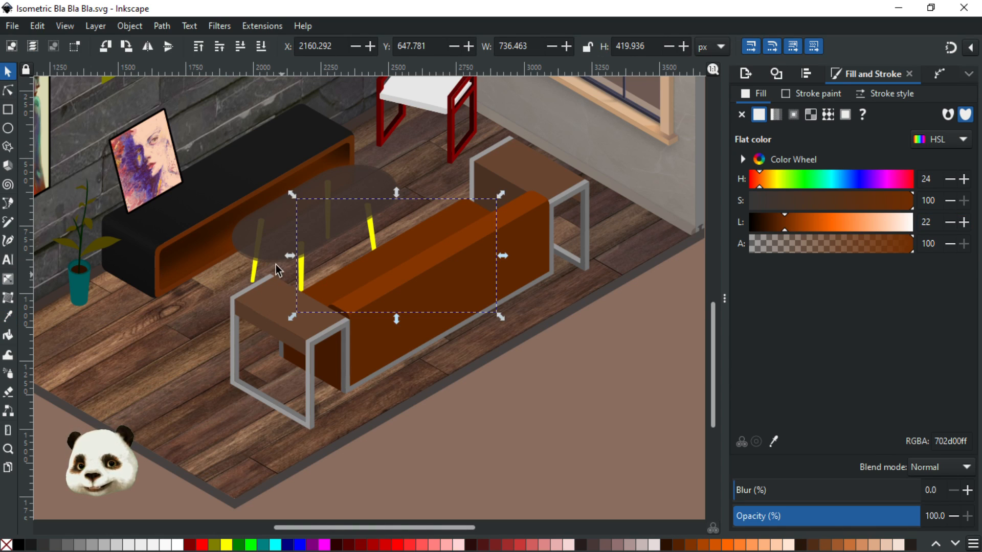
scroll(282, 276, up, 2)
click(230, 261)
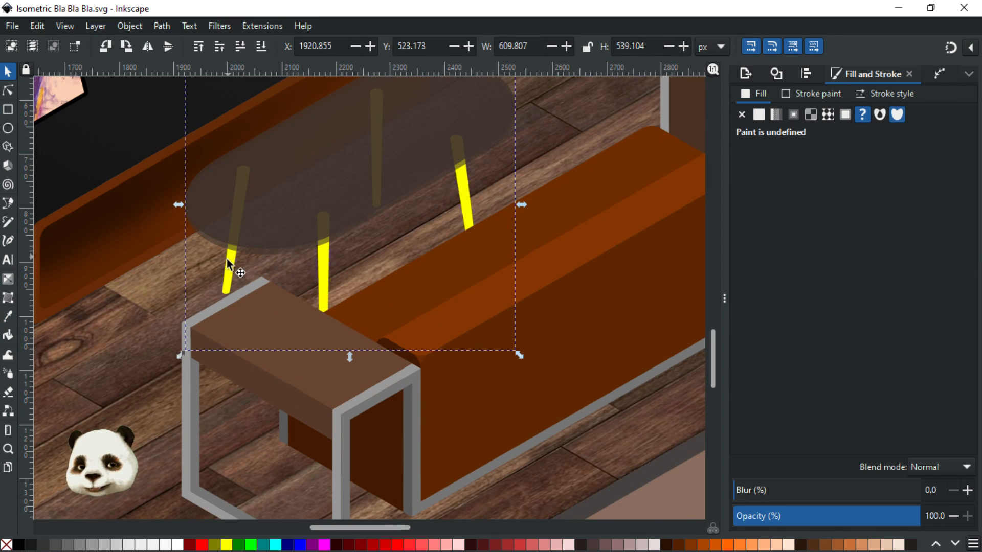
click(225, 273)
double_click(224, 269)
click(224, 270)
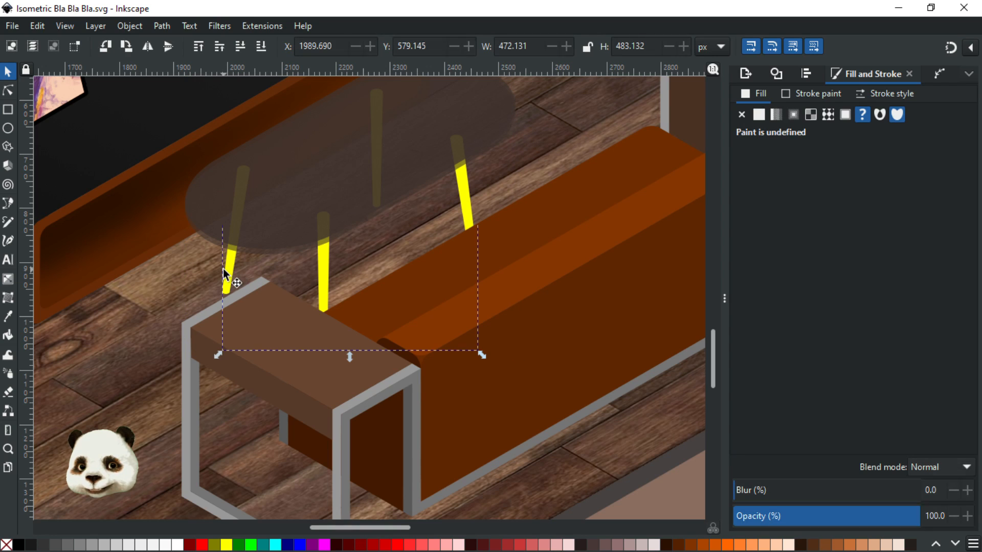
key(d)
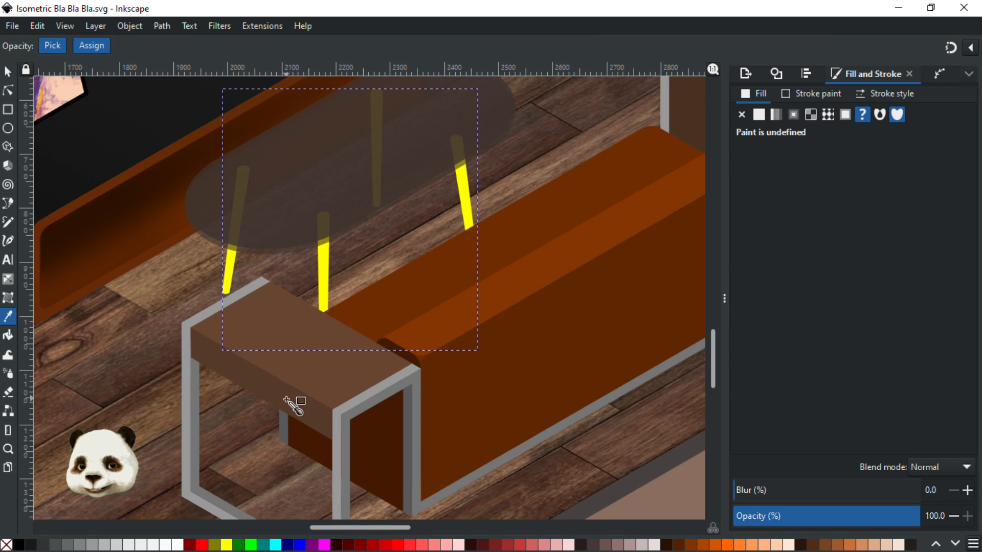
click(285, 400)
drag(370, 399, 466, 432)
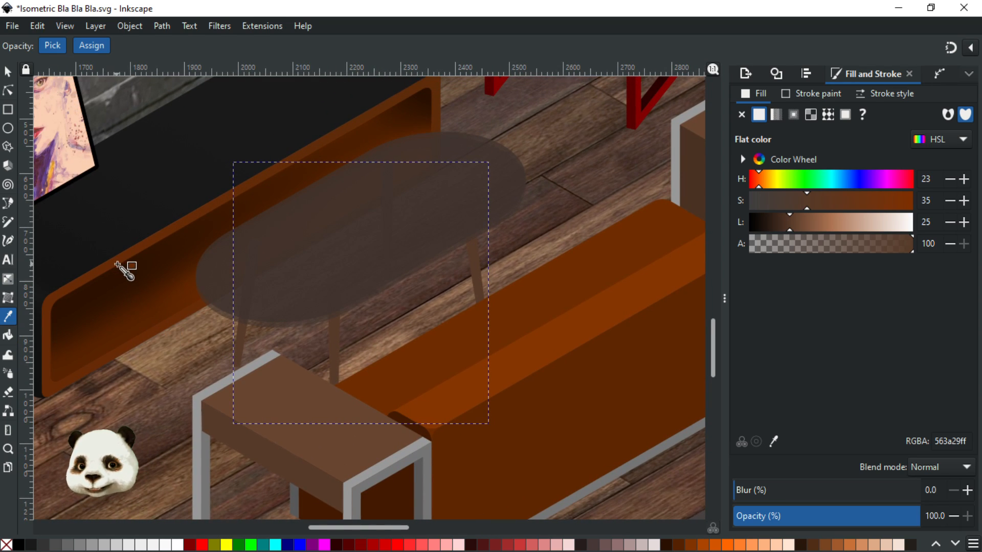
Refill the table legs with the TV cabinet's edge brown, replace it with the dark brown sampled from the cabinet's interior, and save the drawing
click(118, 263)
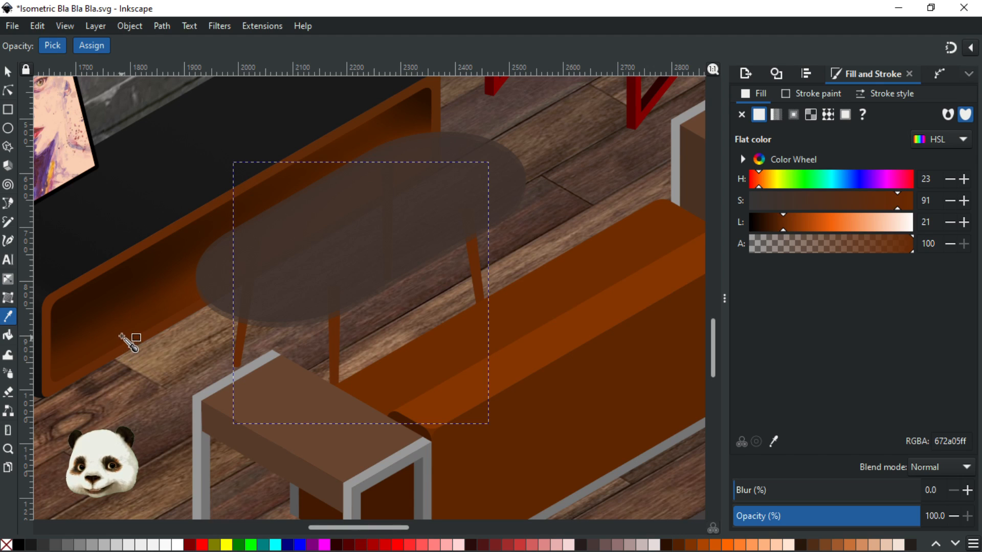
click(118, 319)
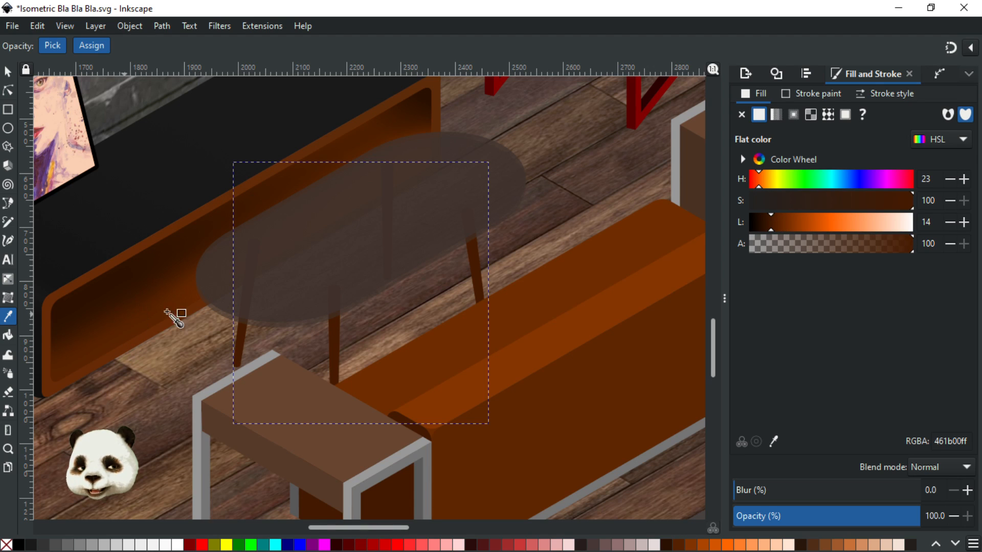
scroll(142, 325, down, 1)
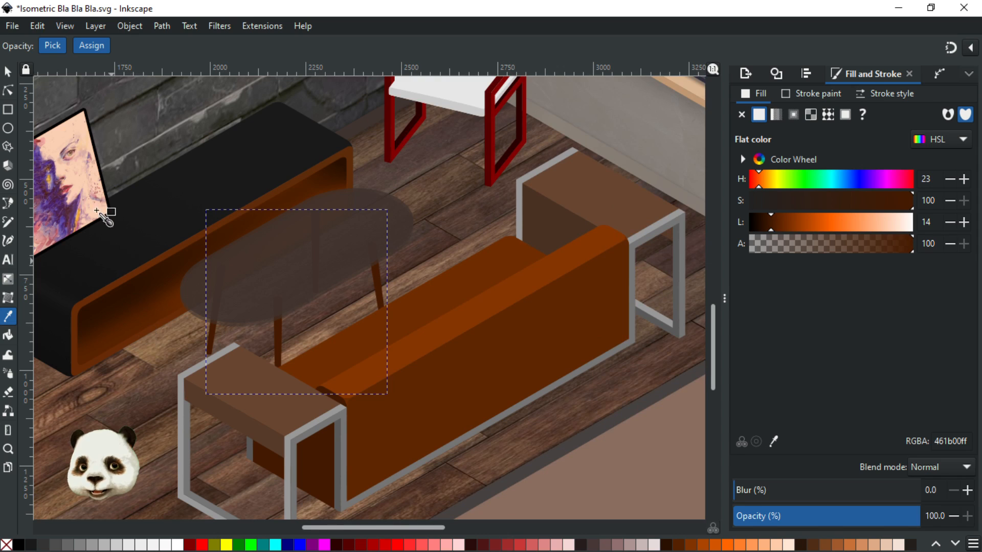
click(9, 72)
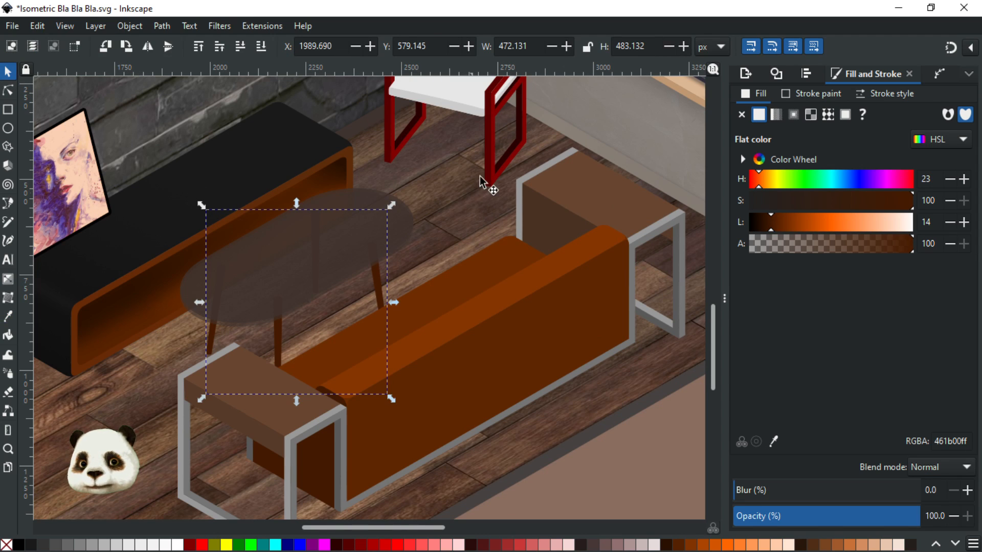
scroll(356, 271, right, 2)
scroll(357, 271, up, 5)
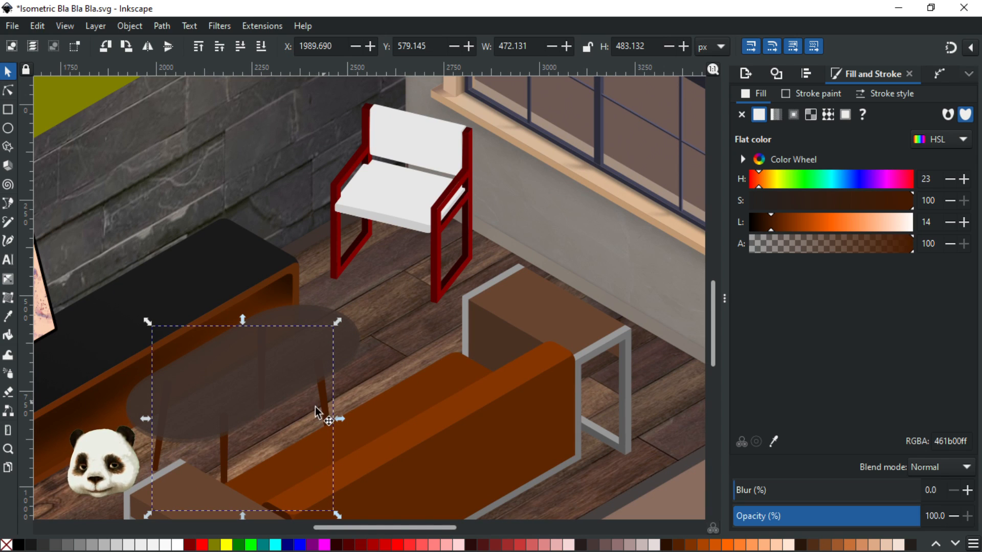
scroll(352, 364, down, 1)
drag(355, 364, 435, 252)
key(ctrl+s)
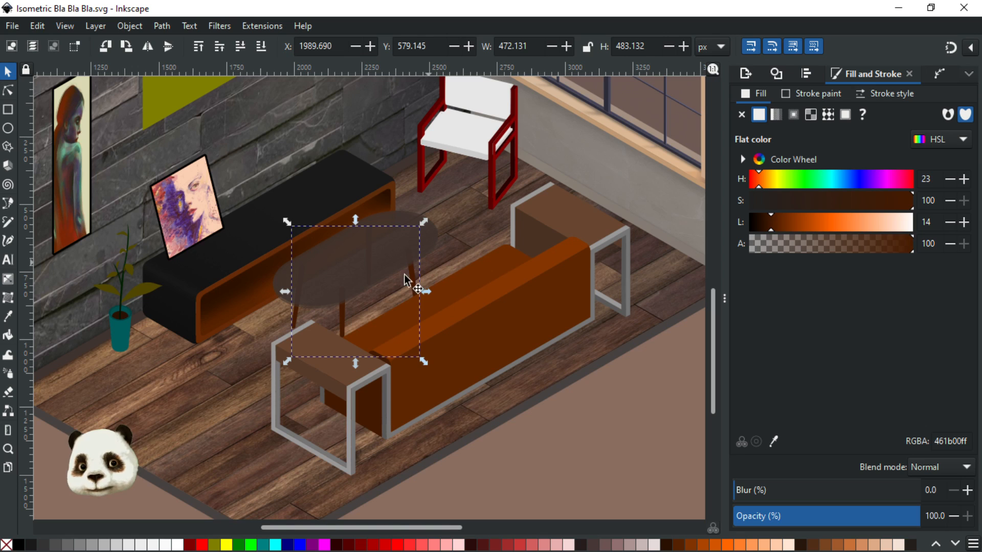
scroll(340, 313, up, 2)
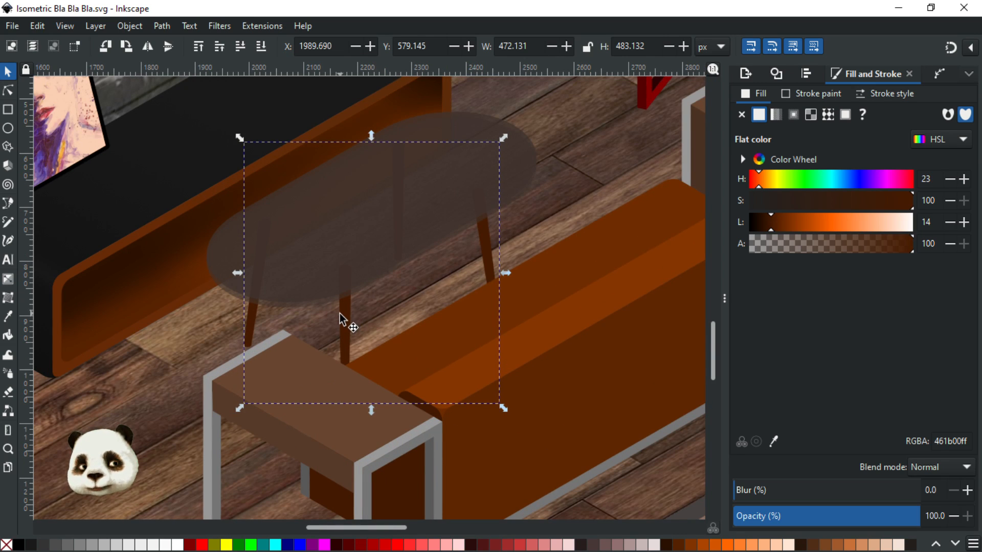
scroll(341, 321, down, 2)
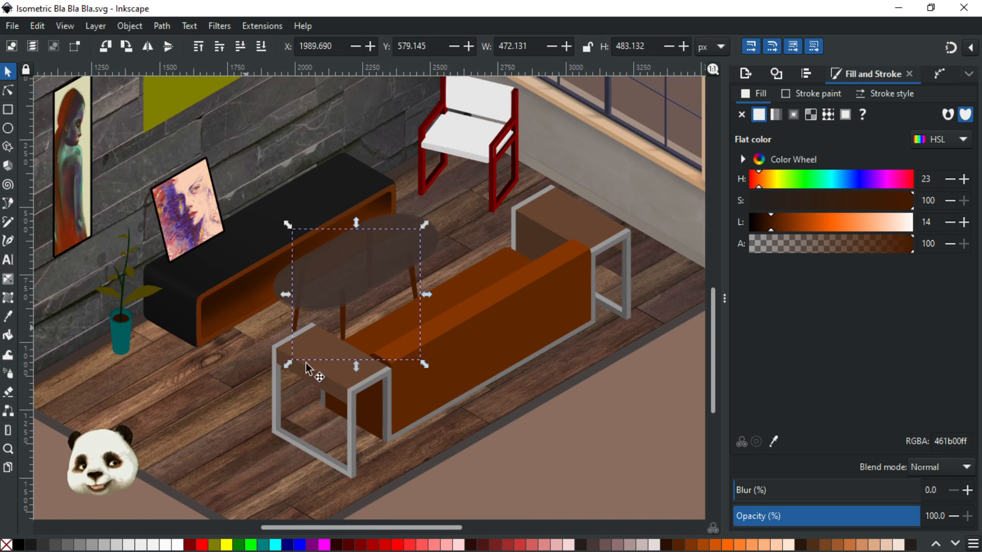
drag(493, 278, 485, 318)
scroll(450, 347, up, 1)
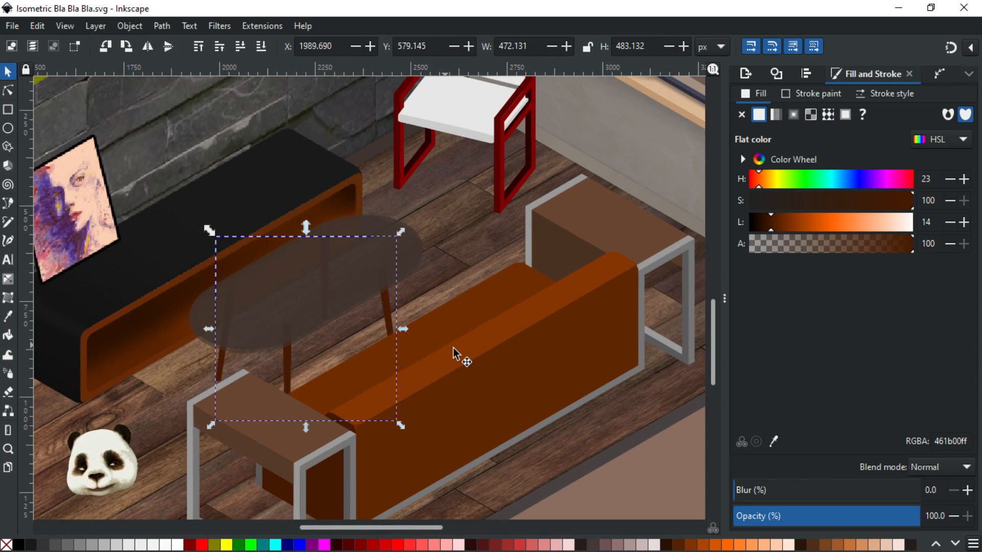
drag(506, 254, 467, 228)
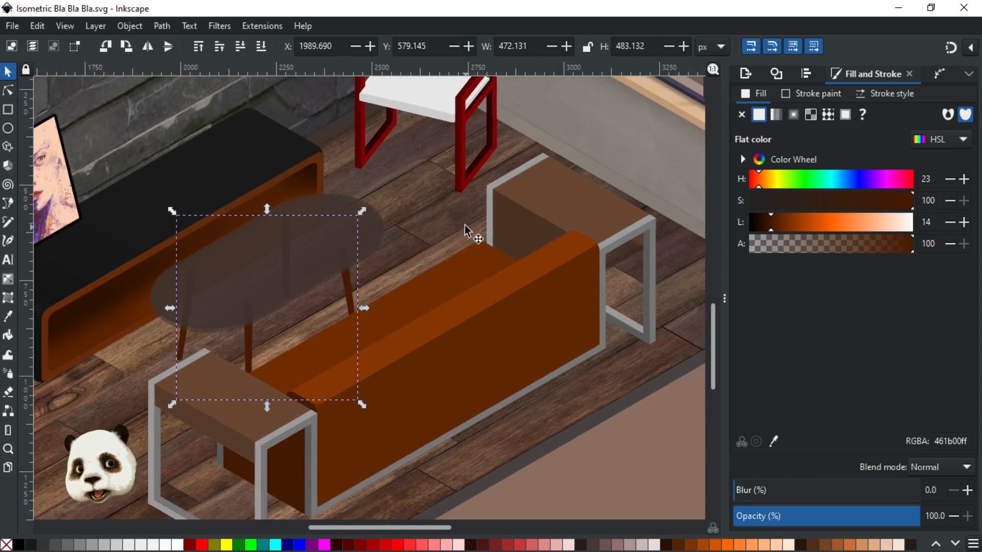
Enter the sofa group and select the light grey metal frame shape of the left armrest
click(150, 388)
double_click(165, 379)
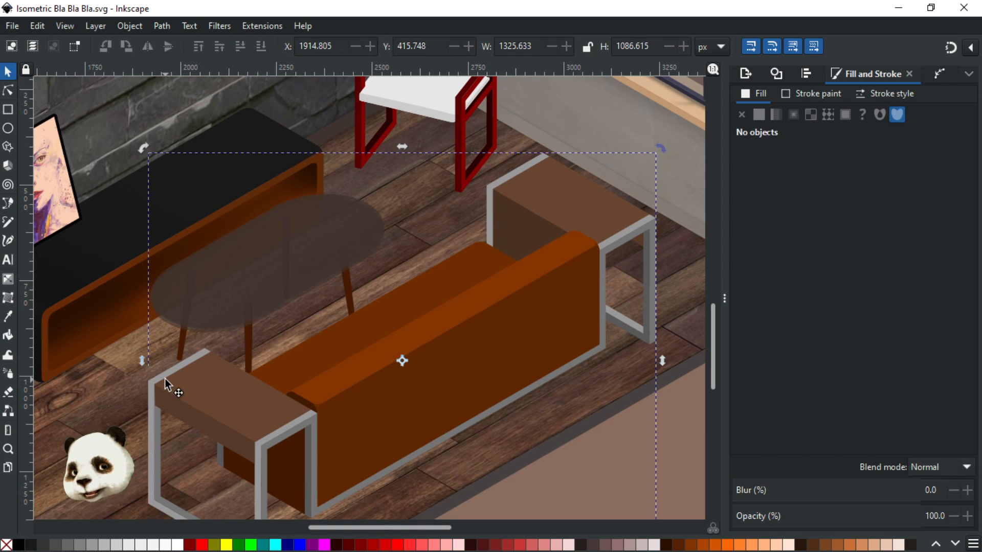
scroll(192, 380, down, 3)
scroll(156, 328, up, 3)
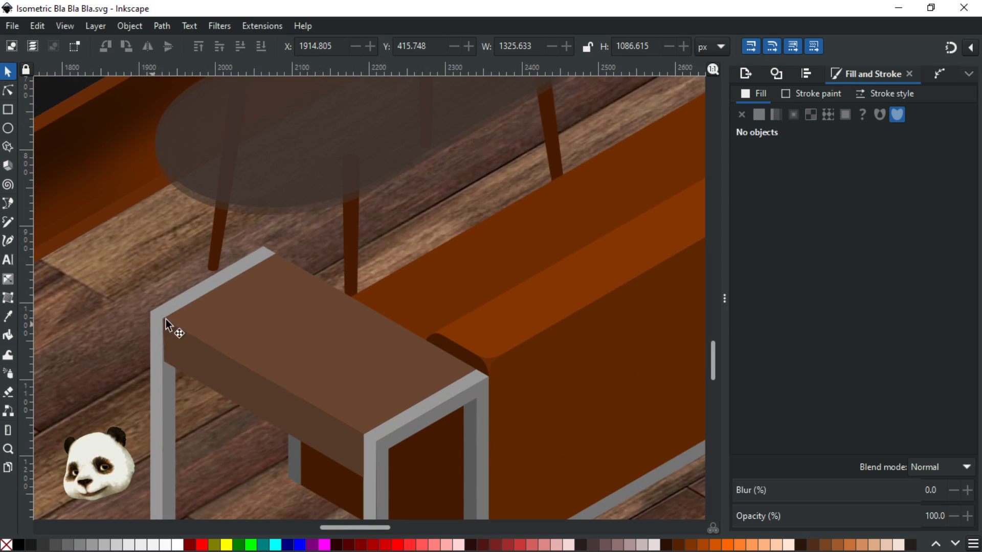
click(180, 305)
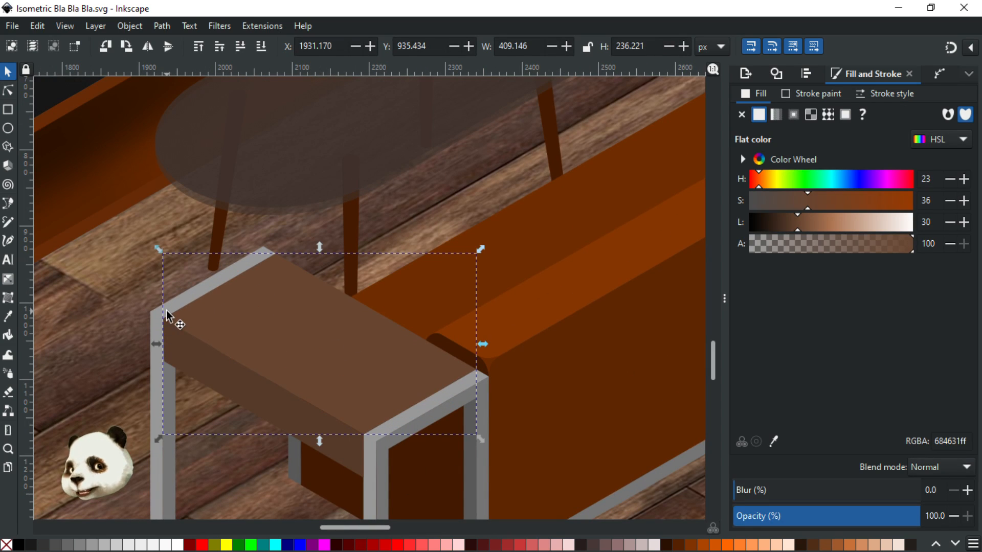
click(168, 304)
click(179, 293)
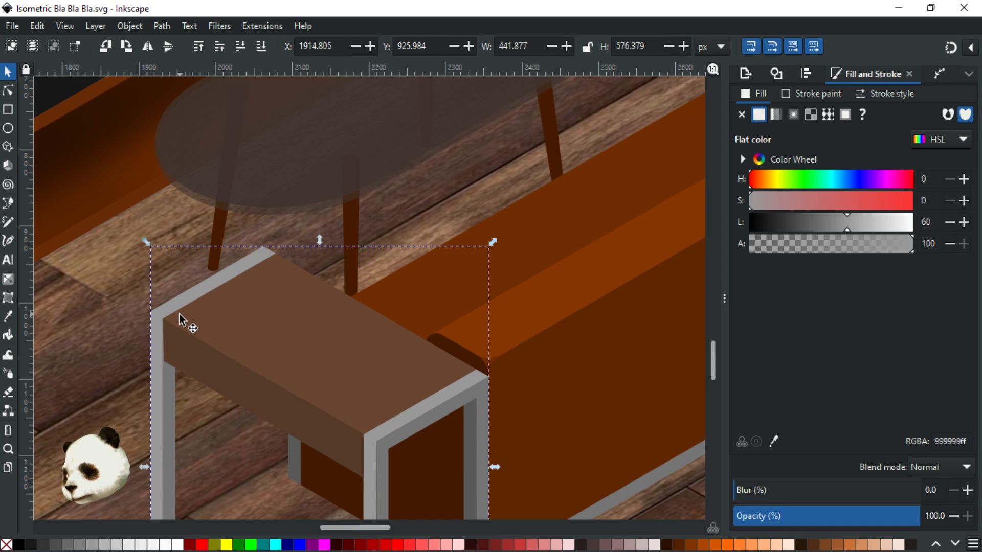
Draw a closed four-cornered Pen shape covering the left armrest's top, from outer frame corner to outer frame corner, and remove its stroke
key(b)
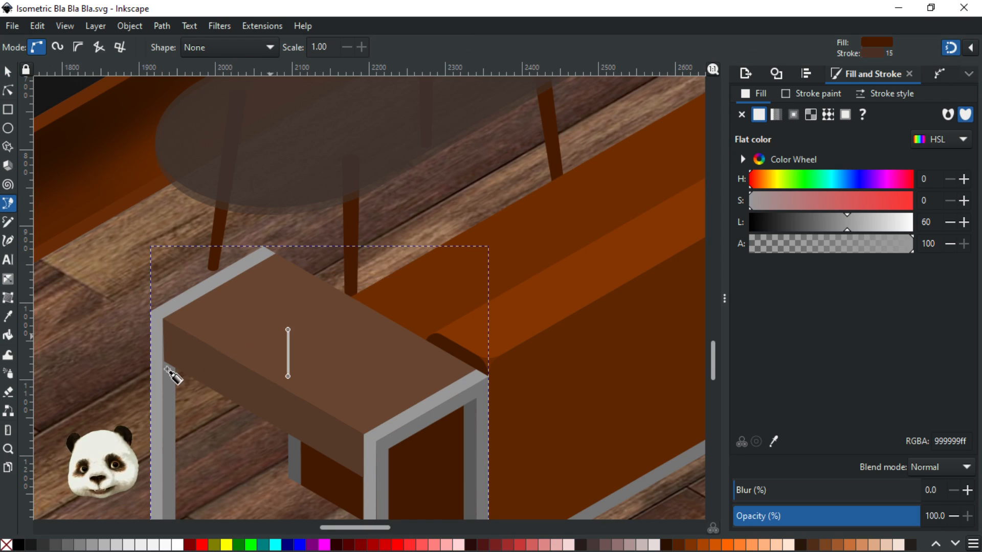
scroll(272, 334, up, 1)
click(101, 301)
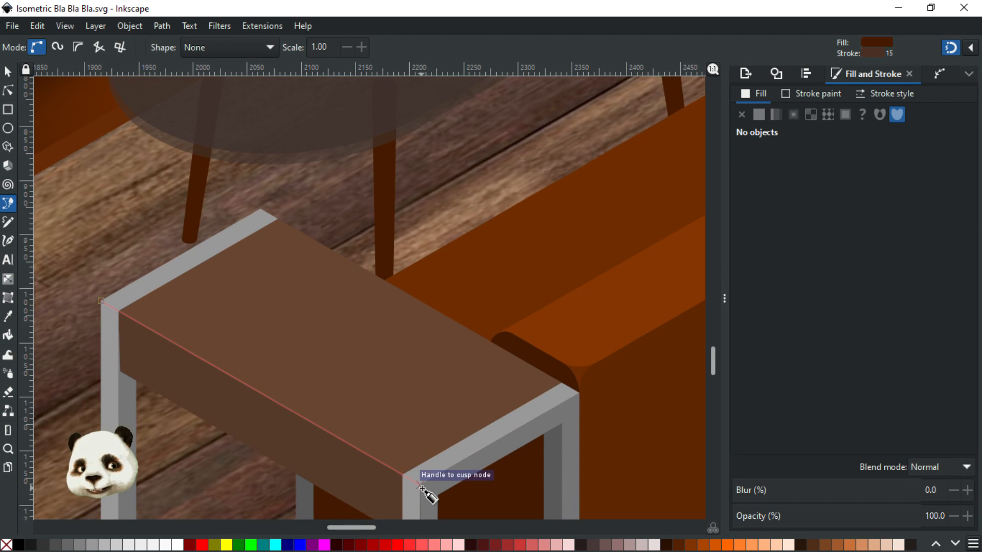
click(421, 488)
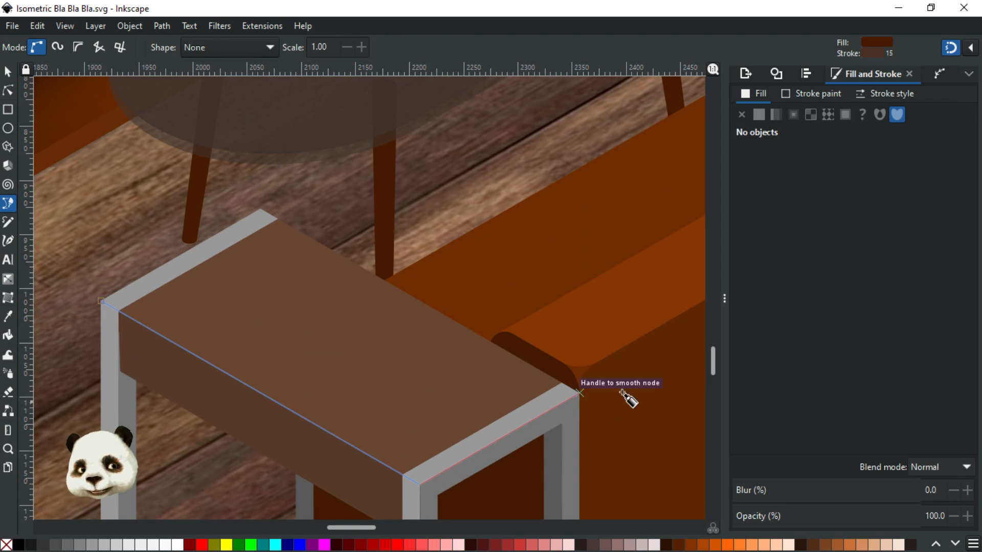
click(580, 394)
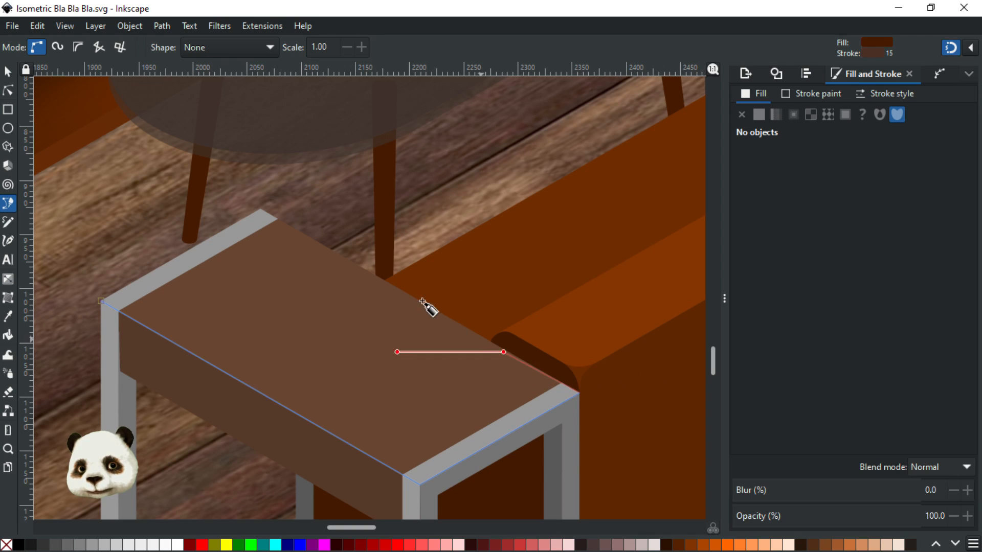
click(261, 209)
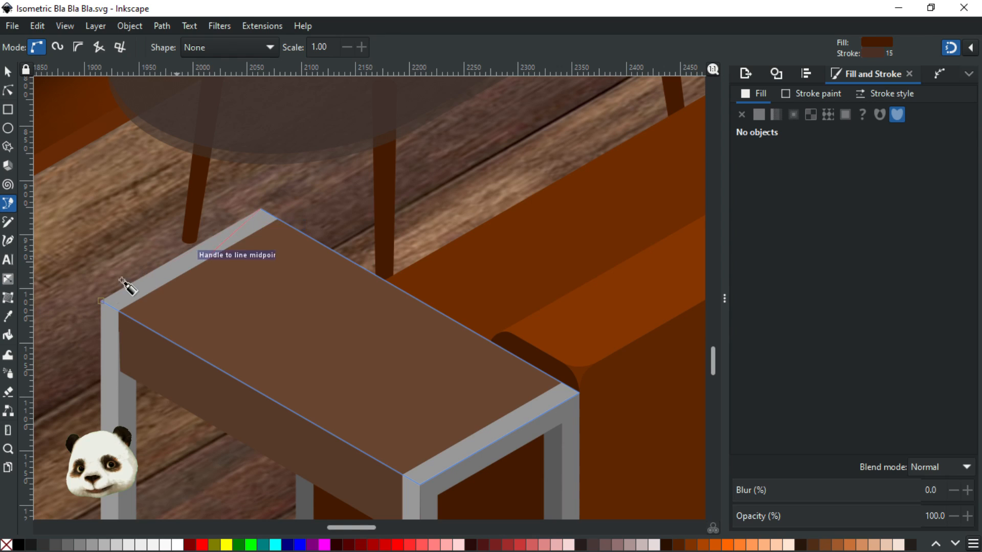
click(100, 301)
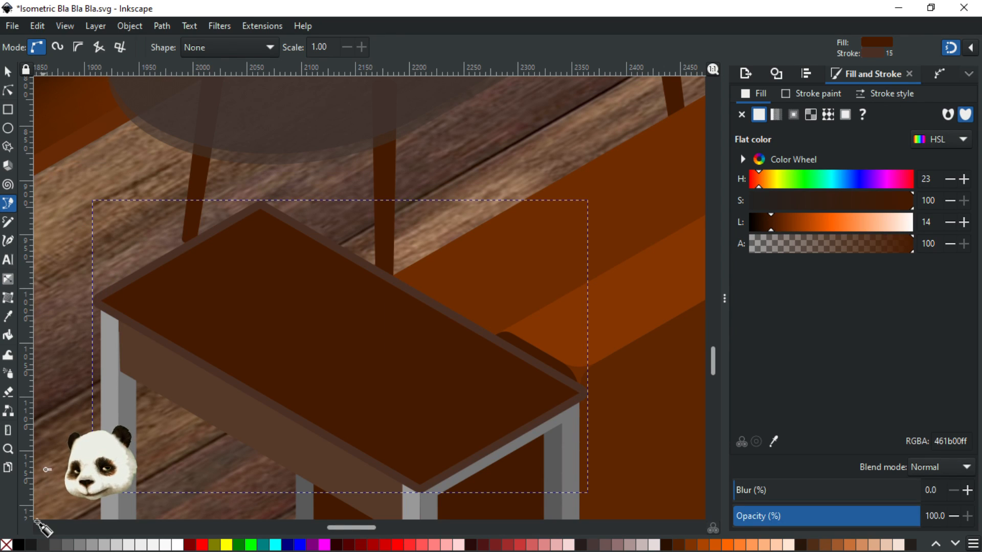
shift+click(5, 545)
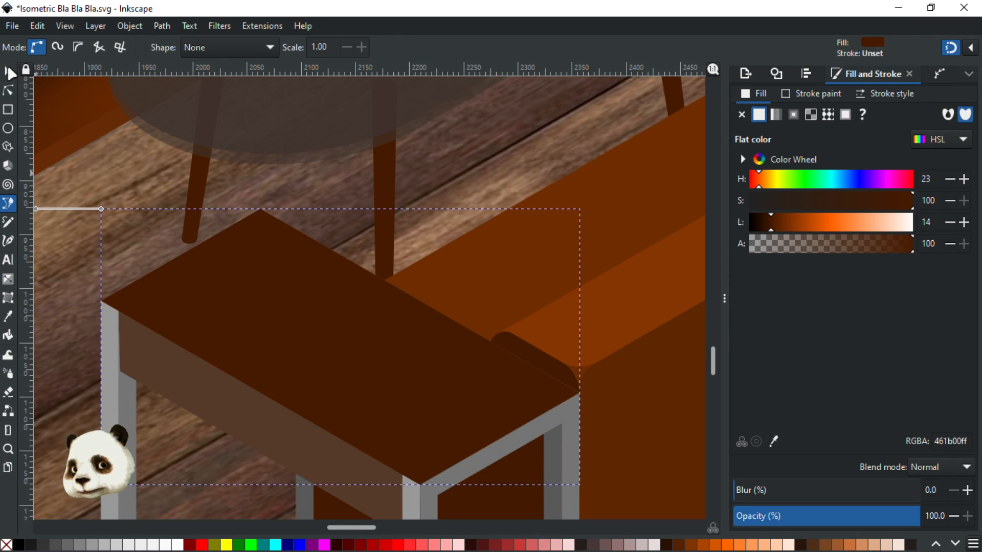
Raise the armrest's metal frame and the drawn shape to the top, and intersect copies of them to isolate the frame's top faces
click(8, 72)
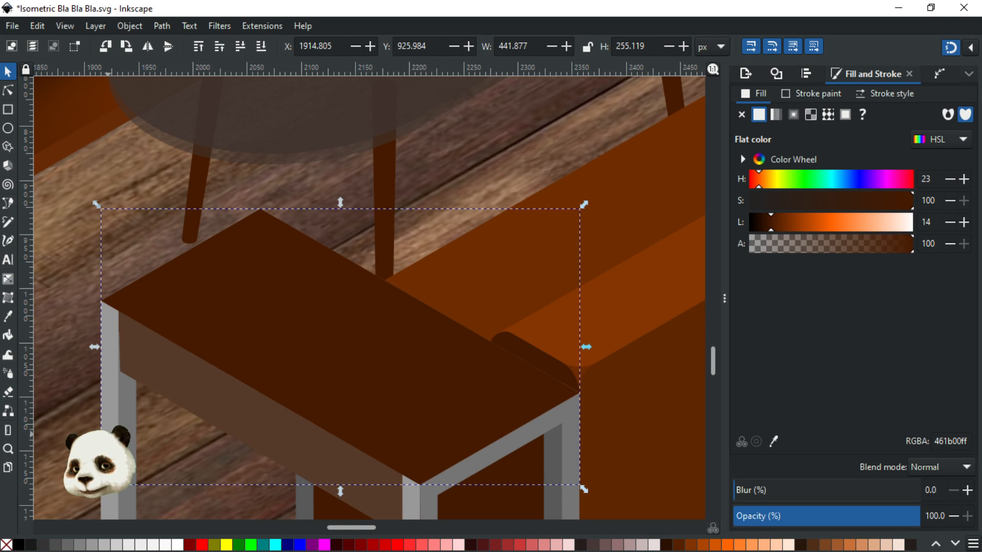
click(107, 432)
key(Home)
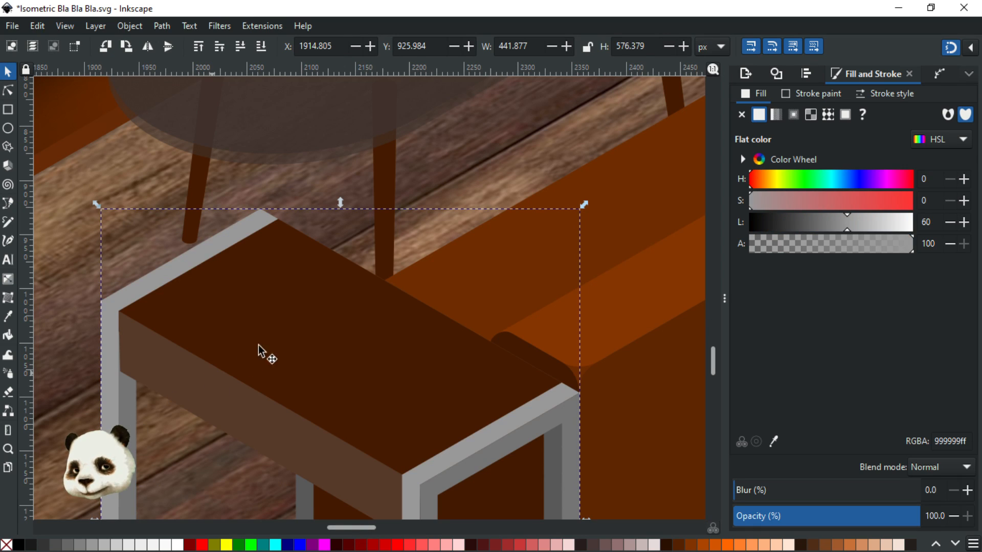
click(370, 367)
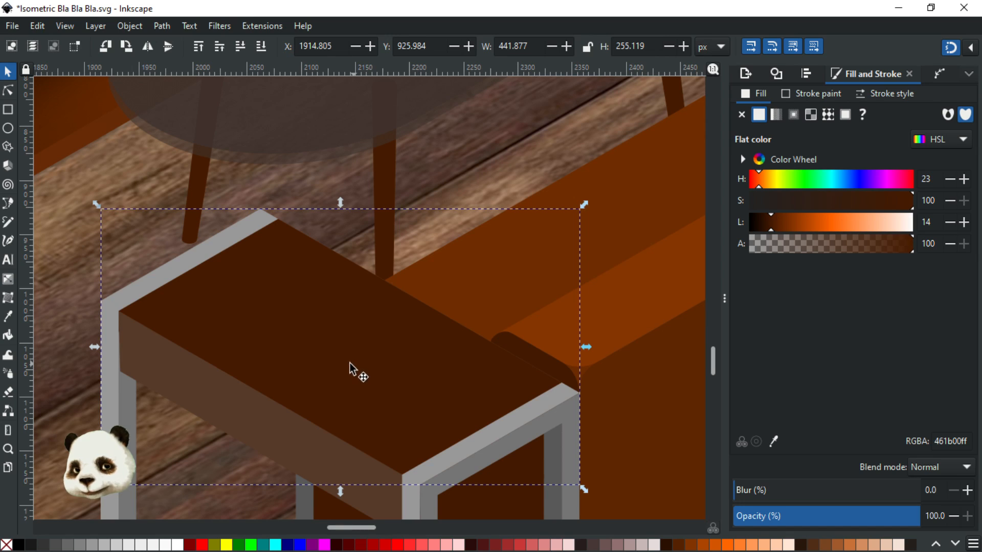
key(Home)
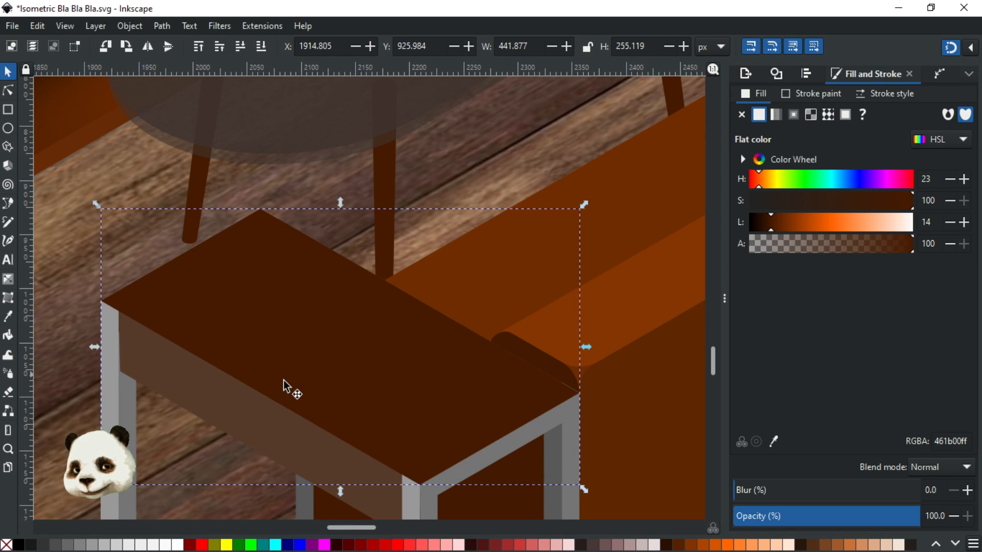
click(111, 397)
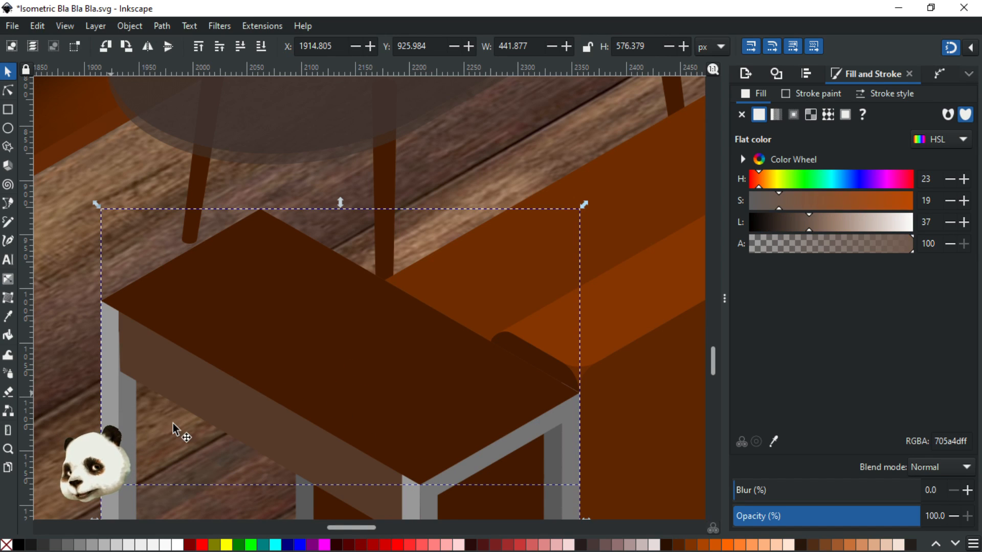
key(ctrl+*)
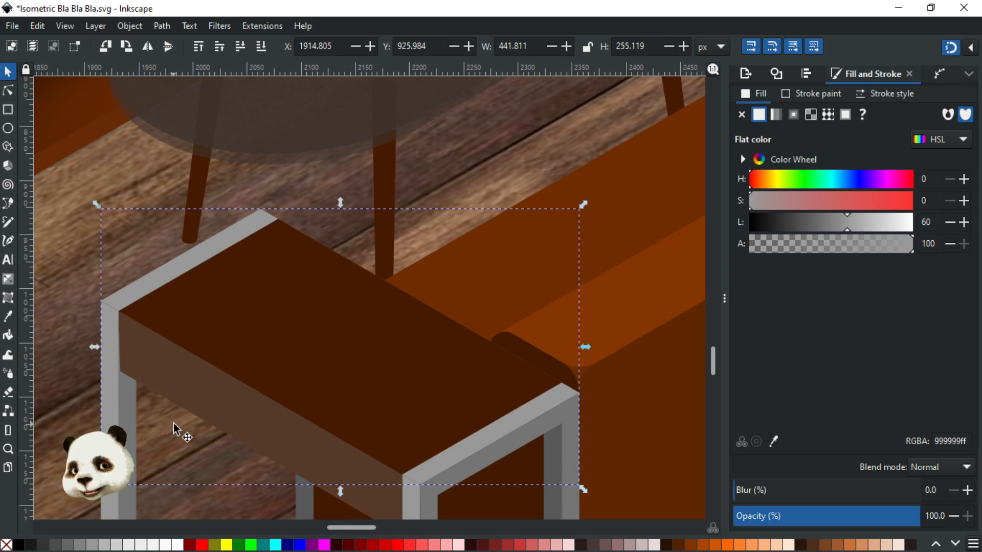
Subtract the drawn dark brown shape from the left armrest's original metal frame to cut away its top faces
click(265, 313)
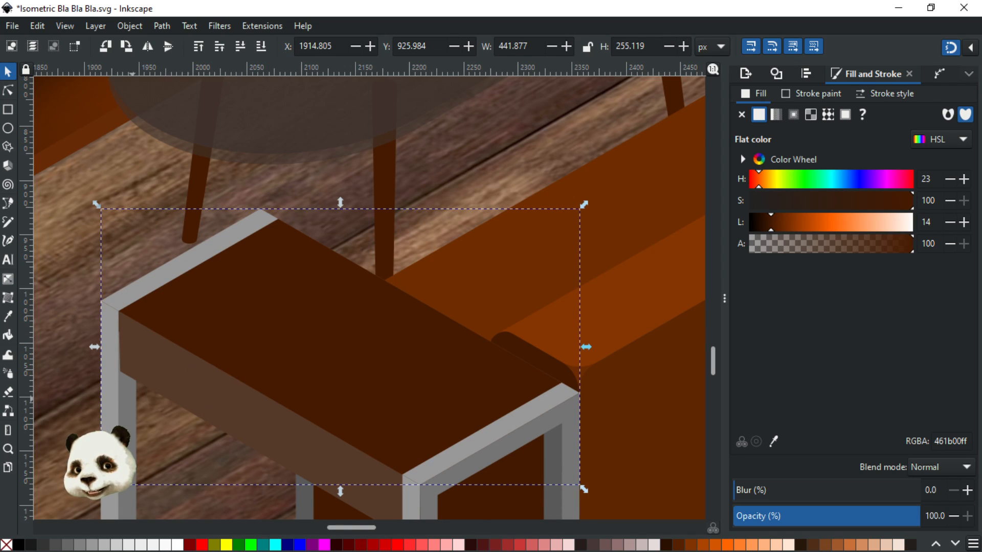
click(109, 470)
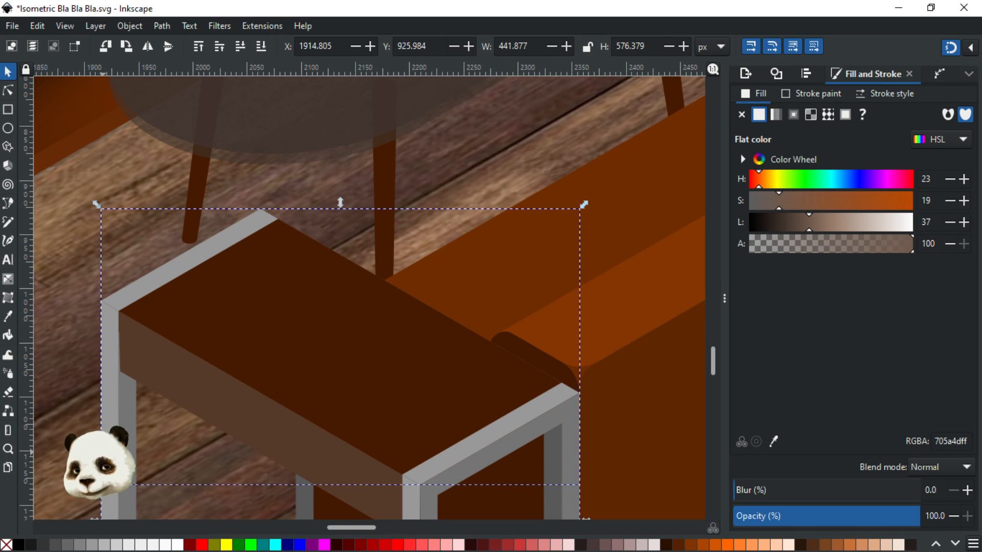
key(ctrl+minus)
Try moving the separated top faces of the armrest frame upward, and undo the move
click(144, 284)
drag(153, 280, 170, 228)
key(ctrl+z)
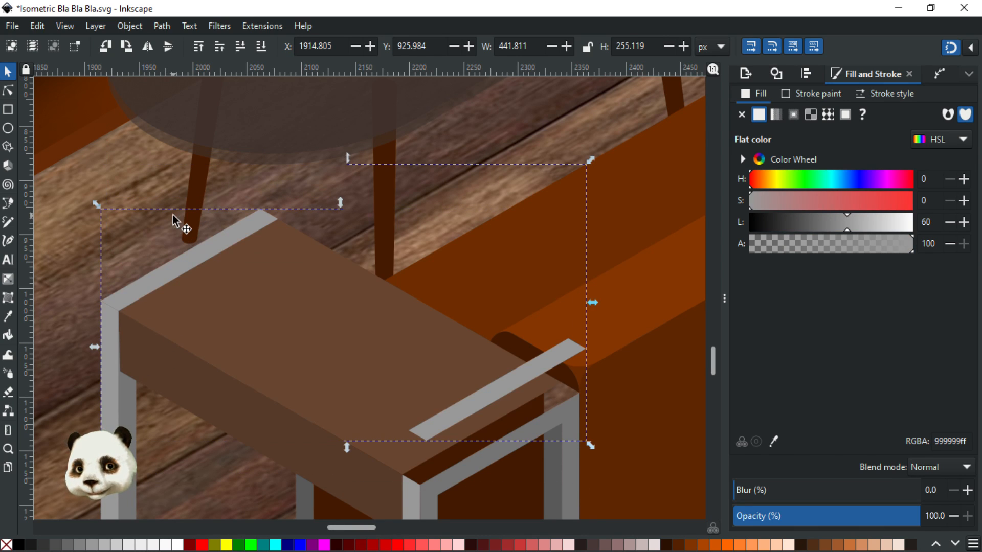
Recolour the left armrest's remaining metal frame with the darker grey 595959 sampled from its rear leg, and save the drawing
scroll(237, 271, down, 1)
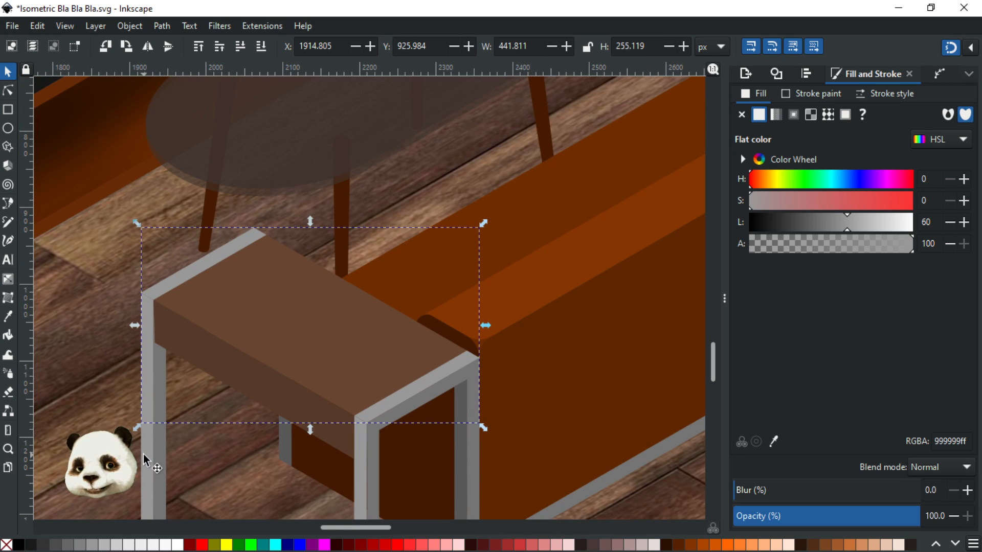
key(d)
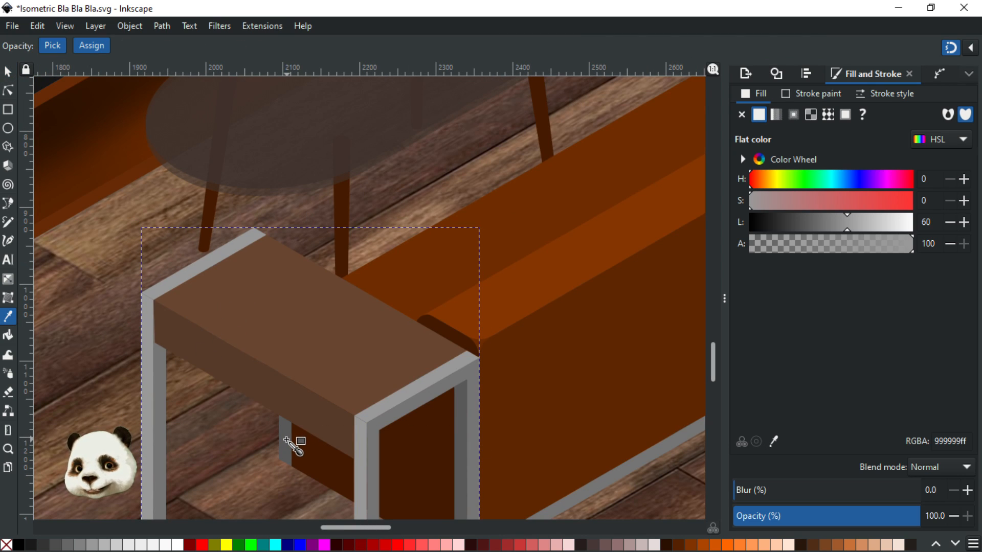
click(287, 441)
scroll(287, 441, down, 2)
drag(446, 419, 349, 333)
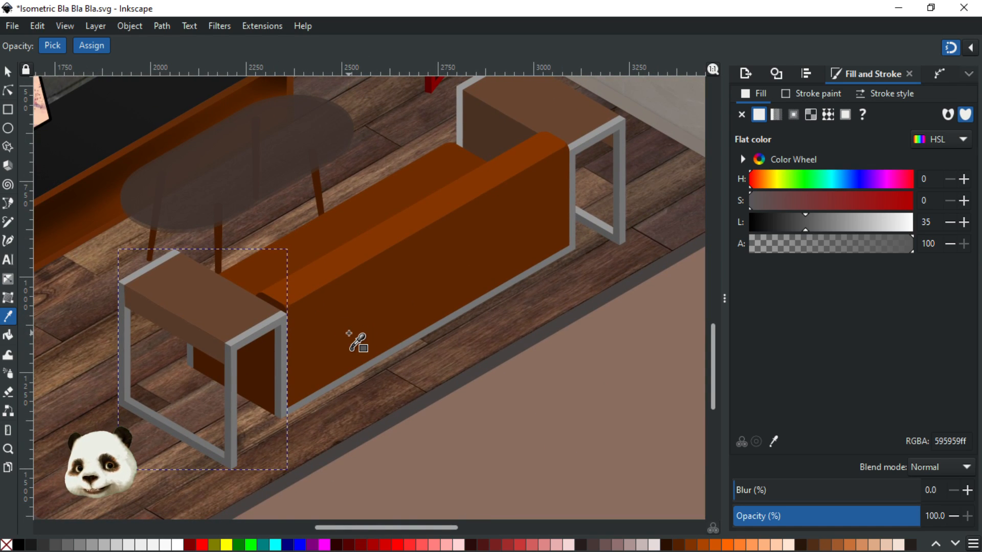
key(ctrl+s)
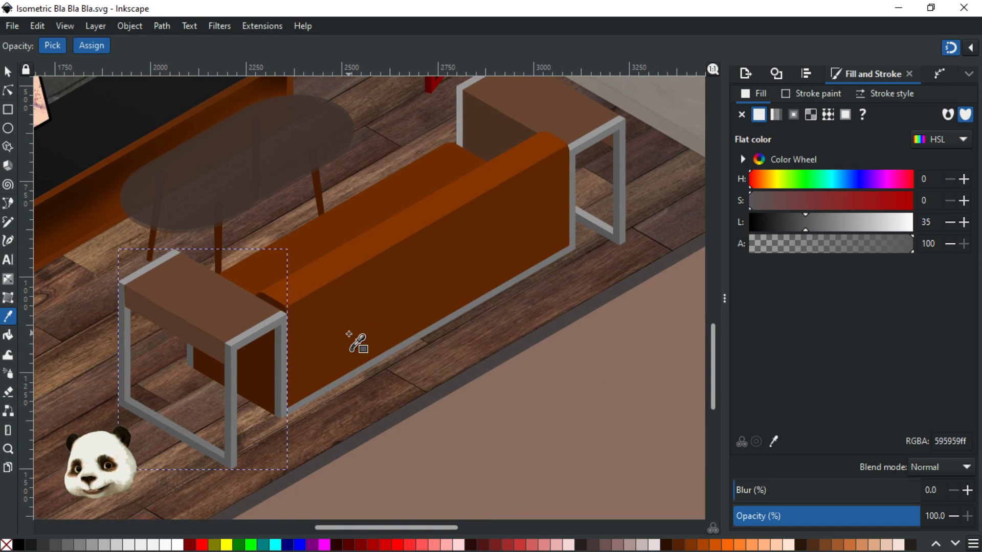
Try darkening the back-facing faces of the sofa's metal frame to lightness 28, and undo the change
click(9, 73)
click(256, 346)
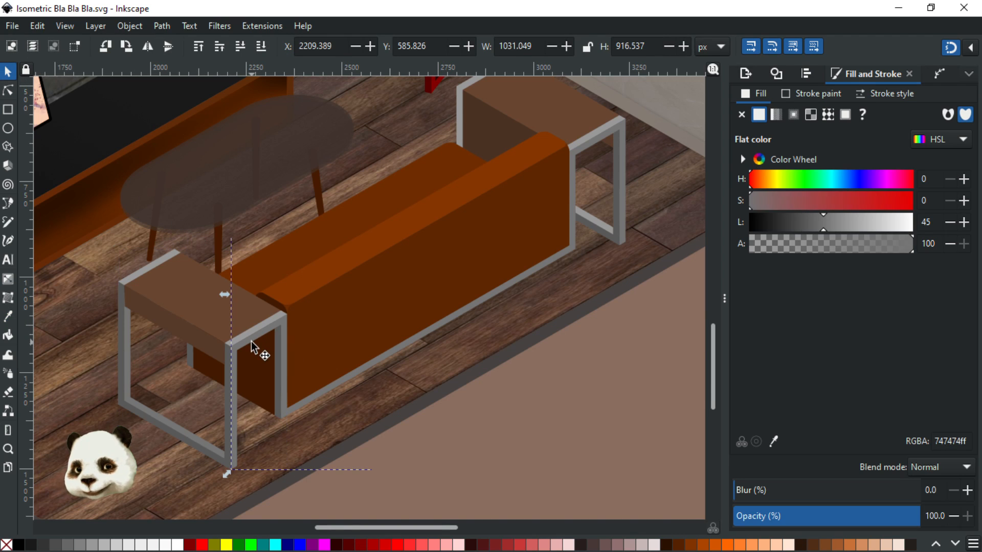
click(794, 220)
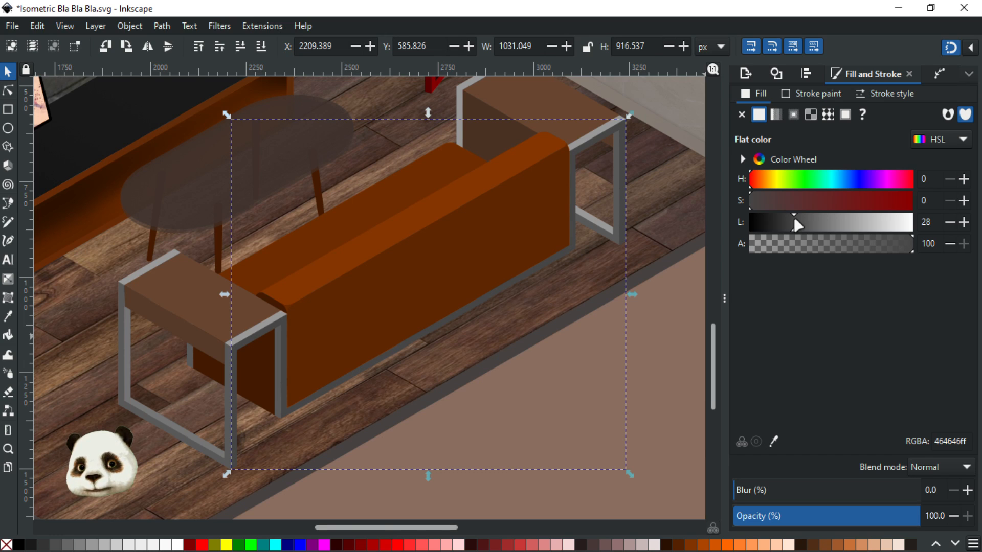
key(ctrl+z)
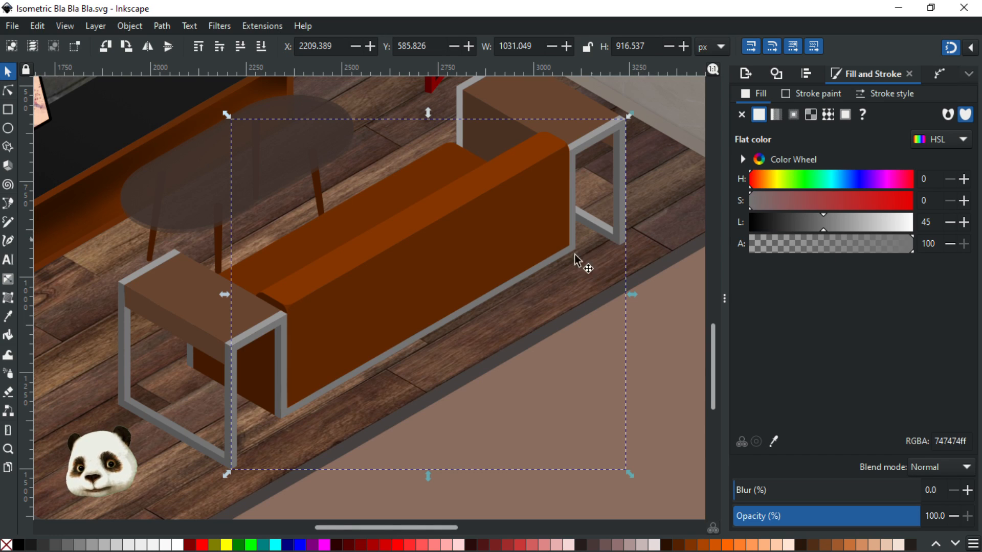
Draw a closed four-cornered Pen shape over the top face of the right armrest's far frame rail
scroll(478, 373, up, 5)
scroll(478, 373, right, 5)
scroll(377, 204, up, 2)
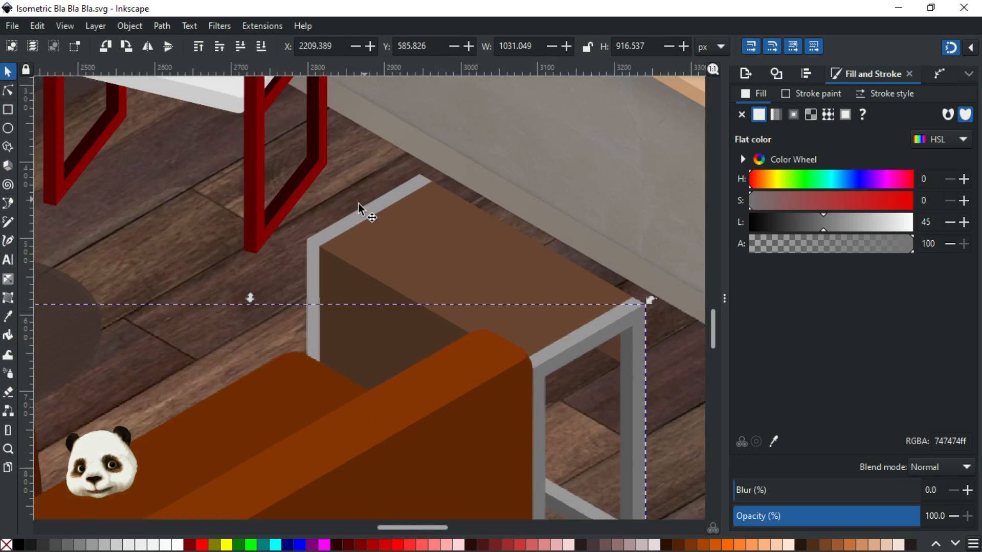
click(8, 90)
scroll(276, 241, up, 2)
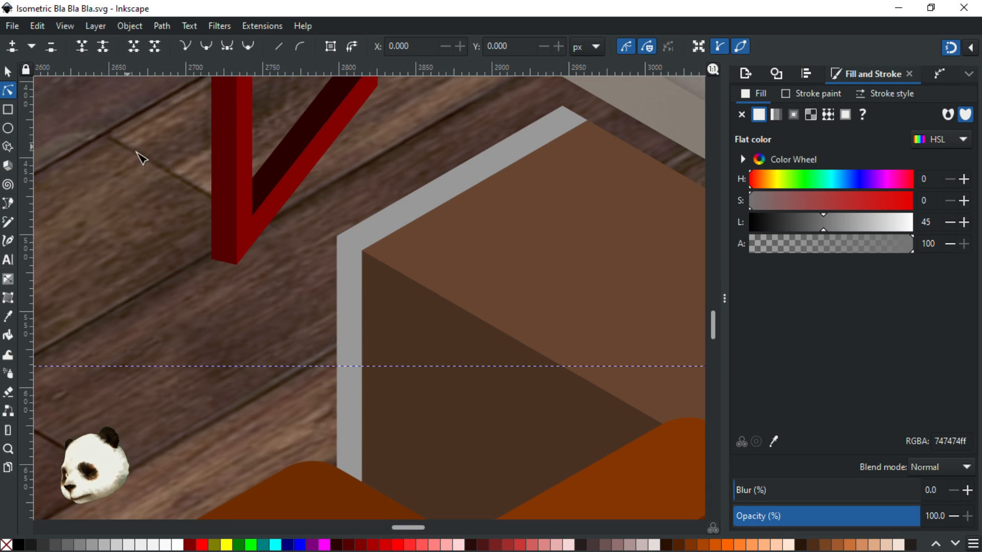
key(b)
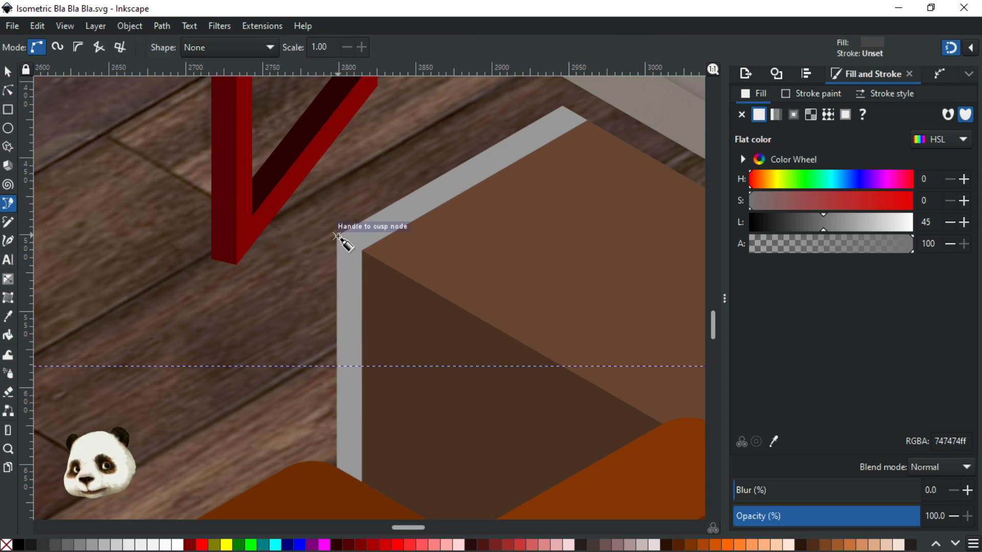
click(337, 236)
click(362, 251)
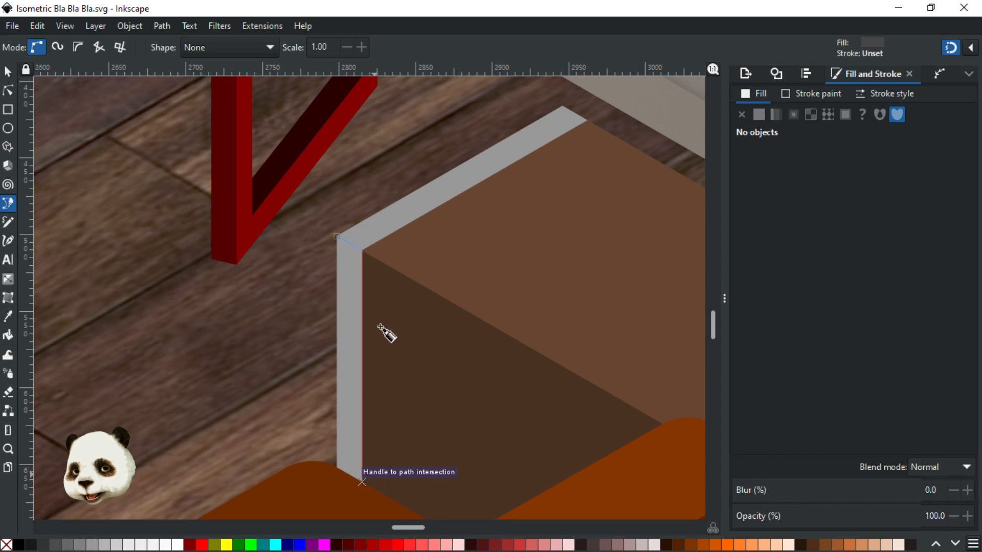
click(587, 121)
click(557, 105)
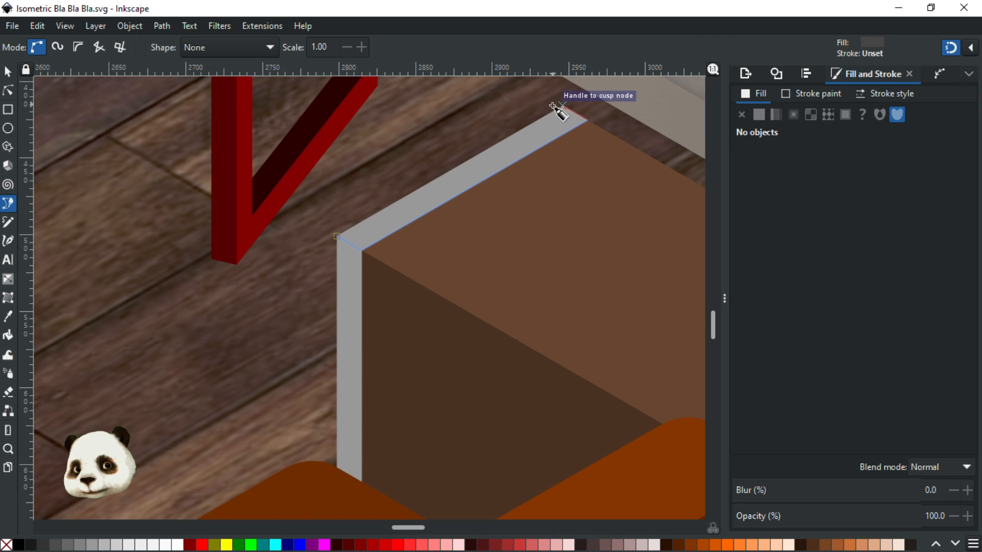
click(339, 236)
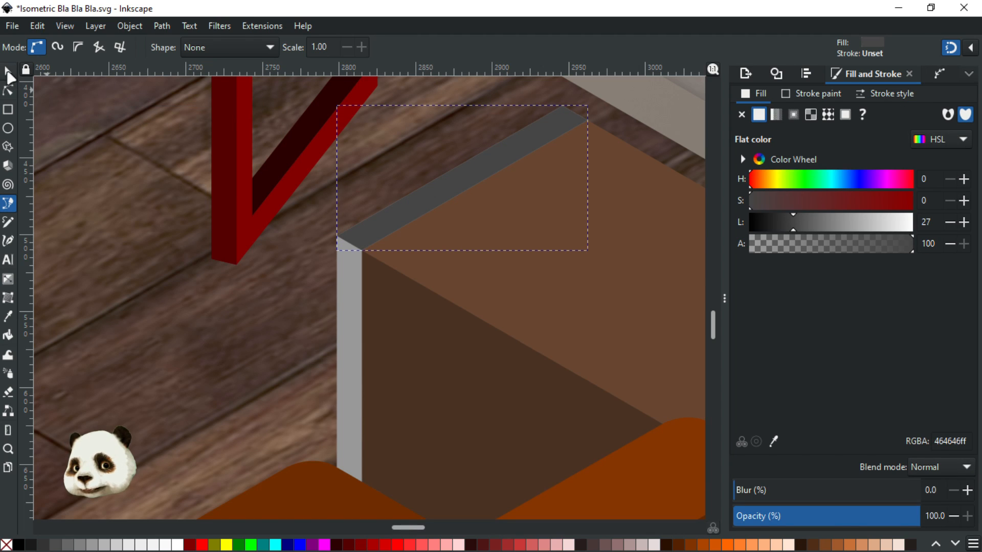
Fill the drawn rail top with the light grey 999999 sampled from the vertical frame leg below it
click(8, 72)
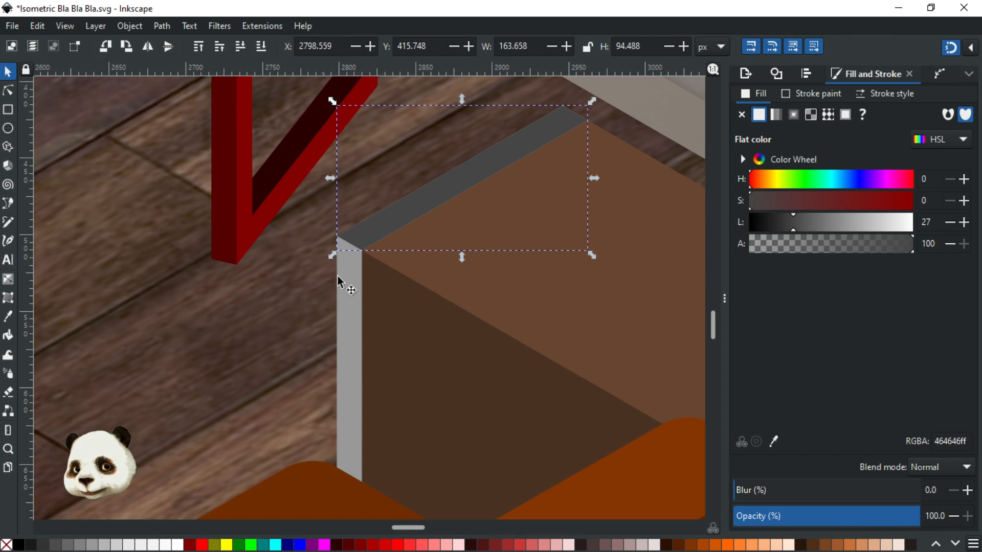
shift+click(349, 301)
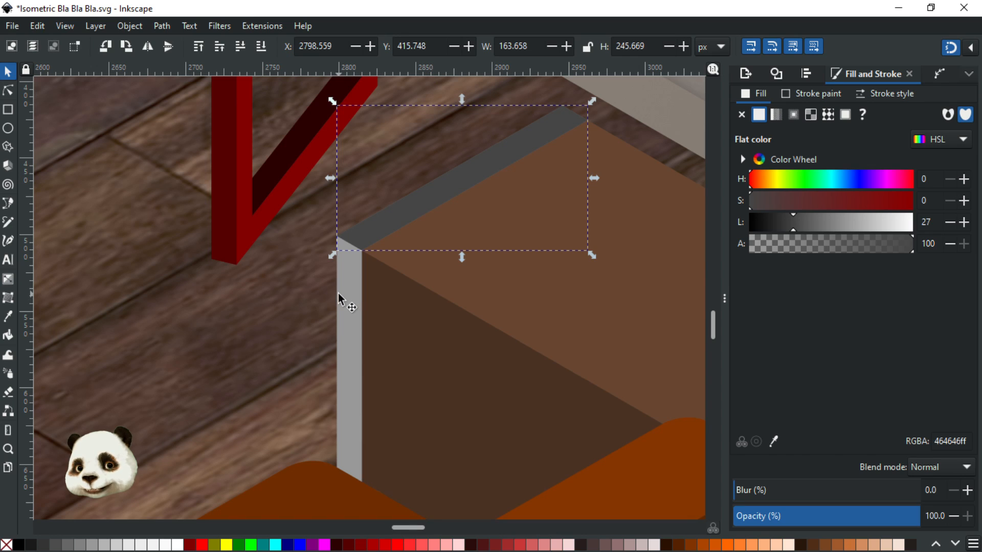
click(335, 295)
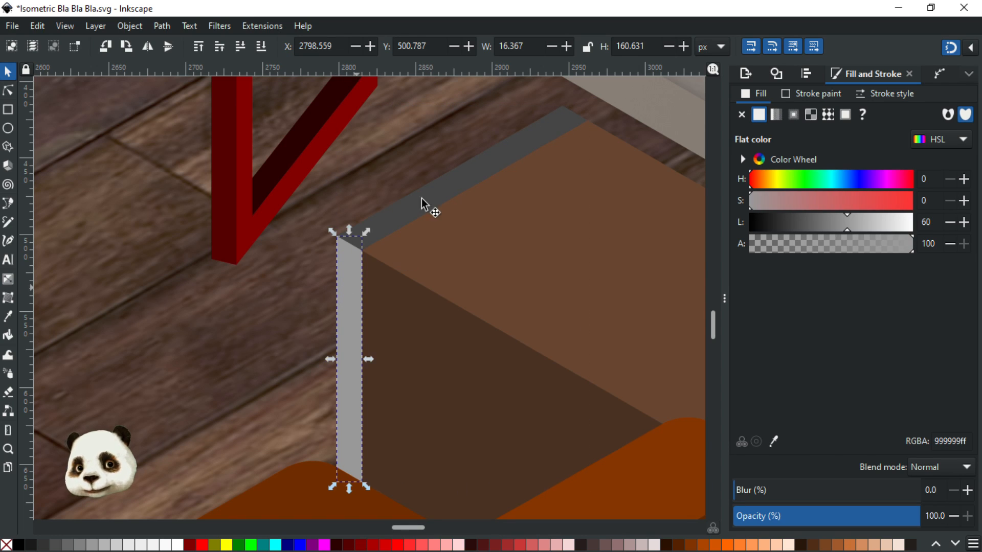
click(438, 192)
mouse_move(435, 192)
mouse_down()
mouse_move(397, 164)
mouse_move(429, 191)
mouse_up()
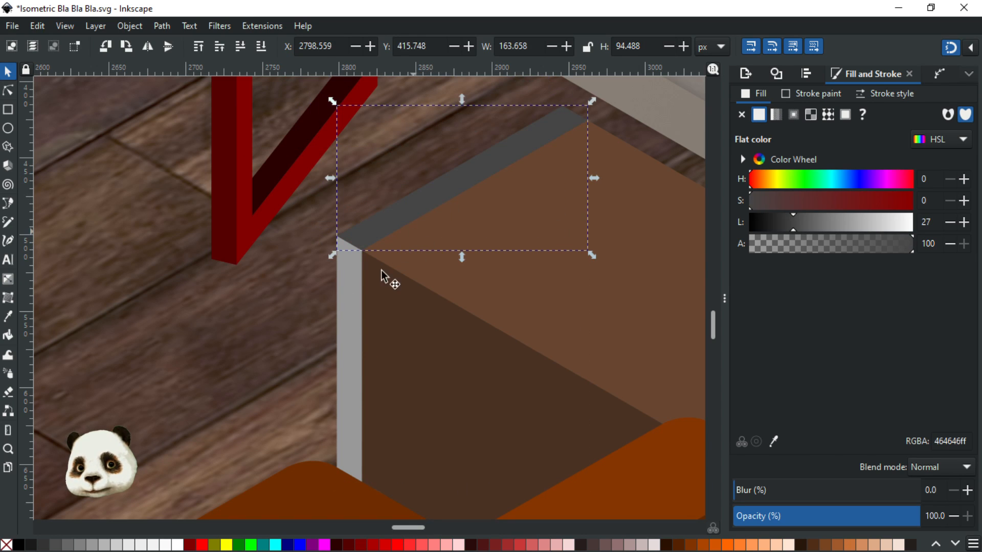
key(d)
click(350, 298)
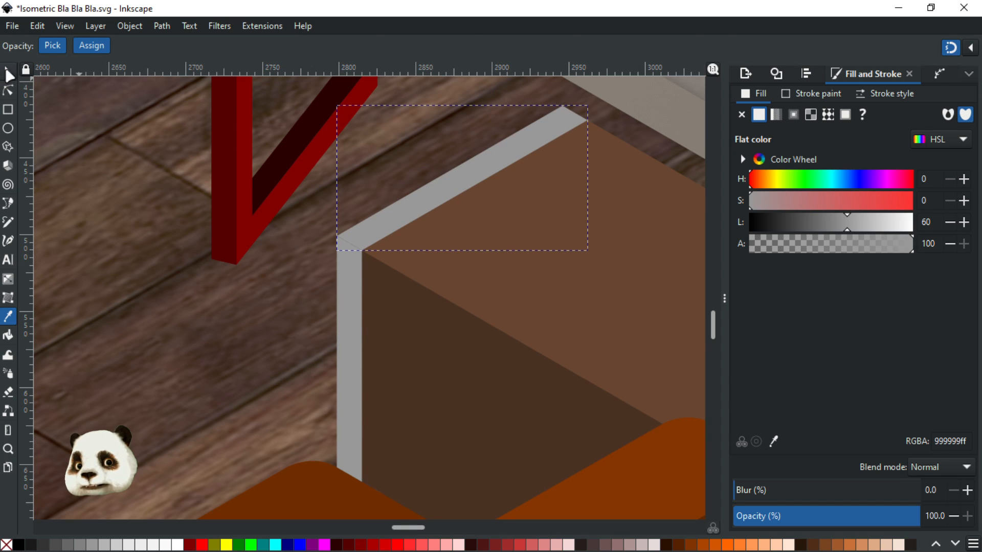
Recolour the right armrest's far vertical leg with the darker grey 595959 sampled from the left armrest's frame, and save the drawing
click(8, 72)
click(348, 313)
key(d)
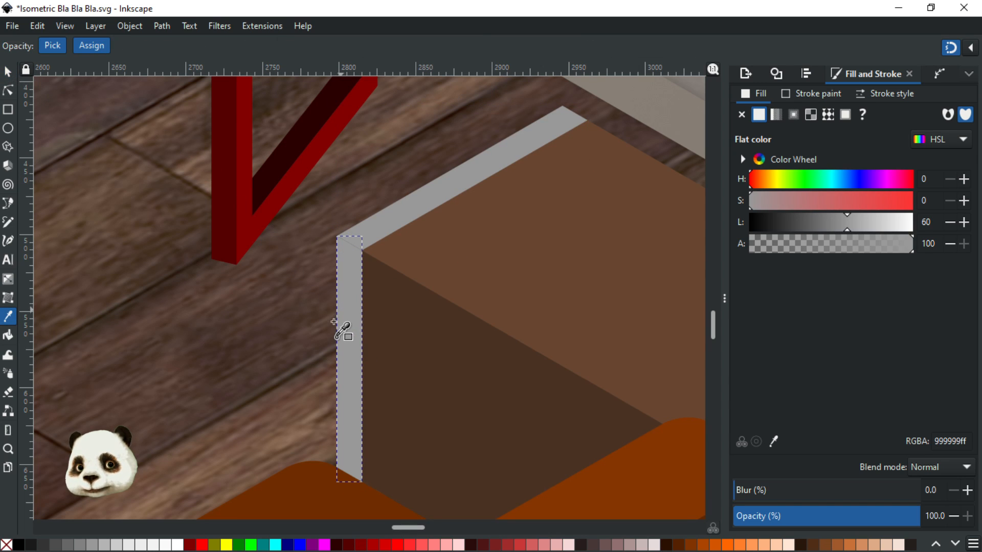
scroll(332, 327, down, 2)
scroll(305, 352, down, 3)
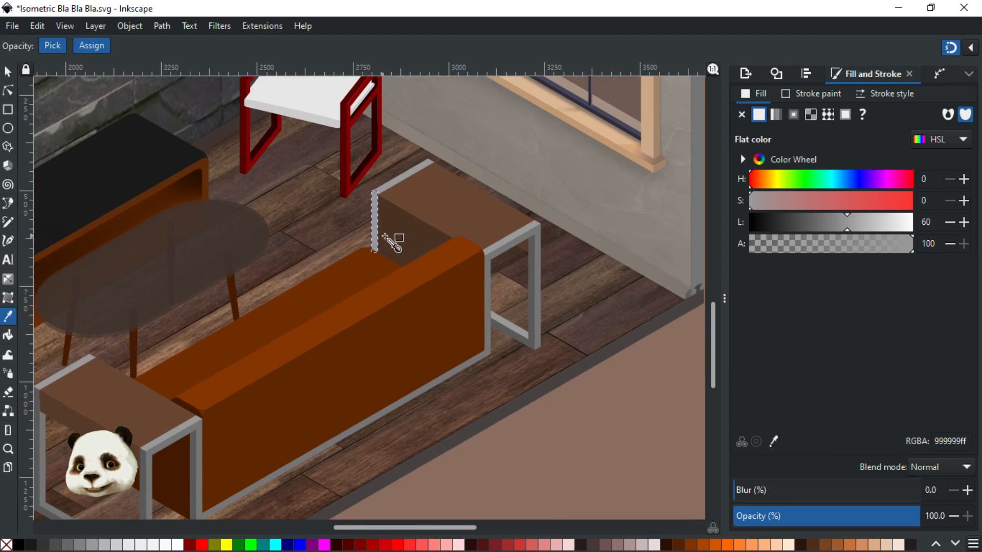
drag(300, 283, 387, 210)
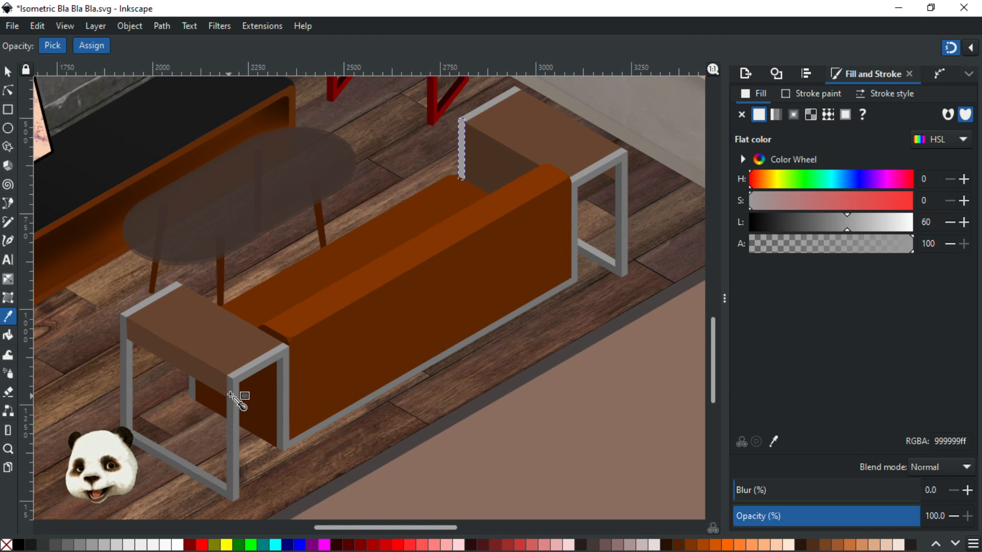
click(231, 394)
key(ctrl+s)
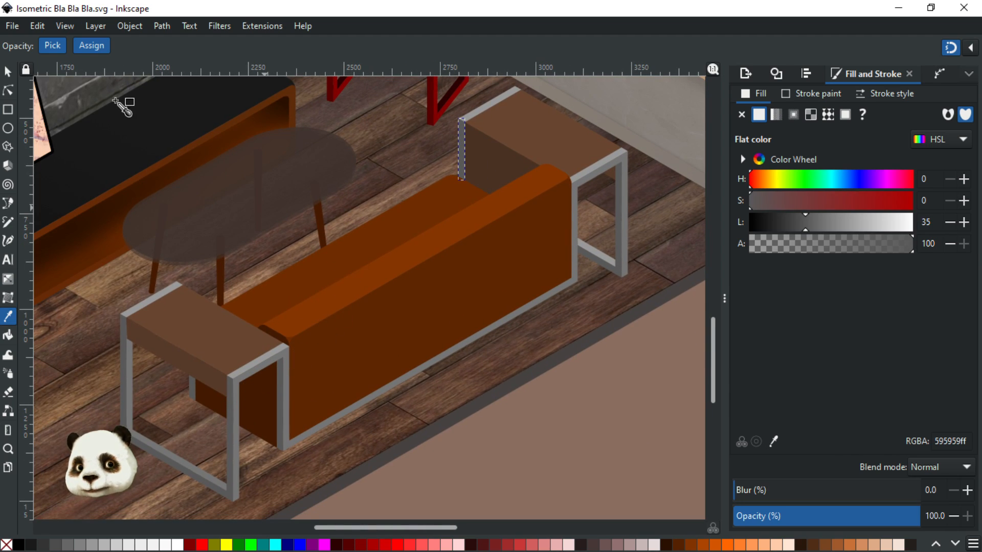
click(8, 74)
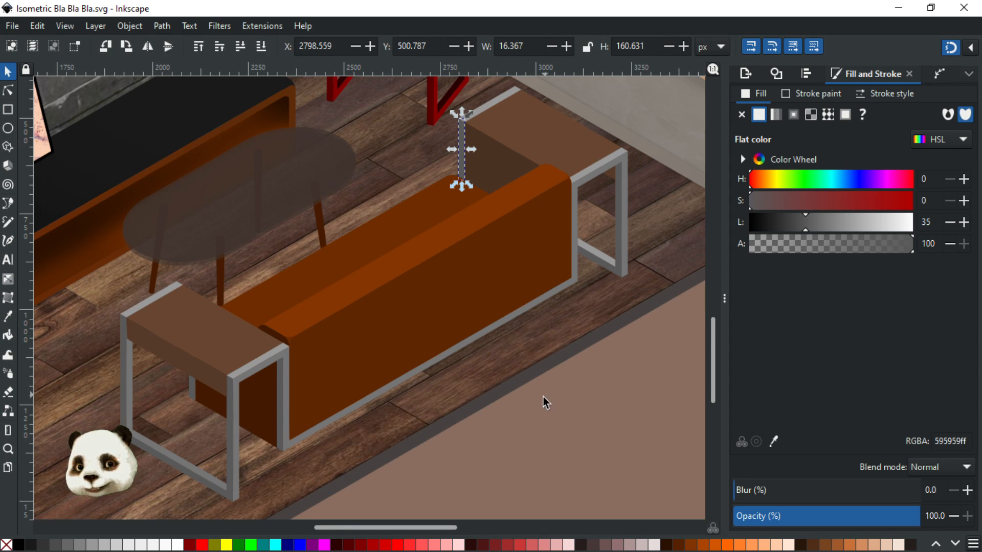
scroll(269, 346, up, 3)
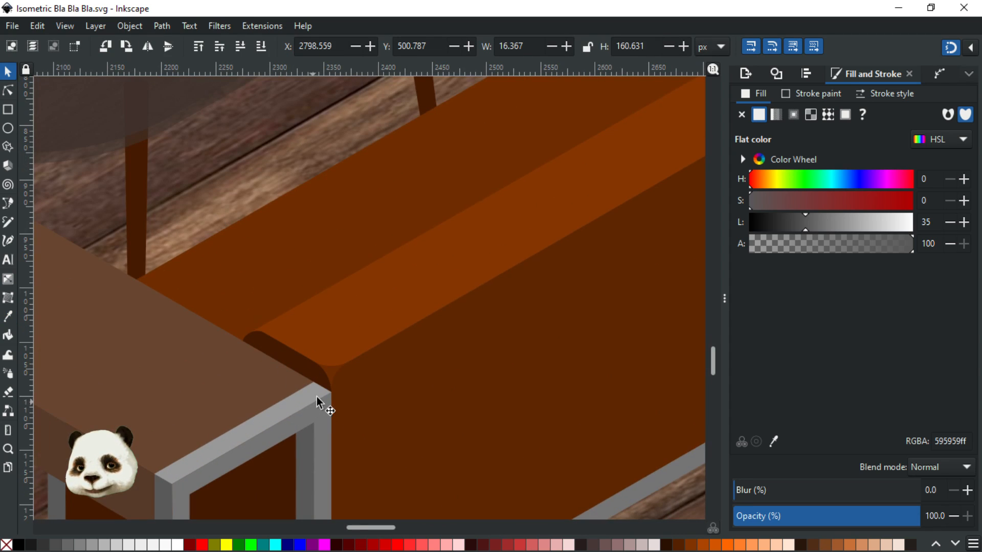
scroll(351, 381, down, 4)
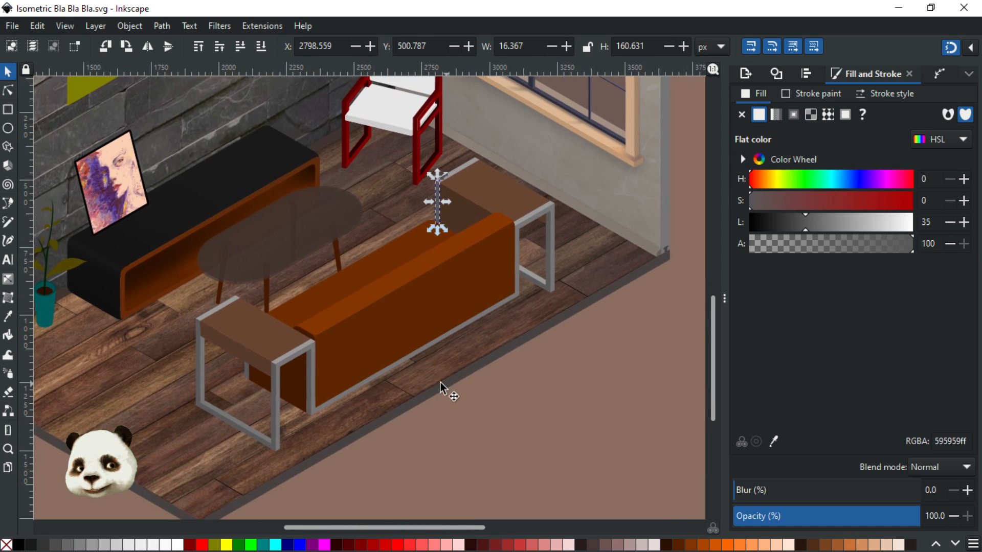
drag(440, 381, 434, 381)
click(482, 401)
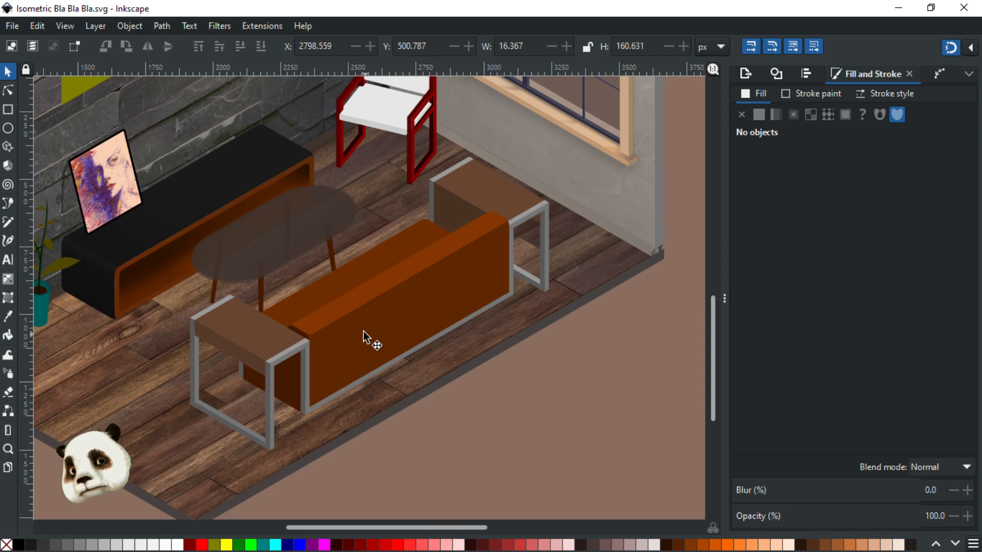
Recolour the top of the sofa's seat with the dark red 810000 sampled from the red chair's frame
click(343, 277)
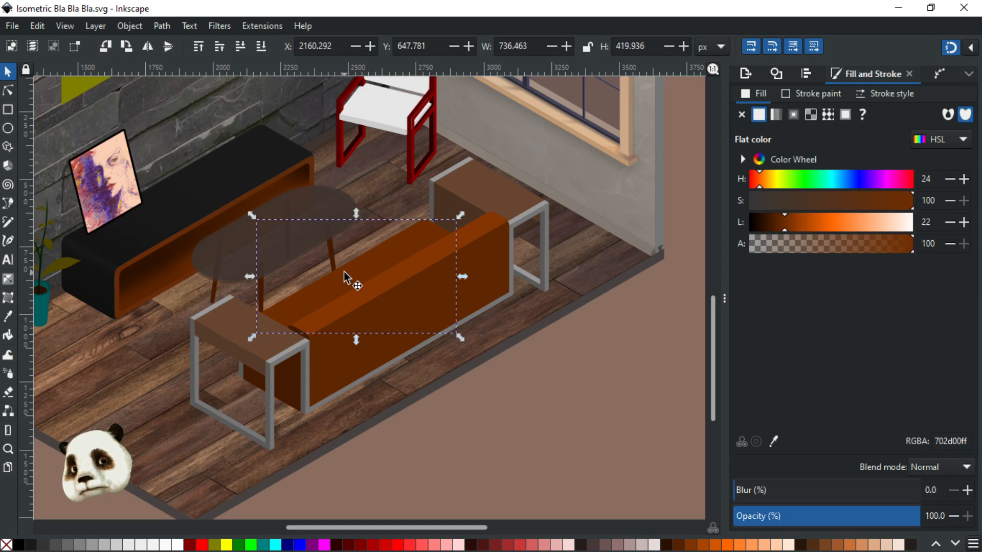
key(d)
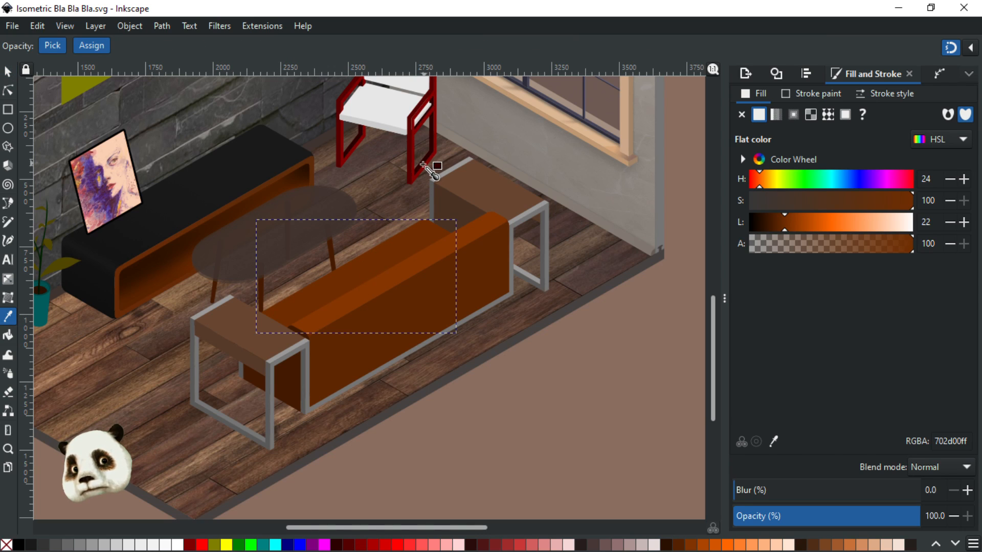
click(423, 165)
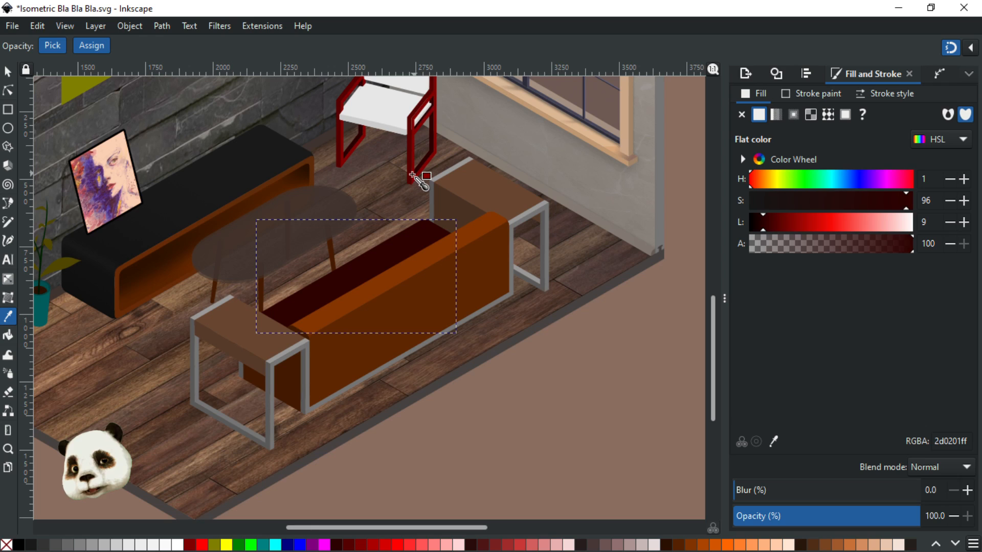
click(414, 177)
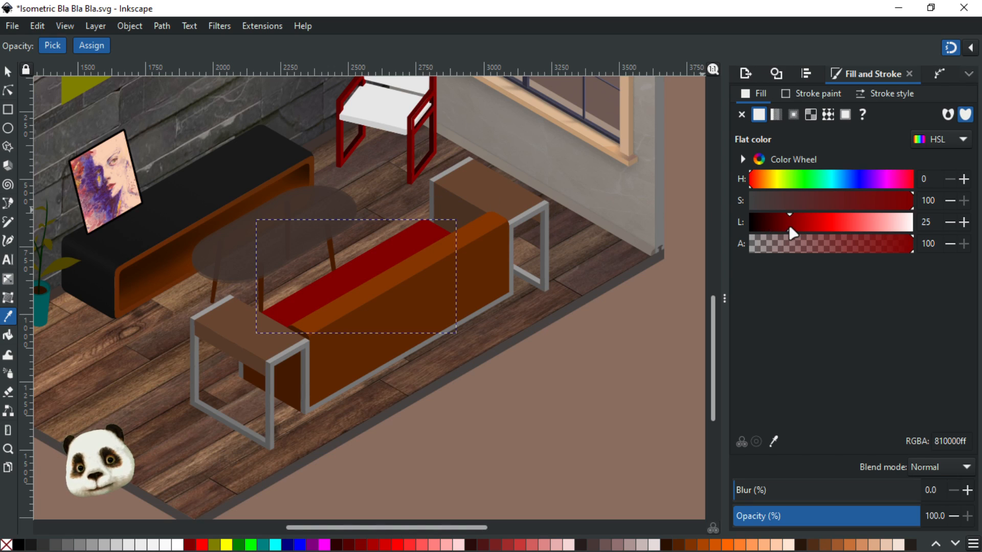
Recolour the sofa's end face under the left armrest with the brown sampled from the armrest's side, and set its lightness to 20
ctrl+scroll(365, 292, up, 1)
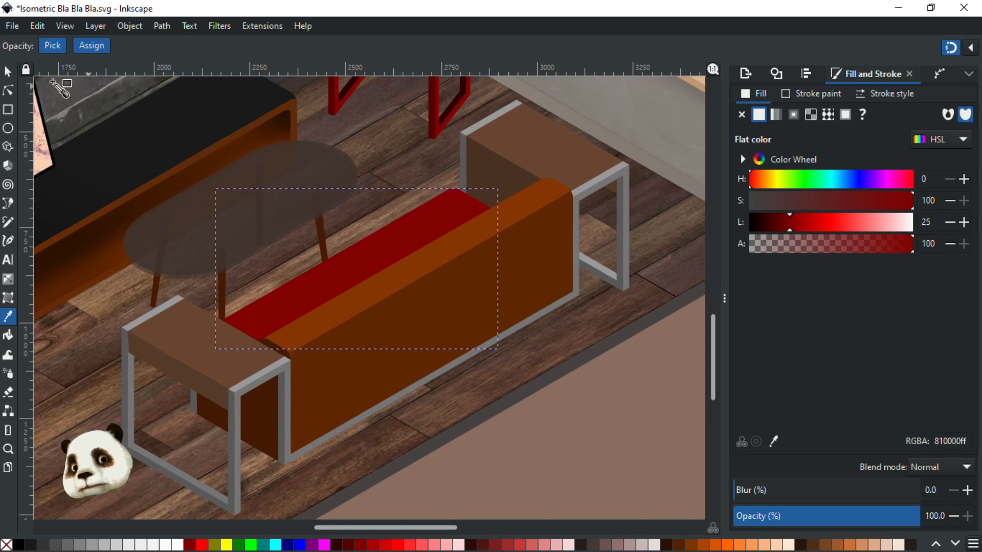
click(9, 74)
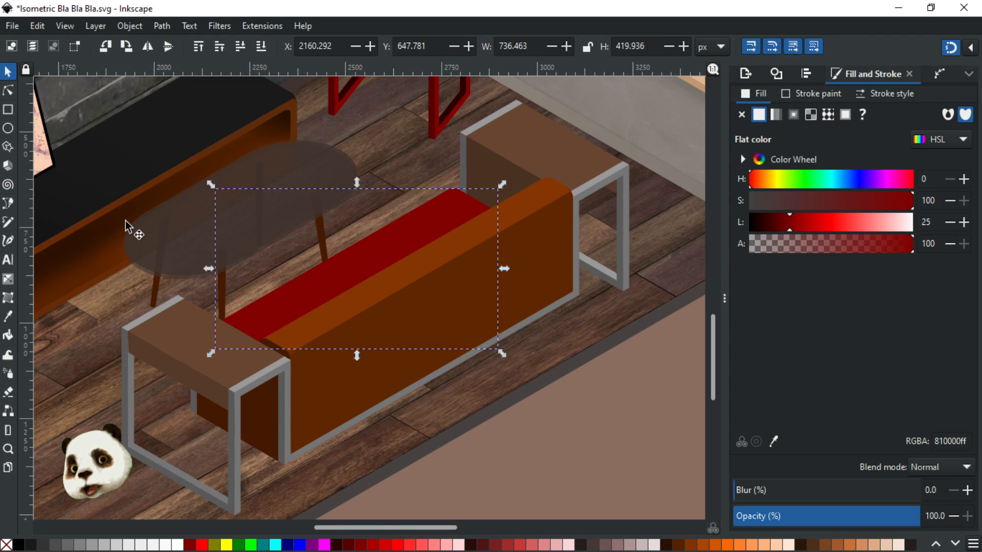
click(260, 421)
key(d)
click(172, 365)
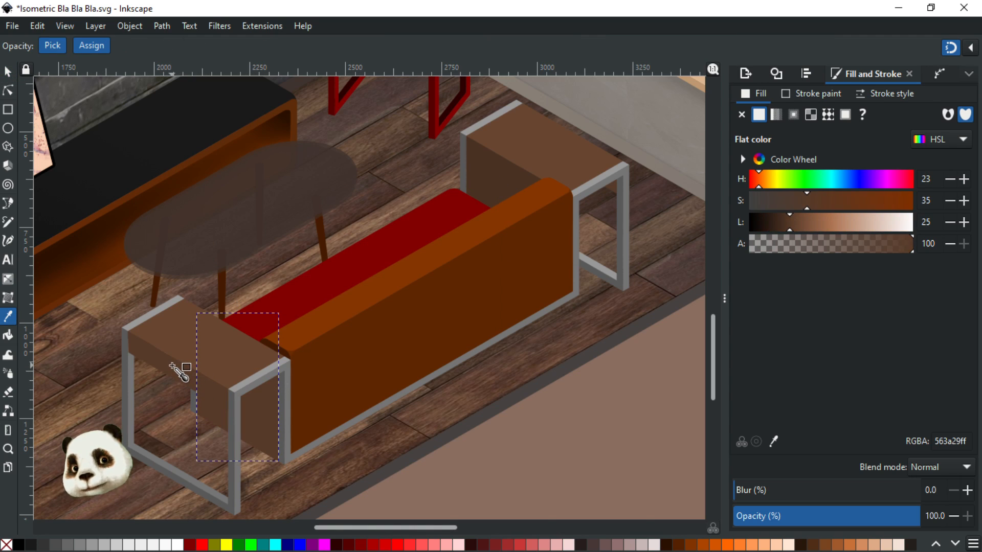
drag(781, 224, 780, 230)
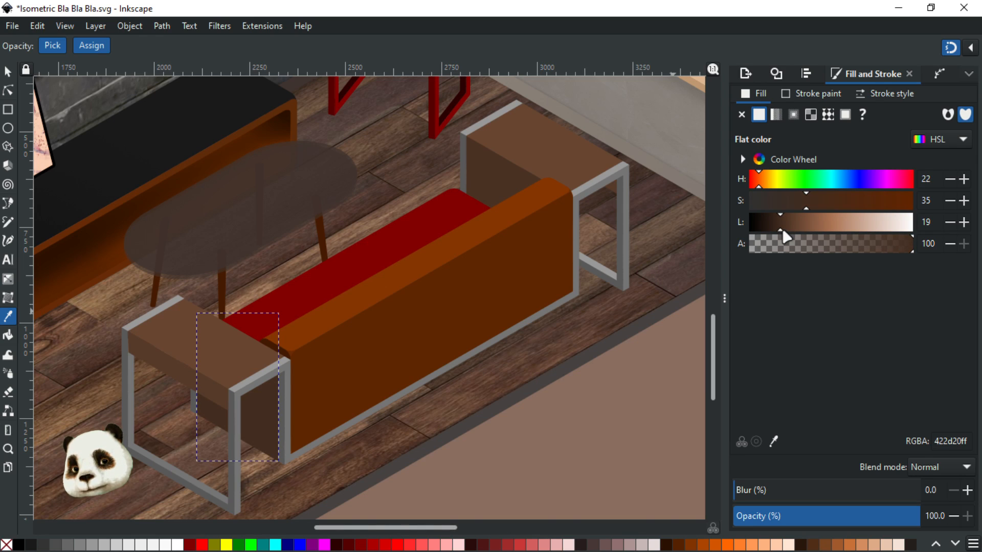
click(963, 222)
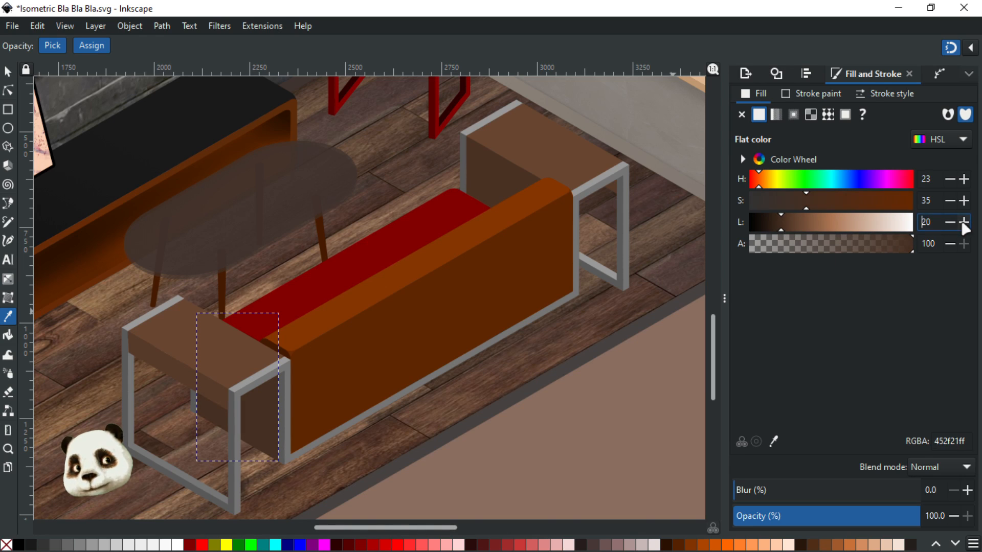
Recolour the sofa's end face under the left armrest with the brown sampled from the right armrest's inner side, and set its lightness to 20
drag(536, 284, 468, 306)
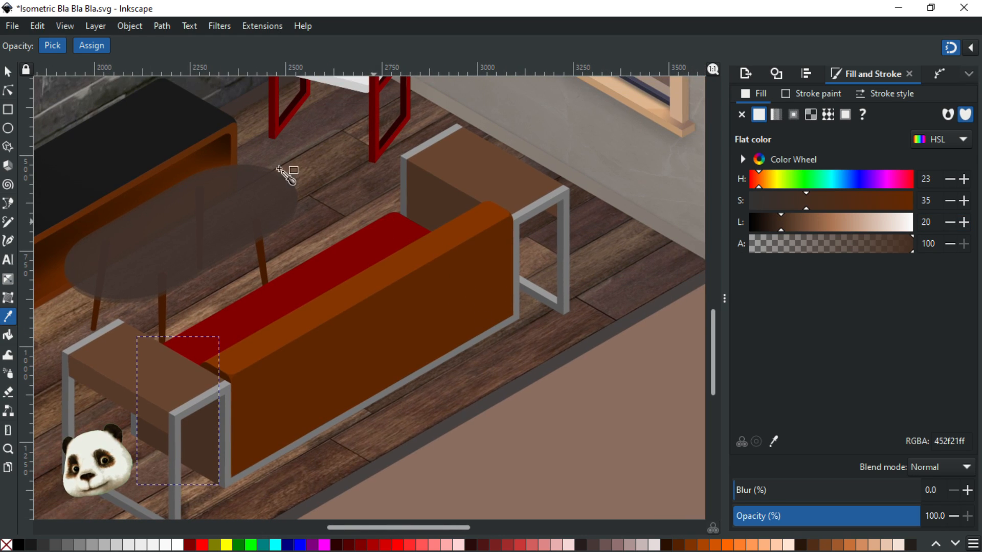
click(9, 74)
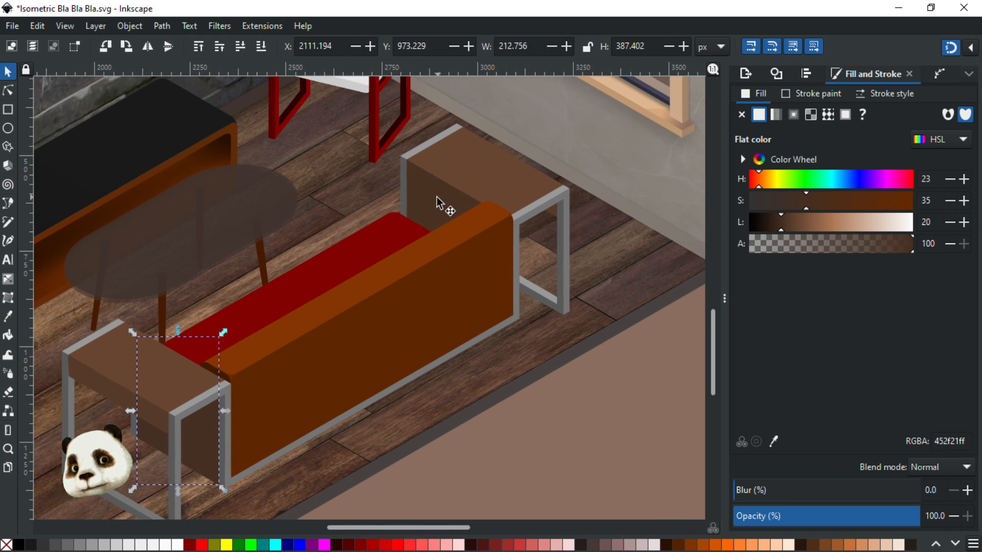
key(d)
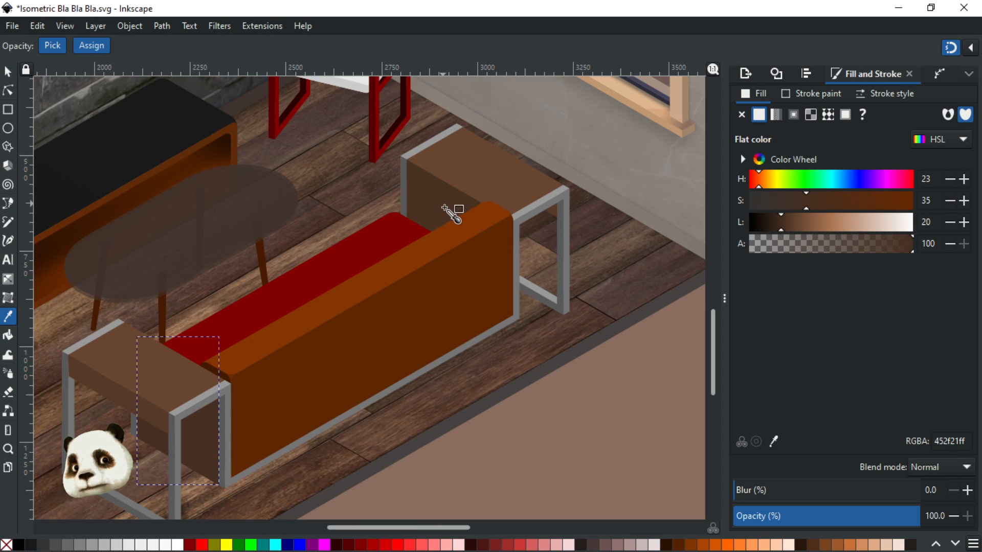
click(452, 214)
key(ctrl+s)
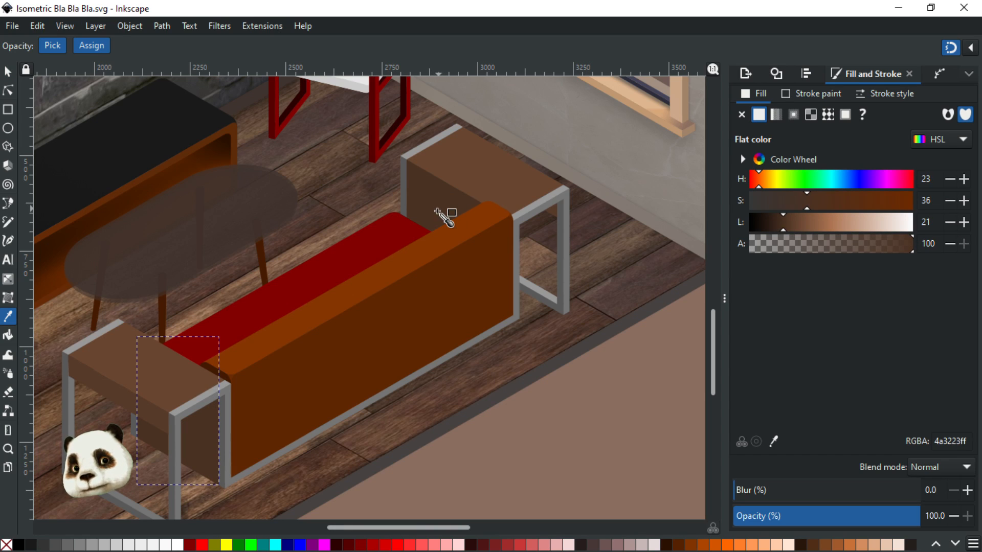
click(964, 223)
click(949, 226)
click(949, 226)
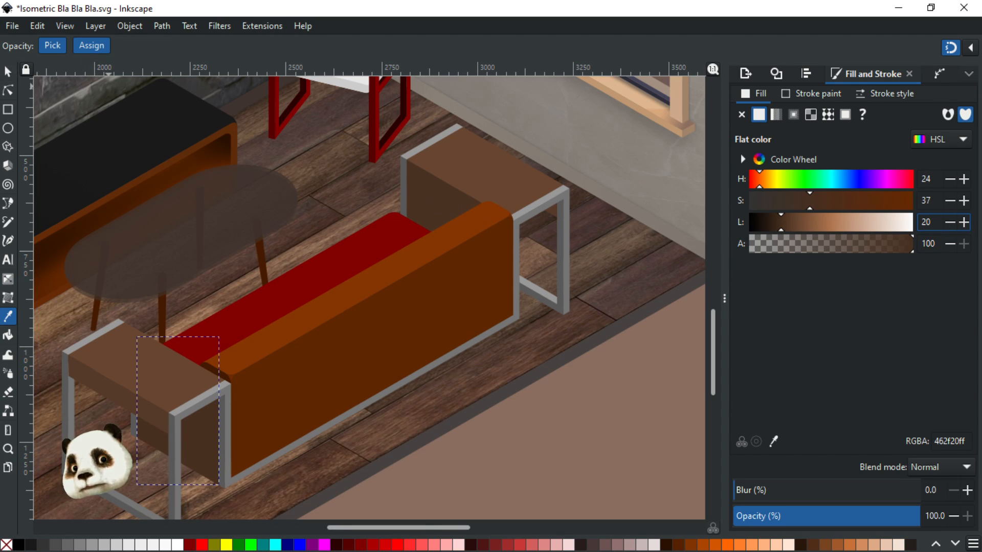
Set the lightness of the right armrest's inner side to 20
click(7, 72)
click(445, 211)
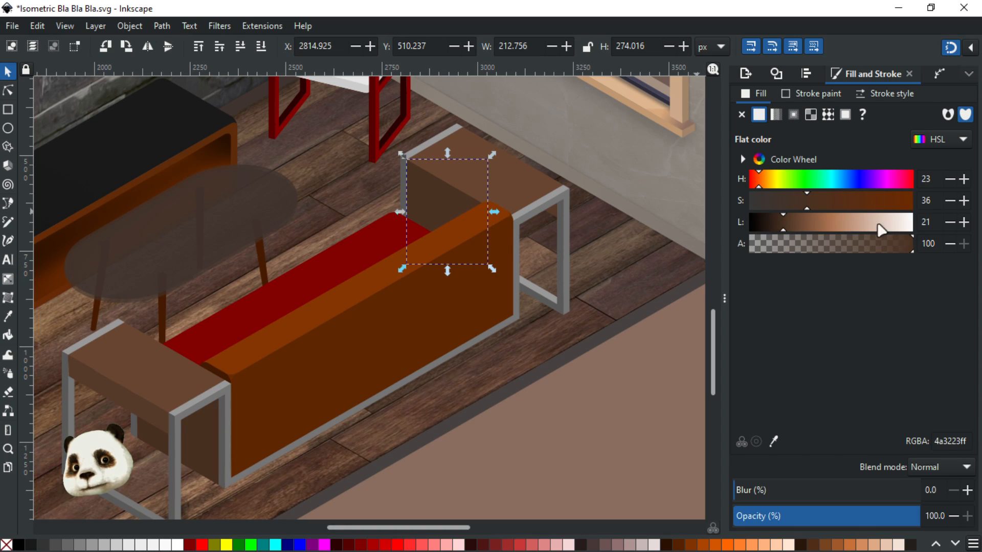
click(950, 225)
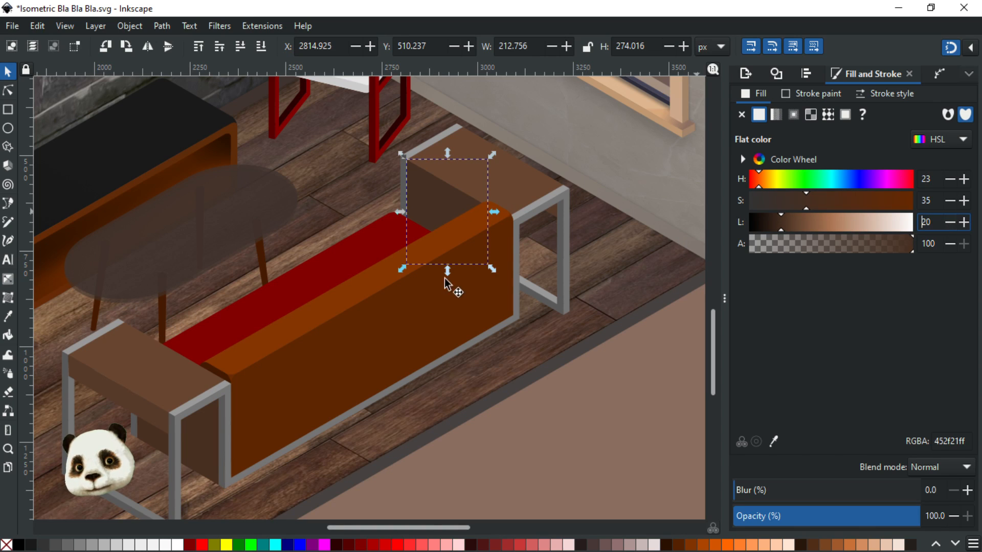
Set the lightness of the left armrest's long outer side to 23, and save the drawing
click(123, 398)
click(959, 220)
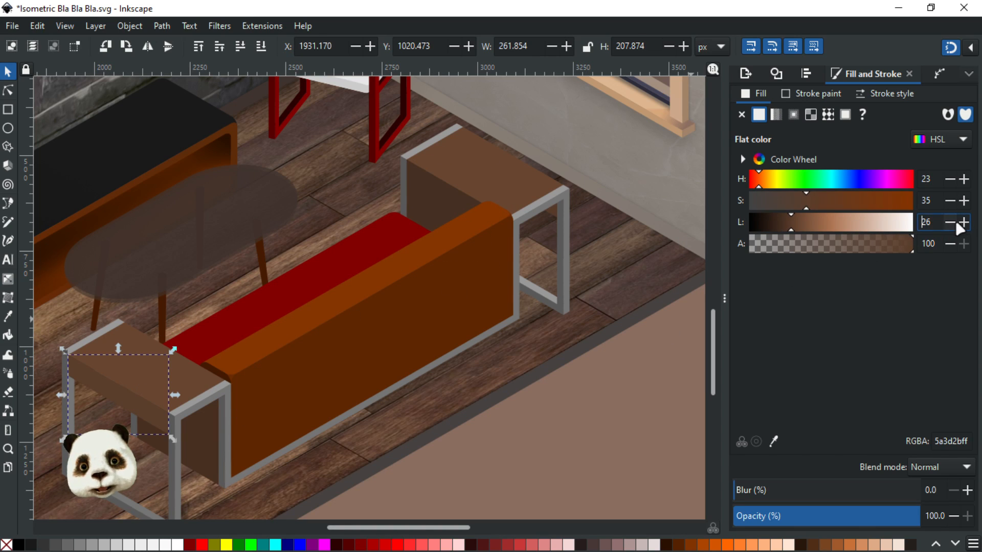
click(950, 223)
click(950, 223)
click(950, 223)
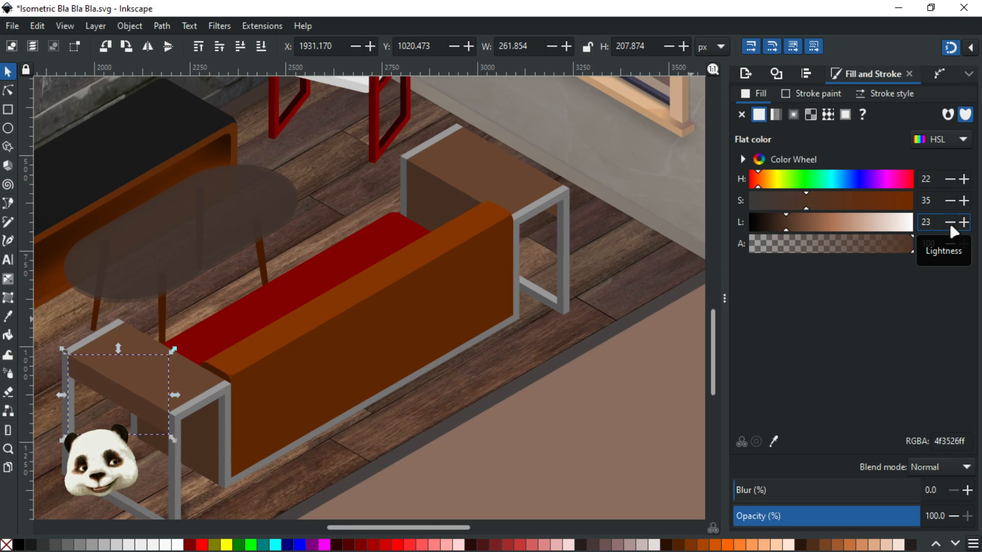
key(ctrl+s)
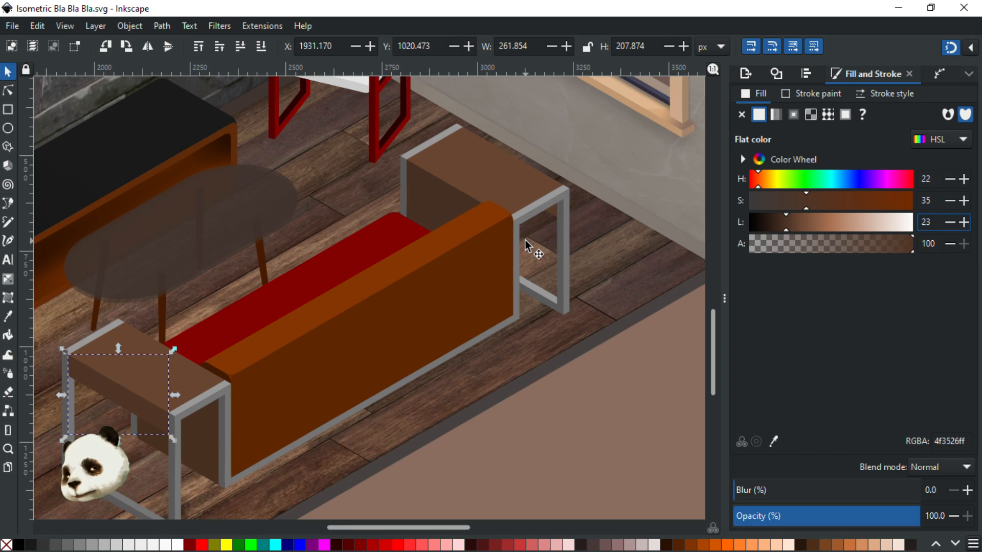
Recolour the top of the sofa's backrest with the red sampled from the seat, with its lightness at 28
click(352, 295)
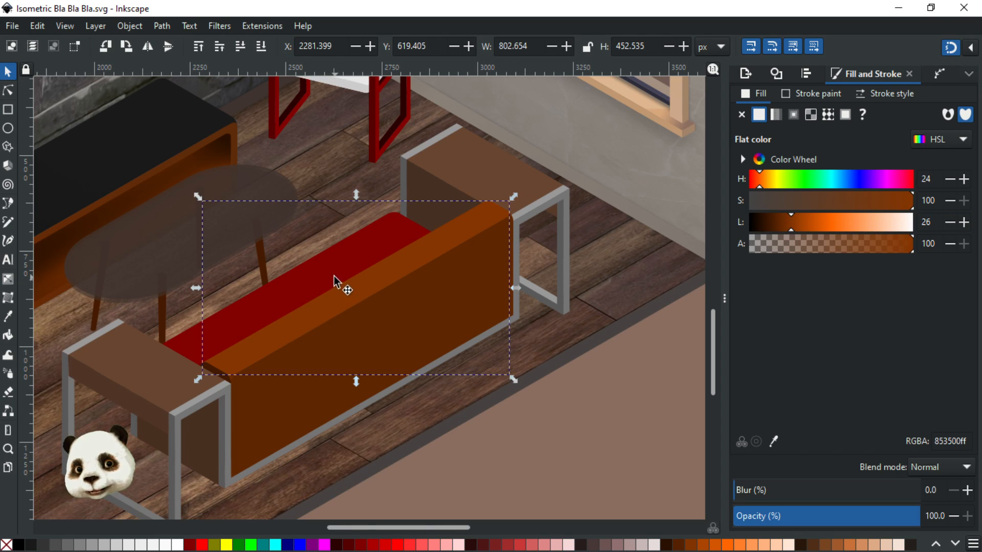
key(d)
click(317, 282)
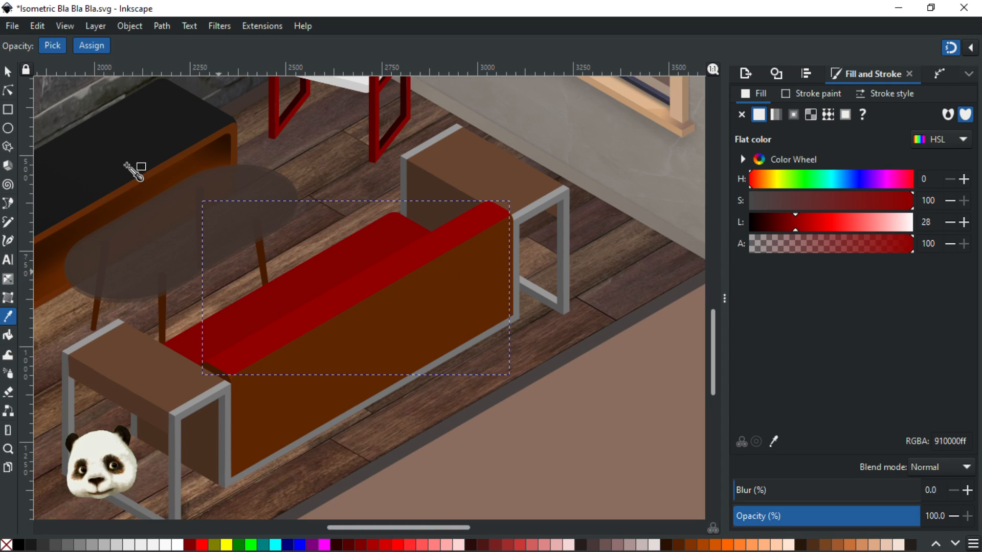
Recolour the backrest's small end face beside the left armrest with the dark red 2a0000 sampled from the red chair's frame
click(8, 71)
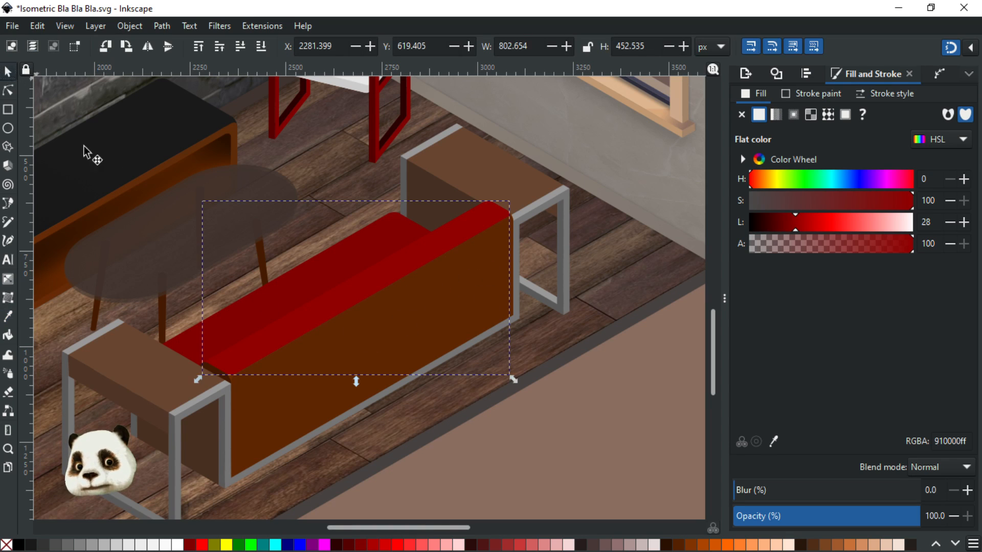
ctrl+click(219, 374)
ctrl+scroll(219, 374, up, 3)
key(d)
click(351, 329)
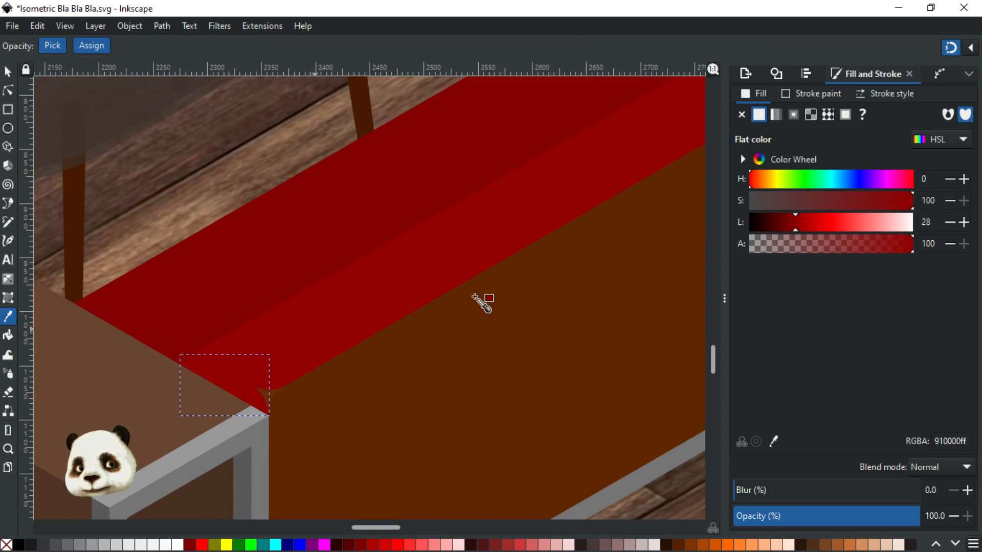
ctrl+scroll(552, 217, down, 2)
scroll(416, 260, up, 5)
scroll(389, 332, right, 4)
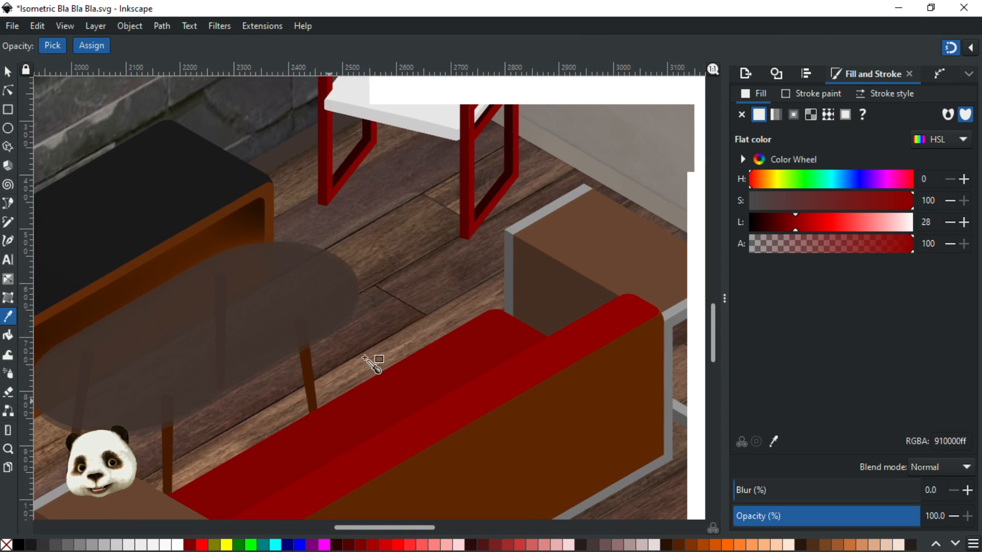
click(497, 202)
scroll(441, 210, down, 5)
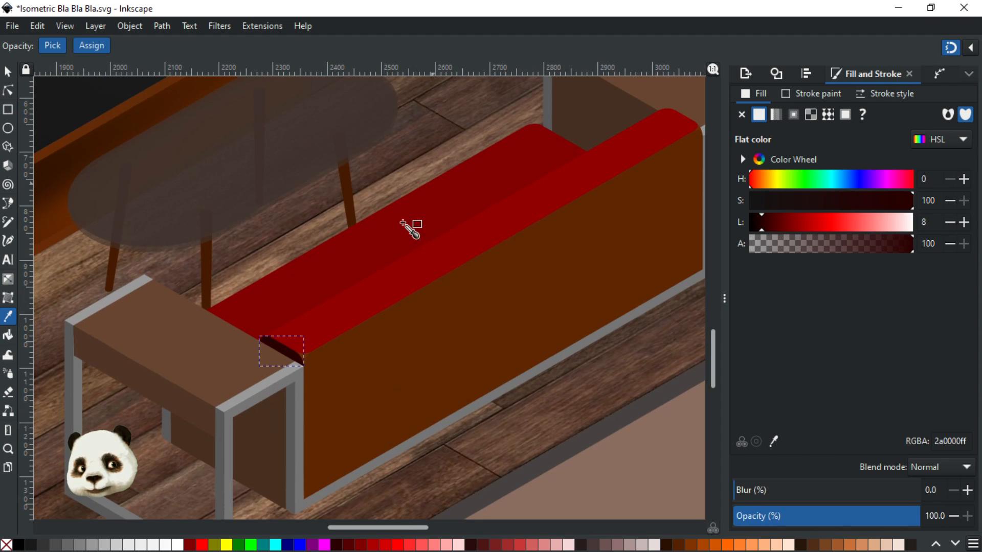
Set the backrest end face's lightness to 10 and its saturation to 80
ctrl+scroll(395, 296, up, 1)
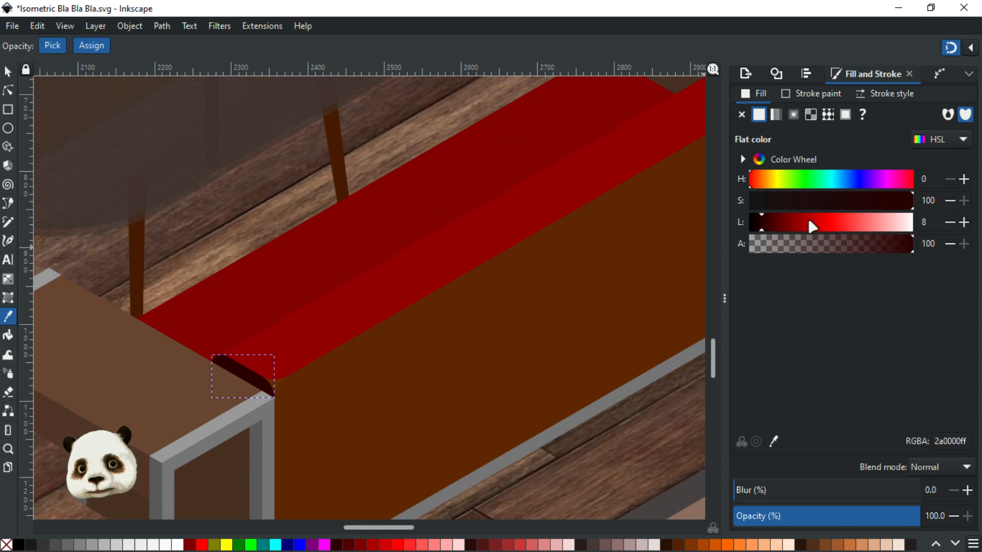
click(966, 224)
click(965, 224)
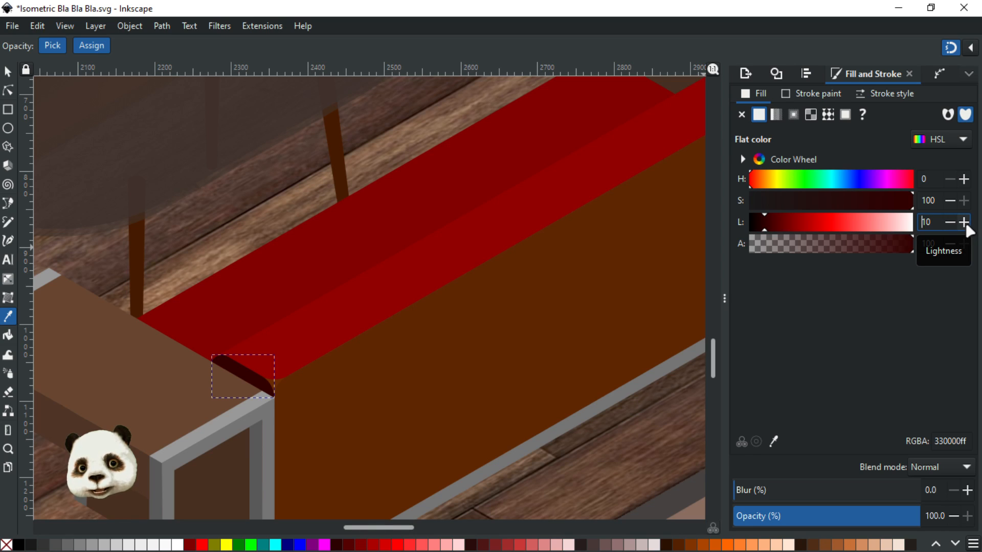
drag(883, 205, 857, 203)
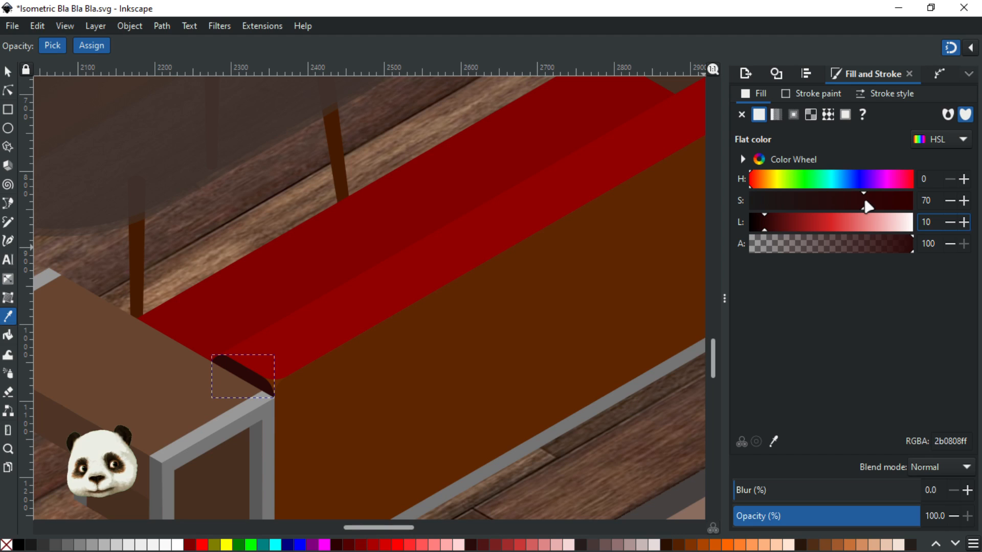
click(880, 204)
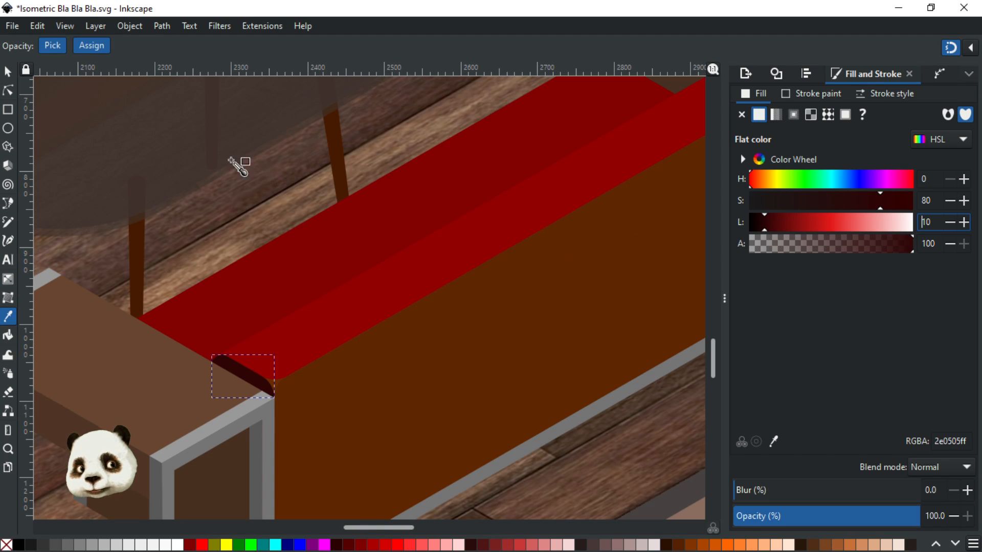
Recolour the large rear face of the backrest with the dark red sampled from its end face, and set its lightness to 20
click(8, 72)
click(444, 378)
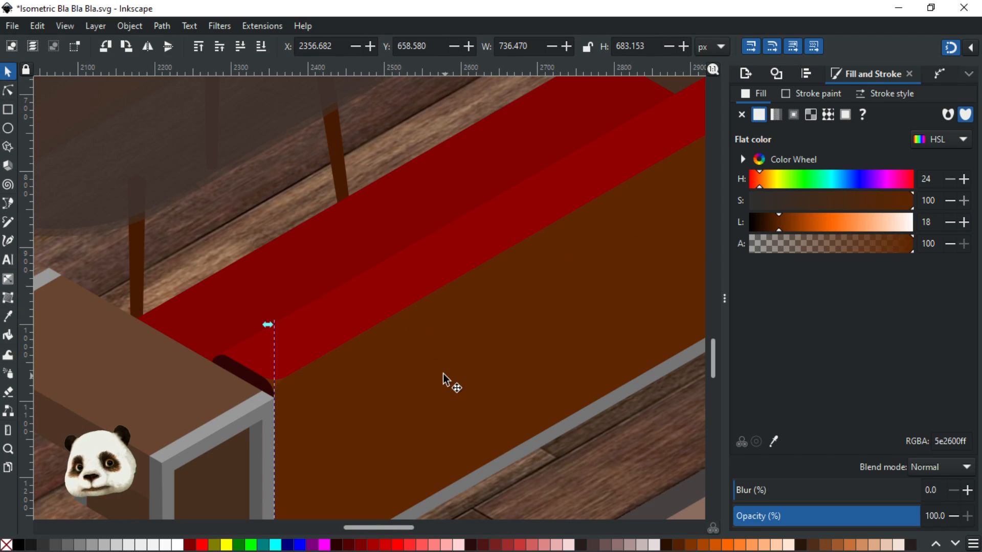
key(d)
click(257, 378)
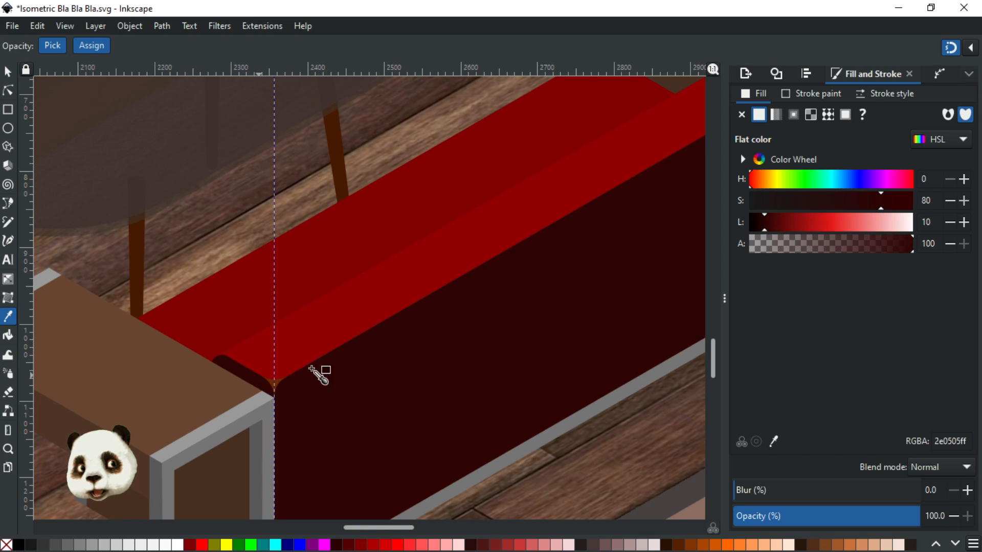
drag(795, 223, 784, 224)
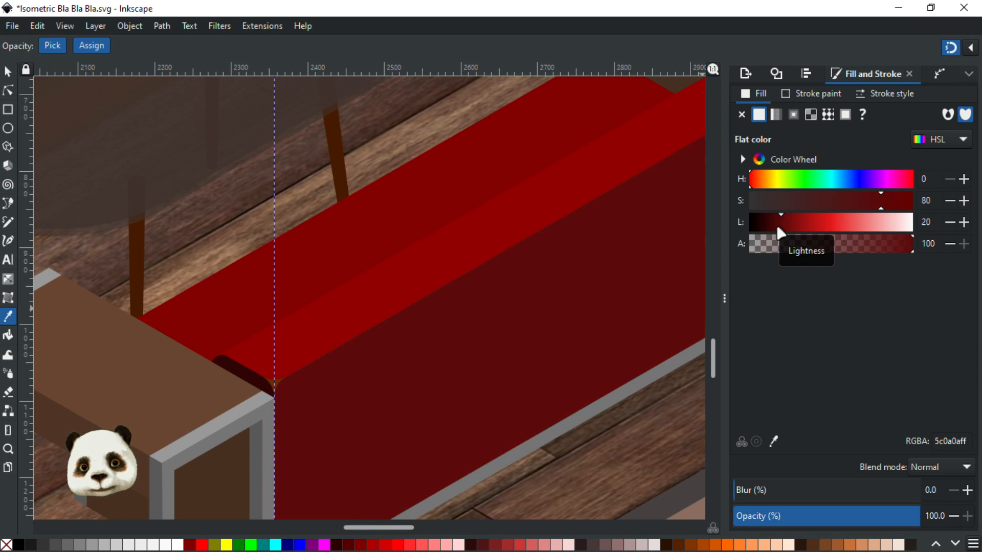
Recolour the brown rounded corner piece at the backrest's left end with the dark red 5c0a0a sampled from the rear face
scroll(565, 295, down, 3)
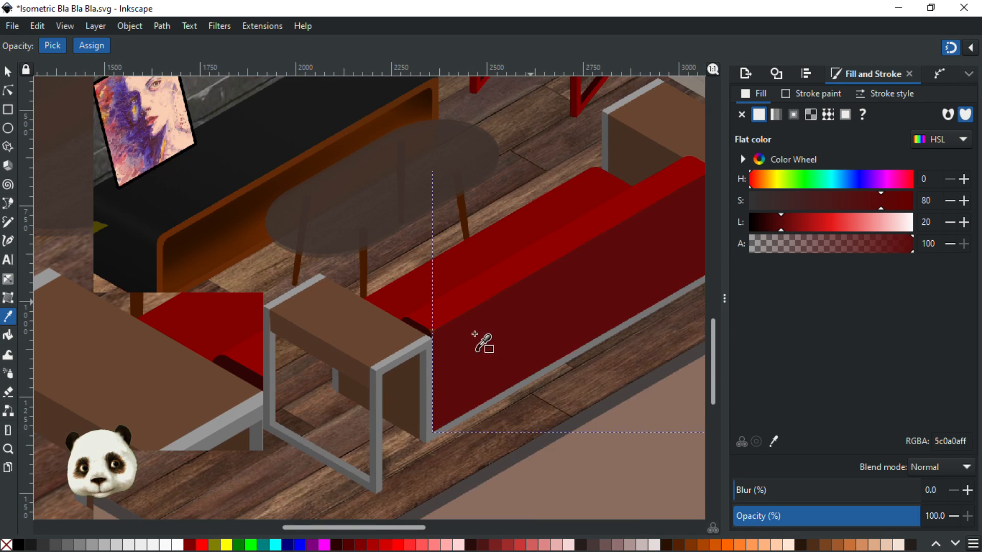
scroll(471, 335, up, 5)
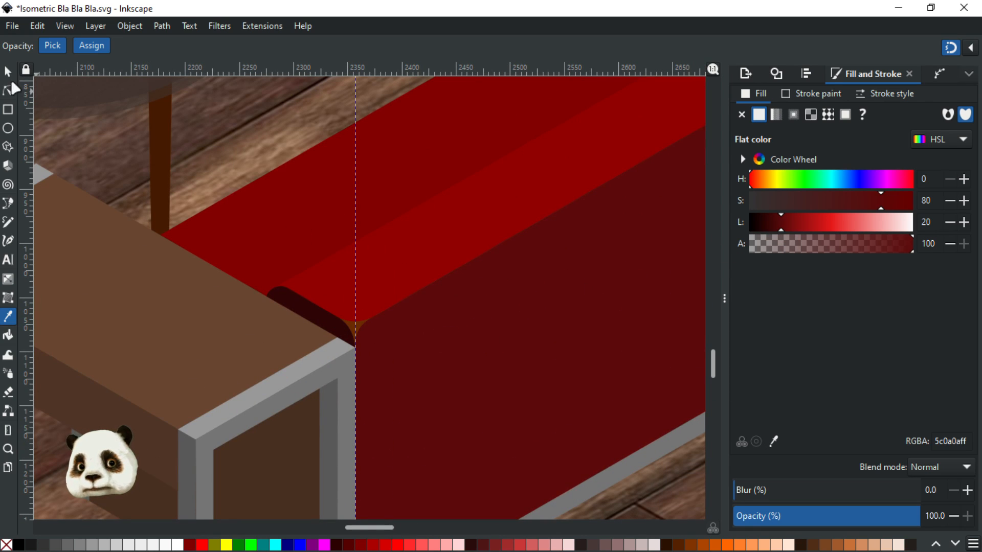
click(8, 71)
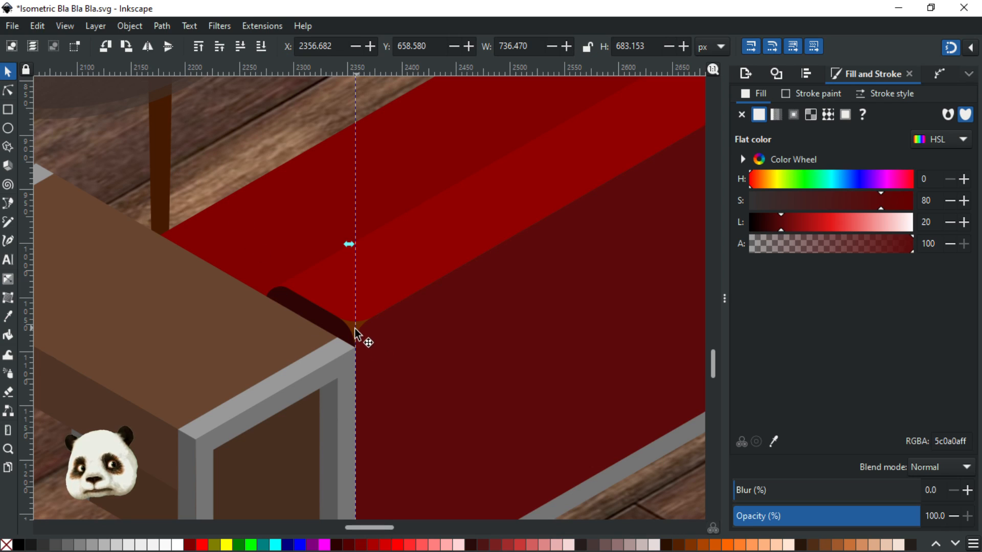
click(353, 333)
scroll(361, 339, up, 3)
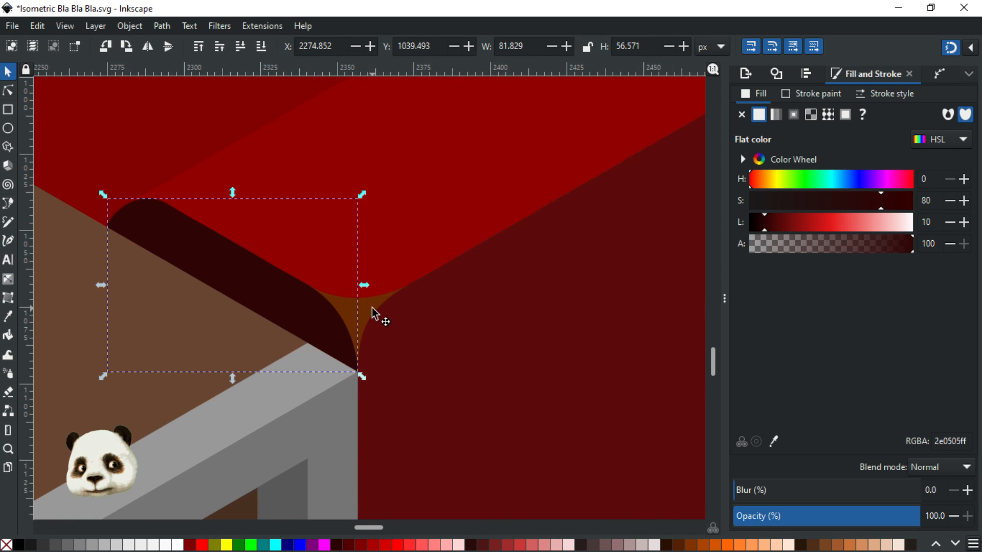
click(366, 313)
click(358, 320)
key(d)
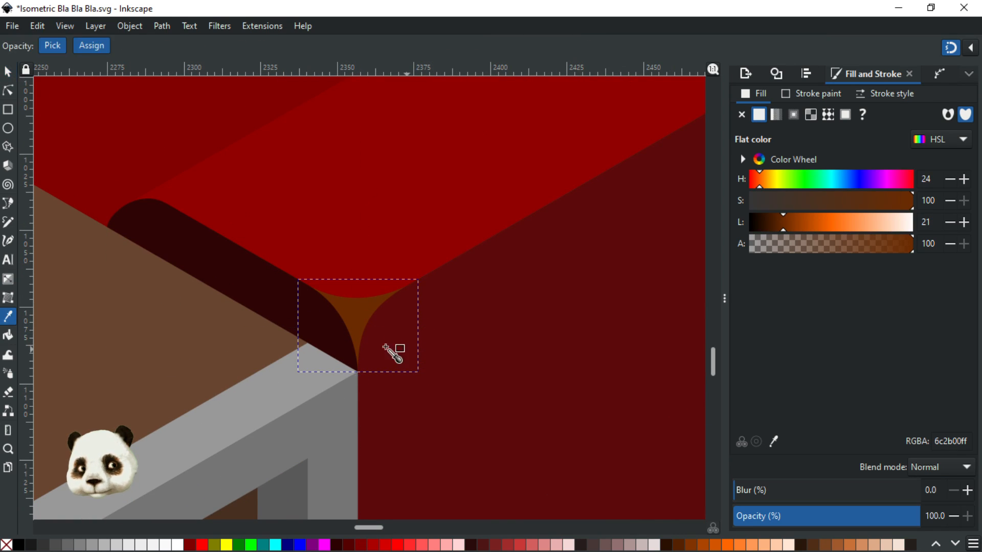
click(483, 328)
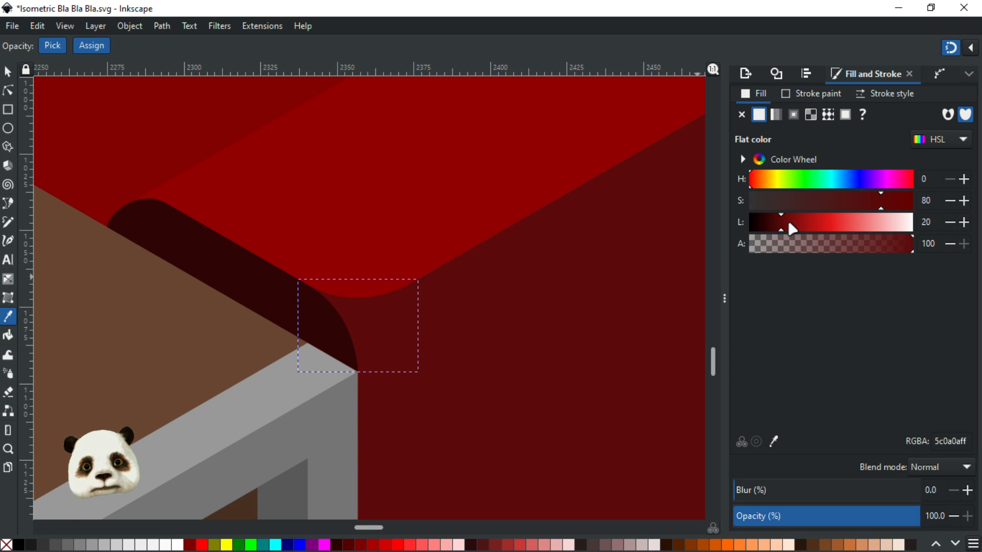
Set the left corner piece's lightness to 15, and save the drawing
click(766, 226)
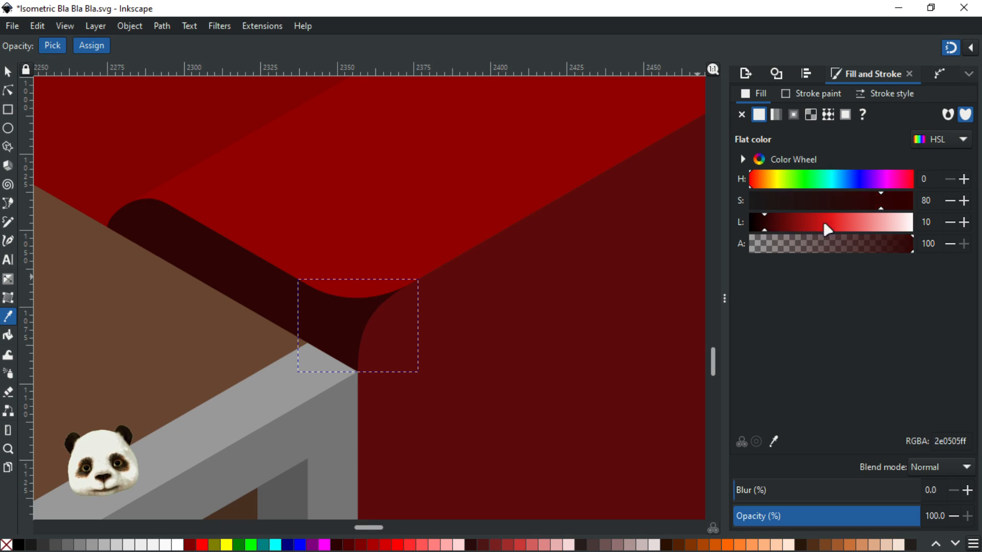
click(966, 221)
click(965, 221)
click(965, 221)
click(966, 221)
click(965, 221)
key(ctrl+s)
Recolour the brown rounded corner piece at the backrest's right end with the dark red sampled from the rear face, and set its lightness to 15
scroll(520, 249, down, 6)
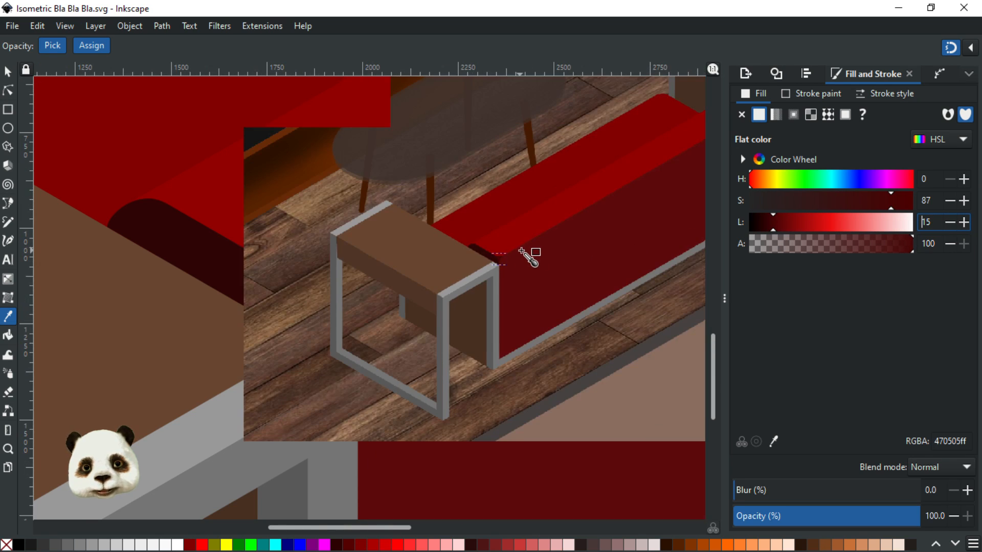
drag(585, 251, 307, 342)
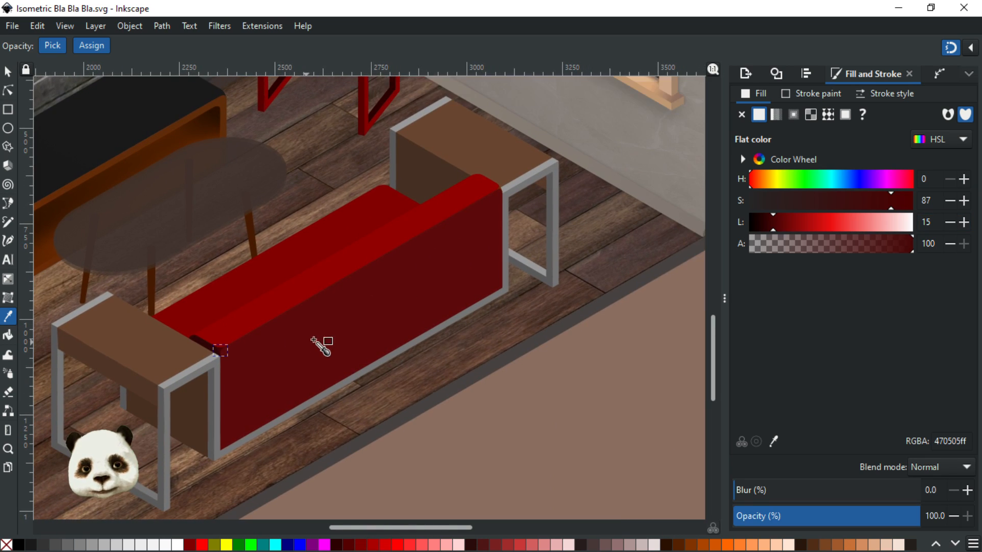
scroll(479, 197, up, 4)
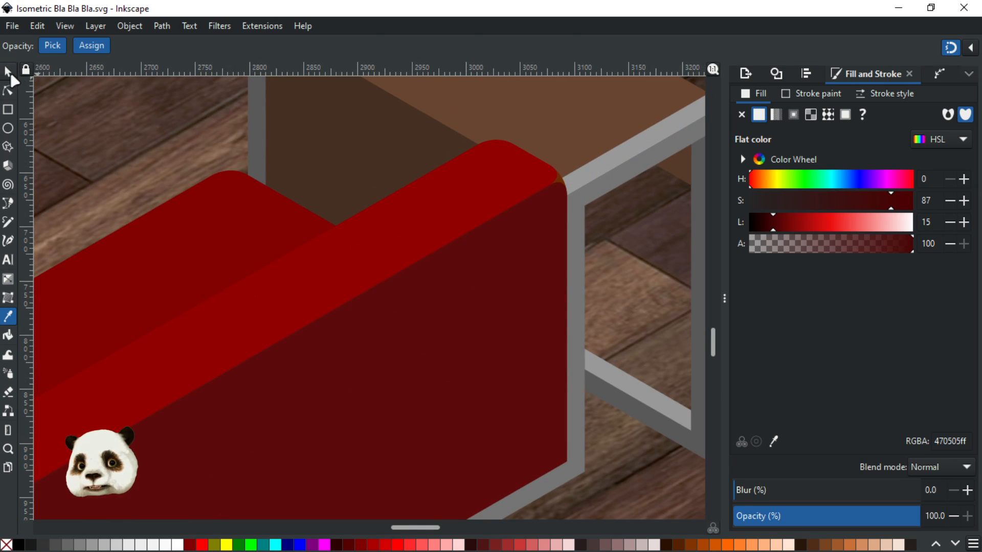
click(8, 72)
scroll(545, 174, up, 3)
click(517, 173)
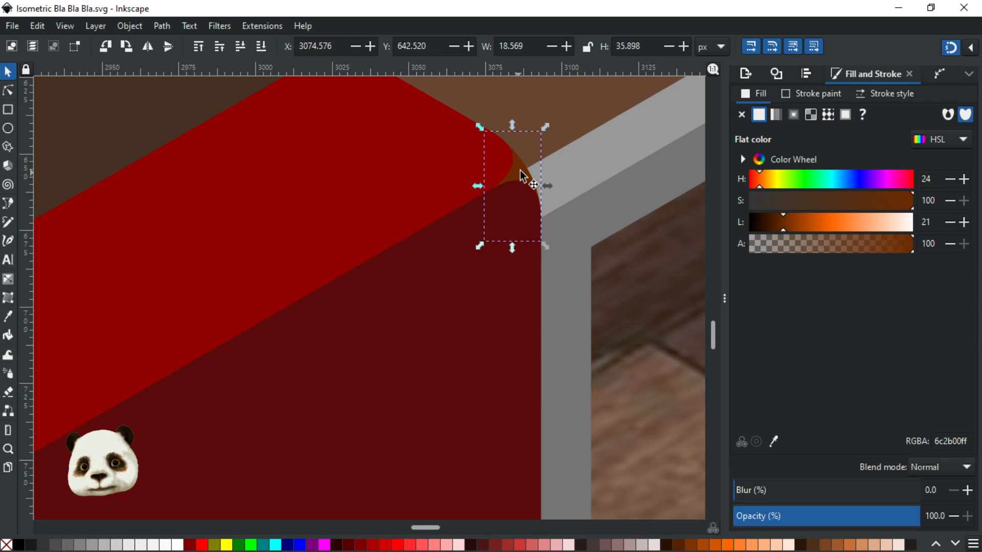
scroll(504, 268, down, 4)
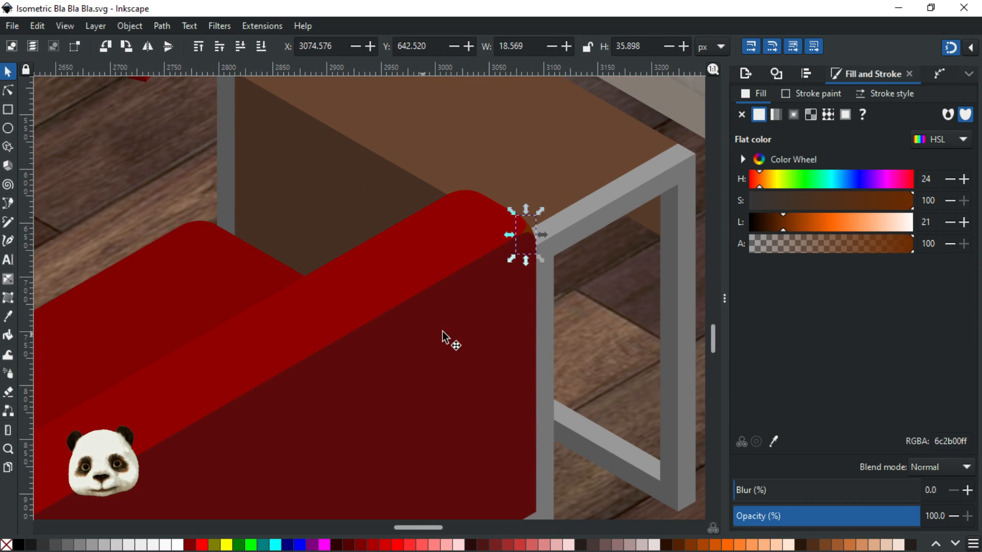
key(d)
click(458, 335)
drag(941, 220, 907, 227)
key(Return)
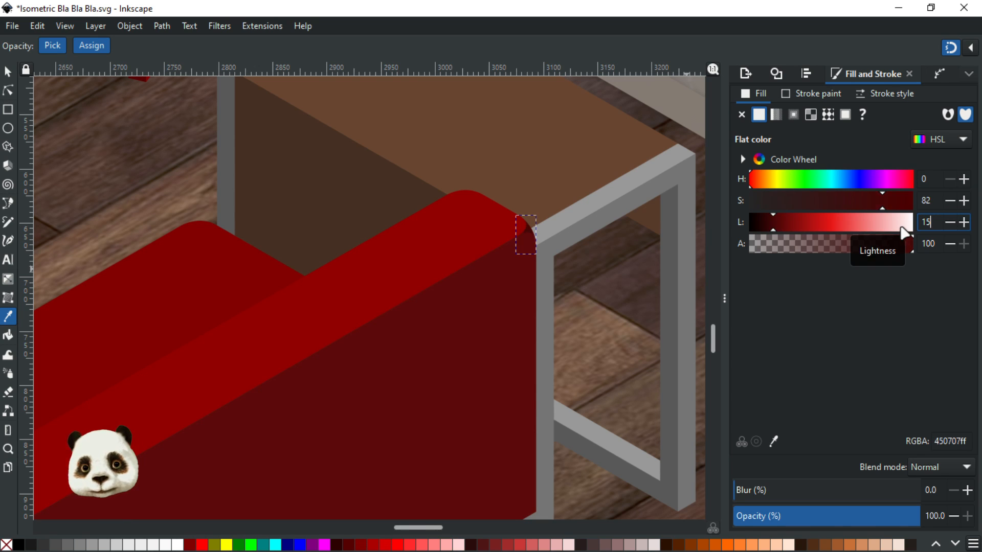
Try lightness values of 10 and 18 on the backrest's right corner piece
scroll(603, 216, up, 2)
scroll(520, 226, down, 1)
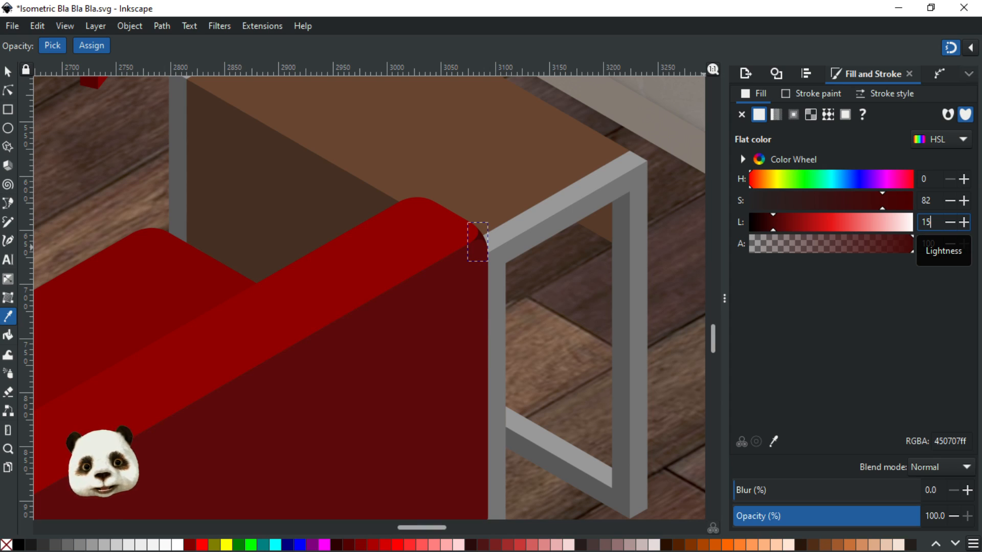
key(BackSpace)
text(0)
key(Return)
key(BackSpace)
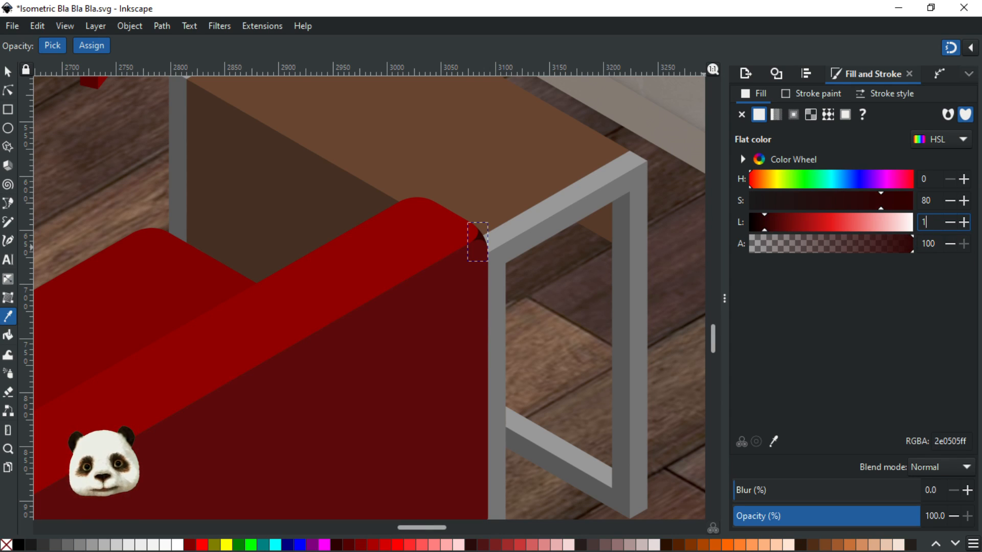
text(8)
key(Return)
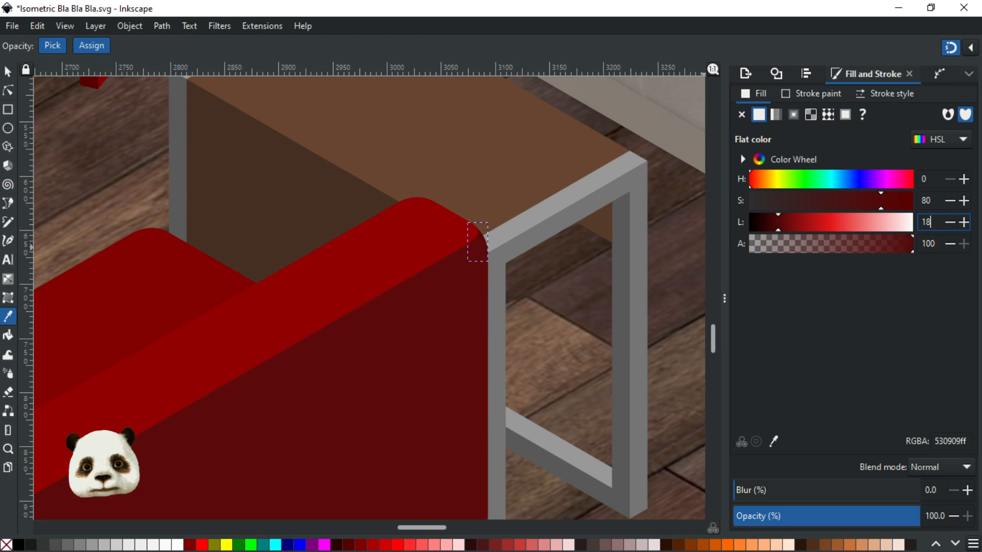
Set the right corner piece's lightness to 16, and save the drawing
key(BackSpace)
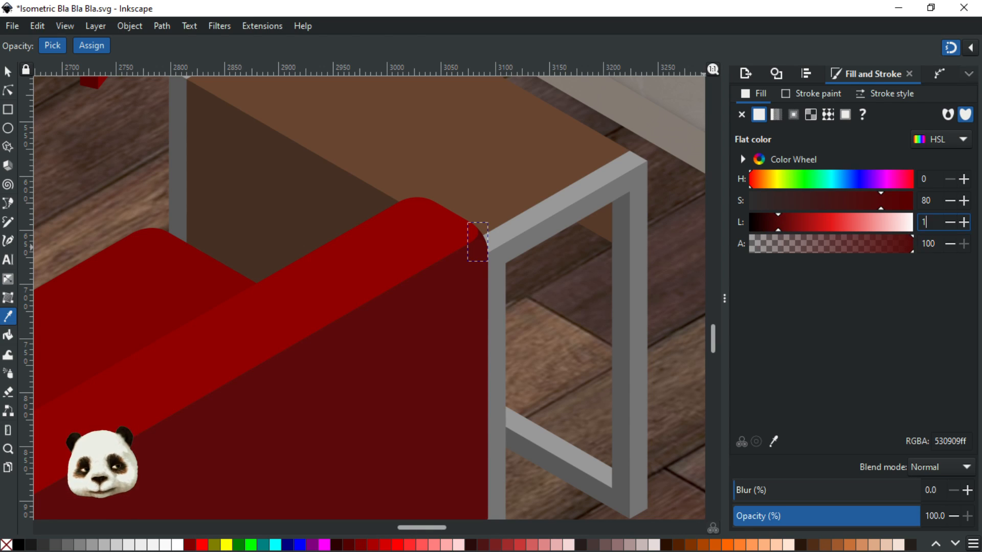
key(Return)
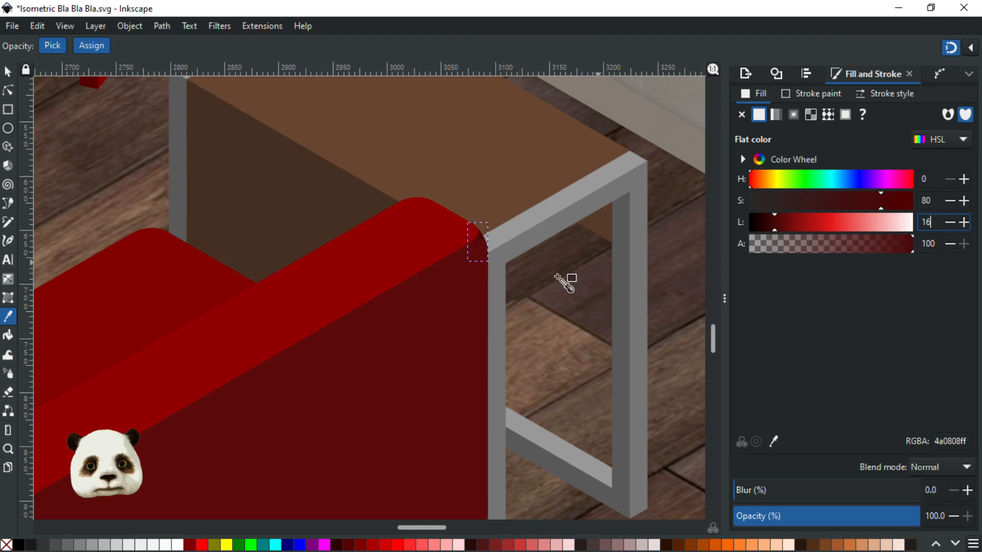
scroll(537, 296, down, 4)
scroll(449, 263, up, 3)
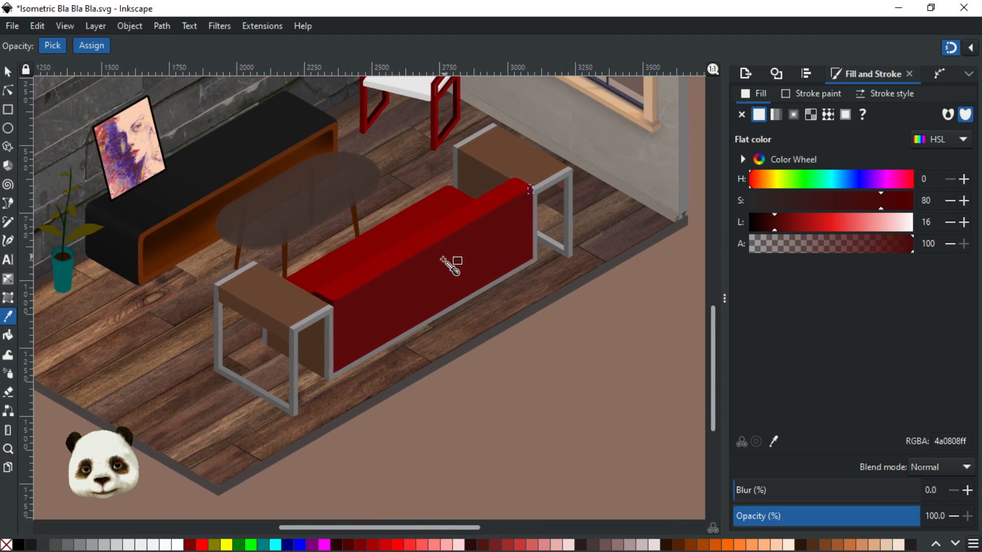
key(ctrl+s)
key(s)
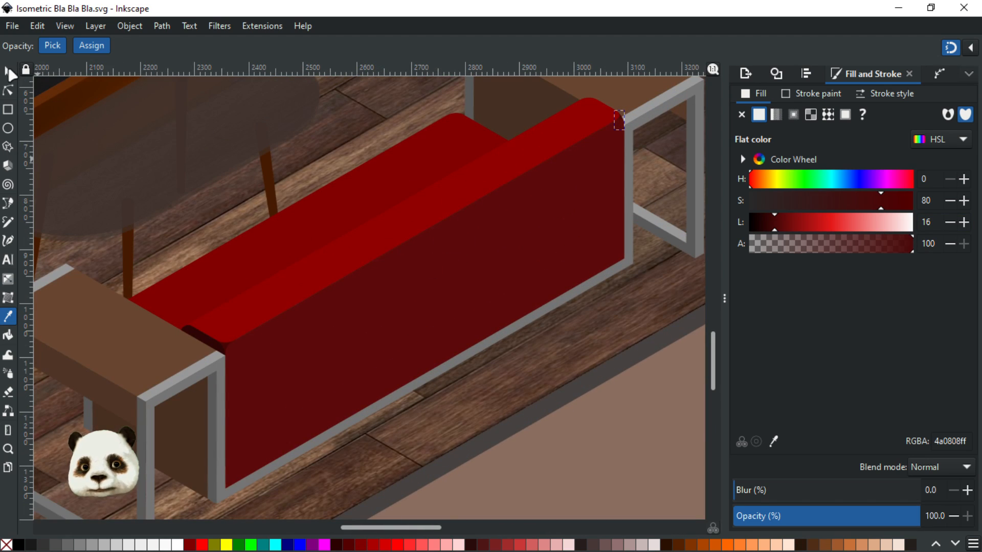
Clear the selection and examine the sofa's corner pieces and overall colours against the rest of the room
click(584, 456)
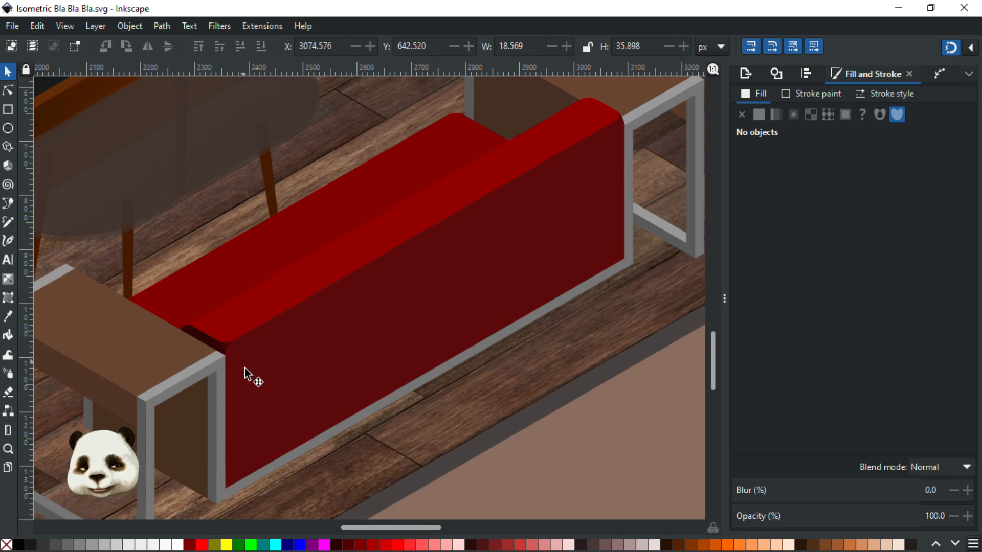
scroll(225, 373, up, 2)
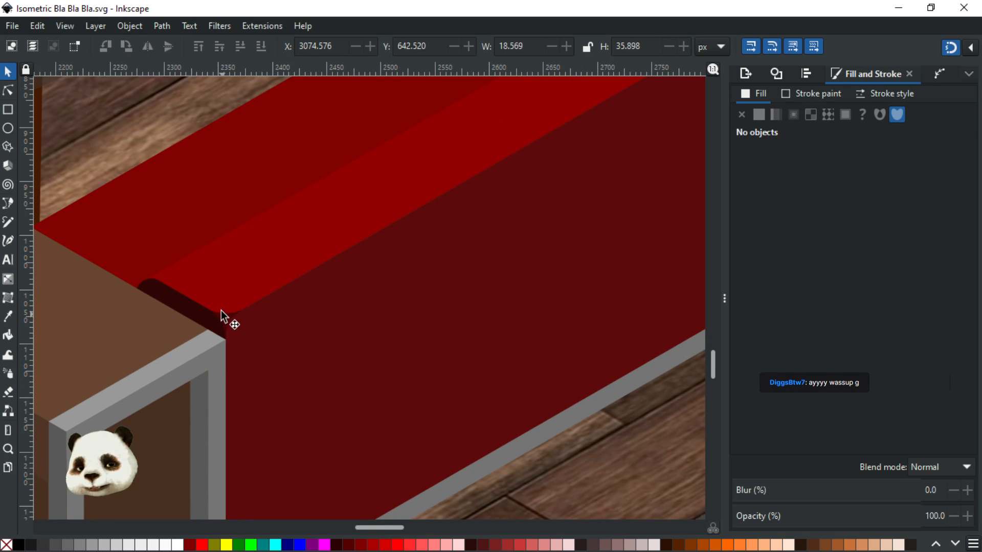
scroll(220, 360, down, 5)
scroll(447, 404, up, 1)
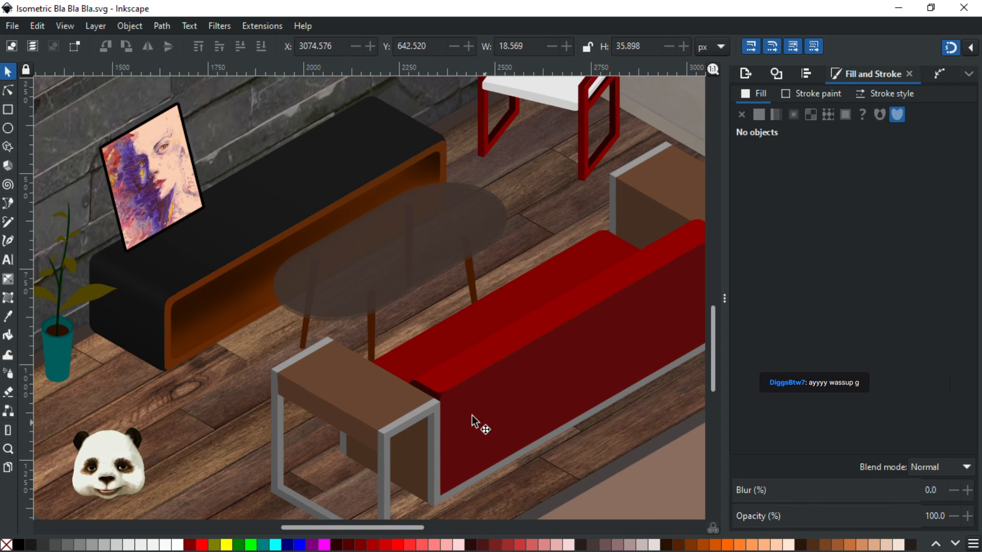
scroll(489, 427, up, 3)
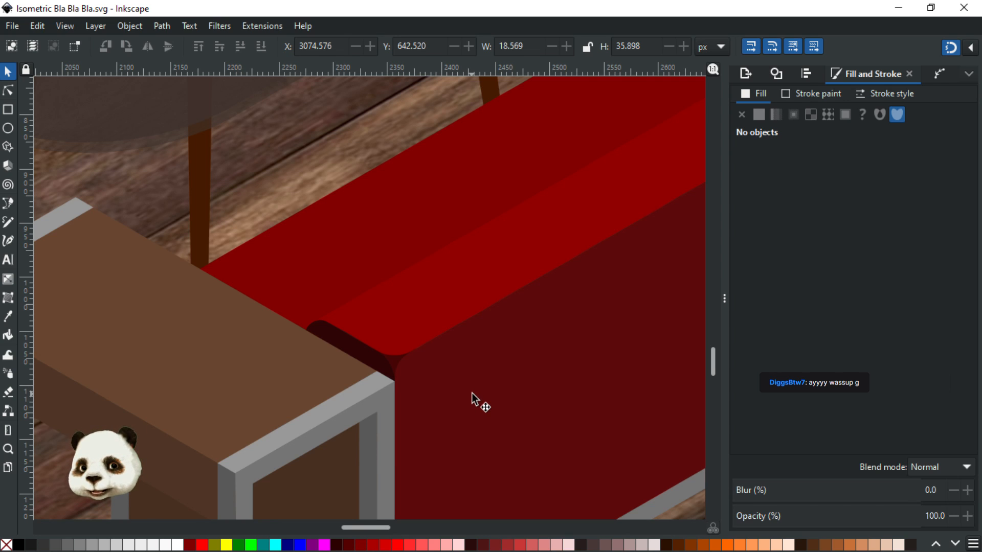
scroll(486, 391, down, 4)
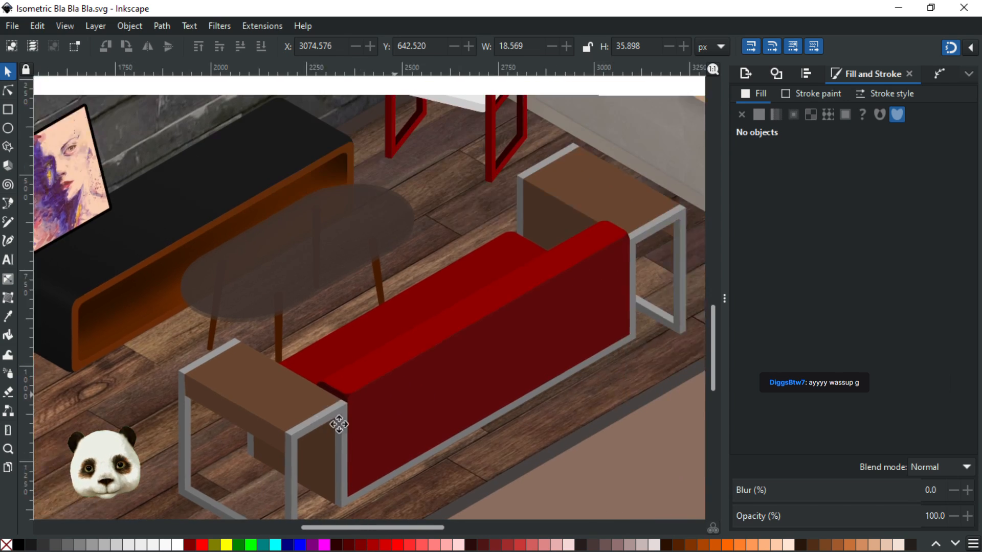
drag(338, 424, 351, 441)
drag(388, 402, 466, 351)
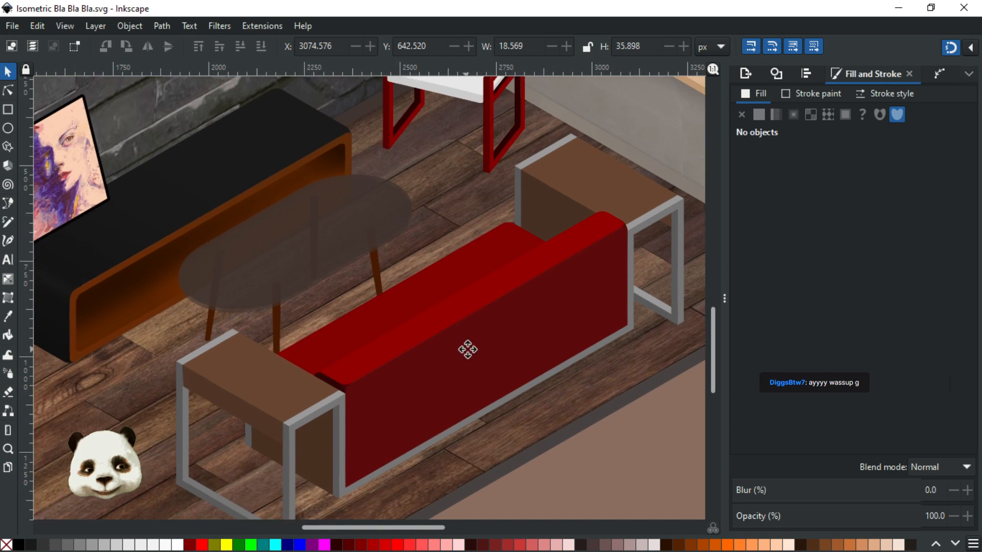
scroll(463, 365, down, 2)
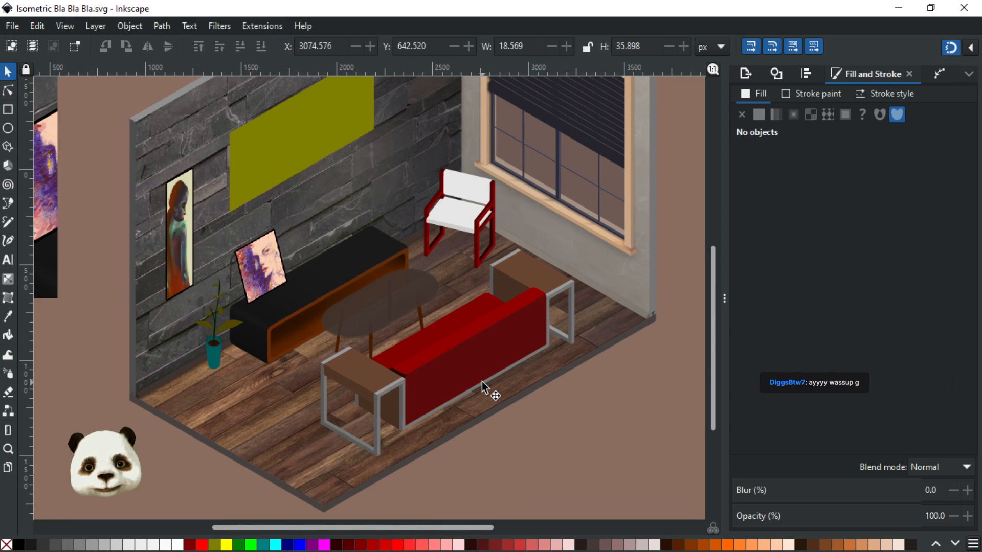
scroll(471, 377, up, 1)
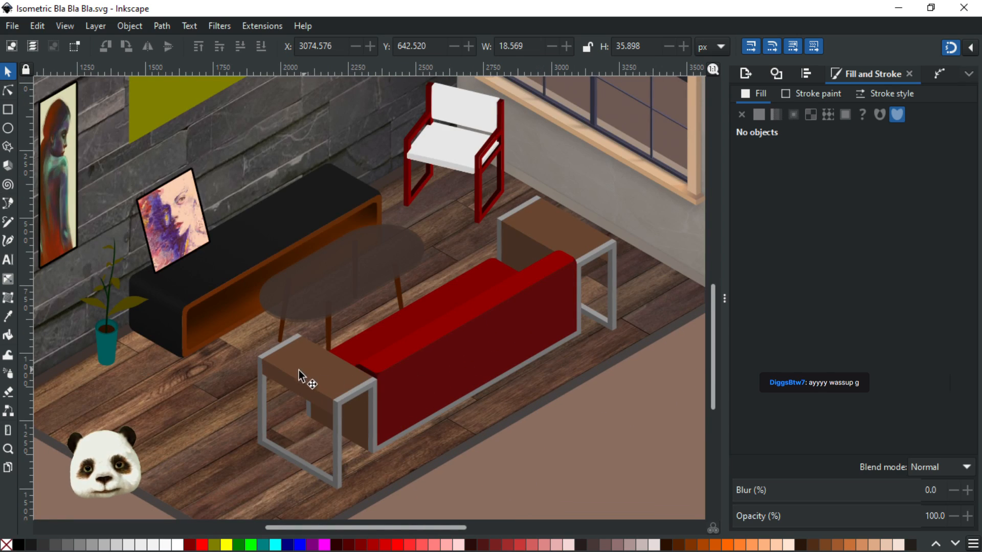
Set the saturation of the left armrest's brown outer side face to 49 and that of its top face to 51
click(289, 385)
scroll(342, 346, up, 2)
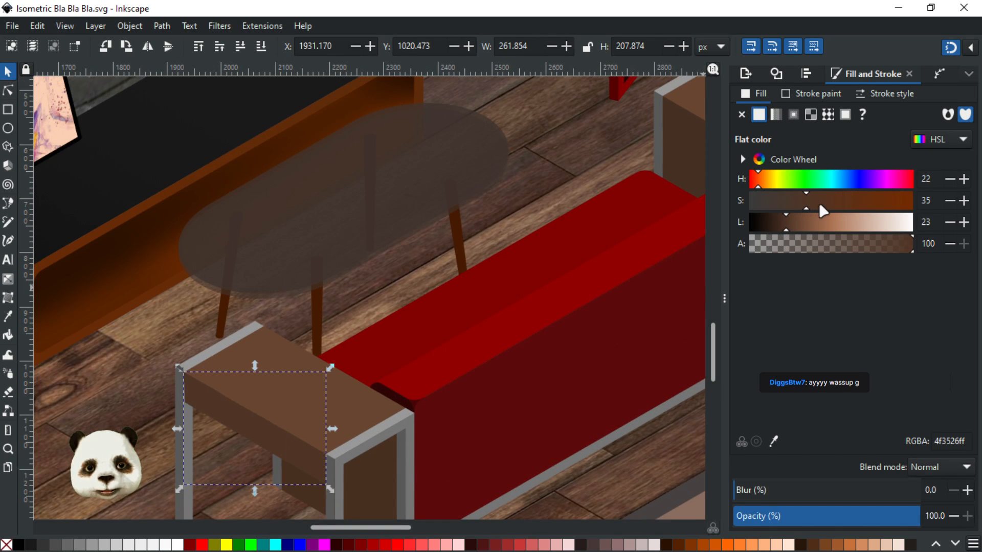
drag(820, 201, 841, 199)
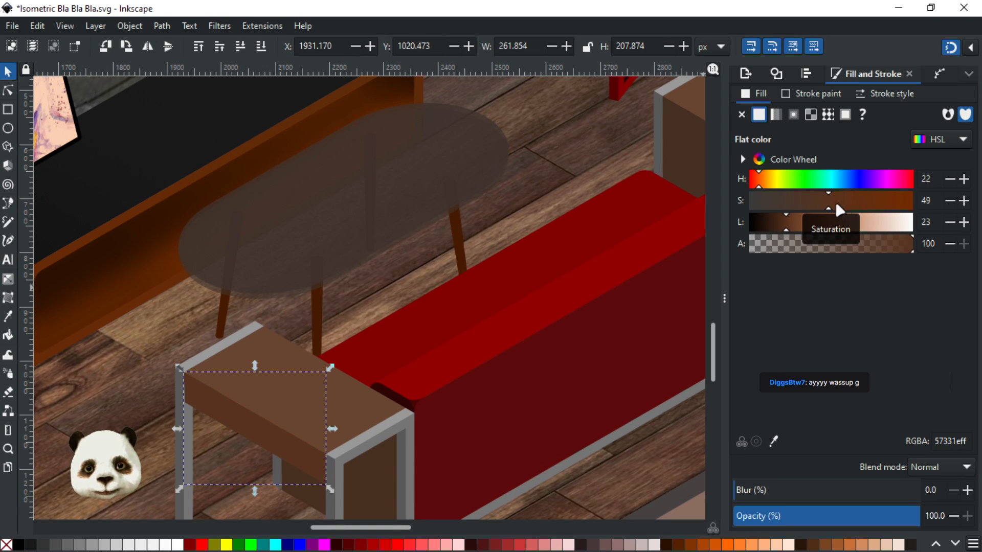
click(351, 411)
drag(835, 206, 854, 207)
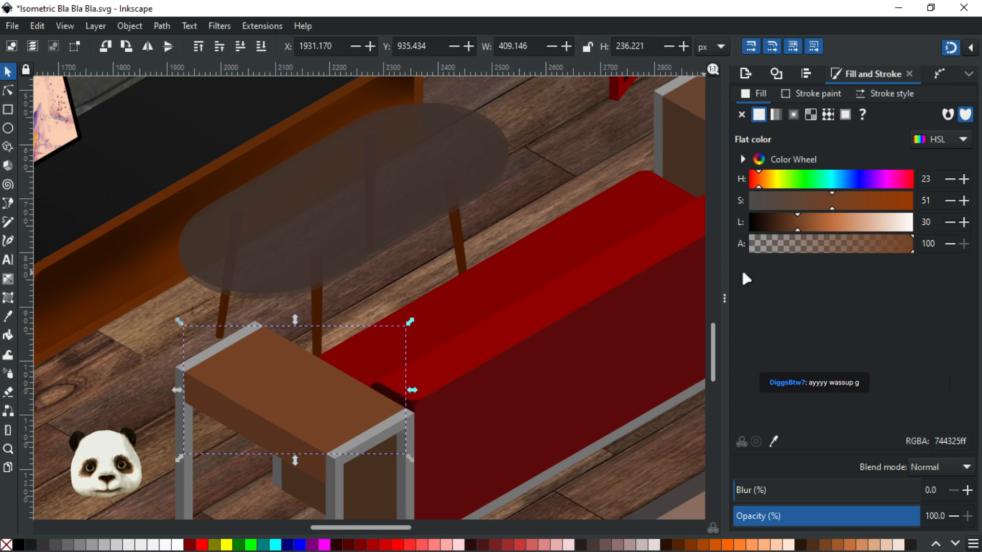
scroll(562, 346, down, 1)
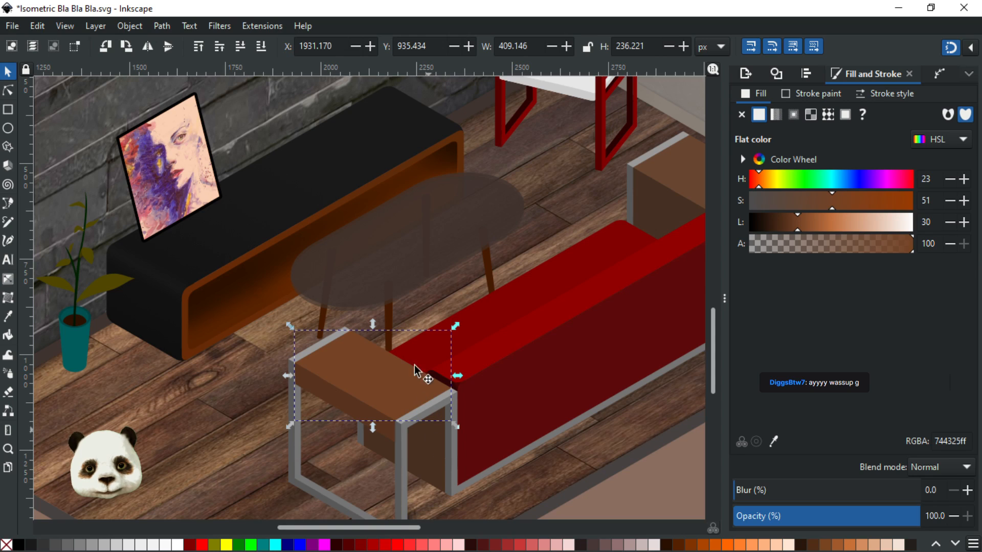
Recolour the left armrest's top face with the brown 461b00 sampled from the table leg, with lightness 21 and saturation 80
key(d)
click(399, 320)
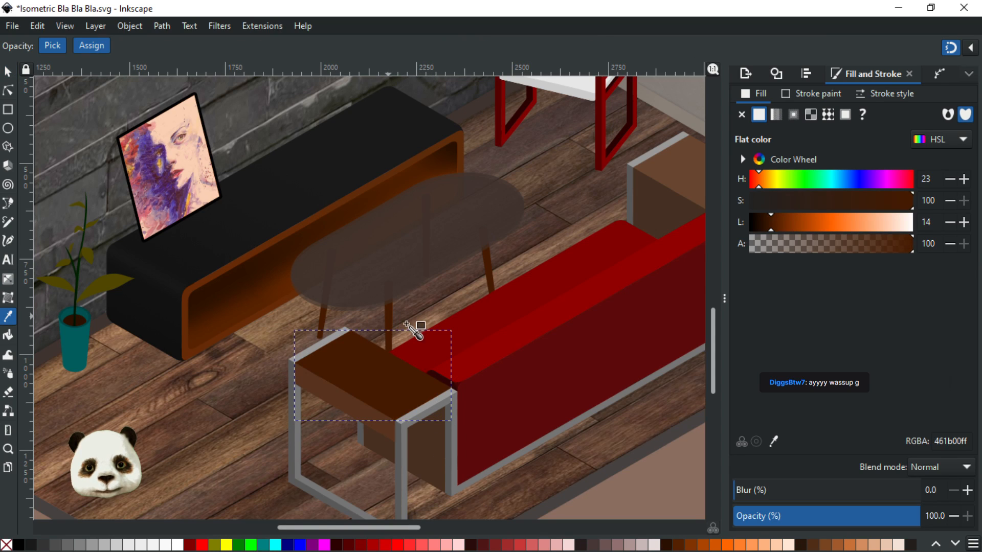
click(784, 223)
click(888, 203)
drag(890, 207, 883, 207)
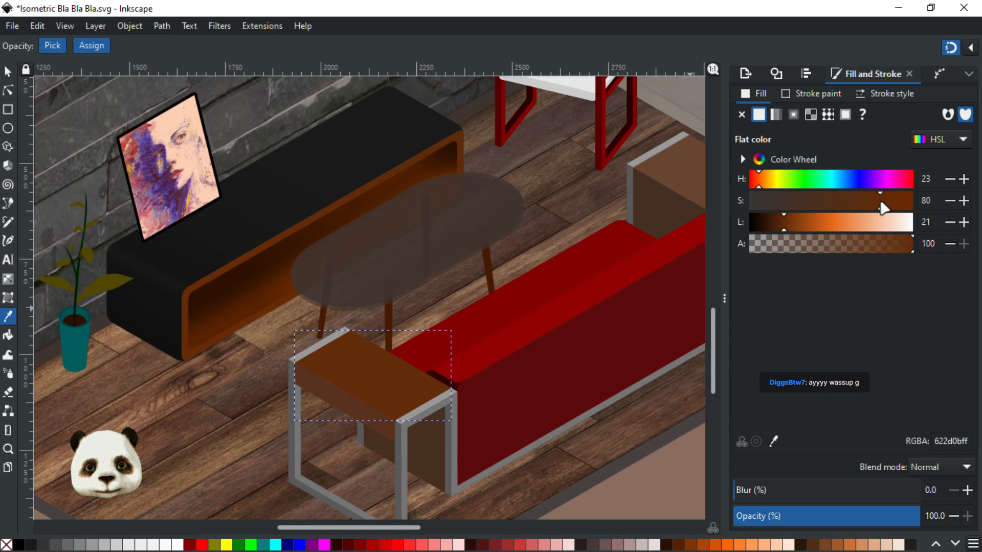
Adjust the left armrest's top face to lightness 30 and saturation 50
click(782, 228)
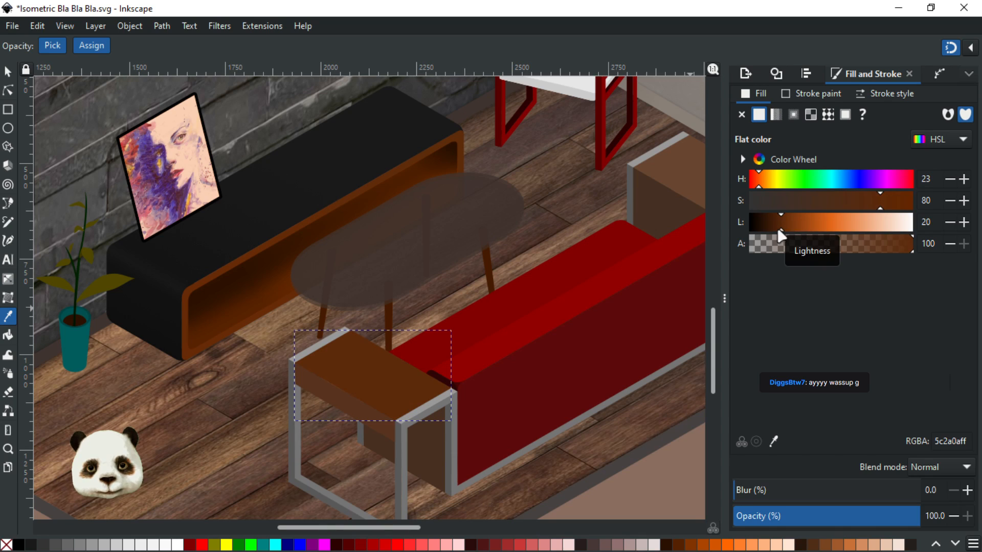
click(796, 226)
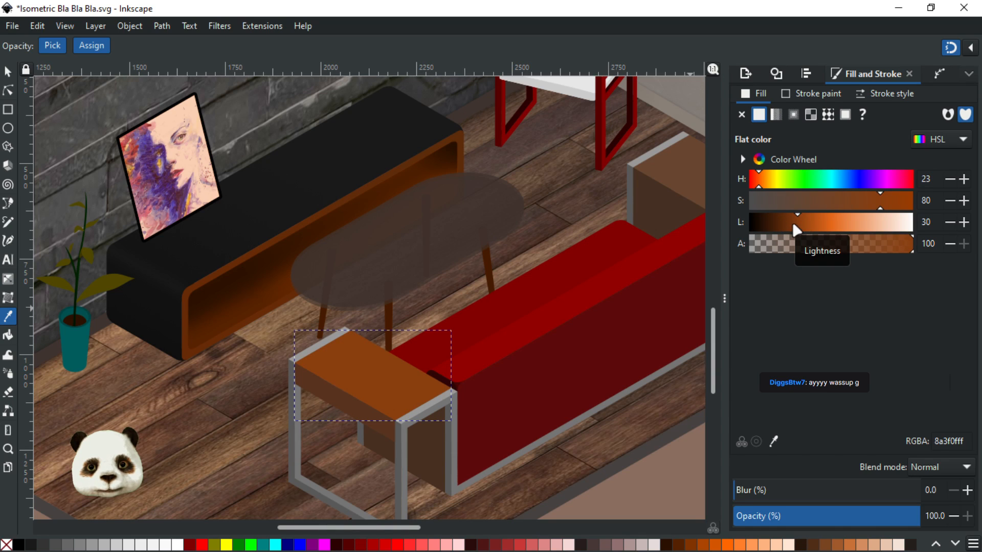
click(789, 225)
click(795, 225)
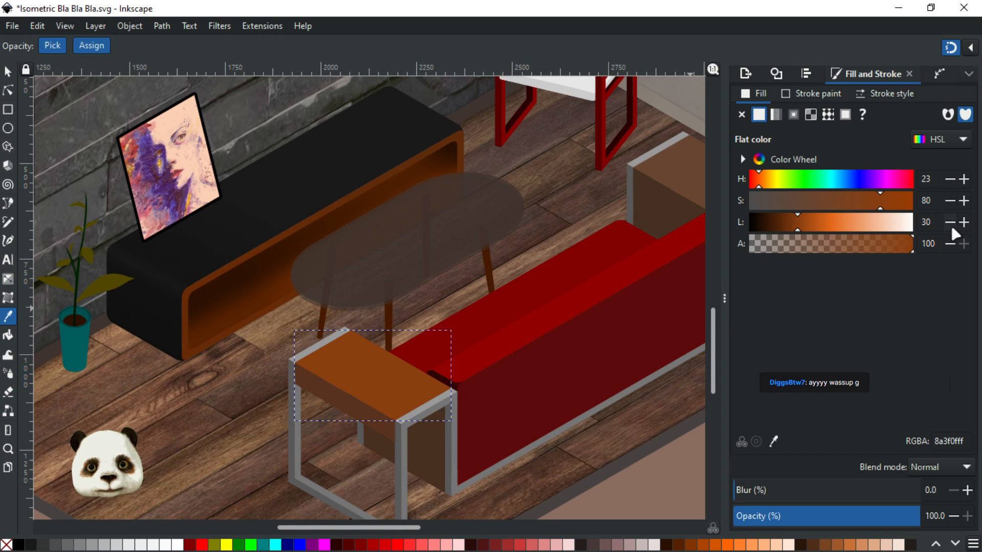
click(863, 201)
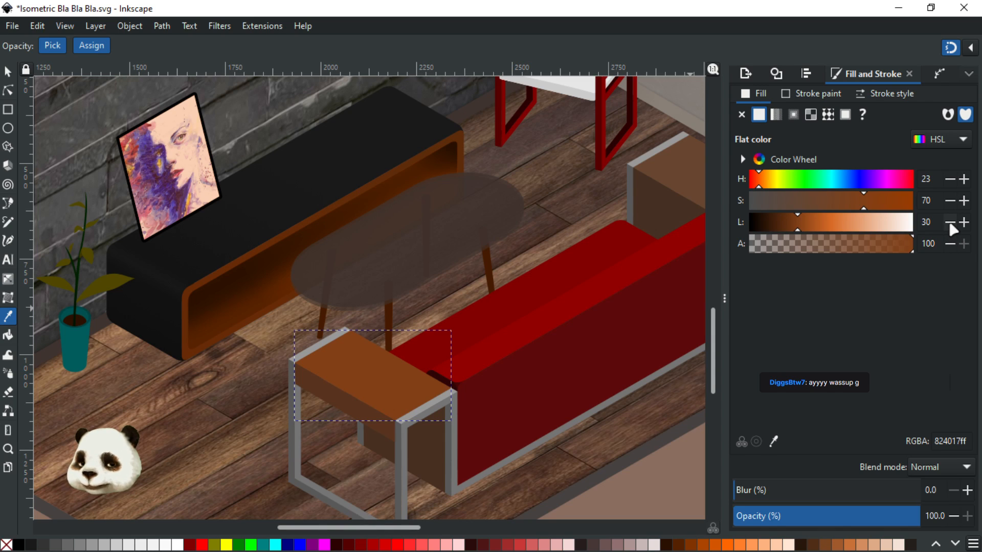
click(829, 199)
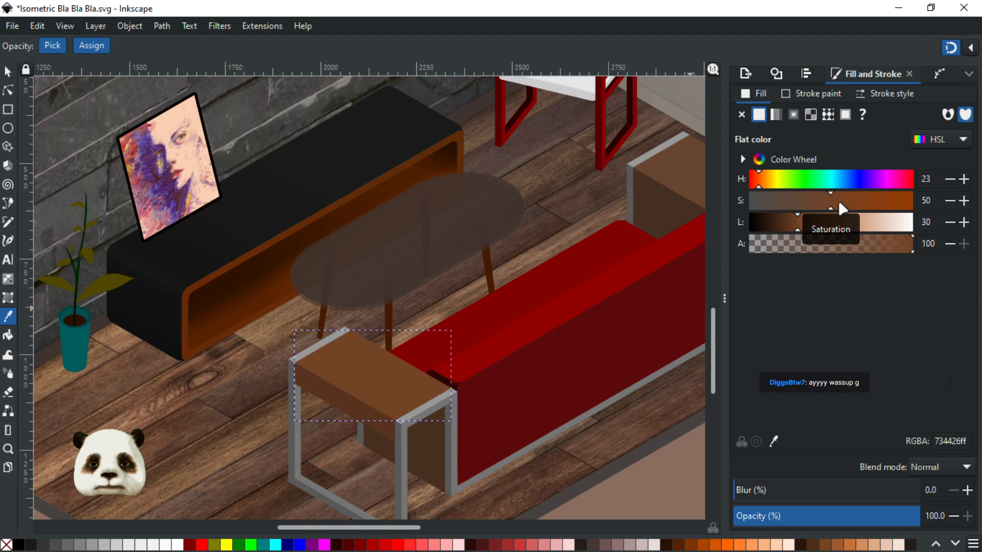
Recolour the right armrest's top face with the brown 734426 sampled from the left armrest's top
scroll(450, 266, right, 5)
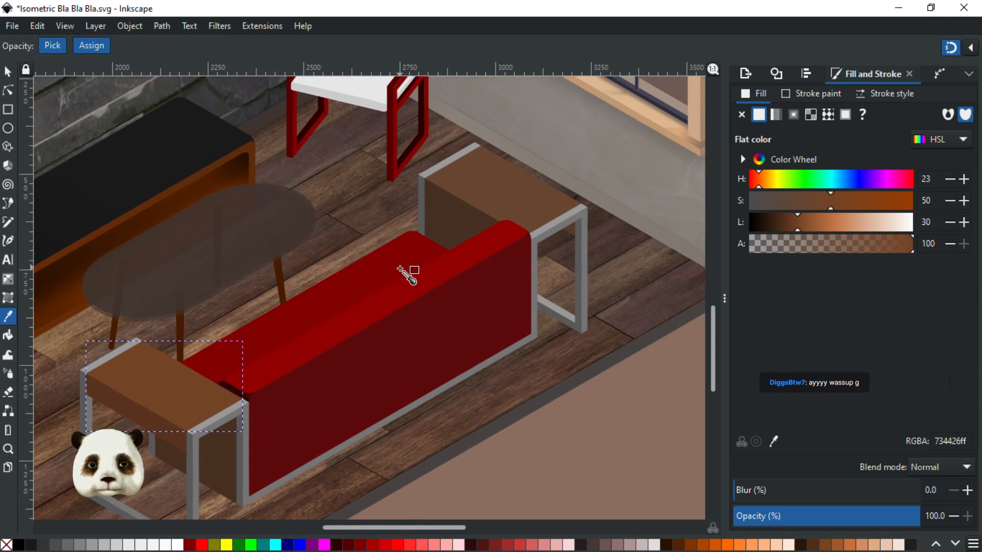
click(8, 71)
click(517, 202)
key(d)
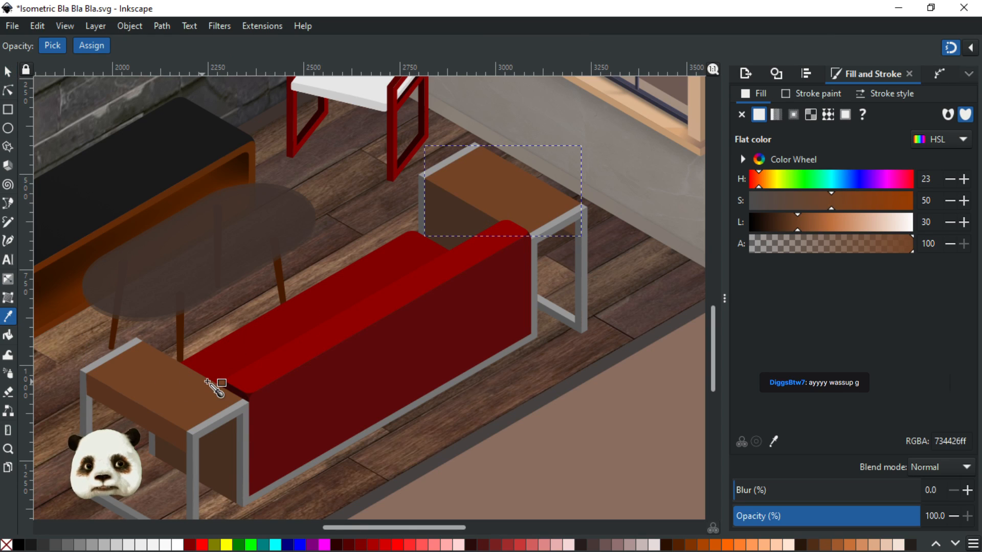
click(8, 72)
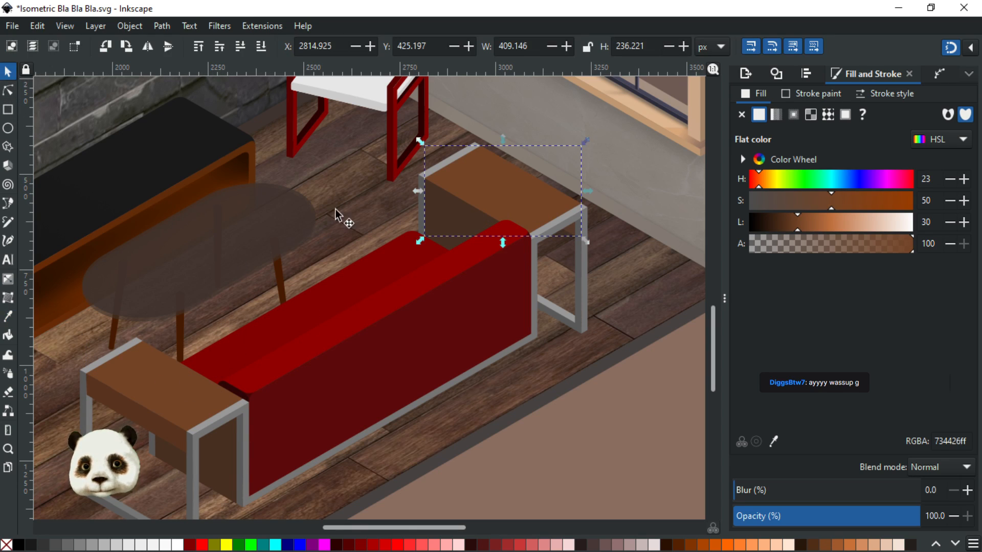
Recolour the right armrest's inner side face with the brown 734426 sampled from the left armrest's top, then set lightness 20 and saturation 40
click(466, 233)
key(d)
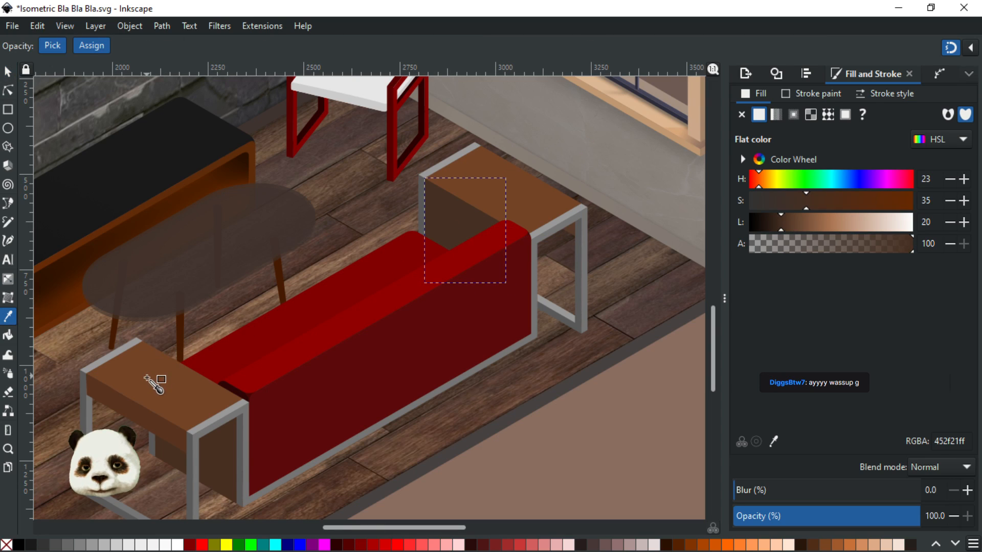
click(147, 379)
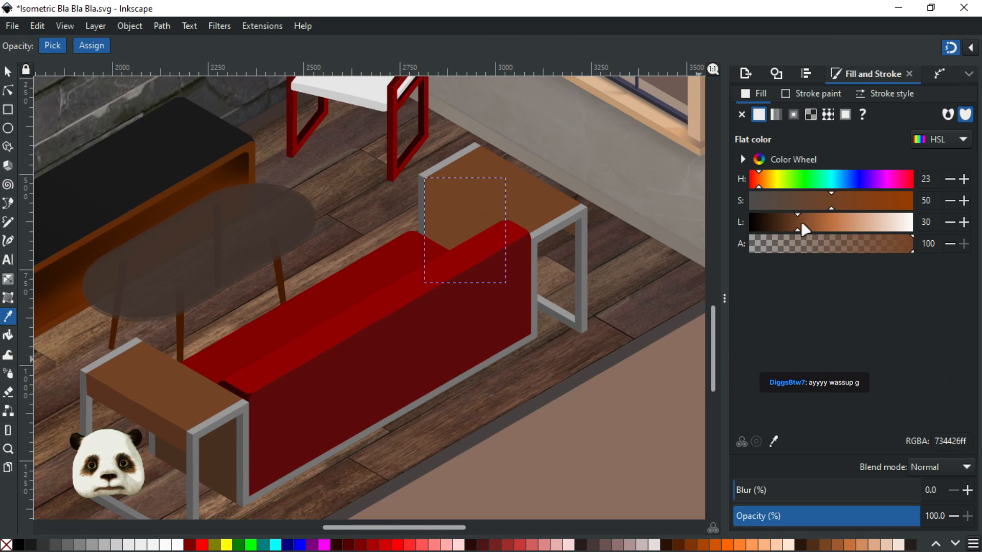
click(784, 224)
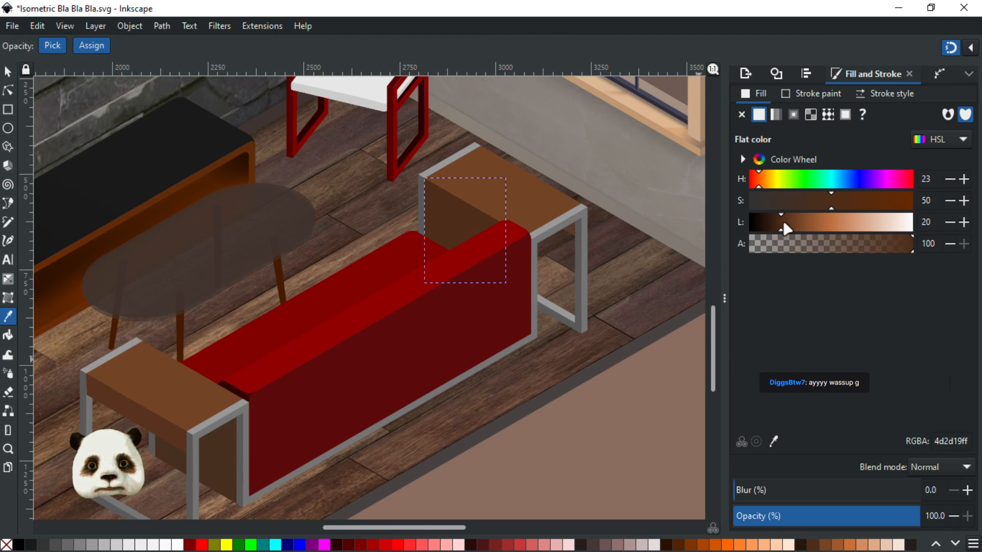
click(798, 197)
click(813, 198)
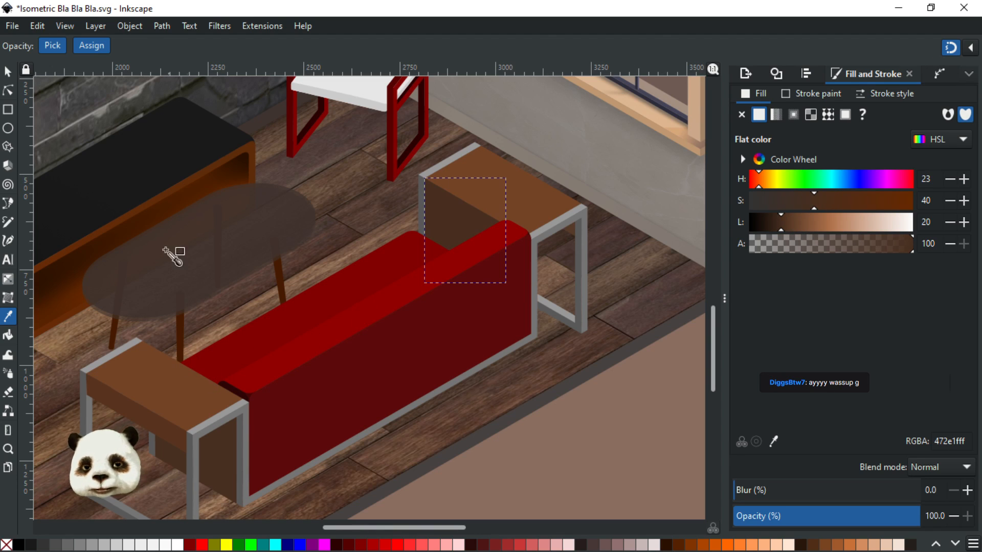
Recolour the left armrest's outer side face and the sofa's end panel beneath it with the brown 472e1f sampled from the right armrest's side
click(8, 71)
click(132, 417)
key(d)
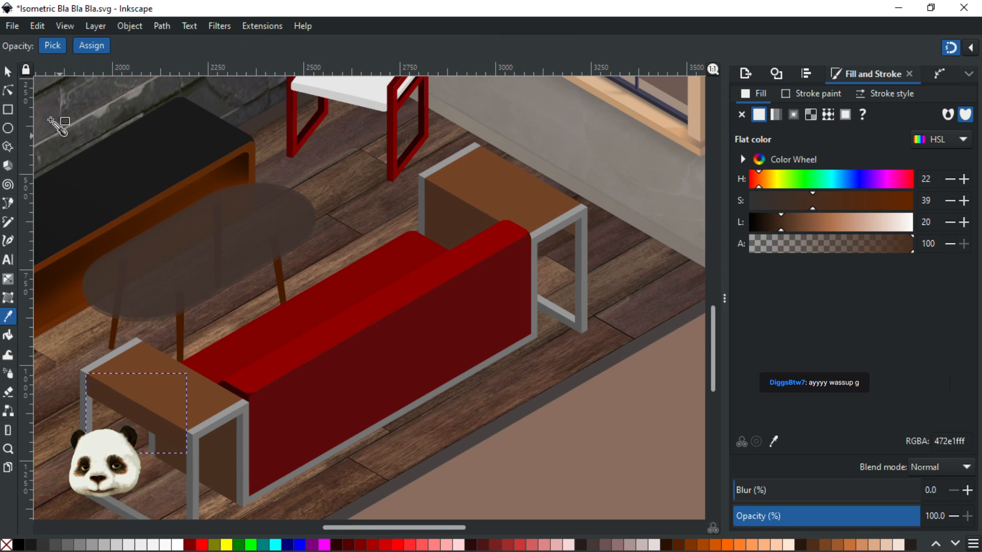
click(8, 72)
click(218, 468)
key(d)
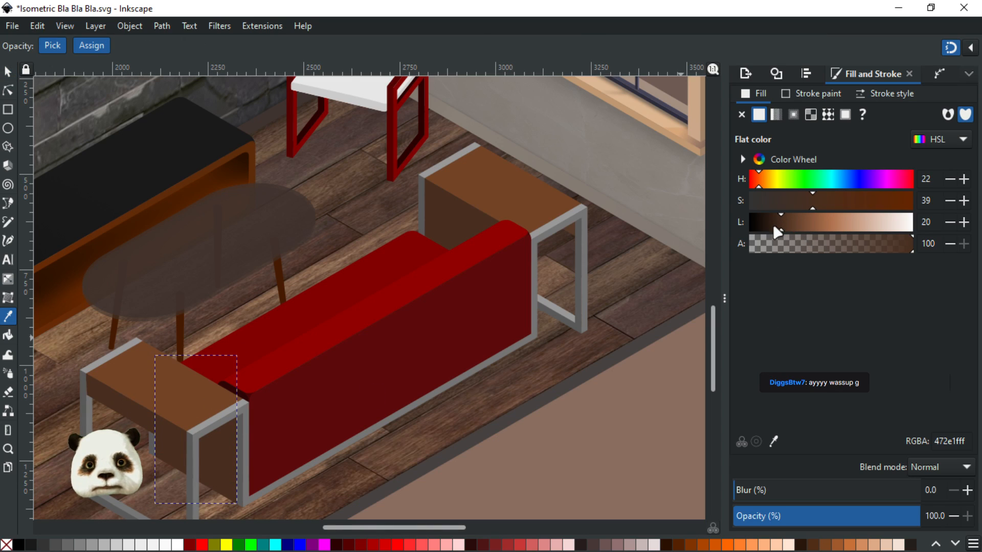
Darken the brown end panel beneath the left armrest to lightness 17 and saturation 30
scroll(776, 227, down, 1)
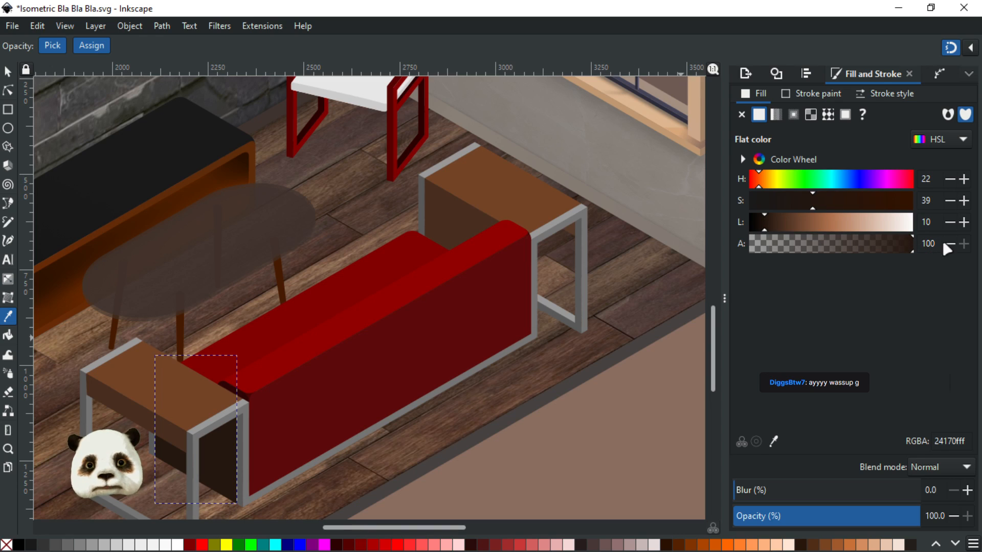
click(964, 222)
click(963, 222)
click(963, 222)
click(963, 223)
click(963, 223)
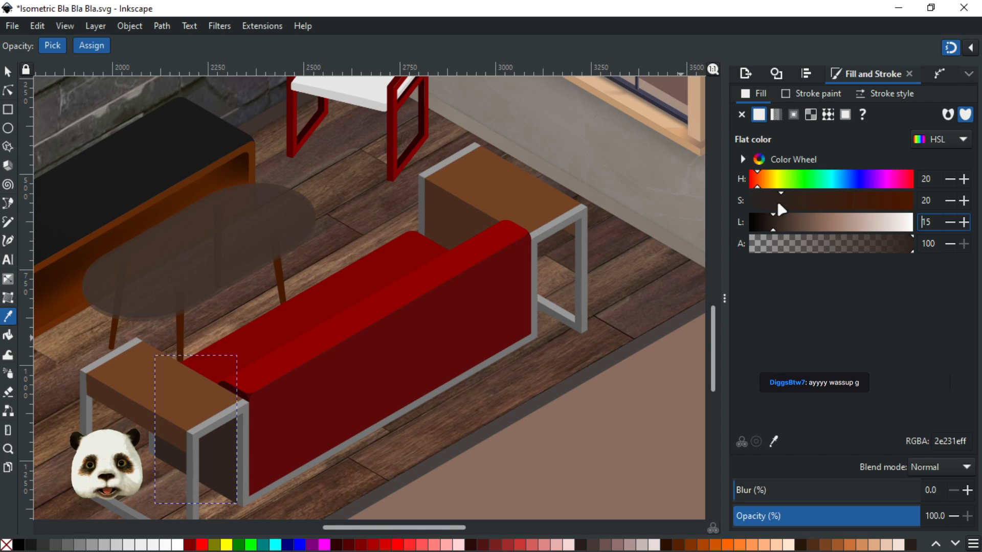
click(963, 222)
click(963, 223)
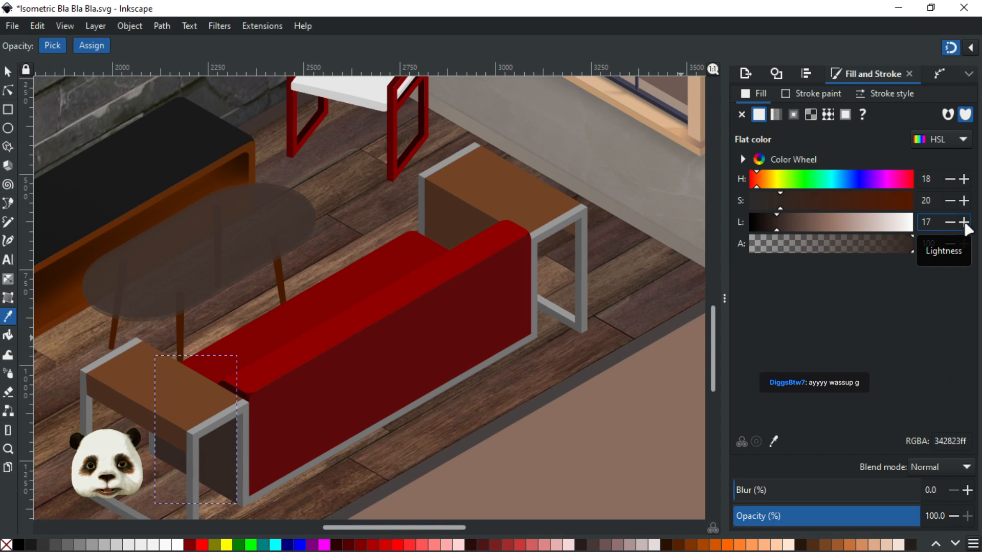
drag(784, 200, 798, 199)
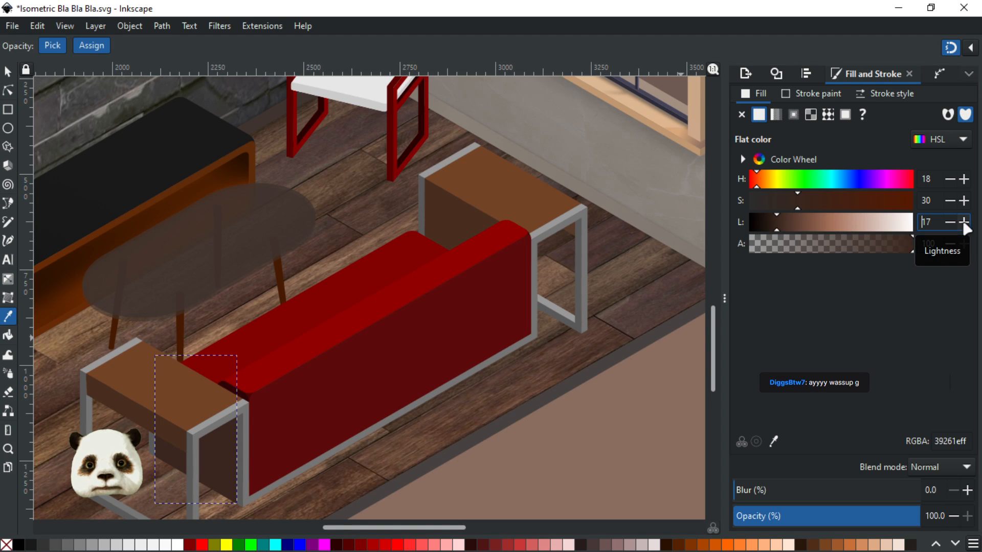
Raise the lightness of the backrest's dark red end face beside the left armrest to 12, plus one further unit
drag(387, 373, 473, 282)
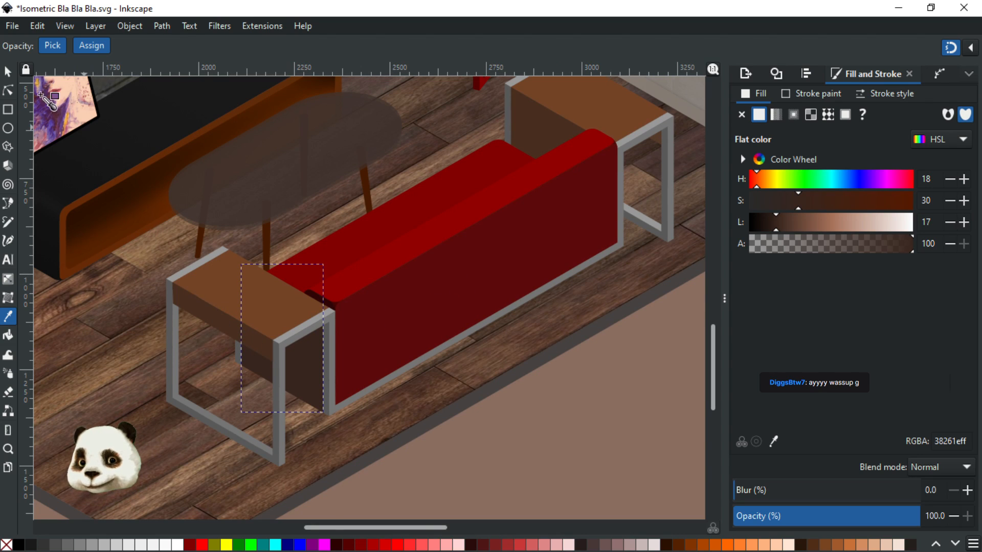
click(8, 72)
click(538, 125)
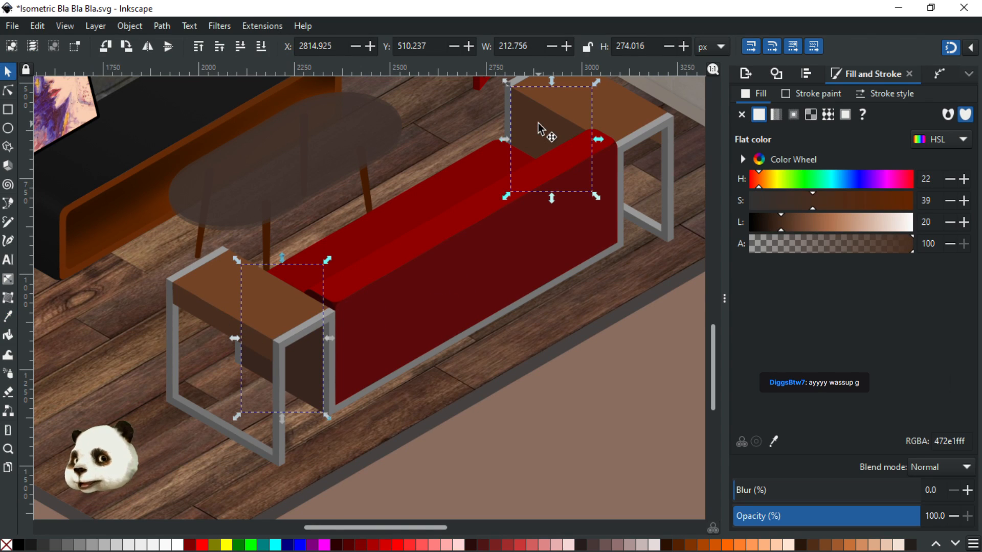
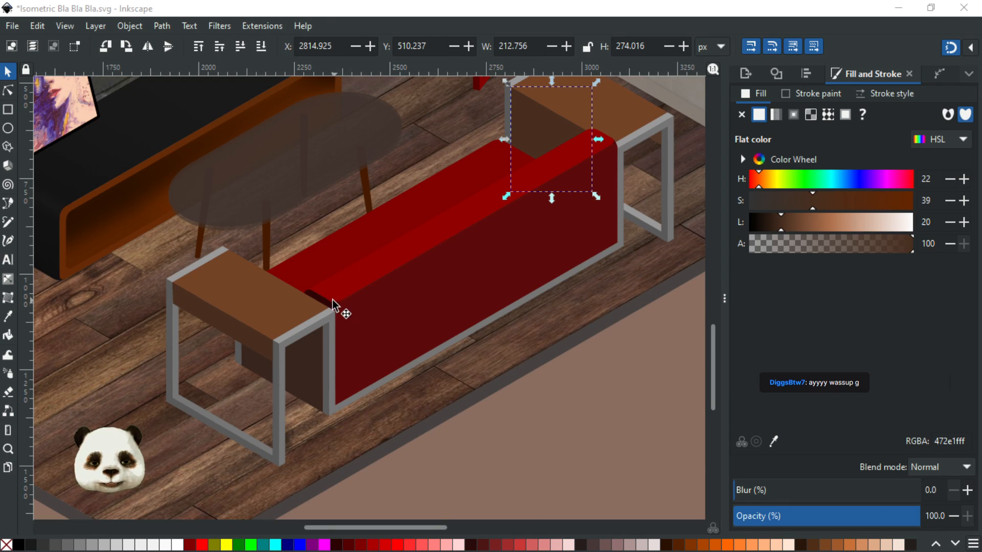
scroll(333, 307, up, 3)
click(290, 296)
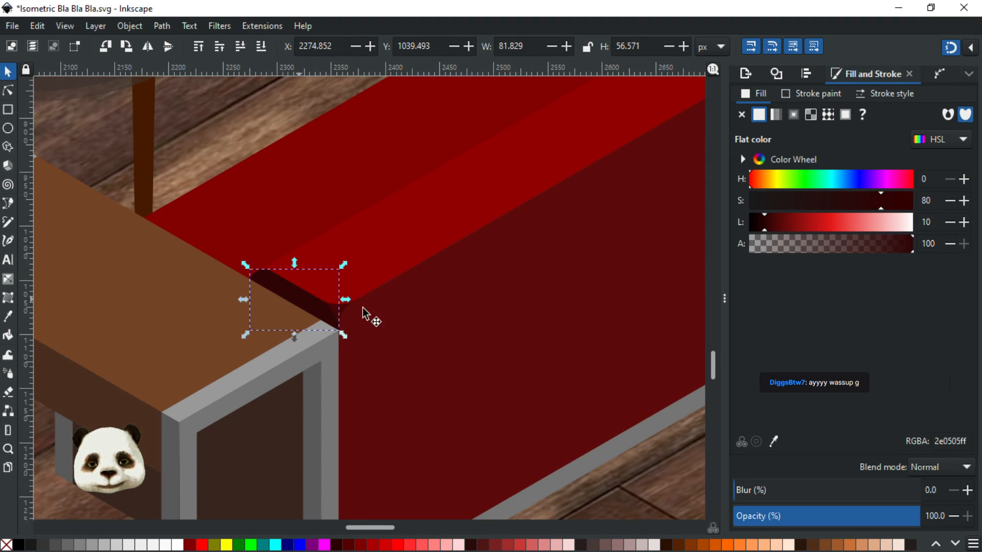
click(964, 221)
click(964, 222)
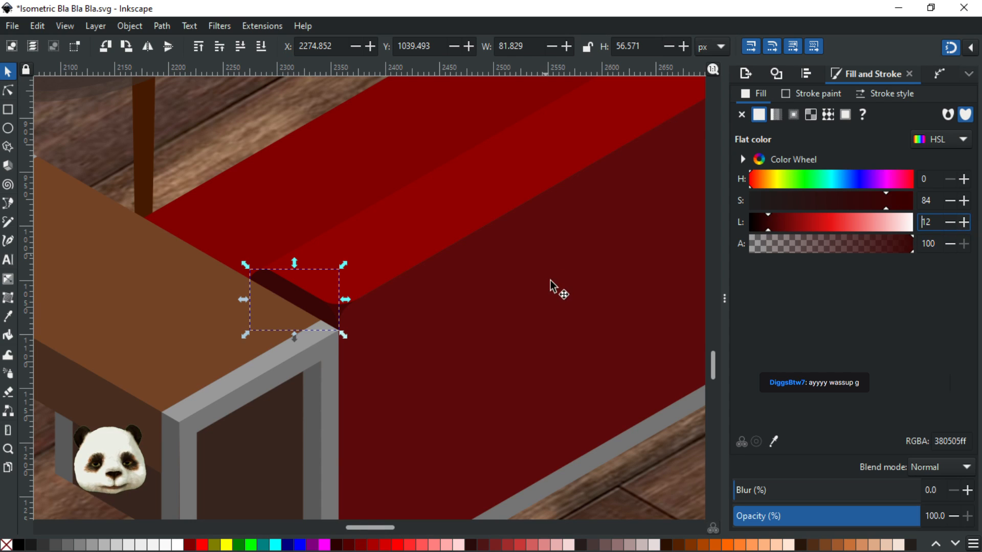
scroll(556, 307, down, 4)
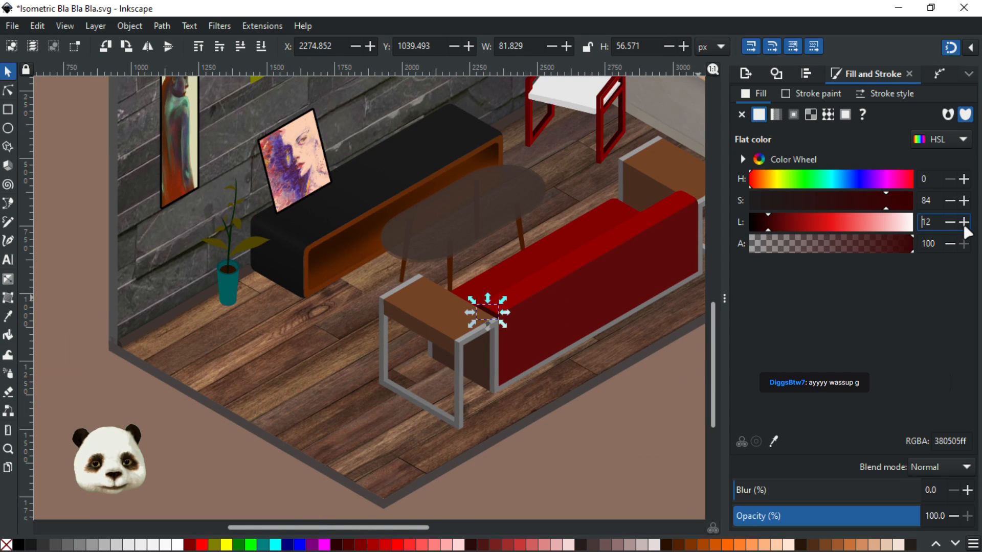
click(965, 223)
Deselect the backrest's end face and save the drawing
click(640, 382)
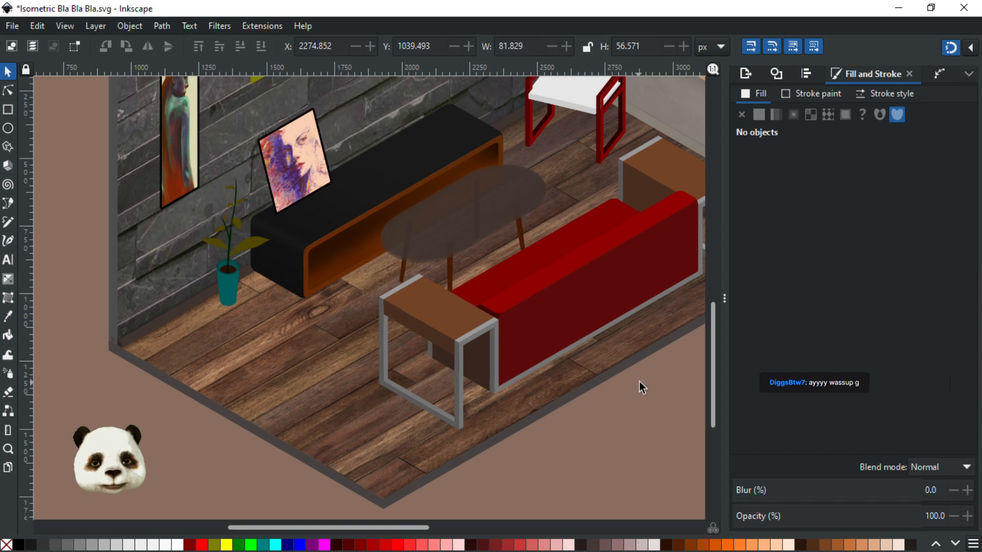
scroll(503, 381, right, 5)
key(ctrl+s)
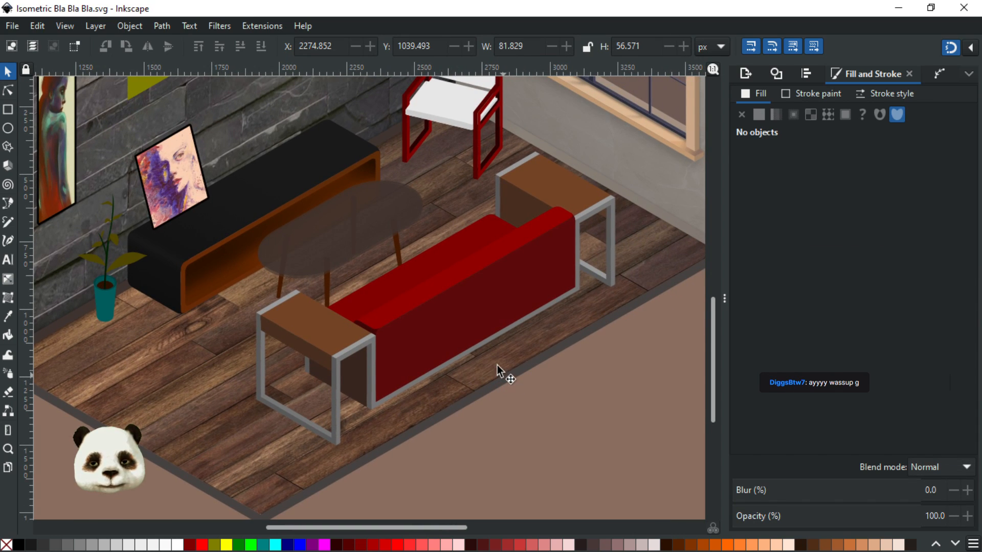
scroll(495, 364, up, 1)
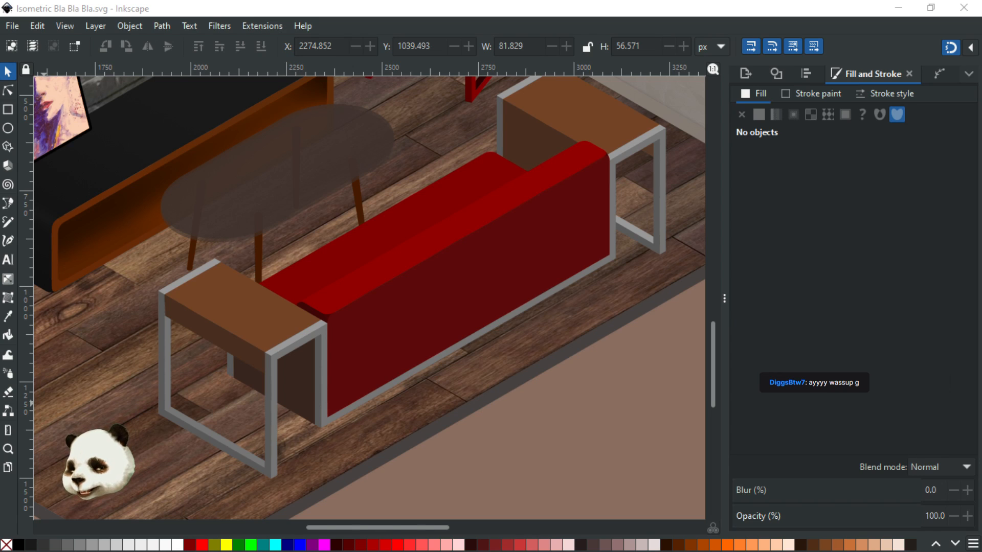
click(357, 8)
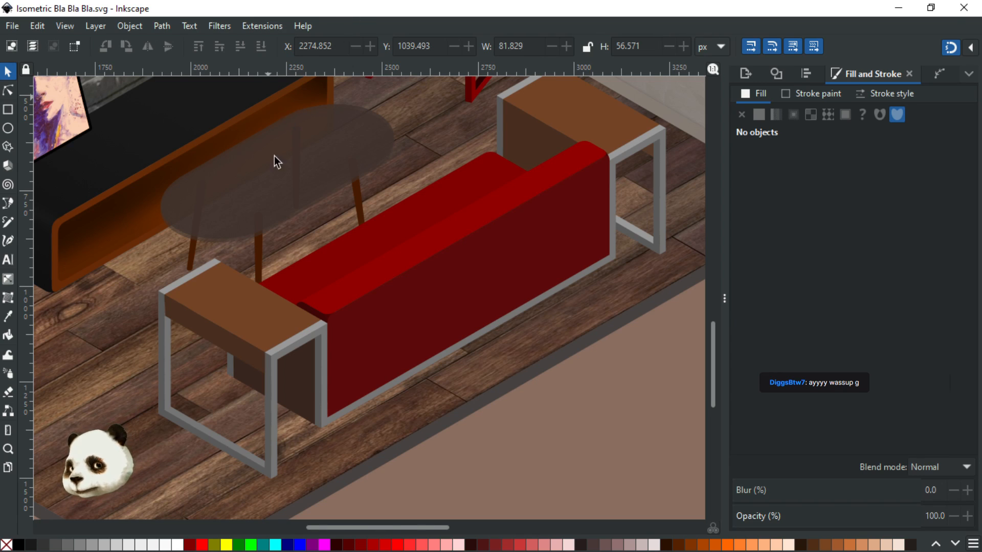
click(179, 417)
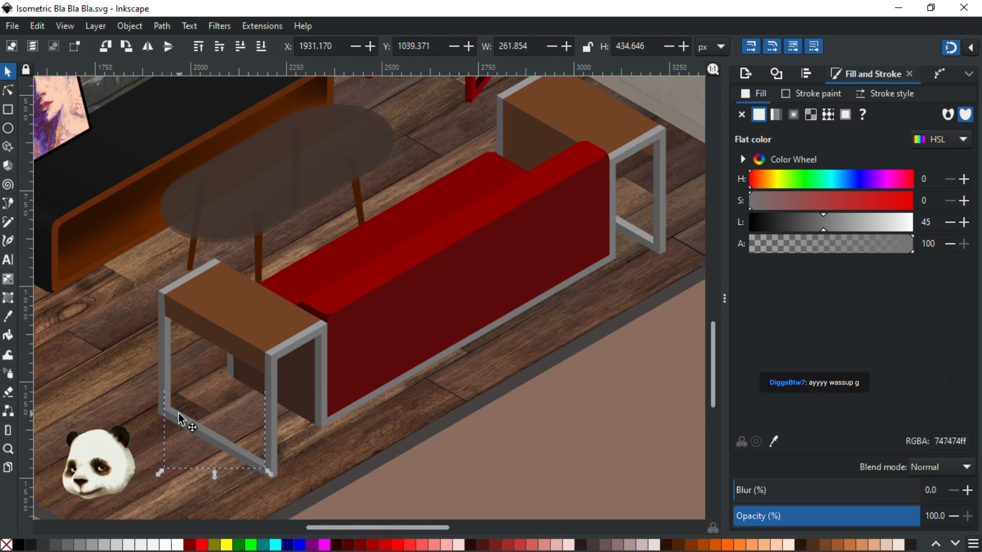
key(b)
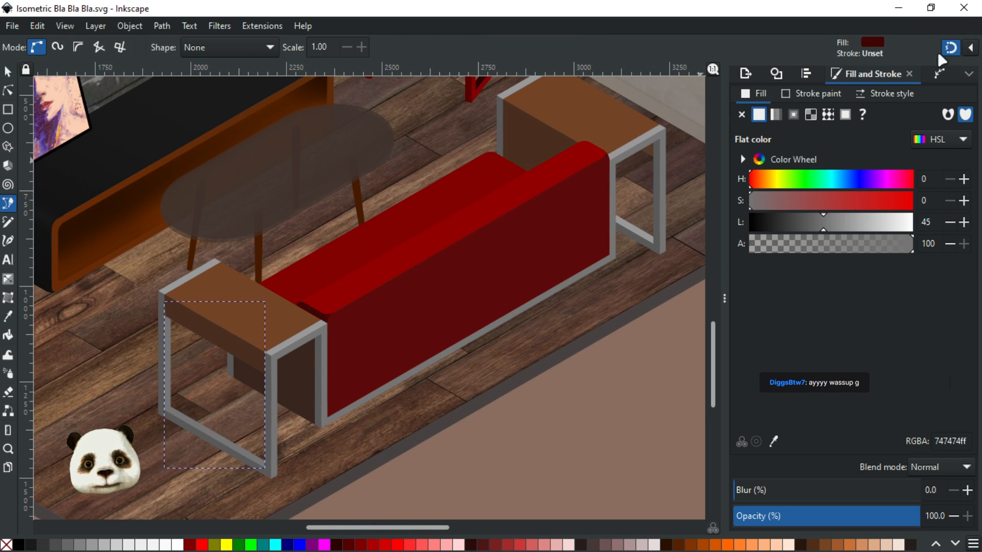
key(Escape)
click(241, 451)
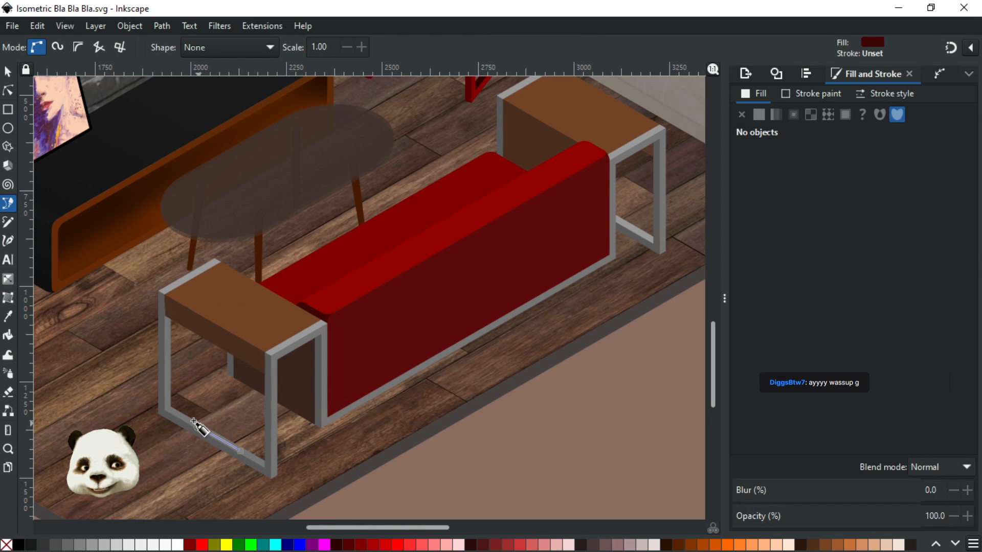
click(182, 417)
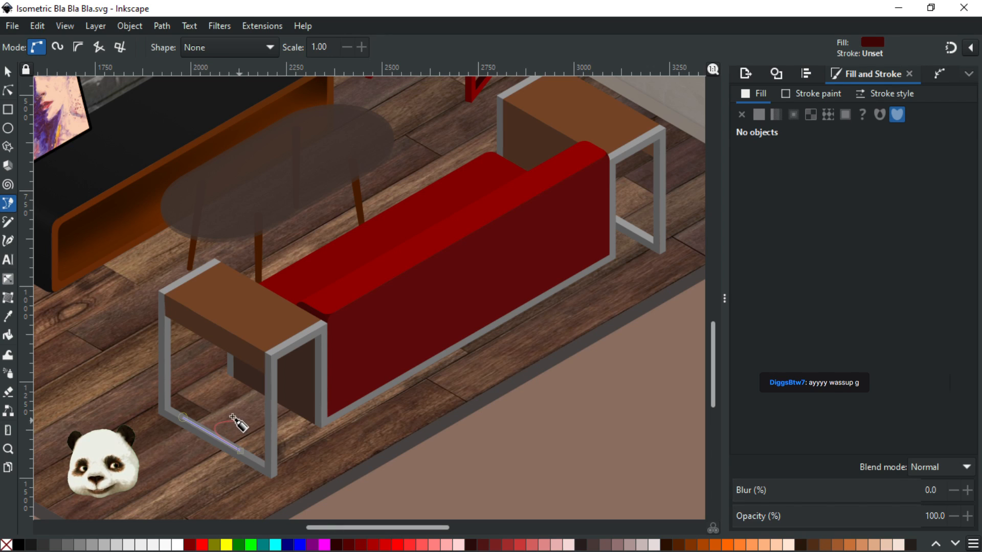
key(Escape)
Apply a linear gradient along the lower bar of the left armrest's inner grey frame face and make its end stop fully opaque
key(g)
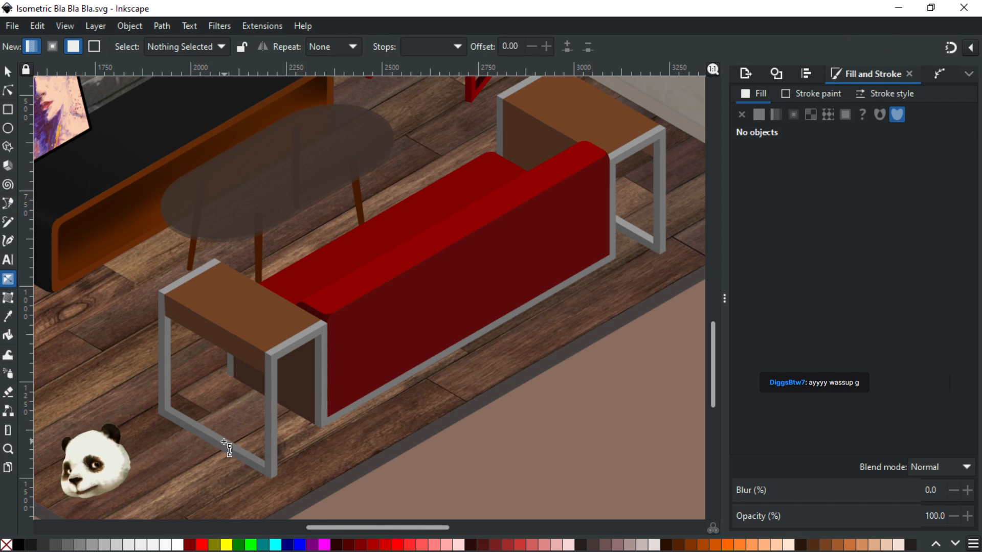
click(245, 451)
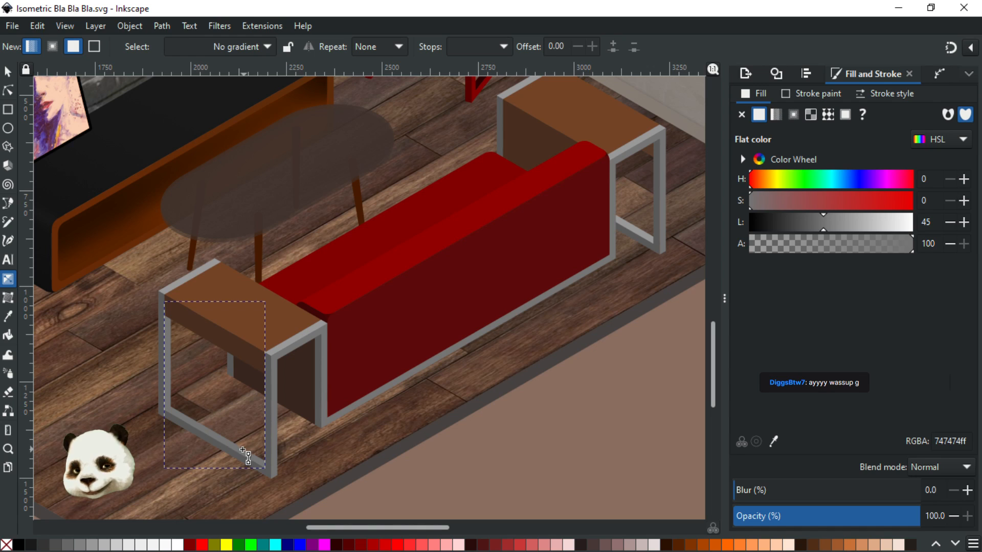
drag(241, 449, 176, 411)
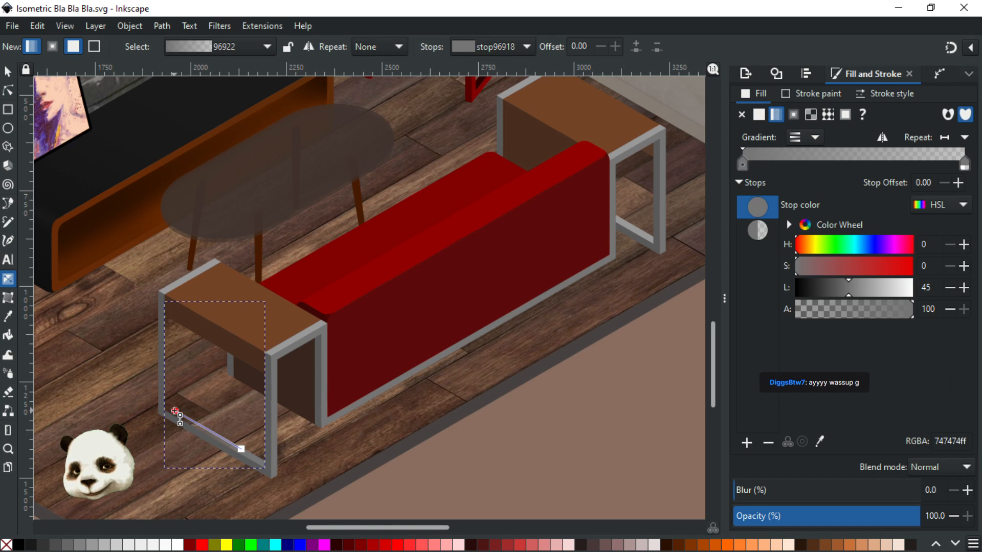
click(175, 411)
click(806, 314)
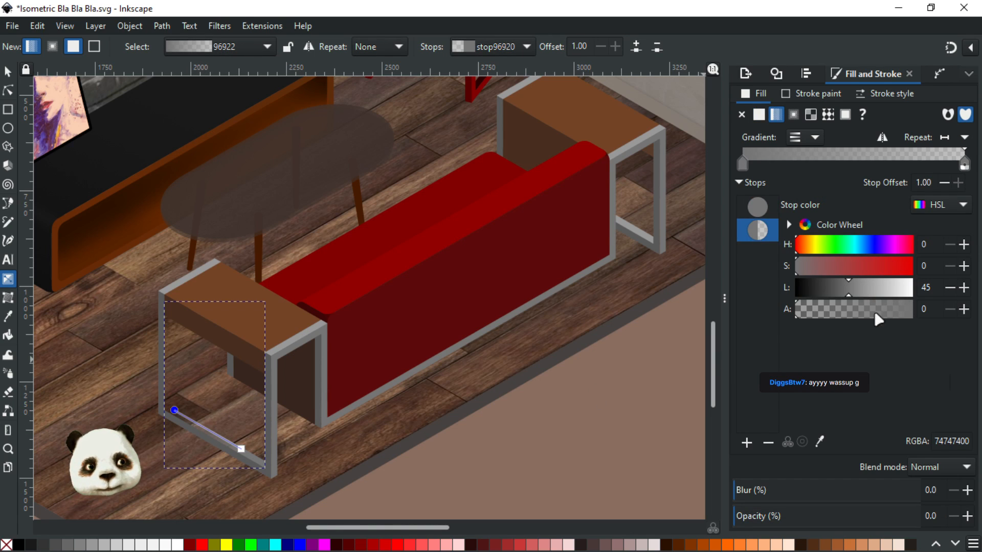
drag(916, 309, 978, 317)
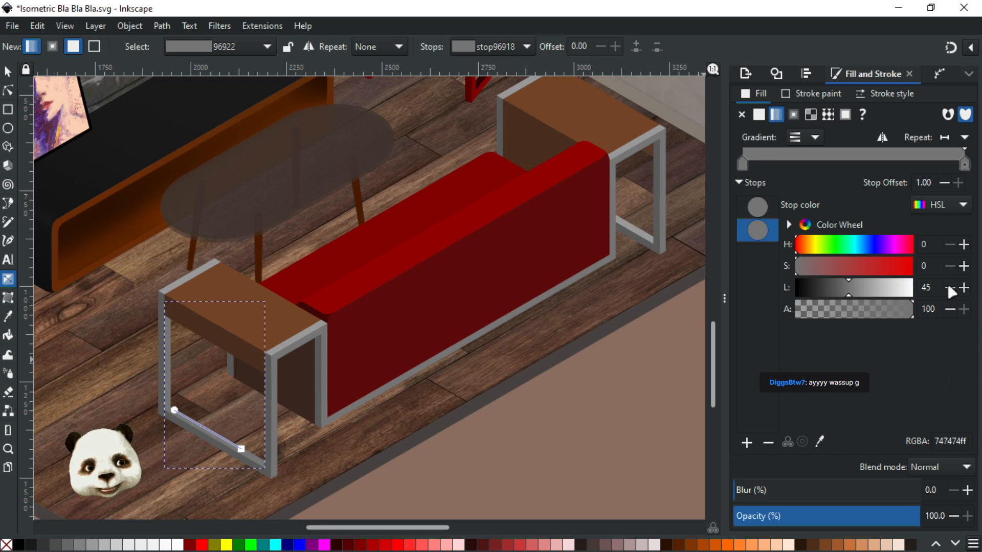
Darken the end stop of the left armrest frame's gradient to lightness 42
click(963, 287)
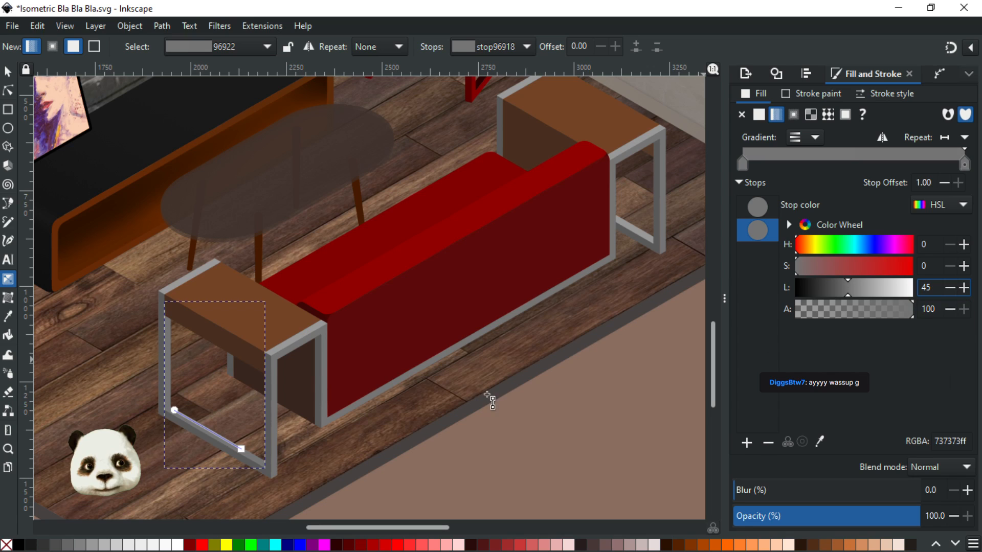
click(174, 410)
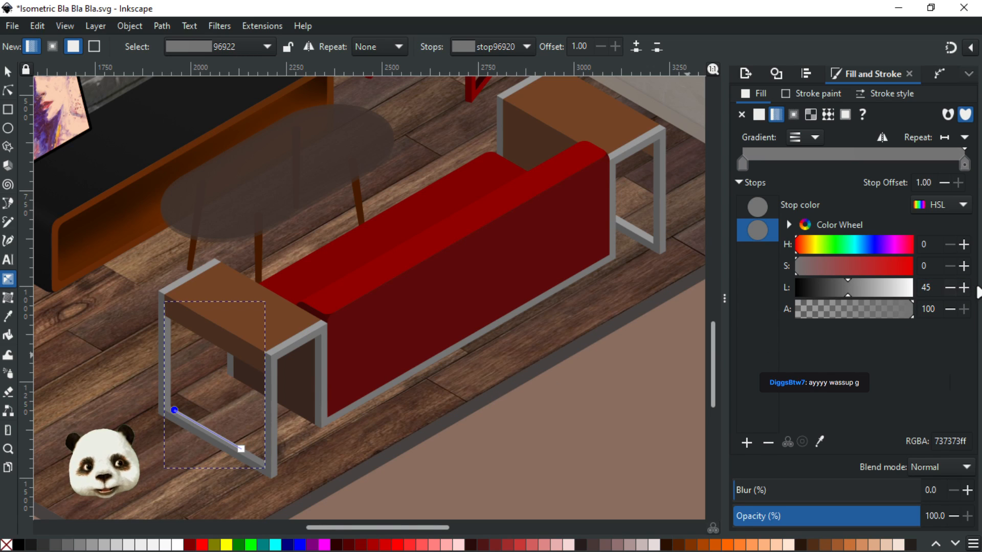
click(949, 287)
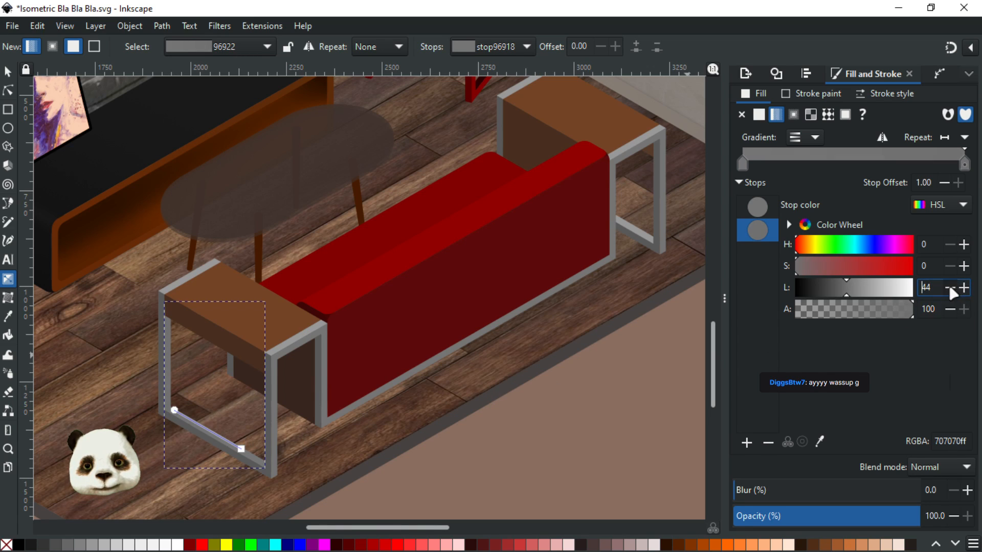
click(949, 287)
click(950, 288)
click(950, 288)
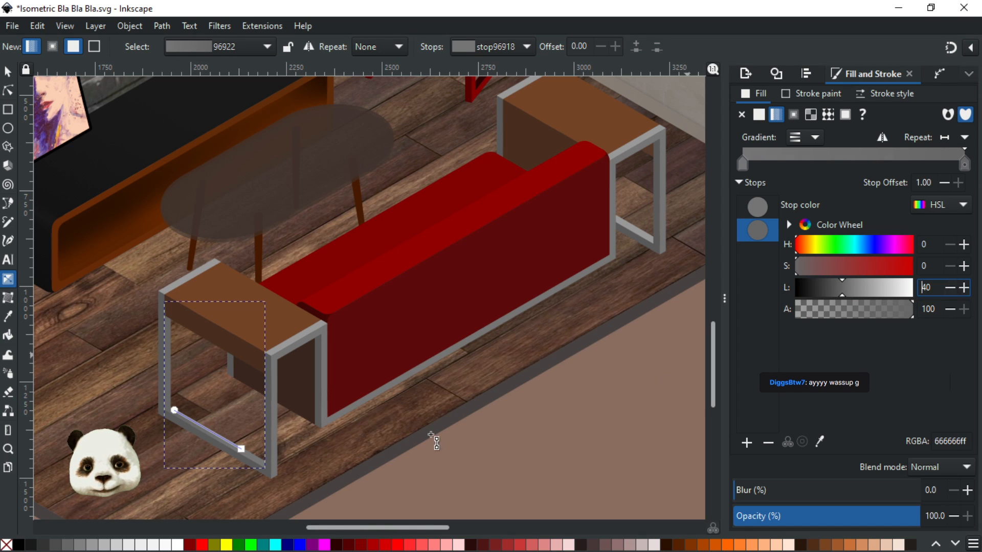
ctrl+scroll(189, 437, up, 3)
drag(163, 416, 253, 441)
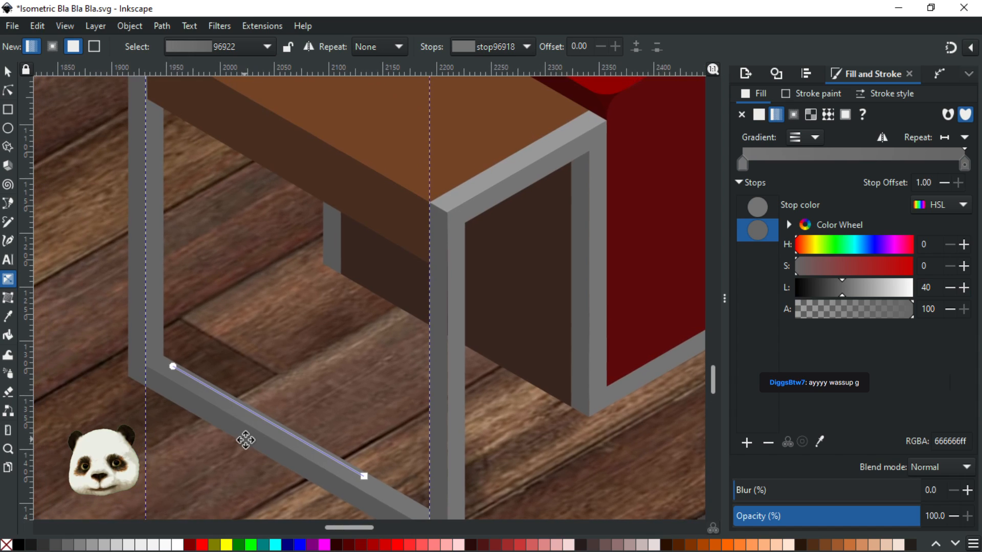
click(963, 288)
click(963, 287)
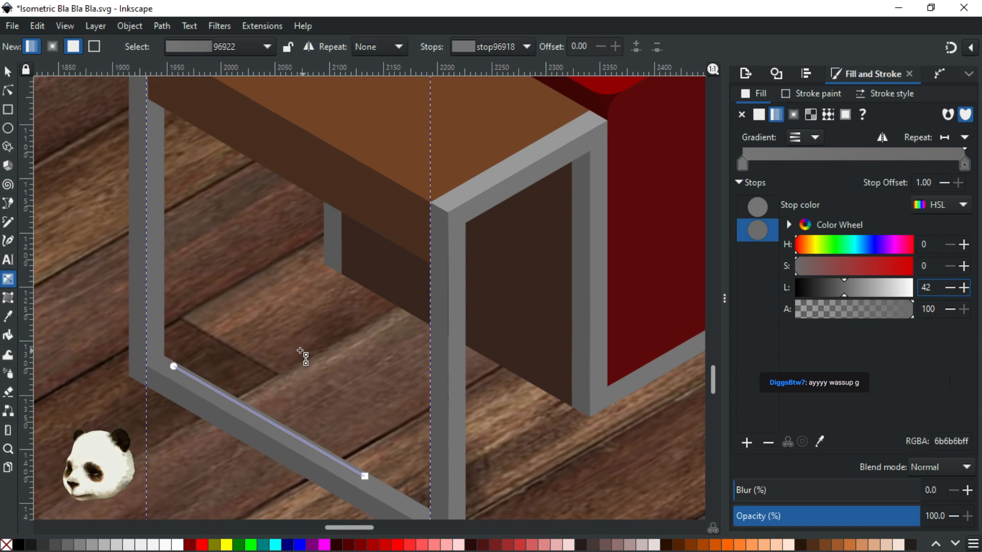
text(b)
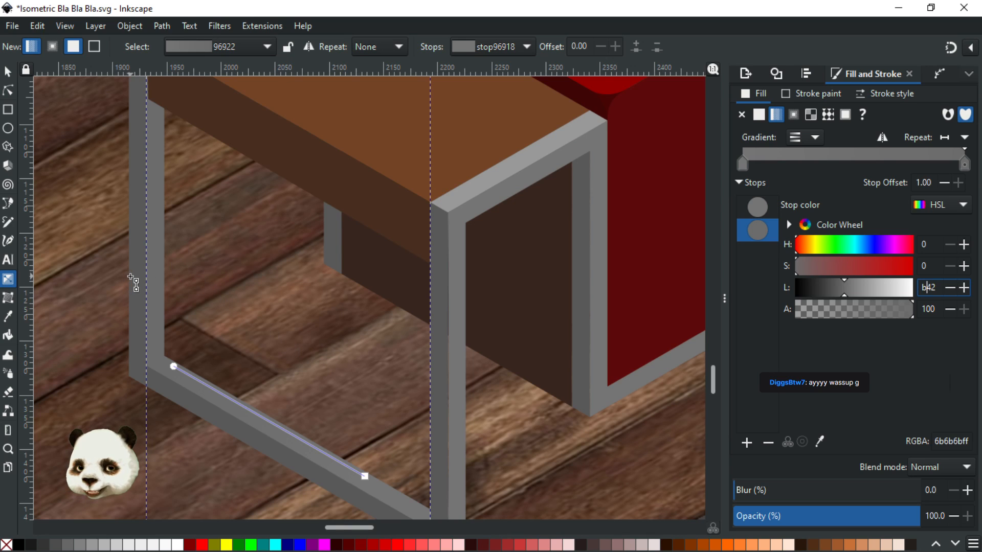
text(b)
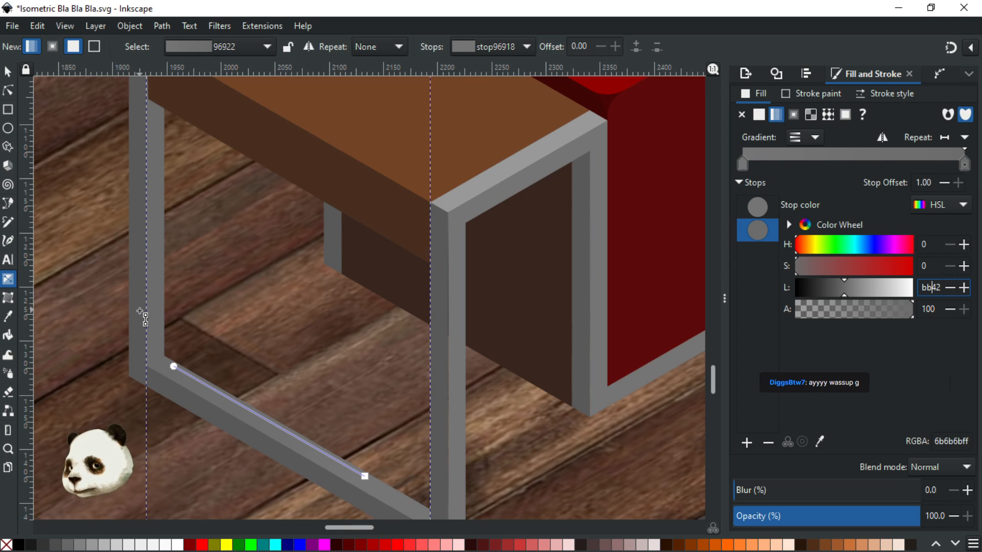
click(136, 287)
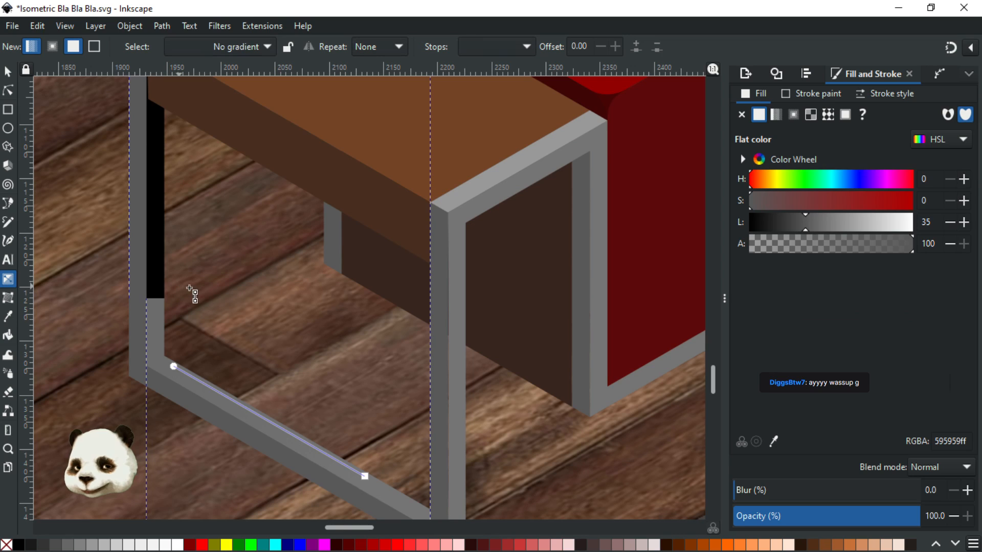
key(ctrl+z)
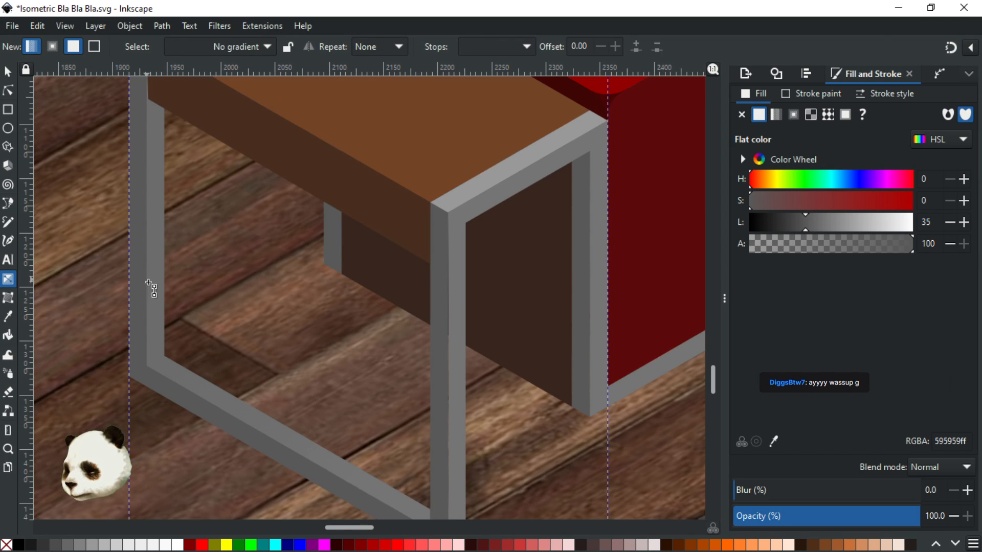
key(b)
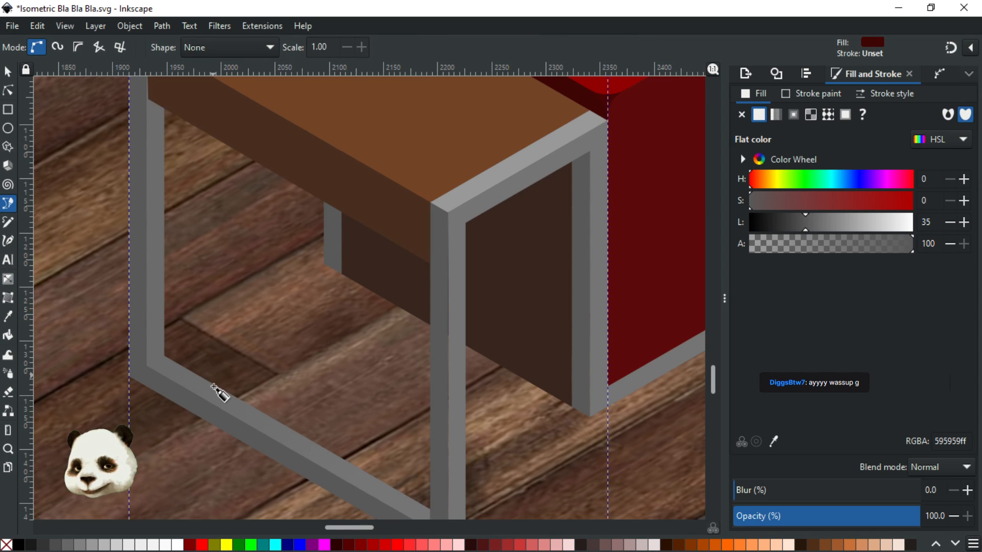
key(g)
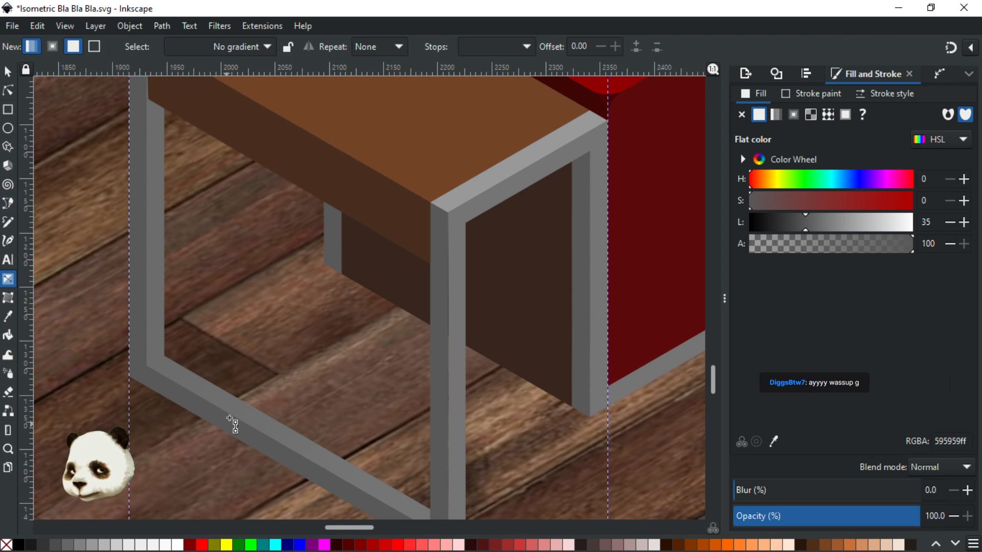
double_click(236, 407)
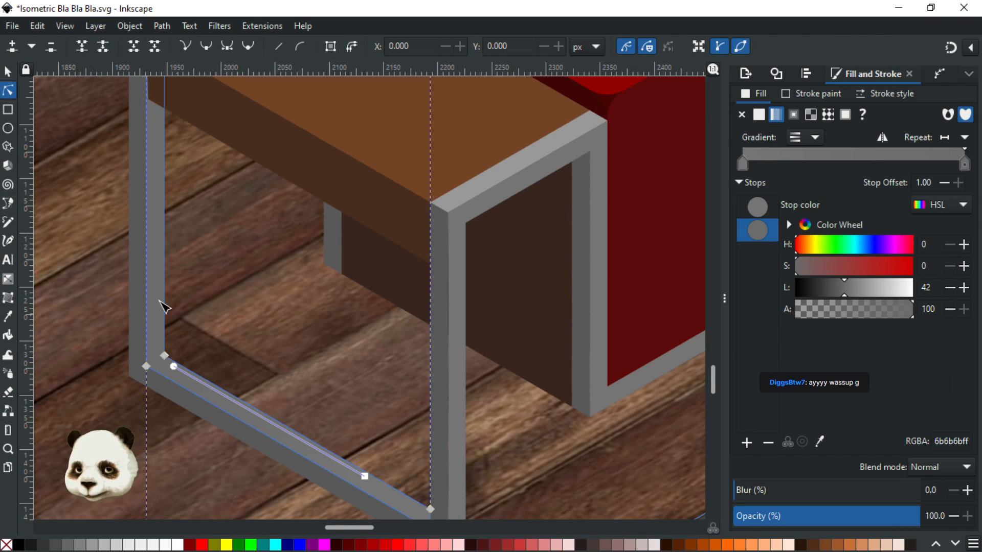
Draw a closed four-sided patch across the outer upright of the left armrest's frame, just above its lower corner
key(b)
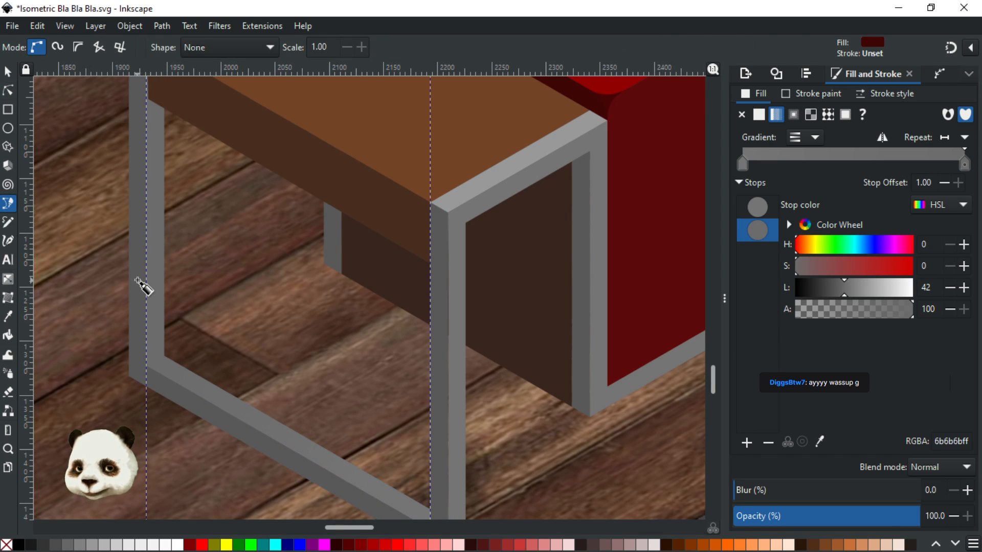
click(138, 281)
click(195, 312)
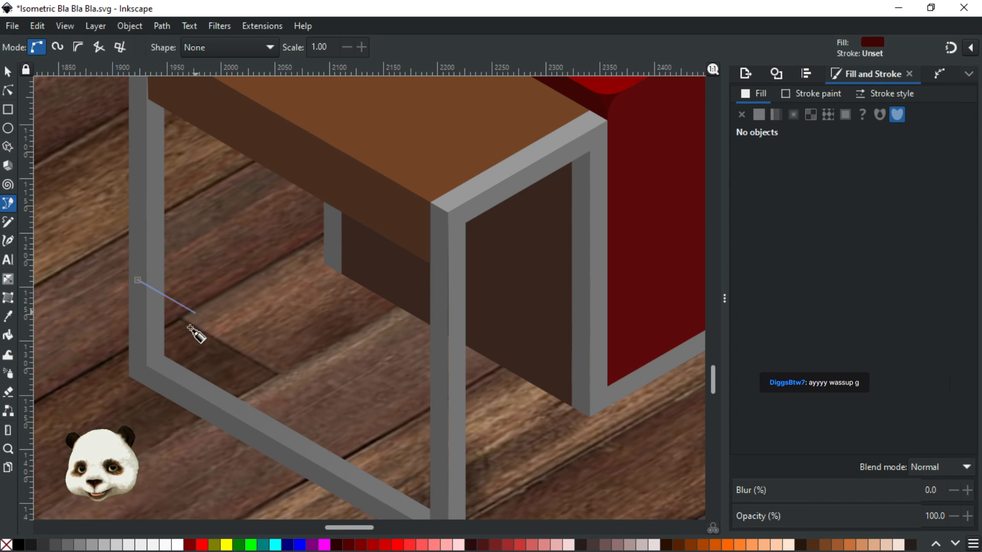
click(194, 357)
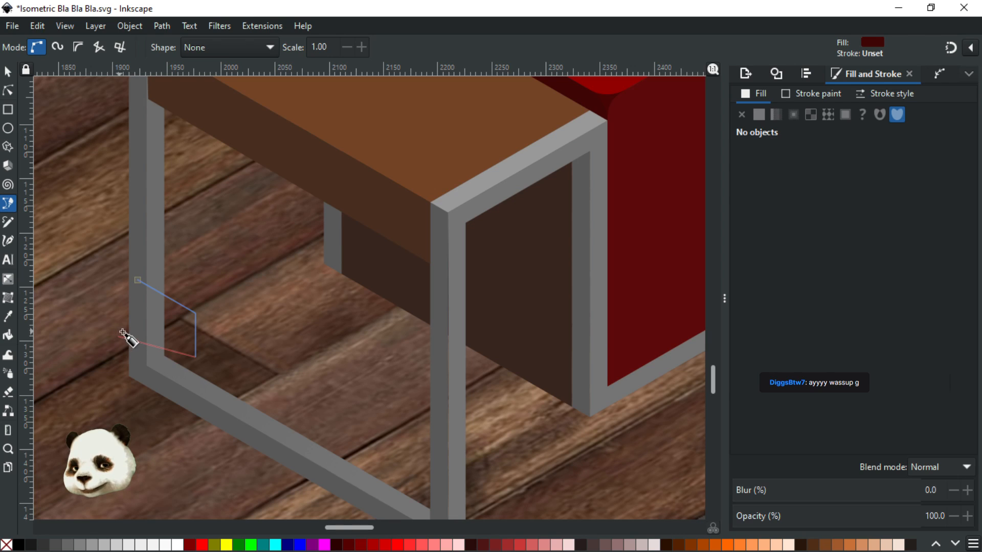
click(127, 321)
click(138, 280)
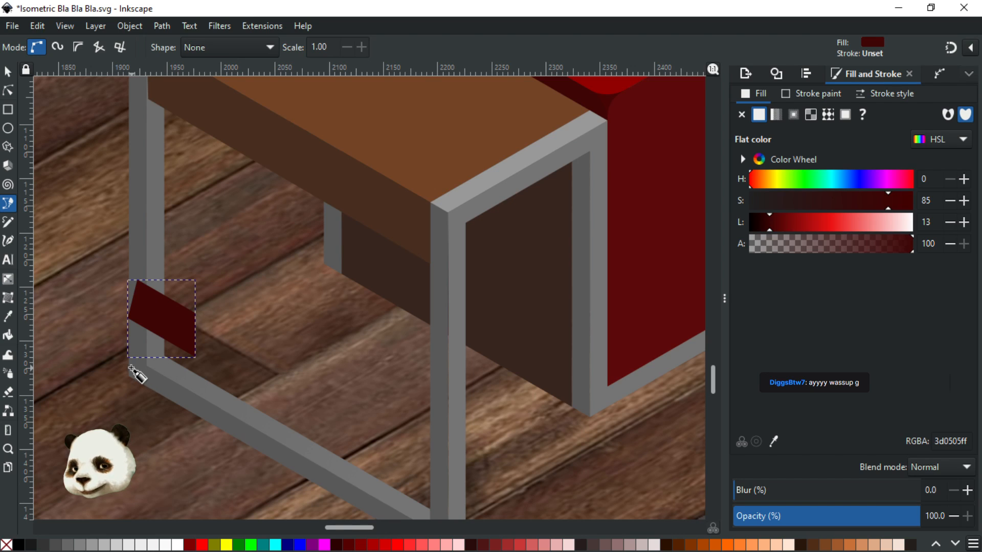
Draw a second, narrower four-sided patch across the frame's lower bar, right beside the same corner
click(175, 360)
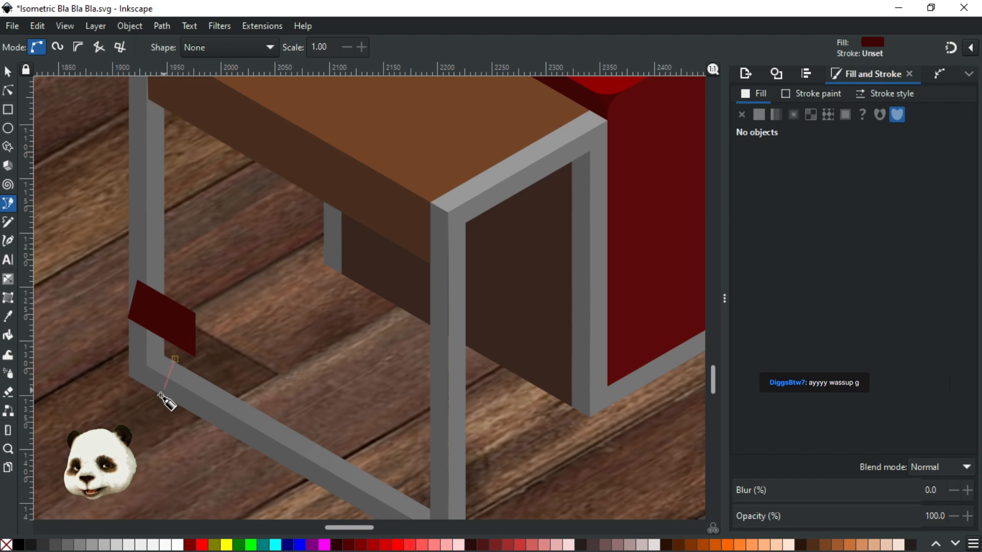
click(163, 396)
click(183, 413)
click(196, 366)
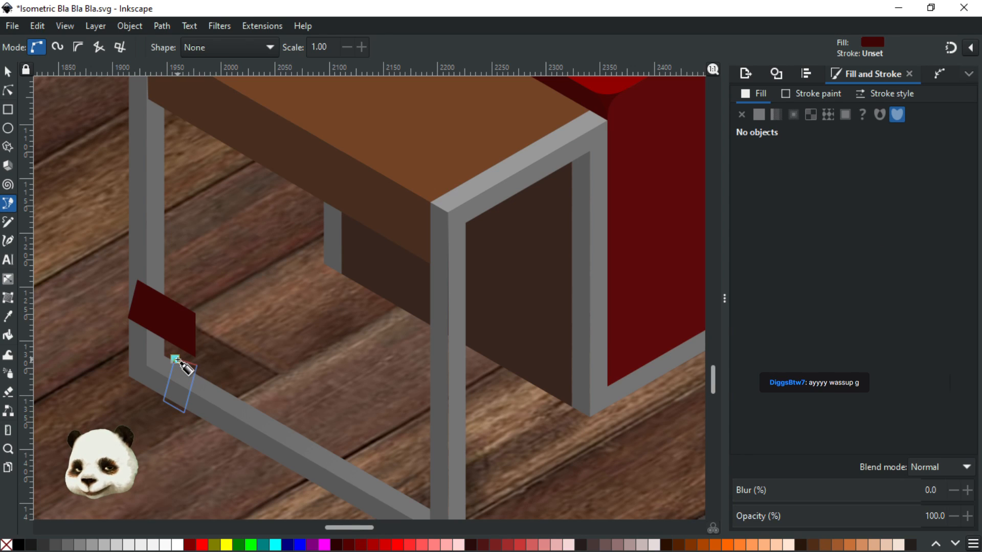
click(175, 360)
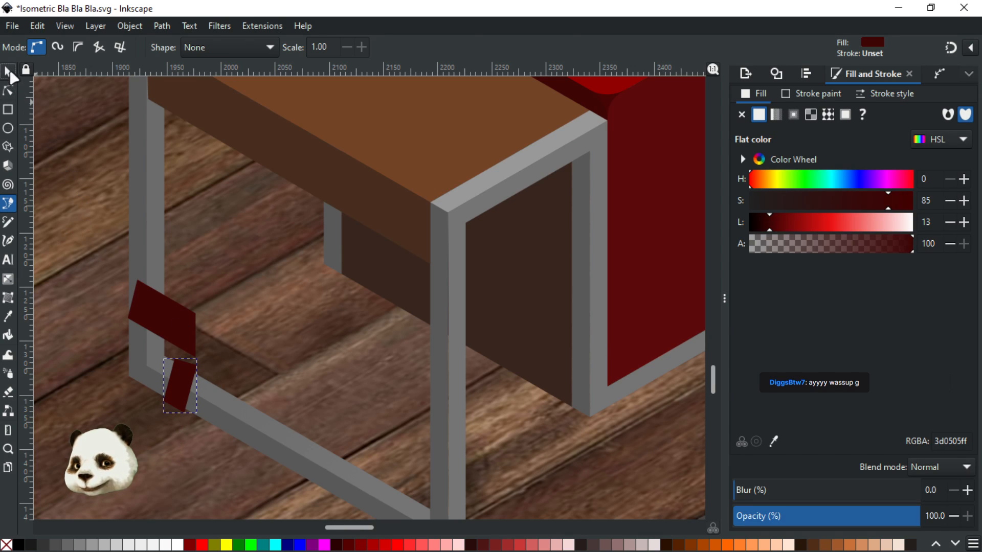
Select both dark red patches and fill them with white
click(8, 72)
click(153, 317)
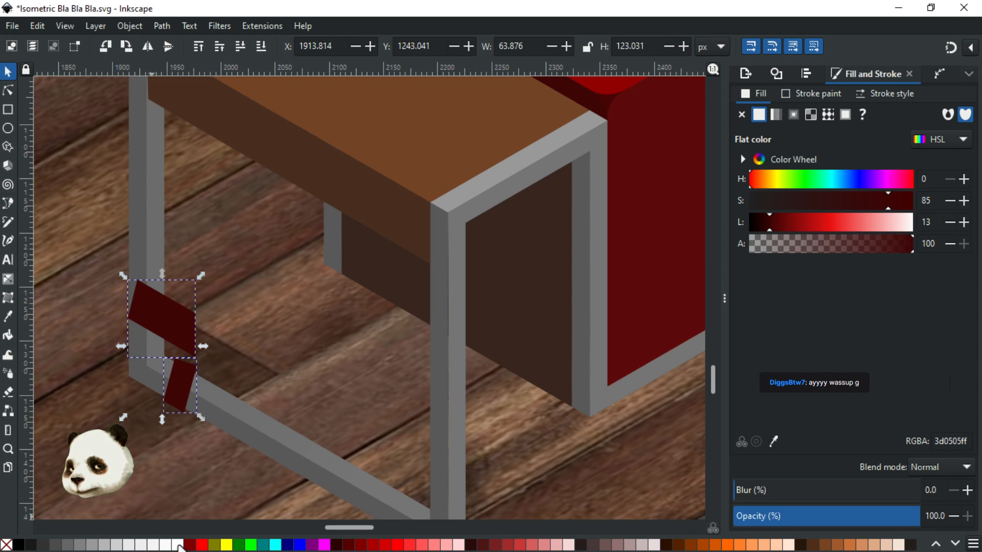
click(177, 545)
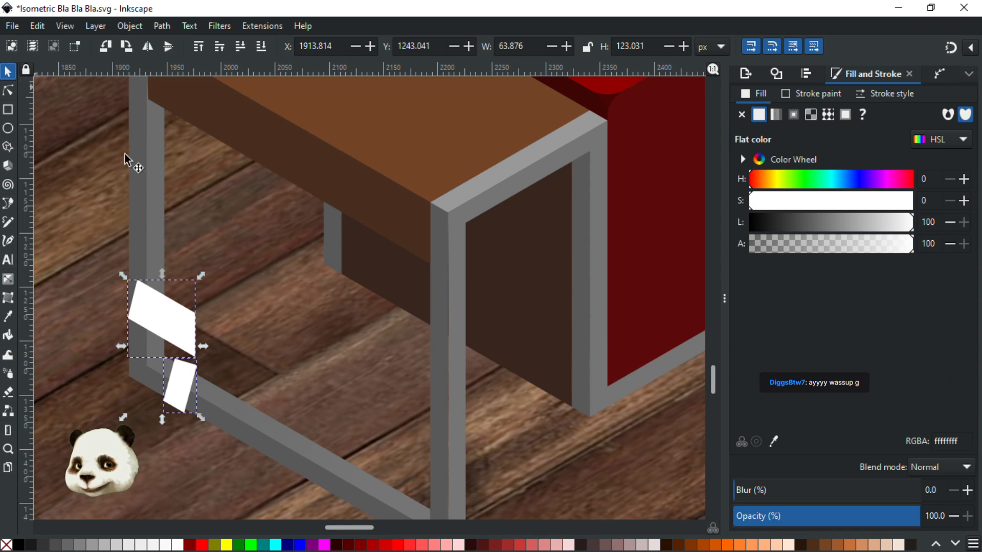
Clip the two white patches to a magenta-filled duplicate of the left armrest's inner grey frame face
click(155, 163)
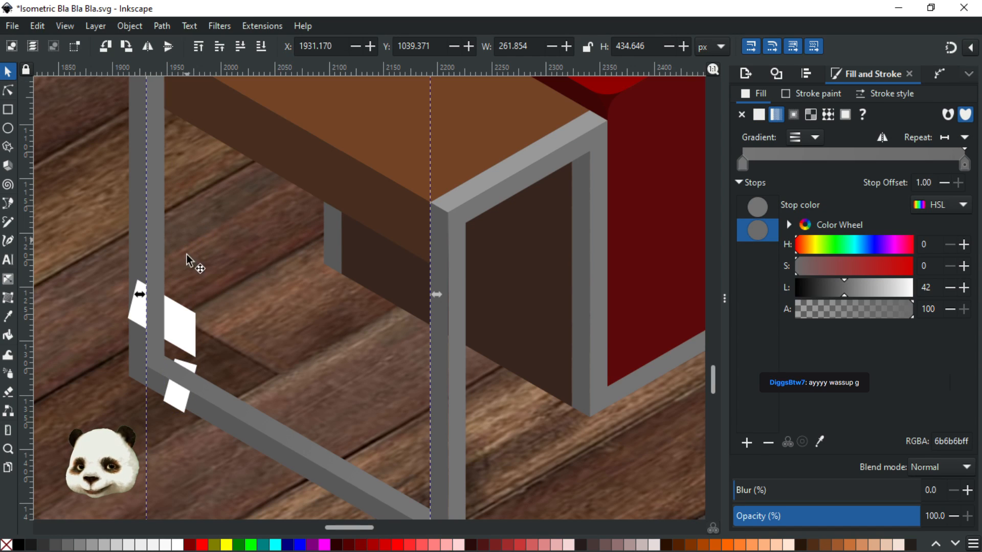
click(327, 545)
shift+click(180, 398)
shift+click(138, 306)
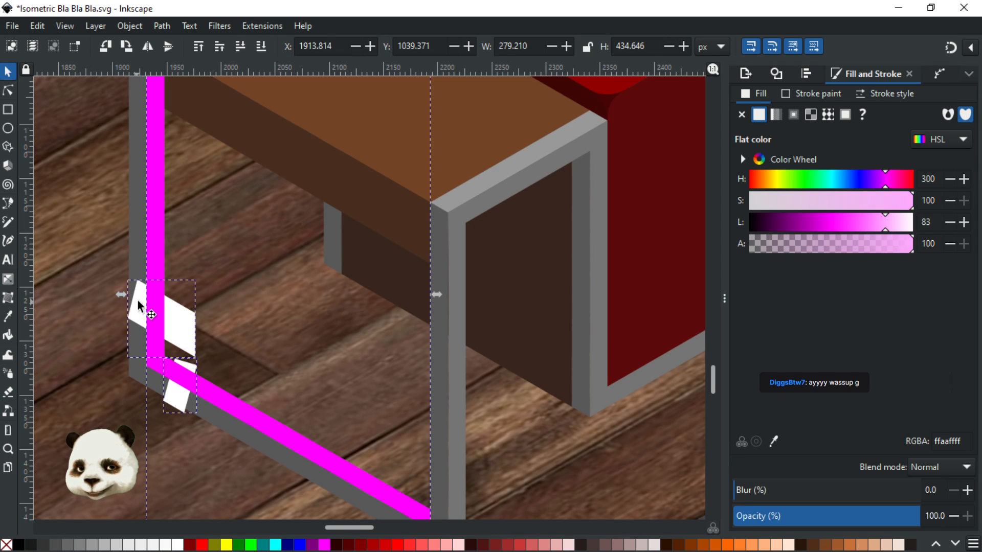
right_click(156, 267)
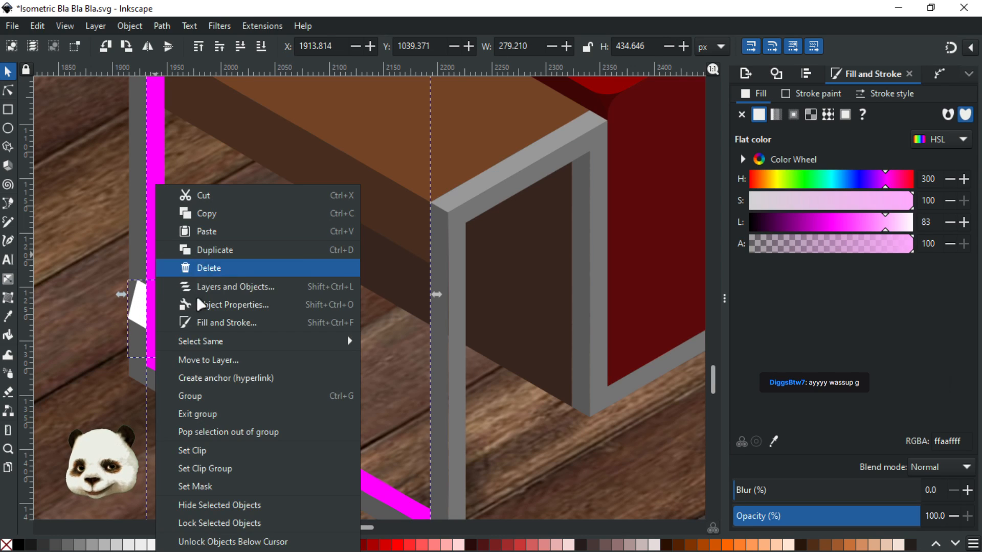
click(203, 451)
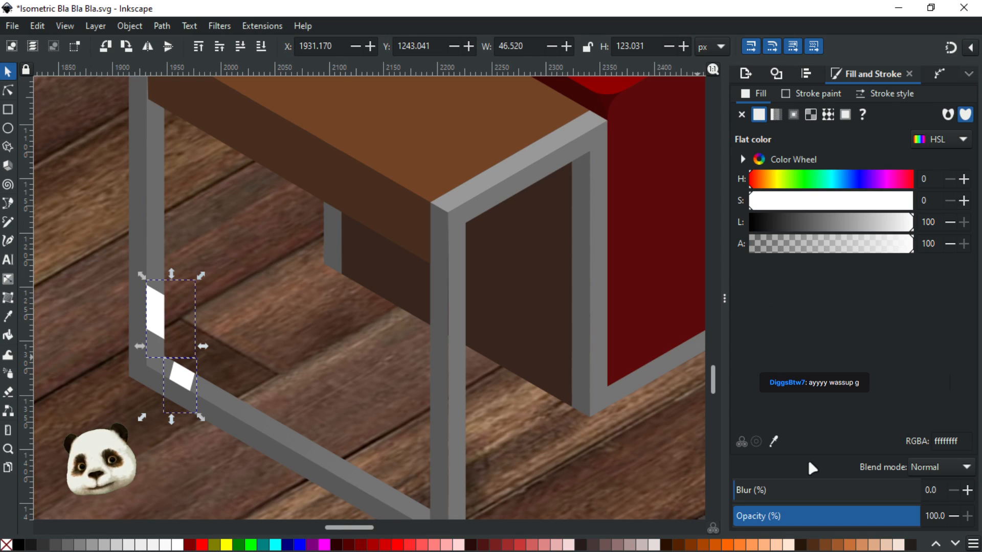
Set the two clipped white highlights to 40% blur and 40% opacity
drag(763, 491, 805, 493)
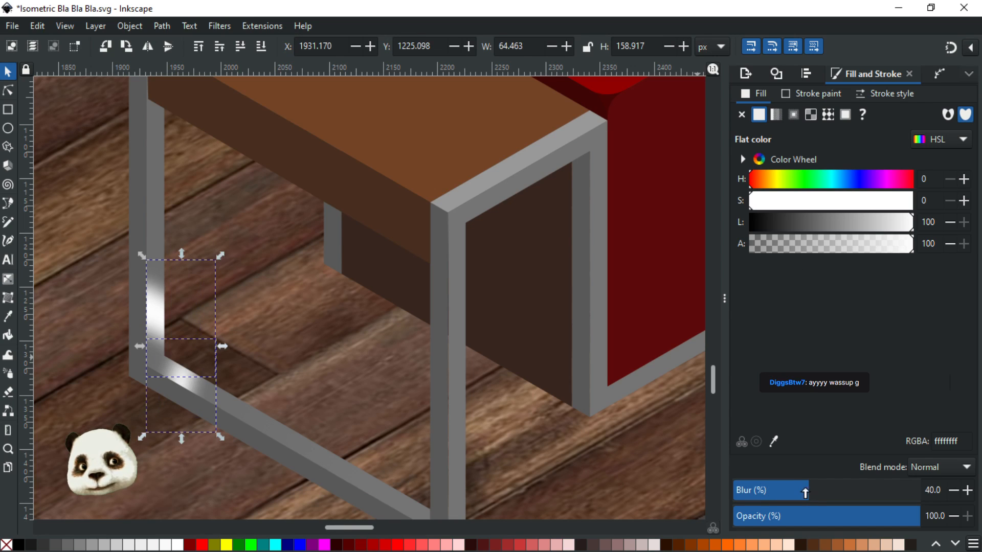
drag(873, 525, 808, 519)
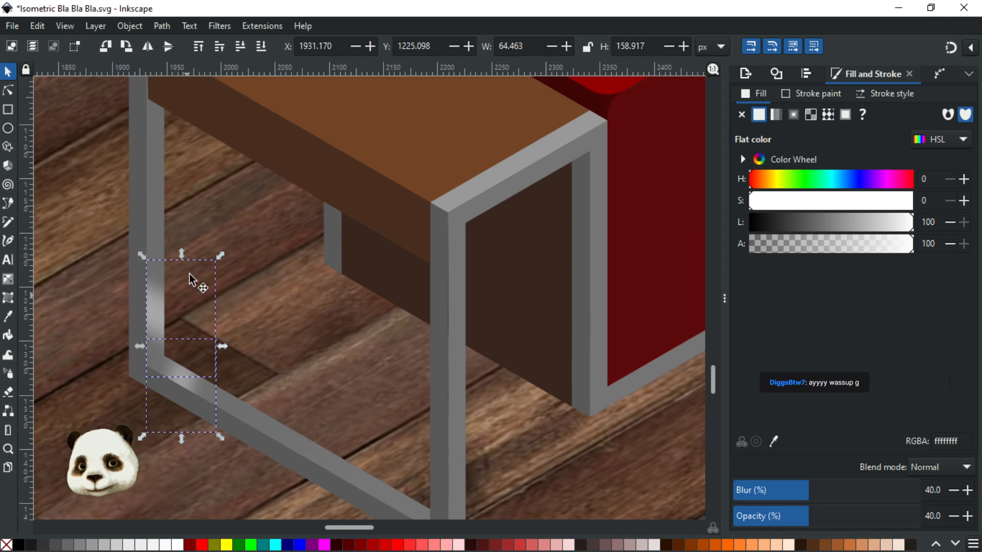
Move the start of the inner frame face's gradient to the lower corner and set its end stop's lightness to 41
click(152, 170)
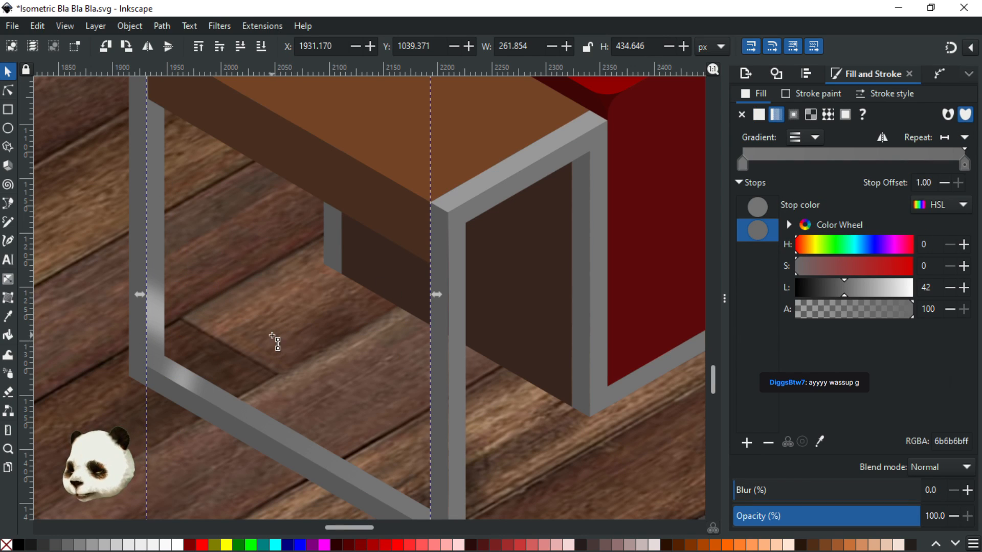
key(g)
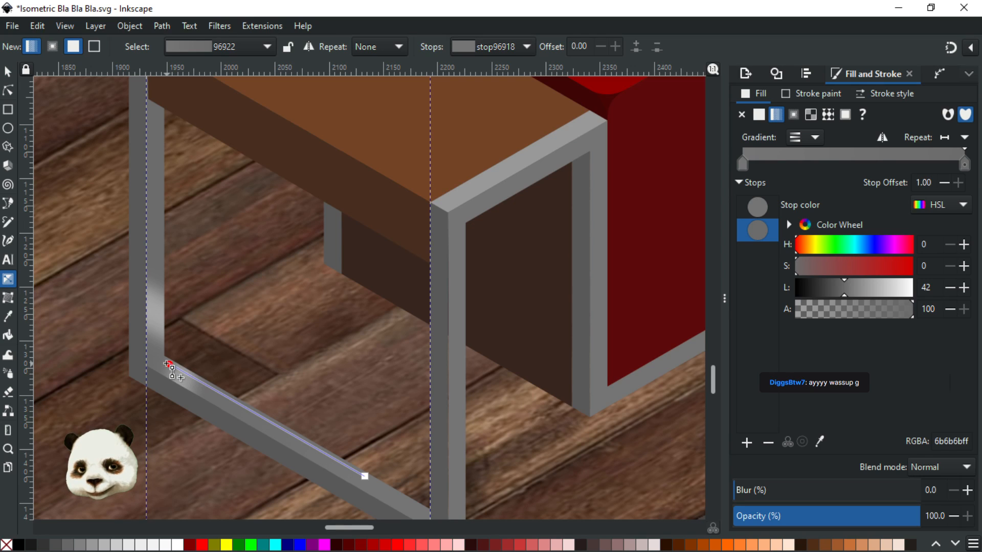
click(163, 361)
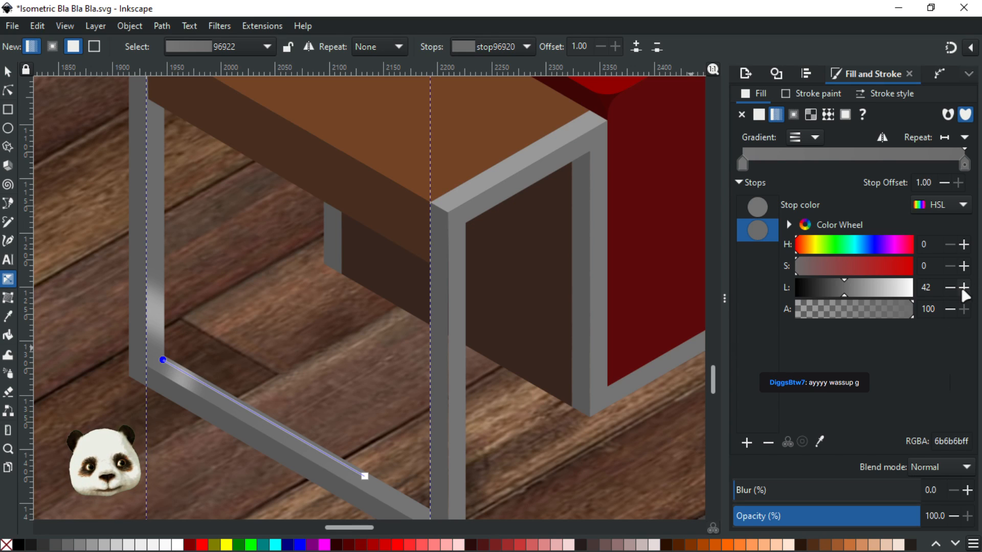
click(964, 288)
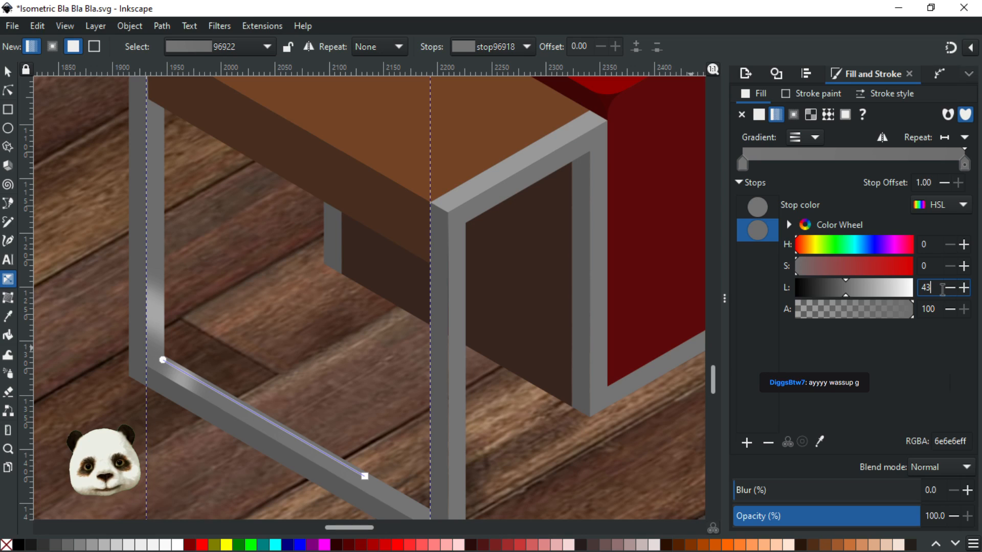
click(952, 289)
click(952, 288)
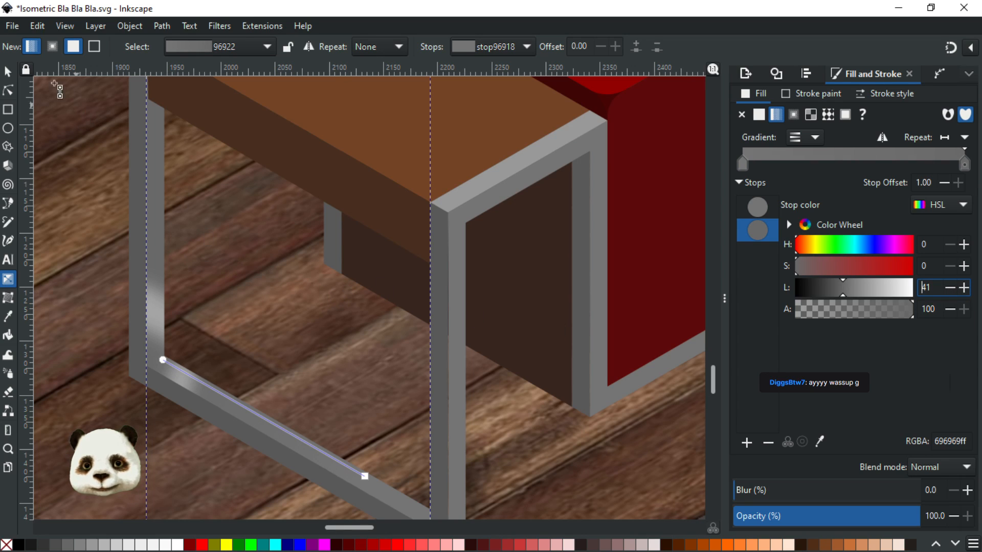
click(8, 72)
click(261, 272)
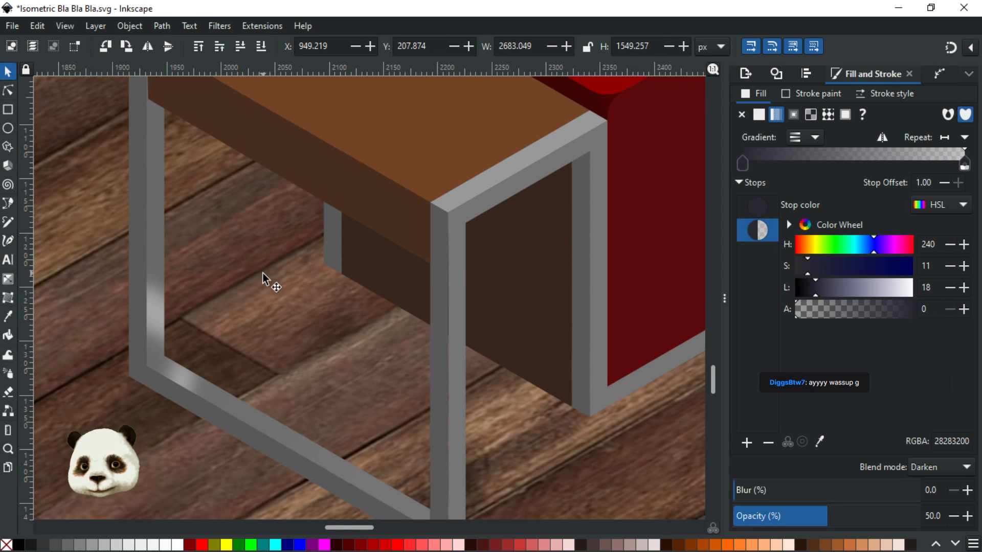
Reduce the opacity of the blurred highlight on the frame's outer upright to 20%
scroll(263, 272, down, 2)
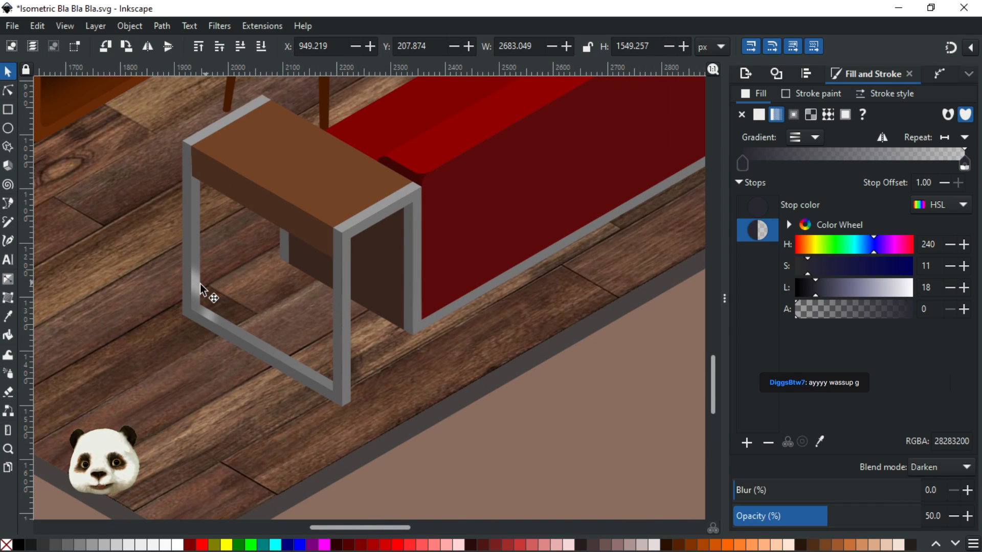
click(198, 281)
key(Escape)
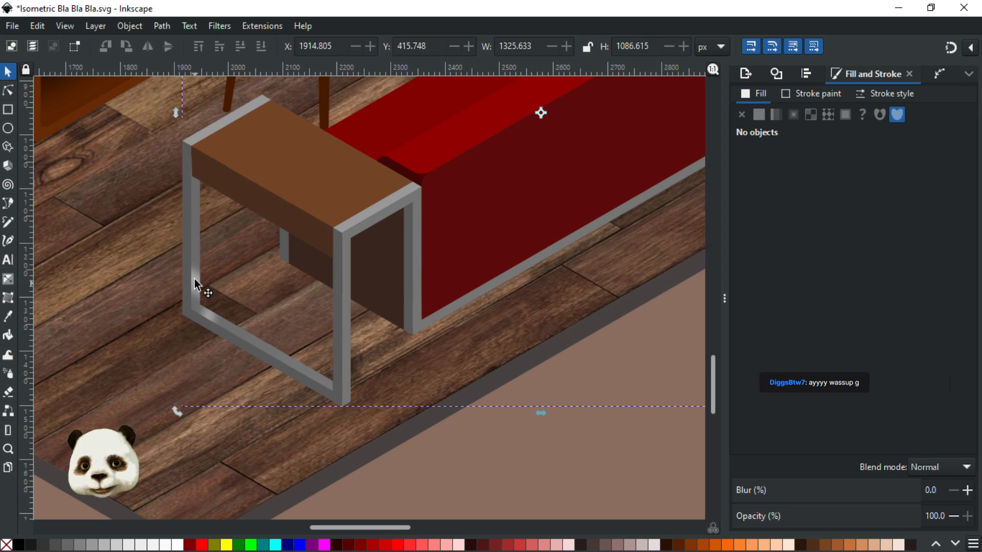
ctrl+click(194, 280)
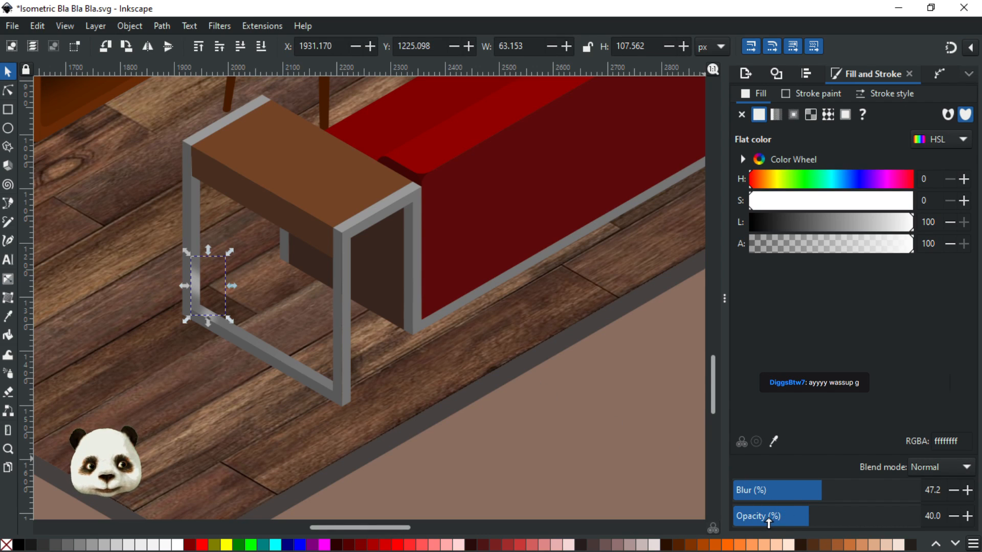
click(766, 520)
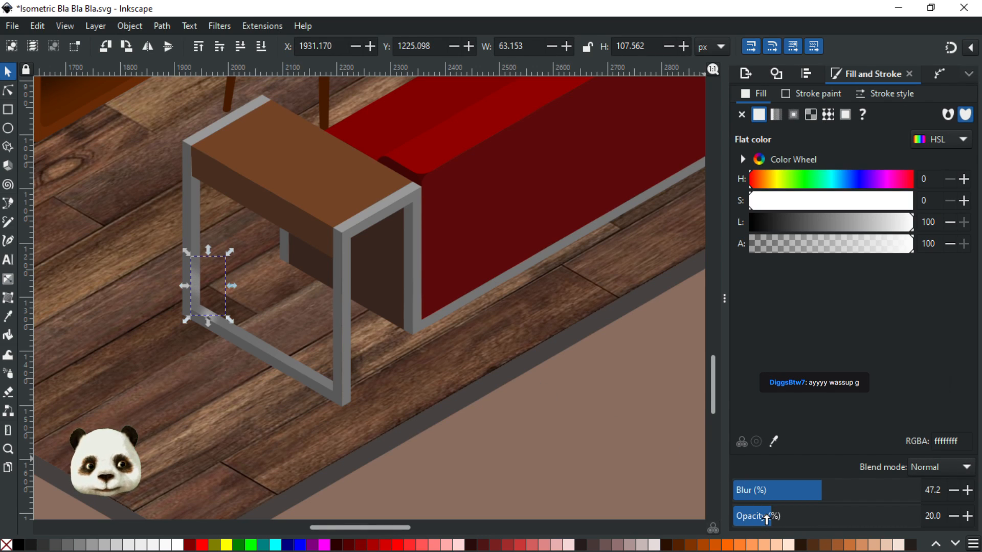
click(399, 374)
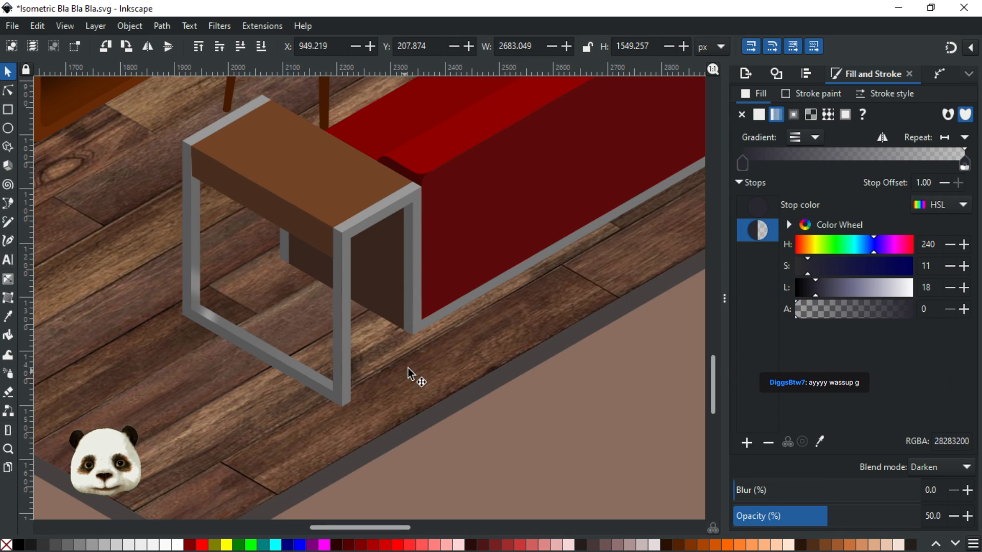
Check the blurred highlight on the left armrest frame's upright and save the document
scroll(409, 366, down, 2)
drag(548, 347, 646, 474)
scroll(107, 358, up, 4)
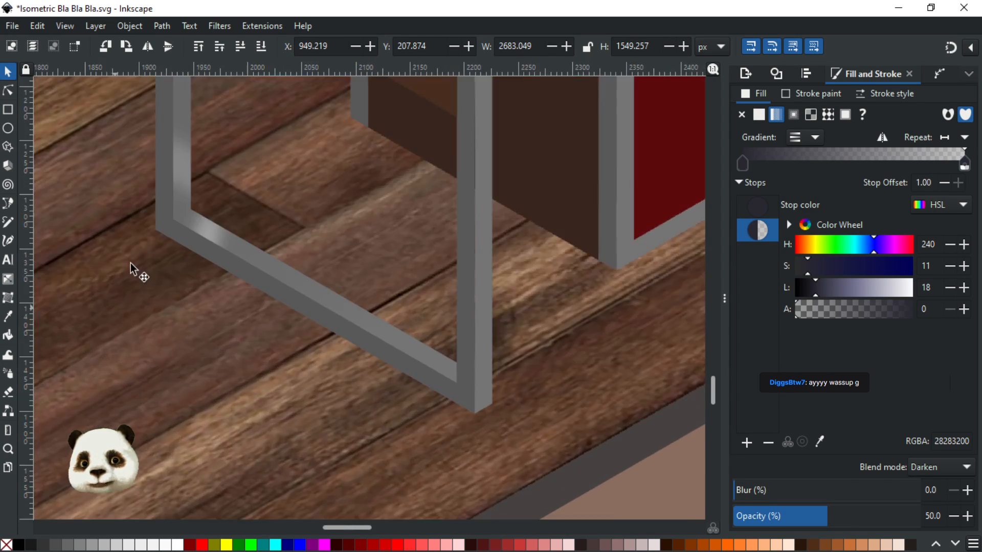
double_click(186, 152)
click(183, 164)
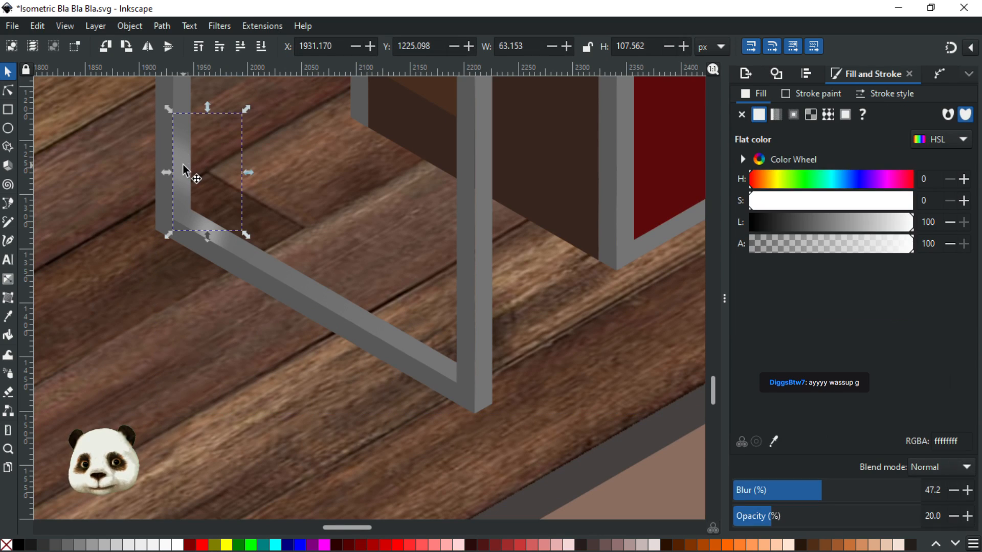
click(605, 386)
key(ctrl+s)
scroll(603, 382, down, 4)
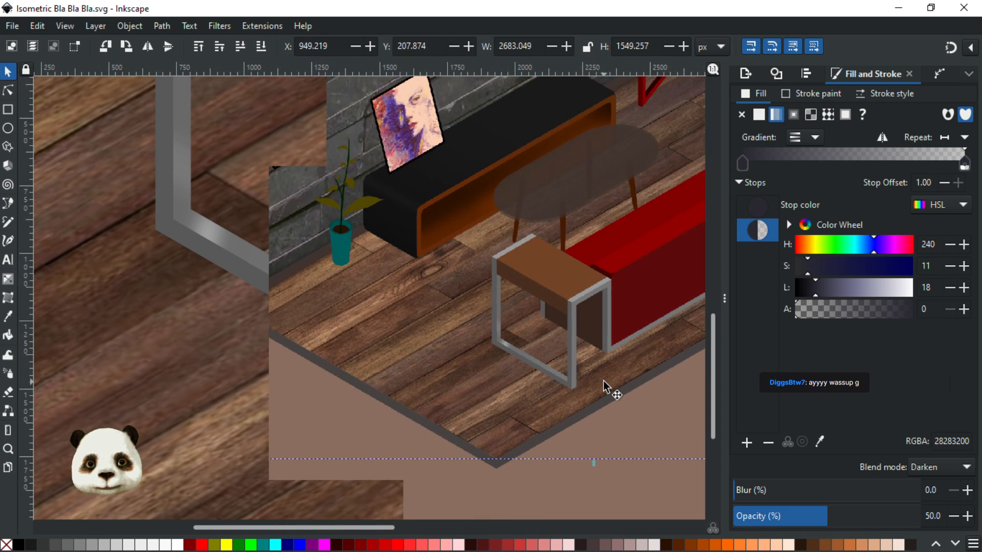
Add a linear gradient to the left armrest frame's outer grey face, running along the lower bar from near the front corner to the rear corner
drag(603, 392, 361, 437)
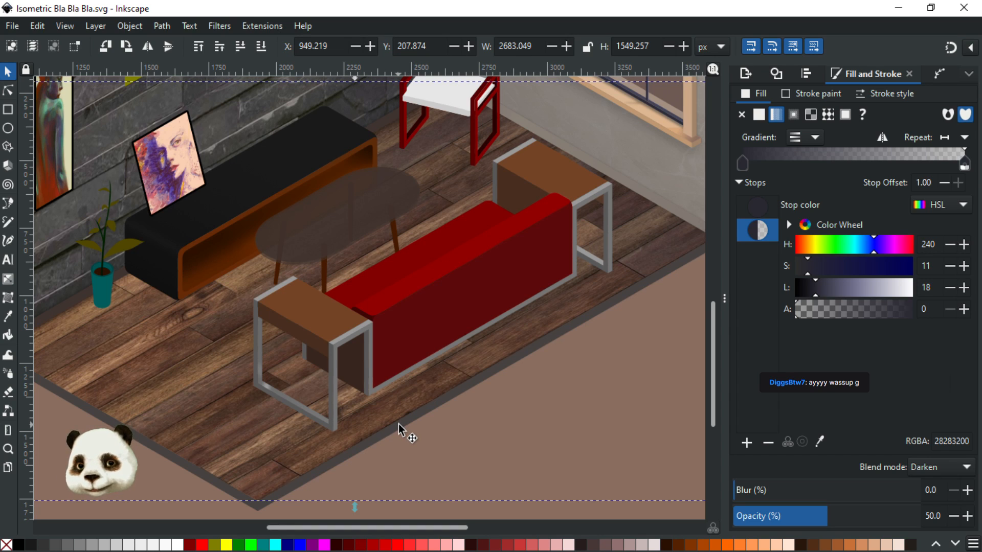
scroll(358, 432, up, 3)
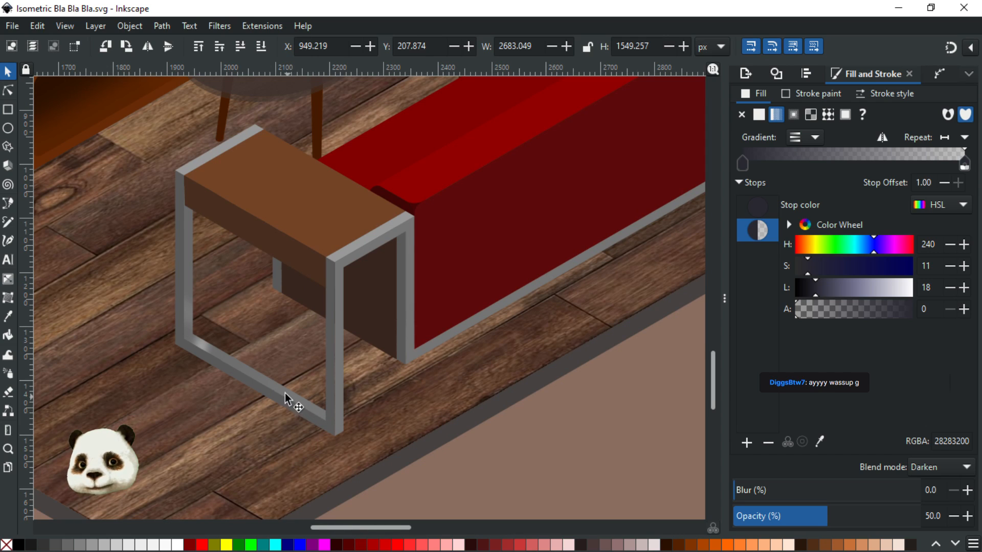
scroll(243, 379, up, 1)
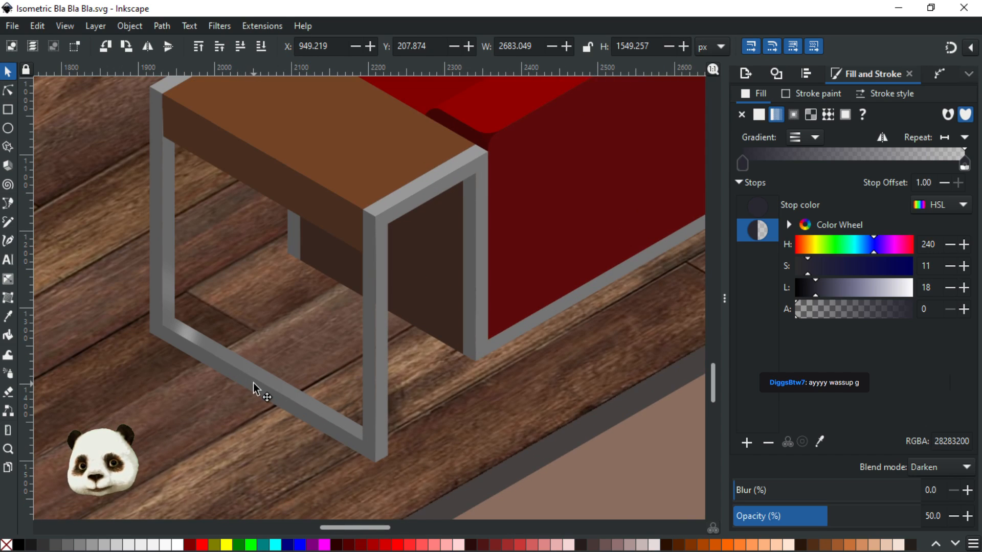
click(253, 383)
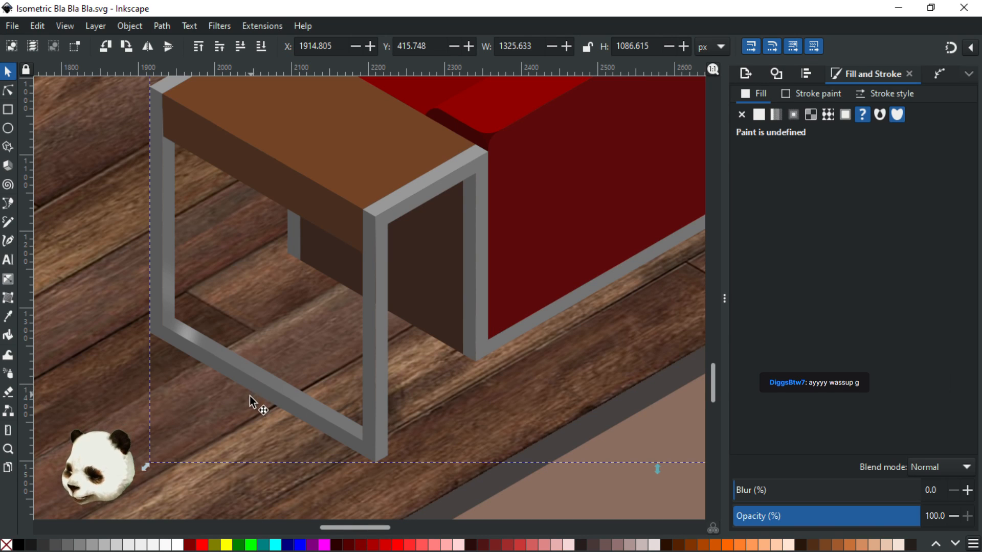
key(g)
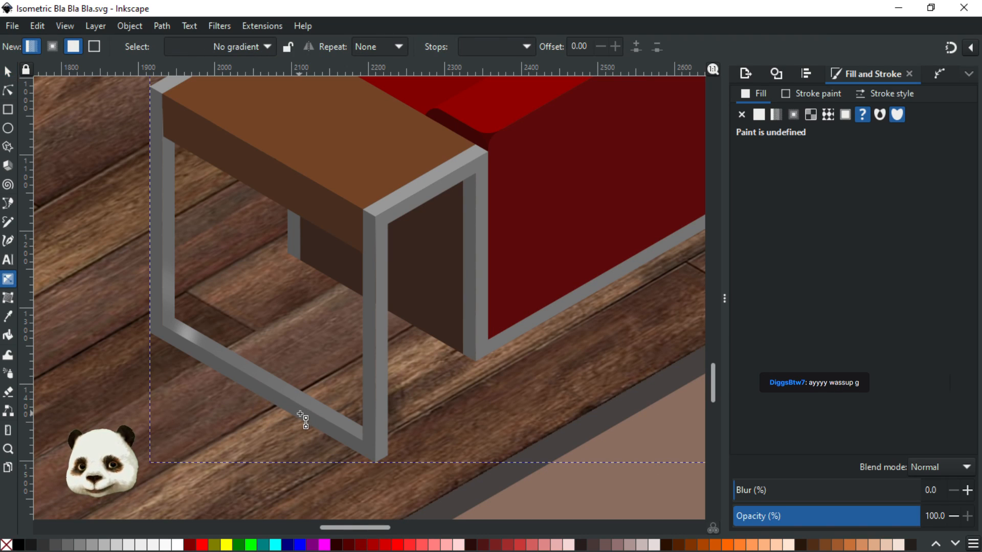
click(8, 73)
click(153, 131)
double_click(160, 126)
click(162, 136)
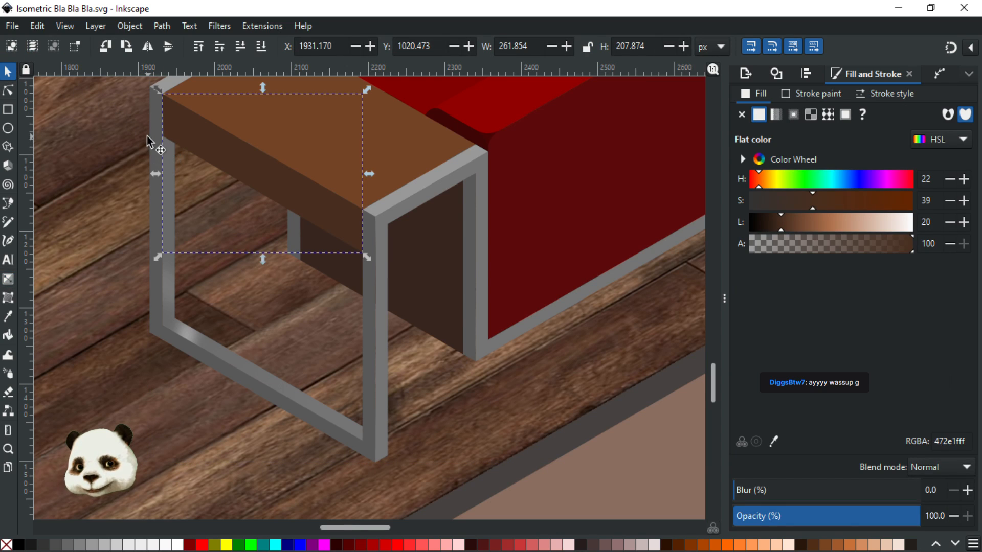
click(154, 130)
key(g)
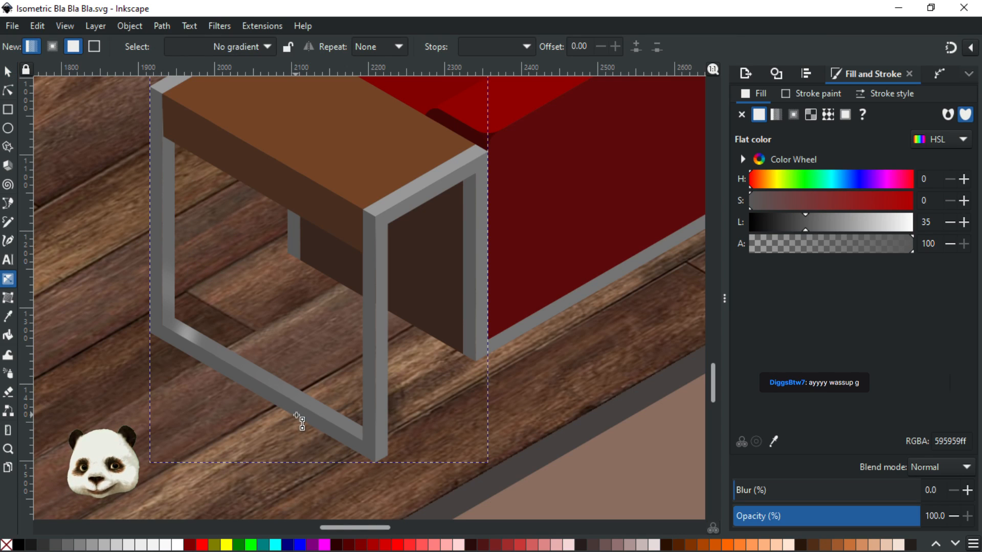
drag(305, 415, 182, 344)
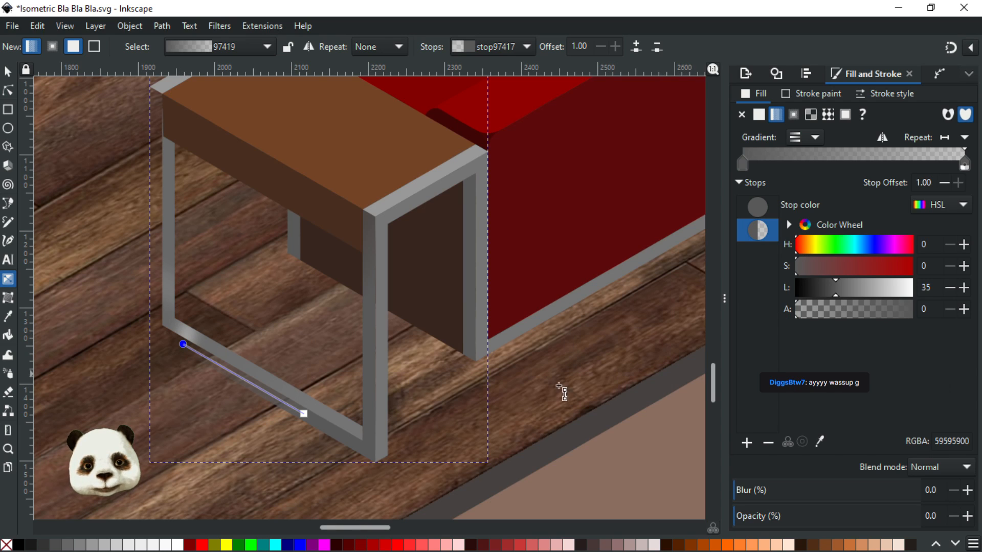
drag(304, 414, 319, 421)
drag(448, 494, 321, 435)
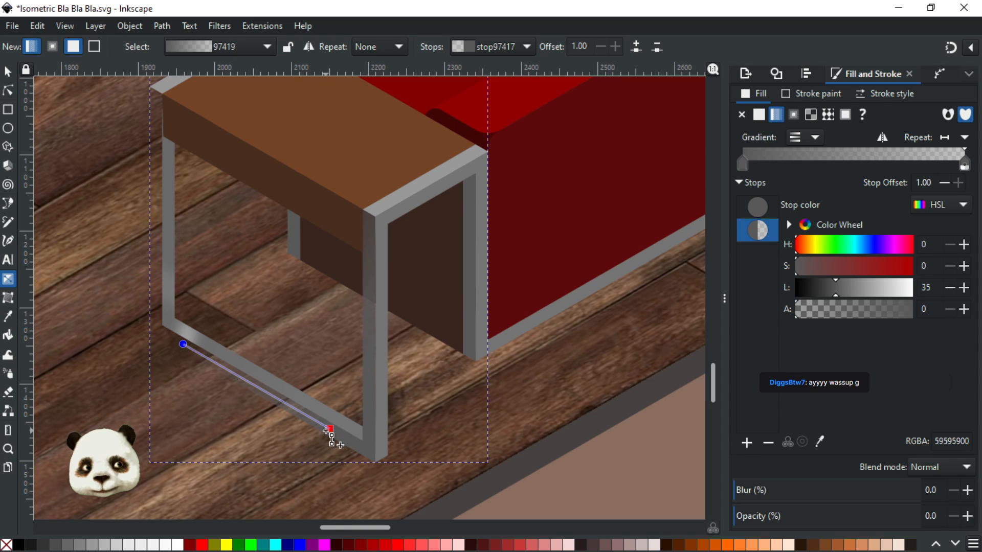
Make the gradient's transparent end stop fully opaque with lightness 33, and reverse the gradient
click(757, 206)
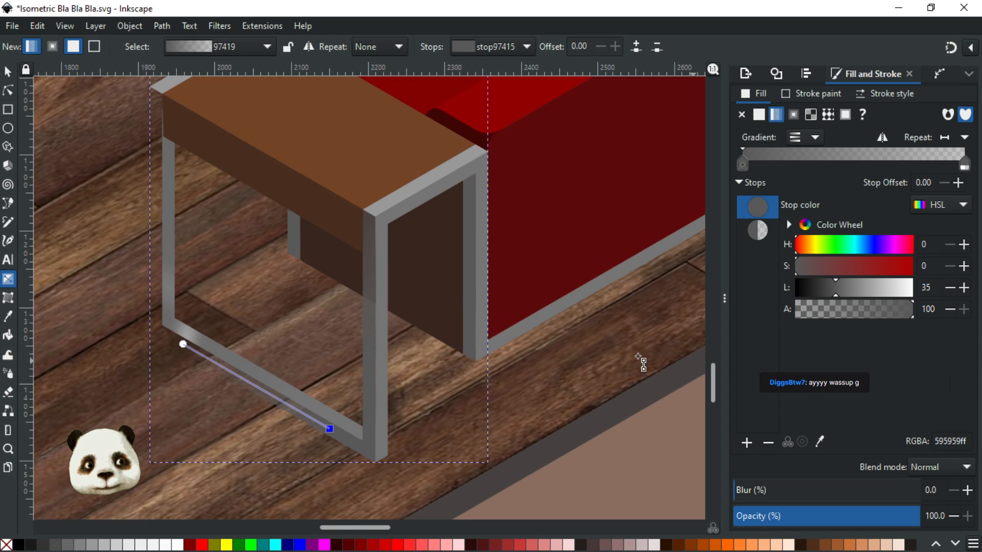
click(183, 344)
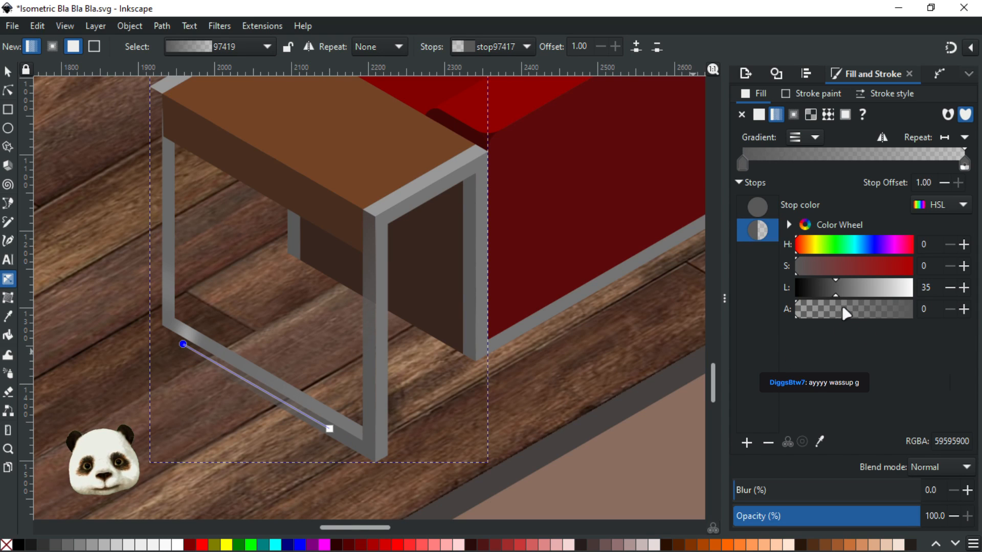
drag(846, 313, 979, 317)
click(950, 288)
click(949, 288)
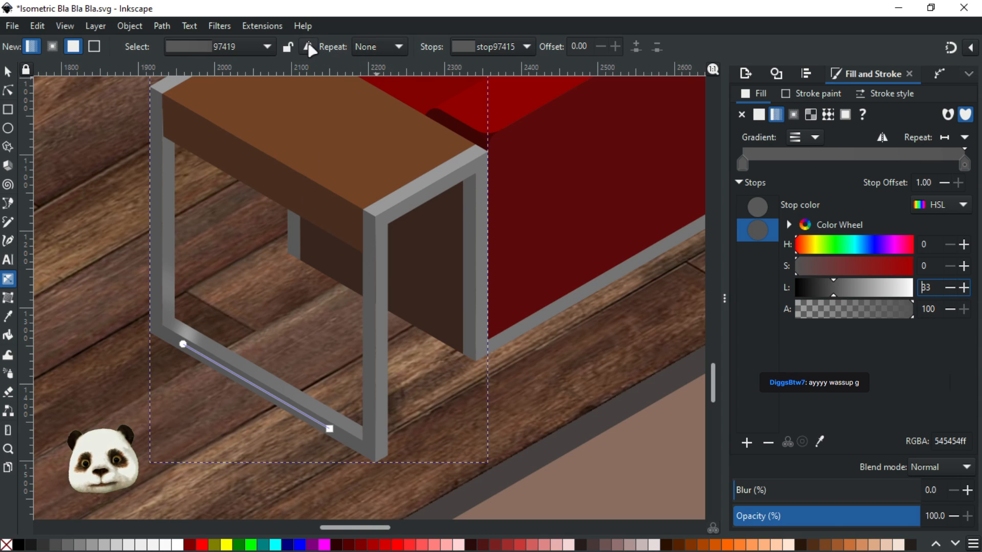
Set the lightness of the gradient stop near the armrest frame's front lower corner to 30 and deselect the face
click(330, 429)
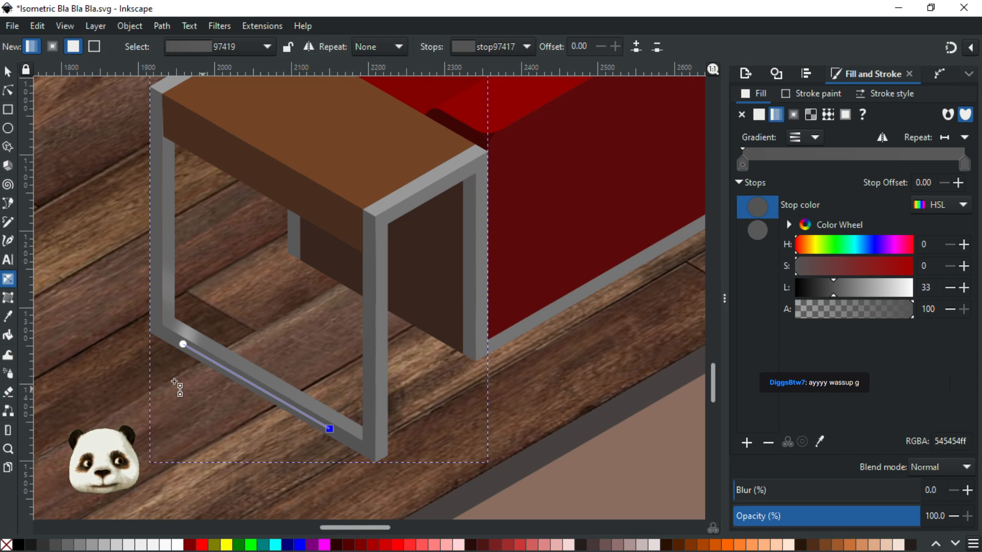
click(183, 344)
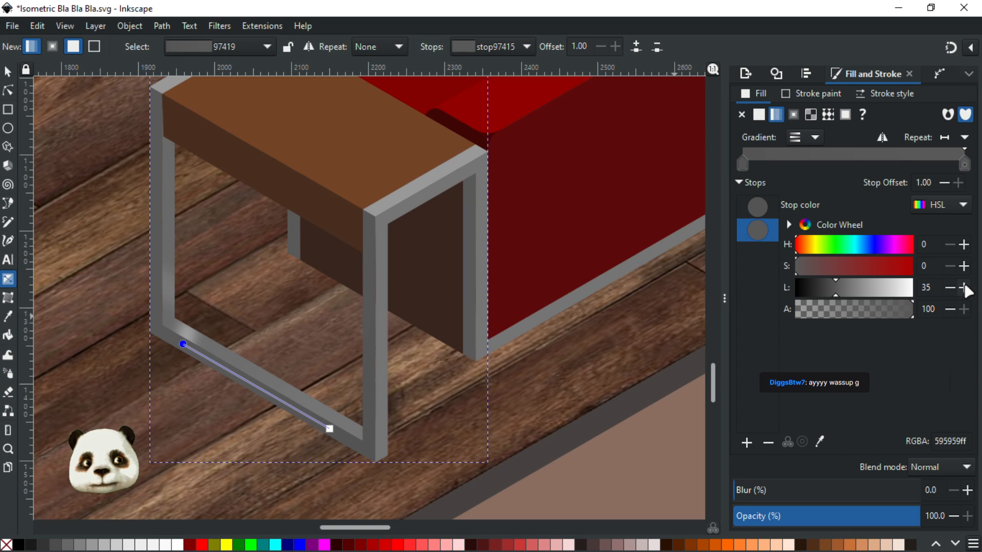
click(330, 430)
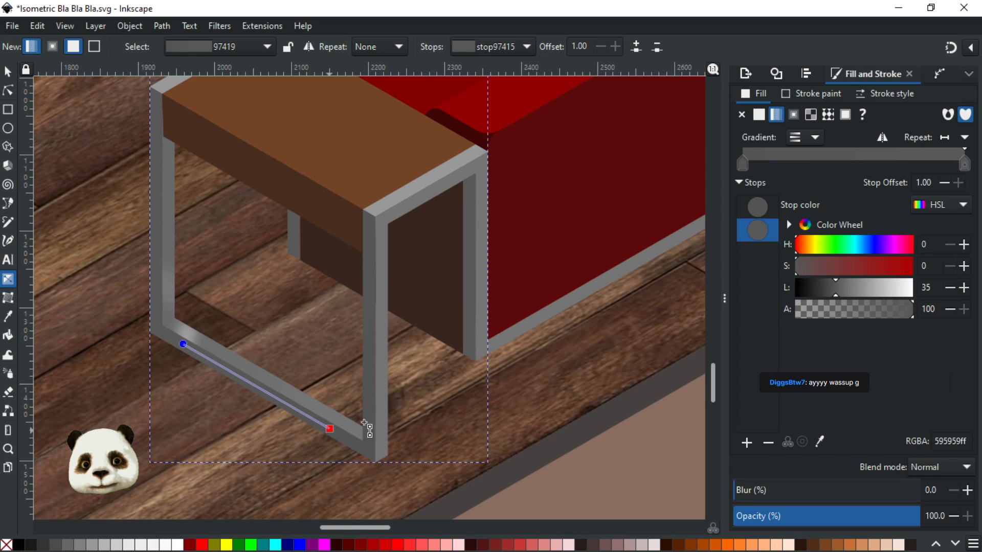
click(949, 287)
click(949, 288)
click(949, 288)
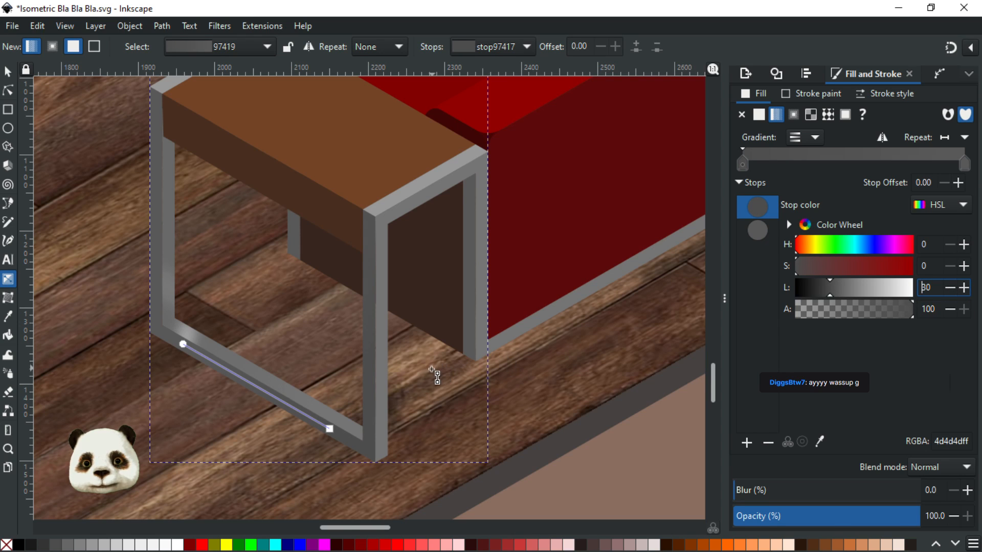
ctrl+scroll(435, 372, down, 1)
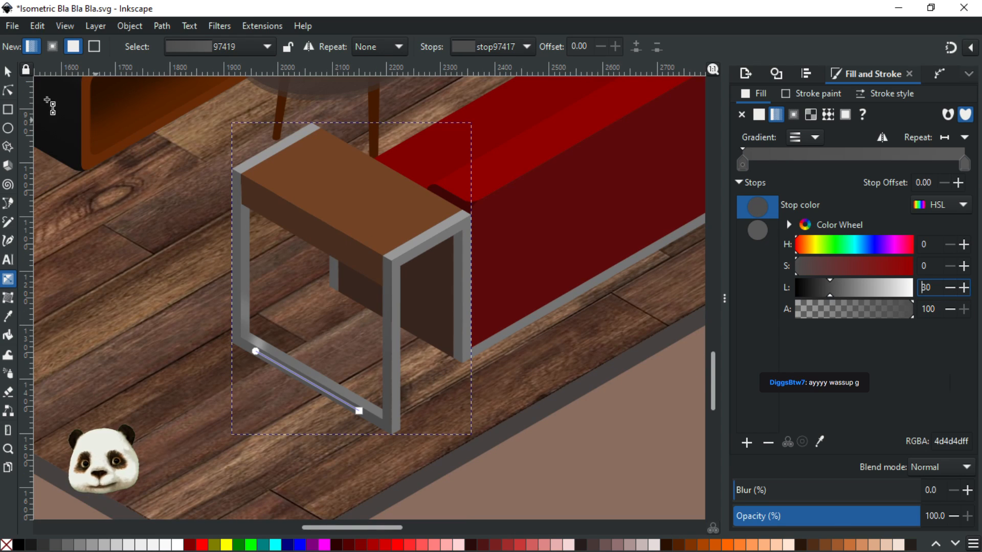
click(8, 71)
click(596, 444)
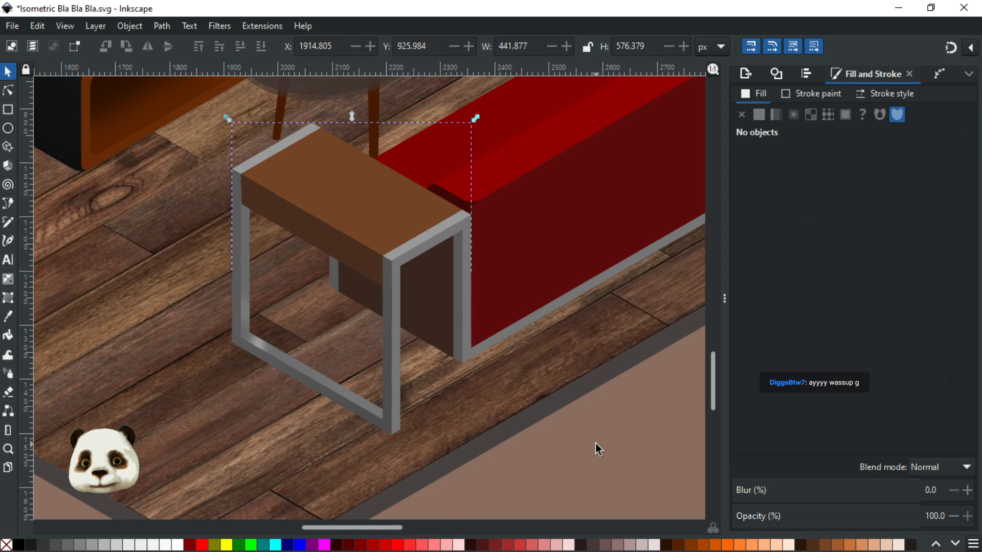
Review the whole sofa and save the document
ctrl+scroll(561, 423, down, 1)
drag(480, 423, 305, 445)
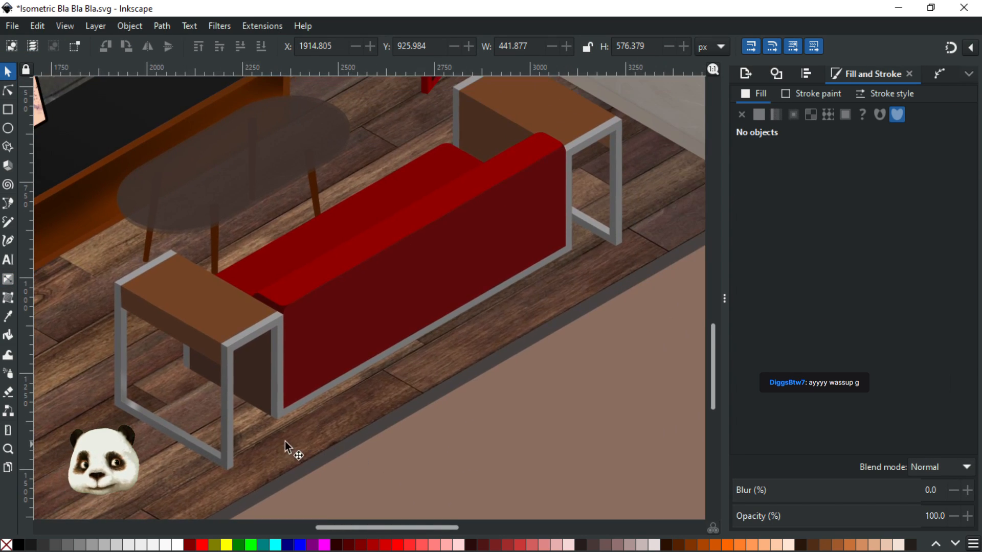
ctrl+scroll(265, 440, down, 2)
ctrl+scroll(253, 440, up, 1)
ctrl+scroll(253, 440, up, 1)
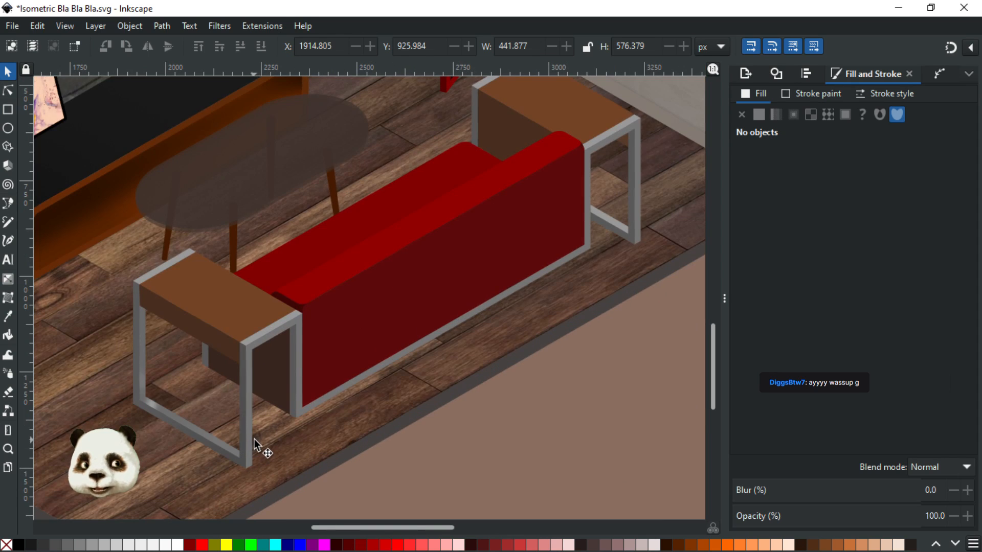
key(ctrl+s)
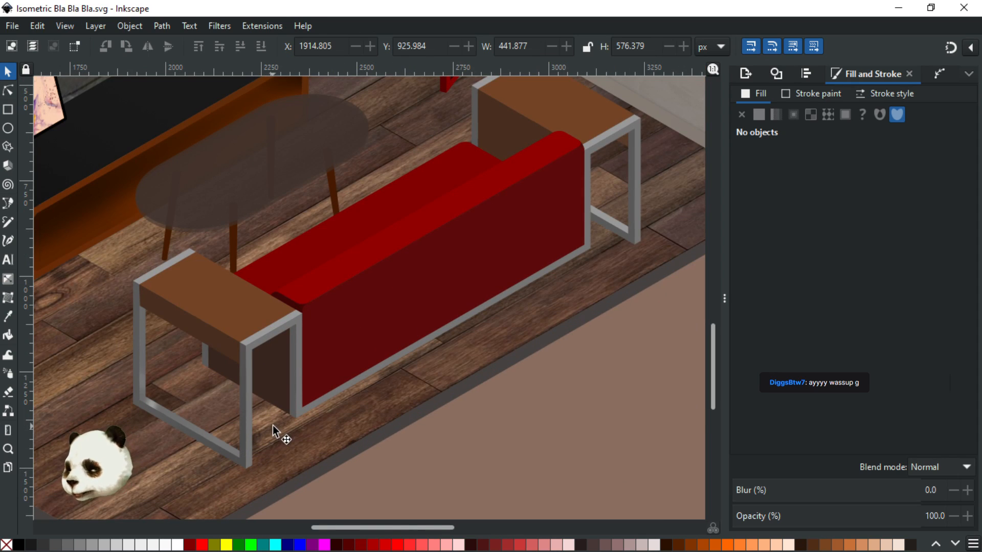
Add a linear gradient along the grey rail under the sofa's back, running toward the left armrest, and make its end stop fully opaque
click(468, 317)
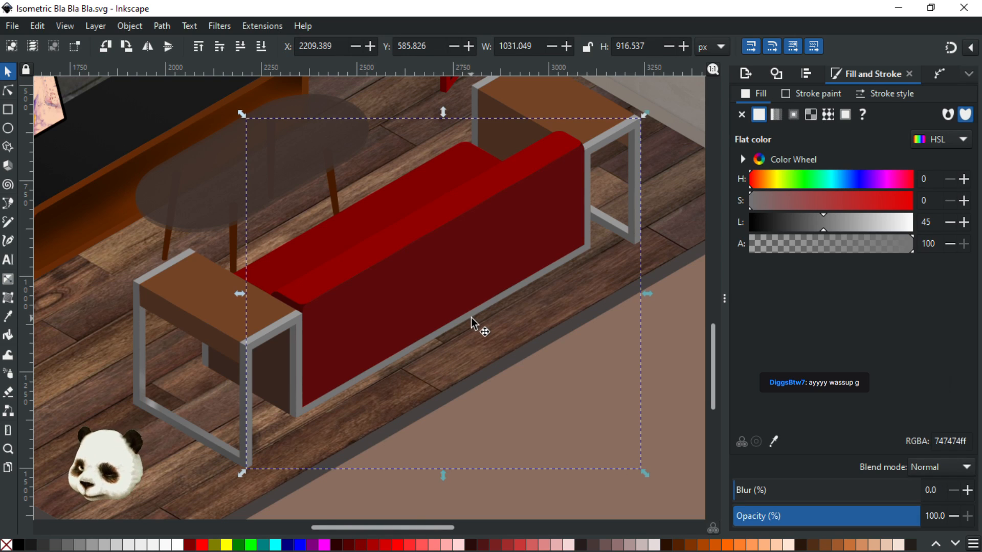
key(g)
drag(534, 282, 362, 372)
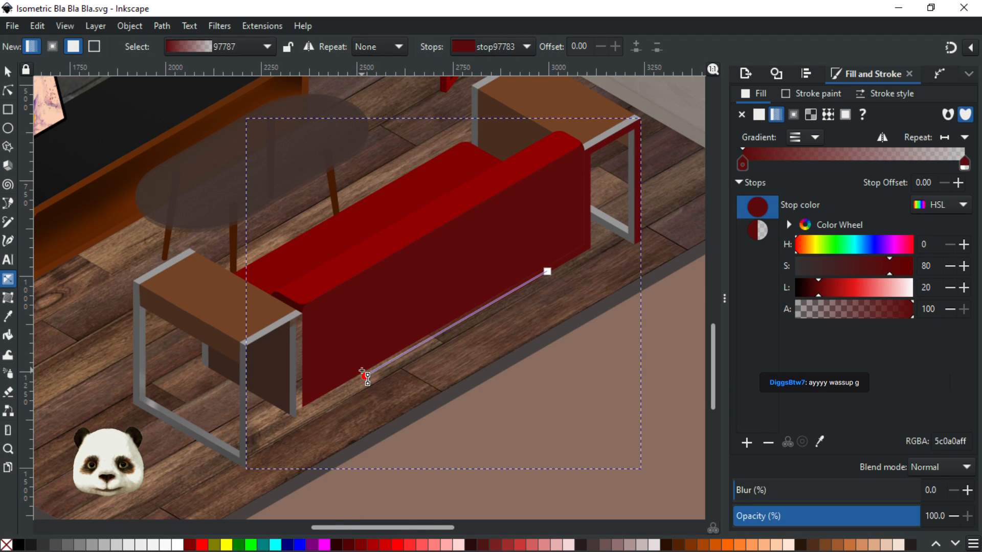
key(ctrl+z)
drag(556, 270, 393, 362)
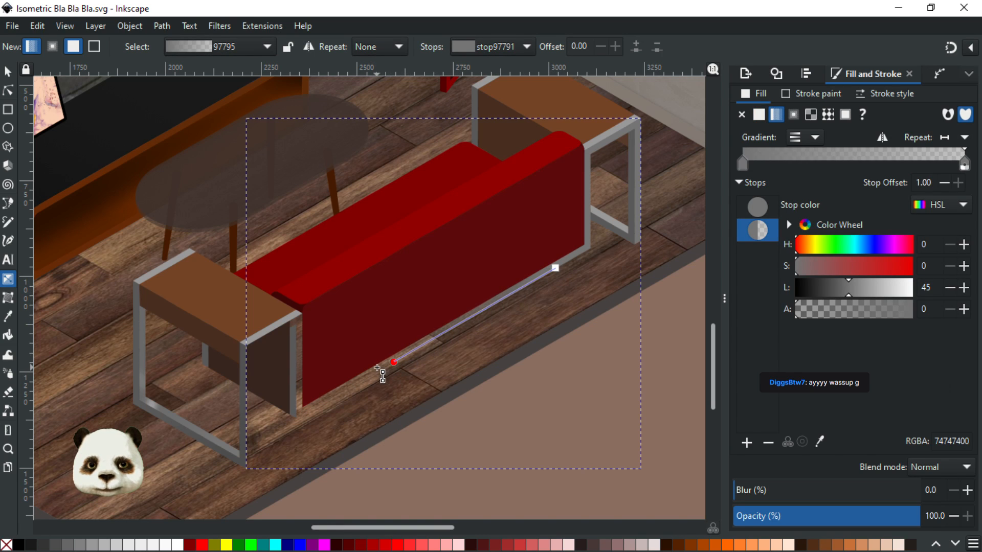
click(379, 370)
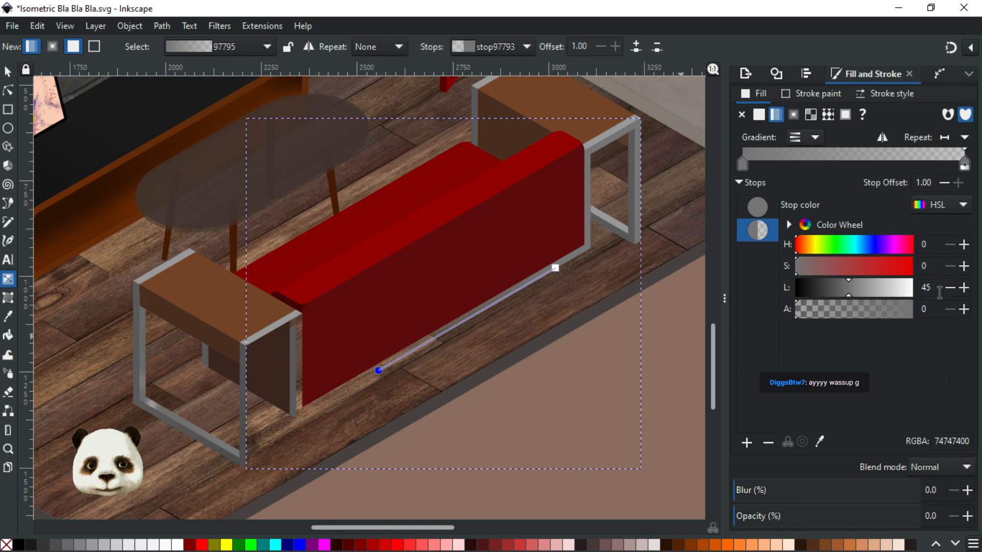
drag(862, 313, 922, 307)
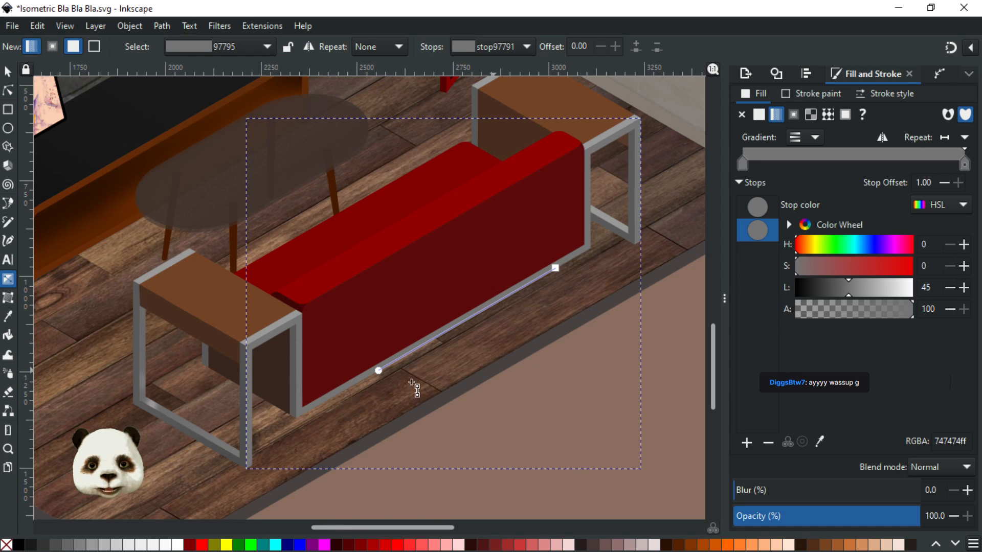
Sample the dark grey at the left armrest frame's front lower corner for the rail gradient's end stop and lower its lightness to 27
key(d)
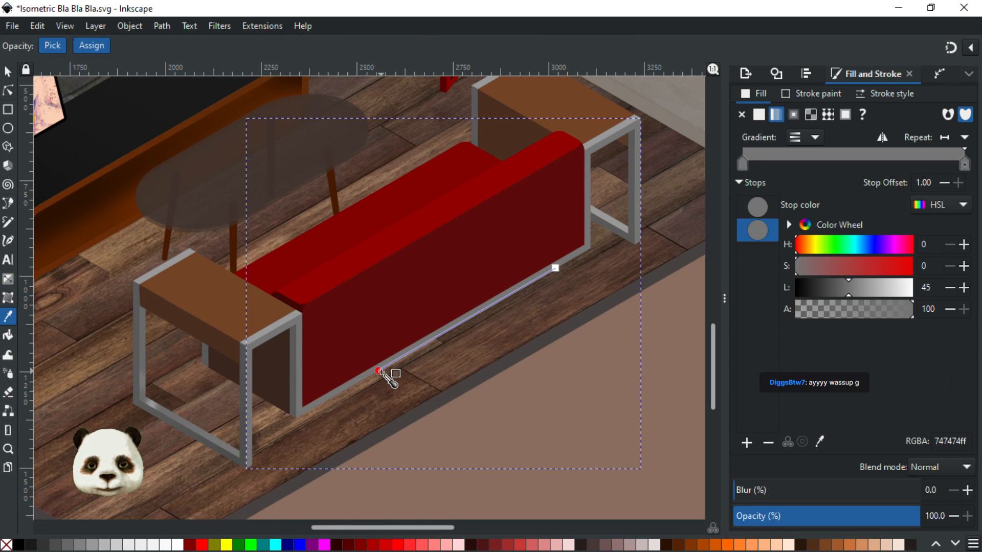
click(242, 458)
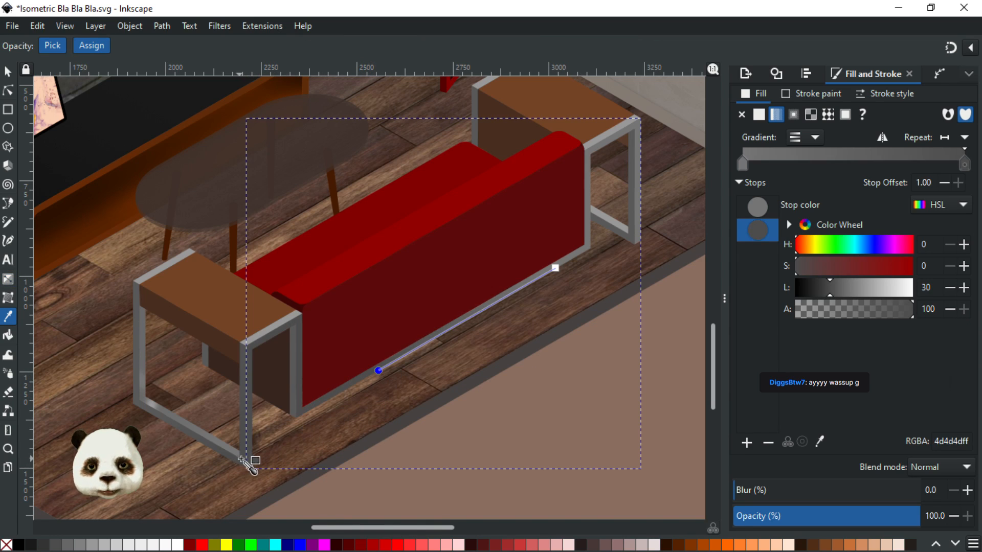
click(950, 288)
click(950, 287)
click(950, 288)
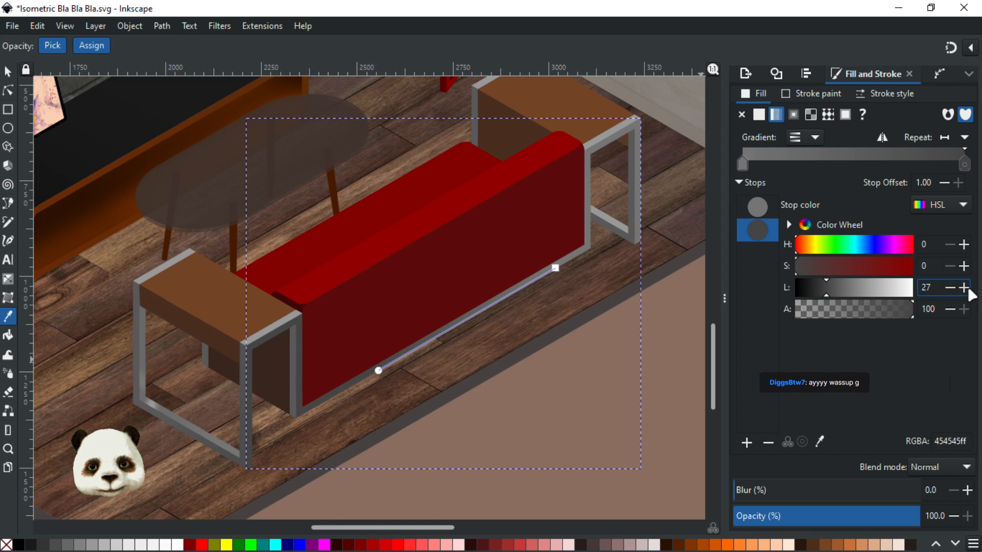
Fine-tune the rail gradient's end stop to lightness 30 to match the adjoining armrest frame
click(965, 288)
click(965, 287)
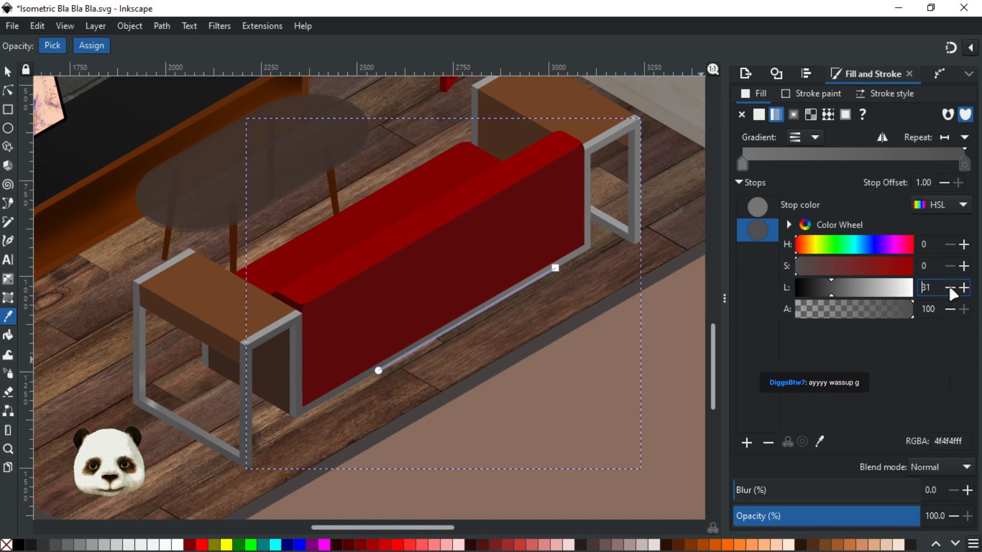
click(965, 288)
click(965, 288)
click(950, 288)
click(949, 288)
click(950, 288)
click(949, 288)
scroll(378, 399, up, 5)
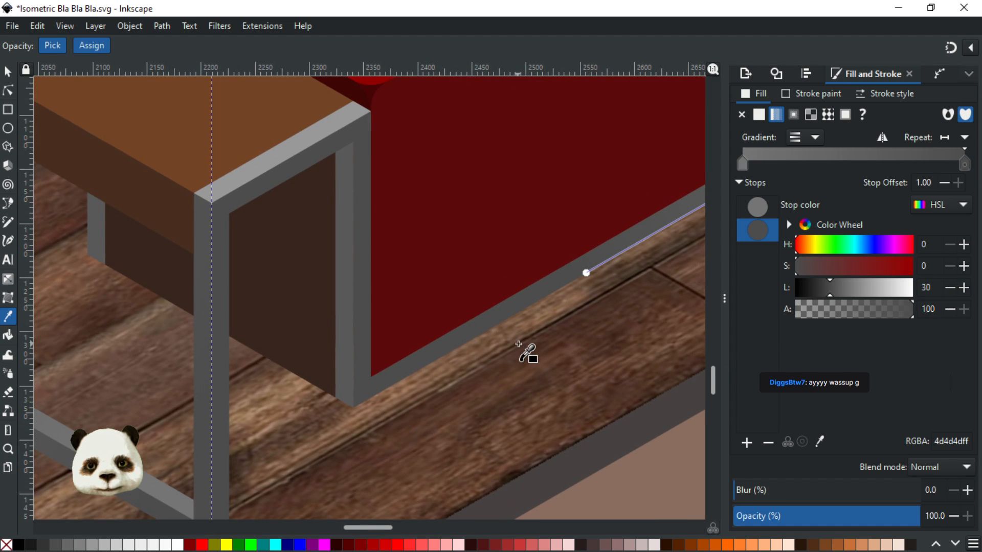
scroll(529, 350, down, 1)
click(962, 286)
click(949, 288)
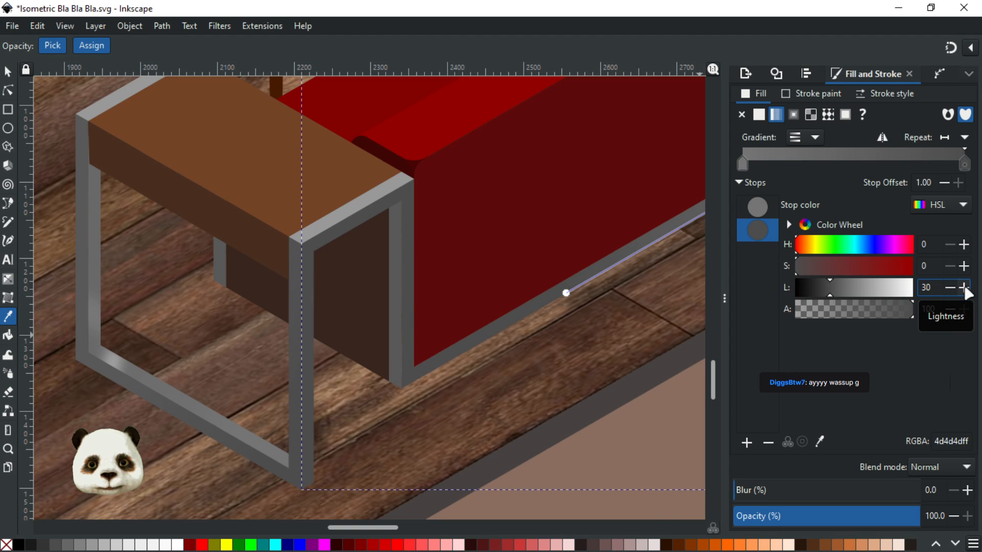
Deselect the rail under the sofa's back and save the document
scroll(548, 317, down, 3)
click(8, 72)
click(631, 461)
scroll(478, 412, right, 1)
drag(478, 412, 336, 445)
scroll(308, 412, up, 2)
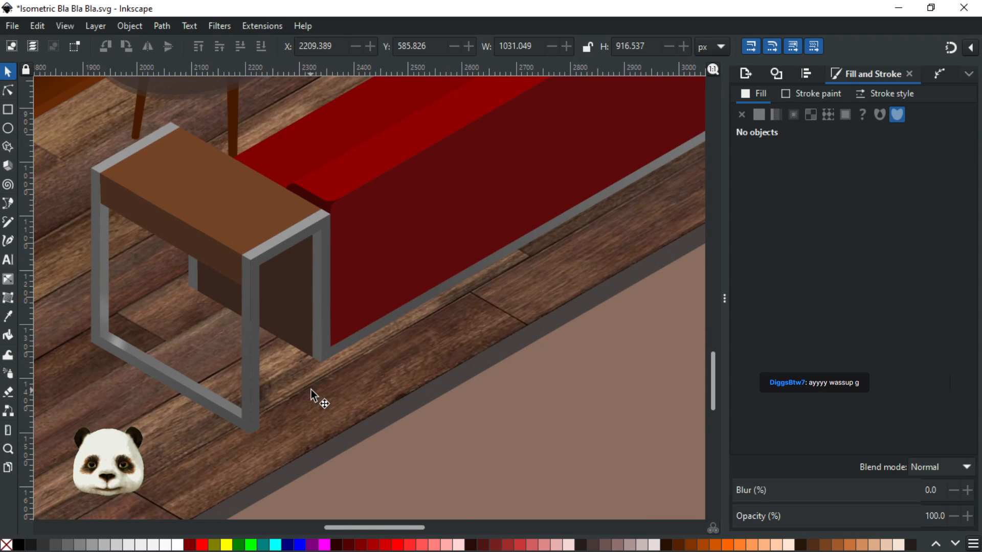
key(ctrl+s)
scroll(321, 388, down, 3)
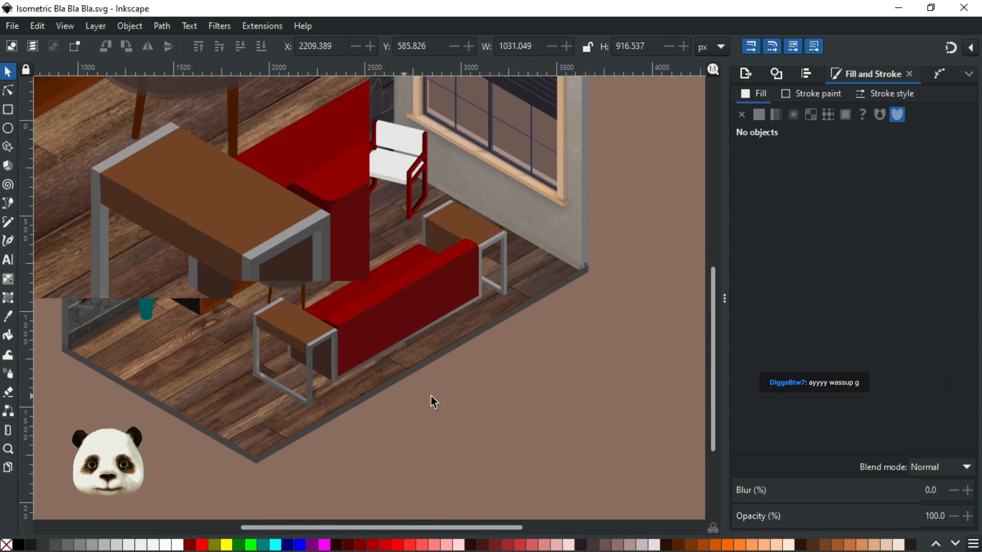
Straighten the long vertical edge of the left armrest frame's front leg by removing the curve handle from the side face's upper corner node
scroll(428, 391, up, 3)
scroll(279, 357, up, 2)
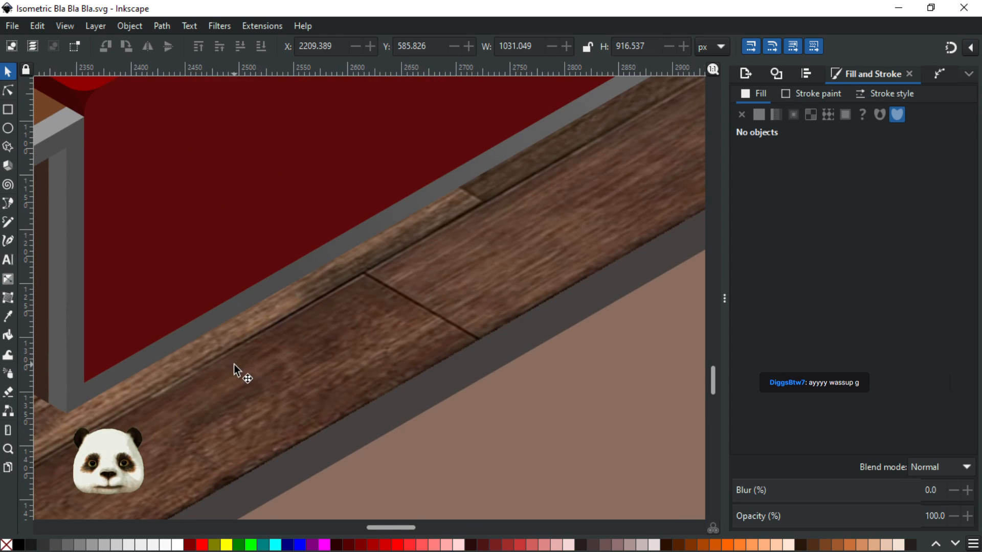
drag(234, 364, 583, 377)
scroll(302, 365, up, 2)
scroll(260, 326, down, 1)
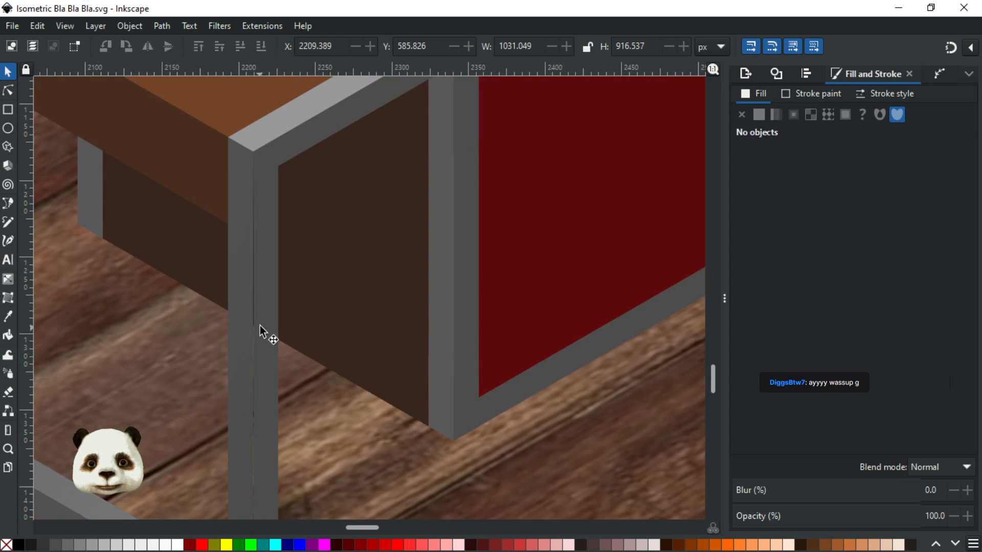
drag(280, 361, 296, 310)
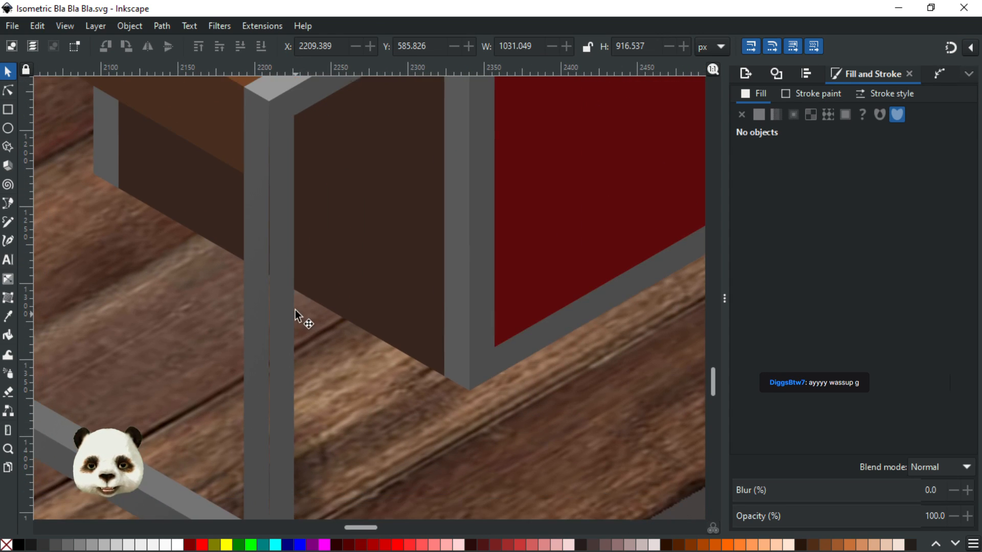
click(11, 93)
click(282, 187)
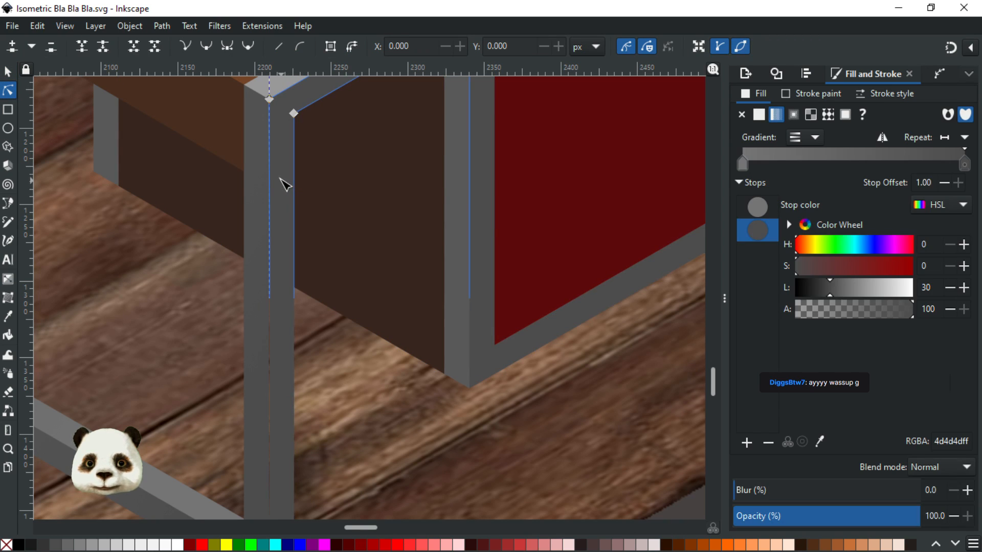
click(269, 99)
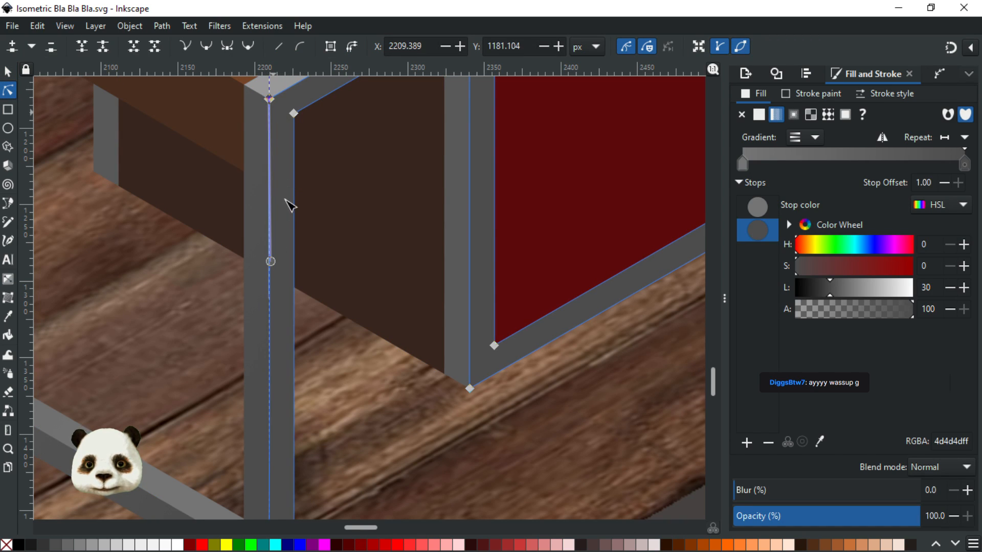
ctrl+click(270, 263)
scroll(270, 353, down, 10)
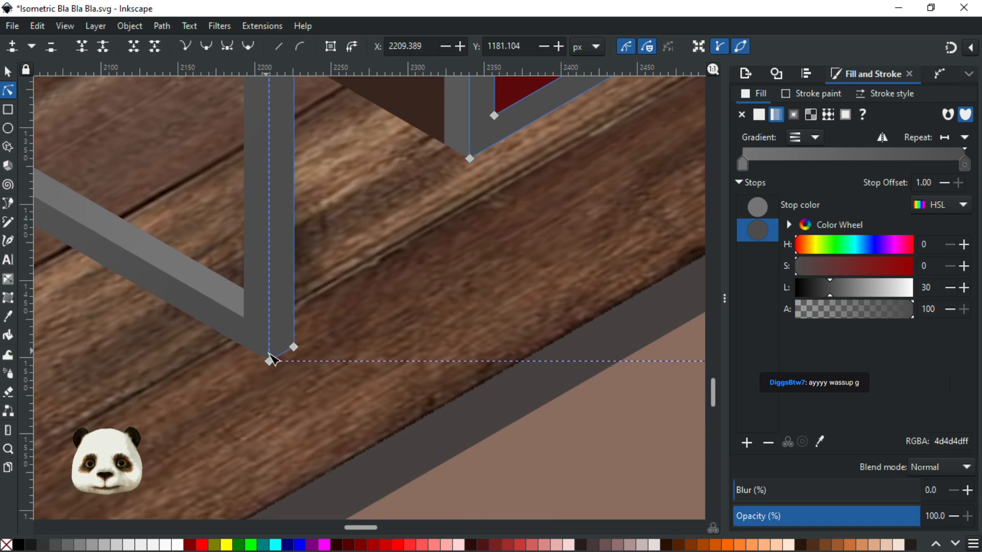
Check the upper and lower corner nodes where the two faces of the left armrest's front leg meet
click(269, 361)
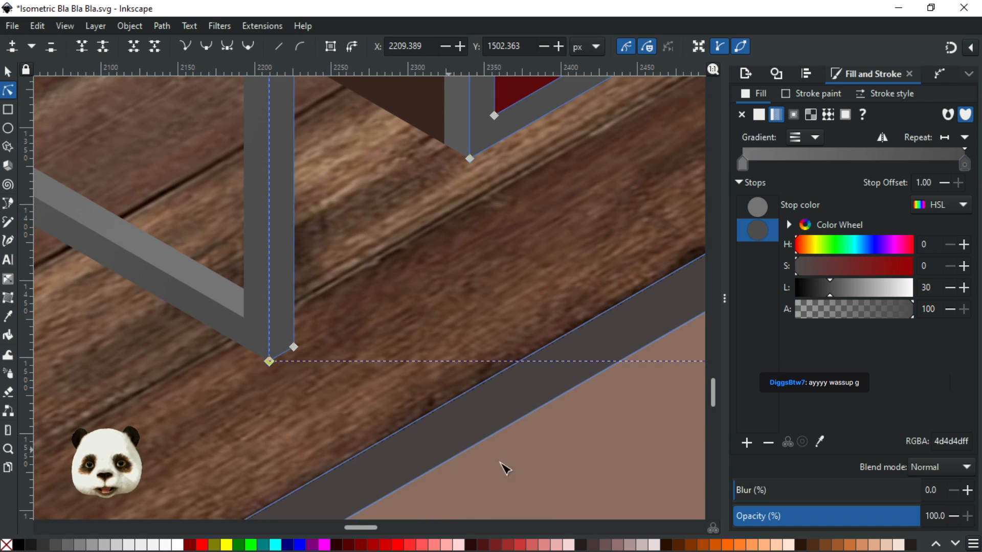
scroll(556, 424, down, 4)
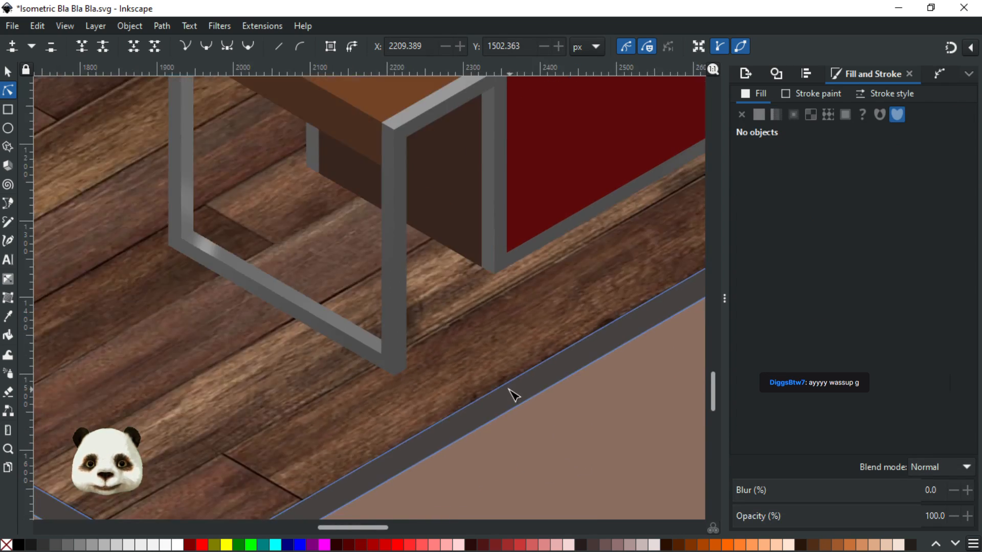
scroll(444, 233, up, 2)
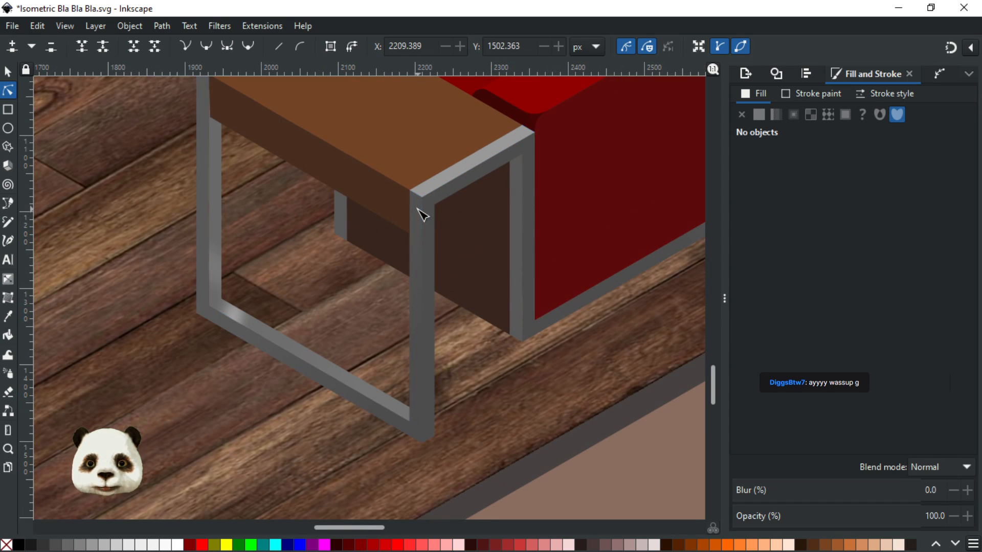
click(423, 203)
click(423, 200)
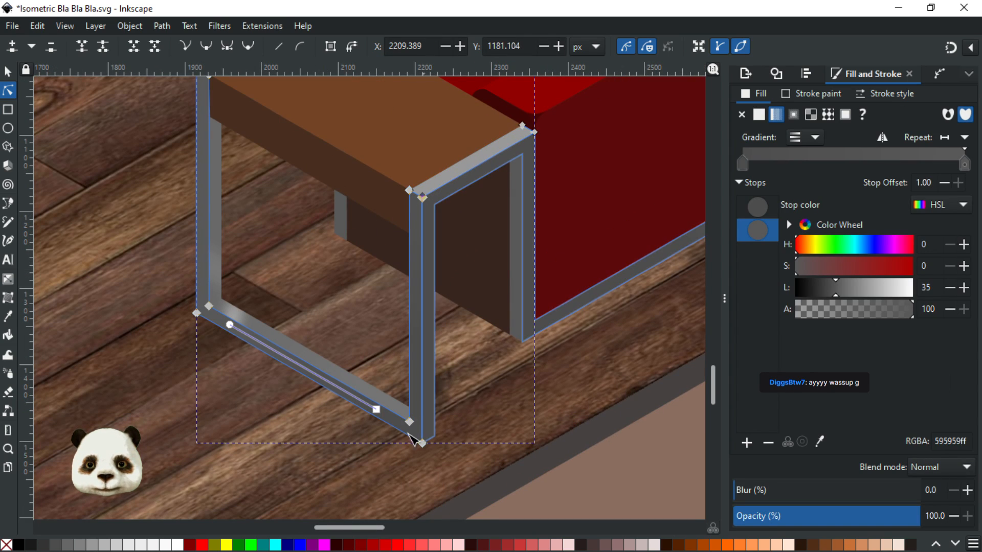
click(424, 444)
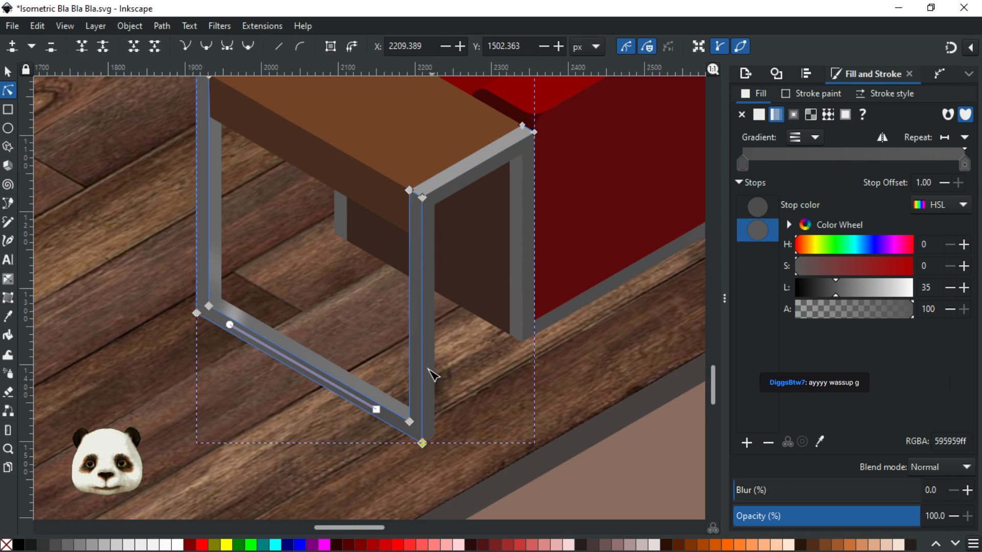
click(423, 198)
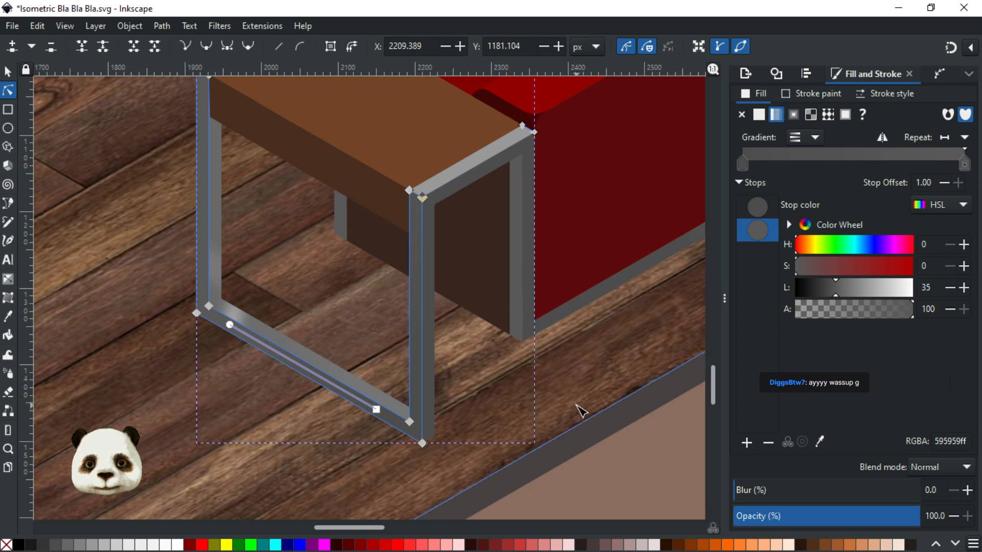
Try to realign the front leg's upper corner node where its two faces meet, and save the document
scroll(416, 208, up, 3)
click(461, 194)
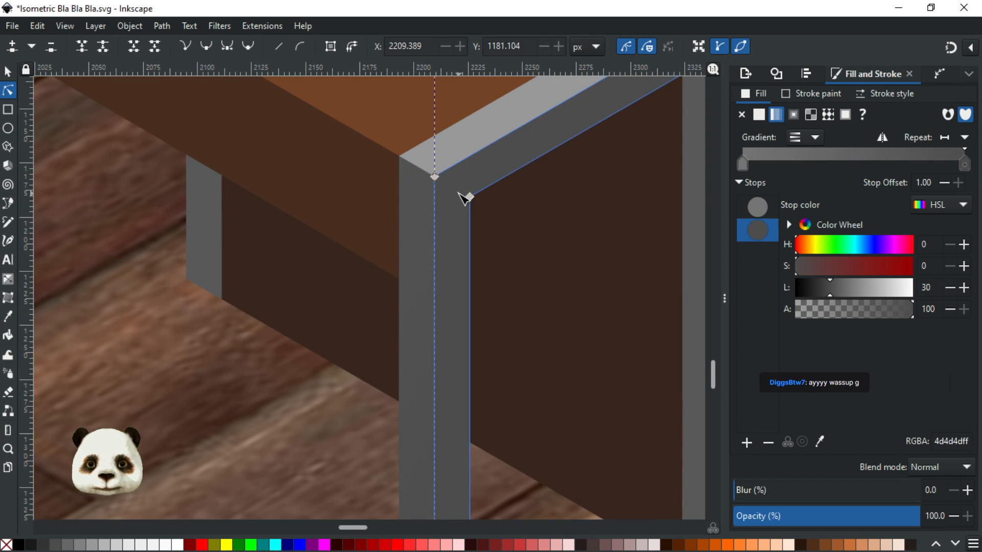
mouse_move(434, 177)
mouse_down()
mouse_move(434, 186)
mouse_move(434, 177)
mouse_up()
click(947, 47)
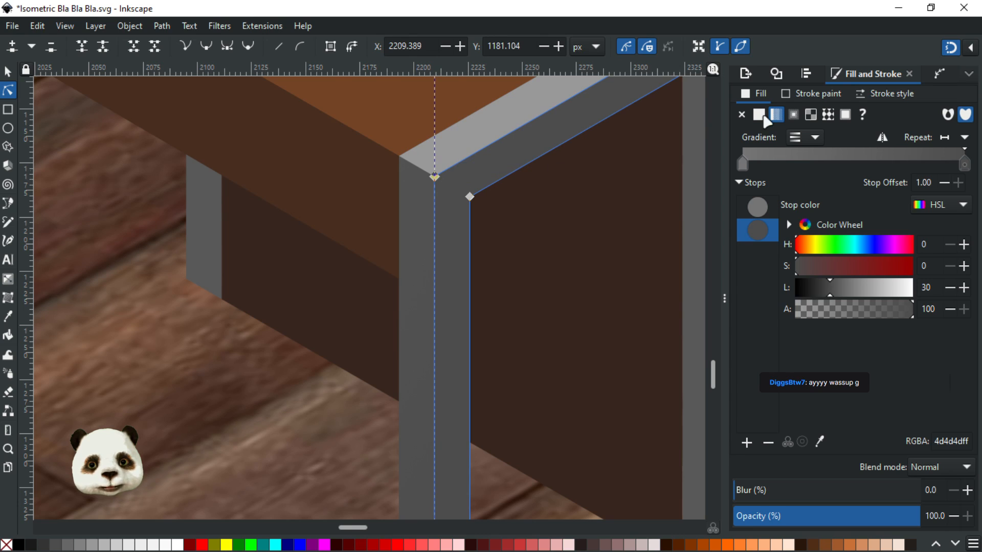
key(percent)
key(ctrl+s)
Examine the seam between the front leg's two faces up close and within the whole left armrest
click(540, 292)
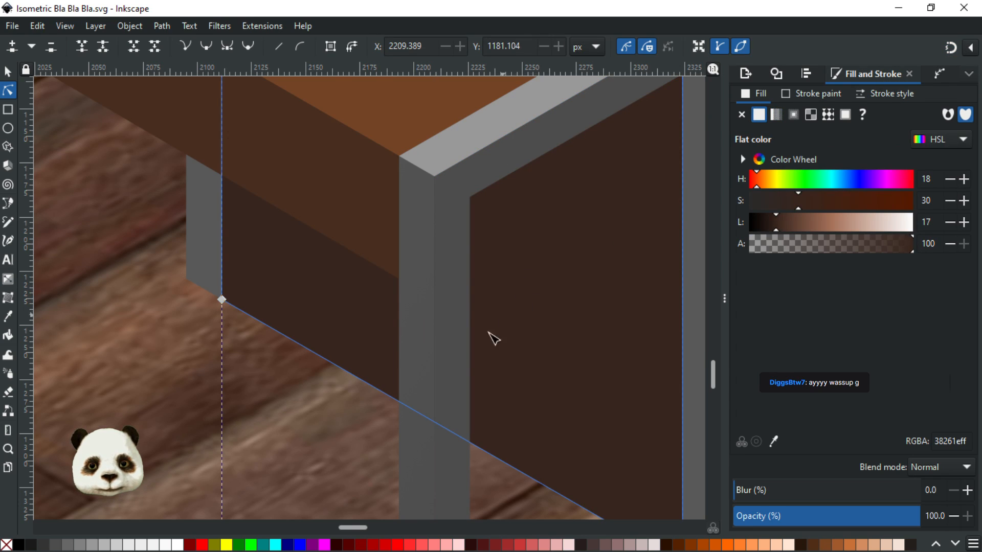
ctrl+scroll(431, 471, up, 3)
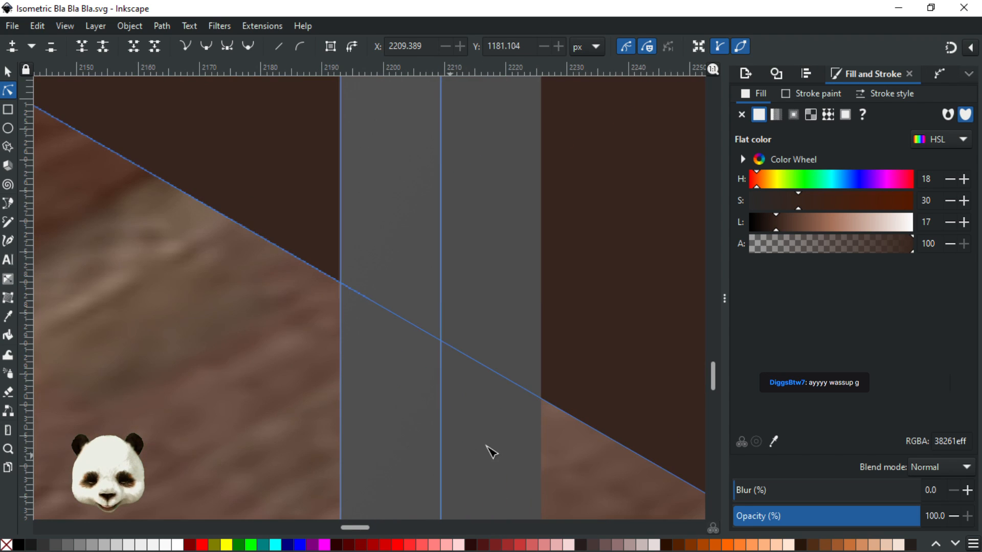
ctrl+scroll(625, 427, down, 4)
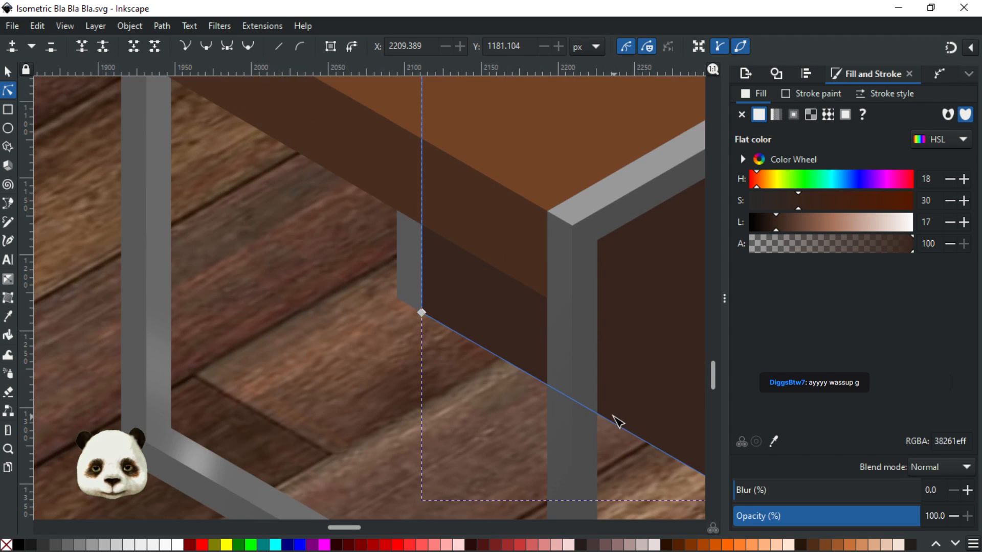
ctrl+scroll(636, 422, down, 4)
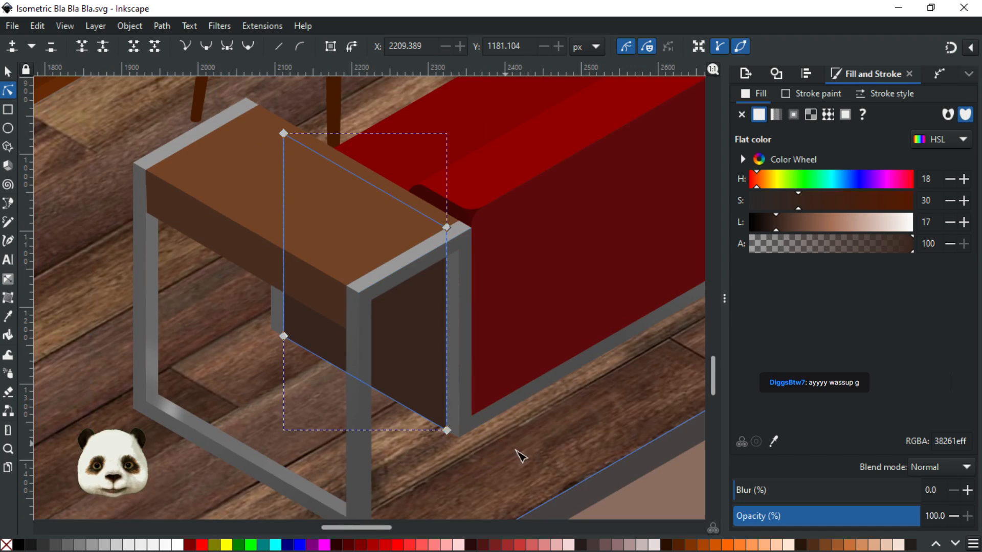
click(631, 499)
drag(583, 477, 435, 341)
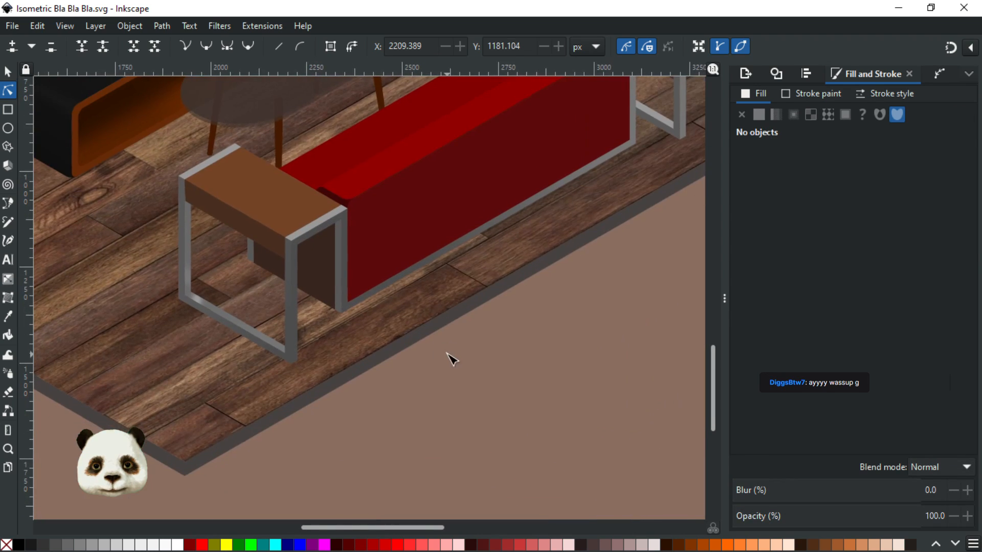
Try lightness 30 on the end stop of the gradient along the left armrest frame's outer lower bar, and return it to 35
ctrl+scroll(411, 367, up, 1)
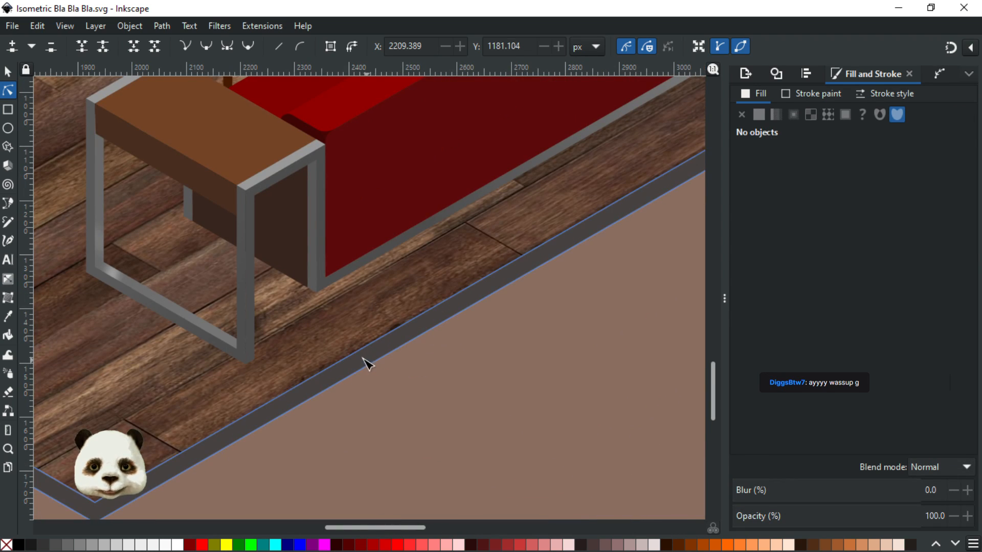
click(208, 342)
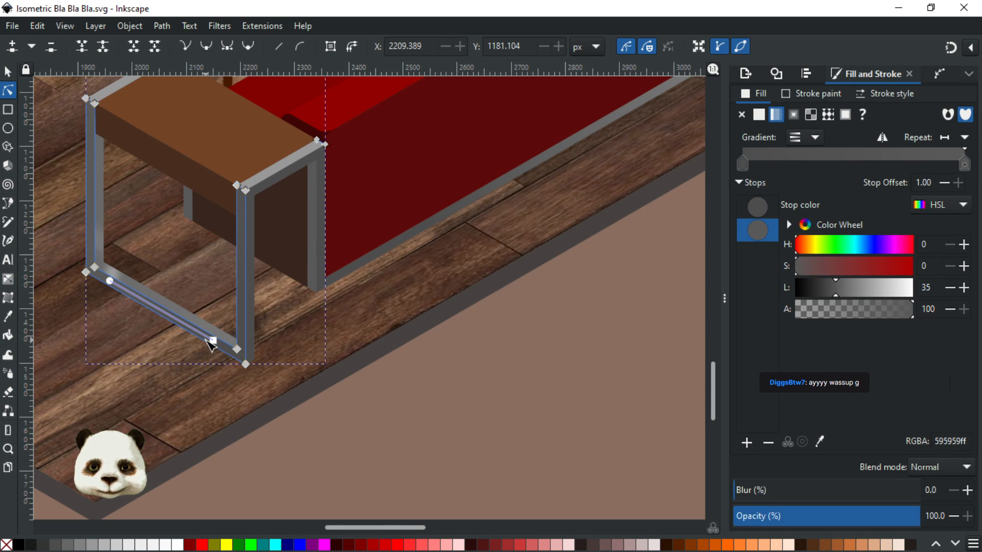
click(214, 340)
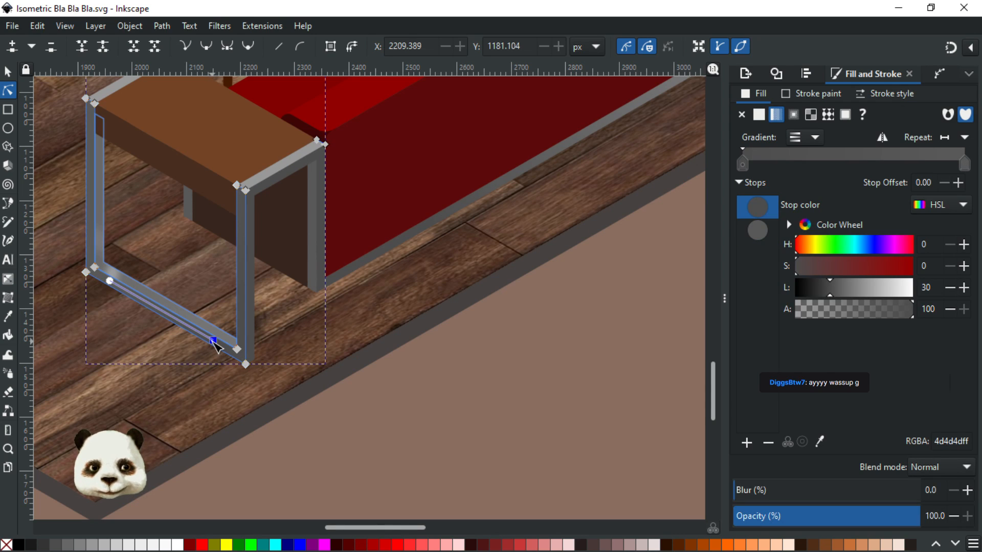
click(109, 281)
click(955, 288)
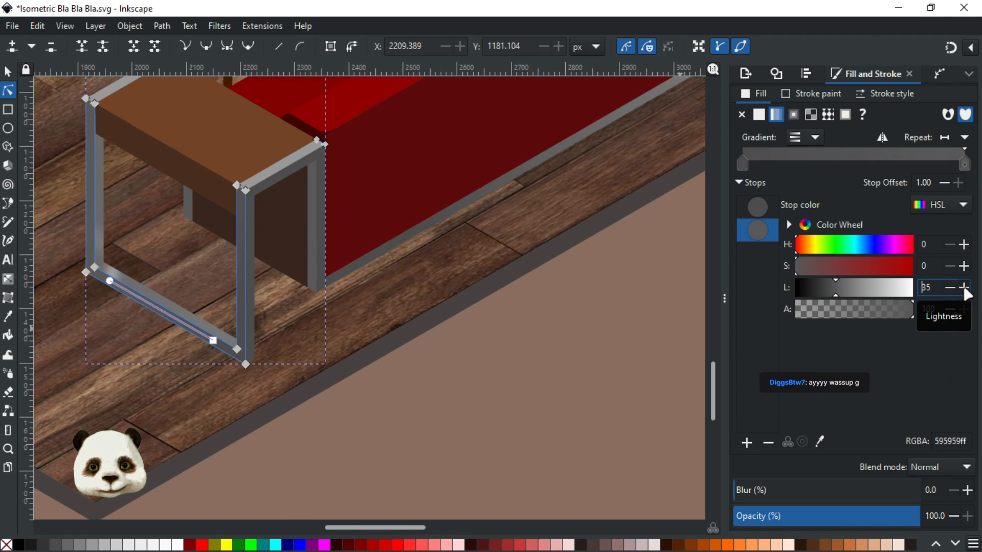
click(949, 287)
click(949, 289)
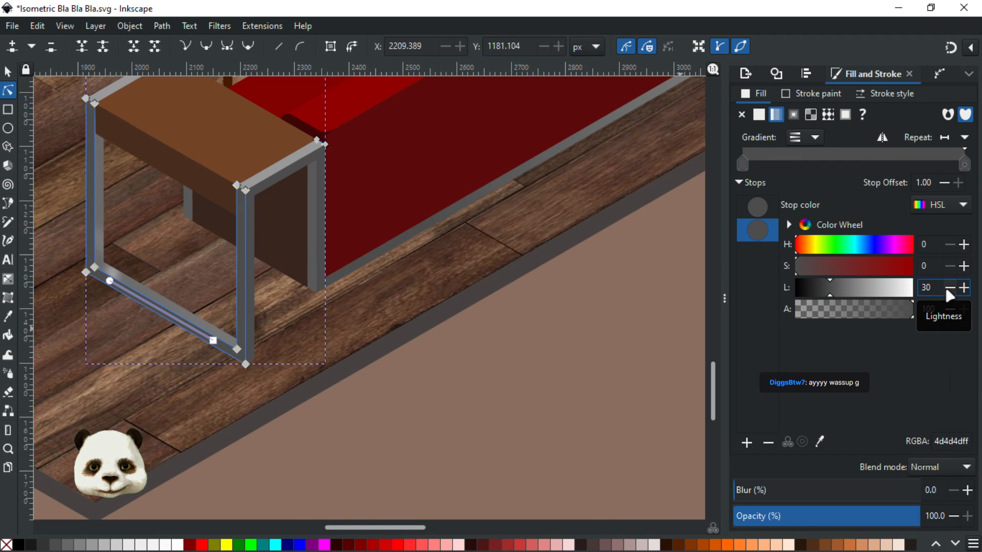
click(964, 288)
click(963, 287)
click(963, 287)
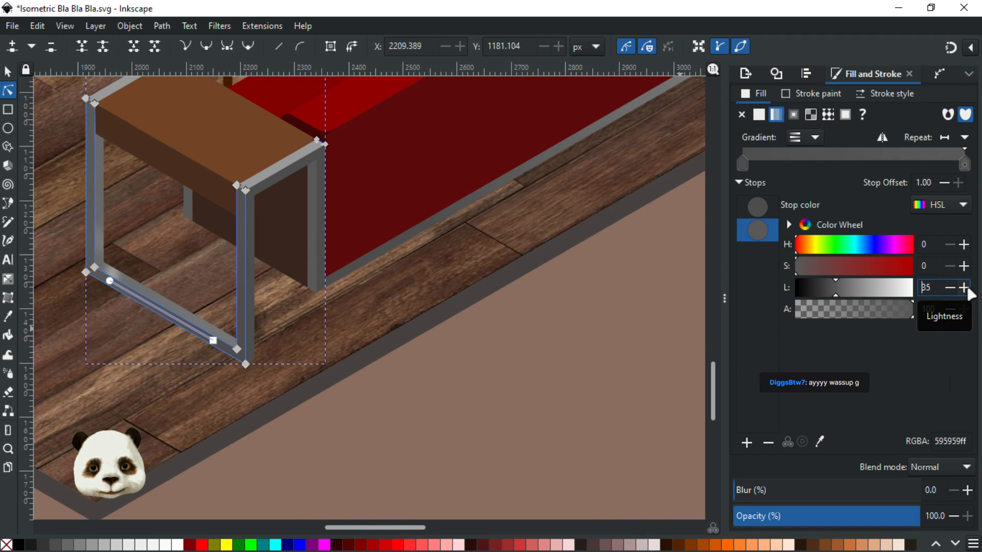
Darken the start stop of the armrest frame's lower bar gradient to lightness 26 and deselect the frame
click(213, 340)
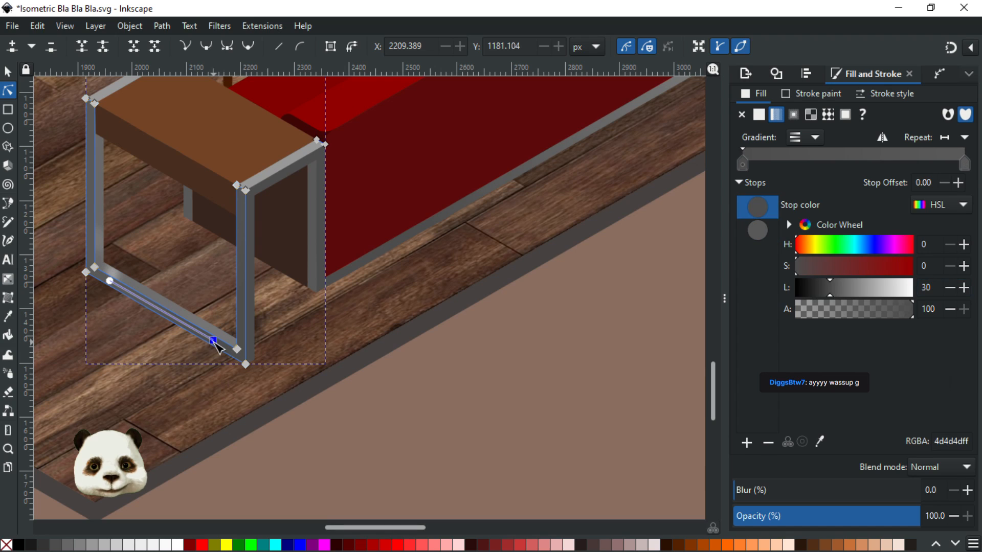
click(950, 287)
click(950, 287)
click(950, 287)
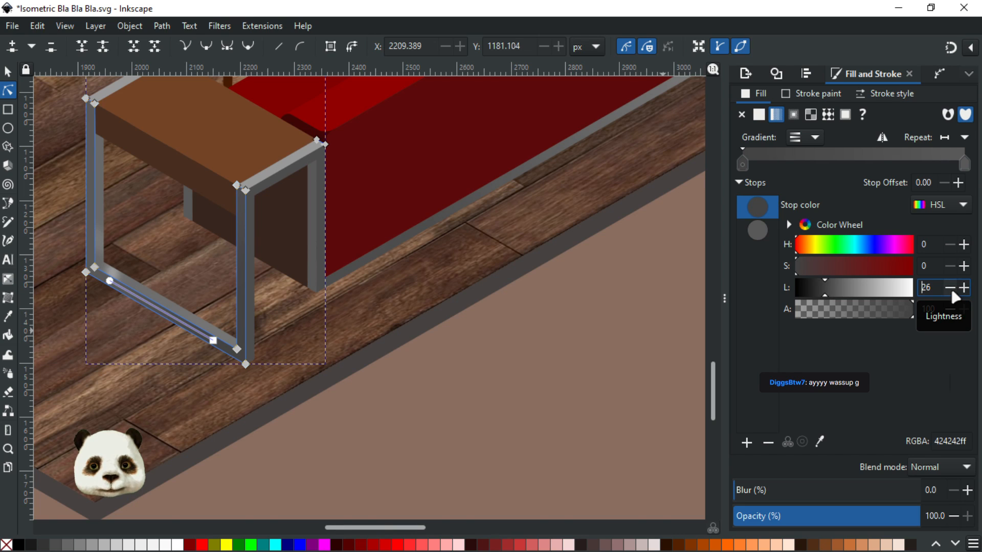
click(450, 377)
Check the left armrest frame's shading, save the document and review the whole sofa
scroll(445, 373, down, 2)
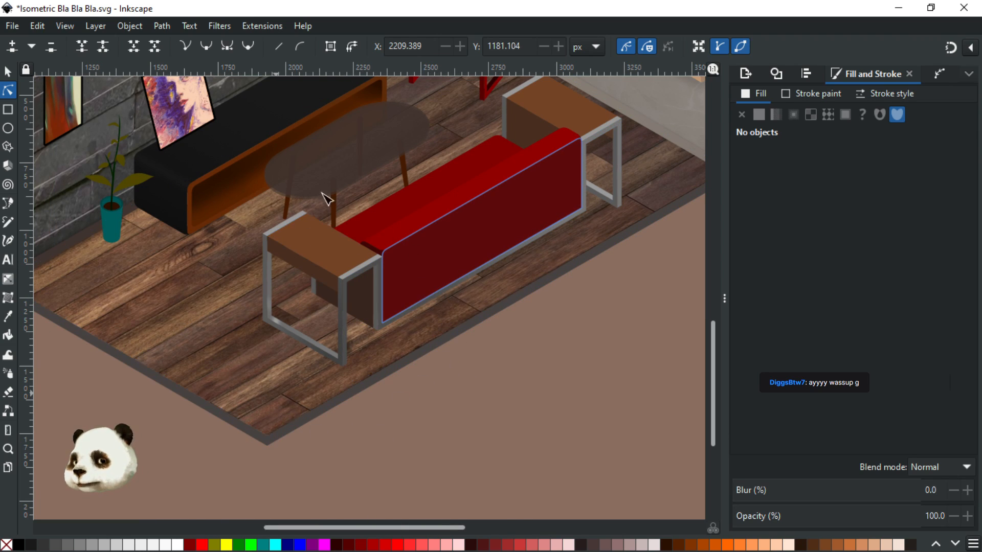
scroll(454, 360, up, 1)
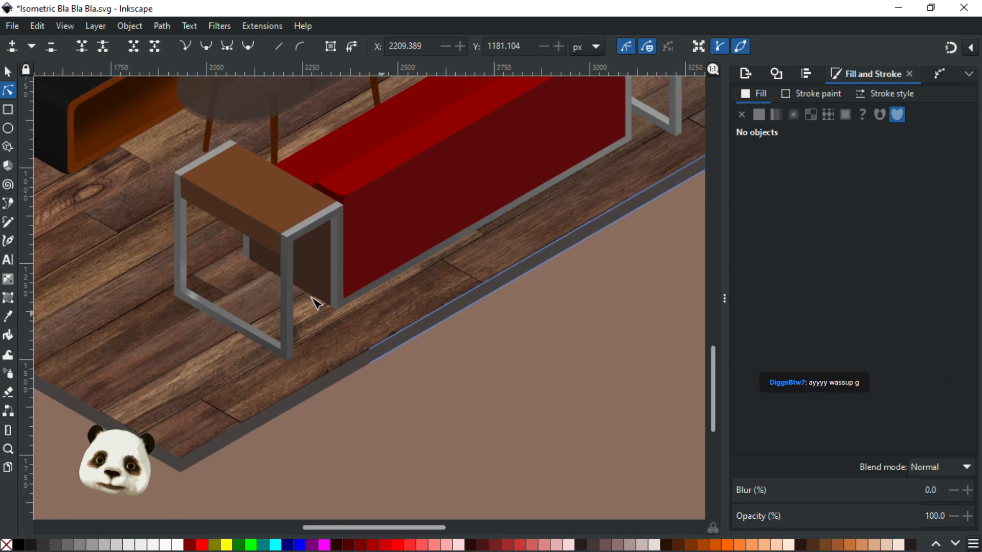
scroll(314, 302, up, 1)
scroll(286, 366, up, 1)
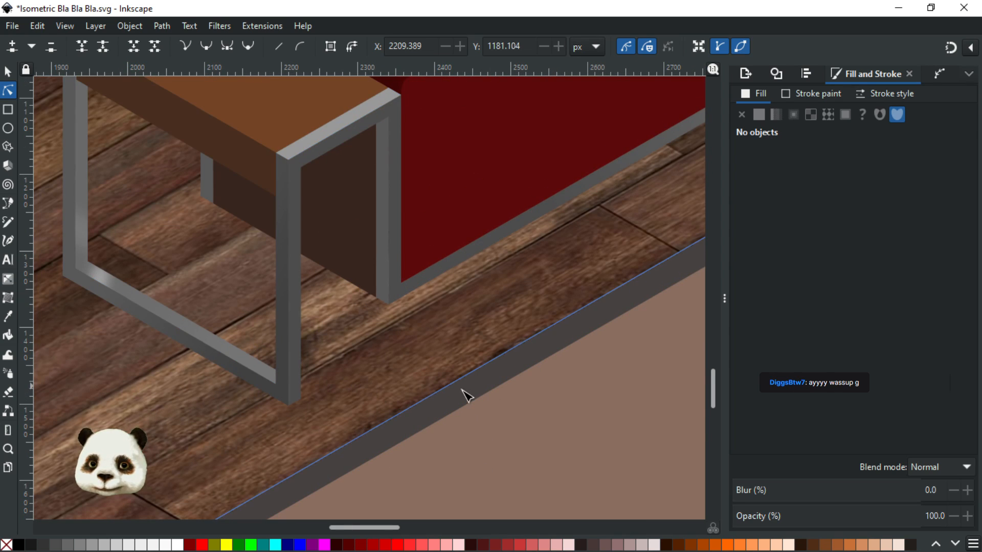
key(ctrl+s)
scroll(397, 401, down, 3)
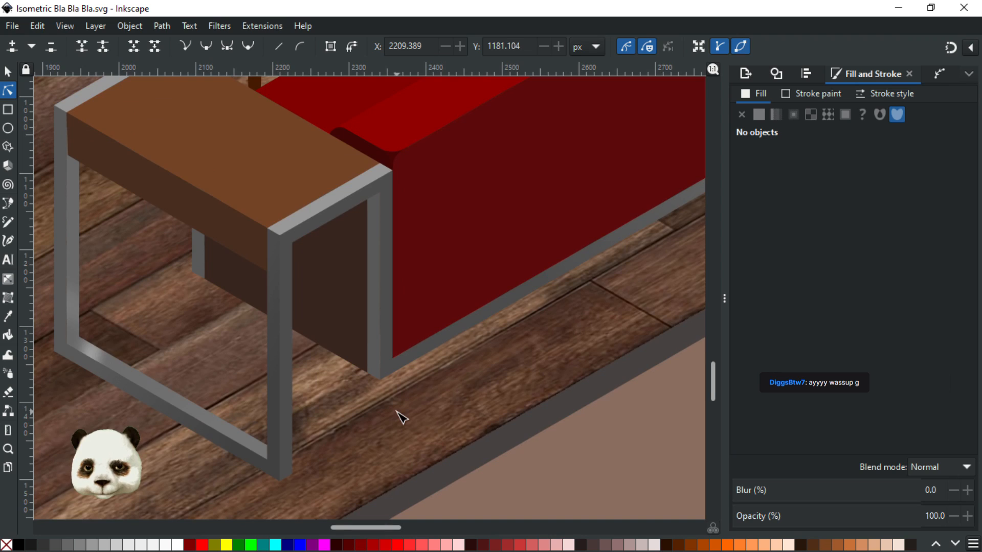
scroll(398, 412, up, 2)
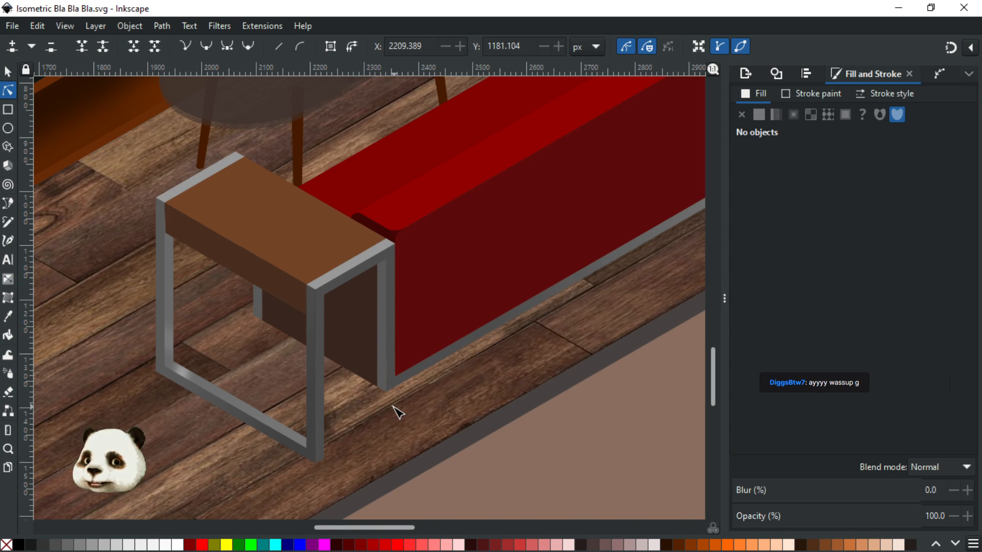
scroll(396, 413, down, 1)
drag(535, 375, 443, 425)
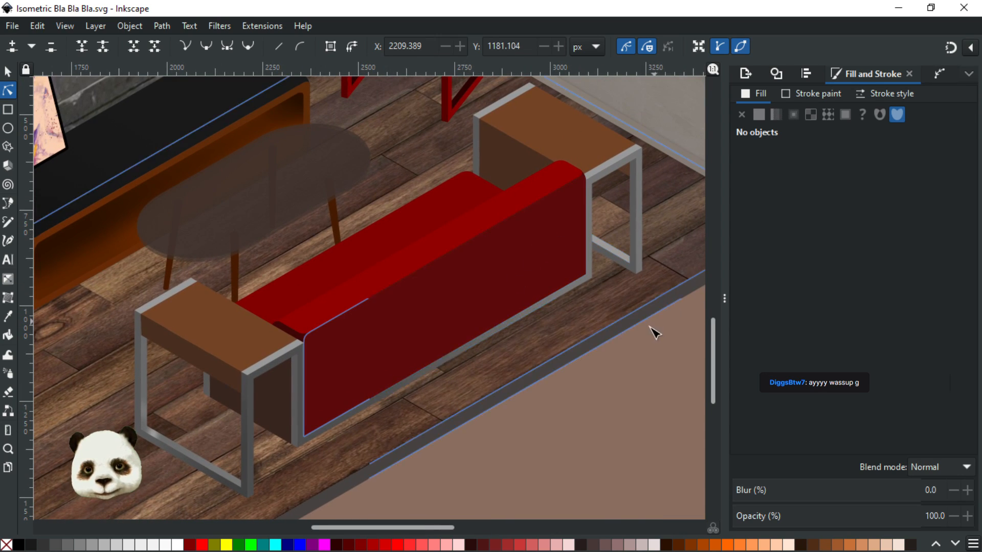
Apply a linear gradient running downward across the narrow inner side faces of the left armrest frame's two sofa-side legs
click(624, 265)
click(635, 271)
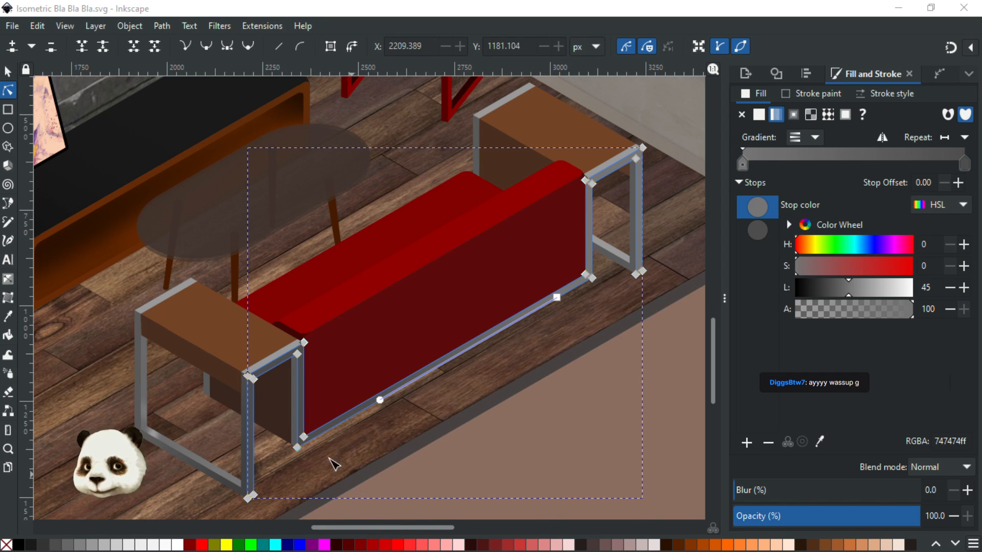
scroll(280, 428, up, 1)
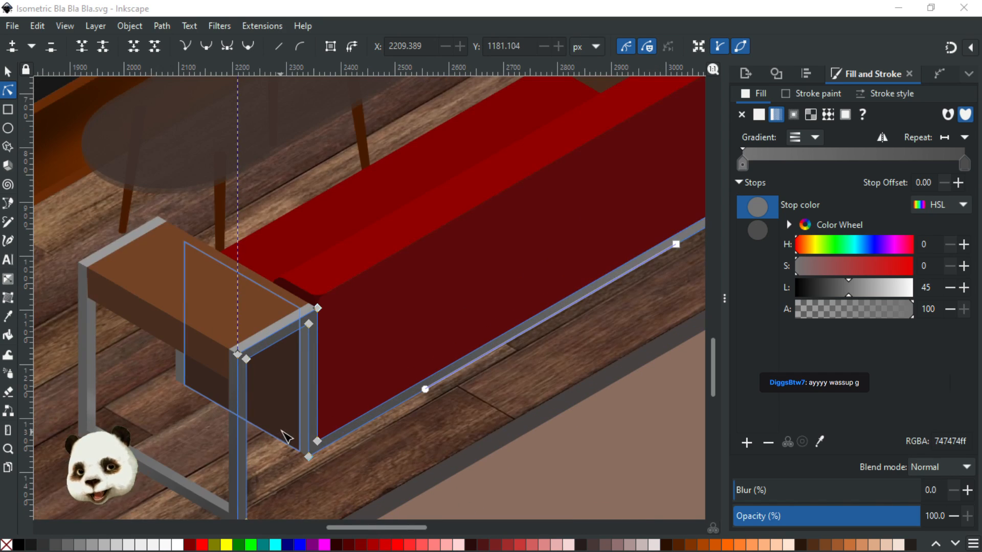
click(310, 378)
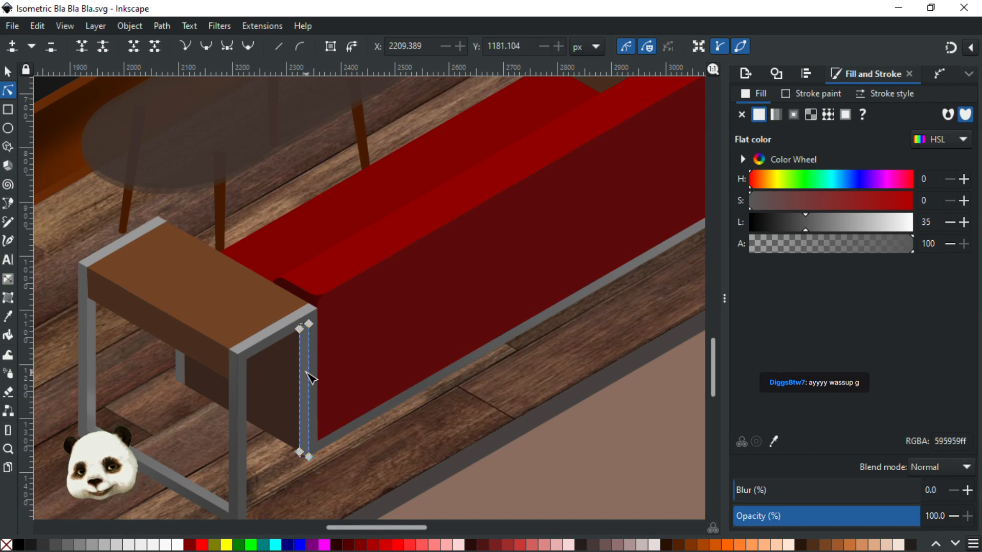
shift+click(180, 368)
key(g)
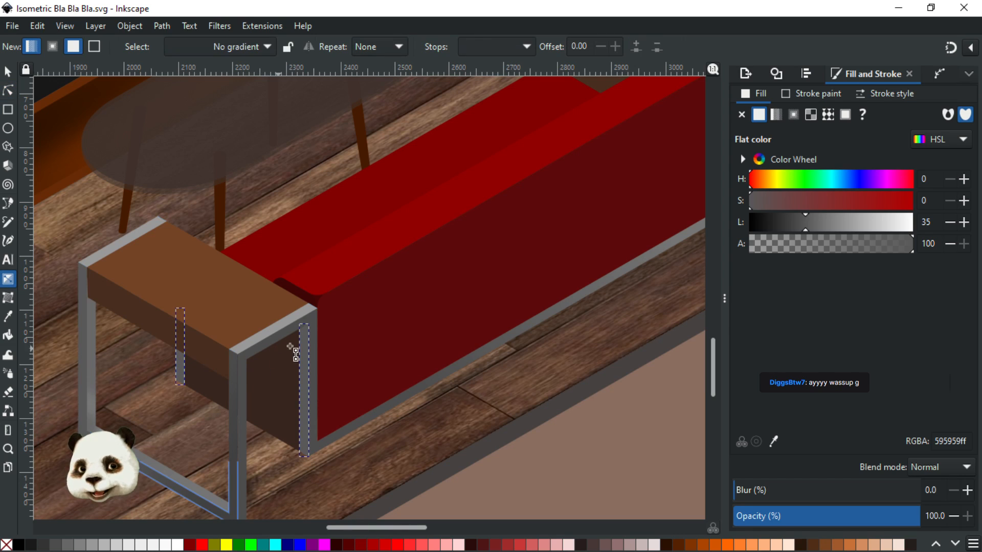
drag(305, 333, 302, 441)
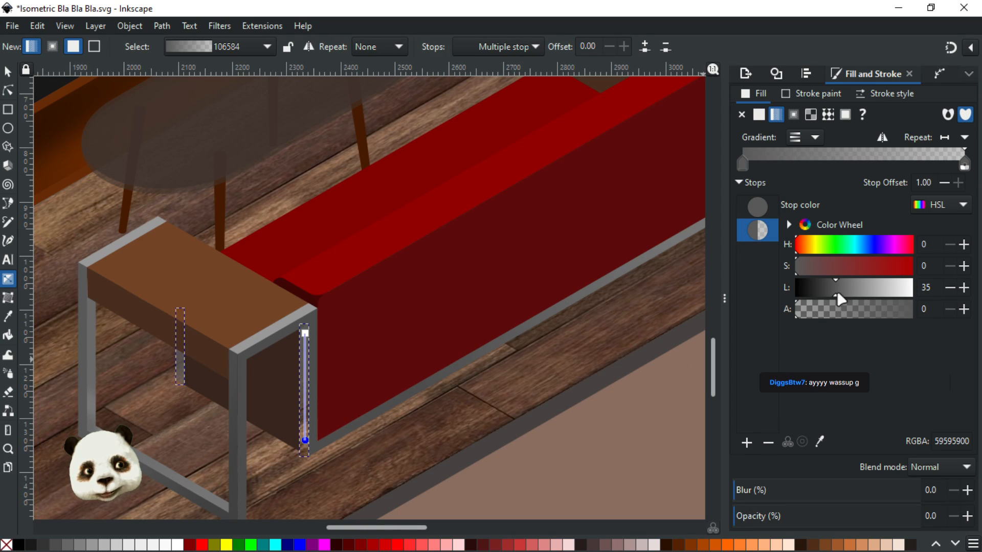
Try to raise the alpha of the end stop on both leg faces' gradients and reselect that stop for colour editing
drag(844, 308, 928, 313)
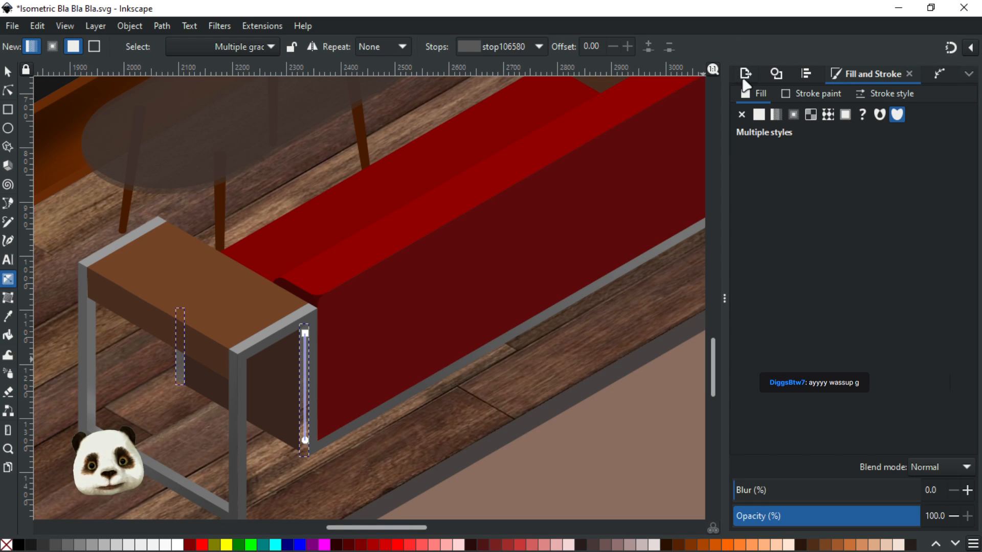
click(305, 440)
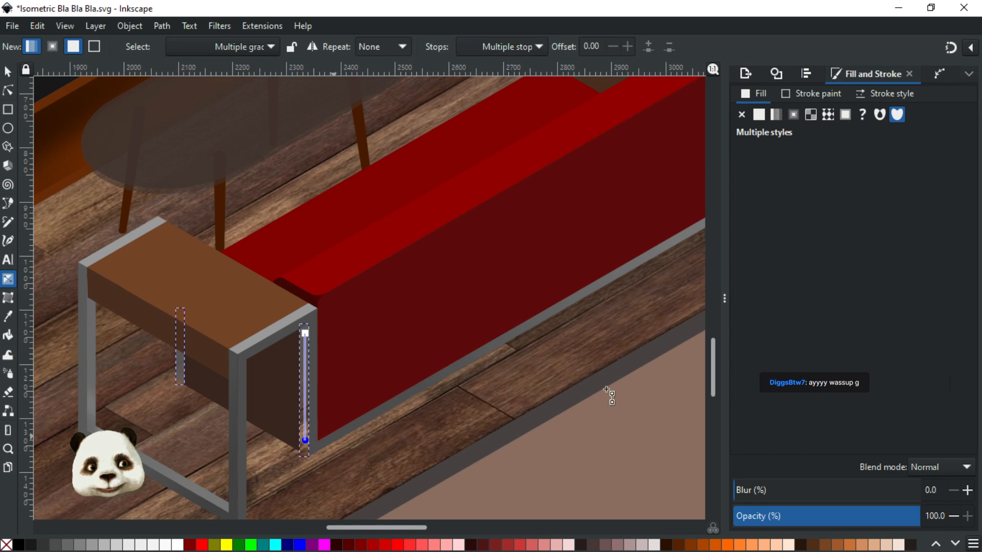
click(761, 114)
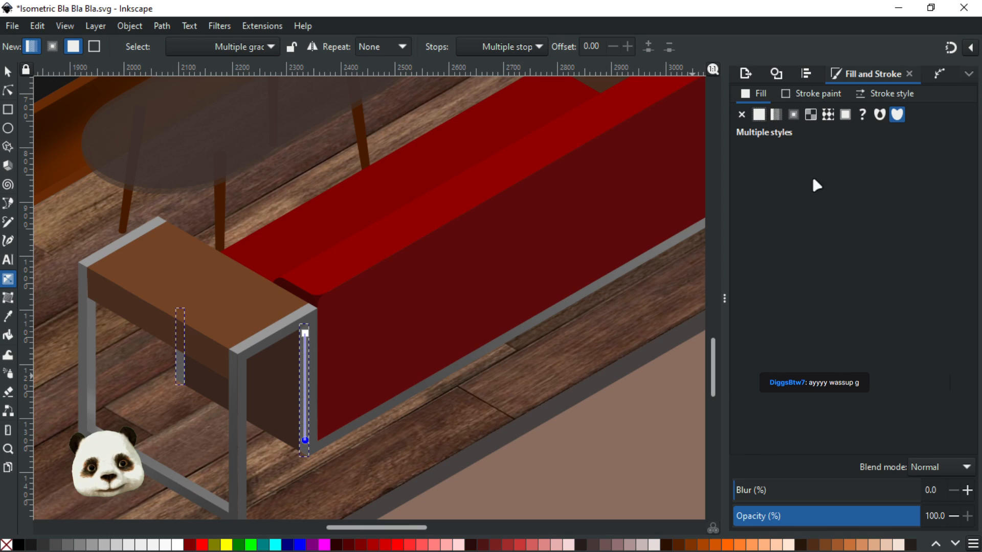
key(Escape)
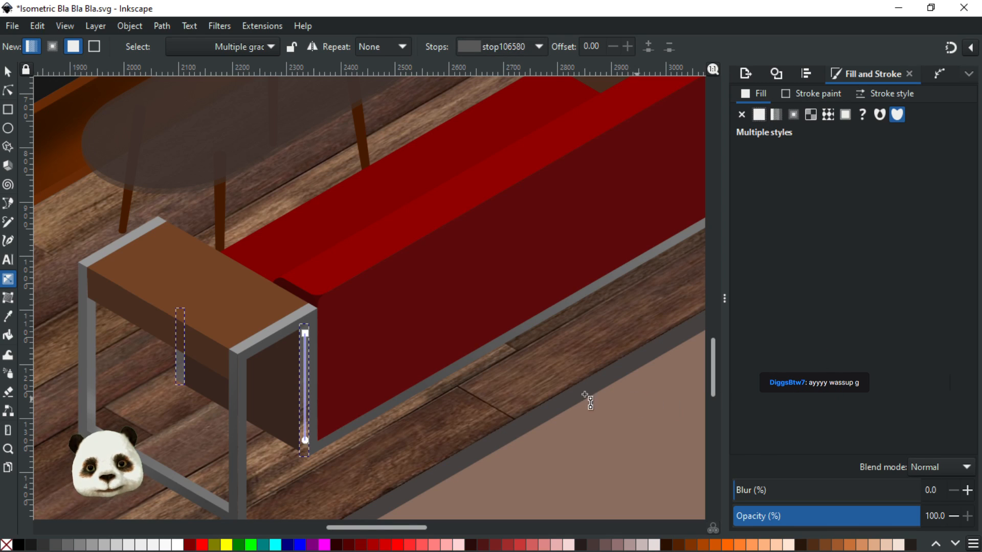
click(305, 440)
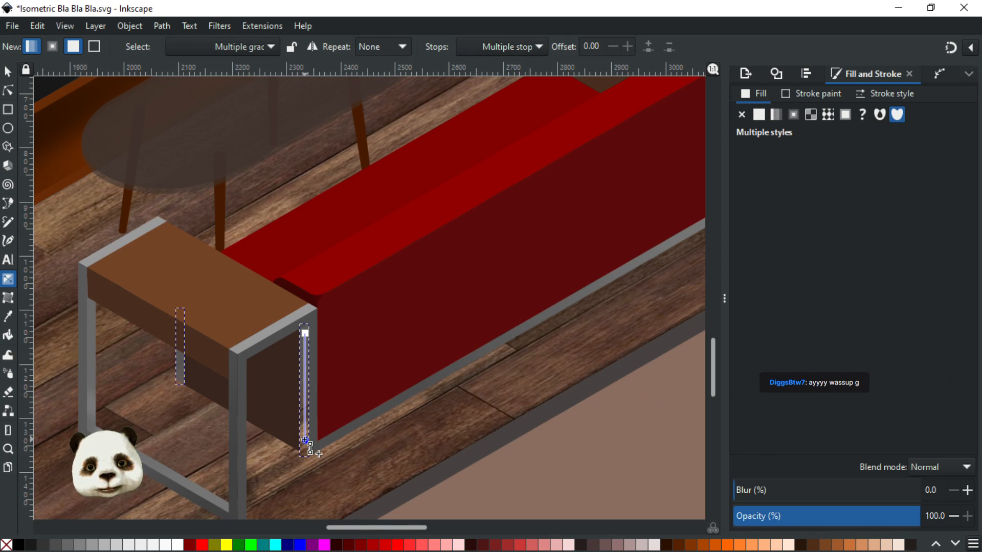
key(Escape)
click(305, 440)
click(847, 305)
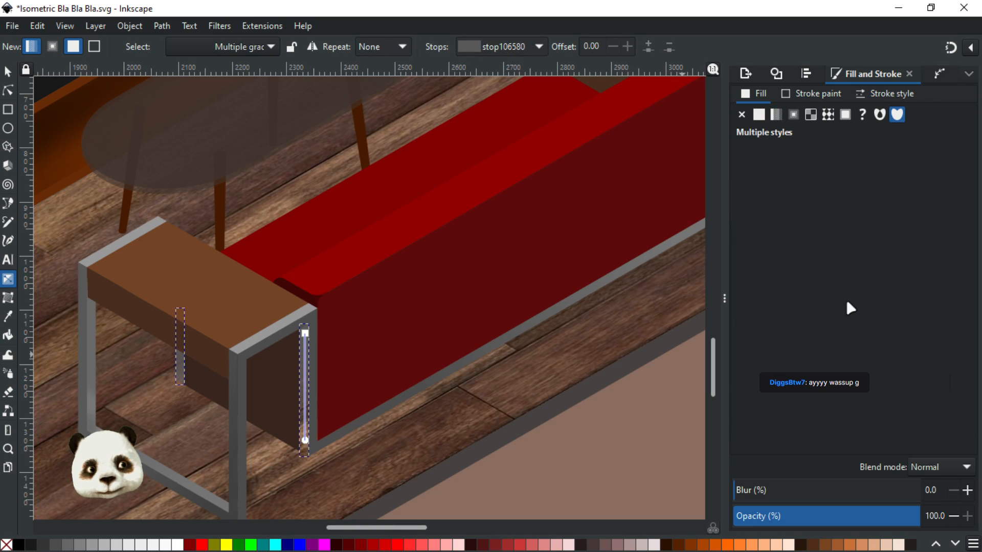
click(305, 440)
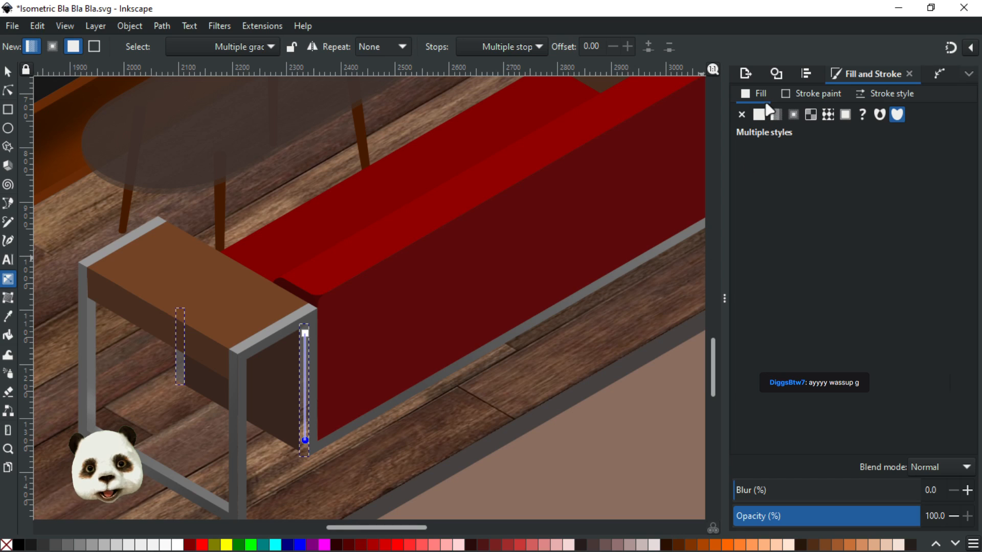
click(305, 334)
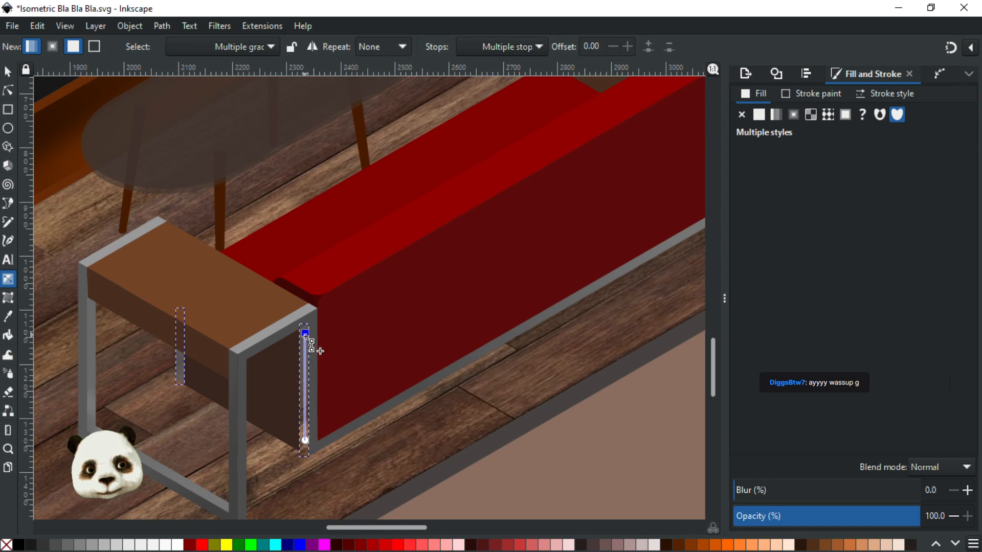
key(ctrl+z)
key(ctrl+z)
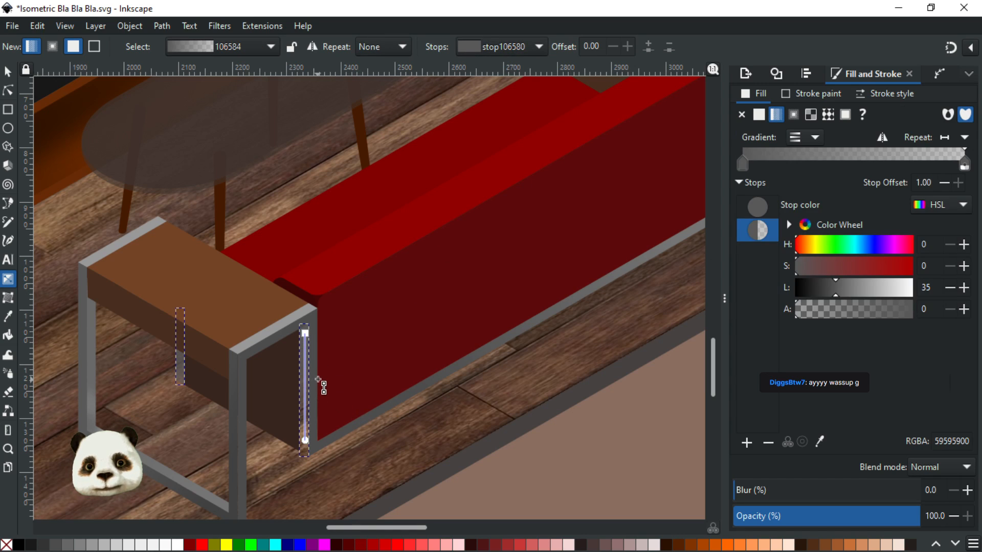
key(ctrl+shift+z)
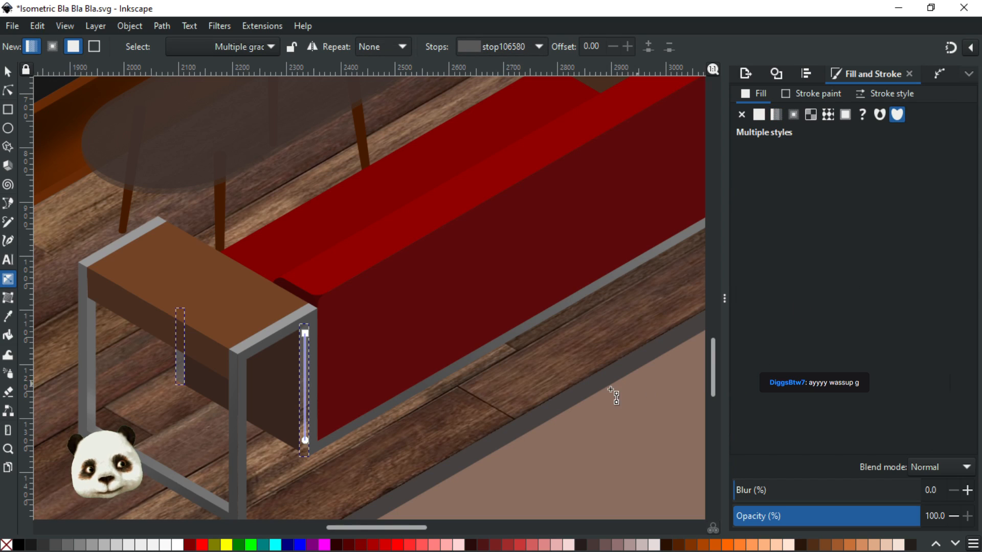
key(ctrl+z)
key(ctrl+shift+z)
key(ctrl+z)
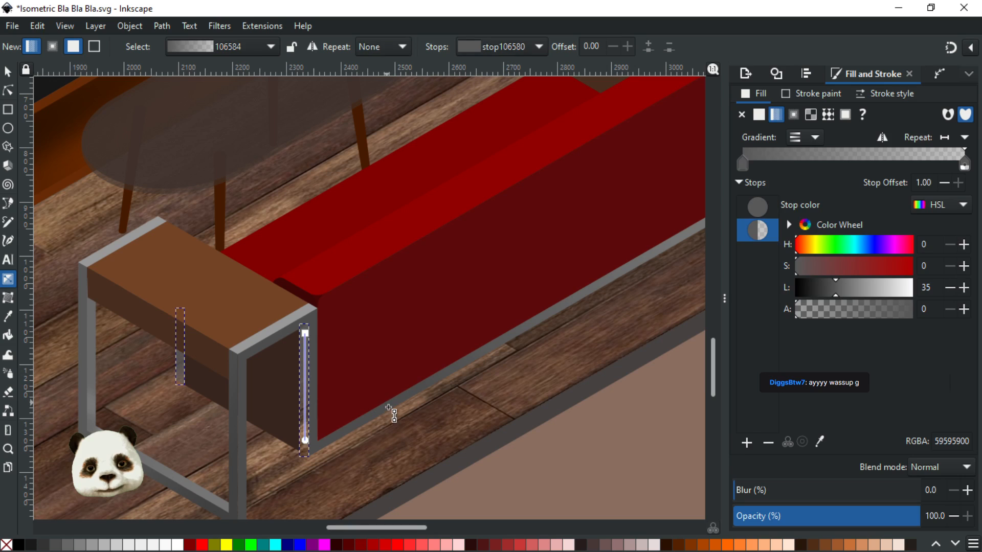
key(ctrl+z)
drag(304, 338, 304, 441)
click(796, 307)
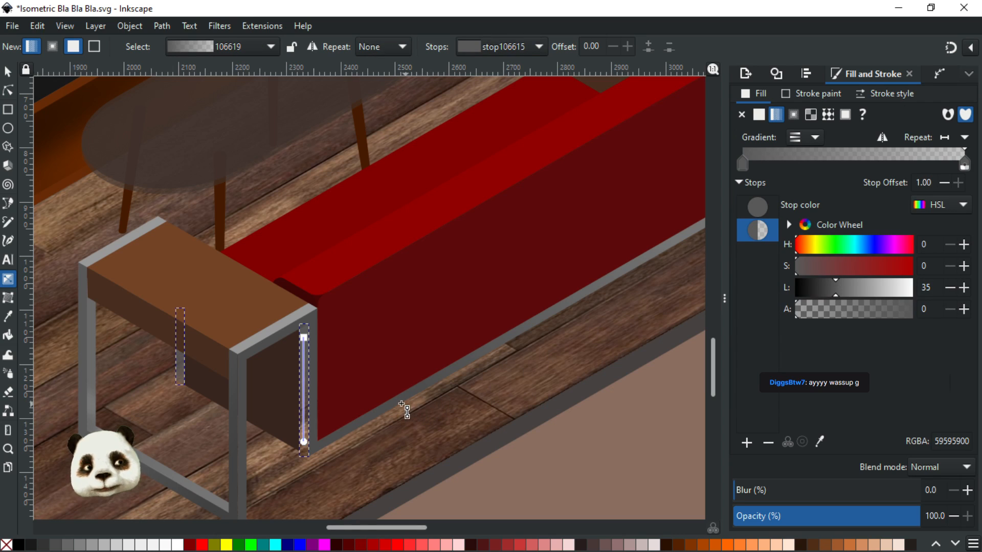
key(ctrl+z)
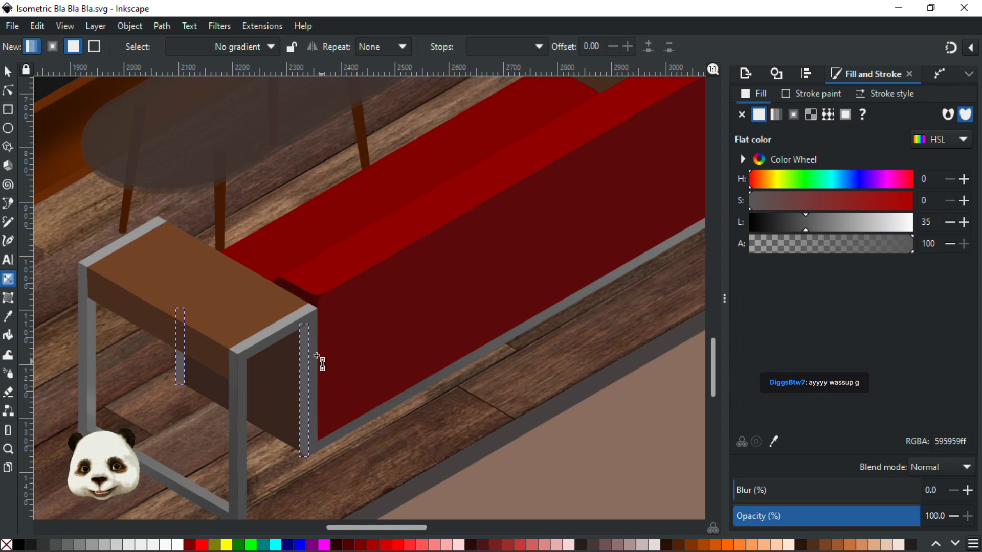
Group the two rear bench legs and apply a vertical linear grey gradient, extending it below the leg's base with end stop opacity at 100
key(ctrl+g)
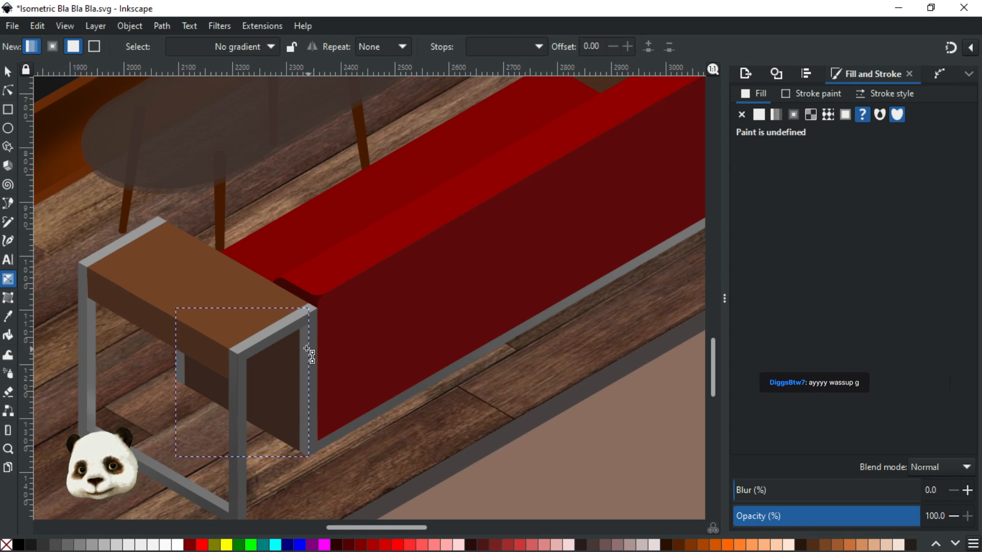
drag(304, 348, 304, 444)
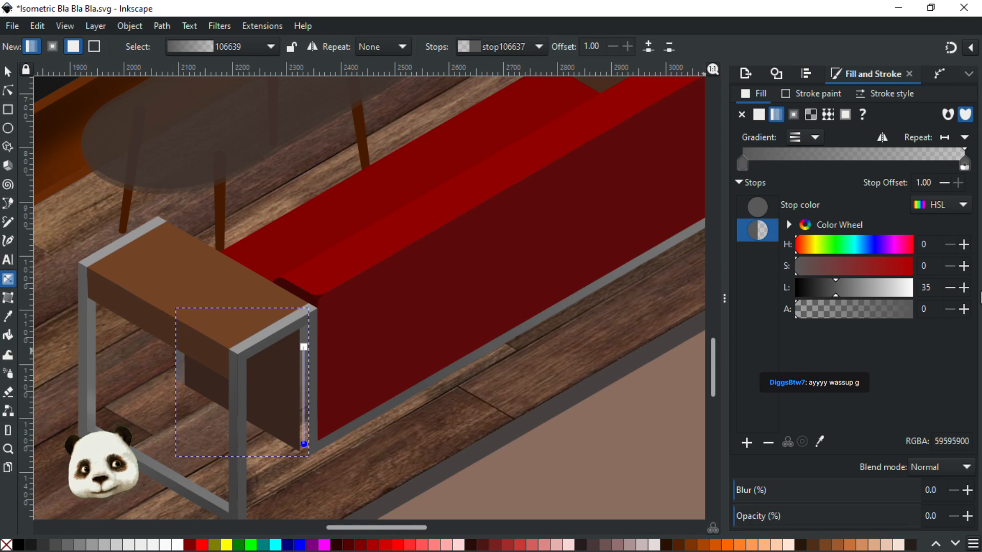
drag(860, 309, 904, 308)
click(890, 313)
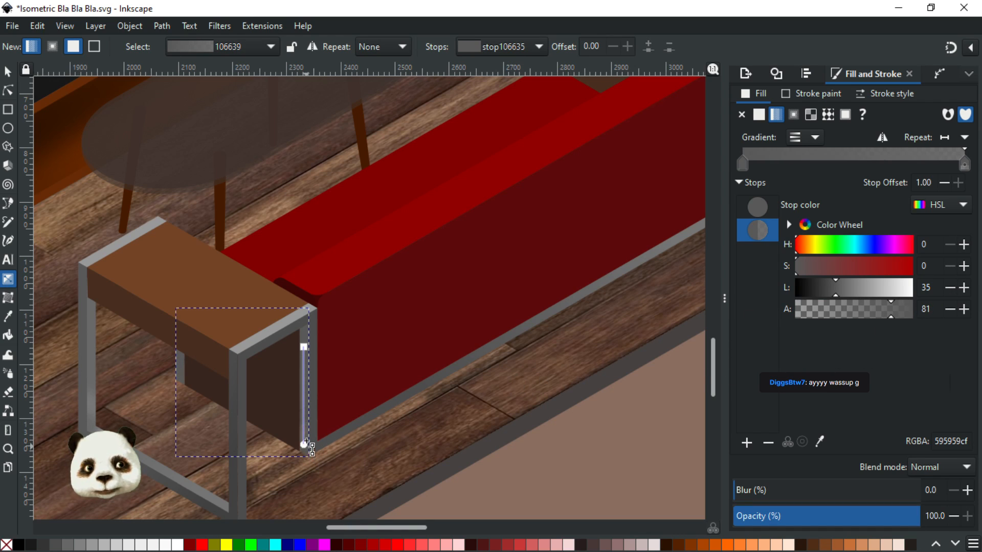
drag(306, 447, 245, 448)
mouse_move(307, 473)
mouse_down()
mouse_move(320, 495)
mouse_move(288, 463)
mouse_move(296, 473)
mouse_up()
drag(891, 318, 921, 313)
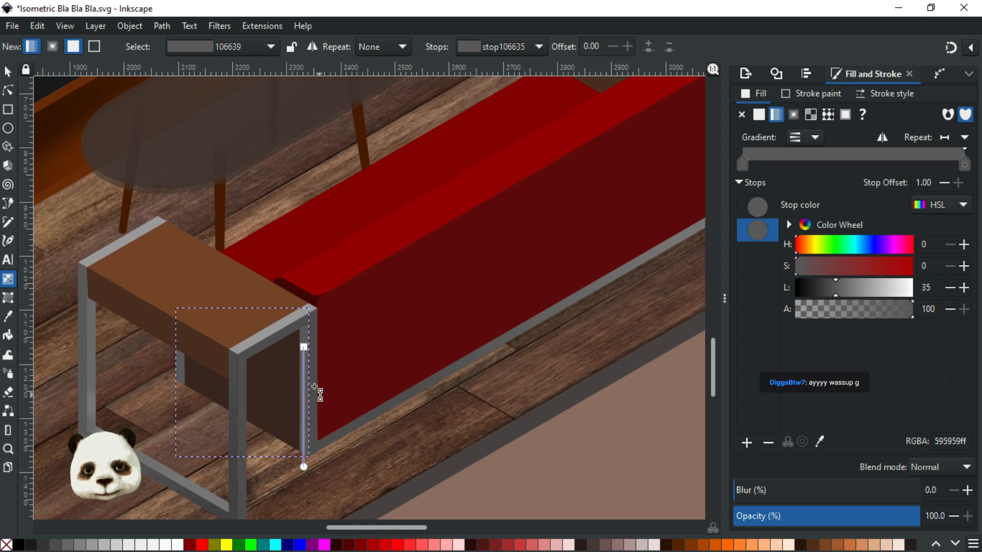
Darken the leg gradient's upper stop to lightness 16 and add a middle stop at offset 0.80
click(303, 347)
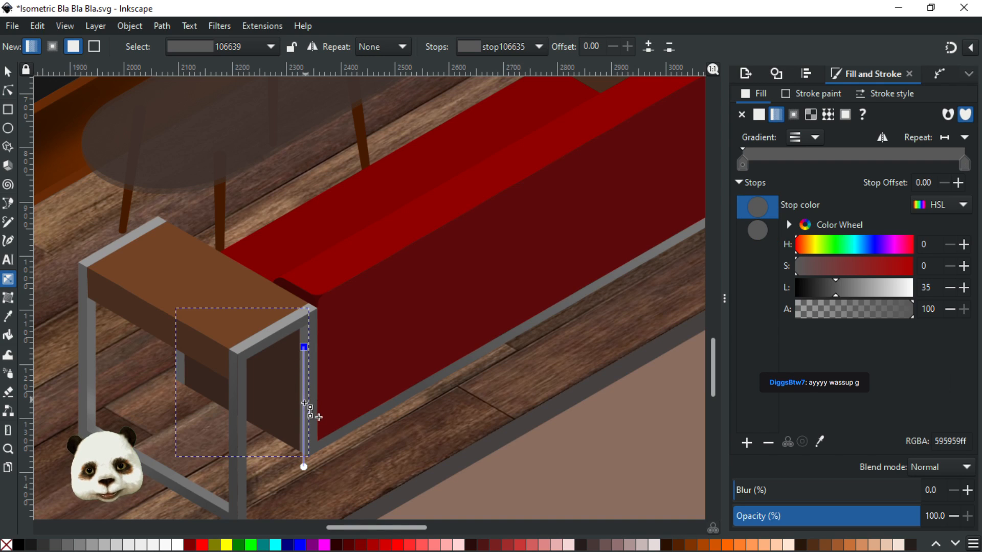
double_click(305, 404)
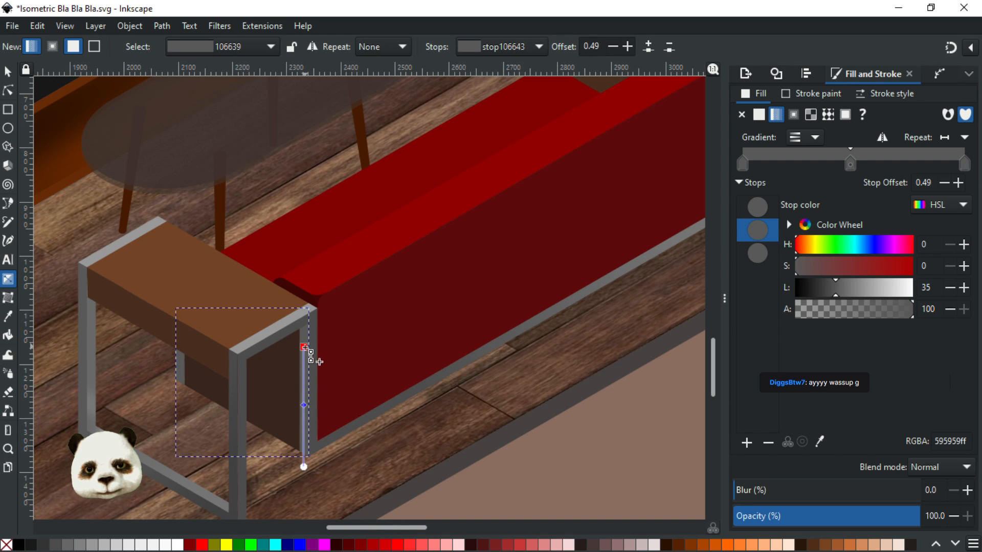
click(304, 348)
click(823, 290)
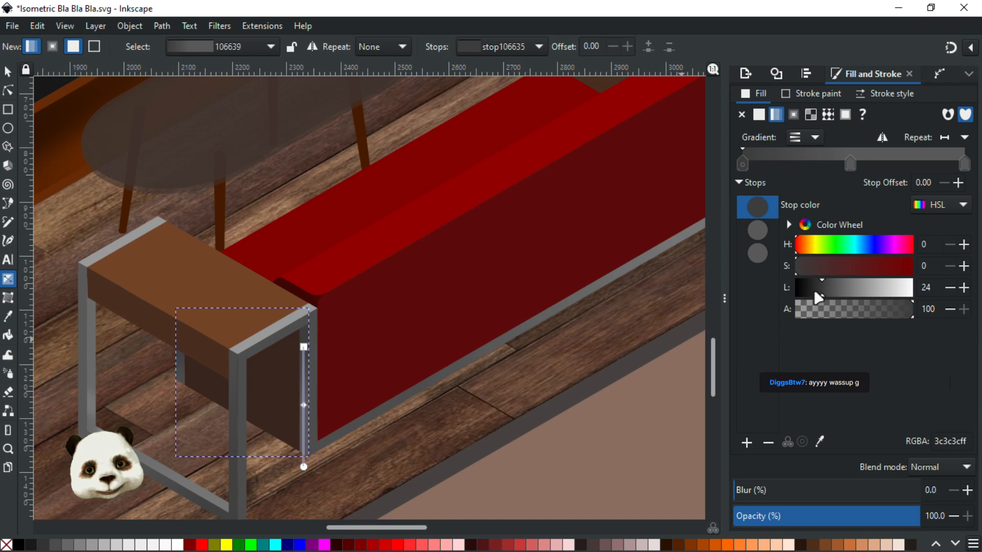
click(813, 289)
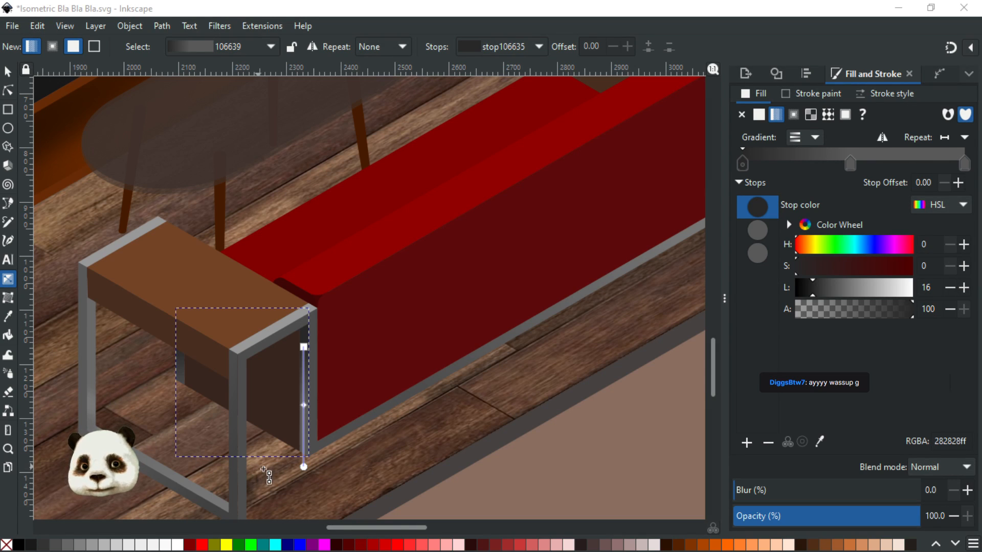
drag(304, 405, 305, 440)
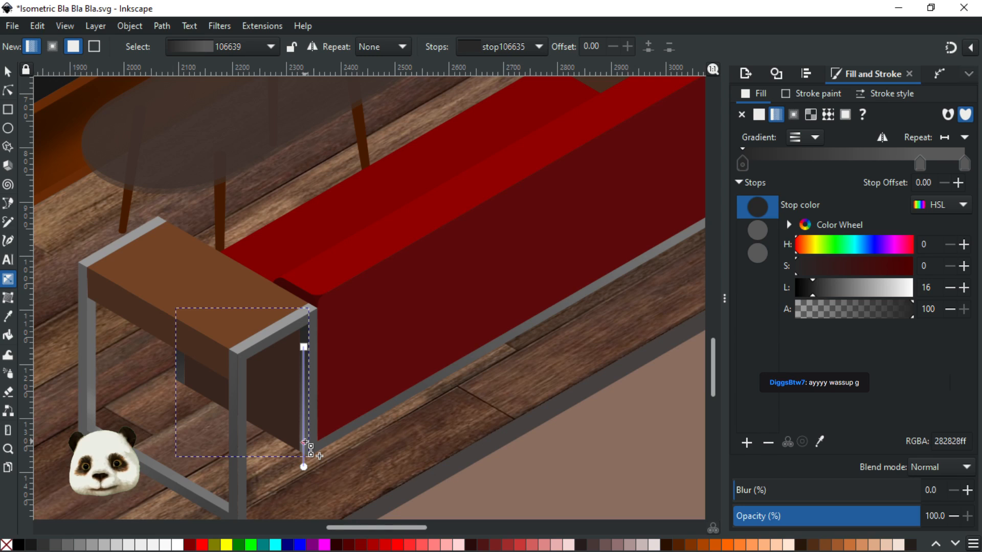
click(303, 442)
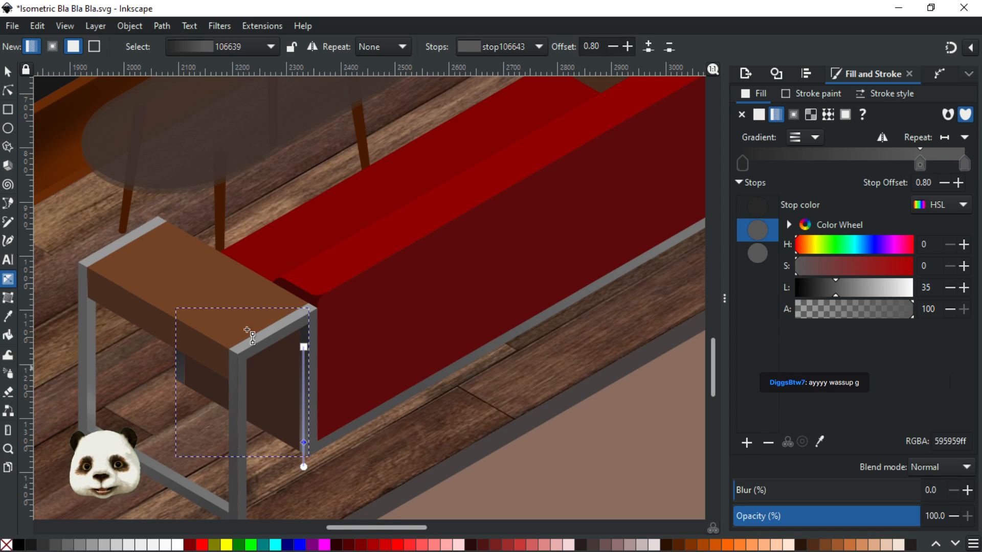
Apply a linear gradient to the dark brown panel behind the bench frame, with end opacity 100 and upper stop lightness 13
click(276, 380)
drag(280, 351, 261, 421)
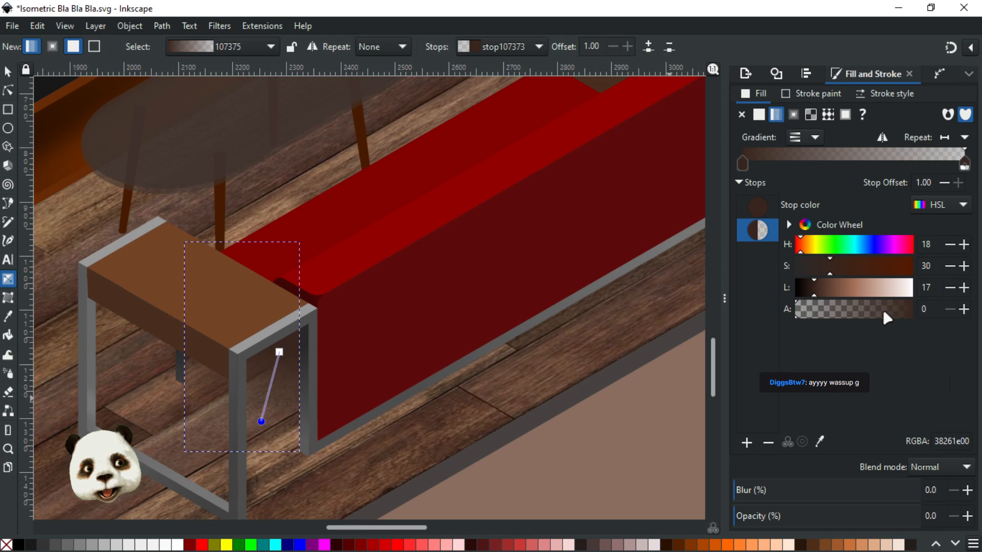
drag(882, 307, 953, 308)
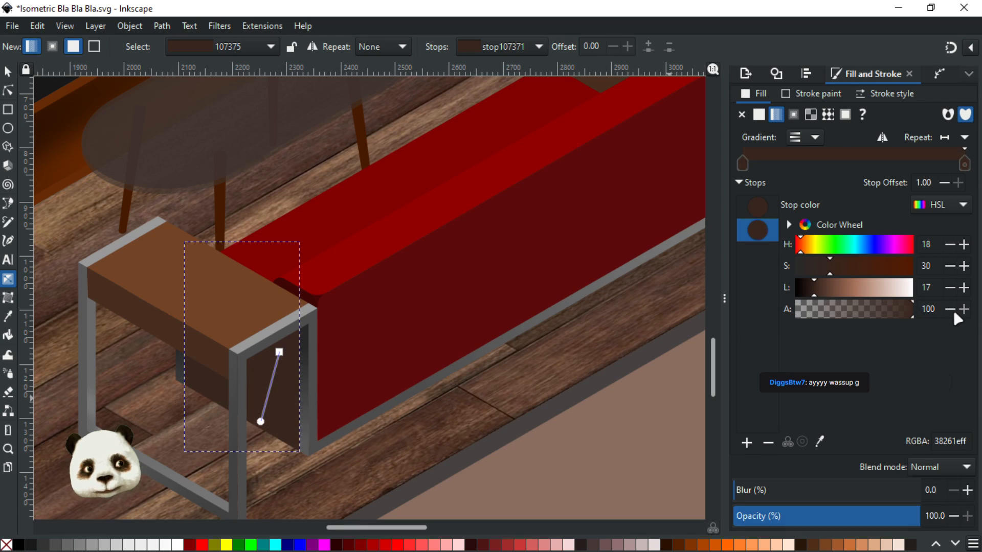
click(279, 352)
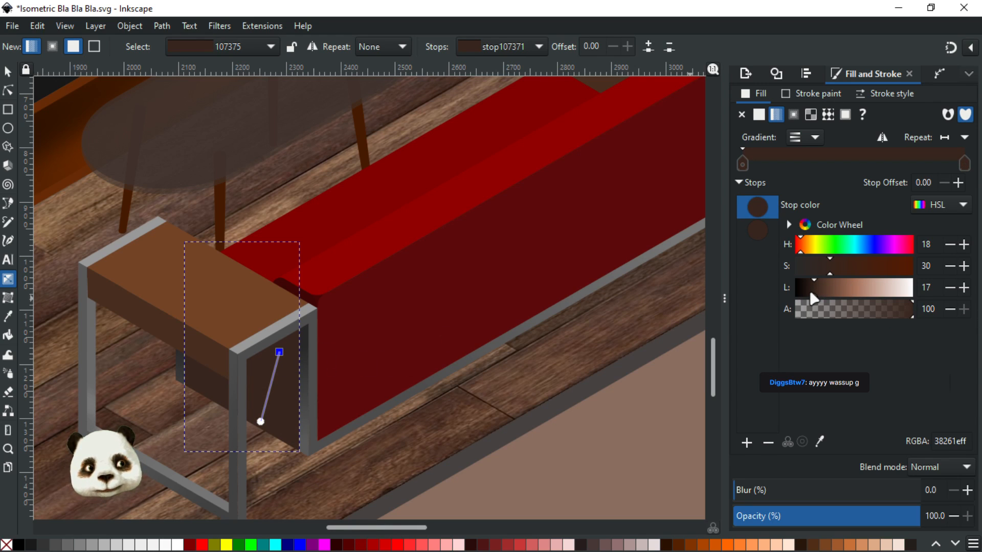
drag(811, 293, 808, 294)
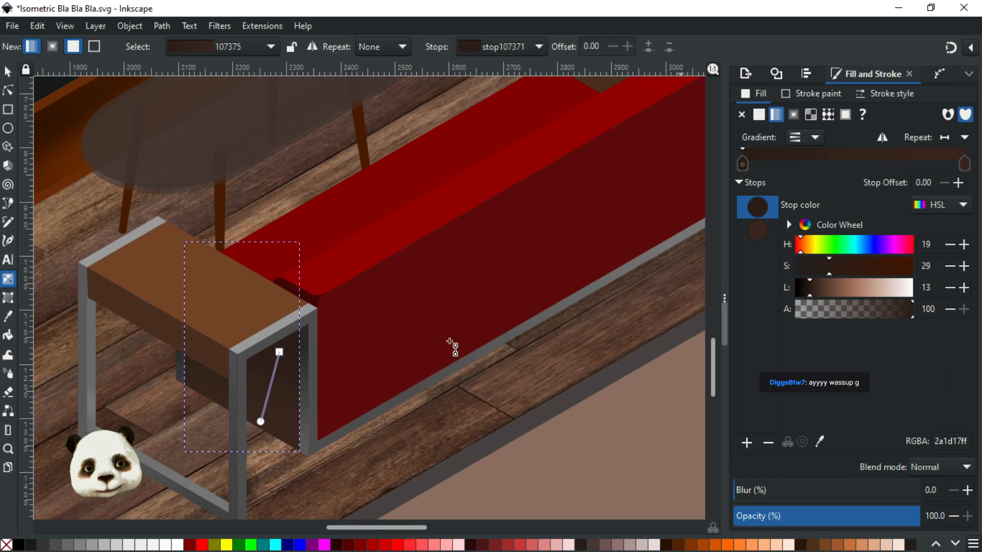
click(305, 402)
drag(290, 456, 249, 430)
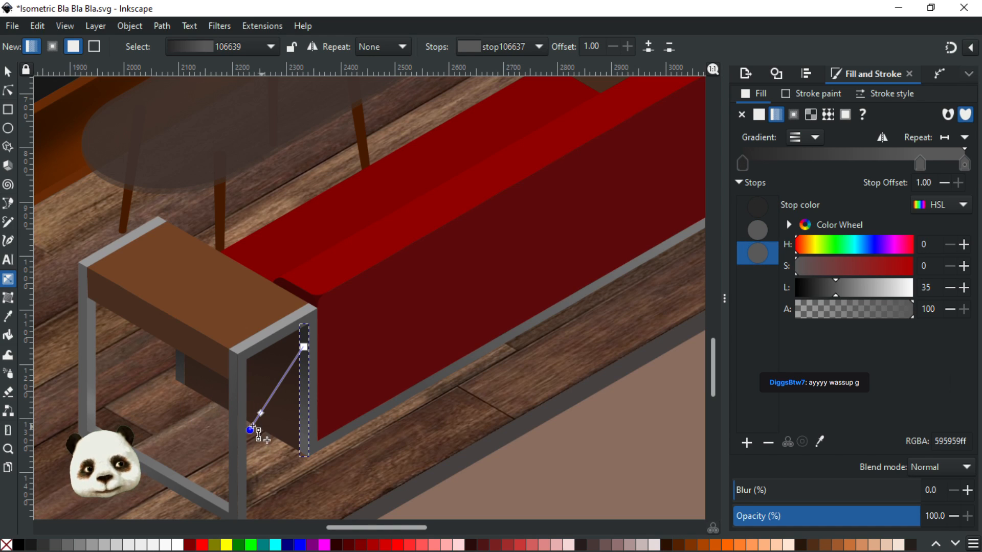
key(ctrl+z)
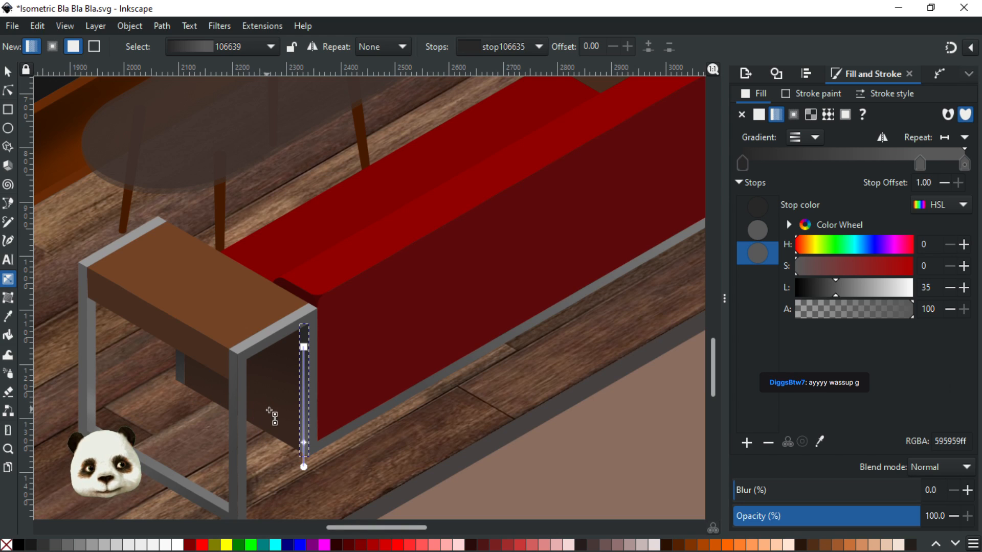
drag(303, 348, 396, 530)
scroll(335, 413, up, 1)
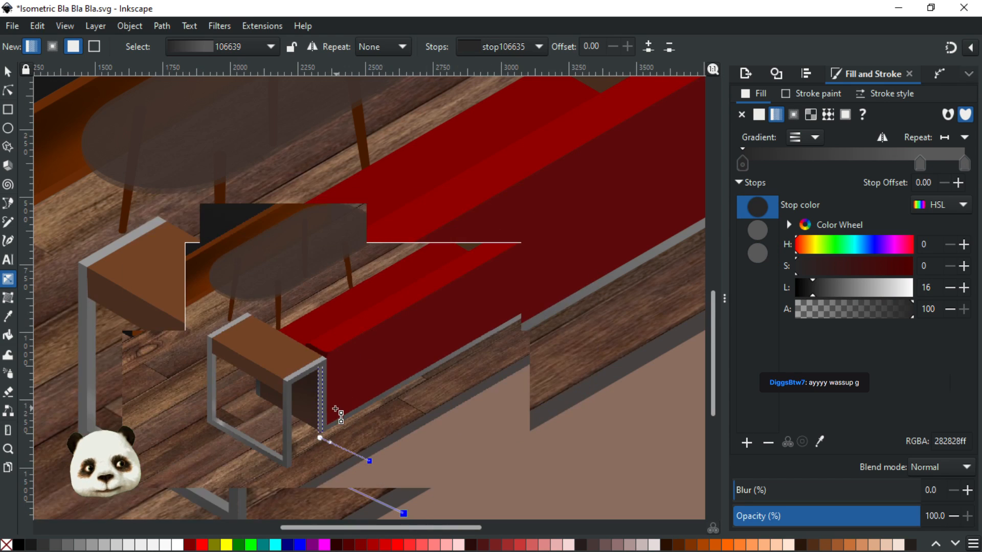
key(ctrl+z)
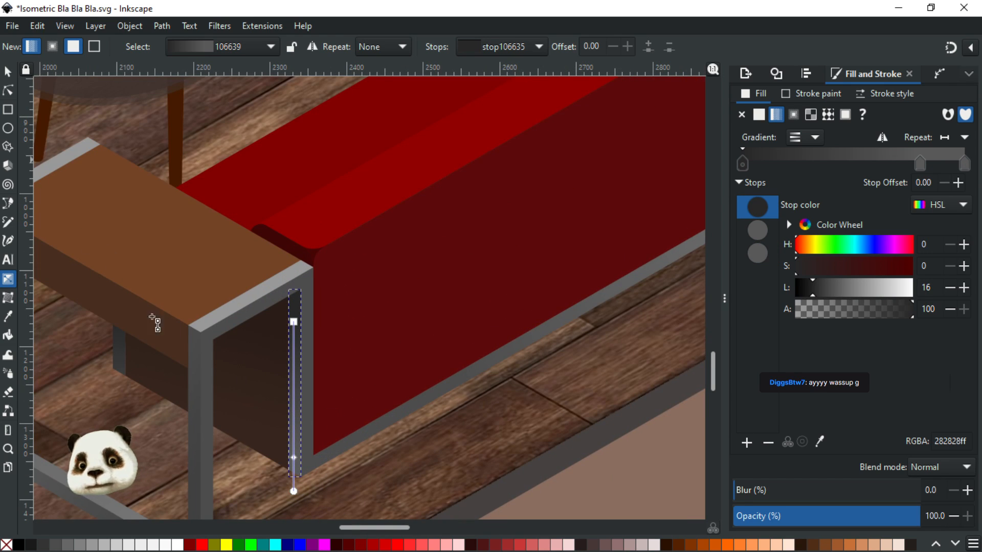
click(123, 359)
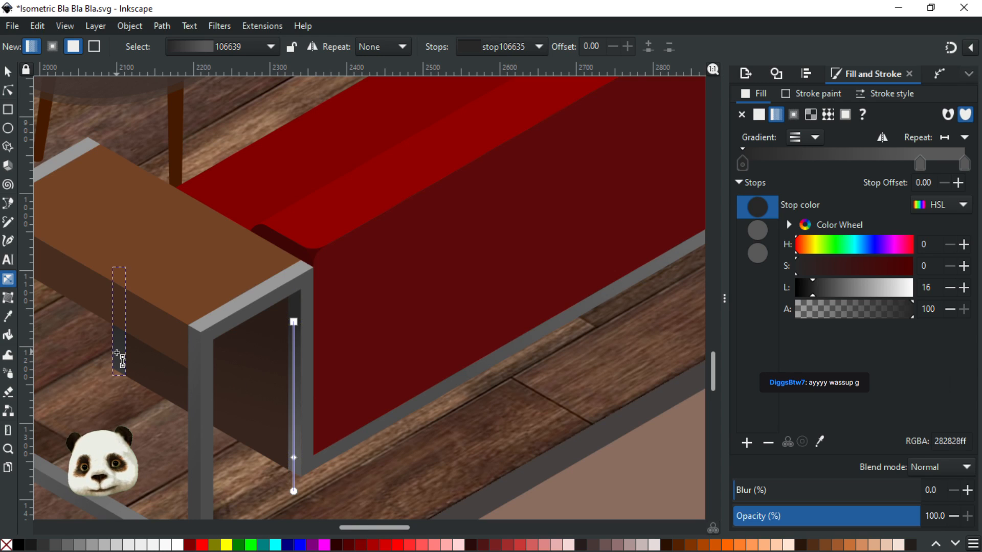
click(9, 73)
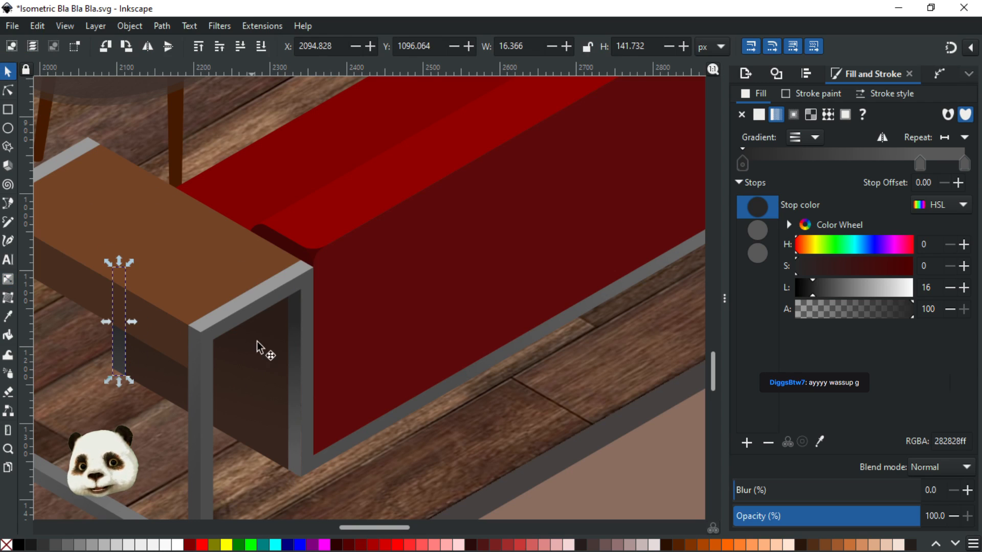
shift+click(296, 353)
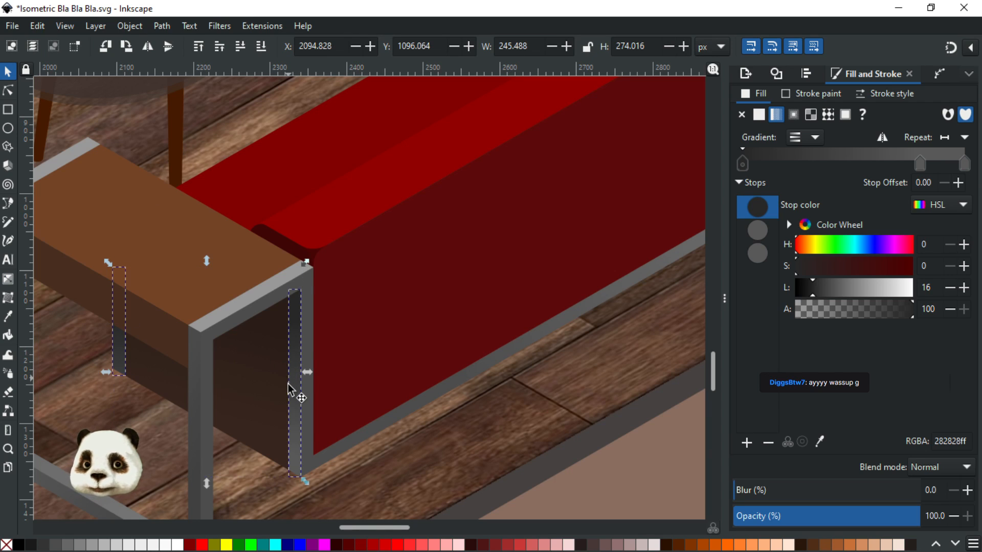
click(294, 433)
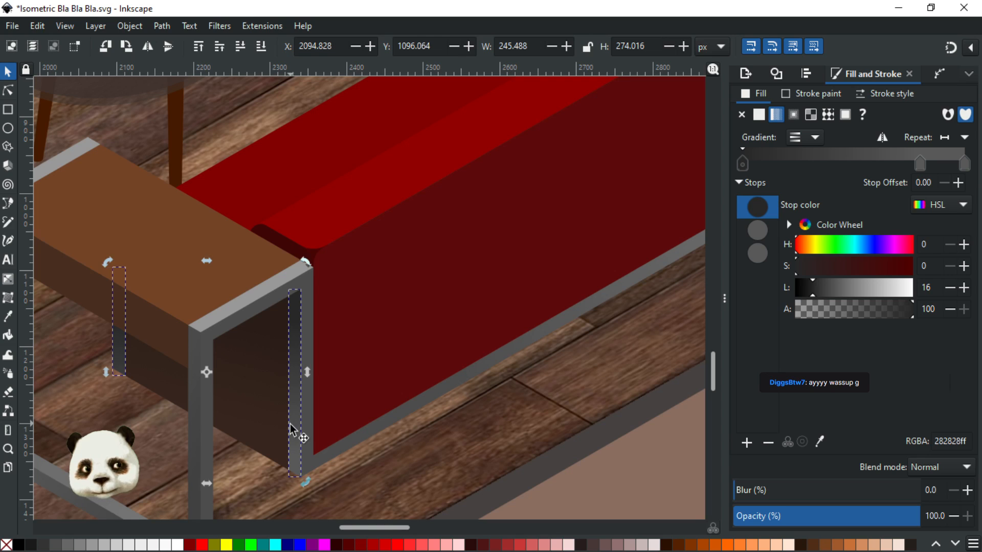
key(g)
Remove the gradient stops from the far rear leg under the bench, returning it to a flat grey fill
click(119, 350)
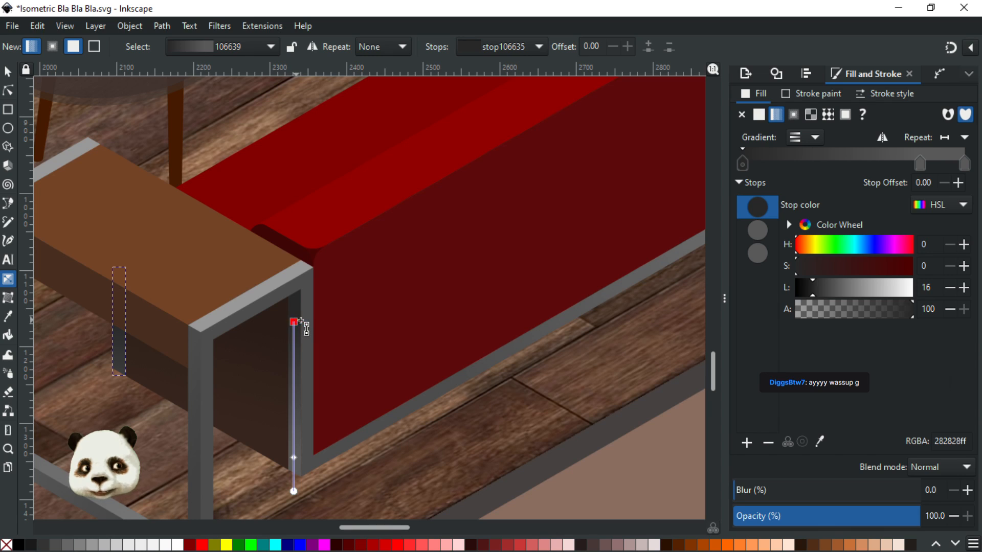
mouse_move(293, 322)
mouse_down()
mouse_move(391, 377)
mouse_move(297, 334)
mouse_up()
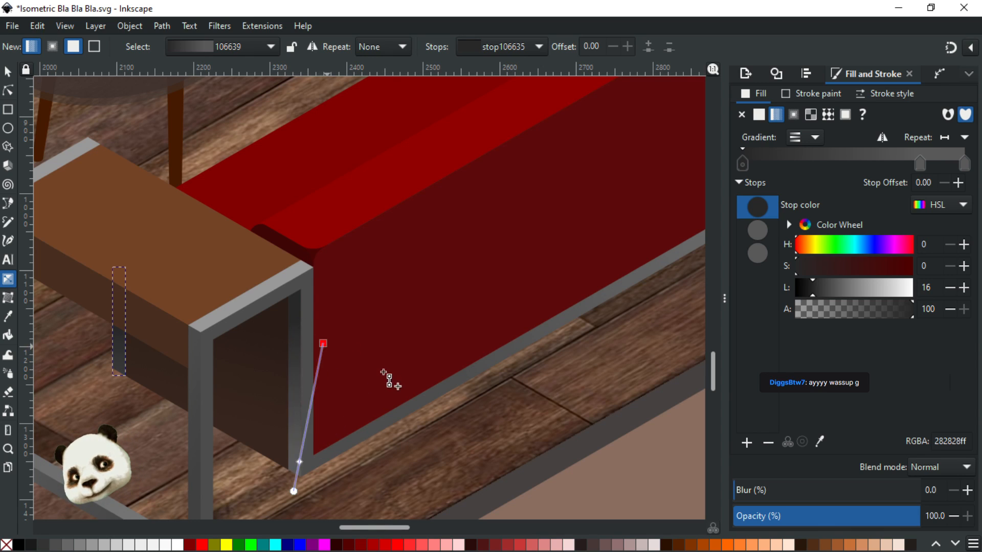
drag(379, 369, 386, 371)
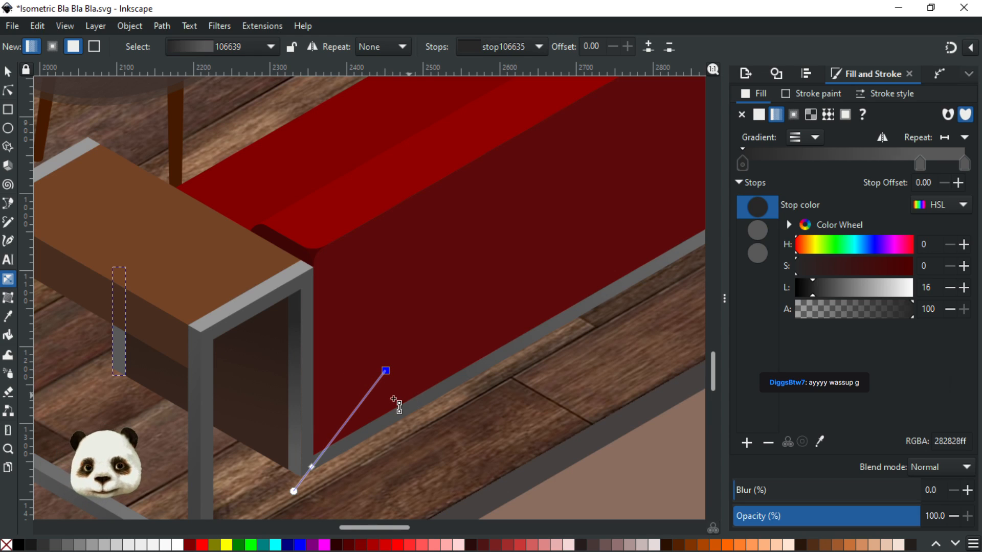
key(Delete)
click(311, 467)
key(Delete)
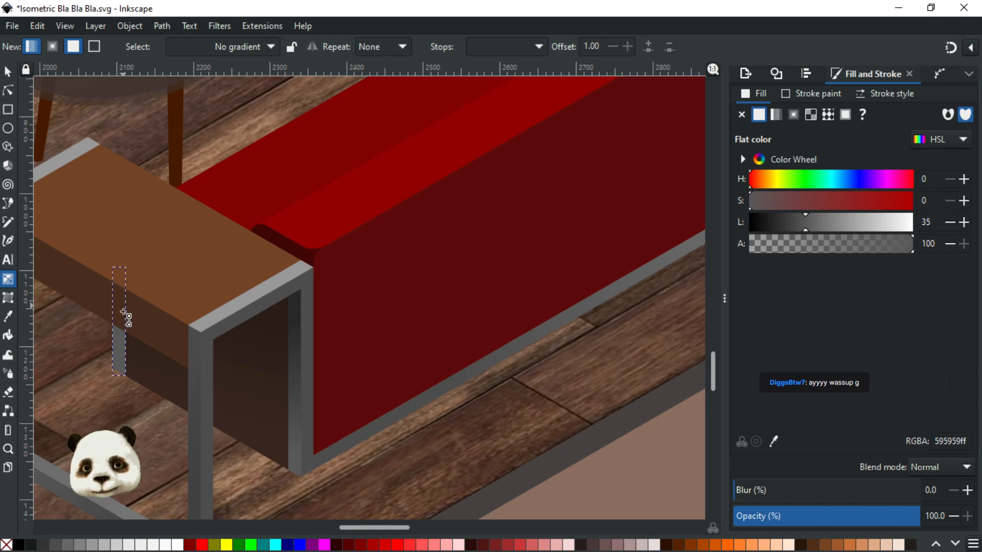
Apply a vertical linear gradient to the far rear bench leg, set its end stop opacity to 100, and extend the gradient upward
drag(120, 339, 121, 376)
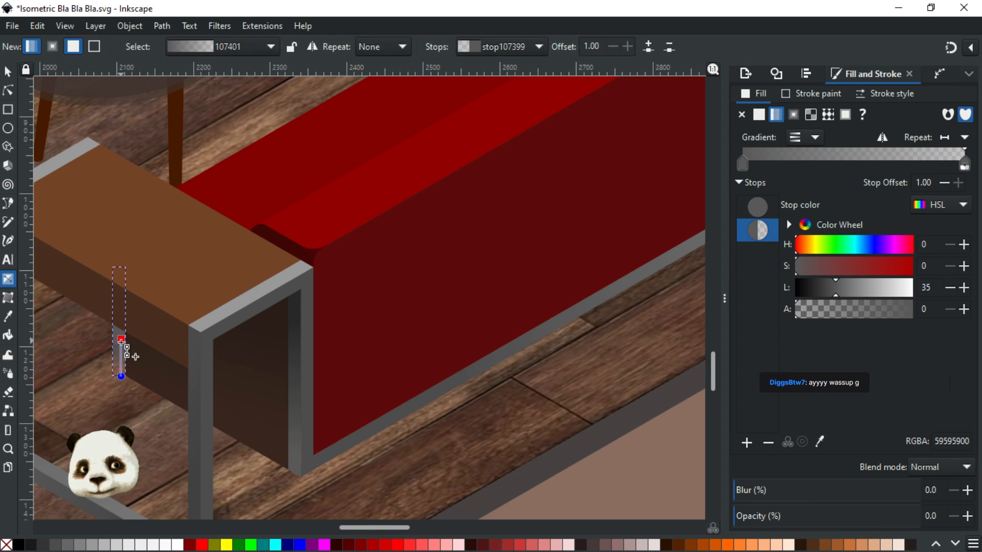
click(912, 312)
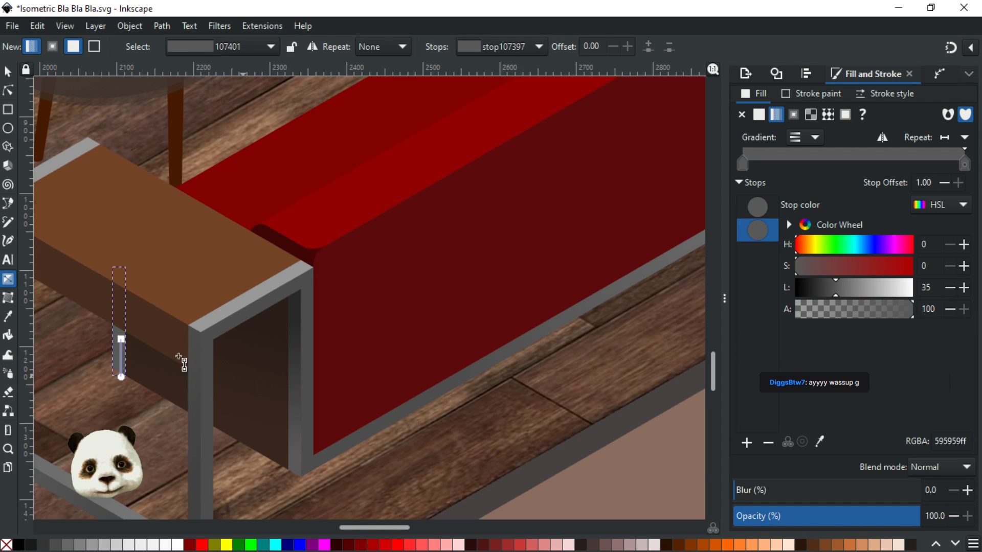
drag(123, 336, 123, 293)
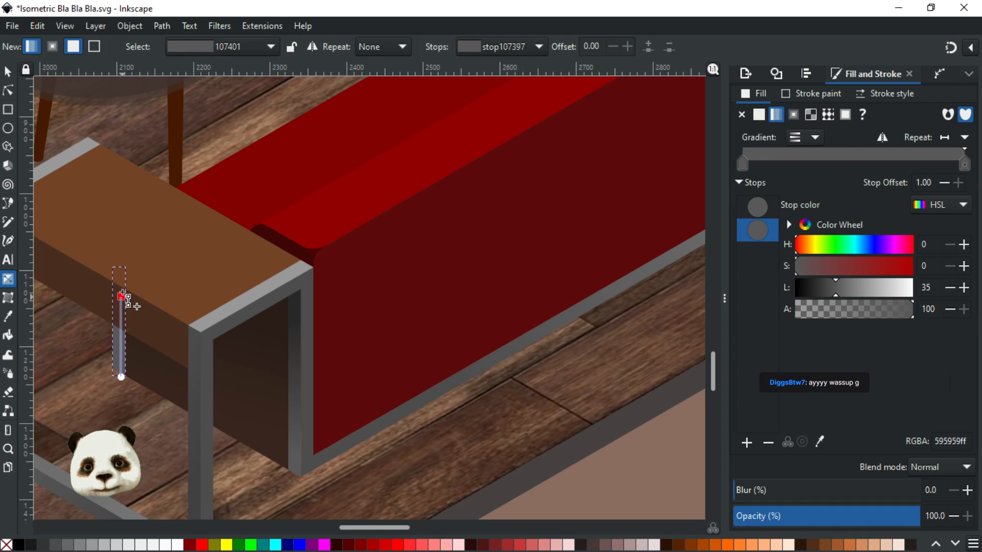
Give the far rear leg's upper stop the dark grey 282828 sampled from the adjacent leg, extend it to the leg's top, and save
click(124, 289)
key(d)
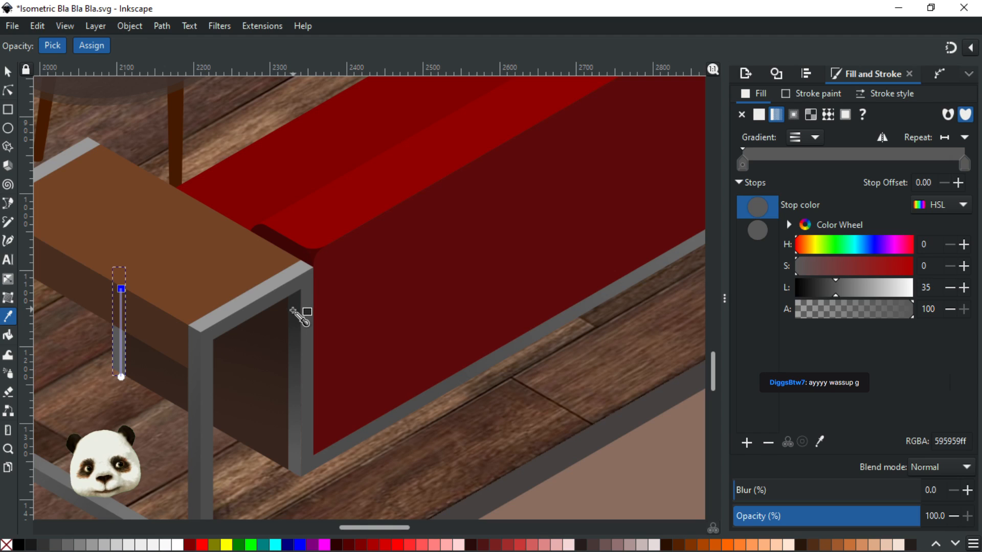
click(293, 310)
drag(121, 283, 121, 265)
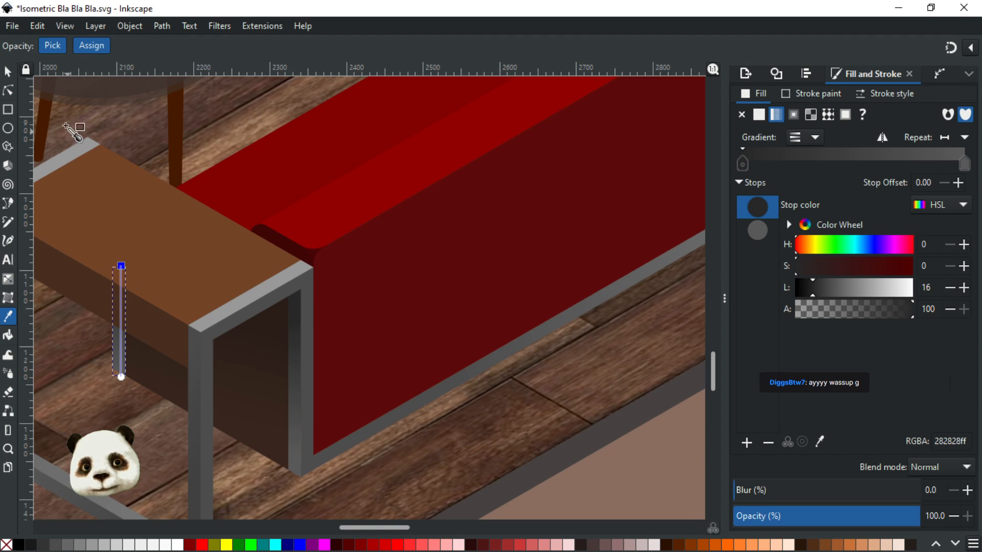
click(8, 72)
key(ctrl+s)
Examine the shading of the near bench's legs and frame against the sofa and the rest of the room
scroll(318, 333, down, 3)
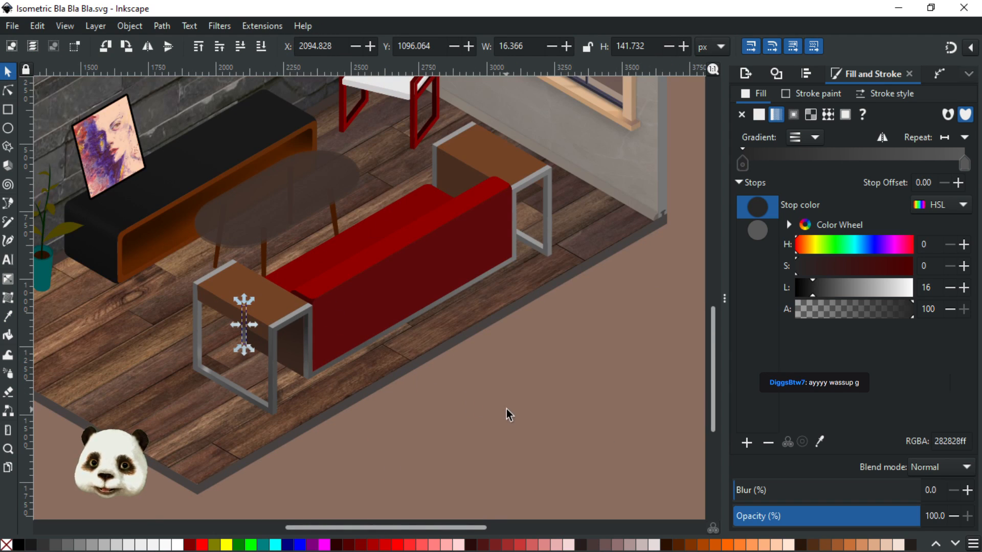
click(507, 409)
scroll(509, 408, down, 2)
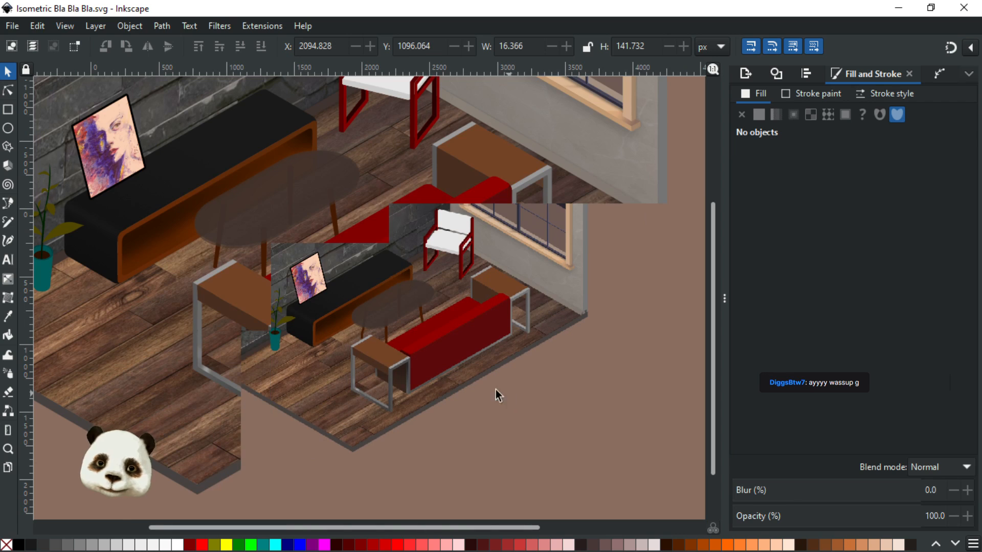
scroll(478, 388, up, 2)
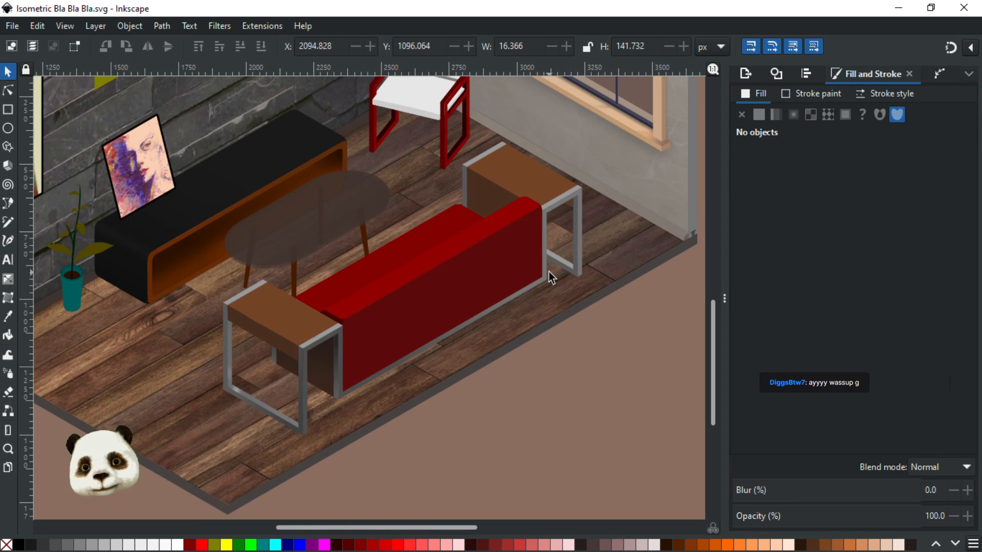
scroll(549, 271, up, 1)
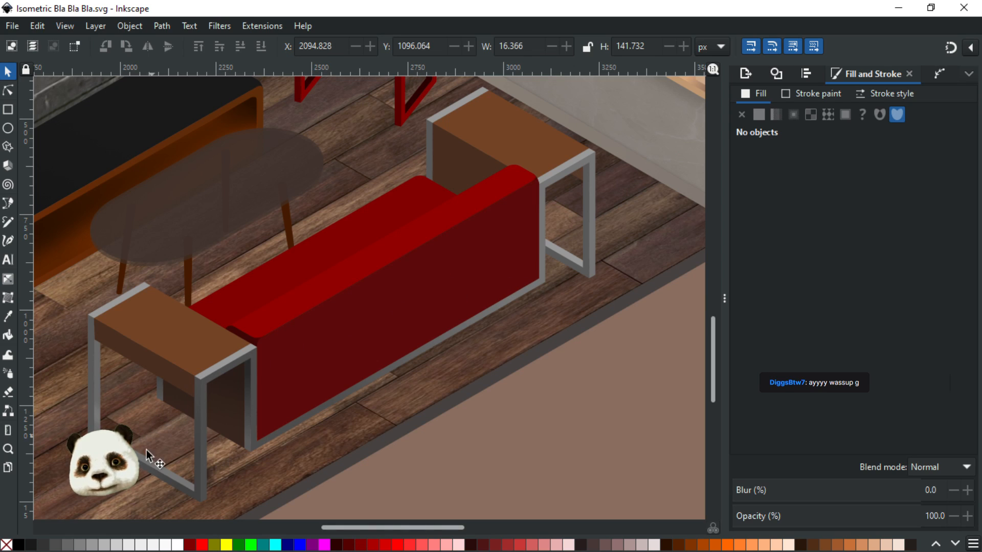
scroll(110, 458, up, 2)
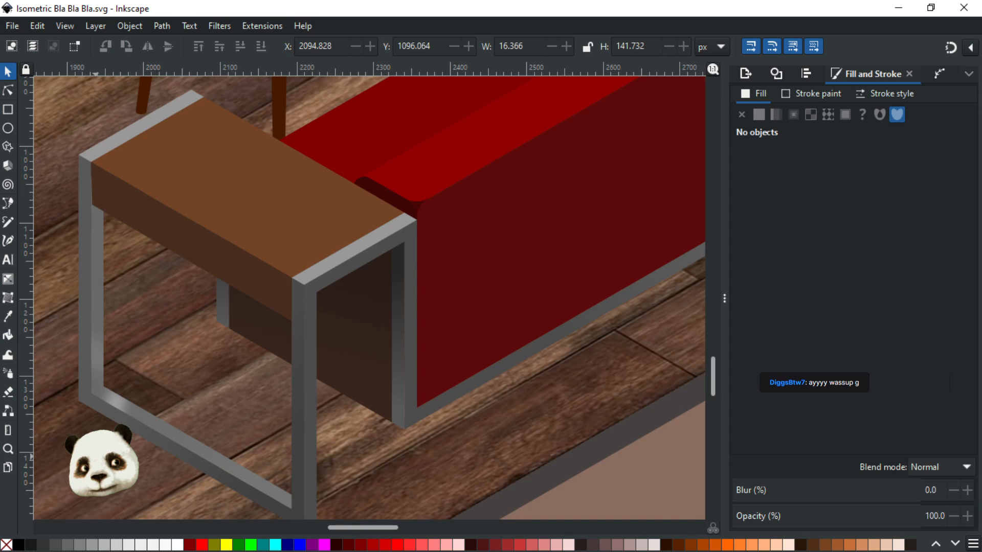
scroll(110, 457, up, 1)
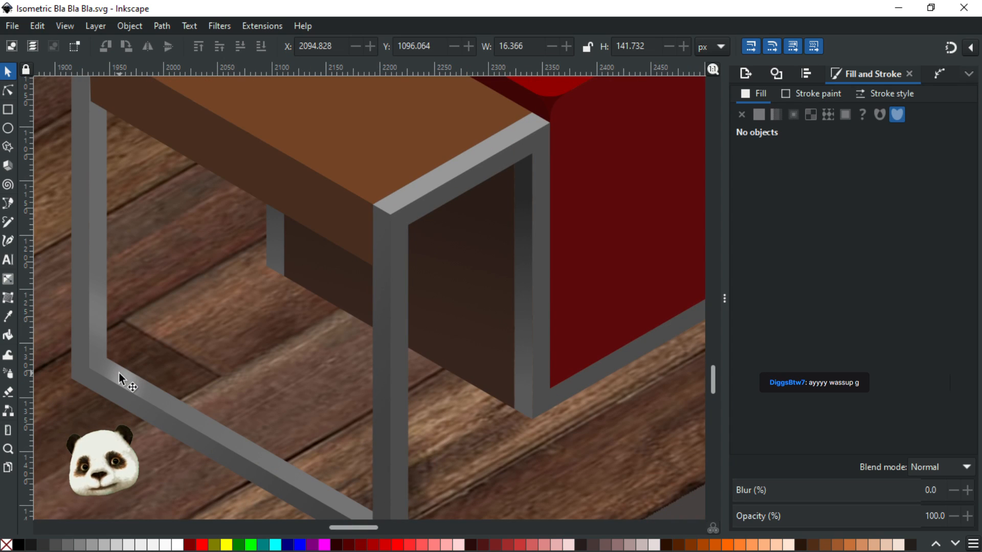
scroll(131, 406, down, 2)
scroll(128, 404, up, 1)
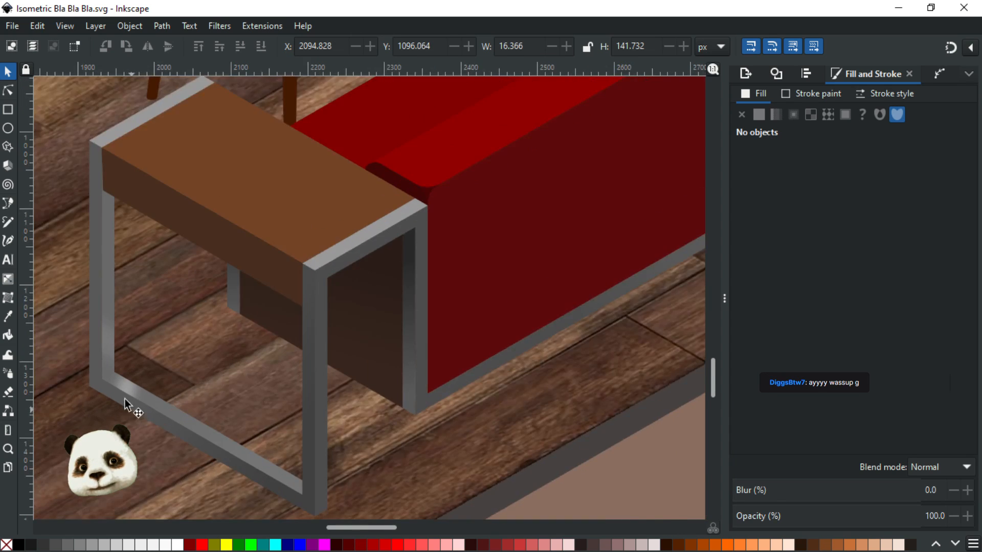
scroll(125, 399, up, 1)
Compare the blur and opacity of the two white highlights at the lower corner of the near bench's frame
click(121, 374)
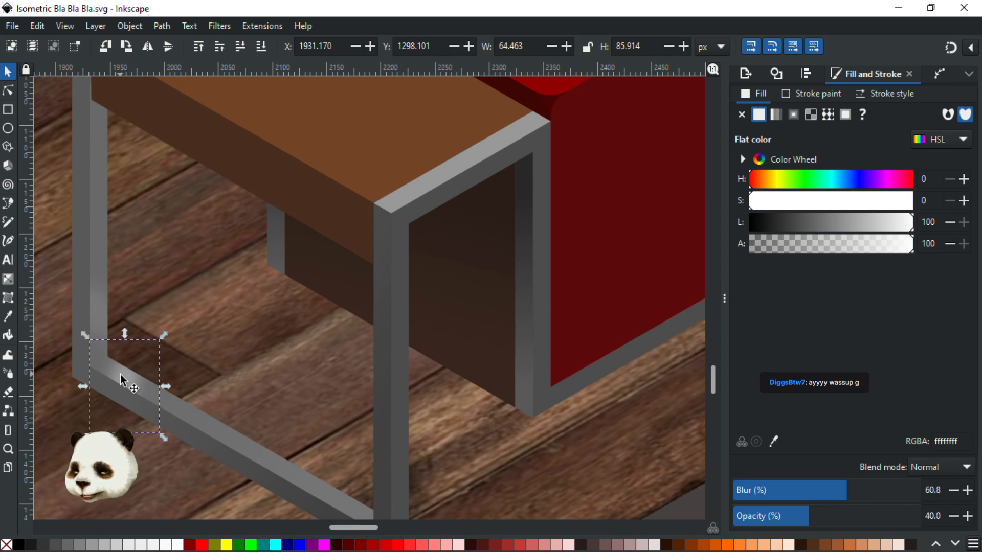
click(101, 318)
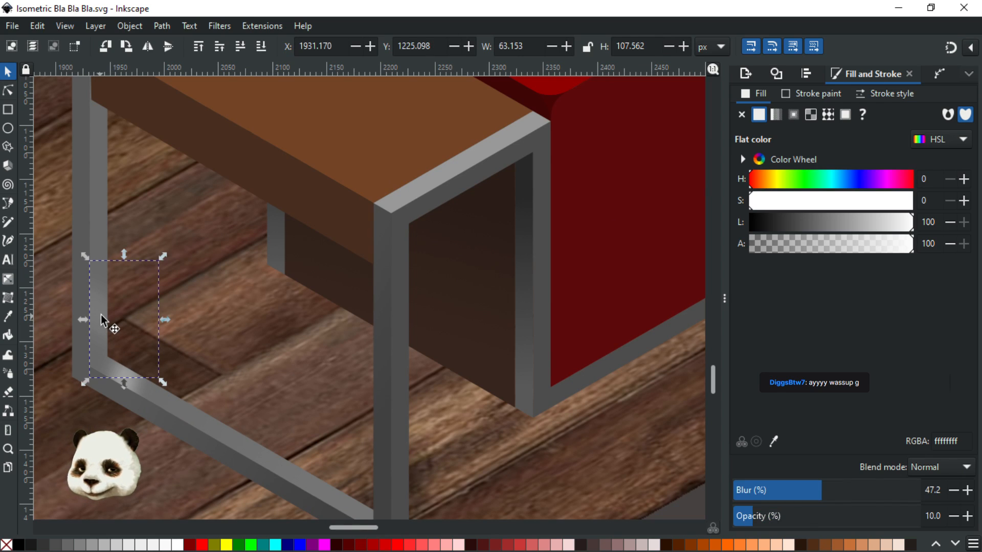
click(135, 383)
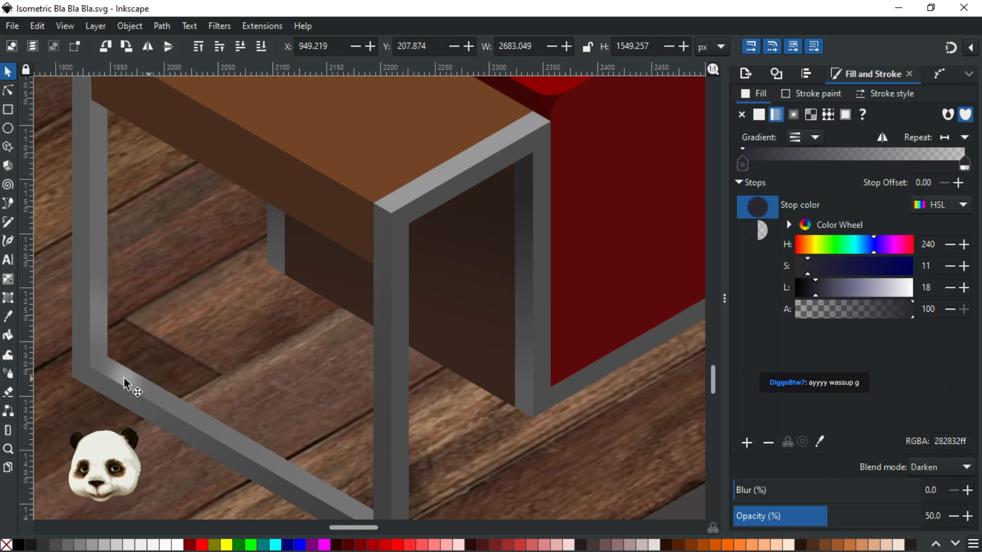
click(121, 377)
key(Escape)
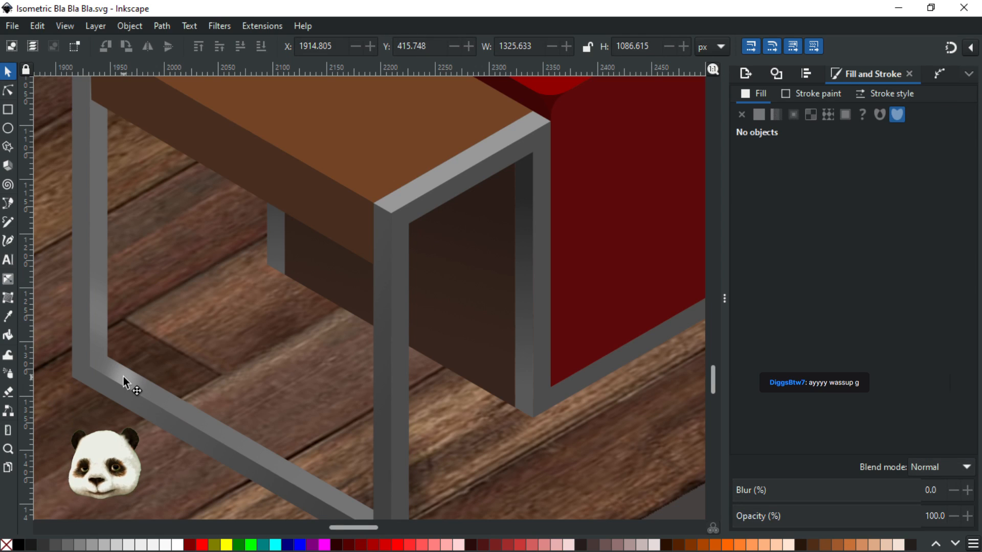
click(130, 378)
drag(132, 378, 200, 351)
key(ctrl+z)
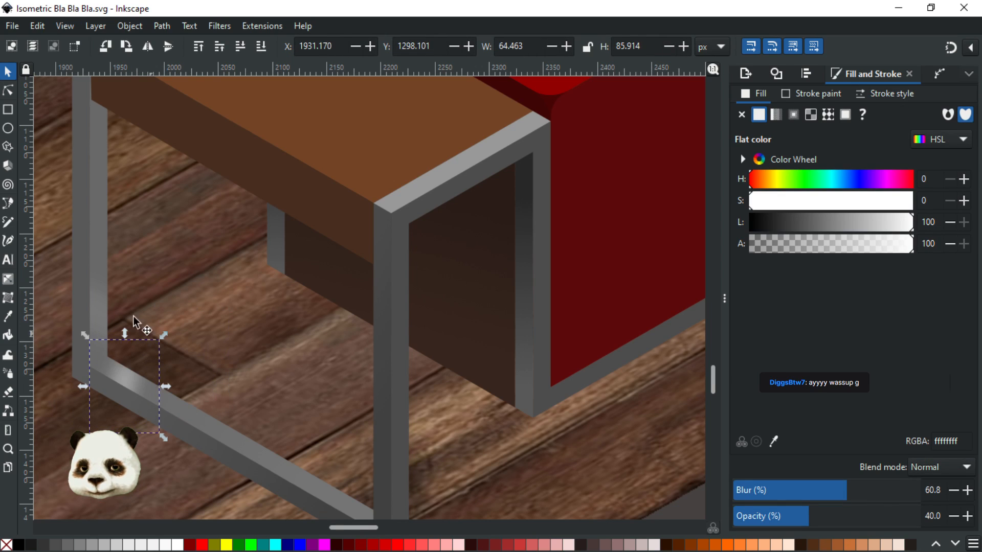
Check the vertical post's highlight with the Node tool and reduce the lower rail highlight's opacity to 10
click(8, 89)
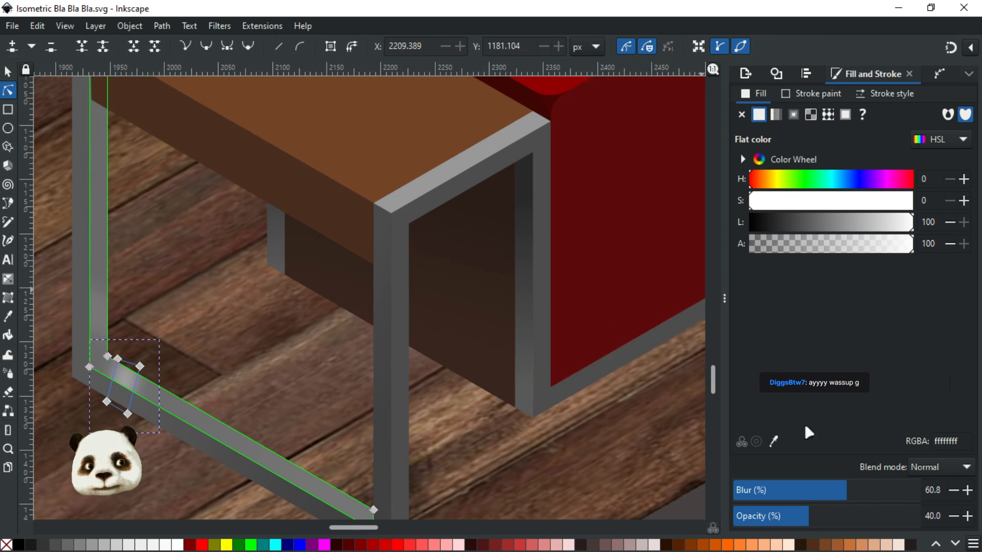
click(102, 321)
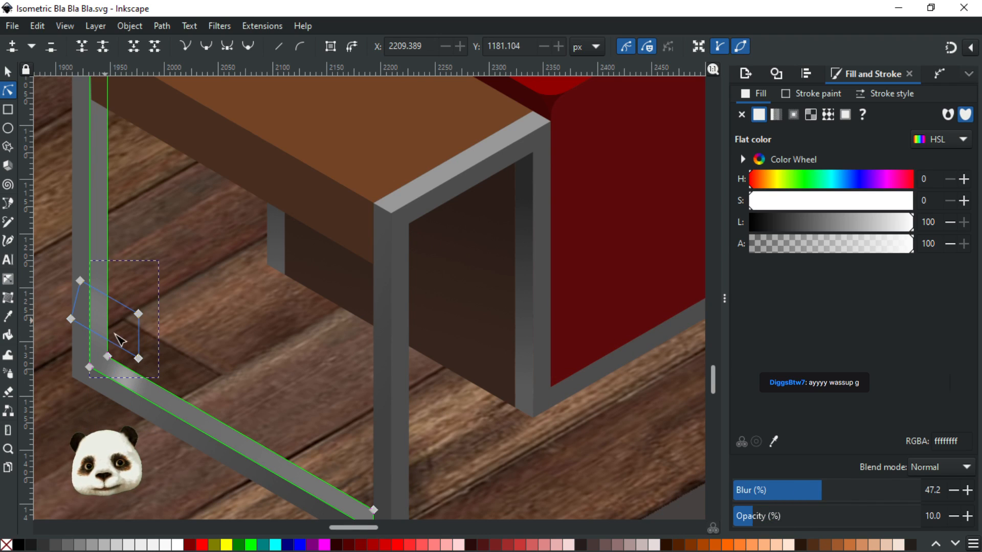
click(130, 383)
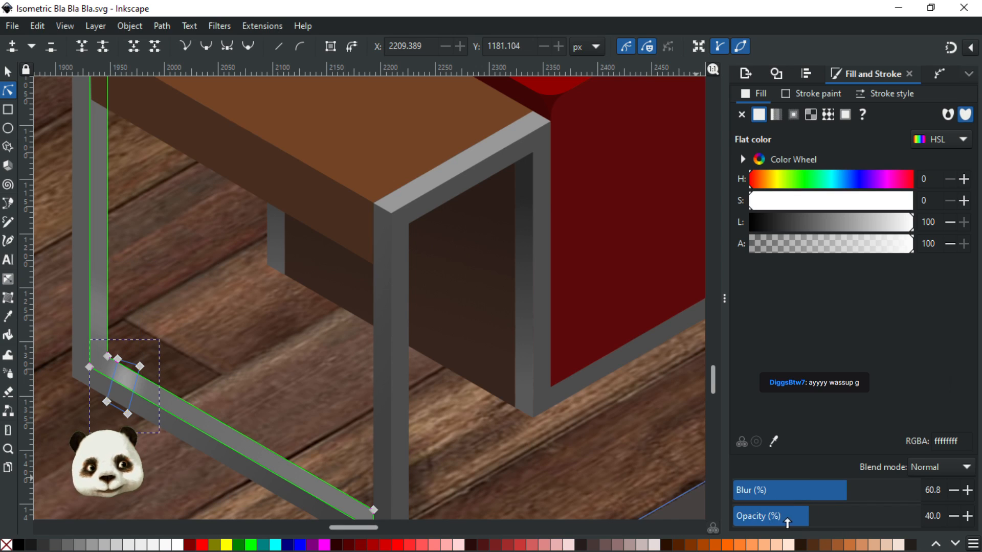
click(771, 516)
click(753, 518)
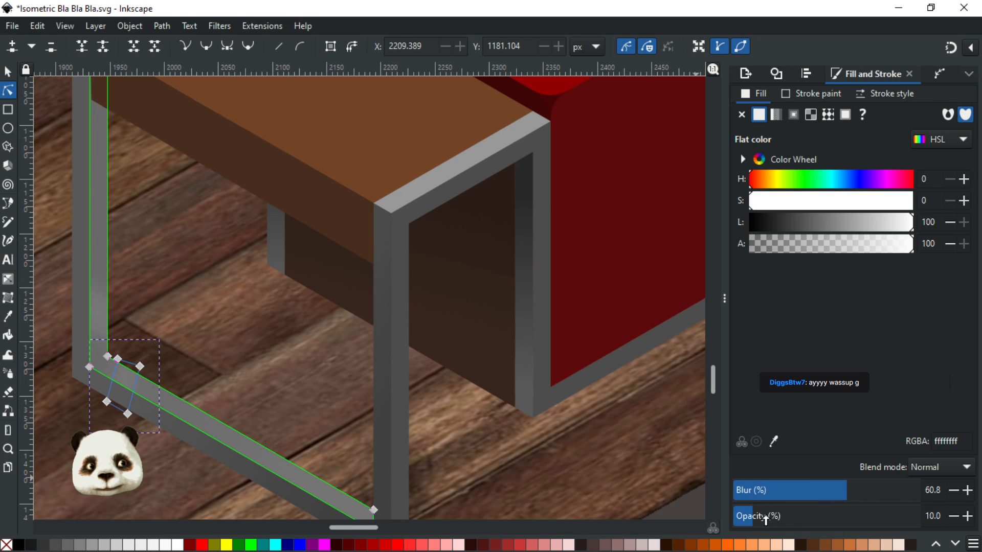
click(495, 392)
scroll(477, 432, down, 3)
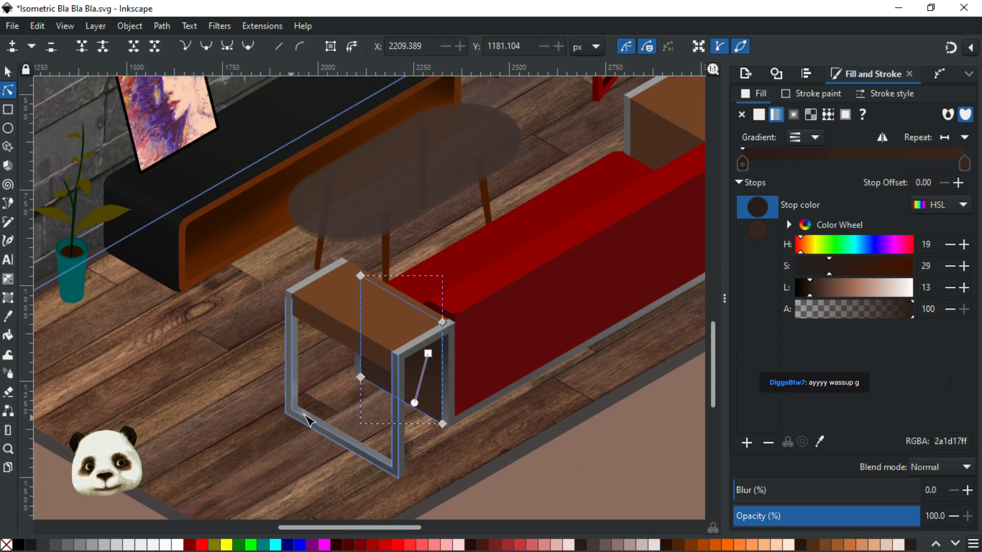
Reselect the white highlight on the near bench's lower rail, try an opacity of 10, and save the document
click(307, 419)
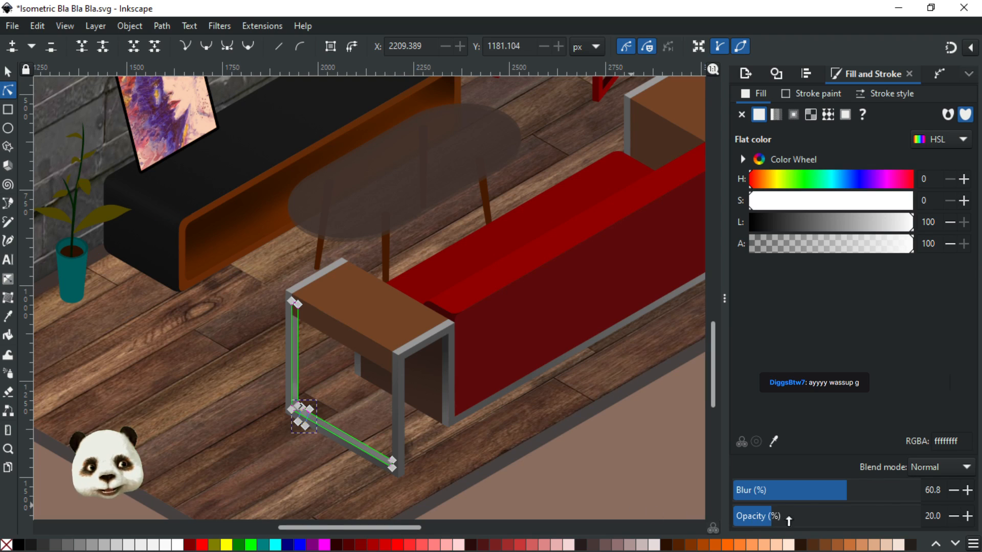
click(752, 518)
click(602, 454)
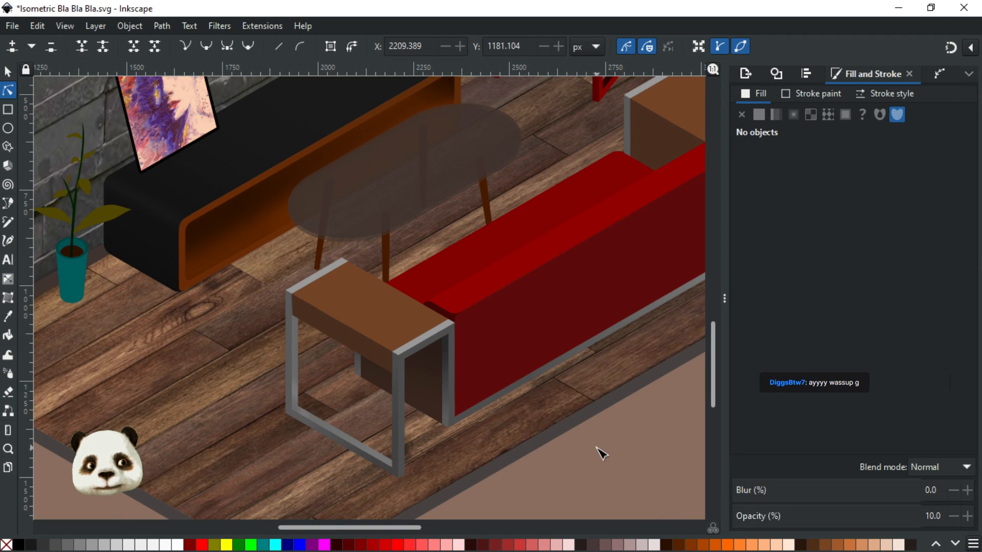
key(ctrl+s)
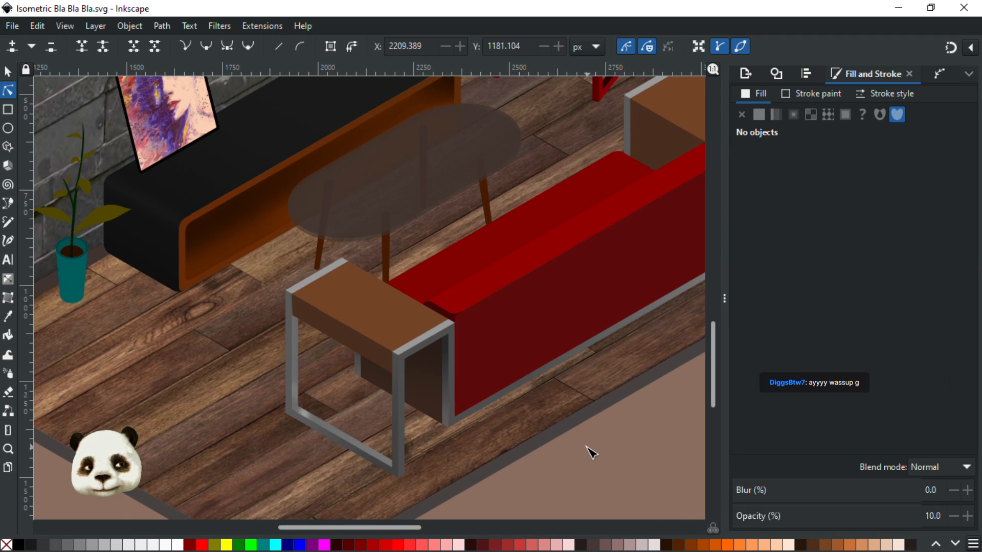
Set the opacity of the blurred highlight on the near bench's lower rail to 20 and save the document
click(311, 418)
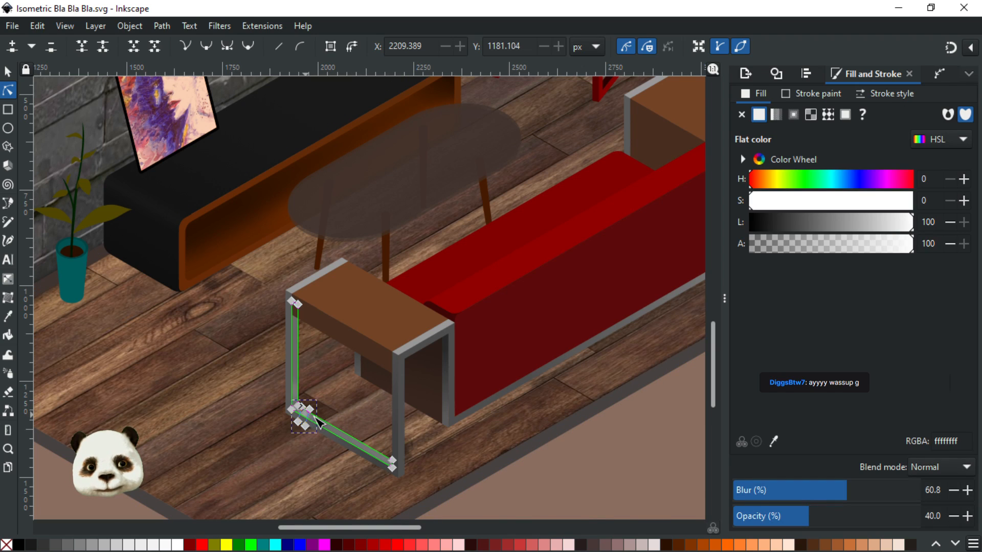
click(771, 517)
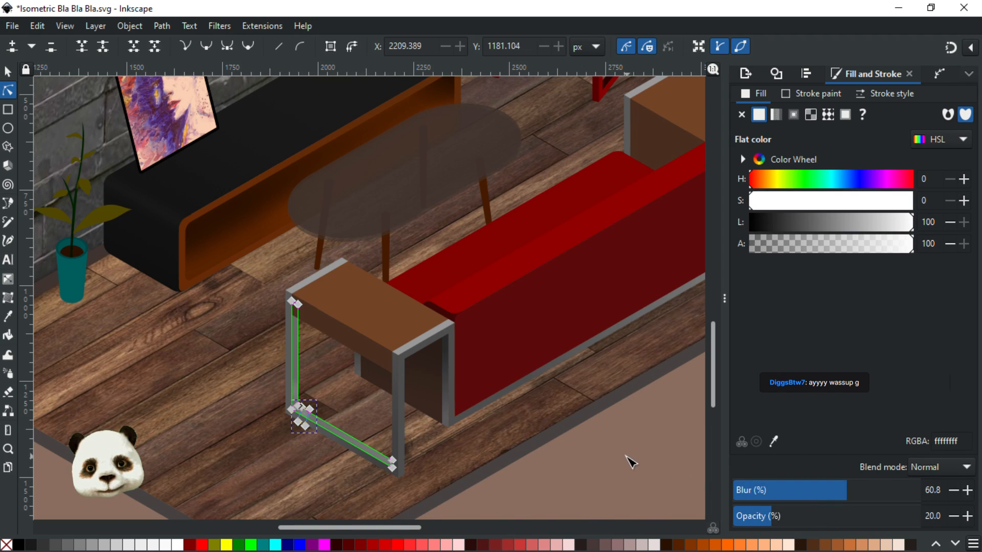
key(Escape)
key(ctrl+s)
Apply a linear gradient along the light face of the far bench's lower rail and set its end stop's alpha to 100
scroll(401, 428, right, 6)
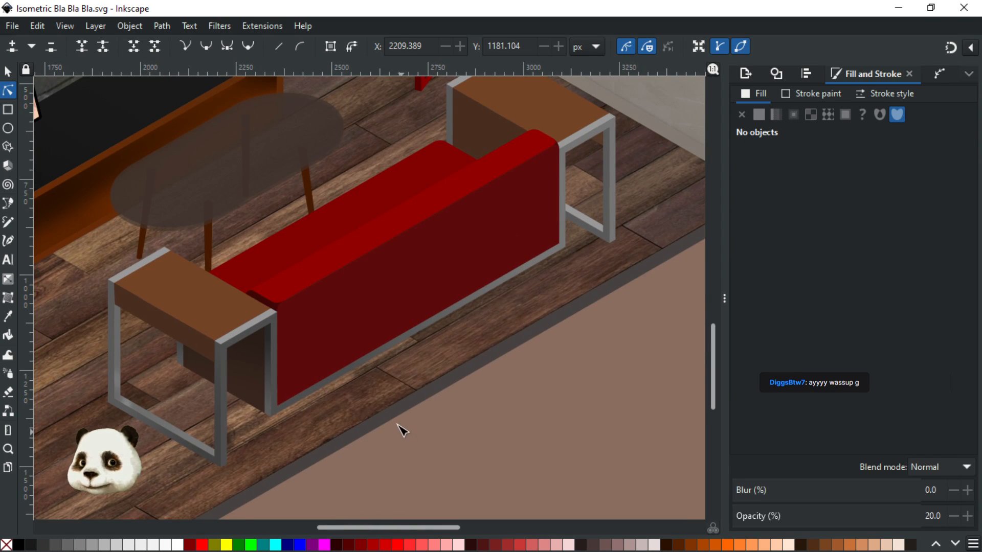
scroll(376, 383, down, 2)
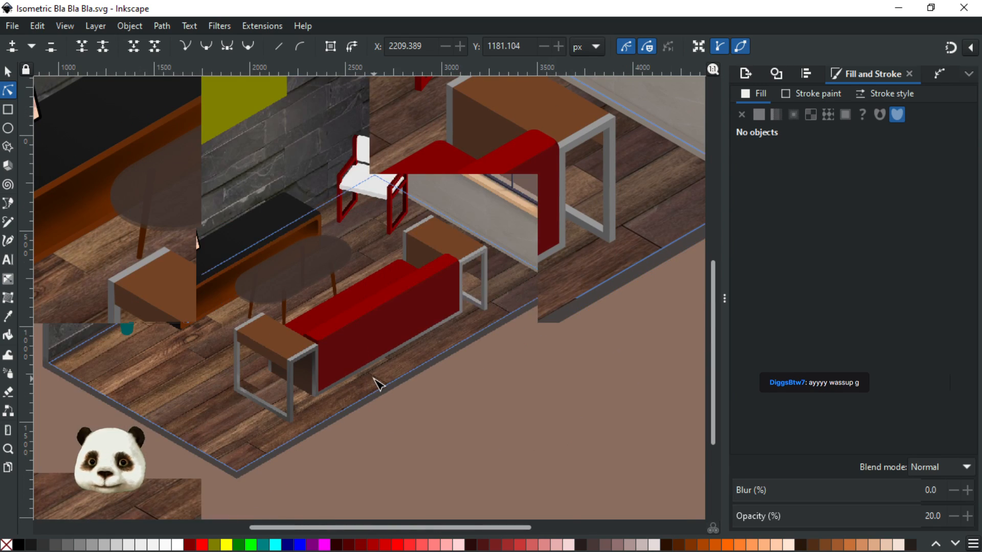
scroll(248, 406, up, 2)
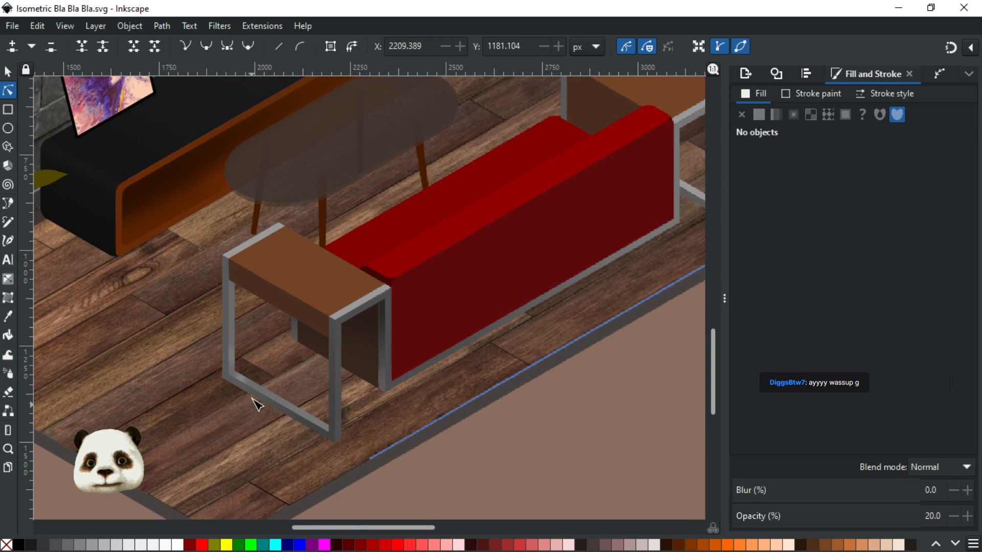
drag(589, 391, 481, 440)
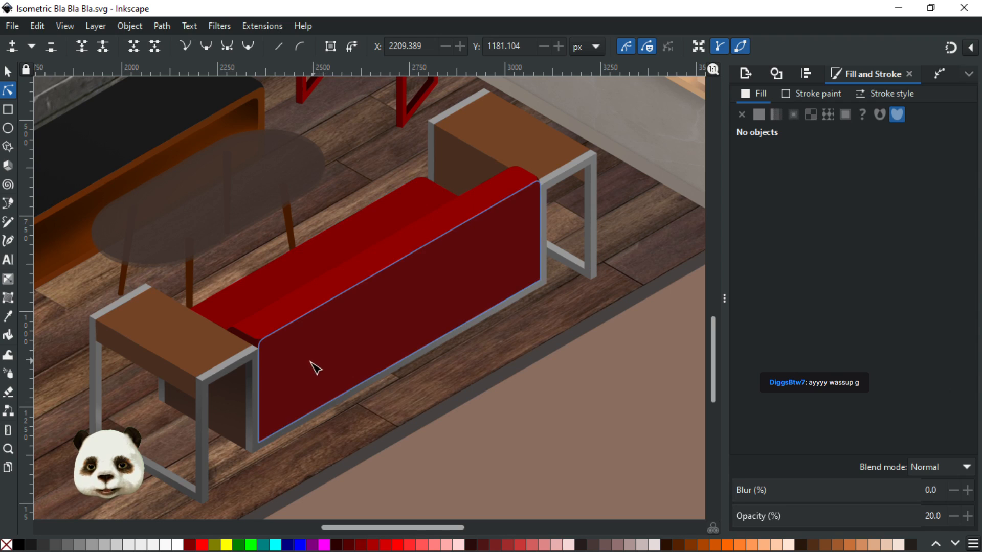
click(578, 273)
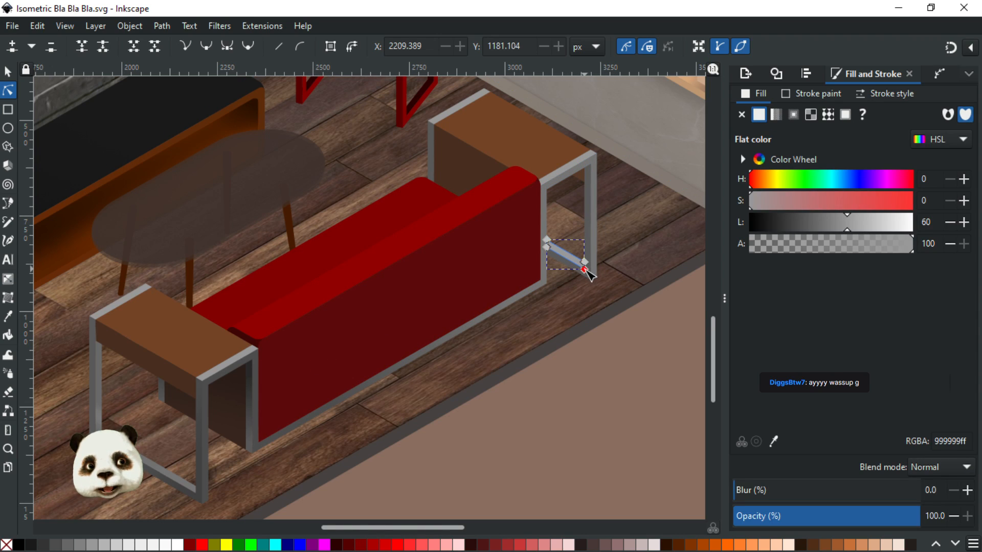
scroll(592, 215, up, 2)
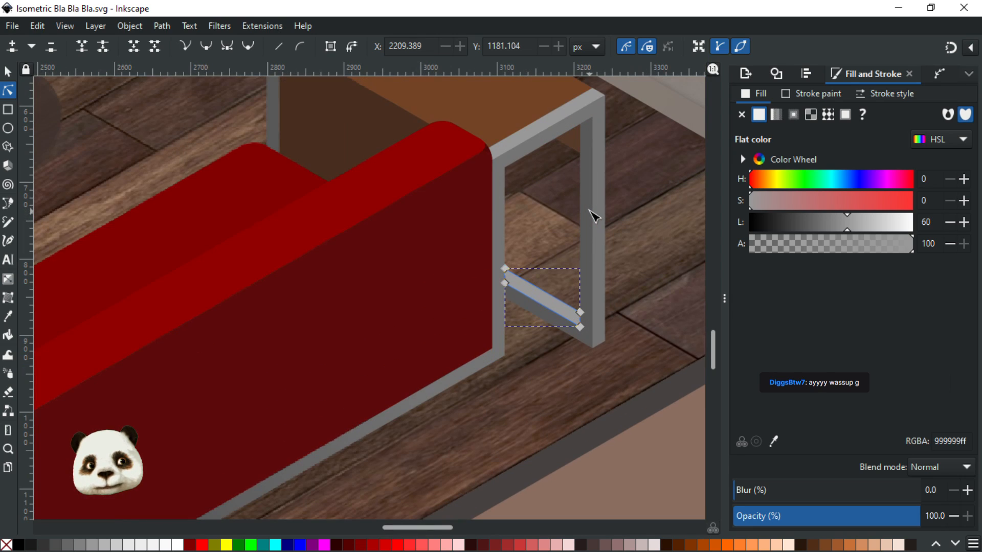
key(g)
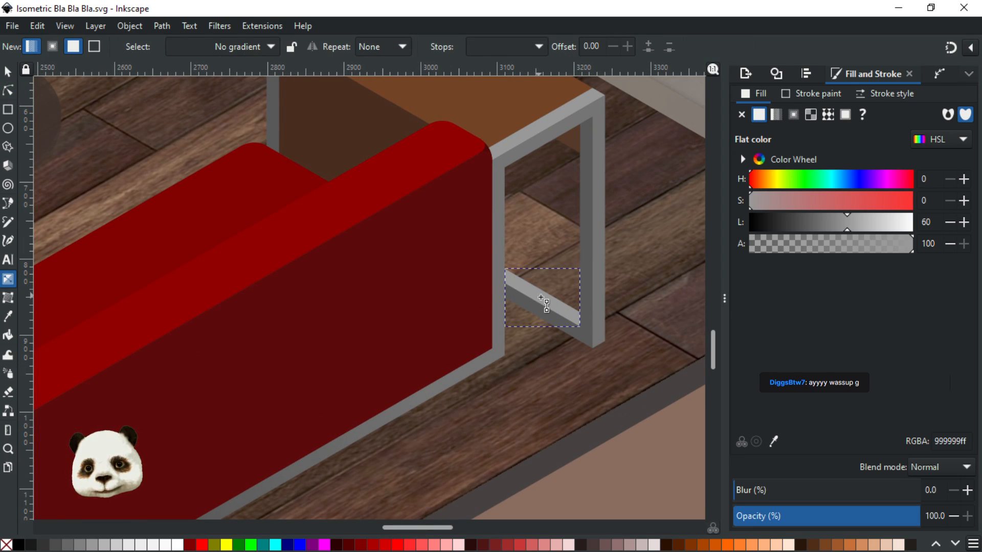
drag(511, 279, 570, 312)
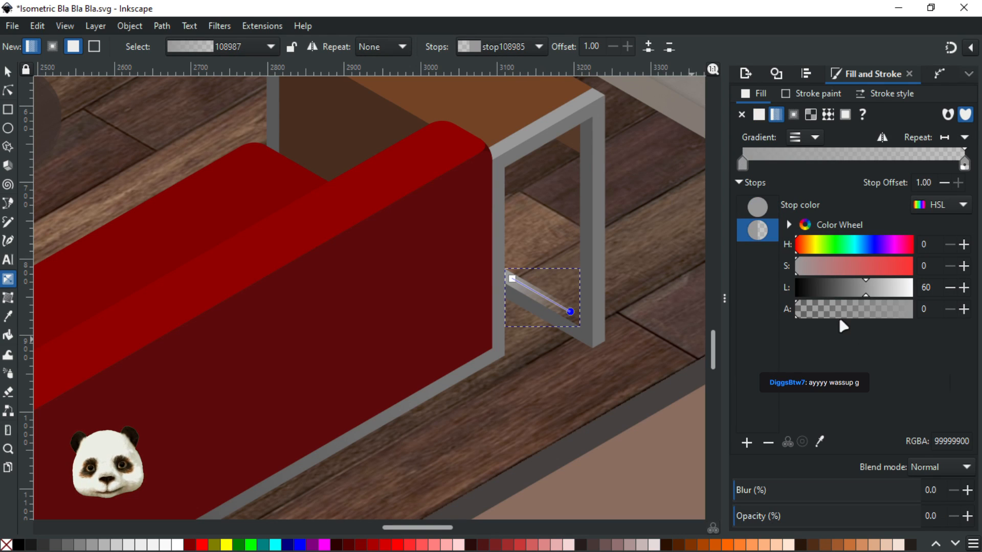
drag(888, 310, 941, 313)
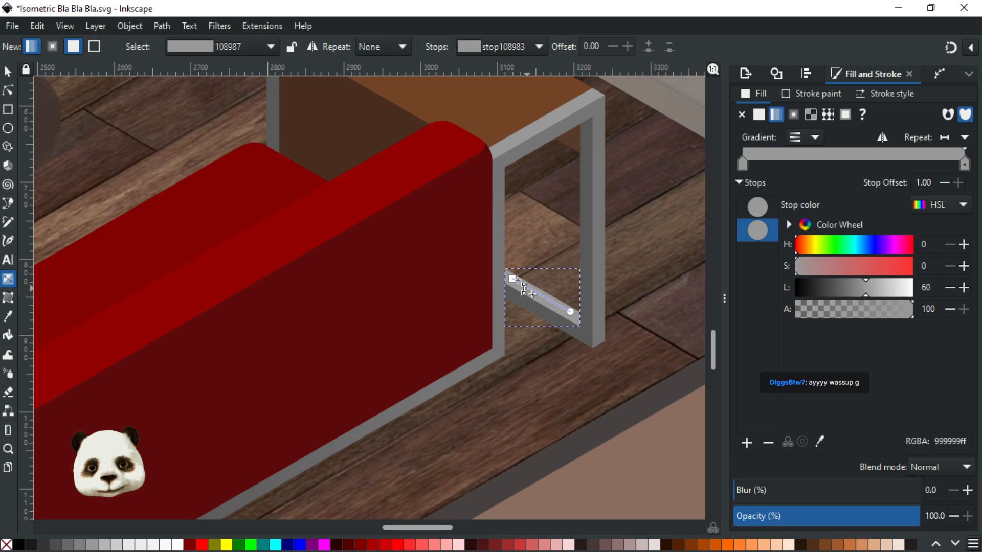
Set the lightness of the end stop in the far bench's lower rail gradient to 65
click(571, 312)
click(963, 287)
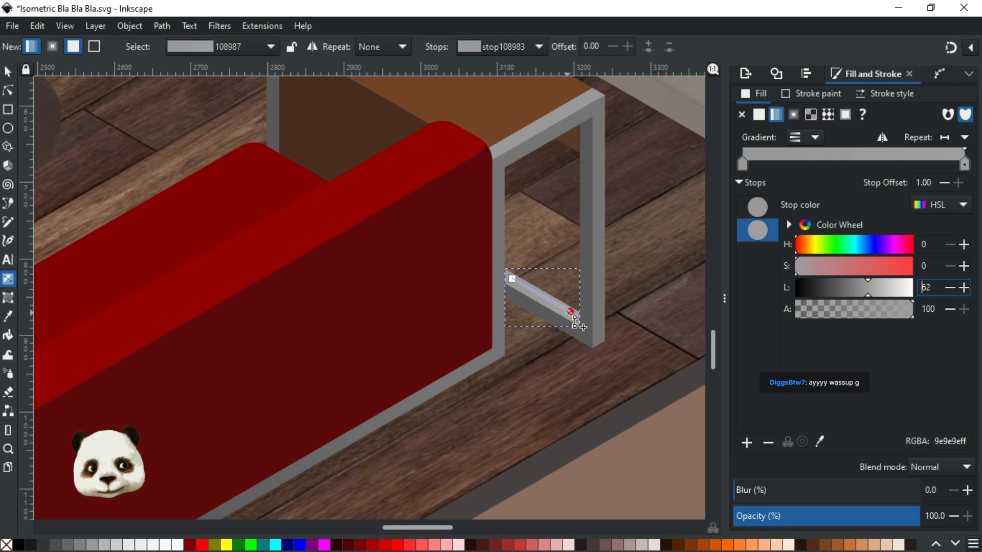
click(570, 313)
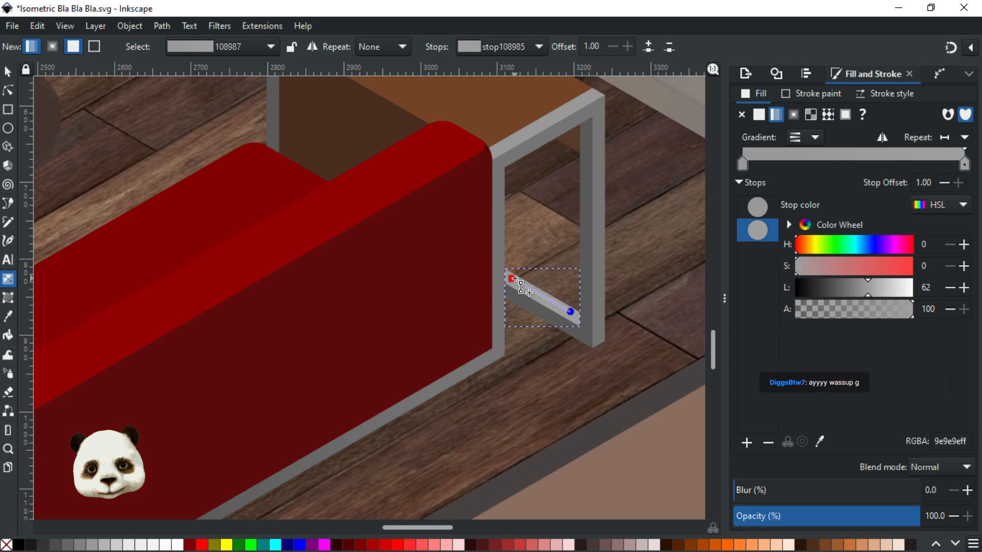
click(512, 279)
click(571, 312)
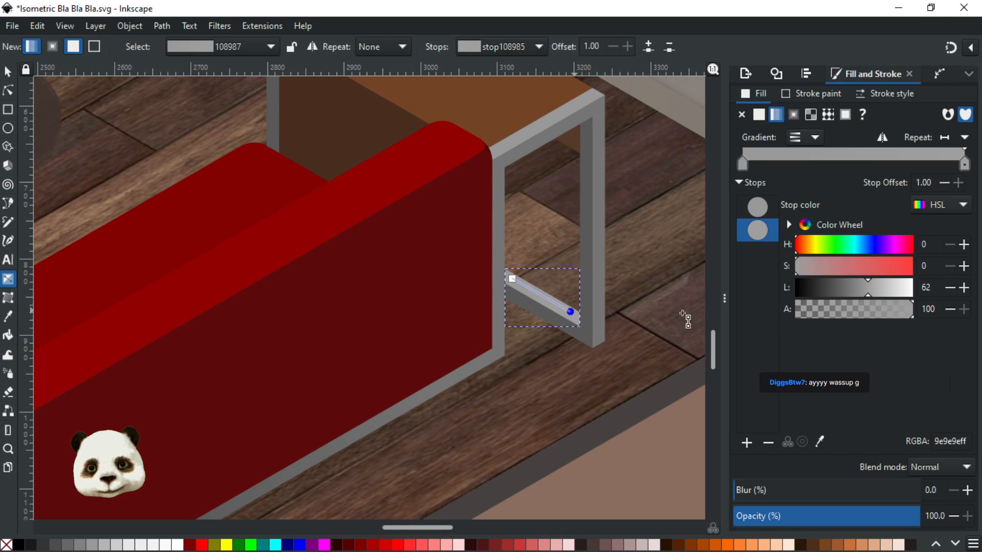
click(964, 287)
click(964, 288)
click(964, 287)
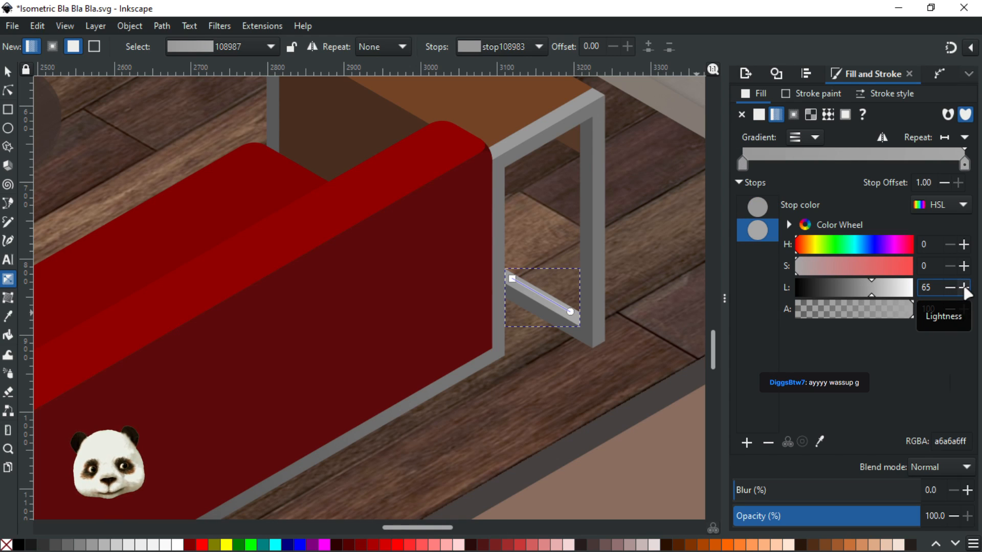
Apply a linear gradient down the far bench's dark inner frame shape and set its end stop's alpha to 100
click(592, 336)
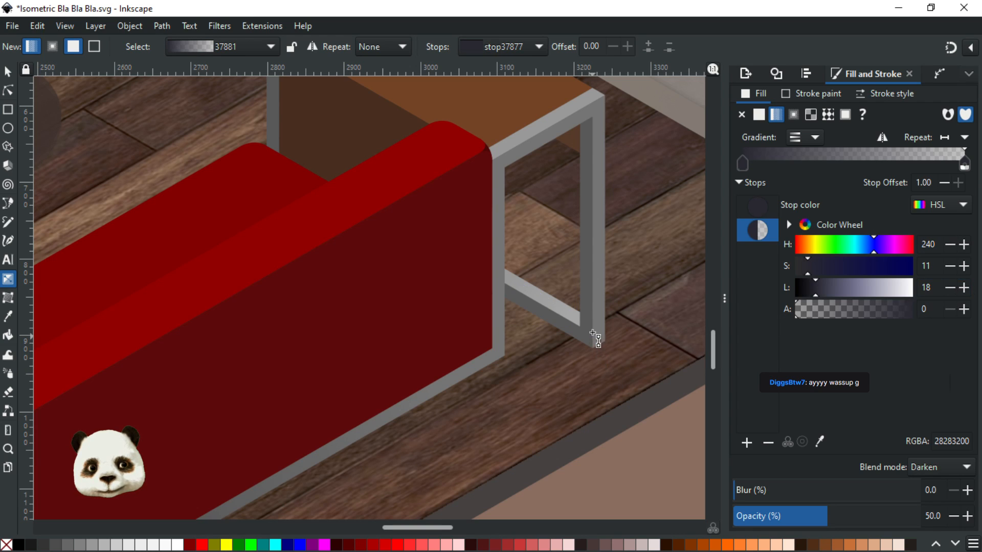
click(588, 342)
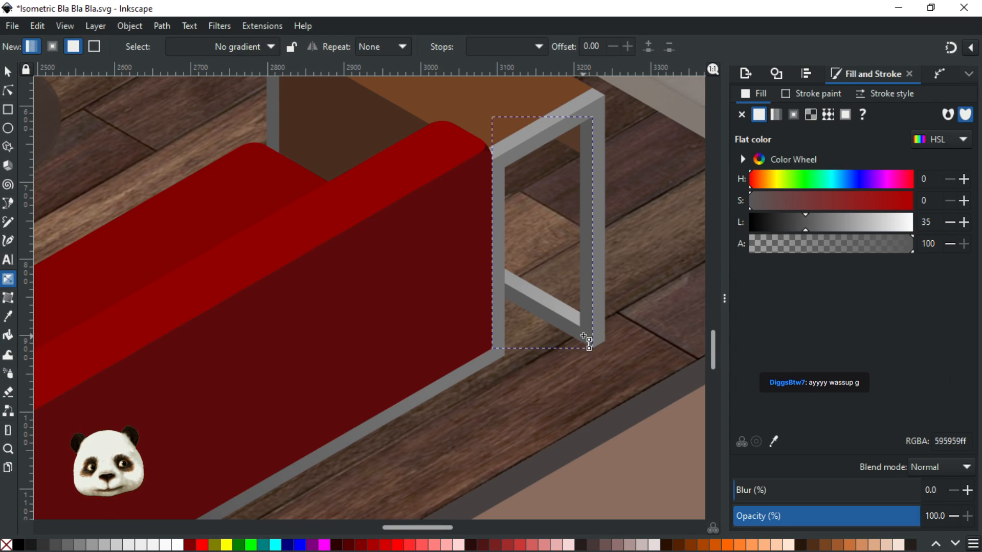
ctrl+scroll(588, 324, down, 1)
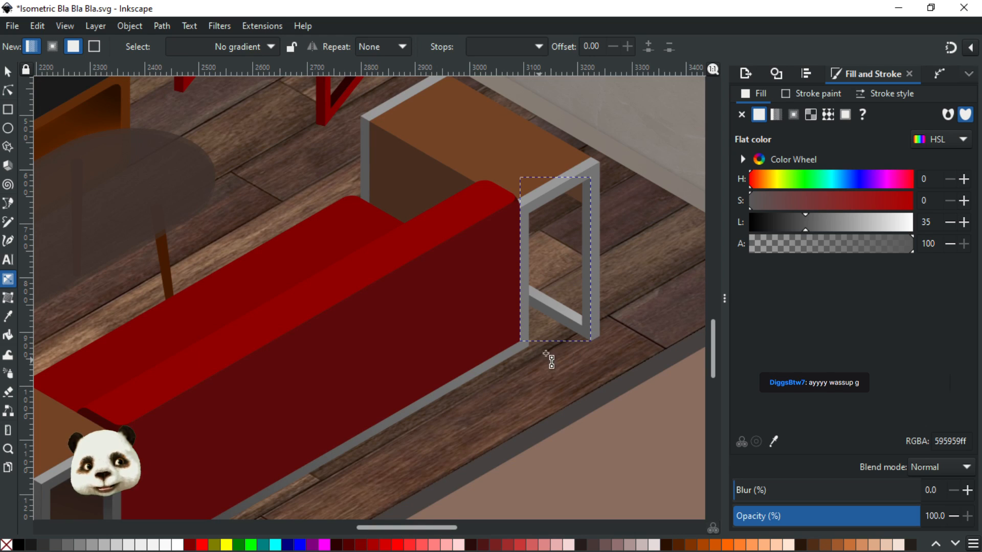
ctrl+scroll(588, 317, down, 2)
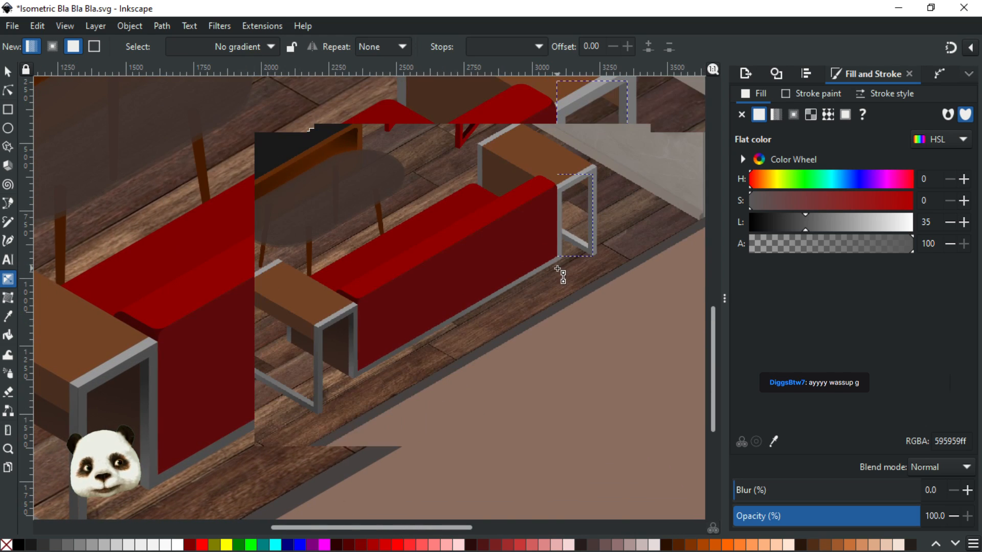
drag(592, 187, 592, 255)
click(592, 254)
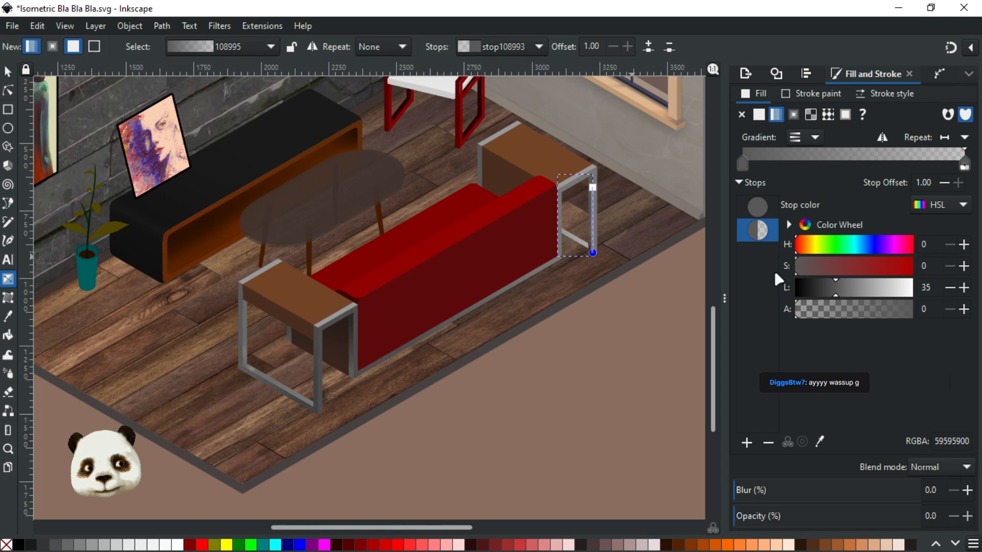
drag(878, 313, 938, 314)
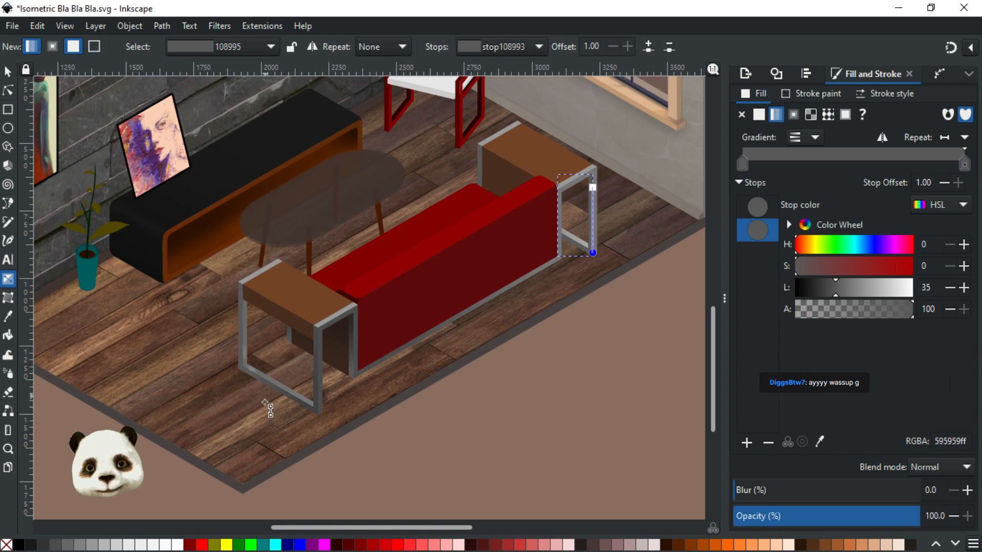
Try darker sampled greys on the end and start stops of the far frame's gradient, and undo them
key(d)
click(287, 395)
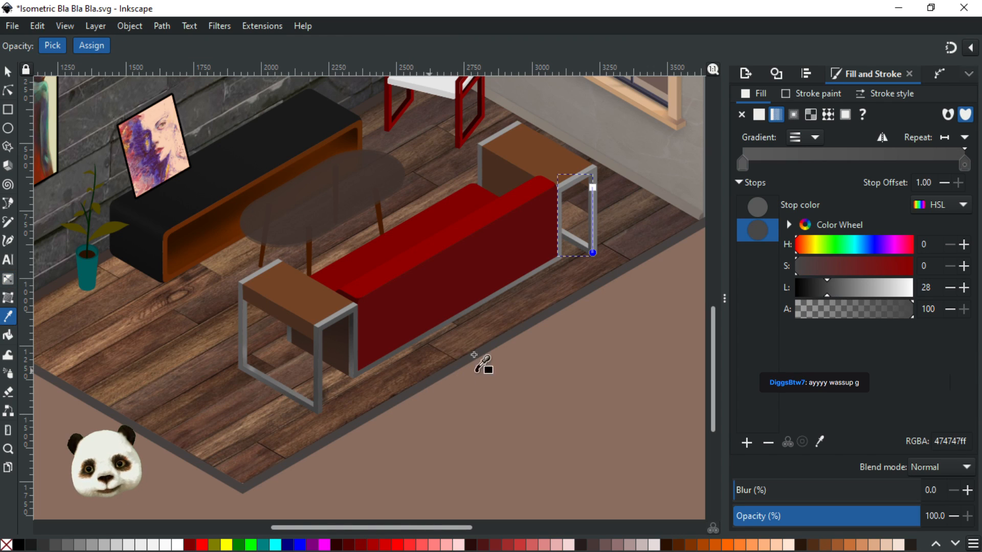
scroll(620, 239, up, 2)
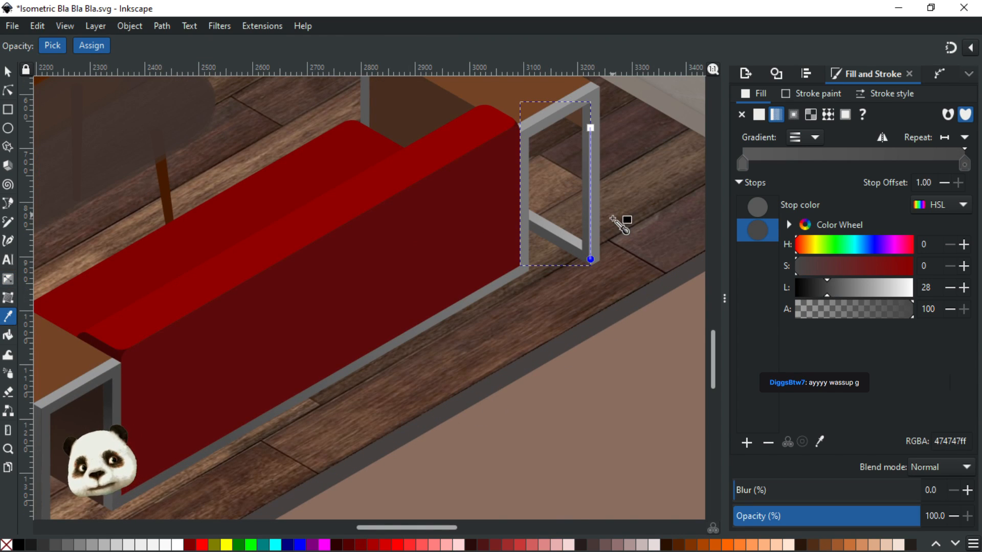
key(ctrl+z)
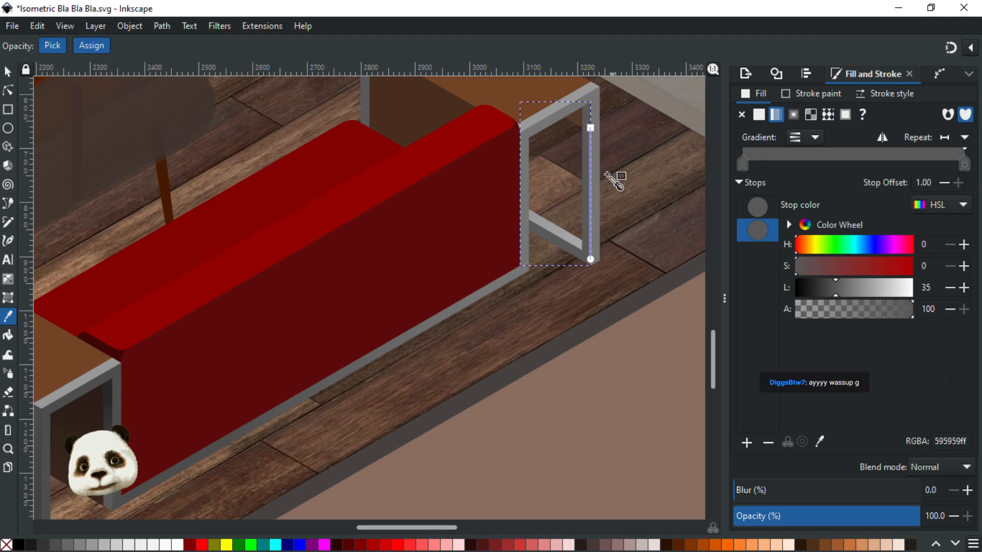
click(591, 127)
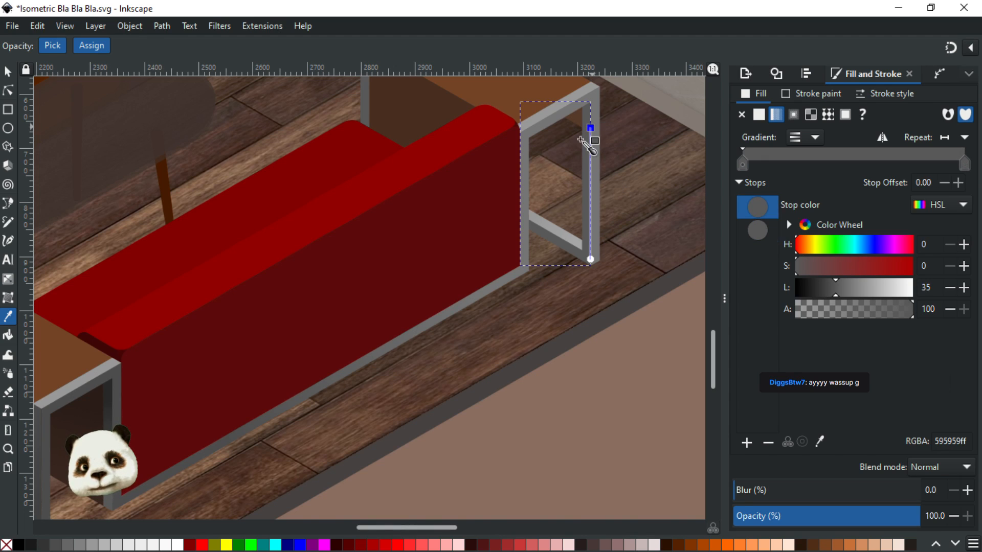
click(108, 394)
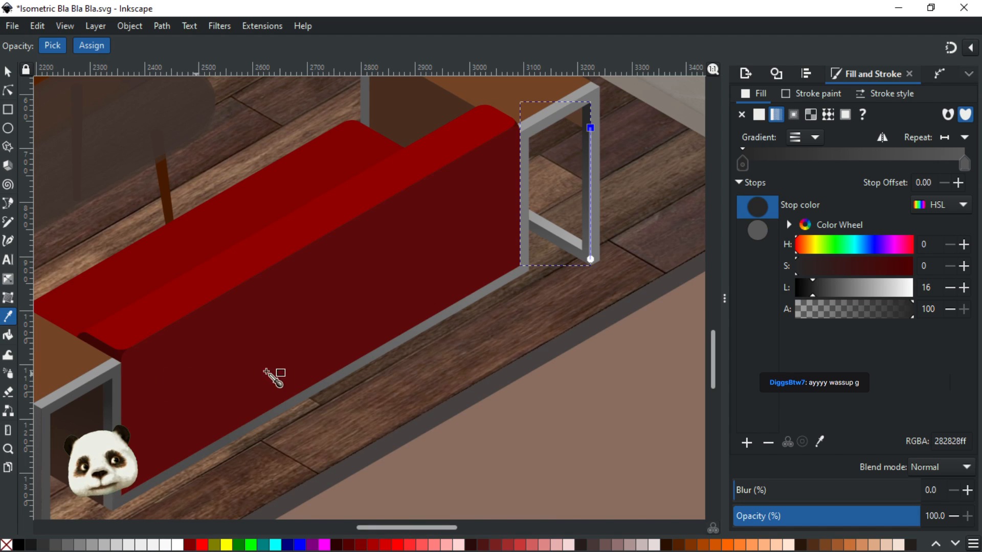
key(ctrl+z)
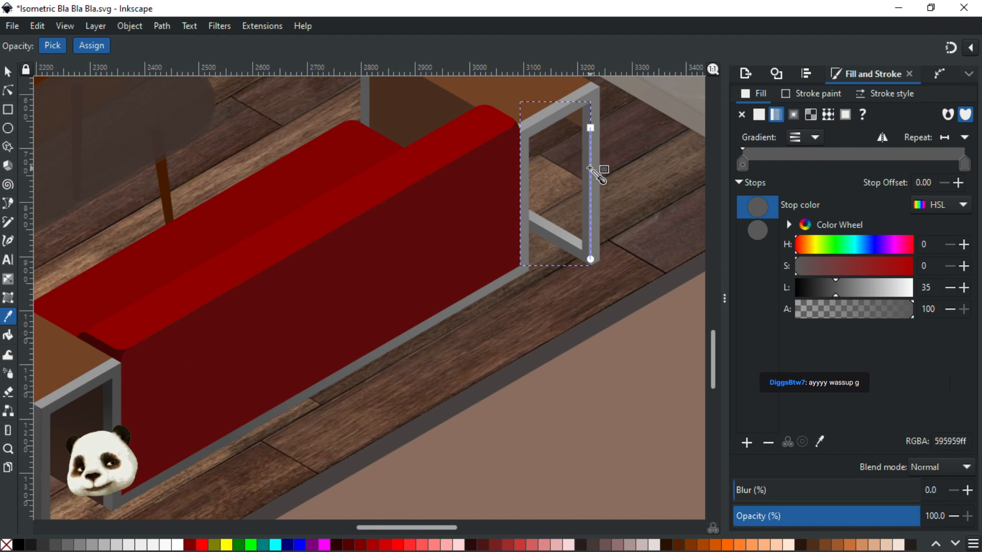
key(ctrl+z)
key(ctrl+shift+z)
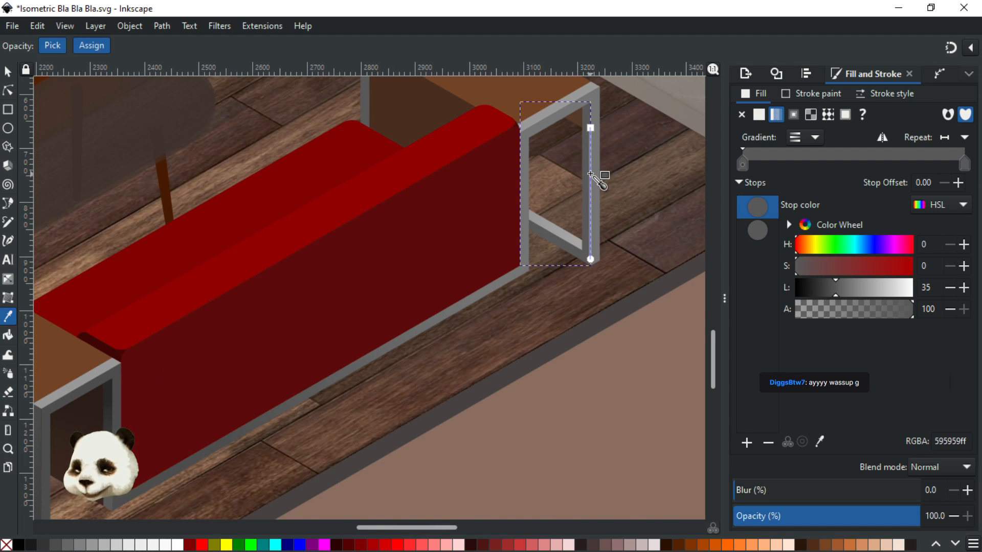
Add a middle stop at offset 0.36 to the far frame's gradient and darken its upper stop to the sampled colour 282828
key(g)
double_click(591, 175)
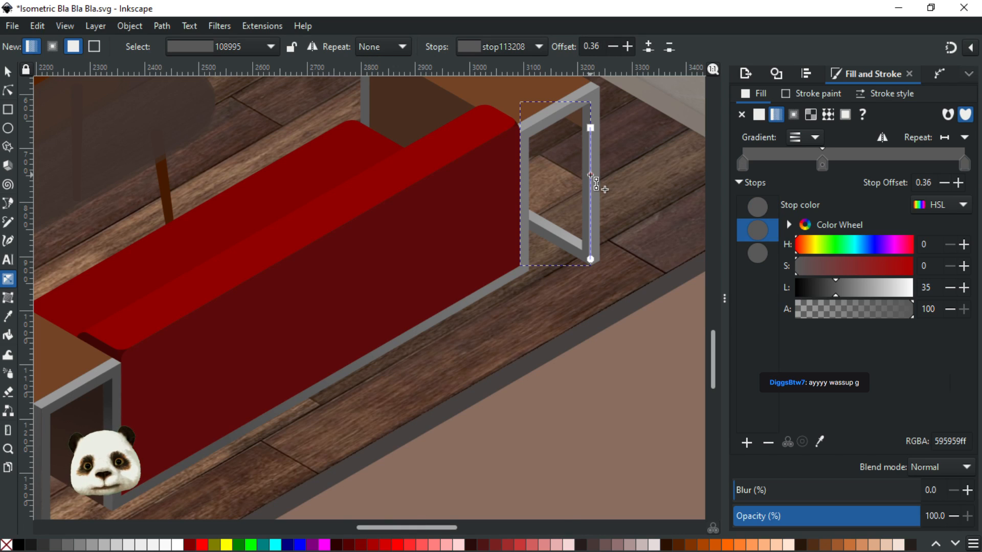
click(590, 128)
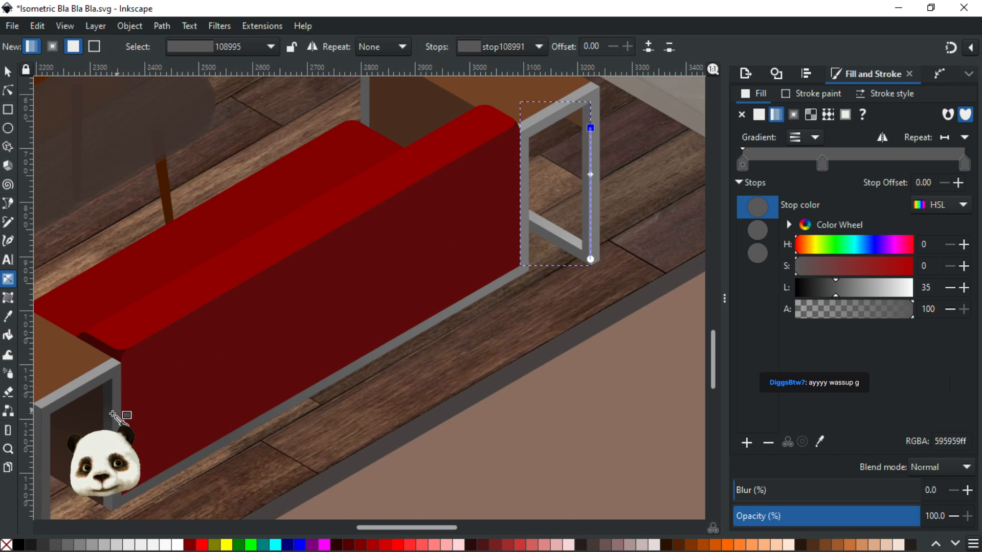
key(d)
click(328, 302)
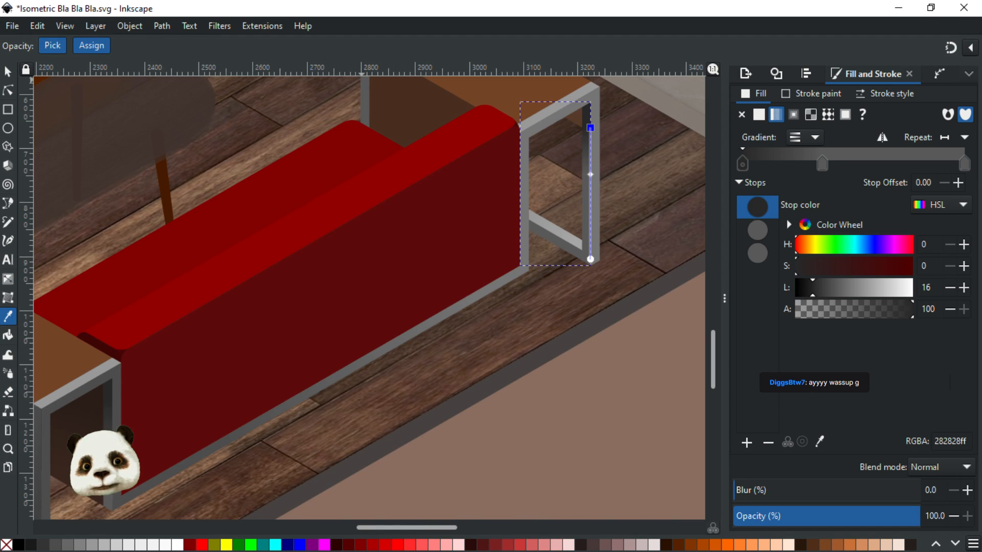
click(9, 74)
key(g)
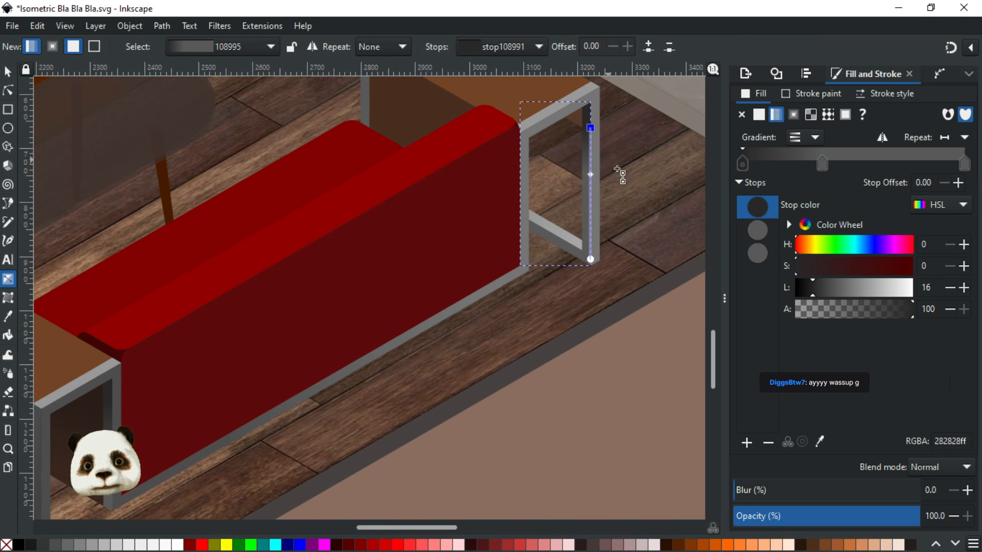
Shift both ends of the far frame's gradient onto the inner face of the outer post and save the document
click(589, 173)
drag(590, 129, 584, 127)
drag(592, 257, 589, 261)
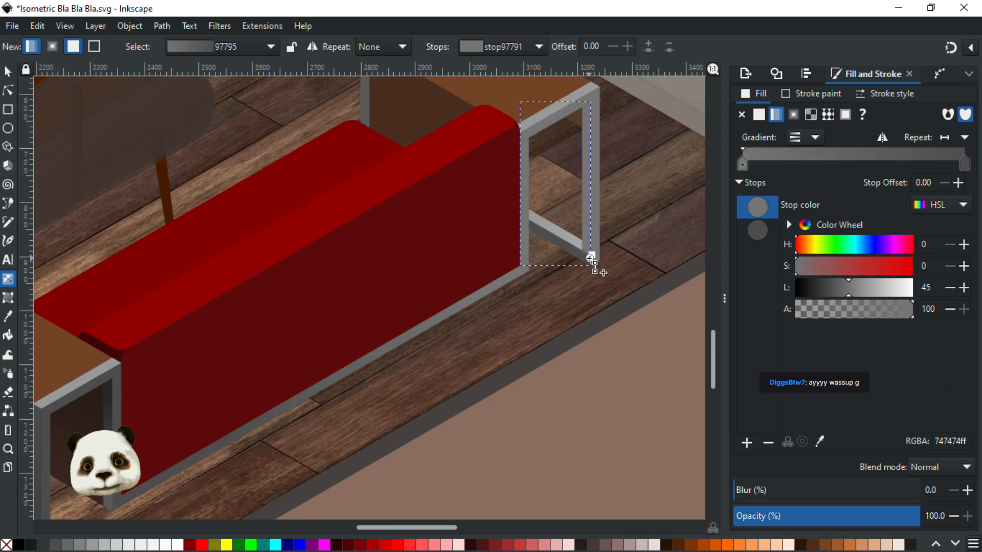
key(ctrl+z)
click(590, 260)
key(ctrl+shift+z)
key(ctrl+z)
drag(592, 260, 585, 260)
click(585, 259)
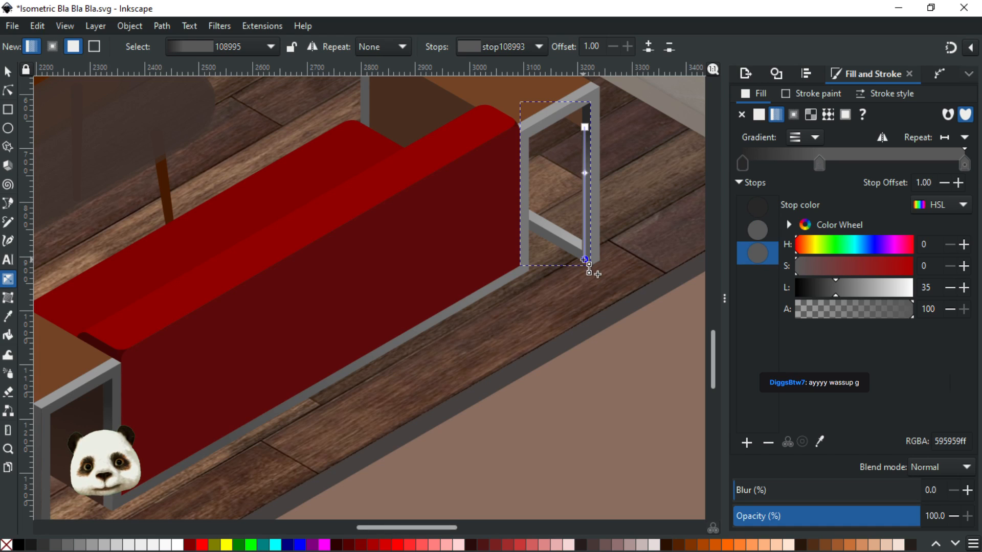
click(8, 72)
key(ctrl+s)
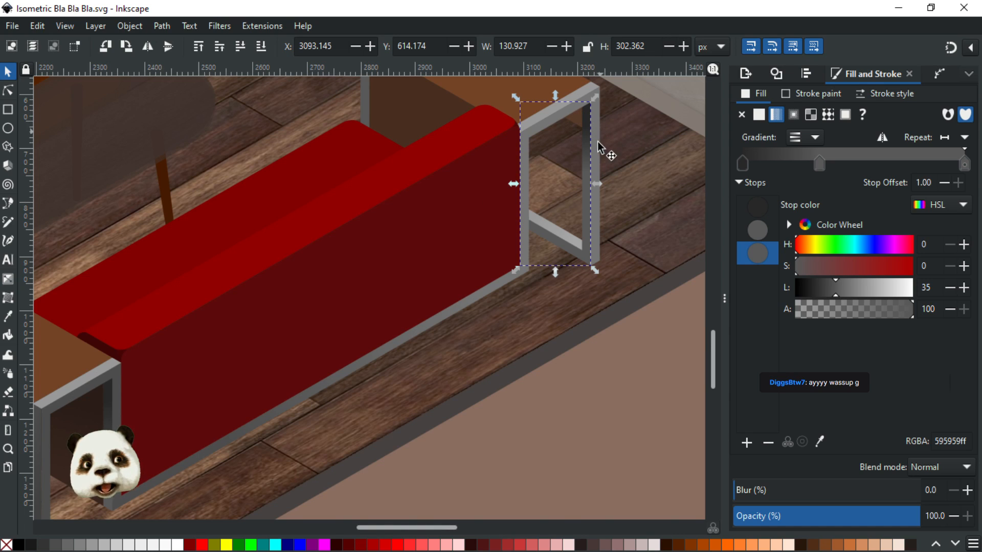
Angle the far frame's gradient diagonally from the outer post's upper corner to the lower part of the post beside the sofa
key(g)
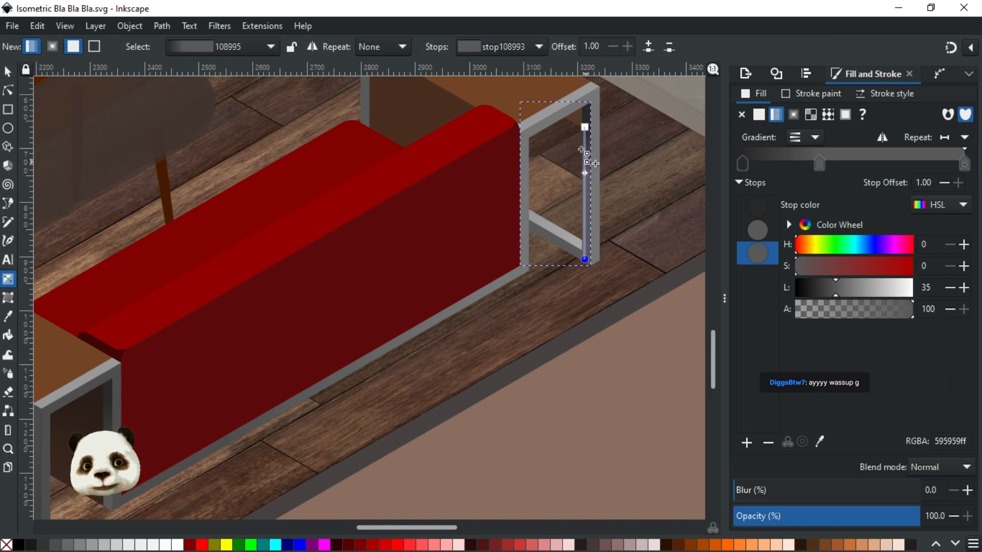
drag(584, 259, 524, 211)
drag(585, 127, 597, 110)
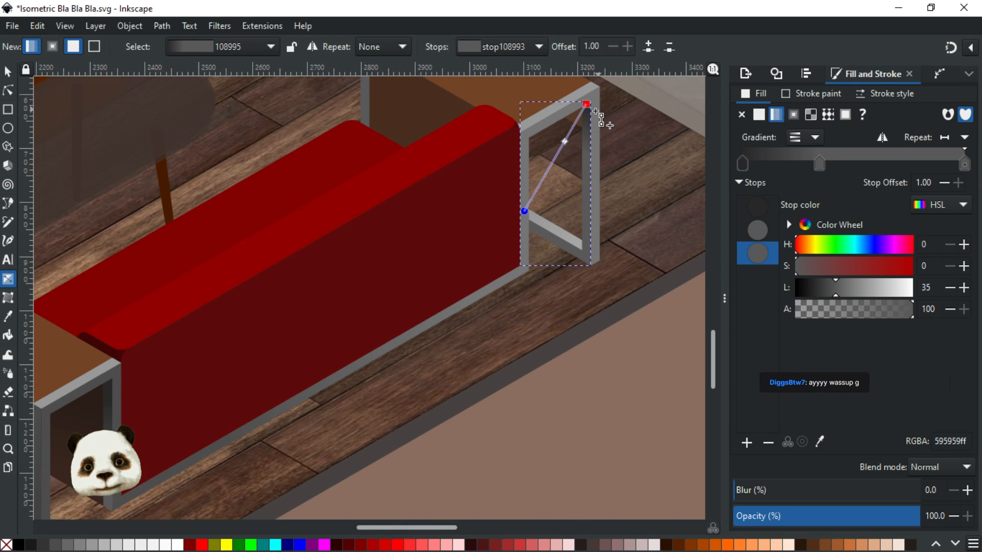
Add a stop at offset 0.81 to the far frame's gradient and pull the gradient's lower end slightly down past the sofa-side post
click(586, 105)
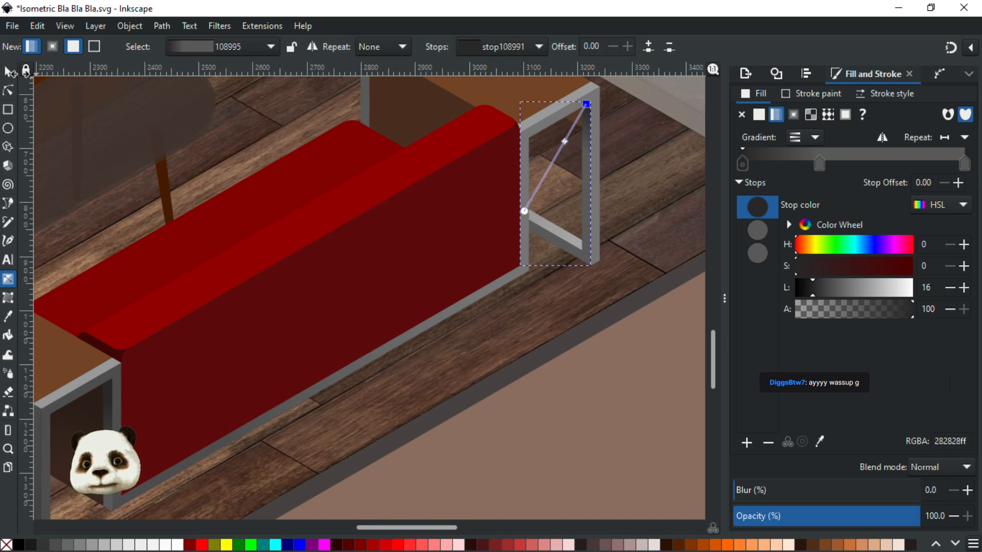
key(s)
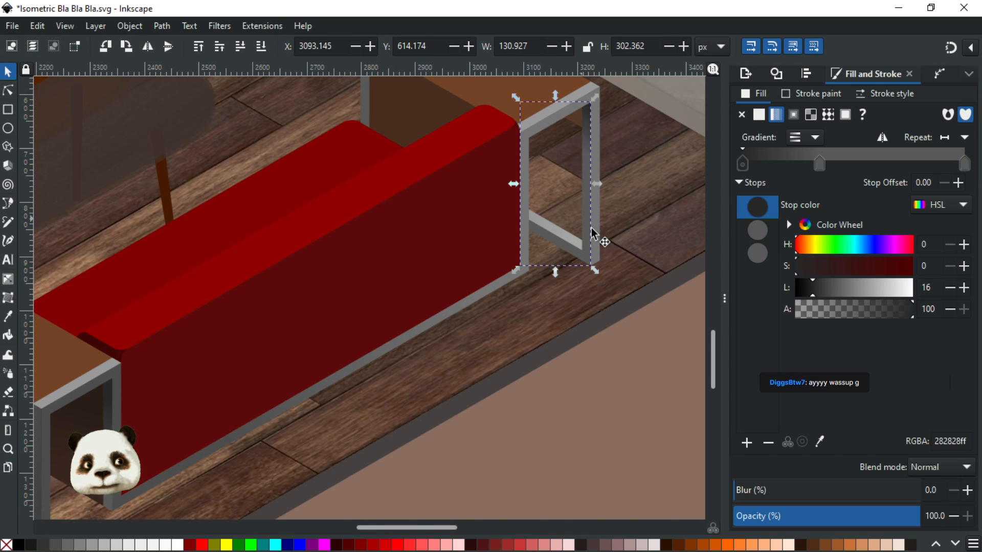
click(574, 250)
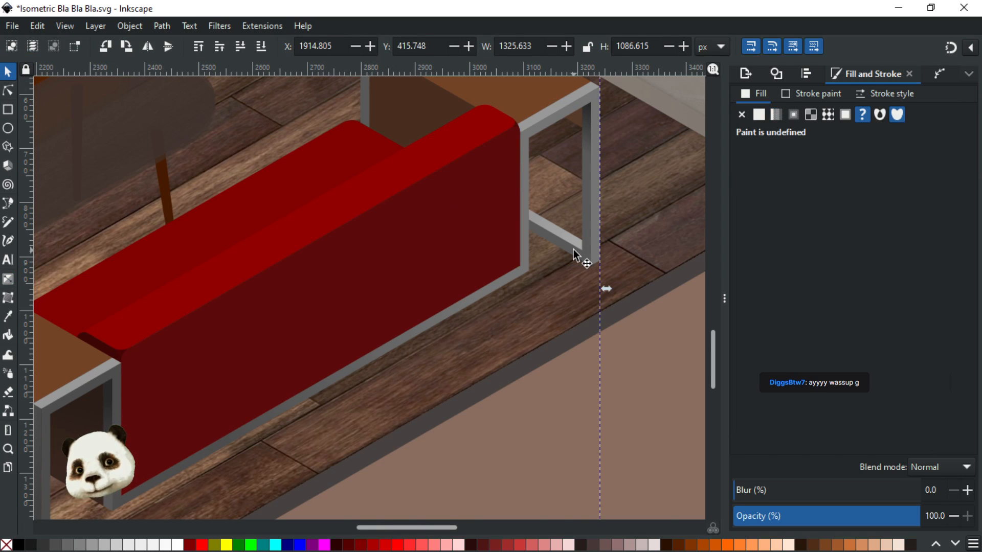
key(g)
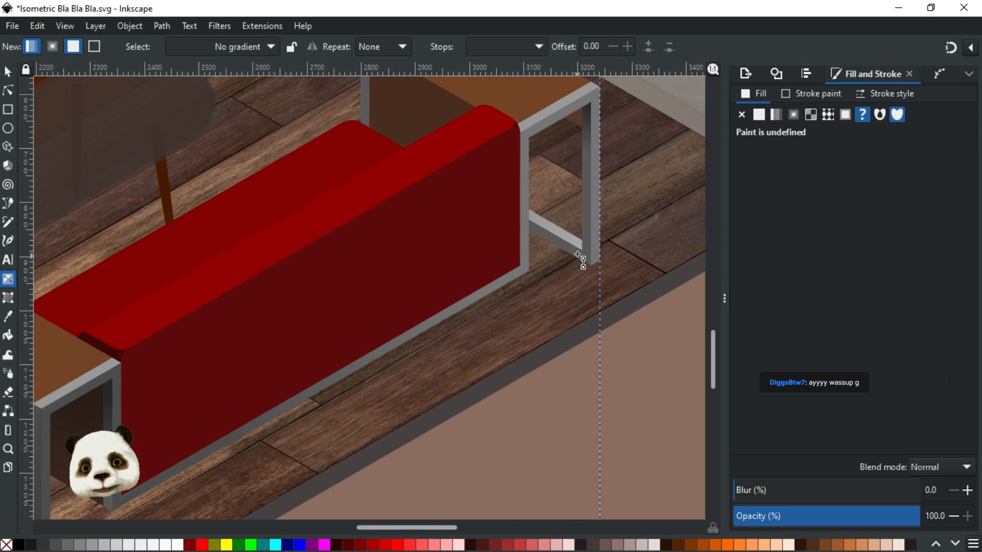
click(576, 253)
click(584, 258)
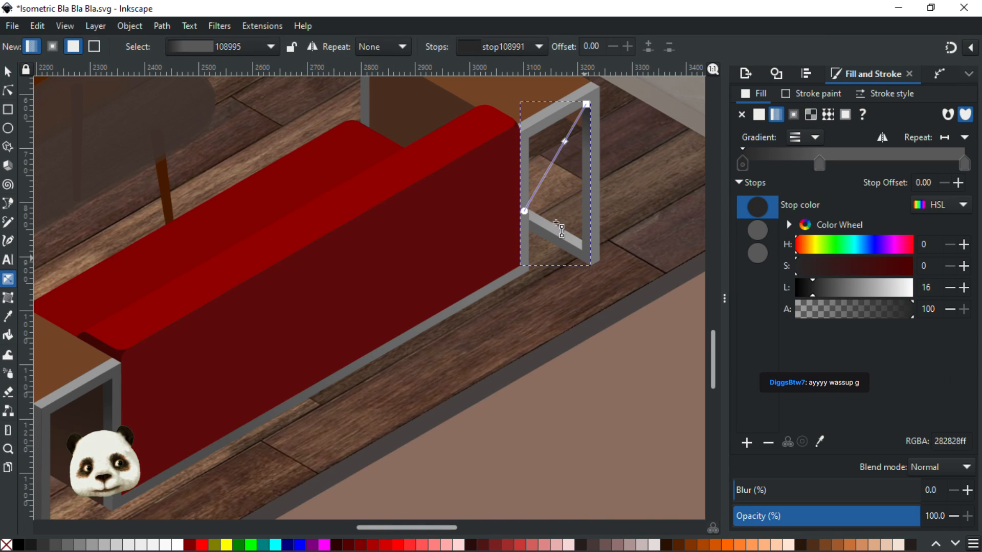
double_click(535, 192)
drag(525, 212, 521, 221)
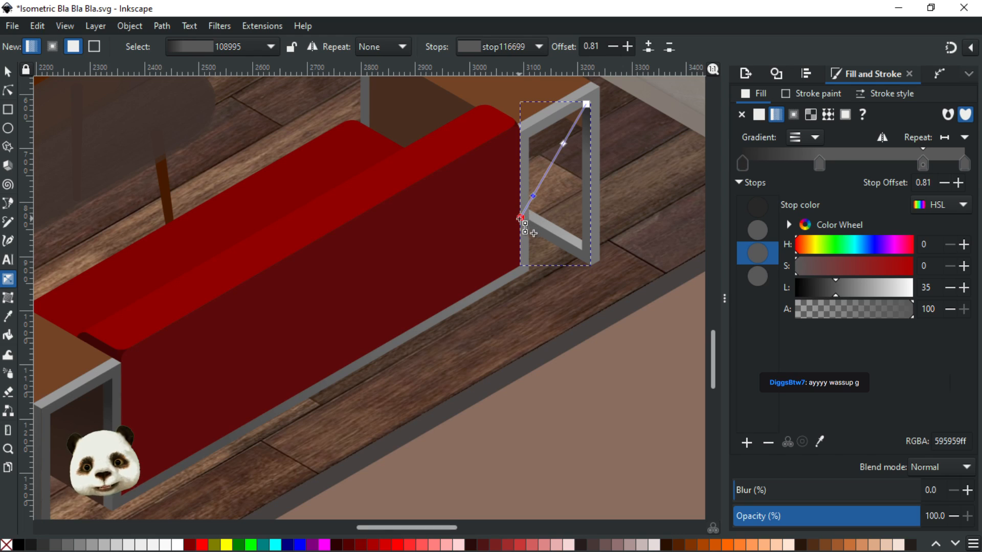
Darken the far frame gradient's end stop to the sampled colour 373737 and extend its lower end over the sofa, its inner stop at 0.85
key(d)
click(589, 124)
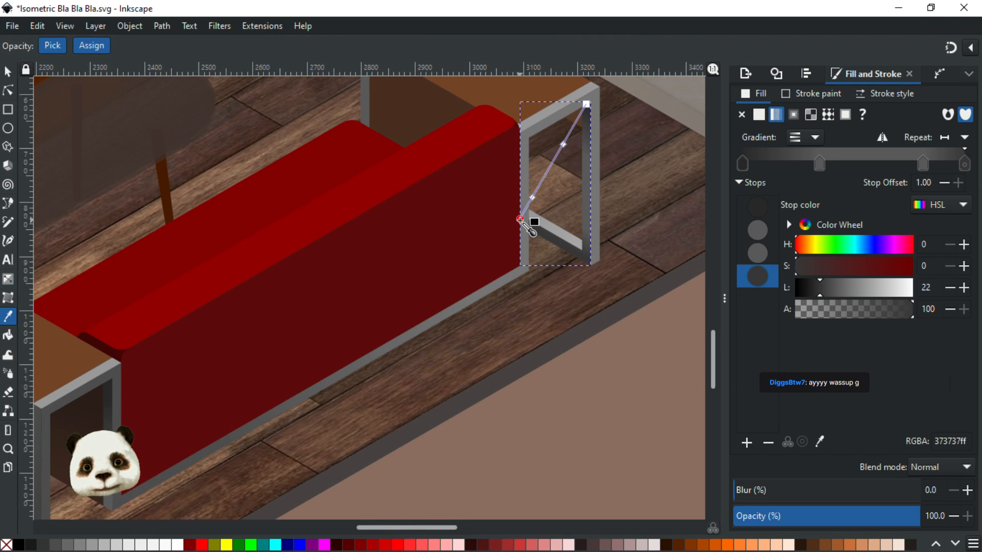
mouse_move(521, 220)
mouse_down()
mouse_move(503, 242)
mouse_move(510, 235)
mouse_move(496, 208)
mouse_move(527, 187)
mouse_move(509, 192)
mouse_up()
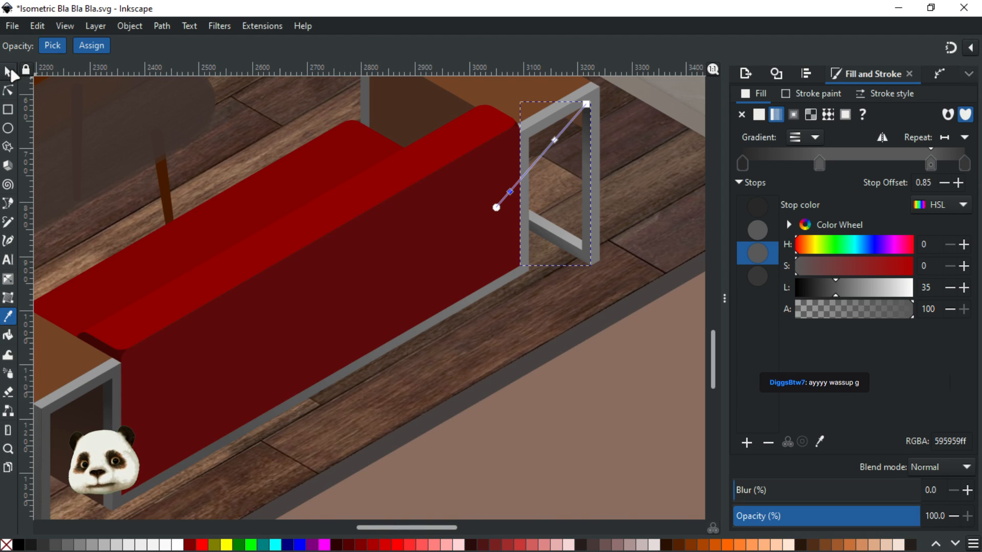
Deselect the far frame and save the document
click(9, 72)
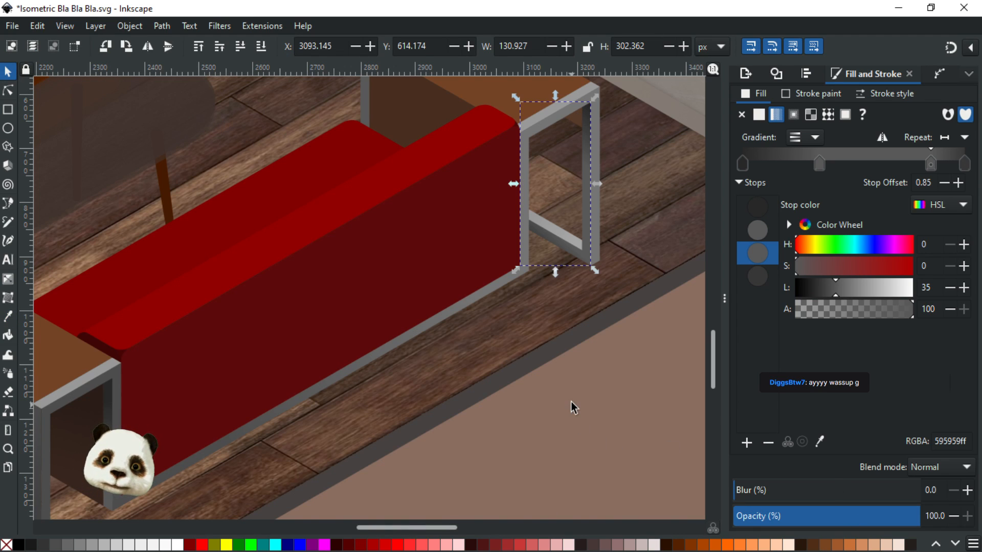
key(Escape)
scroll(570, 401, down, 3)
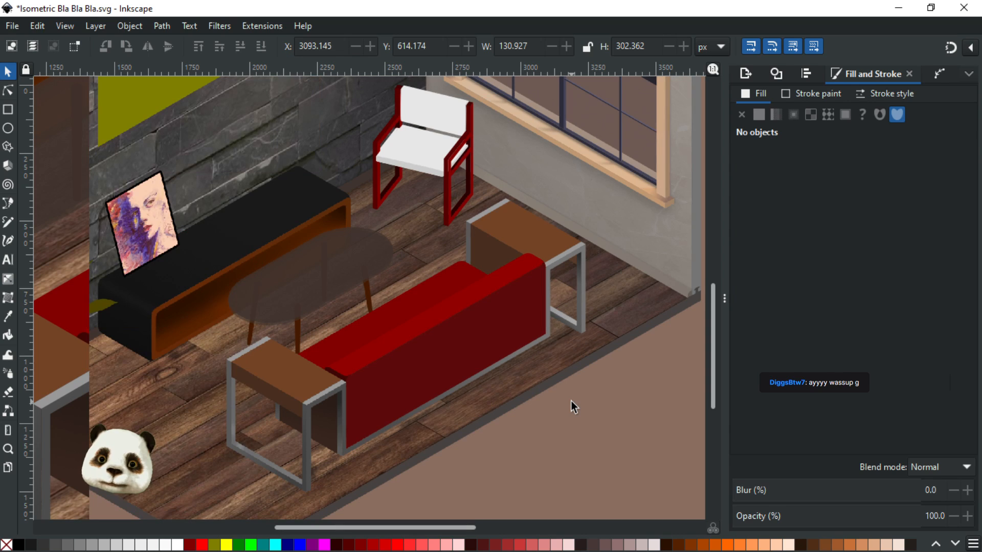
key(ctrl+s)
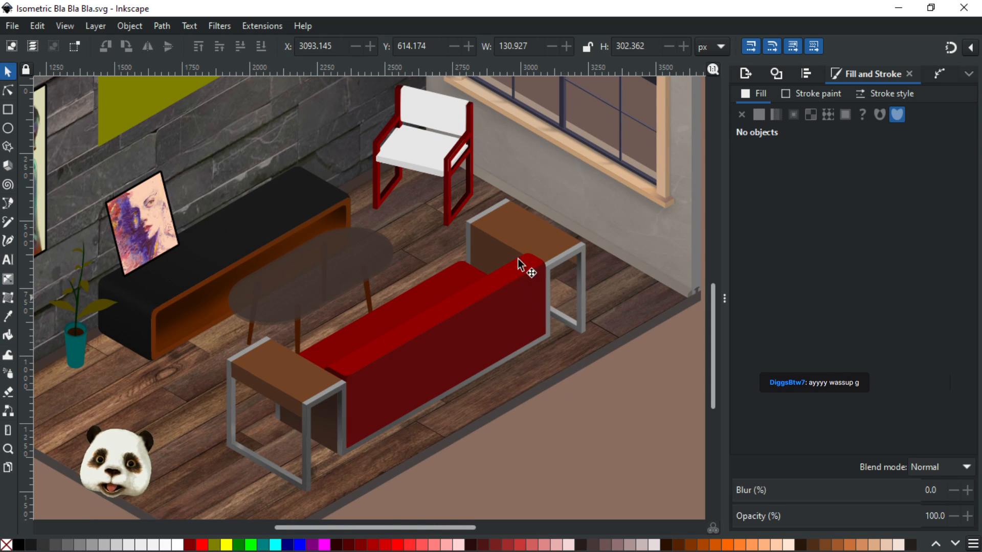
Examine the frame edges and legs of both benches beside the red sofa for parts still lacking shading
scroll(480, 253, up, 1)
click(462, 234)
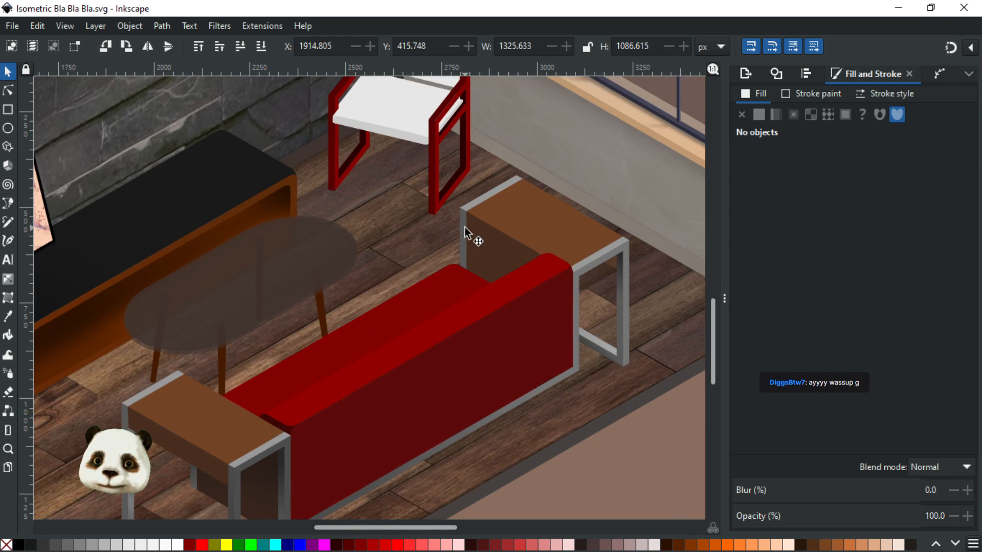
scroll(461, 234, up, 3)
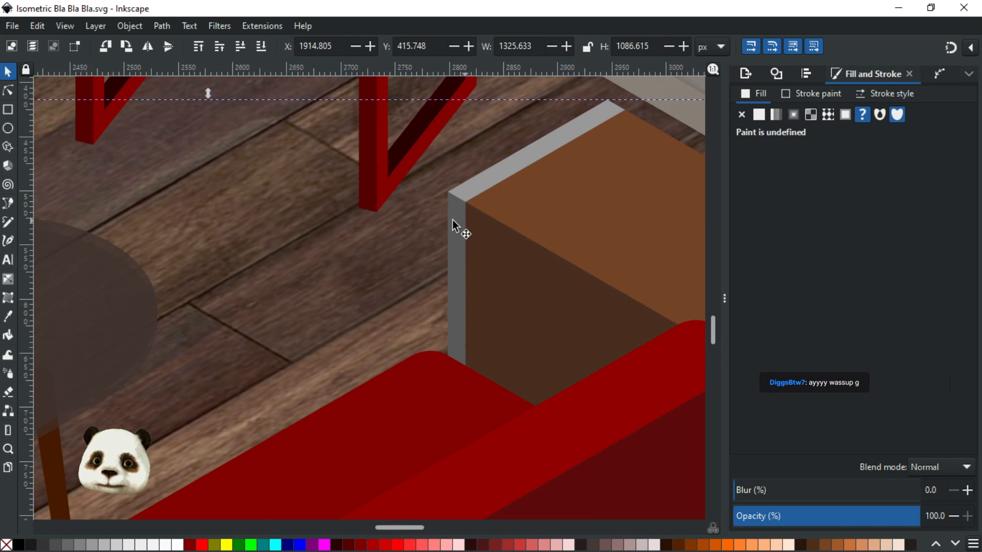
scroll(456, 266, down, 3)
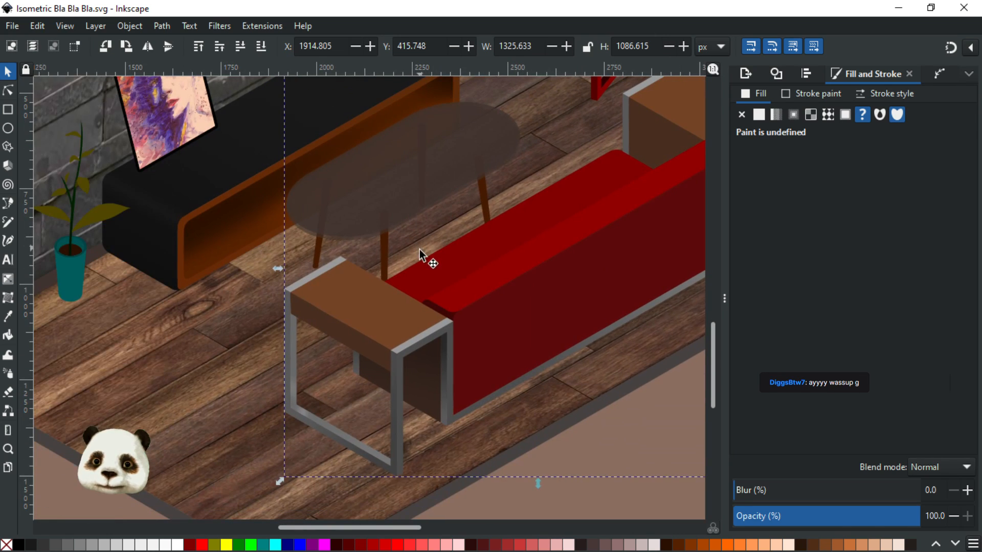
scroll(394, 346, up, 1)
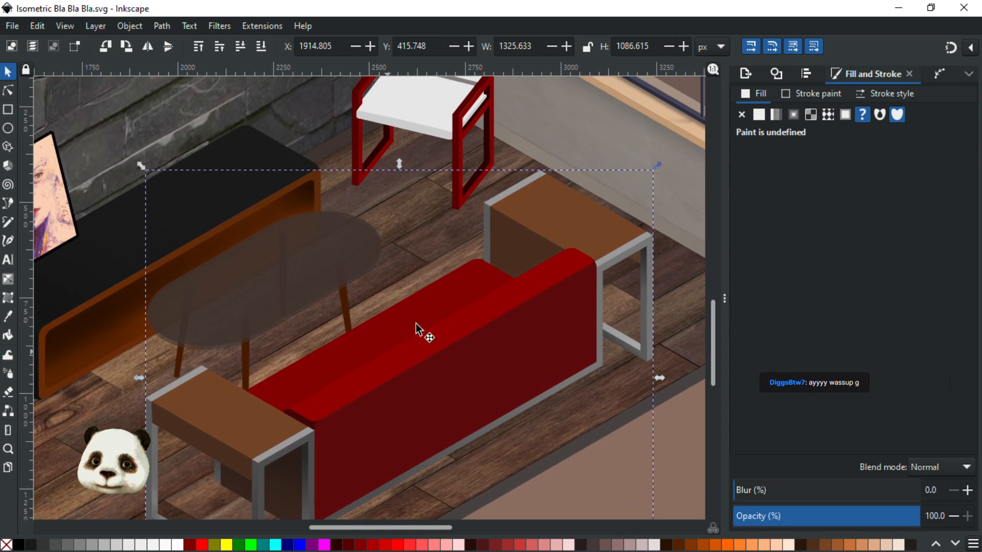
scroll(460, 266, up, 1)
scroll(489, 216, up, 2)
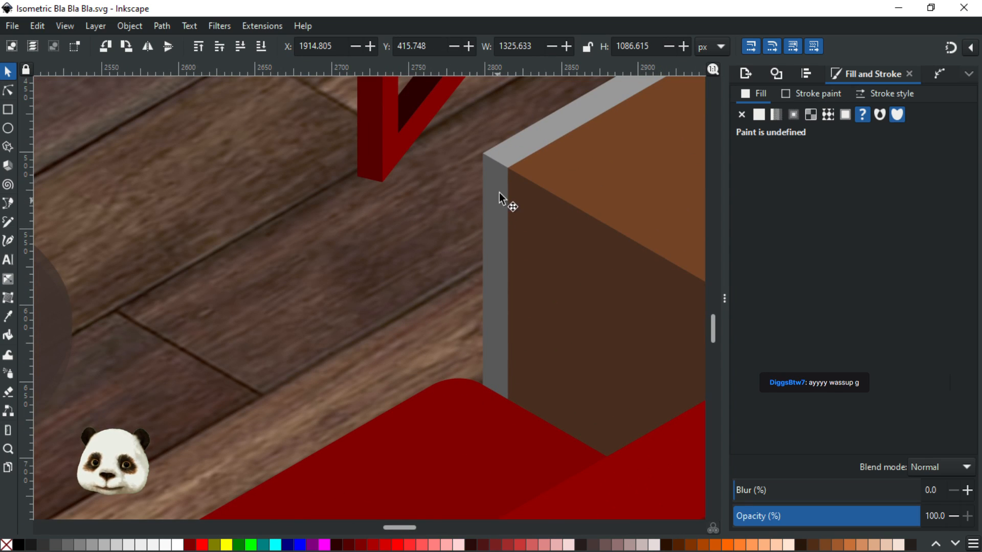
scroll(504, 212, down, 2)
scroll(517, 245, up, 1)
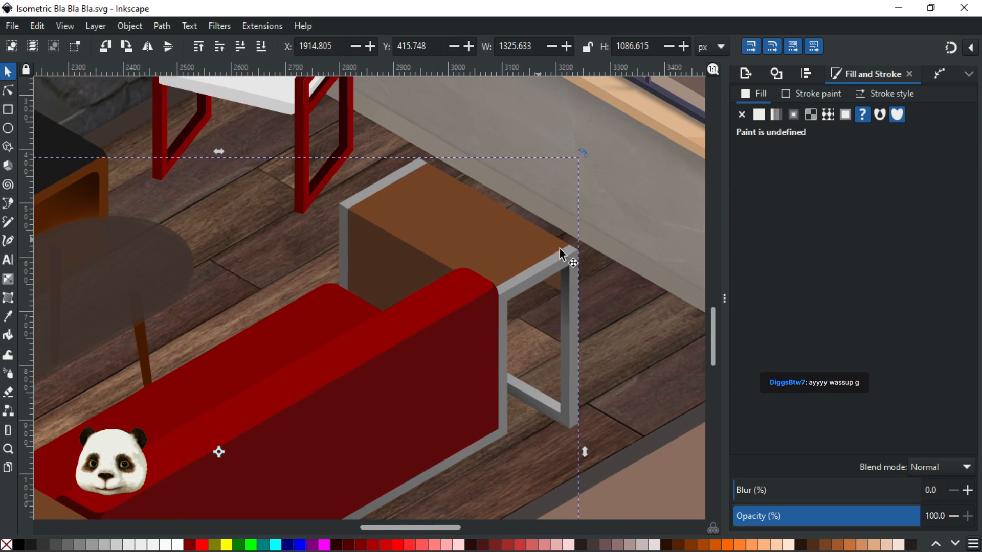
Union the two light grey top strips of the far bench's frame into a single path
click(546, 264)
double_click(544, 262)
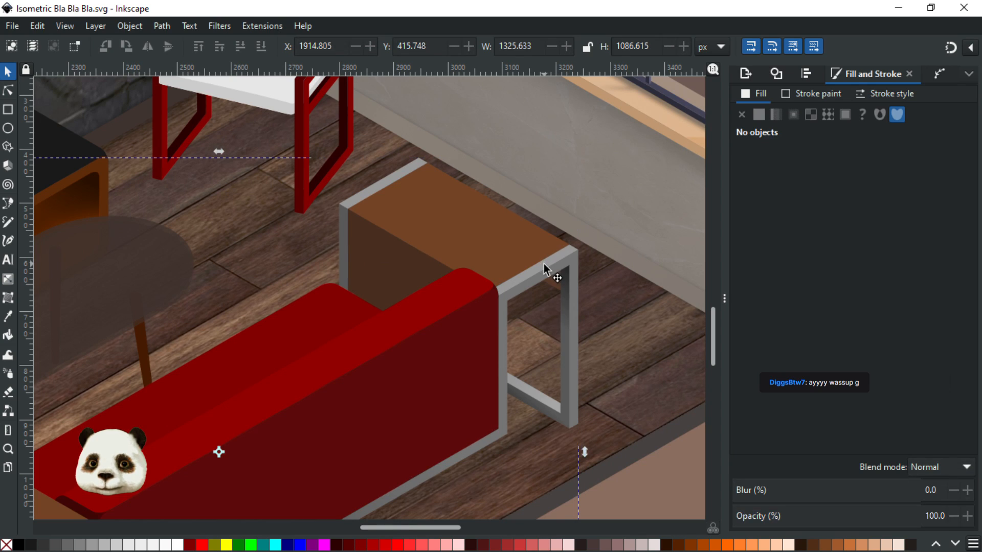
shift+click(379, 187)
key(ctrl+plus)
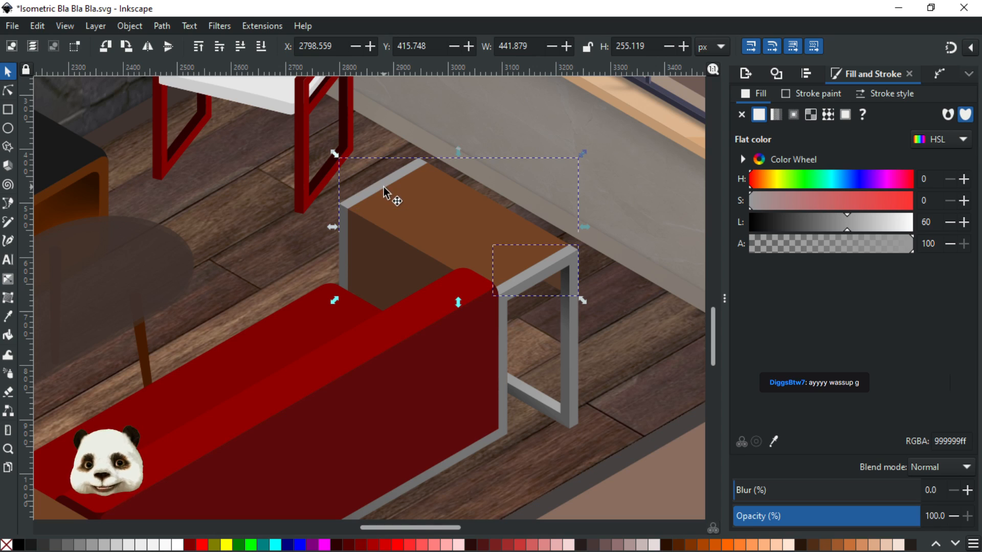
Give the far bench's back leg a vertical linear gradient and set its end stop to alpha 100
scroll(357, 214, up, 1)
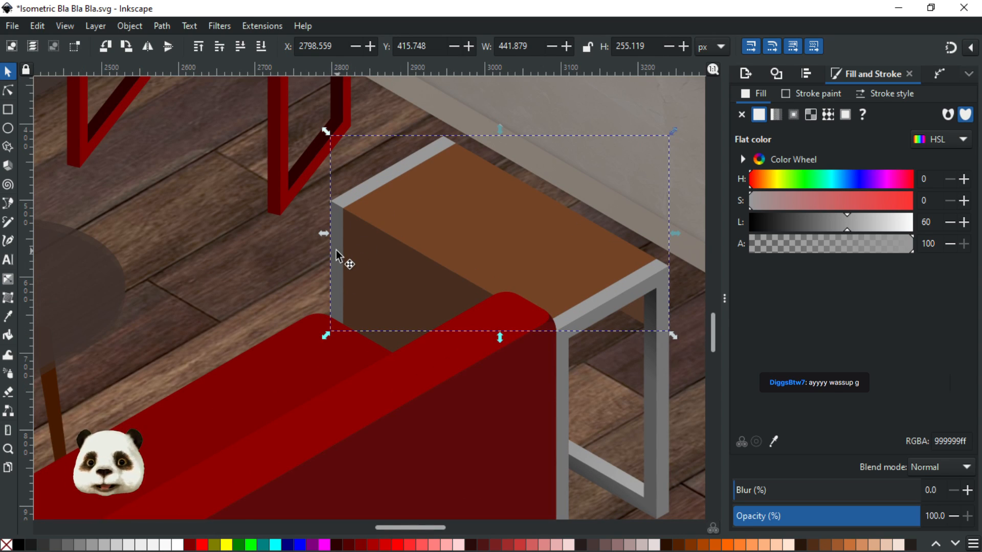
click(336, 250)
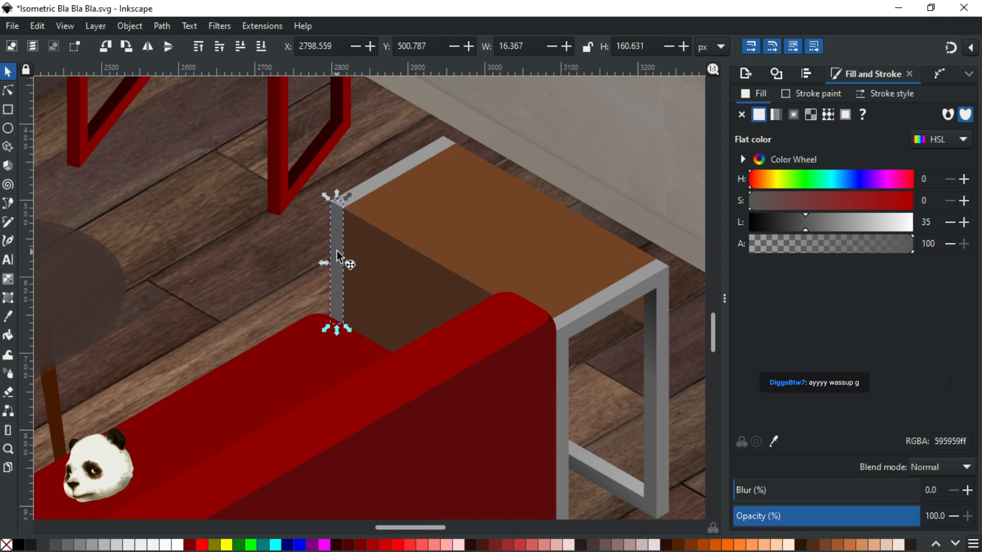
key(g)
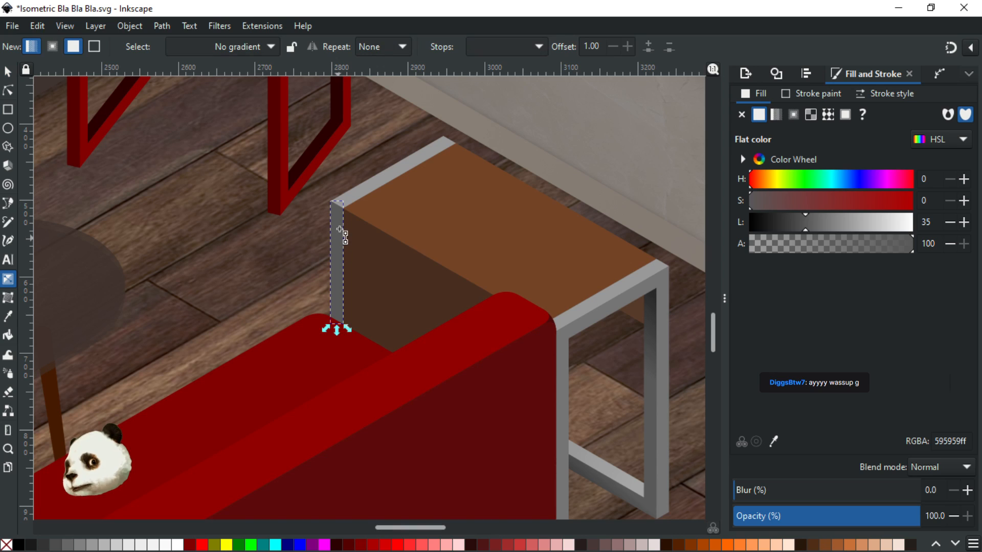
drag(338, 222, 338, 318)
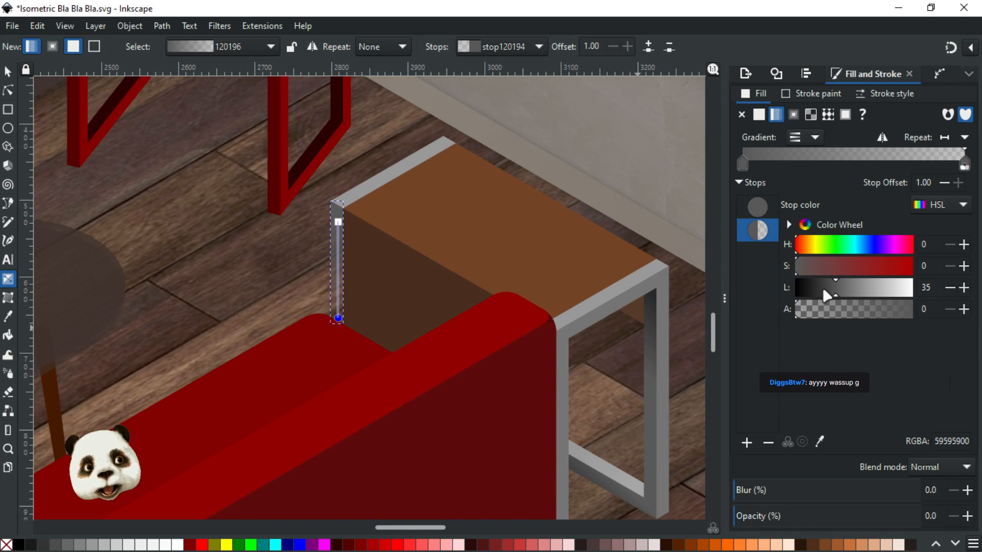
drag(843, 316, 974, 325)
Try a dark grey sampled from the outer post on the back leg's gradient, and undo it
key(d)
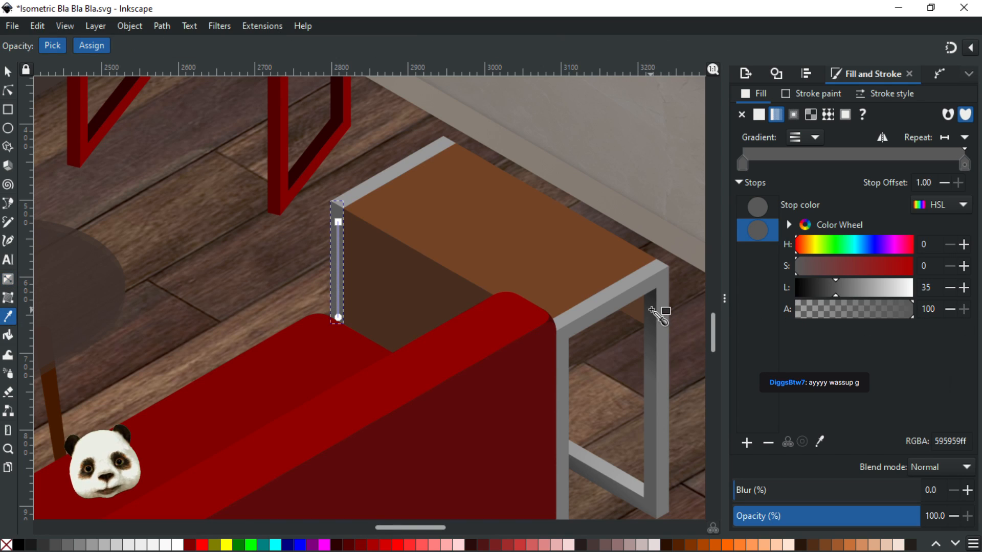
click(652, 310)
key(ctrl+z)
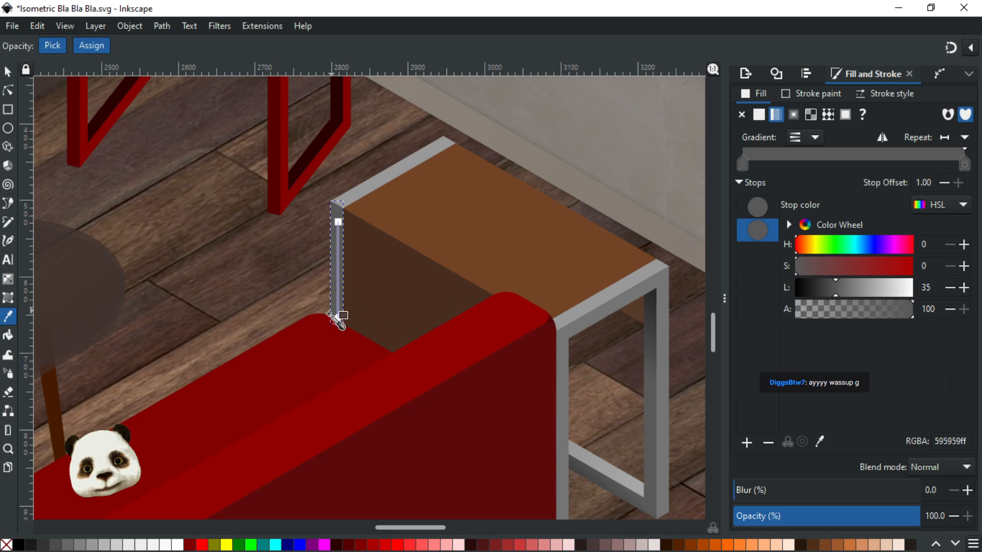
Add a middle stop at offset 0.67 to the back leg's gradient and darken its lower end stop to the sampled colour 303030
key(g)
double_click(337, 286)
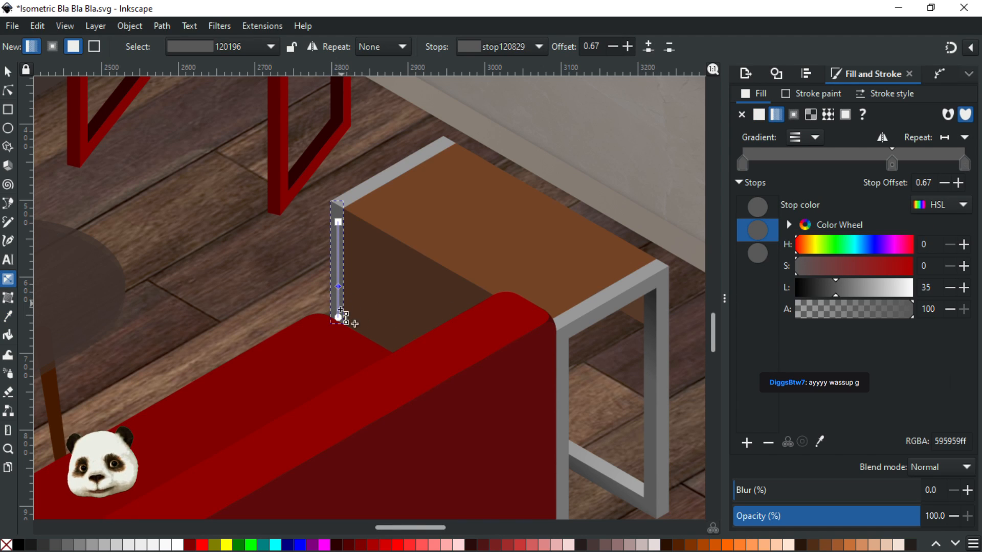
click(338, 317)
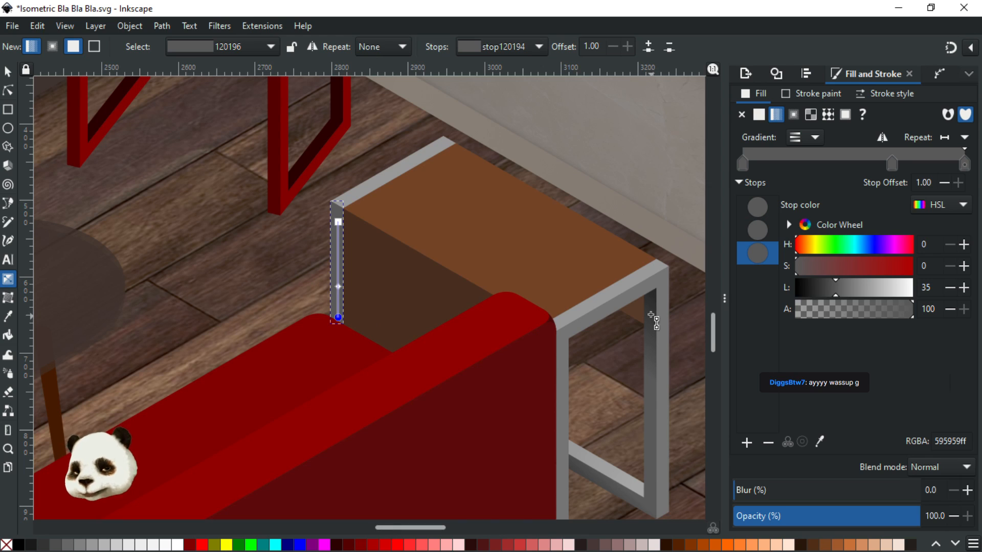
key(d)
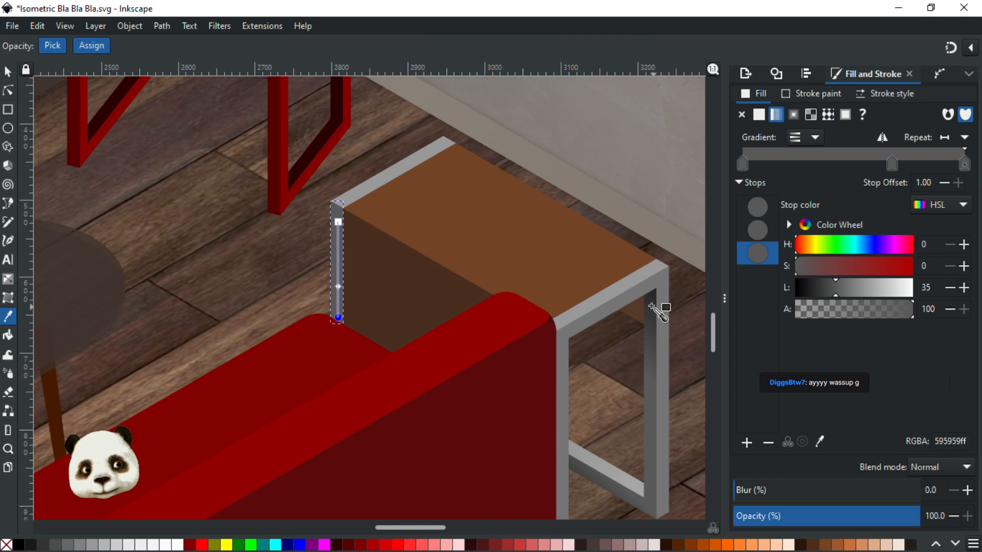
click(650, 314)
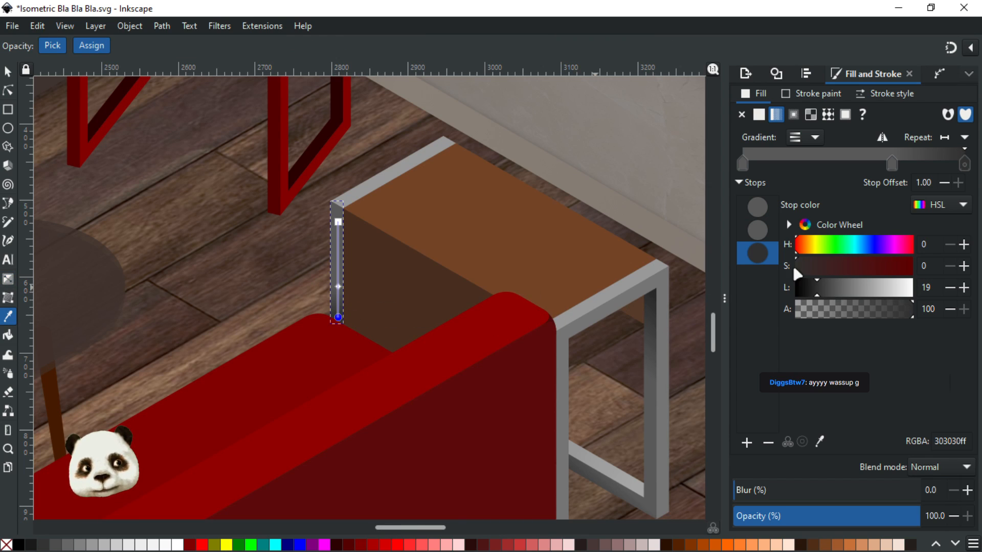
Tint the back leg gradient's lower end stop dark red with saturation 20 and lightness 20
drag(801, 274, 823, 279)
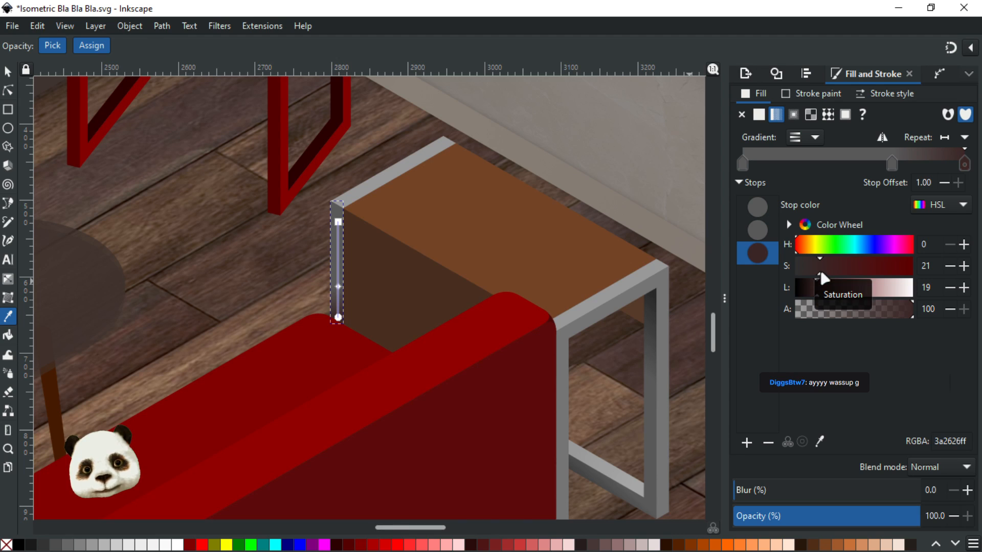
click(820, 274)
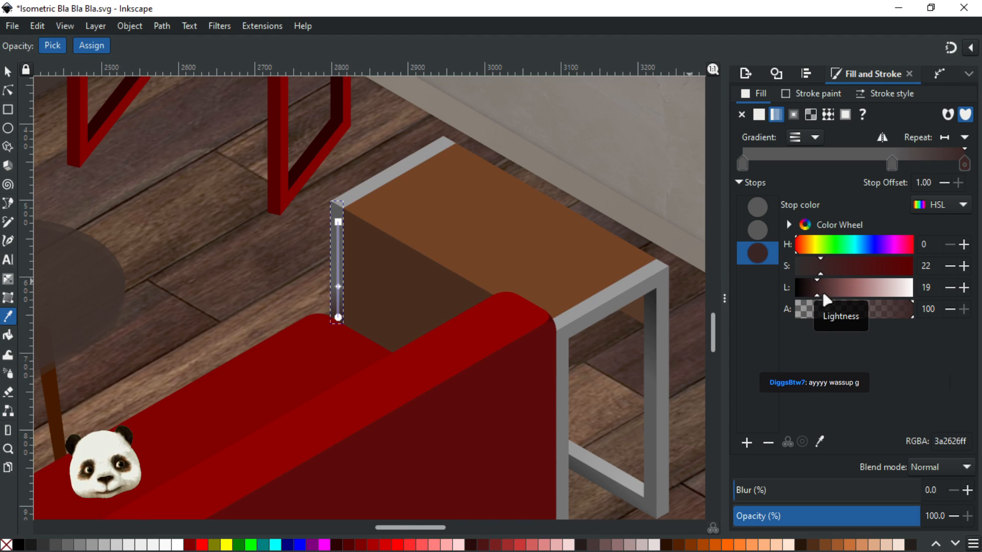
click(834, 294)
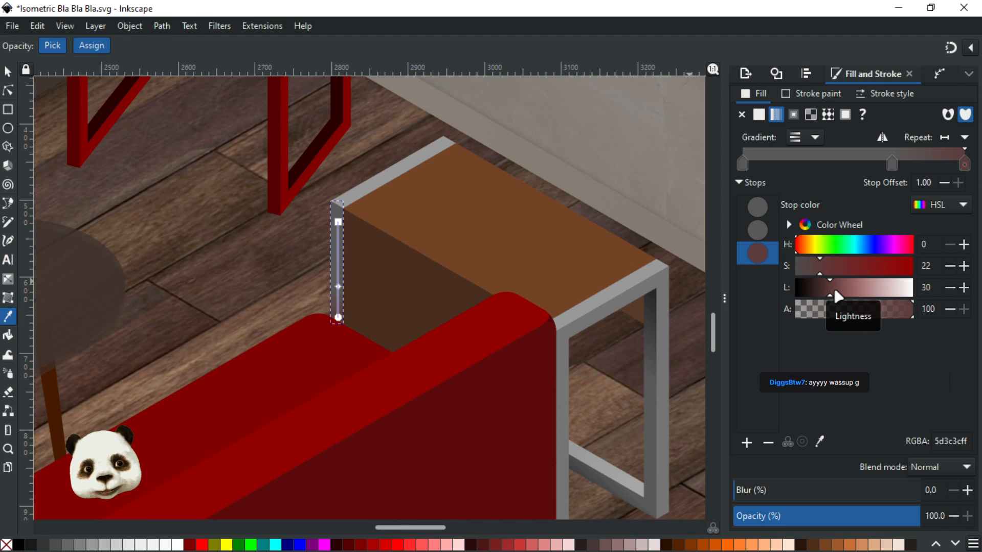
click(822, 292)
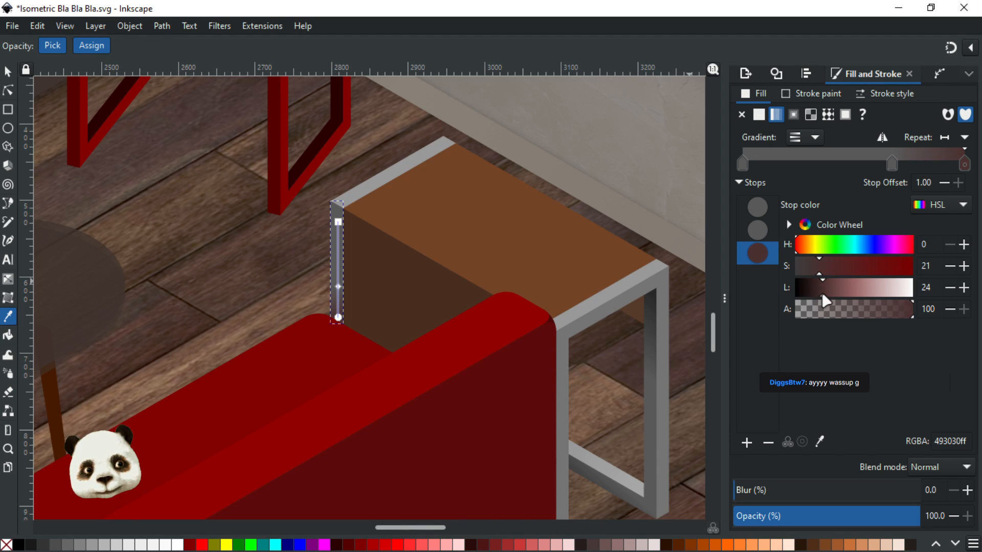
click(818, 292)
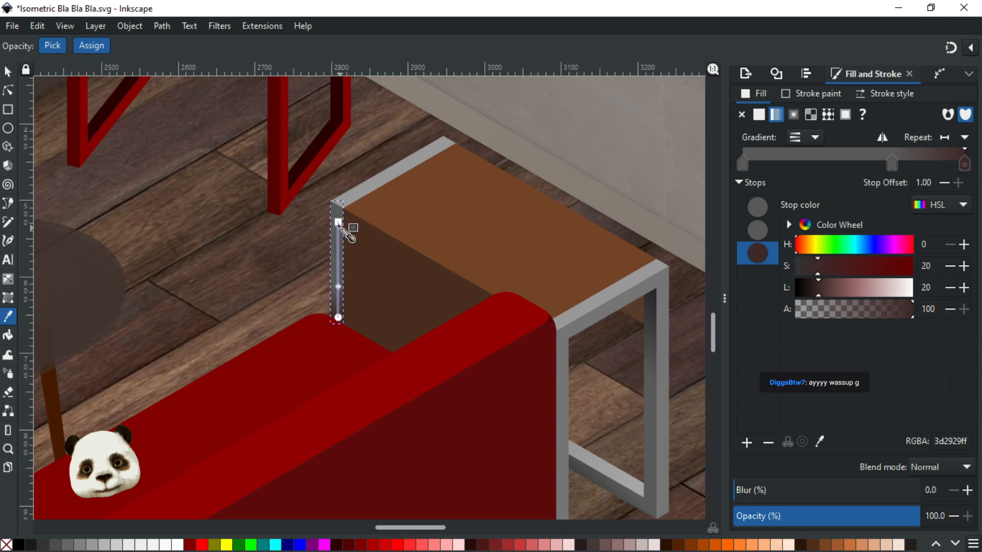
Slant the far bench's back leg gradient slightly past both ends of the leg and move its middle stop to offset 0.64
mouse_move(339, 222)
mouse_down()
mouse_move(314, 219)
mouse_move(320, 194)
mouse_move(331, 219)
mouse_up()
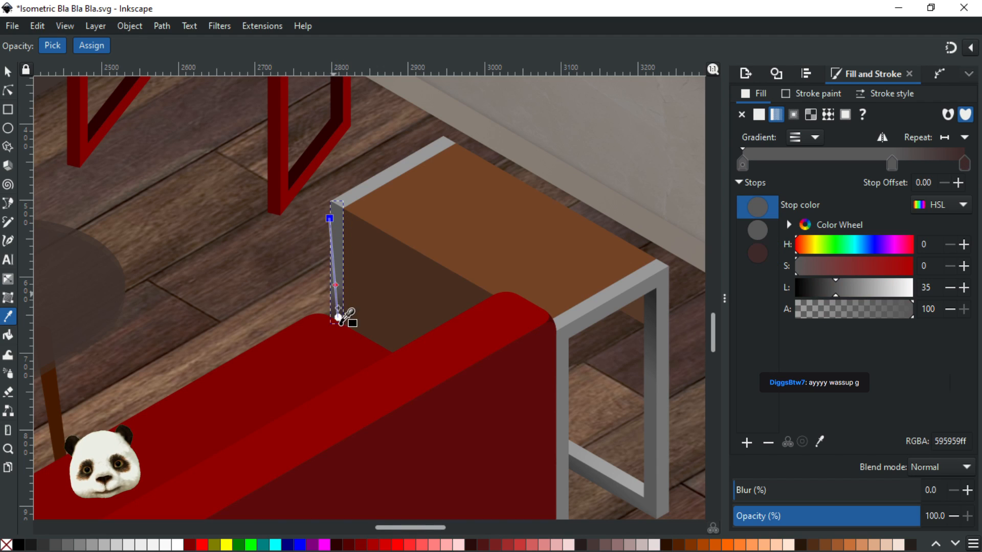
drag(338, 318, 340, 333)
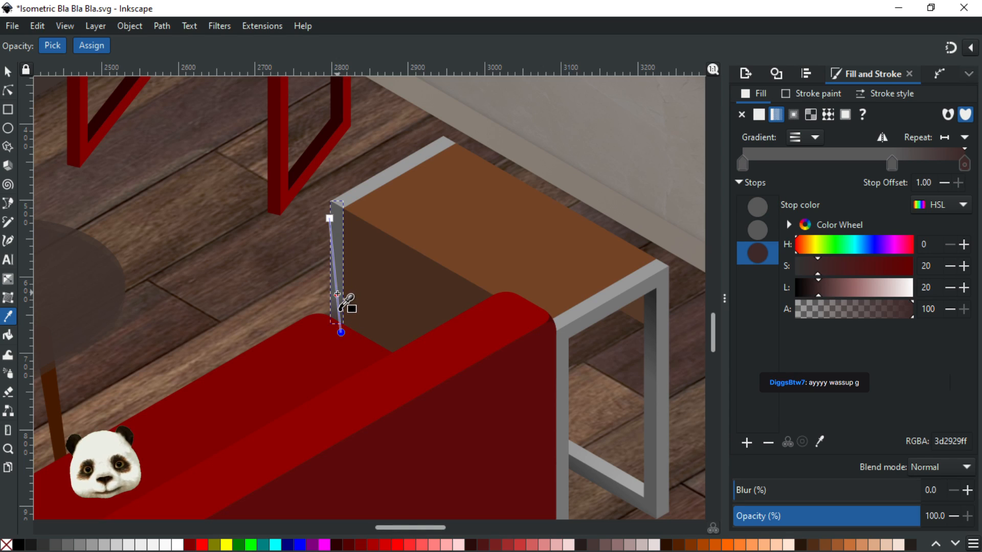
mouse_move(339, 294)
mouse_down()
mouse_move(338, 280)
mouse_move(337, 291)
mouse_up()
click(8, 74)
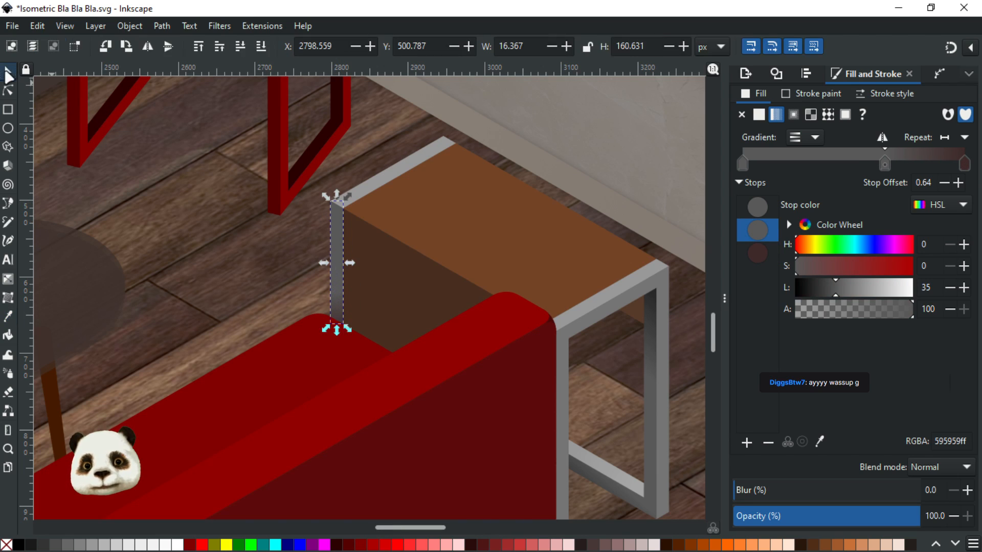
click(299, 278)
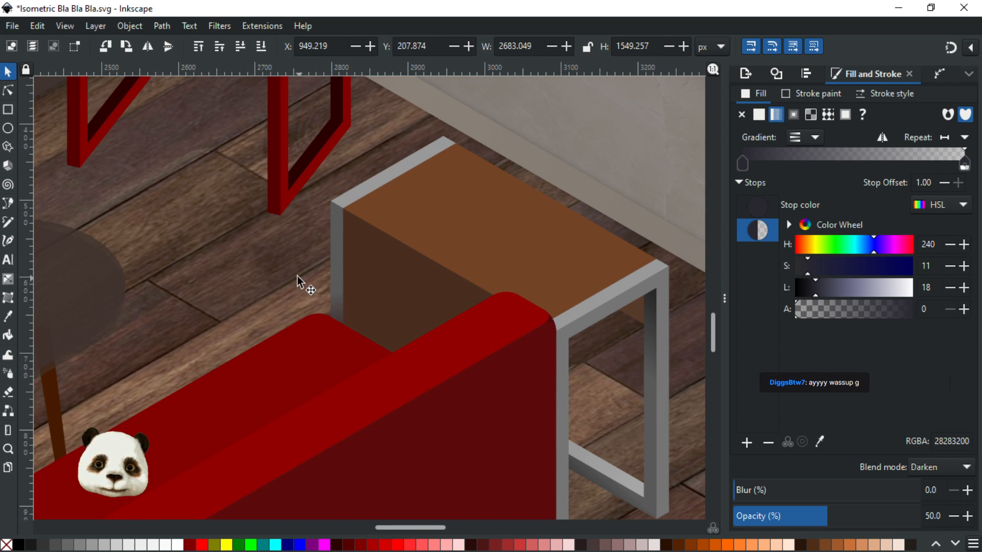
Save the illustration
scroll(286, 280, down, 3)
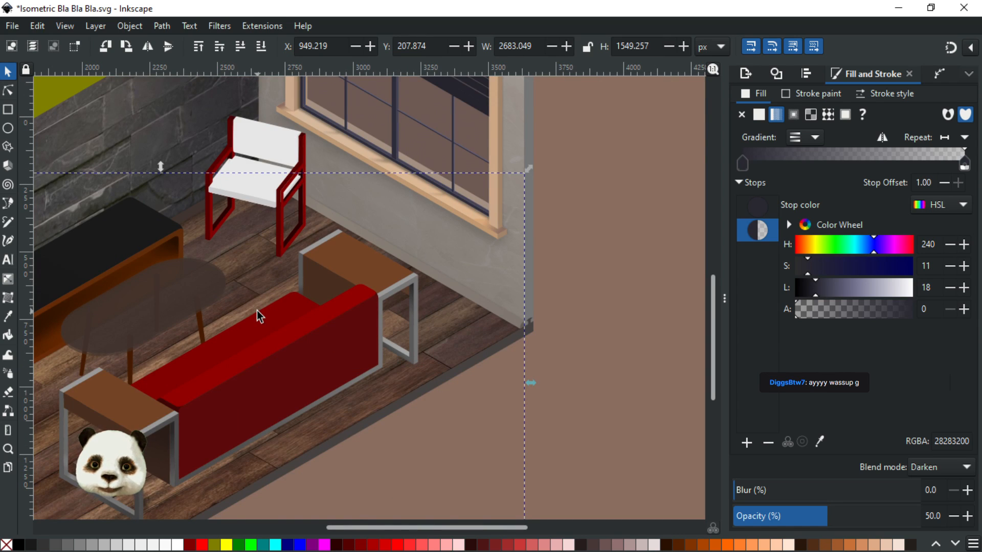
scroll(257, 311, up, 1)
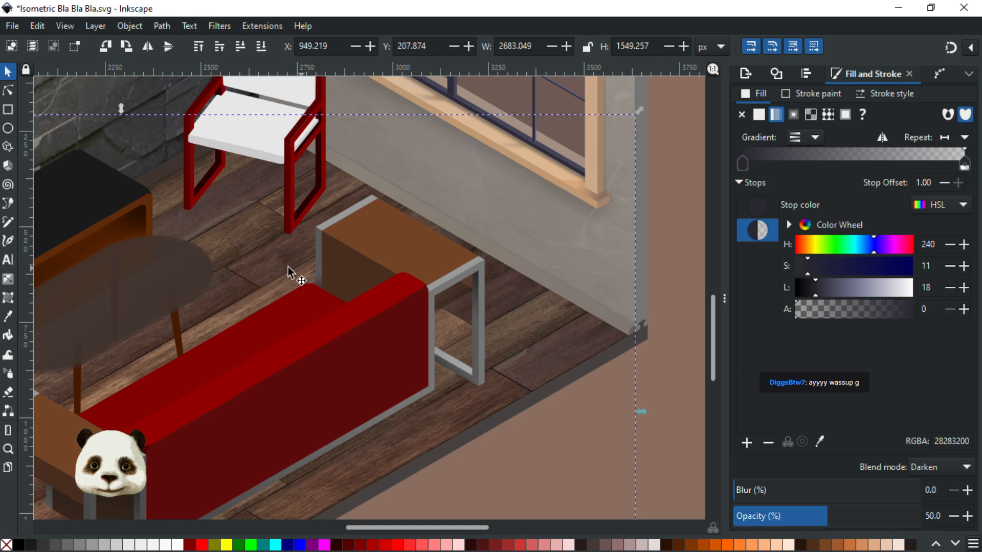
key(ctrl+s)
scroll(392, 192, down, 5)
scroll(391, 193, left, 8)
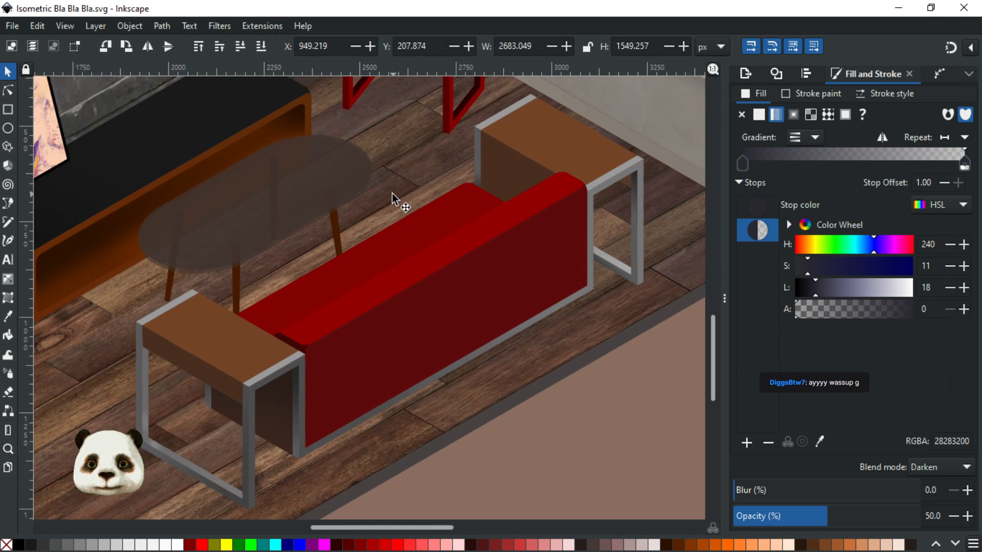
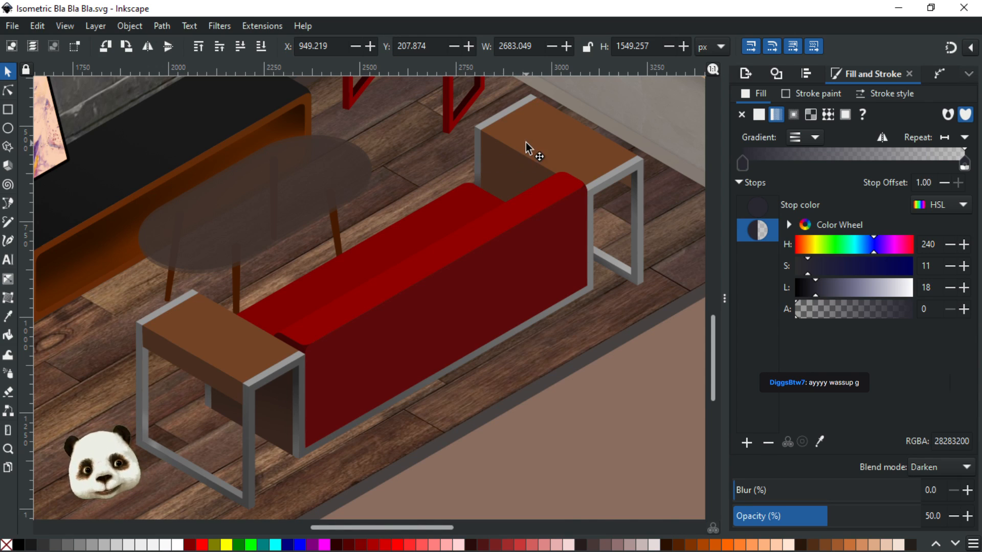
click(503, 160)
key(d)
key(s)
key(Escape)
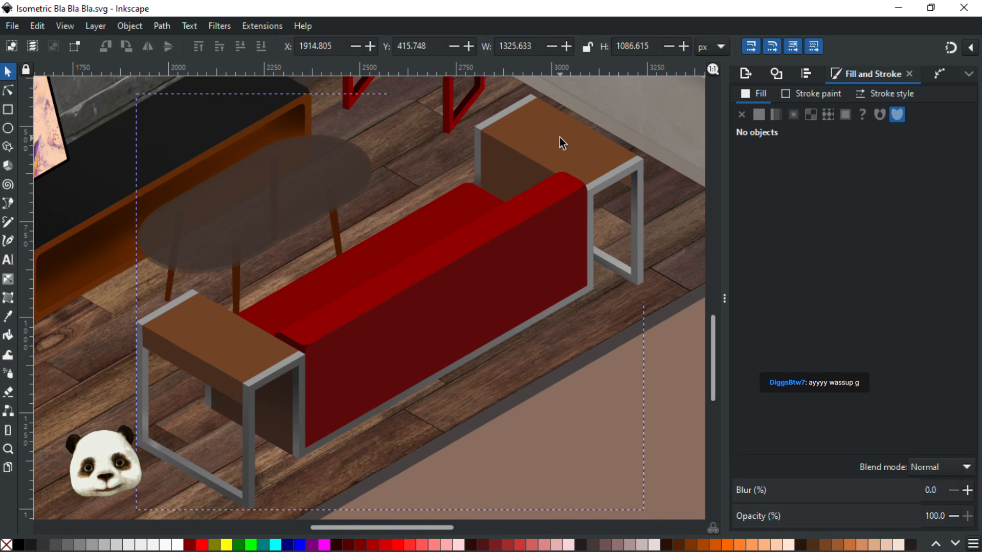
click(559, 137)
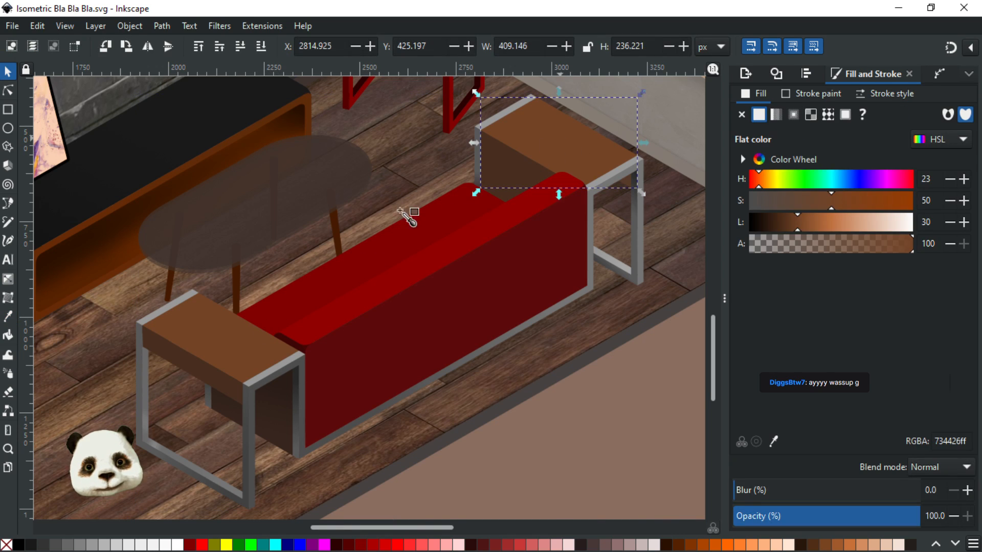
key(d)
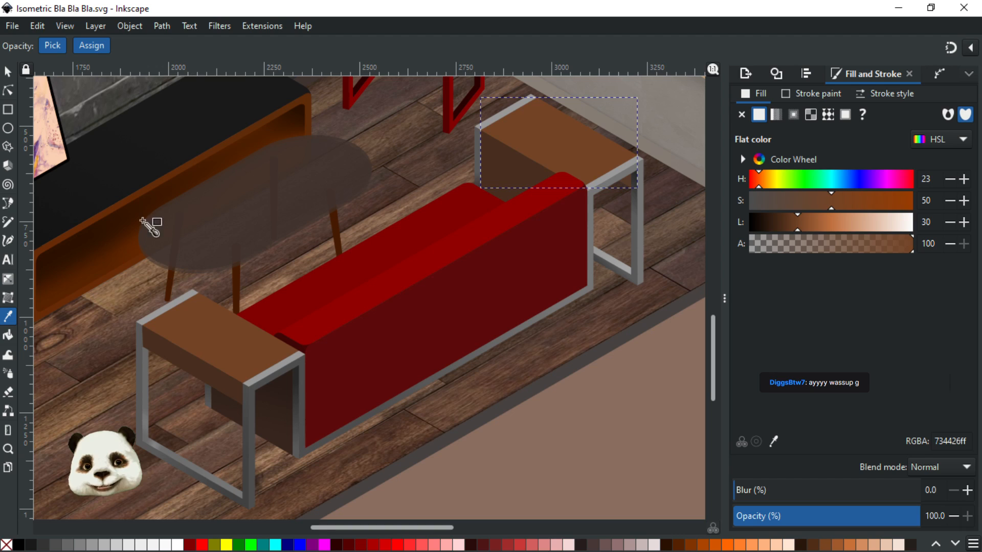
click(12, 73)
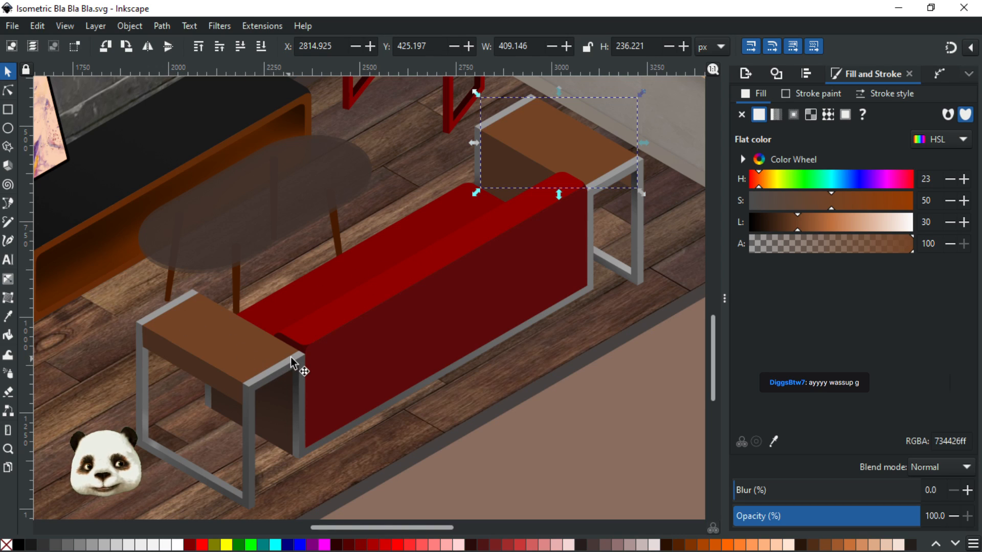
Select the near bench's light grey top frame strips, try moving them off the bench, and undo each move
scroll(153, 314, up, 3)
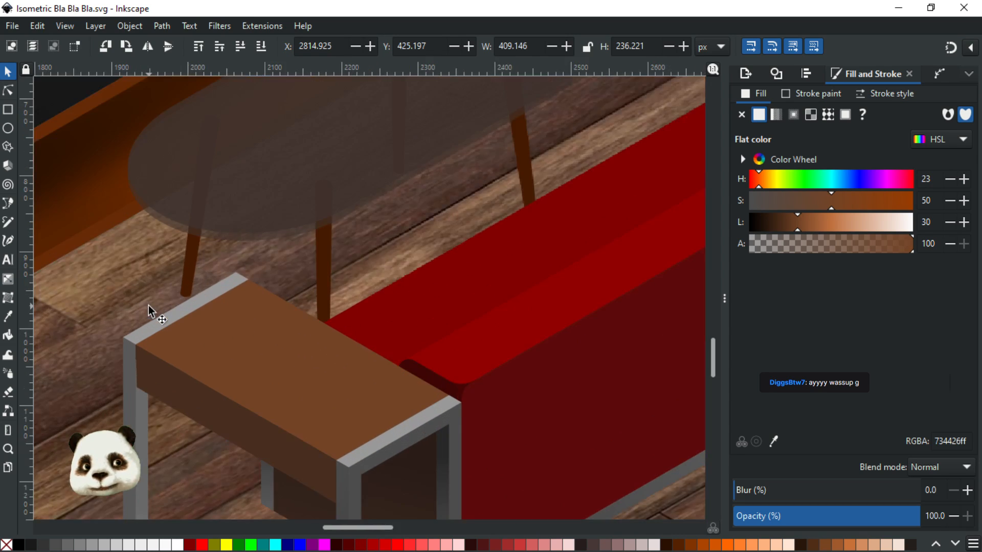
click(180, 320)
key(n)
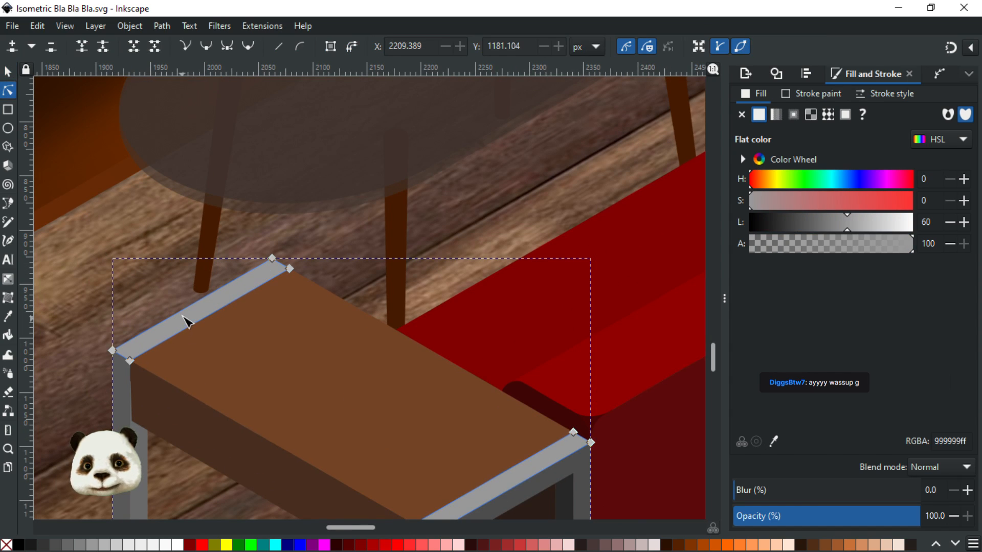
click(8, 71)
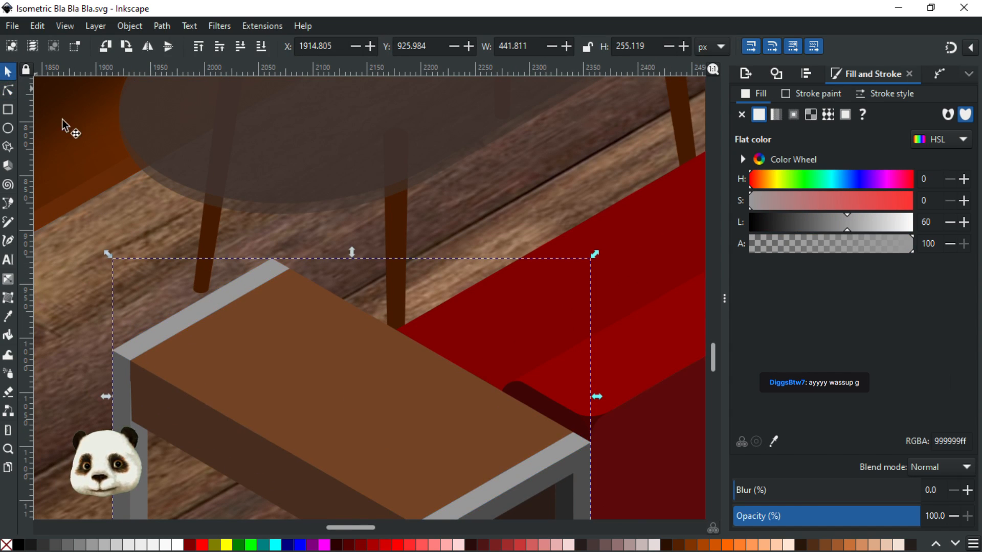
drag(182, 314, 238, 238)
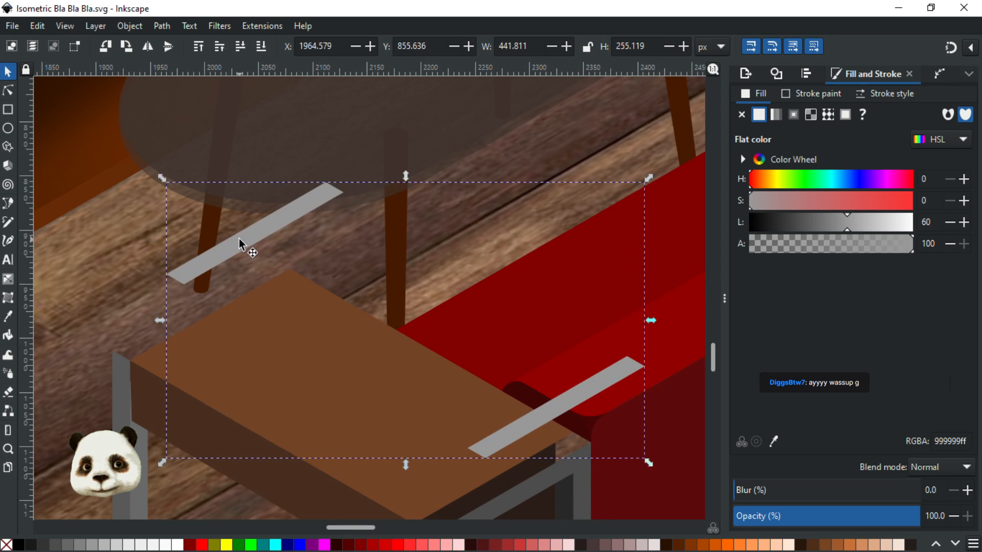
key(ctrl+z)
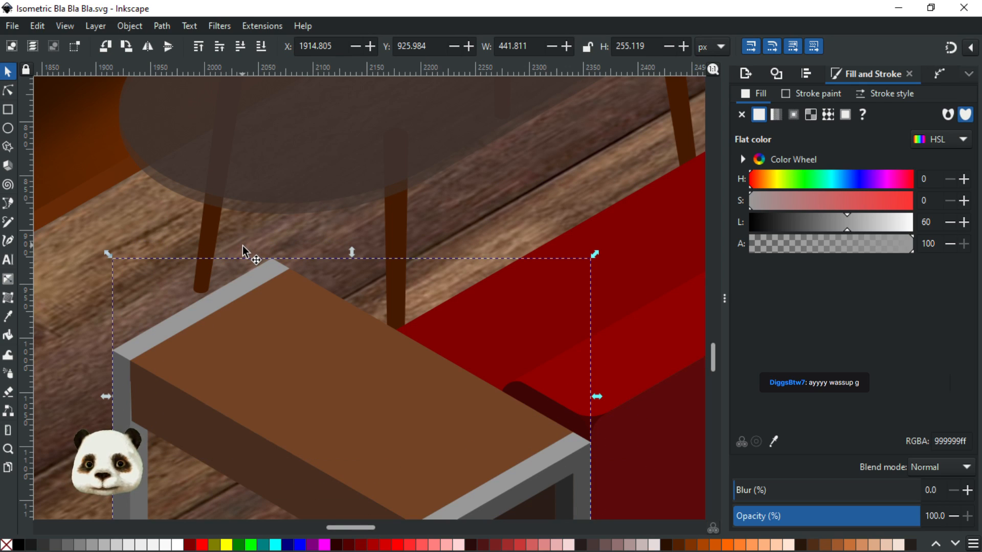
drag(226, 277, 257, 223)
key(ctrl+z)
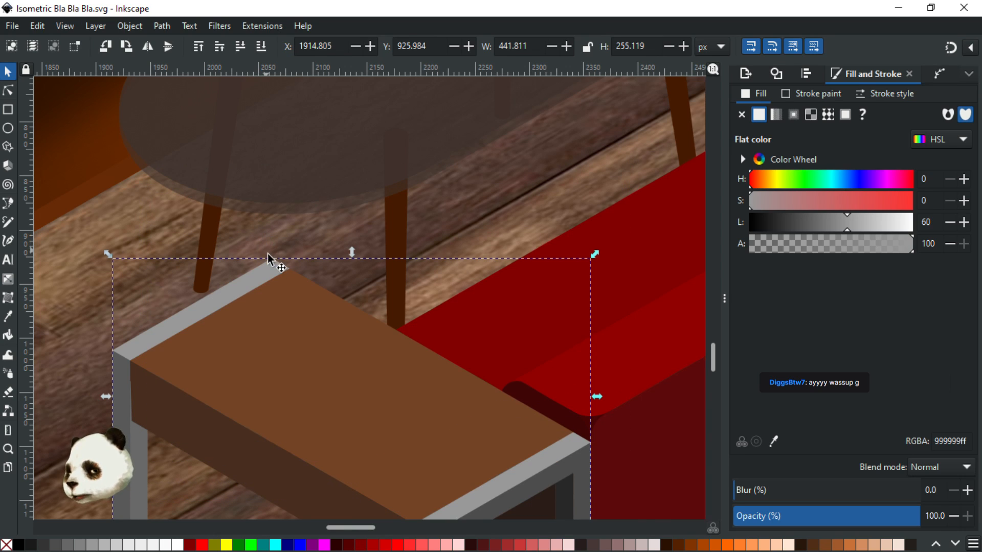
Apply a linear gradient along the near bench's top frame strips, with the end stop sampled from the adjoining leg's grey 595959
key(g)
drag(263, 272, 122, 348)
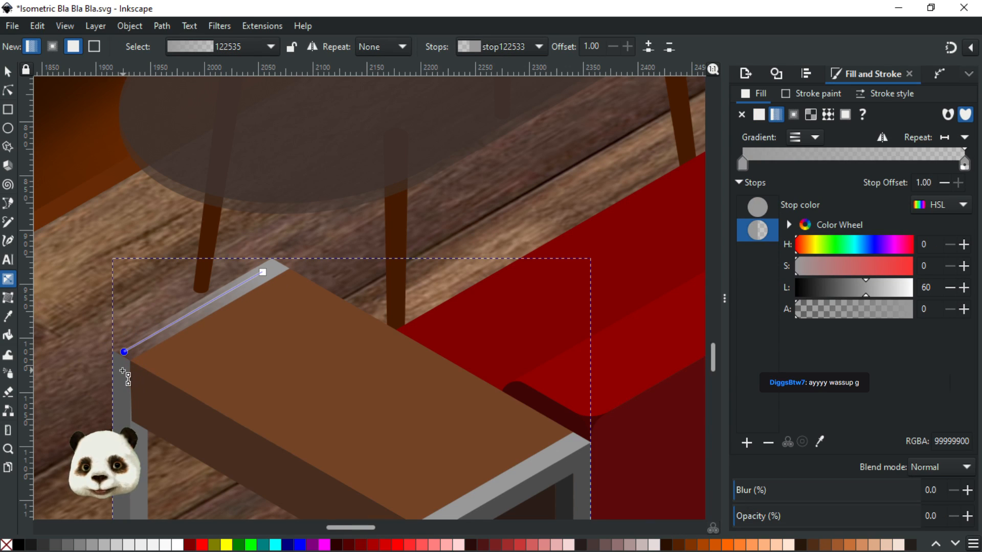
key(d)
click(124, 372)
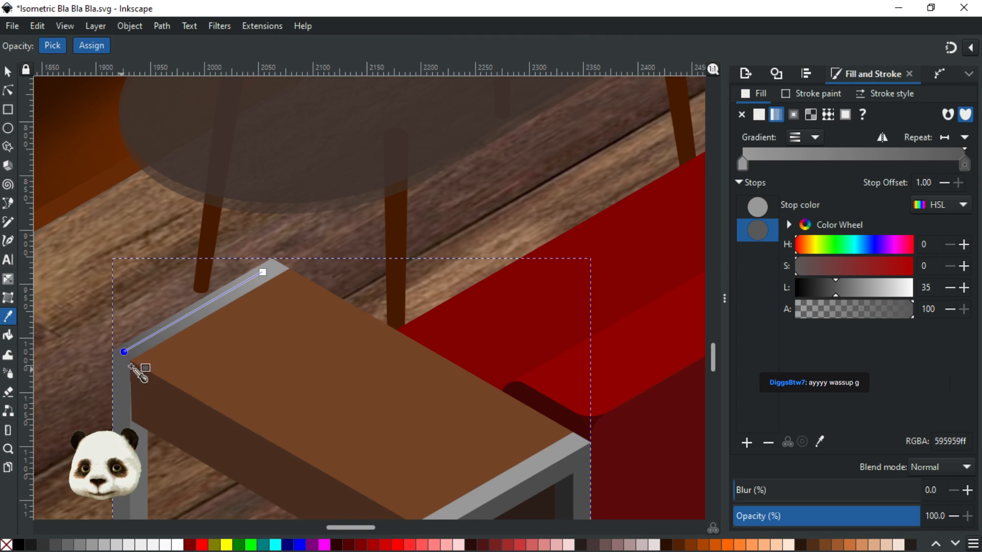
Lighten the end stop of the top frame strips' gradient to lightness 45
click(964, 288)
click(964, 288)
click(964, 287)
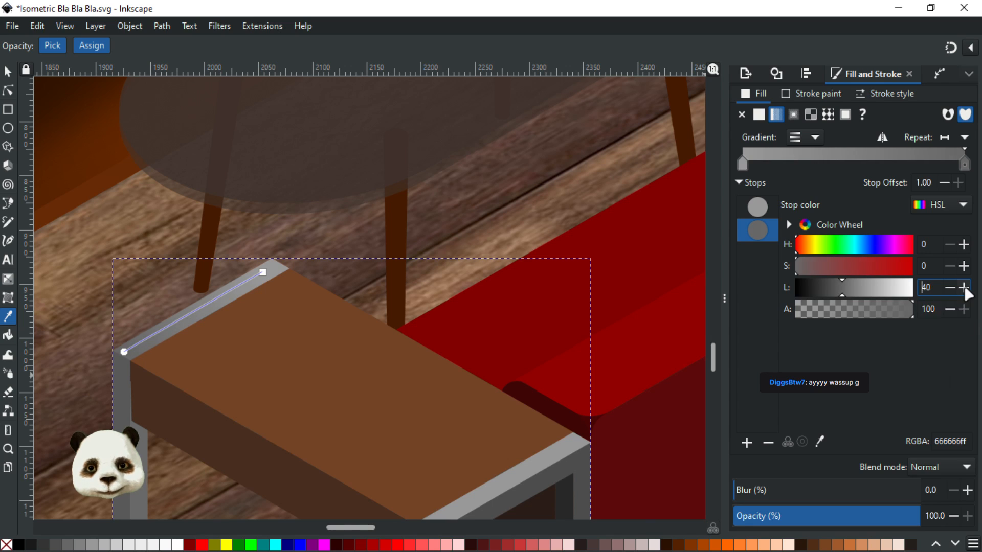
click(964, 288)
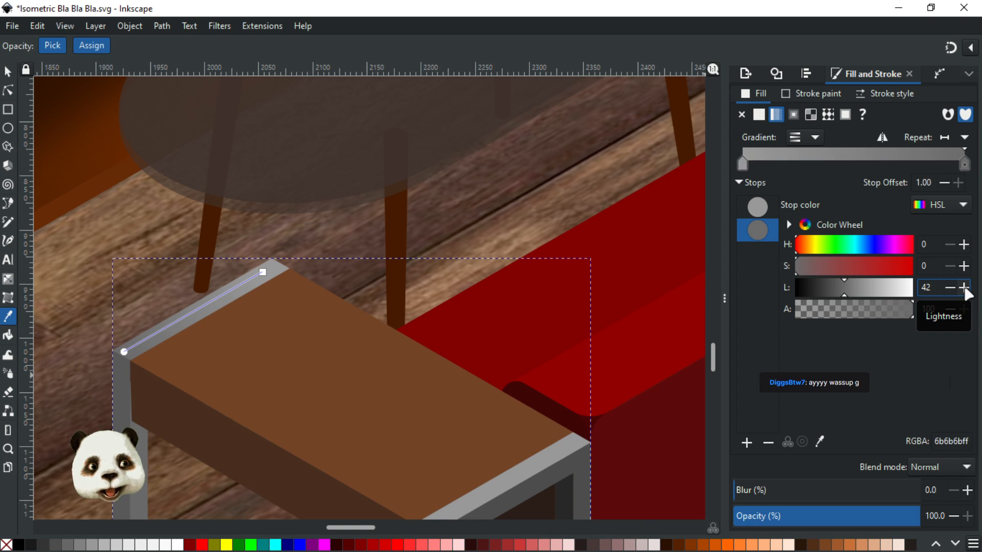
click(965, 287)
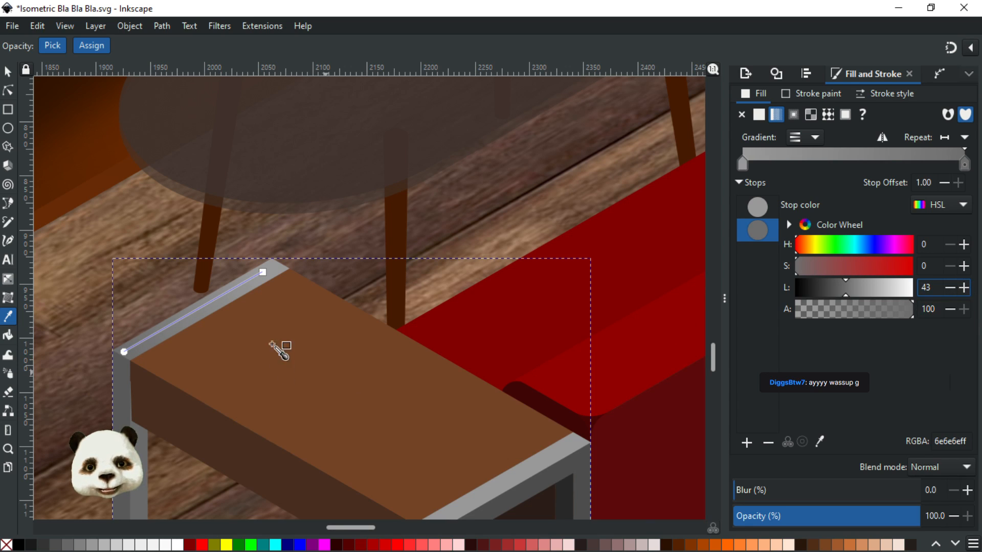
drag(355, 327, 335, 220)
click(964, 288)
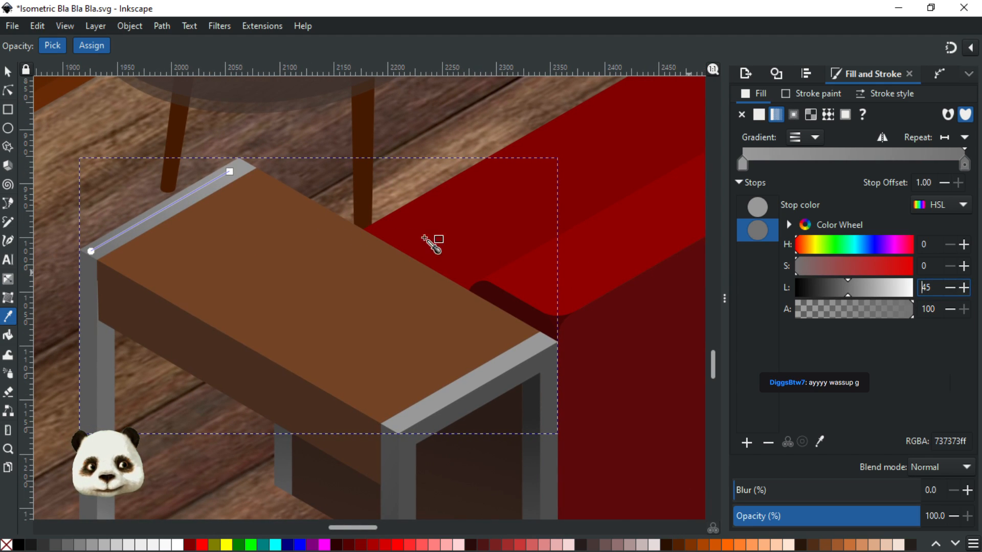
Extend the top frame strips' gradient diagonally across the bench so its end point lies just below the brown side panel
click(12, 74)
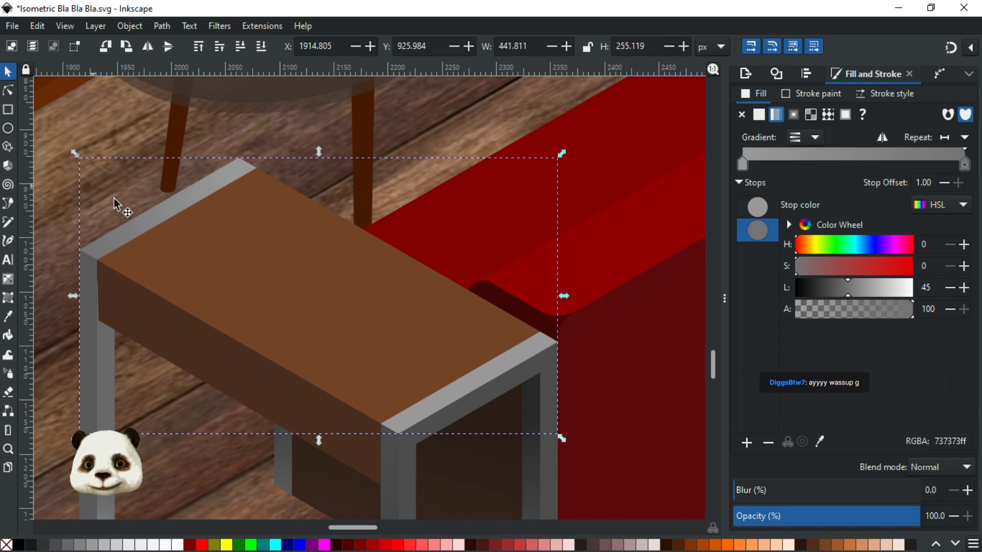
key(g)
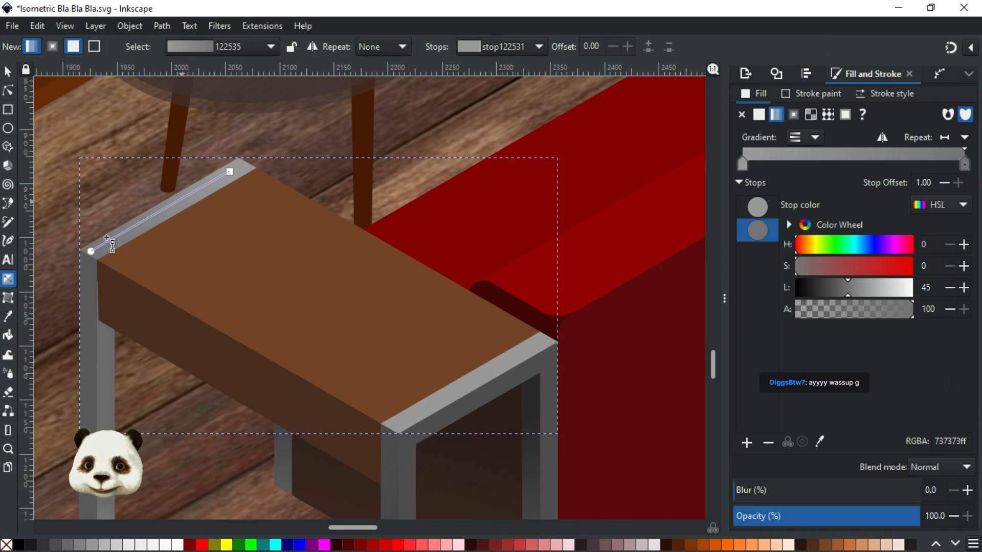
mouse_move(90, 252)
mouse_down()
mouse_move(313, 328)
mouse_move(136, 238)
mouse_move(137, 248)
mouse_move(153, 252)
mouse_move(171, 234)
mouse_up()
drag(174, 234, 119, 354)
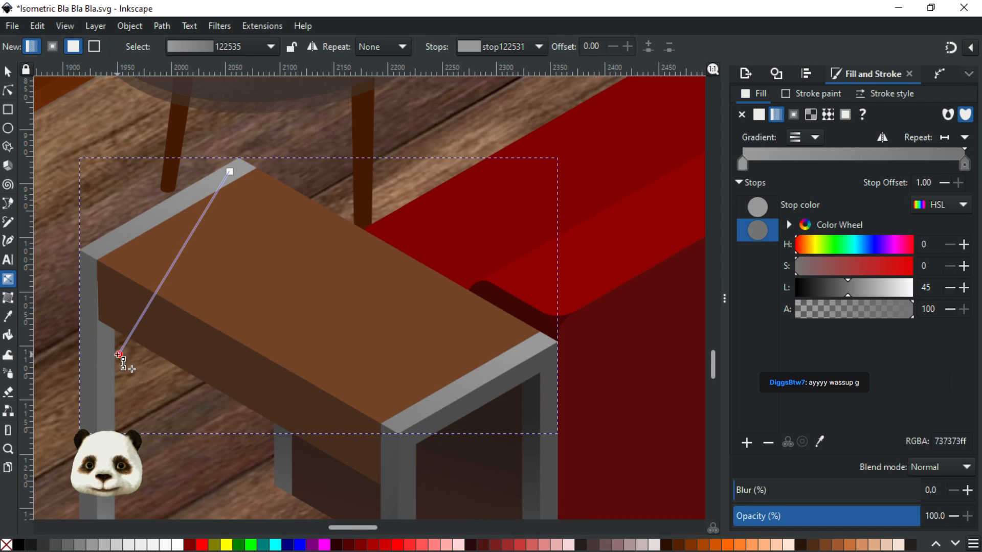
Try a middle stop at offset 0.61 with lightness 14 on the top strips' gradient, undo the darkening and delete the stop
double_click(163, 284)
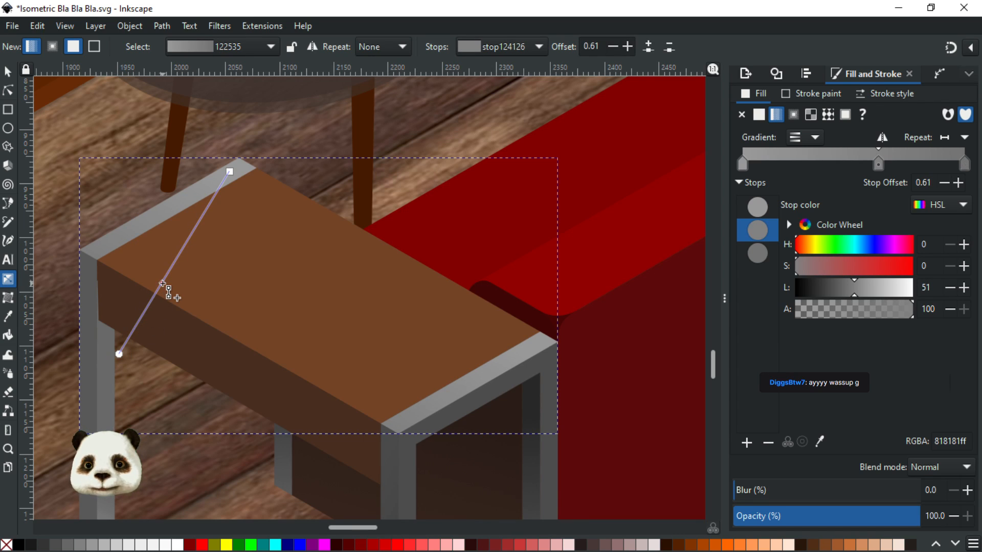
drag(827, 287, 812, 292)
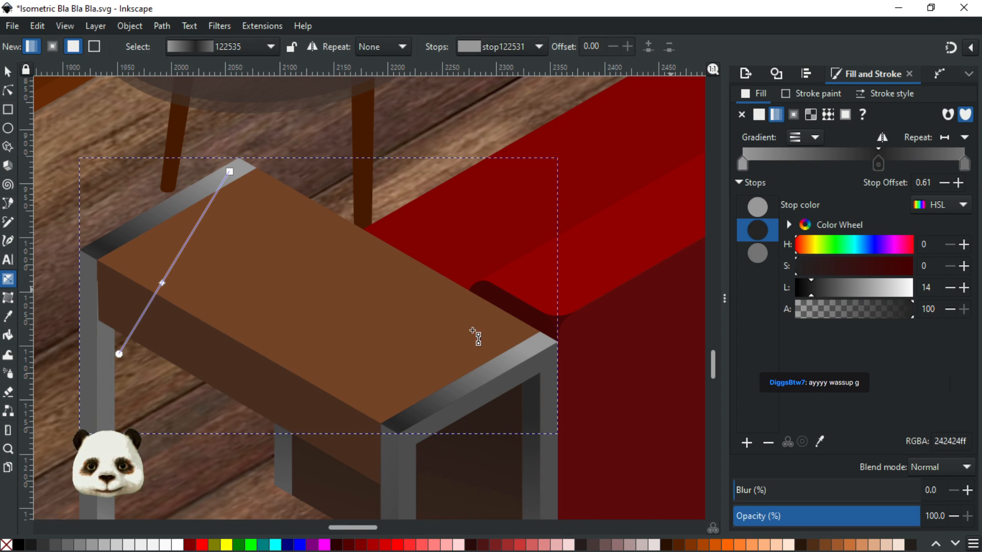
drag(119, 354, 119, 354)
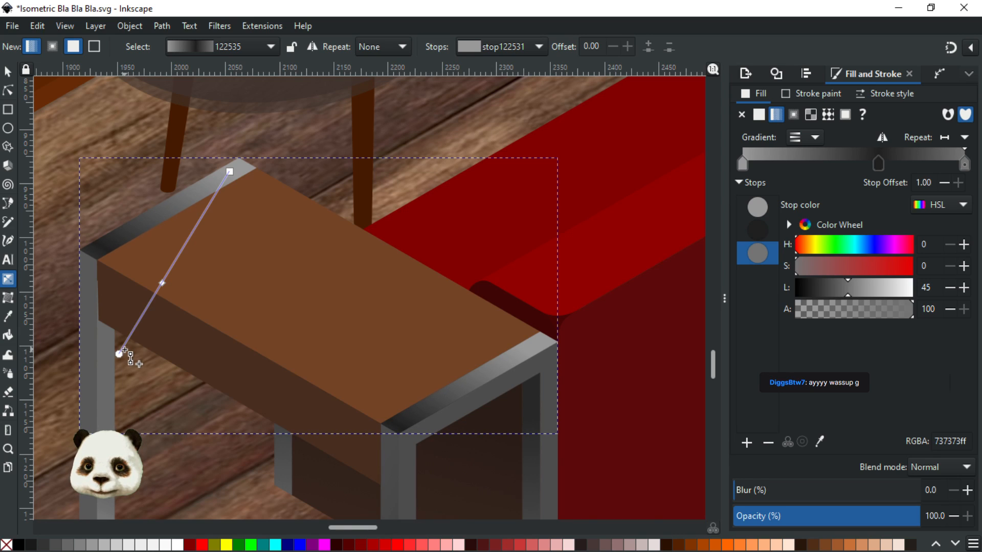
key(ctrl+z)
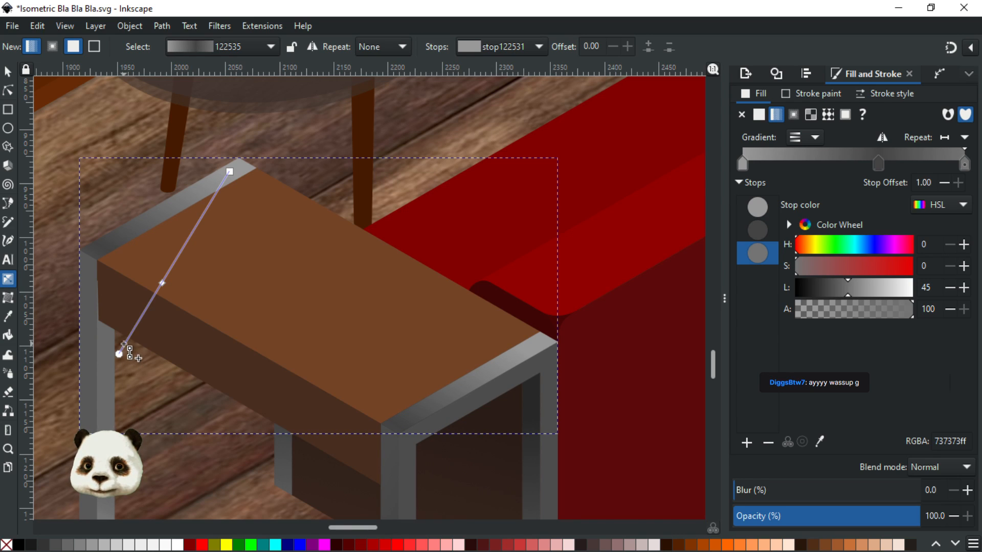
key(ctrl+z)
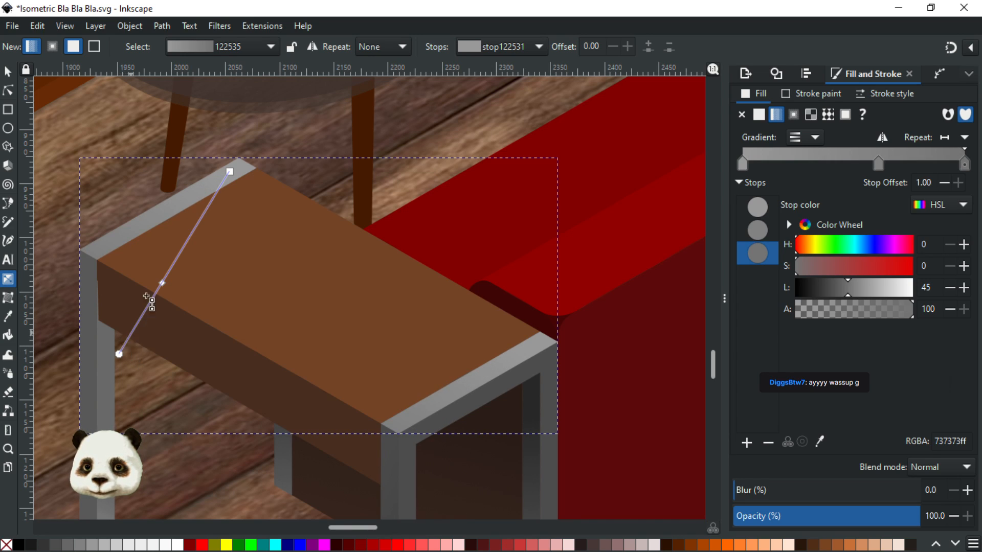
click(162, 283)
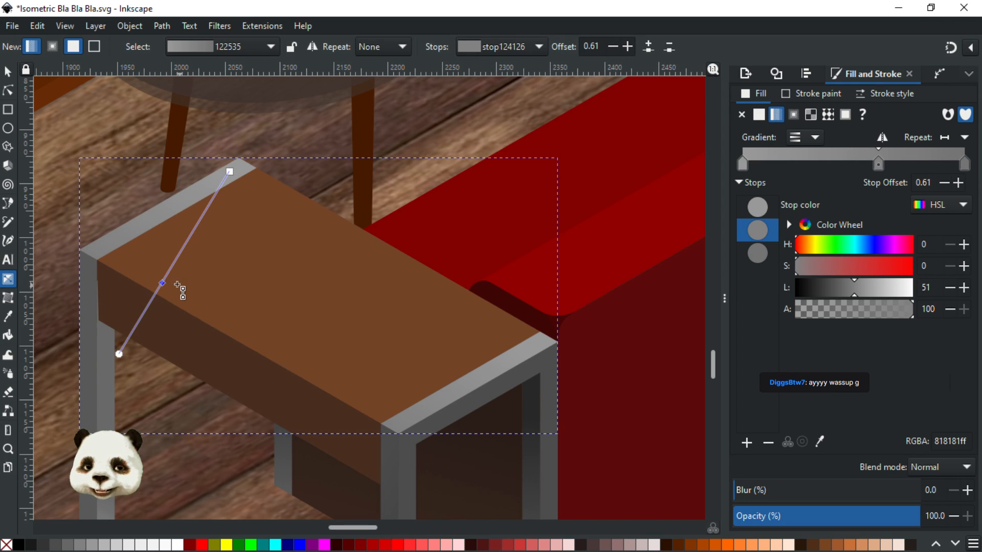
key(Delete)
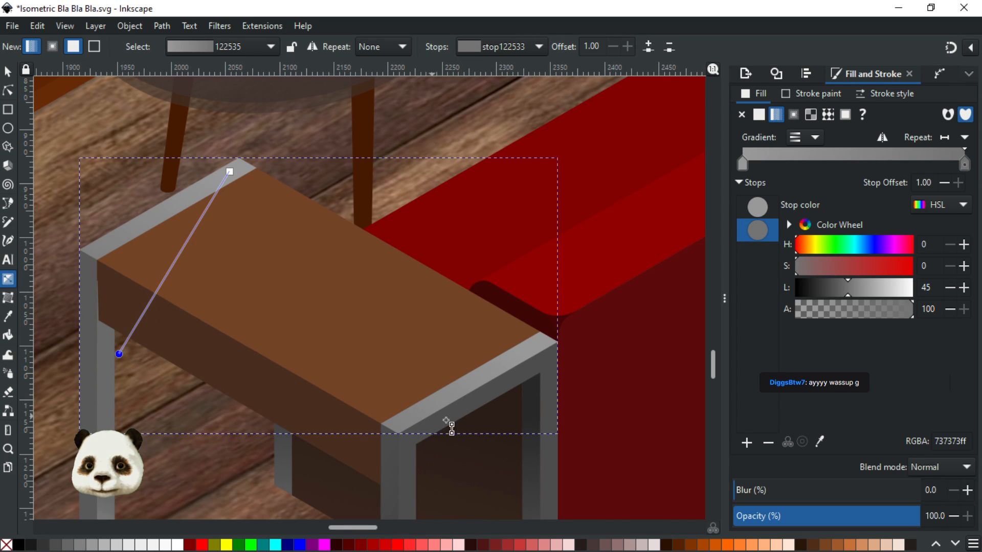
Darken the top strips' gradient end stop to 282828, sampled from the inner side of the near bench's leg beside the sofa
key(d)
click(538, 392)
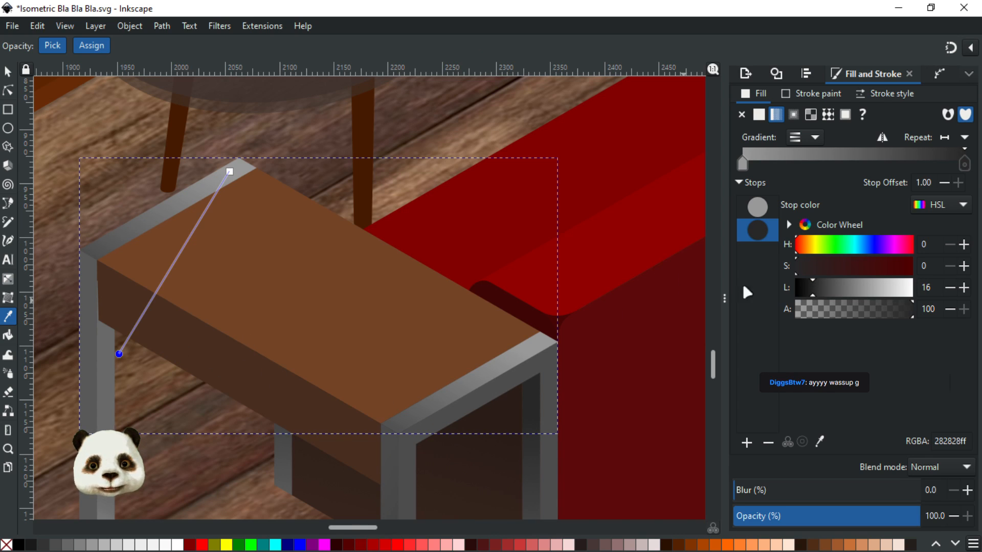
Recolour the top strips' gradient end stop to grey 999999 sampled from the far frame strip, and set its lightness to 45
click(241, 169)
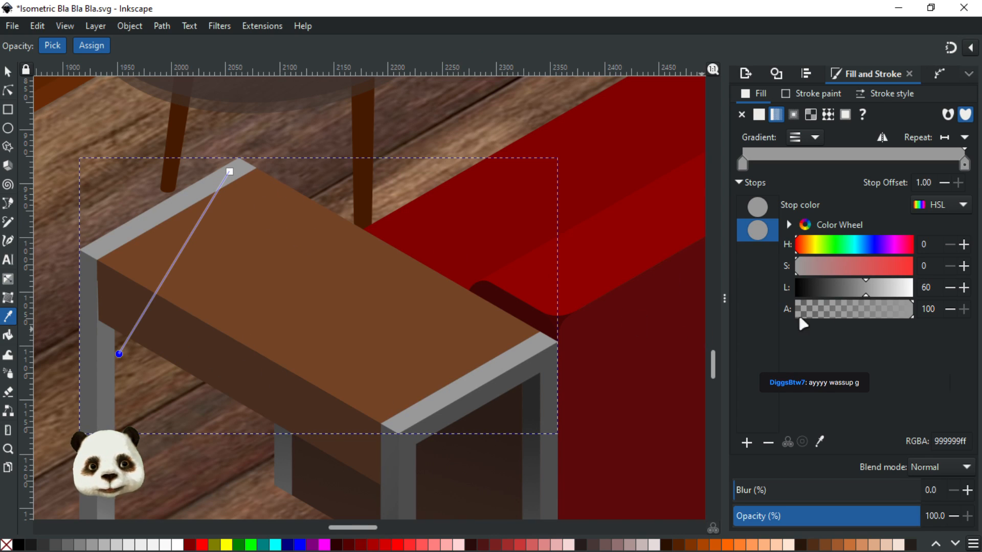
drag(866, 289, 843, 290)
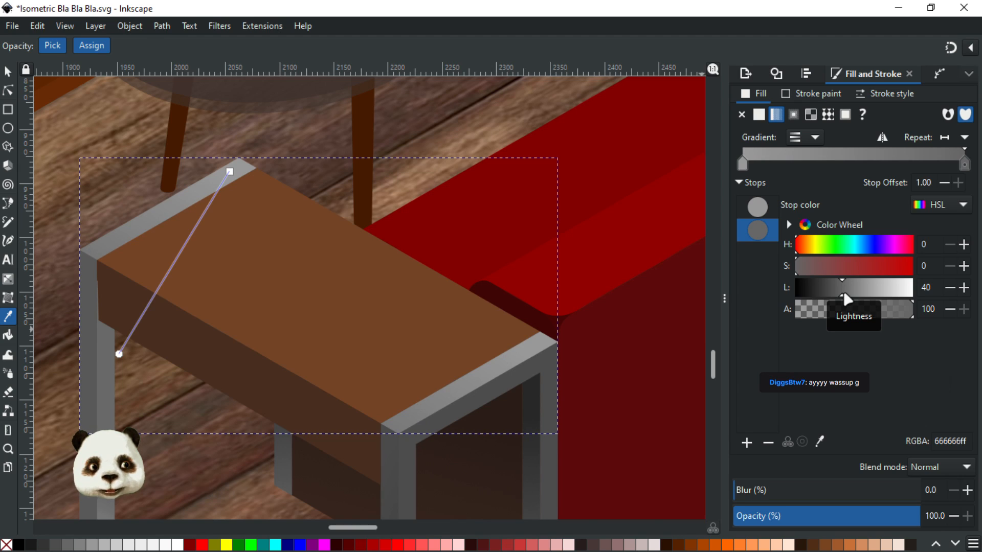
click(964, 287)
click(963, 287)
click(964, 288)
click(963, 287)
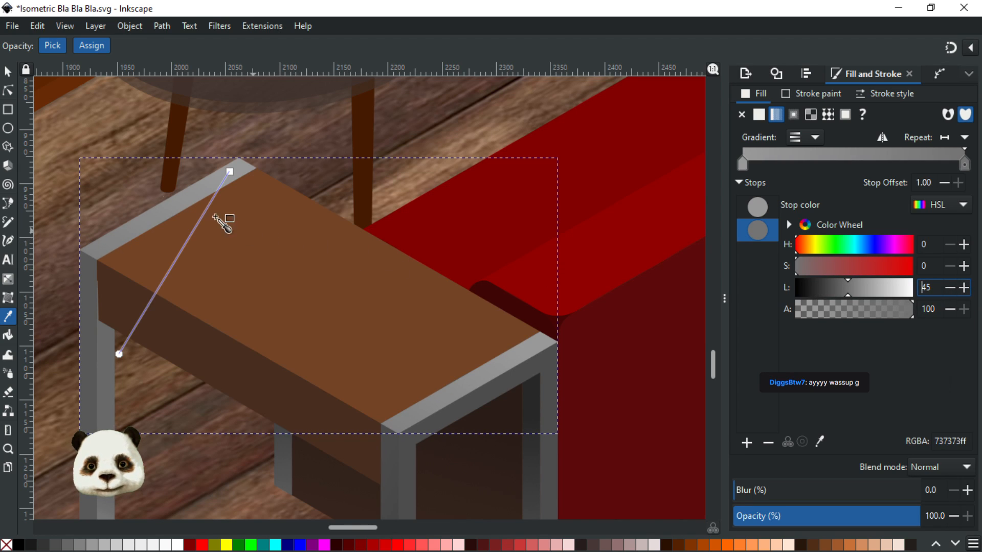
Deselect the near bench's top frame strips and save the drawing
click(8, 72)
scroll(425, 230, down, 4)
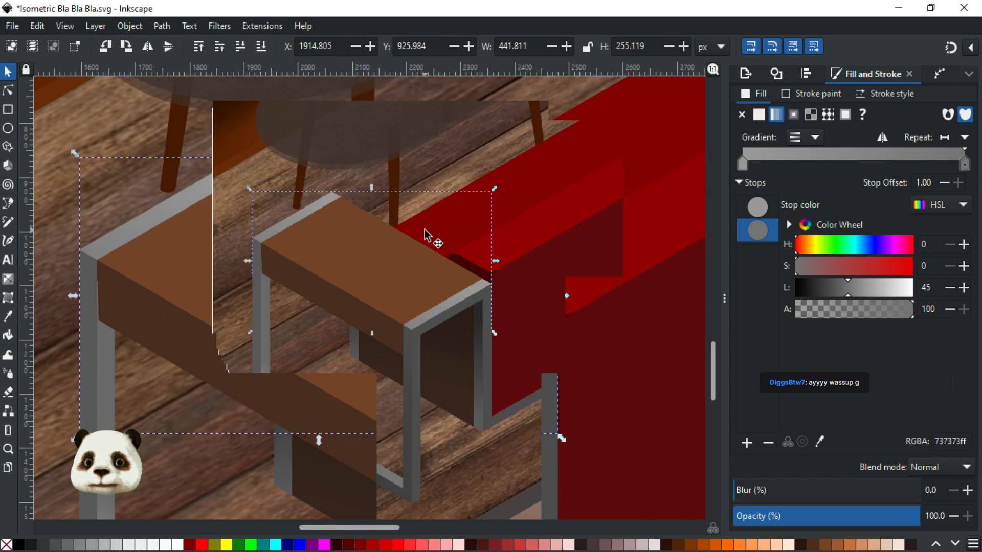
click(590, 373)
drag(586, 249, 409, 360)
key(ctrl+s)
Extend the start of the frame gradient along the sofa's base to the foot of the far bench's outer leg, save and deselect
scroll(475, 254, up, 2)
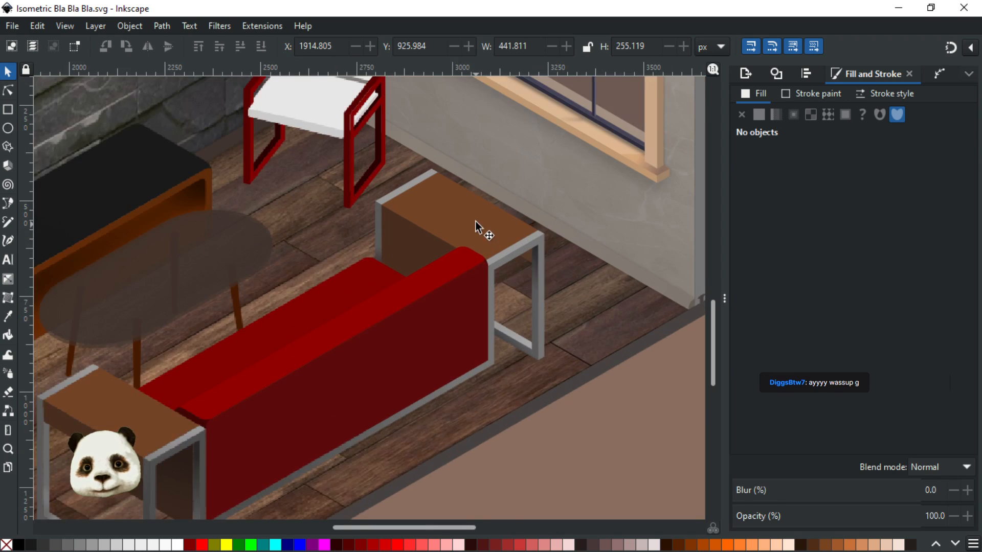
scroll(459, 334, down, 1)
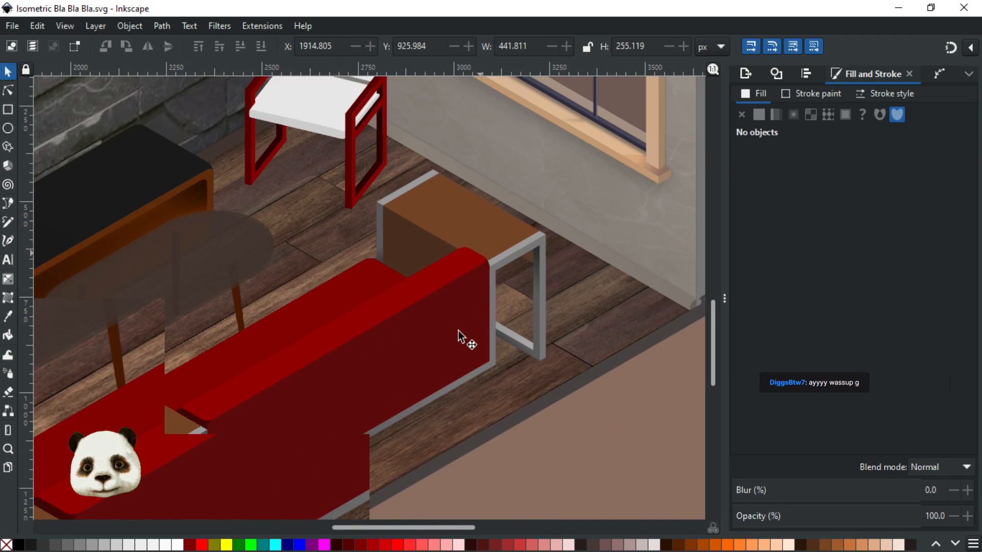
click(421, 407)
key(g)
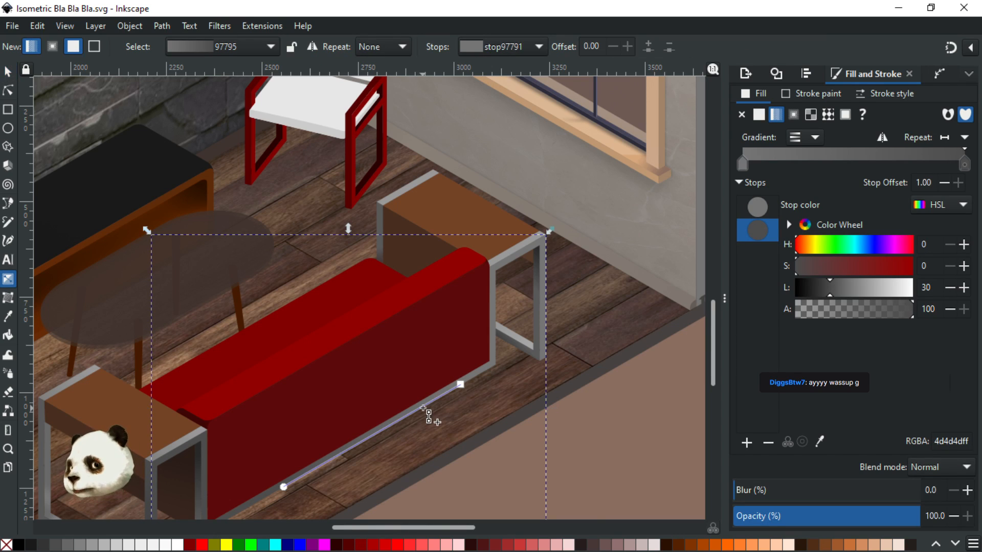
mouse_move(461, 385)
mouse_down()
mouse_move(504, 372)
mouse_move(535, 348)
mouse_up()
key(ctrl+s)
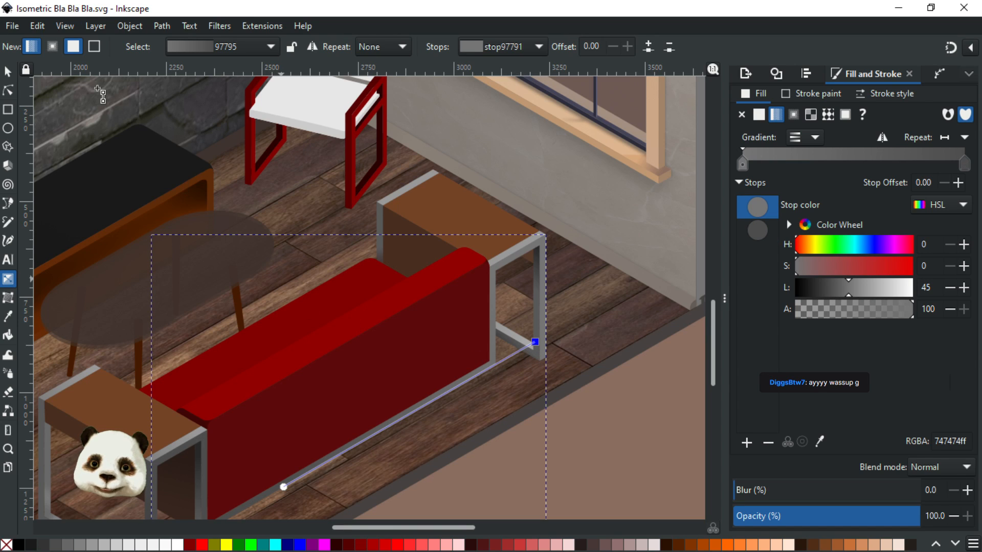
click(9, 73)
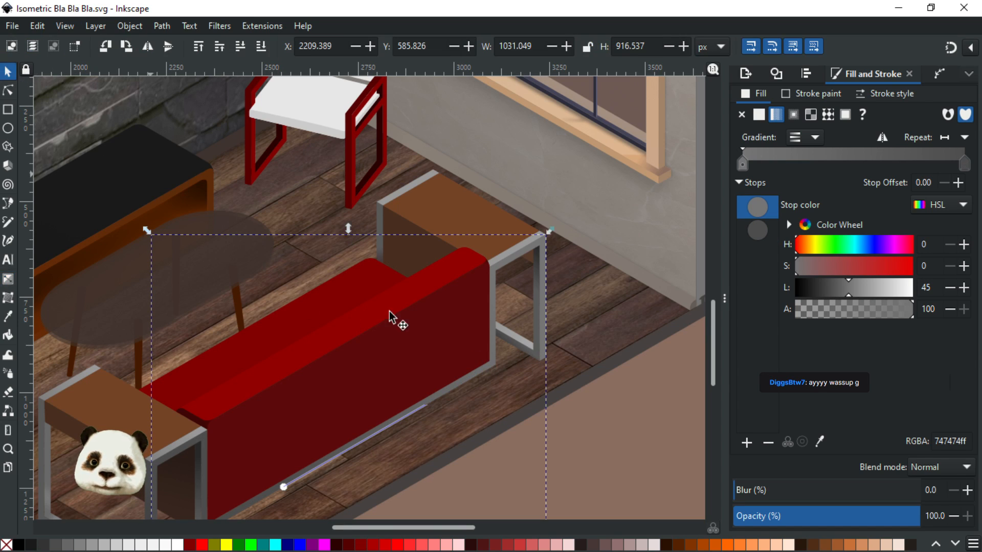
click(593, 438)
Apply a linear gradient running down the far bench's dark brown side panel behind the sofa, with the end stop's alpha at 100
scroll(594, 438, down, 2)
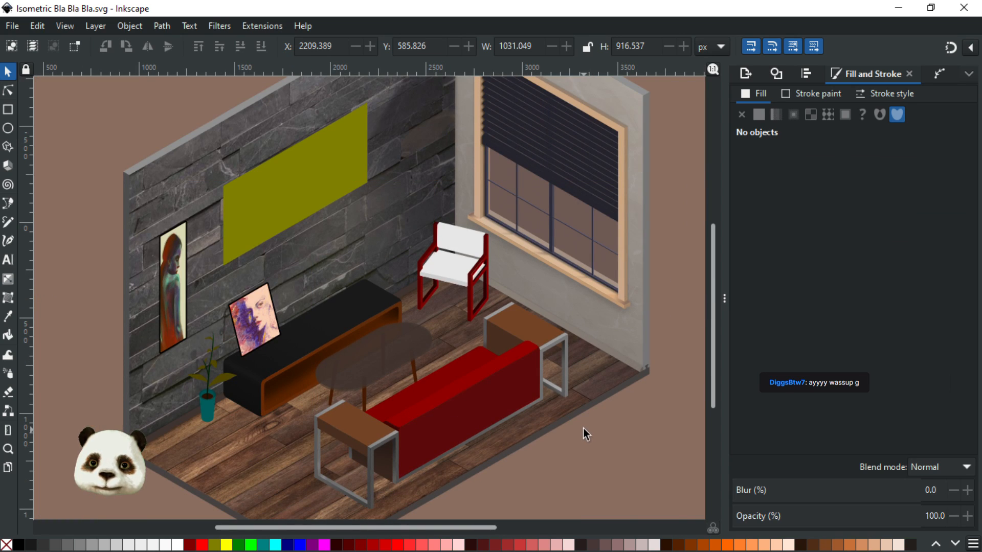
scroll(583, 428, up, 1)
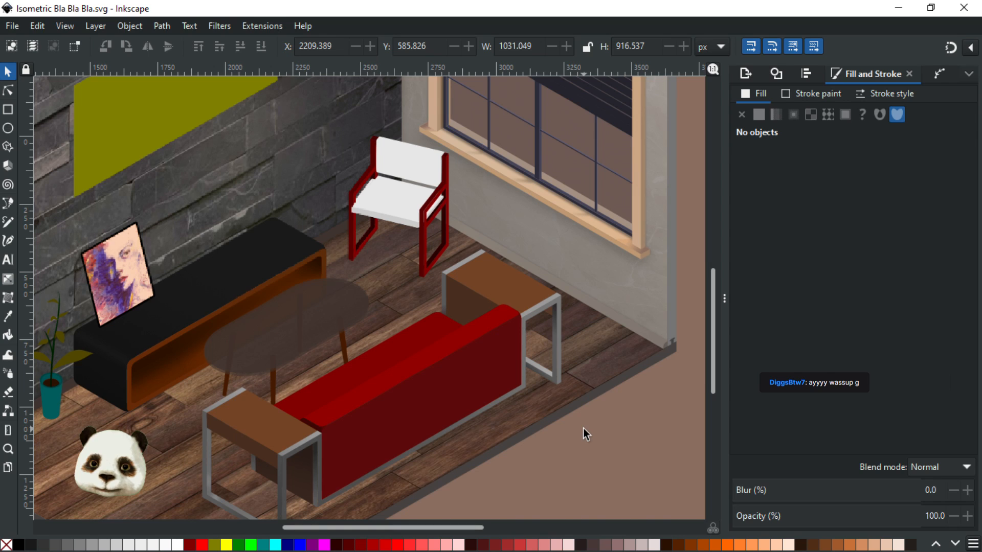
scroll(582, 428, up, 1)
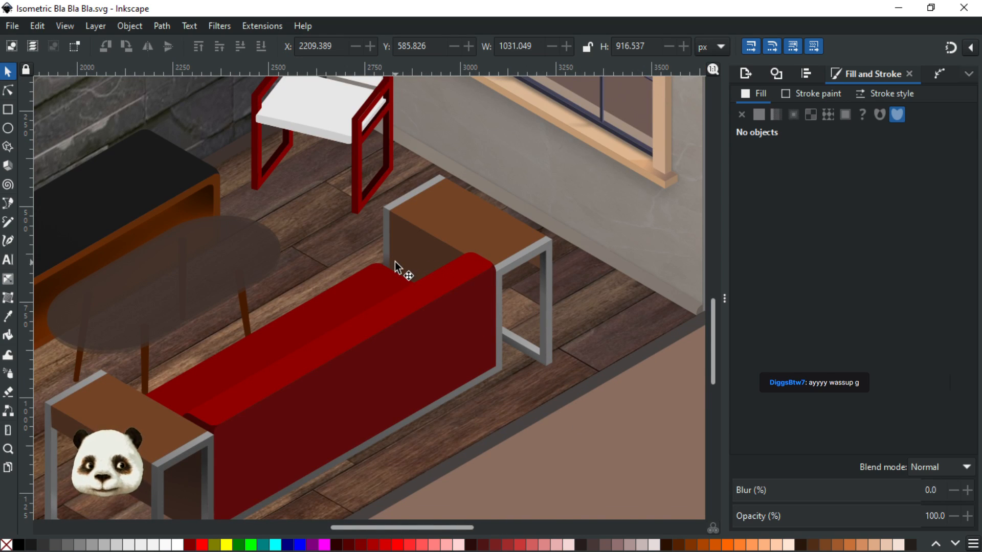
mouse_move(360, 307)
mouse_down()
mouse_move(412, 213)
mouse_move(413, 225)
mouse_move(385, 248)
mouse_up()
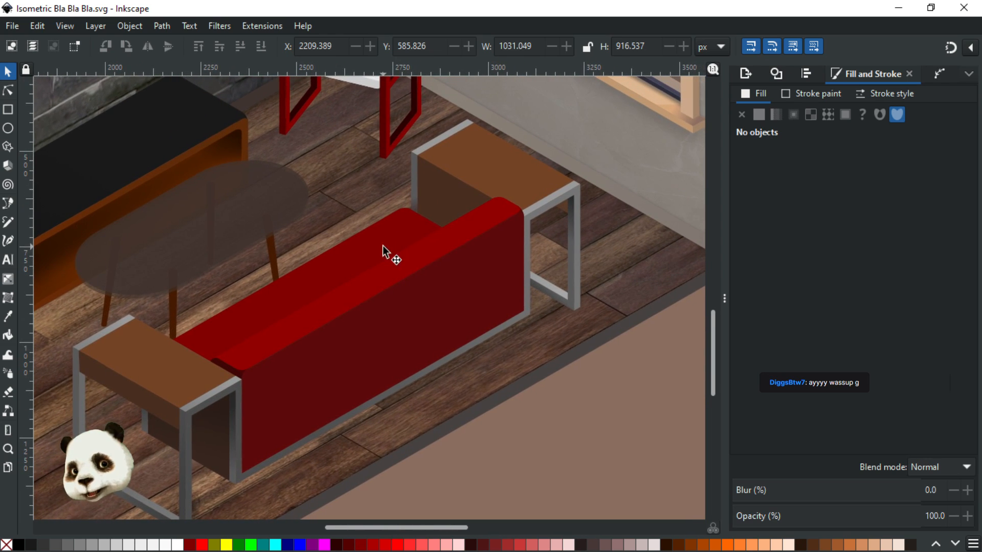
click(454, 188)
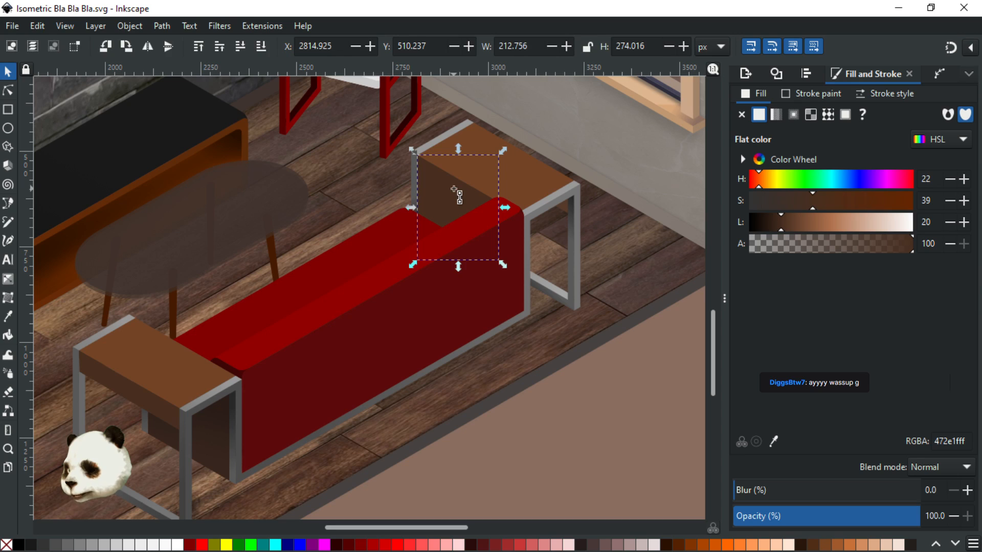
key(g)
drag(452, 189, 442, 247)
key(d)
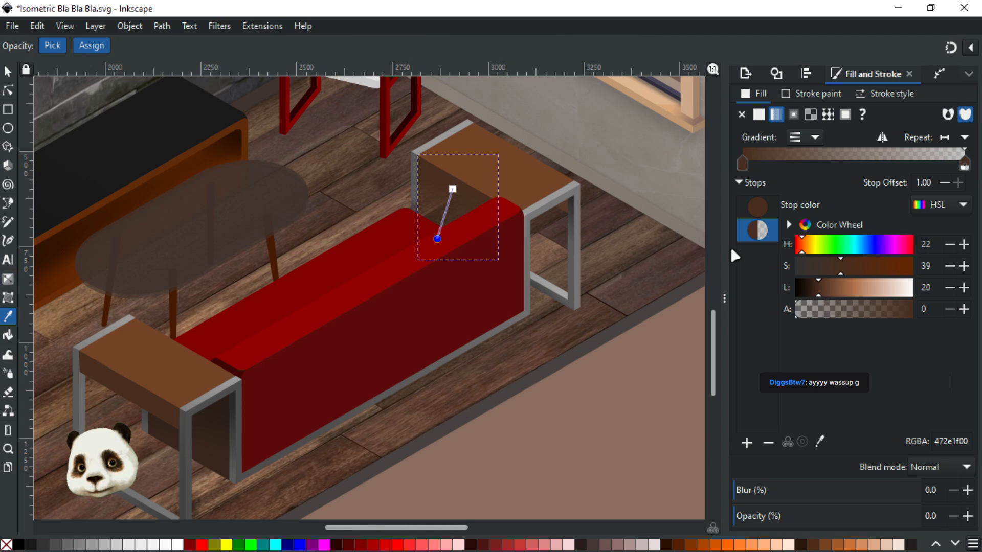
drag(843, 312, 916, 310)
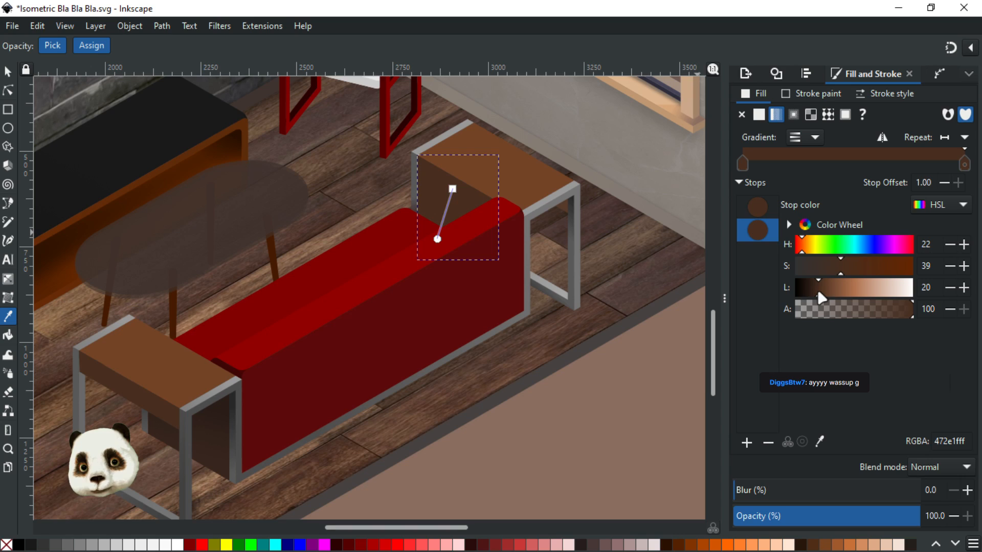
Darken the side panel gradient's end stop to hue 0, saturation 39 and lightness 12
drag(817, 290, 805, 289)
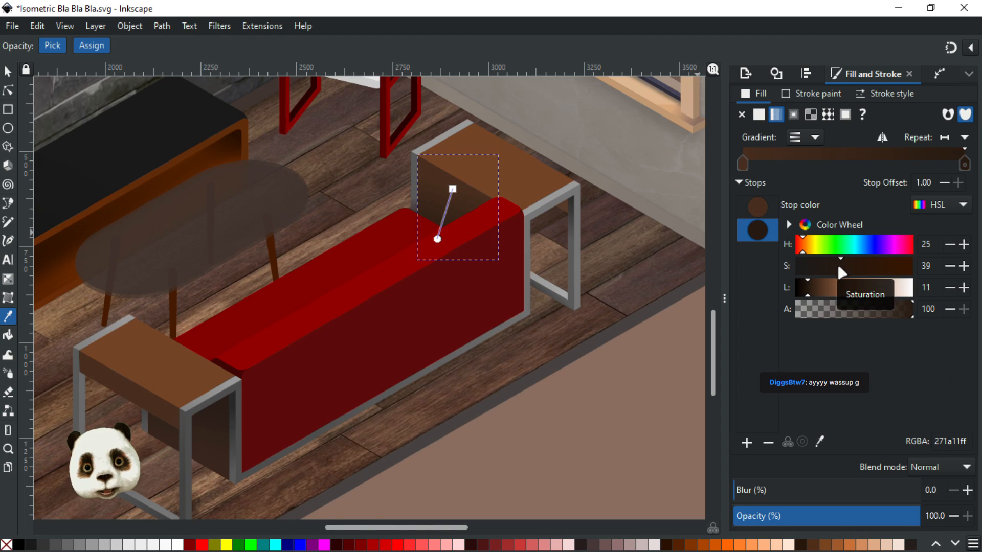
click(857, 268)
click(798, 252)
drag(799, 253, 794, 253)
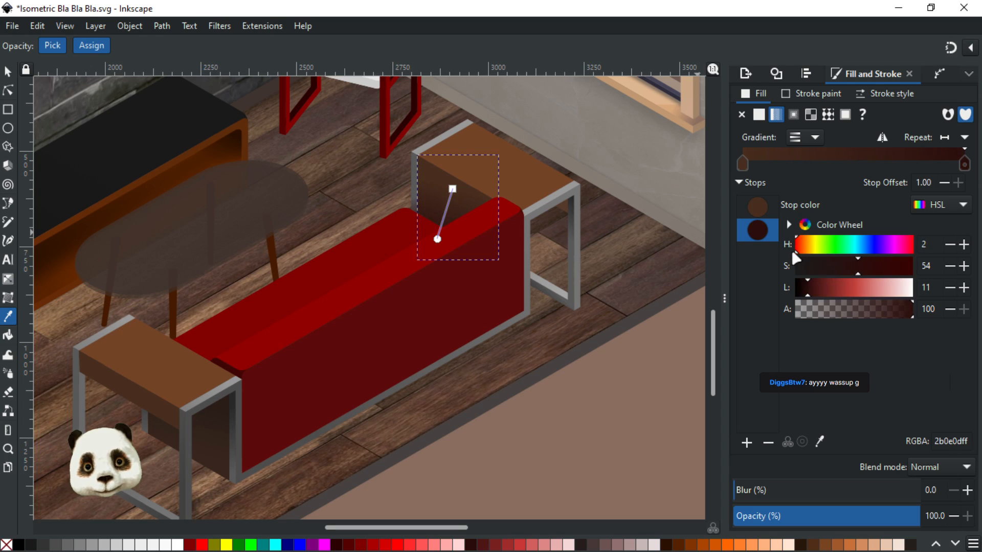
drag(808, 290, 809, 289)
click(808, 288)
drag(852, 271, 847, 273)
click(848, 268)
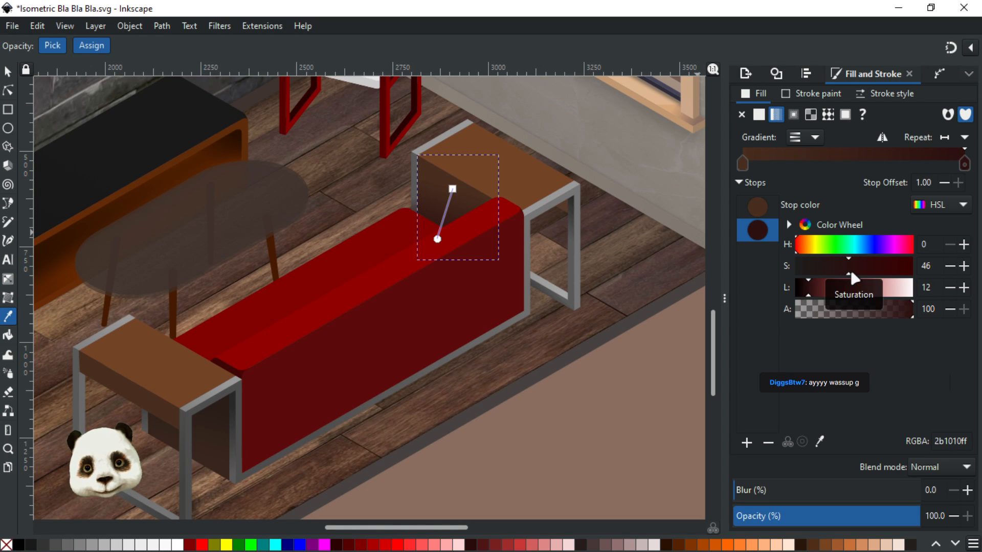
click(842, 271)
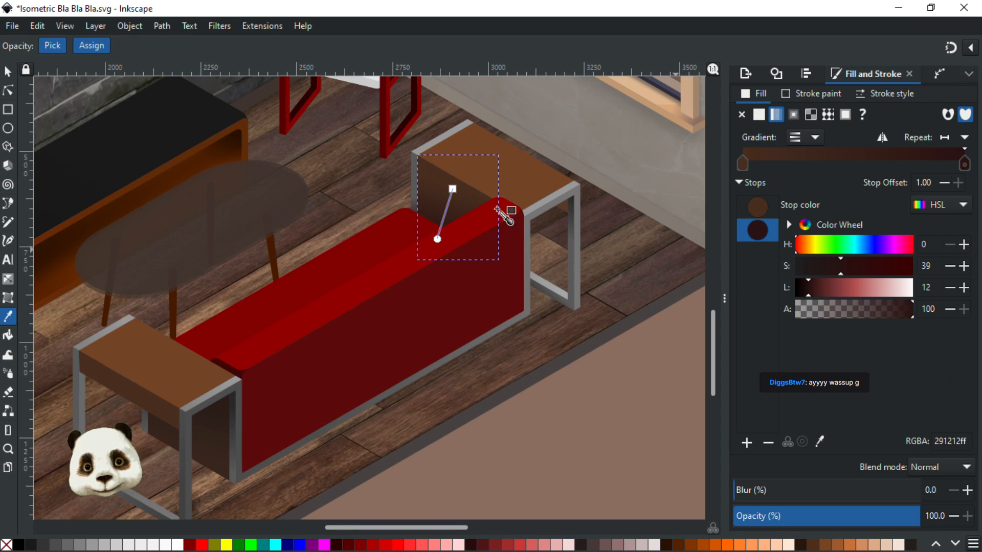
Shift the side panel gradient's end point slightly toward the sofa's backrest and save the drawing
click(8, 74)
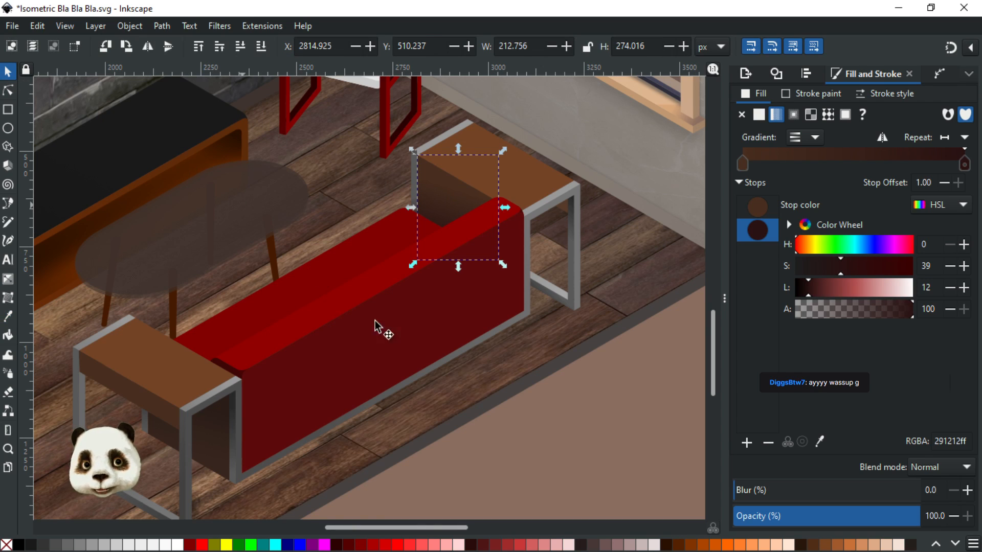
key(g)
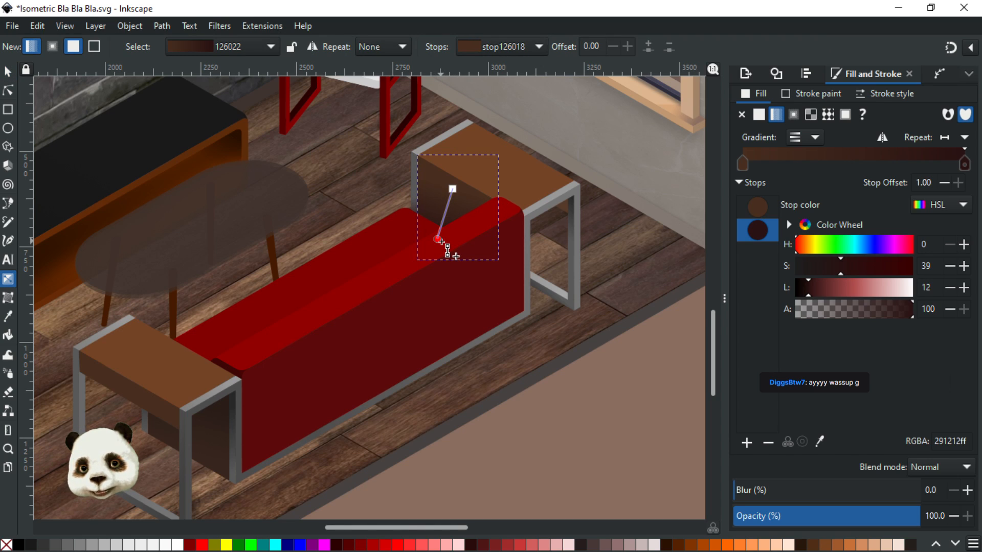
drag(442, 241, 448, 245)
key(ctrl+s)
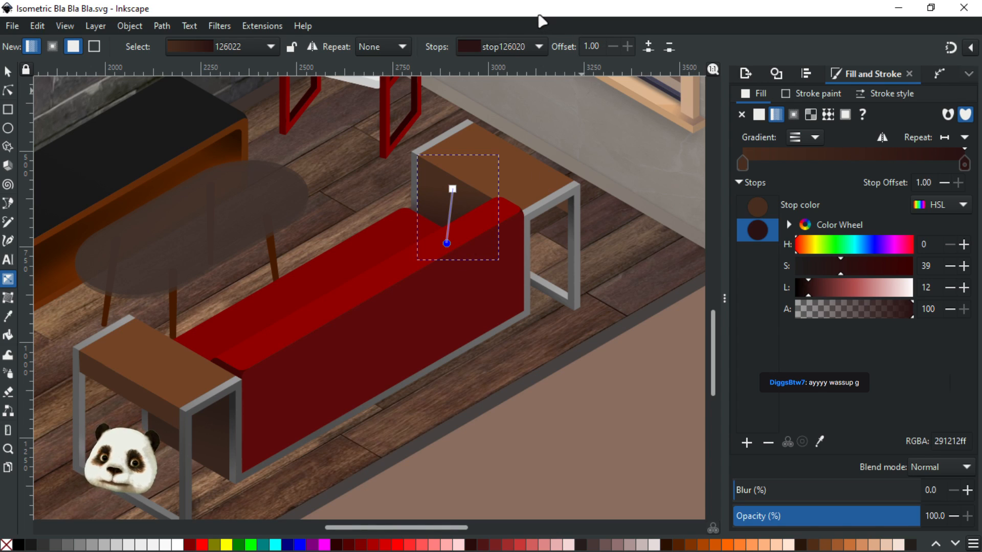
Apply a linear gradient across the far bench's brown top toward the sofa, with the end stop's alpha at 100
scroll(563, 247, down, 1)
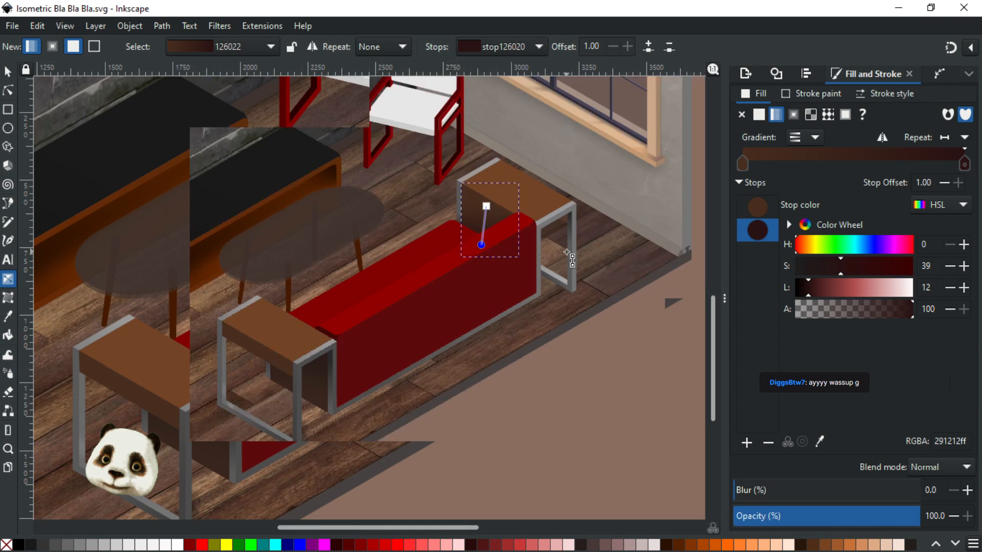
click(543, 205)
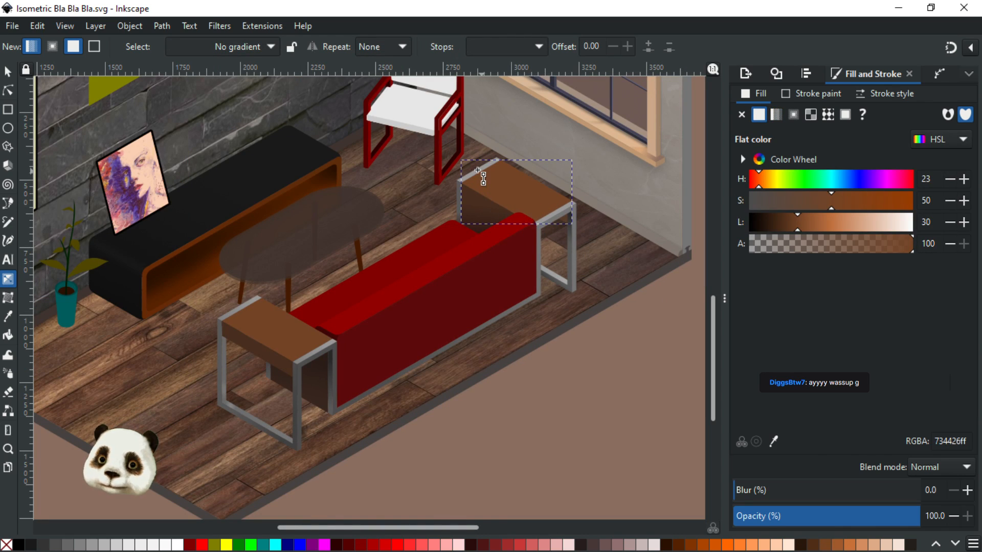
scroll(486, 175, up, 1)
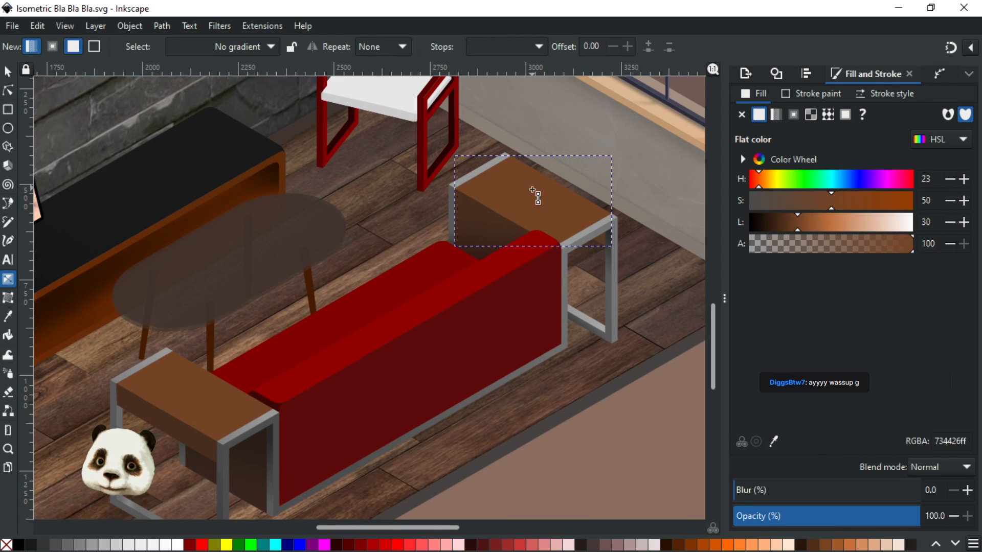
mouse_move(545, 190)
mouse_down()
mouse_move(527, 210)
mouse_move(503, 216)
mouse_move(515, 231)
mouse_move(507, 242)
mouse_up()
key(d)
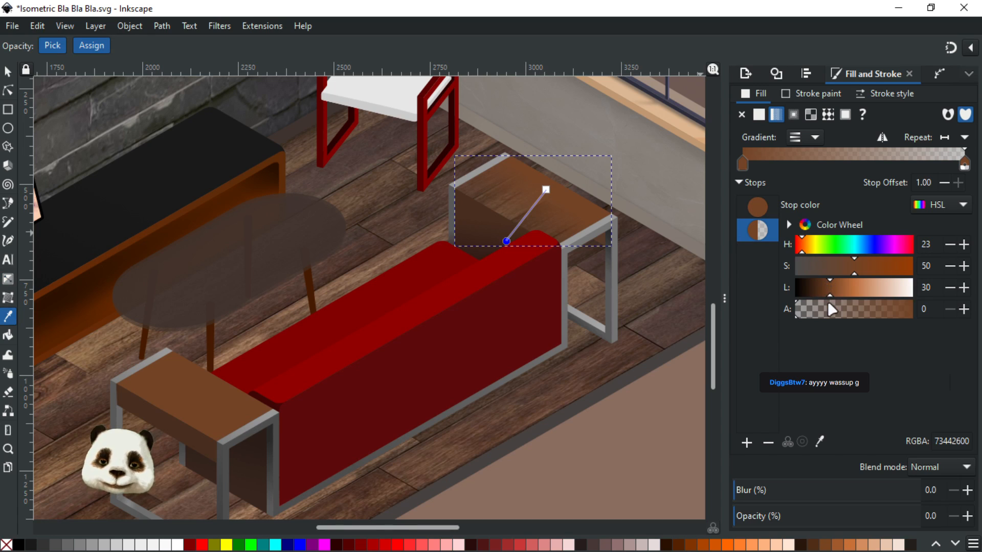
drag(843, 318, 936, 310)
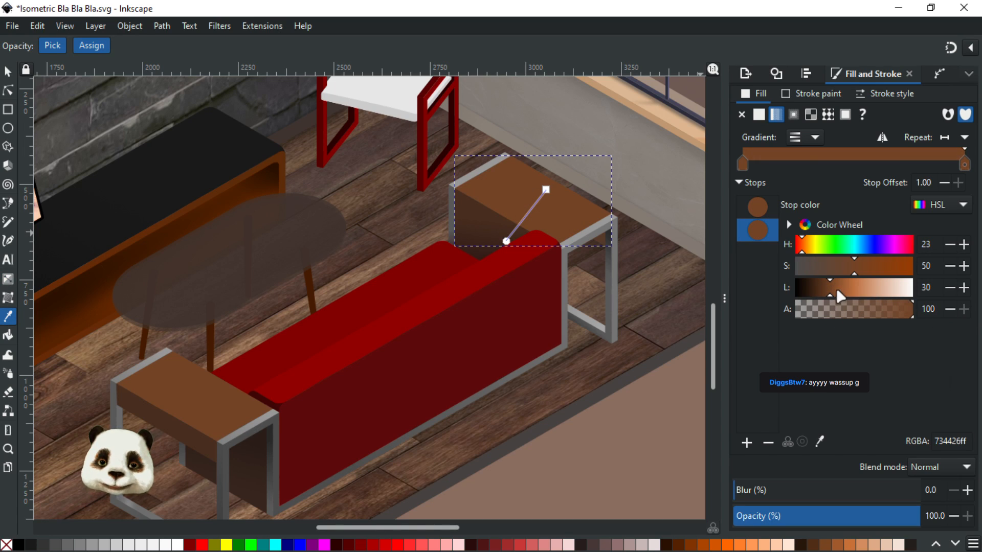
Set the far bench top's gradient end stop to lightness 25 and move its end point to the upper corner of the sofa's backrest
click(951, 288)
click(951, 288)
click(951, 288)
click(951, 287)
click(951, 288)
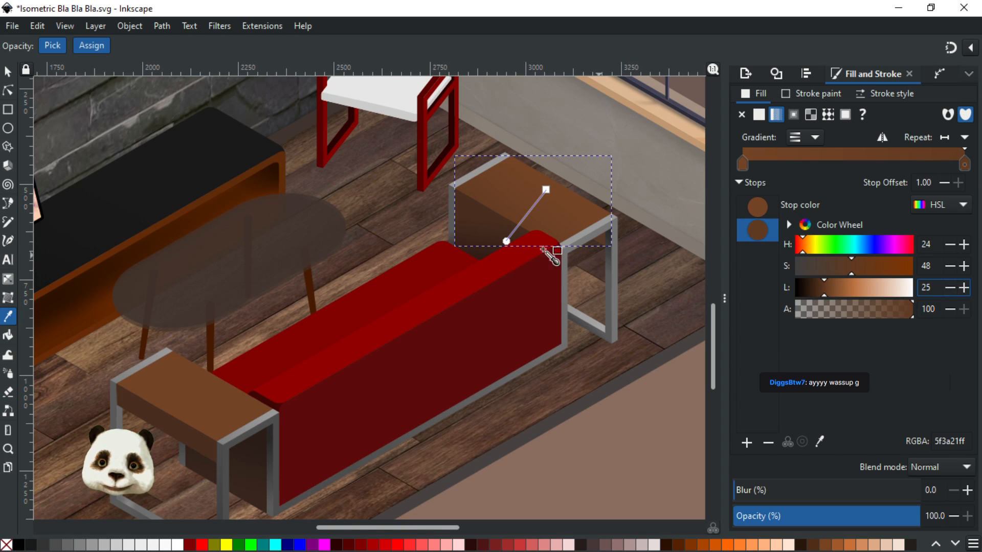
drag(506, 241, 530, 238)
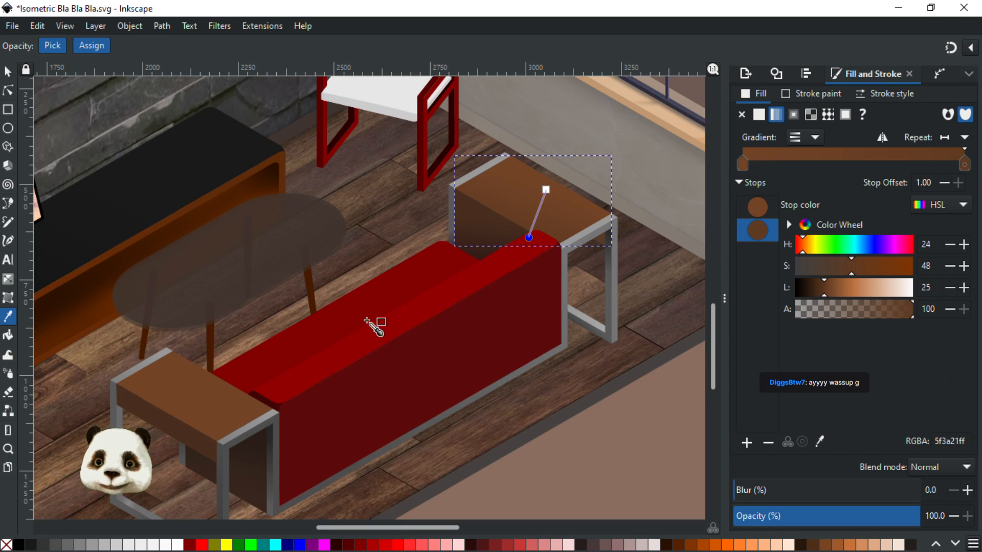
Apply a linear gradient across the near bench's brown top, running away from the sofa, with the end stop's alpha at 100
click(8, 72)
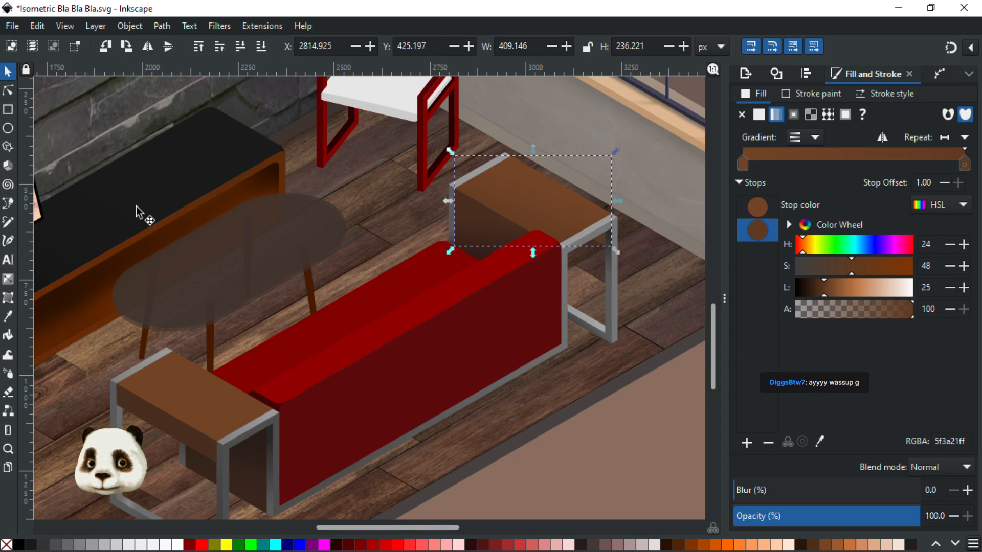
click(213, 398)
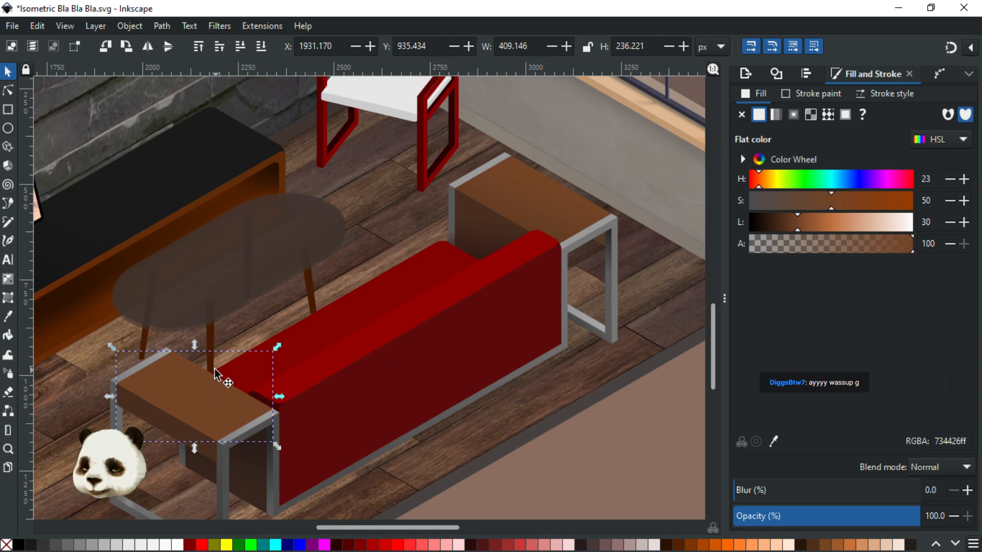
key(g)
drag(203, 382, 178, 428)
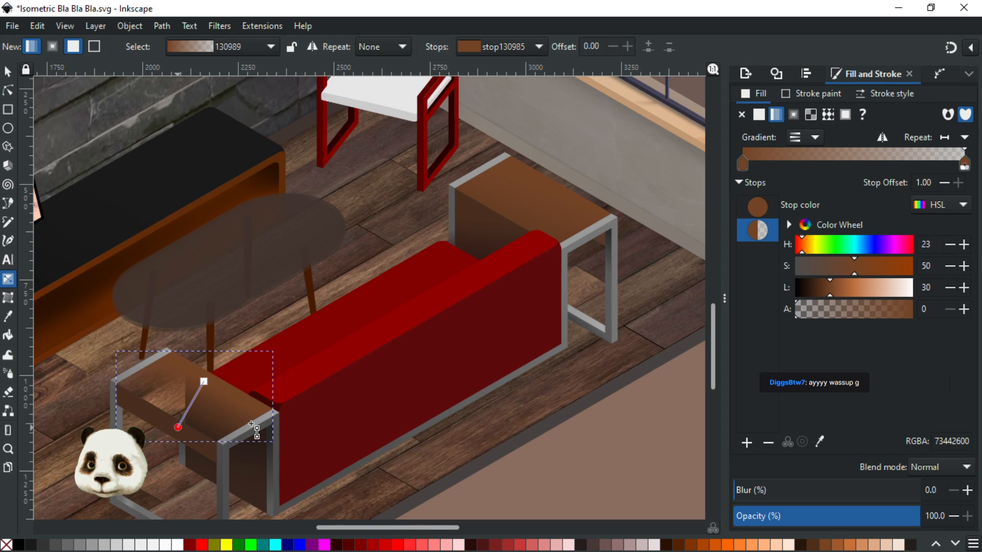
drag(878, 318, 980, 307)
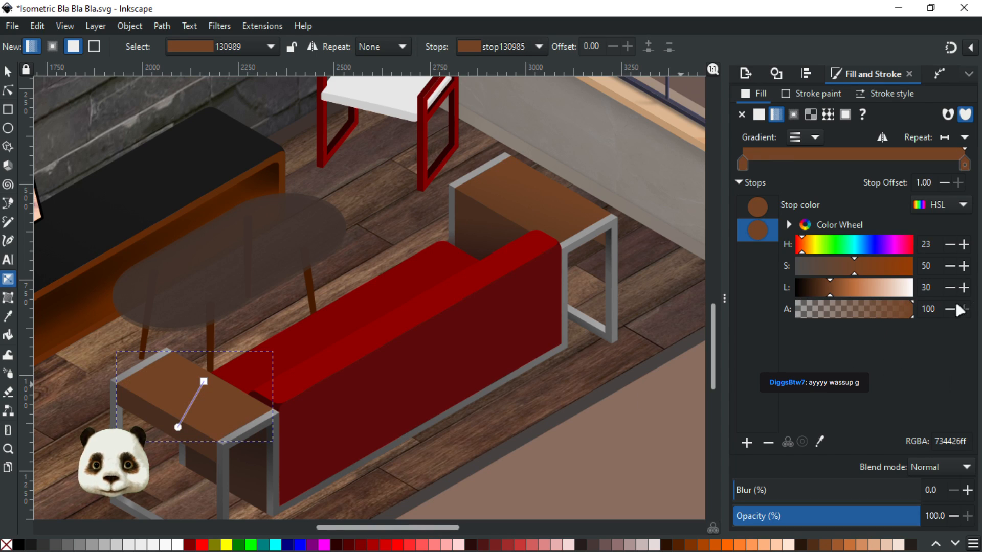
Give the near bench top's gradient end stop the darker brown sampled from the far bench's top, with lightness 24
key(d)
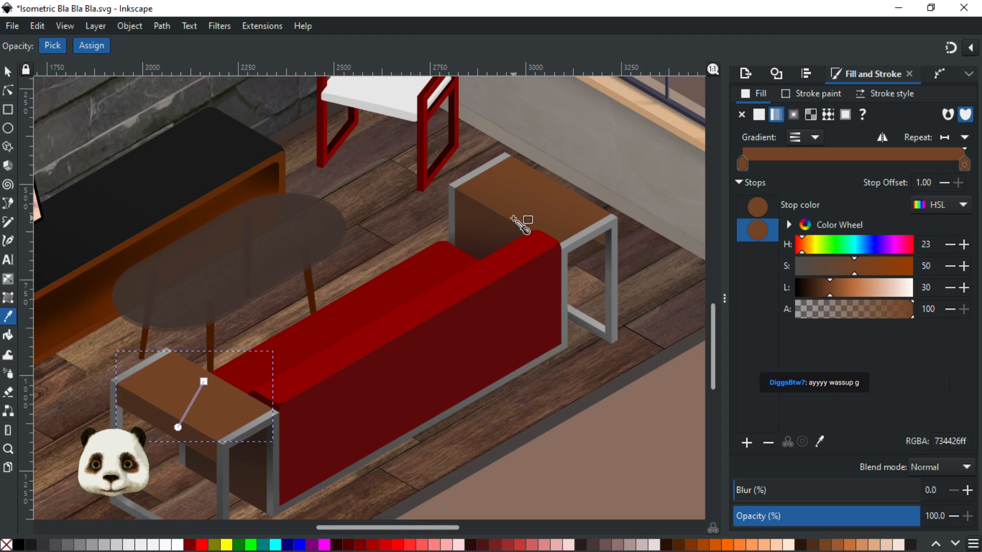
click(506, 221)
key(ctrl+z)
click(178, 428)
click(515, 219)
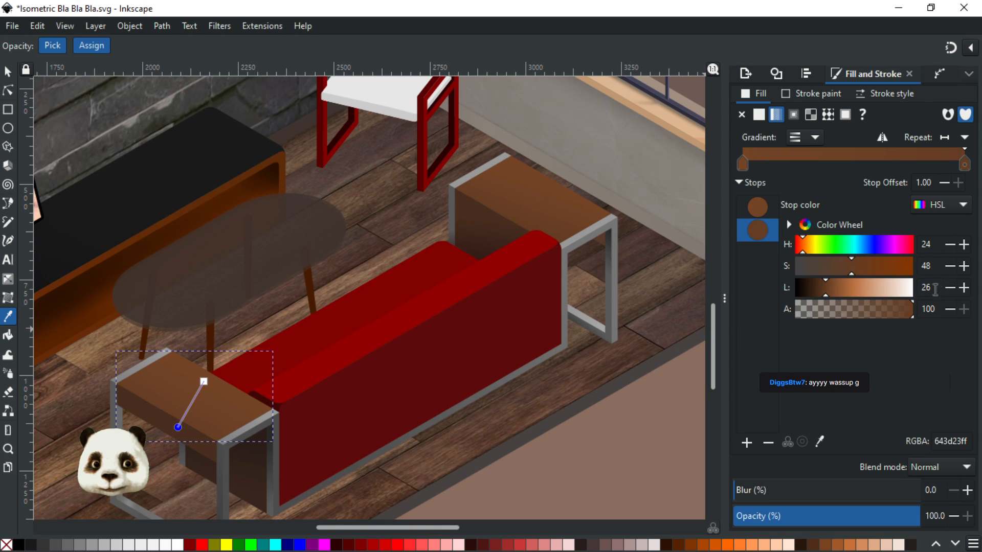
click(964, 287)
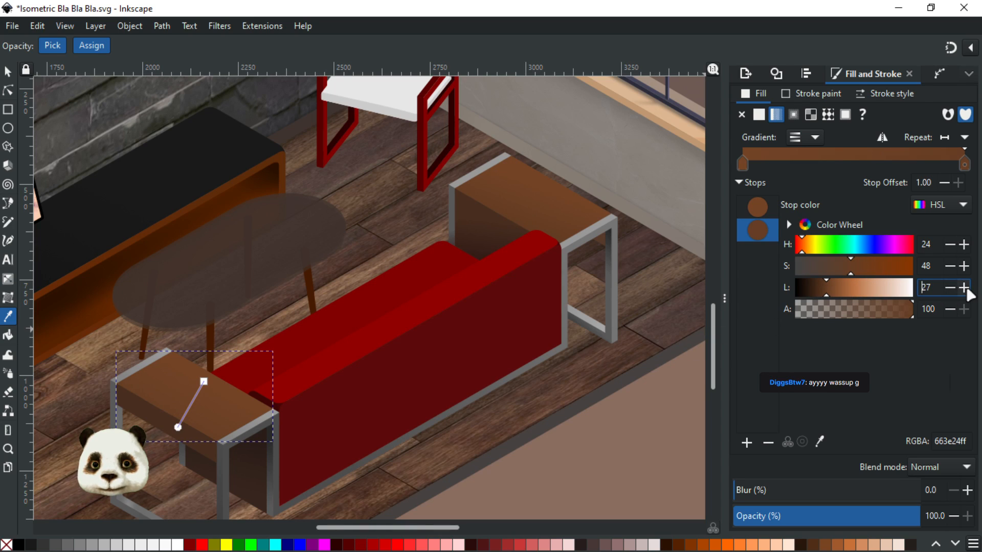
click(950, 288)
click(952, 289)
click(952, 289)
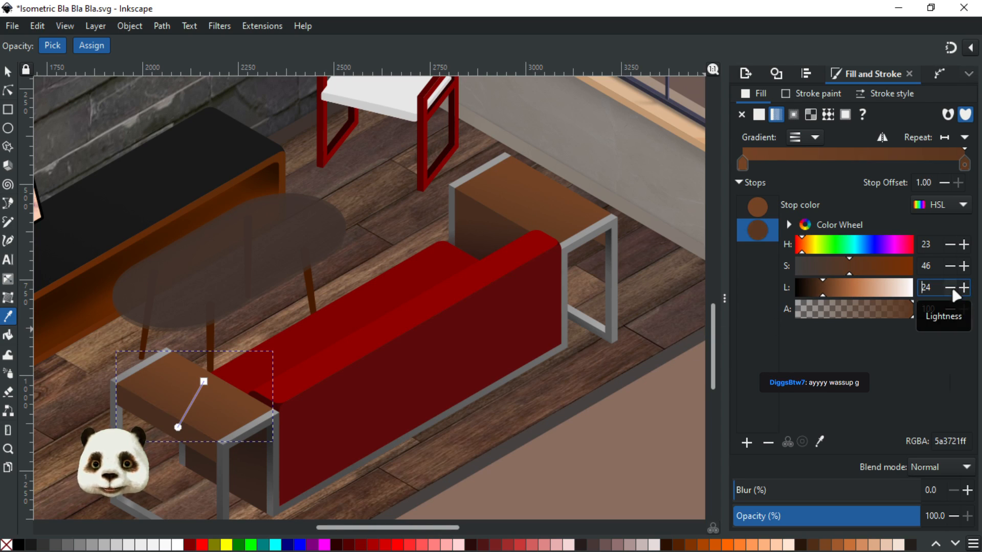
Deselect the near bench's top and save the drawing
click(8, 72)
click(581, 458)
scroll(585, 454, down, 3)
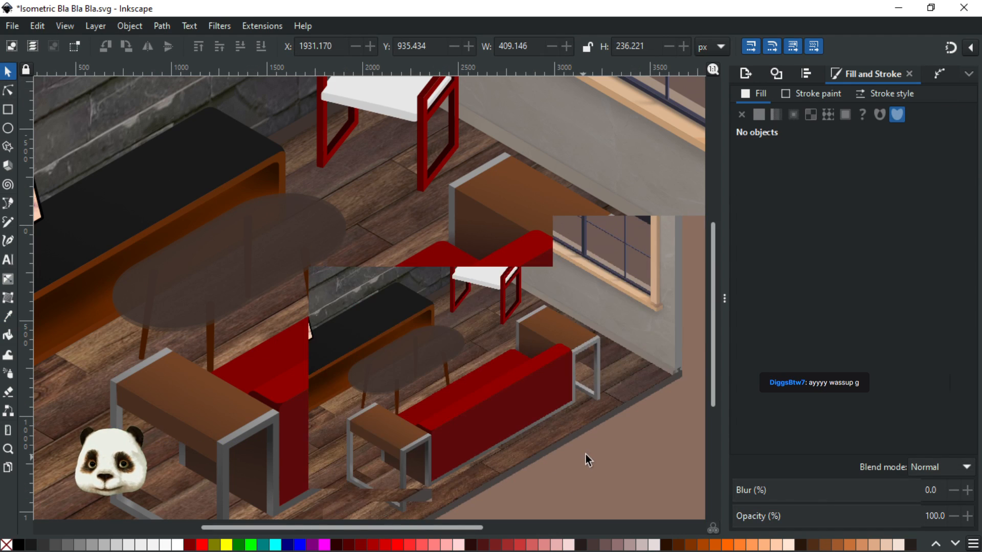
scroll(581, 447, up, 1)
key(ctrl+s)
scroll(568, 399, down, 3)
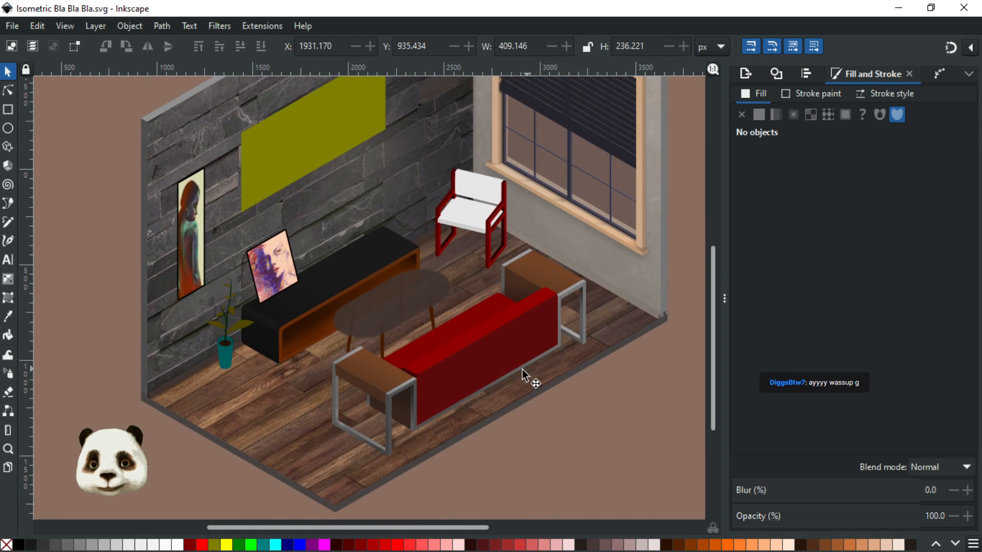
Apply a linear gradient diagonally across the sofa's dark red back panel, from its far upper corner to below its near end, with end stop alpha 100
scroll(522, 369, up, 1)
scroll(455, 385, up, 1)
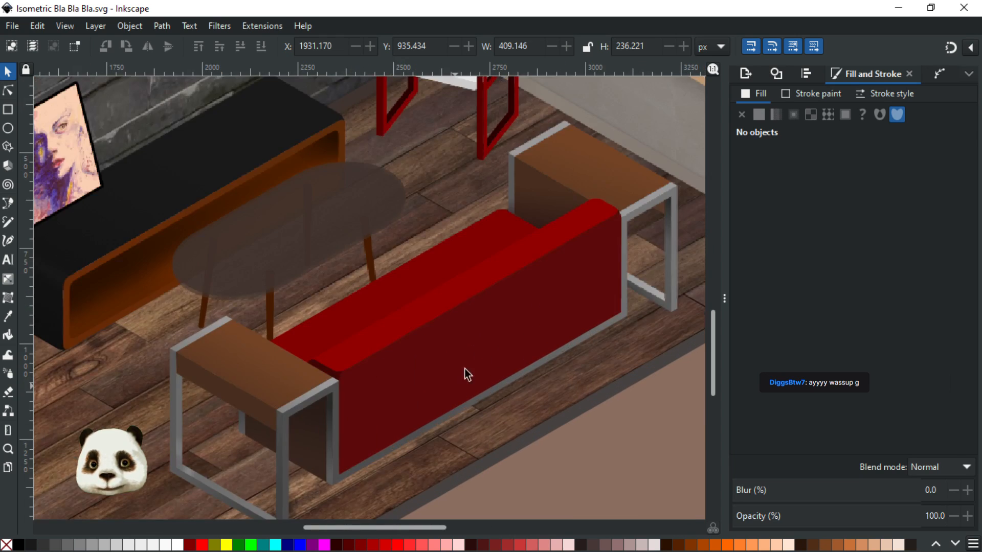
click(531, 318)
key(g)
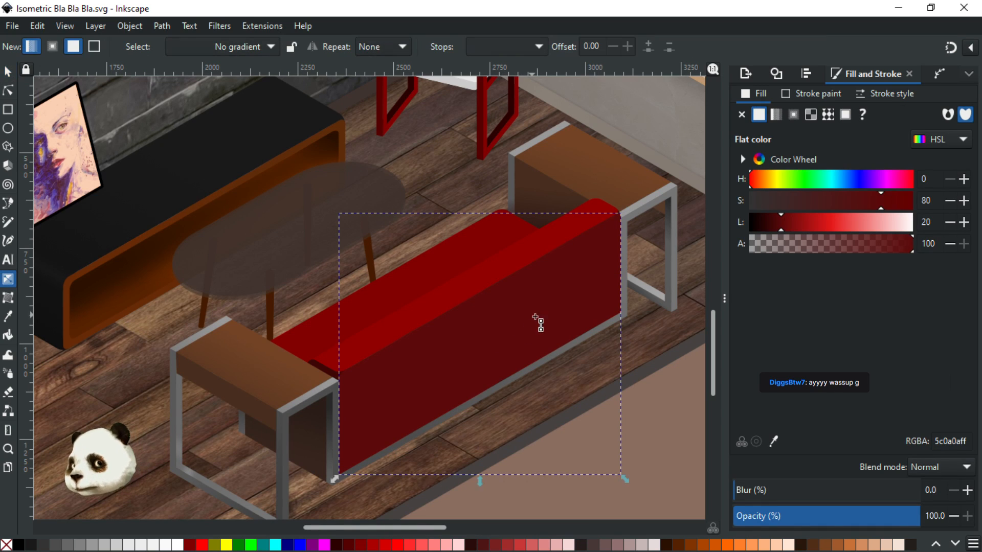
drag(596, 243, 383, 427)
drag(388, 469, 388, 470)
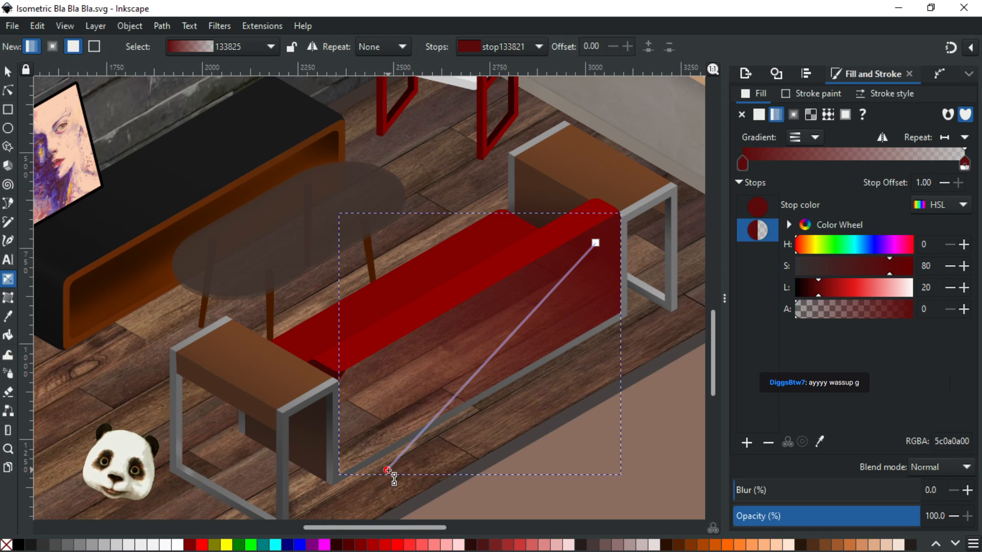
click(596, 242)
drag(595, 243, 579, 215)
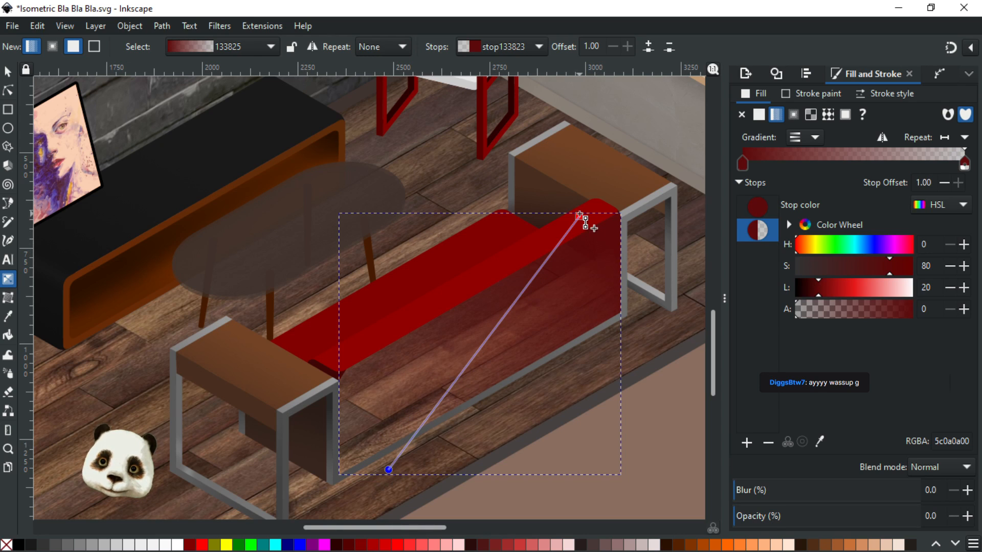
click(388, 470)
drag(890, 307, 942, 308)
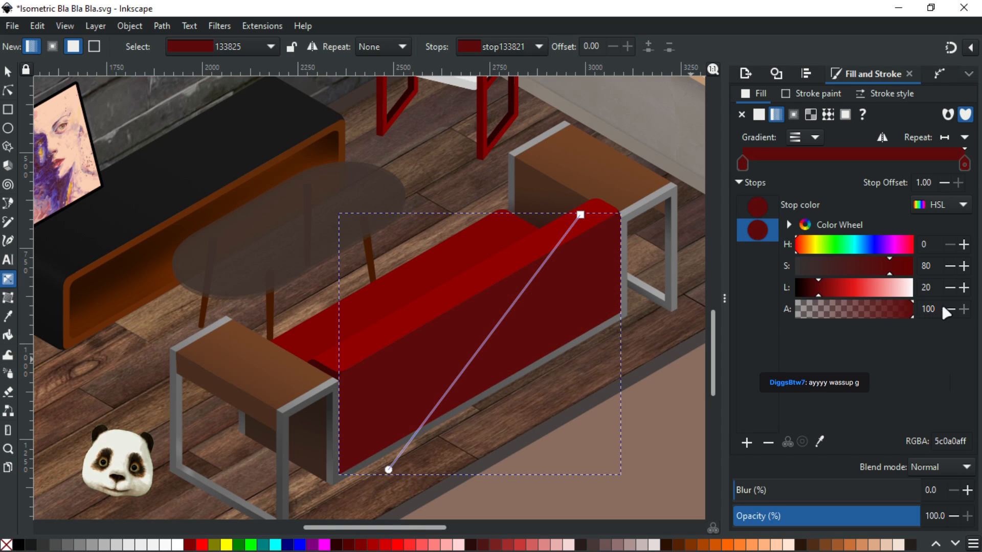
Darken the back panel gradient's end stop to saturation 62 and lightness 16
click(813, 294)
drag(886, 275, 879, 273)
click(867, 267)
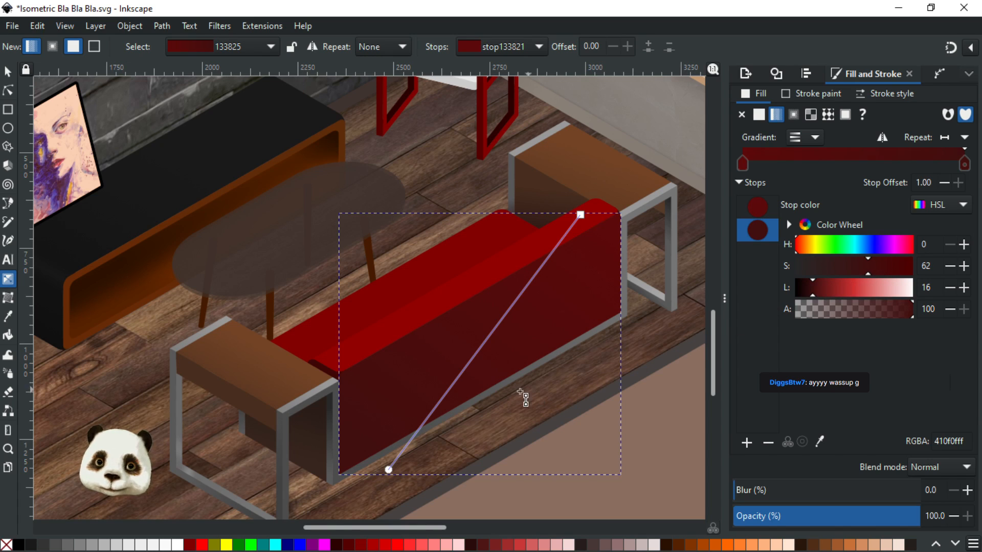
Realign the back panel's gradient to run almost vertically from the backrest's top to the floor below the sofa, and save the drawing
drag(580, 215, 548, 238)
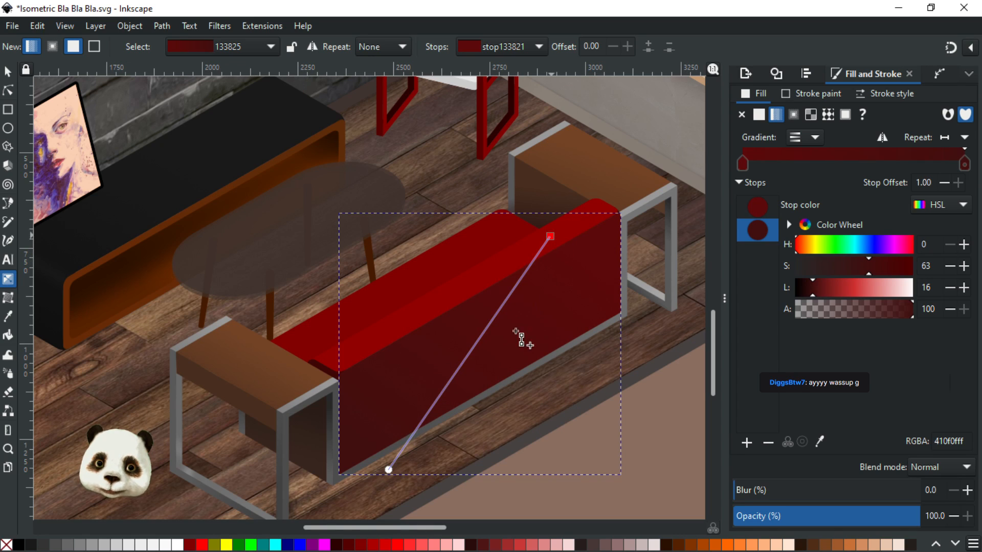
click(389, 470)
mouse_move(393, 473)
mouse_down()
mouse_move(449, 486)
mouse_move(478, 478)
mouse_move(561, 346)
mouse_move(529, 410)
mouse_move(523, 477)
mouse_move(560, 490)
mouse_move(548, 428)
mouse_move(522, 433)
mouse_move(531, 433)
mouse_up()
key(ctrl+s)
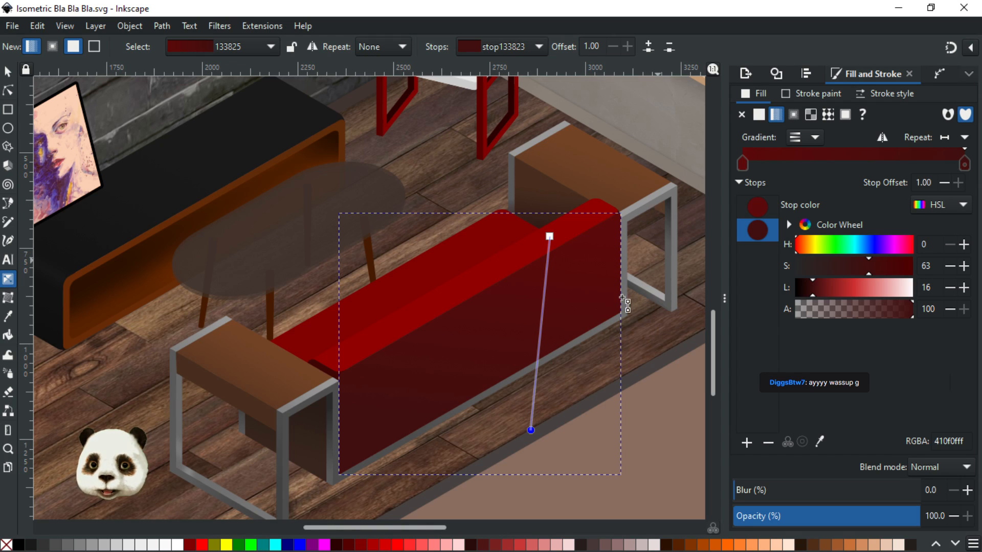
Apply a linear gradient along the top of the sofa's backrest from the far end to the near end, with the end stop's alpha at 100
scroll(598, 315, down, 2)
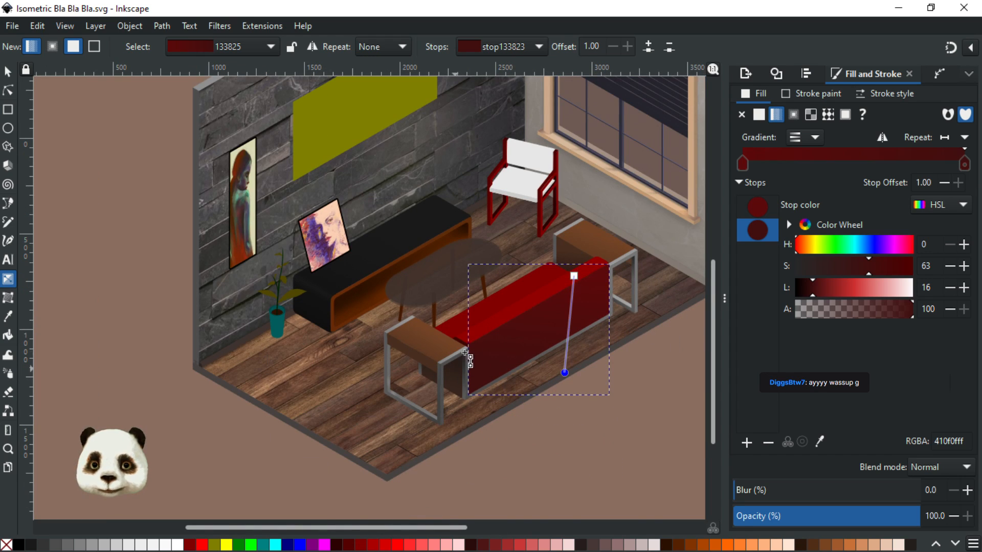
scroll(495, 309, up, 1)
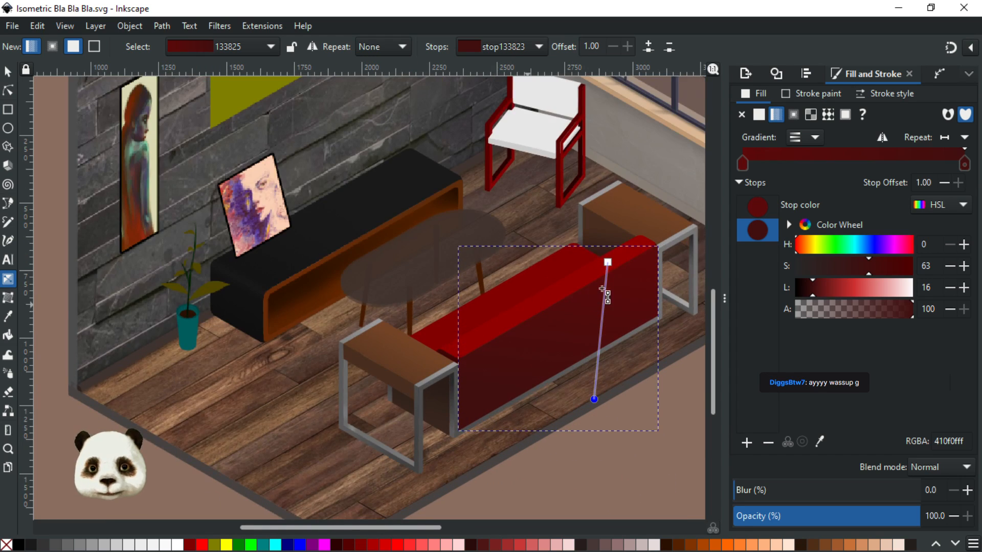
click(636, 245)
drag(620, 256, 564, 286)
drag(491, 330, 472, 342)
drag(874, 312, 908, 310)
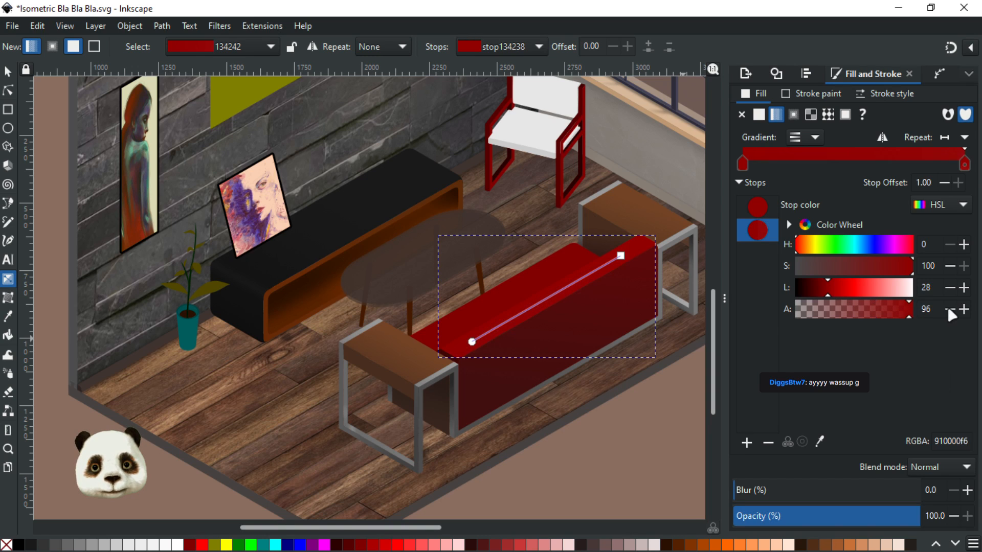
scroll(478, 353, up, 3)
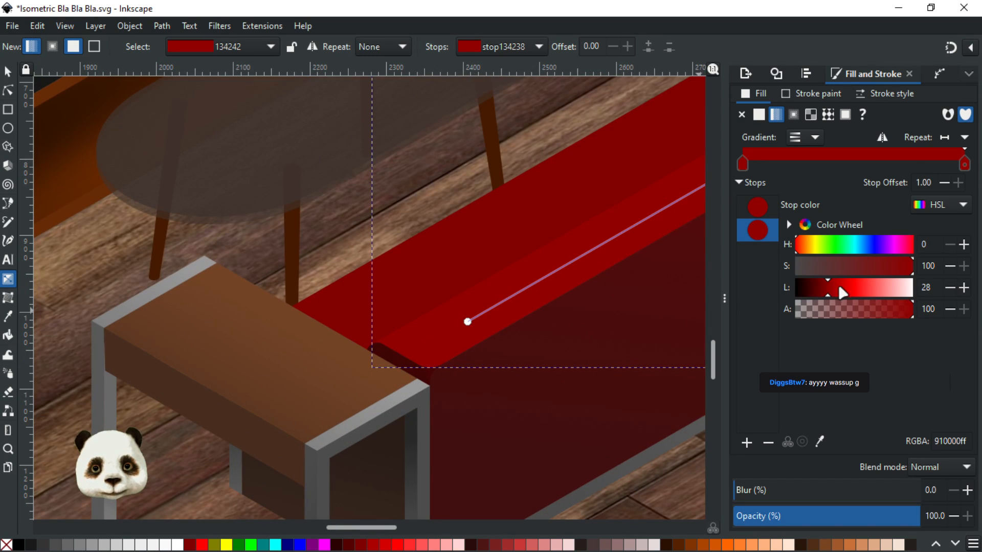
Set the backrest top gradient's end stop to lightness 24
click(964, 287)
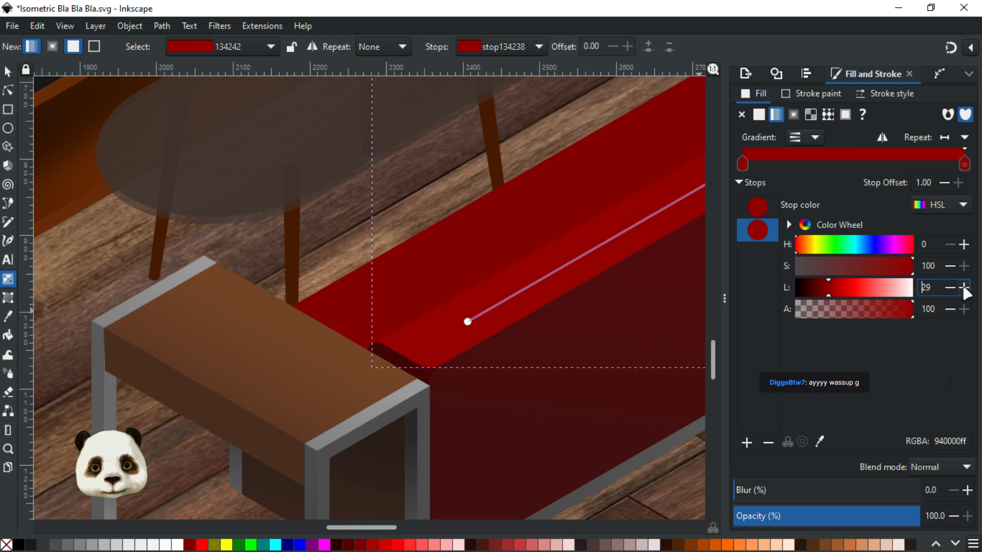
click(950, 286)
click(950, 286)
click(950, 286)
click(950, 286)
click(950, 286)
click(950, 288)
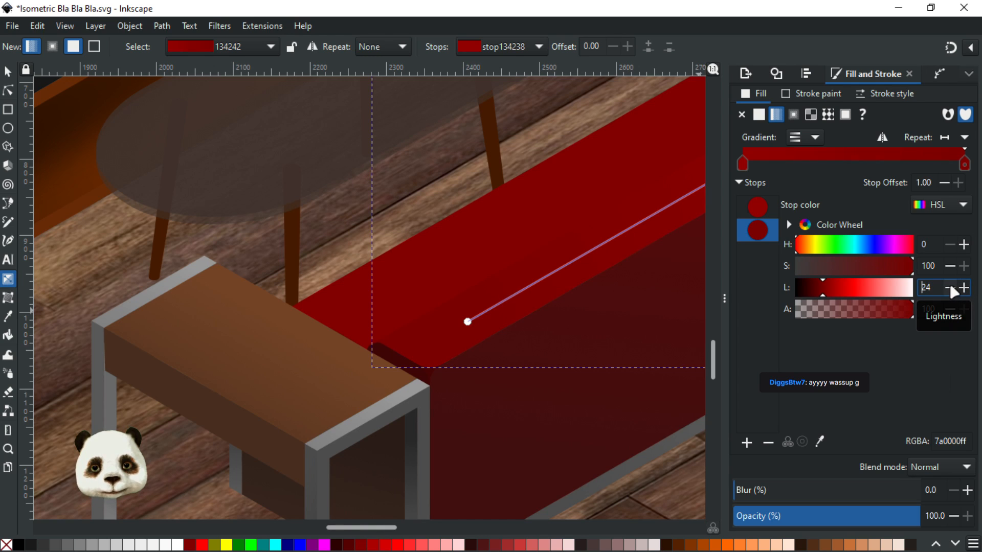
ctrl+scroll(499, 313, down, 2)
drag(575, 328, 480, 380)
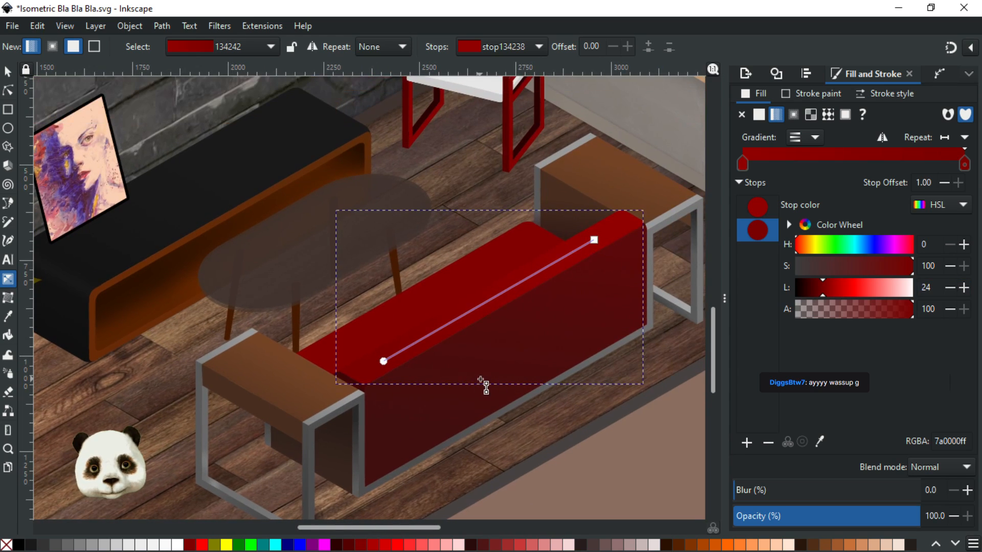
Apply a linear gradient along the sofa's seat from the far end to the near end, with the end stop's alpha at 100
click(425, 303)
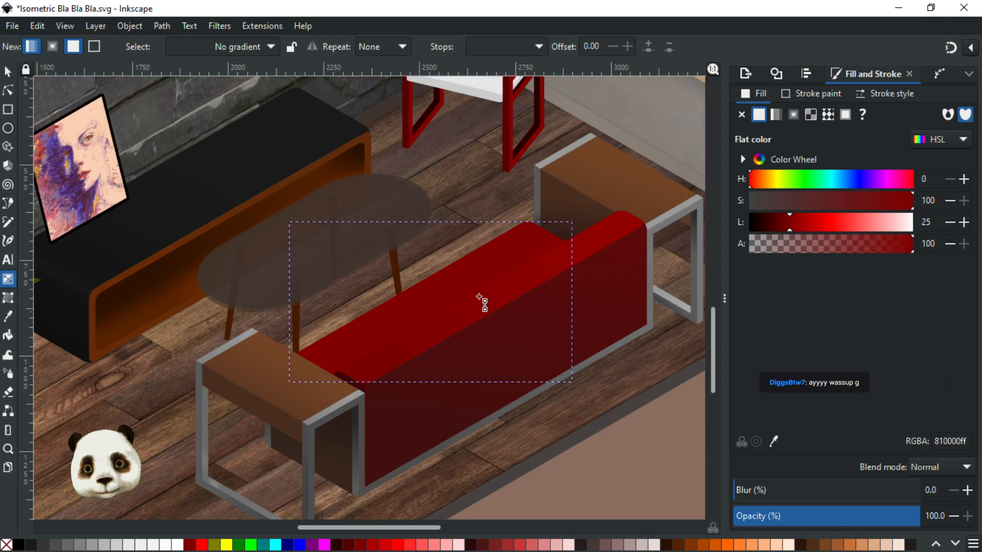
drag(526, 251, 333, 370)
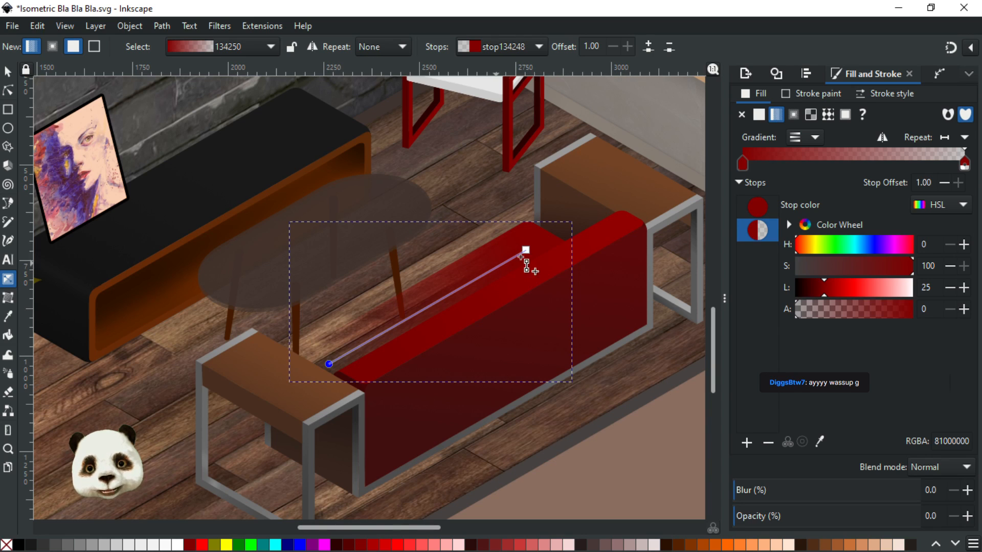
drag(860, 310, 944, 309)
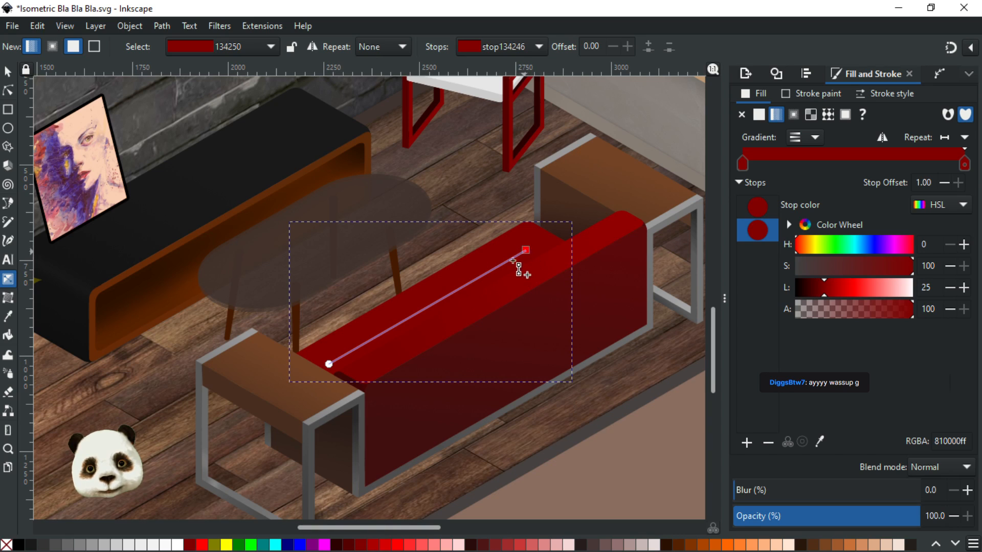
Add a middle stop near the far end of the seat's gradient at offset 0.21 and darken the start stop to lightness 20
double_click(485, 274)
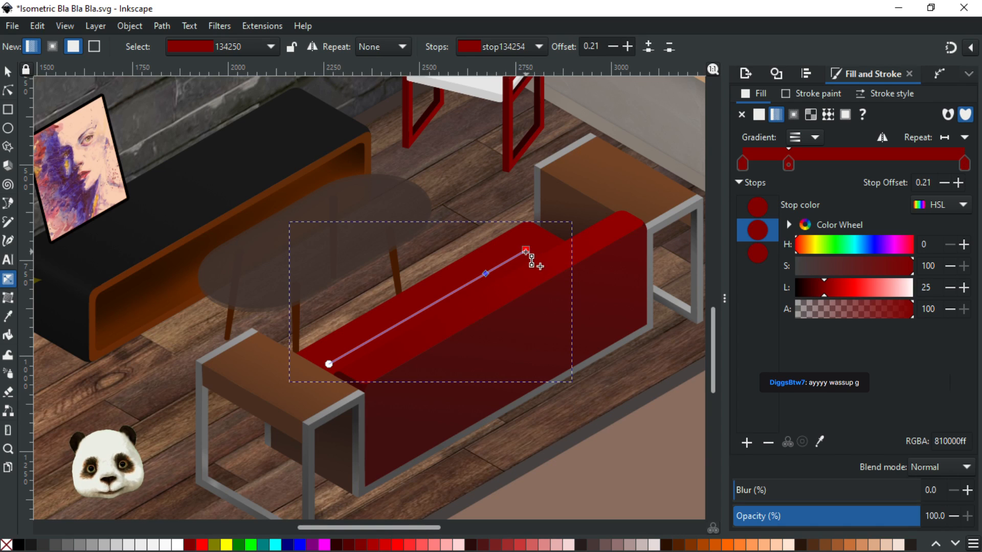
click(526, 250)
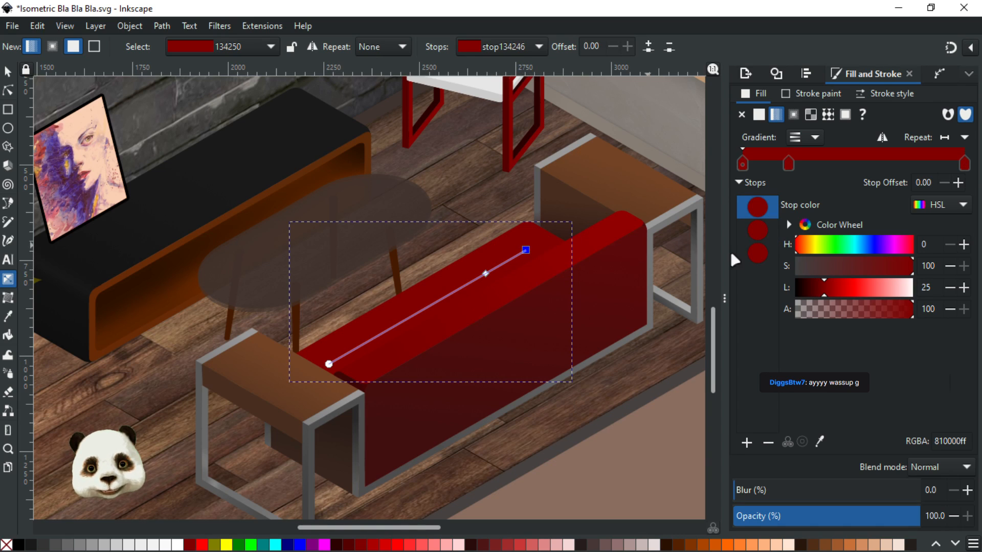
click(817, 289)
click(821, 295)
click(817, 293)
drag(818, 292, 817, 292)
click(964, 288)
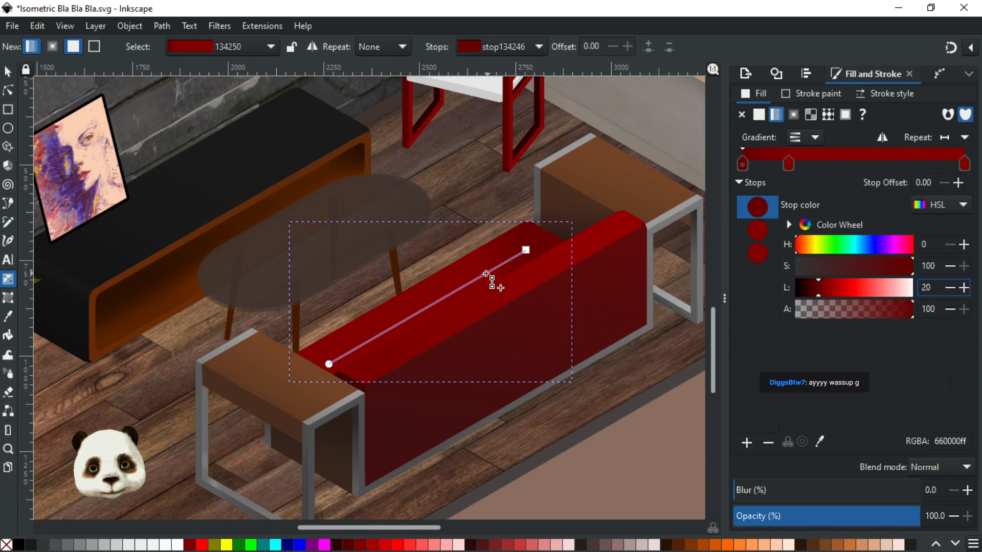
Darken the seat gradient's end stop to lightness 22 and shift the middle stop to offset 0.19, keeping its lightness at 25
click(330, 367)
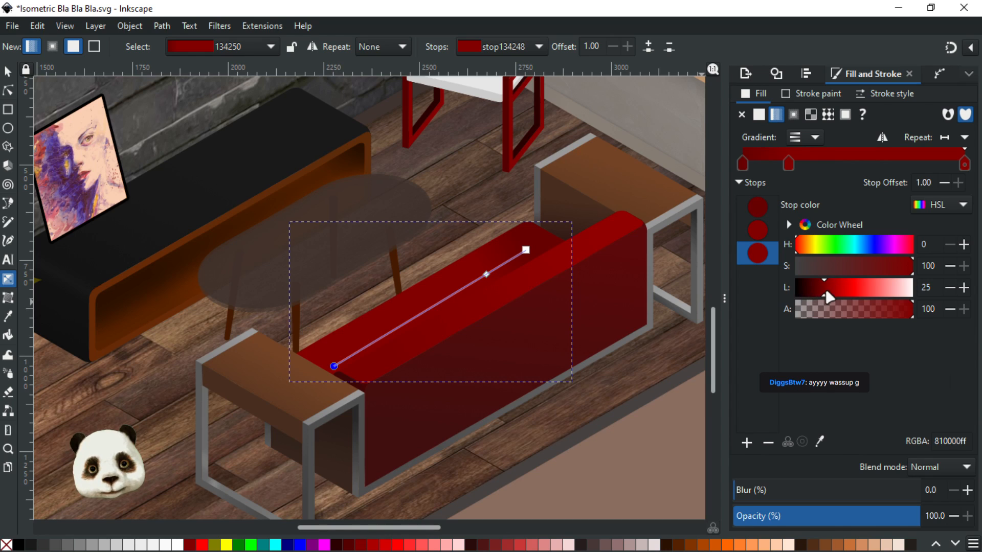
drag(823, 293, 821, 293)
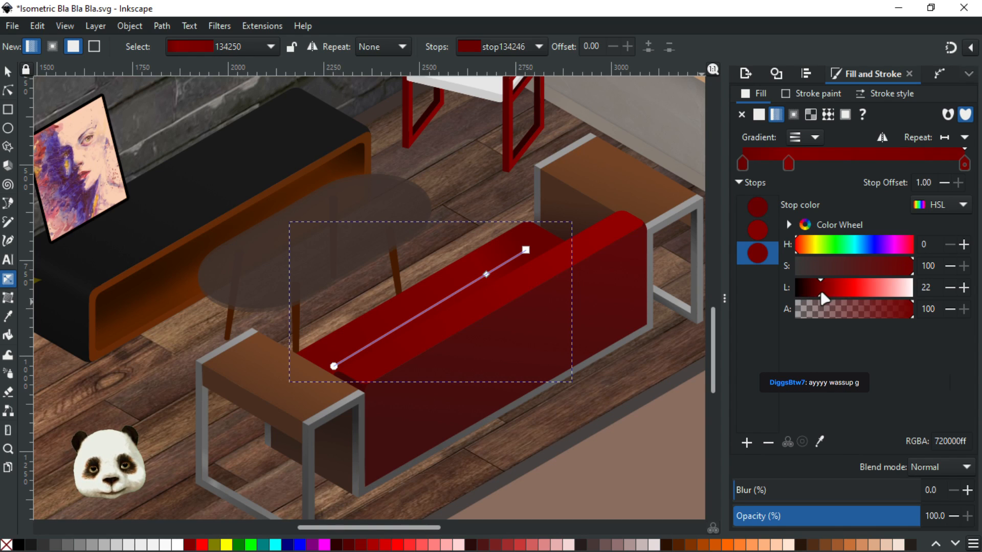
mouse_move(488, 275)
mouse_down()
mouse_move(465, 294)
mouse_move(490, 272)
mouse_up()
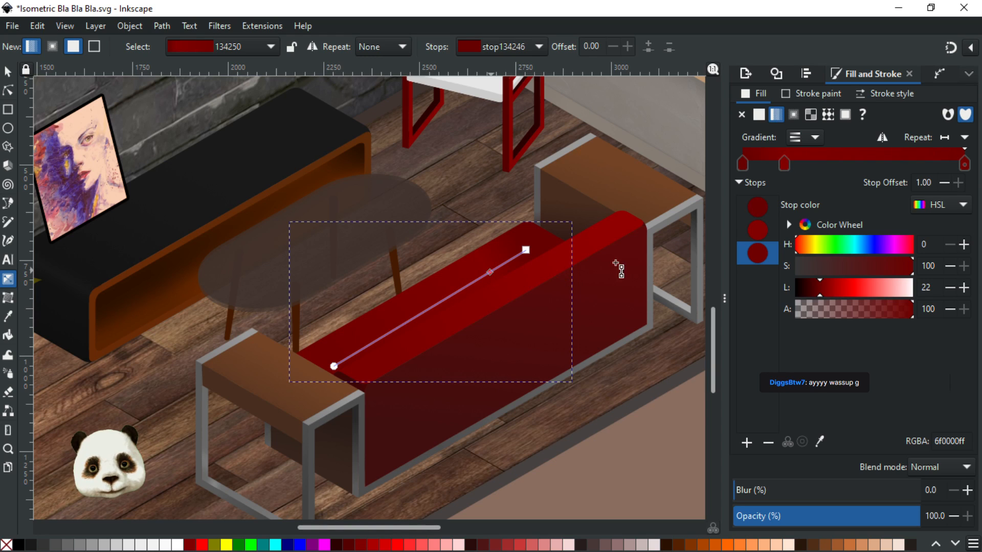
click(950, 288)
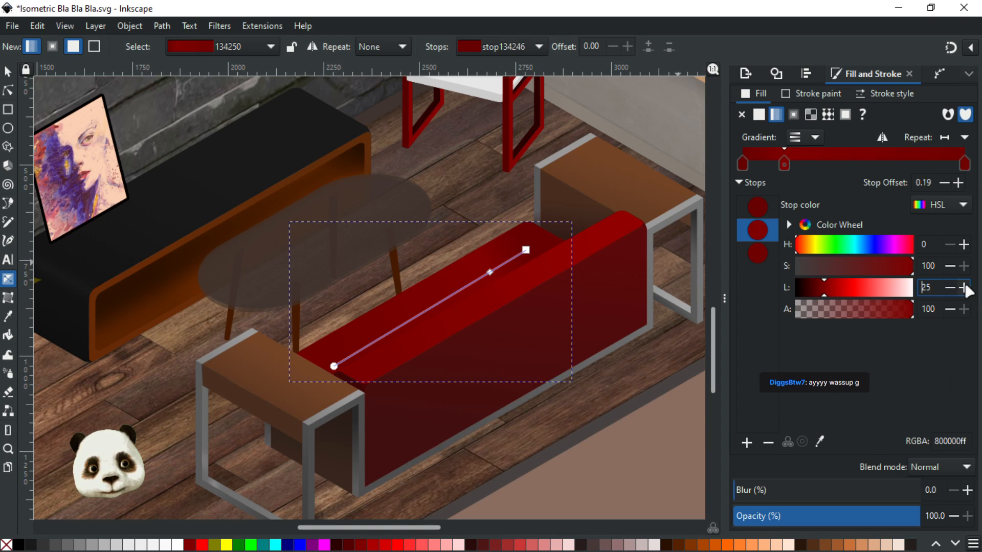
Set the seat gradient's middle stop to lightness 26 and add a second middle stop closer to the near end at offset 0.65
click(963, 287)
click(964, 288)
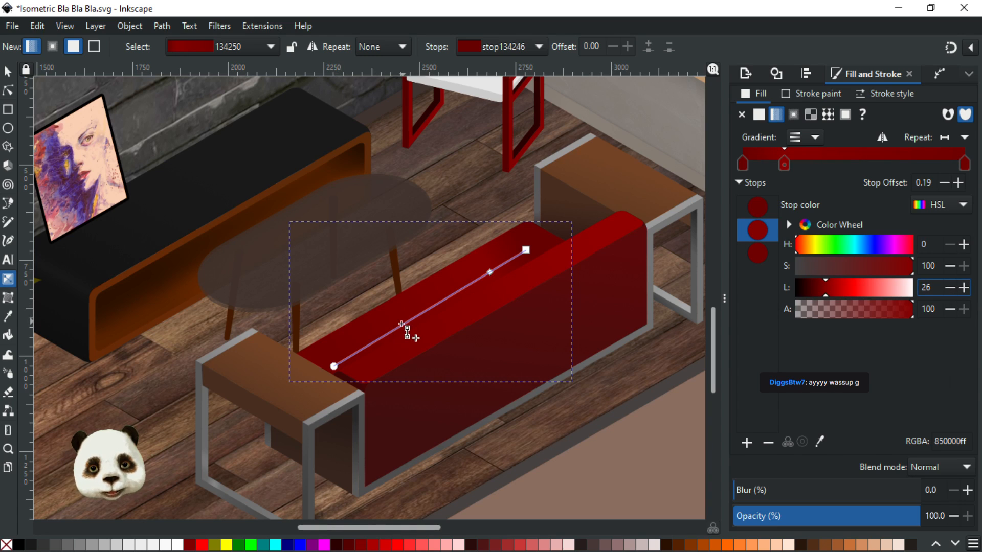
double_click(401, 325)
click(965, 288)
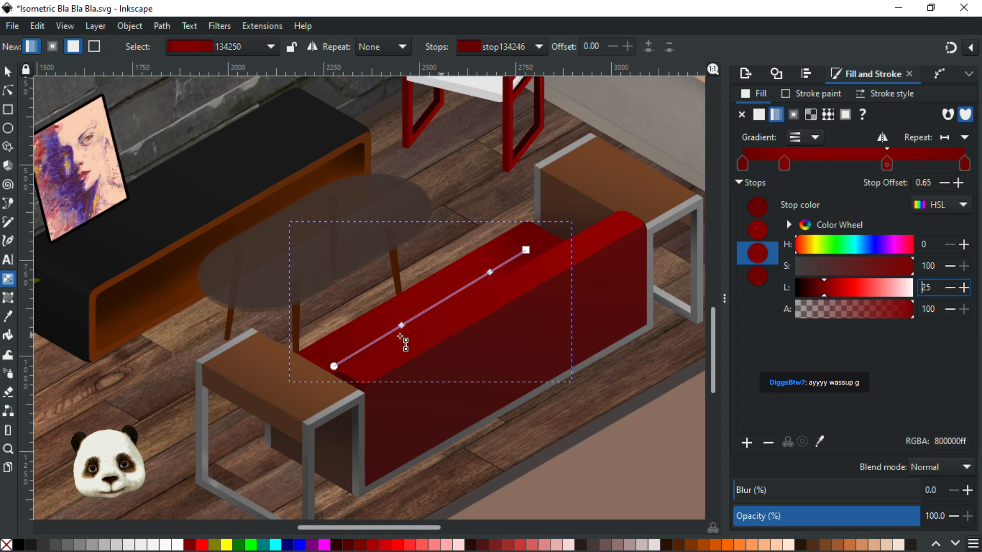
Extend the seat gradient's end handle to the seat's near corner and its start handle to the far corner
drag(334, 367, 352, 382)
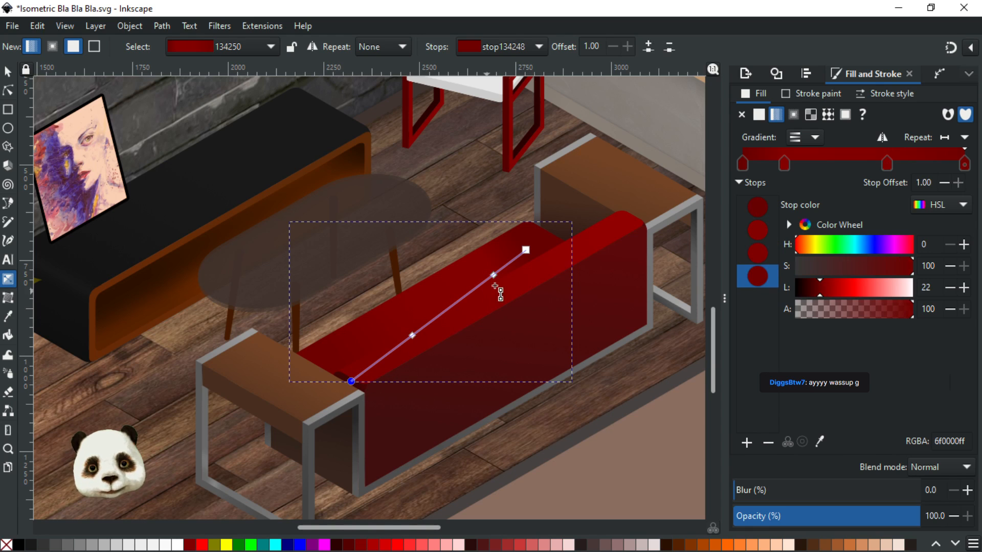
click(527, 250)
drag(525, 250, 554, 228)
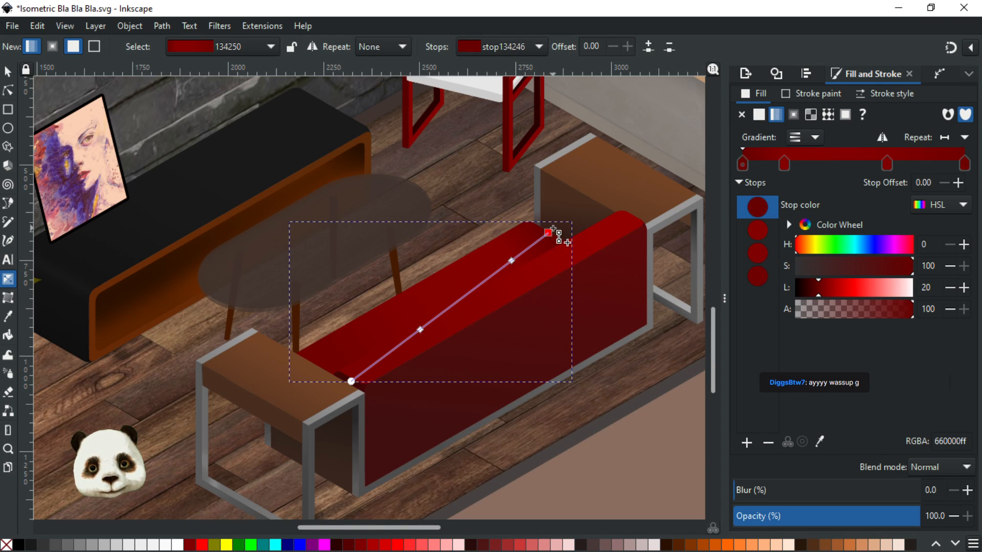
Try shifting the seat gradient's far middle stop to offset 0.33 and undo the last two changes
drag(509, 263, 490, 279)
click(488, 279)
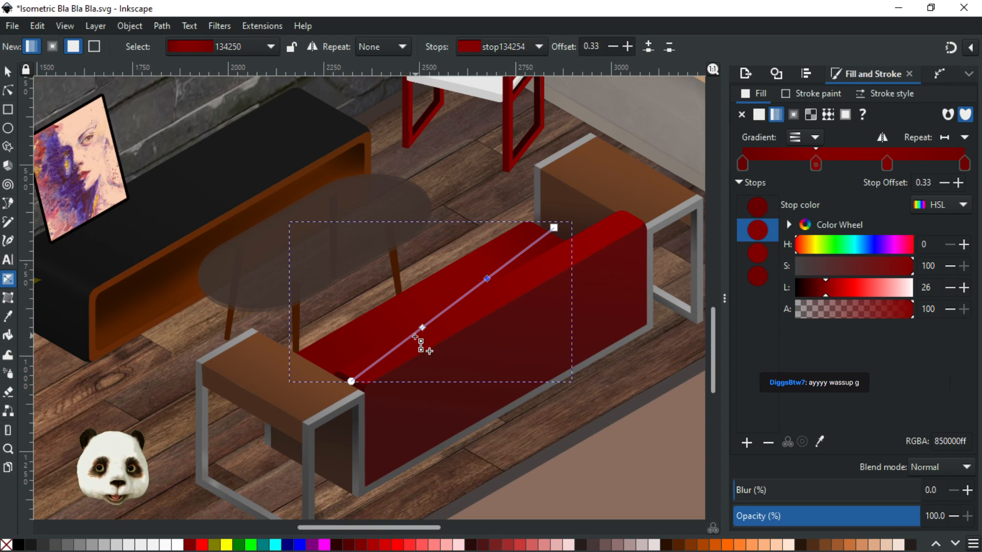
key(ctrl+z)
key(ctrl+z)
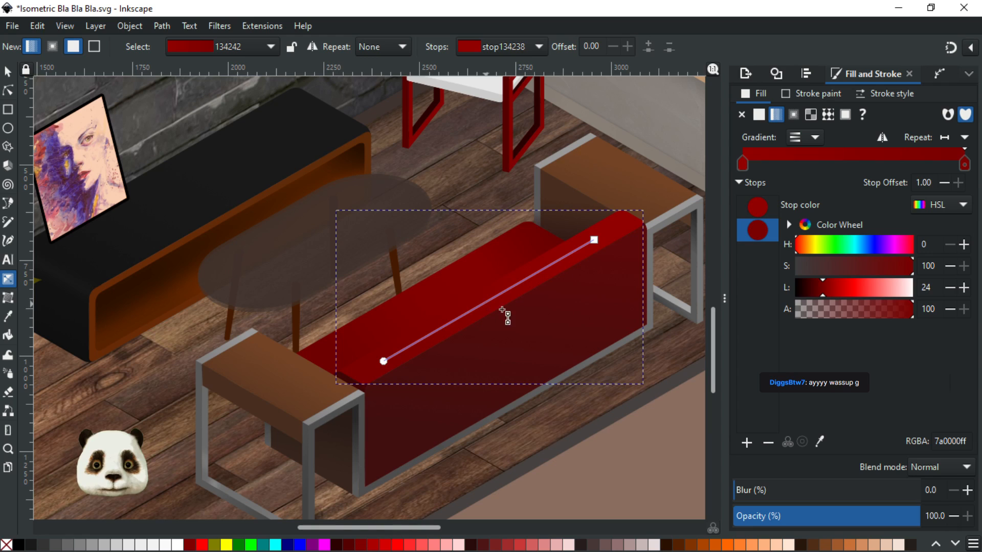
Try lowering the saturation of the backrest top gradient's end stop to 61 and restore it to 100
click(384, 361)
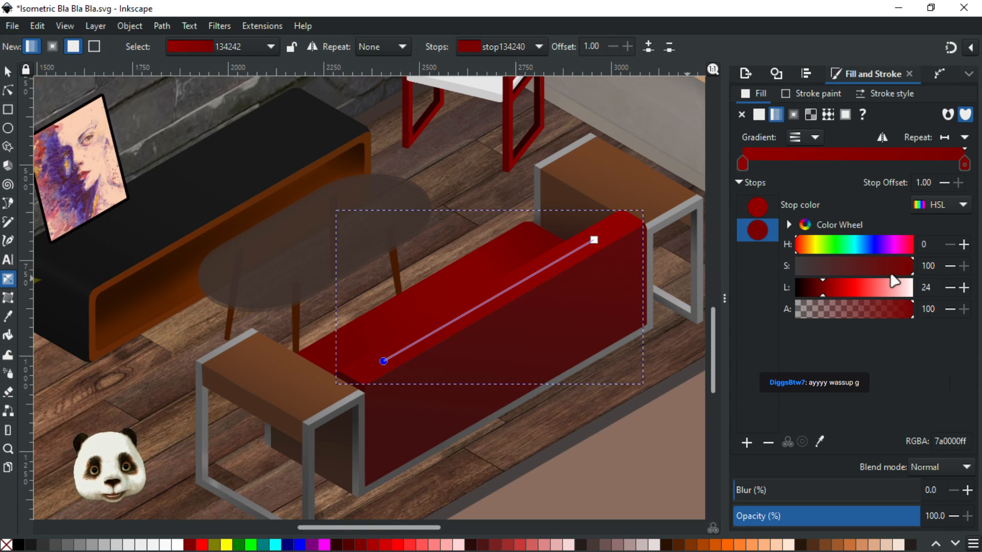
drag(906, 275, 869, 276)
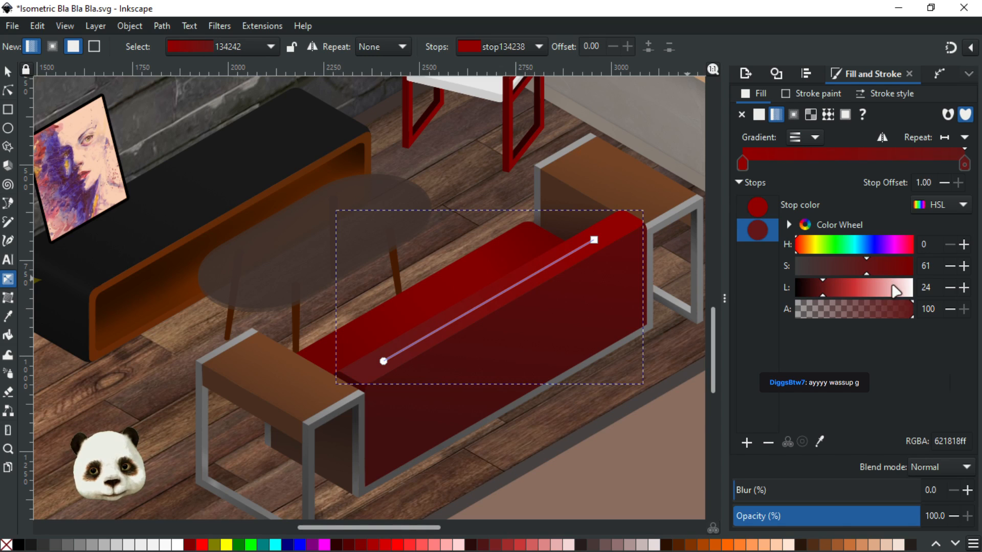
drag(887, 279, 940, 275)
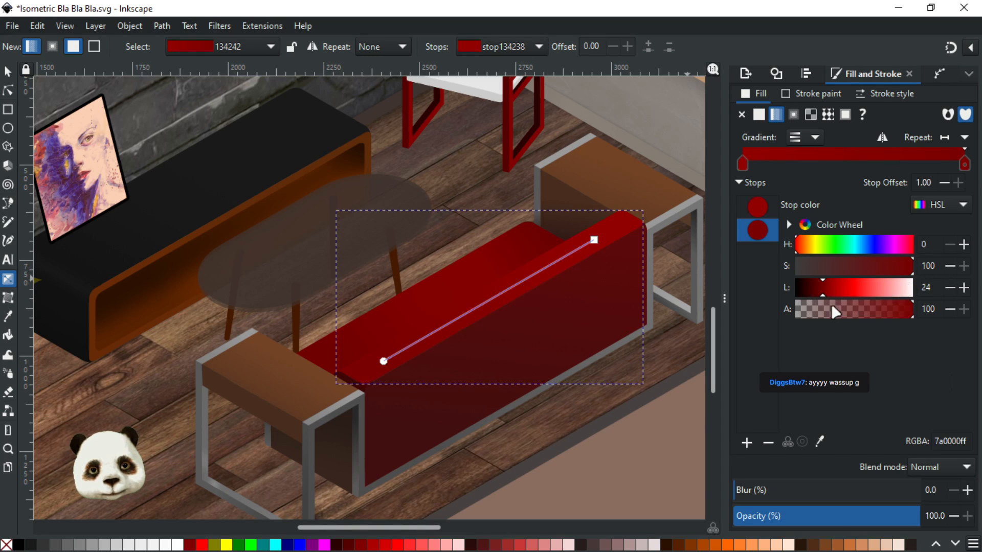
Set the backrest top gradient's start stop to lightness 30 and its end stop to lightness 28
click(818, 289)
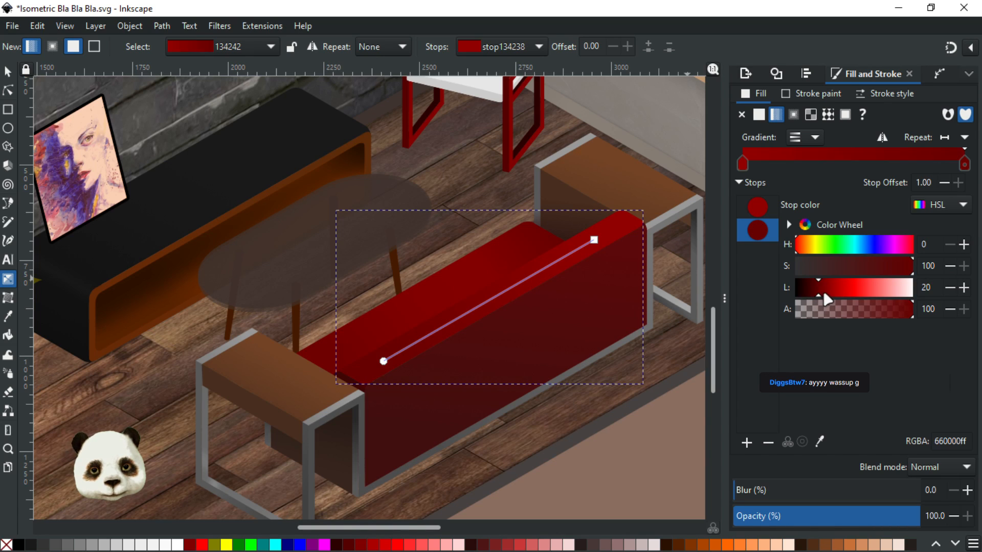
click(828, 290)
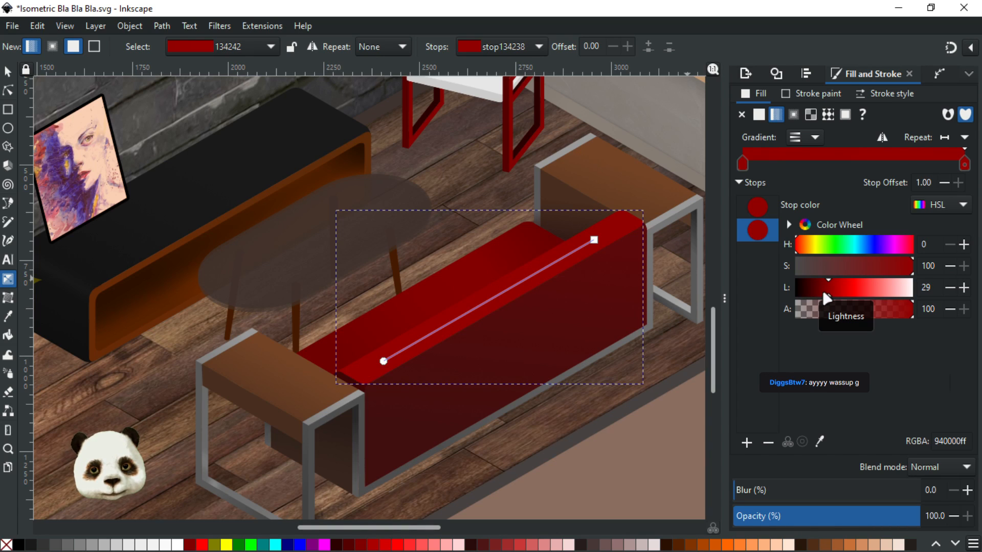
click(594, 240)
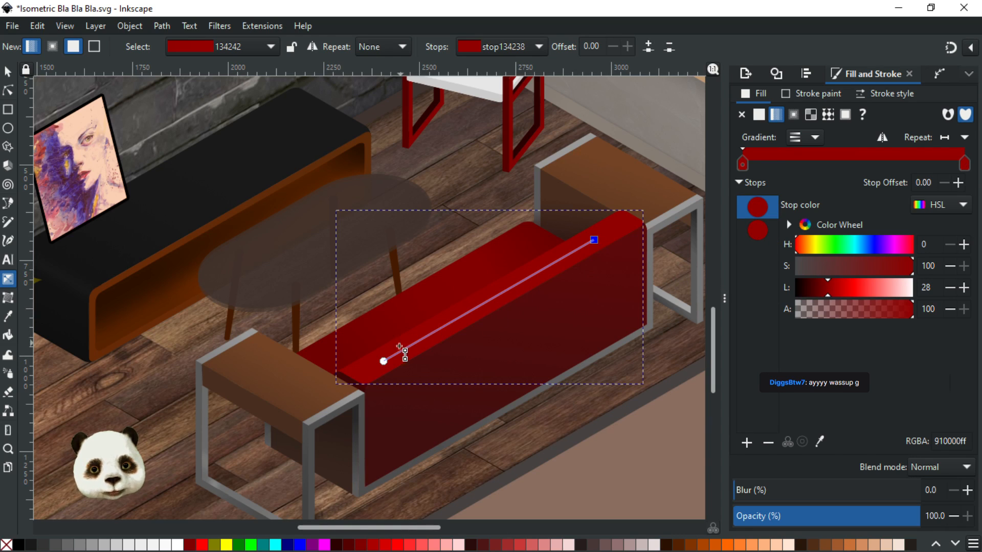
click(383, 361)
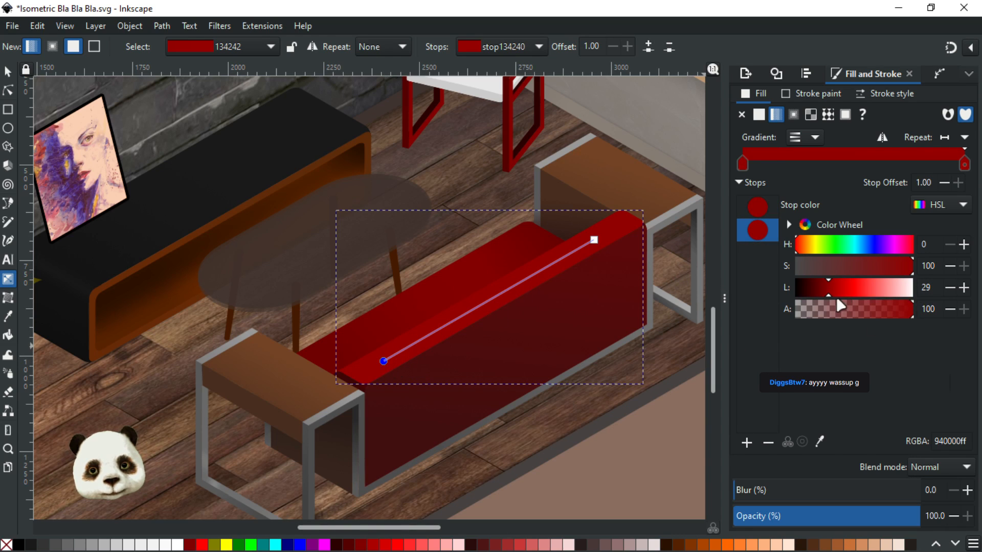
click(950, 287)
click(950, 288)
click(593, 239)
click(964, 288)
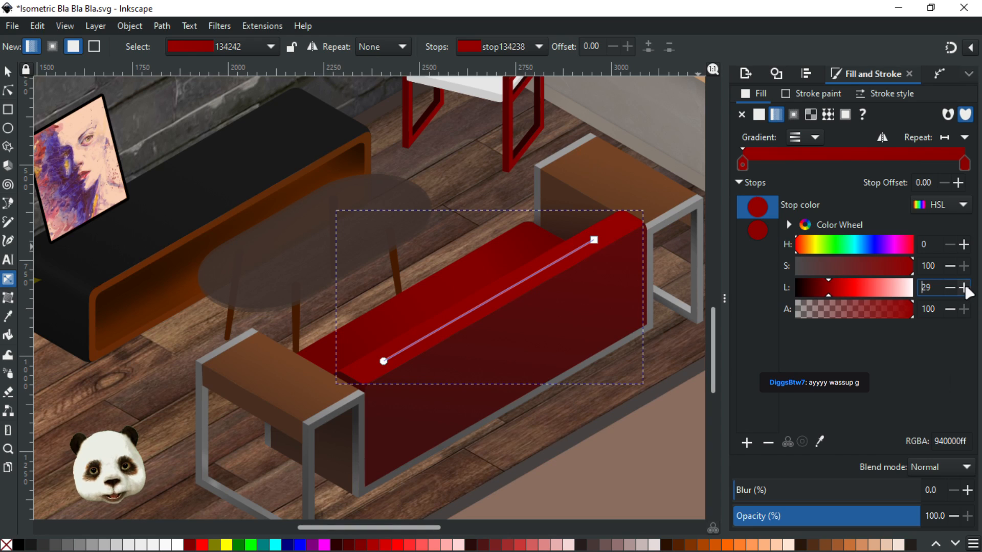
click(383, 361)
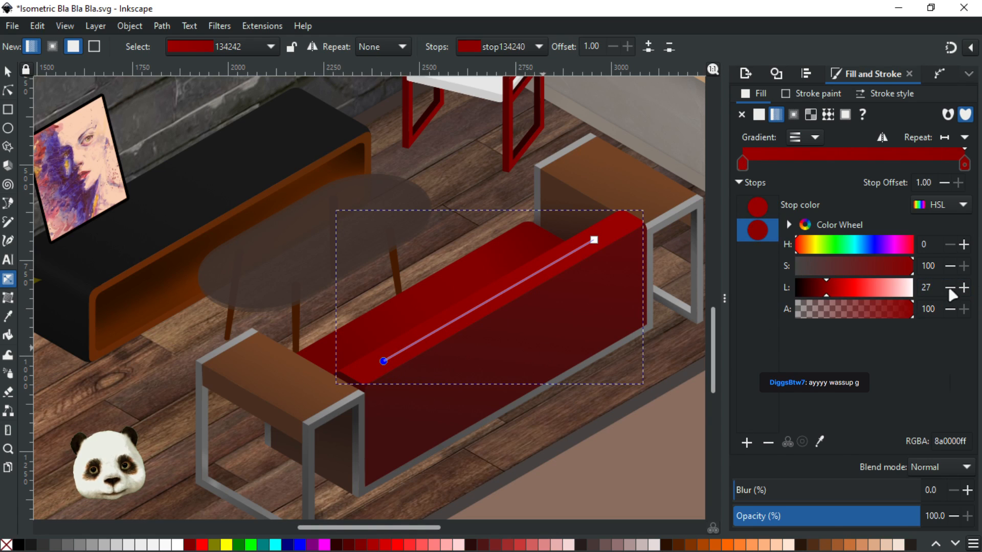
click(965, 288)
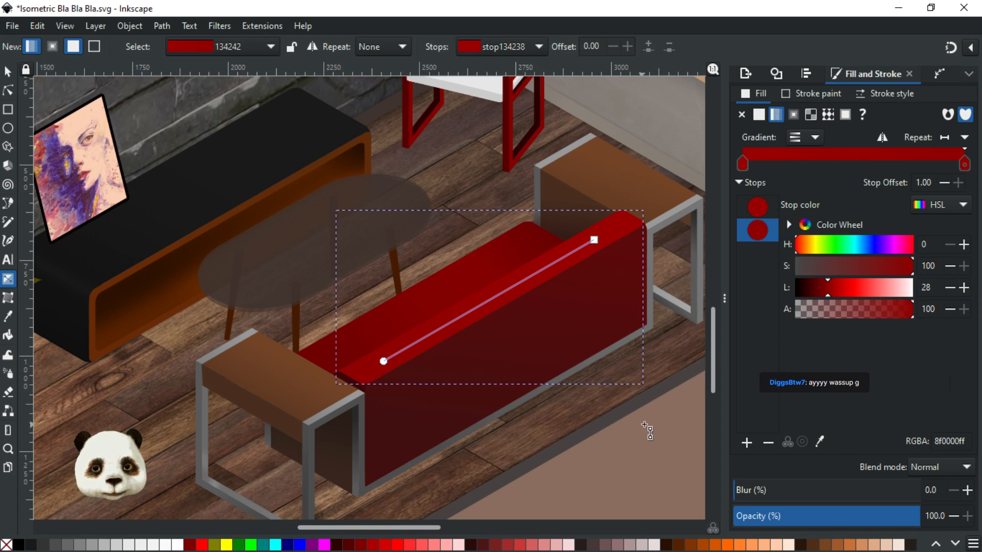
Deselect the backrest top, save the drawing and check the sofa's shading against the rest of the room
key(Escape)
key(ctrl+s)
scroll(642, 353, down, 2)
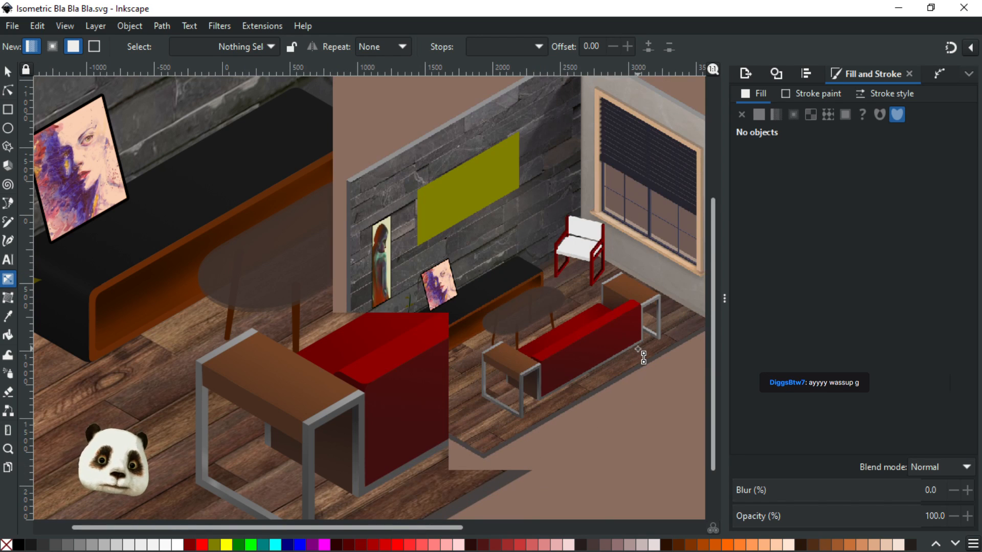
scroll(612, 337, up, 2)
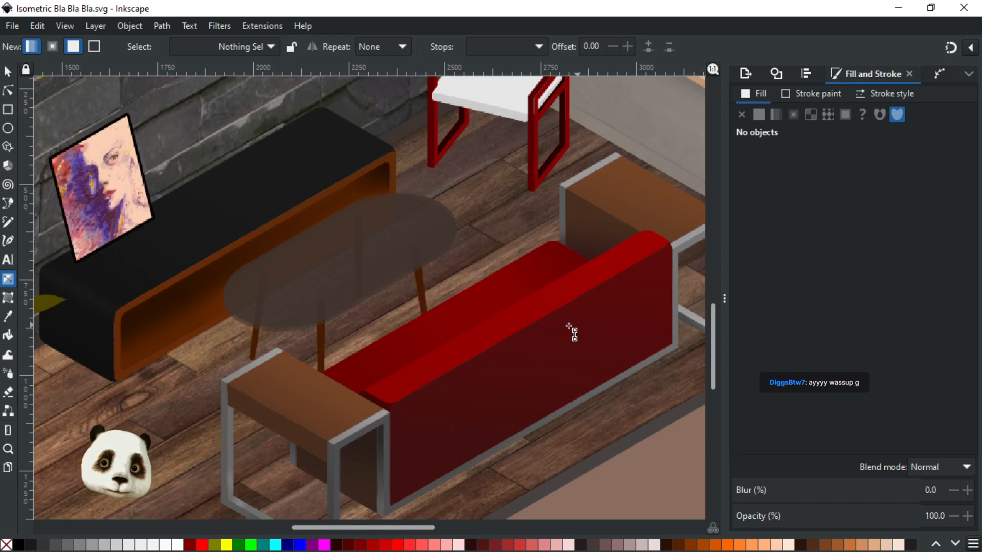
Add a middle stop toward the near end of the backrest top's gradient and extend the end handle to the near corner
click(465, 349)
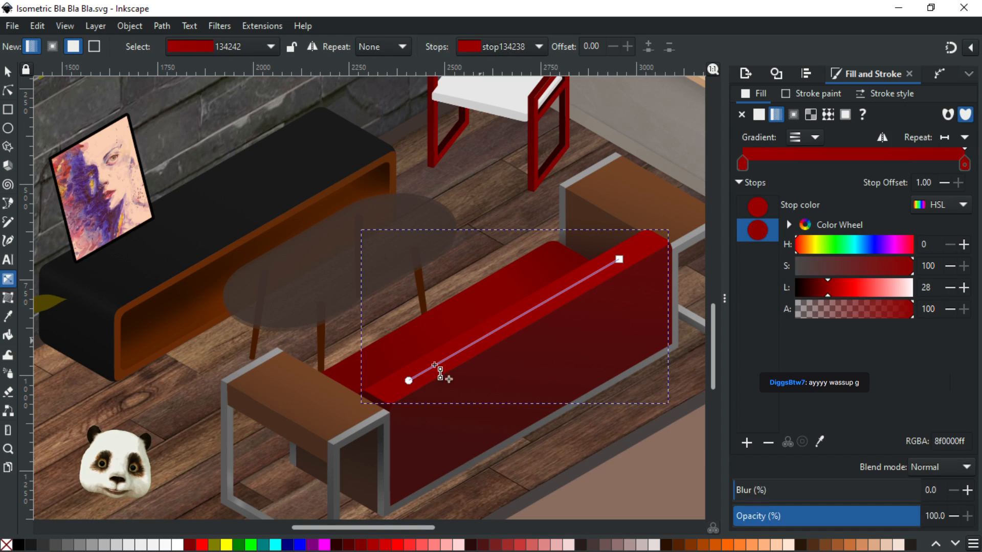
double_click(435, 366)
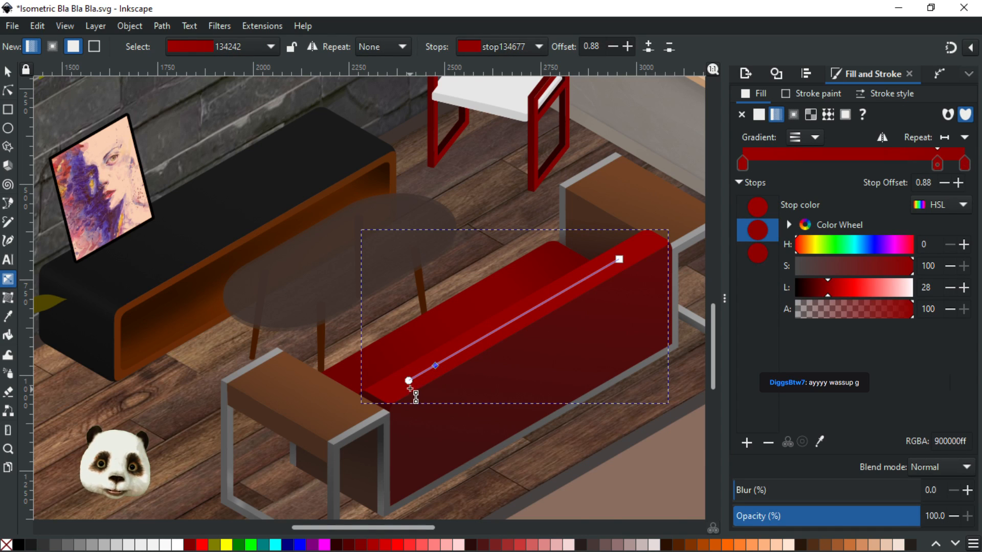
mouse_move(408, 381)
mouse_down()
mouse_move(372, 403)
mouse_move(421, 373)
mouse_up()
click(373, 403)
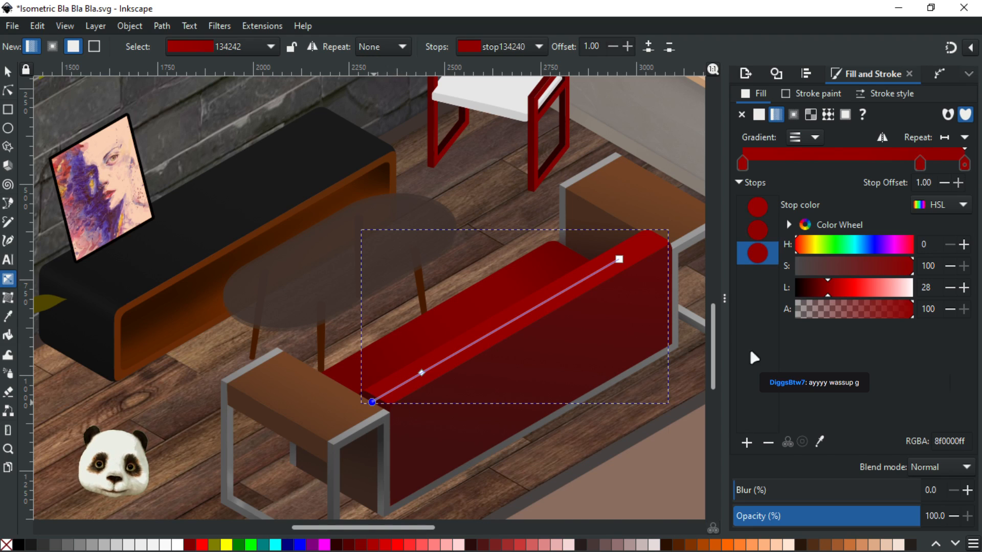
Darken the backrest top gradient's end stop to lightness 24 and move its handle slightly down past the near corner
click(949, 287)
click(950, 286)
click(949, 286)
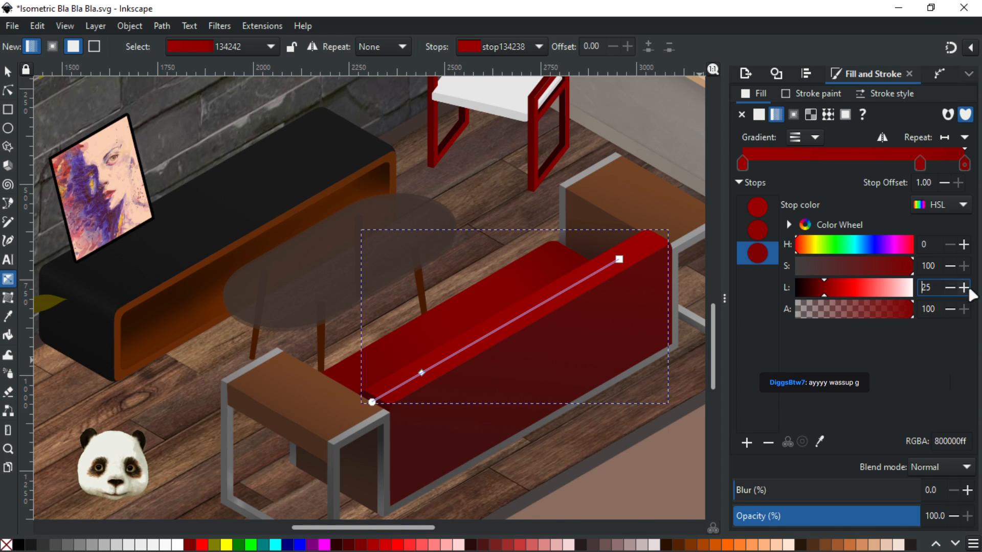
click(964, 287)
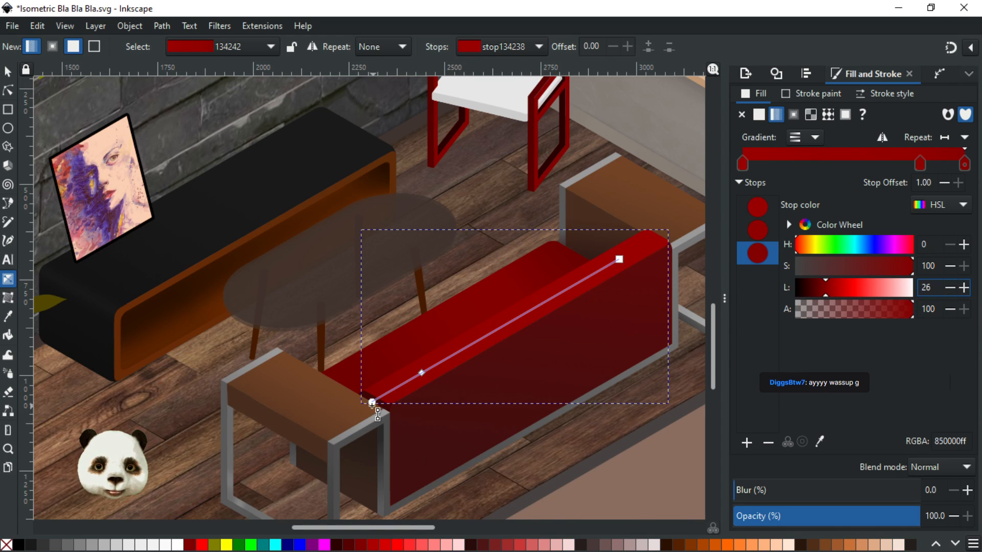
drag(373, 404, 377, 411)
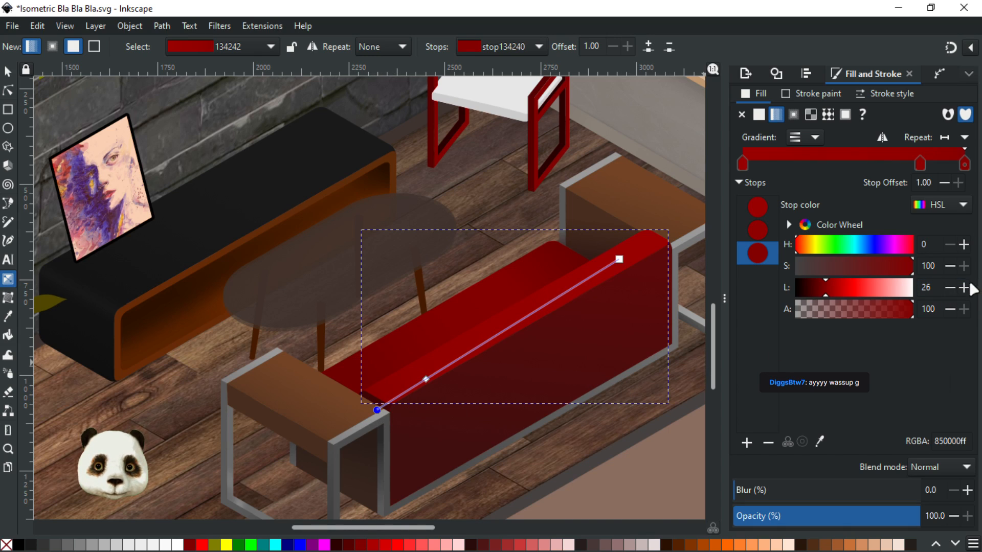
click(950, 289)
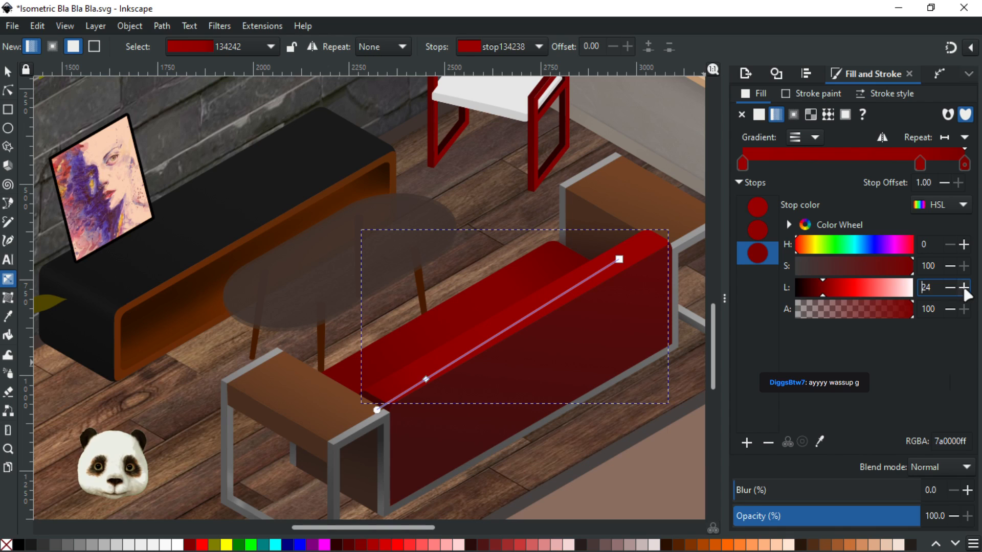
Extend the backrest top's gradient beyond its near end and out to its far end, placing the middle stop at offset 0.80
drag(377, 410, 362, 418)
mouse_move(412, 387)
mouse_down()
mouse_move(403, 393)
mouse_move(434, 375)
mouse_move(411, 390)
mouse_up()
click(411, 390)
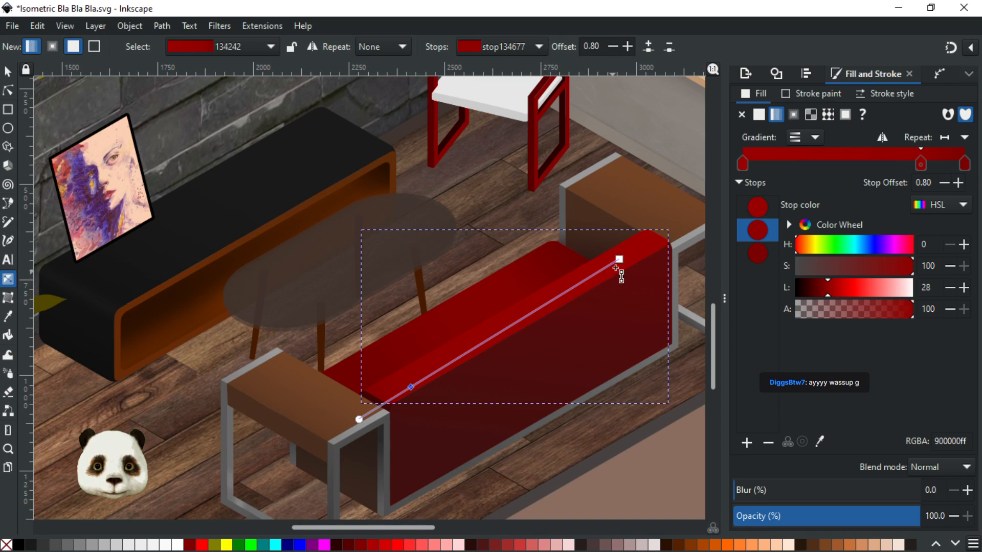
drag(619, 259, 650, 240)
key(Escape)
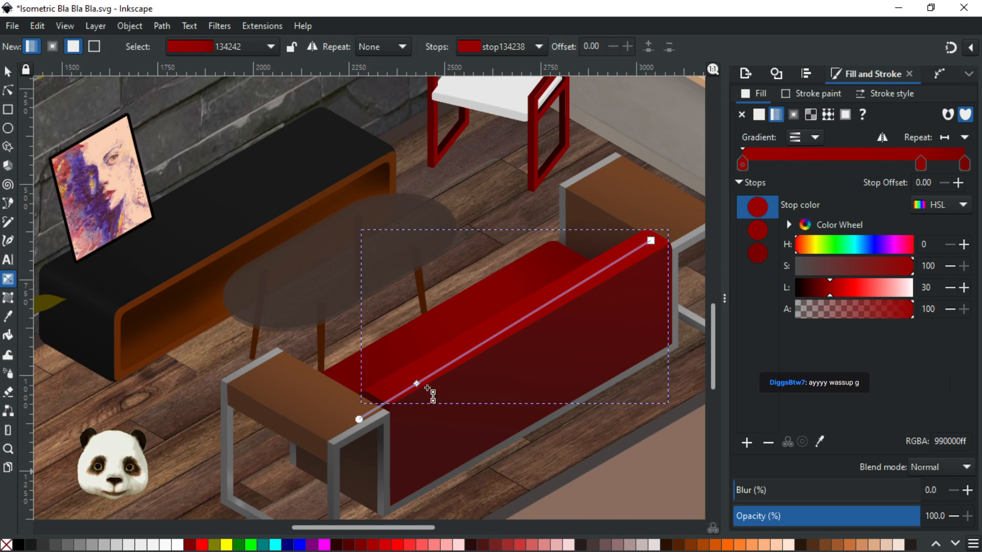
Deselect the backrest top, check the whole room and save the drawing
click(11, 71)
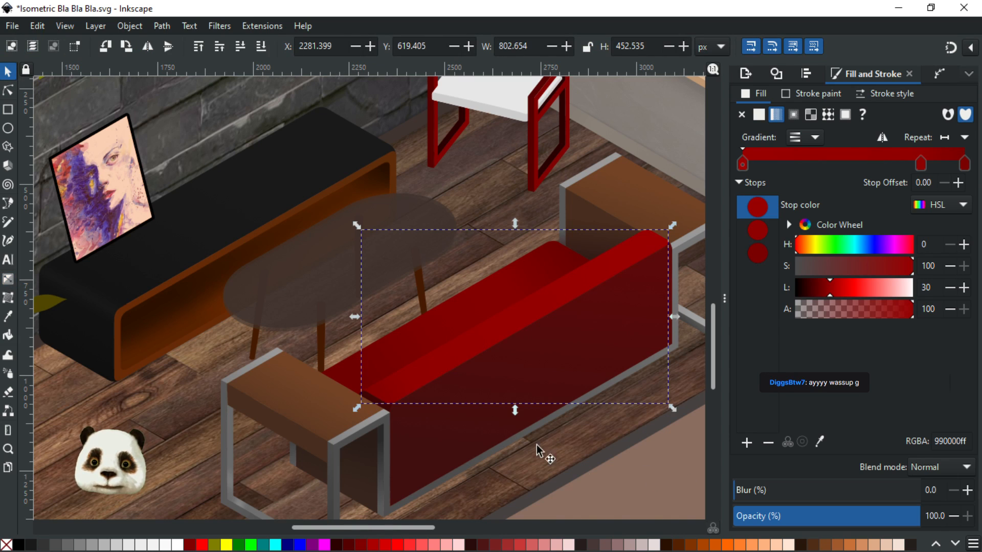
click(597, 477)
scroll(608, 478, down, 2)
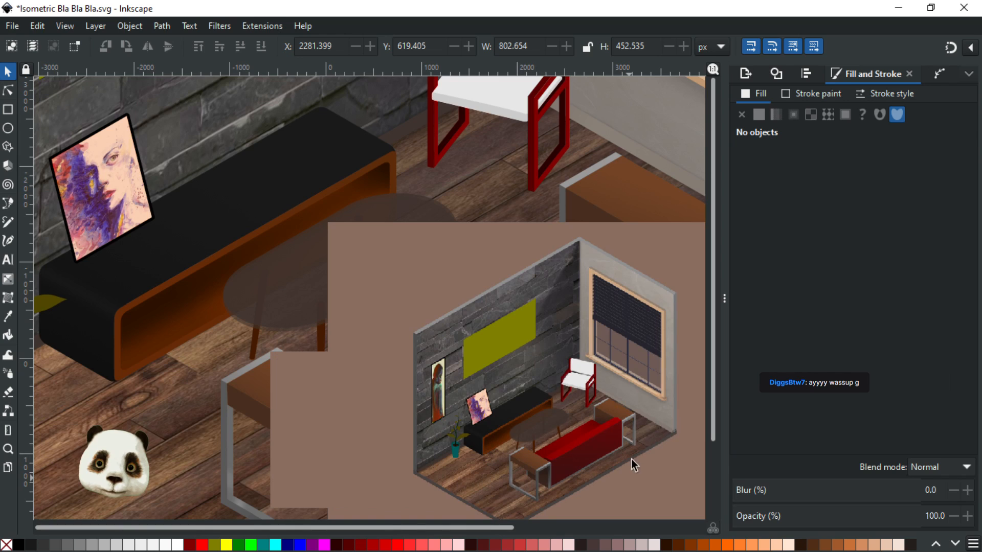
scroll(472, 353, up, 2)
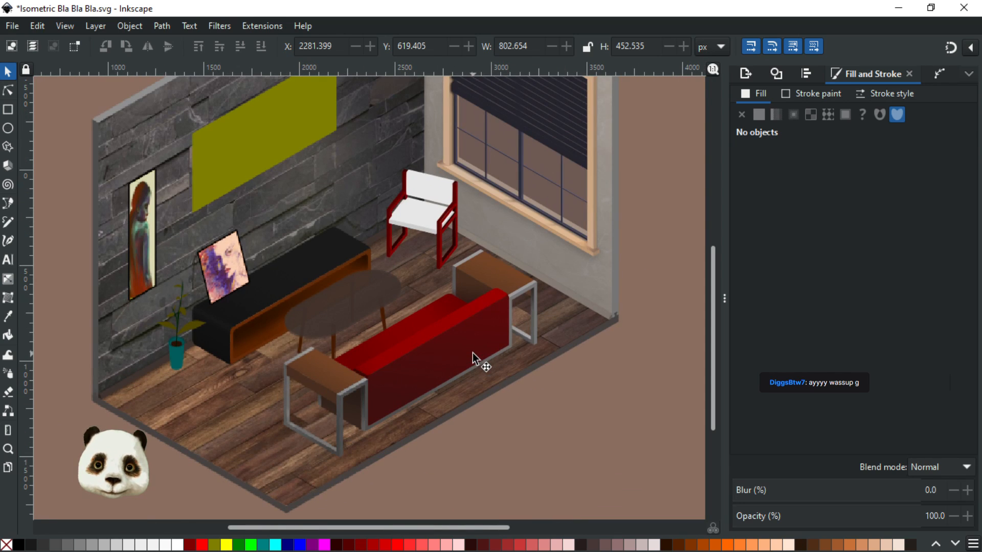
key(ctrl+s)
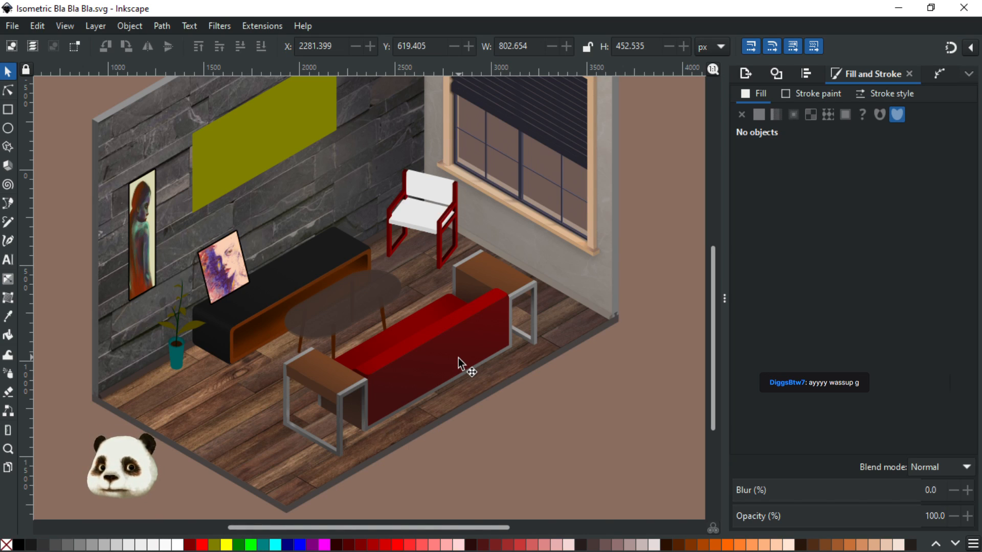
Lighten the end stop of the gradient on the upper face of the far bench's lower frame bar to lightness 68
scroll(529, 332, up, 5)
click(527, 325)
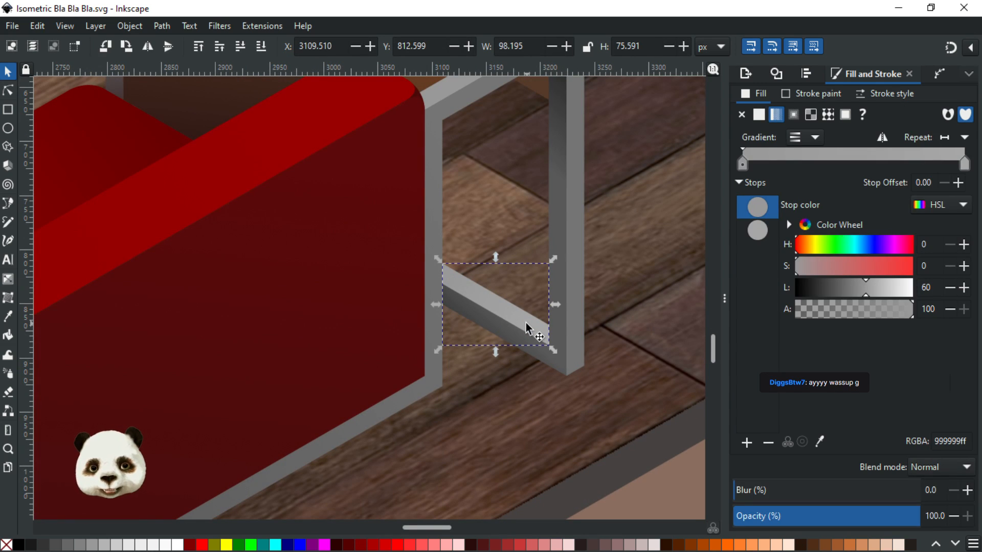
key(g)
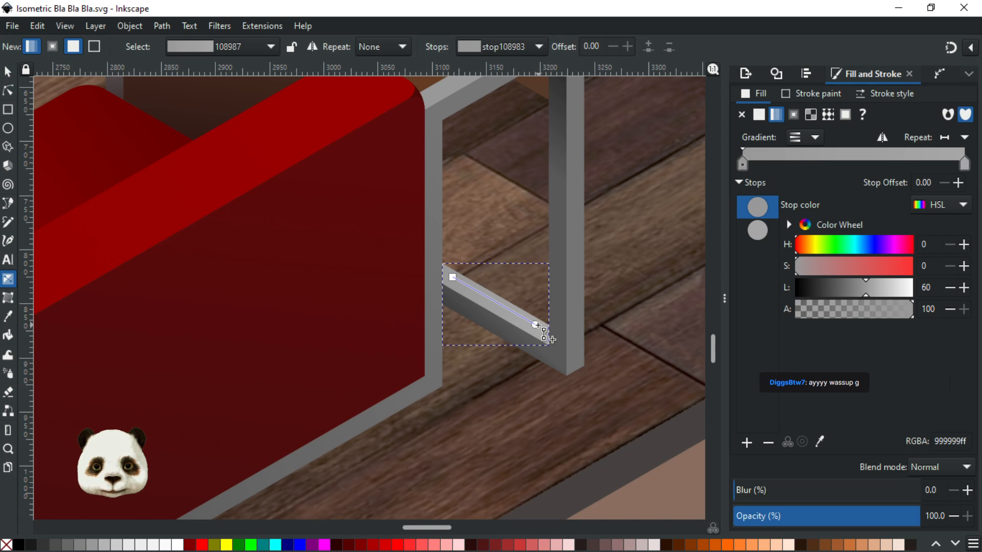
click(535, 325)
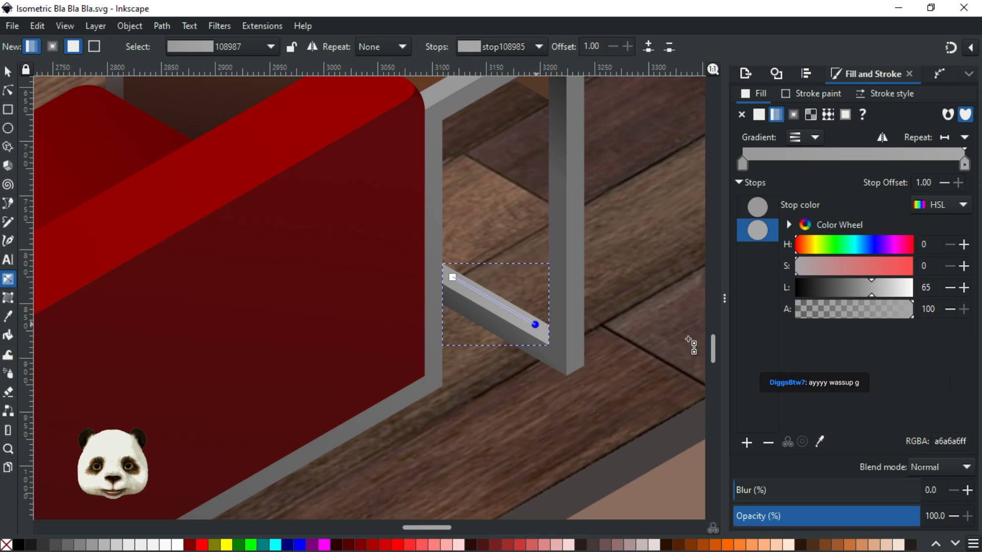
click(963, 287)
click(964, 287)
click(963, 287)
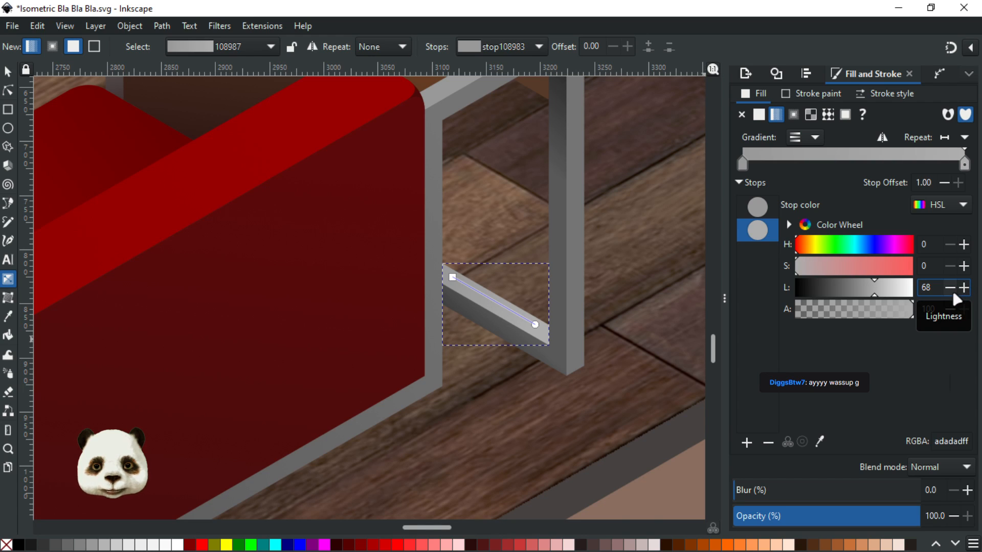
text(bb)
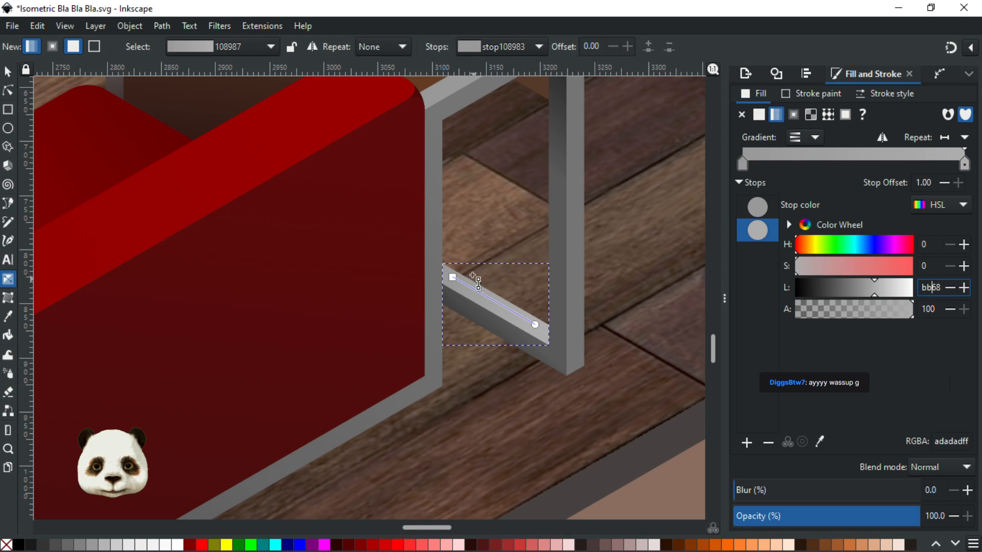
click(466, 323)
key(ctrl+z)
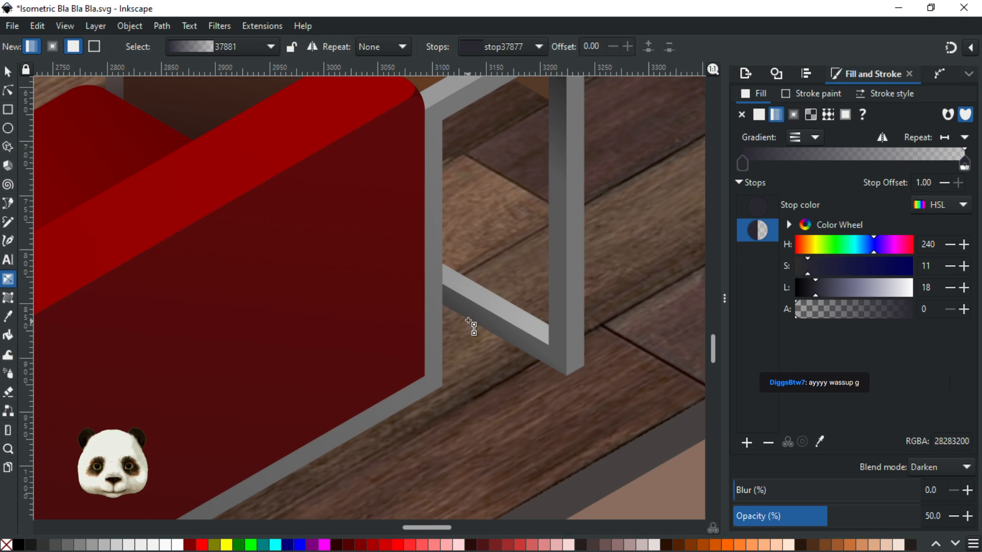
key(b)
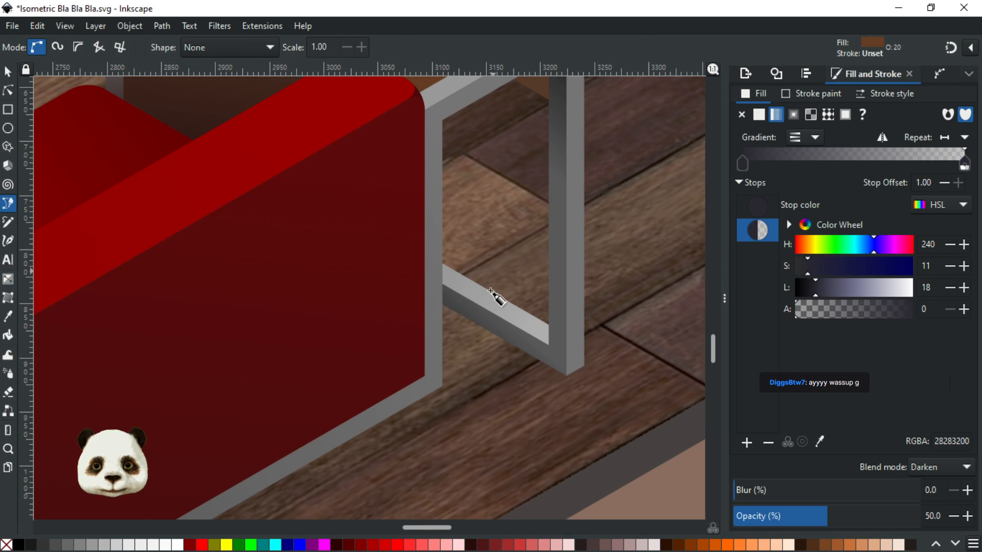
key(n)
click(499, 313)
click(532, 329)
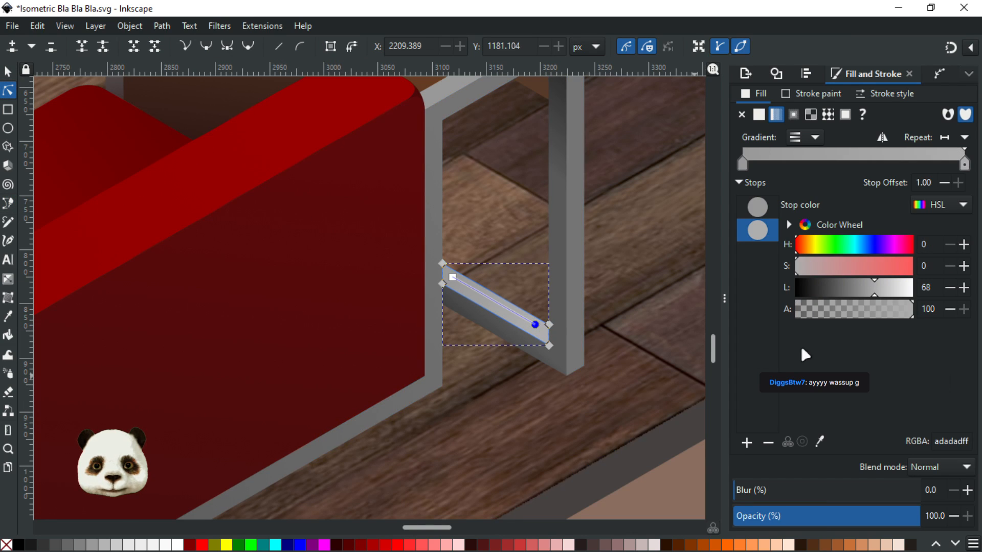
click(685, 497)
Draw a four-sided patch across the middle of the far bench's lower frame bar and fill it white at 100% opacity
key(b)
click(475, 267)
click(475, 335)
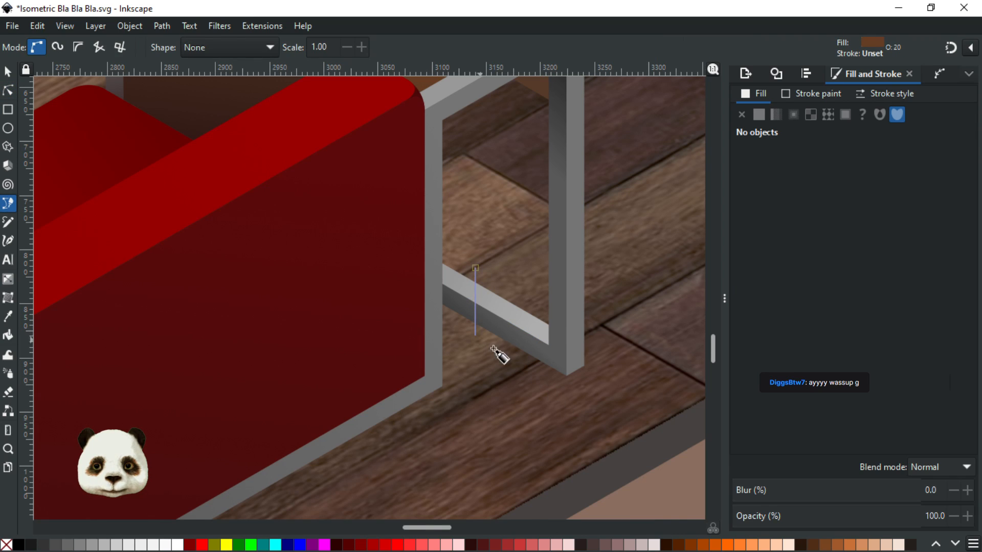
click(522, 363)
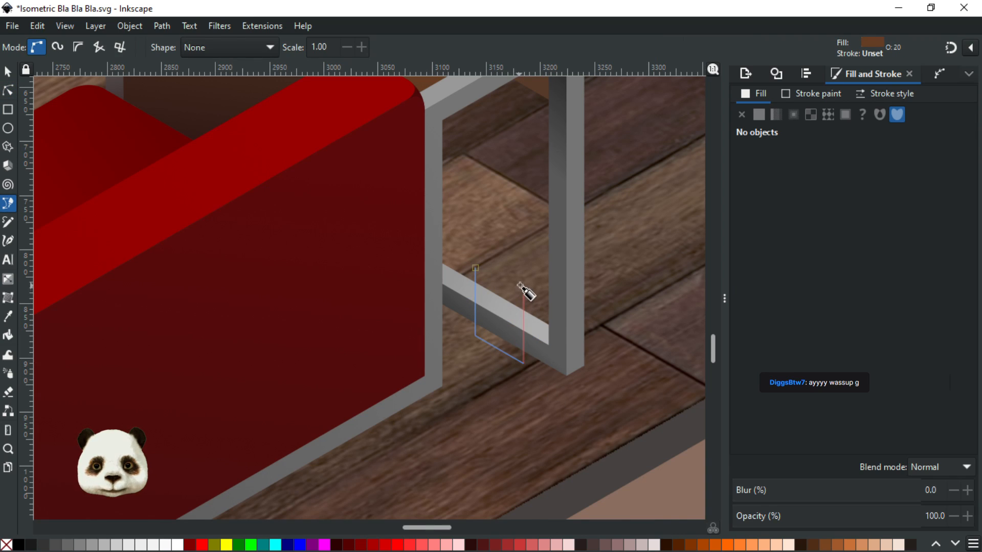
click(518, 285)
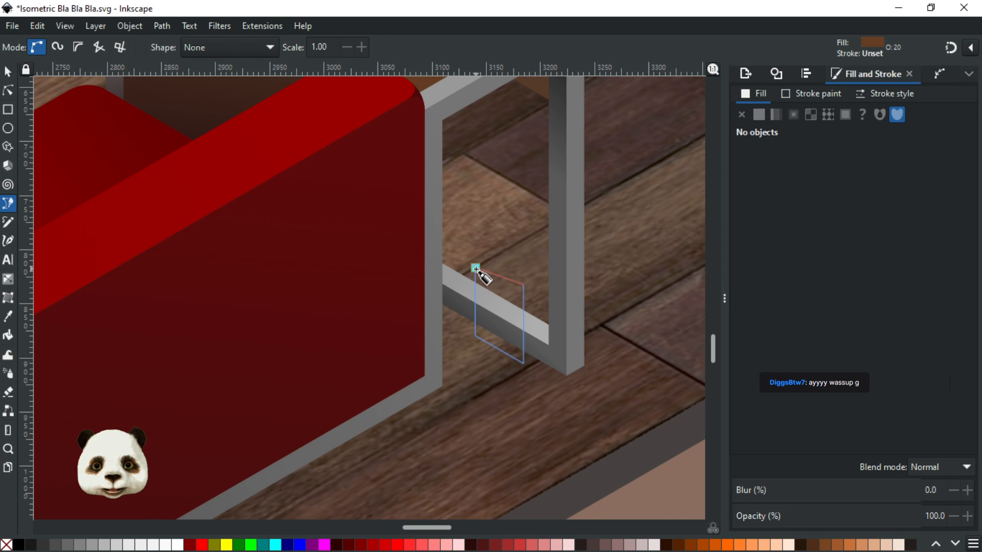
click(475, 268)
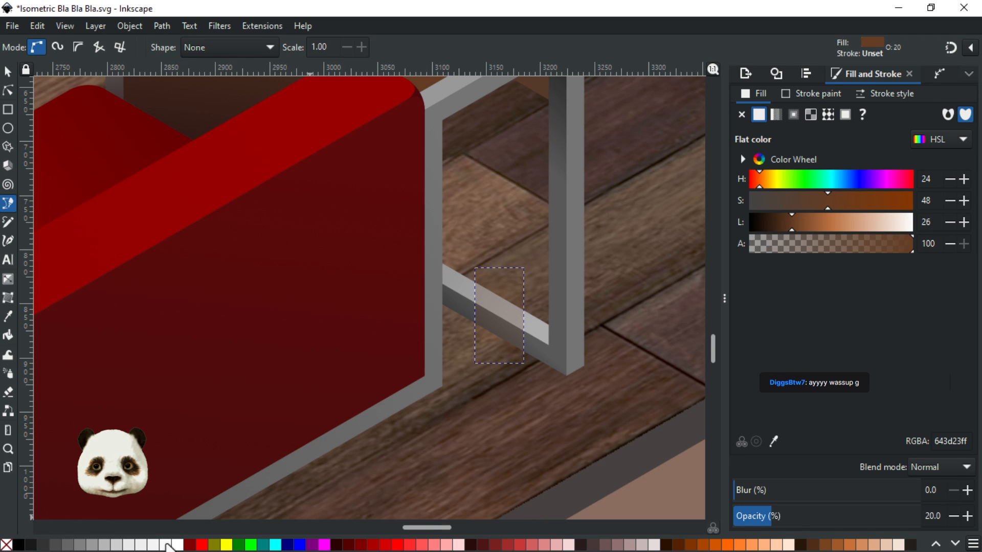
click(178, 545)
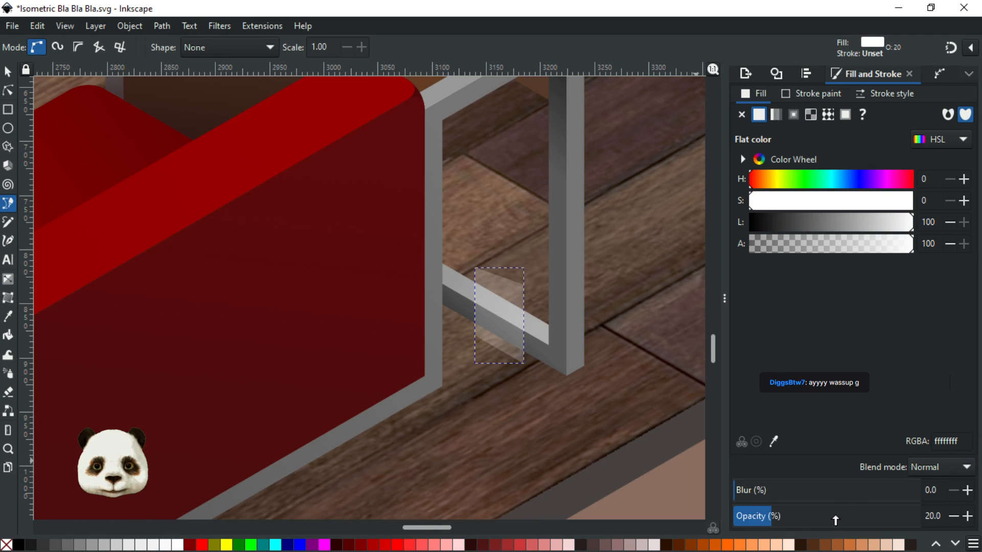
drag(835, 520, 979, 518)
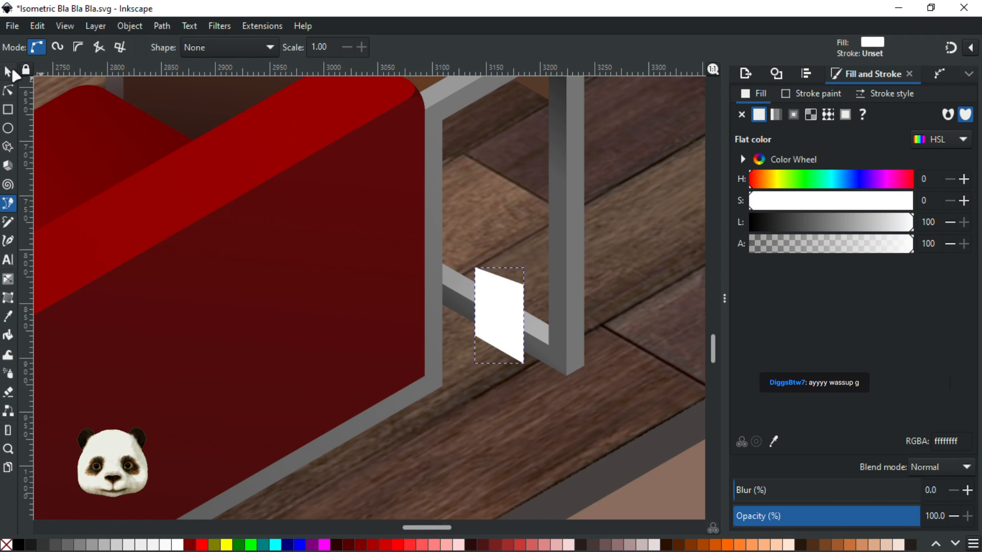
Duplicate the upper face of the far bench's lower frame bar and fill the copy with magenta
click(8, 72)
click(537, 332)
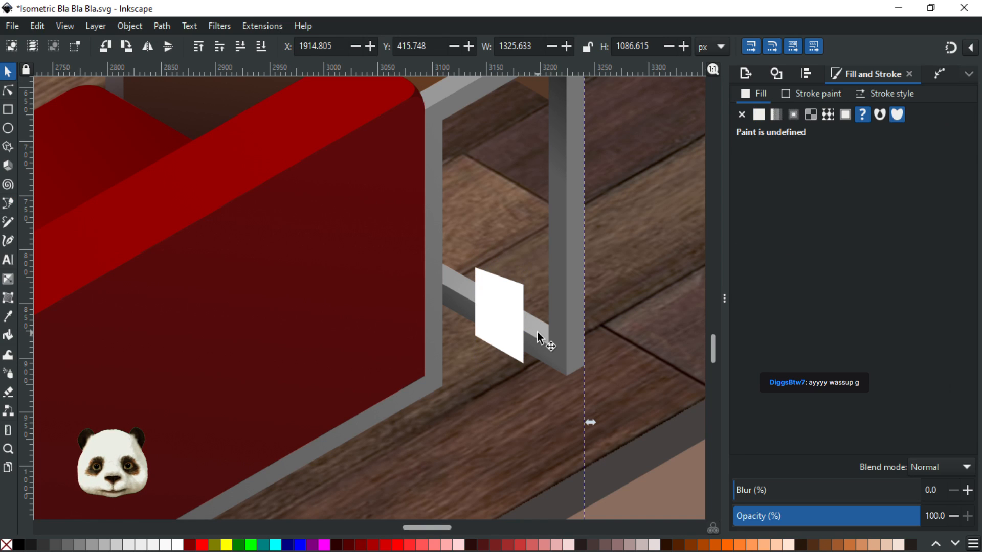
key(Escape)
ctrl+click(538, 328)
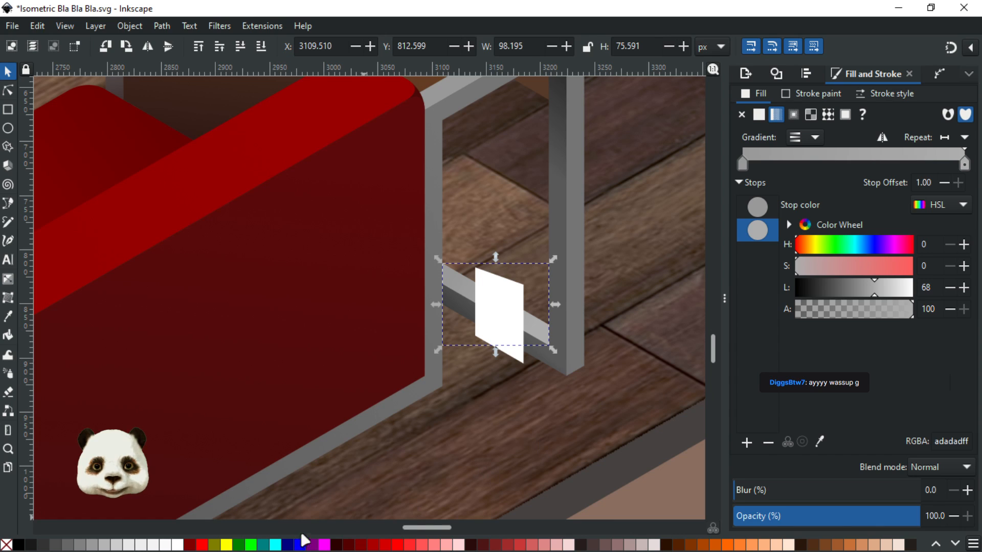
click(324, 545)
ctrl+click(506, 328)
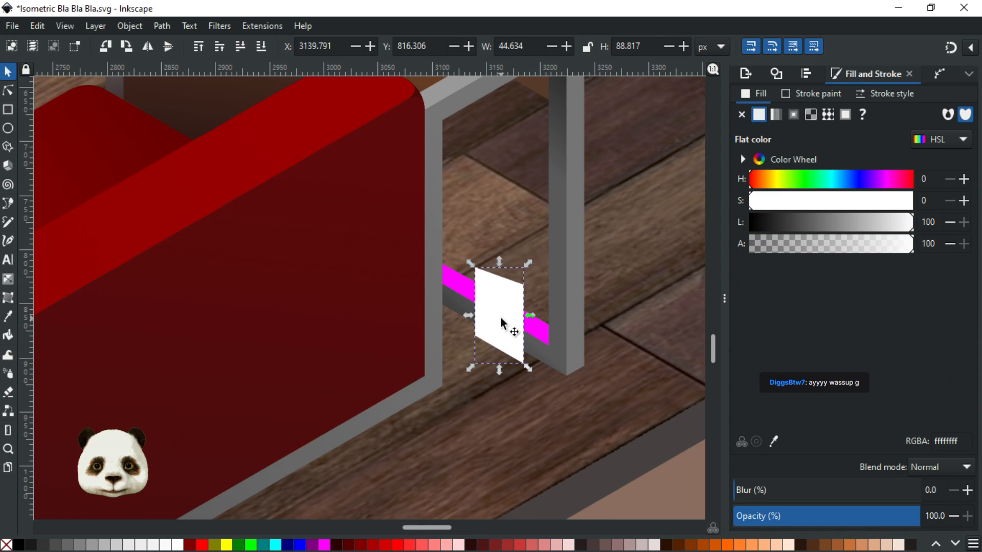
key(Delete)
double_click(516, 317)
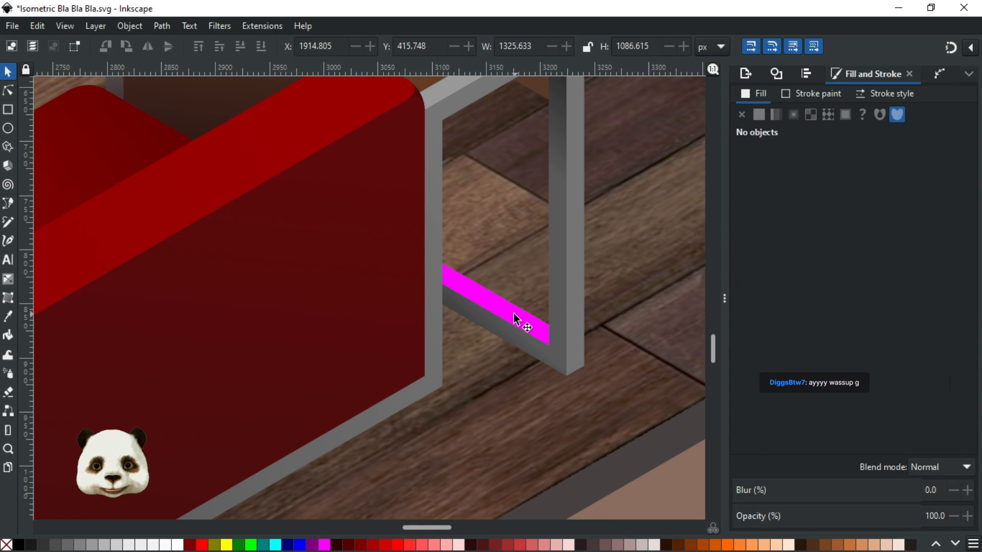
click(513, 313)
key(ctrl+z)
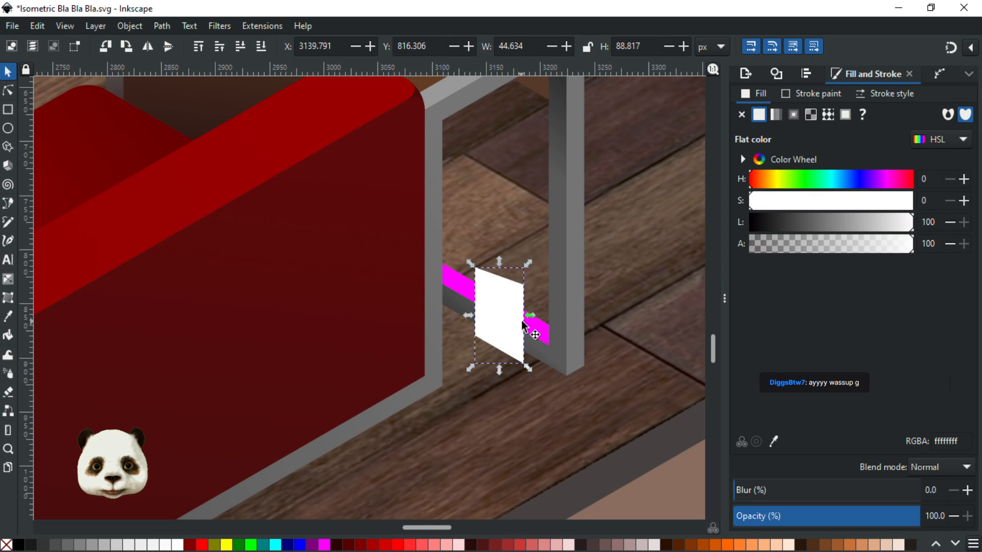
Raise the magenta copy above the white patch and clip the patch to it
shift+click(523, 326)
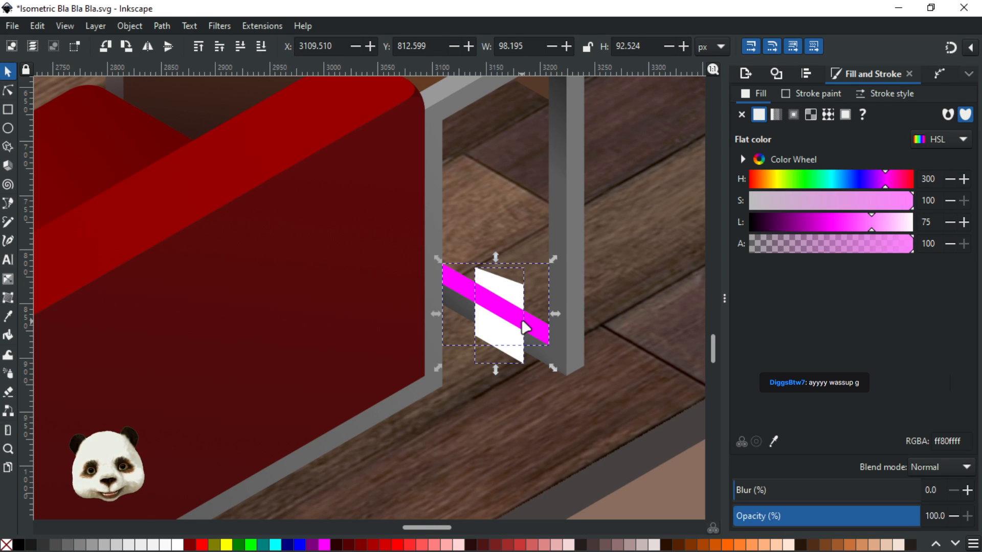
right_click(522, 325)
click(588, 465)
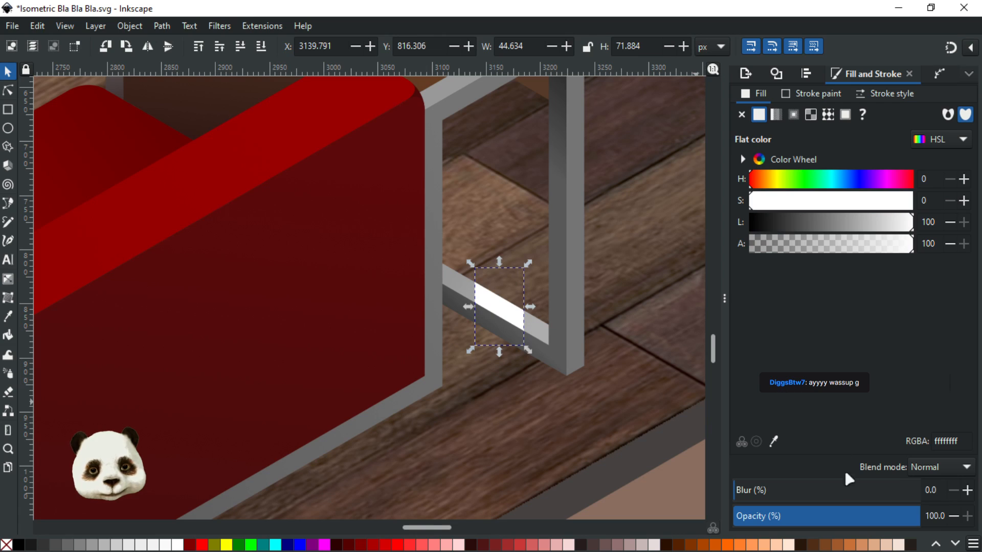
Set the clipped white highlight to 30% blur and 20% opacity, and shift it slightly along the bar towards the outer leg
drag(769, 494, 803, 490)
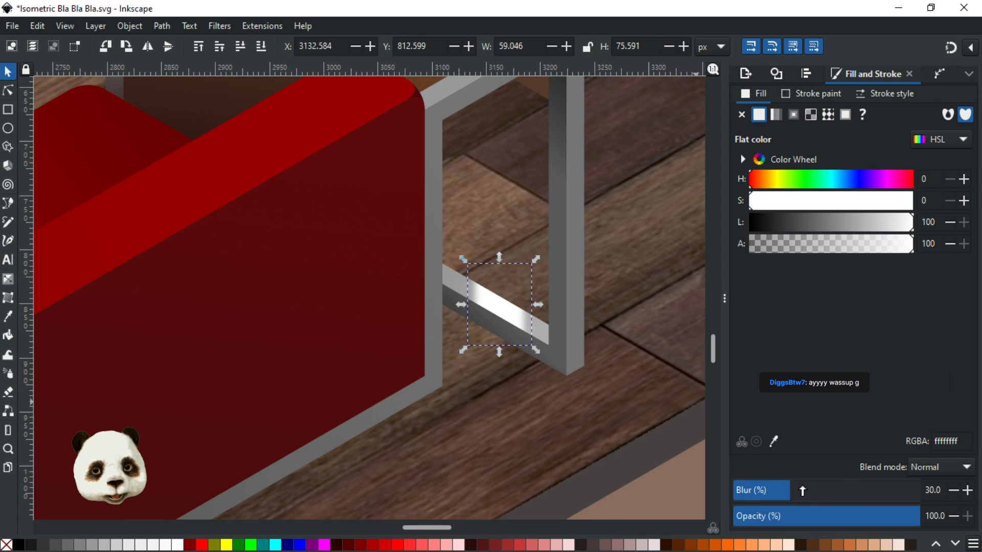
drag(873, 521, 767, 519)
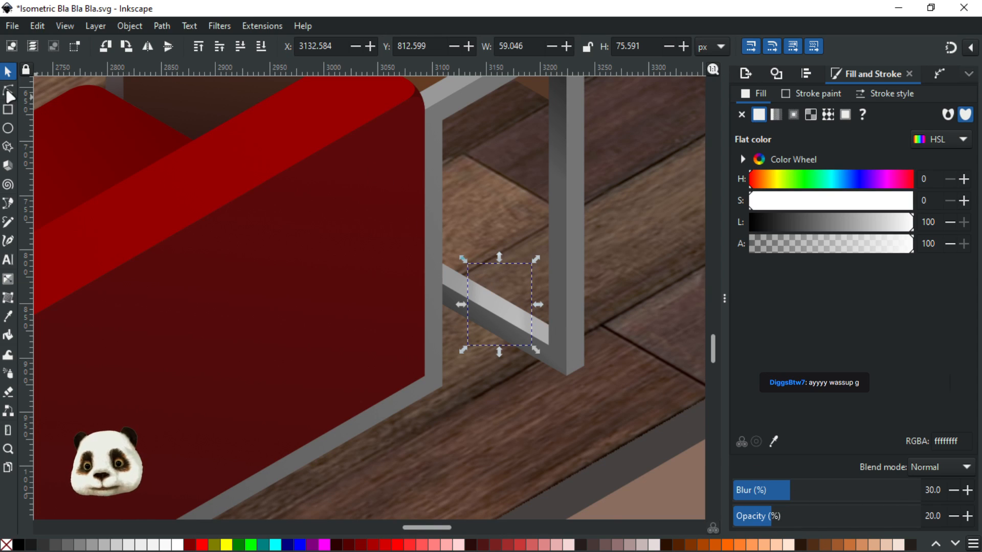
drag(494, 309, 508, 313)
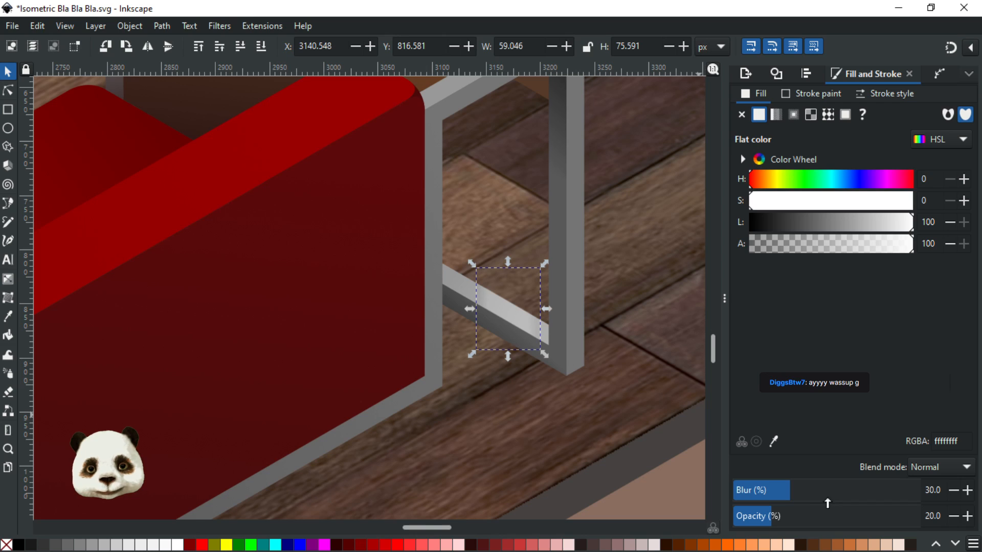
Try the bar highlight at 30% opacity and check how it looks next to the whole sofa
ctrl+click(776, 490)
drag(789, 490, 790, 518)
scroll(604, 425, down, 3)
drag(625, 453, 601, 361)
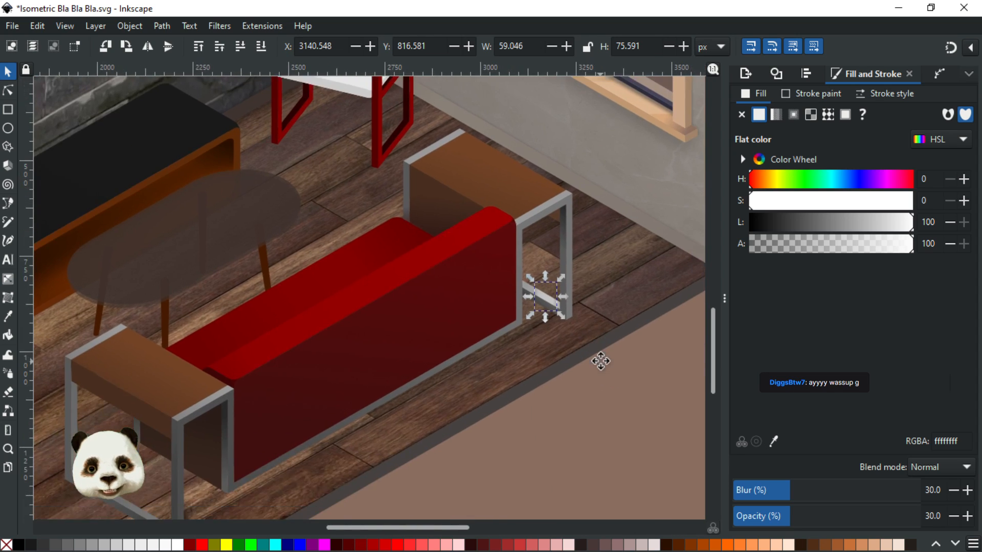
click(595, 390)
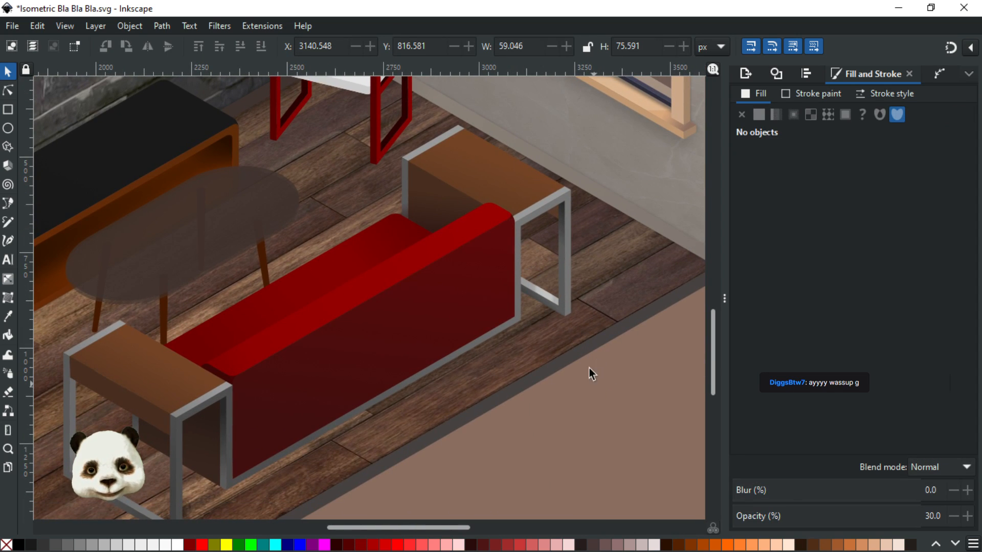
scroll(582, 400, down, 2)
scroll(566, 380, up, 2)
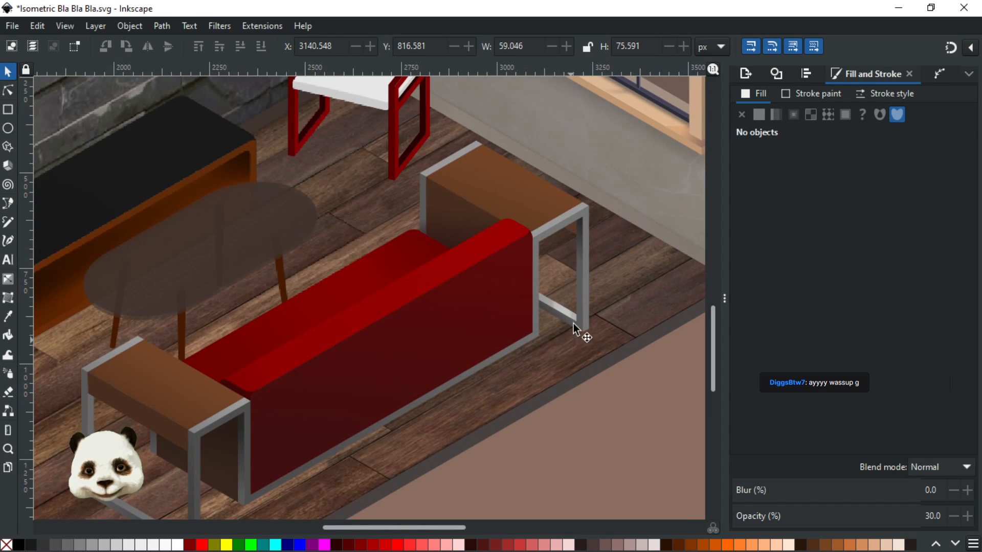
Set the bar highlight's opacity to 20% and save the drawing
click(560, 310)
click(756, 515)
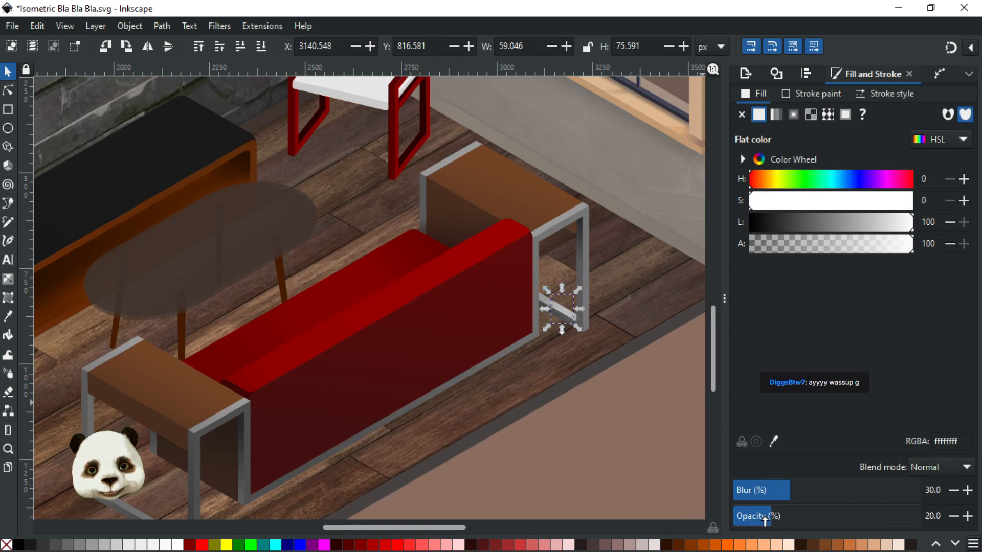
click(606, 403)
key(ctrl+s)
Increase the bar highlight's blur to soften its ends further, deselect it and save the drawing
click(562, 310)
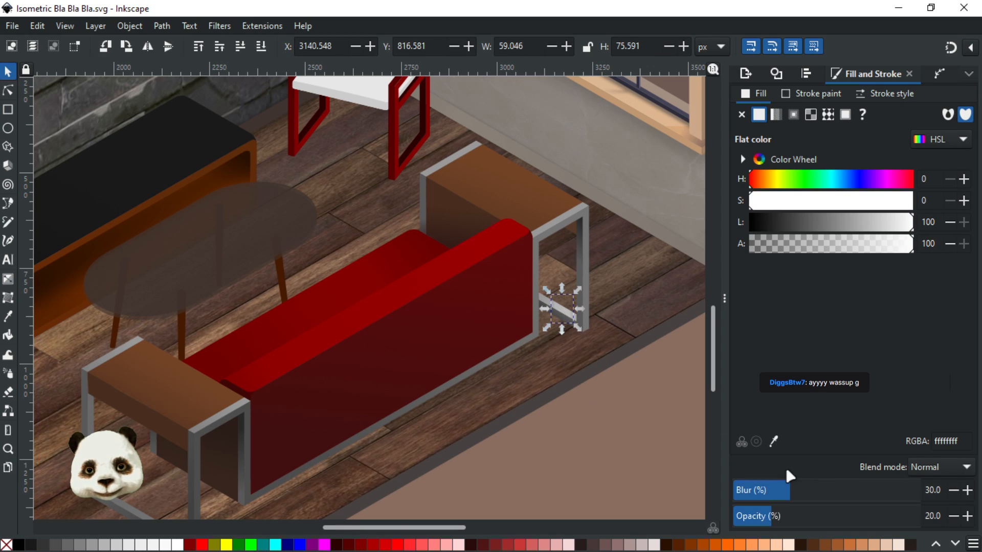
click(806, 490)
click(603, 436)
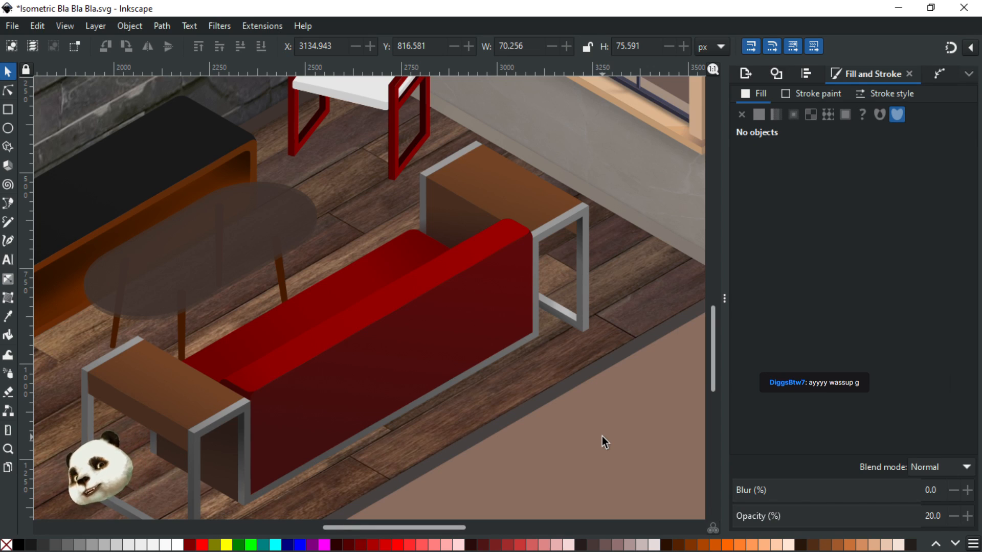
key(ctrl+s)
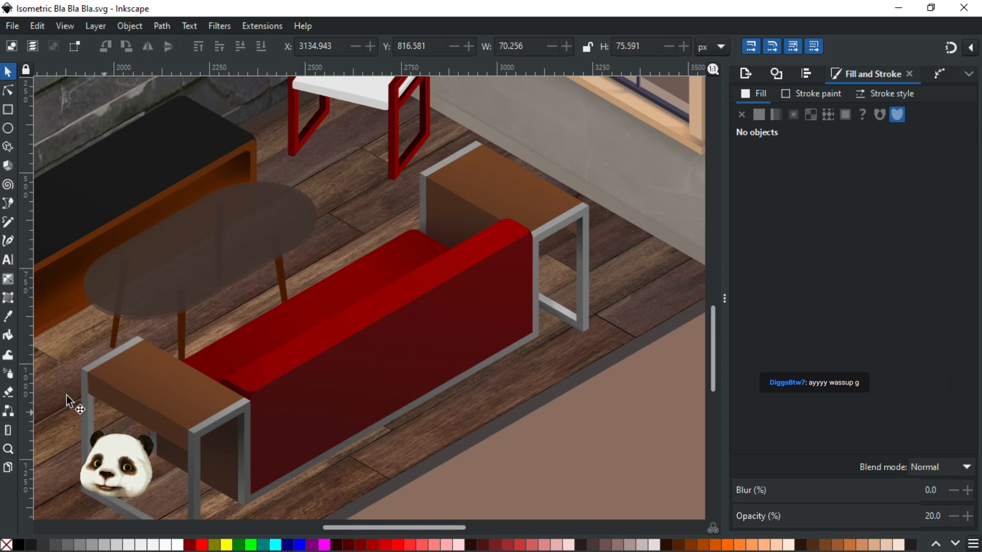
Darken the near end stop of the red sofa seat's gradient to lightness 20 and deselect the seat
scroll(597, 321, down, 2)
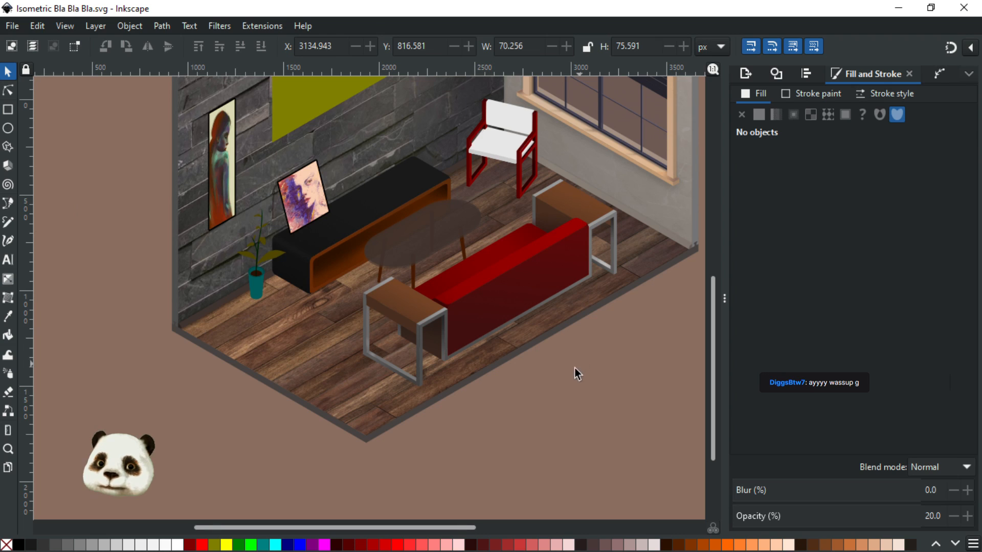
drag(575, 367, 538, 424)
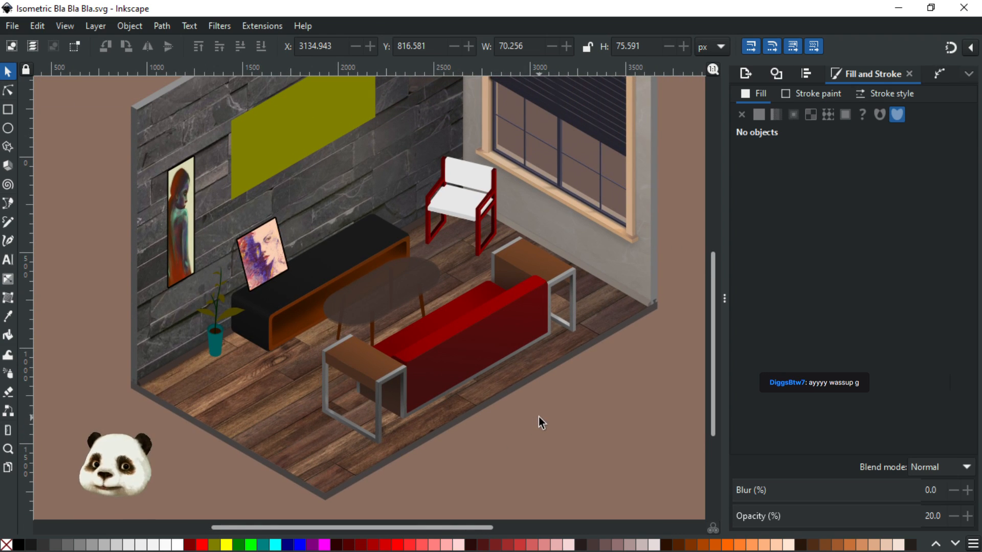
scroll(532, 386, up, 2)
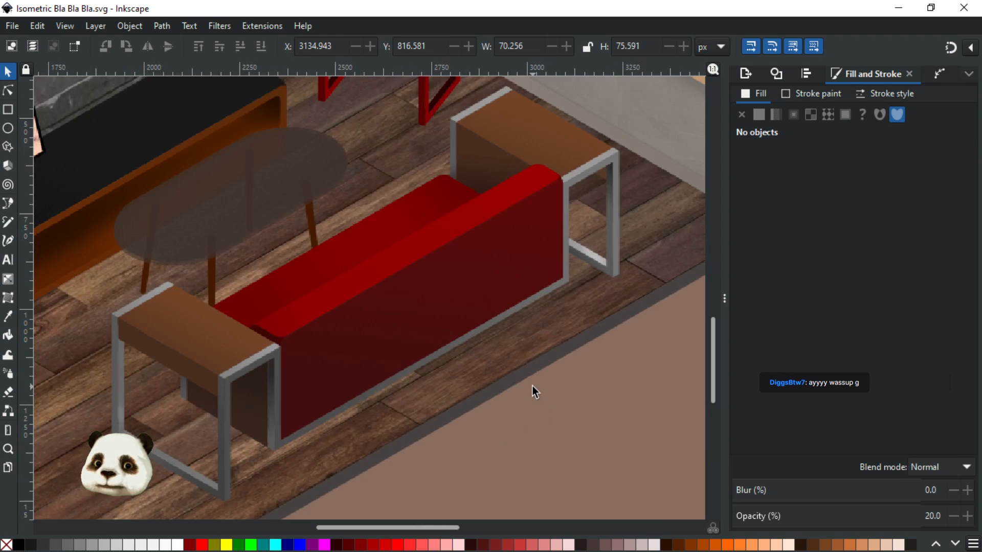
click(283, 291)
key(g)
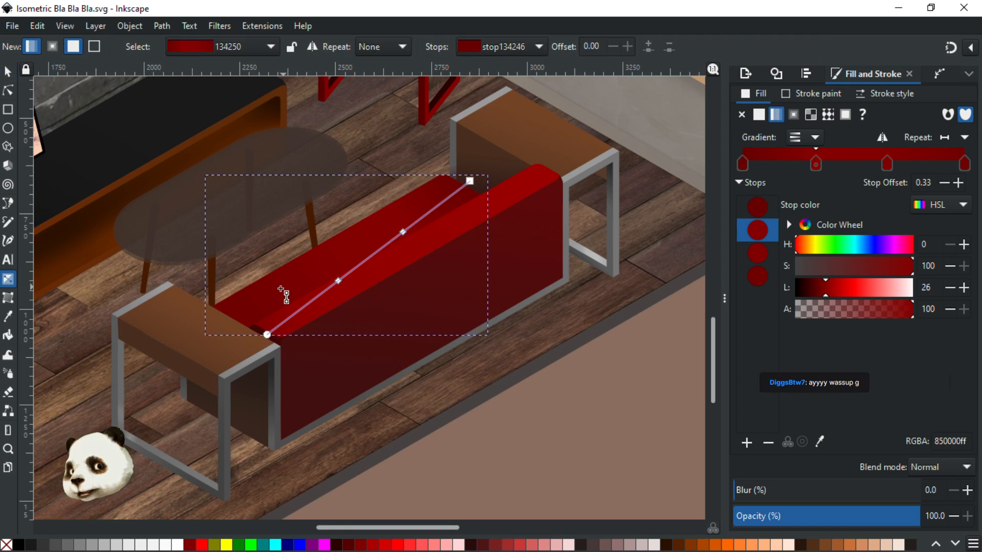
click(267, 335)
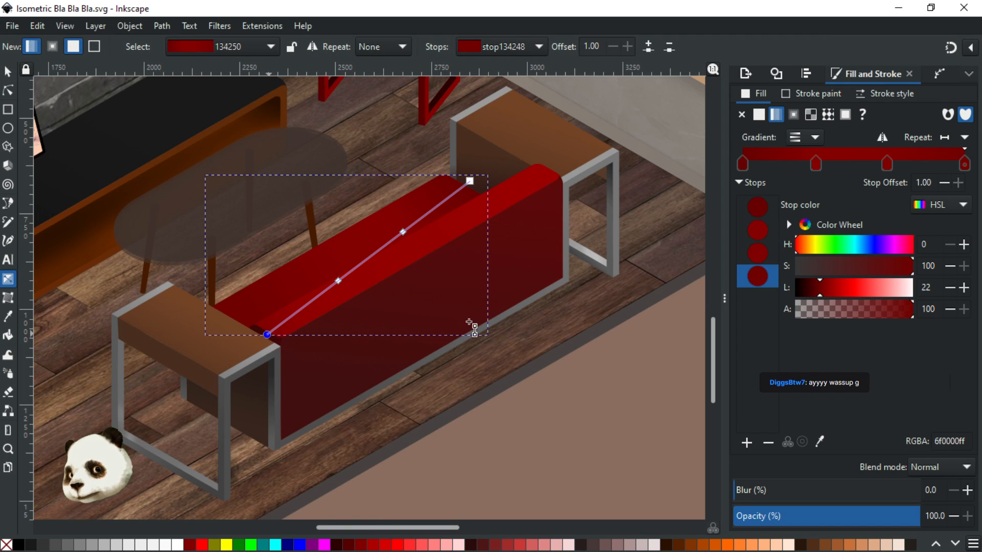
click(949, 288)
click(948, 288)
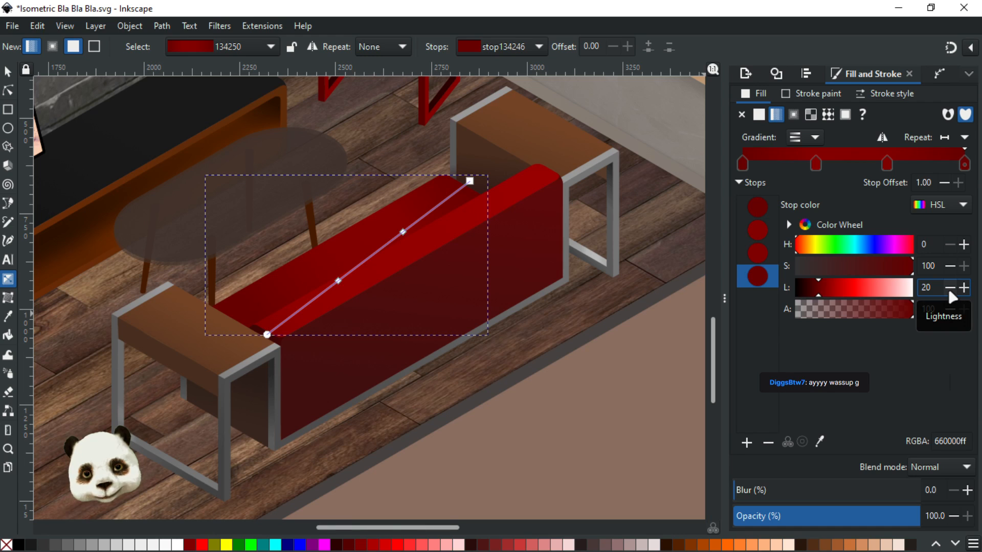
click(478, 444)
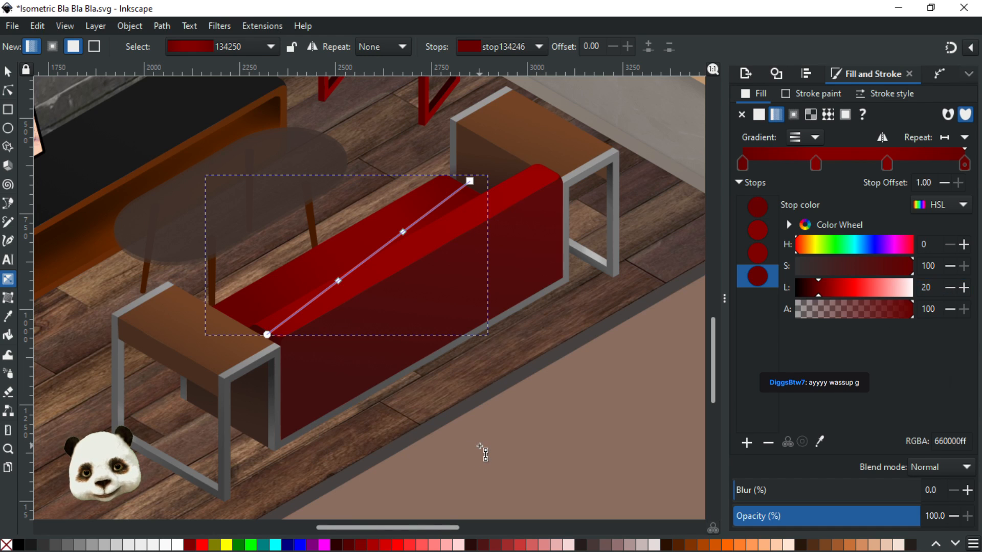
scroll(336, 402, up, 3)
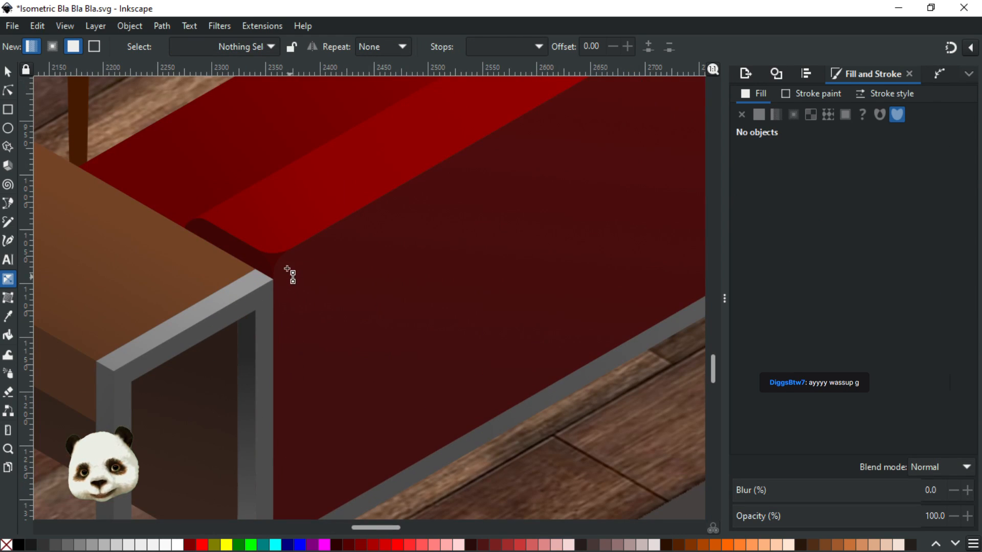
Lighten the small triangular corner piece at the near end of the sofa's backrest to lightness 17, deselect it and save the drawing
click(301, 269)
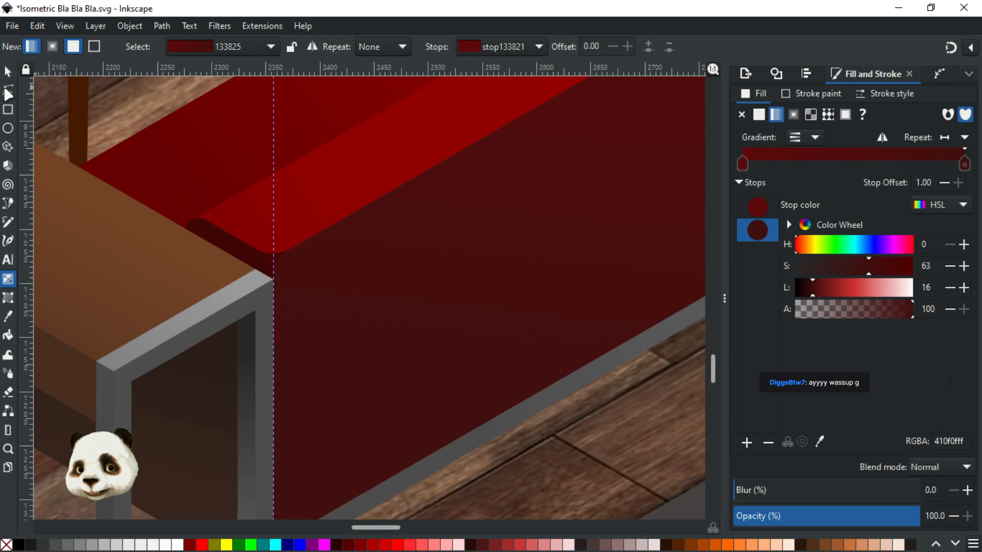
click(8, 90)
click(274, 260)
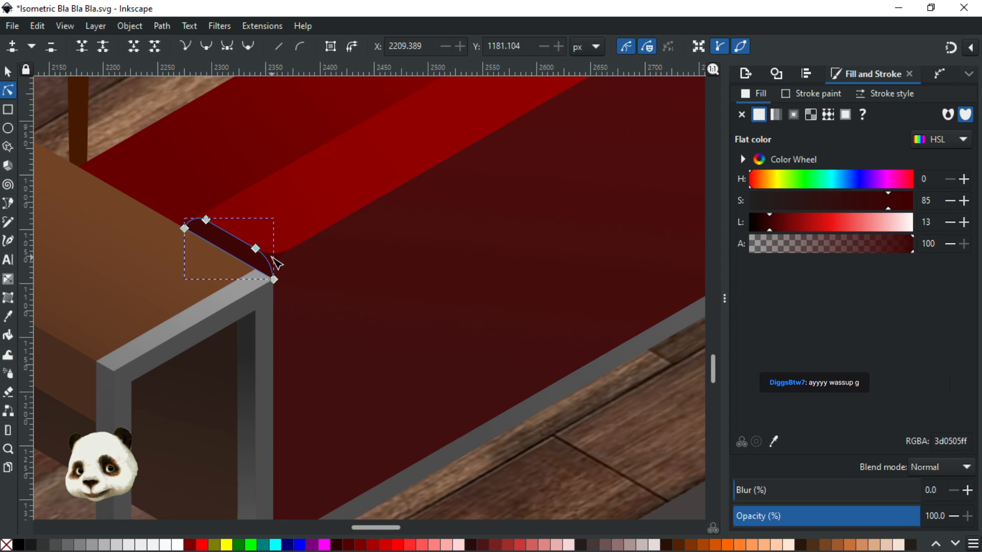
scroll(274, 263, up, 5)
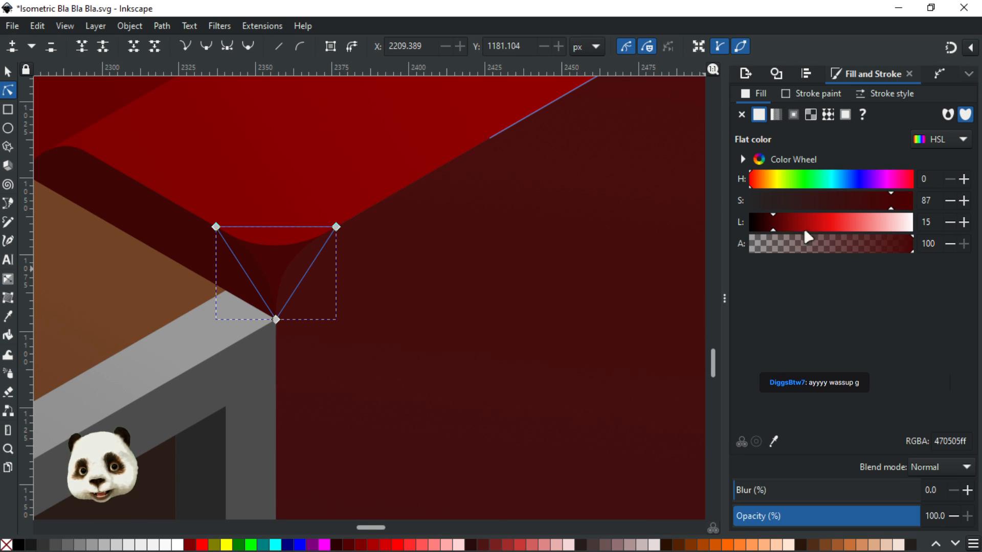
click(966, 221)
click(965, 221)
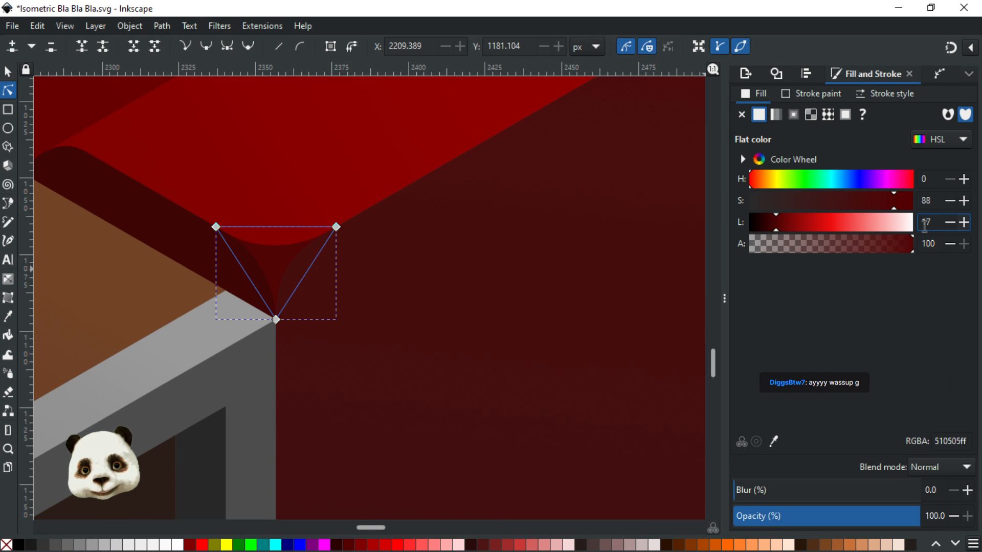
click(956, 223)
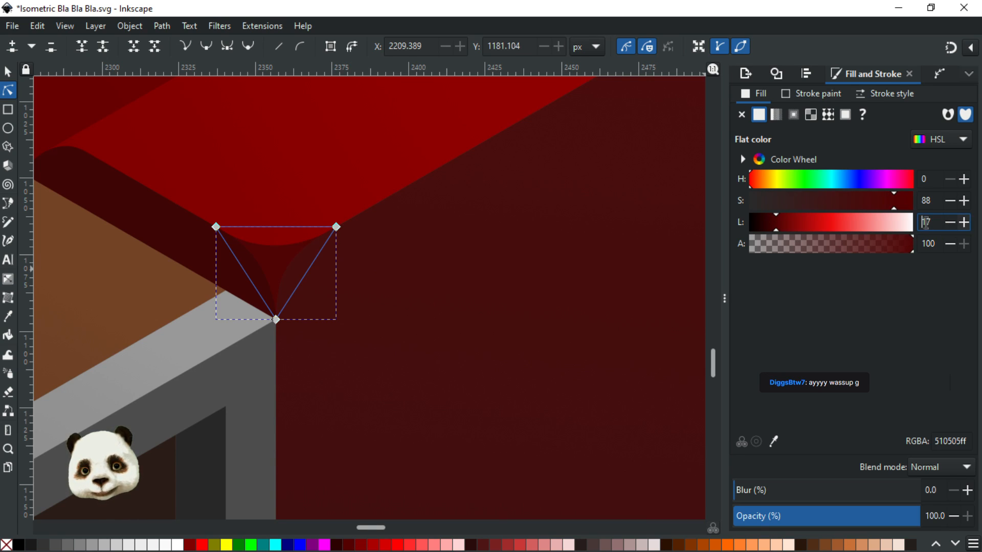
scroll(660, 256, down, 5)
drag(634, 392, 303, 382)
click(498, 426)
key(ctrl+s)
scroll(460, 327, down, 2)
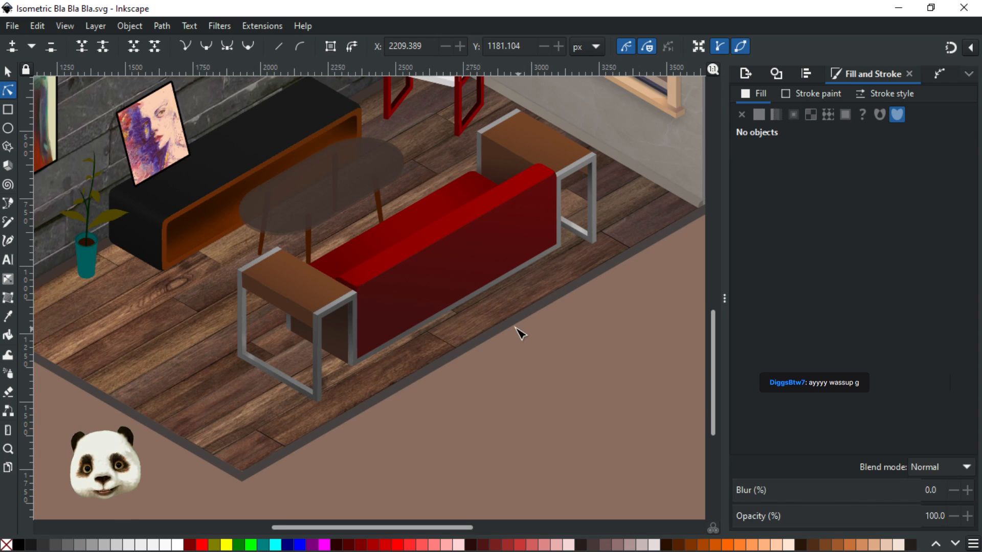
Extend the red sofa seat's gradient past its near end by moving the near end stop outward, deselect the seat and save the drawing
scroll(490, 319, up, 1)
drag(490, 320, 512, 424)
scroll(513, 425, down, 1)
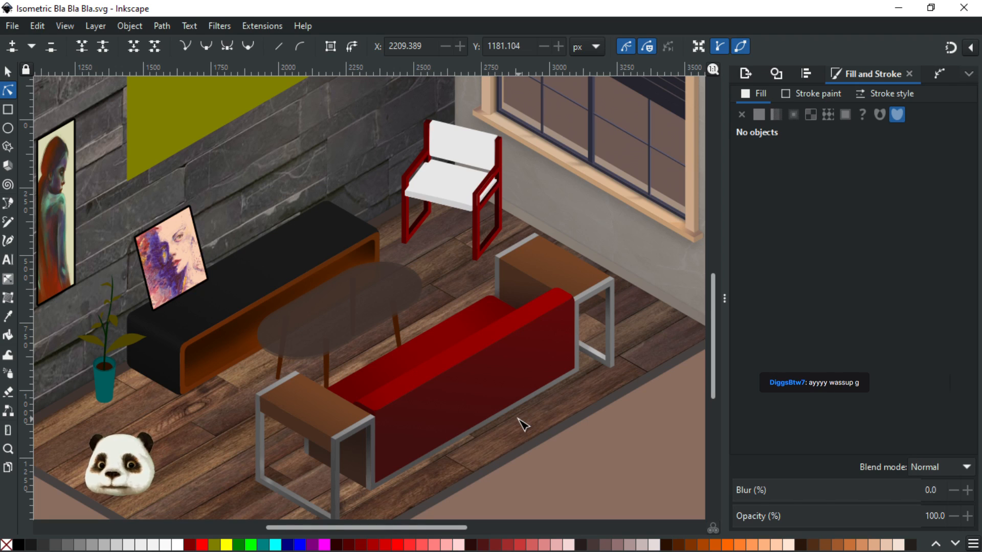
click(436, 356)
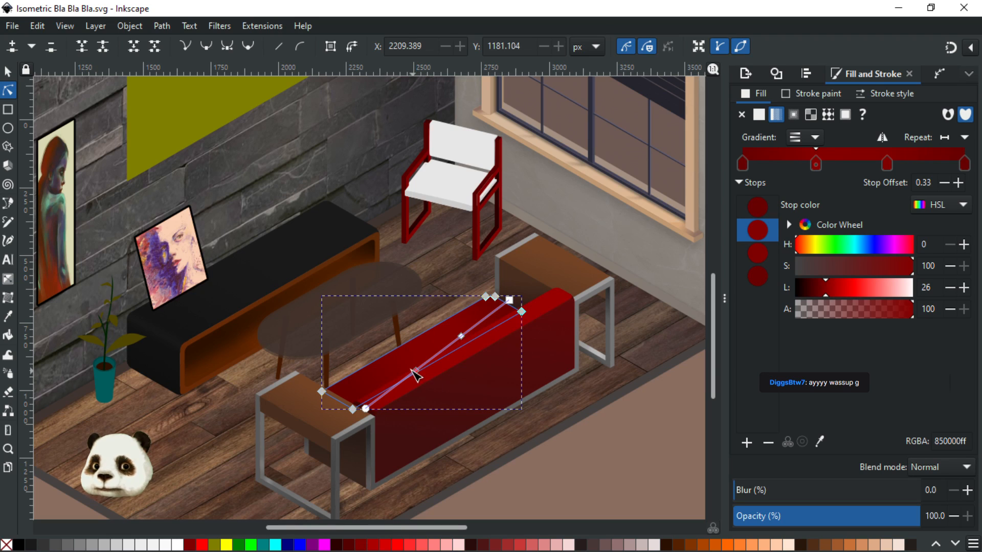
drag(365, 409, 344, 423)
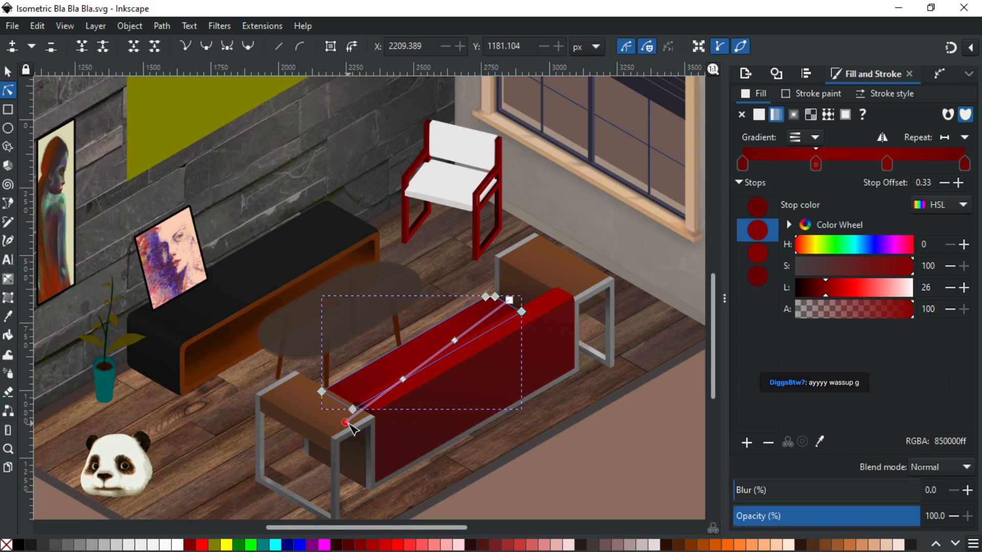
click(579, 481)
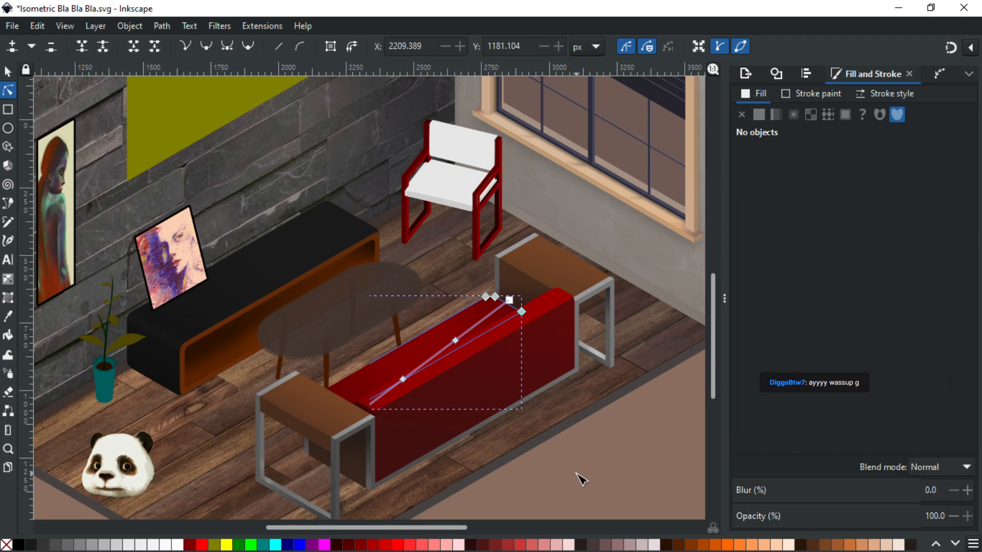
key(ctrl+s)
scroll(588, 450, down, 1)
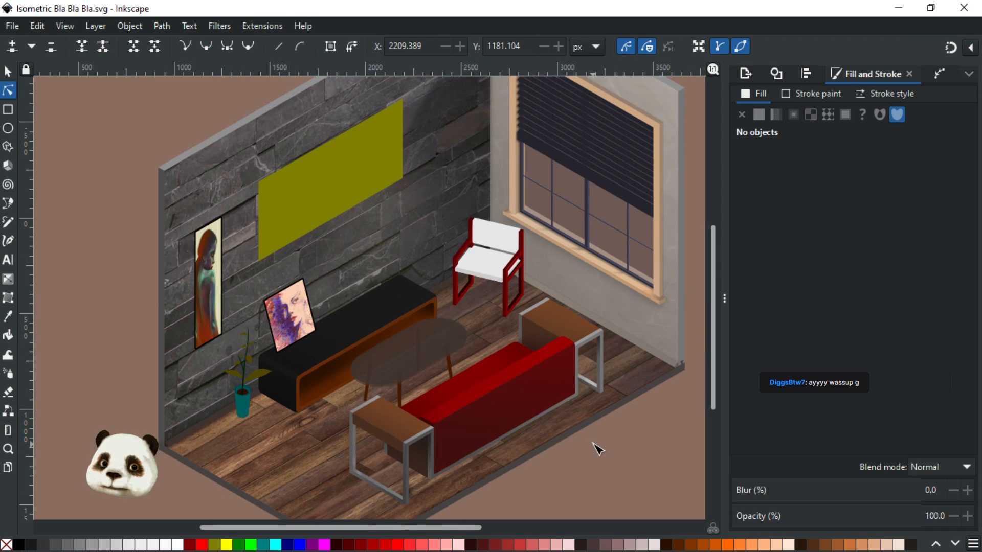
Delete the stray inner node of the coffee table's lower, 60% opacity top shape and retract the leftover handle to straighten its long edge
scroll(601, 446, up, 1)
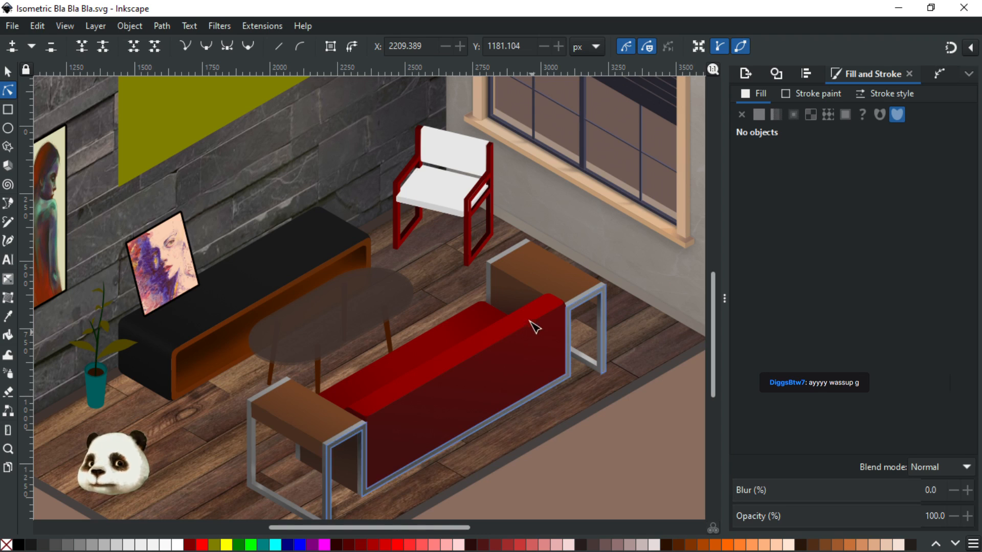
click(327, 320)
ctrl+scroll(276, 368, up, 3)
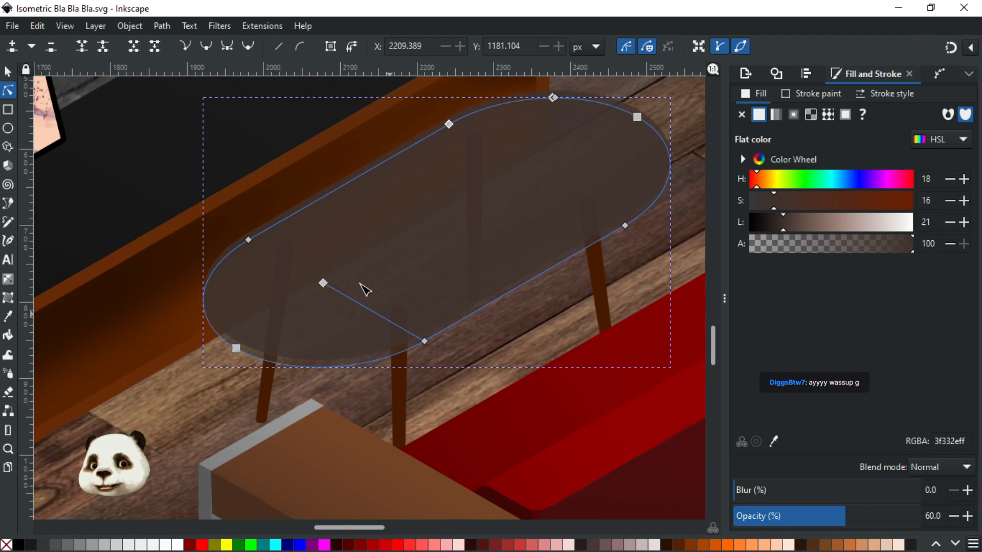
drag(326, 285, 458, 348)
key(Delete)
click(424, 341)
key(Delete)
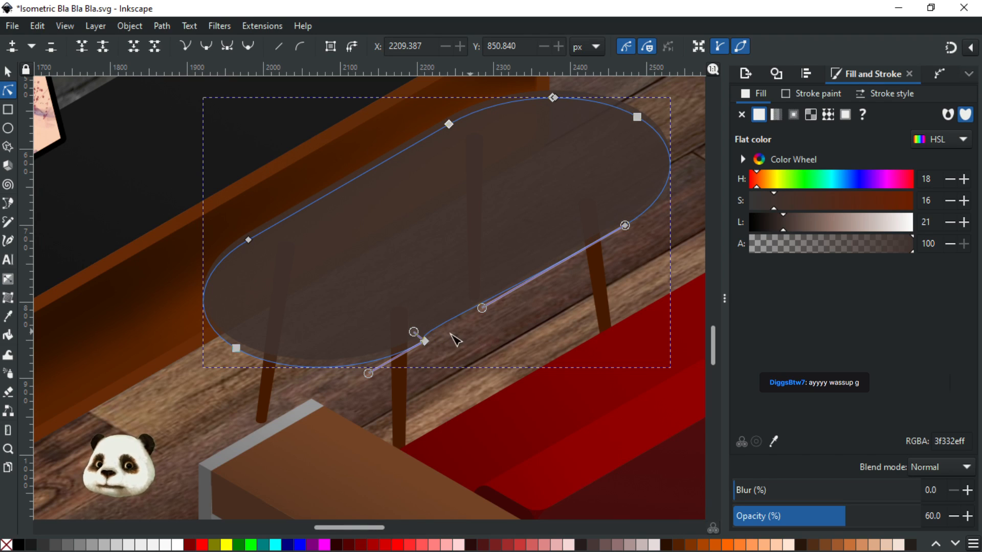
ctrl+click(414, 332)
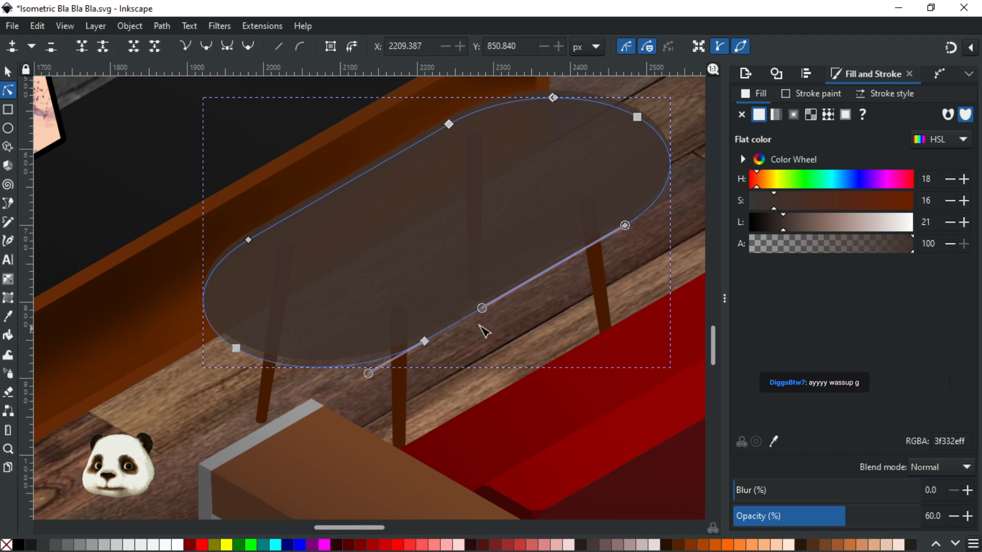
Remove the stray inner node from the coffee table's upper, 80% opacity top shape
click(317, 367)
ctrl+scroll(317, 367, up, 2)
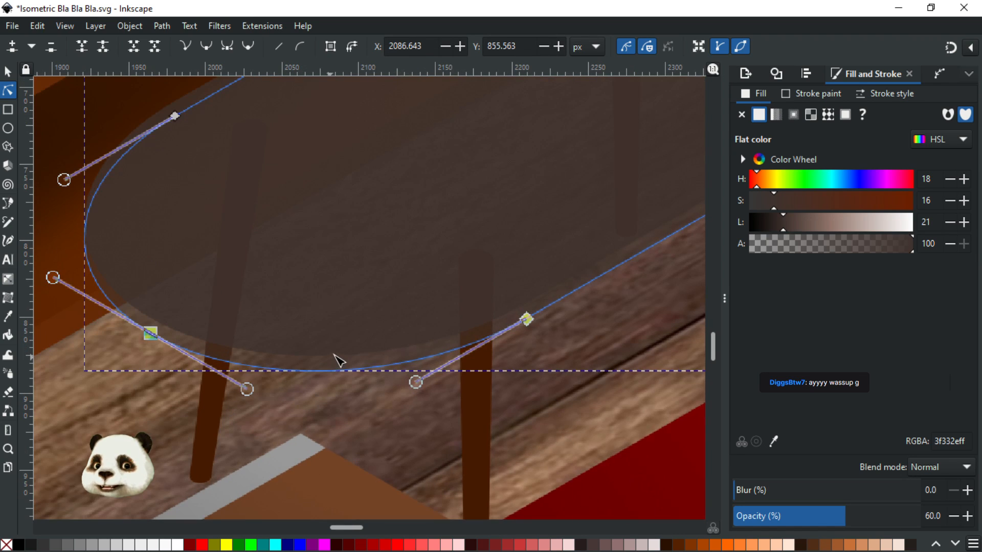
click(107, 163)
click(324, 187)
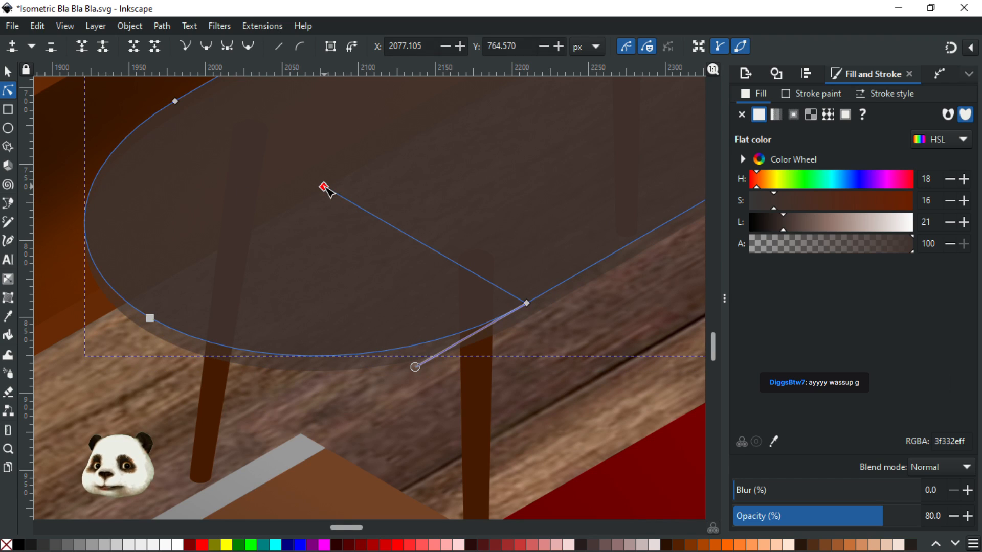
drag(324, 187, 527, 303)
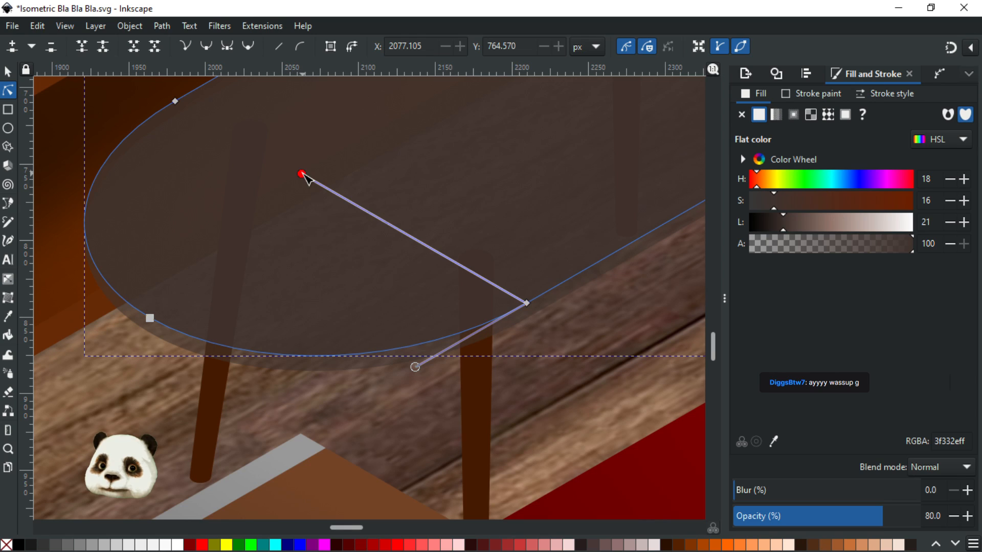
click(528, 304)
drag(526, 303, 530, 261)
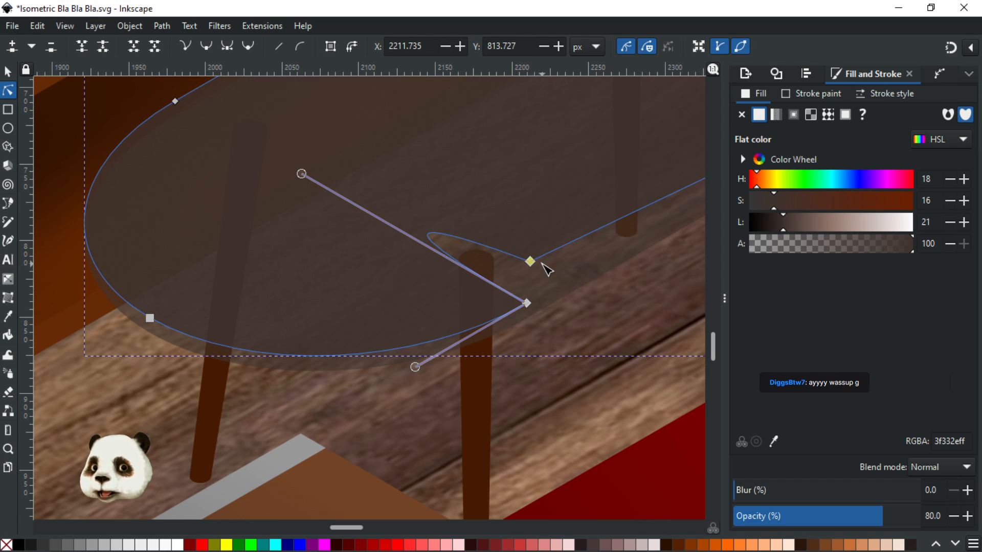
key(ctrl+z)
key(ctrl+z)
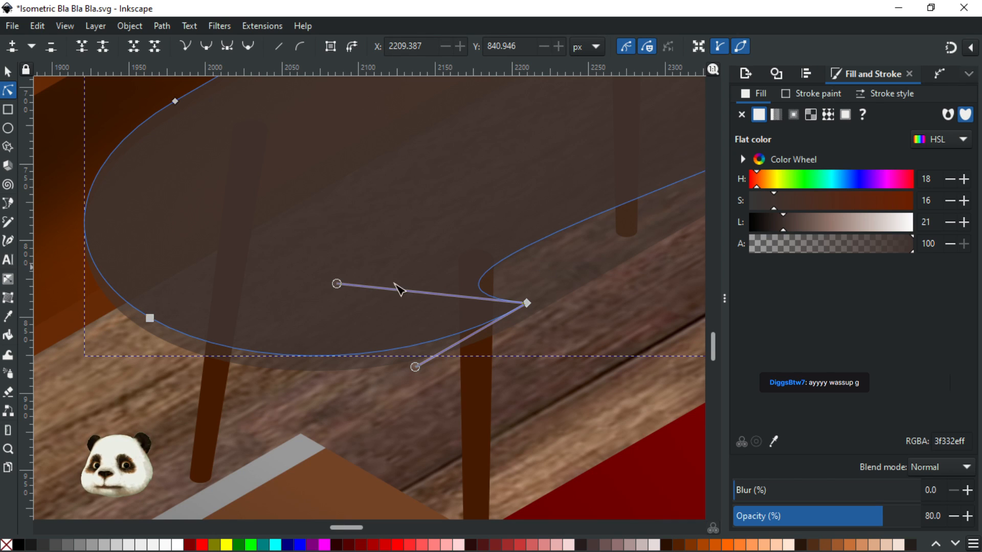
Retract the leftover node handle so the upper tabletop's front long edge is straight, and save the drawing
ctrl+click(336, 283)
scroll(491, 266, down, 3)
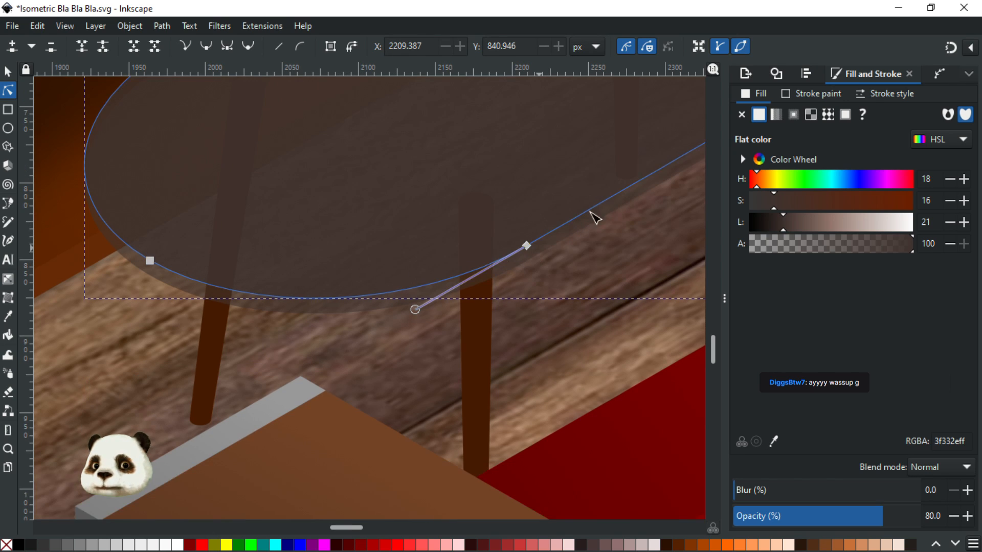
drag(589, 212, 75, 504)
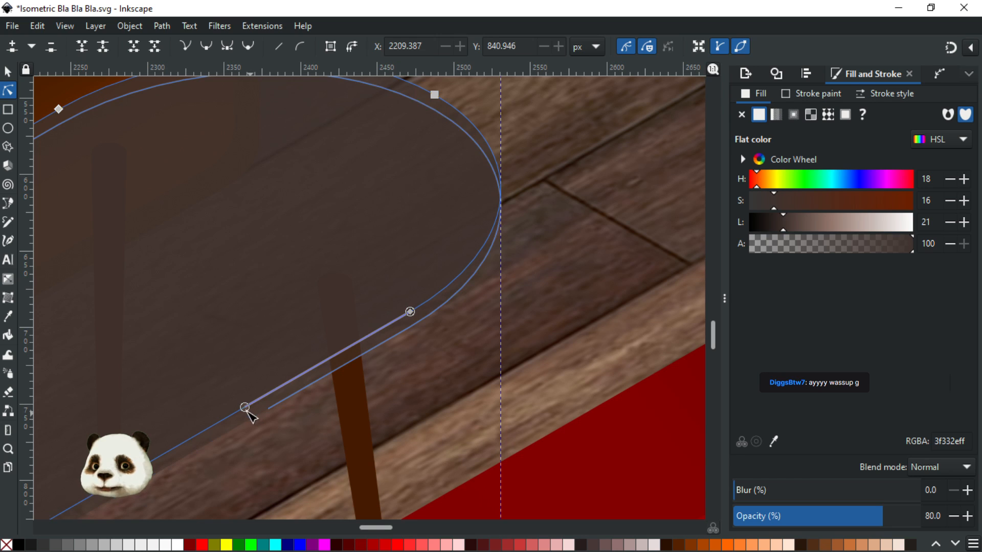
key(ctrl+s)
scroll(253, 419, down, 3)
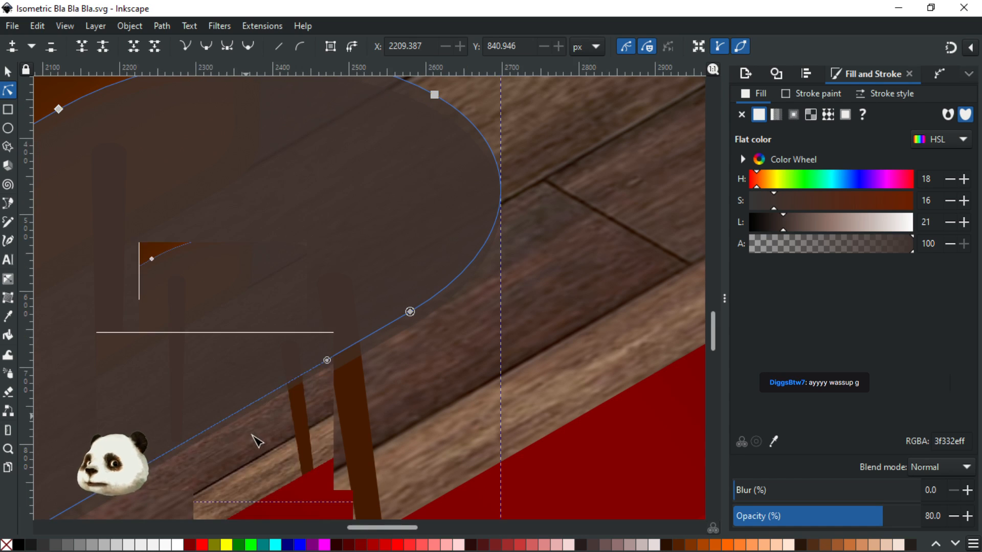
Try a dark green tint on the upper tabletop with hue 112, saturation 30 and lightness 20
drag(392, 386, 502, 344)
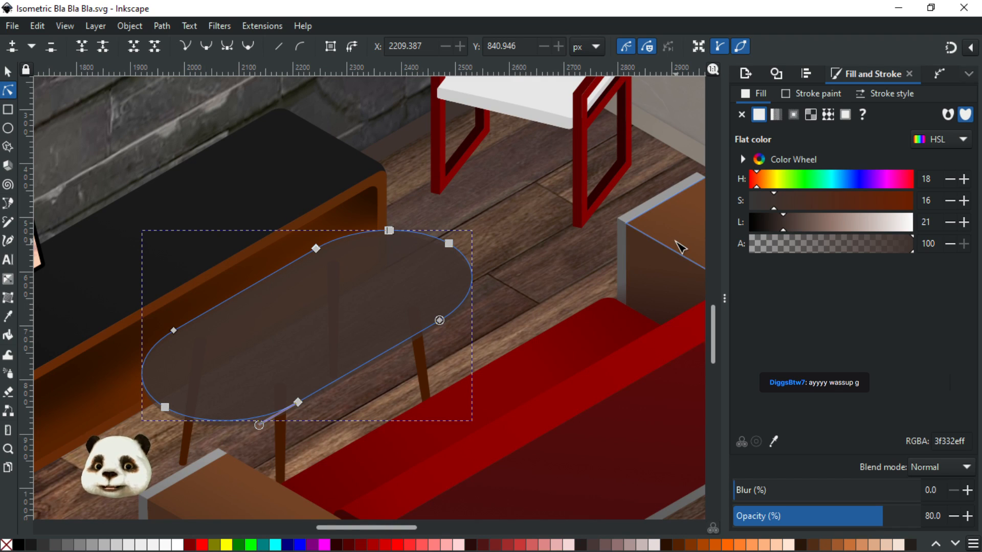
click(801, 183)
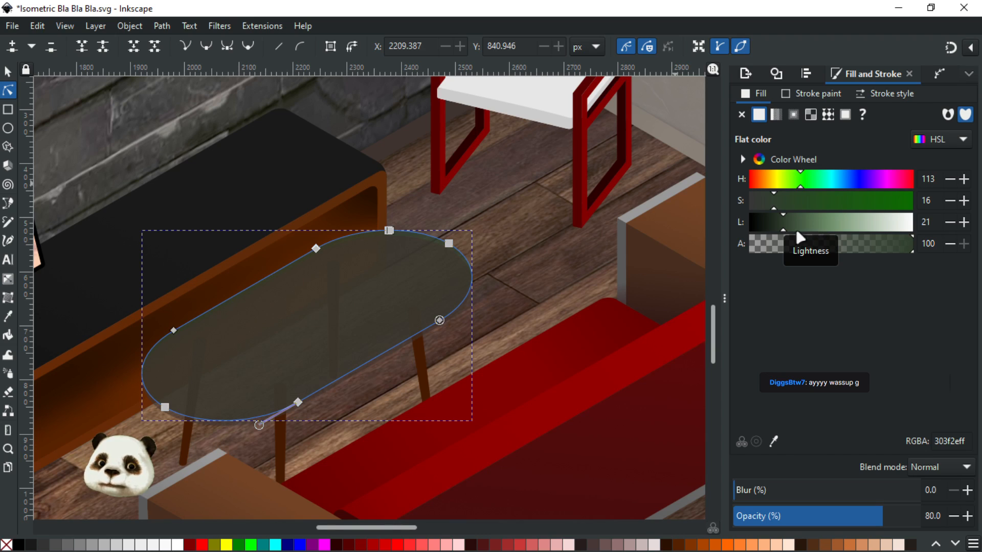
scroll(790, 227, down, 1)
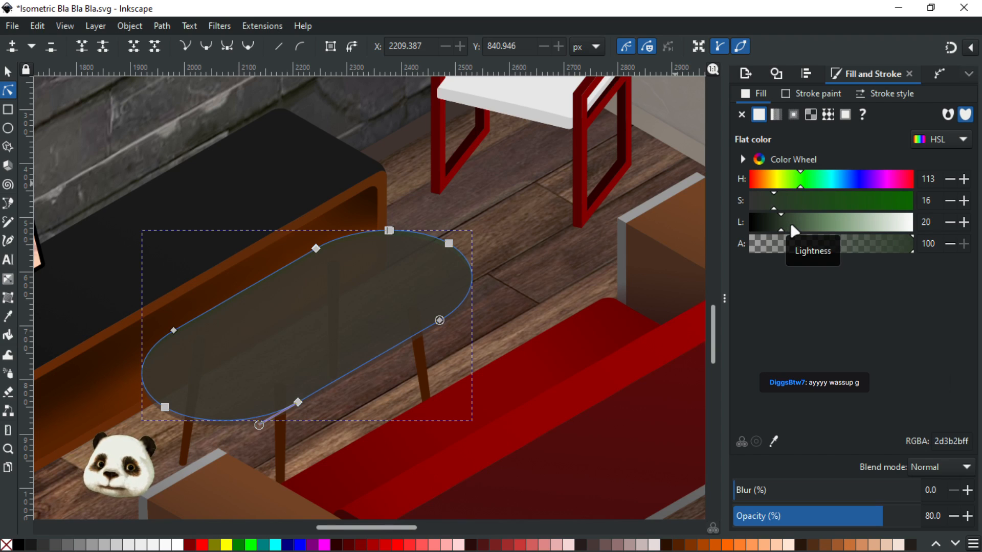
scroll(790, 202, up, 8)
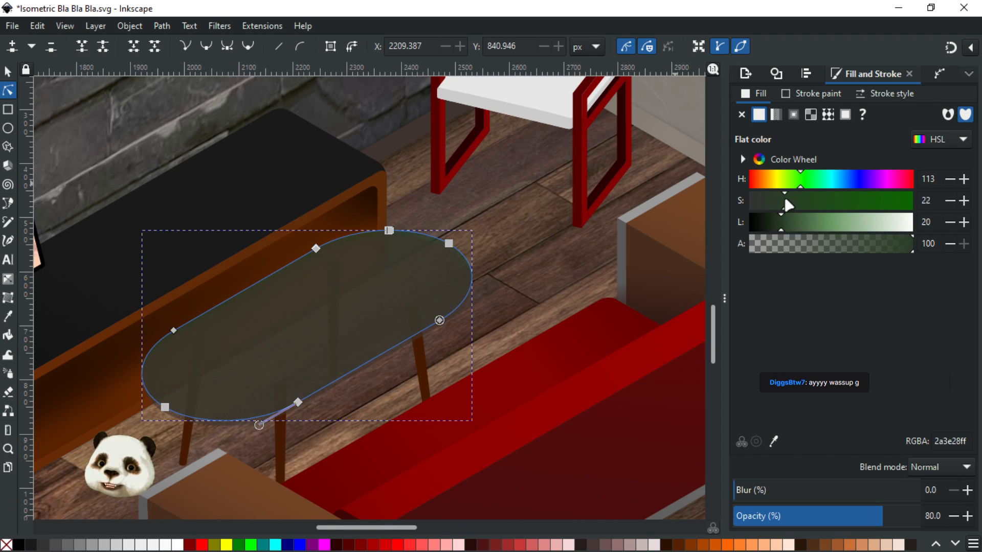
scroll(798, 201, up, 8)
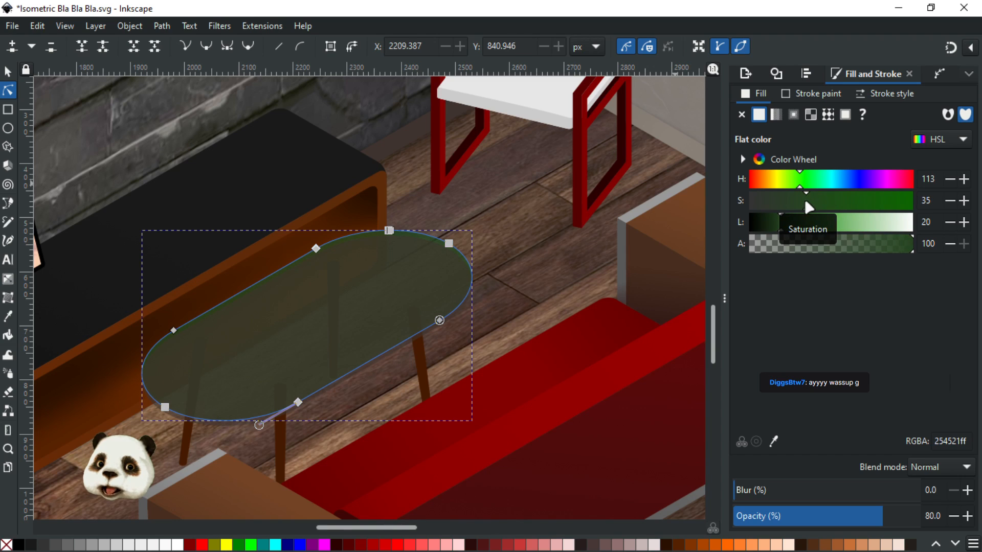
scroll(801, 203, down, 1)
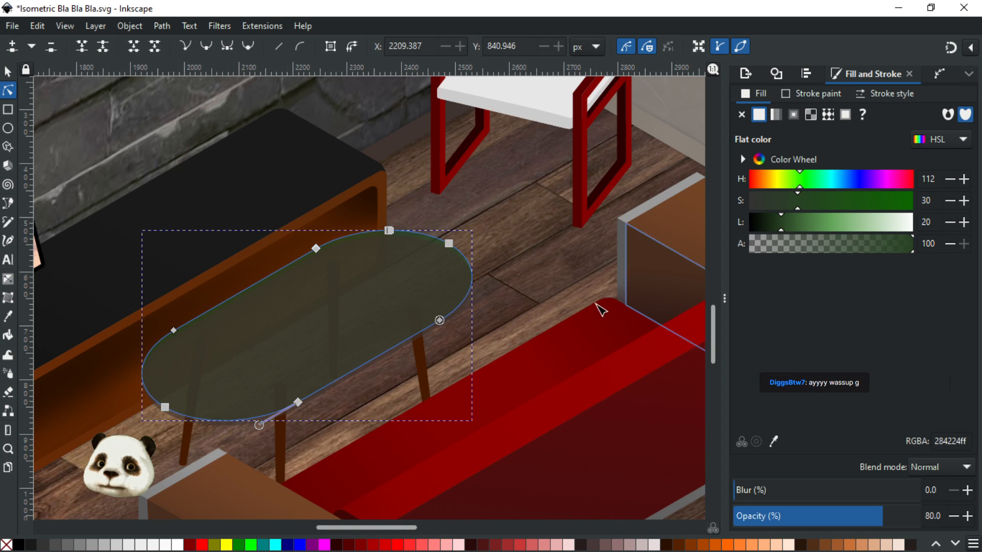
Try hues 206, 181 and 215 on the upper tabletop in view of the whole room, and undo the tint changes
ctrl+scroll(495, 368, down, 2)
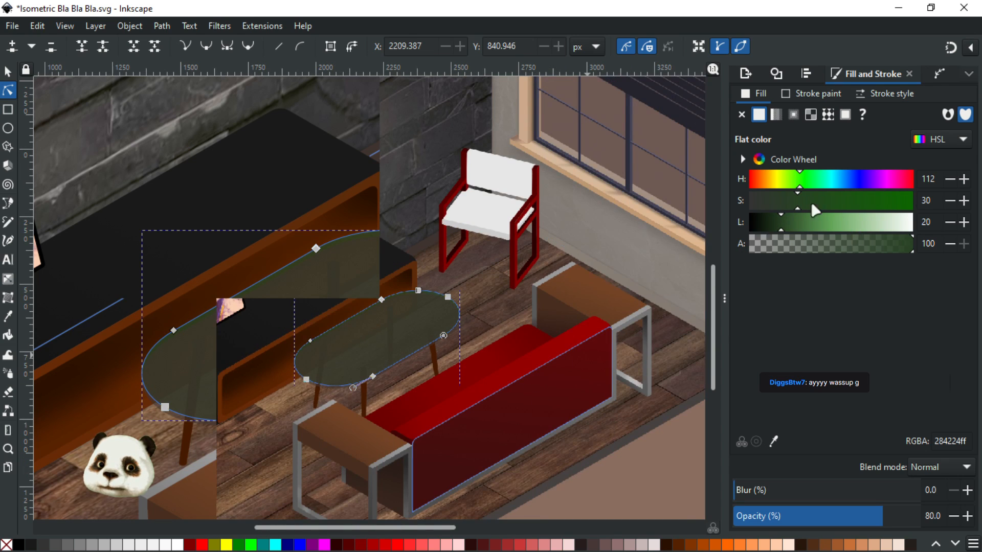
click(842, 183)
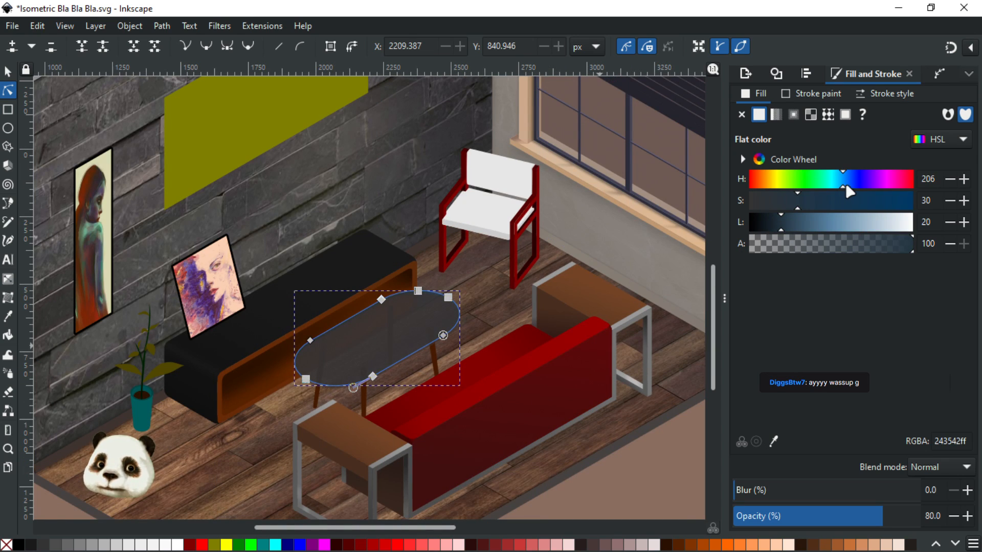
drag(848, 187, 833, 188)
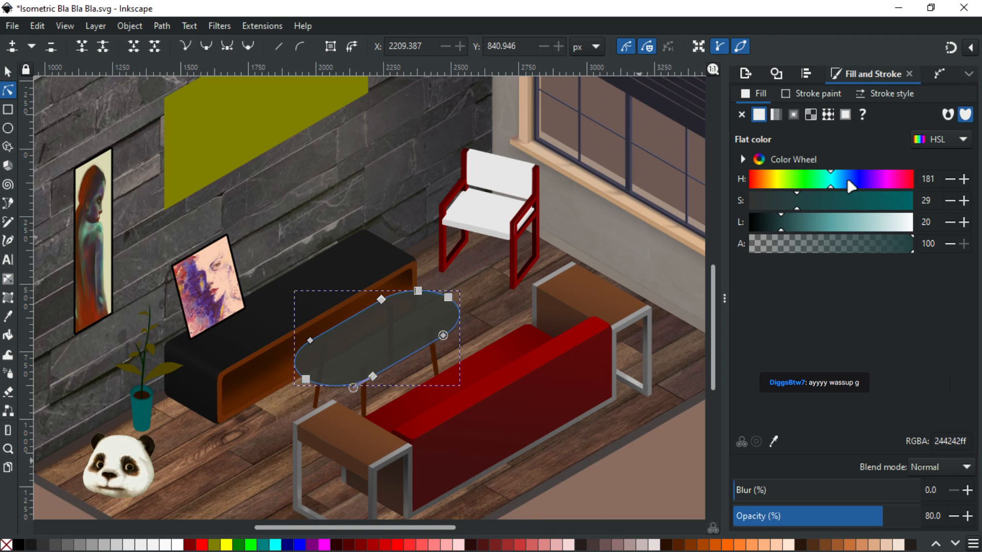
click(847, 181)
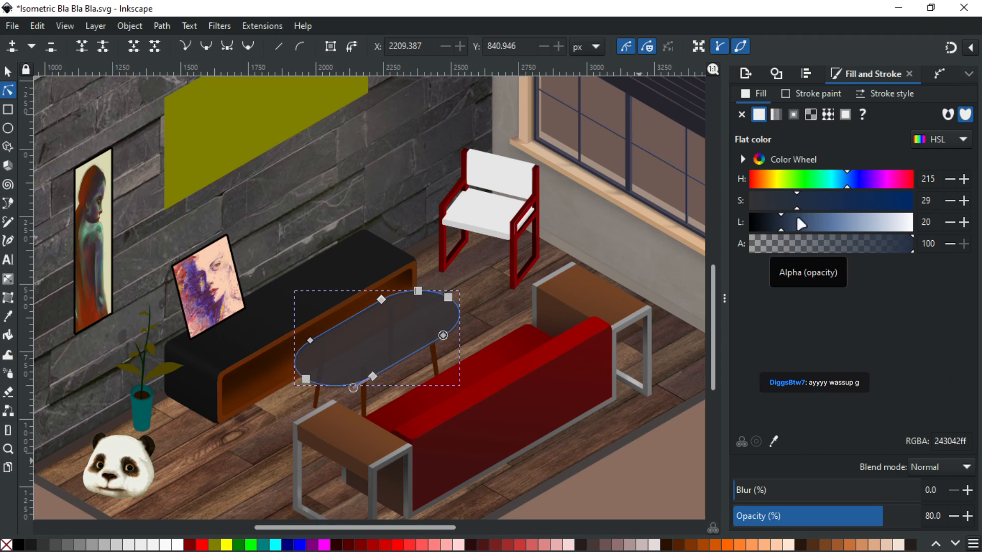
key(ctrl+z)
Tint the upper tabletop dark blue with hue 206, saturation 30 and lightness 20
click(838, 181)
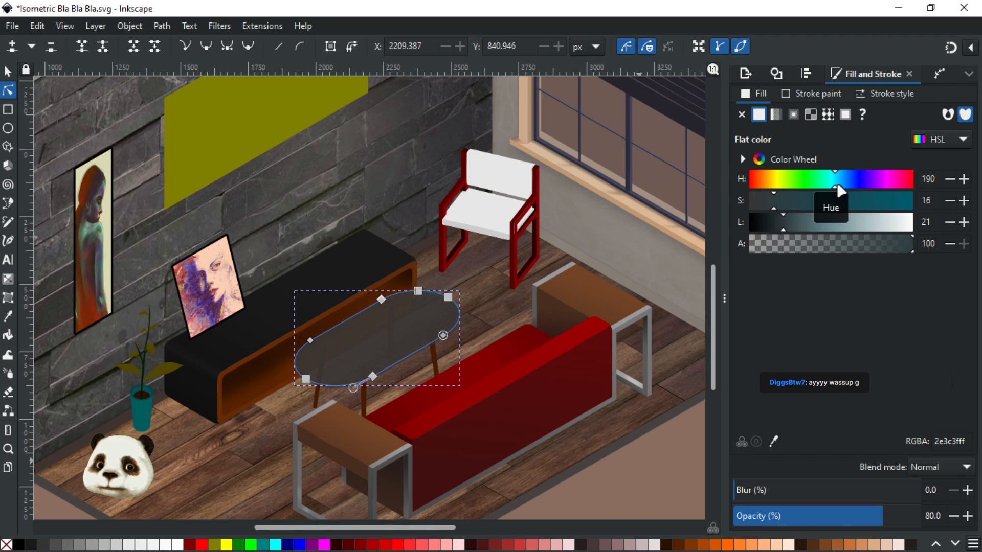
click(782, 226)
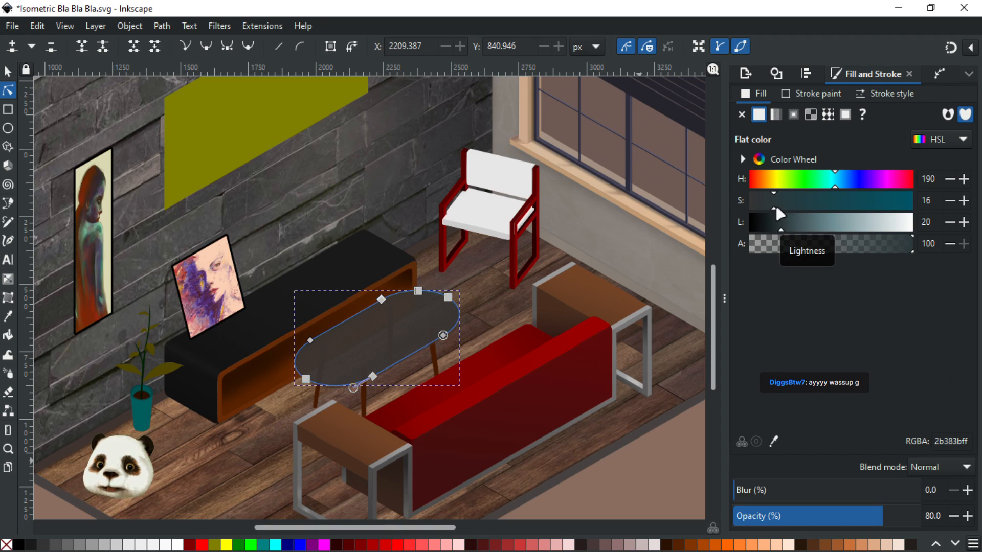
click(842, 182)
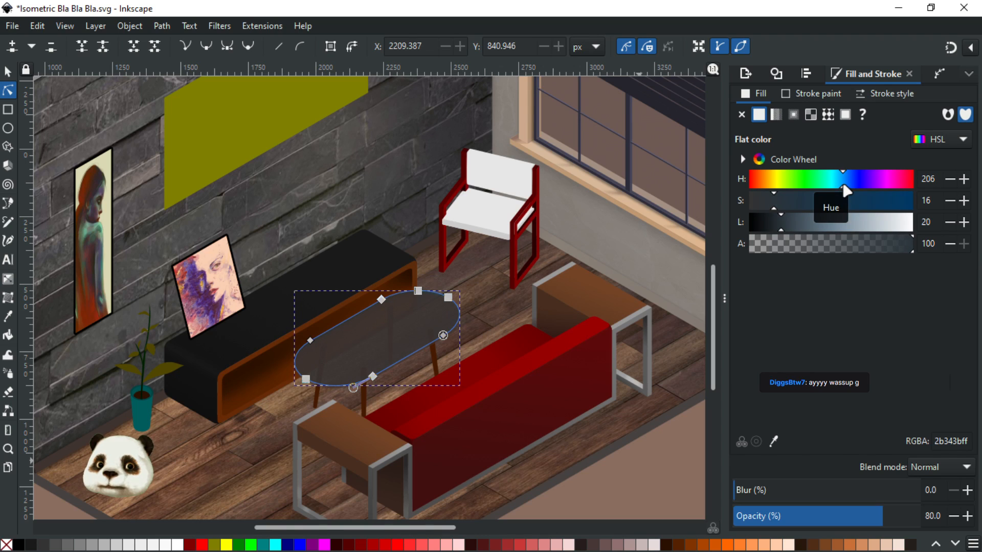
click(780, 199)
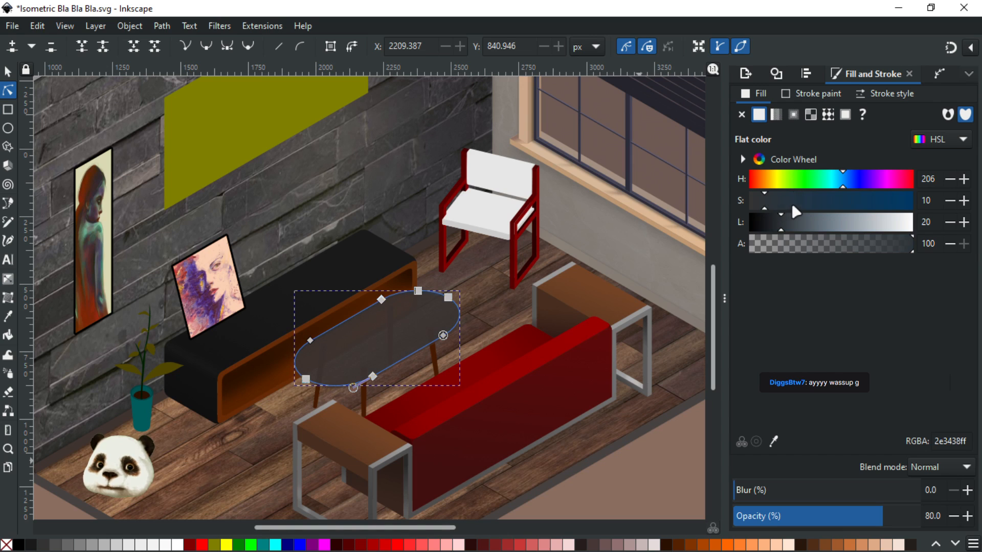
click(794, 206)
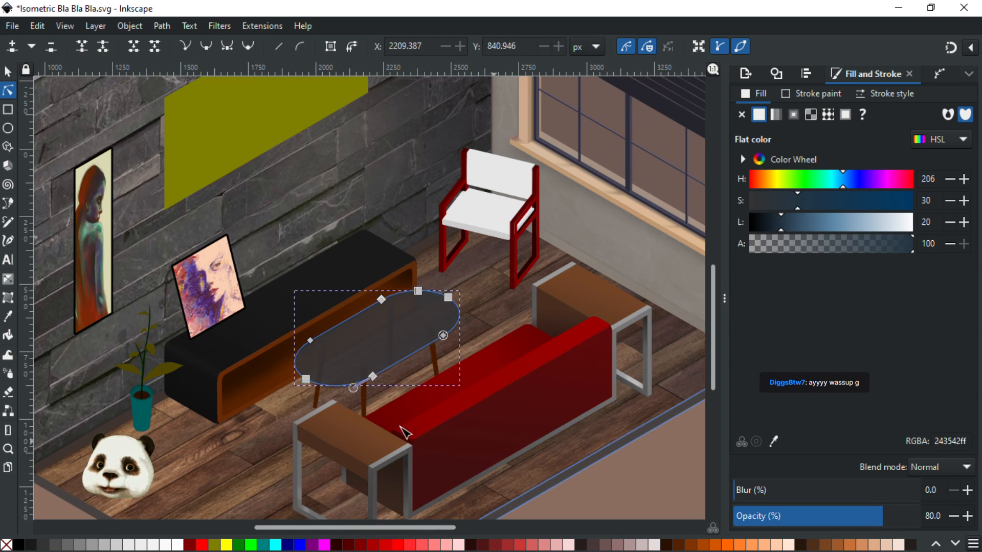
Try sampled brownish greys 3a3736 and 3f332e as the fill of the coffee table's lower, 60% opacity tabletop
ctrl+scroll(391, 427, up, 3)
ctrl+scroll(238, 299, up, 2)
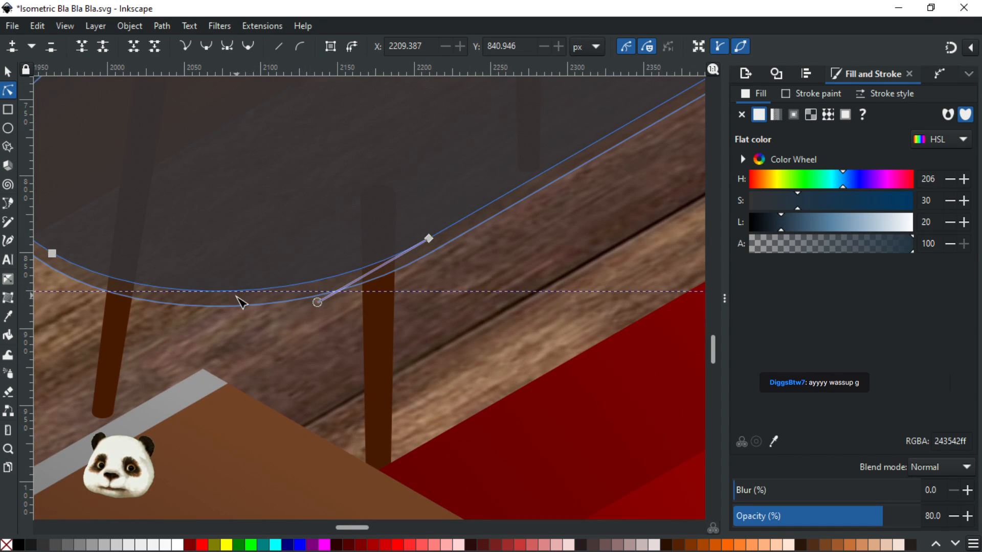
click(236, 297)
key(d)
click(310, 211)
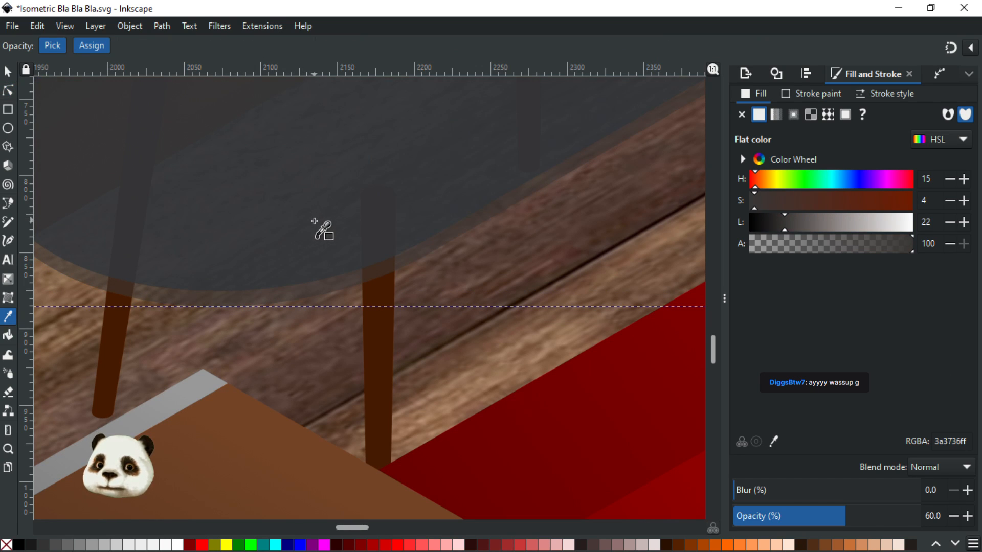
ctrl+scroll(312, 217, down, 2)
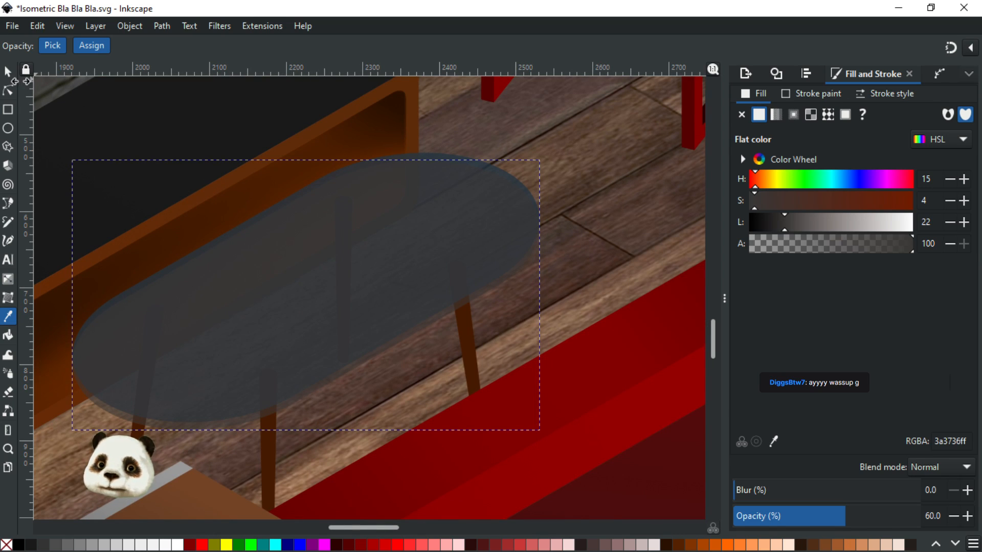
click(95, 147)
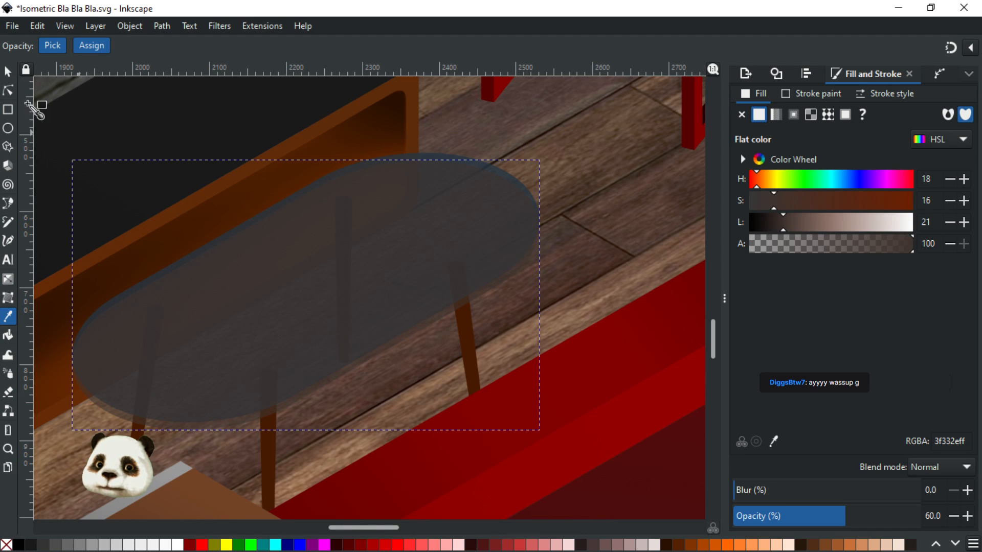
Move the 60% opacity tabletop shape aside to inspect the overlapping glass layers, and undo the move
click(9, 72)
drag(143, 422, 361, 351)
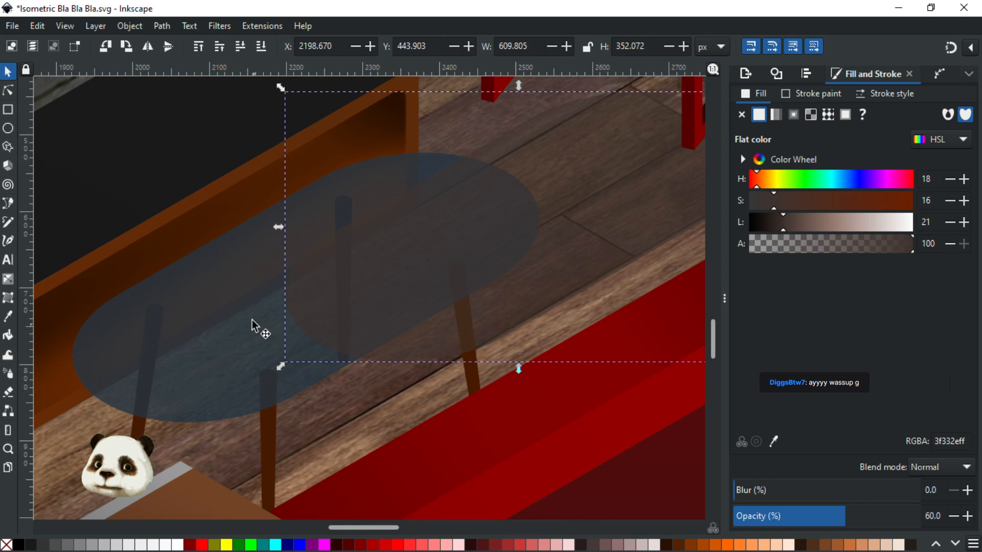
key(d)
key(ctrl+z)
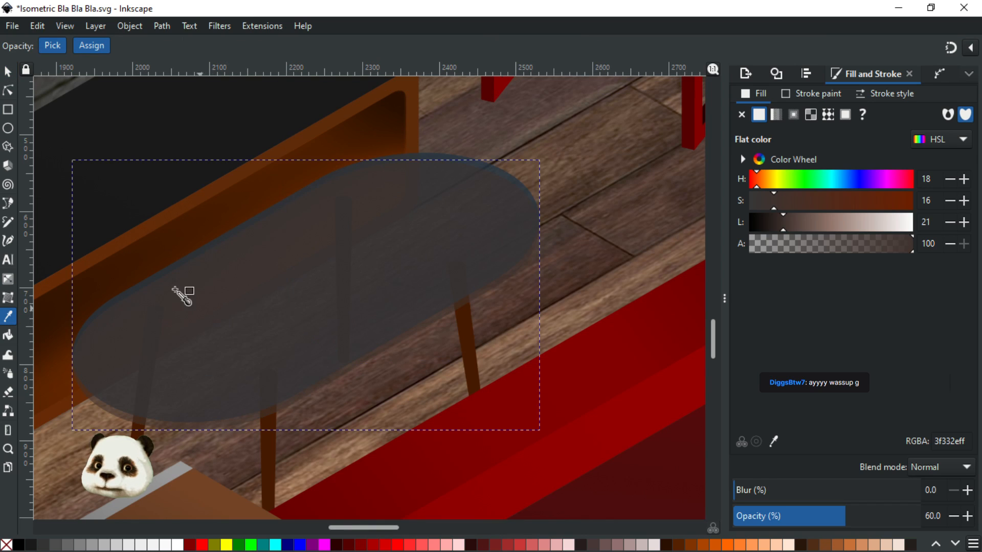
Fill the 60% opacity tabletop with the dark blue-grey sampled from the glass's back edge, and undo it to compare both tones up close
click(143, 286)
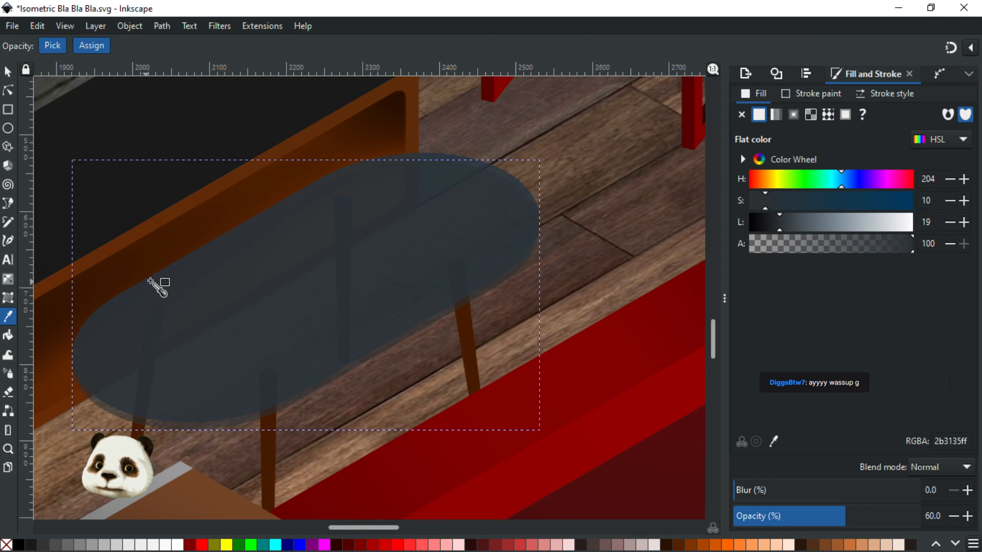
key(ctrl+z)
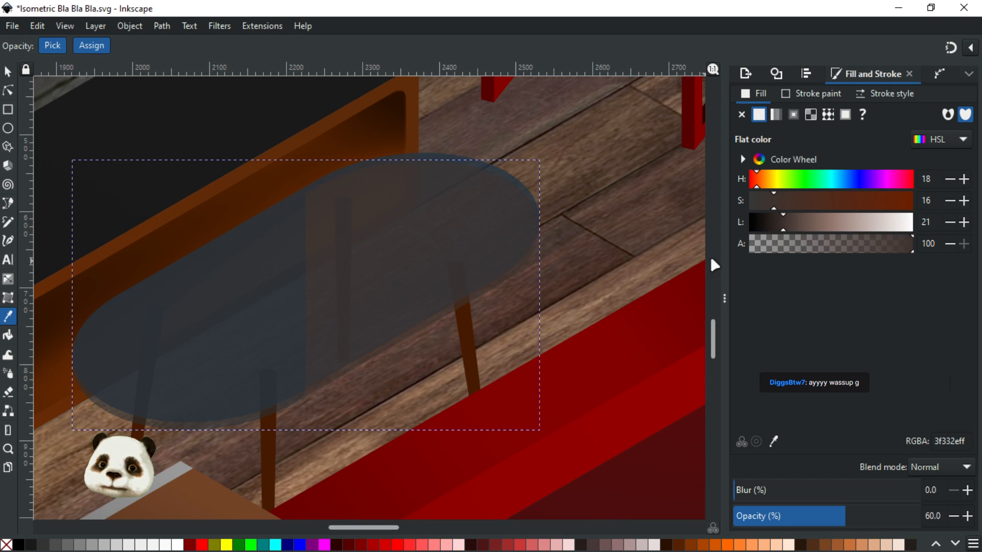
scroll(608, 253, down, 2)
scroll(608, 255, up, 1)
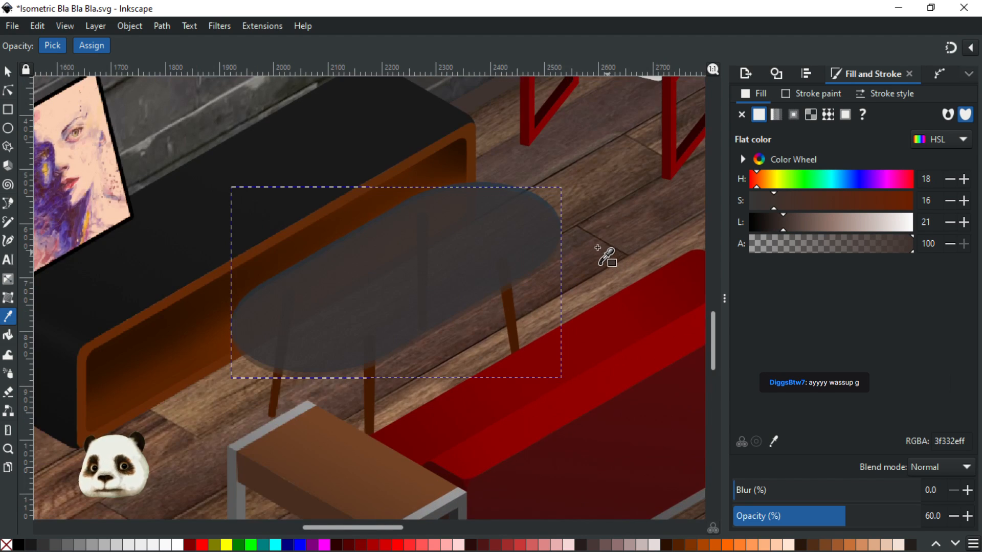
scroll(547, 225, up, 1)
scroll(546, 225, up, 1)
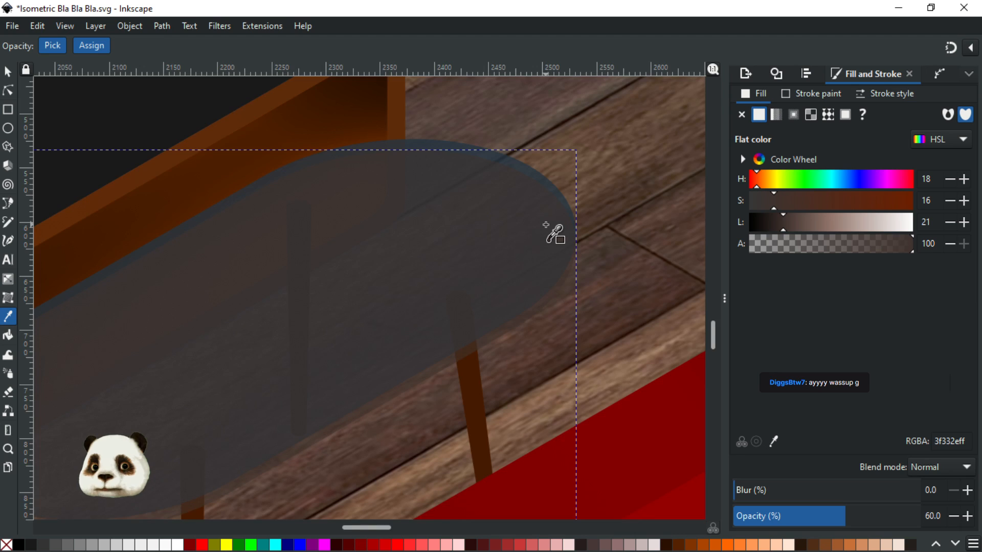
scroll(546, 227, down, 1)
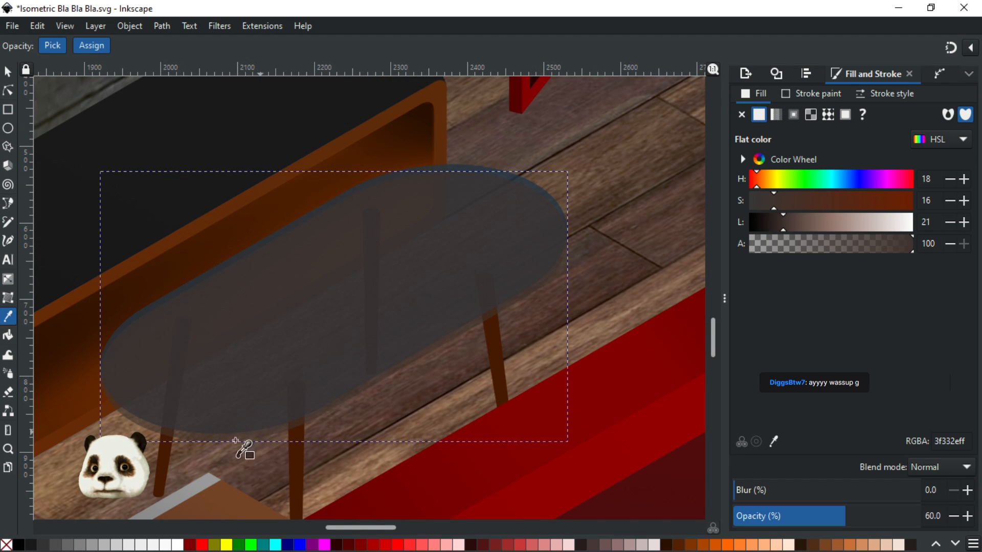
scroll(225, 448, up, 1)
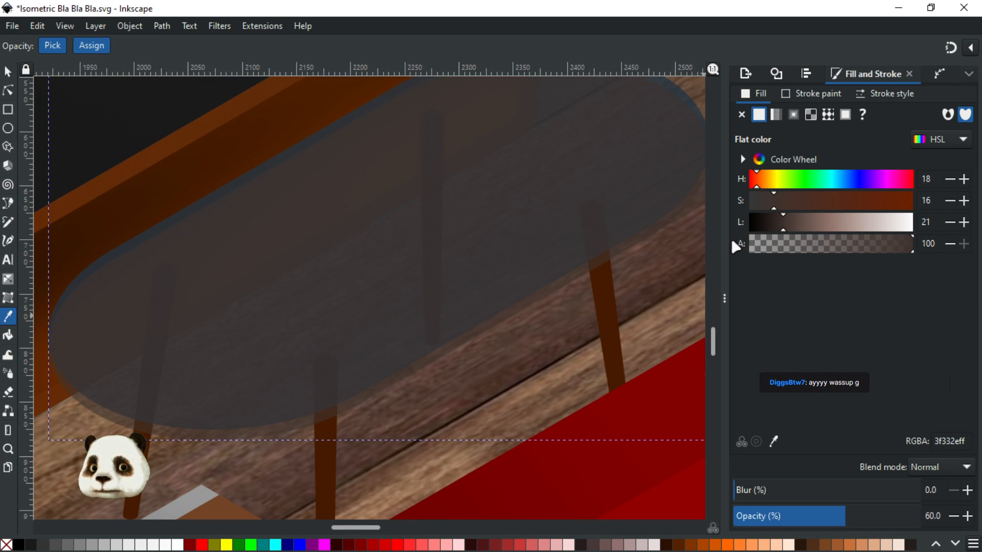
Restore the sampled blue-grey fill 2b3135 on the 60% opacity tabletop and save the drawing
key(ctrl+z)
scroll(646, 254, down, 5)
scroll(522, 234, down, 2)
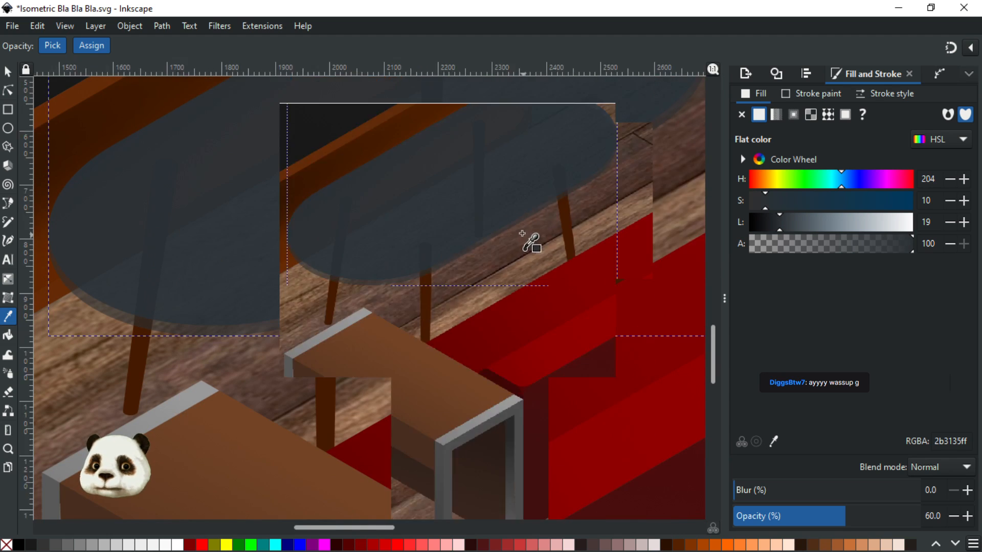
scroll(535, 241, down, 3)
key(ctrl+s)
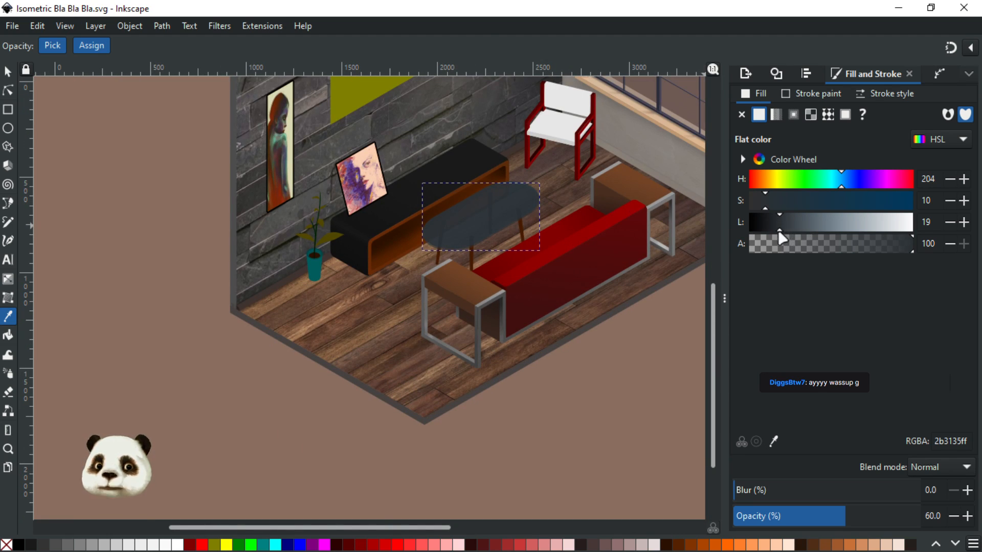
Try to shift the coffee table's glass top out of place, and undo the moves
scroll(561, 232, up, 2)
scroll(579, 209, up, 1)
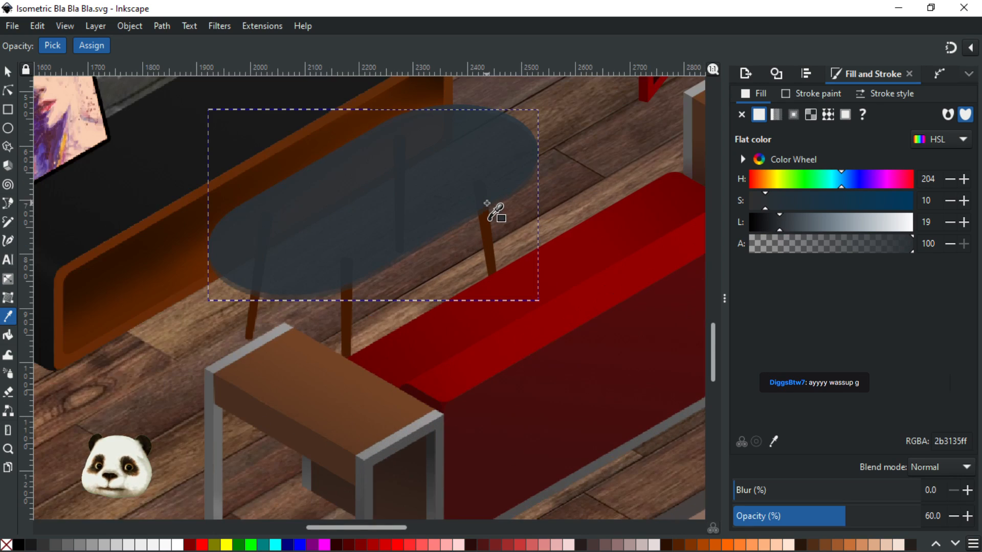
click(7, 75)
drag(363, 223, 385, 180)
shift+click(263, 281)
key(ctrl+z)
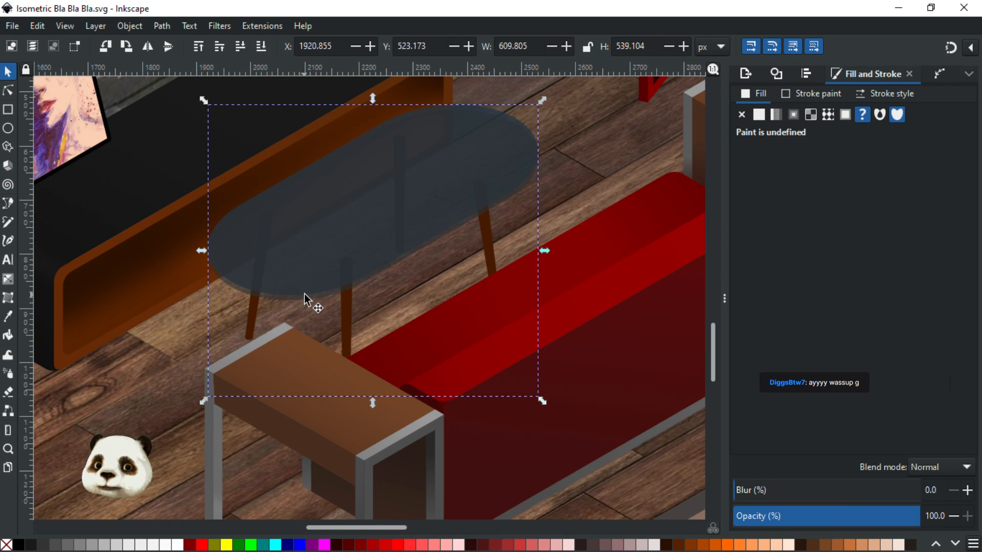
ctrl+scroll(232, 282, up, 3)
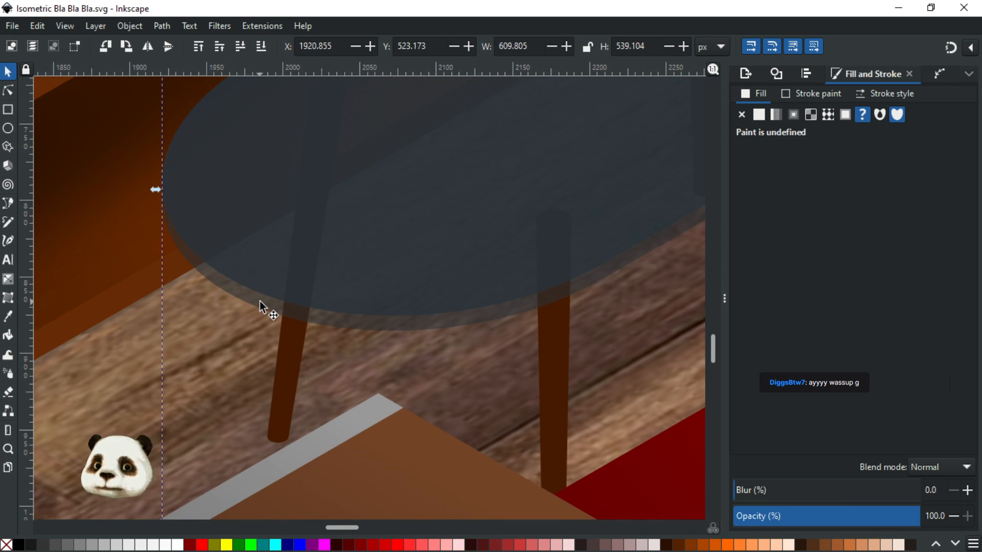
key(Escape)
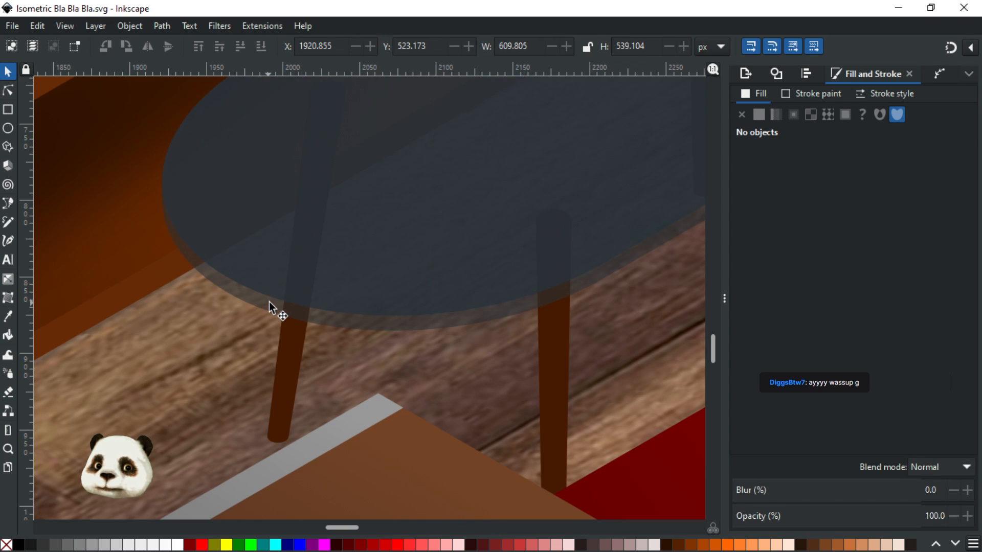
double_click(270, 310)
click(259, 309)
drag(254, 322, 172, 345)
key(ctrl+z)
Set the lightness of the offset lower shape of the glass tabletop to 10 and save the drawing
double_click(303, 314)
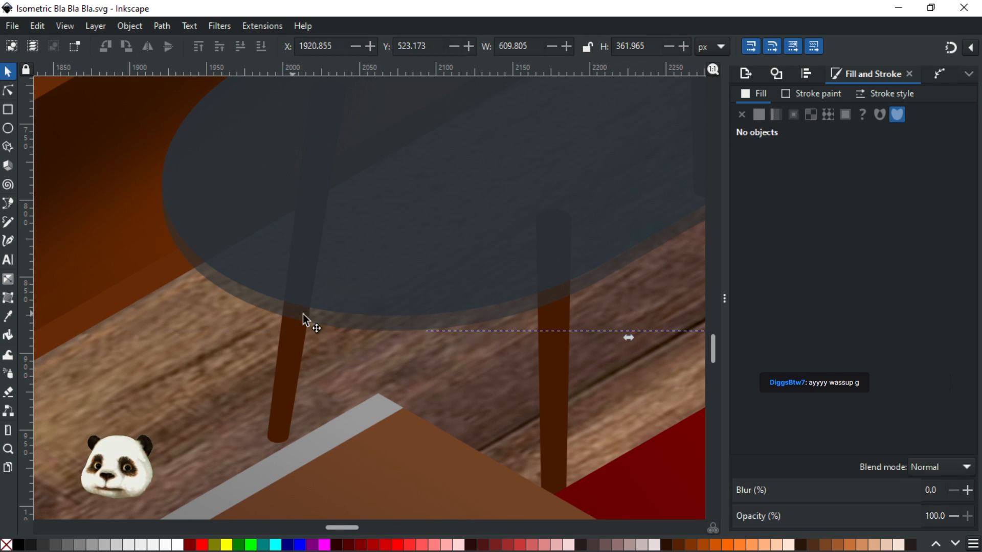
click(331, 318)
drag(338, 326, 205, 347)
key(ctrl+z)
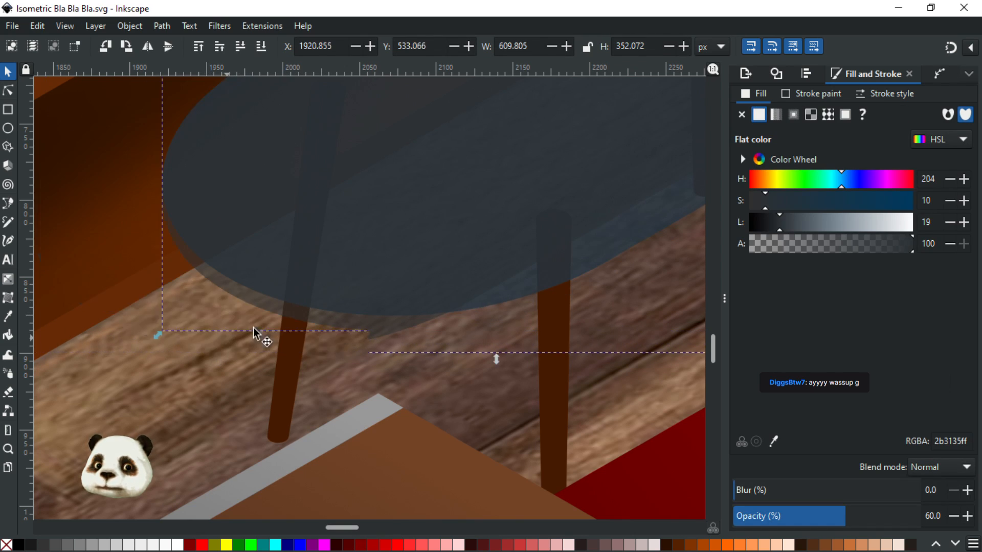
scroll(525, 321, down, 4)
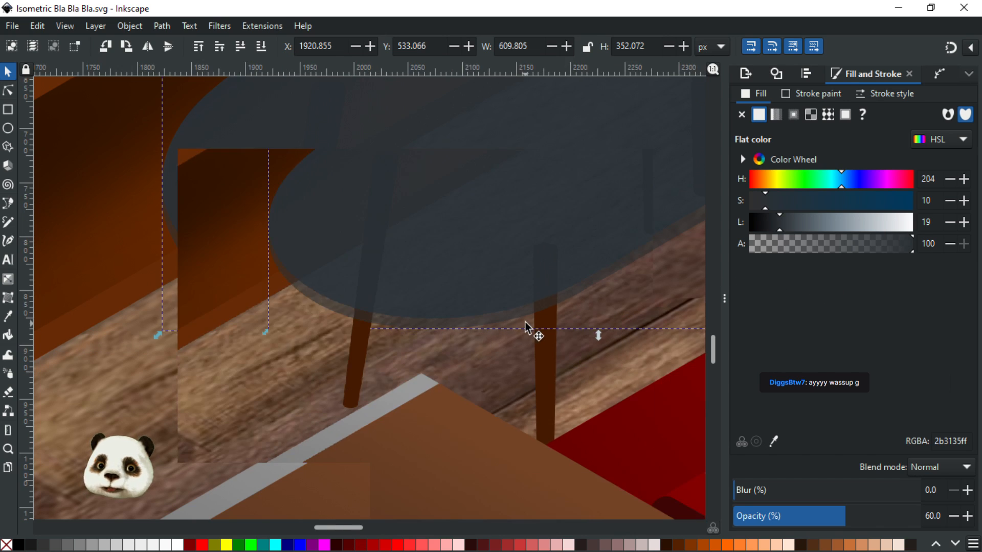
scroll(394, 365, down, 2)
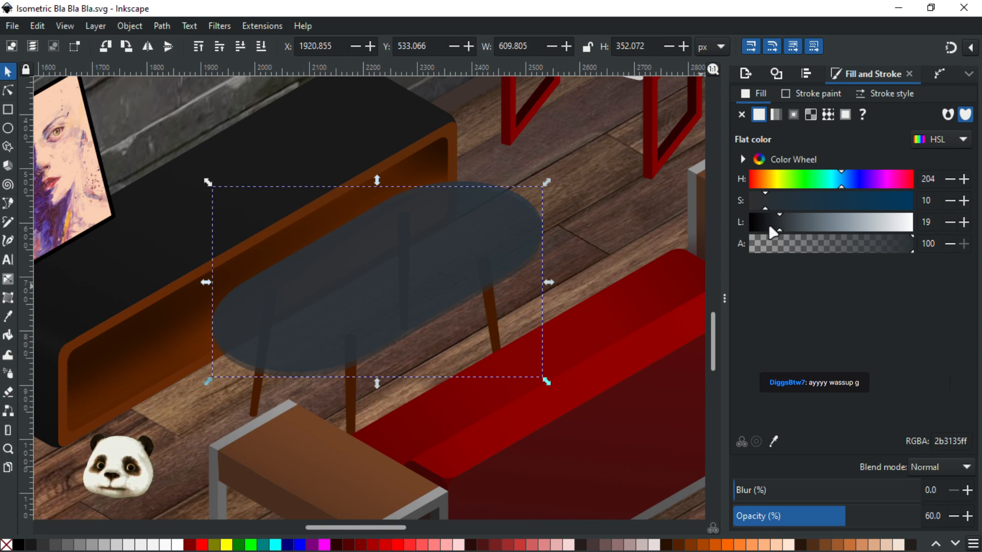
drag(773, 233, 767, 231)
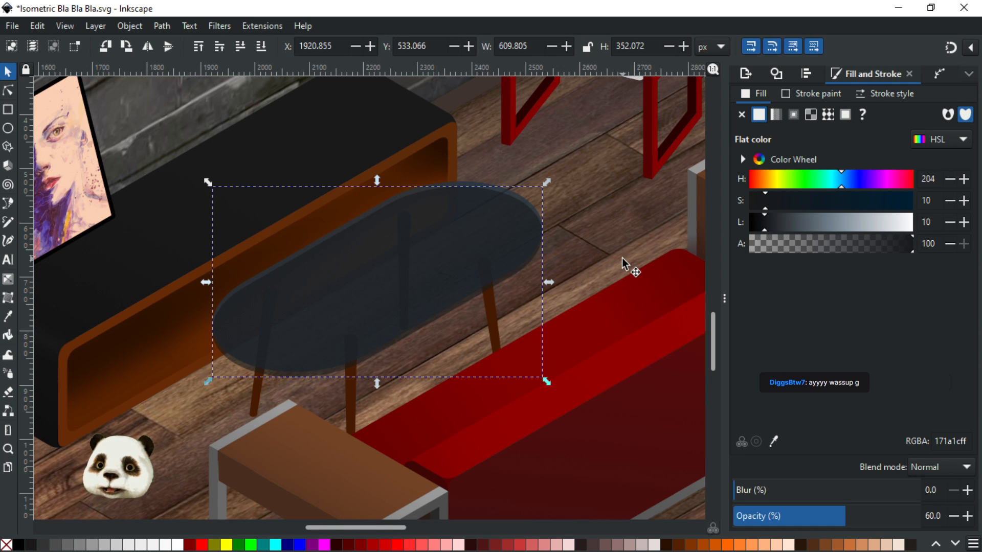
scroll(624, 260, down, 2)
scroll(624, 261, down, 3)
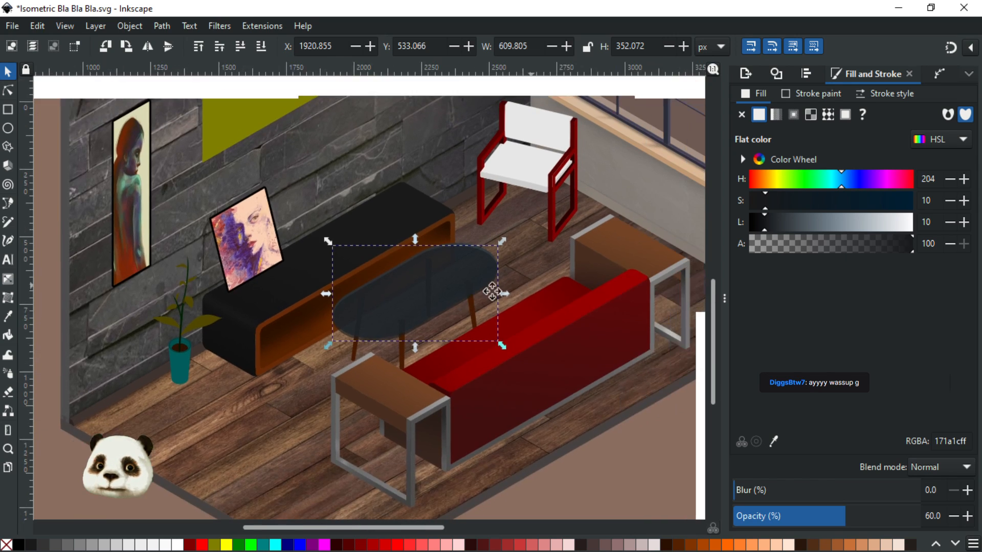
key(ctrl+s)
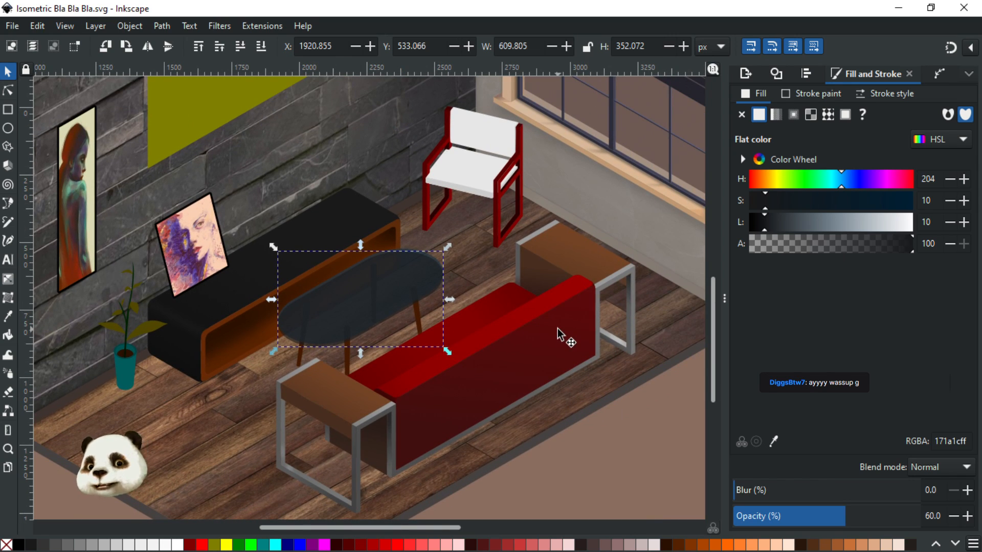
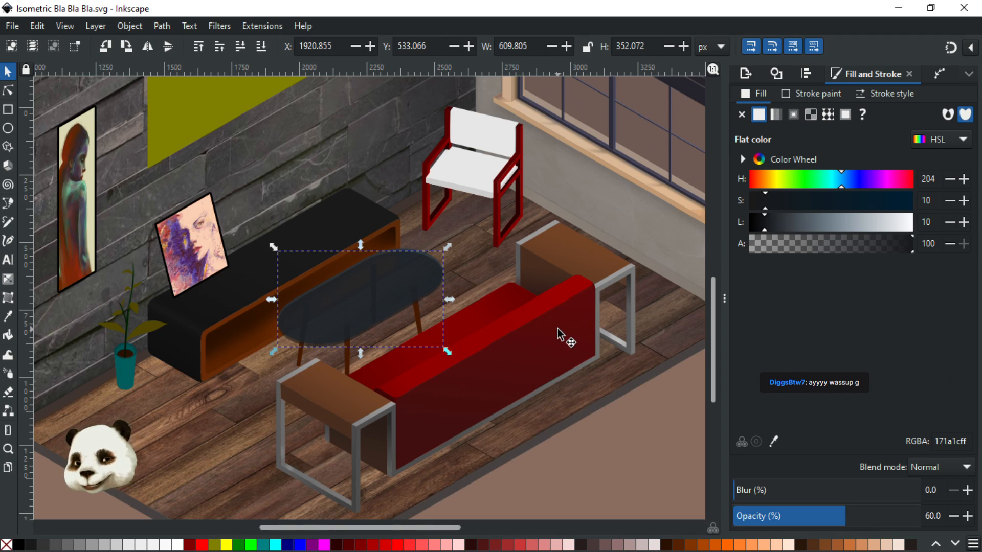
Try blurring the lower shape of the glass tabletop at 50 and 23.3 percent, and undo both
click(622, 446)
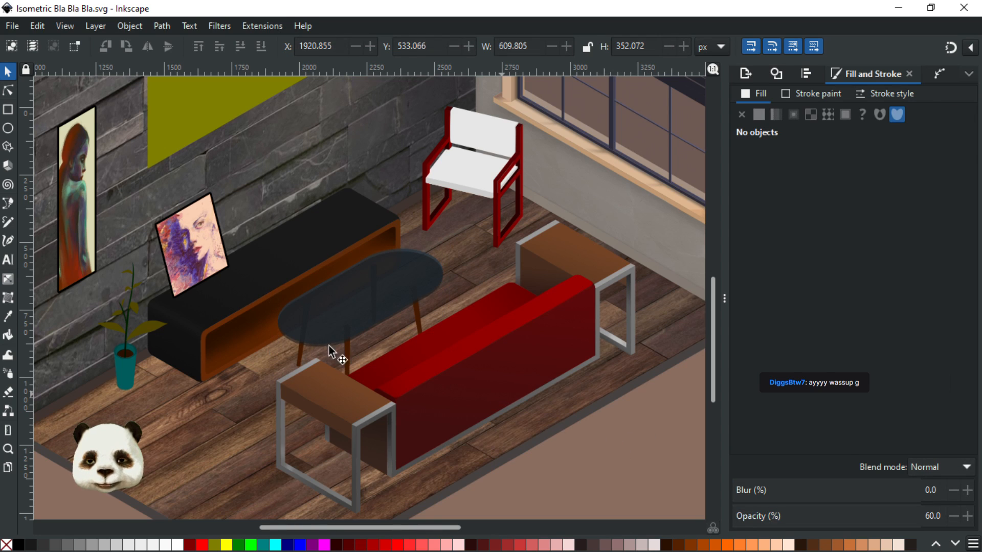
scroll(330, 346, up, 5)
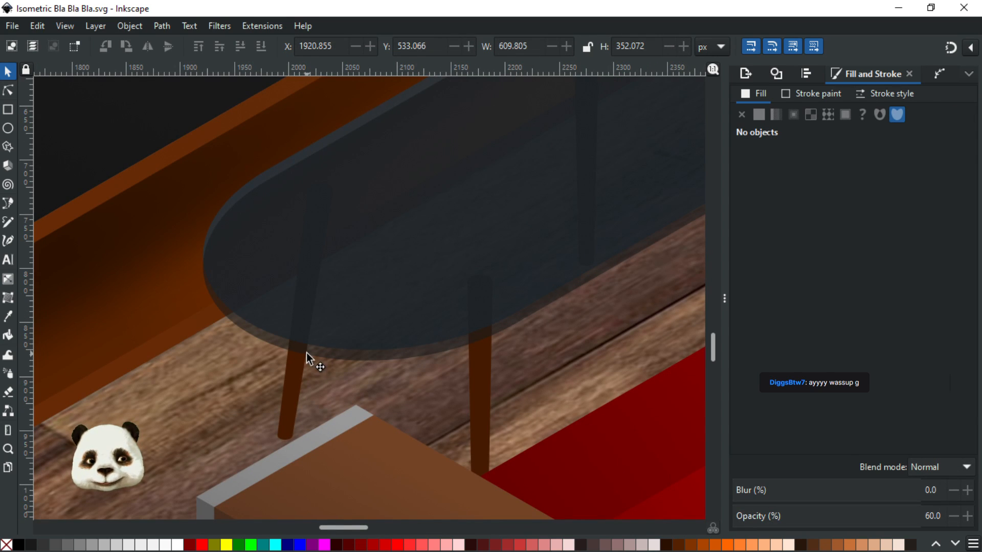
click(306, 353)
drag(306, 353, 392, 342)
key(ctrl+z)
drag(783, 494, 863, 484)
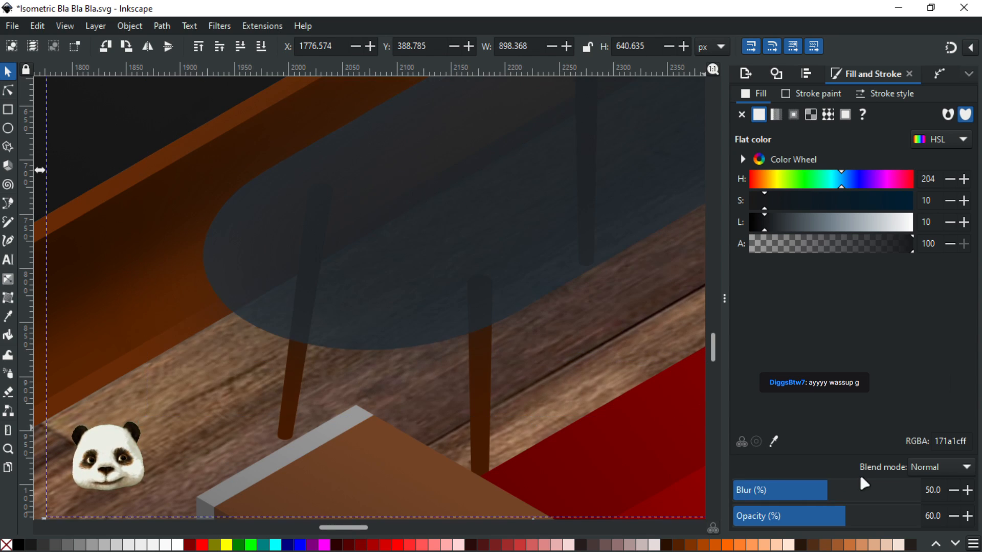
key(ctrl+z)
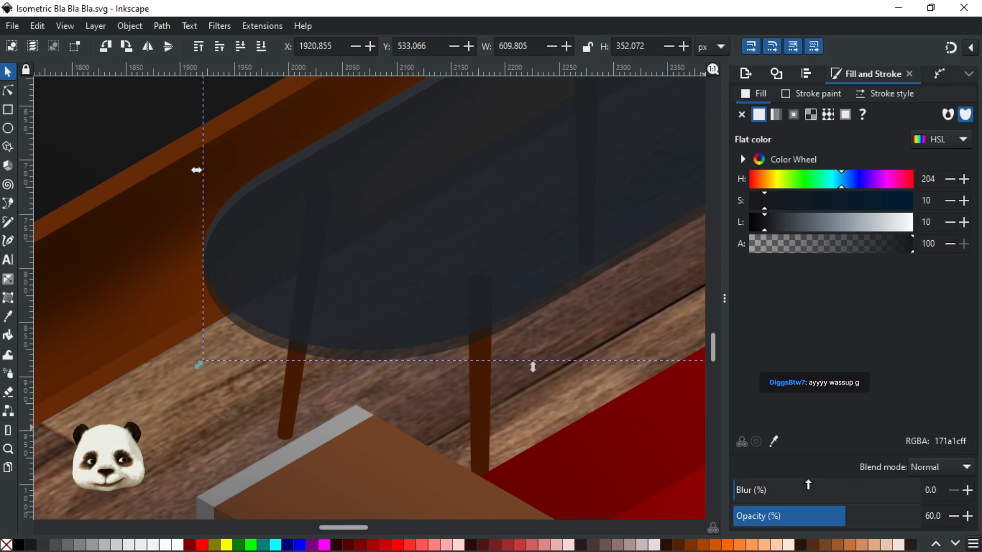
key(ctrl+shift+z)
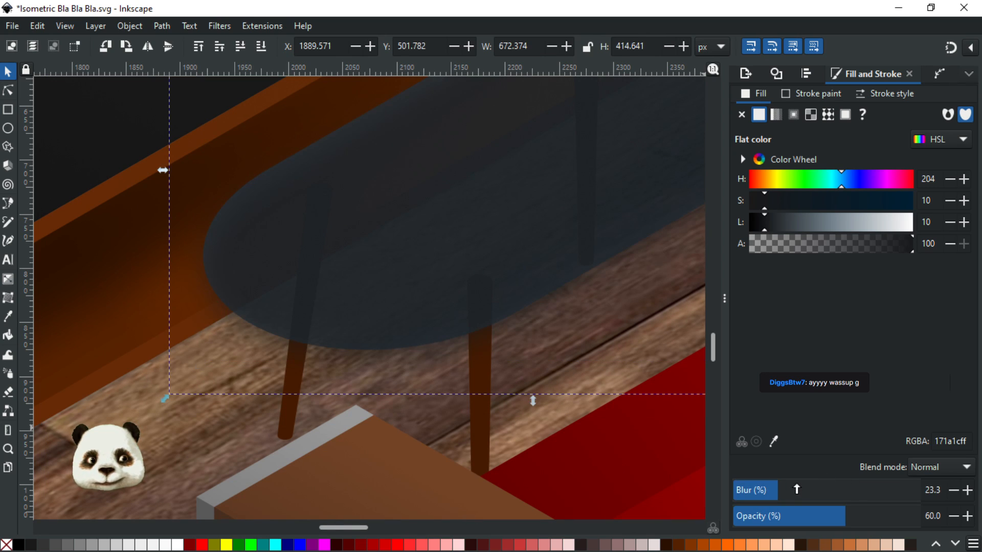
key(ctrl+z)
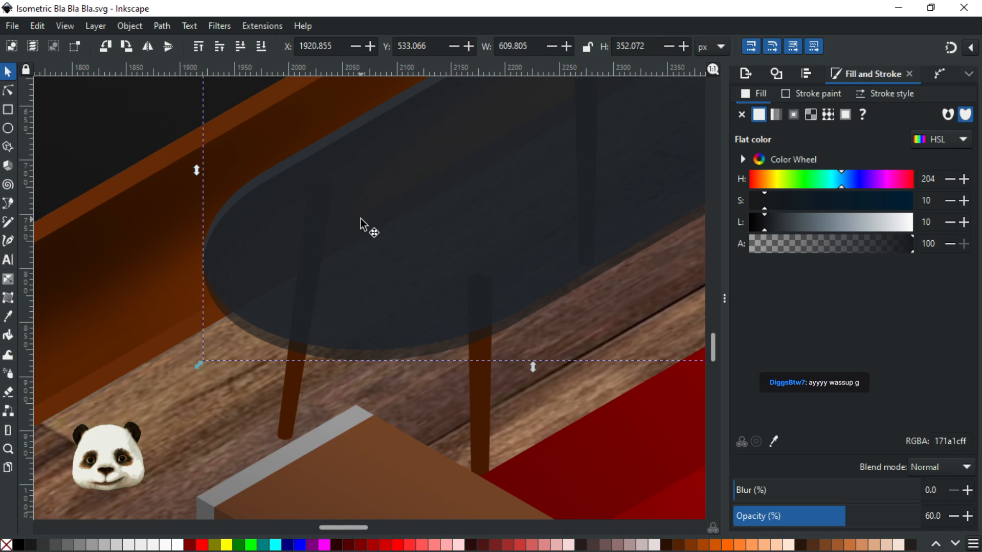
Try a 20 percent blur on the 80 percent opaque shape of the glass tabletop, and undo it
double_click(267, 176)
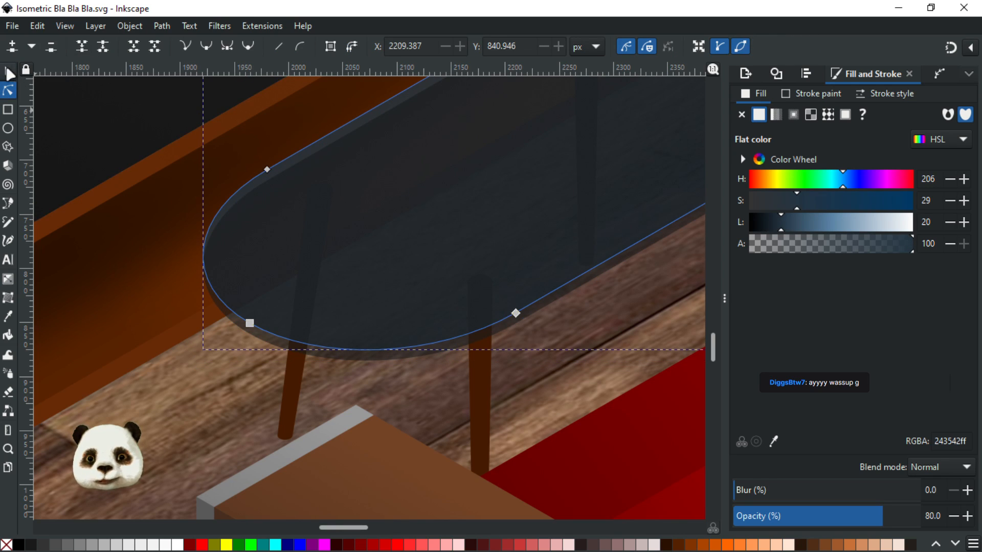
click(10, 73)
click(775, 494)
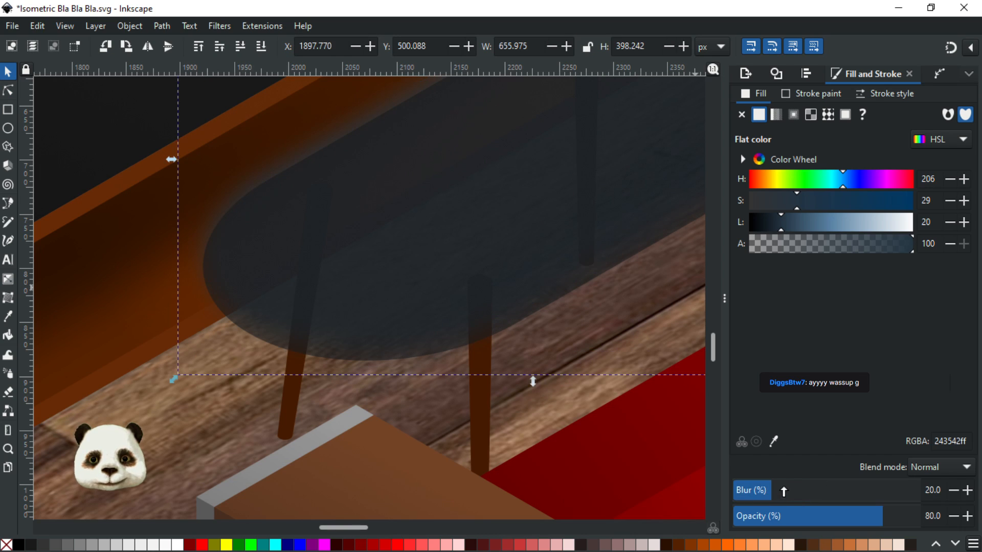
key(ctrl+z)
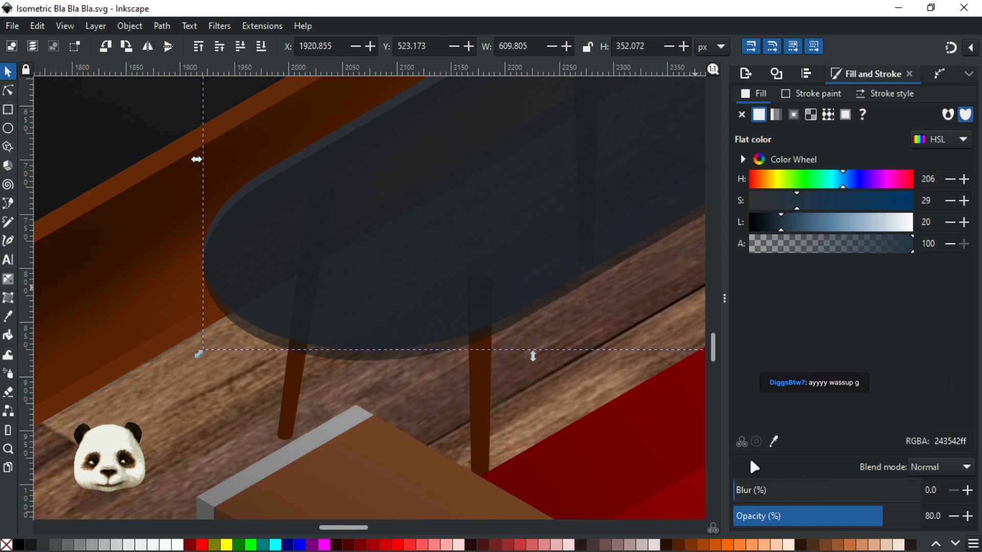
Try a 20 percent blur on the coffee table's brown legs, and undo it
drag(593, 336, 453, 394)
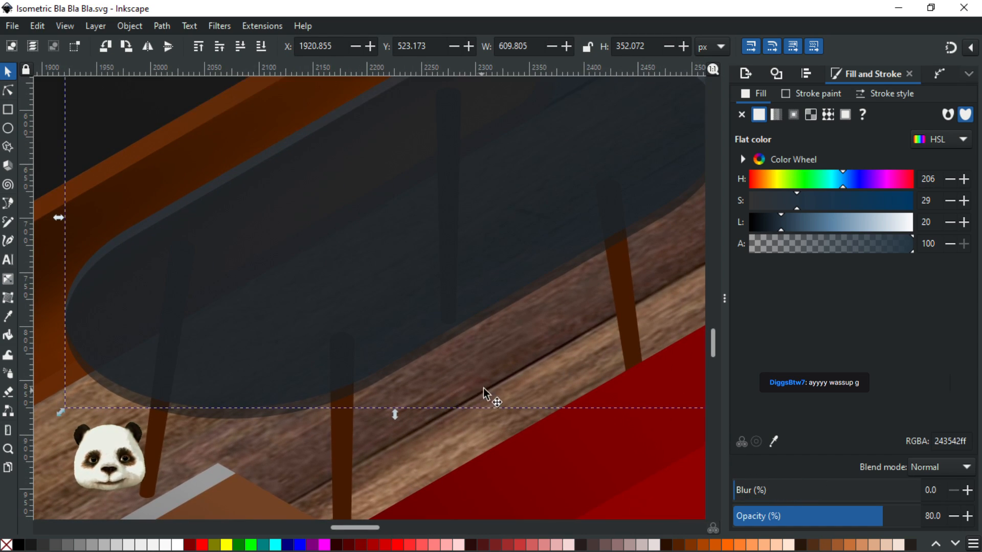
scroll(482, 386, down, 1)
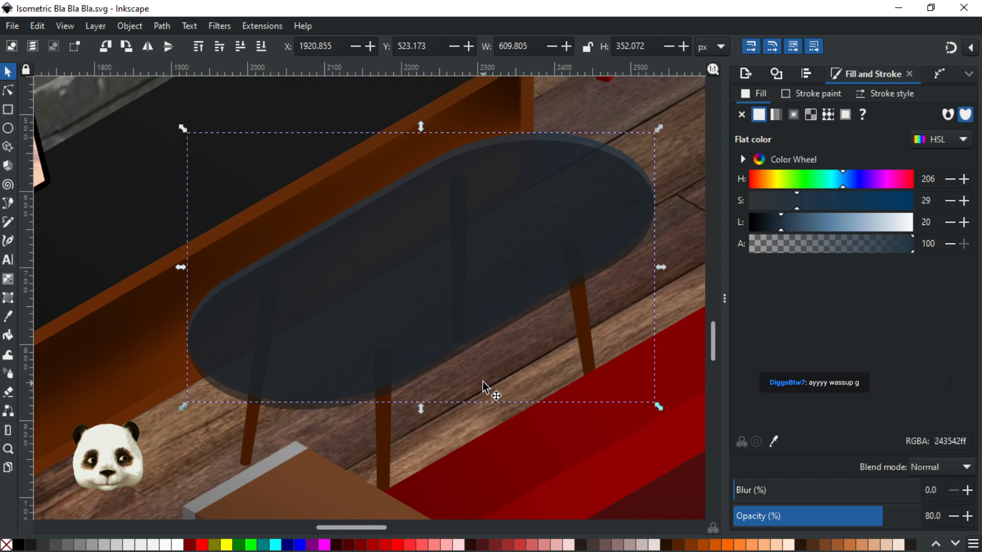
scroll(391, 410, up, 1)
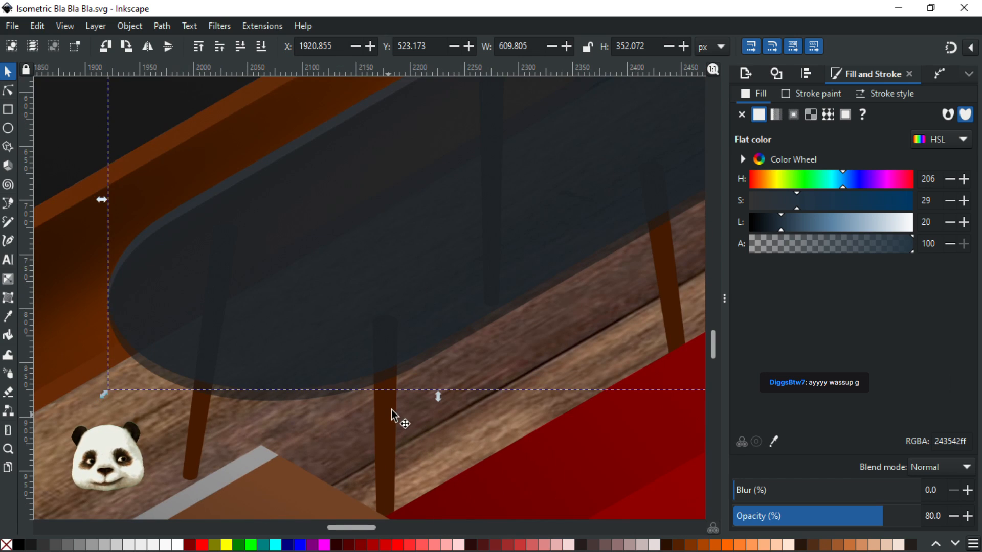
click(391, 410)
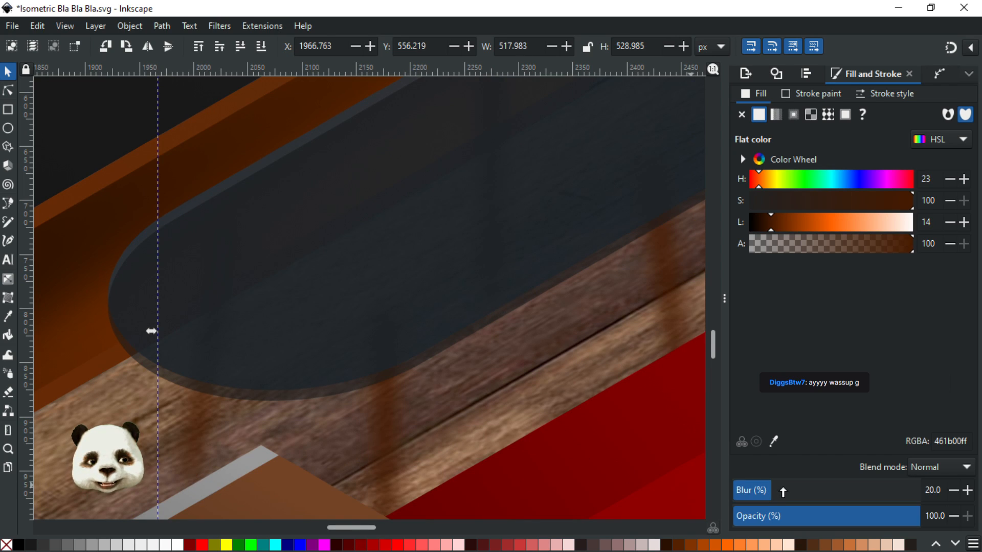
key(ctrl+z)
drag(748, 488, 763, 490)
key(ctrl+z)
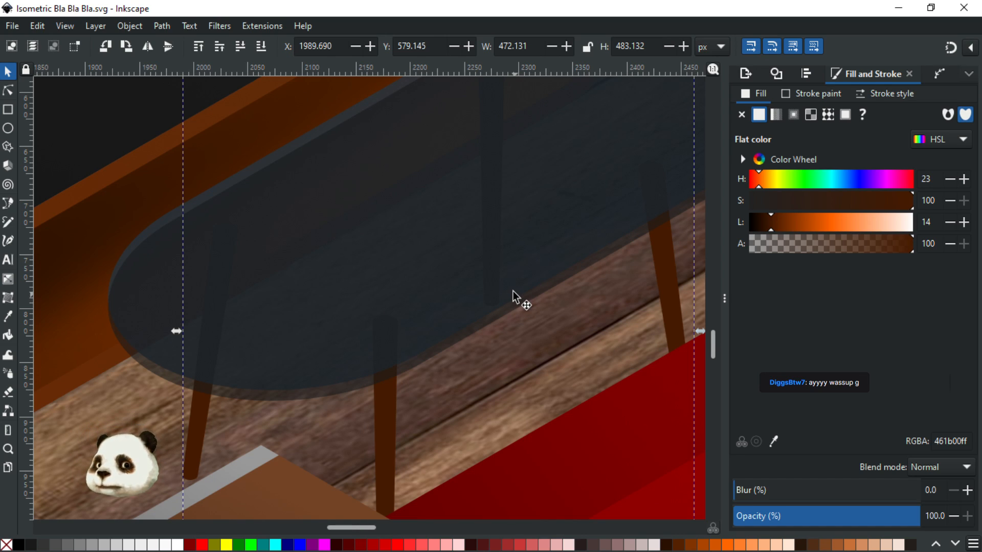
scroll(455, 256, down, 2)
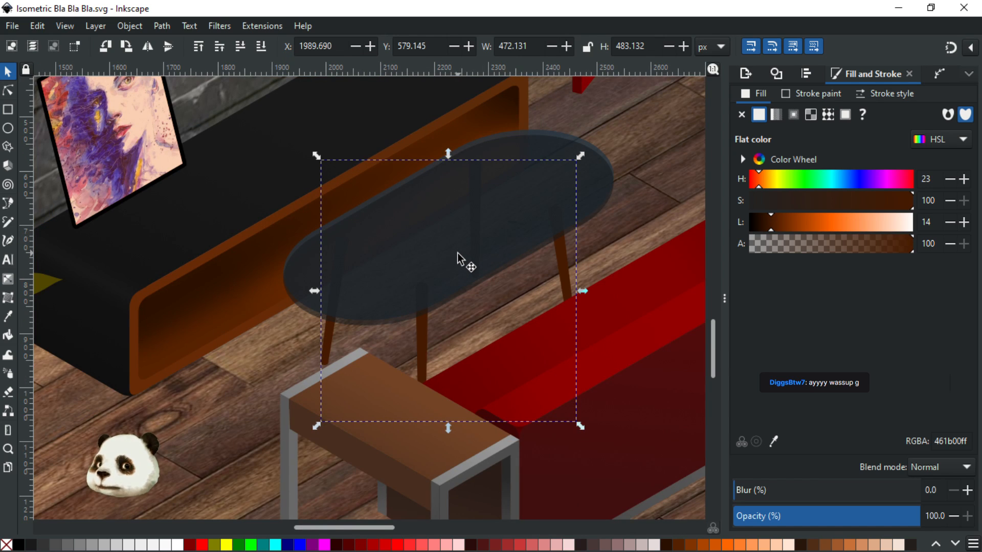
scroll(528, 280, up, 1)
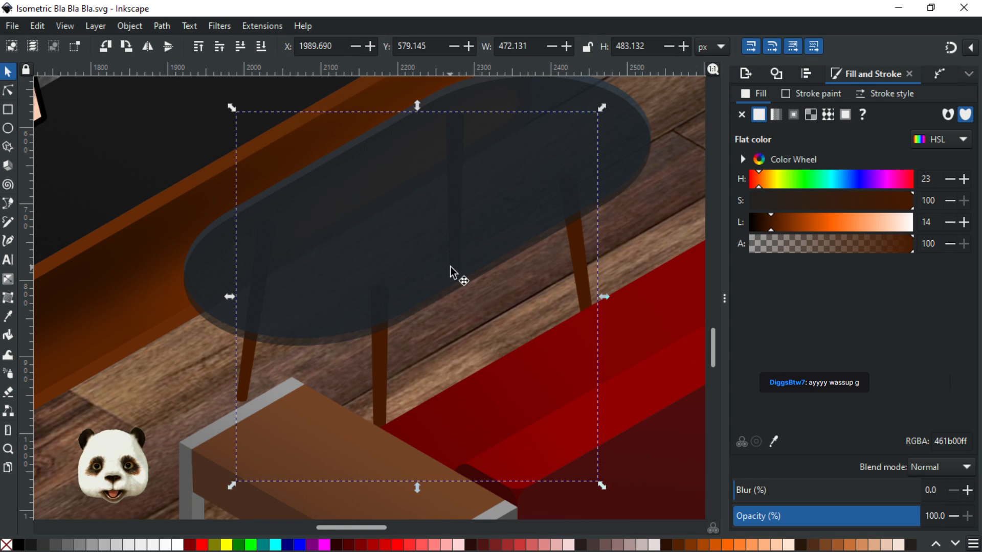
Try a linear gradient fading to transparent across the glass tabletop shapes, and undo it
shift+click(627, 105)
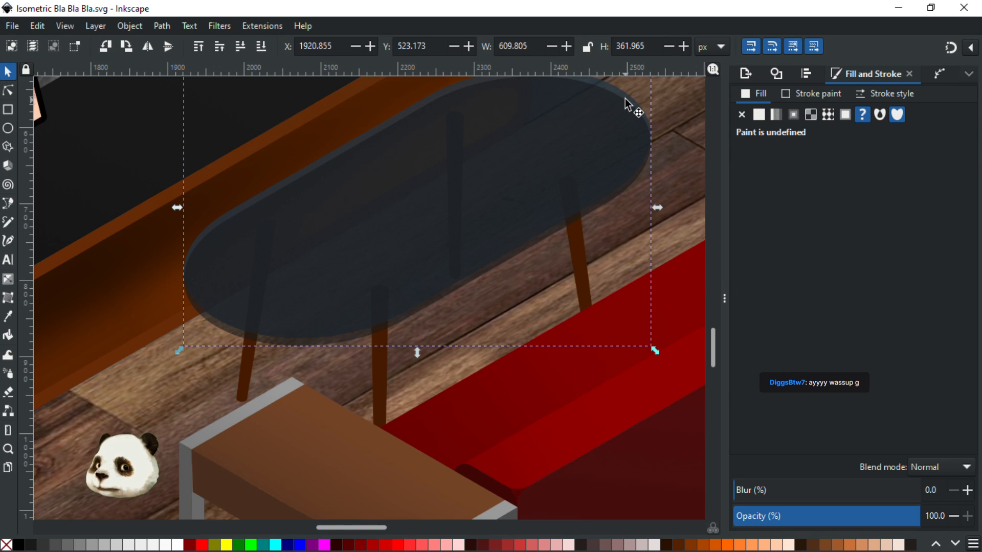
key(g)
drag(608, 88, 327, 251)
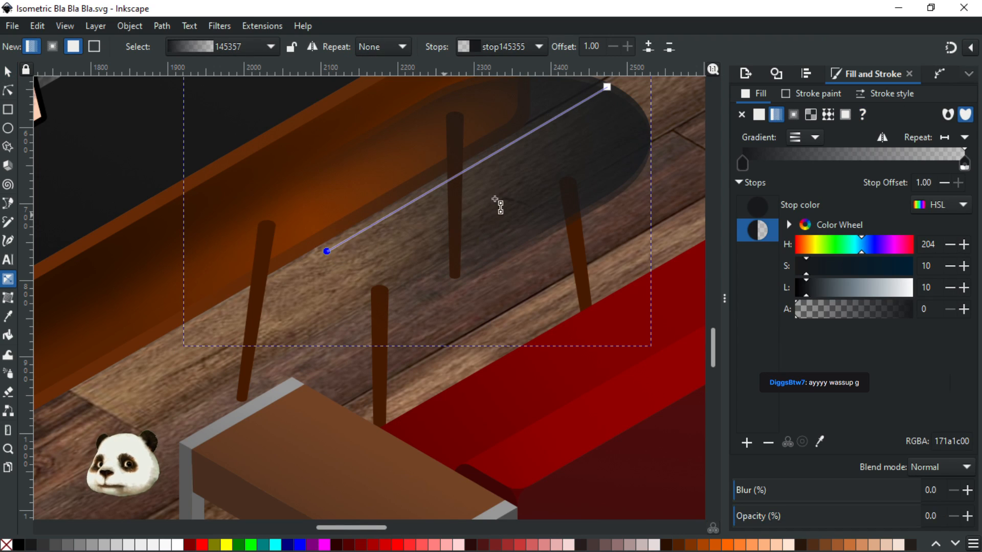
key(ctrl+z)
Try the darker tabletop shape one level lower in the stacking order and raise it back
click(7, 72)
click(476, 147)
key(Escape)
click(357, 153)
drag(389, 188, 475, 191)
key(Escape)
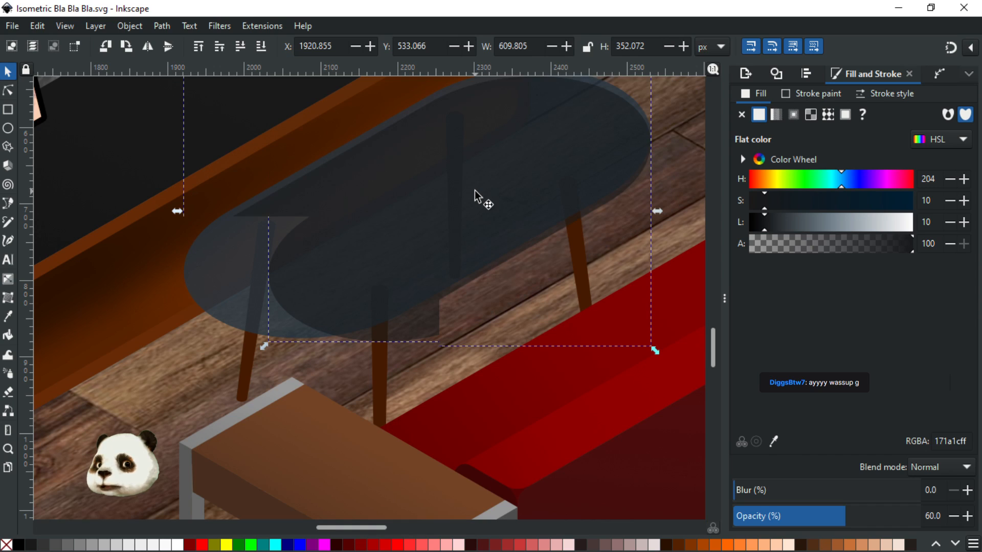
key(Page_Down)
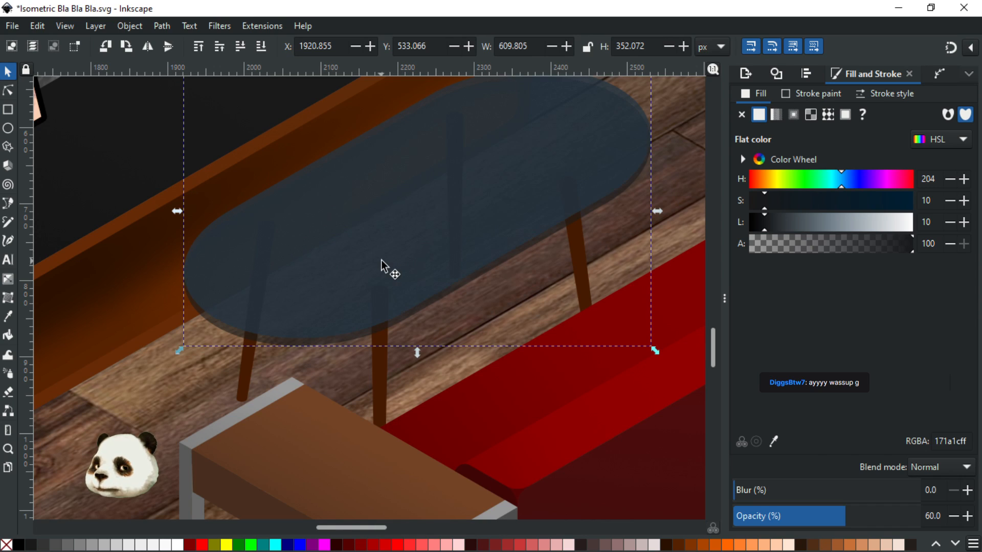
key(Page_Up)
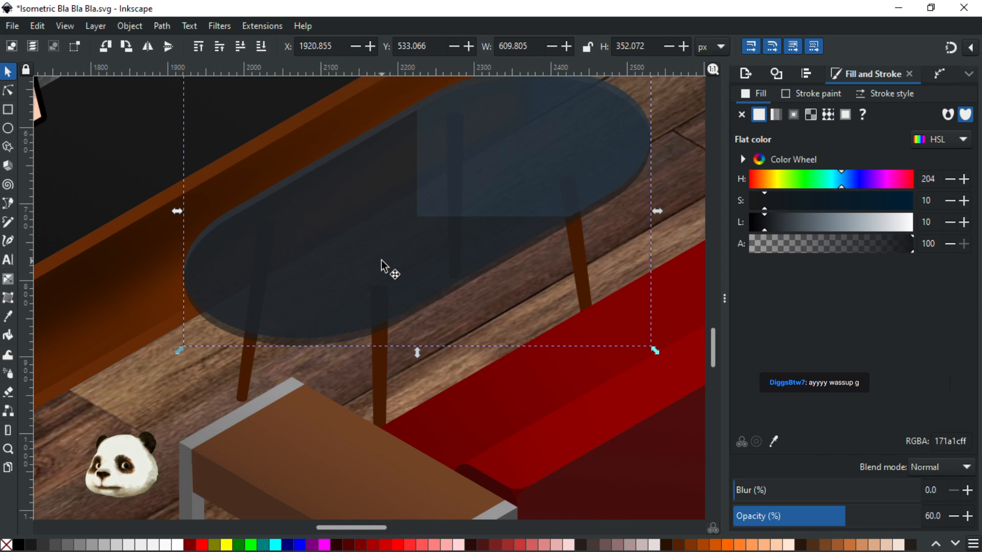
key(Page_Down)
key(Page_Up)
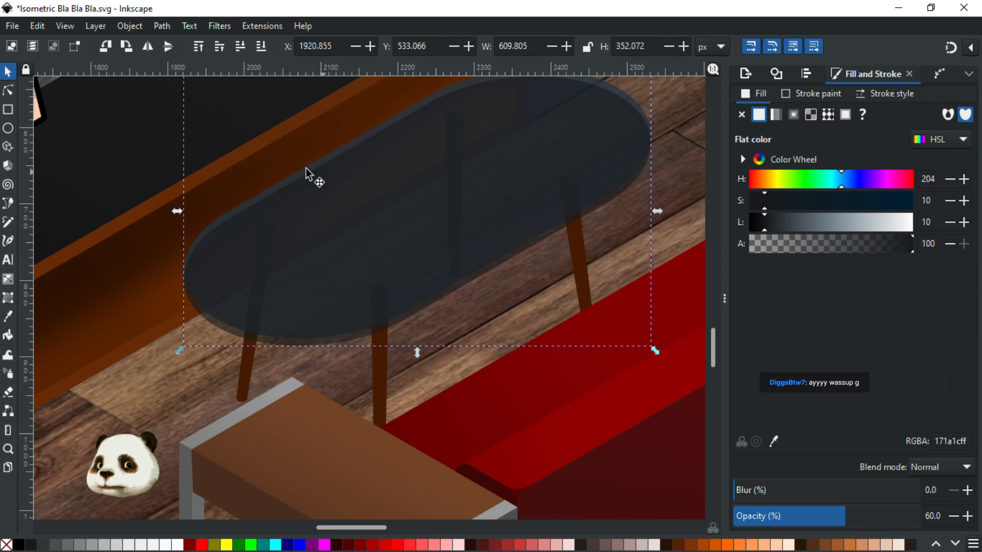
drag(305, 178, 301, 217)
key(Escape)
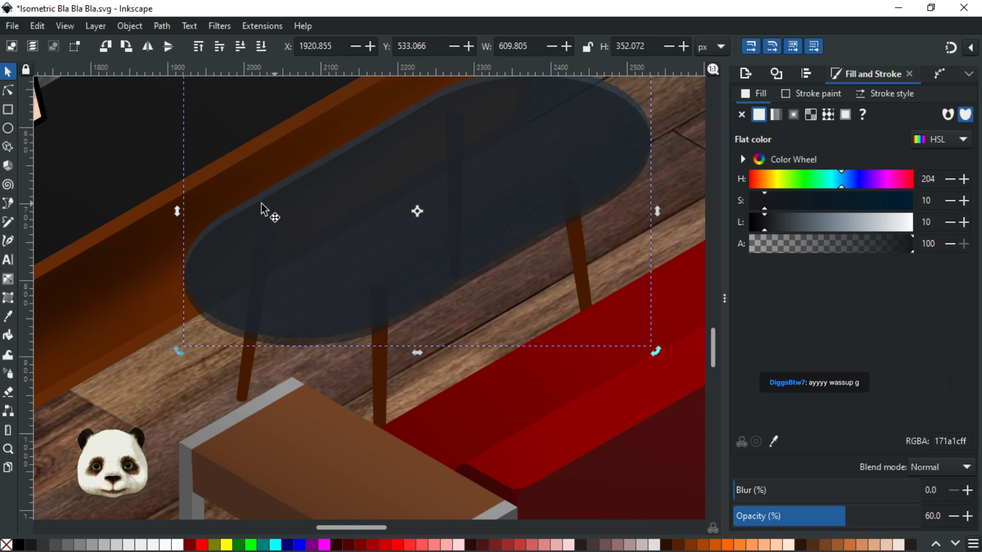
Apply a fully opaque linear gradient along the length of the 80 percent opaque tabletop shape, from its upper end to its lower end
ctrl+scroll(260, 214, up, 2)
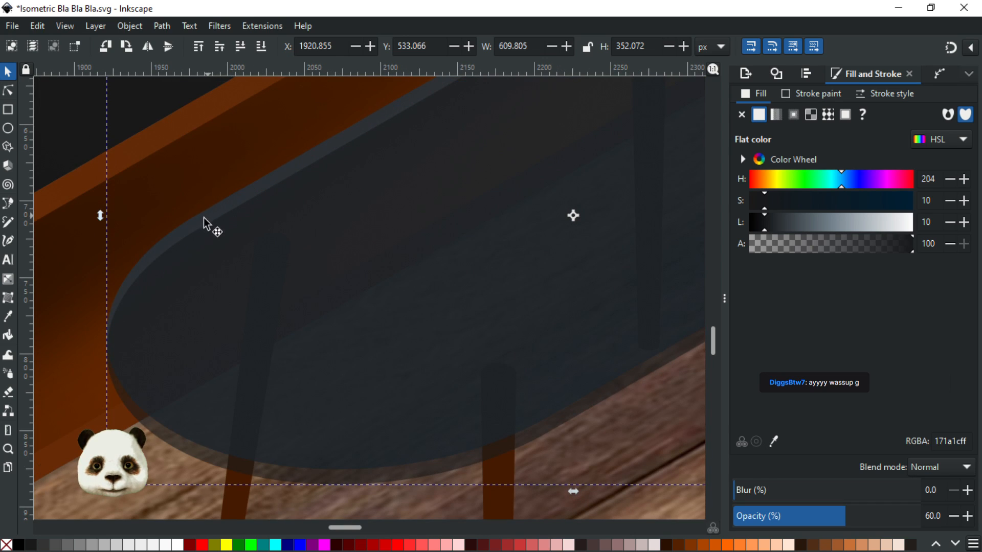
drag(202, 217, 201, 181)
key(Escape)
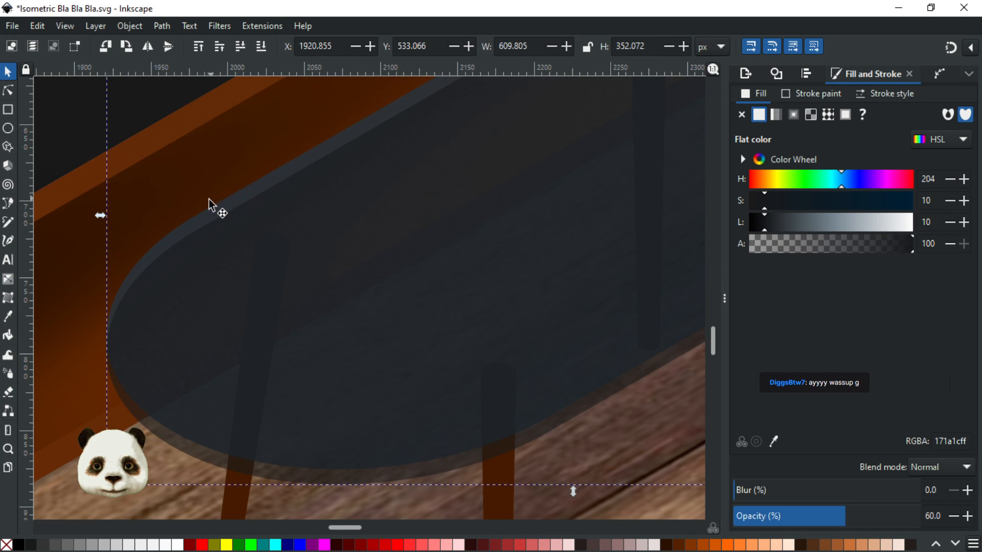
click(245, 187)
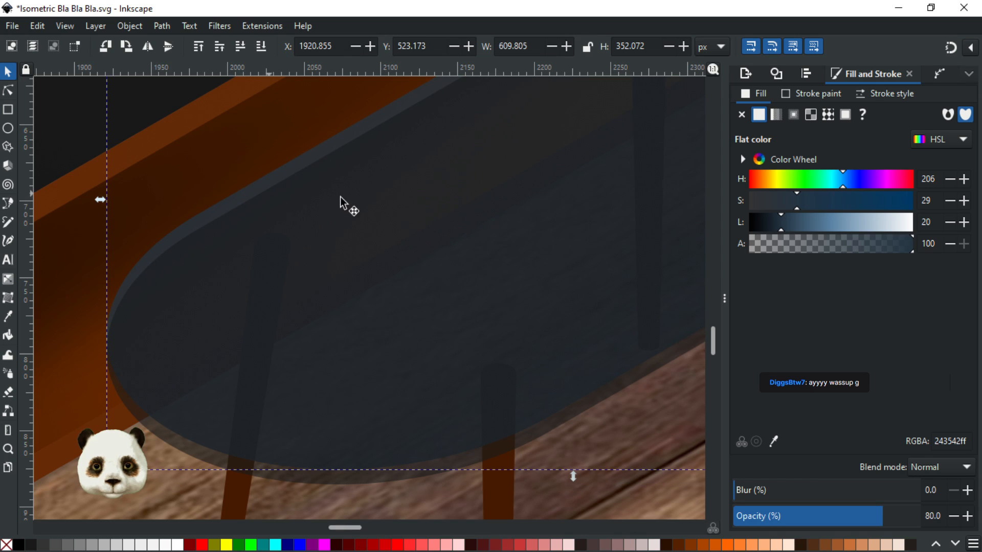
scroll(603, 229, down, 3)
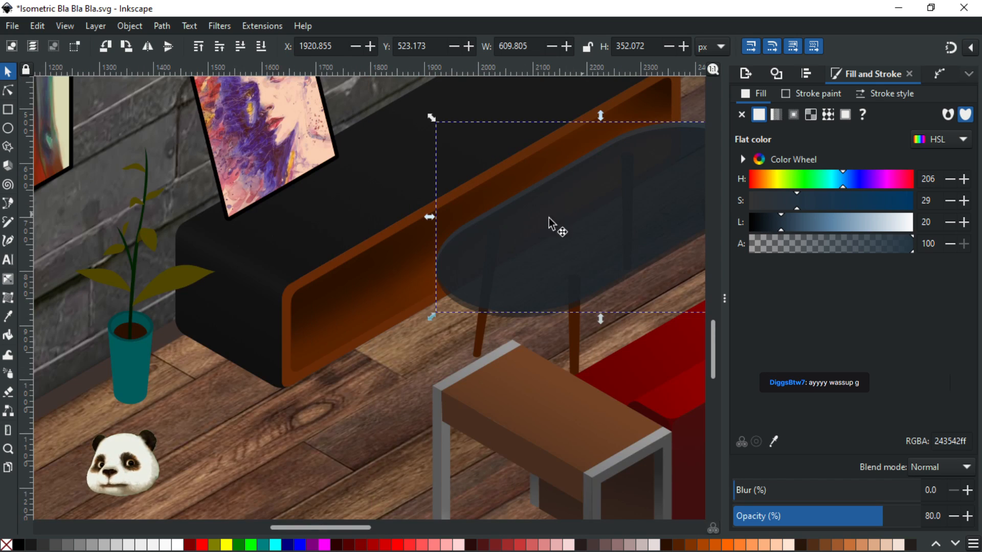
drag(577, 219, 322, 328)
key(g)
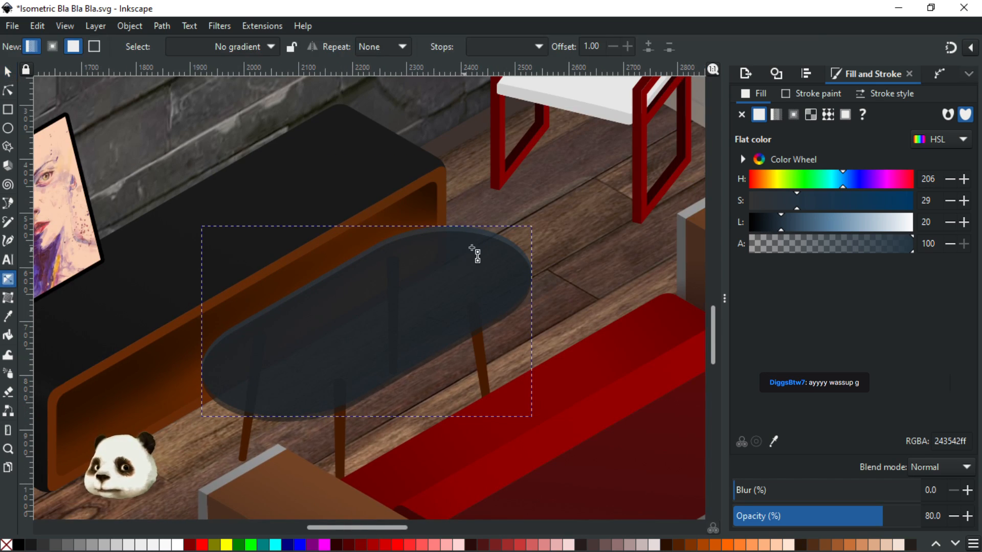
drag(487, 242, 224, 407)
drag(852, 315, 916, 314)
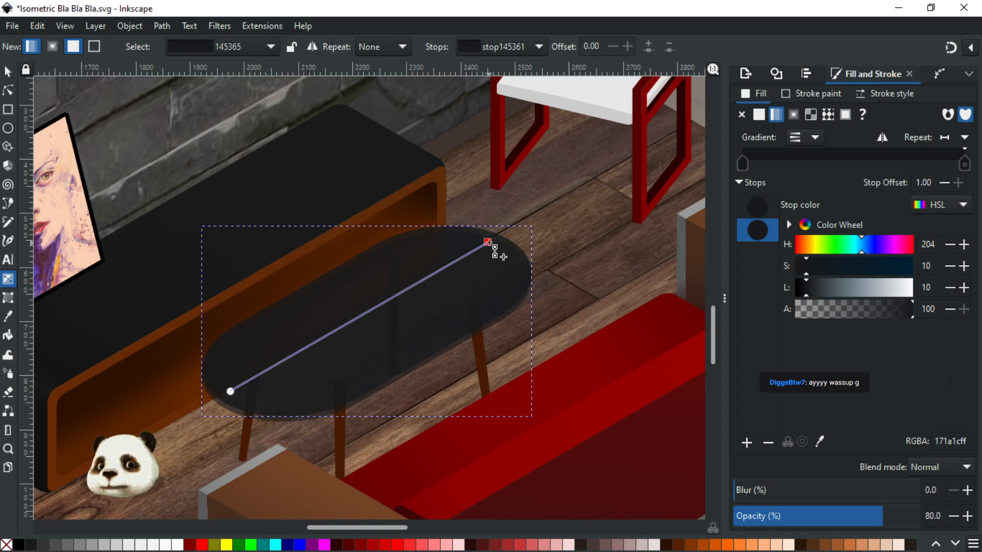
Set the gradient stop at the tabletop's upper end to saturation 20 and lightness 20, and save the drawing
click(489, 243)
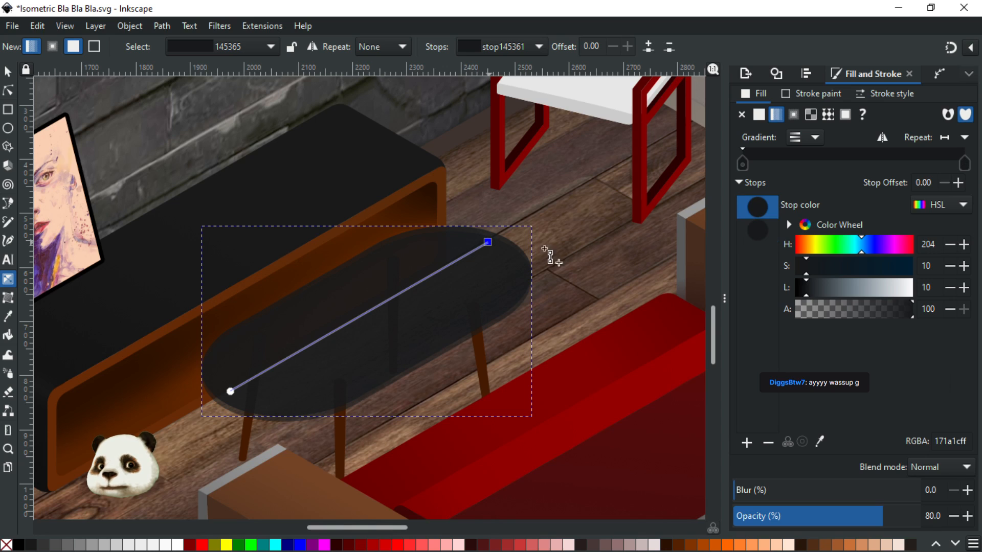
click(819, 299)
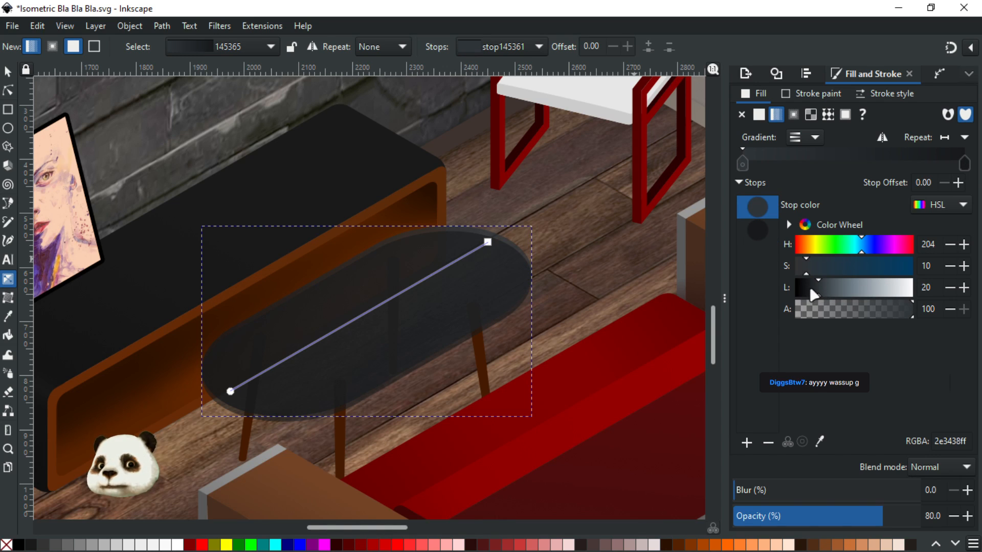
ctrl+scroll(620, 285, down, 1)
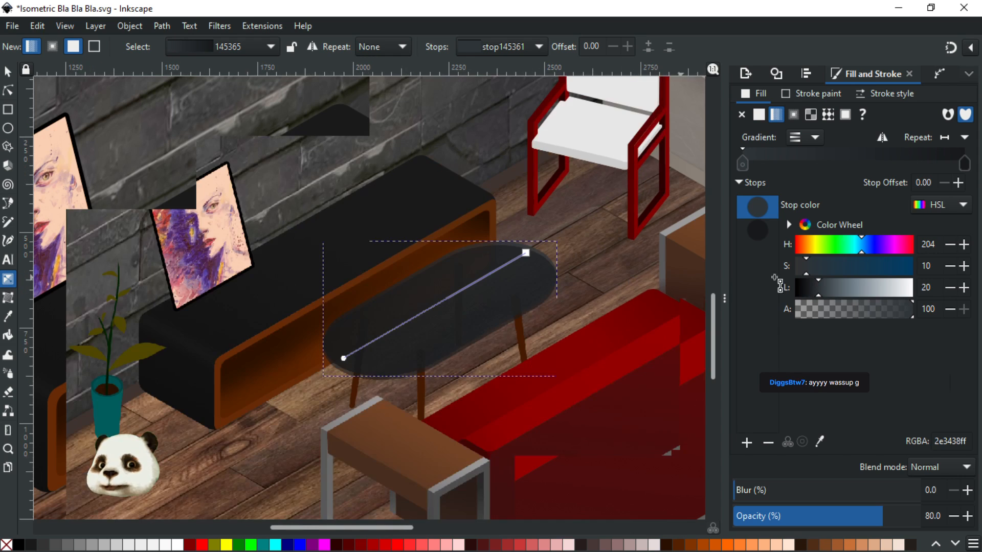
click(817, 276)
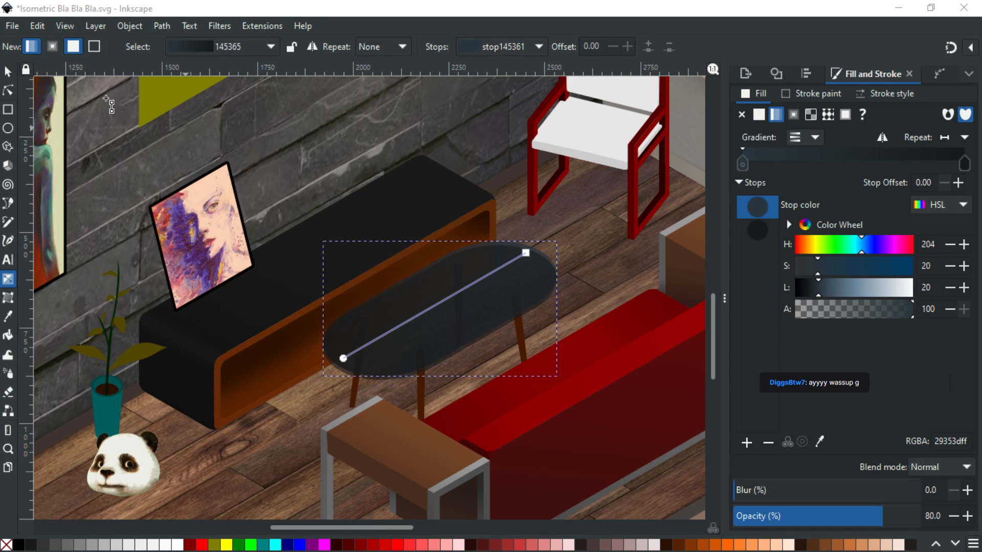
click(9, 75)
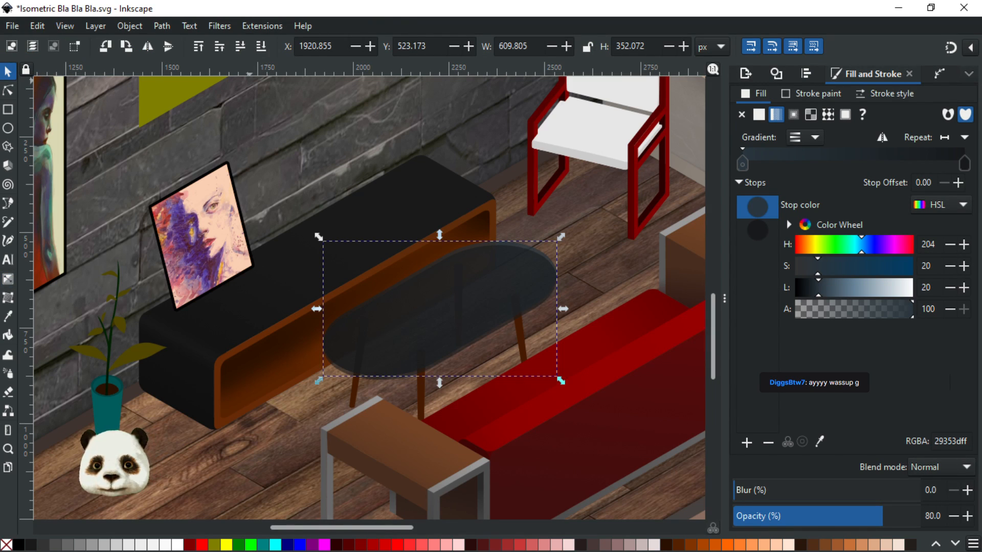
key(ctrl+s)
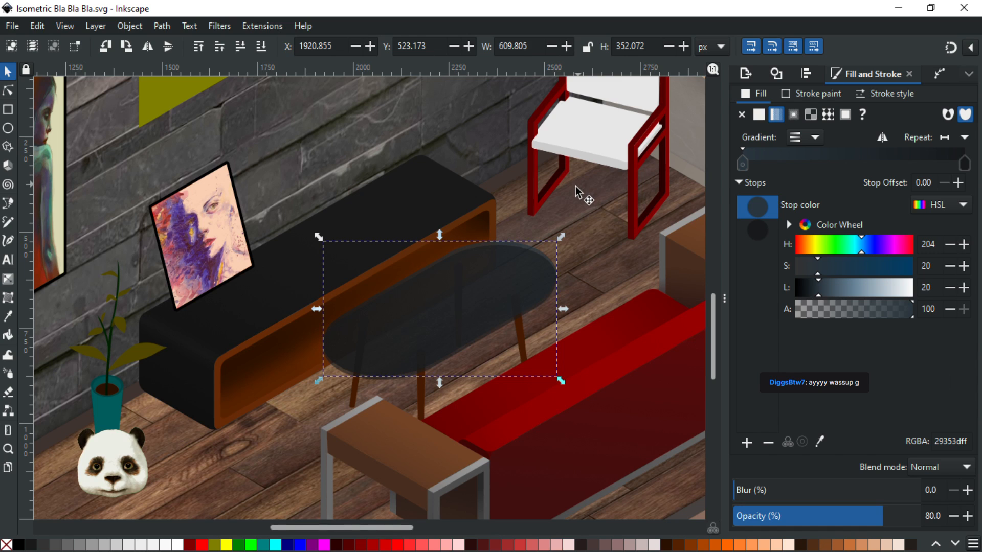
Raise the lightness of the gradient stop at the tabletop's lower end to 13
ctrl+scroll(577, 202, down, 2)
drag(577, 201, 430, 271)
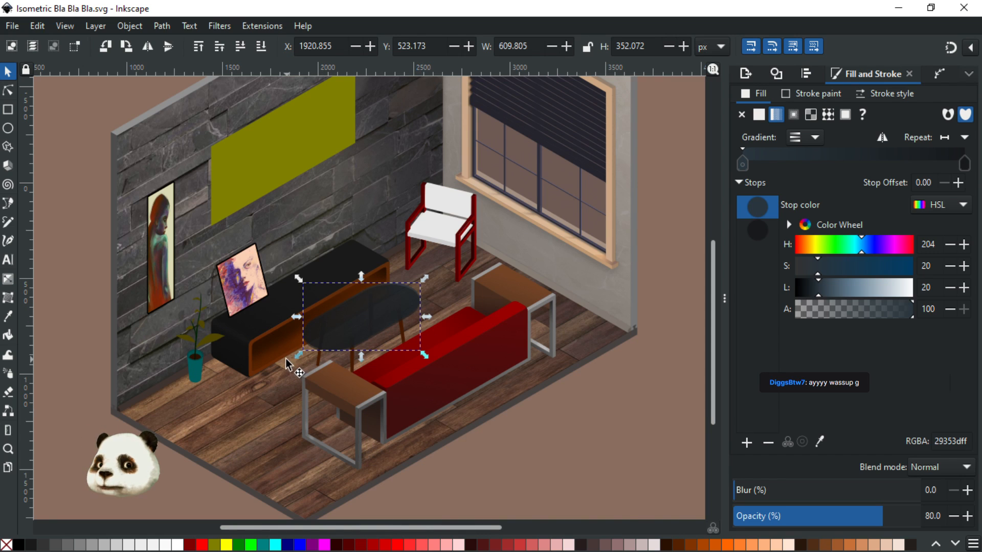
ctrl+scroll(290, 364, up, 2)
ctrl+scroll(358, 324, up, 2)
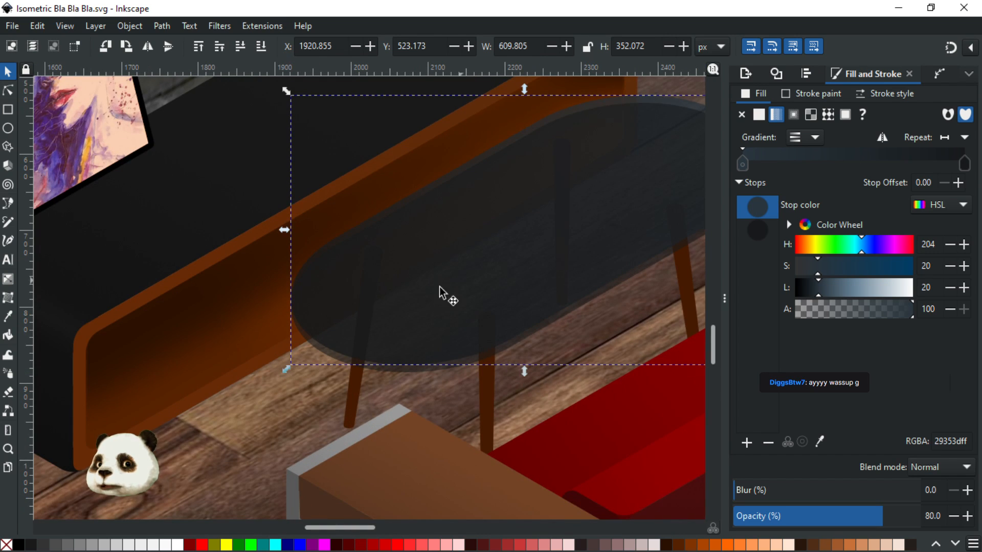
ctrl+scroll(417, 303, down, 2)
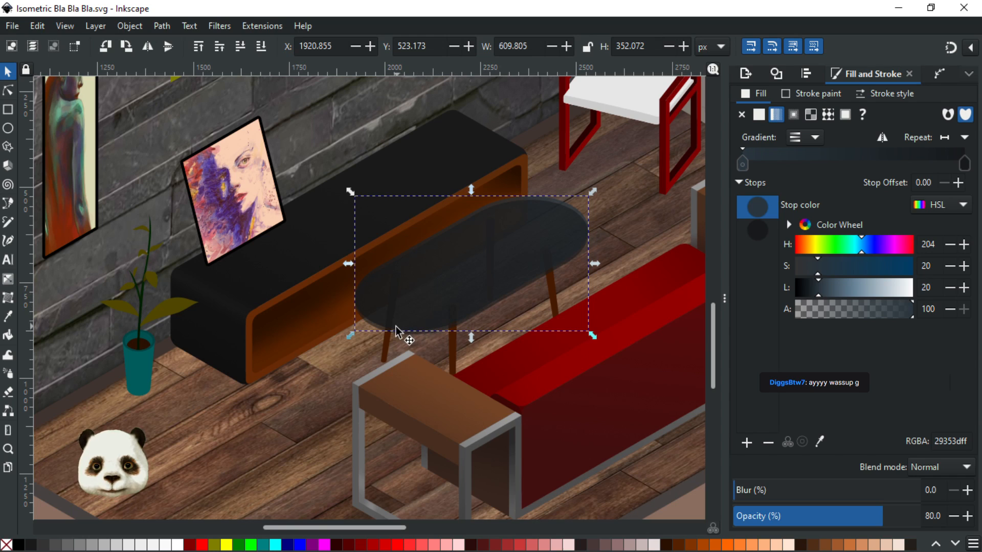
key(g)
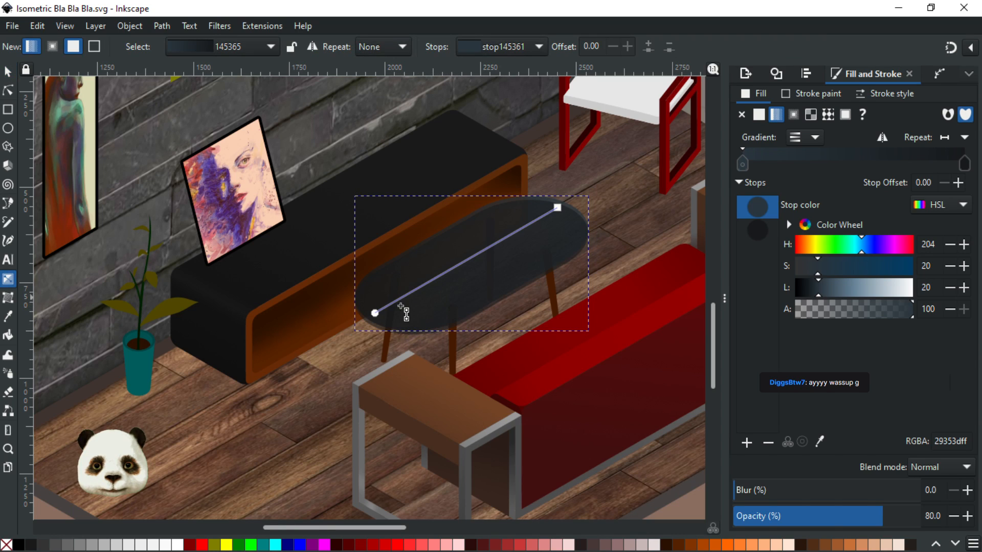
click(376, 314)
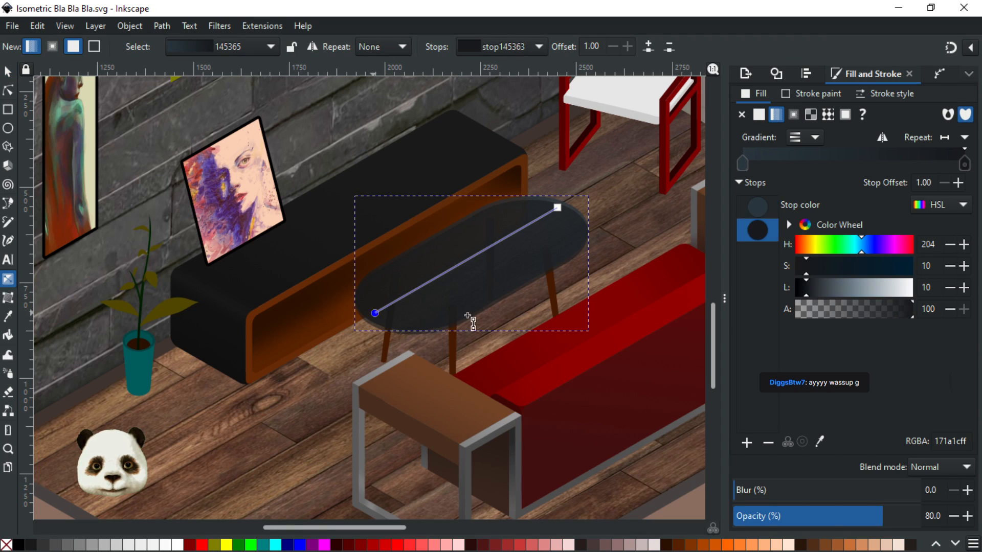
click(966, 288)
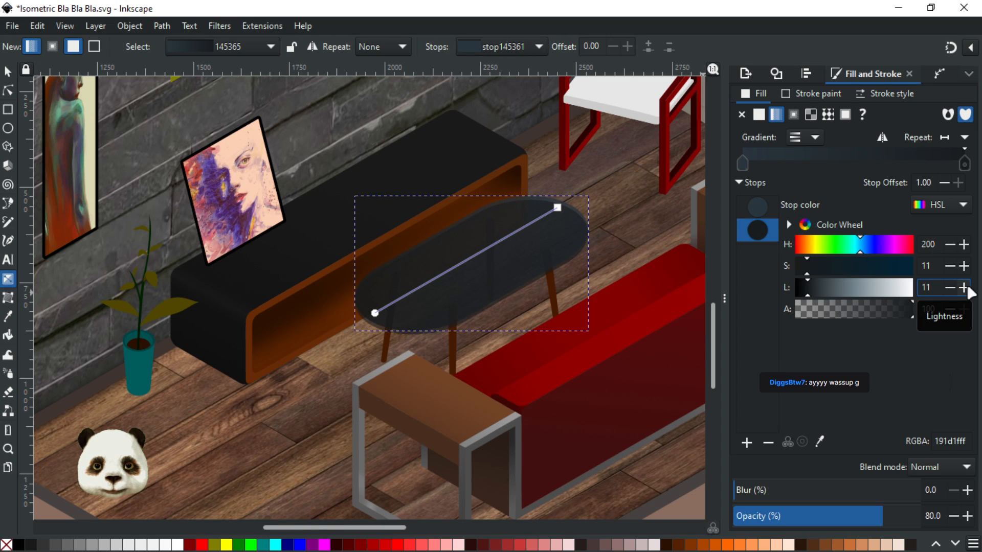
click(965, 288)
click(950, 287)
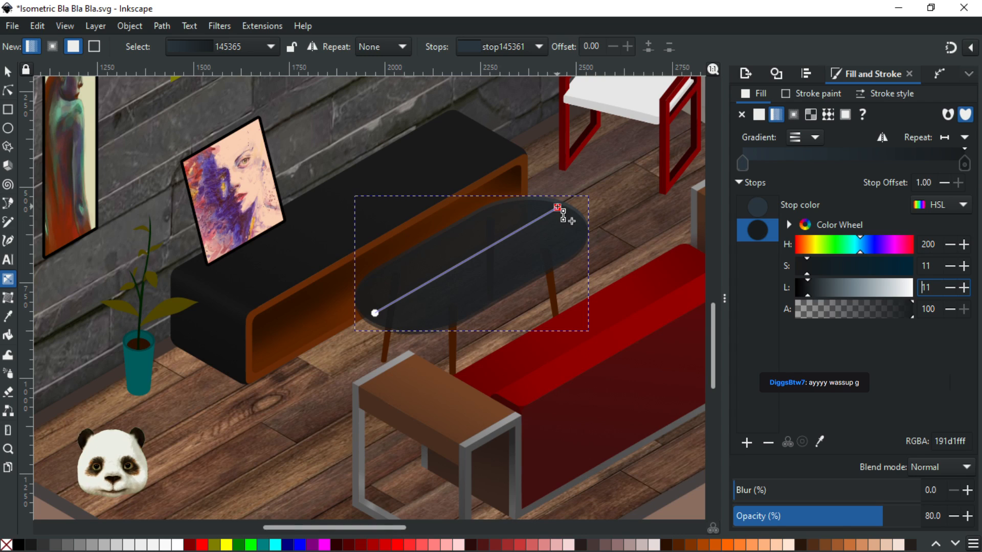
click(558, 207)
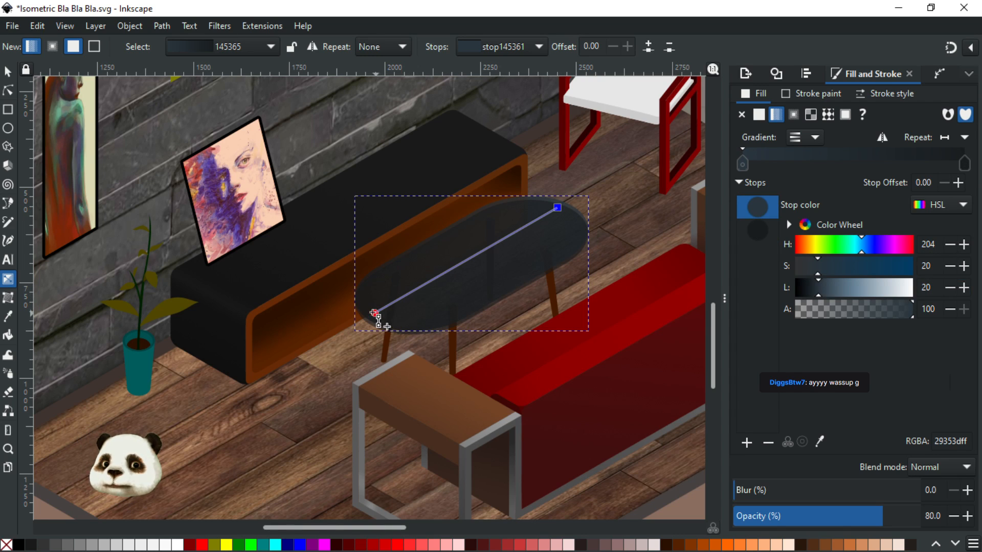
click(374, 312)
click(964, 287)
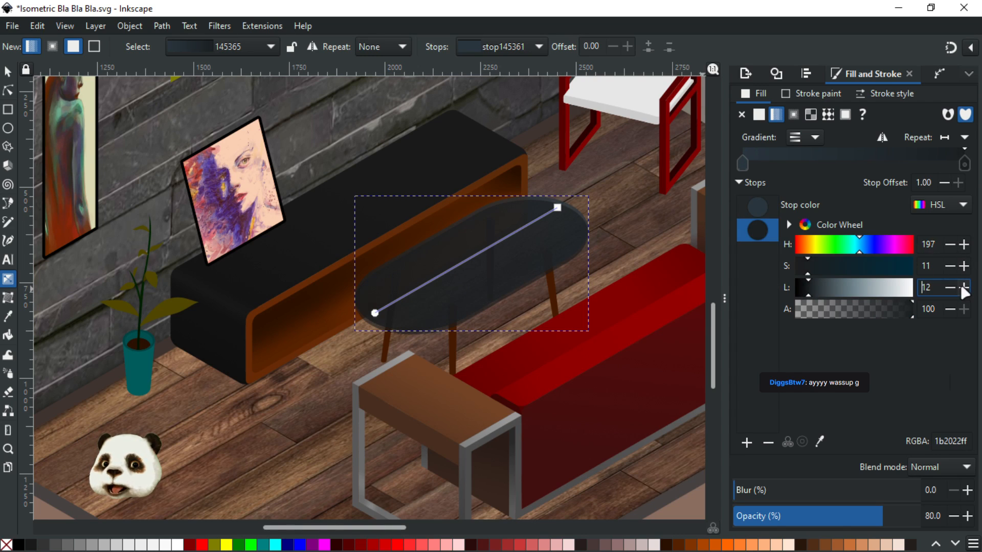
click(964, 288)
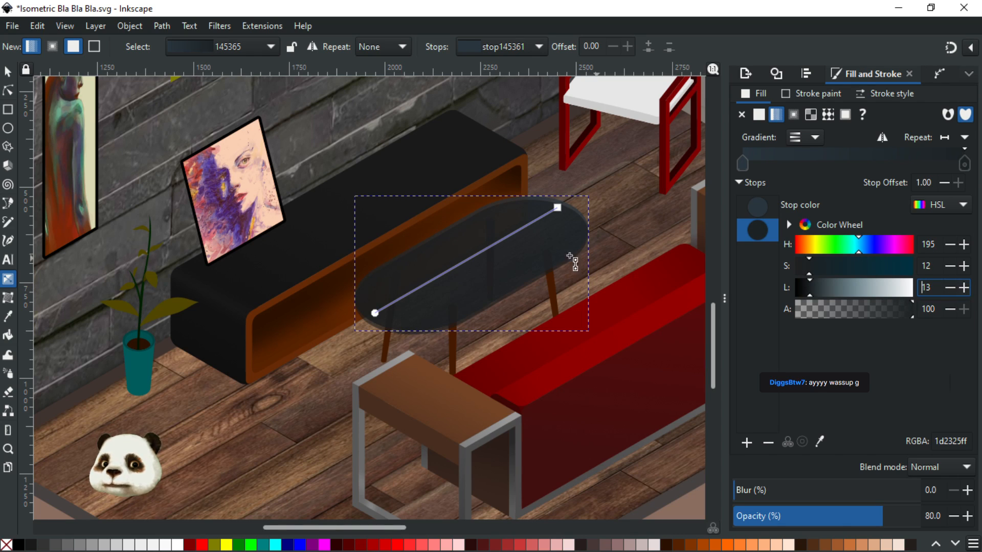
Save the drawing and deselect the glass tabletop shape
click(8, 72)
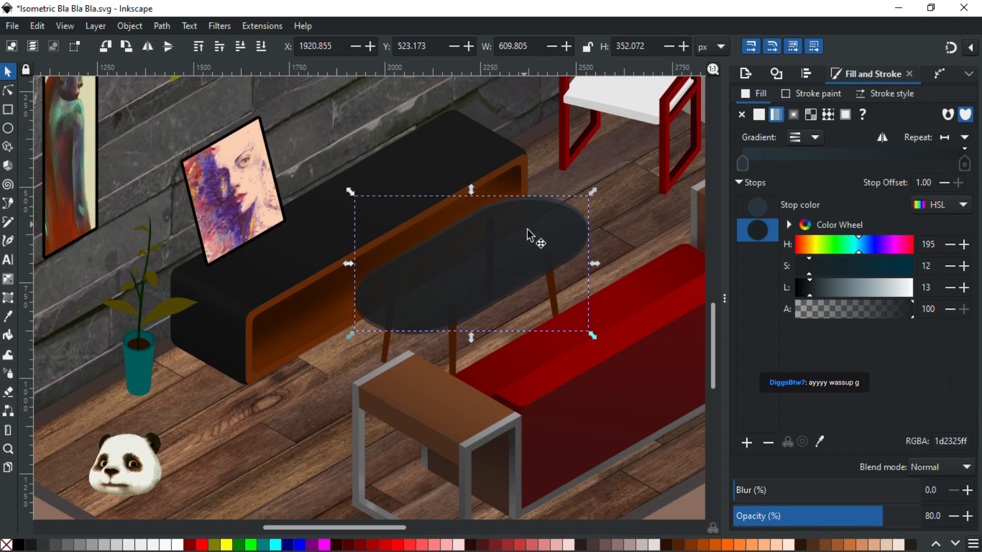
scroll(531, 236, down, 2)
key(ctrl+s)
click(628, 378)
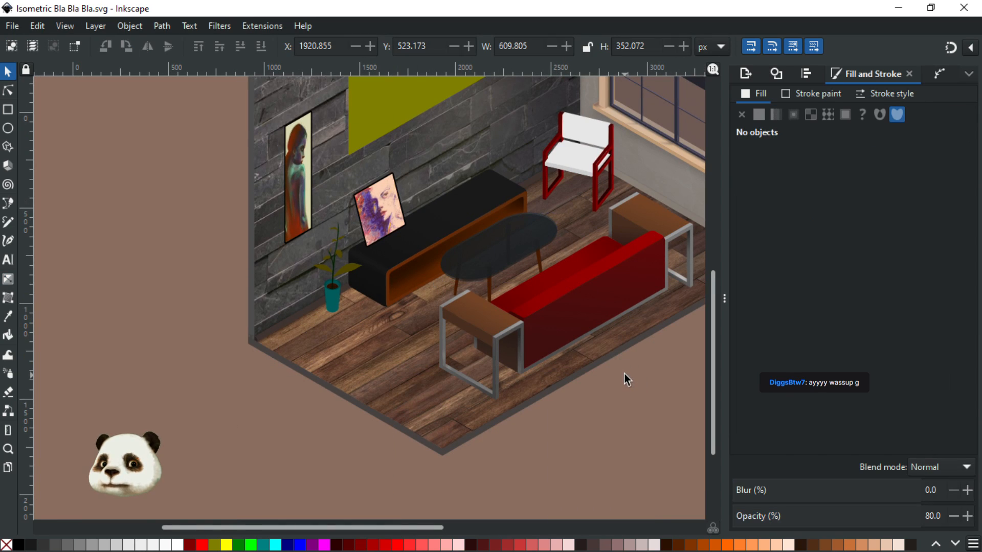
Select only the coffee table's vertical far leg seen through the glass and set its blur to 30 percent
drag(637, 280, 584, 327)
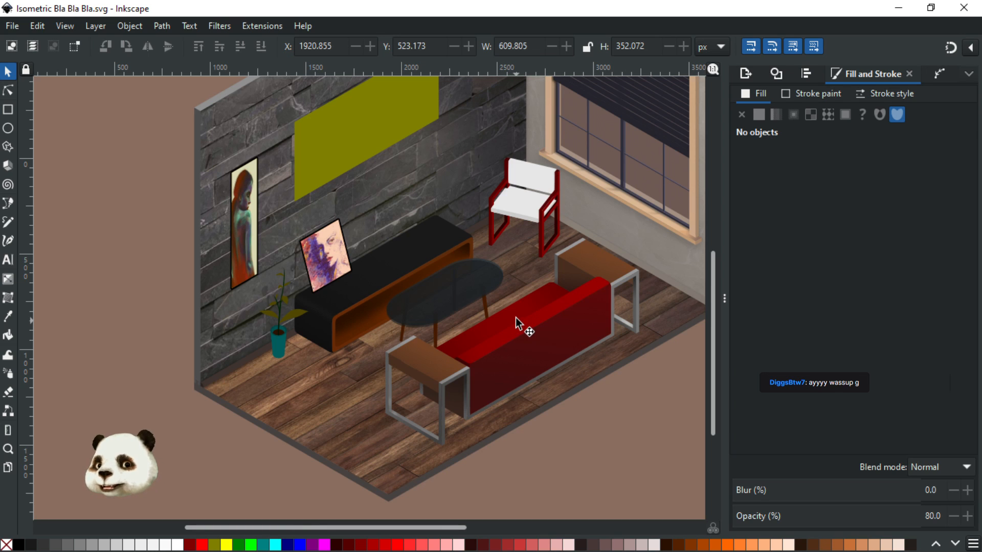
scroll(514, 315, up, 5)
scroll(471, 307, down, 5)
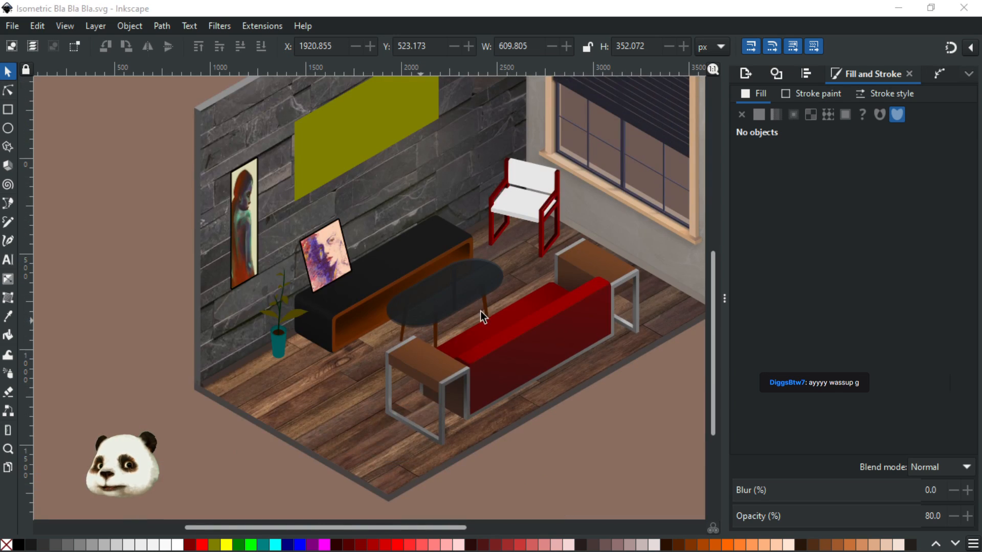
scroll(453, 312, up, 5)
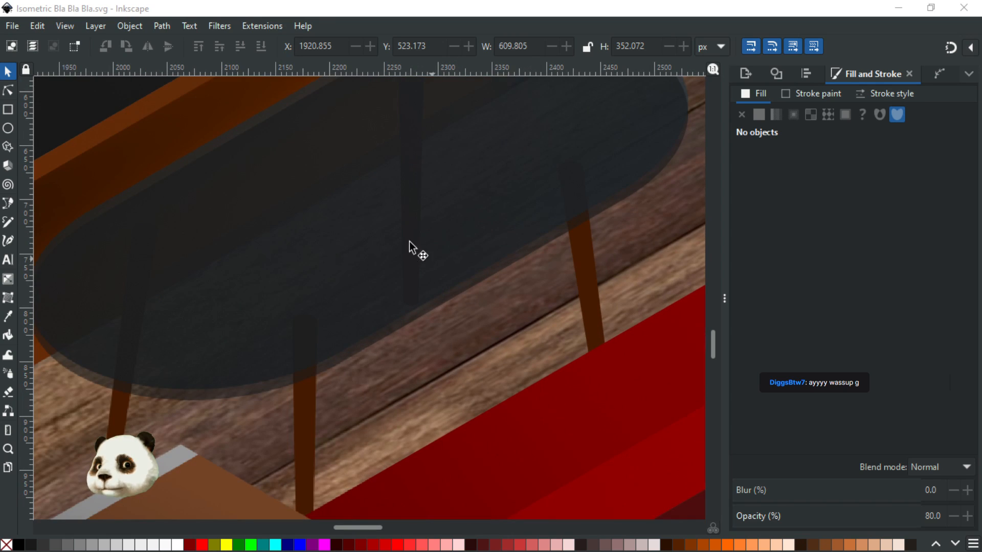
click(582, 274)
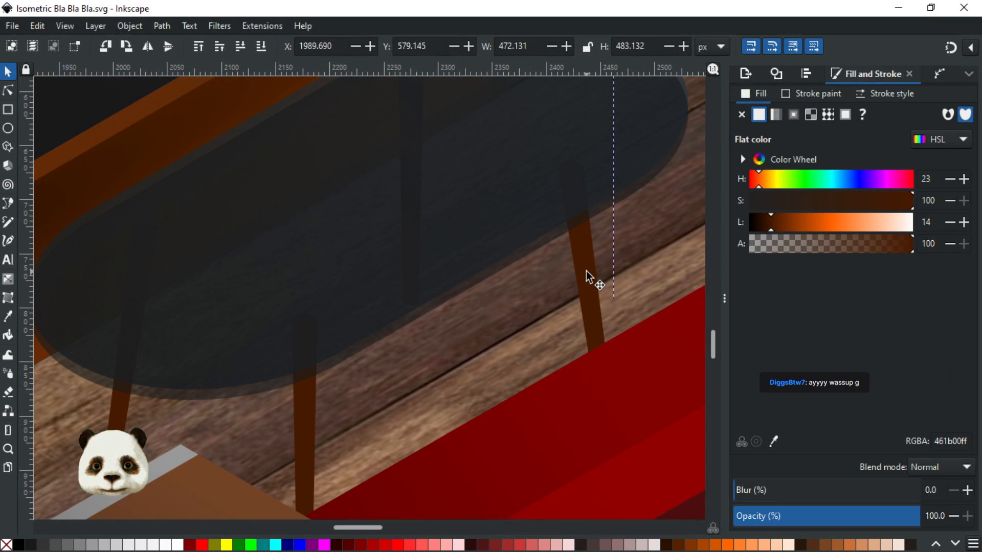
click(586, 271)
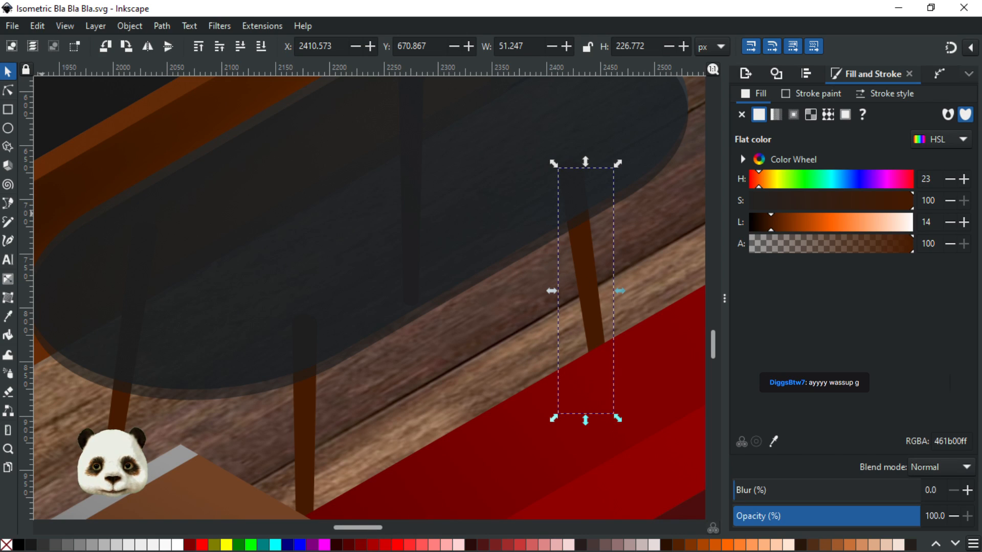
click(411, 231)
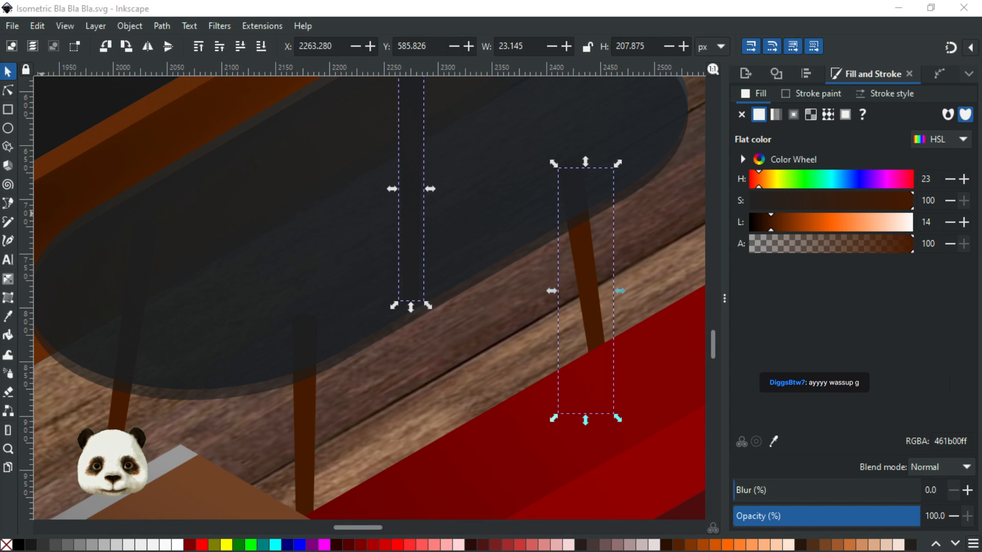
scroll(509, 335, up, 5)
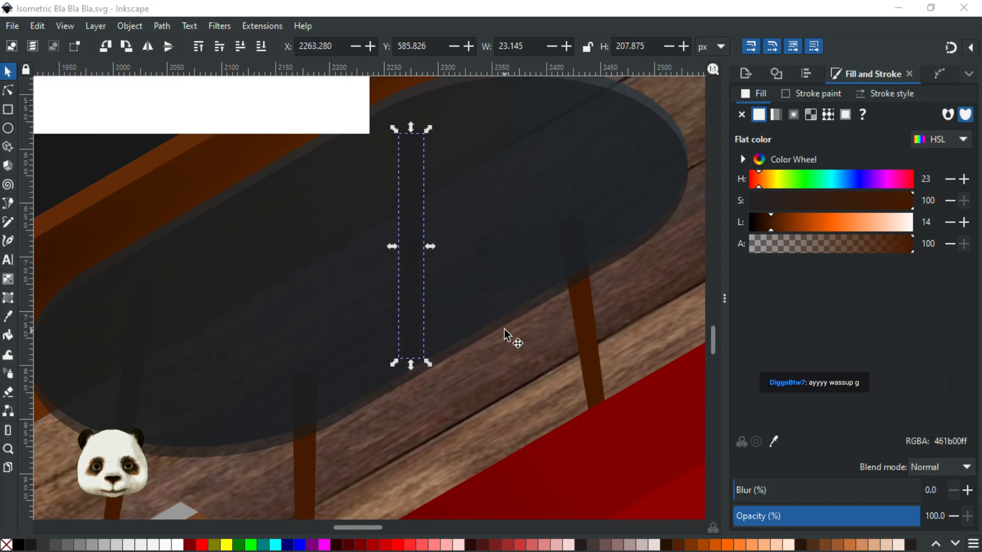
click(772, 490)
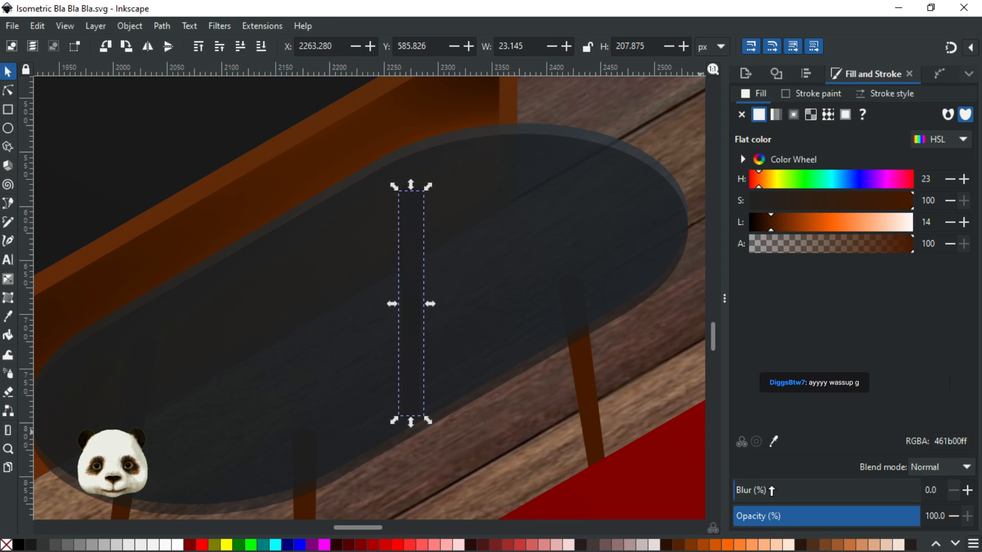
click(753, 489)
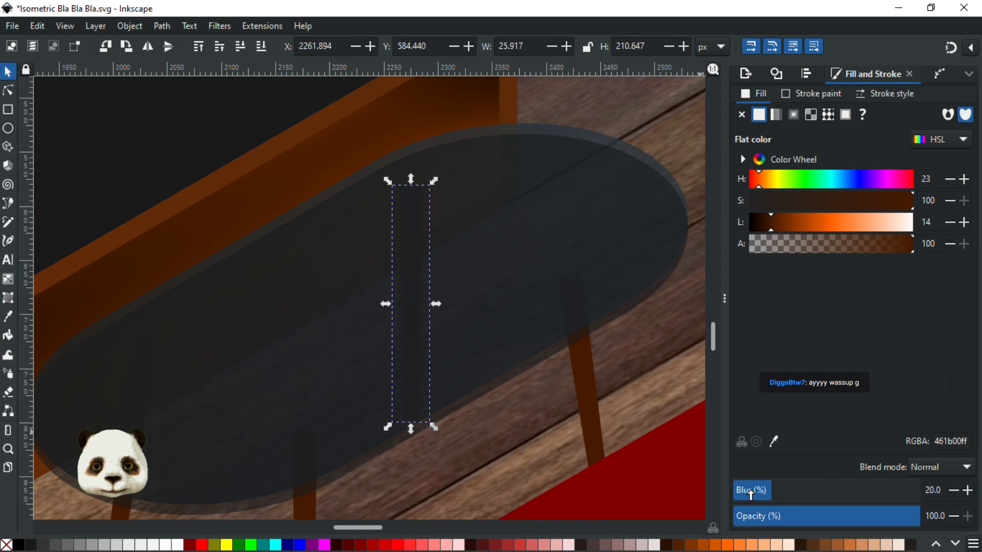
scroll(557, 413, down, 1)
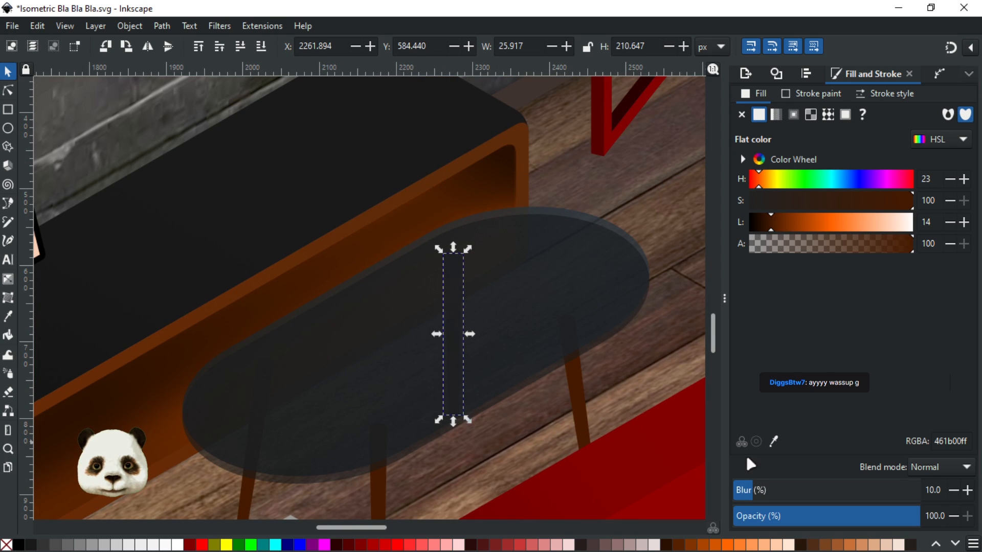
drag(810, 497, 786, 496)
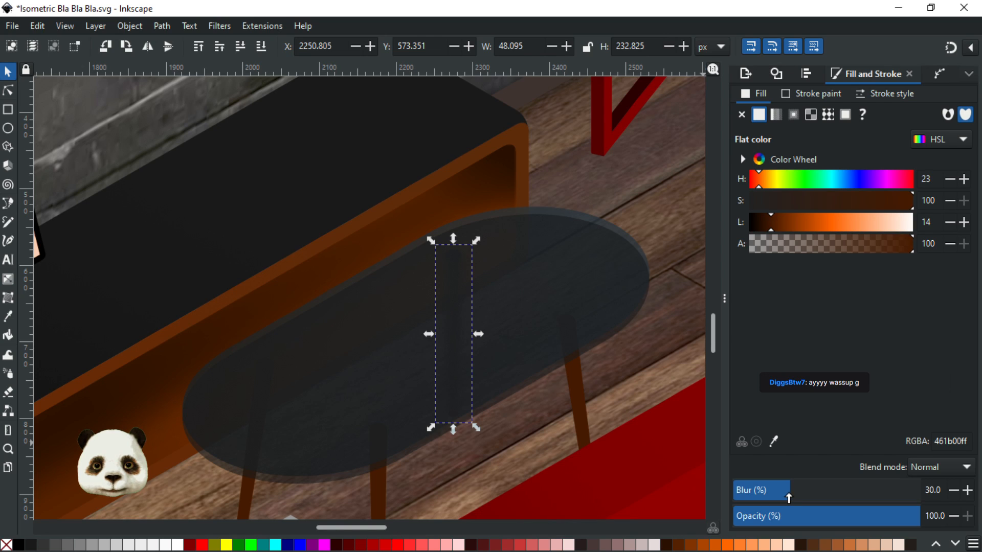
Set the blur of the coffee table's far leg to 20 percent and save the drawing
click(746, 489)
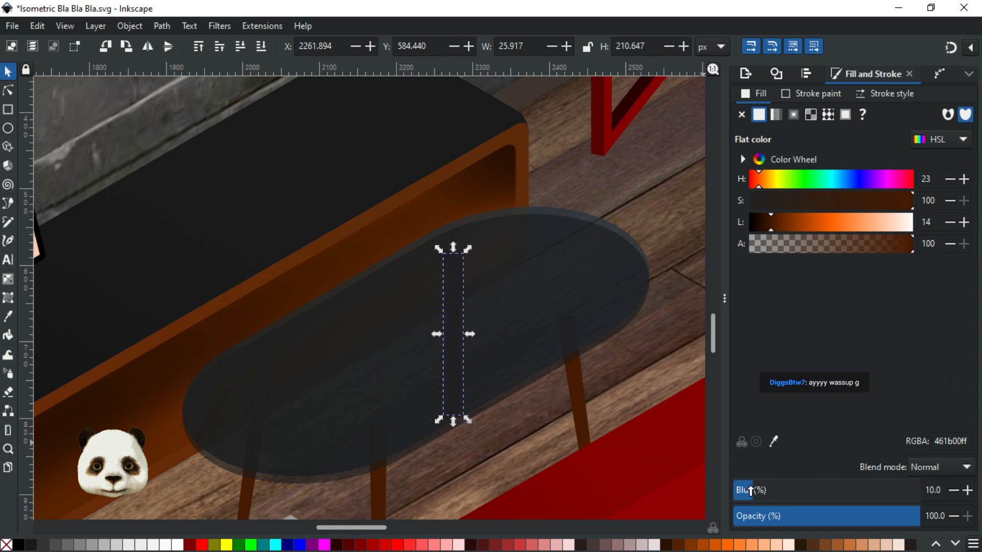
click(768, 489)
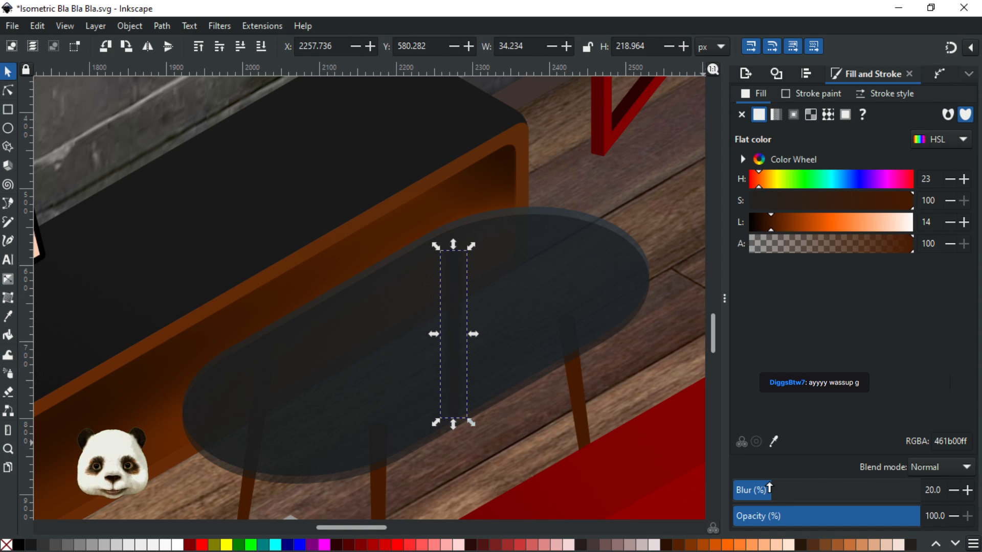
ctrl+scroll(667, 430, down, 2)
drag(665, 422, 500, 364)
click(524, 333)
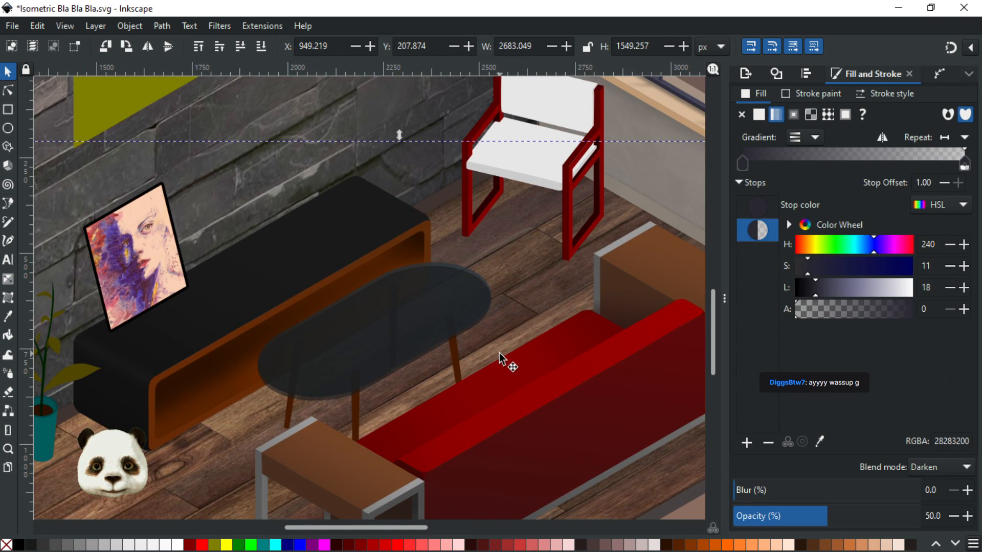
key(ctrl+s)
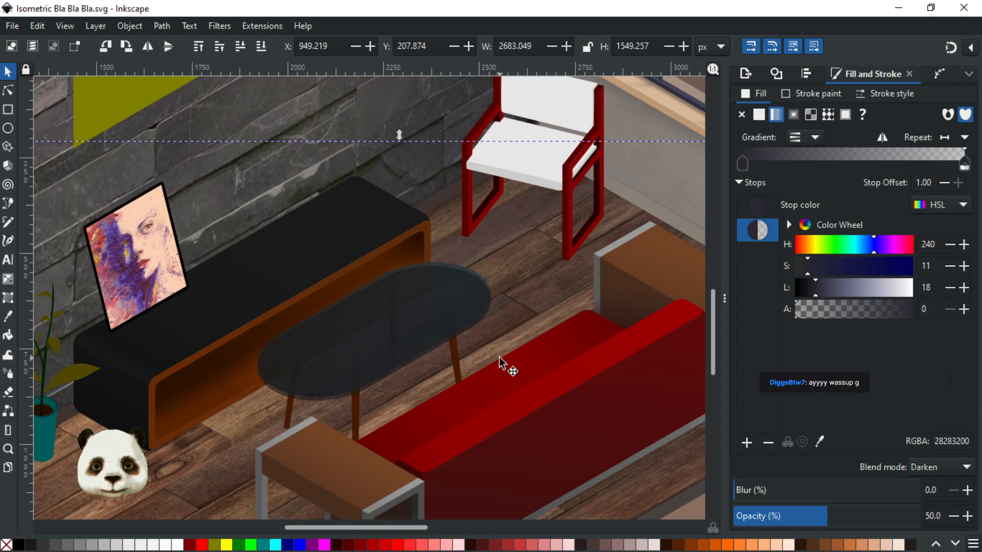
Undo the blur on the coffee table's far leg and save the drawing
key(ctrl+z)
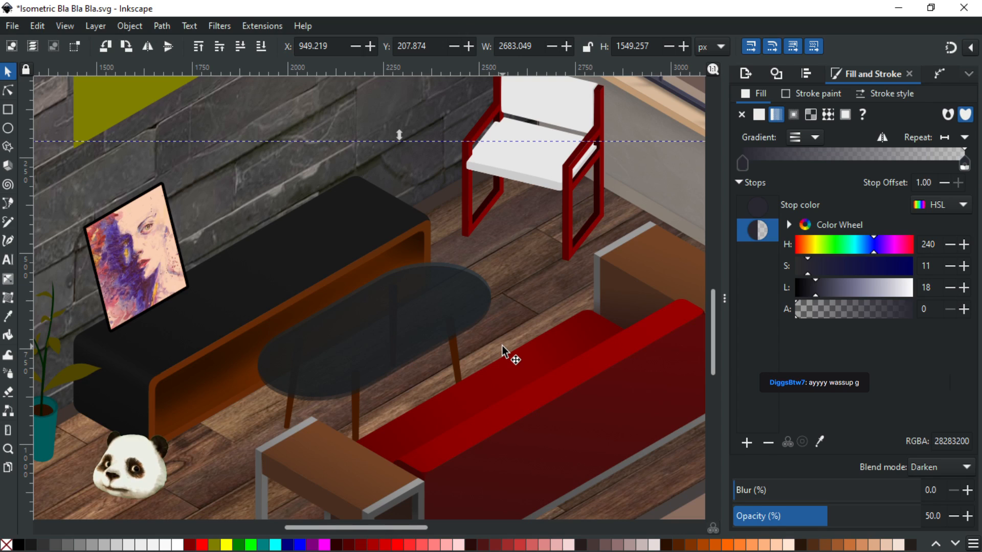
key(ctrl+s)
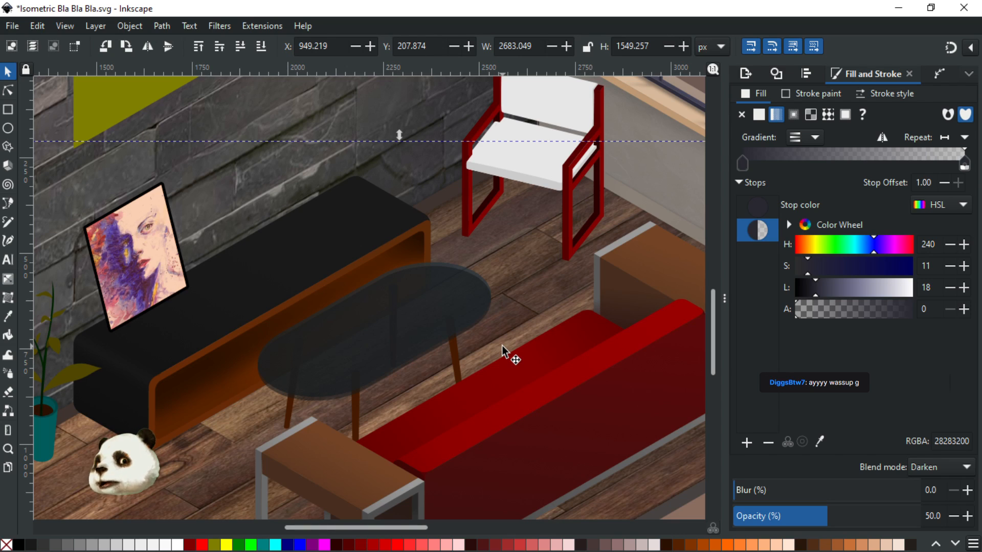
key(ctrl+s)
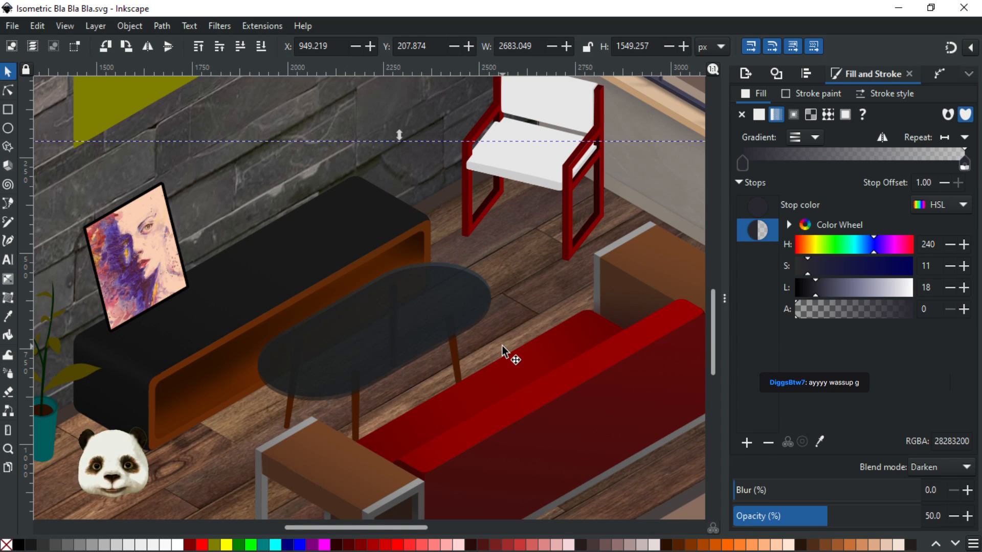
key(ctrl+s)
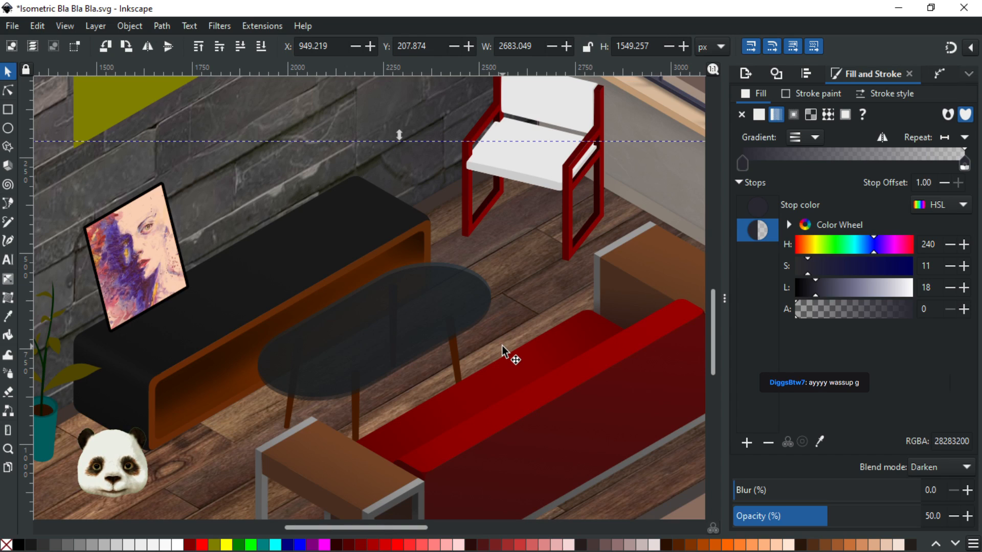
key(ctrl+s)
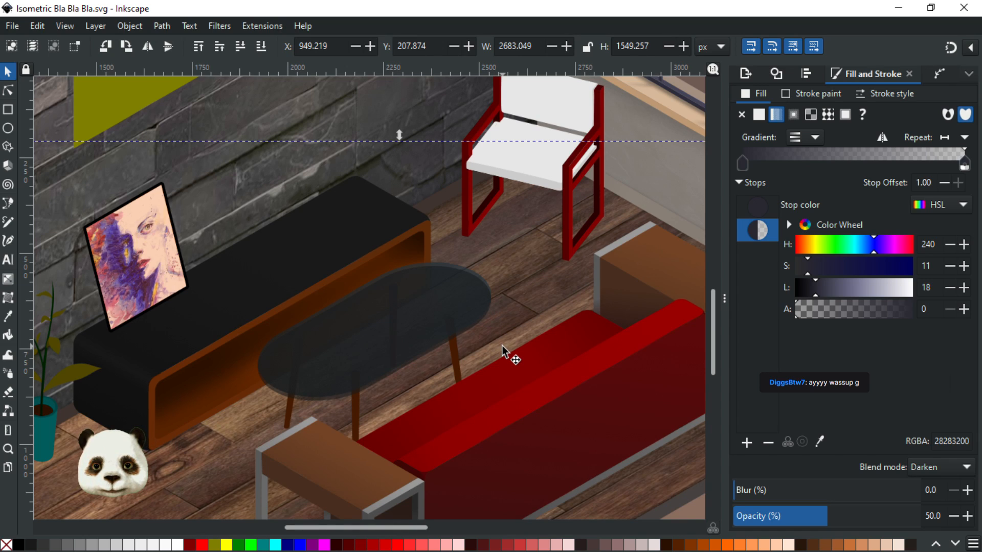
scroll(508, 358, down, 2)
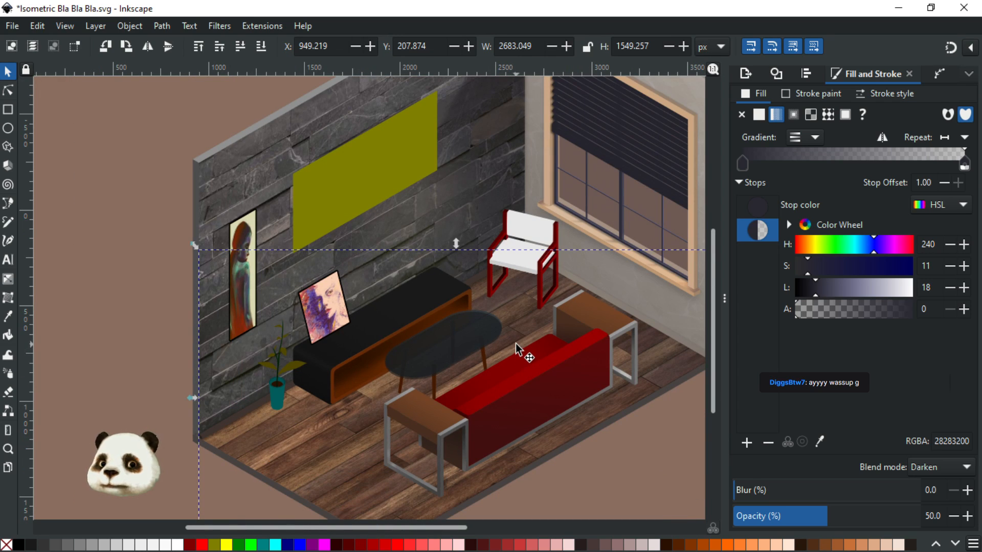
key(ctrl+s)
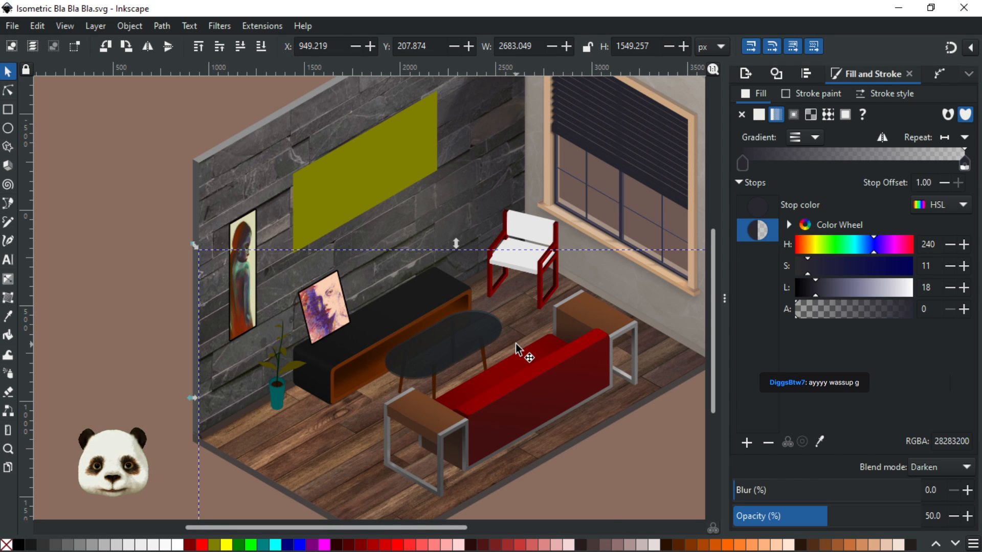
Examine the coffee table's legs below and through the glass tabletop up close
scroll(516, 342, up, 8)
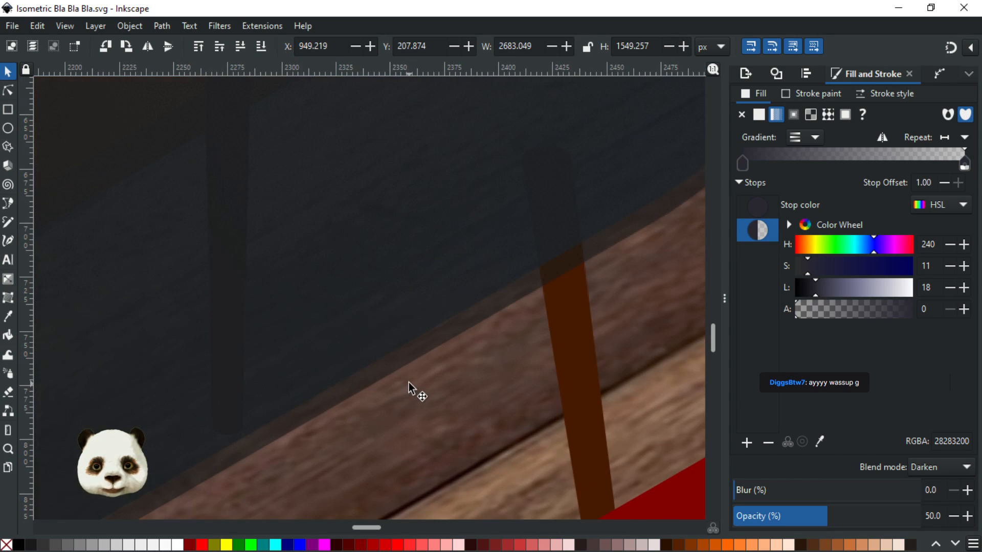
scroll(409, 388, down, 3)
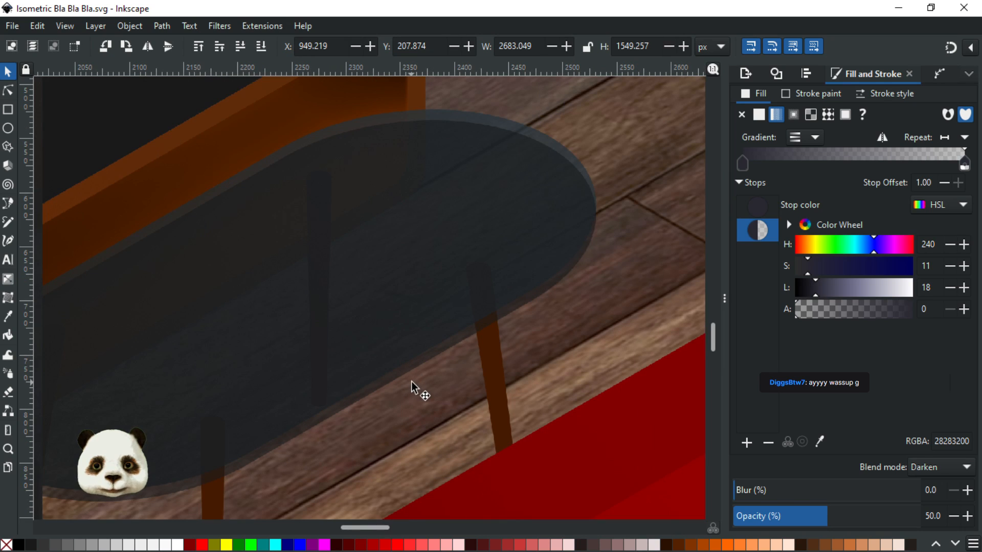
scroll(422, 386, down, 5)
scroll(447, 345, down, 5)
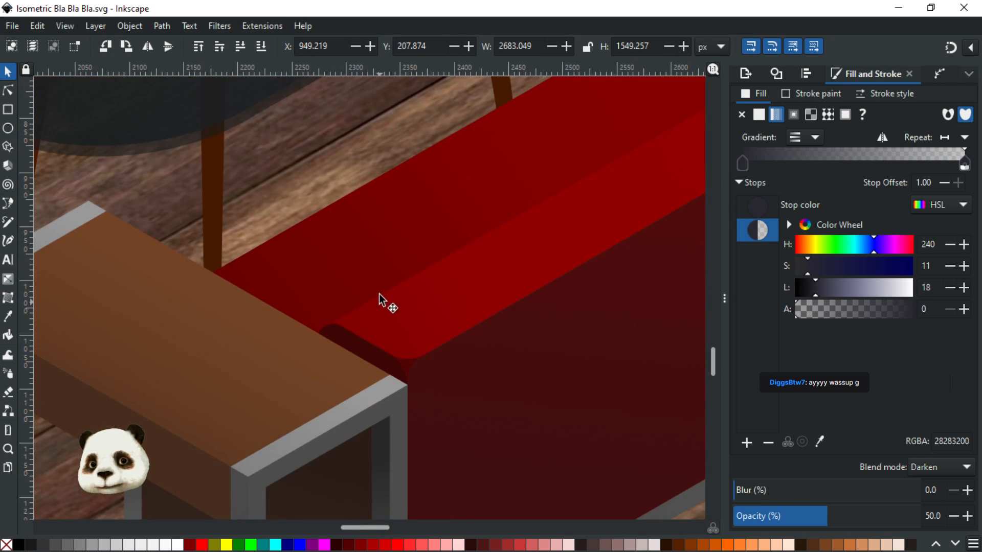
scroll(324, 263, up, 5)
scroll(324, 263, left, 6)
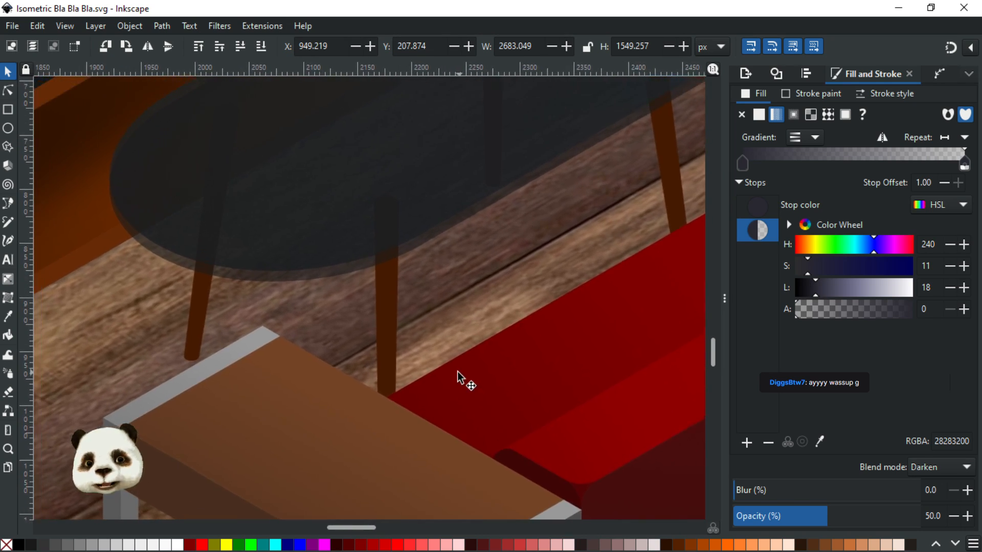
scroll(257, 350, up, 3)
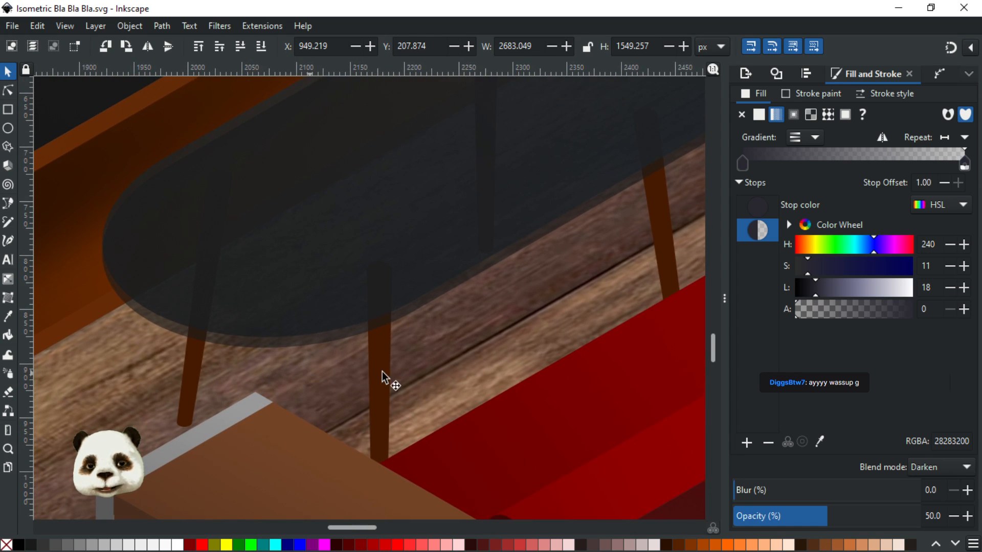
scroll(401, 377, right, 2)
scroll(401, 377, up, 1)
scroll(403, 379, up, 1)
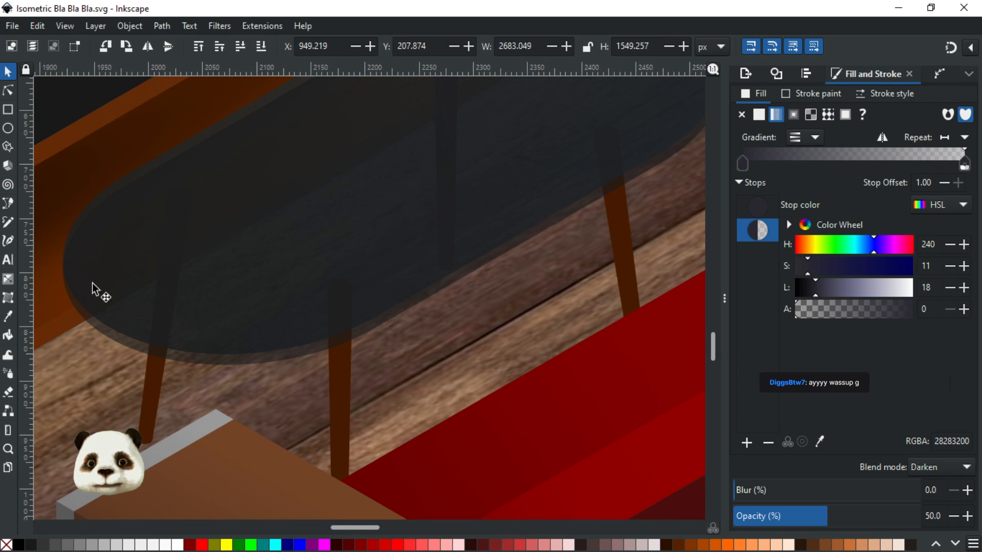
Try to move the coffee table's leg assembly sideways from under the glass, and undo the move
click(153, 380)
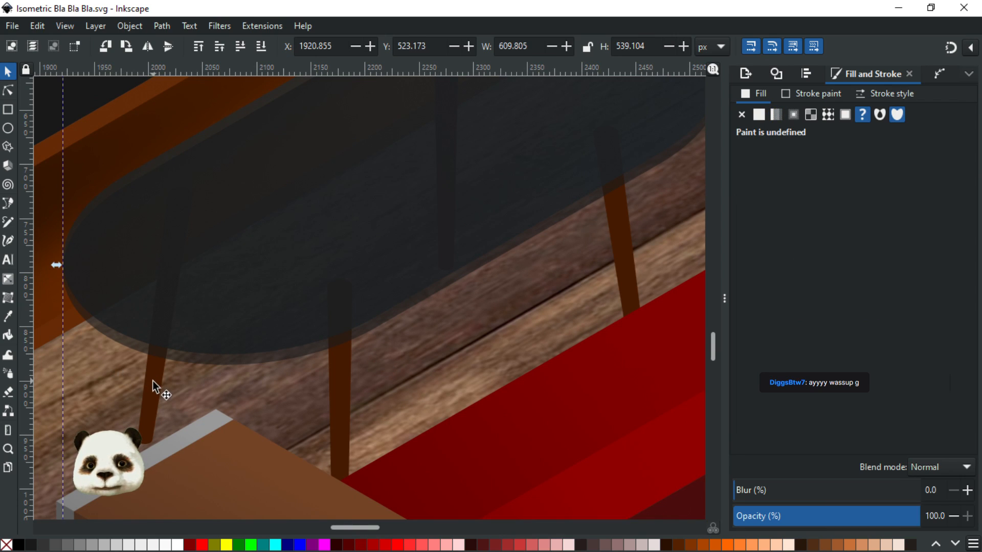
double_click(152, 381)
click(152, 379)
drag(152, 384, 41, 379)
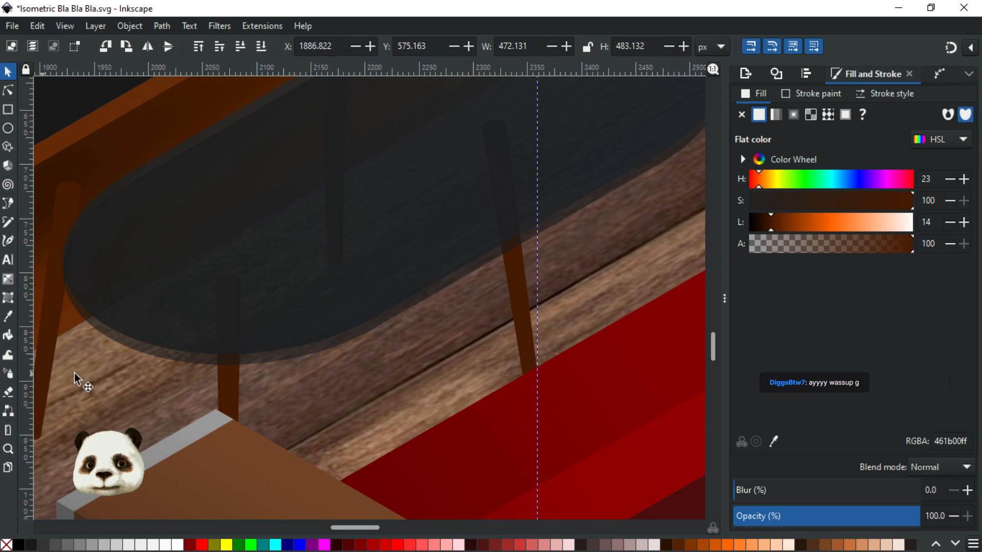
key(ctrl+z)
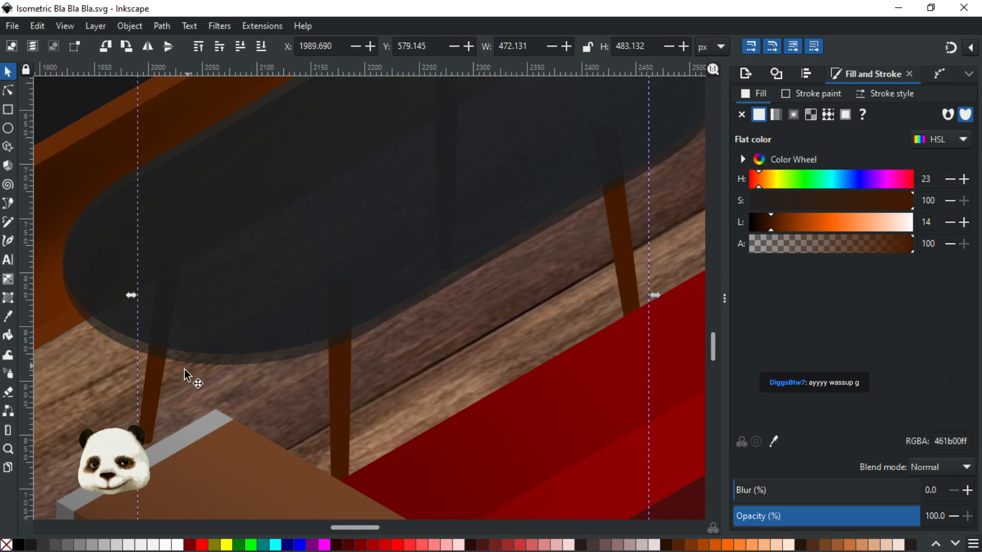
Select only the shaft of the coffee table's leftmost leg, try moving it outward and undo the move
click(156, 388)
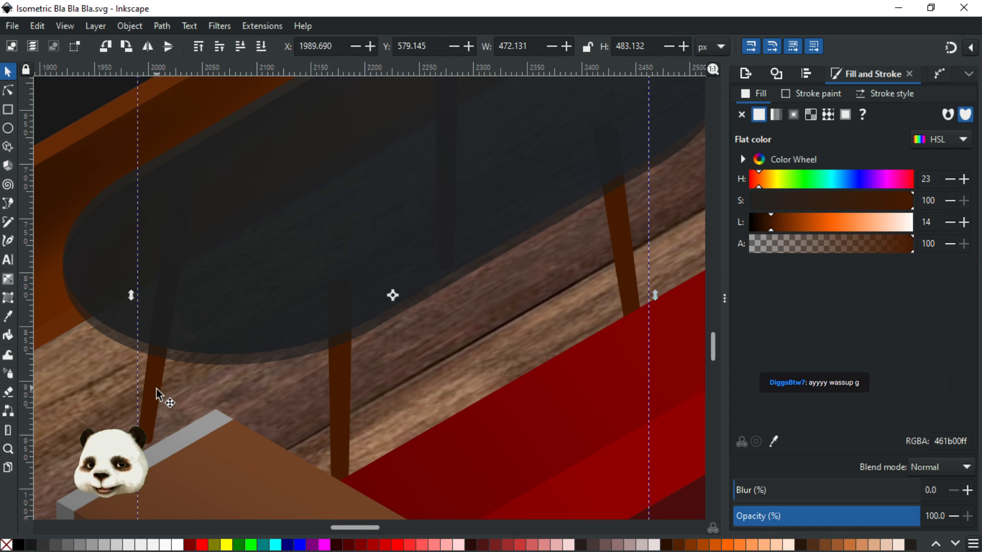
ctrl+click(155, 392)
drag(156, 394, 62, 381)
key(ctrl+z)
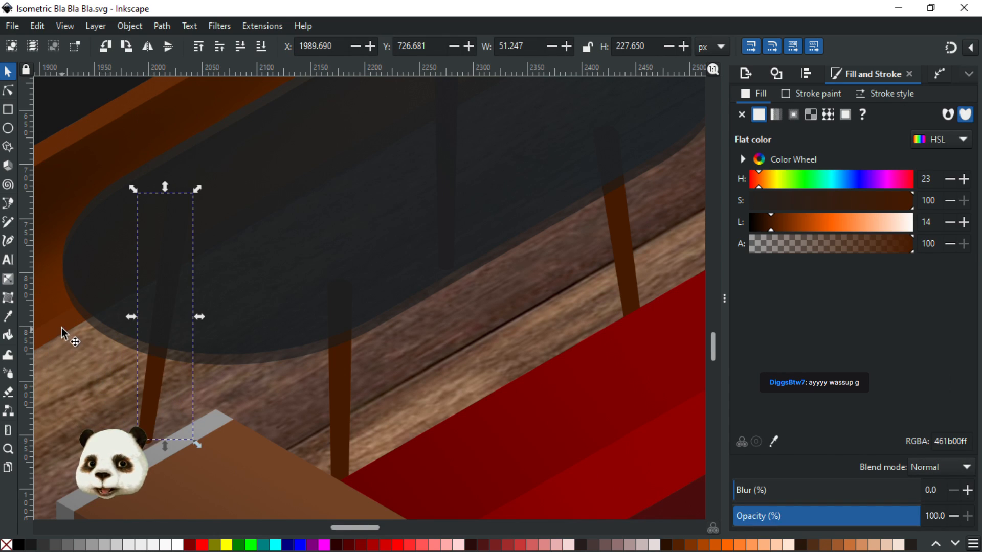
scroll(72, 332, up, 2)
scroll(128, 351, down, 3)
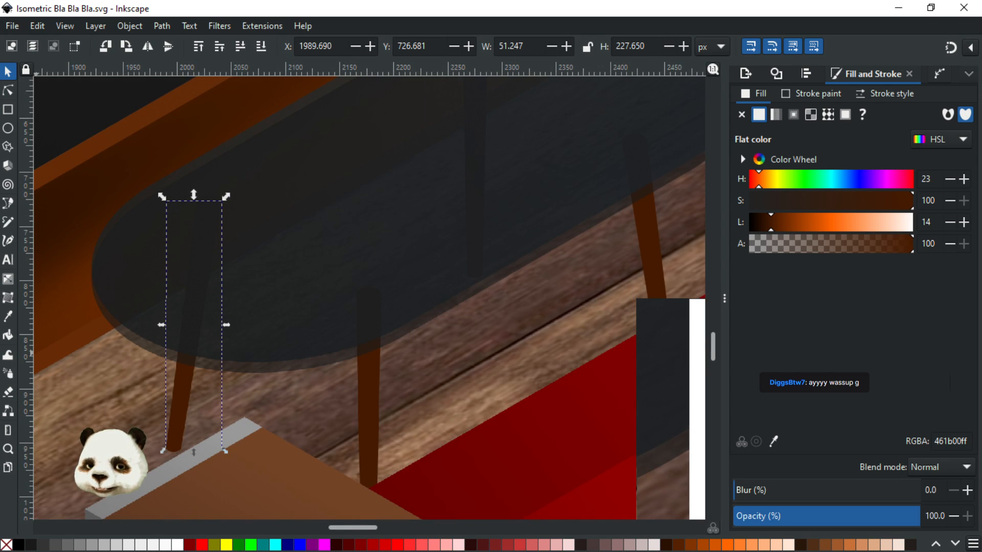
Cycle through the separate leg shafts and foot caps, stopping on the leftmost leg's foot cap
key(alt+Tab)
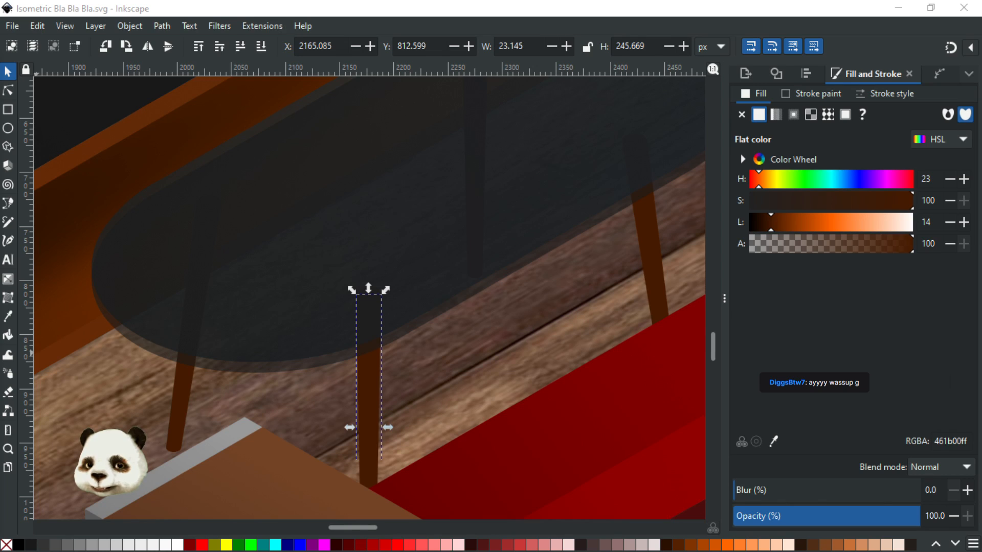
key(Tab)
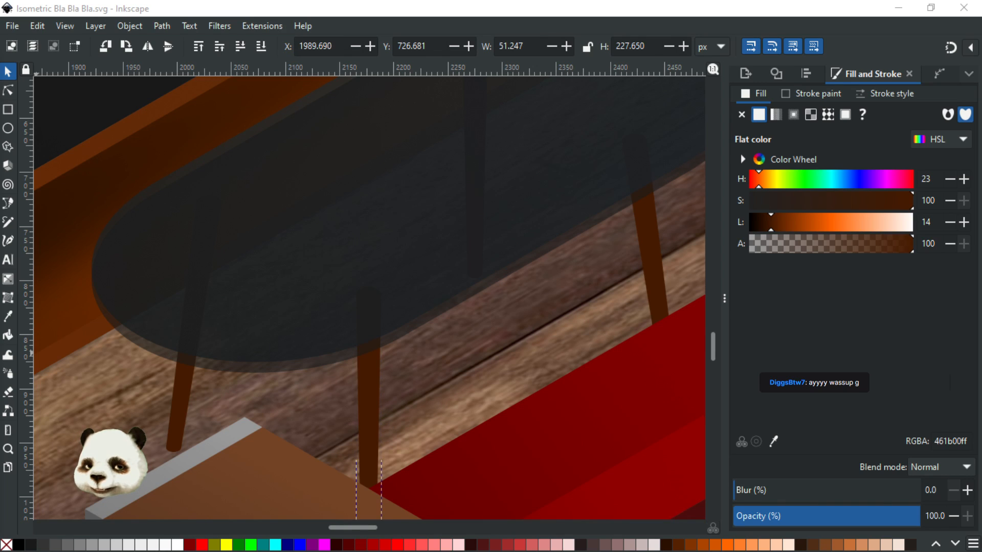
key(Tab)
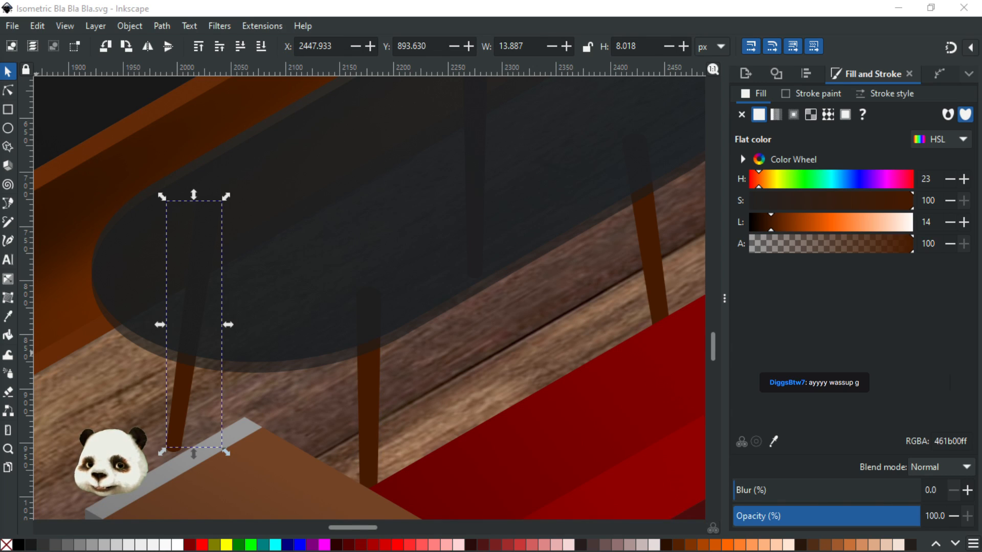
key(Tab)
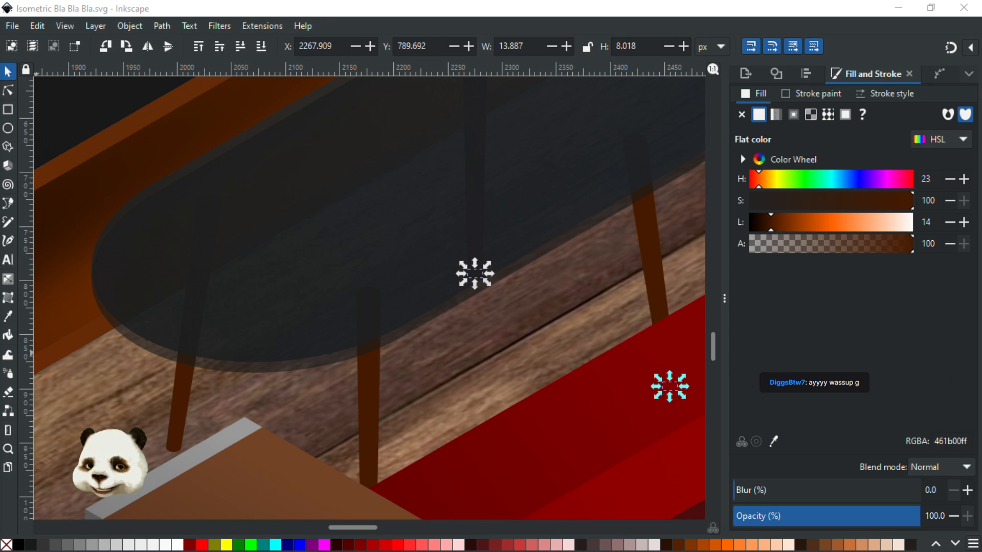
key(Tab)
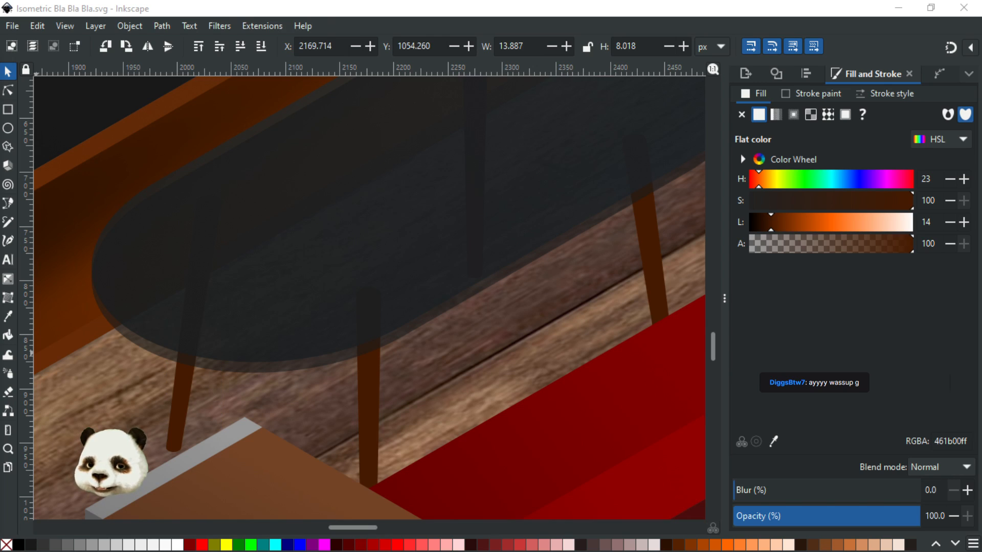
key(Tab)
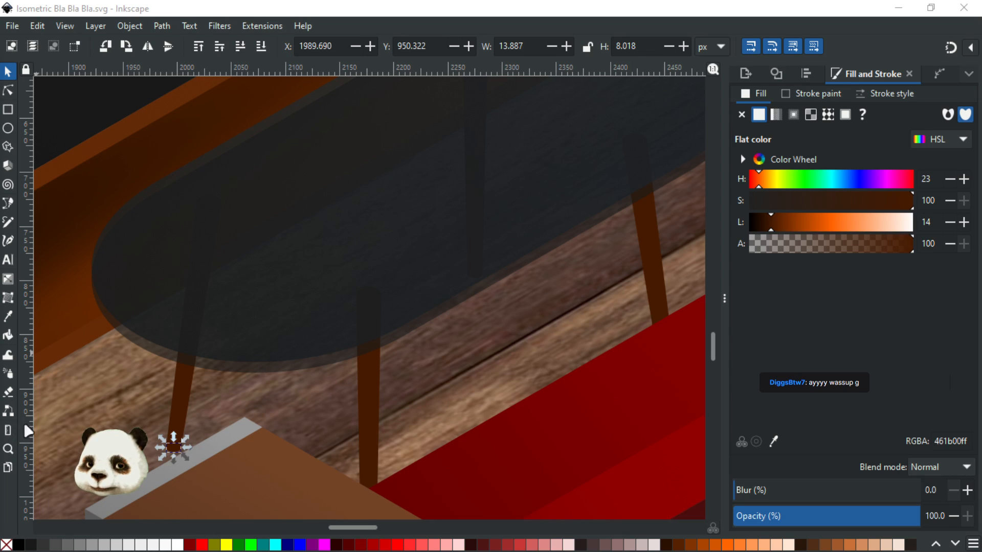
Move the glass tabletop sideways until the leftmost leg is fully uncovered
scroll(92, 408, down, 2)
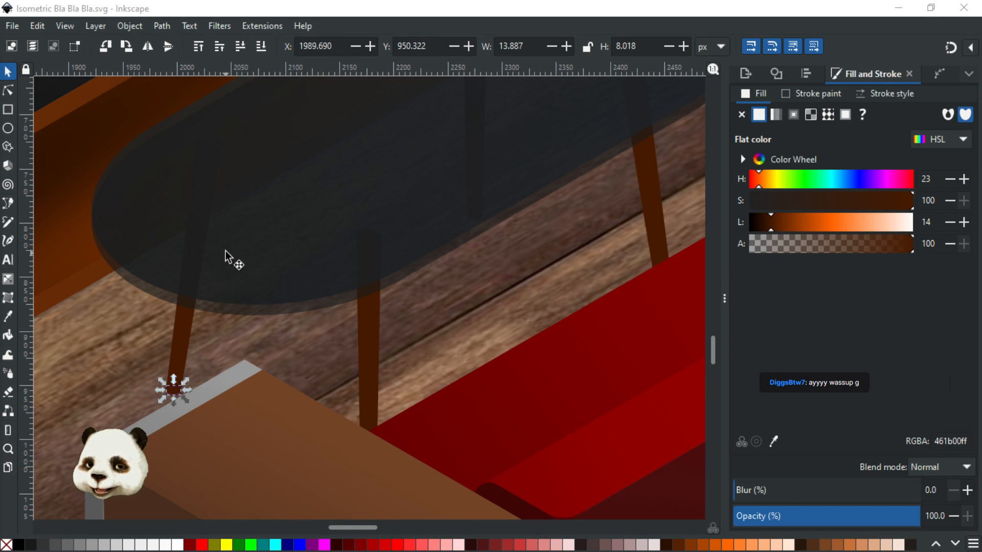
click(256, 256)
drag(225, 261, 450, 244)
Try to move the leg assembly by its uncovered leg, and undo the move
click(204, 166)
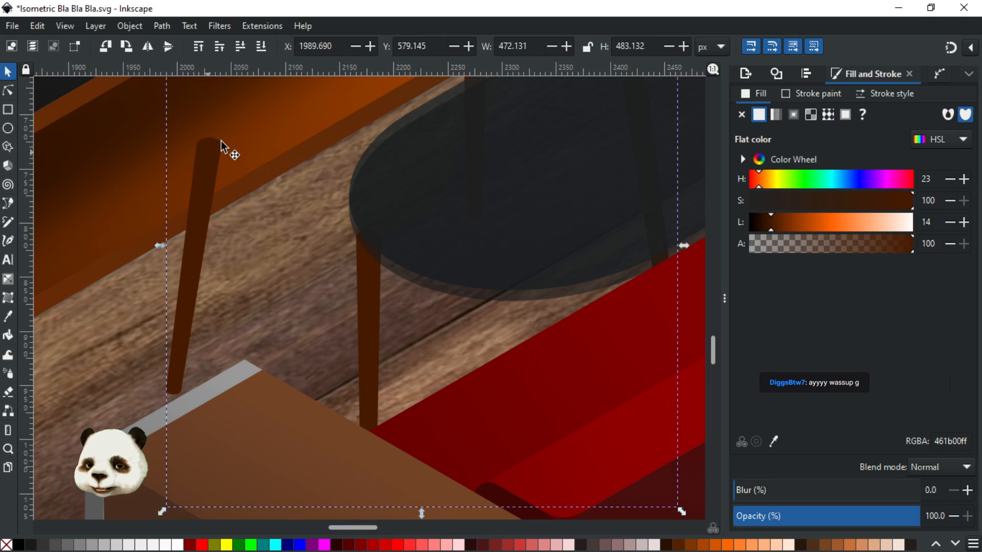
click(205, 166)
drag(229, 130, 124, 367)
key(ctrl+z)
click(173, 391)
double_click(173, 392)
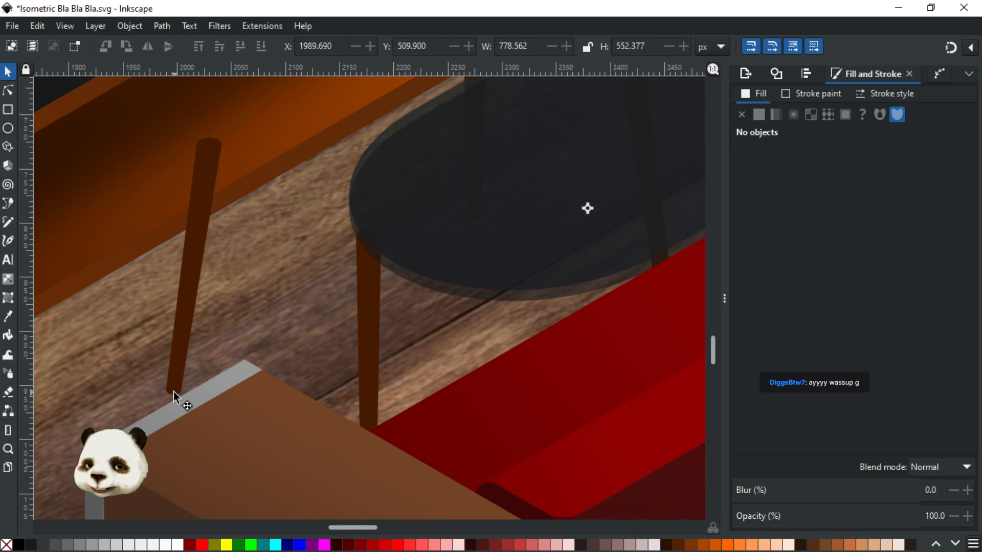
click(173, 392)
click(173, 392)
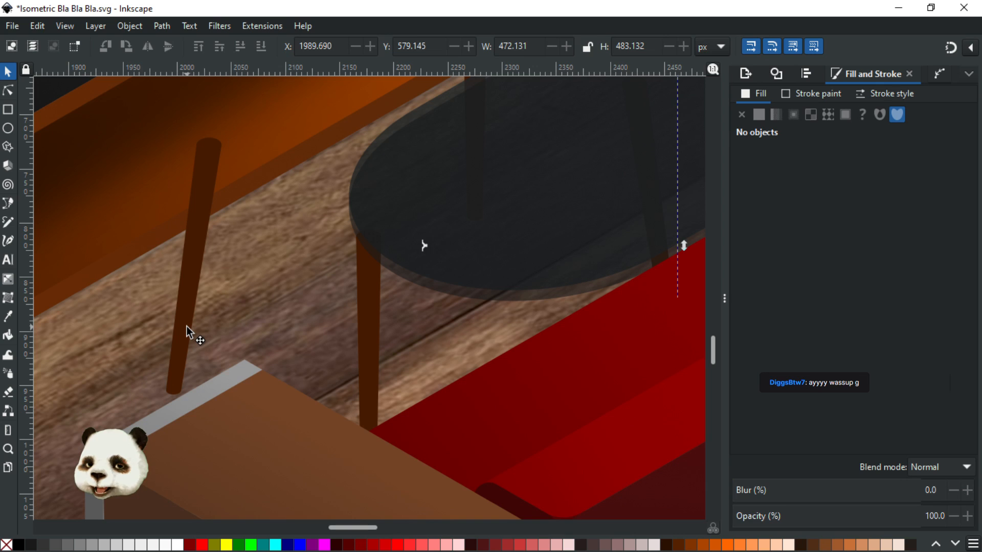
click(187, 329)
double_click(170, 393)
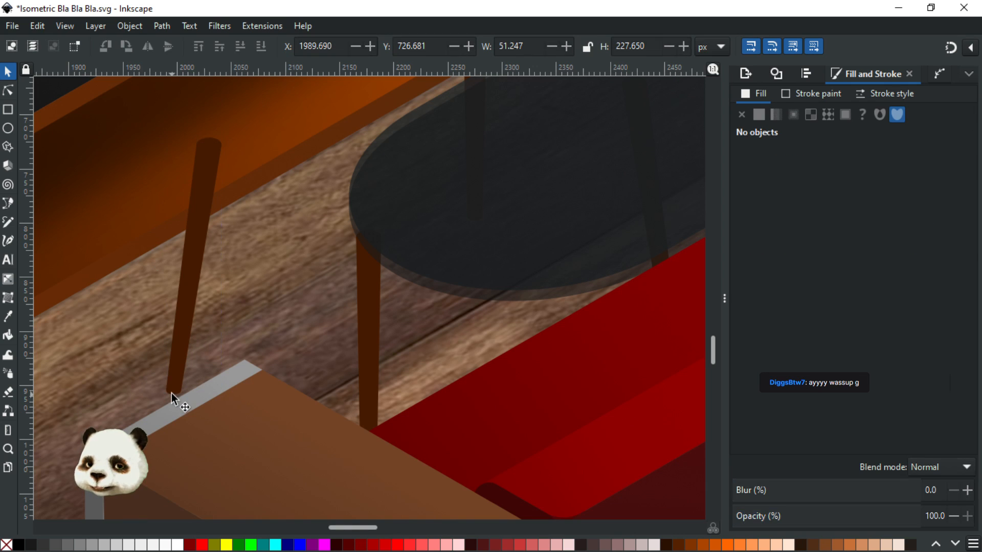
drag(221, 156, 189, 284)
click(190, 285)
double_click(189, 284)
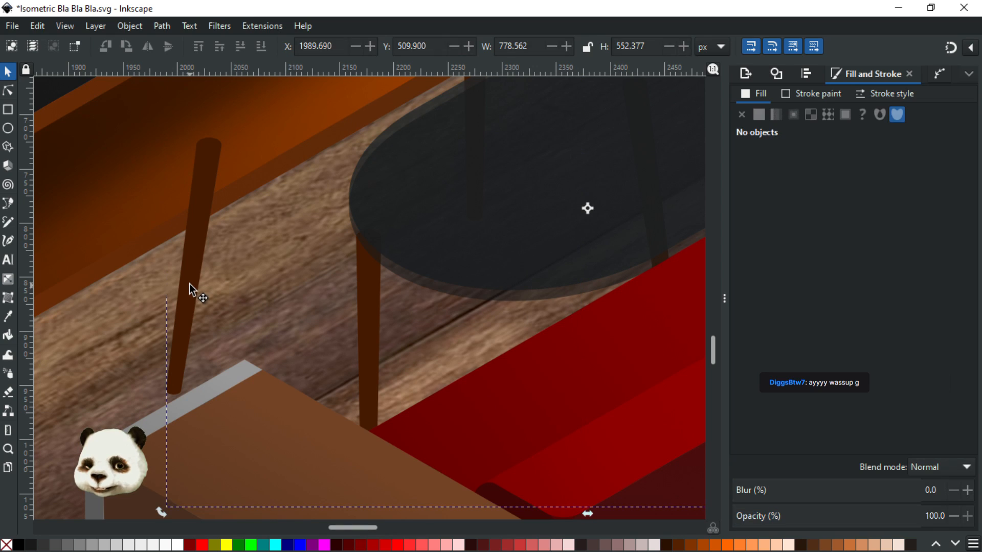
click(189, 283)
double_click(189, 284)
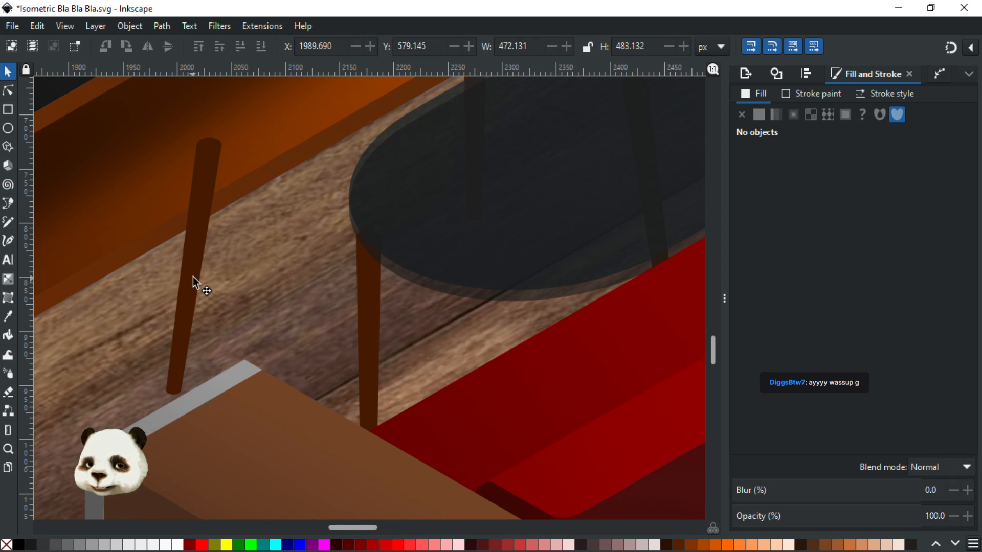
click(197, 281)
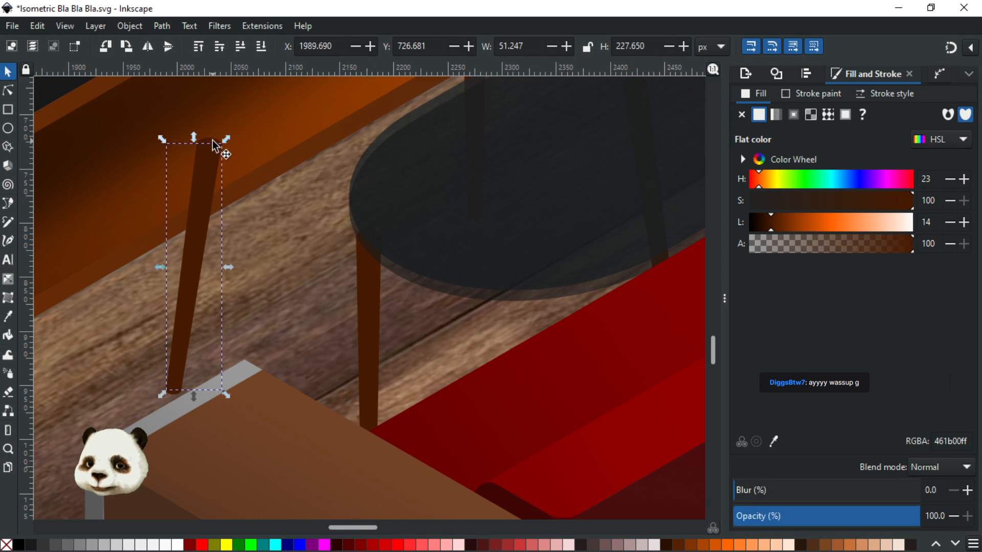
key(Escape)
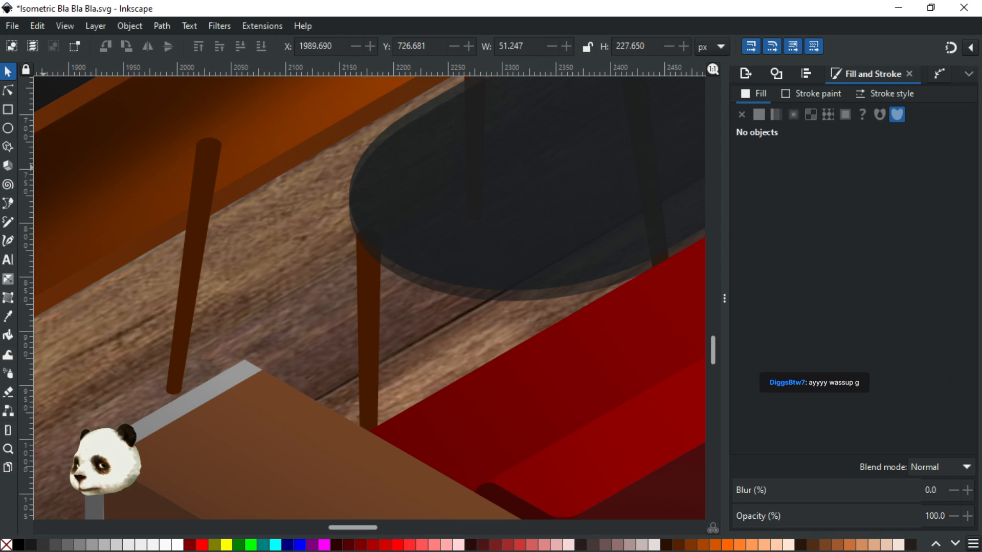
Select the leftmost leg's shaft together with its top and foot caps, save the drawing, and group the three pieces
click(8, 90)
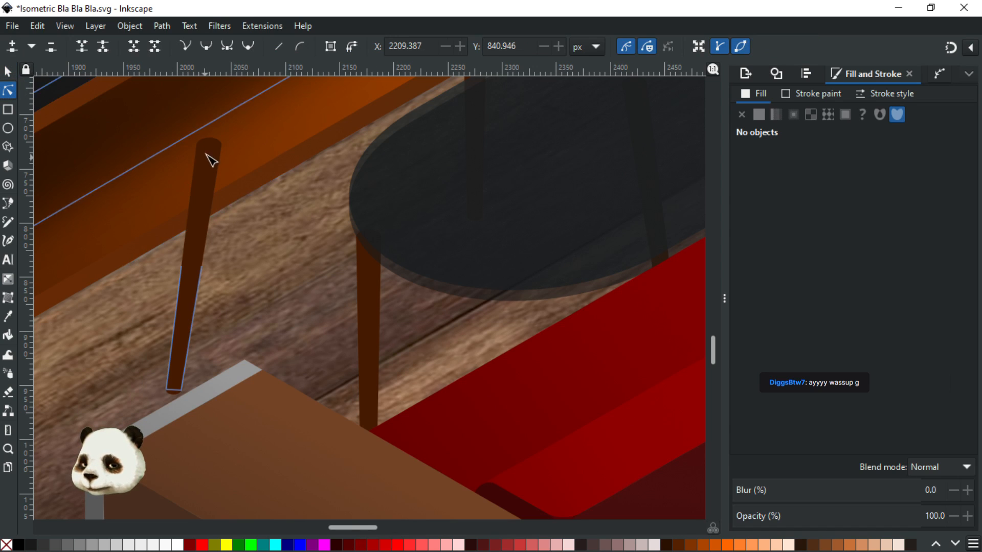
click(217, 147)
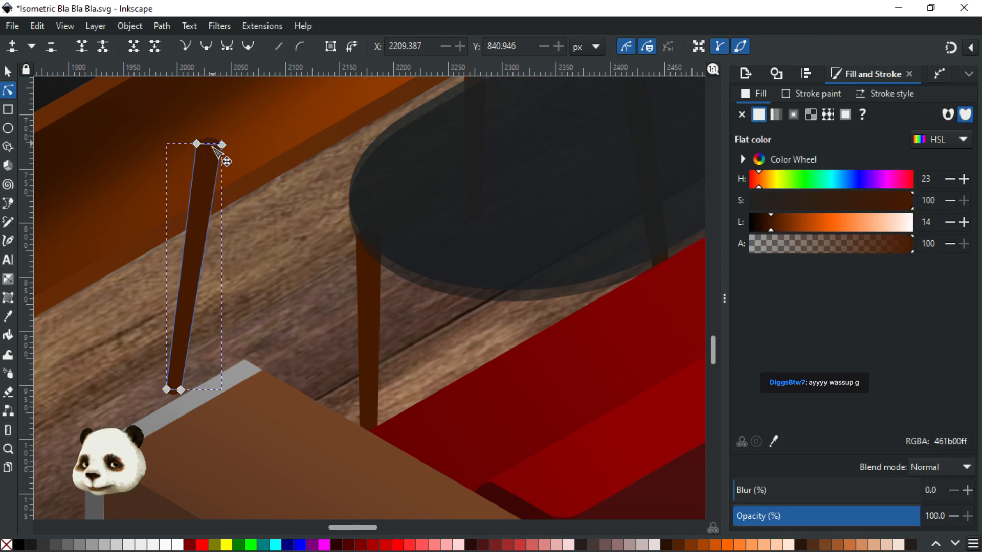
scroll(218, 141, up, 2)
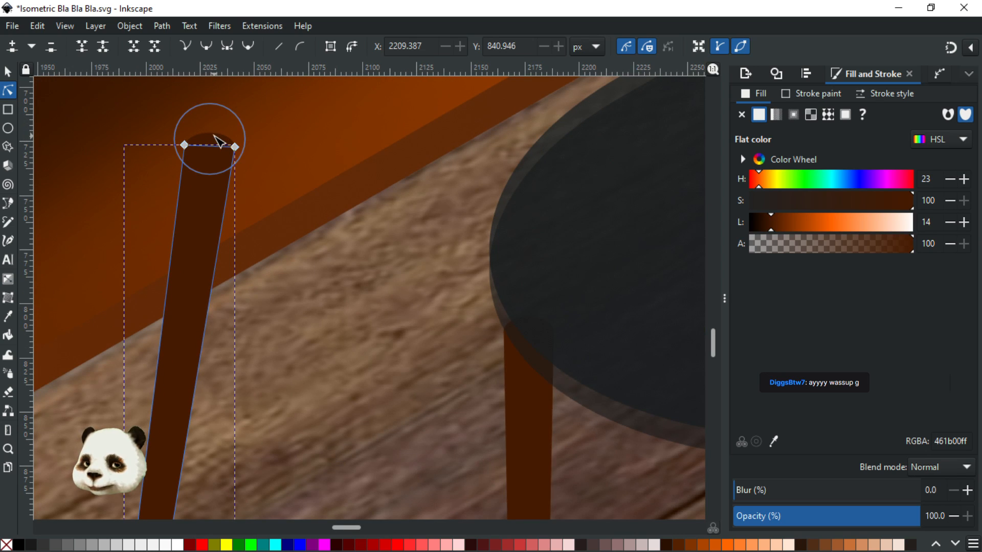
scroll(154, 345, down, 5)
scroll(135, 374, left, 3)
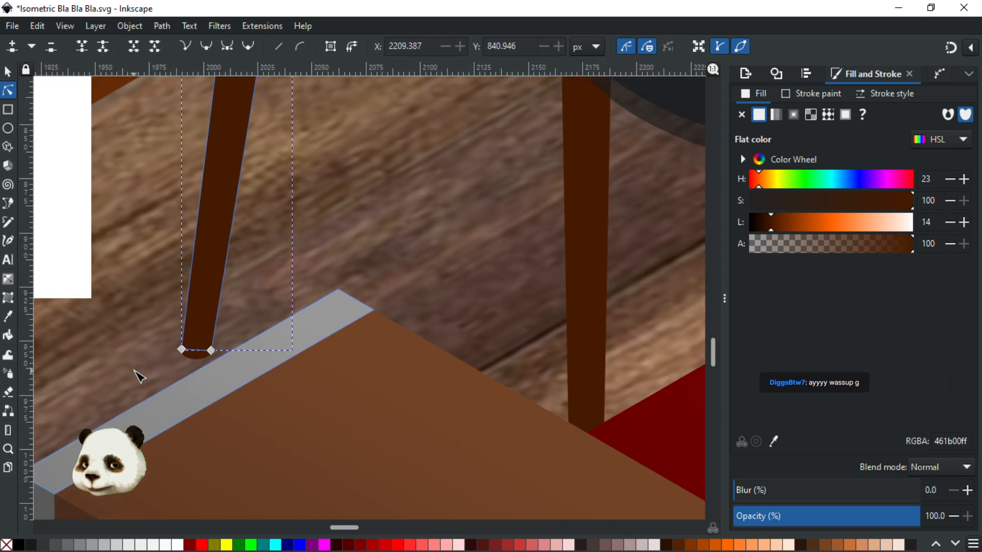
scroll(134, 370, left, 3)
shift+click(250, 357)
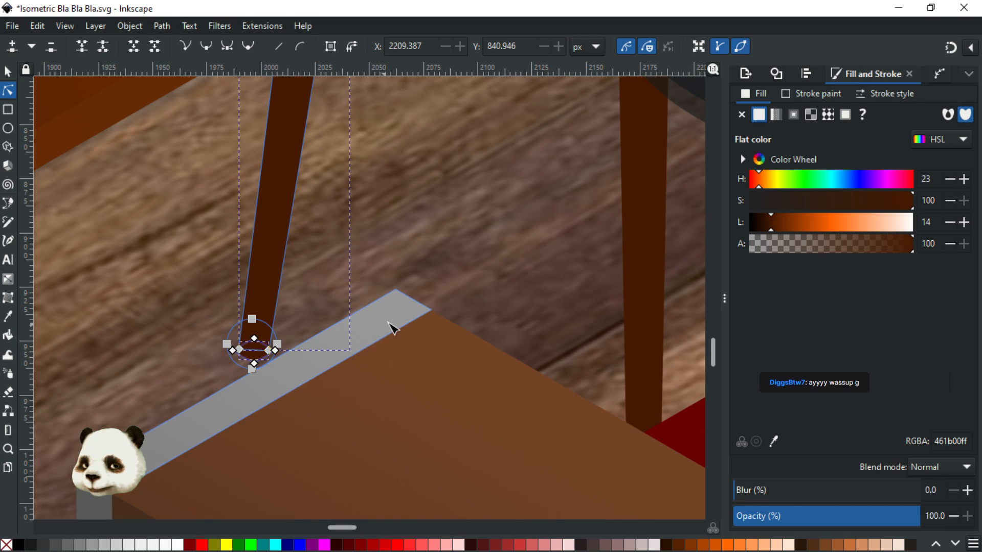
scroll(394, 314, down, 4)
key(ctrl+s)
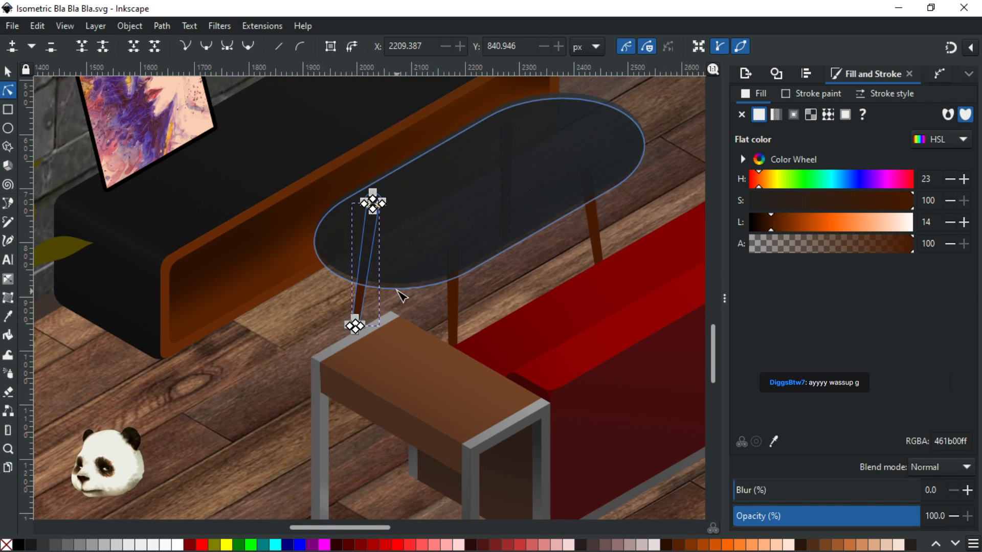
key(ctrl+g)
Try moving the glass tabletop off the front leg, undo the move, and lower the tabletop behind the legs
scroll(511, 281, up, 2)
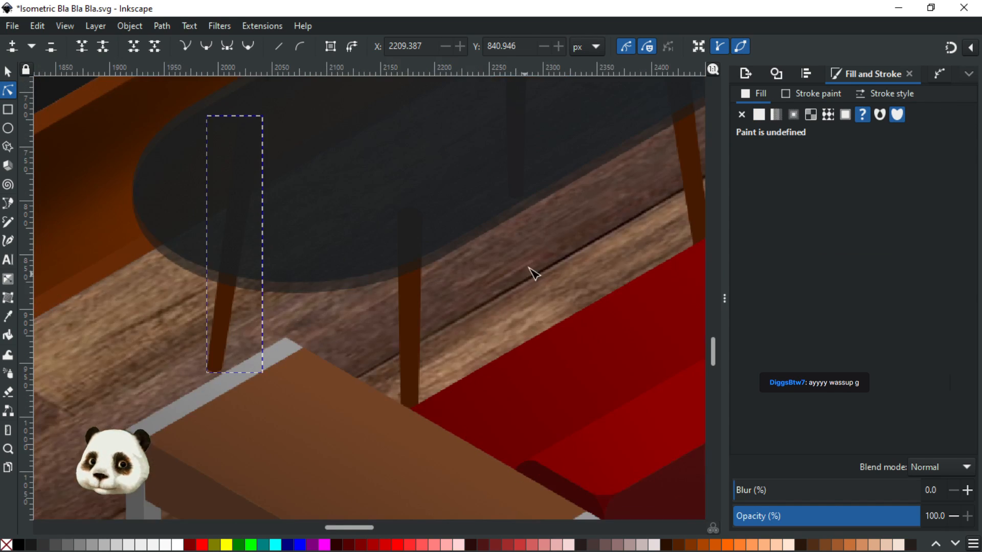
scroll(531, 275, up, 2)
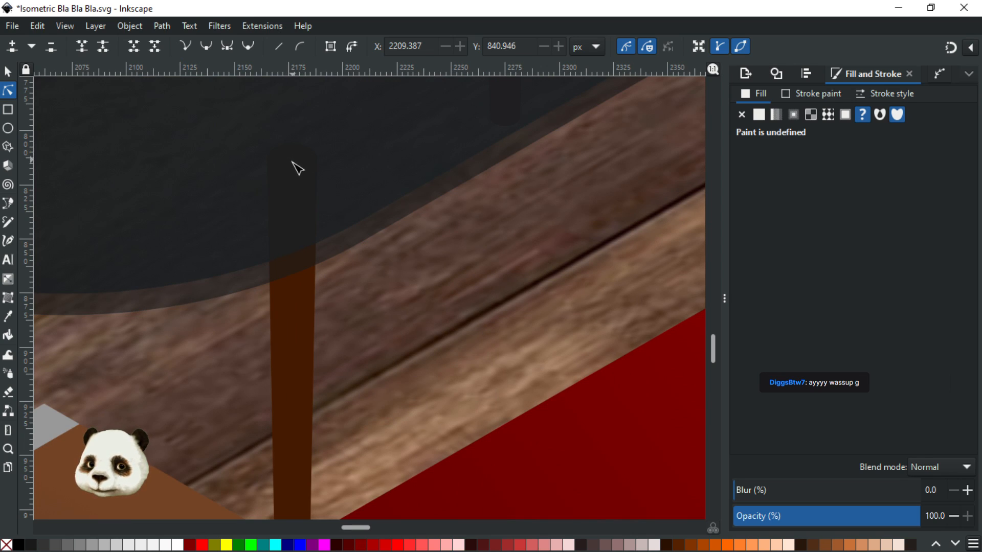
click(307, 324)
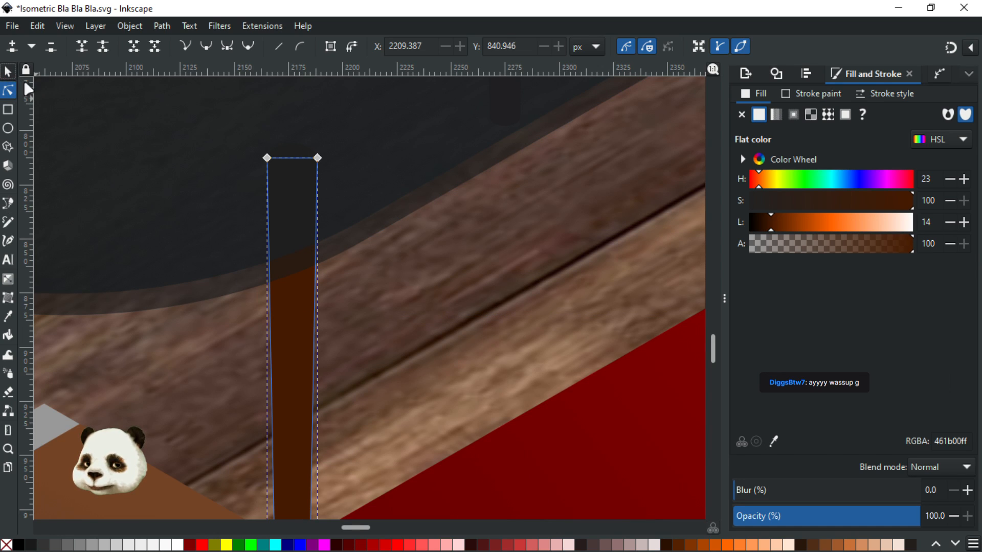
click(8, 71)
ctrl+scroll(349, 209, down, 2)
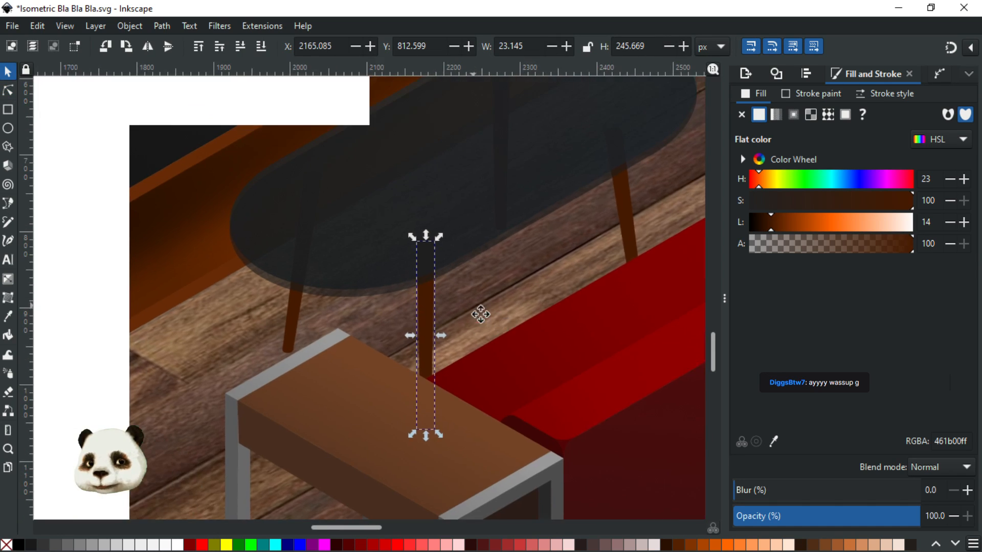
drag(473, 244, 429, 333)
click(325, 273)
drag(326, 273, 615, 330)
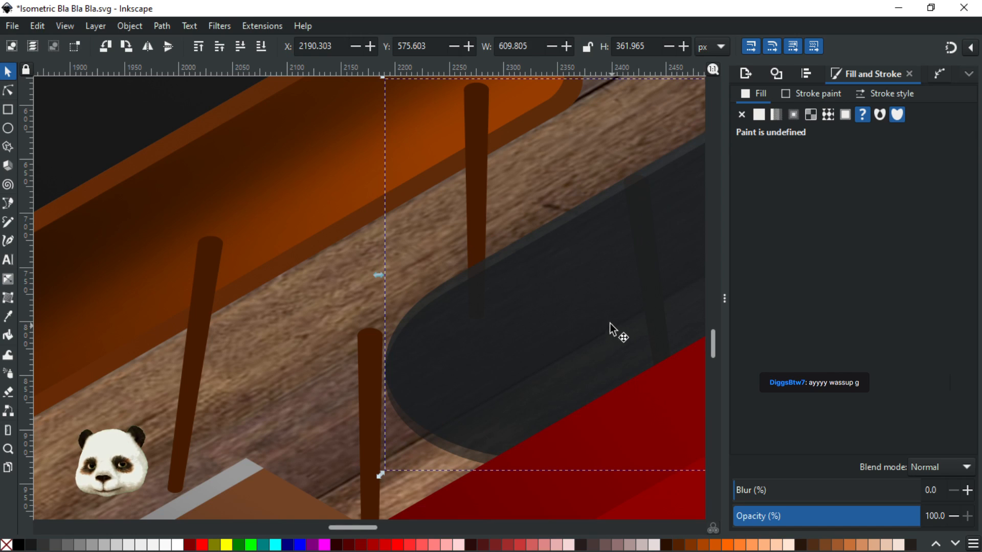
key(ctrl+z)
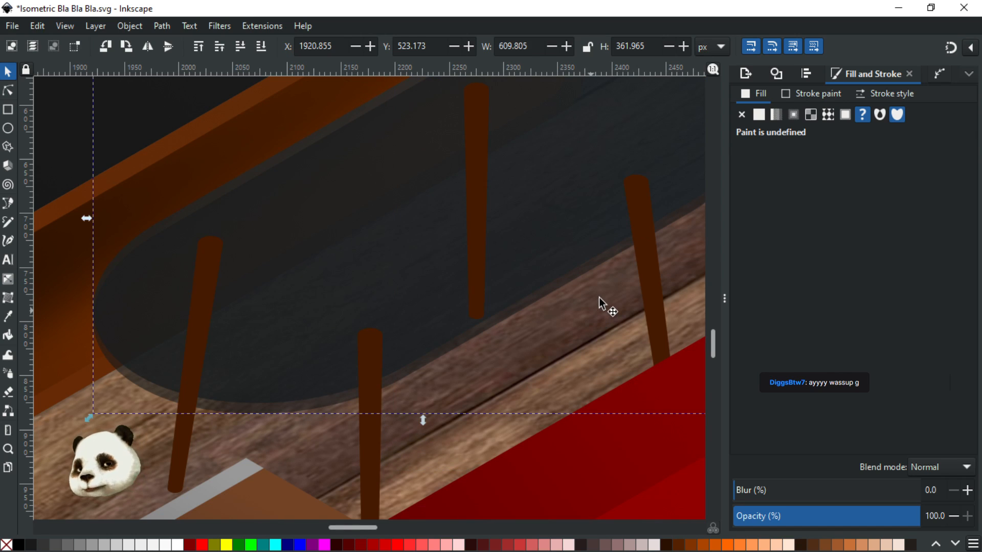
Lower the red sofa and its side table behind the coffee table so the legs lie in front
double_click(369, 336)
click(367, 340)
scroll(391, 363, down, 8)
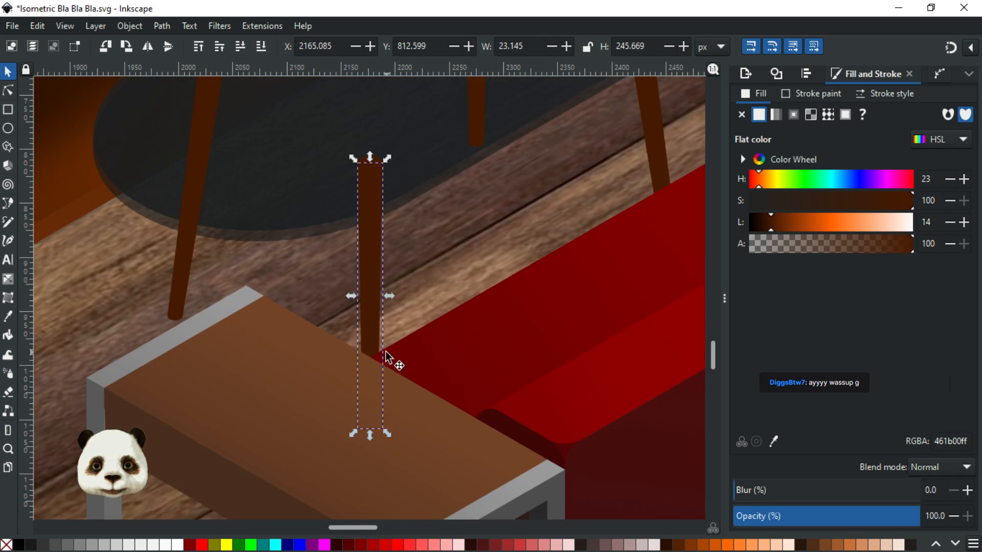
click(471, 352)
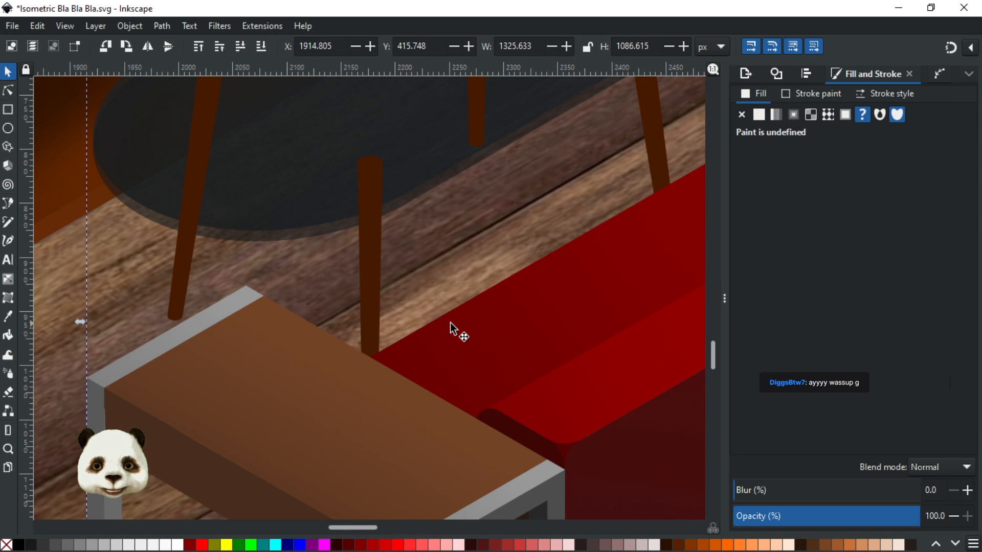
key(Page_Down)
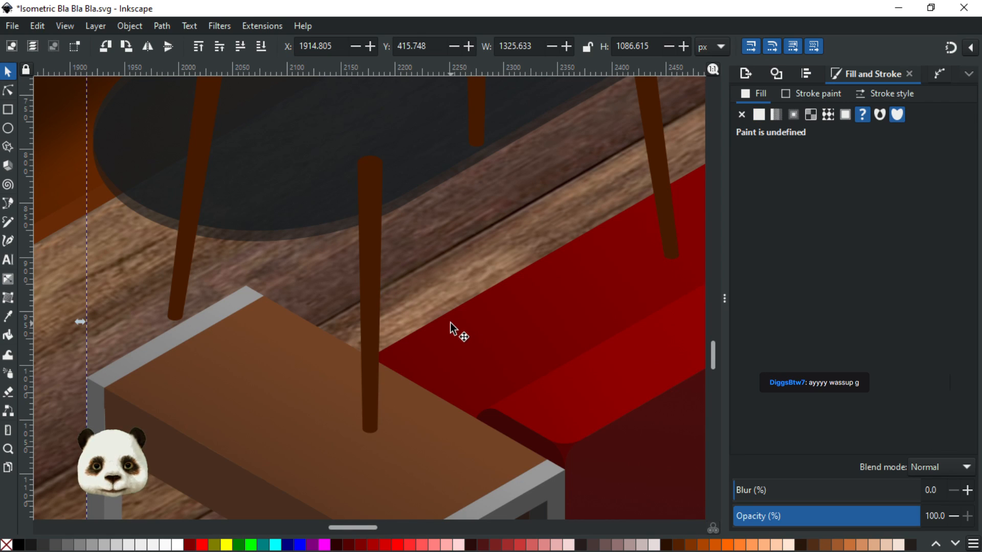
scroll(450, 327, down, 3)
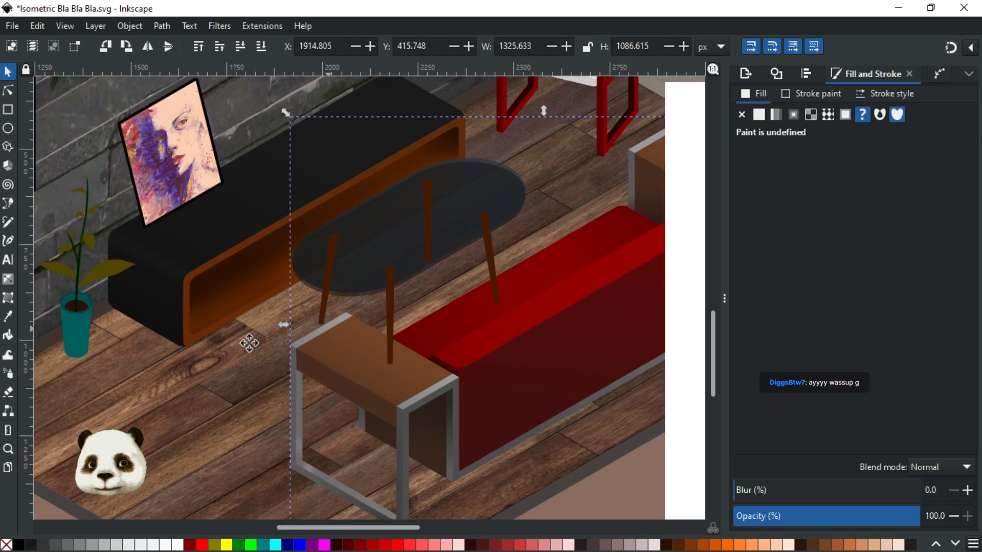
drag(249, 344, 300, 335)
scroll(271, 343, up, 2)
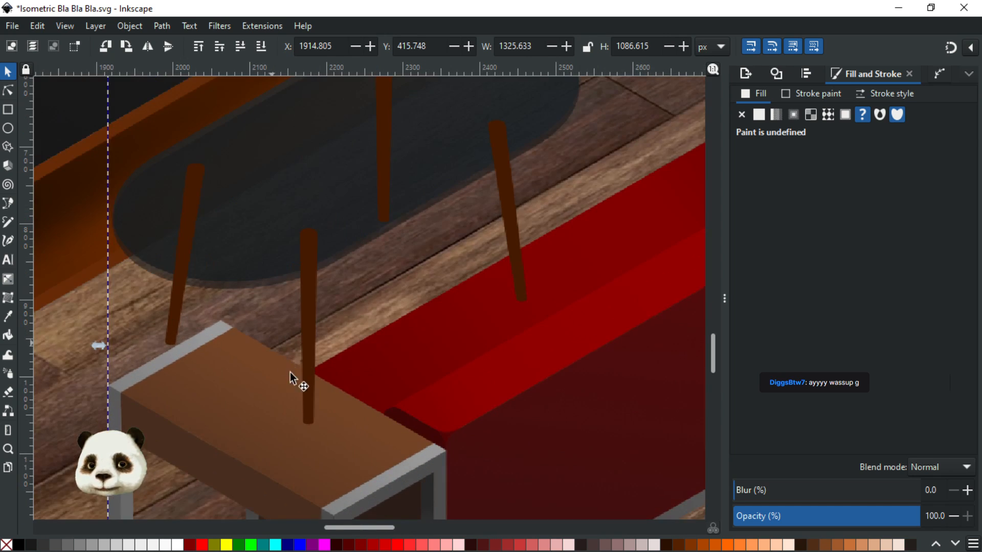
scroll(308, 426, up, 3)
click(314, 413)
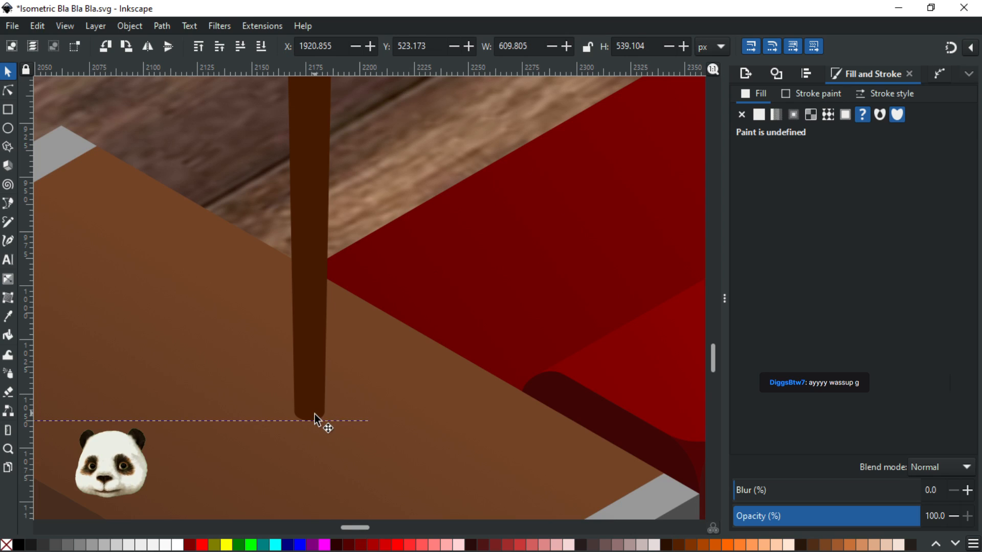
double_click(314, 415)
click(305, 415)
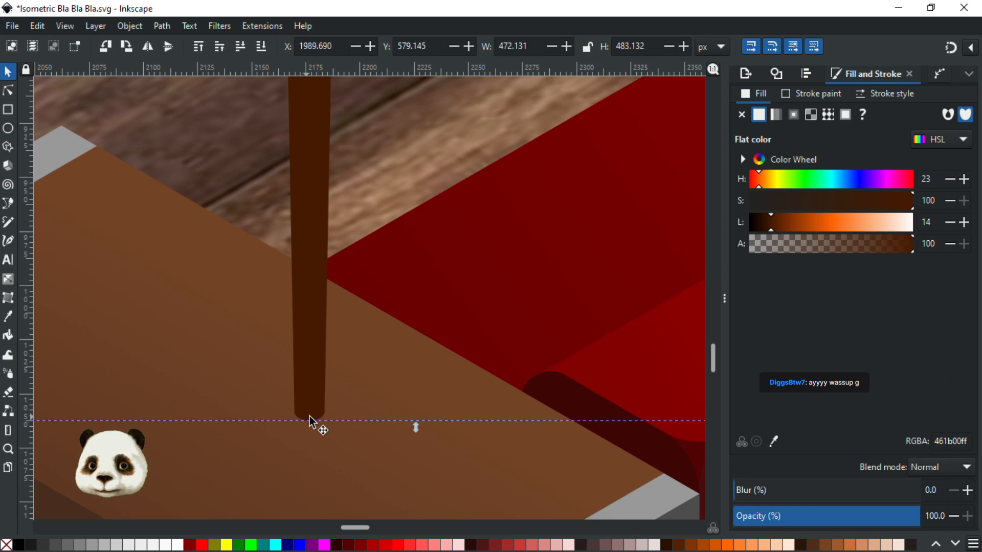
double_click(306, 417)
click(306, 416)
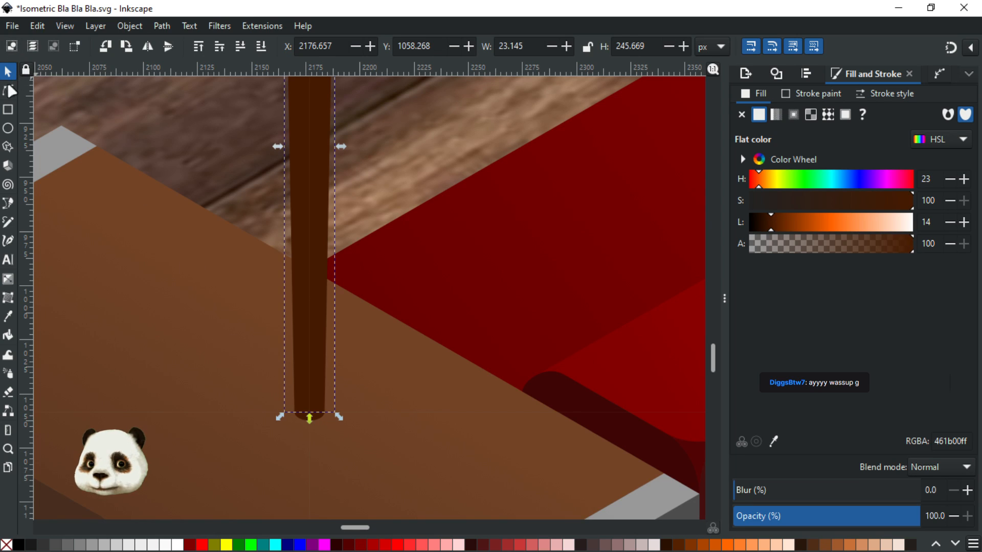
Try to combine the front leg's shaft with its foot cap and top cap in one selection
click(317, 421)
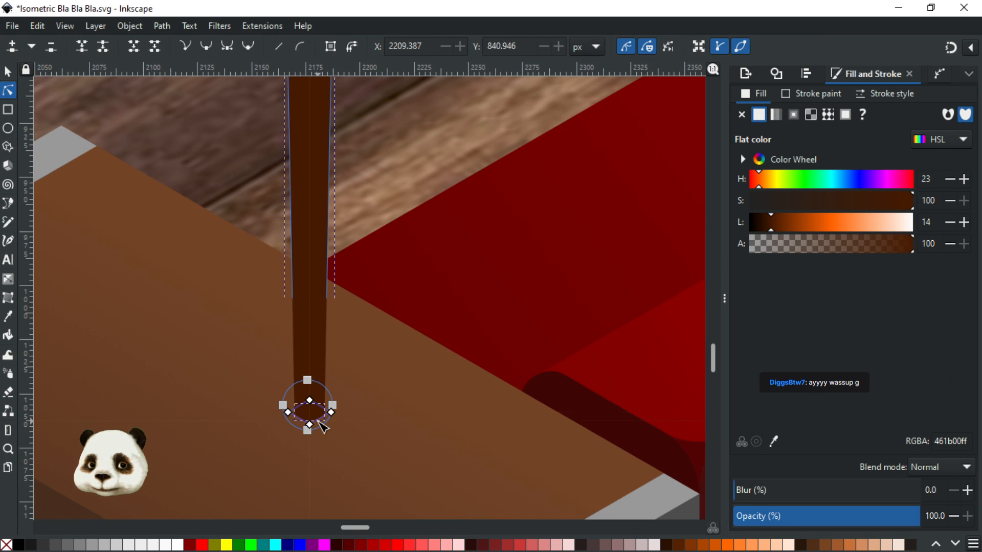
shift+click(320, 283)
scroll(318, 214, up, 6)
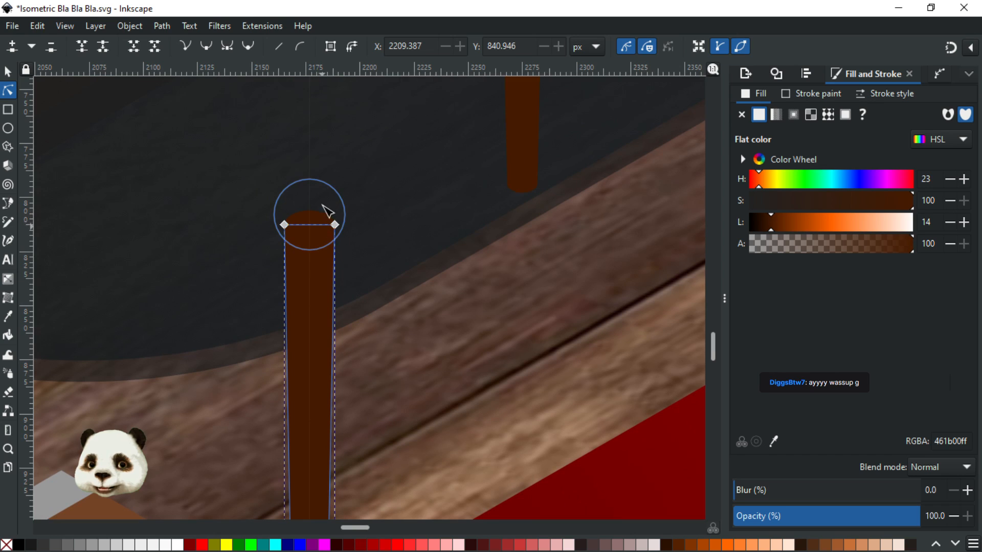
key(Escape)
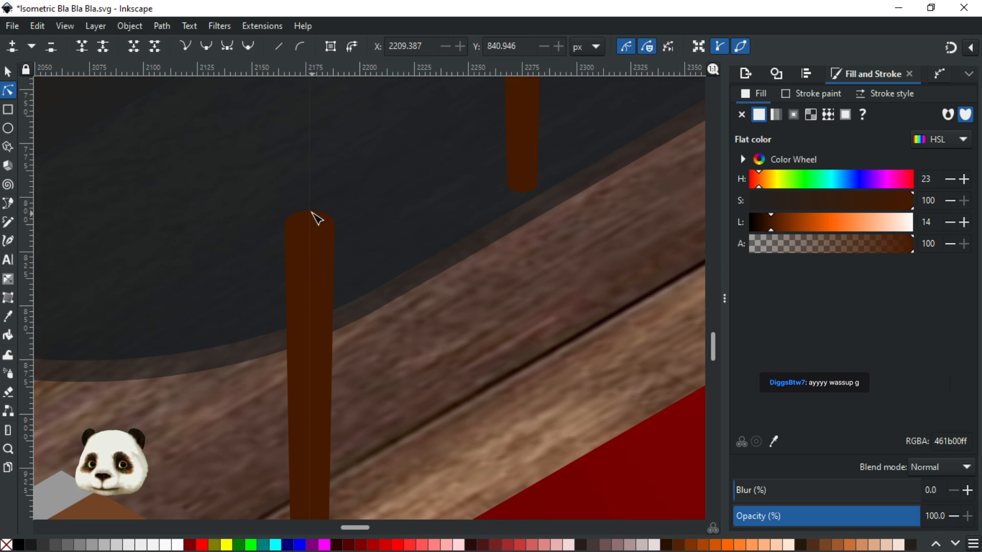
click(317, 218)
shift+click(323, 303)
scroll(324, 347, down, 6)
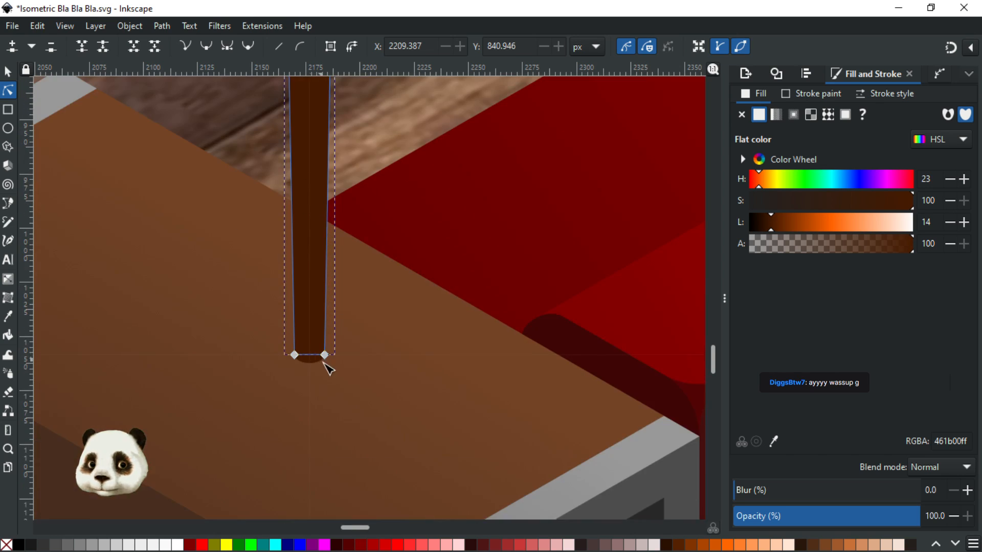
key(Escape)
Group the front leg's foot cap, shaft and top cap
click(314, 359)
shift+click(325, 256)
scroll(320, 220, up, 6)
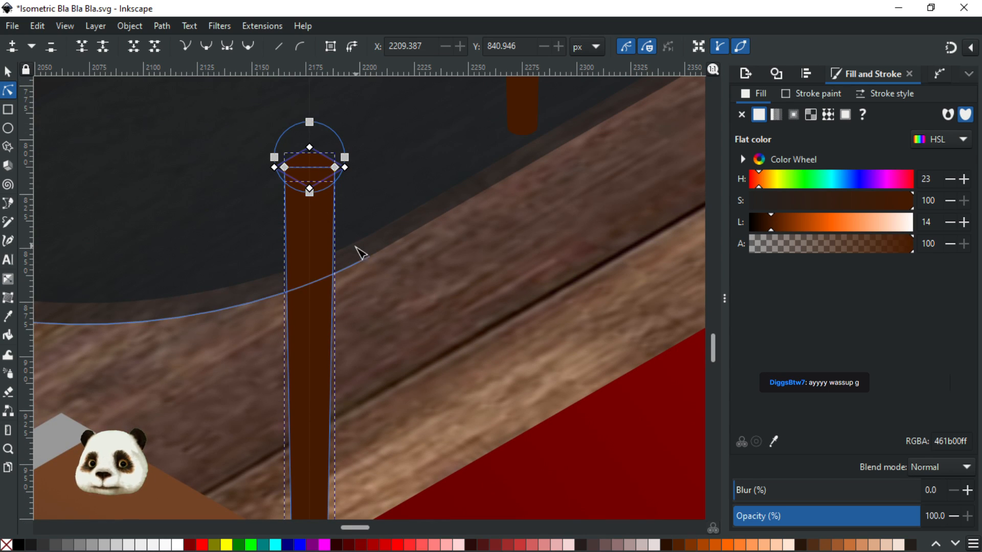
scroll(360, 252, down, 3)
key(ctrl+g)
Try to group the right leg's foot cap, shaft and top cap
scroll(569, 163, up, 2)
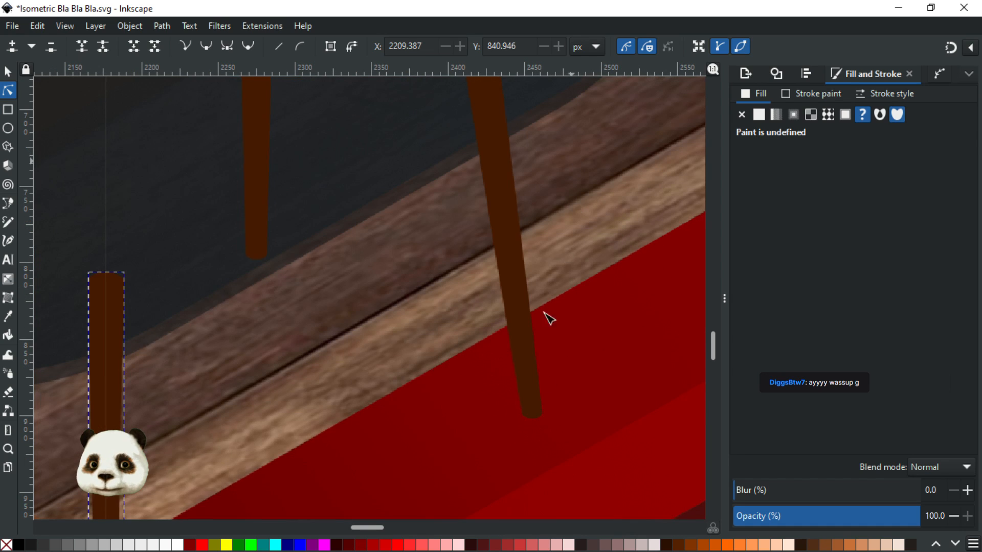
click(532, 409)
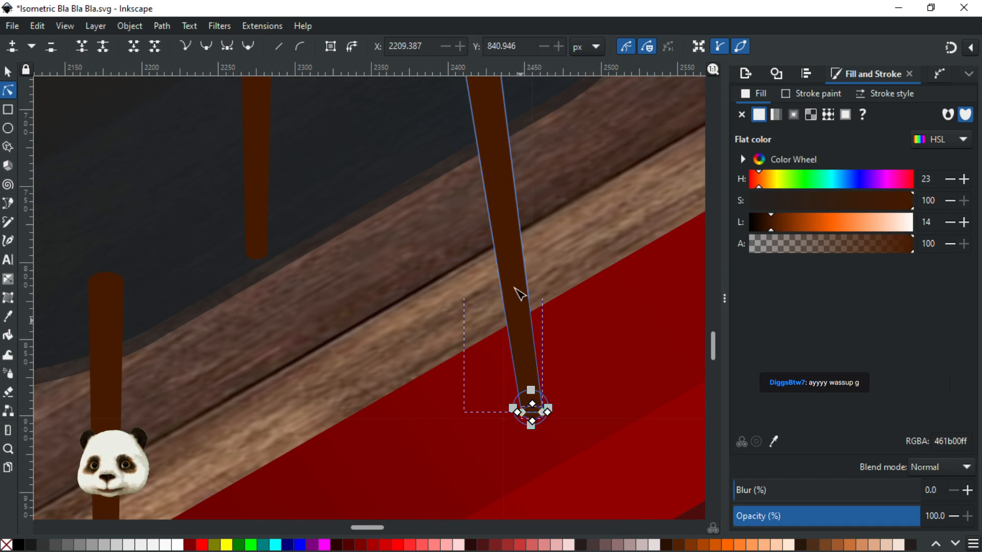
scroll(517, 241, up, 5)
click(480, 347)
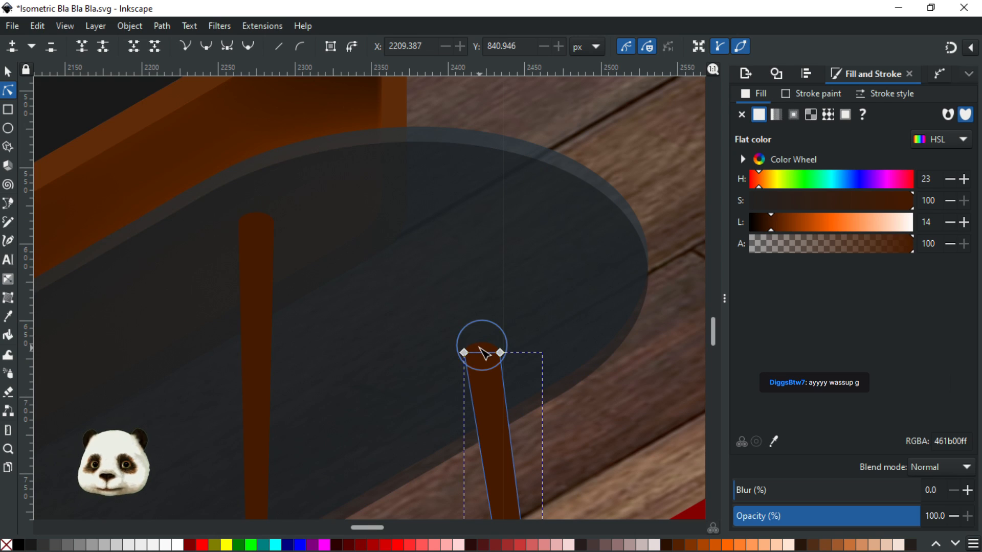
click(486, 352)
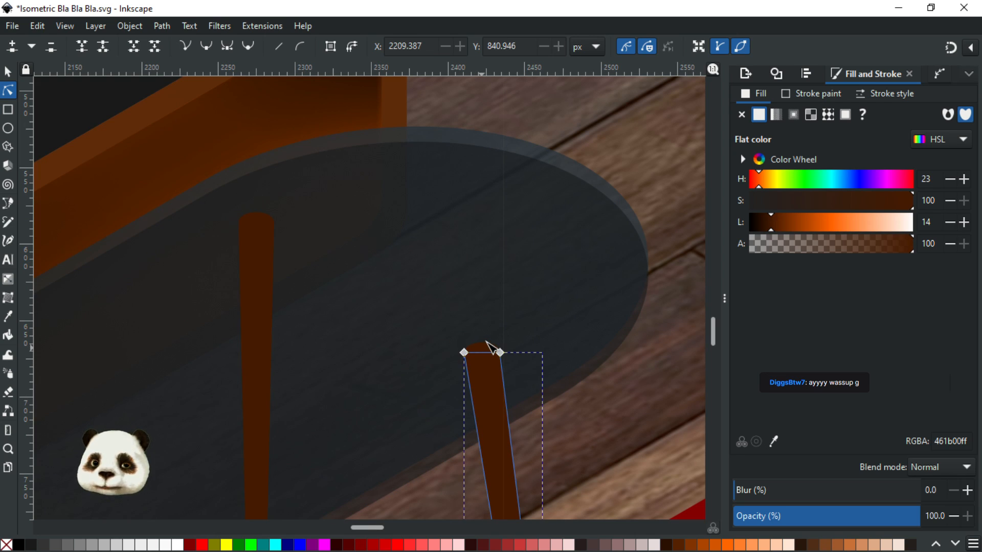
scroll(486, 348, left, 3)
shift+click(541, 352)
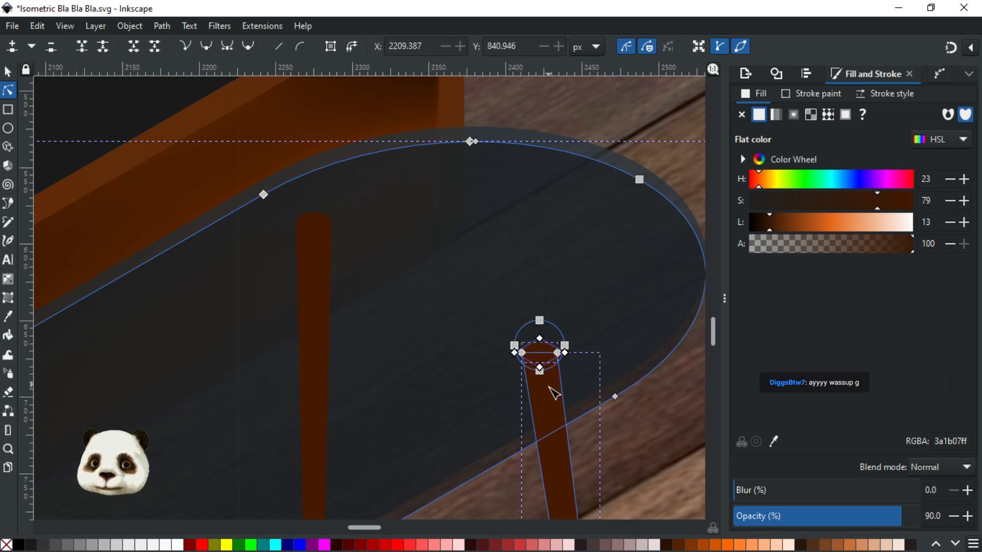
scroll(552, 391, down, 5)
key(Escape)
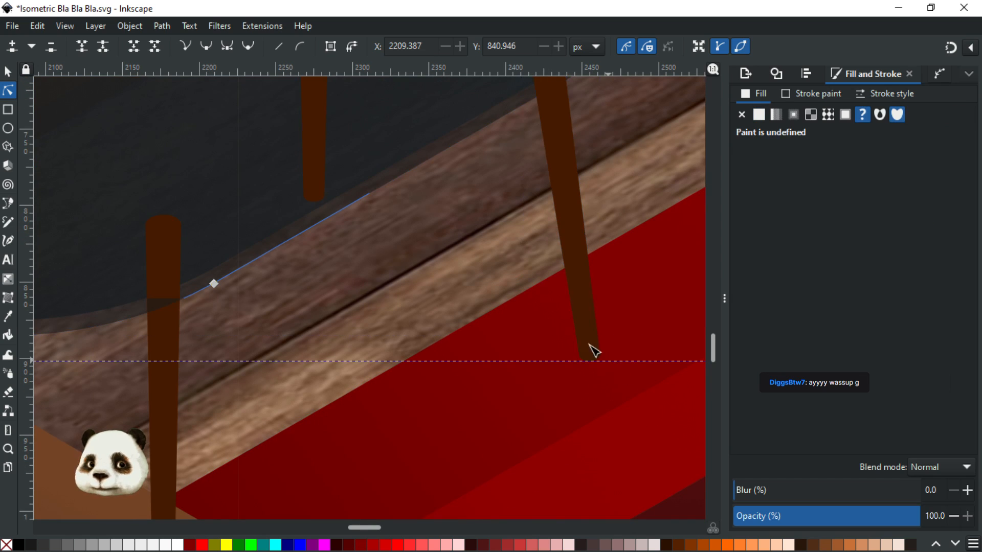
scroll(444, 291, up, 5)
scroll(457, 308, down, 2)
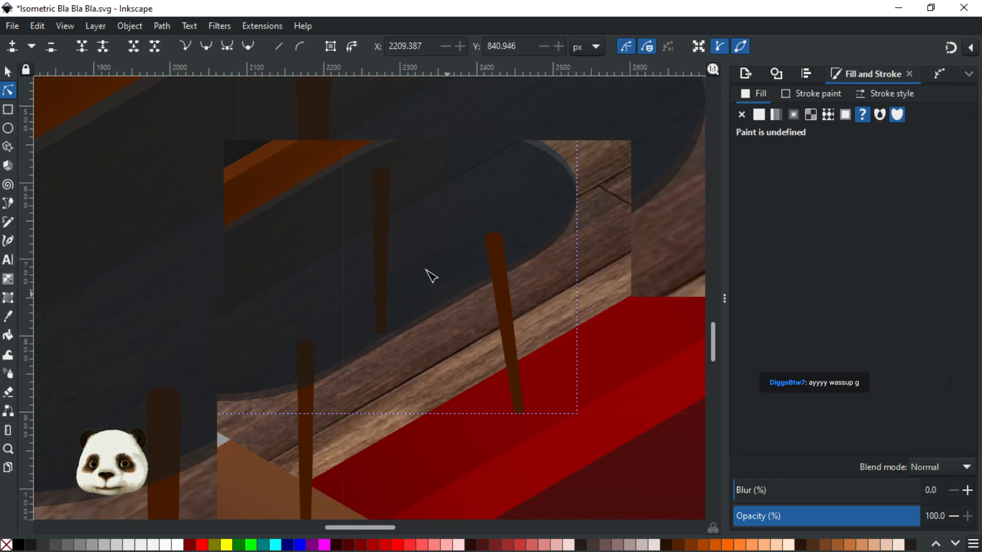
Test how the right and front legs select on their own, shifting the right leg's shaft and undoing that move
click(8, 71)
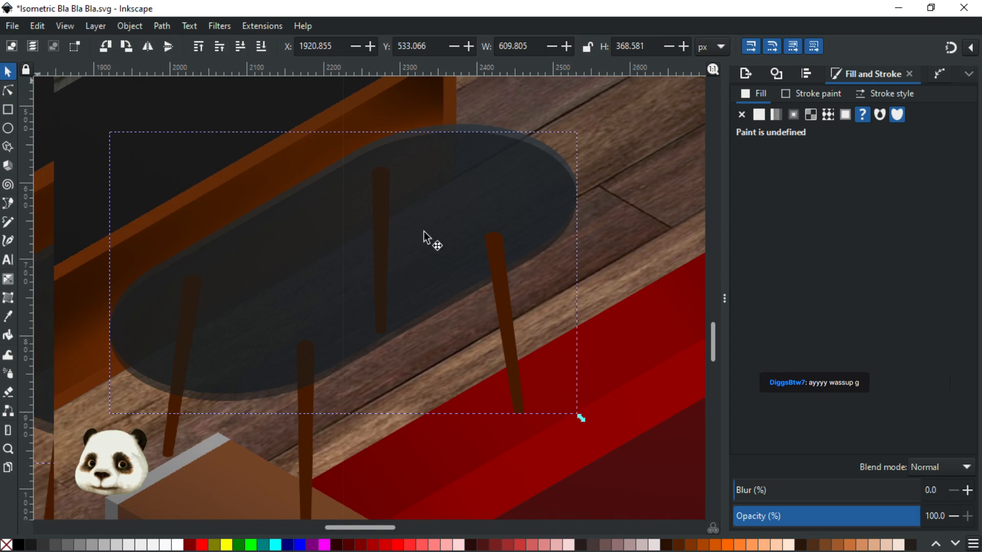
click(505, 306)
key(Escape)
ctrl+click(506, 306)
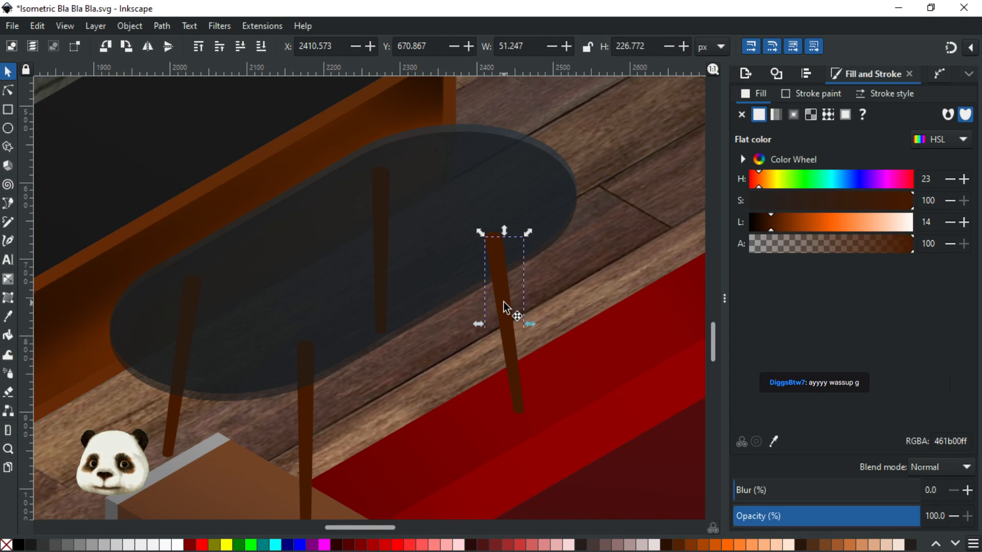
drag(508, 310, 536, 281)
key(ctrl+z)
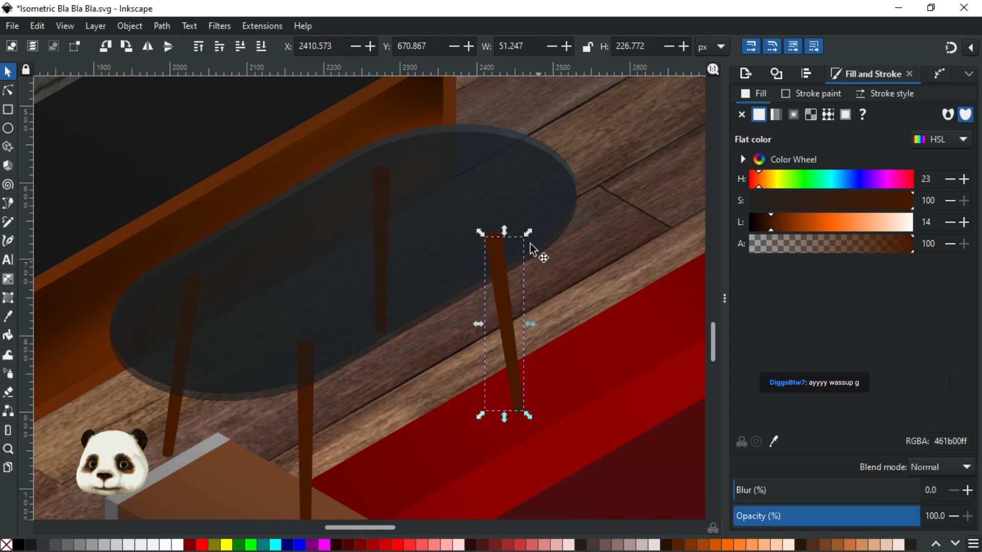
click(439, 263)
key(n)
click(508, 318)
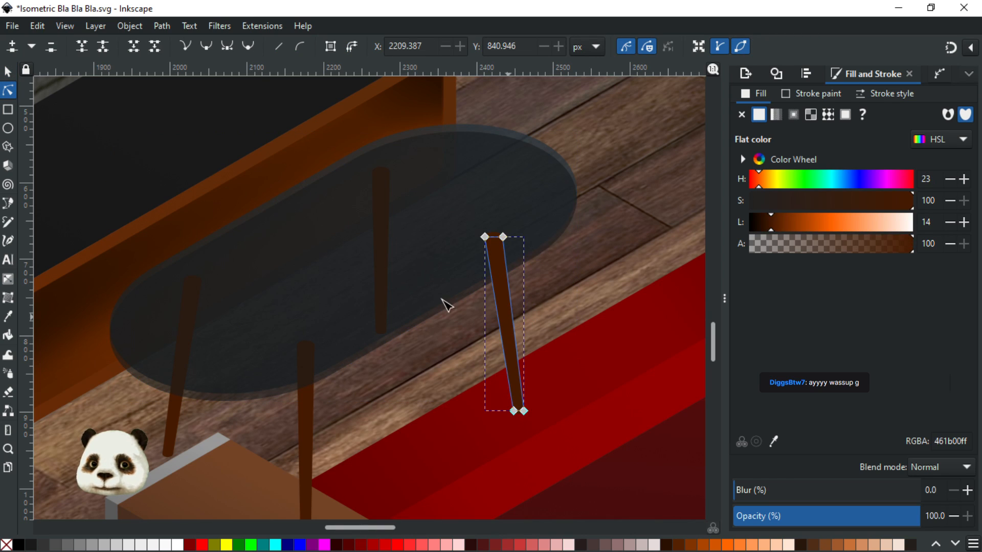
click(7, 75)
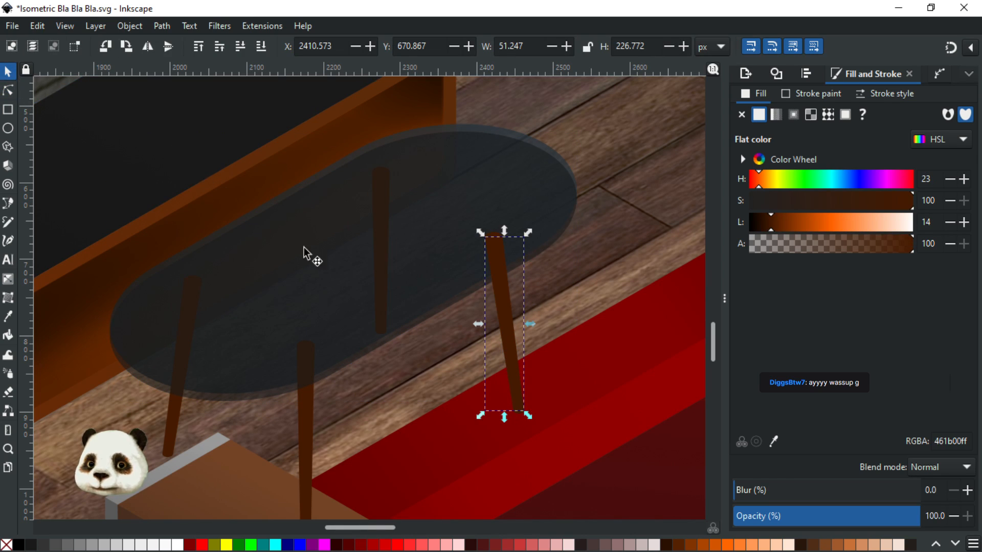
click(308, 430)
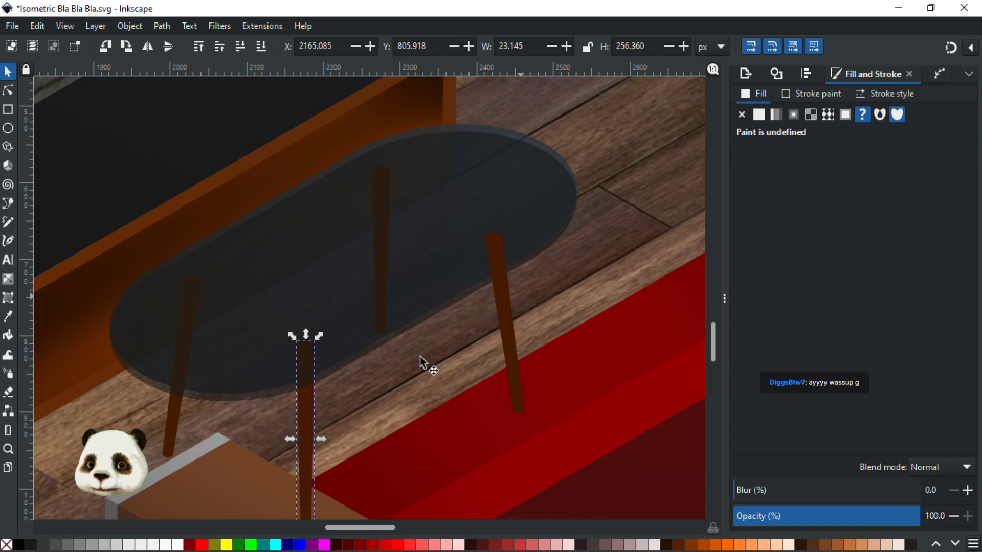
click(308, 428)
key(Escape)
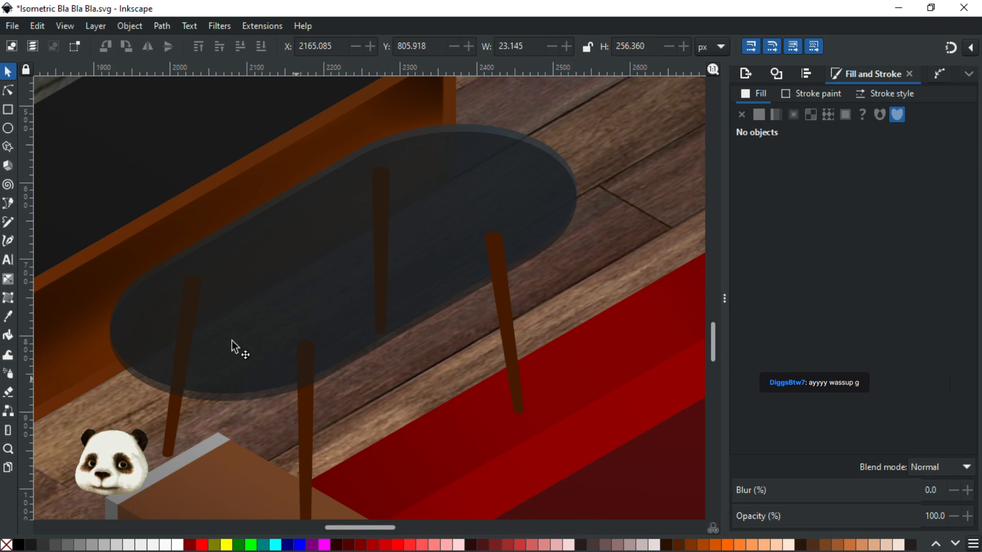
Try moving the left and front legs, undo the moves, and reverse the accidental grouping with the tabletop
click(171, 409)
drag(171, 409, 82, 318)
key(ctrl+z)
click(302, 421)
drag(307, 423, 453, 363)
key(ctrl+z)
click(509, 314)
key(ctrl+z)
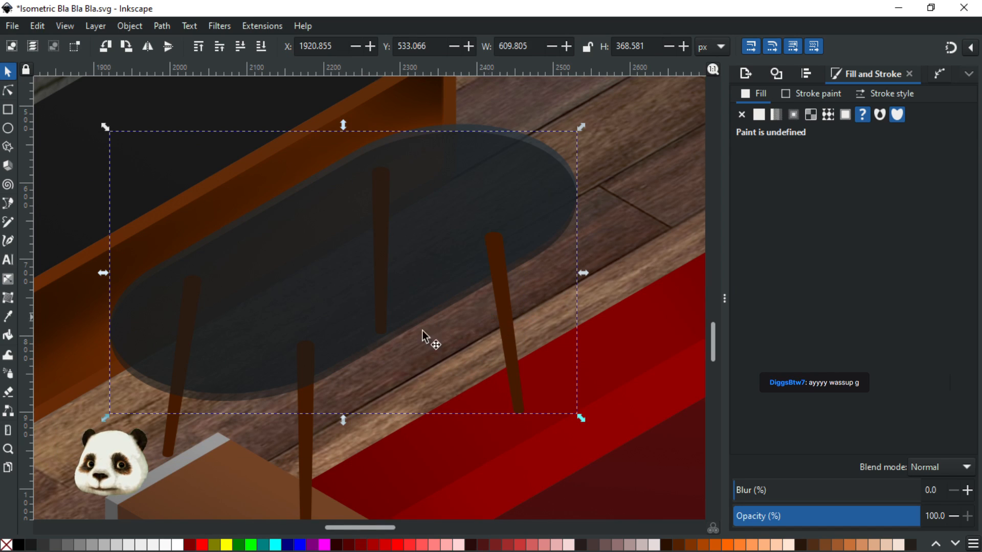
key(Escape)
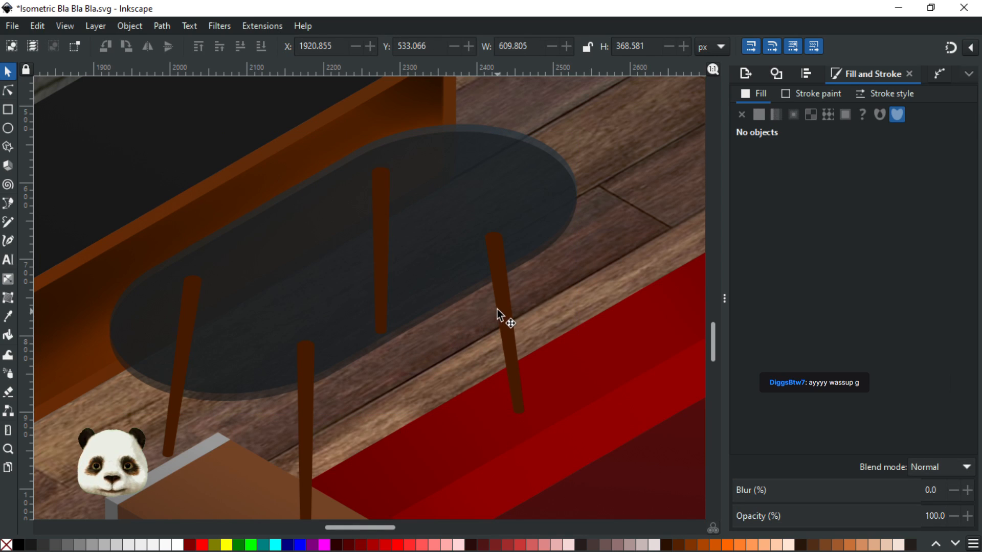
Group the right leg's shaft with its top cap and foot cap, keeping the shaft at its original place
click(507, 308)
drag(507, 310, 607, 280)
shift+click(494, 237)
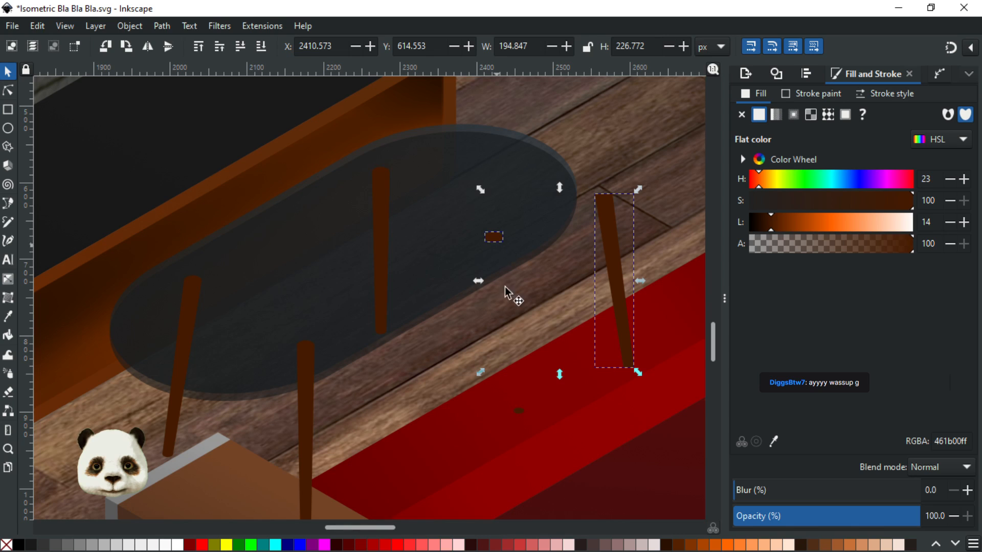
key(ctrl+z)
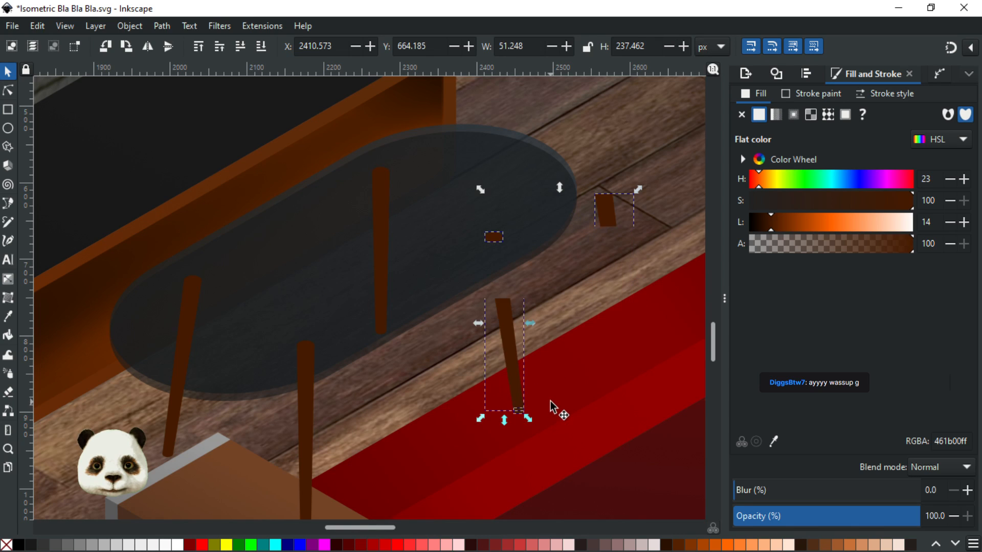
Group the rear leg's shaft with its foot cap and top cap, keeping the shaft at its original place
click(385, 180)
drag(379, 192, 434, 188)
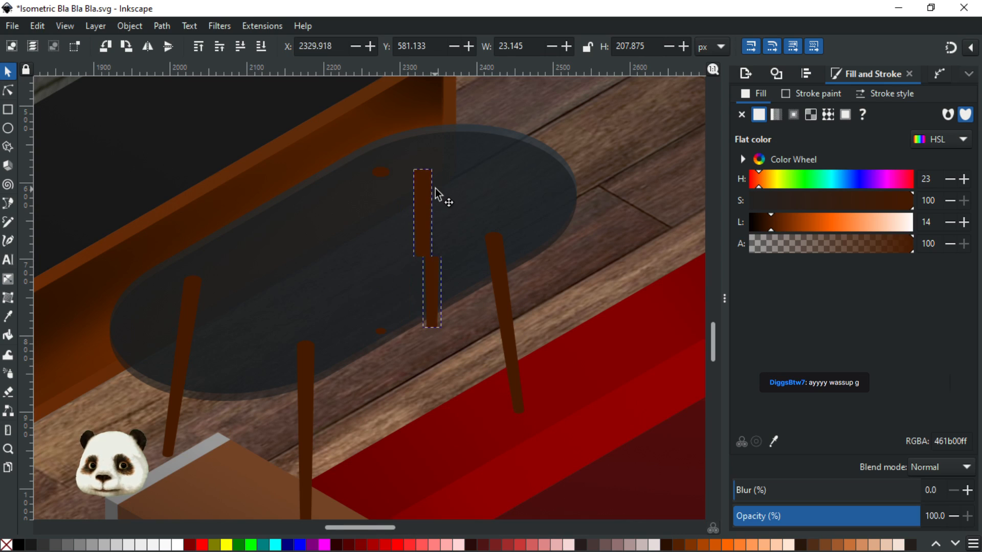
shift+click(382, 330)
shift+click(386, 172)
key(ctrl+alt+h)
key(ctrl+g)
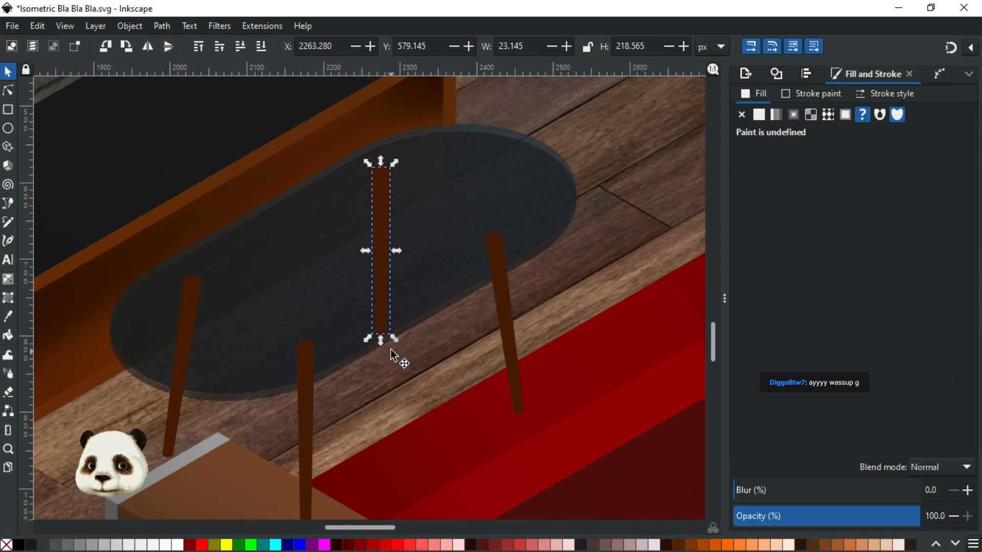
Raise the glass tabletop above the four legs so the legs show through it
click(295, 304)
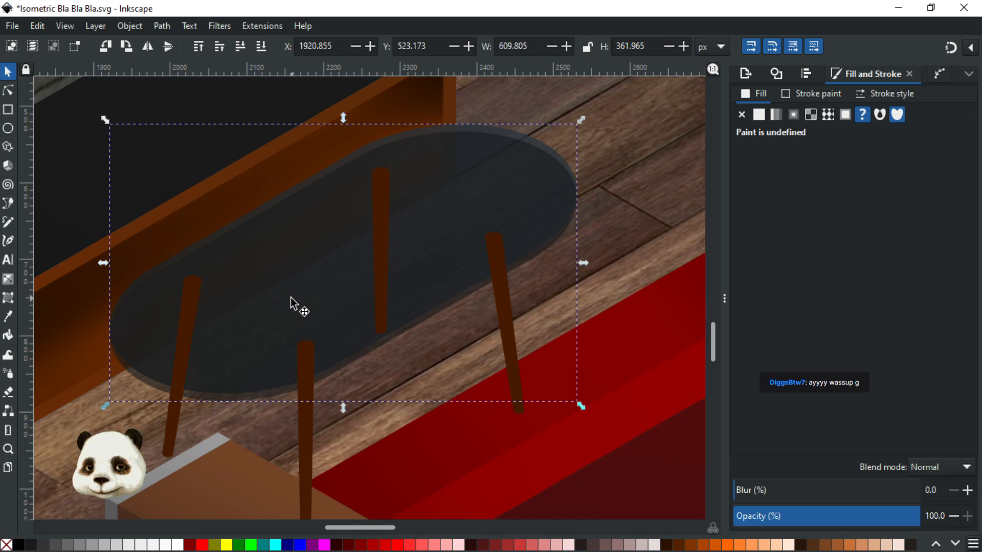
key(Page_Up)
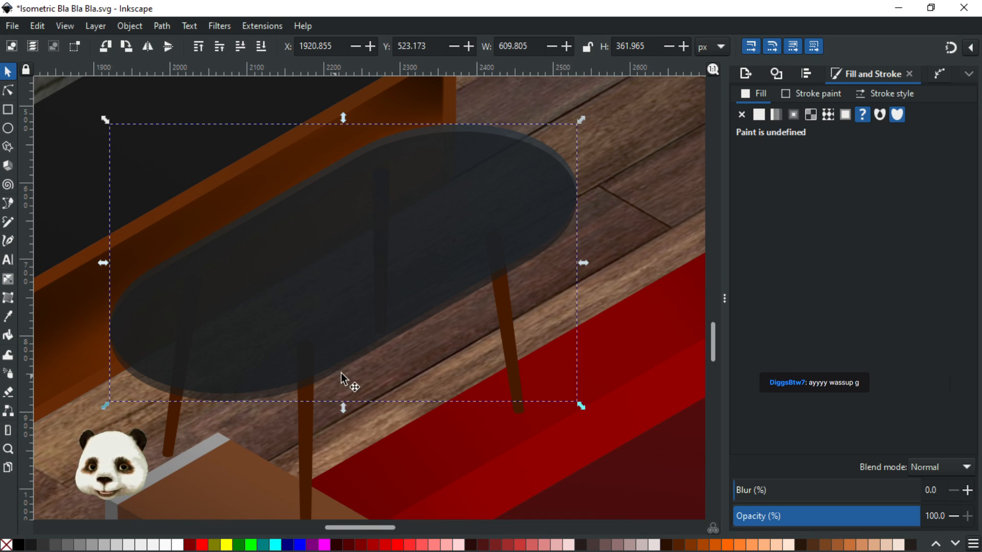
scroll(379, 206, down, 1)
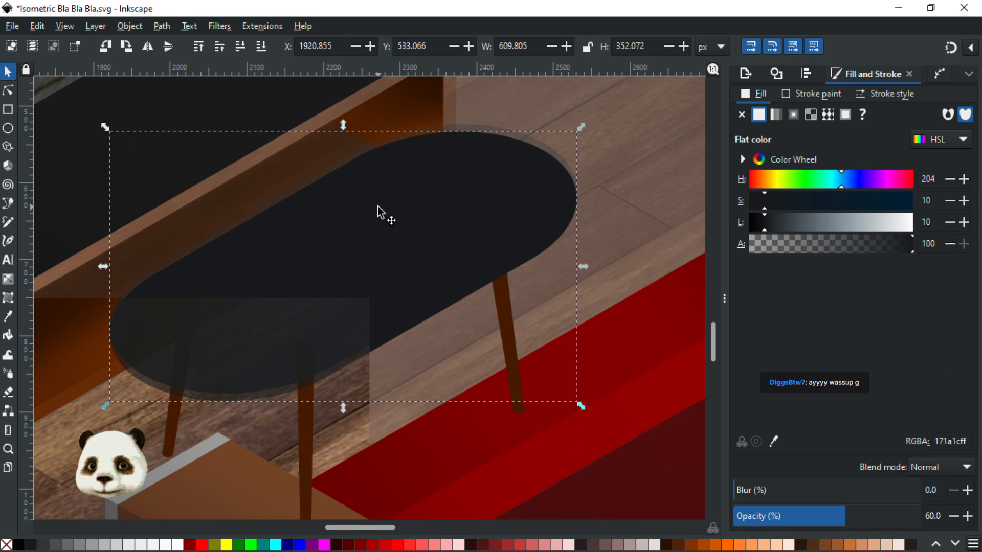
scroll(379, 207, up, 1)
scroll(379, 207, down, 2)
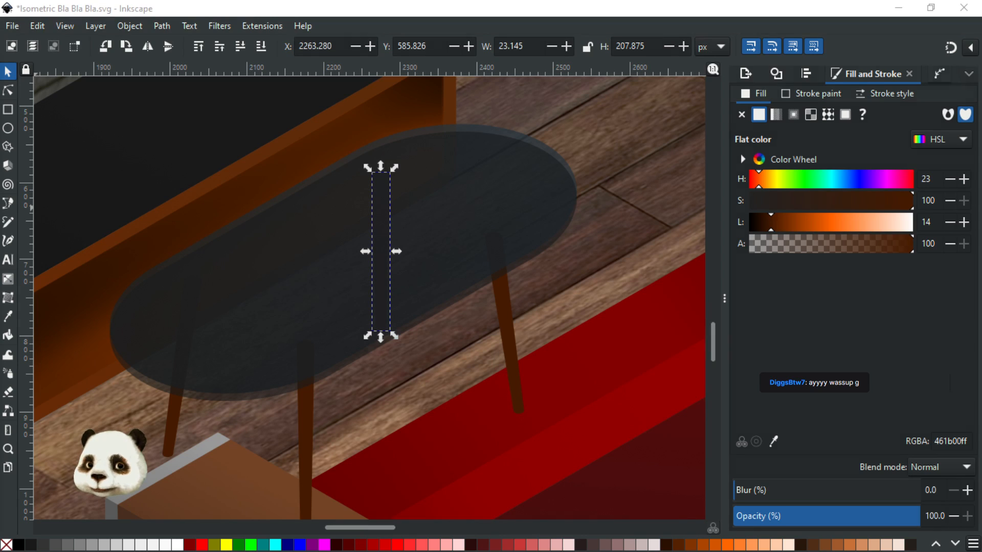
Try blurring the rear leg by 20% and 10%, and undo the blur
click(770, 490)
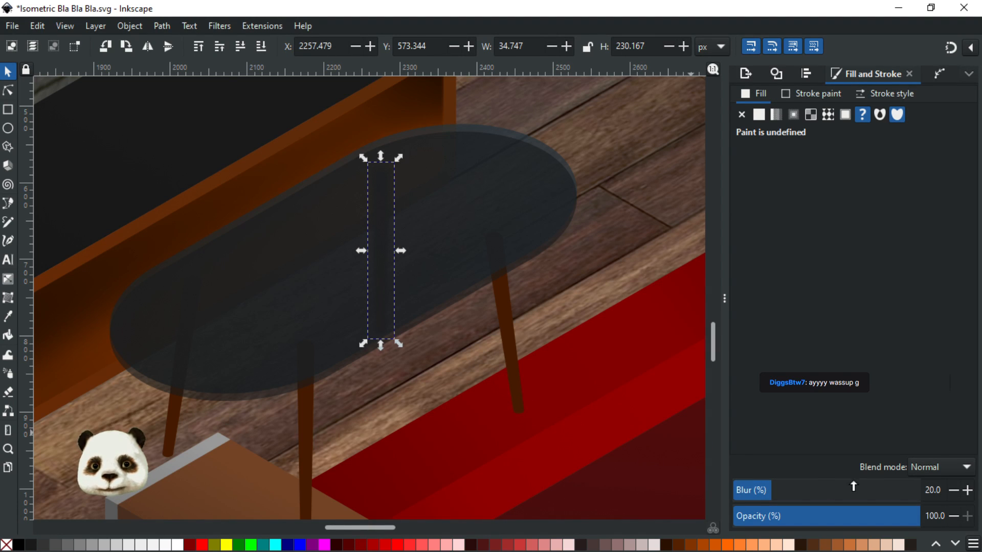
click(752, 486)
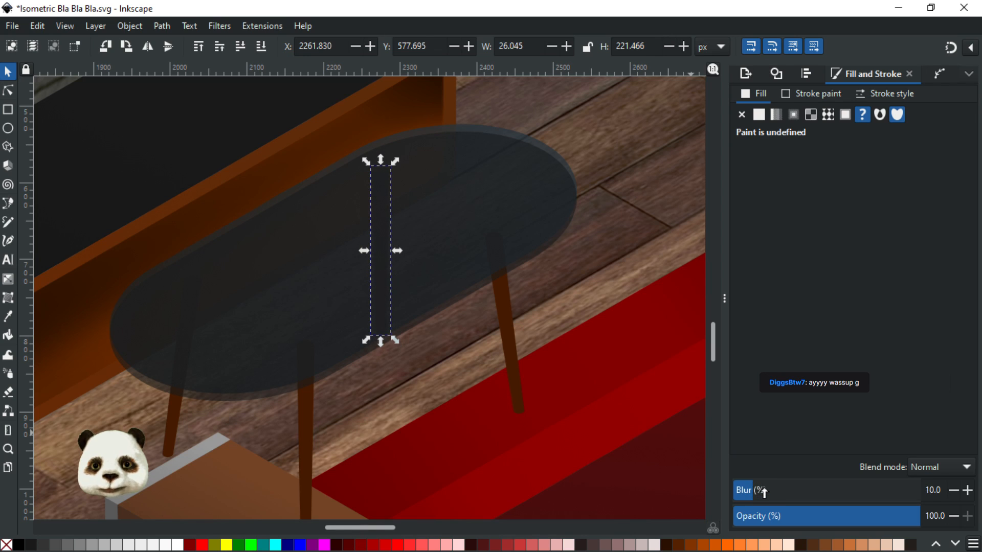
scroll(524, 306, up, 1)
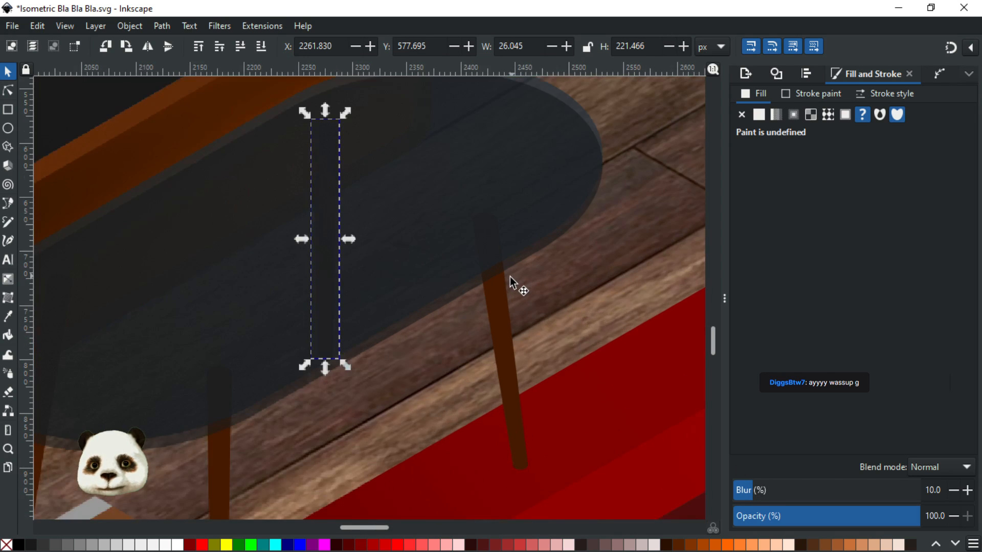
scroll(509, 280, up, 1)
scroll(506, 323, down, 1)
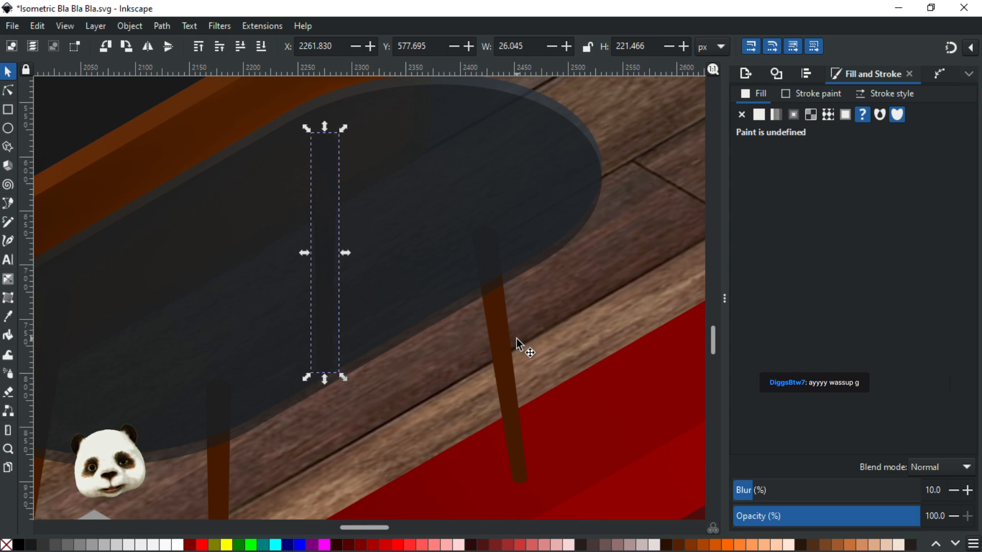
key(ctrl+z)
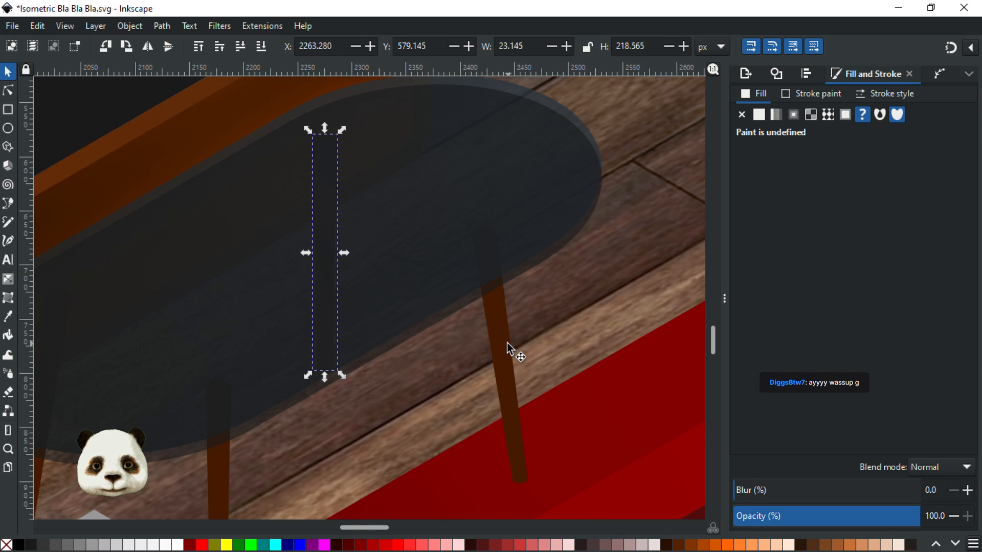
Merge the four table legs into one object and bring it in front of the glass tabletop
click(502, 345)
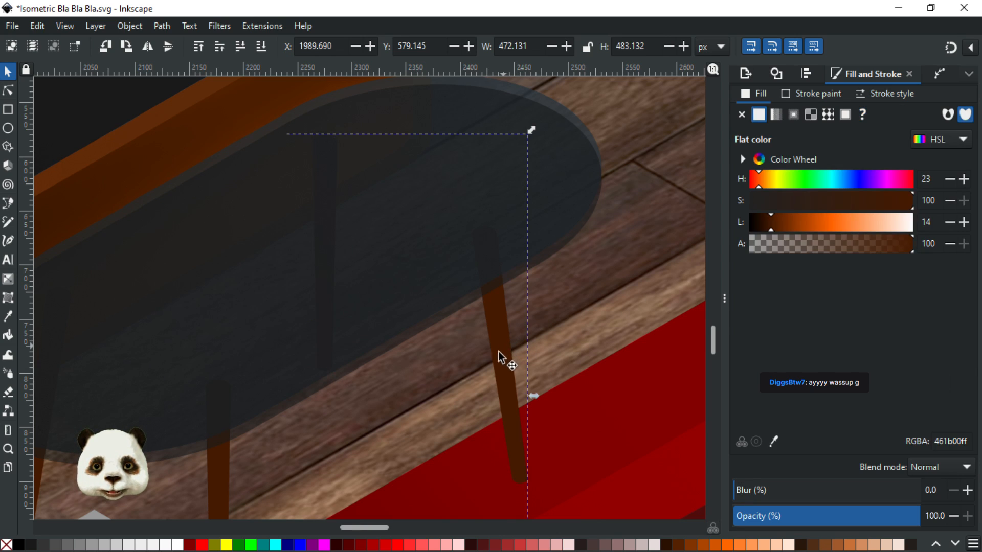
drag(492, 366, 607, 320)
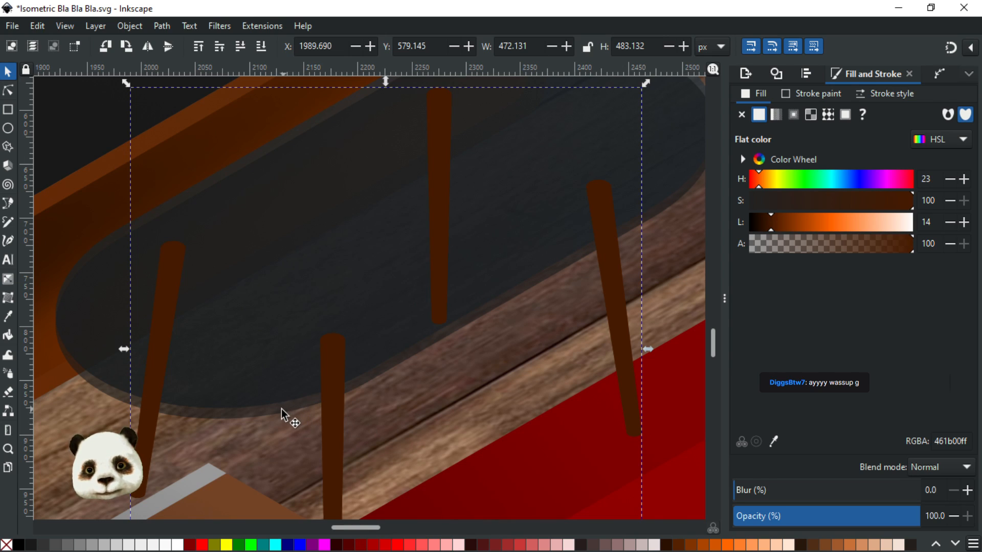
Fill a copy of the tabletop's lower glass layer with magenta at 100% opacity
double_click(254, 409)
click(254, 410)
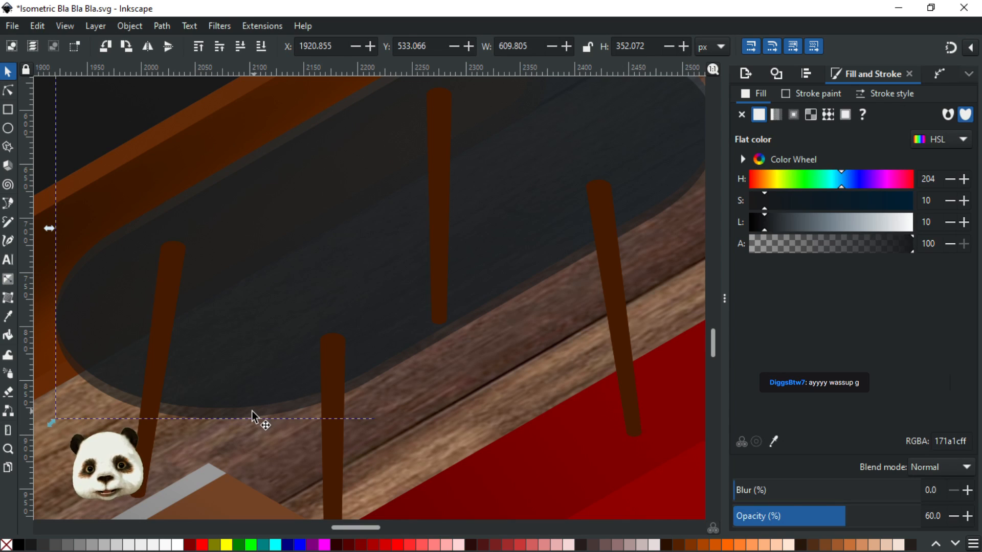
drag(319, 398, 324, 400)
key(ctrl+z)
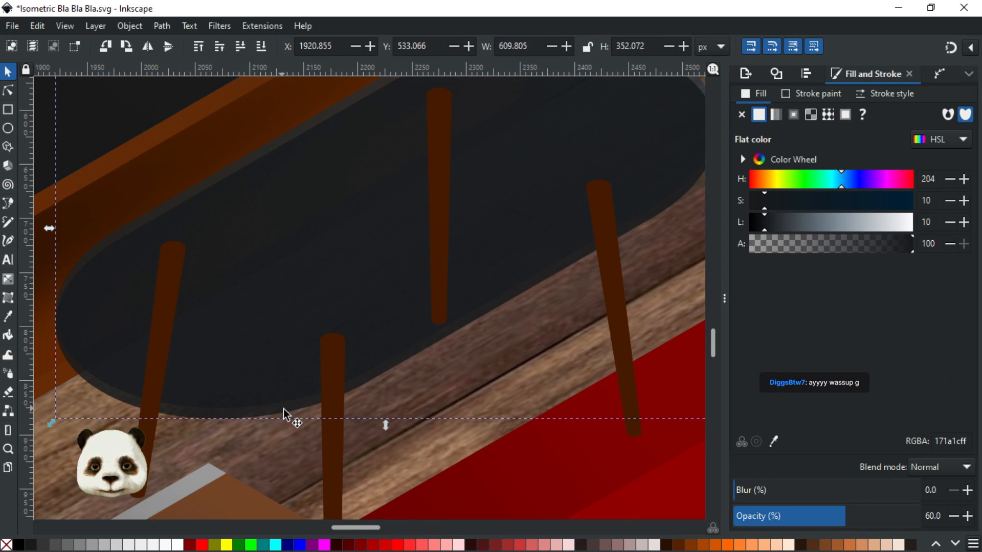
click(324, 545)
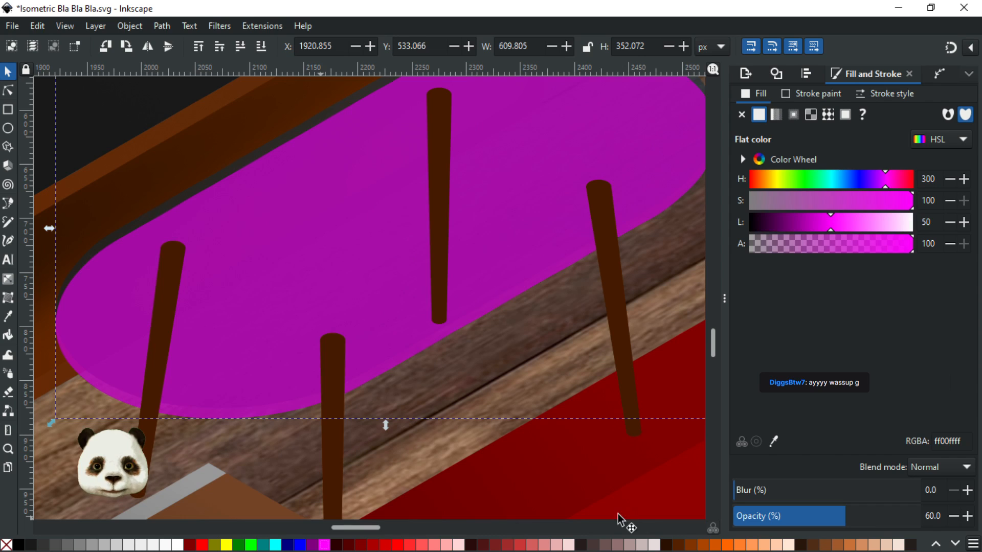
drag(952, 518, 977, 512)
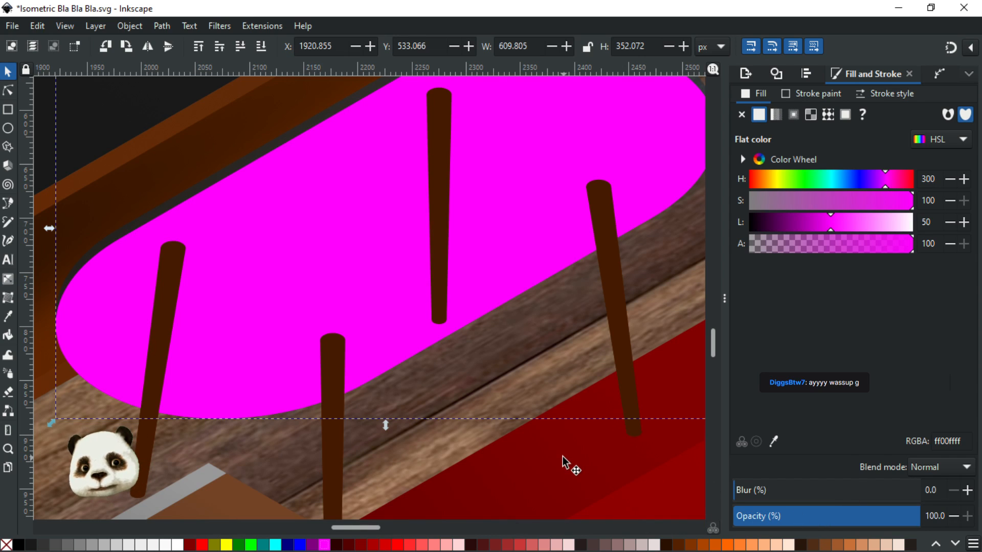
Clip a copy of the table legs to the magenta tabletop shape, keeping the full legs in place beneath
key(Delete)
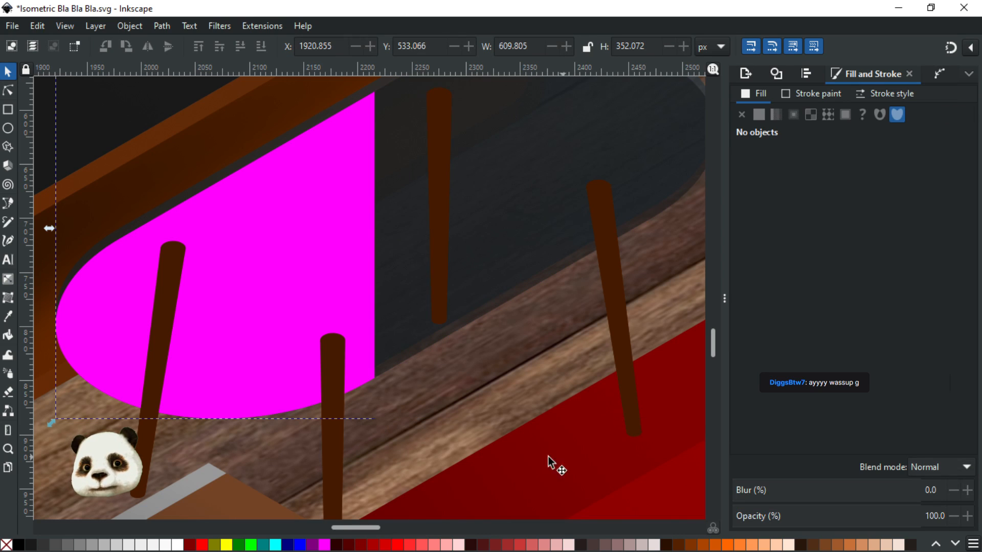
click(337, 444)
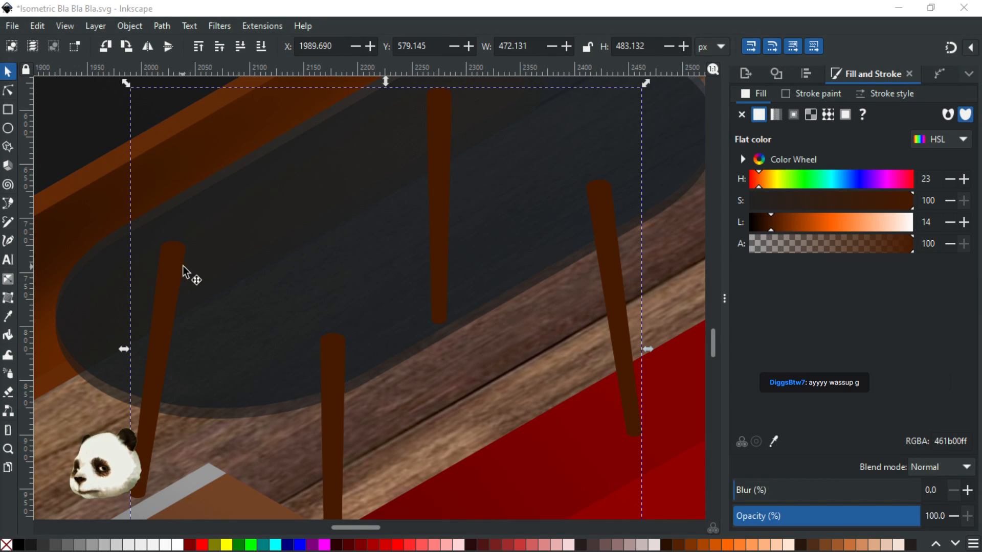
key(ctrl+alt+v)
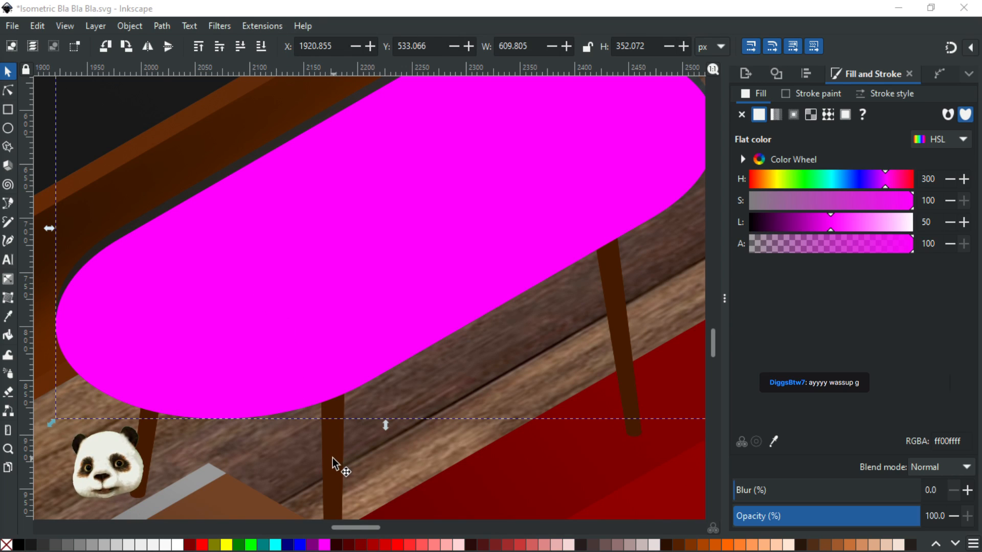
shift+click(332, 463)
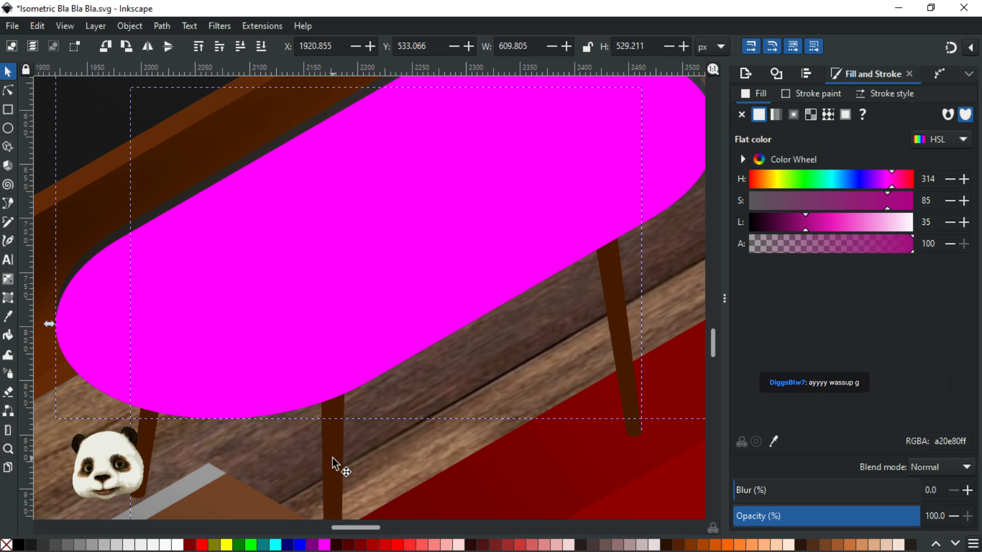
right_click(336, 465)
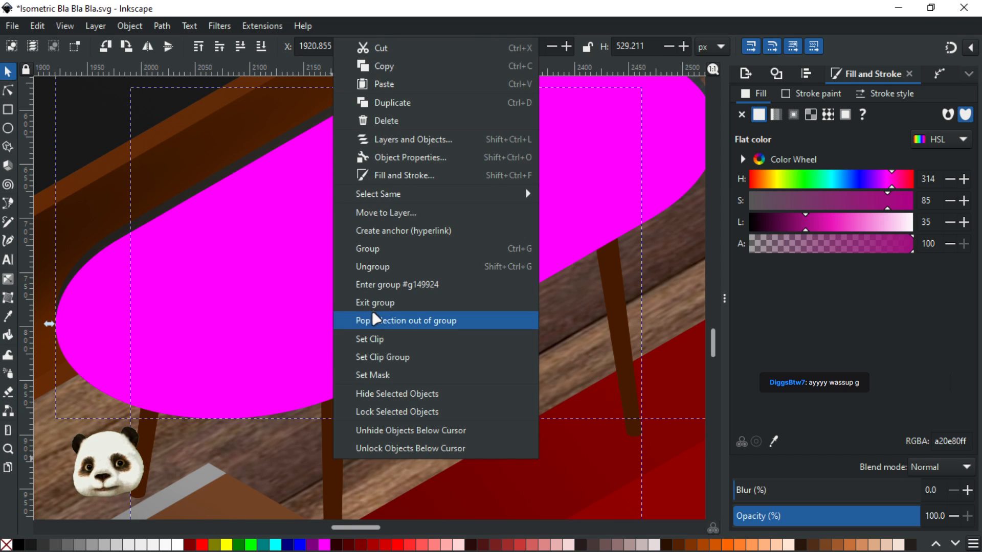
click(377, 343)
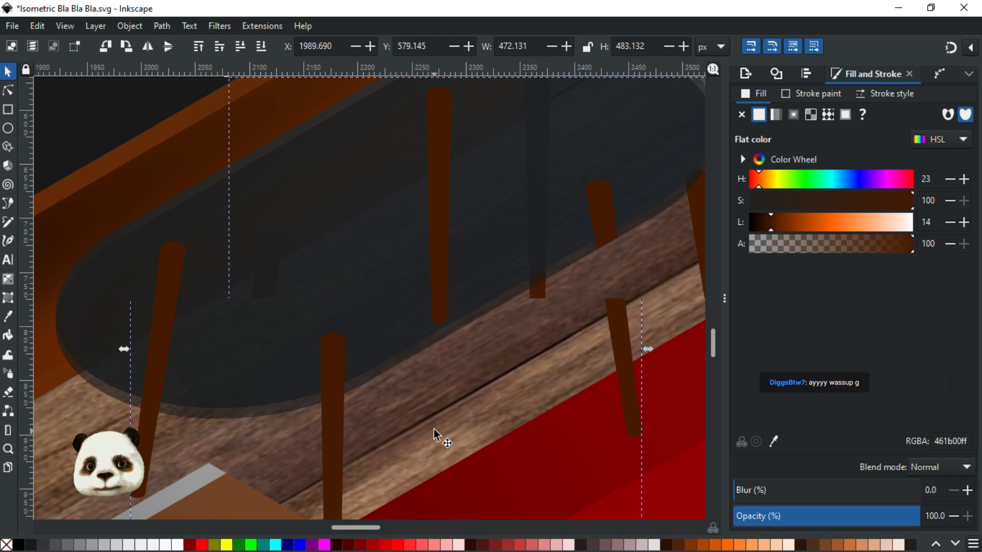
Move the unclipped legs aside to check the clipped copy, and undo the move
drag(327, 354, 392, 441)
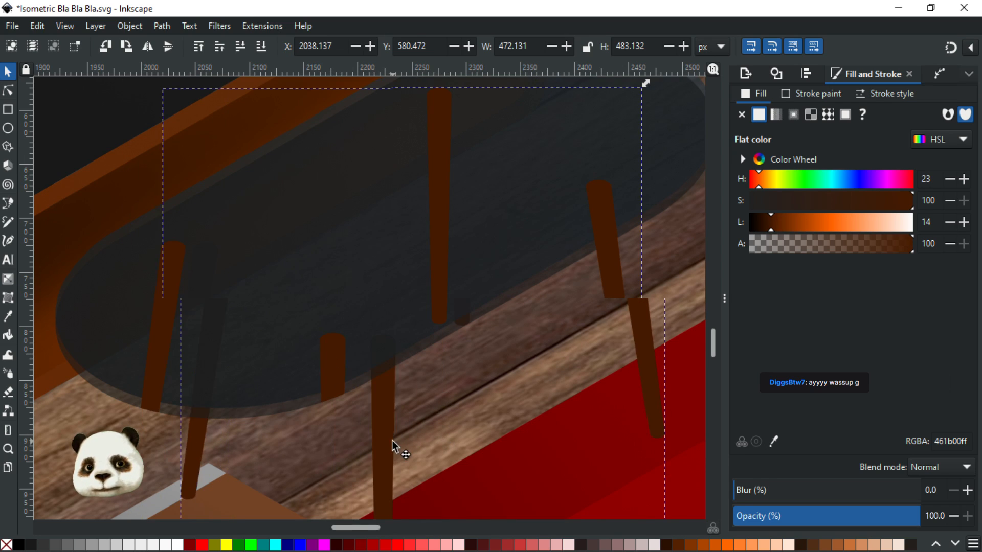
click(490, 318)
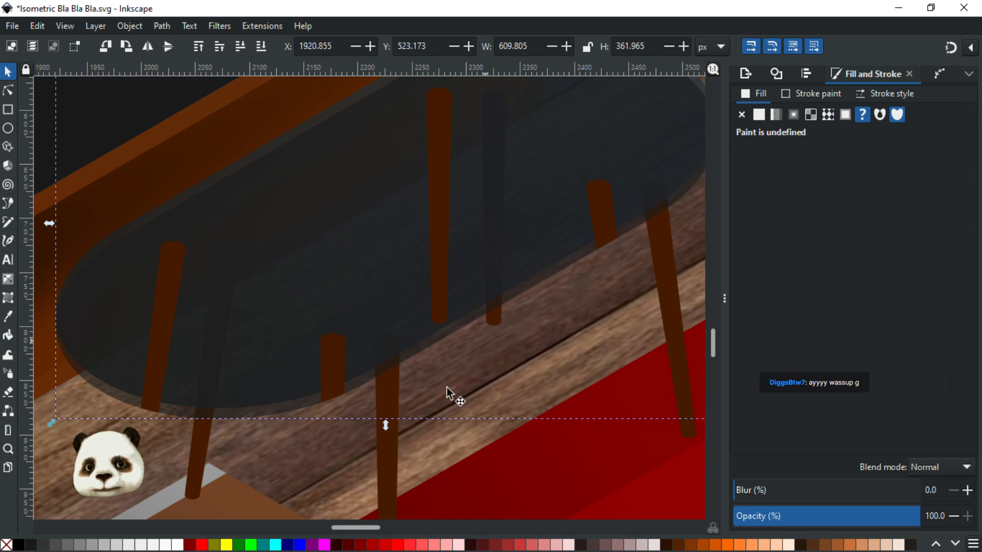
key(ctrl+z)
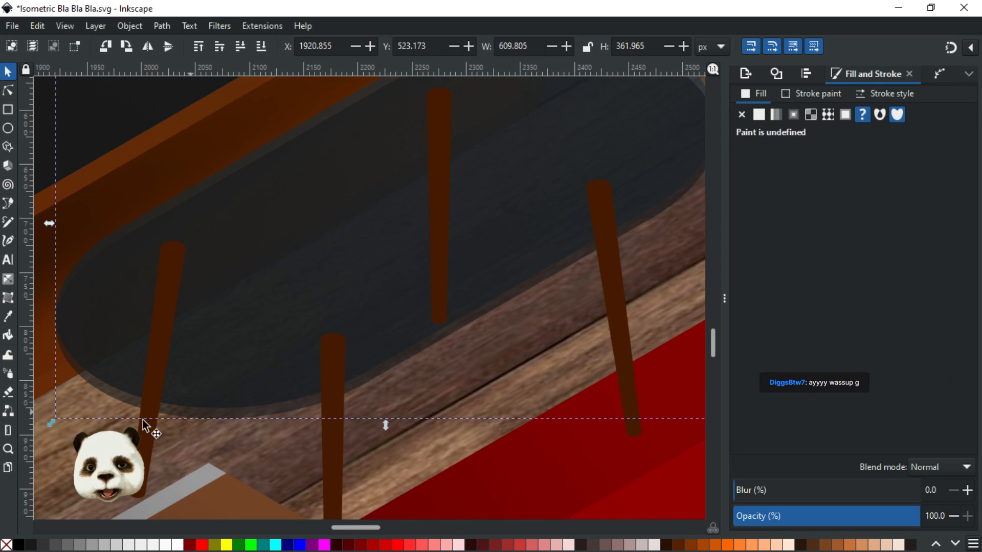
Blur the clipped copy of the table legs by 10%
click(160, 298)
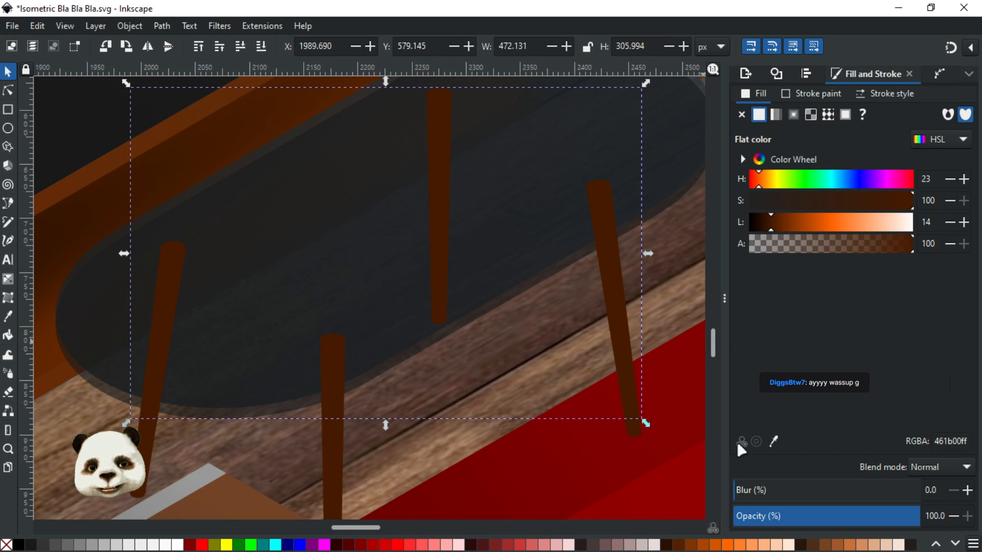
click(758, 491)
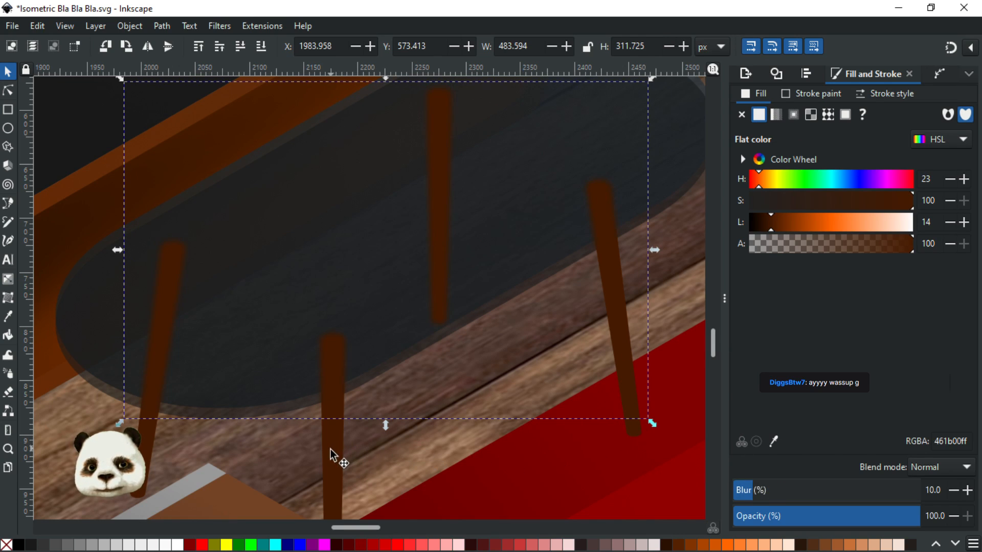
key(ctrl+z)
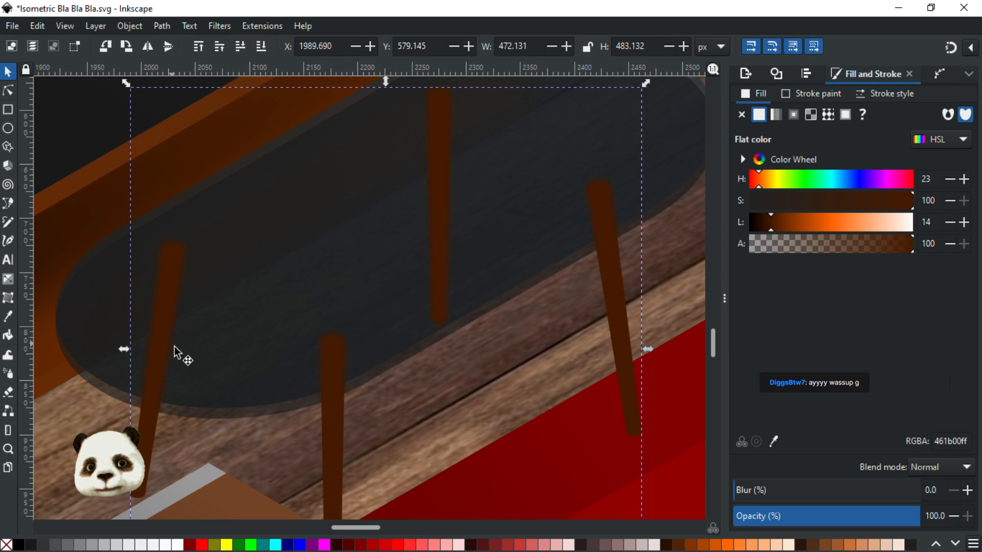
drag(329, 471, 375, 490)
key(ctrl+z)
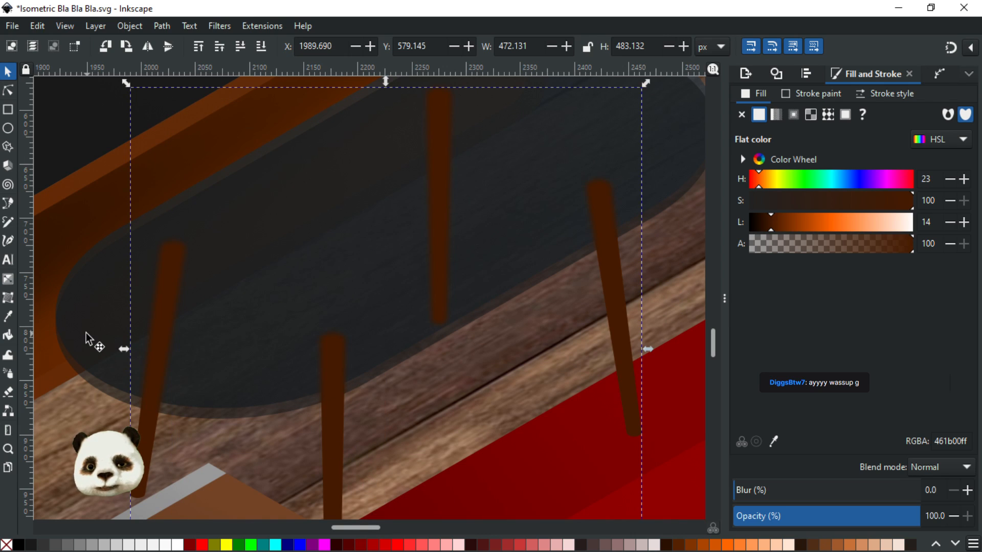
Raise the glass tabletop above both sets of legs and save the document
click(87, 338)
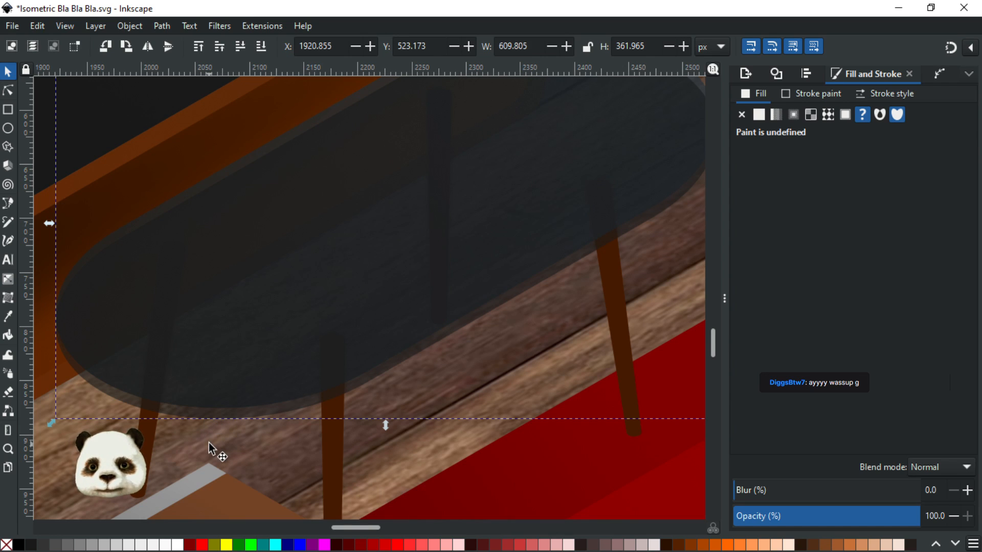
scroll(210, 444, down, 5)
scroll(212, 444, up, 5)
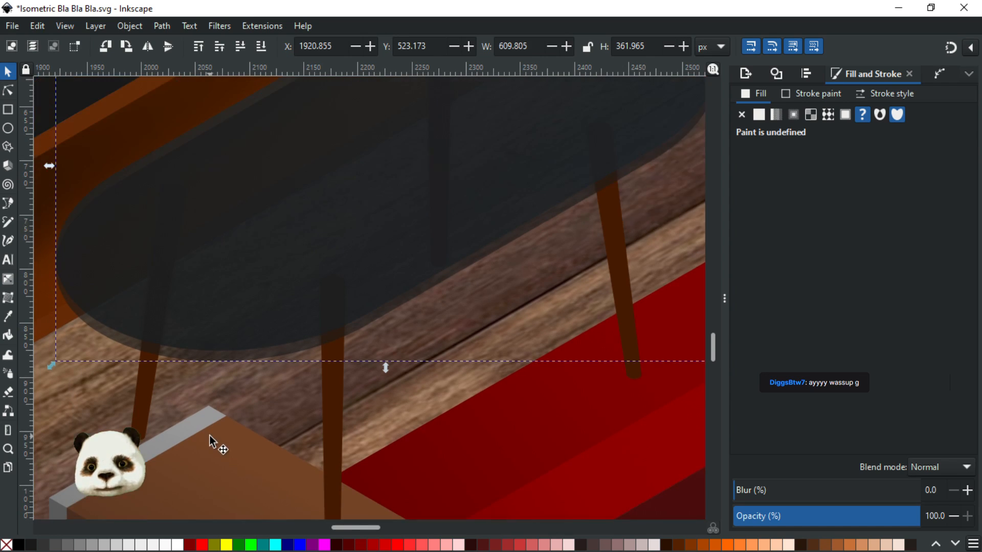
click(613, 294)
key(ctrl+s)
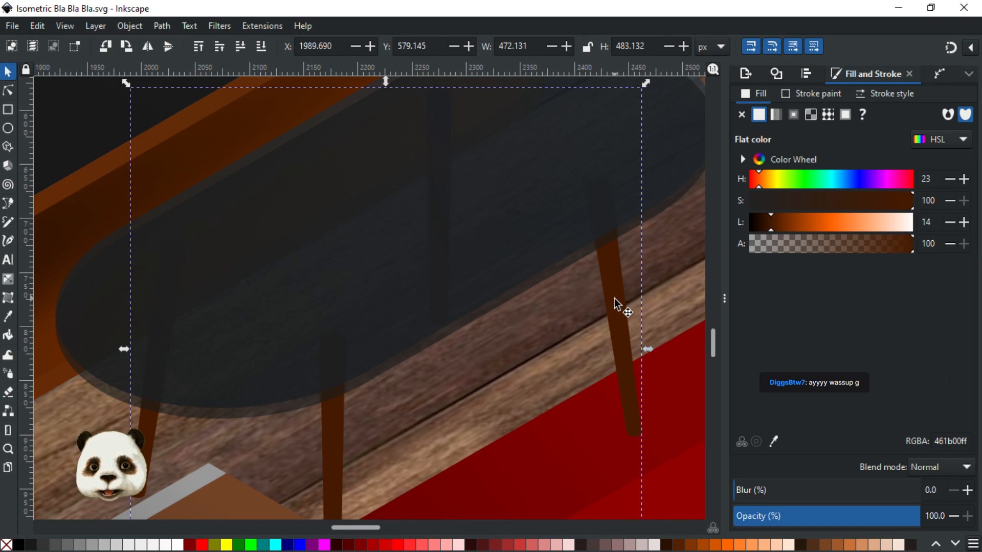
Apply a short linear fill gradient across the right-hand table leg's width and set its end stop's alpha to 100
key(b)
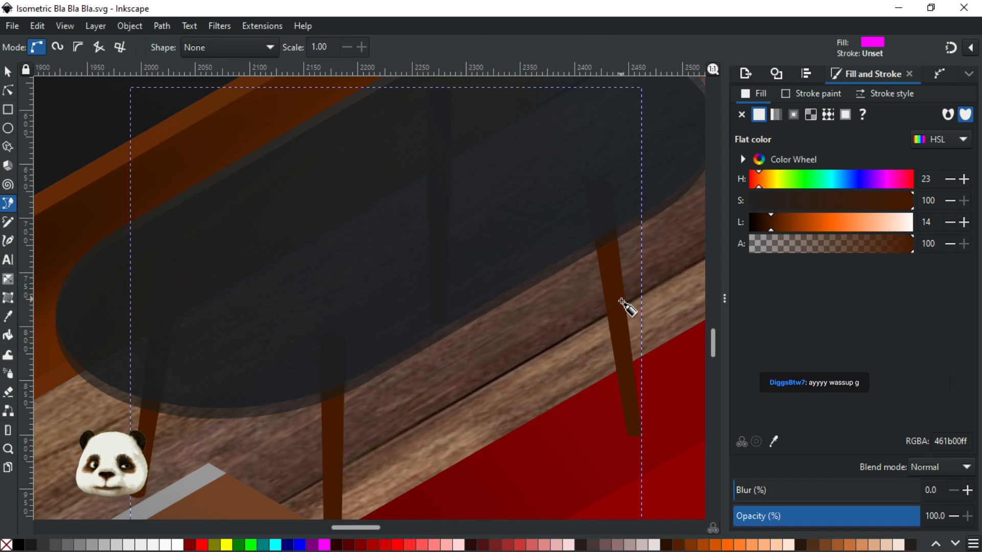
key(g)
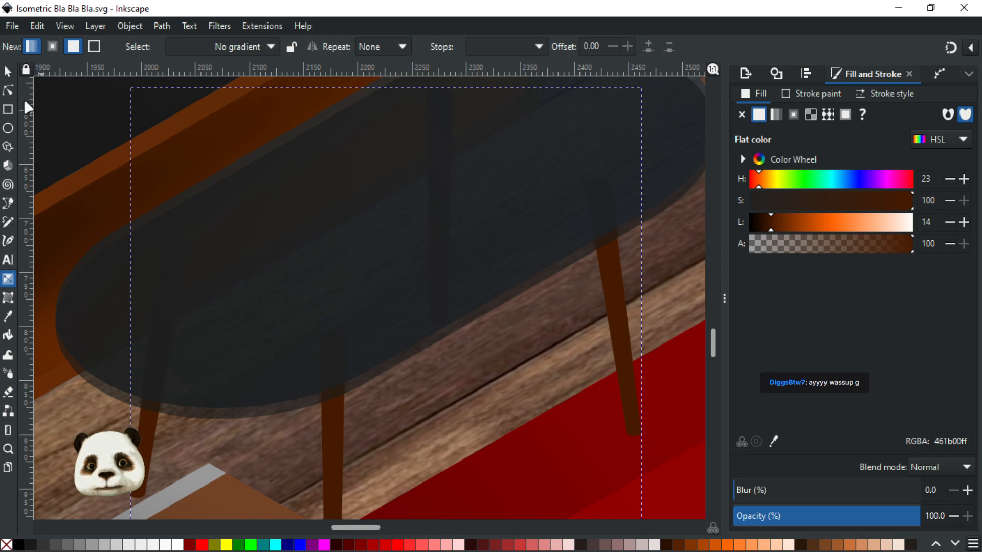
click(8, 71)
click(608, 305)
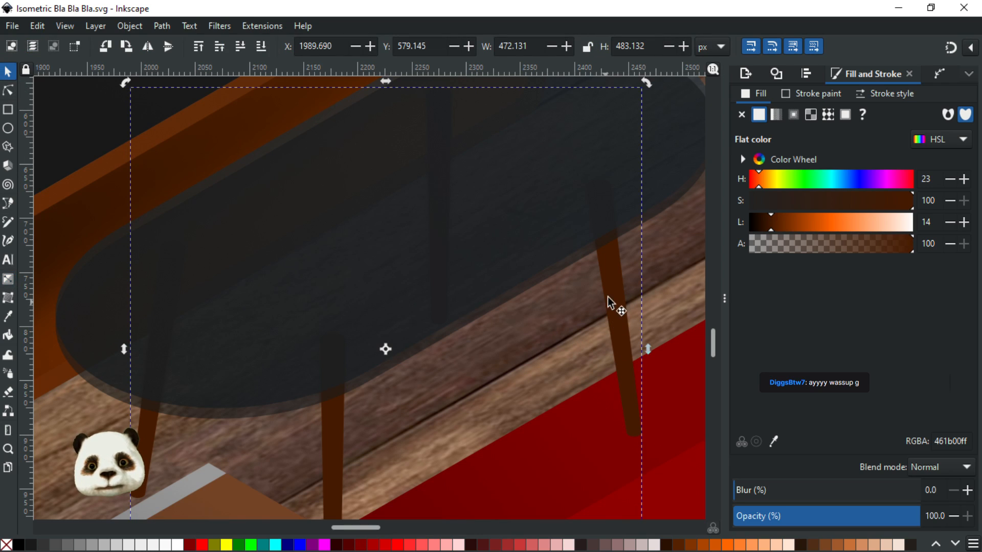
ctrl+click(611, 292)
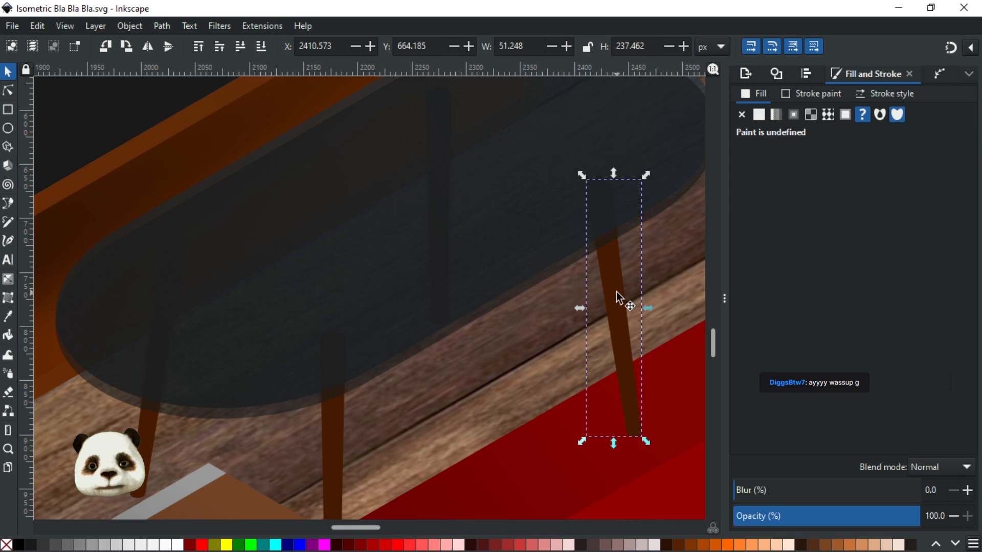
key(g)
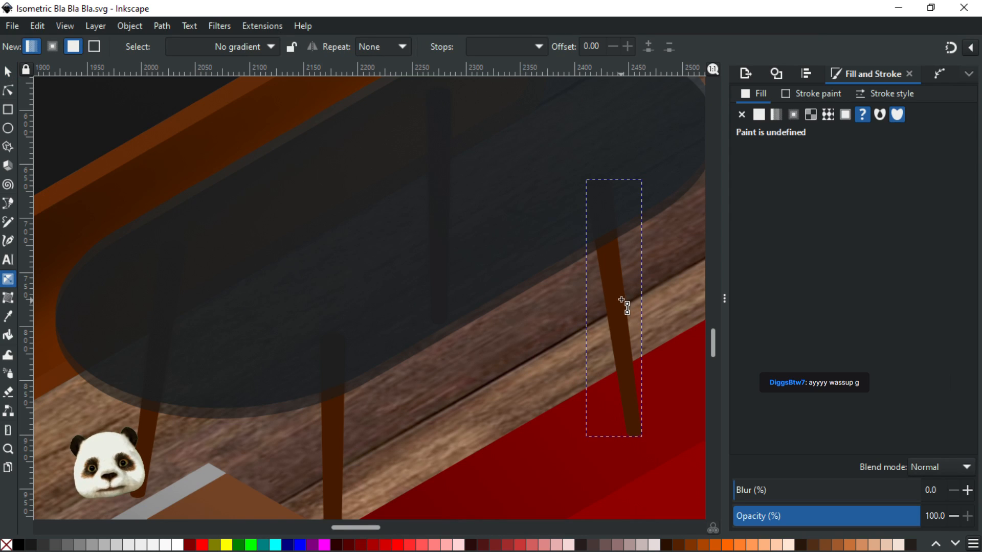
drag(621, 300, 593, 299)
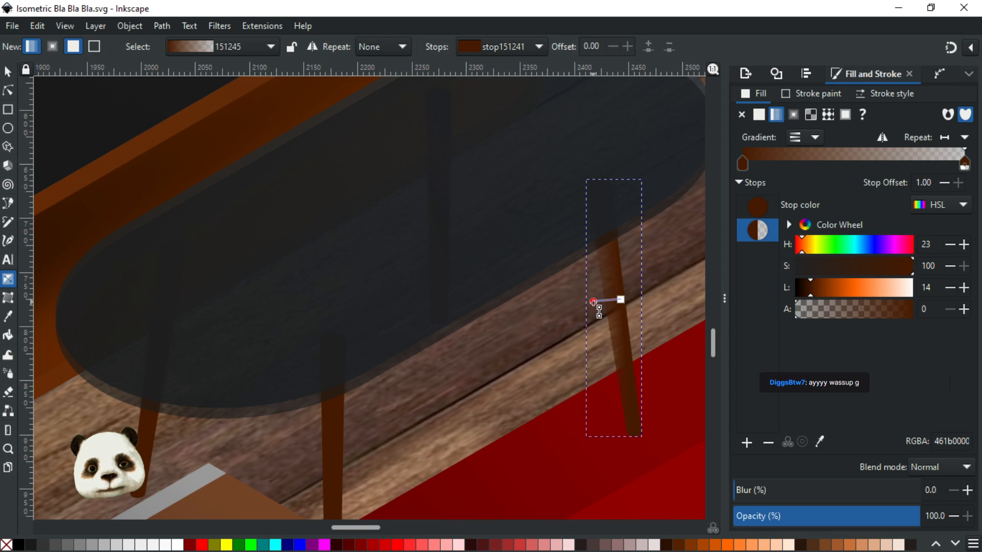
click(593, 303)
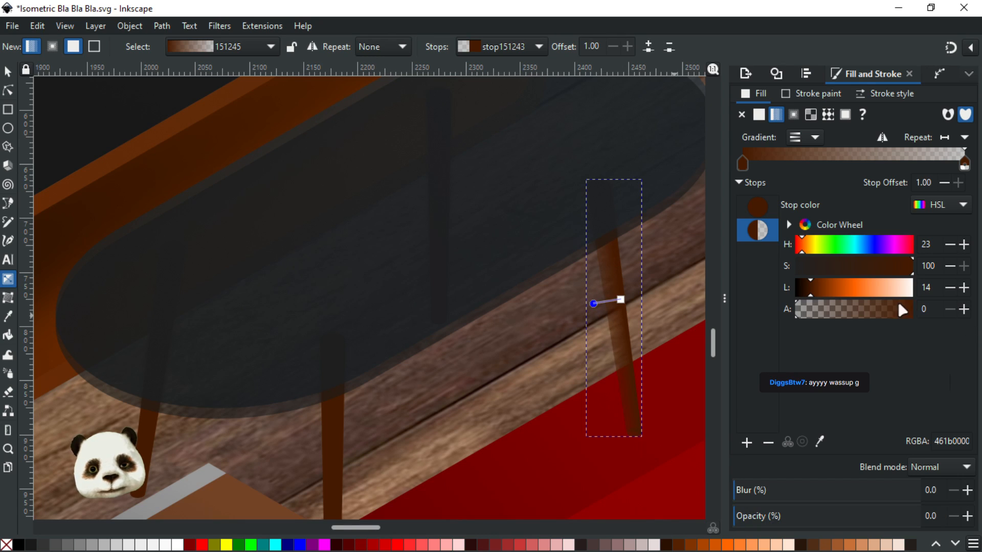
drag(891, 319, 918, 312)
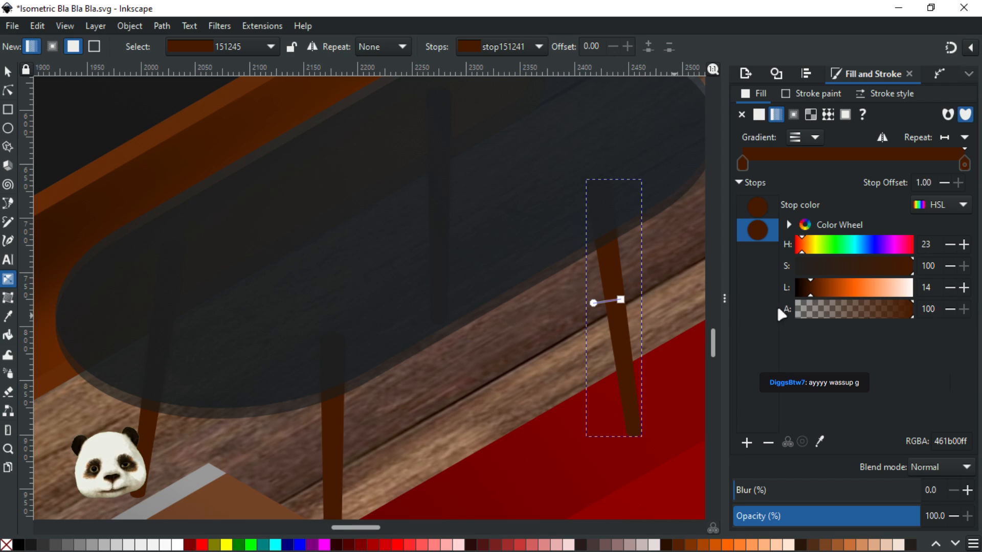
Darken the right-hand leg's gradient by setting the end stop's lightness to 8
click(593, 302)
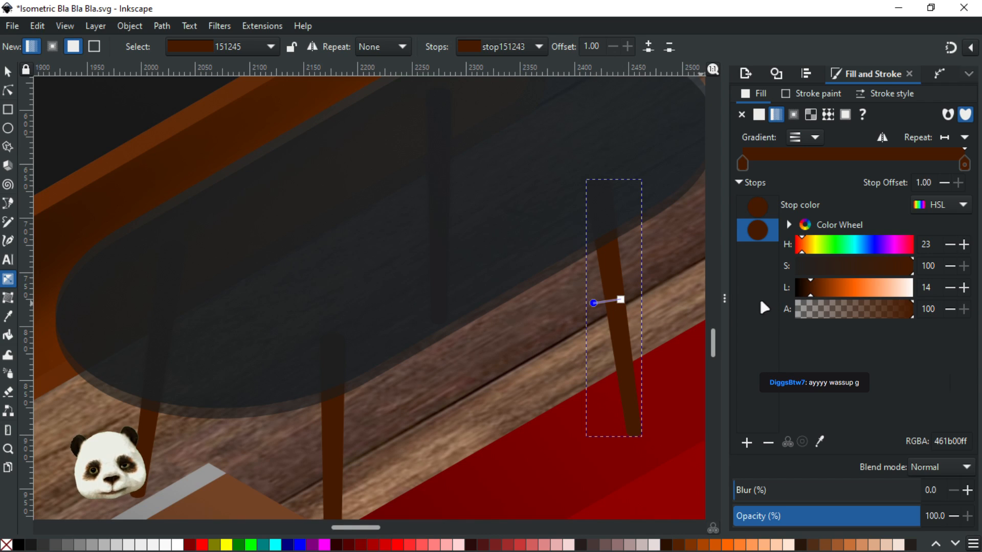
click(951, 291)
click(951, 292)
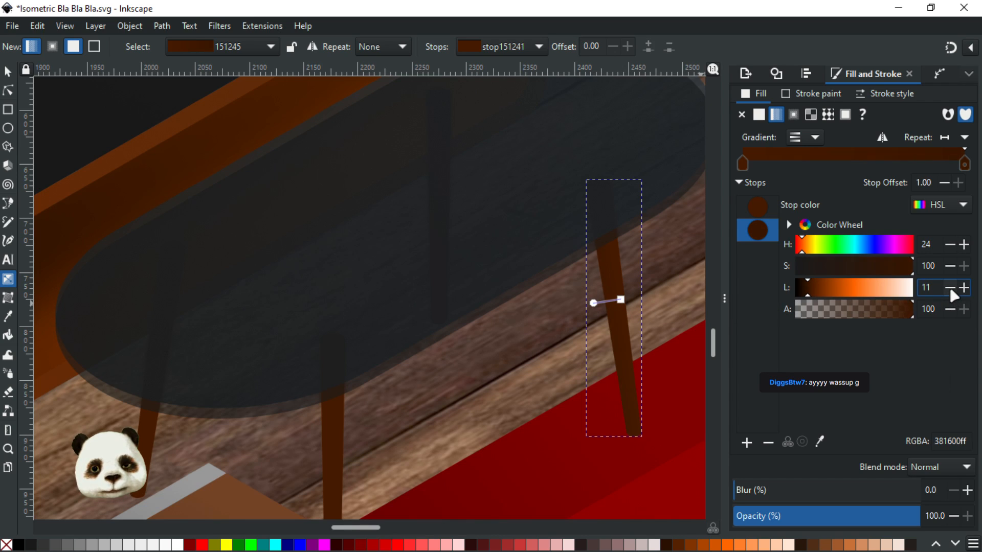
click(951, 292)
click(951, 291)
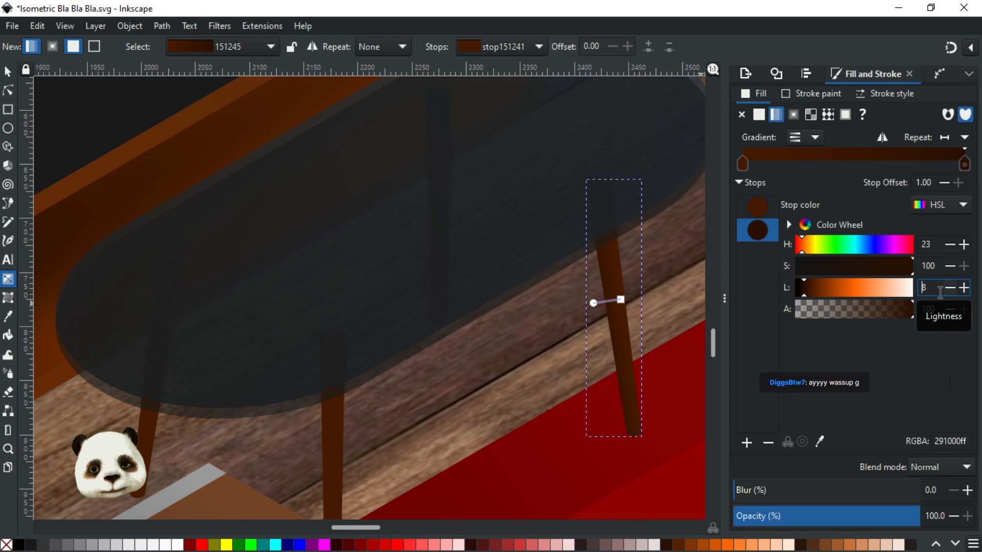
Try a linear gradient across the front leg of the clipped copy, and undo it
scroll(511, 408, down, 3)
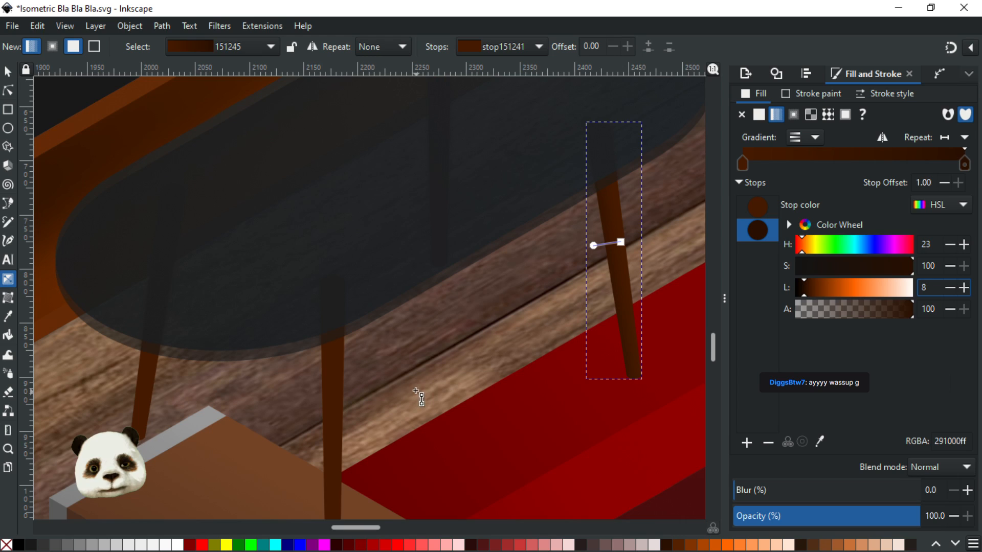
scroll(415, 391, down, 3)
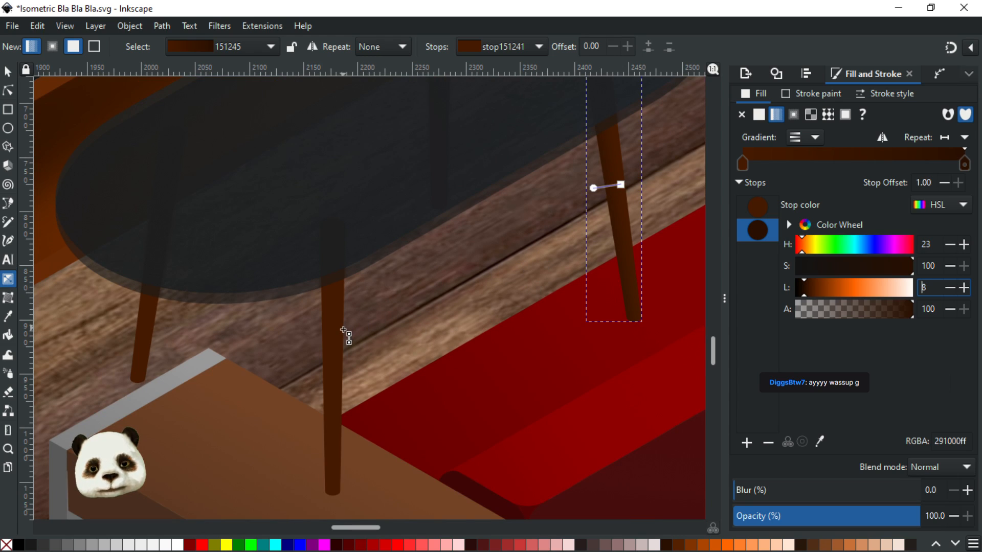
click(342, 340)
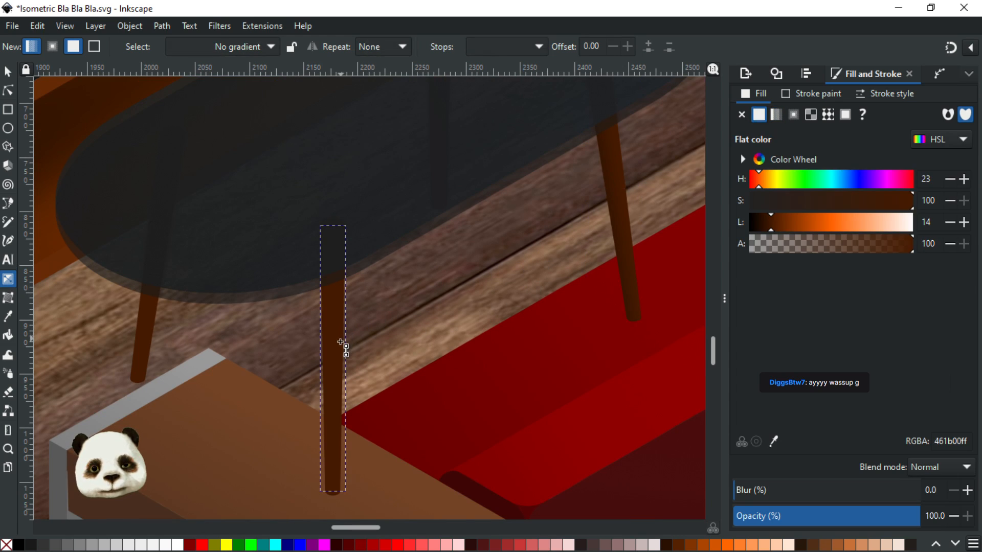
drag(341, 344, 303, 344)
key(ctrl+z)
key(ctrl+z)
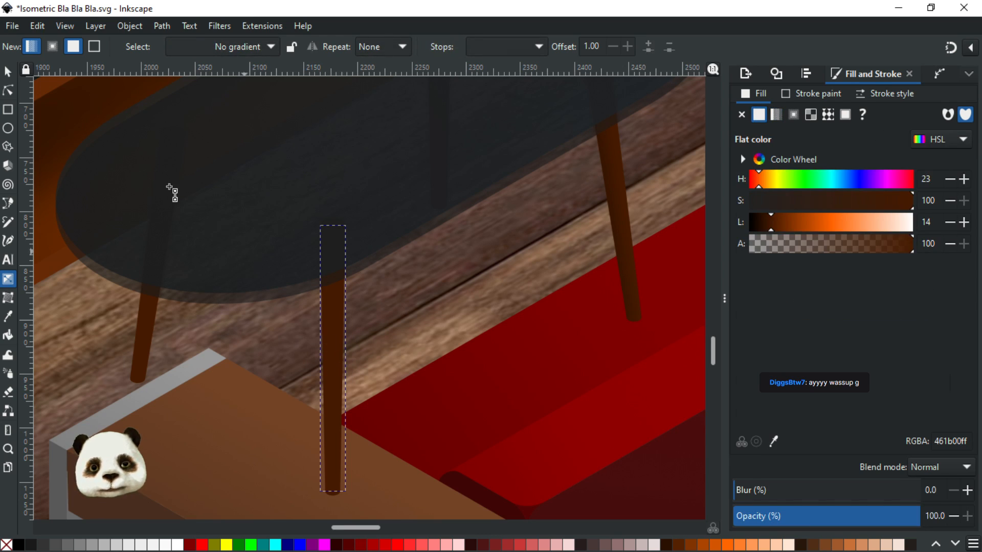
Enter the table legs' group, undo an accidental move, and select the complete front leg
click(8, 72)
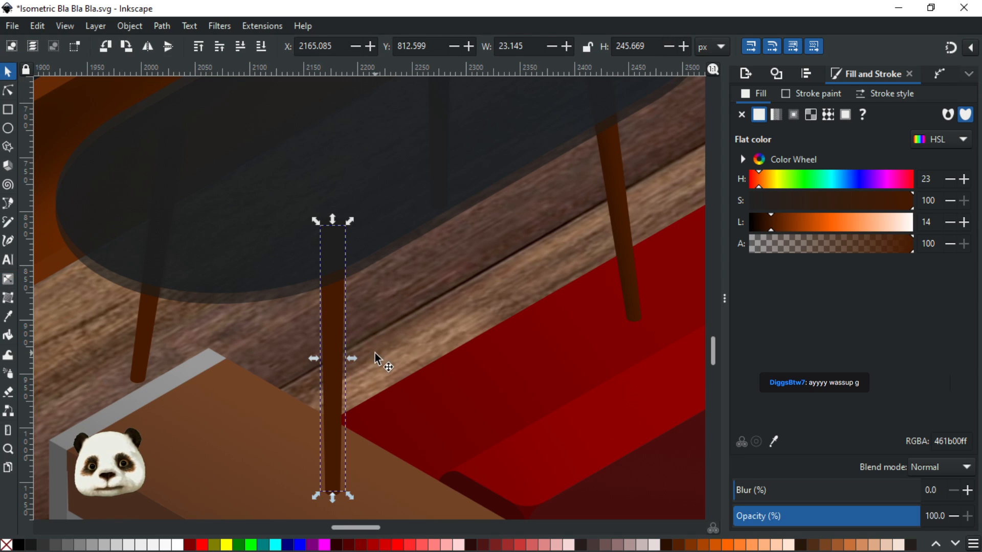
click(375, 353)
click(336, 375)
double_click(336, 375)
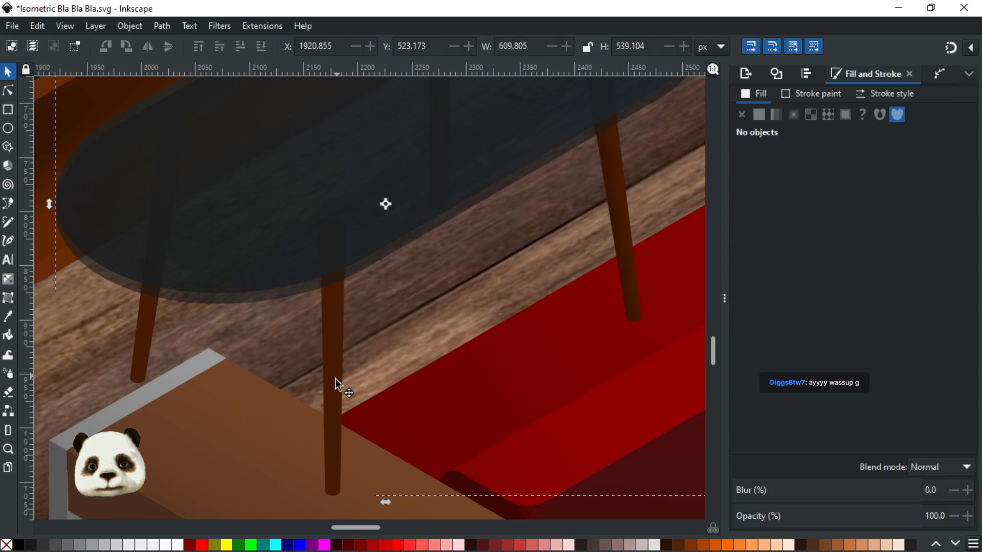
drag(335, 381, 301, 411)
key(ctrl+z)
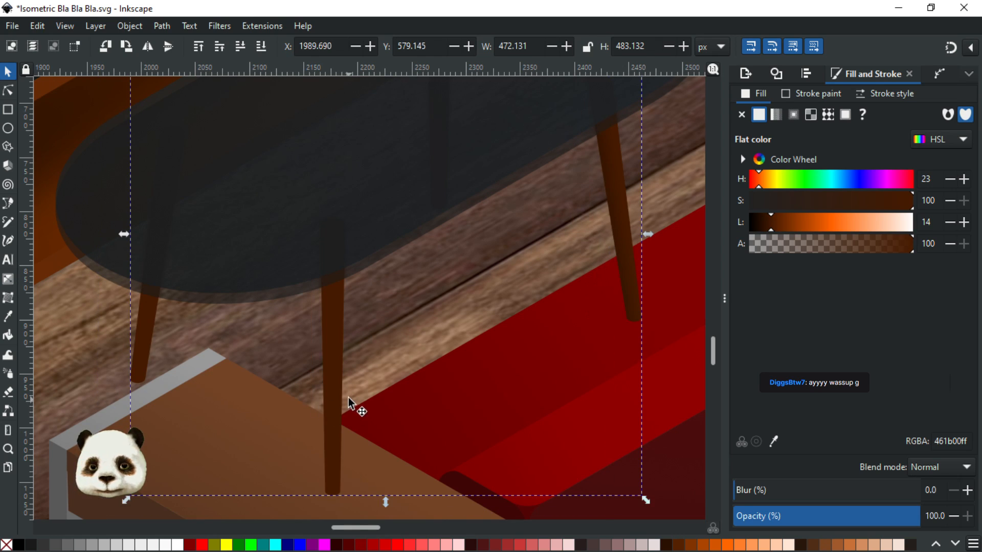
double_click(335, 391)
click(336, 391)
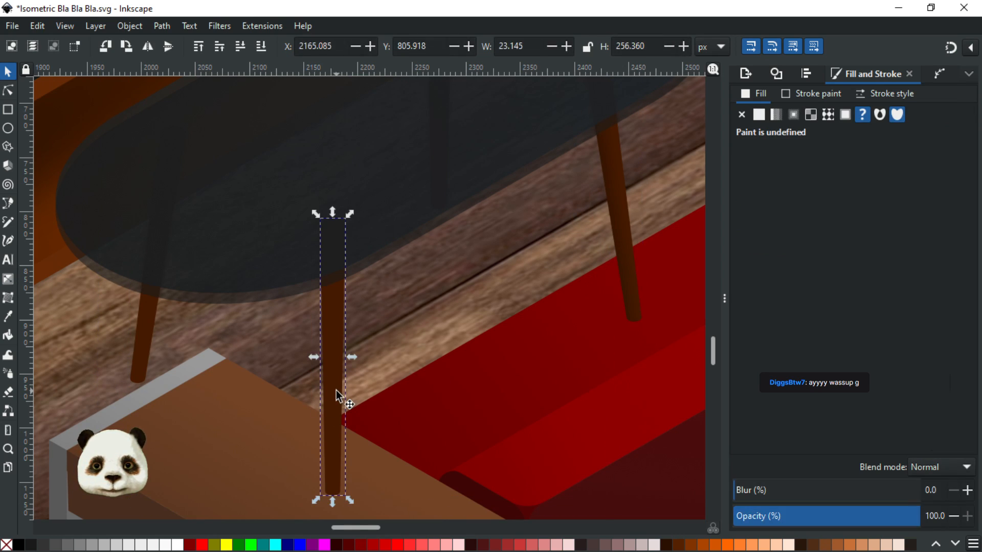
Try a short linear gradient twice across the still-grouped front leg, undoing it each time
key(g)
drag(335, 365, 313, 368)
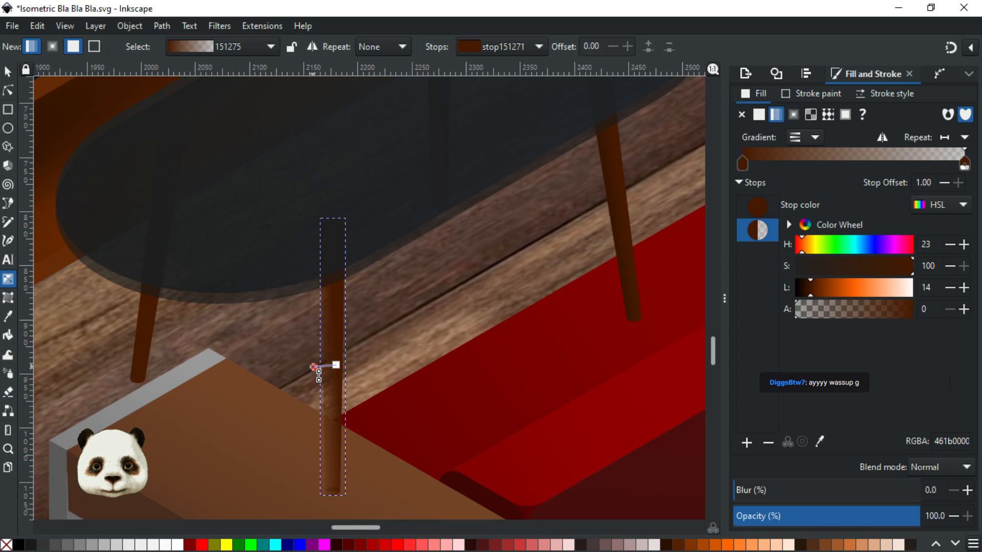
drag(318, 374, 309, 369)
scroll(339, 508, up, 3)
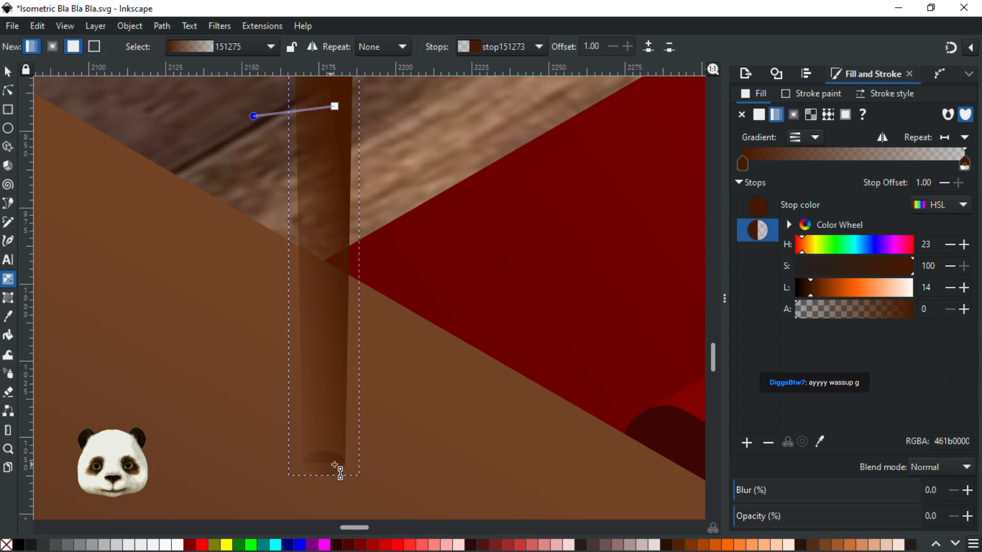
scroll(335, 464, down, 2)
scroll(409, 294, down, 1)
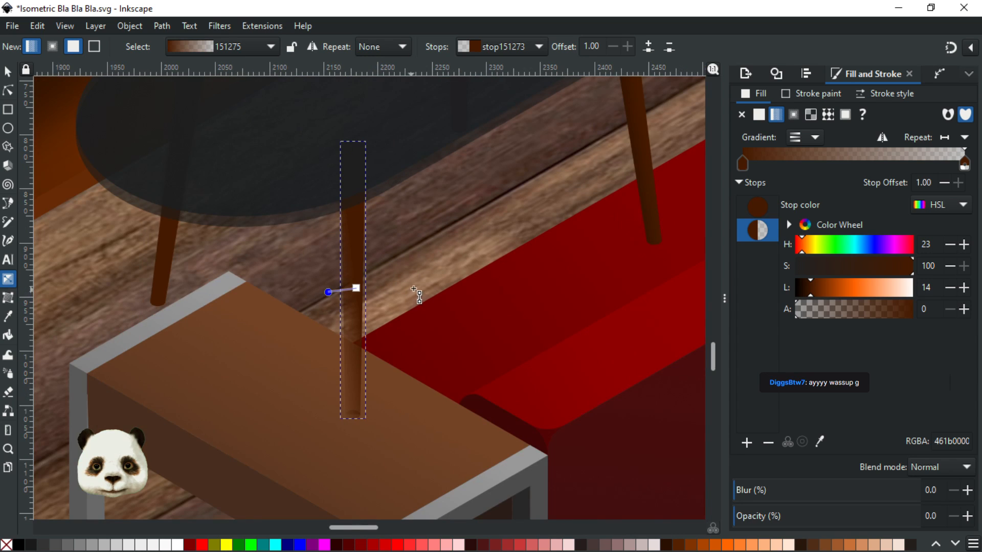
key(Delete)
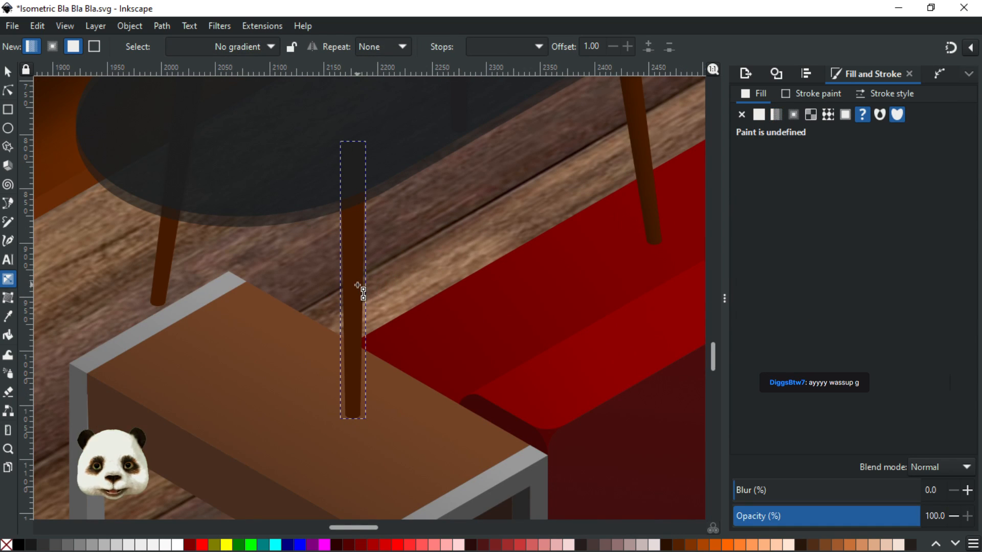
drag(357, 283, 339, 286)
scroll(460, 355, up, 3)
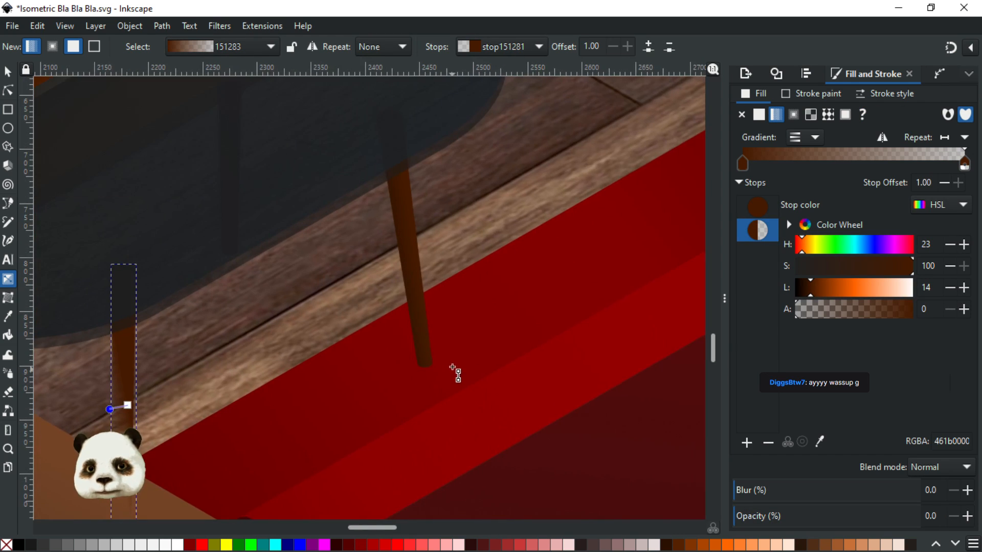
scroll(378, 373, down, 3)
drag(314, 386, 491, 345)
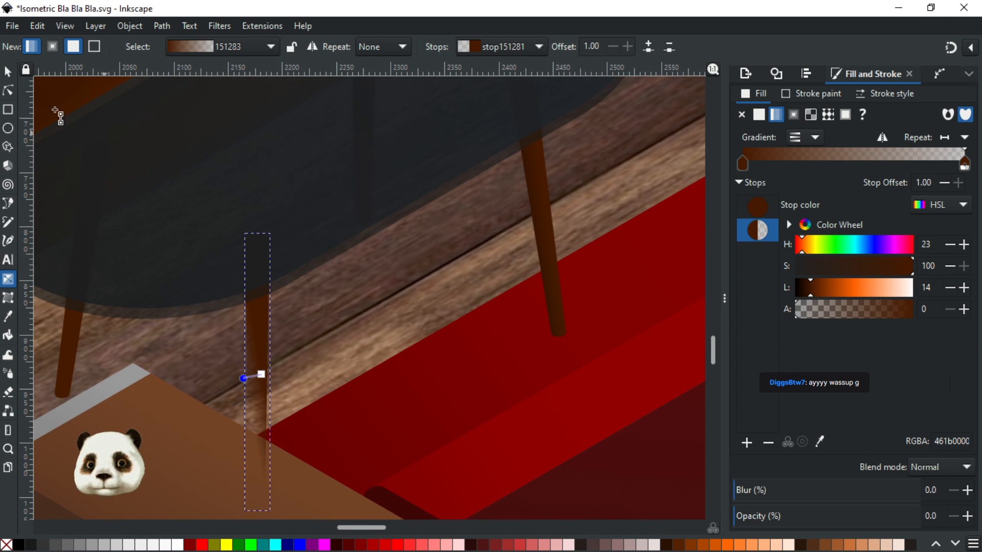
scroll(137, 240, up, 5)
scroll(137, 240, right, 2)
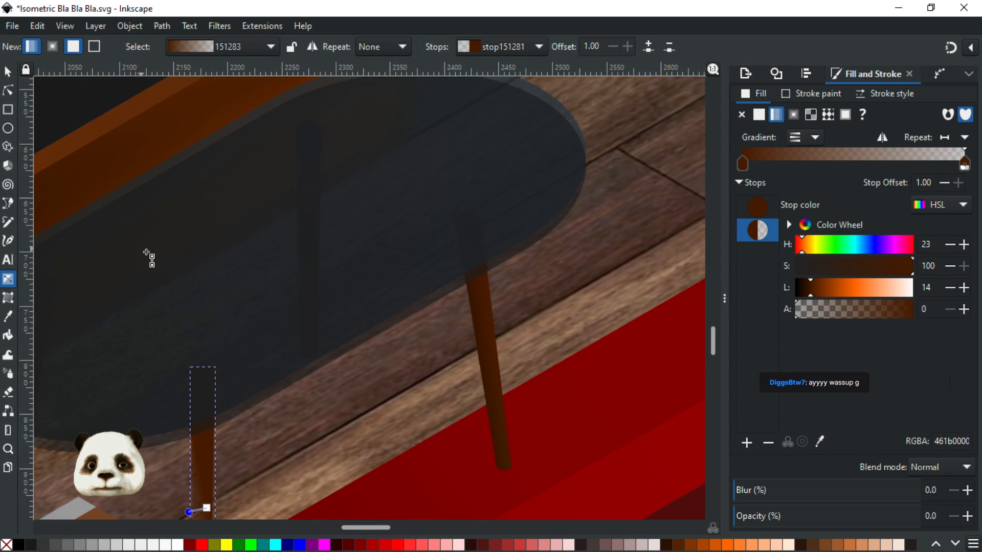
scroll(271, 172, down, 6)
scroll(271, 172, left, 5)
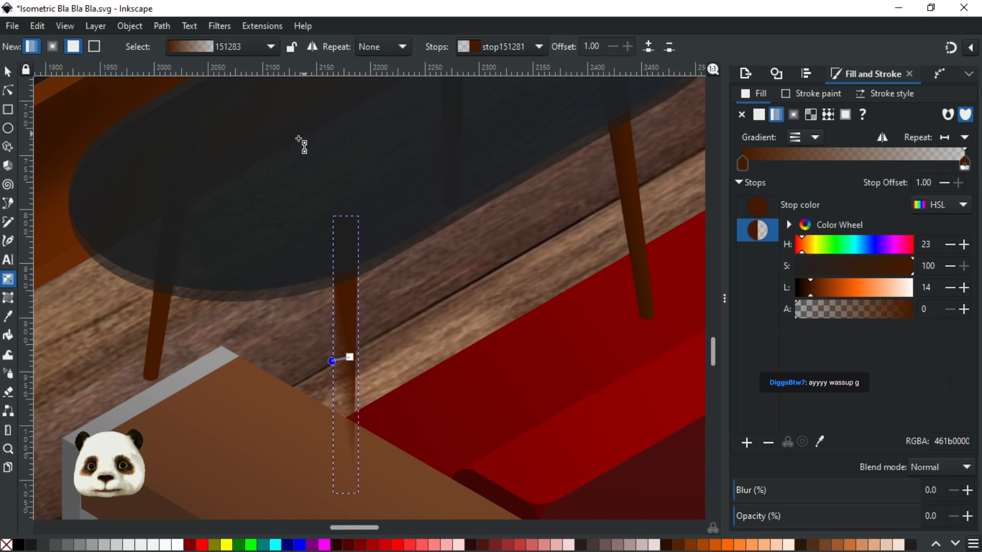
key(ctrl+z)
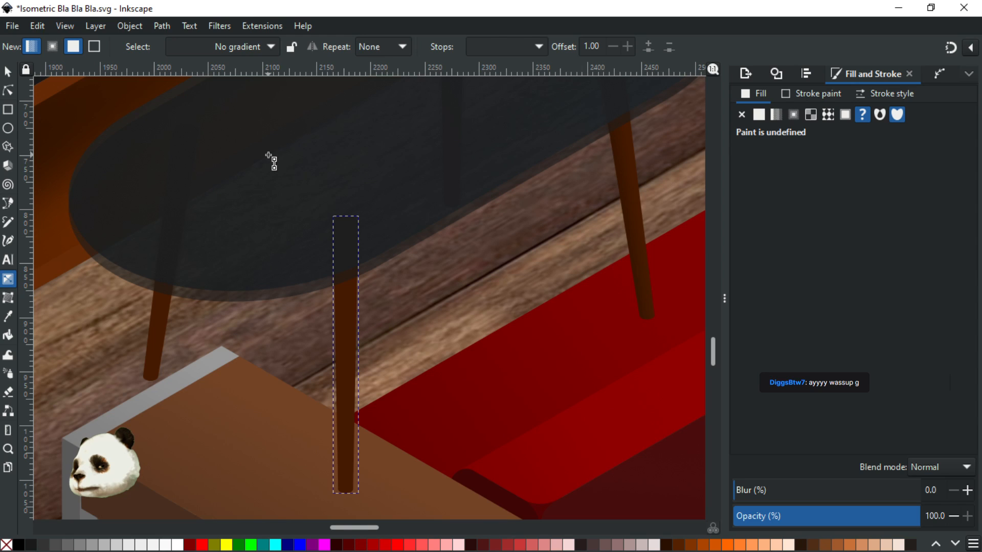
Ungroup and union the front leg's parts, and apply a short linear fill gradient across its width from right to left
key(ctrl+shift+g)
key(ctrl+plus)
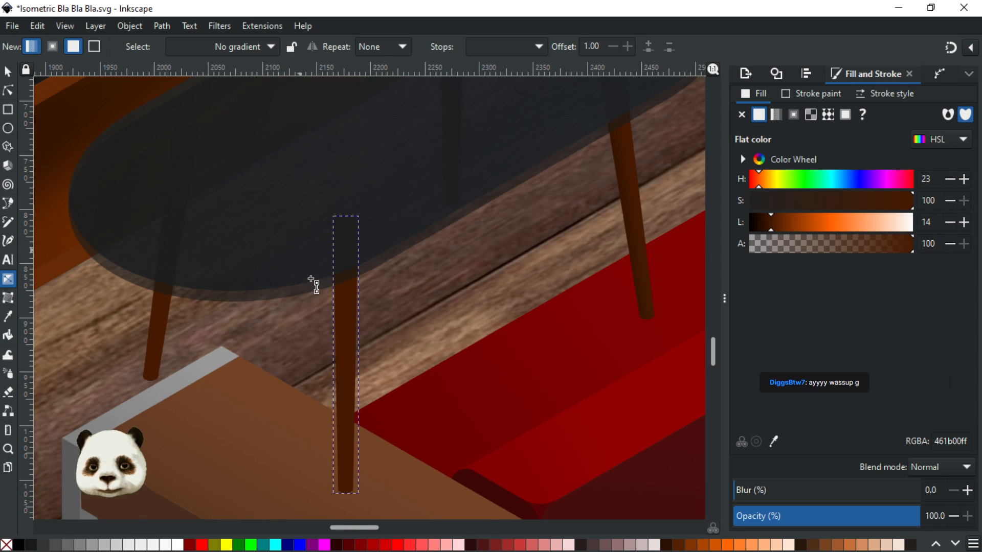
drag(350, 354, 329, 354)
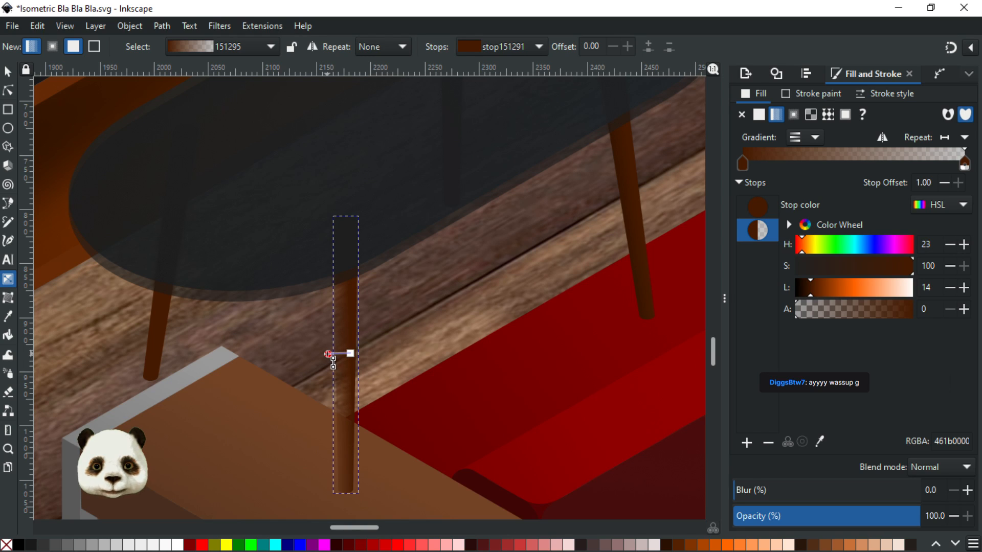
Sample the gradient's end stop color from the right-hand leg, reduce its lightness to 7, and save the document
key(d)
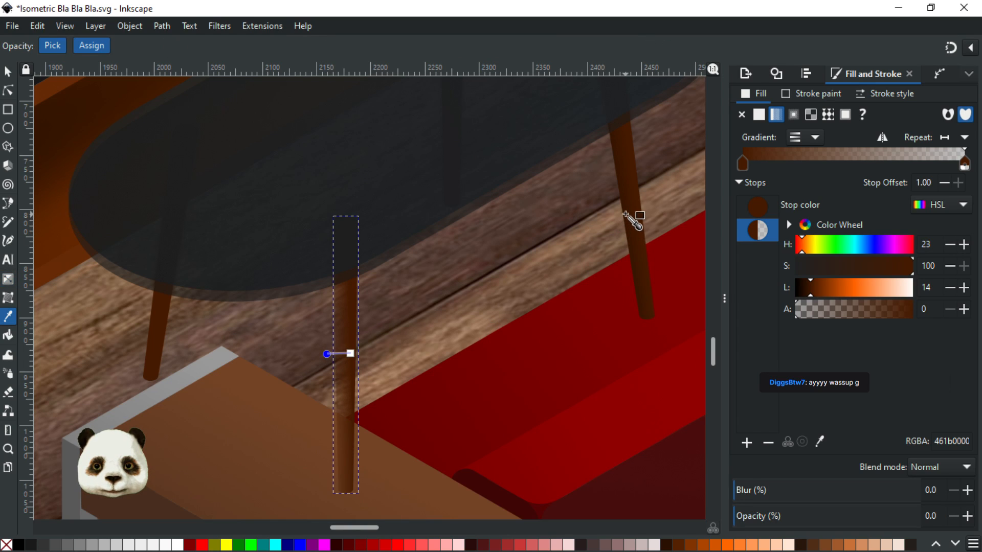
click(626, 214)
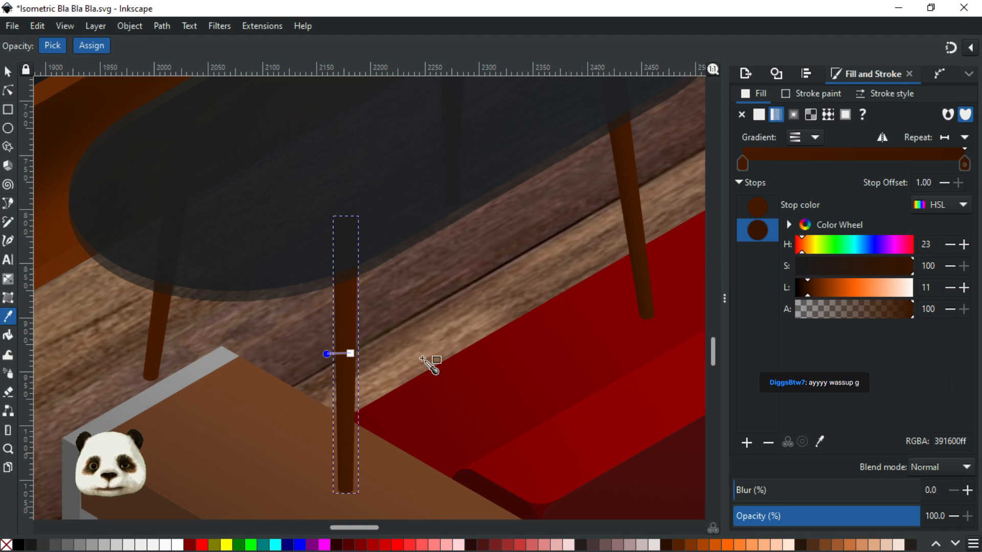
click(949, 287)
click(949, 288)
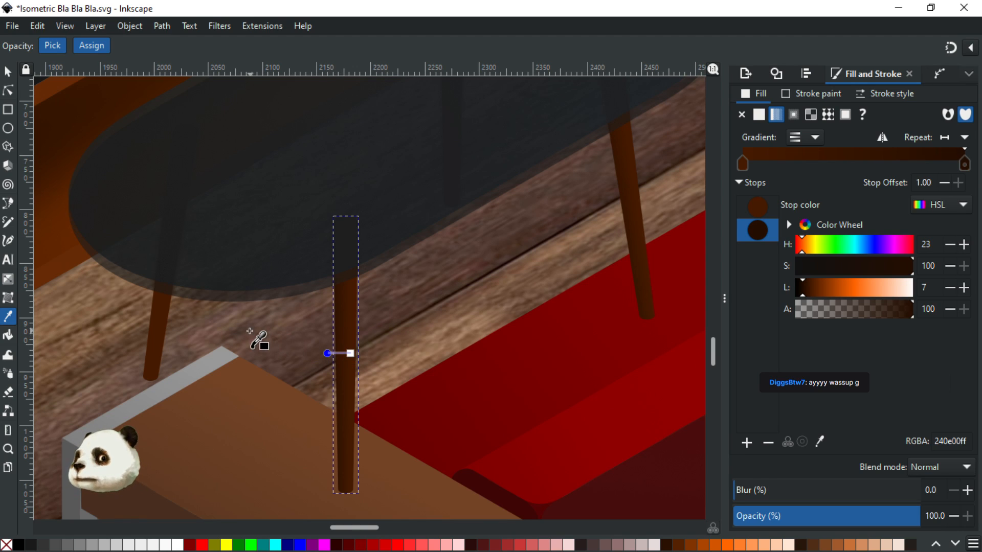
key(ctrl+s)
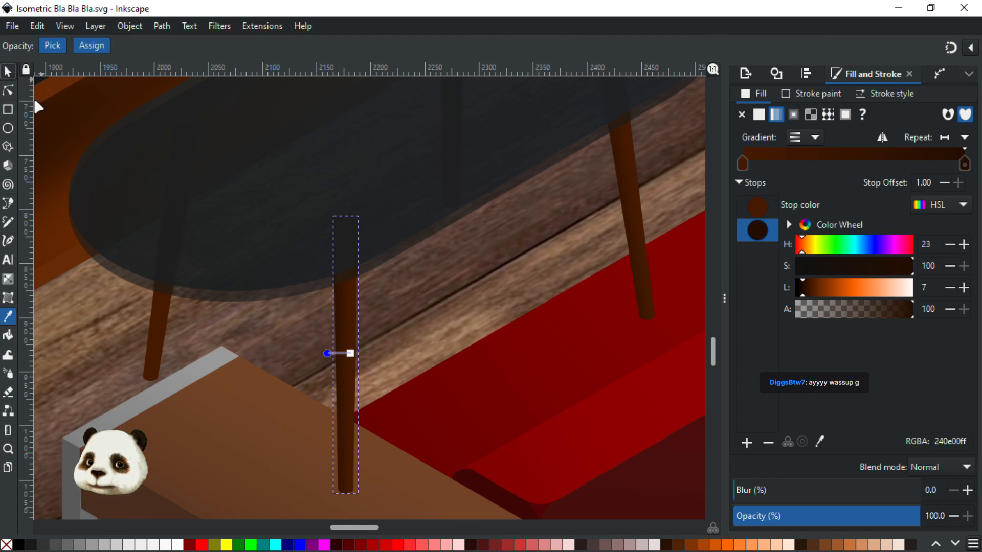
Ungroup and union the left-hand table leg's parts, and apply a short linear fill gradient across its width from right to left
click(7, 72)
click(159, 333)
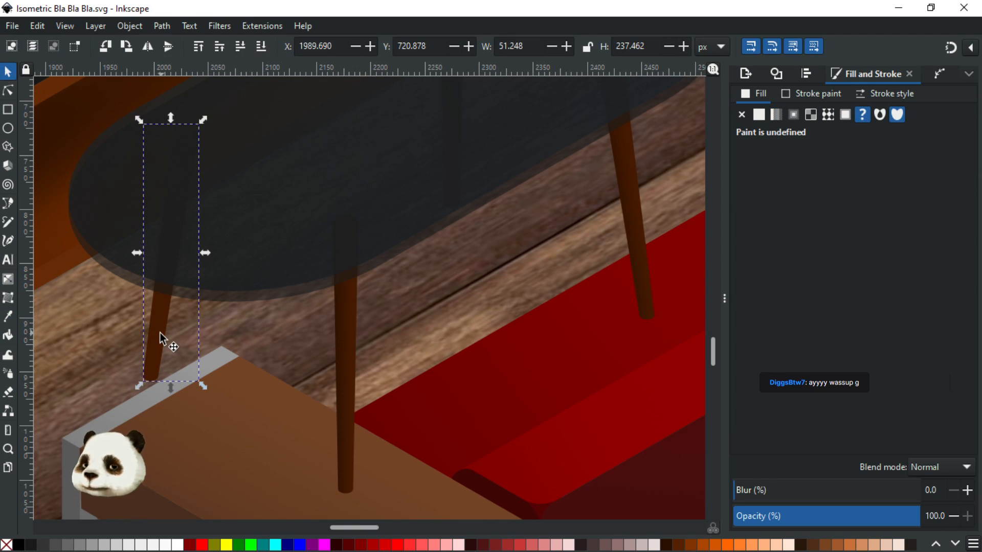
key(ctrl+shift+g)
key(ctrl+plus)
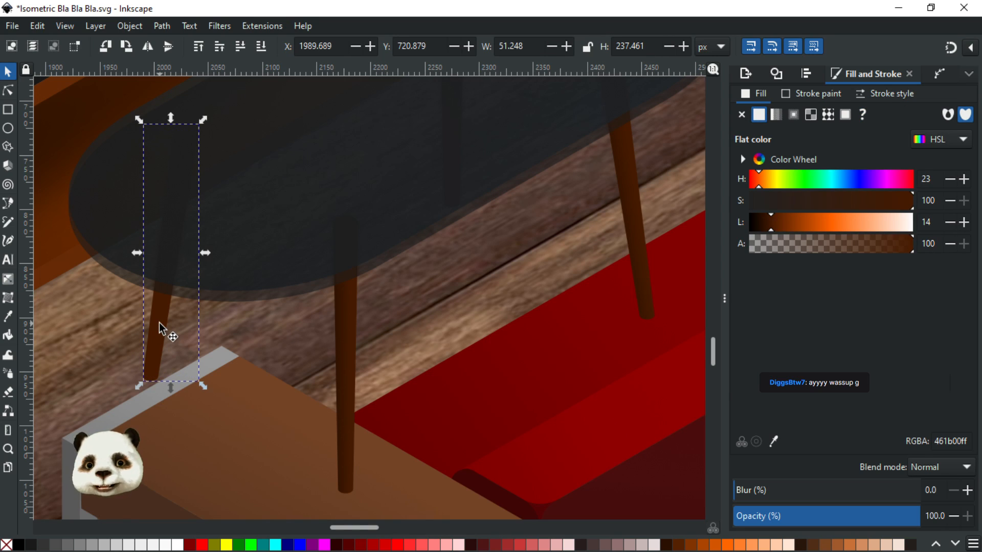
key(g)
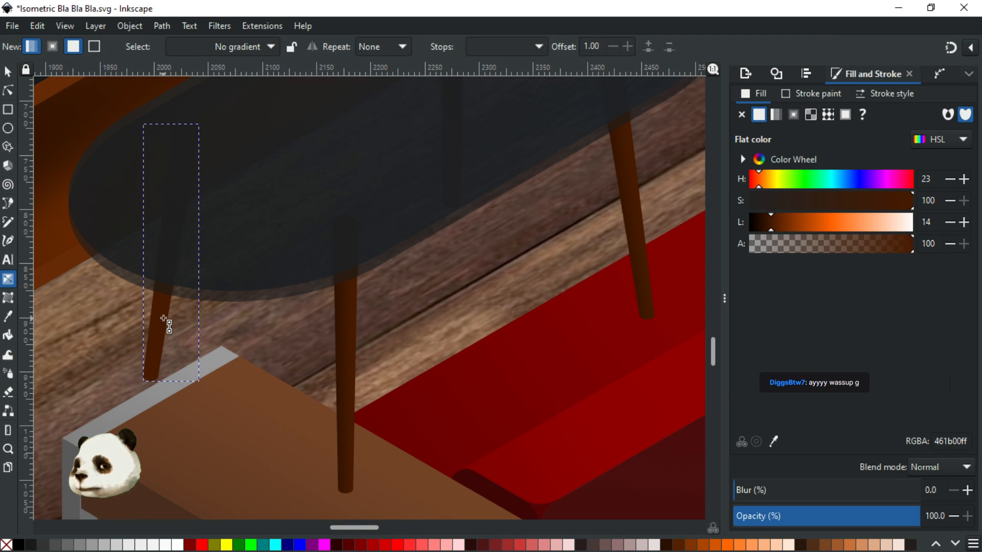
drag(165, 314, 142, 310)
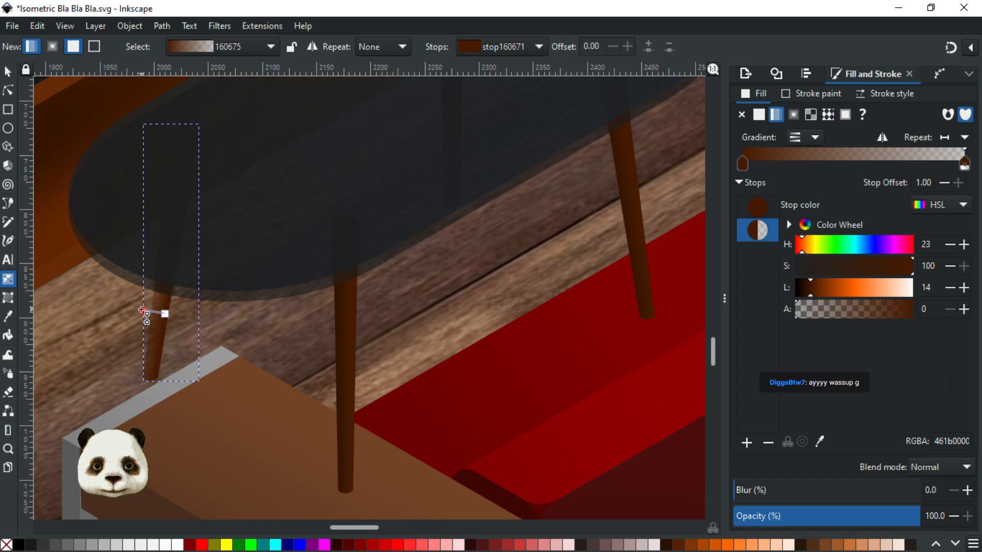
drag(142, 309, 142, 309)
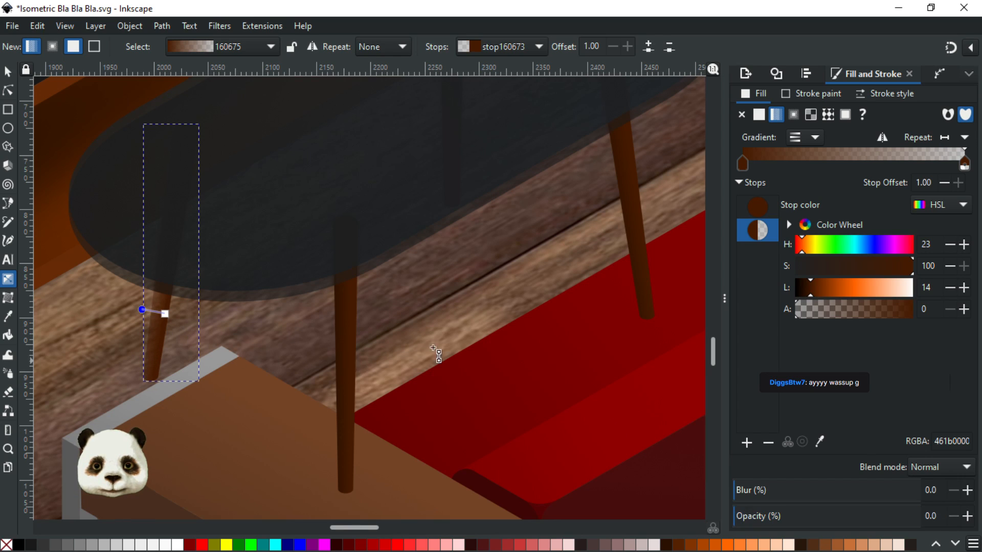
Set the left-hand leg gradient's end stop to alpha 100 and lightness 7
click(913, 319)
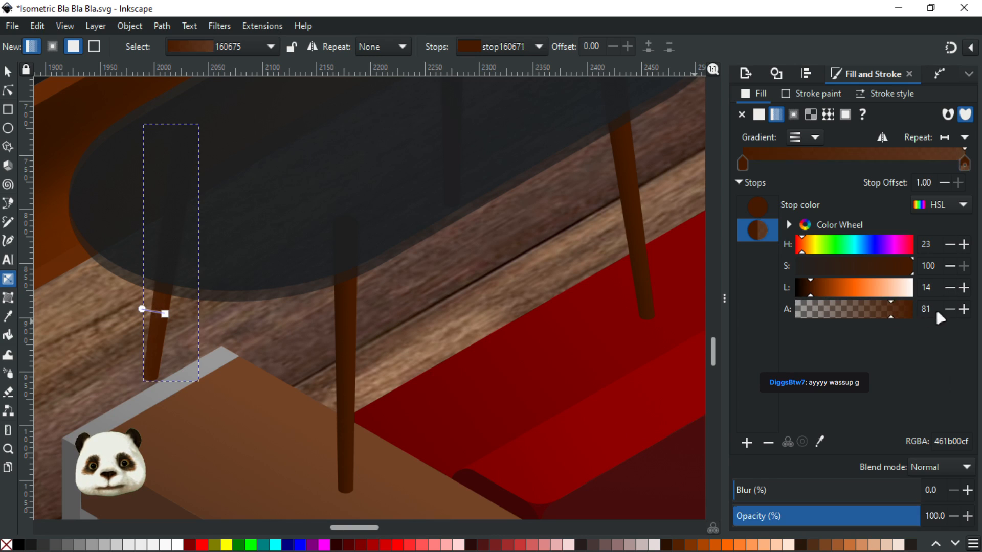
click(949, 290)
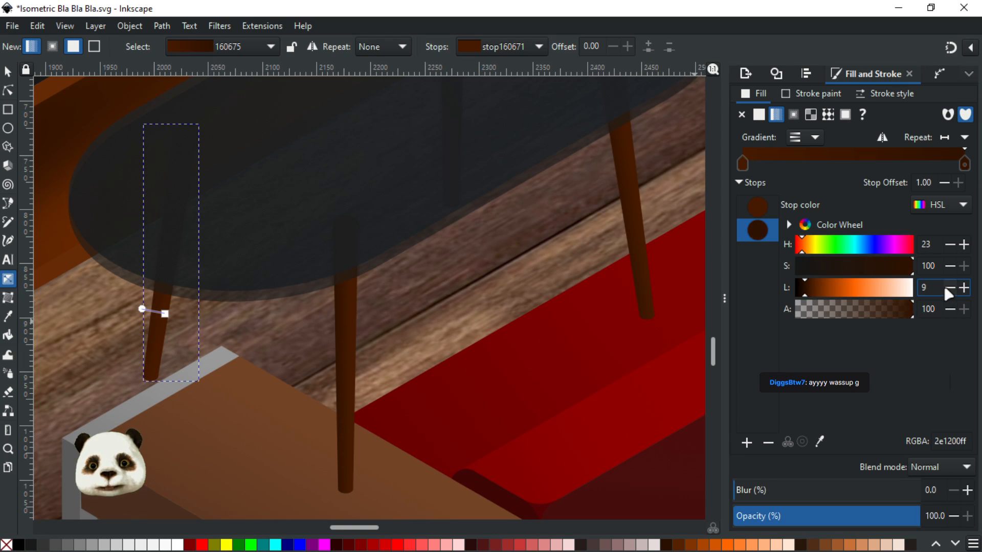
click(945, 288)
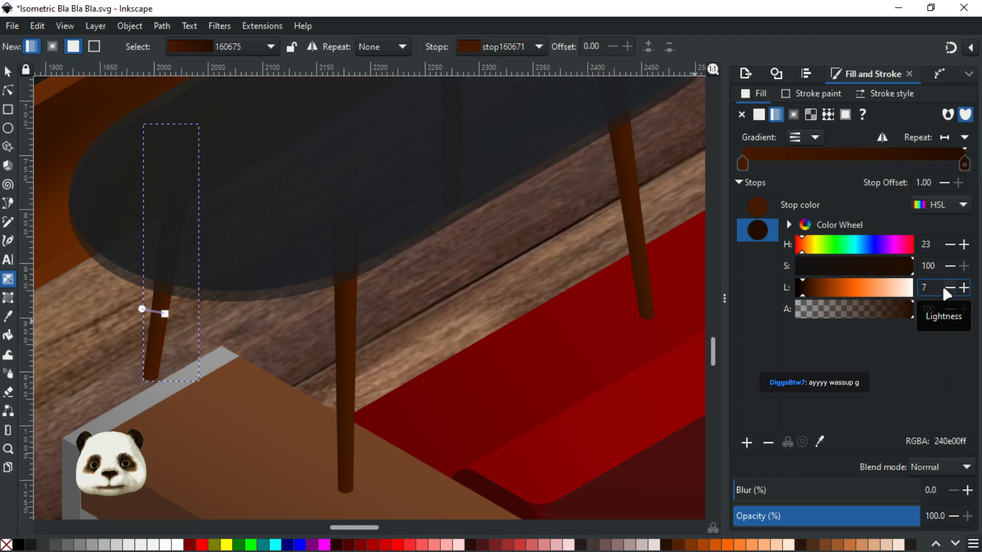
Bring the red sofa in front of the coffee table's legs, save the document, and deselect everything
click(7, 71)
scroll(395, 226, down, 3)
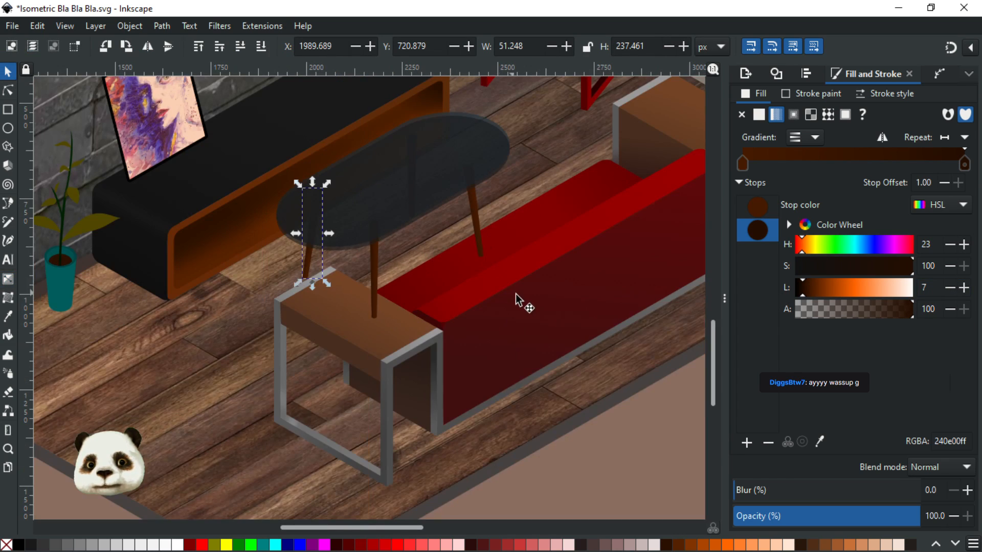
click(587, 482)
click(455, 308)
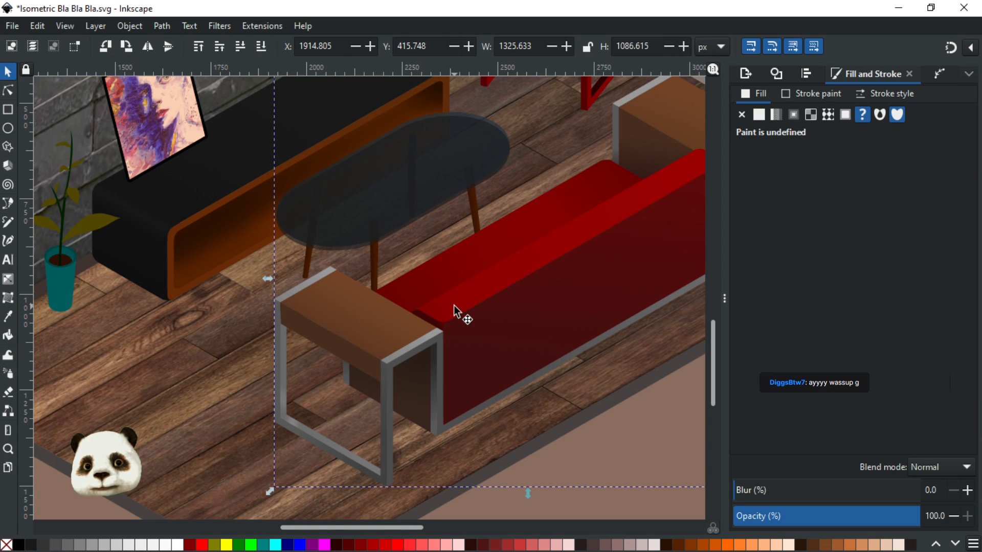
key(ctrl+s)
click(603, 486)
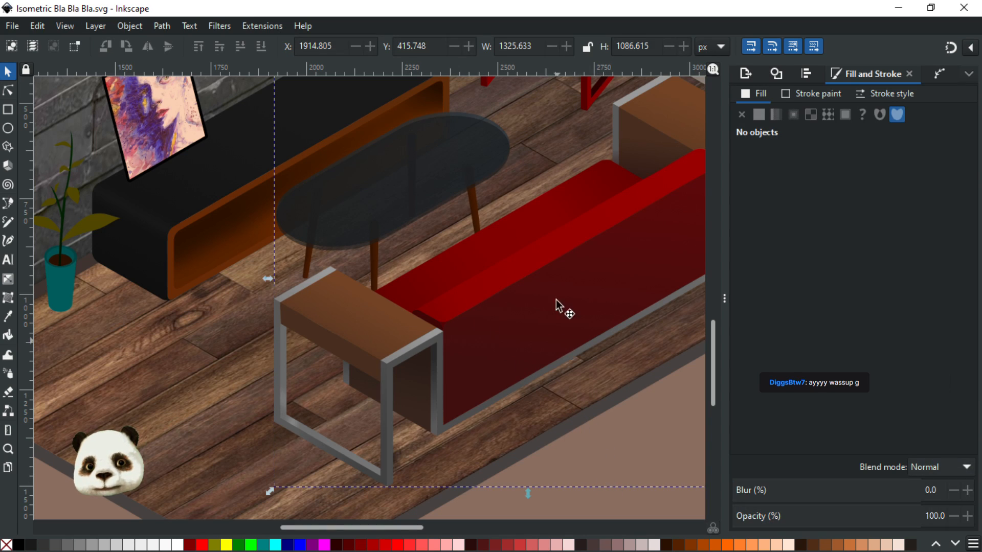
Enter the chair's group in the corner and select the dark red front faces of its frame
drag(509, 305, 433, 391)
scroll(434, 392, down, 1)
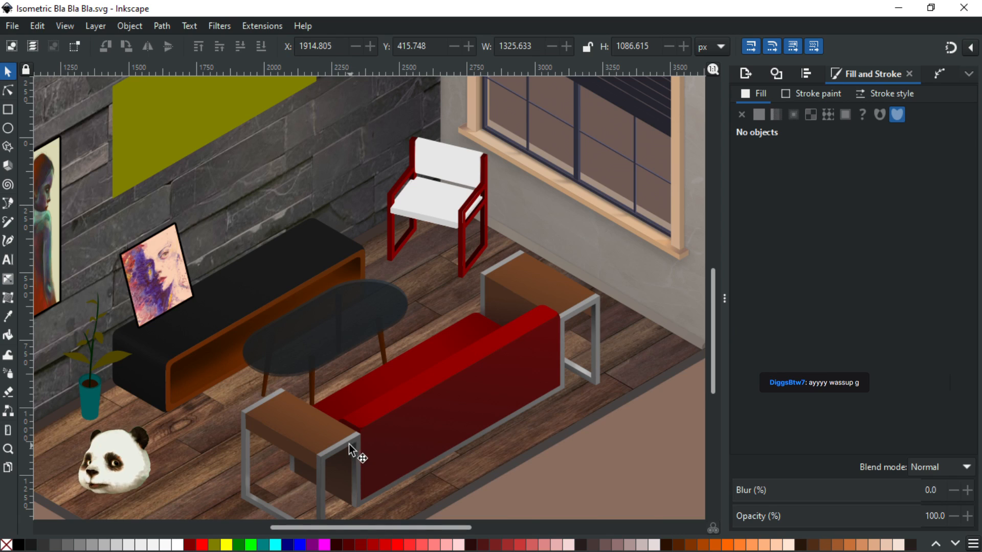
scroll(350, 445, up, 3)
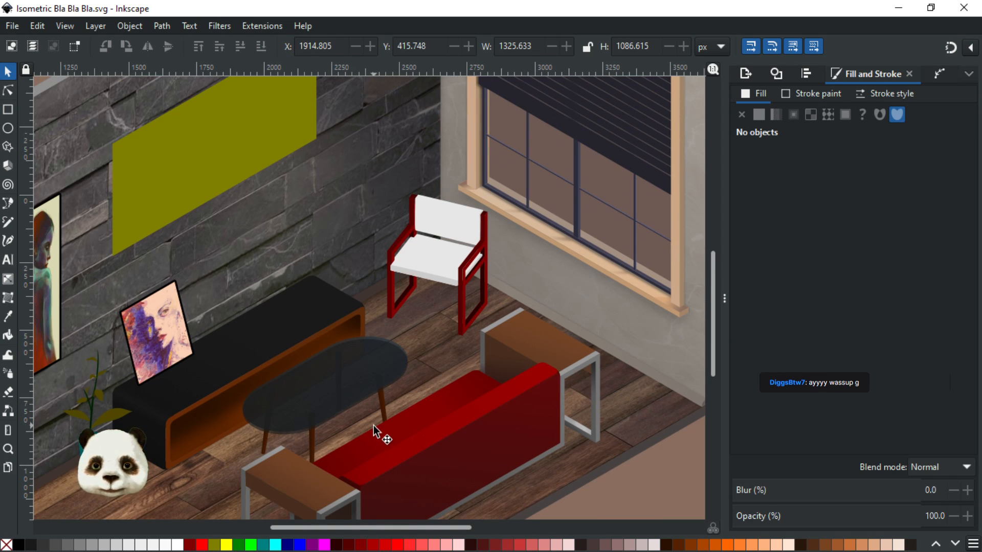
mouse_move(308, 385)
mouse_down()
mouse_move(339, 293)
mouse_move(393, 283)
mouse_move(401, 296)
mouse_move(384, 355)
mouse_move(410, 329)
mouse_move(261, 340)
mouse_move(345, 342)
mouse_up()
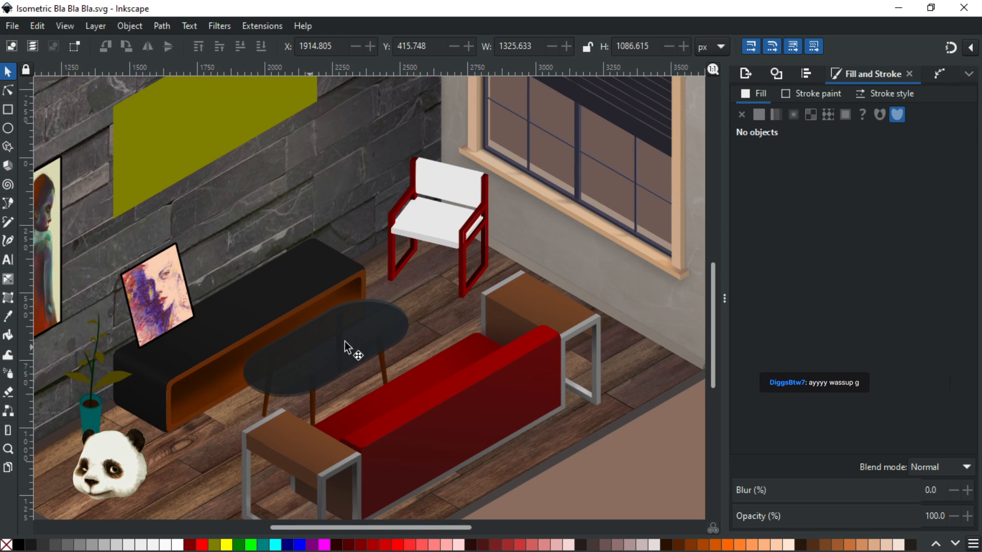
ctrl+scroll(510, 284, up, 3)
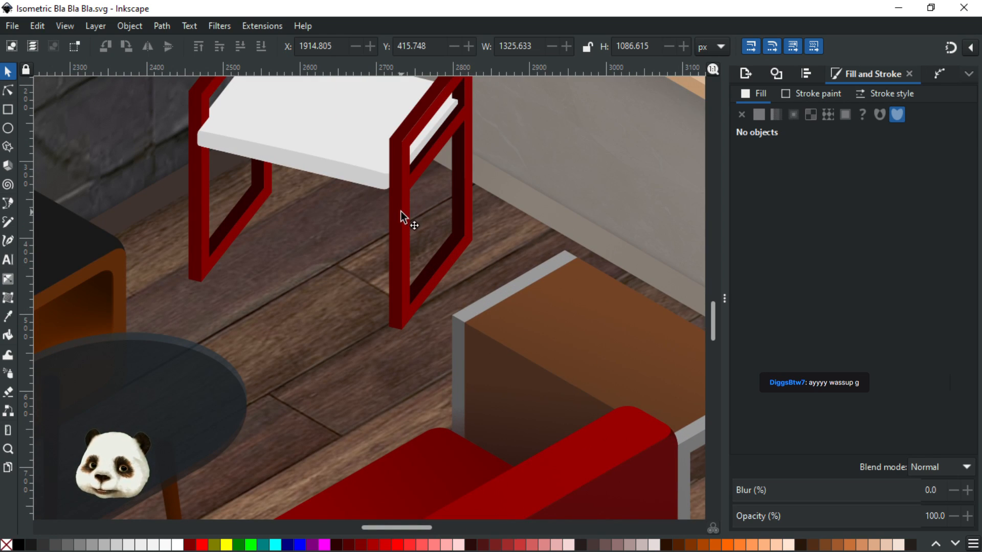
click(400, 211)
double_click(392, 226)
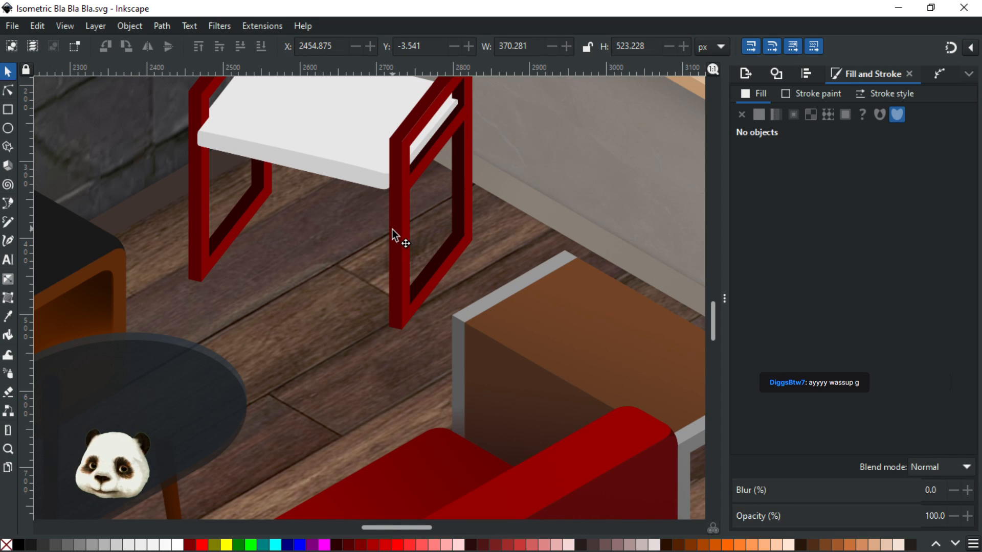
click(391, 229)
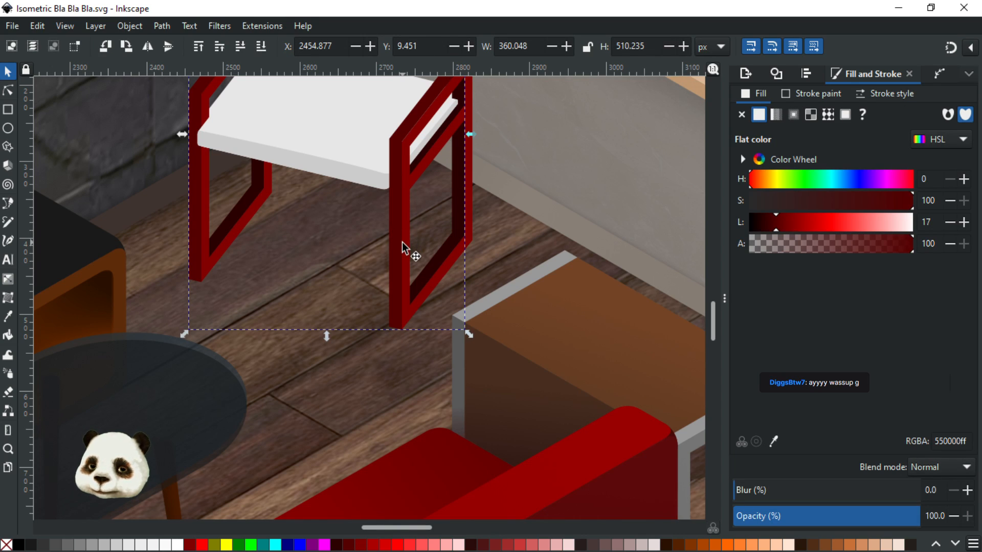
Fill the chair frame's front faces with a brown sampled from the wooden floor near the side table, and set its saturation to 39
scroll(384, 317, up, 5)
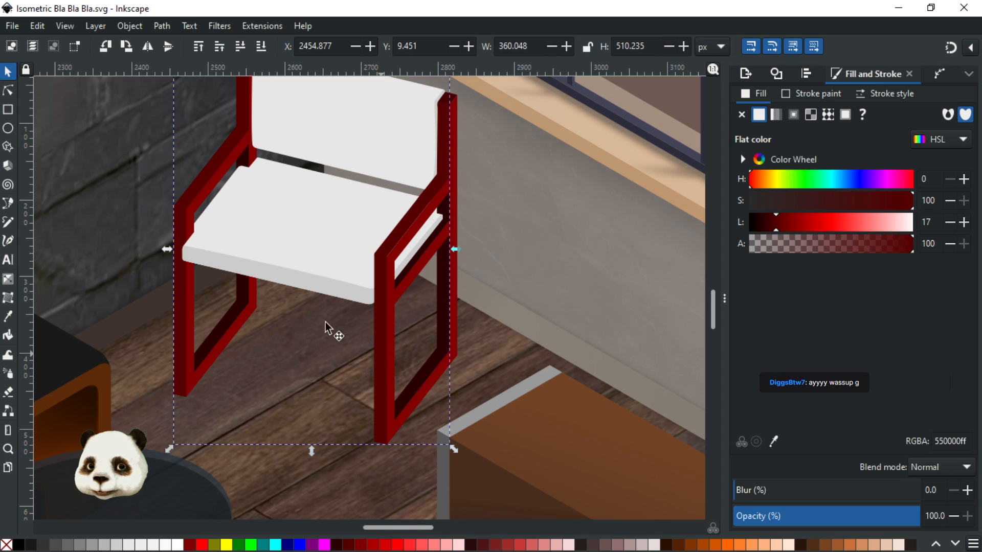
drag(270, 244, 303, 208)
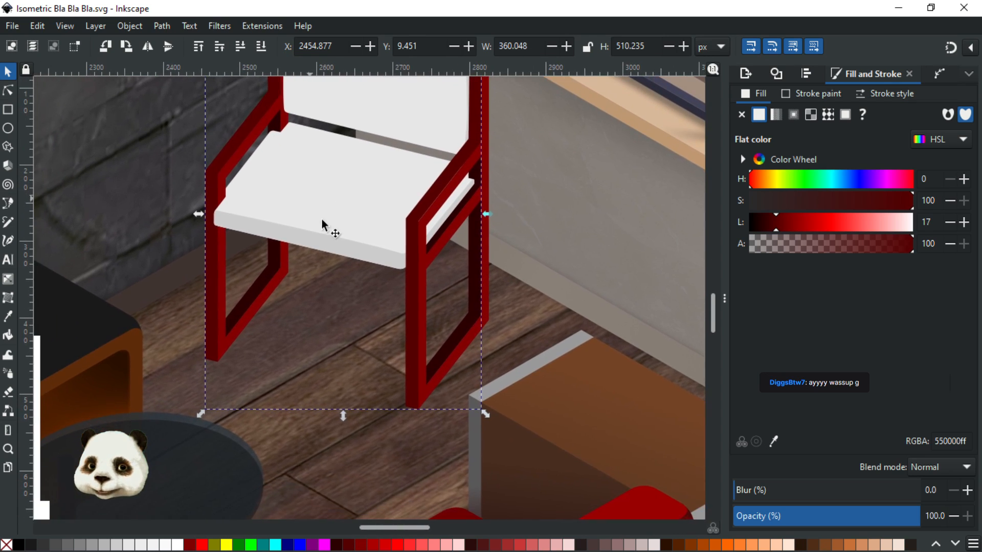
ctrl+scroll(324, 364, down, 1)
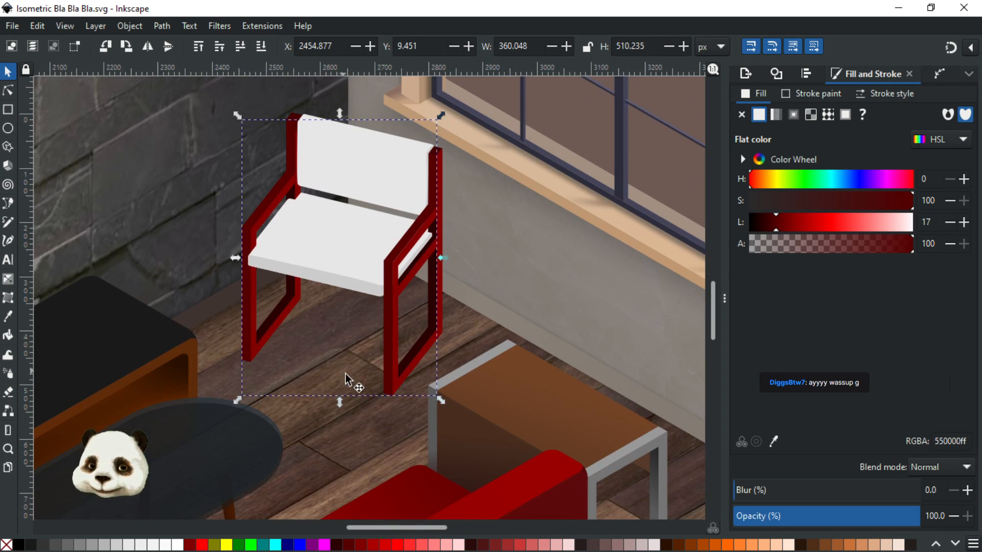
ctrl+scroll(346, 383, down, 1)
ctrl+scroll(450, 388, down, 3)
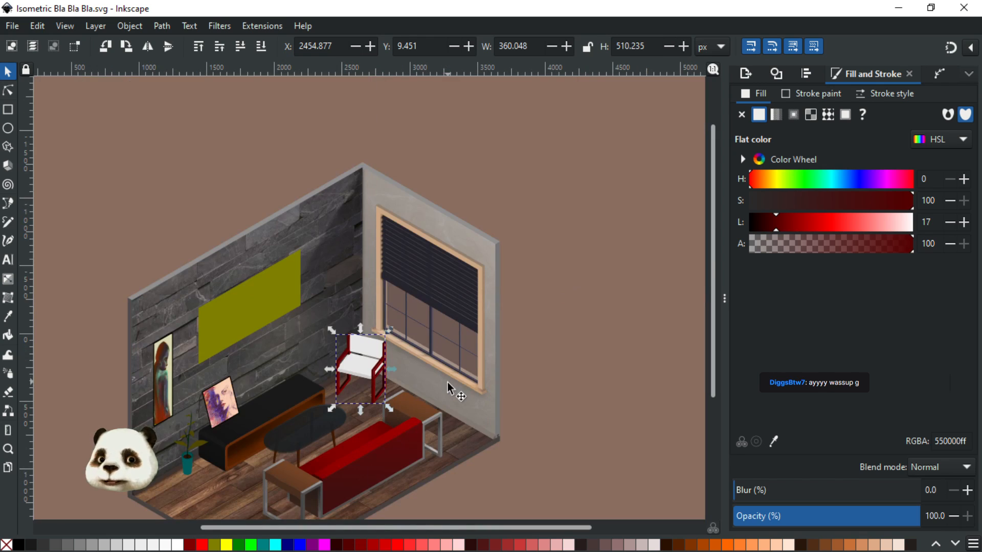
ctrl+scroll(401, 420, up, 1)
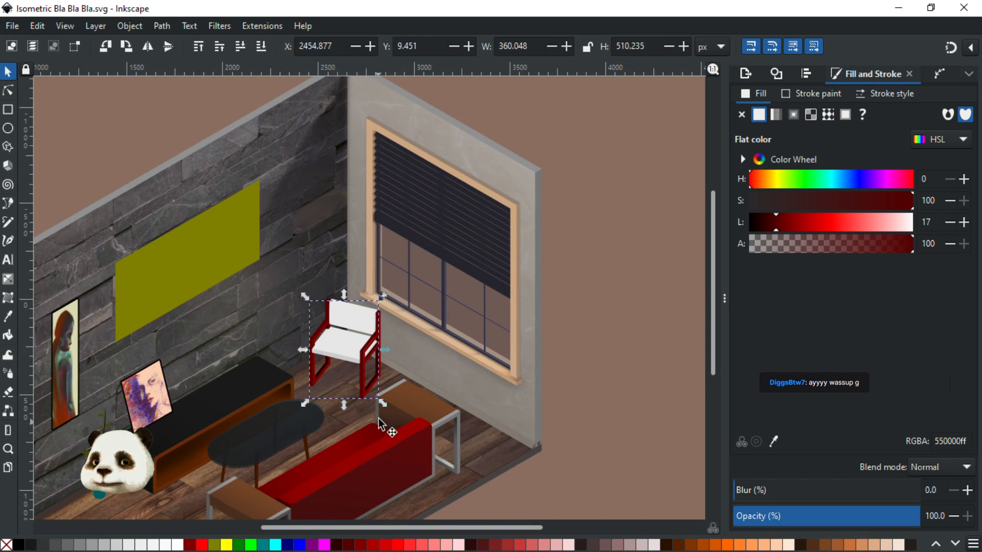
ctrl+scroll(404, 394, up, 1)
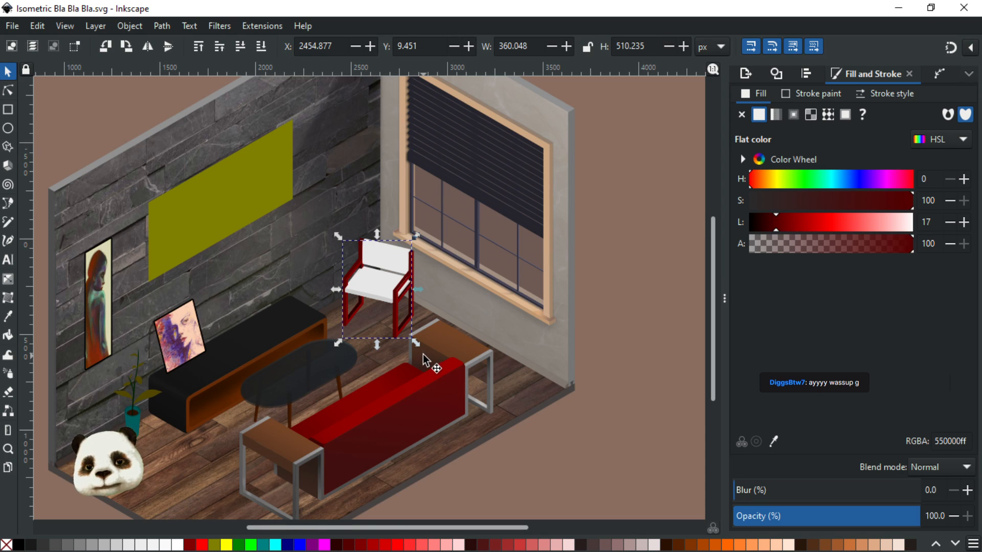
ctrl+scroll(423, 361, up, 2)
key(d)
click(429, 347)
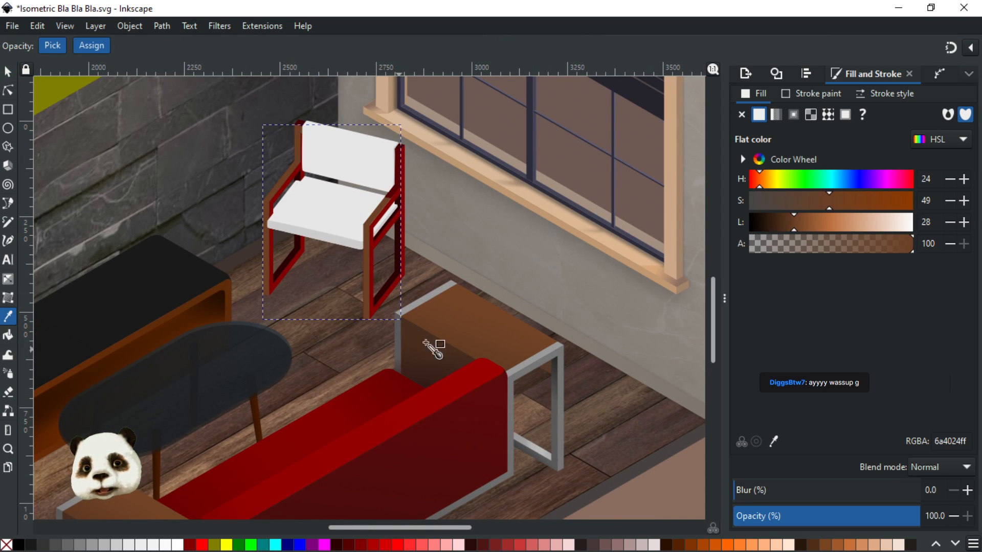
click(512, 337)
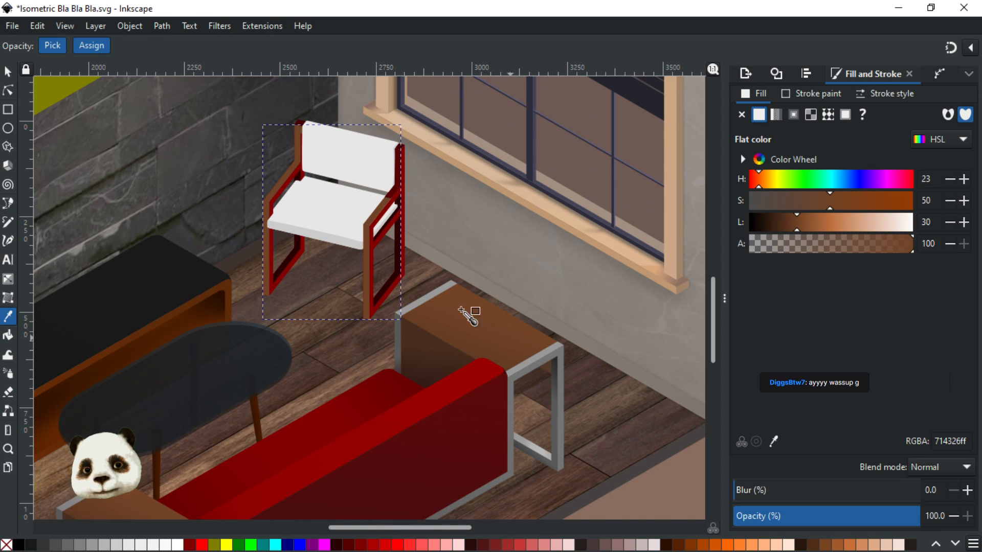
click(436, 280)
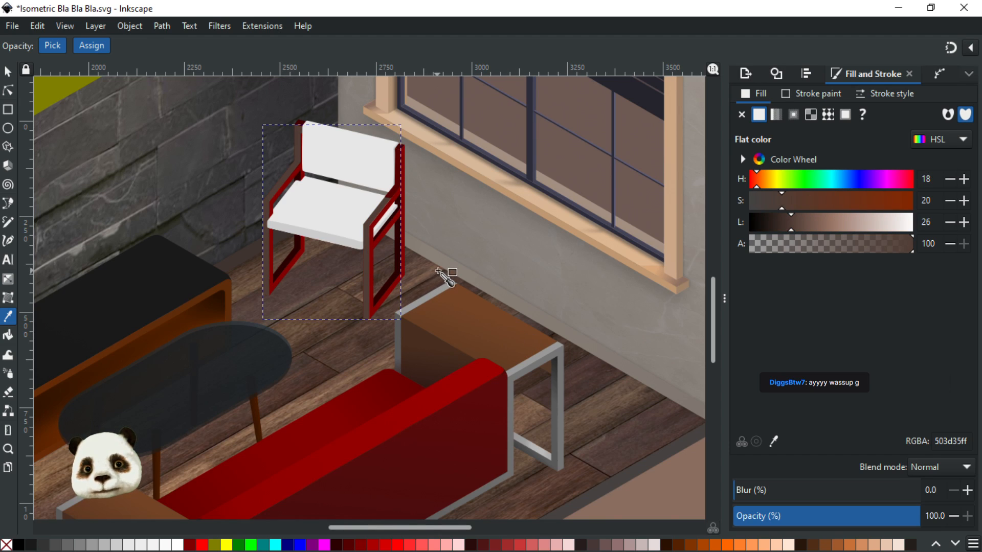
click(432, 271)
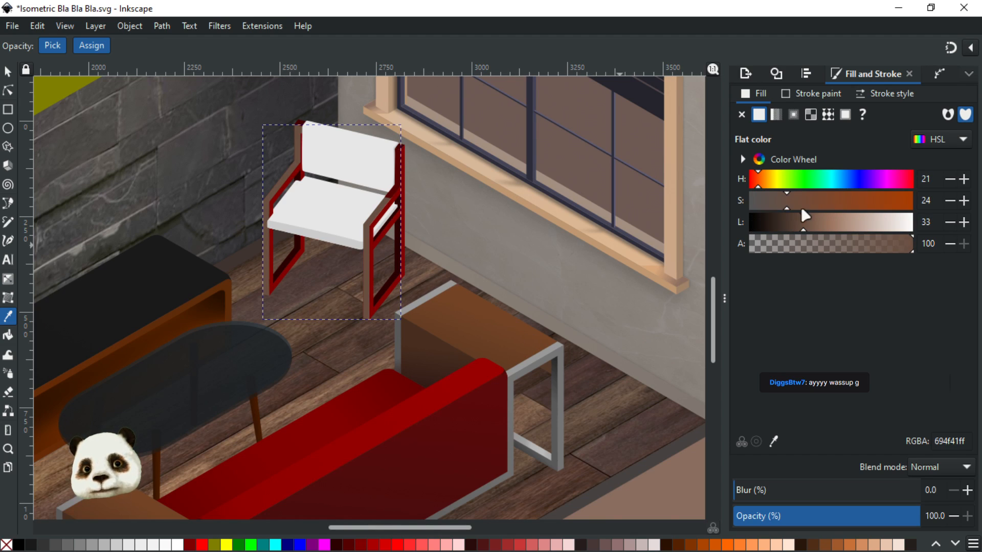
drag(801, 202, 813, 200)
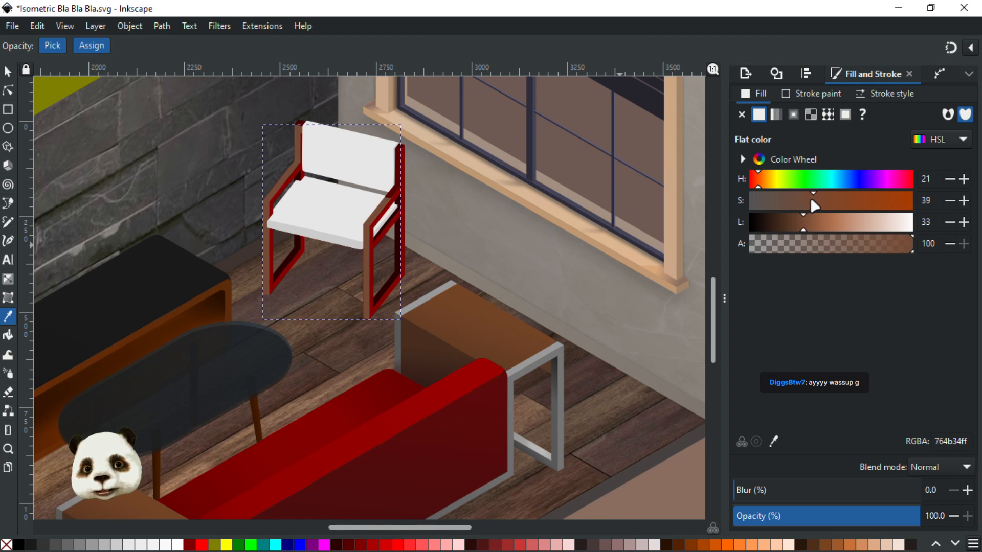
Fill the front face of the chair's right-hand back post with brown sampled from the armrest, and save the document
scroll(250, 213, up, 1)
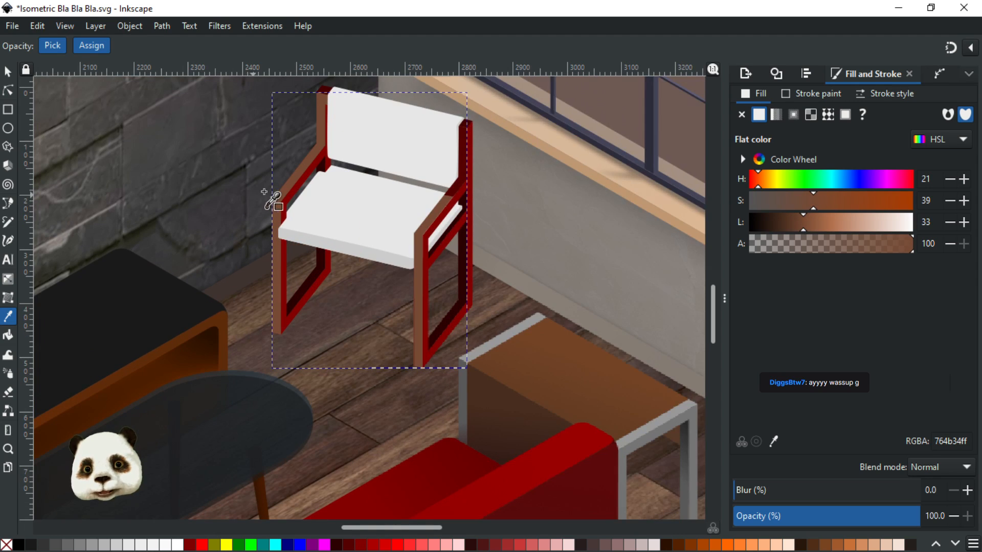
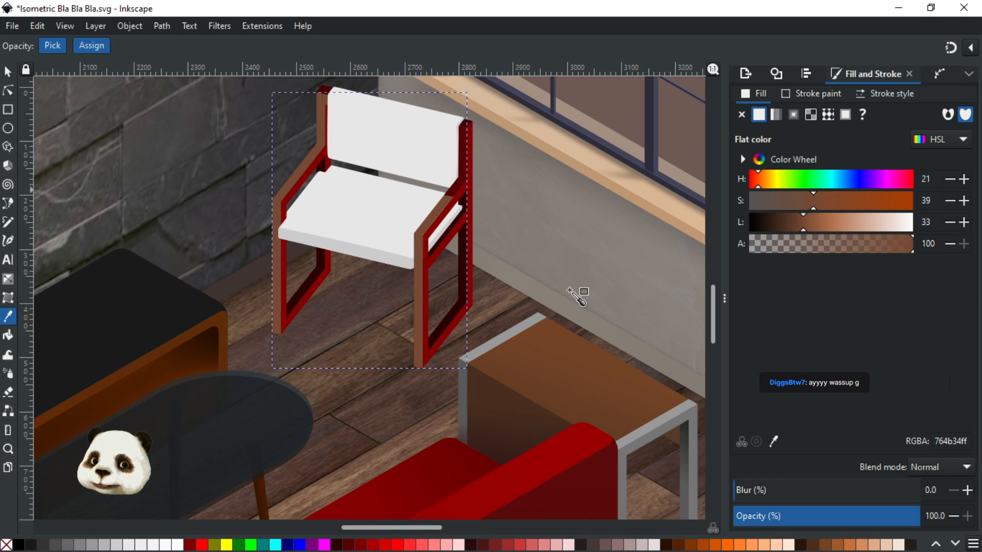
scroll(486, 171, up, 2)
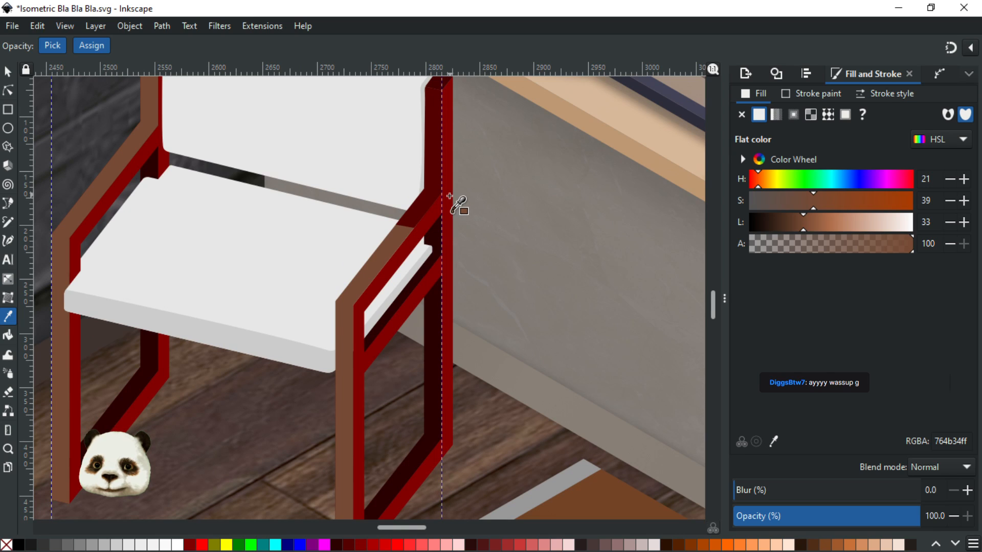
scroll(448, 196, down, 1)
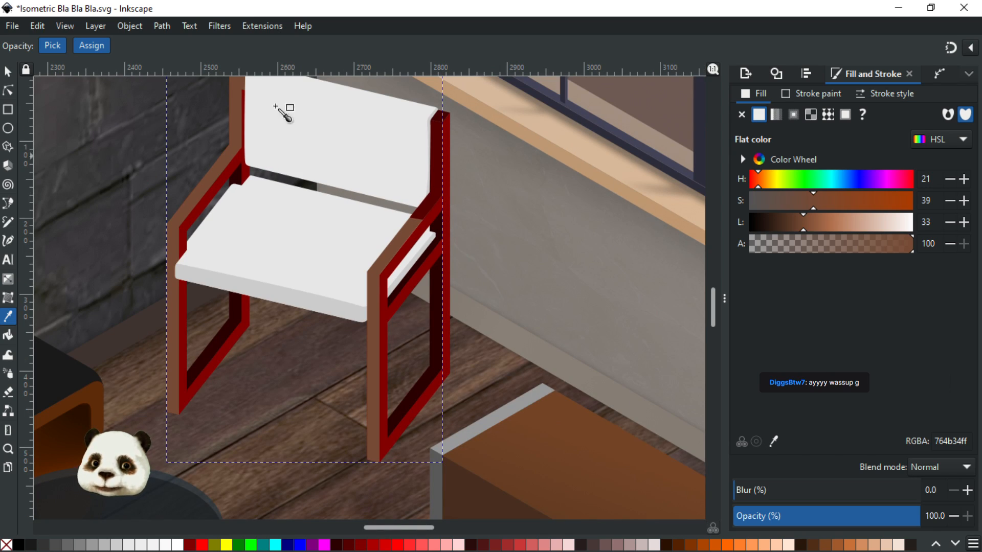
click(8, 75)
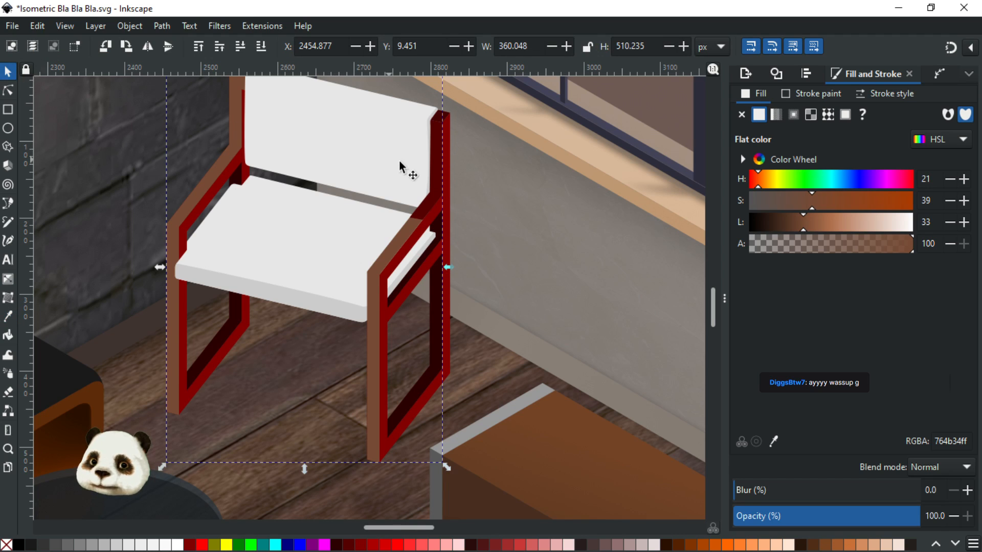
ctrl+click(438, 151)
key(d)
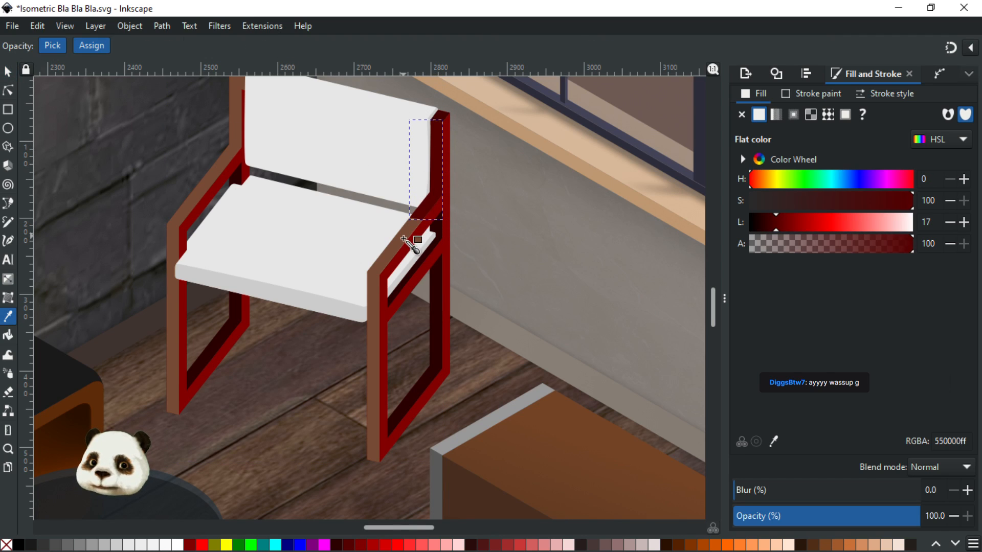
click(402, 233)
scroll(361, 145, up, 1)
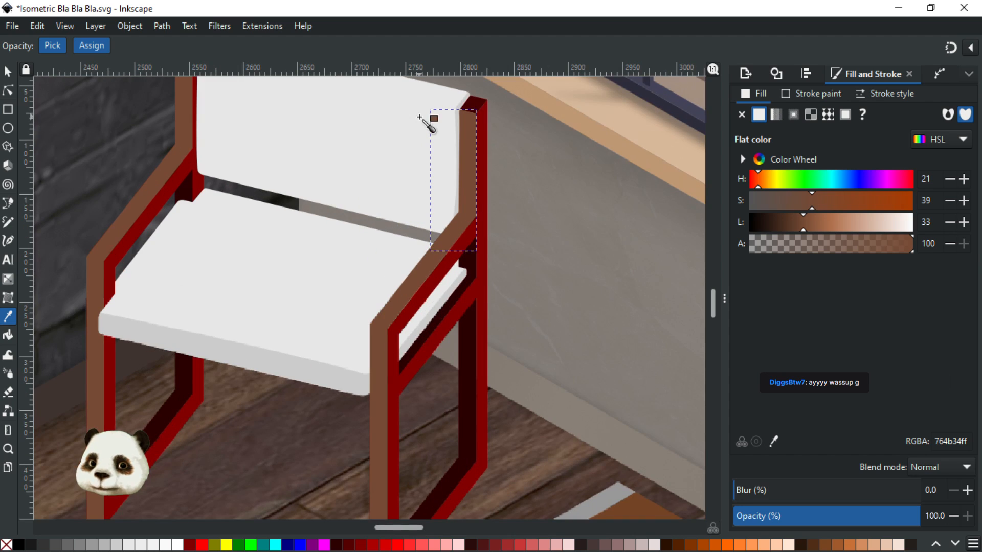
drag(346, 144, 291, 308)
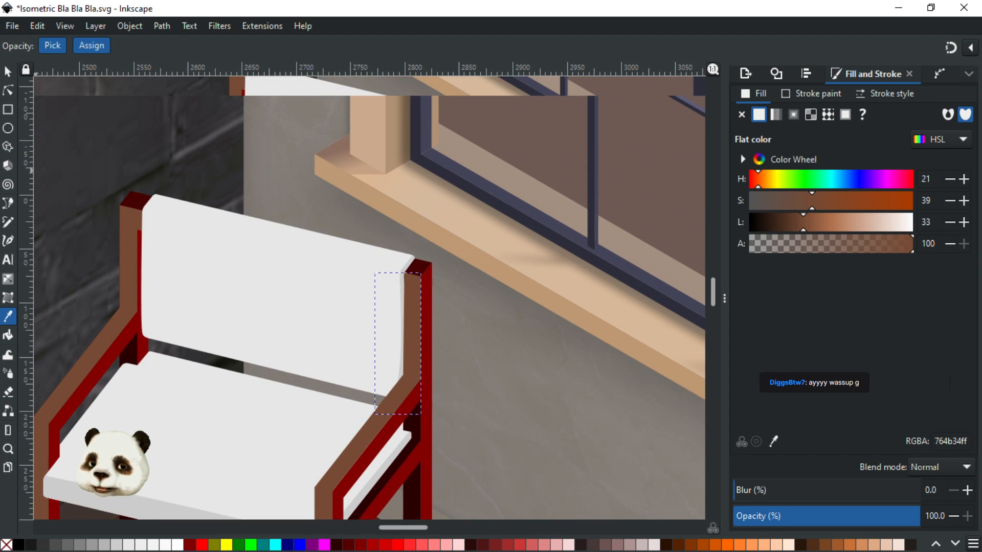
click(9, 72)
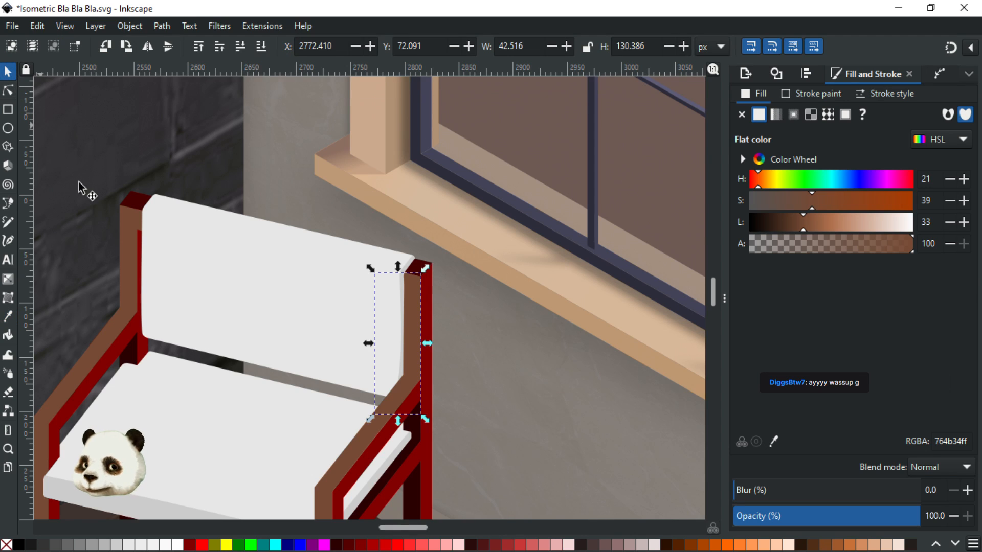
key(ctrl+s)
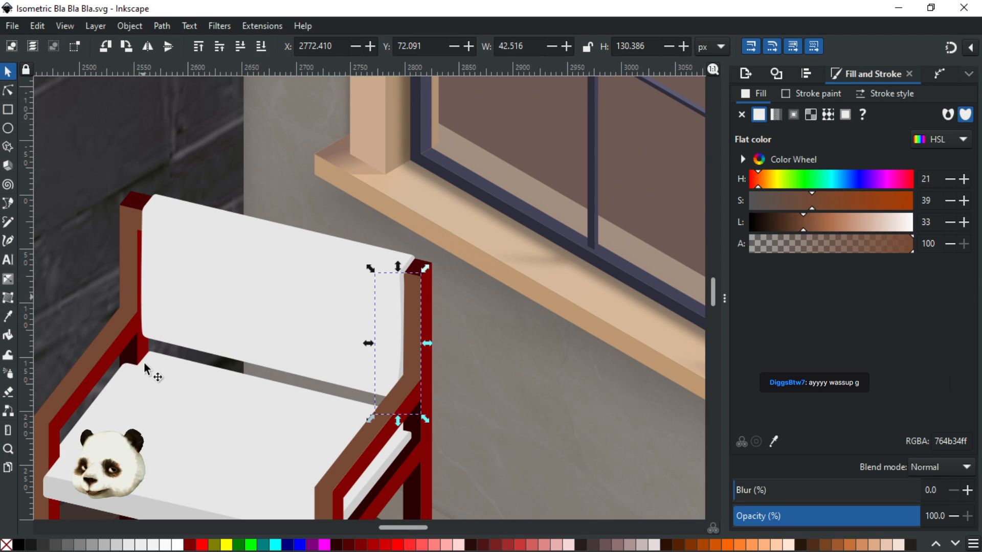
Fill the side face of the chair's left-hand frame with brown sampled from the right-hand back post, and reduce its lightness to 25
click(127, 333)
scroll(251, 175, down, 5)
scroll(250, 175, left, 3)
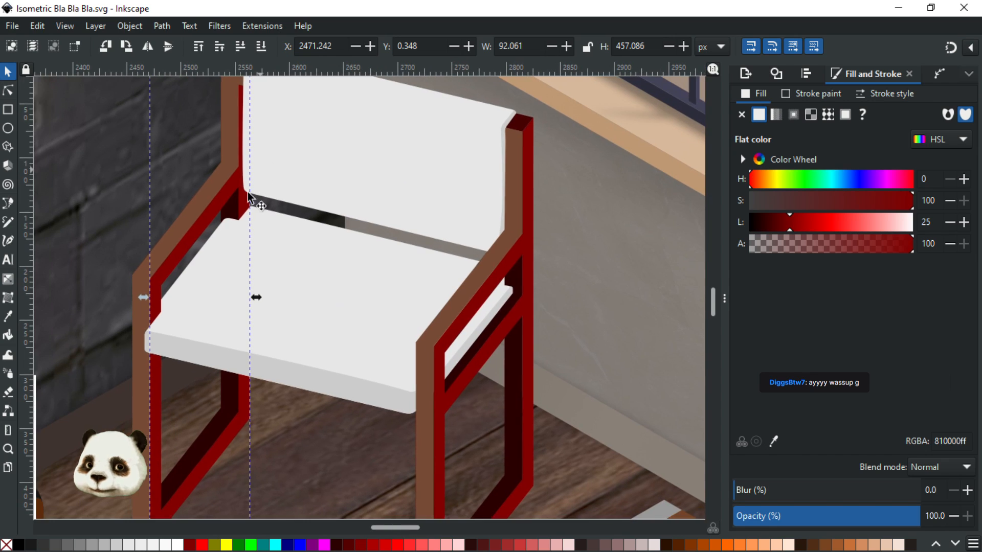
key(d)
click(523, 223)
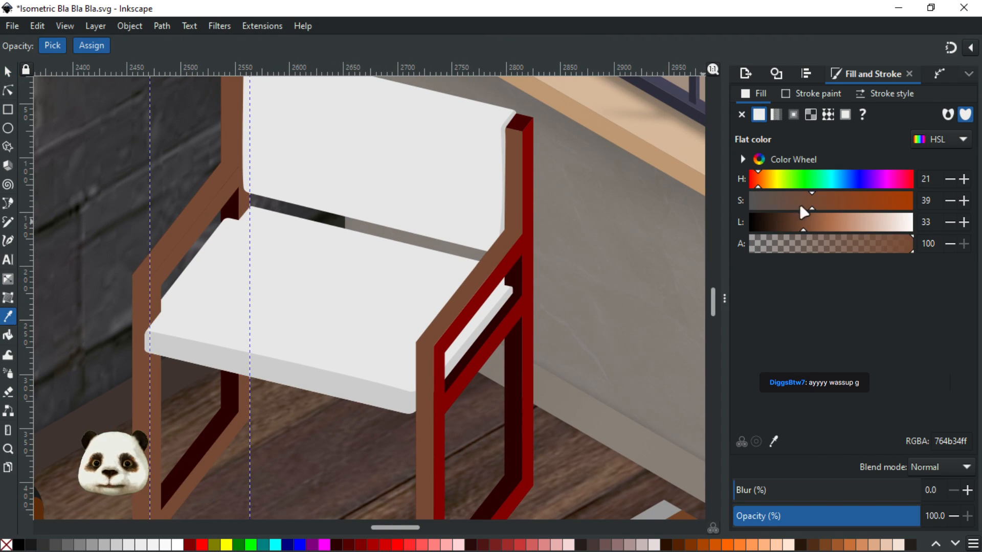
click(793, 224)
click(791, 223)
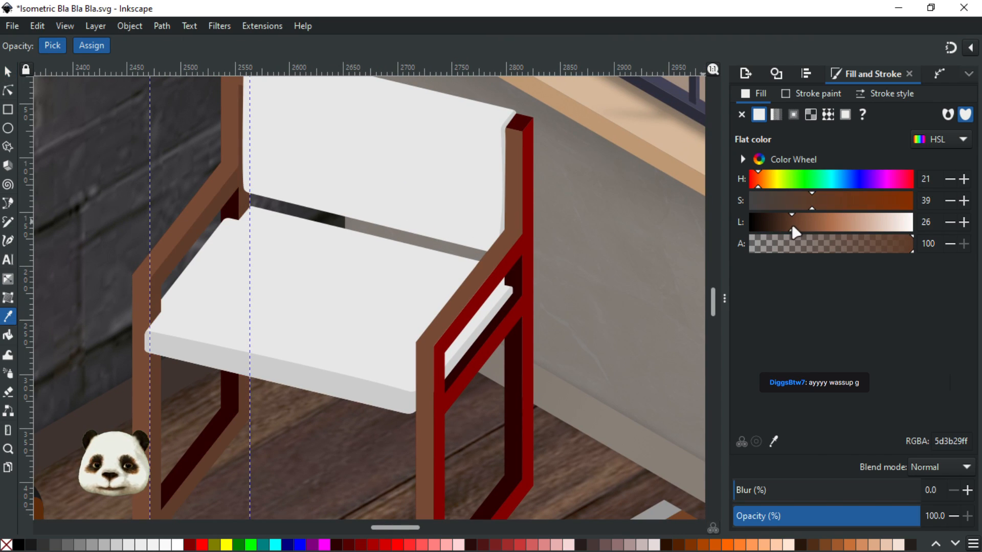
click(783, 223)
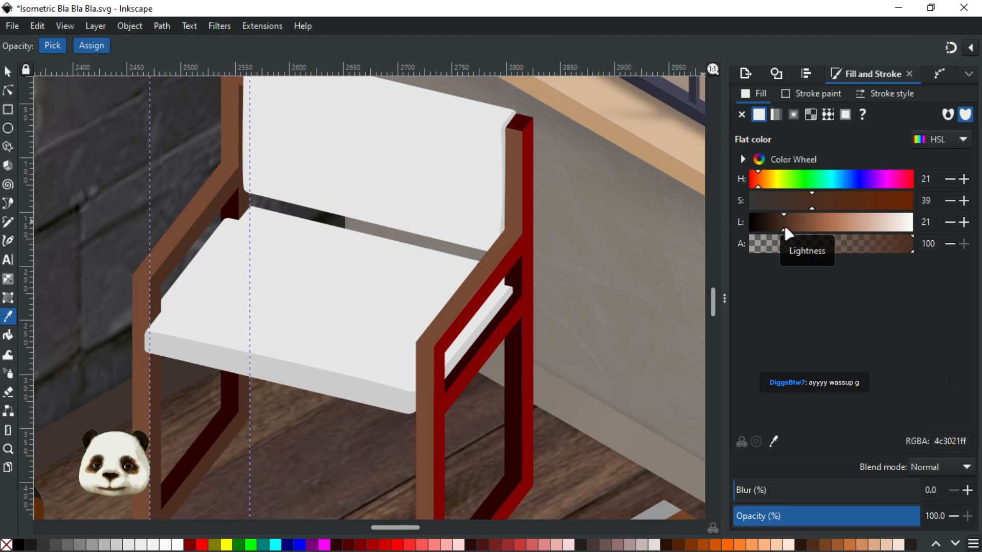
click(790, 223)
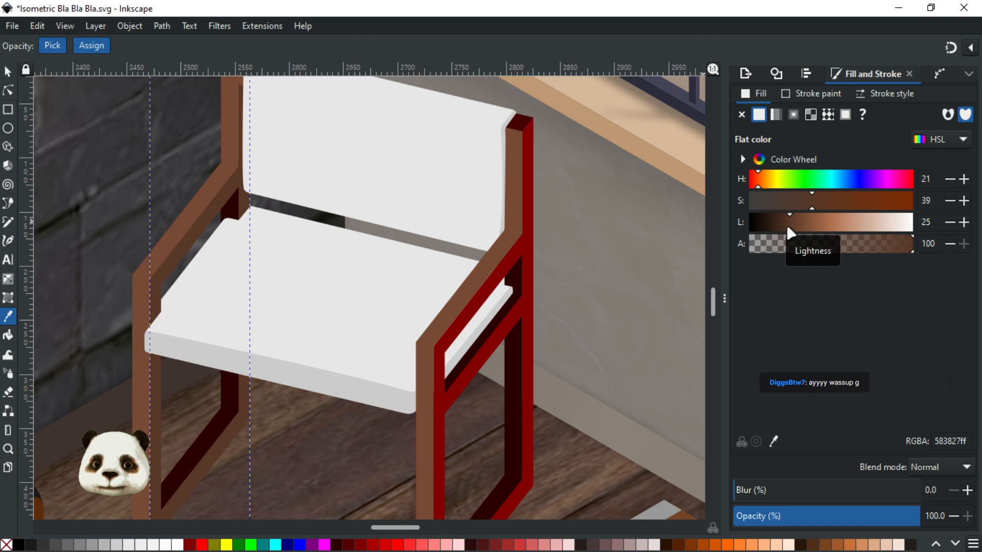
click(9, 74)
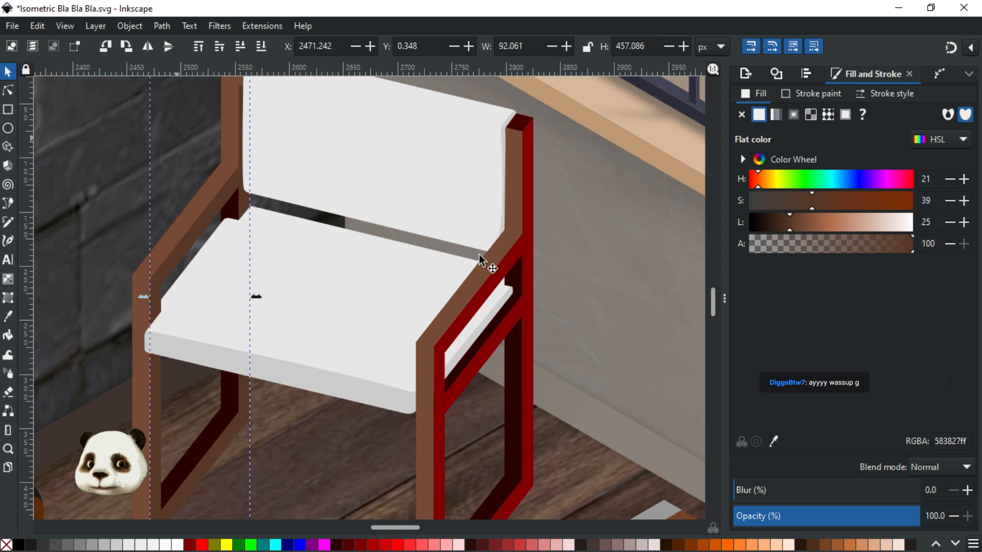
Fill the side face of the chair's right-hand frame with the darker brown sampled from the left-hand frame's side face
click(529, 248)
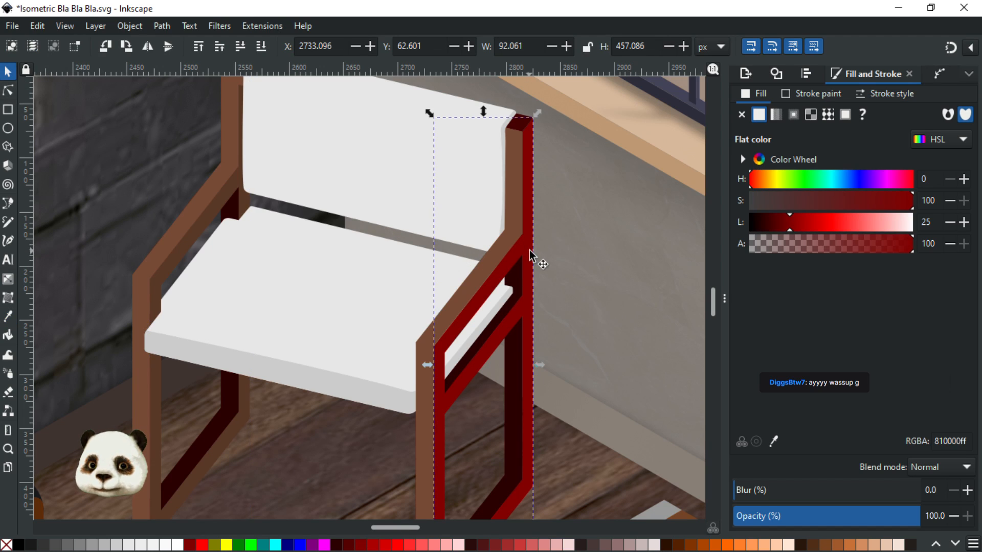
key(d)
click(185, 247)
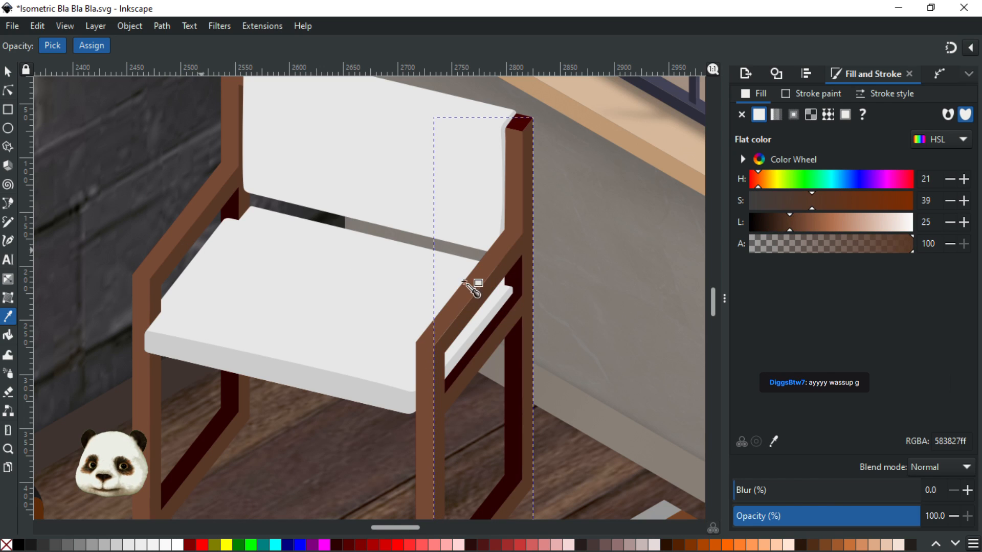
Set the lightness of the fill on the side face of the chair's right-hand frame to 28
click(795, 228)
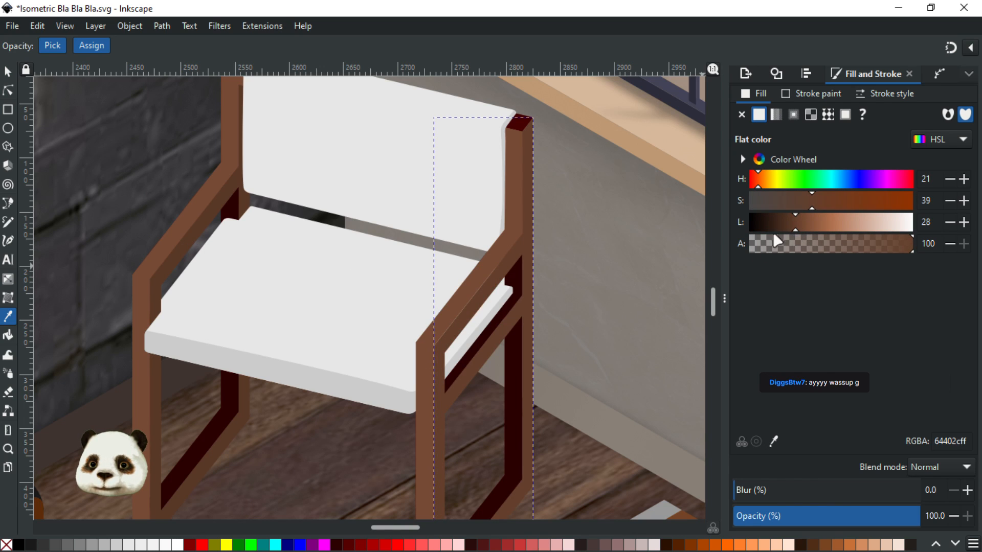
mouse_move(592, 213)
mouse_down()
mouse_move(556, 167)
mouse_move(588, 225)
mouse_up()
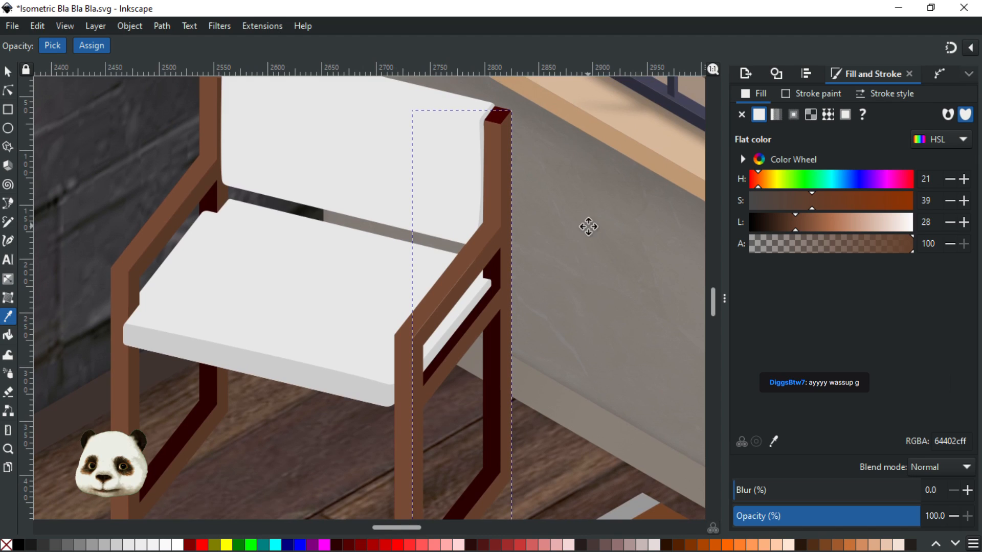
Fill the lower inner face of the chair's left-hand frame with brown sampled from the right-hand frame, with lightness 18 and saturation 26
click(8, 72)
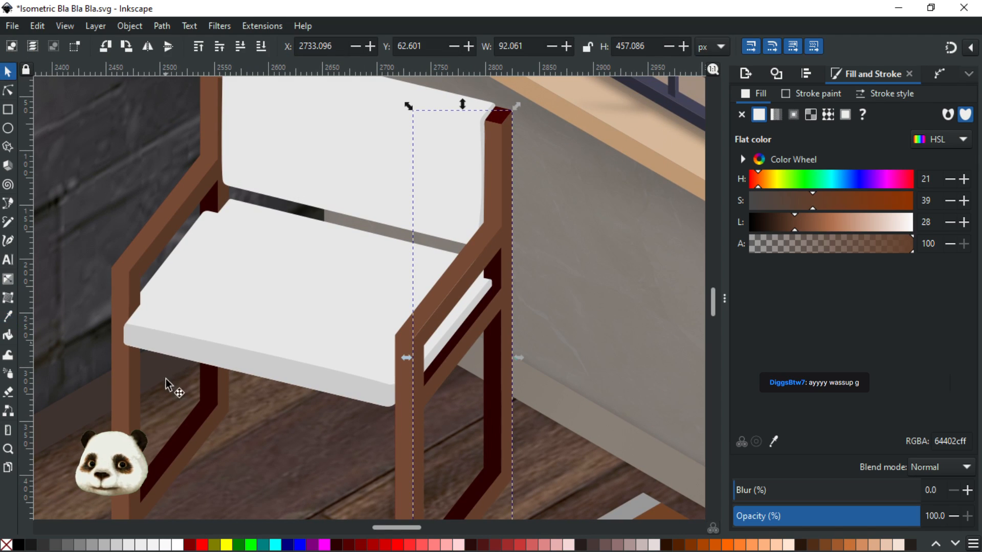
click(202, 422)
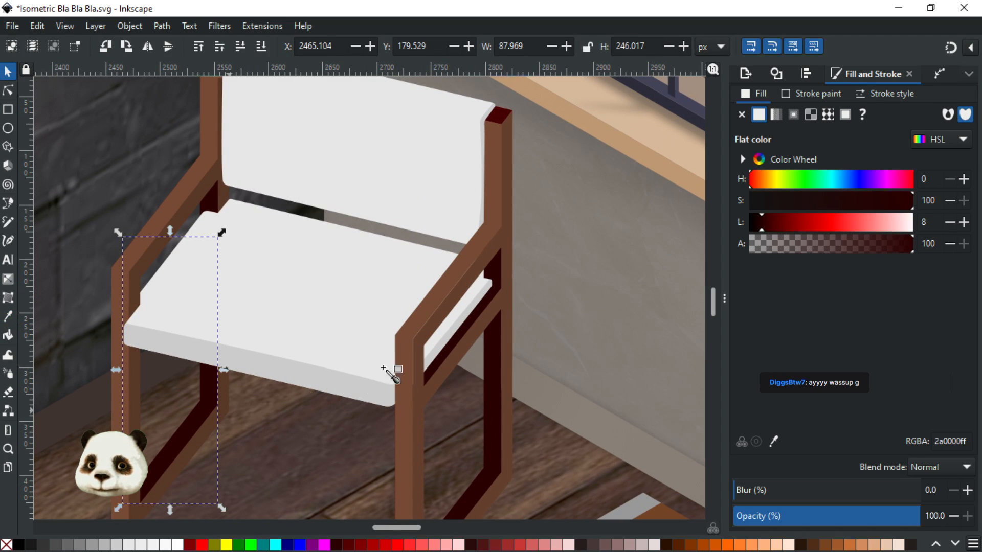
key(d)
click(448, 307)
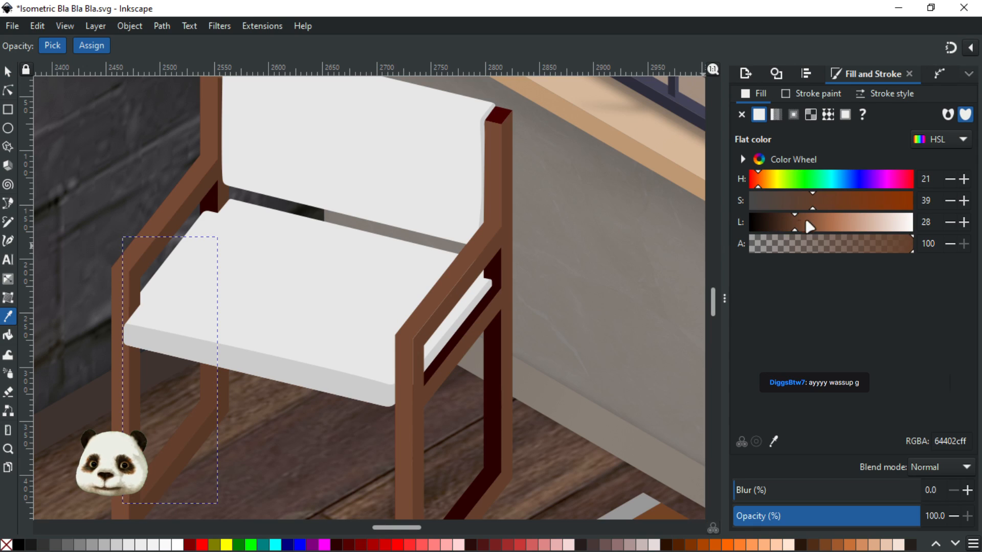
click(783, 223)
click(778, 229)
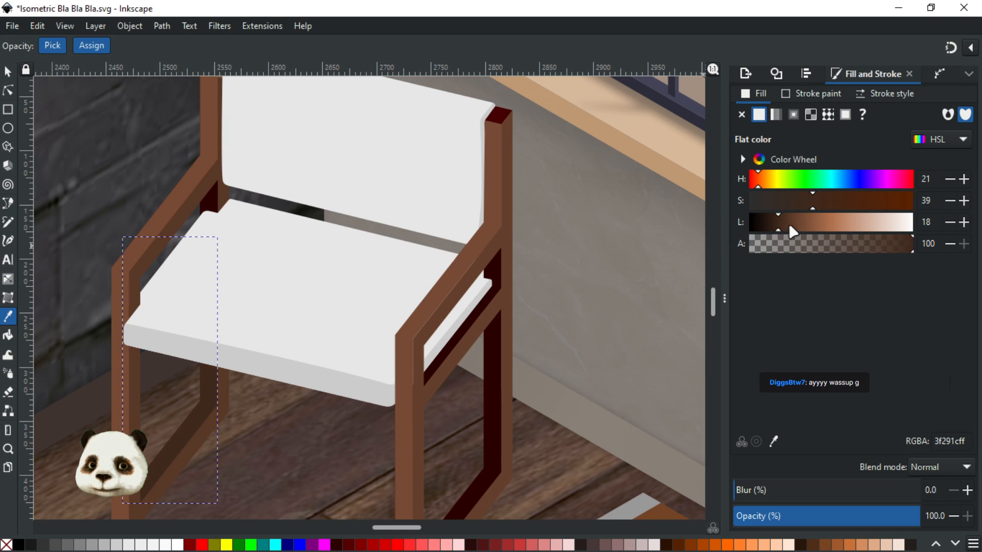
click(791, 201)
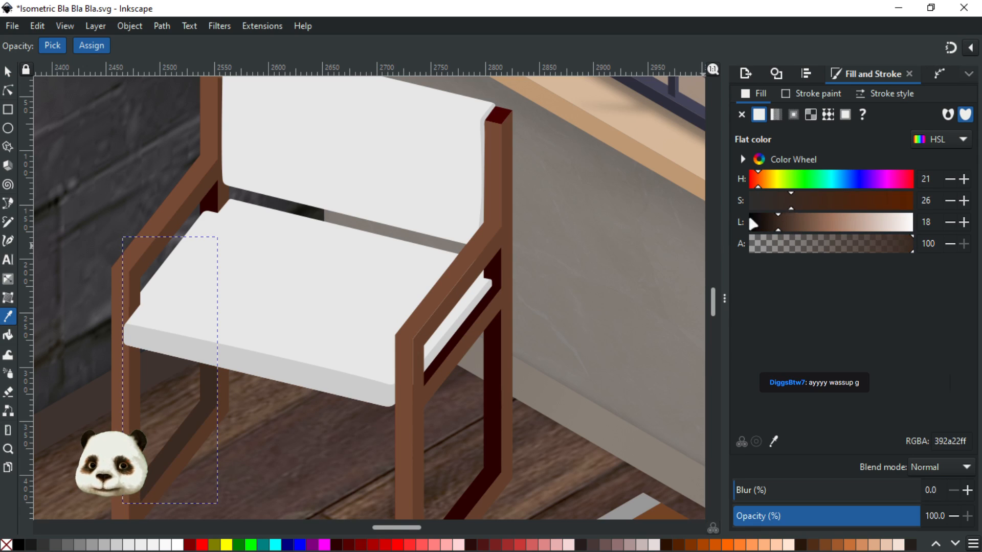
Fill the left-hand frame's upper inner face with brown sampled from its lower inner face, and reduce the lightness to 12
click(15, 74)
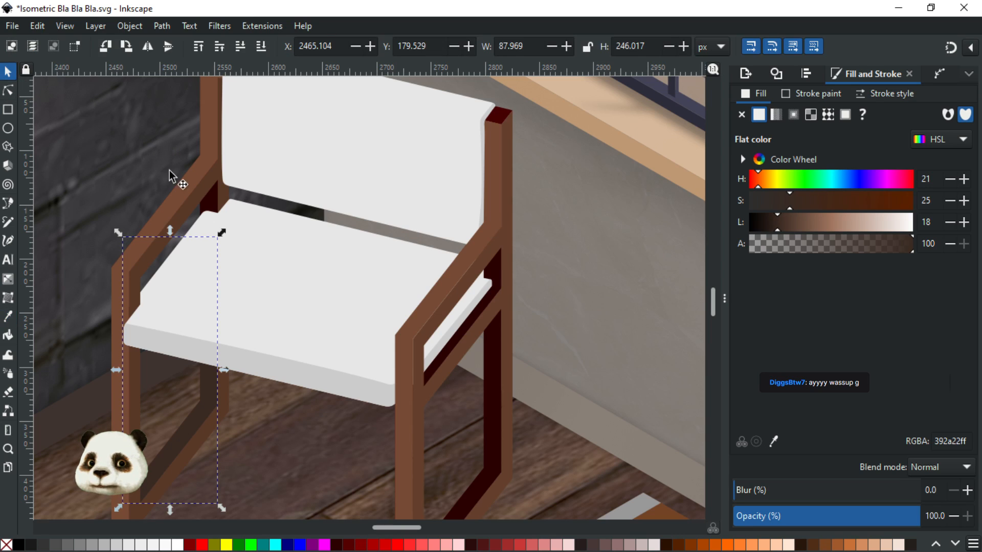
click(213, 205)
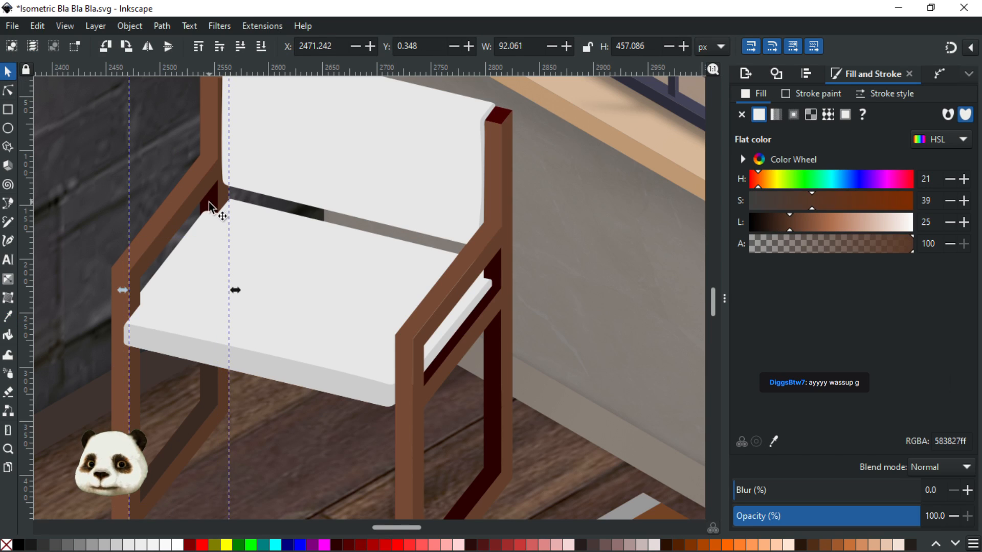
drag(208, 203, 176, 216)
key(ctrl+z)
double_click(207, 205)
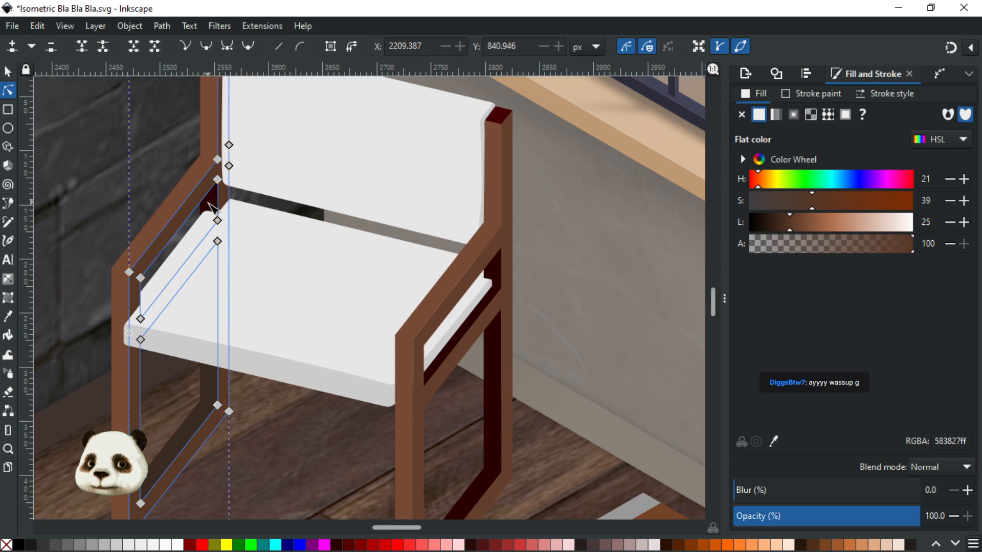
click(219, 218)
key(d)
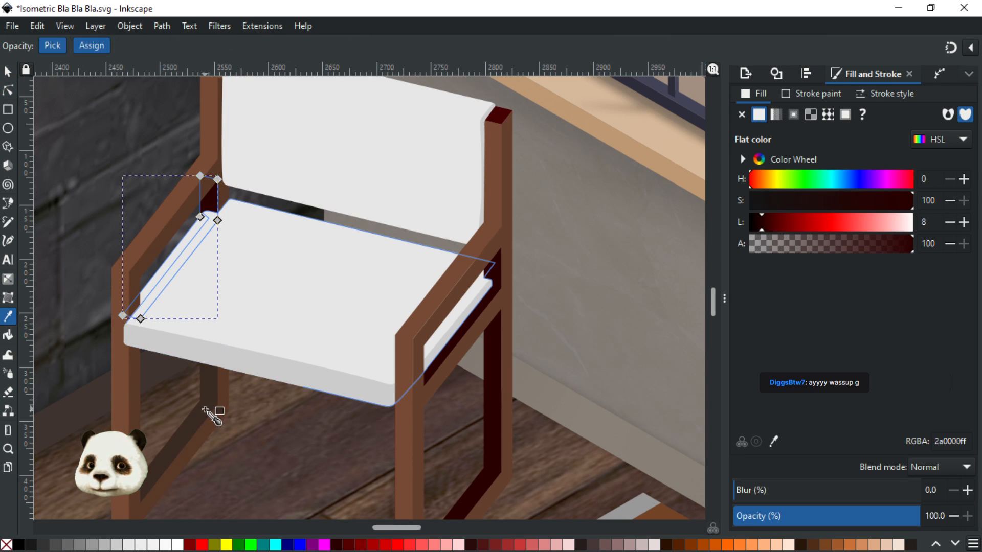
click(215, 408)
scroll(262, 384, down, 1)
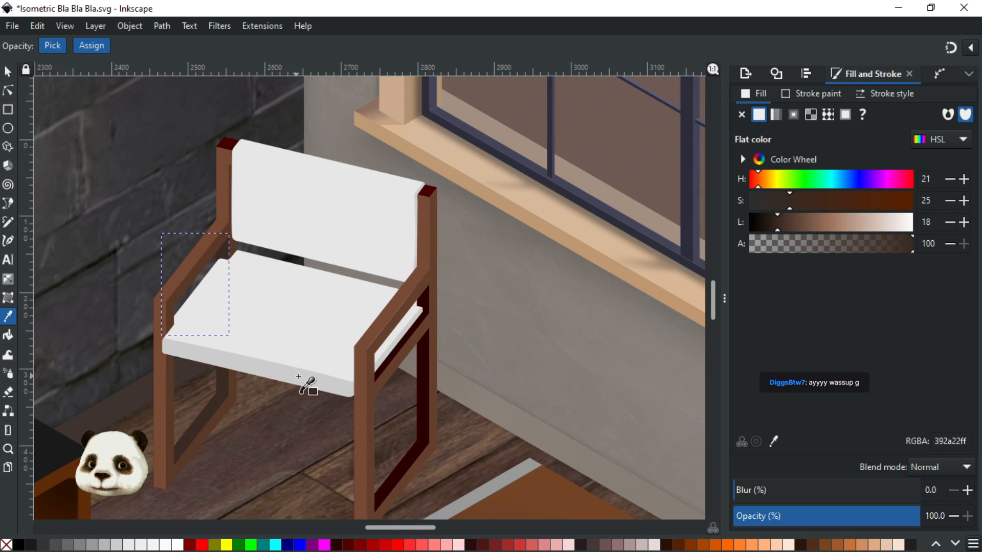
drag(775, 222, 769, 230)
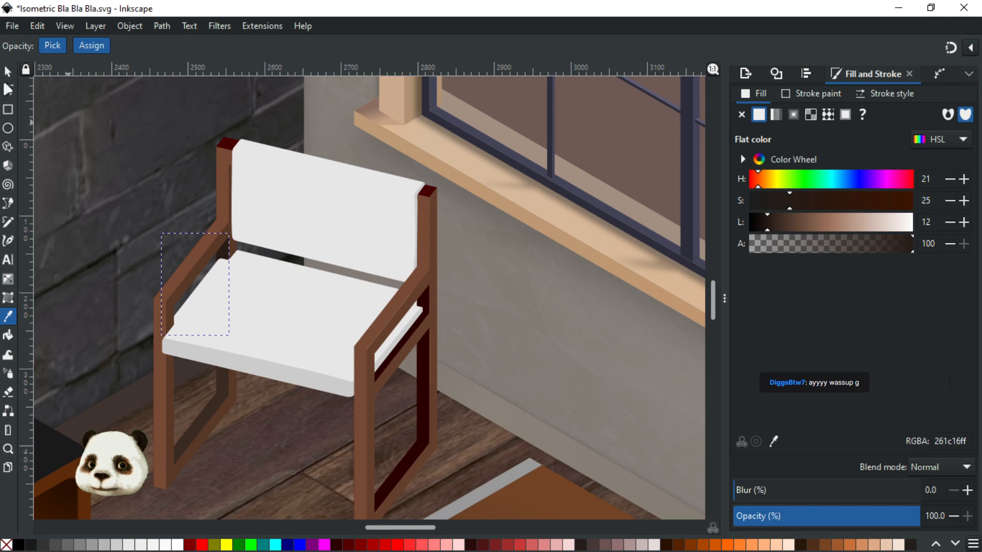
key(s)
click(205, 417)
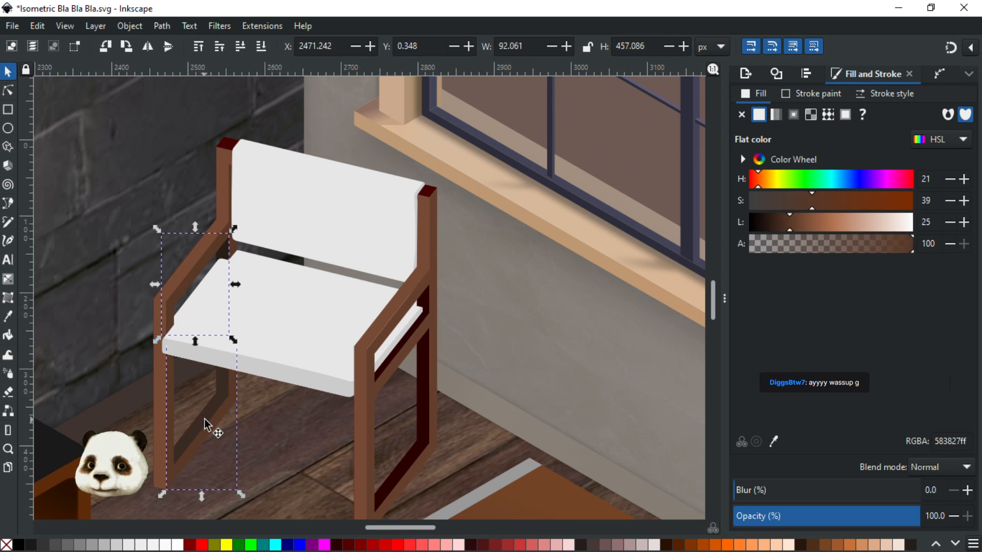
key(d)
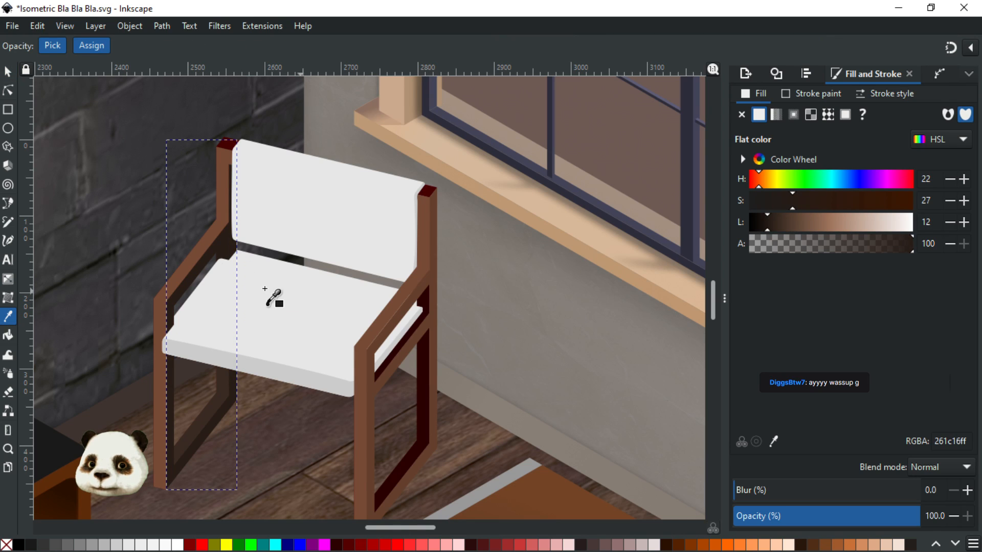
Fill the left-hand frame's lower inner face with the darker brown sampled from its upper inner face
click(8, 90)
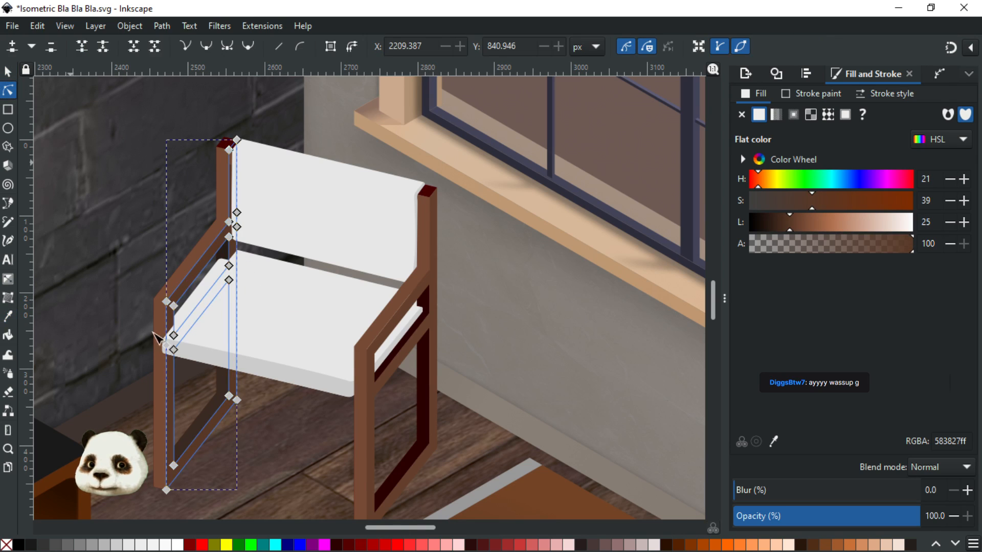
click(209, 409)
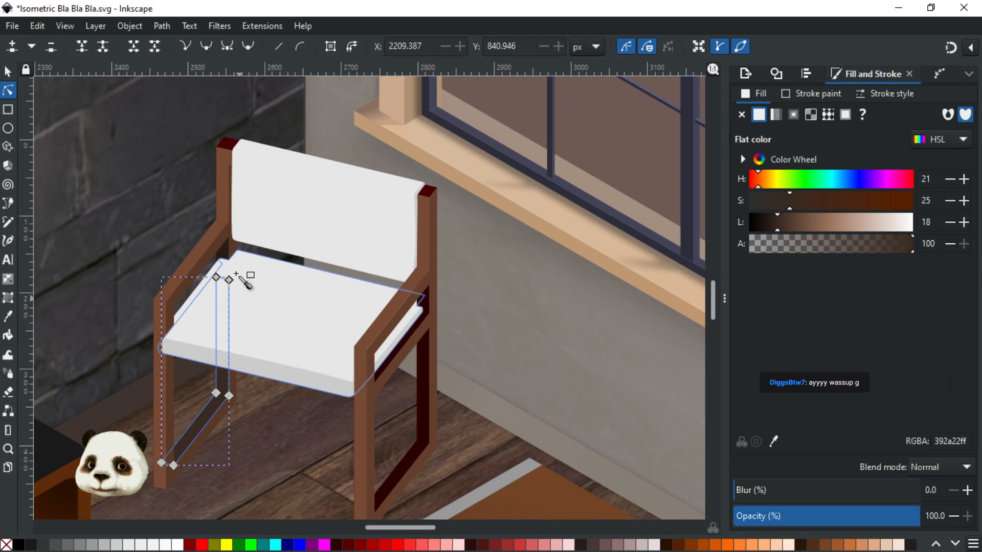
key(d)
click(222, 251)
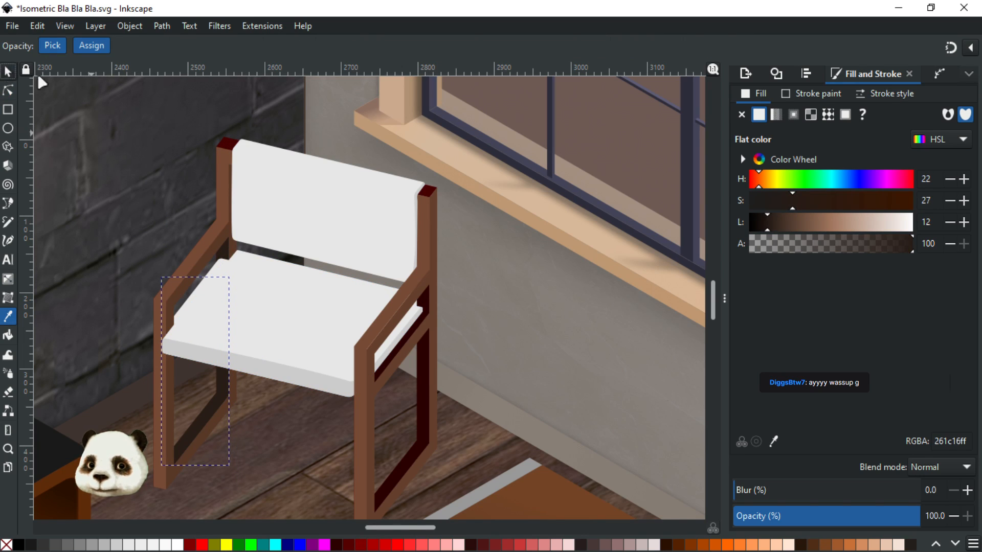
Fill the small dark red piece beneath the right-hand armrest with the dark brown sampled from the left-hand frame's inner face
key(s)
click(425, 299)
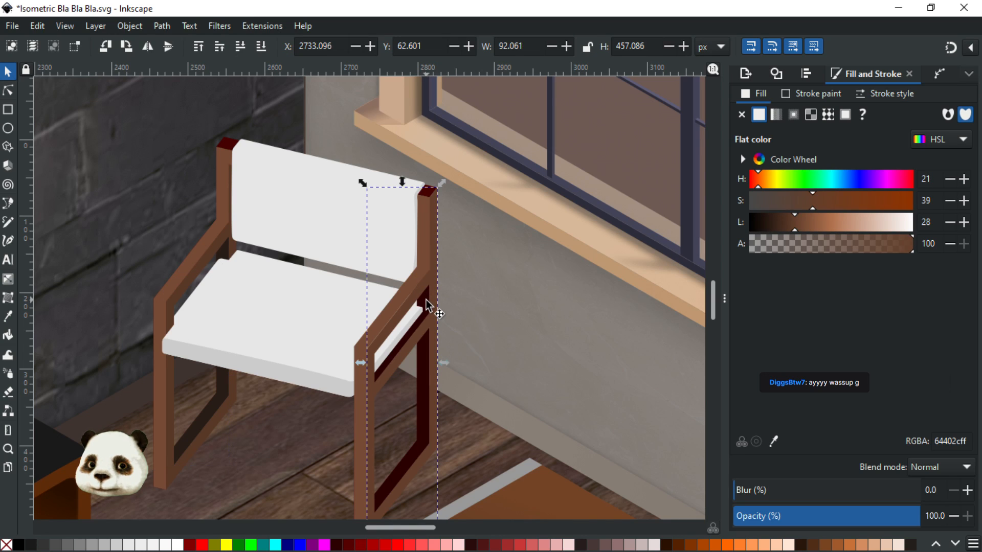
drag(425, 299, 465, 309)
click(424, 298)
click(425, 298)
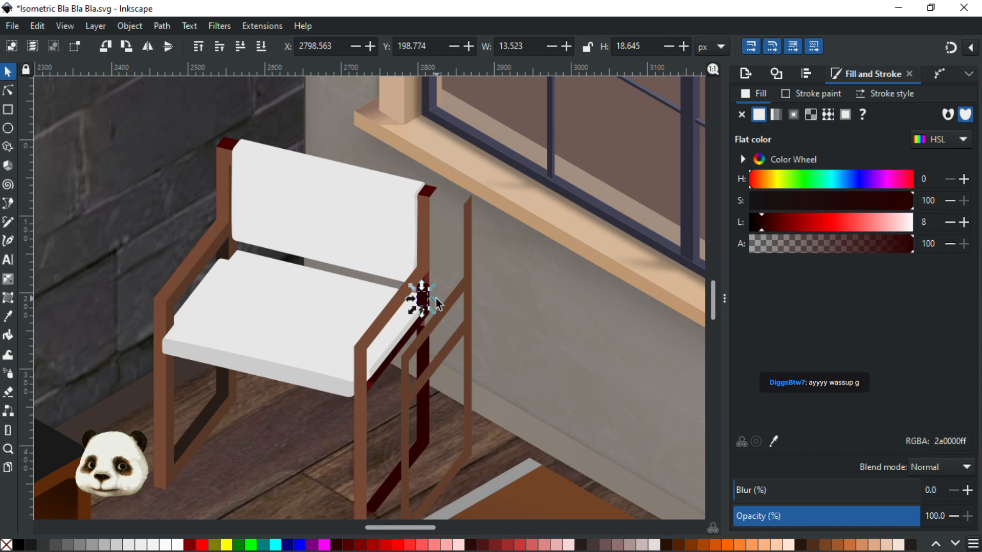
click(436, 299)
scroll(435, 308, up, 3)
scroll(388, 372, down, 2)
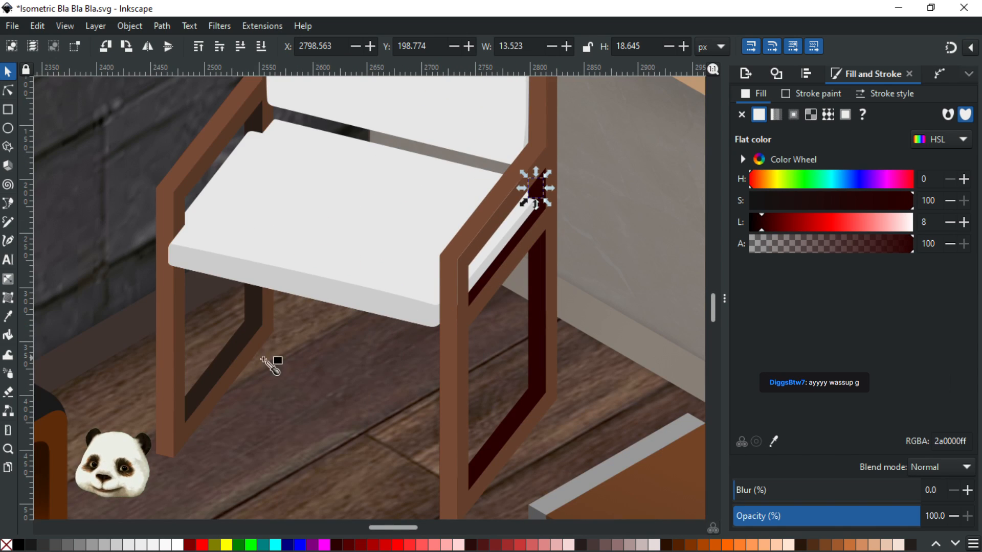
key(d)
click(227, 356)
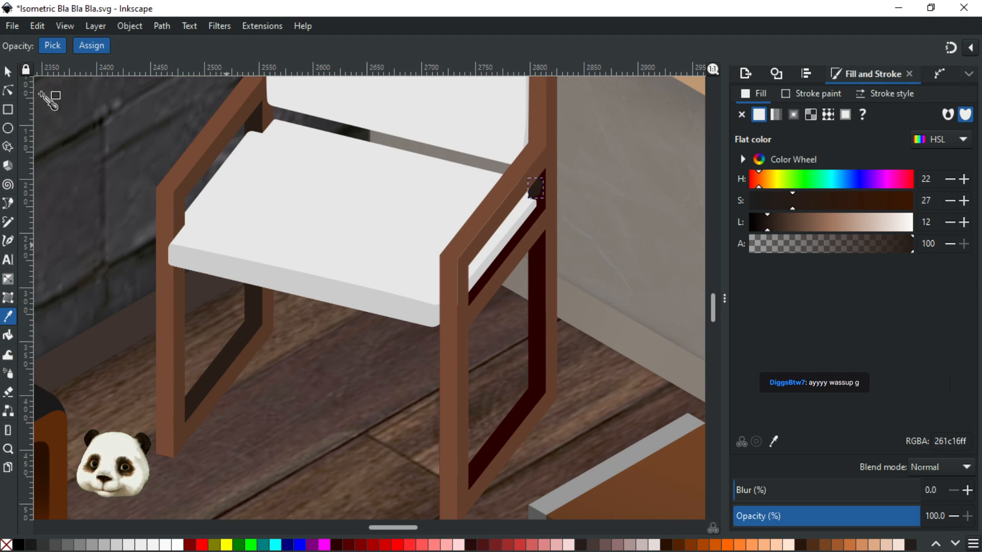
Save the document, and fill the right-hand frame's lower inner face with dark brown sampled from the left-hand frame's inner face
click(8, 91)
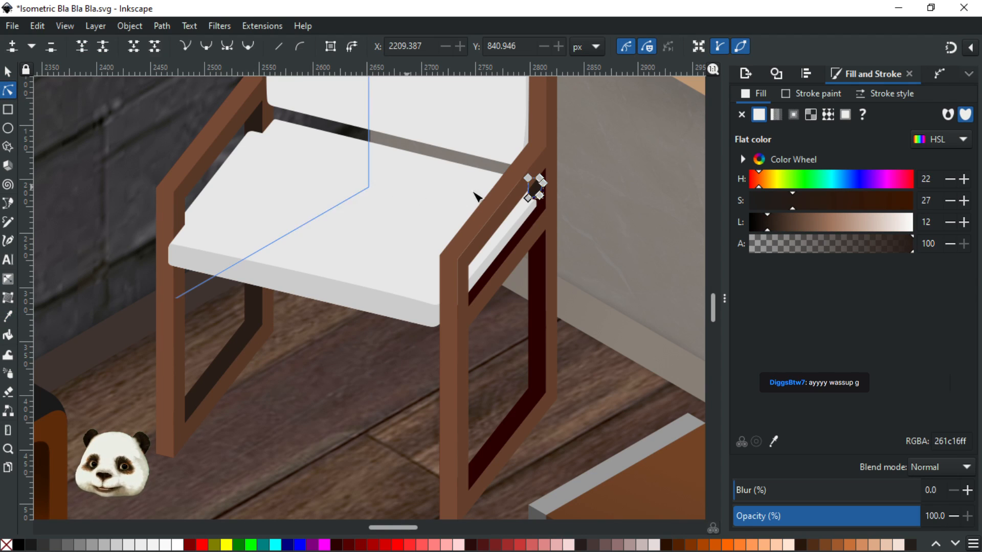
click(544, 211)
click(543, 210)
key(ctrl+s)
scroll(562, 210, down, 2)
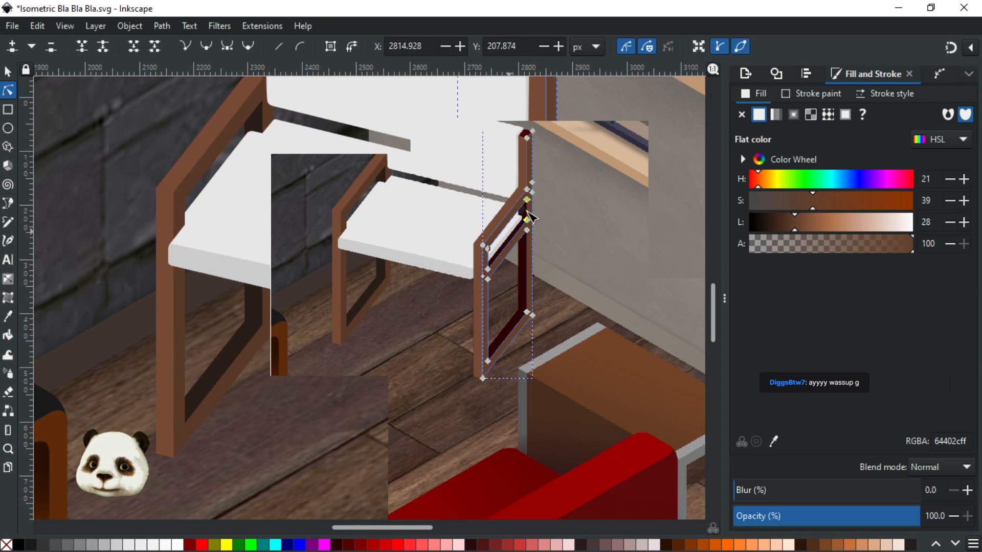
scroll(547, 274, up, 2)
click(511, 281)
key(d)
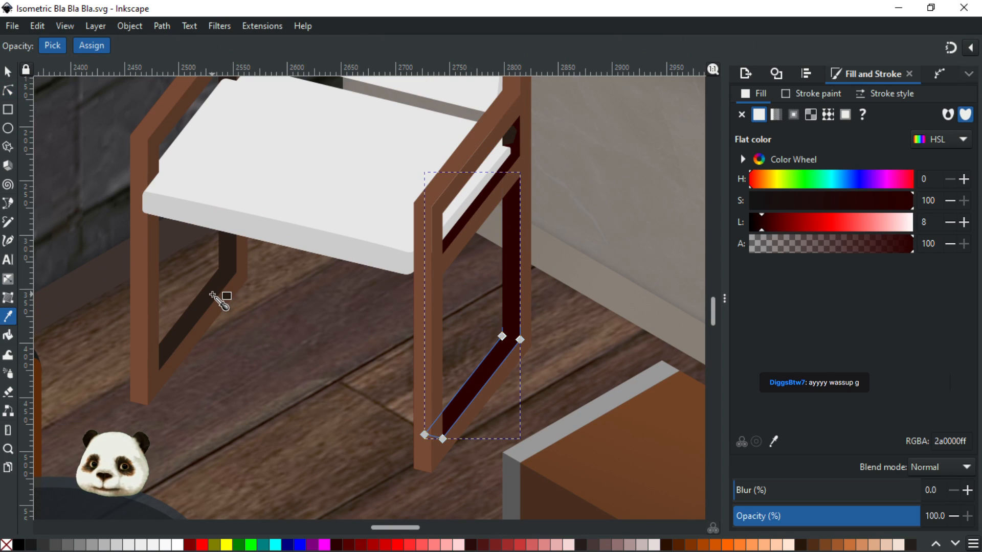
click(216, 295)
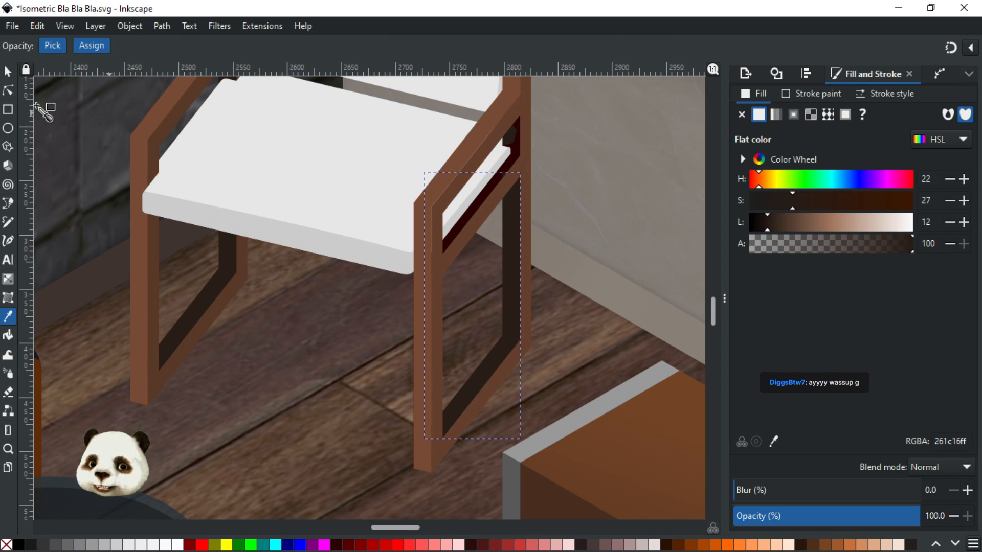
Try to fill the right-hand frame's upper inner face with dark brown sampled from the lower inner face, and undo it
click(9, 92)
click(520, 152)
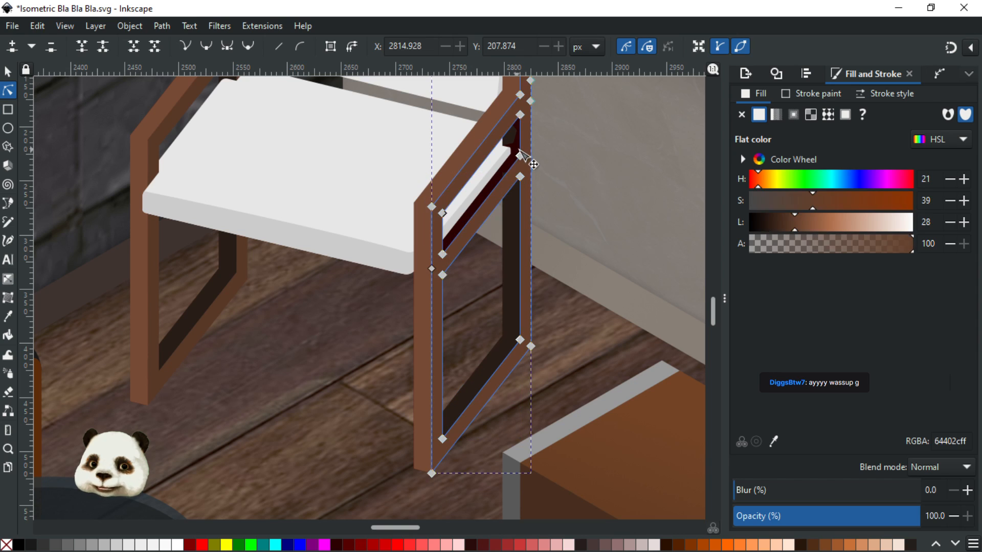
scroll(513, 163, up, 2)
click(486, 212)
scroll(510, 320, down, 1)
key(d)
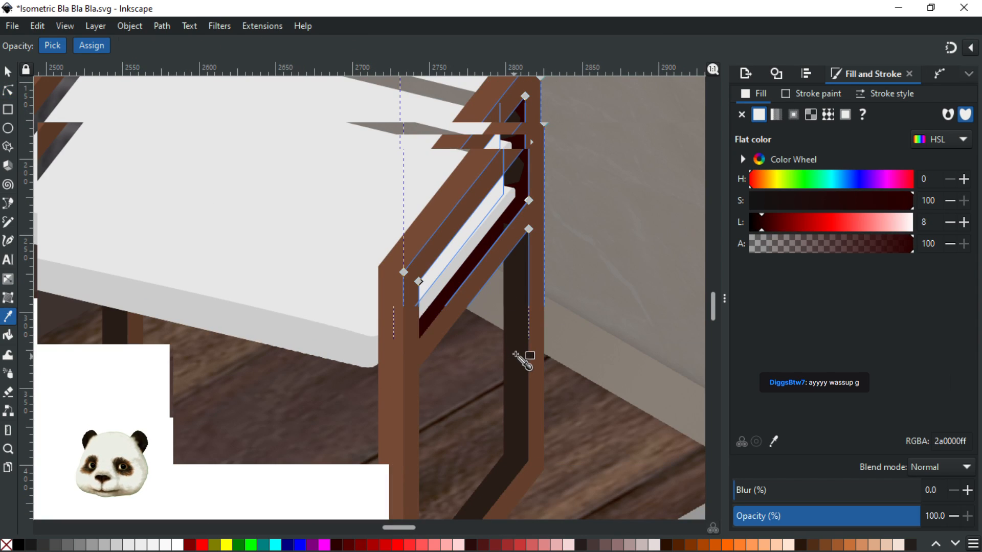
click(516, 354)
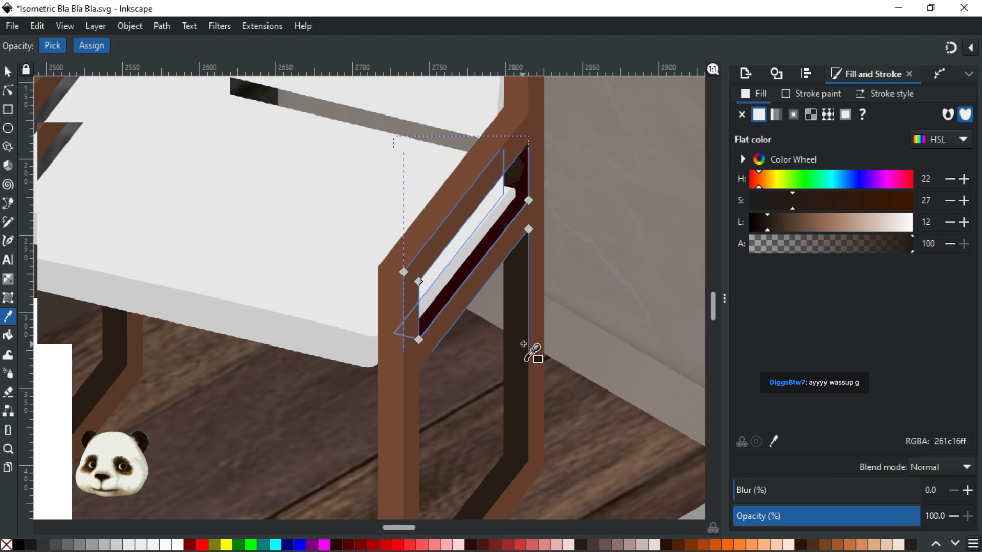
key(ctrl+z)
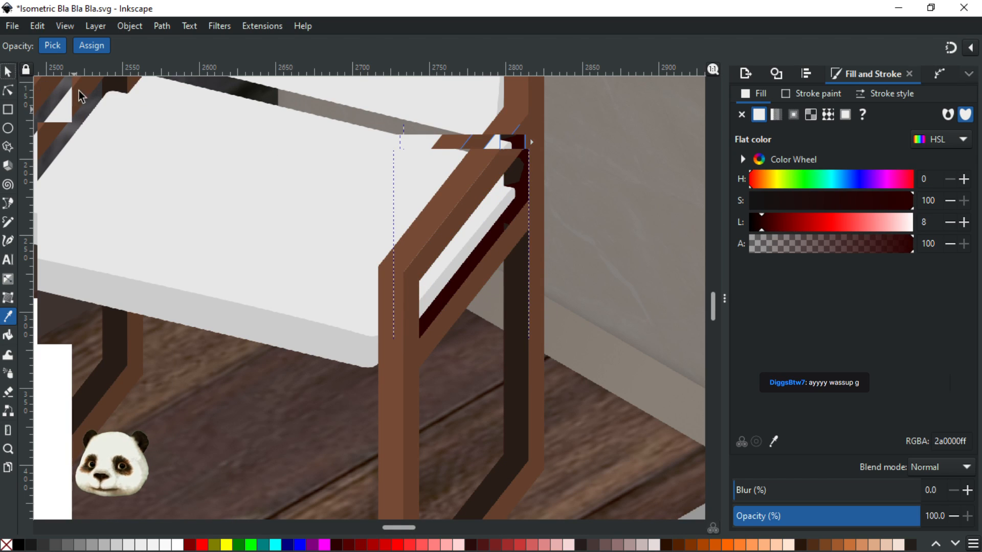
Save the document, and fill the dark red inner face under the right-hand armrest with dark brown sampled from the adjoining piece
click(8, 71)
key(ctrl+s)
click(522, 203)
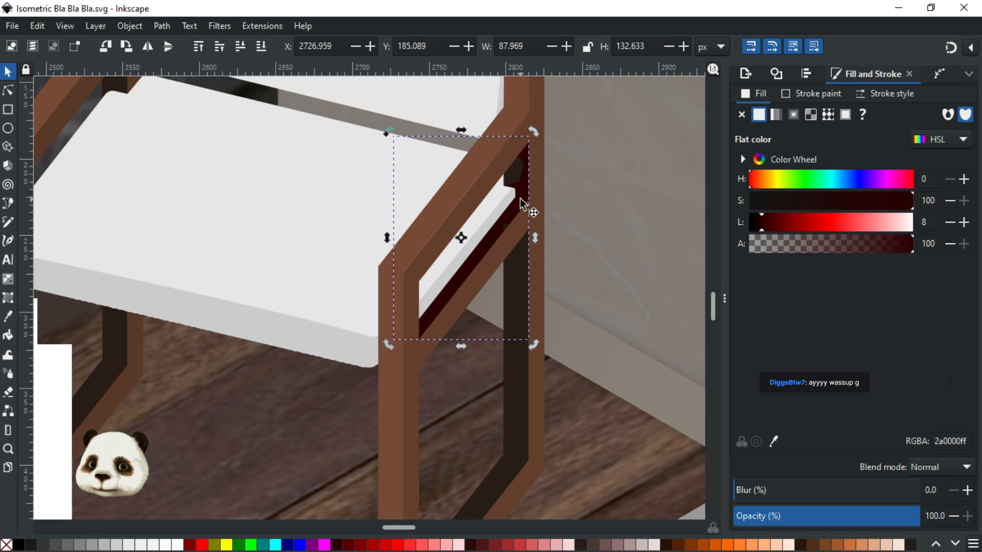
key(Escape)
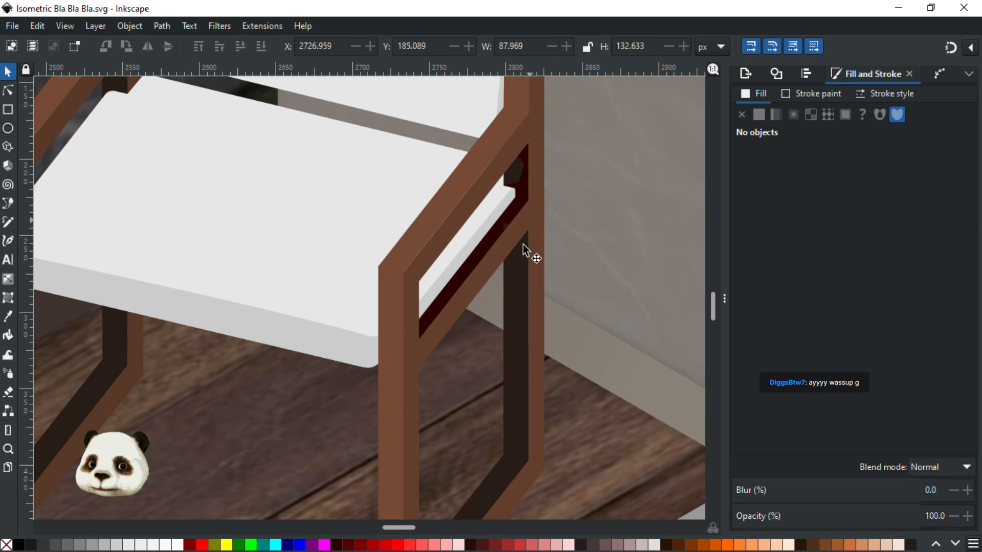
key(d)
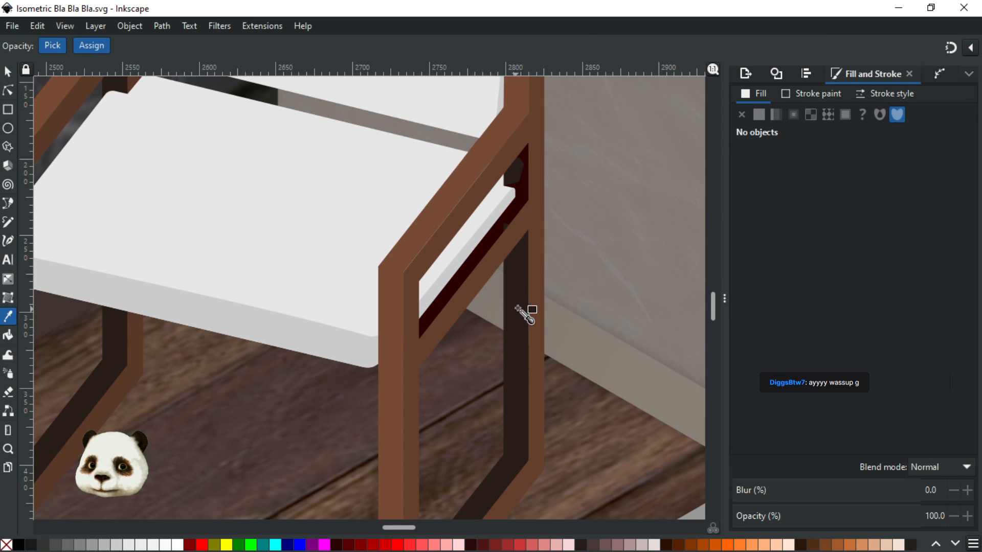
scroll(545, 237, up, 2)
click(8, 72)
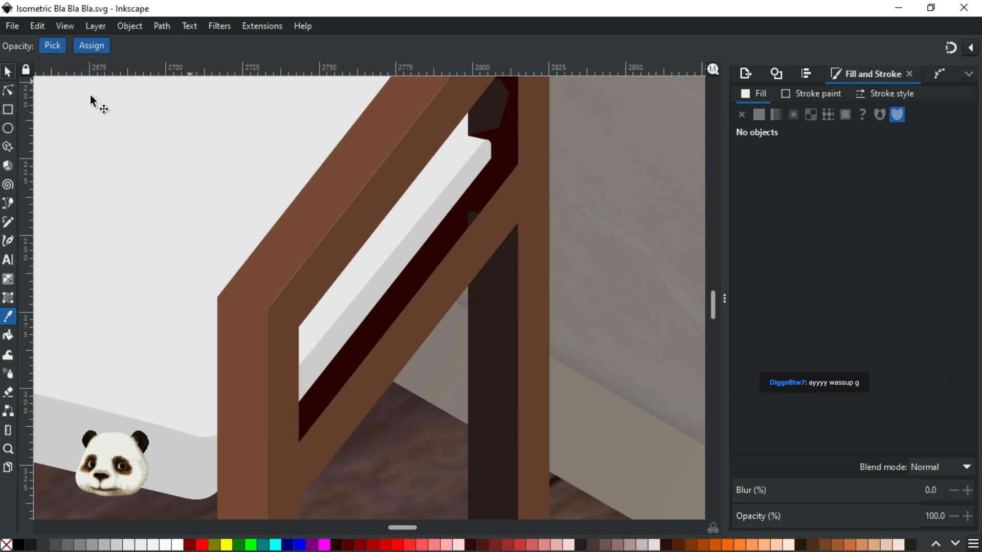
click(505, 170)
drag(528, 149, 538, 202)
key(d)
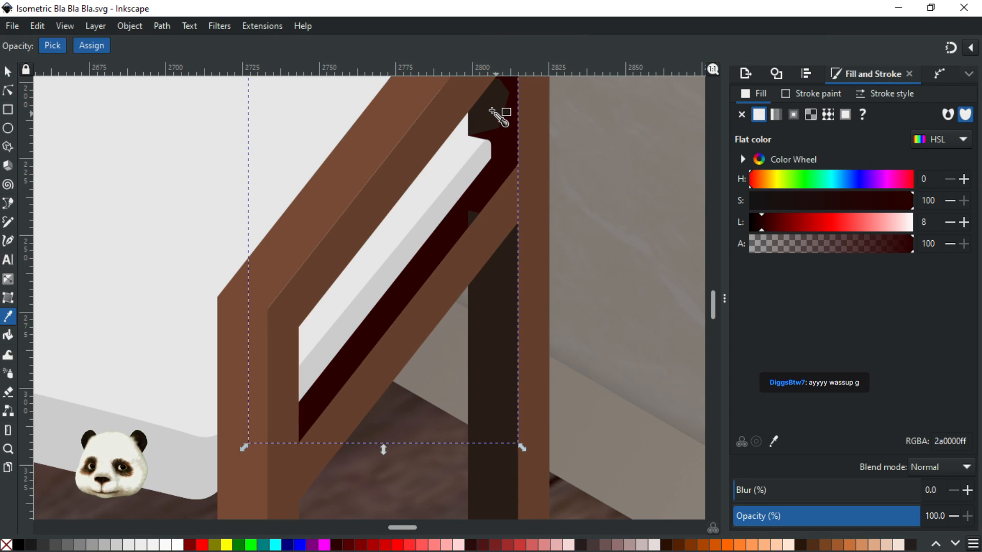
click(492, 112)
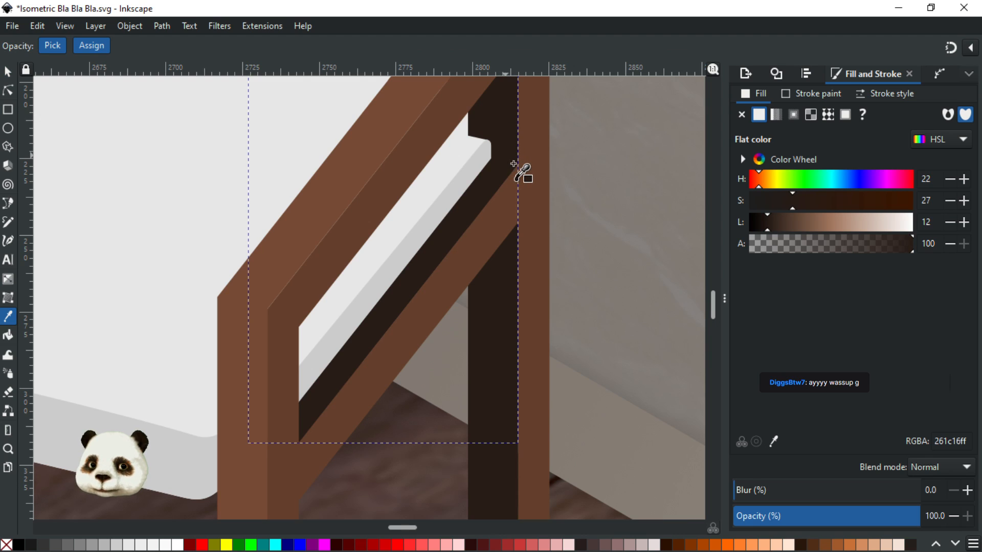
Fill the dark red top ends of both backrest posts with the medium brown sampled from the chair frame
scroll(513, 164, down, 5)
drag(460, 158, 341, 337)
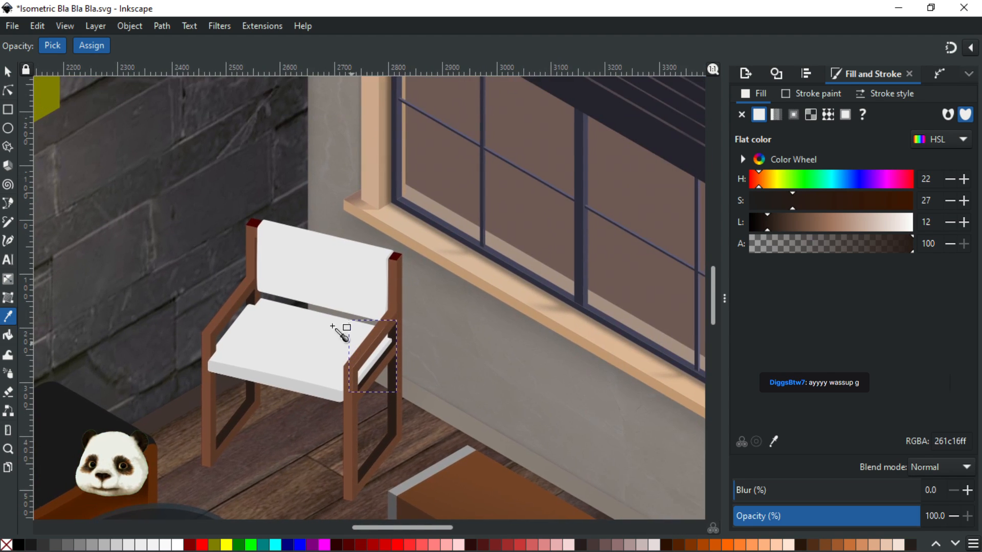
scroll(302, 281, up, 1)
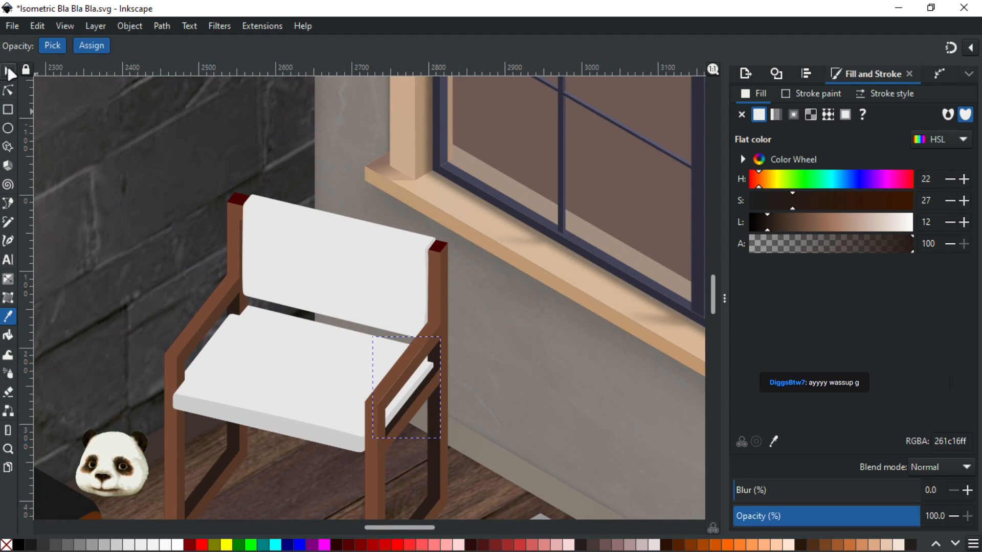
click(8, 72)
scroll(445, 304, up, 1)
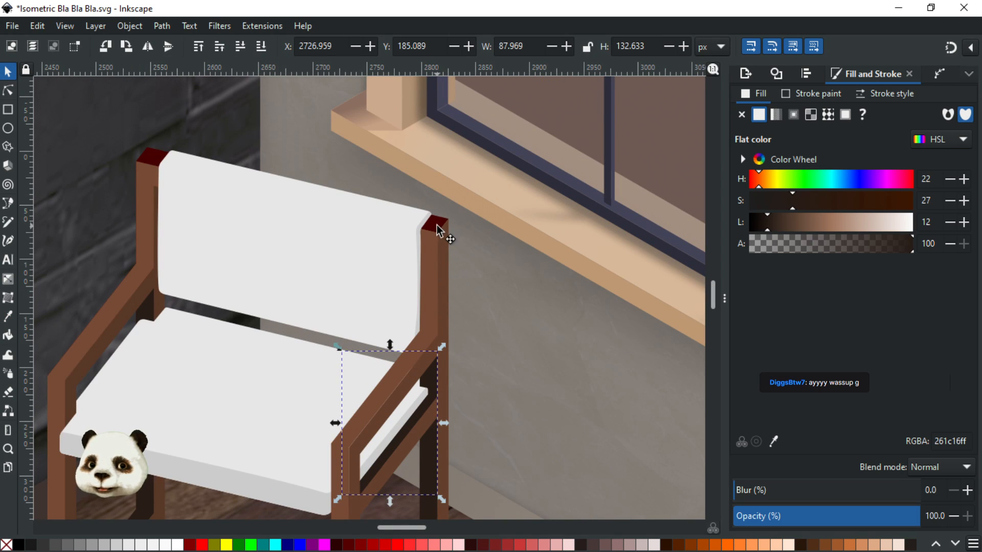
click(444, 229)
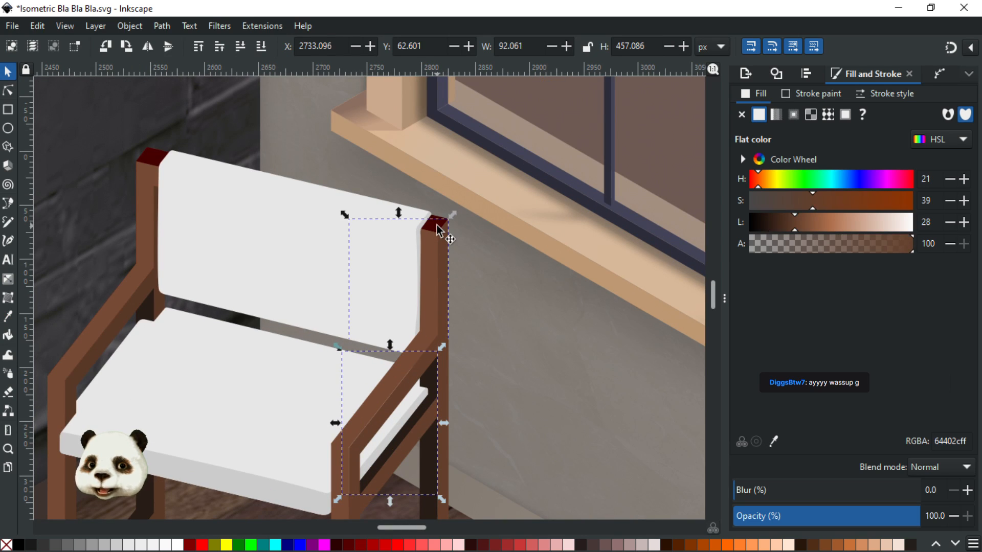
click(152, 164)
key(d)
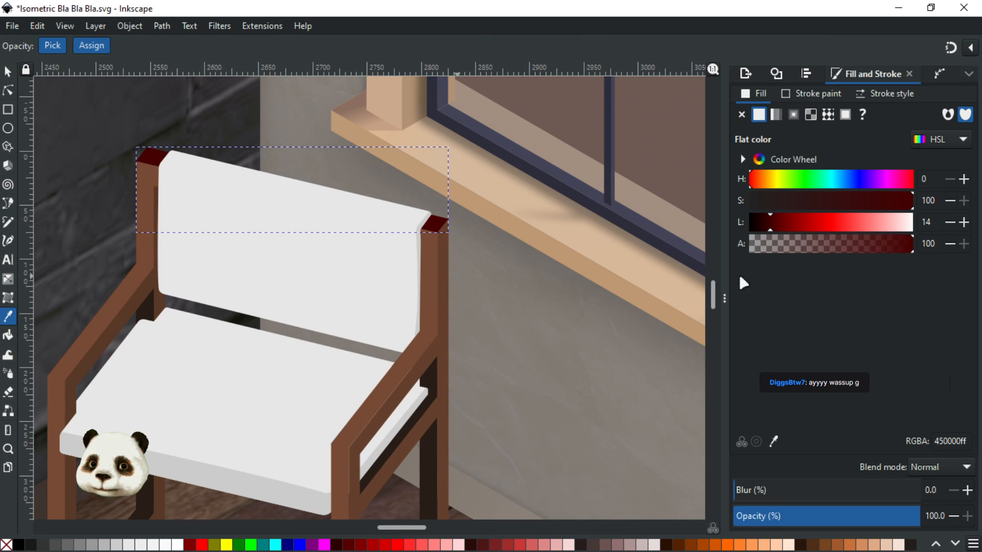
click(448, 225)
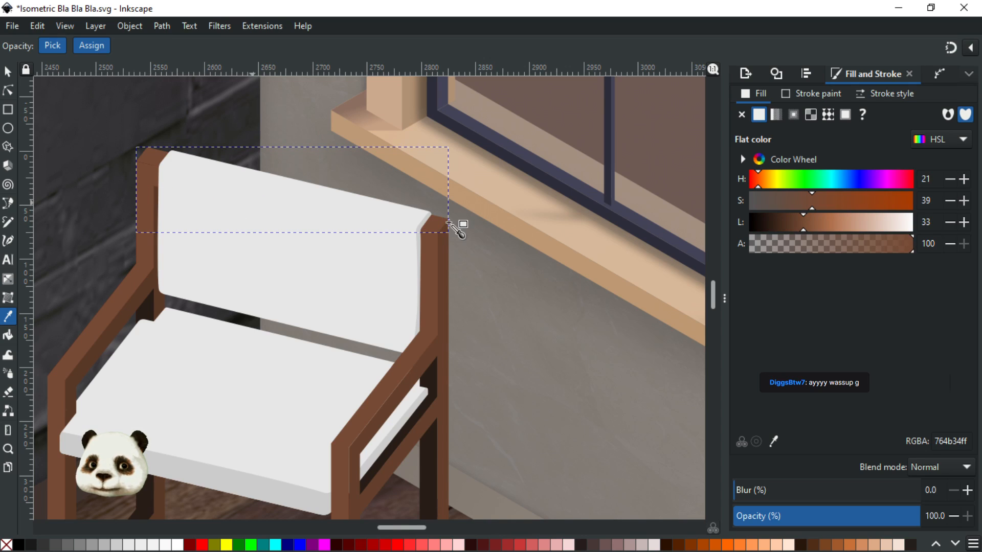
Lighten the post tops' brown fill to a lightness of 41, and save the document
click(813, 223)
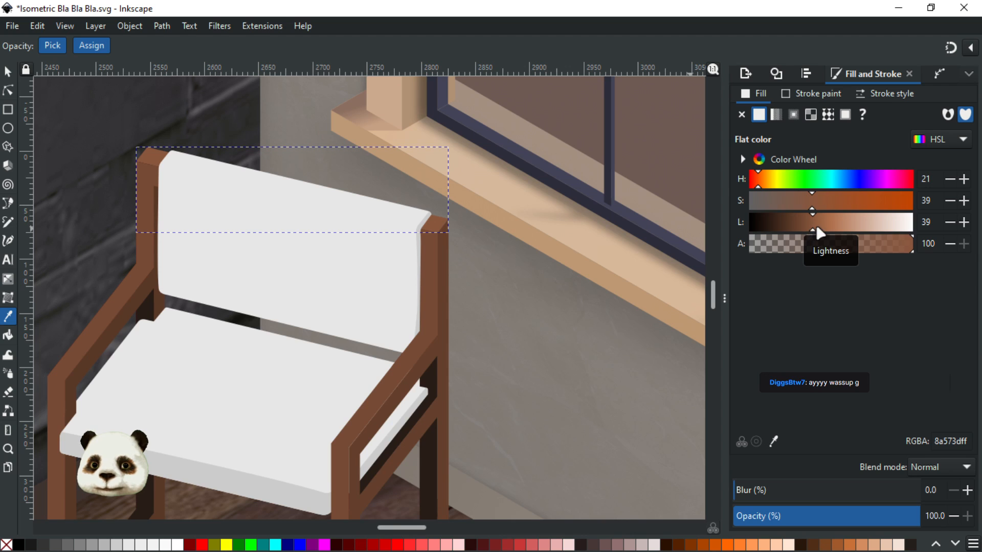
click(818, 229)
scroll(557, 315, down, 2)
drag(541, 330, 361, 308)
scroll(315, 311, down, 1)
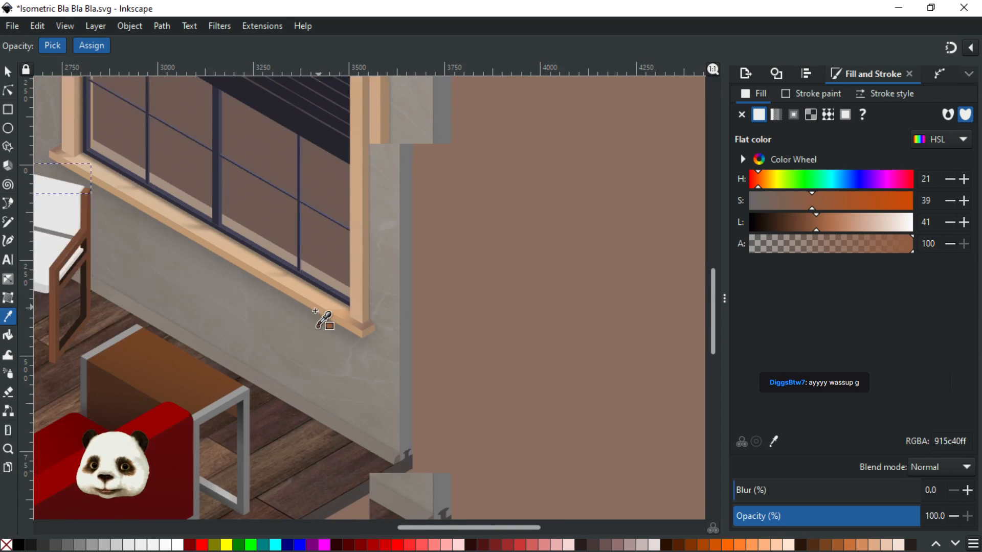
scroll(315, 311, down, 1)
drag(156, 300, 379, 322)
scroll(369, 291, up, 3)
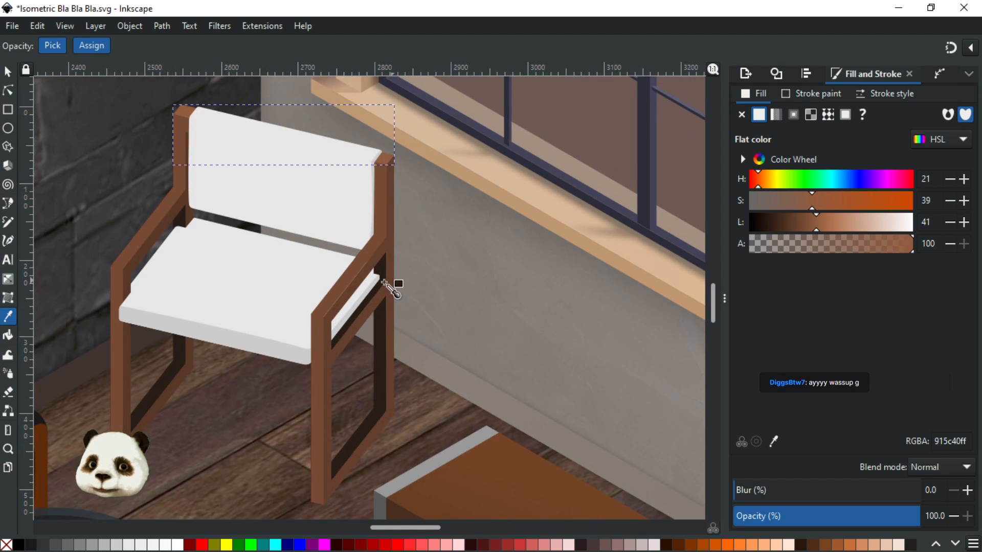
click(8, 77)
key(ctrl+s)
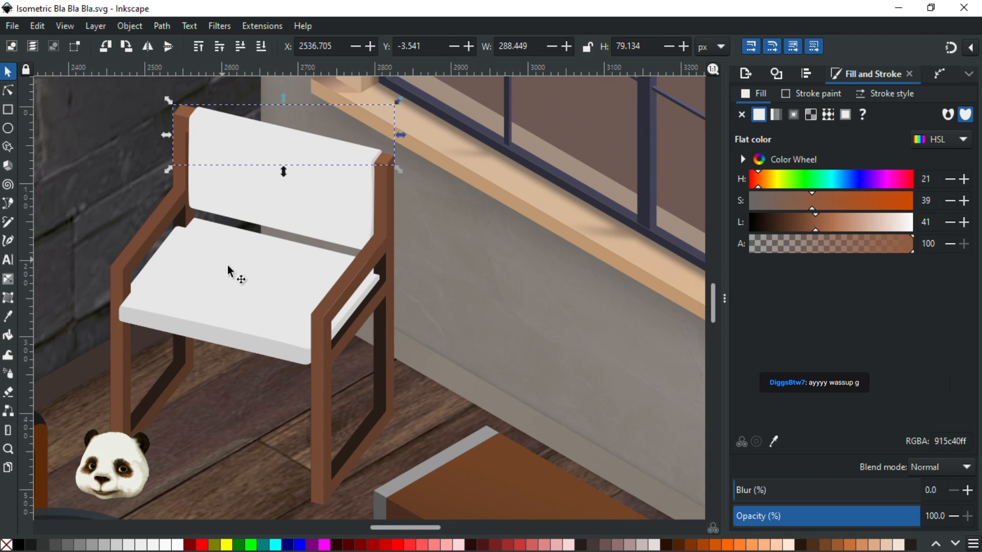
Apply a linear gradient across the seat cushion's top face, from its rear toward its front edge, with the end stop's alpha at 100
click(245, 268)
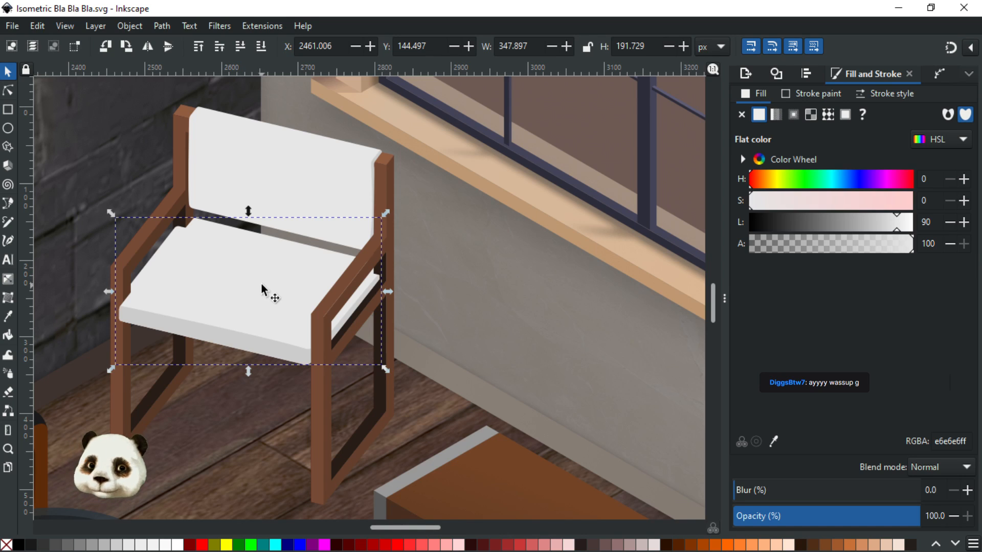
key(g)
drag(292, 275, 230, 337)
drag(295, 273, 285, 253)
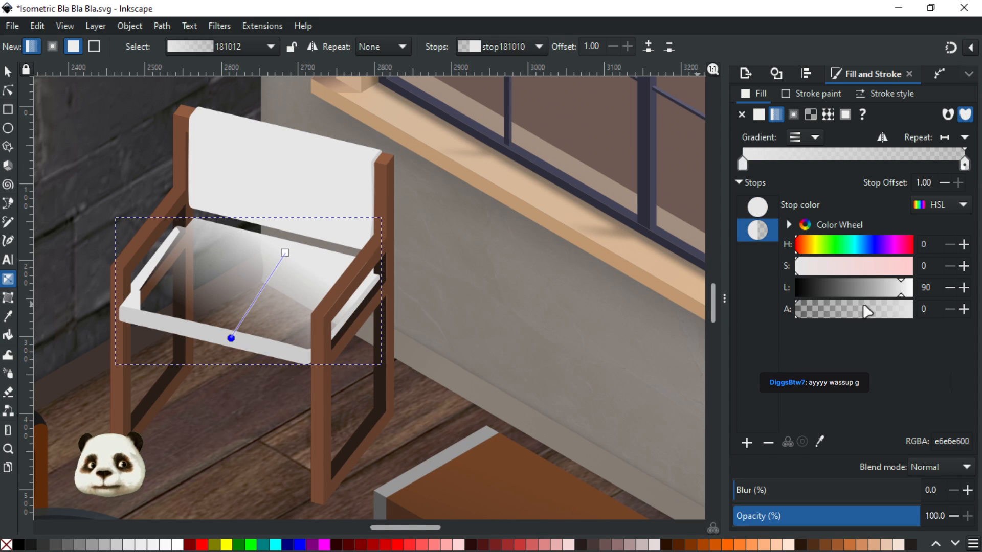
drag(903, 311, 974, 318)
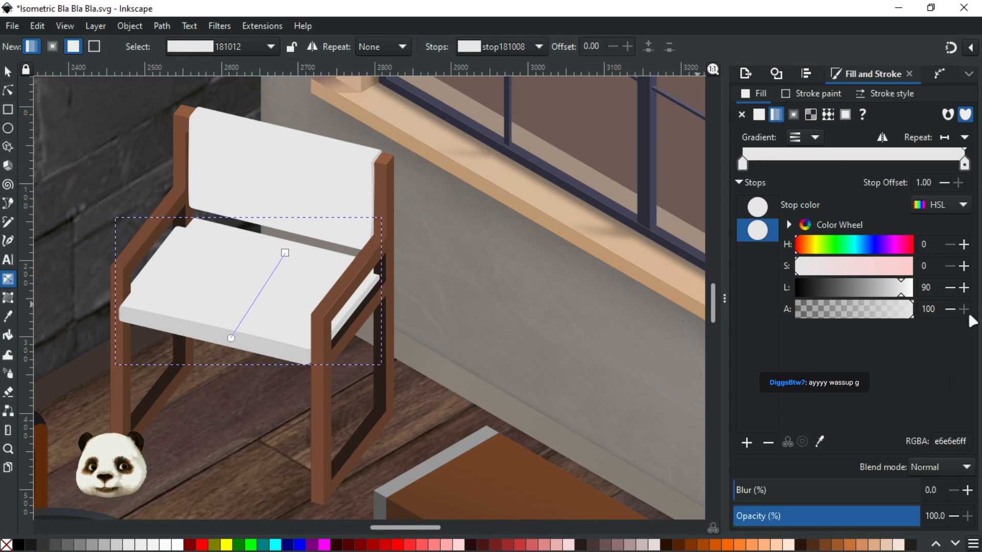
Darken the rear stop of the seat cushion's gradient to a lightness of 75
click(285, 253)
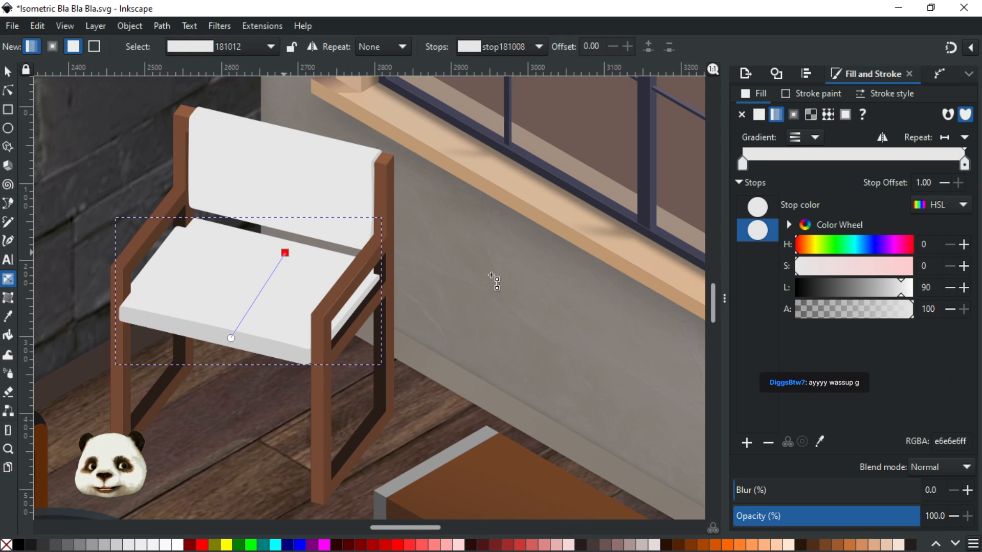
click(949, 288)
click(950, 288)
click(949, 288)
click(949, 288)
click(950, 288)
click(949, 288)
click(950, 287)
click(949, 288)
click(950, 288)
click(950, 288)
click(950, 288)
click(950, 288)
click(949, 288)
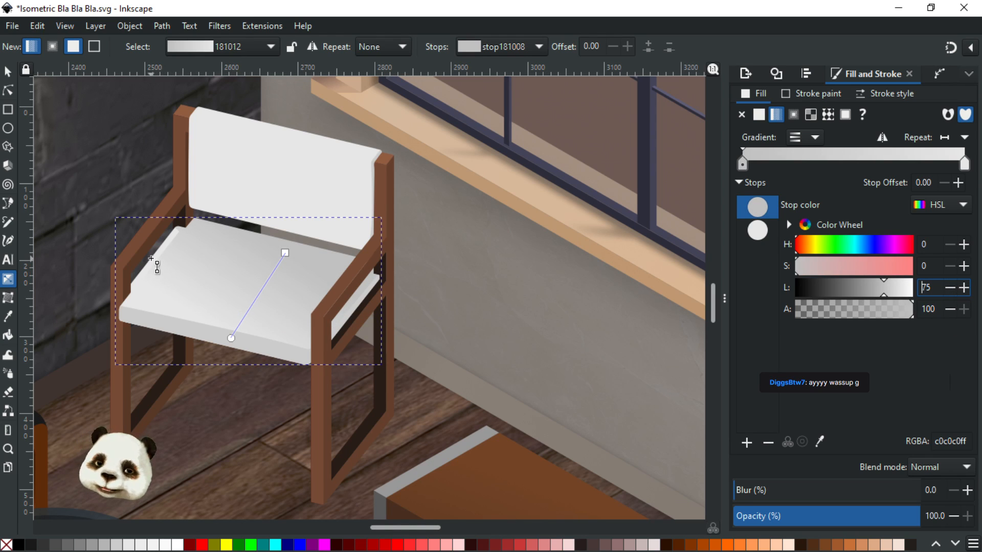
Move the light end of the seat gradient inward so the shading runs diagonally from the right rear corner
ctrl+scroll(153, 258, up, 1)
click(182, 227)
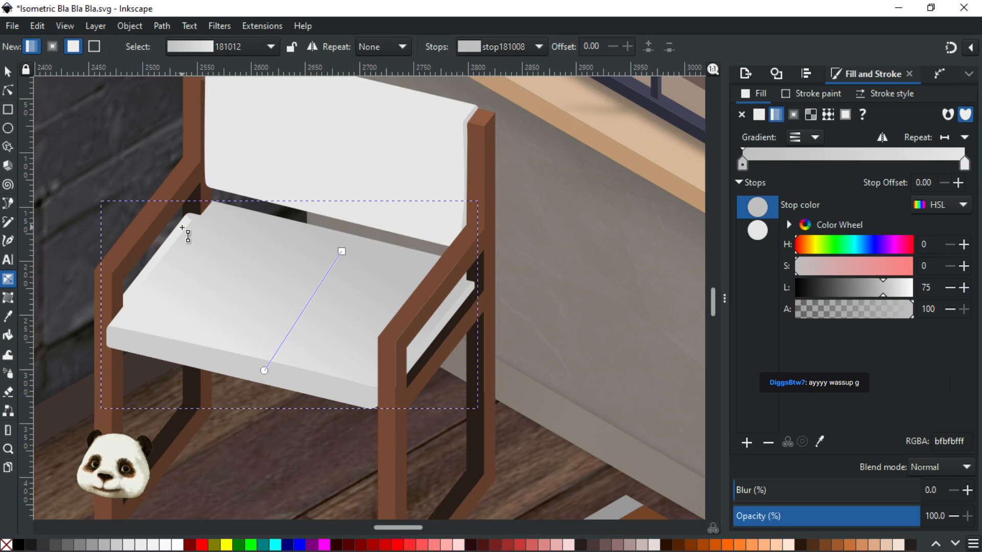
drag(265, 369, 251, 321)
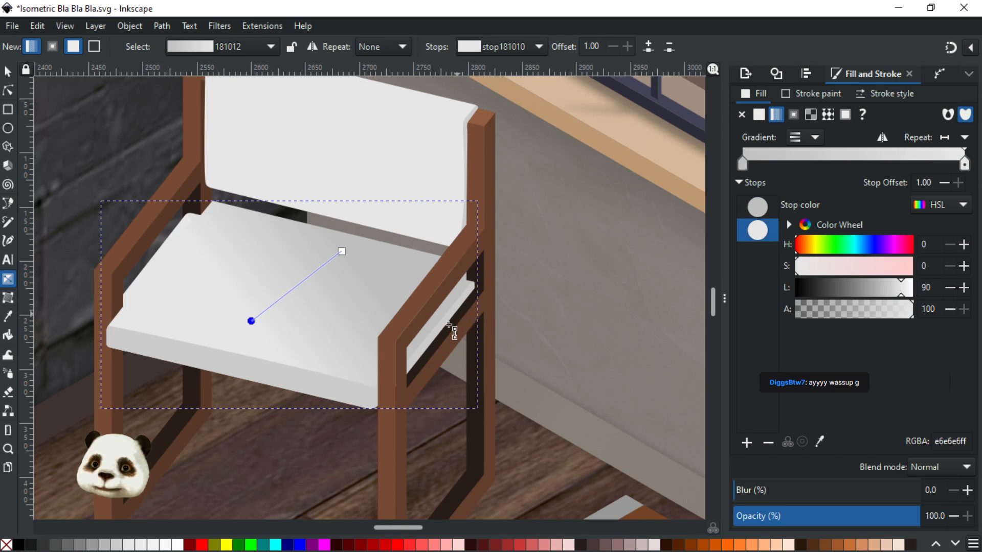
Apply a linear gradient along the seat cushion's right side face, with its end stop sampled from the cushion's light grey front face
click(466, 295)
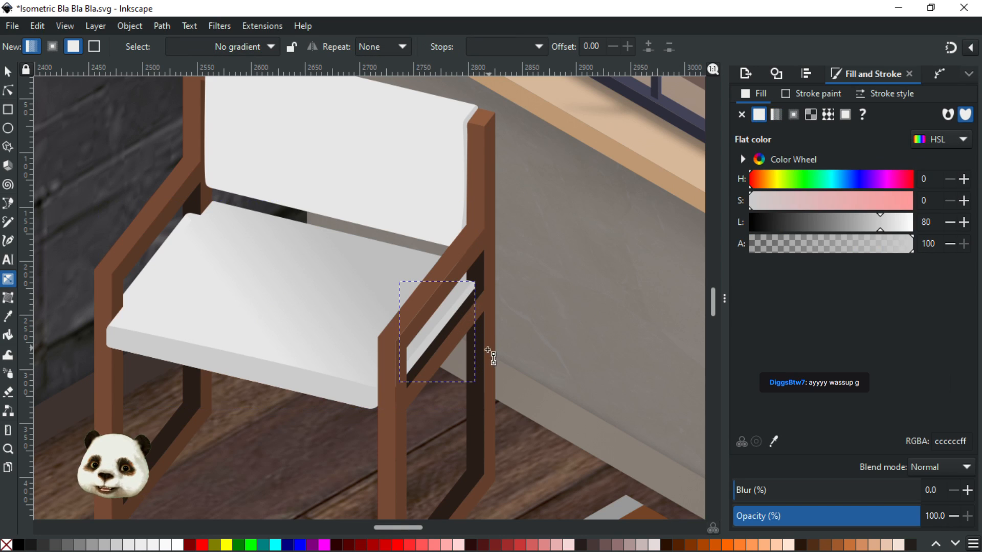
scroll(455, 292, up, 2)
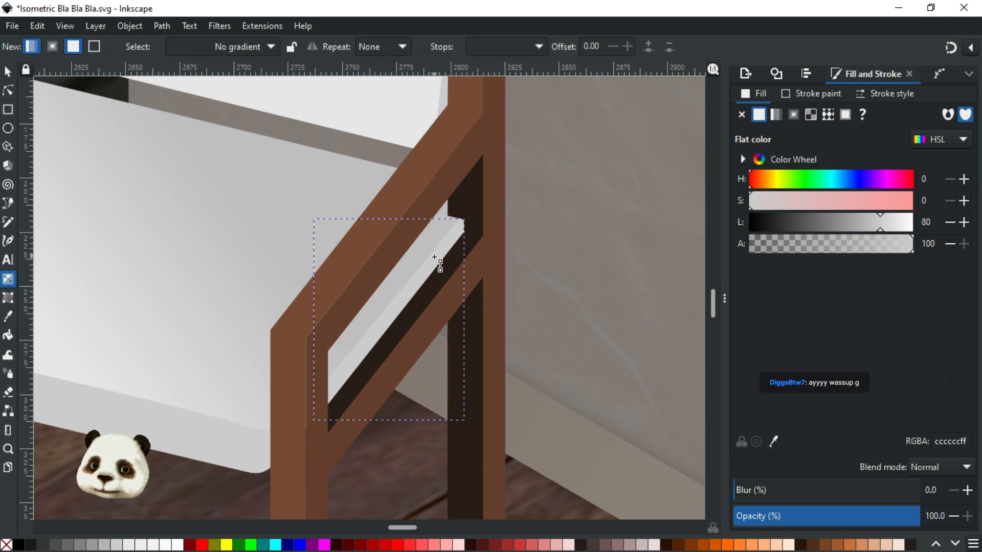
drag(434, 257, 363, 349)
key(d)
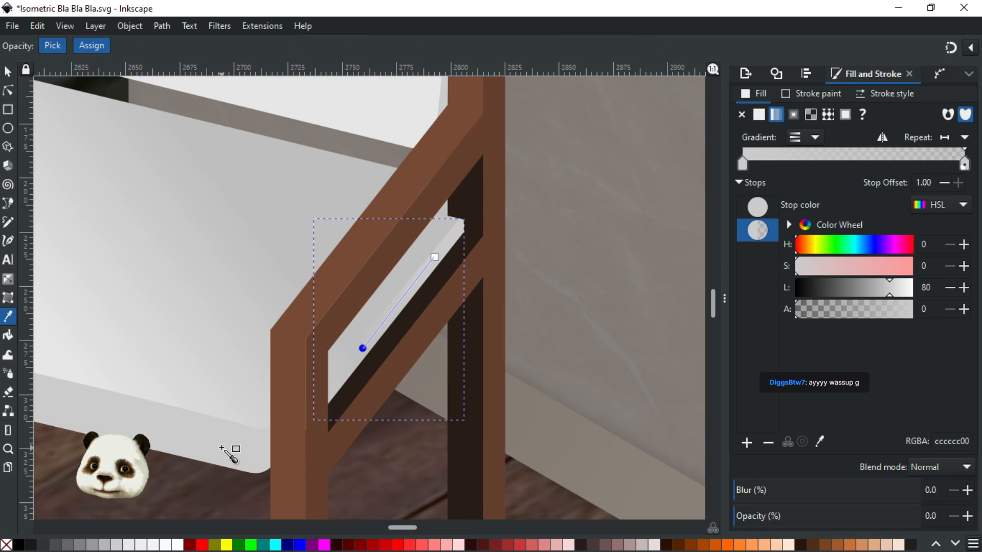
click(224, 447)
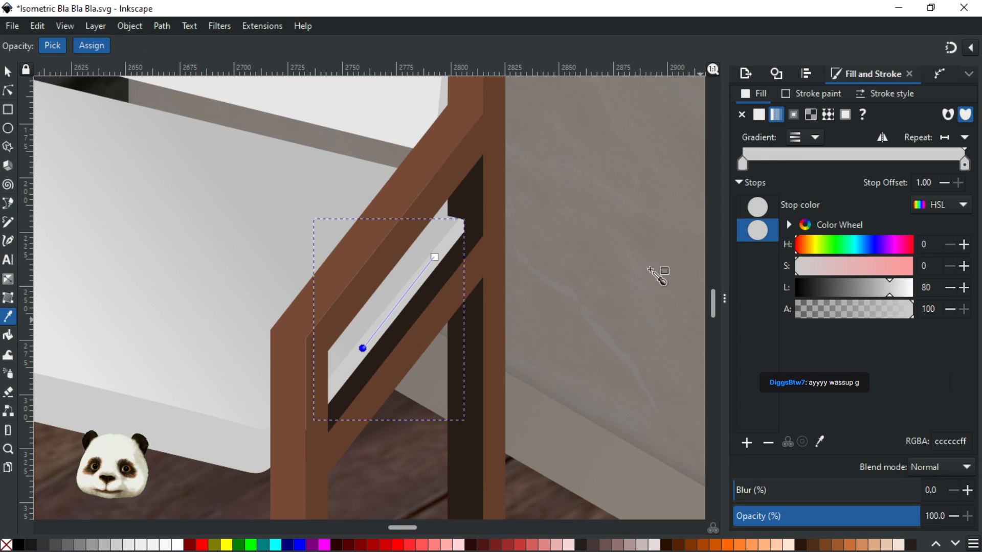
Darken the rear stop of the cushion side face's gradient to a lightness of 67
click(434, 258)
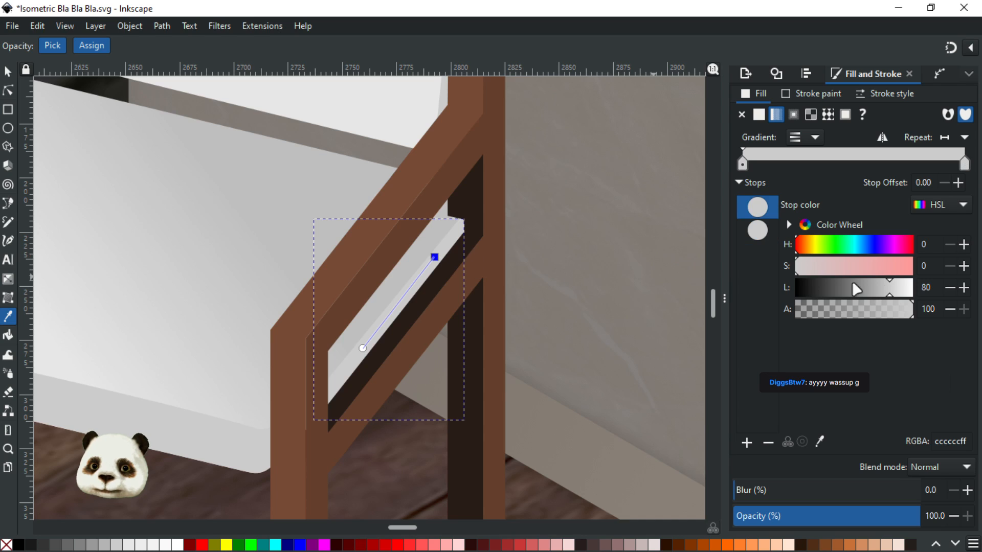
click(875, 292)
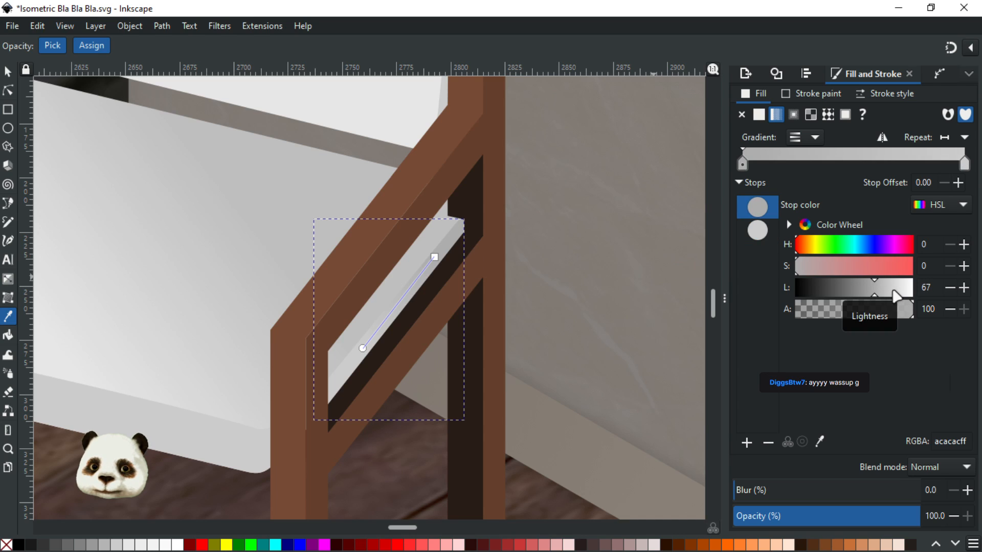
scroll(627, 317, down, 1)
scroll(627, 317, down, 1)
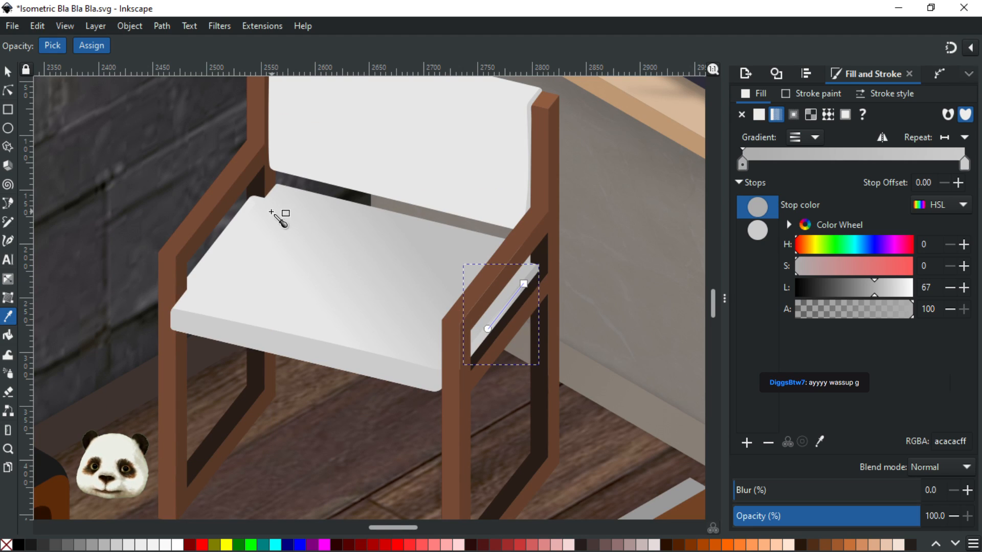
Set the front stop of the cushion side face's gradient to a lightness of 65 and an alpha of 100
click(488, 330)
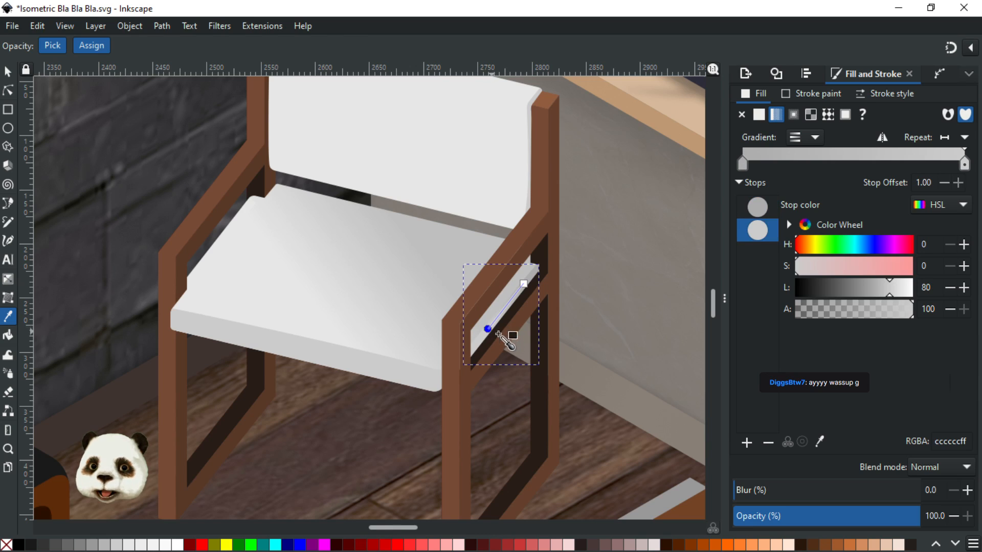
click(880, 287)
drag(878, 307, 981, 313)
drag(881, 299, 872, 291)
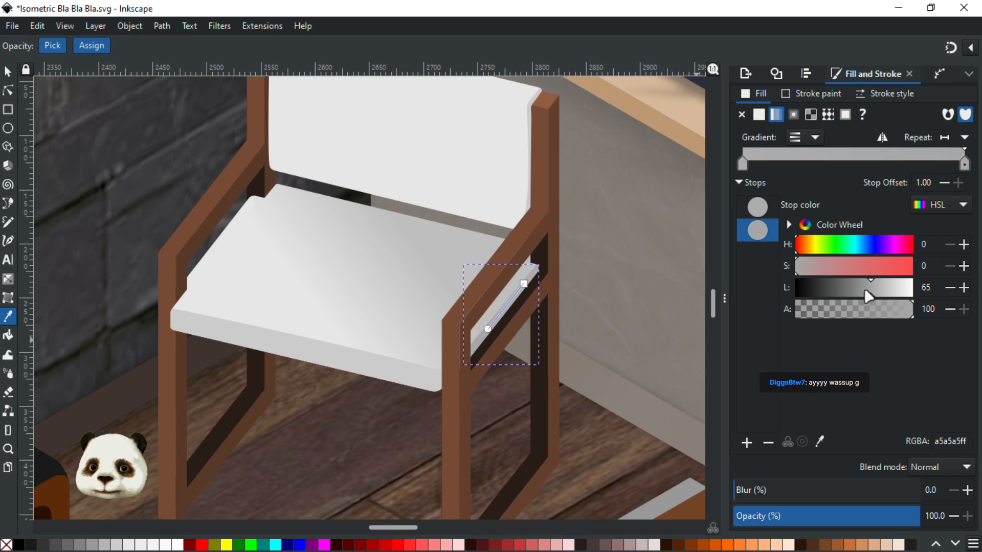
Set the rear stop of the cushion side face's gradient to a lightness of 48
click(523, 283)
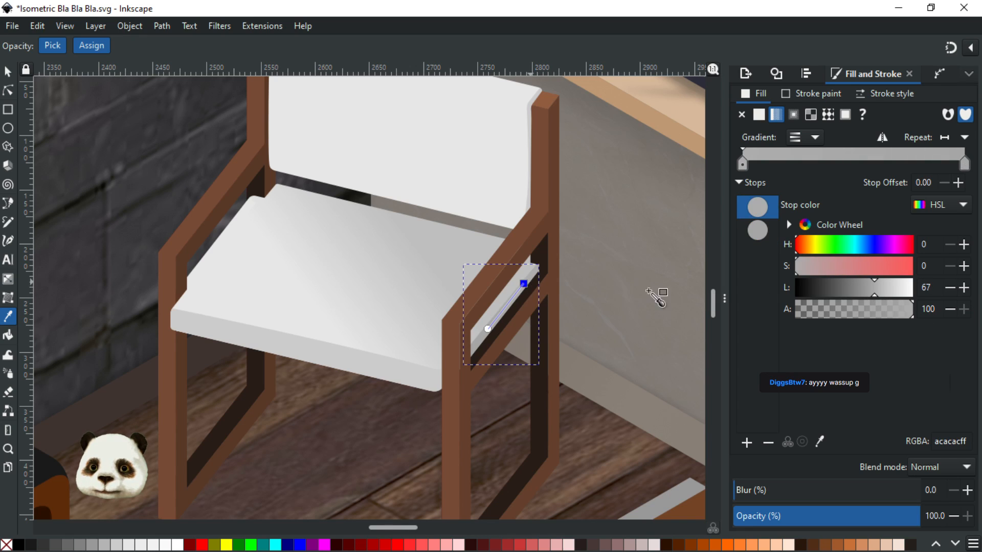
click(865, 289)
click(853, 287)
click(870, 287)
click(852, 287)
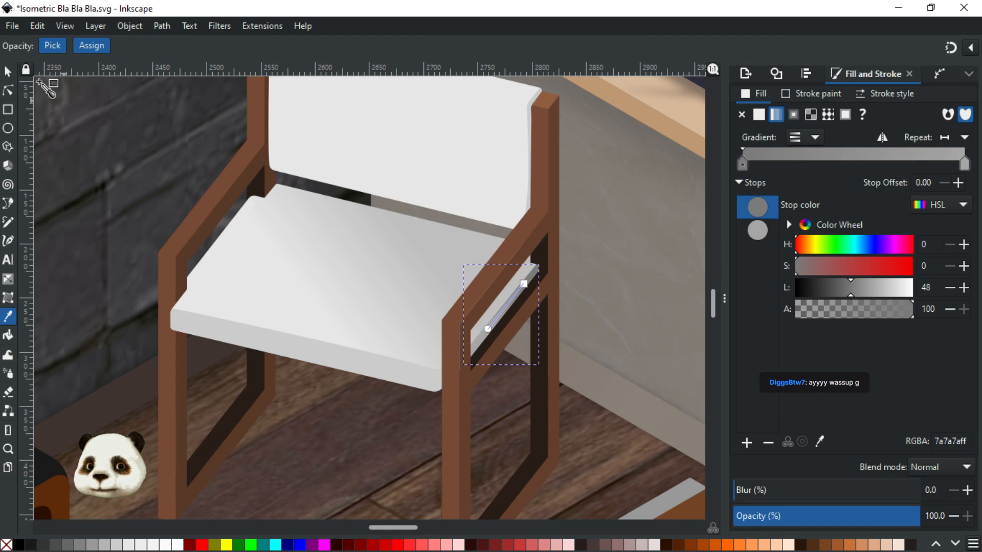
Apply a linear gradient along the seat cushion's front face, running from its left part towards the right
click(7, 74)
click(438, 180)
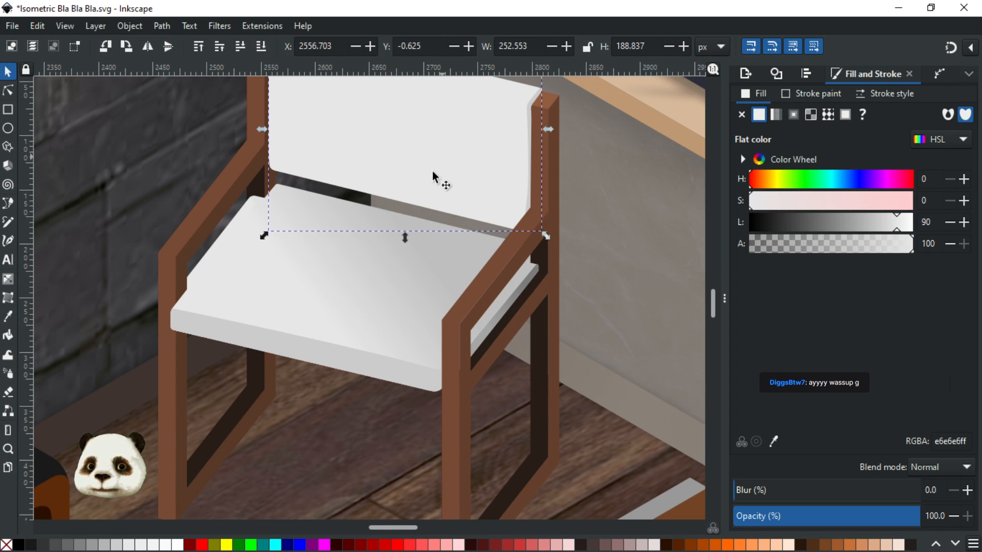
scroll(429, 203, up, 1)
scroll(428, 203, up, 1)
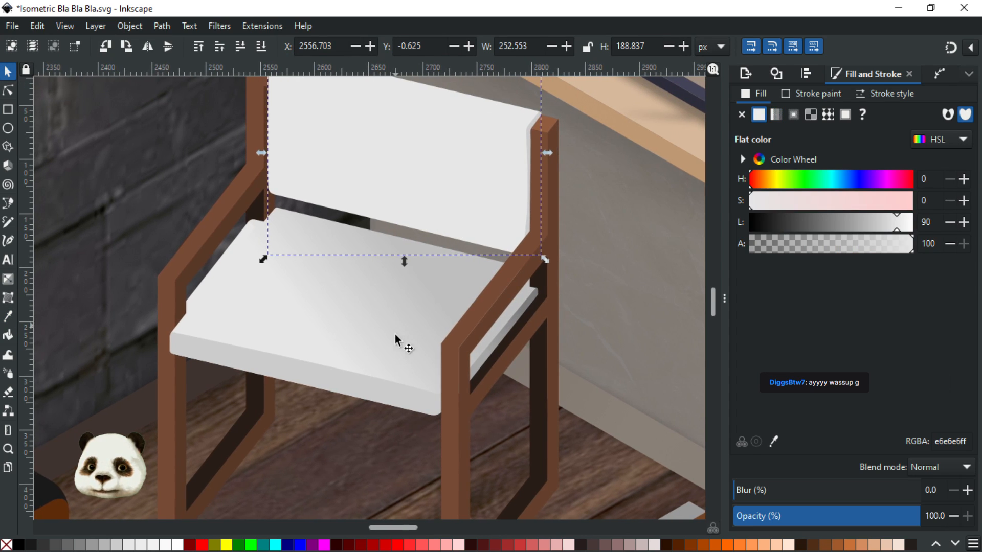
click(361, 388)
drag(335, 361, 351, 340)
key(Escape)
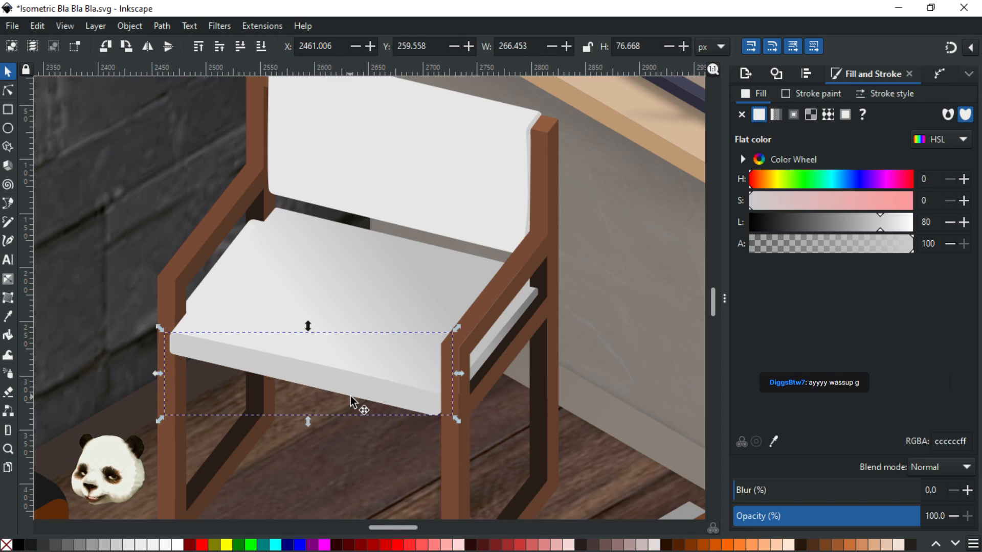
key(g)
drag(250, 360, 397, 397)
Make the right stop of the front face's gradient an opaque mid grey with alpha 100, and extend the gradient's start towards the left corner
click(397, 397)
drag(889, 287, 858, 287)
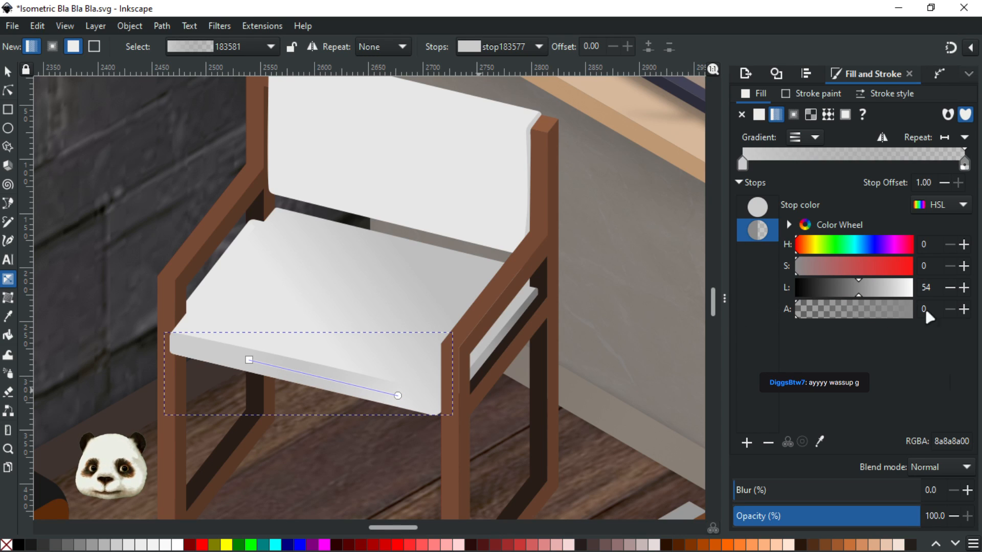
drag(905, 314, 981, 317)
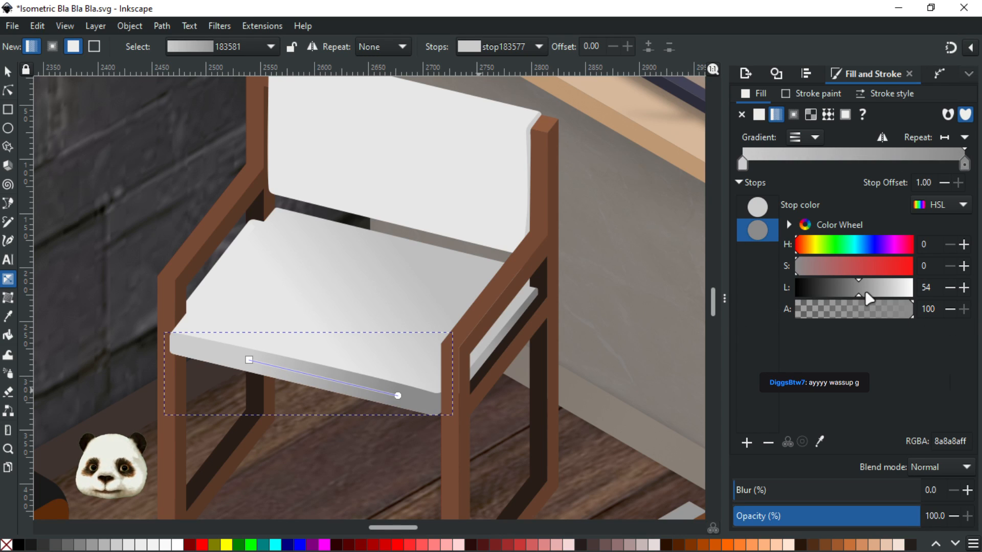
click(864, 291)
drag(249, 360, 202, 352)
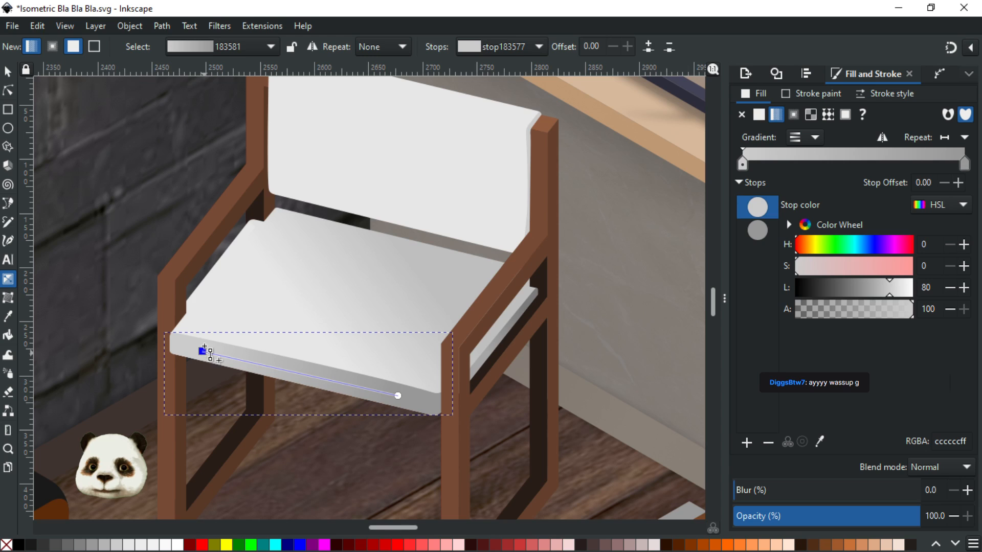
click(8, 74)
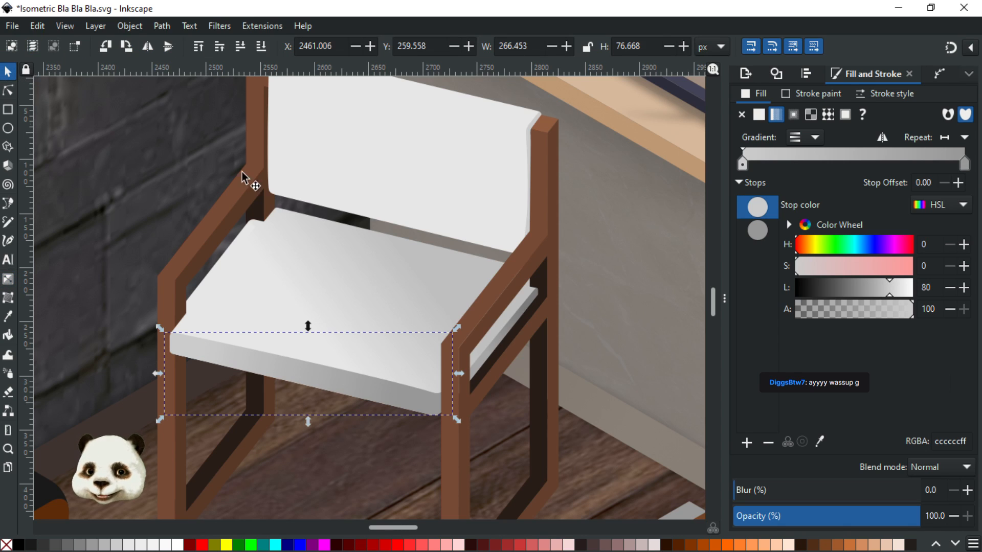
Check the shaded seat cushion, select the white backrest and save the drawing
scroll(247, 252, up, 2)
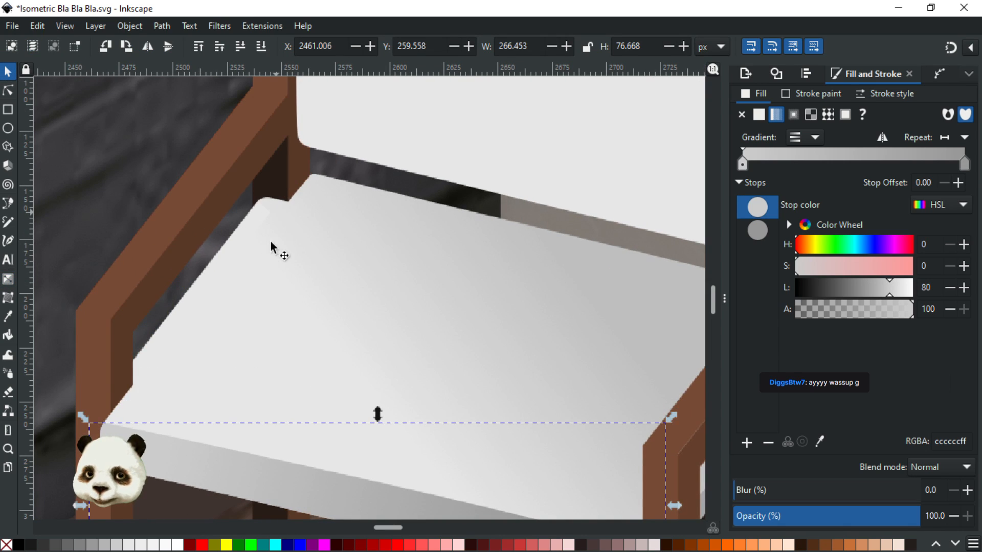
scroll(363, 243, down, 3)
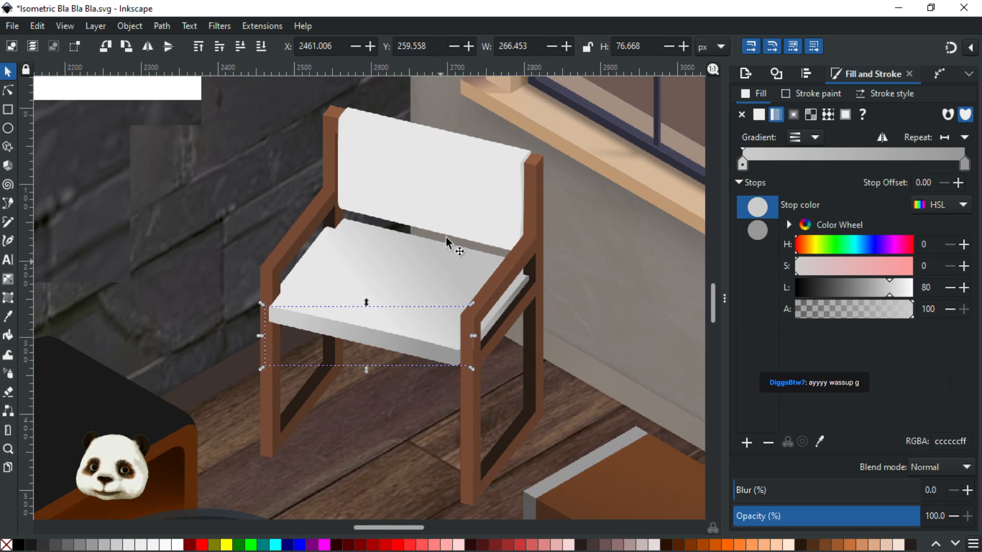
click(450, 201)
key(ctrl+s)
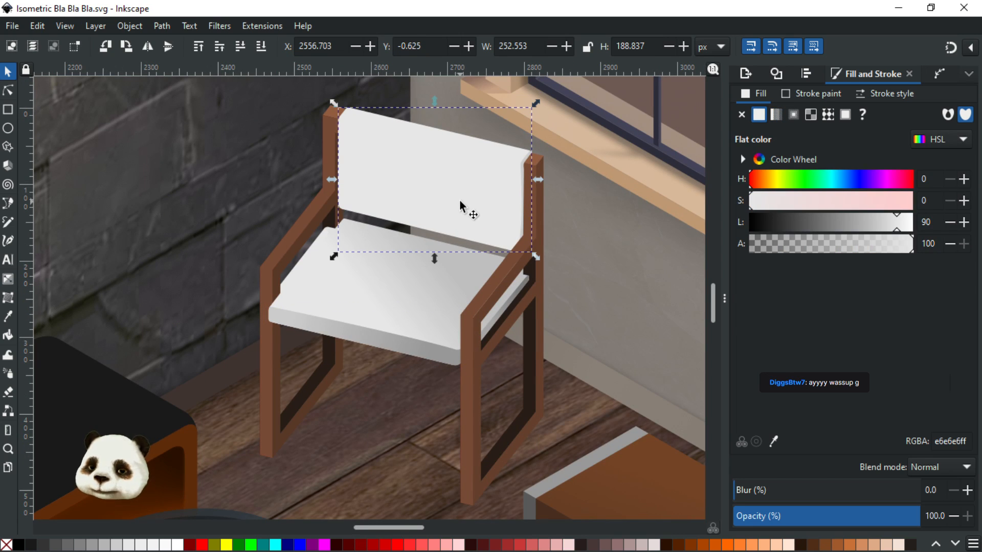
Apply a linear gradient running down the backrest's front face, with the lower stop's alpha at 100
scroll(482, 164, up, 1)
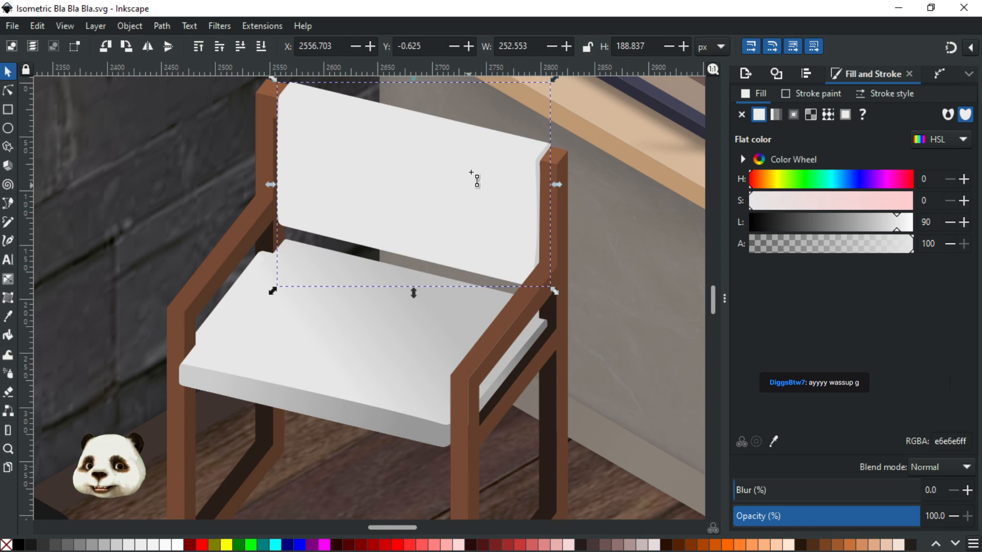
key(g)
drag(463, 149, 446, 241)
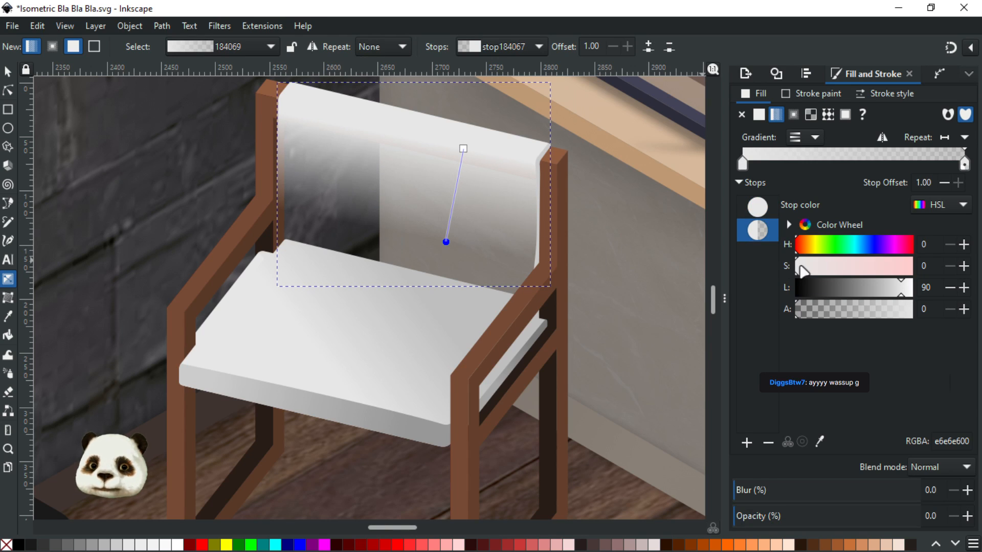
drag(860, 313, 916, 312)
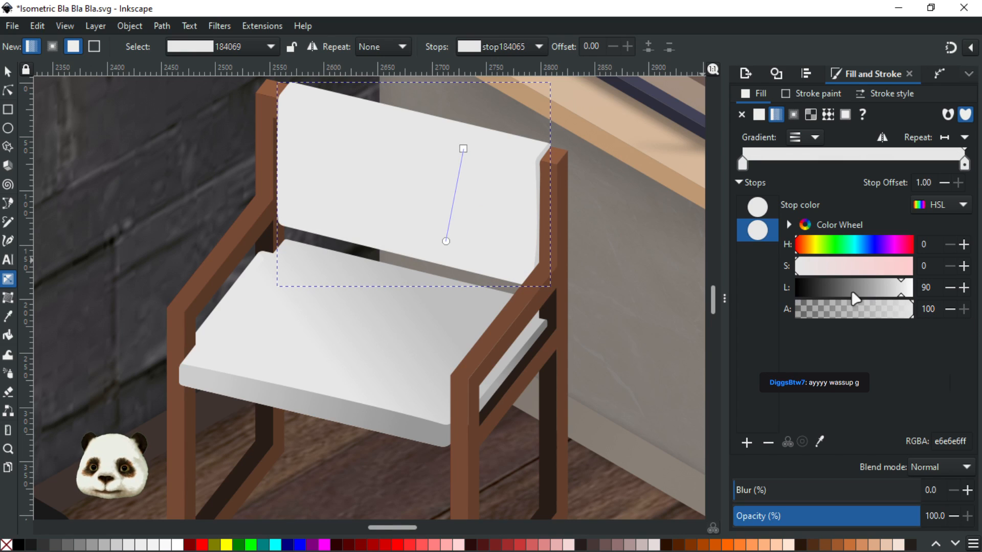
Darken the lower stop of the backrest gradient to a lightness of 78 and add an intermediate stop at offset 0.43
double_click(451, 215)
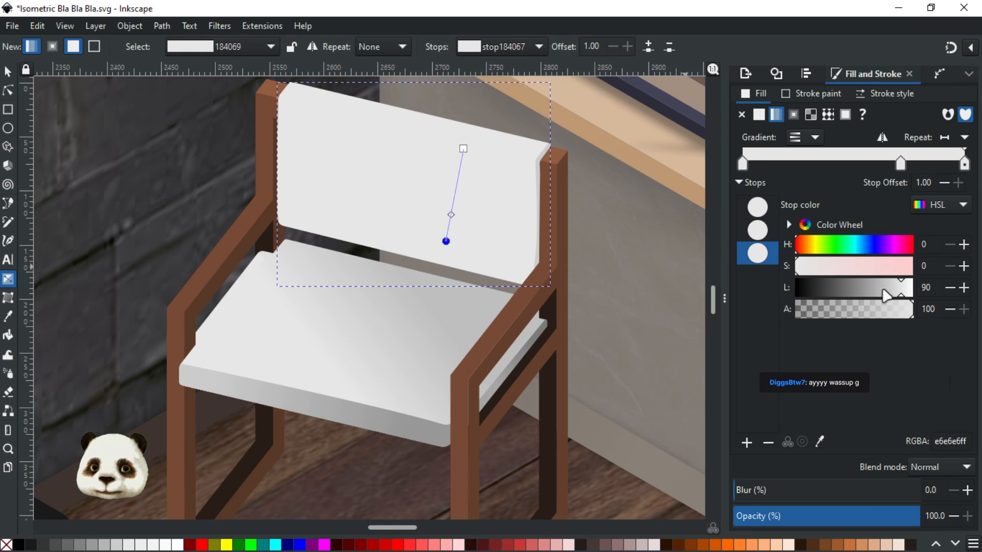
mouse_move(886, 296)
mouse_down()
mouse_move(872, 297)
mouse_move(896, 287)
mouse_move(878, 288)
mouse_move(885, 285)
mouse_up()
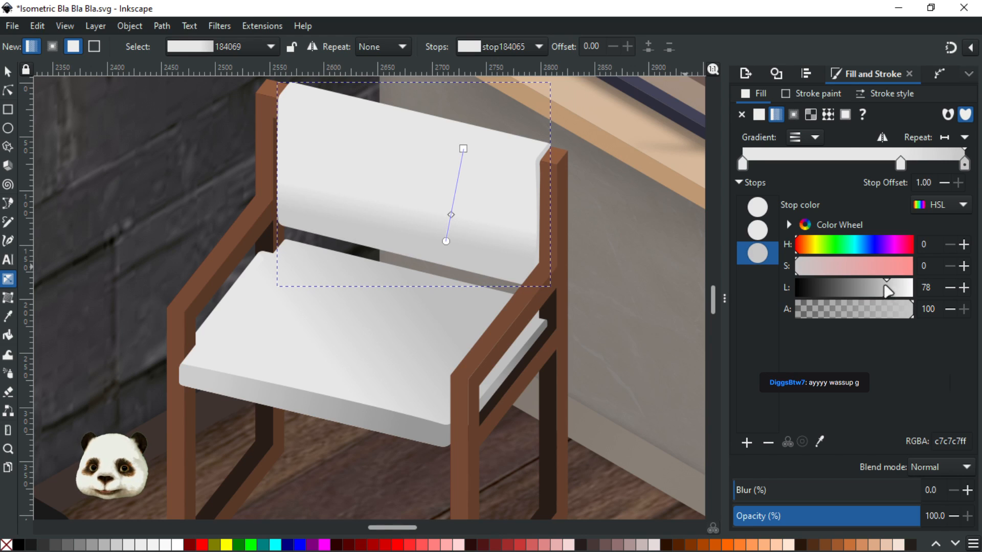
drag(453, 217, 456, 189)
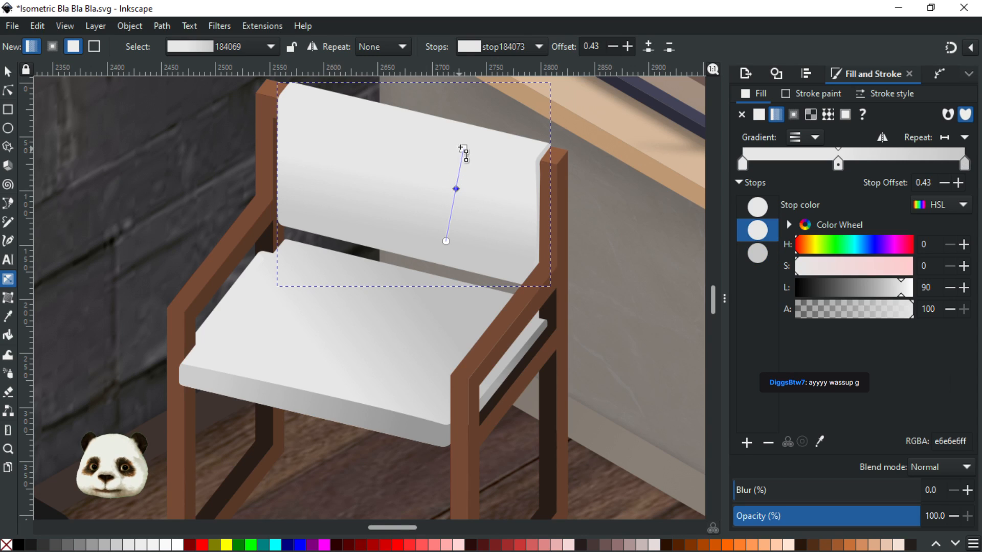
Extend the backrest gradient upward and create a highlight band with stops at offsets 0.11, 0.15 and 0.19, the 0.15 stop at lightness 100
drag(462, 148, 461, 137)
click(461, 136)
double_click(459, 147)
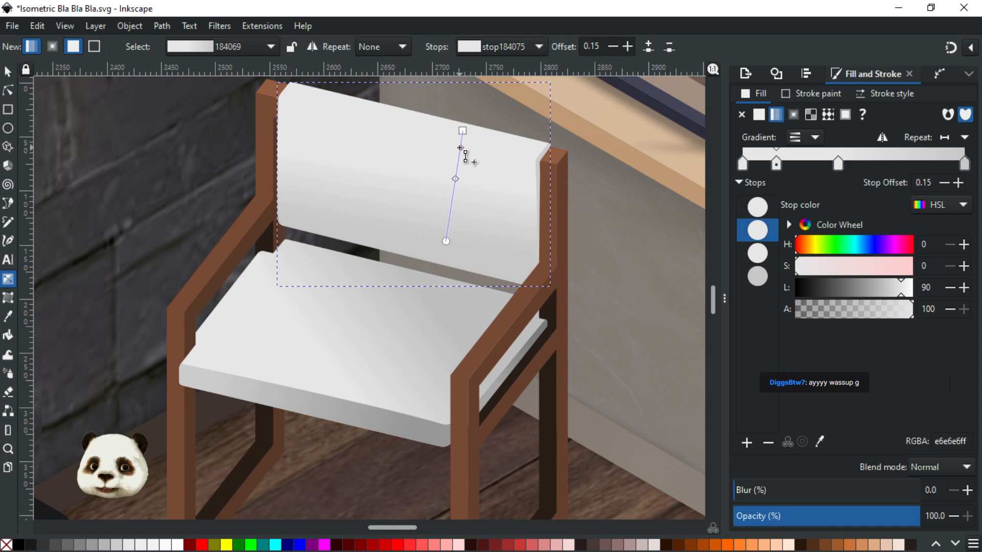
scroll(460, 146, up, 2)
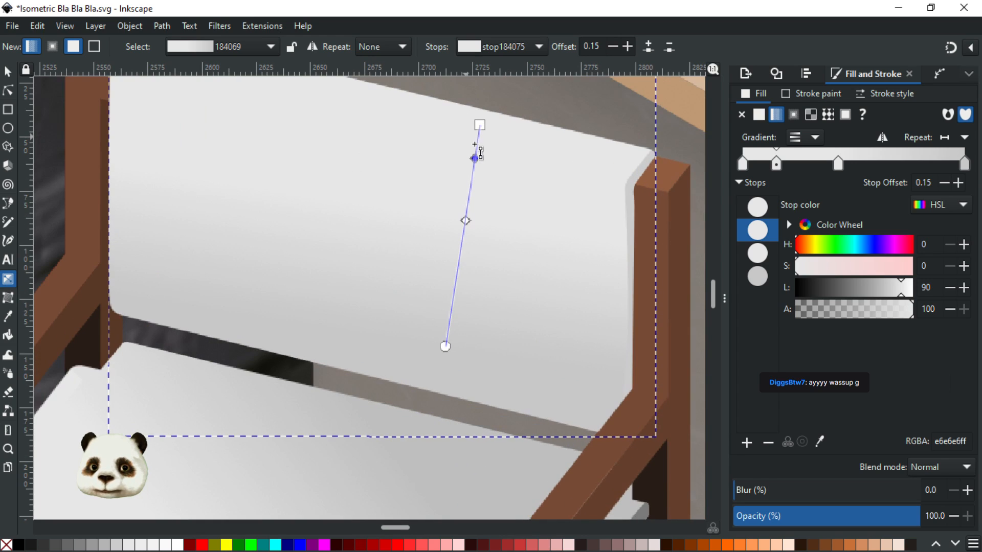
double_click(477, 150)
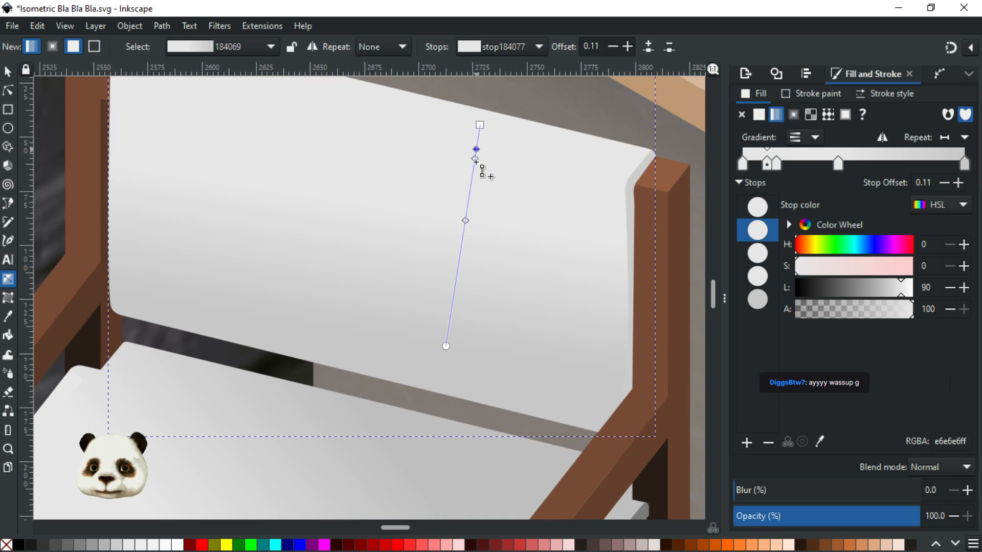
double_click(474, 166)
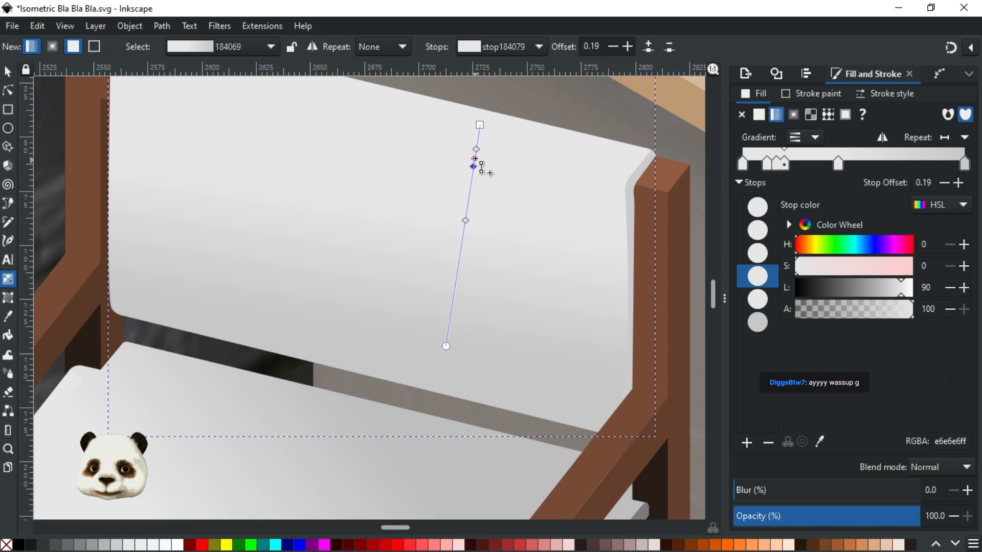
click(758, 254)
drag(898, 287, 928, 297)
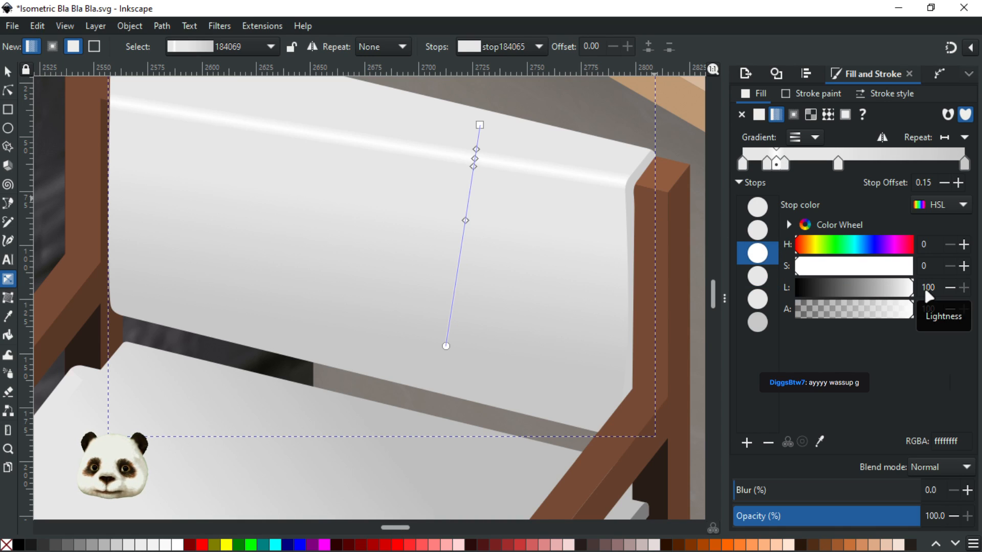
Reposition the backrest gradient's upper end so the white highlight band runs parallel to and close beneath the top edge
drag(485, 126, 488, 124)
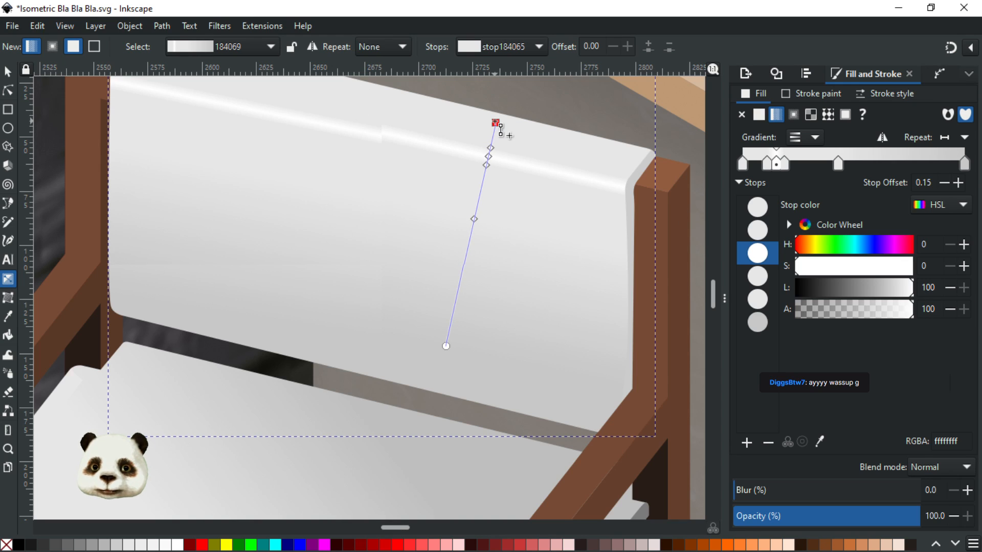
click(483, 123)
scroll(470, 122, down, 2)
drag(425, 120, 377, 222)
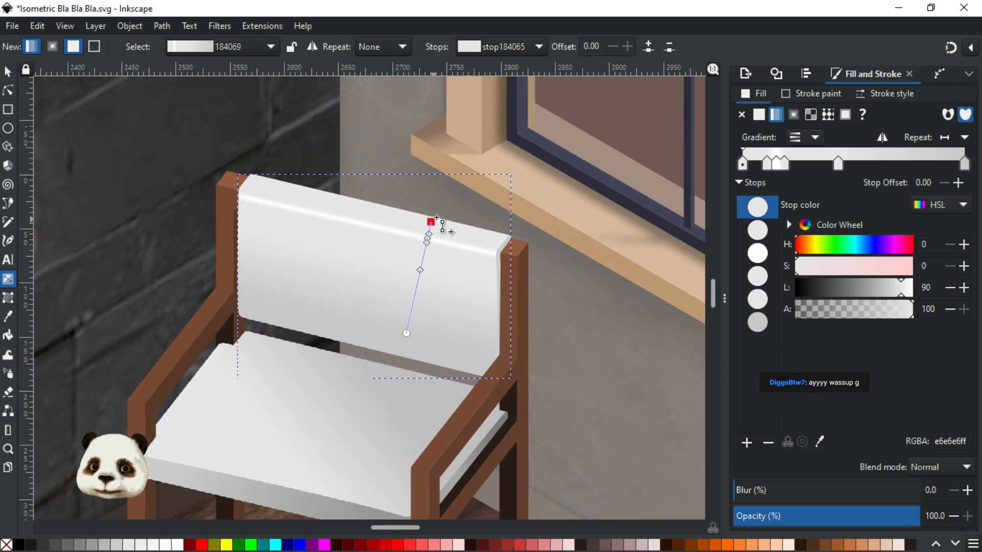
drag(436, 217, 431, 216)
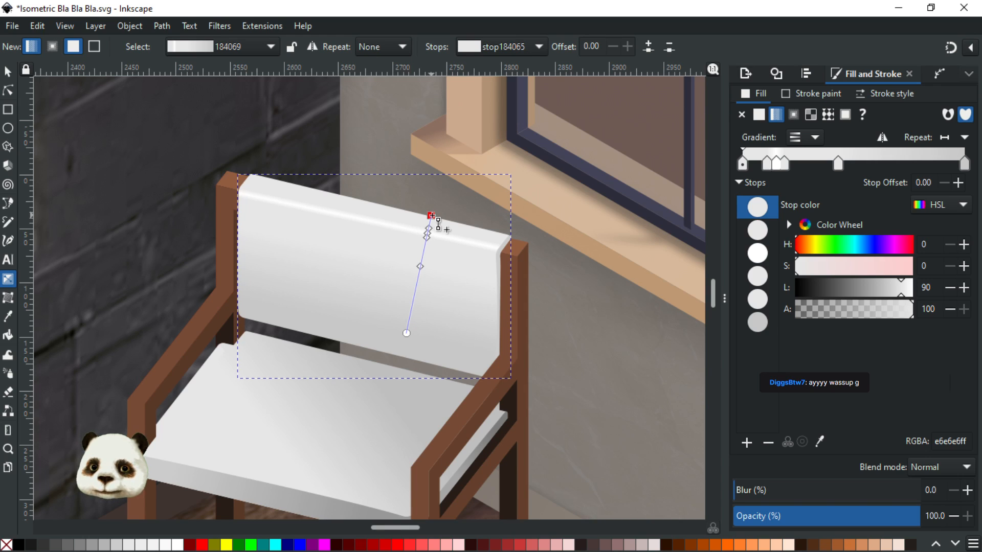
Move the start of the chair backrest's gradient slightly downward and set the lightness of its white highlight stop at offset 0.15 to 93
drag(431, 216, 434, 220)
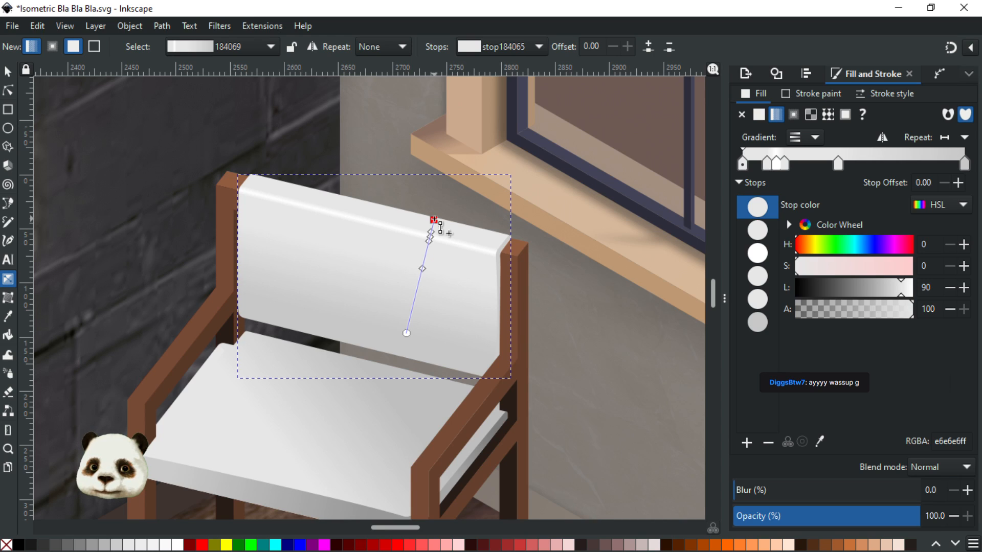
click(431, 235)
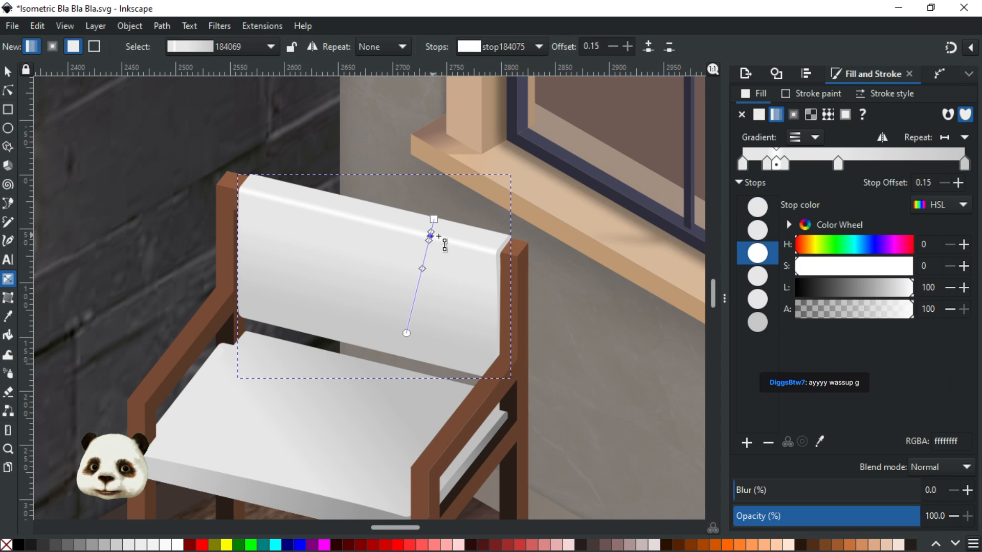
click(948, 286)
click(948, 287)
click(948, 287)
click(948, 287)
click(948, 287)
click(947, 287)
click(947, 286)
click(963, 287)
click(963, 287)
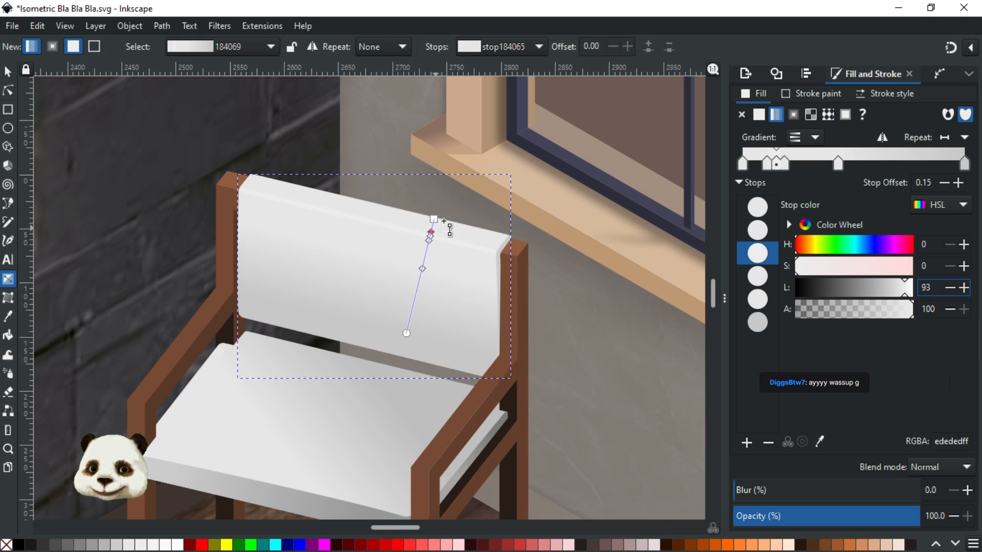
Move the gradient stop just below the backrest's highlight slightly farther down the gradient line
click(431, 229)
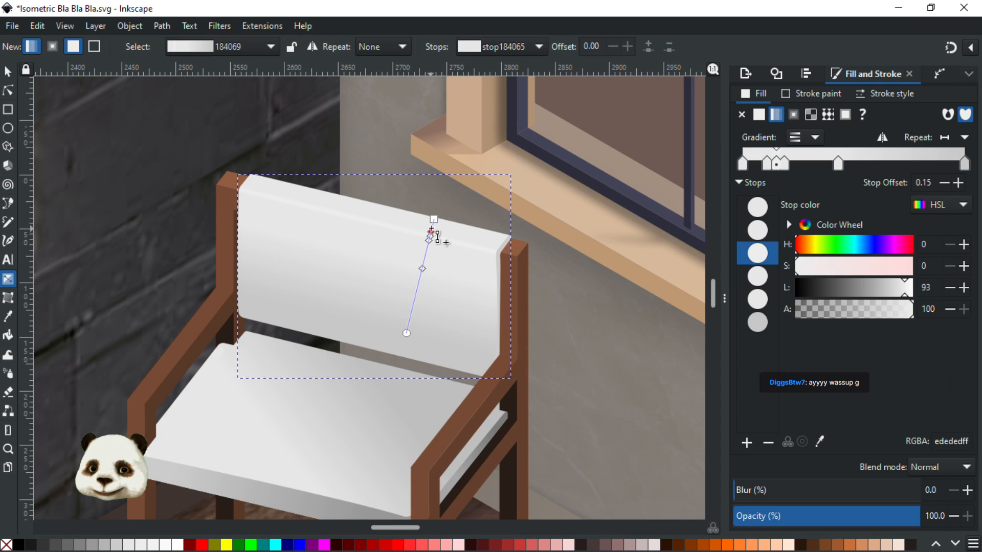
drag(431, 231, 431, 245)
click(431, 230)
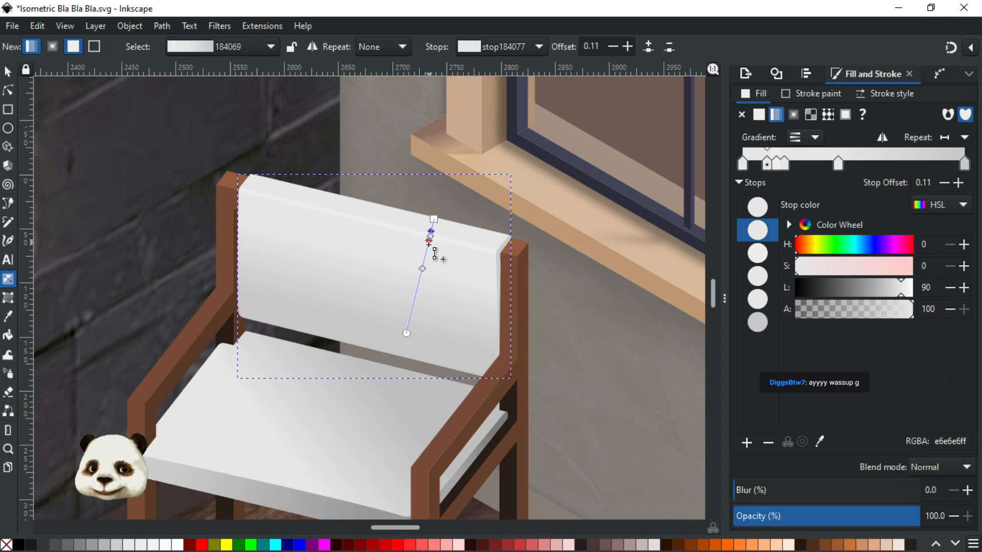
Set the lightness of the backrest gradient's first stop to 97 and save the document
click(433, 219)
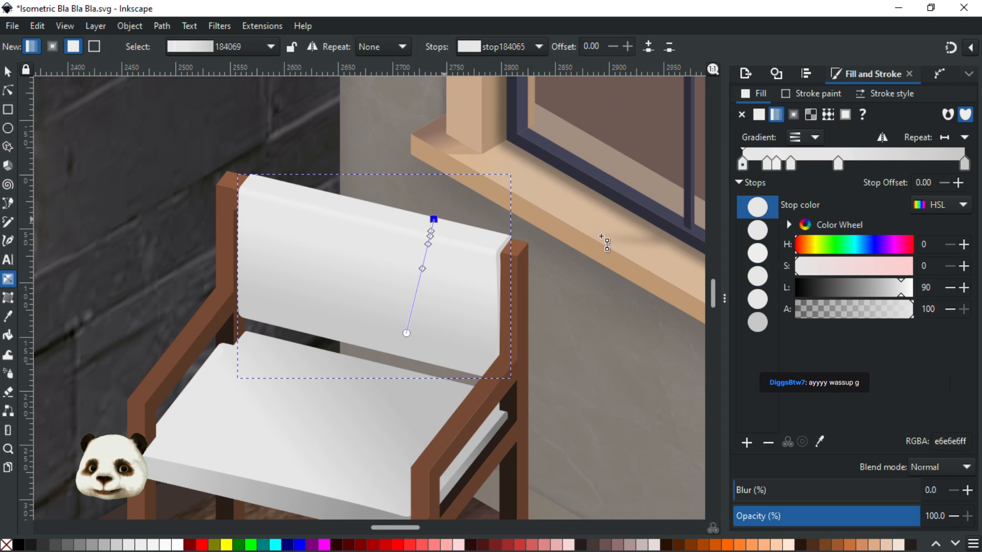
click(964, 290)
click(964, 290)
click(964, 289)
click(964, 290)
click(964, 290)
click(964, 290)
click(964, 289)
click(964, 290)
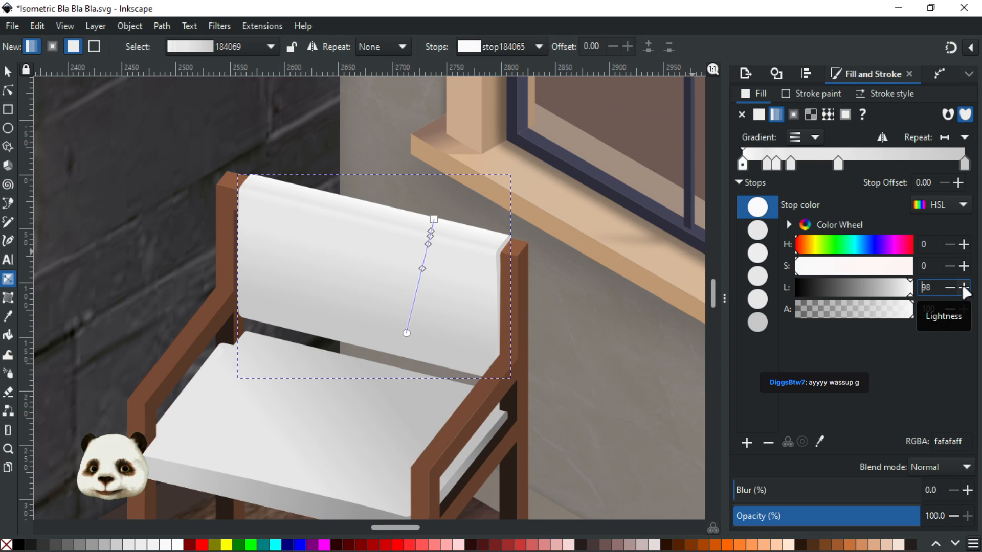
click(965, 289)
click(964, 289)
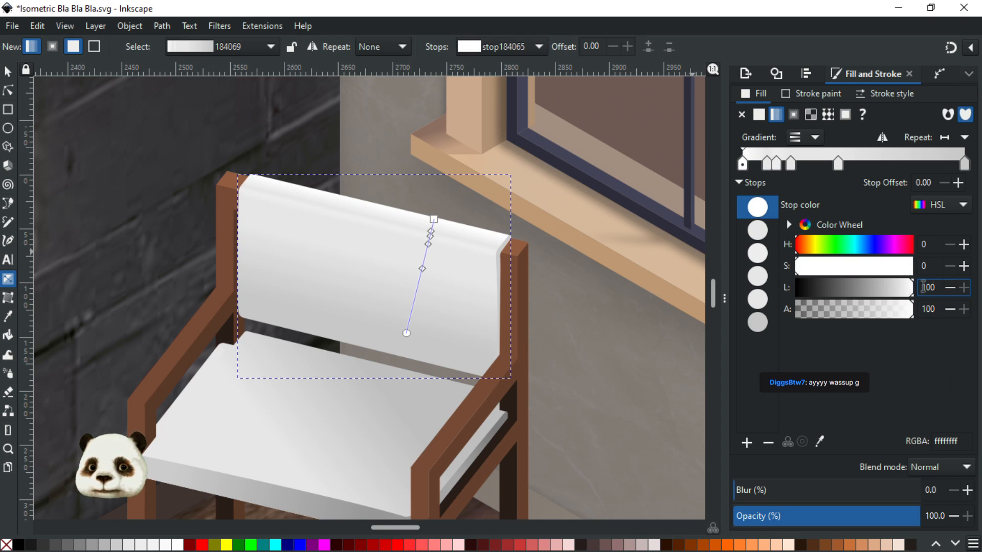
click(950, 288)
click(950, 287)
key(ctrl+s)
scroll(583, 290, down, 2)
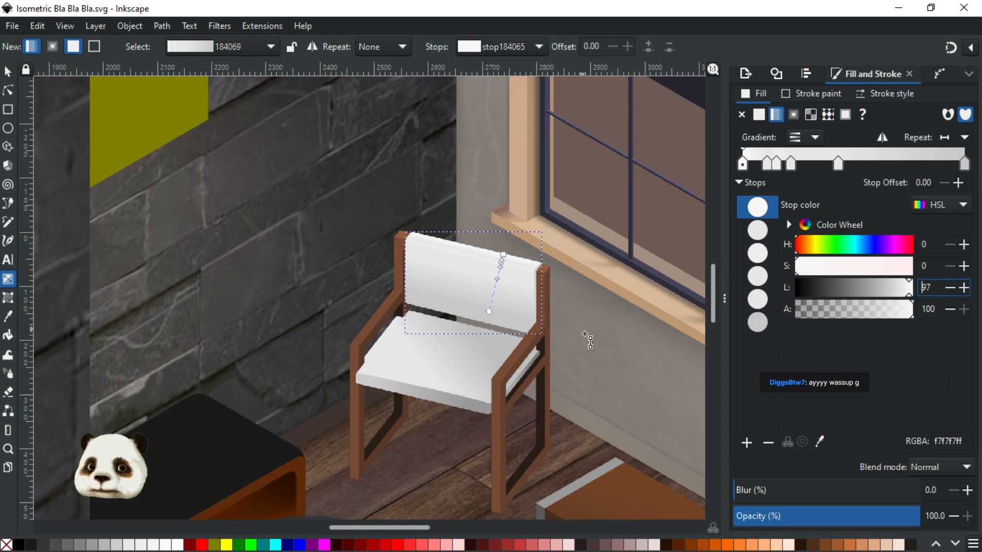
Tint the seat top's gradient by setting saturation to 8 on its start stop and 16 on its end stop
click(427, 374)
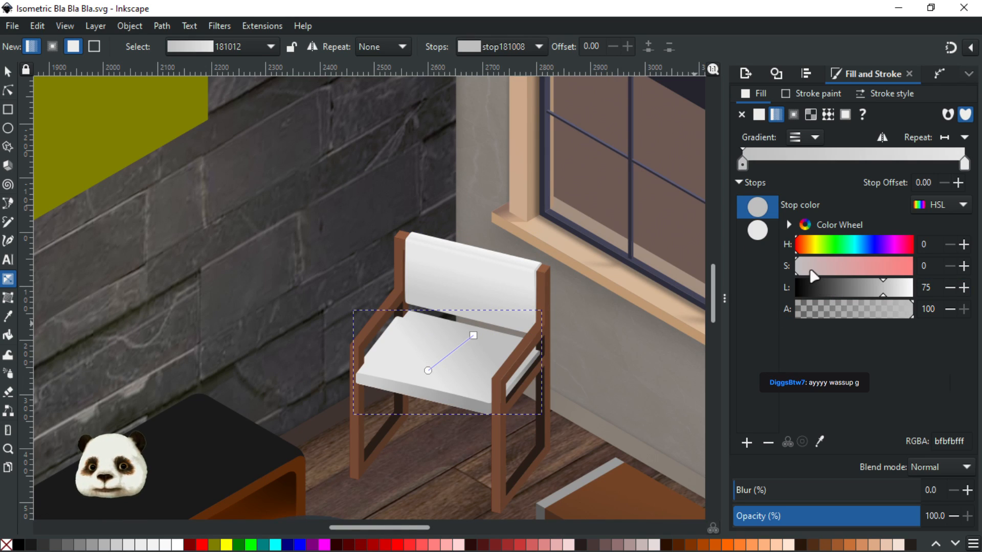
drag(803, 276, 818, 274)
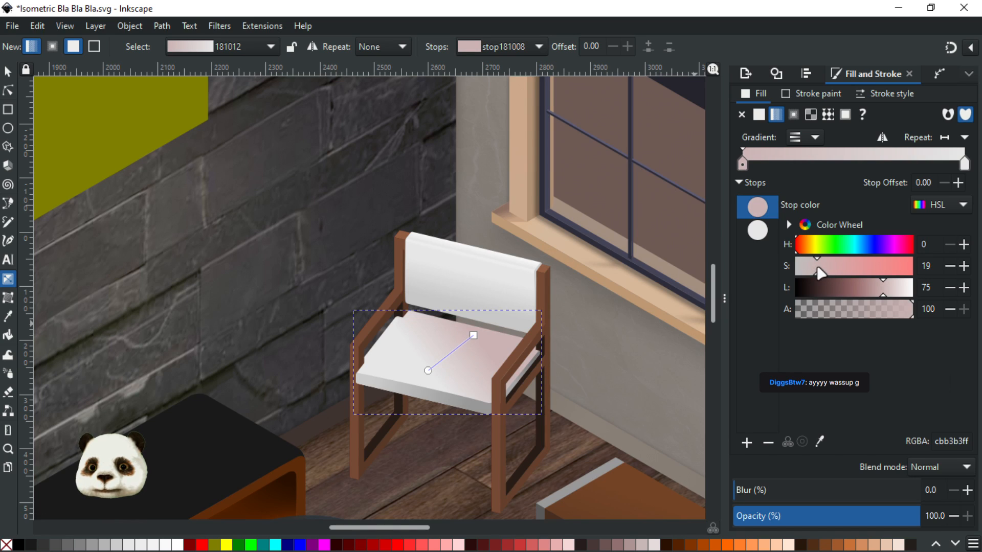
click(810, 269)
click(804, 271)
click(808, 270)
drag(813, 277, 802, 279)
click(808, 271)
click(798, 271)
click(803, 271)
click(805, 272)
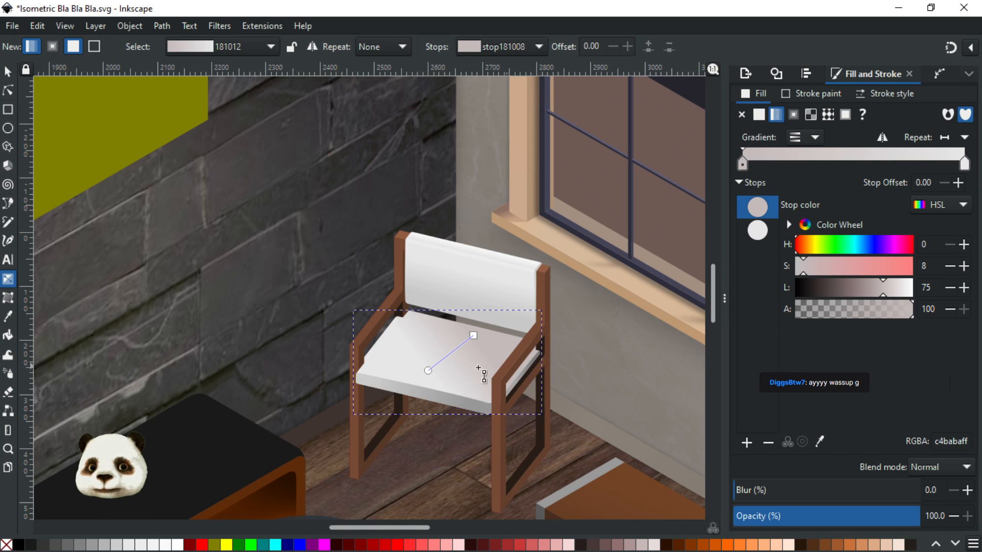
click(428, 370)
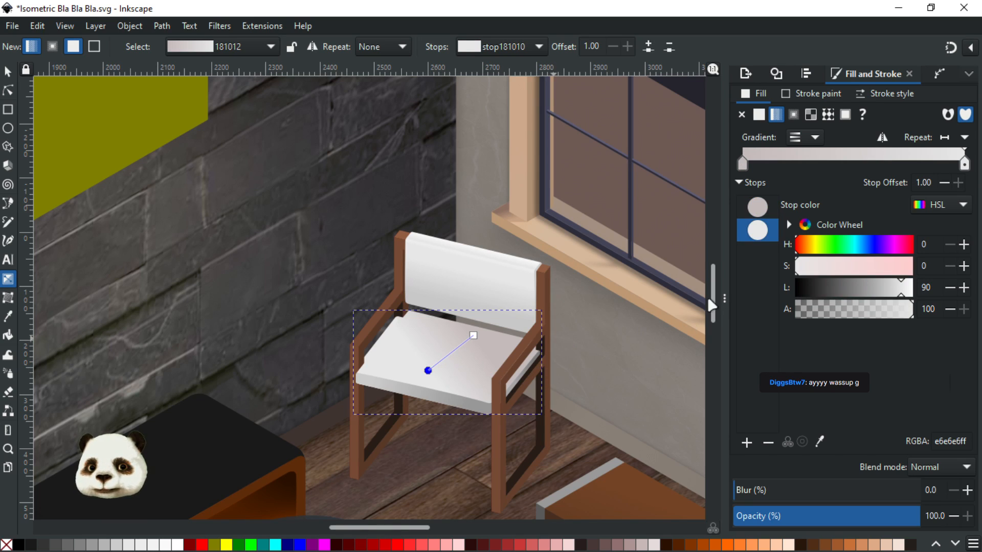
drag(801, 274, 825, 276)
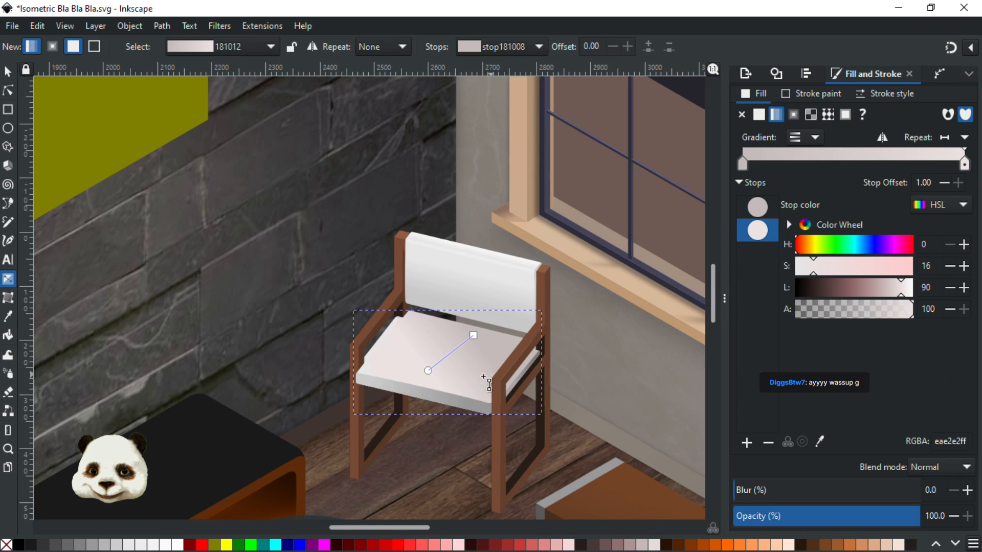
Set the saturation of the end stop in the seat's front edge gradient to 4
click(373, 384)
drag(372, 381, 463, 404)
mouse_move(802, 274)
mouse_down()
mouse_move(814, 274)
mouse_move(806, 276)
mouse_up()
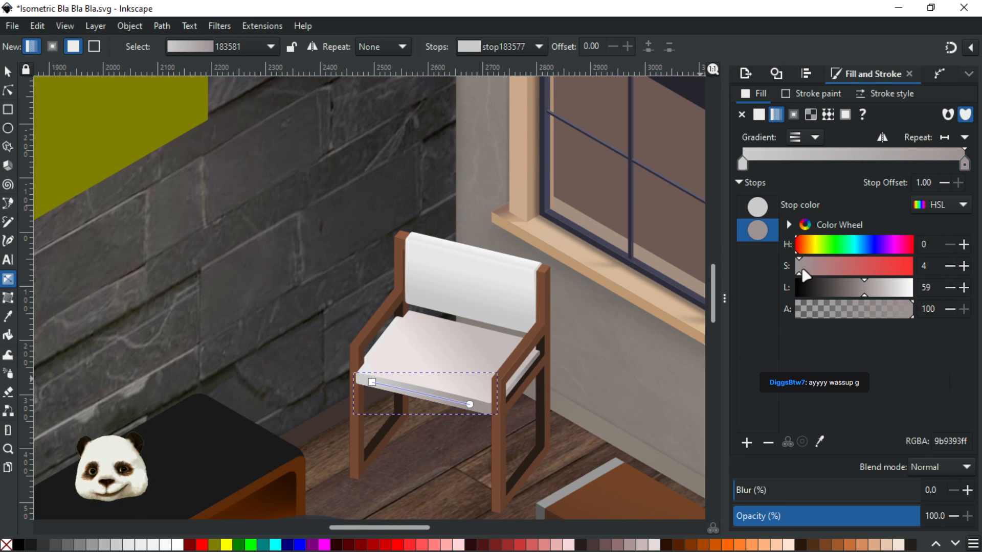
Set the backrest gradient's saturation to 7 on its end stop and 12 on its first stop, and save the document
click(487, 318)
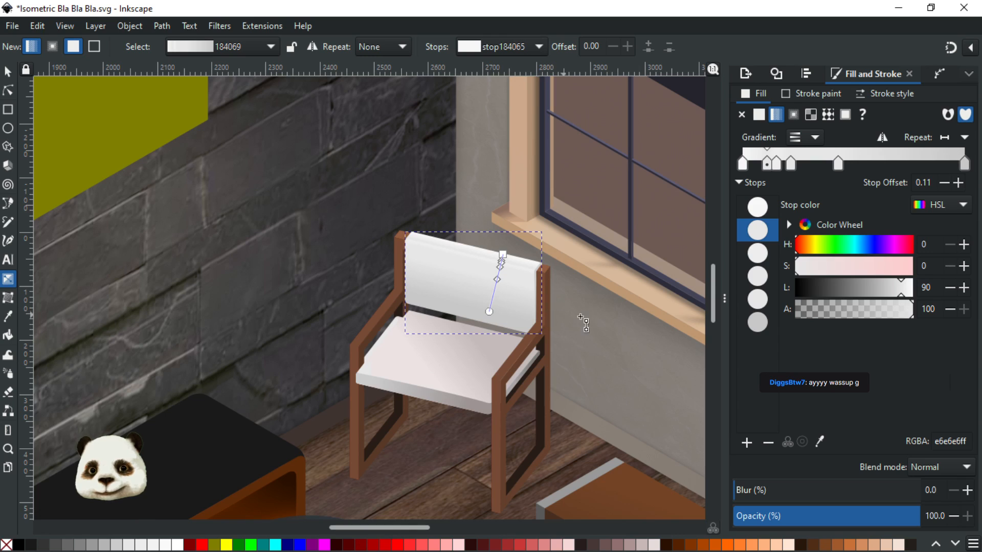
click(489, 311)
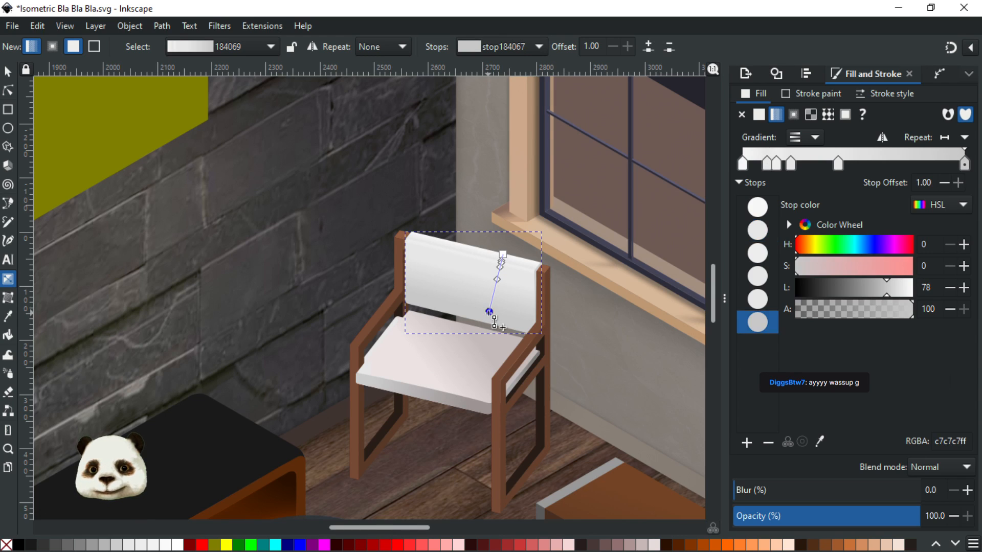
click(805, 269)
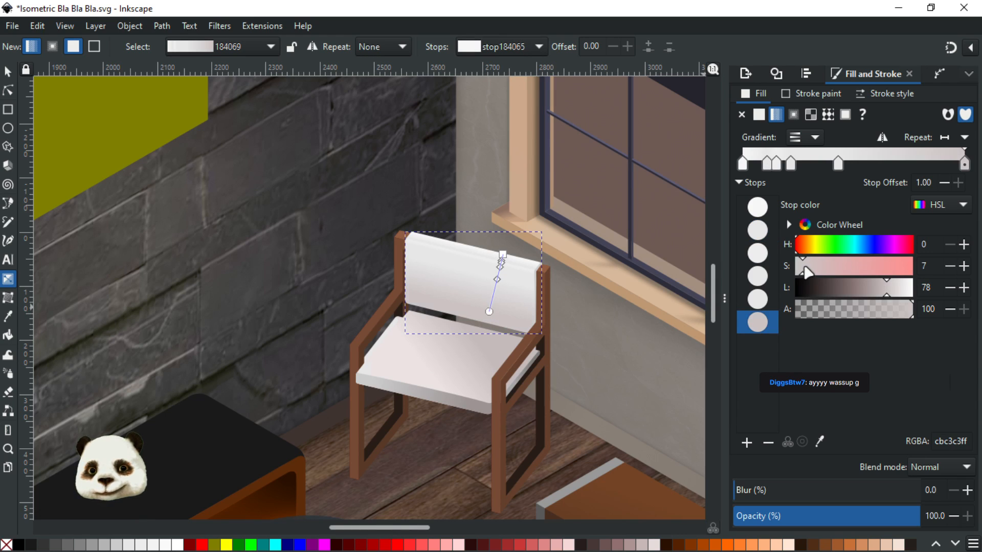
click(503, 254)
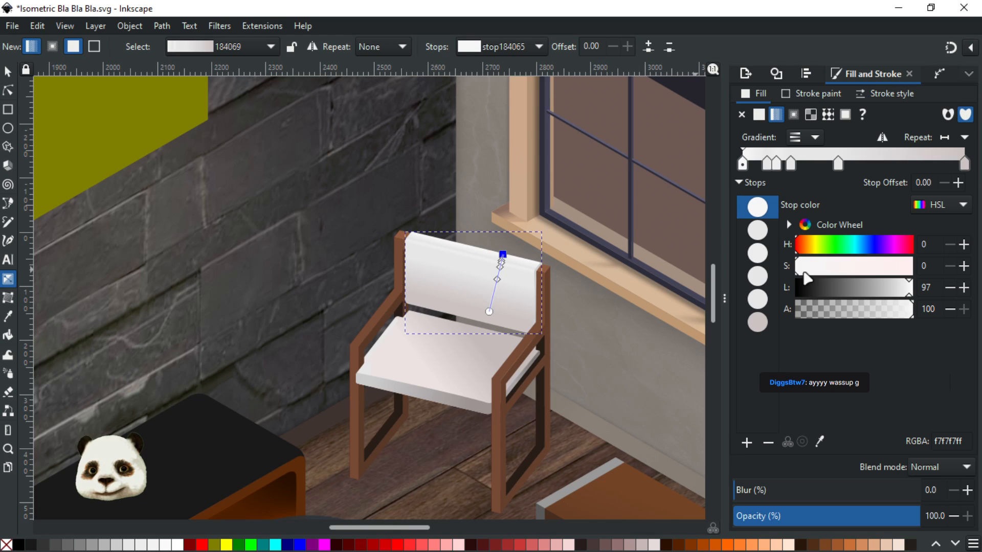
click(809, 271)
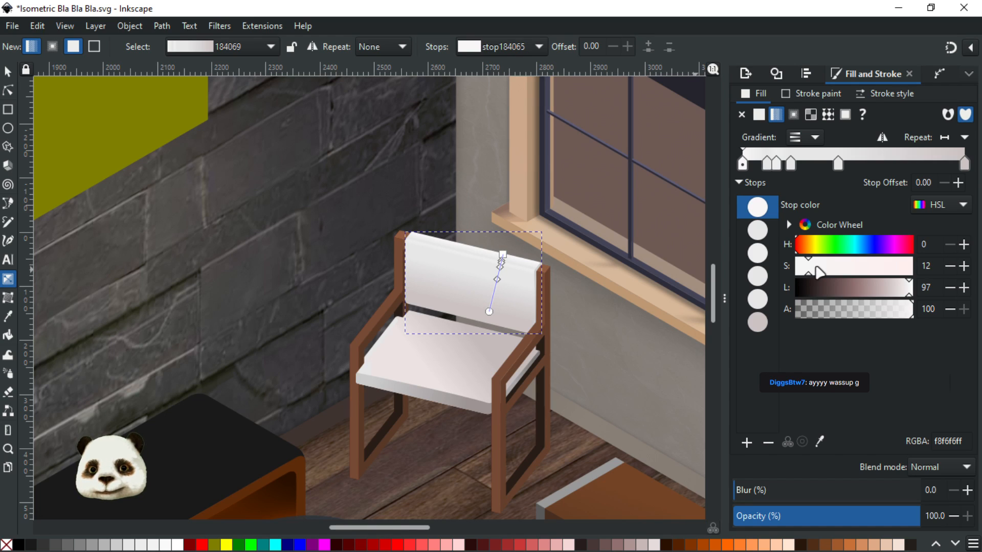
click(544, 353)
click(537, 354)
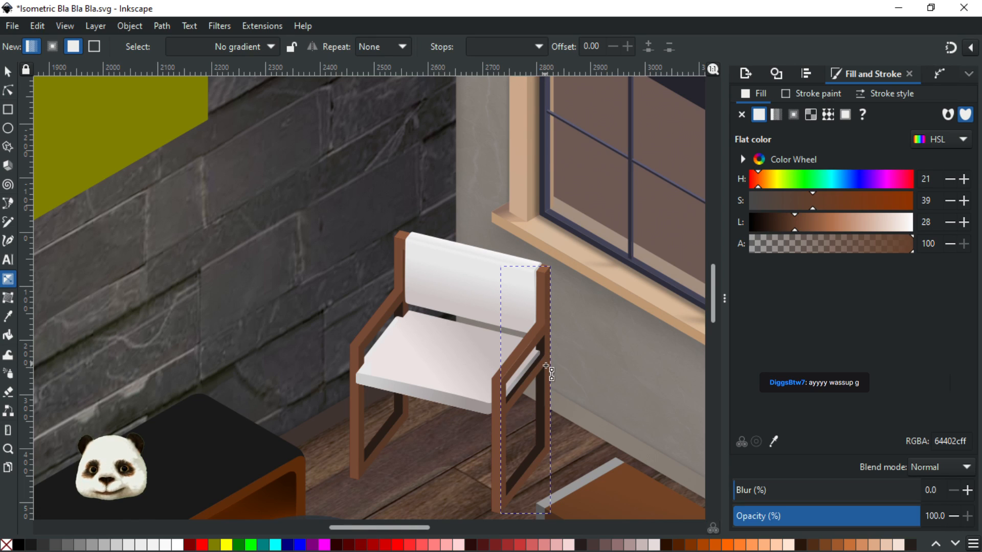
scroll(546, 366, up, 1)
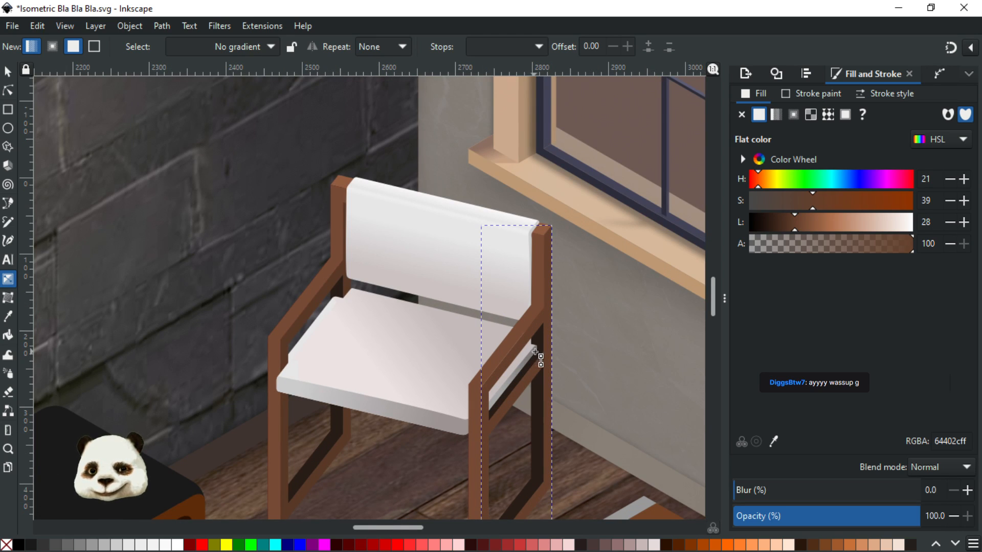
key(ctrl+s)
scroll(546, 338, down, 2)
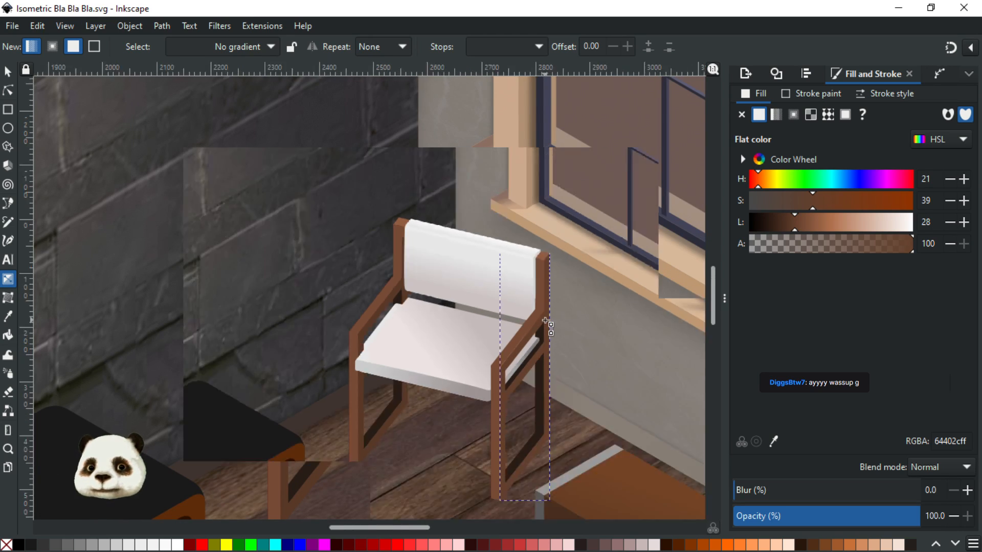
Set the saturation of both gradient stops on the seat's narrow side edge under the armrest to 7 and save the document
scroll(579, 353, up, 4)
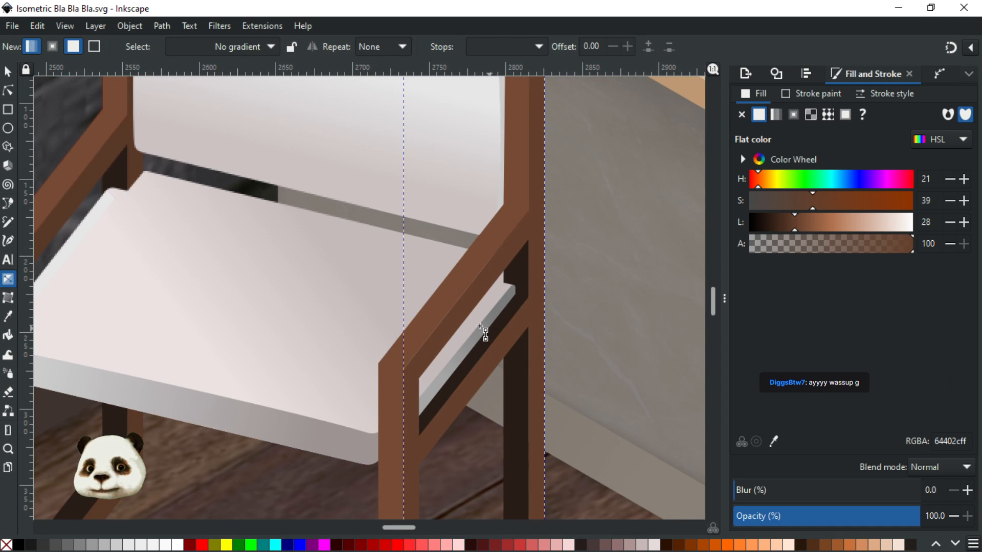
double_click(471, 353)
click(494, 311)
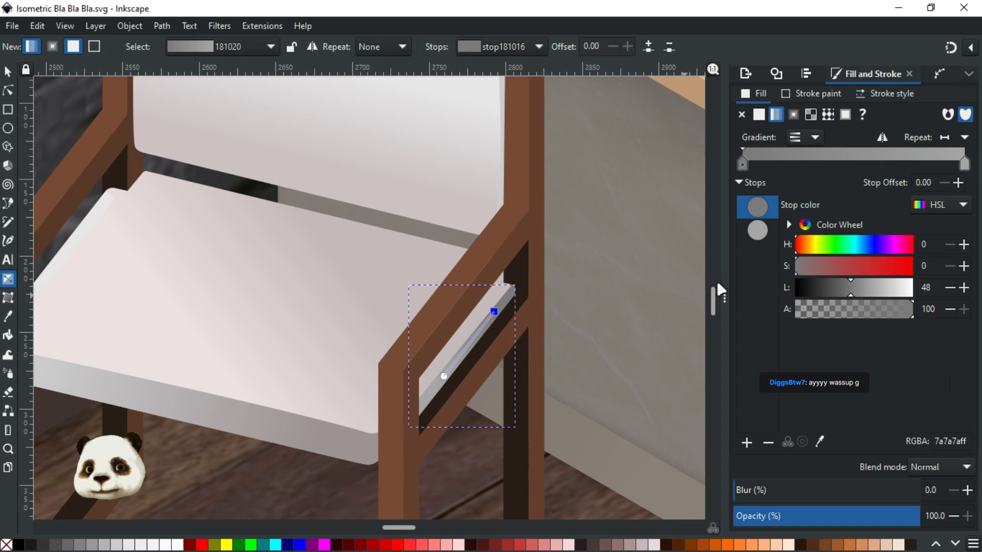
mouse_move(799, 271)
mouse_down()
mouse_move(816, 265)
mouse_move(797, 270)
mouse_up()
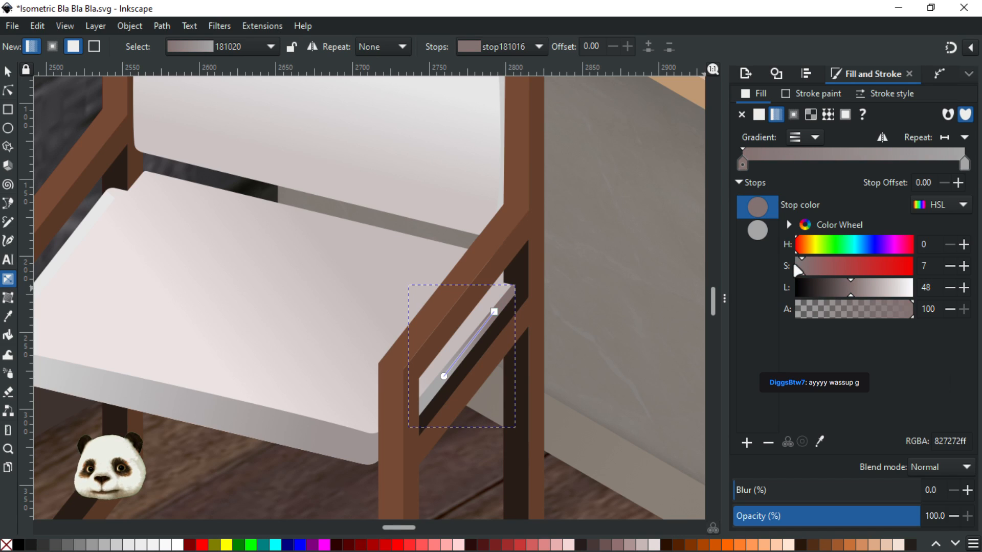
click(444, 377)
drag(812, 271, 813, 275)
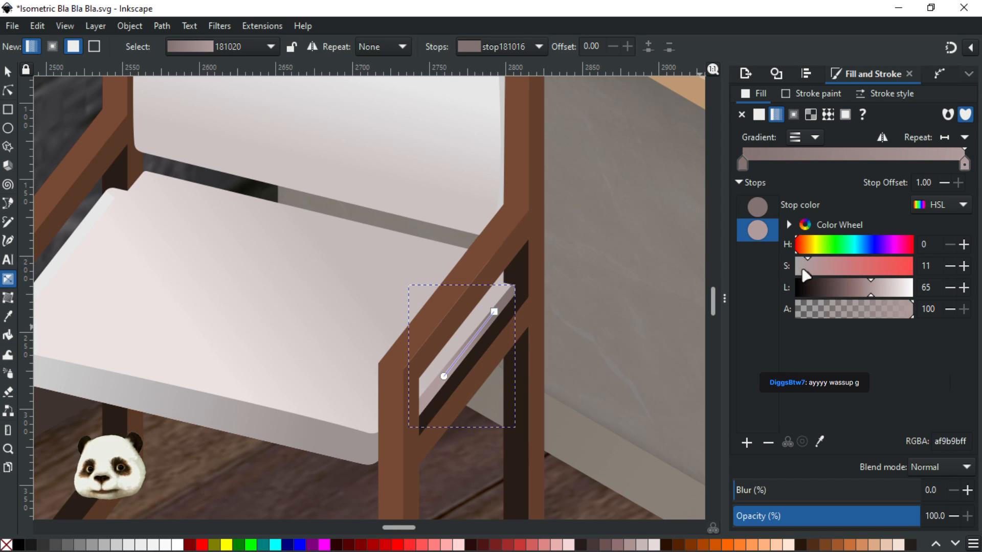
drag(805, 271, 802, 272)
scroll(583, 344, down, 2)
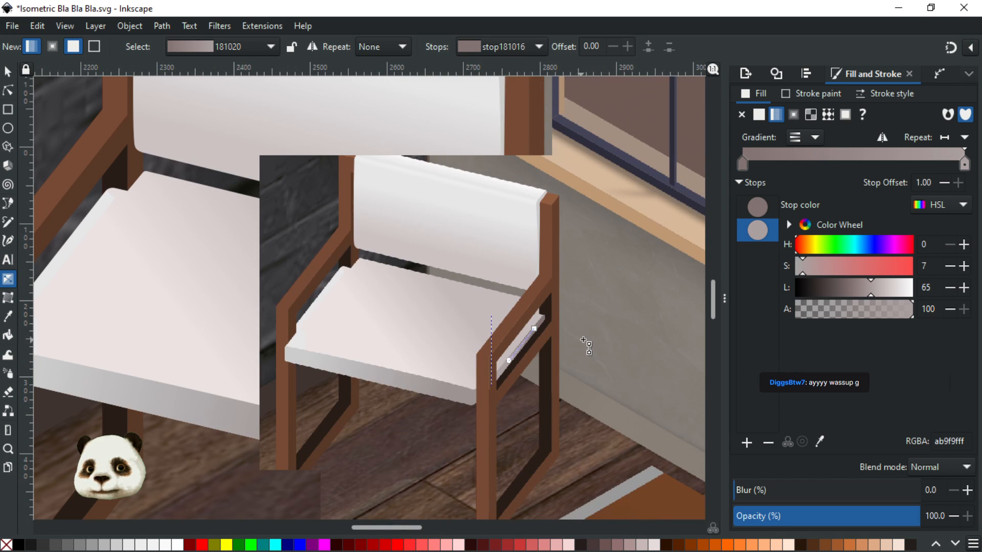
scroll(588, 348, down, 3)
key(ctrl+s)
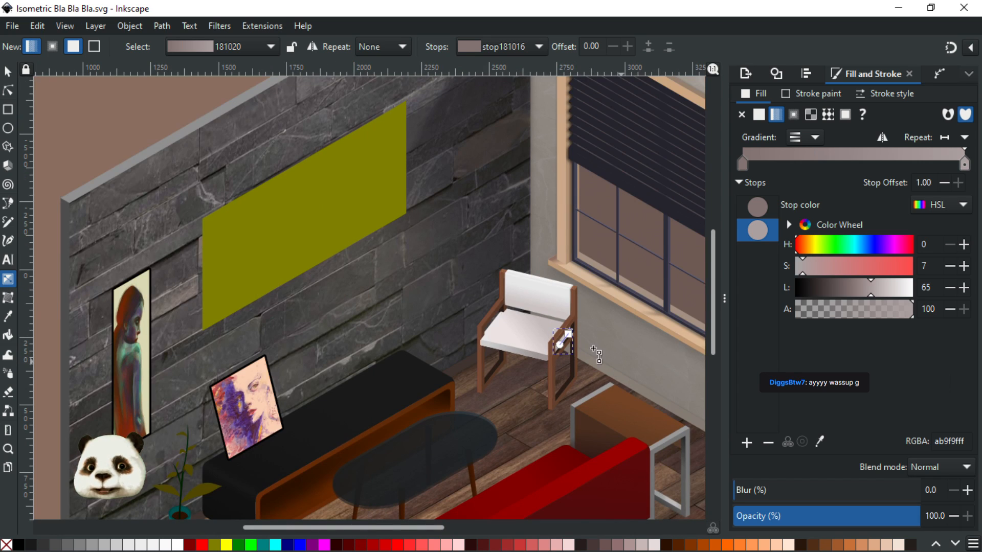
Select the end stop of the seat top's gradient and examine the seat's shading and far side edge up close
scroll(491, 340, up, 1)
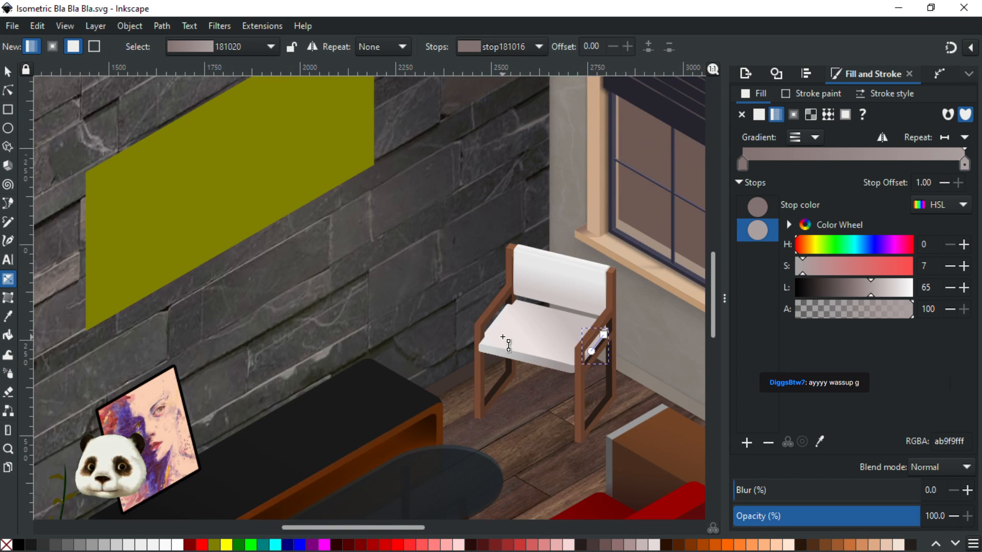
click(506, 342)
click(530, 342)
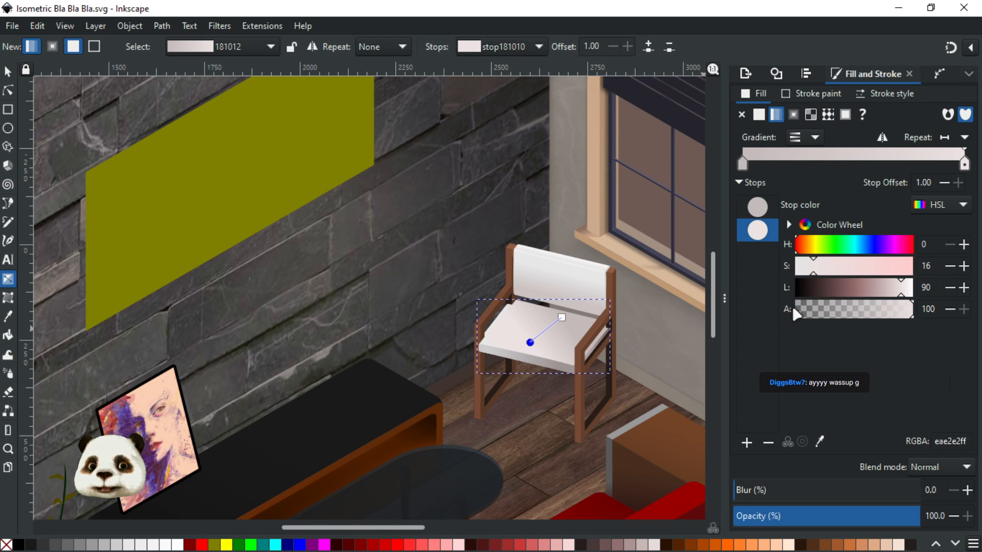
scroll(495, 337, up, 2)
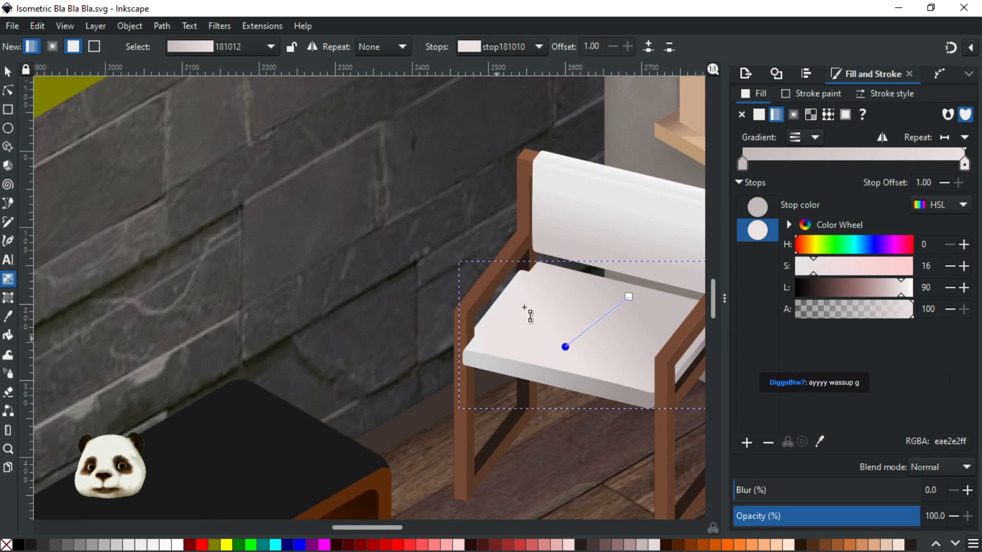
scroll(513, 304, up, 2)
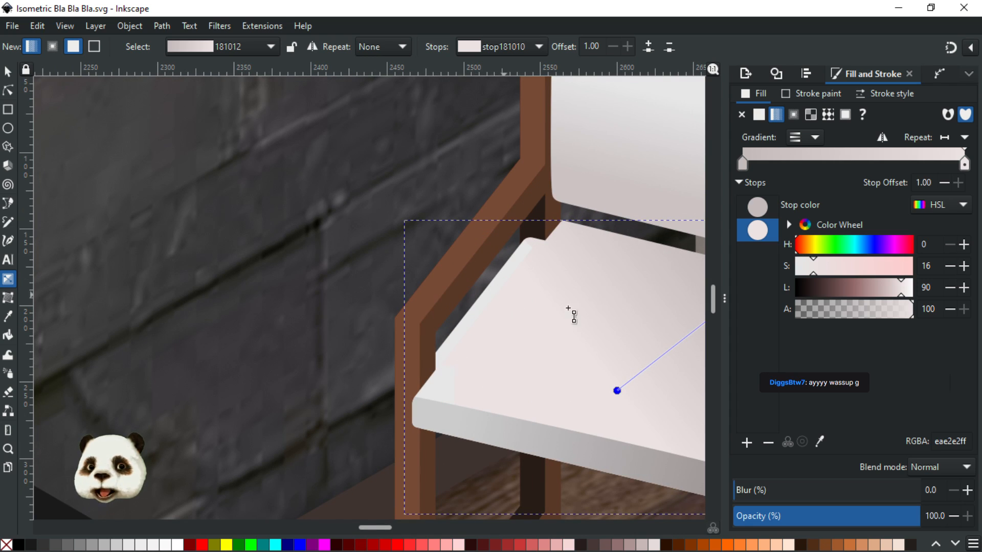
scroll(547, 340, down, 2)
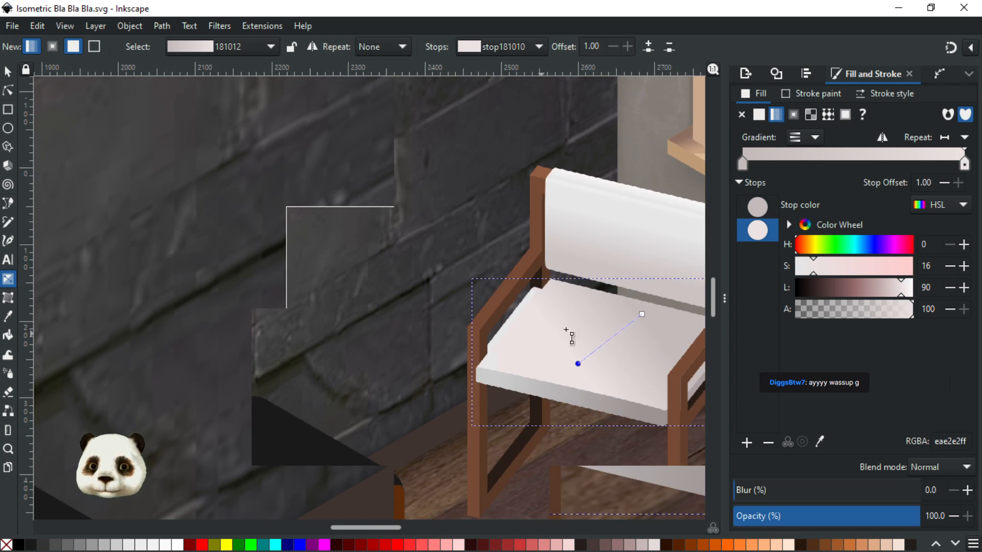
scroll(564, 320, right, 3)
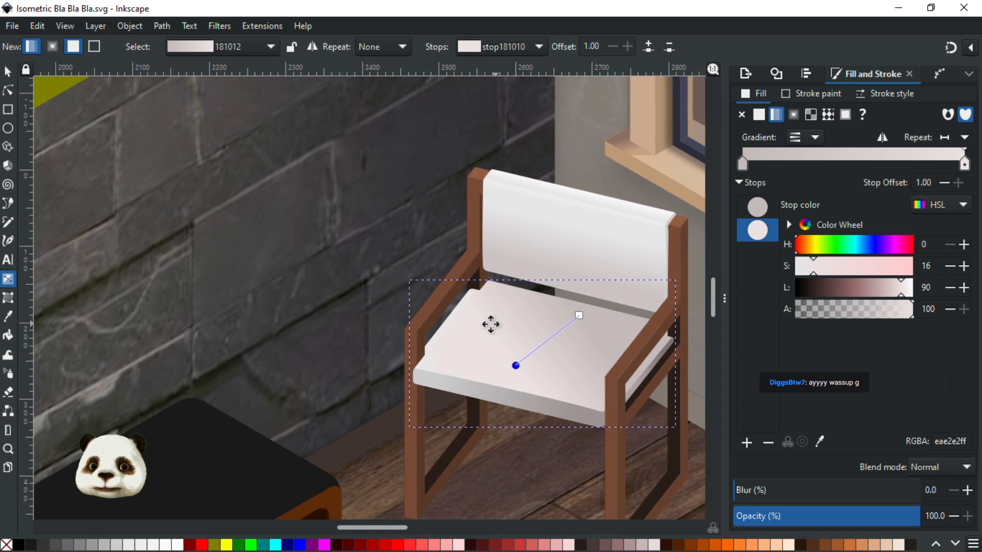
Set the saturation of the end stop in the seat top's gradient to 21
drag(820, 274, 836, 276)
scroll(659, 292, down, 1)
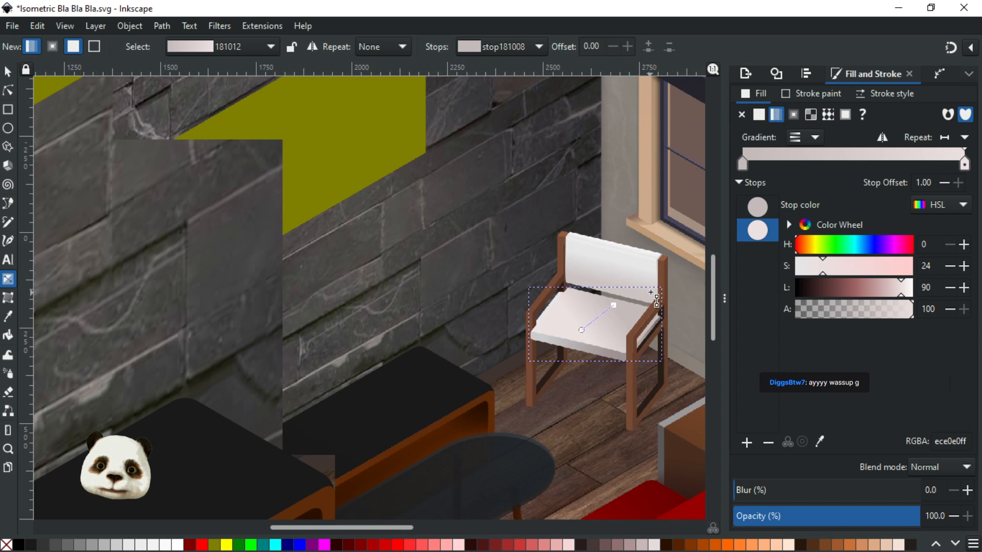
key(ctrl+z)
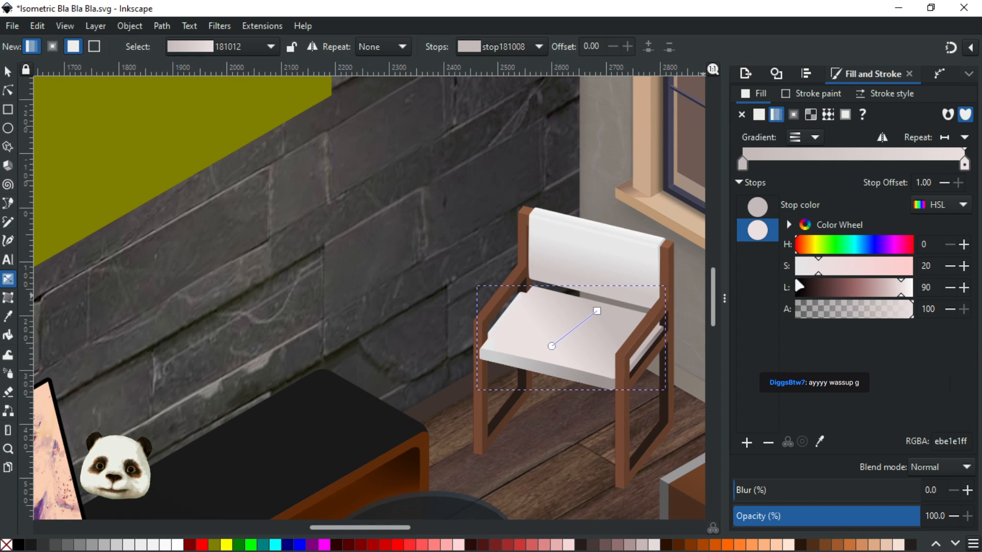
click(969, 264)
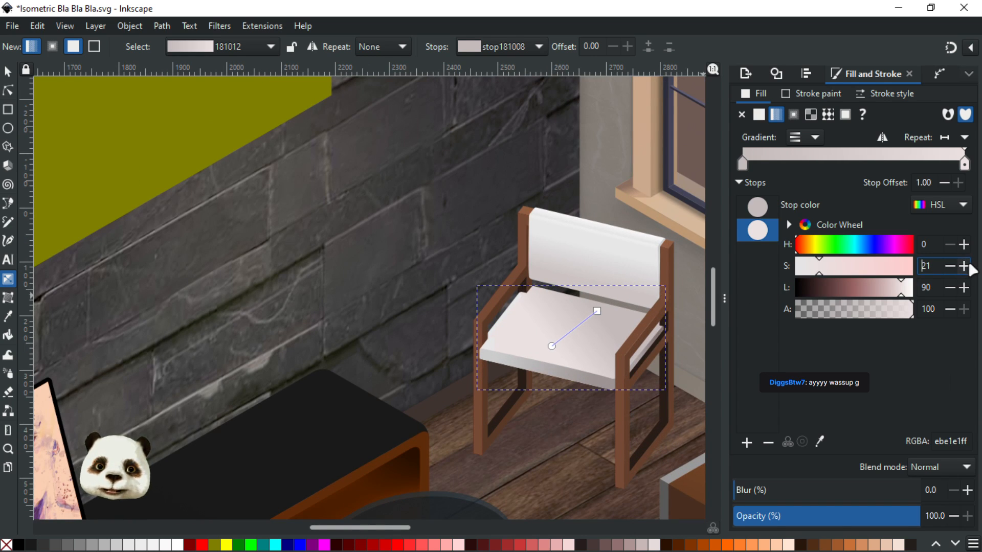
Set the saturation of the backrest gradient's stop at offset 0.43 to 8
click(588, 258)
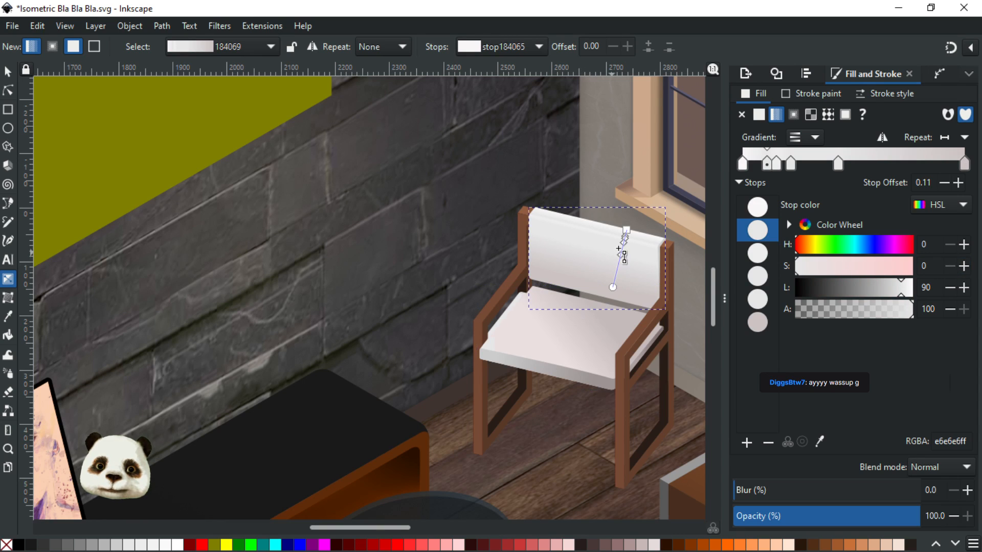
click(621, 255)
drag(804, 277, 807, 277)
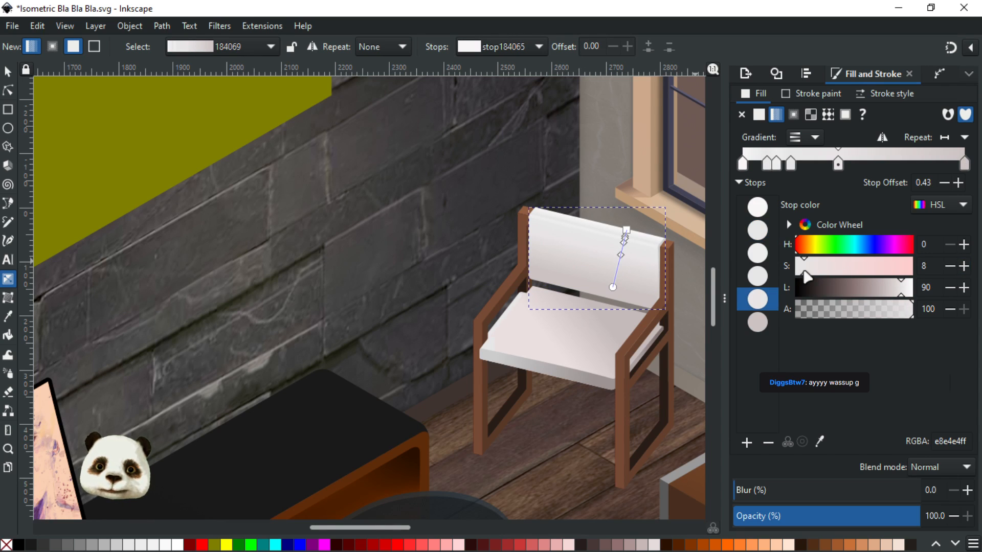
Set the saturation of the seat top's end stop to 25 and the seat front edge's first stop to 6
click(543, 337)
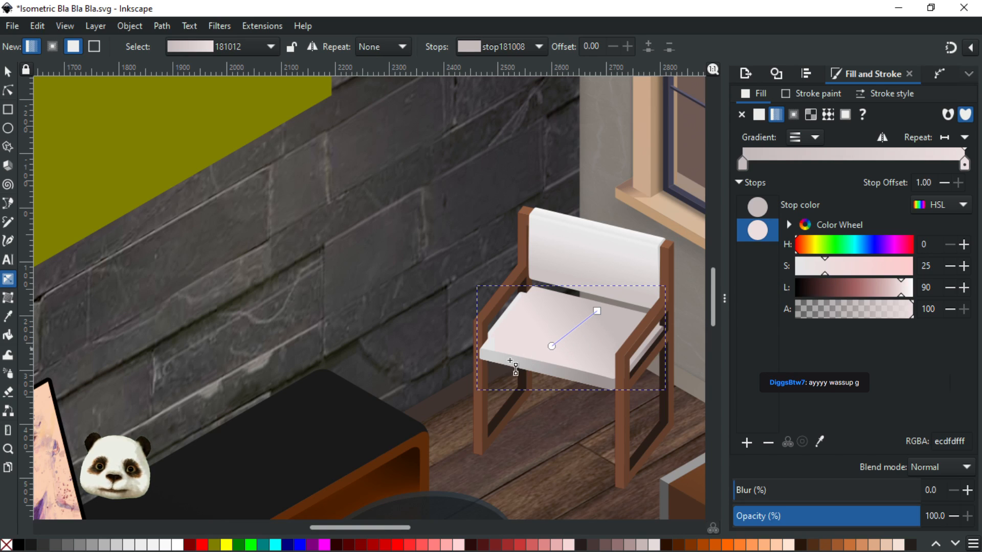
click(509, 364)
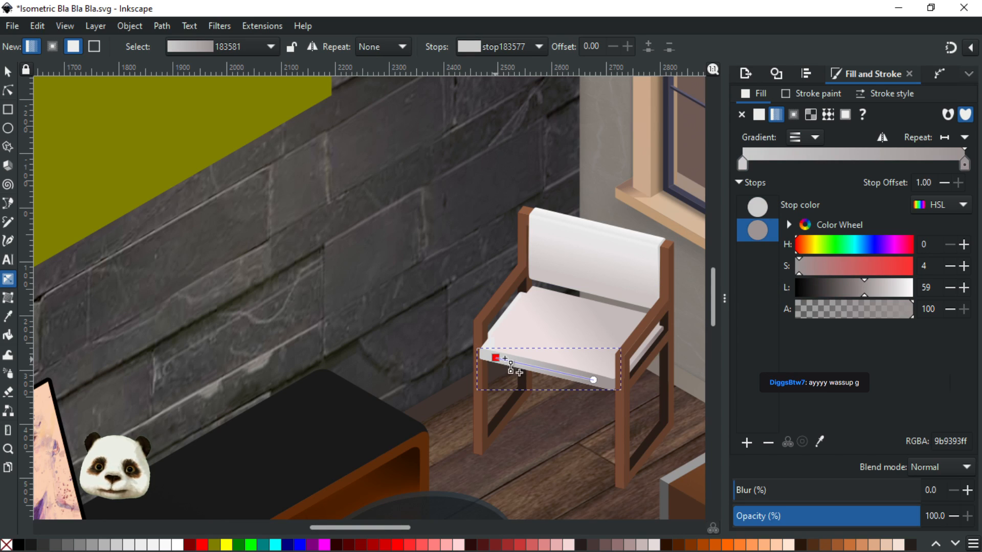
click(496, 358)
click(803, 272)
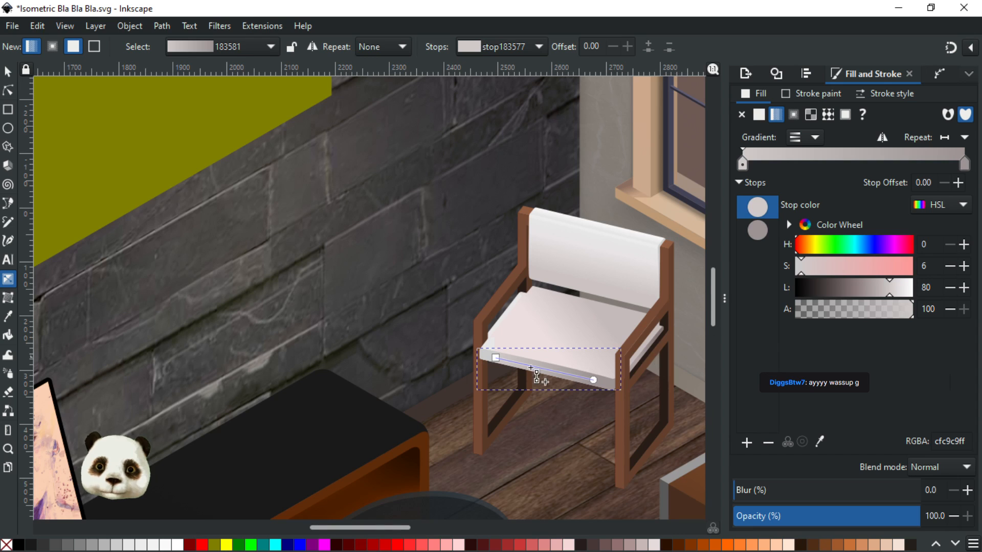
Inspect the seat's front corner by the armrest up close, clear the selection and save the document
scroll(509, 366, up, 3)
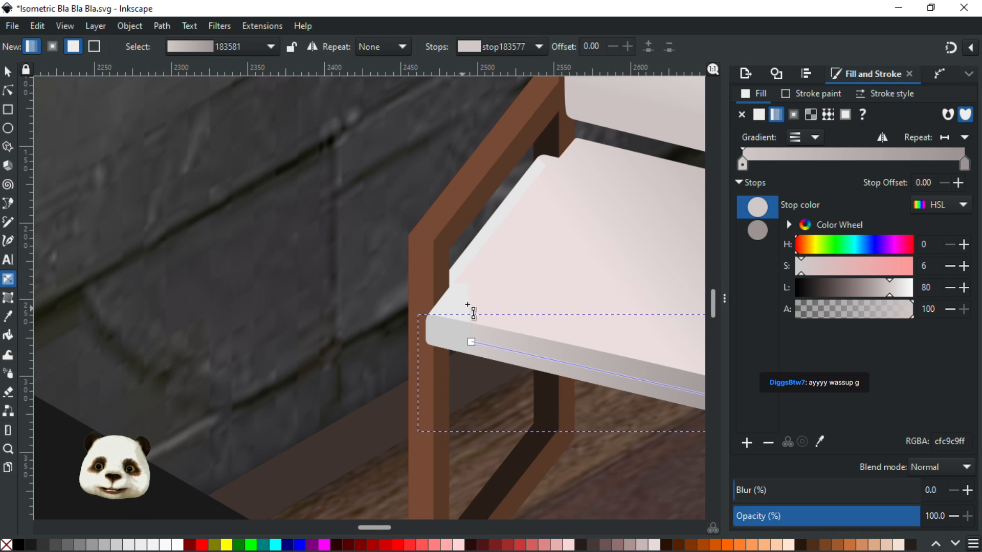
scroll(469, 307, up, 2)
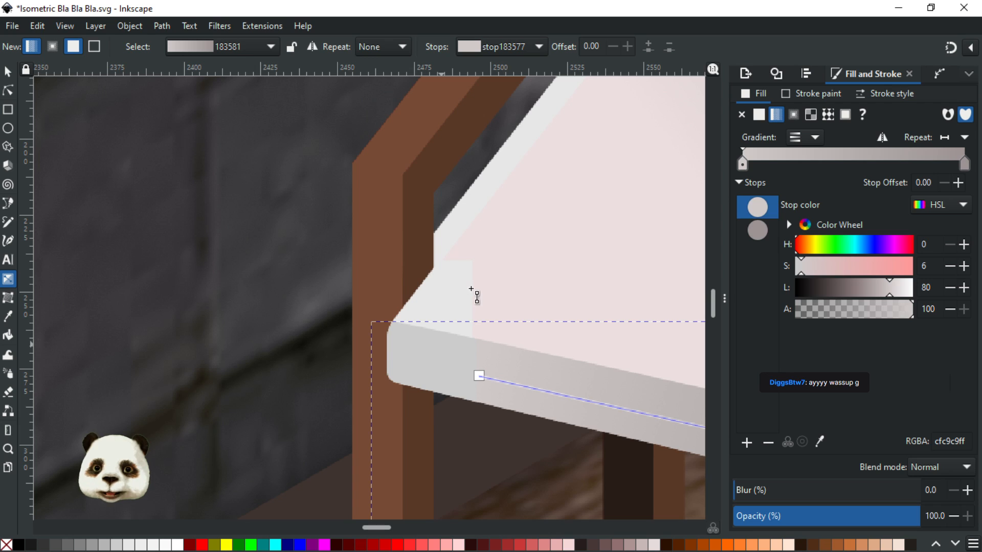
scroll(506, 302, down, 5)
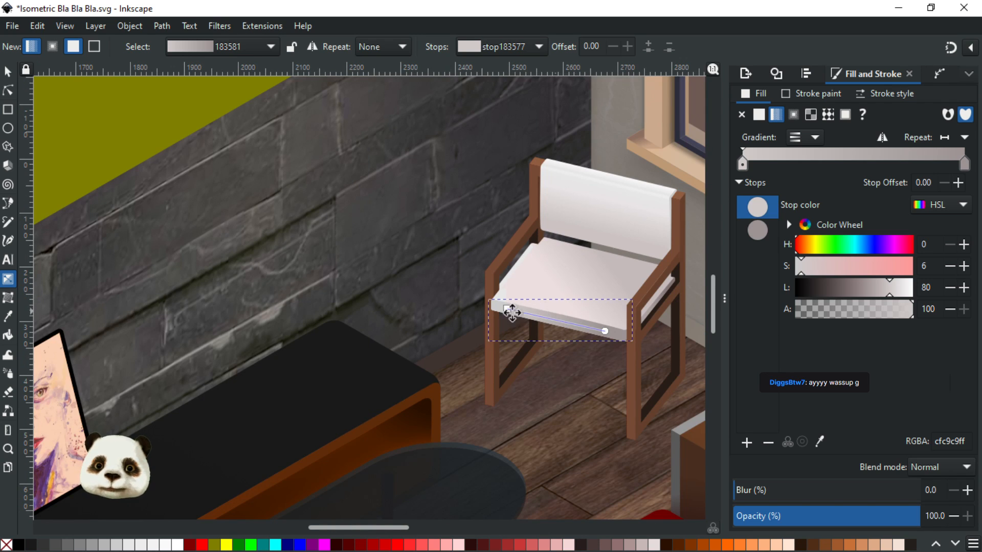
drag(566, 321, 446, 321)
scroll(446, 321, down, 1)
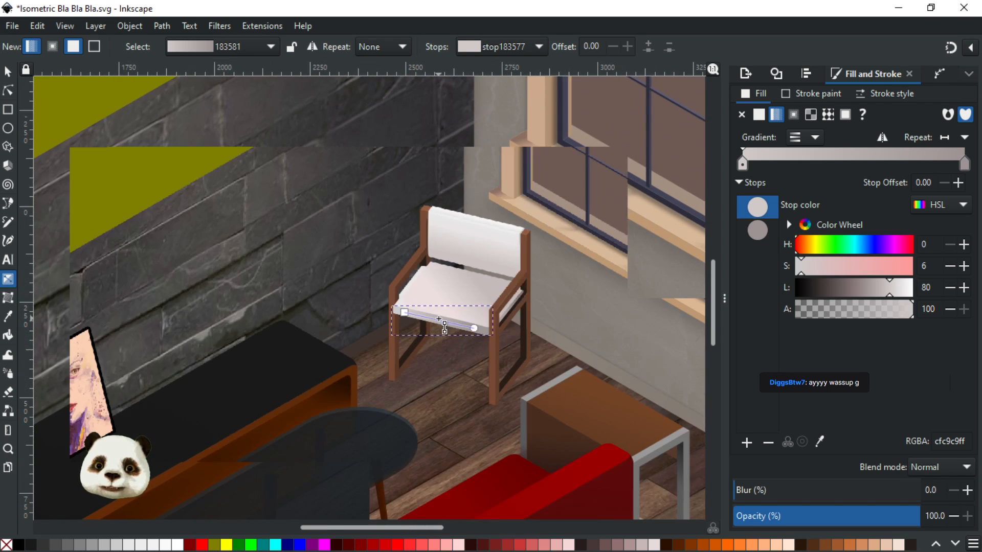
click(549, 350)
key(Escape)
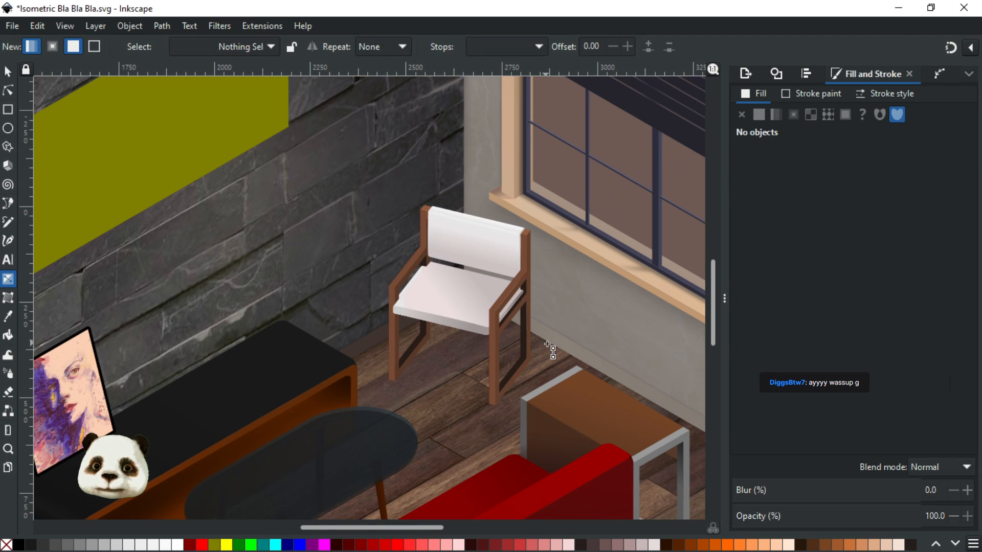
key(ctrl+s)
Recolor the grey patch at the corner end of the seat's front edge with the color sampled from the adjoining edge
scroll(356, 323, up, 1)
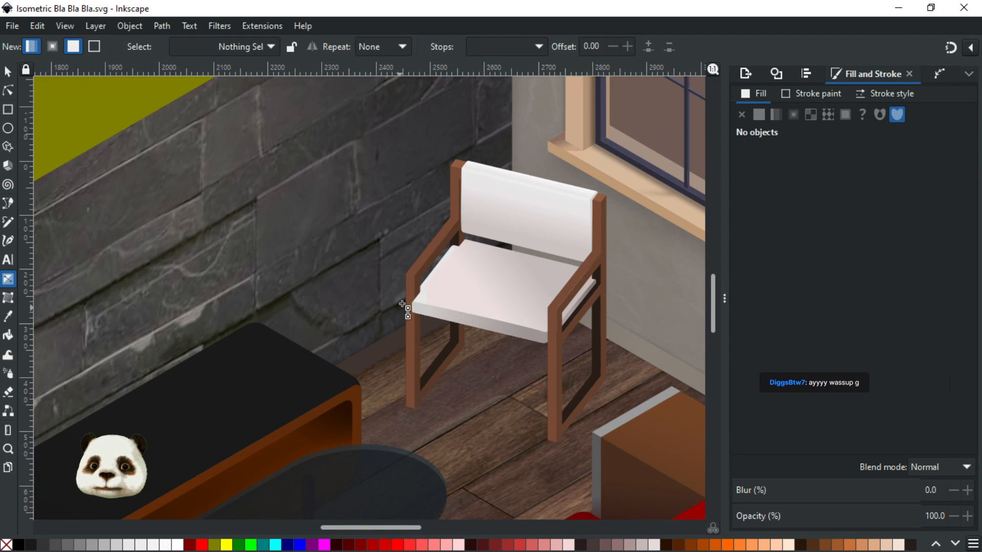
scroll(409, 301, up, 2)
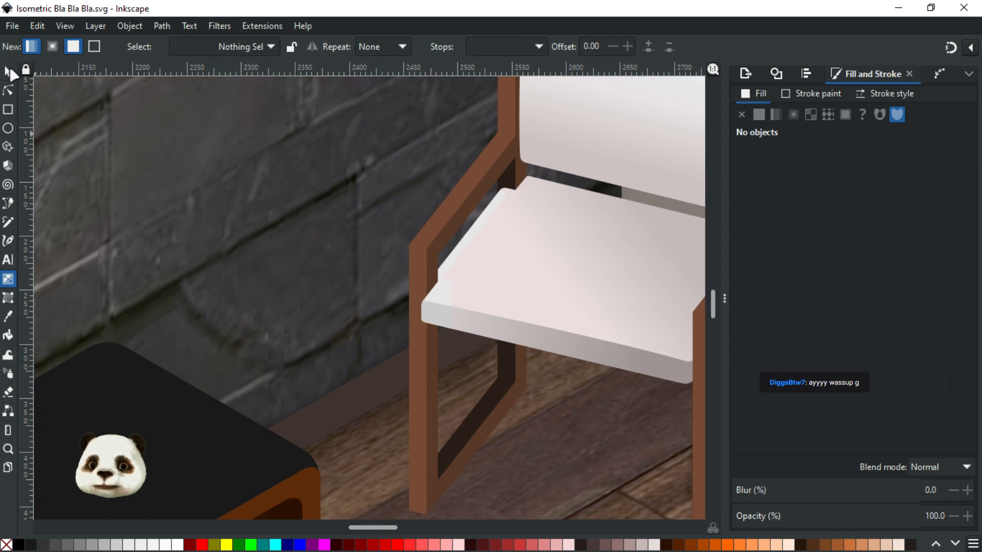
key(s)
click(438, 311)
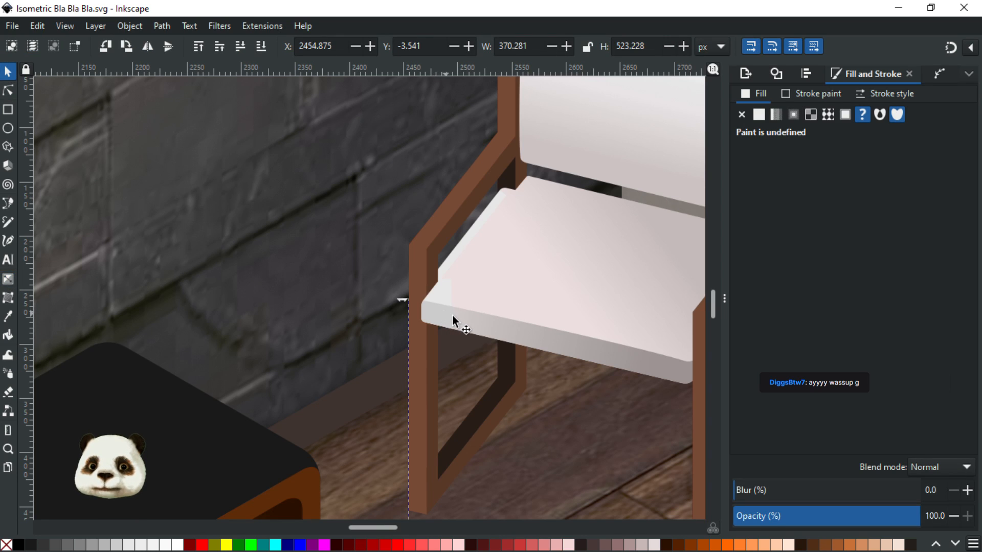
scroll(446, 314, up, 2)
click(8, 90)
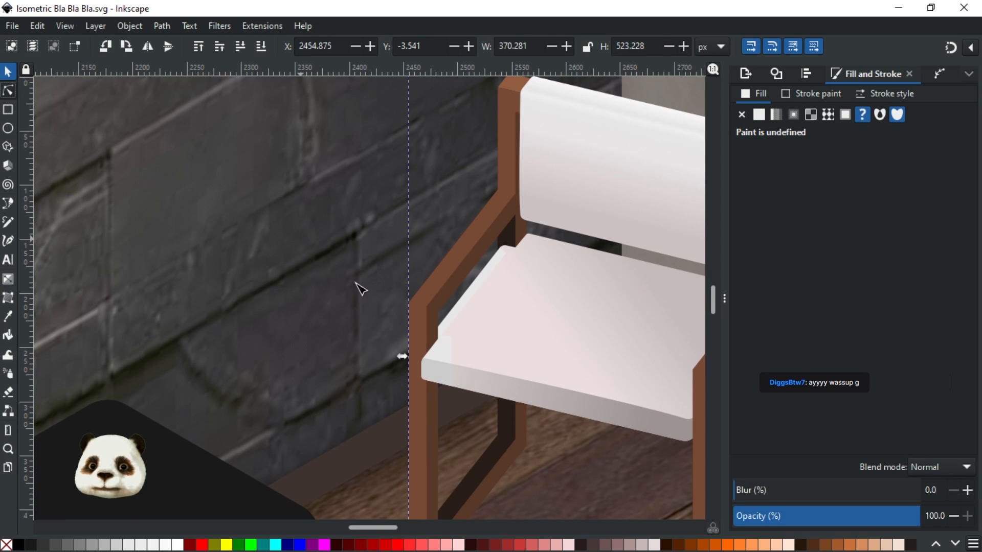
click(430, 364)
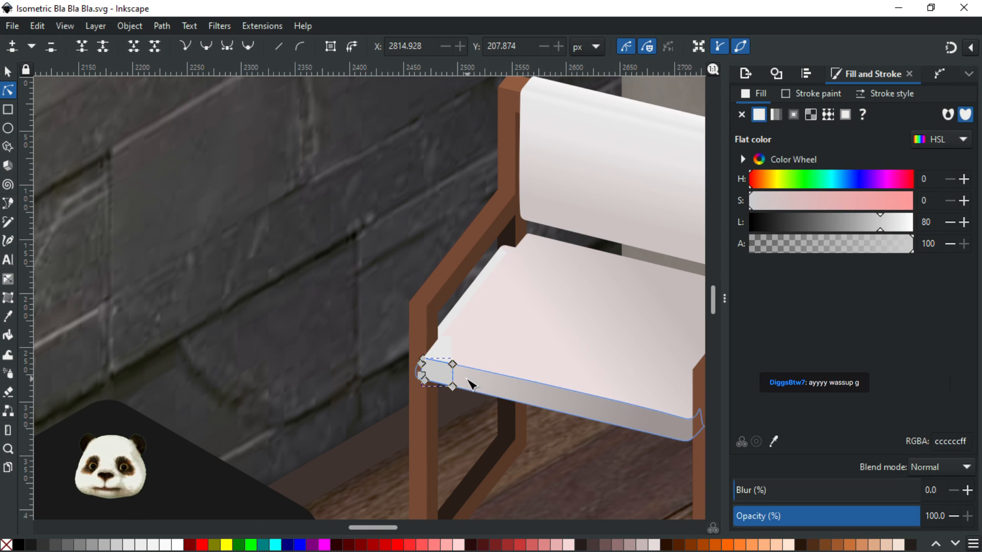
key(d)
click(458, 381)
Recolor the pale patch at the seat top's front corner with the color sampled from the adjacent seat surface
scroll(460, 383, up, 2)
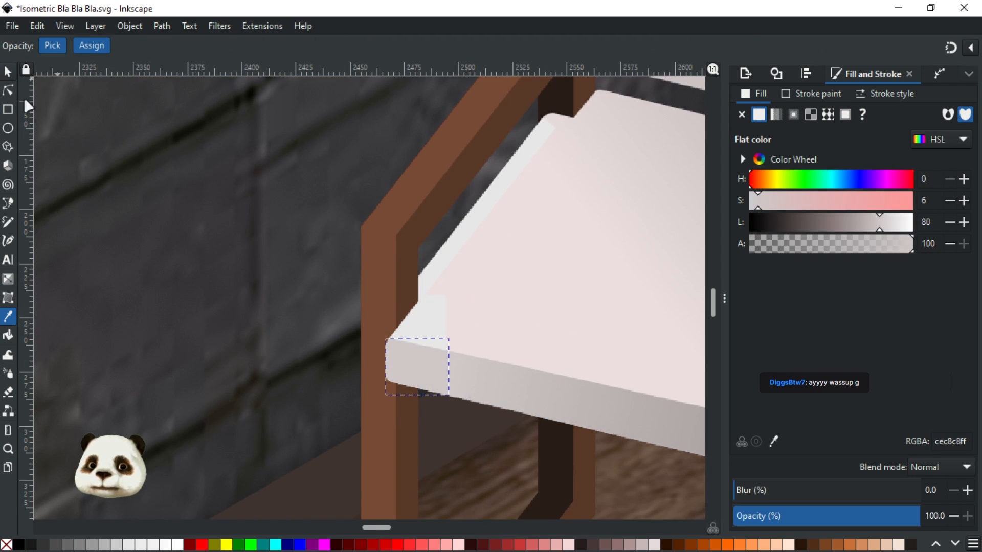
key(n)
click(427, 323)
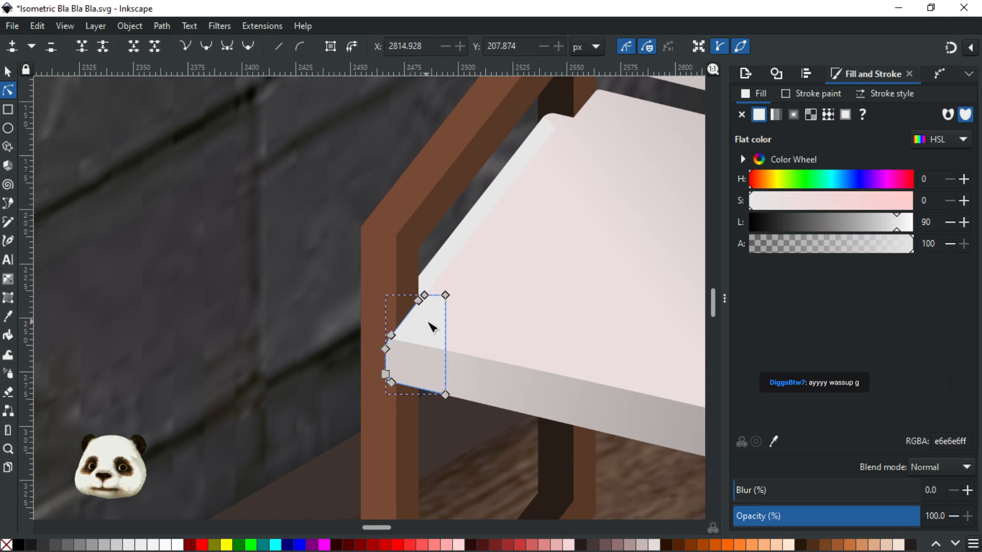
key(d)
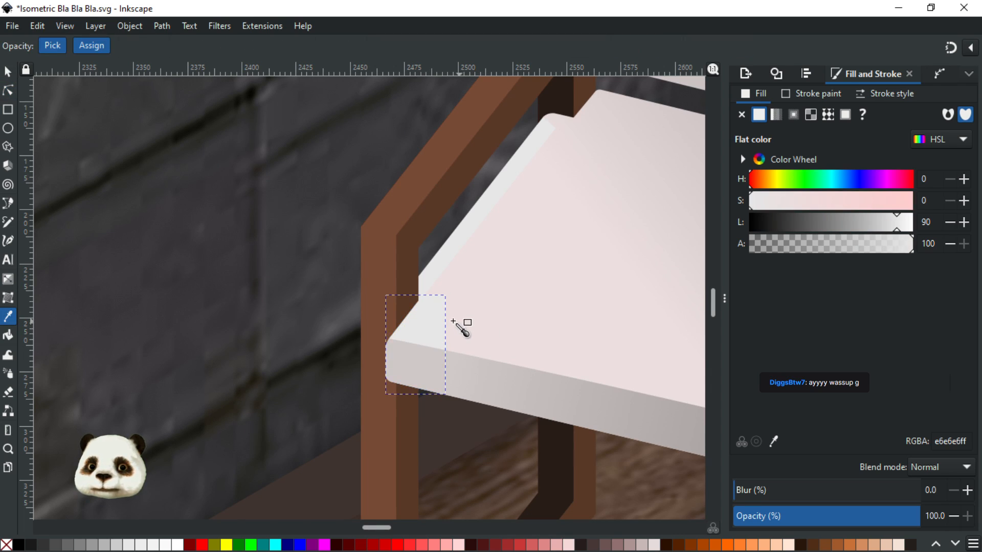
click(452, 322)
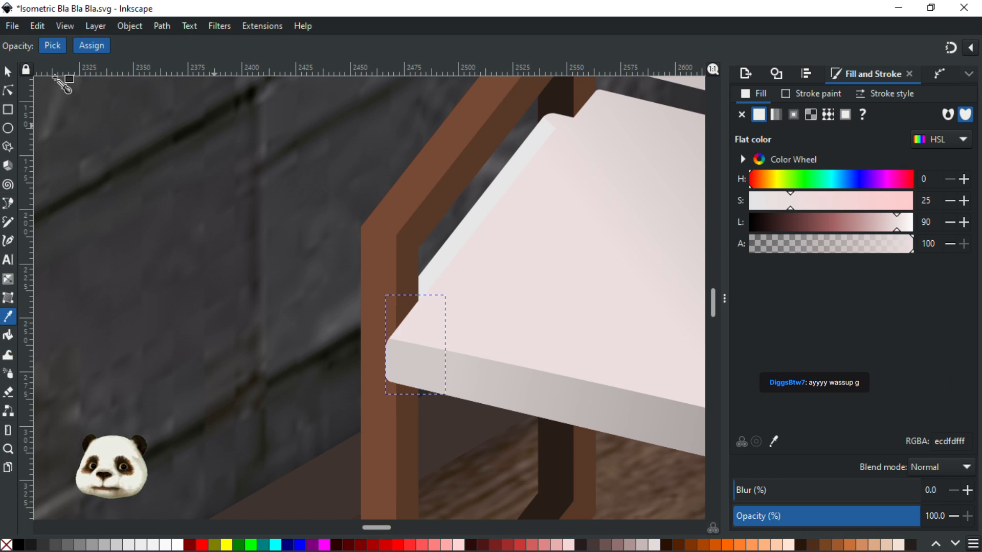
Recolor the pale strip along the seat top's side edge with the sampled seat color and save the document
click(9, 91)
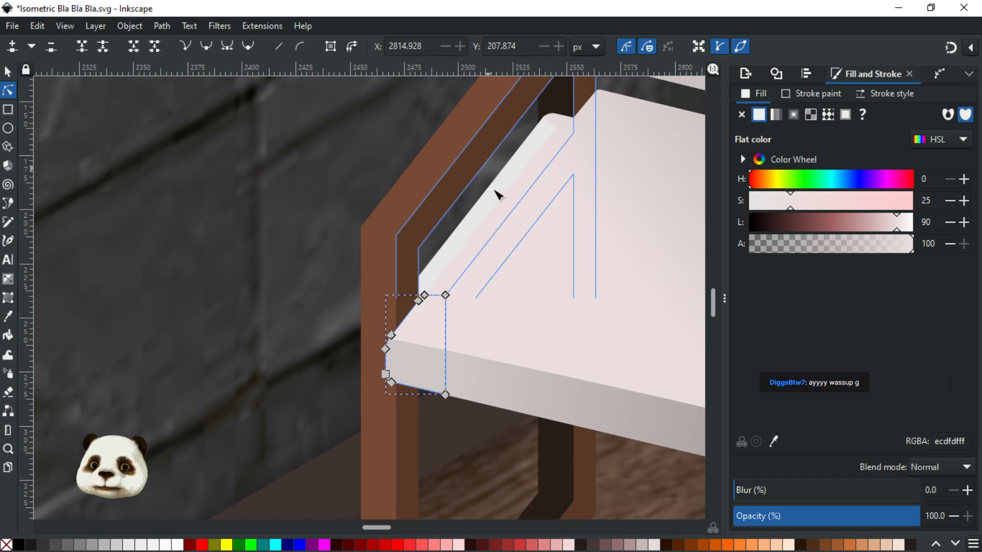
click(508, 193)
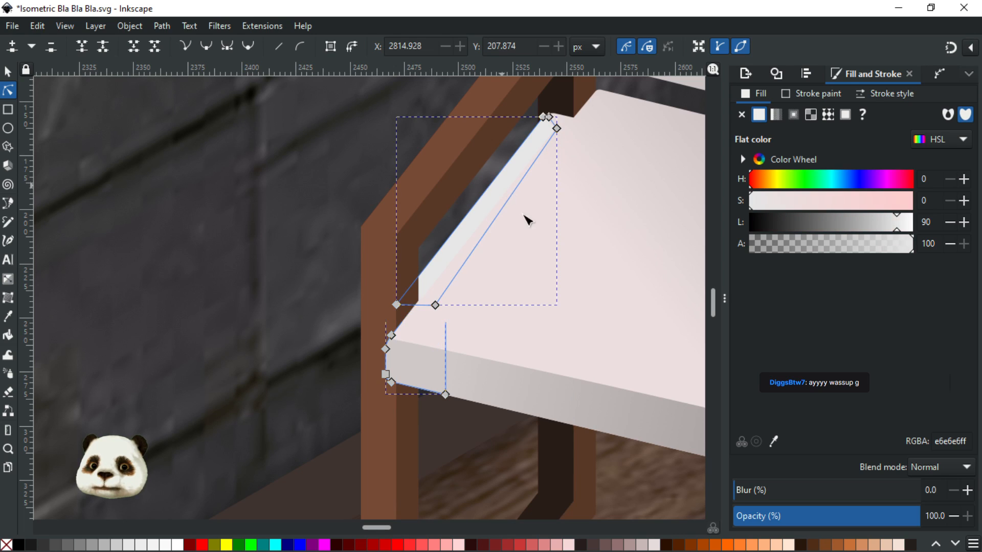
key(d)
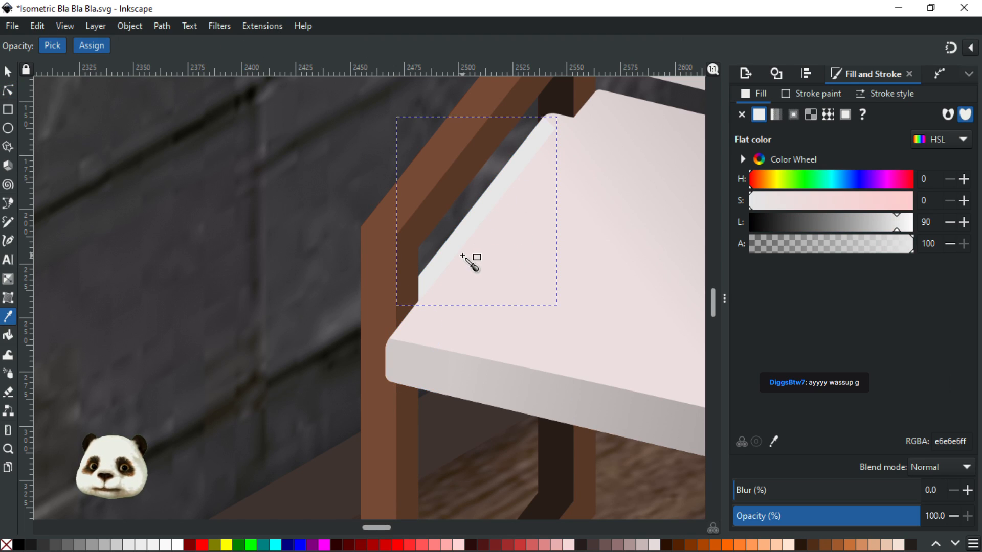
click(466, 258)
scroll(481, 261, down, 2)
key(ctrl+s)
Set the saturation of the first stop in the seat top's gradient to 6
click(8, 72)
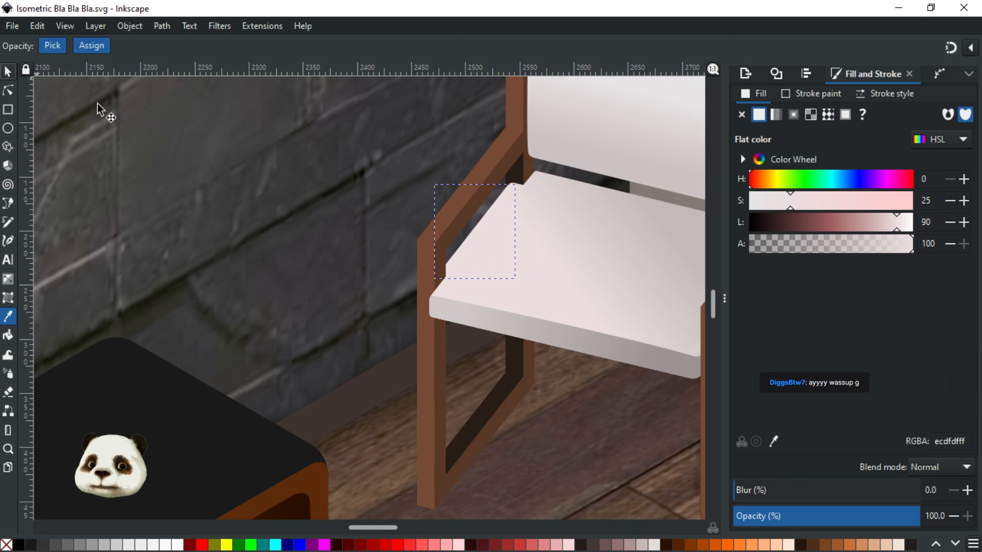
scroll(403, 232, down, 3)
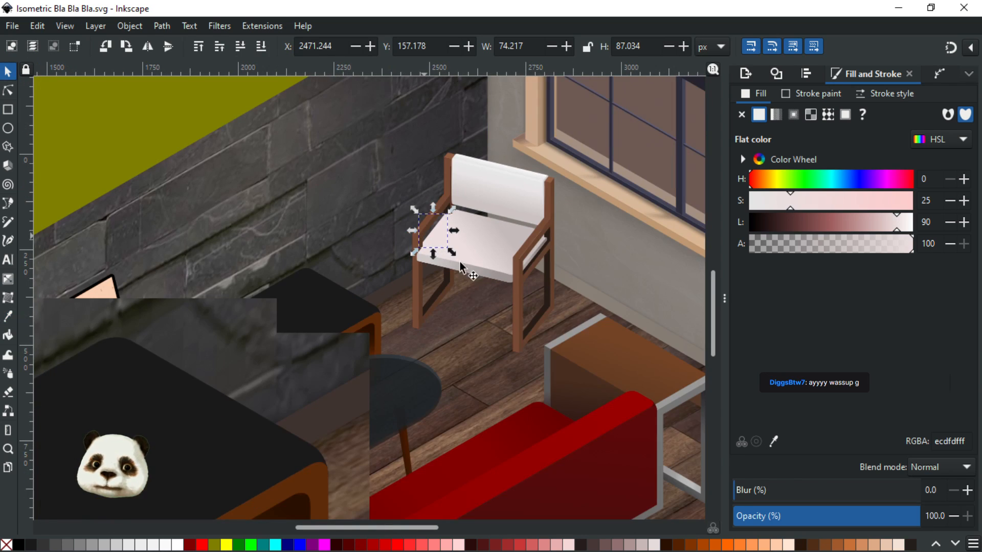
click(502, 253)
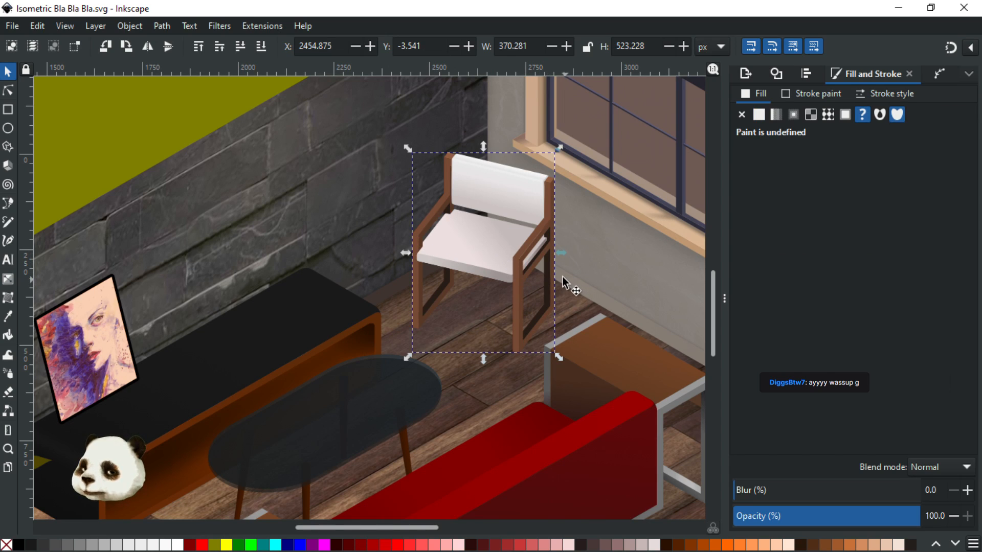
key(g)
click(500, 231)
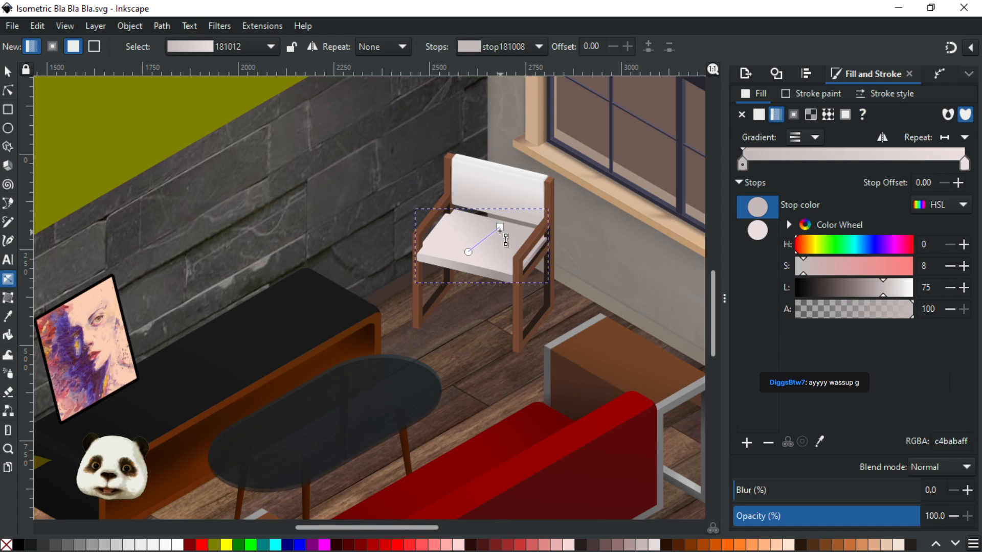
click(500, 227)
double_click(949, 266)
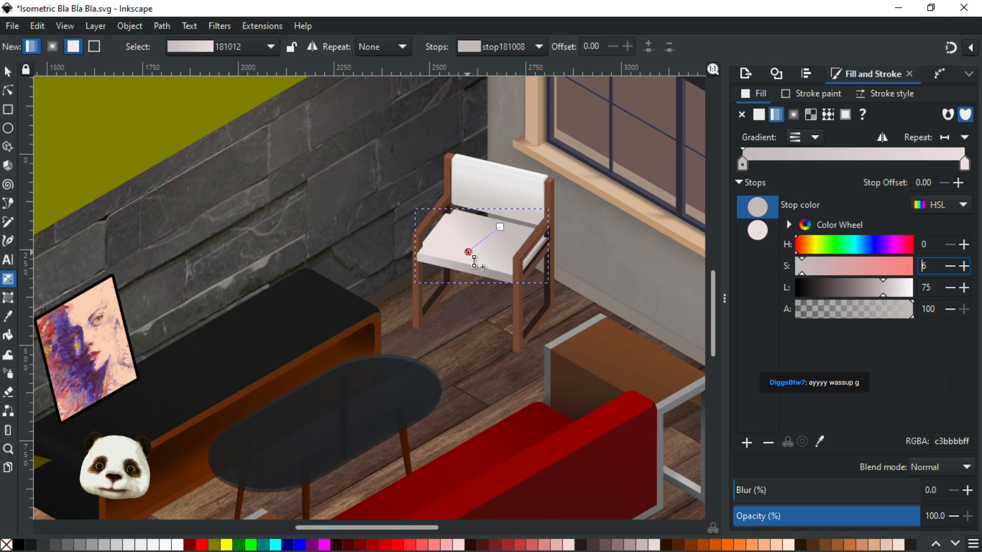
Set the saturation of the end stop in the seat top's gradient to 22 and save the document
click(468, 252)
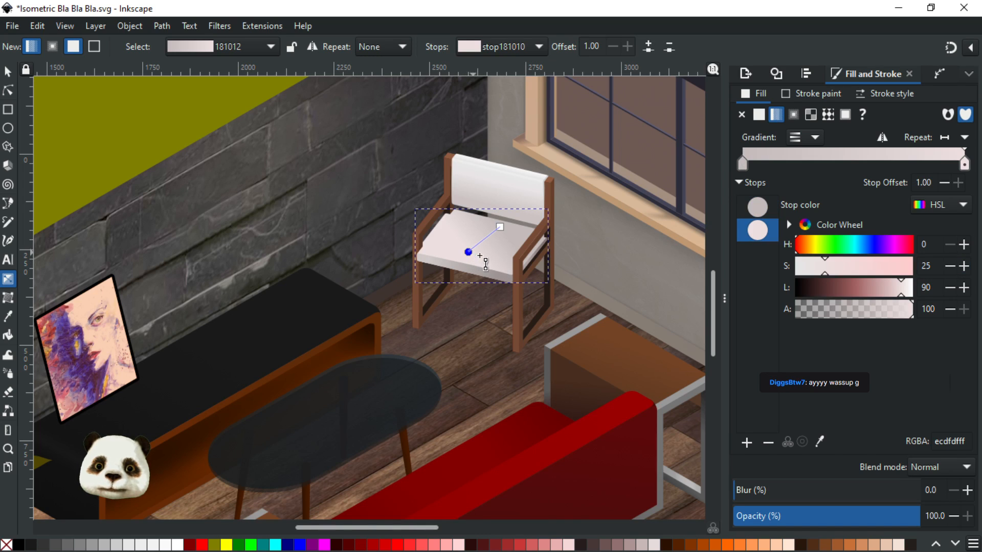
click(953, 266)
click(953, 266)
click(954, 267)
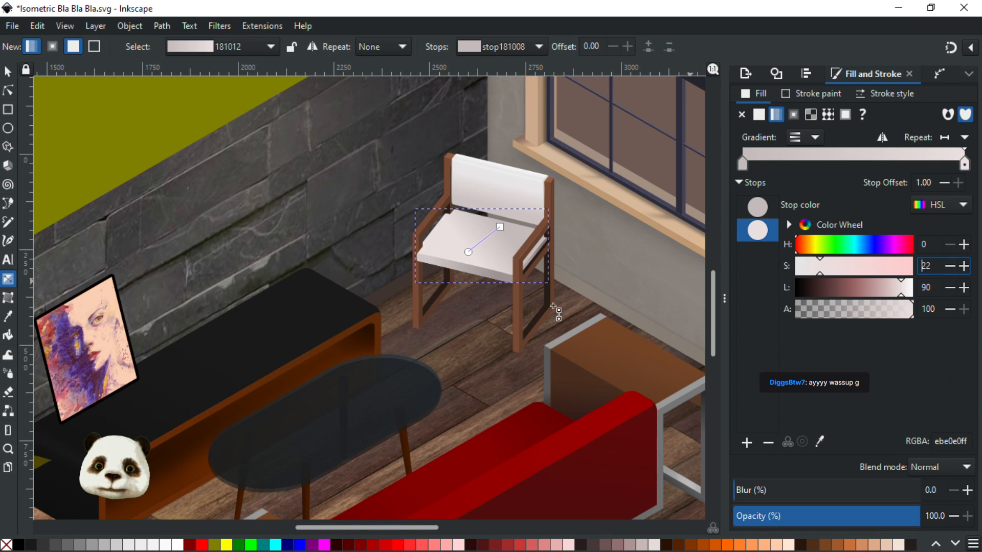
ctrl+scroll(507, 292, up, 1)
key(ctrl+s)
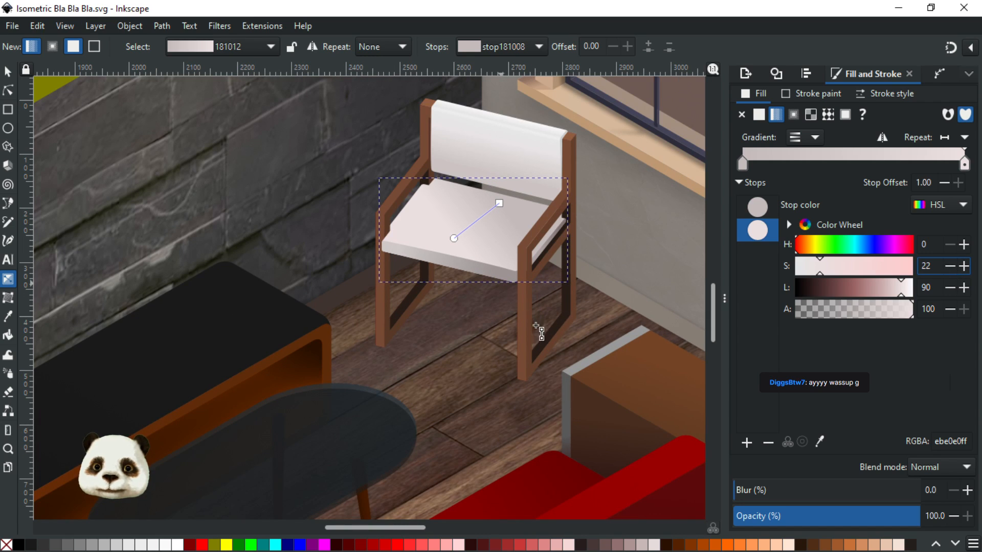
click(414, 358)
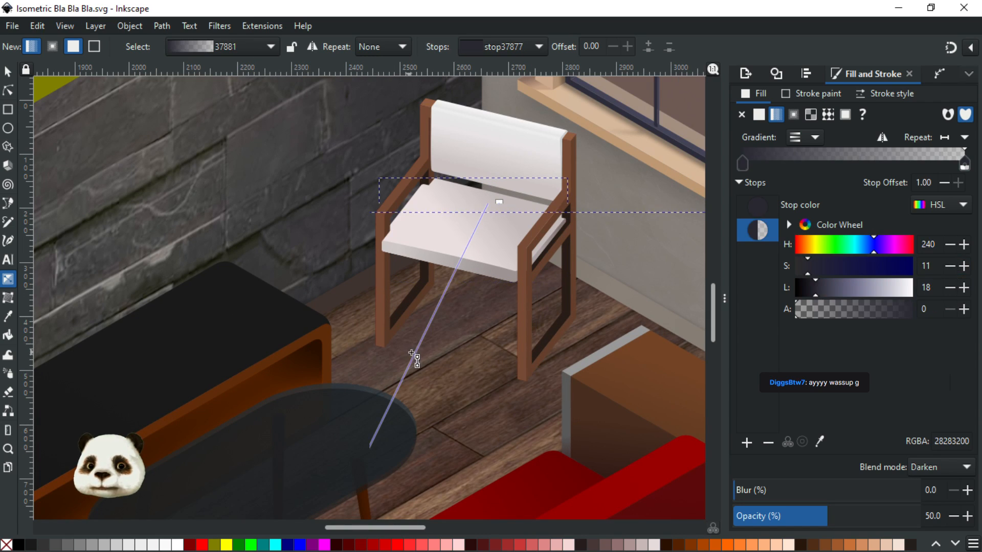
ctrl+scroll(489, 327, down, 2)
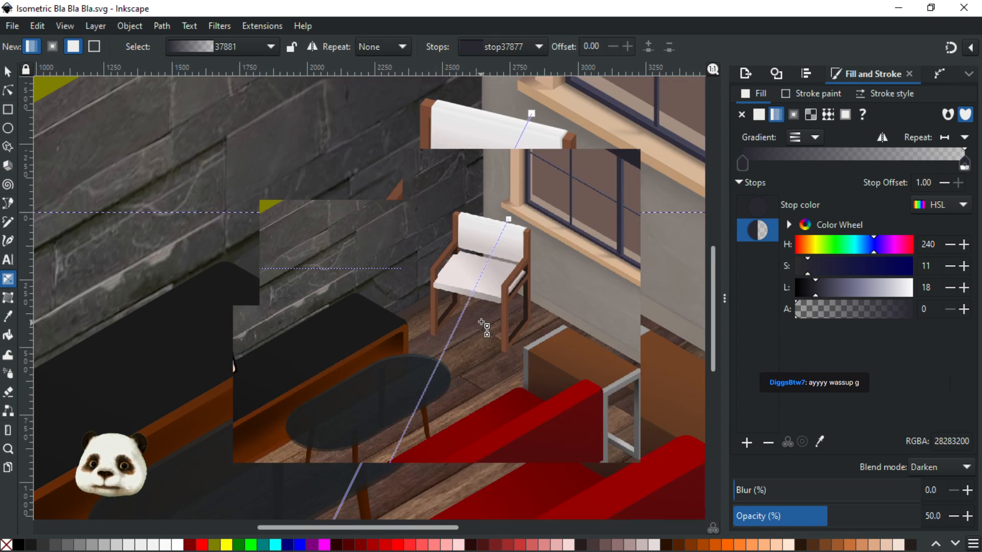
Examine the chair's shading up close and against the rest of the room with nothing selected
drag(493, 360, 561, 330)
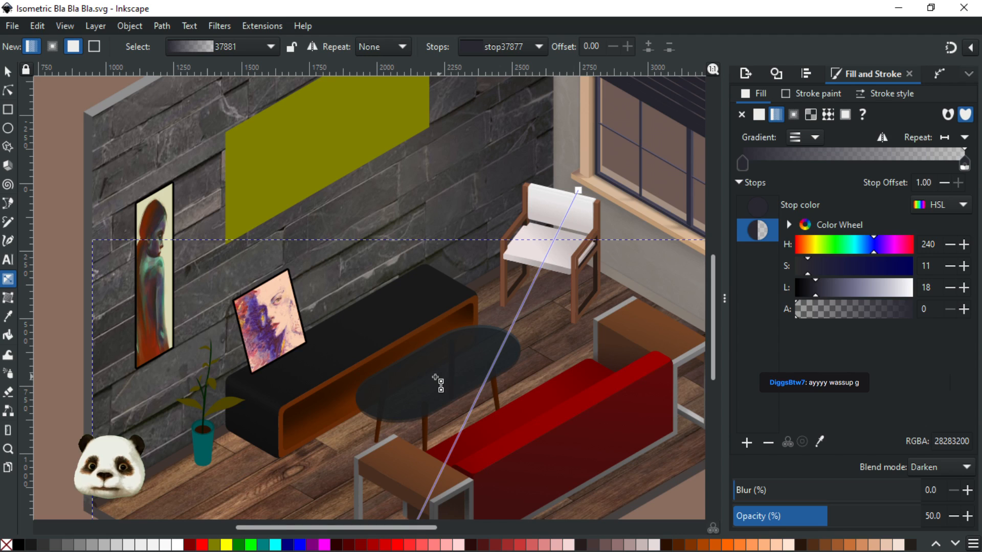
click(437, 379)
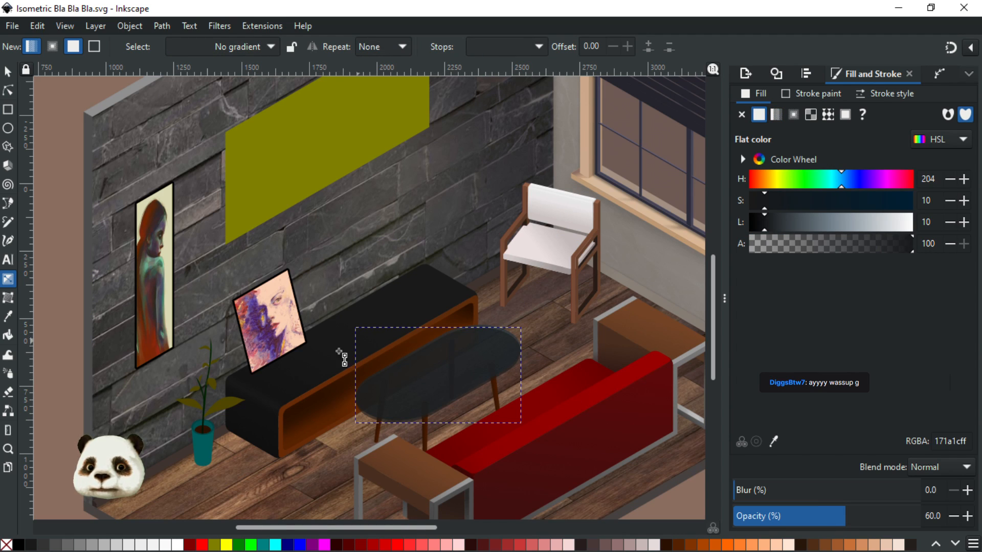
mouse_move(654, 348)
mouse_down()
mouse_move(423, 350)
mouse_move(511, 329)
mouse_move(544, 332)
mouse_up()
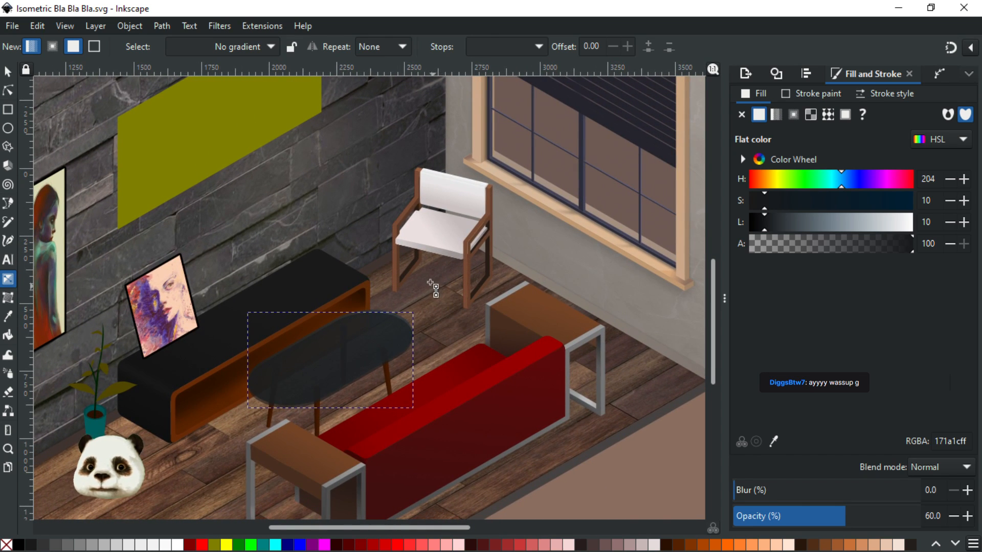
key(Escape)
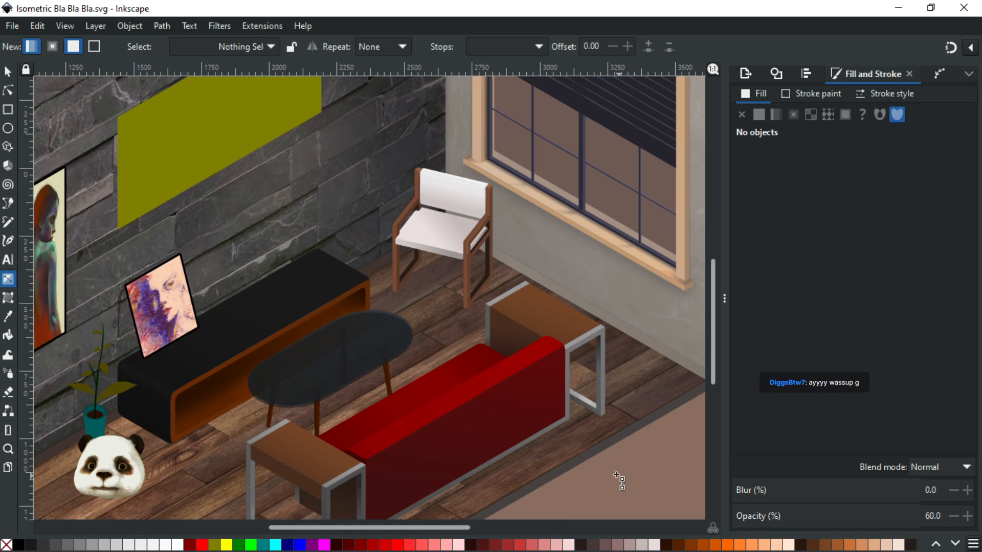
scroll(404, 205, up, 1)
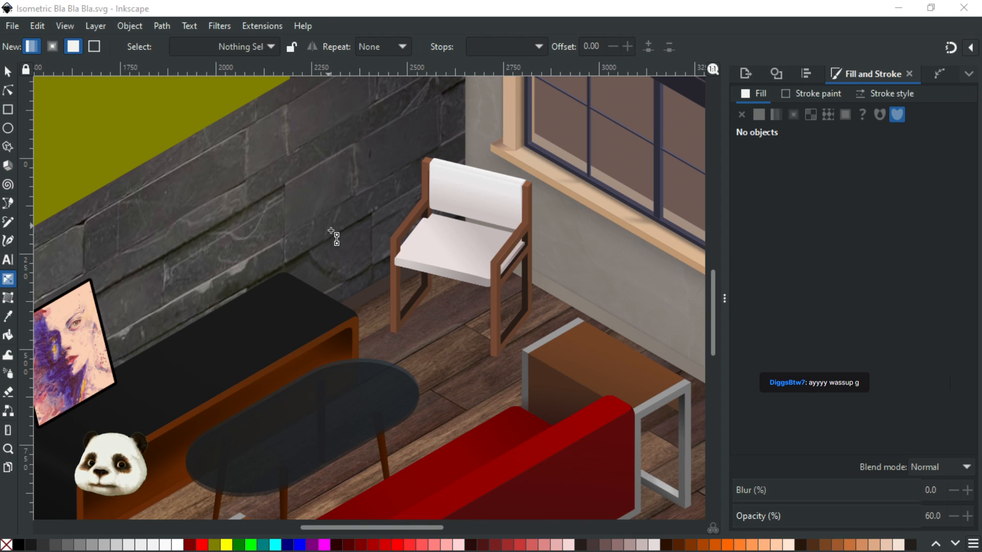
scroll(330, 231, down, 3)
scroll(412, 204, up, 2)
scroll(347, 263, up, 4)
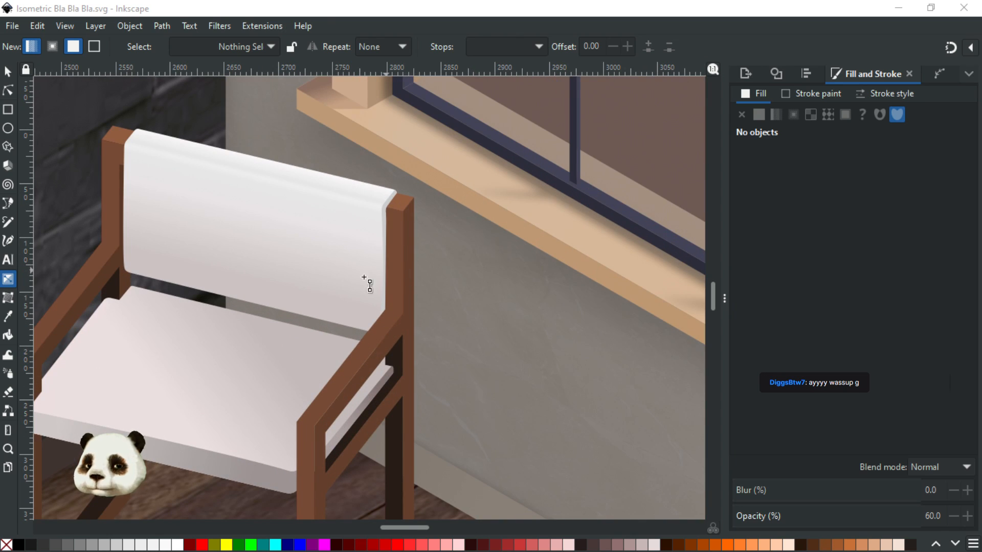
scroll(391, 273, down, 2)
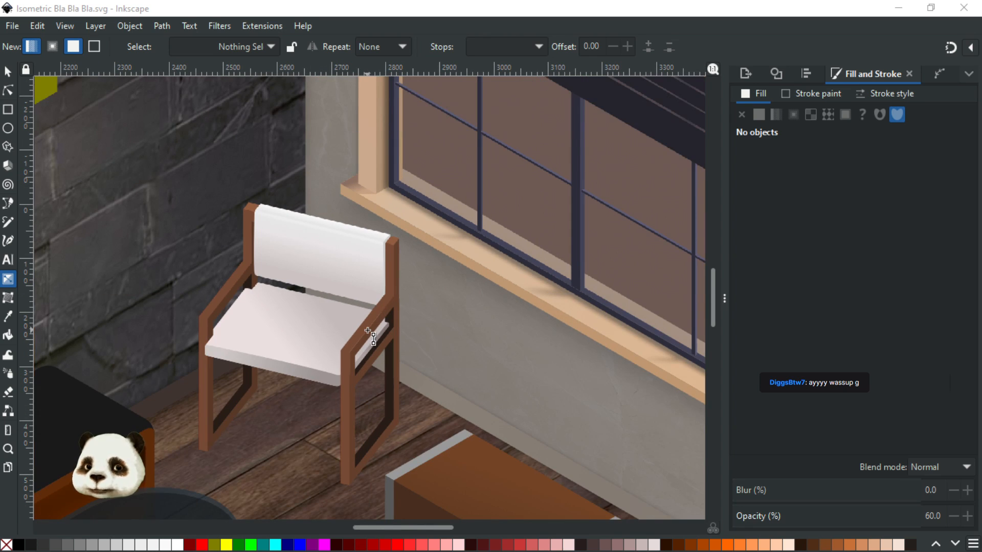
scroll(345, 351, up, 1)
scroll(345, 351, up, 1)
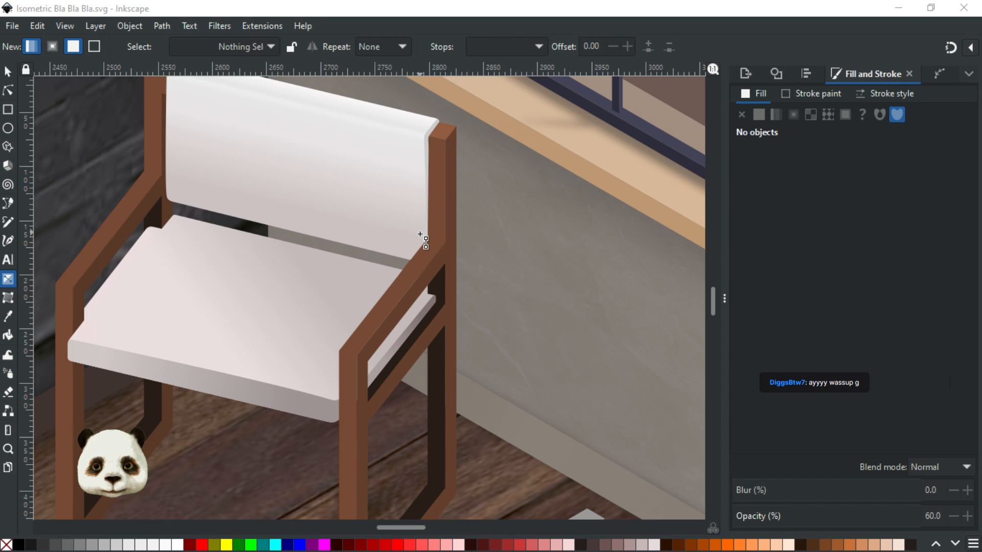
scroll(394, 240, down, 4)
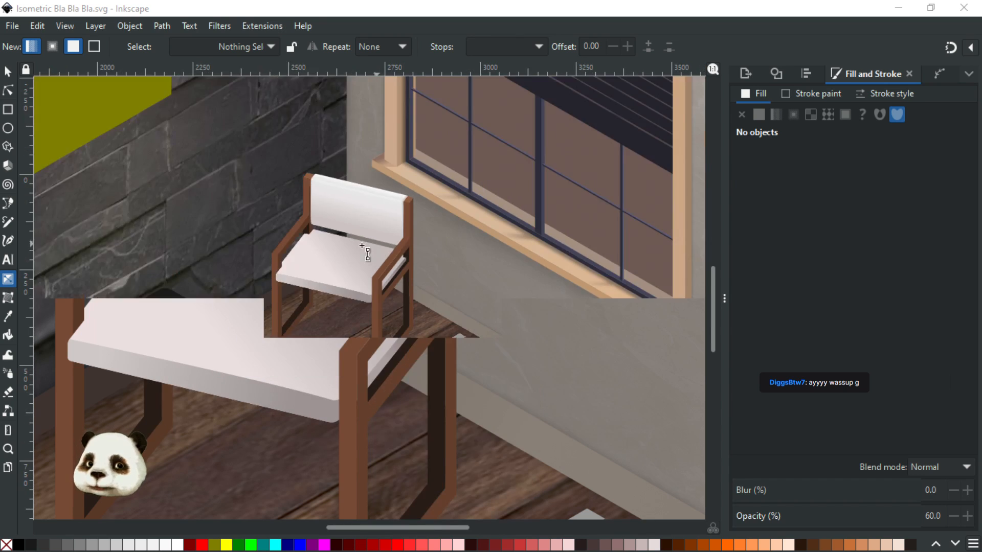
drag(215, 381, 422, 291)
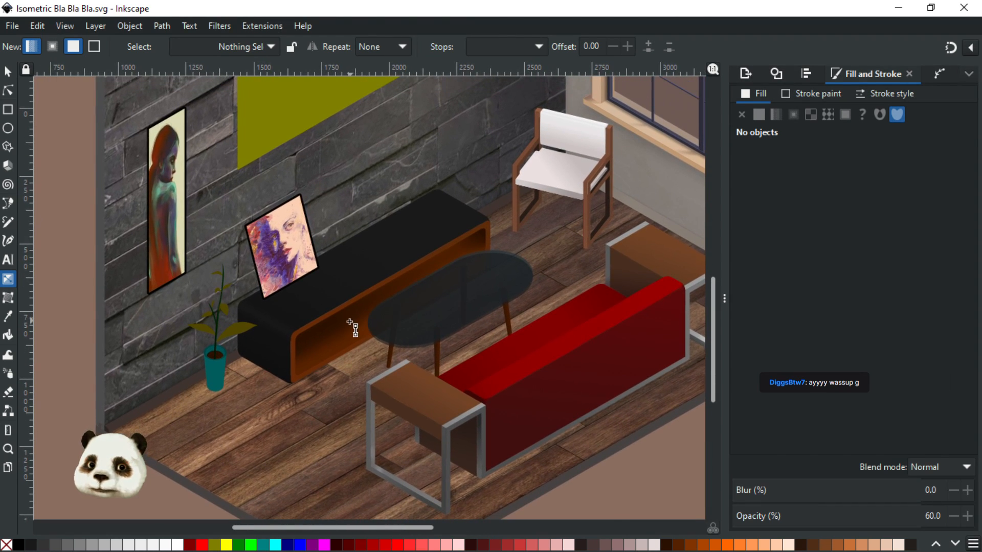
scroll(348, 320, down, 1)
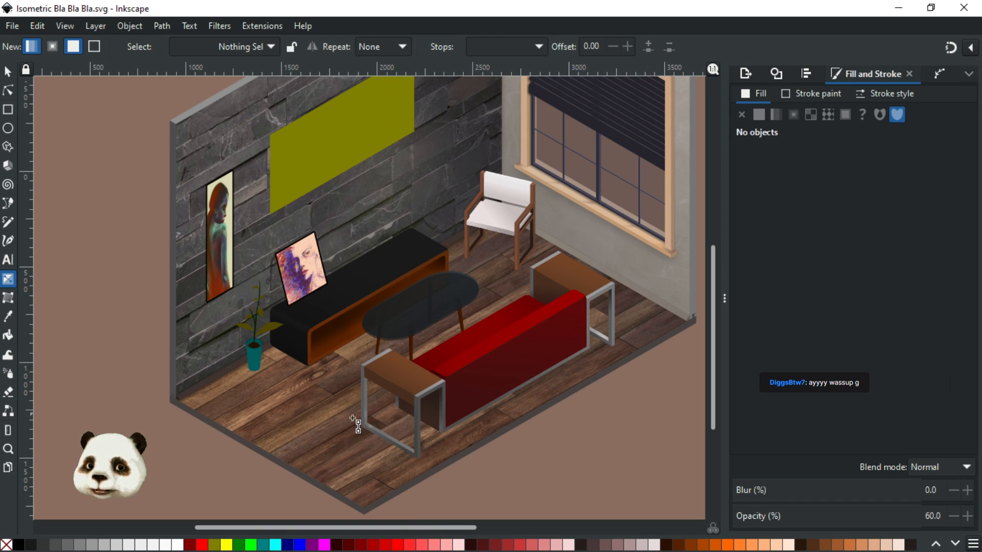
Unite the teal plant pot's body with its rounded base into one shape
scroll(289, 409, up, 2)
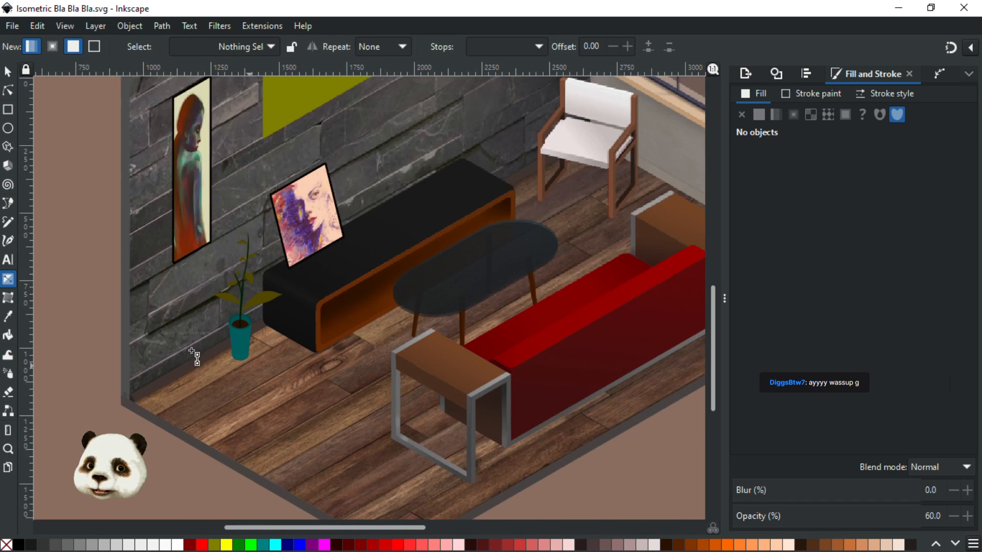
scroll(192, 350, up, 2)
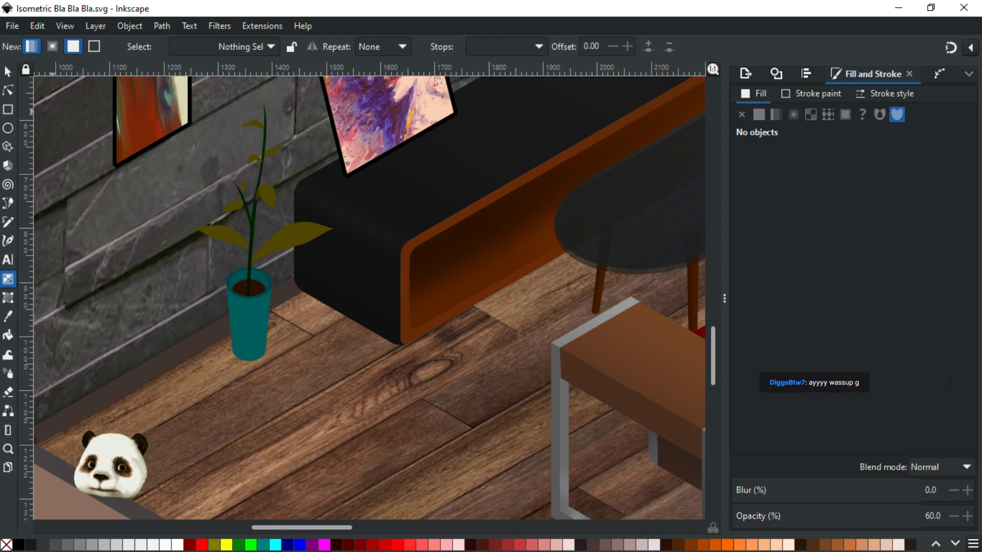
click(8, 72)
click(249, 324)
double_click(249, 324)
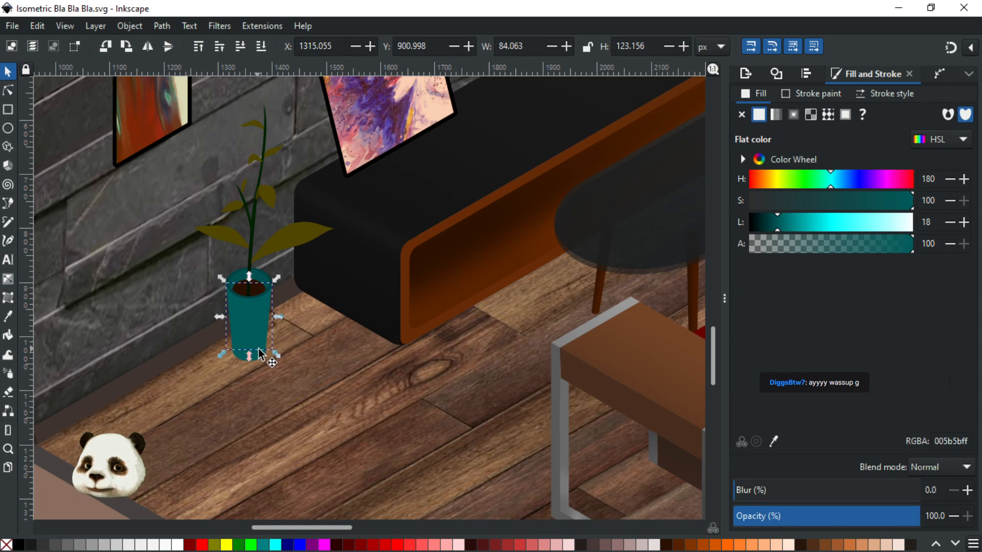
scroll(256, 354, up, 2)
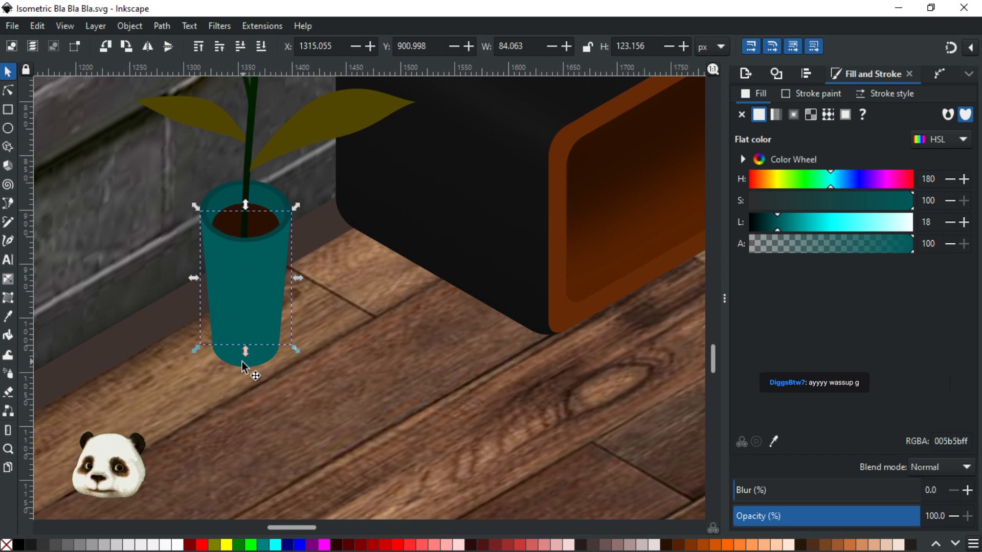
drag(241, 361, 238, 362)
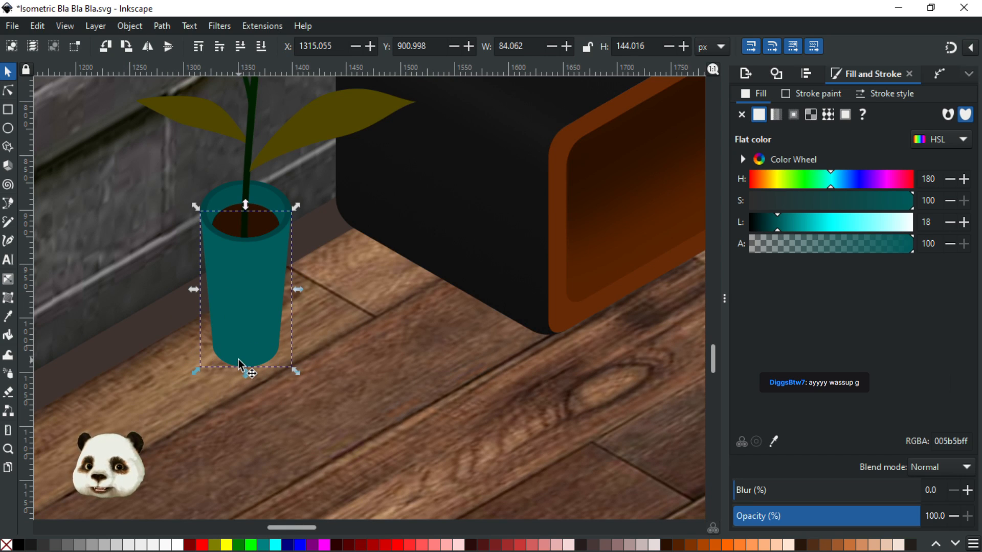
Try a horizontal linear gradient fading from solid to transparent teal across the plant pot's body
scroll(239, 203, up, 2)
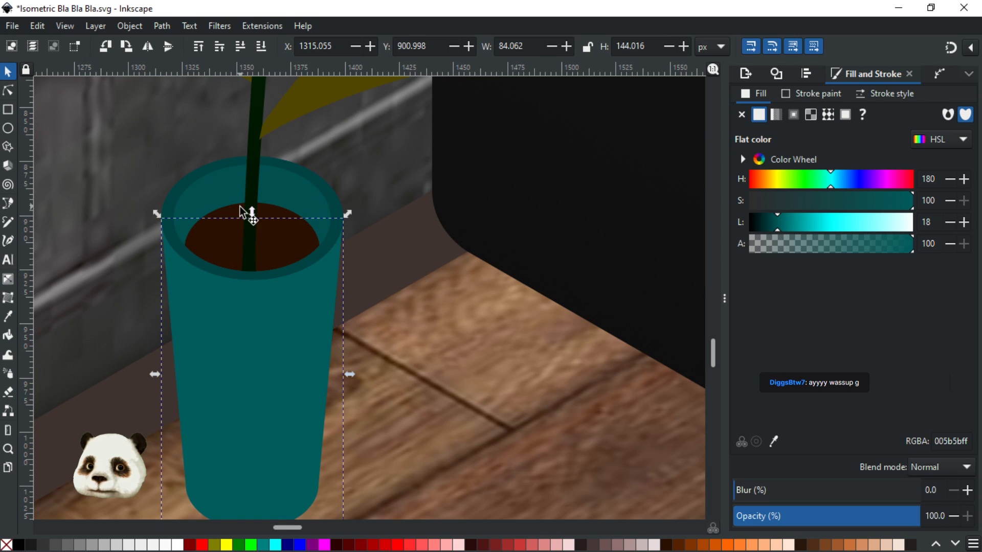
scroll(279, 365, down, 1)
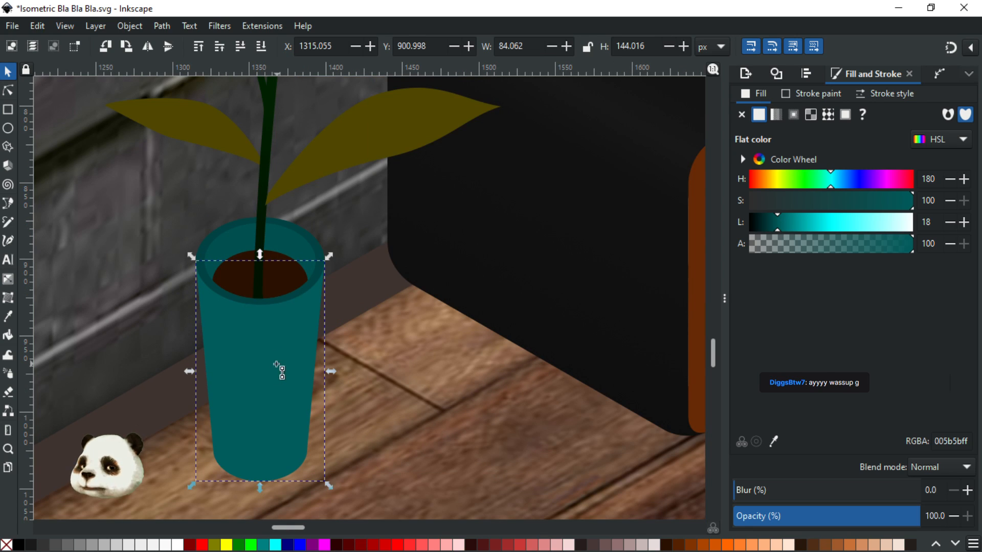
key(g)
drag(218, 356, 304, 357)
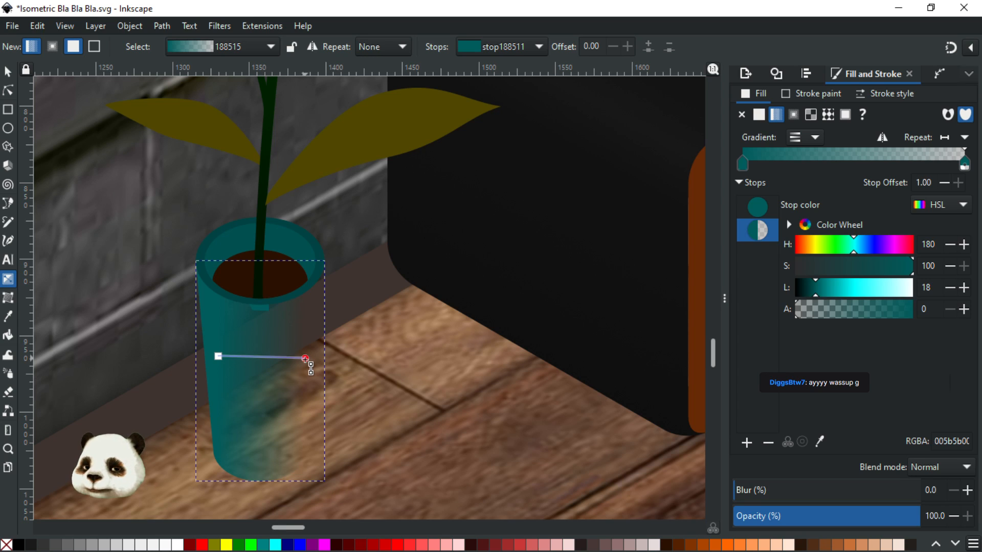
drag(305, 357, 305, 360)
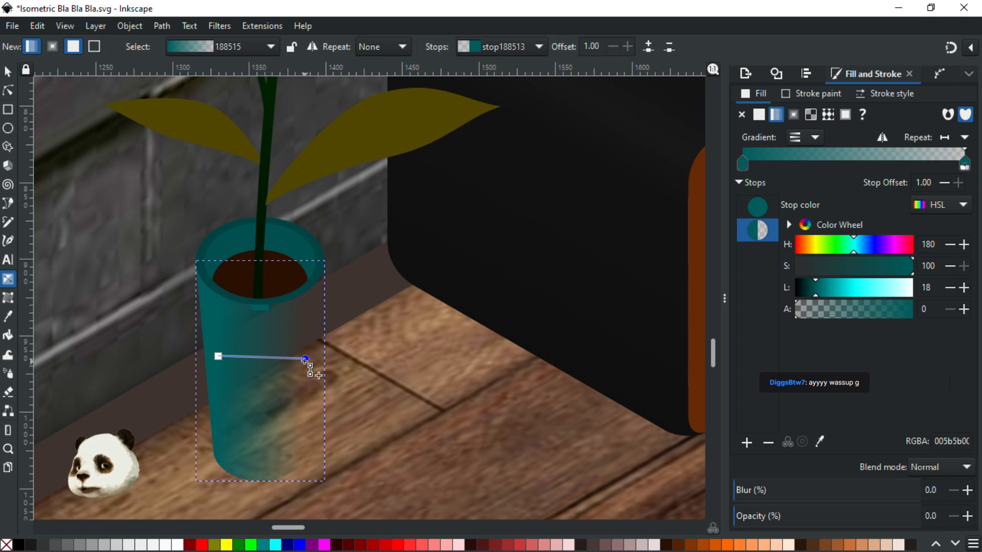
key(Delete)
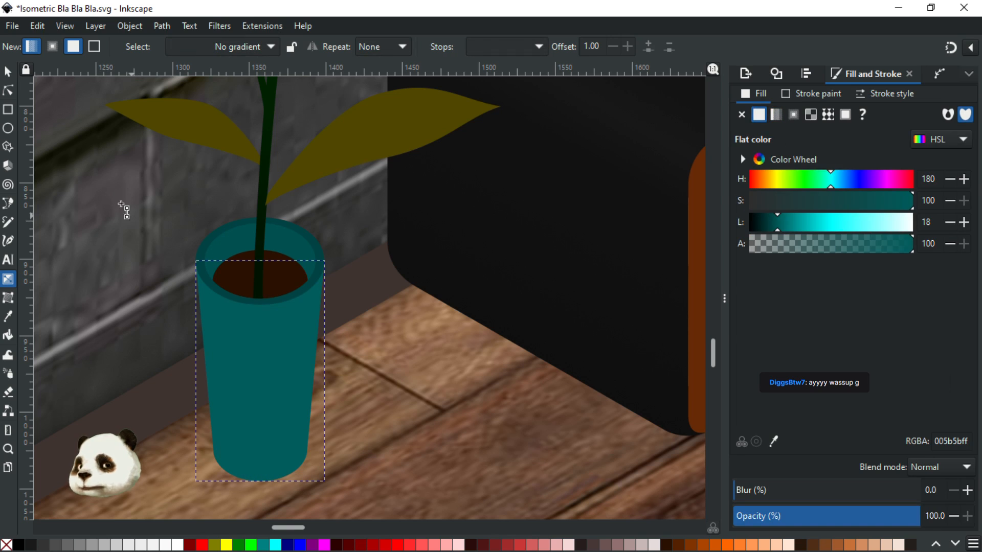
Raise the pot's body in the stacking order so it sits above the soil but below the rim
click(8, 71)
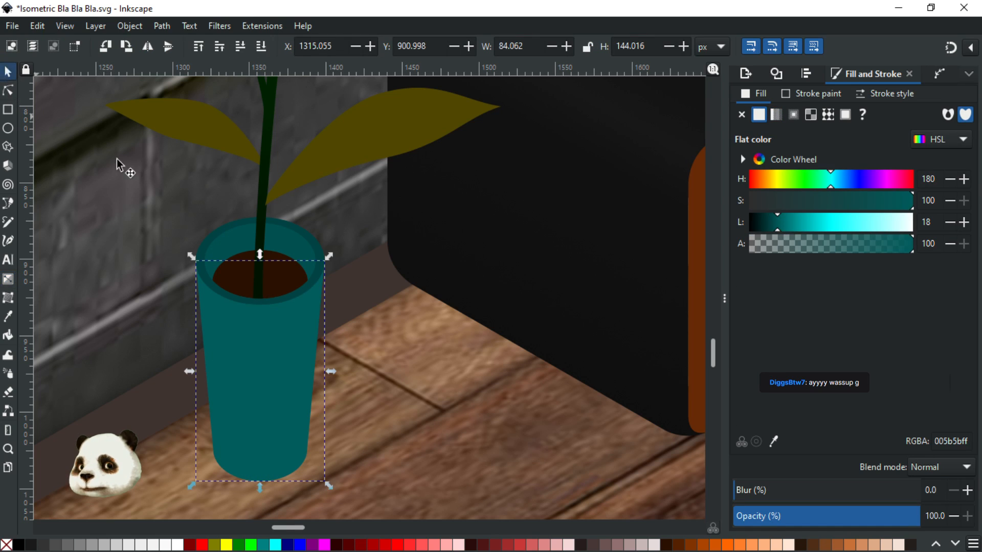
click(249, 377)
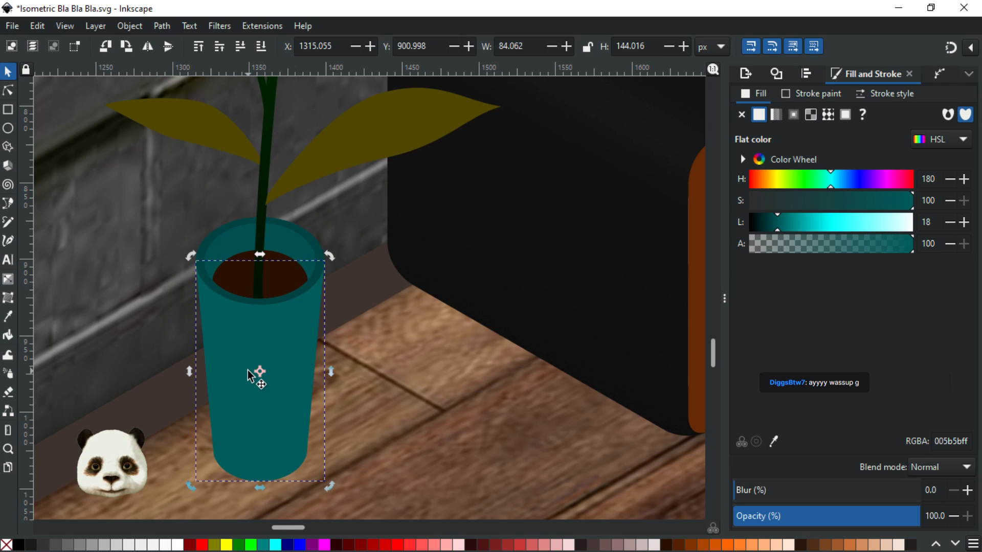
key(Home)
key(Page_Down)
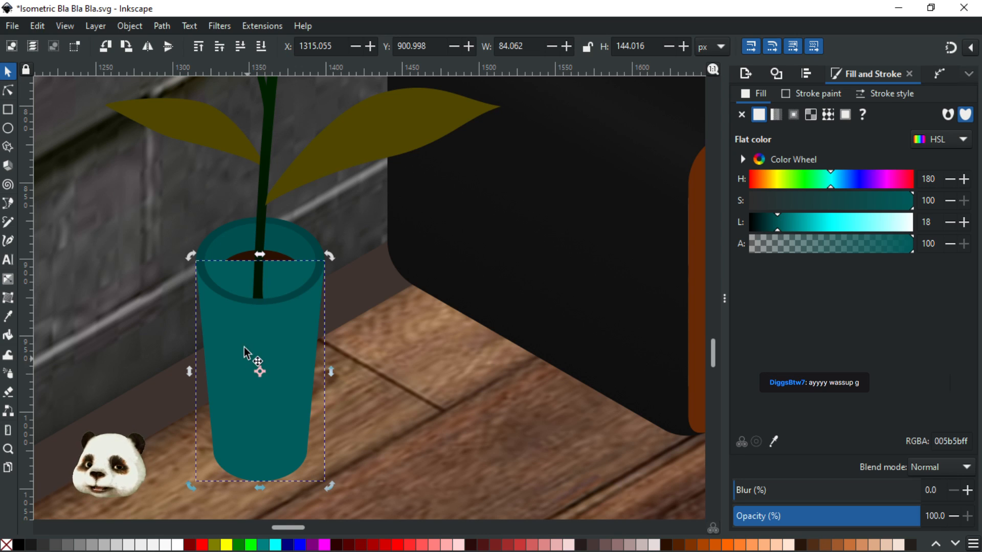
Cut the top of the pot's body along the rim by subtracting a united copy of the rim and inner ellipse
scroll(252, 362, up, 1)
scroll(241, 225, up, 2)
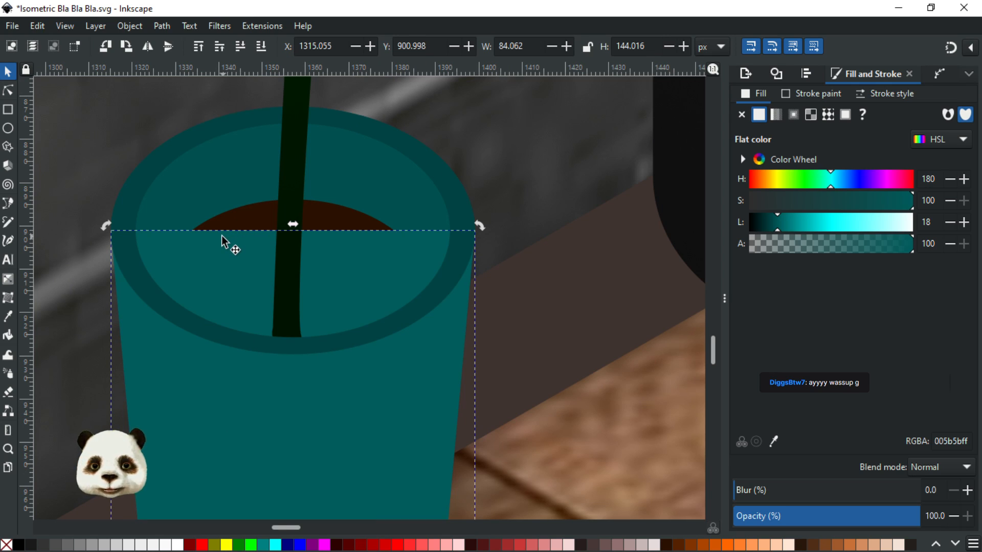
click(174, 197)
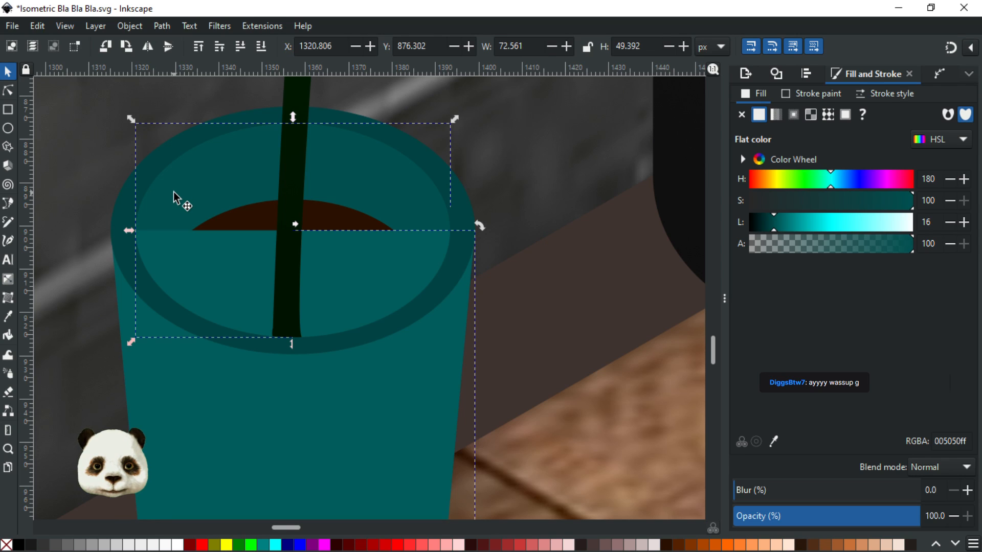
click(123, 197)
shift+click(122, 198)
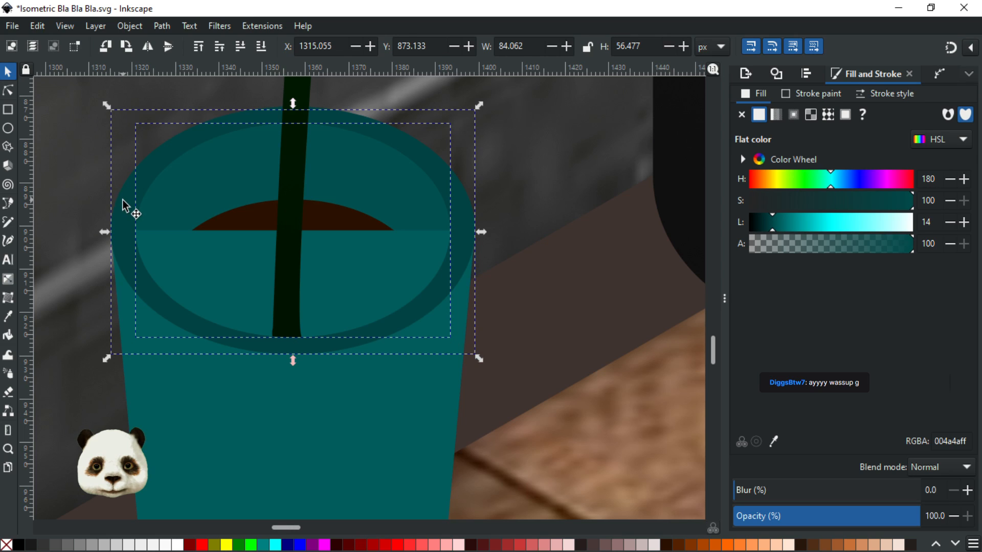
key(Home)
key(ctrl+plus)
shift+click(282, 445)
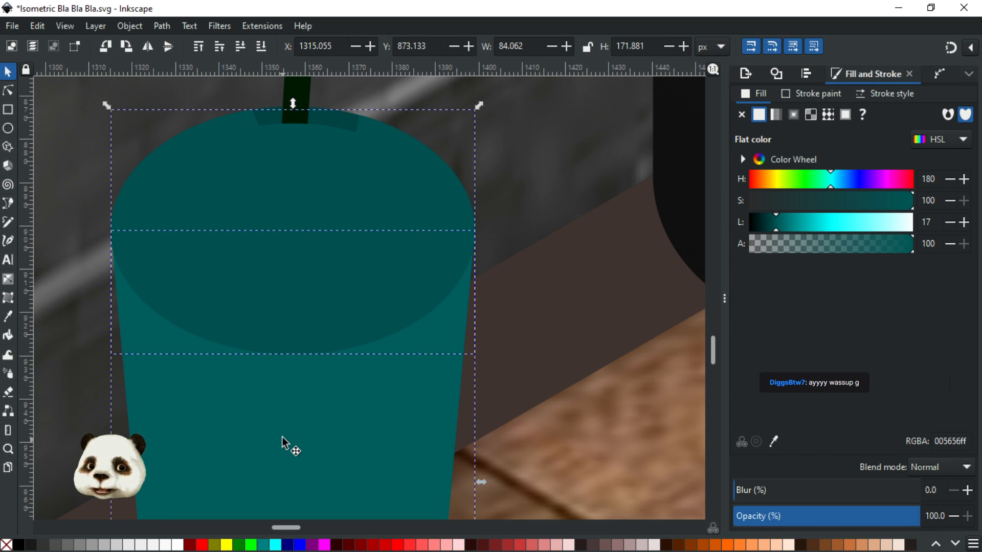
key(ctrl+minus)
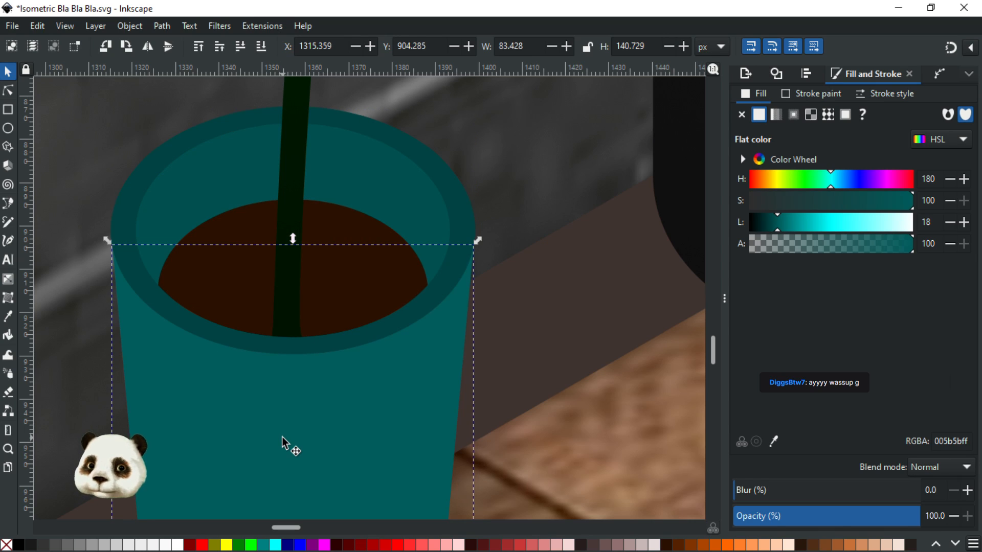
Delete the small leftover shape under the pot's front rim, keep the body in front of the stem's tip, and save the document
click(284, 367)
key(Delete)
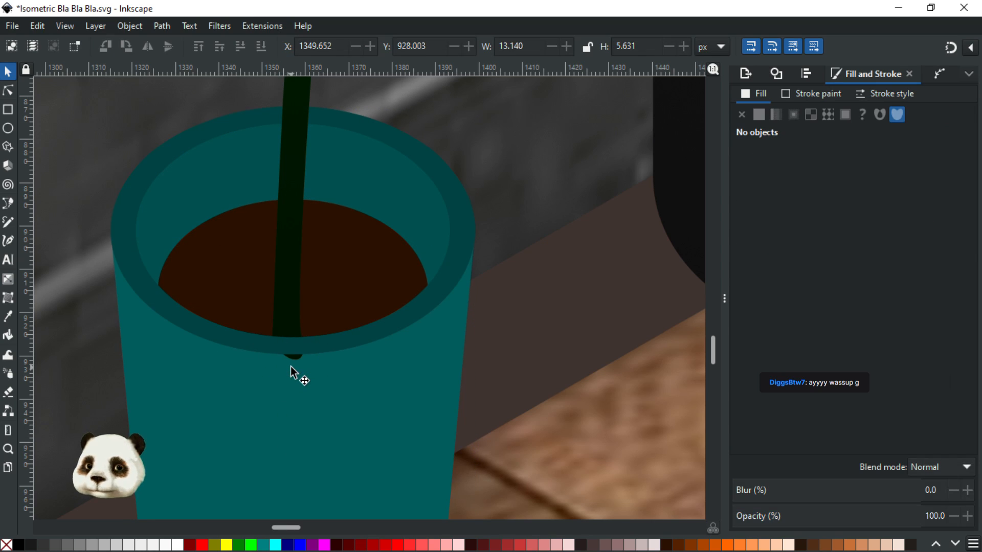
click(289, 383)
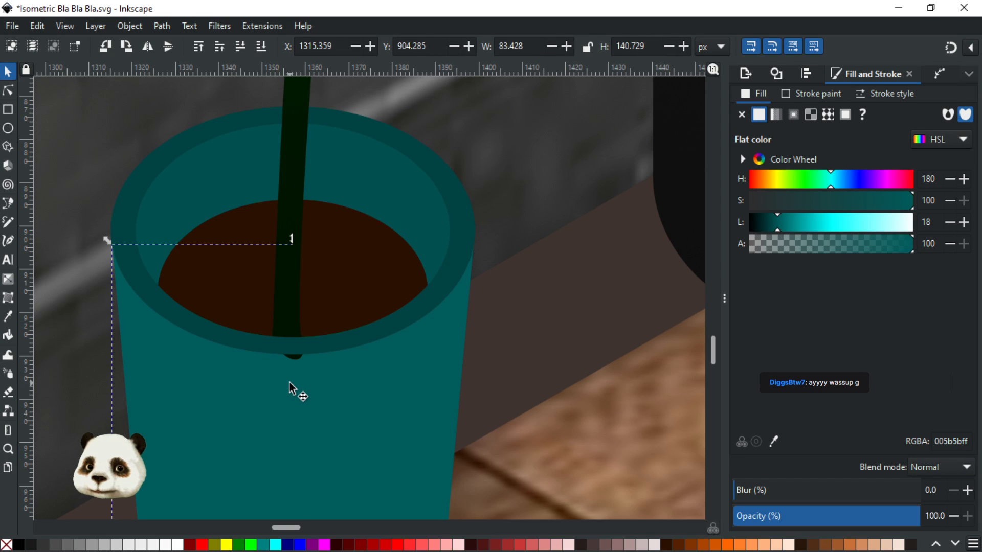
key(ctrl+s)
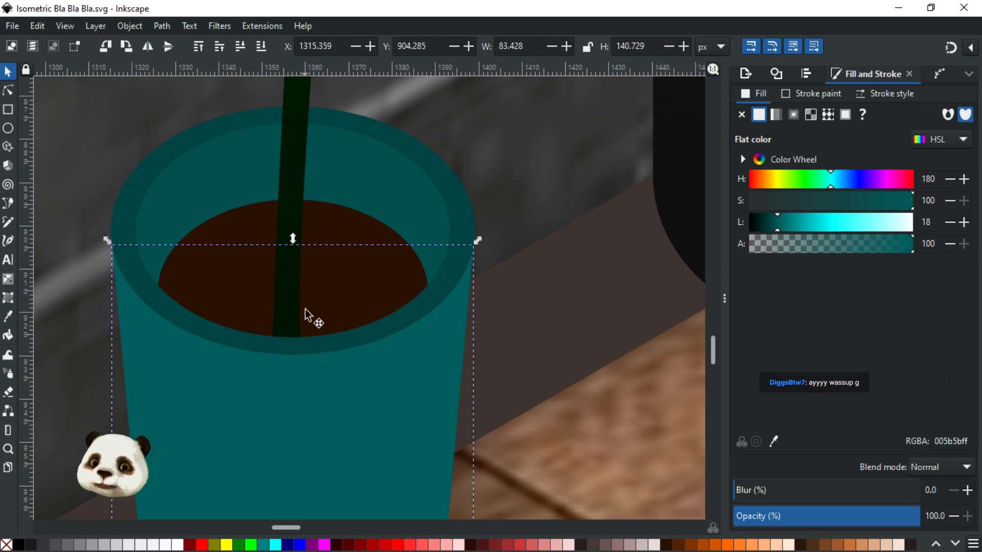
Set the saturation of the pot body's fill color to 67
ctrl+scroll(306, 287, down, 1)
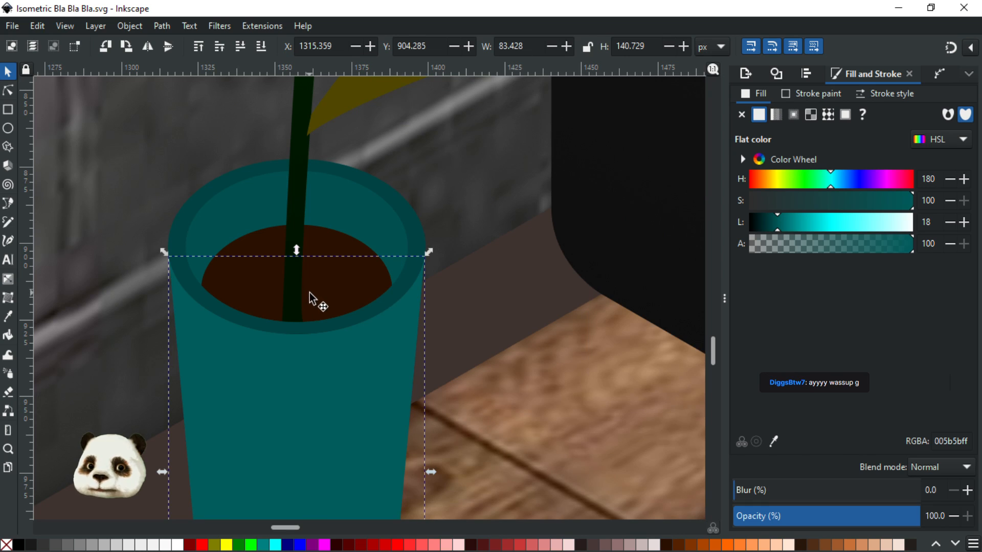
scroll(323, 337, down, 2)
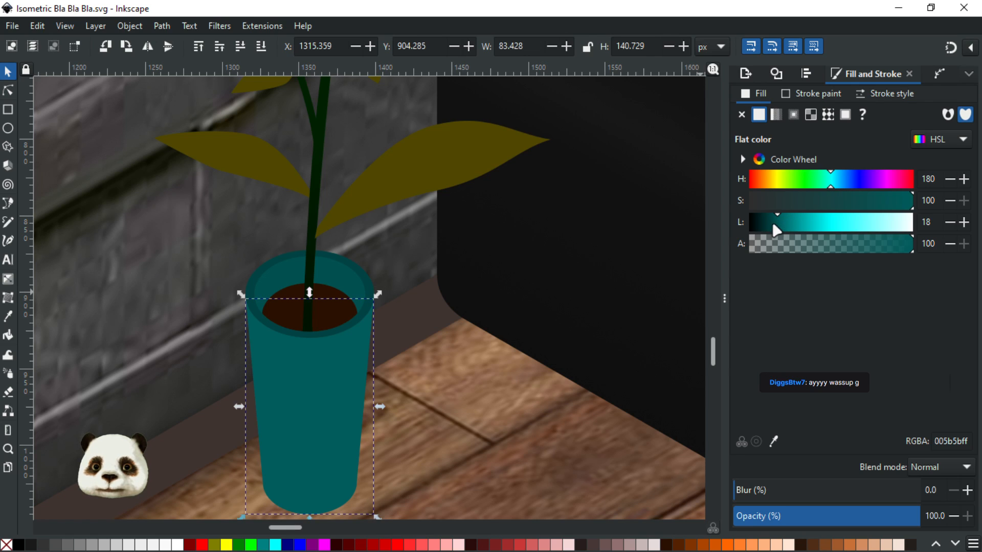
click(850, 205)
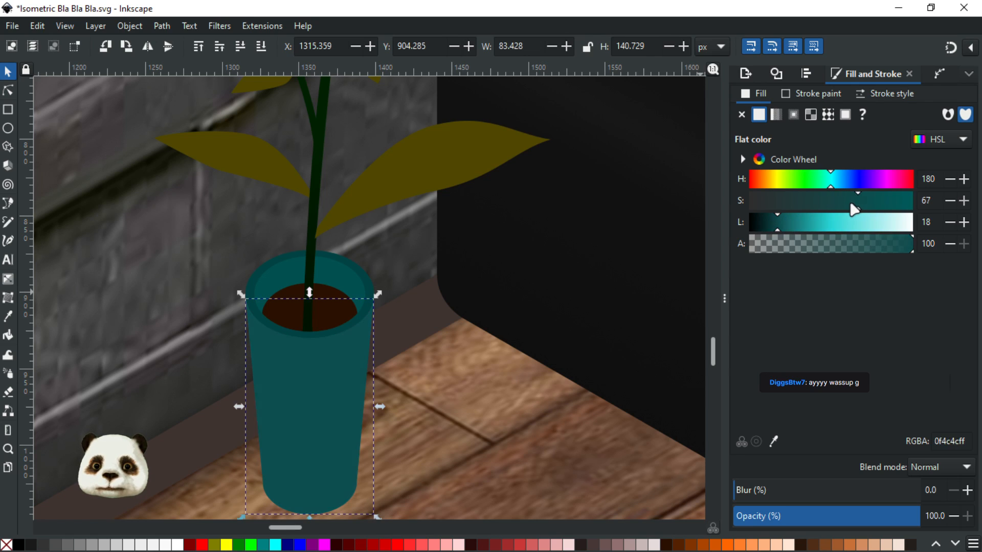
Recolor the pot body's fill to a muted dark blue with hue 201, saturation 26 and lightness 17
click(772, 225)
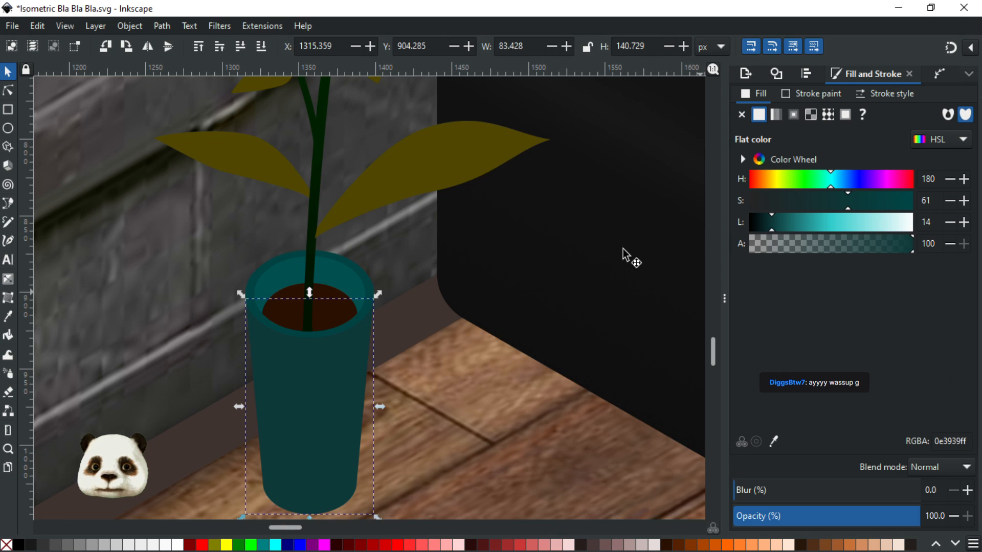
scroll(533, 278, down, 2)
drag(501, 287, 443, 315)
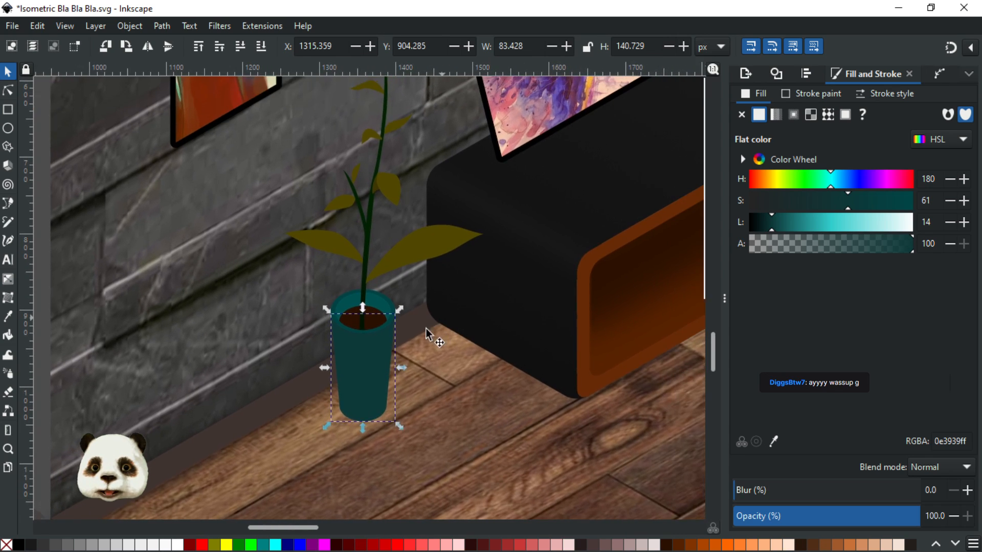
scroll(428, 332, up, 1)
drag(837, 204, 777, 224)
mouse_move(828, 182)
mouse_down()
mouse_move(846, 183)
mouse_move(843, 192)
mouse_up()
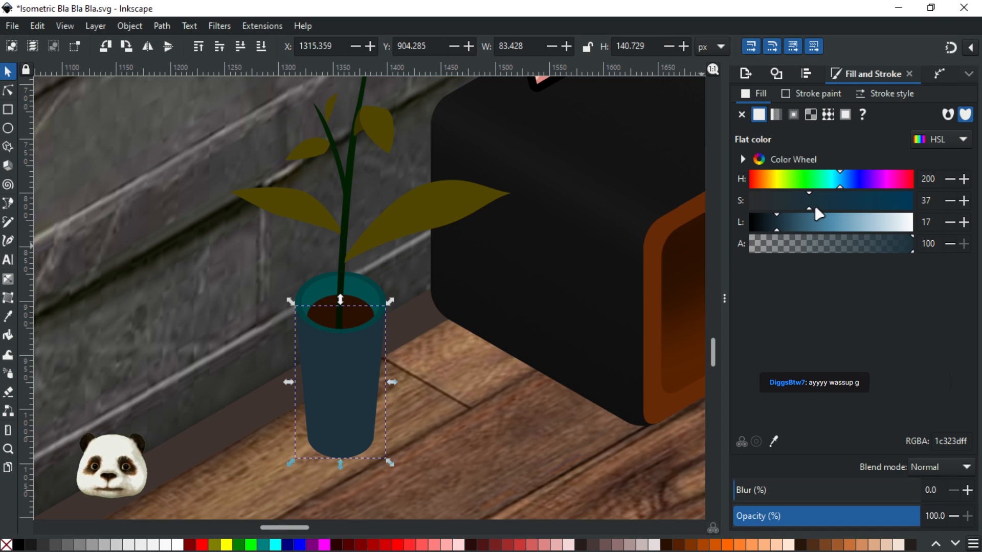
drag(799, 202, 791, 200)
Apply a horizontal linear gradient across the pot's body and set its end stop's alpha to 100
key(g)
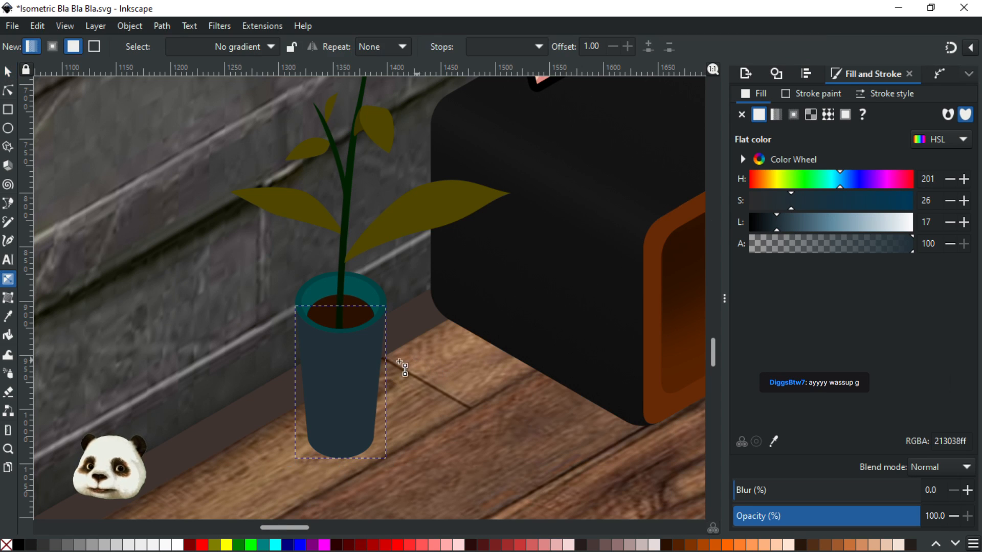
drag(316, 381, 396, 375)
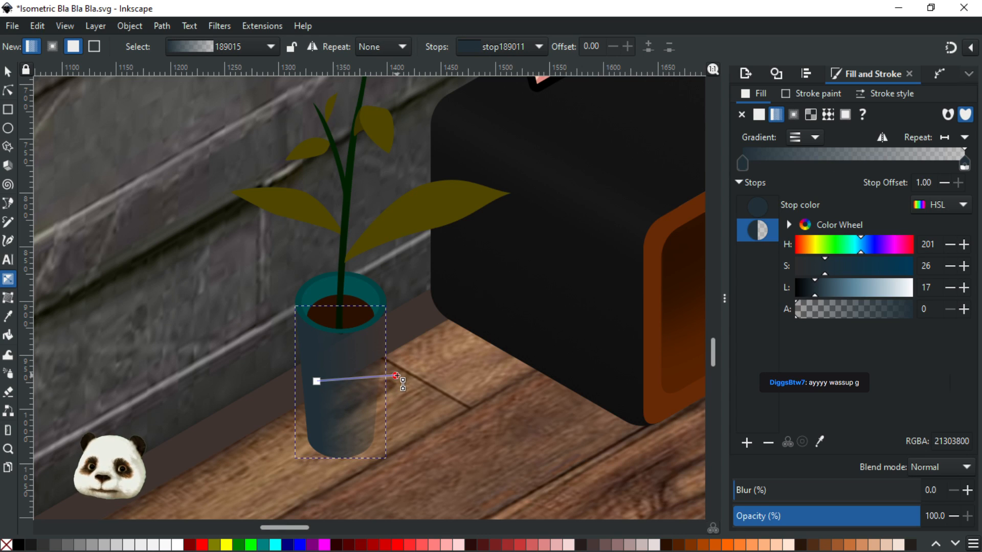
drag(859, 315, 973, 315)
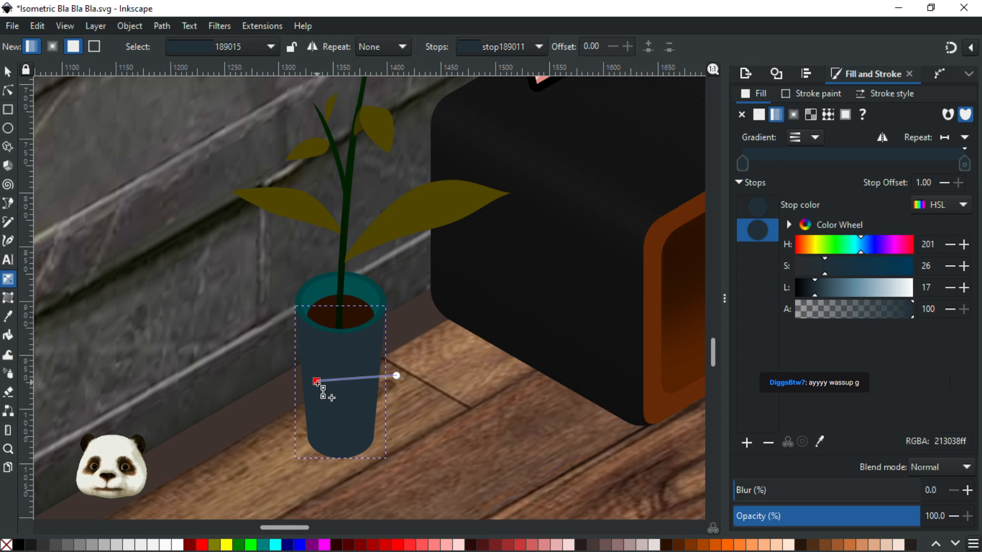
Set the body gradient's left stop to lightness 15 and right stop to lightness 19, and adjust both ends toward the pot's edges
click(317, 382)
click(950, 288)
click(950, 289)
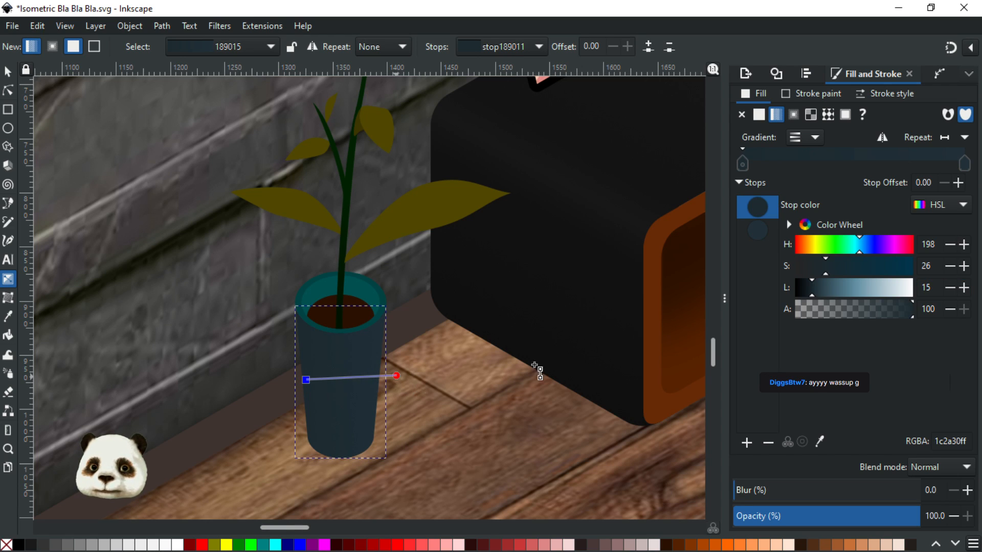
click(397, 377)
click(965, 288)
click(964, 288)
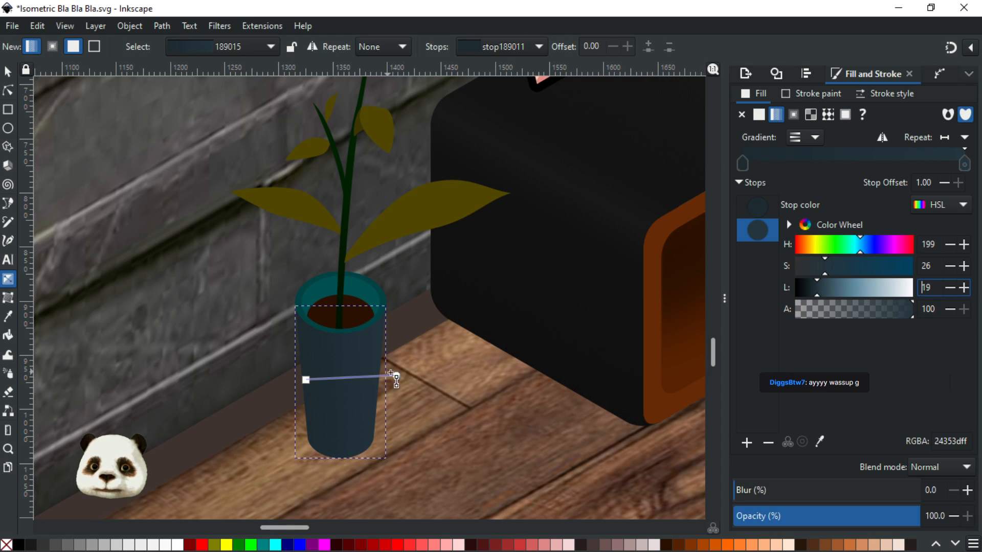
mouse_move(397, 376)
mouse_down()
mouse_move(416, 378)
mouse_move(391, 378)
mouse_up()
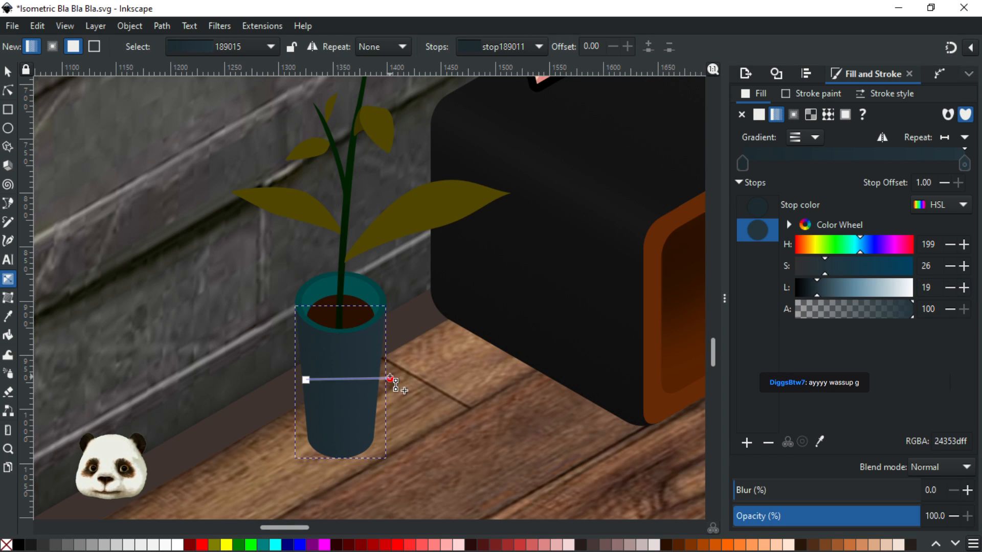
click(391, 379)
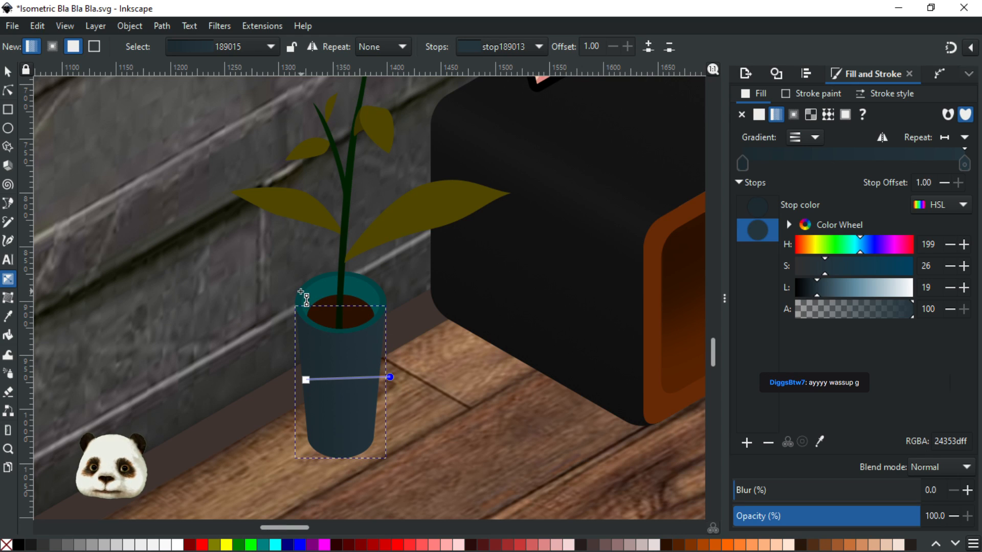
Fill the pot's rim with the color sampled from the body and set its lightness to 20
click(302, 293)
key(d)
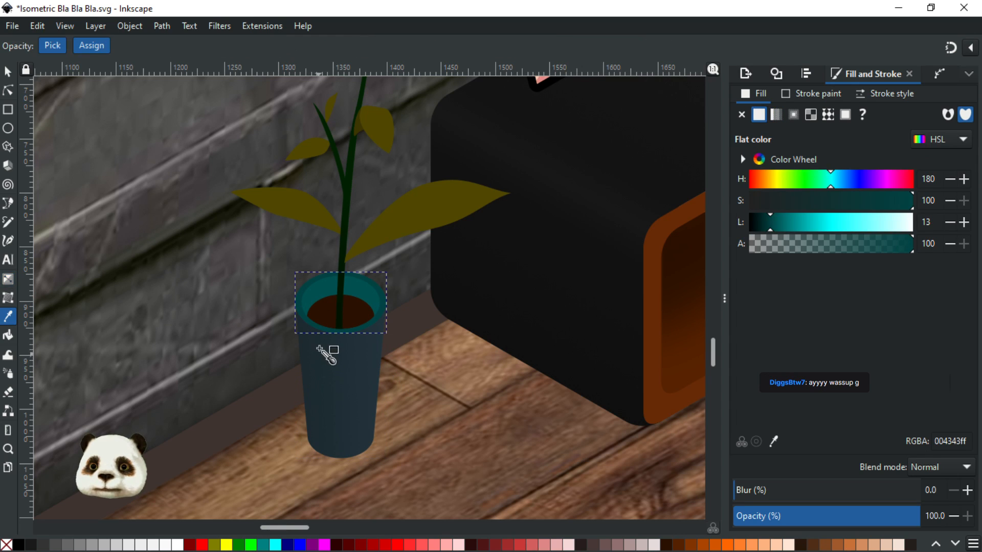
click(321, 347)
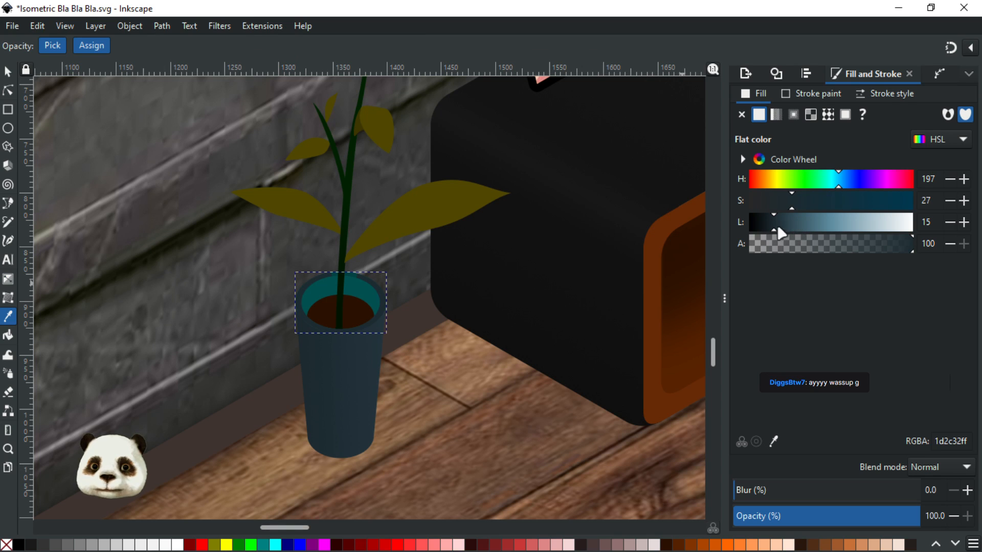
click(782, 226)
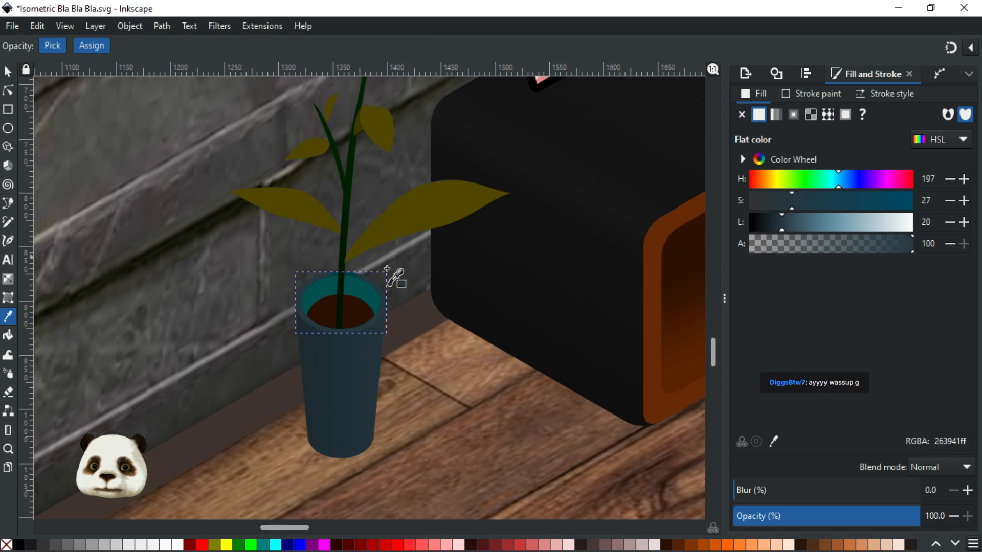
Try bringing the dark teal outer ellipse at the back of the rim to the front, and undo the reordering
scroll(307, 285, up, 2)
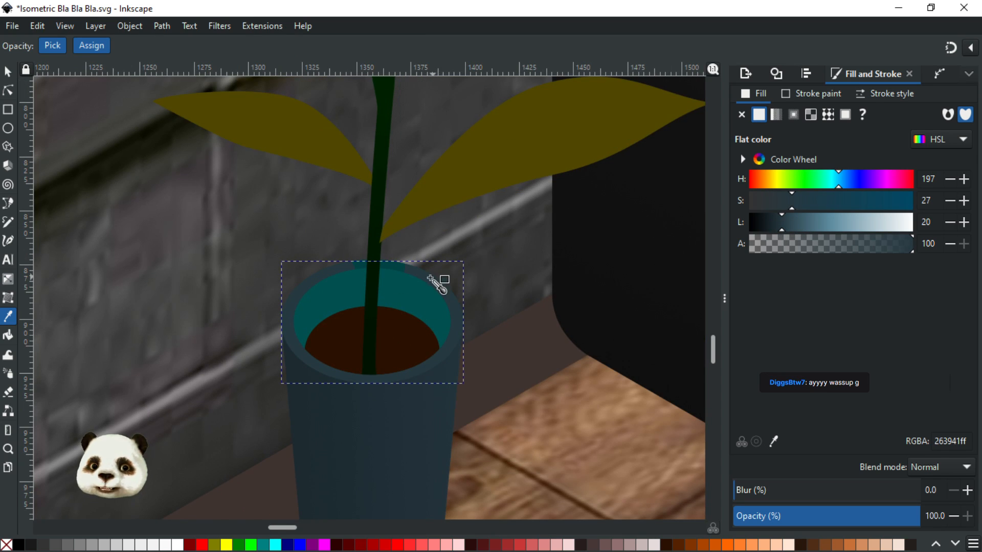
scroll(396, 277, up, 1)
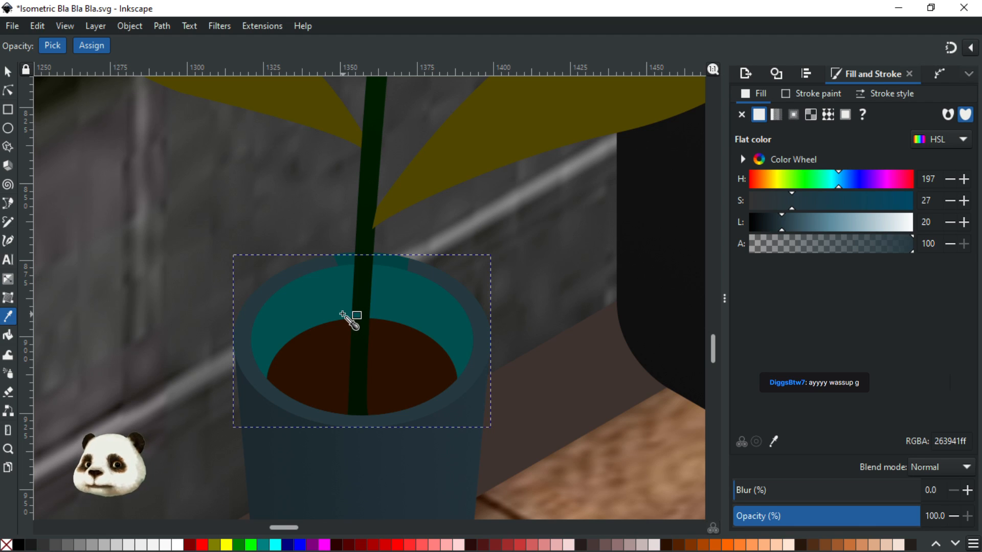
click(7, 74)
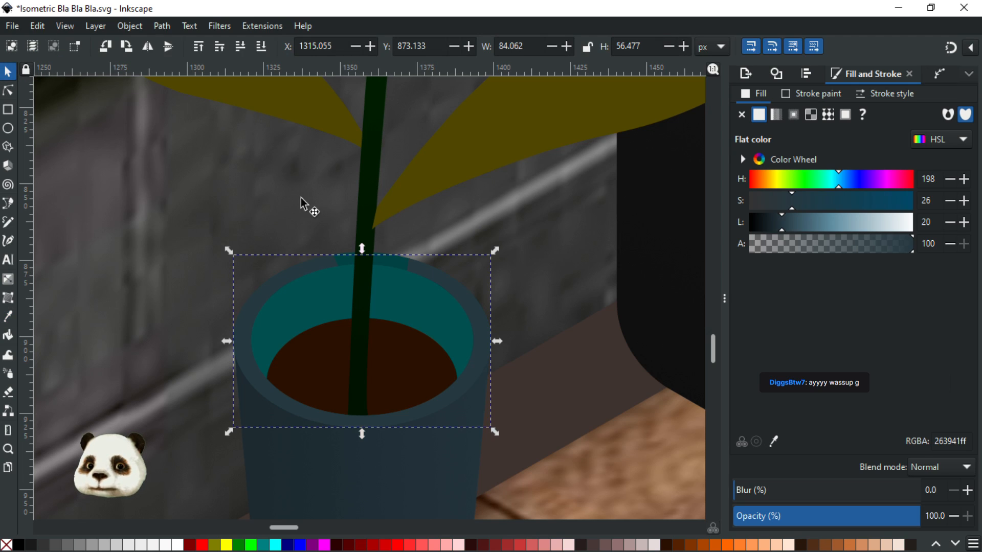
click(394, 266)
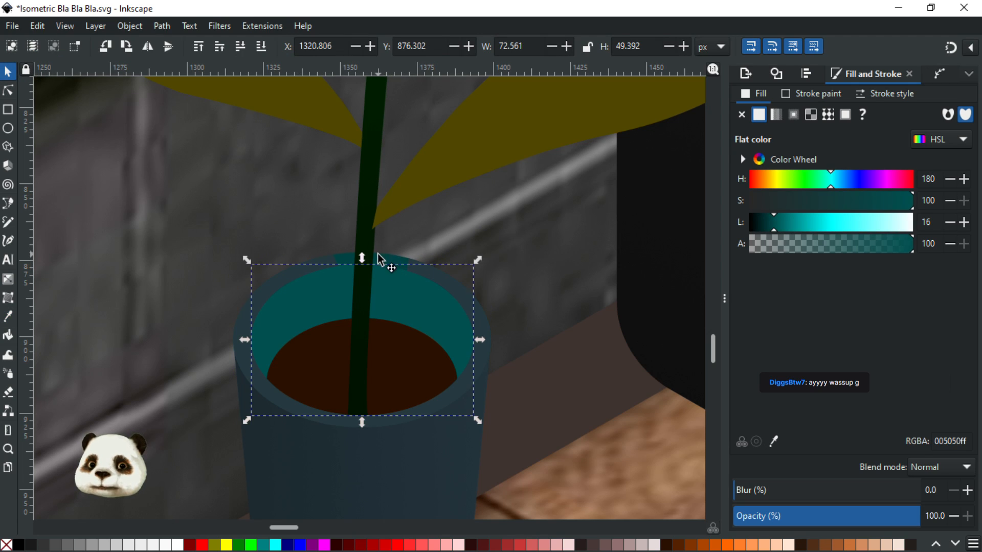
alt+click(389, 262)
click(405, 266)
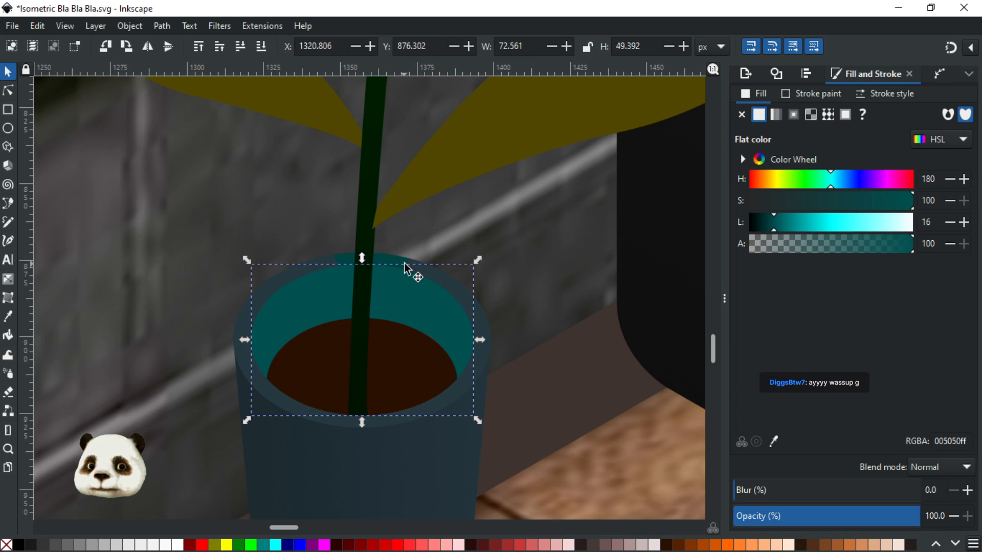
scroll(416, 265, up, 2)
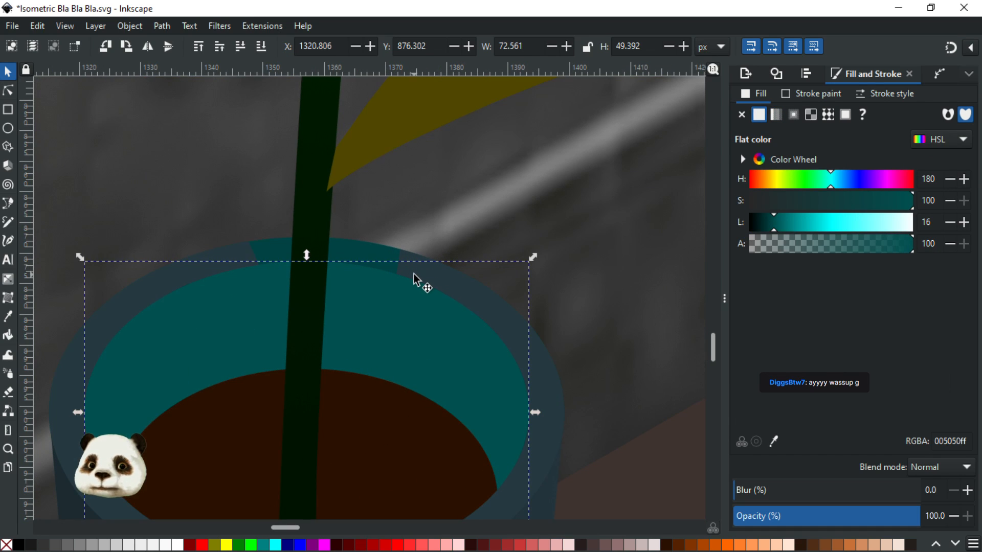
click(387, 292)
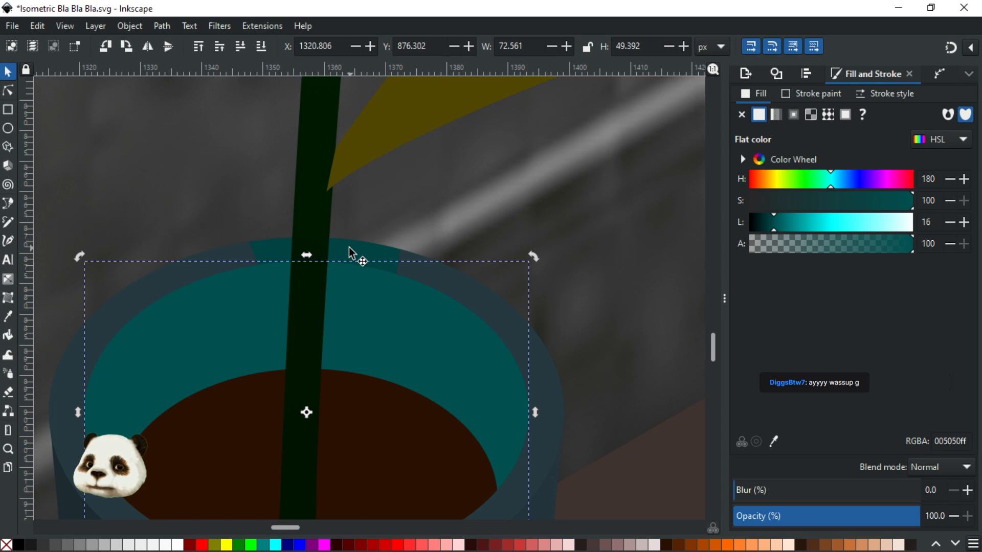
click(433, 283)
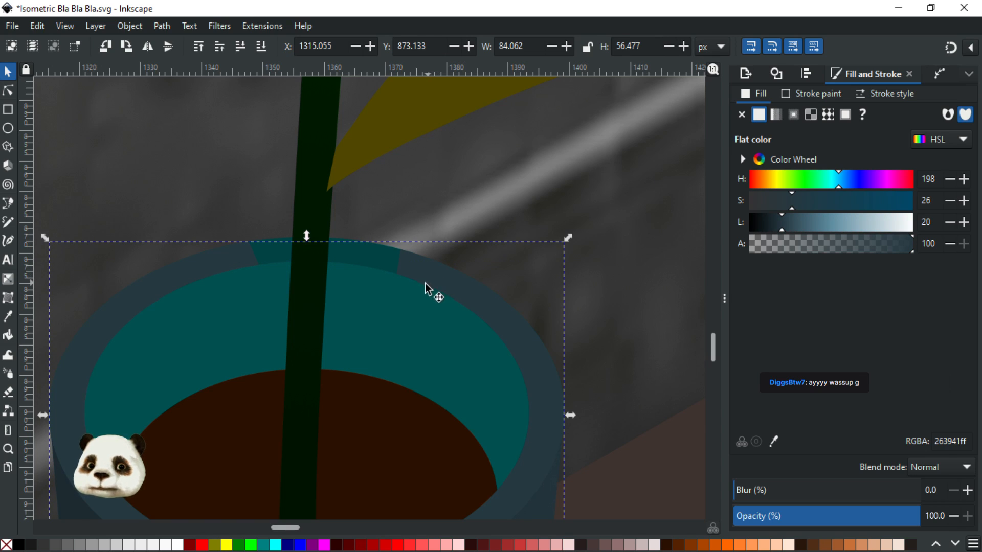
click(375, 262)
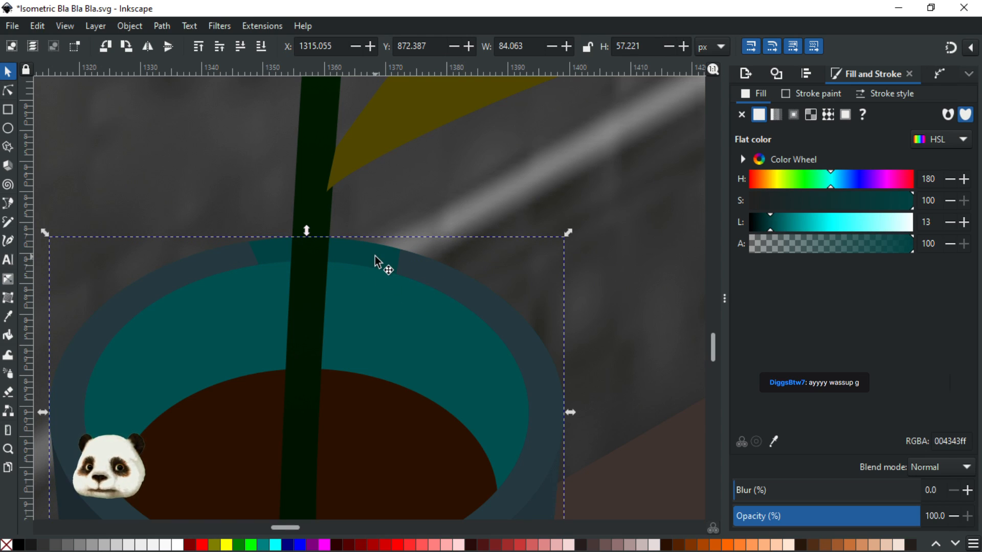
key(Home)
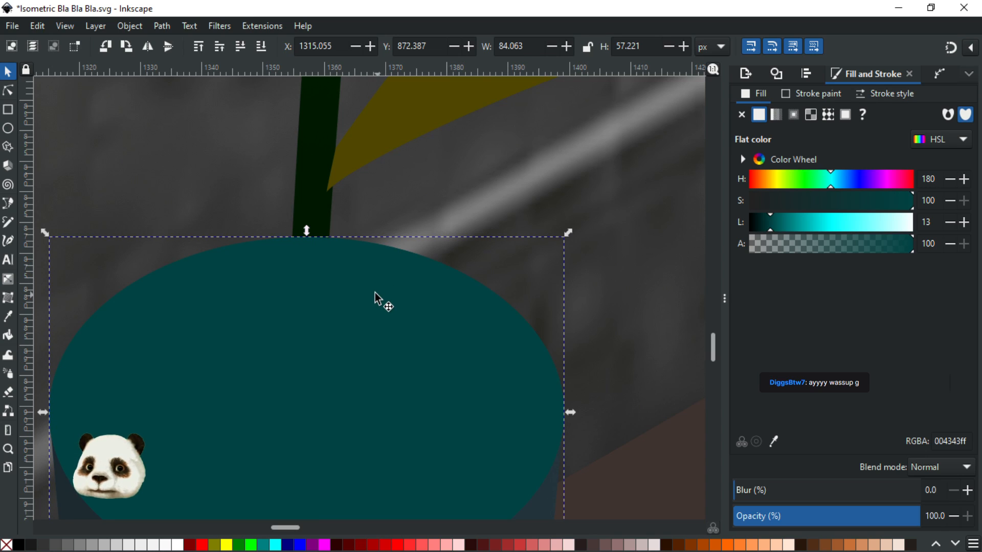
key(ctrl+z)
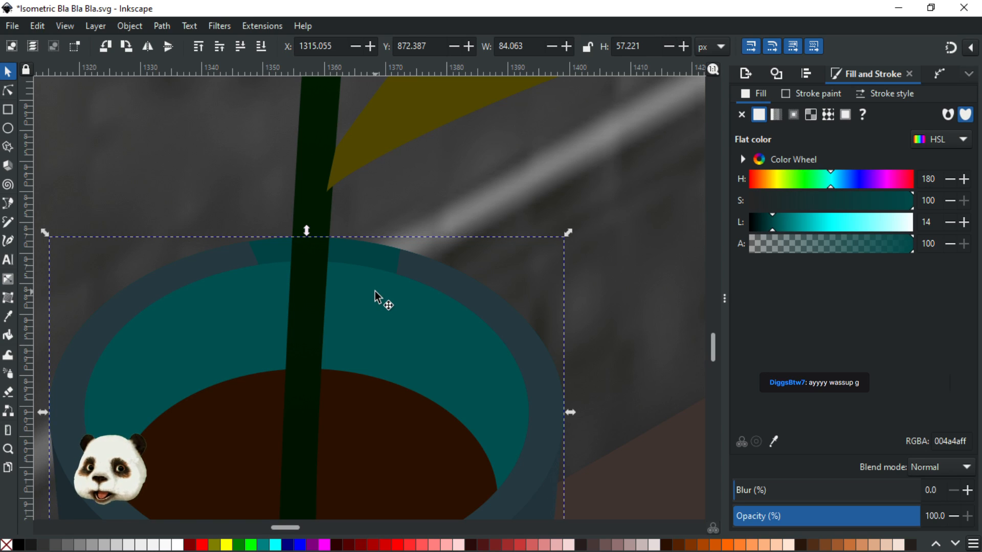
Raise the full dark teal outer ellipse above the stem, the soil and the slate-blue rim
shift+click(396, 319)
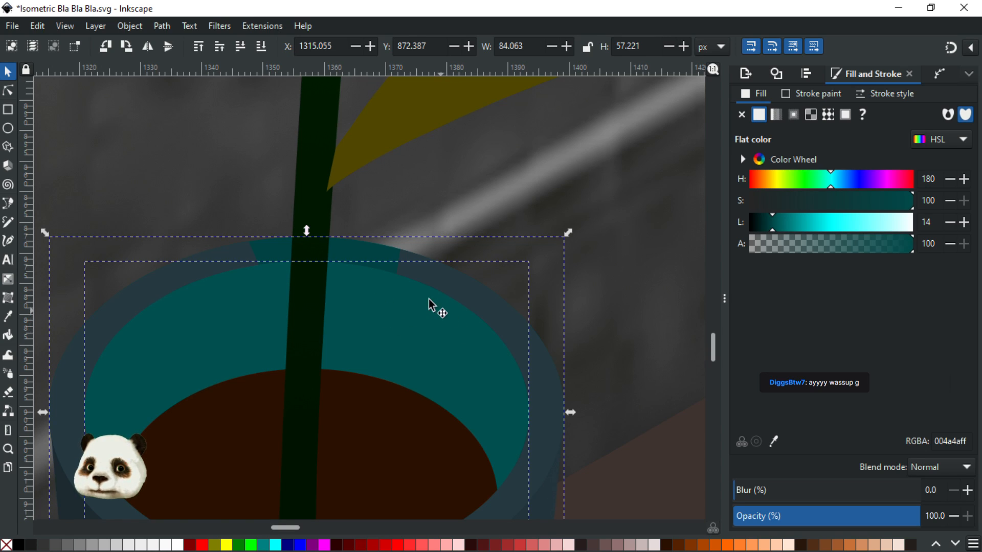
key(Home)
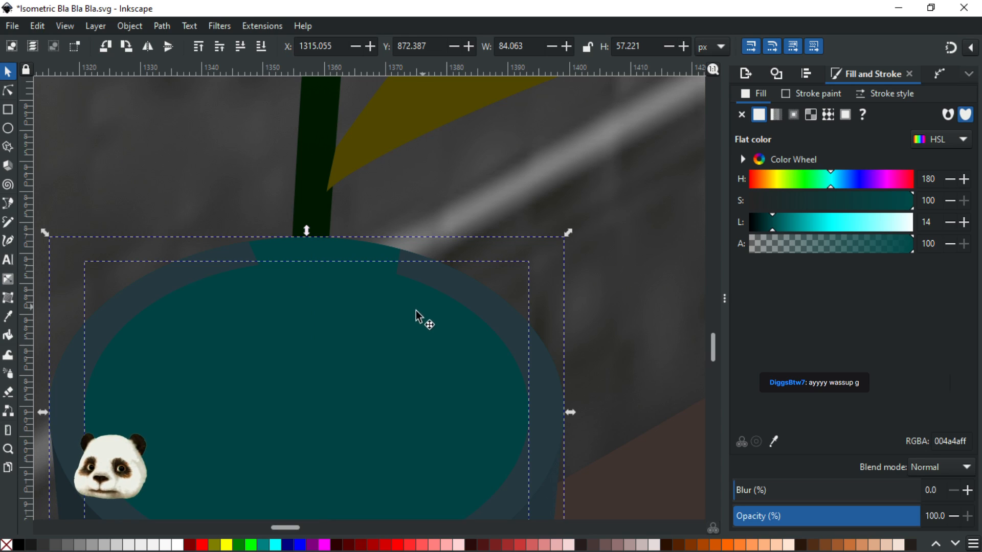
click(310, 347)
click(647, 301)
click(331, 357)
mouse_move(237, 381)
mouse_down()
mouse_move(438, 289)
mouse_move(550, 265)
mouse_move(306, 346)
mouse_up()
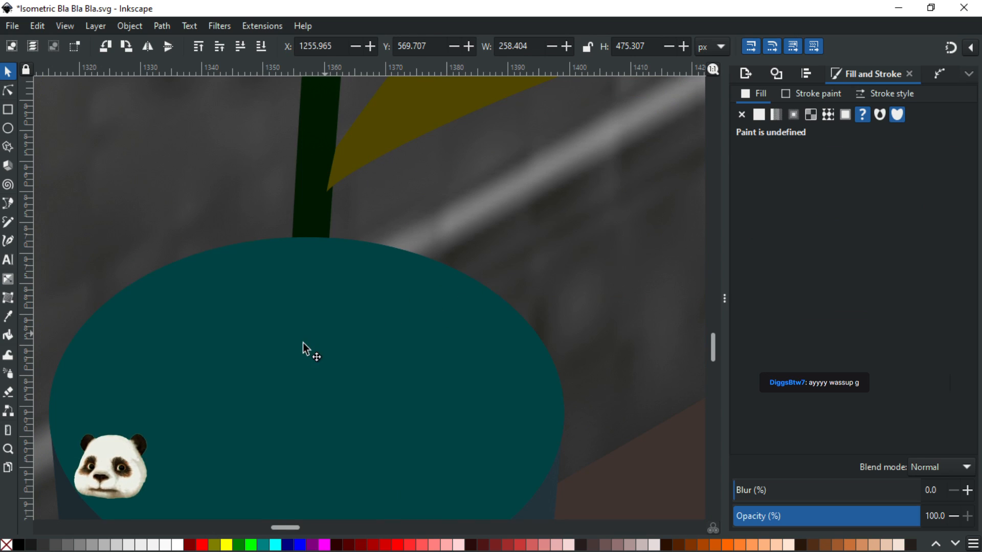
Subtract a raised copy of the inner ellipse from the dark teal outer ellipse to form a complete rim ring
key(Escape)
click(230, 386)
mouse_move(230, 385)
mouse_down()
mouse_move(332, 324)
mouse_move(394, 303)
mouse_up()
click(192, 333)
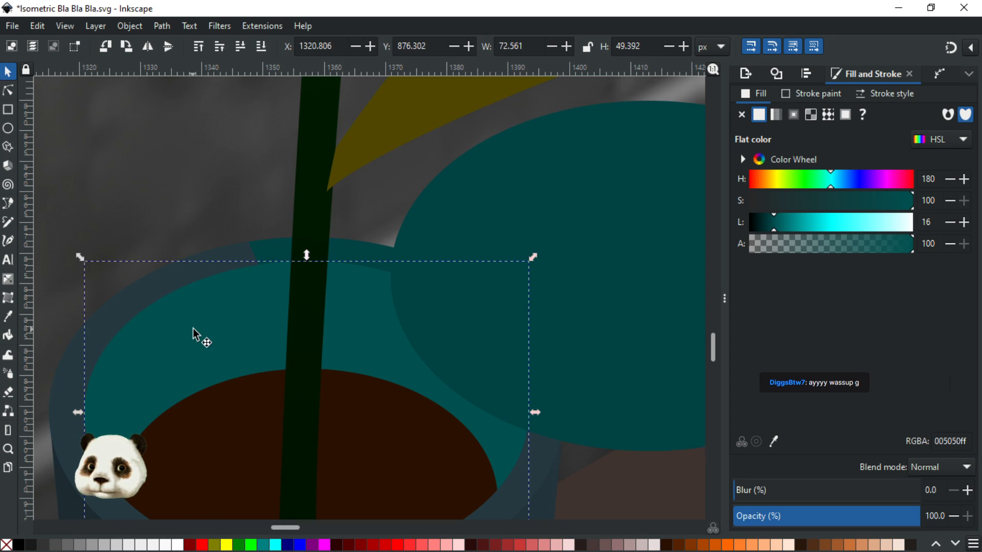
key(ctrl+z)
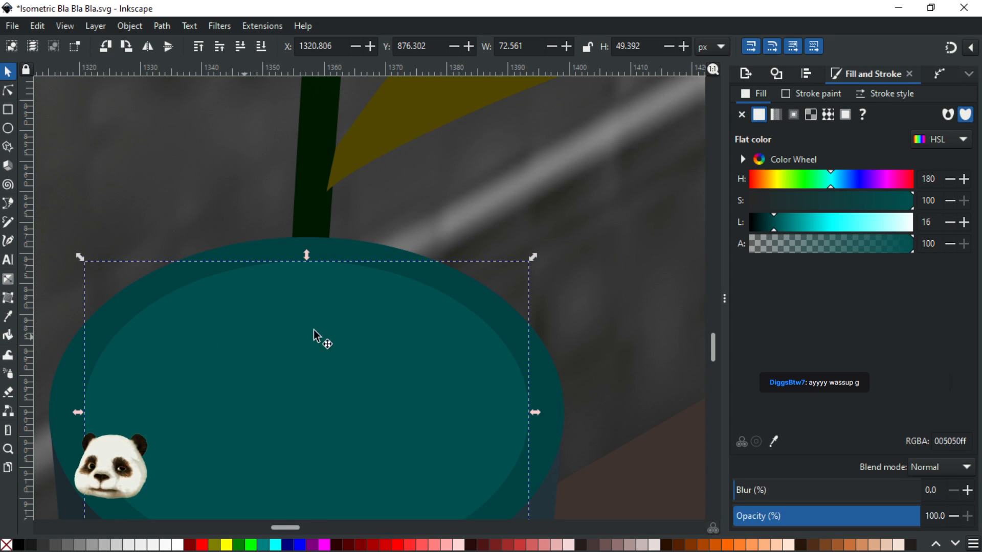
shift+click(369, 249)
key(ctrl+minus)
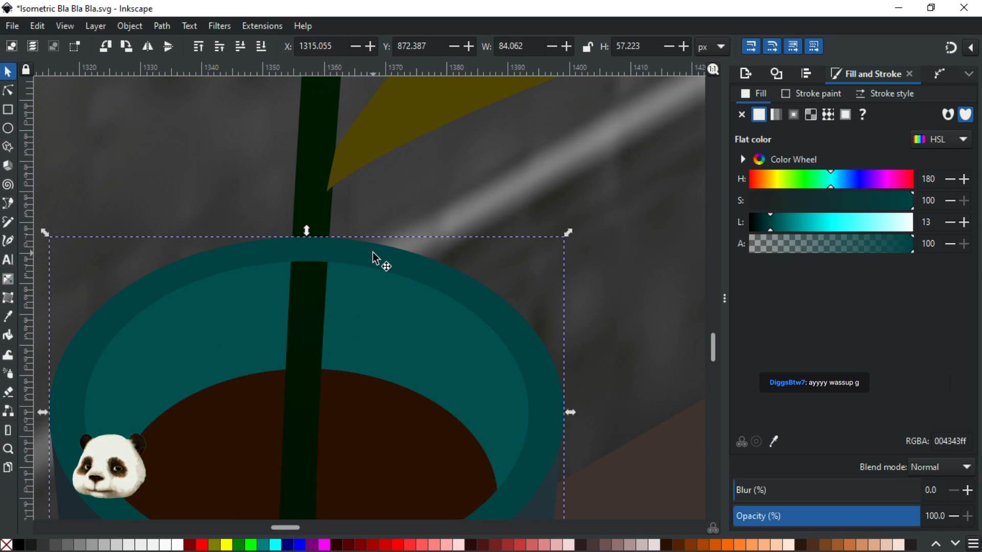
Move the teal rim ring aside to reach the slate-blue rim piece beneath it, and undo the move
click(185, 273)
drag(185, 273, 446, 231)
click(136, 309)
key(ctrl+z)
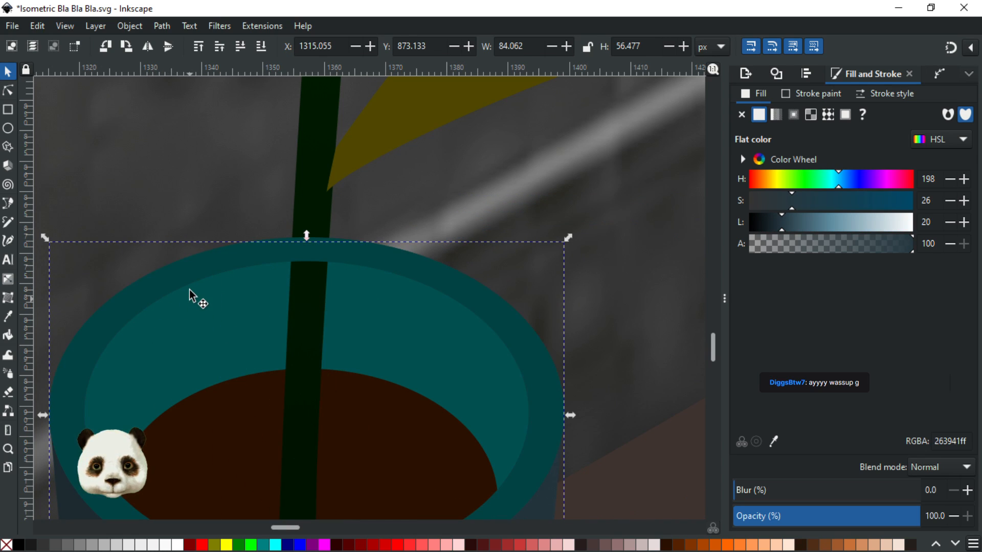
key(Escape)
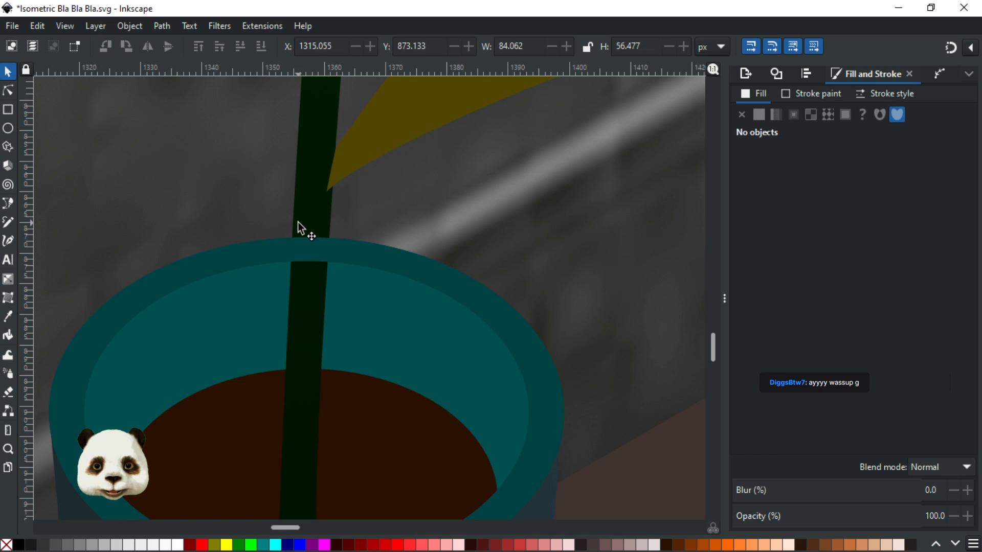
Try raising the stem above the teal rim ring, and undo the reordering along with a test move of the stem
click(310, 229)
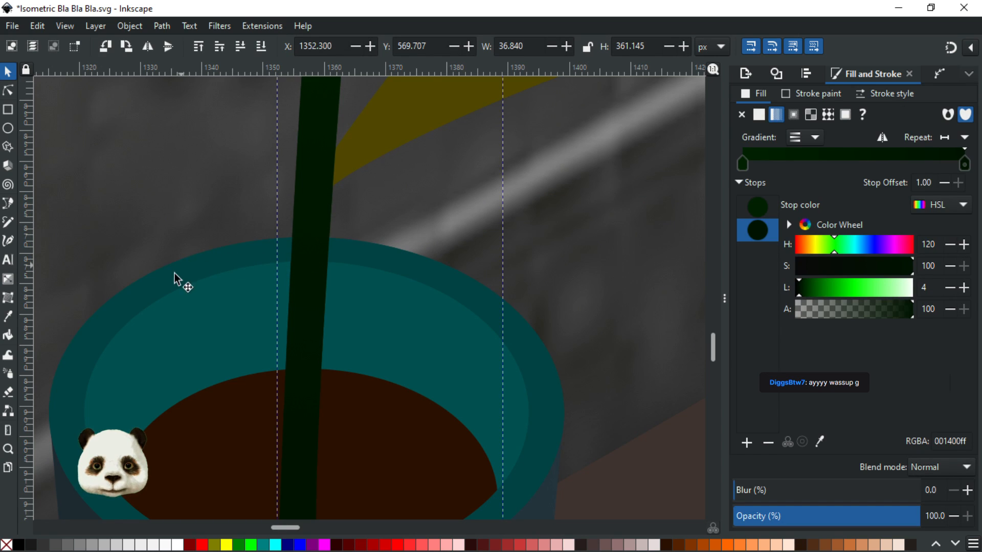
scroll(197, 295, down, 6)
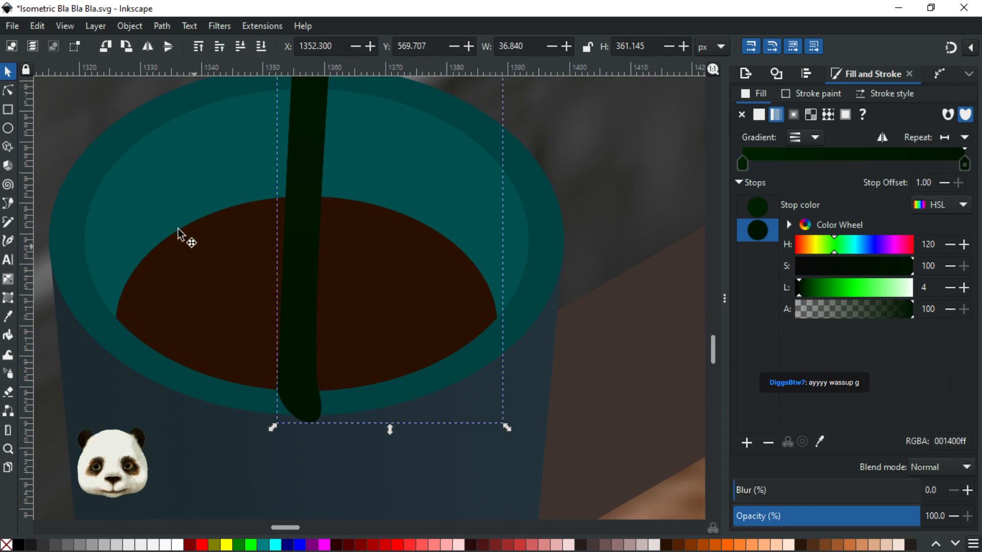
shift+click(91, 186)
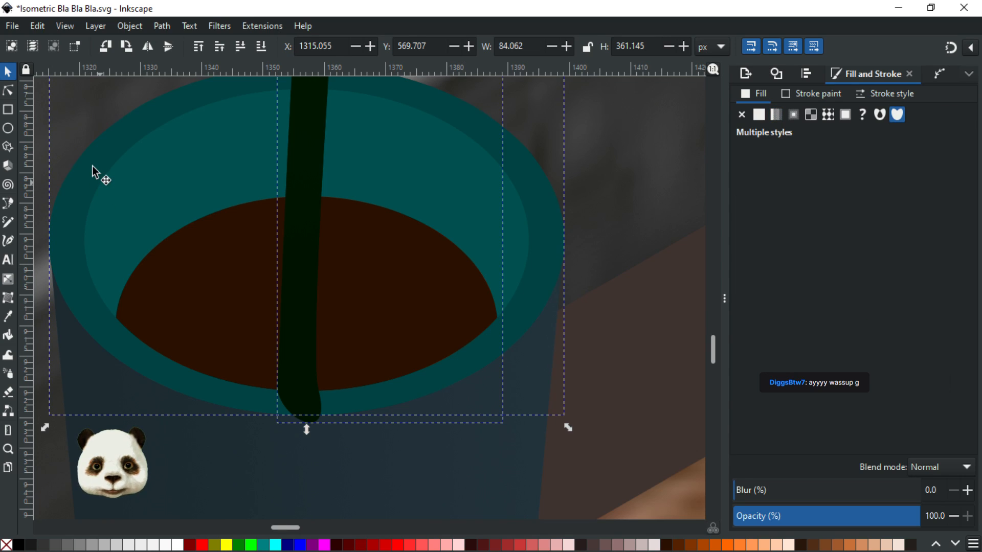
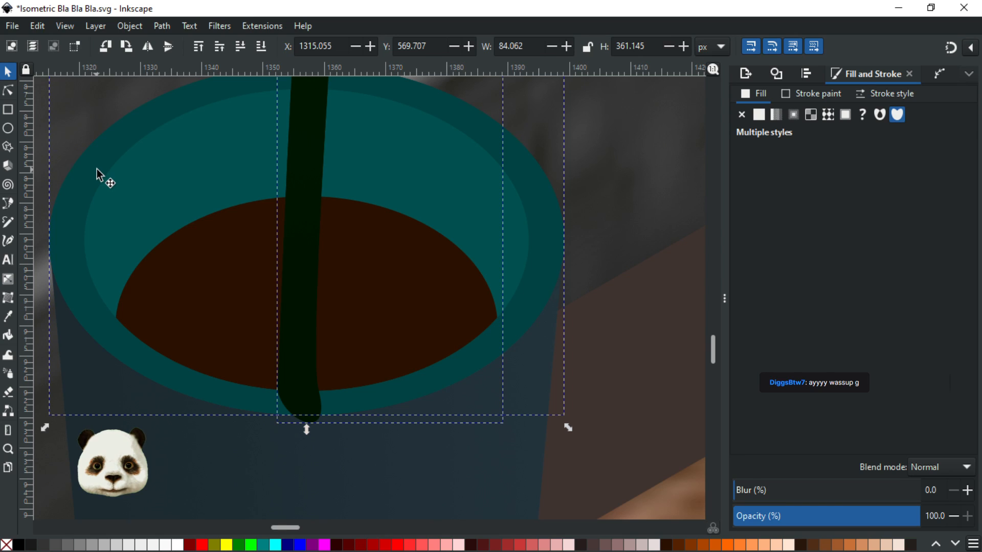
click(167, 261)
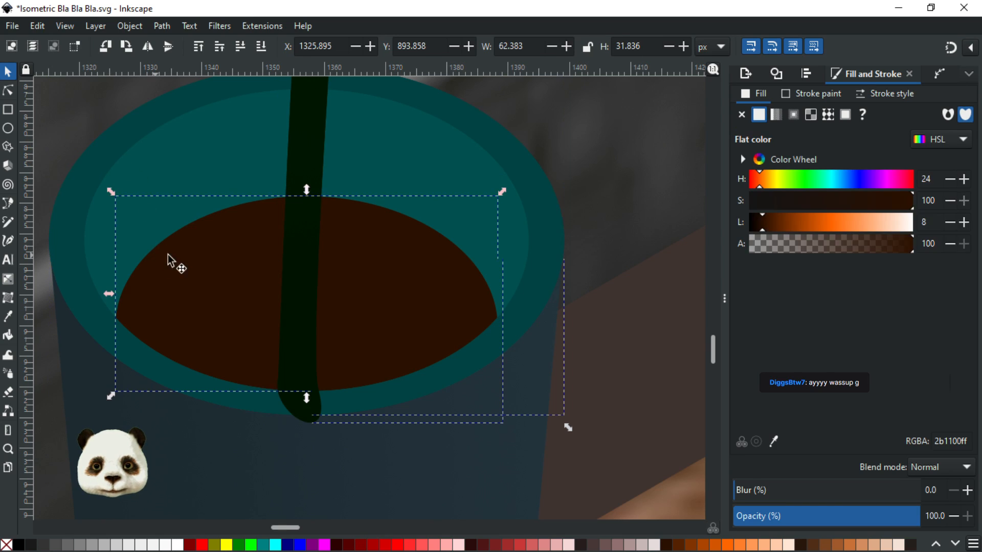
drag(318, 325, 481, 290)
key(ctrl+z)
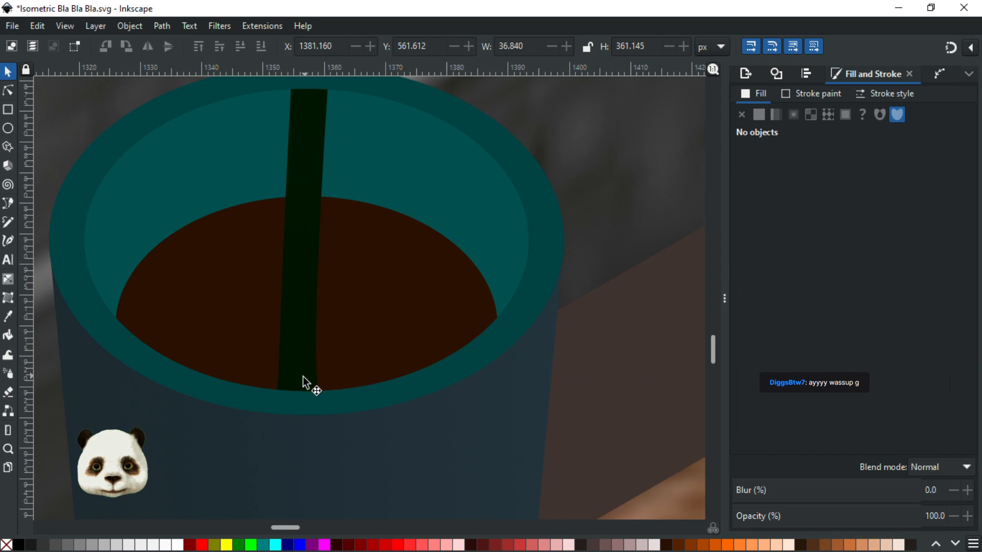
Draw a closed four-cornered patch over the front of the rim, covering the base of the stem, with the Pen tool
key(b)
click(251, 354)
click(223, 444)
drag(376, 446, 377, 427)
click(337, 349)
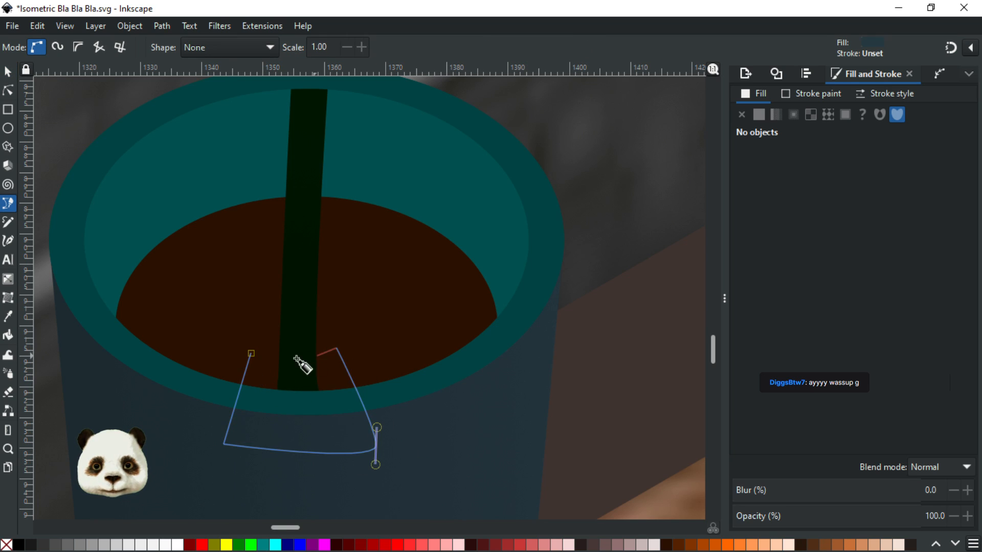
click(252, 353)
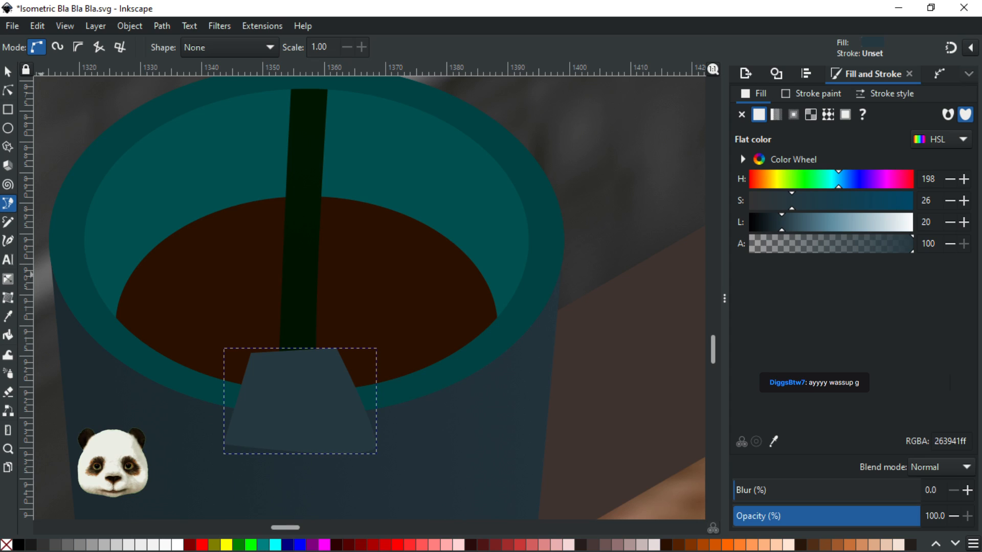
Intersect the patch with a duplicate of the teal rim ring to form a short front rim segment
click(10, 73)
click(93, 185)
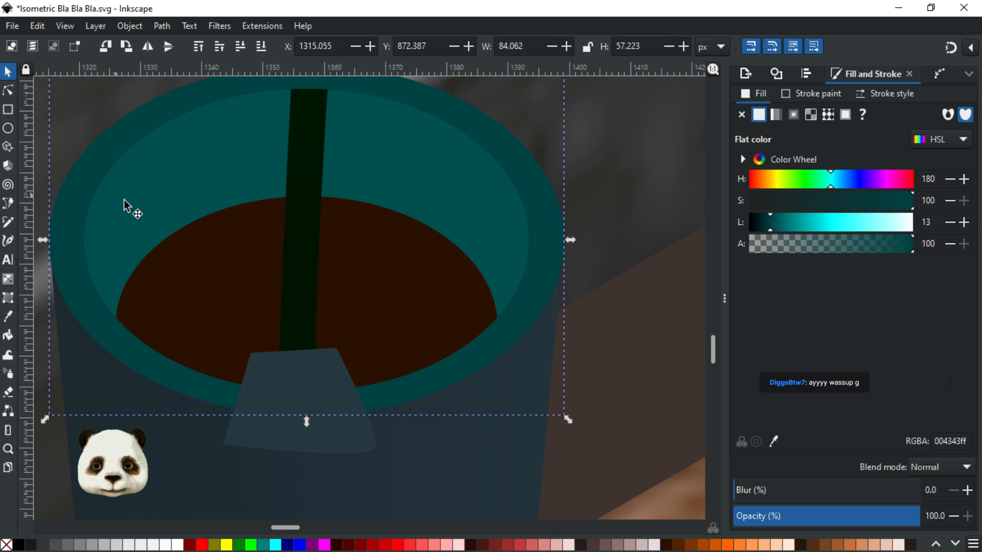
shift+click(350, 438)
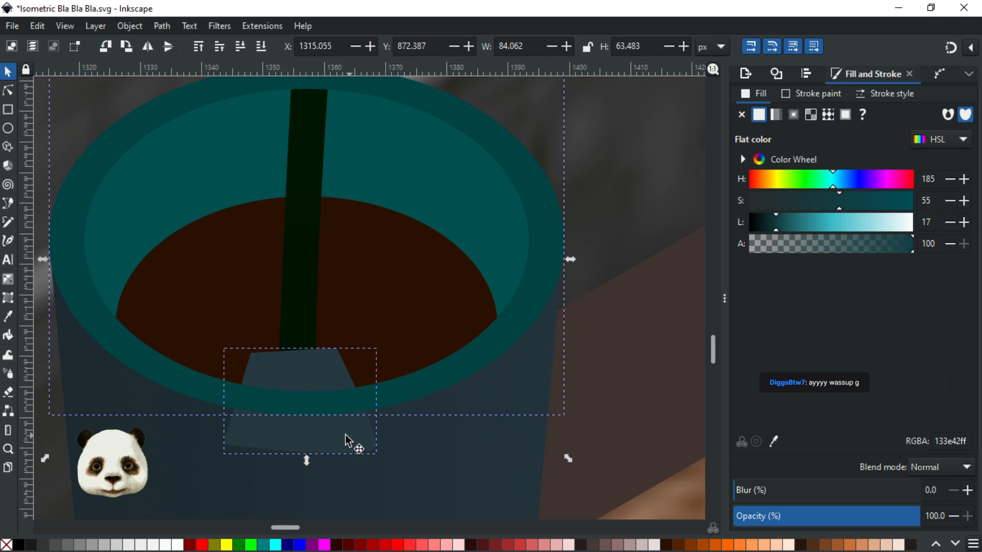
key(ctrl+asterisk)
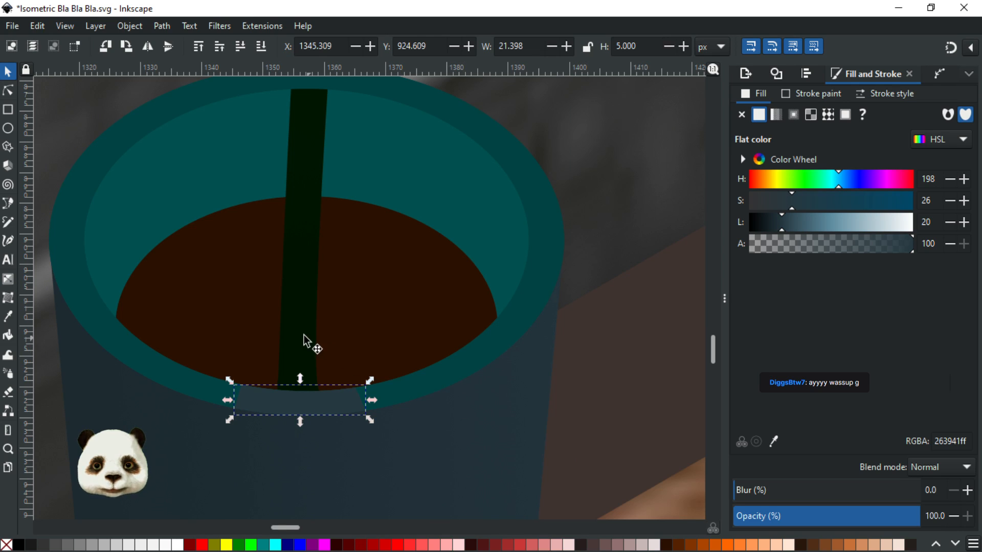
Subtract the front rim segment from the stem to trim off the base that overlaps the rim
click(304, 335)
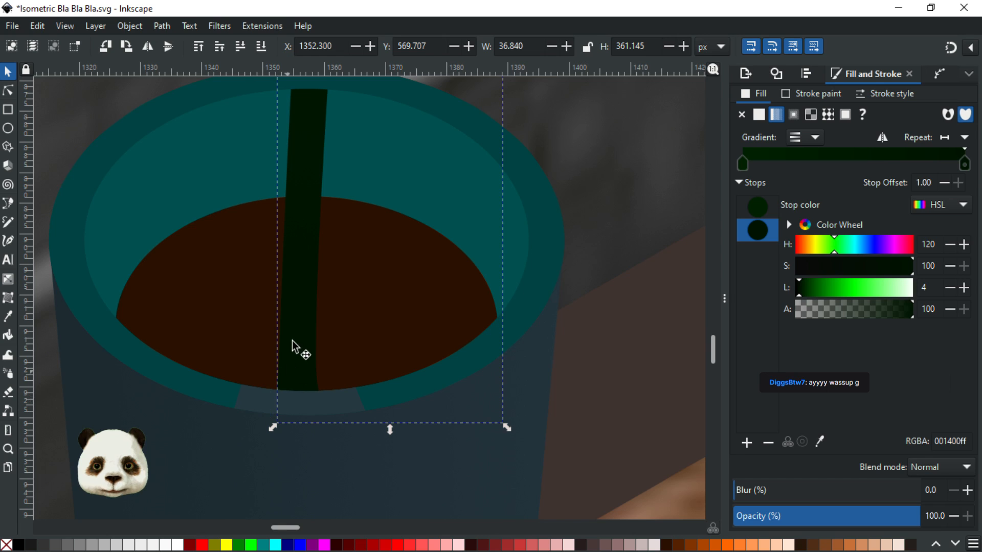
ctrl+scroll(296, 344, down, 3)
ctrl+scroll(274, 357, up, 3)
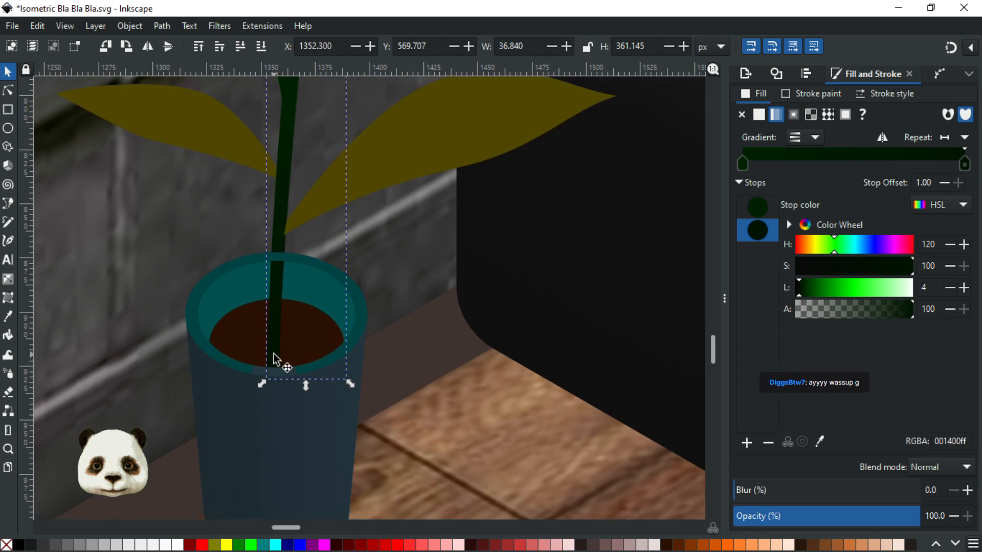
click(274, 346)
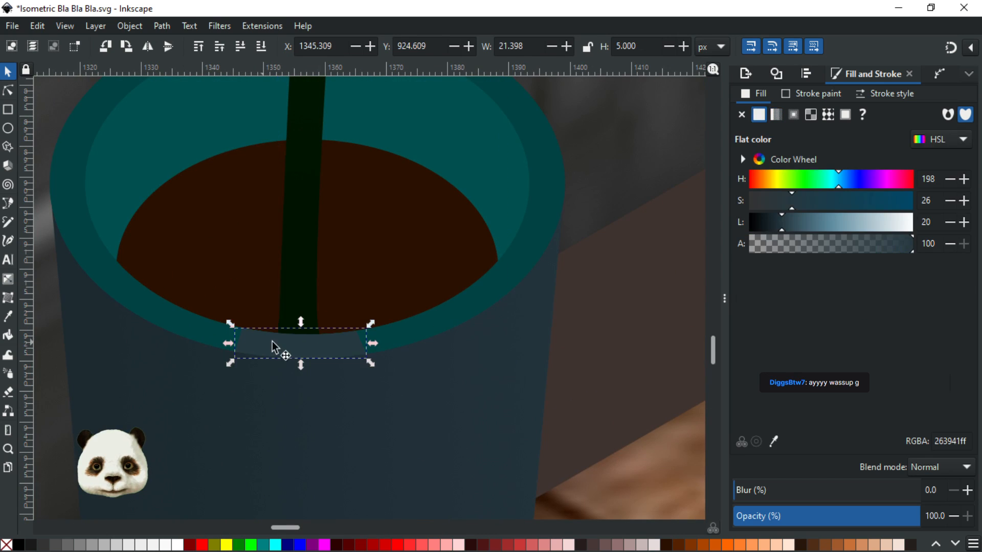
shift+click(298, 295)
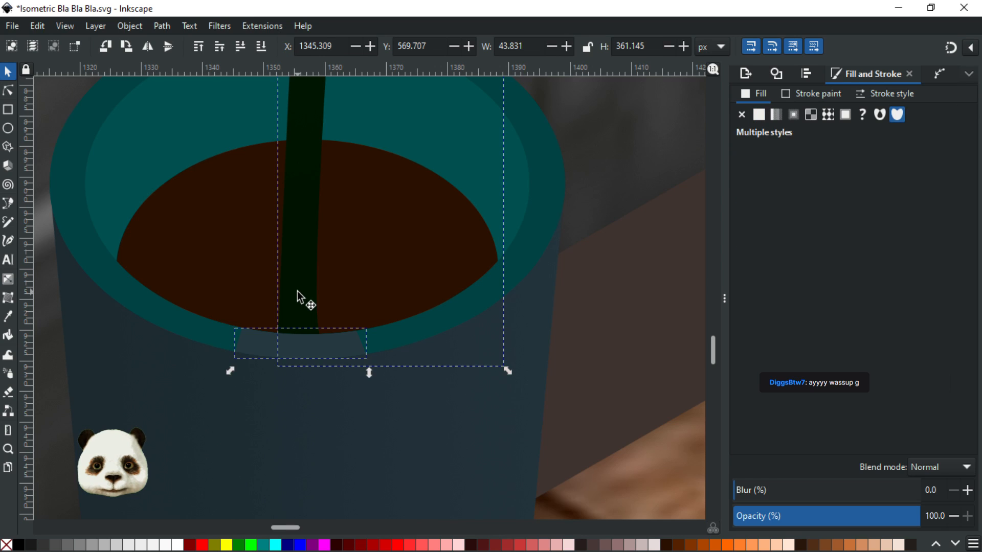
click(297, 295)
Lower the teal rim ring behind the trimmed stem and save the document
scroll(299, 287, up, 5)
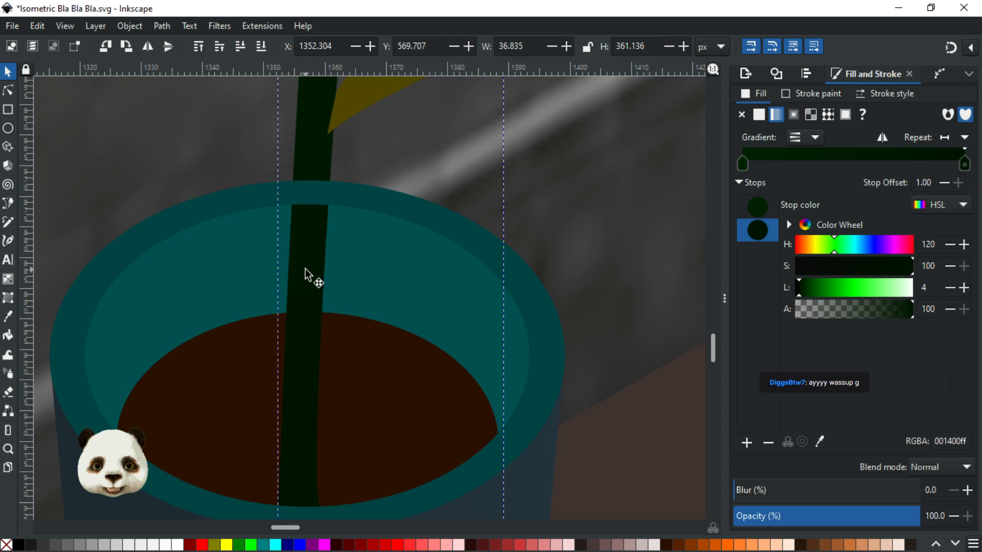
click(411, 208)
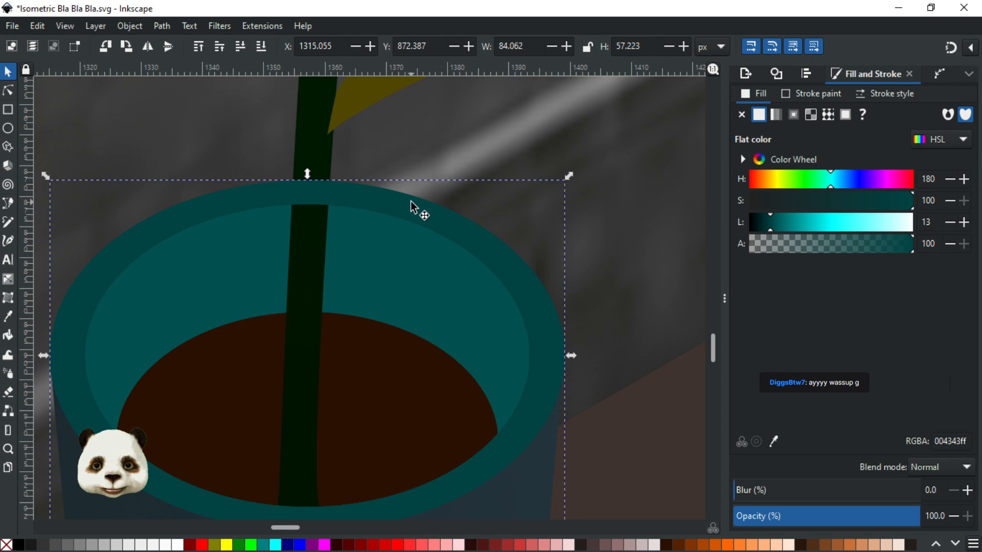
key(Page_Down)
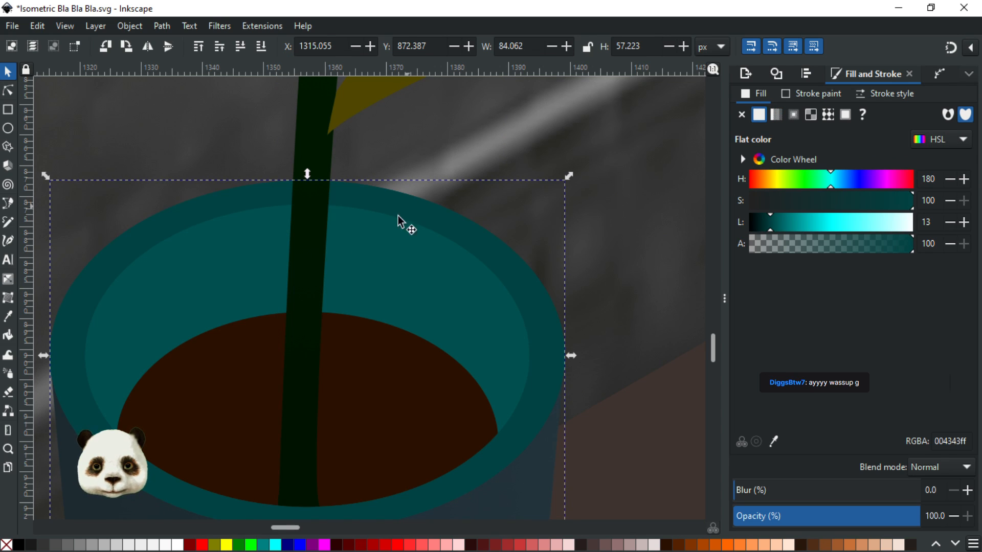
ctrl+scroll(401, 219, down, 4)
scroll(342, 322, up, 5)
key(ctrl+s)
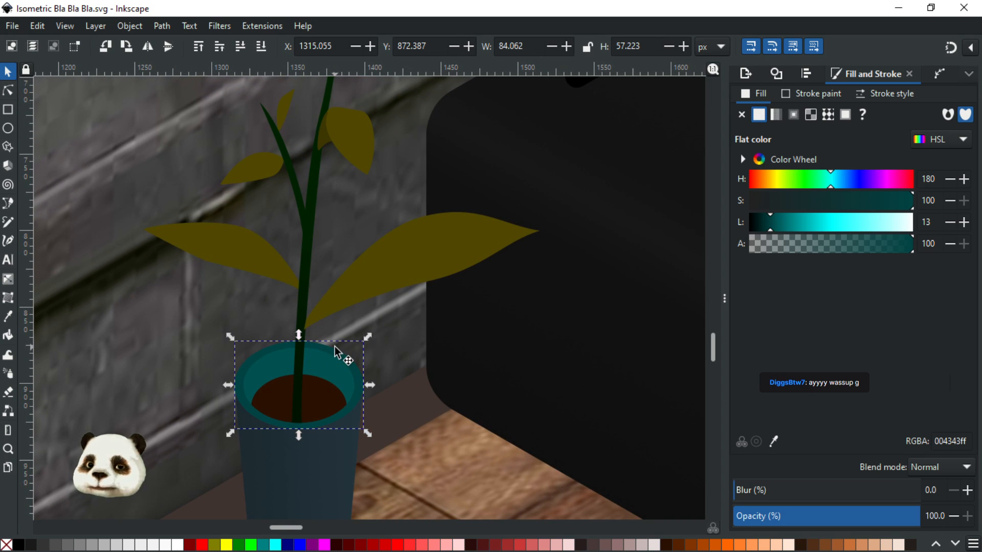
Fill the rim ring with the dark blue sampled from the pot body and set its lightness to 28
ctrl+scroll(306, 404, up, 1)
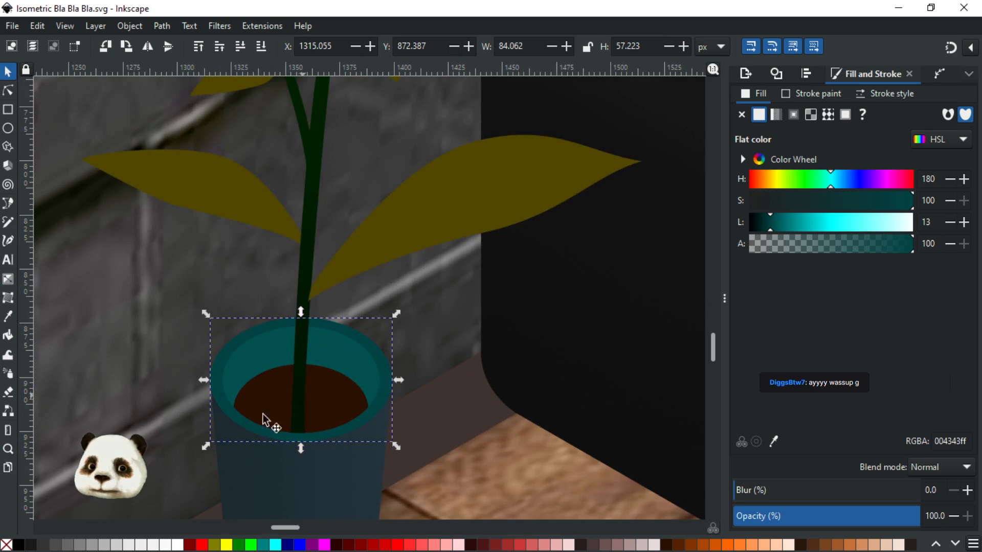
key(d)
click(242, 463)
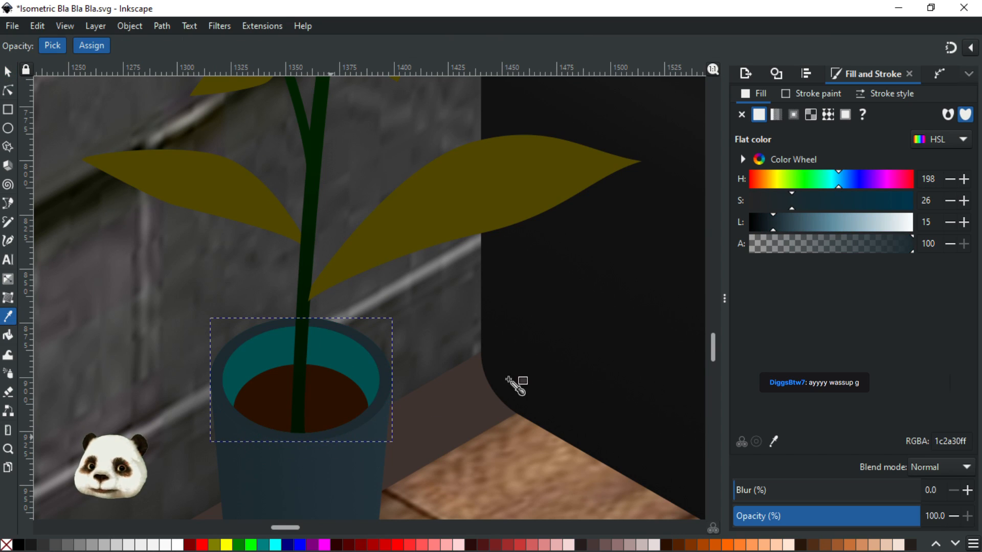
drag(783, 219, 788, 222)
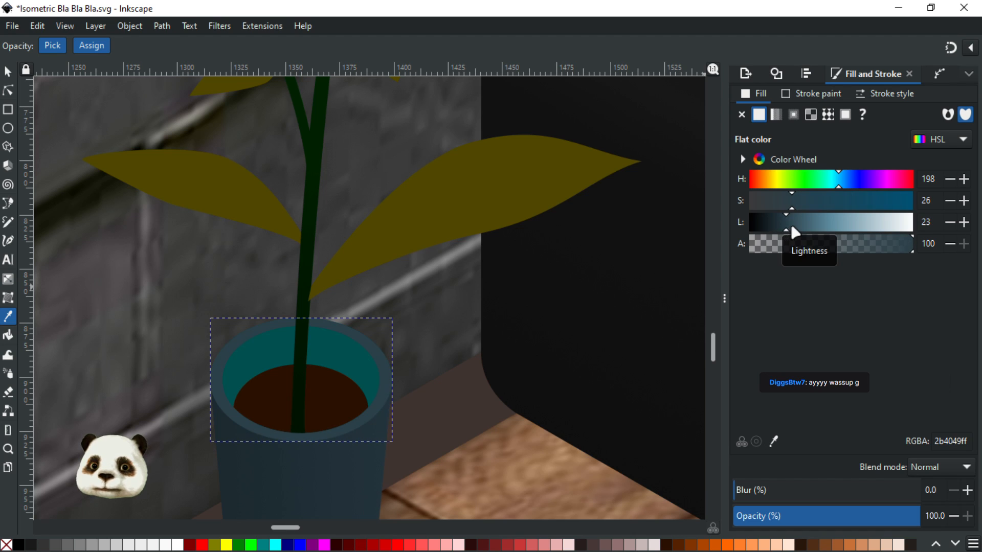
click(795, 226)
drag(492, 345, 549, 245)
scroll(324, 266, up, 1)
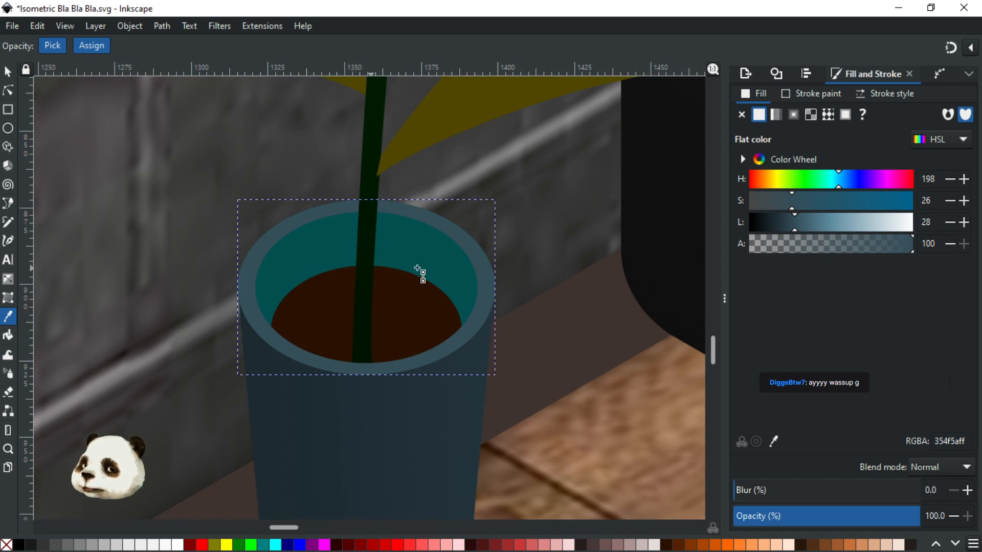
Apply a horizontal linear gradient to the rim, with its end stop sampled from the pot's dark side and lightened to 22
key(g)
drag(468, 278, 246, 279)
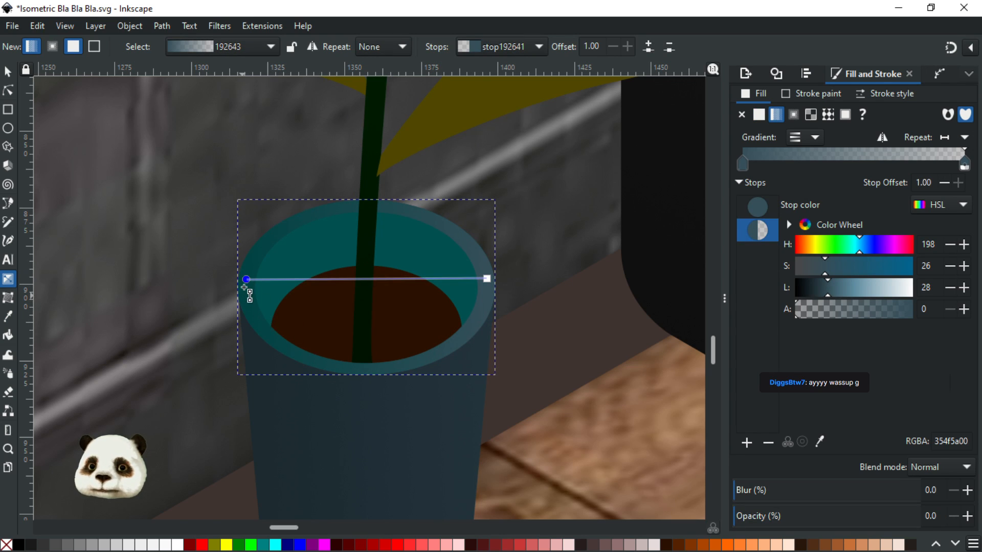
key(d)
click(260, 369)
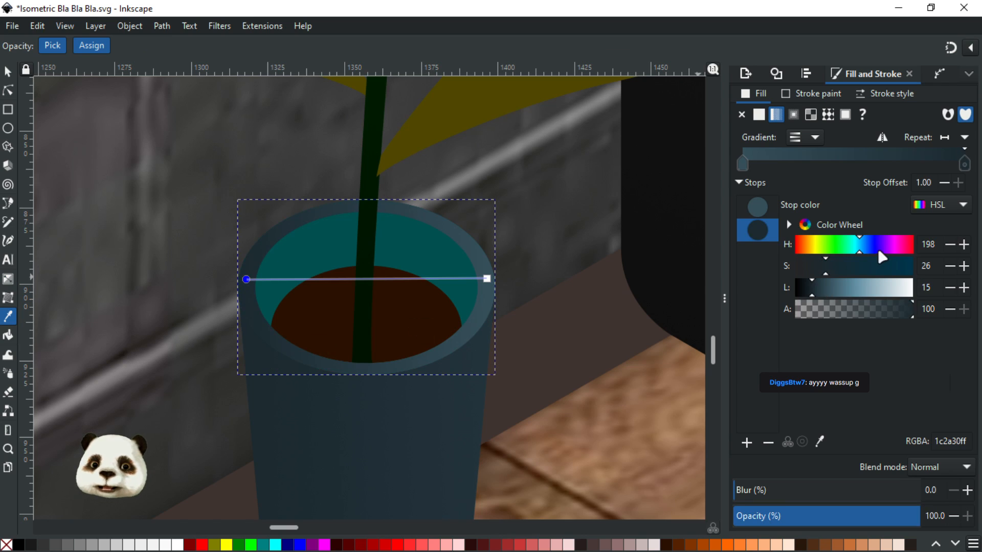
click(816, 295)
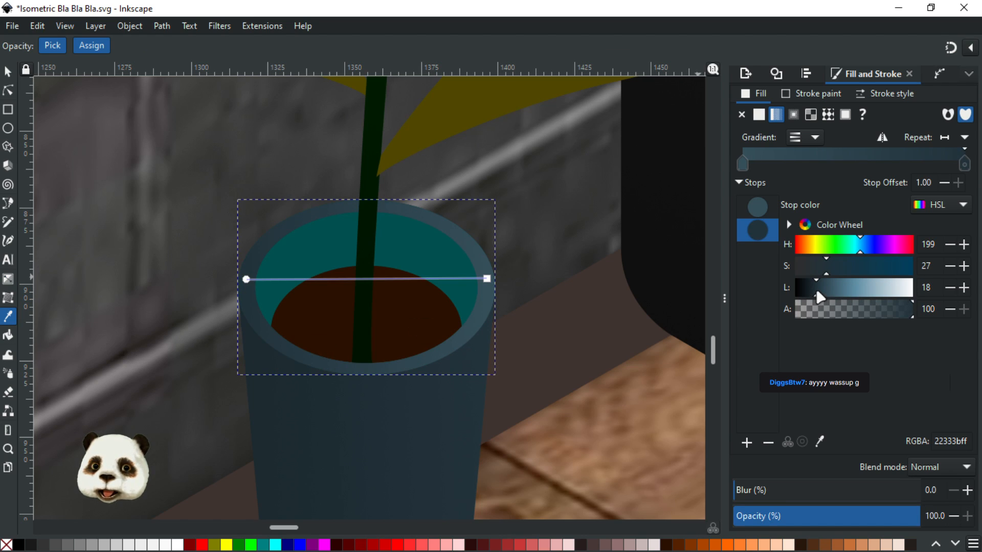
drag(820, 290, 823, 295)
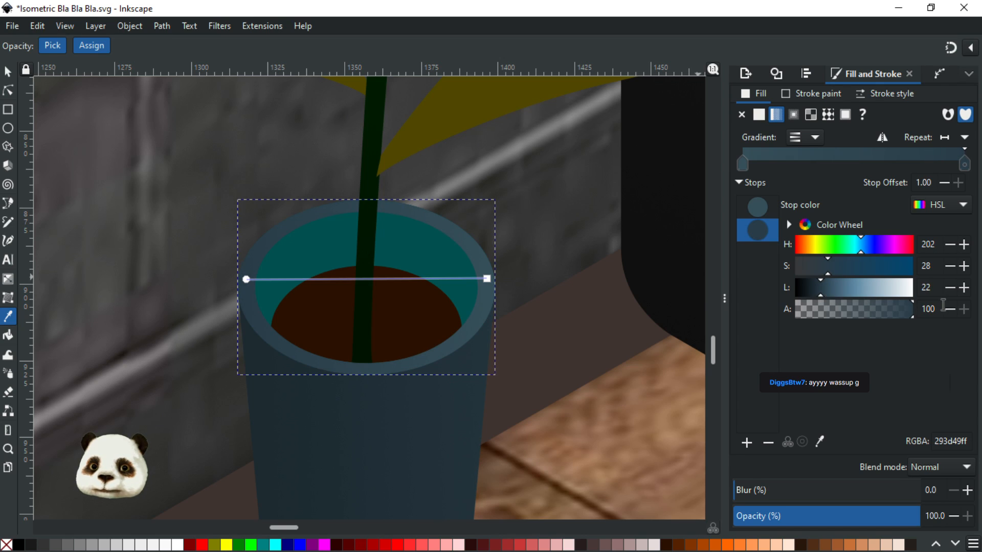
click(964, 287)
Angle the rim's gradient diagonally from the upper-left part of the opening to a point beyond the rim's lower-right edge
scroll(469, 301, down, 3)
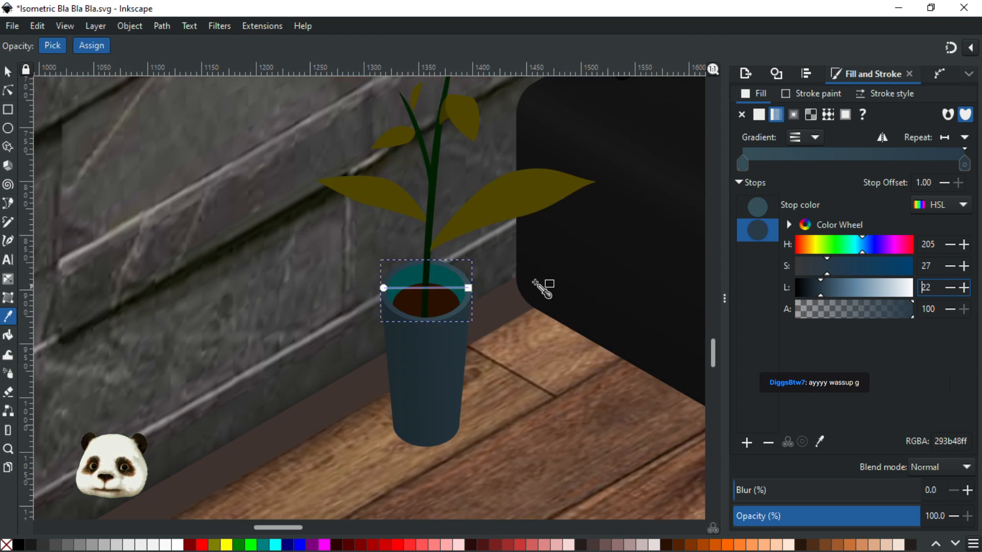
scroll(511, 274, down, 1)
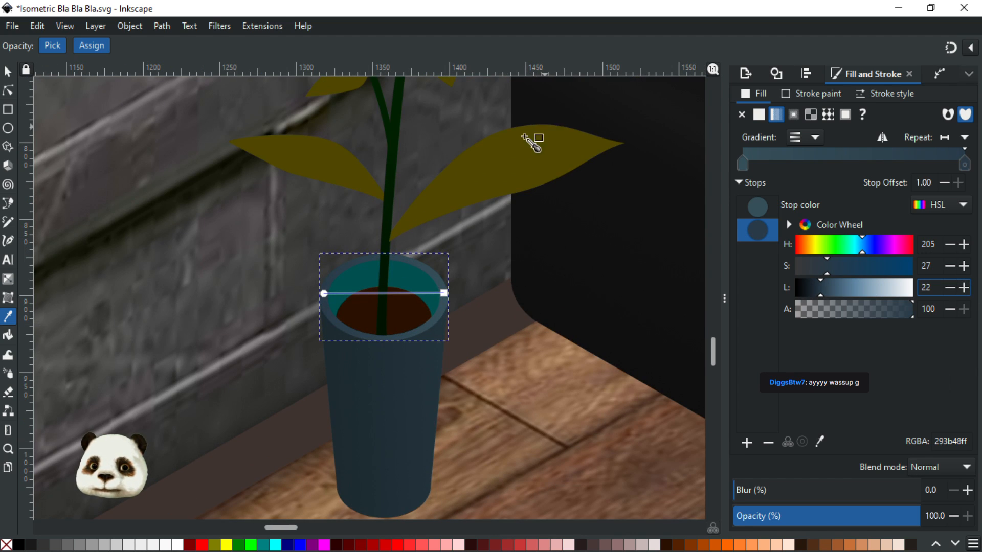
scroll(508, 239, down, 2)
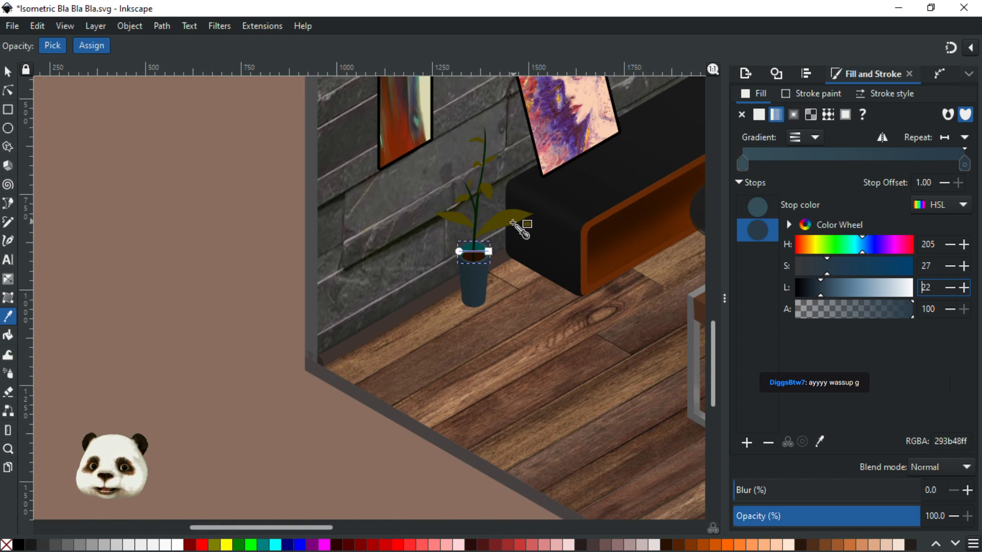
scroll(504, 254, up, 3)
scroll(450, 306, up, 2)
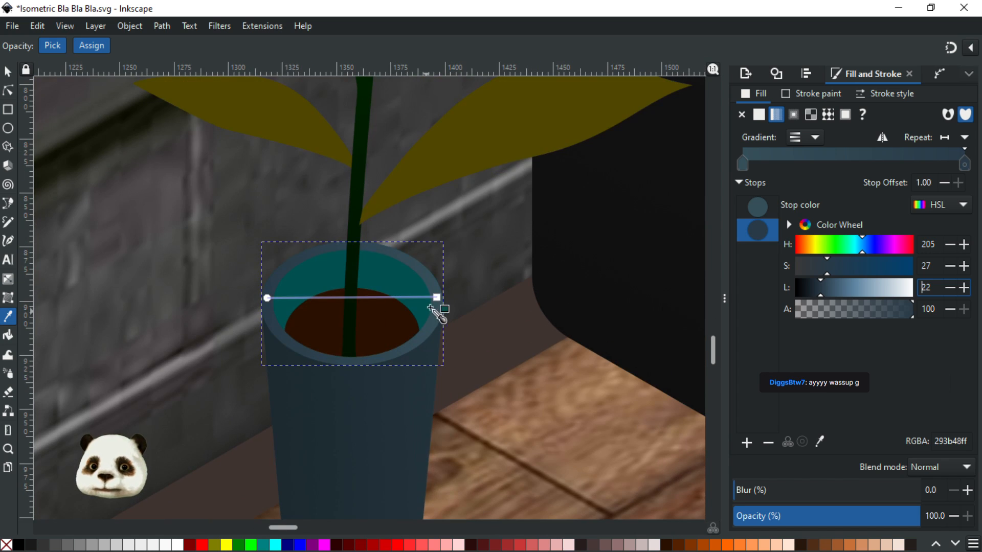
drag(437, 298, 435, 322)
click(267, 299)
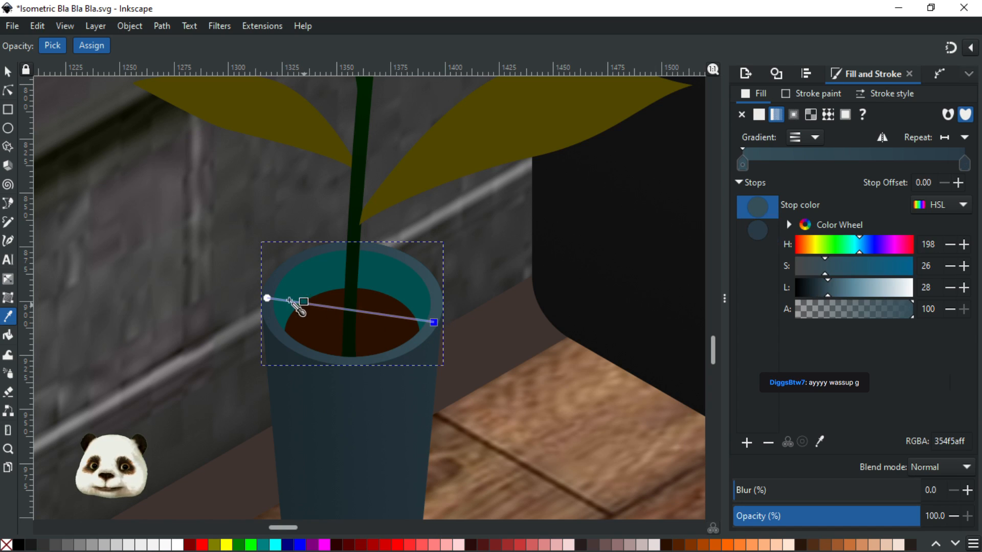
drag(267, 299, 283, 262)
drag(434, 322, 468, 349)
mouse_move(284, 263)
mouse_down()
mouse_move(293, 276)
mouse_move(279, 272)
mouse_move(292, 279)
mouse_move(320, 271)
mouse_up()
click(469, 348)
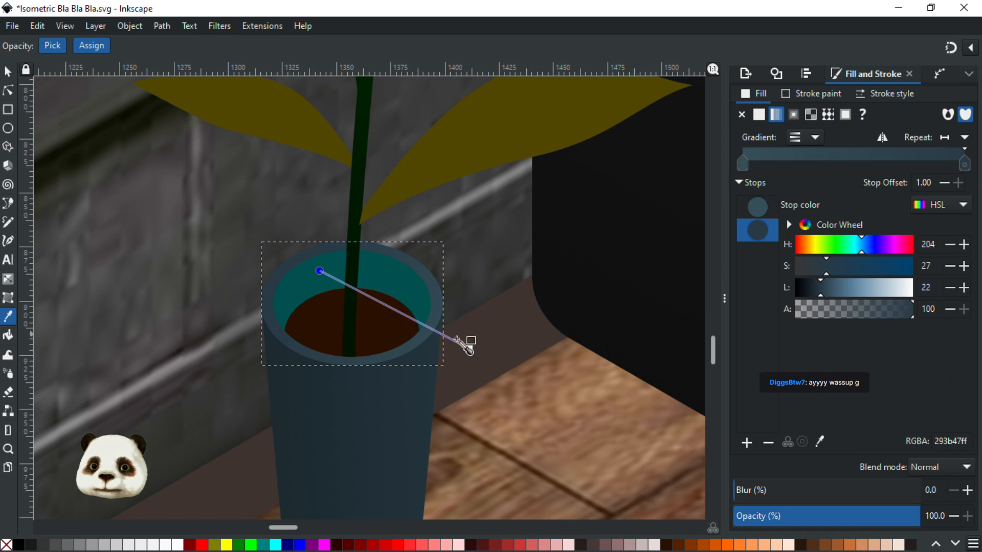
drag(469, 350, 478, 368)
ctrl+scroll(442, 335, down, 3)
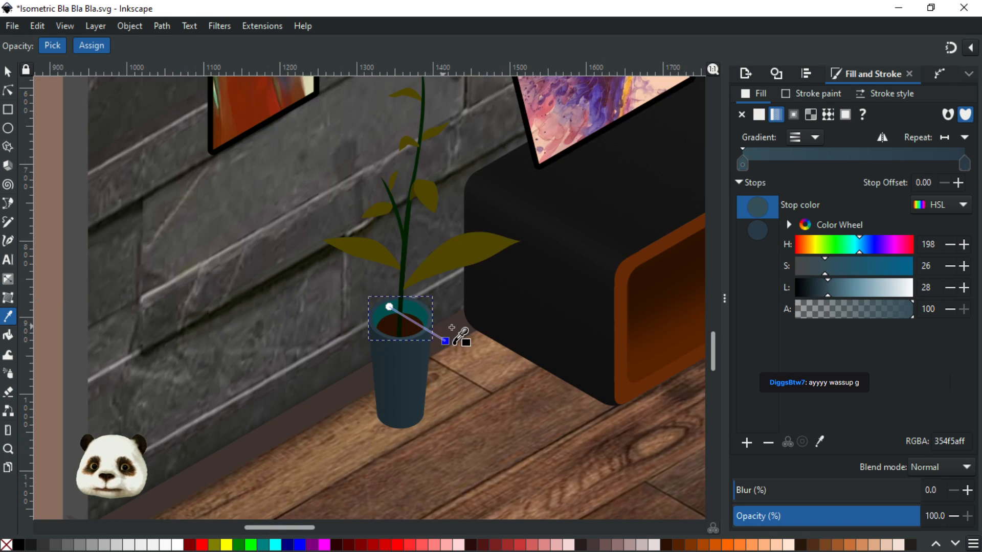
click(8, 72)
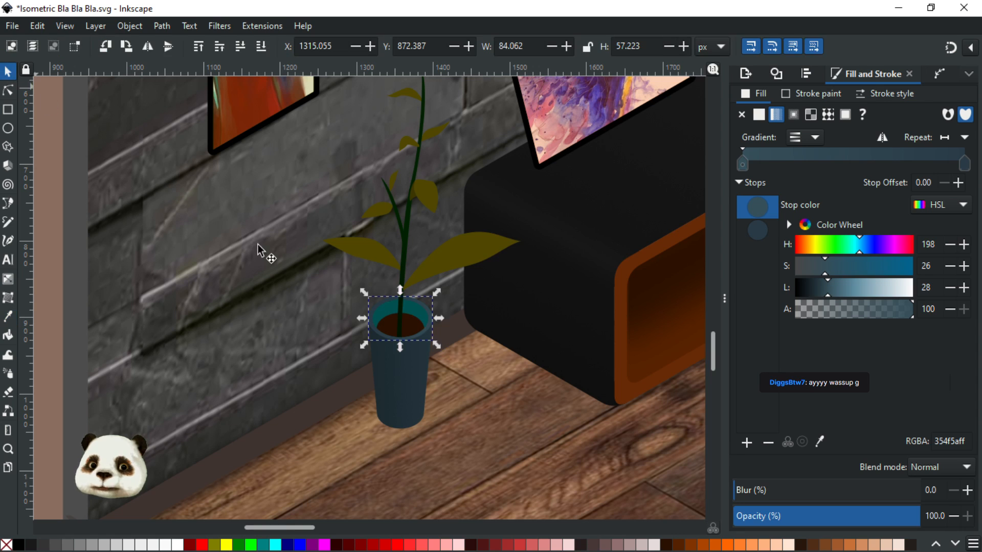
Fill the pot's teal inner opening with the dark blue sampled from the rim's left side and set its lightness to 15
ctrl+scroll(445, 364, up, 1)
click(511, 365)
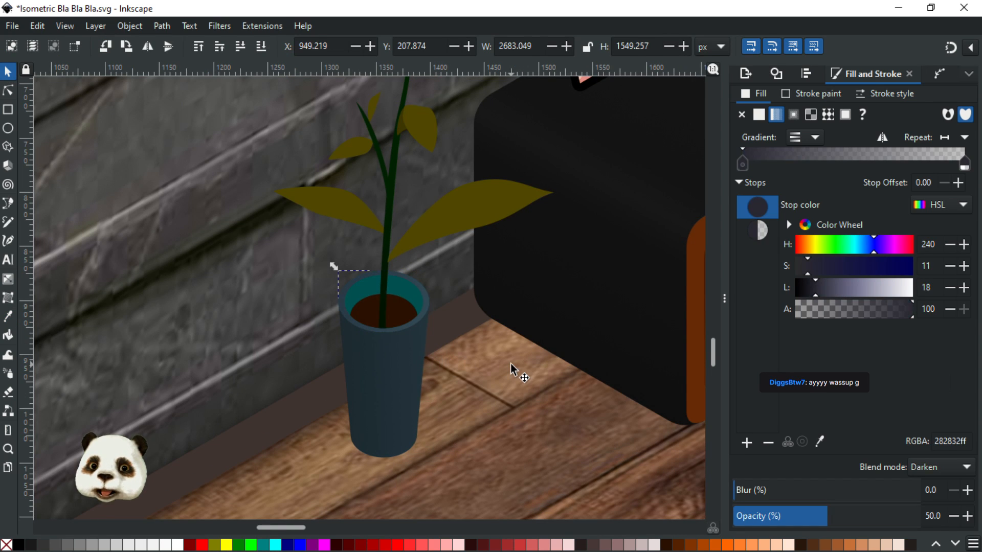
ctrl+scroll(511, 364, down, 2)
scroll(477, 352, up, 5)
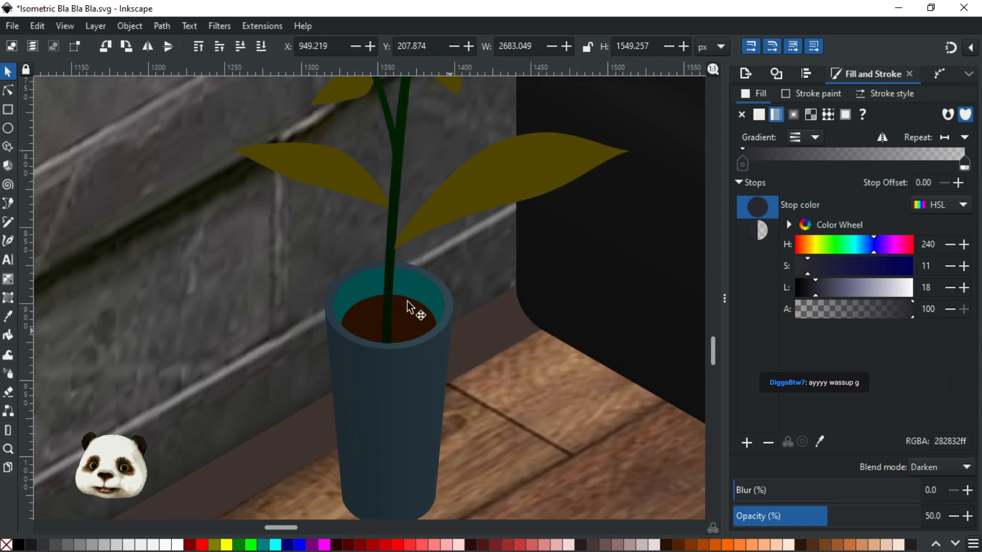
click(444, 315)
key(Escape)
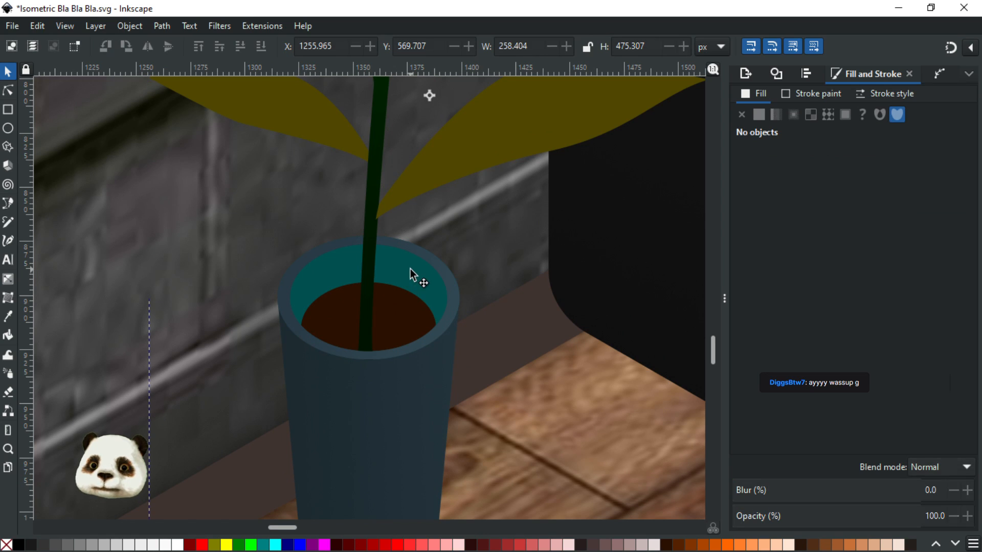
ctrl+click(413, 279)
key(d)
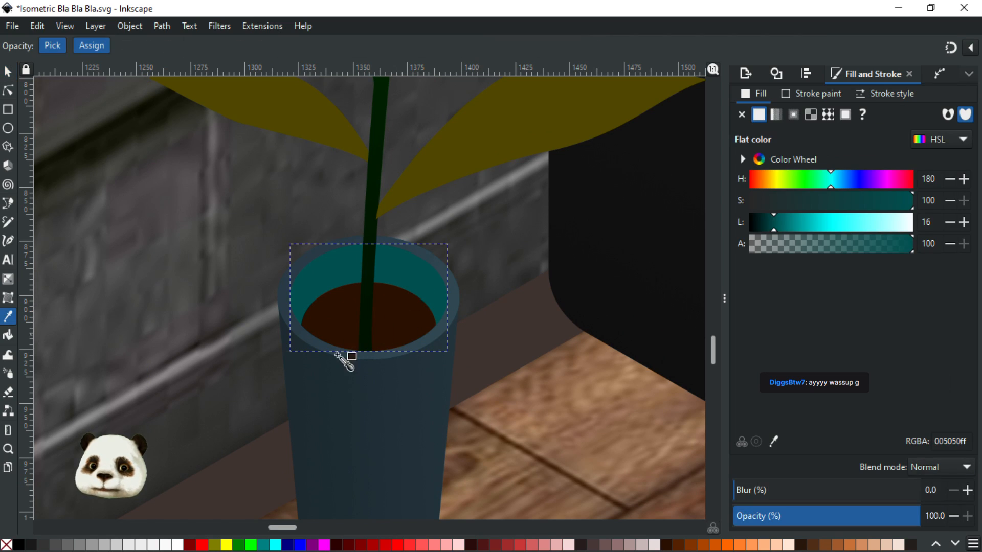
click(294, 292)
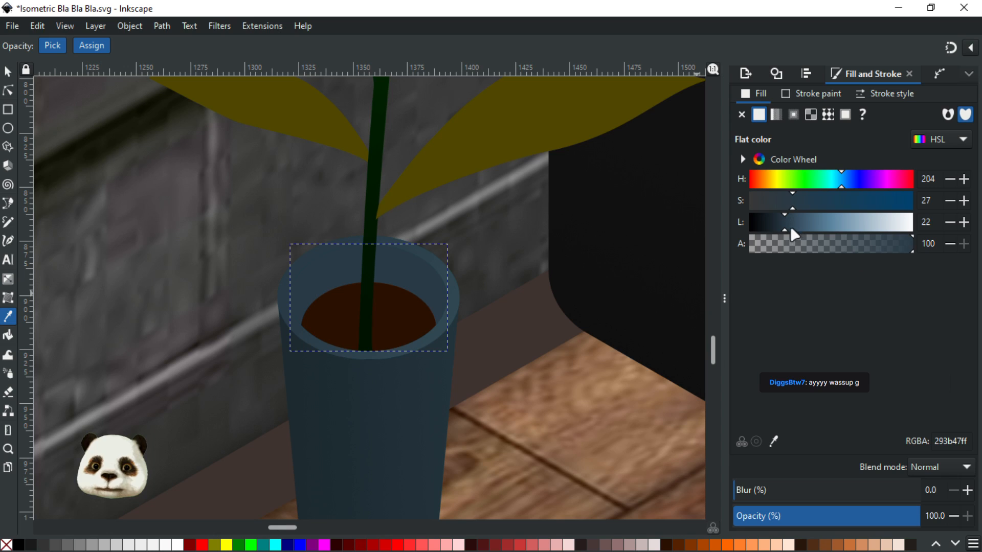
click(773, 229)
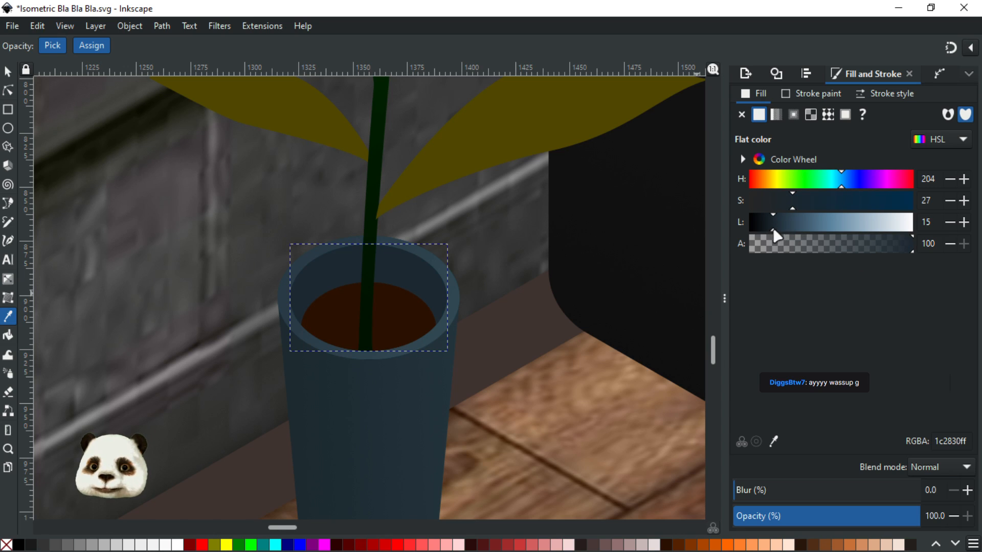
drag(777, 229, 780, 226)
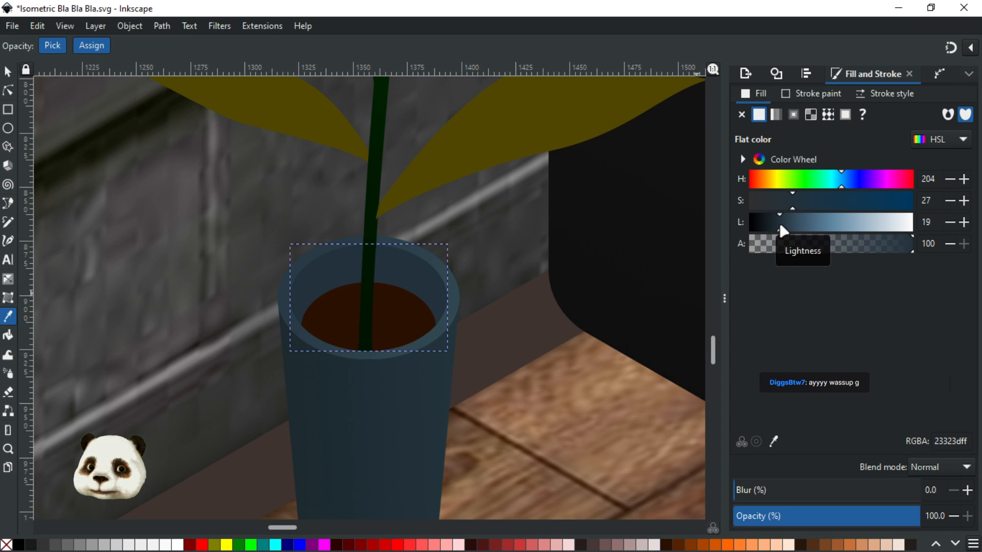
click(773, 225)
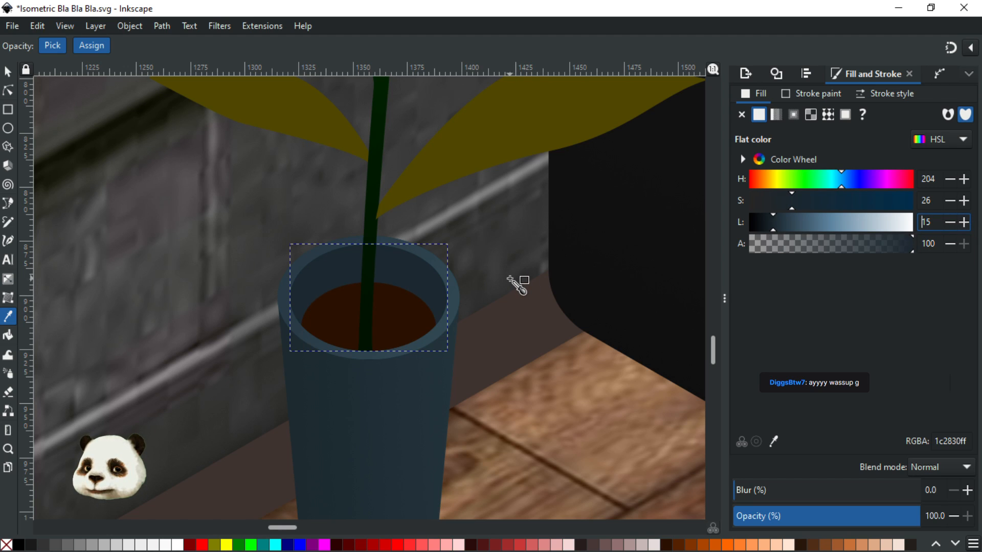
text(g)
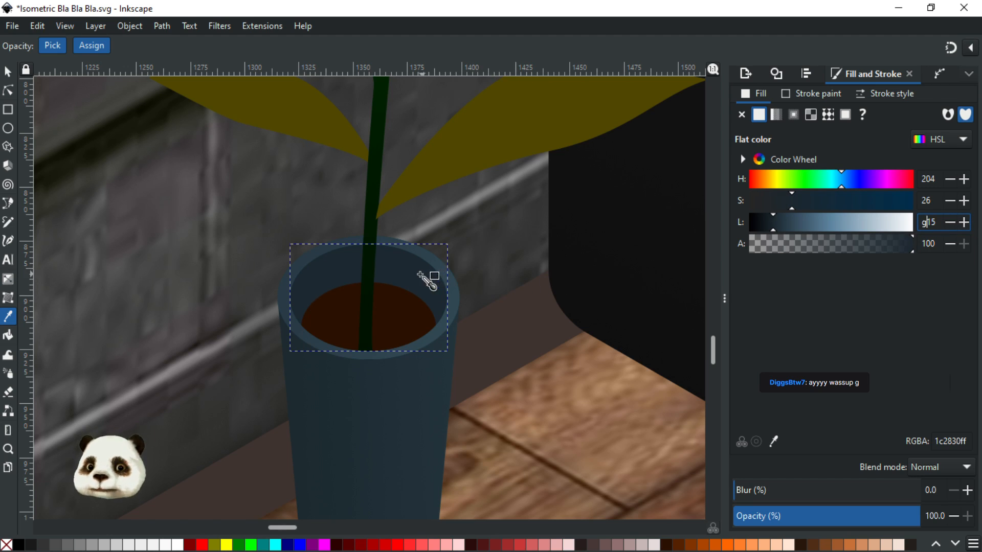
text(gg)
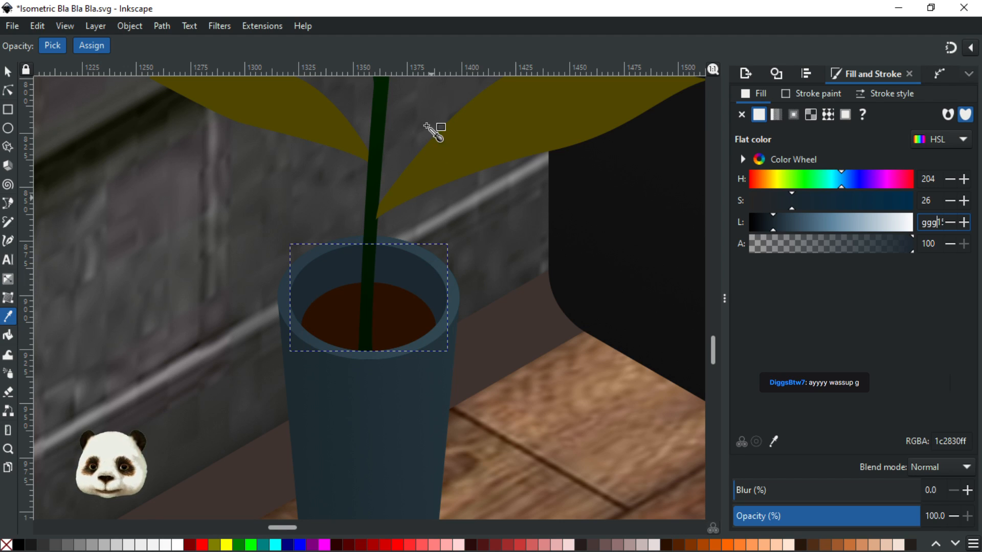
click(8, 73)
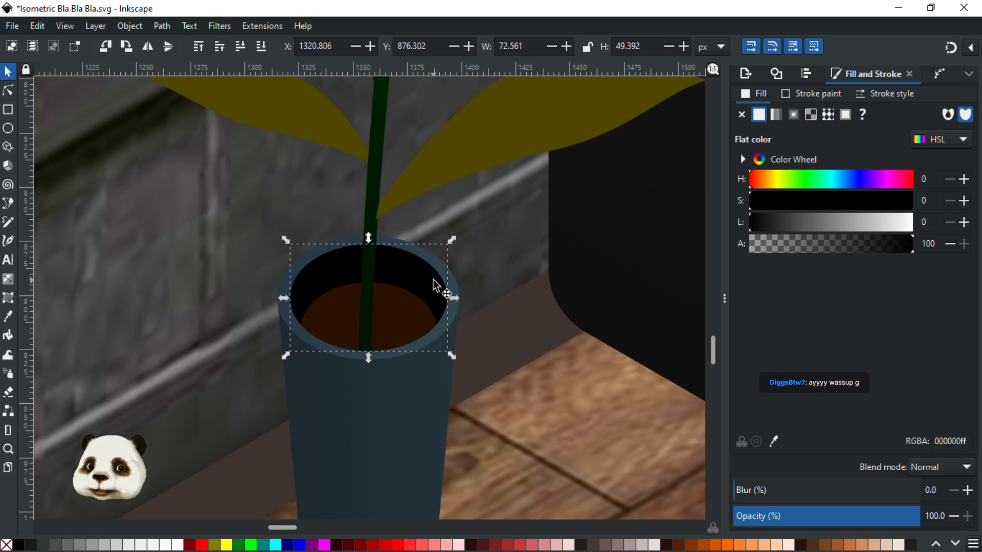
key(ctrl+z)
Apply a linear gradient across the pot's inner opening from upper right to lower left, with its end stop sampled from the rim's left side
key(g)
drag(414, 265, 313, 327)
key(d)
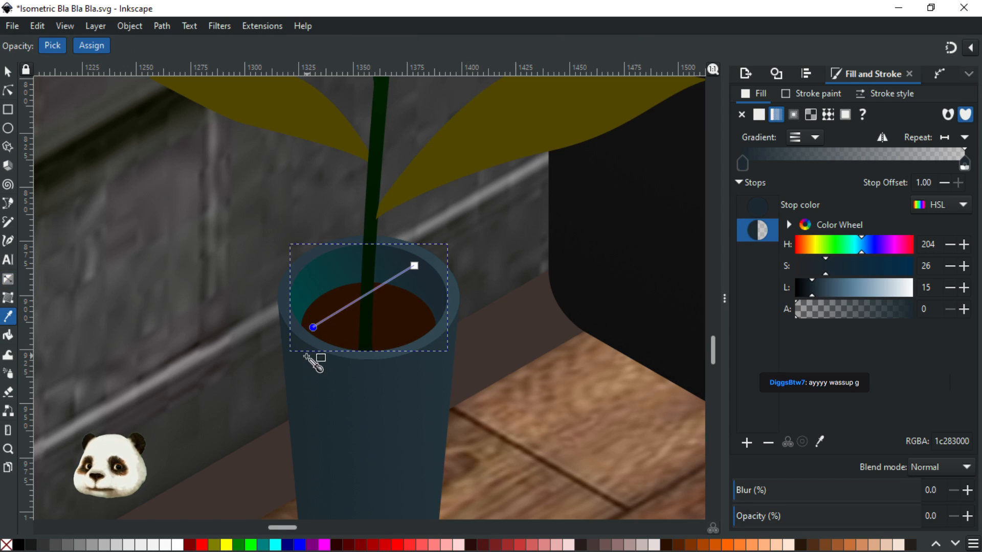
click(285, 307)
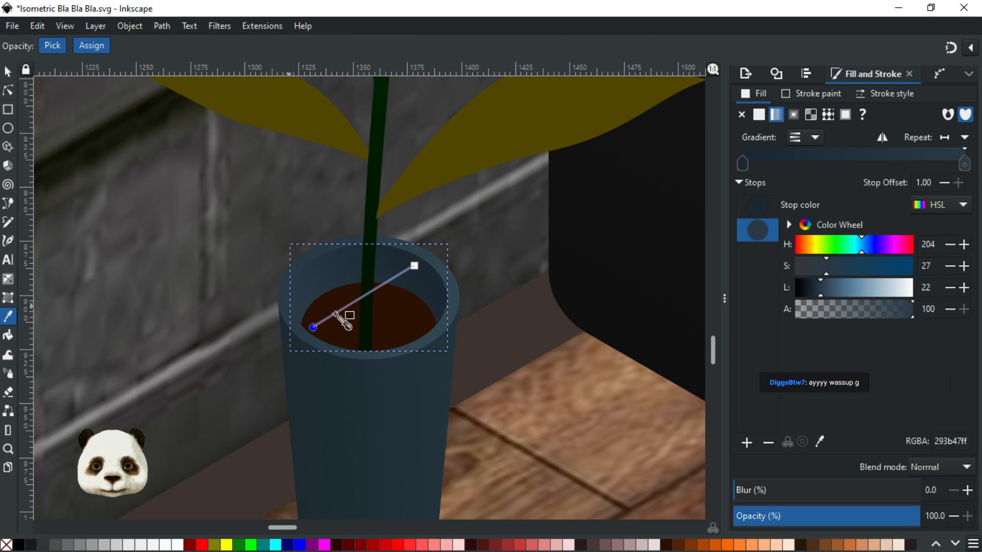
click(456, 301)
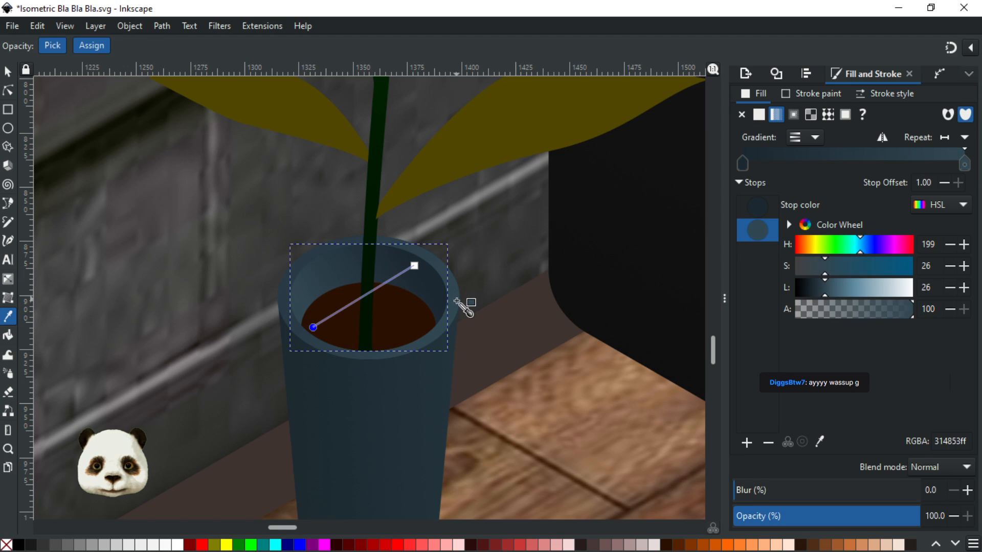
click(288, 321)
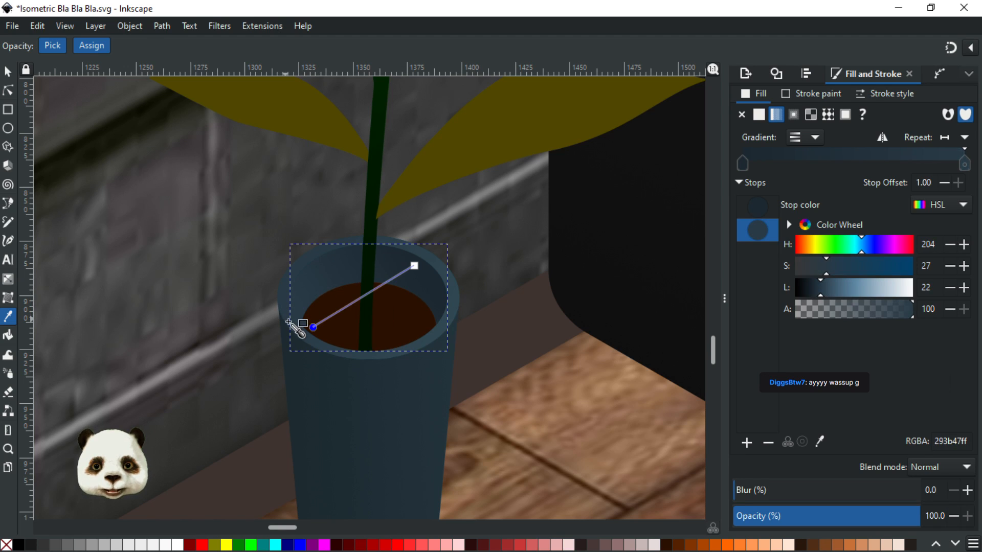
click(7, 71)
scroll(228, 263, down, 3)
click(308, 340)
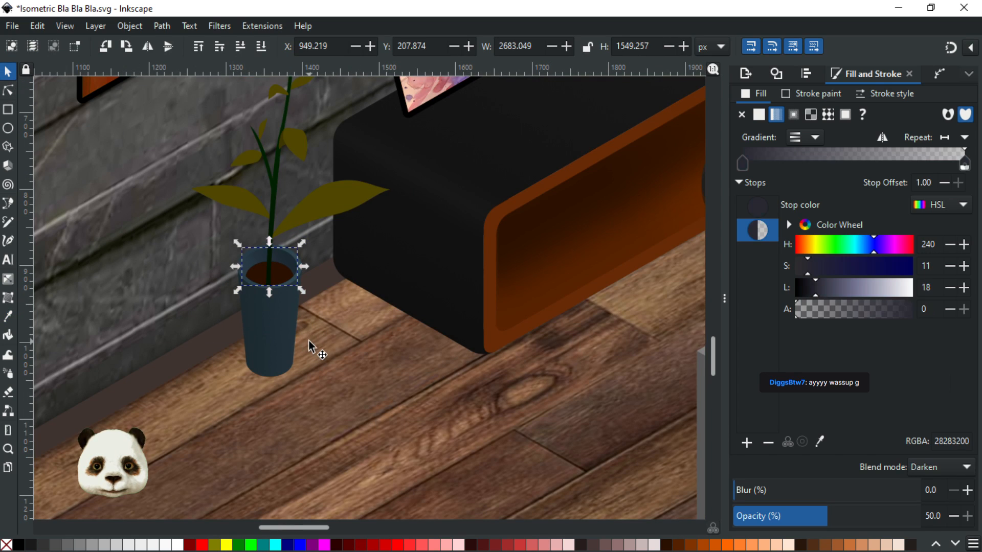
Darken the end stop of the inner opening's gradient to lightness 20
scroll(320, 341, down, 2)
scroll(286, 307, up, 2)
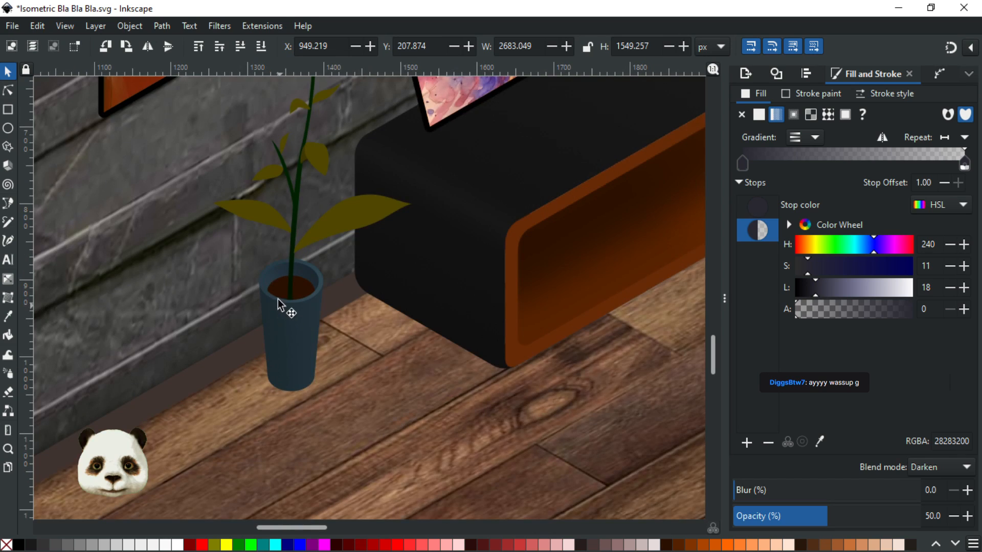
key(g)
click(274, 278)
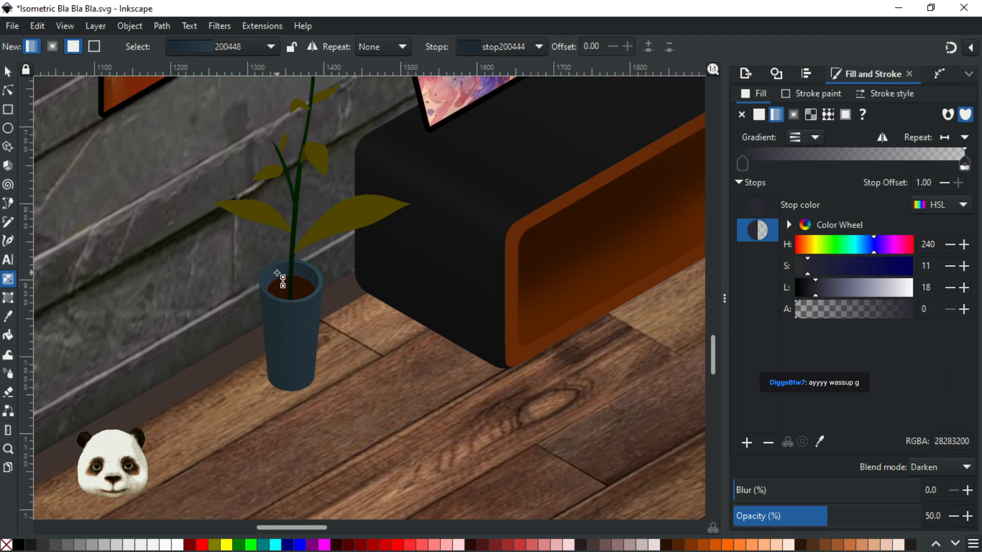
click(271, 292)
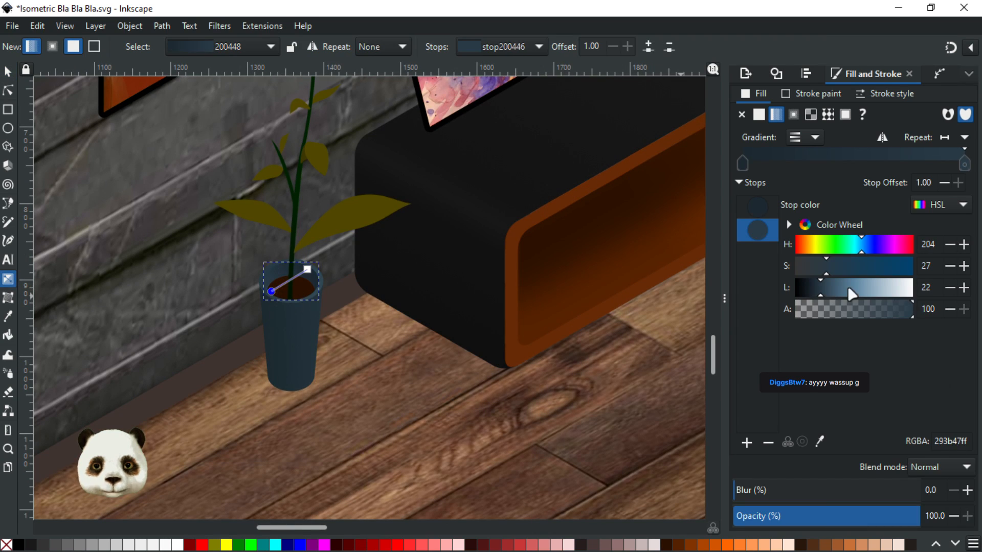
click(947, 288)
click(948, 289)
click(352, 332)
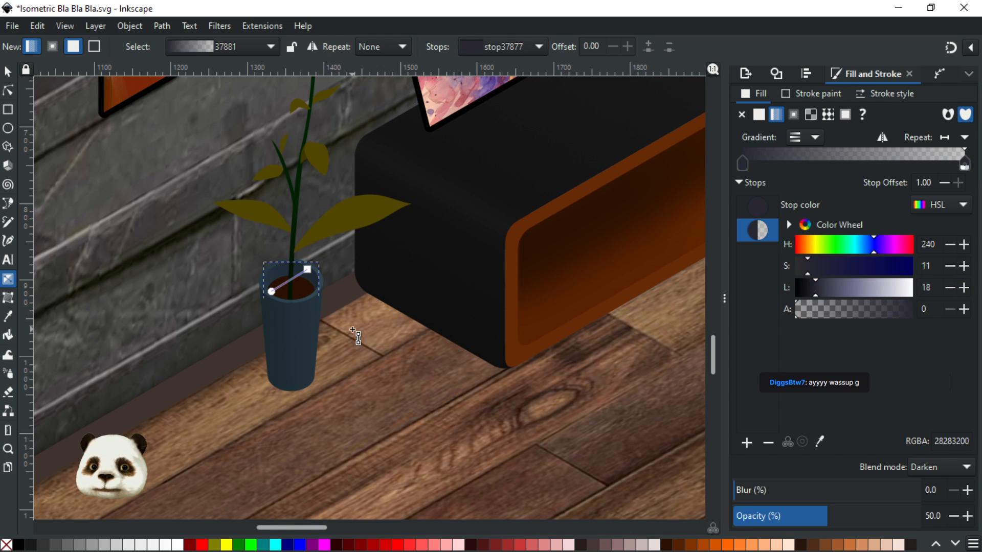
Select the brown soil shape inside the pot and save the document
click(284, 287)
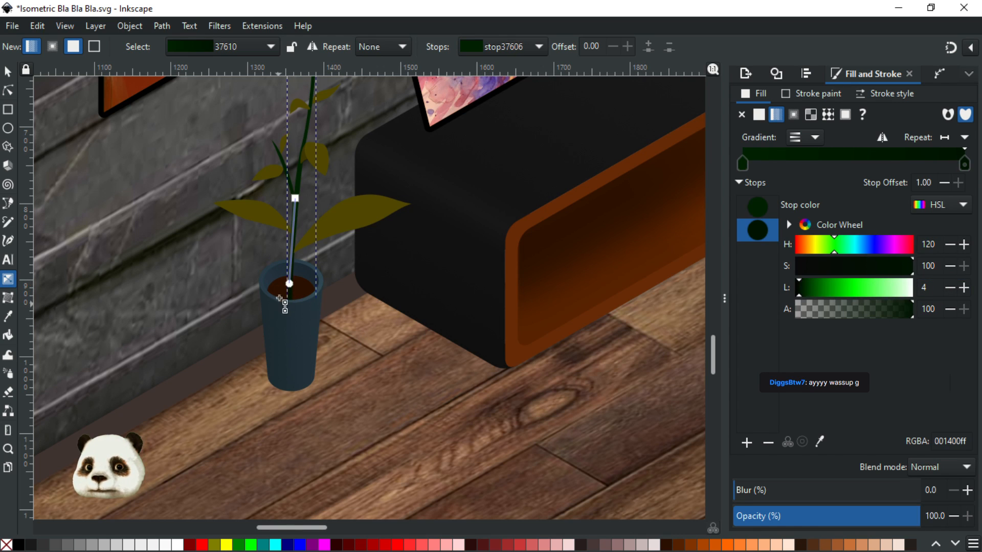
scroll(282, 291, up, 4)
click(279, 282)
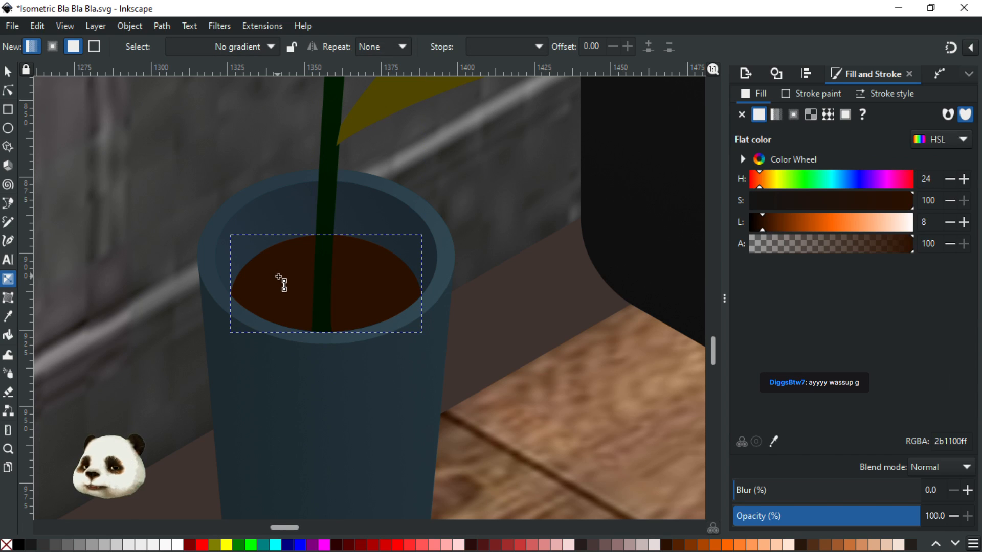
key(ctrl+s)
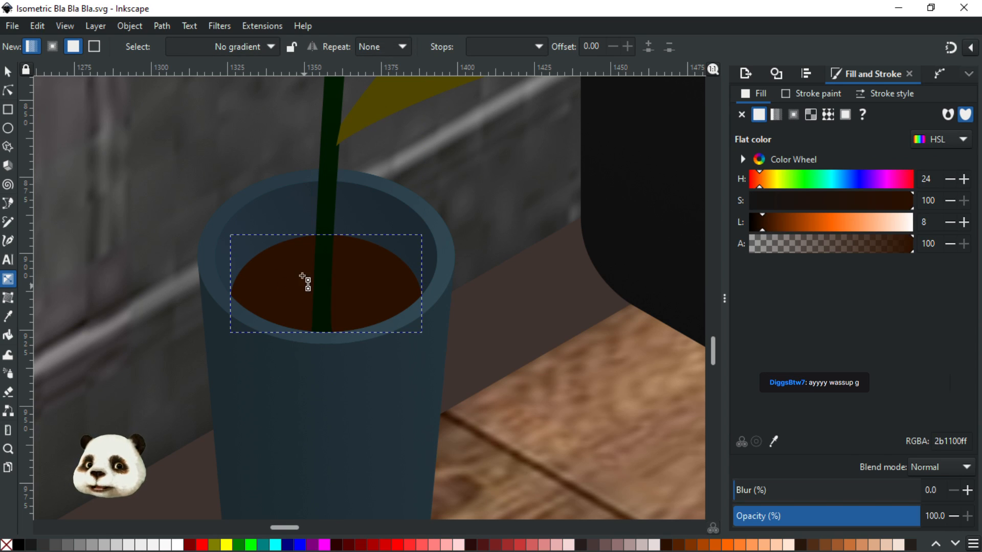
Convert the brown soil ellipse to an editable path
scroll(305, 281, up, 2)
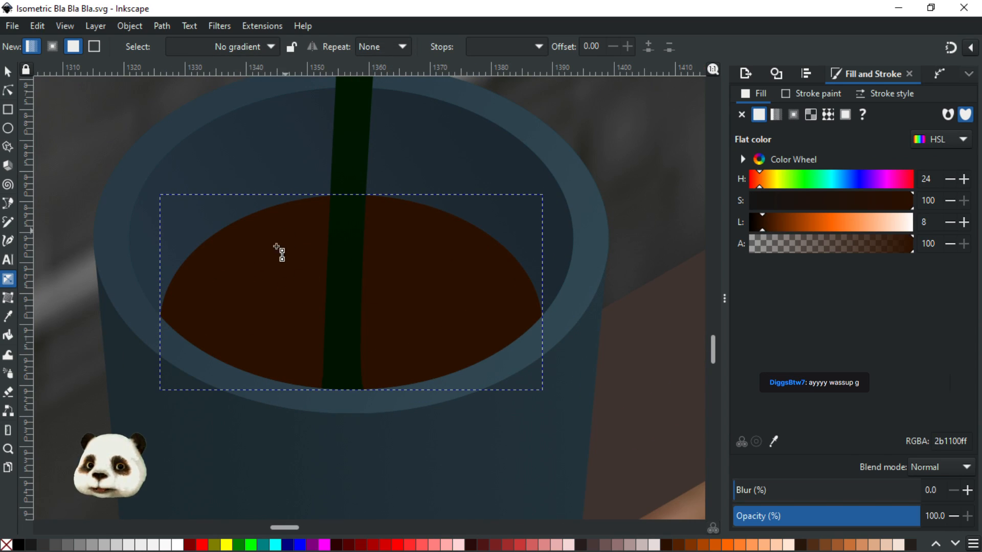
key(b)
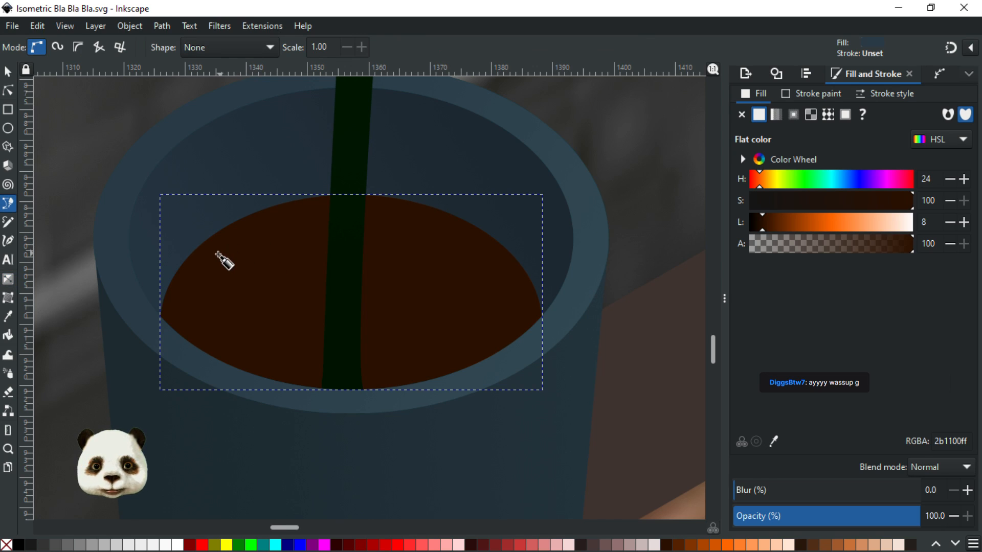
key(n)
click(180, 269)
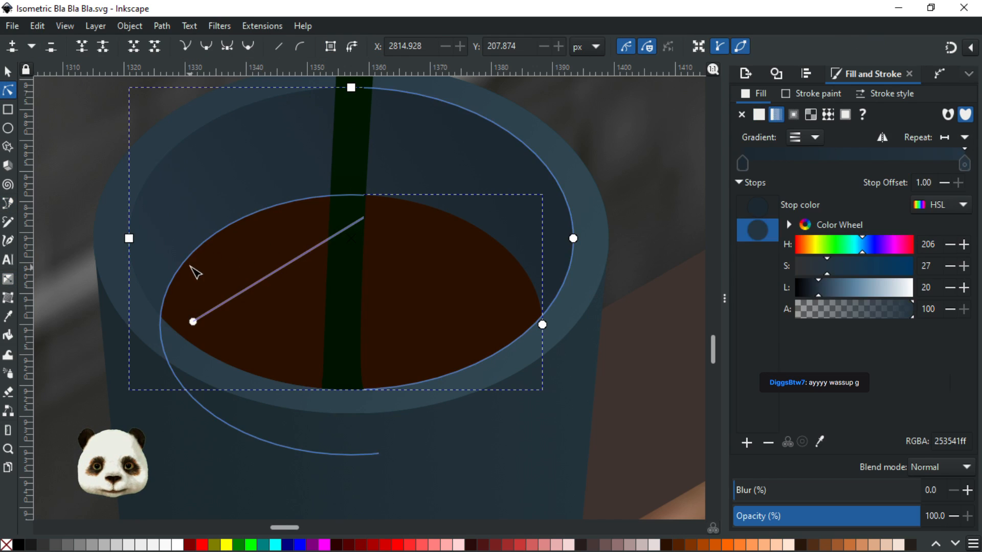
click(189, 279)
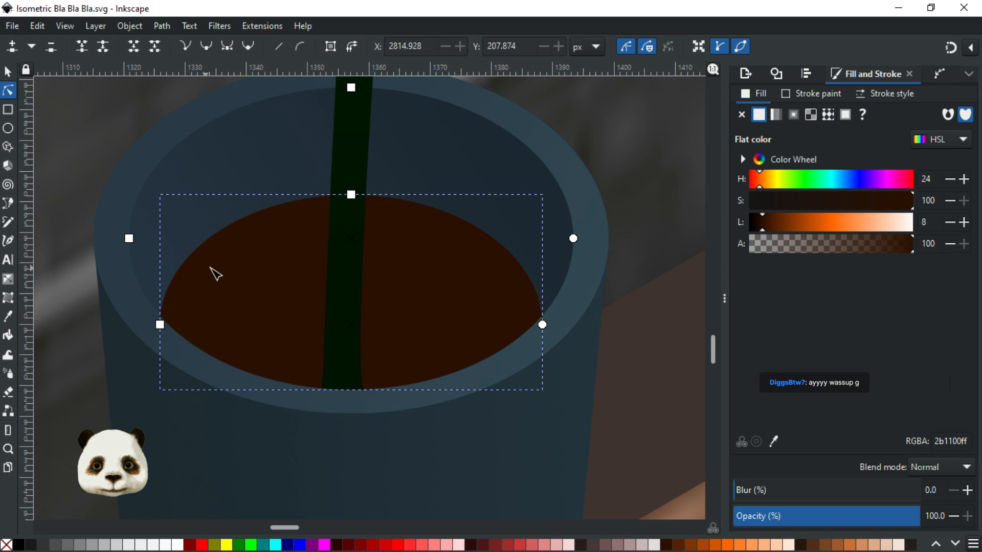
click(168, 29)
click(197, 46)
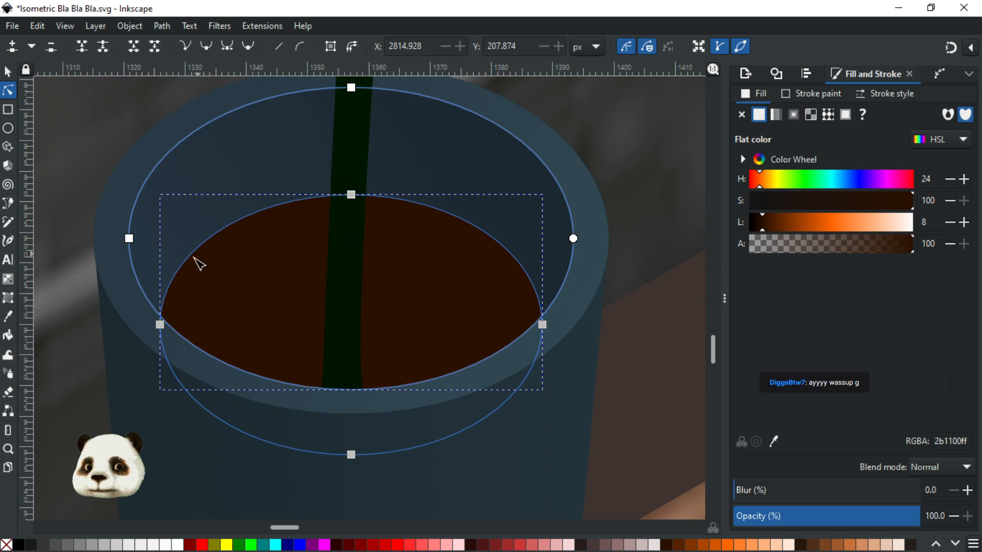
Add five nodes along the left half of the soil's upper edge and nudge them to make the contour uneven
click(172, 280)
double_click(172, 280)
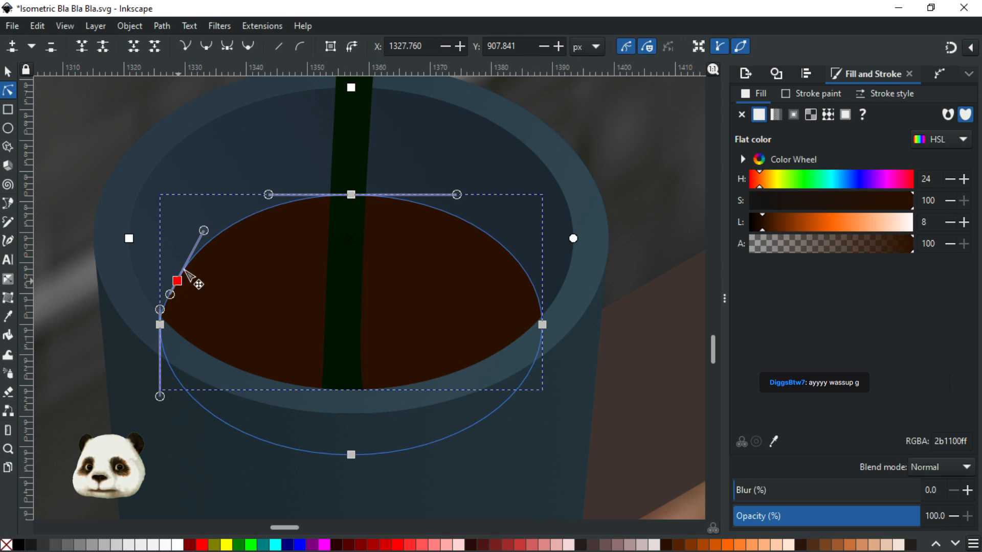
double_click(187, 253)
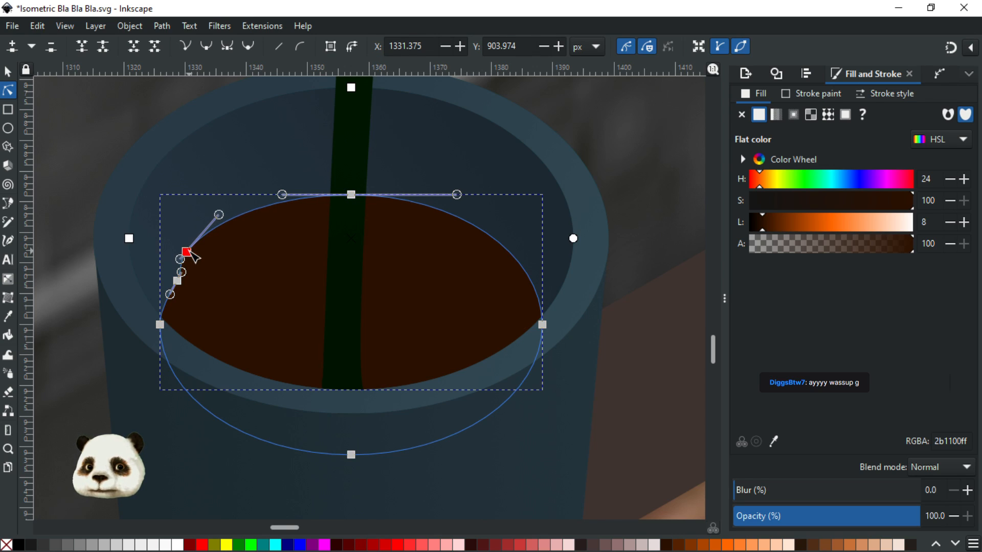
double_click(219, 220)
drag(224, 224, 262, 220)
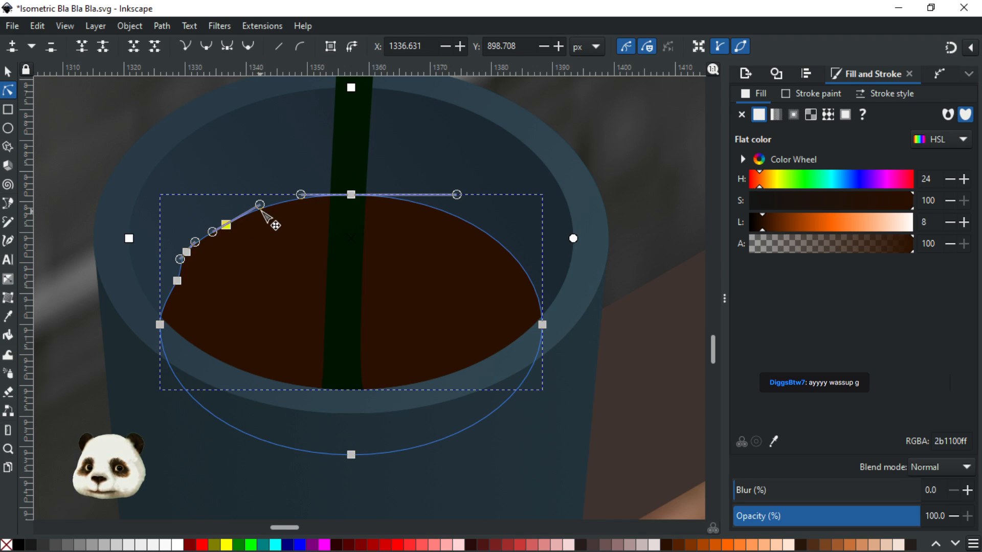
double_click(260, 205)
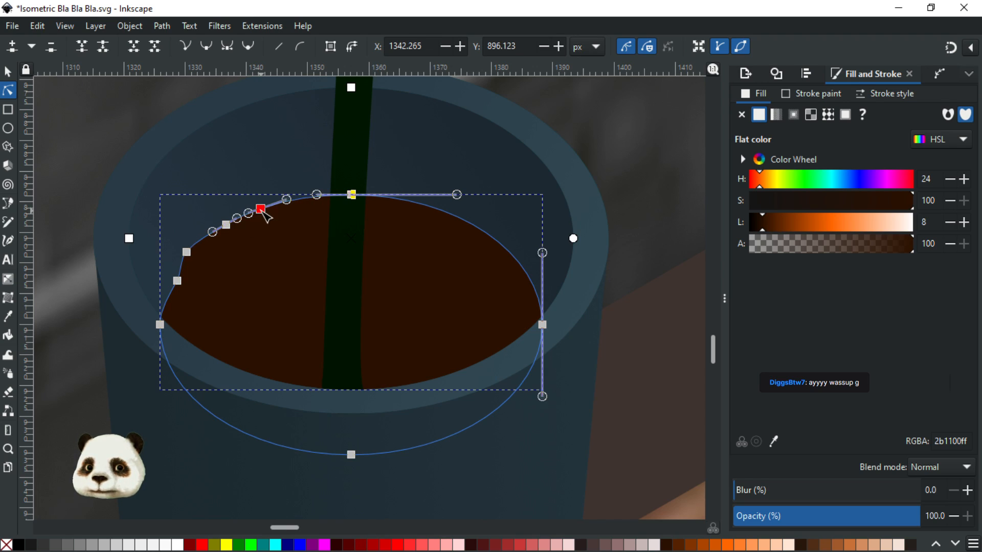
double_click(305, 200)
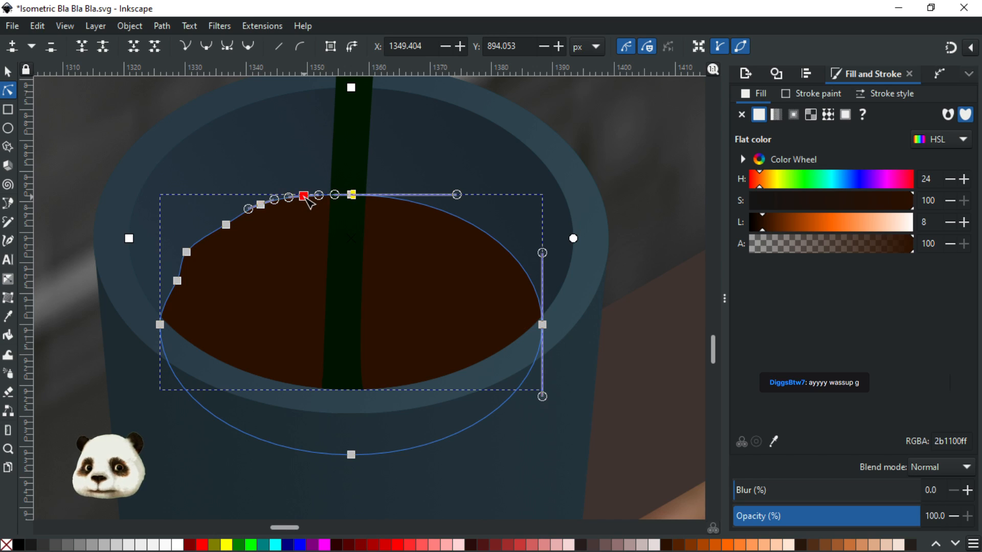
Reshape the soil's top node behind the stem and add nodes along the right half of the upper edge, nudging them into an uneven contour
double_click(393, 199)
drag(395, 200, 355, 201)
double_click(355, 200)
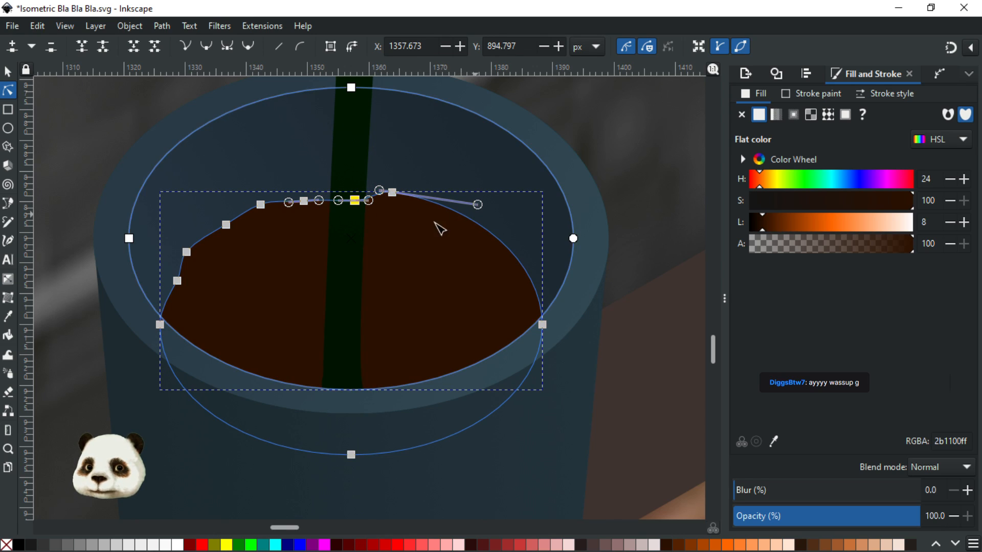
double_click(436, 204)
drag(438, 209, 486, 225)
double_click(475, 227)
click(513, 252)
double_click(513, 253)
drag(508, 256, 508, 257)
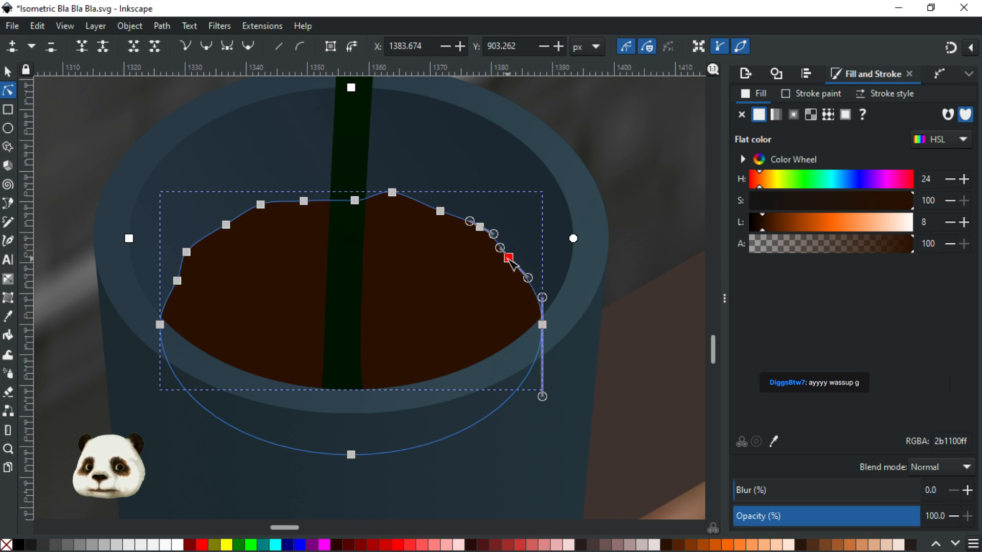
Add a final node near the right end of the soil's upper edge and pull it outward toward the pot wall
double_click(528, 281)
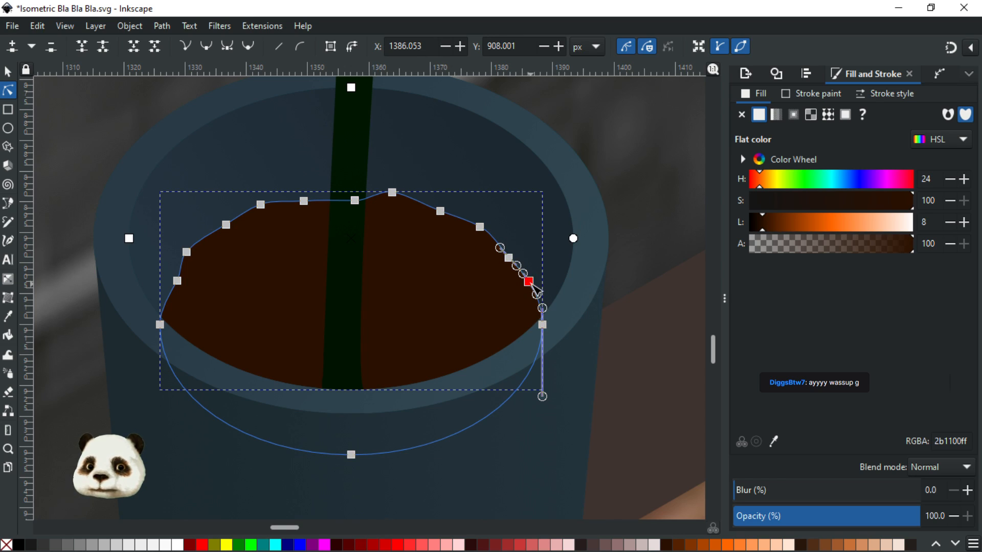
drag(533, 281, 540, 285)
click(642, 366)
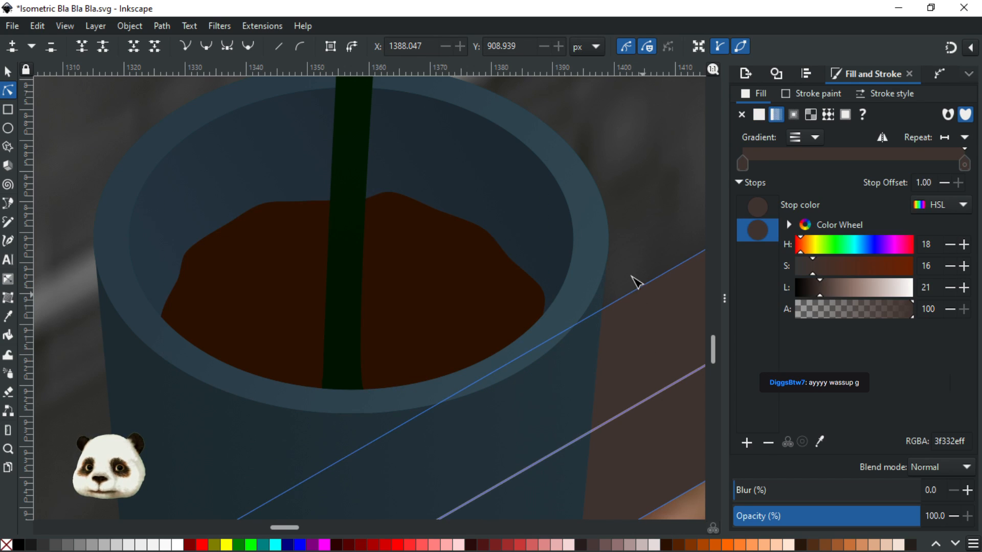
scroll(629, 268, down, 2)
scroll(628, 266, up, 1)
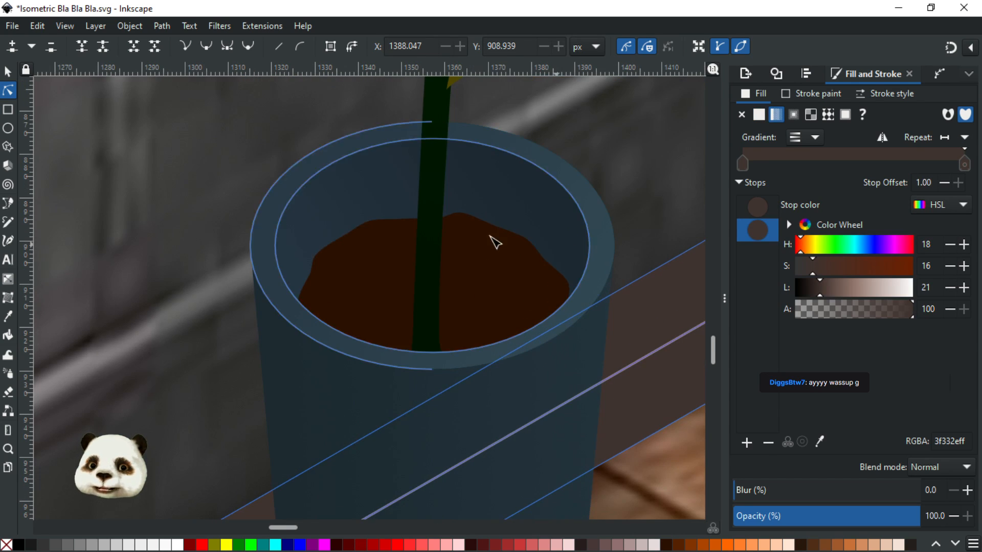
Nudge the soil's upper nodes on both sides of the stem and the lowest left node to refine the uneven contour
click(322, 258)
click(316, 255)
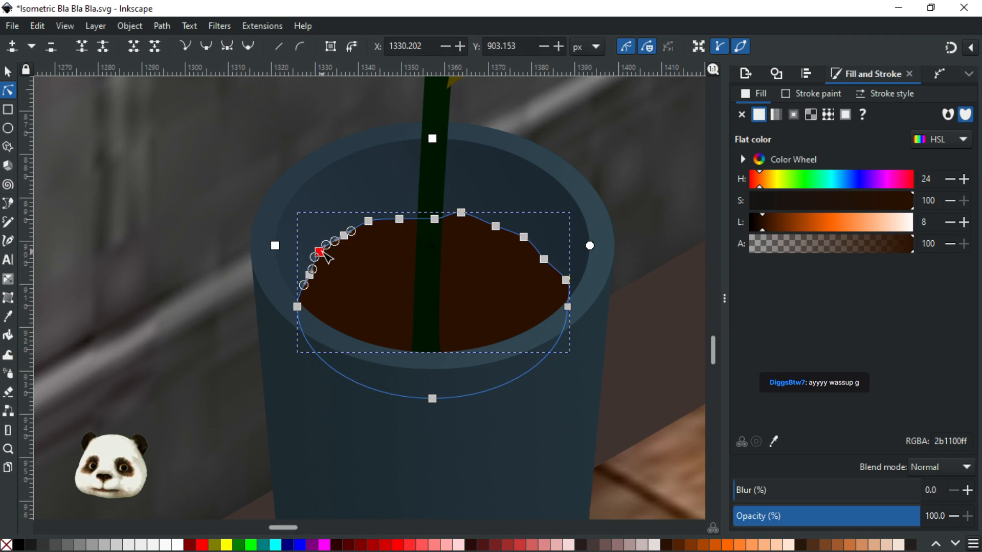
scroll(405, 228, up, 2)
double_click(471, 212)
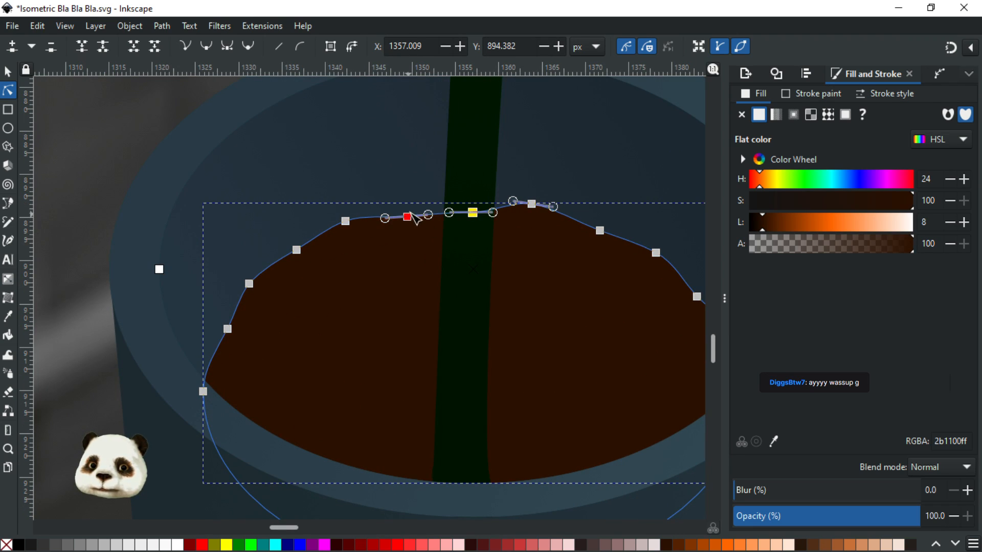
drag(409, 215, 413, 210)
drag(532, 204, 545, 209)
drag(228, 331, 224, 334)
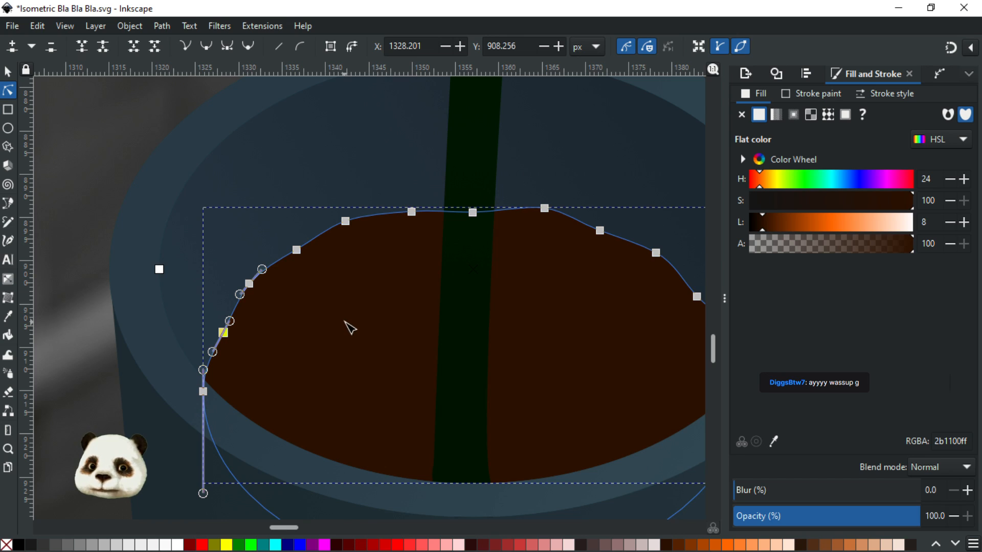
scroll(350, 327, down, 3)
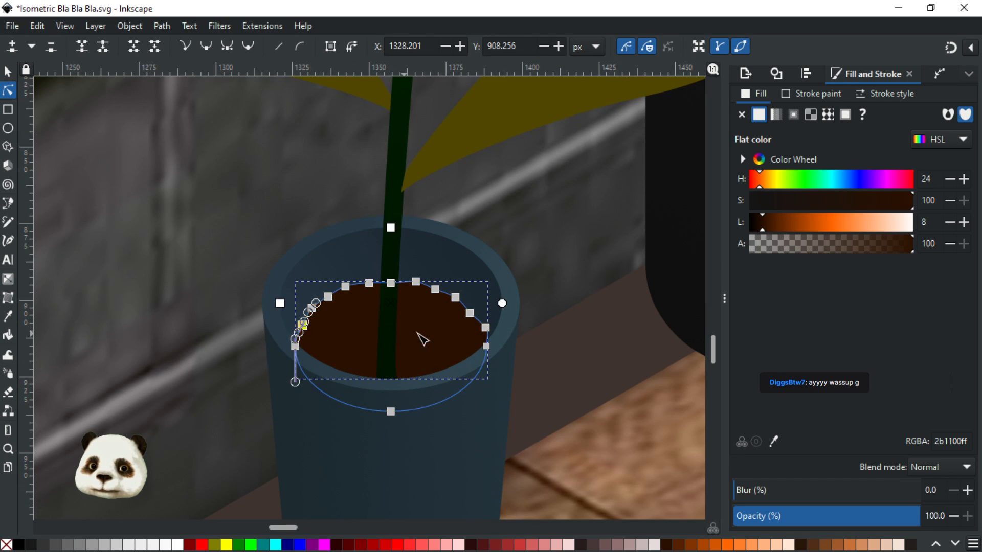
click(561, 275)
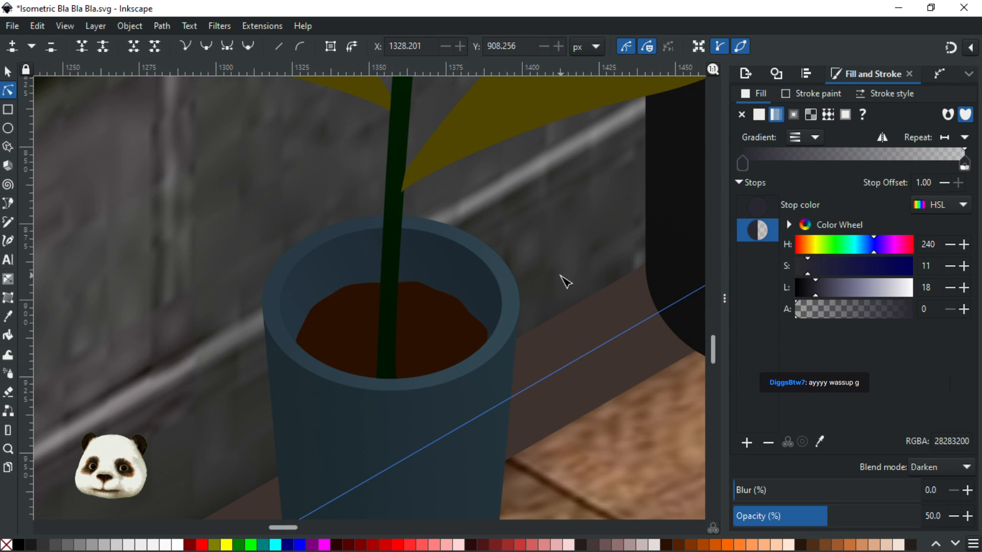
Shift the last upper node at the soil's right end slightly downward
scroll(524, 318, up, 1)
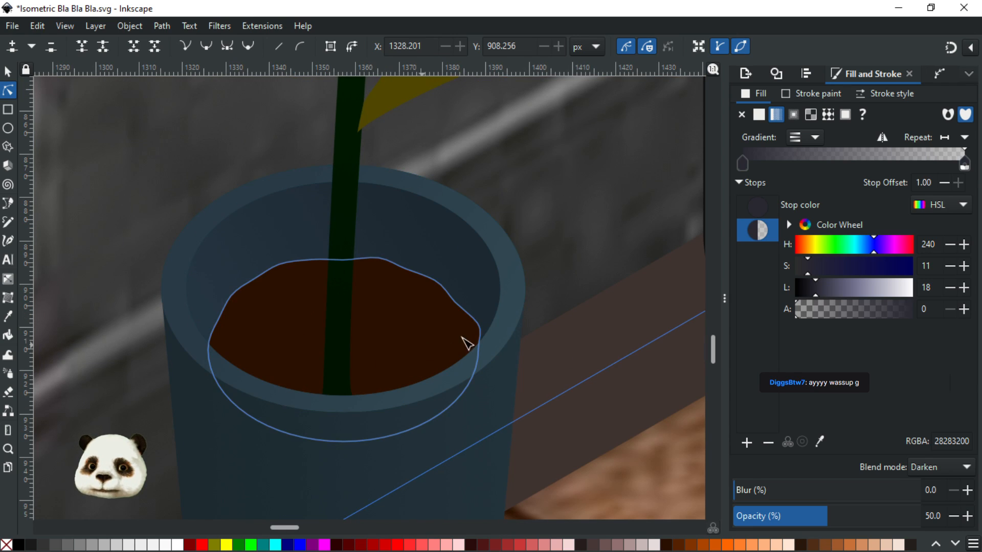
click(465, 340)
click(478, 325)
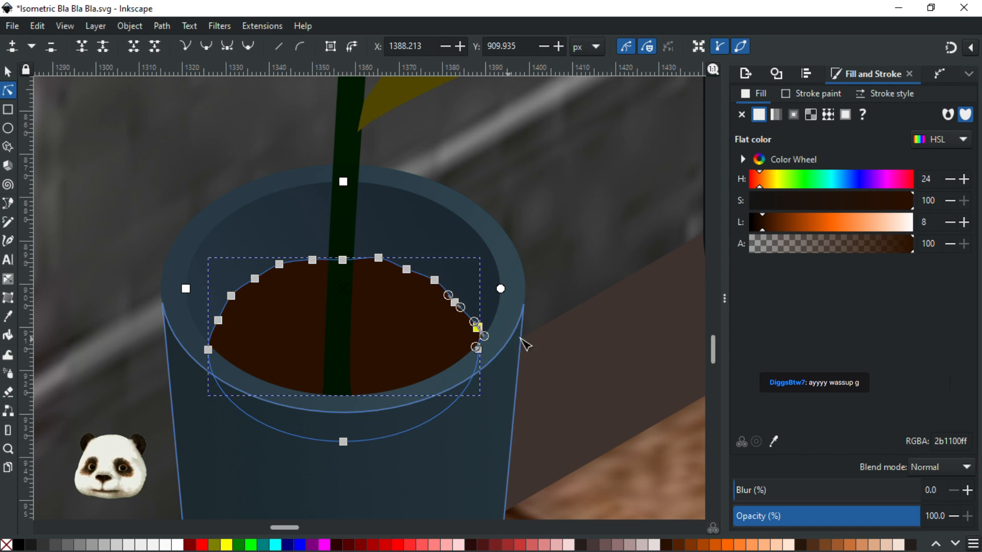
click(582, 289)
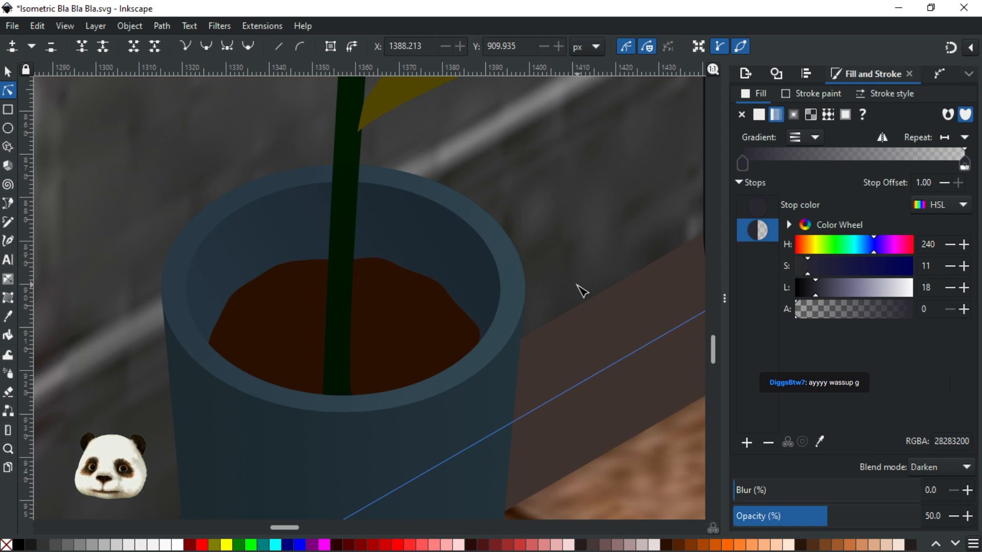
scroll(581, 291, down, 2)
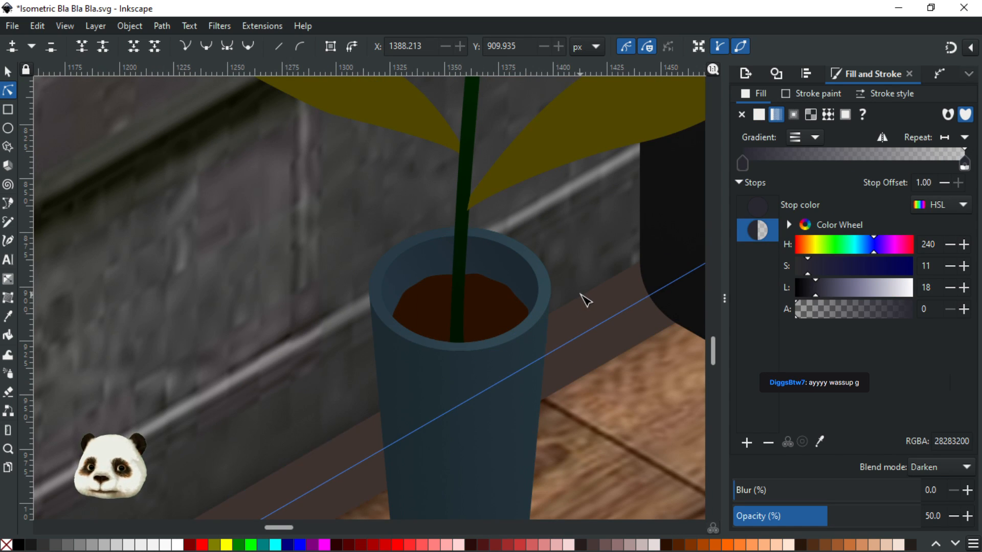
Move the soil's right corner node up and outward onto the inner rim so the edge meets the pot without a notch
scroll(585, 301, up, 3)
click(409, 362)
scroll(432, 364, up, 3)
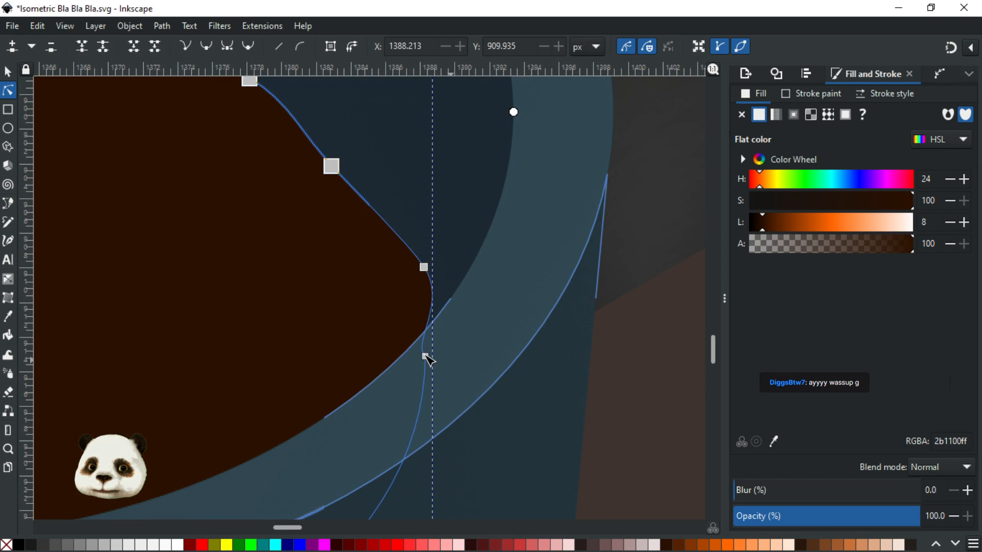
click(425, 357)
mouse_move(425, 356)
mouse_down()
mouse_move(434, 358)
mouse_move(424, 355)
mouse_move(429, 343)
mouse_move(435, 360)
mouse_move(424, 363)
mouse_move(443, 338)
mouse_up()
click(568, 333)
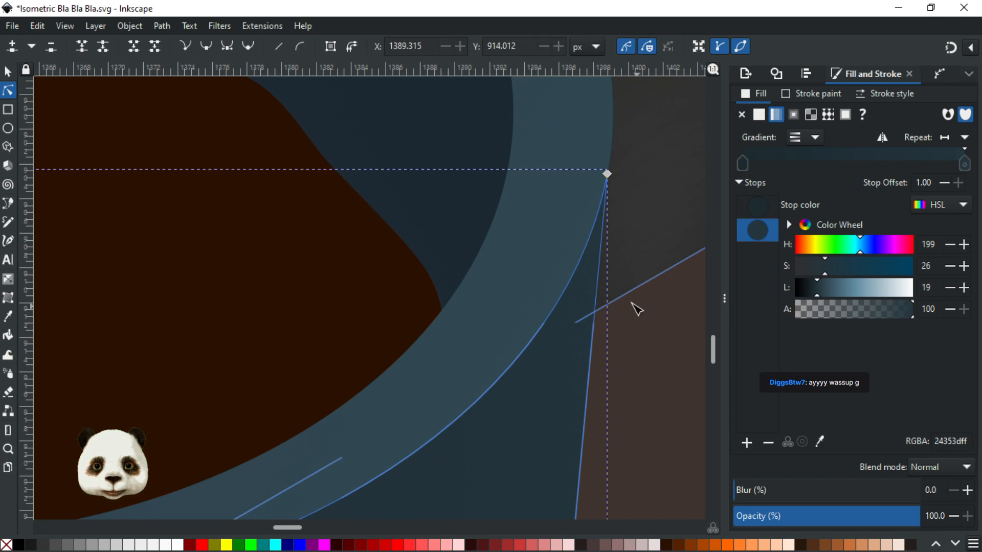
scroll(596, 309, down, 5)
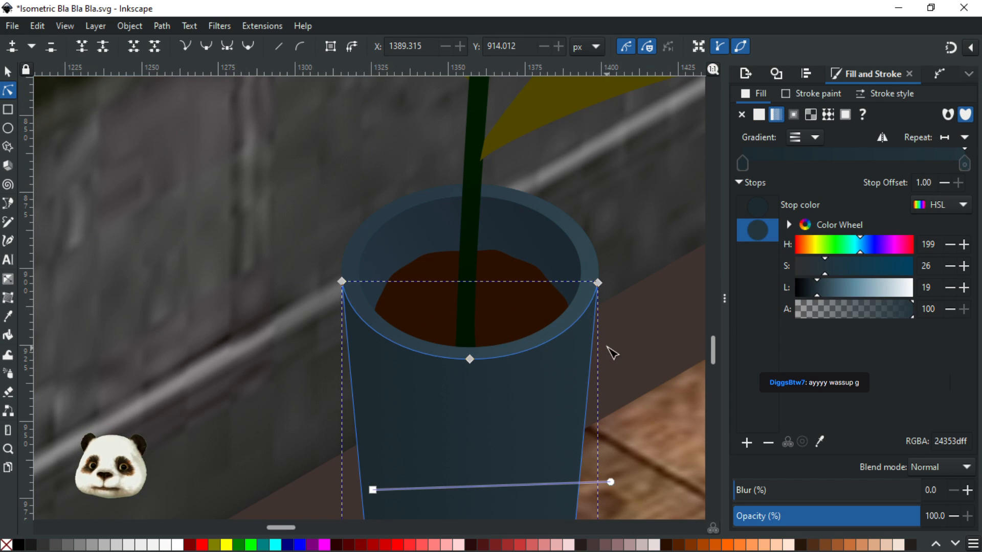
Apply a linear gradient across the soil from right to left and set its end stop's alpha to 100
click(510, 280)
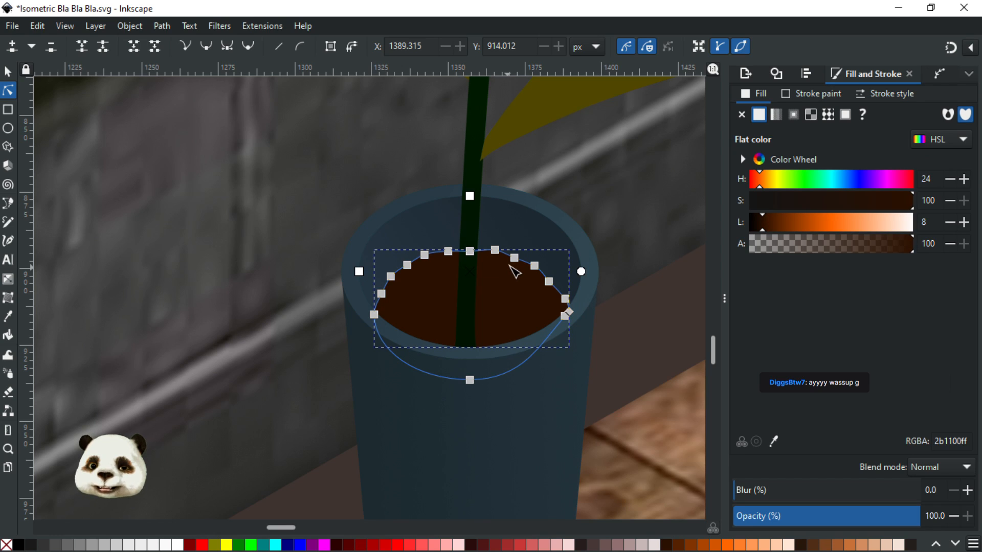
key(g)
mouse_move(526, 298)
mouse_down()
mouse_move(439, 302)
mouse_move(402, 318)
mouse_up()
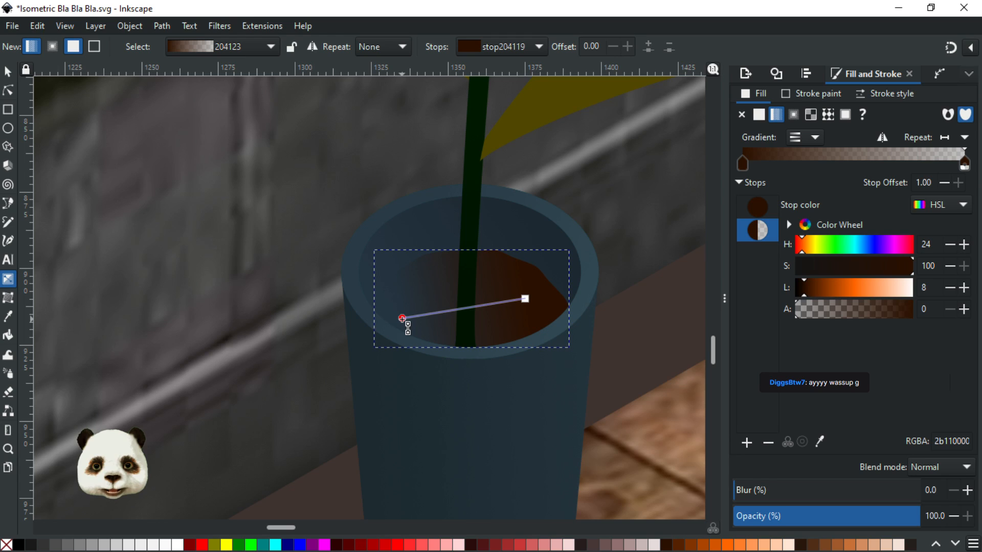
click(403, 318)
drag(899, 315, 946, 317)
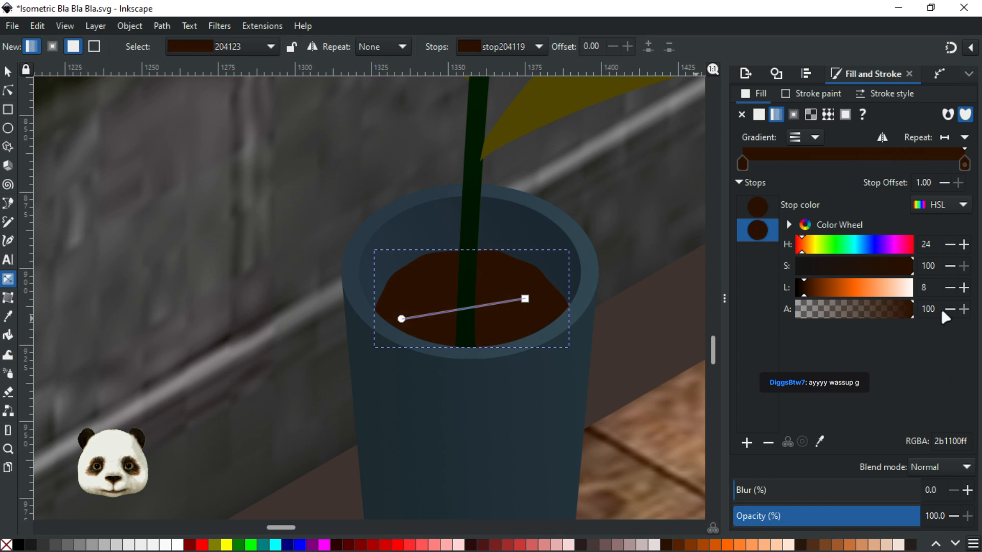
Move the soil gradient's start inward and lower that stop's lightness to 5
drag(525, 299, 499, 290)
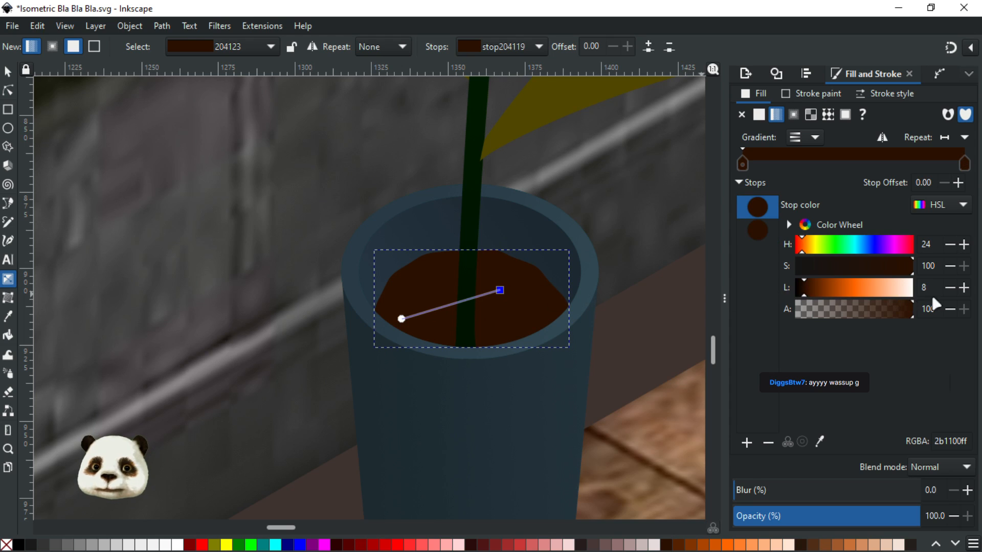
click(948, 288)
click(949, 288)
click(949, 288)
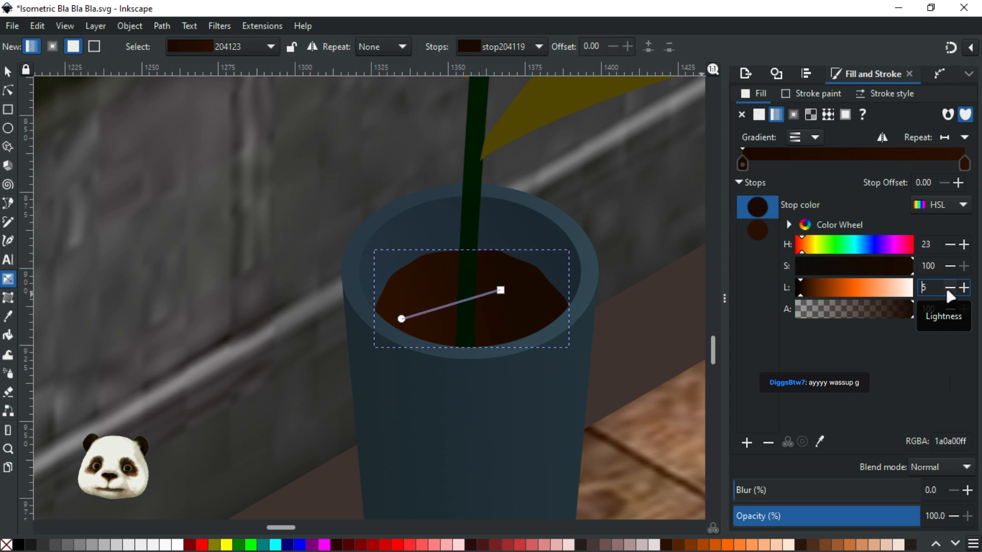
Extend the soil gradient to the pot's lower-left rim and the soil's upper-right edge, and save the document
mouse_move(397, 319)
mouse_down()
mouse_move(386, 323)
mouse_move(394, 322)
mouse_up()
key(ctrl+z)
click(501, 290)
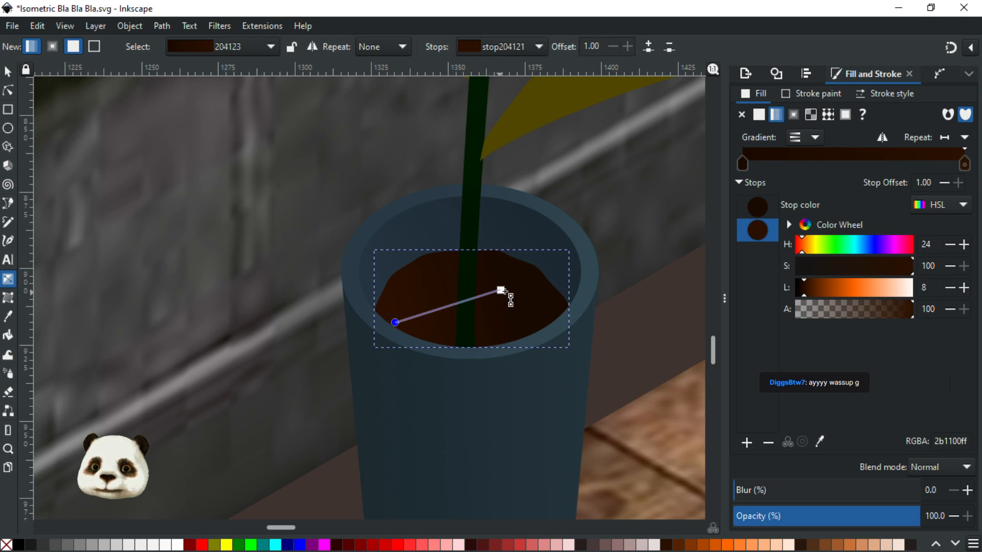
drag(506, 291, 543, 275)
key(ctrl+z)
drag(394, 323, 379, 332)
key(ctrl+s)
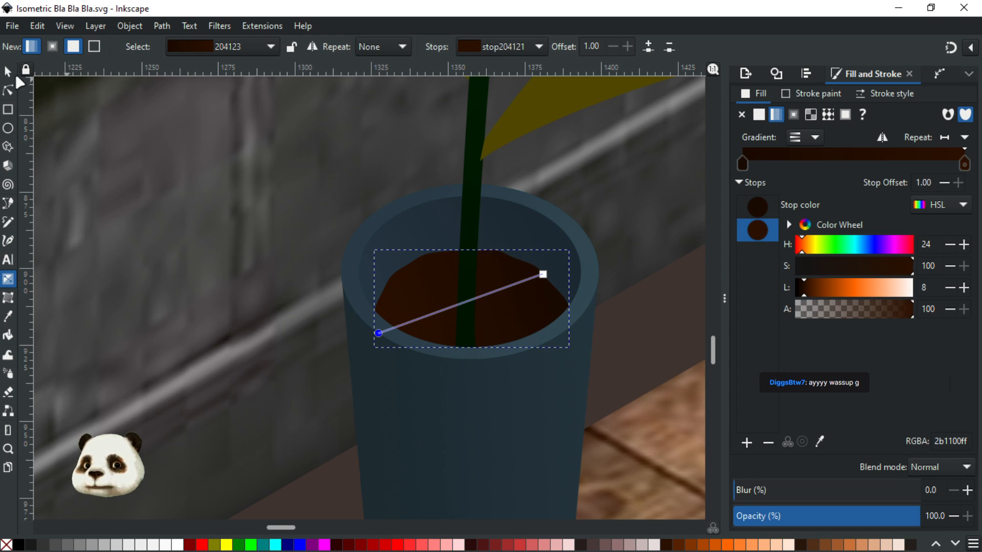
Examine the shaded soil and pot both up close and within the whole room
click(12, 77)
click(281, 264)
scroll(276, 270, down, 5)
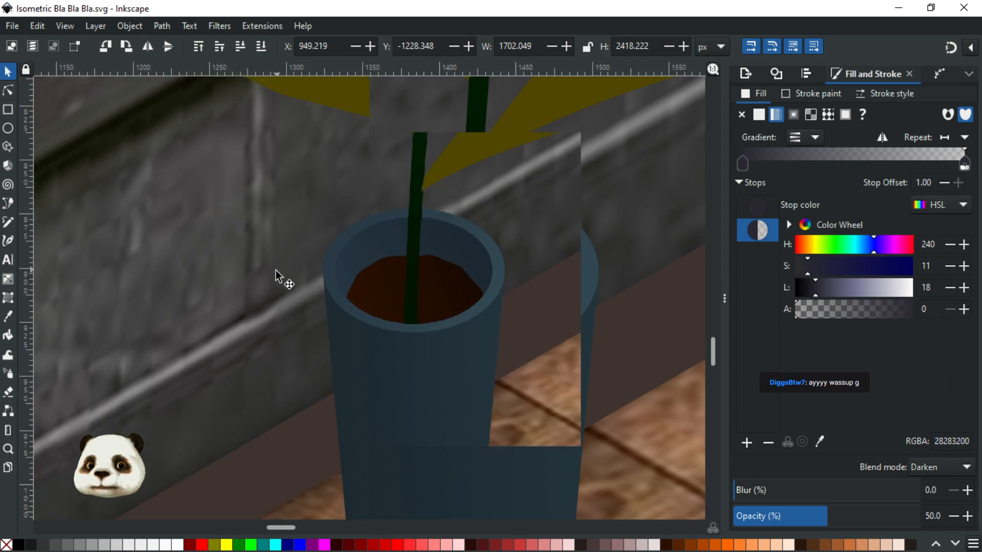
scroll(274, 327, down, 4)
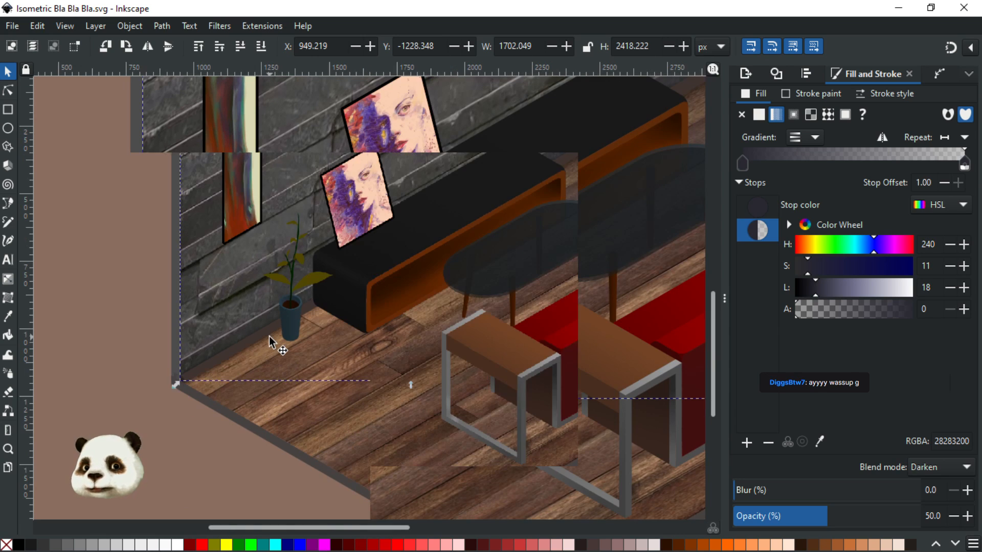
scroll(268, 329, up, 1)
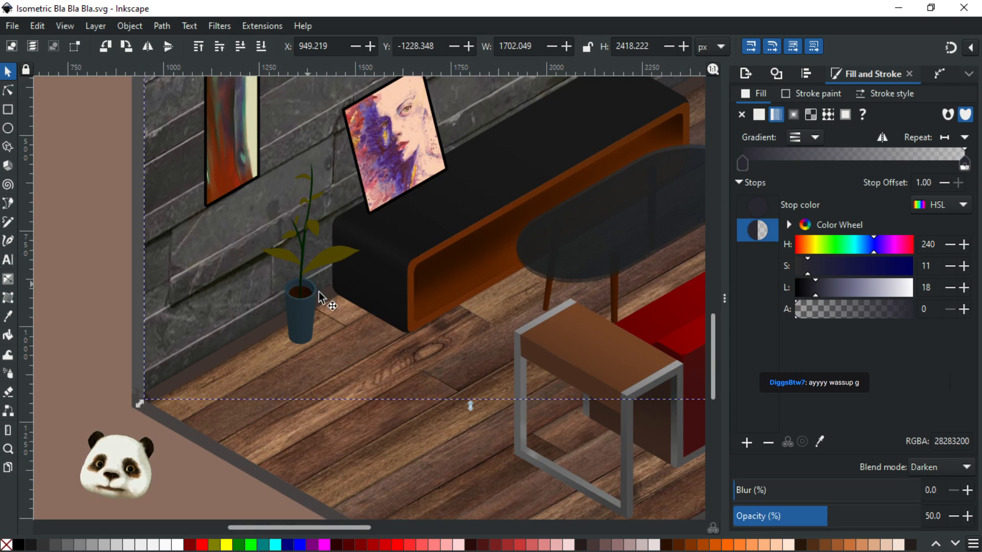
scroll(323, 296, down, 1)
scroll(319, 289, up, 5)
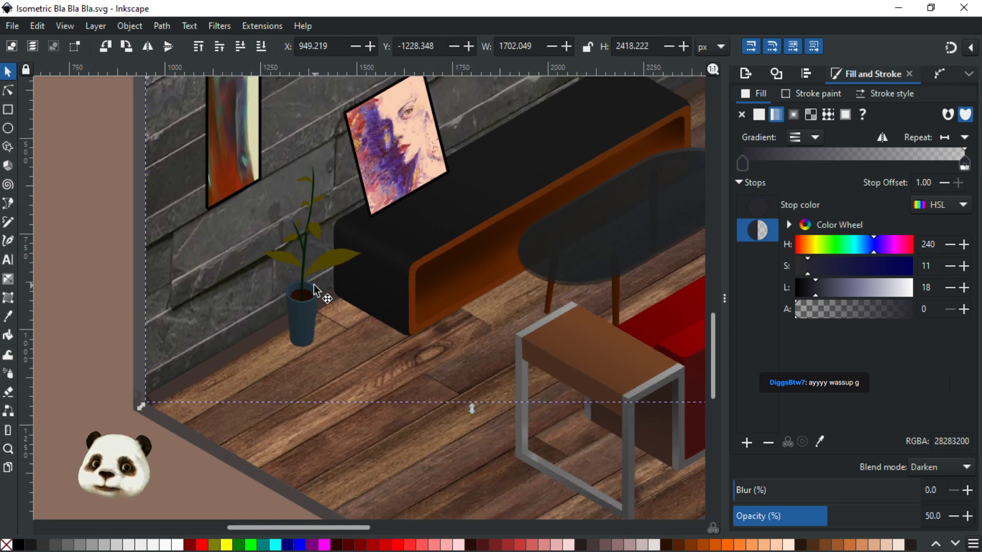
scroll(302, 323, up, 3)
scroll(307, 327, down, 2)
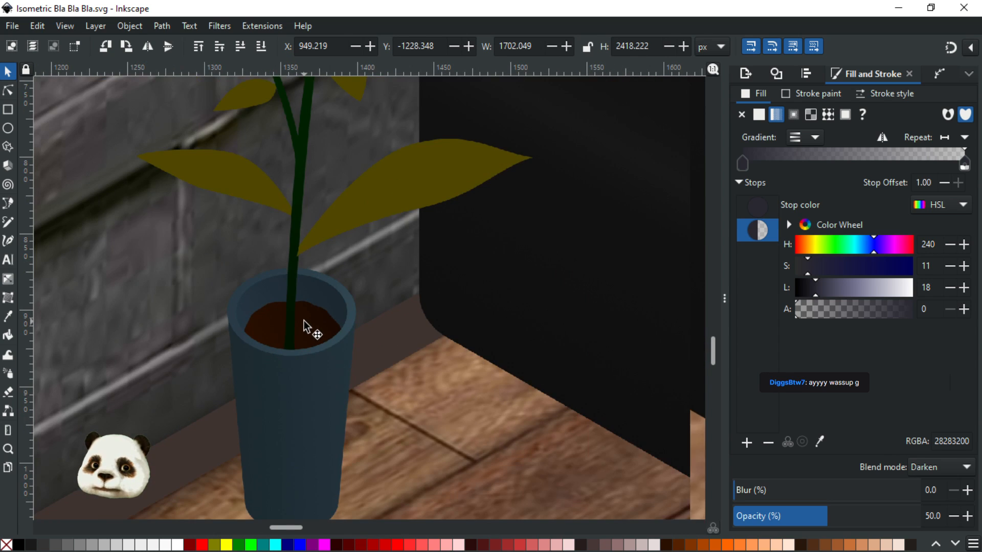
scroll(312, 333, down, 2)
scroll(315, 336, down, 4)
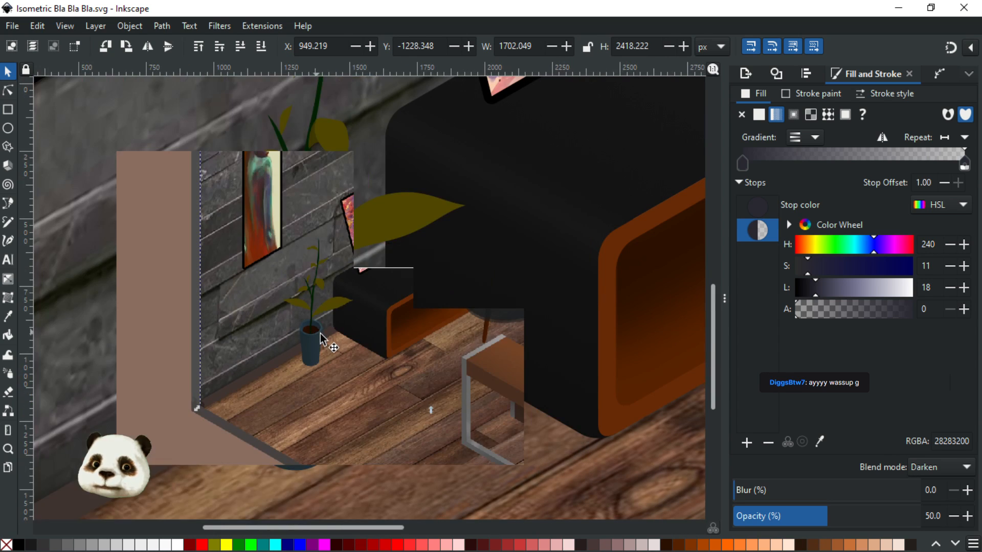
scroll(318, 339, up, 5)
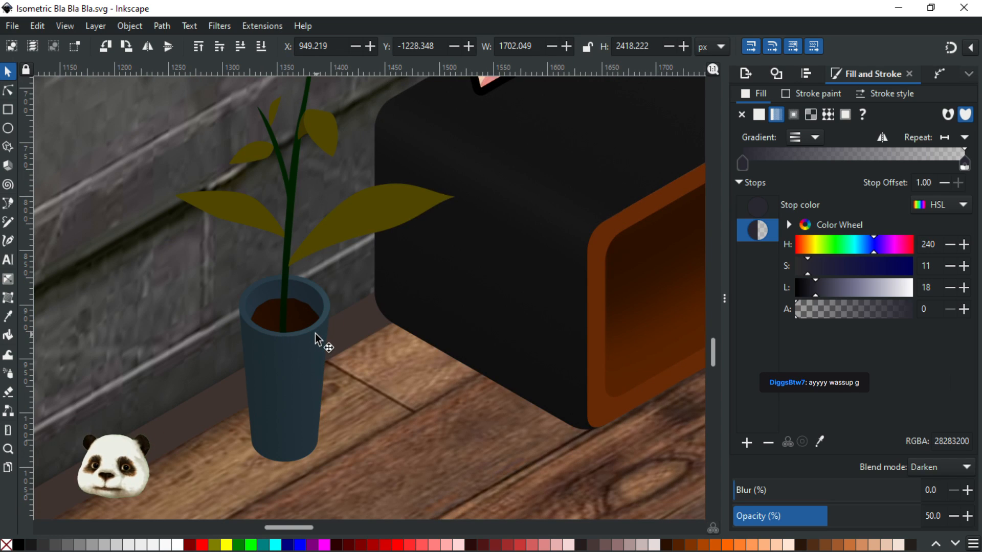
scroll(286, 337, up, 2)
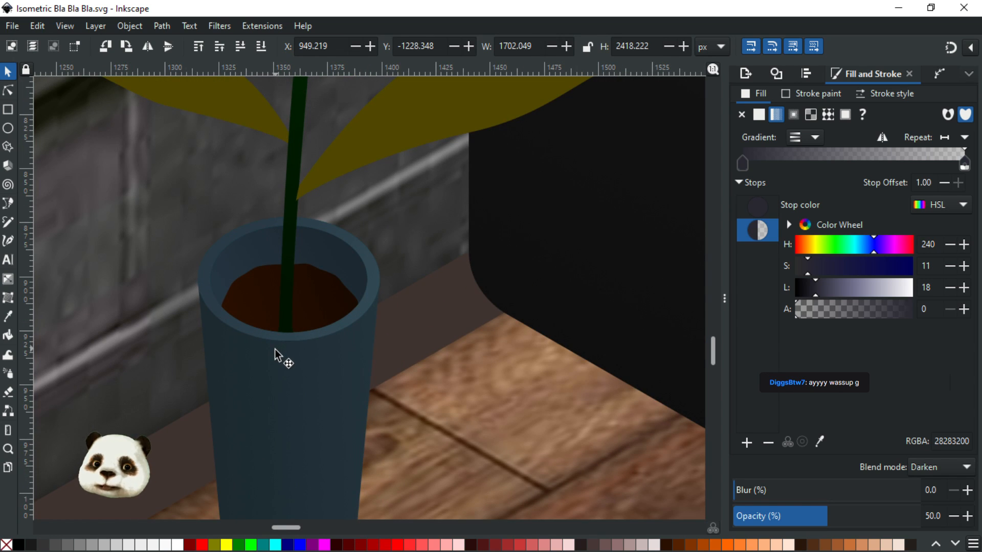
scroll(276, 353, down, 5)
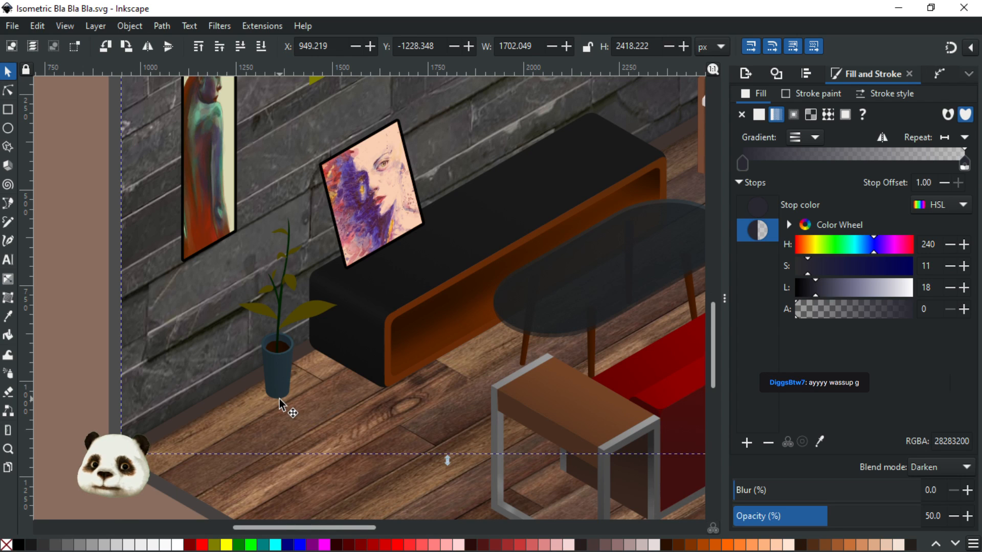
scroll(279, 399, down, 2)
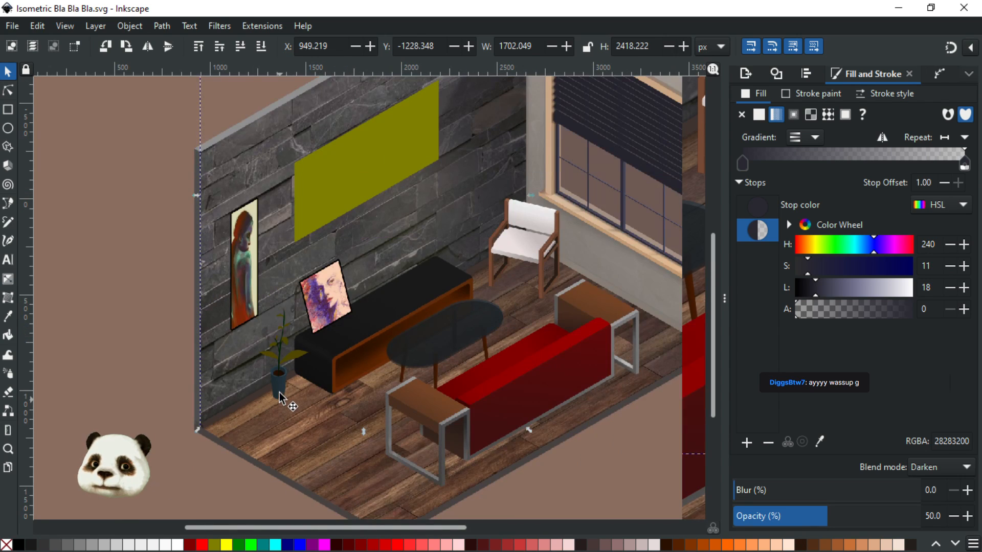
Draw a closed, wavy-topped soil mound over the stem's base, extending down past the pot's inner rim edge
scroll(279, 385, up, 4)
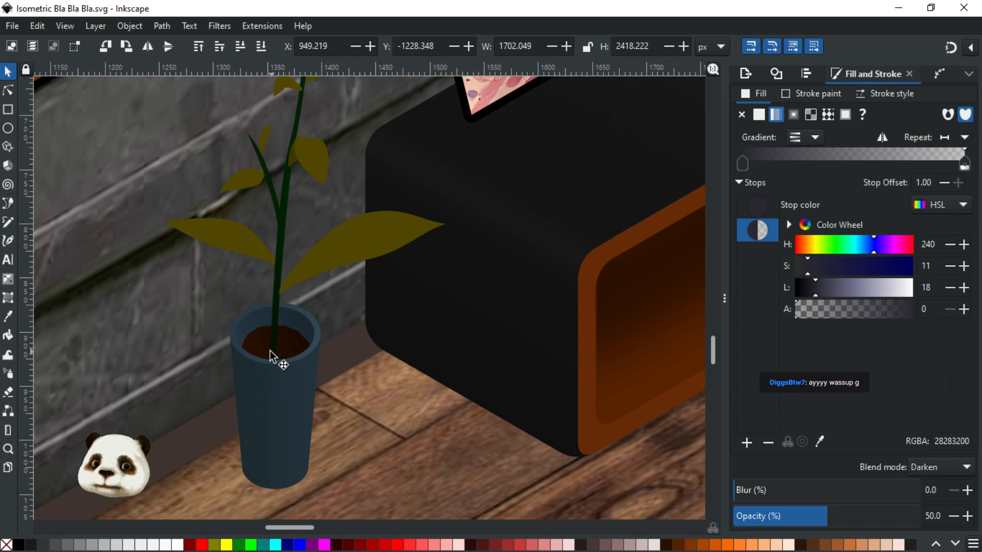
scroll(270, 350, up, 4)
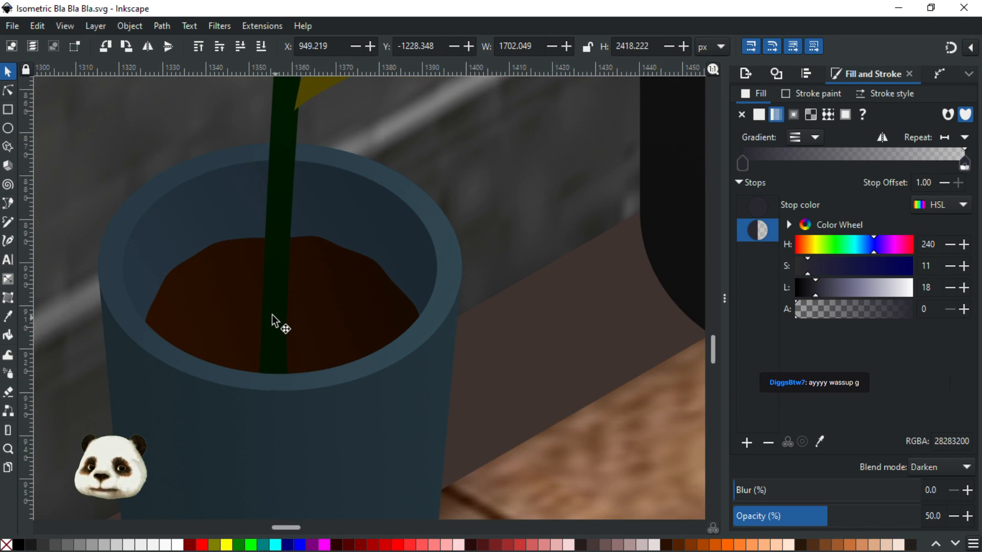
key(b)
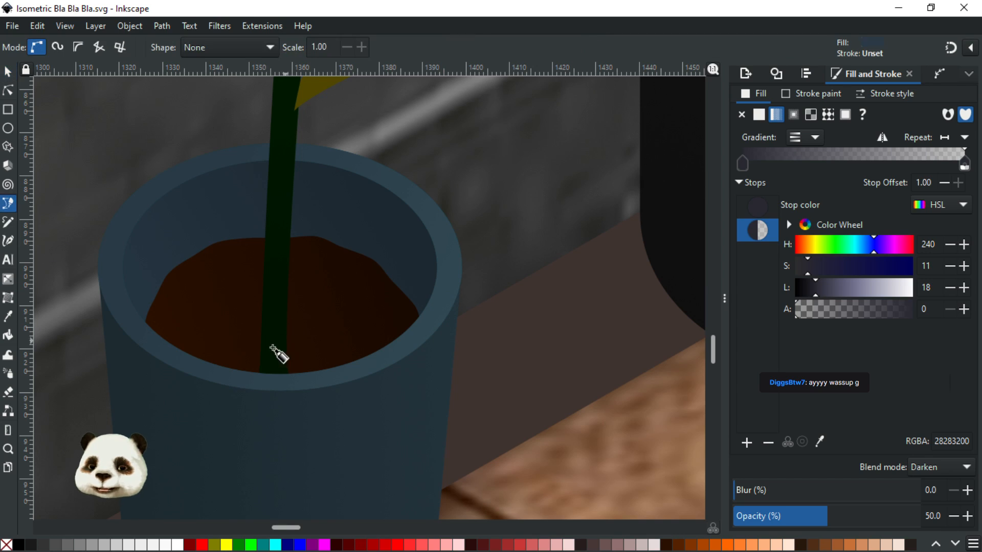
click(244, 351)
drag(259, 346, 306, 349)
click(309, 349)
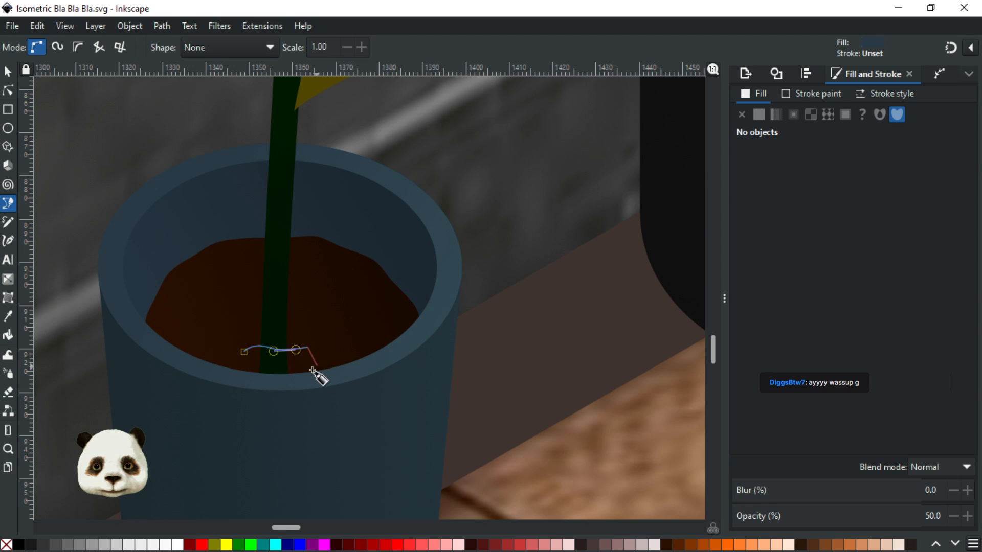
click(317, 375)
drag(264, 385, 262, 384)
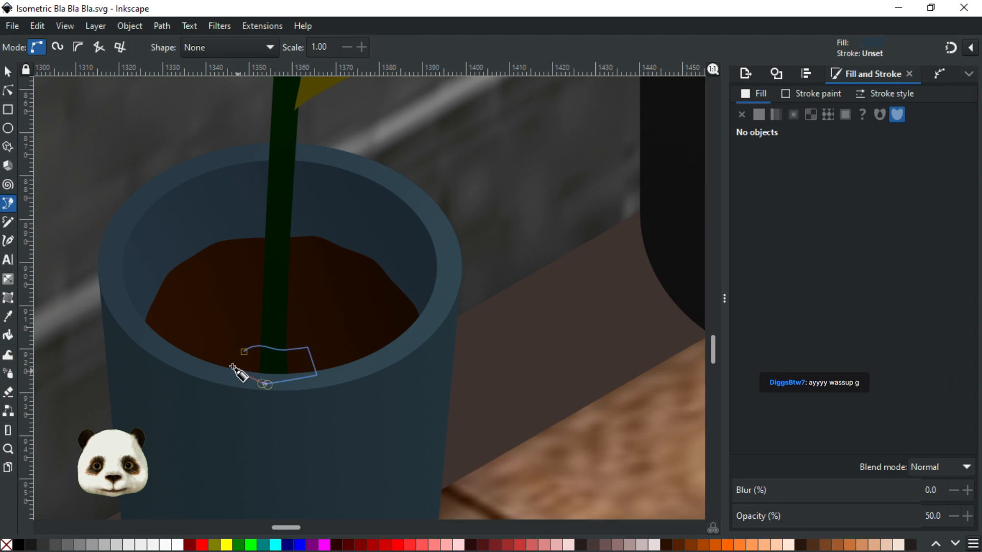
click(245, 351)
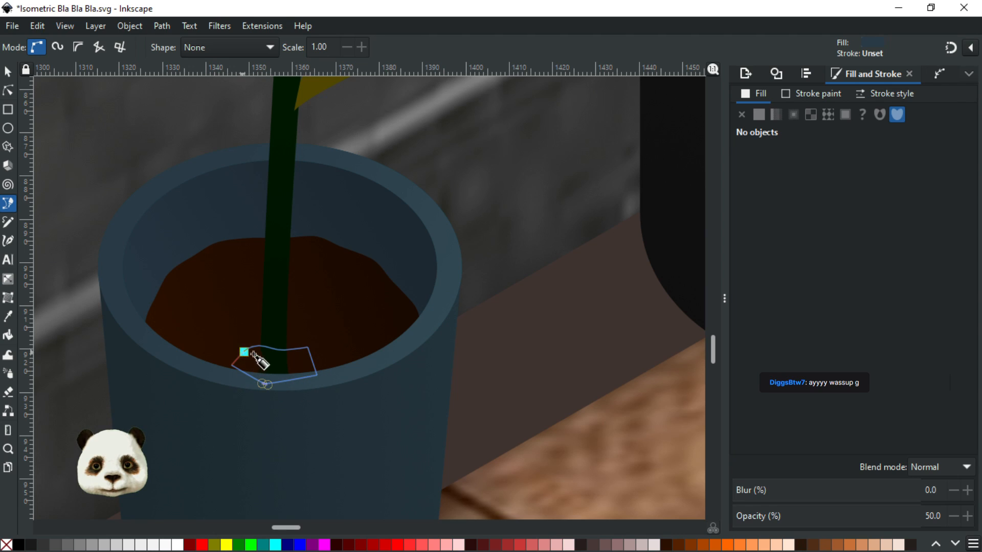
Fill the mound with the dark brown sampled from the soil and keep it stacked in front of the stem
key(d)
click(329, 337)
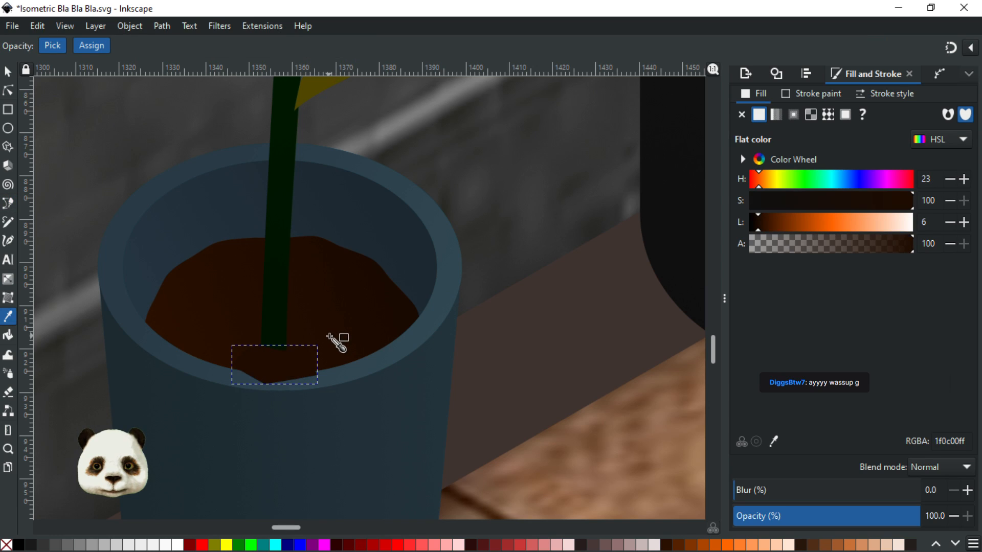
key(Page_Down)
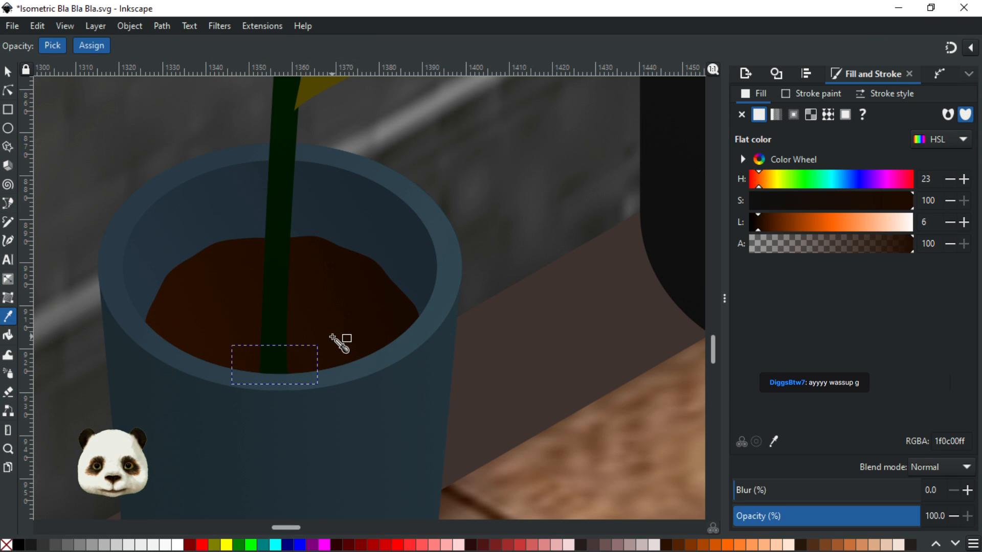
key(Page_Up)
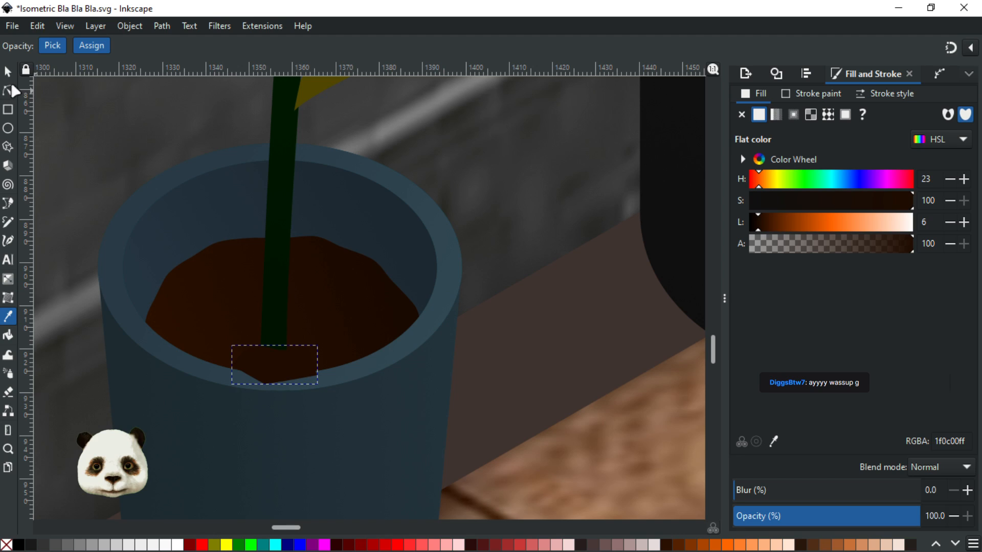
Shift the soil mound slightly to the left and adjust its stacking relative to the stem and pot rim
key(s)
click(383, 364)
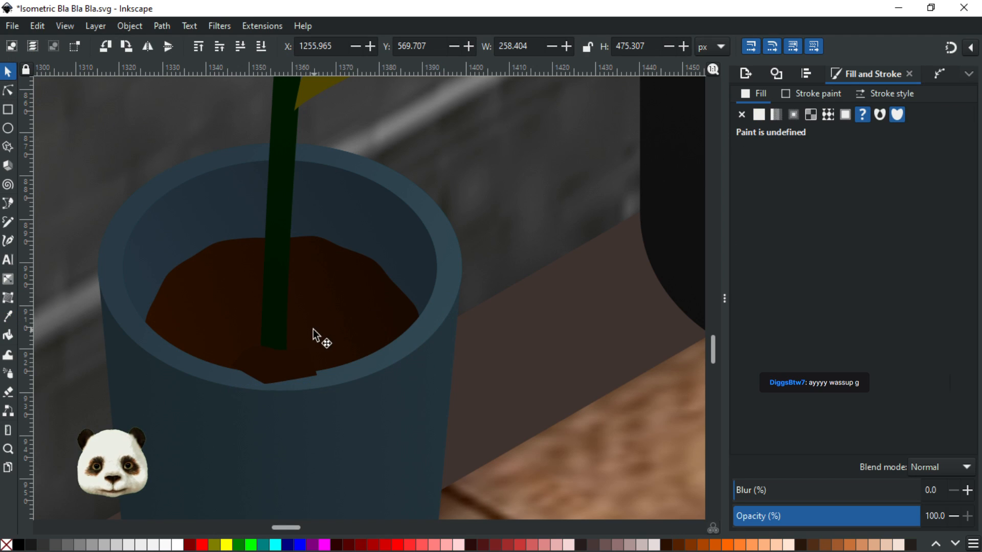
click(287, 366)
click(298, 367)
mouse_move(298, 366)
mouse_down()
mouse_move(293, 353)
mouse_move(292, 362)
mouse_up()
click(357, 373)
key(Escape)
click(293, 363)
key(Escape)
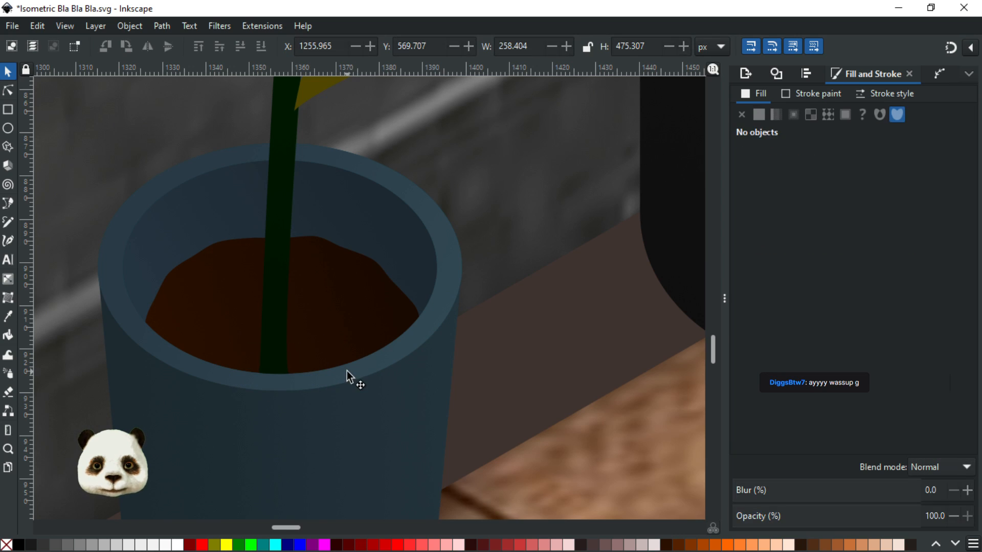
click(343, 372)
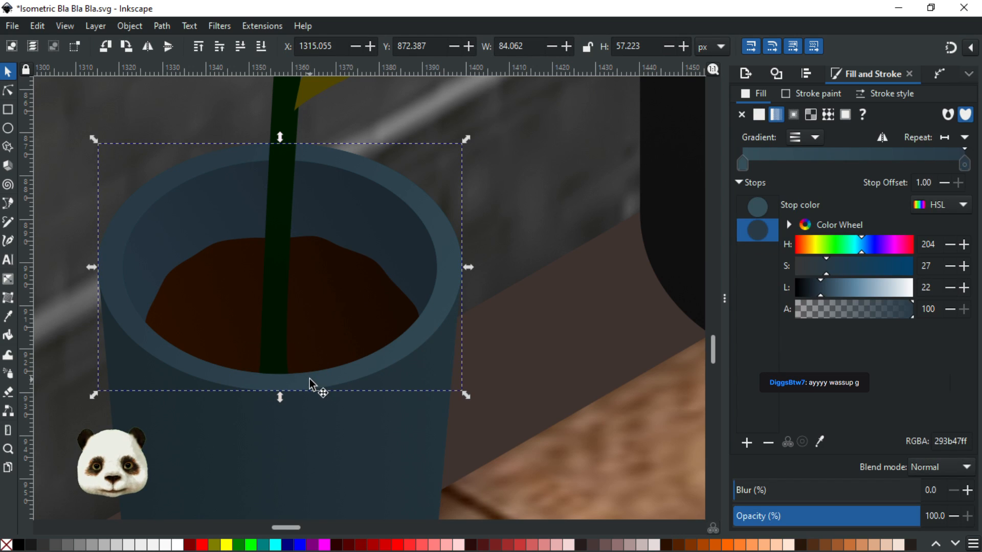
click(310, 380)
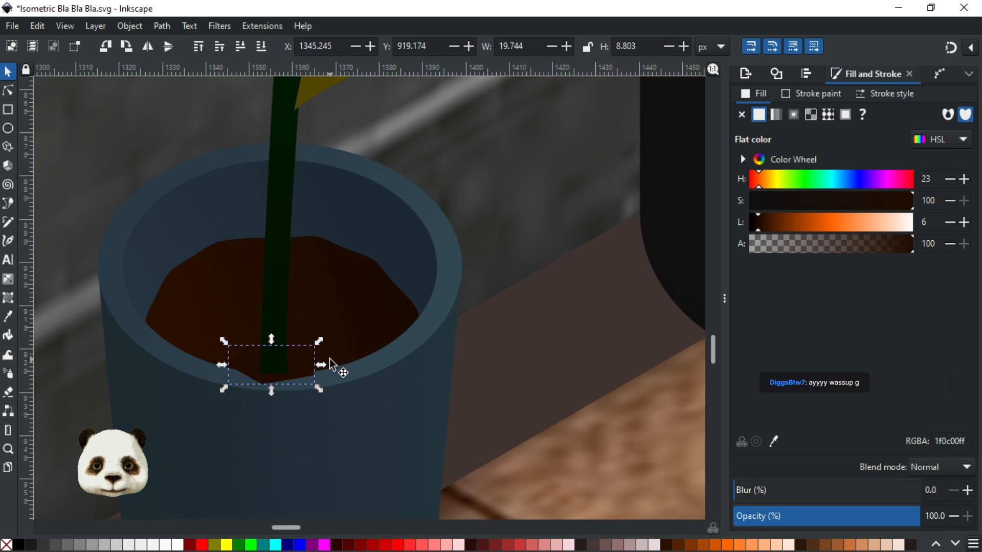
Trim the mound's overhang with the pot rim's shape so it ends at the inner edge
click(352, 366)
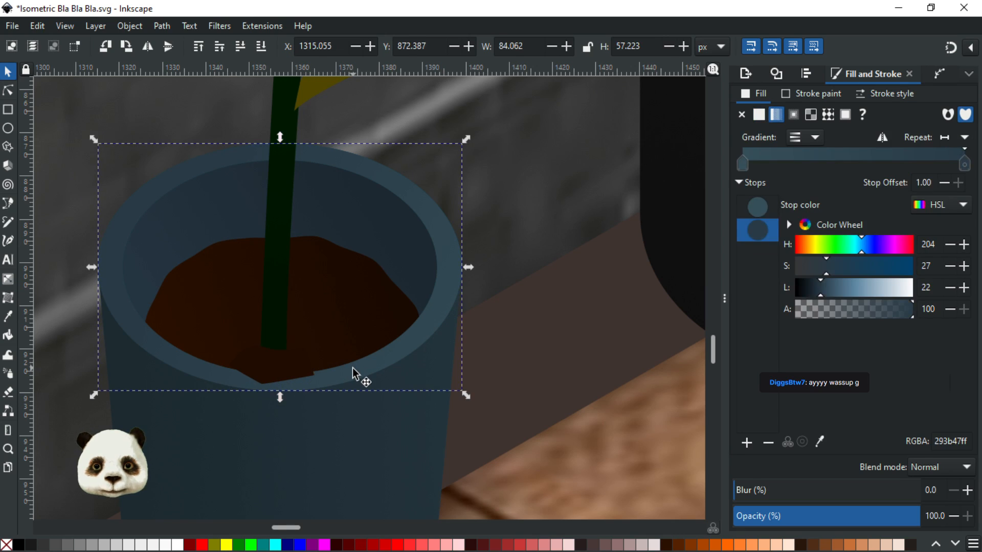
shift+click(266, 366)
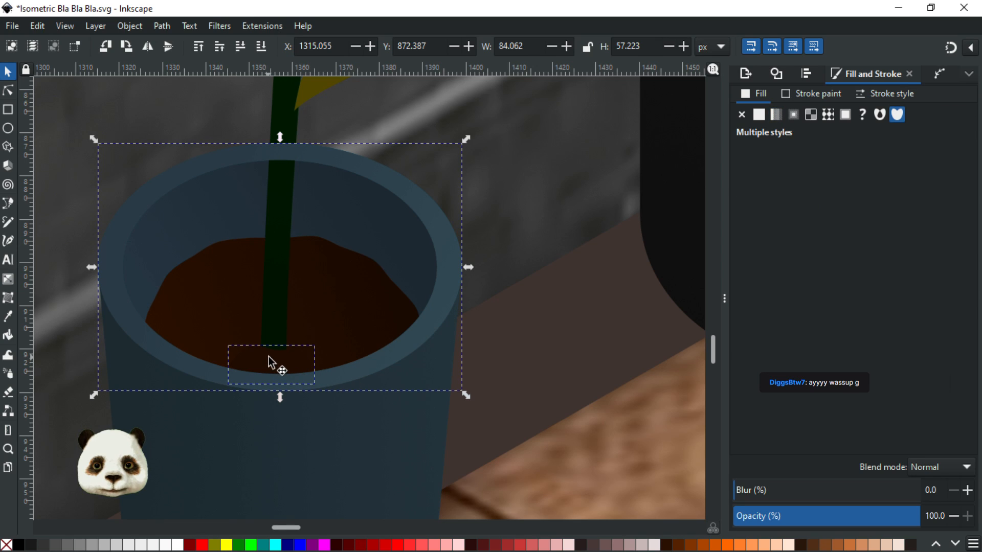
click(269, 358)
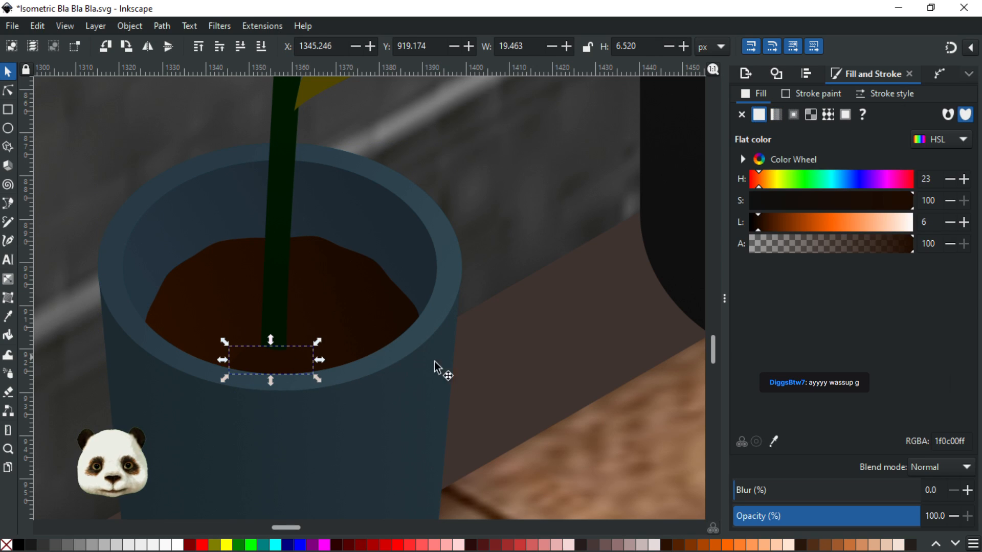
click(522, 361)
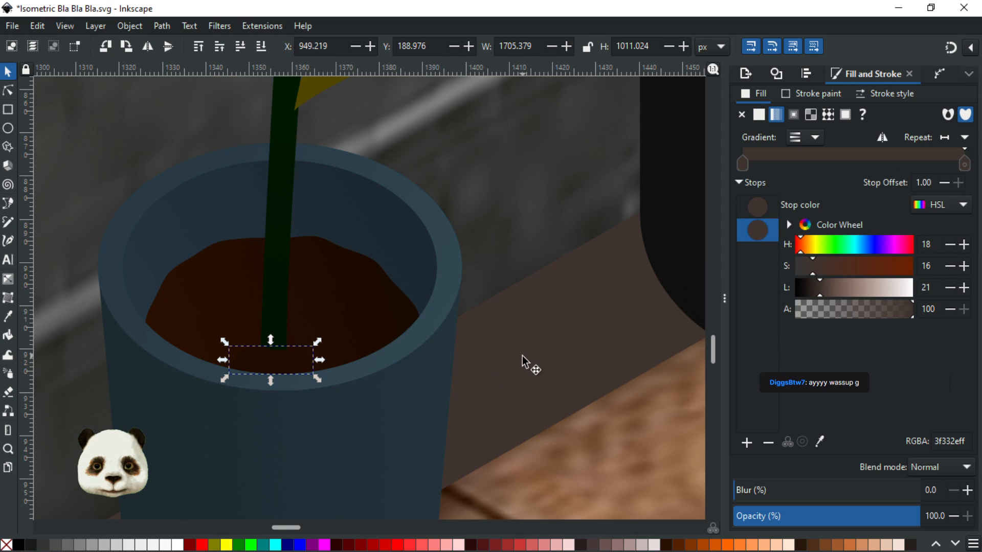
scroll(523, 361, down, 5)
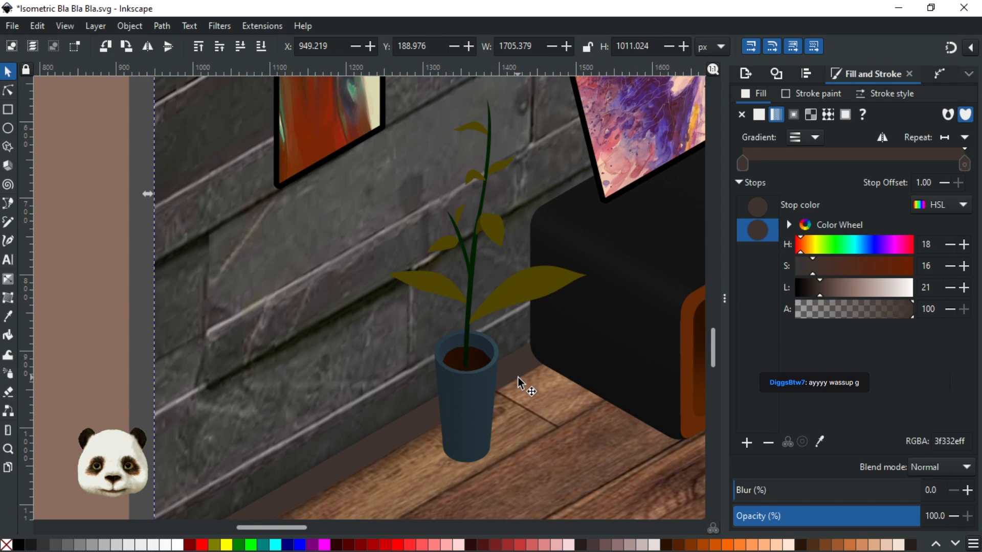
scroll(465, 378, up, 6)
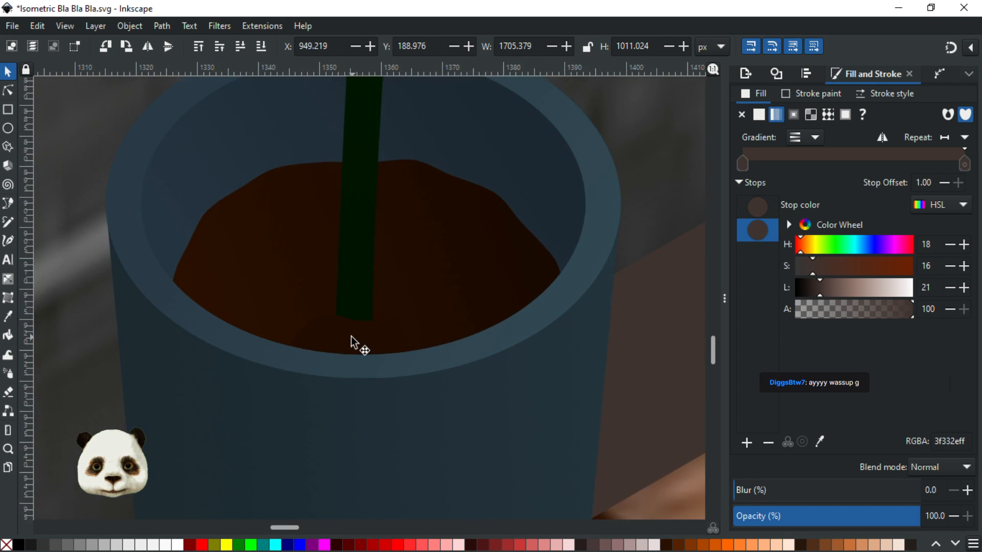
Reshape the mound's right end by pulling its side and lower-right node outward into a rounded curve
click(309, 304)
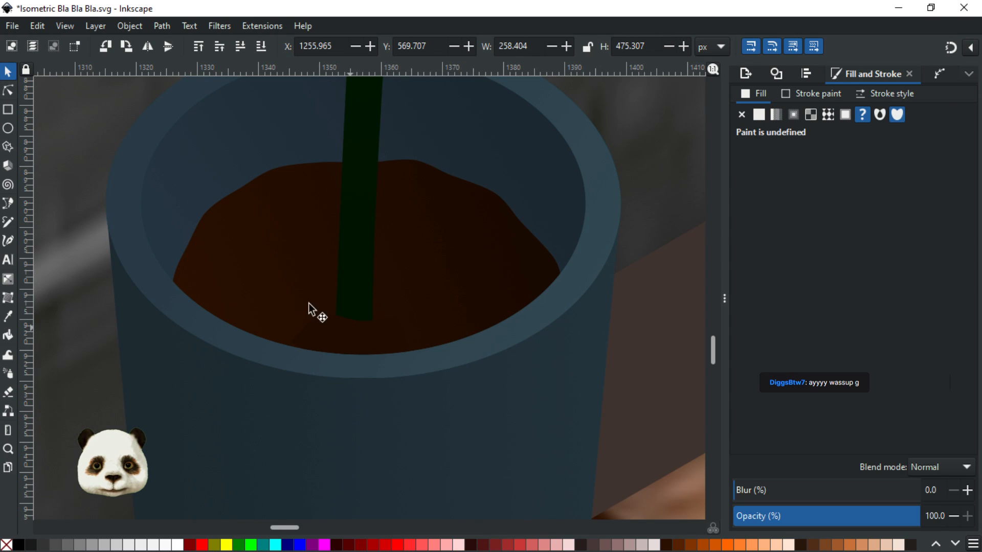
click(9, 93)
click(402, 331)
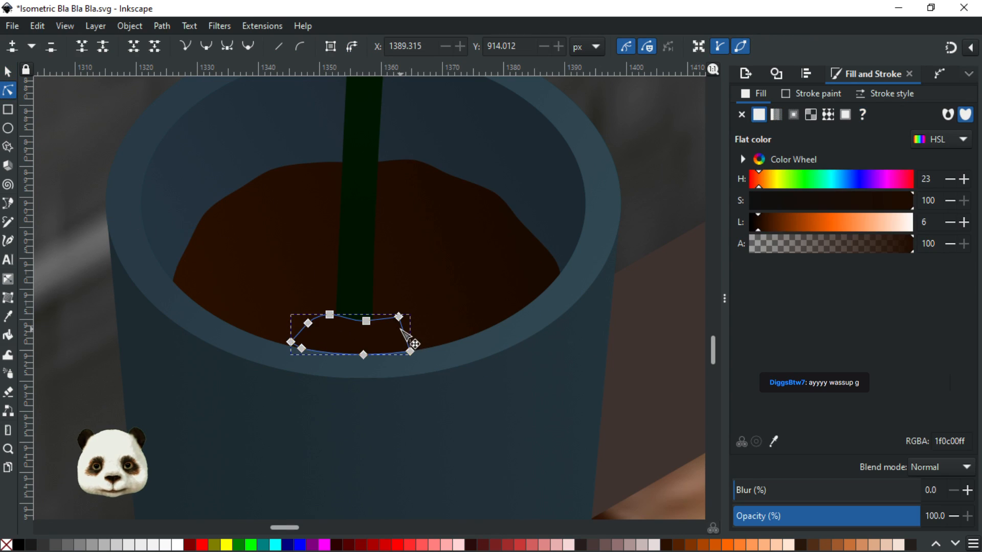
drag(404, 334, 421, 358)
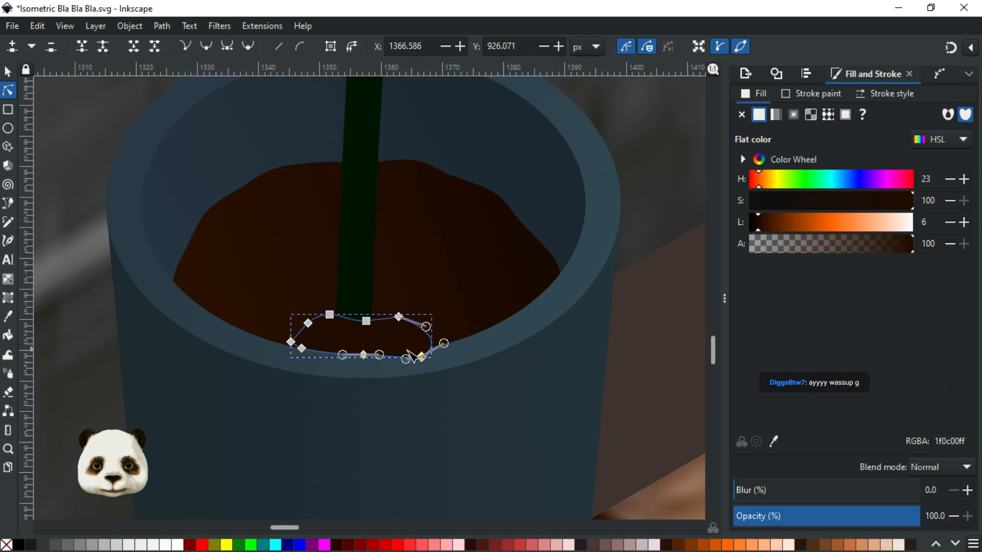
scroll(443, 368, up, 2)
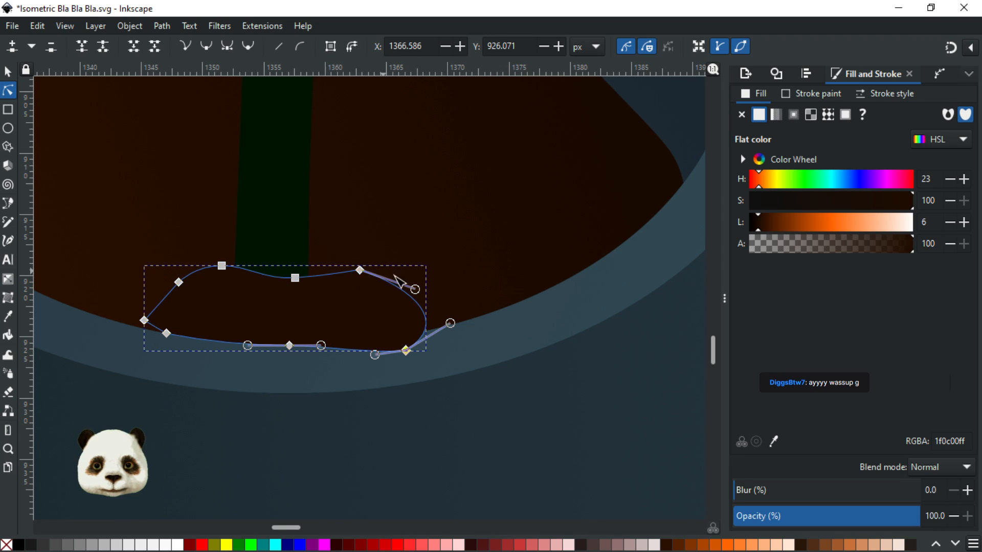
drag(414, 287, 343, 307)
Apply a left-to-right linear gradient to the mound, setting the end stop's alpha to 100 and the start stop's lightness to 5
key(d)
key(g)
key(ctrl+z)
click(840, 309)
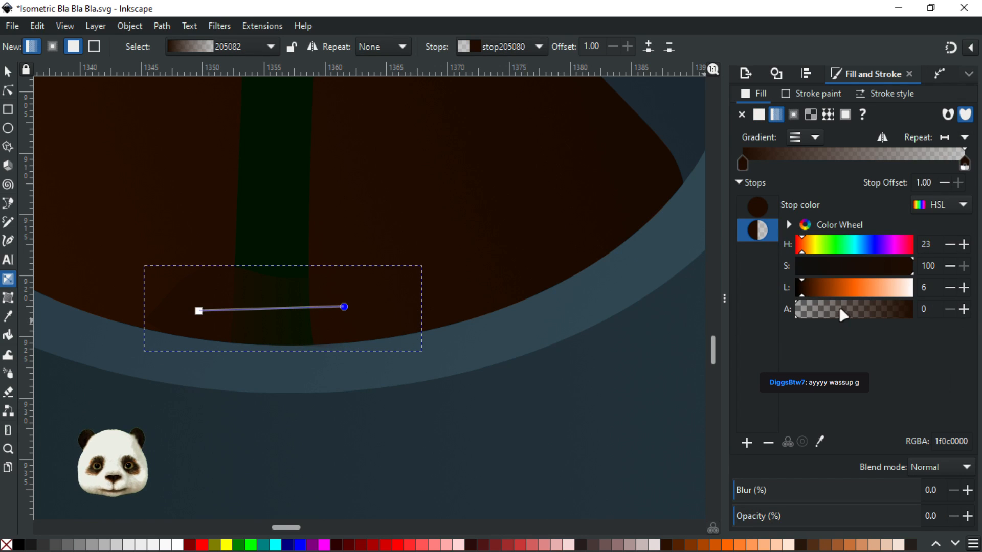
drag(954, 311, 970, 312)
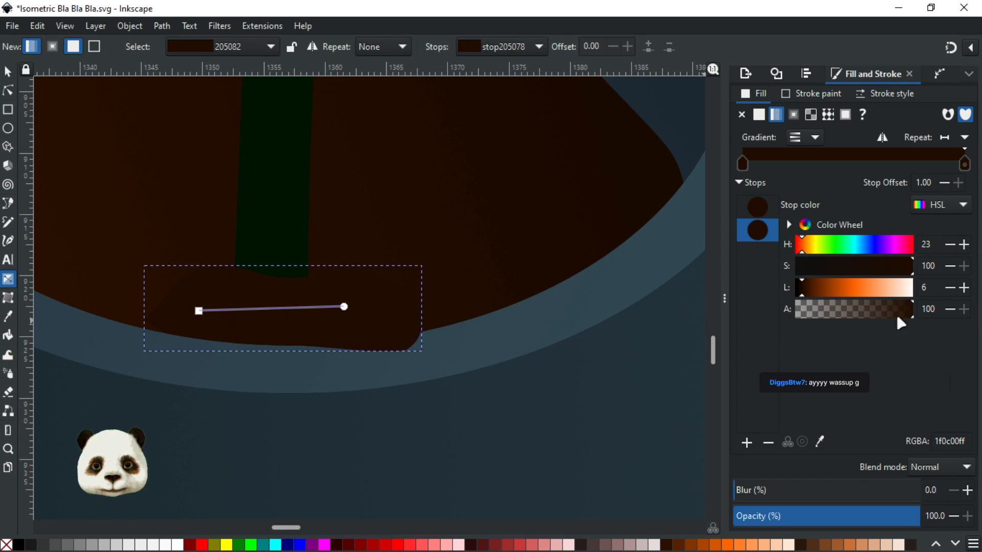
click(200, 310)
double_click(950, 288)
ctrl+scroll(548, 288, down, 4)
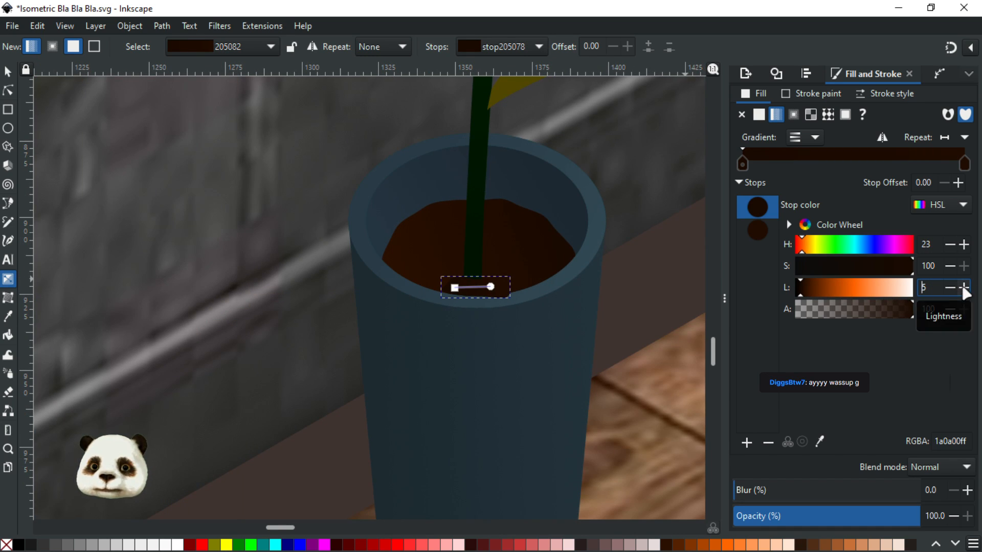
Use the pot rim again to cut away the reshaped mound's lower-right overlap along the opening
click(8, 74)
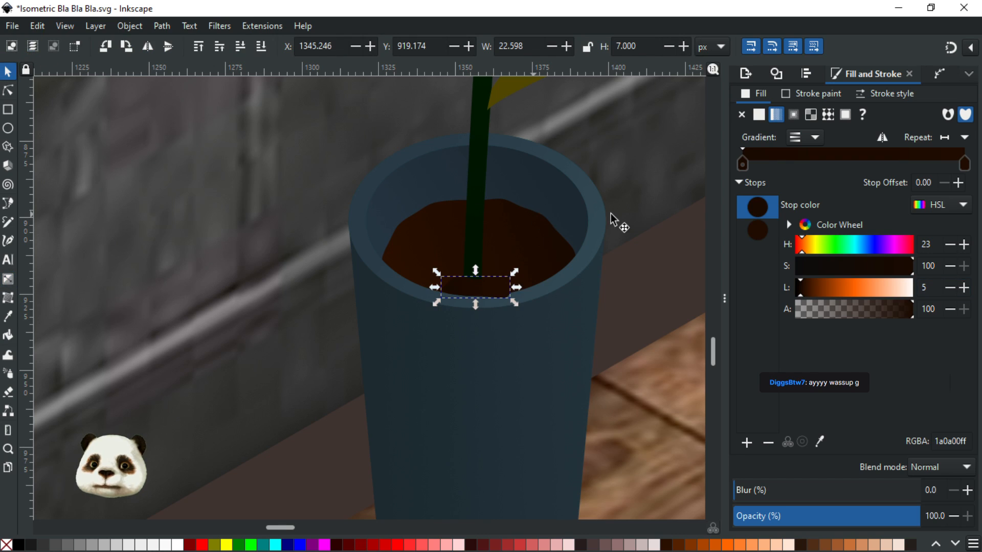
click(594, 201)
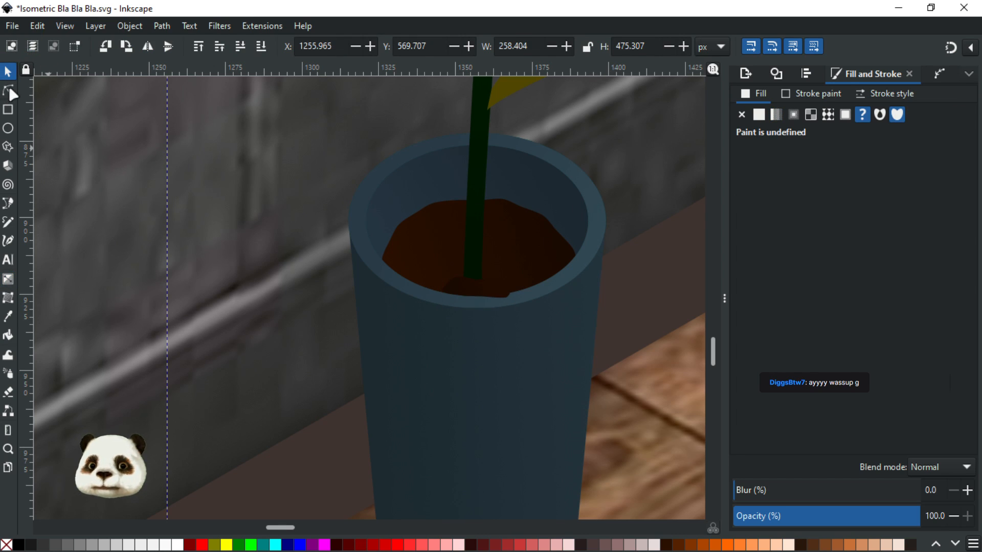
click(8, 92)
click(591, 202)
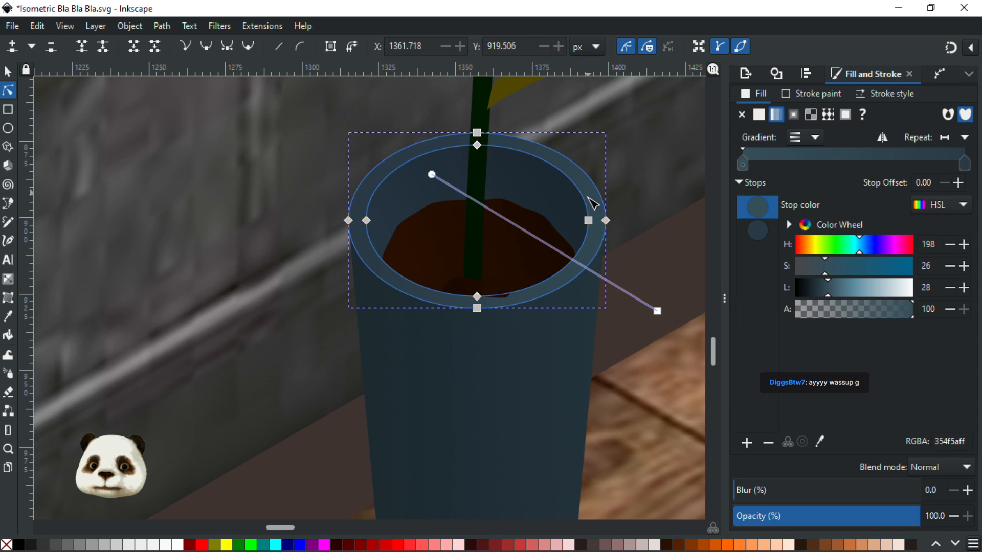
click(9, 71)
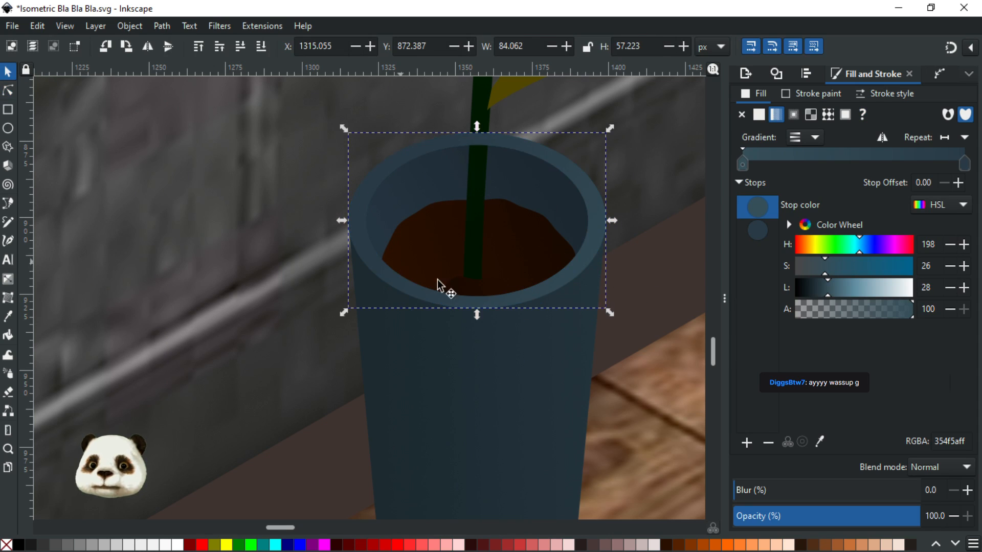
click(458, 284)
scroll(455, 285, up, 2)
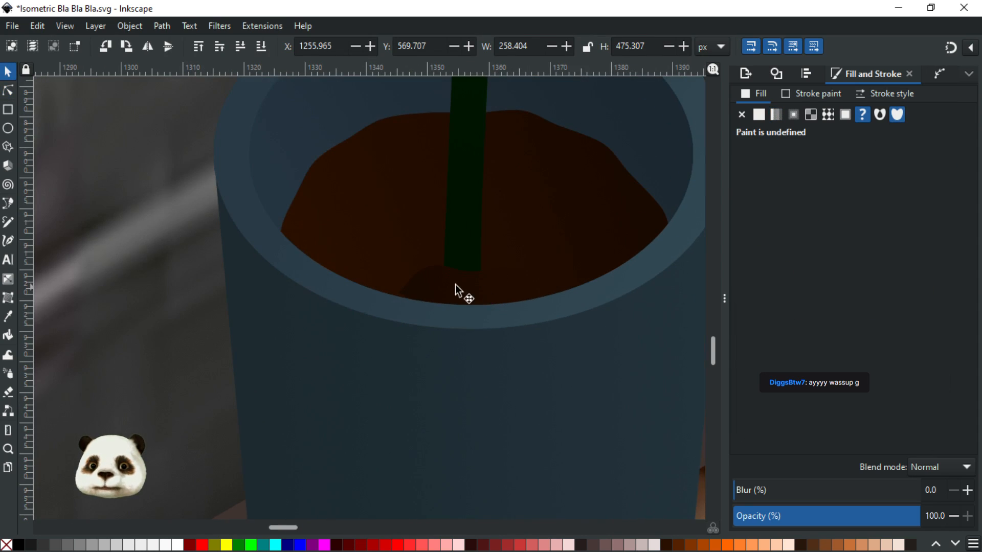
key(Escape)
click(436, 285)
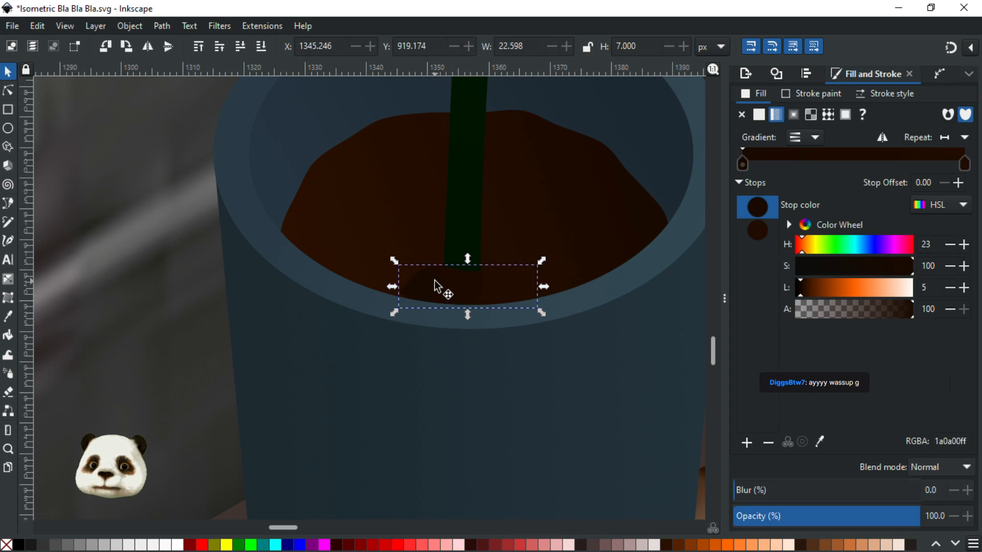
shift+click(345, 286)
click(359, 306)
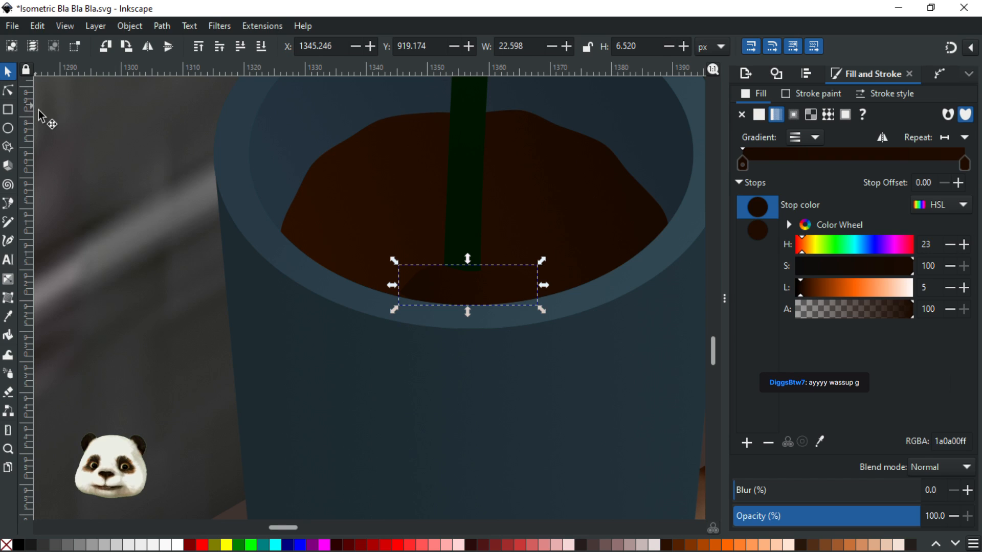
Delete the sharp node at the soil mound's left end and round that end by pulling the neighbouring node's handle outward
key(n)
scroll(368, 240, up, 3)
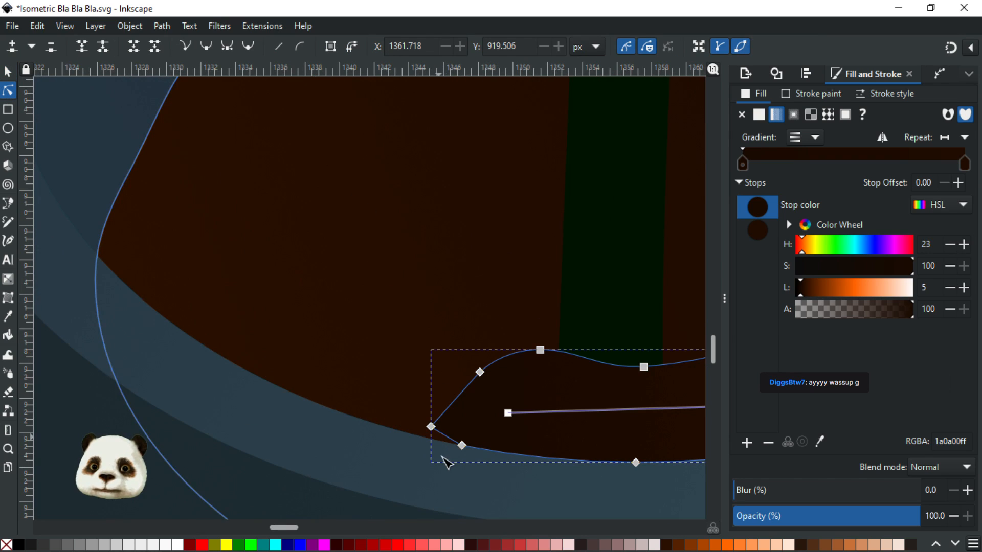
click(431, 427)
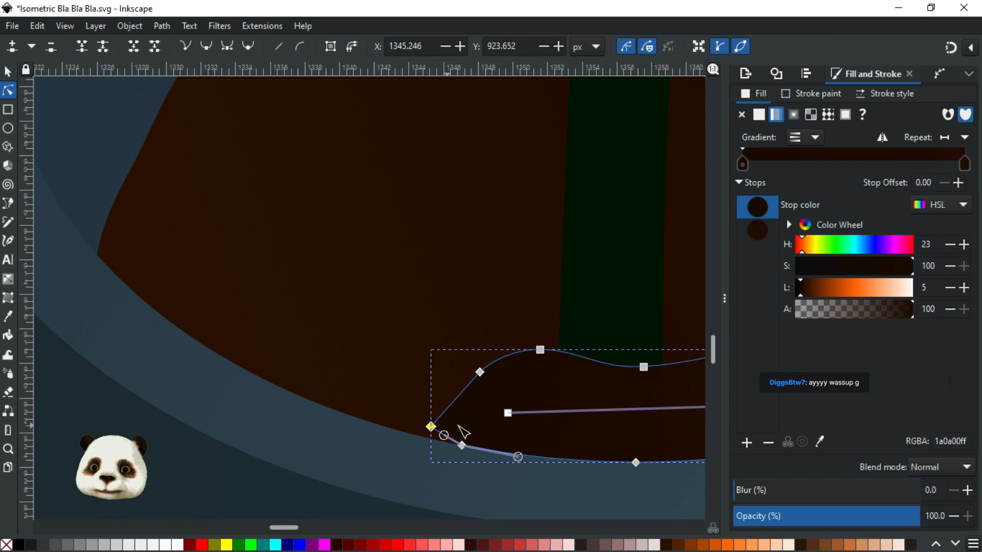
drag(431, 427, 412, 443)
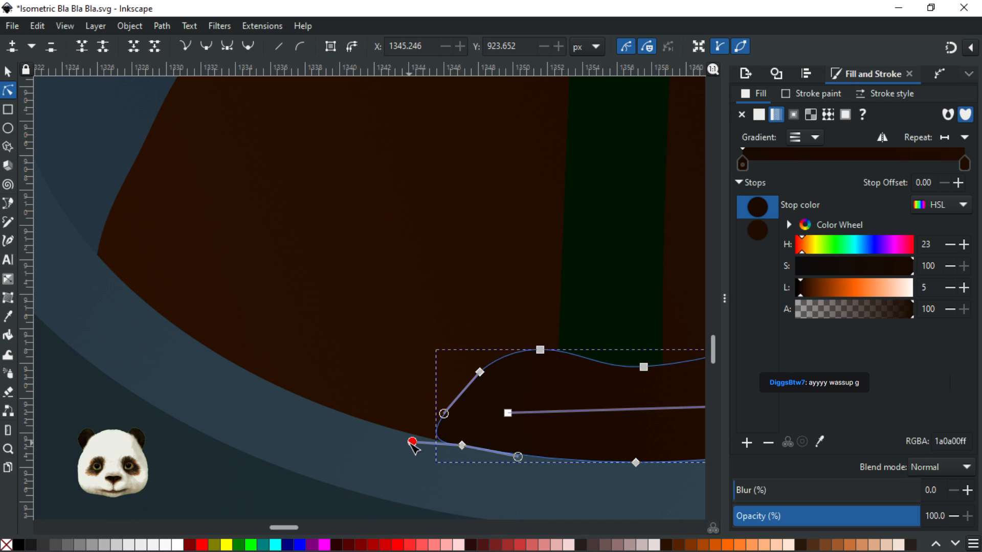
click(407, 404)
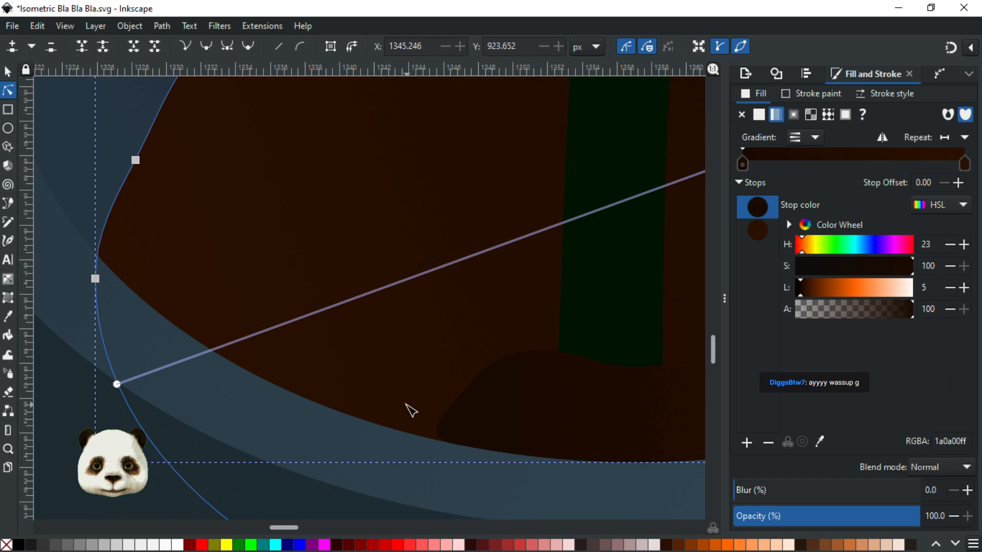
Adjust the curve of the mound's top edge at the stem's base by pulling the middle node's handle down and to the left
scroll(407, 404, down, 6)
scroll(388, 439, down, 2)
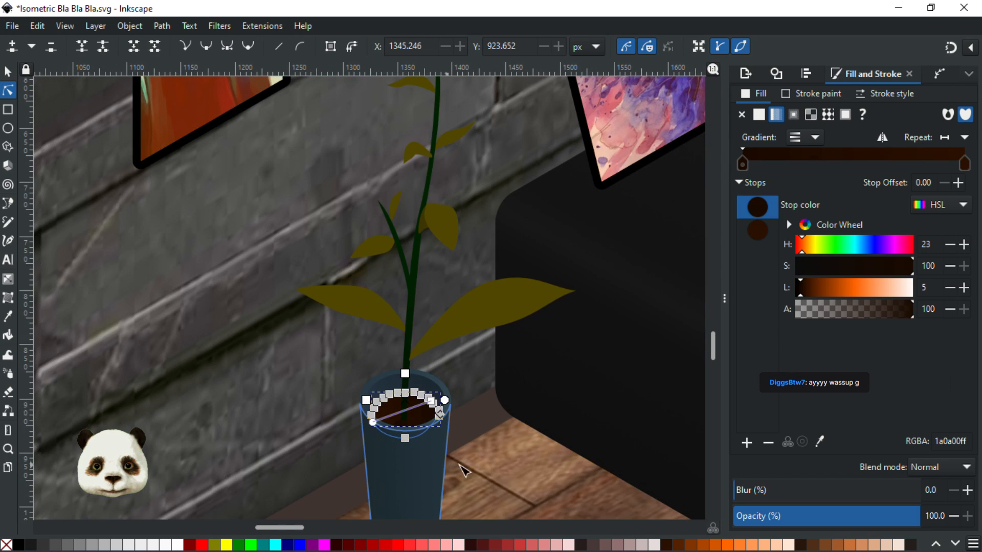
click(504, 463)
scroll(532, 390, down, 5)
scroll(532, 390, down, 1)
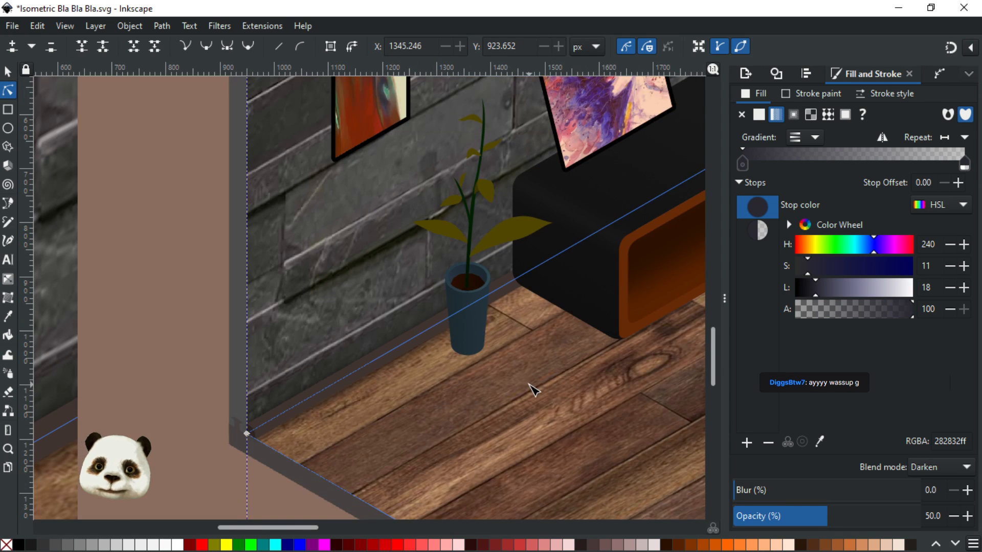
scroll(490, 296, up, 6)
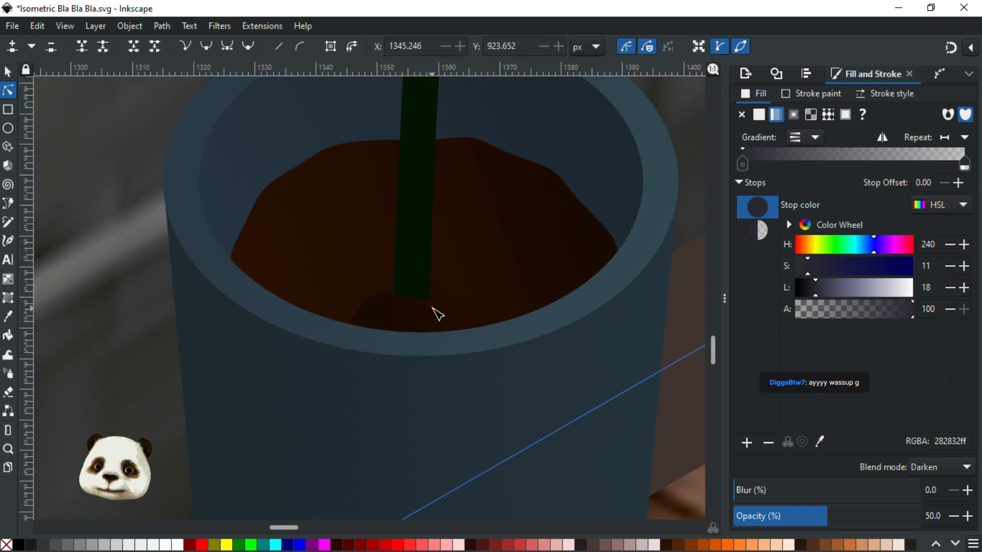
click(459, 307)
drag(452, 295, 402, 305)
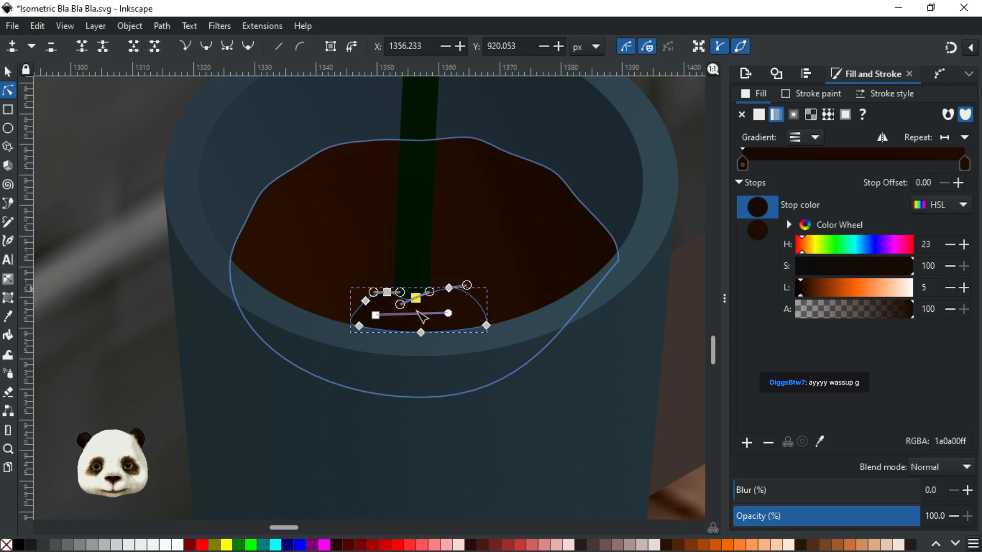
Lengthen the mound's linear gradient beyond its left edge and further toward its right edge, and save the drawing
click(448, 313)
drag(375, 316, 341, 314)
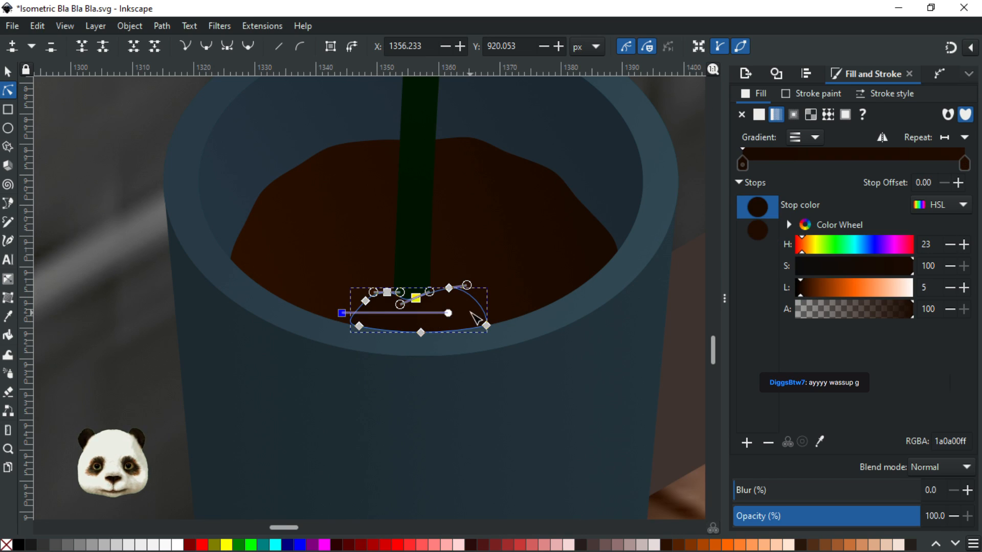
drag(453, 316, 477, 320)
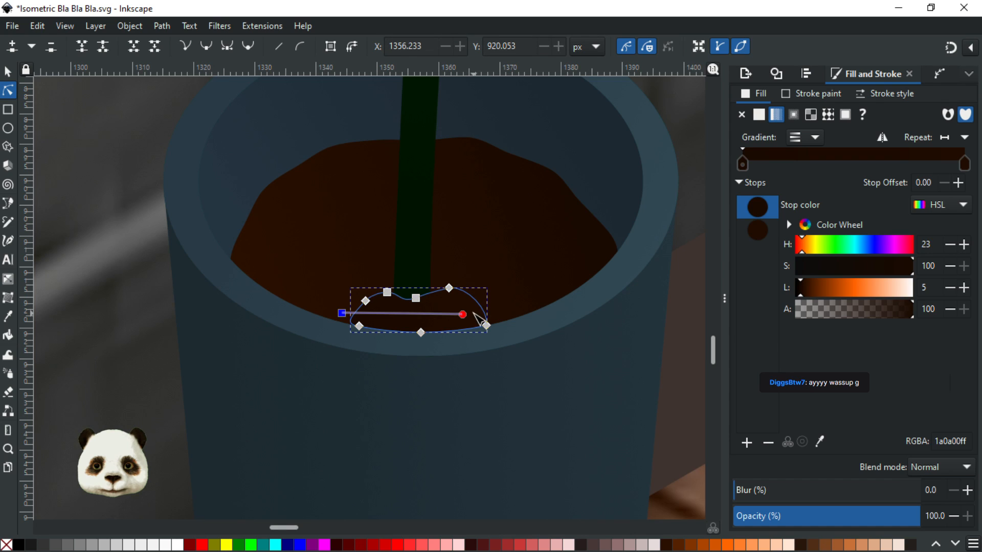
click(526, 264)
key(ctrl+s)
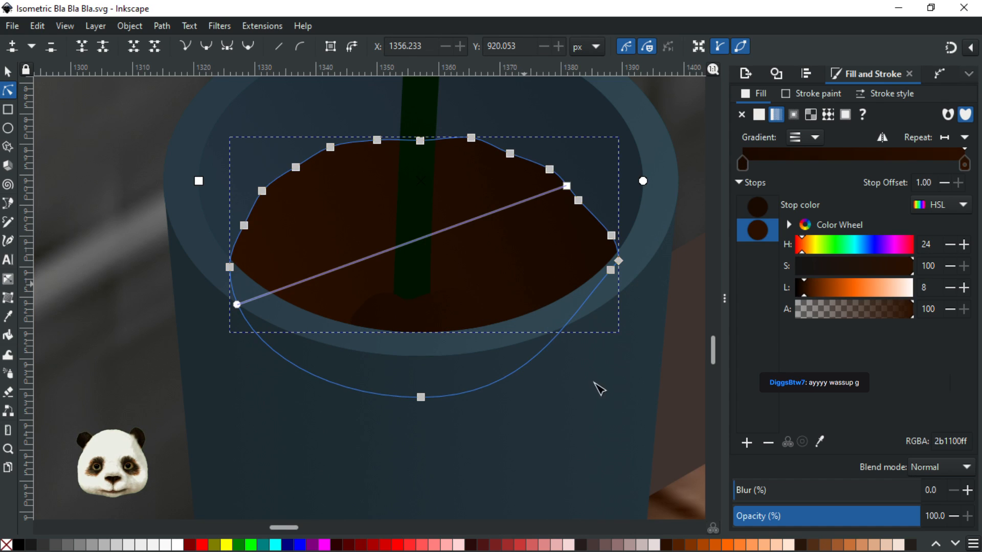
Examine the soil and pot shading within the whole room scene
scroll(591, 390, down, 5)
click(636, 455)
scroll(635, 456, down, 3)
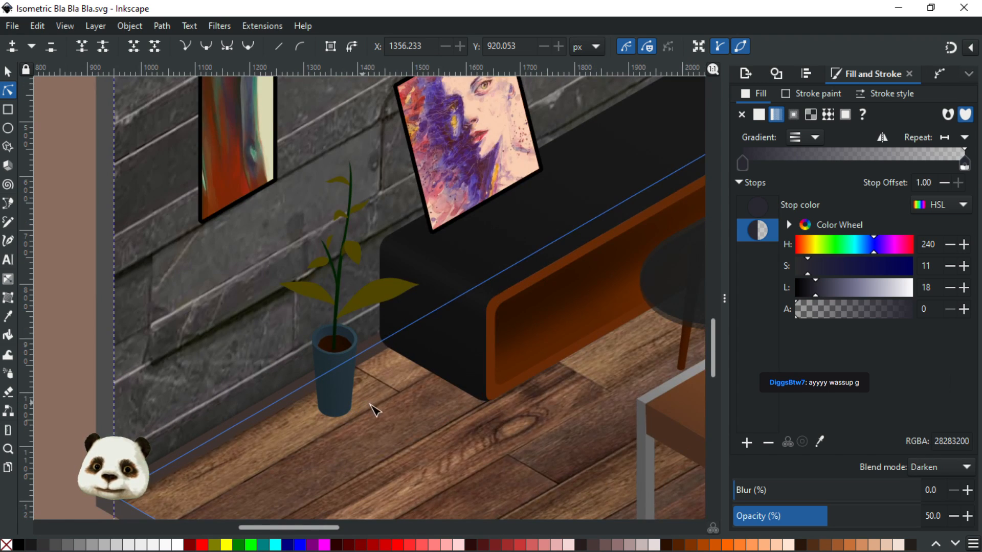
scroll(388, 407, down, 2)
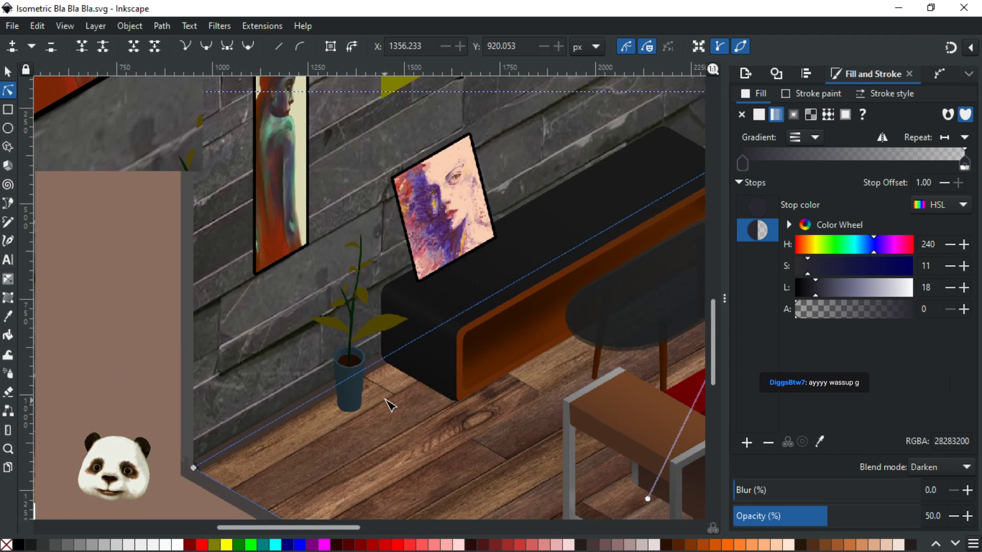
scroll(388, 406, up, 4)
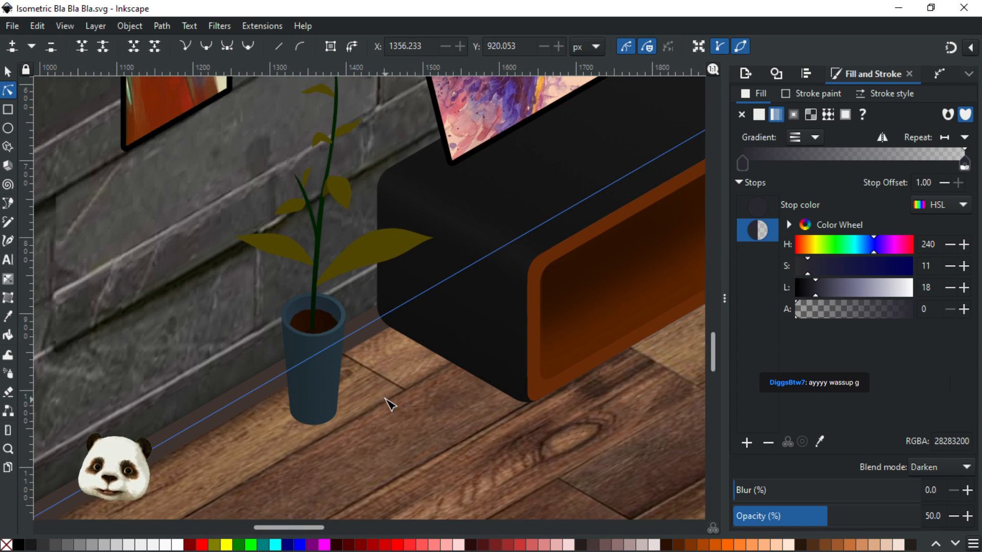
scroll(388, 404, up, 2)
scroll(389, 404, down, 2)
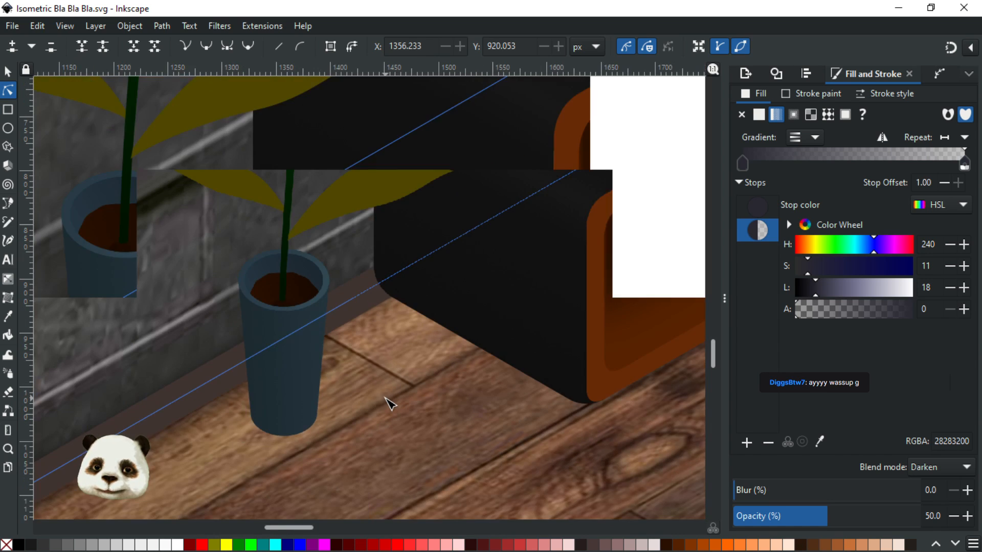
Tilt the small mound's gradient by raising its left end and extending its right end down and outward, and save the drawing
scroll(302, 276, up, 4)
click(298, 278)
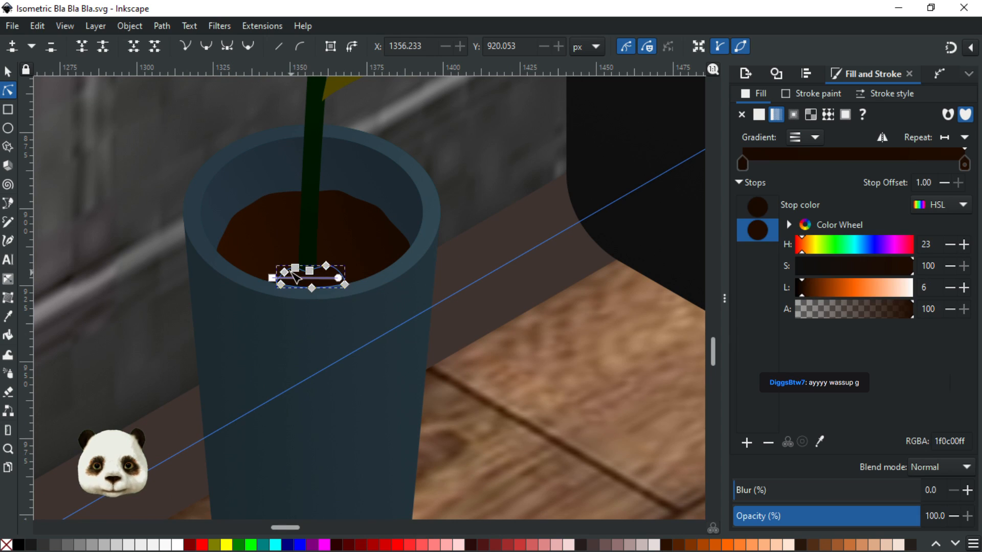
scroll(292, 281, up, 2)
drag(255, 284, 254, 267)
drag(387, 285, 425, 313)
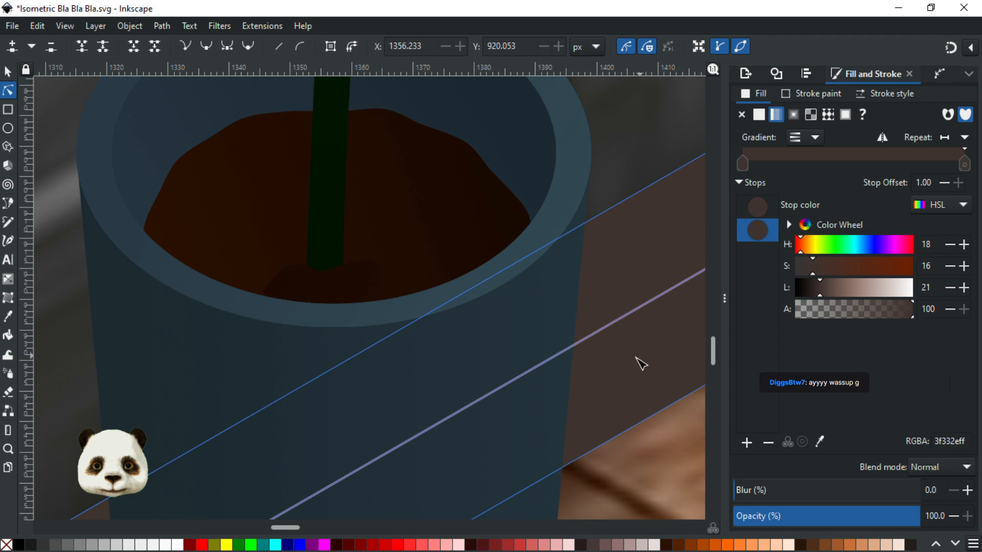
key(ctrl+s)
Review the potted plant beside the cabinet with all objects deselected
ctrl+scroll(533, 369, down, 6)
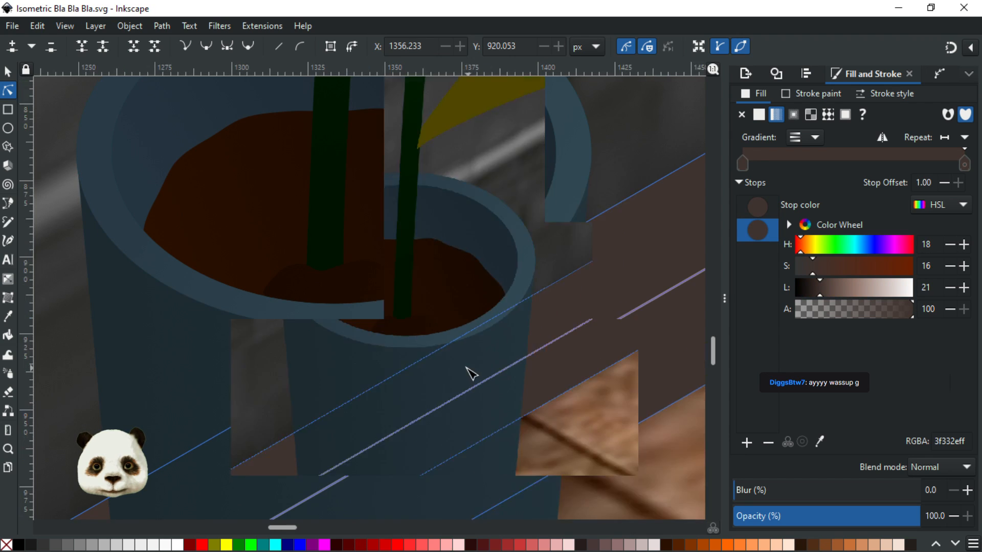
scroll(519, 432, down, 4)
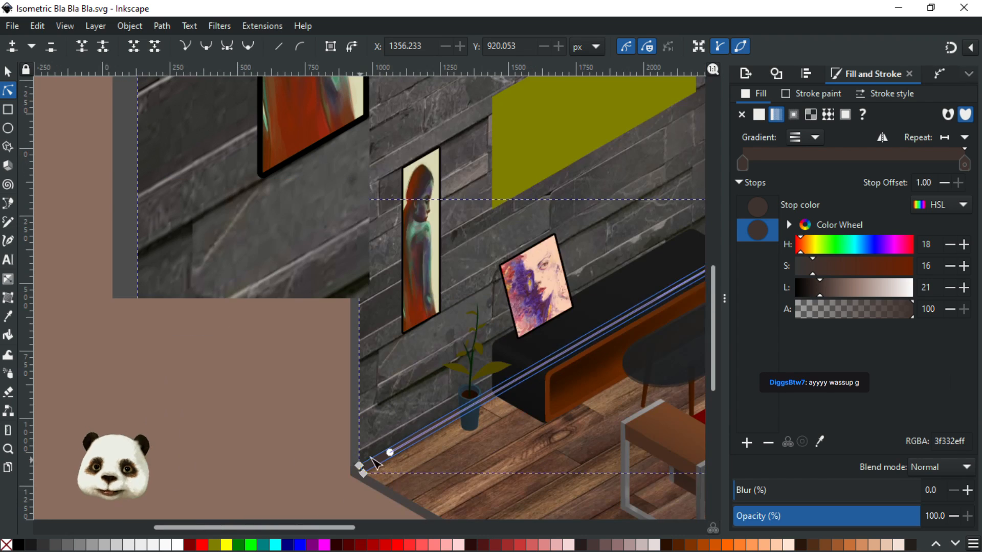
click(301, 443)
drag(382, 386, 208, 328)
scroll(279, 360, up, 2)
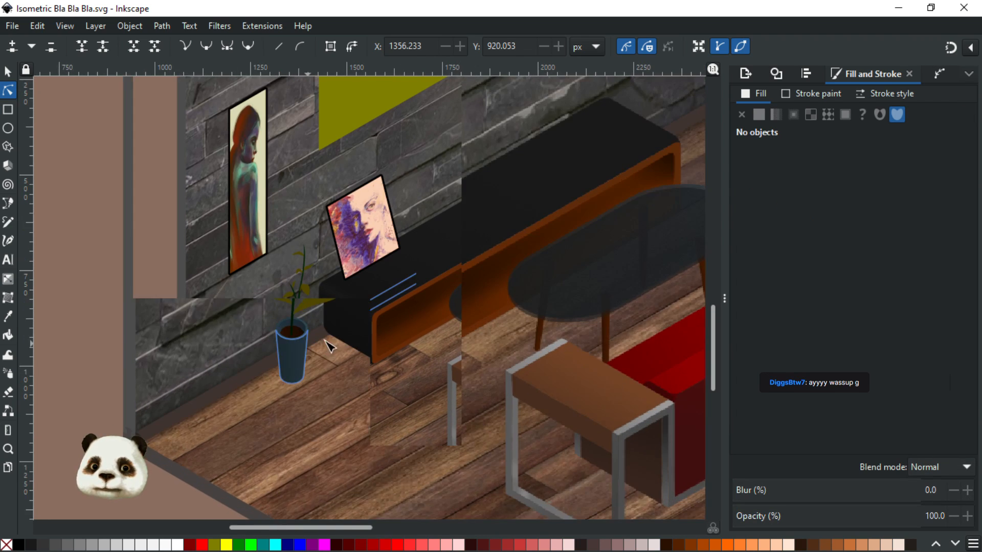
scroll(313, 328, up, 1)
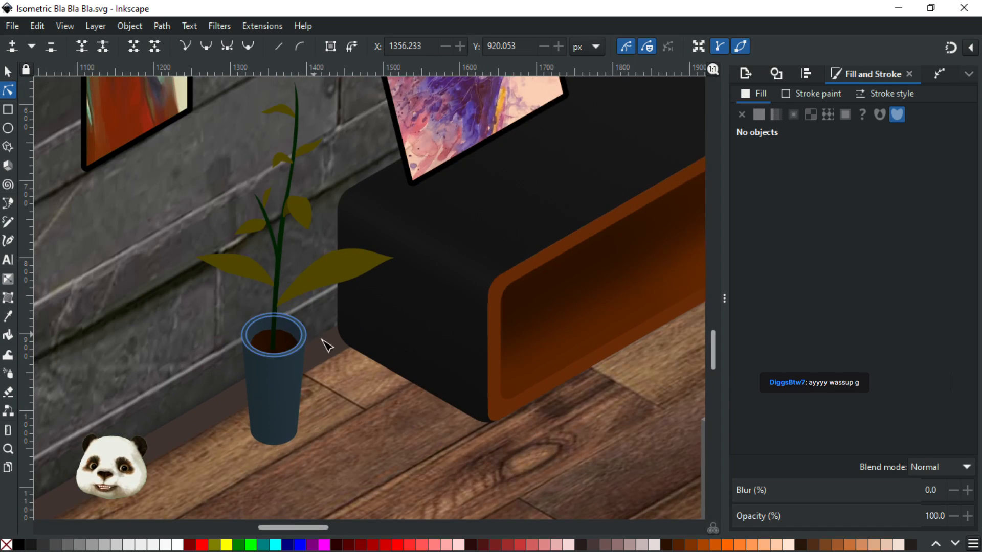
Lower the lightness of the pot rim's end stop to 20 and reposition both gradient ends to steepen the shading
scroll(312, 335, up, 3)
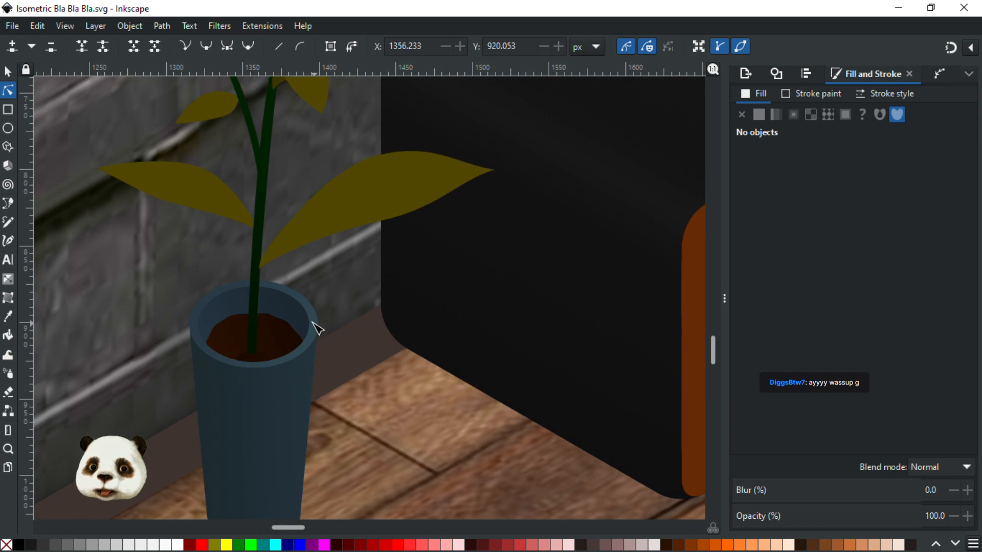
click(316, 327)
click(231, 301)
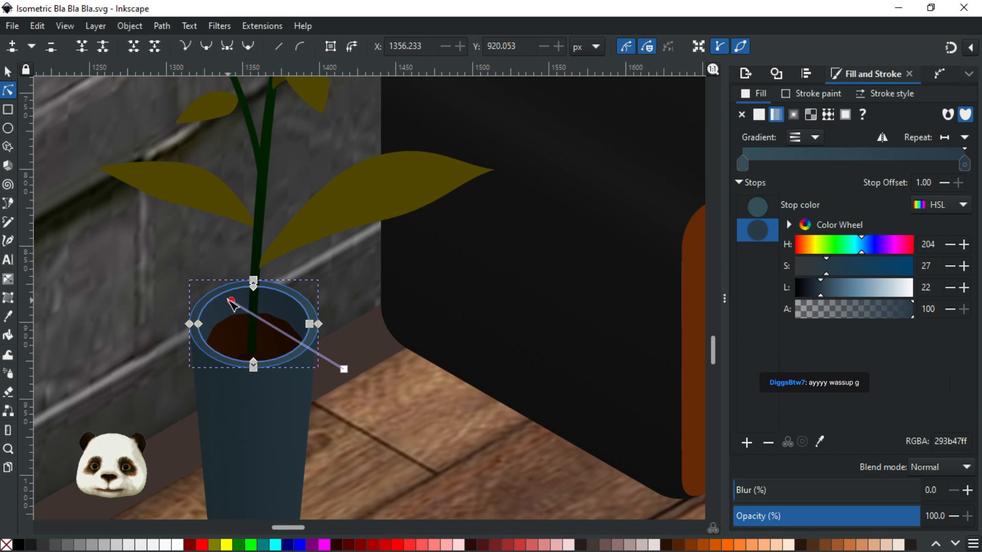
click(950, 288)
click(950, 287)
drag(231, 301, 252, 295)
drag(349, 370, 278, 420)
click(369, 421)
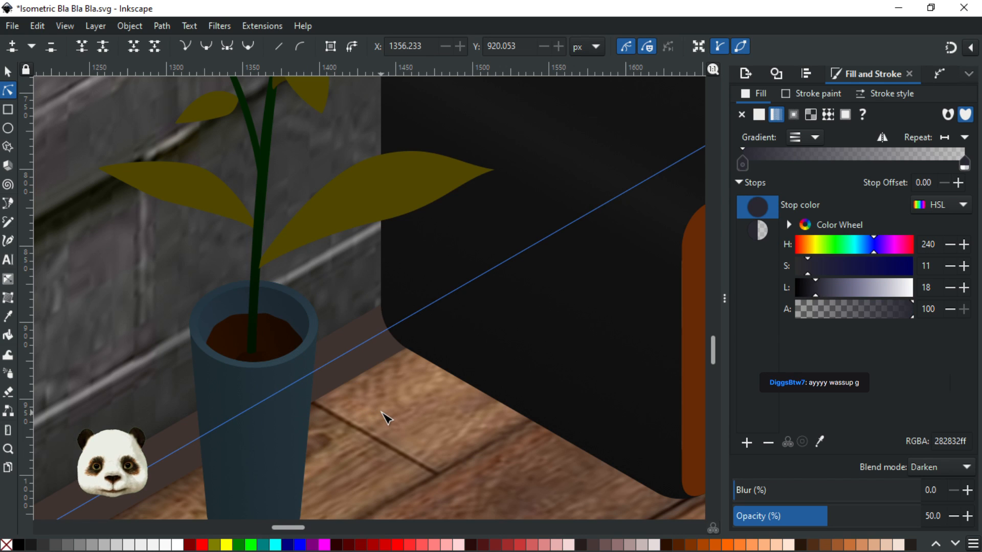
Angle the pot rim's gradient diagonally, from just outside the pot's right side up to the rim's upper-left edge
scroll(387, 418, down, 3)
scroll(319, 388, up, 2)
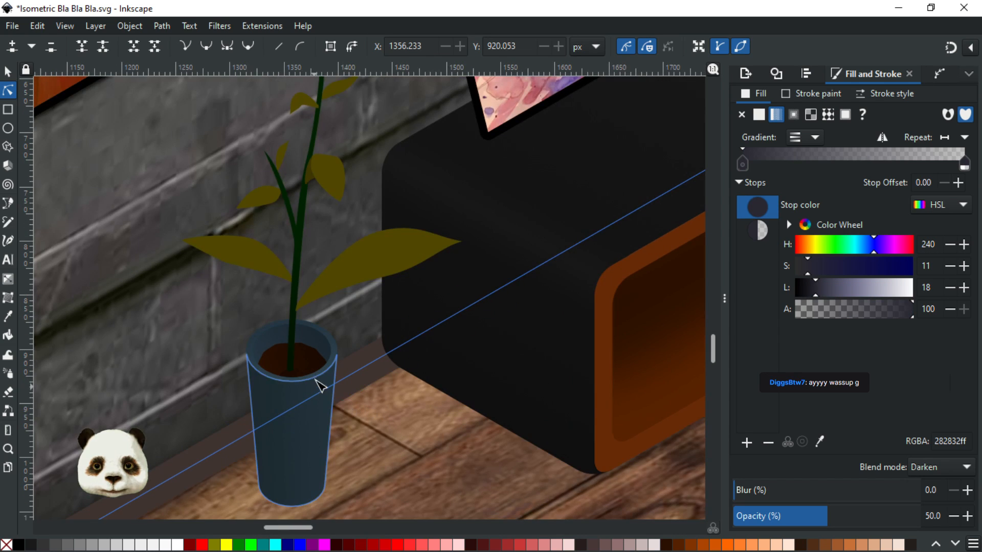
click(330, 371)
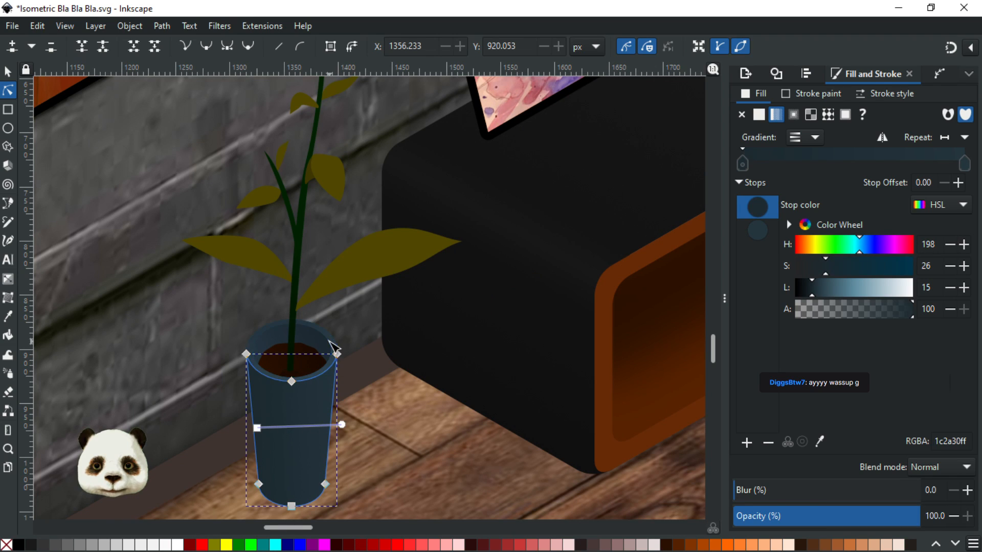
click(329, 341)
drag(309, 419, 338, 412)
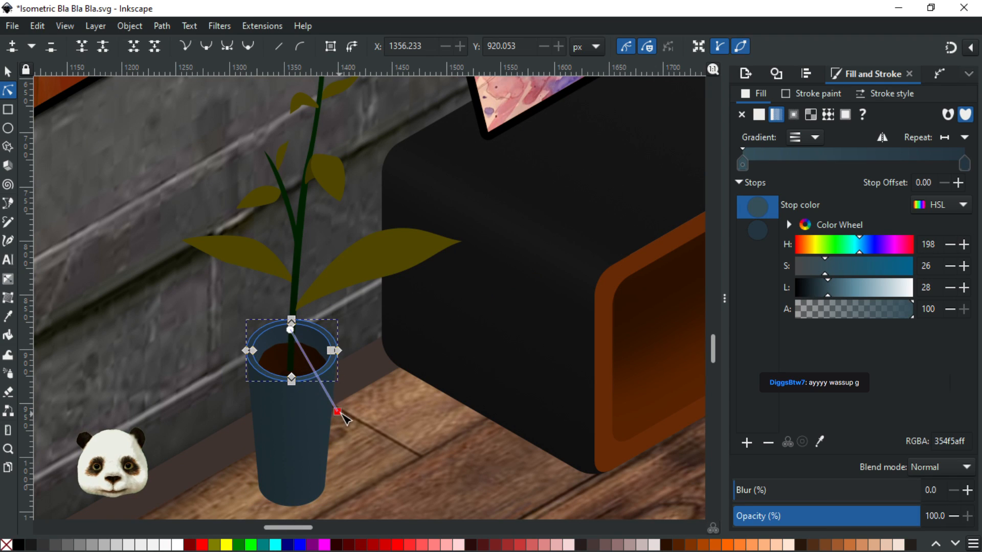
drag(290, 330, 265, 325)
click(339, 409)
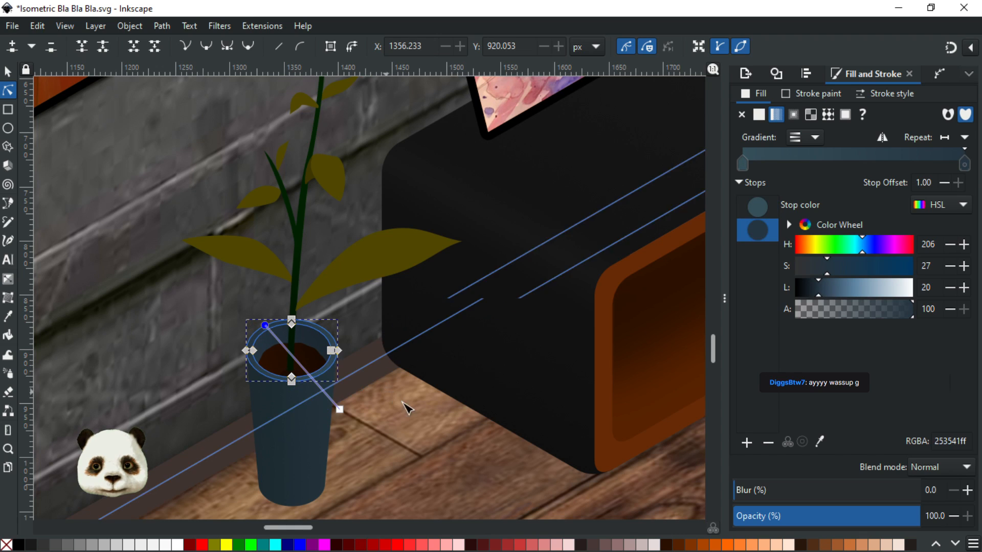
click(415, 428)
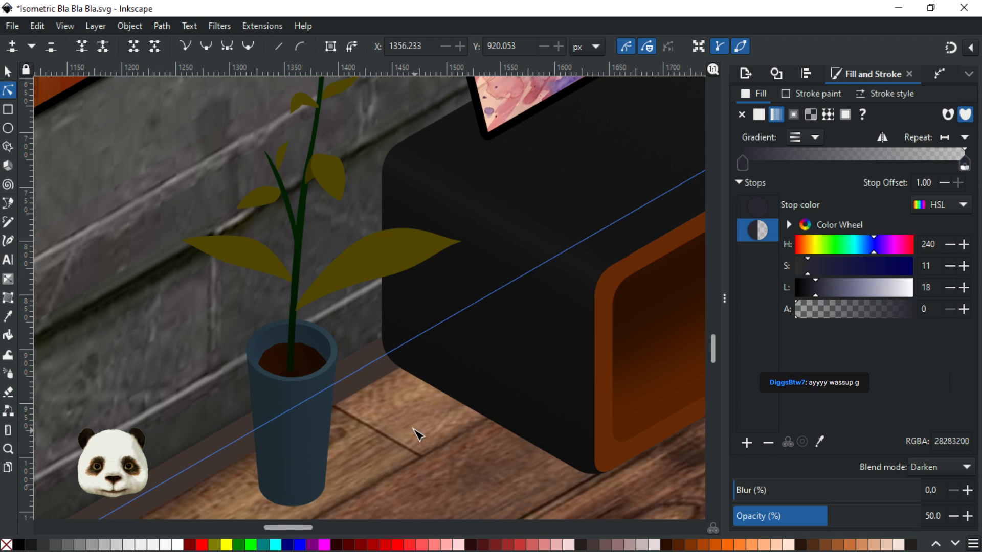
Steepen the rim's gradient by moving its dark end toward the back rim's centre and its light end slightly lower, and save
click(333, 350)
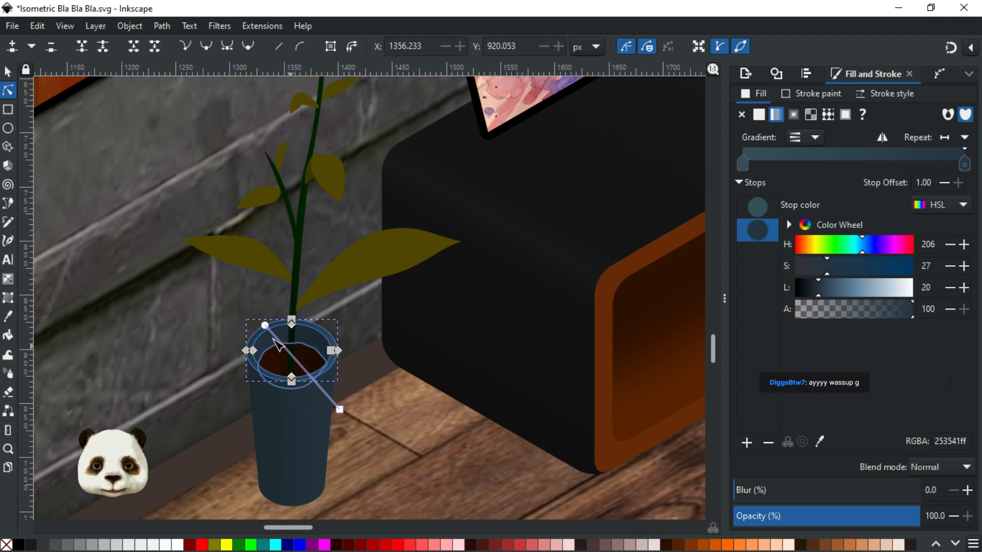
drag(266, 327, 287, 323)
drag(340, 411, 336, 419)
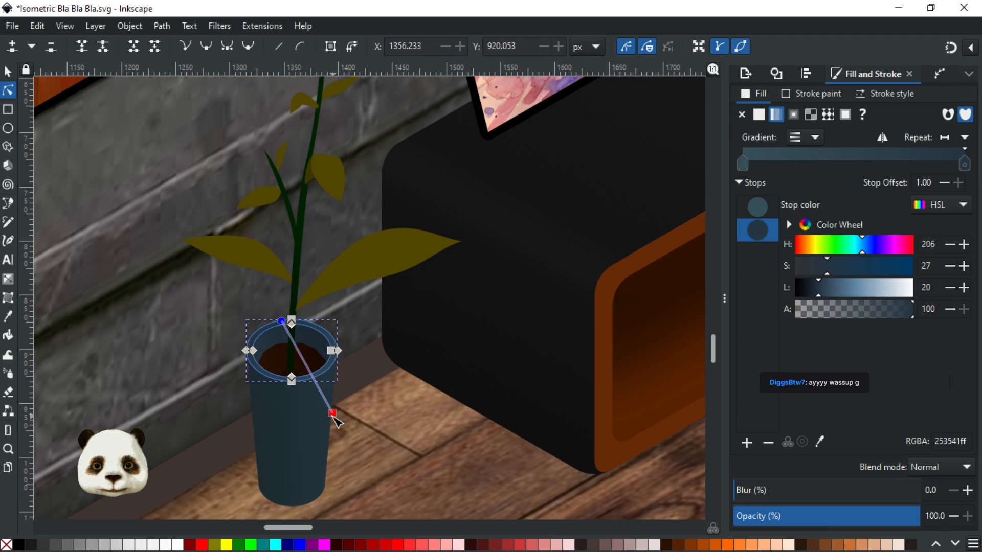
click(399, 409)
key(ctrl+s)
Give the large right leaf a linear gradient from its outer half to its base, with an opaque end stop of hue 55 and lightness 13
scroll(414, 421, down, 1)
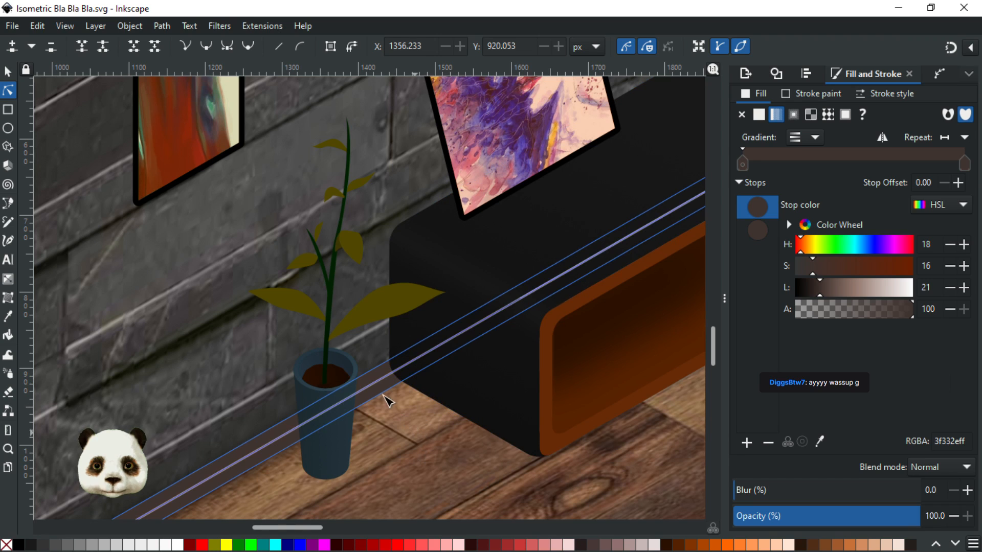
scroll(369, 312, up, 2)
click(436, 298)
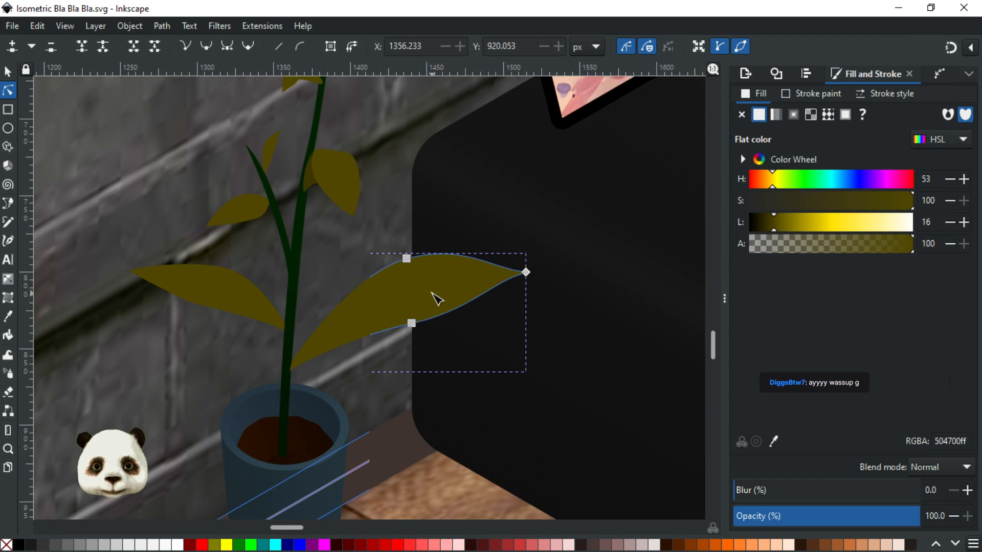
key(g)
drag(442, 282, 313, 342)
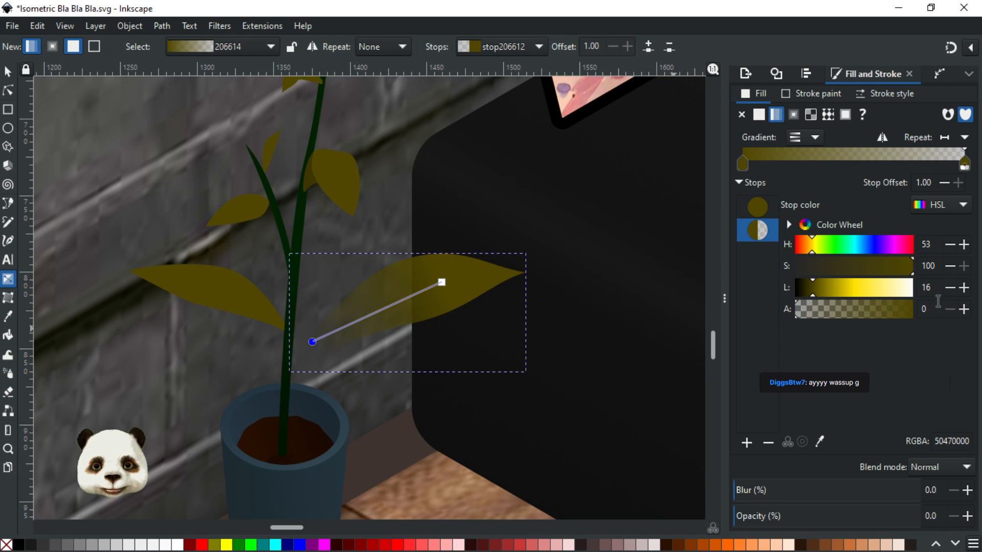
drag(934, 314, 951, 312)
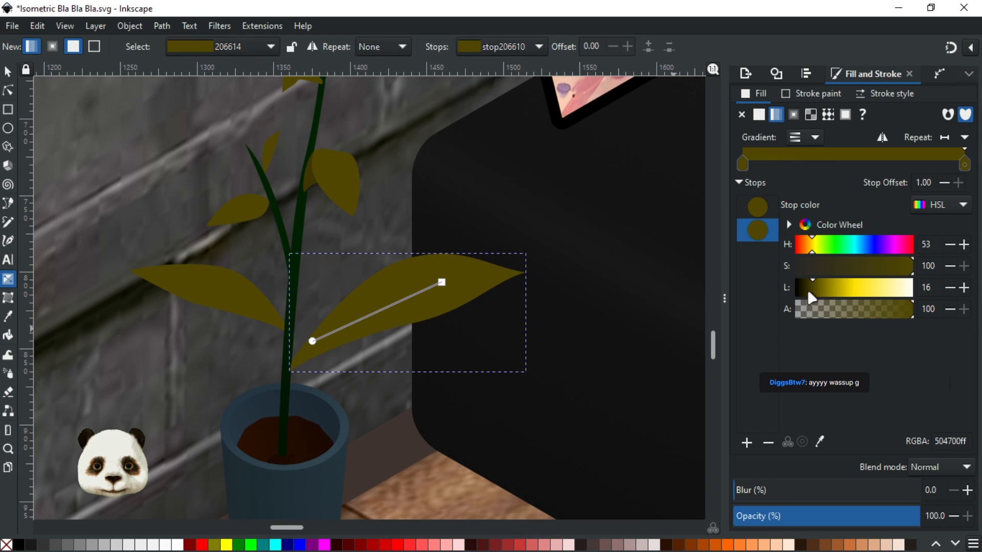
drag(814, 298, 810, 297)
click(964, 290)
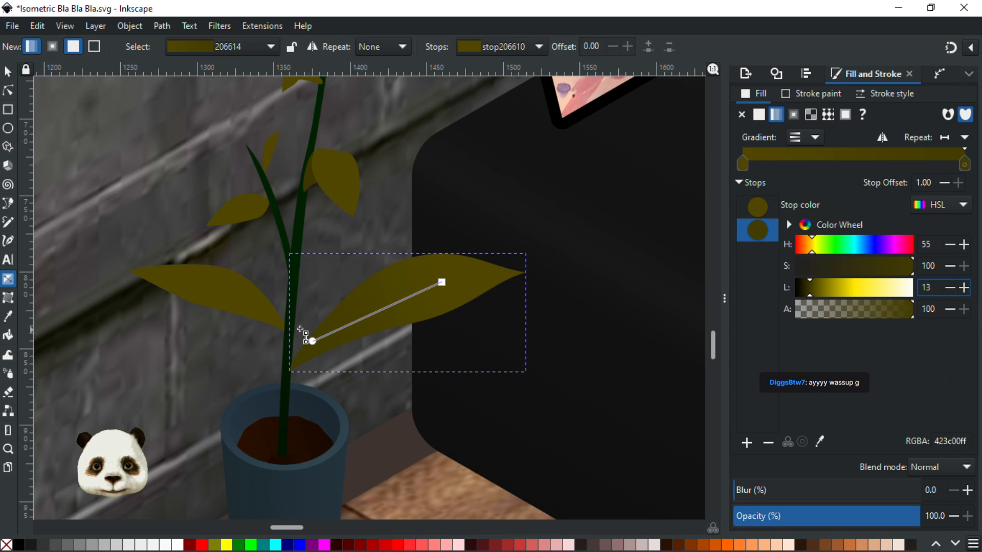
Shade the large left leaf with a gradient towards the stem, sampling the right leaf's dark base colour for the end stop
click(193, 286)
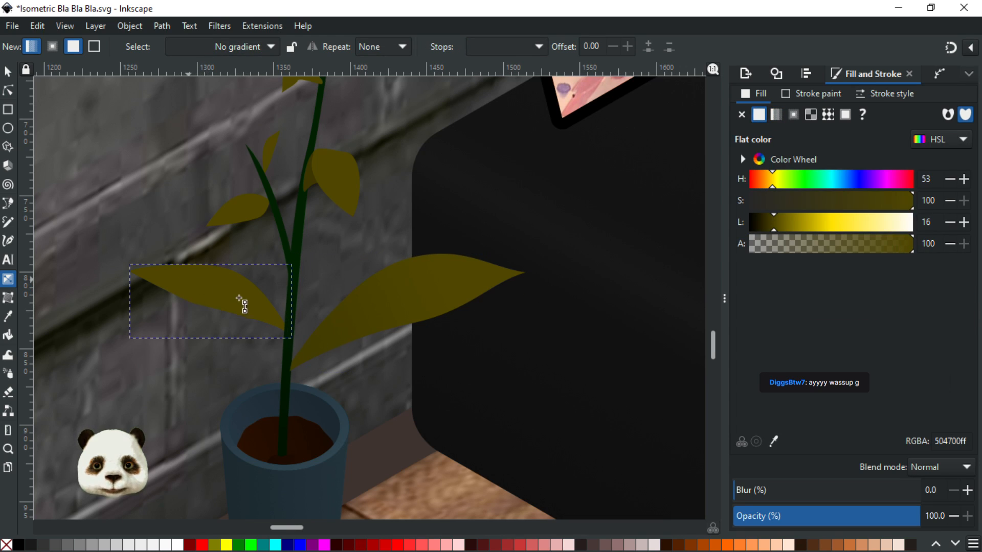
drag(185, 279, 264, 309)
key(d)
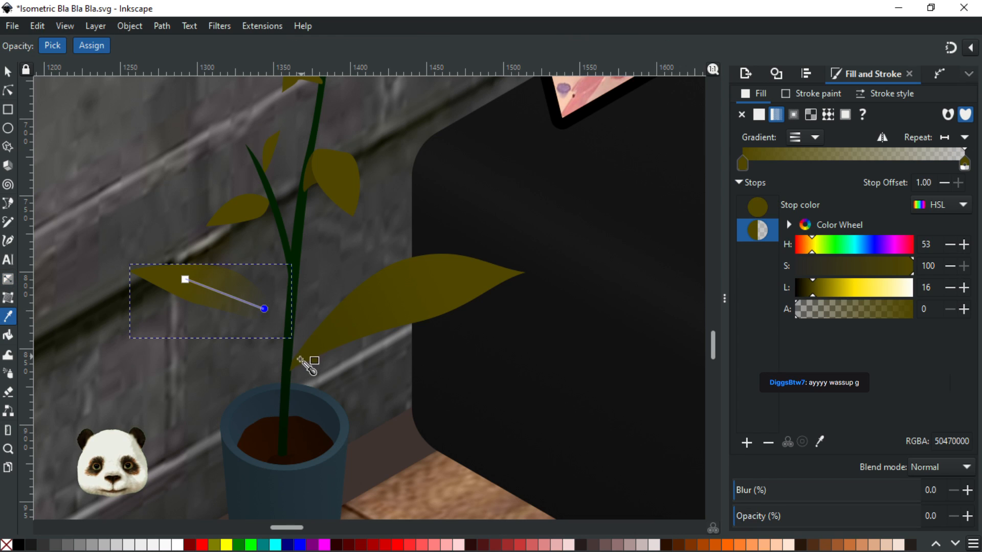
click(301, 361)
Apply a downward linear gradient to the broad leaf right of the mid-stem, sampling the large left leaf's dark base for its end stop
drag(307, 292, 302, 347)
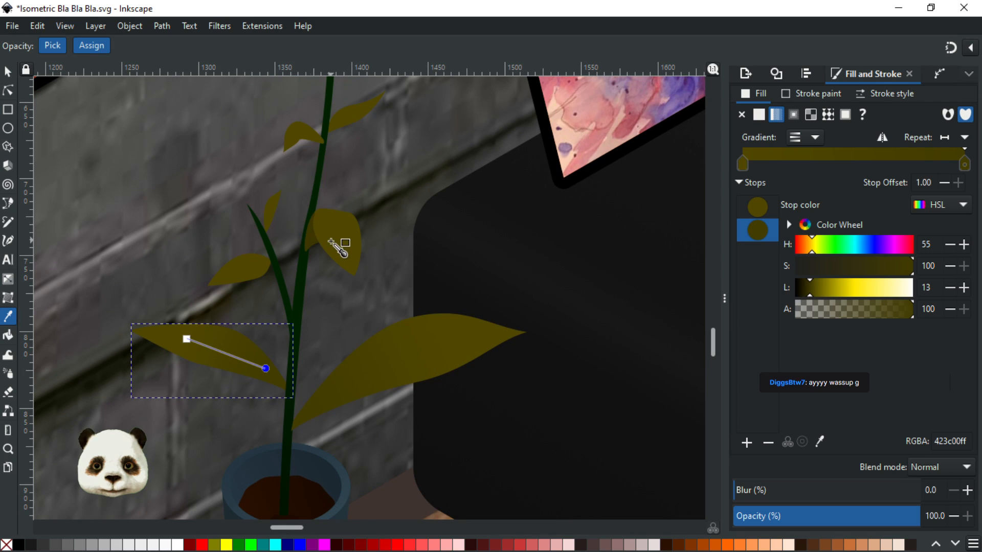
key(g)
drag(341, 224, 347, 261)
key(ctrl+z)
click(339, 238)
key(d)
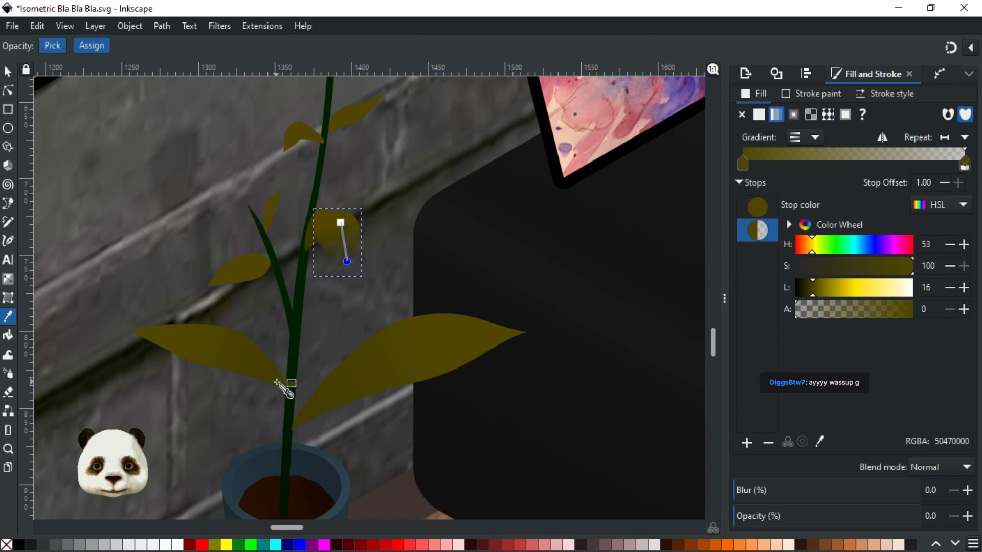
click(284, 383)
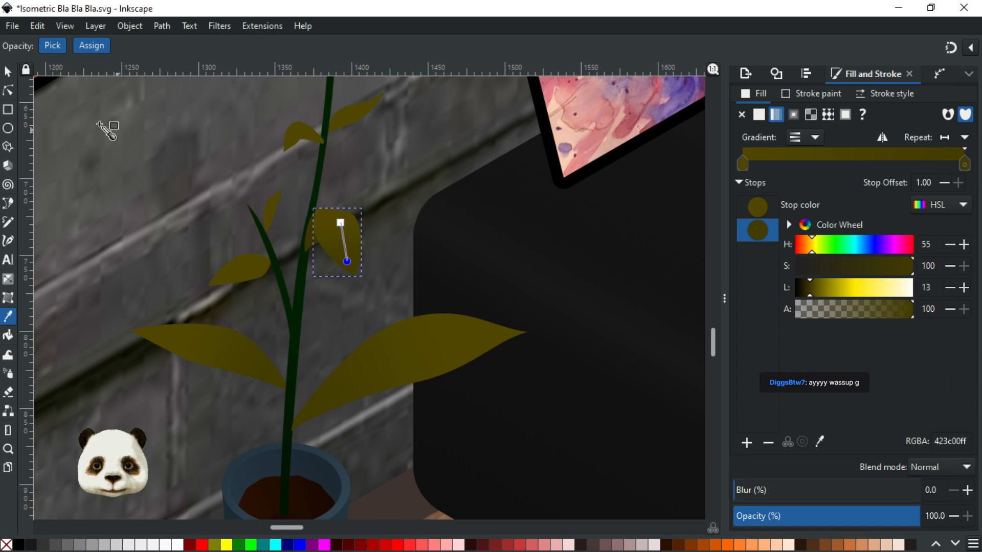
Shade the small leaf on the side branch's outer side with a gradient from light tip to dark base using sampled leaf colours, and save
click(9, 91)
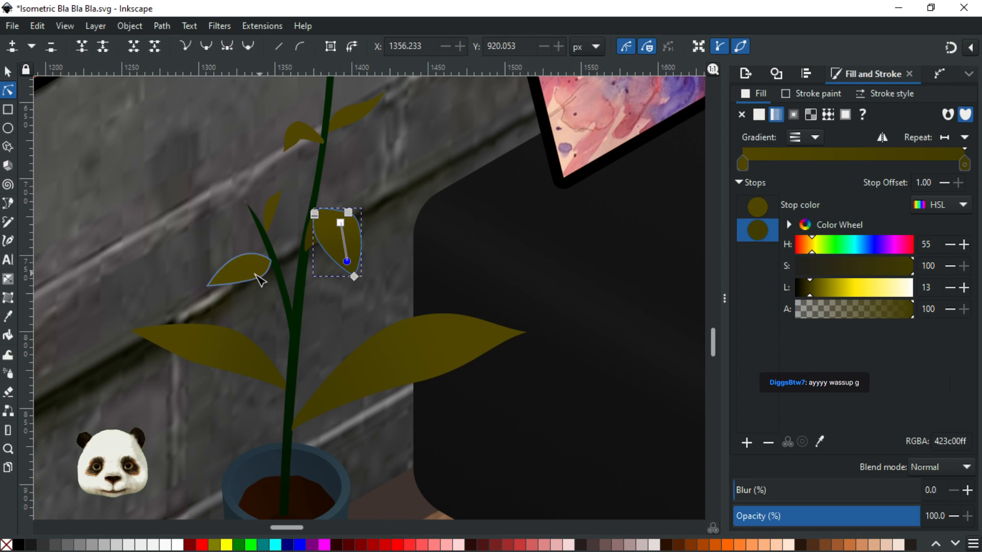
key(g)
click(256, 271)
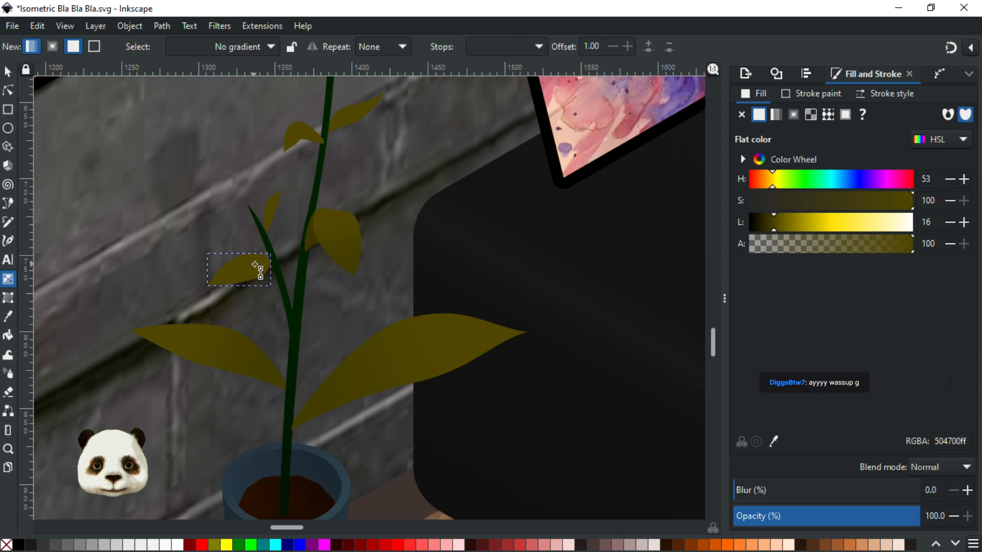
drag(257, 263, 218, 279)
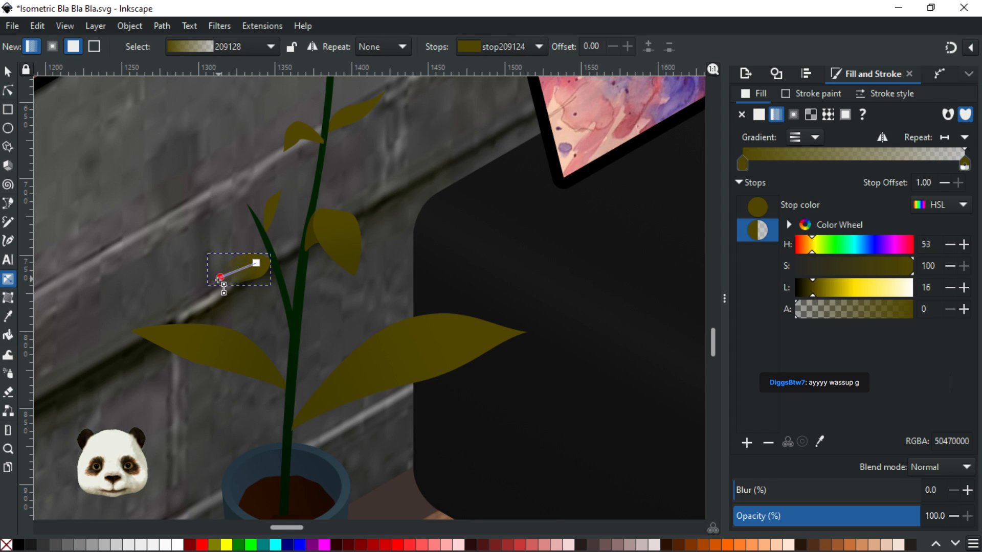
key(d)
click(159, 339)
click(256, 263)
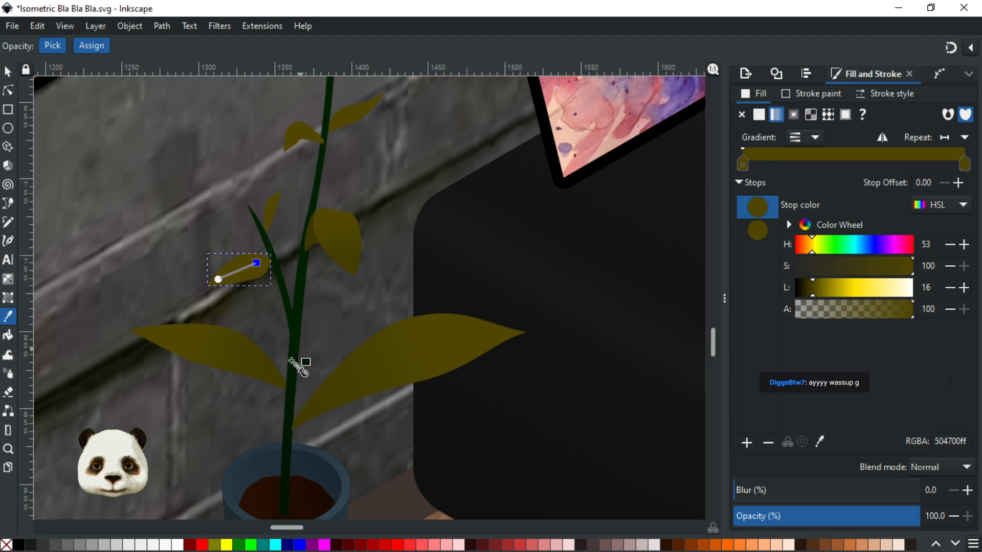
click(338, 356)
scroll(314, 355, up, 4)
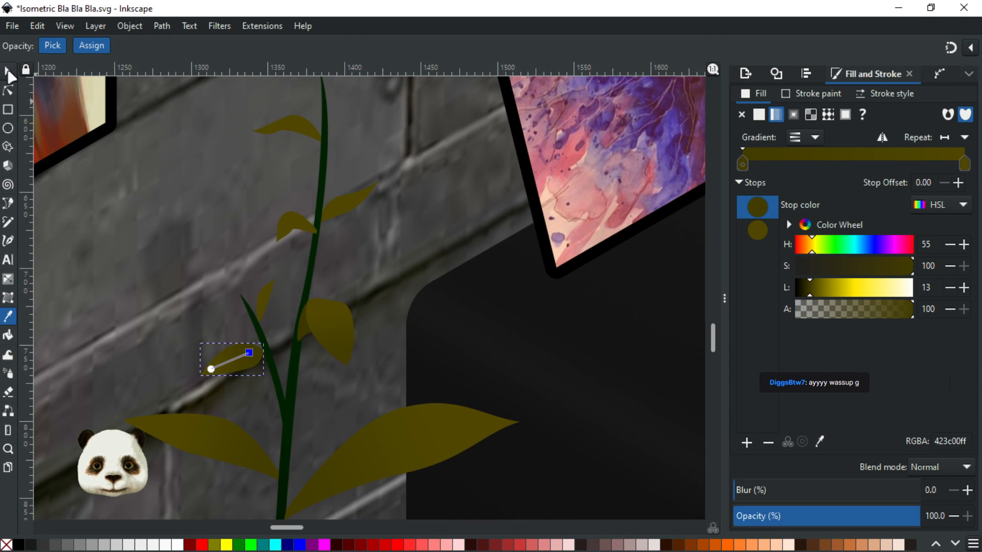
key(ctrl+s)
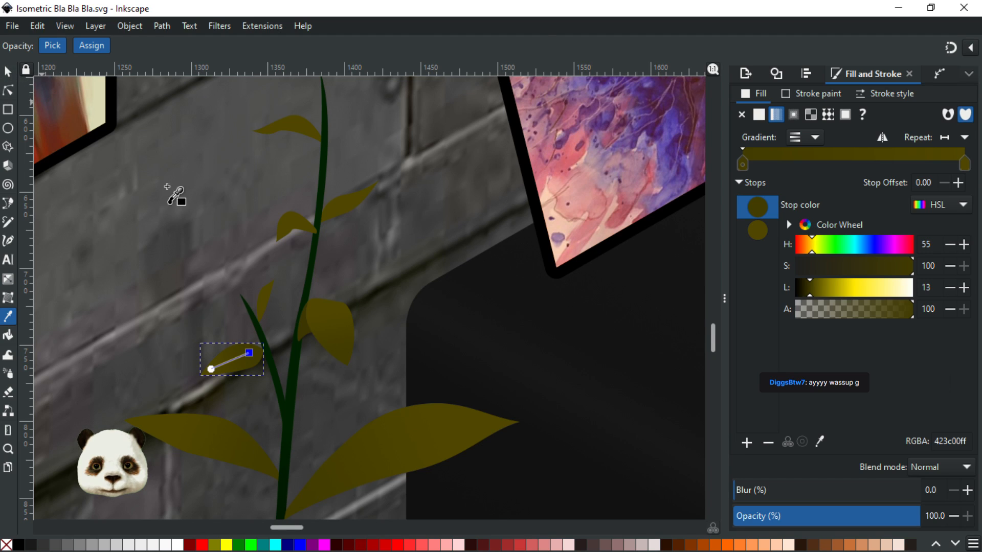
Add a gradient down the small upright leaf on the side branch, sampling the neighbouring leaf's dark base for the end stop
key(g)
click(269, 289)
drag(266, 291, 260, 312)
click(259, 313)
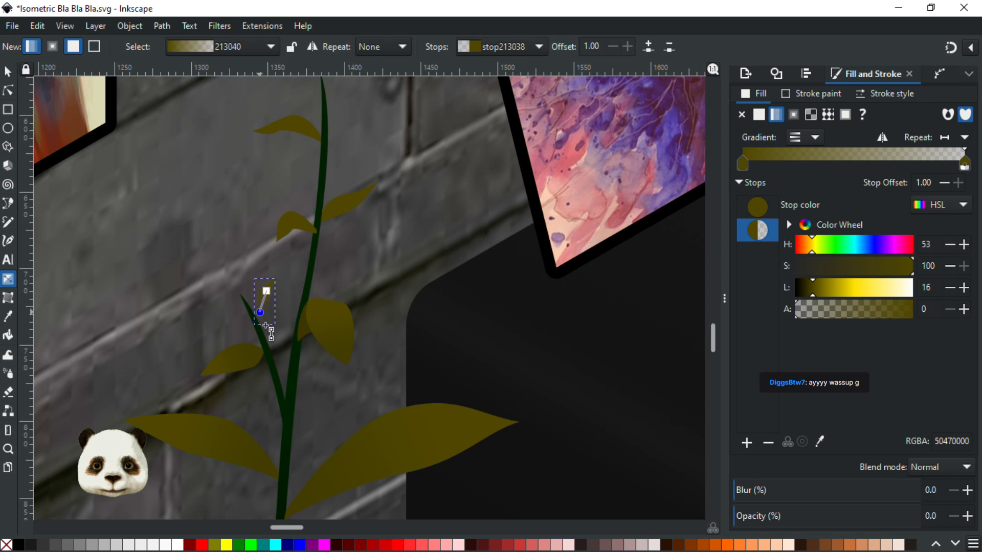
key(d)
click(256, 353)
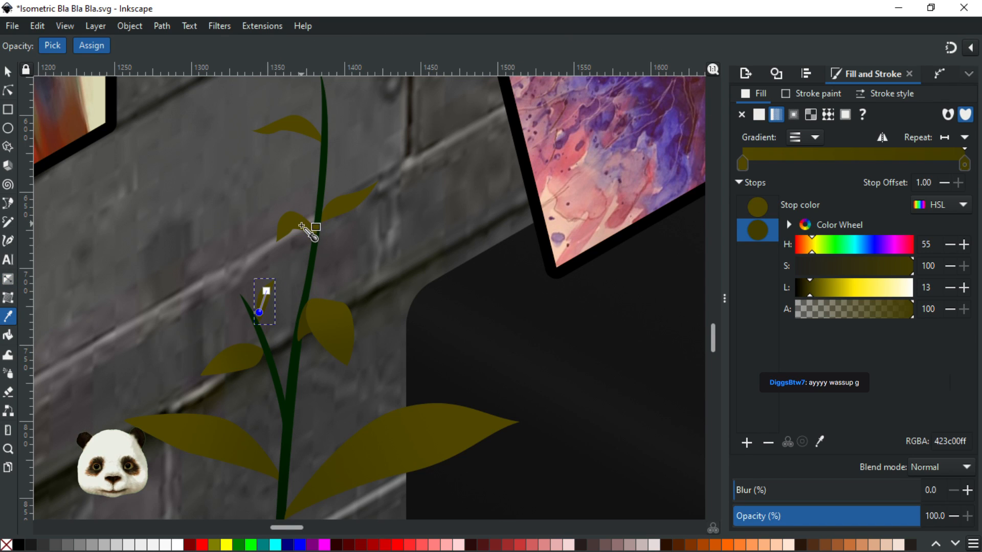
Shade the small curved leaf left of the upper stem with a gradient towards the stem, using a sampled dark leaf colour as end stop
key(g)
click(291, 223)
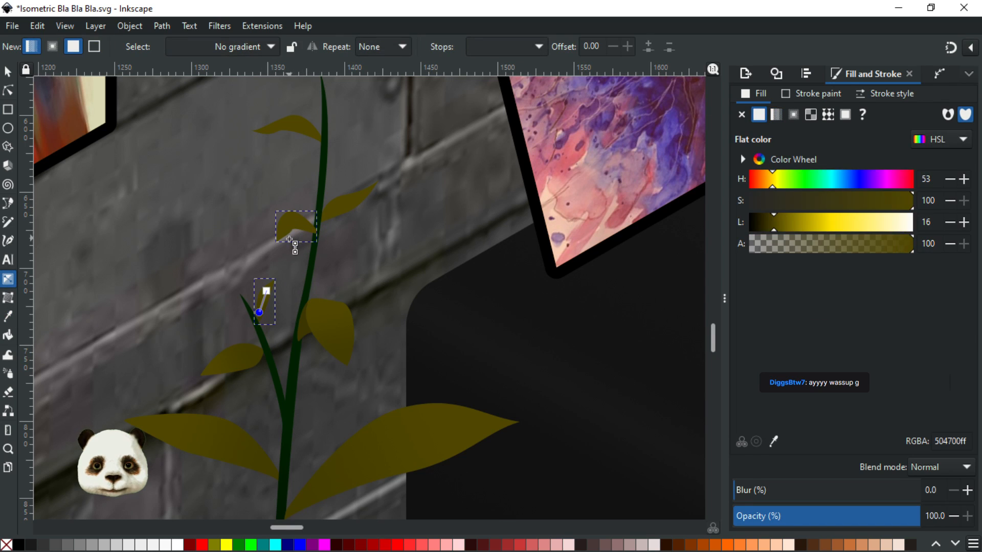
scroll(287, 223, up, 1)
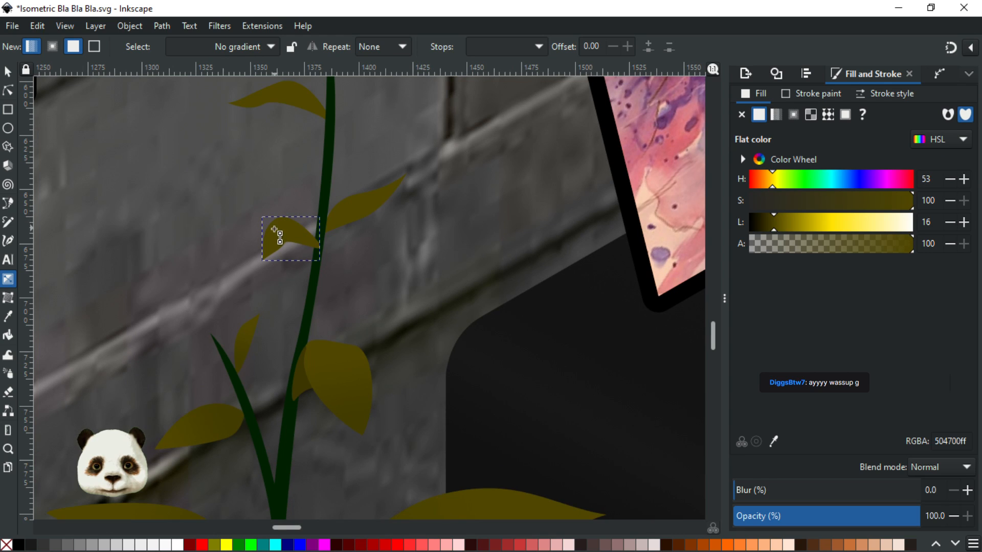
drag(274, 230, 305, 237)
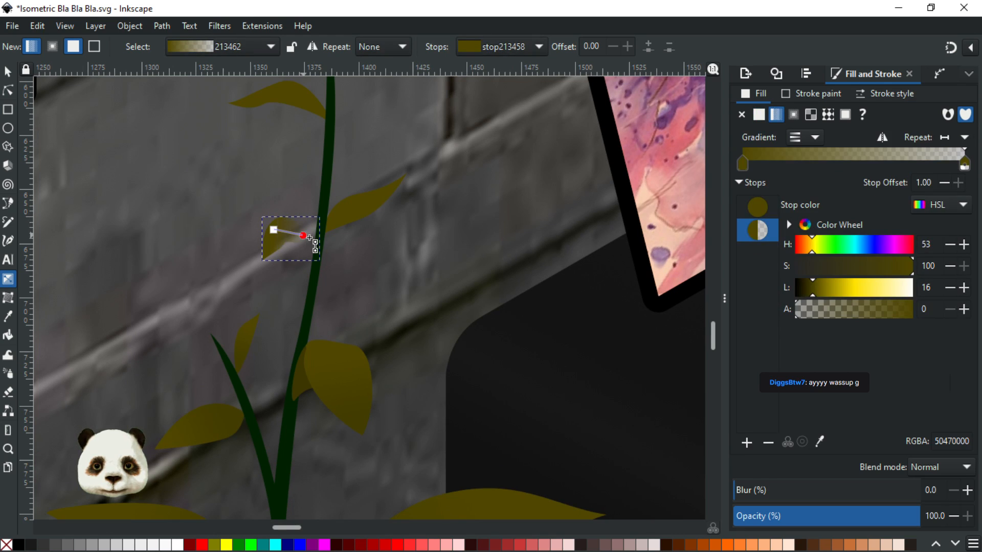
key(d)
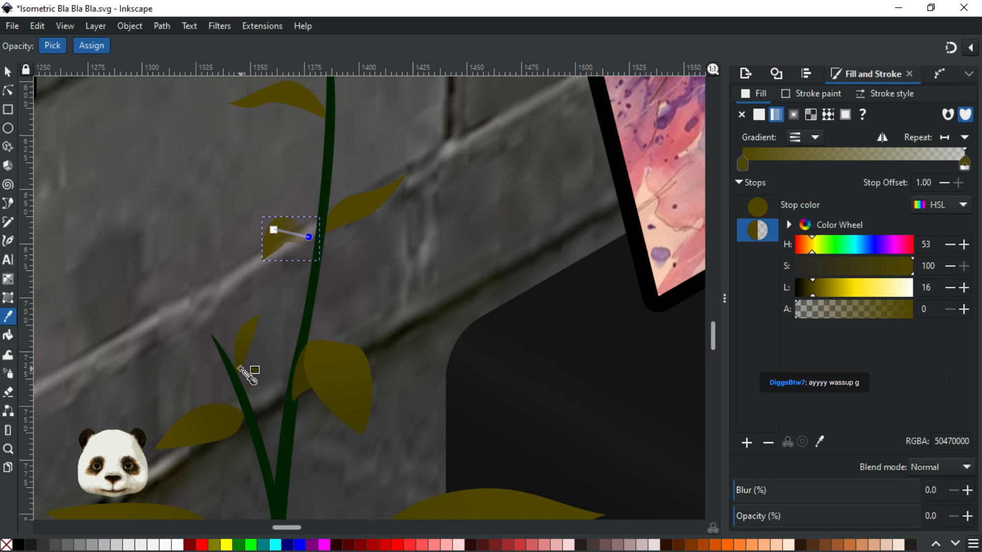
click(240, 368)
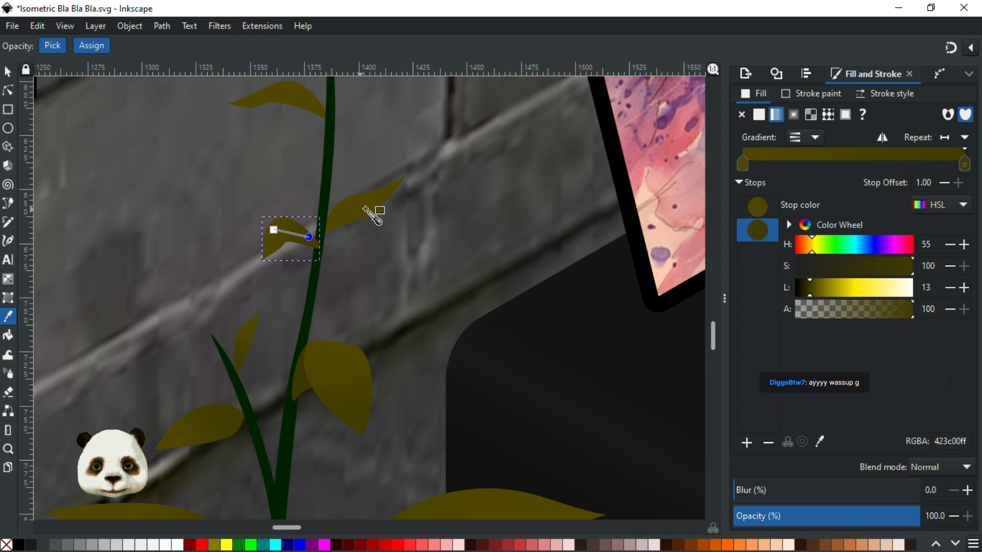
click(333, 242)
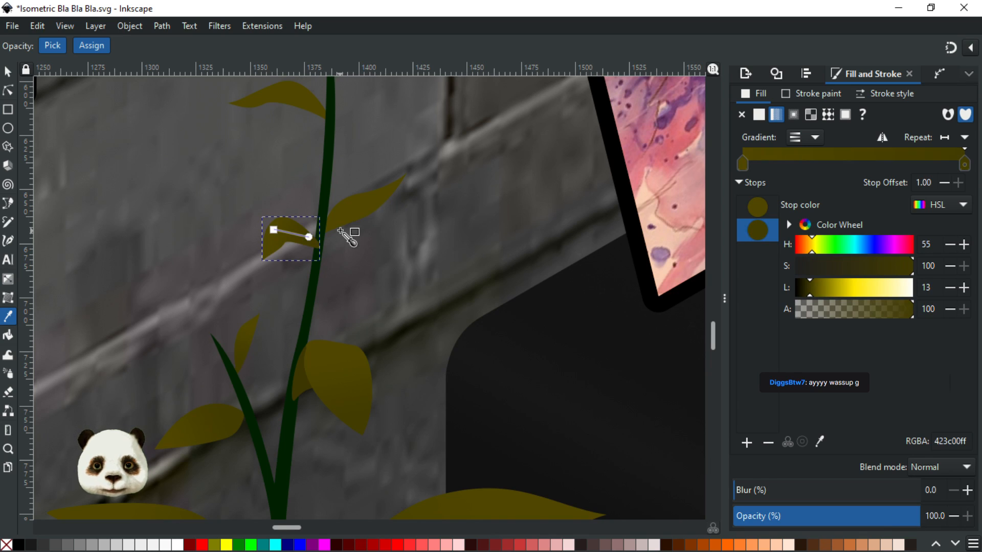
Apply a gradient to the upper leaf right of the stem, running from its middle to its base and ending in the sampled dark leaf colour
key(g)
click(381, 199)
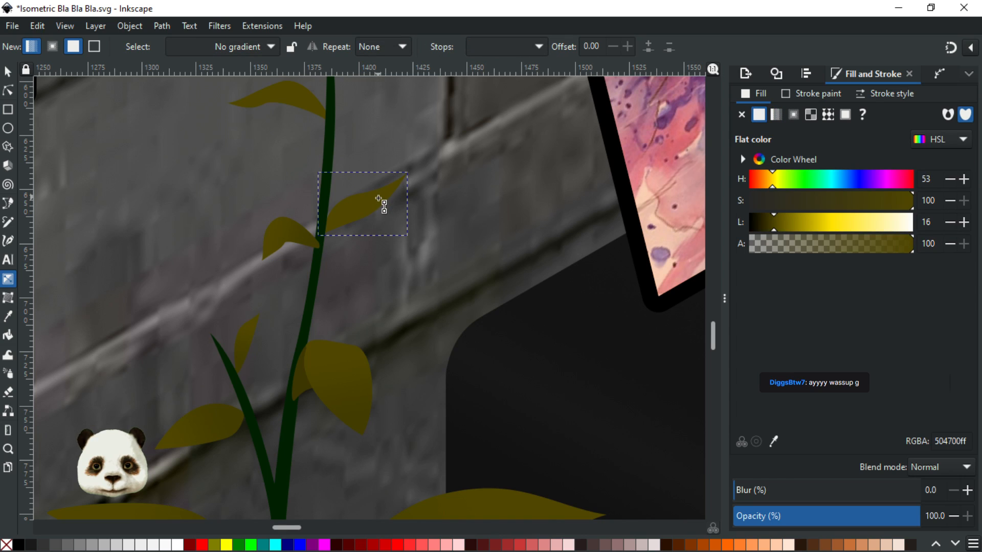
drag(380, 196, 330, 222)
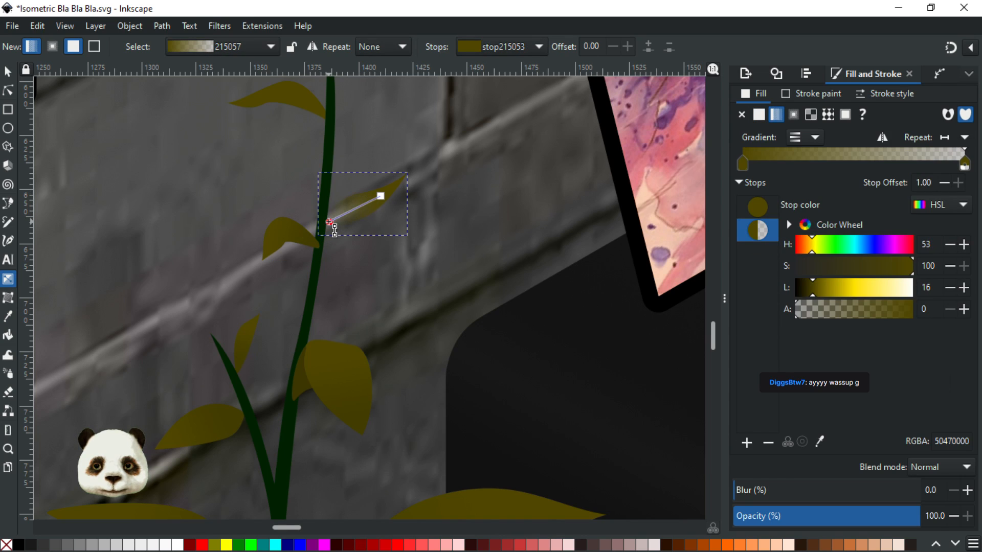
click(329, 223)
key(d)
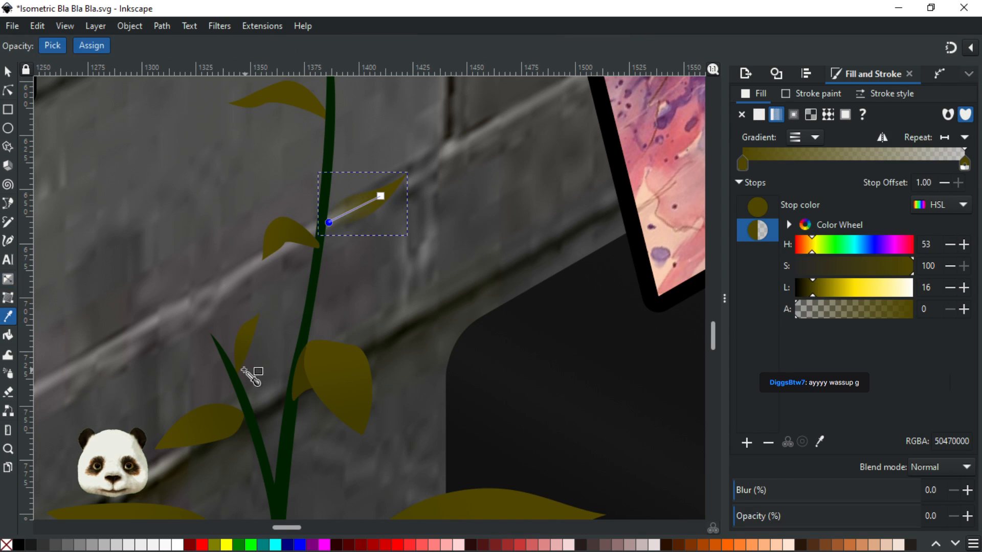
click(324, 361)
Give the topmost leaf a gradient towards the stem with a sampled dark end stop, and set that stop's lightness to 14
scroll(271, 377, up, 5)
scroll(272, 377, right, 2)
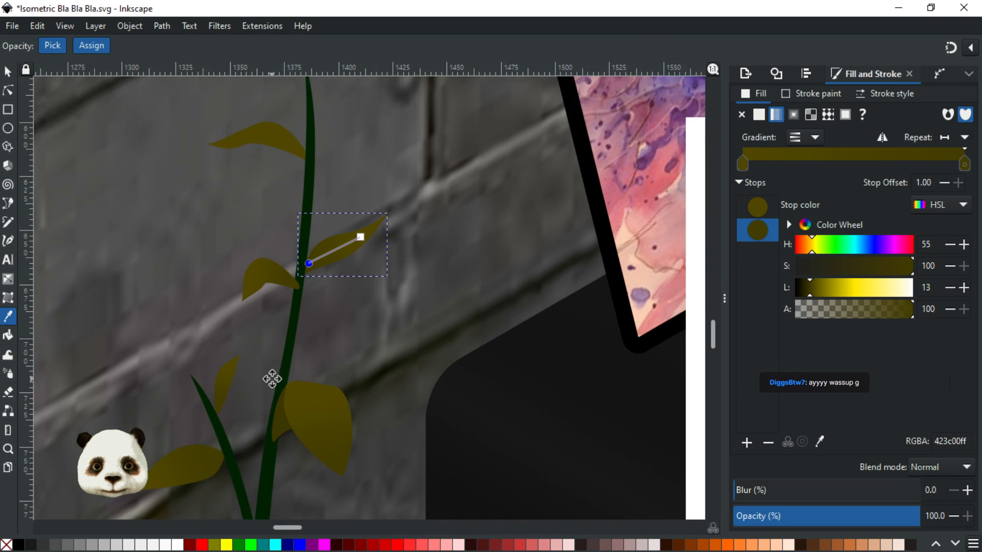
click(12, 92)
click(247, 218)
key(g)
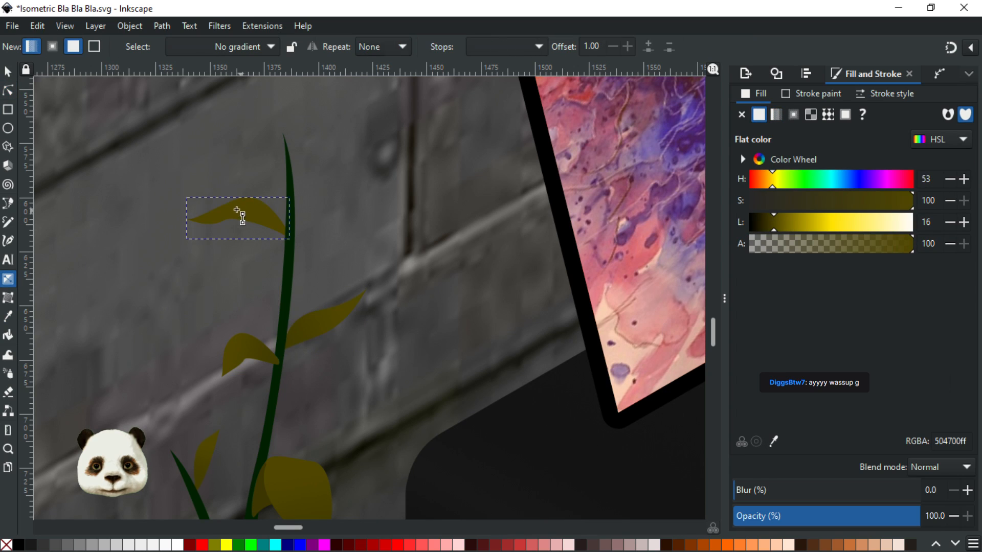
drag(234, 211, 272, 223)
key(d)
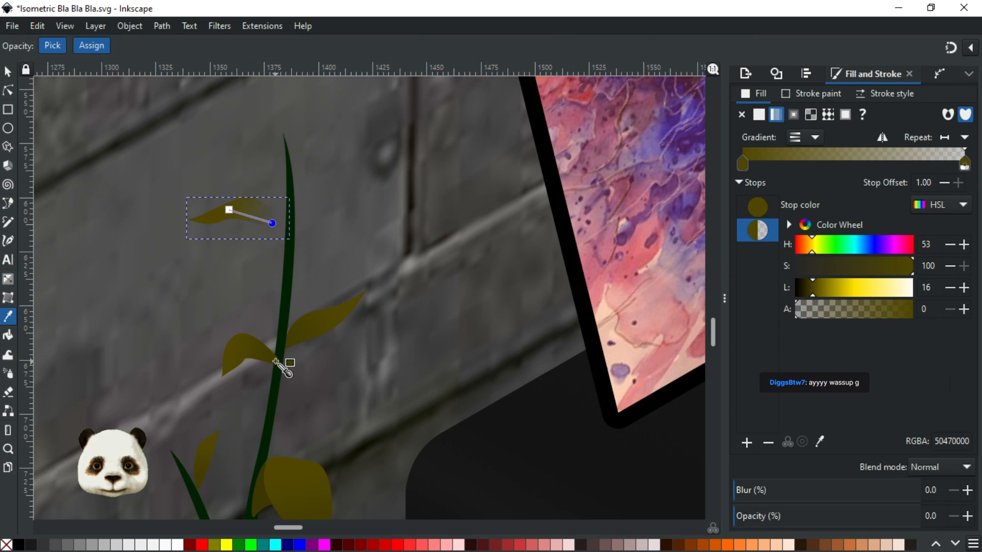
click(284, 357)
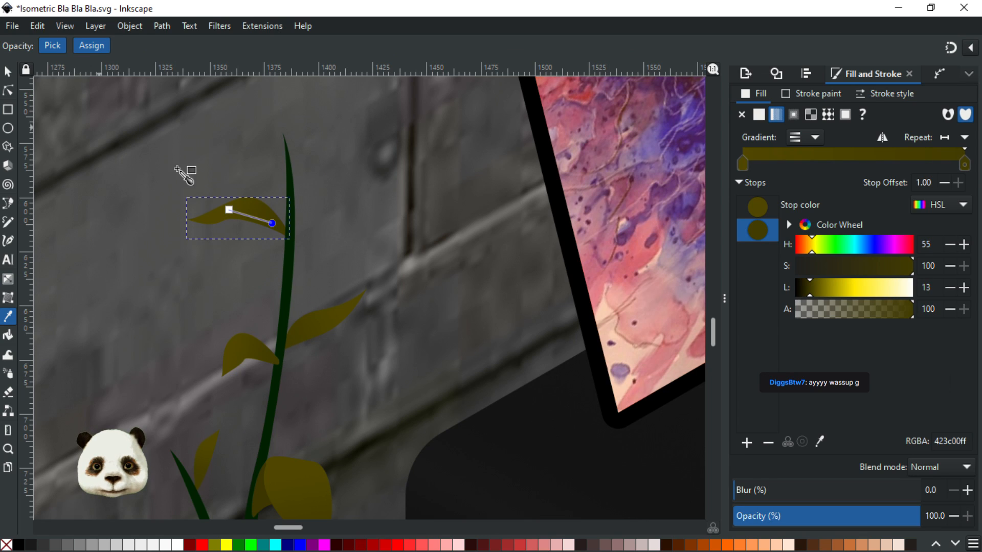
click(968, 288)
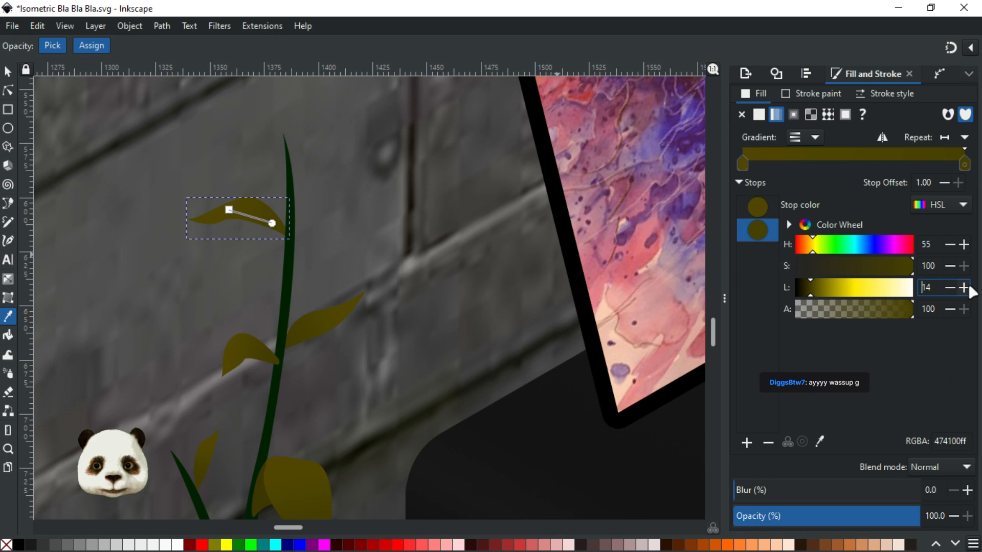
click(952, 288)
click(8, 72)
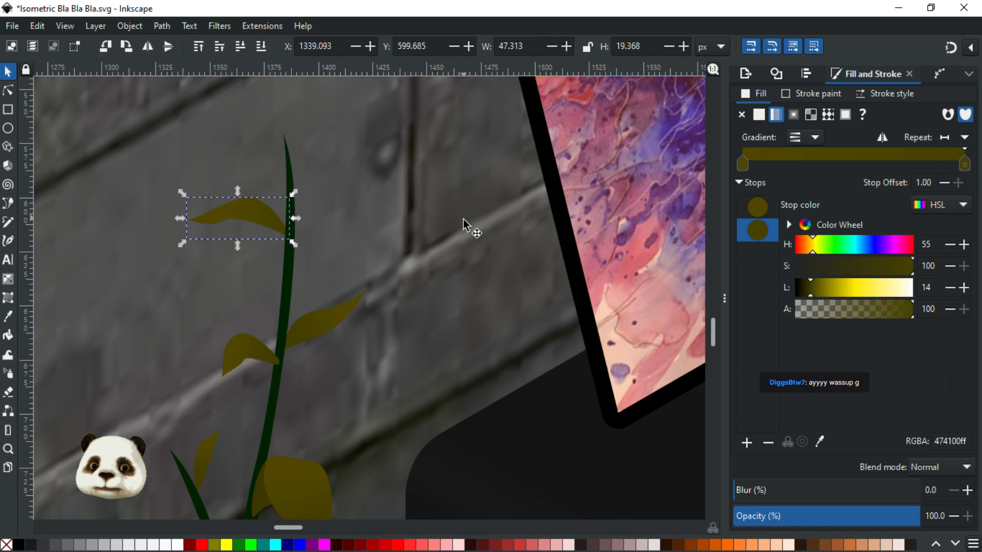
Set the lightness of the dark gradient end stop to 15 on the small curved leaf left of the upper stem
scroll(465, 225, down, 2)
click(381, 294)
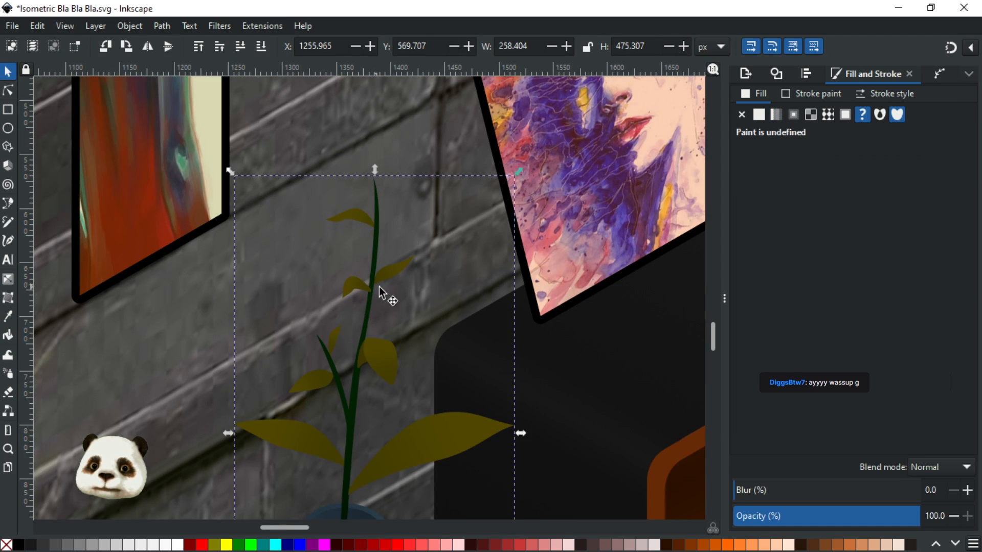
double_click(372, 289)
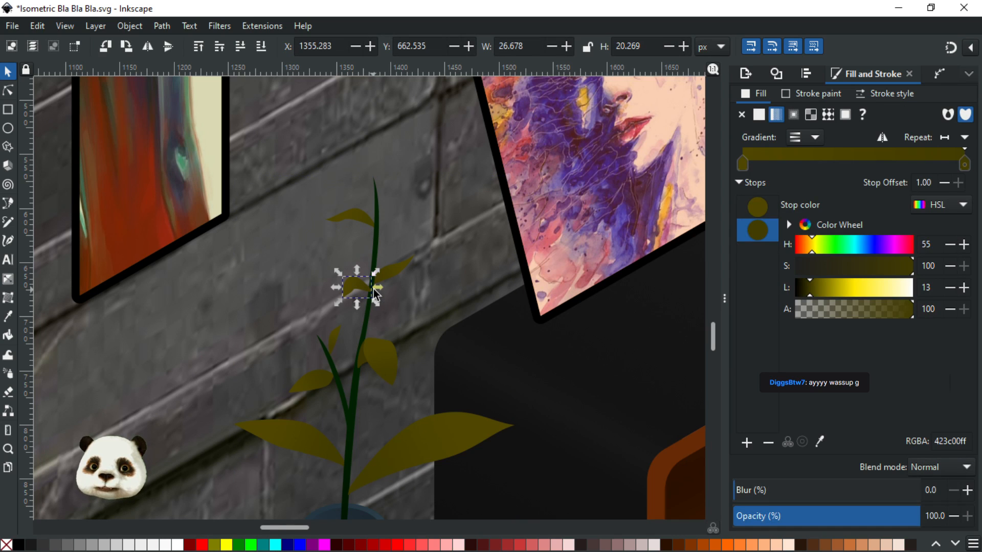
key(g)
click(366, 286)
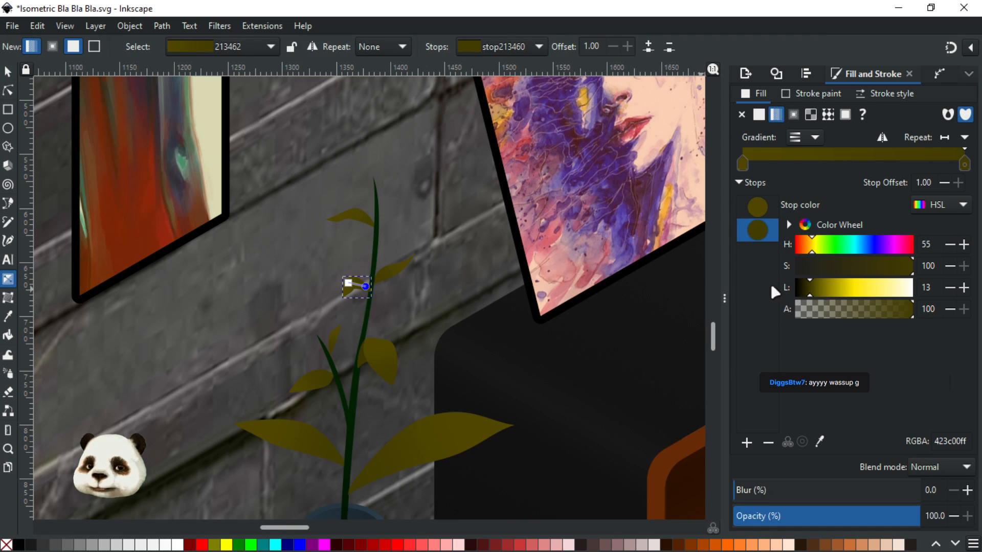
click(964, 287)
click(964, 288)
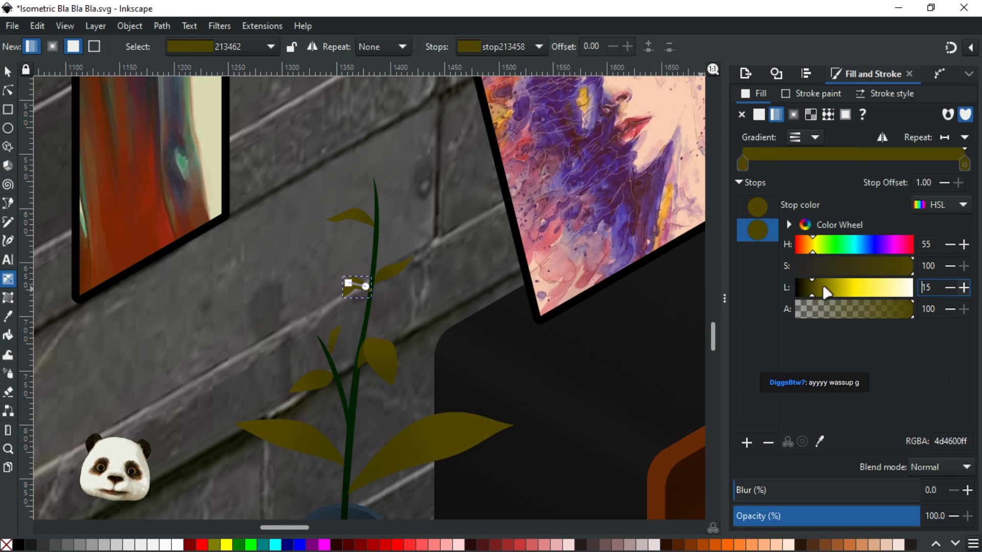
click(456, 292)
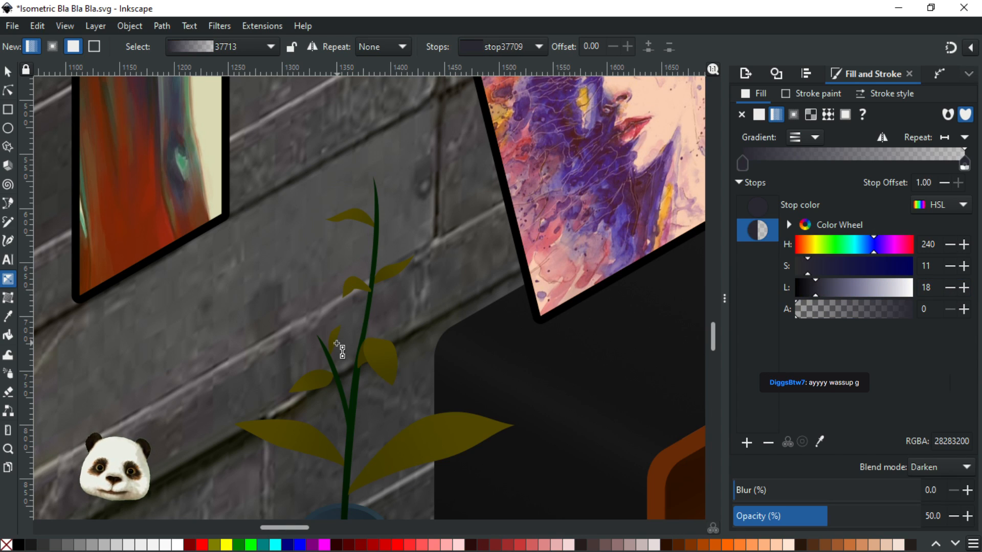
Set the lightness of the gradient end stop to 14 on the small upright leaf of the side branch
click(335, 343)
click(331, 348)
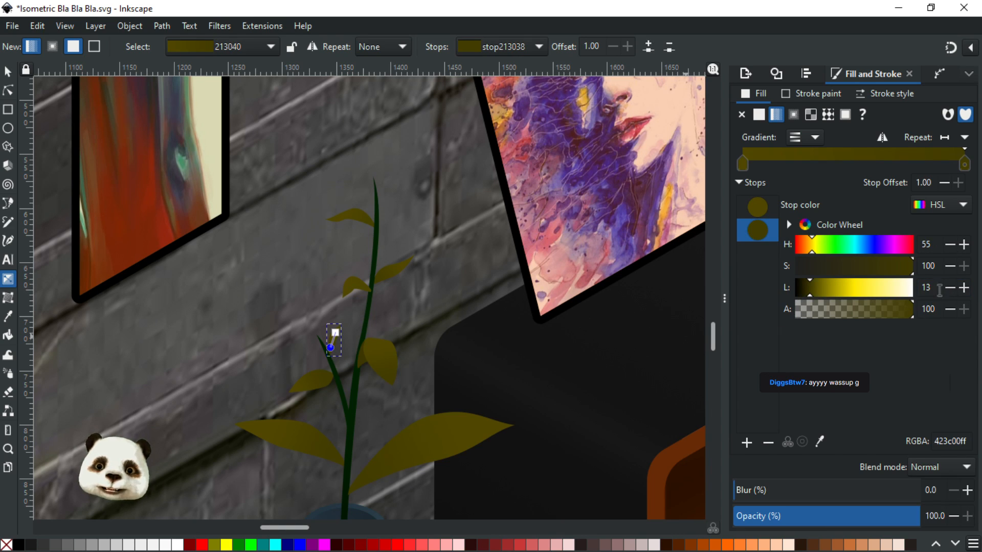
click(963, 287)
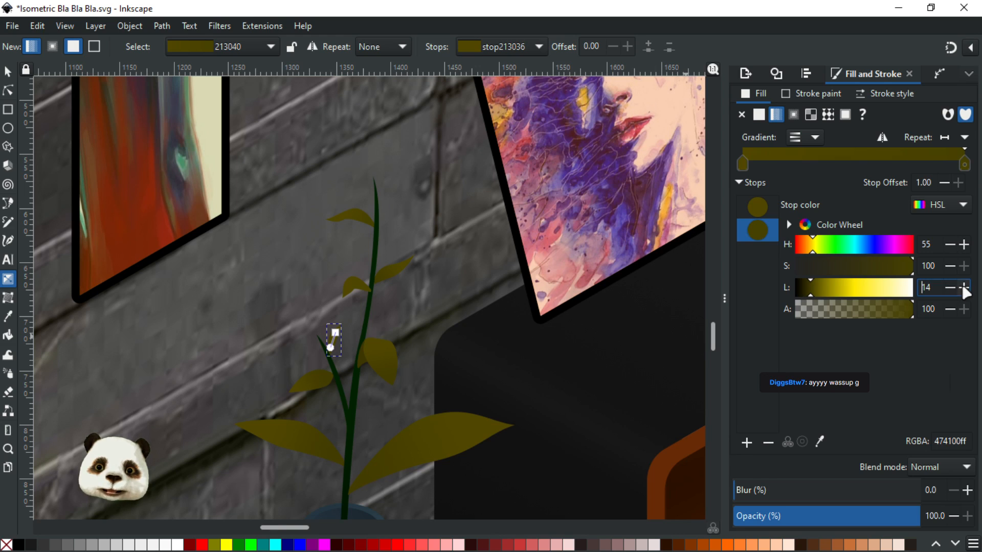
click(448, 291)
click(10, 73)
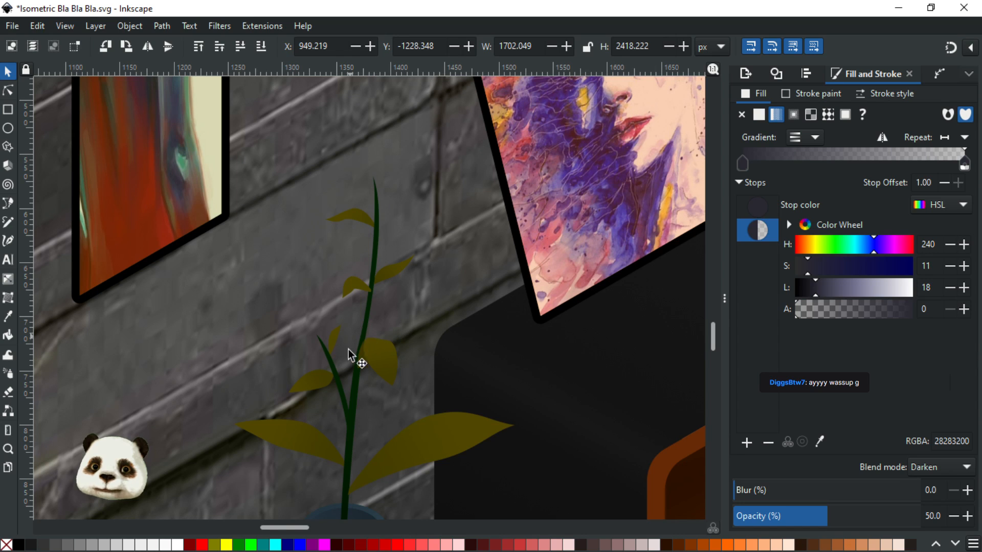
Brighten the small upright leaf's tip by setting its gradient start stop to a lightness of 18
scroll(343, 361, up, 1)
key(g)
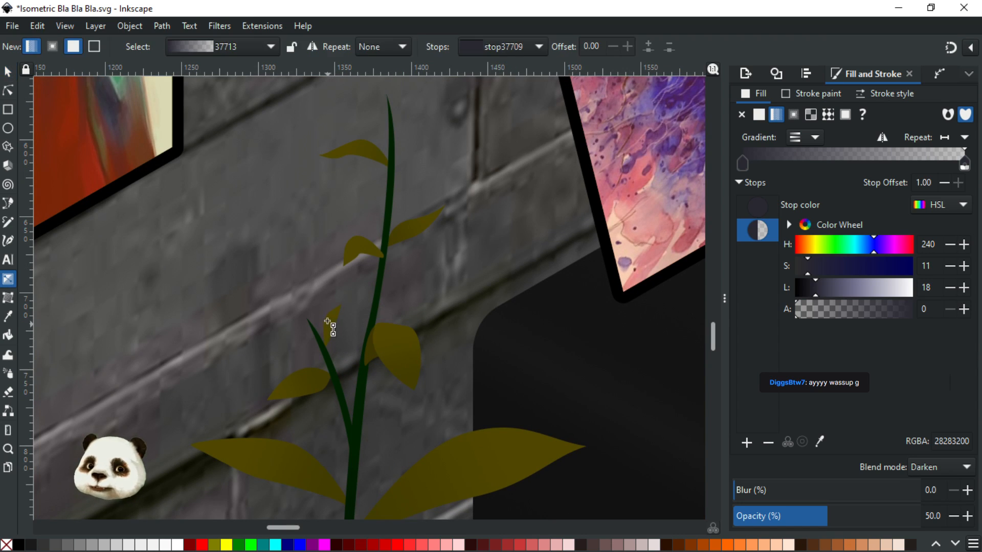
click(332, 316)
click(333, 315)
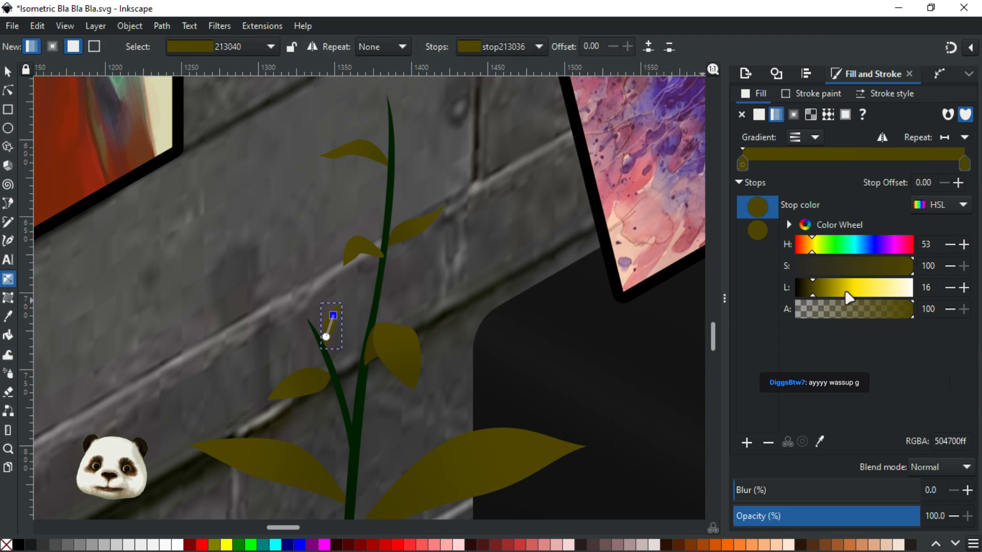
click(953, 287)
click(953, 287)
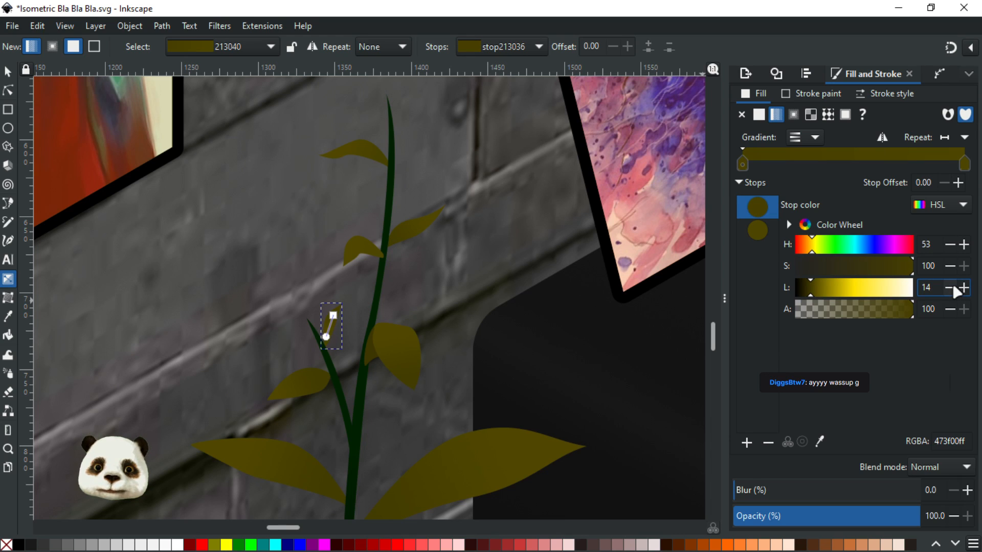
click(965, 287)
click(965, 286)
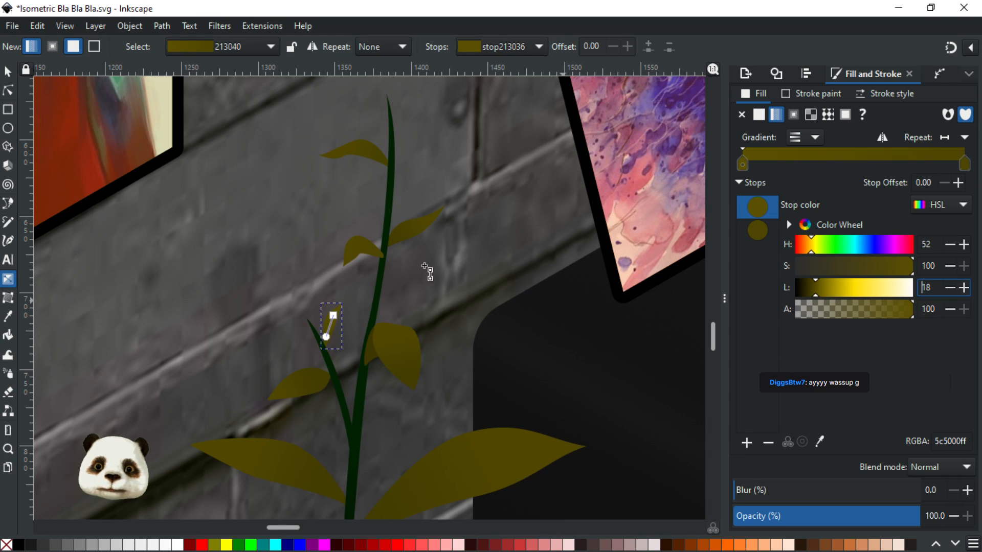
click(457, 294)
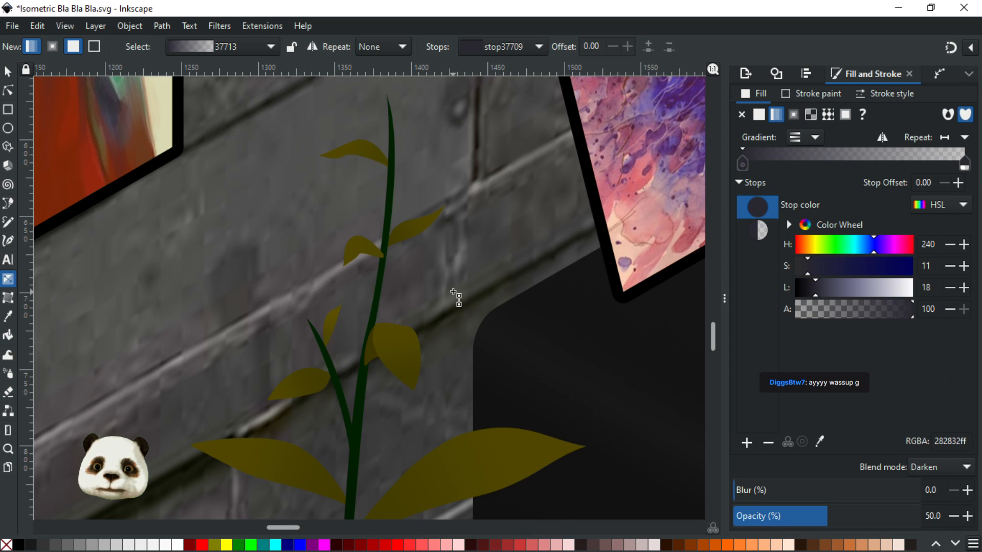
Raise the lightness of the gradient start stop on the upper leaf right of the stem
click(432, 225)
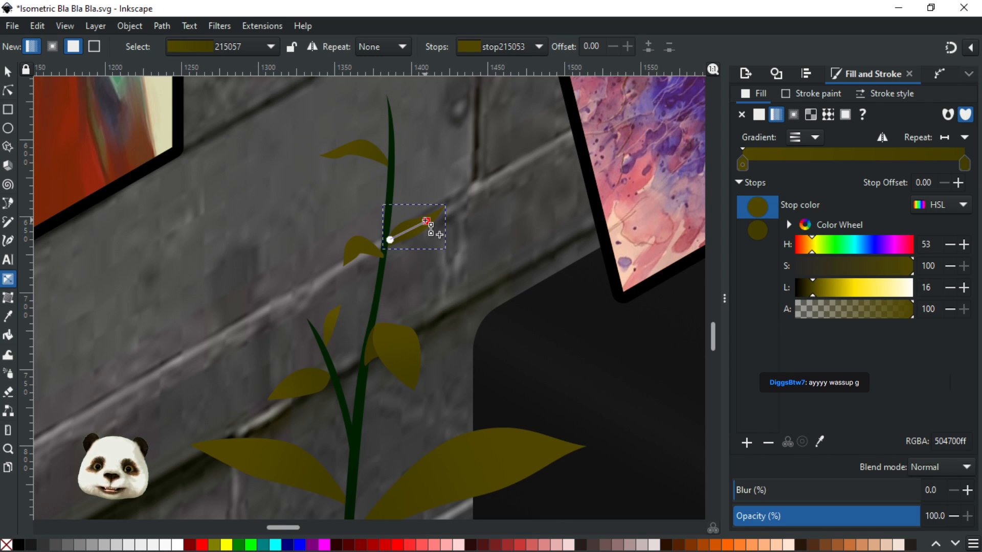
click(949, 289)
click(949, 289)
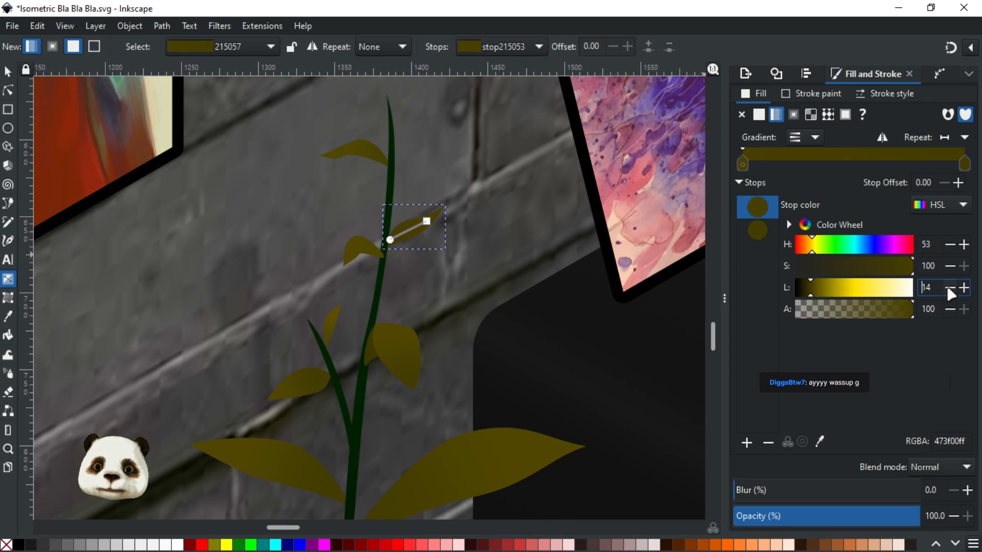
click(964, 288)
click(964, 287)
click(964, 287)
click(964, 288)
Select the topmost leaf for editing its gradient
click(355, 152)
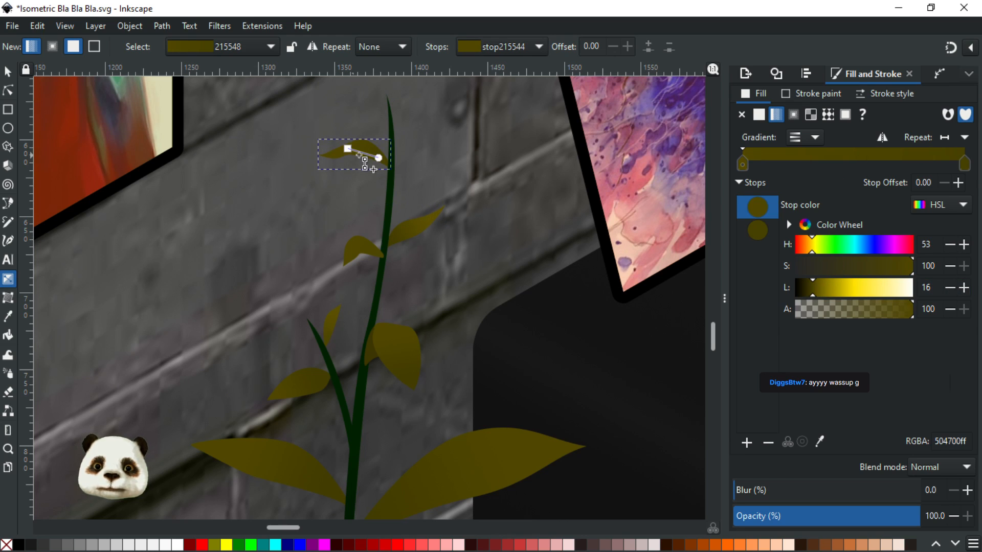
Set the lightness of the topmost plant leaf's first gradient stop to 17, save the drawing and clear the selection
click(965, 287)
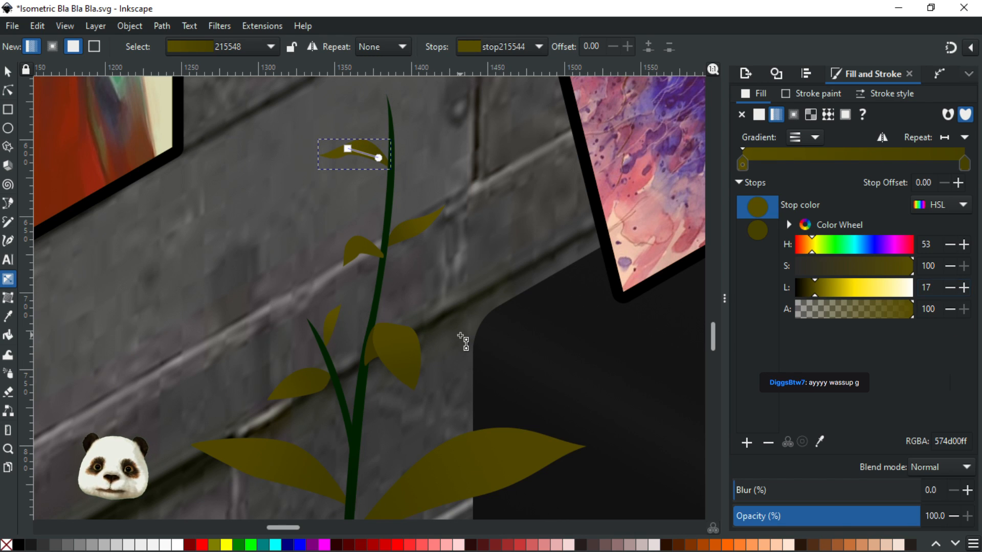
click(463, 342)
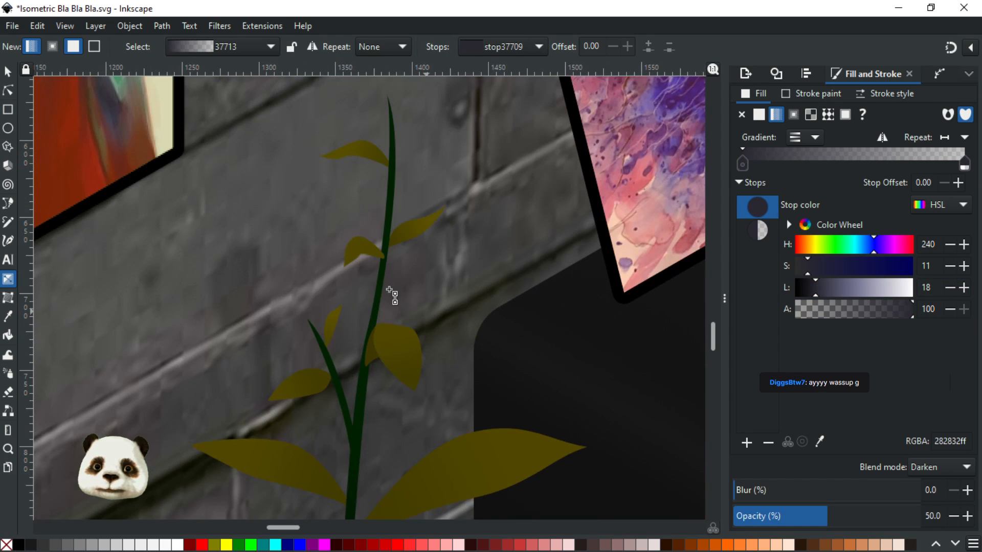
click(351, 252)
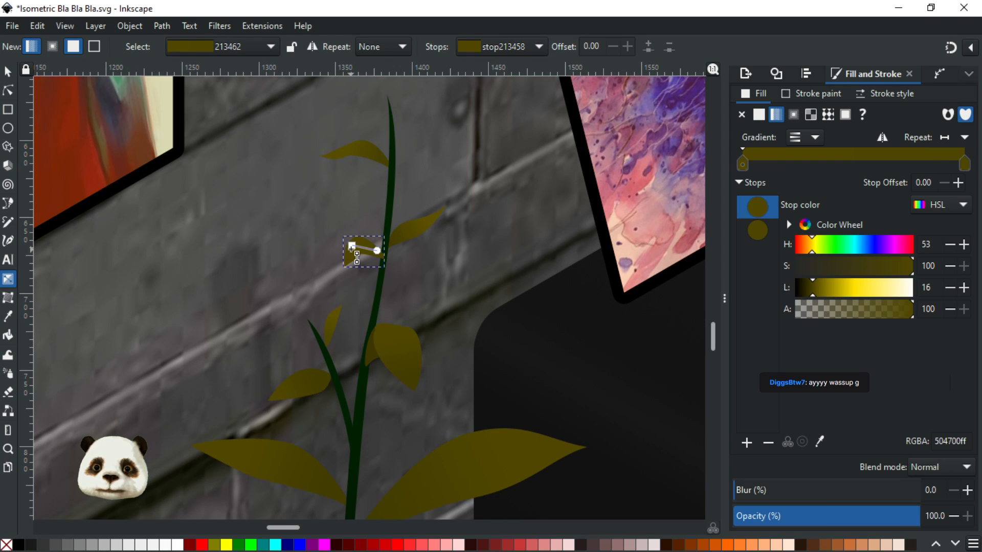
click(517, 323)
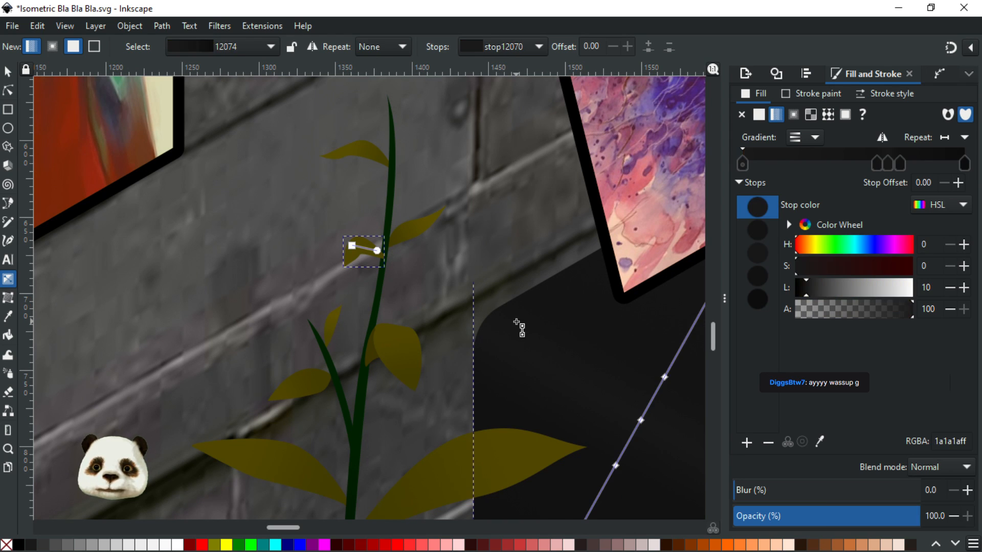
scroll(503, 358, down, 3)
key(ctrl+s)
scroll(528, 416, down, 1)
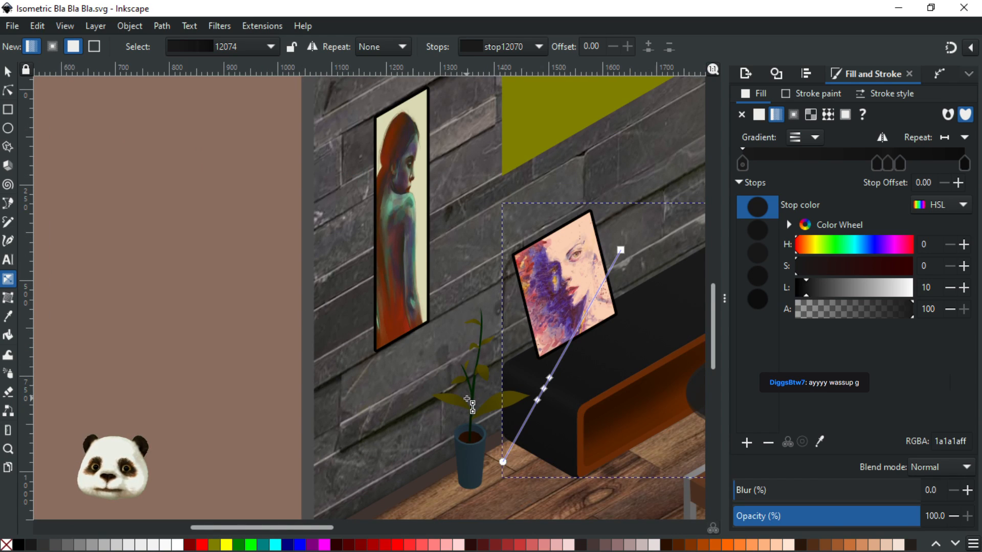
scroll(467, 397, up, 1)
scroll(470, 398, down, 2)
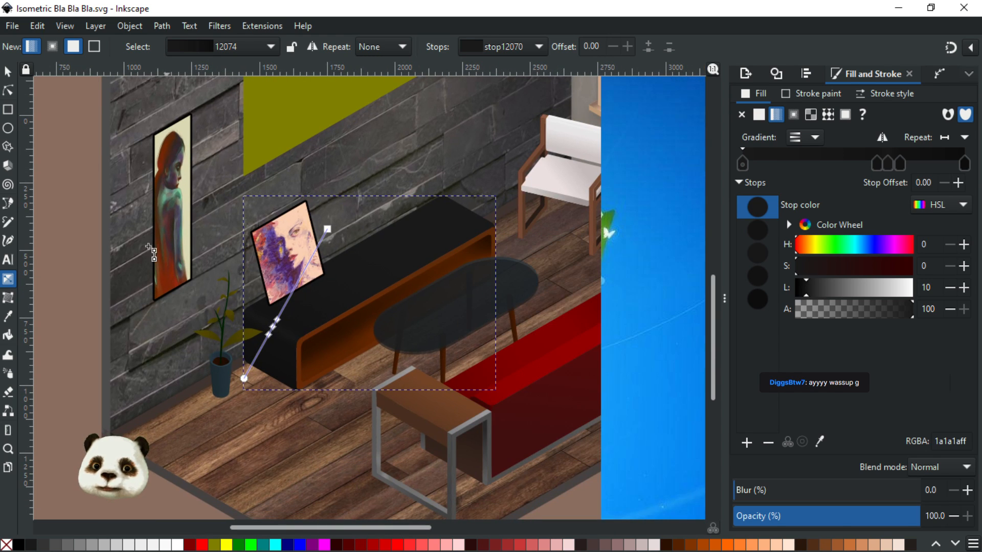
click(7, 72)
click(56, 217)
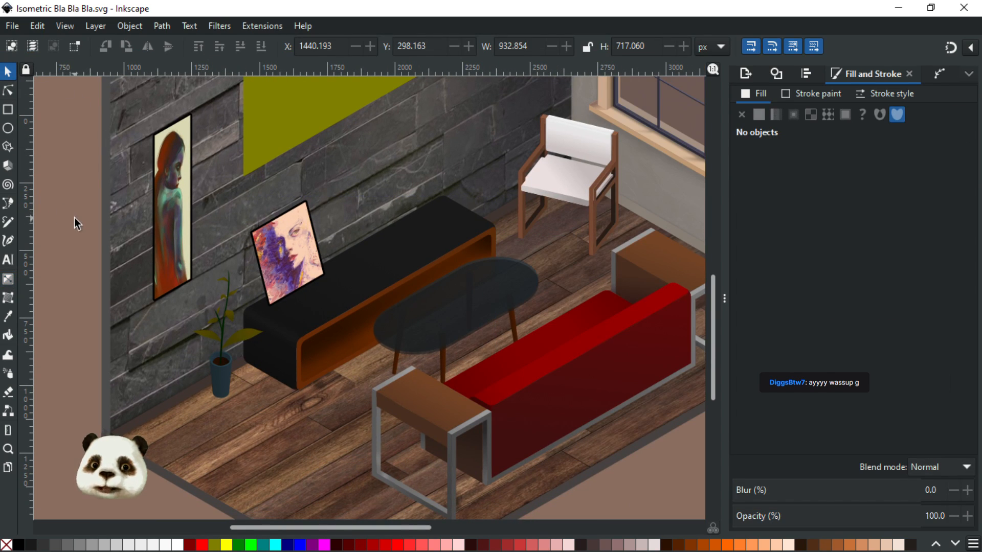
Examine the shading across the isometric room, including the wall pictures, plant, cabinet, glass table, sofa and chair
scroll(75, 217, down, 1)
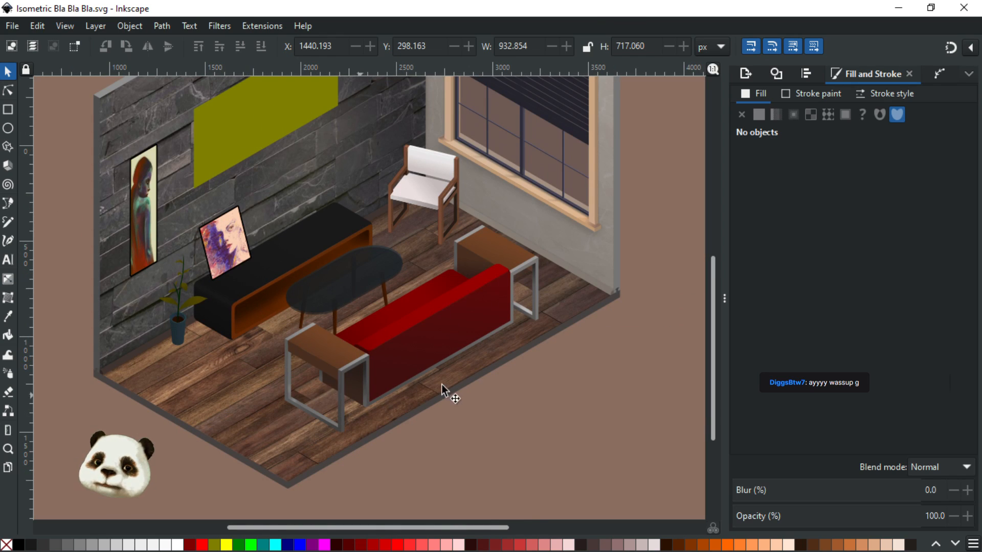
drag(401, 291, 447, 373)
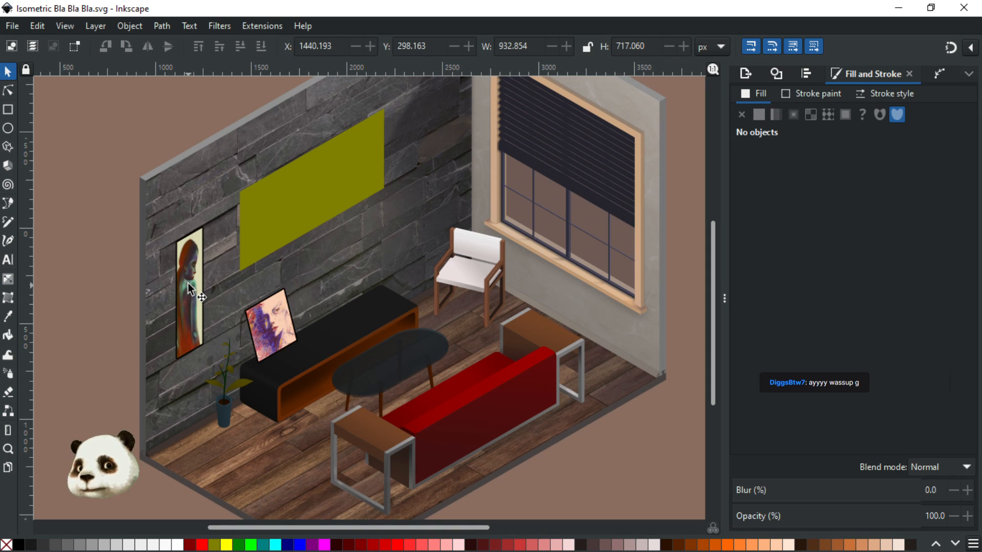
scroll(439, 226, up, 3)
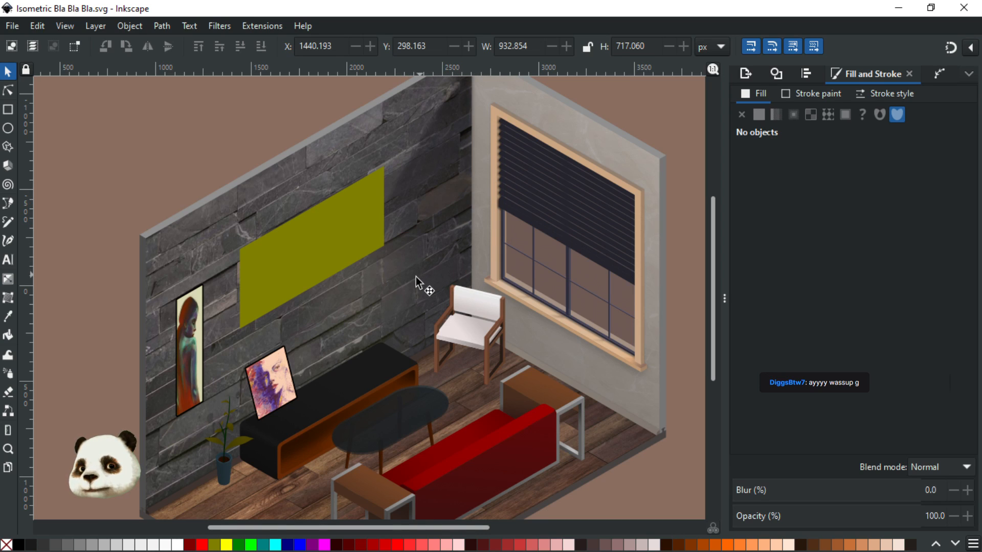
drag(413, 296, 407, 267)
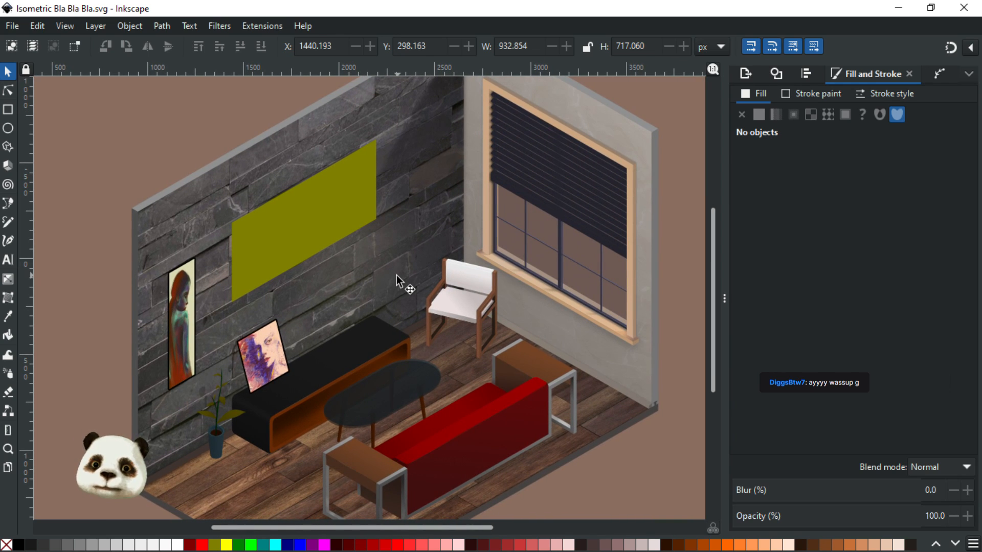
drag(418, 296, 372, 244)
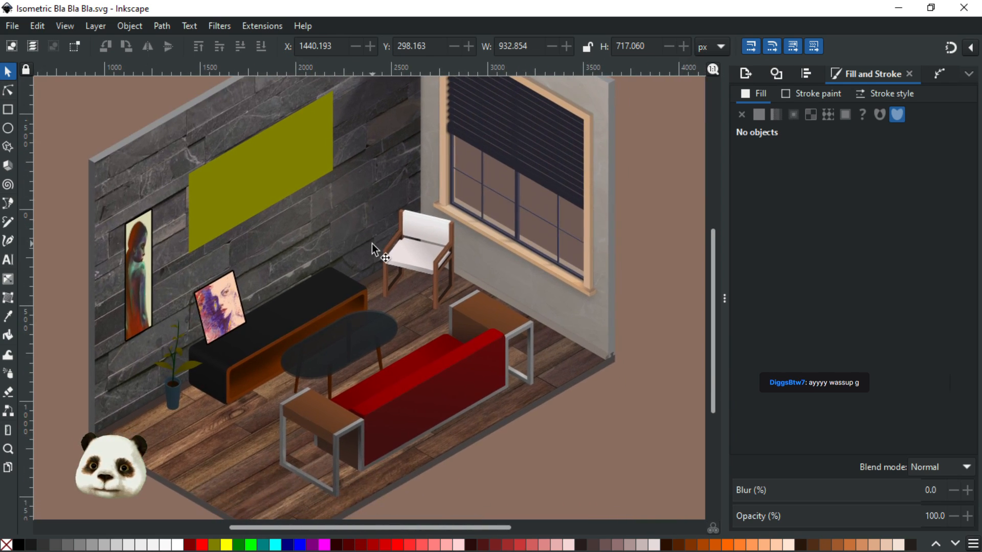
scroll(372, 247, up, 3)
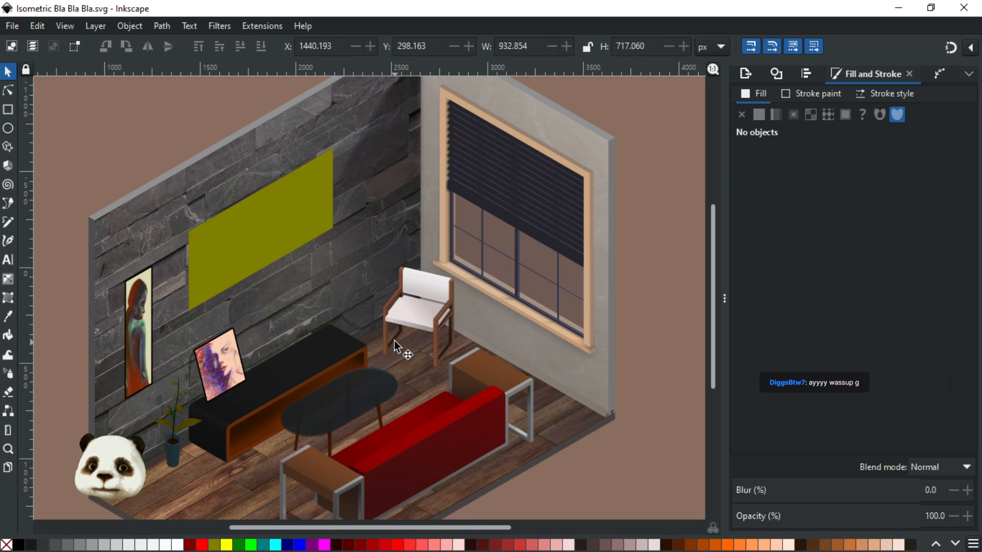
scroll(397, 338, up, 1)
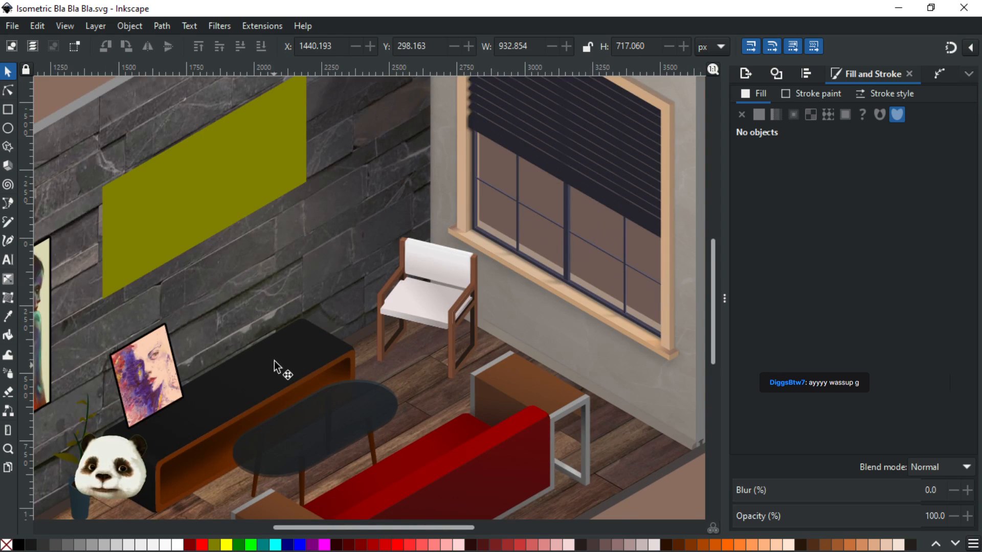
drag(273, 364, 486, 282)
scroll(242, 222, up, 2)
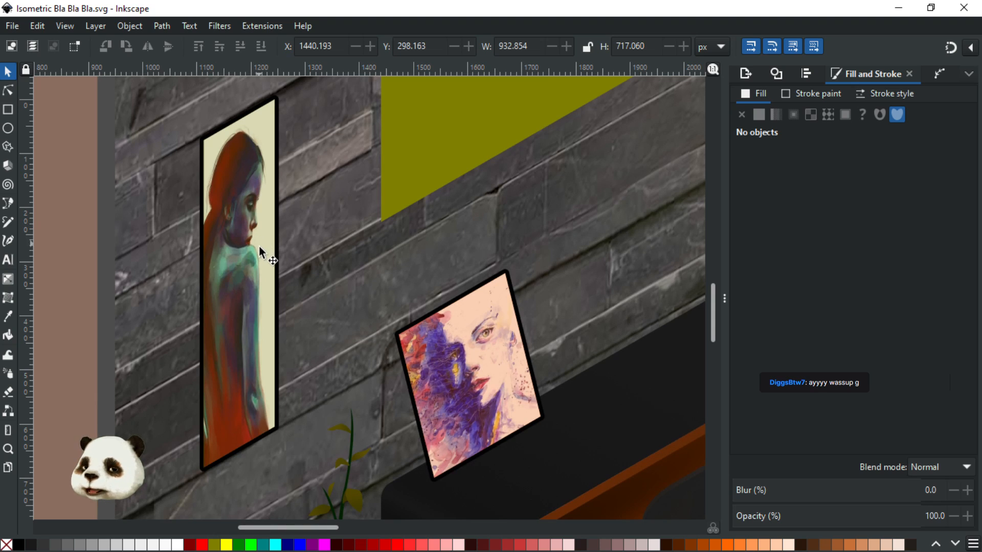
key(g)
scroll(229, 288, up, 1)
scroll(230, 288, down, 1)
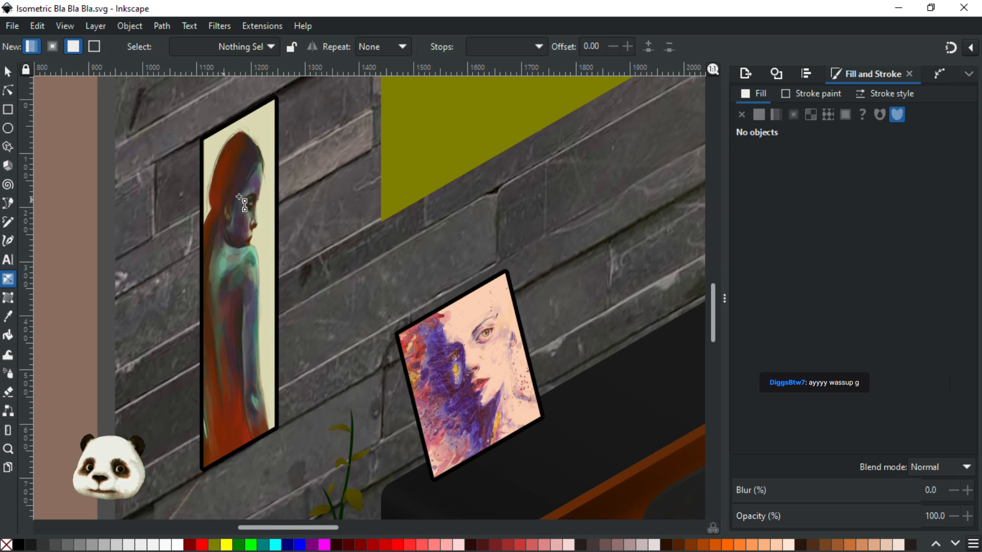
scroll(258, 267, down, 1)
drag(421, 271, 310, 301)
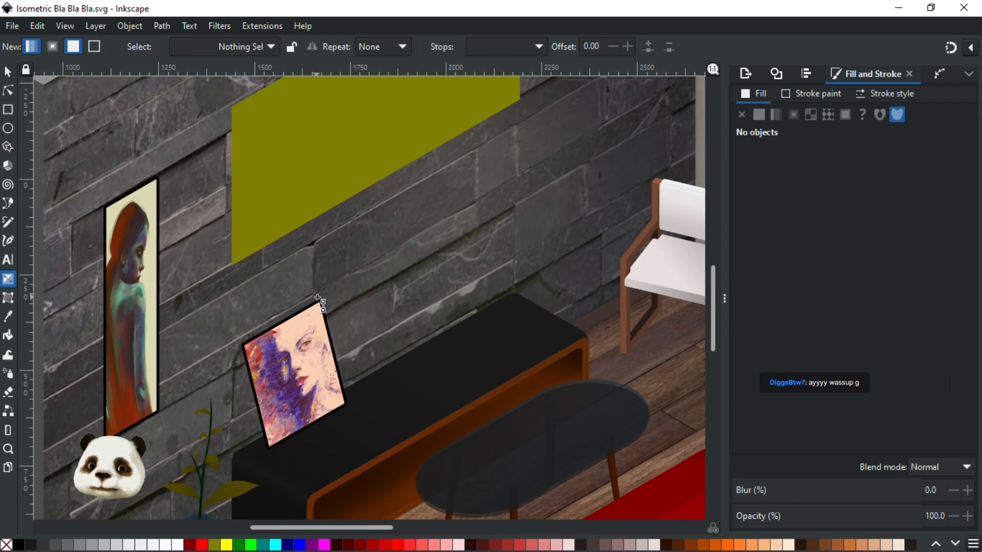
scroll(318, 298, down, 2)
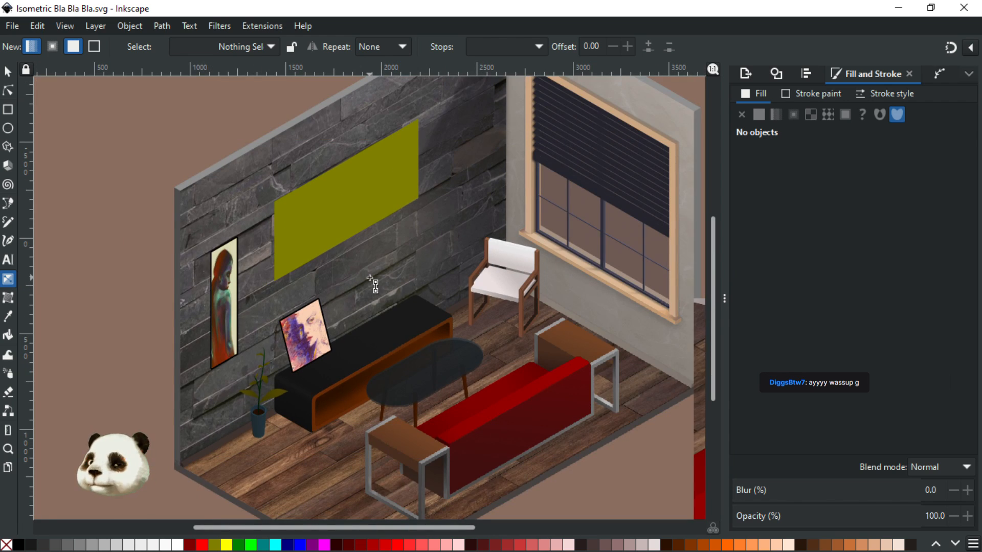
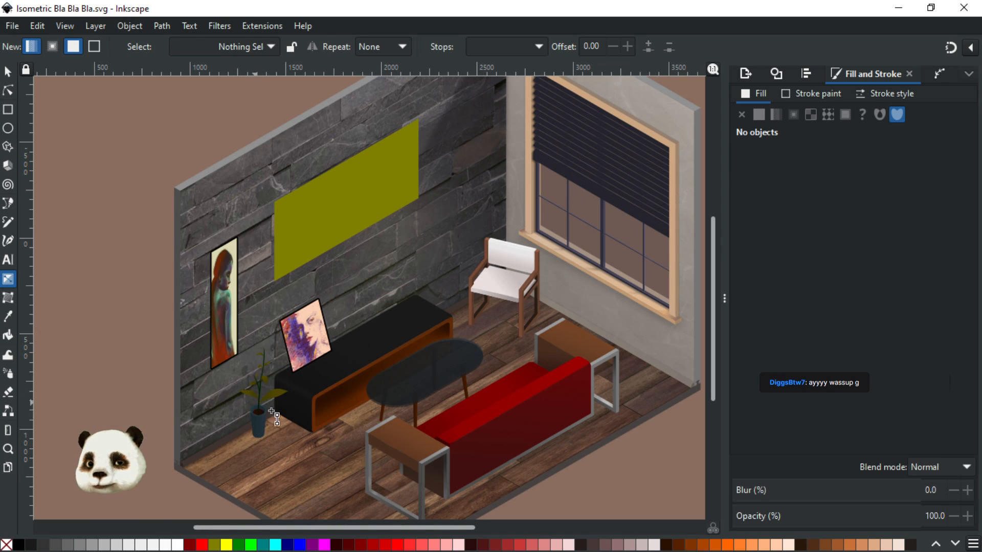
scroll(271, 419, down, 3)
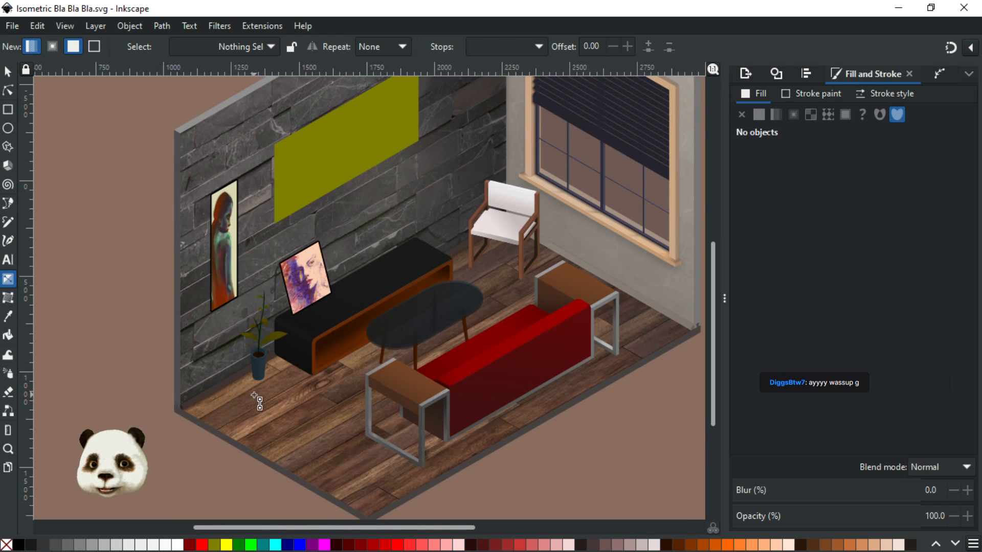
scroll(258, 402, up, 3)
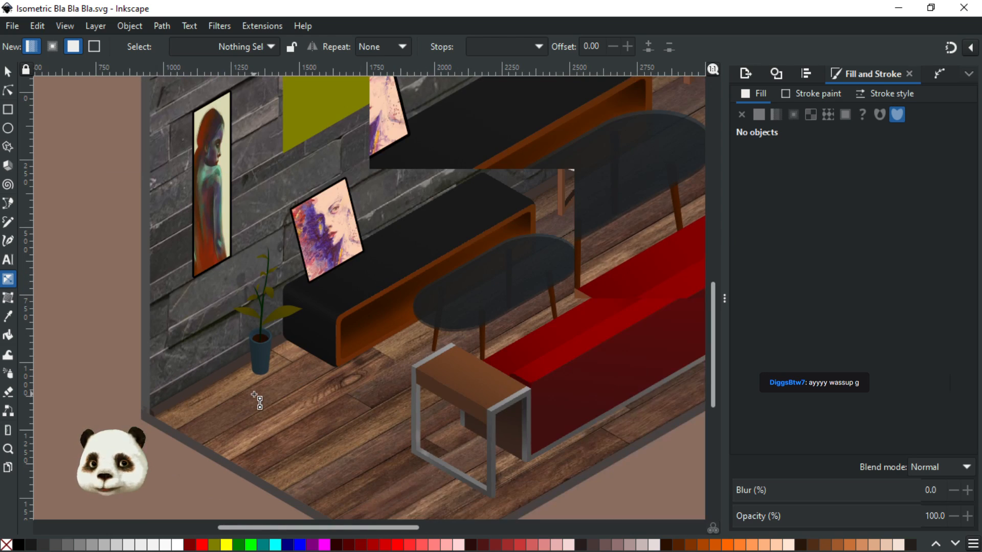
drag(379, 355, 321, 405)
scroll(219, 348, up, 2)
scroll(219, 353, down, 3)
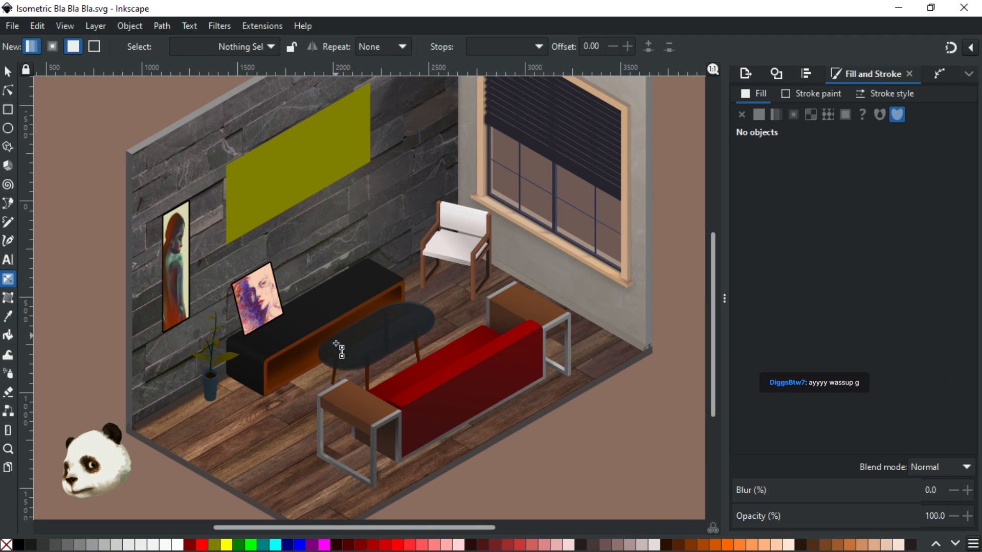
drag(337, 351, 236, 364)
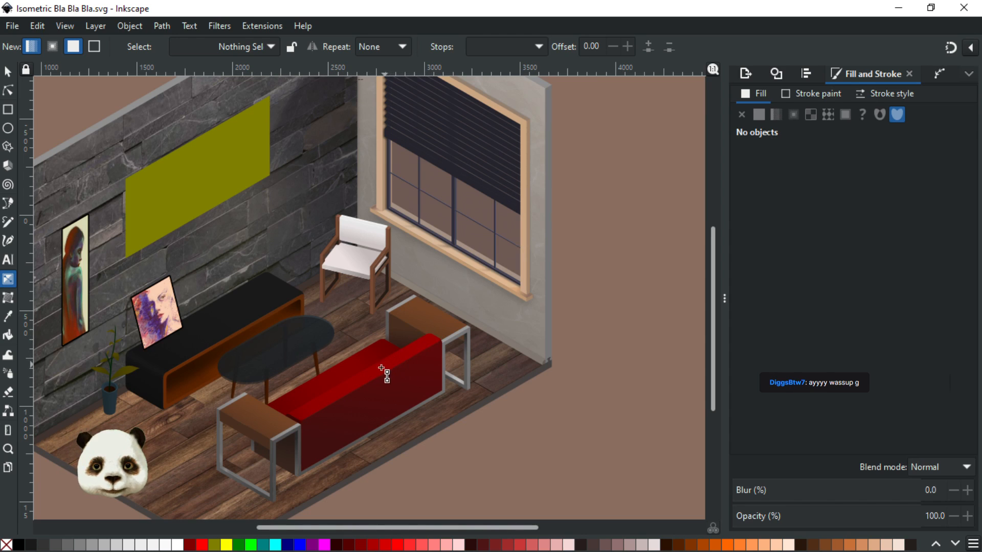
Darken the end stop of the gradient on the sofa backrest's upper face to lightness 22
click(322, 412)
click(321, 407)
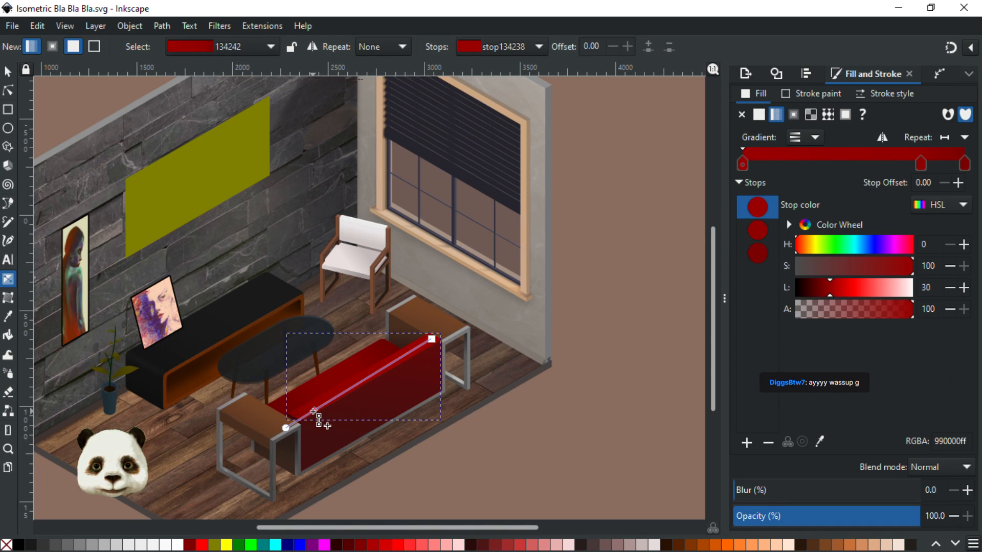
click(285, 427)
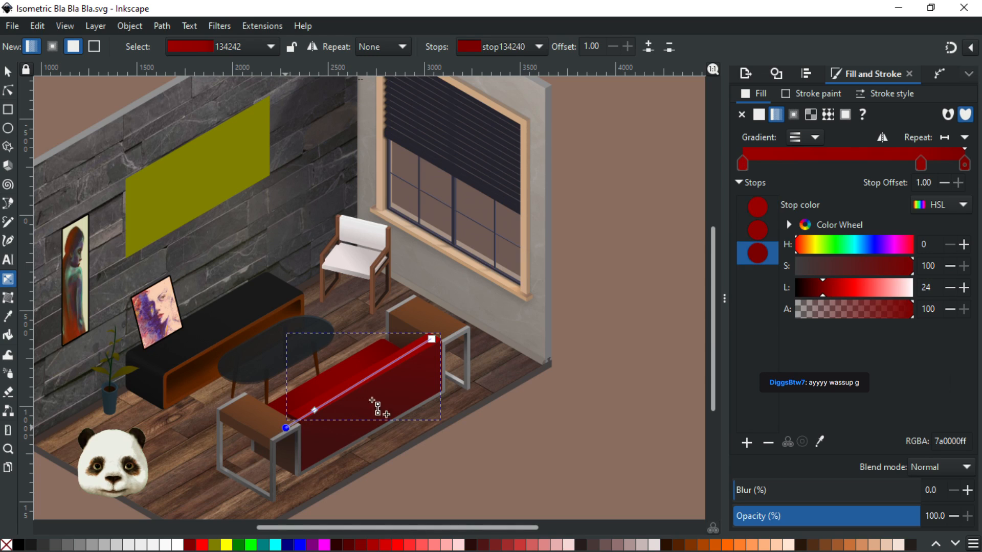
click(949, 289)
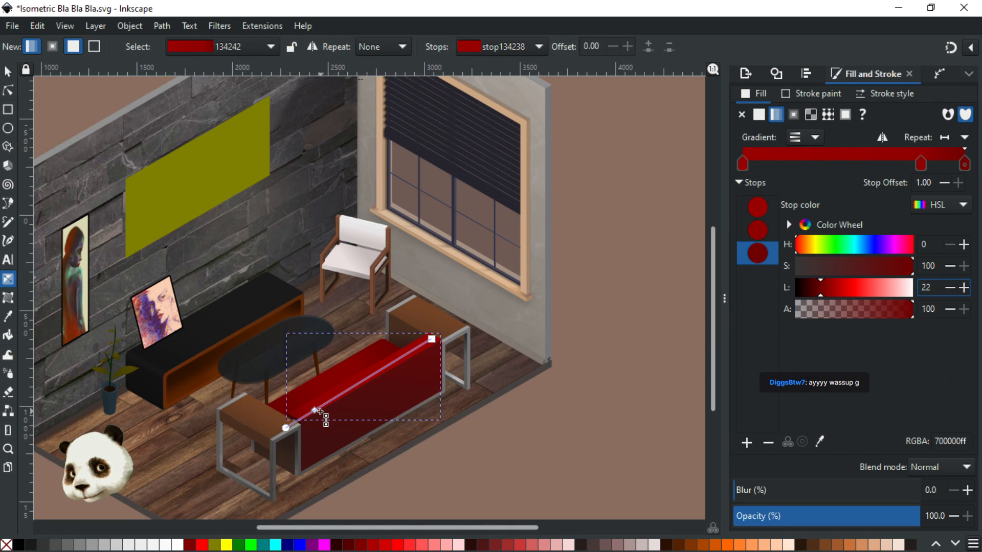
Move the middle stop of the sofa backrest's gradient to offset 0.63, deselect the shape and save the drawing
drag(314, 411, 341, 395)
key(Escape)
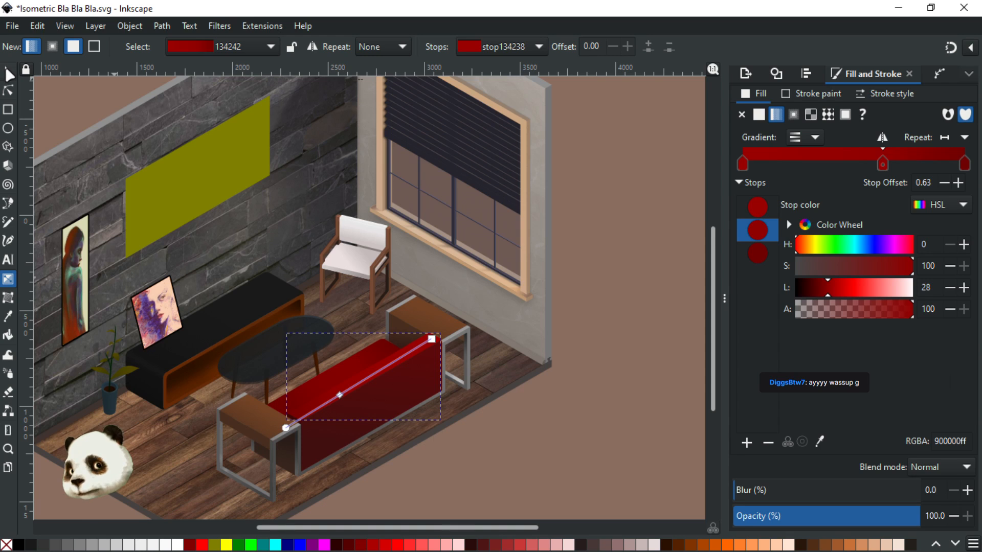
key(s)
key(Escape)
key(ctrl+s)
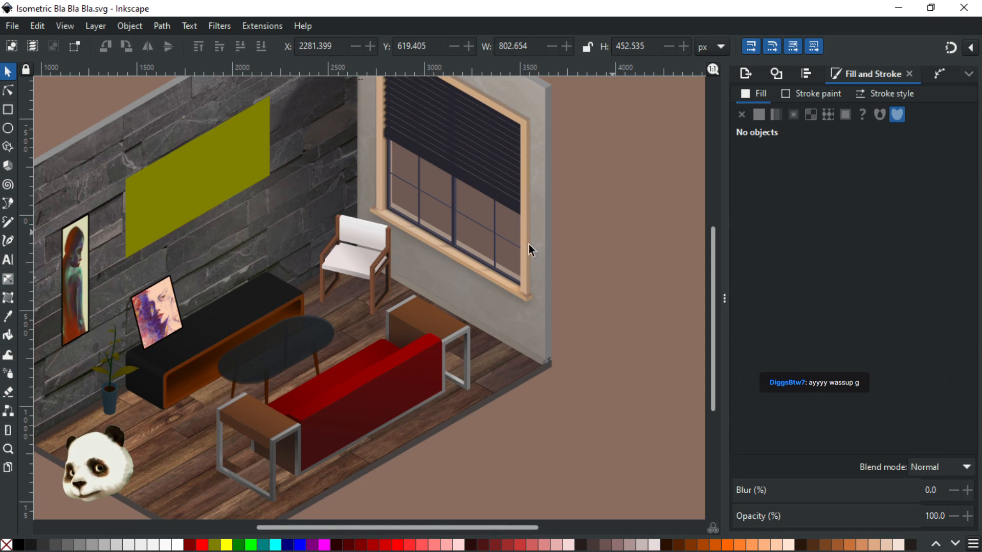
Apply a linear gradient to the white chair's brown frame, running from the armrest corner down the front leg
ctrl+scroll(365, 257, down, 1)
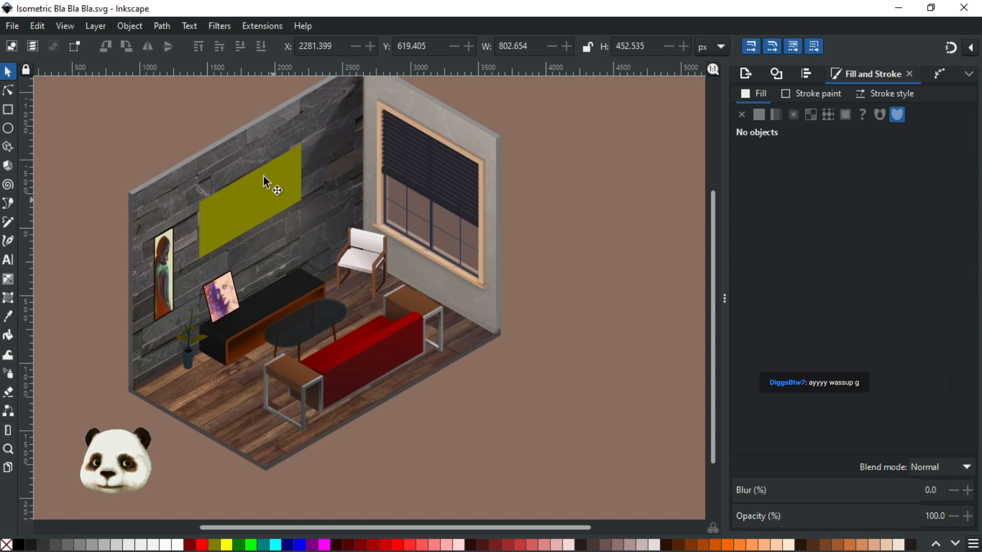
scroll(390, 274, up, 2)
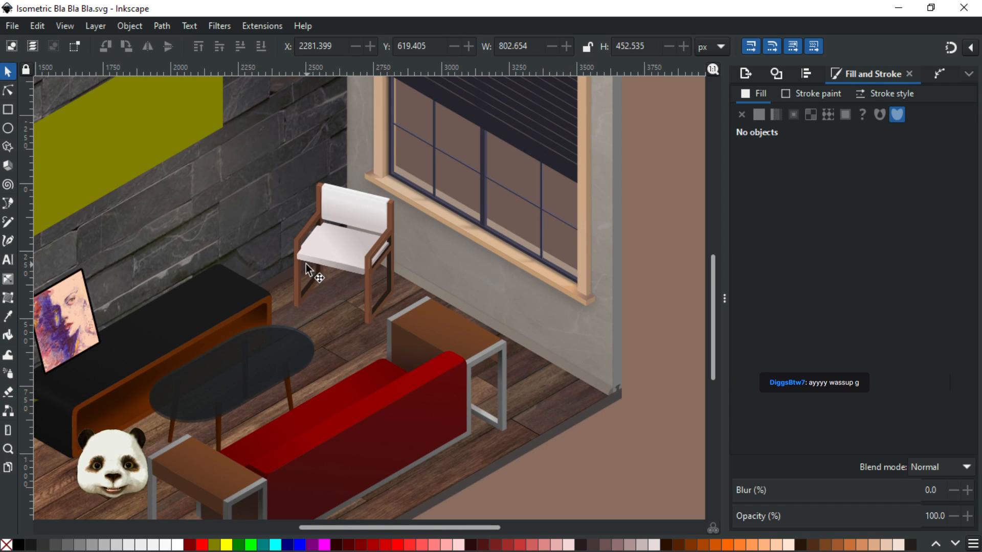
scroll(306, 267, up, 2)
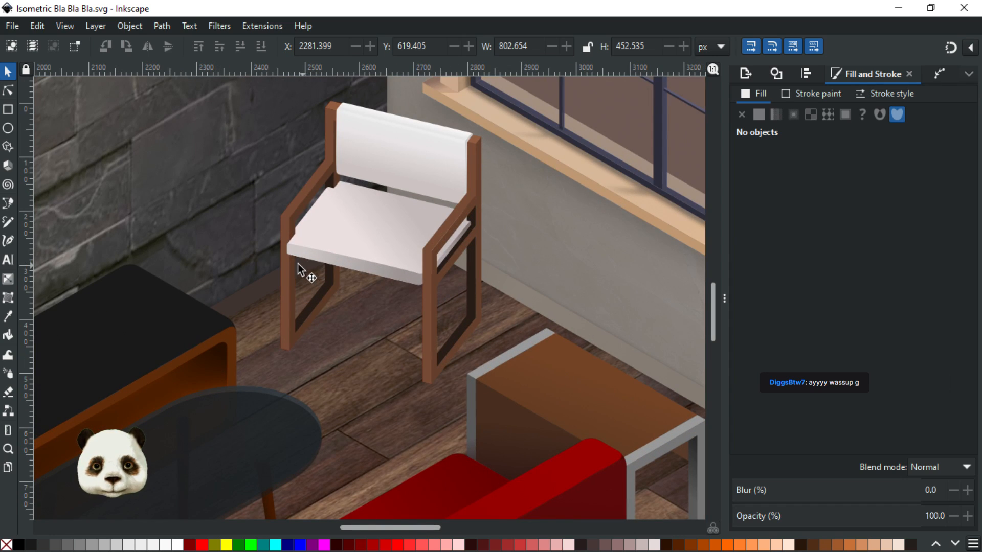
key(g)
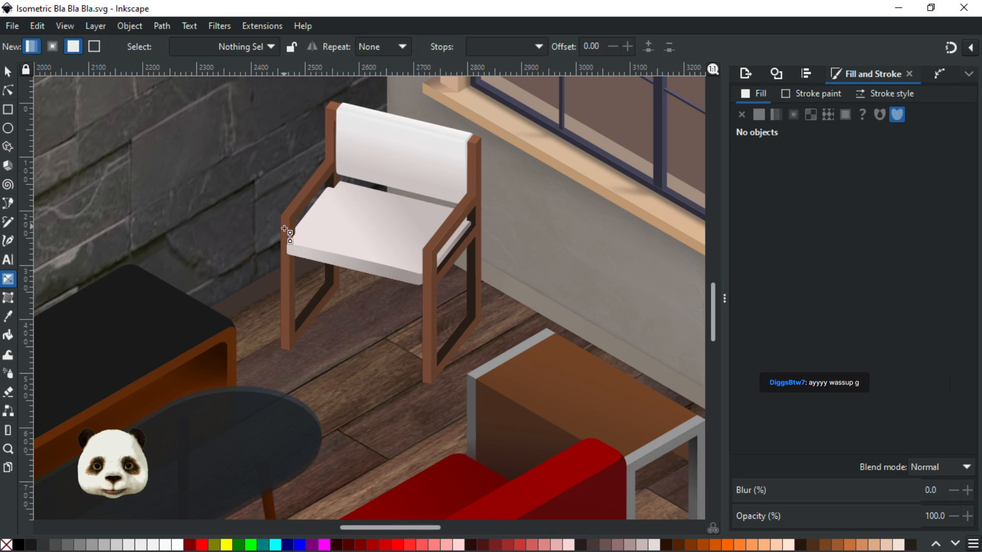
click(289, 272)
drag(283, 223, 284, 317)
Set the chair frame gradient's end stop to alpha 100 and lightness 30
click(283, 317)
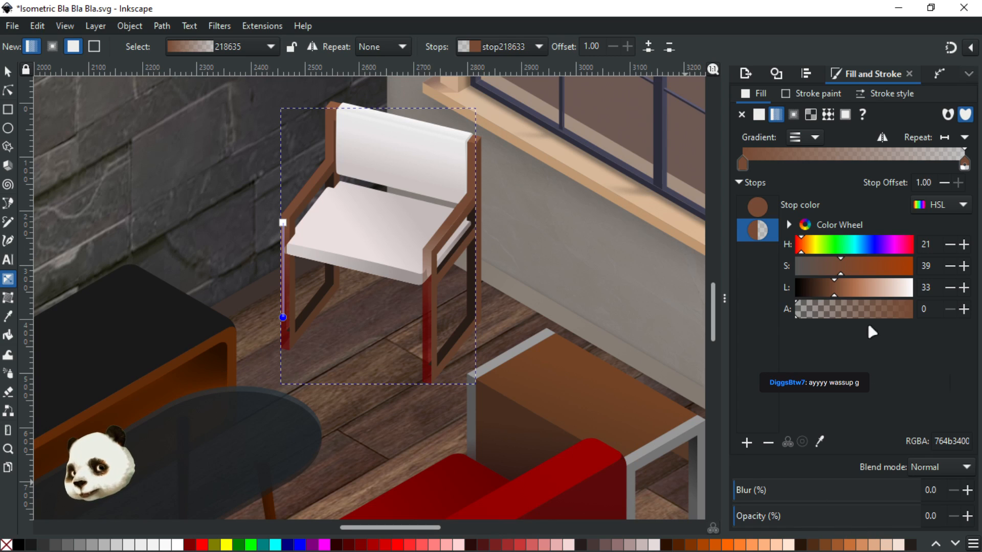
click(908, 314)
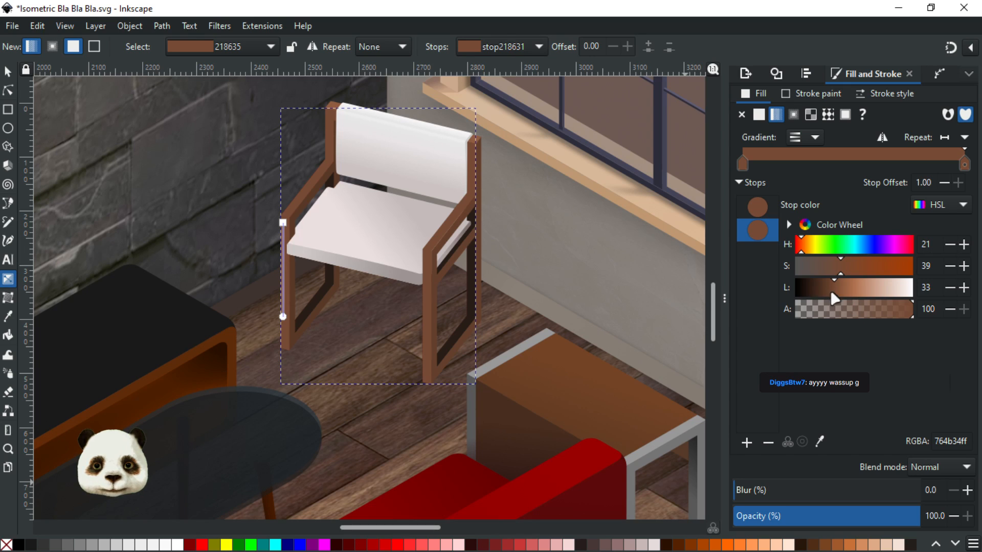
drag(834, 295, 830, 293)
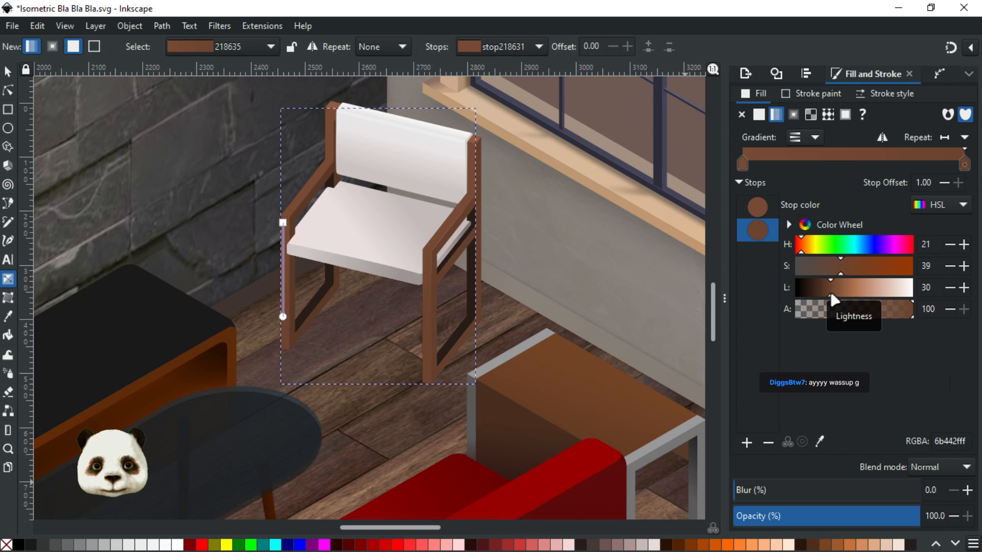
Set the chair frame gradient's end stop to hue 24, saturation 39 and lightness 28
drag(848, 268, 842, 268)
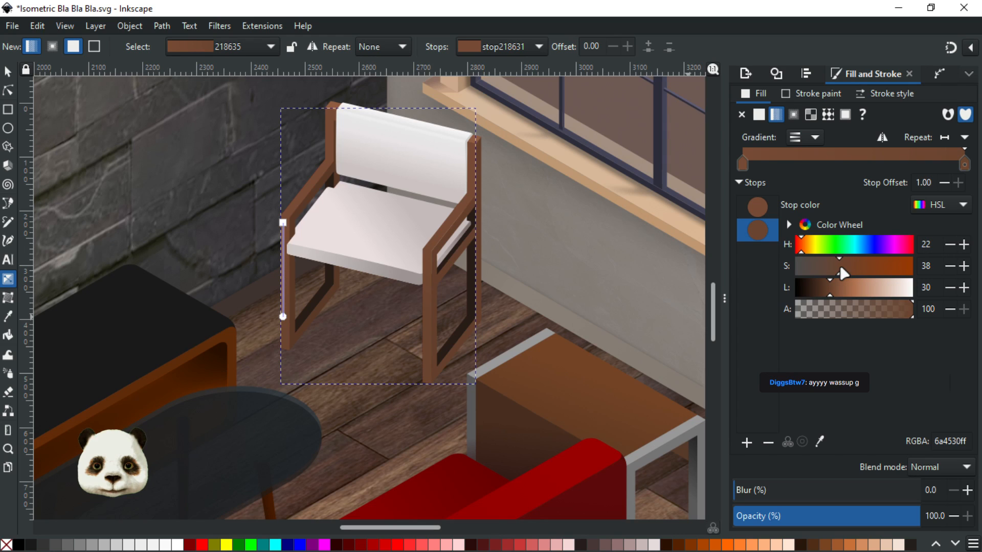
click(826, 289)
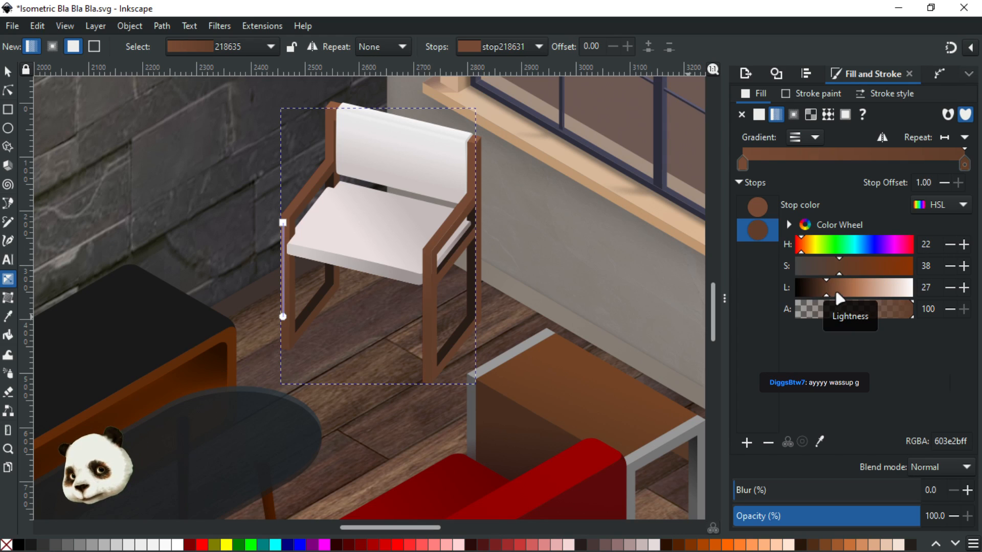
click(837, 293)
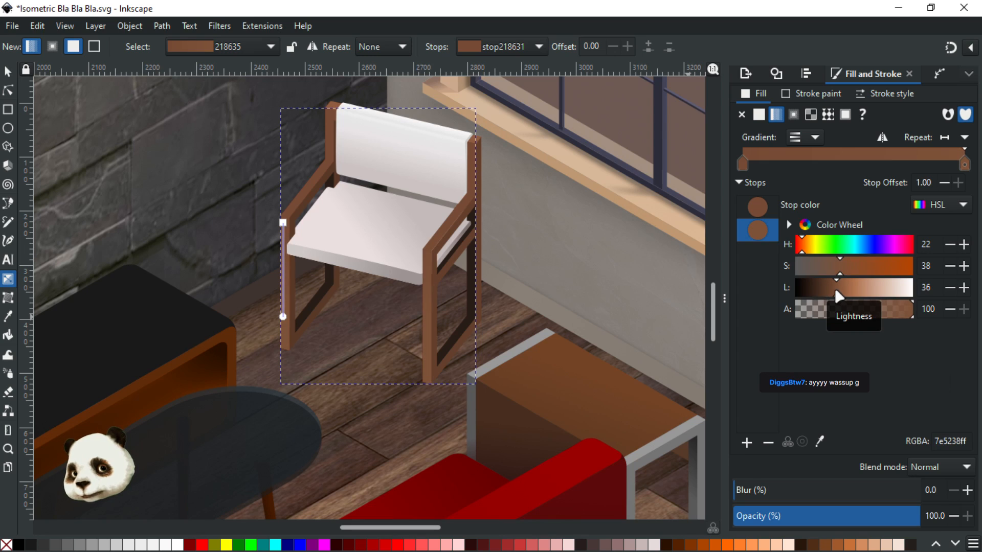
click(843, 289)
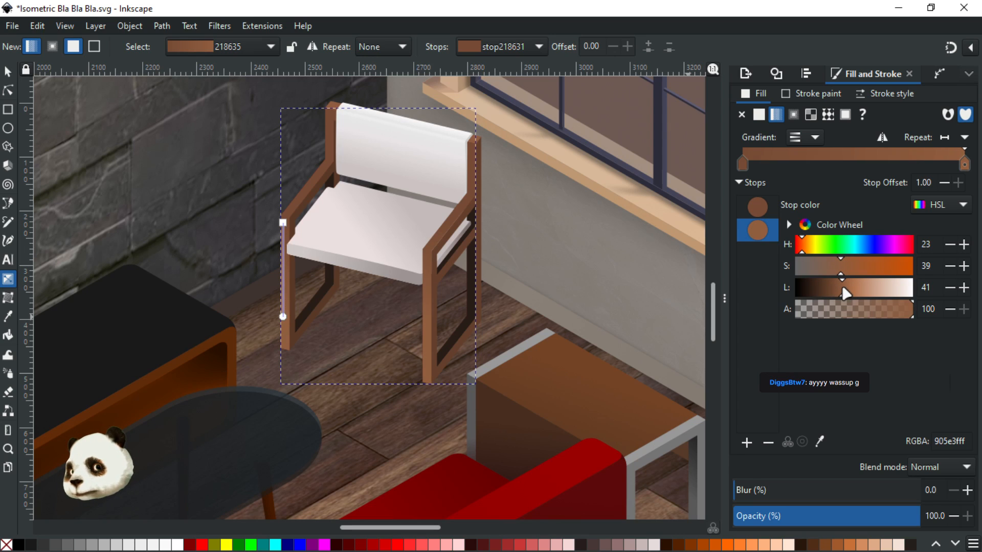
click(831, 293)
drag(829, 296, 827, 295)
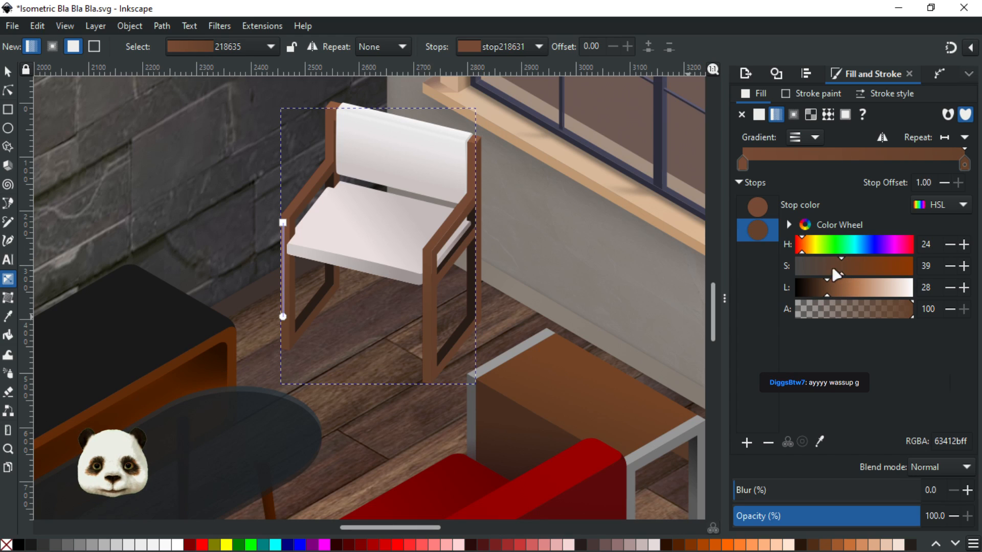
click(853, 267)
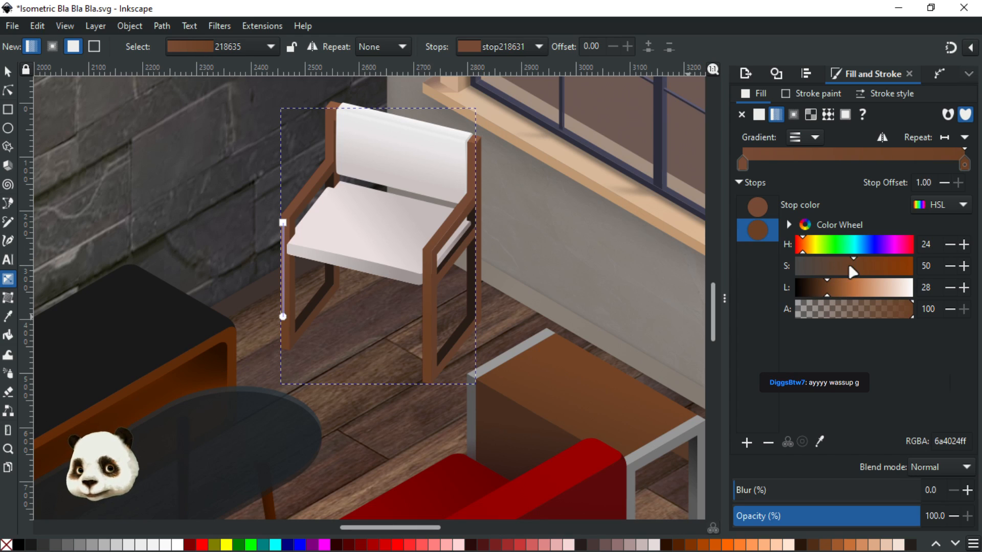
click(843, 263)
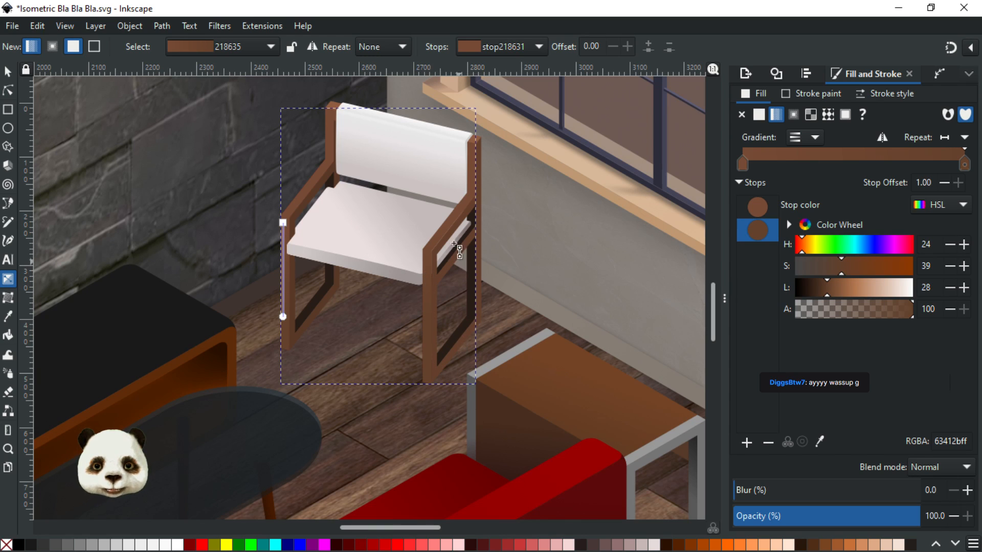
Move the start of the chair frame's gradient straight up, above the front armrest corner
drag(283, 223, 283, 144)
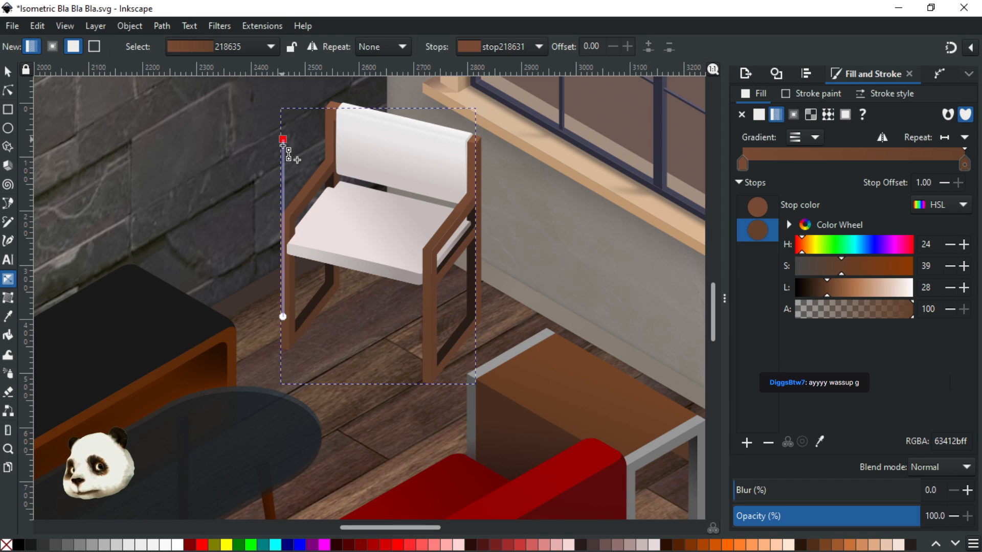
scroll(438, 218, up, 3)
scroll(484, 222, down, 3)
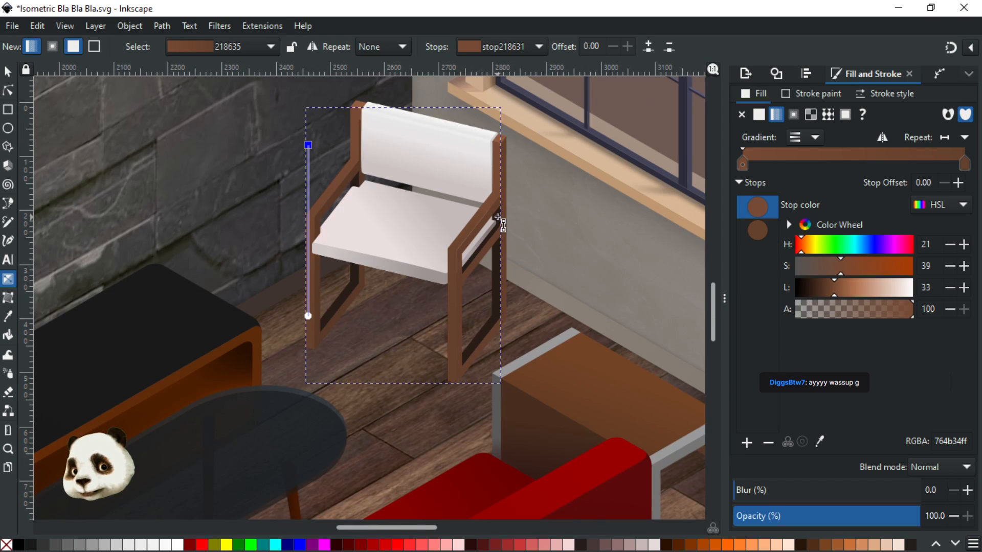
drag(308, 145, 312, 166)
scroll(504, 168, up, 1)
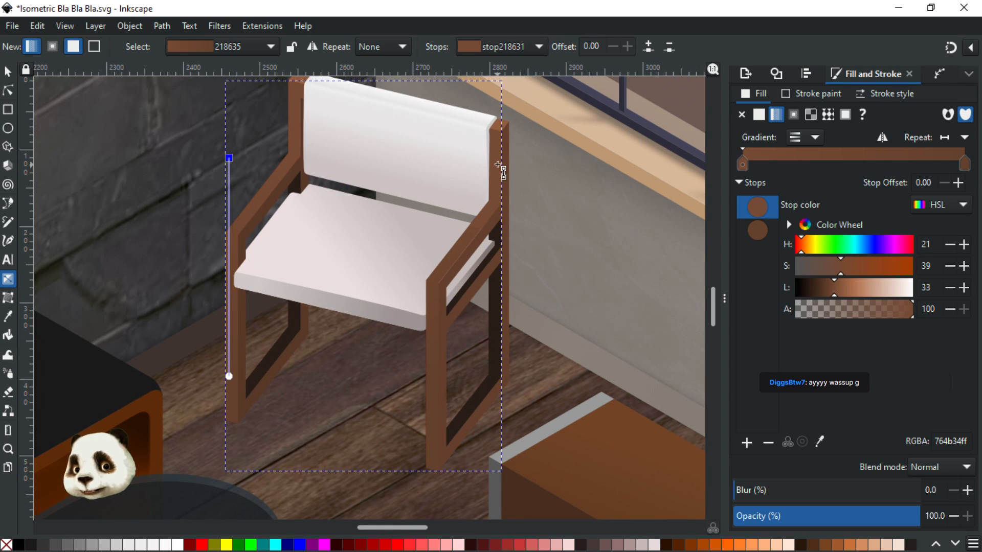
Recolor the front face of the chair's right backrest post with the brown 6f4831 sampled from the adjoining armrest
click(499, 165)
key(d)
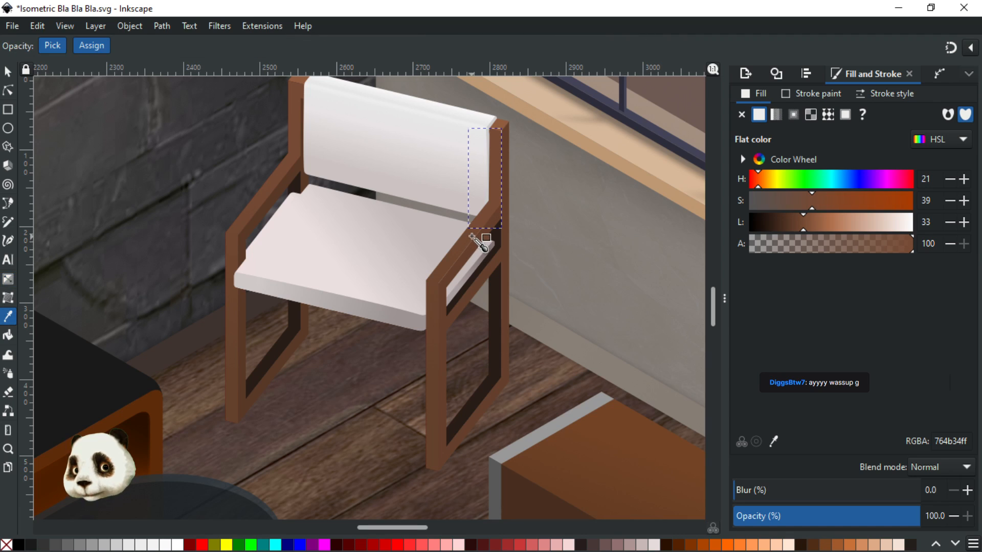
click(472, 237)
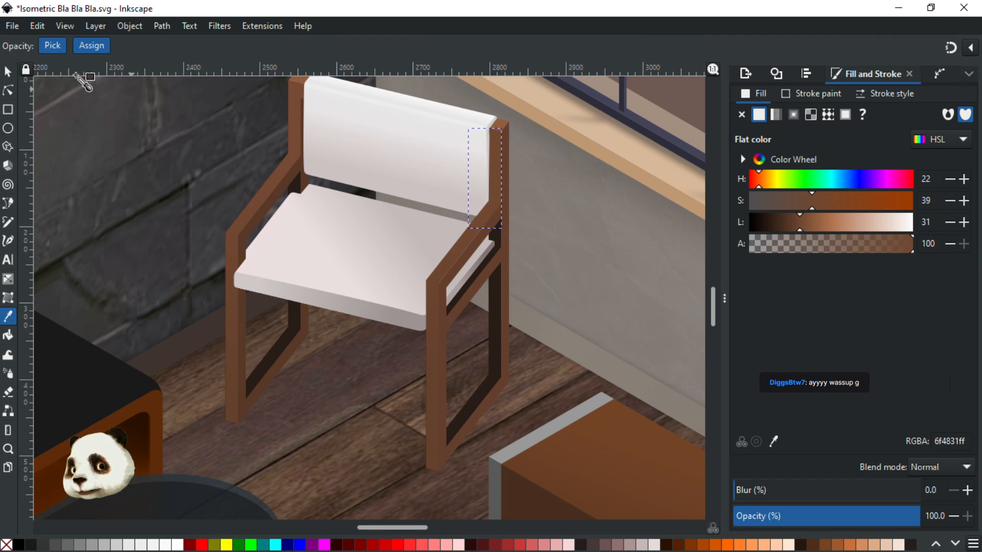
click(8, 76)
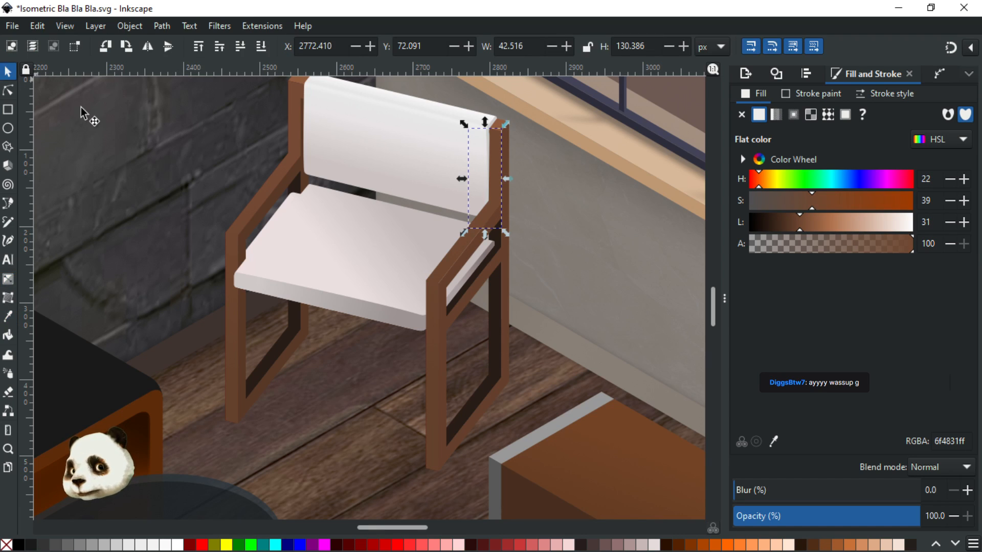
click(450, 324)
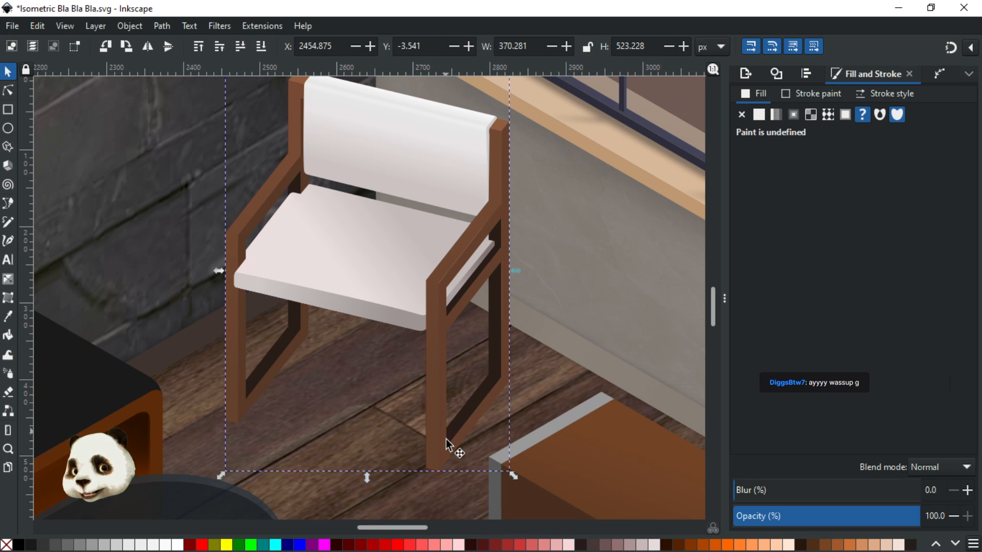
click(446, 456)
drag(446, 451, 494, 444)
key(ctrl+z)
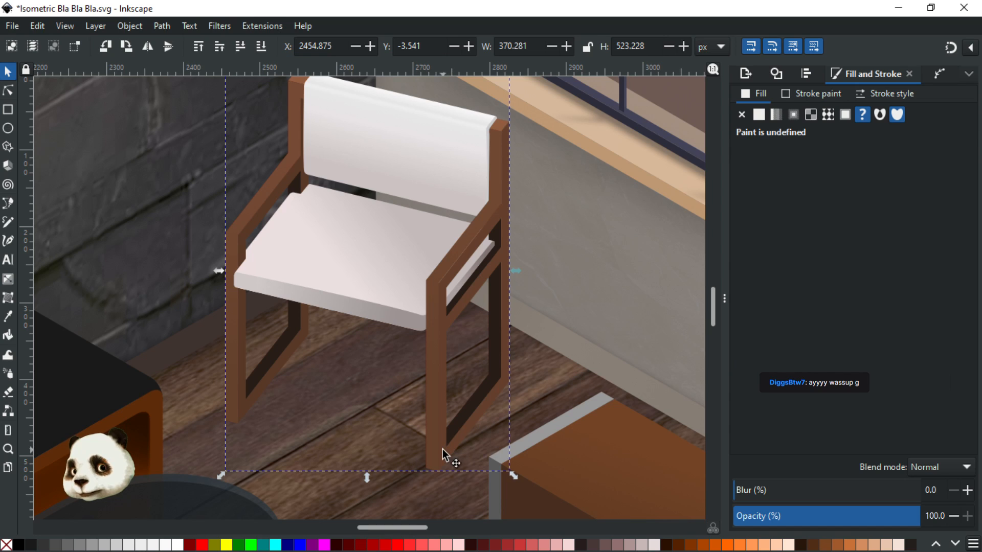
Apply a linear gradient to the chair frame's right side face, from the front foot up to the rear armrest, with end stop alpha 100
double_click(443, 449)
click(447, 454)
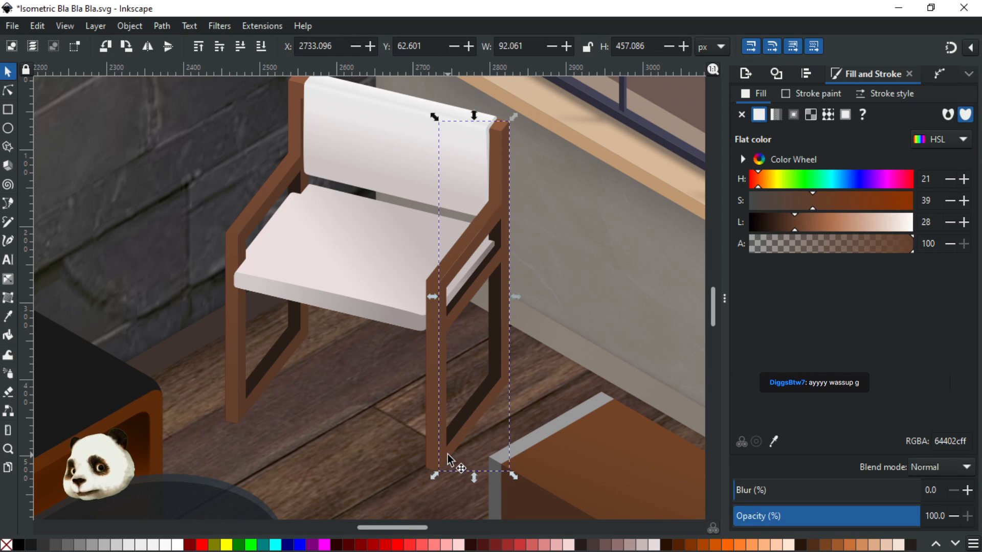
key(g)
drag(450, 453, 497, 235)
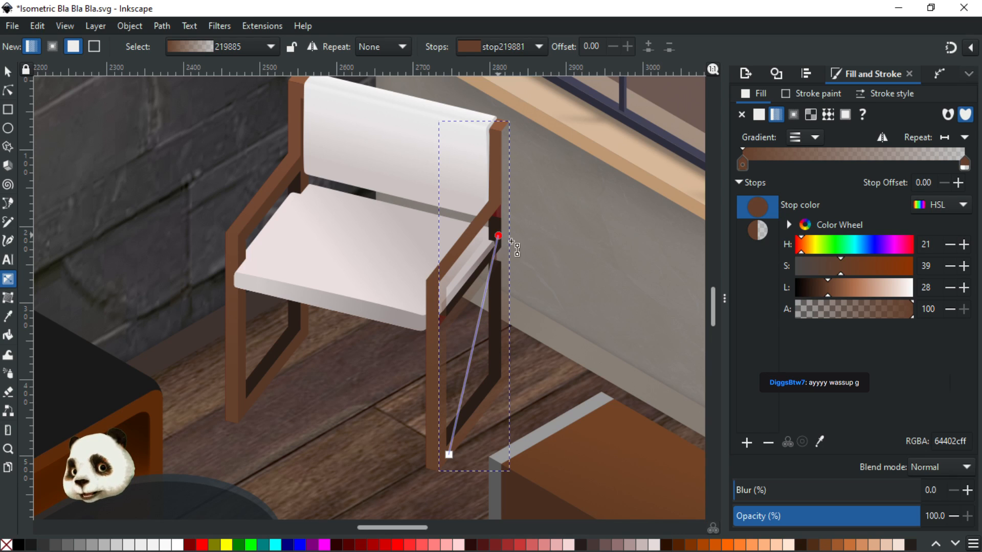
drag(885, 307, 980, 310)
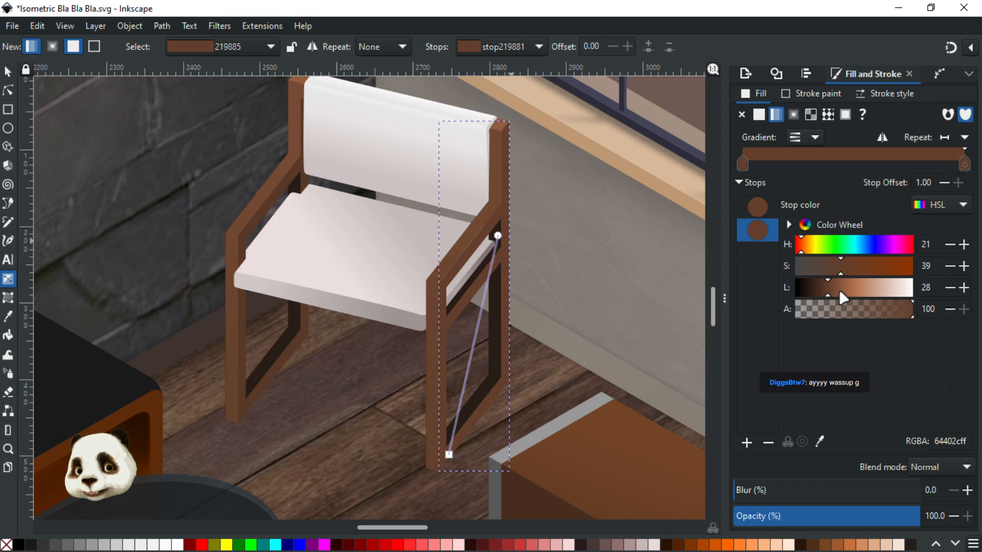
Set the side face gradient's end stop to lightness 38 and its start stop to lightness 27
drag(836, 297, 840, 299)
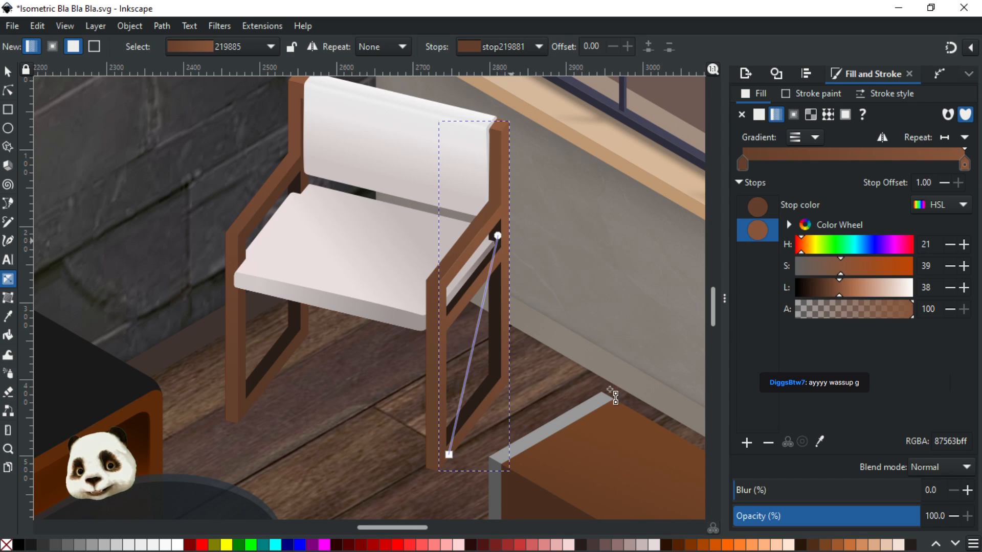
click(449, 454)
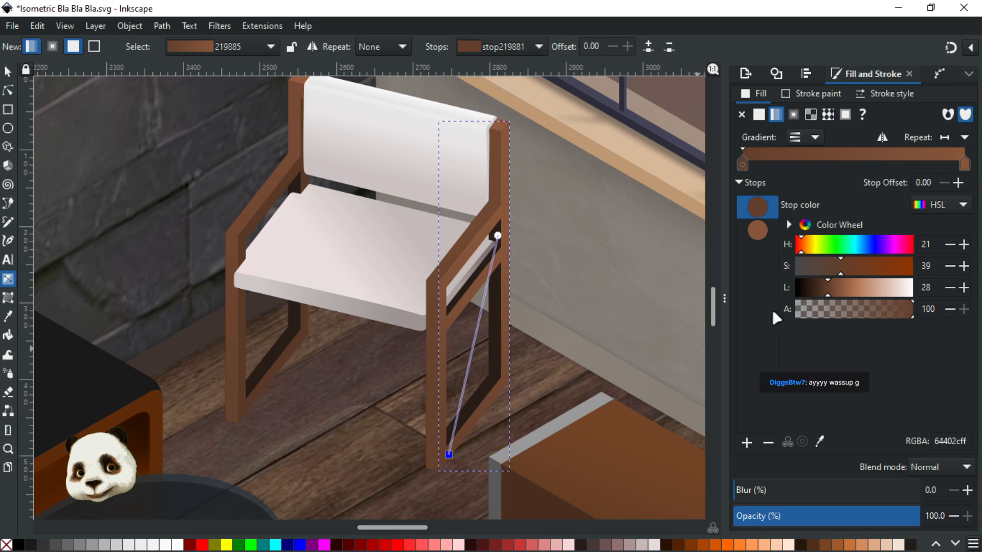
drag(830, 299, 833, 300)
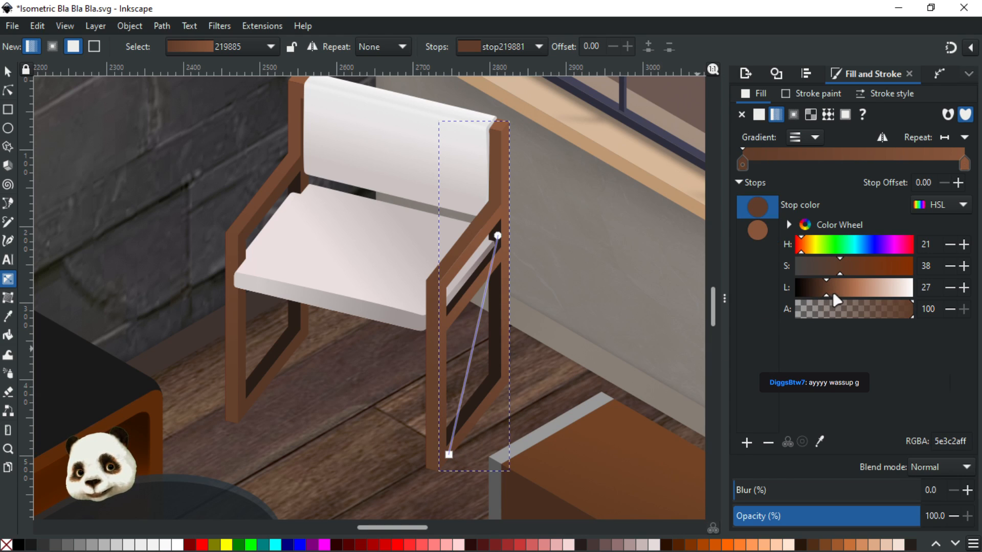
Extend the side face gradient's end up beyond the backrest, set its start stop to lightness 28 and deselect the shape
drag(499, 235, 484, 135)
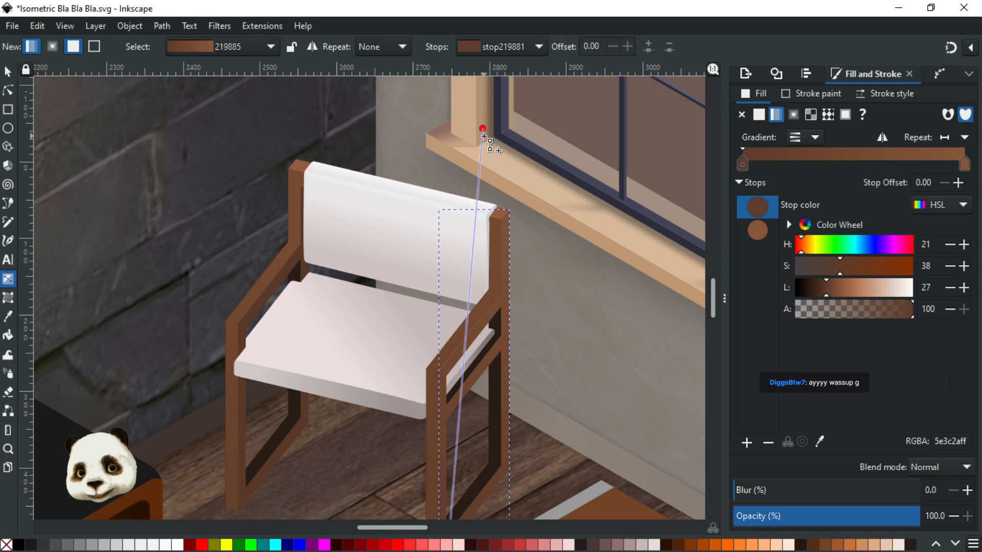
drag(519, 234, 528, 138)
click(458, 445)
click(827, 296)
click(831, 295)
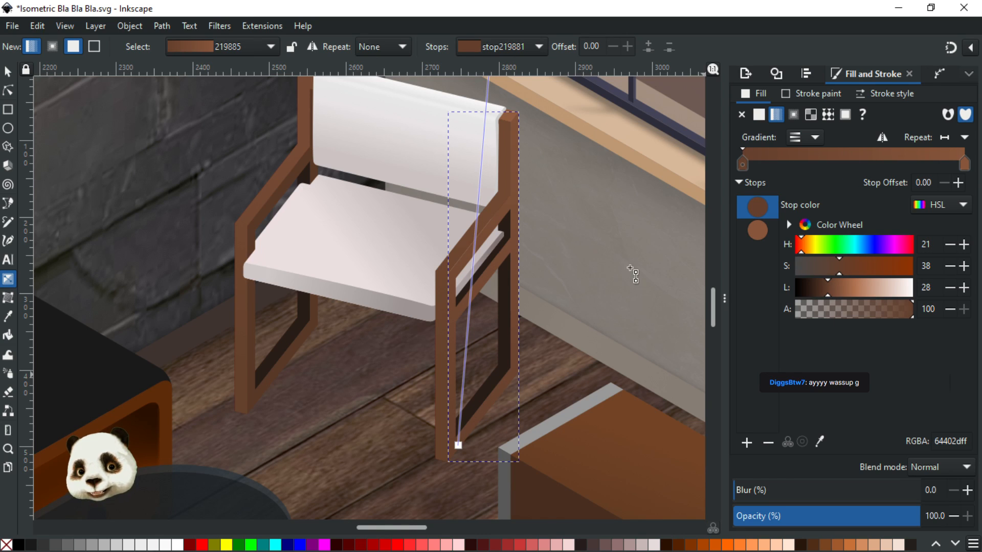
click(7, 71)
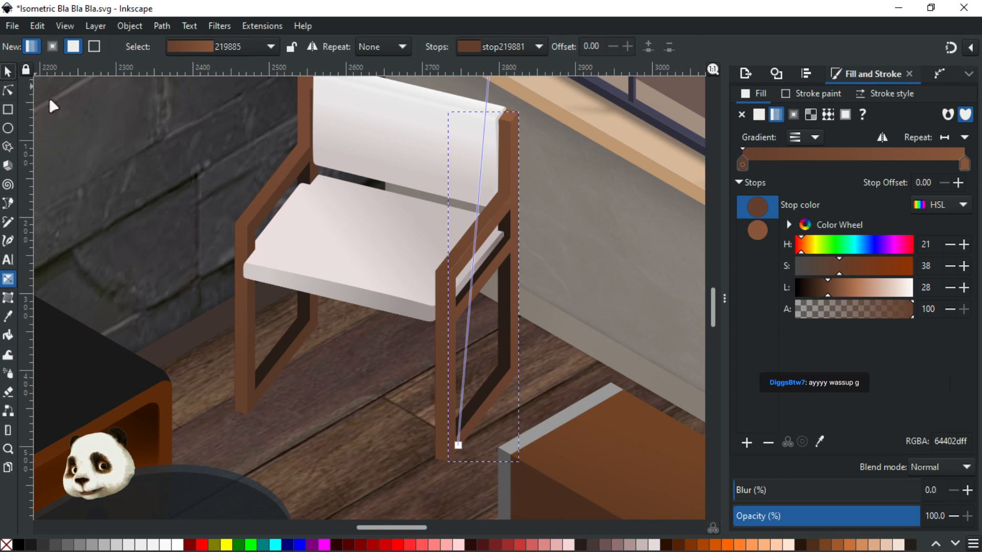
click(312, 385)
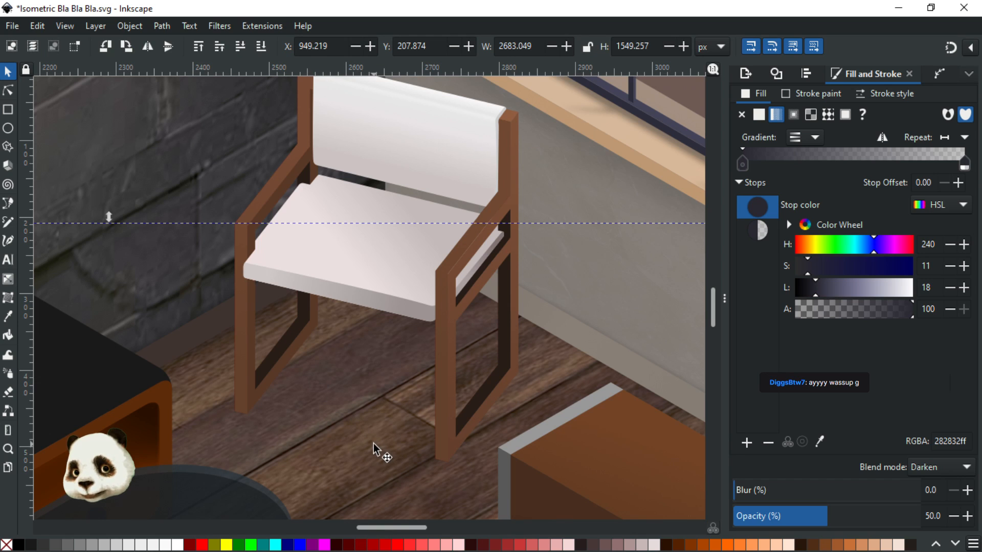
Set the start stop of the right side face's gradient, at the chair's front foot, to lightness 32 and deselect the shape
scroll(399, 455, down, 1)
scroll(450, 463, up, 1)
scroll(456, 465, up, 1)
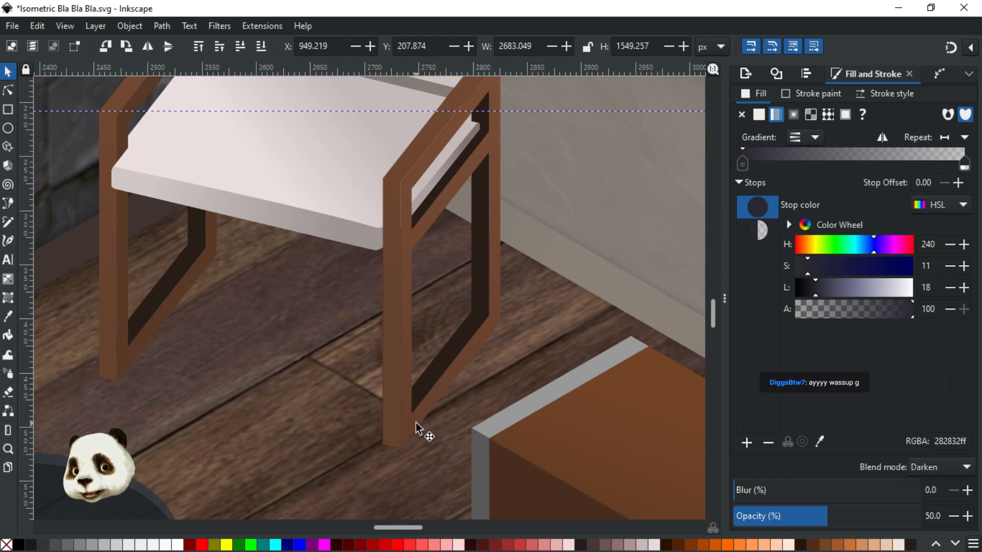
click(416, 423)
key(g)
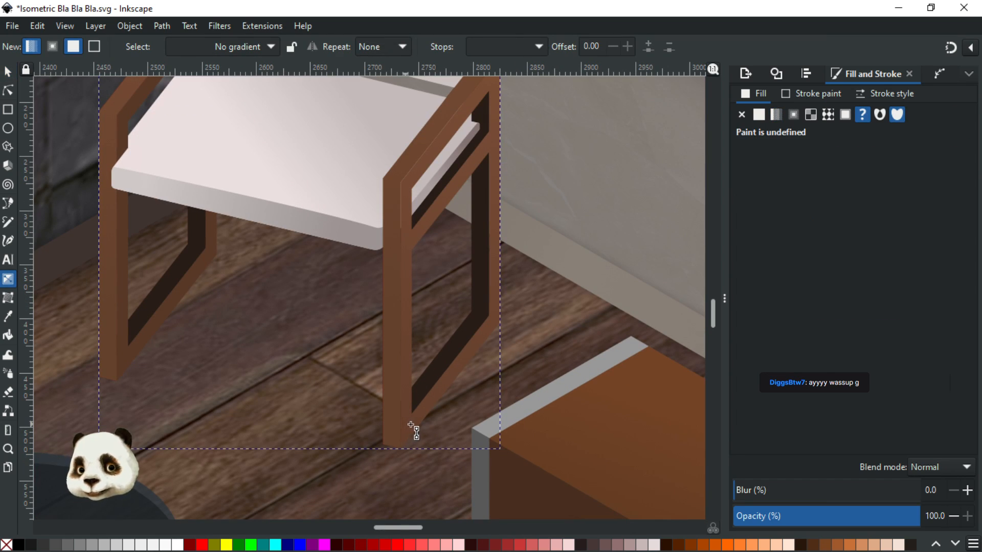
double_click(416, 425)
click(418, 417)
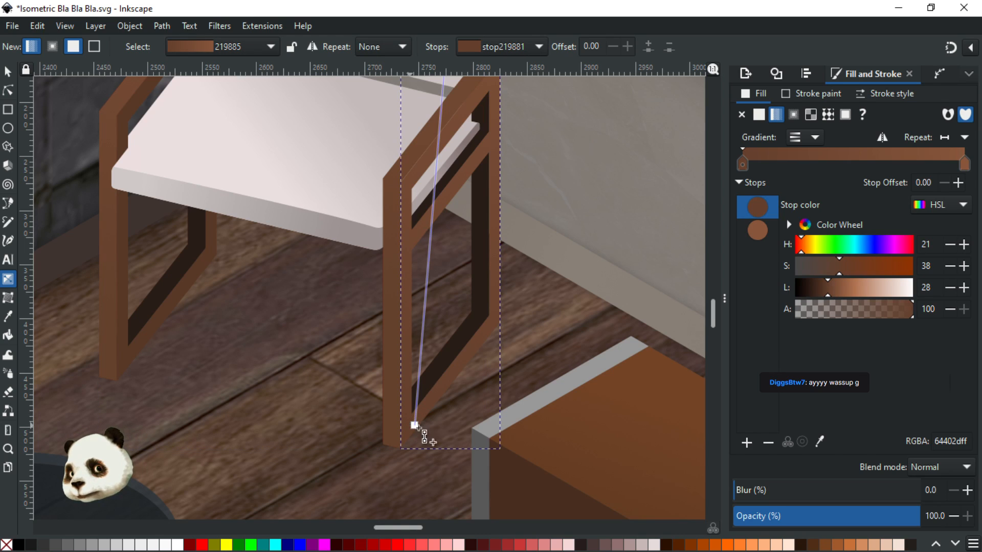
click(832, 287)
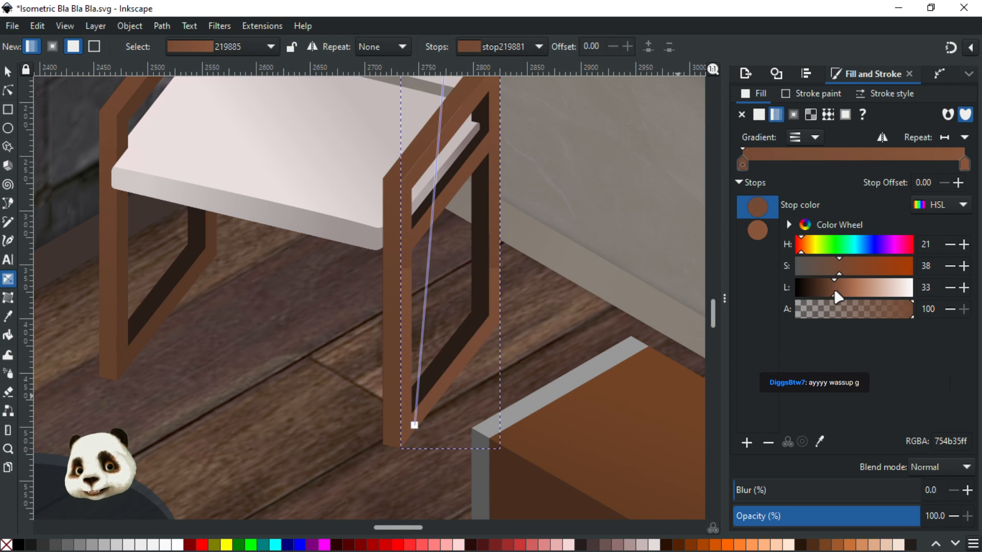
click(950, 288)
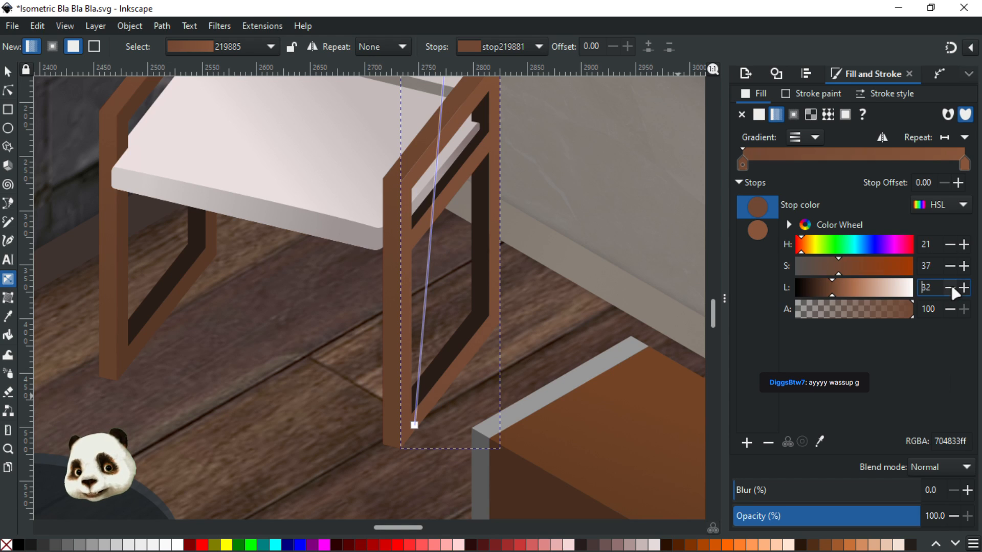
click(540, 350)
Move the side face gradient's end onto the backrest's upper left corner, set that stop to lightness 43 and deselect the shape
scroll(540, 350, down, 2)
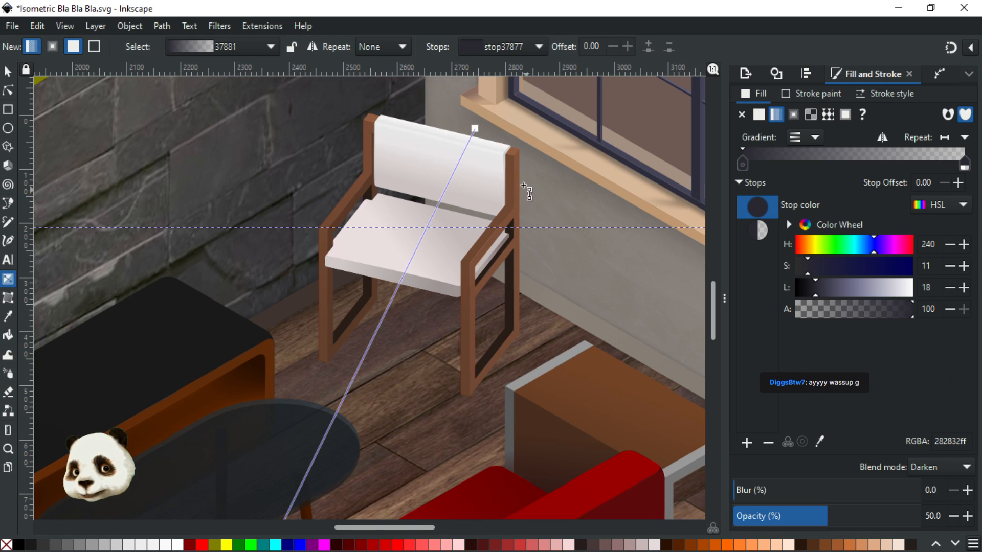
click(518, 331)
drag(504, 94, 381, 165)
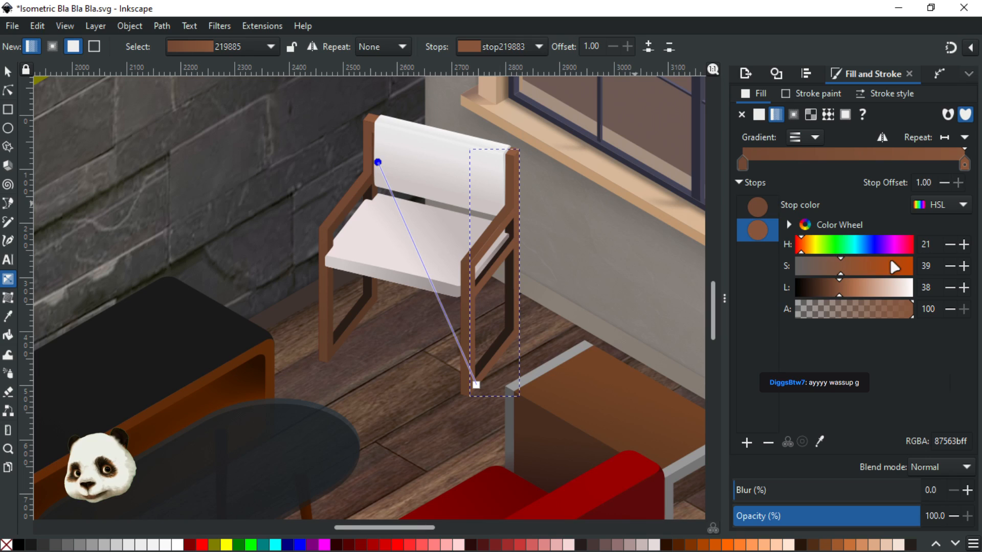
click(850, 297)
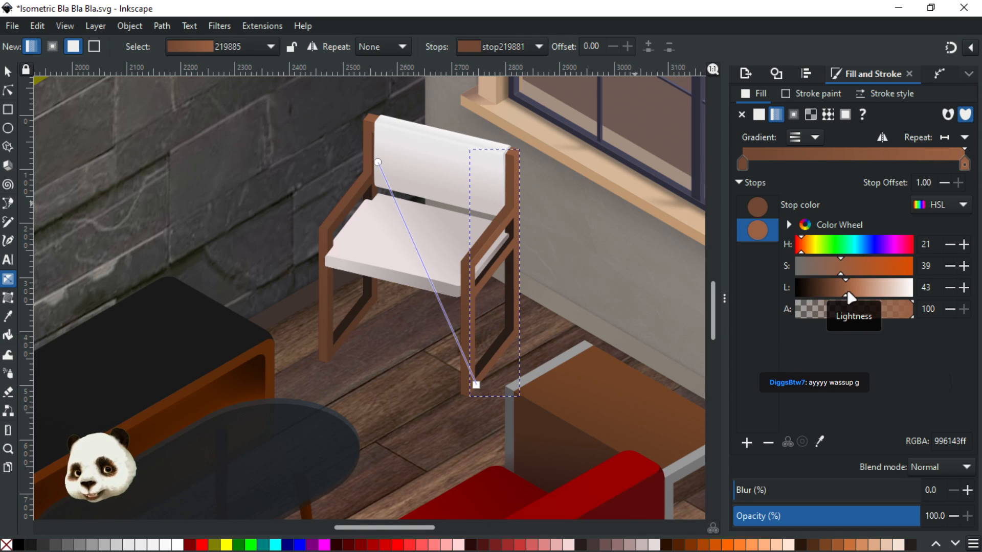
drag(379, 162, 396, 133)
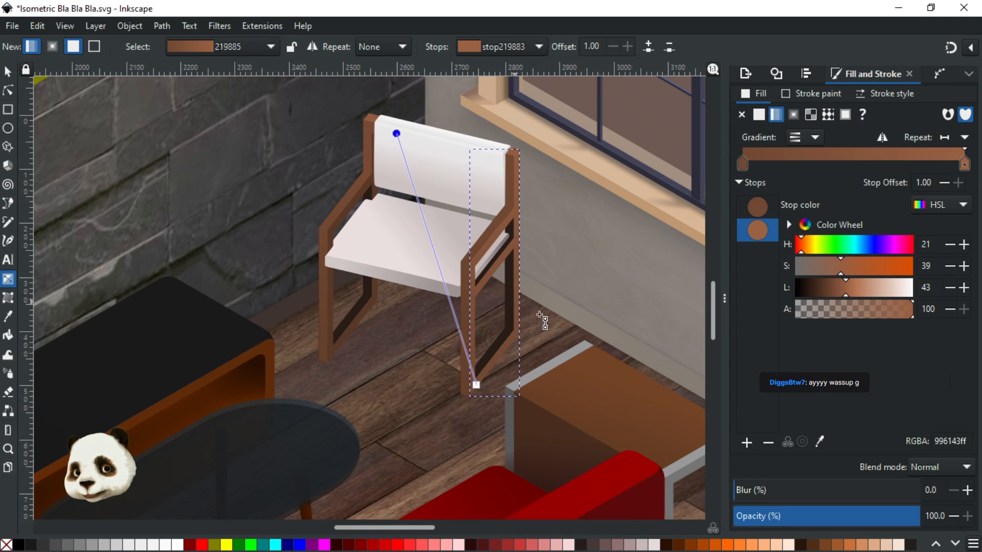
click(560, 324)
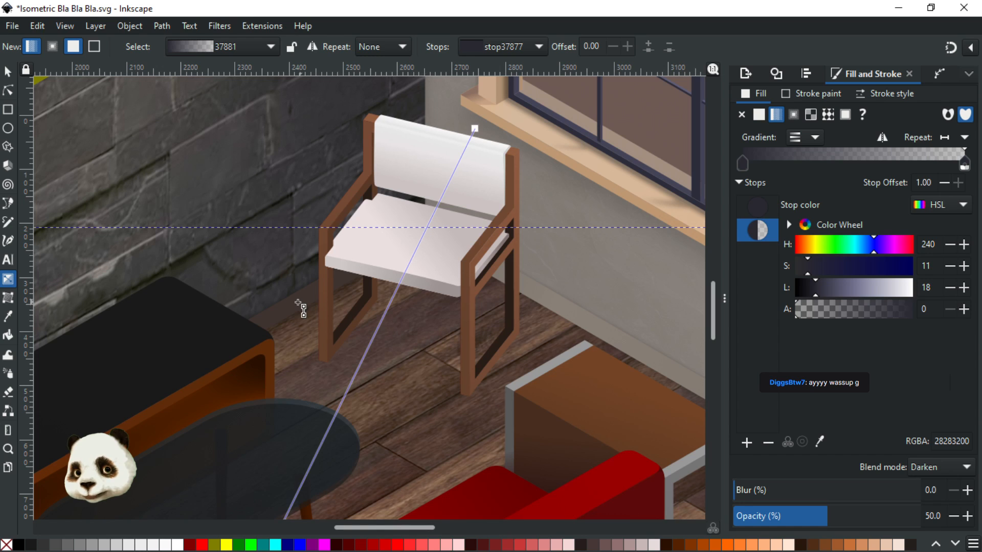
Try shifting the chair's front wooden face aside to reach the dark red shape beneath the left leg, and undo the move
scroll(298, 303, up, 2)
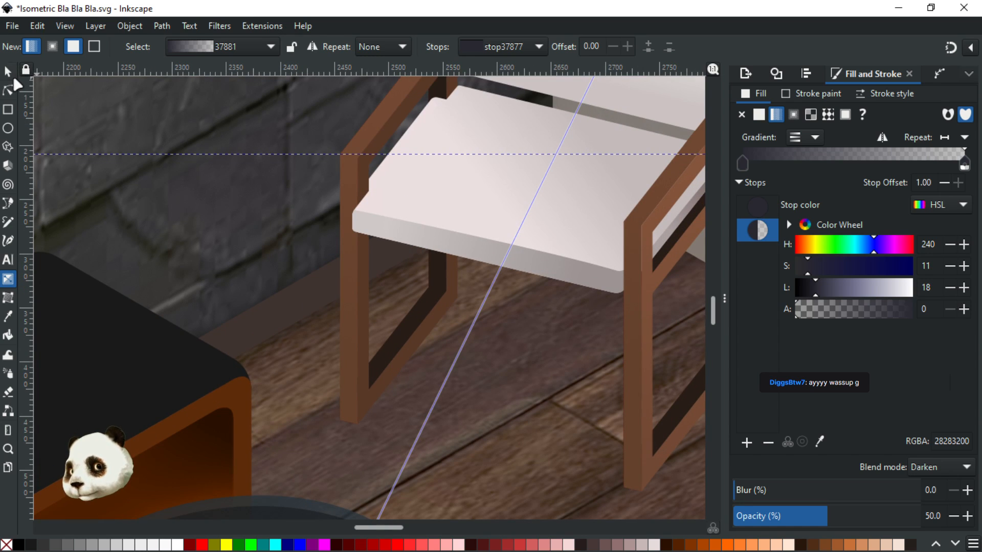
key(s)
click(350, 309)
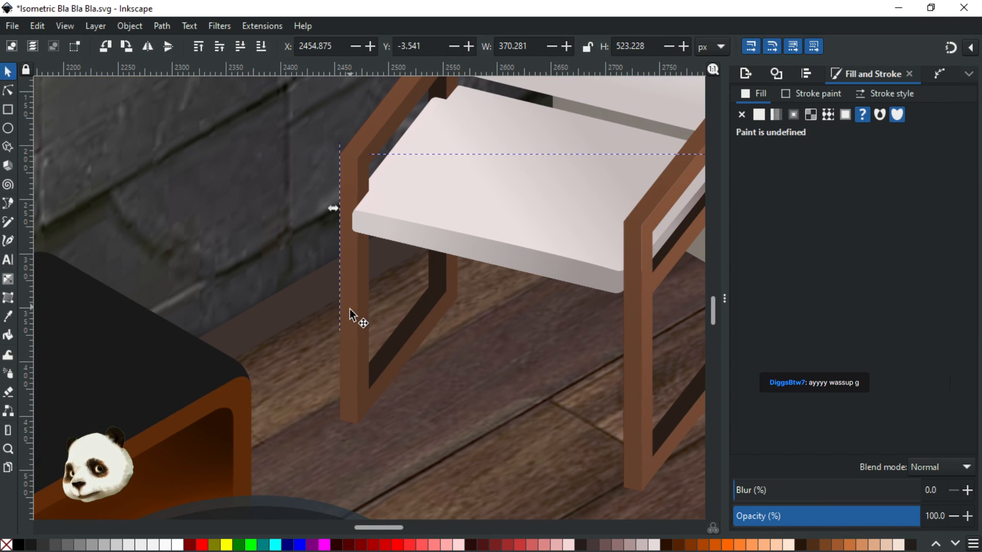
mouse_move(358, 308)
mouse_down()
mouse_move(404, 320)
mouse_move(354, 314)
mouse_move(416, 307)
mouse_move(360, 304)
mouse_up()
key(Escape)
click(350, 318)
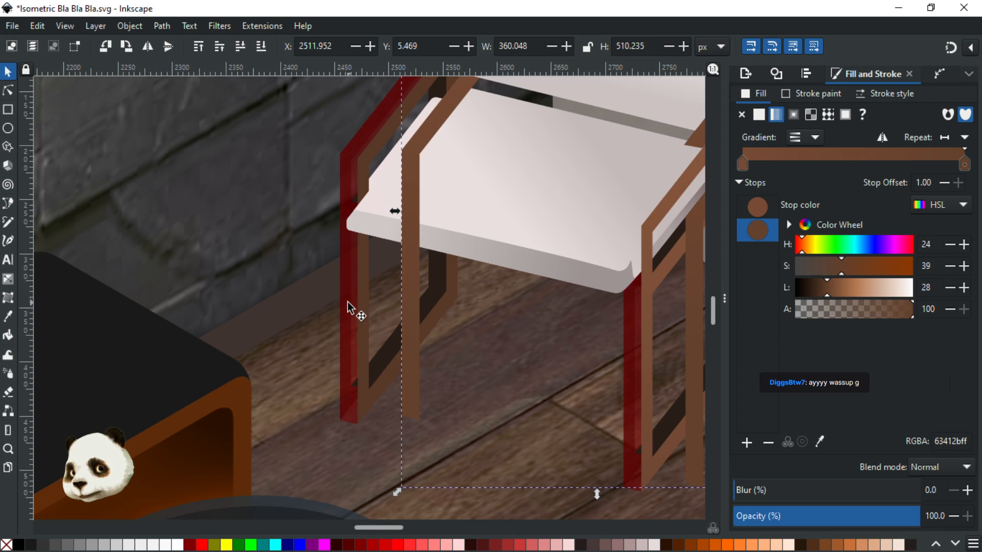
click(351, 308)
key(ctrl+z)
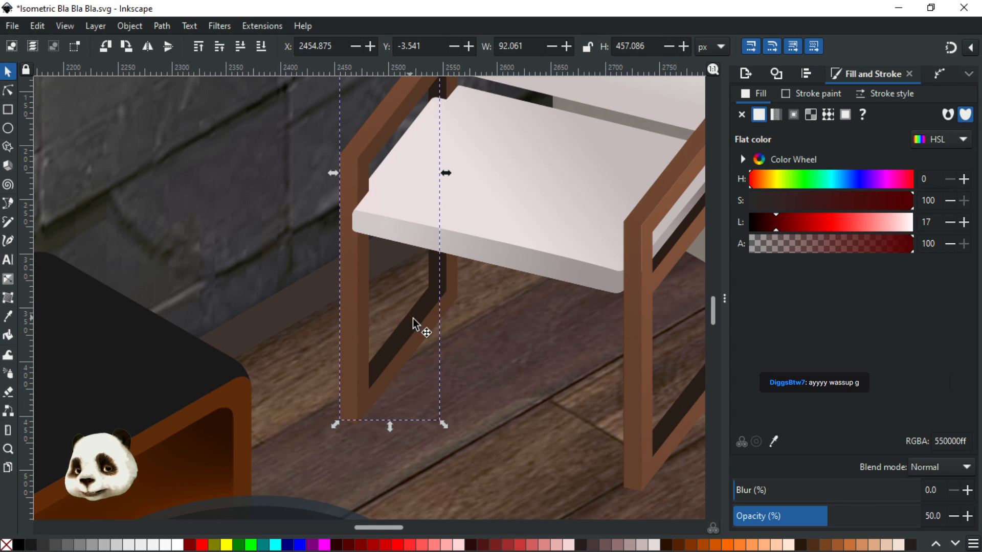
key(Escape)
Try shifting the front wooden face away to select the dark red shape beneath the right front leg, and undo the move
click(638, 364)
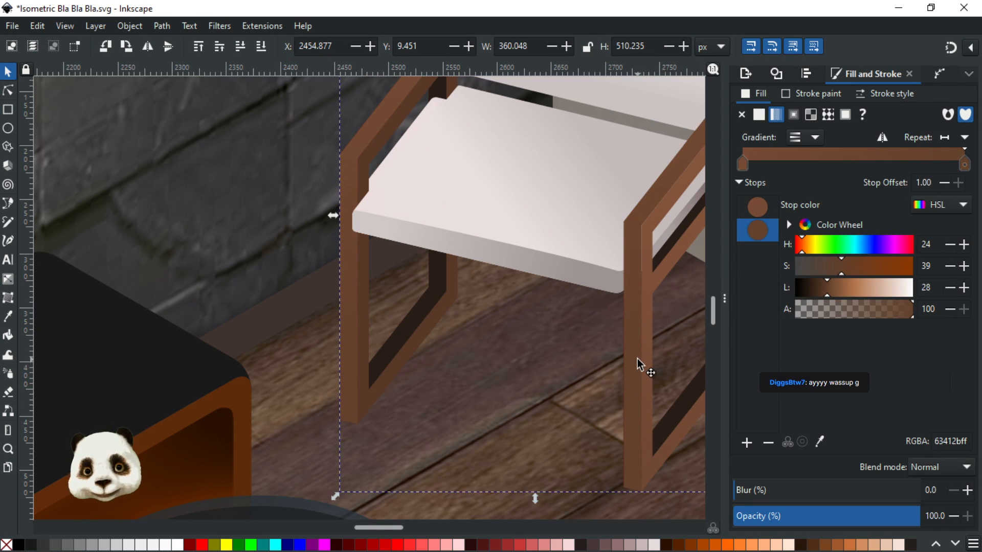
key(n)
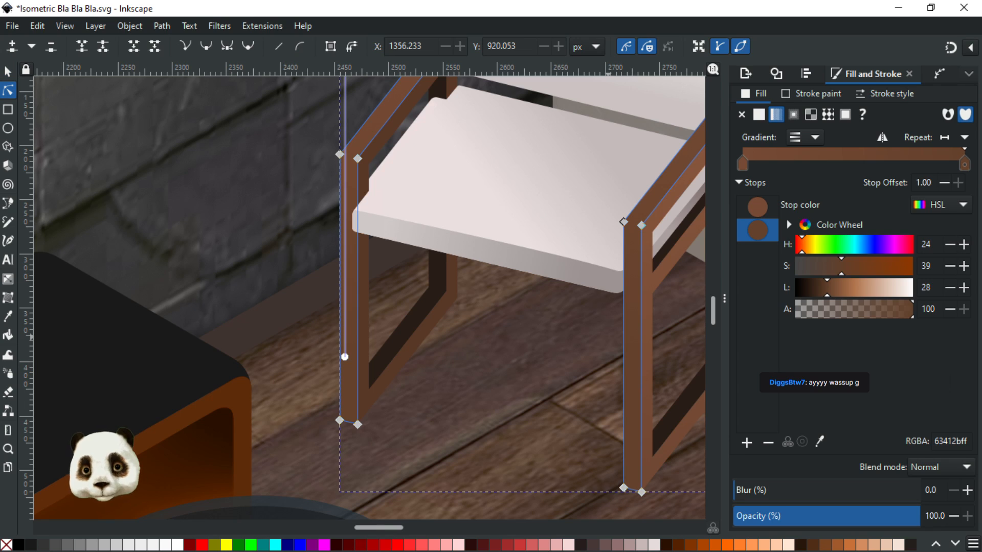
click(7, 72)
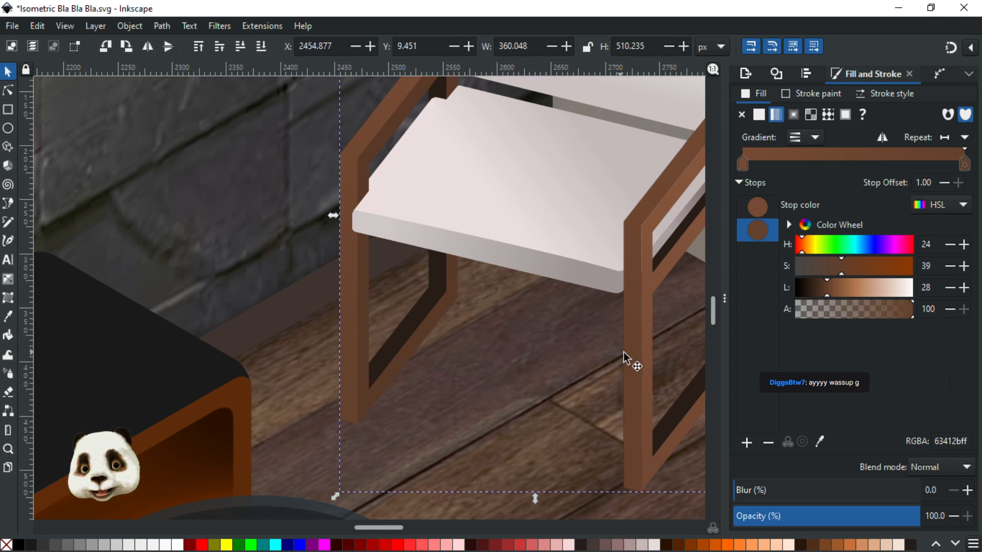
drag(625, 352, 586, 343)
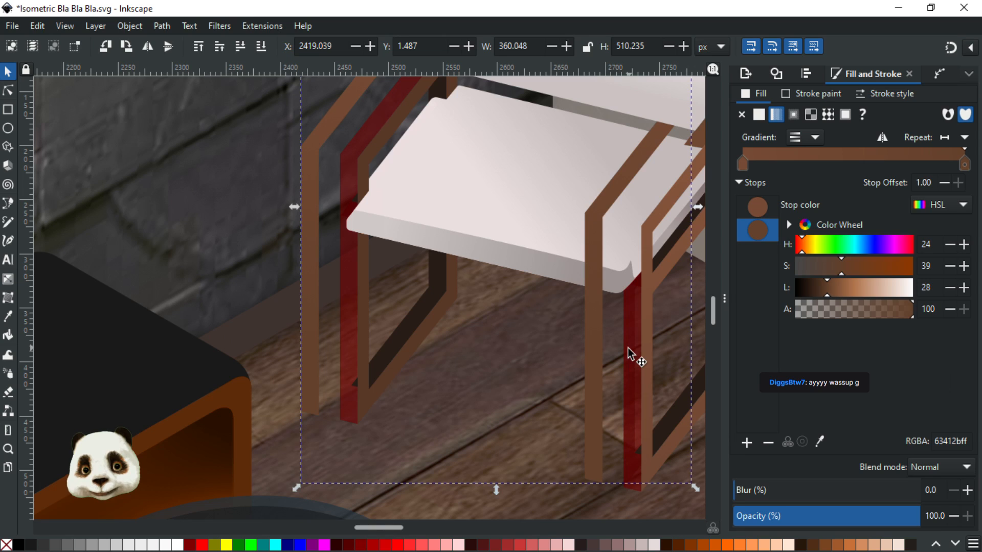
click(629, 349)
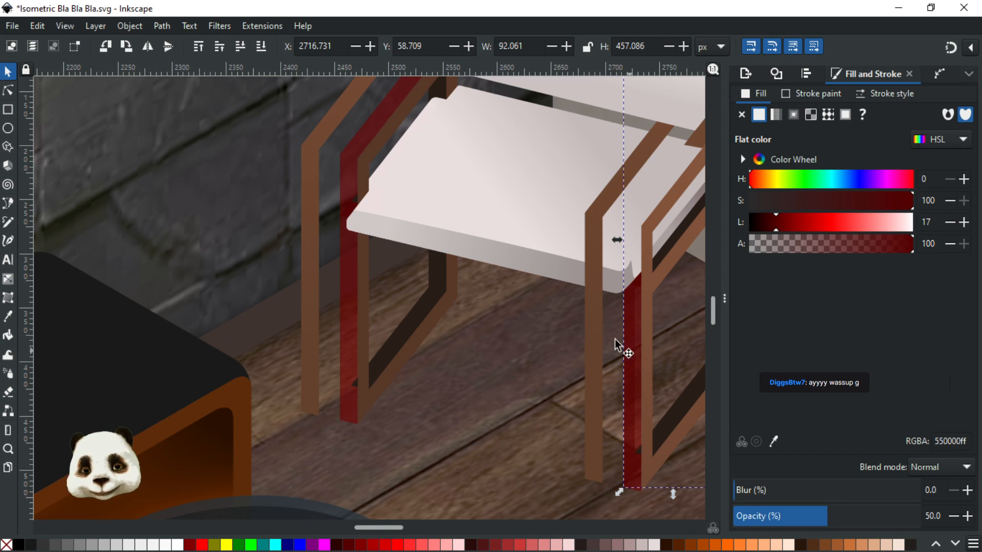
key(ctrl+z)
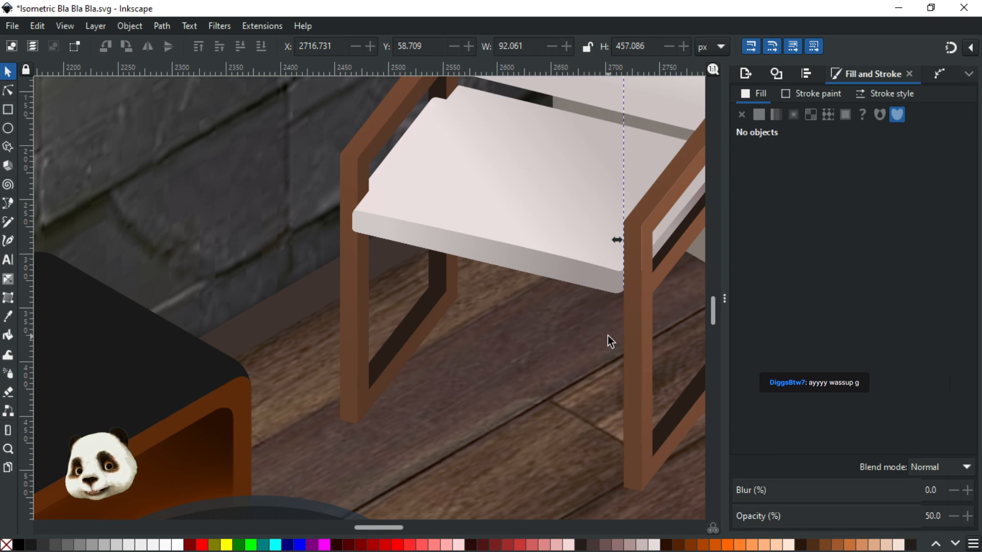
Try moving the front wooden face off the legs and deleting the translucent red shape beneath it, and undo these changes
click(351, 303)
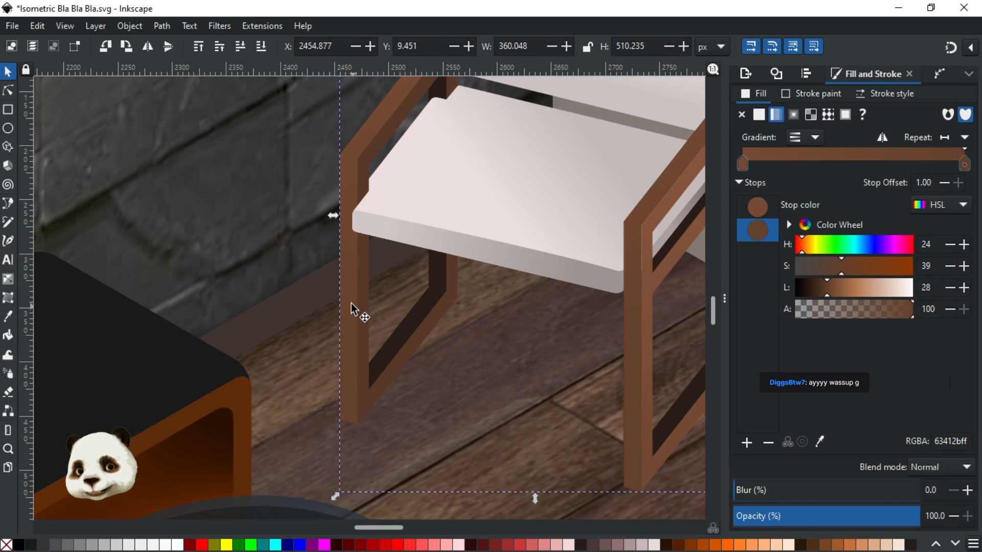
key(n)
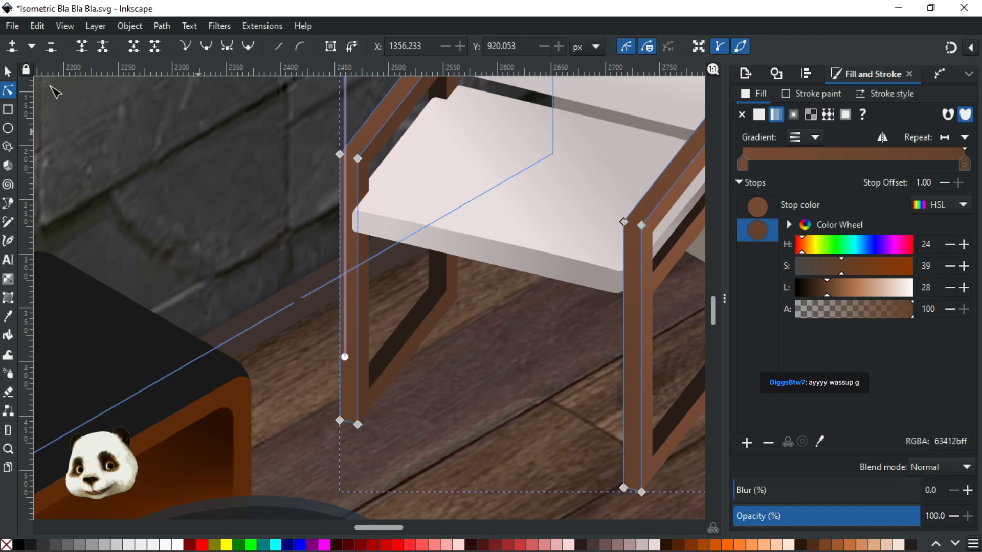
click(8, 72)
drag(341, 308, 299, 302)
click(340, 311)
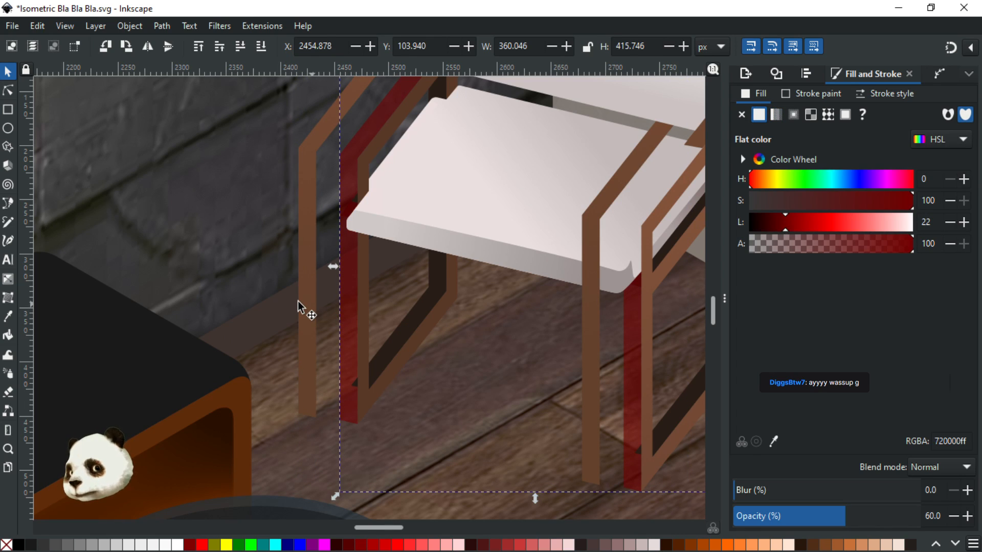
key(Delete)
key(ctrl+z)
key(ctrl+z)
key(ctrl+z)
key(ctrl+z)
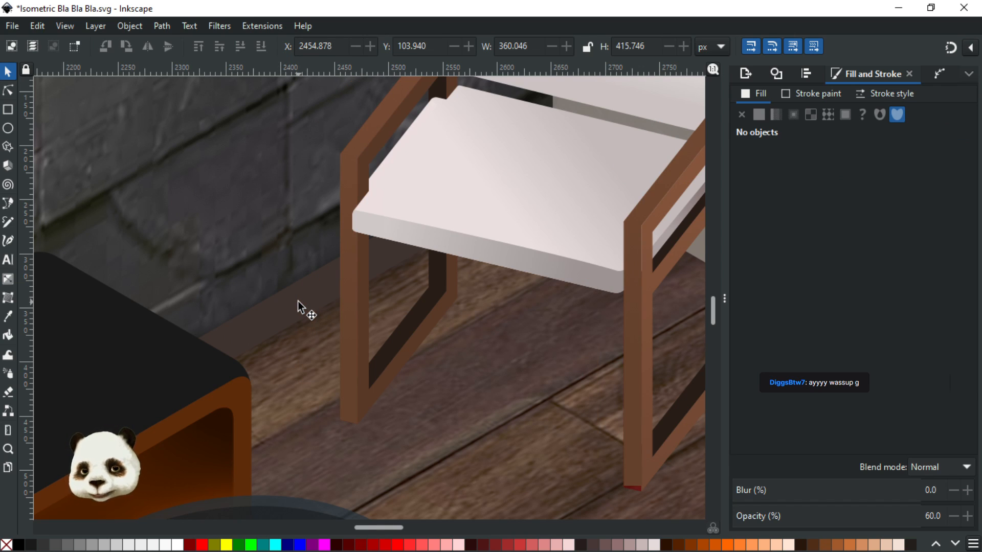
Try once more to uncover and select the translucent red shape behind the front wooden face, undo the move and deselect
click(346, 356)
drag(349, 360, 344, 309)
click(346, 311)
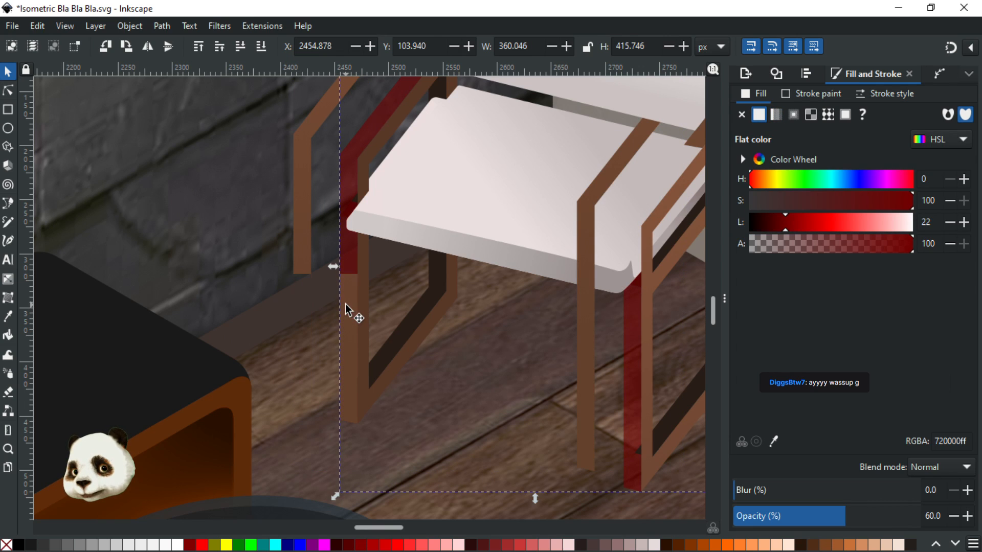
key(ctrl+z)
key(Escape)
Save the drawing and examine the chair's shading within the whole room
key(ctrl+s)
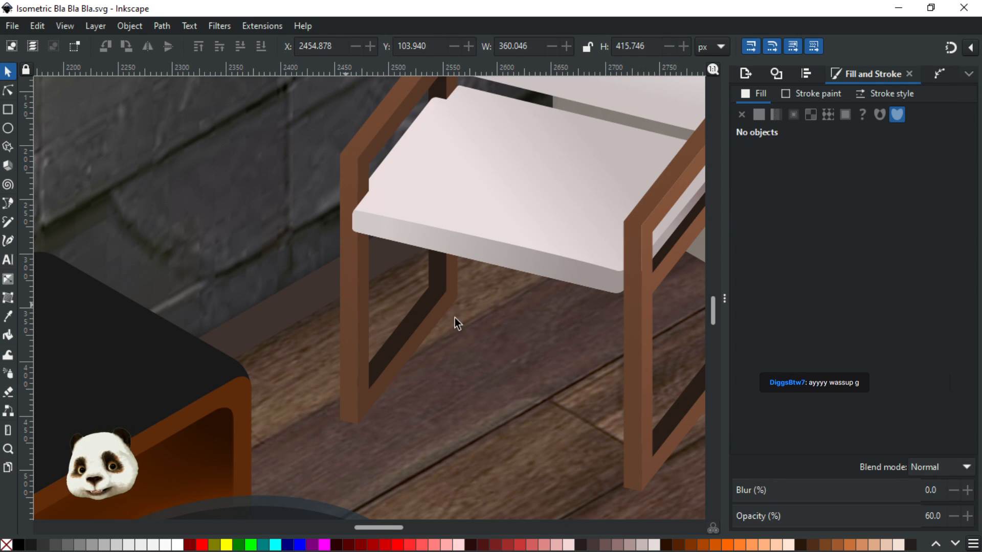
scroll(513, 345, down, 4)
scroll(407, 371, right, 8)
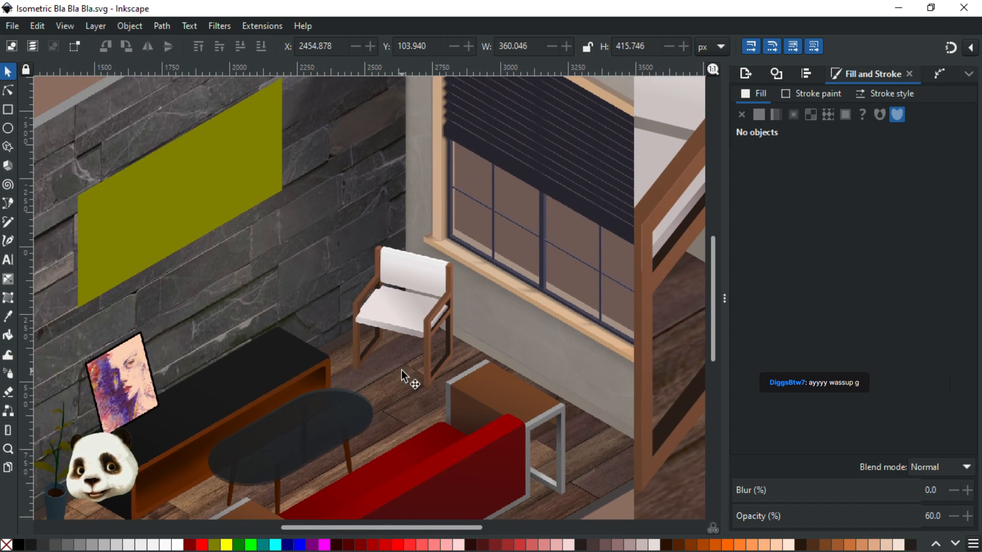
scroll(486, 314, left, 6)
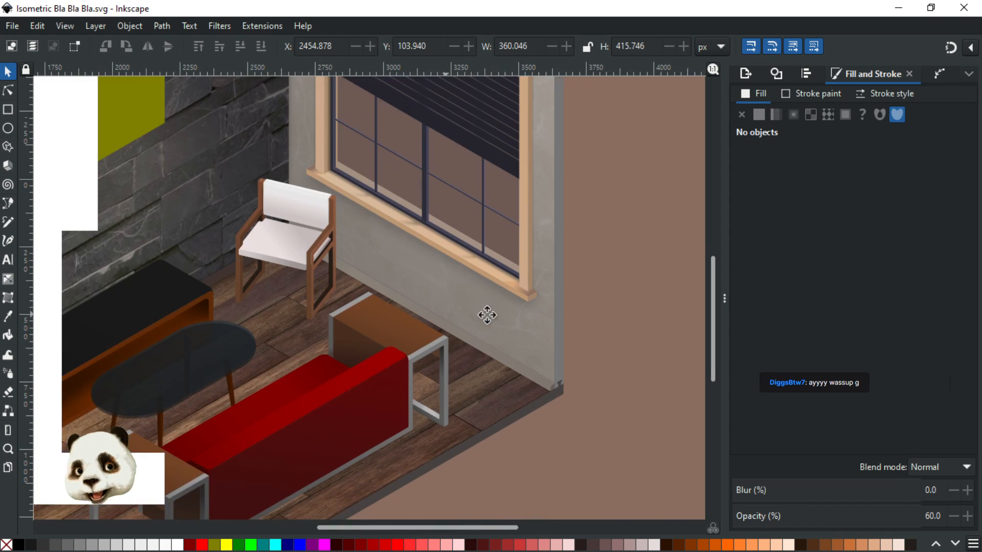
scroll(287, 202, up, 2)
scroll(368, 236, up, 1)
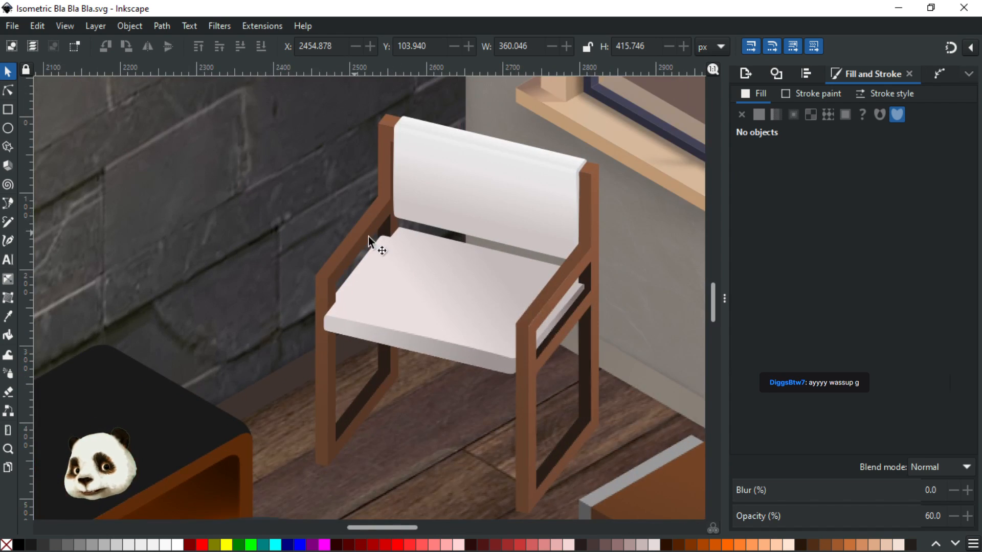
scroll(388, 241, down, 4)
scroll(388, 241, up, 4)
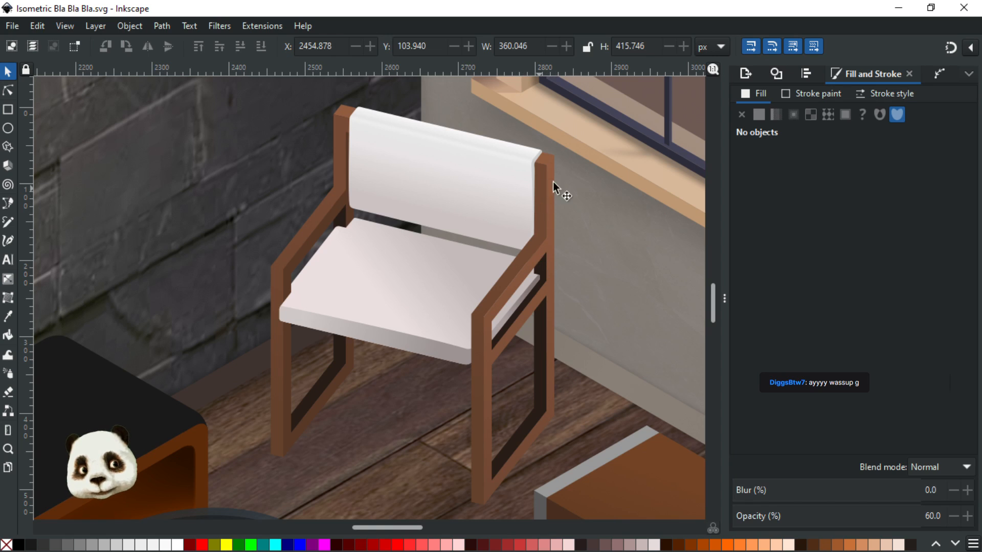
Give the backrest posts' top faces a linear gradient from the left post to the right, with the end stop's alpha 100 and lightness 45
click(342, 106)
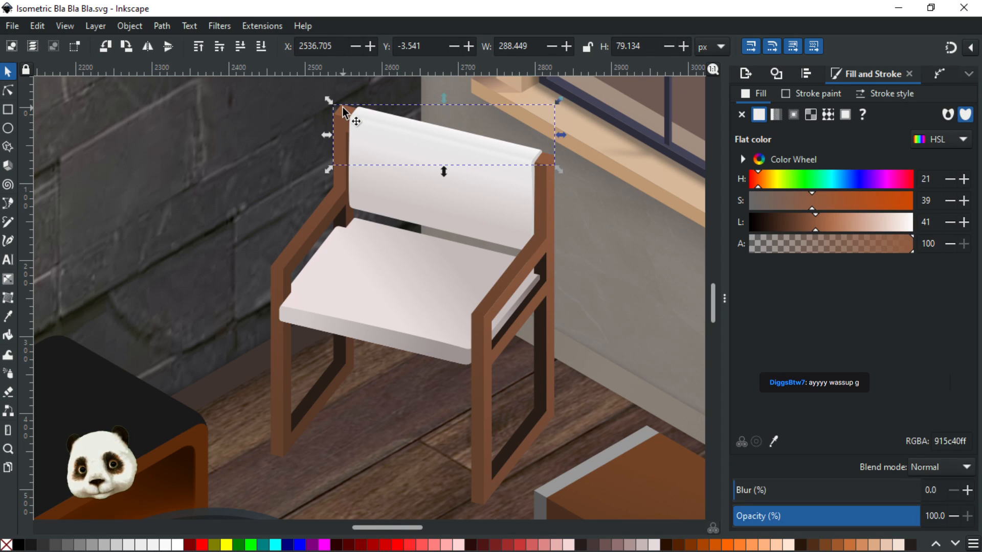
key(g)
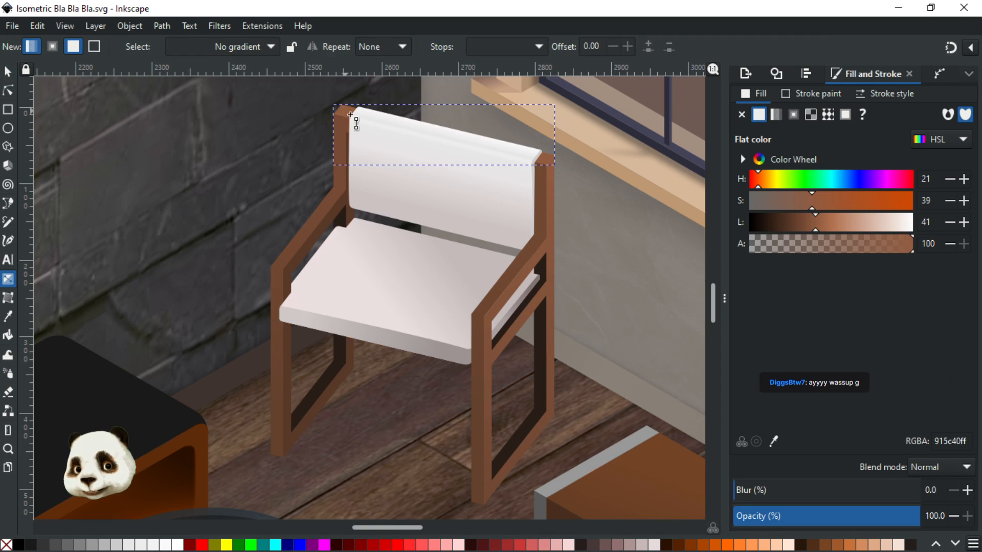
drag(350, 114, 554, 158)
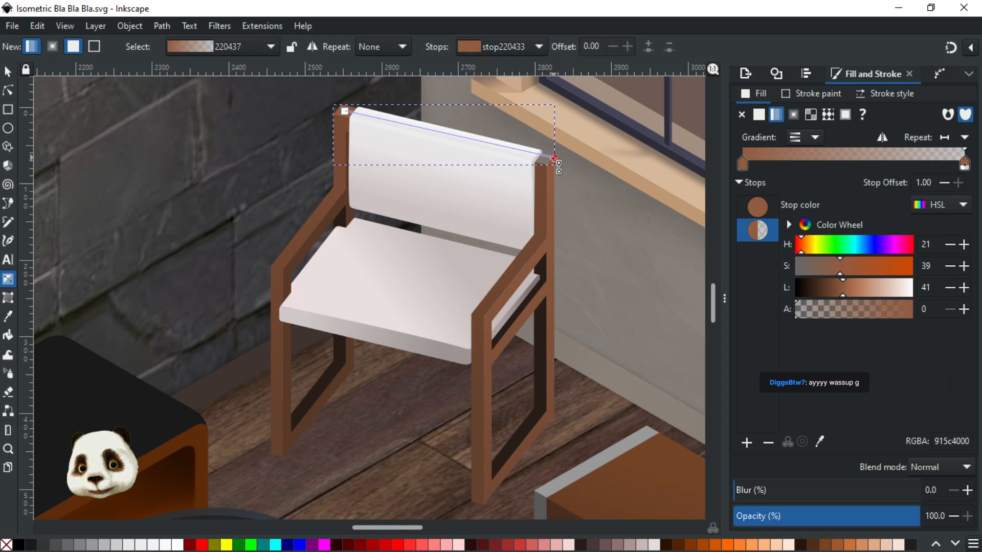
click(553, 159)
drag(876, 310, 971, 311)
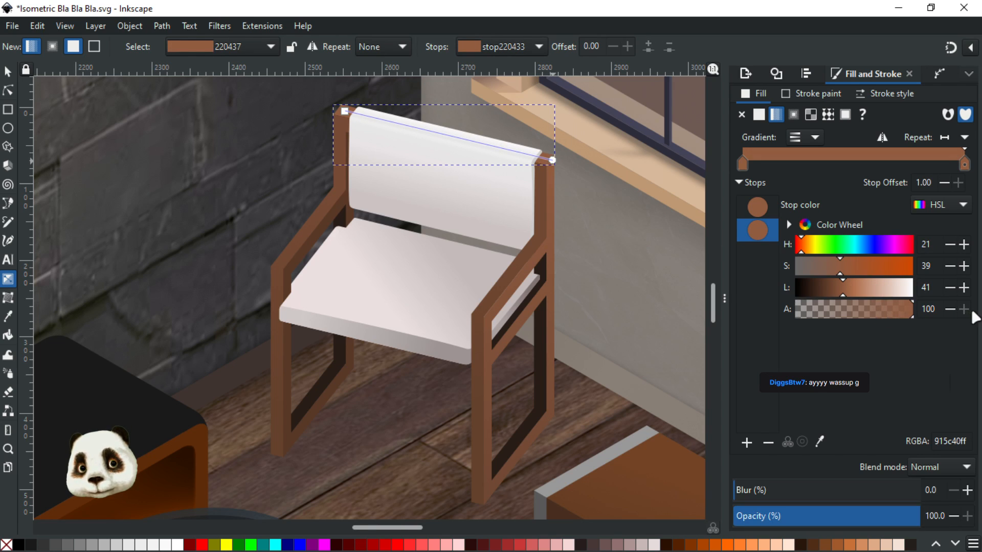
click(964, 287)
click(963, 287)
click(964, 288)
click(964, 288)
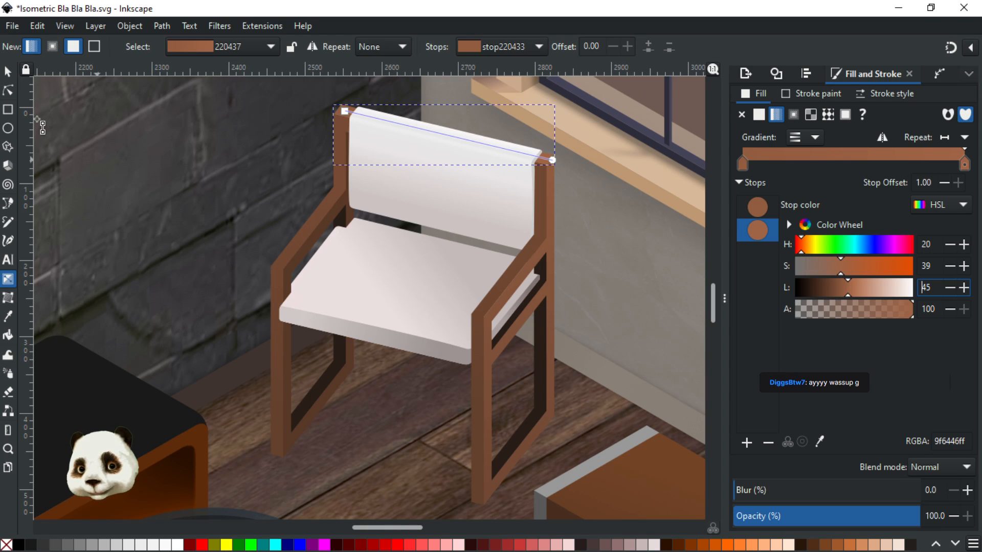
Apply a linear gradient down the dark inner face of the chair's right side frame and sample its end stop colour from the brown wood
click(541, 326)
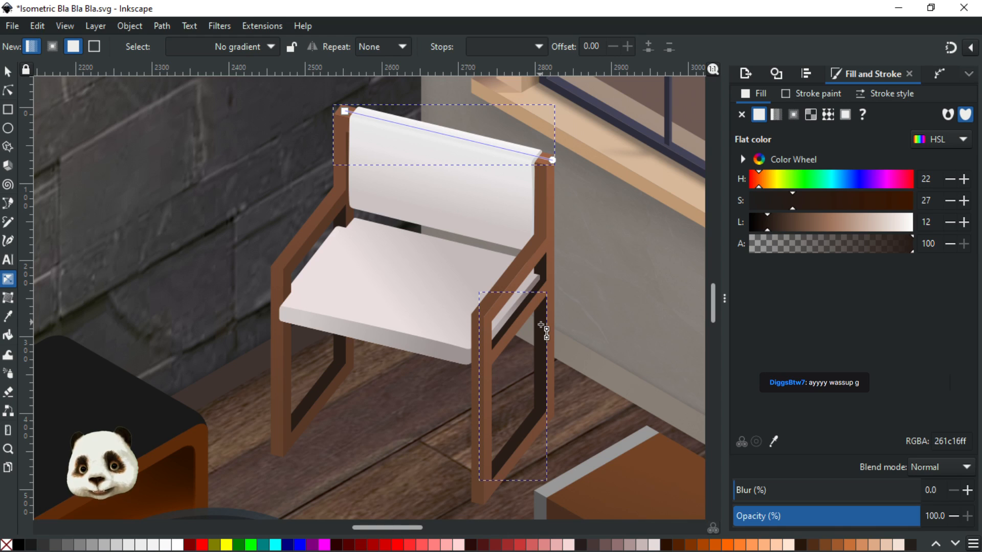
drag(541, 326, 533, 411)
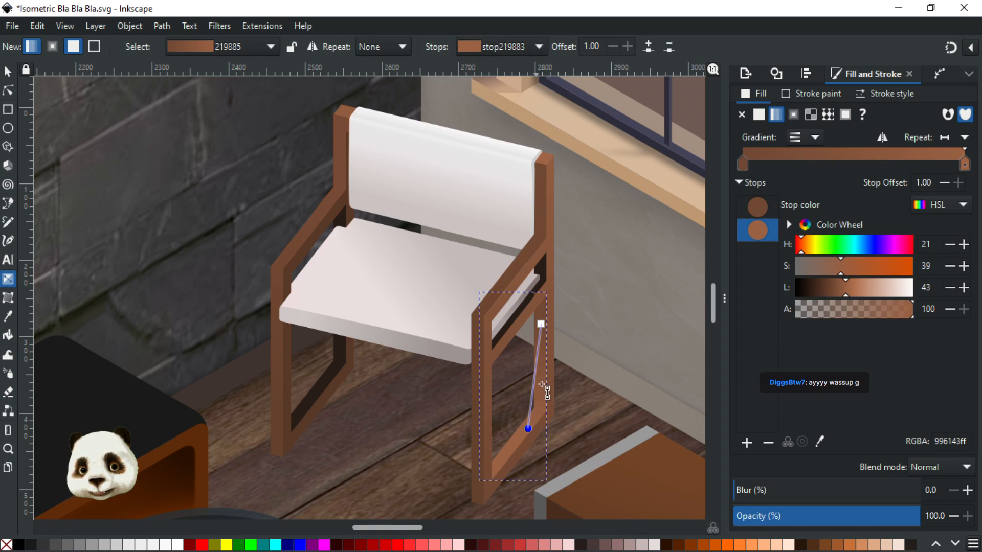
key(ctrl+z)
drag(539, 319, 523, 437)
key(d)
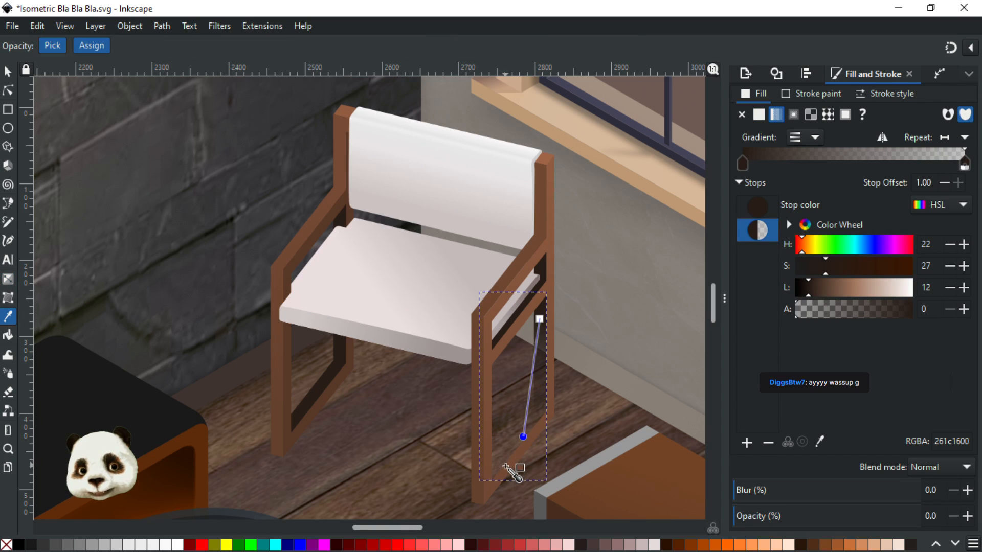
click(507, 469)
Set the inner face gradient's end stop to lightness 21 and extend the gradient's start up towards the armrest
click(838, 289)
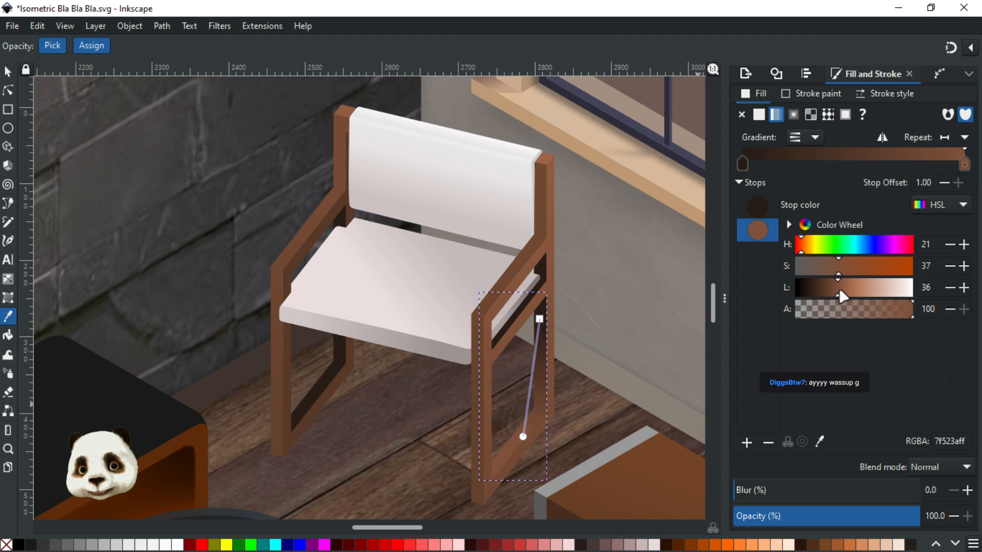
click(819, 287)
click(830, 289)
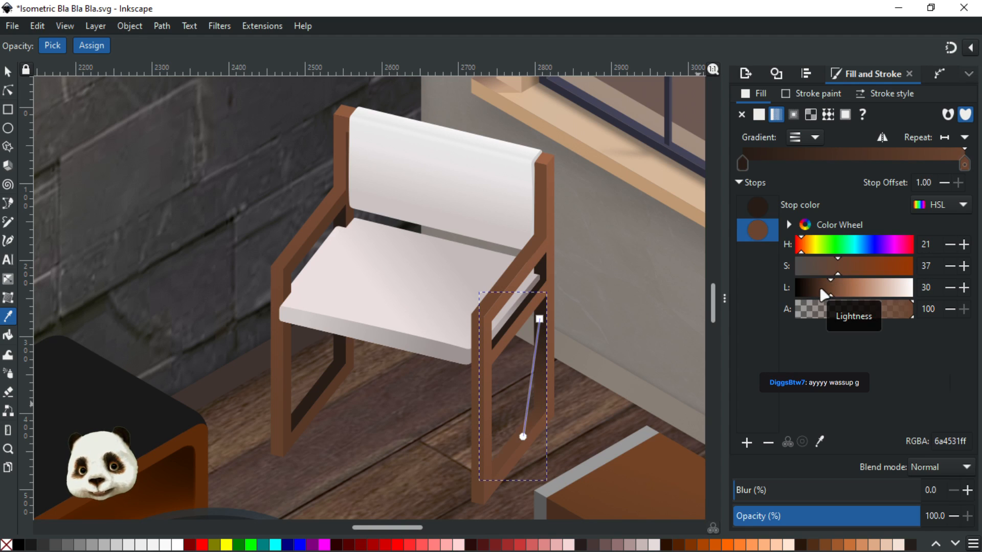
click(818, 287)
drag(538, 319, 545, 280)
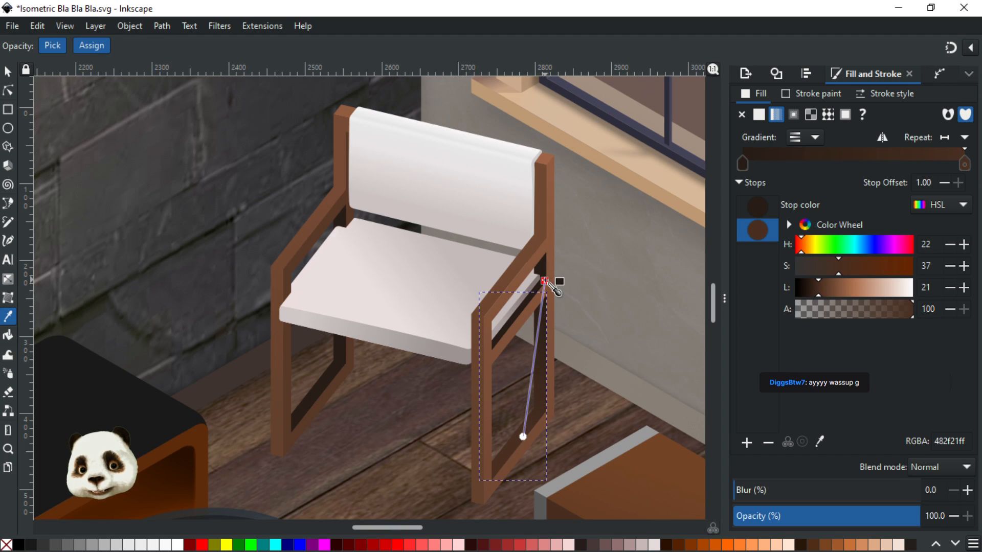
click(545, 281)
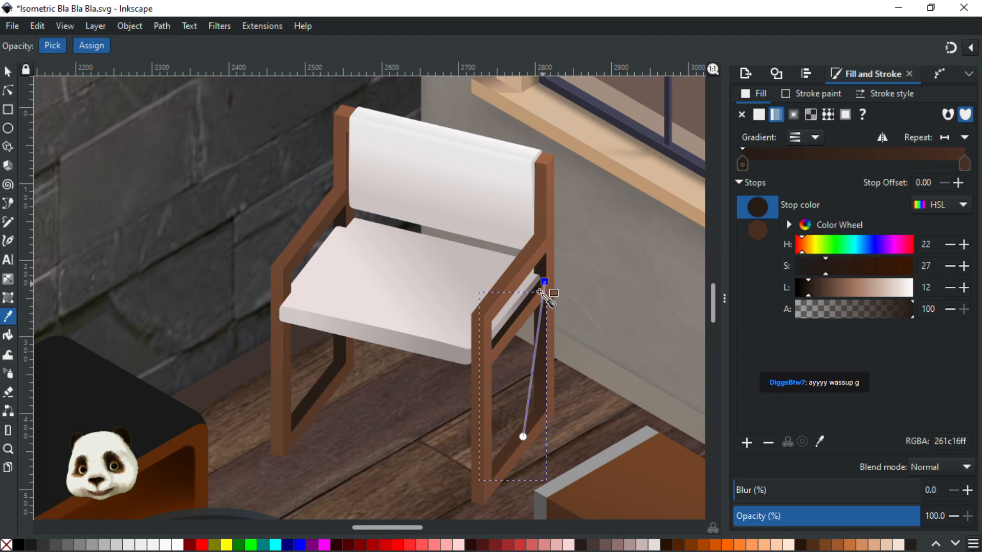
Save the drawing, then apply a linear gradient down the left side frame's dark inner face with its end stop sampled from the right frame's wood
click(9, 91)
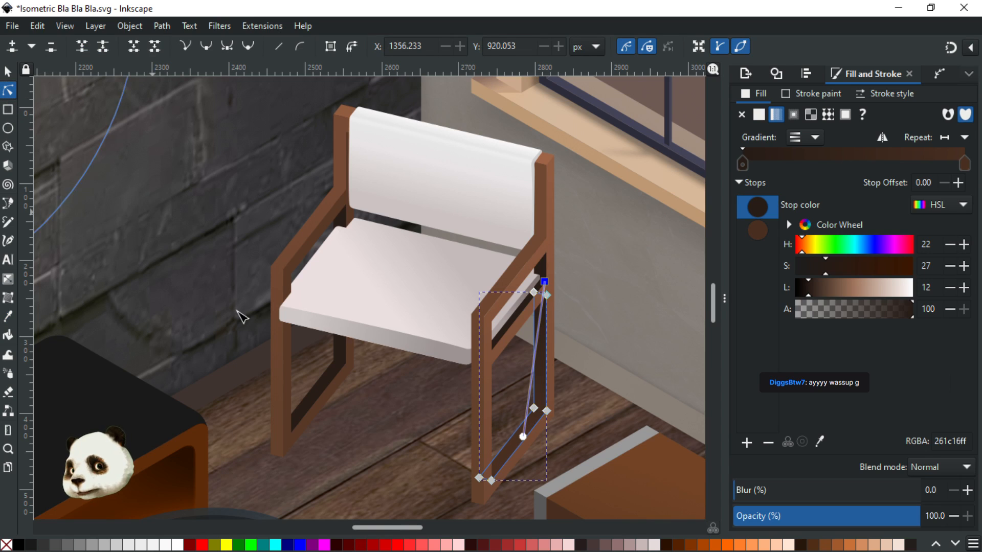
click(327, 386)
click(319, 386)
key(ctrl+s)
key(g)
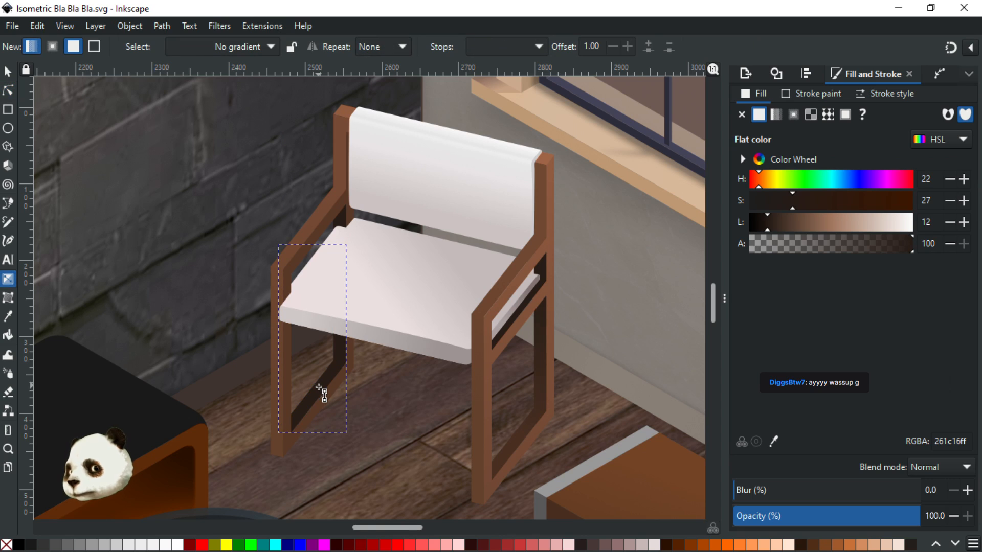
drag(331, 372, 310, 406)
key(ctrl+z)
drag(336, 343, 306, 402)
key(d)
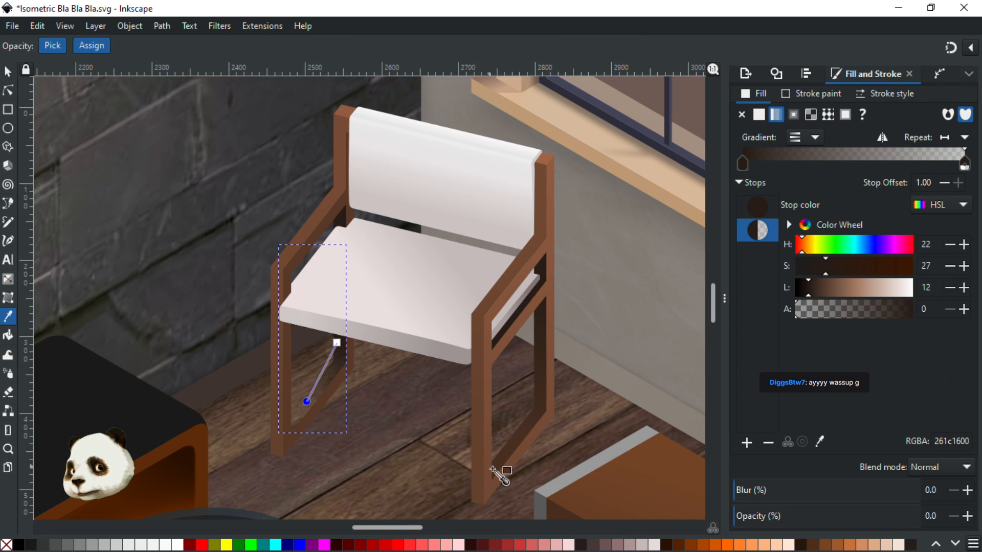
click(494, 469)
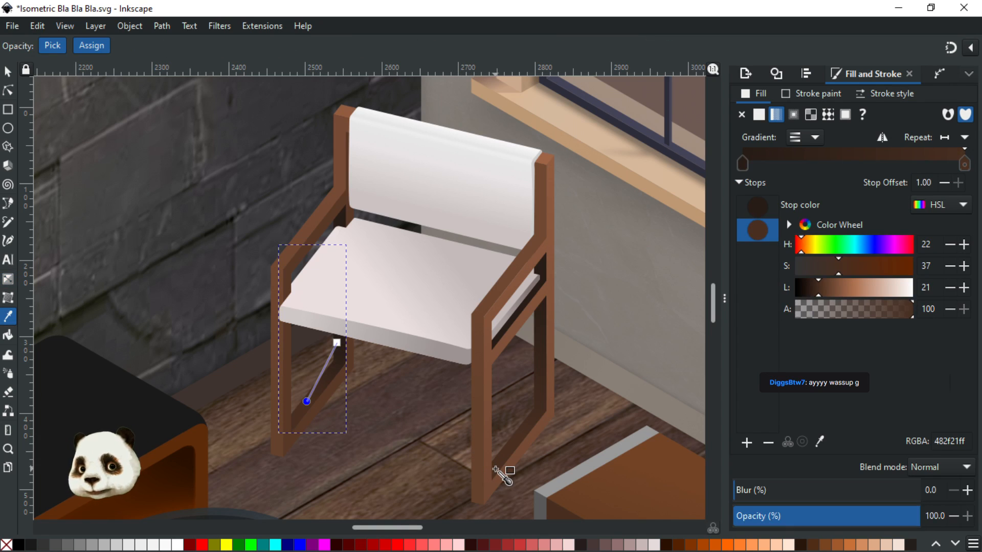
Set the left inner face gradient's end stop to lightness 17 and extend its start up towards the seat
click(964, 286)
click(949, 288)
click(949, 288)
click(949, 287)
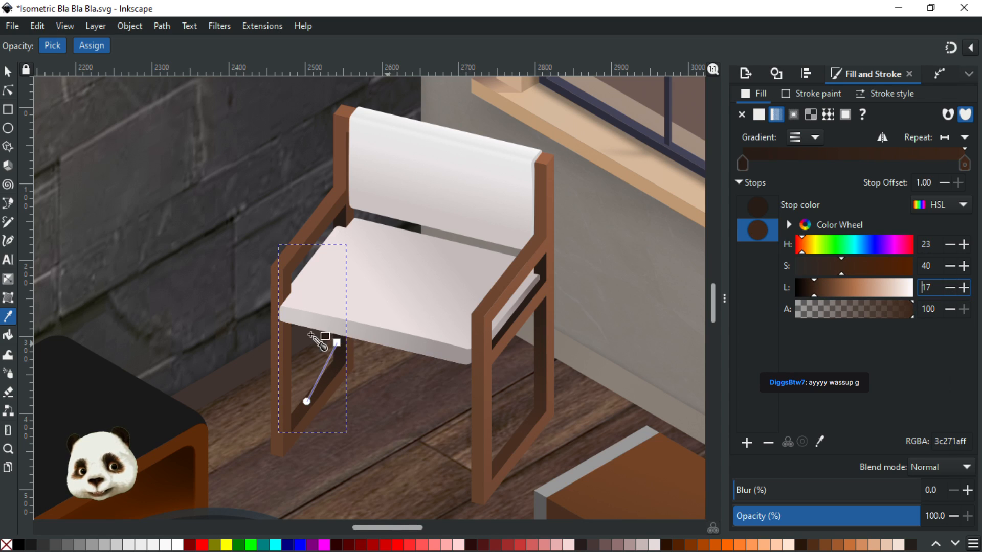
drag(337, 341, 339, 332)
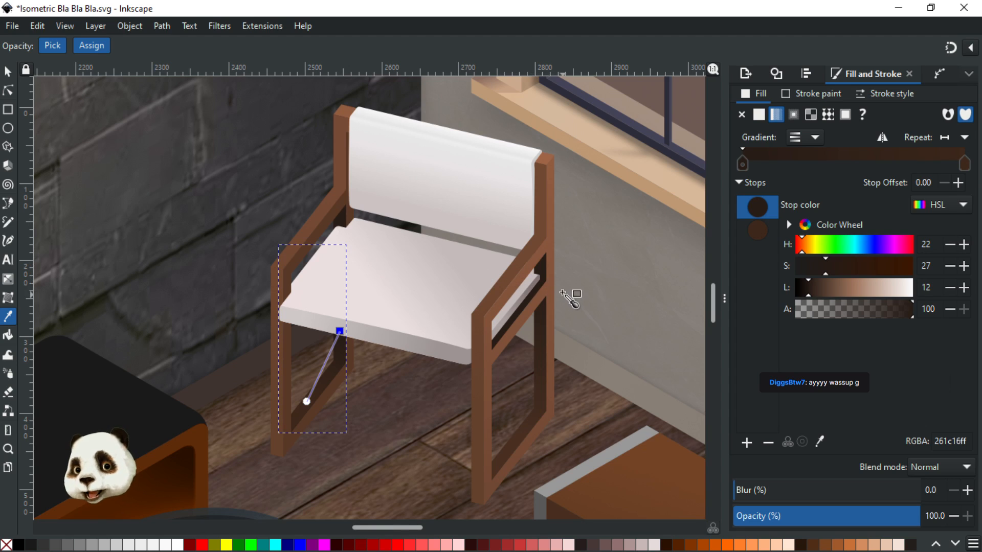
key(g)
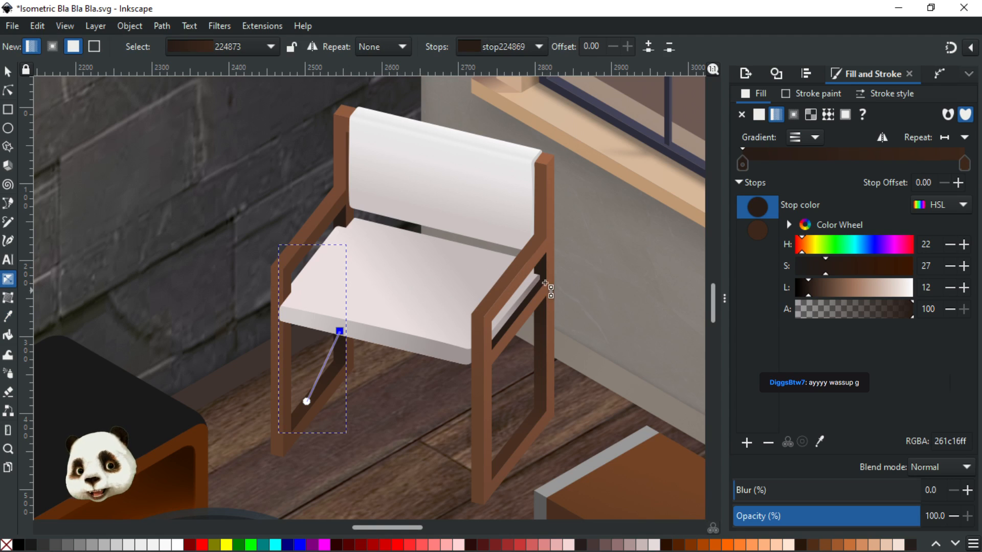
click(543, 268)
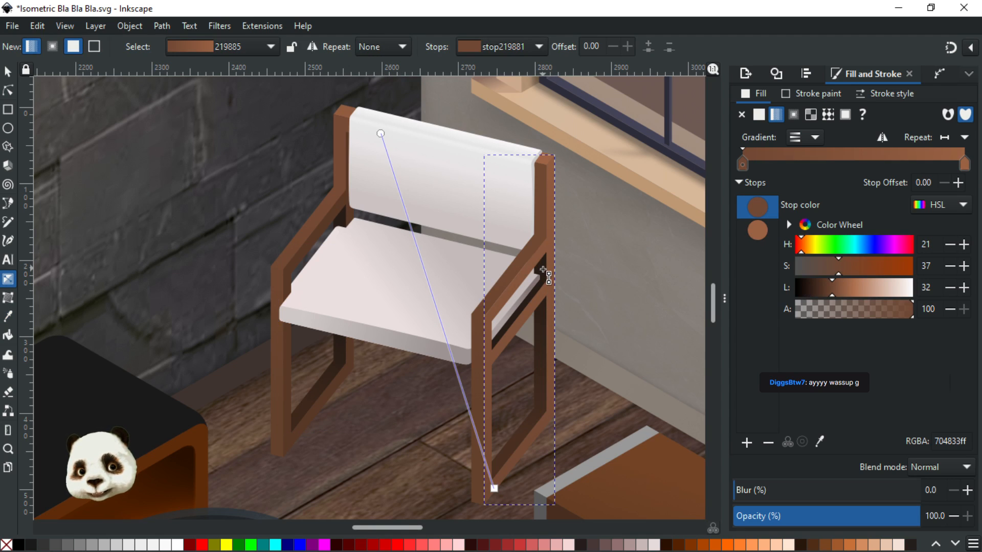
drag(542, 269, 519, 302)
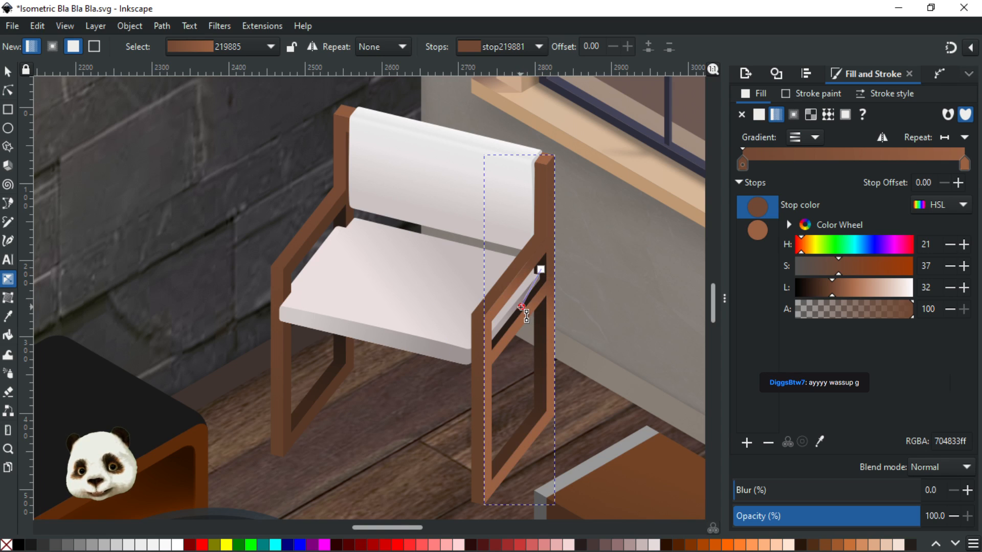
key(ctrl+z)
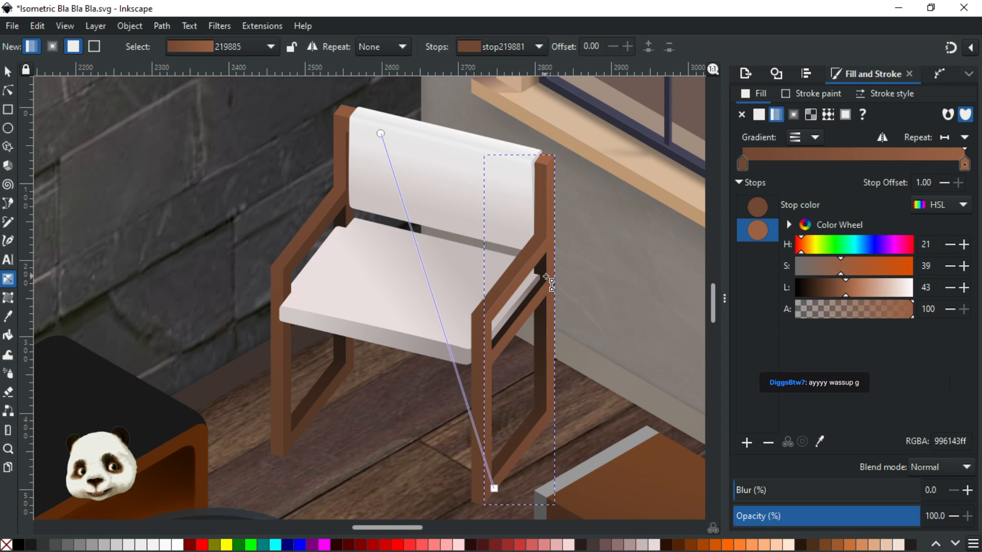
Apply a linear gradient down the dark inner face under the right armrest and set its end stop's alpha to 100
scroll(546, 277, up, 3)
click(520, 257)
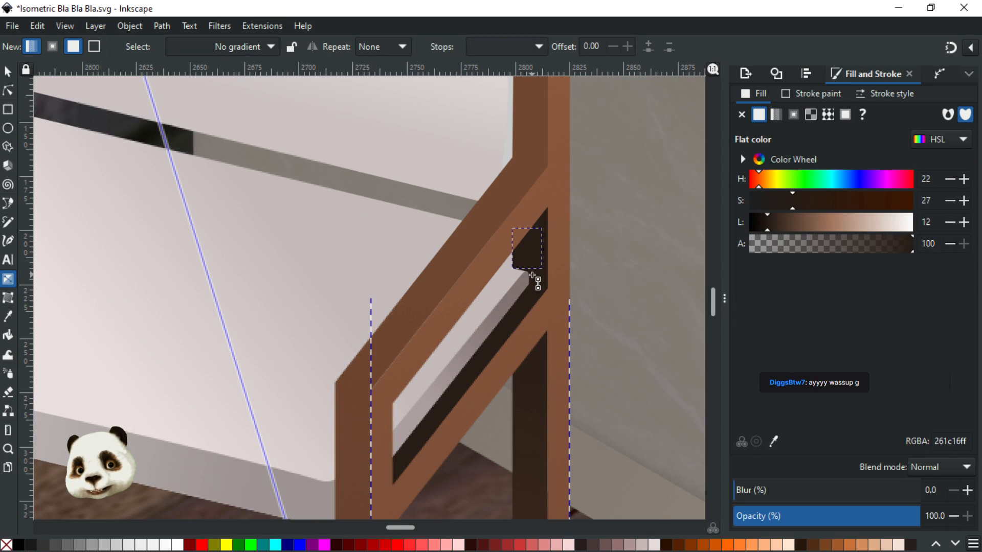
click(533, 274)
drag(513, 301, 476, 380)
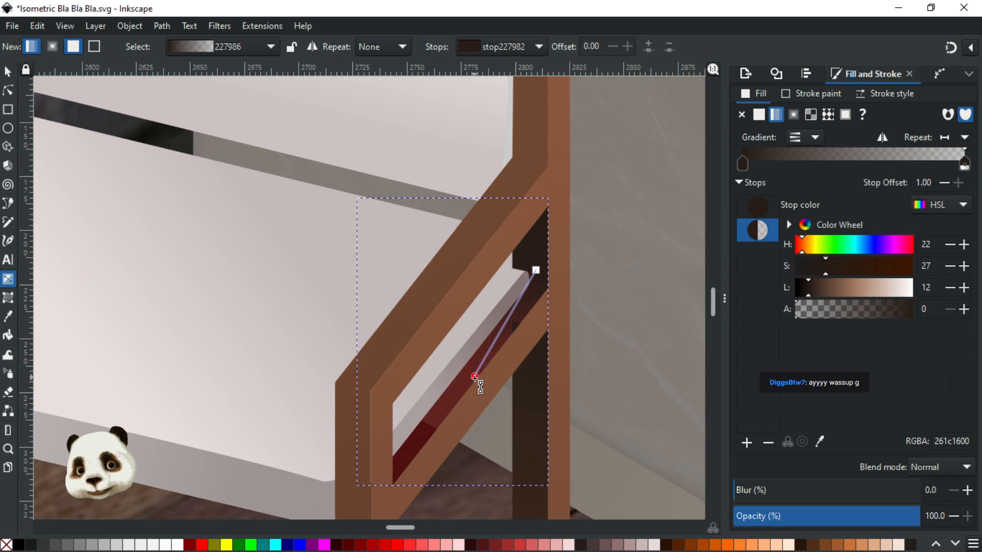
click(475, 378)
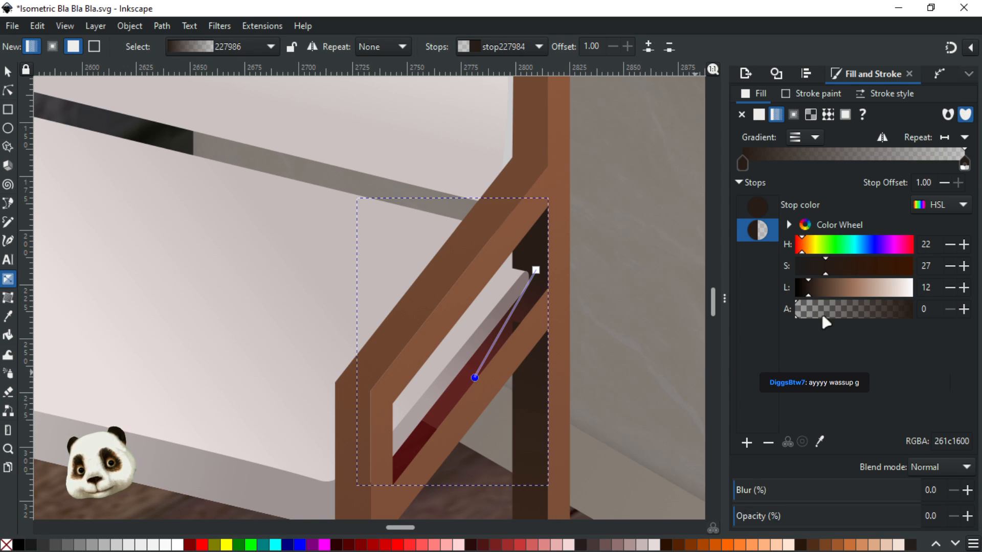
drag(908, 308, 963, 301)
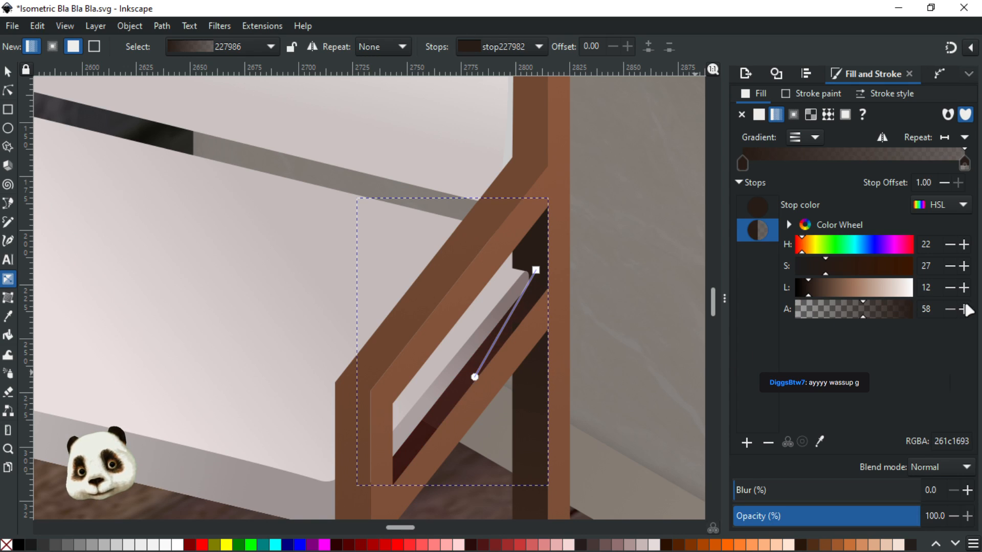
ctrl+scroll(601, 405, down, 2)
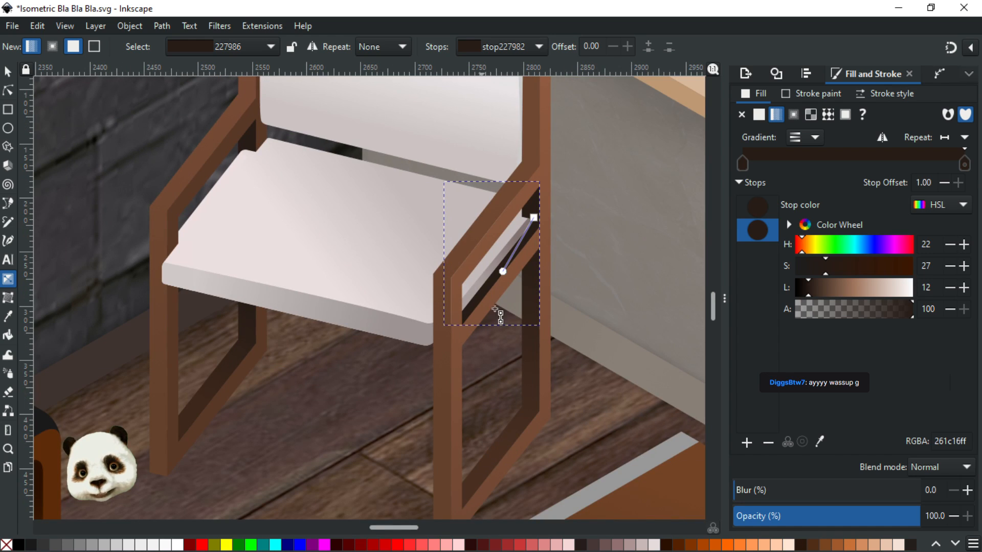
Sample the armrest inner face's end stop colour from the lower frame's brown wood and set its lightness to 22
key(d)
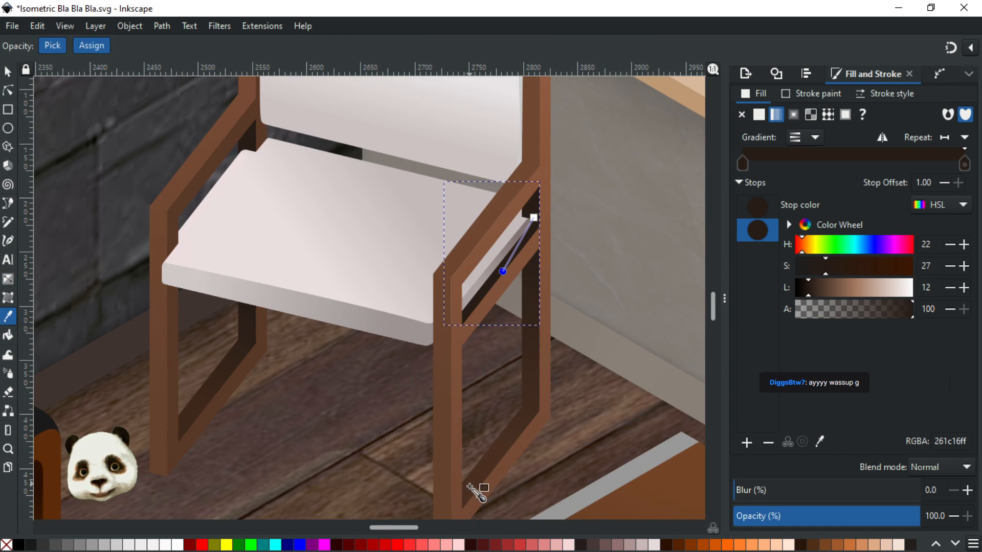
click(470, 490)
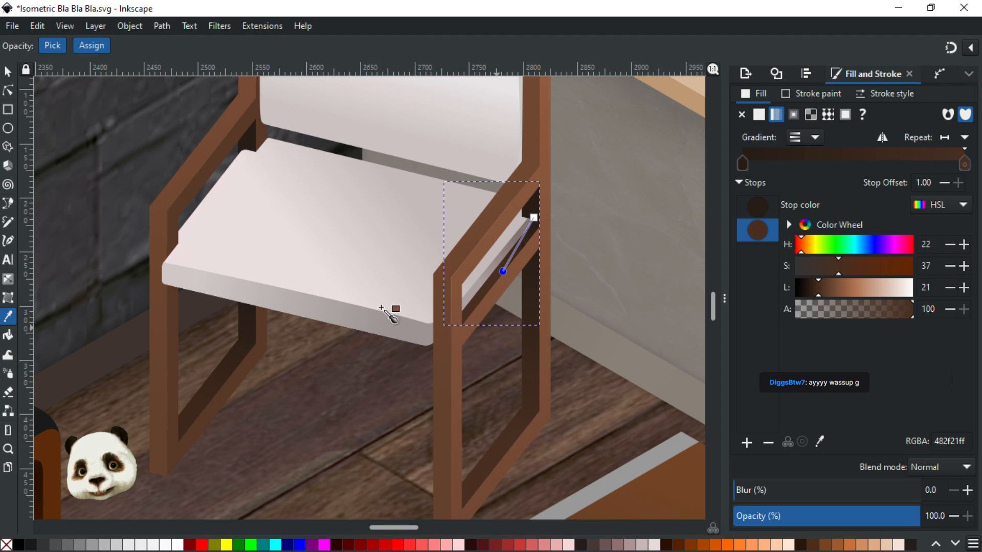
double_click(963, 287)
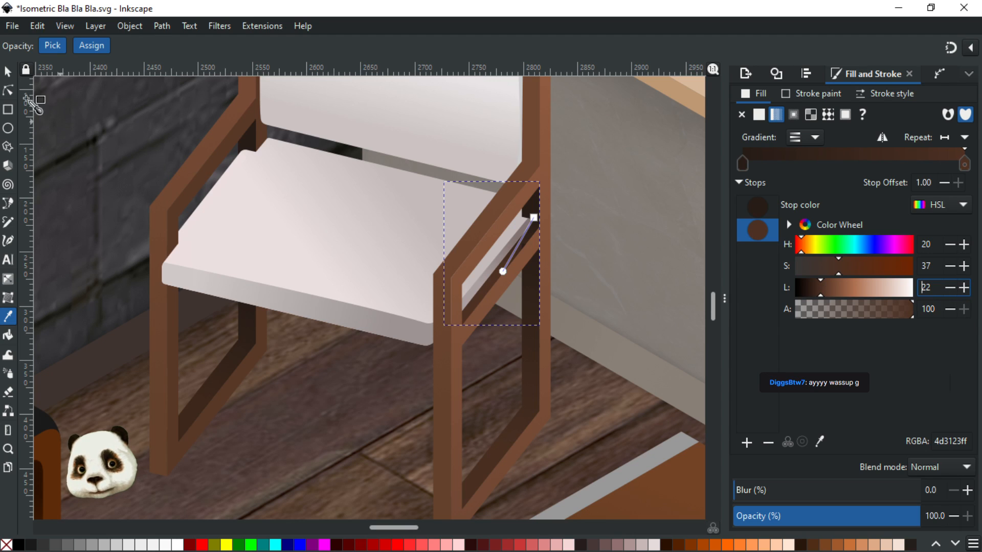
click(8, 72)
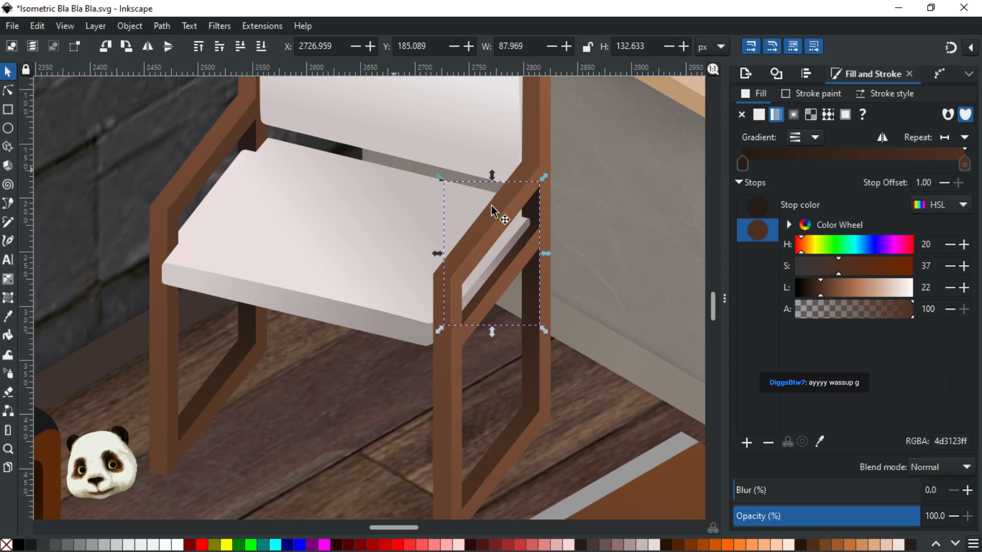
click(578, 367)
Save the drawing and examine the right side frame's inner shading up close and within the room
scroll(521, 256, up, 2)
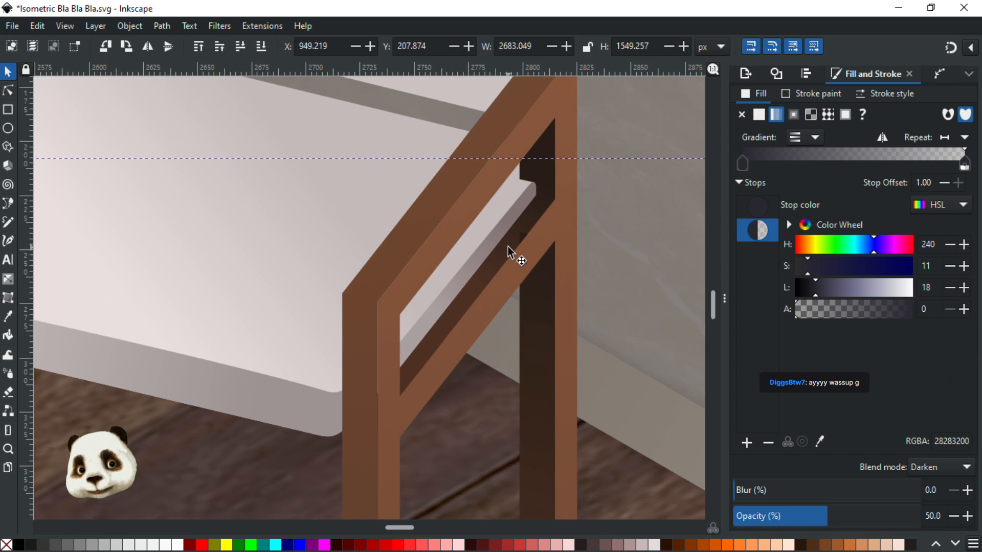
click(507, 246)
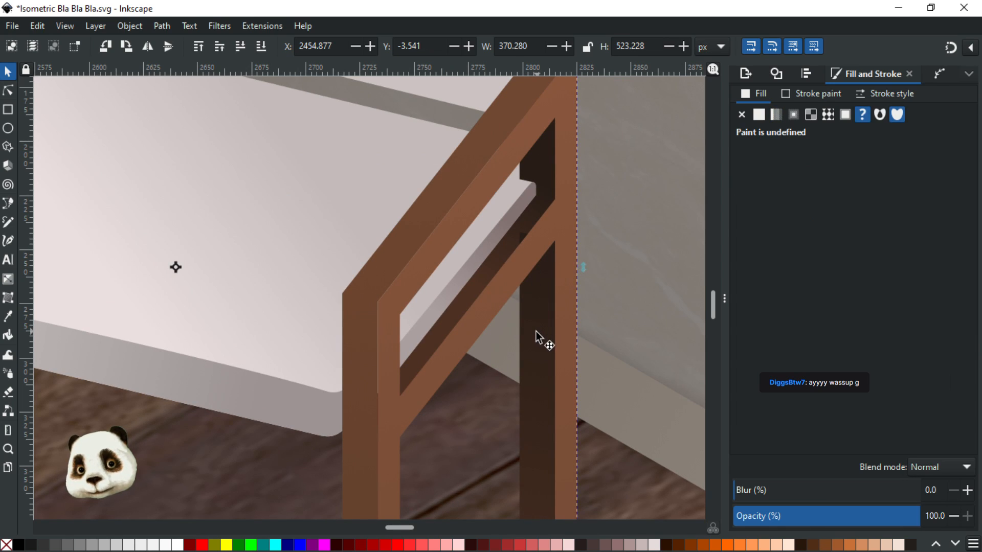
key(Escape)
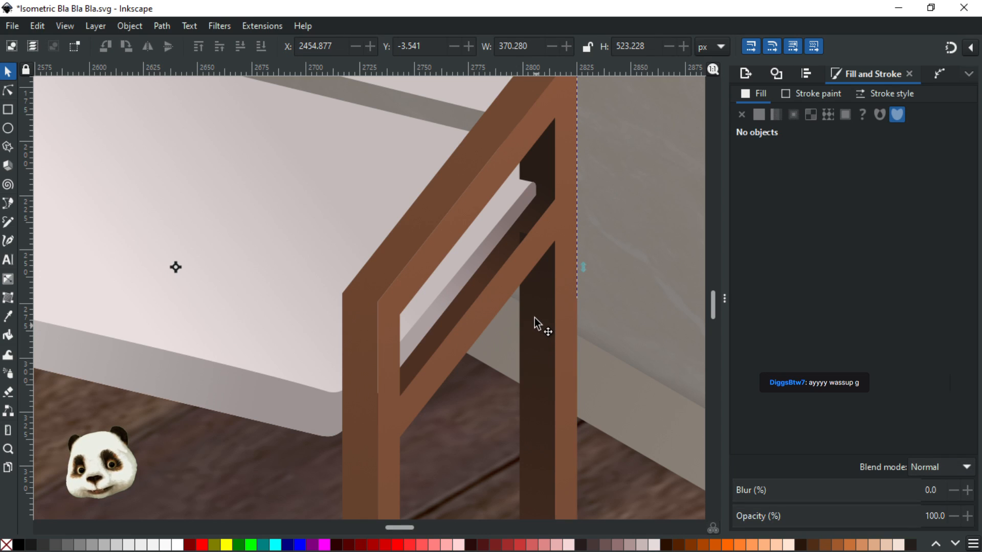
ctrl+click(535, 323)
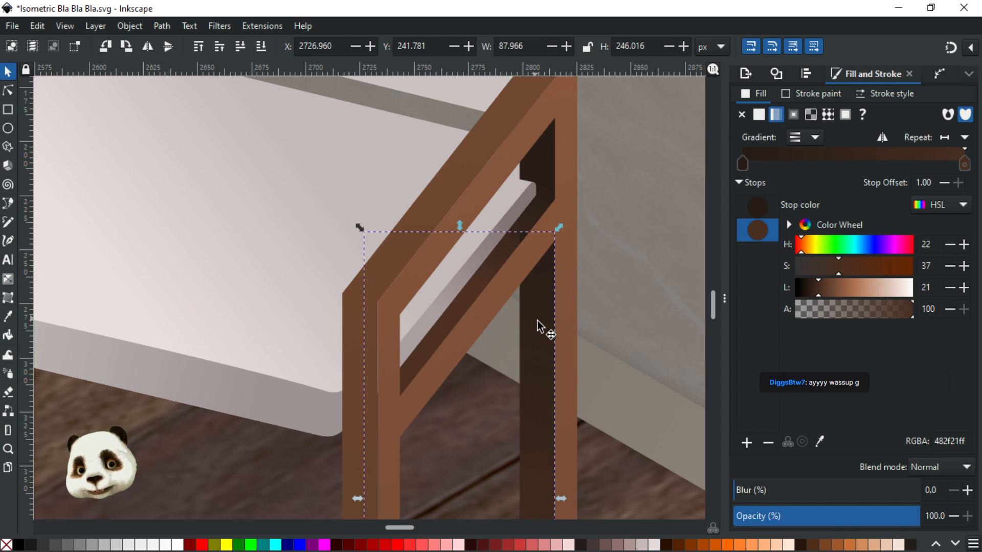
key(ctrl+s)
ctrl+scroll(620, 355, down, 2)
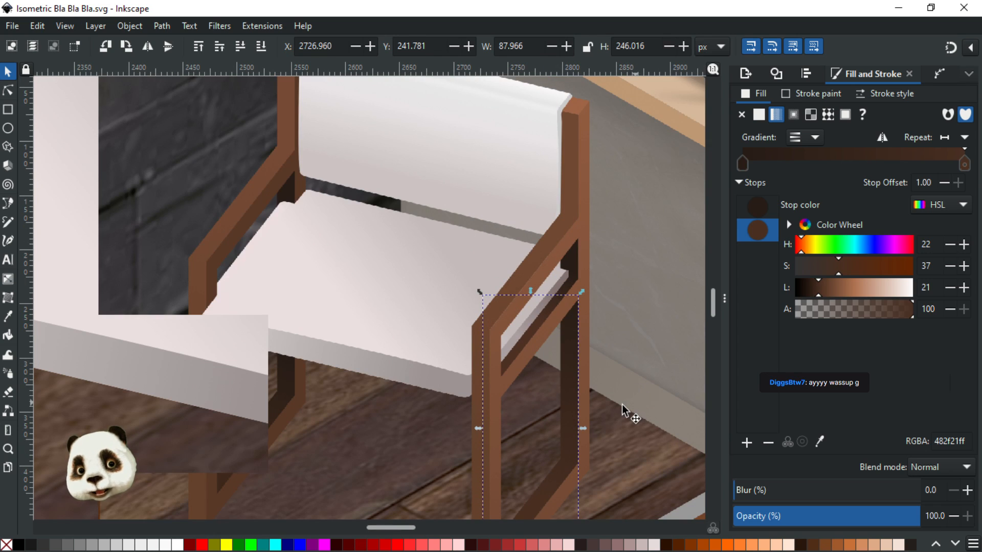
ctrl+click(622, 404)
ctrl+scroll(567, 386, down, 2)
drag(554, 345, 427, 261)
click(476, 352)
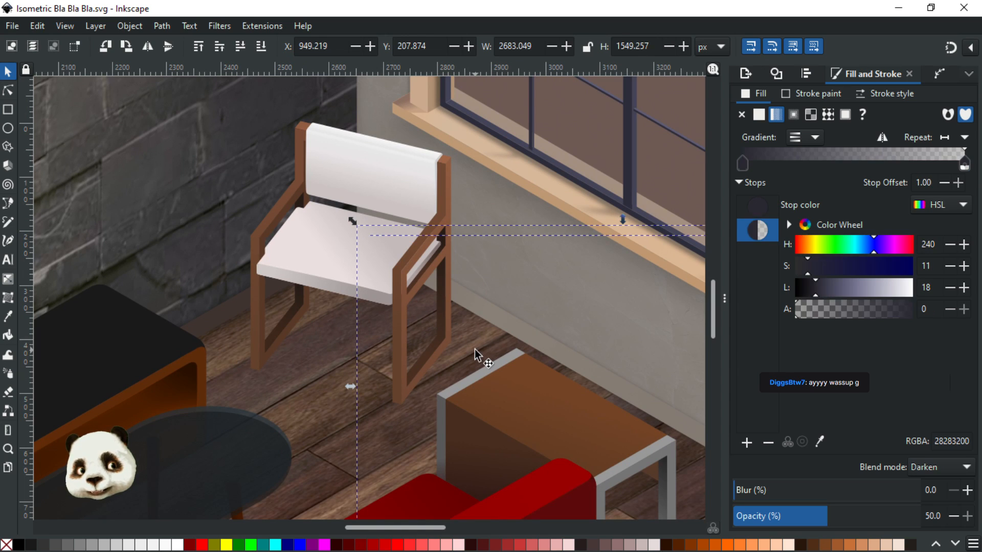
scroll(471, 356, down, 2)
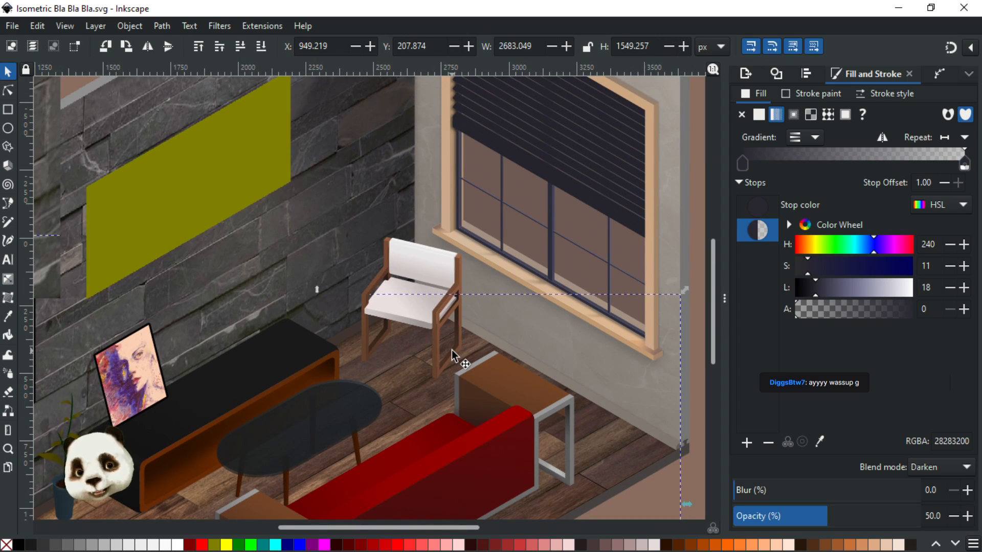
Darken the lower end of the gradient on the chair frame's front faces by setting its end stop to lightness 25
scroll(355, 351, up, 4)
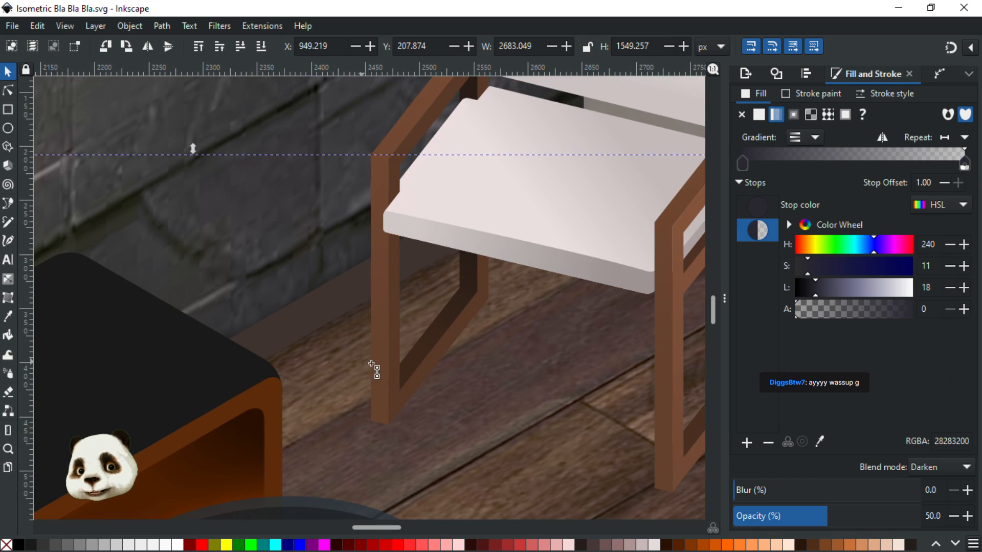
key(g)
click(383, 344)
click(376, 358)
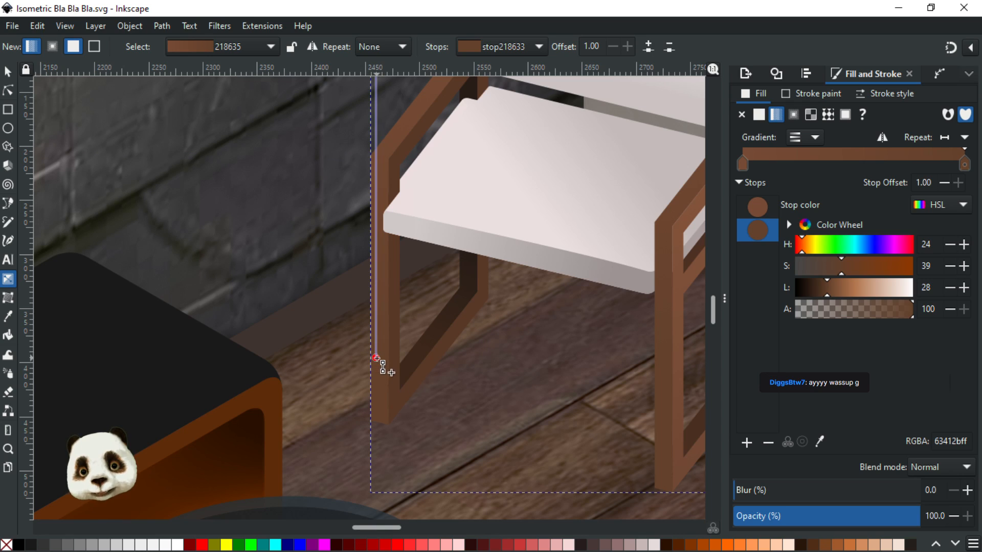
scroll(824, 290, down, 4)
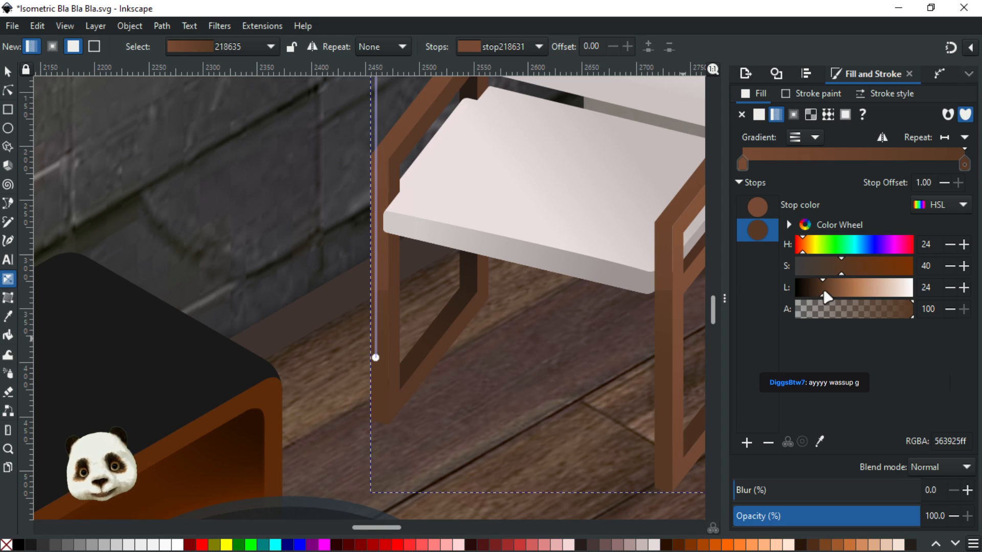
scroll(826, 290, up, 3)
scroll(821, 291, down, 4)
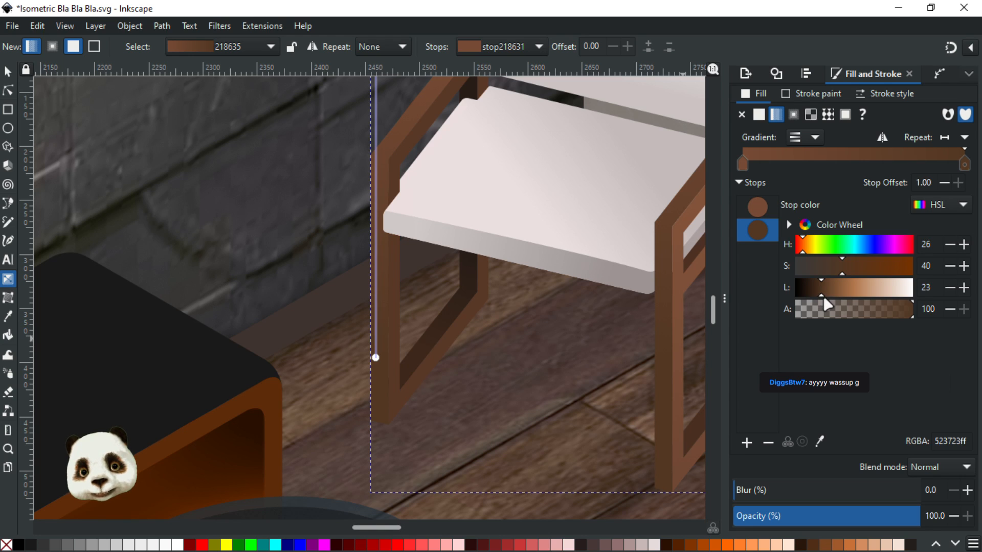
scroll(825, 295, up, 2)
Save the drawing and examine the finished chair frame against the surrounding furniture
ctrl+scroll(583, 349, down, 3)
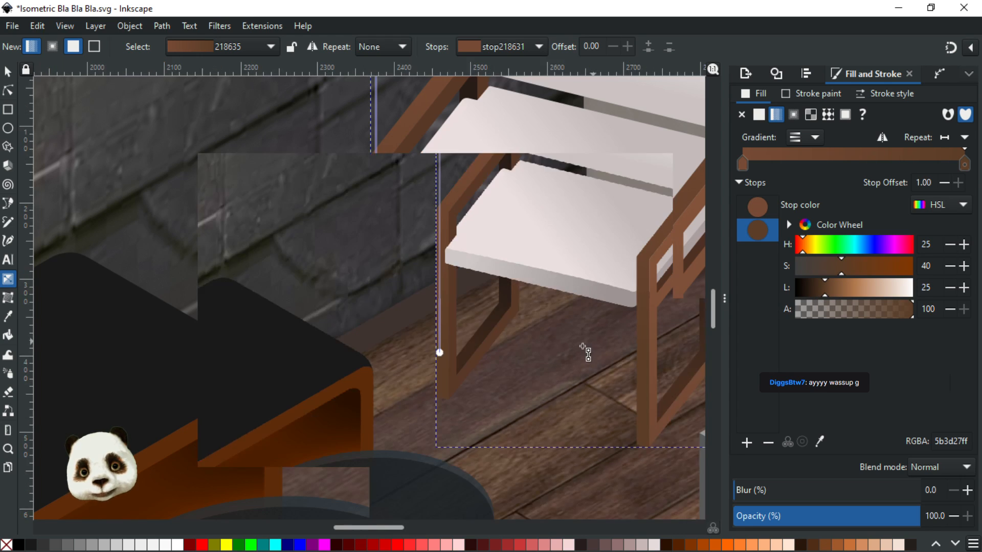
key(ctrl+s)
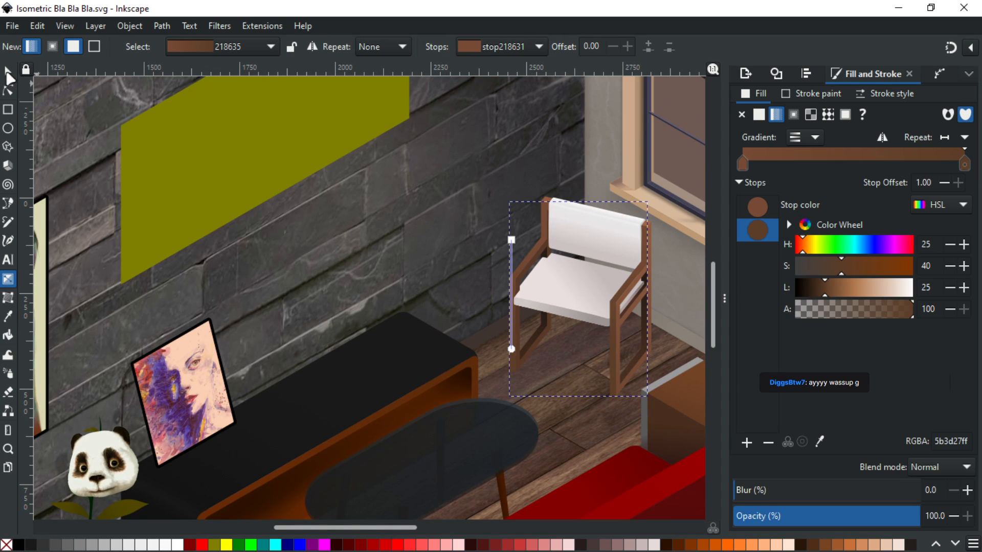
click(8, 73)
click(561, 394)
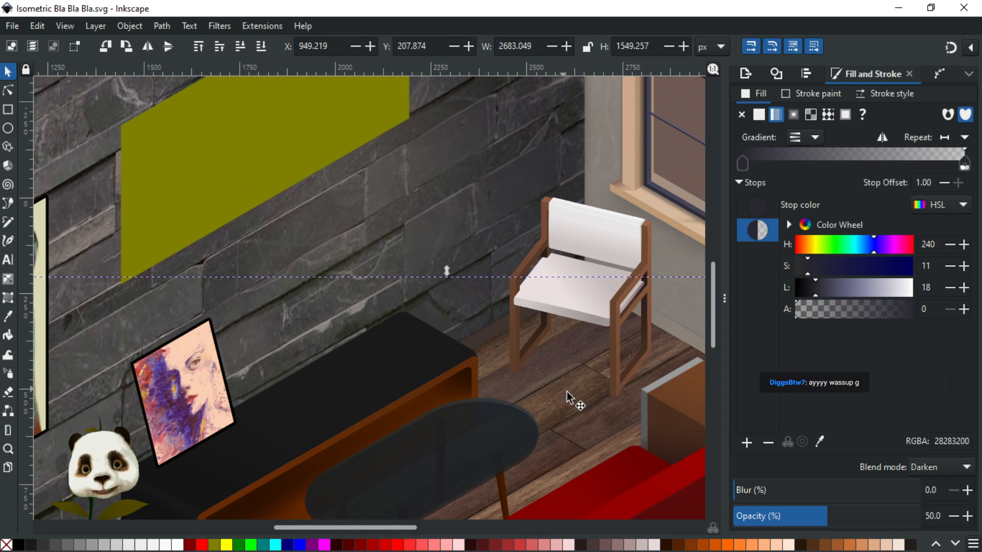
scroll(574, 402, down, 2)
drag(566, 400, 443, 314)
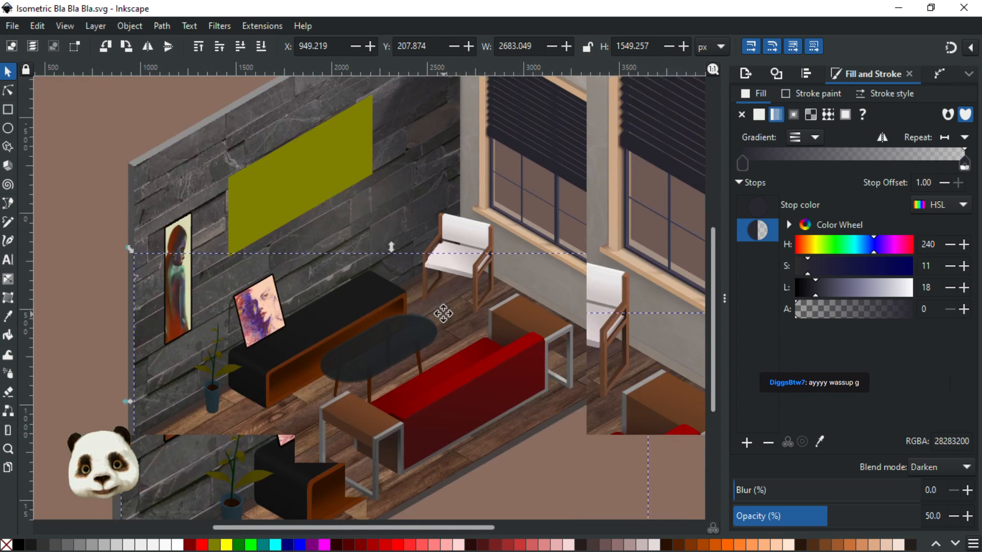
scroll(439, 312, up, 1)
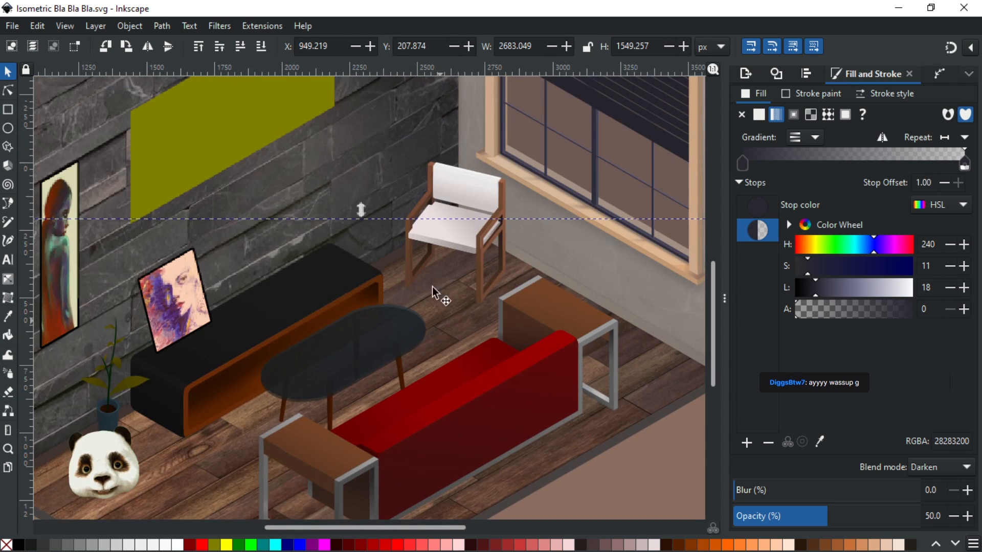
Apply a linear gradient to the inner faces of the chair's left side frame, running from the armrest's back end down to the lower rail
scroll(430, 276, up, 2)
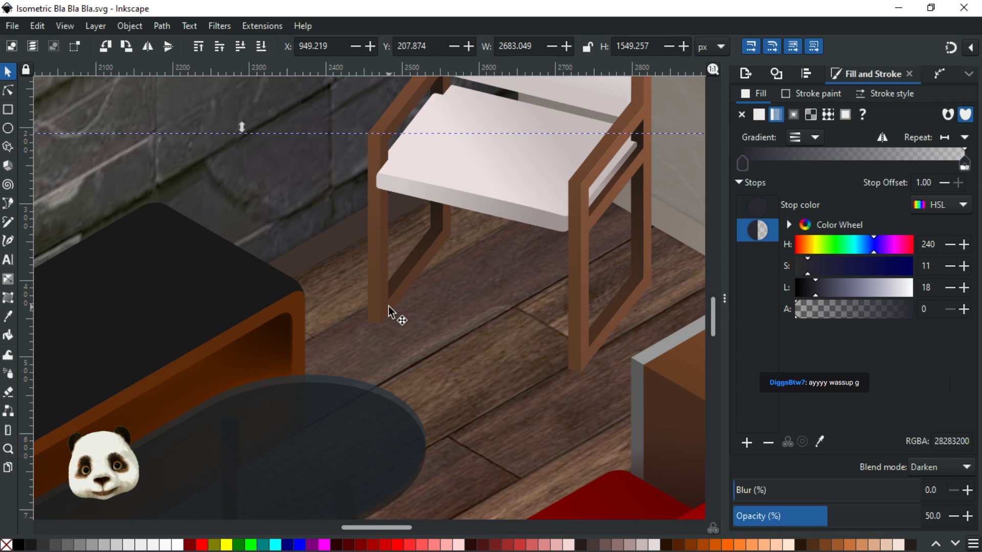
click(389, 307)
key(g)
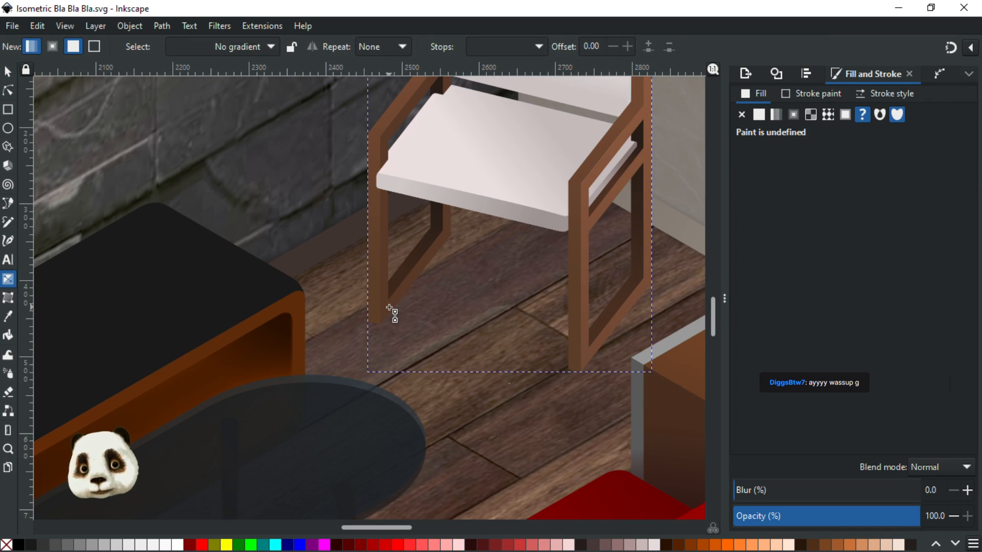
click(389, 307)
drag(394, 280, 345, 375)
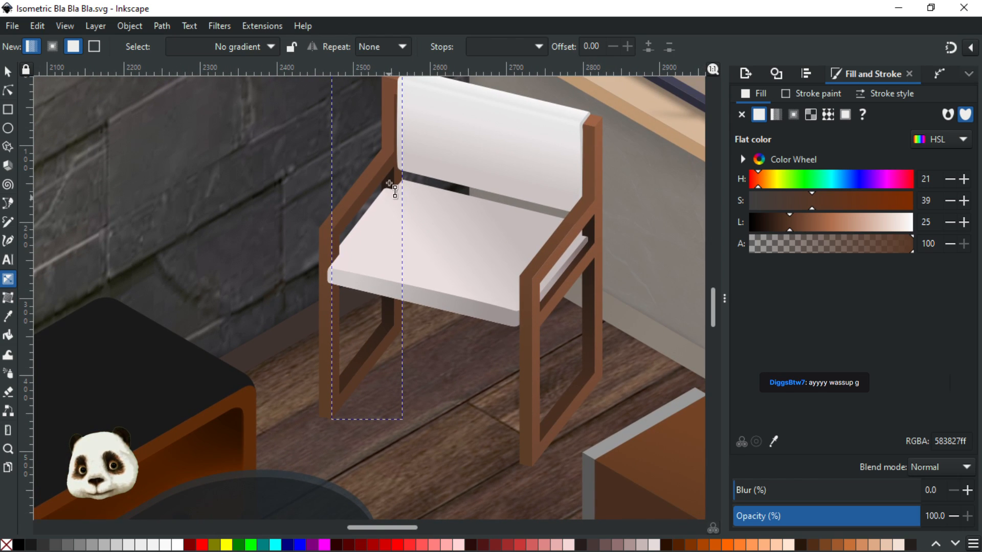
drag(393, 162, 358, 342)
key(ctrl+z)
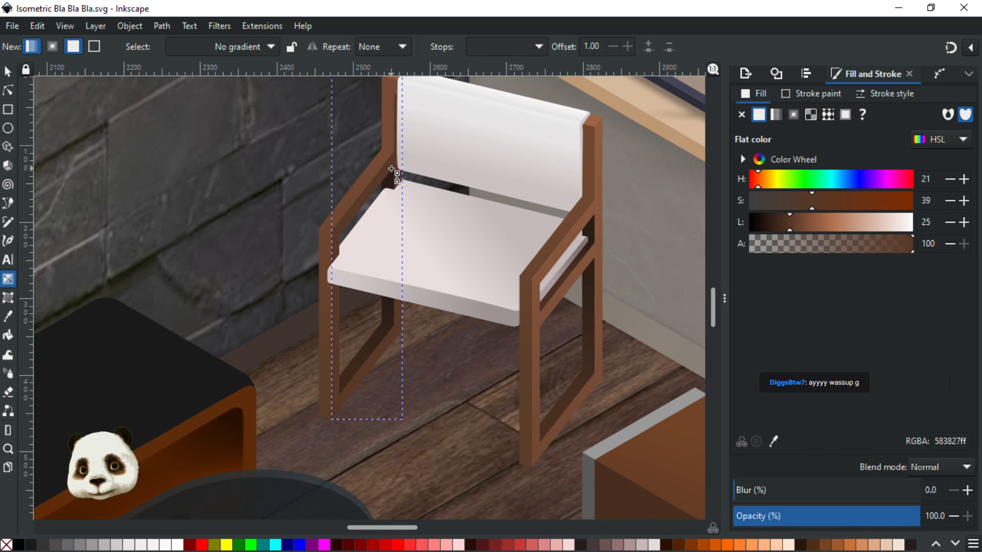
drag(390, 168, 351, 383)
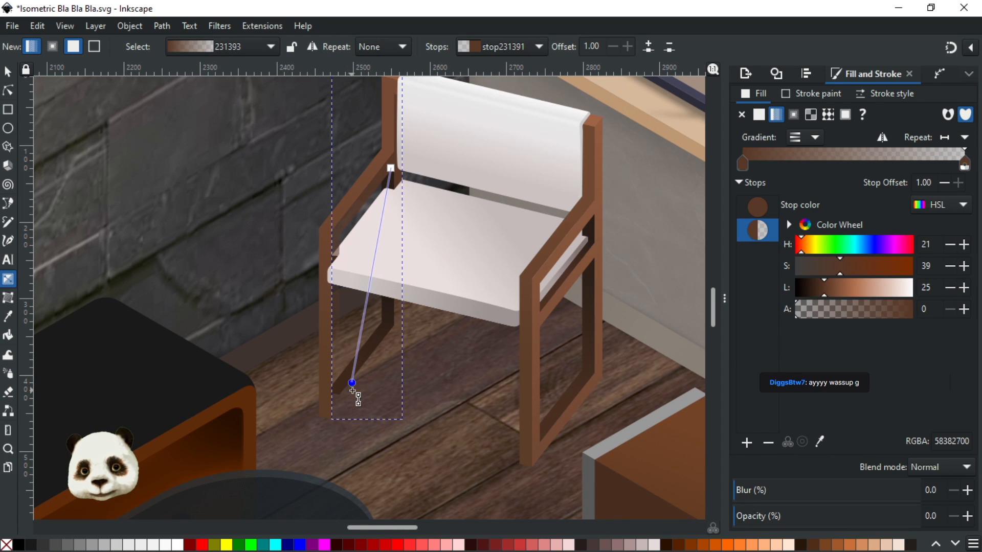
Sample the left inner face's end stop colour from the right side frame's dark brown inner wood and set its lightness to 22
key(d)
click(352, 385)
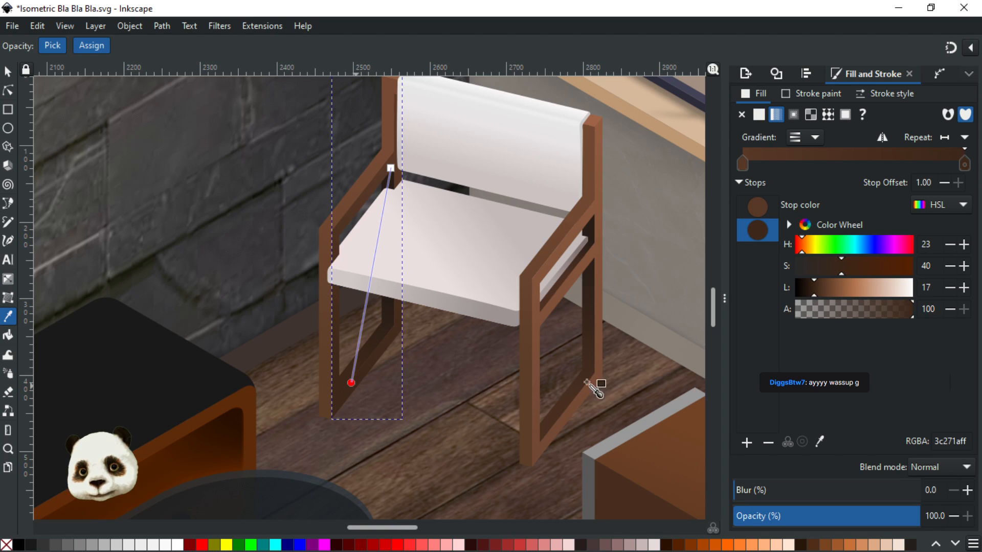
click(820, 288)
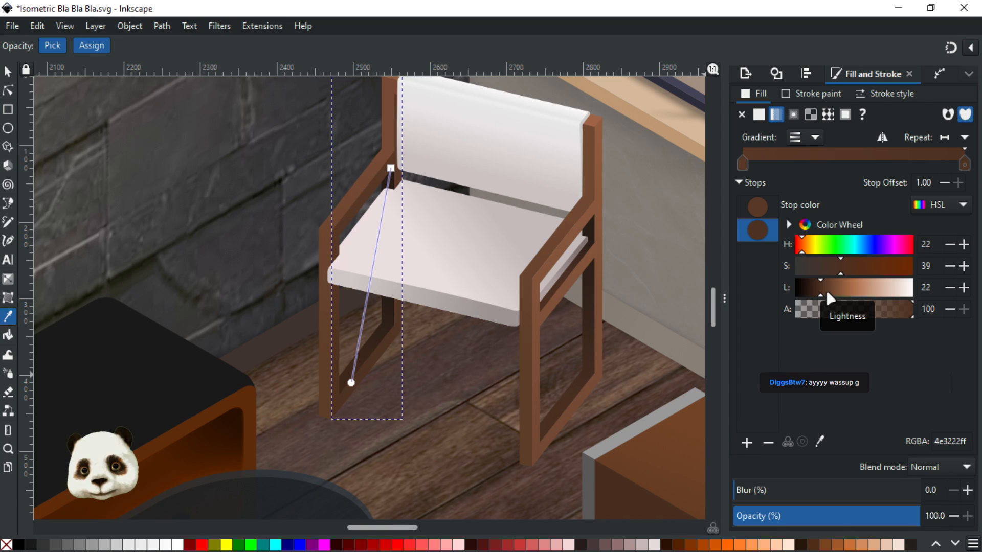
click(826, 291)
click(821, 291)
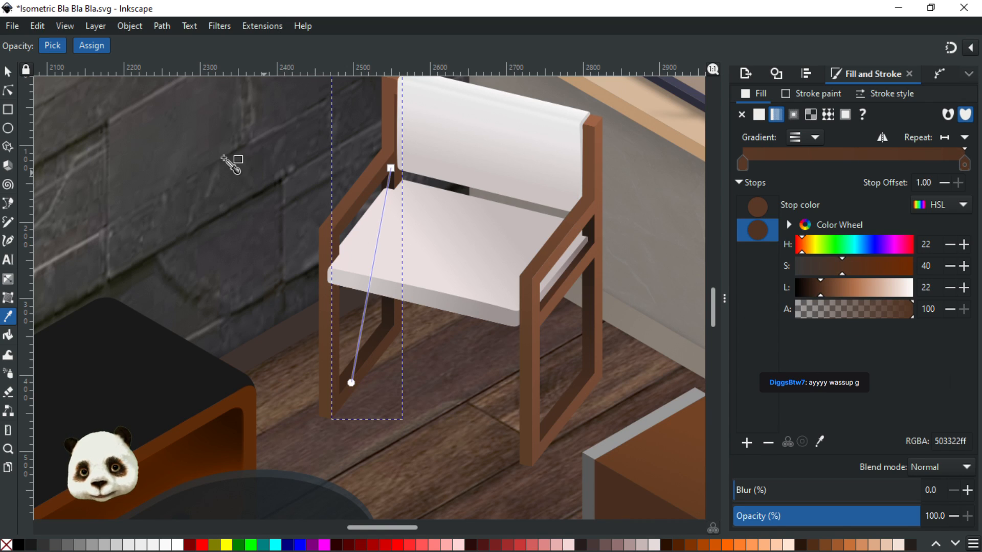
Save the drawing and examine the chair's left side frame shading up close and within the whole room
click(8, 72)
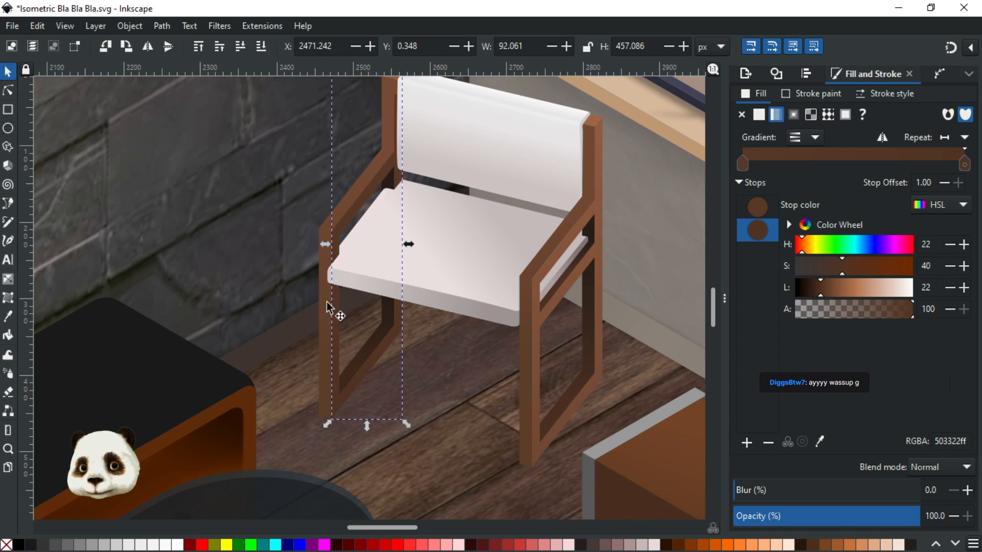
click(443, 375)
scroll(443, 374, down, 1)
key(ctrl+s)
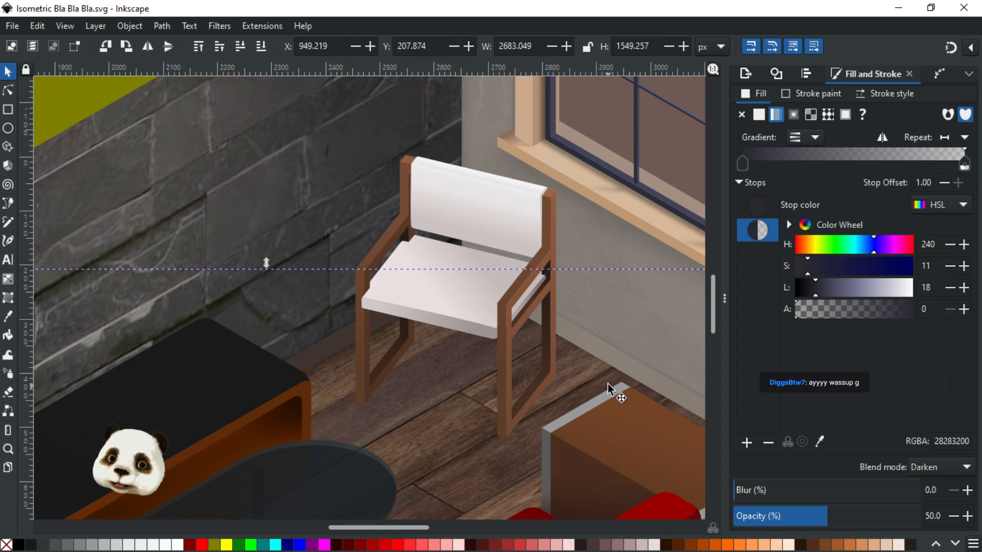
scroll(611, 392, down, 2)
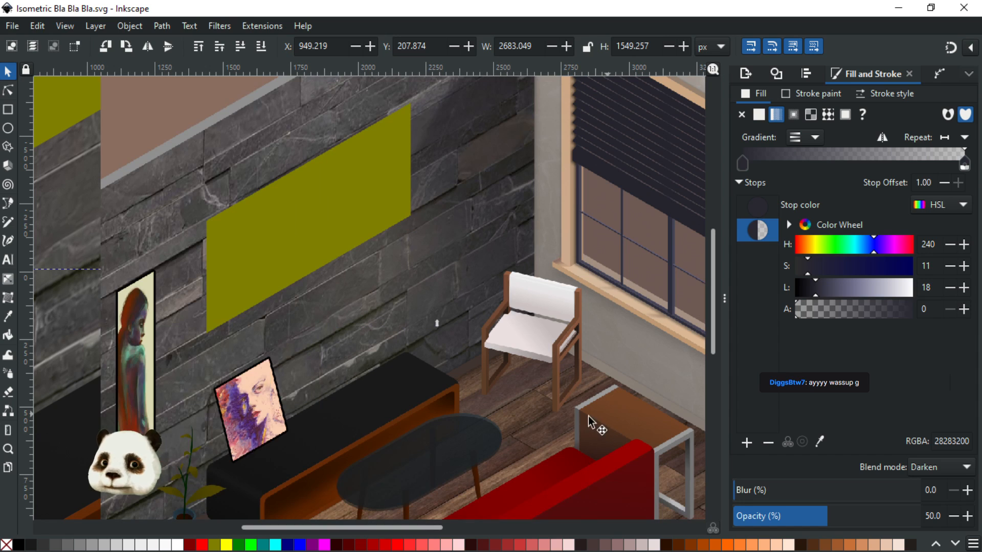
scroll(615, 294, down, 3)
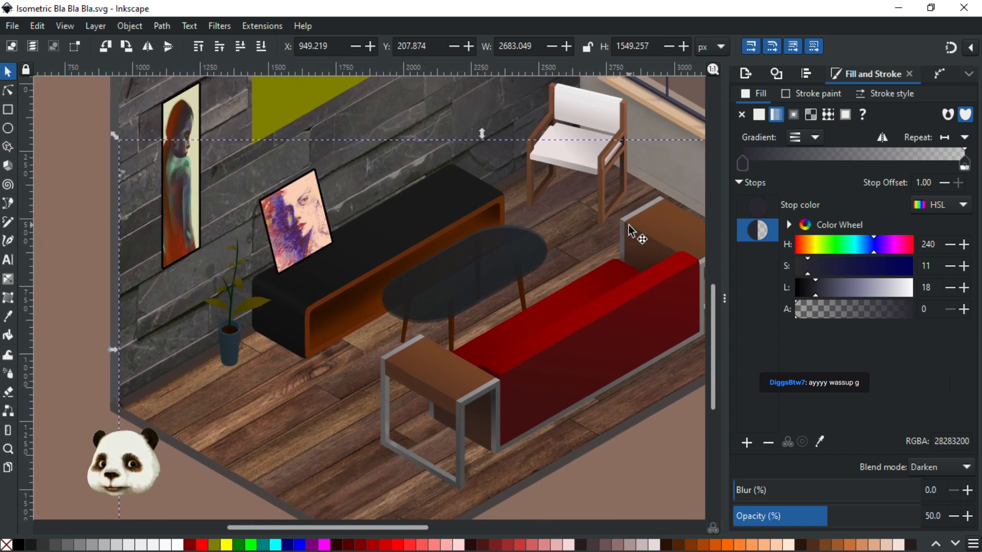
click(632, 477)
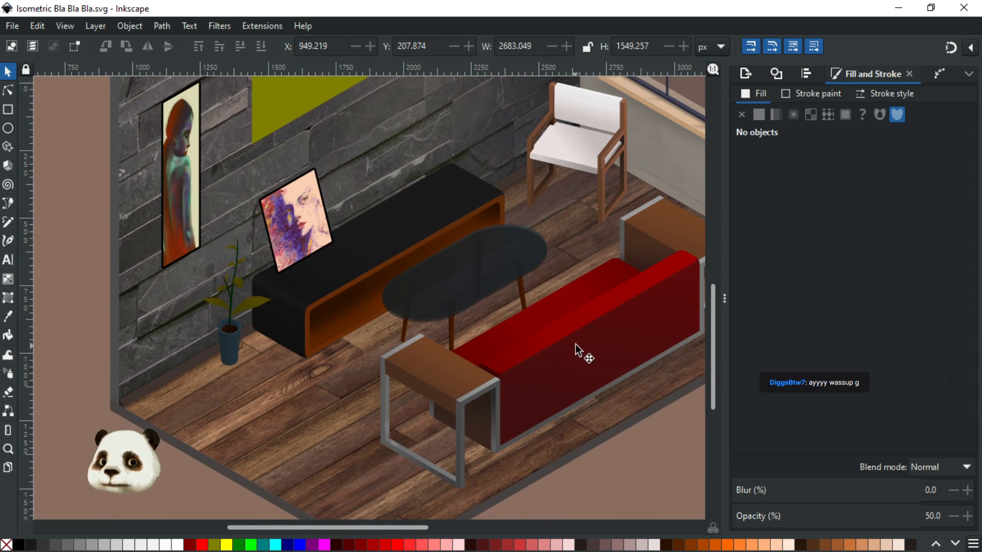
scroll(558, 306, down, 1)
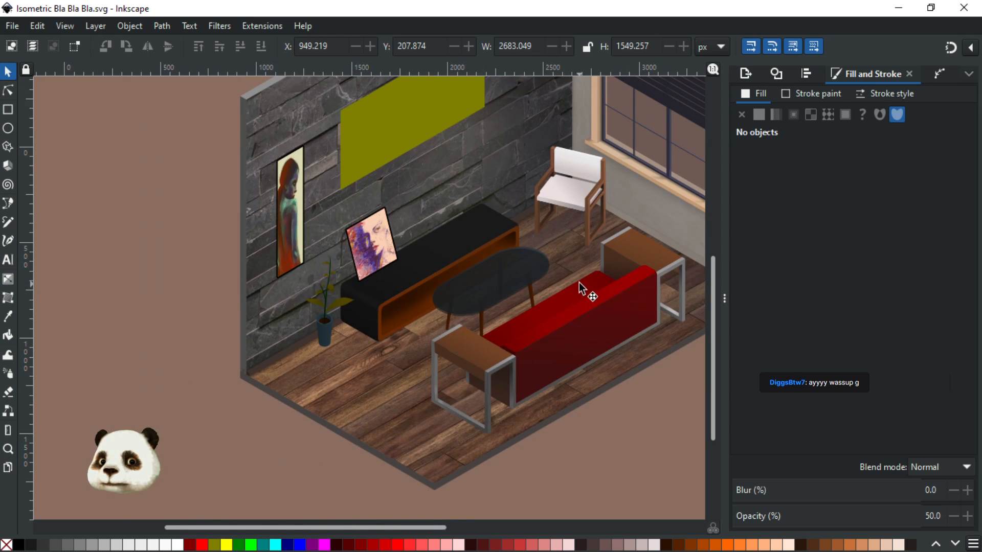
drag(508, 346, 498, 358)
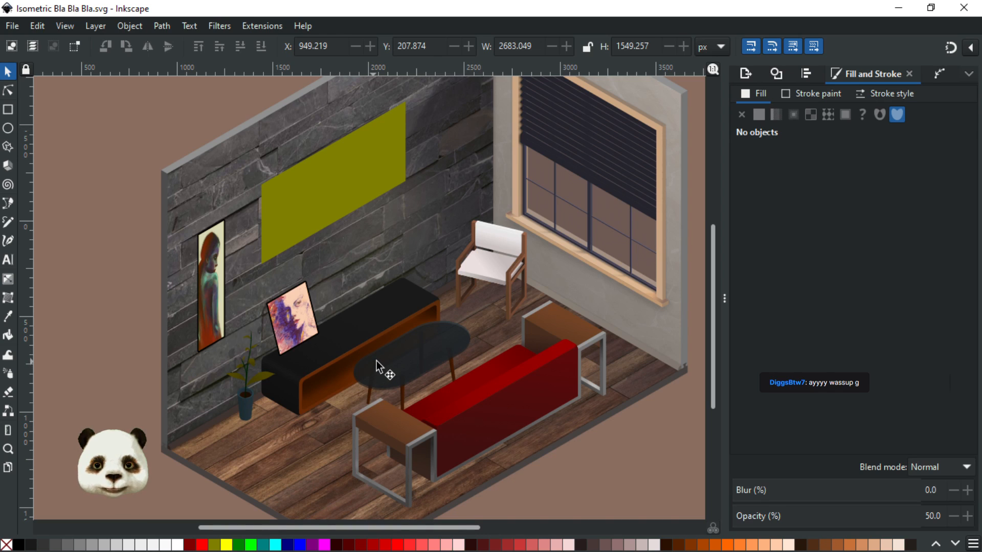
Draw a closed five-cornered shape with straight edges on the floor around the base of the sofa and its near side table
key(b)
scroll(383, 405, down, 4)
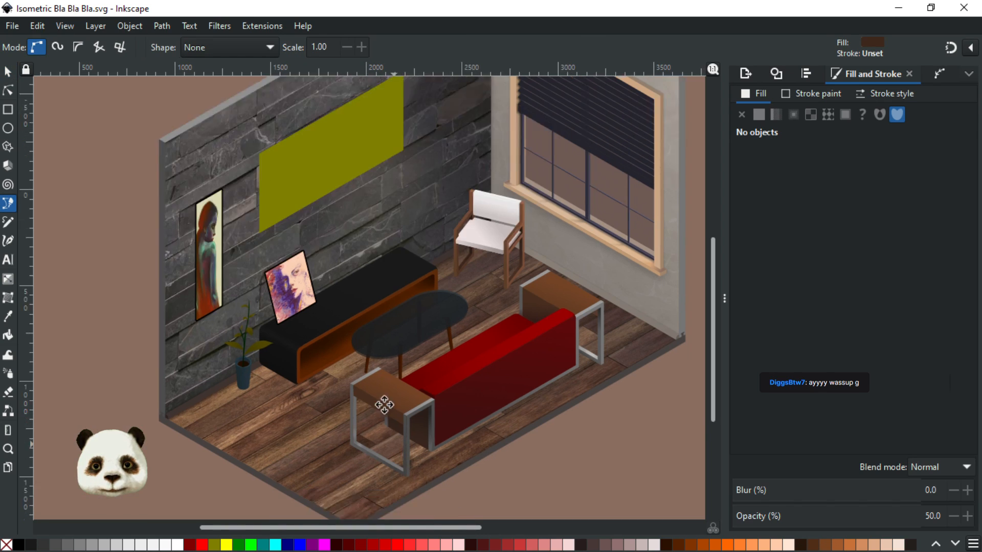
click(358, 356)
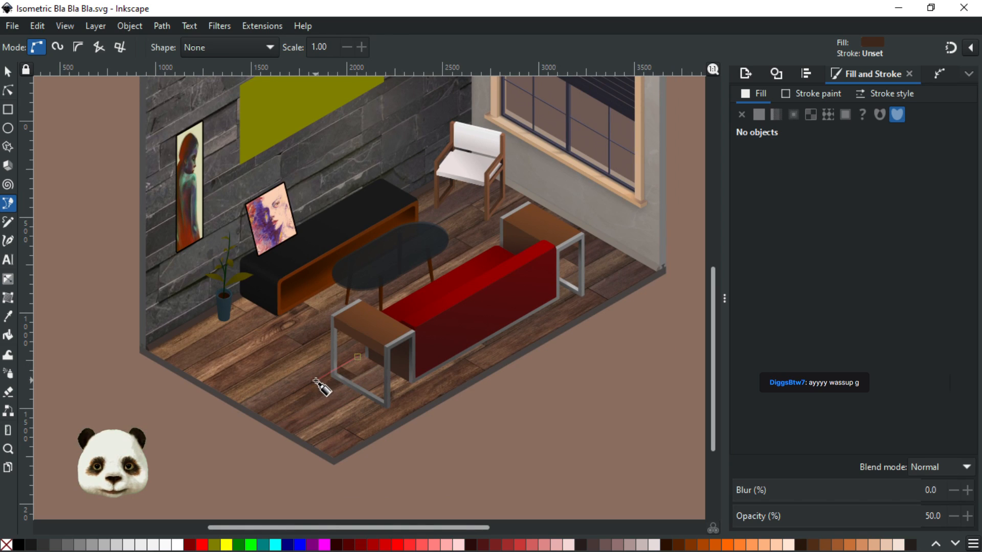
click(315, 380)
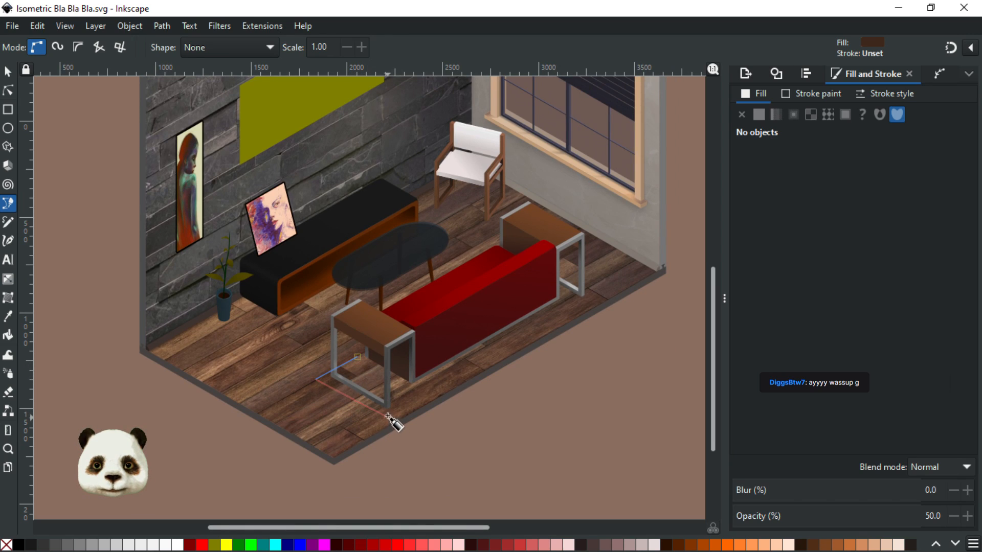
click(372, 411)
click(577, 297)
click(532, 272)
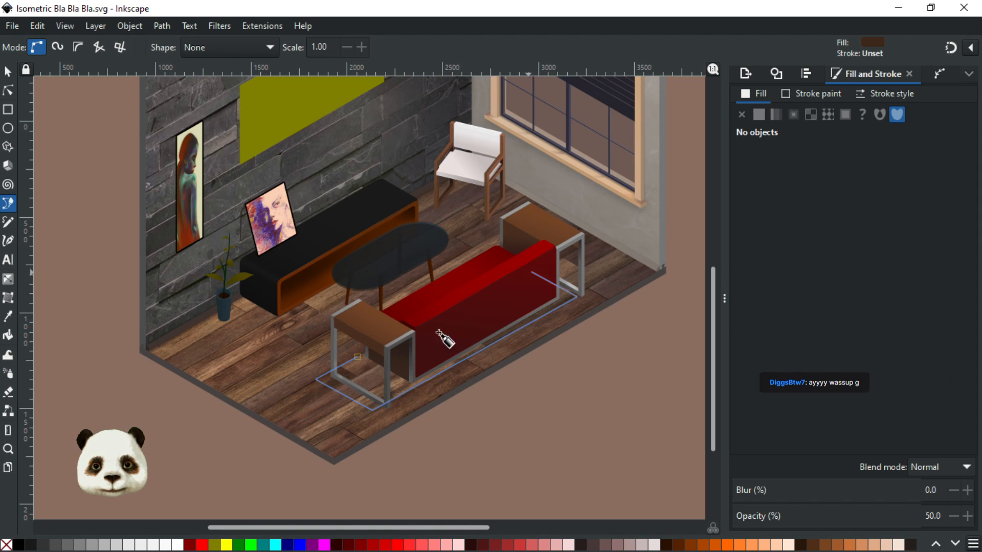
click(358, 356)
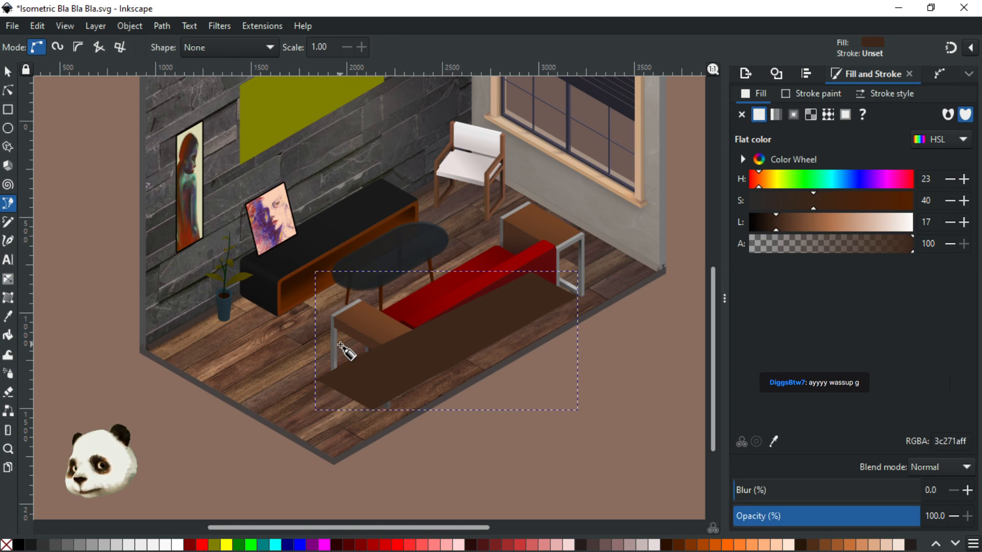
Turn the floor shape into a soft shadow stacked beneath the sofa, with black fill, 30% blur and 50% opacity
key(Page_Down)
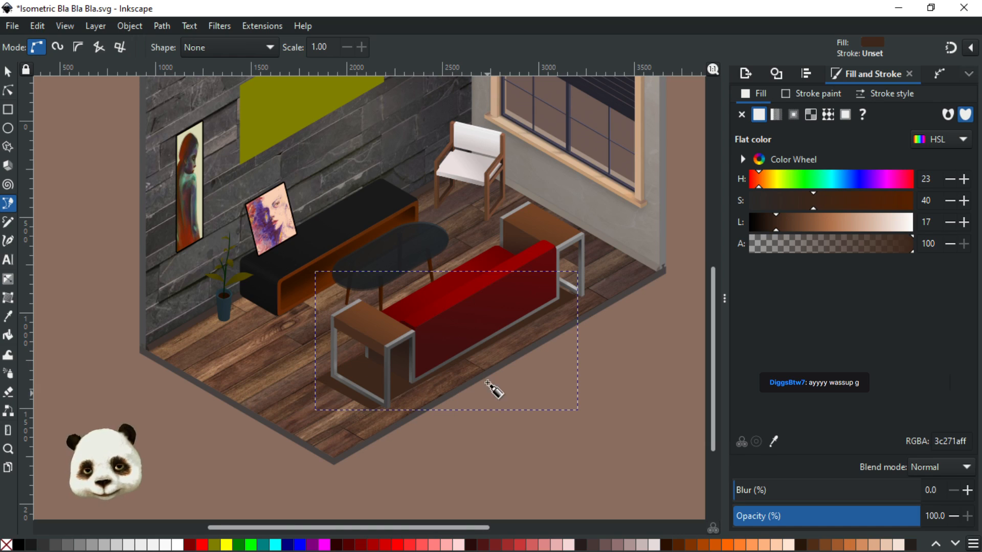
click(17, 545)
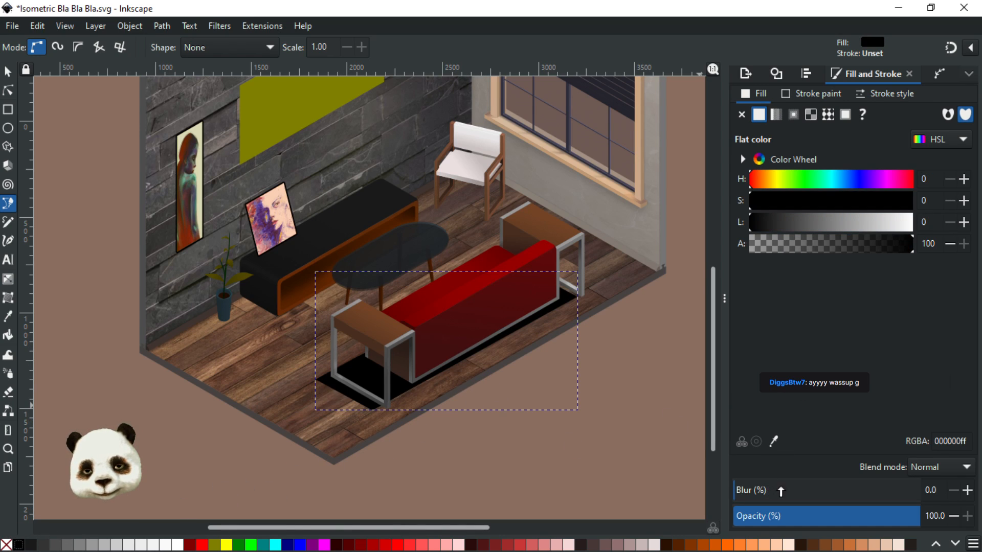
click(789, 491)
drag(765, 518, 789, 517)
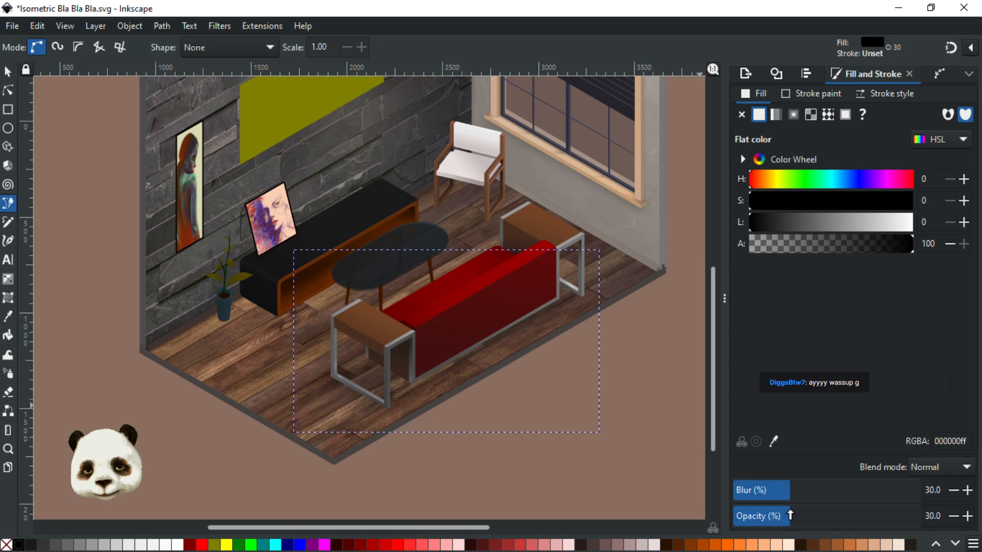
drag(810, 492, 828, 516)
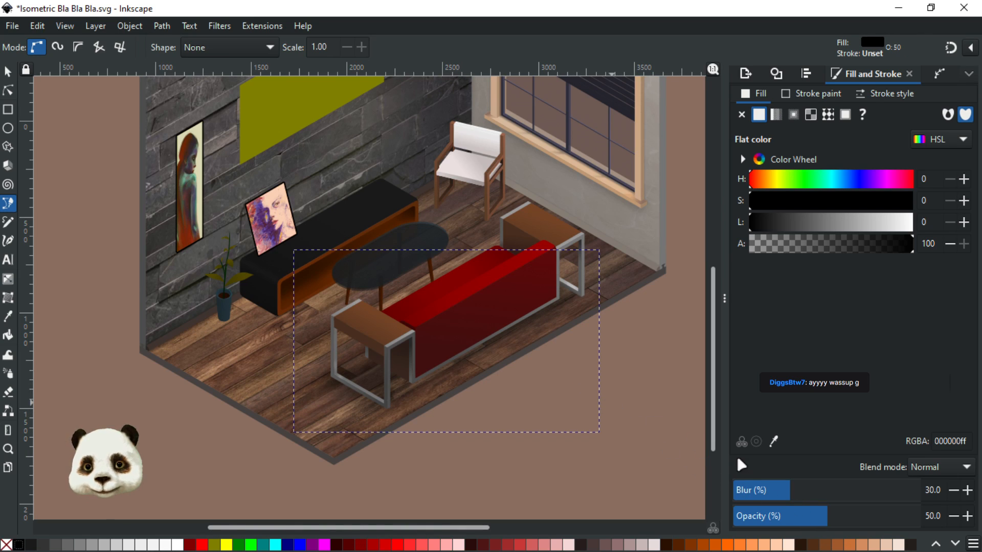
Adjust the sofa shadow's outline by moving its far-end corners and its two corners around the near side table
scroll(623, 374, up, 1)
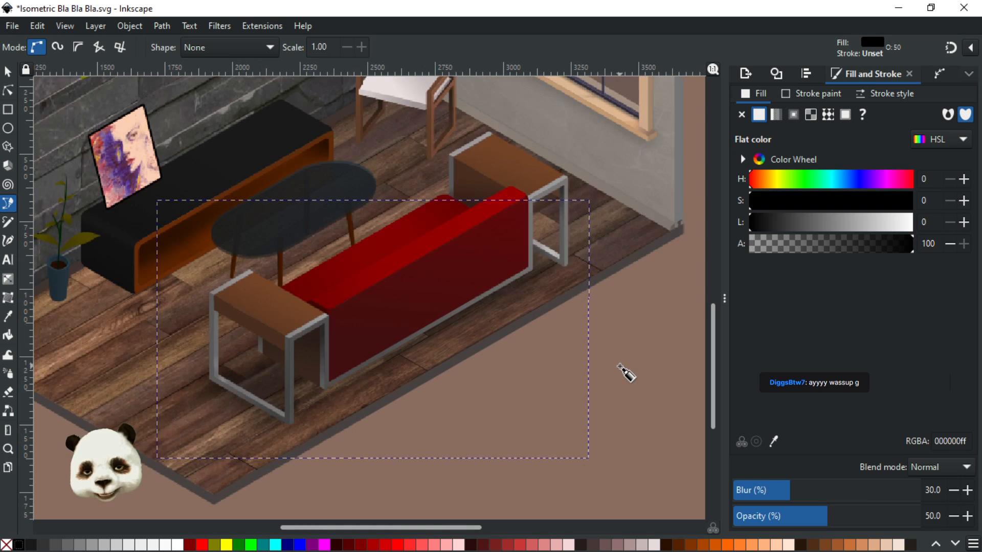
click(9, 91)
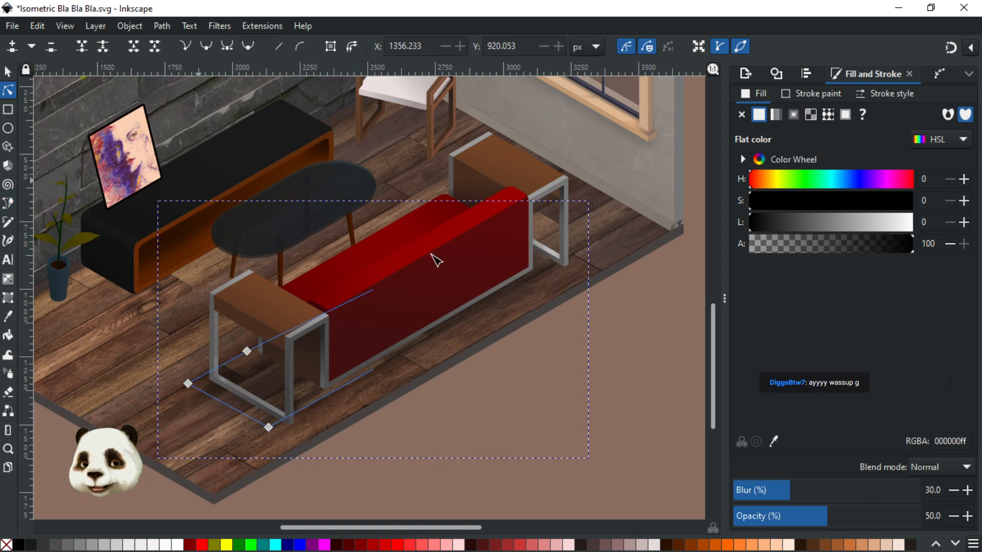
drag(560, 267, 564, 266)
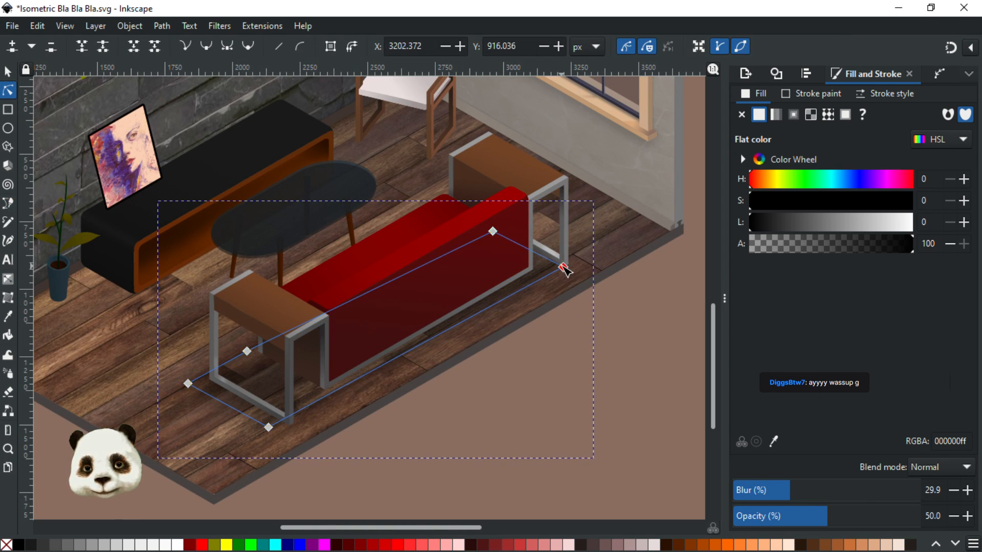
drag(492, 232, 496, 226)
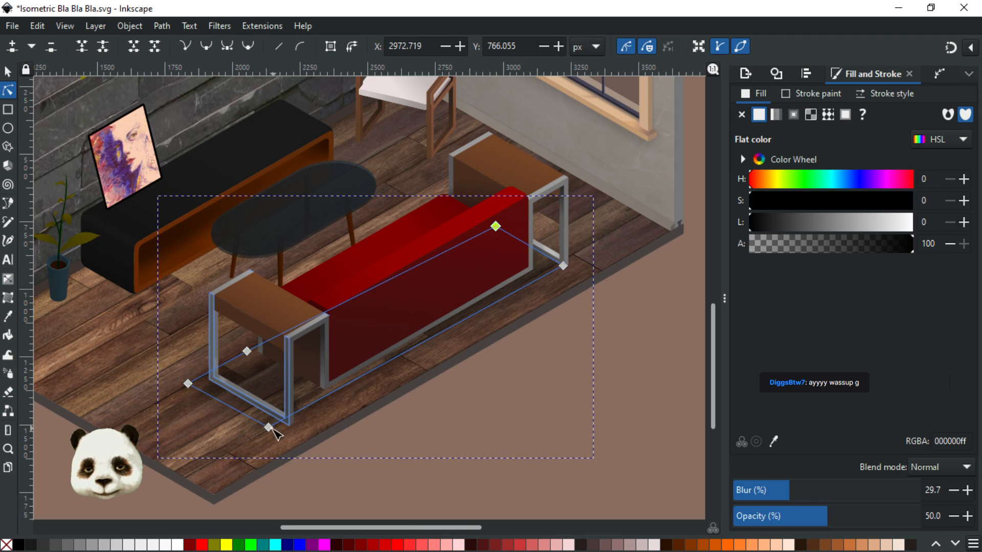
drag(269, 427, 276, 439)
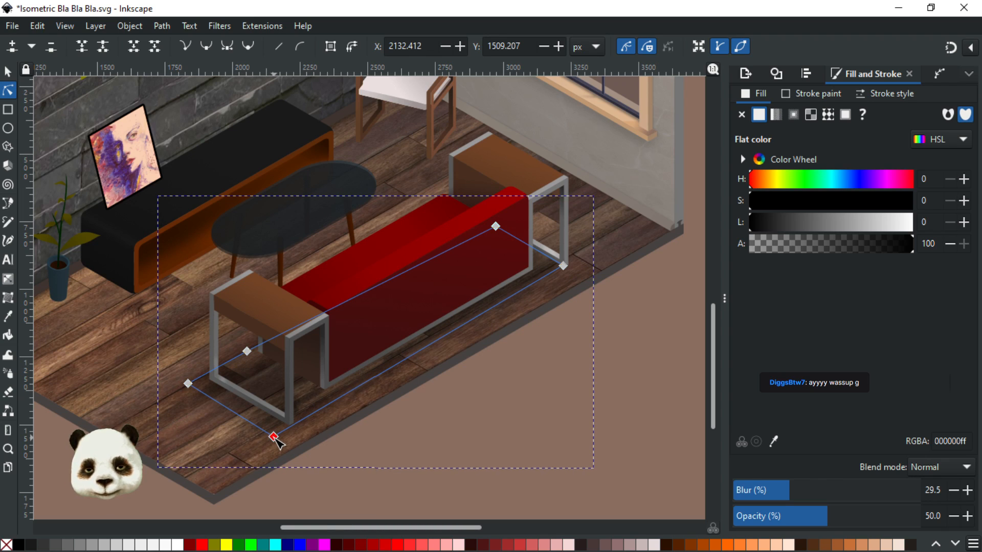
drag(188, 383, 194, 391)
Delete the shadow's extra node behind the near side table and shift its far back corner inward behind the sofa
click(247, 351)
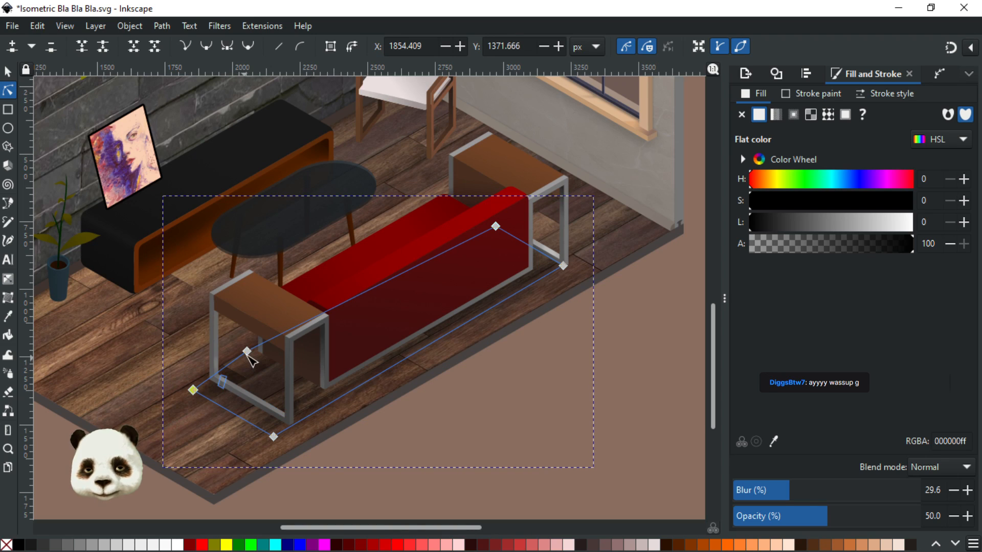
key(Delete)
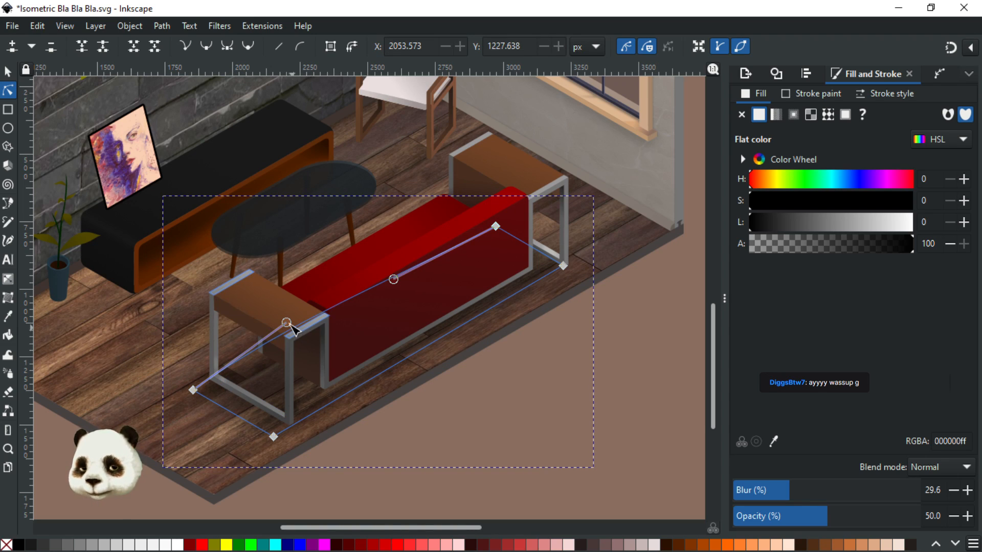
drag(495, 226, 480, 220)
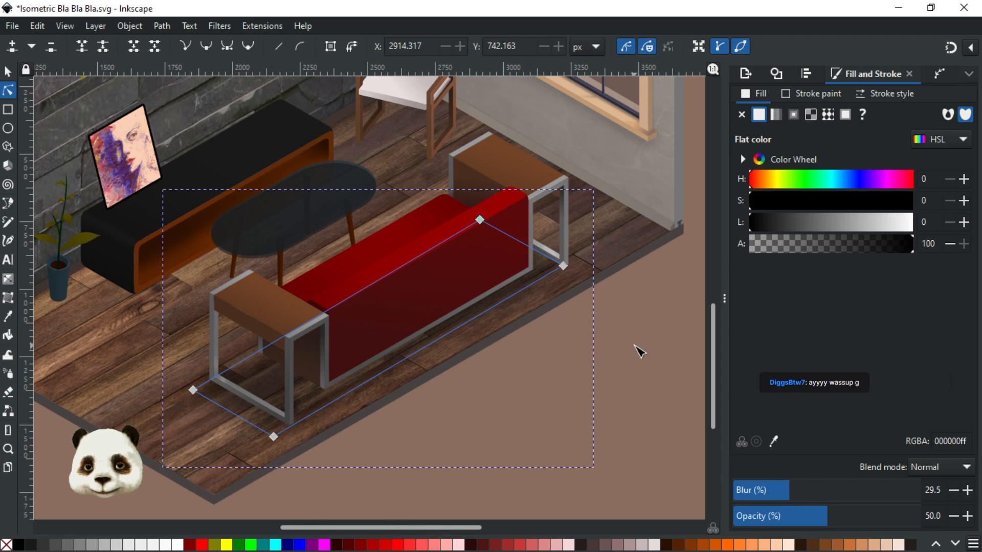
Deselect the shadow, save the drawing and examine the sofa's floor shadow within the whole room
key(Escape)
key(ctrl+s)
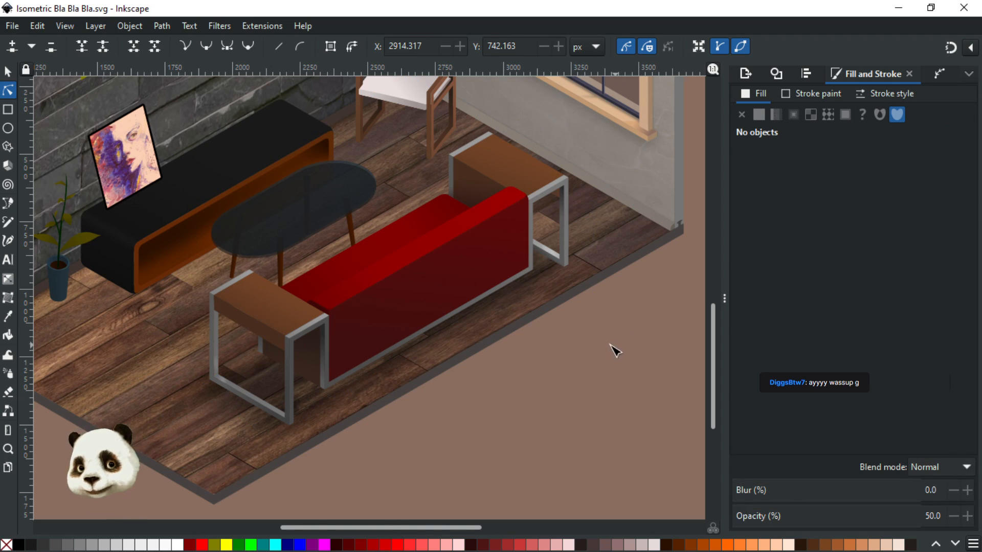
scroll(613, 348, down, 2)
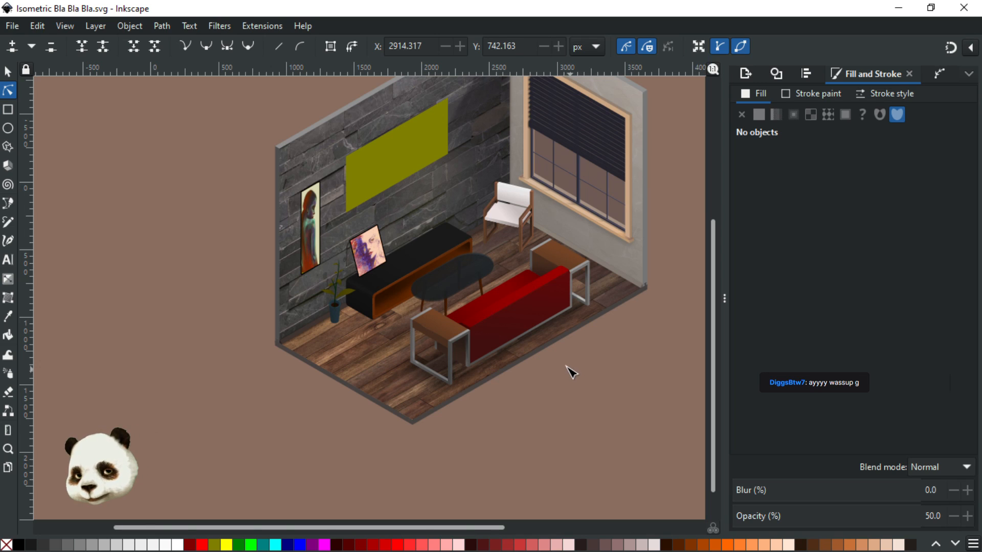
scroll(526, 362, up, 1)
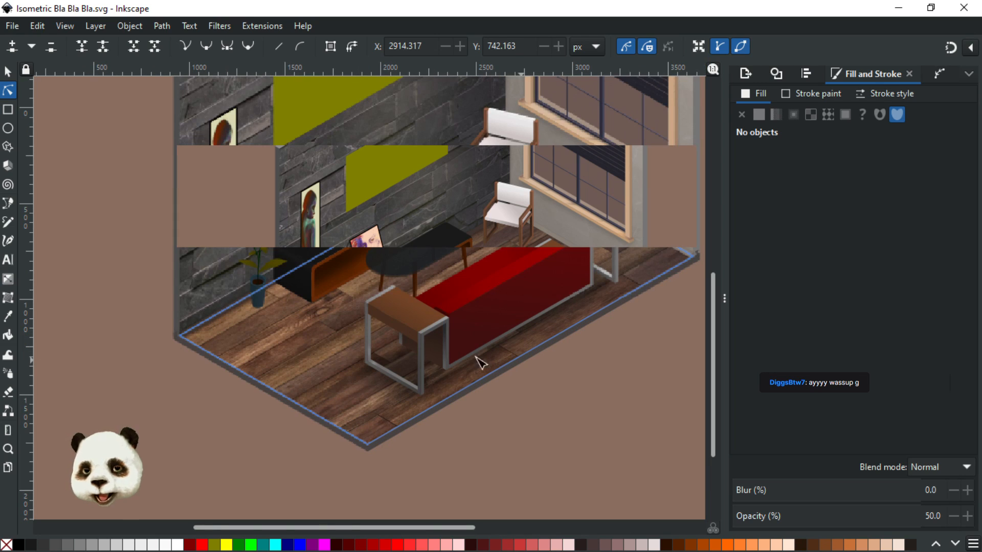
Nudge the four corners of the sofa's floor shadow slightly outward, then deselect it and save the drawing
click(377, 363)
drag(353, 371, 348, 369)
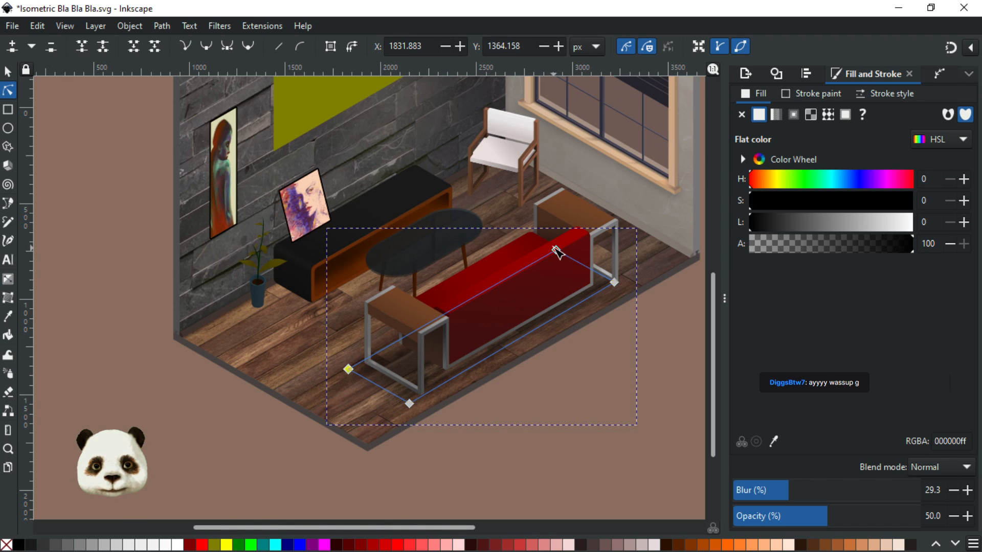
click(556, 250)
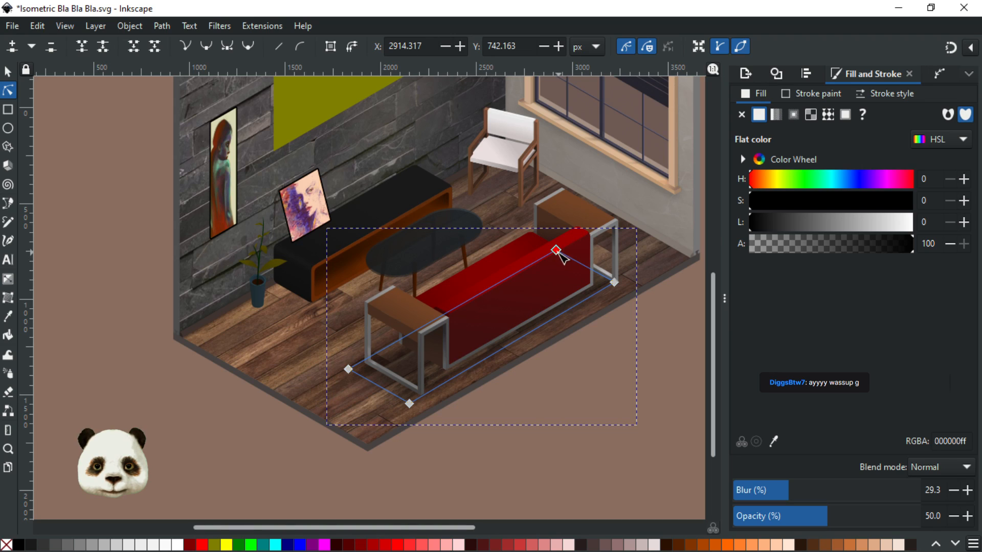
drag(558, 251, 557, 249)
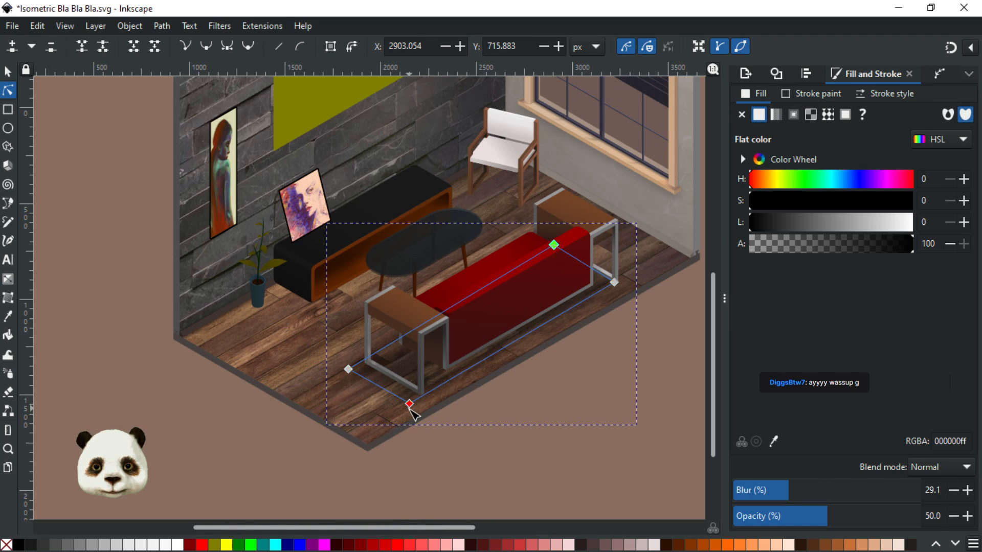
drag(412, 410, 408, 409)
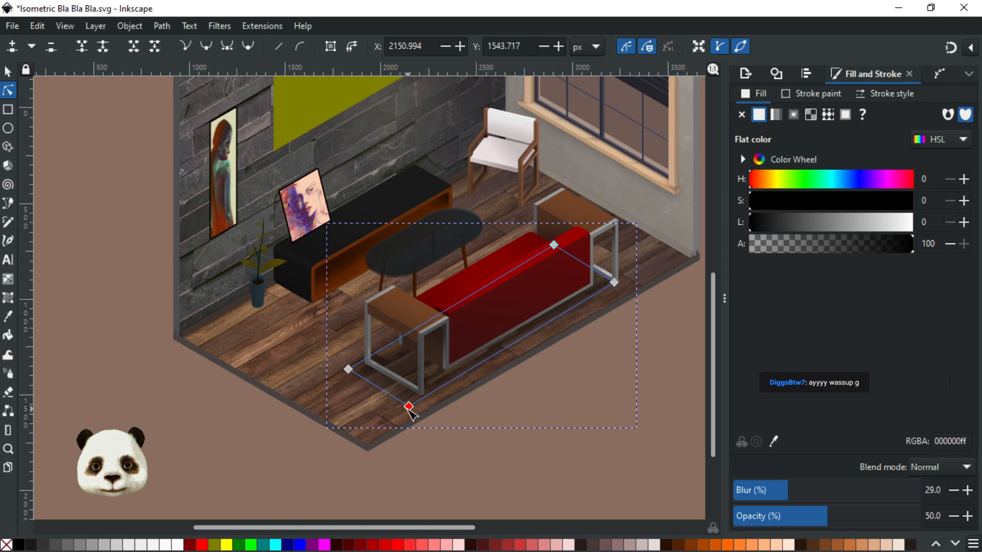
click(614, 281)
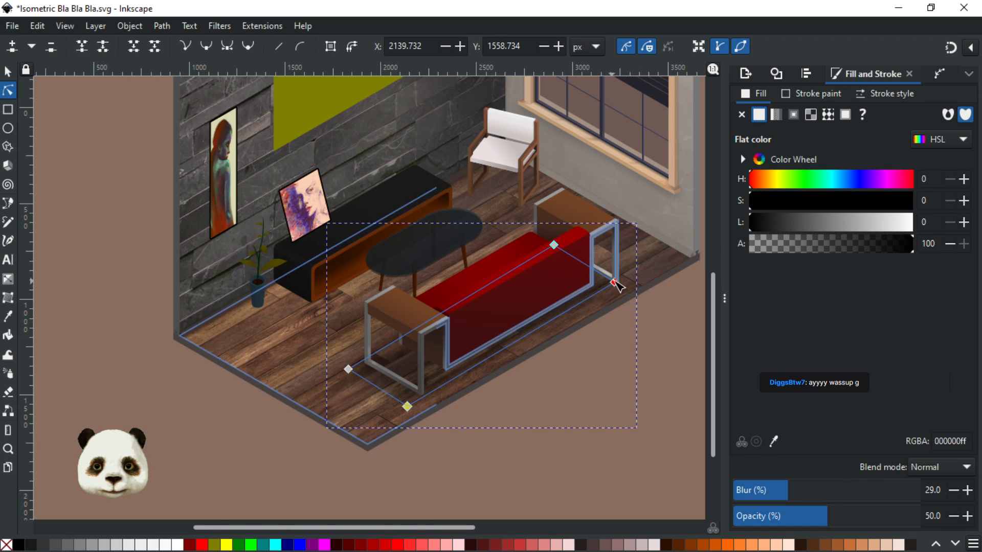
drag(619, 282, 623, 284)
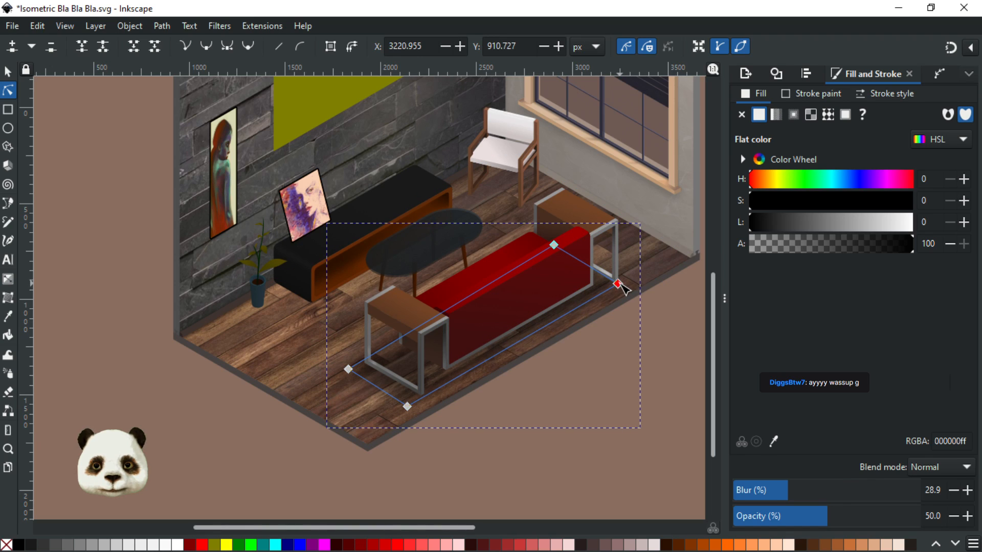
click(664, 385)
key(ctrl+s)
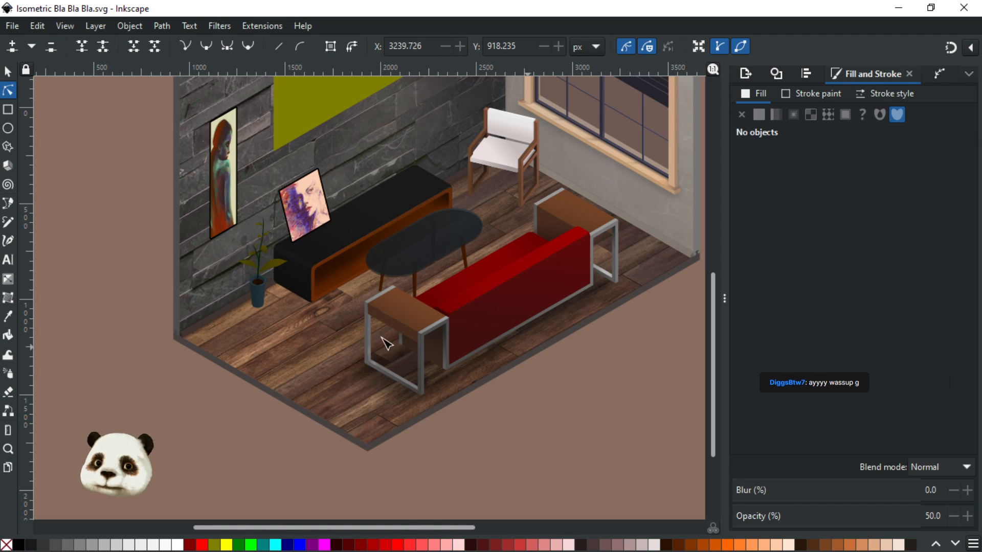
Stretch the sofa shadow's near end toward the floor's front corner and fill it with a linear gradient from black to transparent there
click(399, 397)
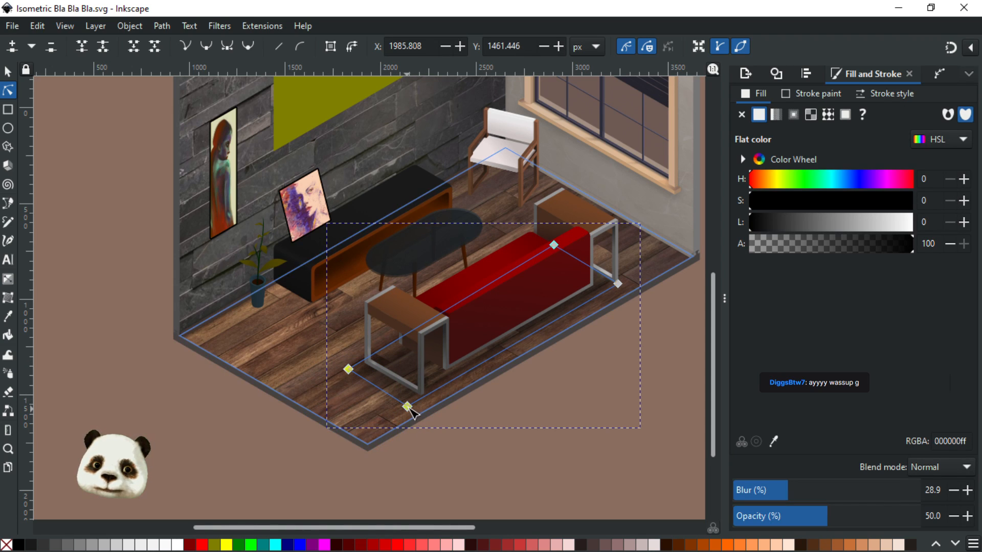
drag(406, 407, 369, 432)
key(g)
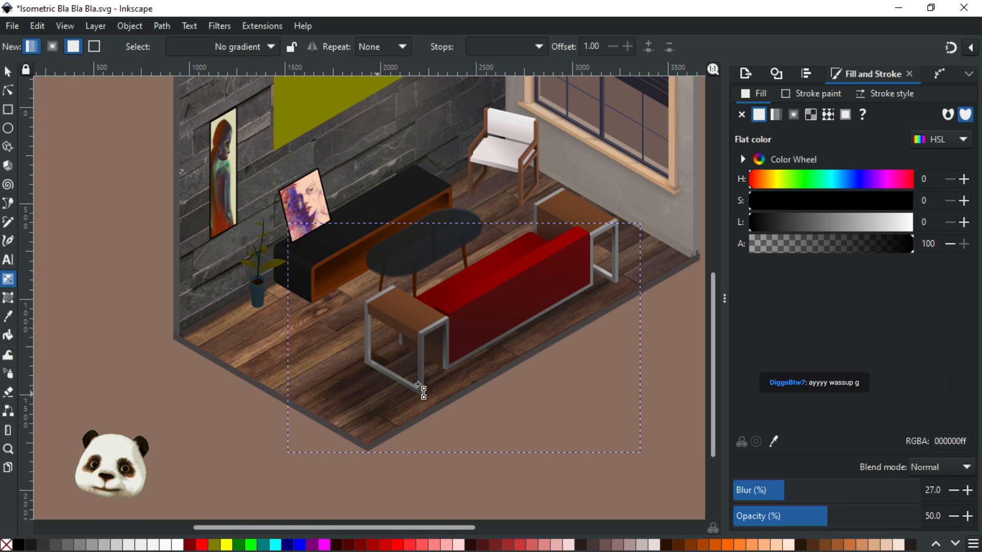
drag(605, 287, 353, 432)
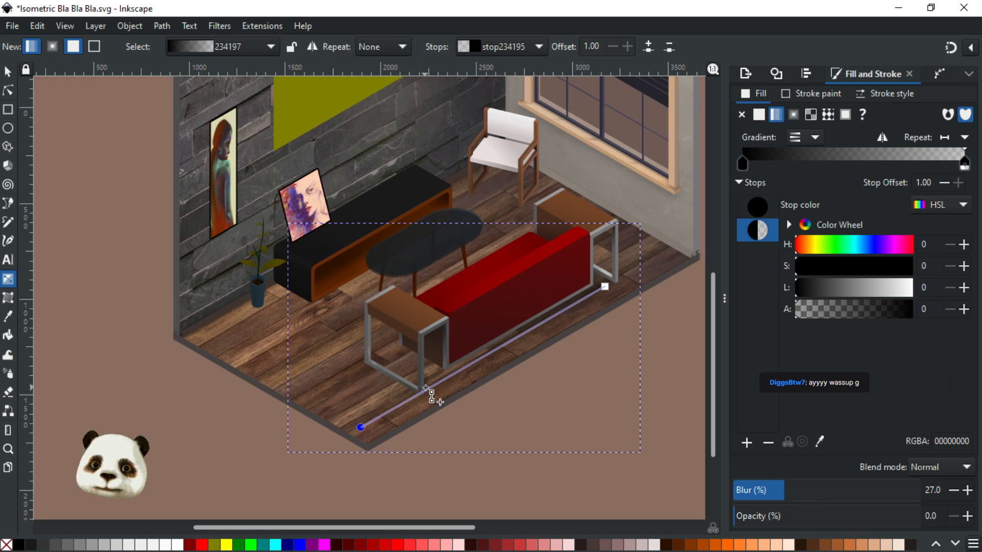
Add a gradient stop with alpha 100 beside the near side table, extend the transparent end toward the floor's front corner, and save the drawing
double_click(427, 390)
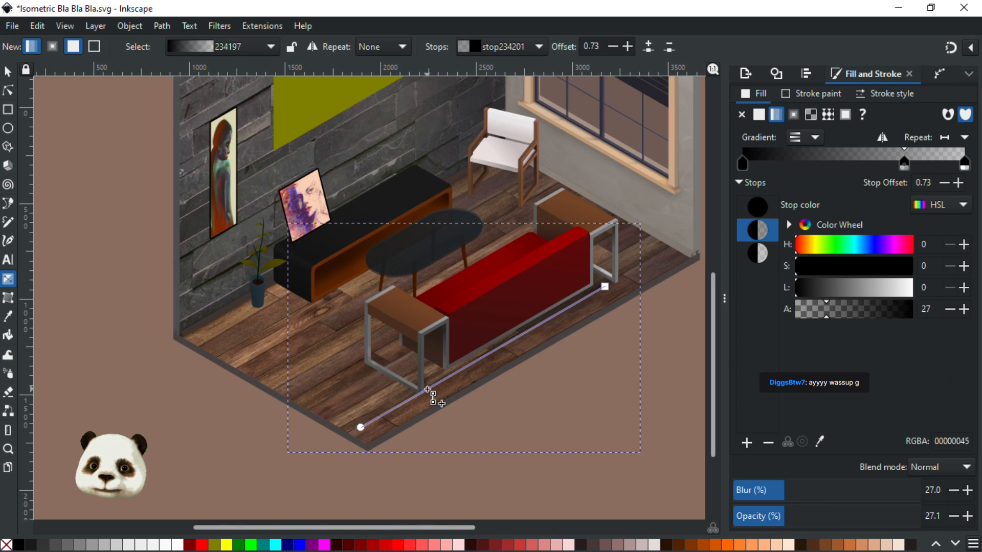
drag(844, 320, 979, 317)
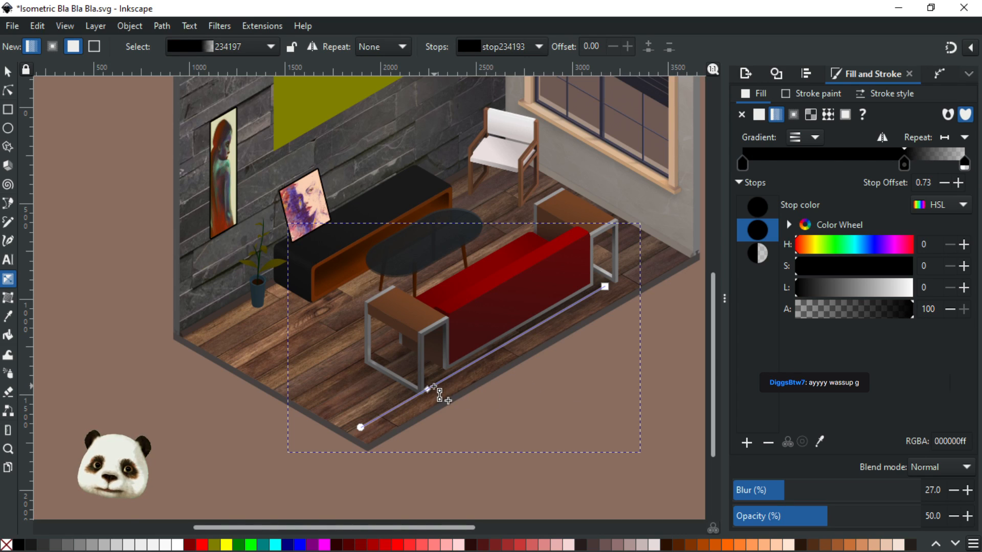
mouse_move(428, 389)
mouse_down()
mouse_move(461, 374)
mouse_move(424, 388)
mouse_up()
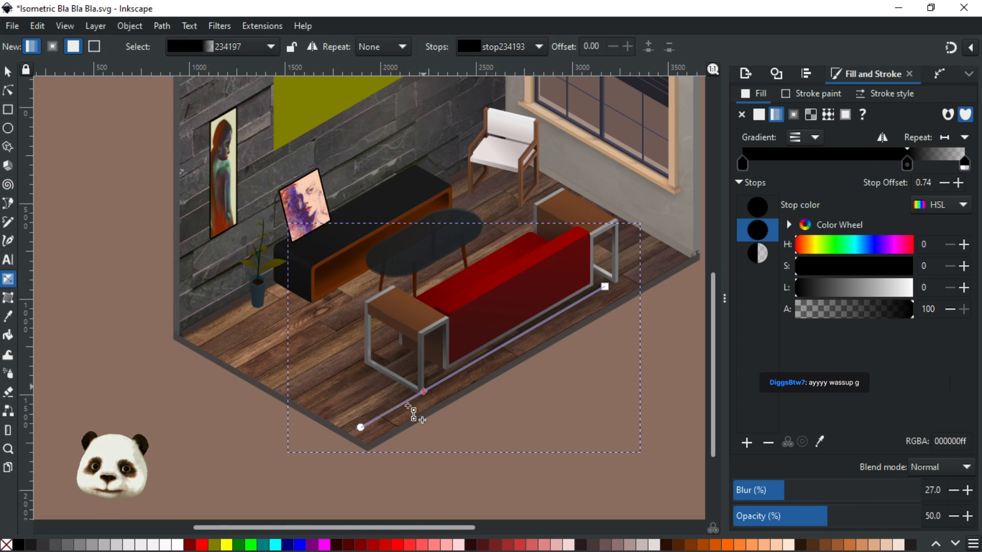
mouse_move(360, 428)
mouse_down()
mouse_move(331, 440)
mouse_move(349, 436)
mouse_up()
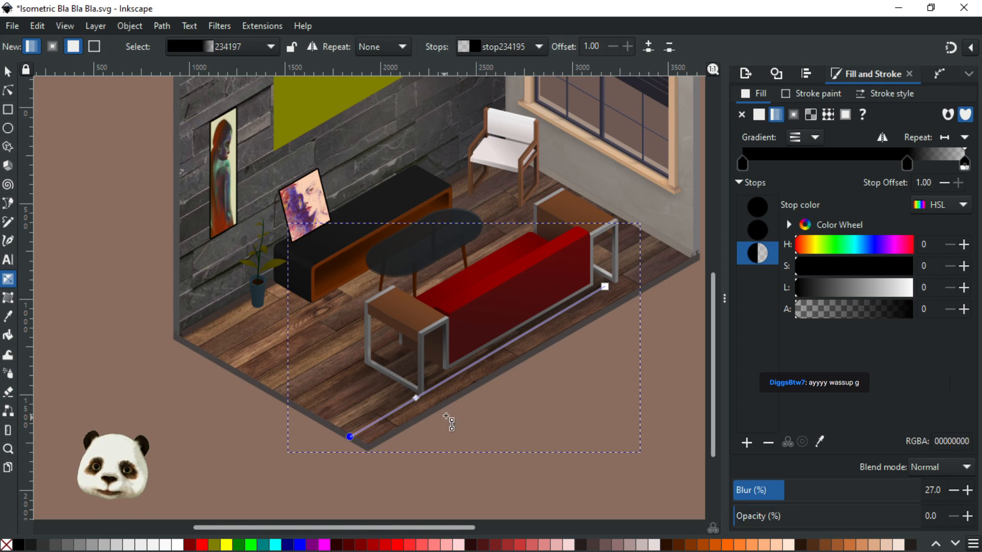
click(417, 397)
click(524, 406)
click(7, 72)
click(207, 366)
key(ctrl+s)
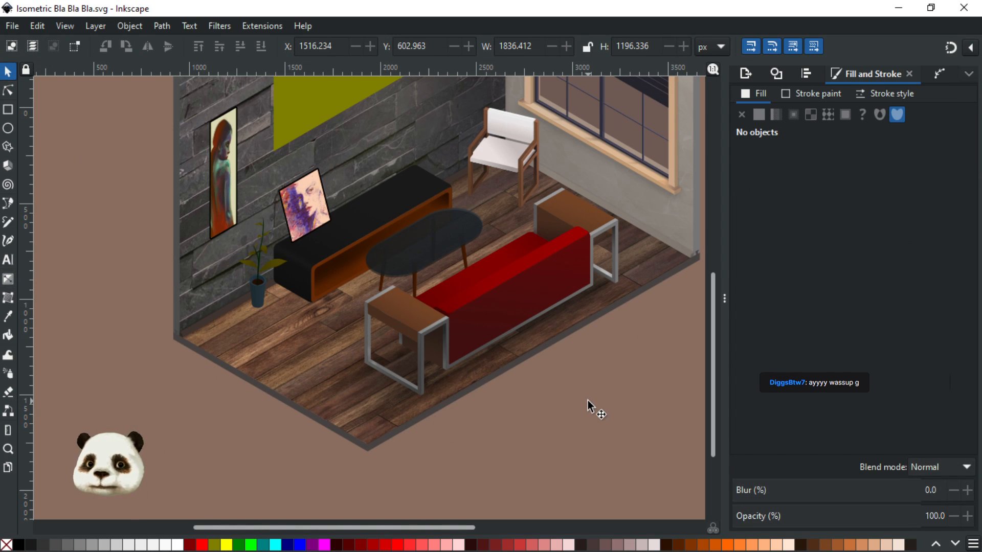
Draw a closed five-cornered shadow shape on the floor under the white chair, extending toward the black cabinet and coffee table
scroll(587, 401, down, 1)
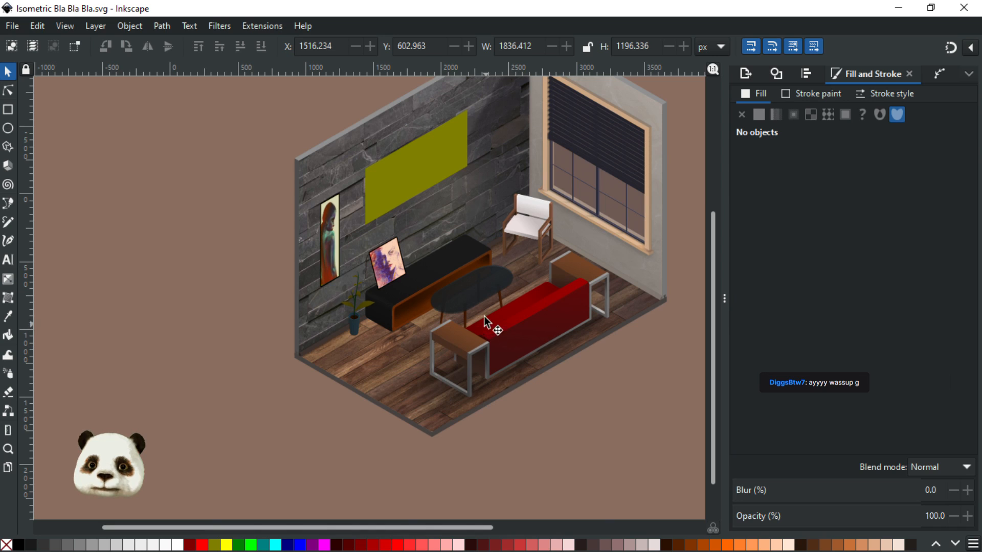
scroll(483, 316, up, 2)
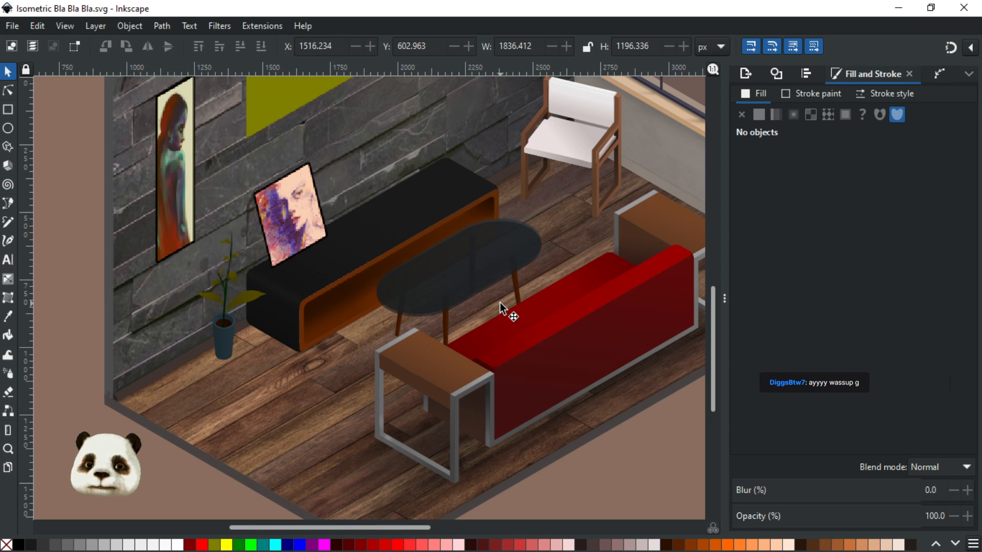
drag(328, 357, 259, 373)
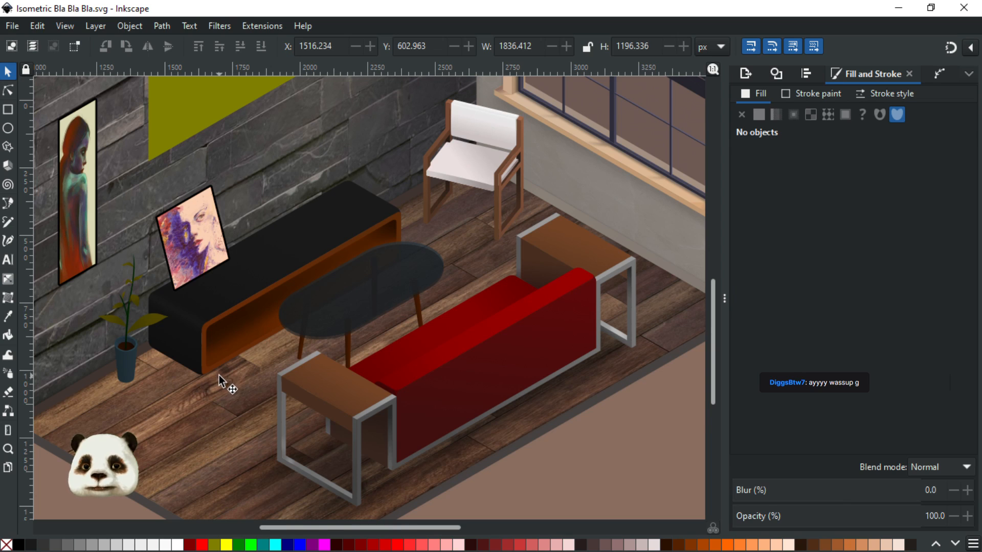
scroll(219, 375, down, 1)
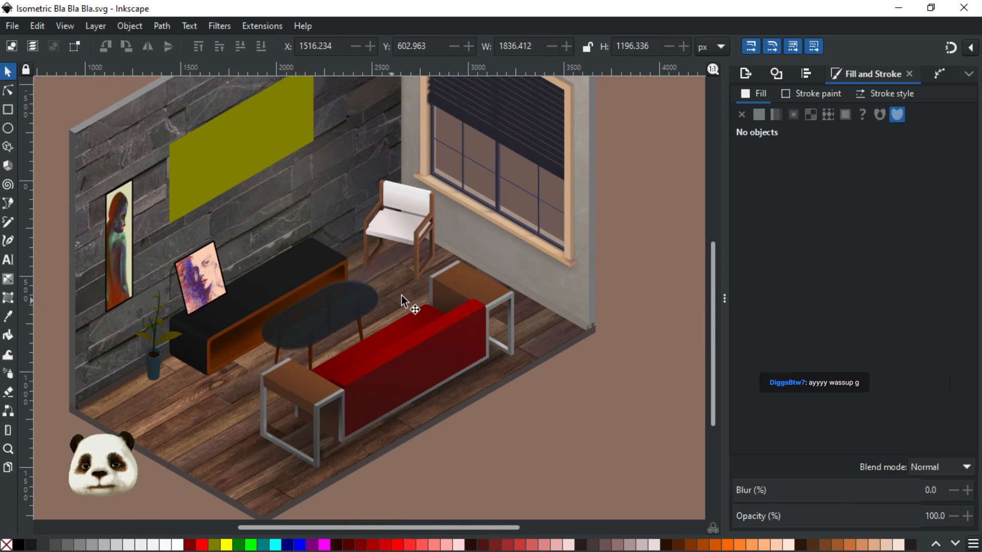
scroll(403, 270, up, 1)
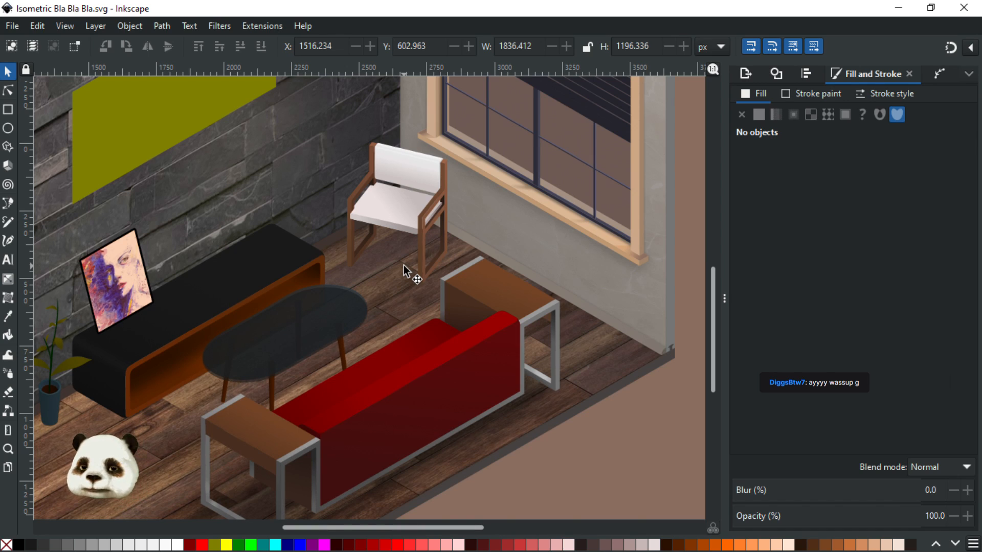
key(b)
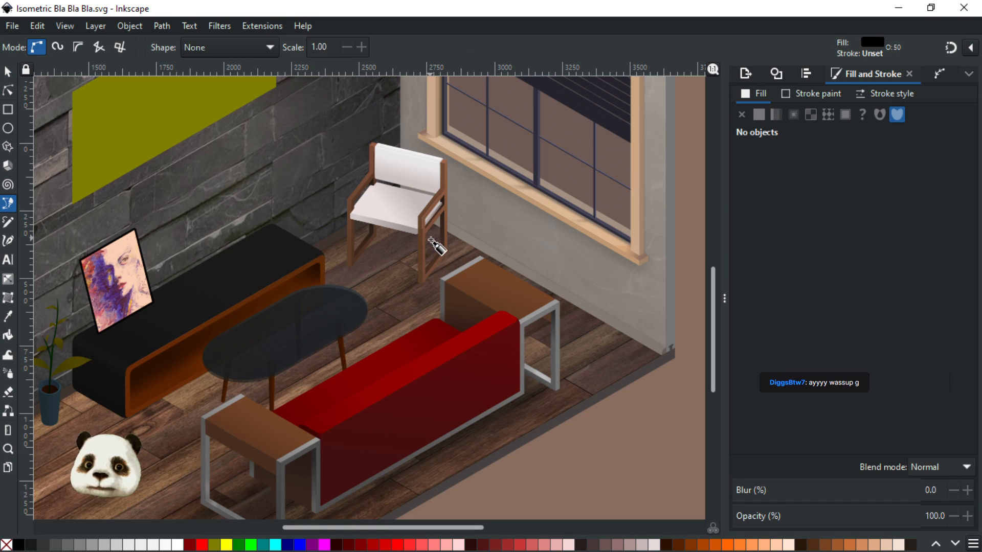
click(373, 231)
click(321, 263)
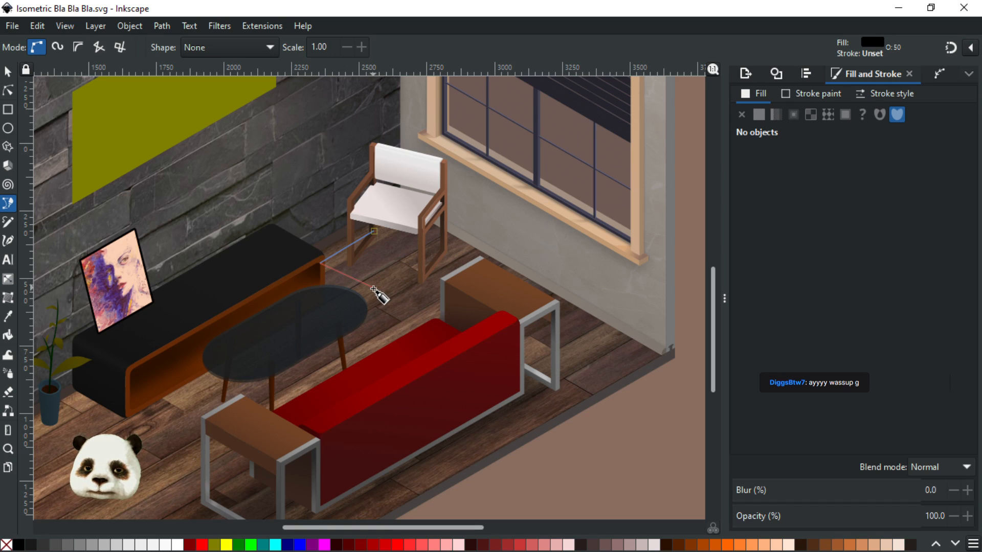
click(374, 288)
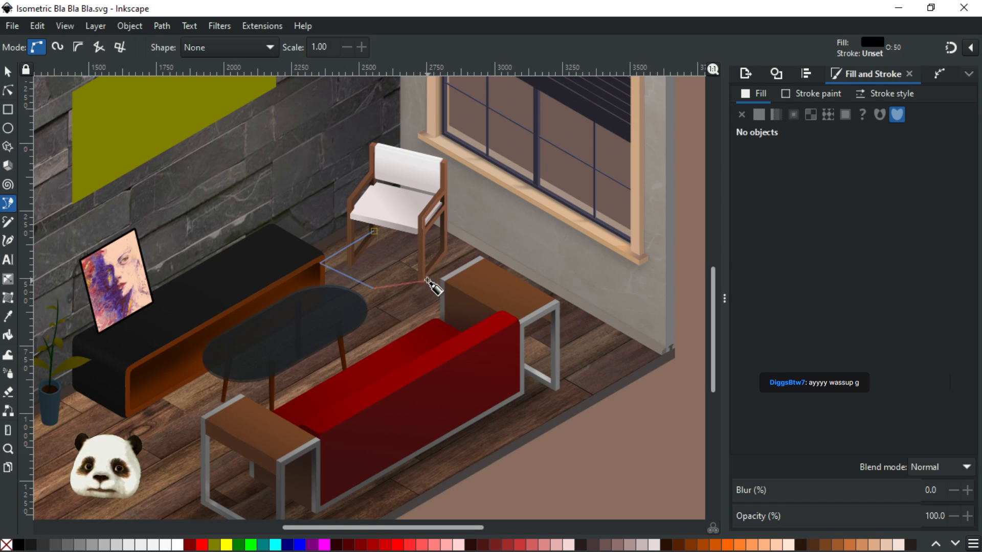
click(422, 281)
click(446, 251)
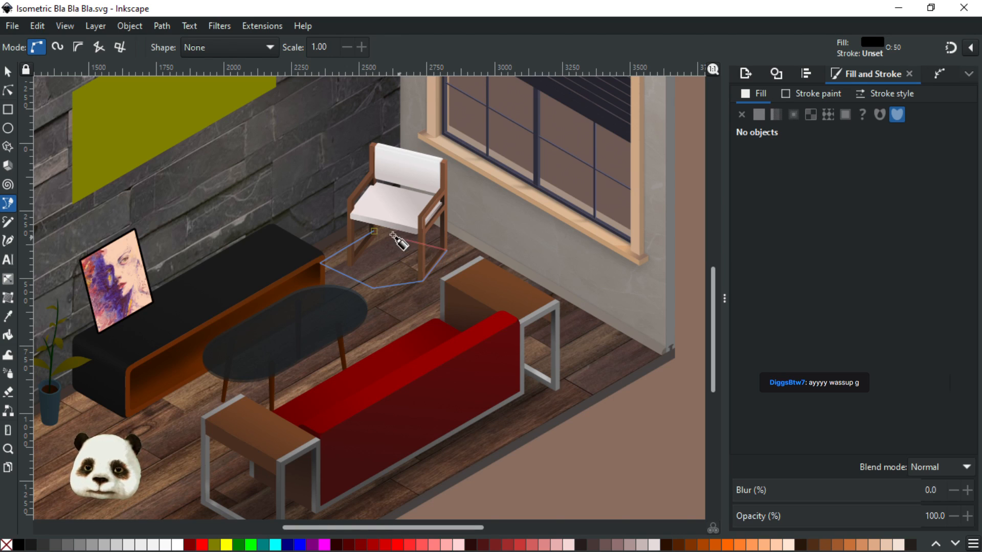
click(374, 232)
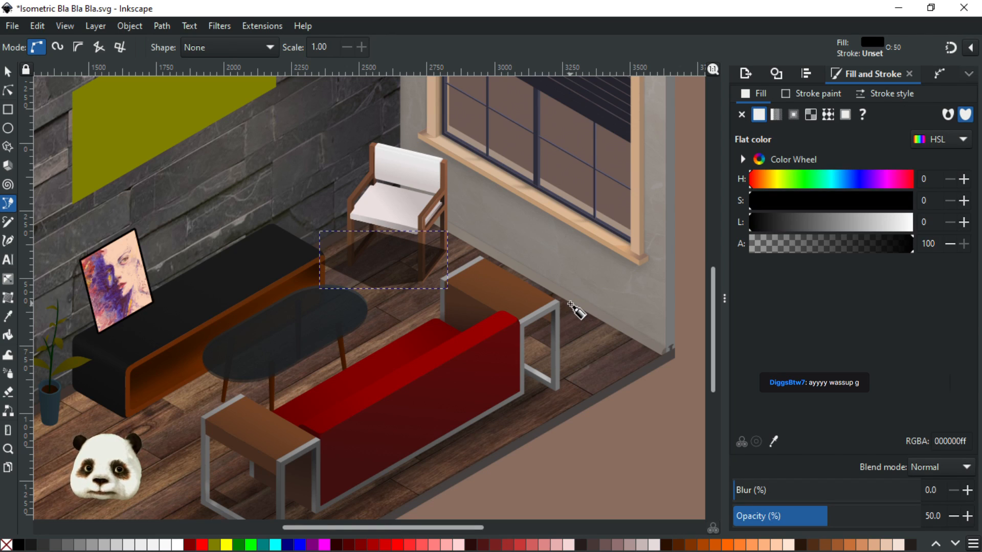
Stack the chair's shadow beneath the chair and set its blur to 40% and opacity to 30%
key(Page_Down)
drag(784, 491, 815, 484)
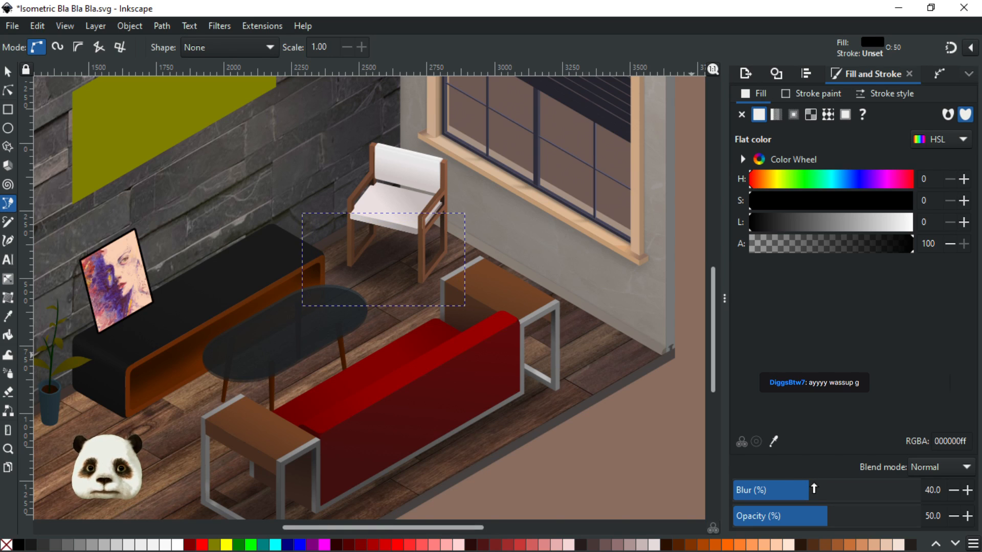
mouse_move(800, 519)
mouse_down()
mouse_move(788, 522)
mouse_move(808, 522)
mouse_up()
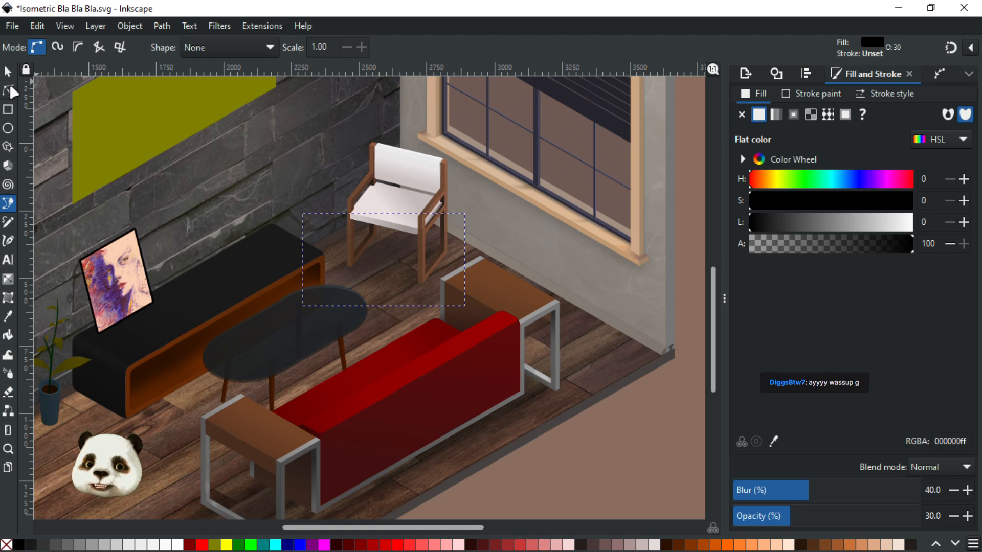
Move the chair shadow's two front corners farther out toward the coffee table and cabinet, and set its blur to 0%
key(n)
drag(374, 289, 351, 299)
drag(318, 263, 299, 276)
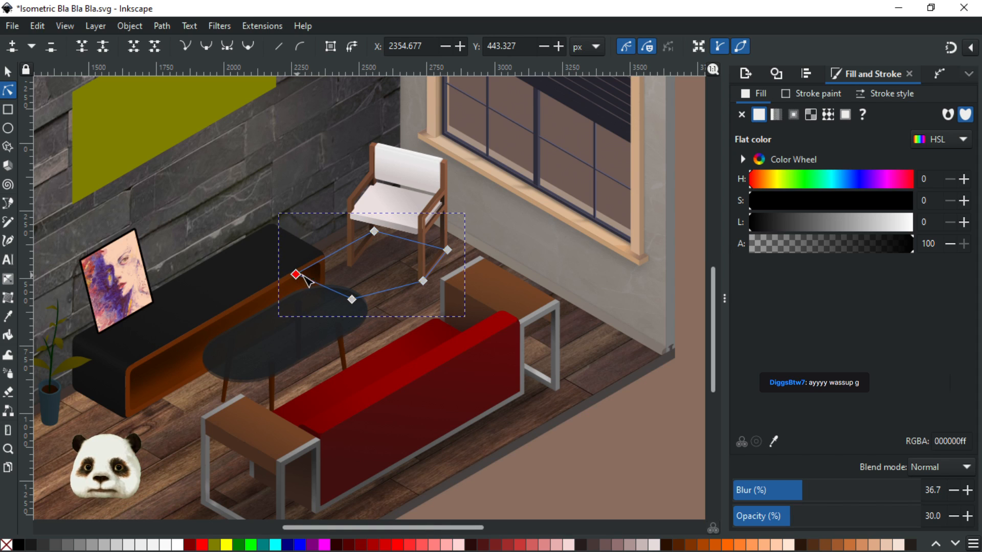
scroll(386, 278, up, 3)
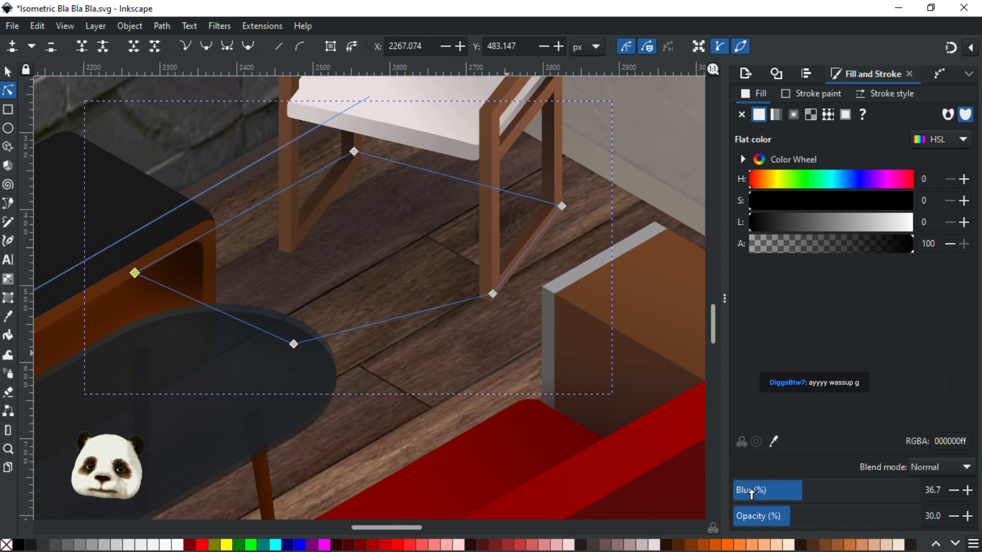
drag(750, 492, 686, 496)
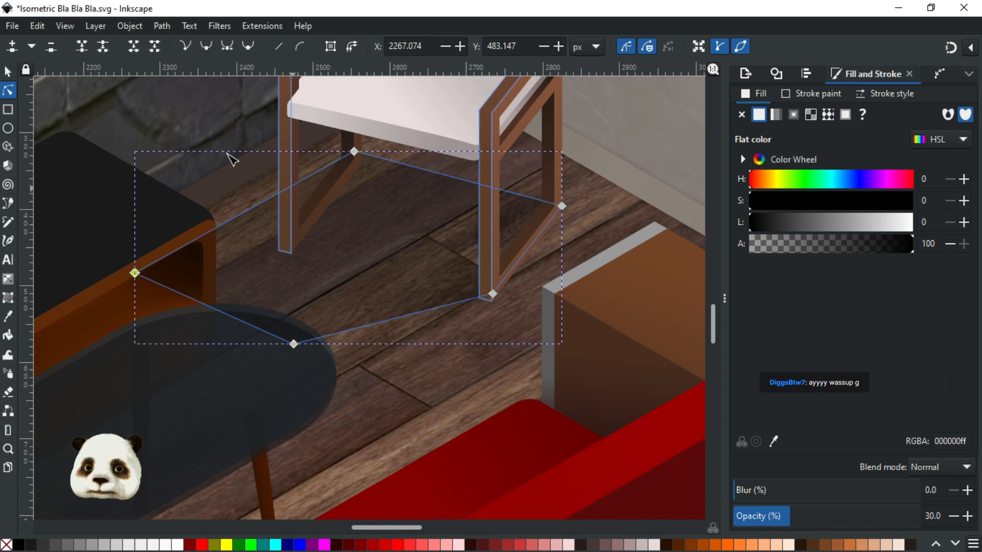
Fill the chair shadow with a black linear gradient fading to transparent toward the coffee table, adding an alpha 100 stop at offset 0.77
click(8, 72)
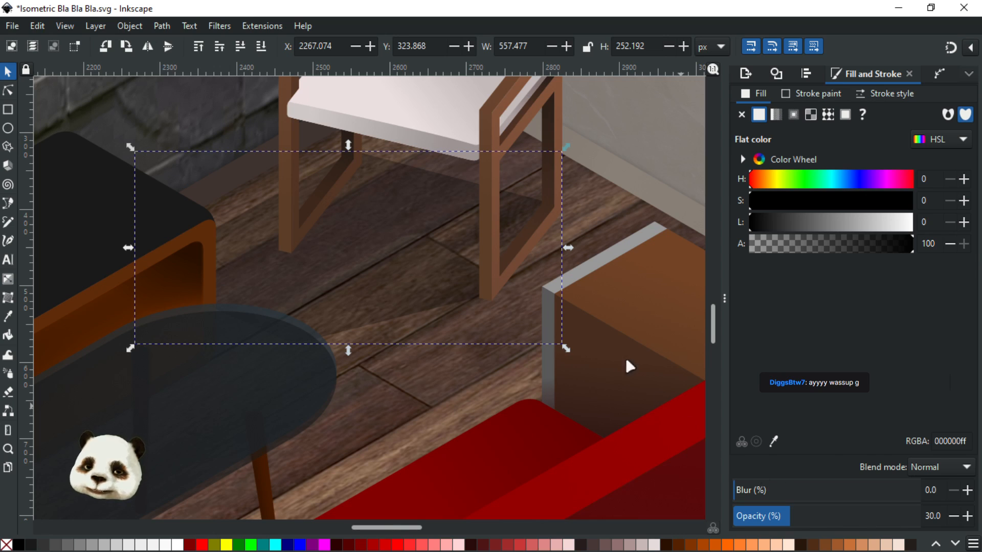
key(g)
drag(409, 201, 219, 307)
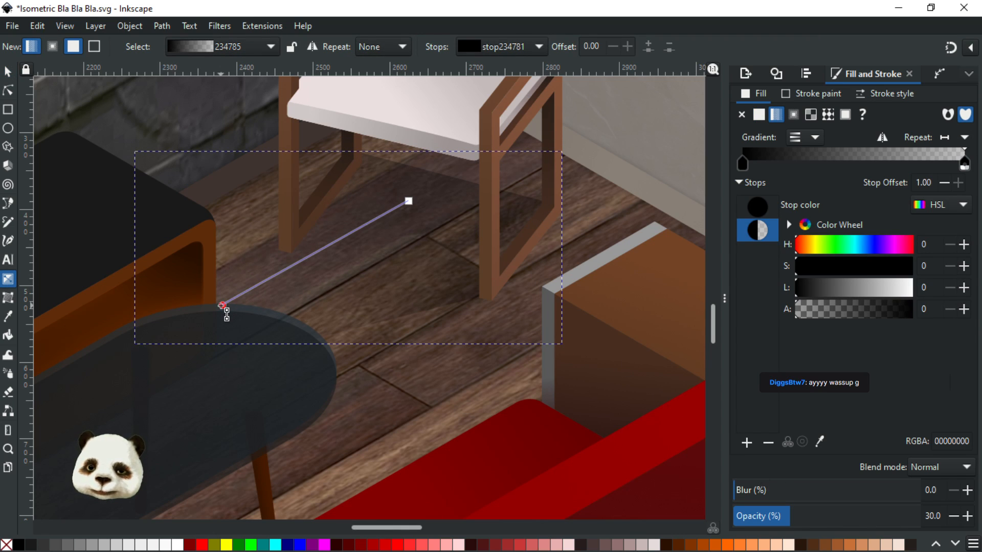
double_click(264, 281)
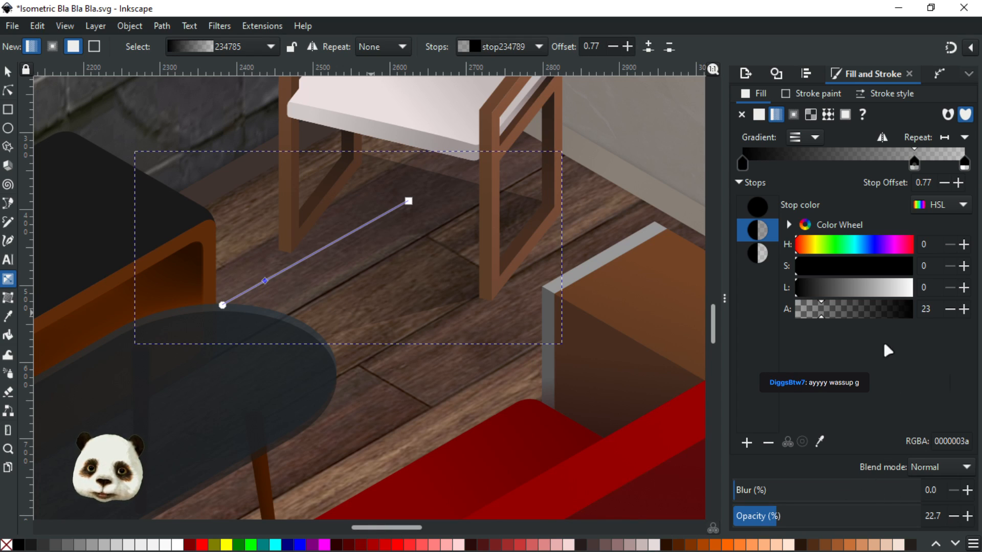
drag(902, 316, 981, 327)
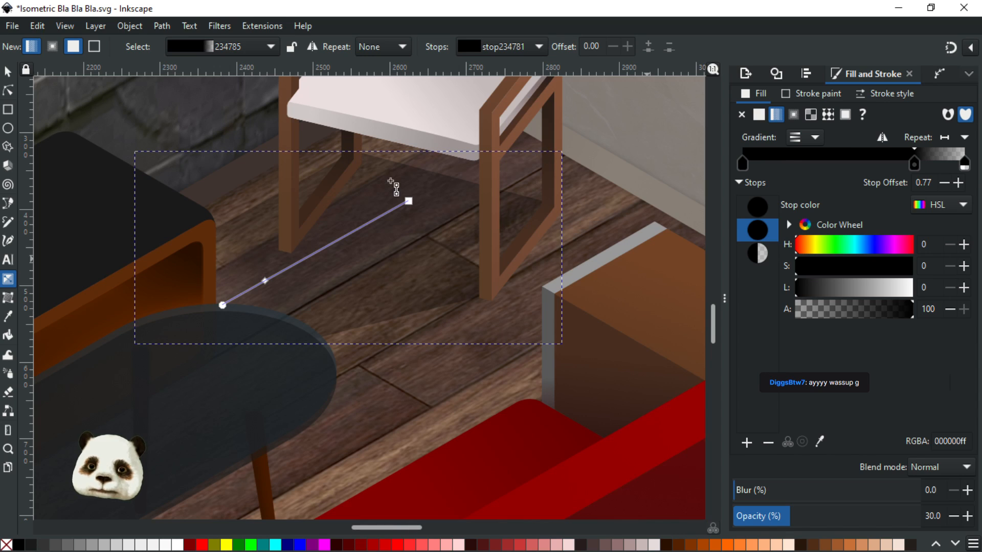
click(10, 73)
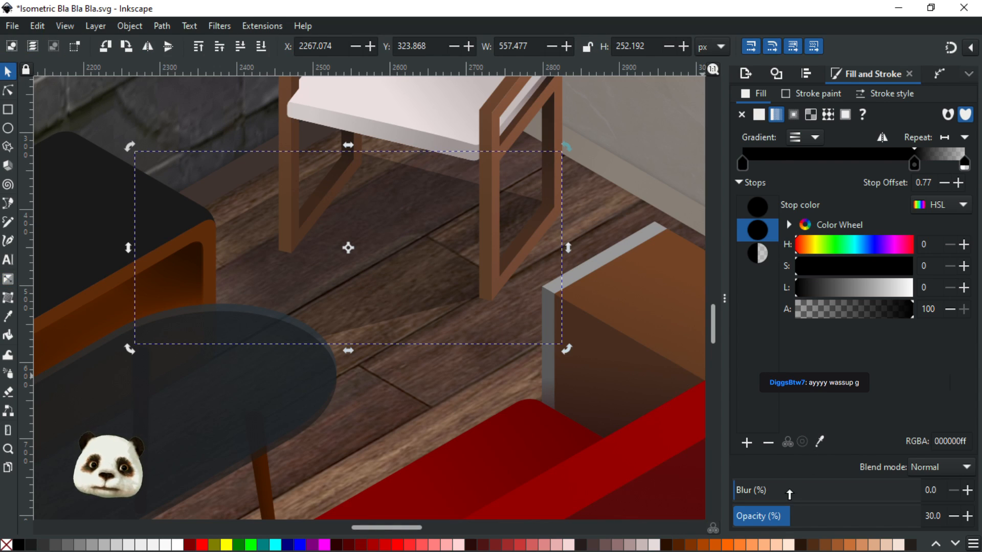
Extend the transparent end of the chair shadow's gradient farther over the coffee table and set the shadow's blur to 20%
click(804, 485)
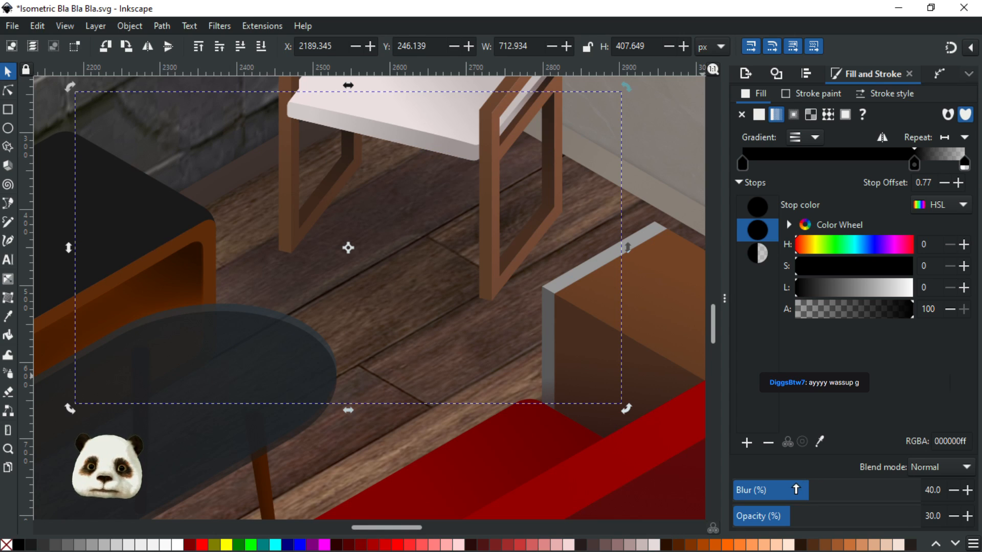
click(790, 490)
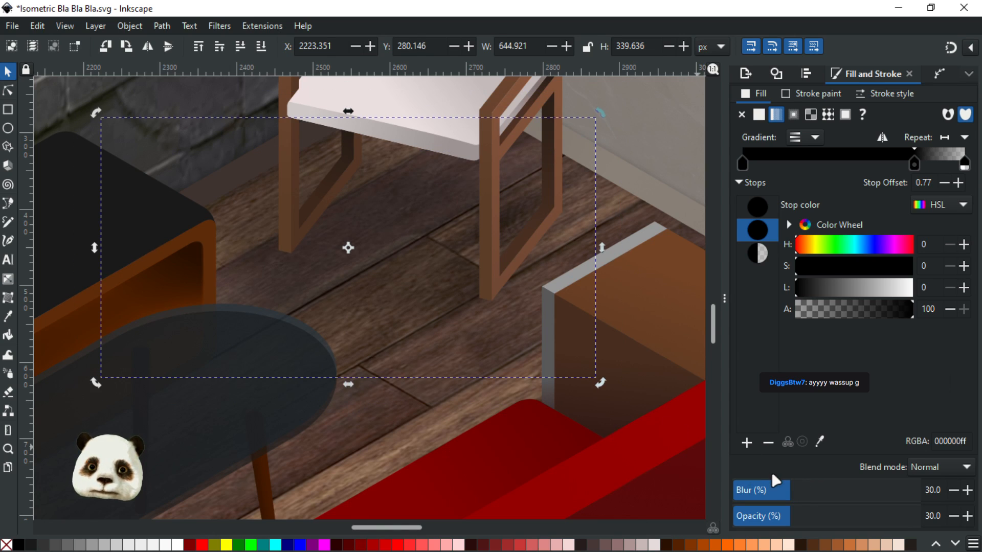
click(10, 92)
drag(222, 306, 186, 326)
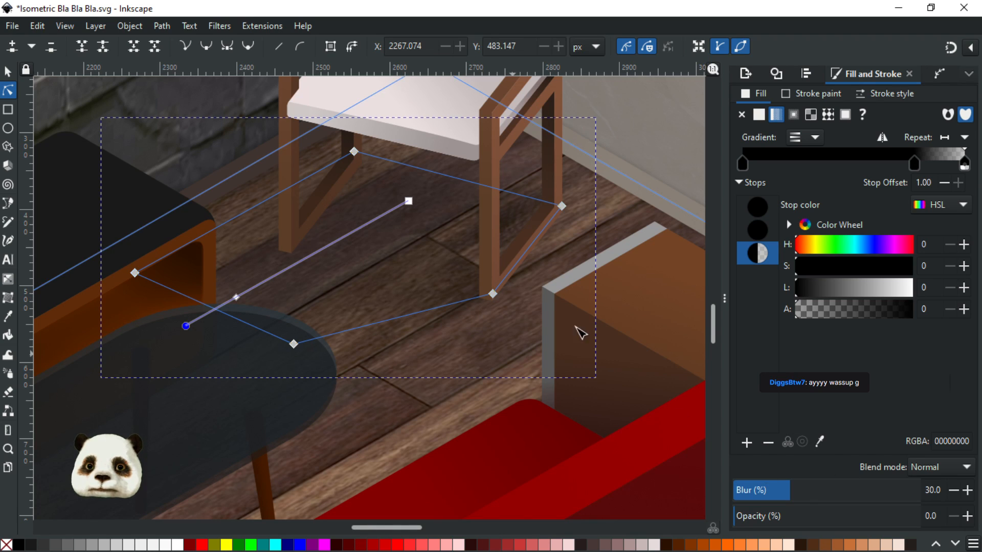
click(424, 282)
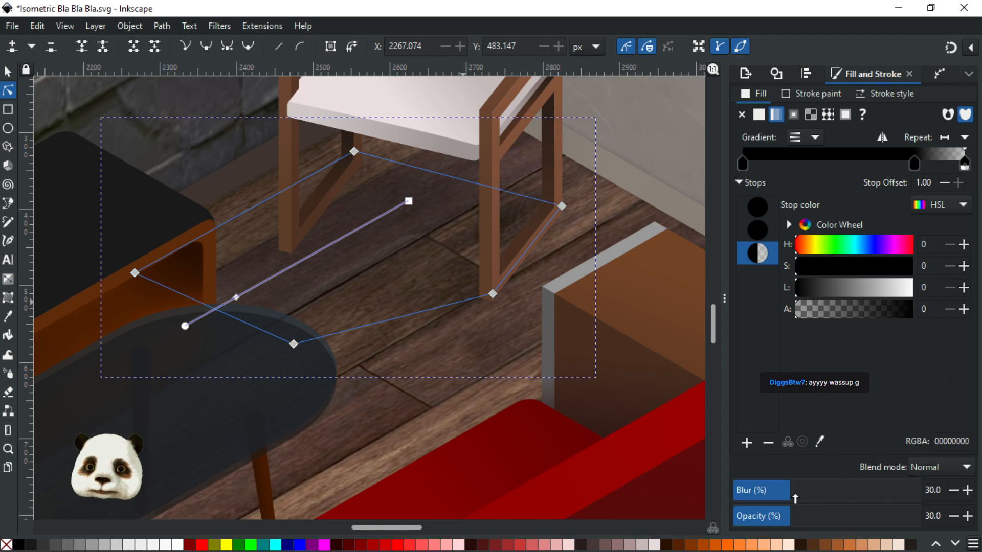
click(769, 492)
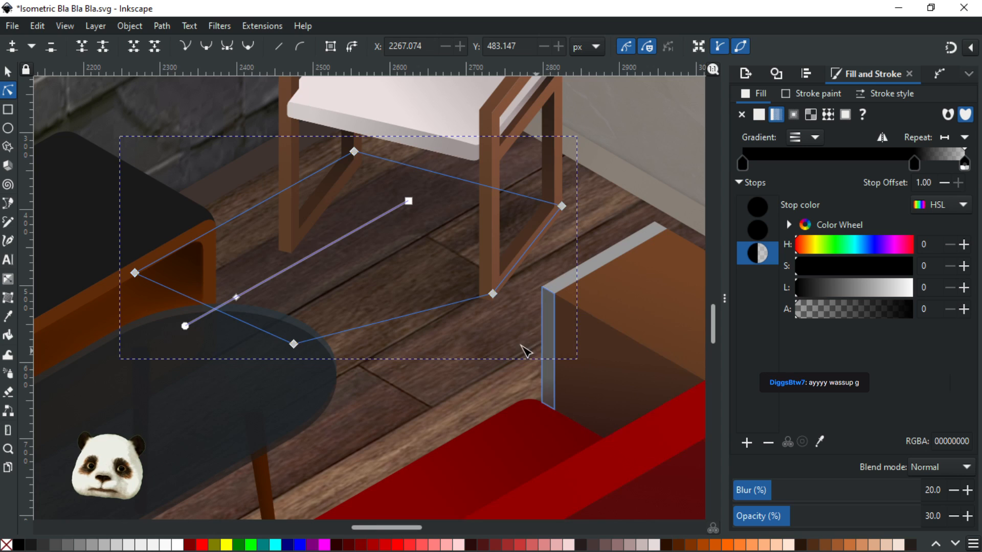
Reshape the chair shadow's back edge by pulling its rear corner inward, adding a node, and aligning the other corner with the back leg
scroll(530, 350, down, 3)
click(526, 362)
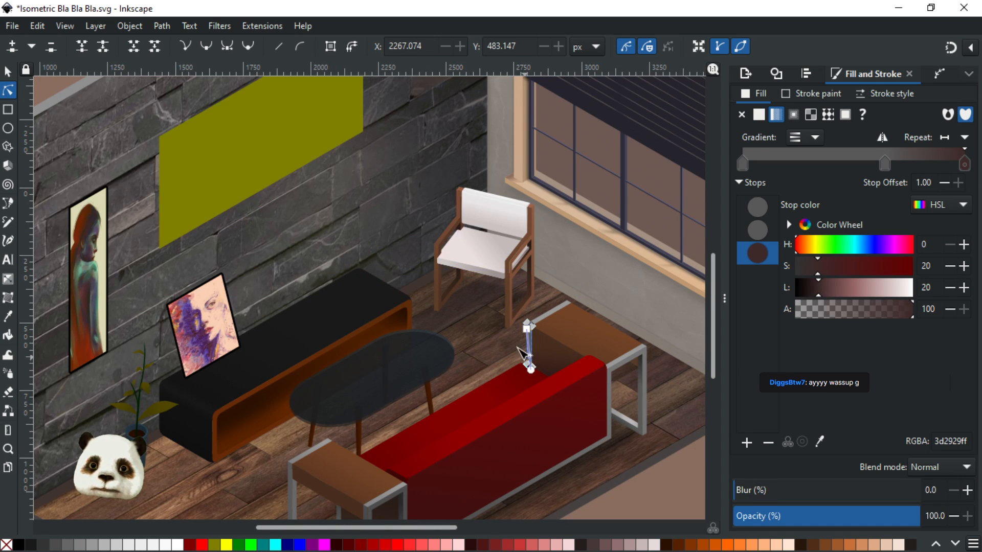
scroll(486, 296, up, 2)
click(493, 285)
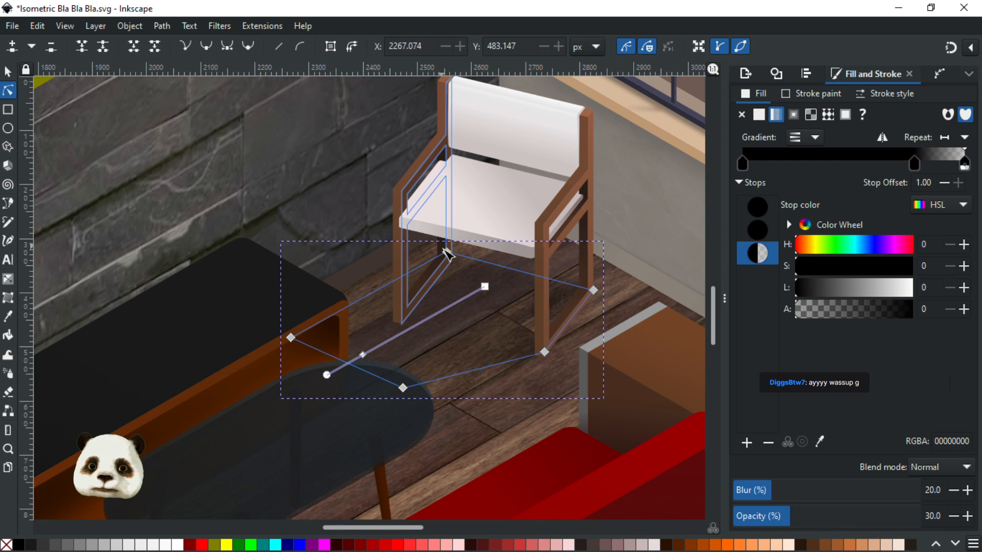
click(589, 289)
drag(586, 299, 572, 313)
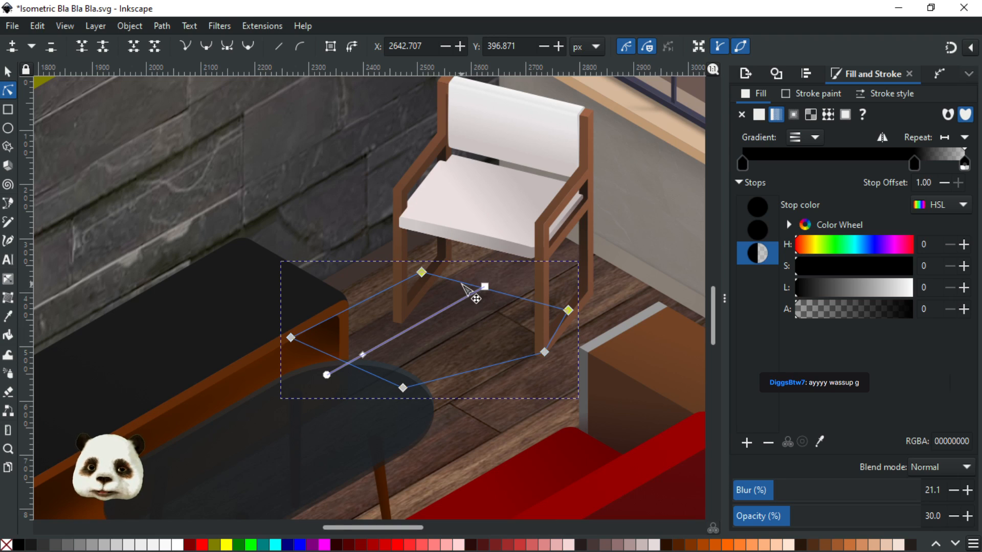
double_click(461, 282)
drag(422, 273, 446, 258)
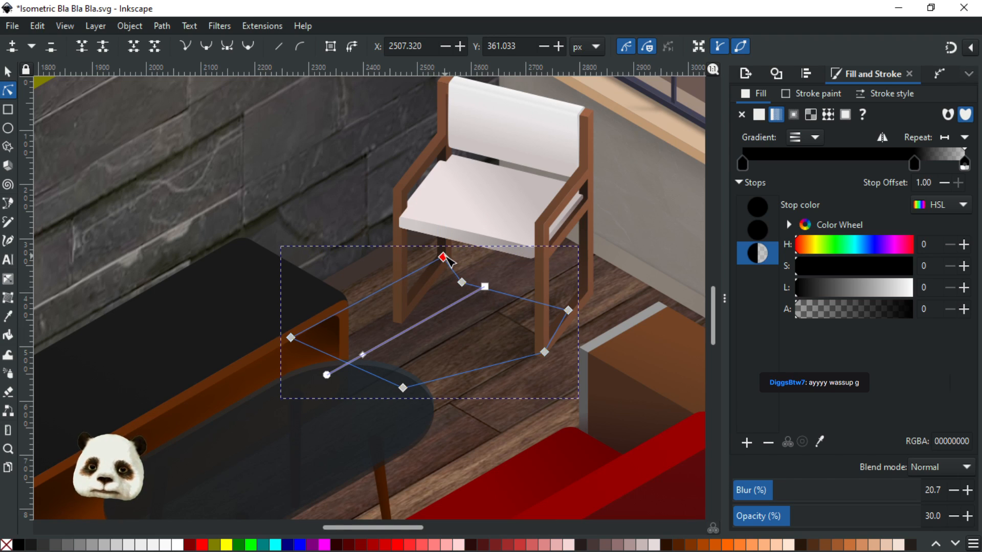
click(511, 285)
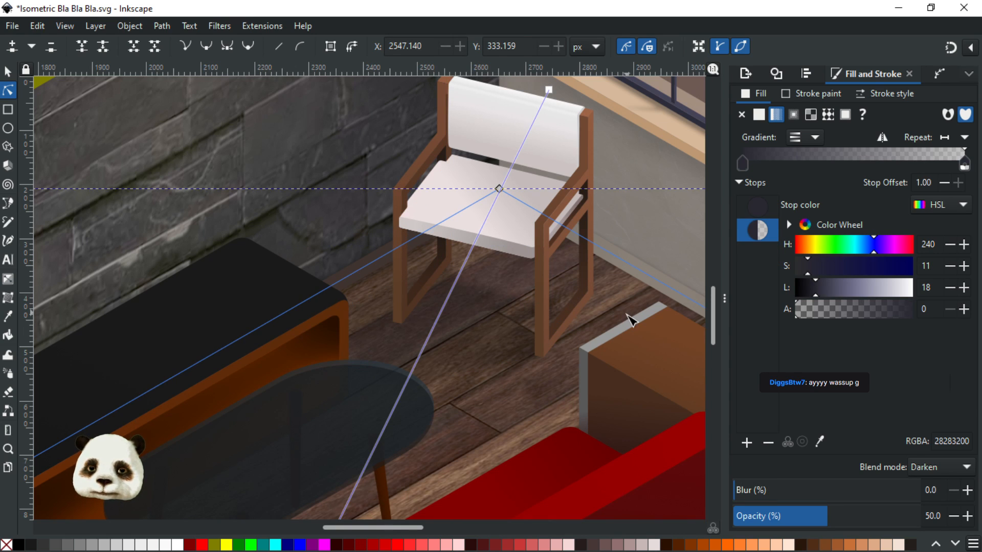
Shift the opaque start of the chair shadow's gradient closer to the coffee table
scroll(630, 318, down, 2)
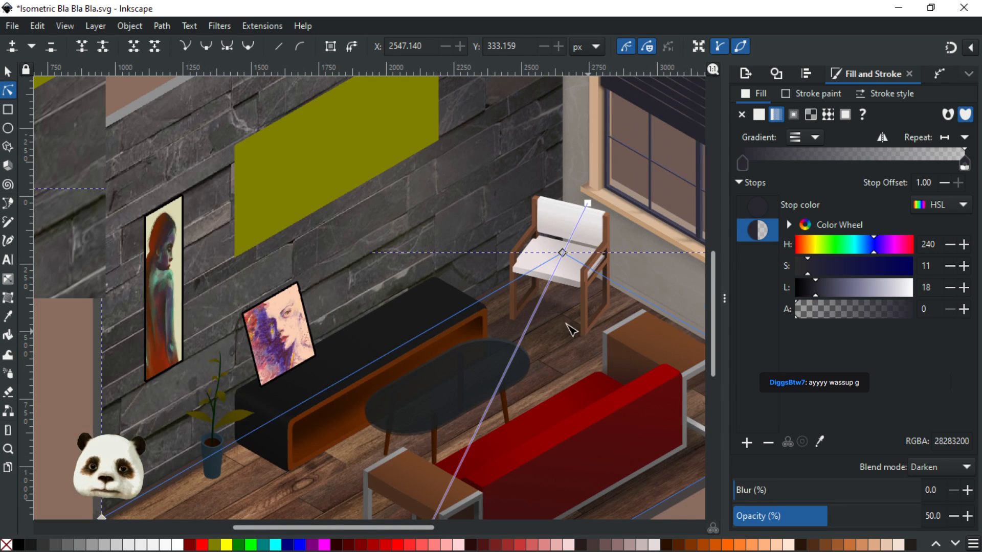
click(567, 324)
drag(555, 301, 546, 305)
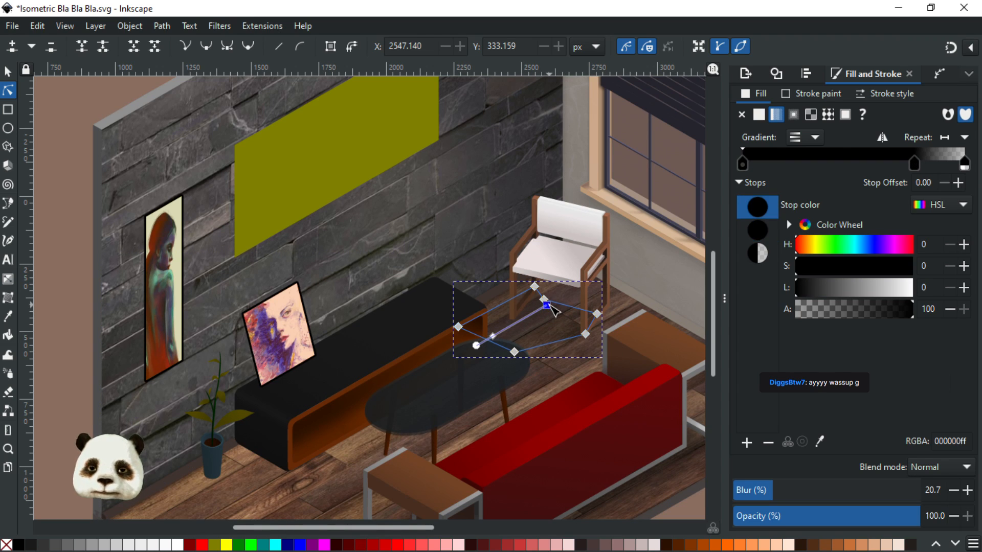
scroll(593, 303, up, 2)
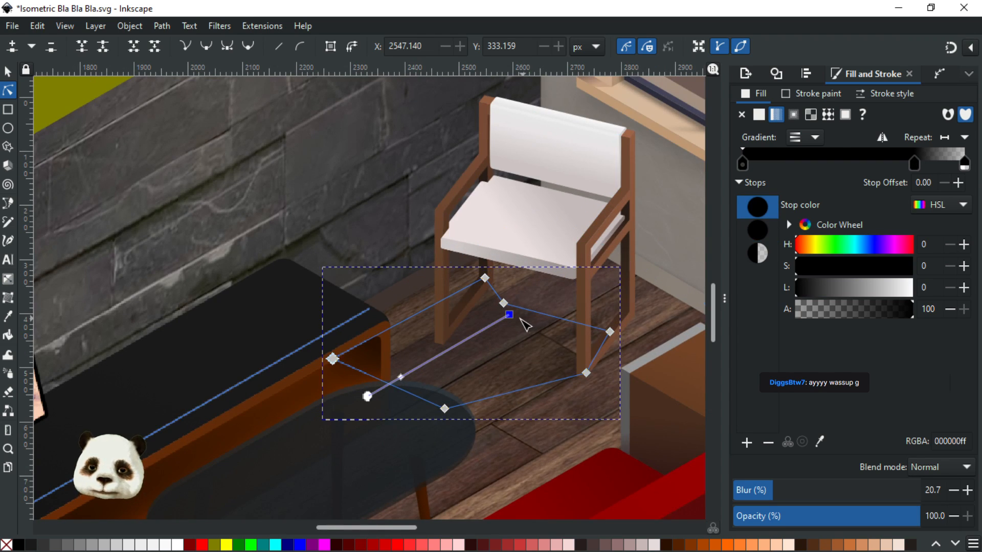
key(Escape)
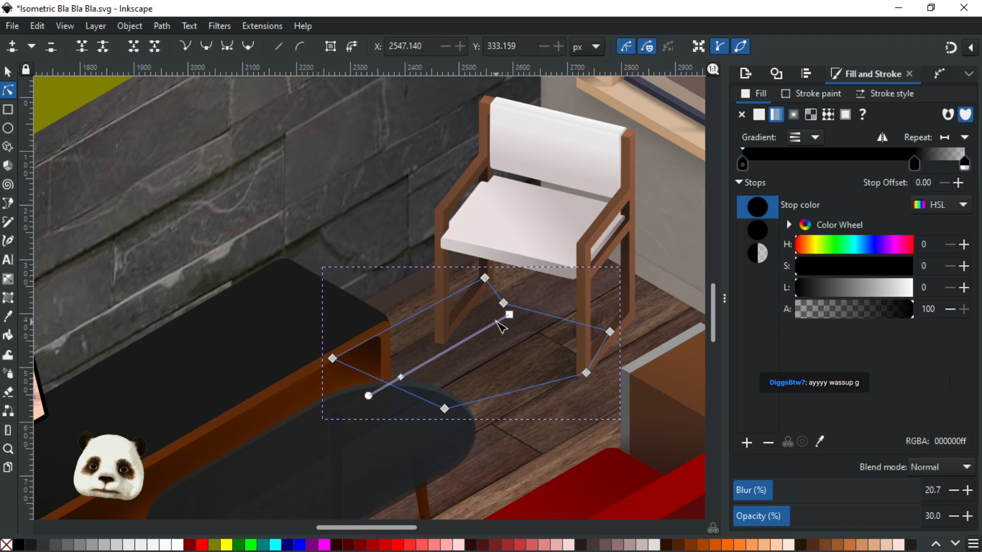
Add an opaque black stop near the start of the chair shadow's gradient and make the start stop transparent with alpha 0
key(g)
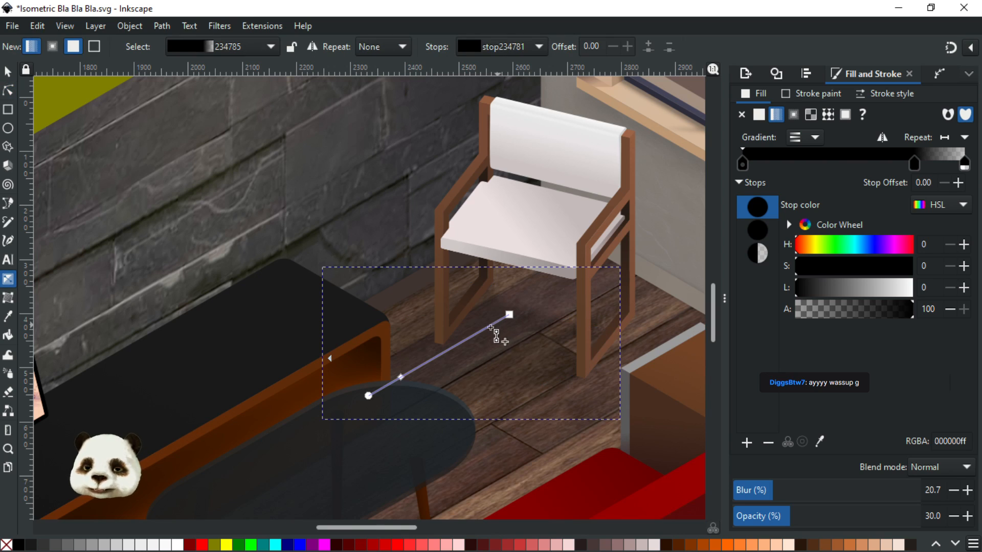
double_click(496, 322)
mouse_move(509, 315)
mouse_down()
mouse_move(539, 299)
mouse_move(497, 321)
mouse_up()
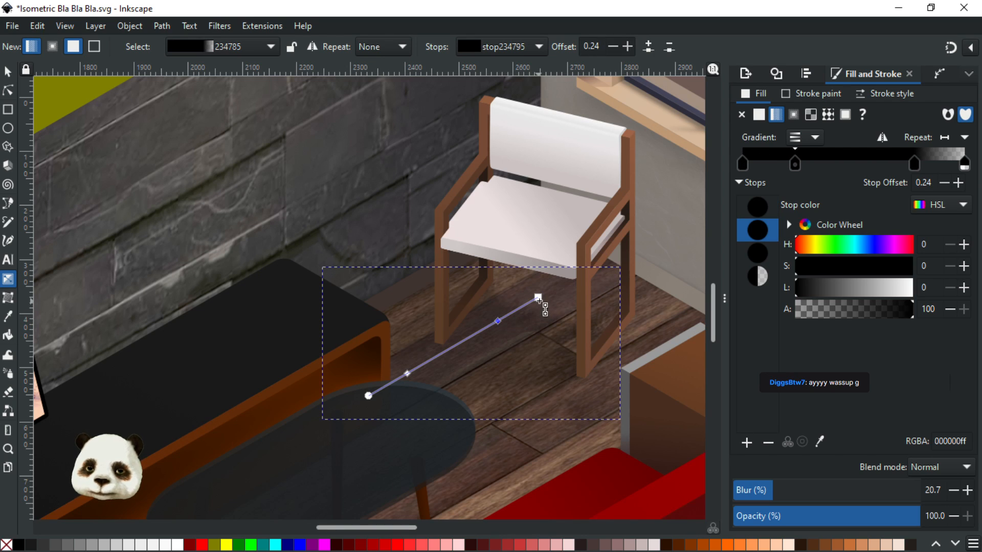
click(538, 298)
drag(898, 313, 723, 338)
mouse_move(539, 298)
mouse_down()
mouse_move(560, 284)
mouse_move(498, 322)
mouse_move(520, 319)
mouse_up()
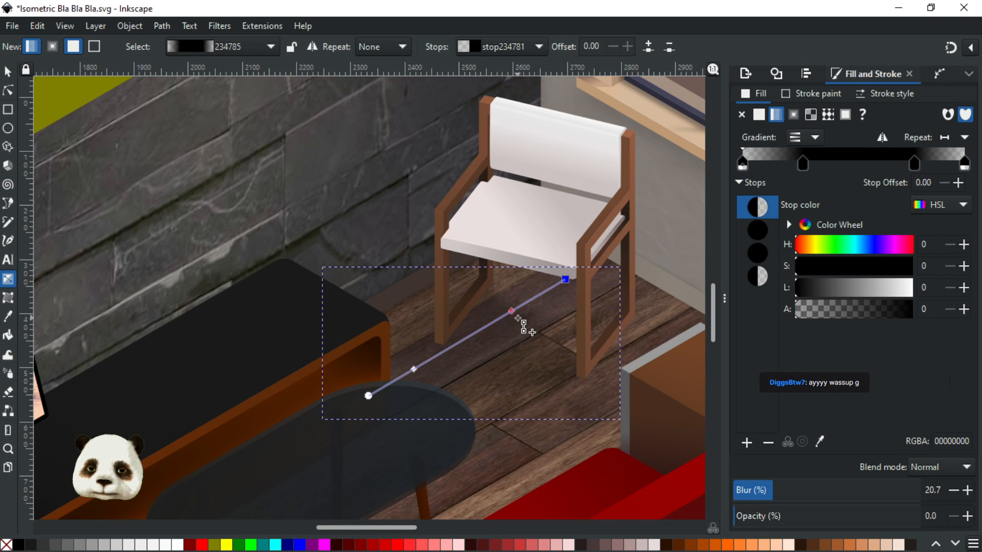
Angle the chair shadow's gradient from under the seat toward the sofa, with its opaque stops at offsets 0.15 and 0.65
drag(370, 397, 429, 434)
mouse_move(528, 322)
mouse_down()
mouse_move(511, 341)
mouse_move(542, 324)
mouse_up()
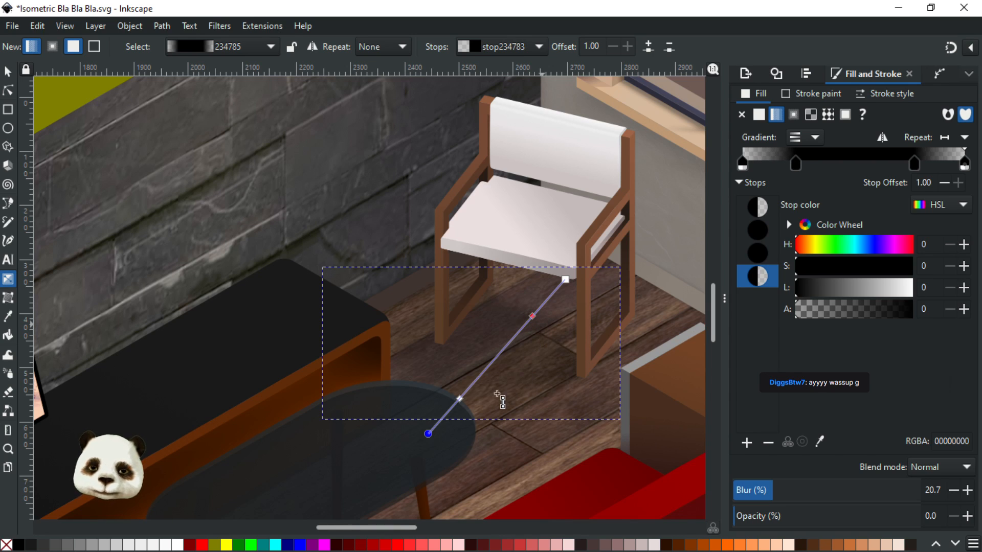
mouse_move(460, 398)
mouse_down()
mouse_move(474, 387)
mouse_move(454, 403)
mouse_up()
drag(428, 433, 412, 453)
drag(447, 415, 464, 398)
mouse_move(531, 320)
mouse_down()
mouse_move(542, 322)
mouse_move(537, 333)
mouse_move(529, 329)
mouse_move(557, 314)
mouse_up()
drag(417, 453, 477, 487)
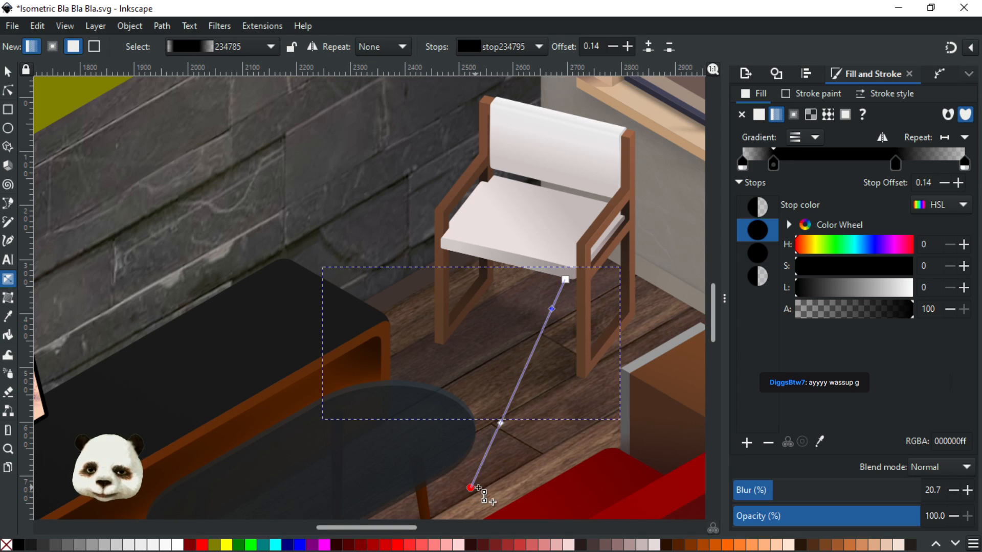
mouse_move(509, 423)
mouse_down()
mouse_move(520, 401)
mouse_move(508, 413)
mouse_up()
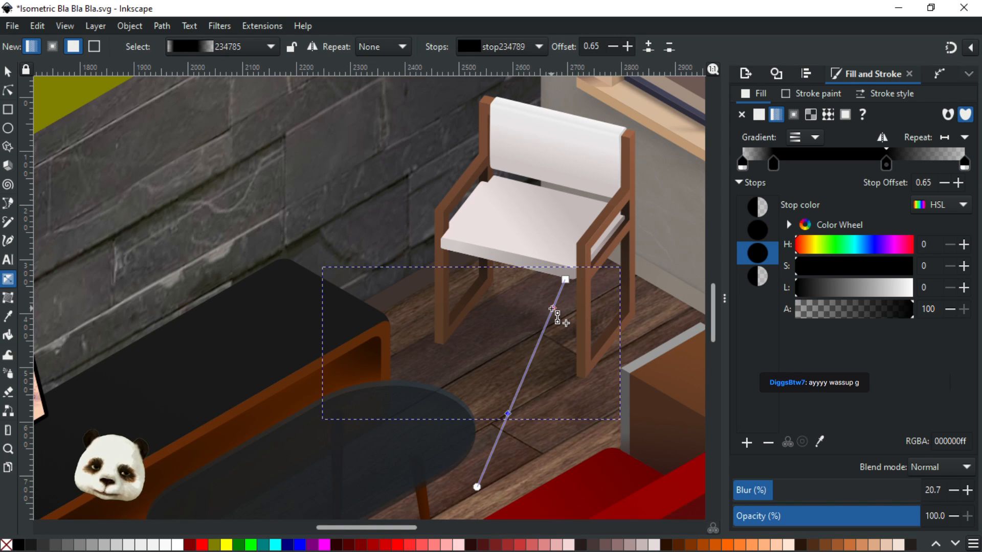
mouse_move(553, 308)
mouse_down()
mouse_move(547, 326)
mouse_move(556, 314)
mouse_up()
drag(507, 414, 509, 415)
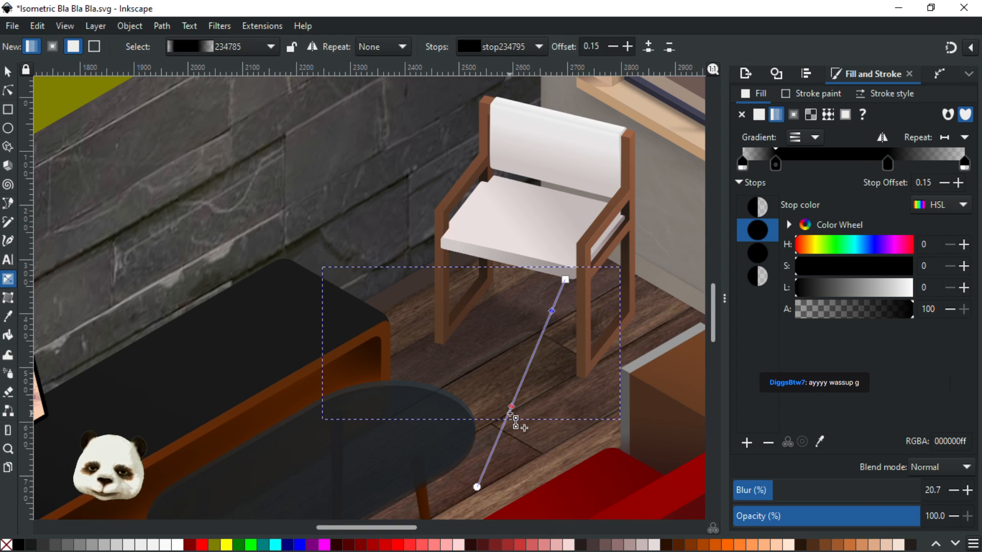
Deselect the chair shadow and save the document
scroll(560, 391, down, 1)
scroll(560, 391, down, 2)
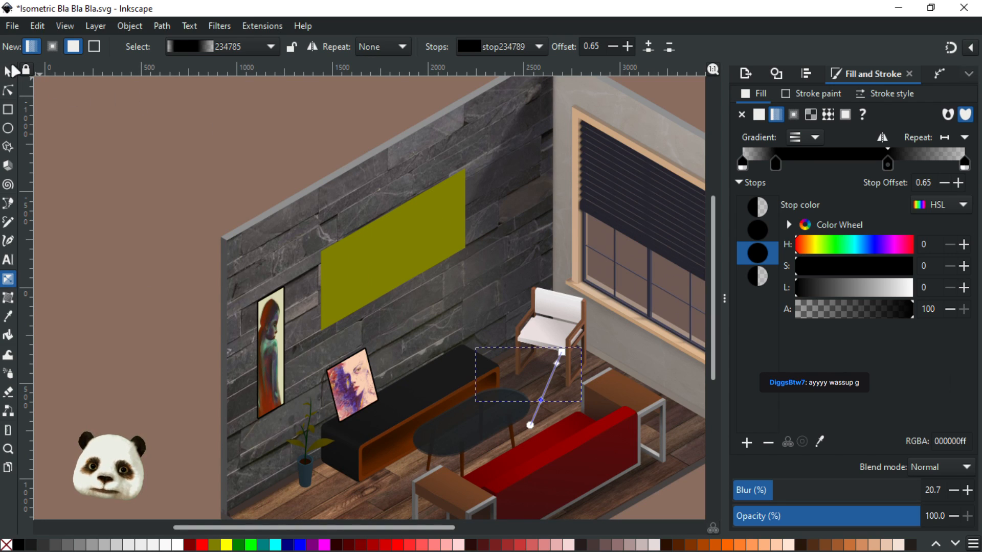
key(s)
key(Escape)
key(ctrl+s)
scroll(165, 163, down, 4)
drag(298, 204, 138, 276)
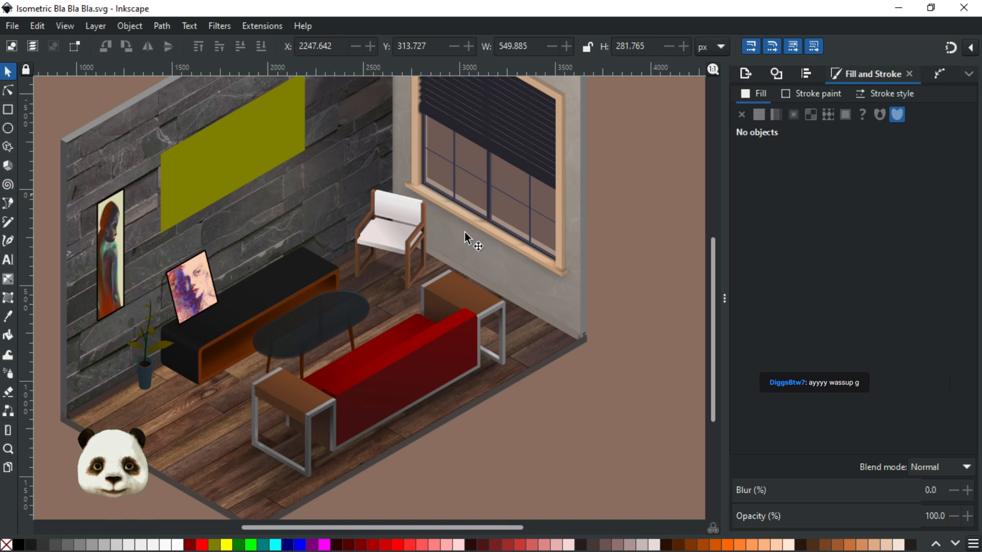
Set the chair shadow's blur to 30% and opacity to 20%, and save the document
click(379, 268)
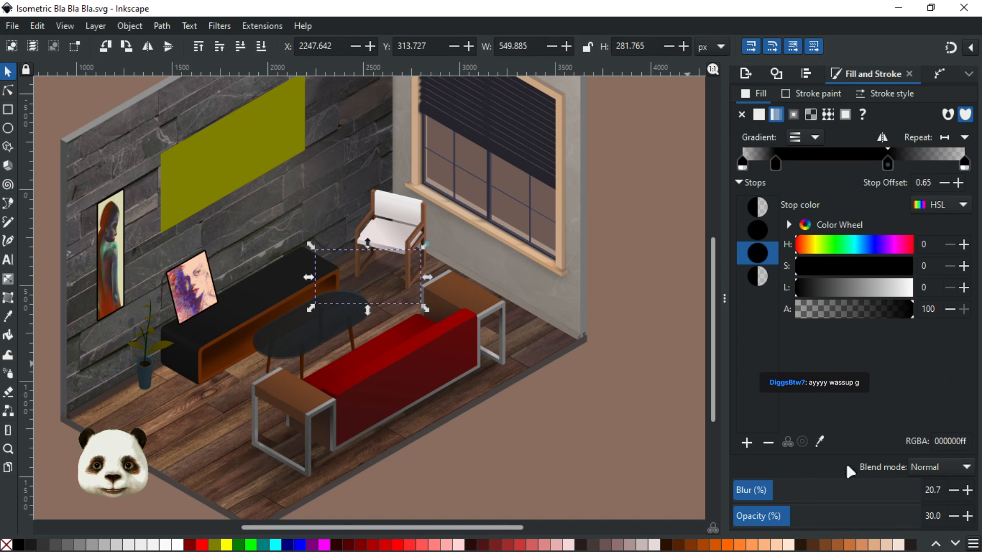
drag(777, 499, 796, 494)
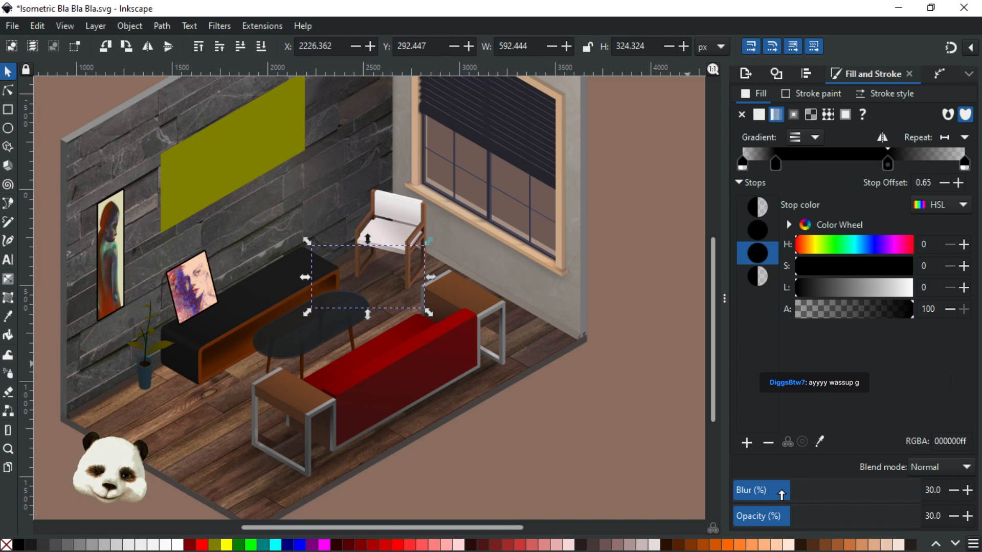
click(761, 522)
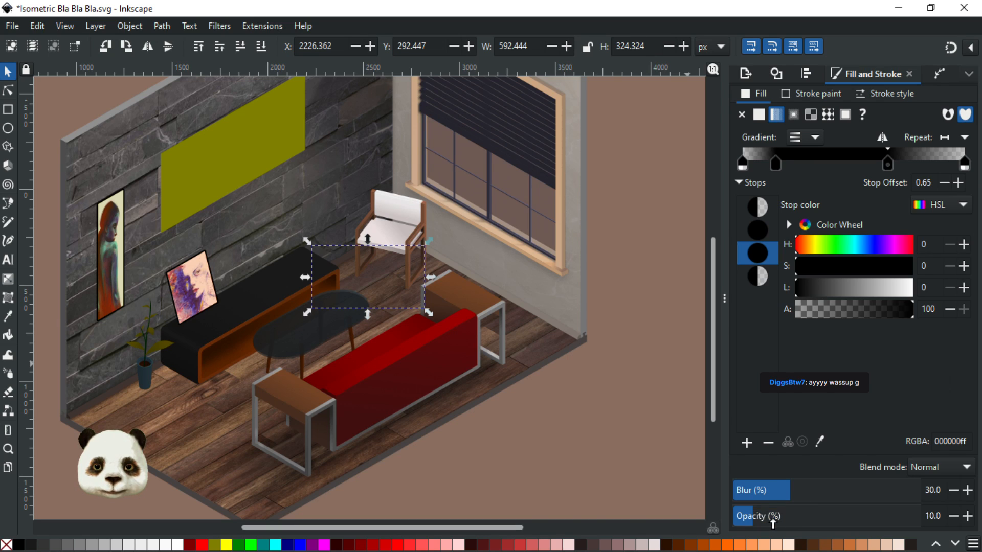
scroll(779, 522, up, 2)
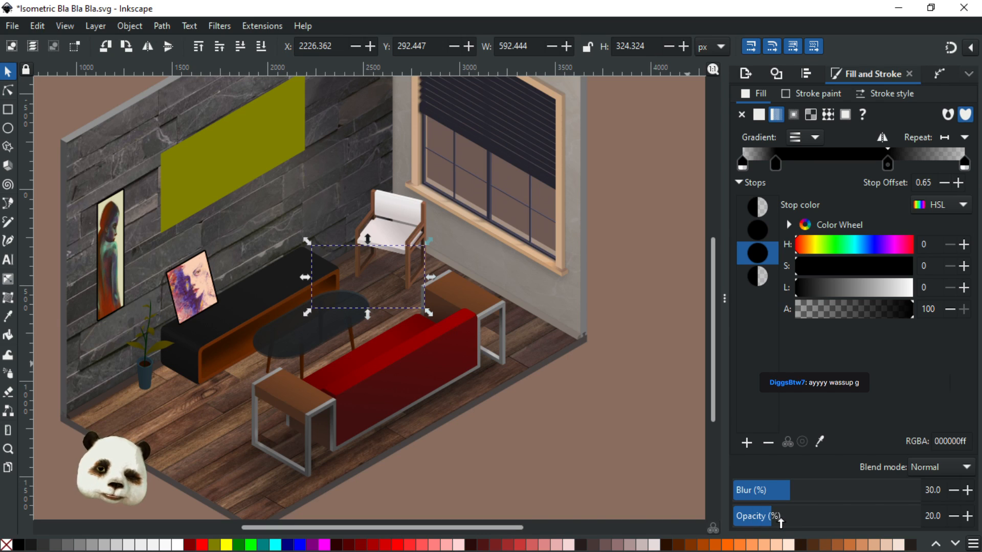
click(808, 494)
click(790, 494)
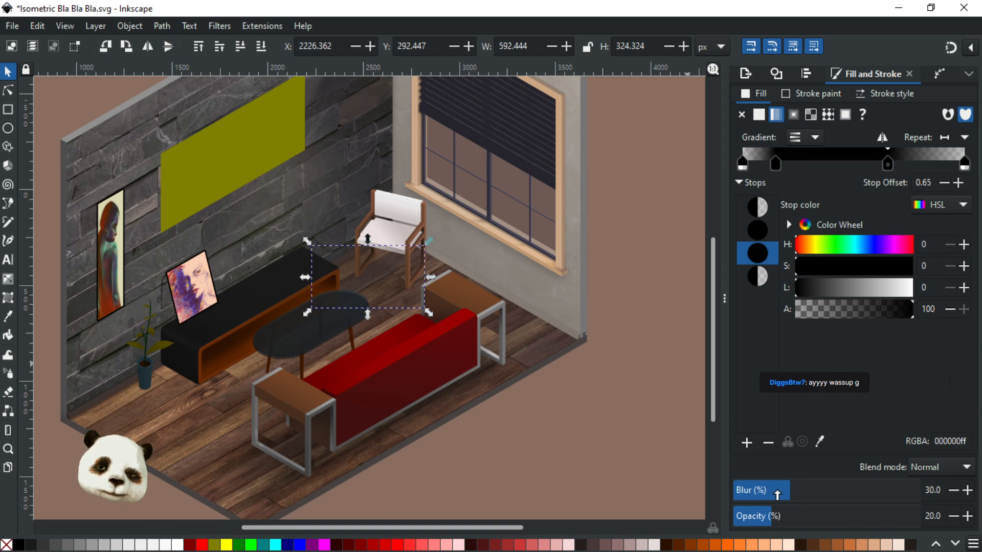
click(773, 493)
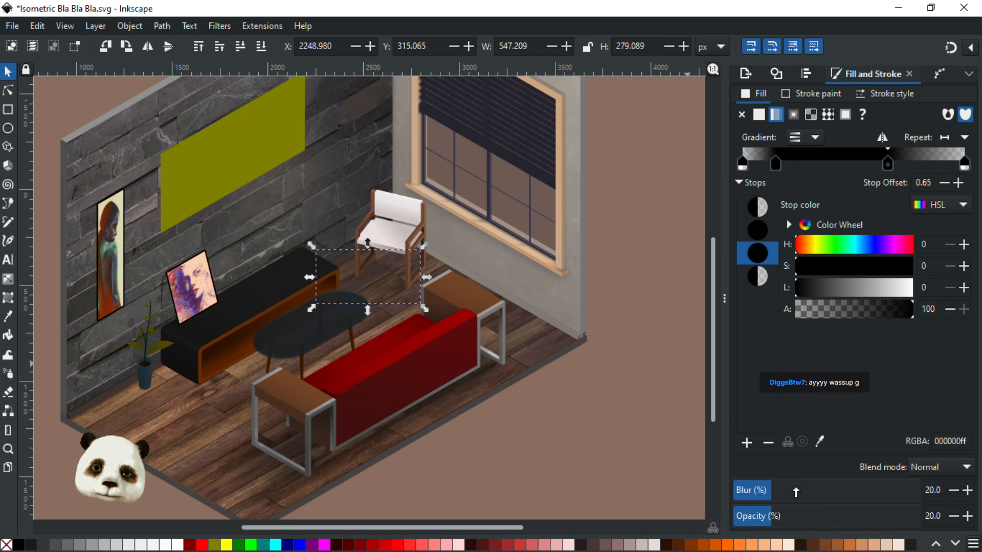
click(547, 410)
key(ctrl+s)
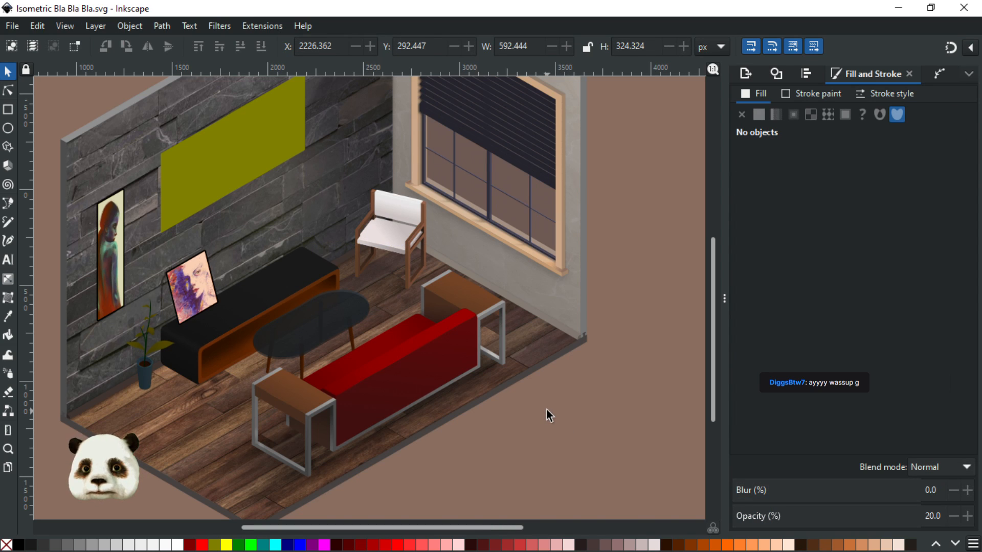
Set the chair shadow's opacity to 25% and save the document
scroll(538, 399, down, 1)
scroll(377, 309, up, 1)
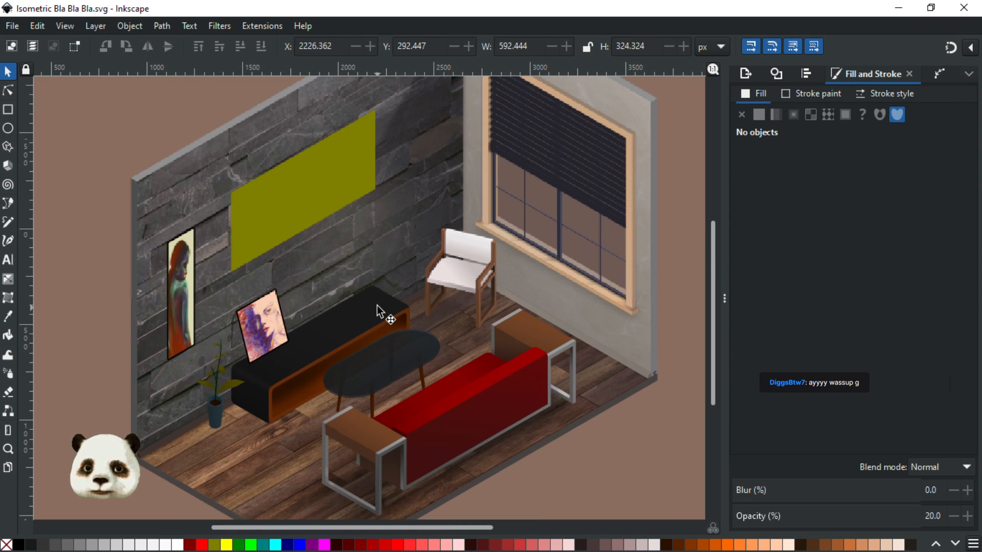
click(452, 319)
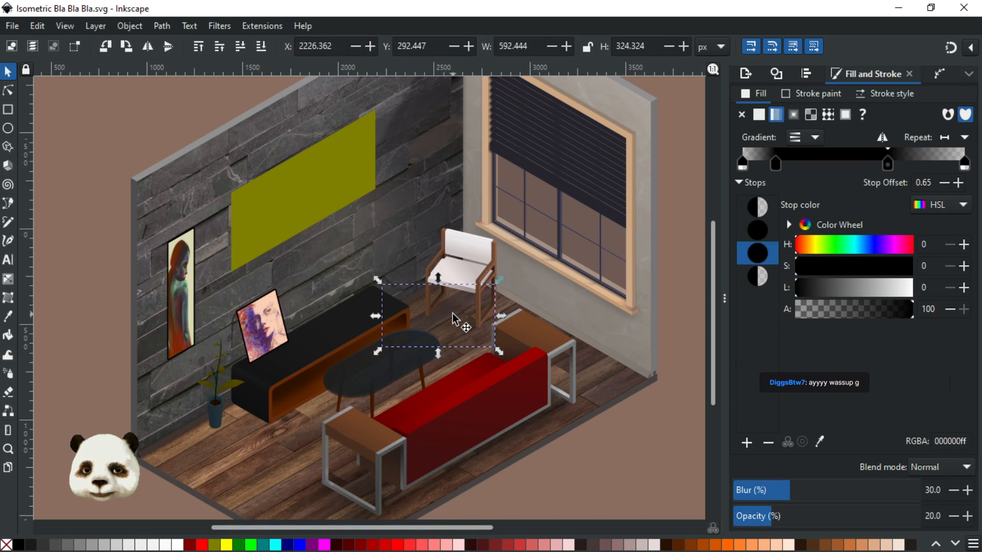
drag(781, 522, 782, 521)
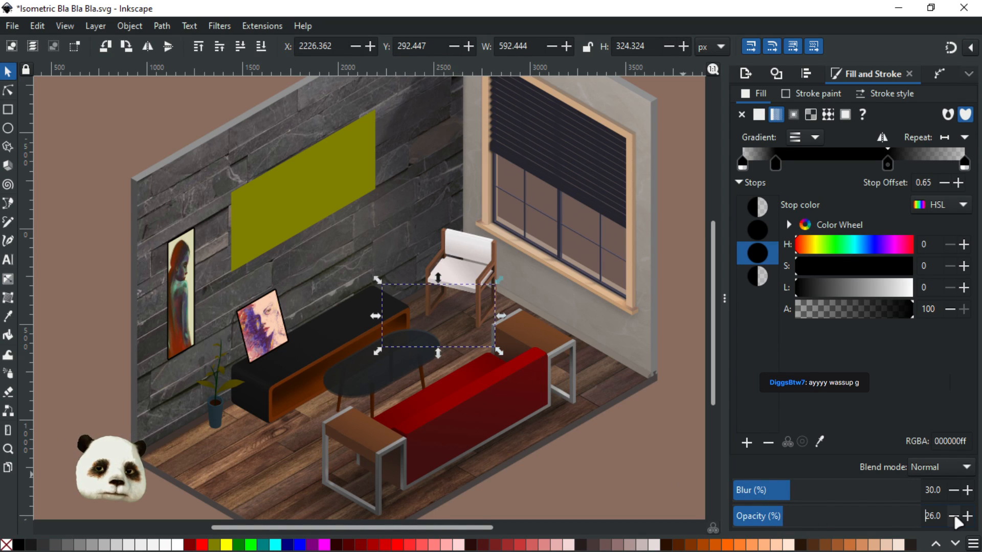
click(615, 459)
key(ctrl+s)
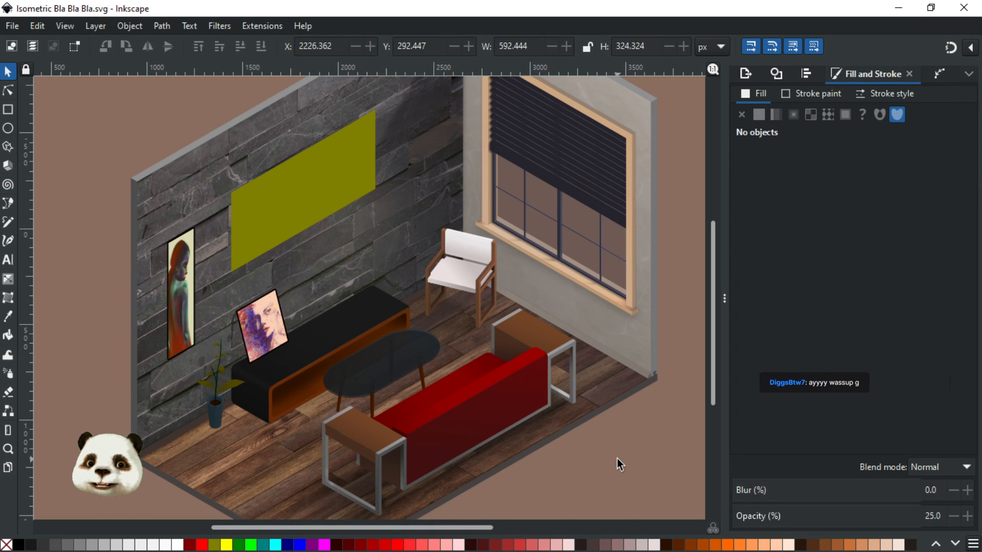
Reduce the chair shadow's blur slightly and save the document
click(449, 322)
click(954, 491)
click(953, 489)
click(956, 488)
click(955, 488)
click(958, 489)
click(959, 488)
click(661, 486)
key(ctrl+s)
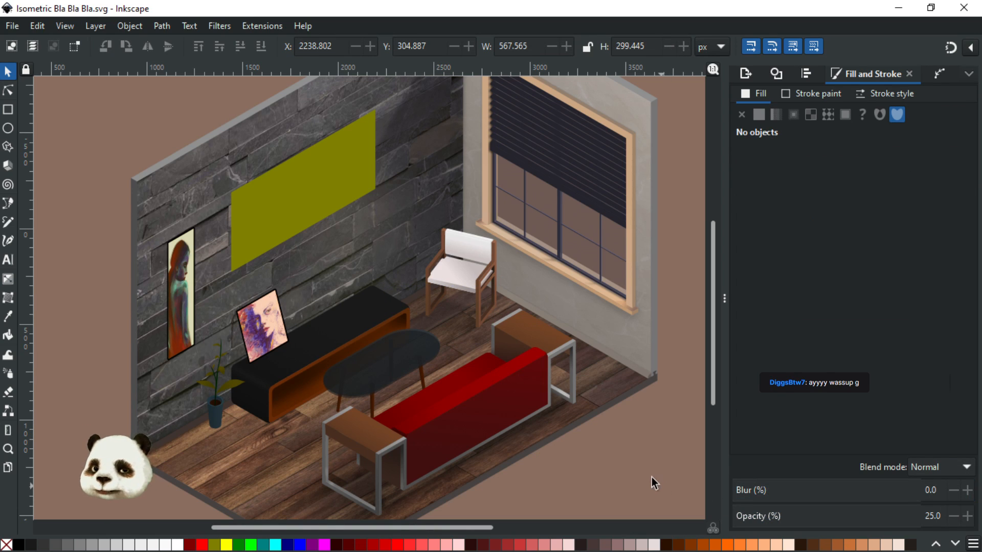
Add a node on the upper edge of the white chair's floor shadow and extend the corner out to the rear leg
scroll(645, 475, down, 1)
scroll(646, 468, up, 1)
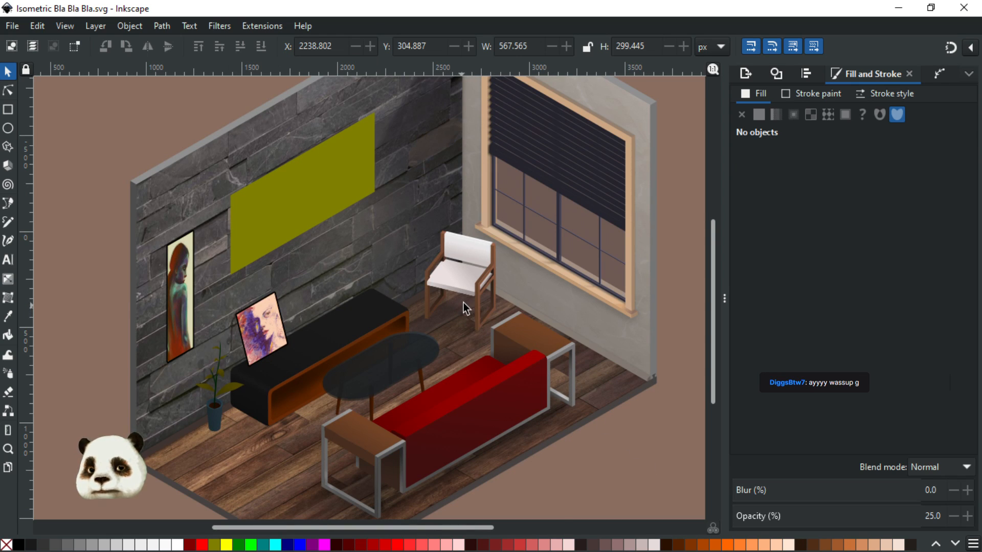
scroll(463, 305, up, 3)
click(460, 327)
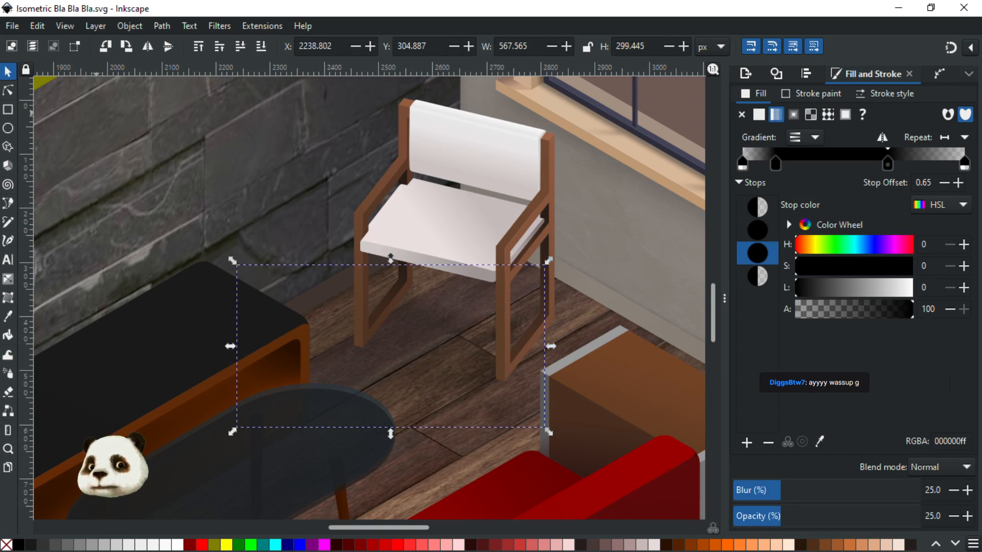
click(8, 90)
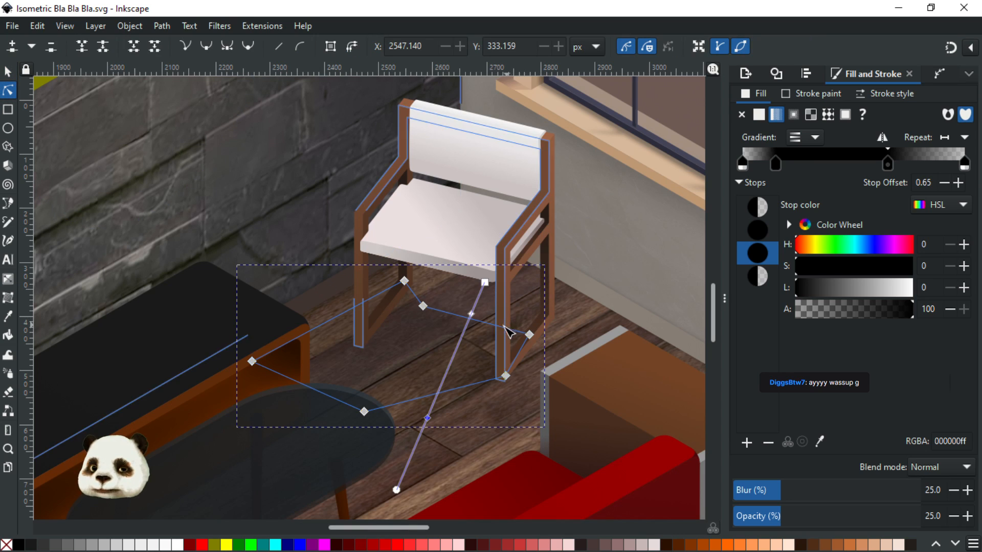
double_click(494, 325)
drag(501, 328, 556, 320)
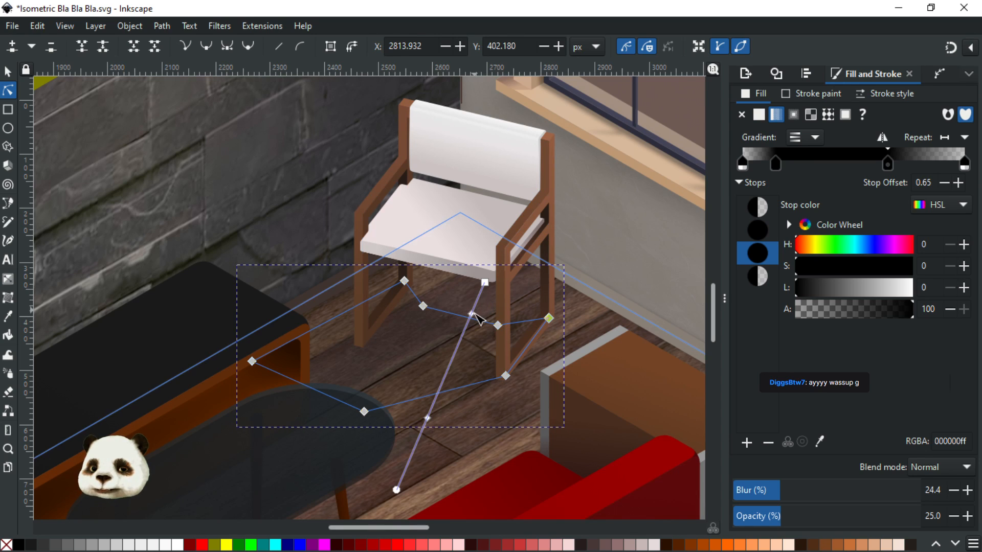
Shift the chair shadow's inner gradient stop to offset 0.13, save the document and deselect everything
drag(473, 312, 475, 309)
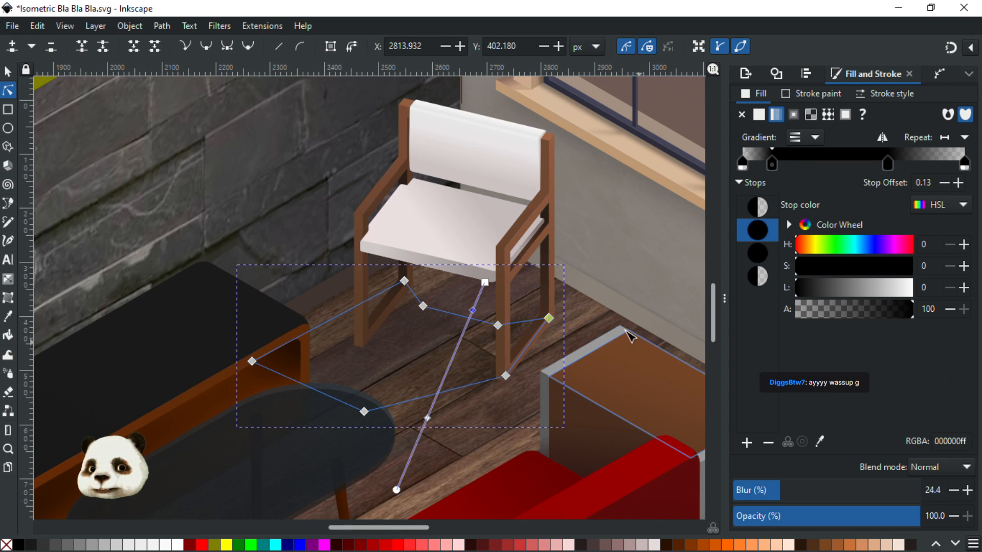
click(615, 331)
key(ctrl+s)
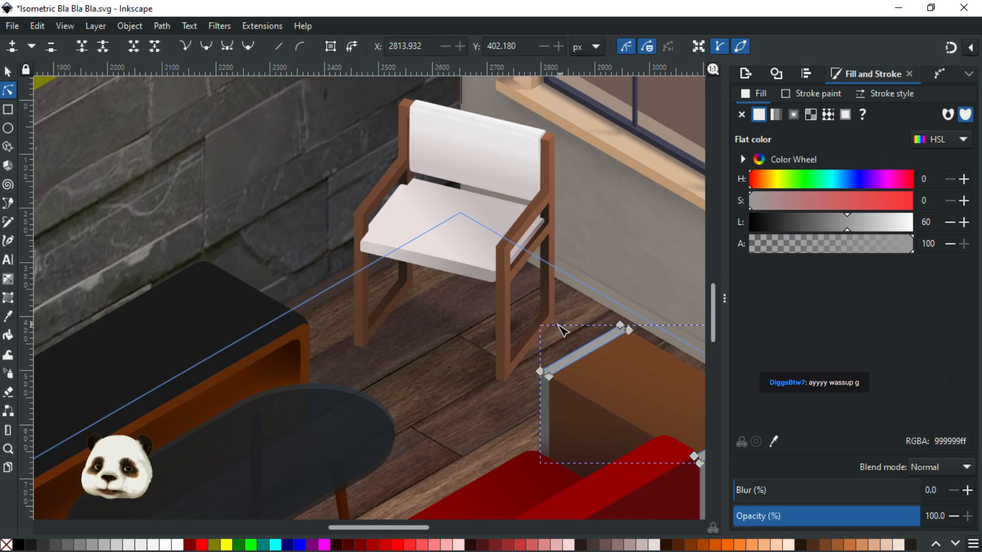
ctrl+scroll(576, 340, down, 3)
click(654, 486)
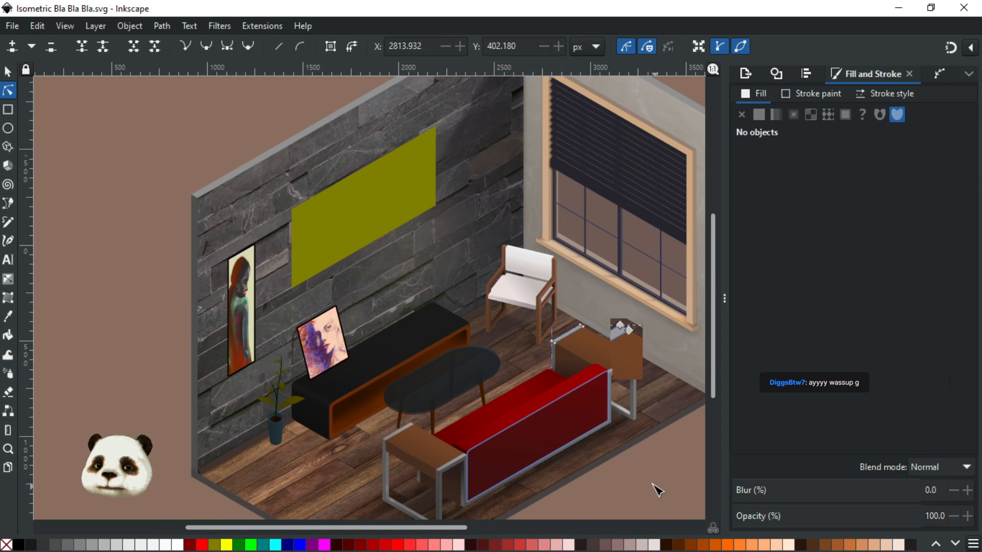
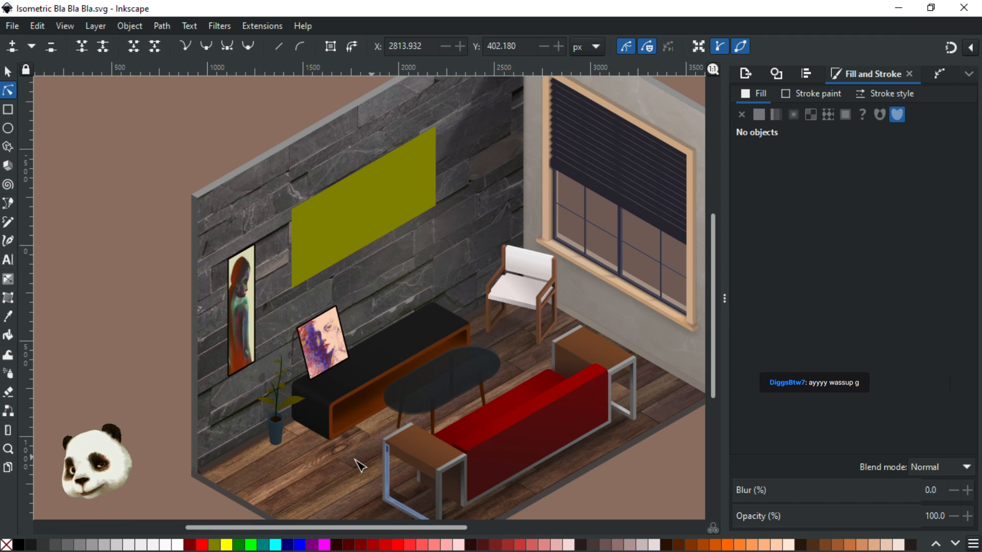
Draw a closed four-sided black shadow shape on the floor along the black TV console, reaching out to the plant pot
scroll(349, 466, up, 1)
key(a)
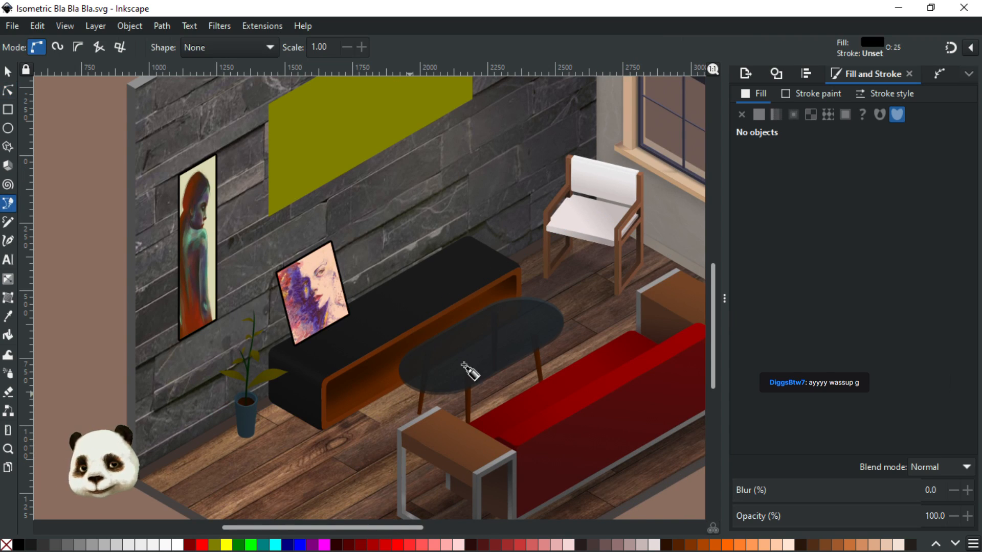
click(520, 315)
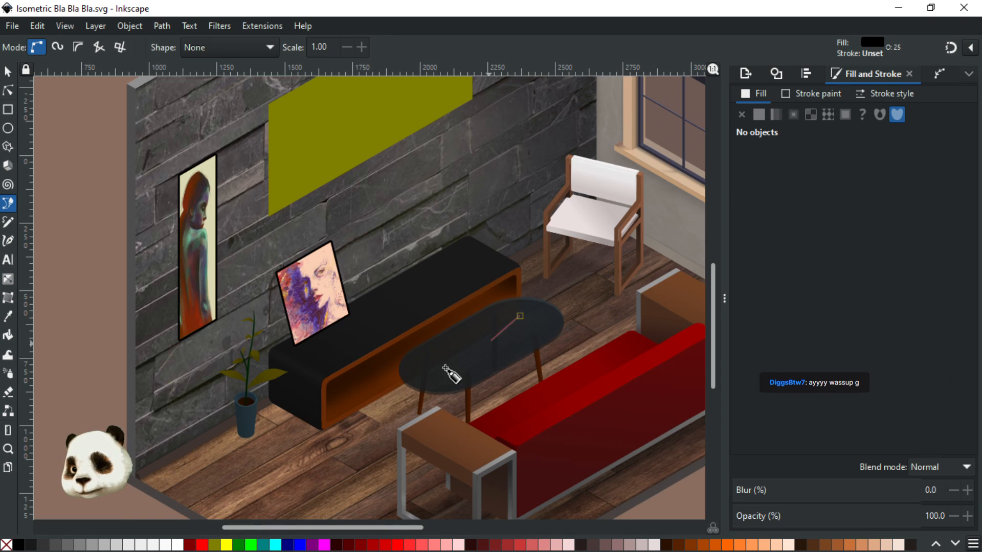
click(303, 449)
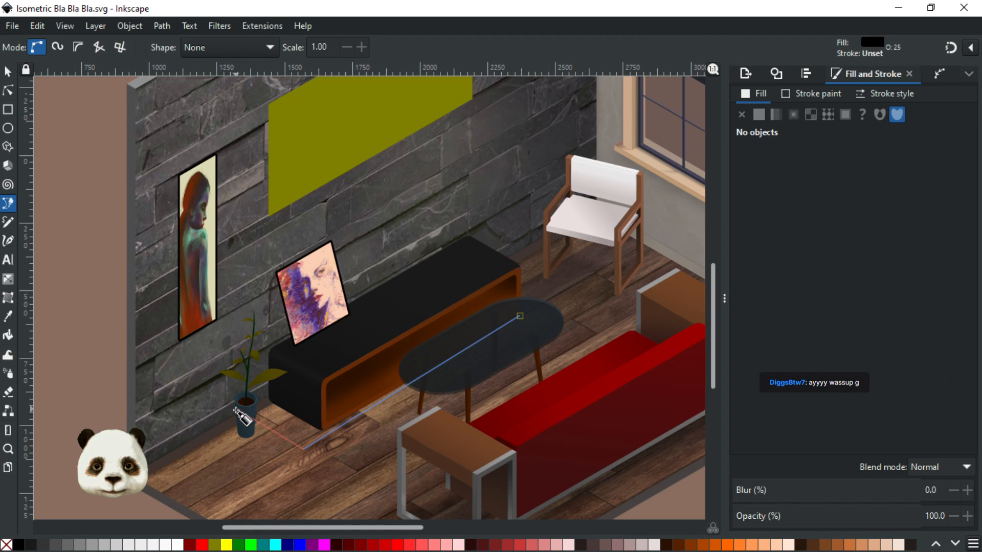
click(232, 413)
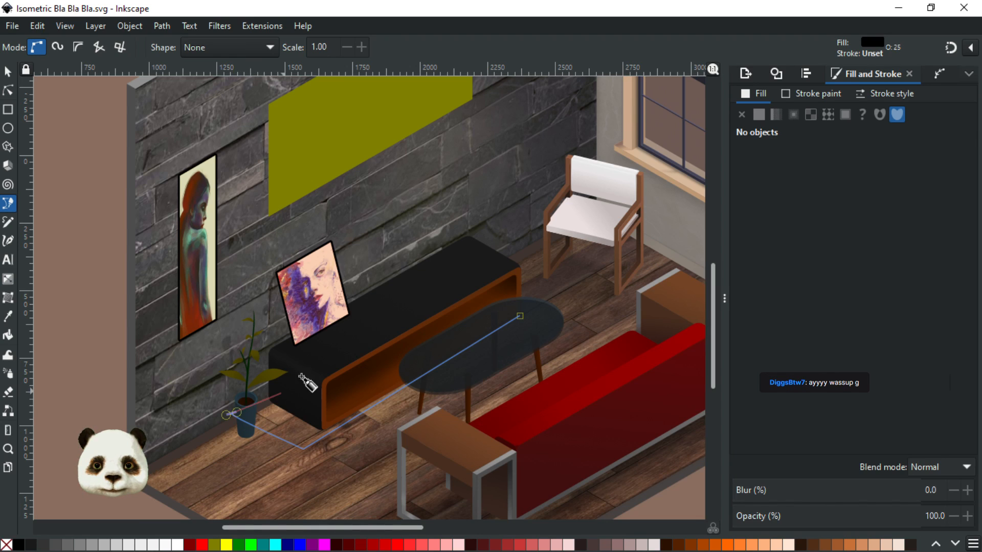
click(456, 290)
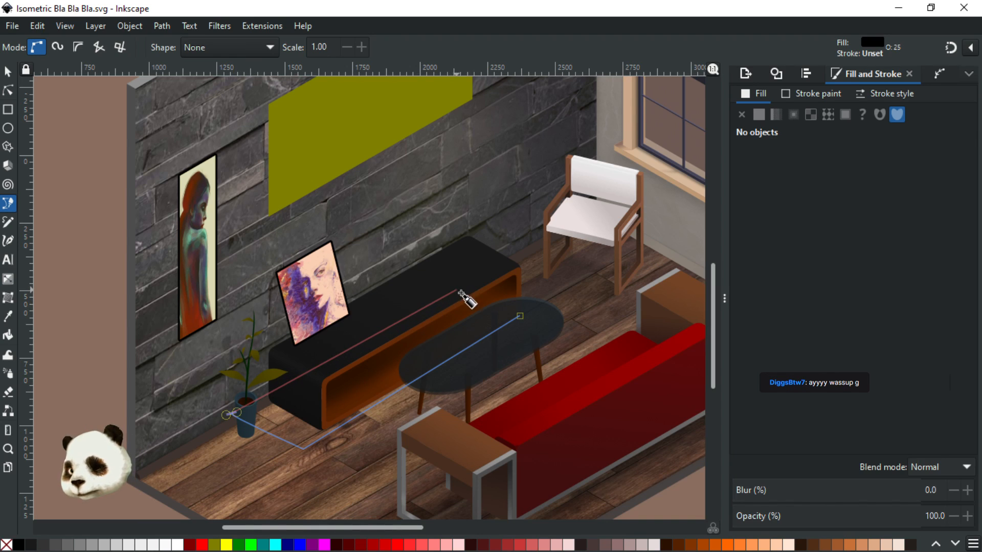
click(519, 316)
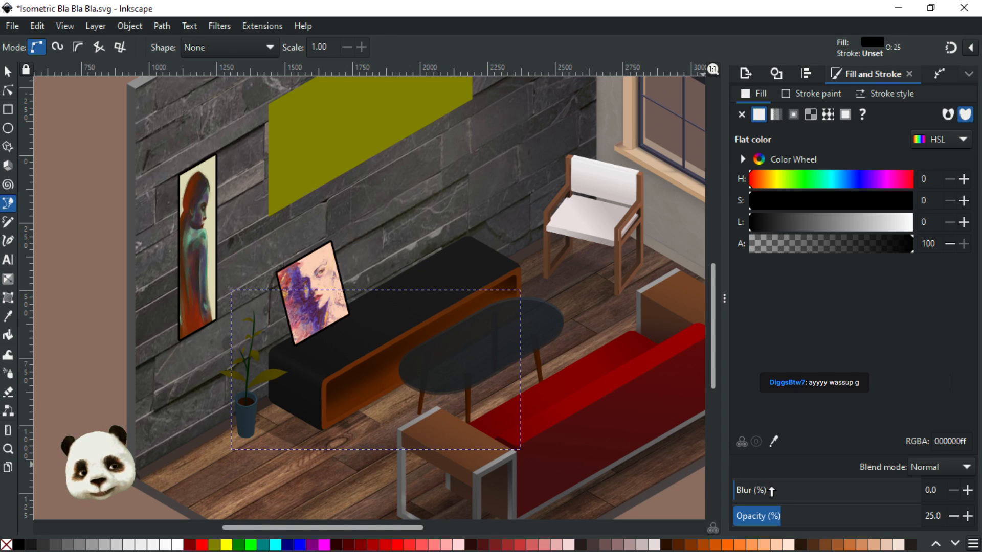
Set the console shadow's blur to 20% and its opacity to 100%
click(806, 490)
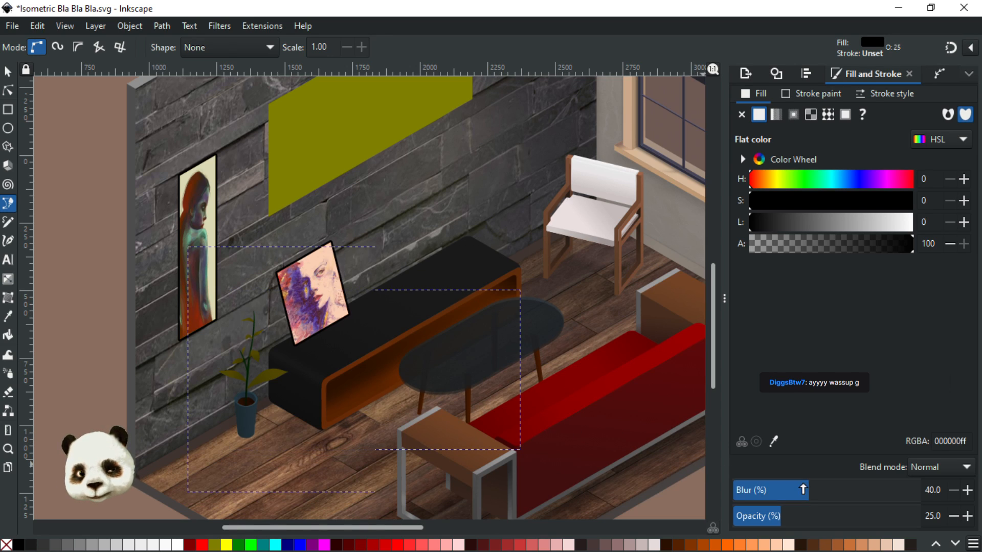
click(771, 490)
drag(873, 516, 979, 511)
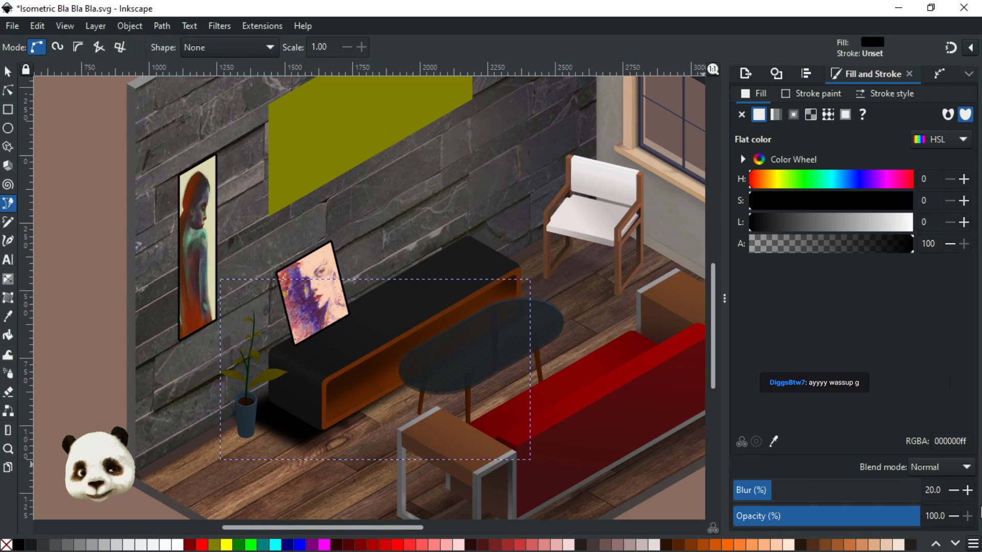
Fine-tune the two front corner nodes of the console shadow so its edge runs parallel to the console
click(8, 91)
click(300, 452)
drag(300, 452, 297, 454)
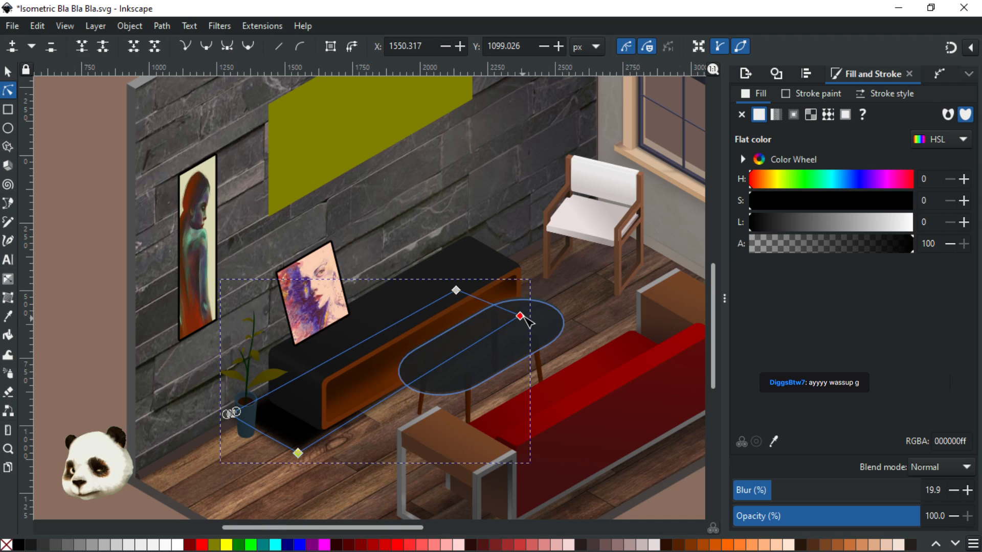
drag(520, 316, 515, 320)
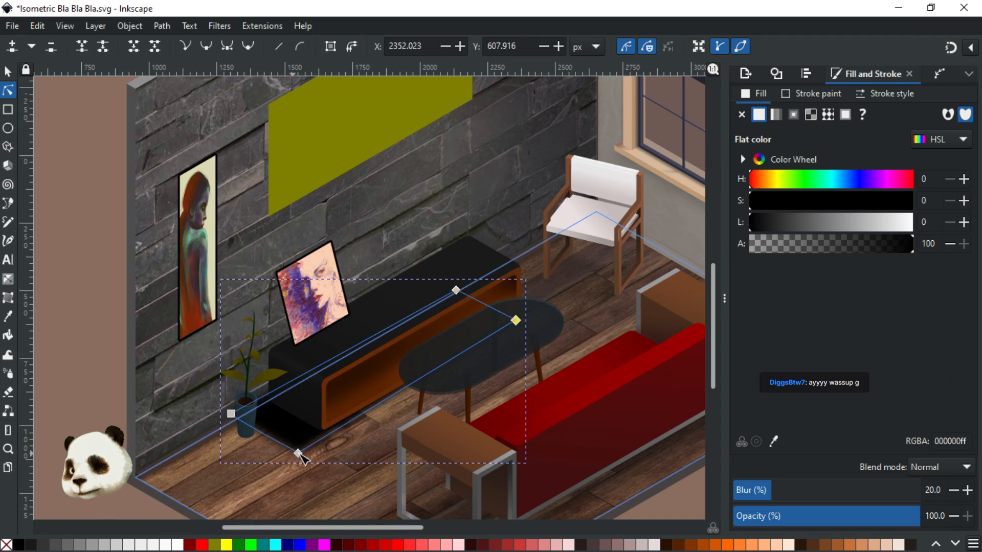
drag(300, 454, 300, 455)
click(516, 321)
drag(519, 324, 523, 328)
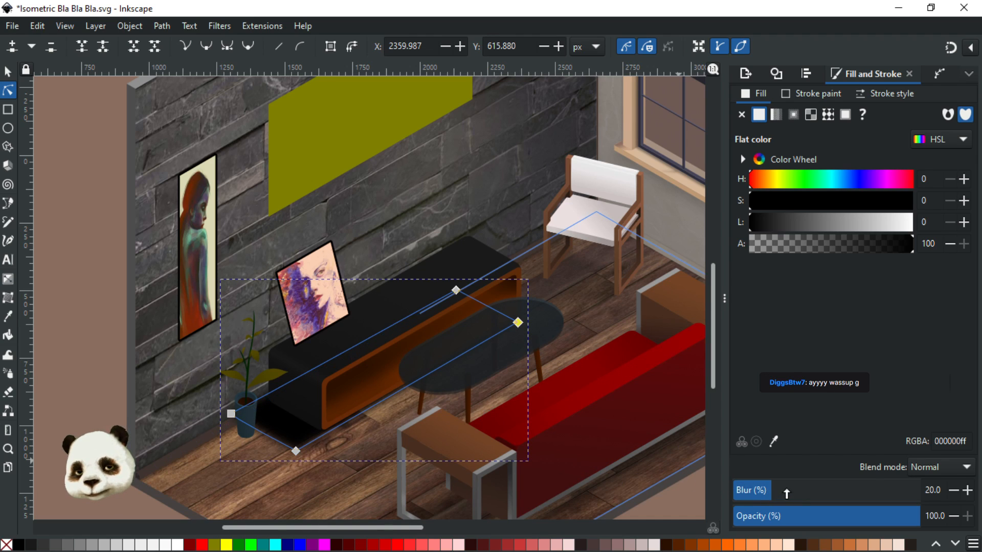
Lower the console shadow's opacity to 40%, trying a 30% blur before settling on 20%
click(879, 520)
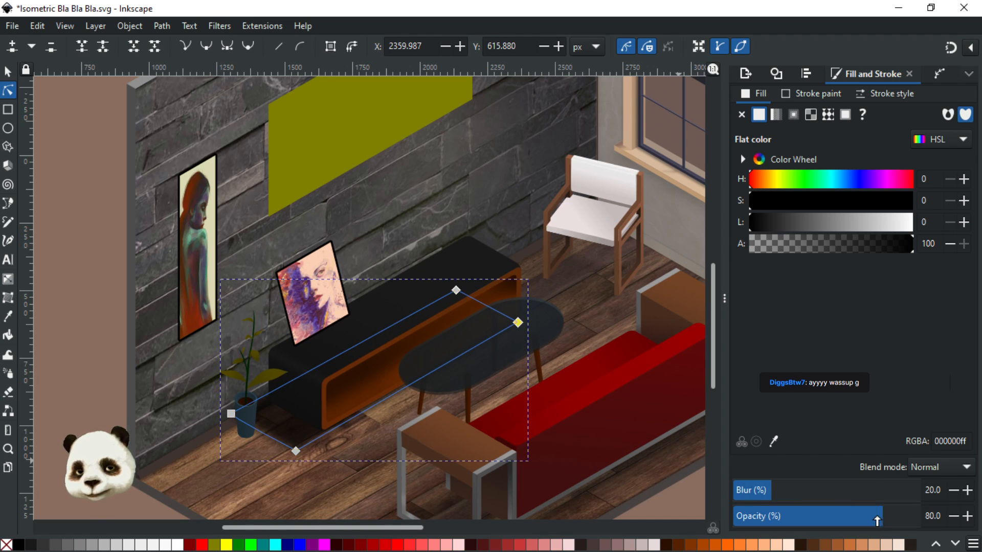
drag(842, 517, 788, 519)
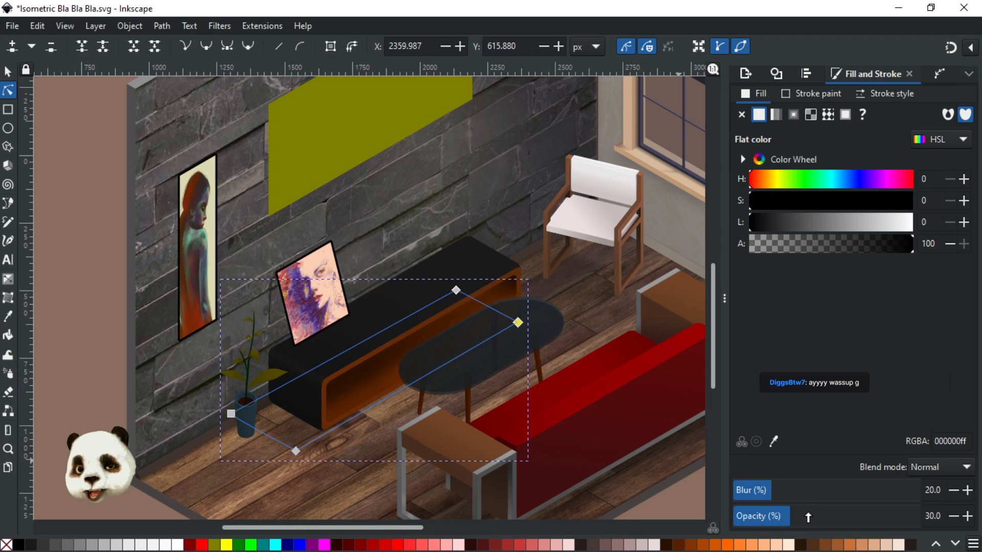
click(811, 515)
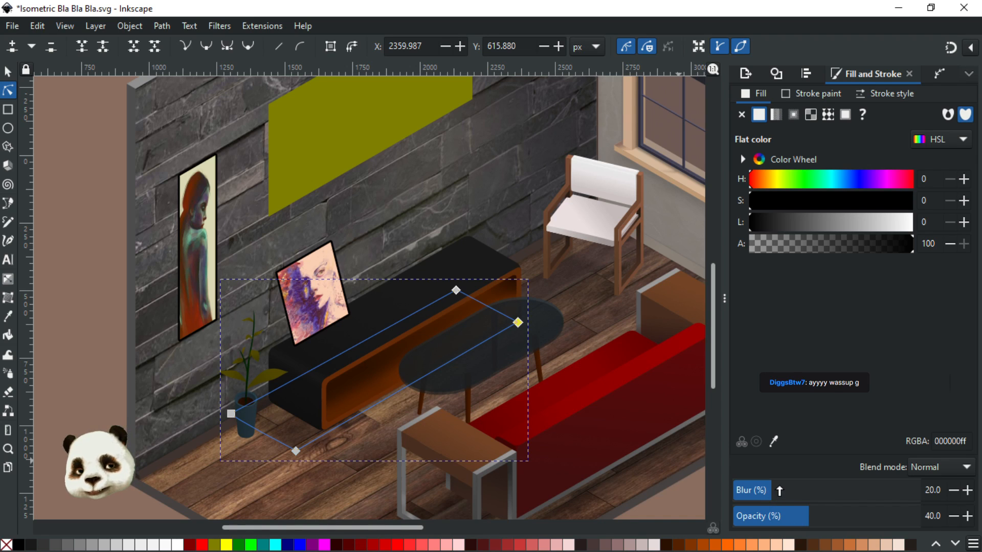
click(789, 486)
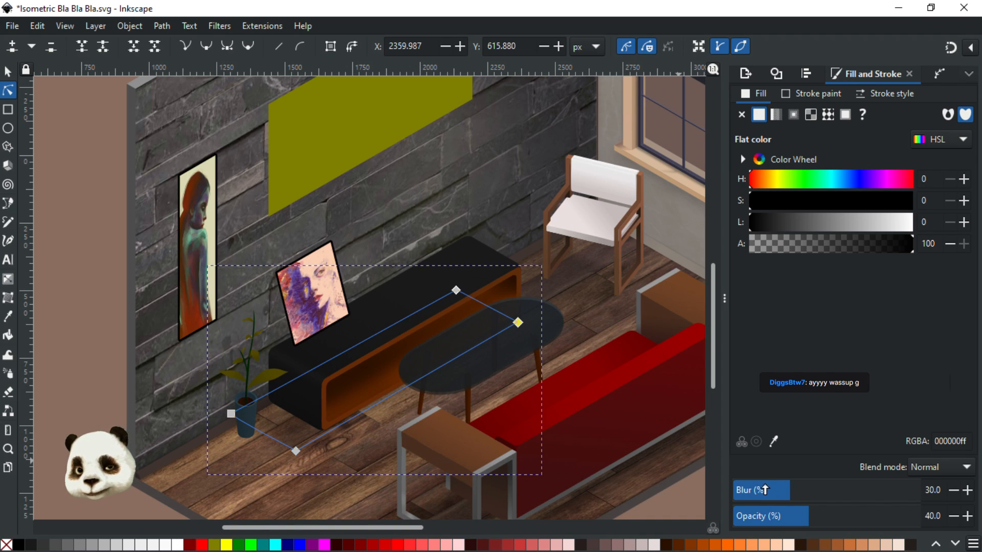
click(770, 489)
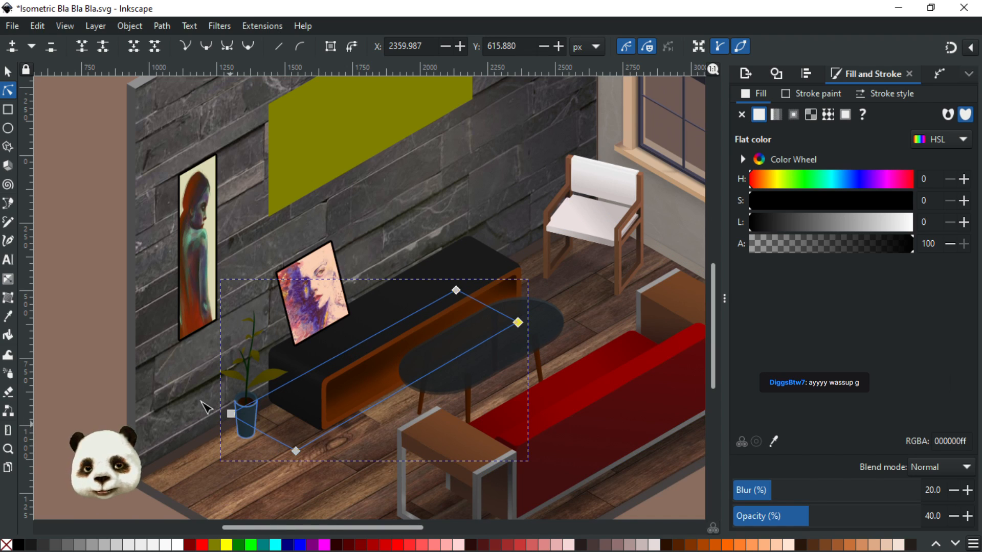
Stretch the two end nodes of the console shadow outward past the plant pot and save the document
drag(321, 466, 261, 472)
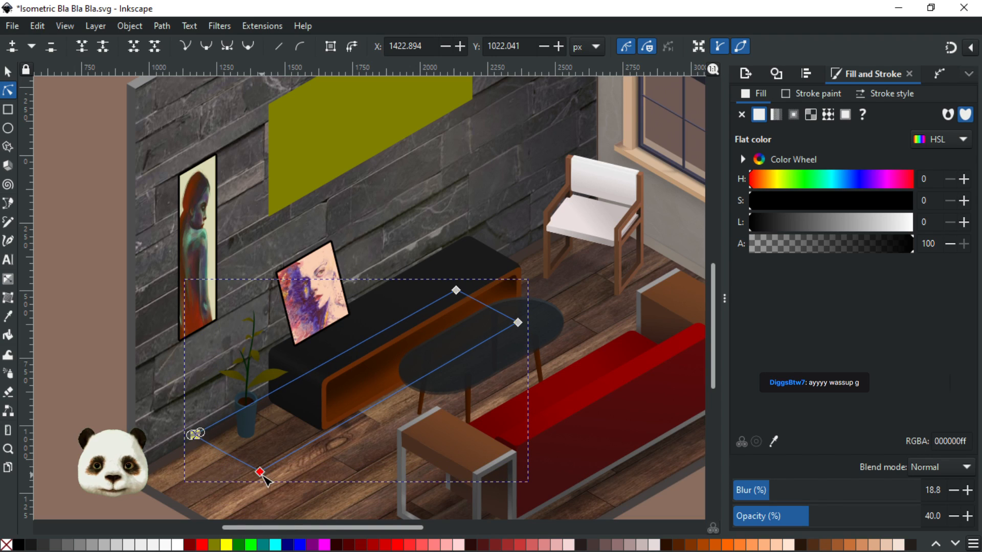
ctrl+click(198, 433)
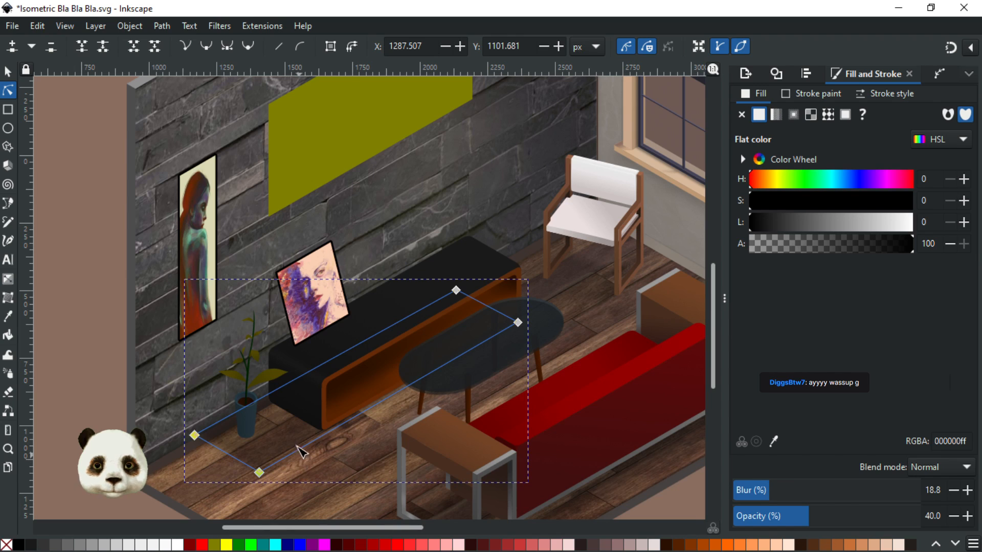
key(h)
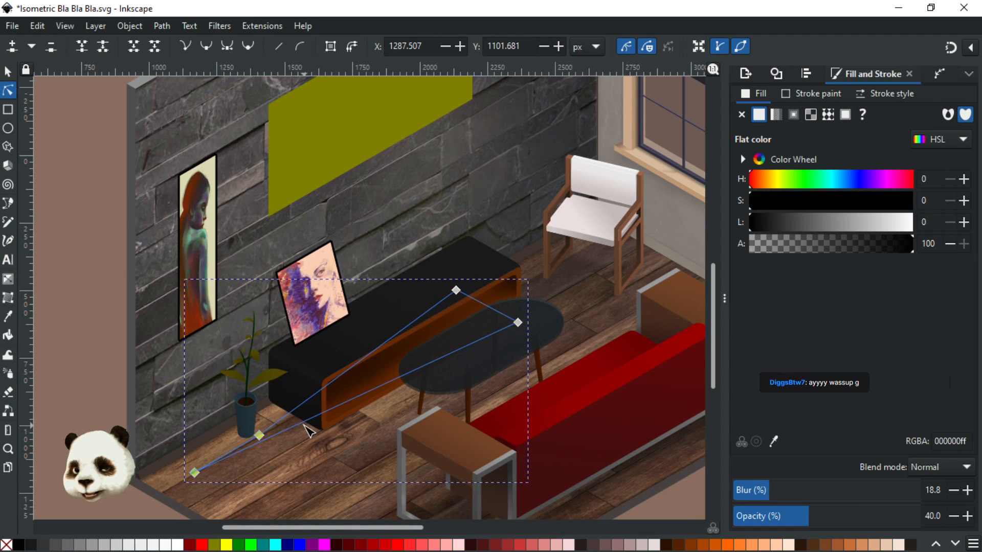
key(ctrl+s)
Apply a linear gradient to the console shadow, fading from black at the console's near end to transparent beyond the plant pot
key(g)
drag(288, 426, 221, 461)
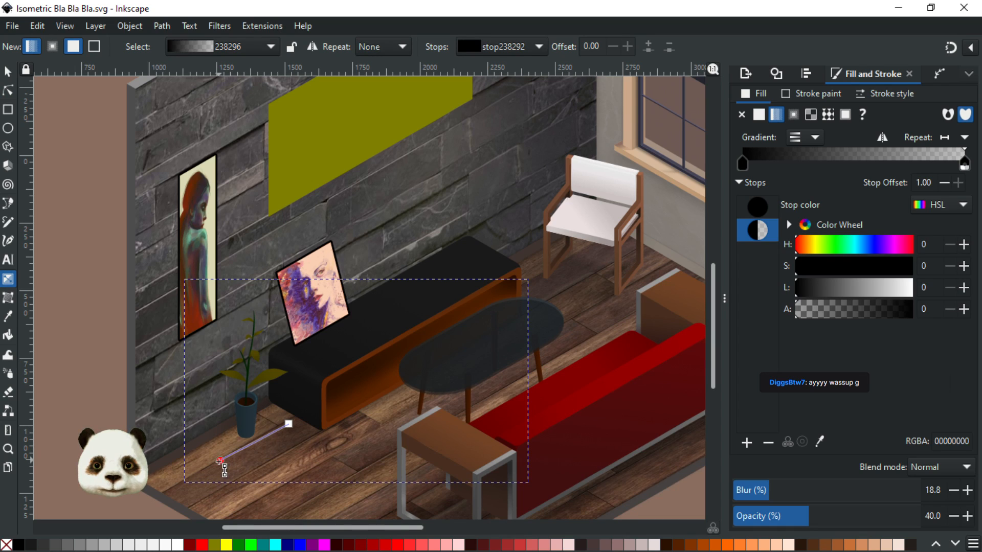
click(290, 421)
click(219, 461)
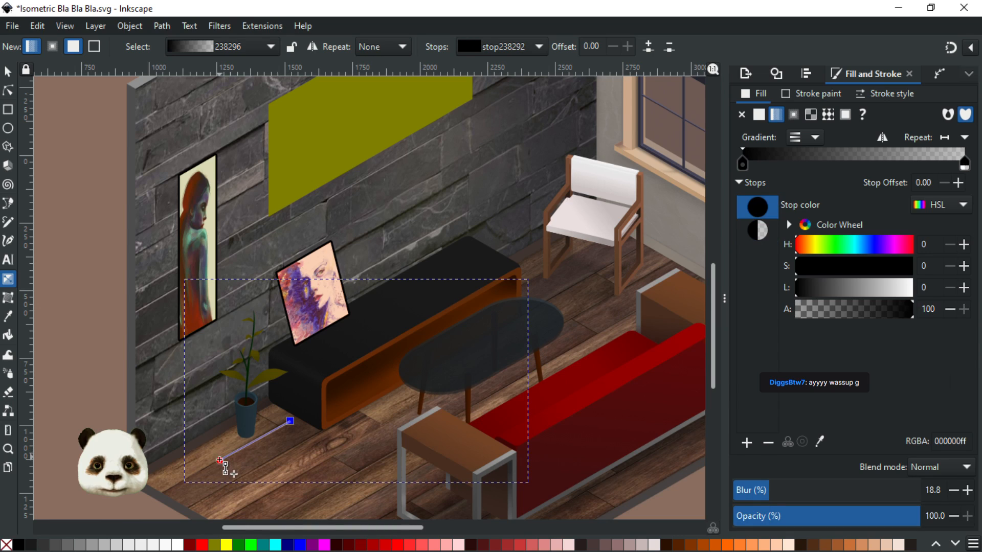
drag(195, 478, 219, 462)
click(290, 420)
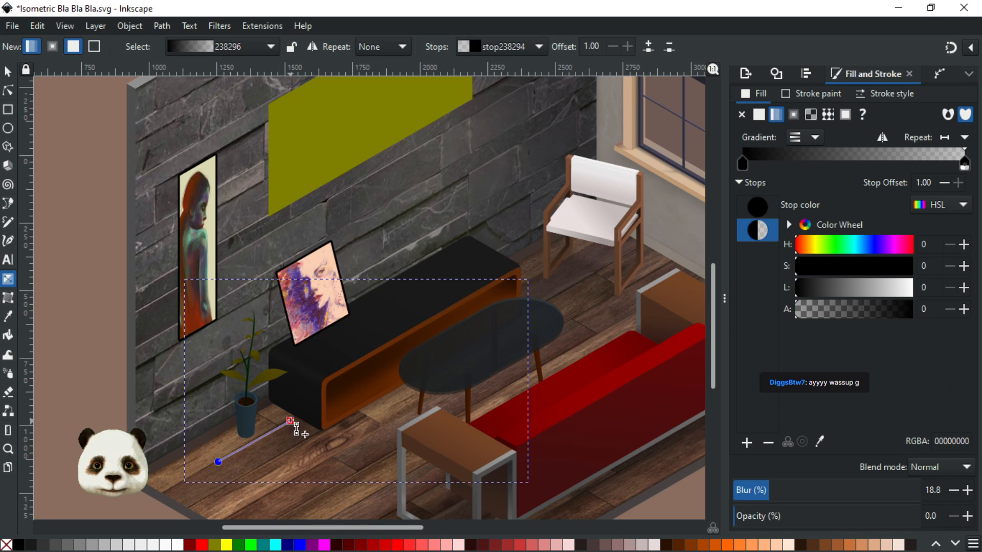
drag(290, 420, 285, 422)
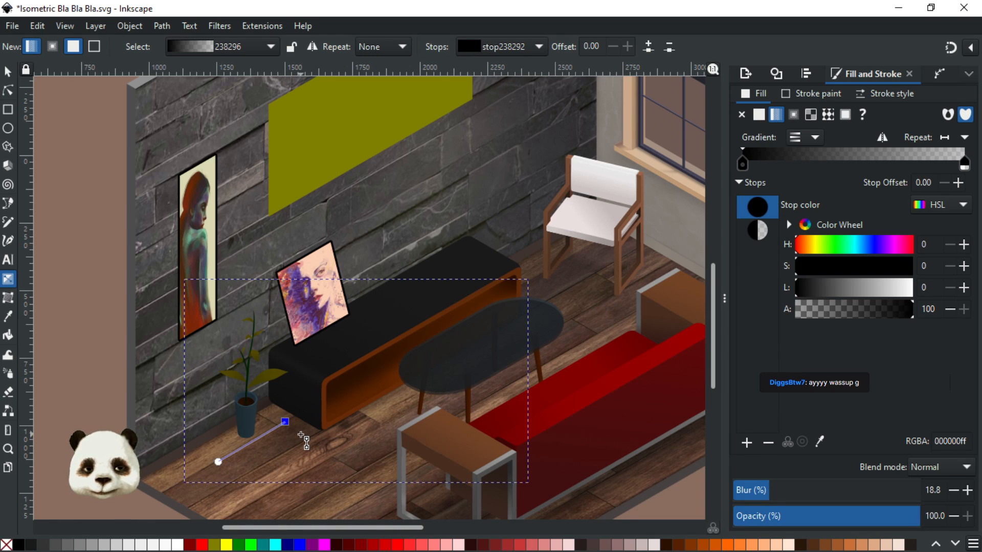
click(301, 434)
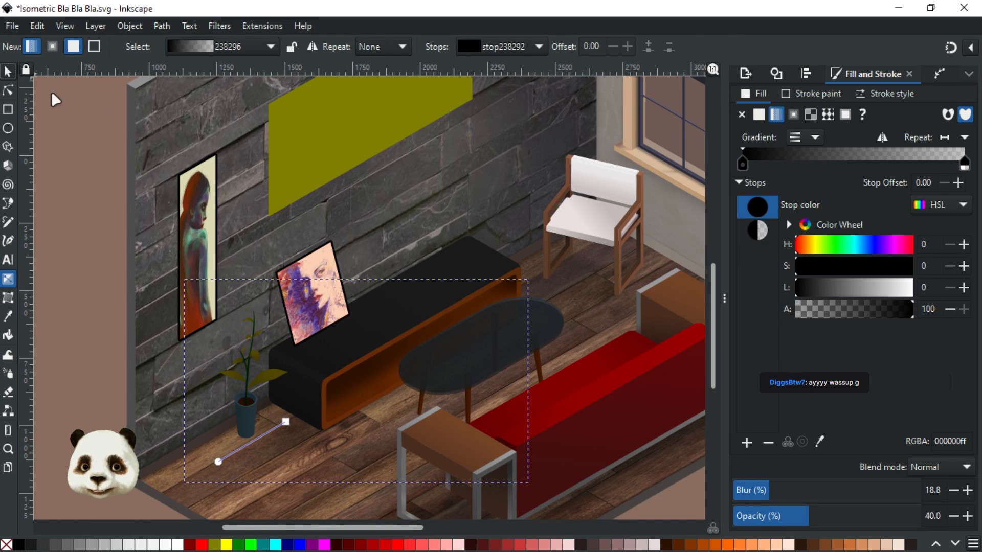
Set the console shadow's blur to 20% and opacity to 50%, and save the document
click(14, 77)
drag(772, 492, 776, 492)
mouse_move(823, 520)
mouse_down()
mouse_move(779, 517)
mouse_move(828, 518)
mouse_up()
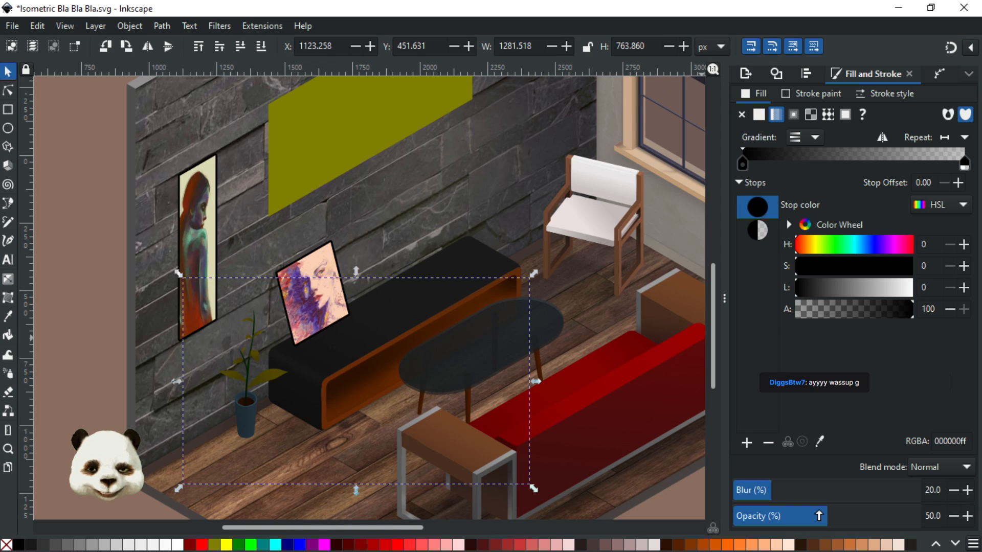
scroll(504, 432, down, 2)
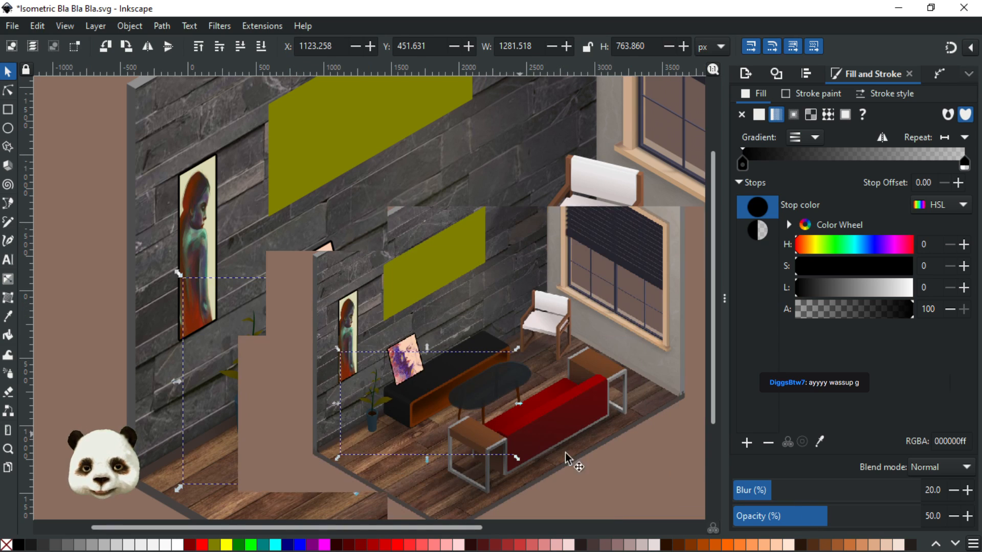
drag(612, 445, 531, 401)
key(ctrl+s)
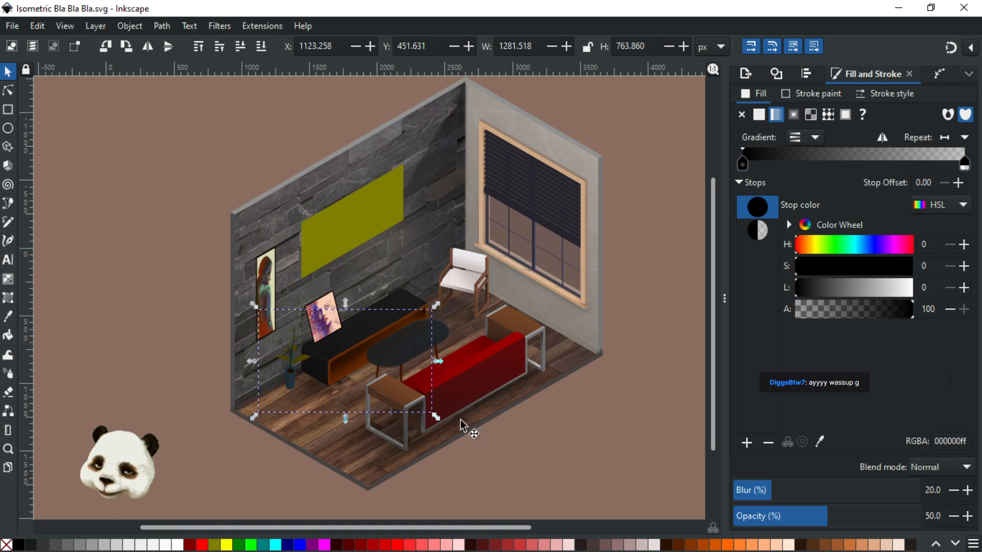
Draw a closed black shadow shape, about 169 by 95 px, on the floor from the plant pot's base outward along the planks
click(592, 452)
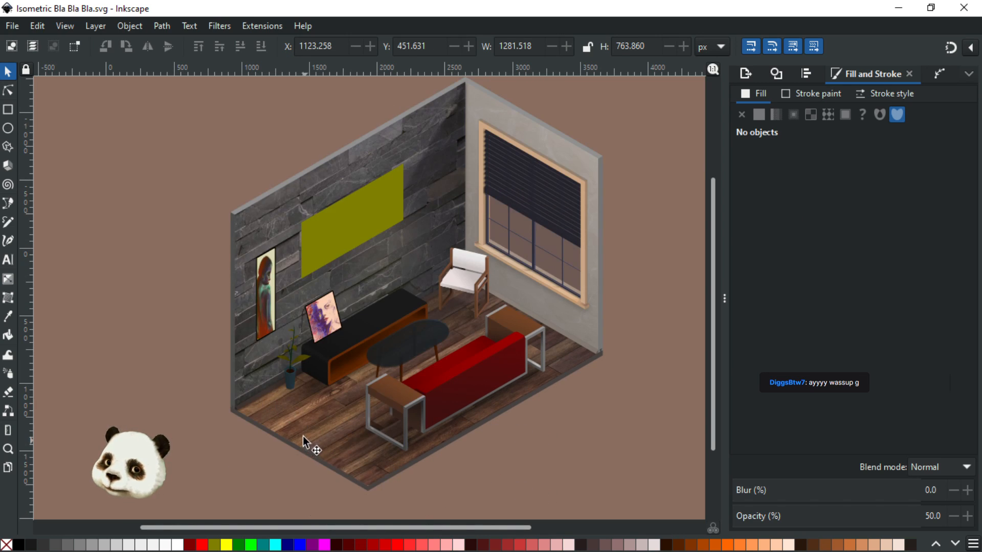
scroll(304, 429, up, 1)
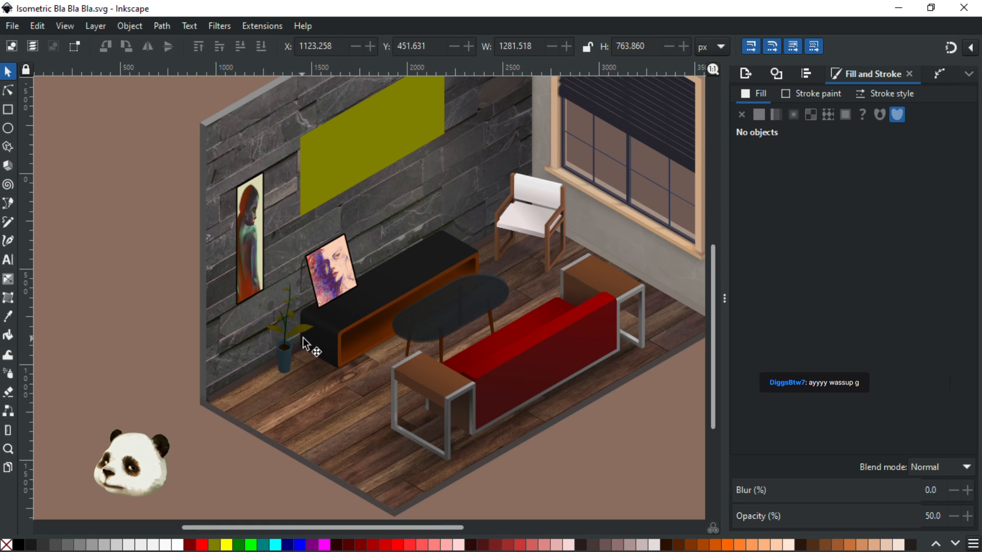
scroll(423, 377, up, 3)
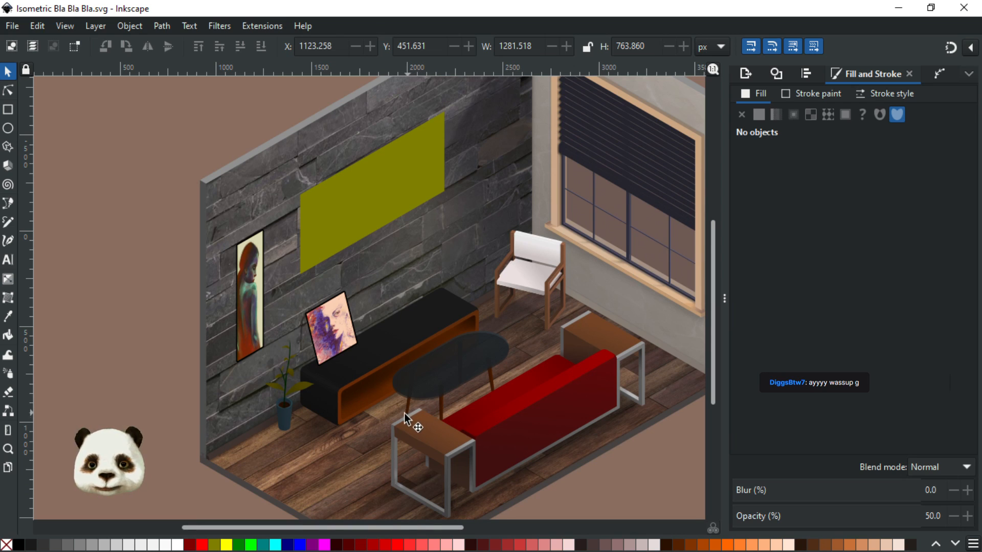
scroll(404, 413, down, 2)
scroll(296, 458, up, 4)
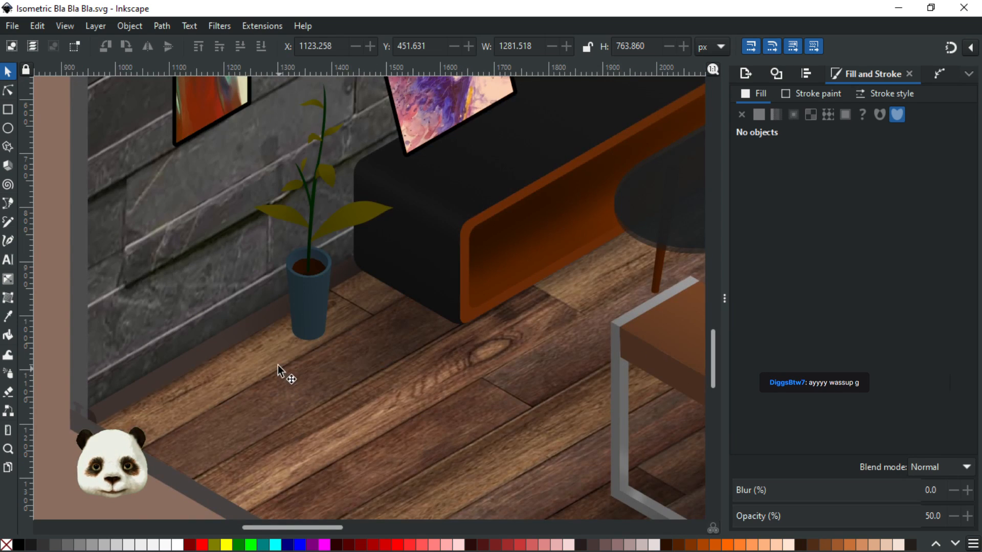
key(a)
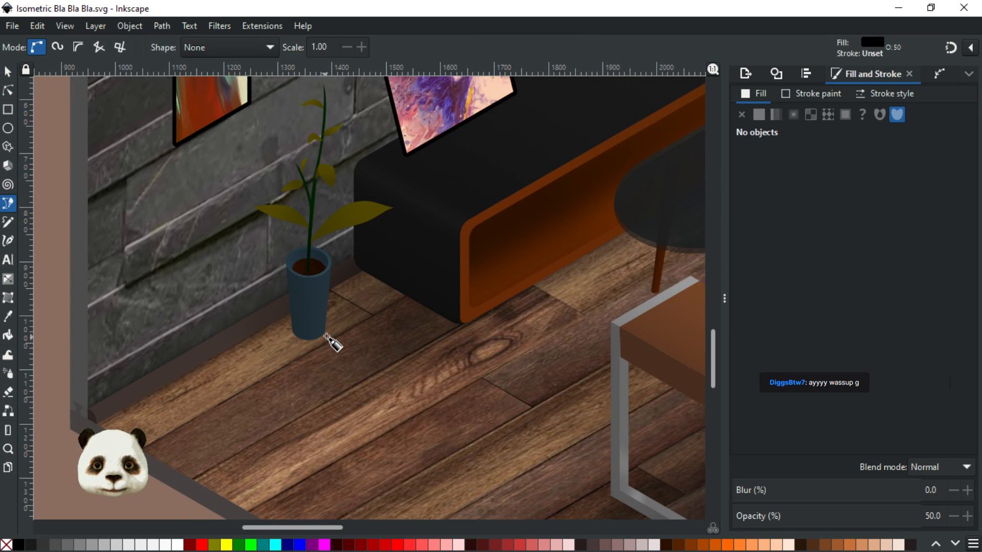
click(327, 337)
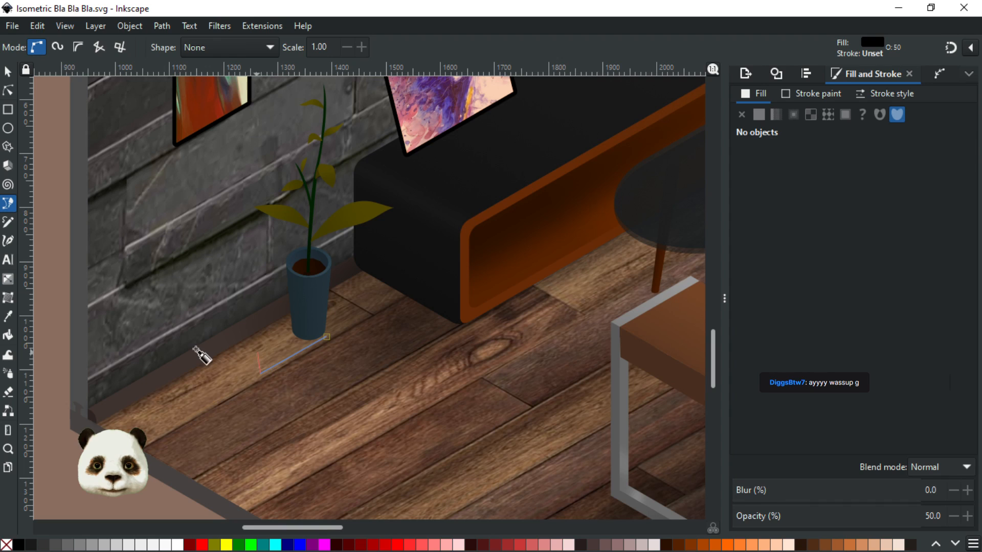
click(235, 356)
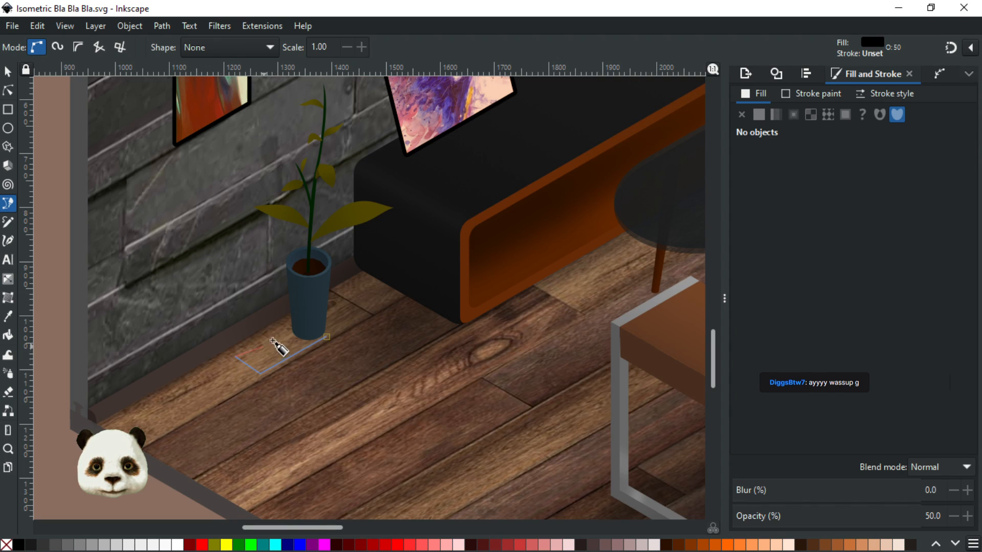
drag(327, 335, 324, 358)
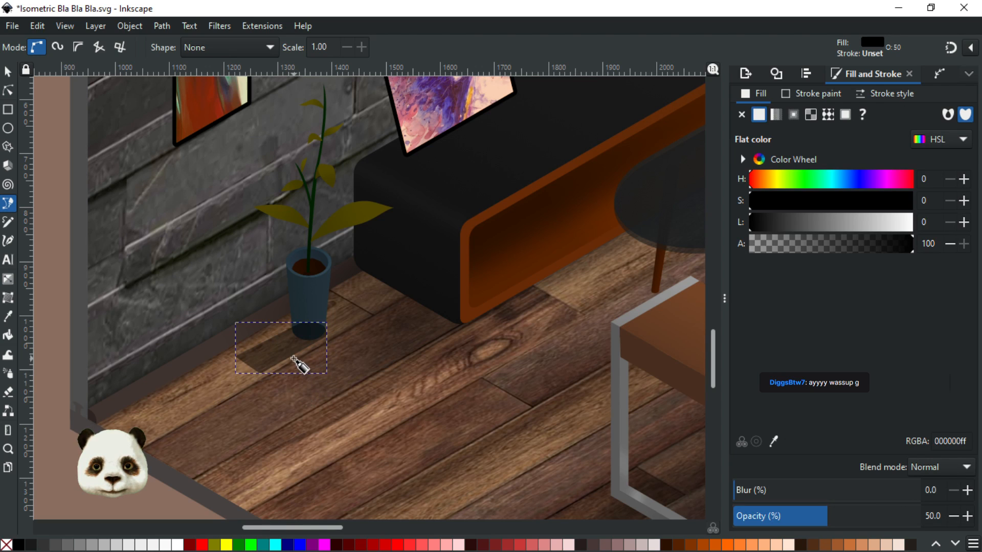
Apply a linear gradient to the plant pot shadow, fading from black at the pot's base to transparent at the far end
click(8, 71)
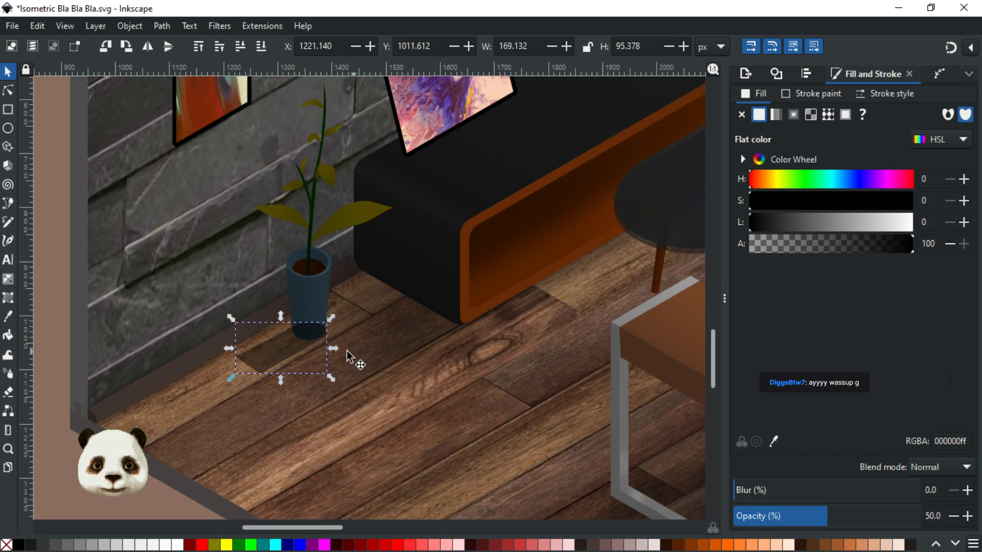
key(g)
drag(290, 343, 246, 370)
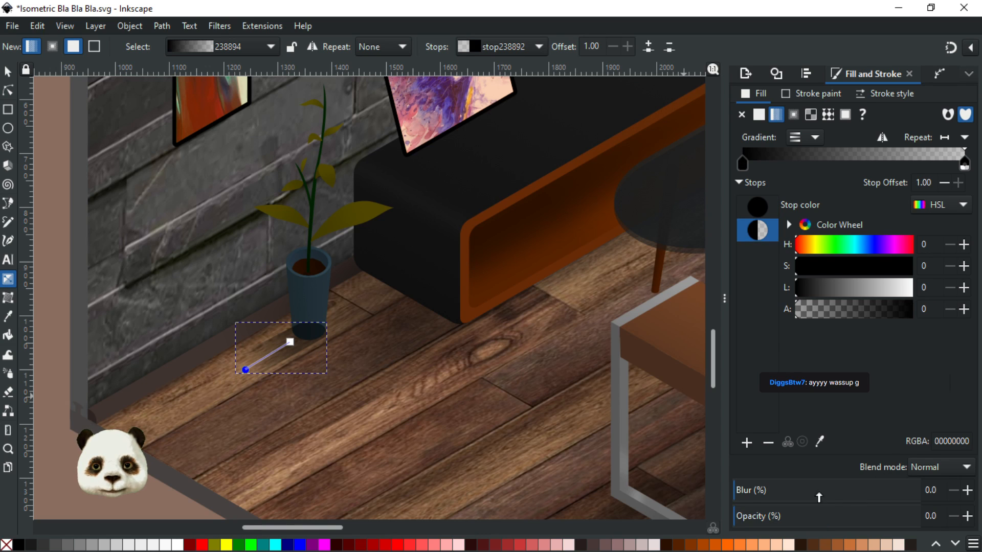
Set the plant pot shadow's blur to 40% and opacity to 60%
click(8, 72)
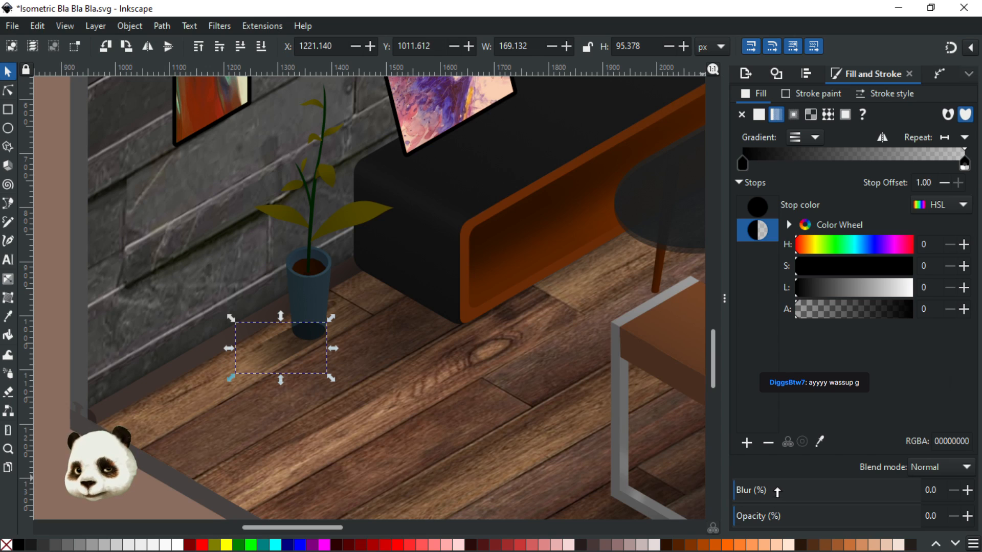
click(776, 492)
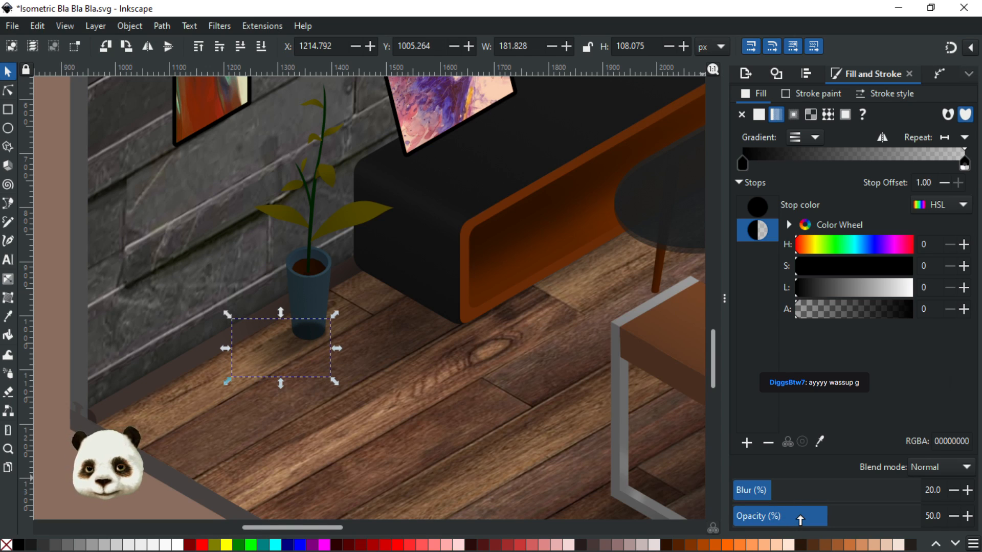
drag(794, 489, 809, 491)
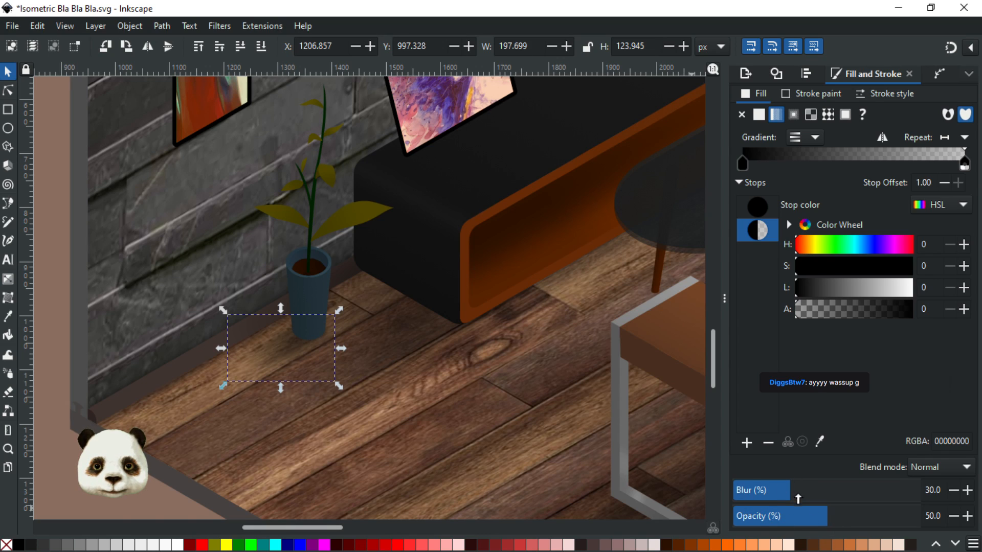
drag(808, 489, 810, 488)
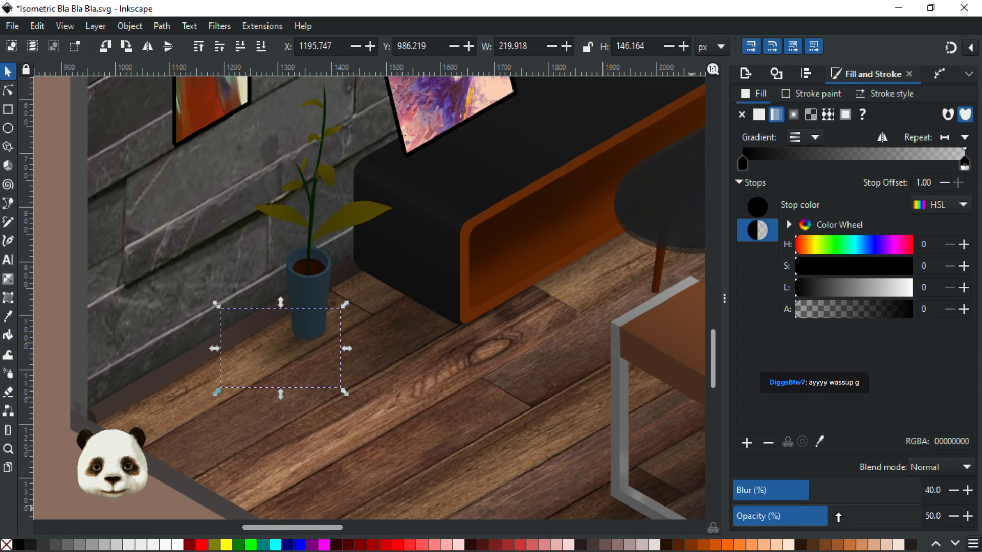
click(856, 516)
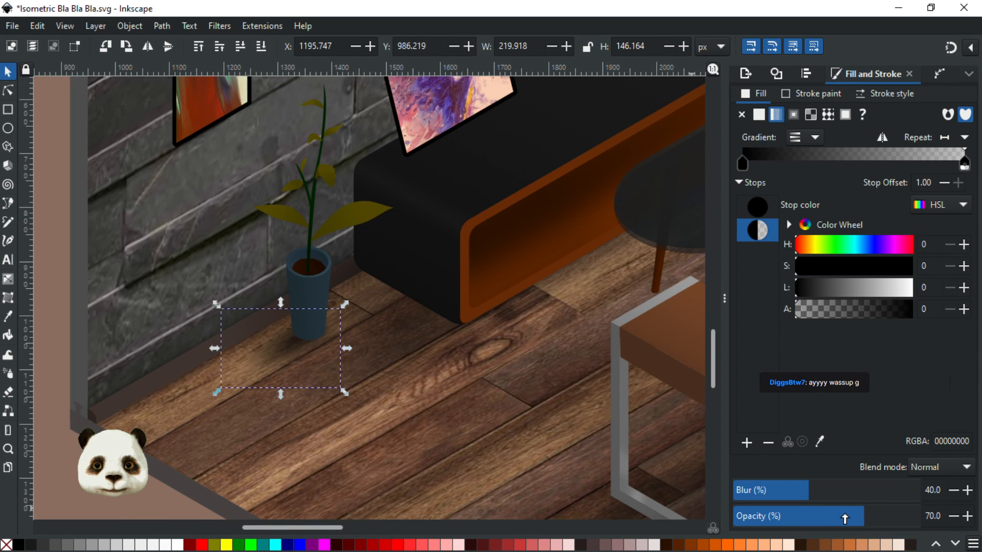
click(843, 517)
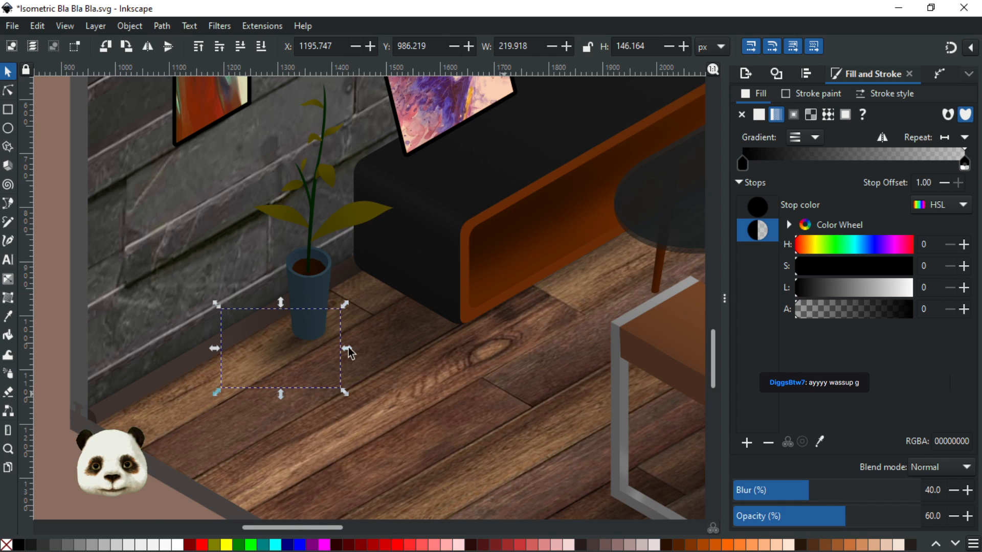
Shift the two outer nodes of the plant pot shadow slightly toward the stone wall and save the document
scroll(390, 369, down, 3)
drag(407, 390, 301, 420)
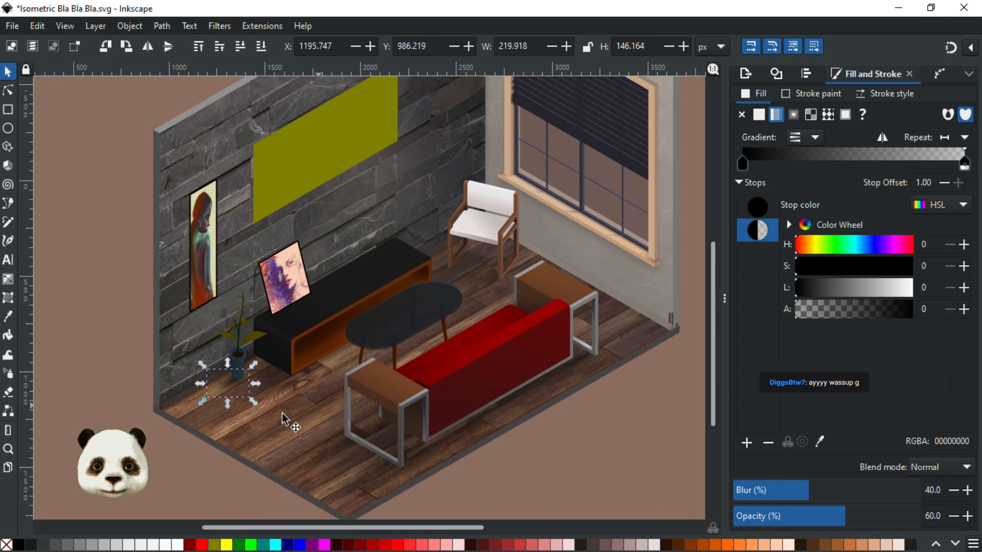
scroll(226, 375, up, 1)
scroll(227, 379, up, 1)
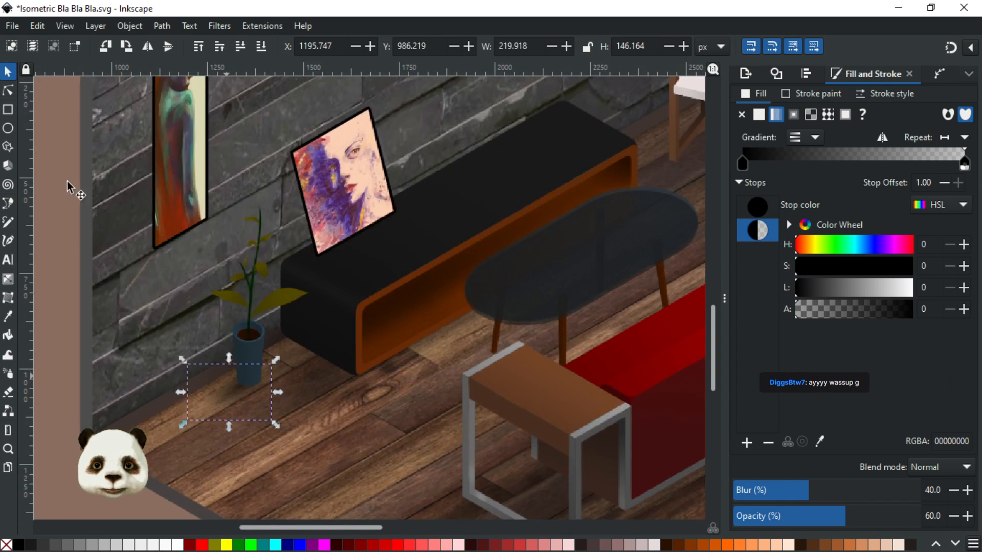
click(7, 90)
scroll(251, 432, up, 1)
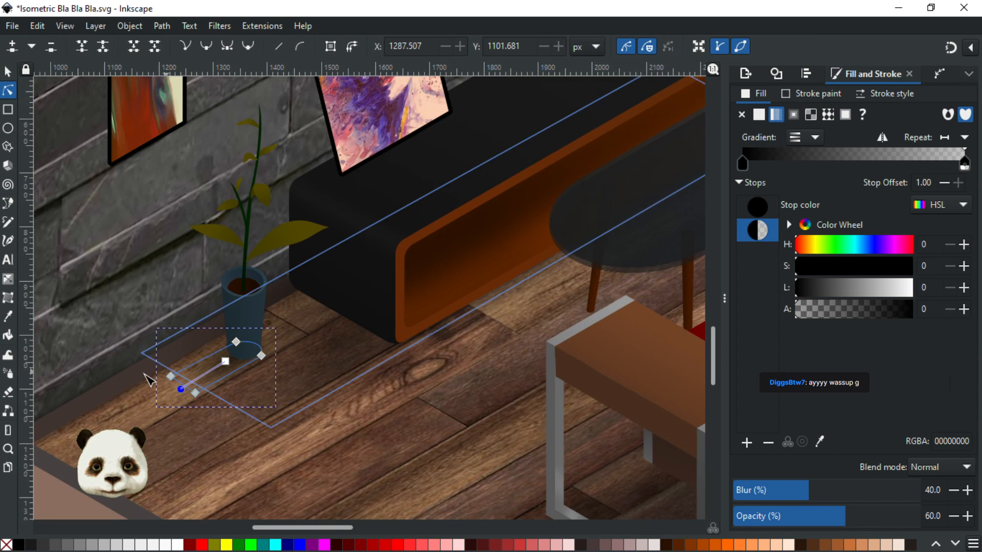
click(196, 393)
drag(198, 396, 176, 385)
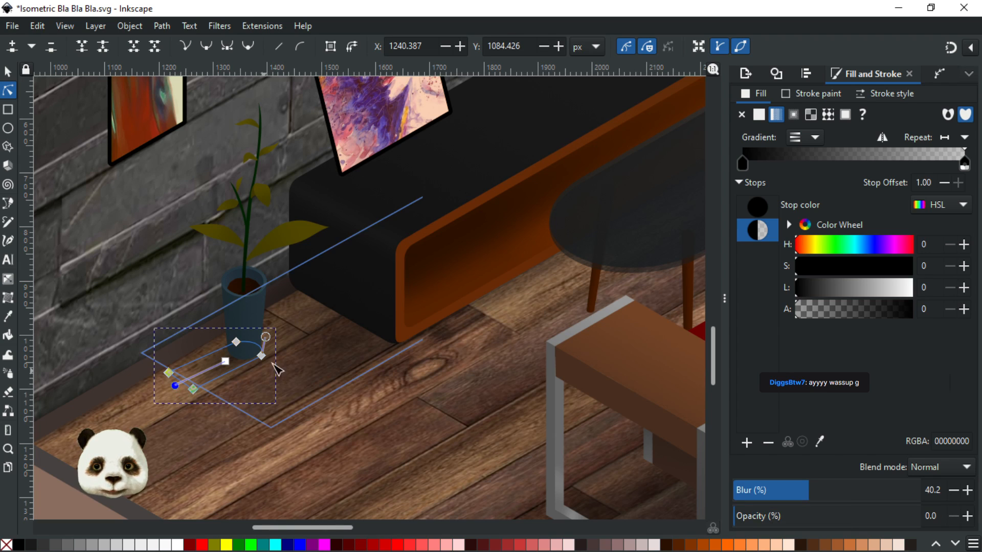
click(266, 418)
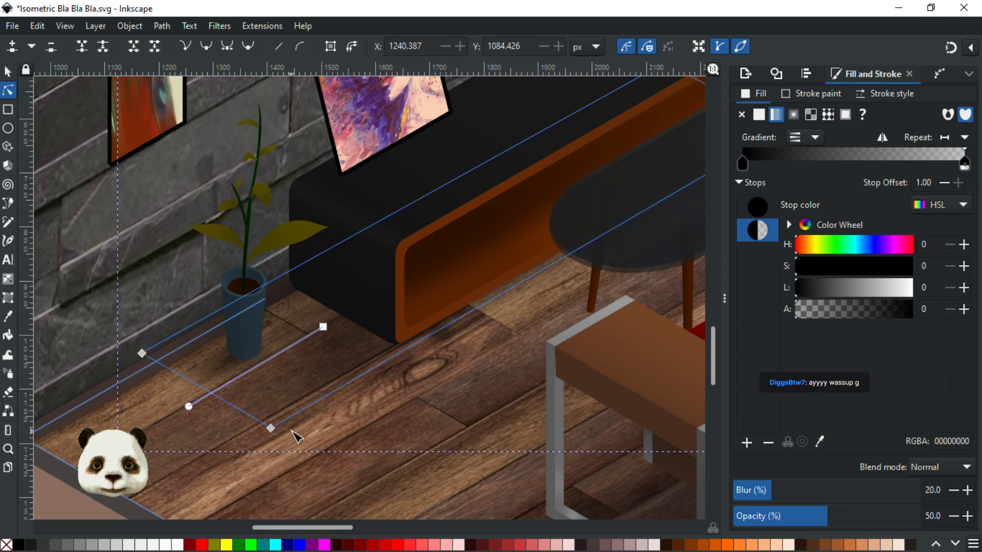
key(ctrl+s)
Raise the TV console shadow's opacity to 60%
scroll(302, 434, down, 3)
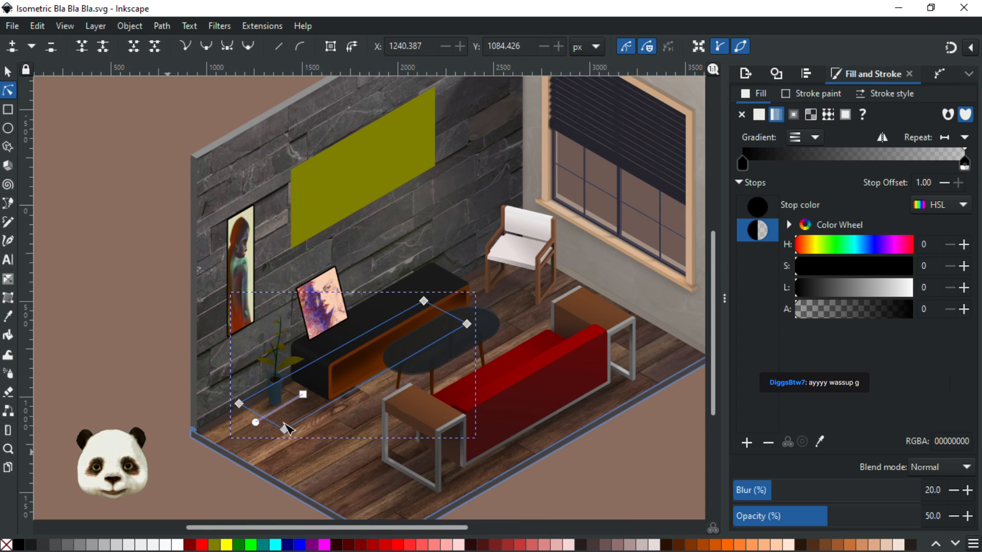
key(Escape)
scroll(170, 480, down, 2)
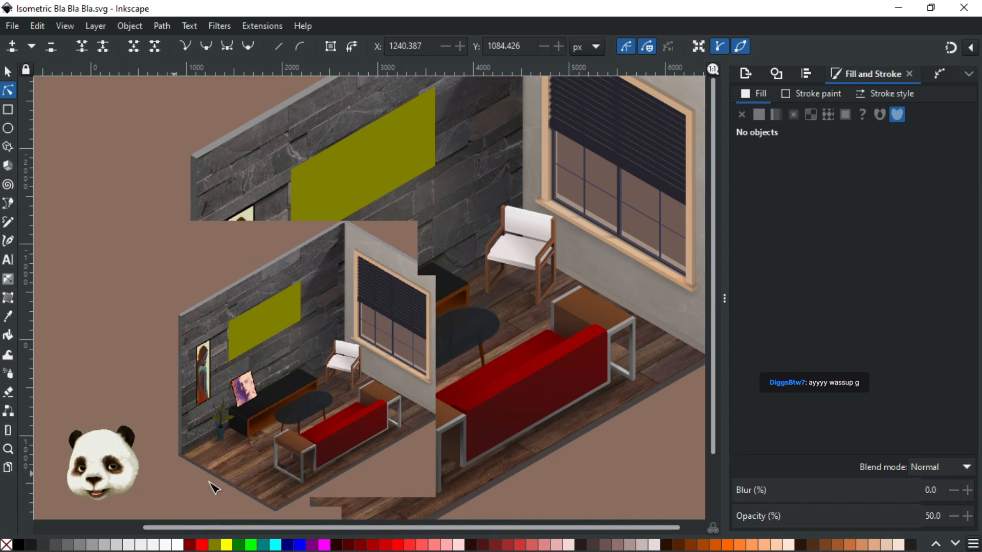
drag(392, 422, 362, 396)
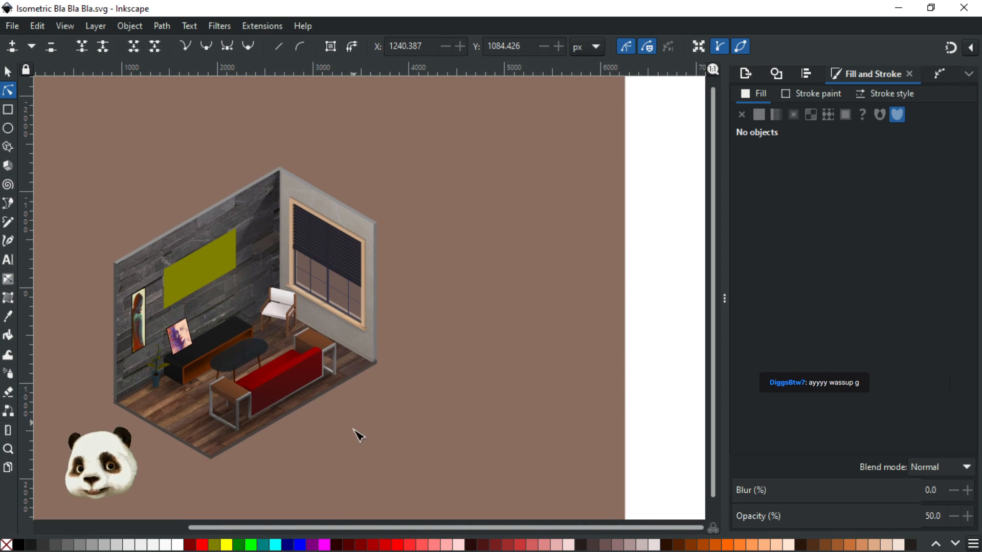
scroll(353, 437, up, 1)
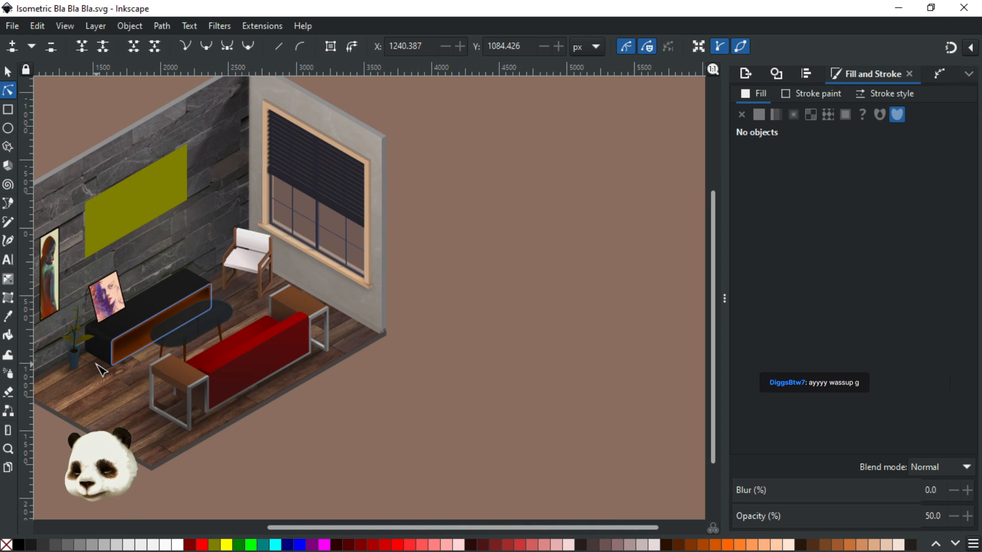
click(102, 368)
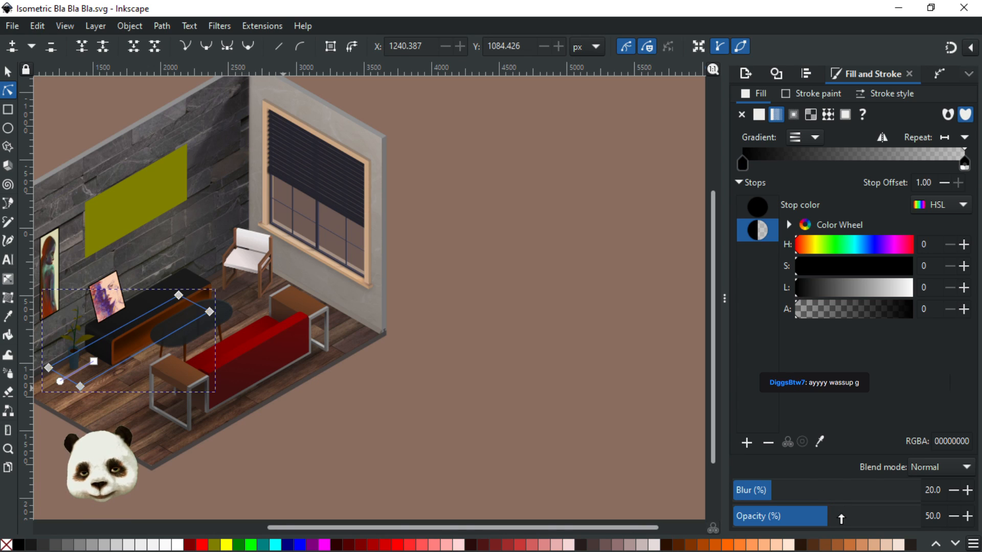
drag(840, 518, 845, 518)
click(442, 434)
drag(326, 444, 480, 437)
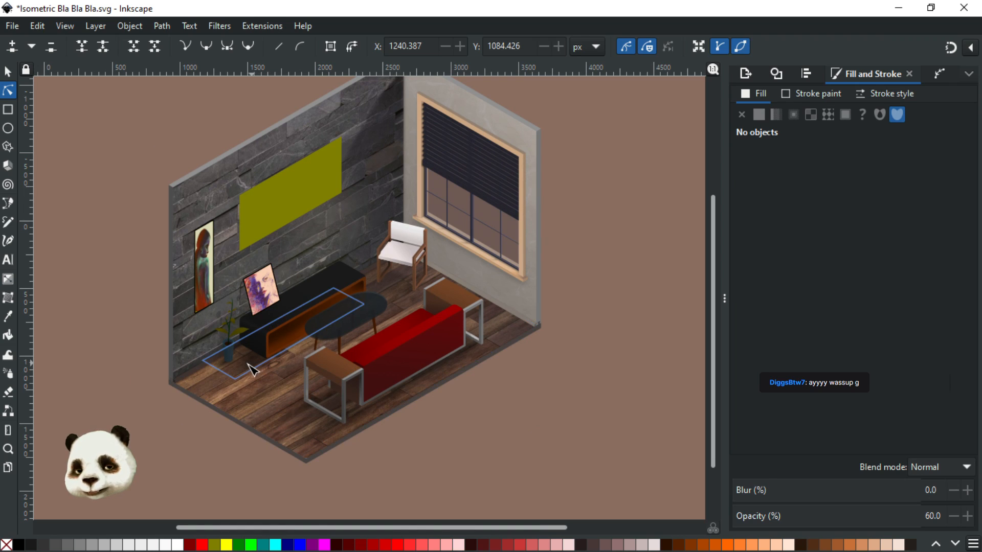
click(228, 376)
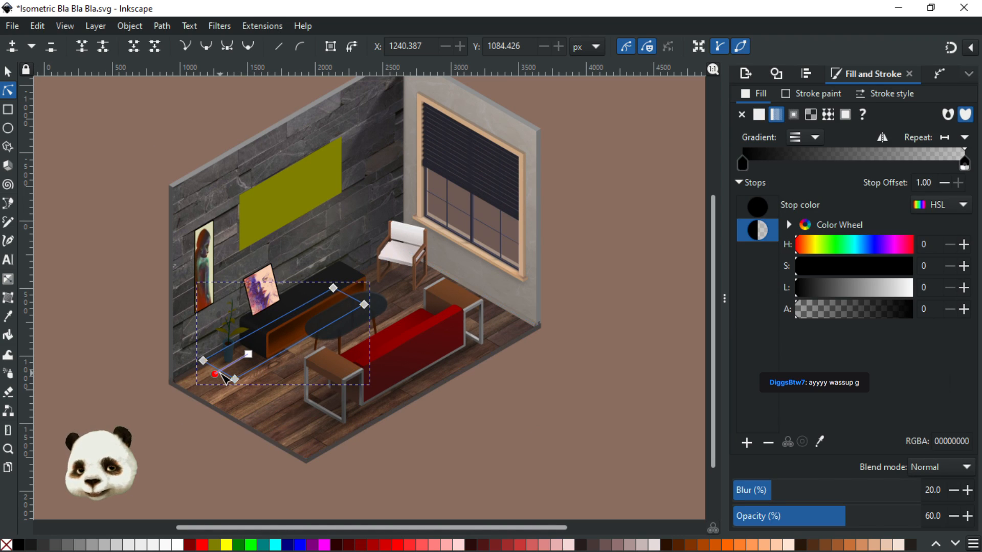
click(172, 425)
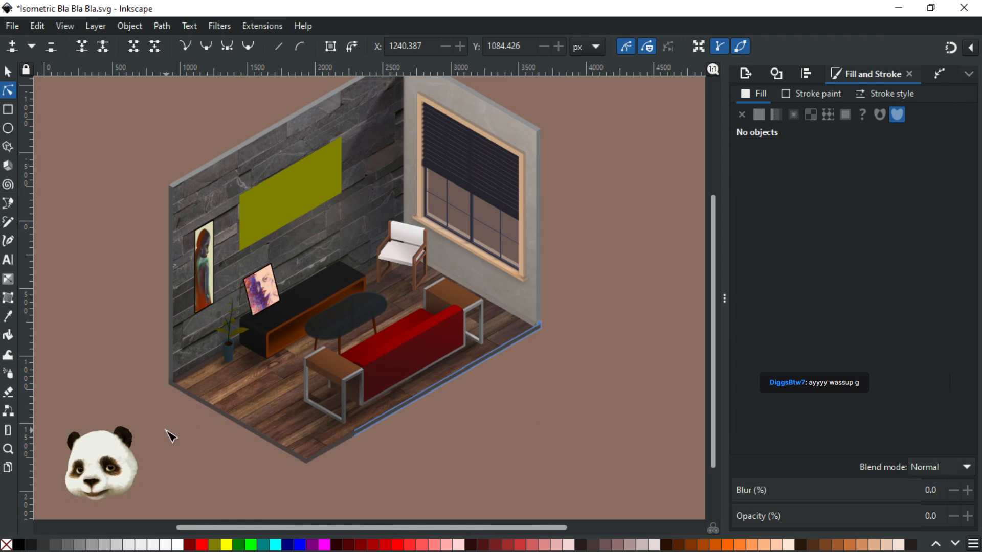
Stretch the two end nodes of the TV console shadow farther outward beyond the plant pot, toward the floor's edge
scroll(168, 431, up, 3)
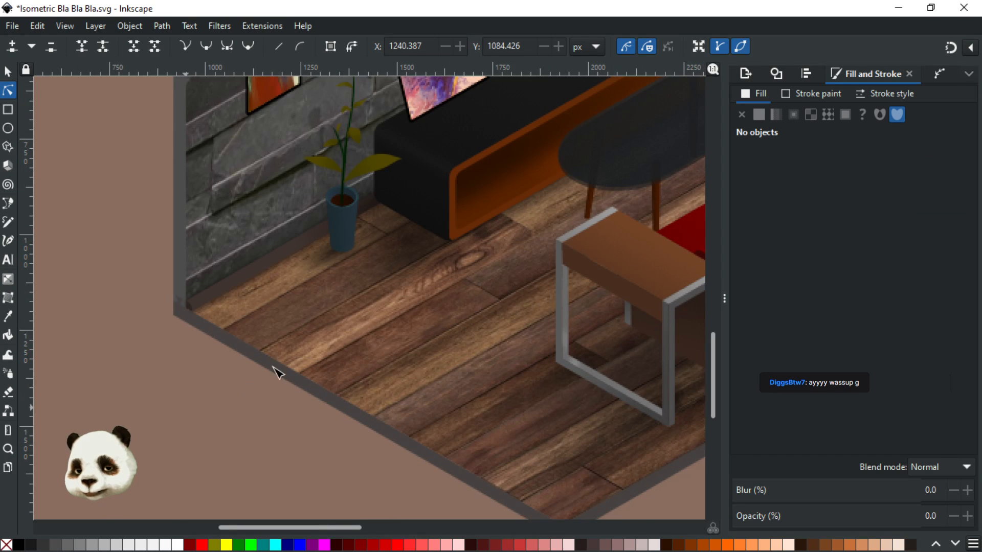
click(391, 253)
mouse_move(398, 229)
mouse_down()
mouse_move(429, 217)
mouse_move(397, 227)
mouse_up()
drag(251, 230, 300, 333)
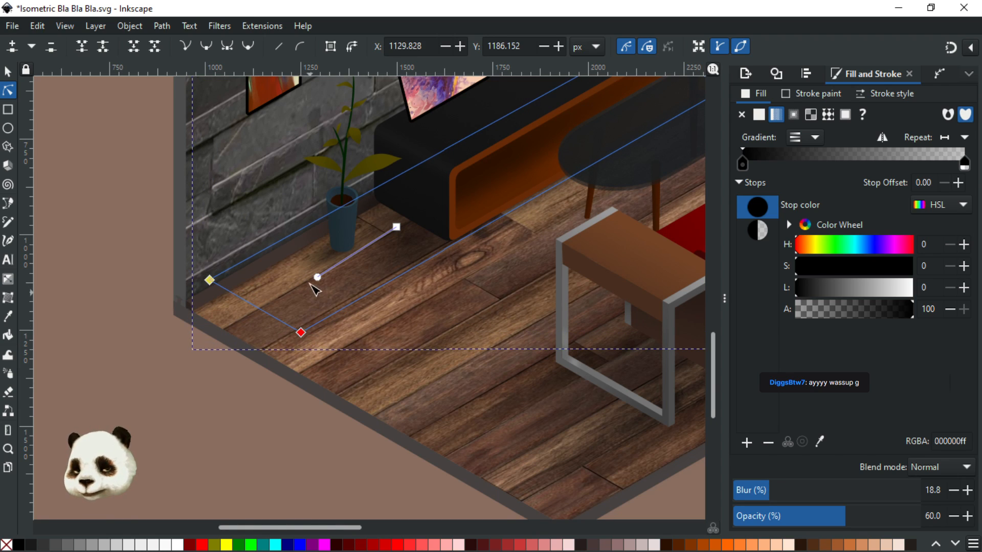
Nudge the transparent end of the console shadow's gradient slightly toward the console and save the document
drag(317, 274, 320, 270)
click(179, 376)
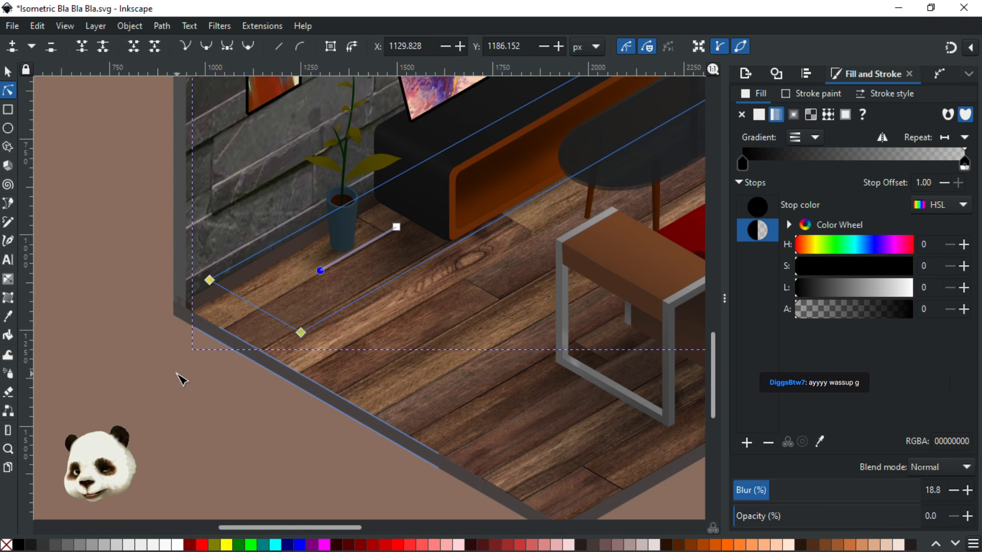
click(178, 373)
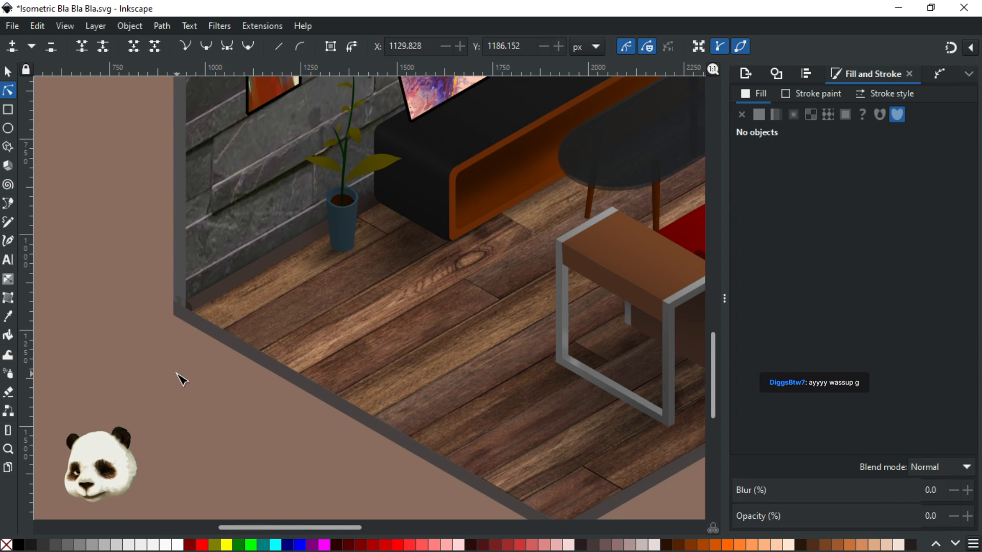
ctrl+scroll(178, 373, down, 4)
key(ctrl+s)
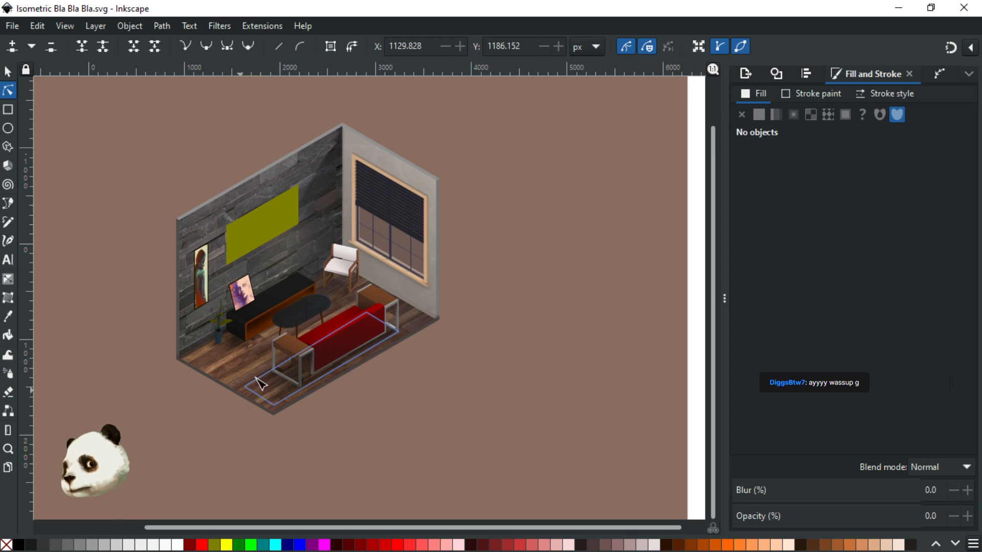
scroll(286, 368, up, 3)
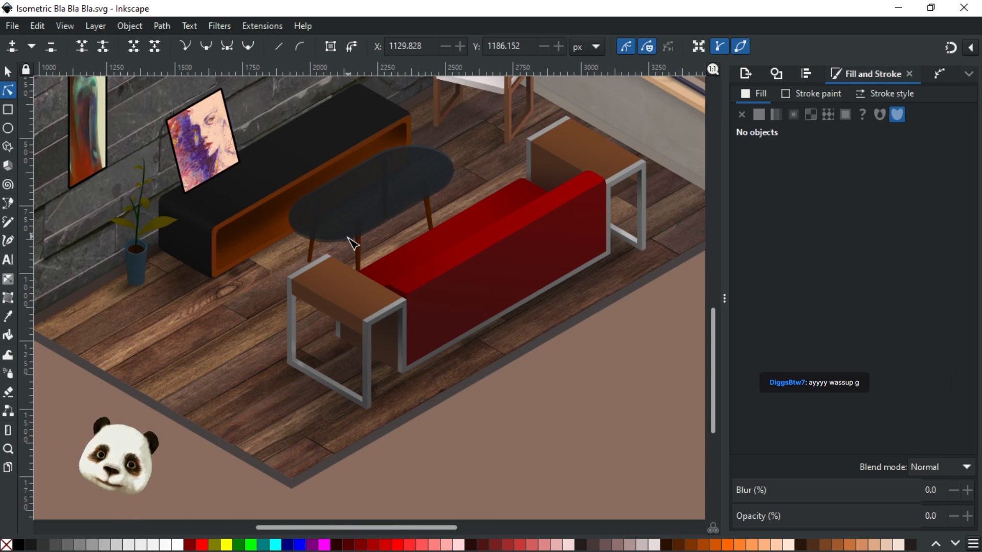
Draw a closed four-sided black shadow on the floor beneath the coffee table and shift its upper corner slightly outward under the tabletop
key(b)
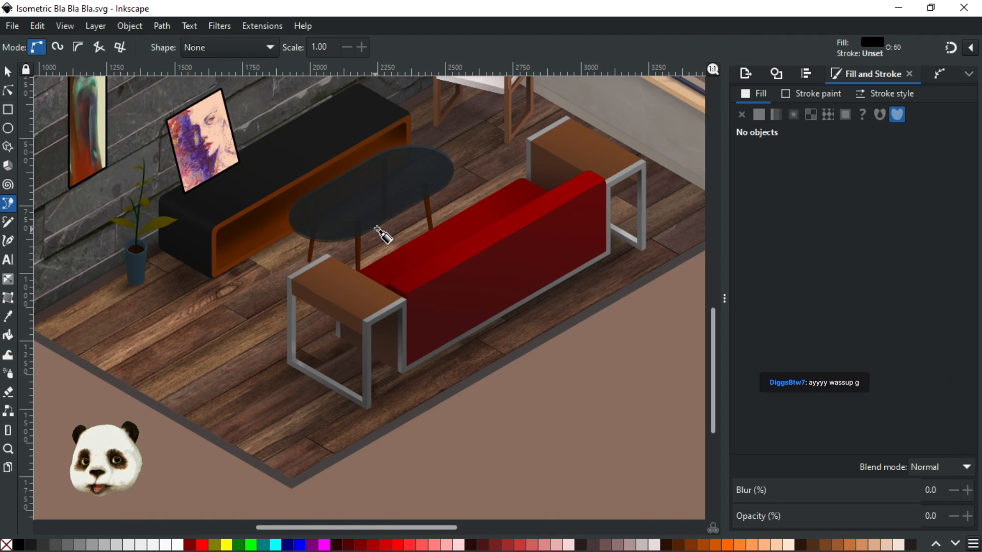
click(377, 226)
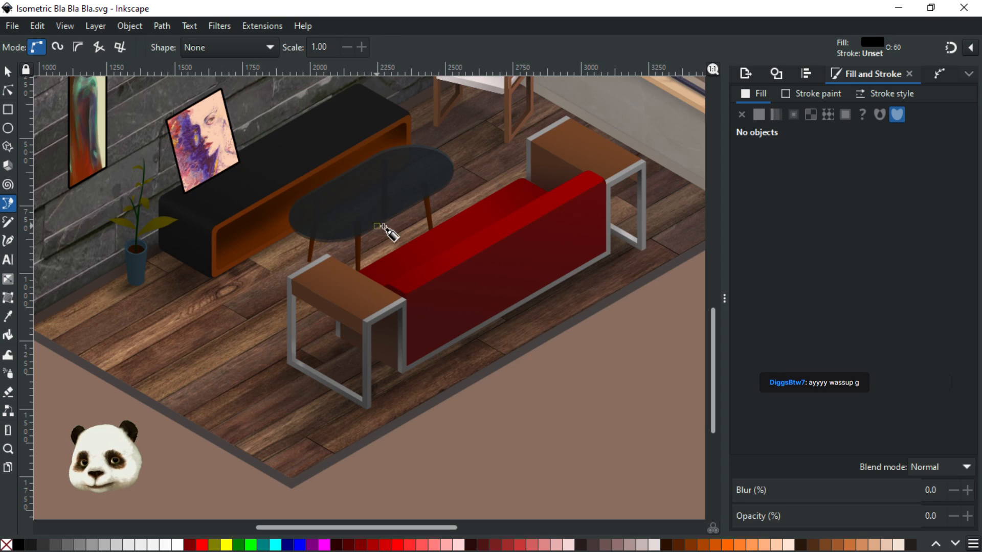
click(417, 246)
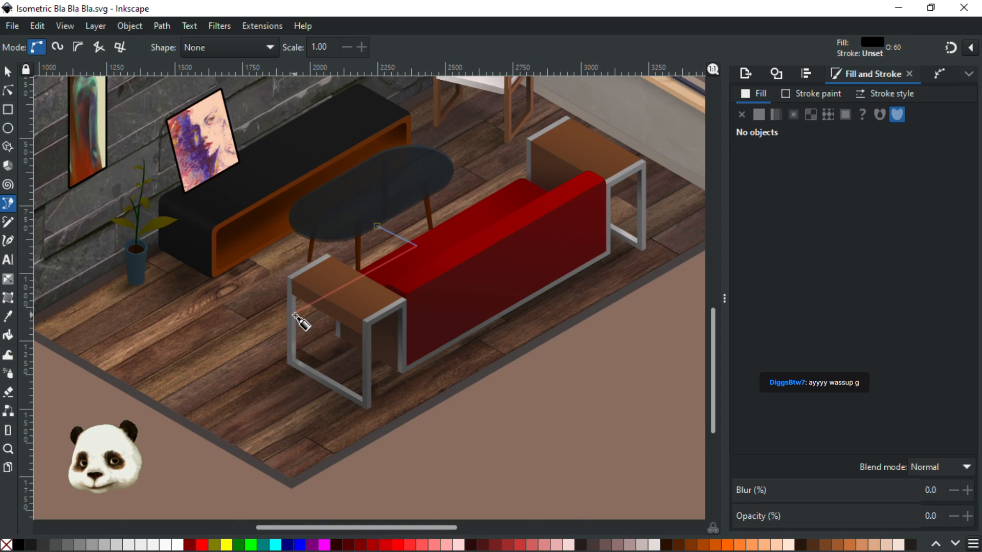
click(295, 313)
click(247, 281)
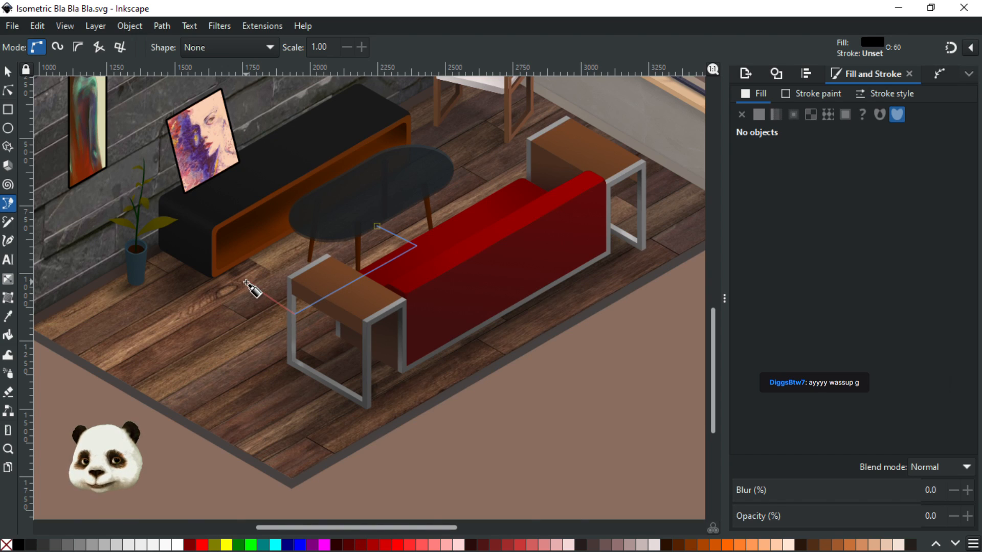
double_click(370, 225)
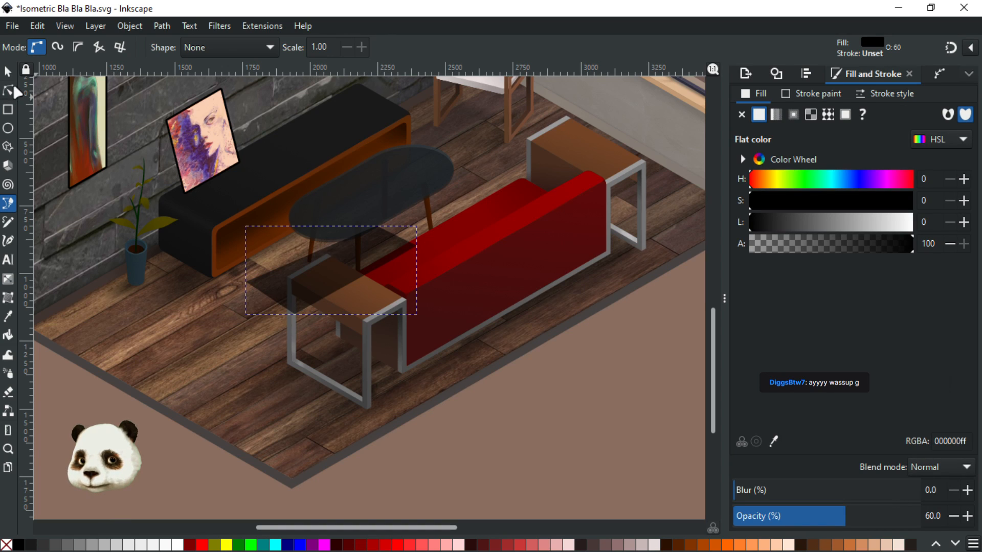
click(10, 90)
drag(372, 225, 364, 217)
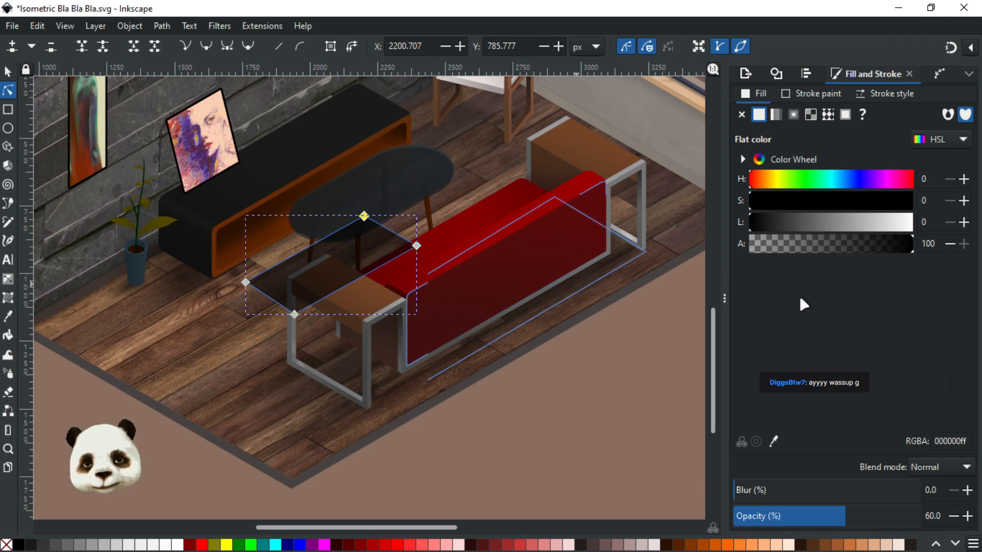
Soften the coffee table's floor shadow with a 50% blur and 20% opacity
drag(817, 490, 806, 489)
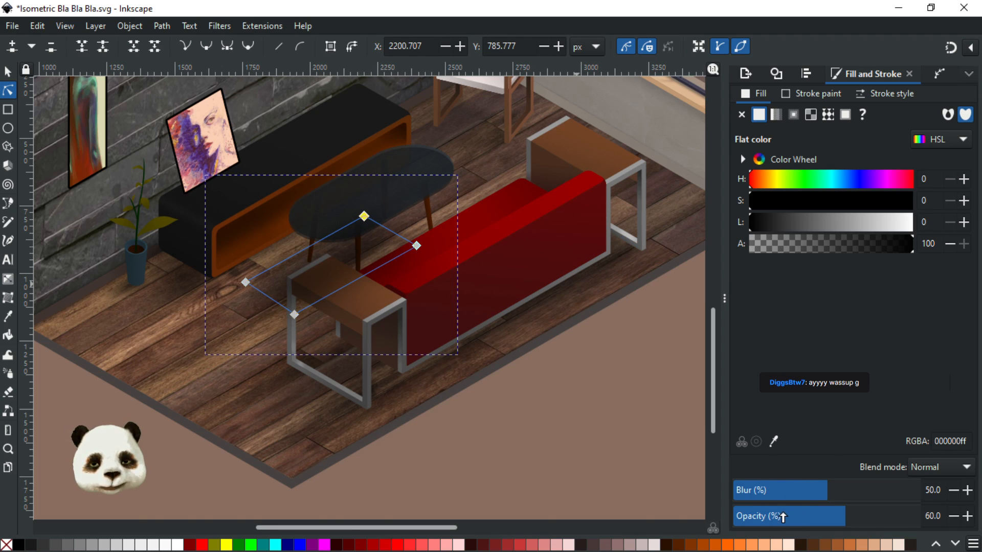
drag(793, 522, 786, 519)
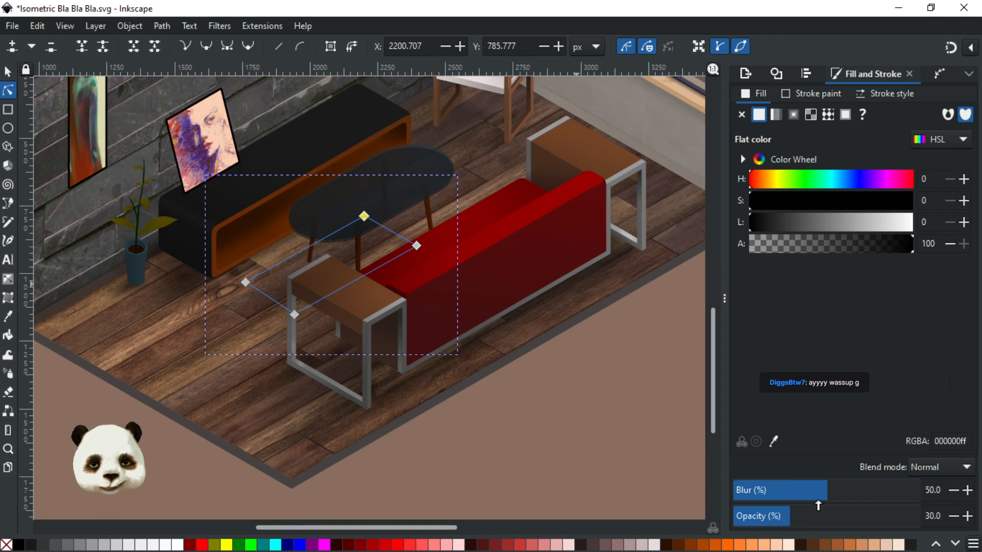
drag(819, 492, 668, 504)
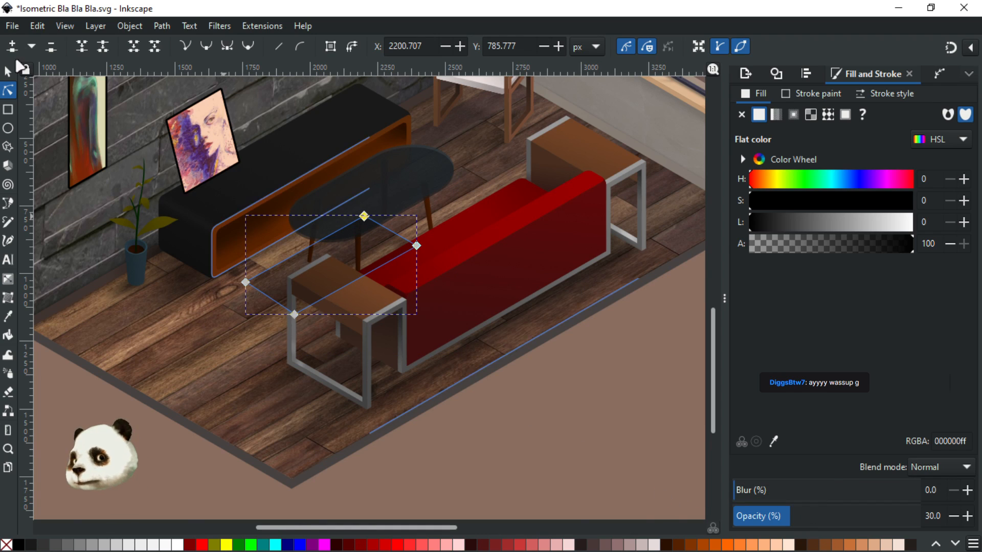
click(8, 73)
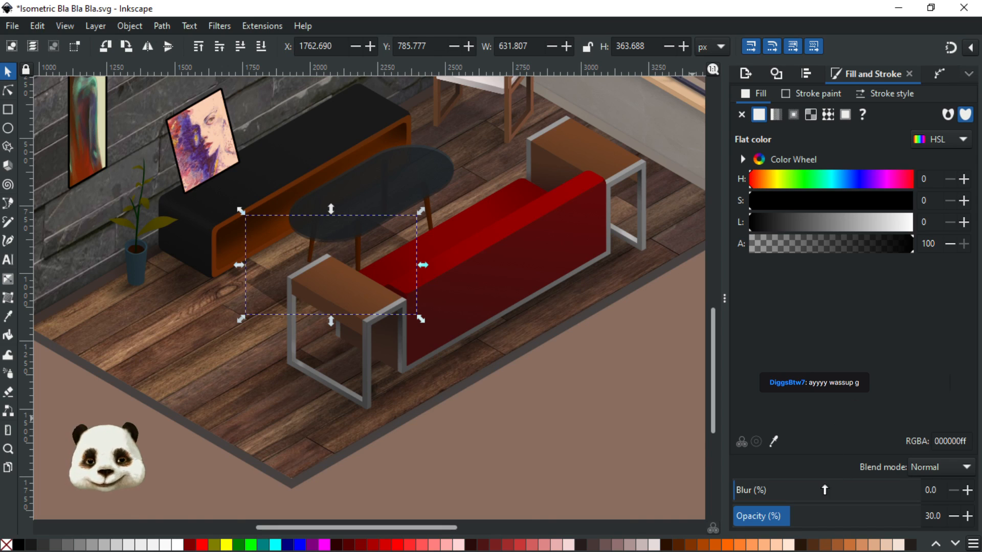
drag(786, 494, 782, 517)
click(814, 518)
click(790, 519)
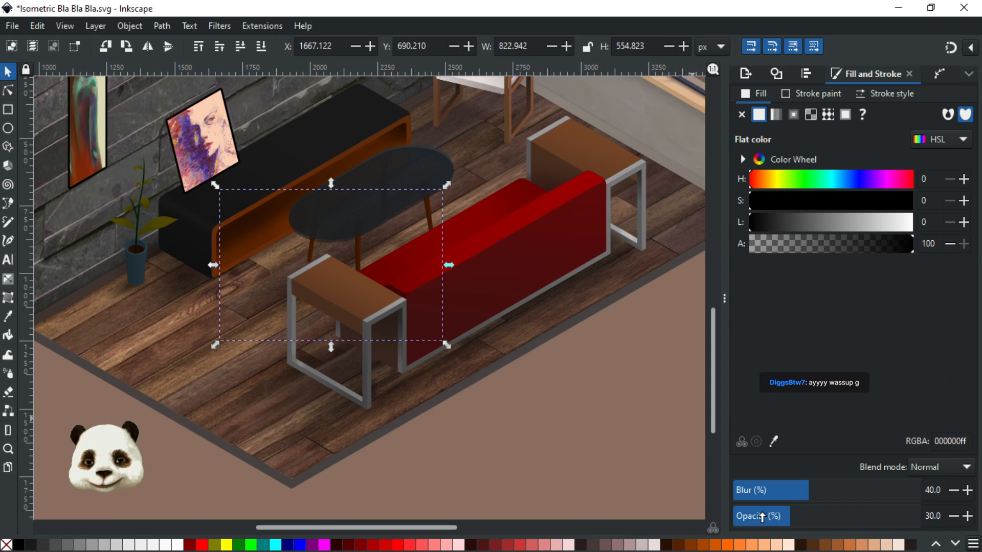
click(761, 517)
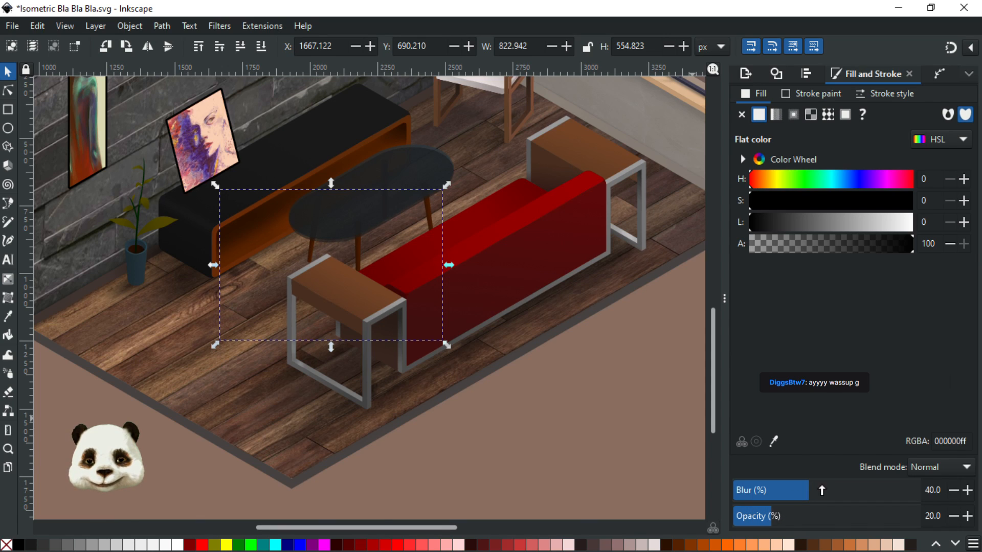
click(843, 491)
click(829, 491)
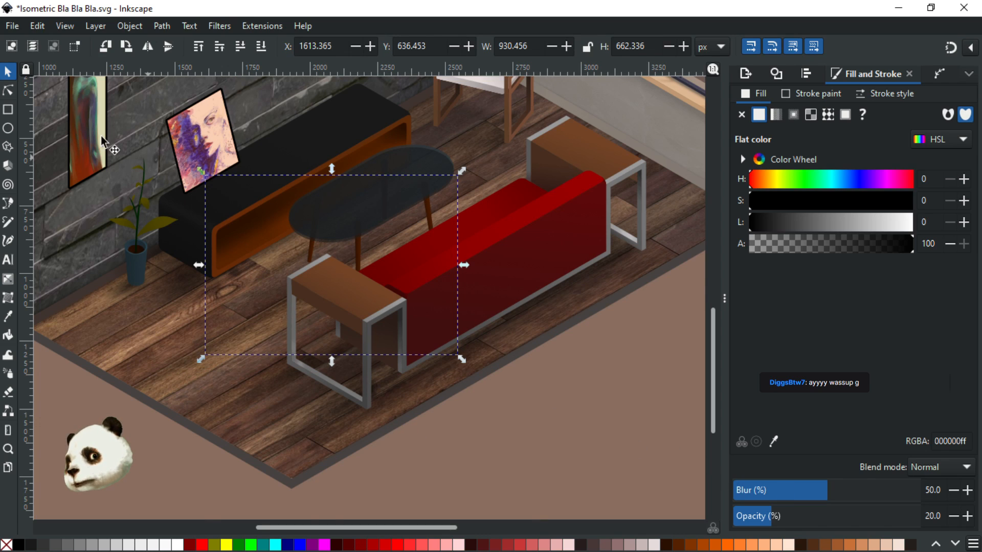
Stretch the two end nodes of the coffee table shadow farther toward the front floor edge and save the document
click(8, 90)
drag(229, 271, 282, 331)
click(527, 444)
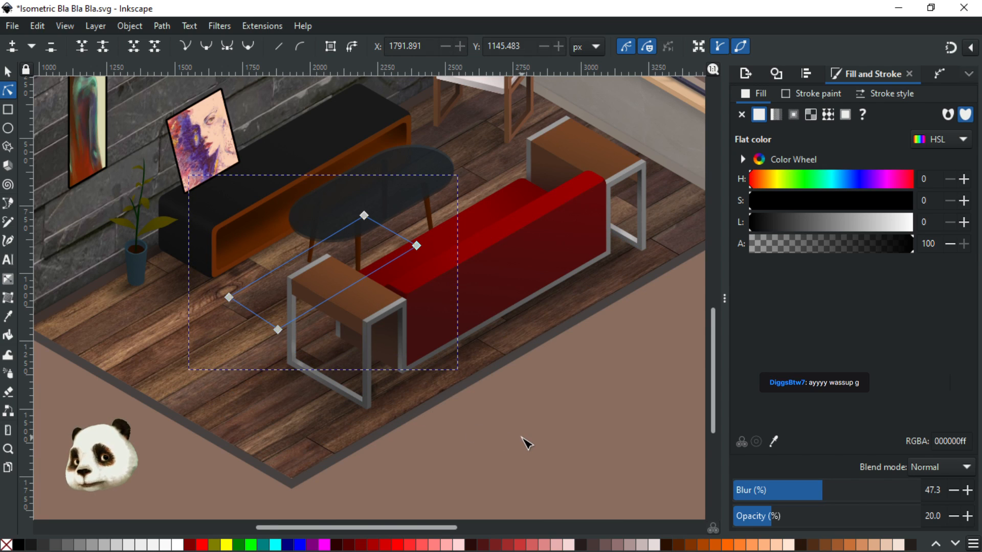
click(535, 442)
scroll(534, 432, down, 1)
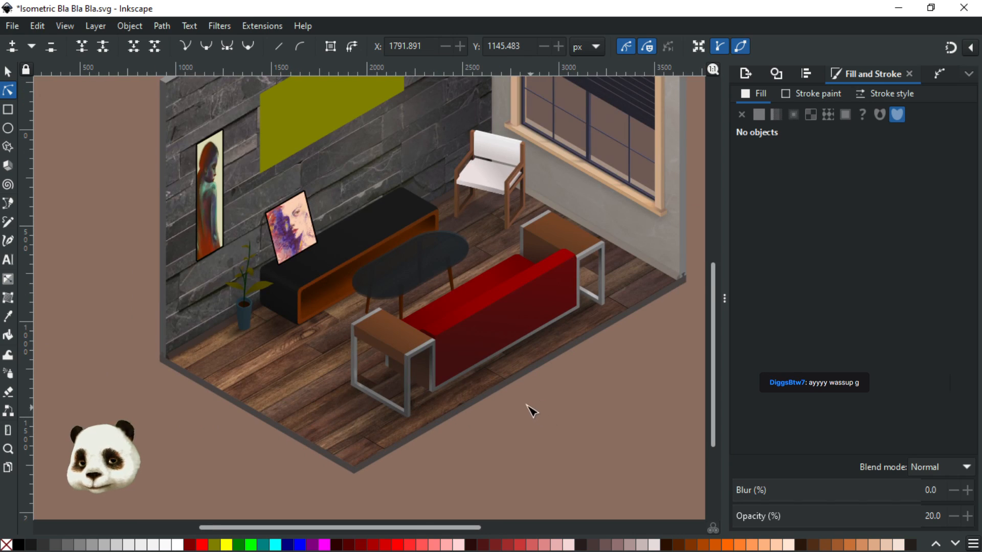
key(ctrl+s)
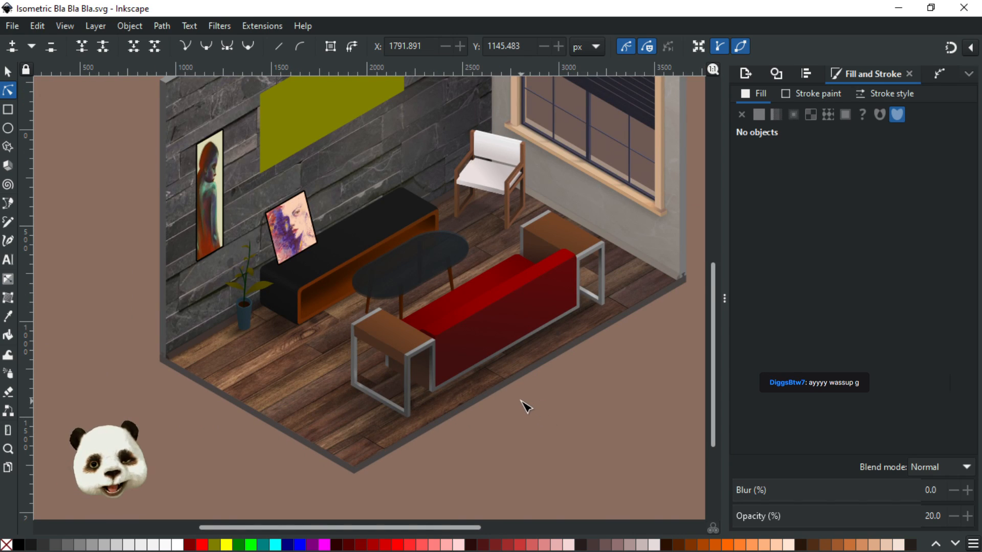
Draw a closed, curved oval-like shape on the floor beneath the coffee table, extending over the nearer side table and the sofa's edge
key(w)
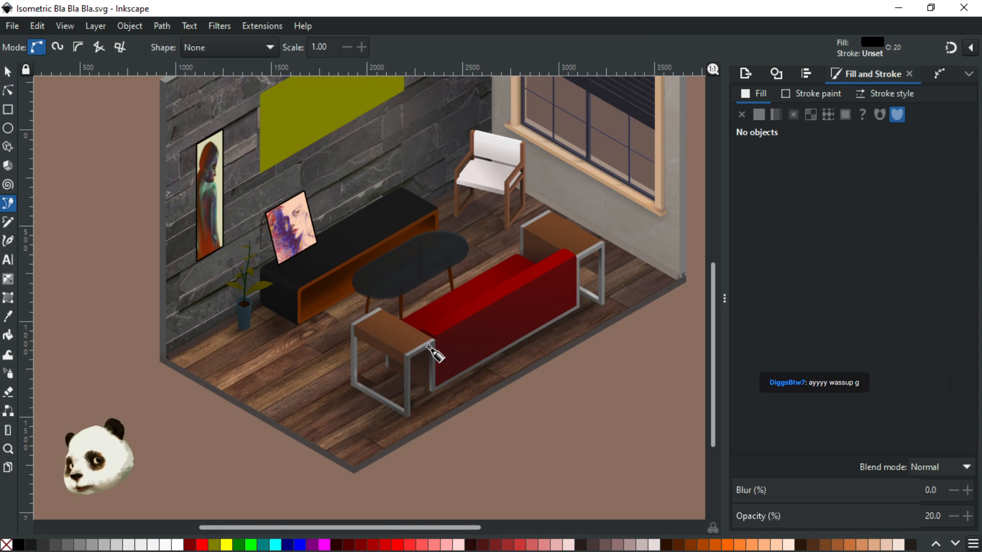
scroll(409, 275, up, 3)
click(385, 199)
drag(229, 271, 205, 311)
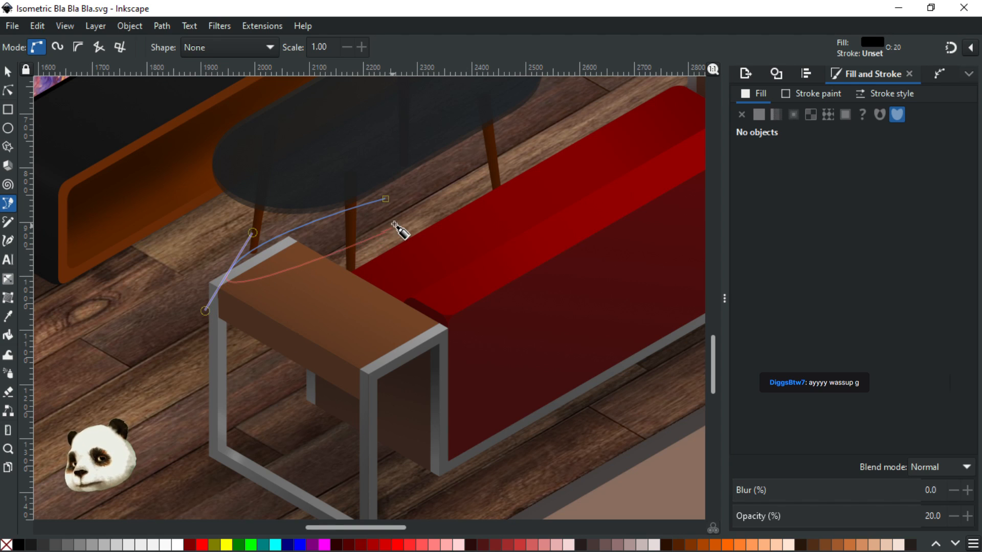
drag(312, 282, 377, 247)
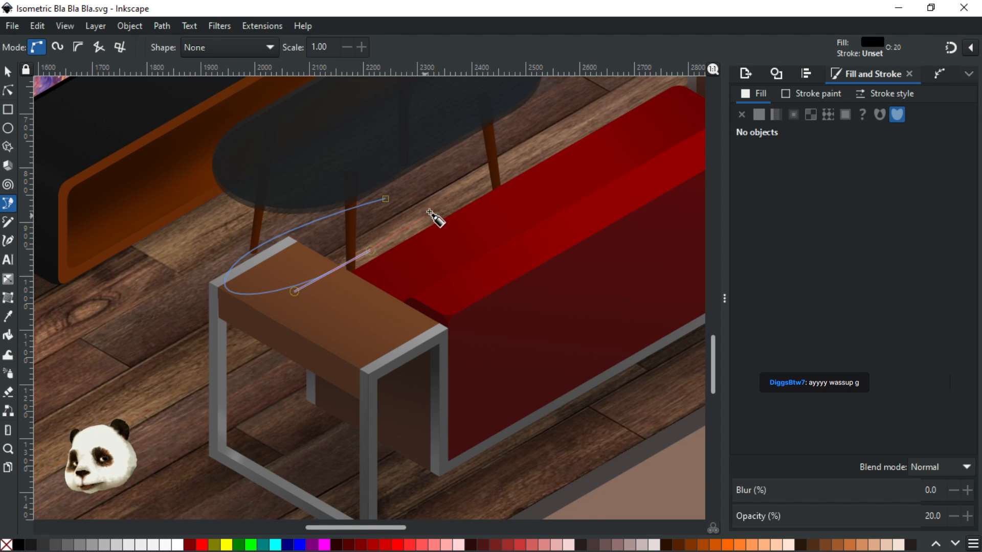
drag(430, 200, 398, 191)
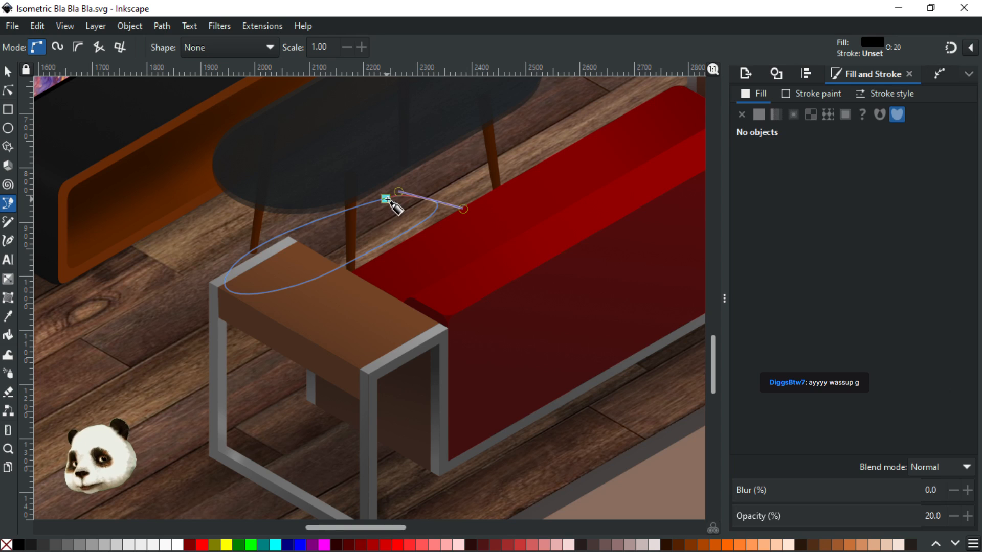
click(385, 201)
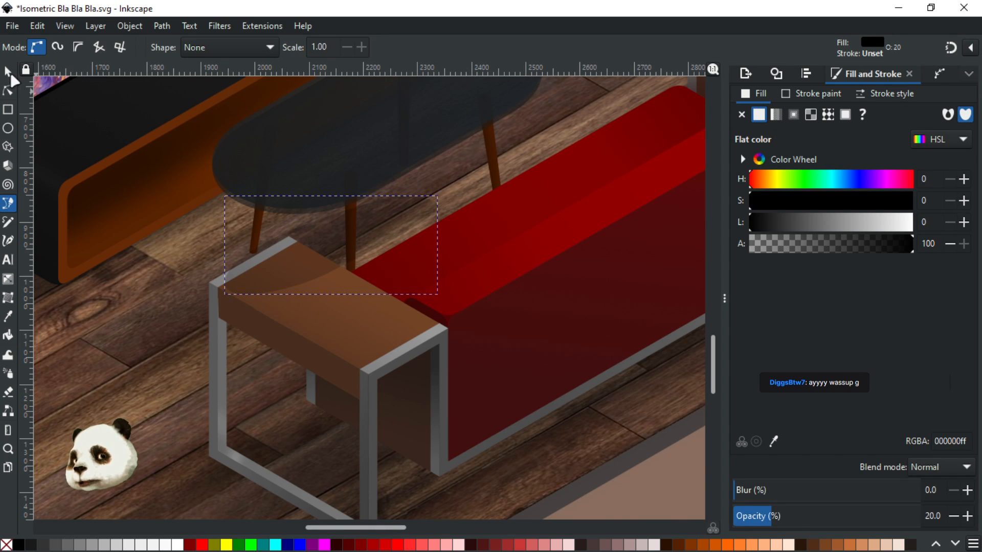
Turn the curved shape into a soft white highlight behind the furniture, with 40% blur and 10% opacity
click(178, 545)
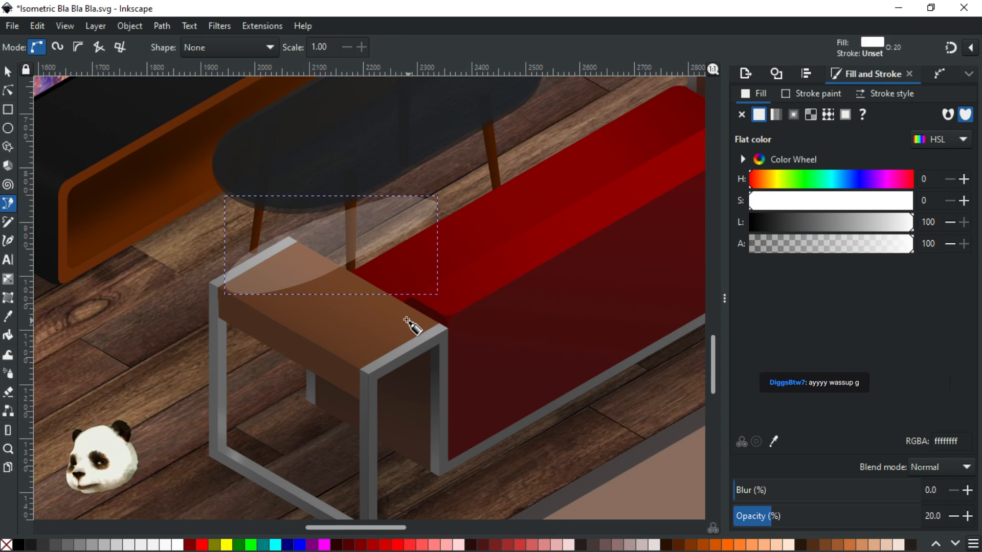
key(Page_Down)
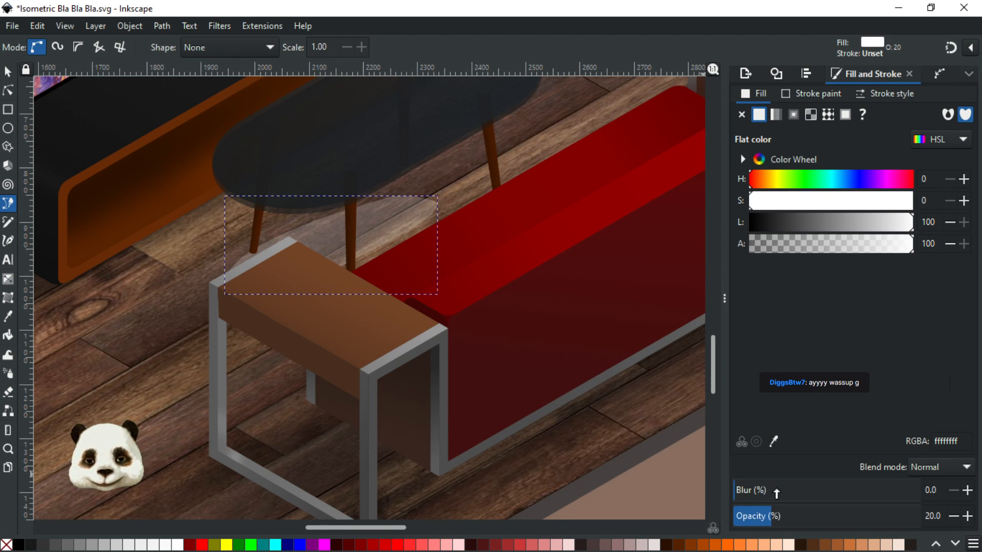
click(796, 492)
drag(809, 485, 836, 486)
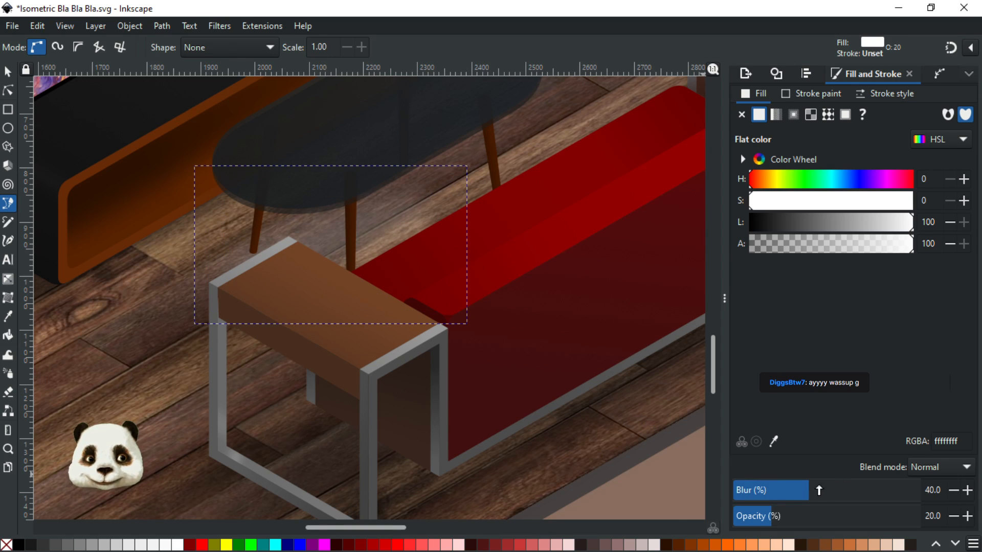
scroll(760, 517, down, 1)
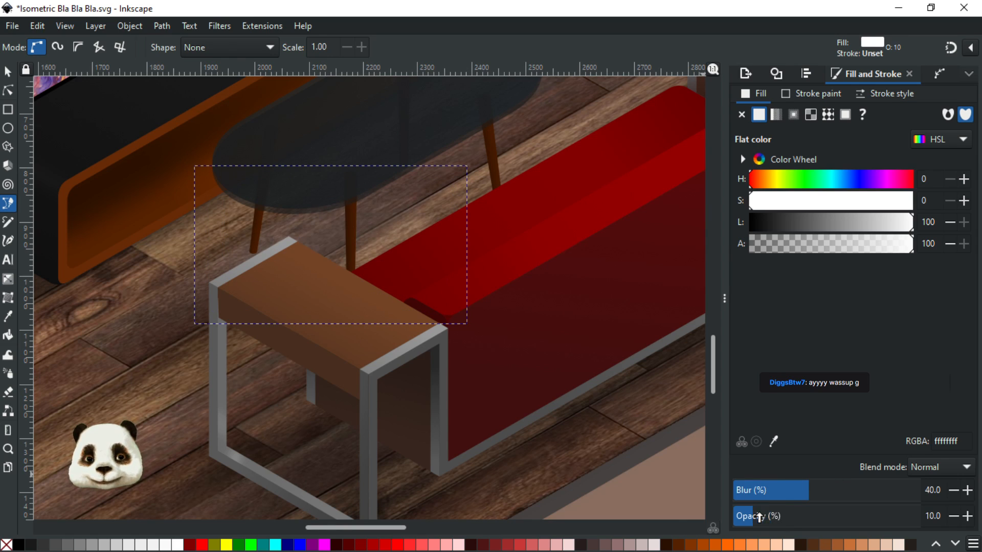
Recolor the highlight by sampling the glass tabletop and brightening it to blue with saturation 67 and lightness 46
ctrl+scroll(565, 405, down, 2)
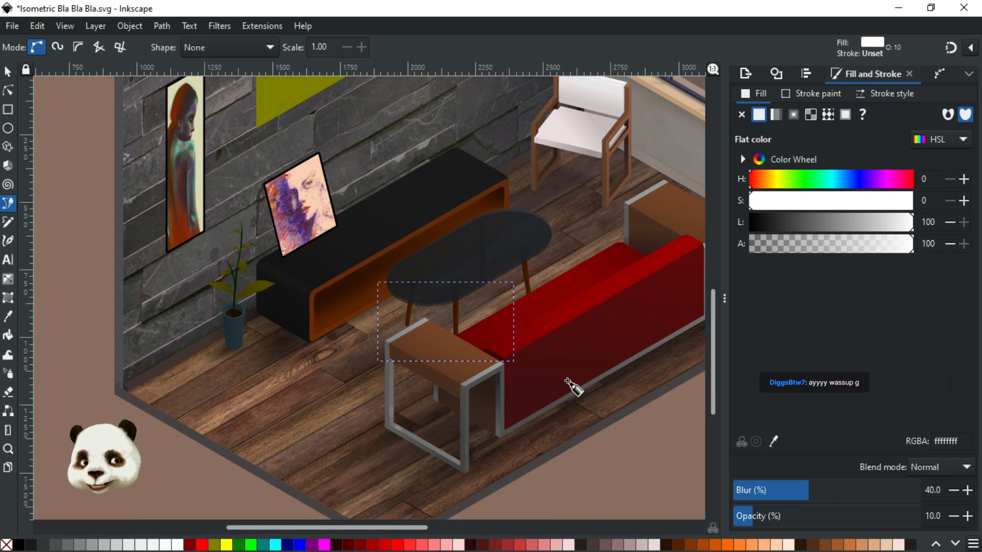
key(d)
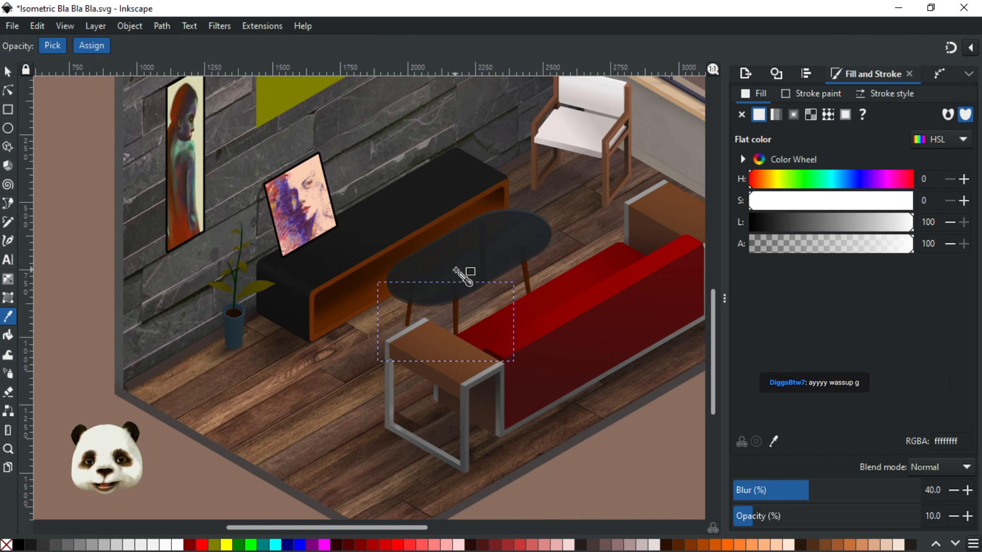
click(465, 264)
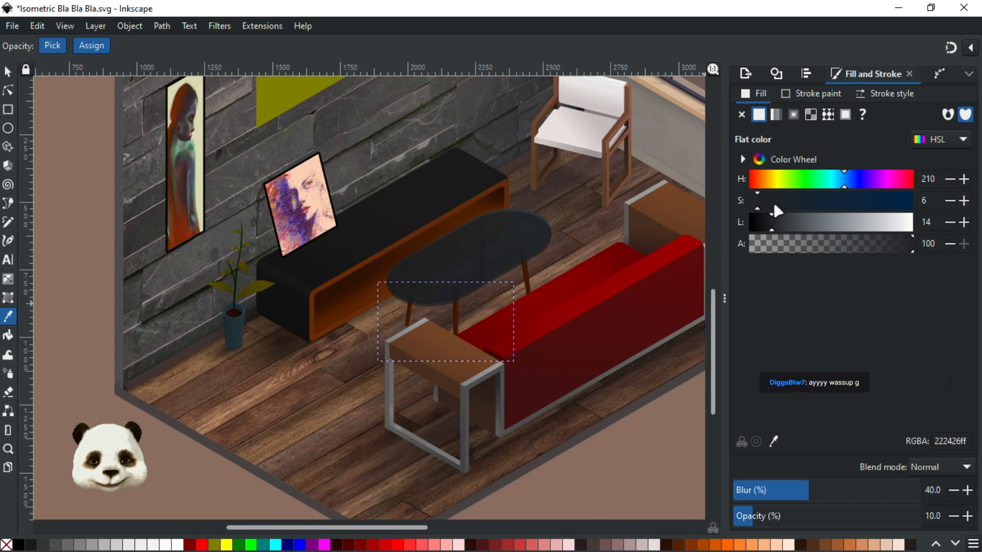
drag(770, 203, 861, 204)
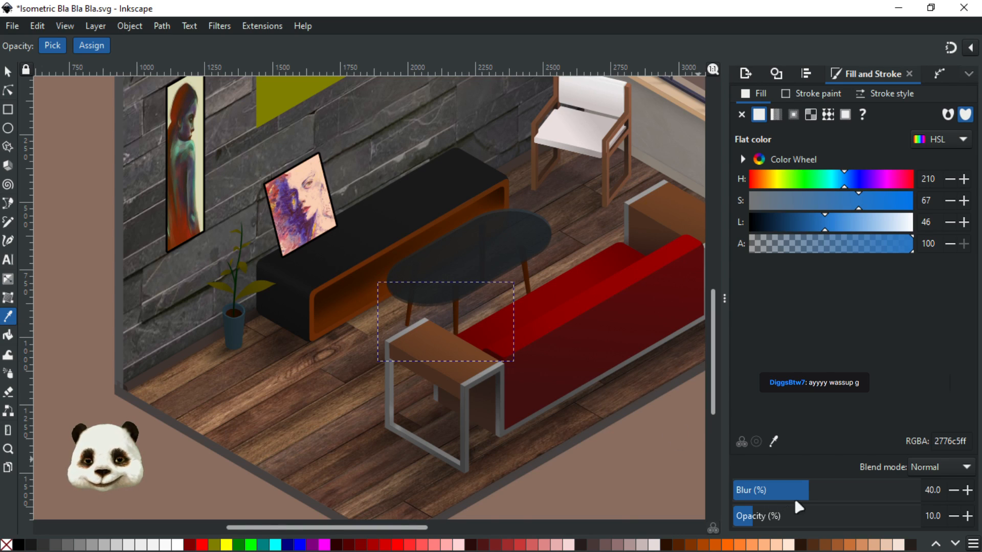
Set the blue highlight's blur to 50% and its opacity to 10%
scroll(795, 493, down, 1)
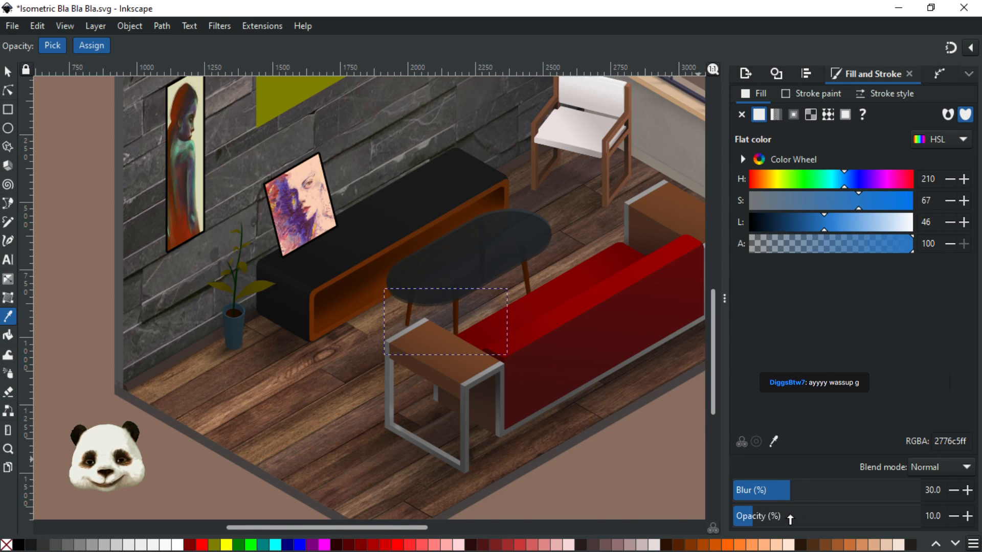
click(790, 519)
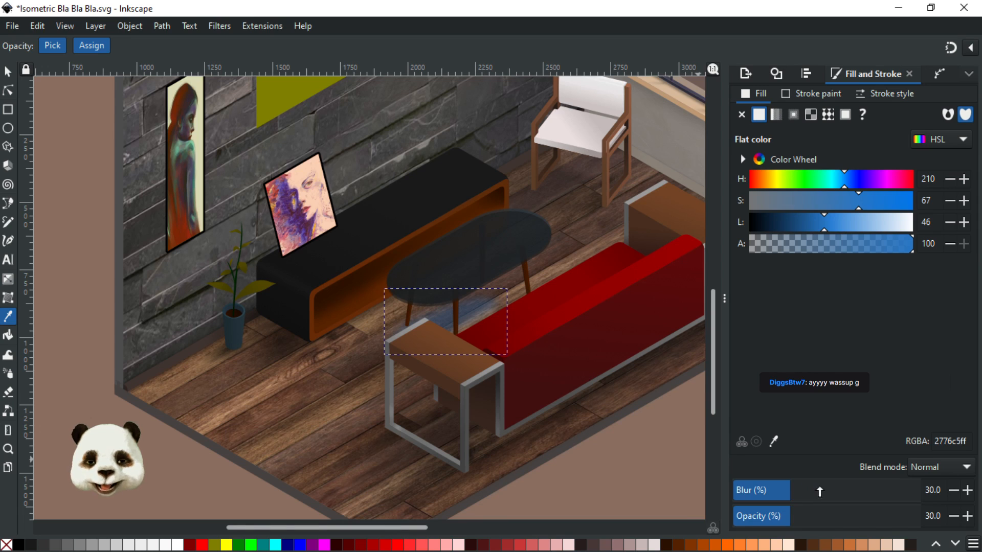
scroll(838, 491, up, 2)
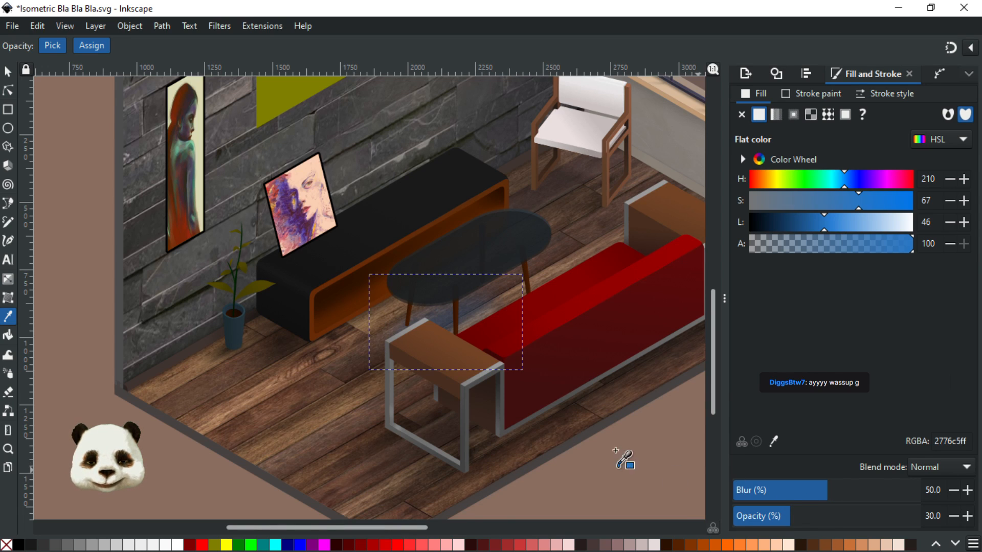
ctrl+scroll(598, 430, up, 1)
scroll(763, 519, down, 1)
scroll(746, 520, down, 1)
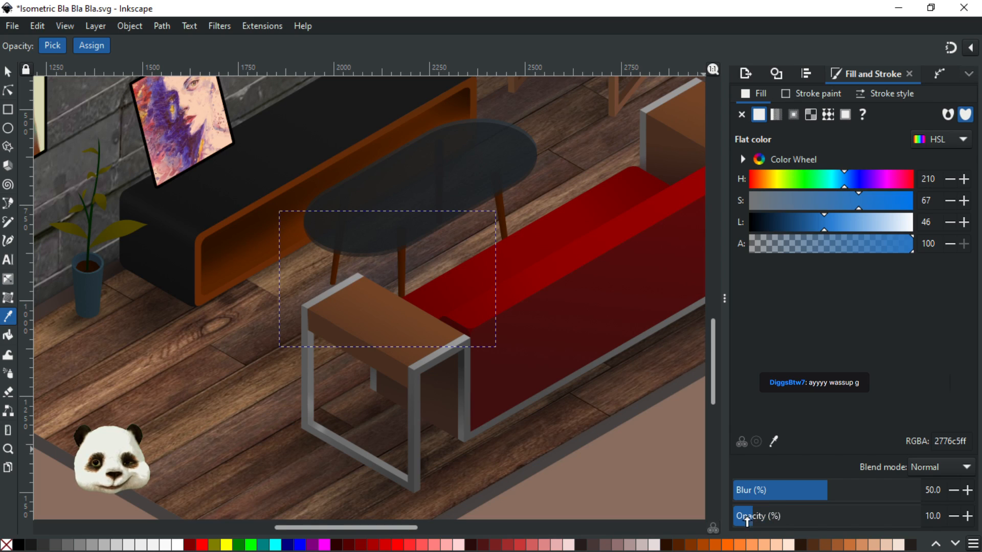
scroll(763, 516, up, 1)
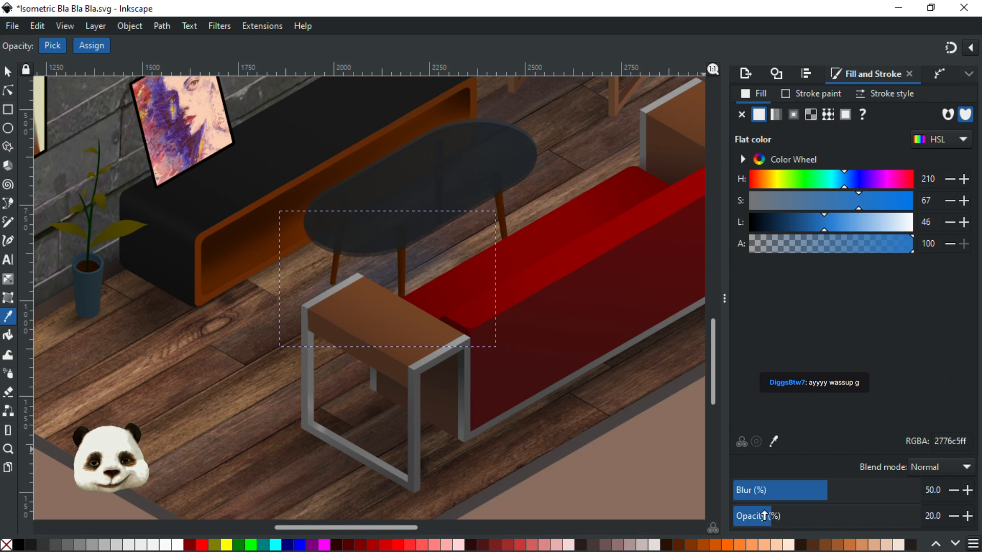
scroll(754, 518, down, 1)
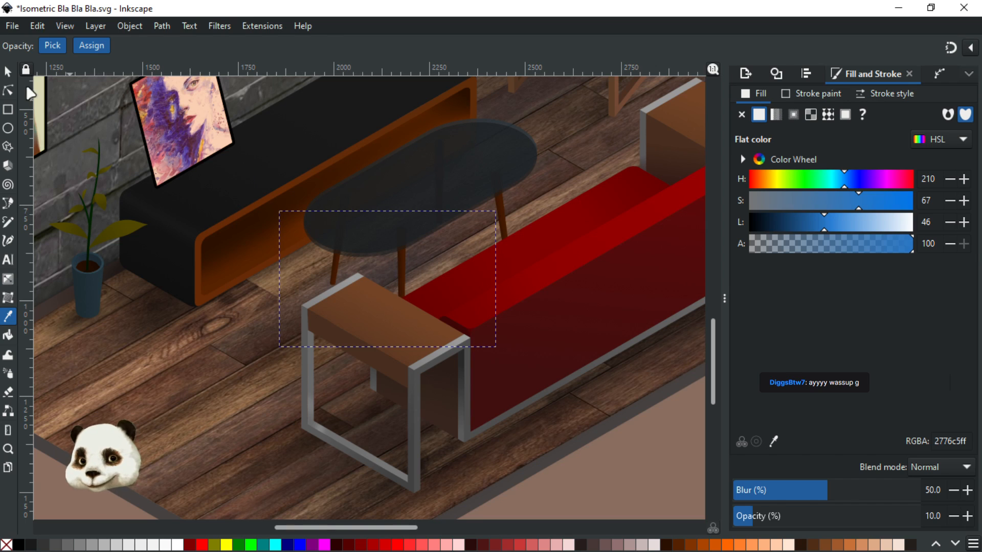
Deselect the blue highlight, review the whole room, and select the coffee table
click(7, 73)
scroll(507, 349, down, 2)
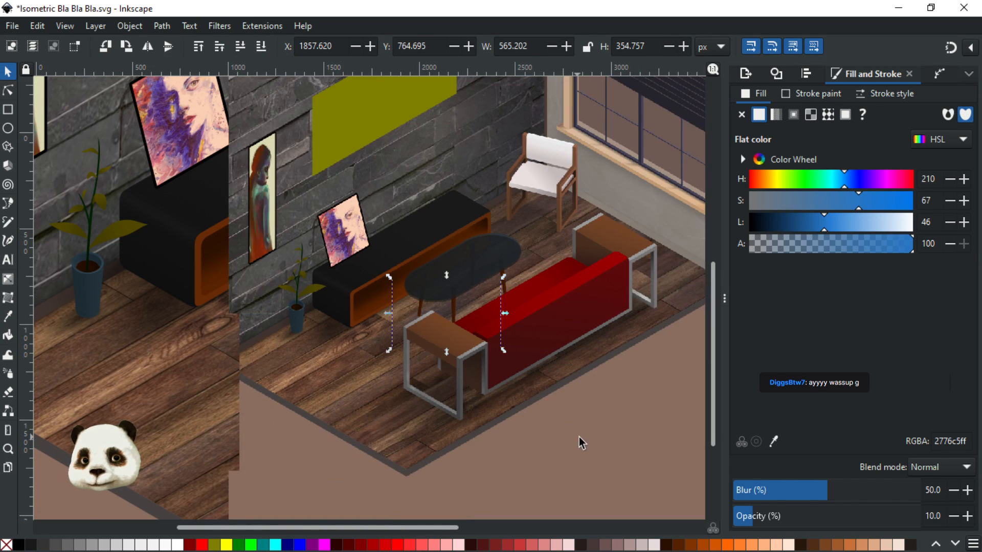
click(624, 446)
scroll(612, 435, down, 2)
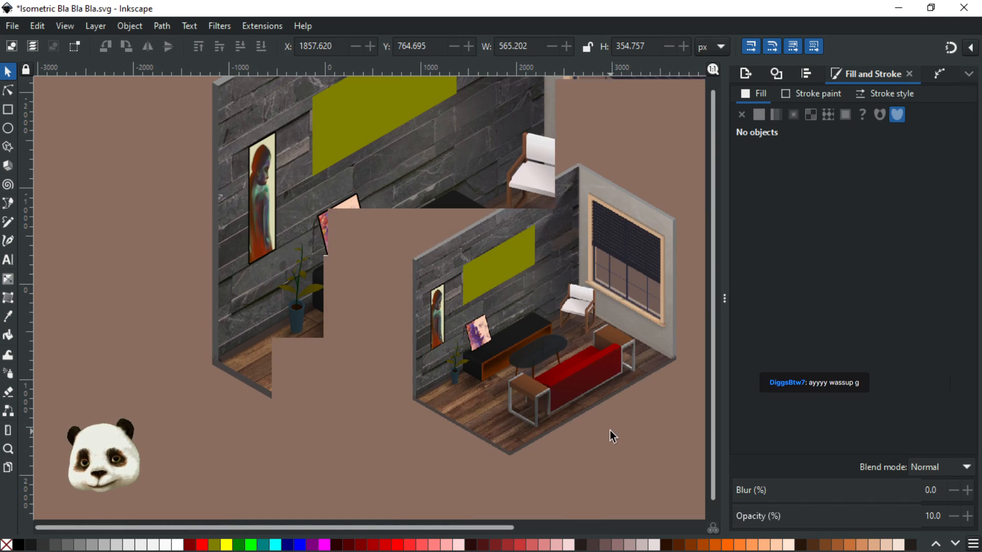
drag(580, 421, 492, 427)
scroll(445, 423, up, 2)
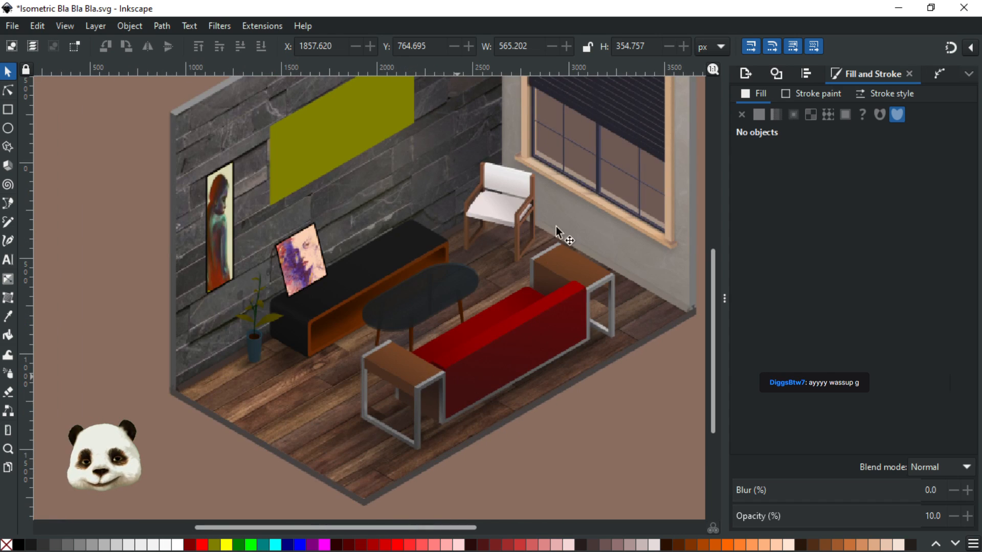
click(404, 341)
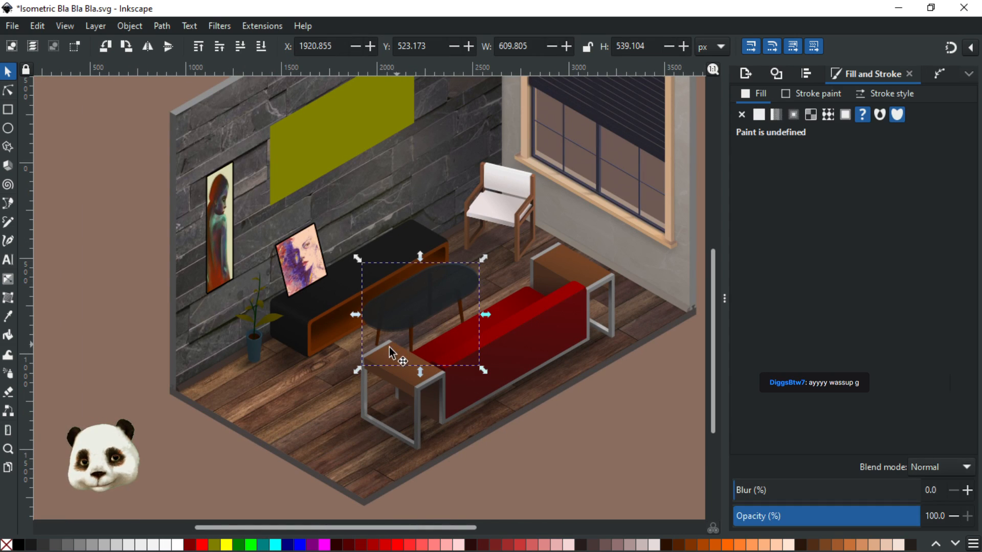
Reshape the blurred blue shape beneath the coffee table, extending its near-end nodes outward over the adjacent side table
scroll(391, 347, up, 4)
key(n)
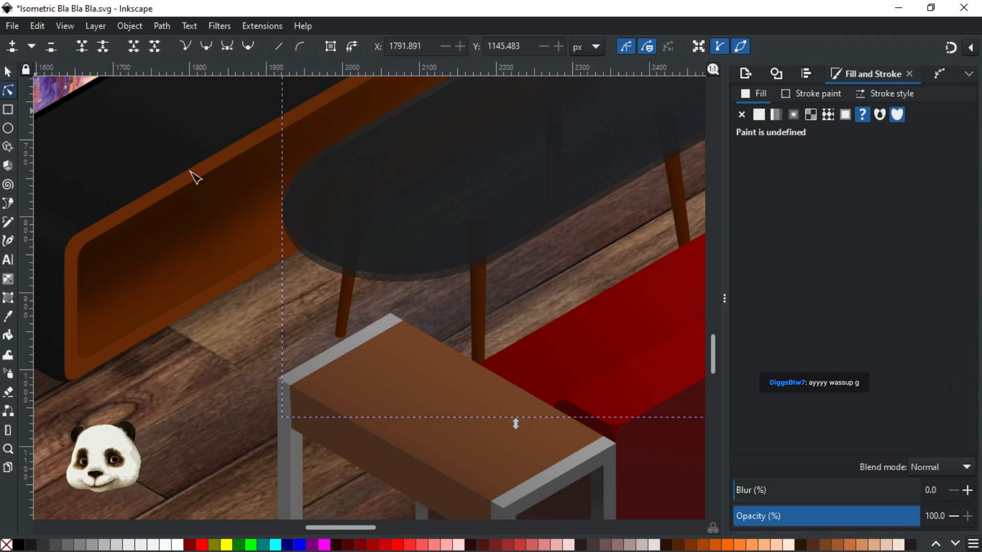
click(416, 339)
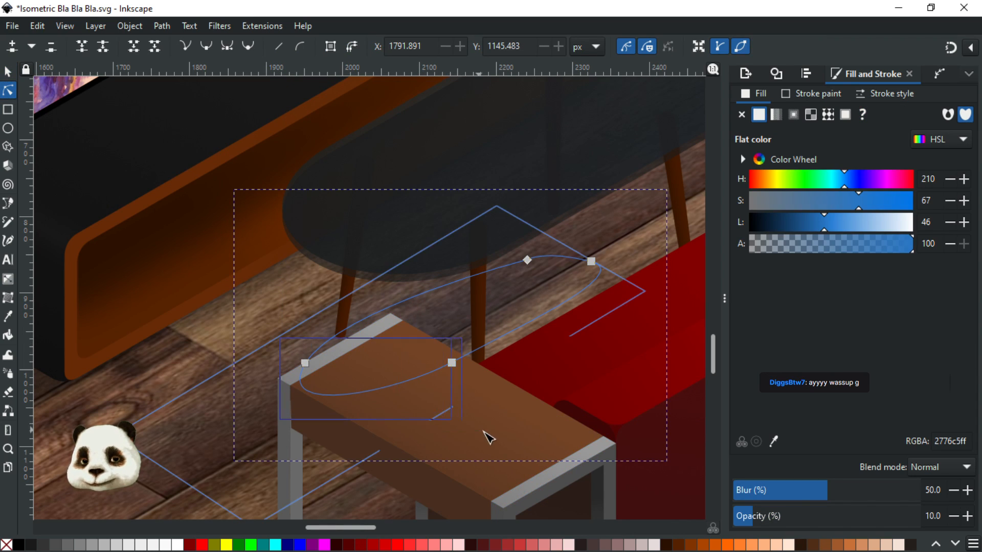
click(451, 363)
drag(300, 367, 274, 371)
click(426, 367)
drag(427, 368, 441, 397)
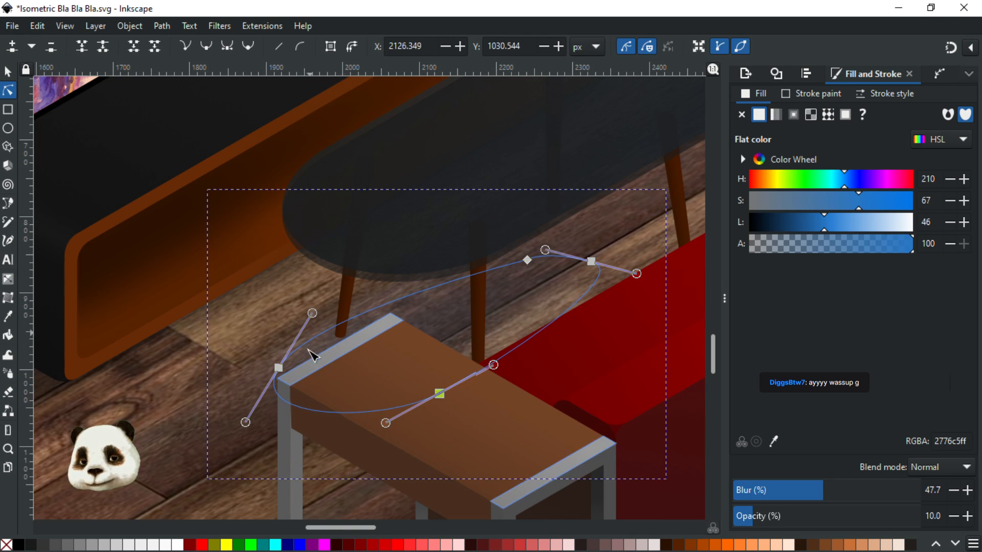
drag(279, 368, 270, 357)
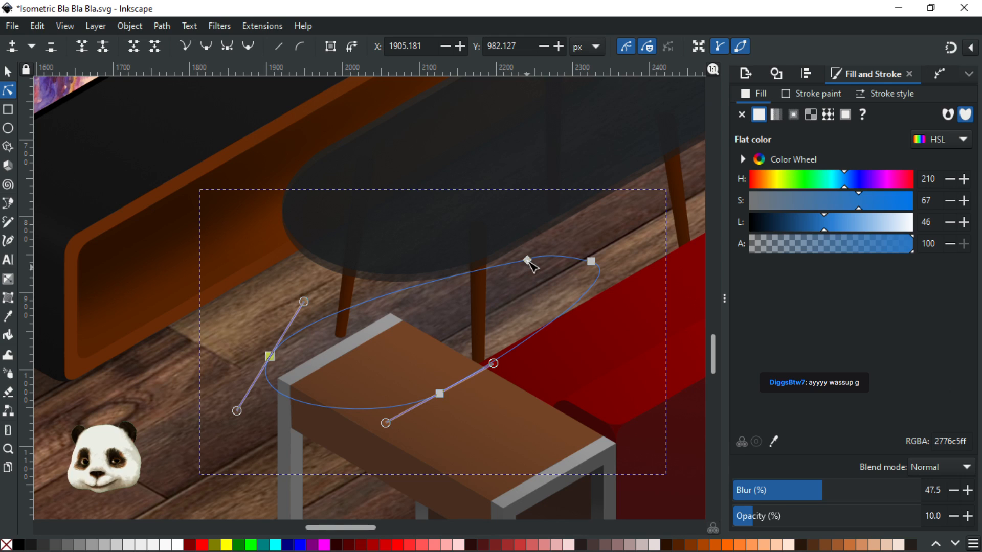
Widen the far end of the blurred blue shape by moving its nodes and curve handles, and clear the selection
drag(527, 258, 574, 226)
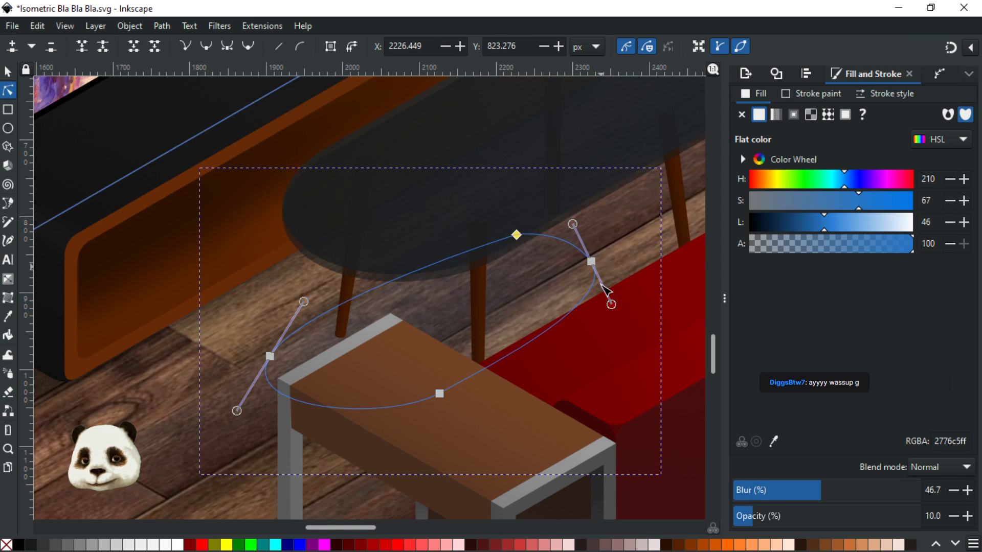
drag(572, 224, 575, 218)
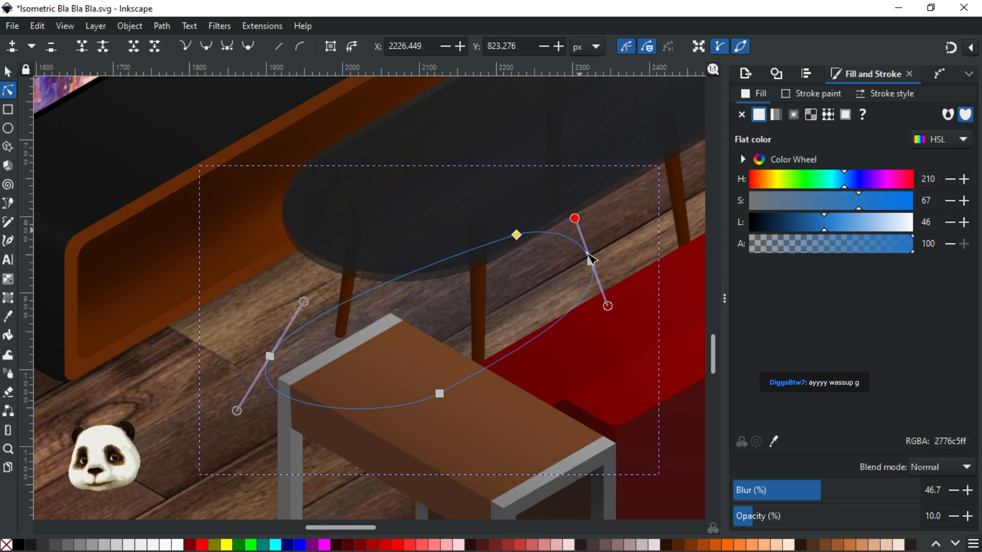
drag(597, 262, 599, 263)
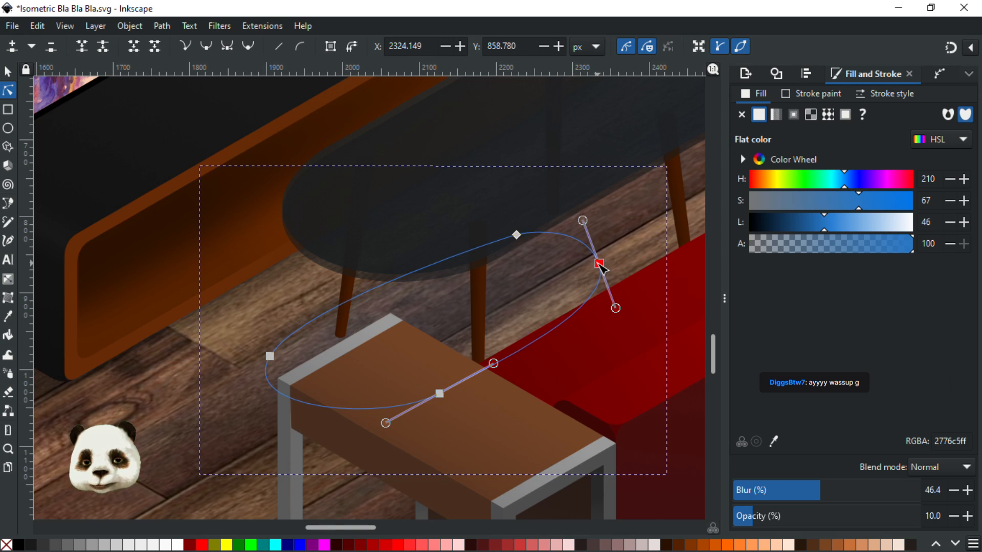
click(645, 250)
scroll(633, 312, down, 5)
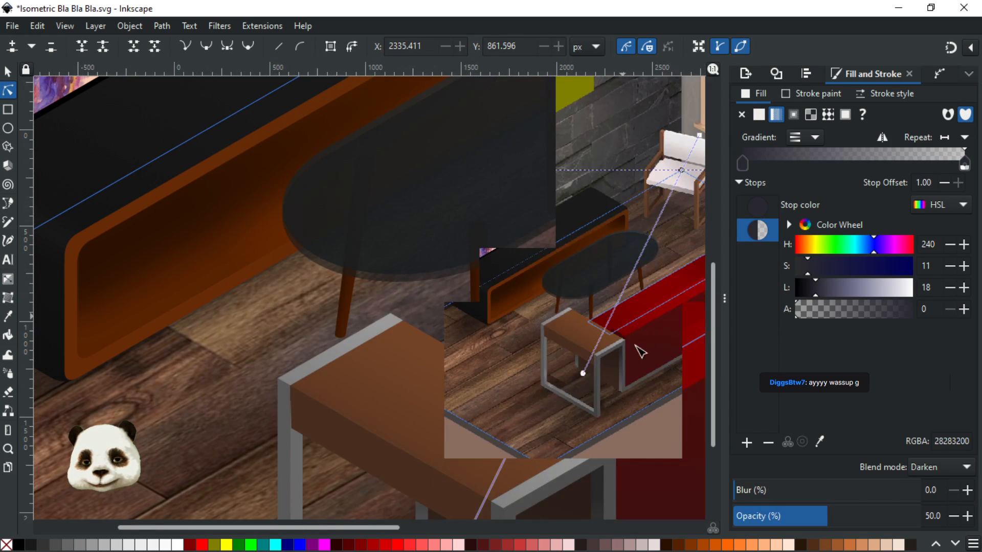
key(Escape)
Move the two near-end nodes of the blue shape beneath the coffee table further out, away from the sofa
drag(371, 469, 351, 455)
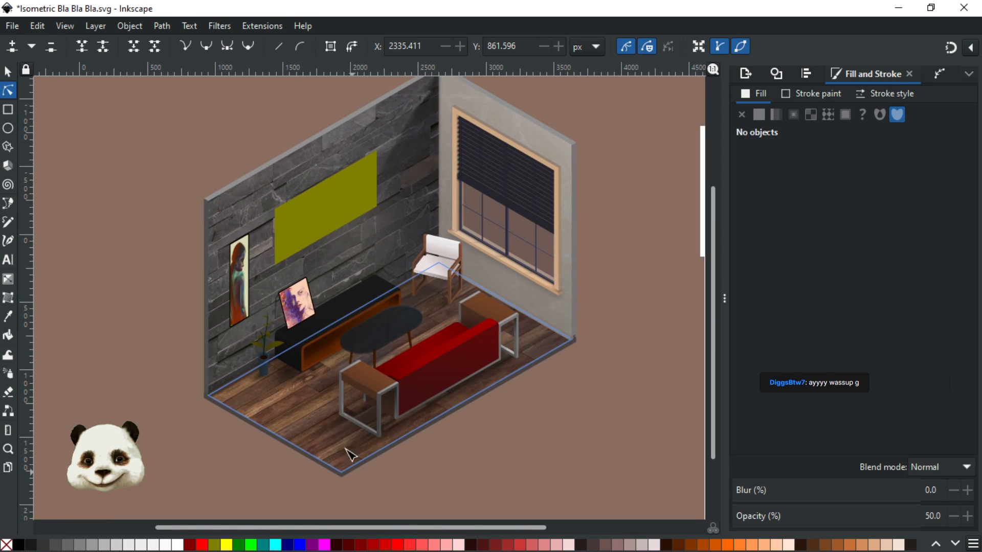
scroll(362, 437, up, 1)
click(402, 326)
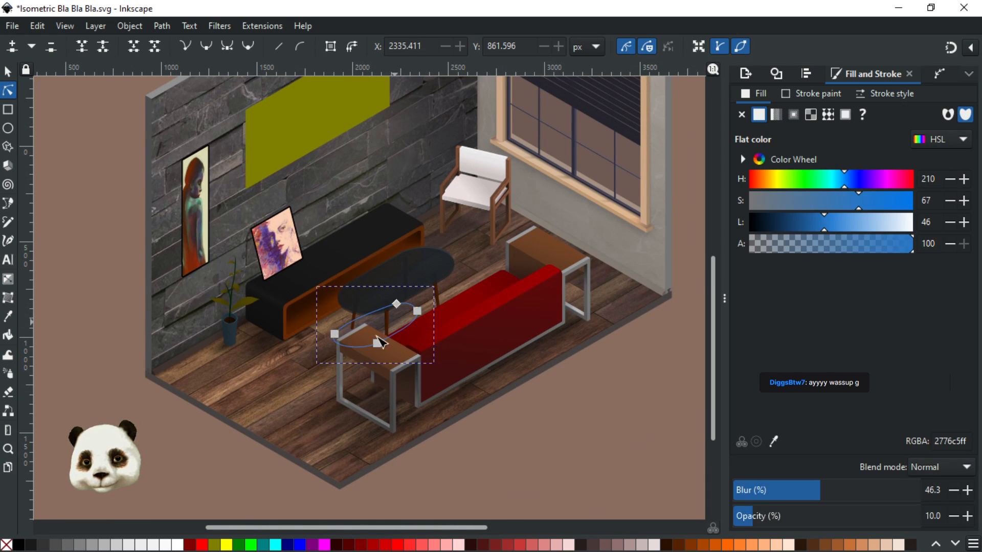
click(326, 343)
drag(378, 344, 374, 352)
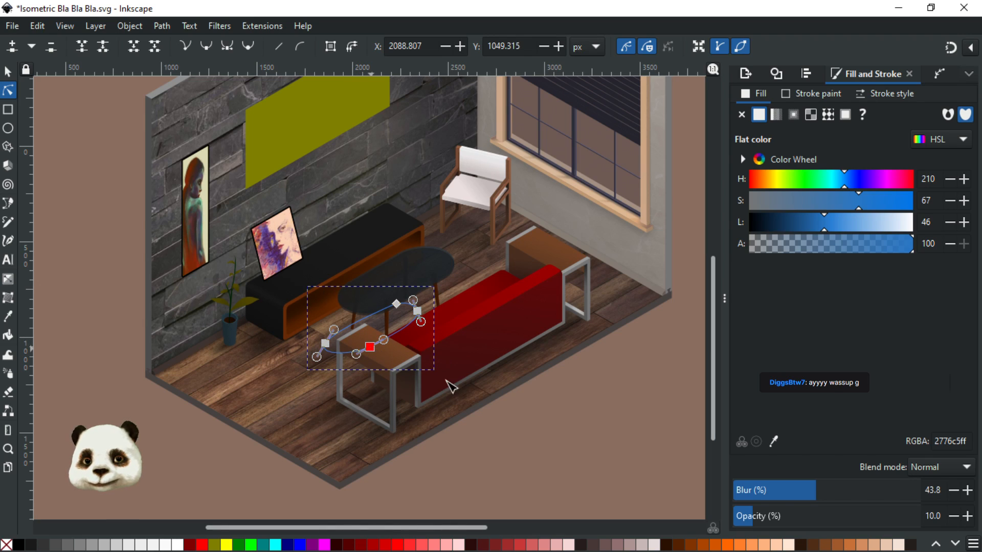
Lower the blue shape's opacity to 7%, clear the selection and save the drawing
double_click(957, 515)
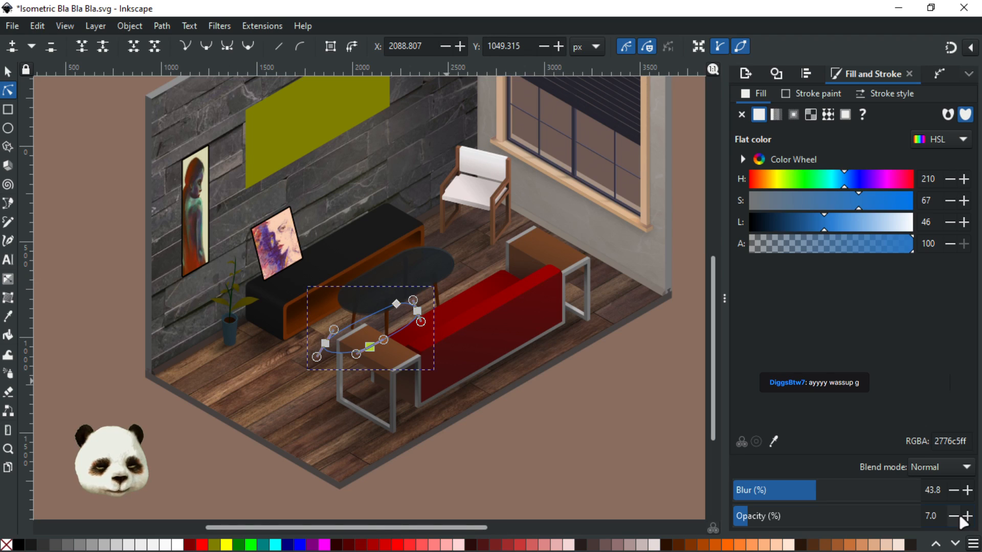
click(537, 470)
click(537, 469)
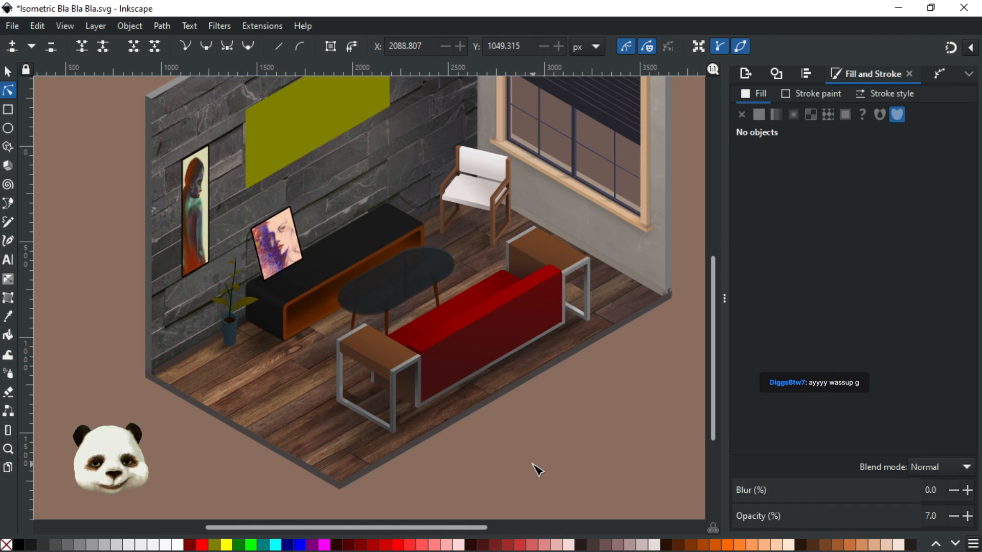
key(ctrl+s)
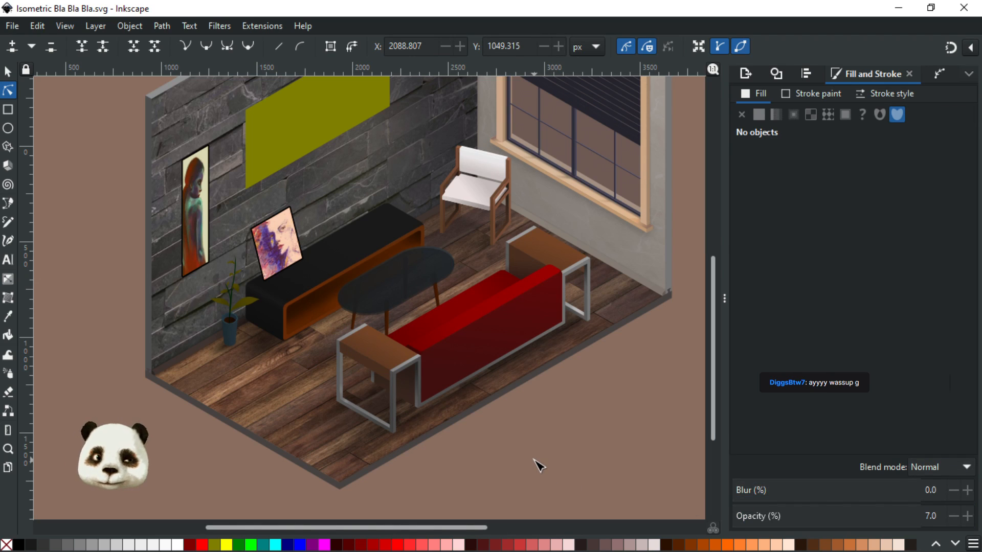
Reselect the blue shape beneath the coffee table as a whole object, save the drawing again and deselect it
click(405, 323)
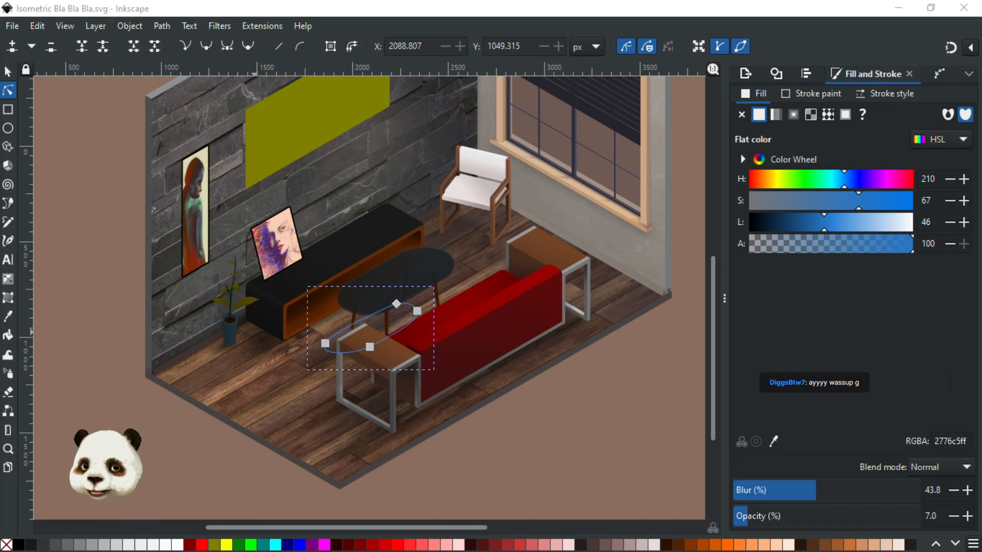
click(8, 75)
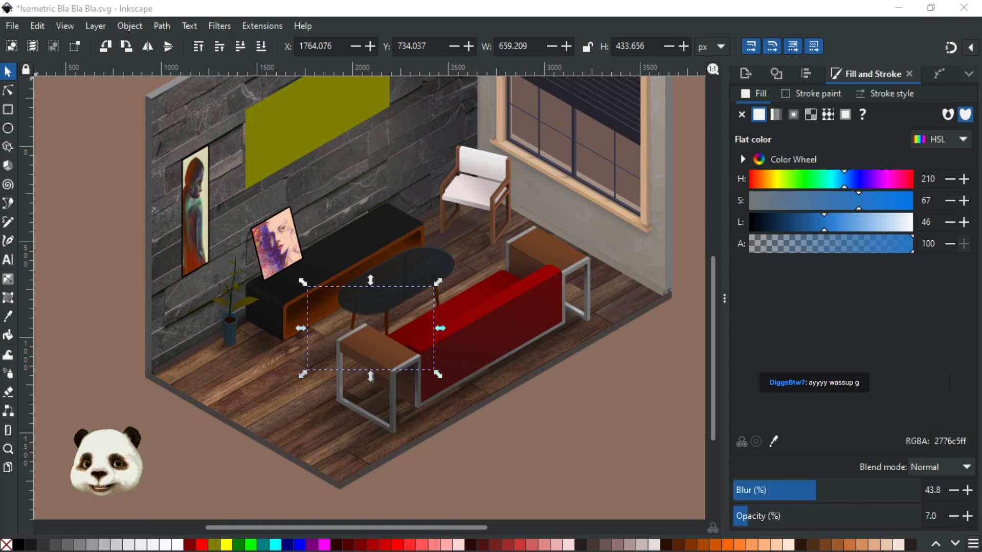
key(ctrl+s)
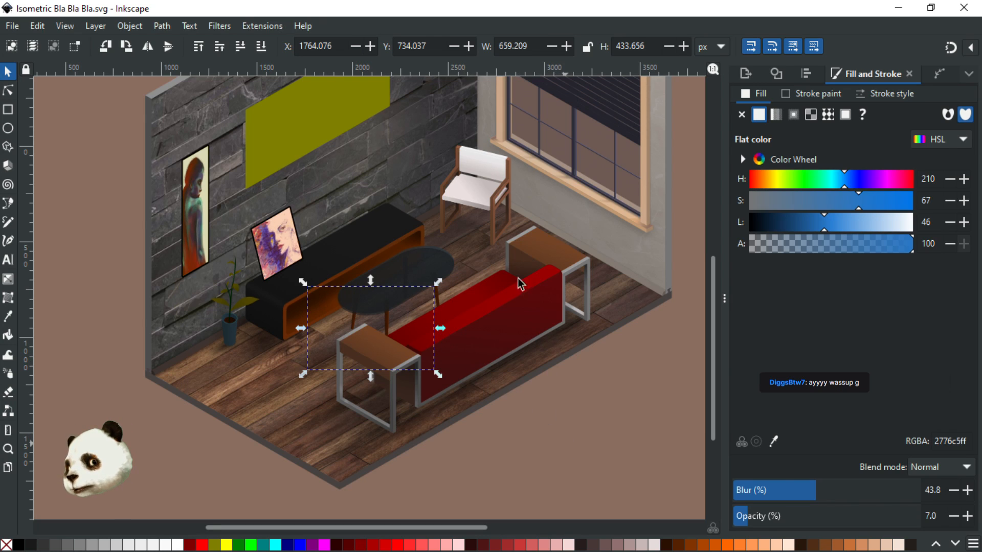
key(Escape)
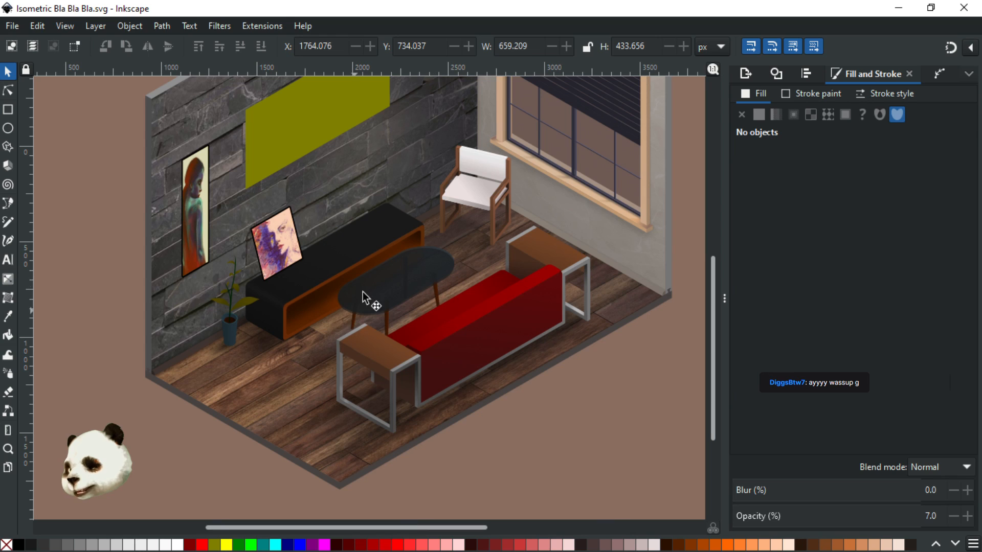
Draw a small closed curved highlight on the far end of the coffee tabletop, with fill lightness 65 and 60% blur
scroll(444, 261, up, 2)
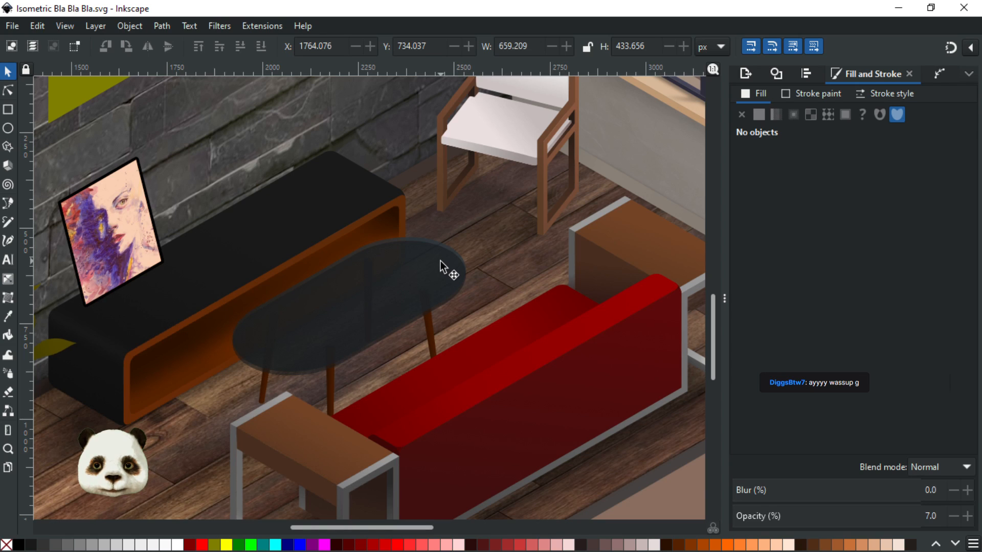
key(b)
click(404, 262)
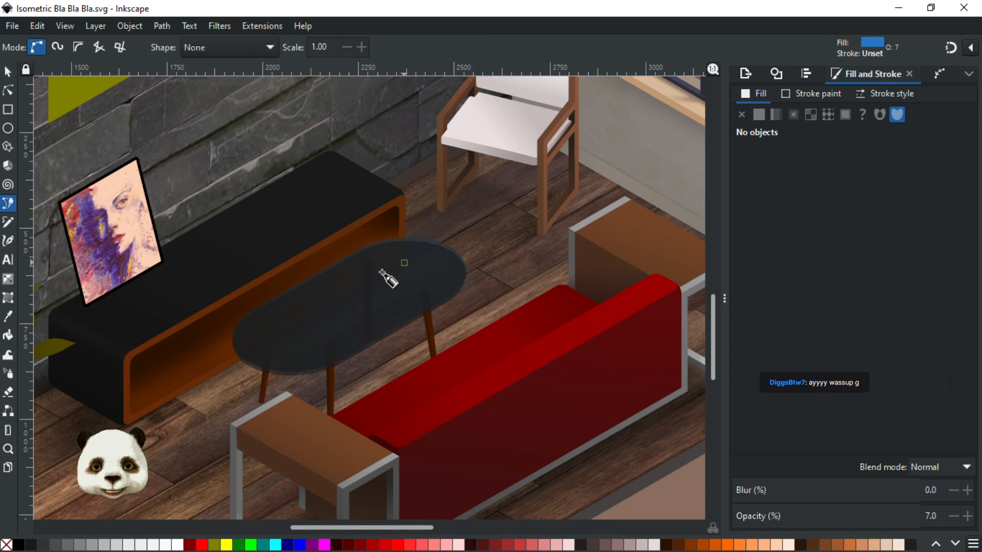
drag(380, 262, 380, 293)
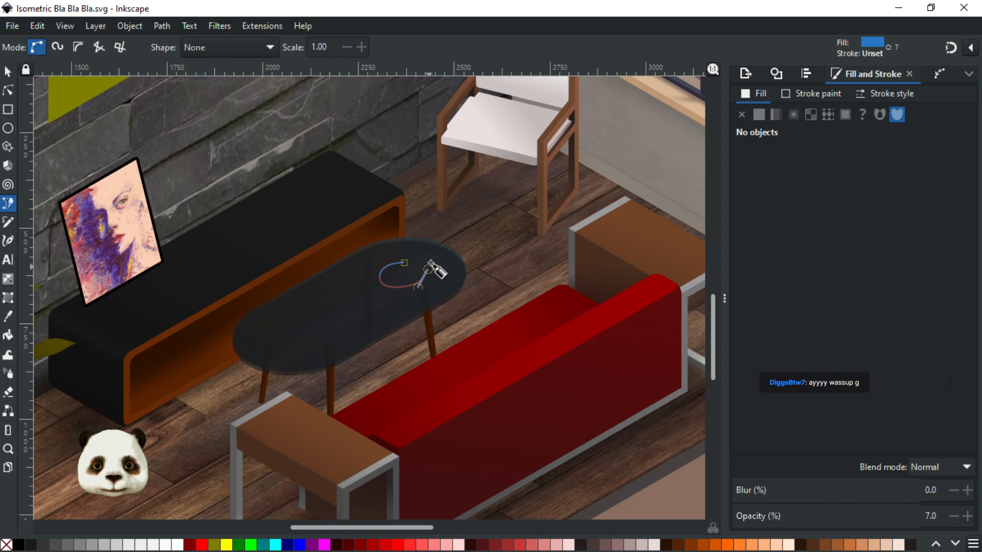
click(404, 262)
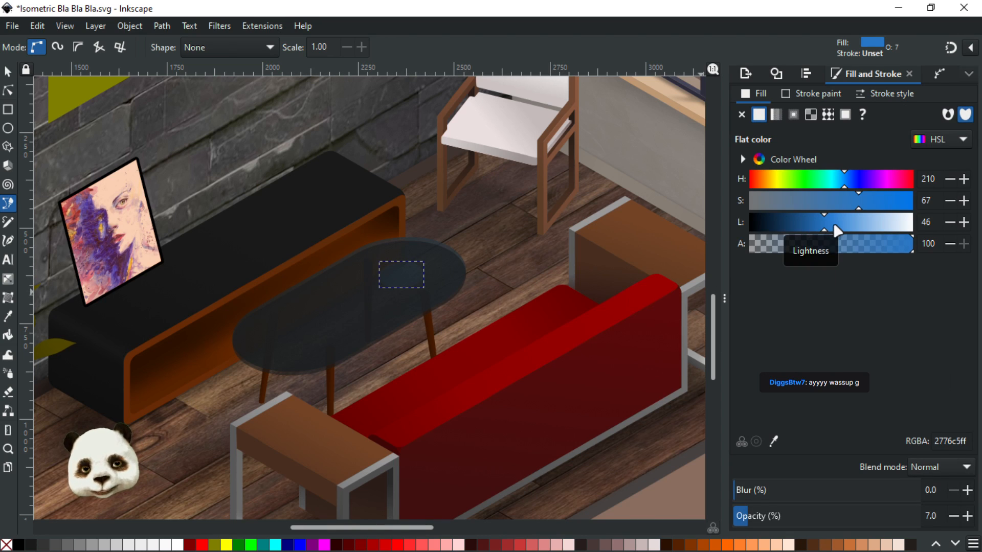
click(856, 223)
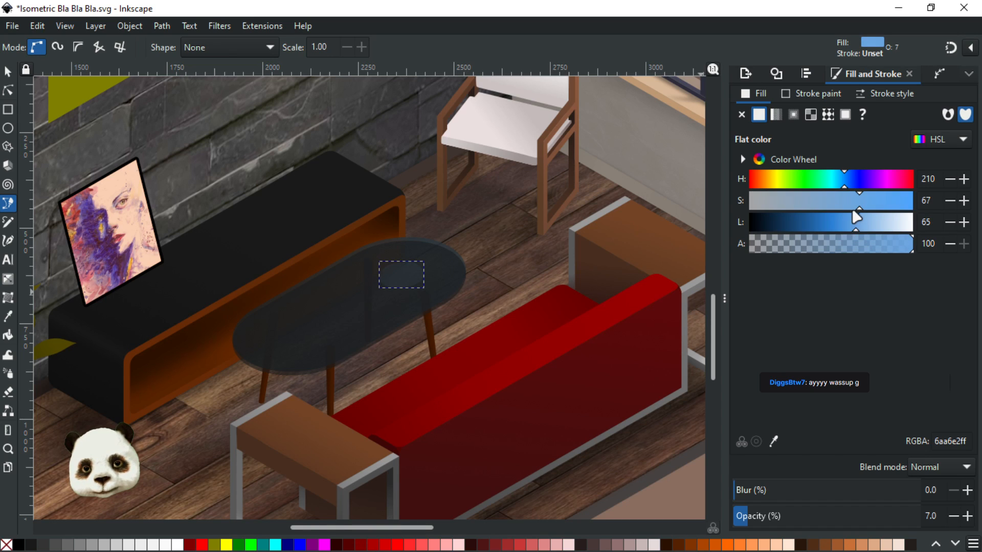
drag(763, 492, 861, 492)
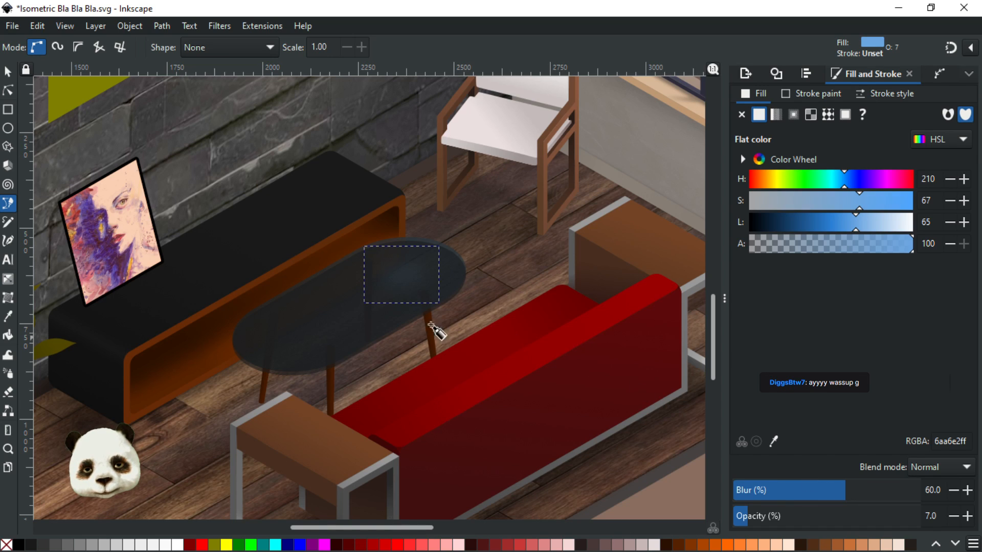
Add a node to the tabletop highlight and stretch its outline into a larger elongated oval following the tabletop
click(8, 90)
click(374, 279)
drag(369, 282, 344, 305)
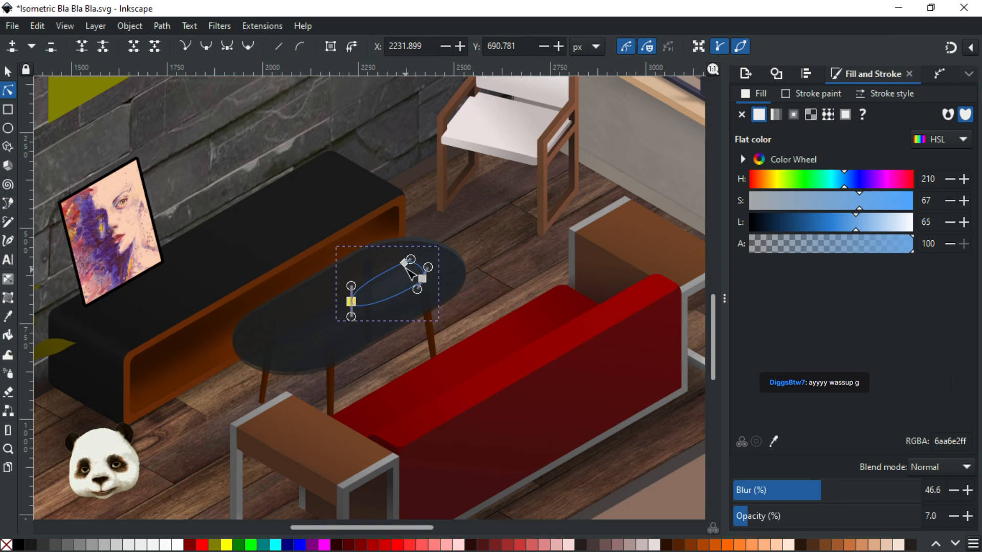
drag(403, 262, 432, 279)
double_click(371, 305)
drag(371, 305, 317, 301)
key(ctrl+z)
drag(432, 279, 442, 276)
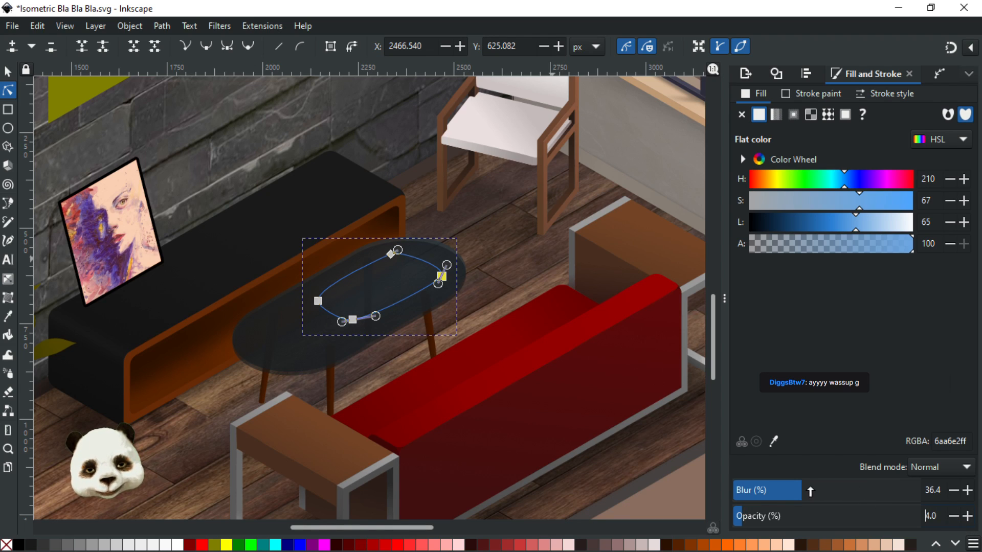
Set the tabletop highlight to 50% blur and 4% opacity, clear the selection and save the drawing
drag(827, 491, 833, 491)
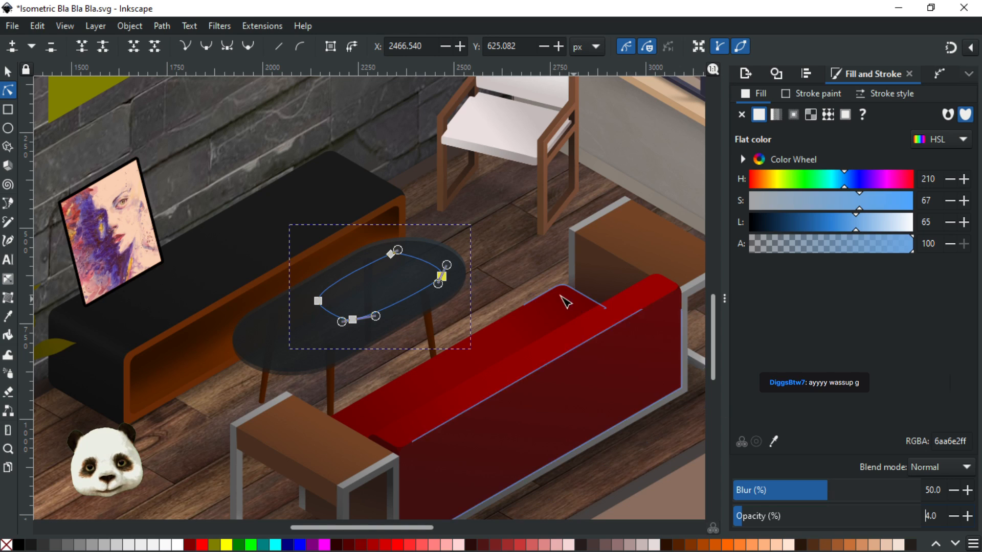
click(527, 265)
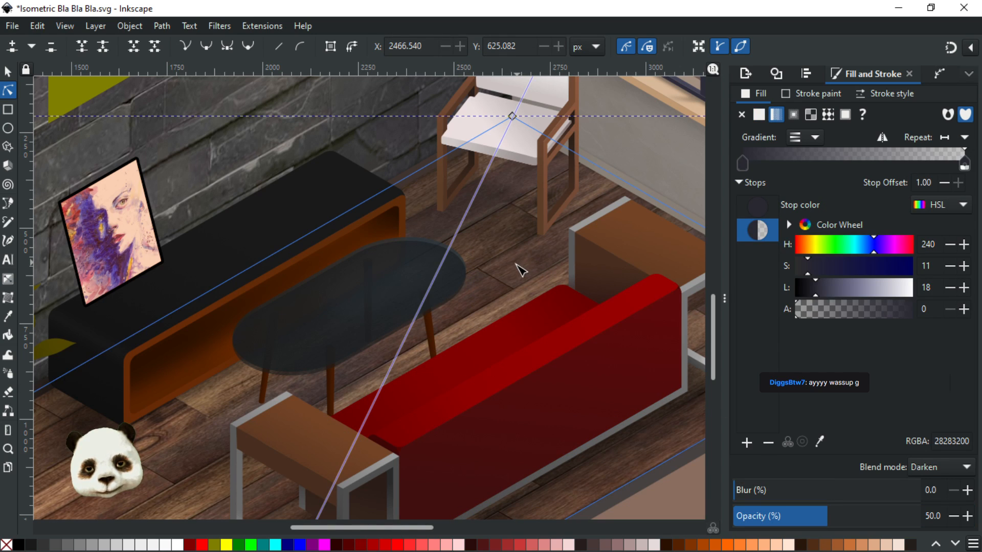
ctrl+scroll(519, 270, down, 1)
click(613, 474)
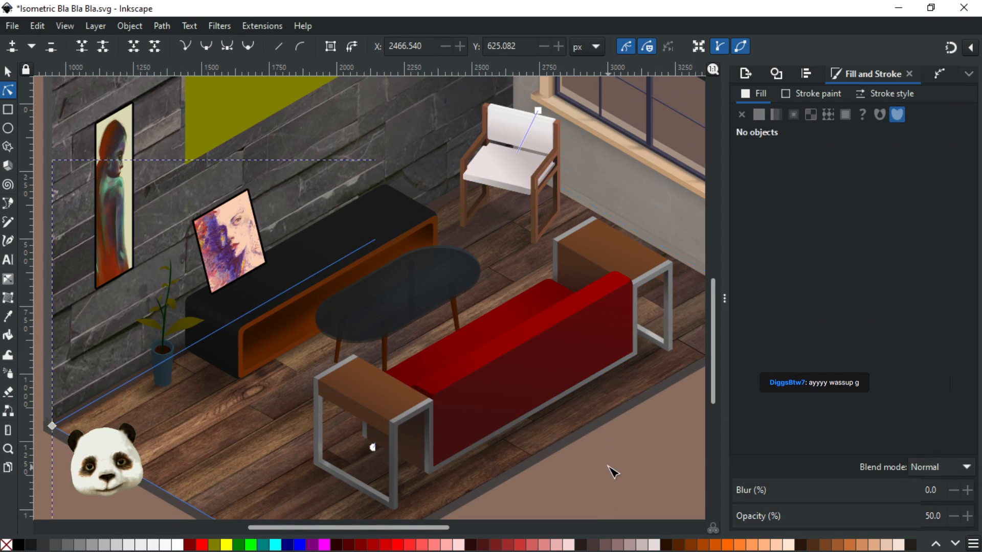
ctrl+scroll(612, 463, down, 2)
key(ctrl+s)
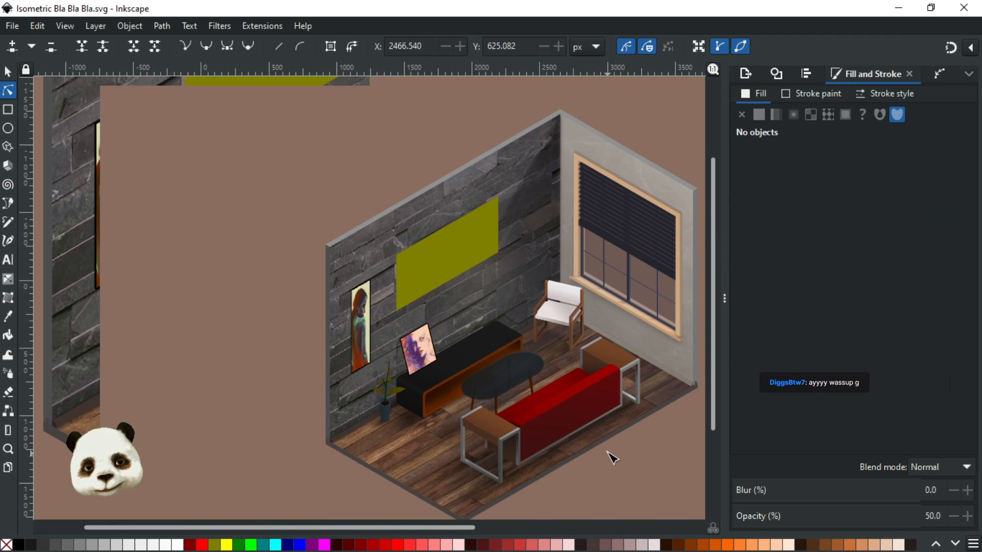
Fine-tune the blur of the tabletop highlight, clear the selection and save the drawing
ctrl+scroll(606, 447, up, 1)
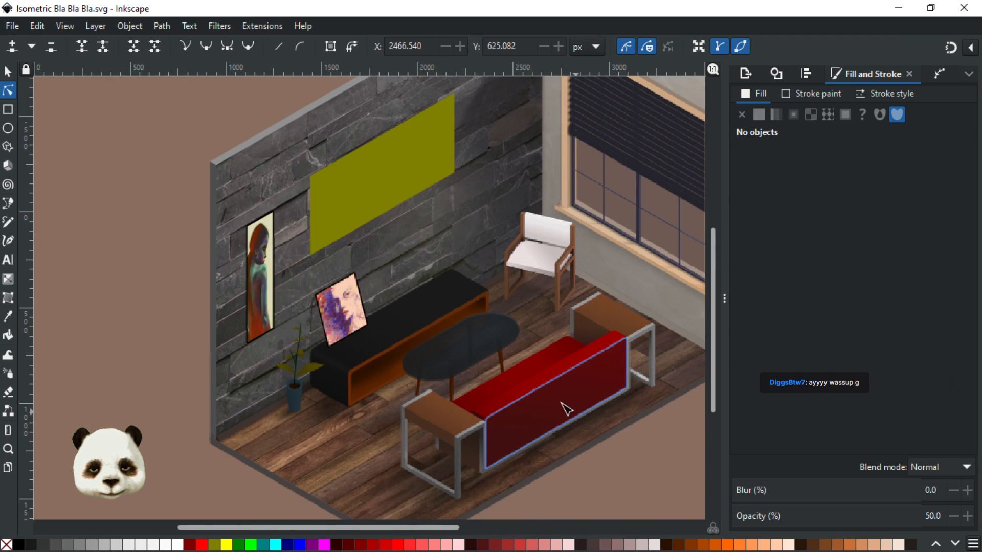
click(489, 339)
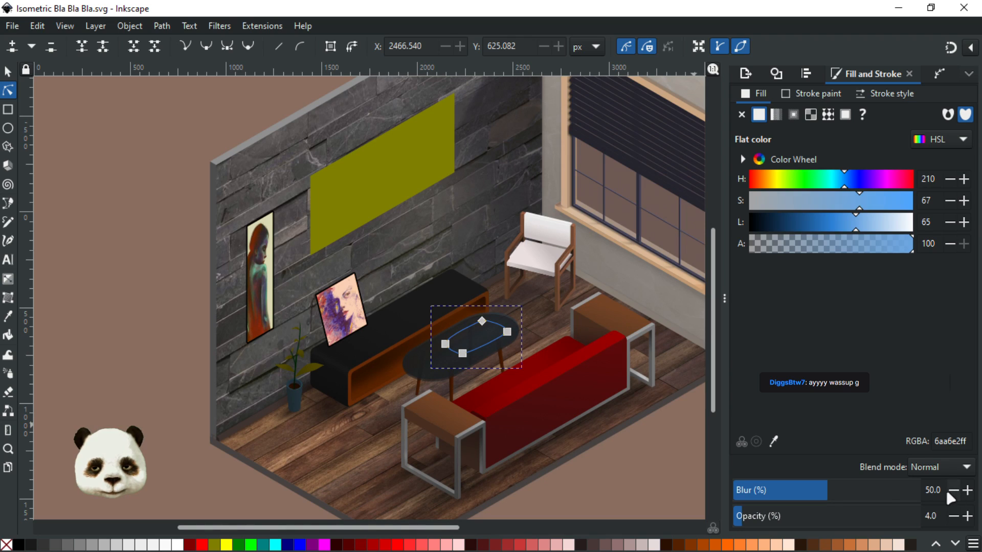
drag(829, 490, 836, 490)
click(813, 490)
click(827, 490)
click(632, 478)
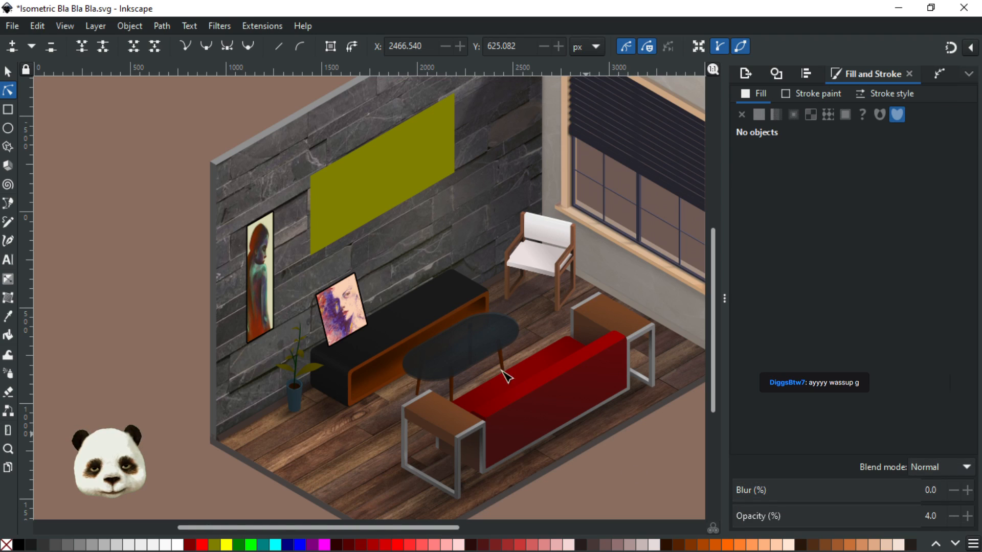
click(474, 343)
click(805, 491)
click(680, 468)
key(ctrl+s)
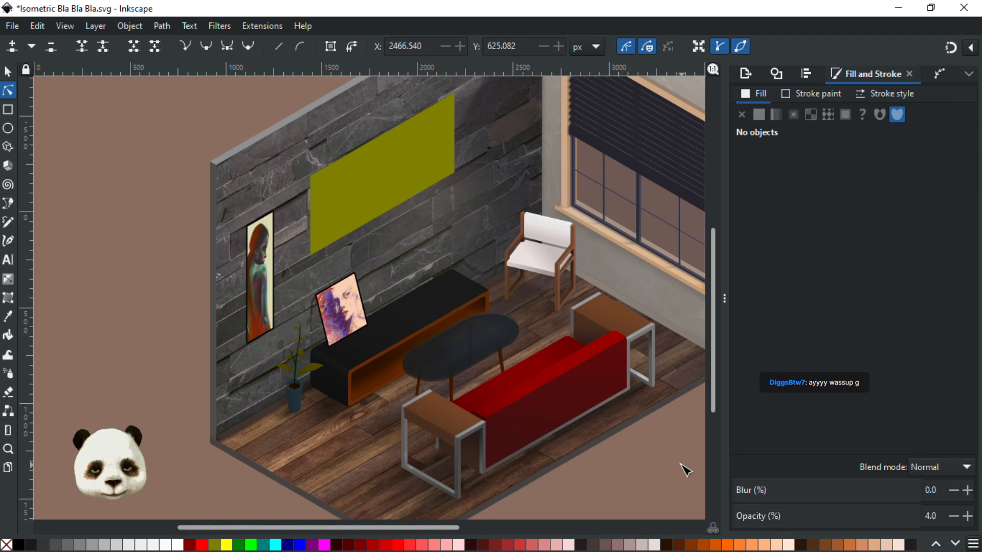
scroll(652, 458, up, 1)
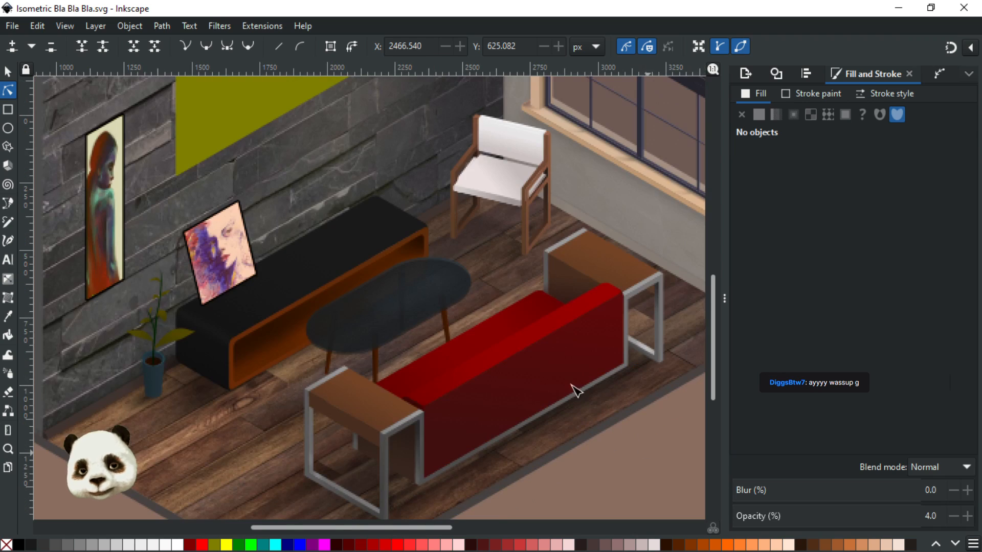
Nudge the nodes of the coffee tabletop highlight slightly outward, clear the selection and save the drawing
click(416, 294)
drag(391, 316, 397, 319)
click(418, 269)
drag(424, 266, 427, 263)
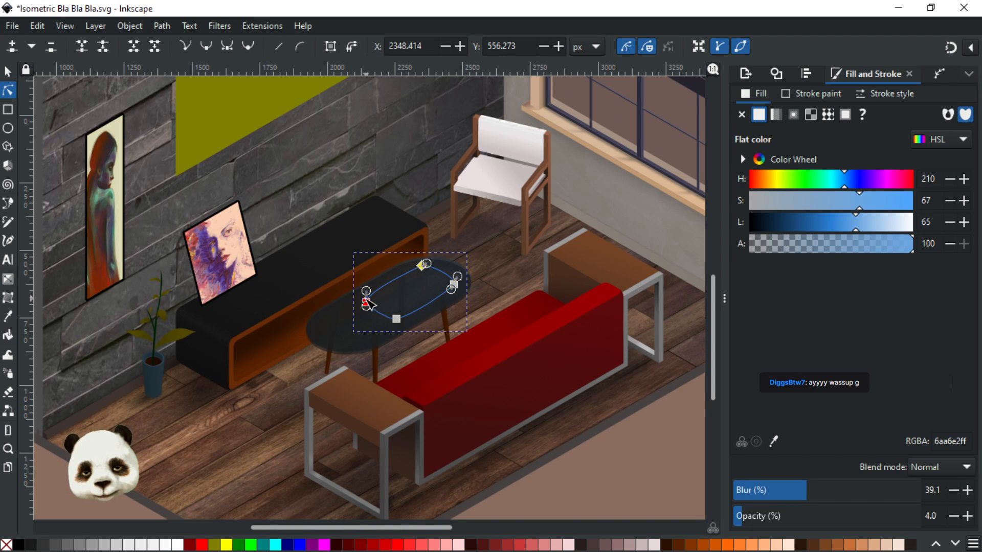
drag(367, 303, 364, 301)
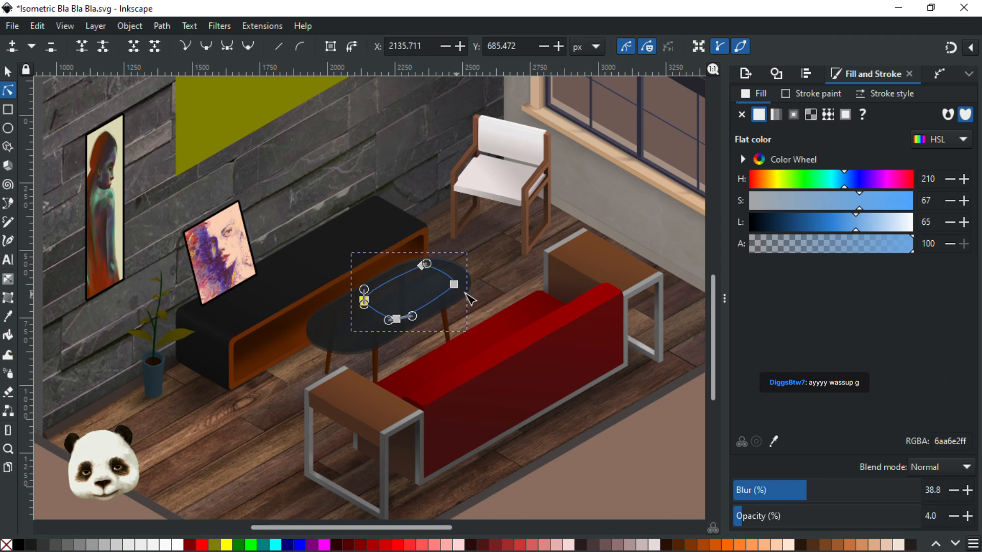
drag(456, 285, 460, 283)
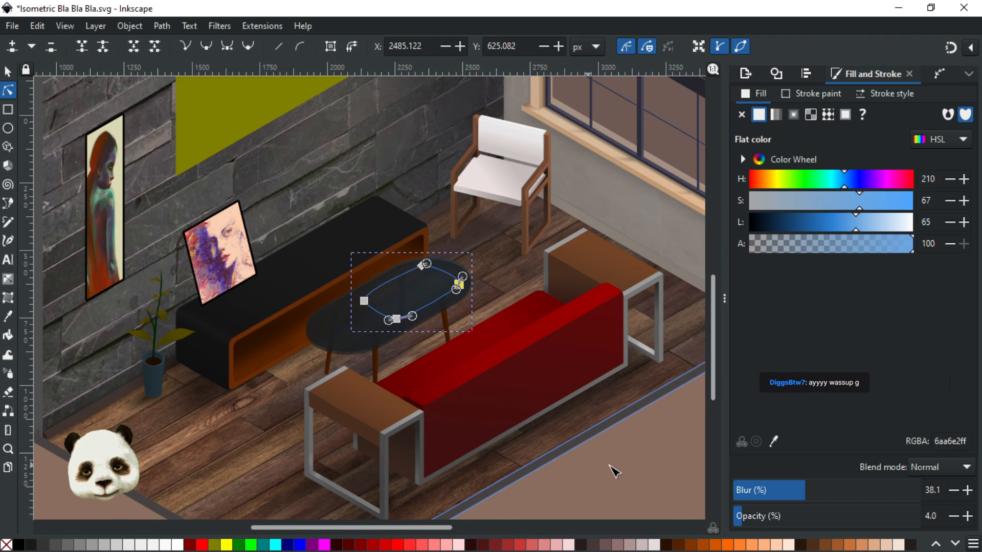
key(Escape)
key(Escape)
key(ctrl+s)
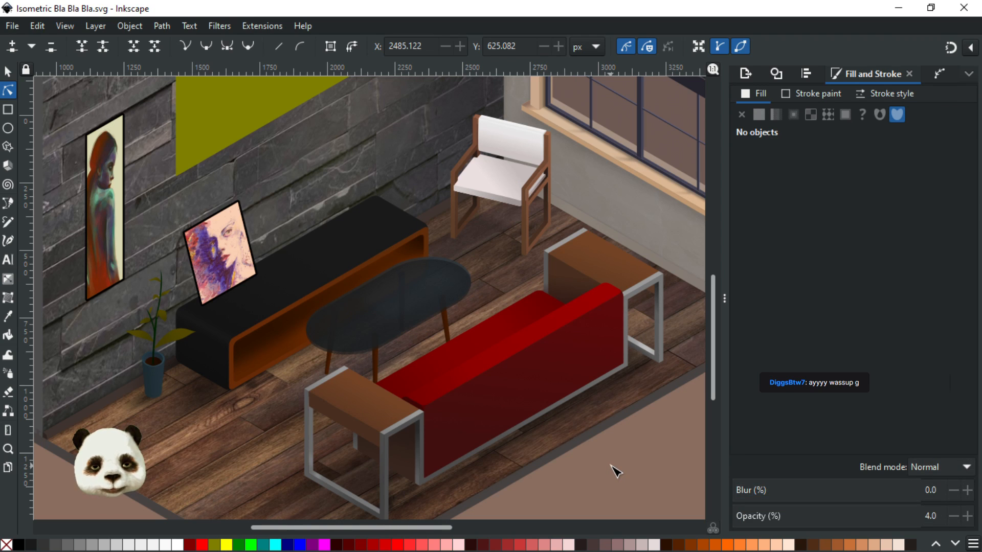
Stretch the tabletop highlight by moving its two near-end nodes toward the near end of the coffee table
click(407, 296)
scroll(406, 296, up, 2)
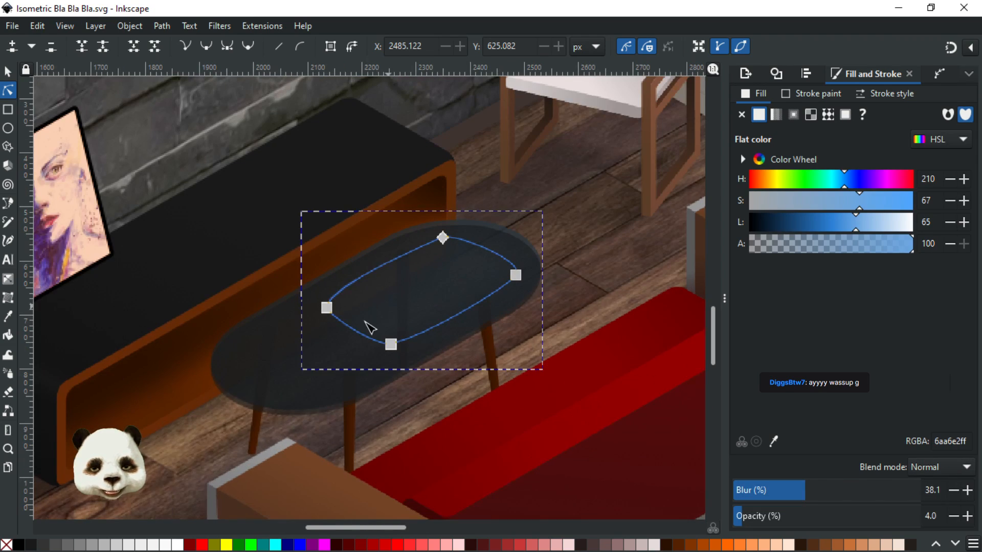
drag(302, 315, 281, 329)
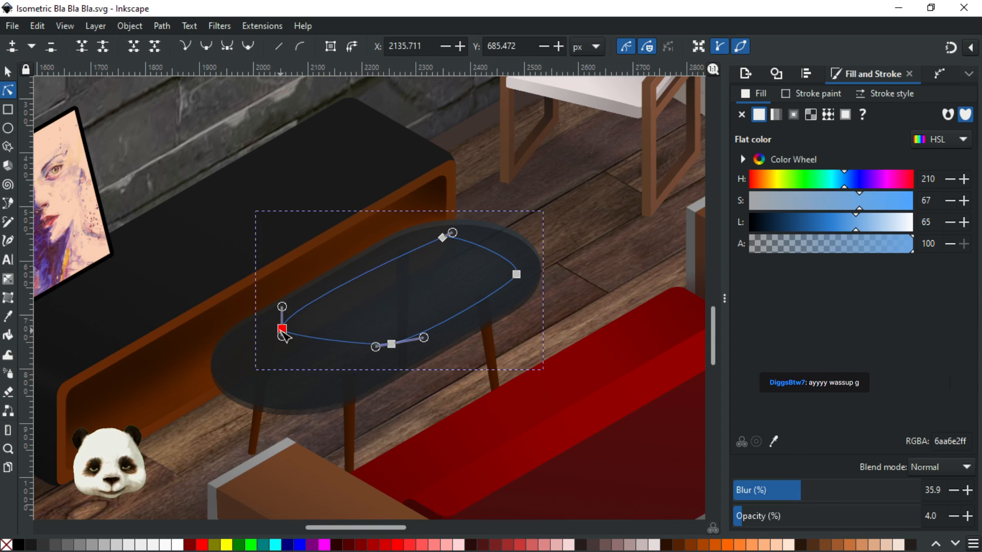
drag(391, 344, 350, 368)
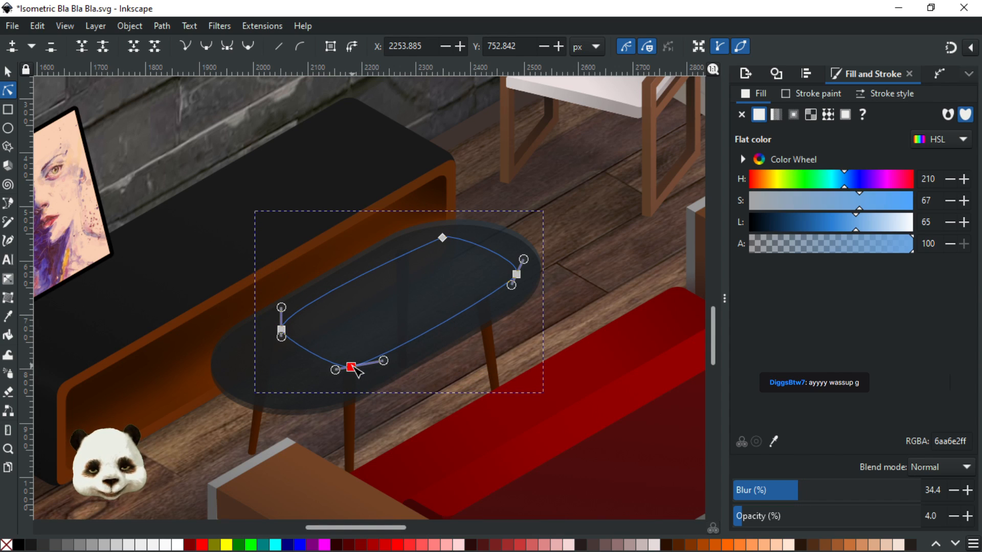
Give the tabletop highlight a linear gradient fading to transparent from the table's far end to its near end, and save
key(g)
drag(449, 273, 290, 365)
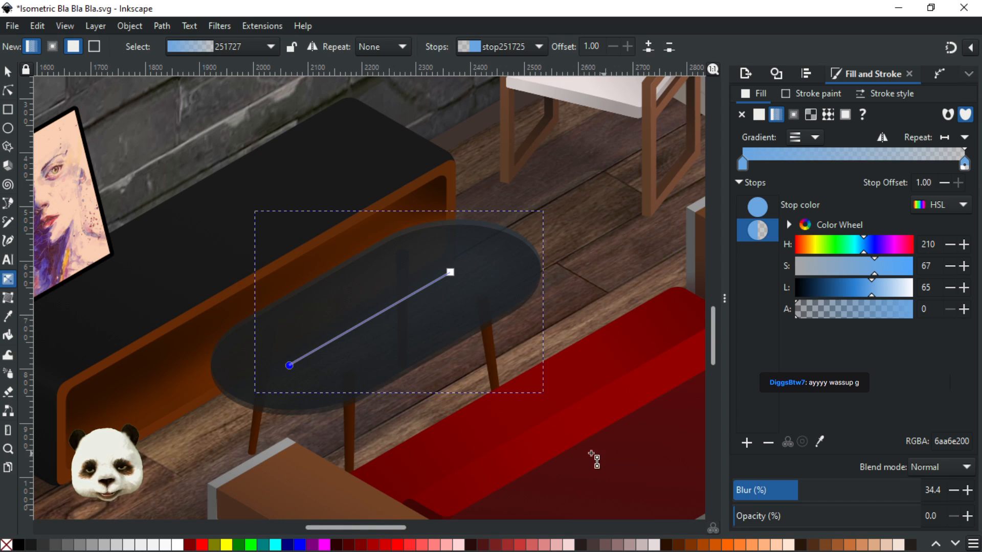
scroll(579, 448, down, 3)
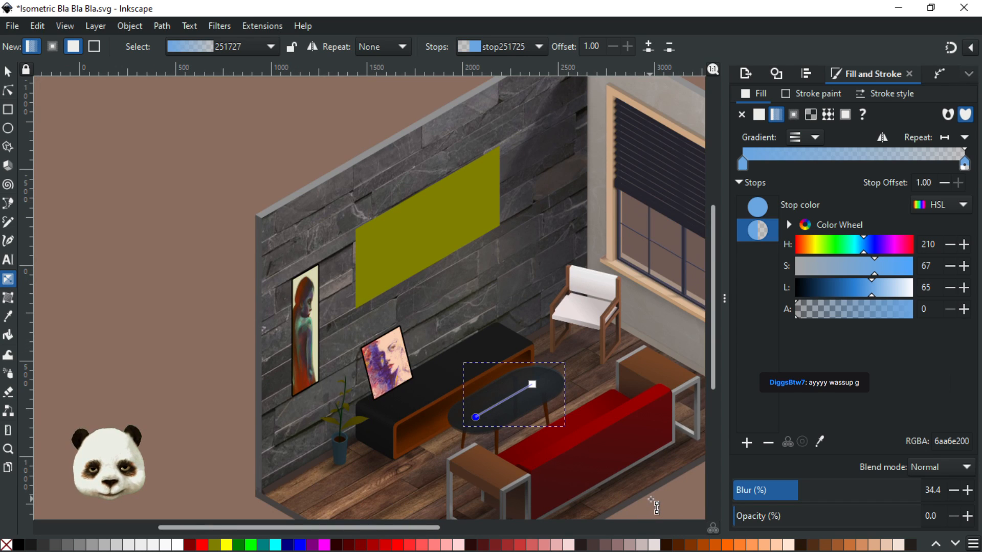
click(651, 500)
drag(587, 444, 532, 377)
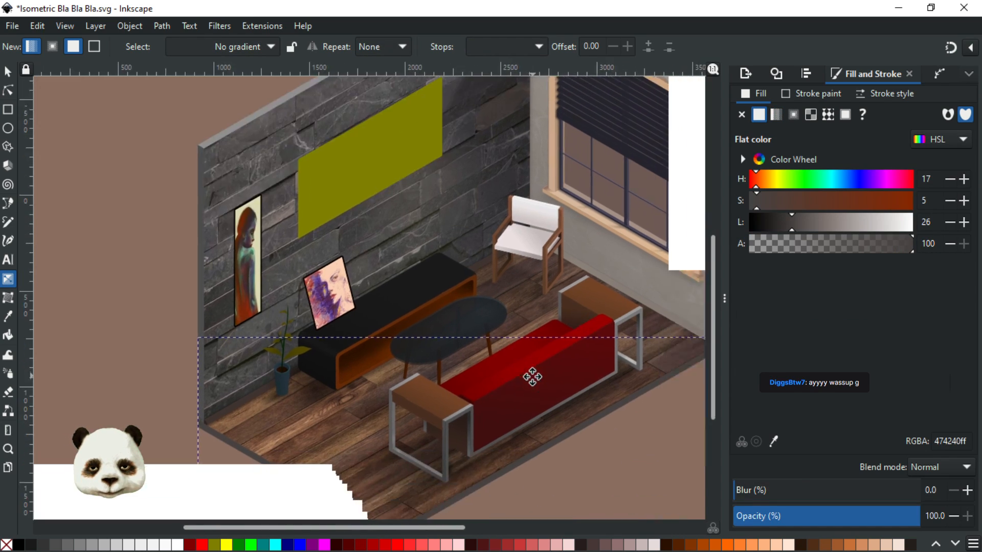
click(7, 72)
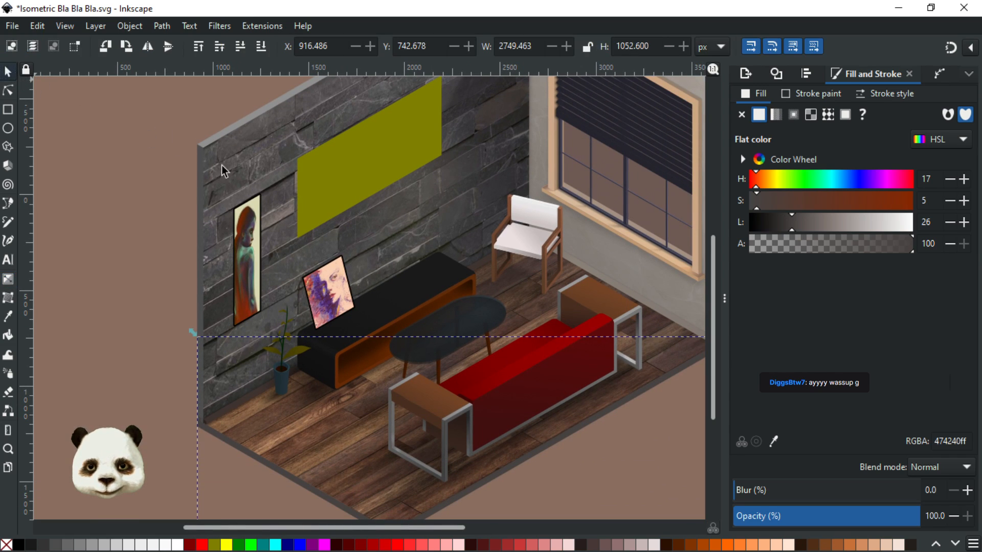
click(581, 484)
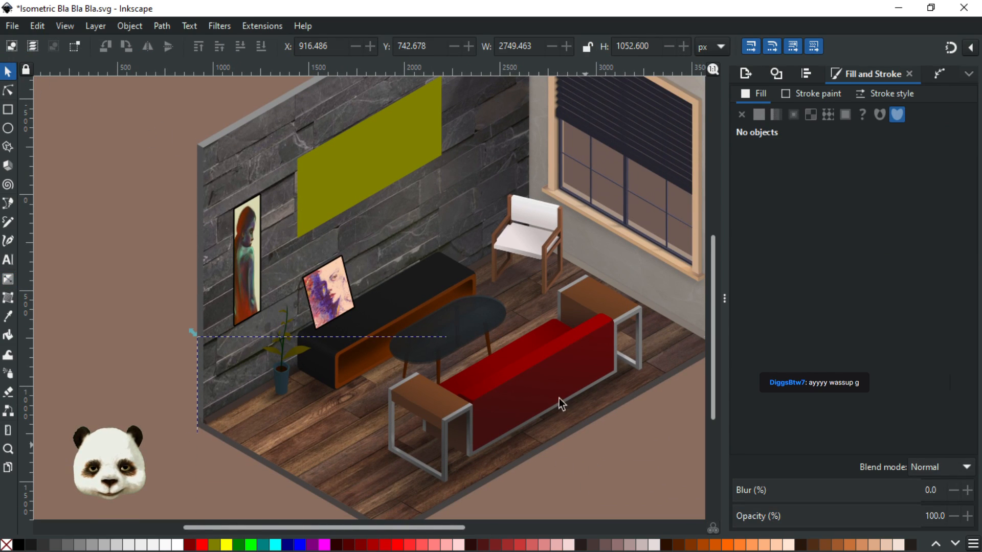
click(459, 324)
key(ctrl+s)
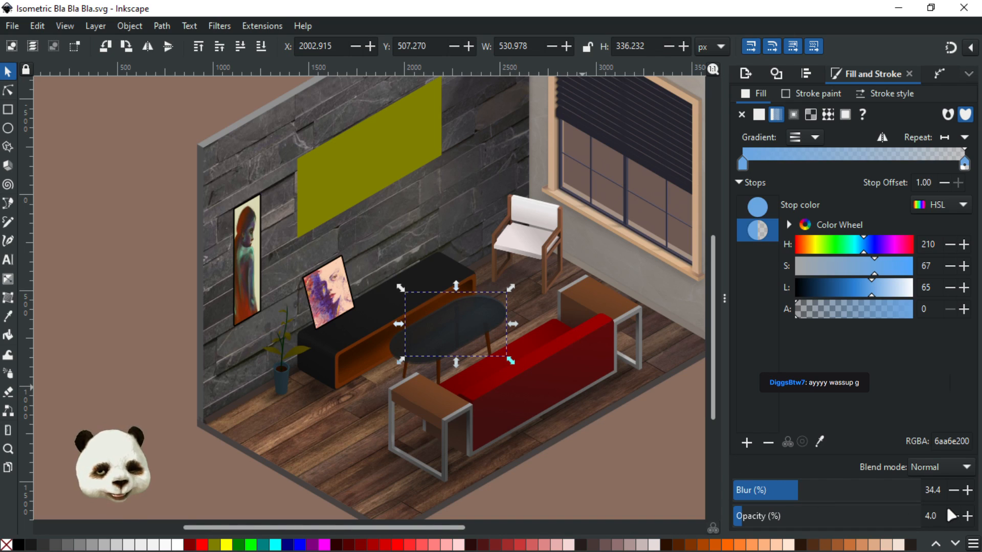
Set the tabletop highlight to 40% blur and 4% opacity, clear the selection and save the drawing
drag(805, 489, 807, 493)
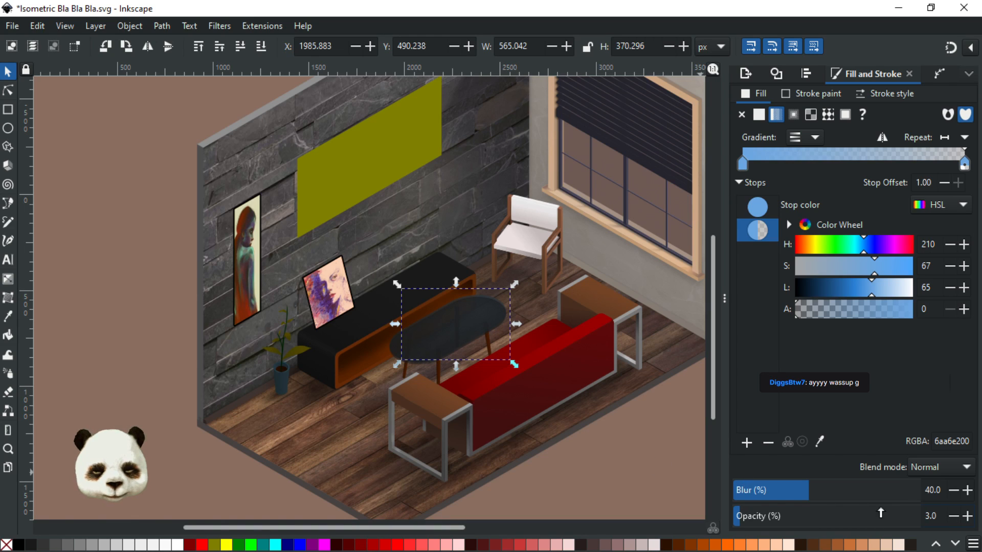
click(967, 516)
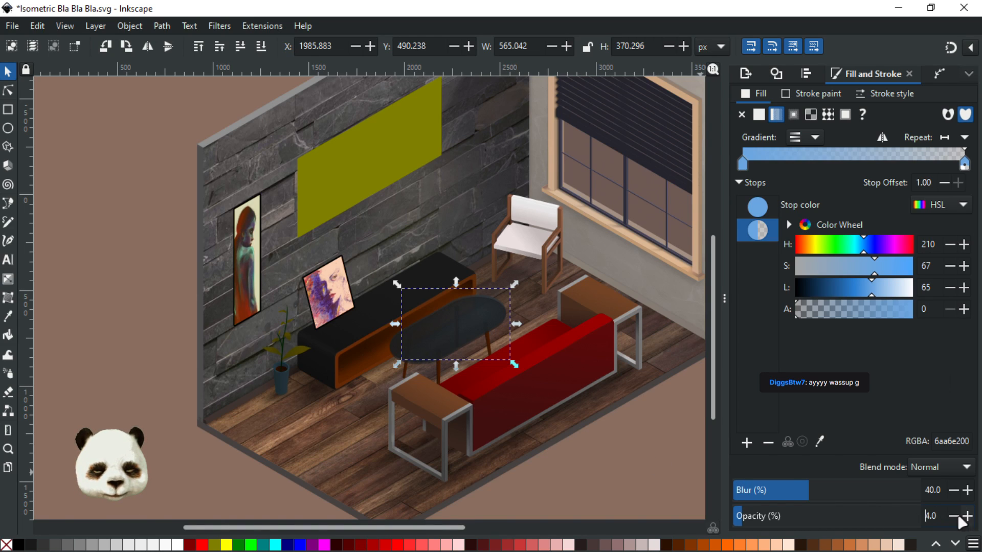
click(682, 451)
key(ctrl+s)
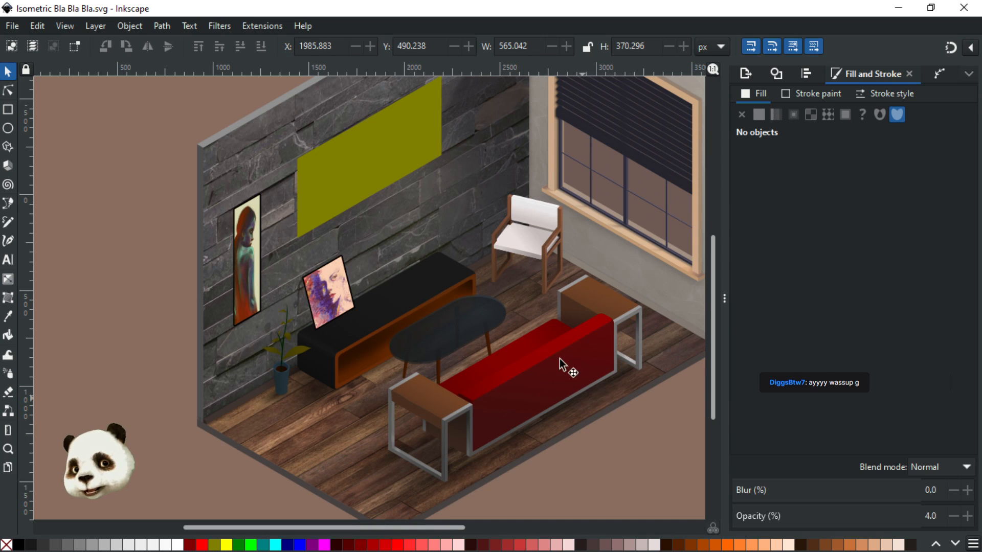
Draw a closed triangle on the wall joining the upper-left and lower-left corners of the leaning portrait to a point by the plant
scroll(500, 358, right, 4)
scroll(500, 358, up, 3)
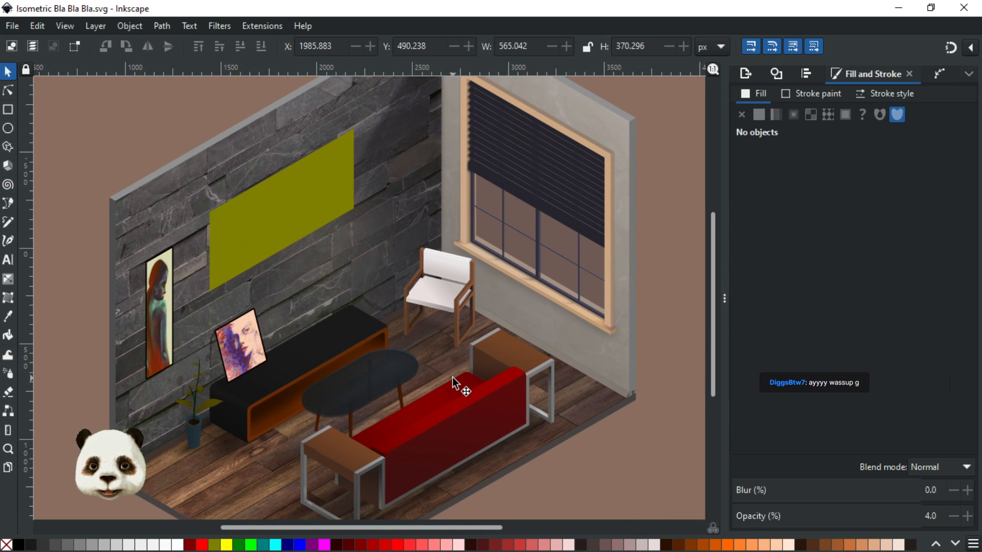
scroll(179, 364, up, 2)
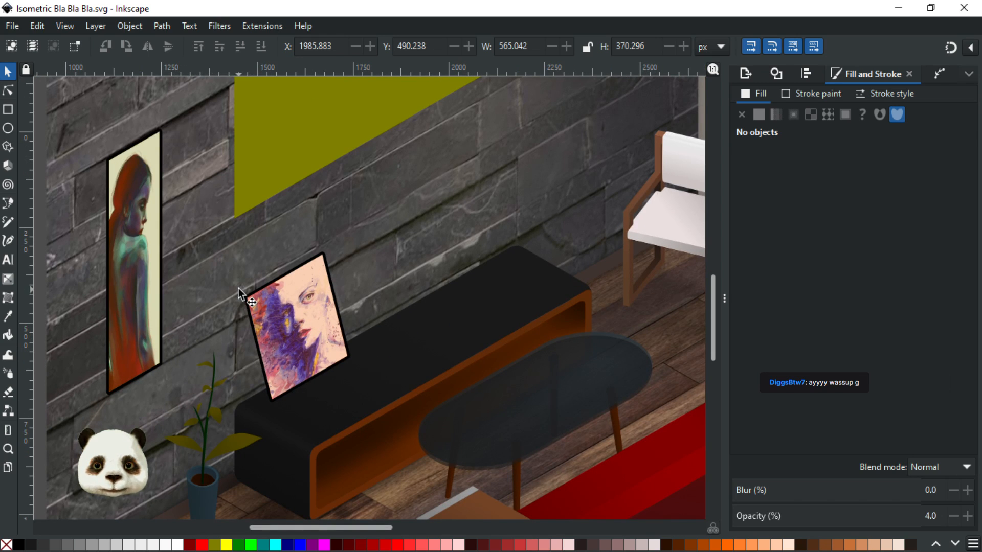
key(b)
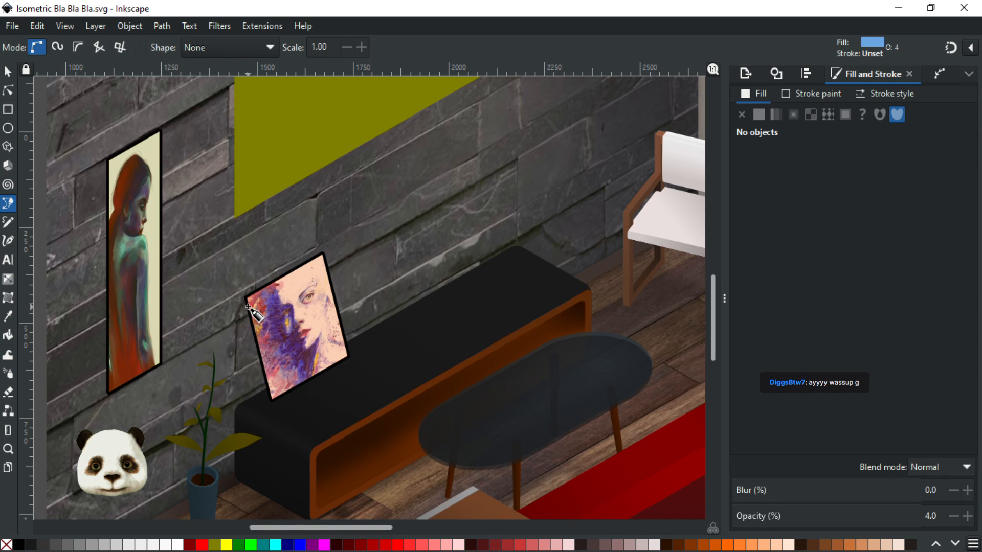
scroll(244, 289, up, 3)
click(250, 273)
scroll(229, 315, down, 2)
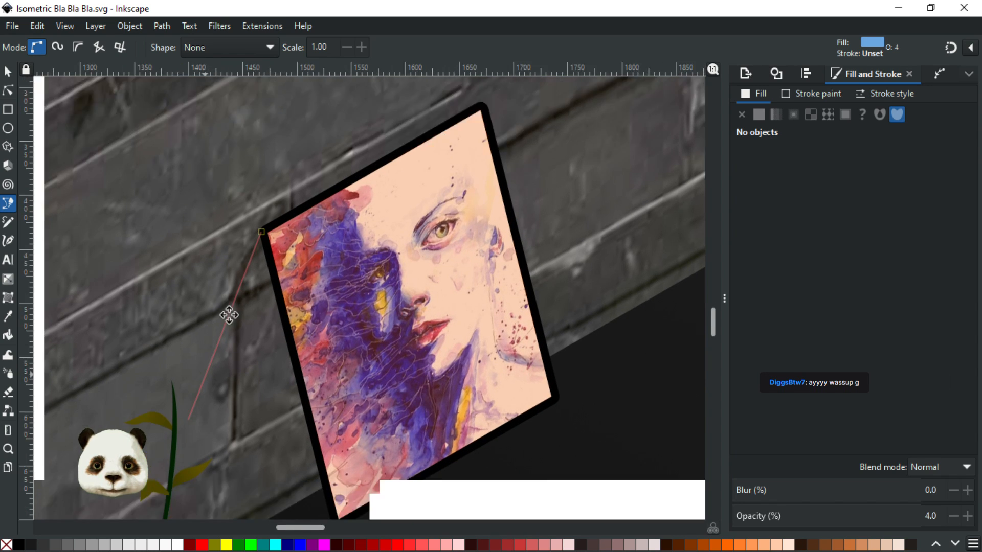
scroll(229, 315, down, 3)
click(229, 305)
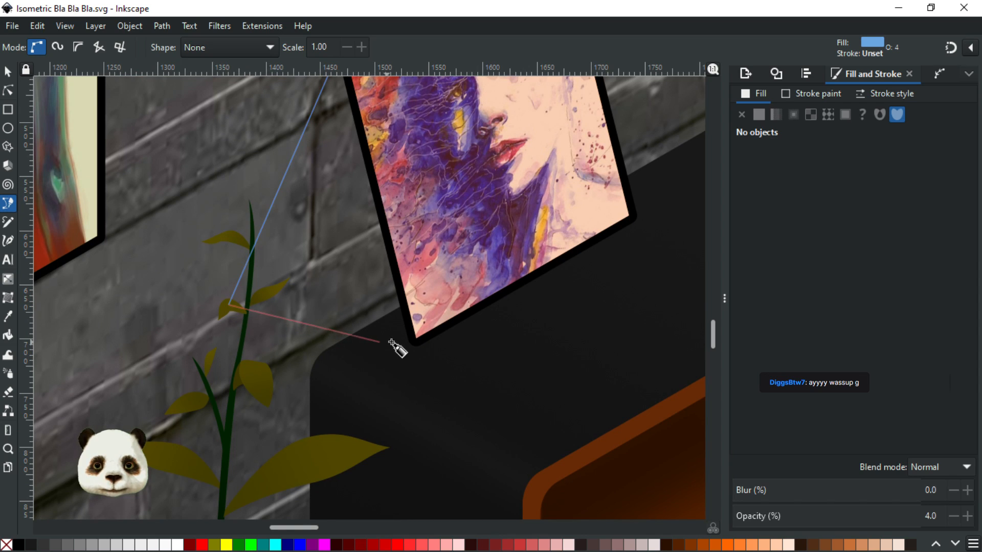
click(415, 341)
scroll(387, 352, up, 4)
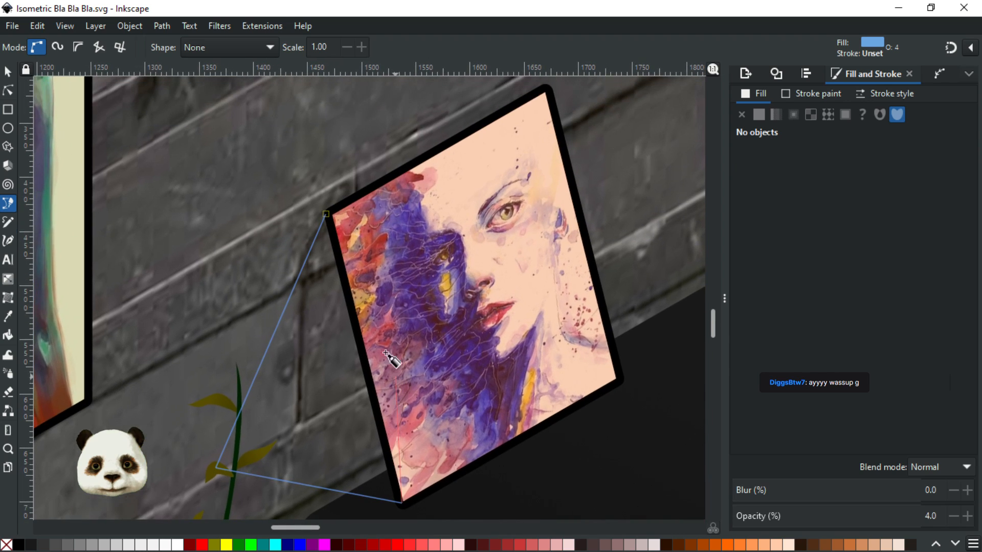
click(326, 214)
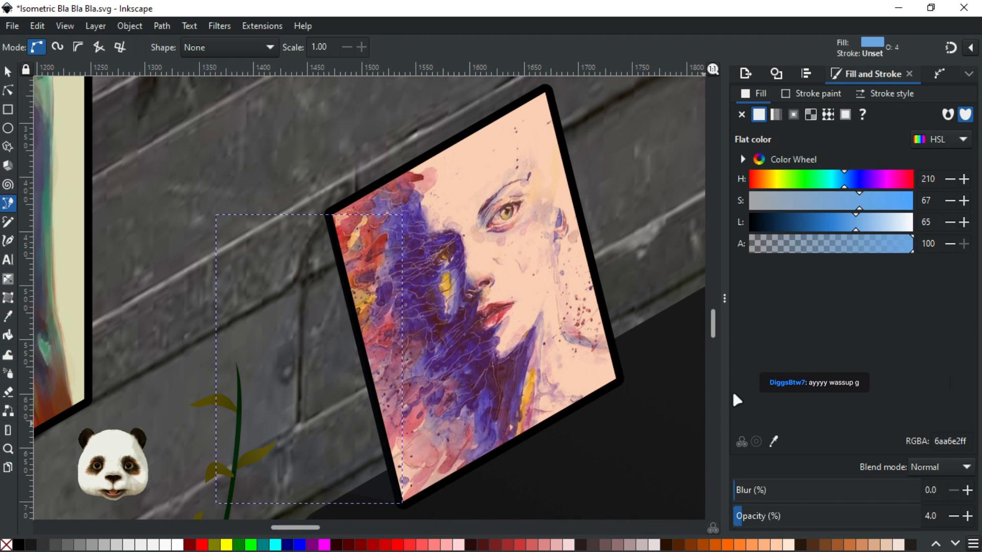
Turn the triangle into a soft black shadow with a linear gradient fading away from the portrait, 20% blur and 50% opacity
click(790, 516)
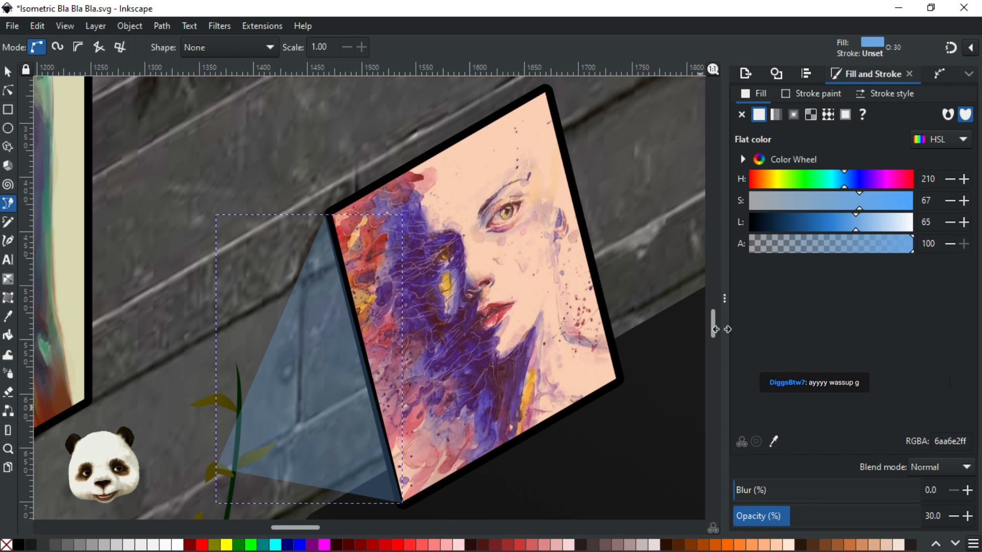
click(19, 545)
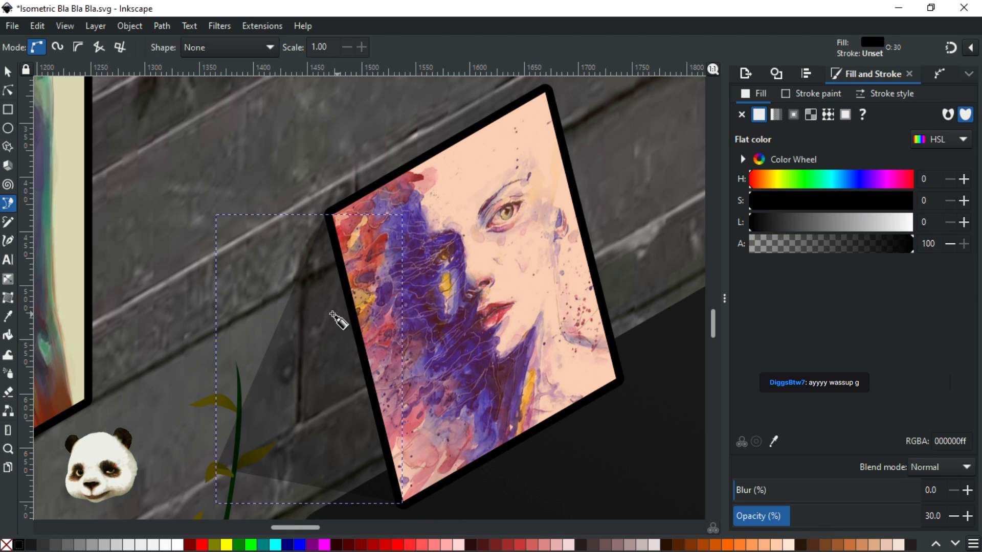
key(g)
drag(324, 269, 254, 430)
click(324, 269)
drag(325, 269, 346, 277)
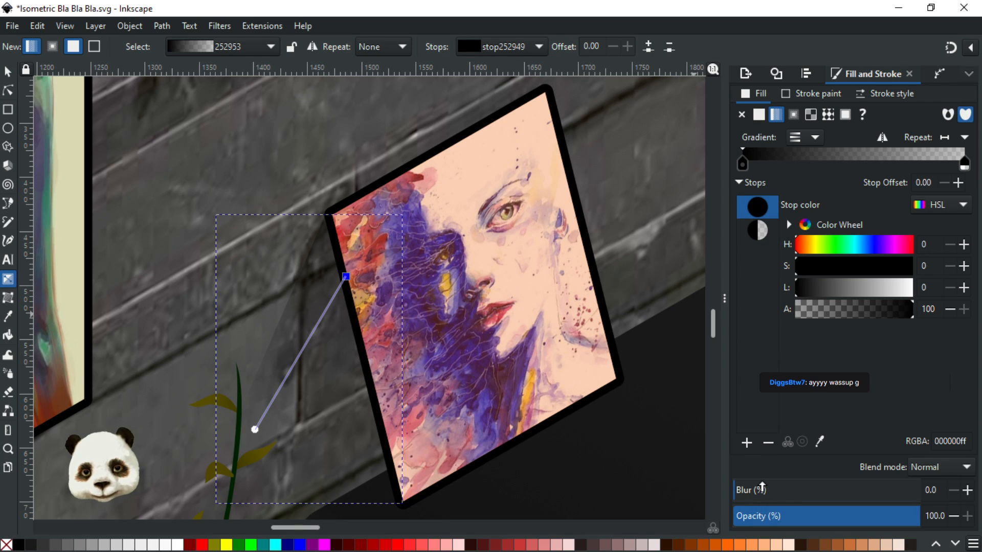
drag(762, 488, 766, 486)
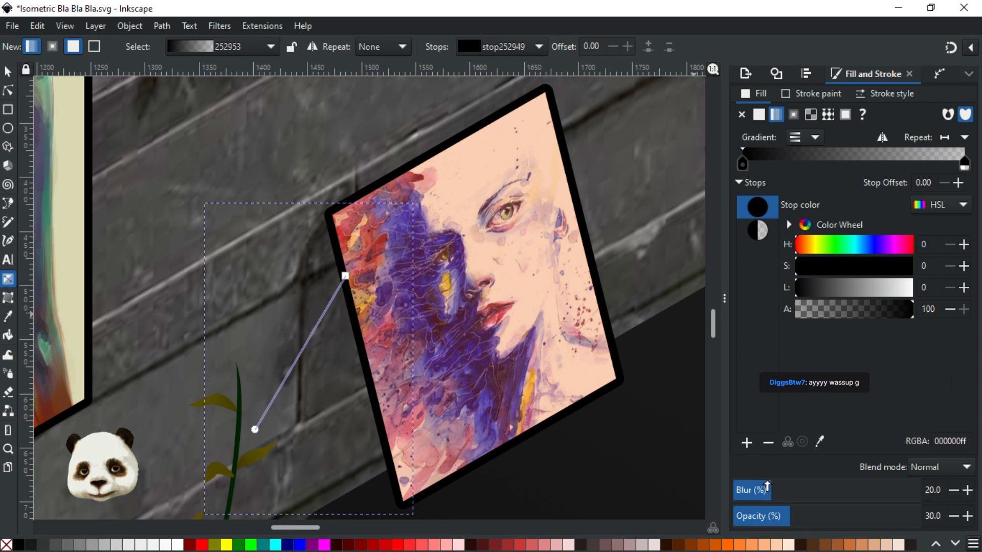
drag(817, 516, 825, 518)
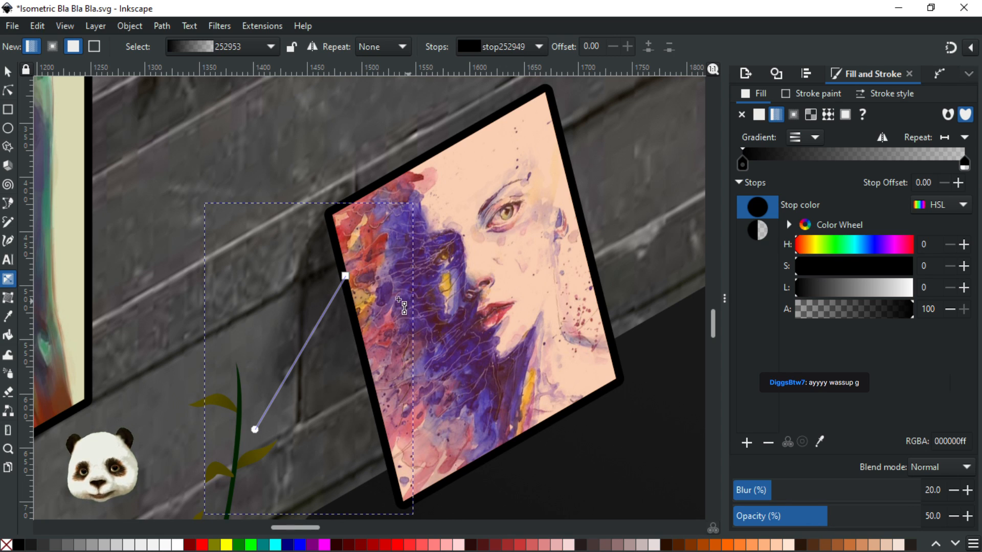
Move the shadow gradient's start down along the portrait's edge, nudge its transparent end, clear the selection and save the drawing
ctrl+scroll(423, 334, down, 3)
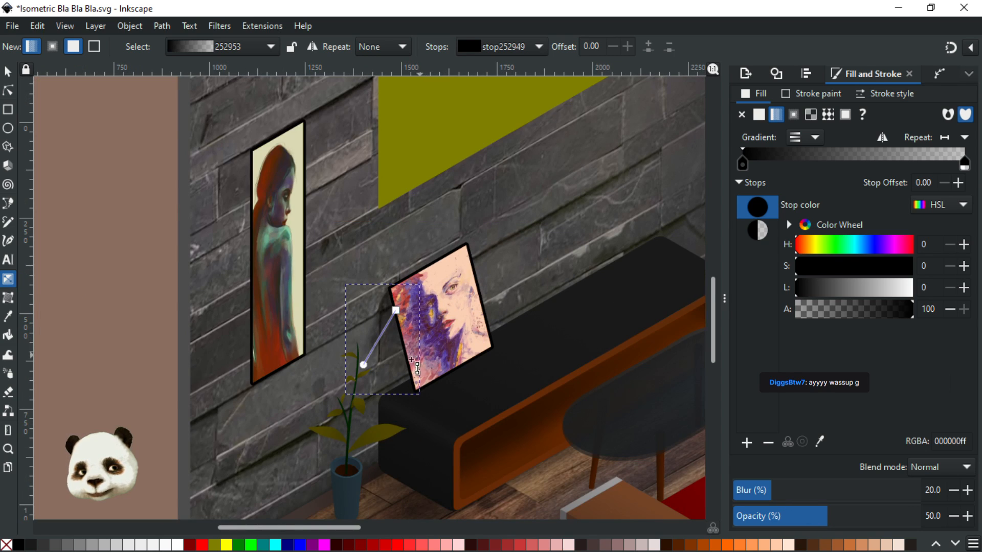
drag(399, 311, 407, 356)
click(361, 366)
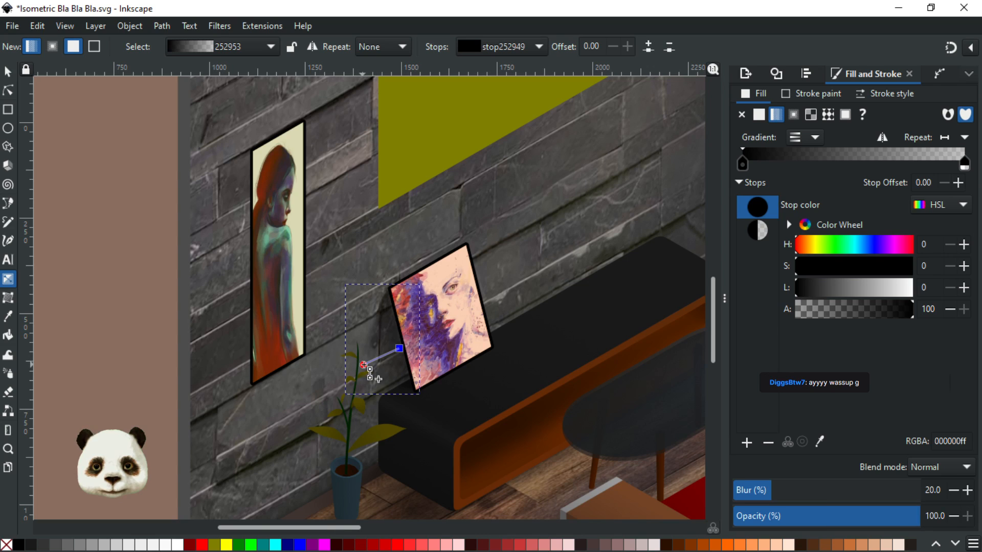
drag(366, 363, 362, 364)
key(Tab)
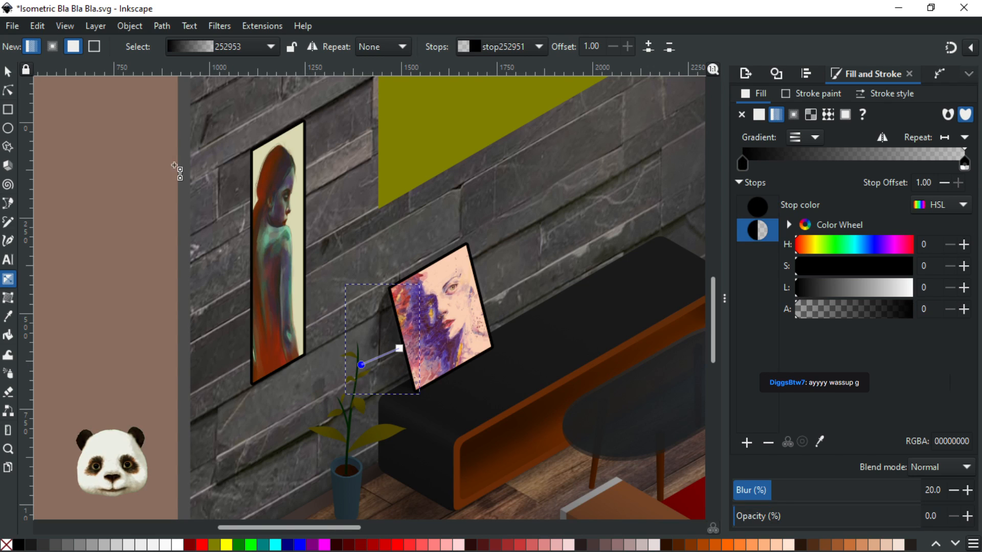
click(8, 72)
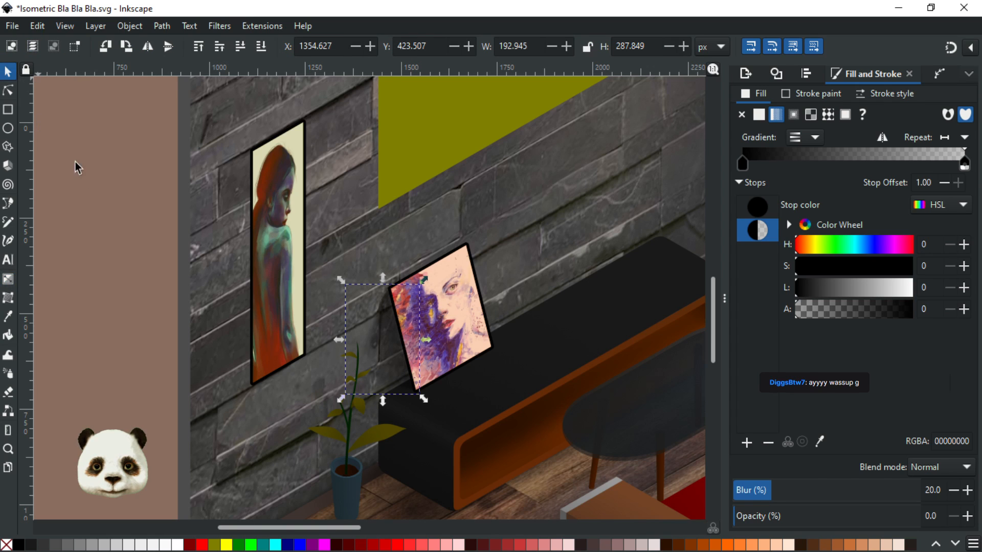
click(127, 212)
scroll(123, 214, down, 1)
scroll(124, 214, down, 1)
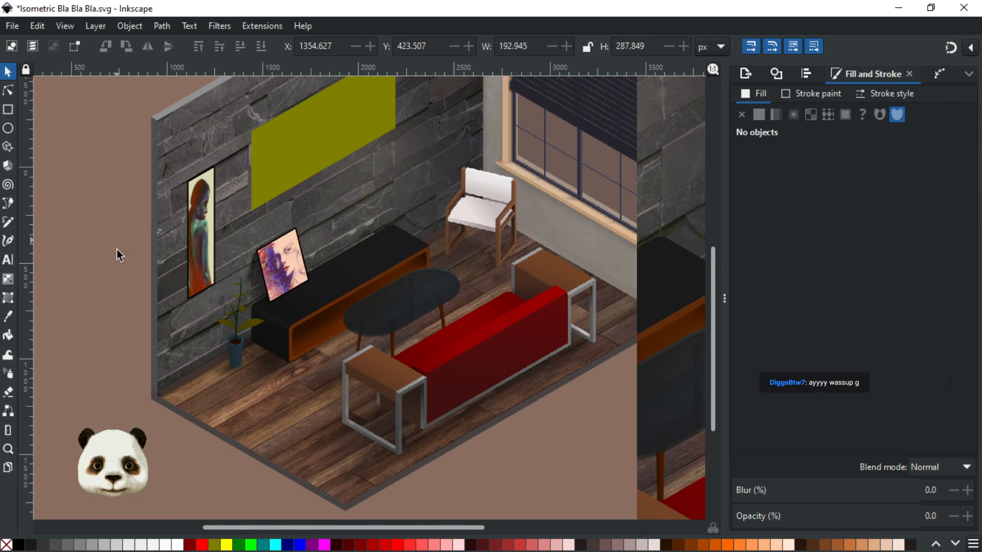
key(ctrl+s)
scroll(117, 251, up, 1)
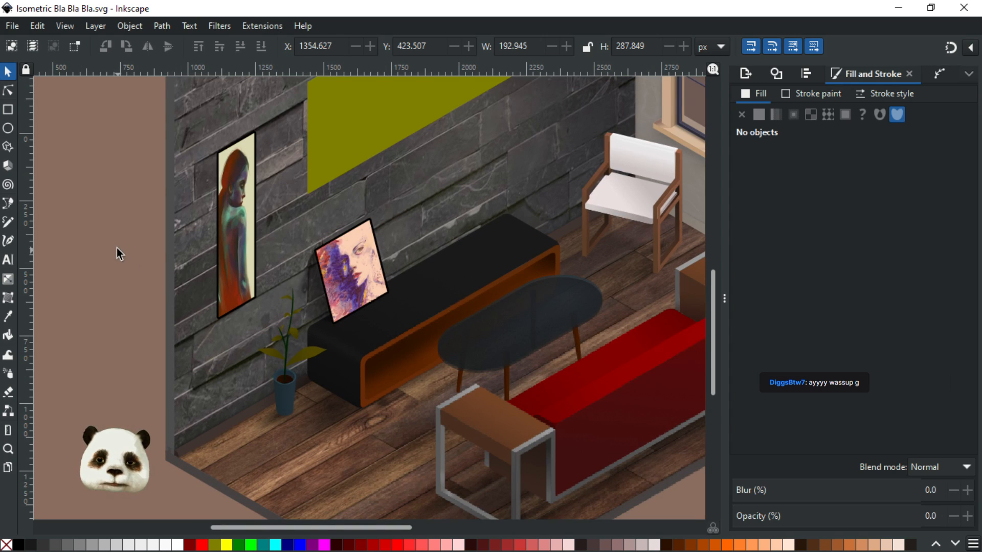
scroll(528, 284, up, 5)
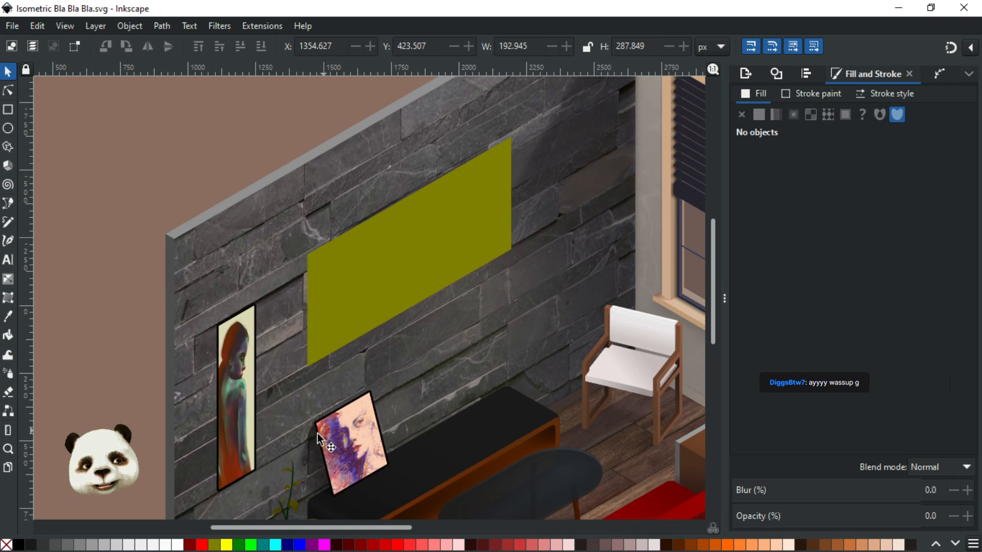
Move the outer lower corner of the leaning portrait's shadow farther from the frame, clear the selection and save the drawing
drag(315, 437, 335, 383)
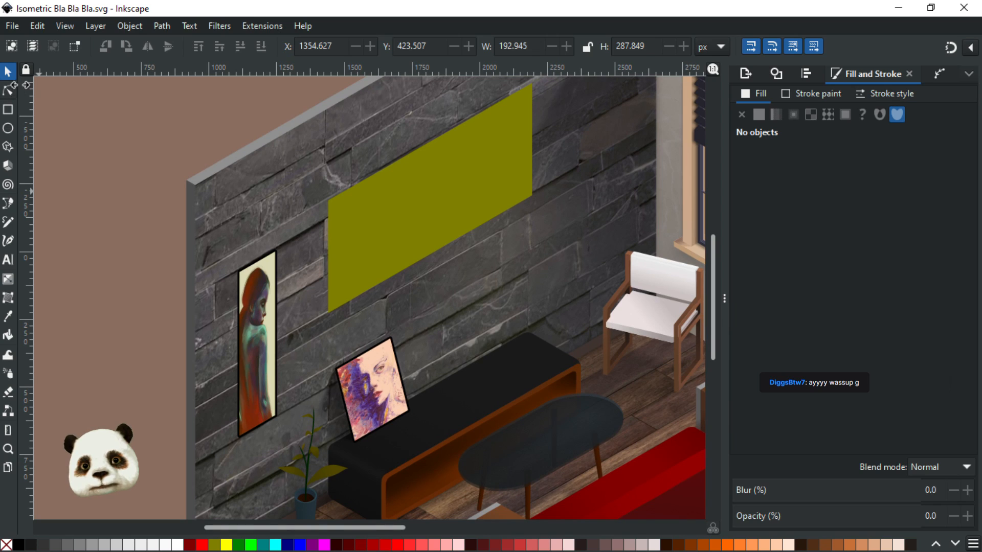
click(10, 92)
click(315, 433)
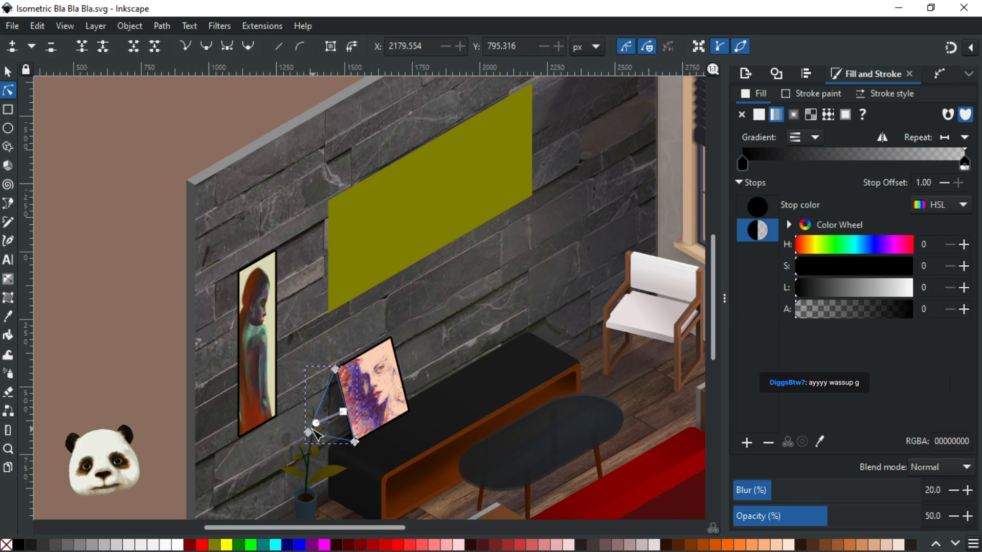
mouse_move(309, 434)
mouse_down()
mouse_move(294, 424)
mouse_move(296, 432)
mouse_up()
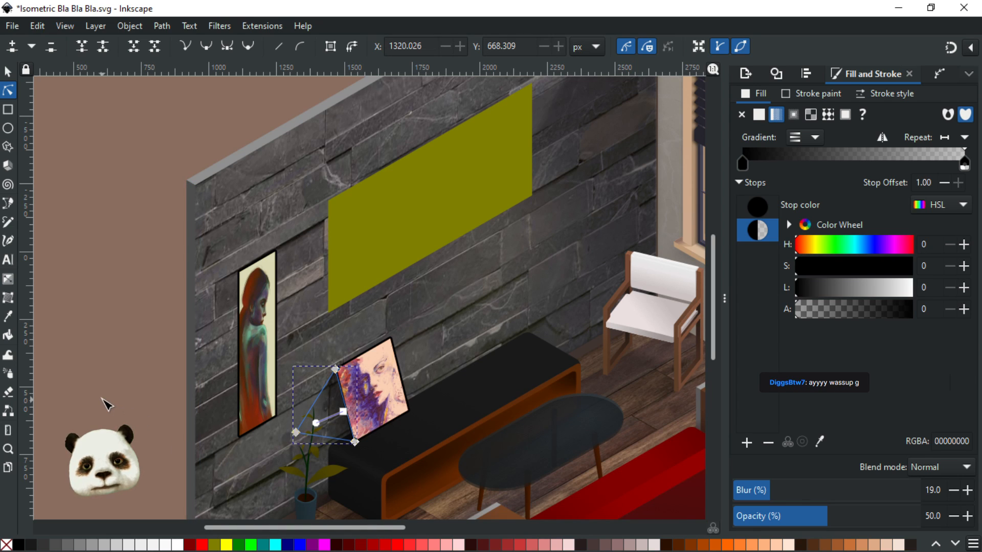
click(106, 403)
scroll(102, 401, down, 2)
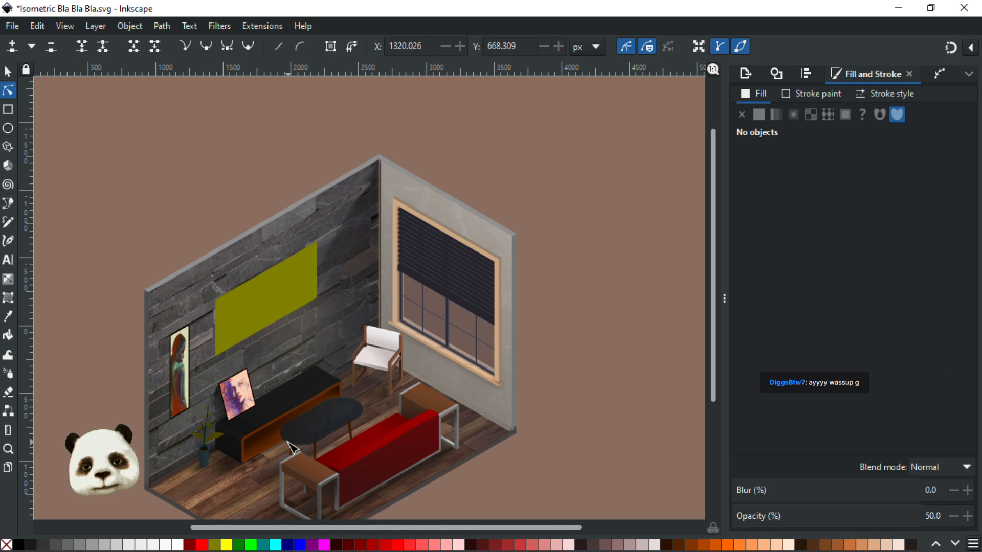
scroll(254, 446, up, 3)
key(ctrl+s)
scroll(179, 400, down, 2)
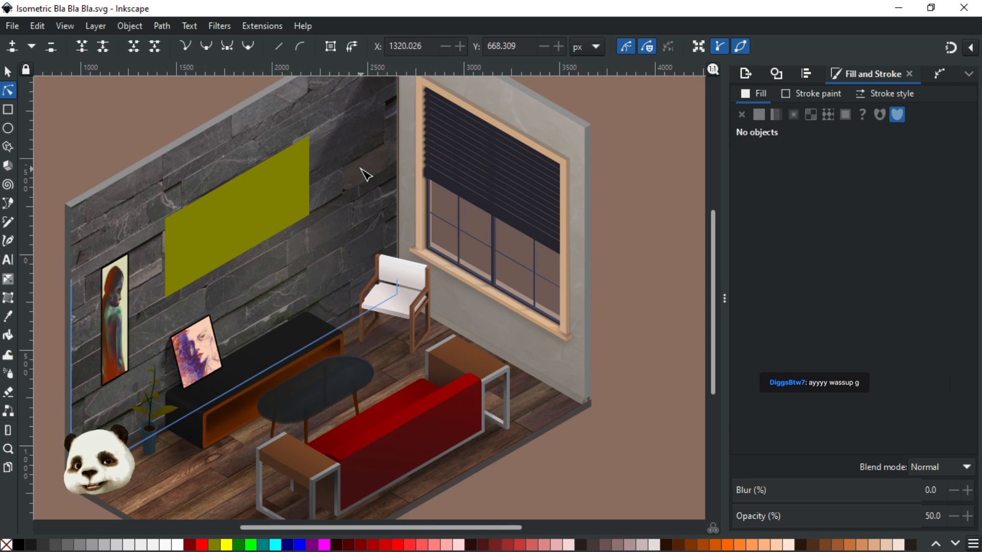
Nudge the outer corner of the portrait's shadow slightly back toward the frame and clear the selection
scroll(143, 429, up, 3)
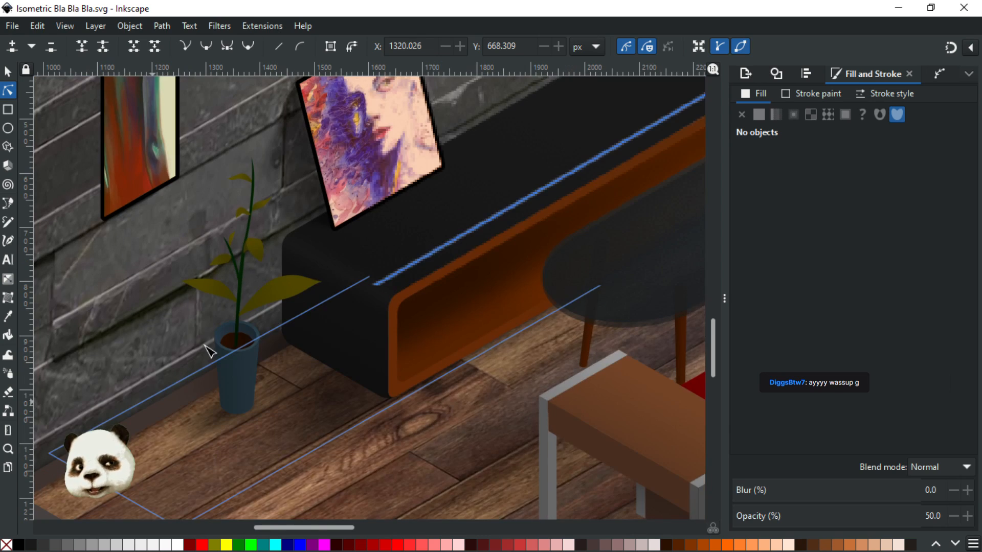
click(297, 153)
click(237, 207)
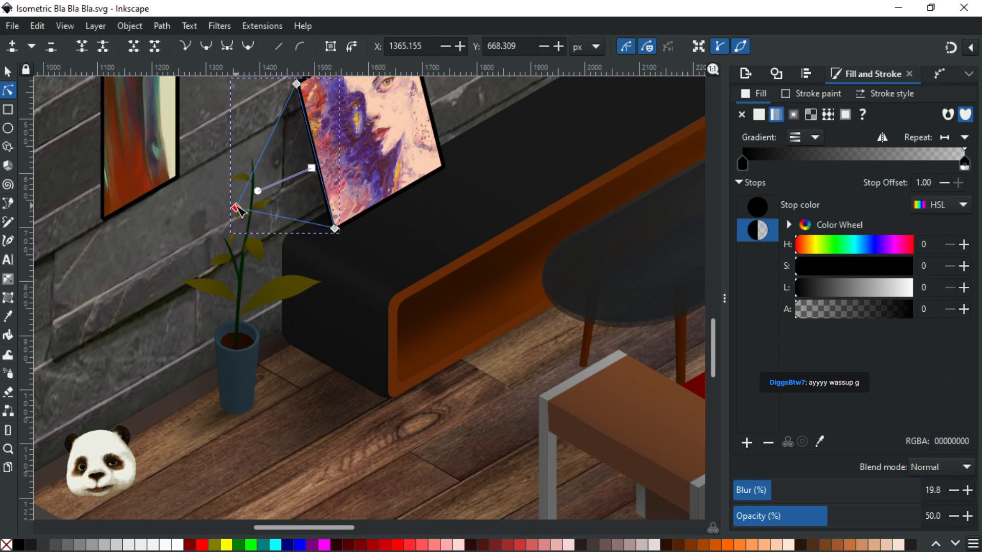
click(192, 248)
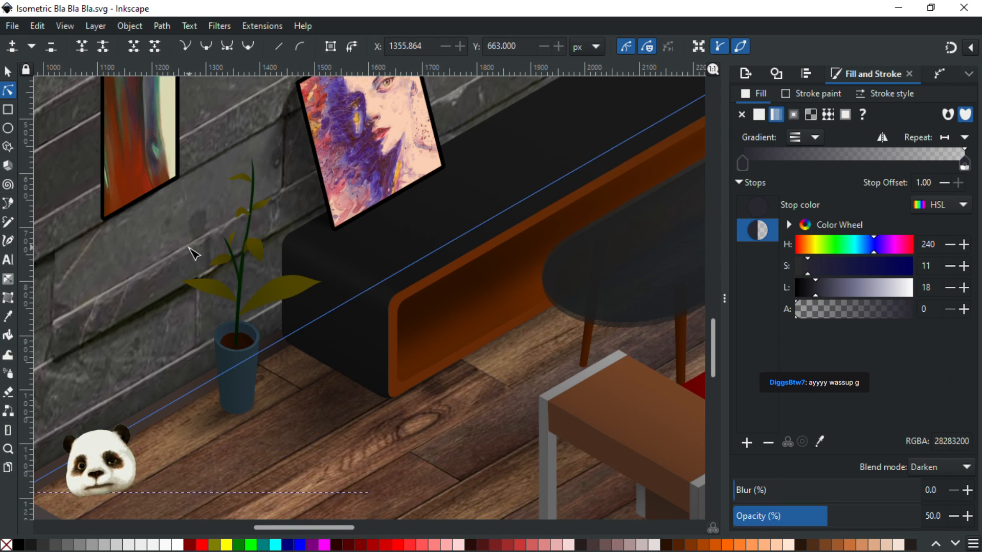
scroll(192, 248, down, 2)
drag(208, 294, 250, 455)
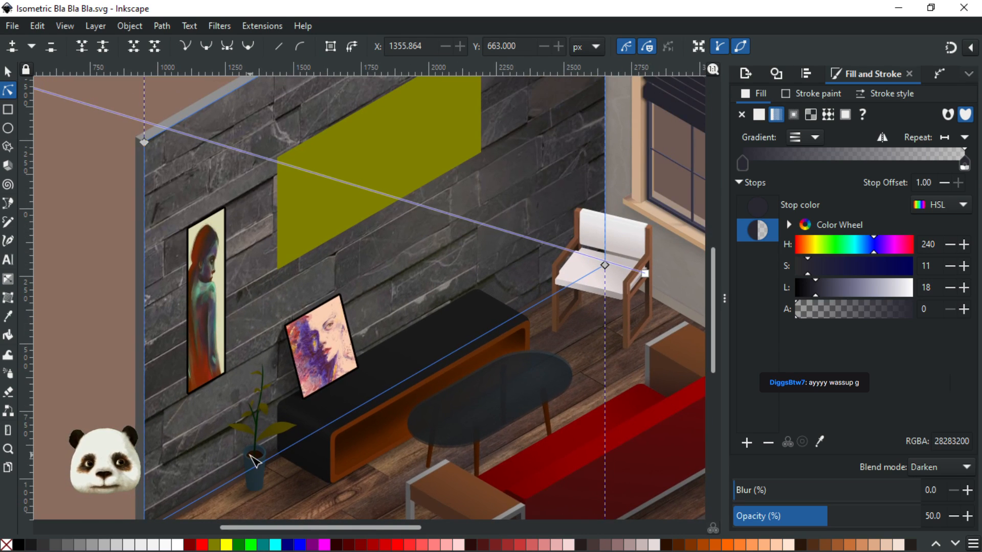
click(111, 327)
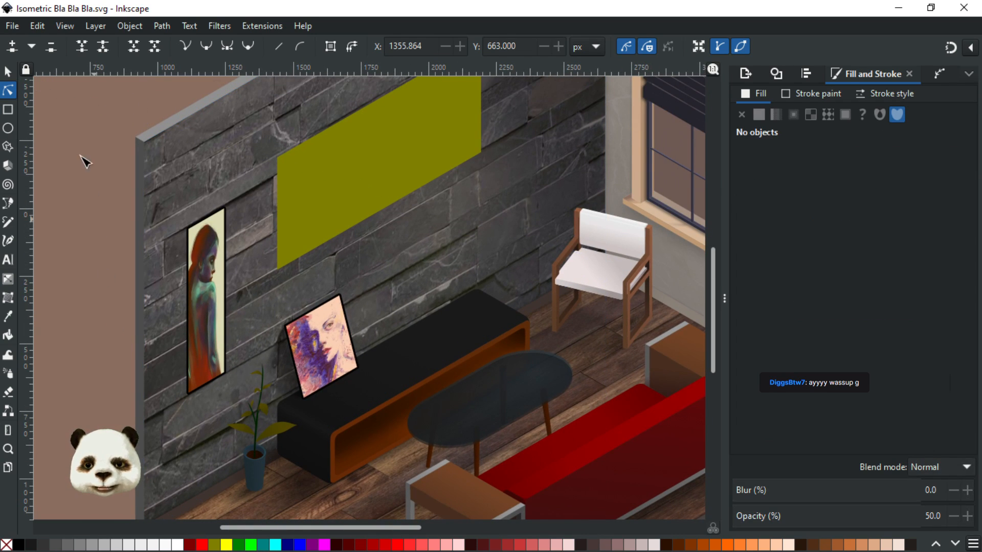
Draw a closed four-sided shape over the tall painting, following its frame corners and extending slightly past its left edge
click(9, 73)
scroll(169, 247, up, 2)
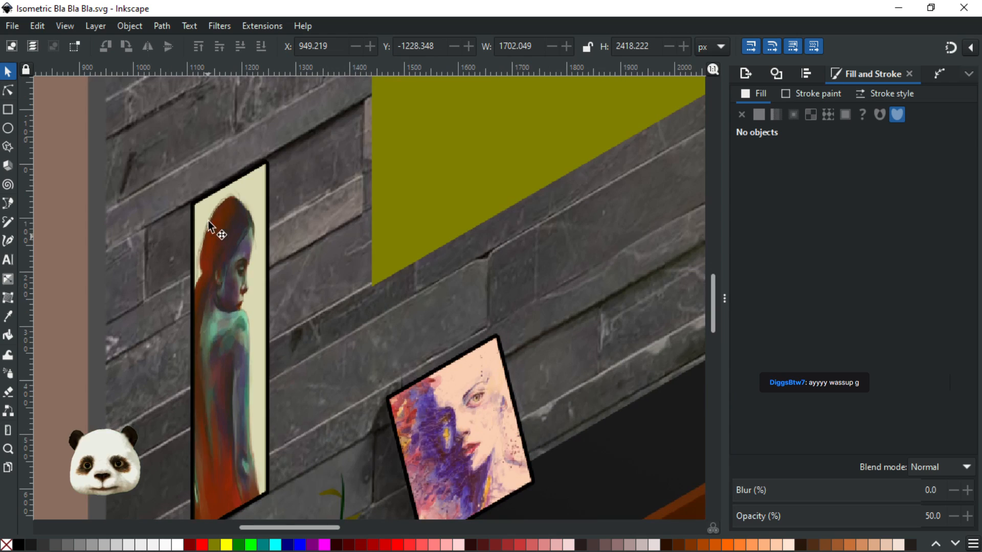
key(b)
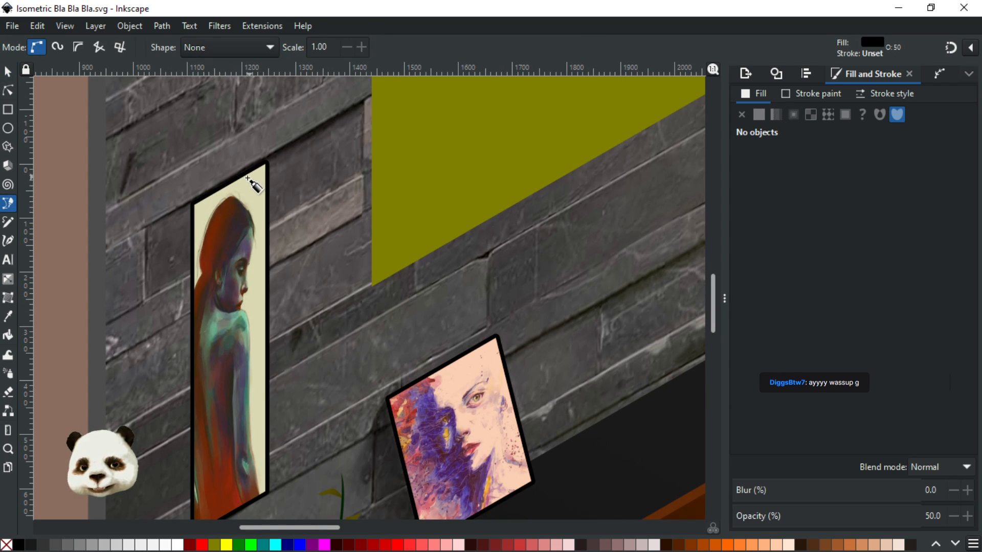
click(196, 203)
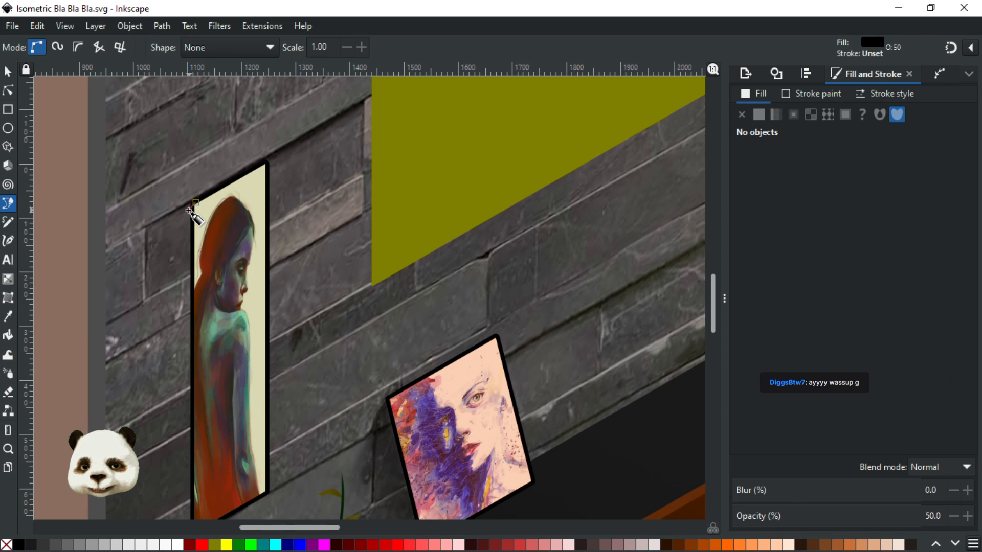
click(266, 162)
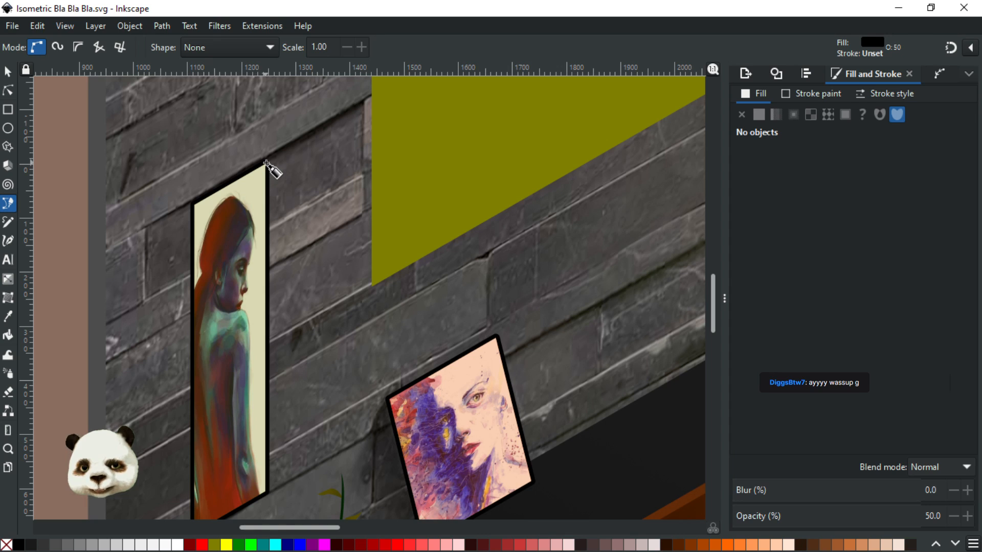
click(186, 209)
scroll(169, 286, down, 6)
scroll(168, 287, left, 2)
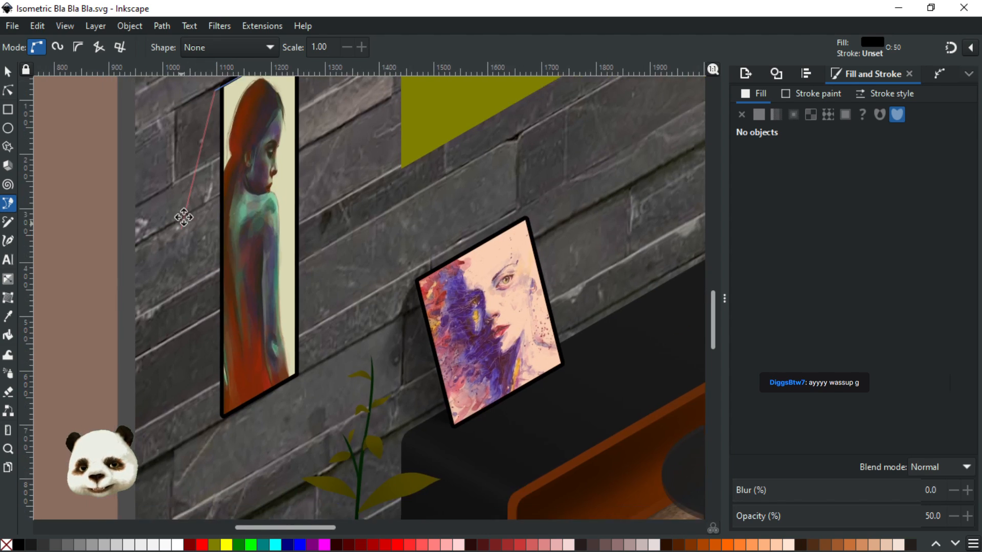
click(223, 407)
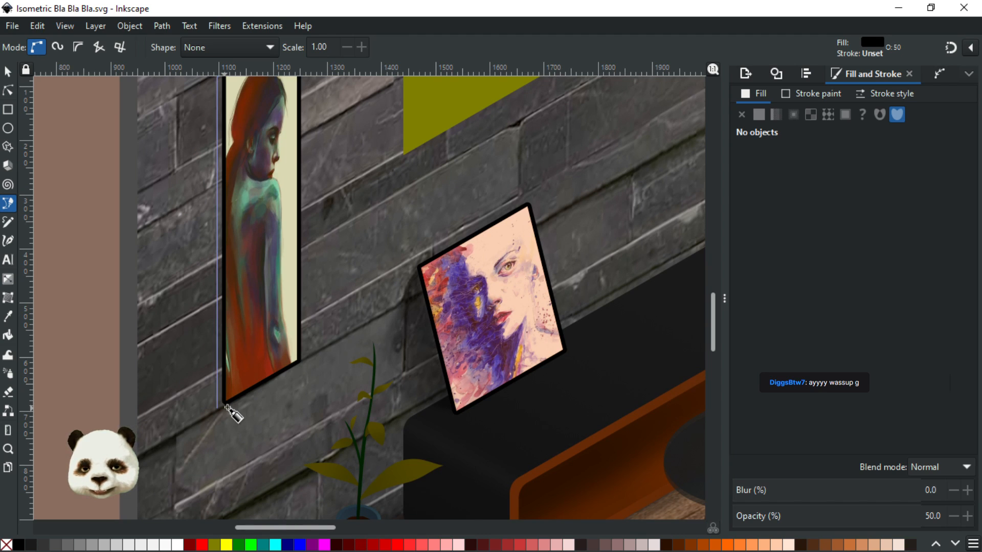
click(297, 365)
scroll(278, 286, up, 6)
scroll(279, 287, left, 1)
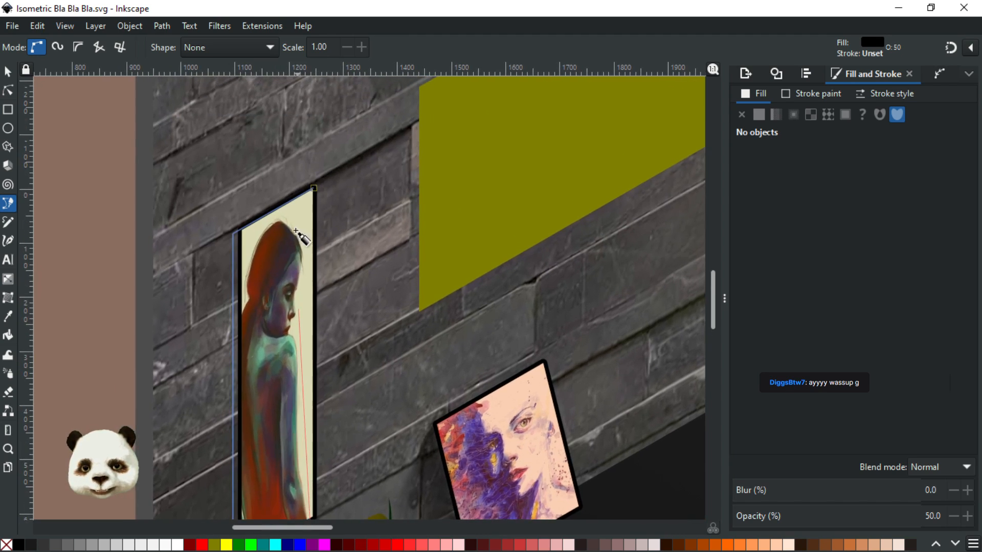
click(315, 188)
scroll(267, 218, down, 5)
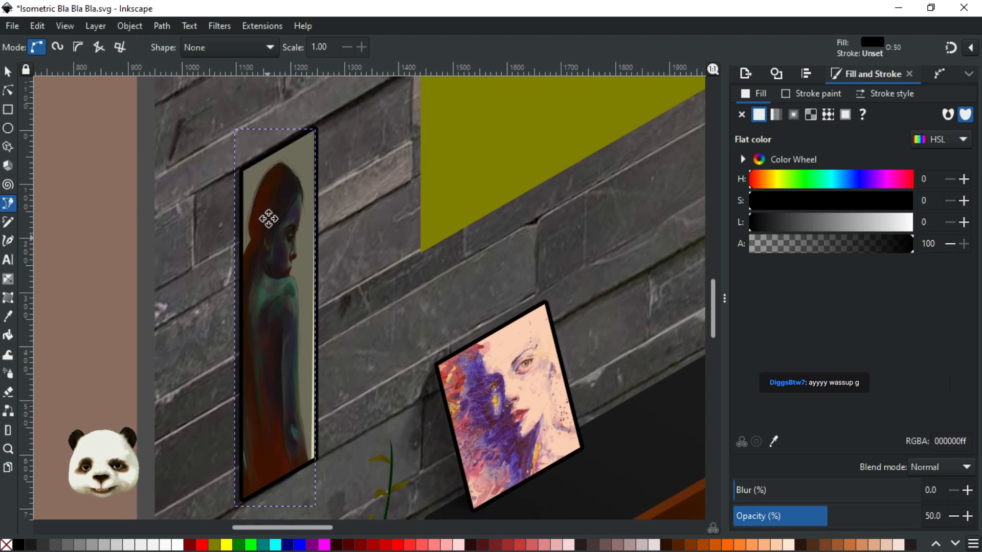
Lower the dark shape in the stacking order so it sits behind the tall painting
click(9, 74)
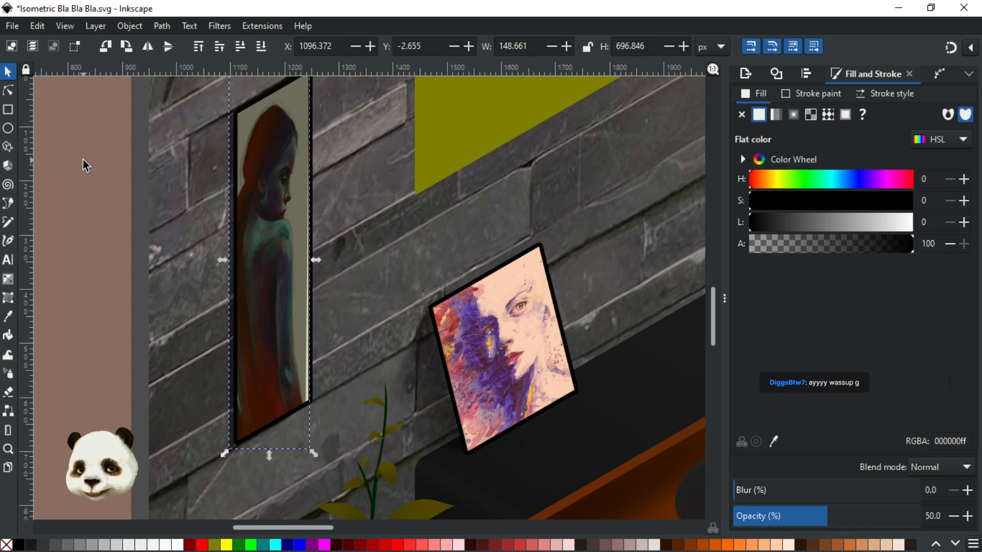
key(Page_Down)
key(Down)
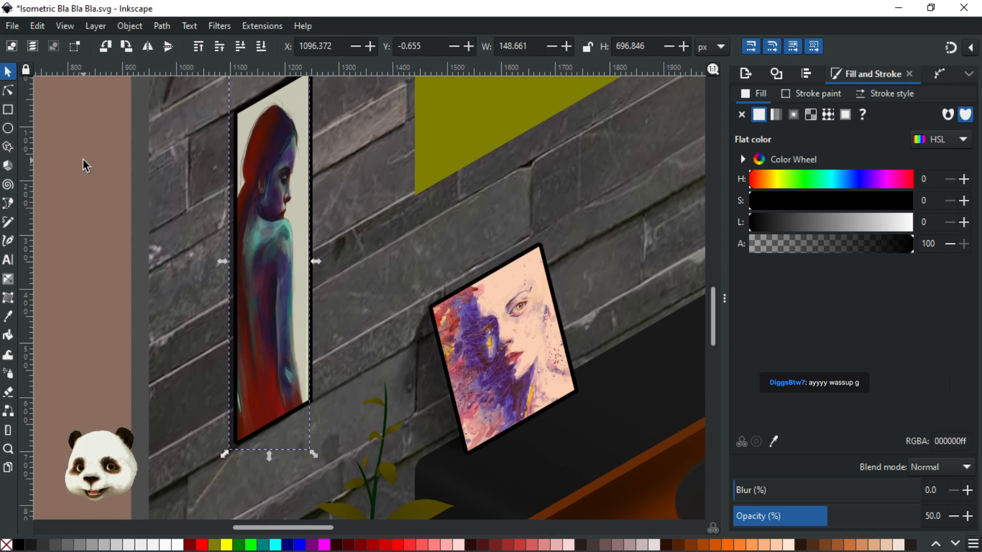
key(Up)
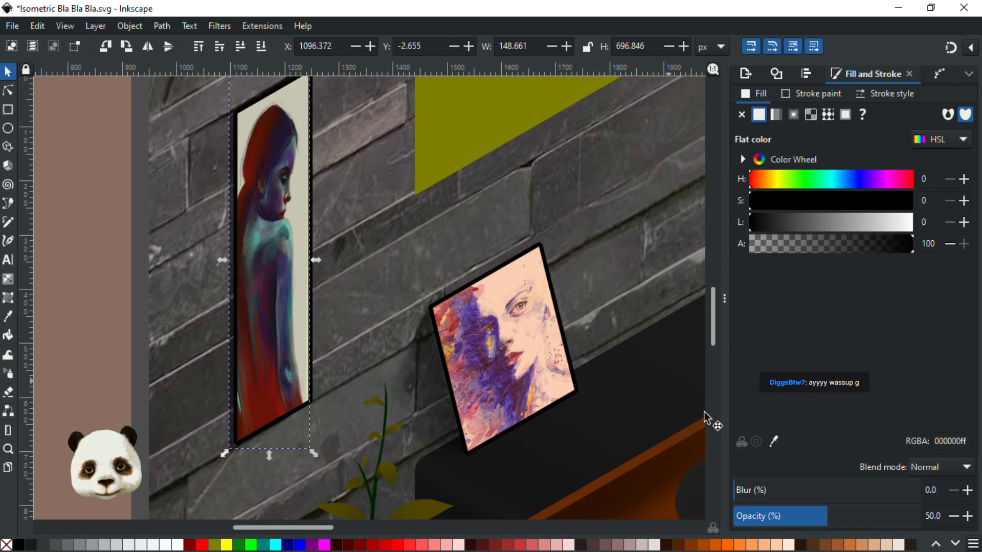
Set the tall painting's shadow to 20% blur, clear the selection and save the drawing
drag(769, 492, 772, 492)
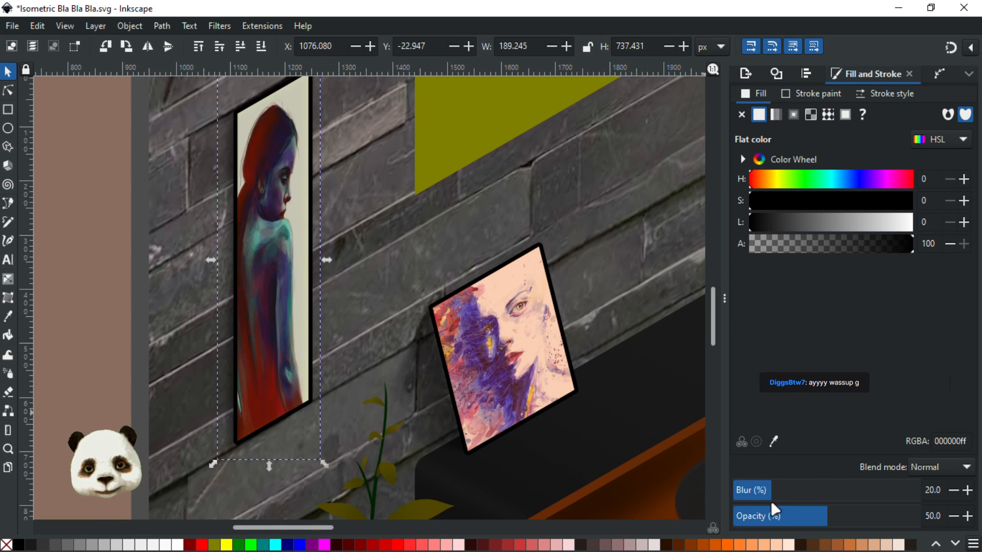
scroll(392, 428, down, 1)
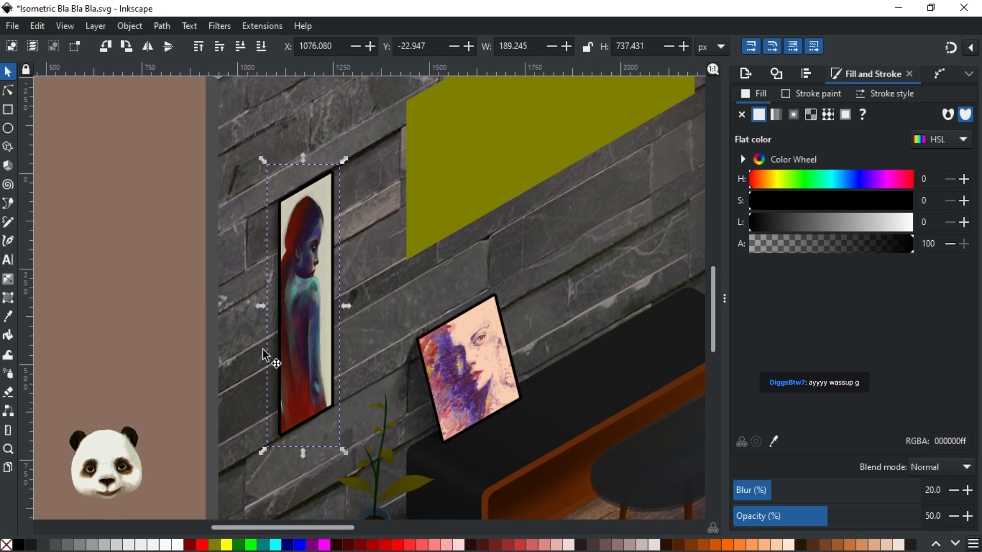
click(77, 124)
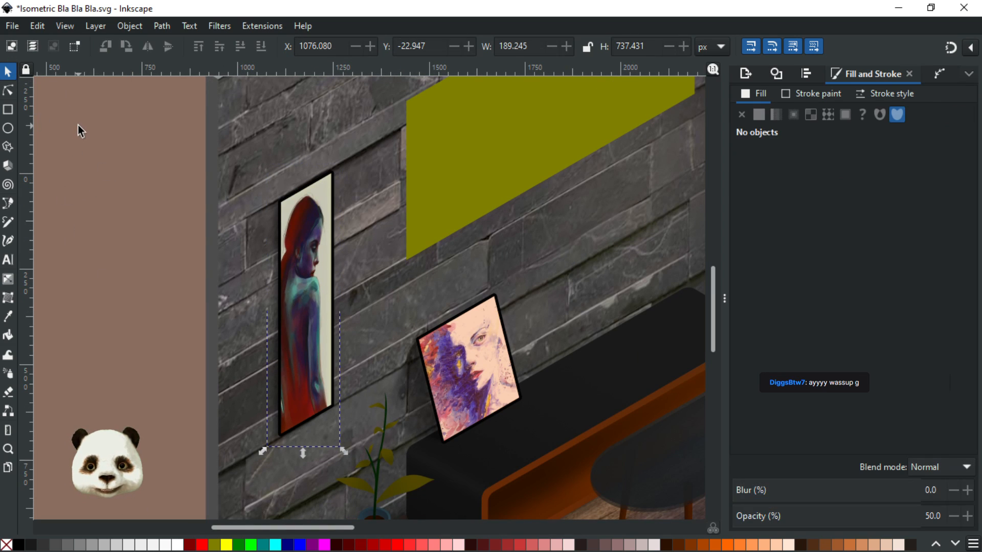
scroll(105, 167, down, 2)
drag(303, 217, 201, 292)
key(ctrl+s)
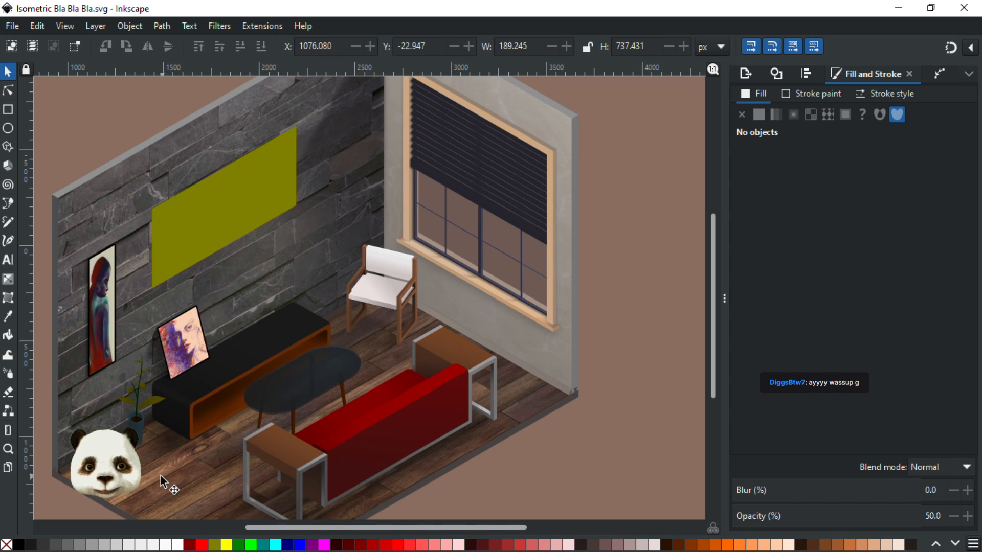
Darken the first stop of the plant pot's gradient to lightness 14, clear the selection and save the drawing
scroll(158, 475, up, 2)
key(g)
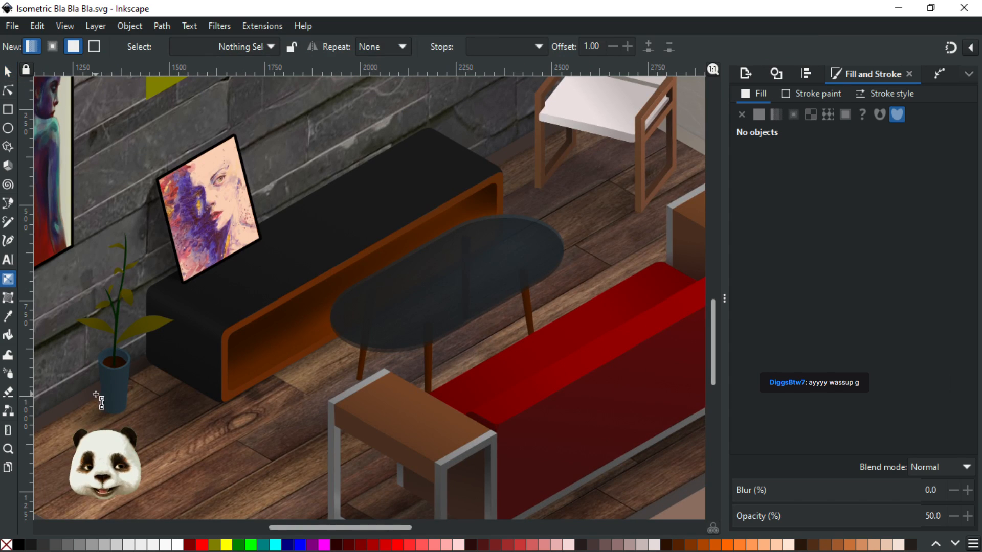
scroll(120, 376, up, 3)
click(122, 384)
click(115, 374)
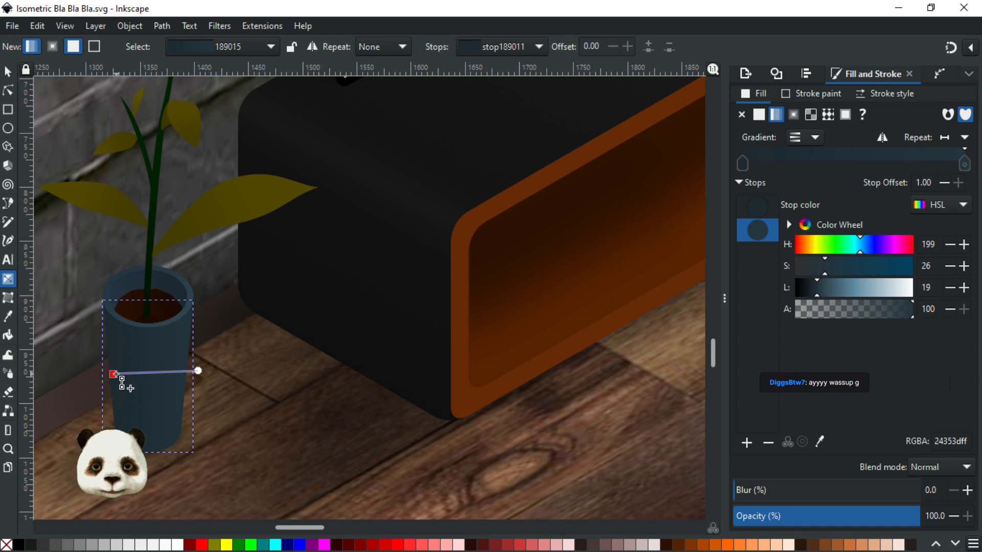
click(950, 288)
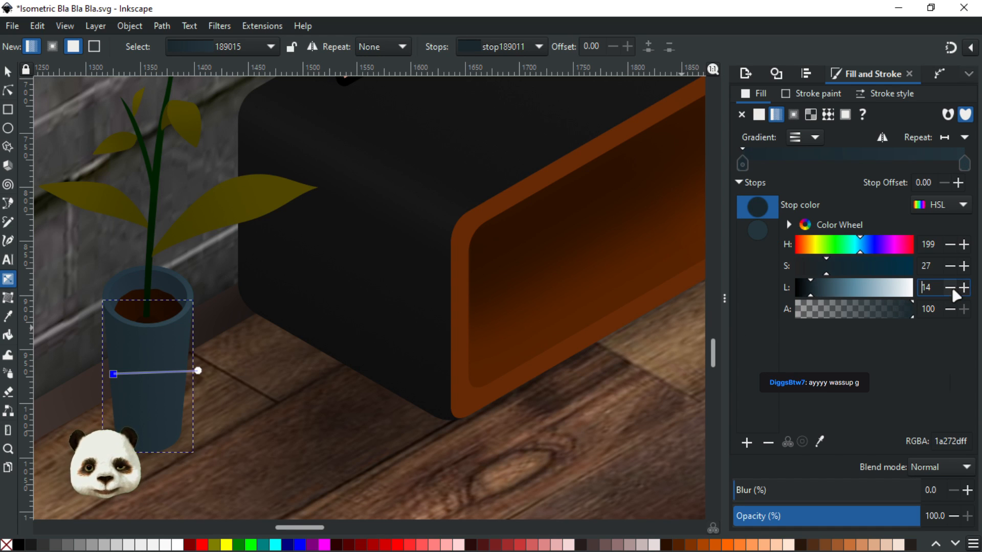
scroll(360, 394, down, 2)
scroll(361, 394, down, 3)
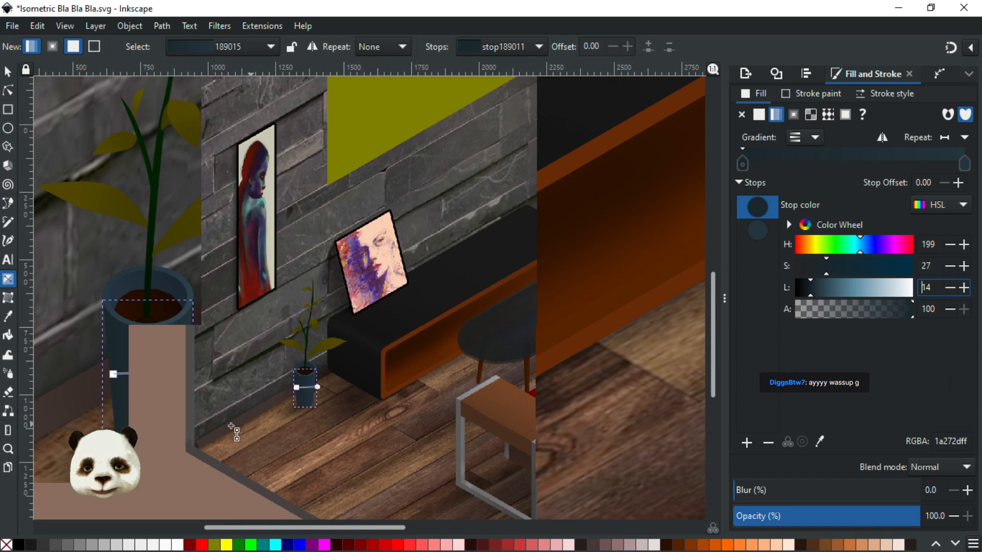
key(Escape)
key(ctrl+s)
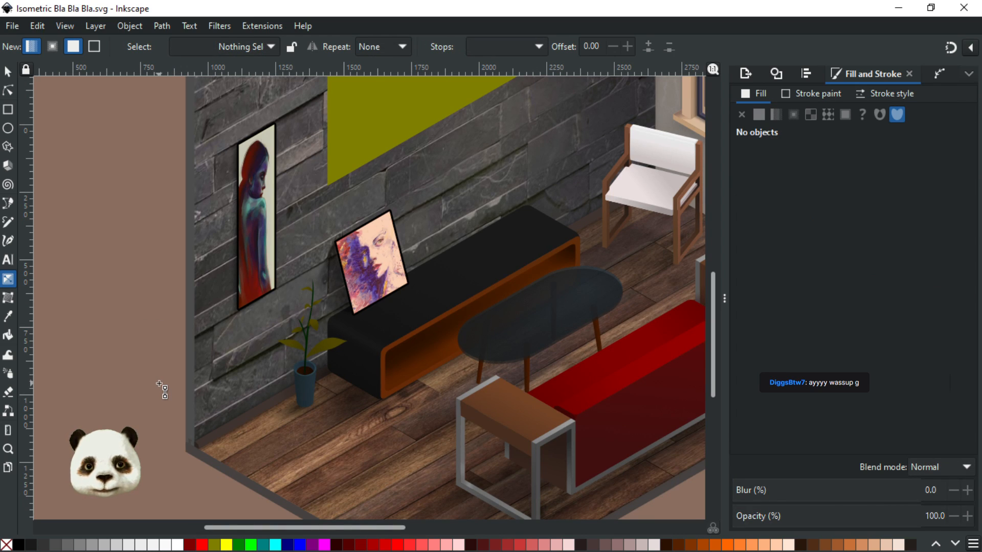
Lighten the first gradient stop of the plant's topmost leaf to lightness 25
scroll(162, 391, down, 3)
scroll(175, 387, up, 1)
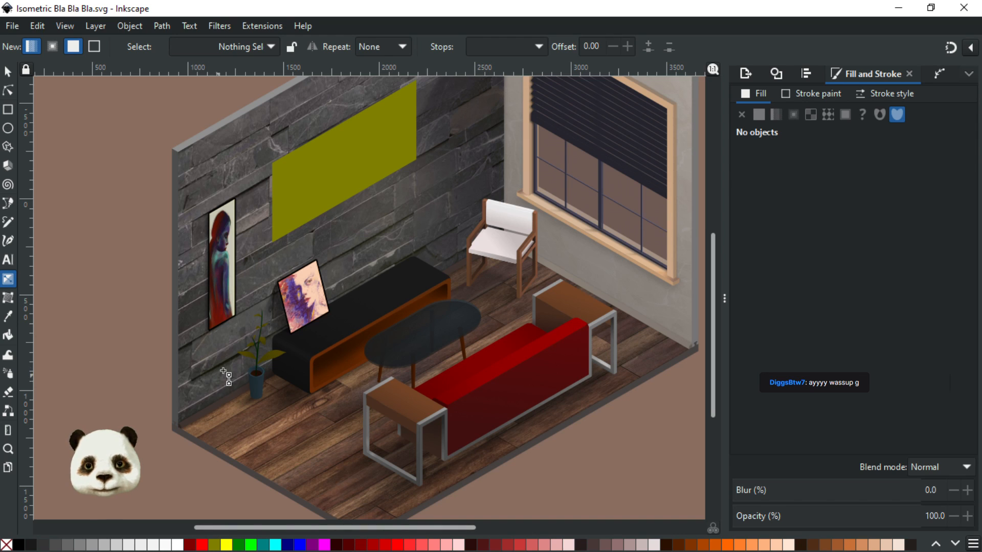
scroll(287, 365, up, 1)
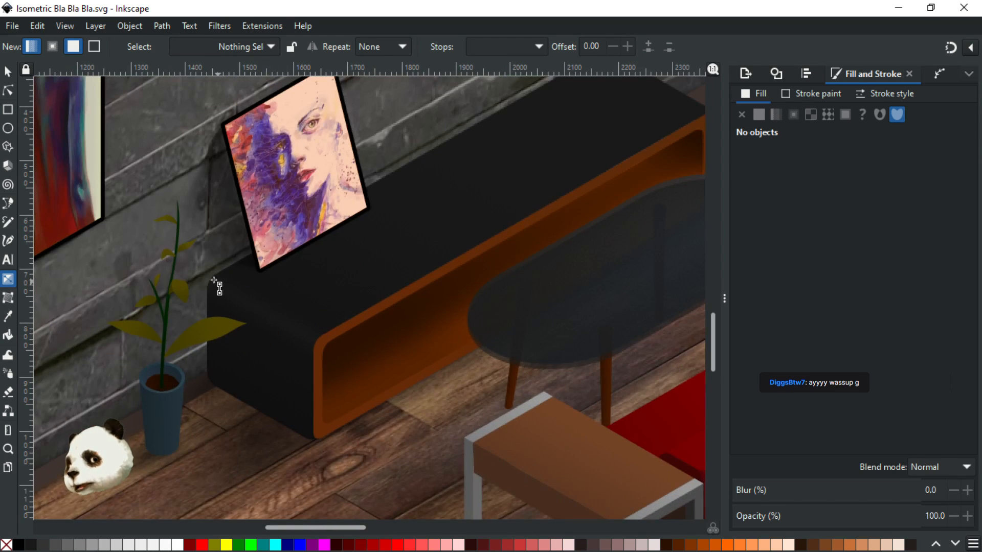
scroll(179, 240, up, 1)
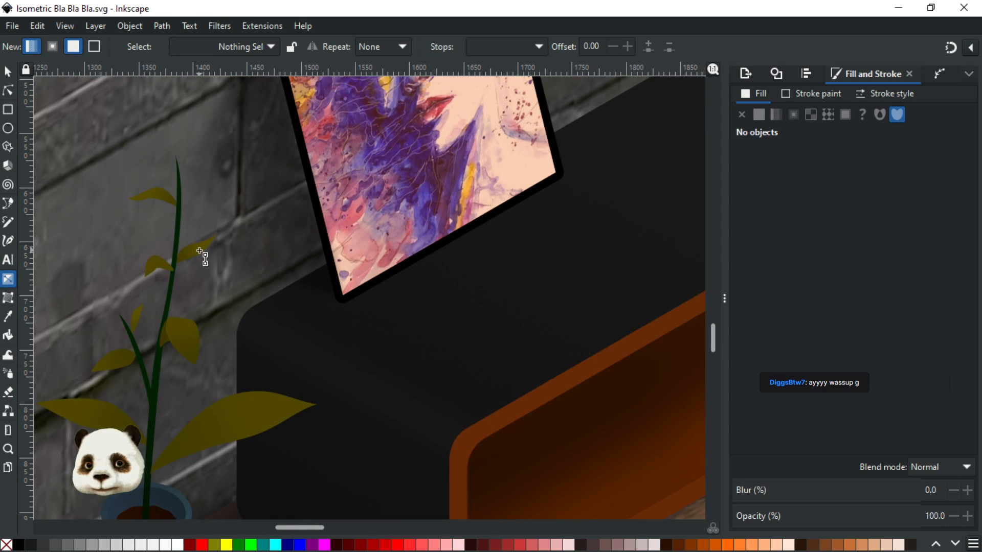
click(204, 253)
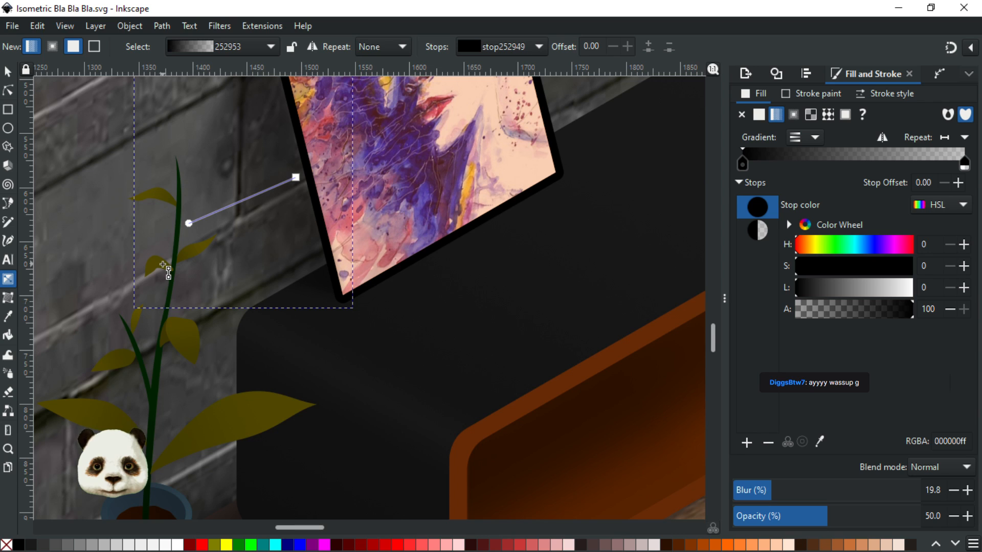
scroll(157, 232, up, 3)
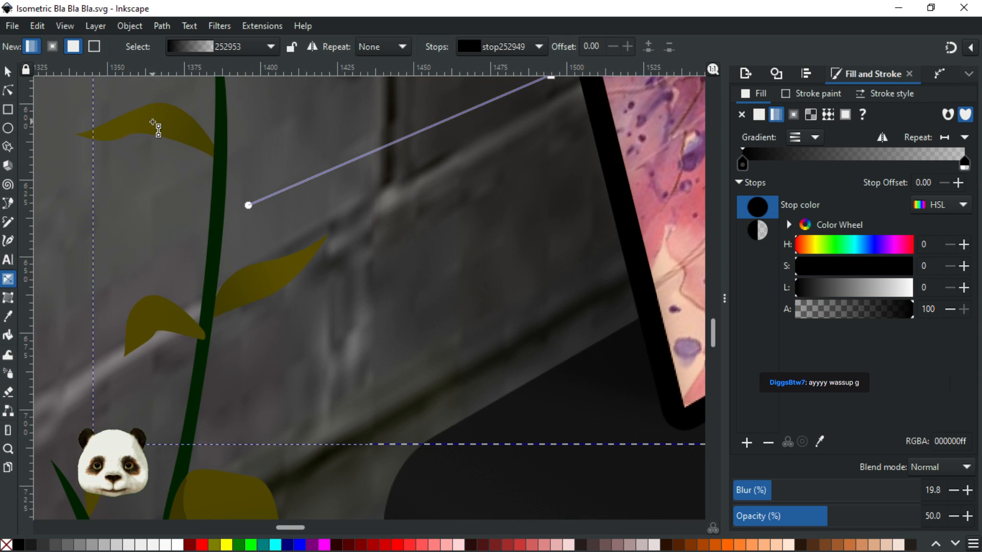
click(156, 127)
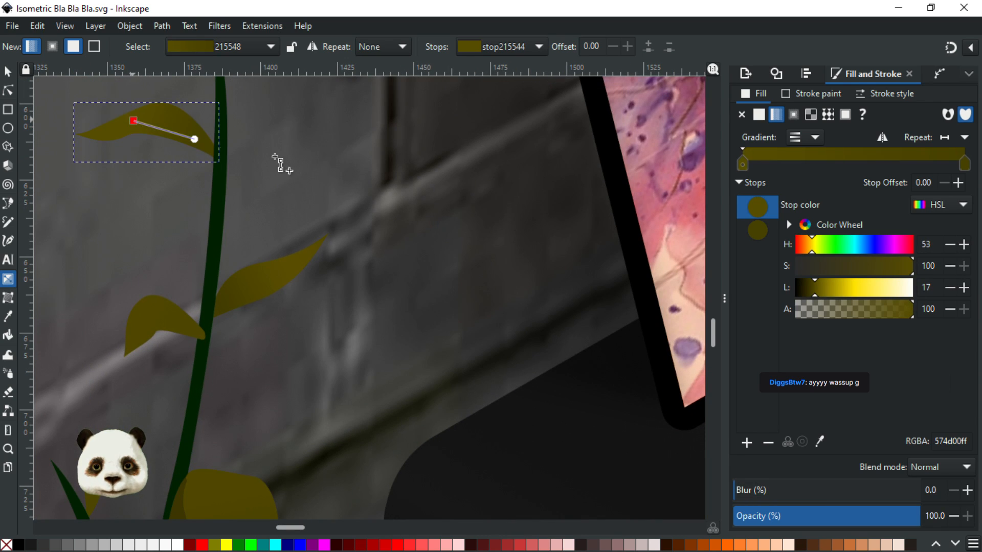
click(817, 289)
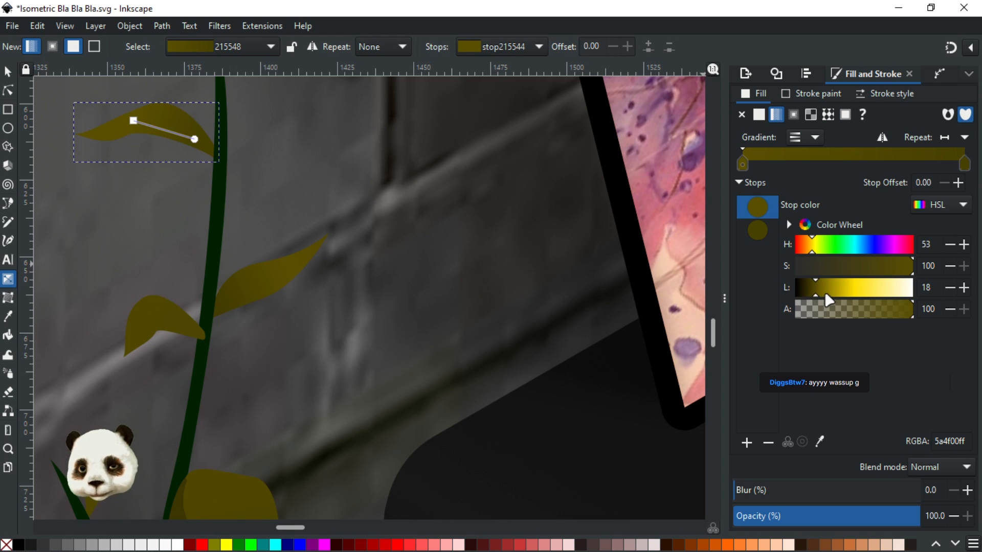
click(825, 293)
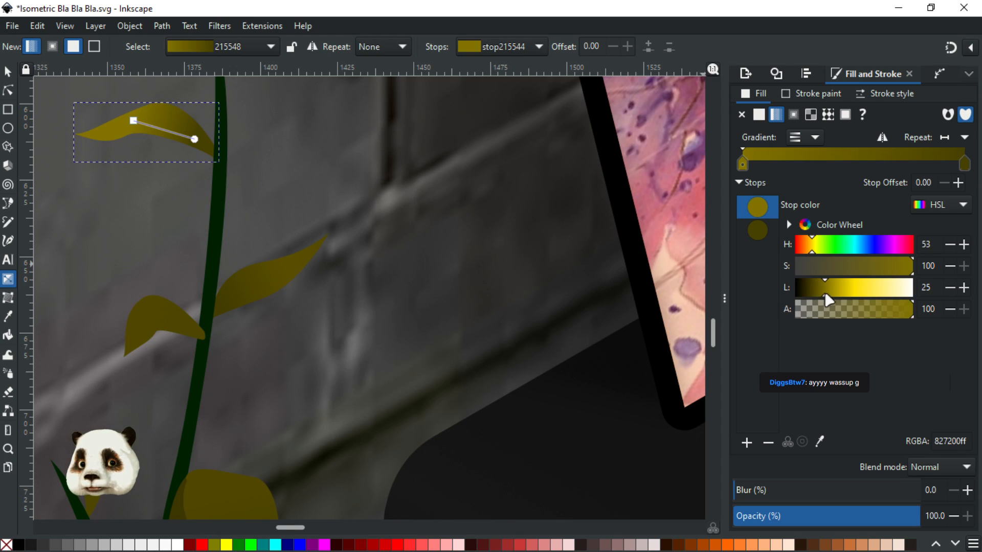
Set the first gradient stop of the second leaf down on the stem's left side to hue 54 and lightness 20
click(304, 271)
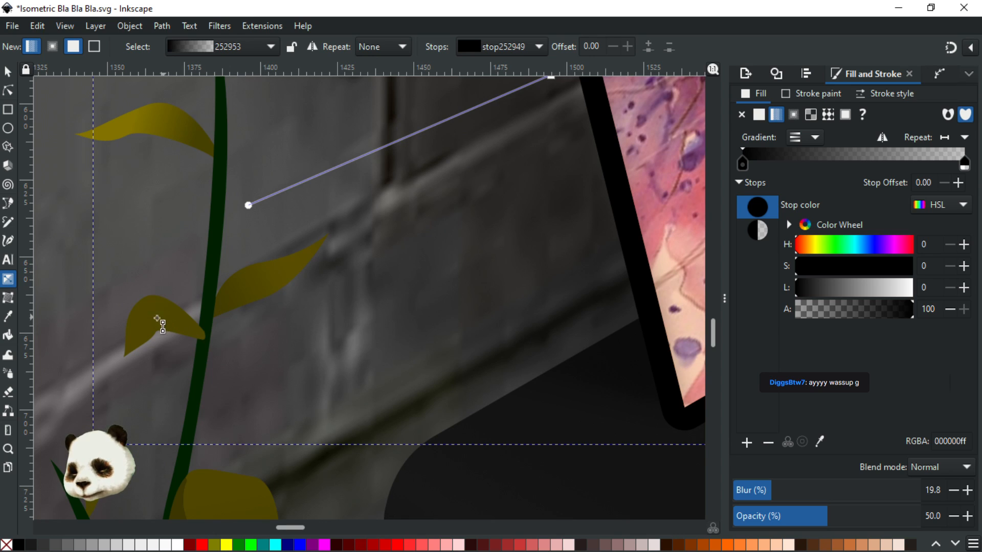
click(138, 327)
click(141, 313)
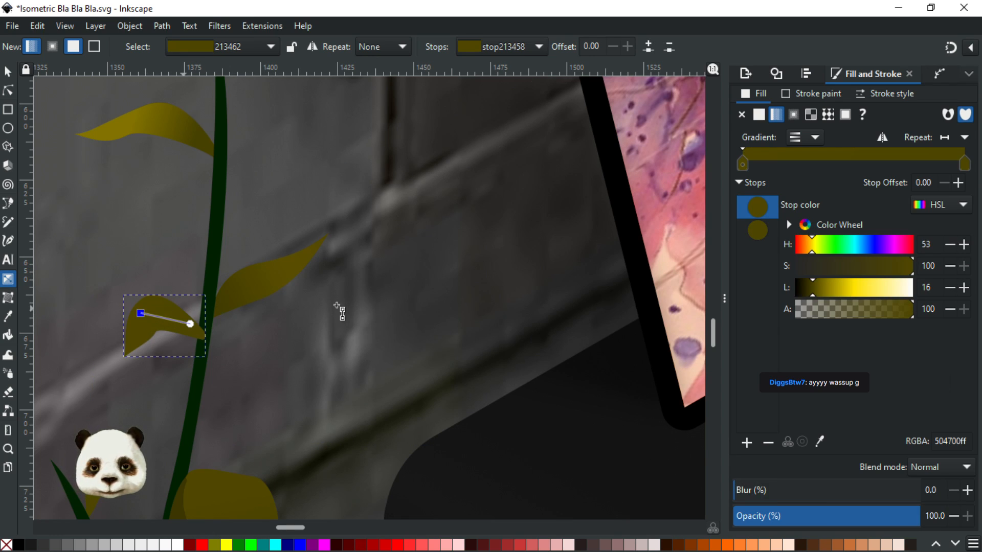
click(823, 287)
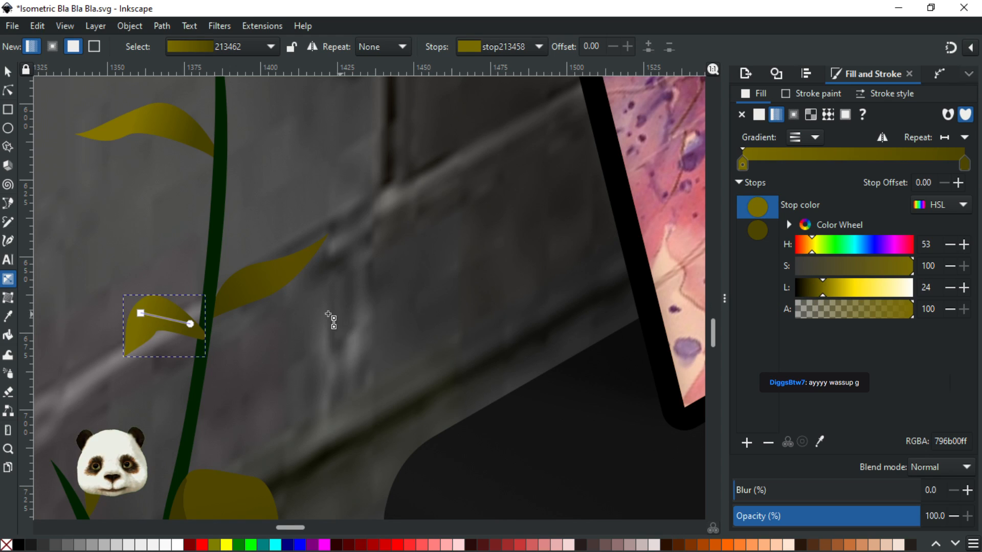
key(ctrl+z)
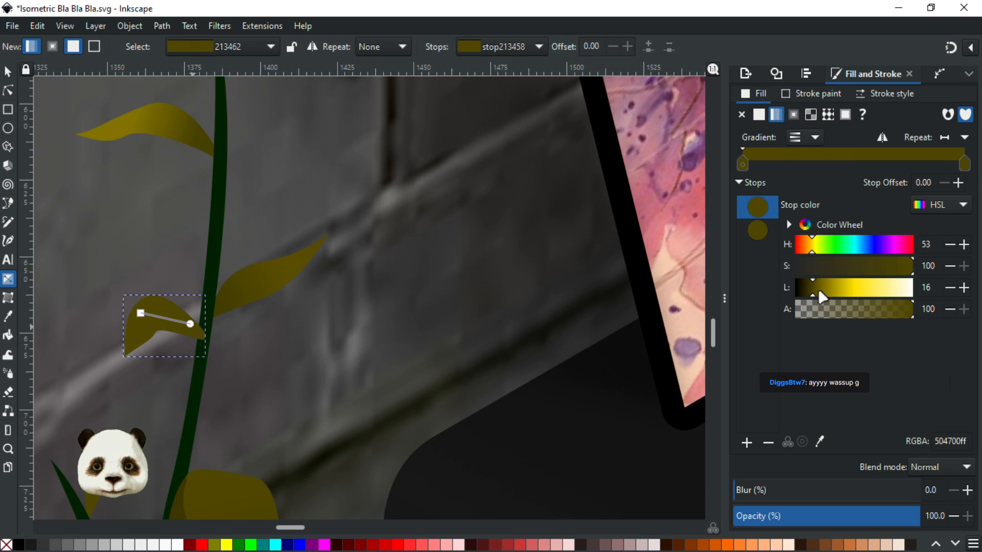
click(818, 289)
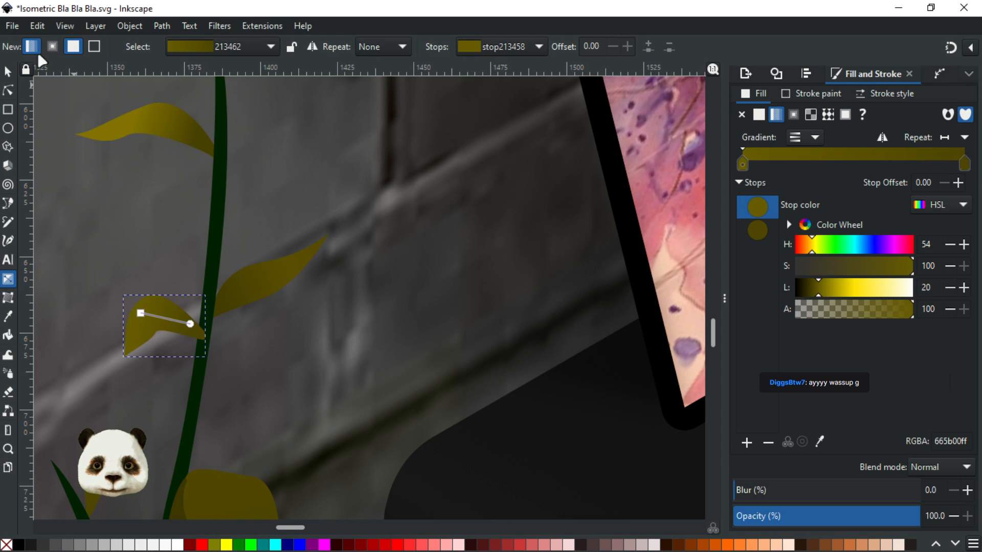
Select the upper leaf on the stem's right side, set its first gradient stop to lightness 21, and clear the selection
click(8, 90)
click(299, 273)
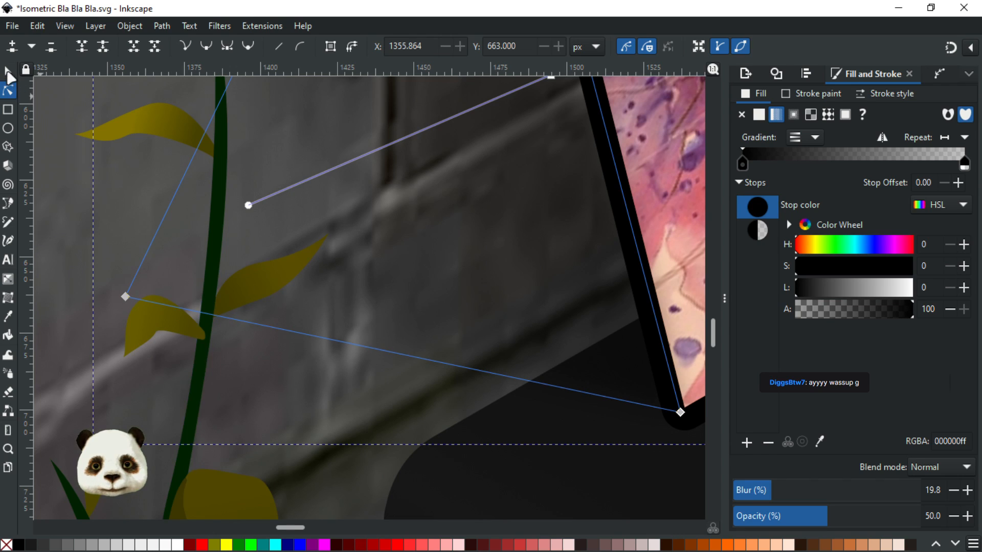
key(s)
click(268, 279)
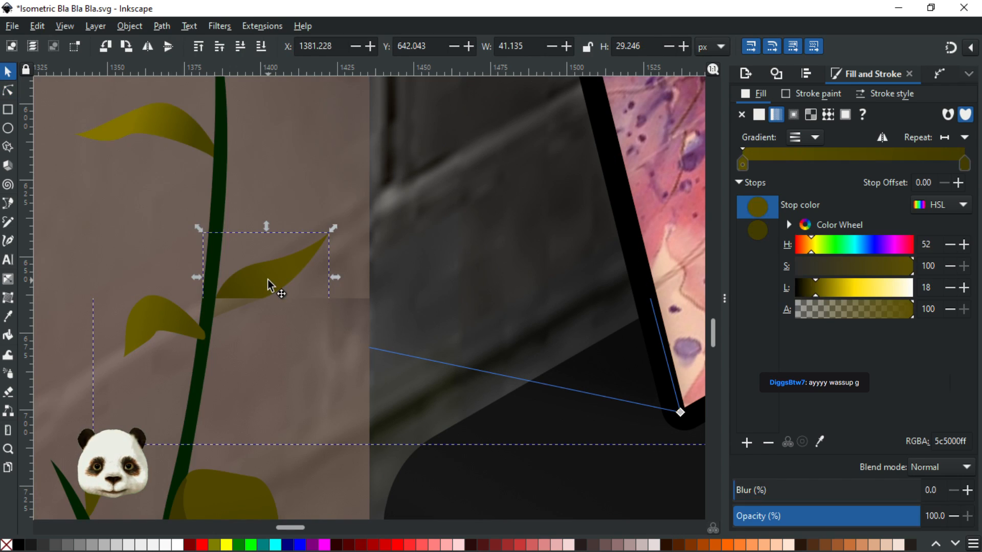
alt+click(268, 280)
alt+click(268, 281)
alt+click(268, 280)
alt+click(269, 283)
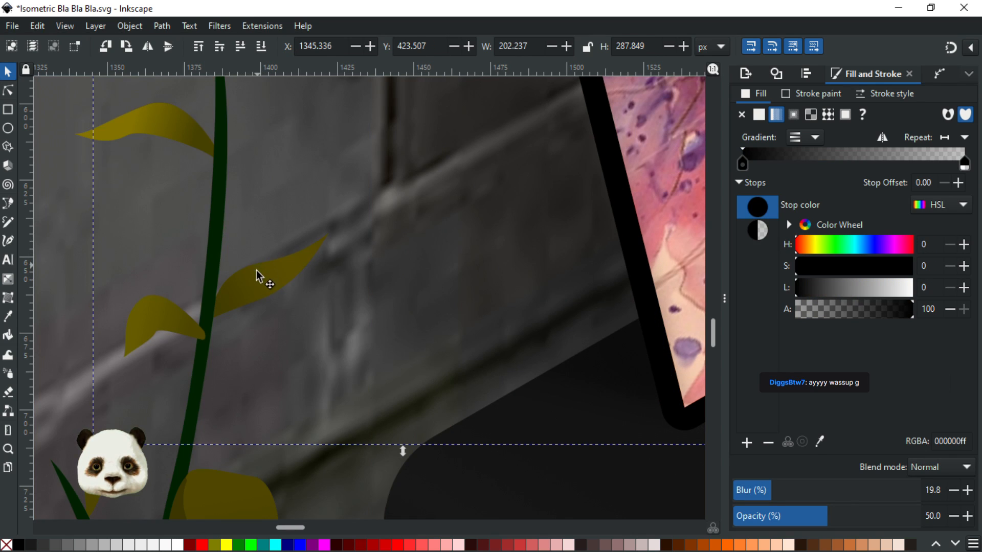
alt+click(257, 280)
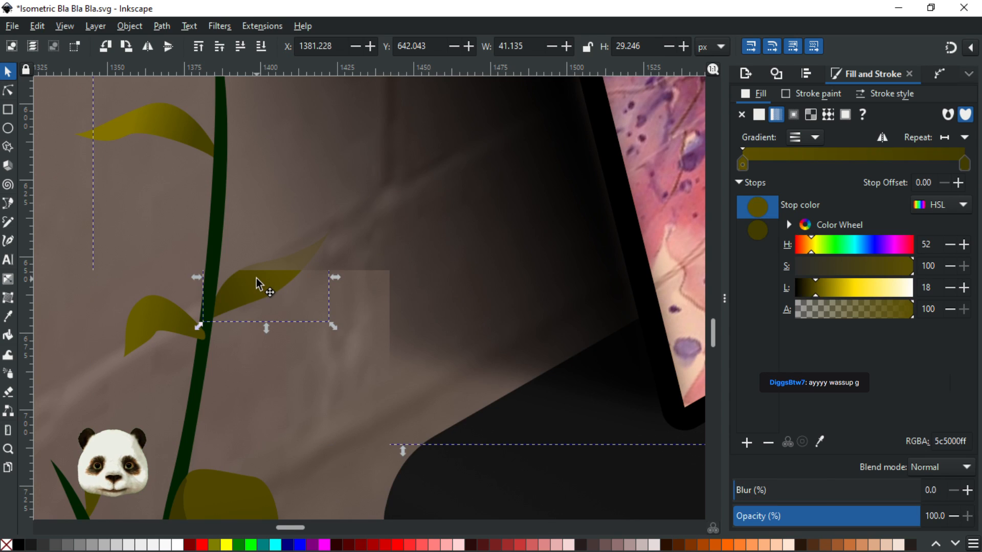
click(8, 92)
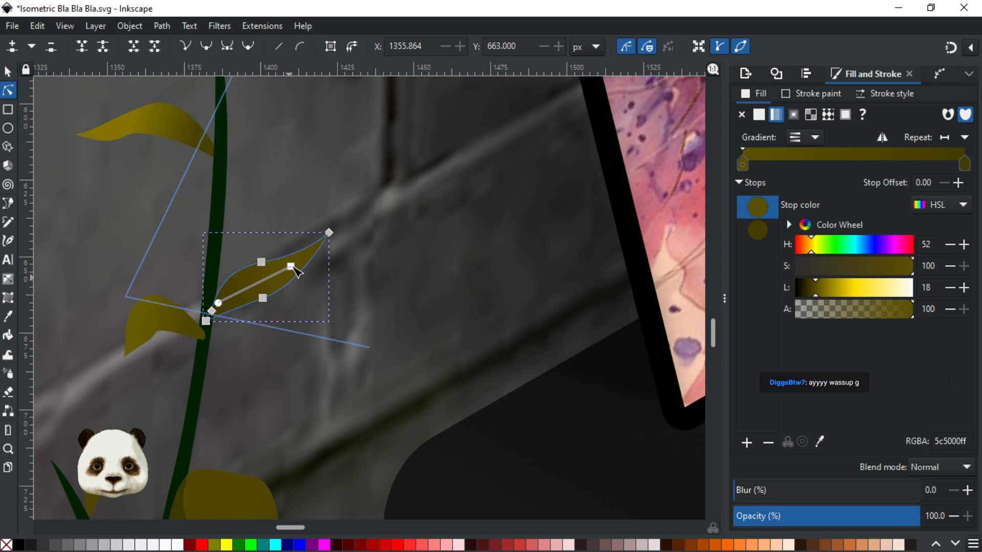
click(291, 267)
click(821, 293)
scroll(556, 321, down, 3)
scroll(538, 310, down, 5)
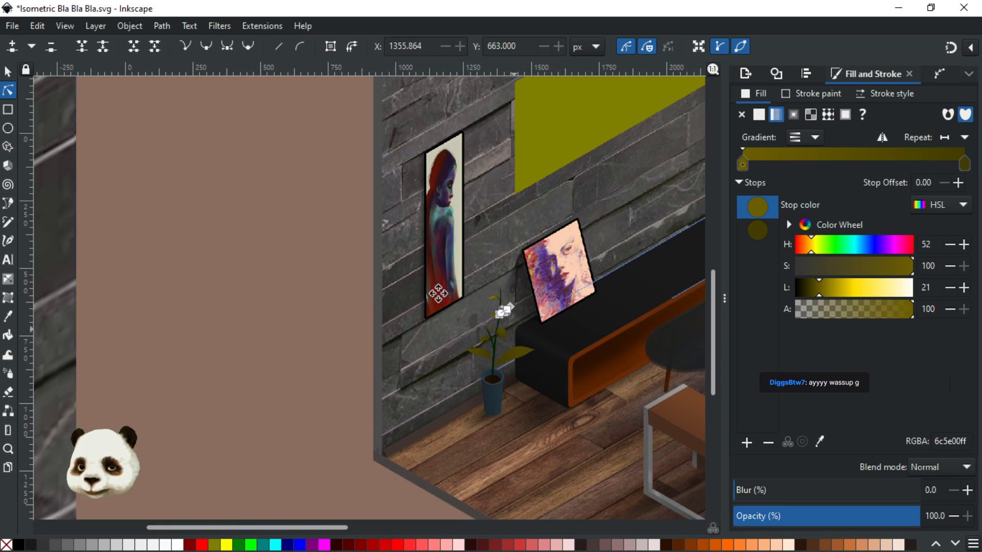
scroll(443, 295, up, 3)
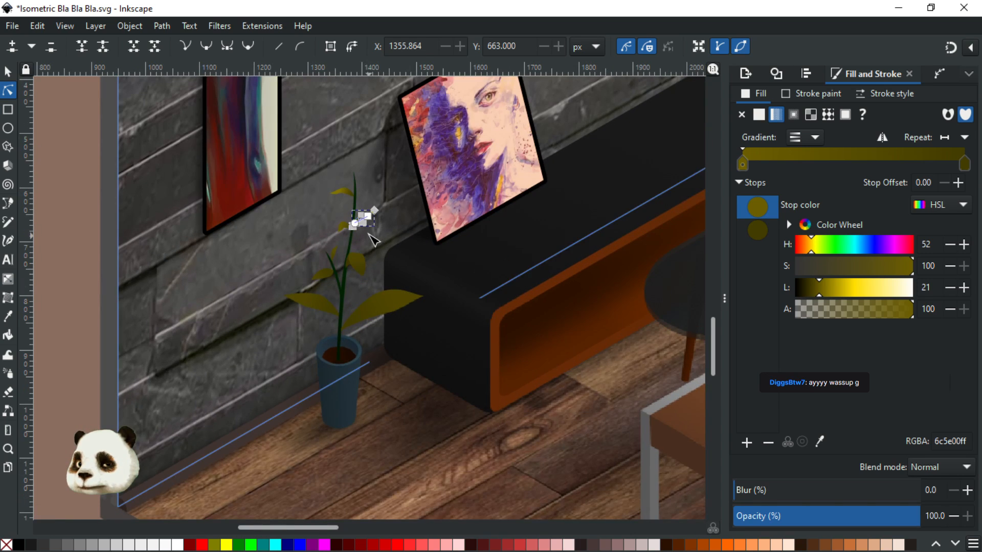
key(Escape)
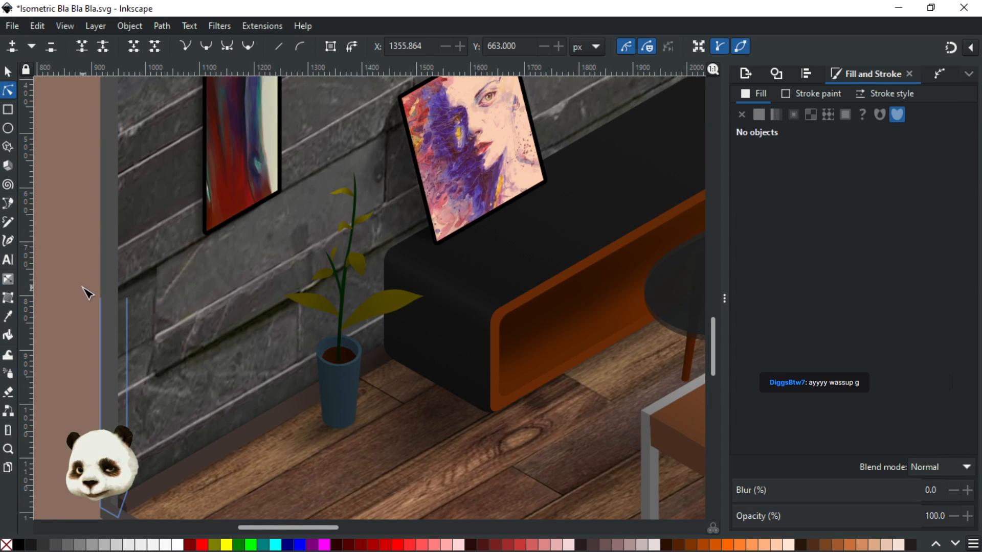
Lighten the first gradient stop of the small narrow leaf on the plant's side branch
scroll(87, 294, down, 2)
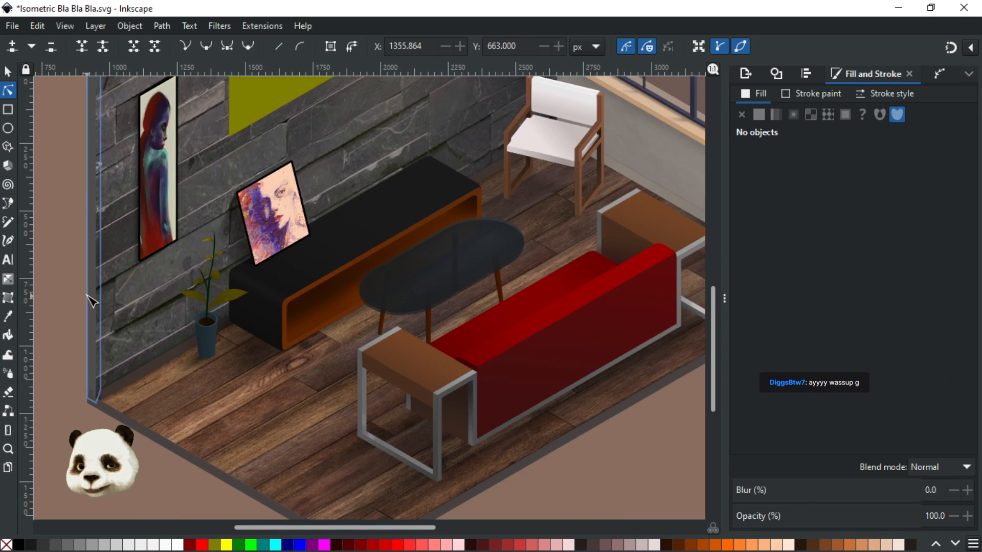
scroll(240, 258, up, 4)
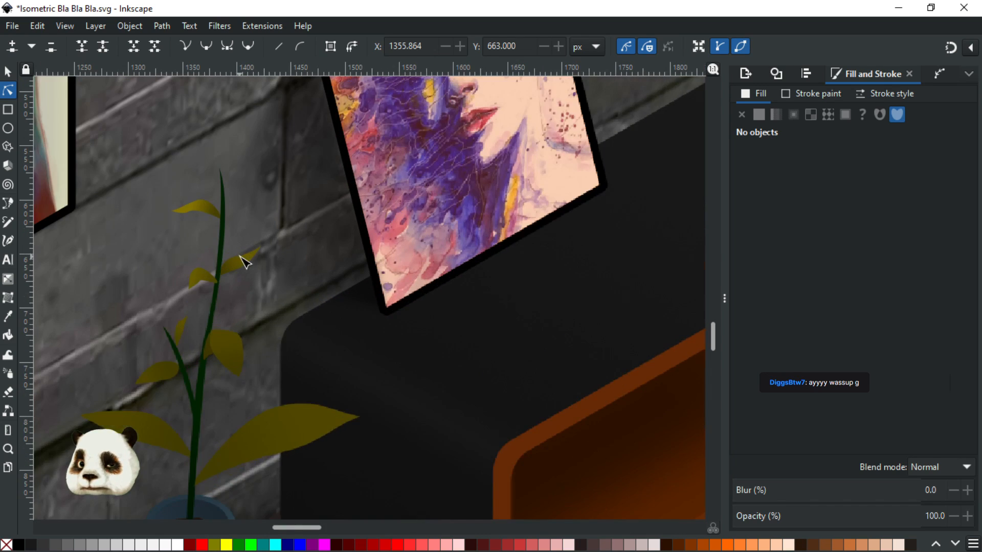
scroll(236, 279, up, 2)
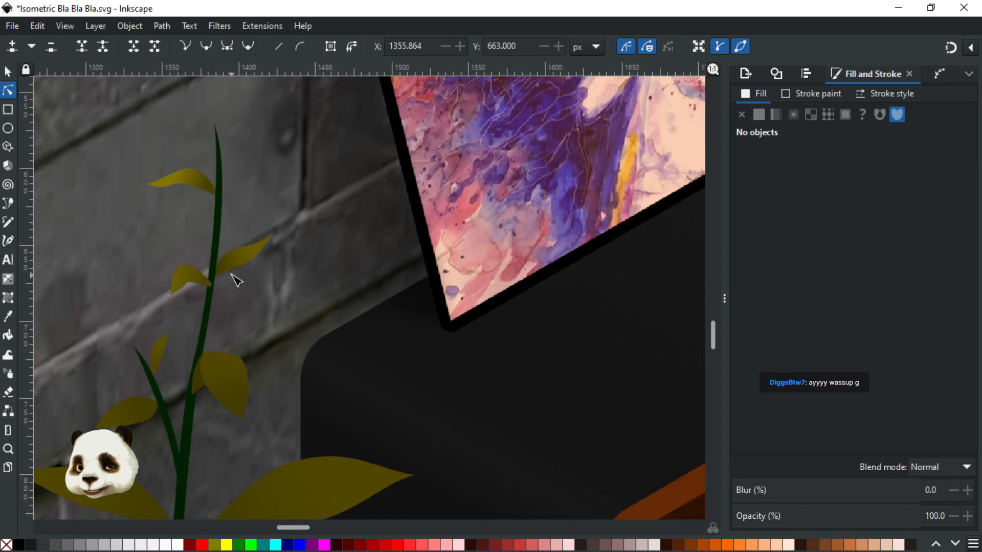
click(134, 389)
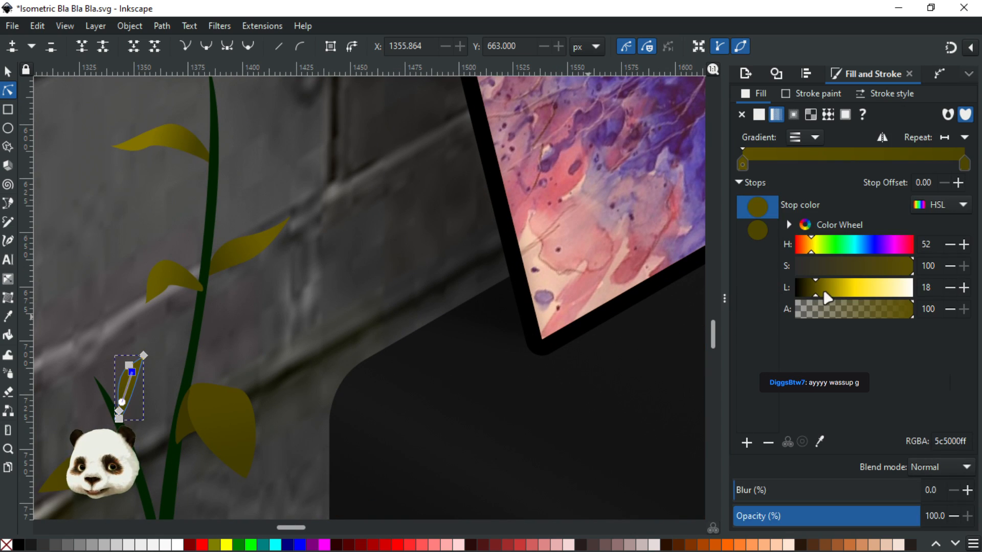
click(821, 292)
Set lightness 19 on the first gradient stop of the rounded middle leaf and the second stop of the side branch's lower leaf
click(229, 437)
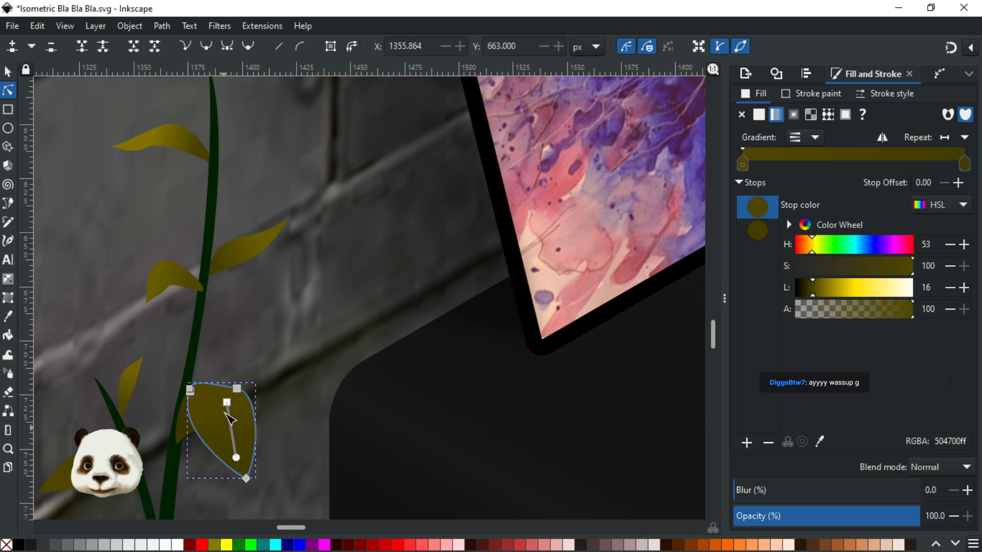
click(817, 292)
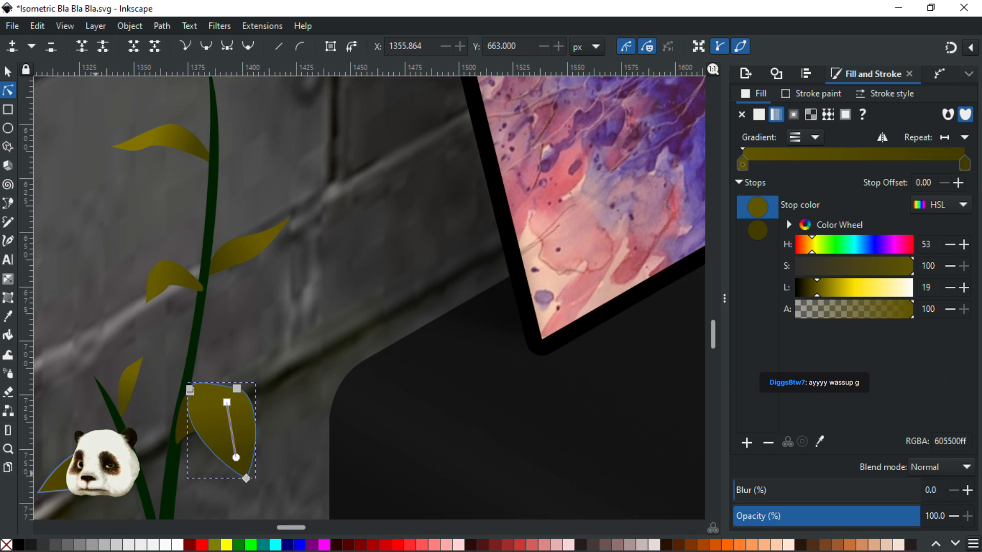
click(92, 473)
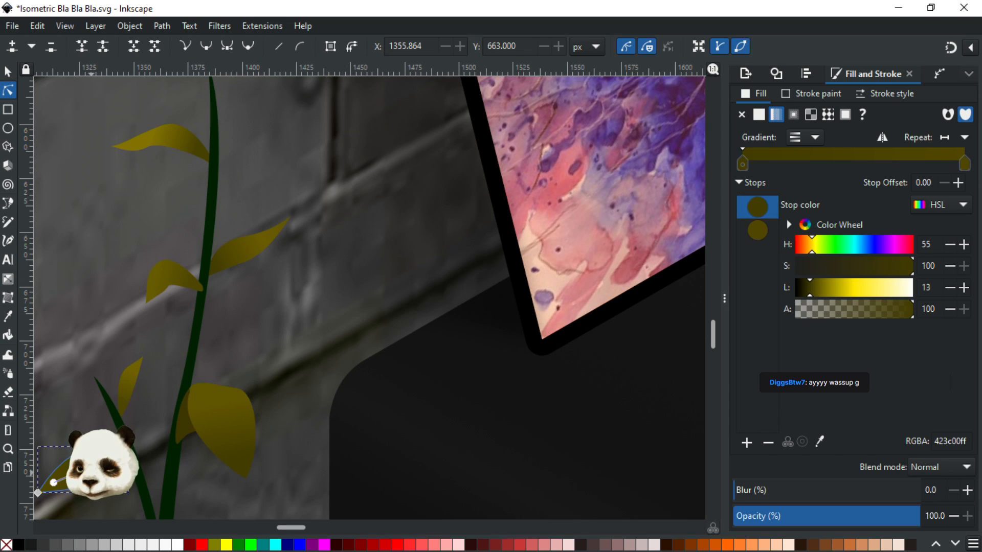
click(55, 484)
drag(820, 291, 817, 292)
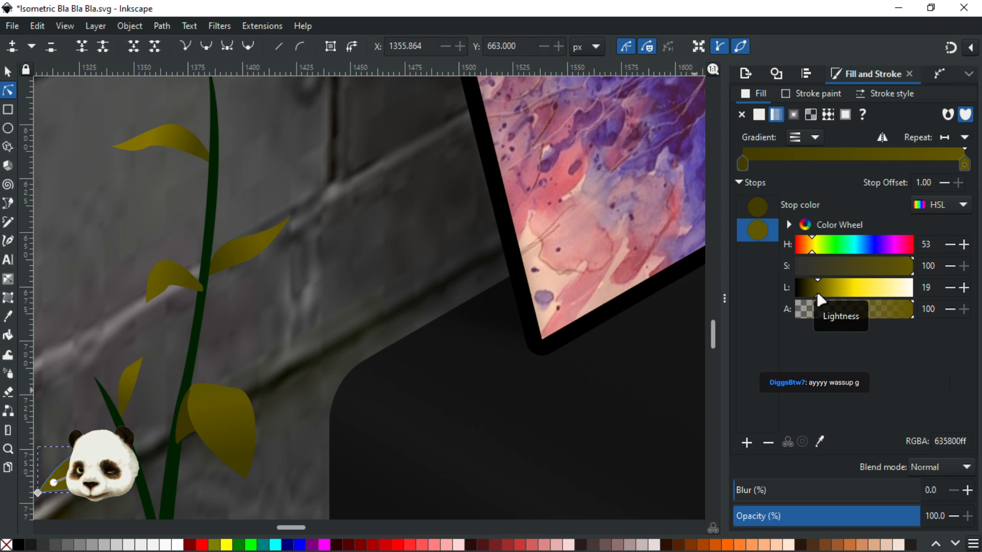
Move the leaning painting's shadow corner to X 1371.460, Y 637.780, and set the upper right leaf's first gradient stop to lightness 24
click(251, 253)
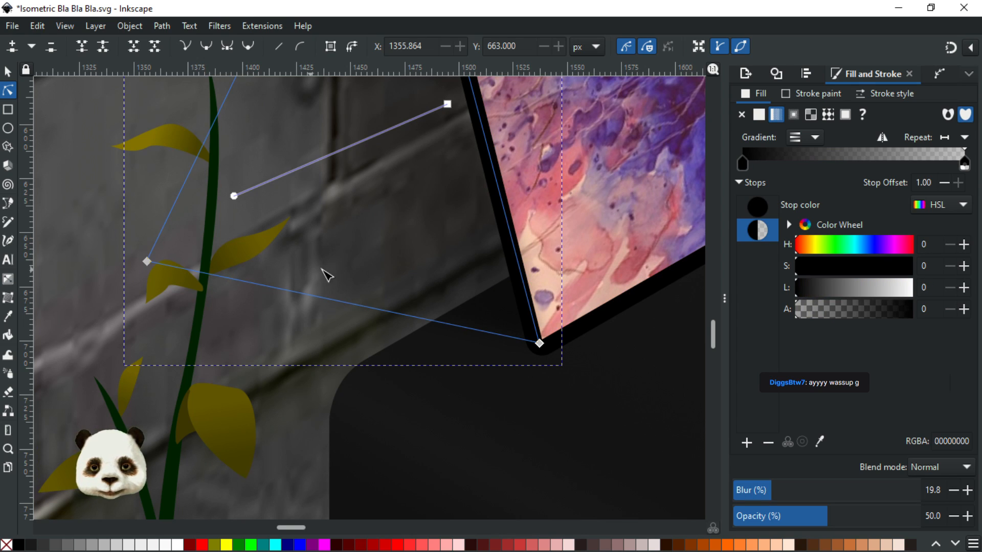
drag(148, 261, 181, 206)
click(251, 255)
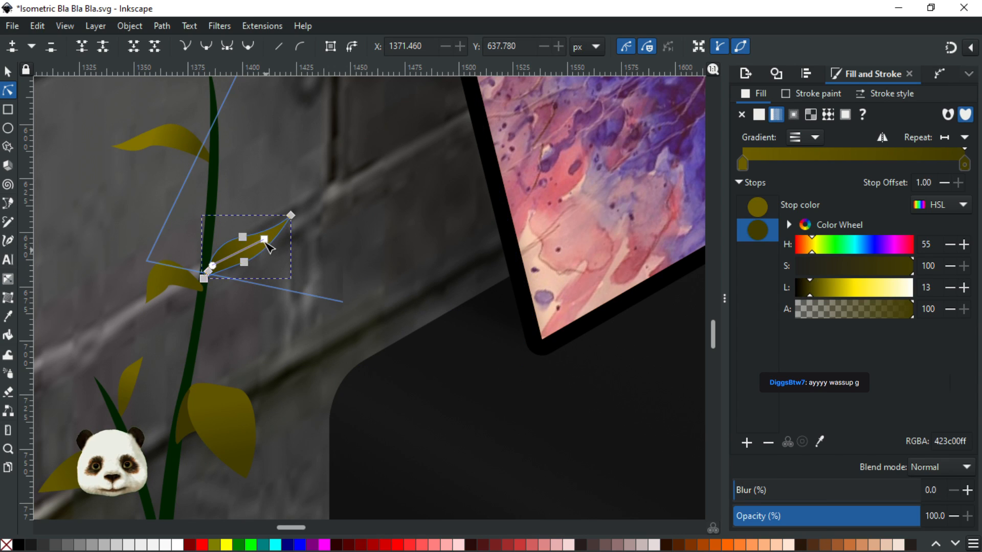
click(265, 240)
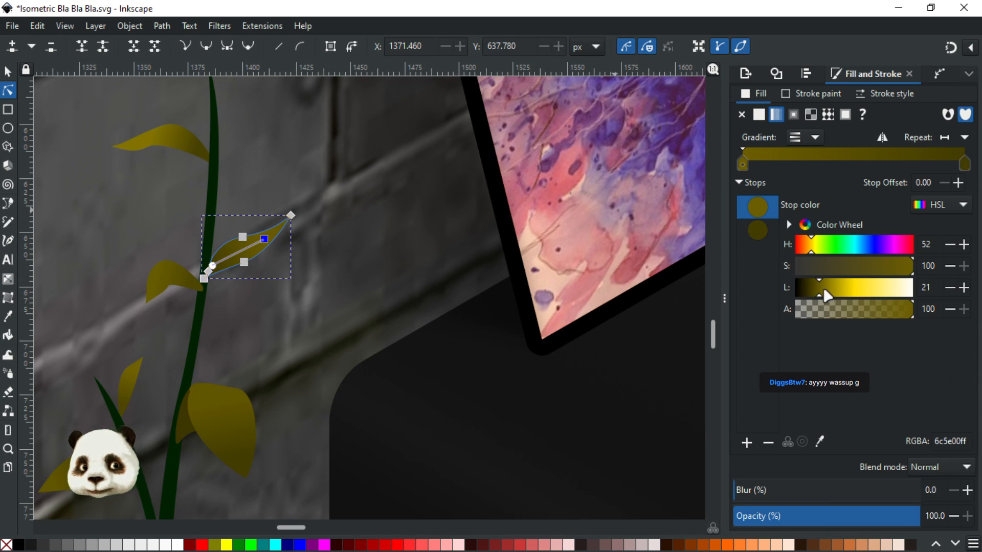
click(823, 293)
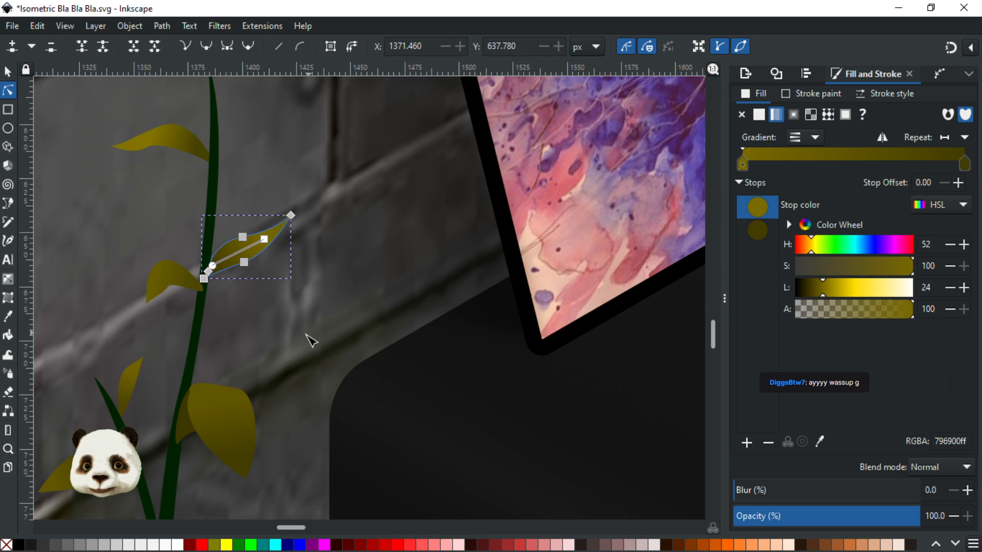
Lighten the first gradient stop of the large lower left leaf slightly to 534a00ff
scroll(307, 339, down, 2)
drag(293, 389, 366, 289)
click(235, 355)
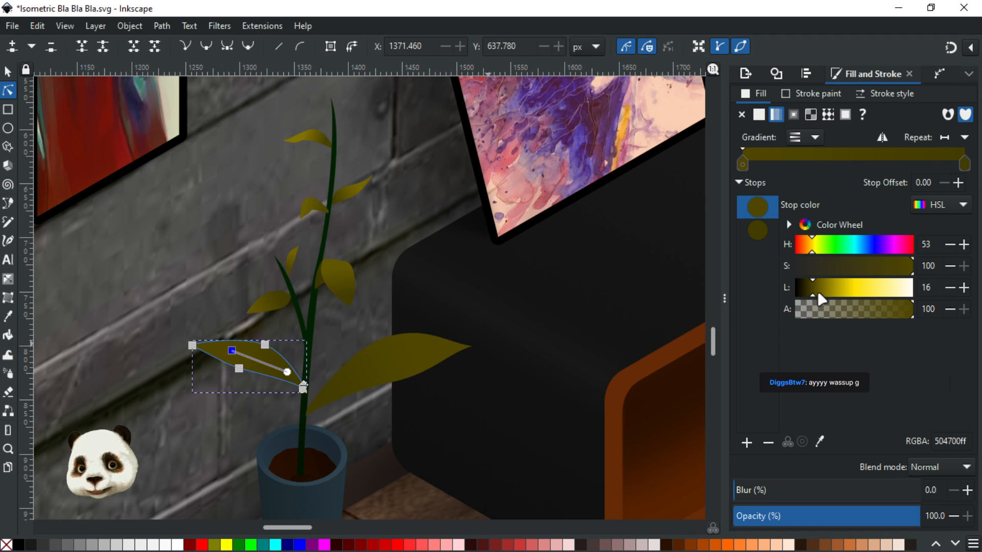
click(817, 290)
drag(815, 293, 813, 293)
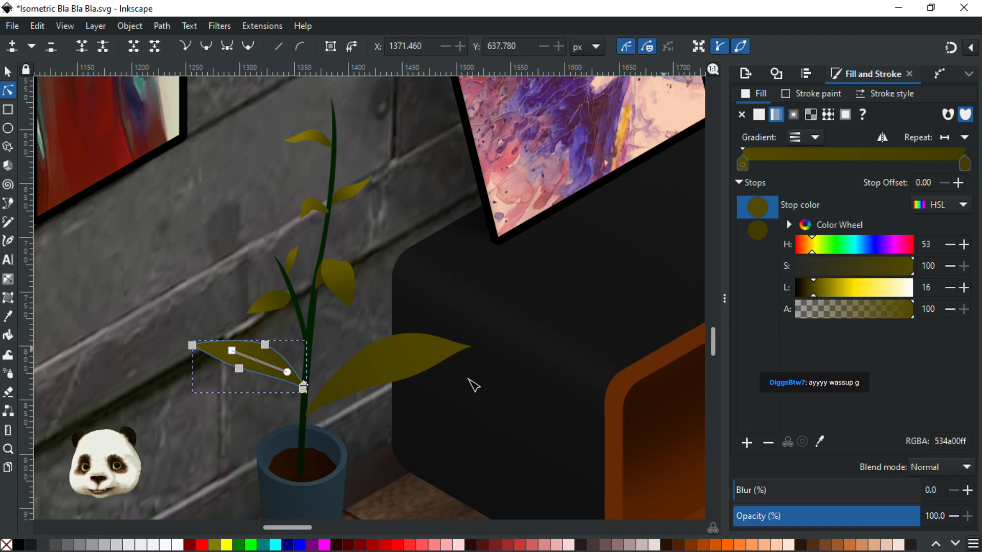
Set the first gradient stop of the large lower right leaf to lightness 16, colour 534a00ff
click(422, 358)
click(413, 353)
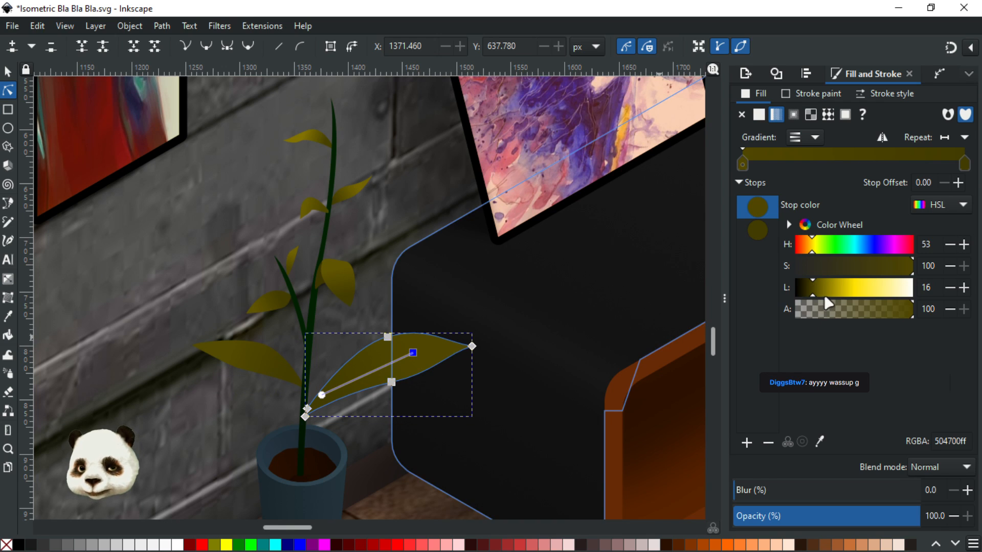
click(815, 292)
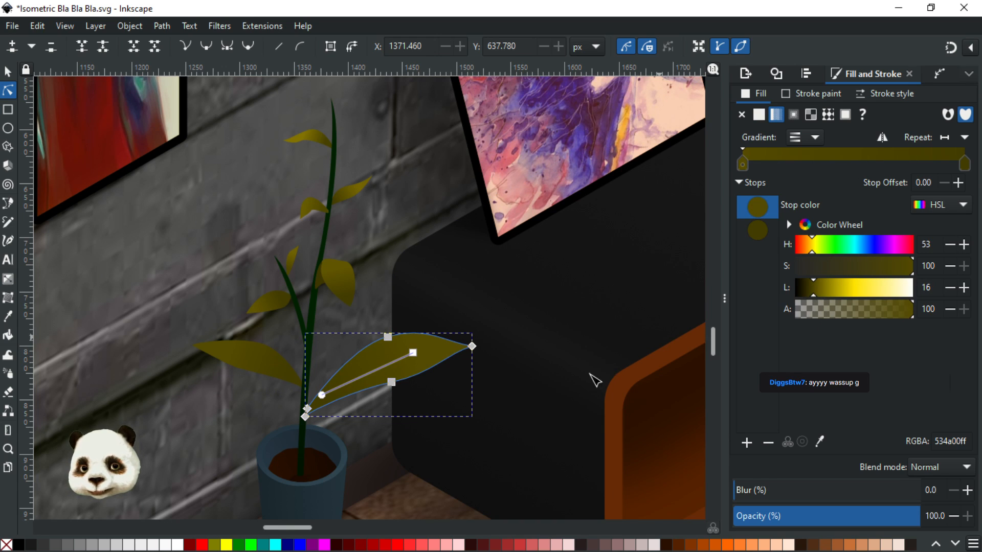
scroll(483, 424, down, 2)
scroll(484, 423, down, 1)
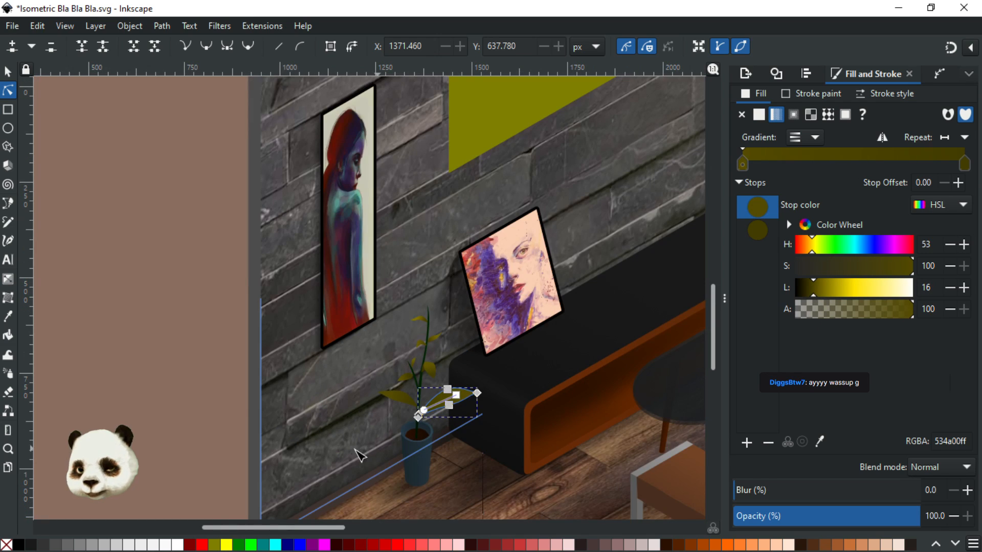
click(207, 379)
scroll(138, 384, down, 2)
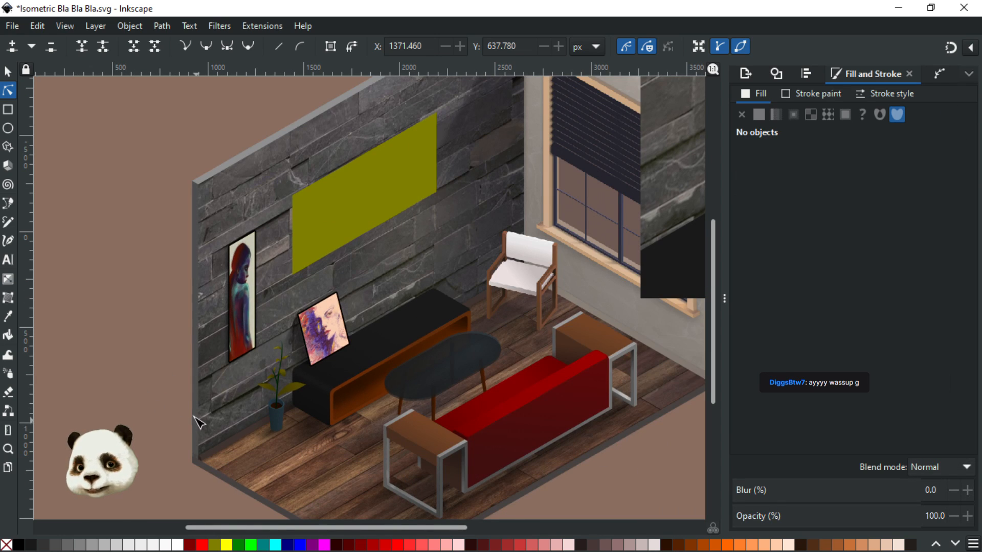
drag(195, 419, 90, 361)
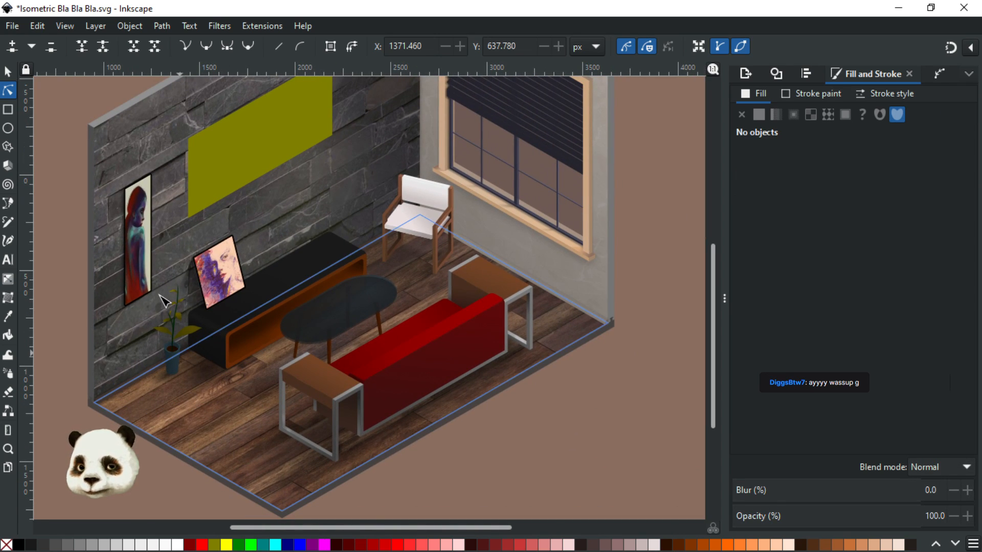
Examine the first gradient stop of the plant's top leaf and the gradient of the leaning painting's shadow
scroll(163, 301, up, 4)
scroll(184, 288, up, 1)
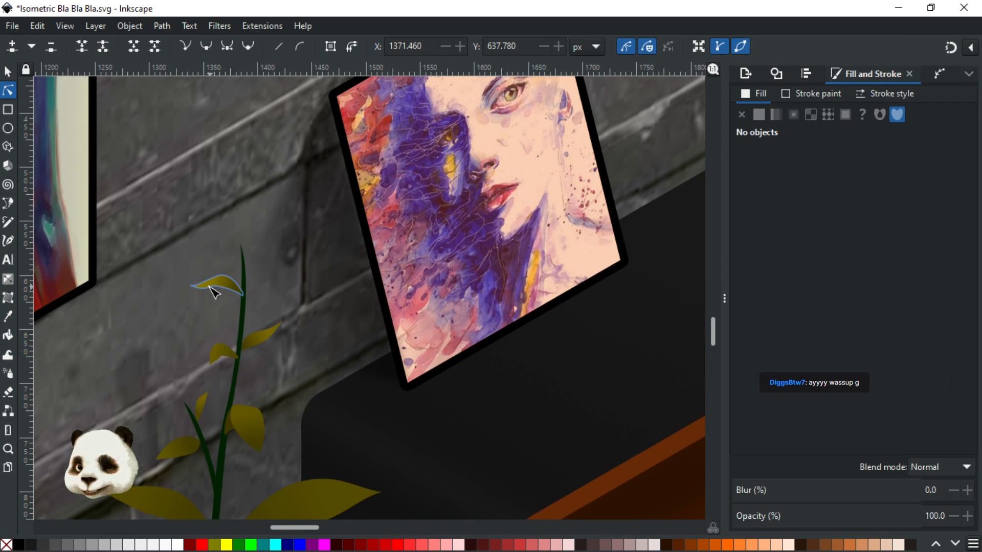
click(211, 288)
click(213, 281)
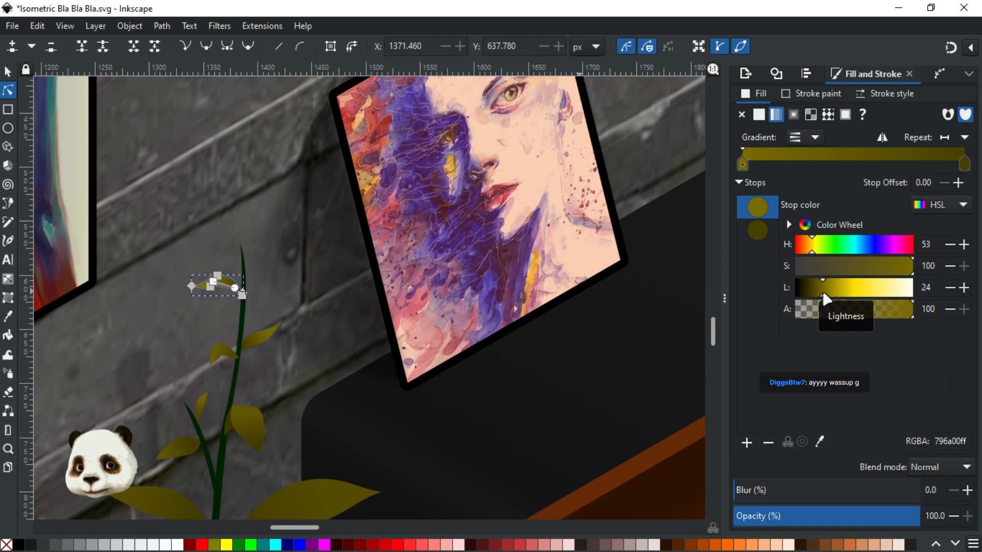
click(336, 344)
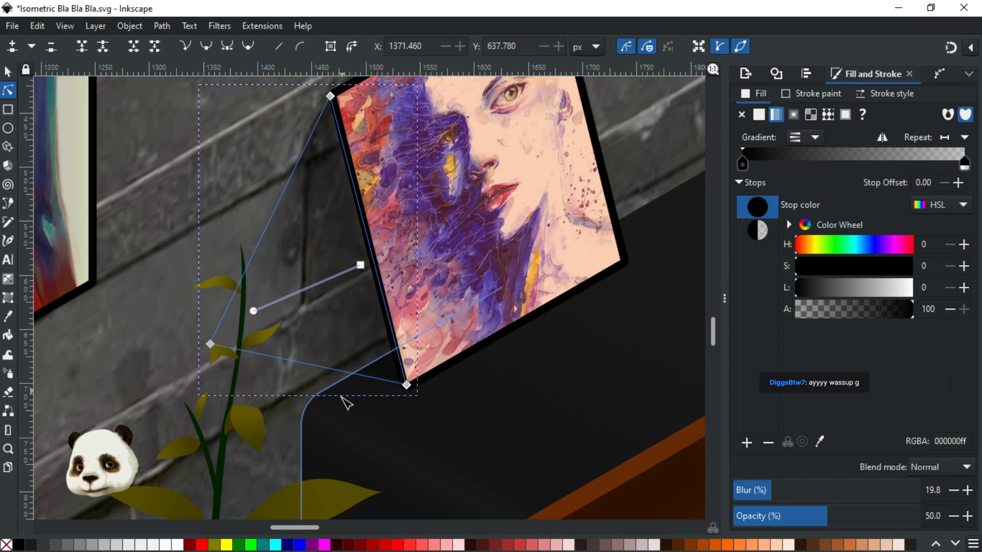
scroll(339, 399, down, 5)
key(Escape)
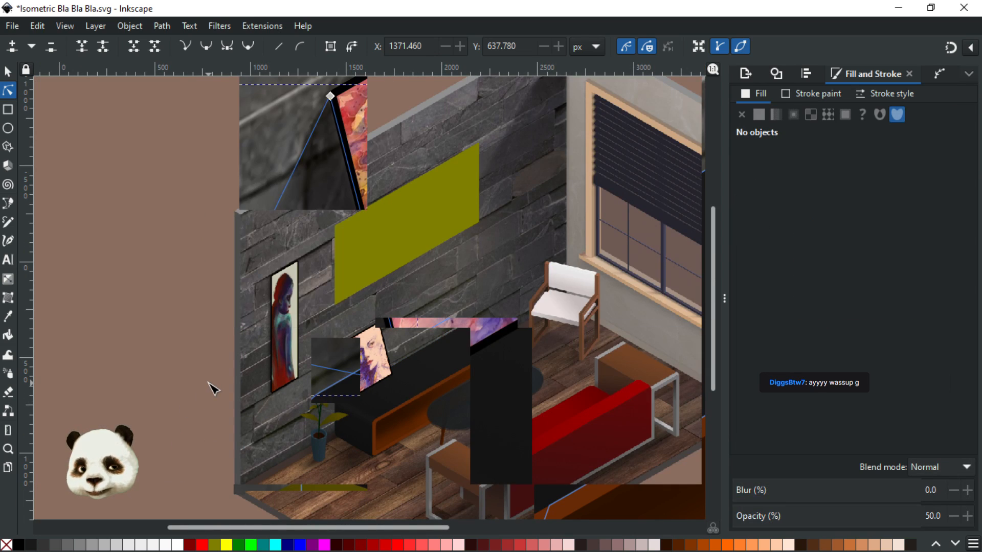
Save the room illustration
key(ctrl+s)
scroll(281, 313, down, 1)
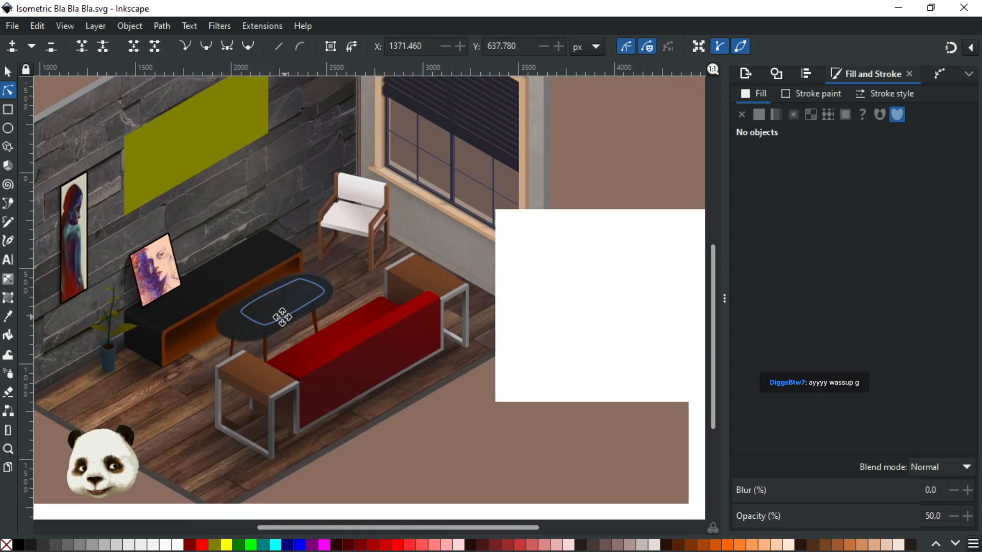
scroll(343, 376, down, 1)
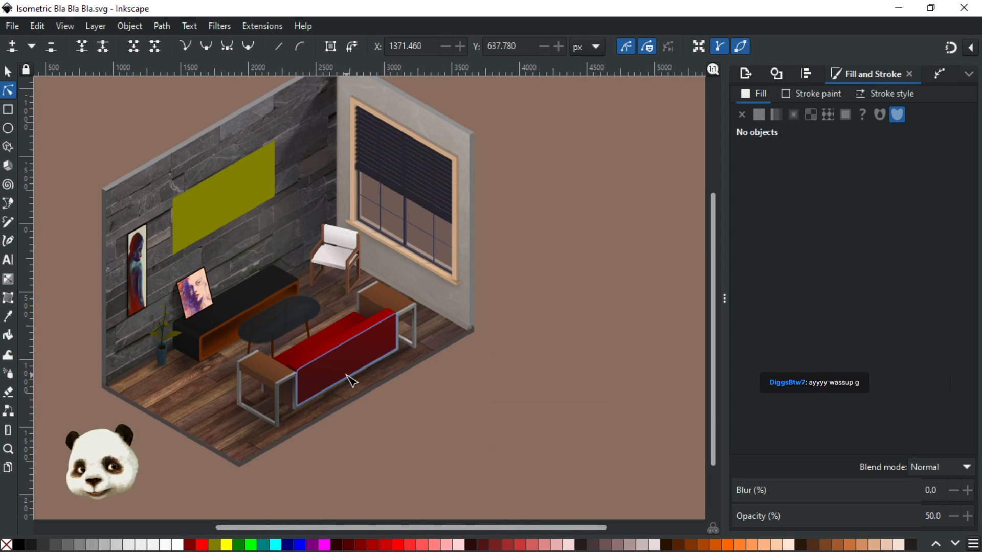
scroll(267, 372, up, 1)
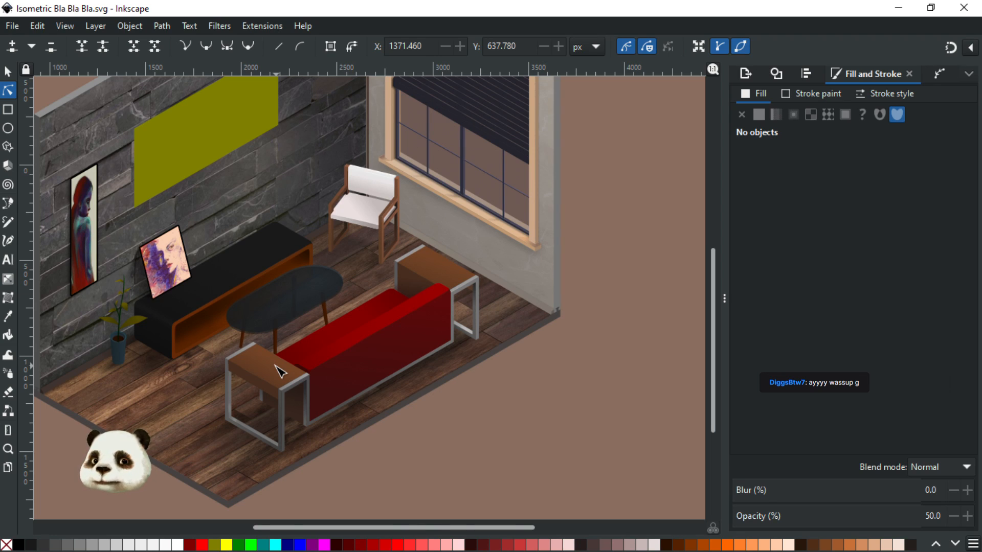
Duplicate the olive wall panel and turn on transformation handles for its selected nodes
drag(352, 279, 479, 411)
click(376, 258)
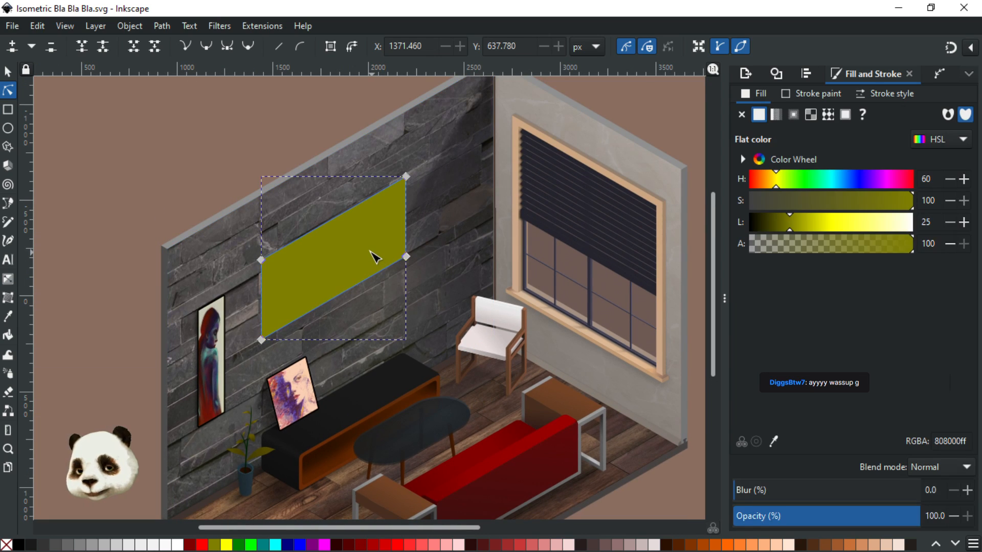
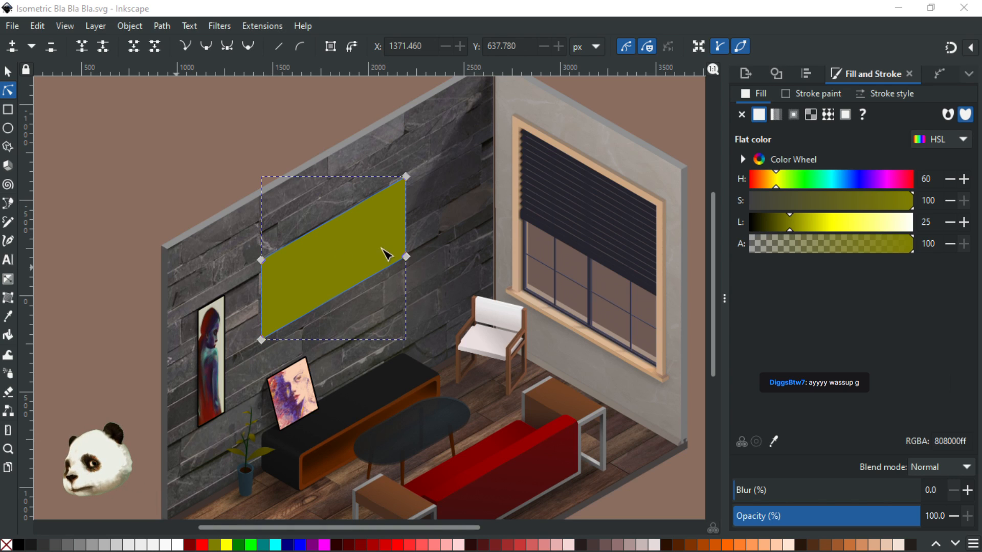
scroll(387, 254, up, 2)
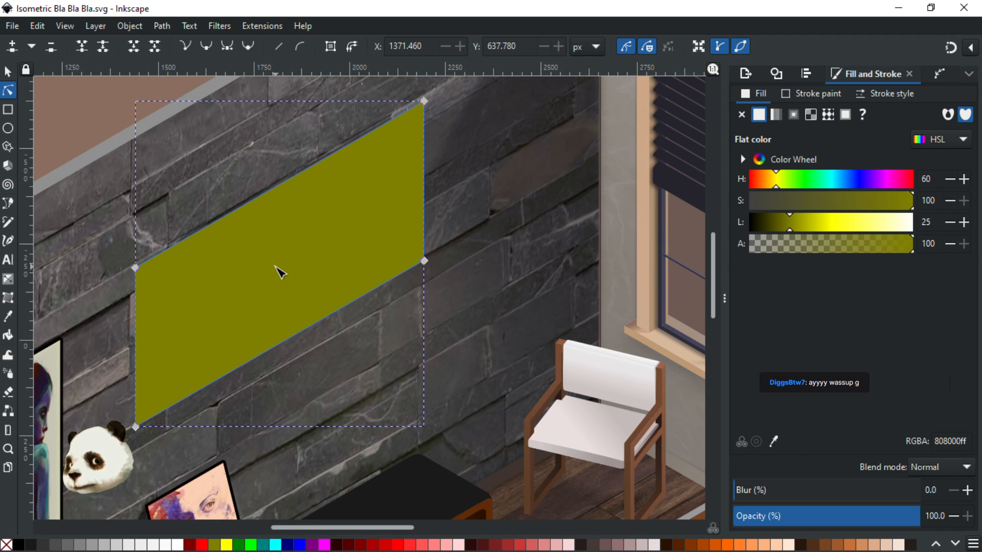
click(135, 268)
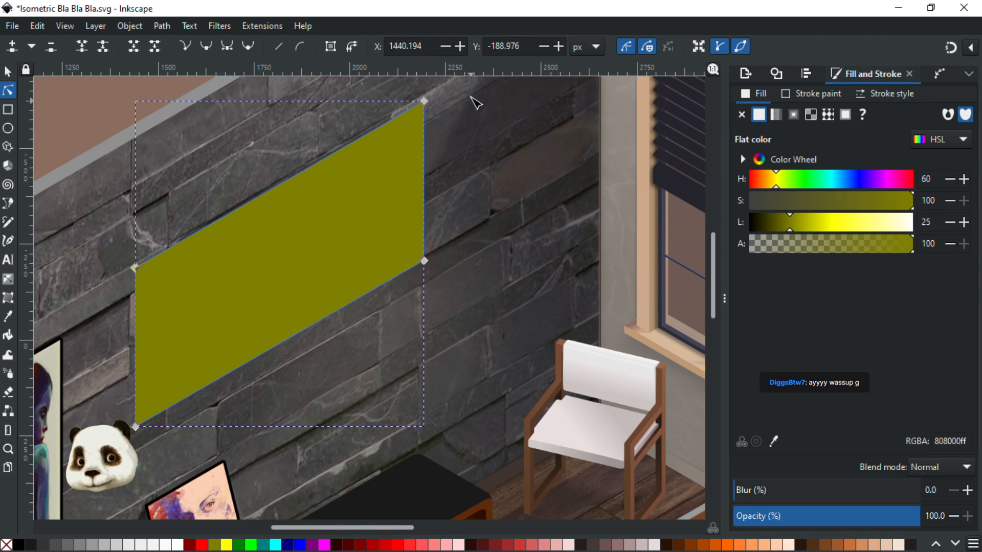
click(699, 46)
Try to scale the duplicated panel by transforming its four corner nodes, and undo the change
drag(462, 87, 205, 367)
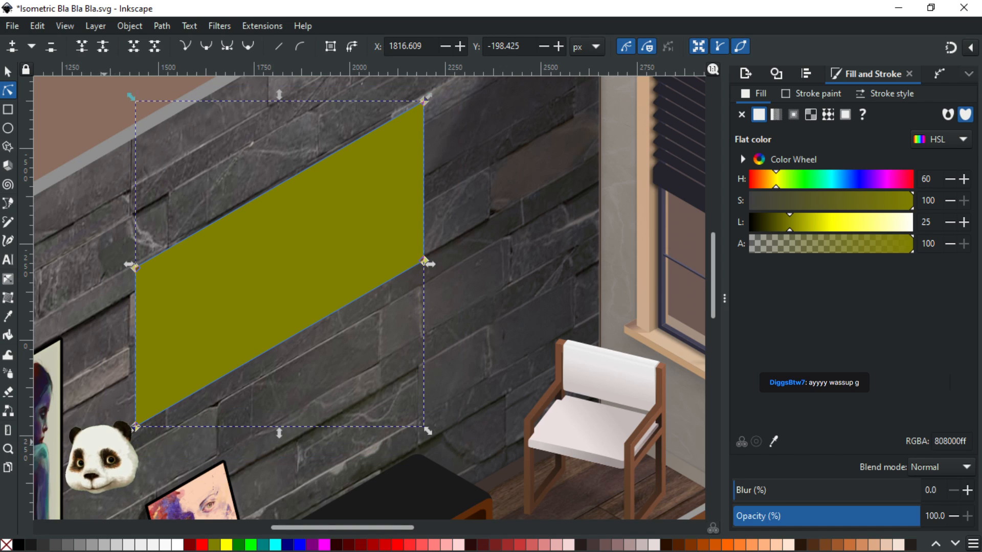
drag(134, 433, 138, 426)
key(ctrl+z)
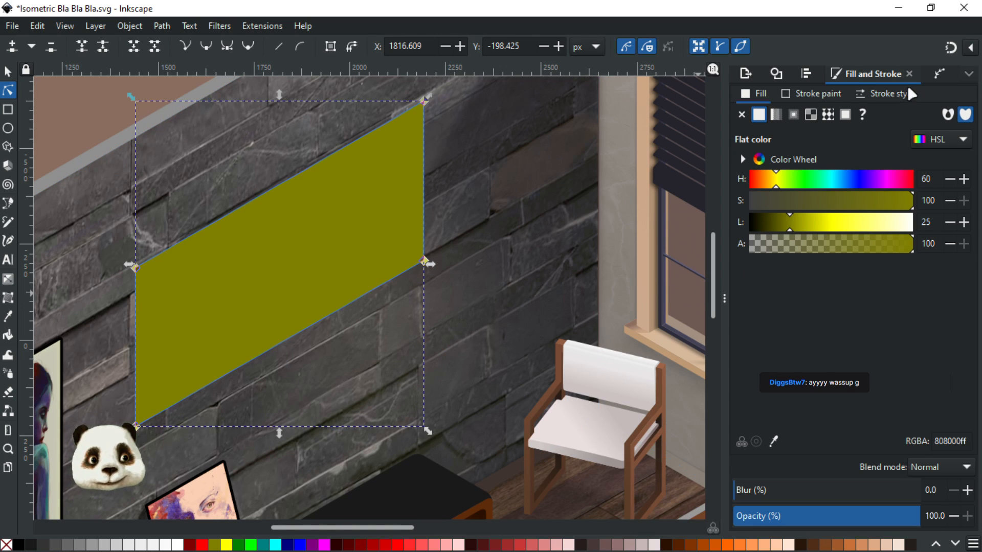
Try the Offset path effect on the duplicated olive panel and remove it
click(938, 74)
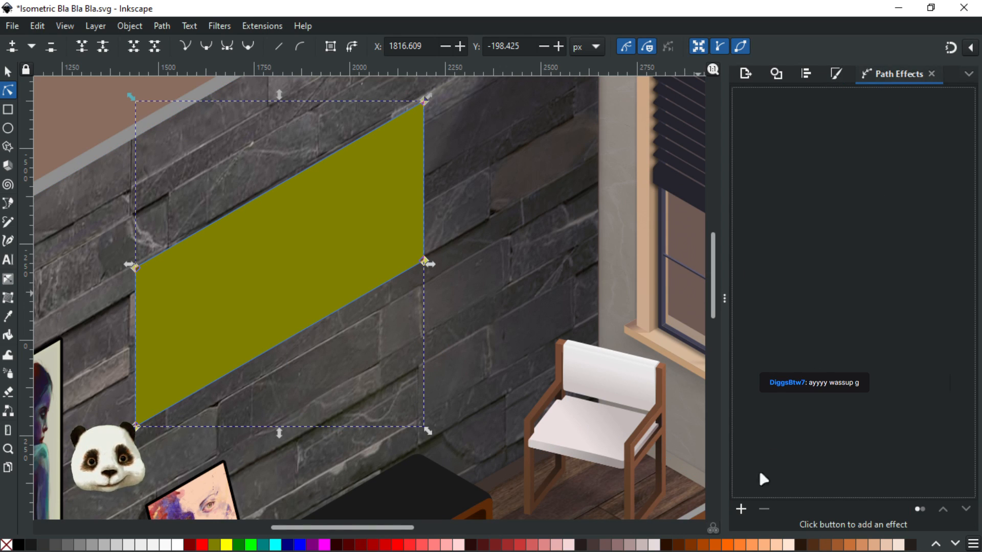
click(741, 509)
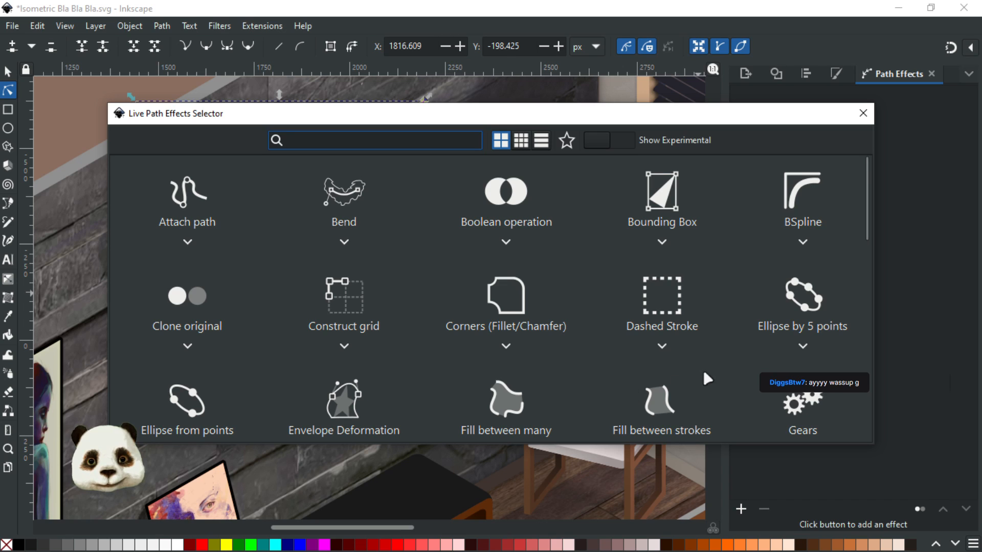
scroll(731, 346, down, 3)
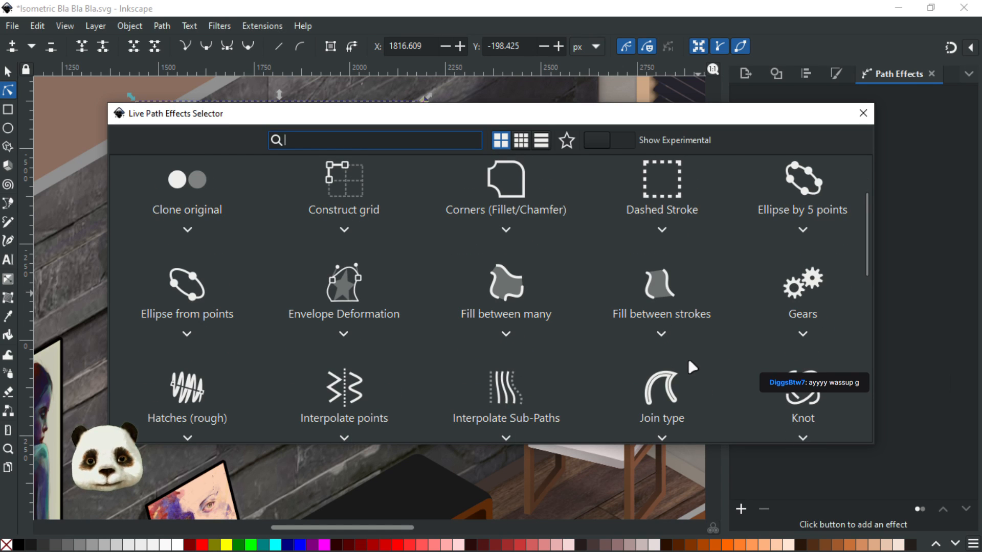
scroll(688, 361, down, 3)
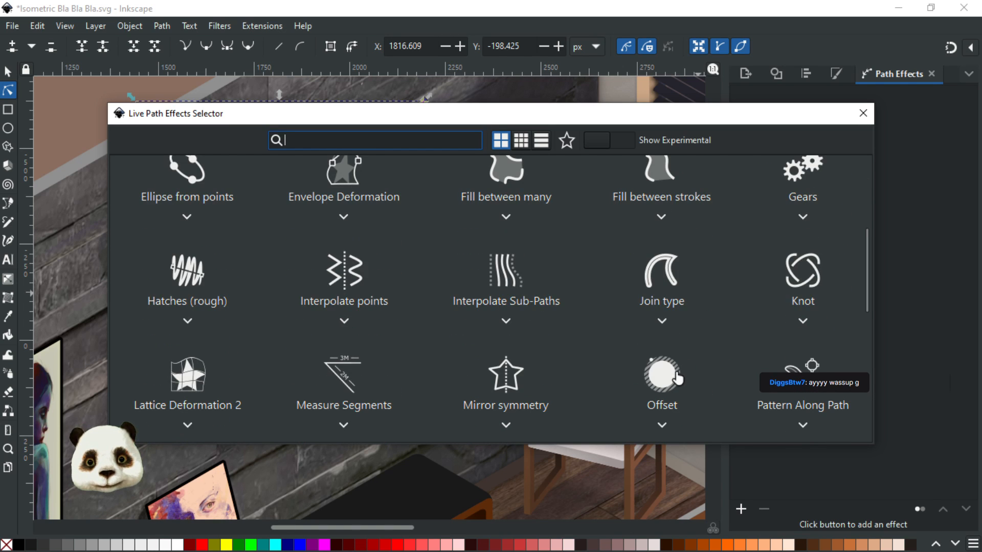
click(676, 377)
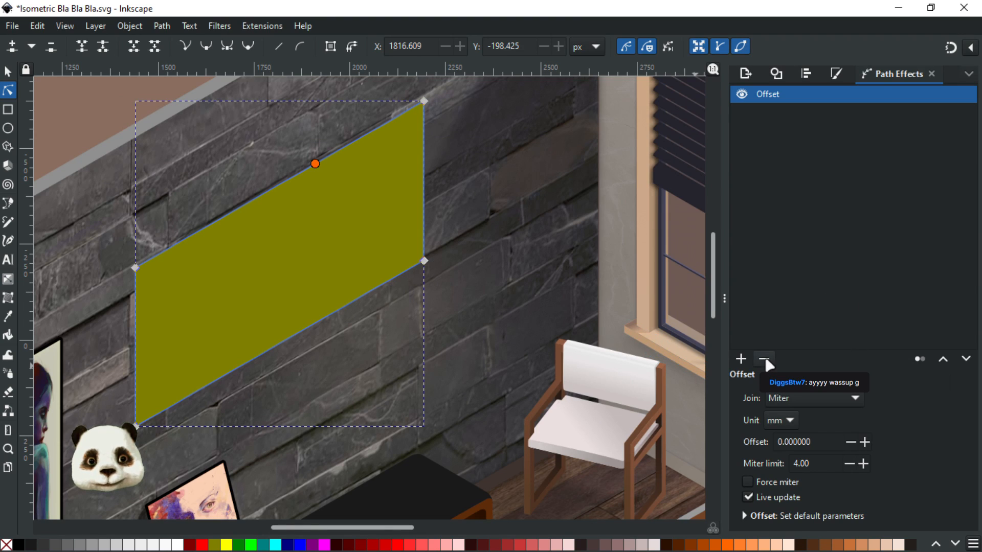
click(766, 359)
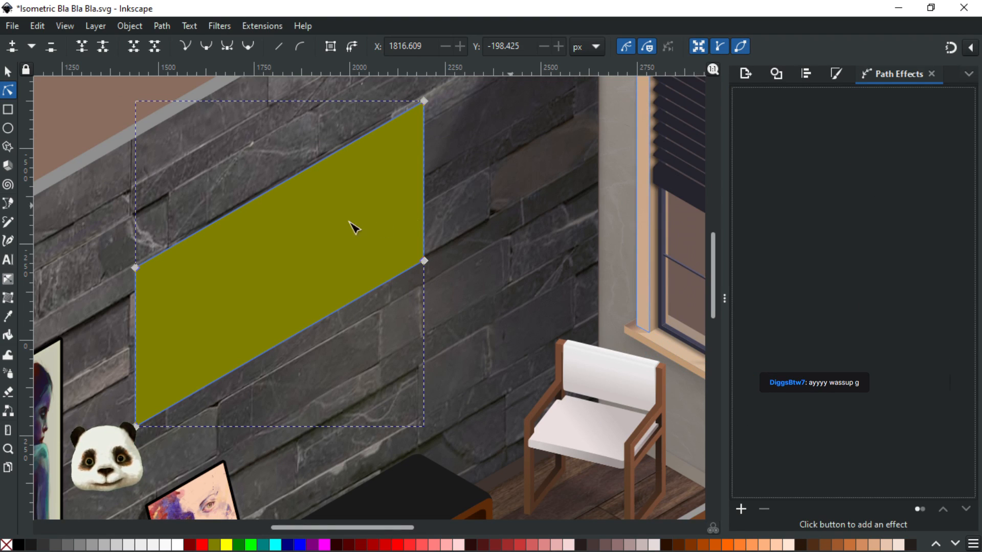
Apply the Offset path effect to the duplicated panel and inset it by about 6.4 mm
drag(468, 88, 118, 470)
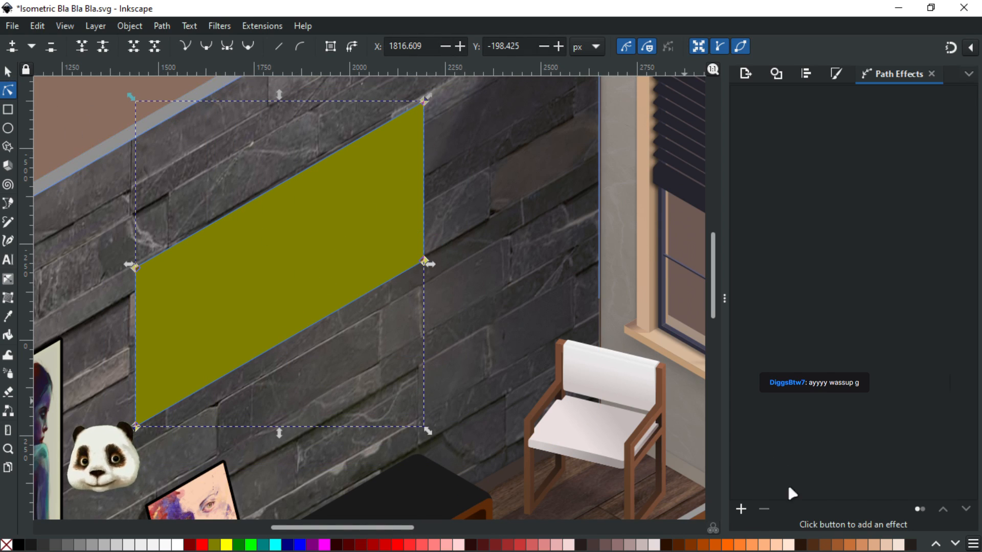
click(740, 509)
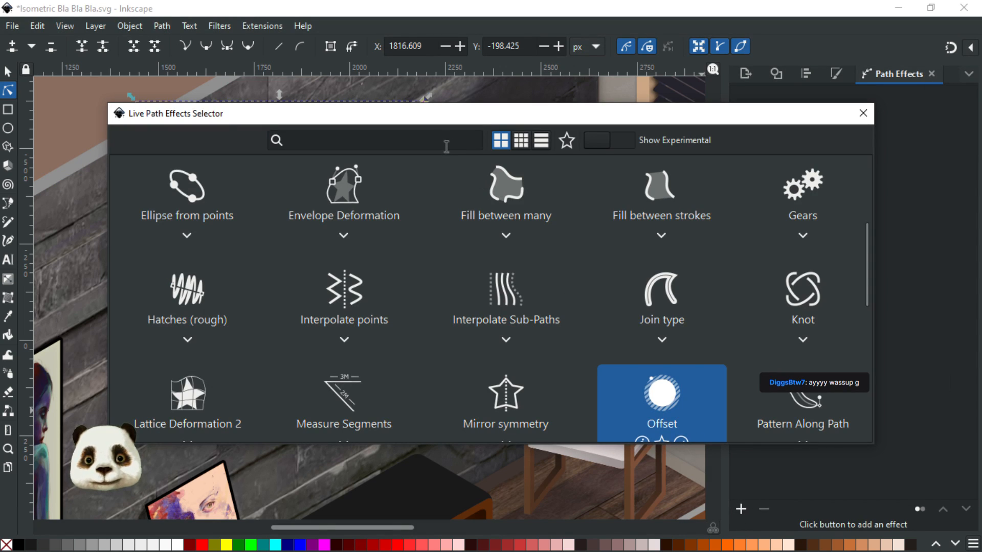
click(662, 396)
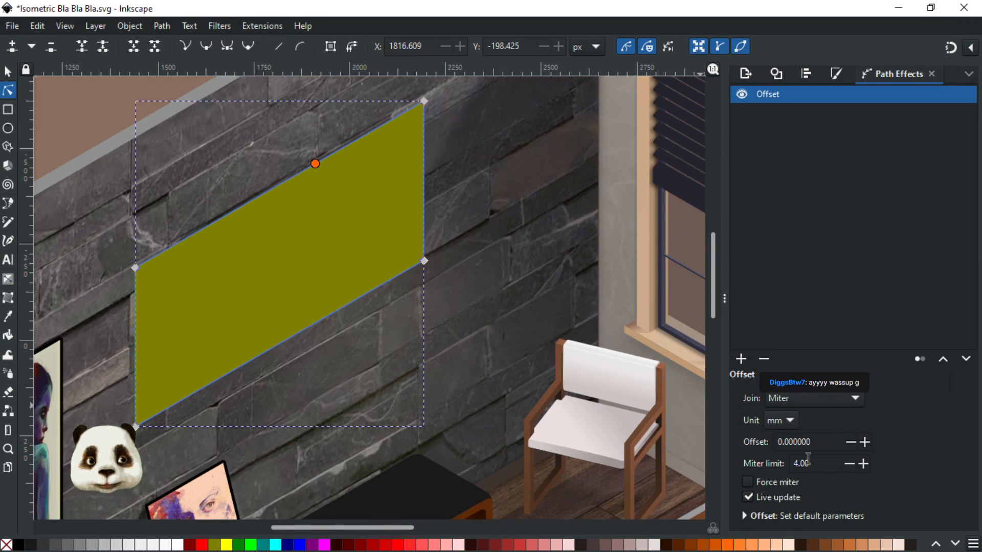
click(852, 442)
click(852, 442)
click(853, 442)
click(852, 442)
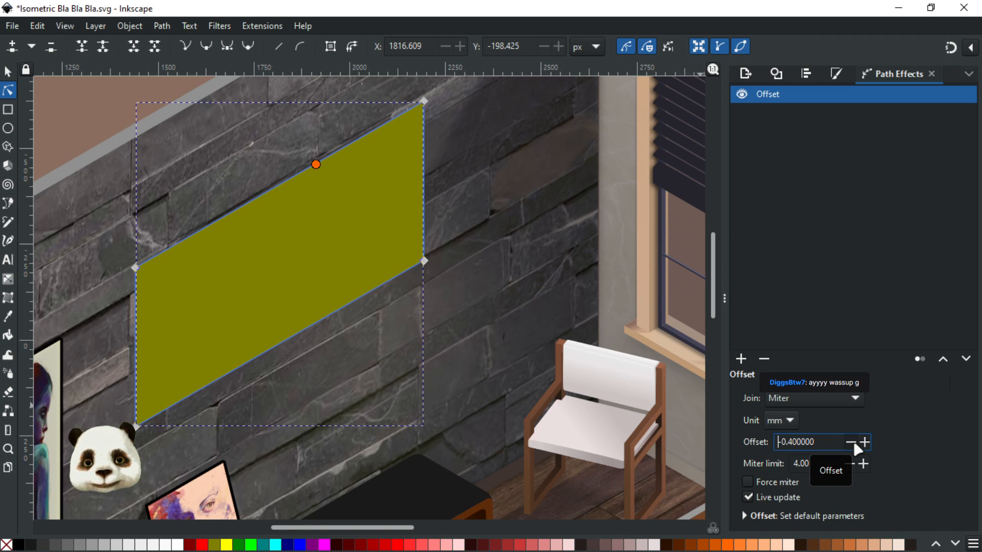
click(852, 442)
drag(316, 165, 322, 173)
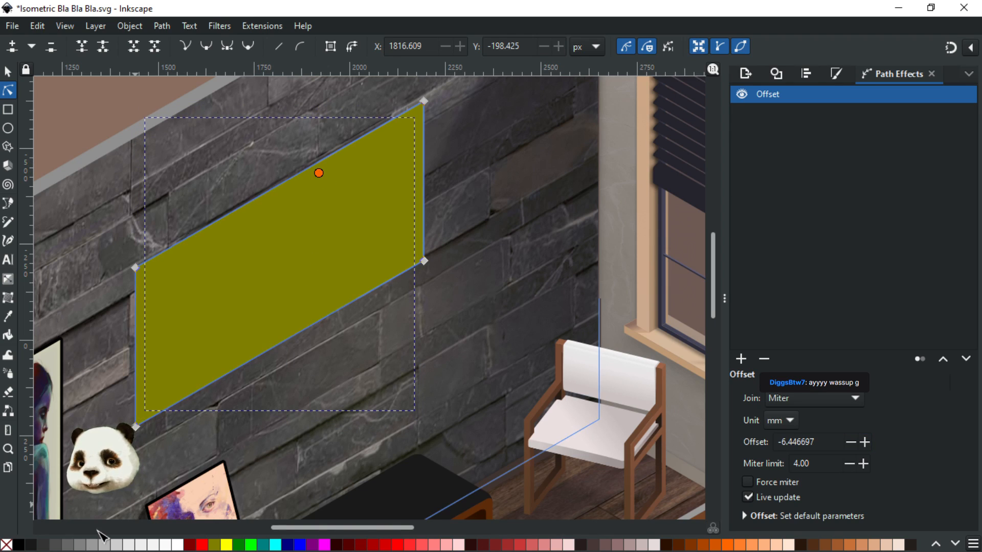
Fill the inset panel with red and adjust its offset to about -3.3 mm for a thinner olive border
click(203, 545)
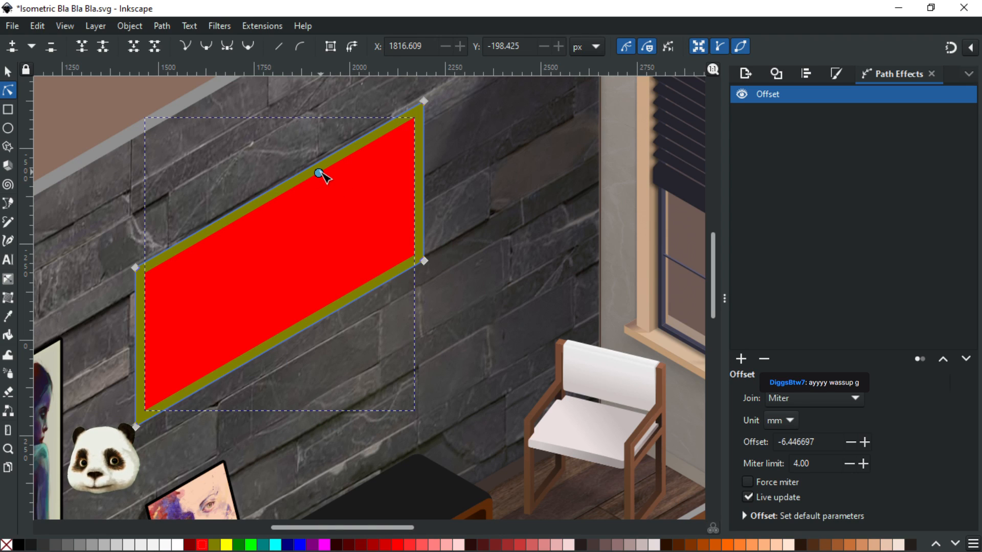
drag(320, 170, 319, 166)
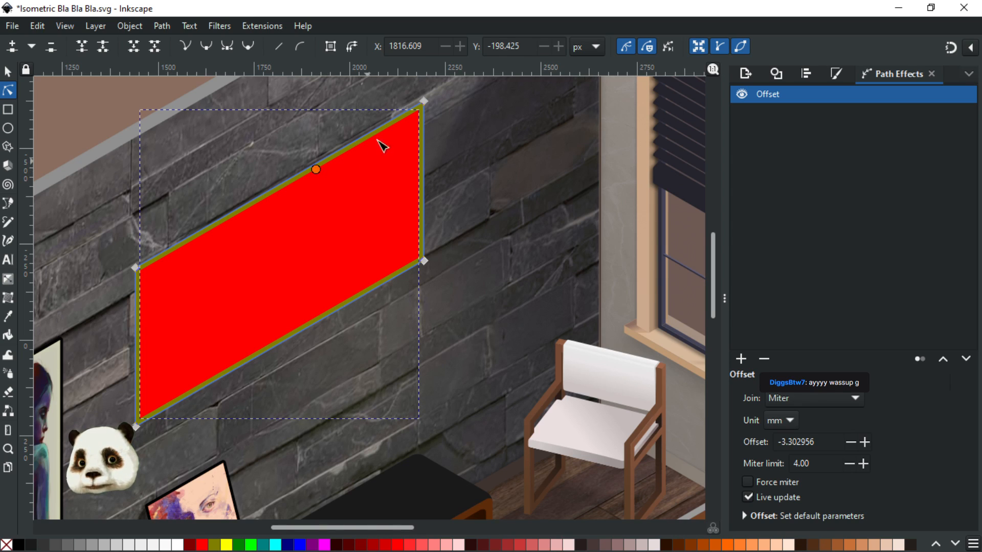
scroll(435, 101, up, 1)
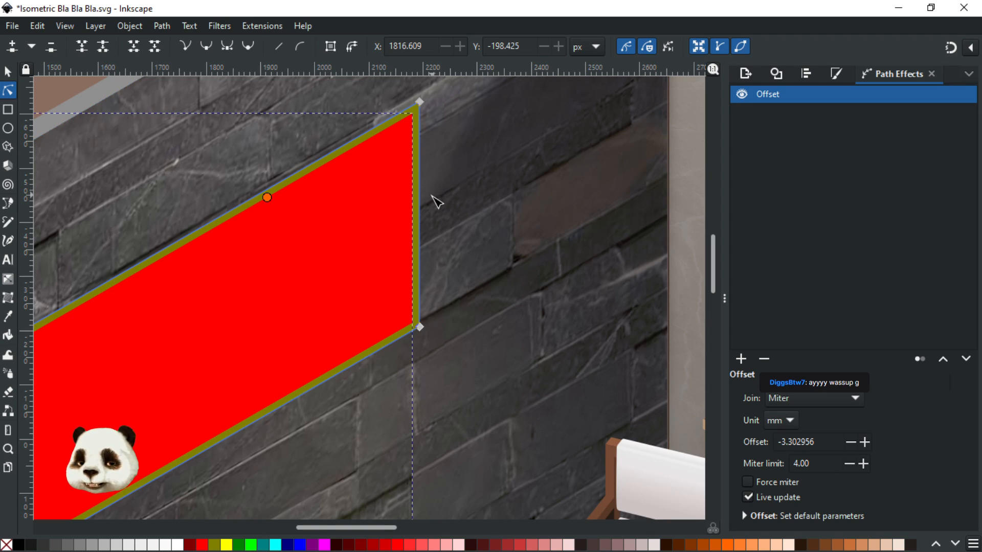
scroll(434, 207, down, 3)
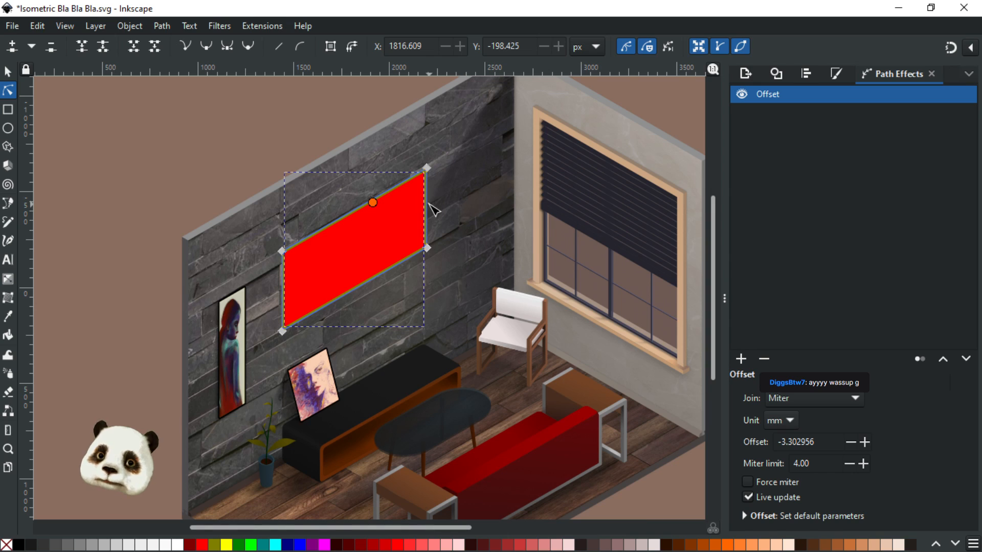
click(306, 134)
scroll(318, 154, up, 1)
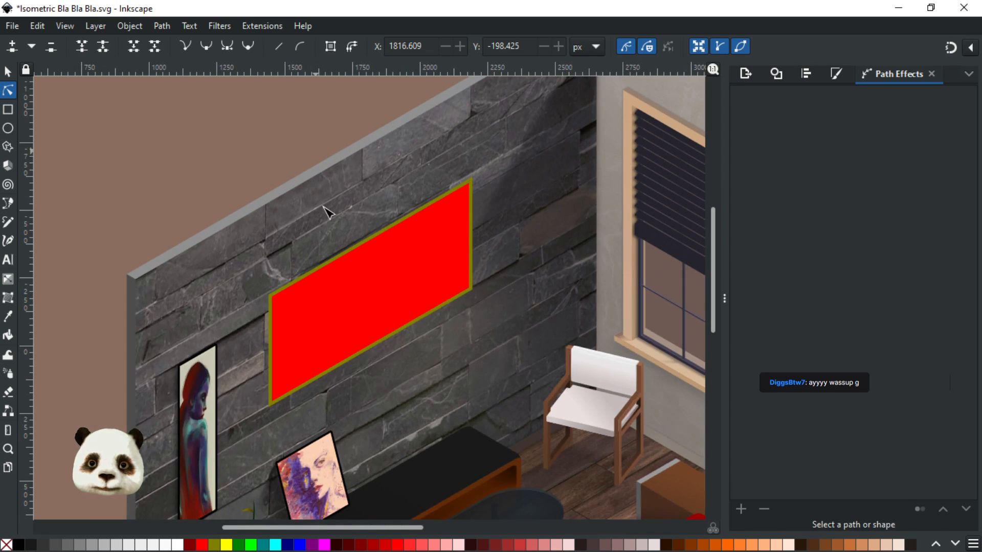
scroll(219, 389, up, 2)
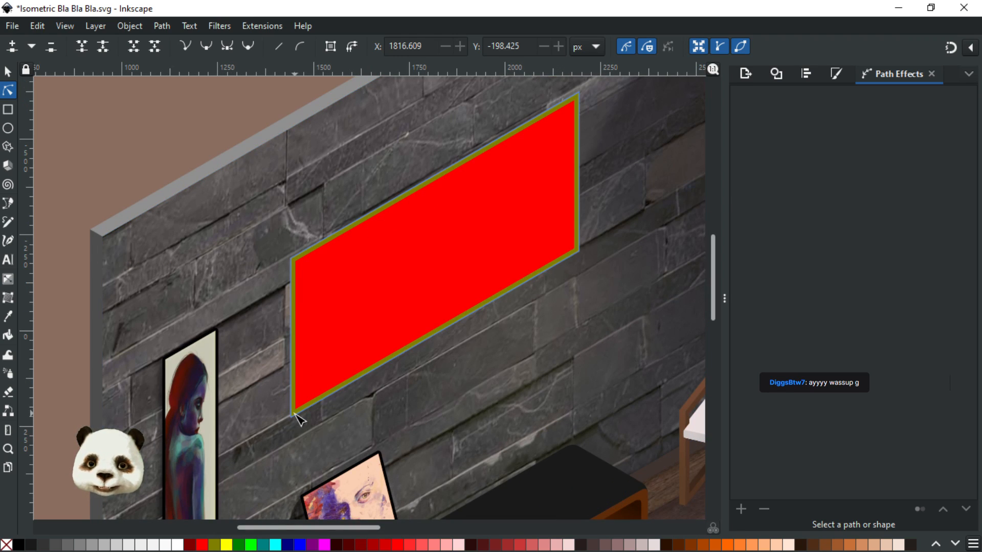
Recolor the olive back panel with the dark gray sampled from the top of the TV console
click(298, 418)
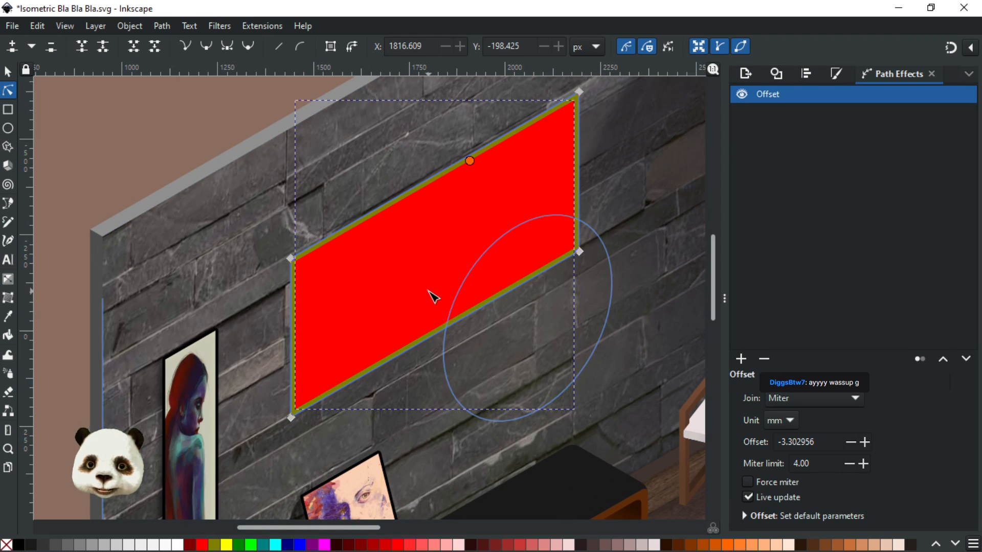
click(152, 150)
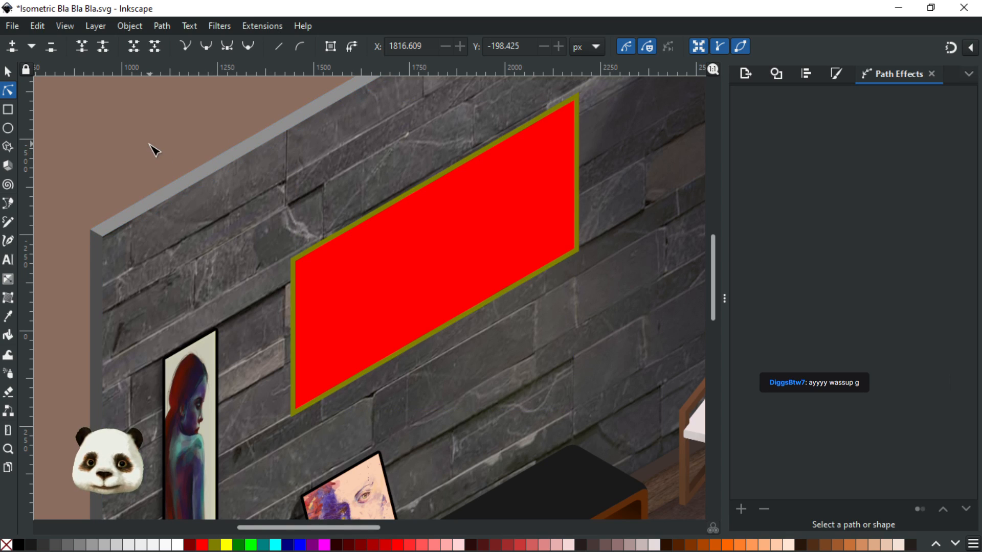
click(294, 416)
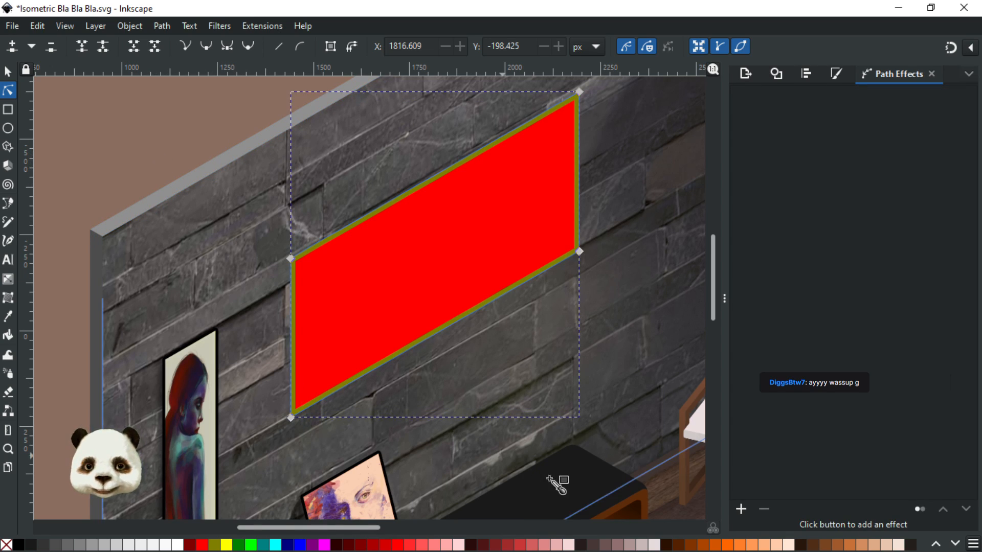
key(d)
shift+click(584, 471)
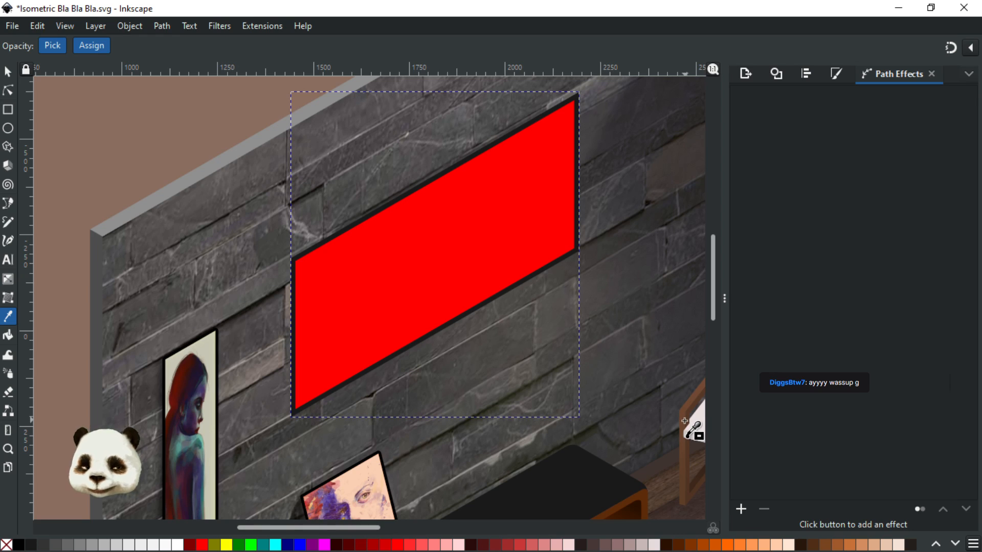
Adjust the back panel's fill to a dark reddish brown, with saturation about 29 and lightness 14 (2d1818)
key(ctrl+shift+f)
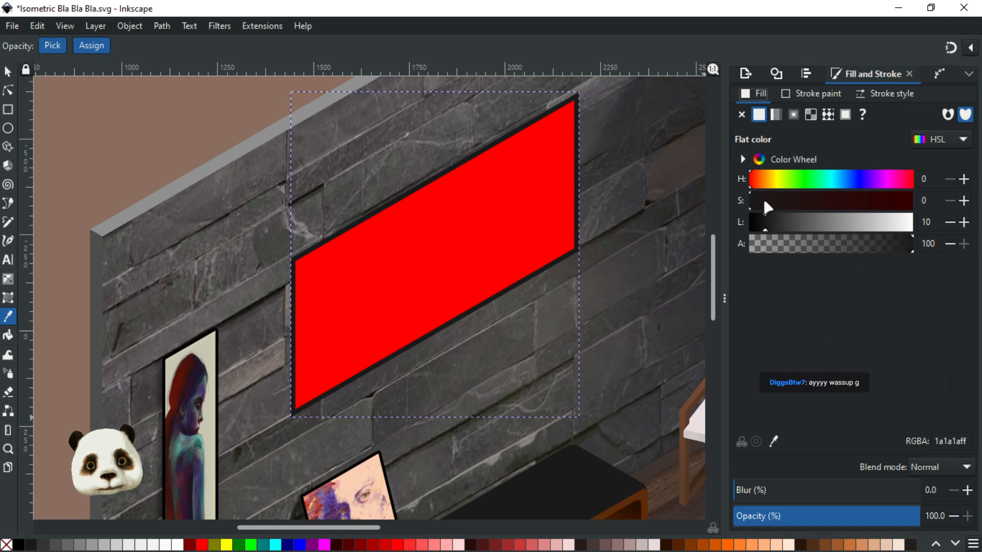
drag(762, 204, 778, 203)
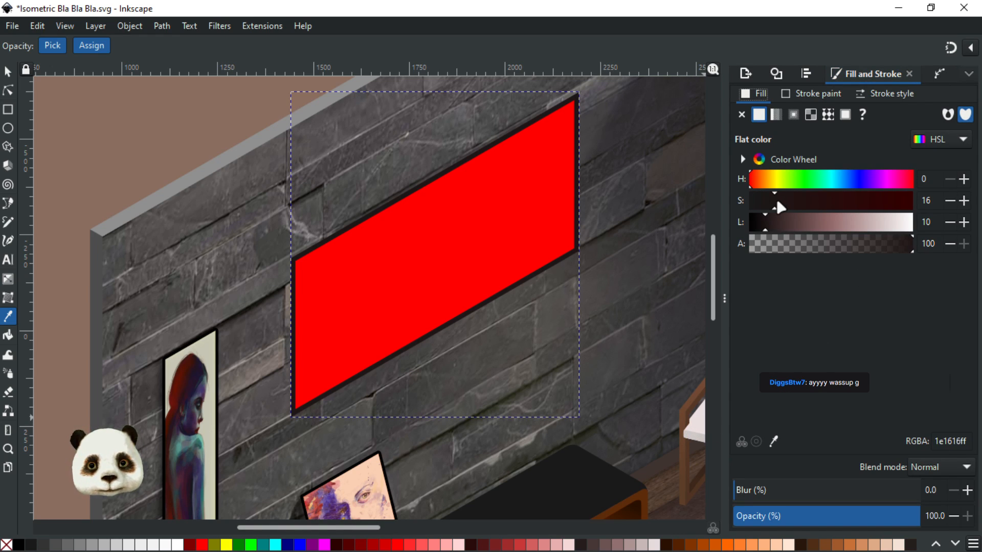
click(795, 203)
click(817, 203)
click(792, 200)
click(785, 223)
drag(782, 223, 801, 203)
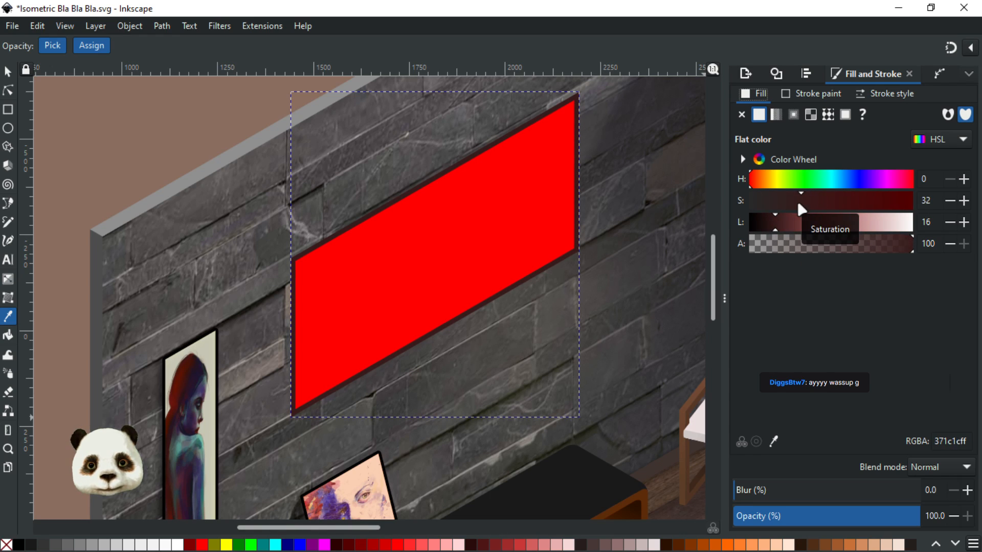
click(797, 201)
click(769, 224)
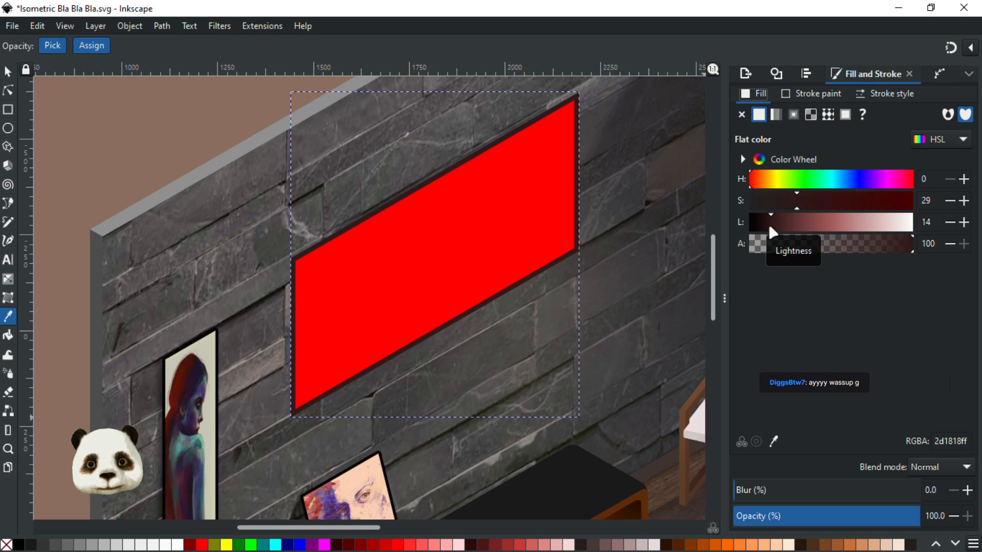
Fill the red inner panel with the frame's sampled brown, and darken it to saturation 22 and lightness 10
scroll(476, 217, up, 1)
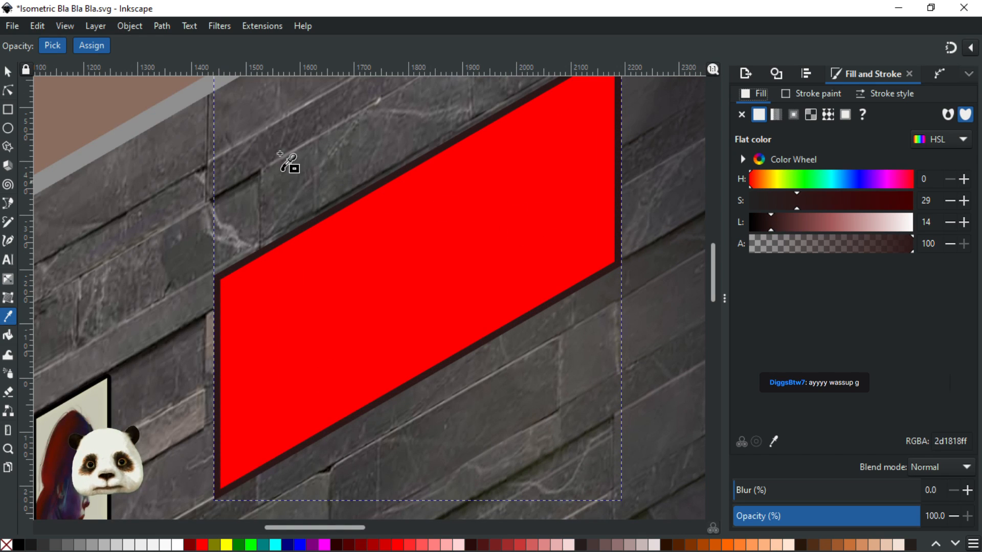
click(8, 71)
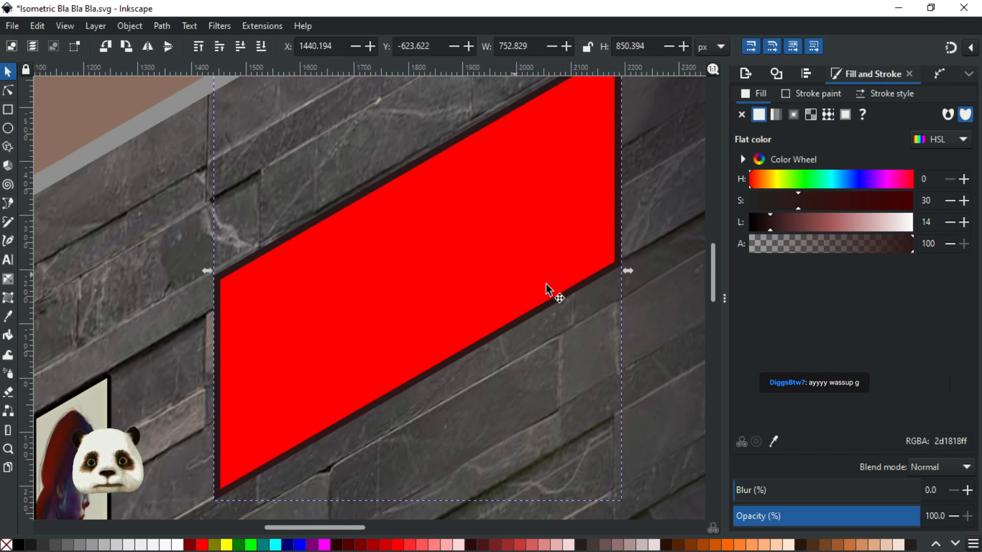
click(515, 247)
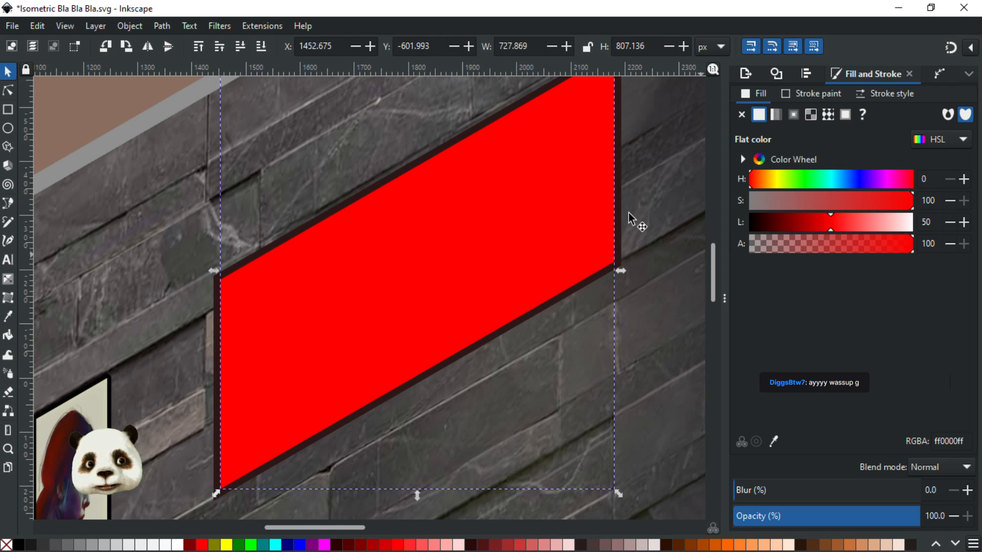
key(d)
click(381, 185)
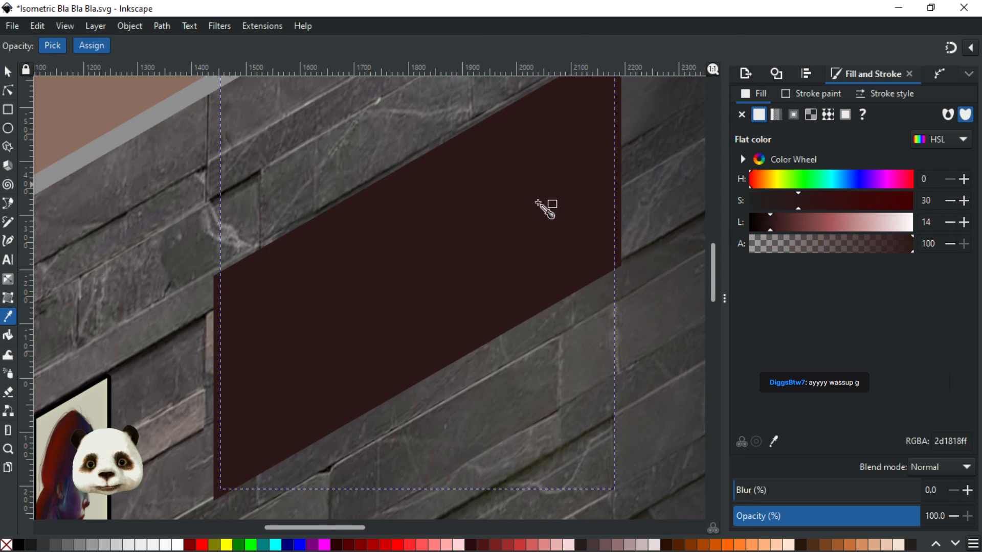
drag(767, 228, 762, 227)
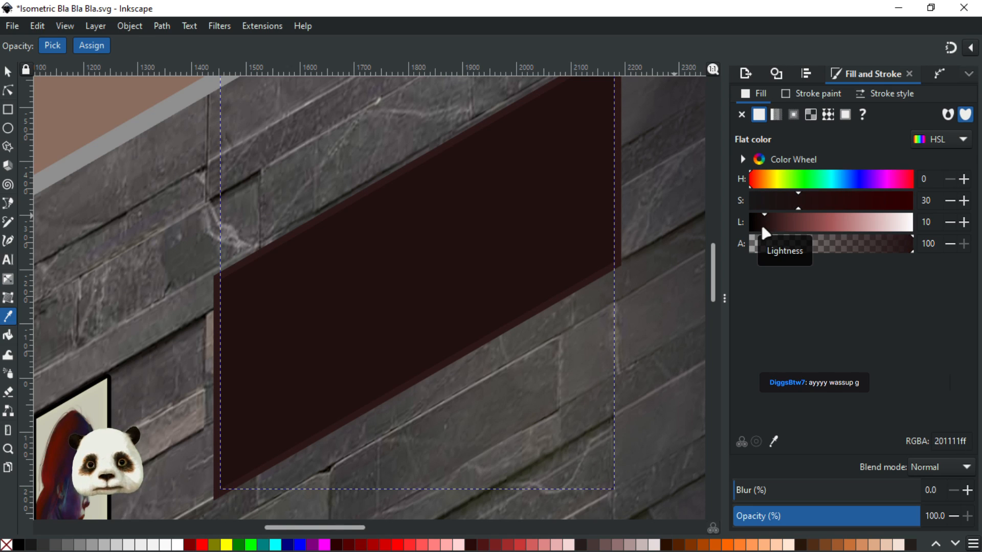
drag(797, 201, 785, 203)
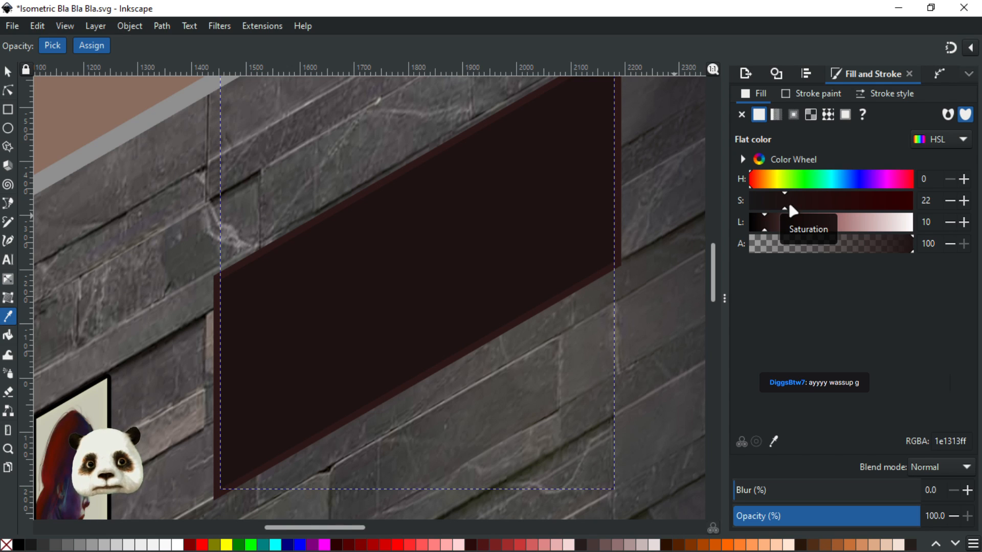
Add a linear gradient across the inner panel, running from its upper-right end to its lower-left end
scroll(648, 257, down, 6)
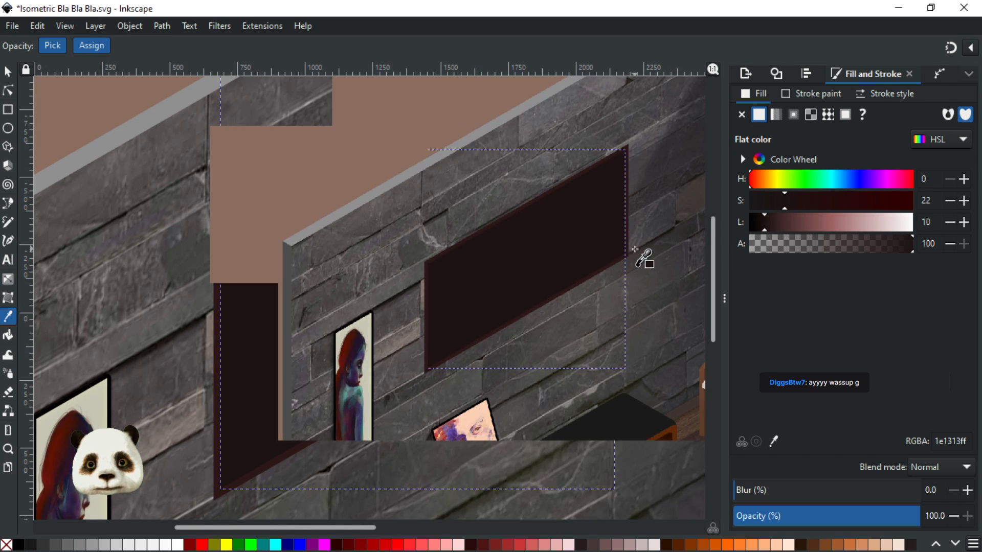
scroll(569, 313, right, 3)
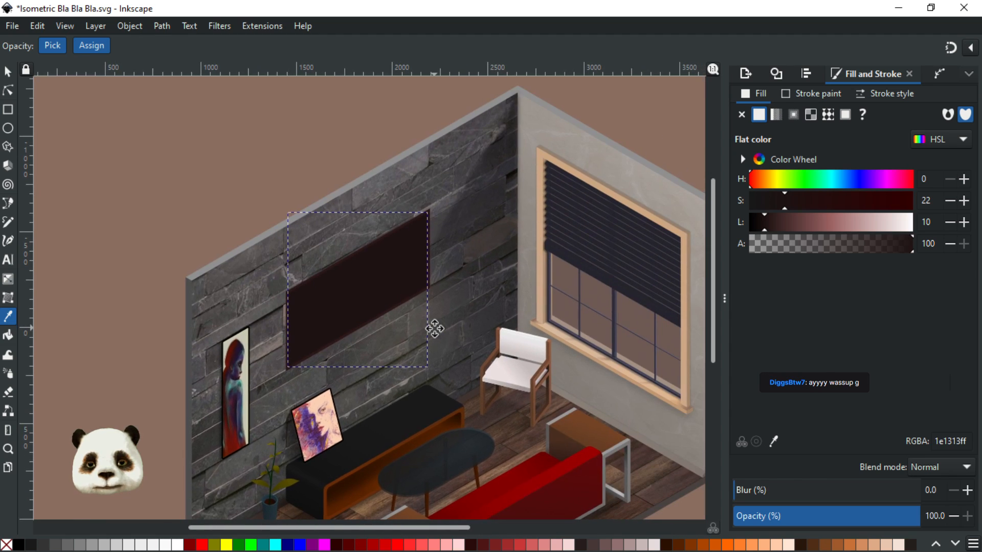
scroll(355, 327, up, 1)
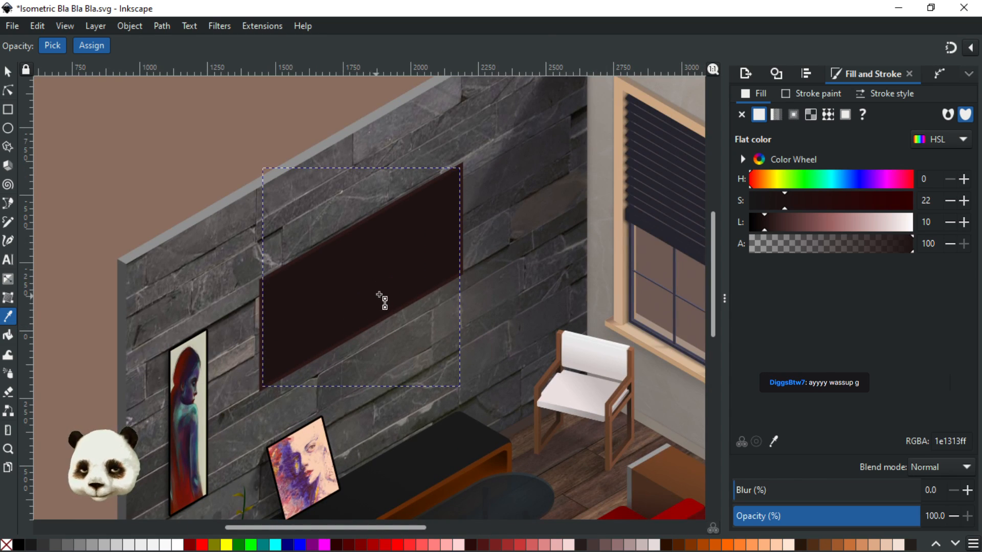
key(g)
mouse_move(436, 234)
mouse_down()
mouse_move(332, 307)
mouse_move(301, 310)
mouse_up()
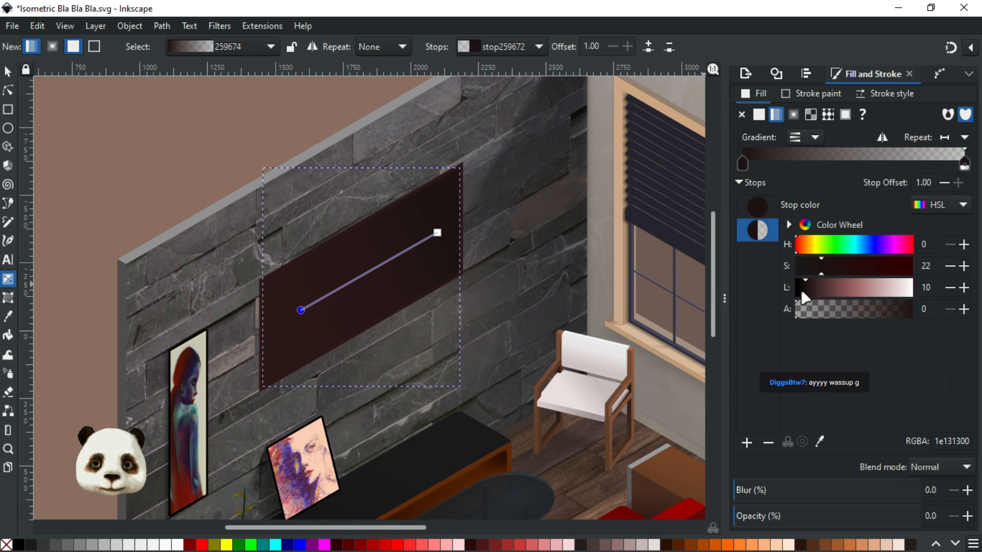
Tint the gradient's transparent lower-left stop dark blue, try near-black lightness values, and undo the last color changes
click(867, 252)
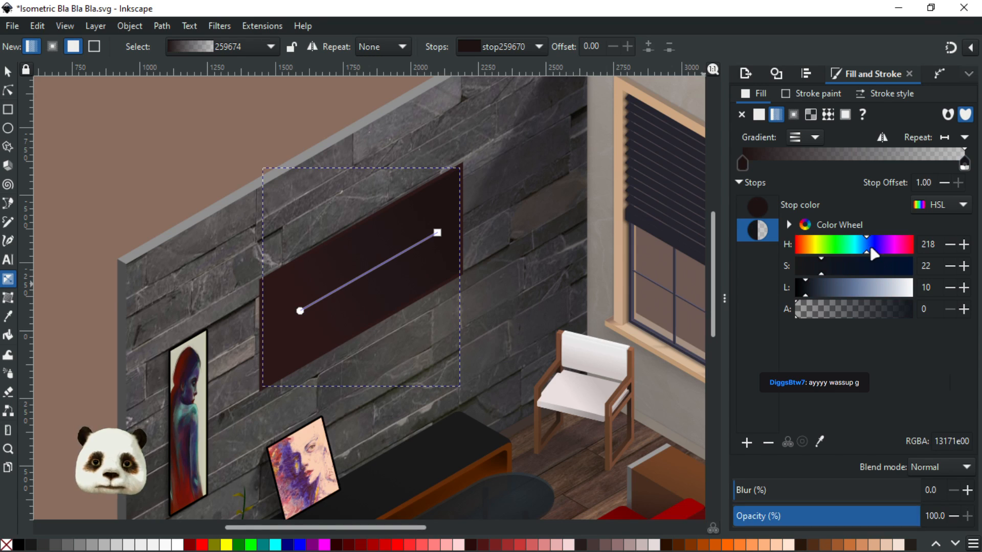
click(300, 311)
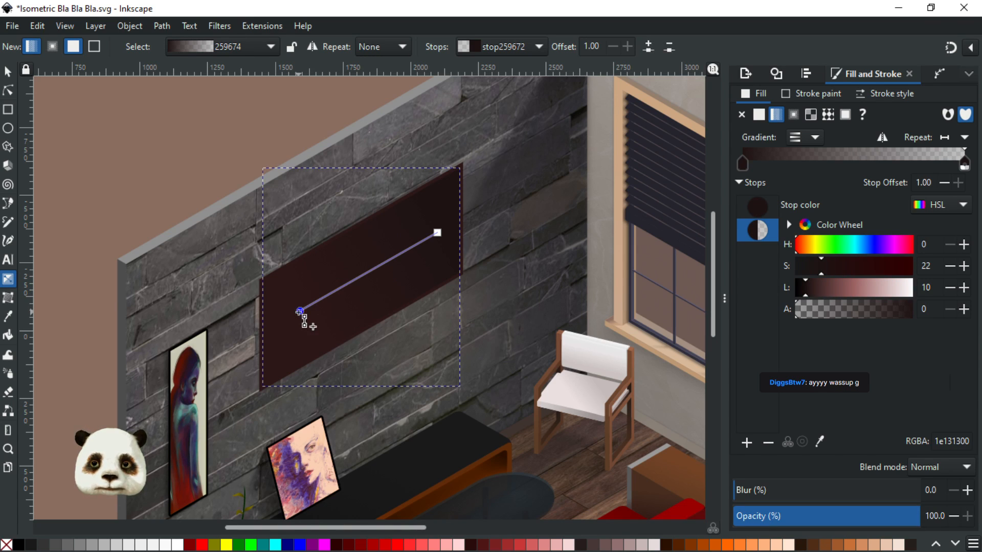
click(870, 241)
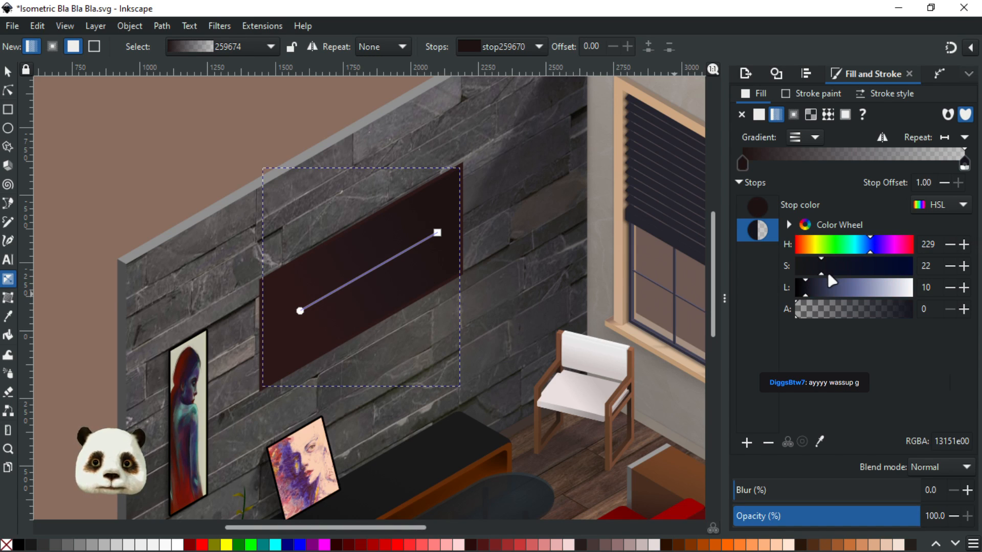
drag(804, 292, 798, 292)
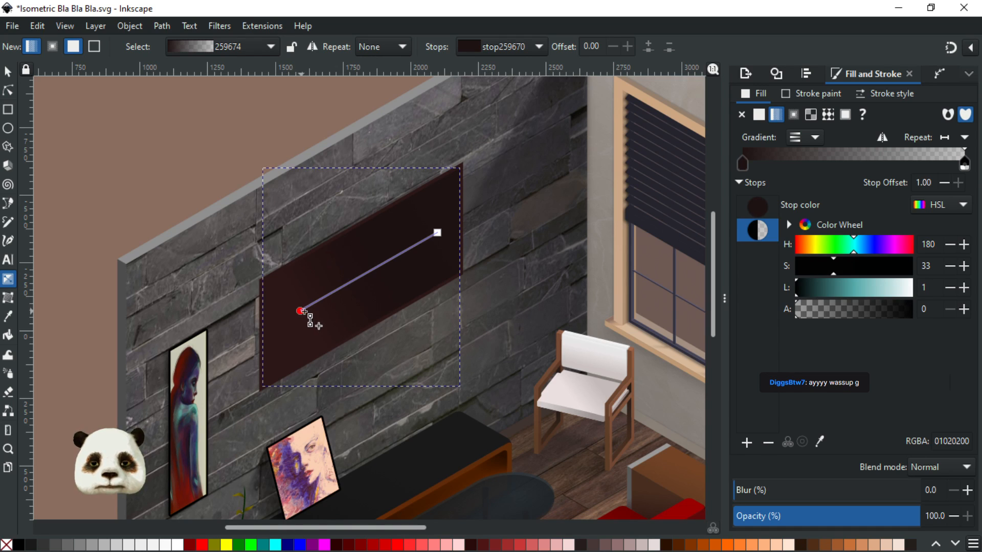
key(ctrl+z)
key(ctrl+z)
key(ctrl+z)
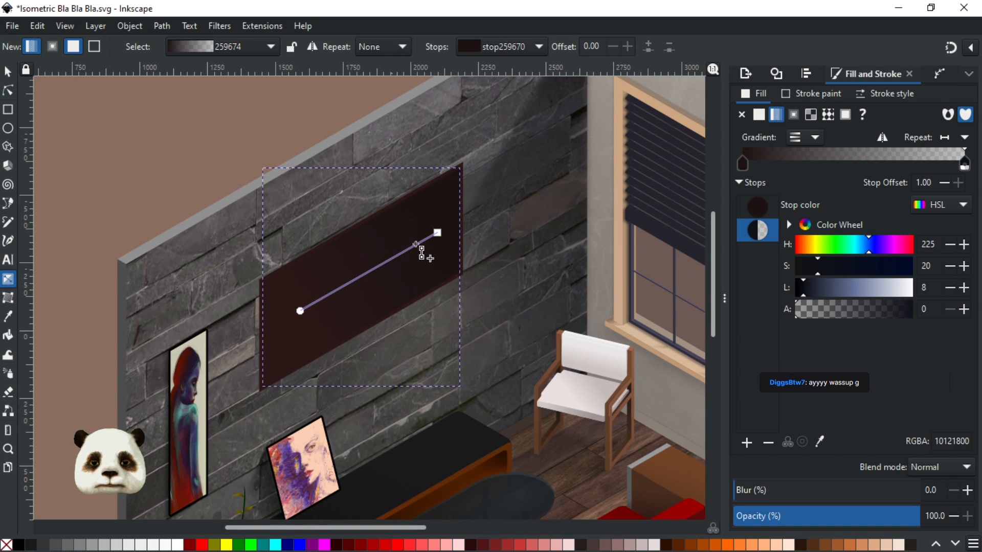
Set the gradient's opaque upper-right stop to the dark reddish brown sampled from the panel (2d1818)
click(437, 233)
key(d)
click(302, 310)
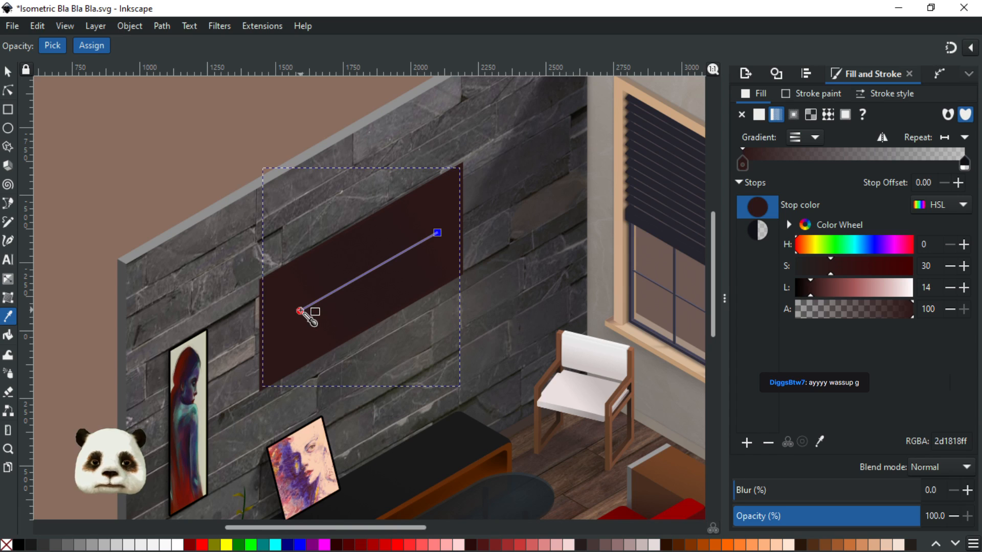
Adjust the lightness and saturation of the gradient's transparent lower-left stop, and darken it to black
click(301, 311)
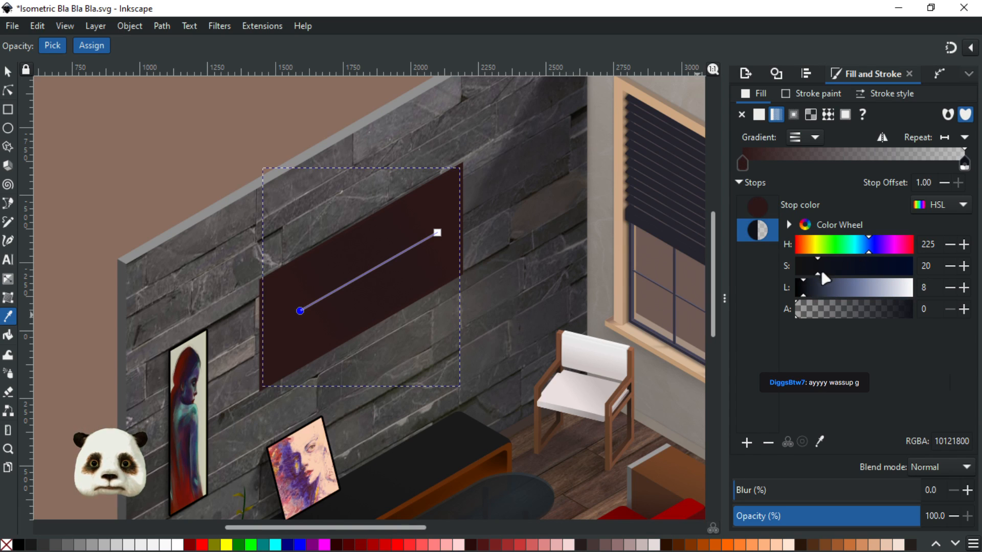
click(809, 287)
click(816, 290)
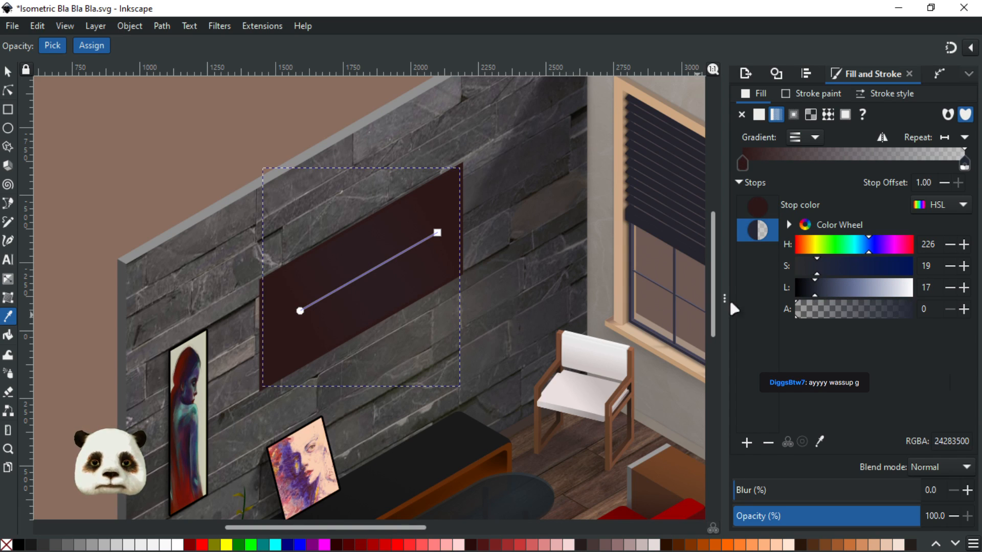
ctrl+scroll(338, 358, up, 2)
click(811, 289)
click(811, 271)
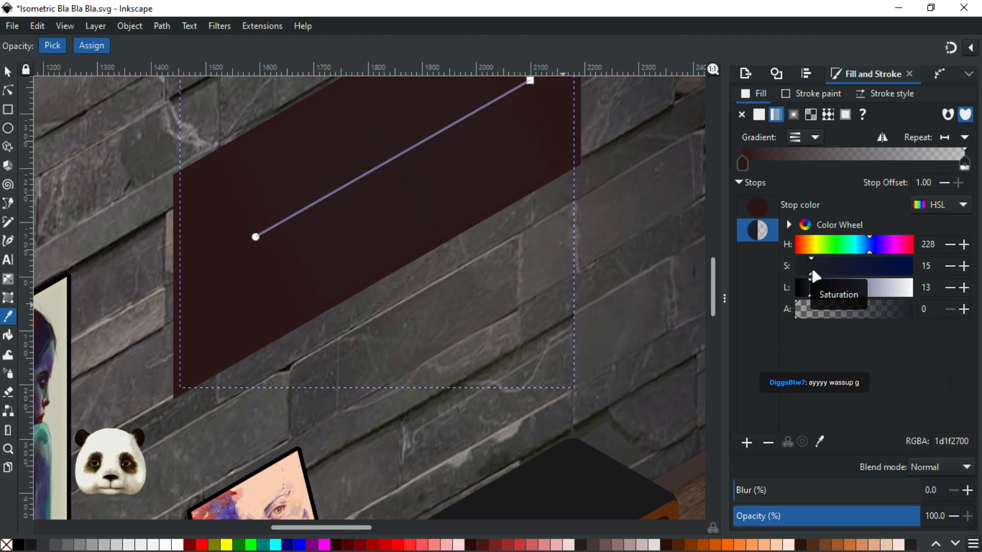
click(806, 290)
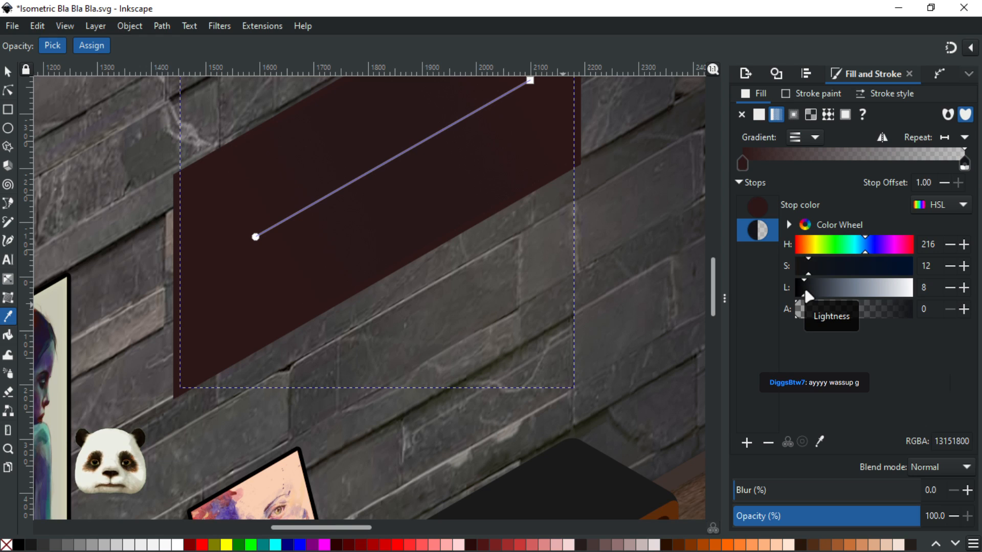
drag(806, 291, 796, 293)
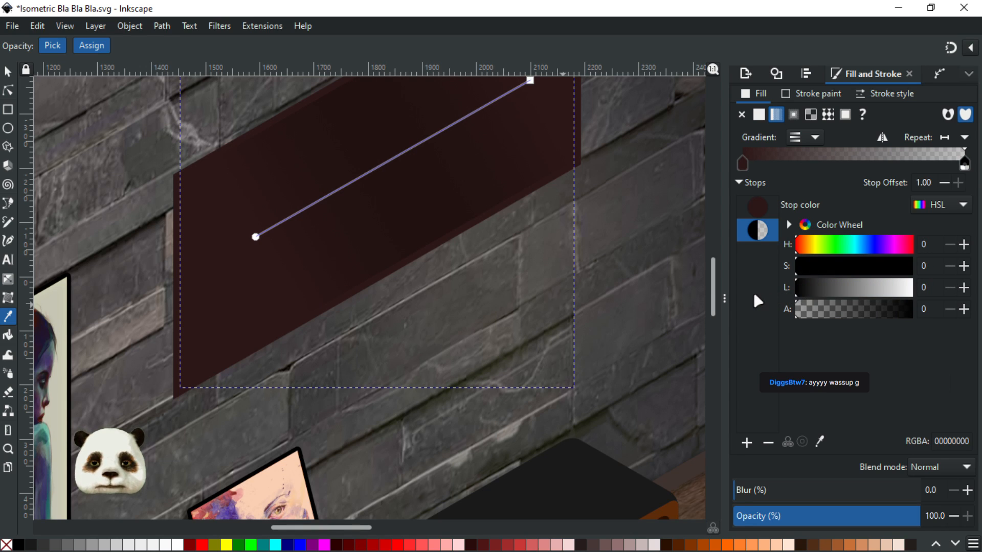
Make the lower-left gradient stop fully opaque dark navy, with hue 240, saturation 18 and lightness 8
drag(586, 266, 575, 337)
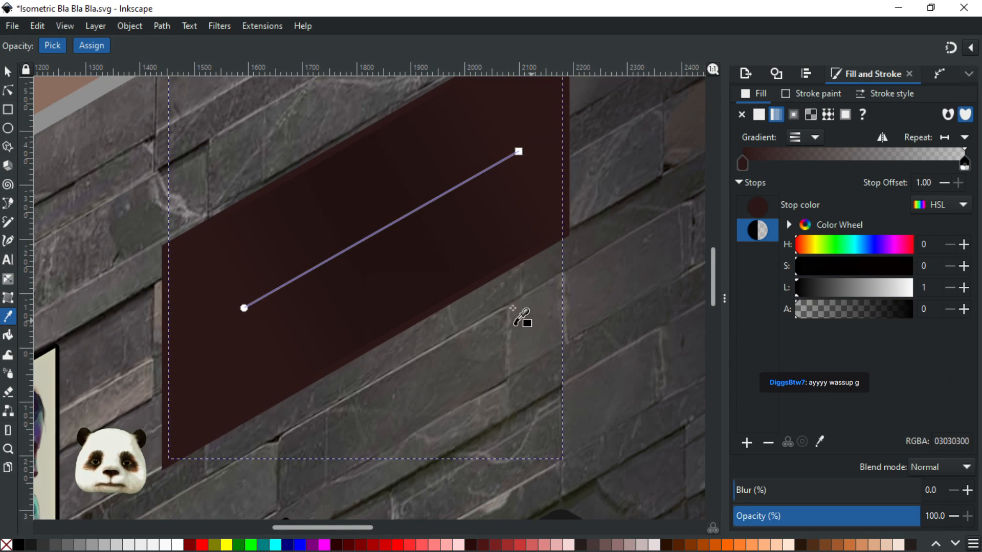
click(250, 312)
click(251, 313)
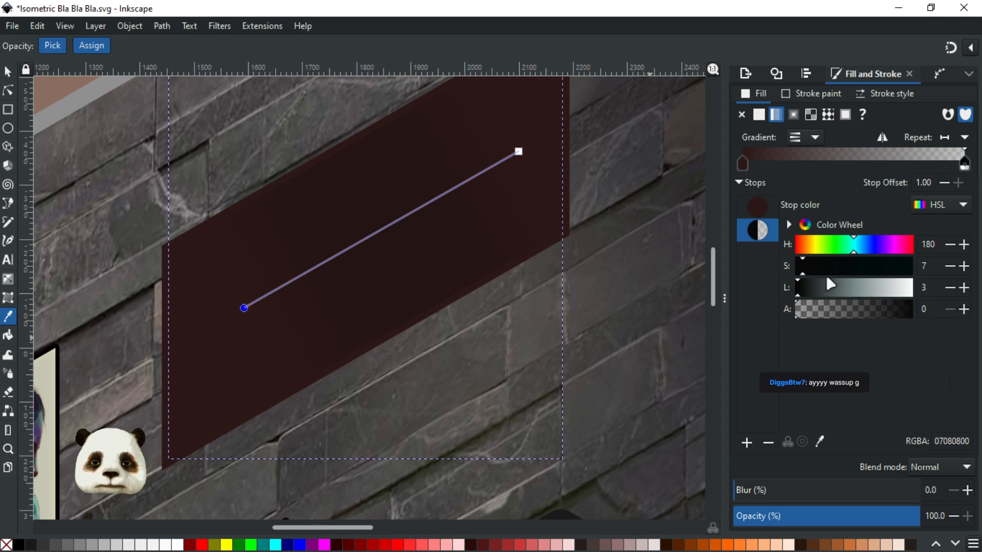
mouse_move(811, 272)
mouse_down()
mouse_move(829, 265)
mouse_move(802, 266)
mouse_move(812, 267)
mouse_up()
drag(880, 307, 915, 308)
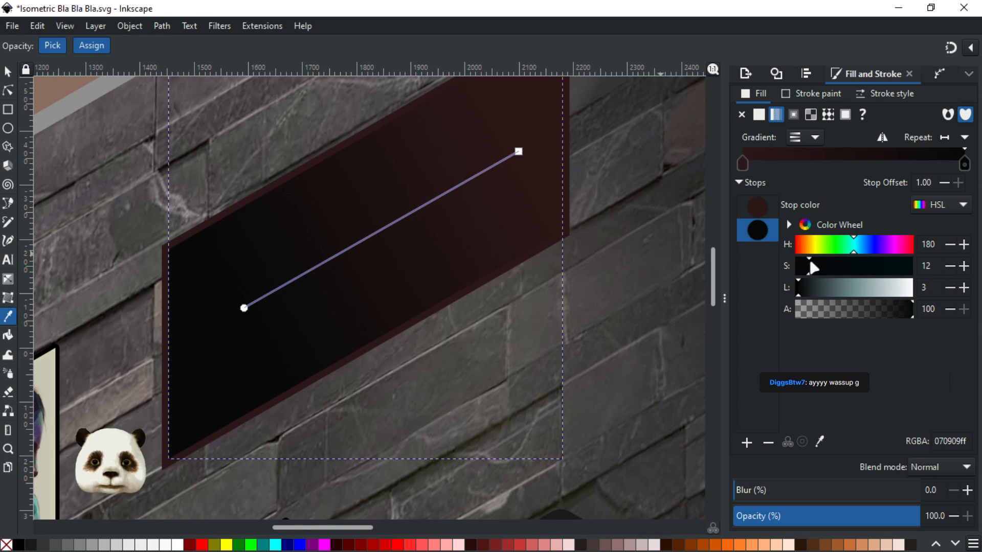
drag(868, 247, 872, 248)
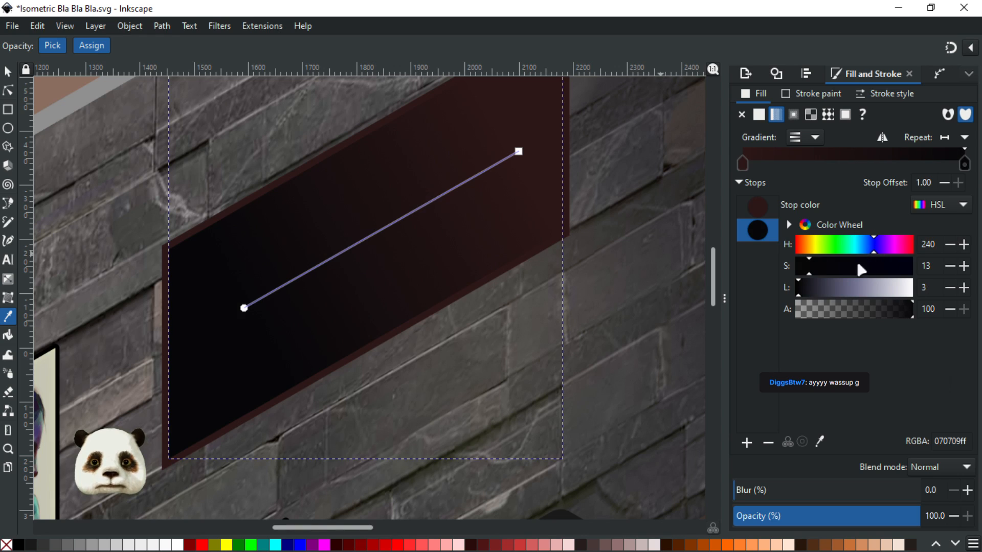
click(804, 293)
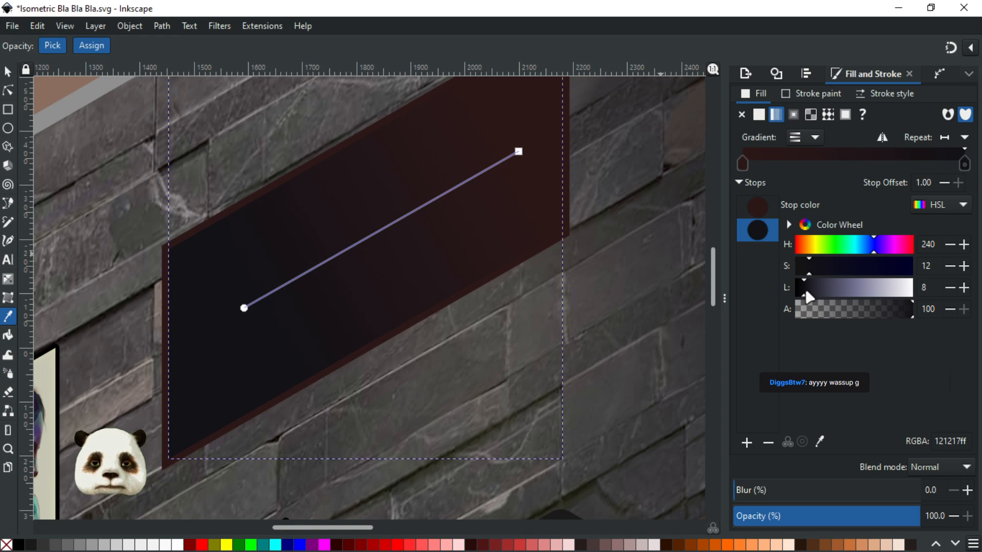
click(815, 266)
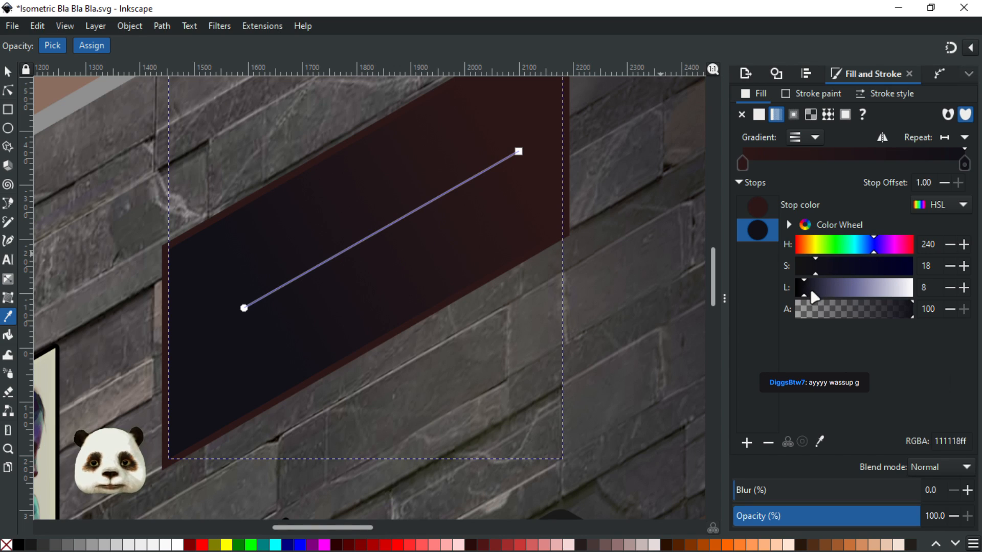
Darken the screen gradient's upper-right stop to saturation 29 and lightness 12
click(519, 152)
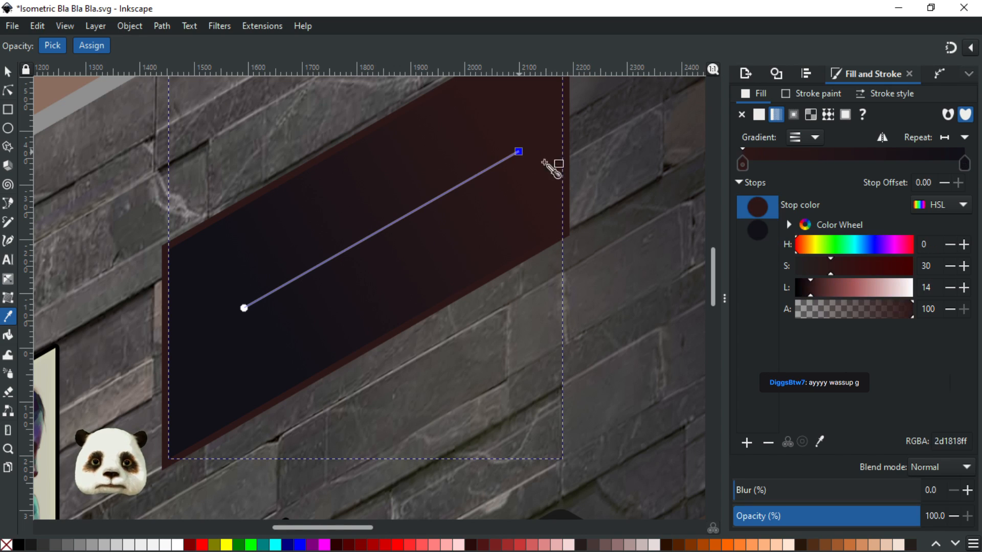
click(809, 293)
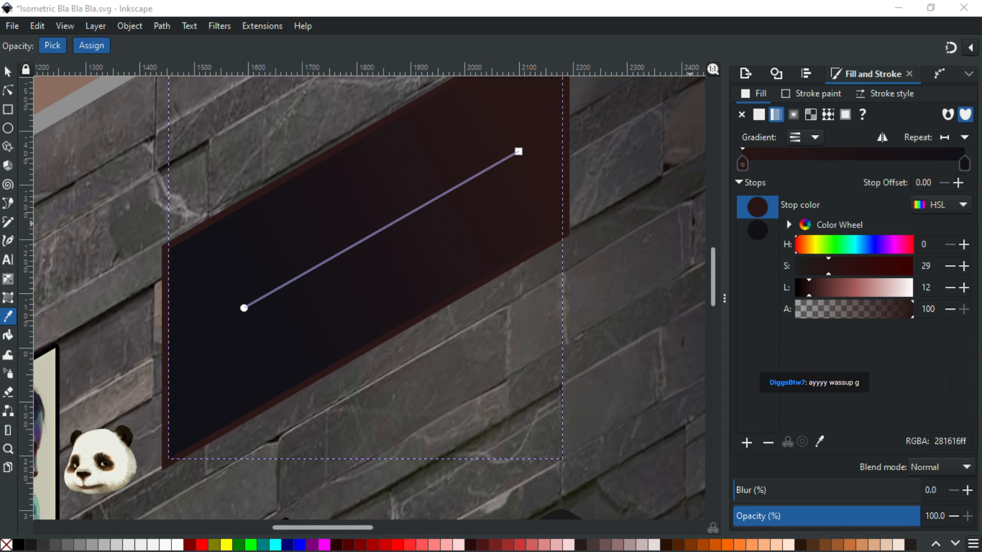
Check the running processes in Task Manager, close it, and move the blank Layers and Objects window out of the way
key(ctrl+shift+Escape)
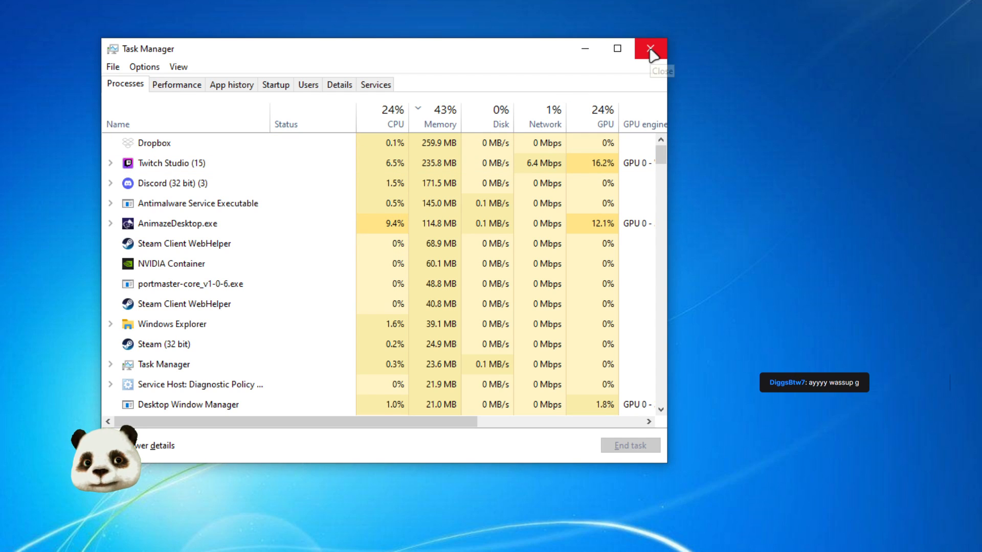
click(649, 49)
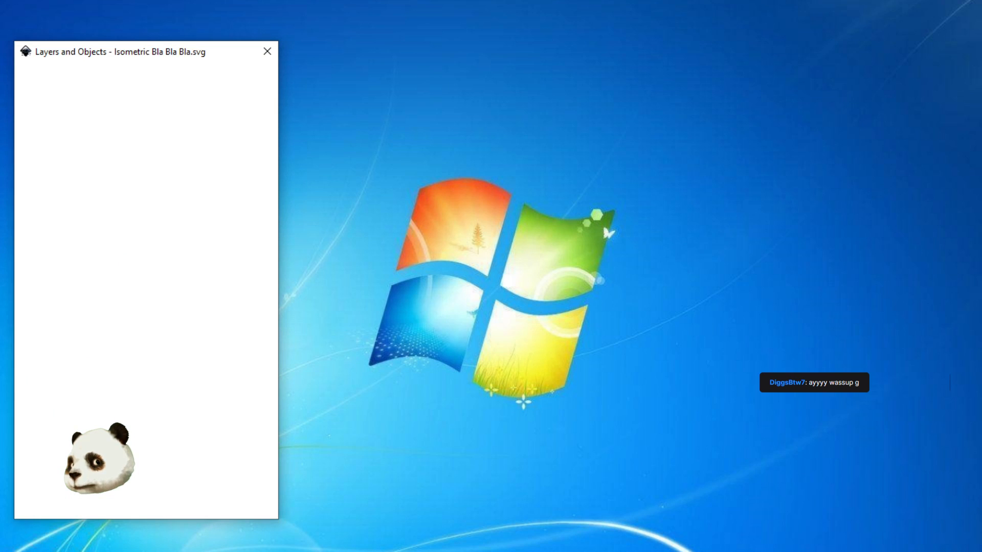
drag(105, 56, 0, 60)
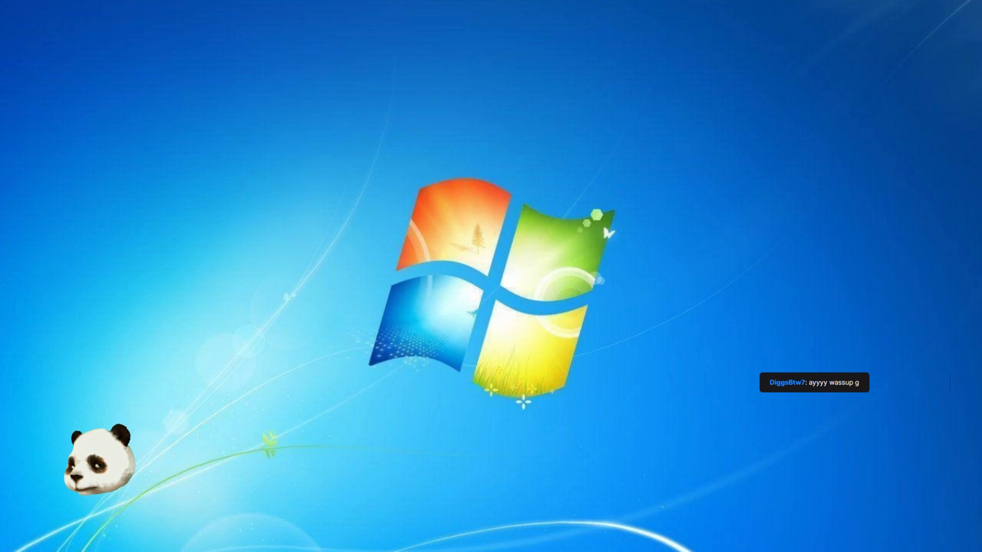
drag(0, 58, 537, 0)
In the recovered room drawing in Inkscape, set the TV screen gradient's upper-right stop to saturation 22 and lightness 10
drag(262, 277, 263, 323)
ctrl+scroll(271, 276, up, 4)
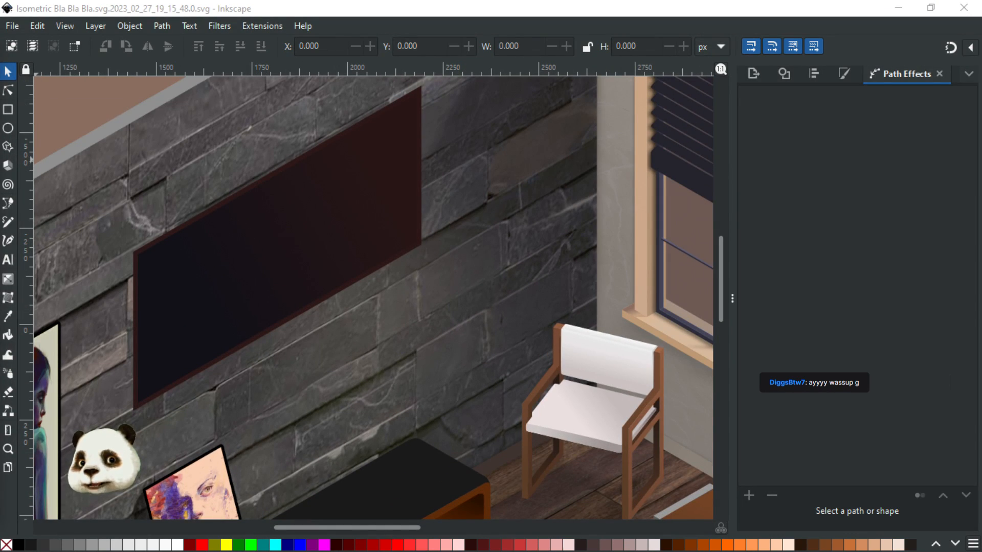
click(253, 256)
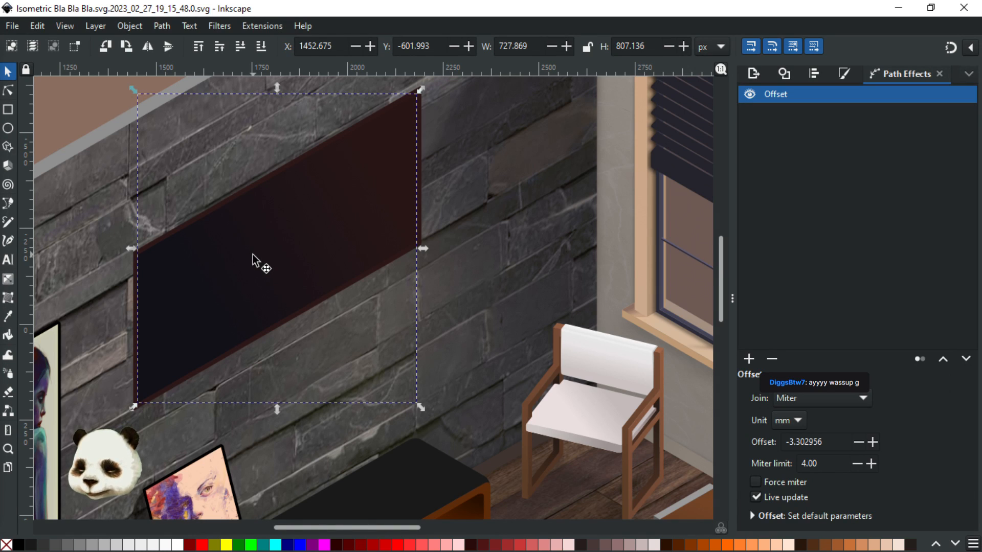
key(g)
click(385, 186)
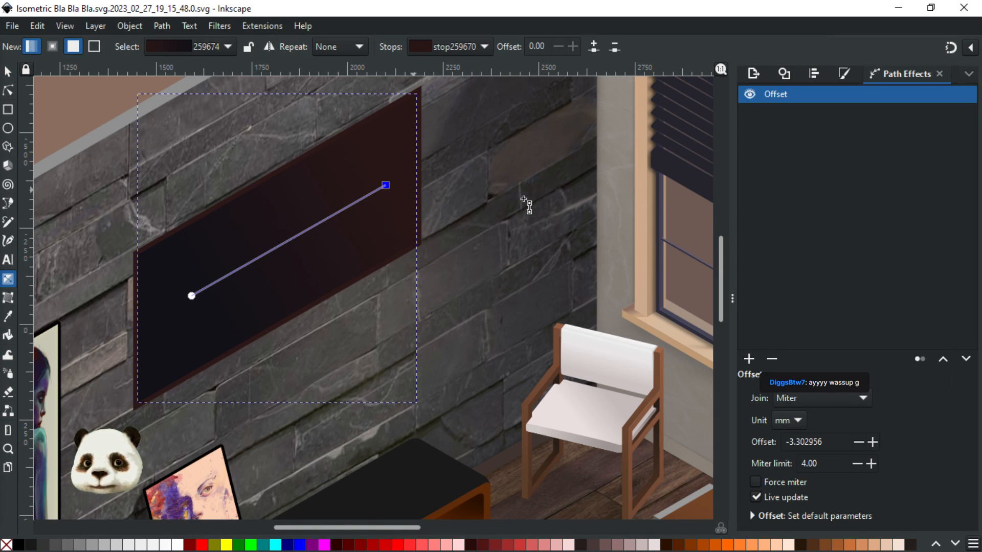
key(ctrl+shift+f)
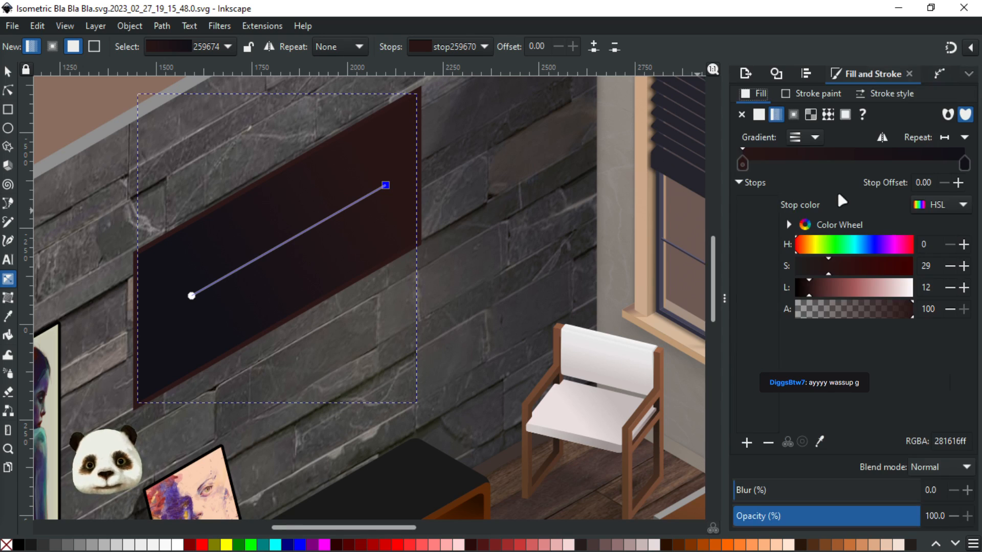
click(820, 267)
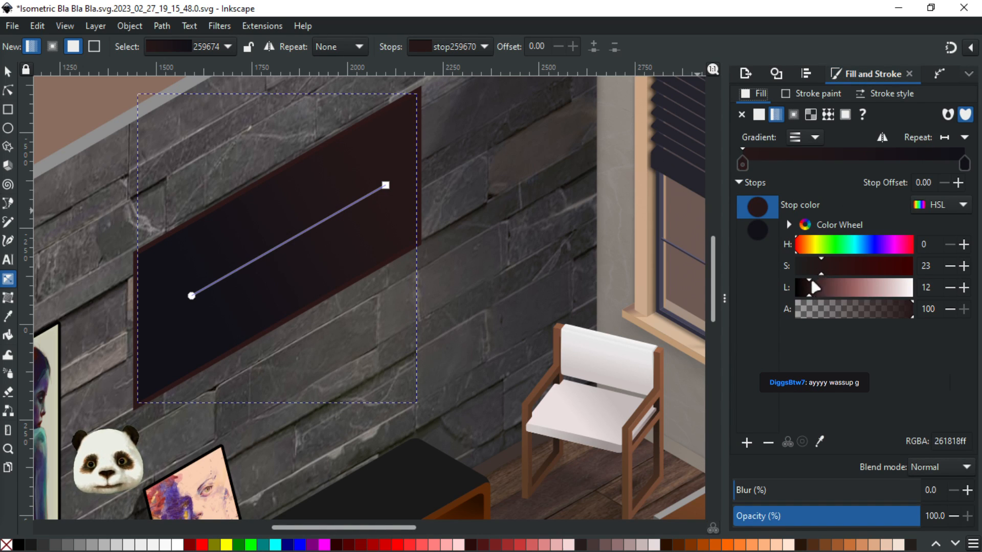
click(804, 290)
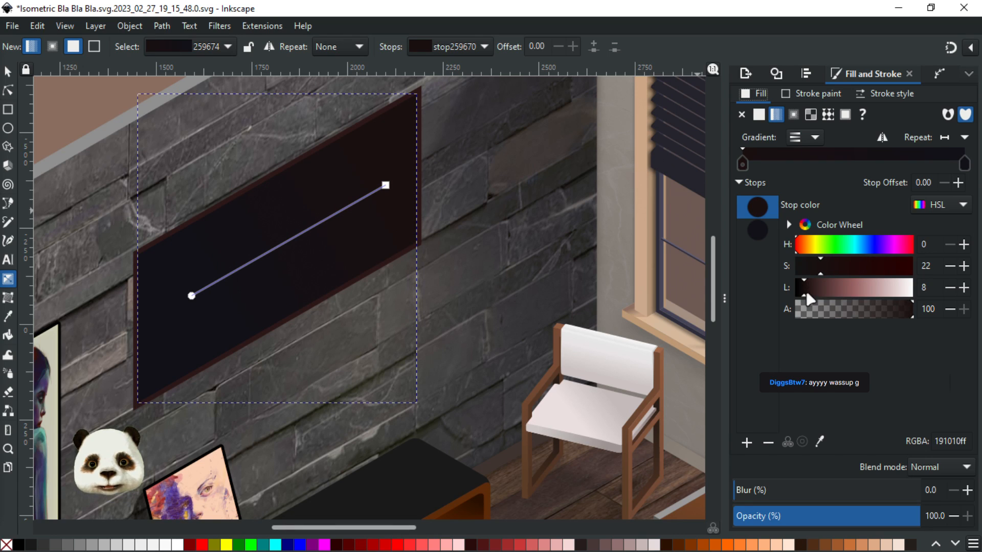
click(805, 289)
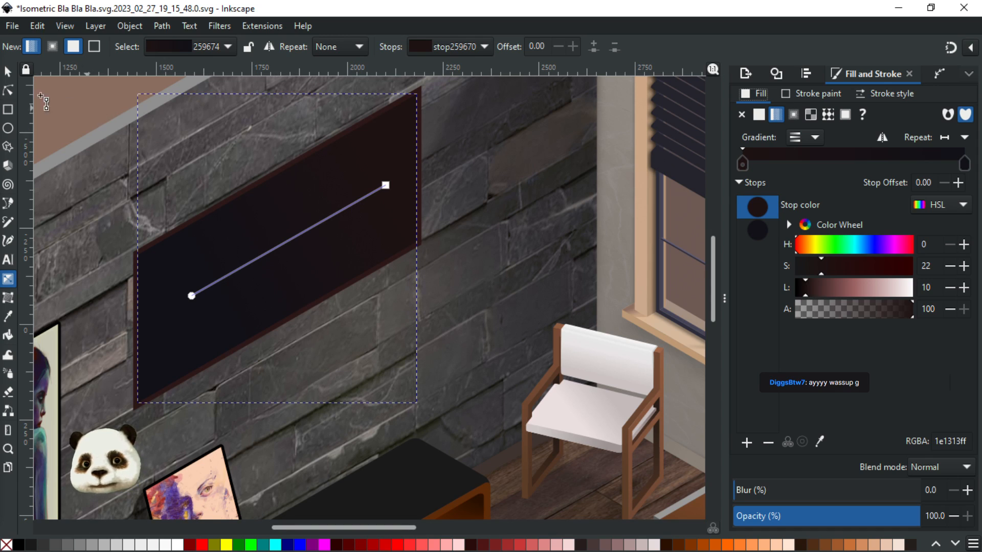
Apply a linear gradient along the upper edge of the TV's outer frame and make its lower-left stop fully opaque
click(9, 74)
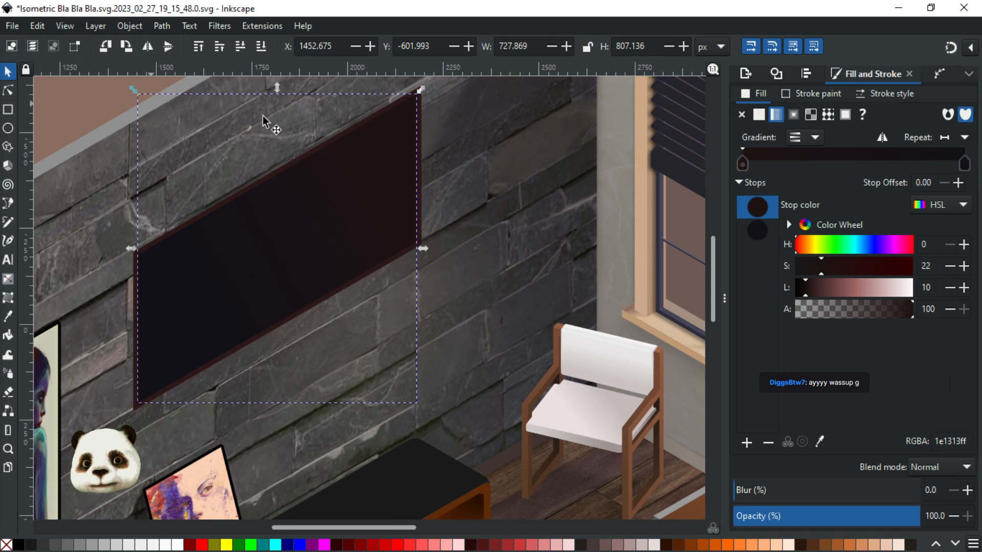
click(425, 125)
scroll(428, 110, up, 3)
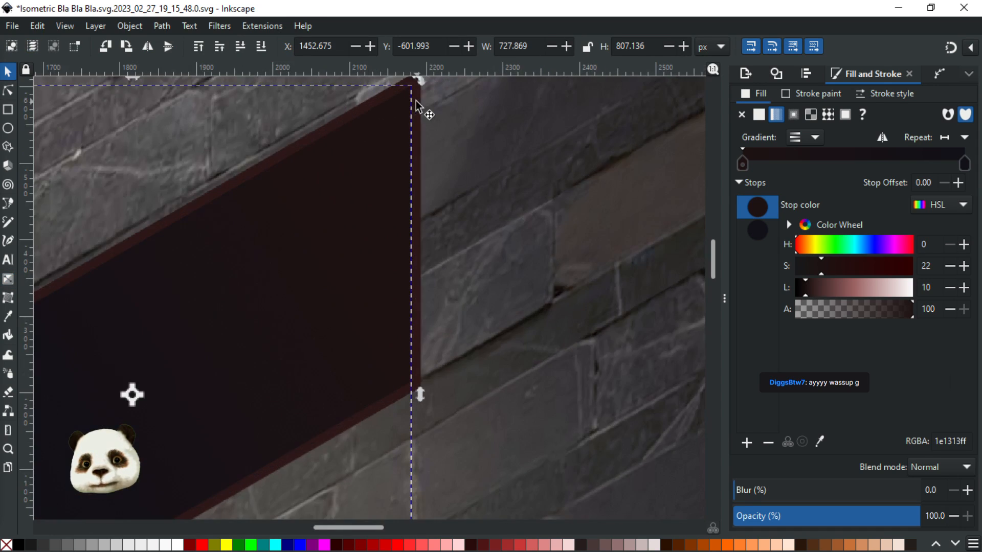
click(372, 97)
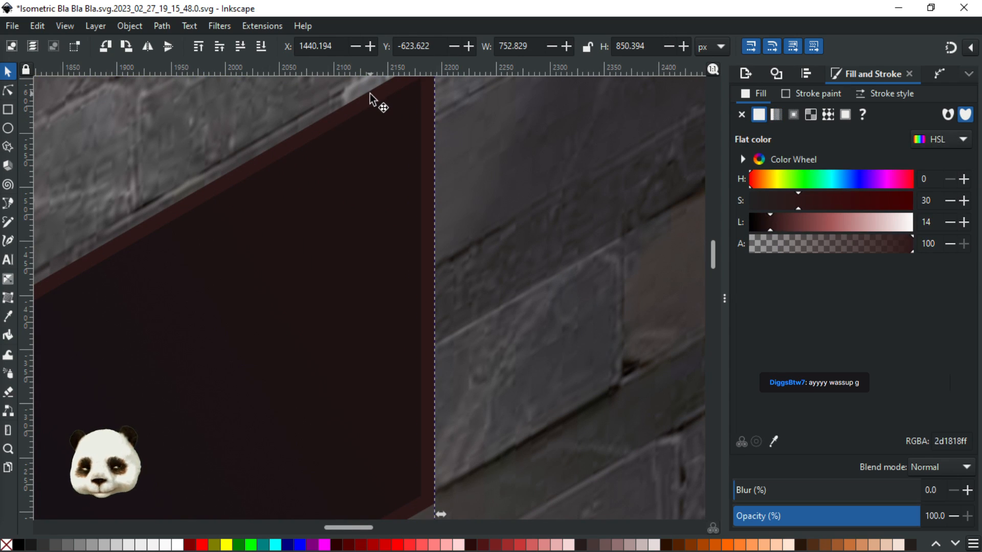
key(g)
drag(384, 92, 78, 273)
scroll(185, 271, down, 3)
drag(185, 297, 165, 263)
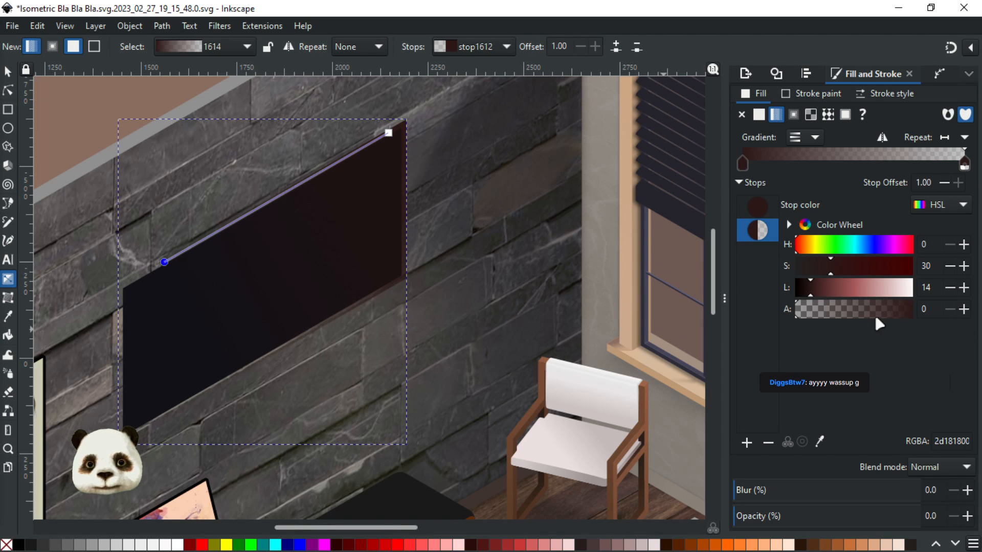
click(913, 313)
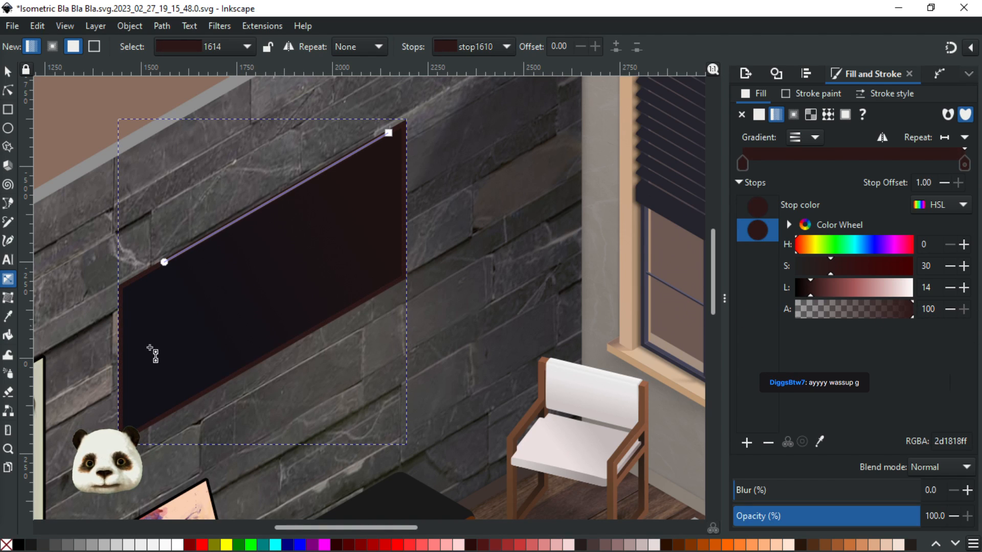
Set the frame gradient's lower-left stop to a near-black blue with hue 210, saturation 25 and lightness 3
key(d)
click(164, 263)
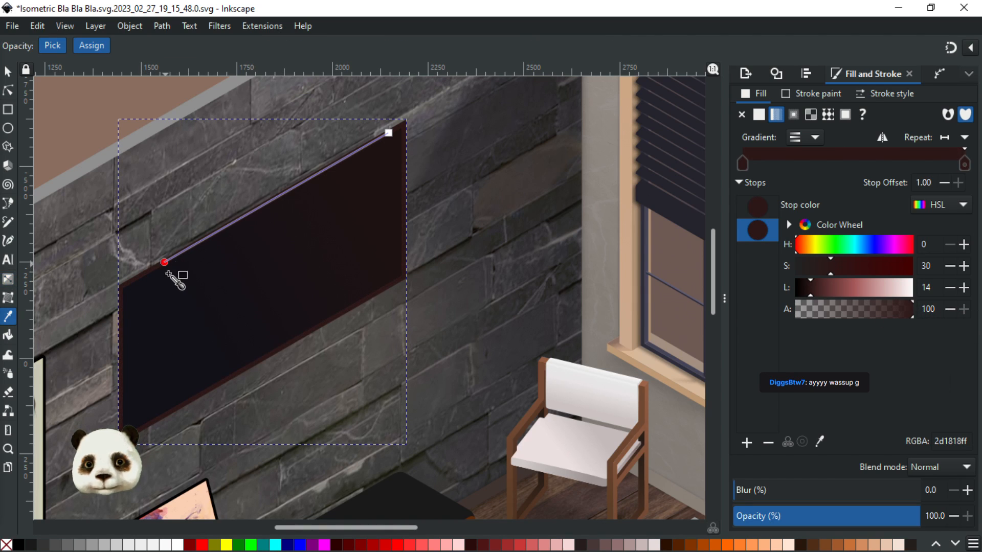
click(145, 337)
drag(805, 287, 773, 300)
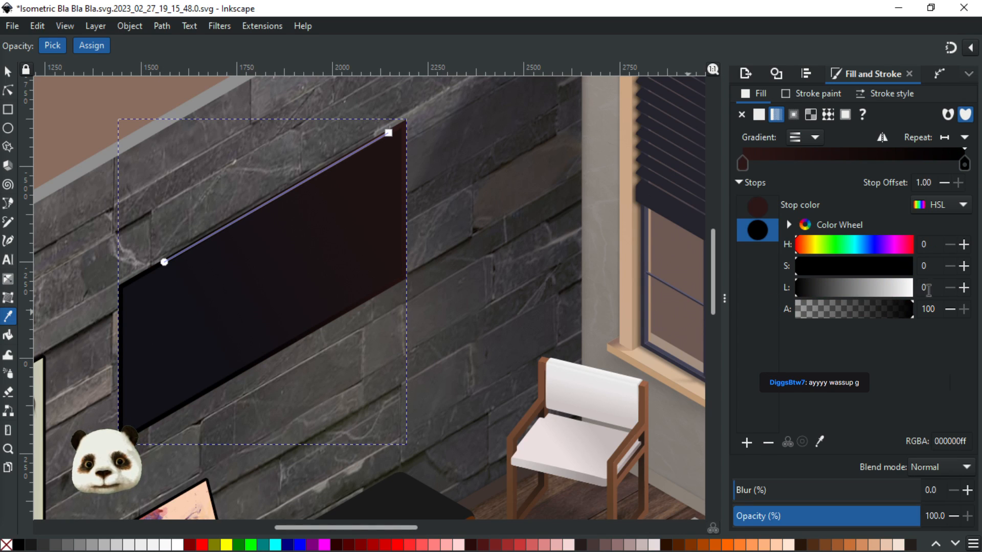
click(964, 287)
click(964, 287)
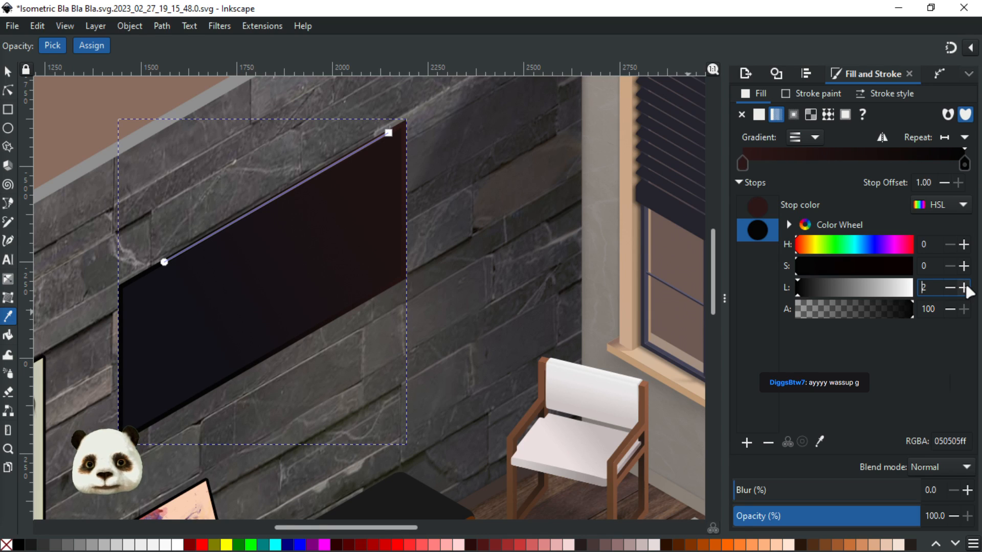
click(868, 247)
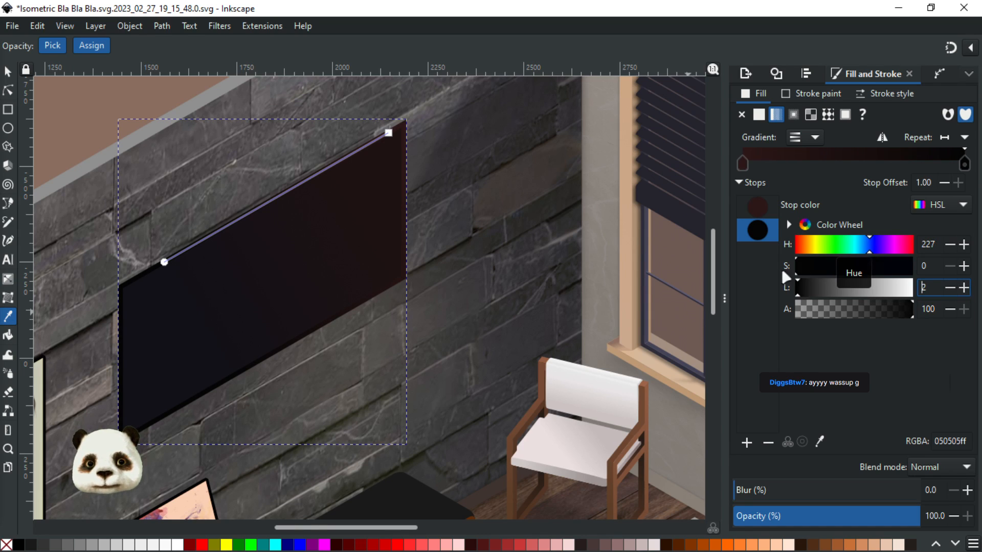
click(816, 267)
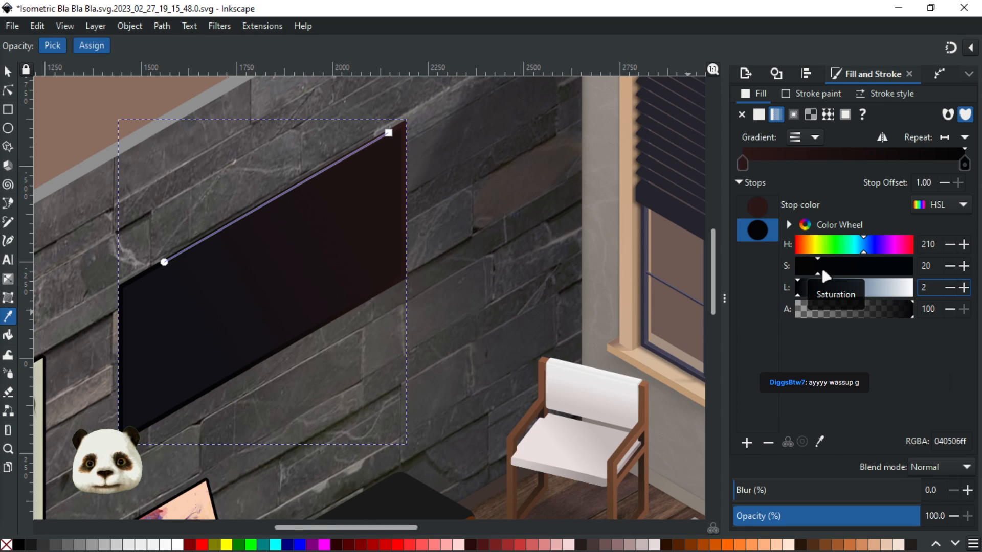
click(825, 268)
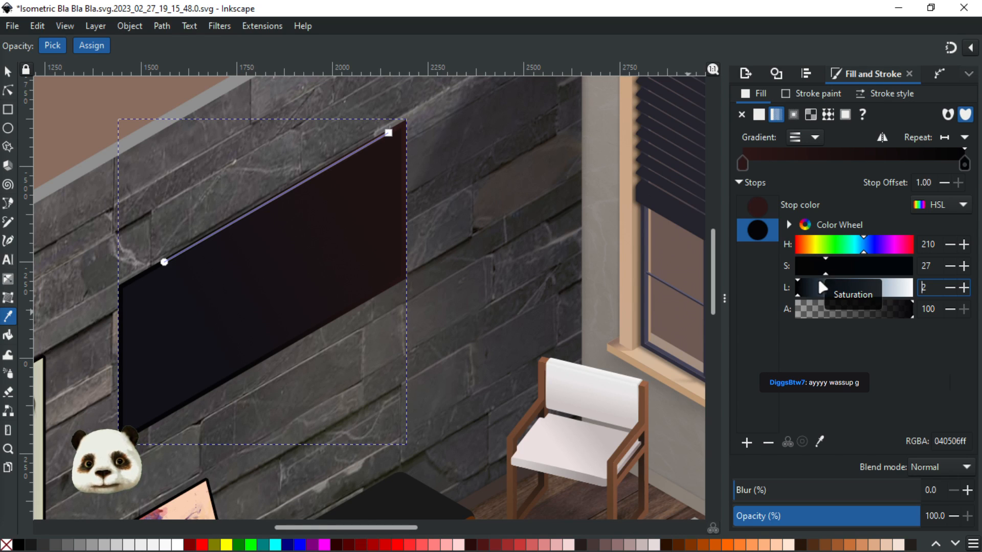
click(965, 288)
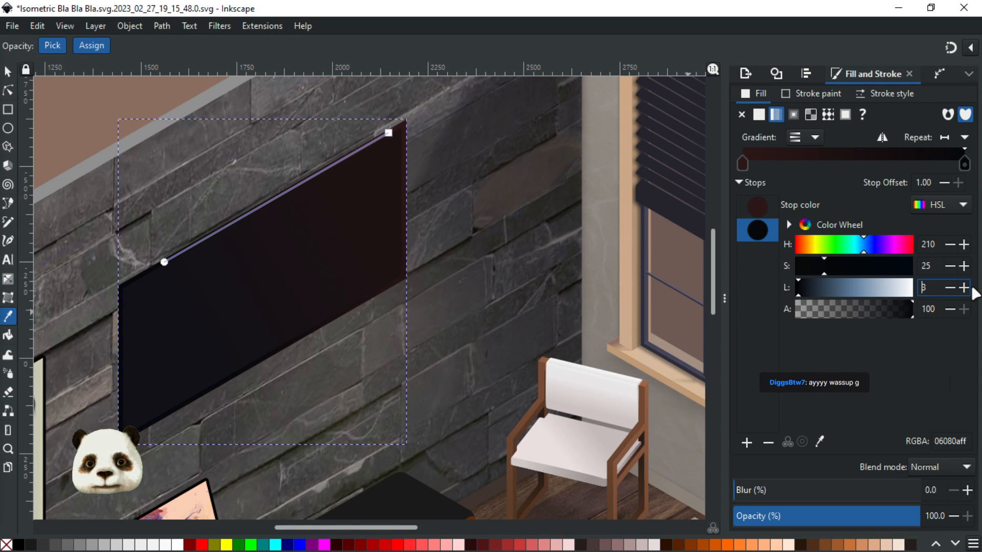
Set the frame gradient's upper-right stop to a dark brown with hue 34, saturation 33 and lightness 17, undoing any stray color pick
click(388, 133)
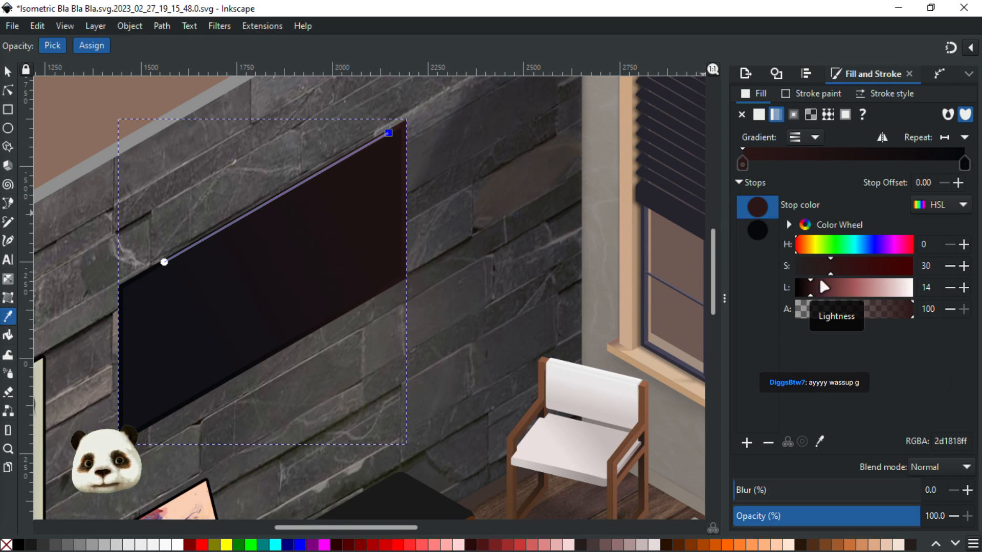
mouse_move(820, 271)
mouse_down()
mouse_move(849, 267)
mouse_move(830, 269)
mouse_move(813, 290)
mouse_up()
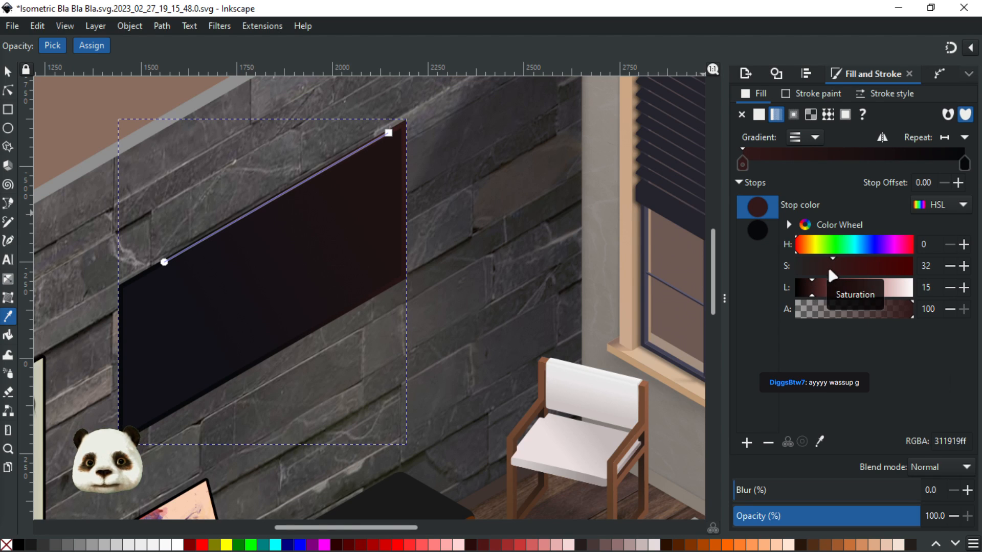
drag(817, 254, 807, 257)
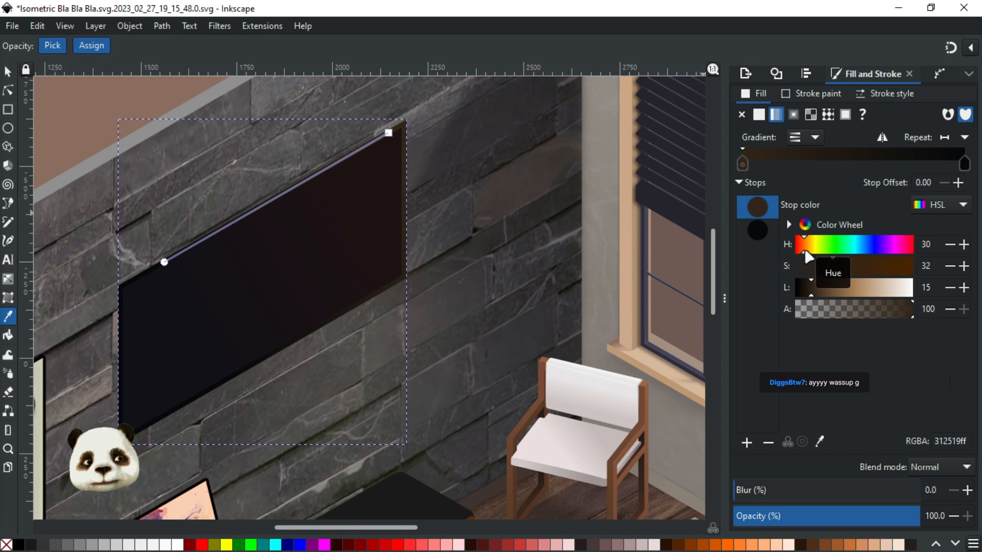
drag(807, 257, 807, 256)
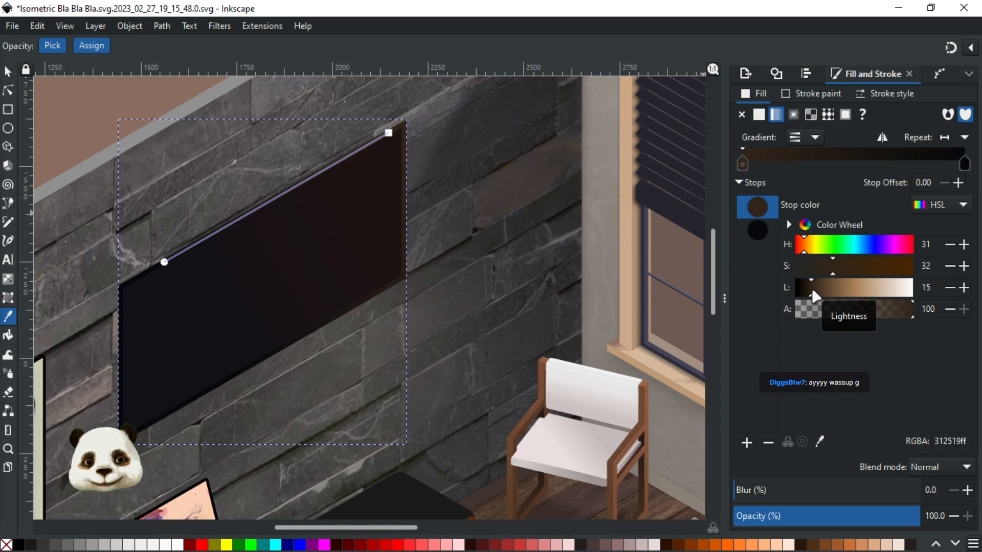
drag(817, 288, 818, 284)
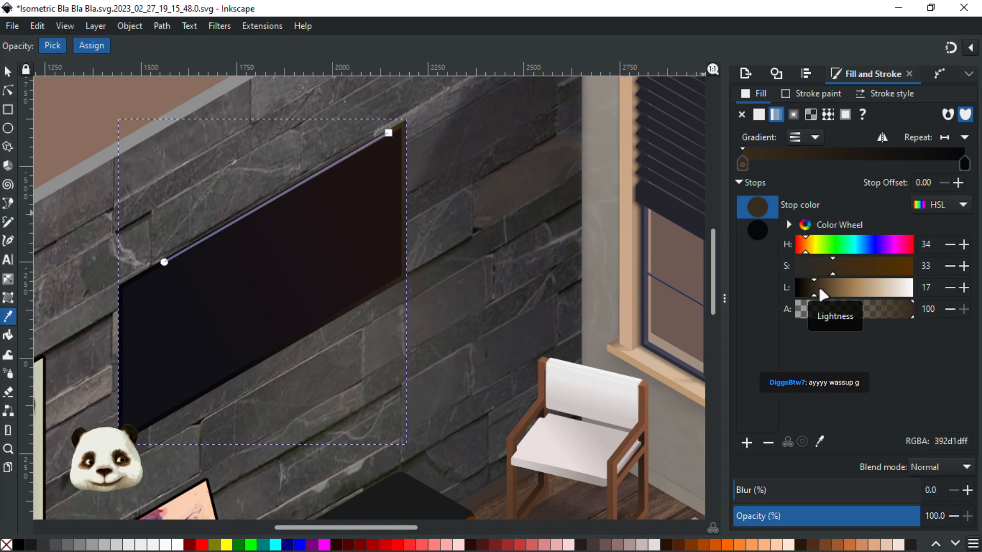
click(388, 221)
key(ctrl+z)
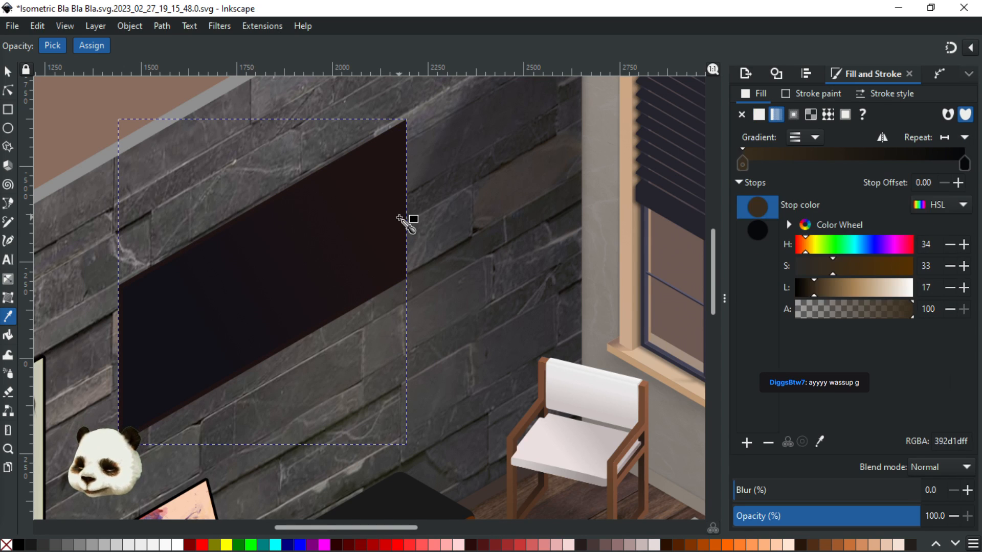
Recolor the TV screen gradient's upper-right stop to hue 43 and lightness 13
key(g)
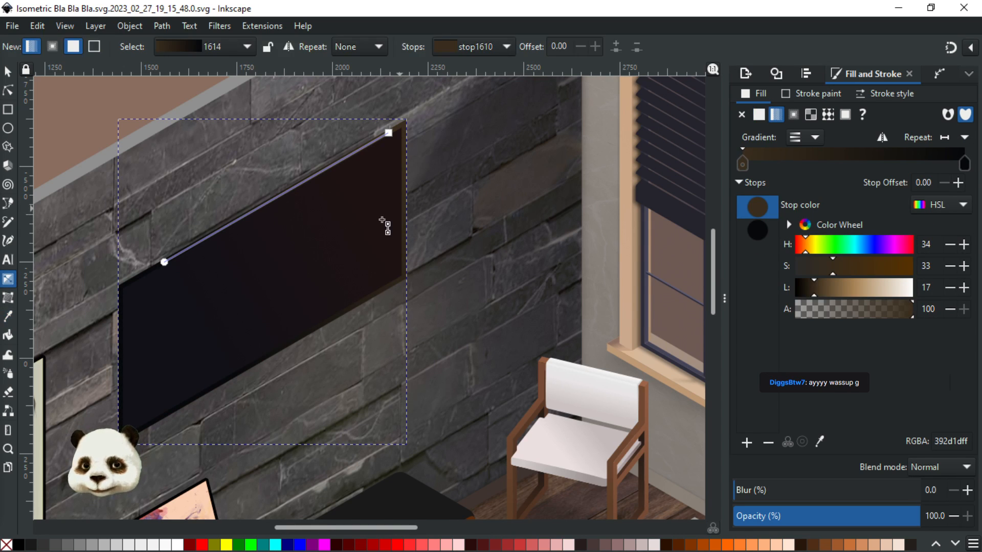
click(388, 216)
click(371, 220)
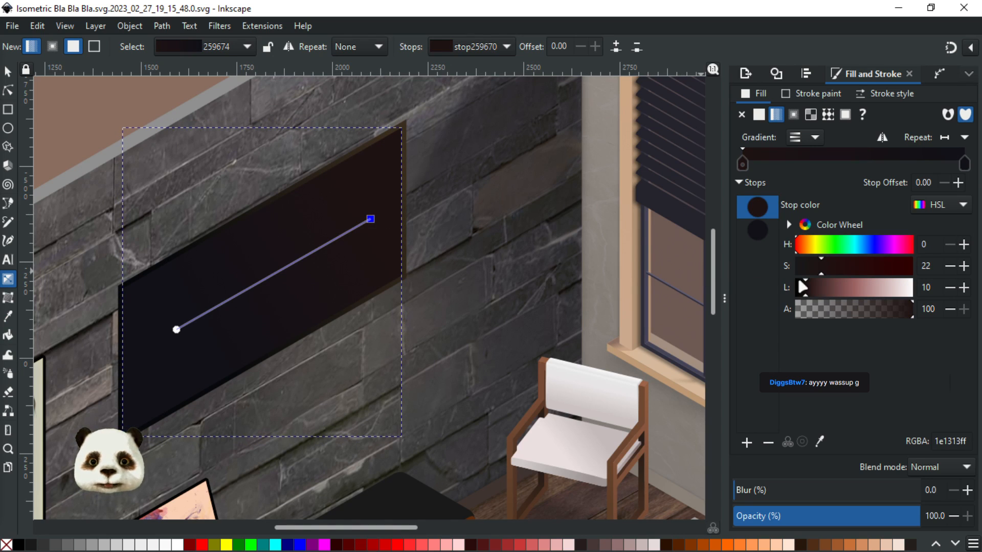
click(811, 290)
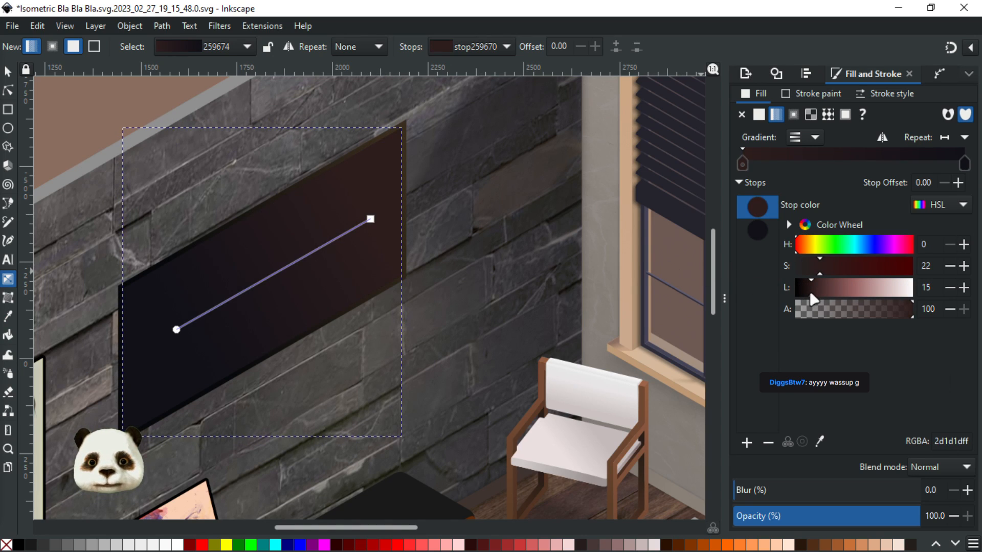
click(809, 290)
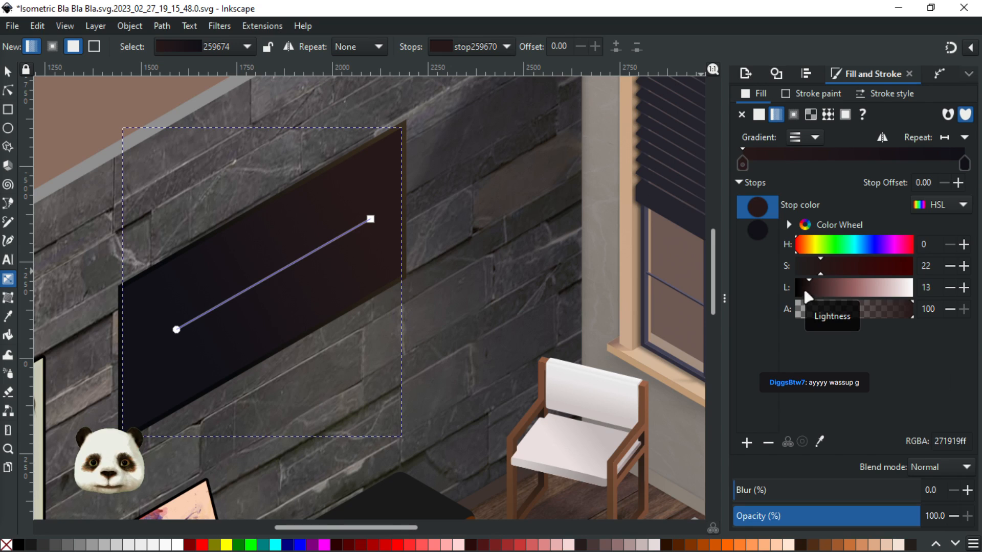
click(808, 250)
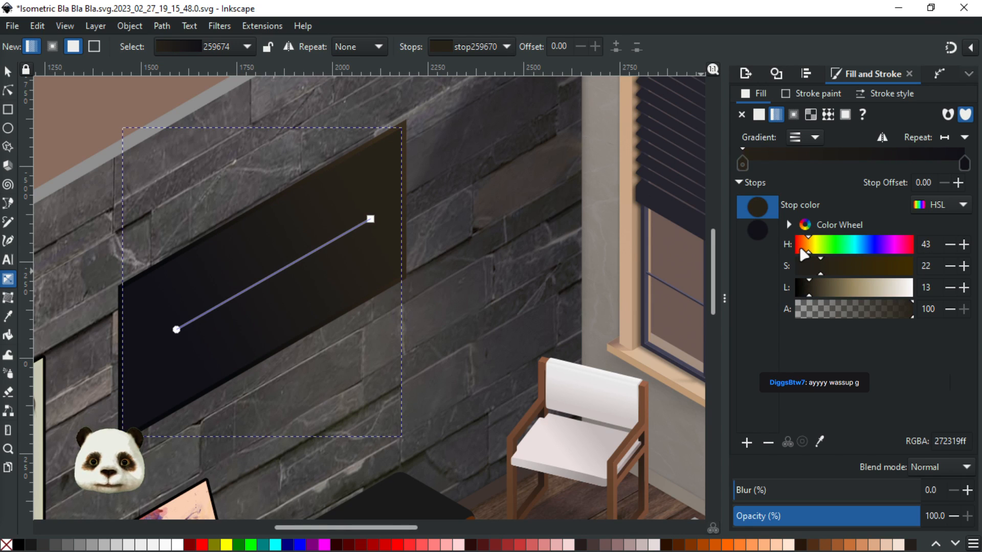
Set the TV screen gradient's upper-right stop to hue 12, saturation 18 and lightness 11, and deselect the screen
click(801, 250)
click(816, 268)
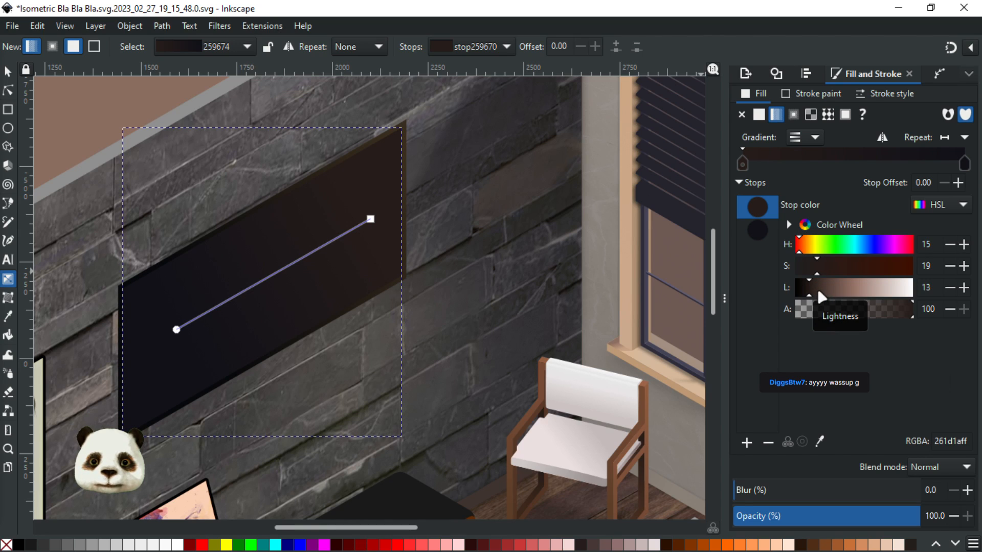
click(808, 295)
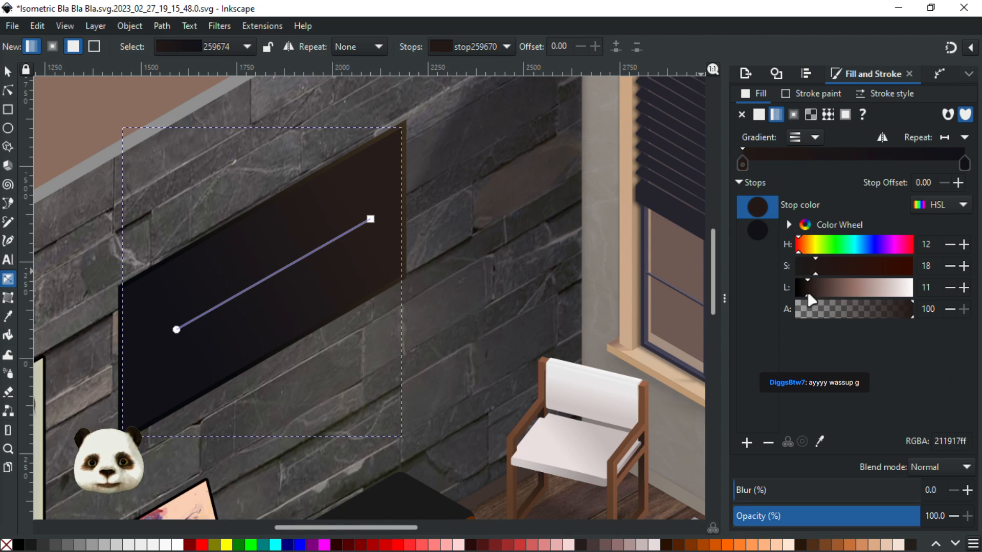
click(7, 71)
scroll(247, 153, down, 3)
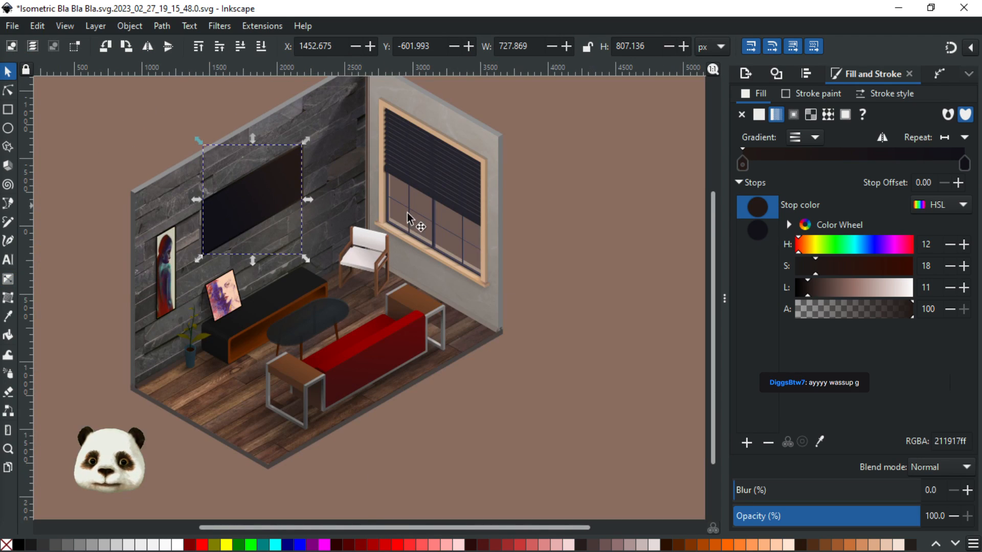
click(532, 194)
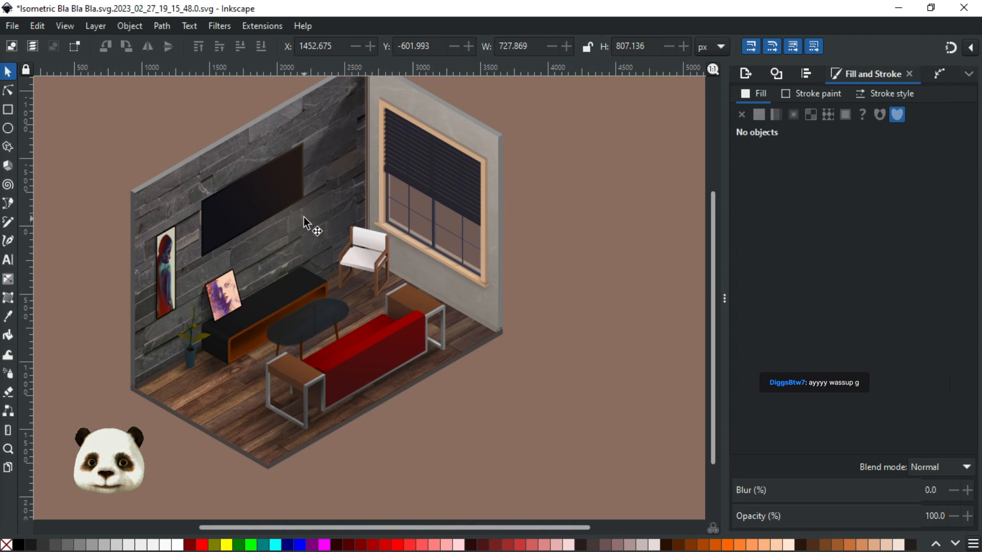
Mute the TV frame gradient's upper-right stop to hue 36, saturation 24 and lightness 16
scroll(307, 212, up, 1)
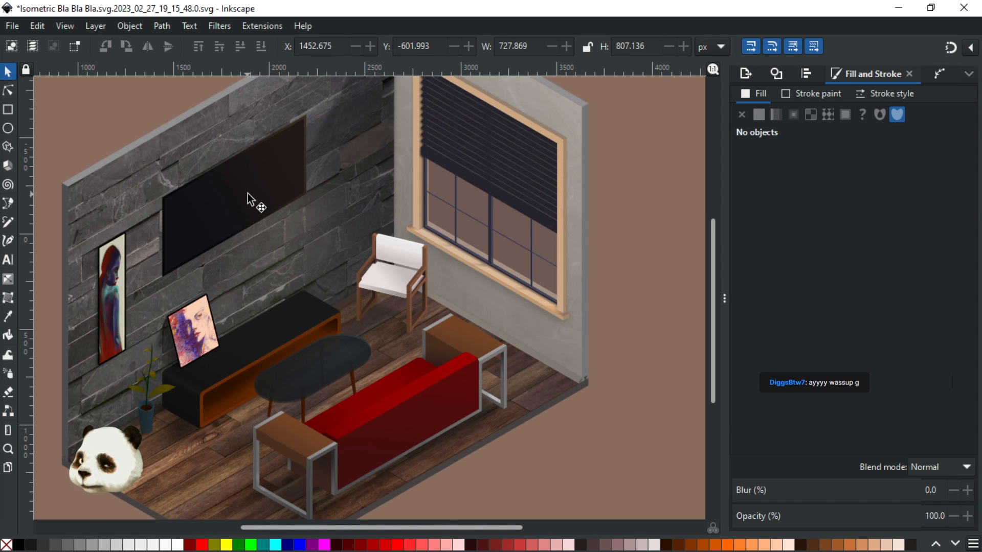
scroll(299, 154, up, 2)
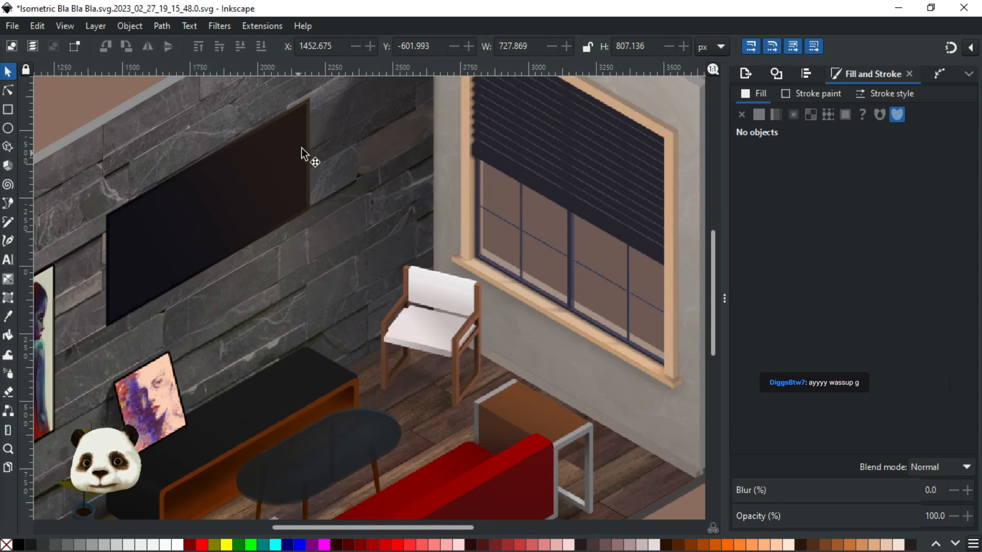
click(314, 107)
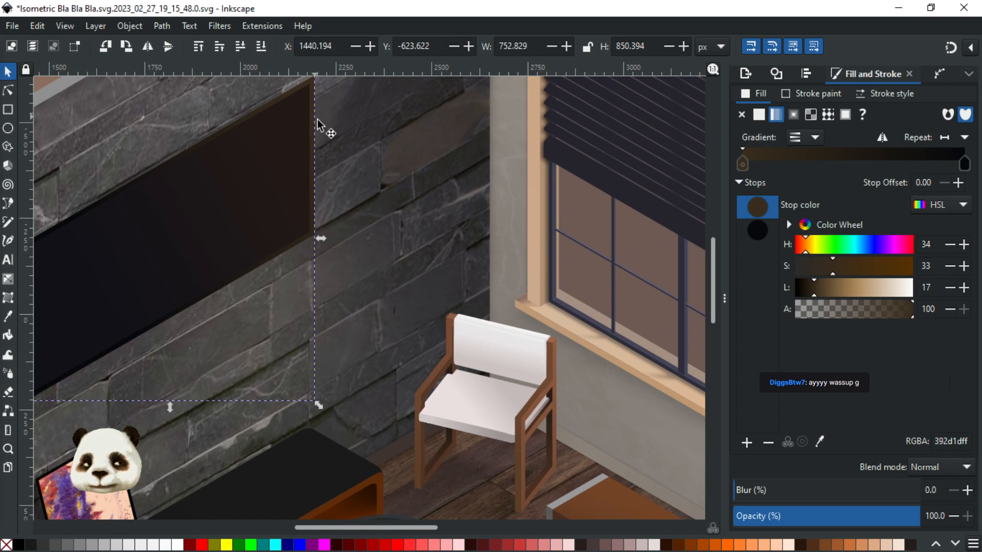
key(g)
click(297, 89)
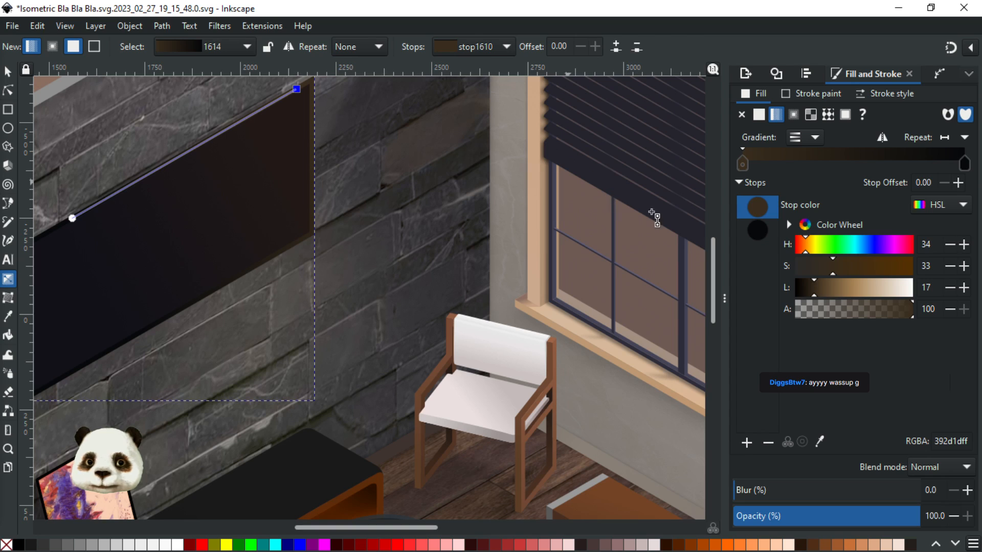
click(810, 290)
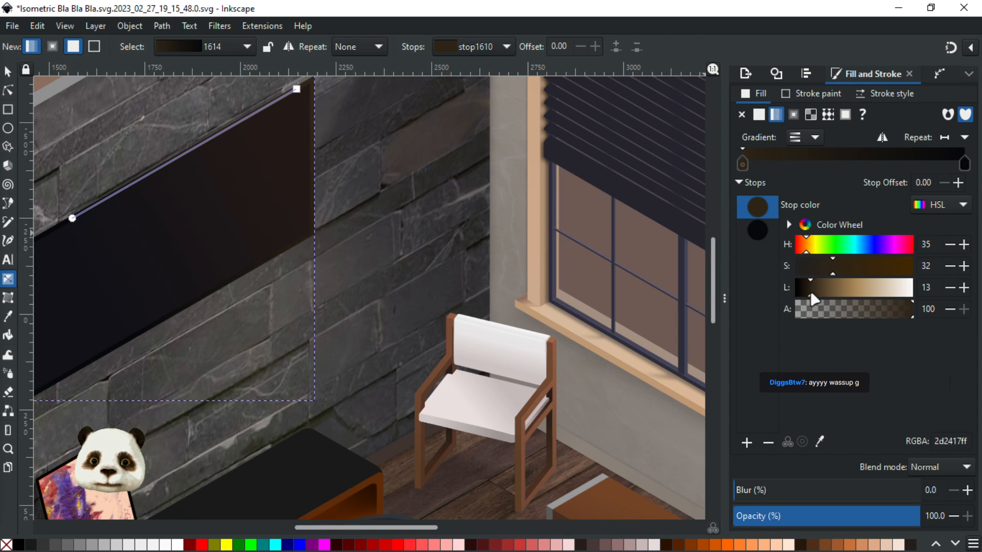
click(814, 290)
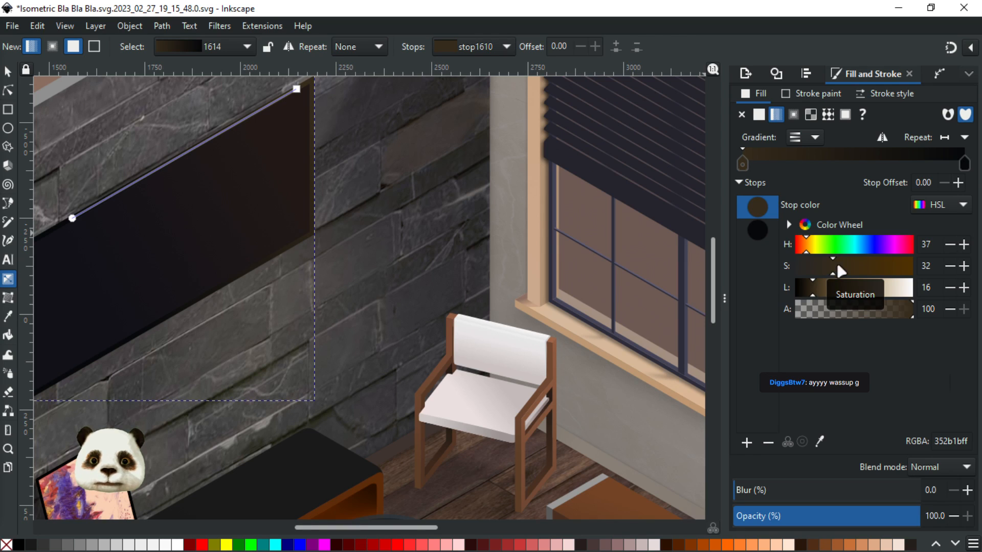
click(839, 276)
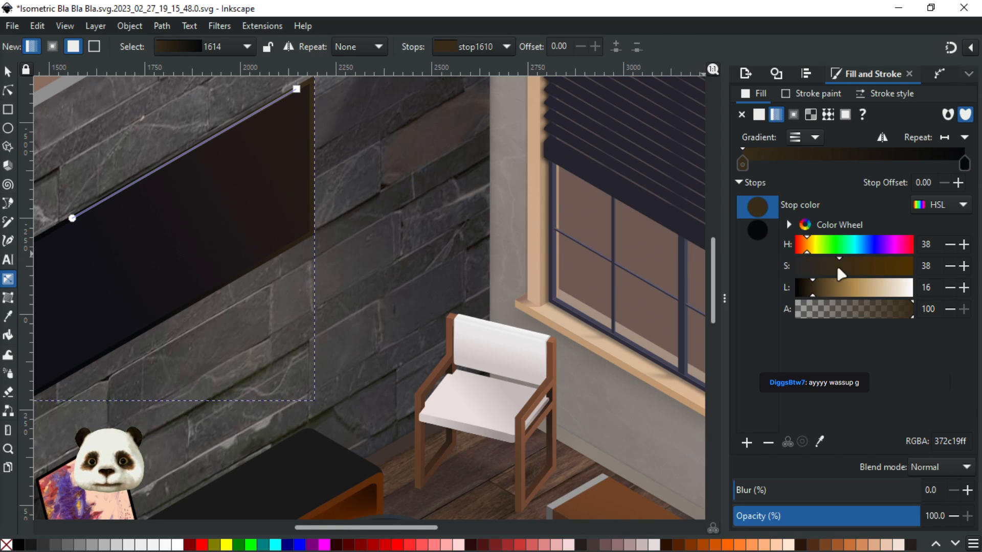
click(822, 266)
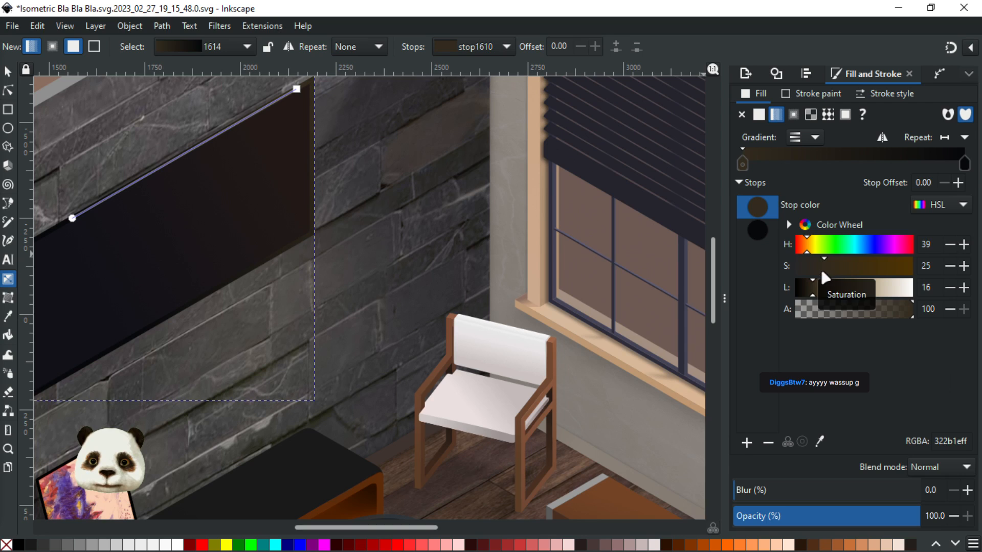
click(815, 290)
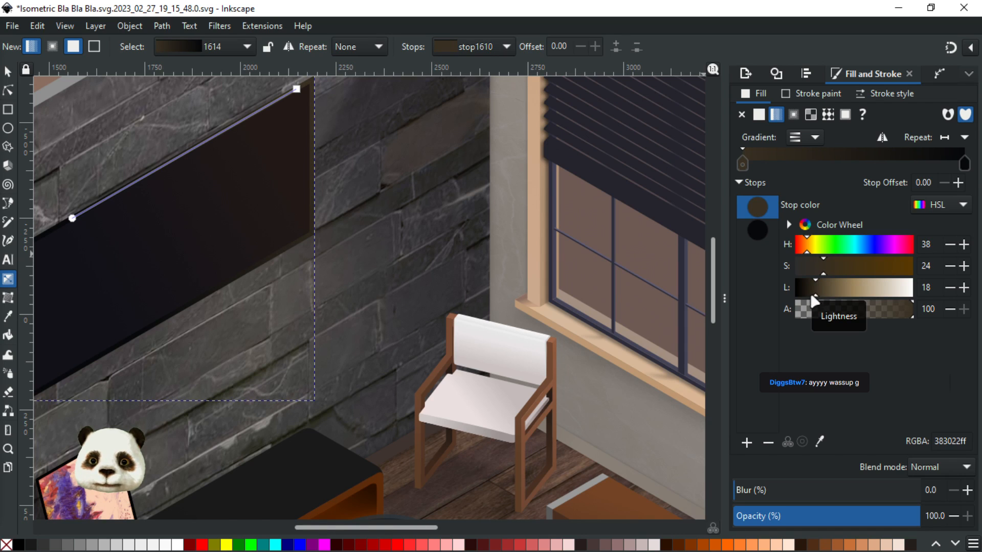
click(809, 292)
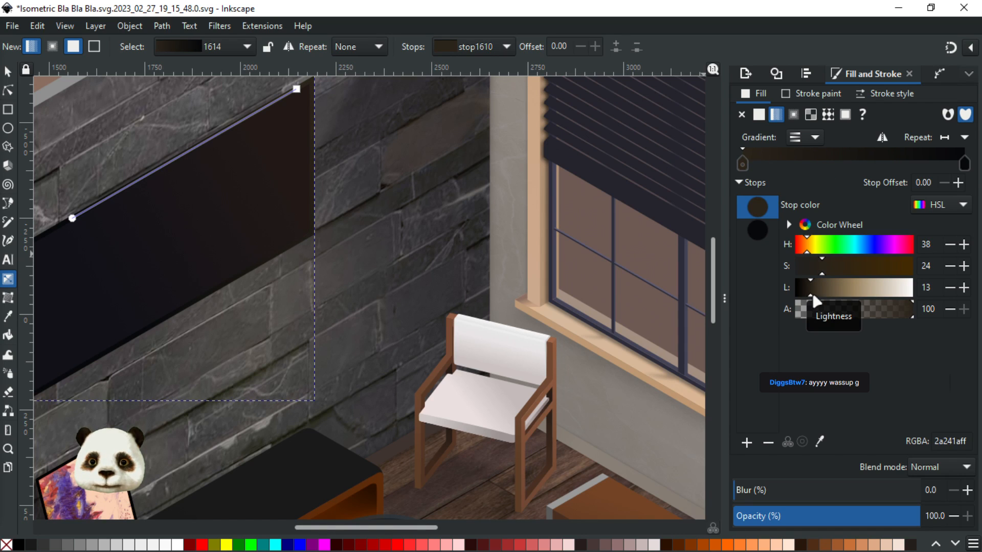
click(814, 287)
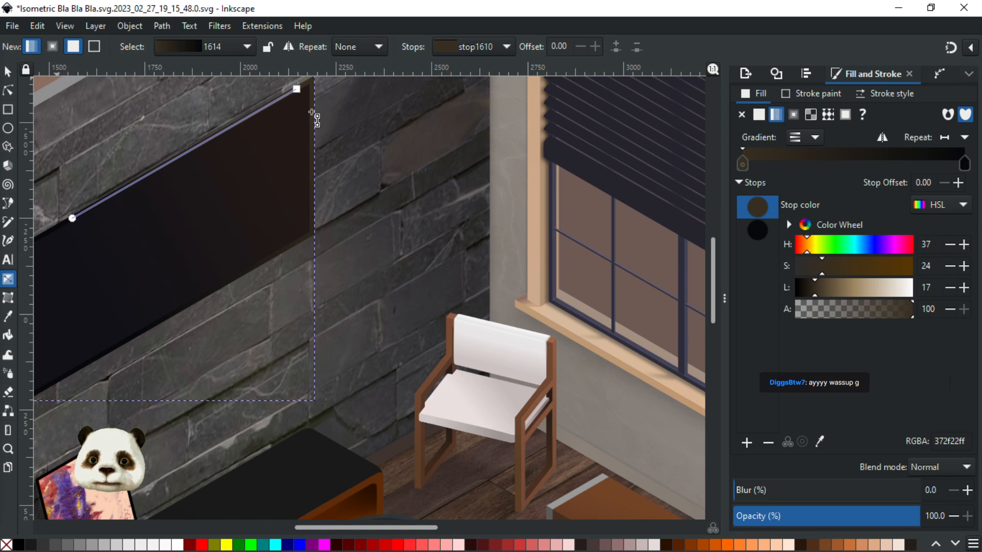
click(813, 287)
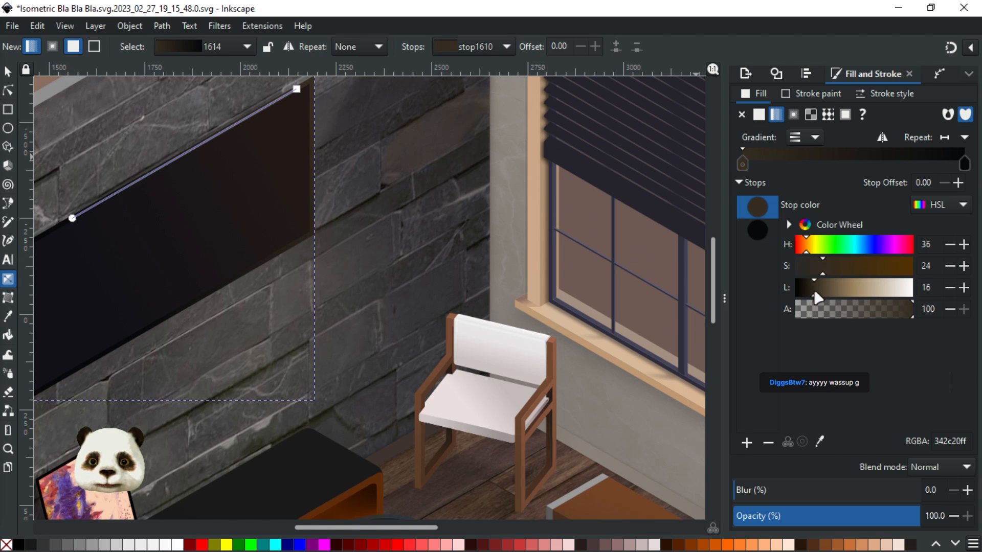
Warm the TV frame gradient's upper-right stop to hue 31, saturation 35 and lightness 15
click(839, 266)
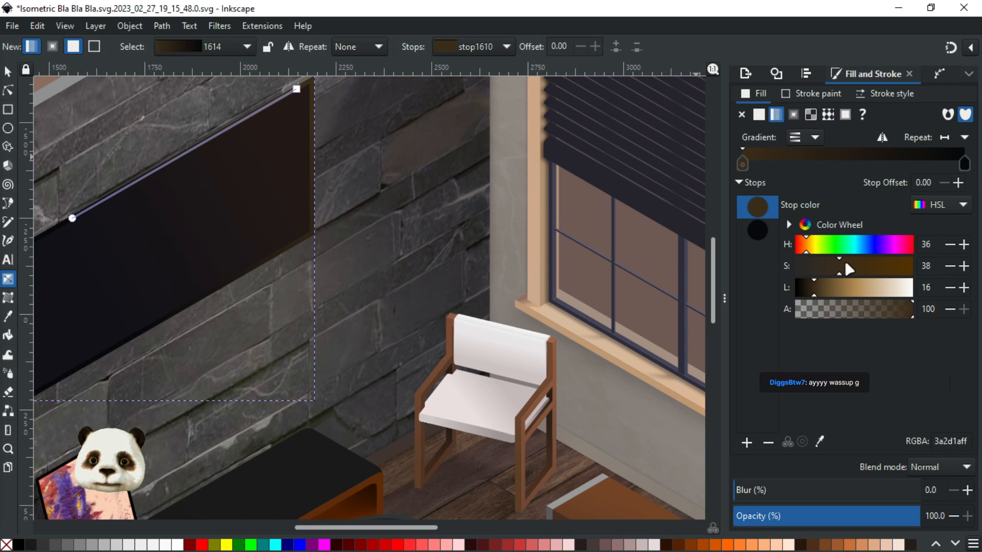
click(845, 266)
click(837, 266)
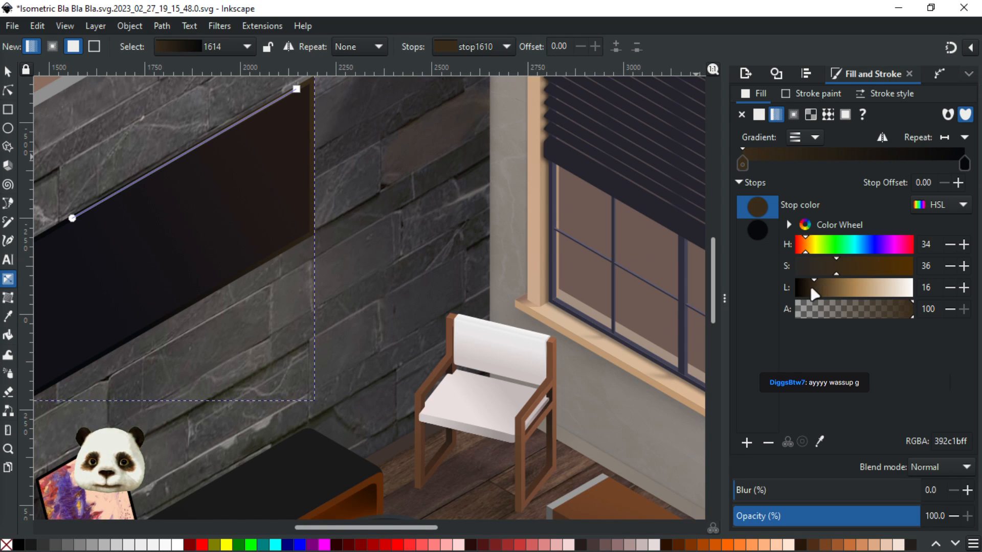
click(809, 291)
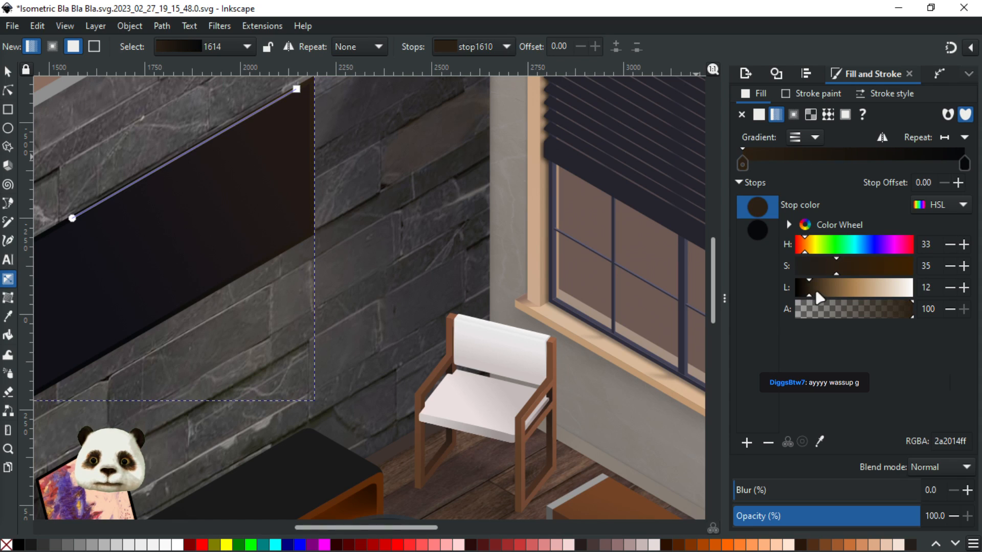
click(815, 290)
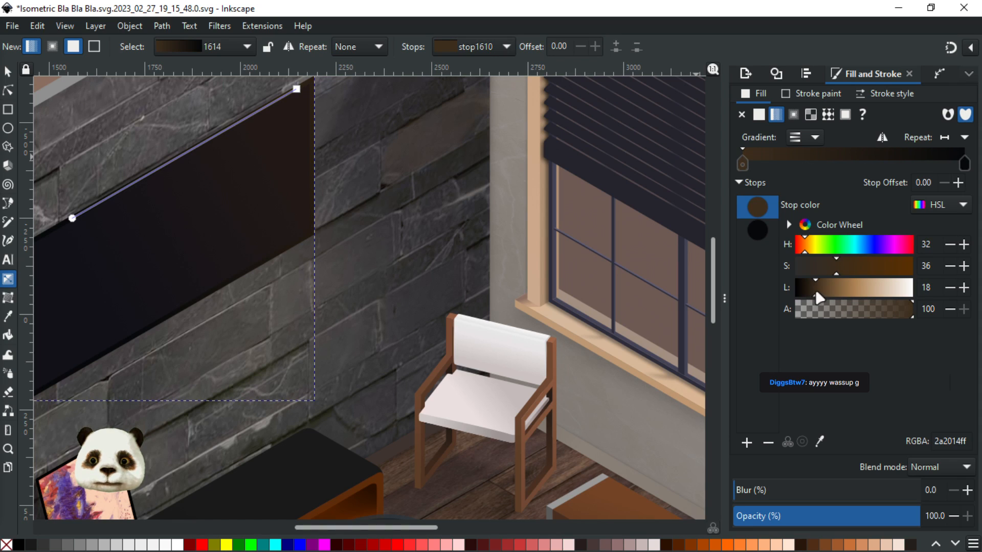
click(950, 287)
click(950, 287)
click(950, 287)
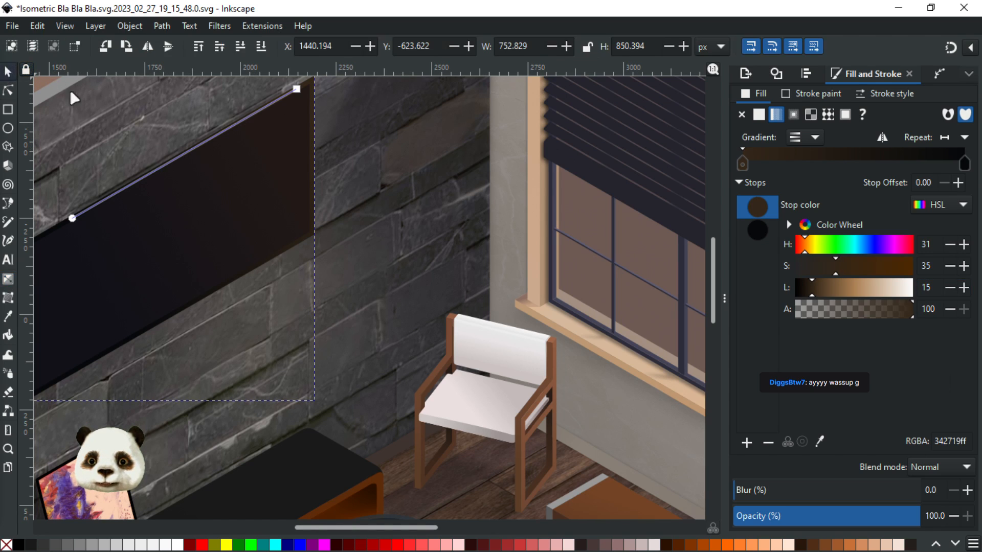
Leave gradient editing and save the document
click(7, 71)
click(402, 160)
scroll(402, 162, down, 2)
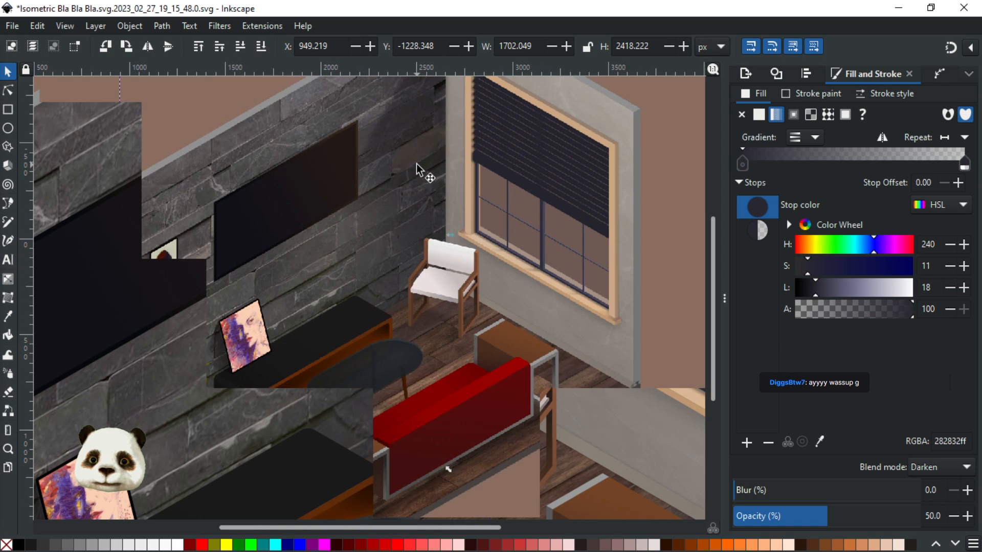
key(ctrl+s)
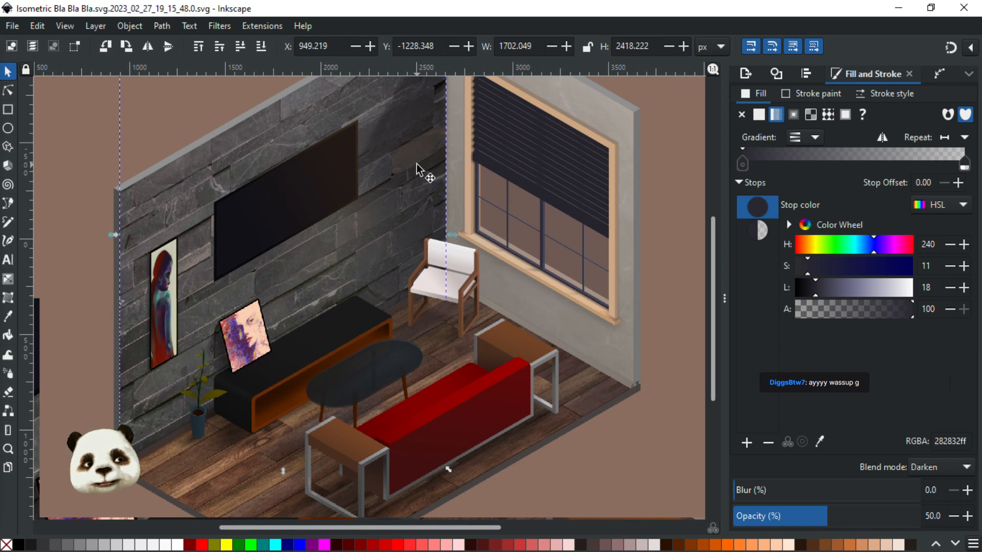
Select all parts of the window on the right wall, including the blinds and shadows, duplicate them and group the copy
scroll(416, 163, up, 1)
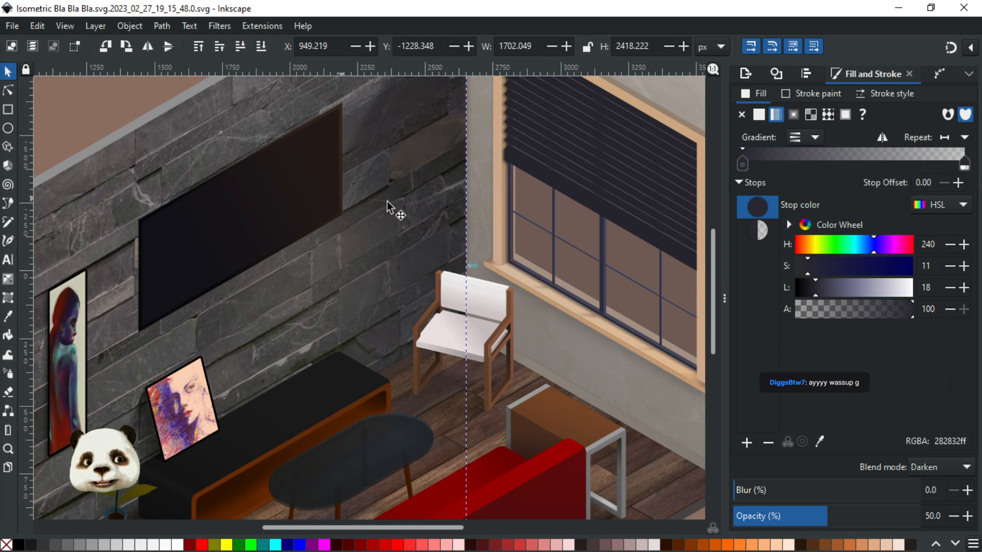
scroll(345, 212, down, 2)
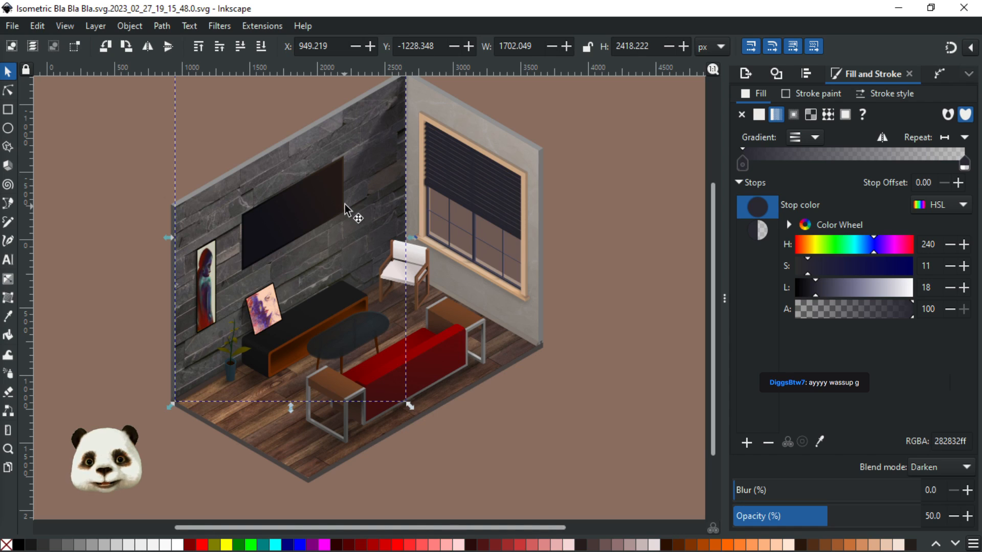
click(586, 278)
click(488, 277)
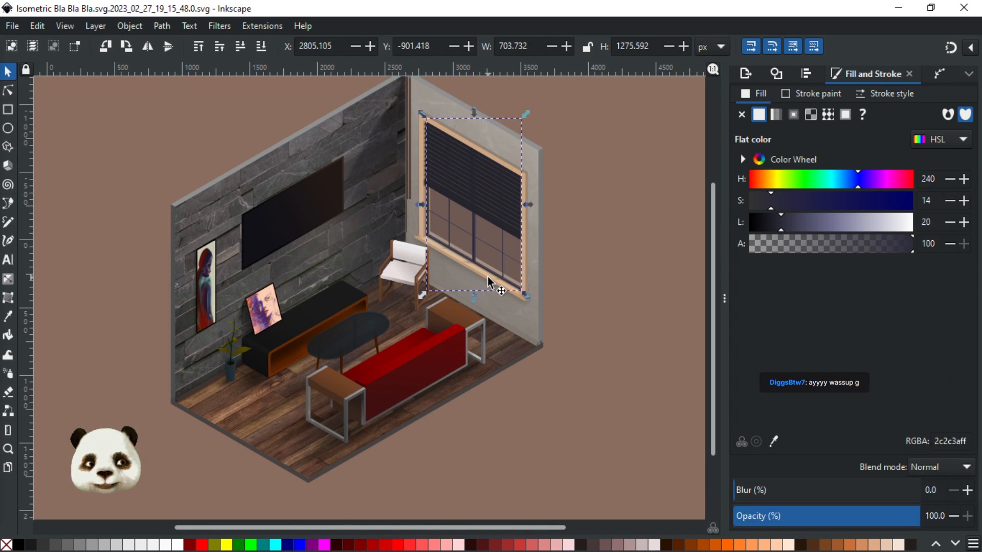
click(602, 121)
scroll(541, 203, up, 4)
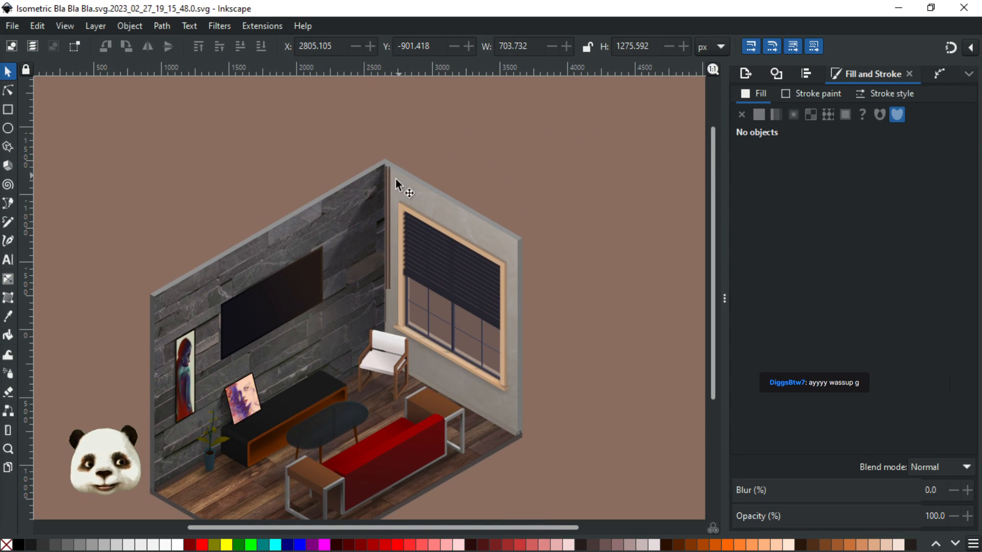
mouse_move(383, 124)
mouse_down()
mouse_move(470, 334)
mouse_move(527, 409)
mouse_up()
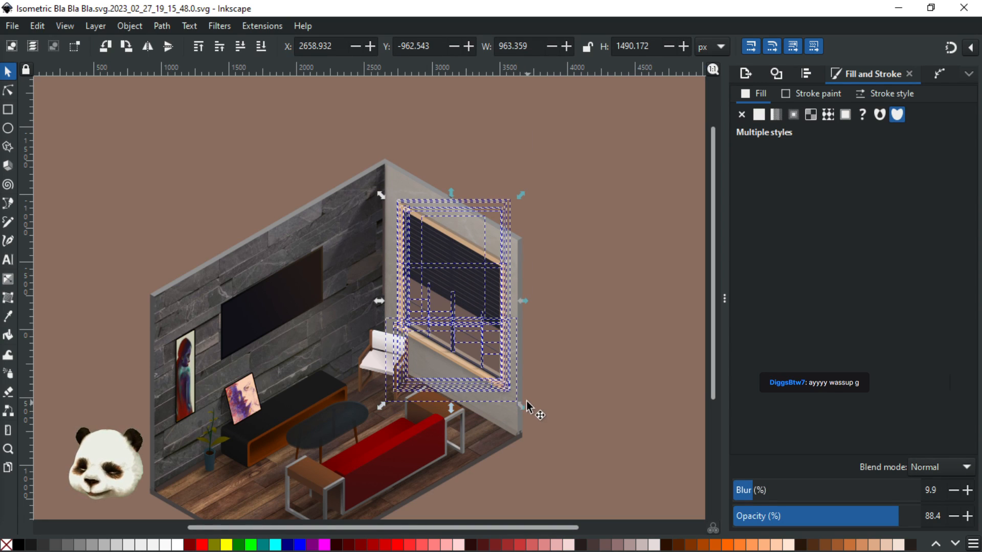
key(ctrl+d)
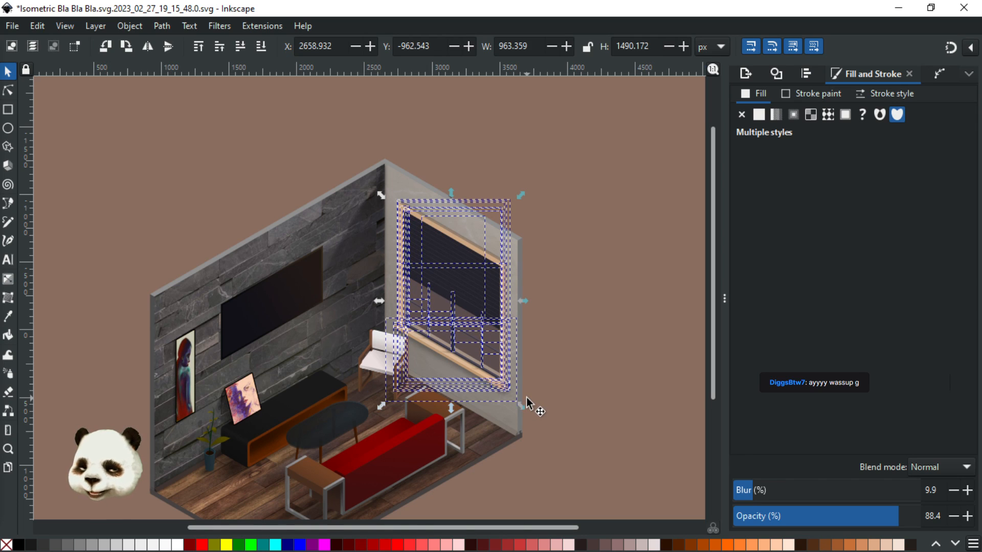
key(ctrl+g)
Move the grouped window copy over the stone wall, partly covering the TV, to about X 1720 px, Y -1371 px
mouse_move(403, 287)
mouse_down()
mouse_move(306, 250)
mouse_move(306, 239)
mouse_move(321, 250)
mouse_move(325, 241)
mouse_up()
scroll(341, 302, up, 2)
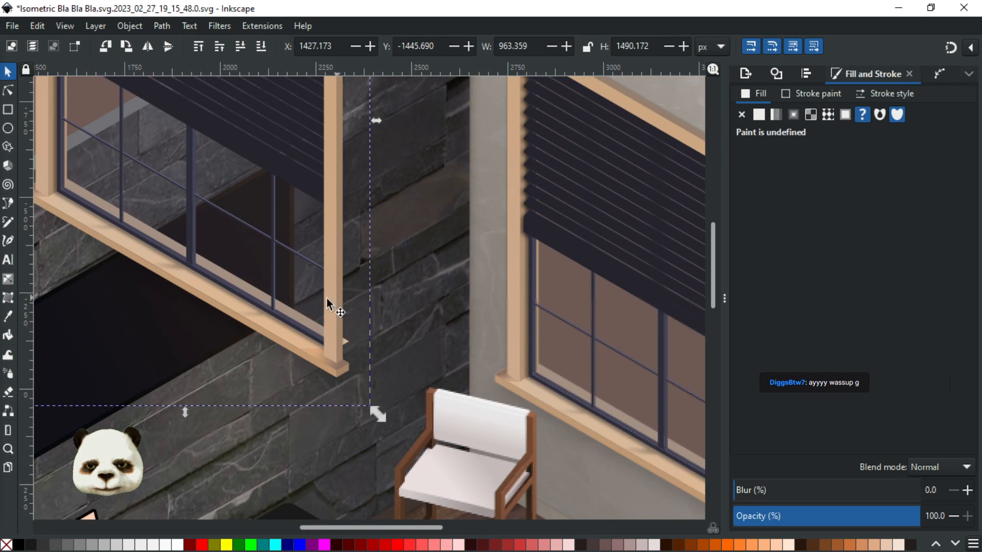
scroll(290, 308, down, 1)
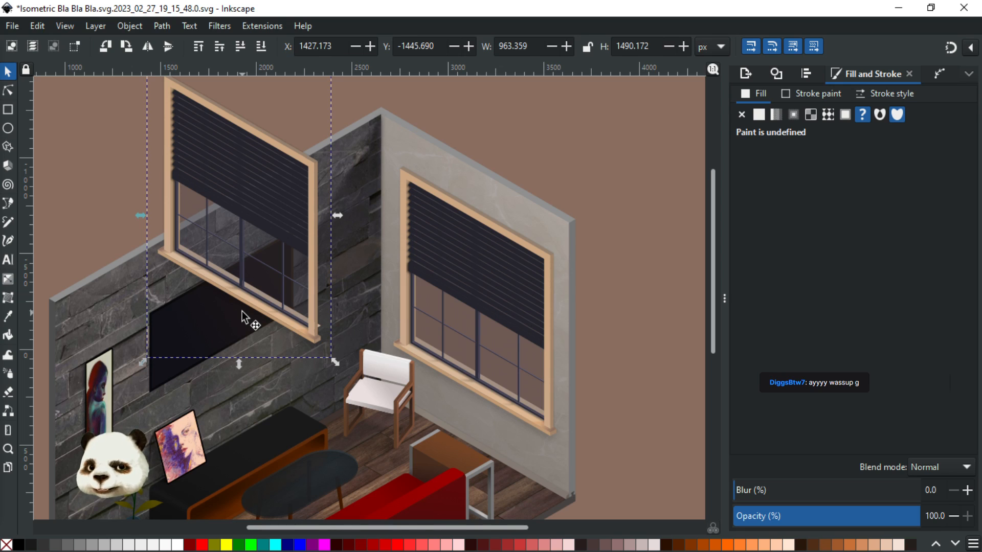
drag(309, 327, 332, 309)
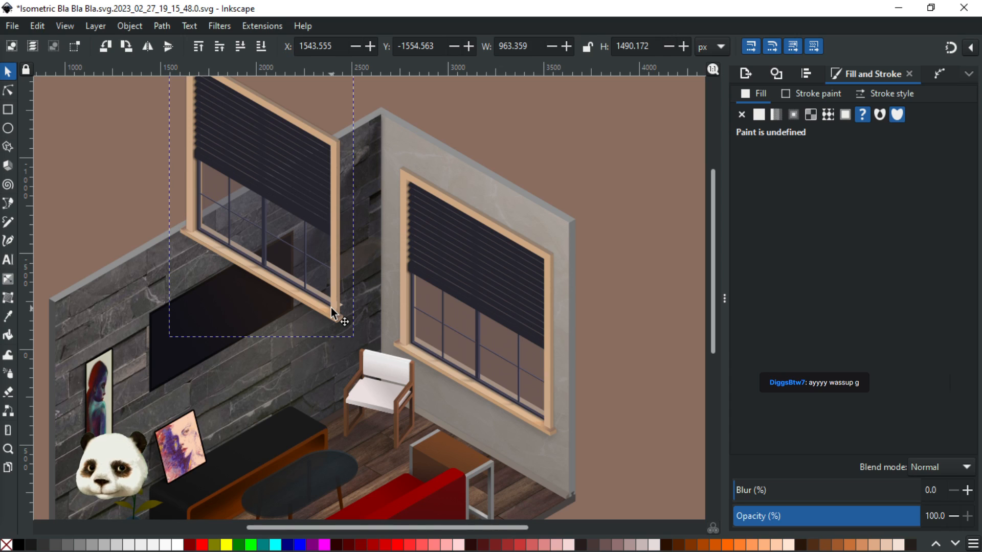
drag(331, 309, 369, 345)
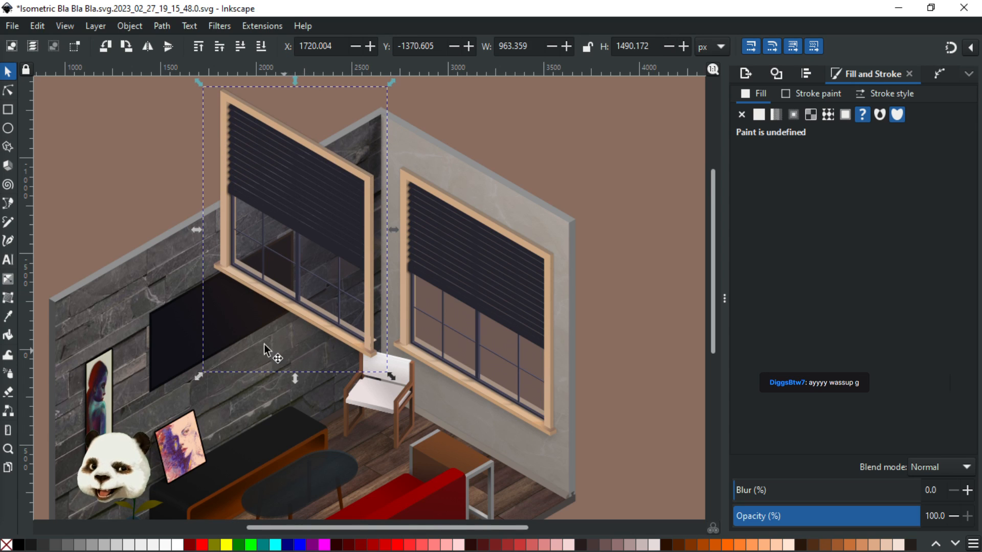
Fill a duplicate of the wall TV's screen panel with magenta and raise it above the window copies
click(185, 323)
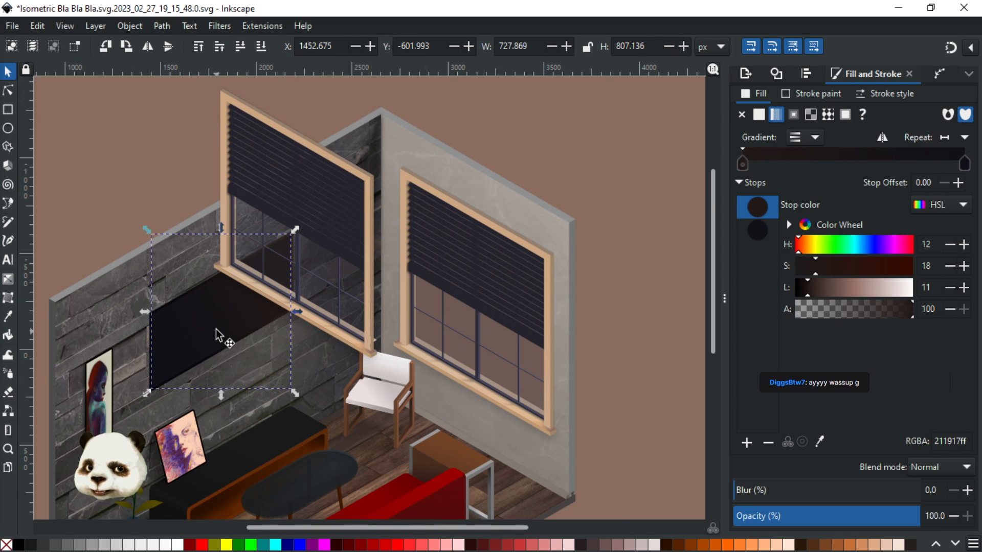
scroll(219, 335, up, 1)
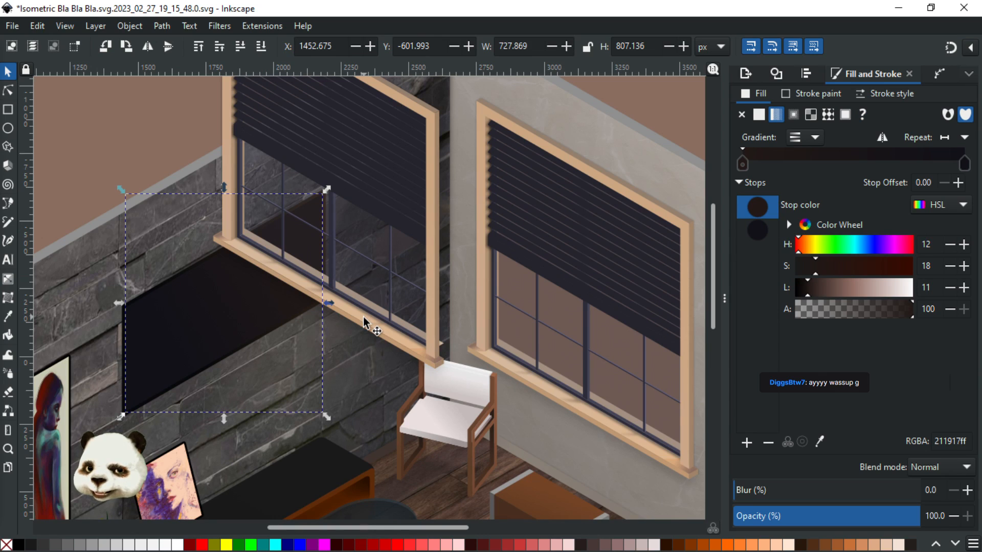
key(Home)
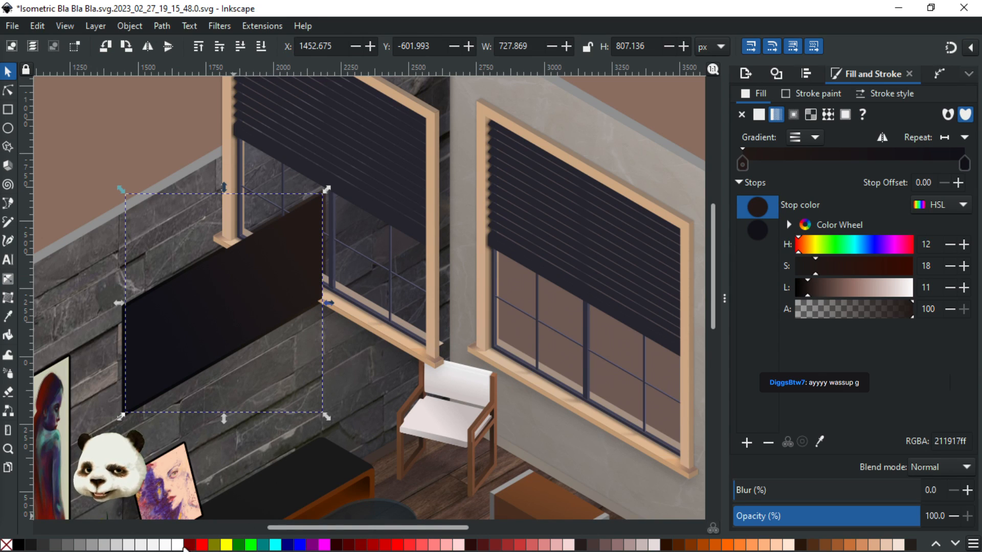
click(325, 543)
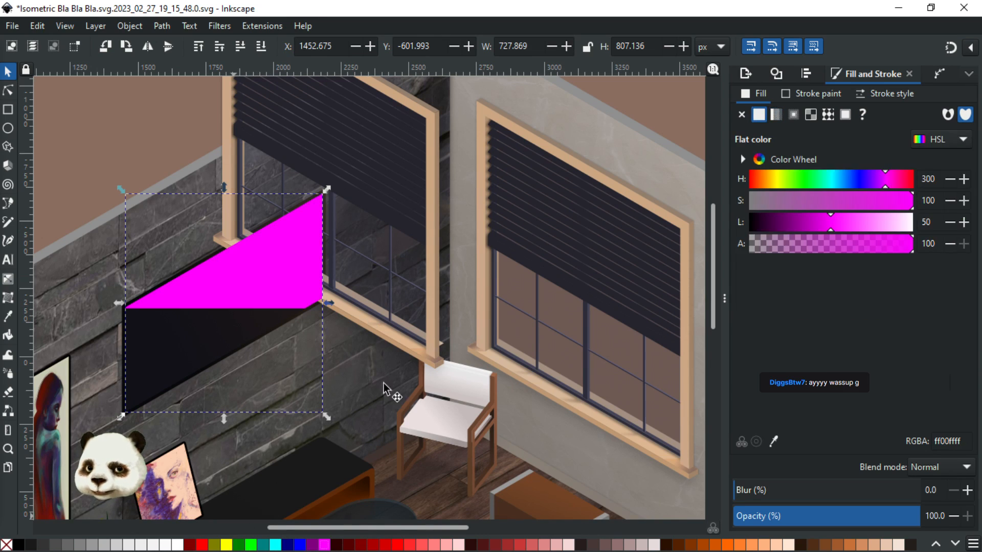
click(377, 329)
key(Home)
click(166, 327)
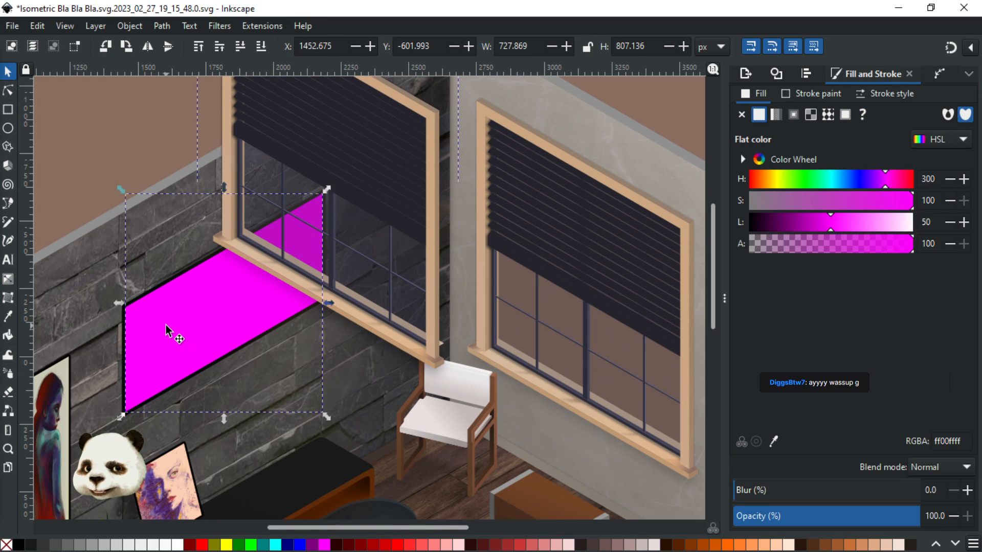
key(Home)
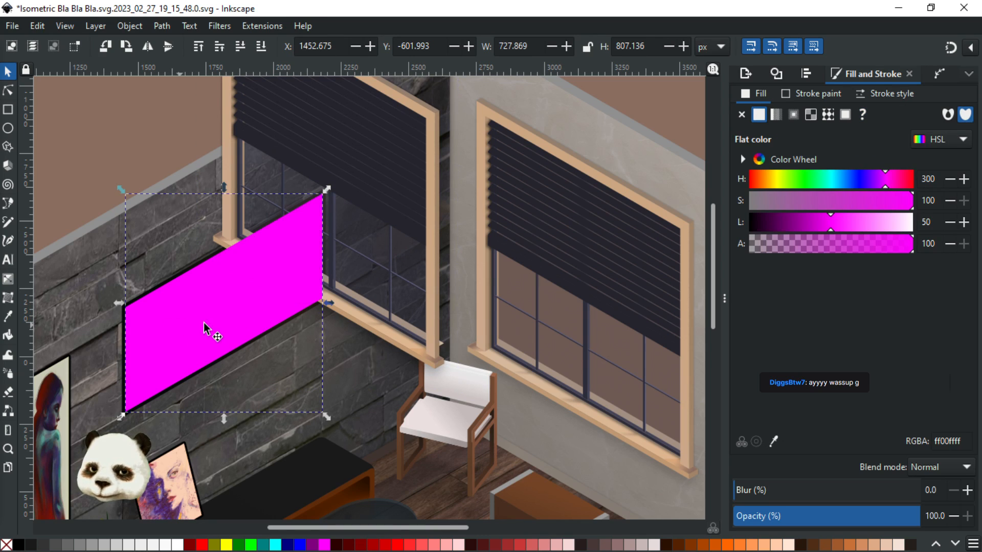
Clip a grouped window copy to the magenta TV screen shape to make a reflection
shift+click(367, 323)
right_click(205, 317)
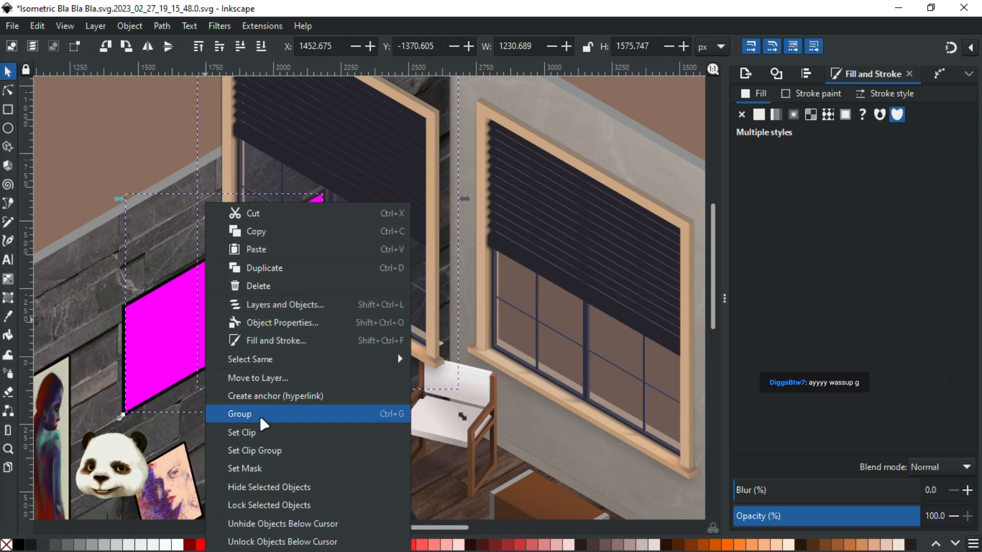
click(260, 427)
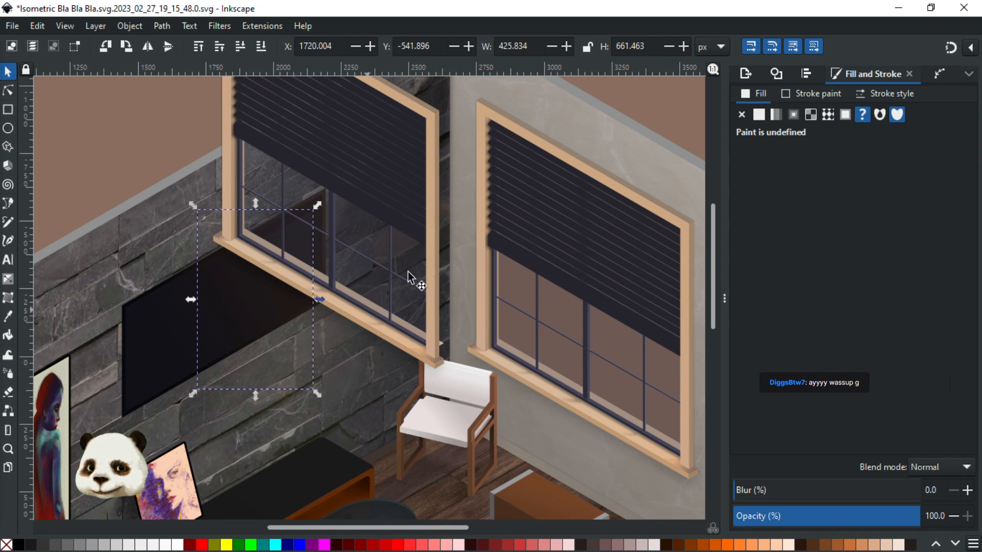
Raise a copy of the TV's outer frame shape above the remaining window copy and fill it magenta
scroll(200, 289, up, 1)
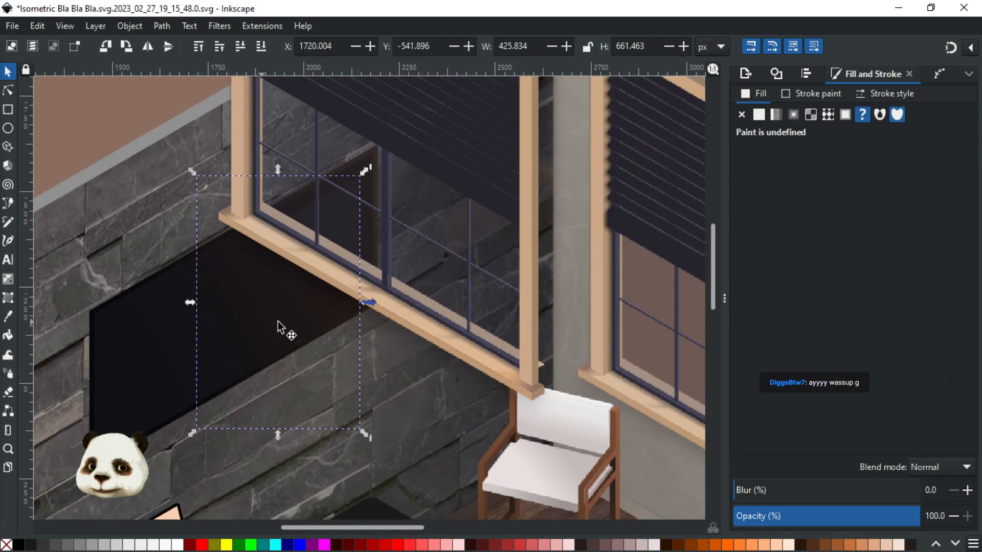
scroll(269, 321, up, 1)
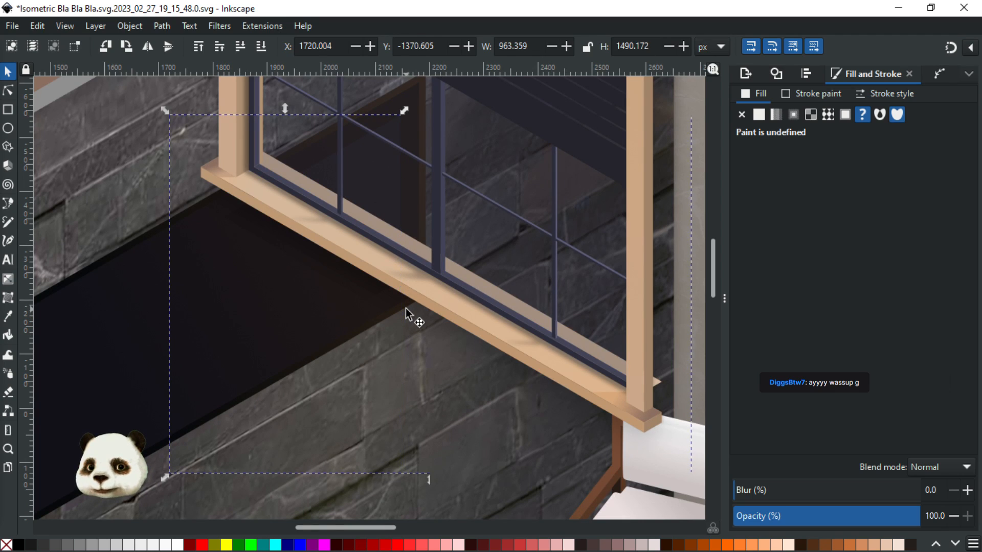
click(140, 243)
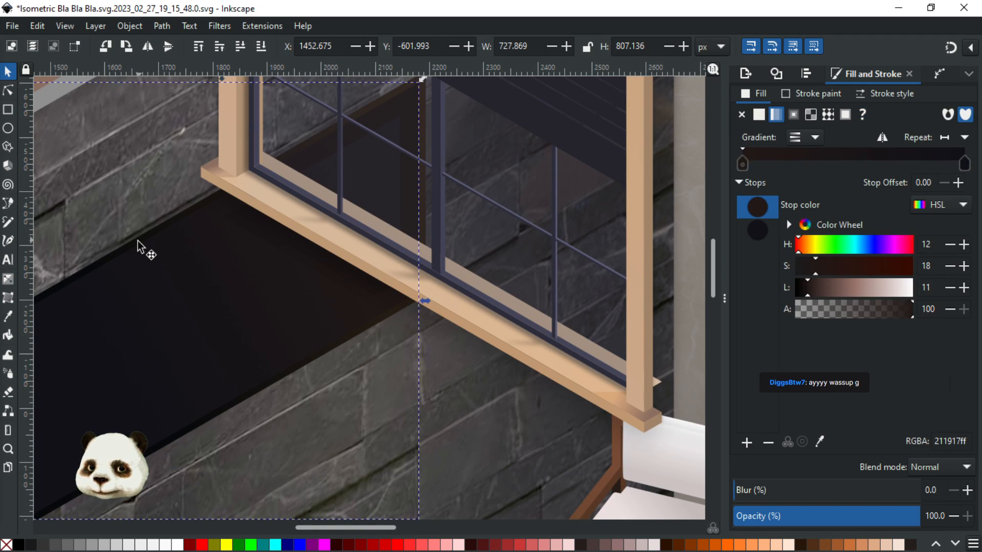
click(129, 243)
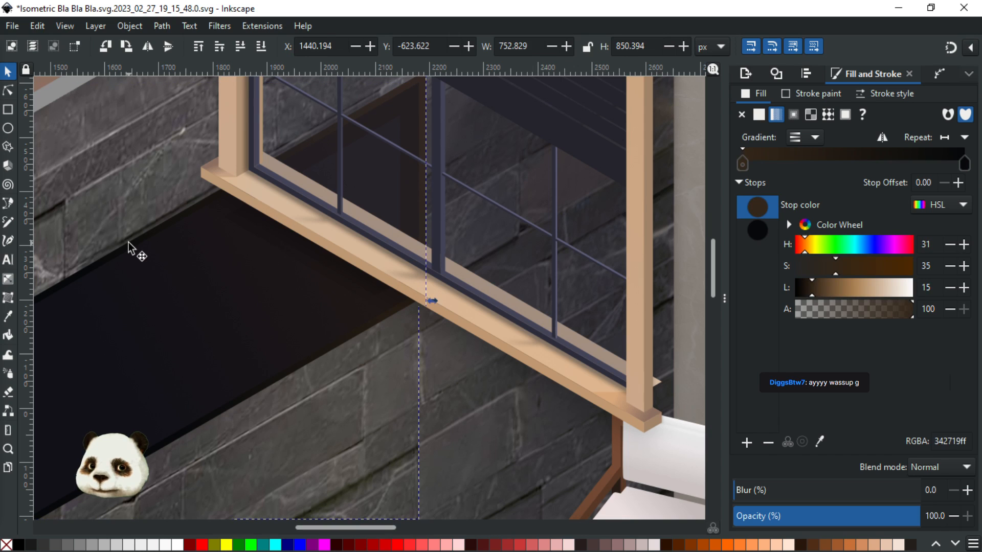
scroll(147, 256, down, 2)
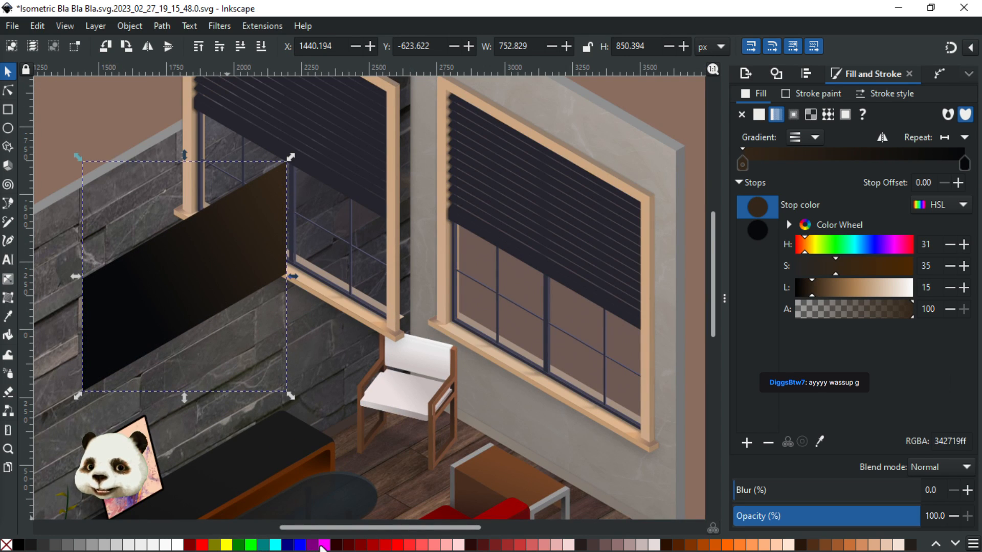
click(325, 546)
Clip the remaining window copy to the magenta TV frame shape
shift+click(364, 167)
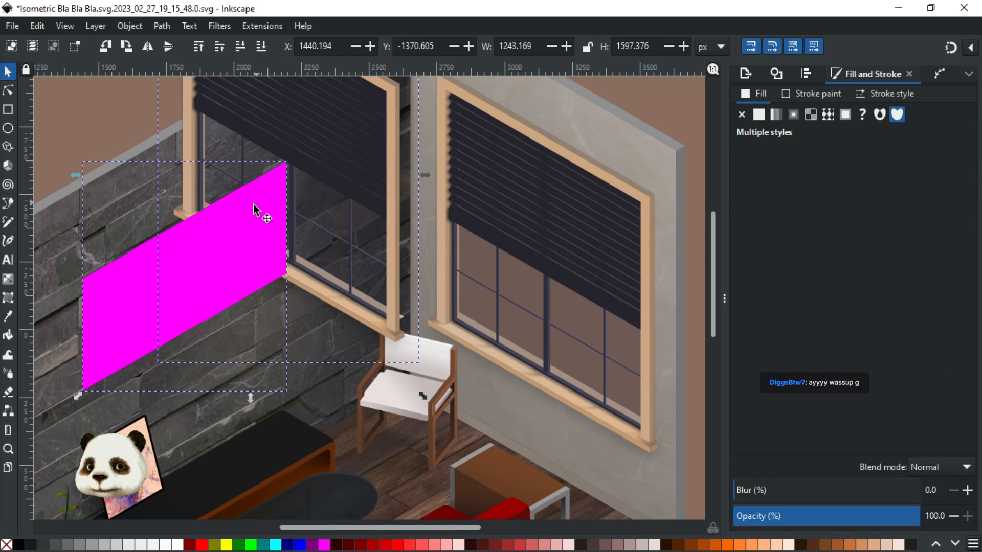
right_click(255, 204)
click(291, 432)
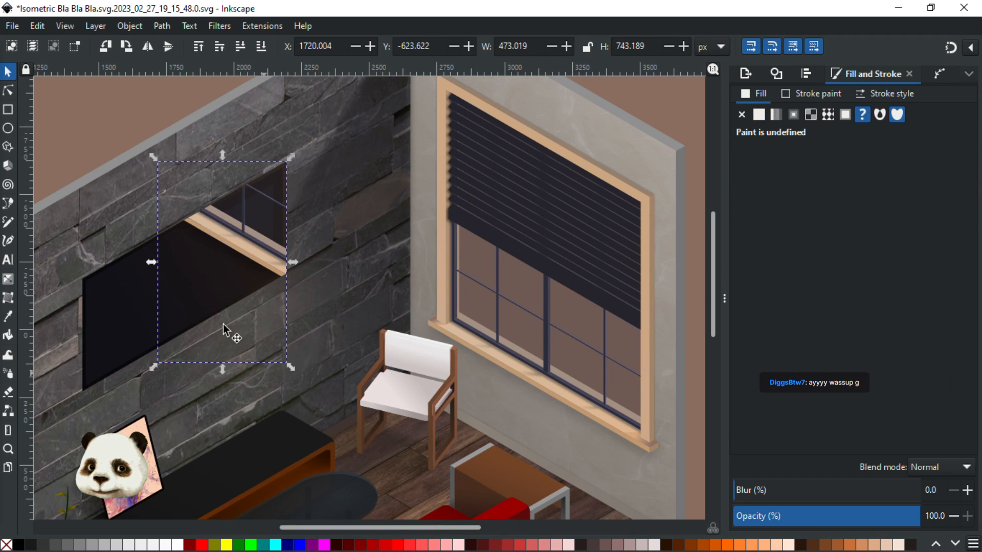
Nudge the TV frame's clipped window reflection to X 1724.004 px, Y -627.622 px
scroll(161, 230, up, 1)
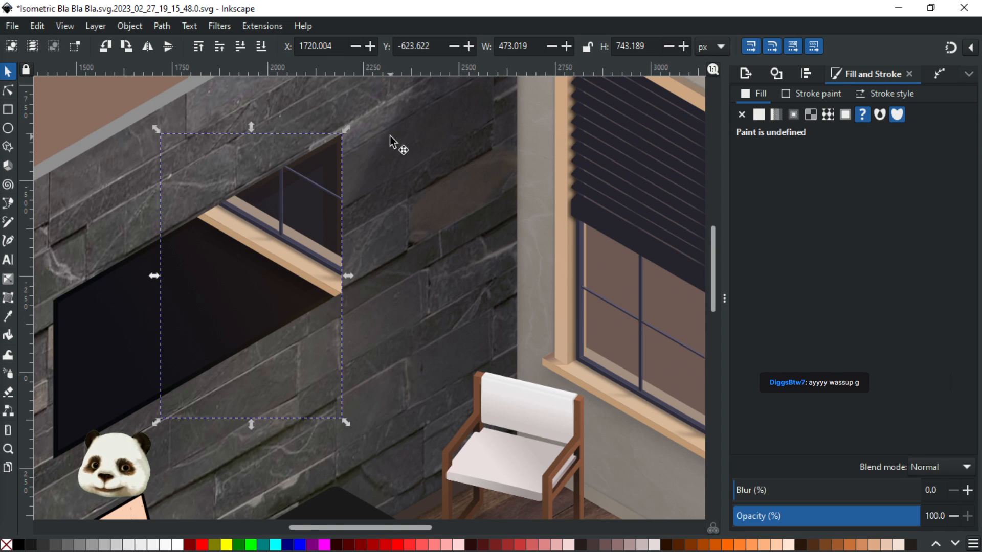
scroll(394, 142, up, 1)
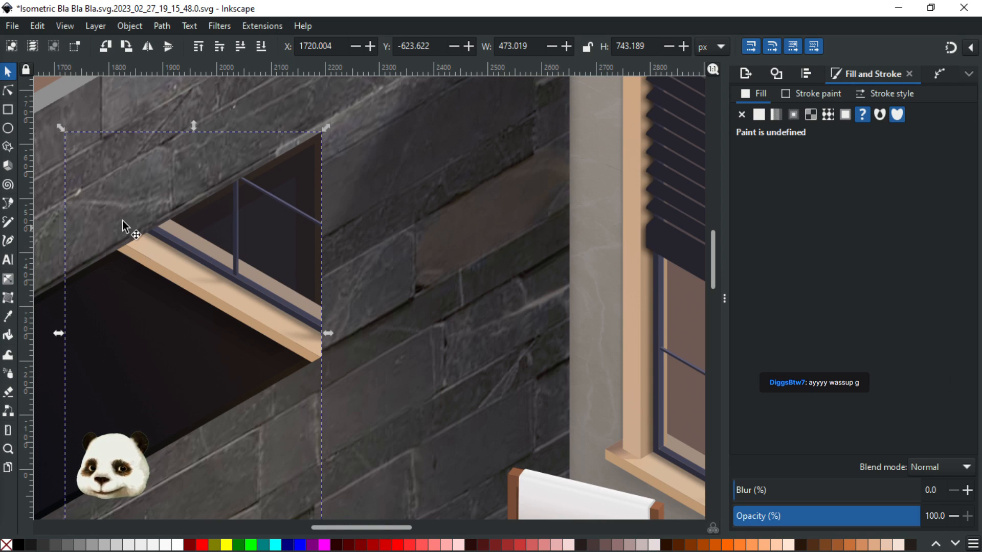
key(Right)
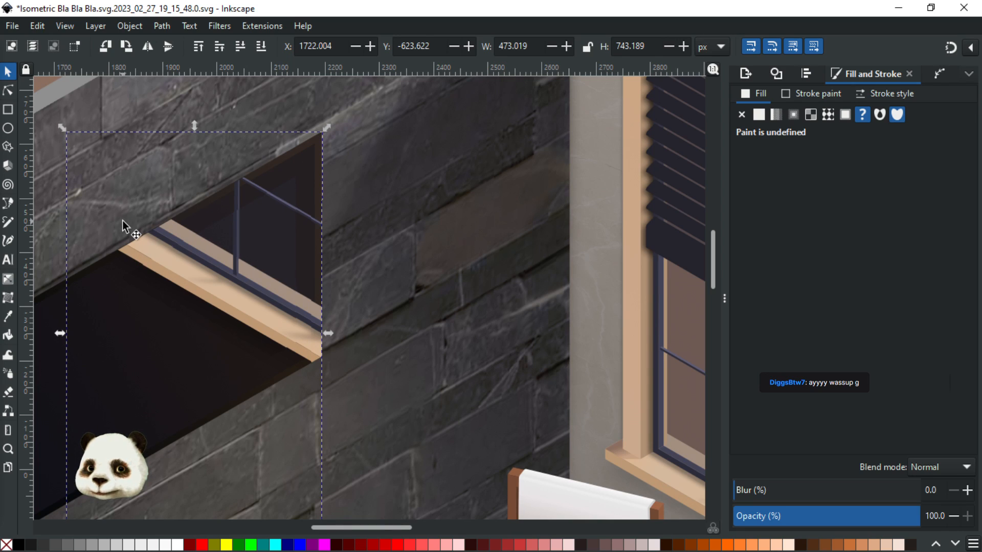
key(Right)
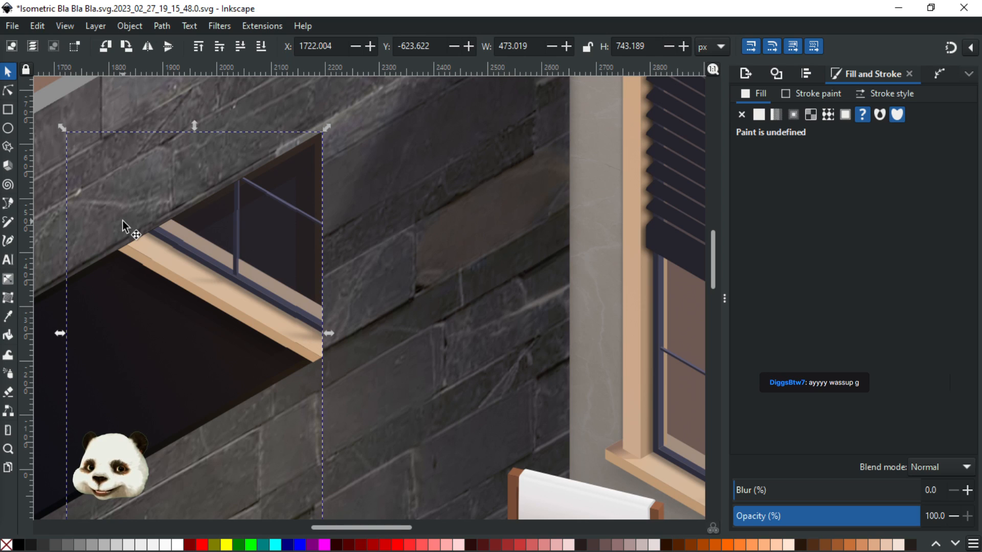
key(Up)
key(Up)
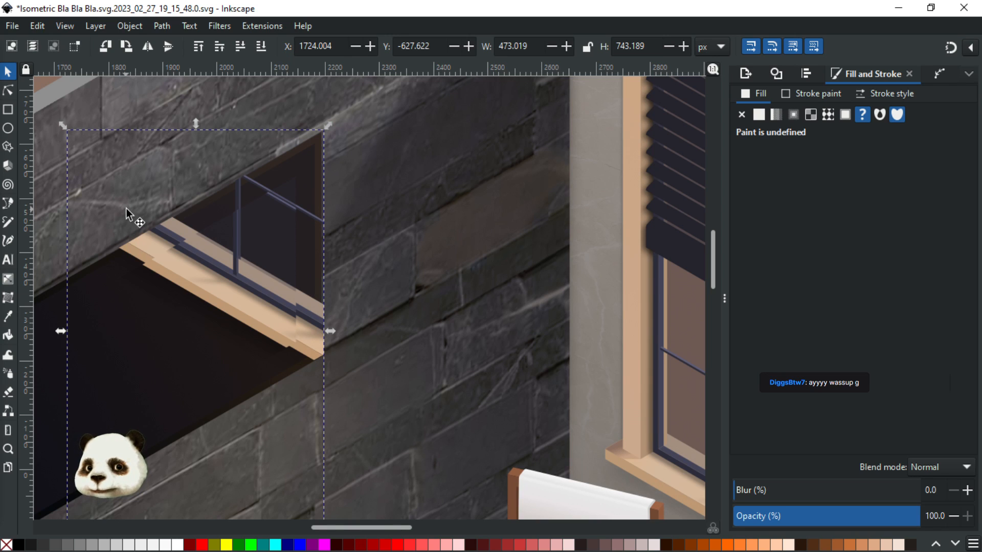
Try to shift the TV's dark screen panel and undo the move
scroll(260, 221, up, 1)
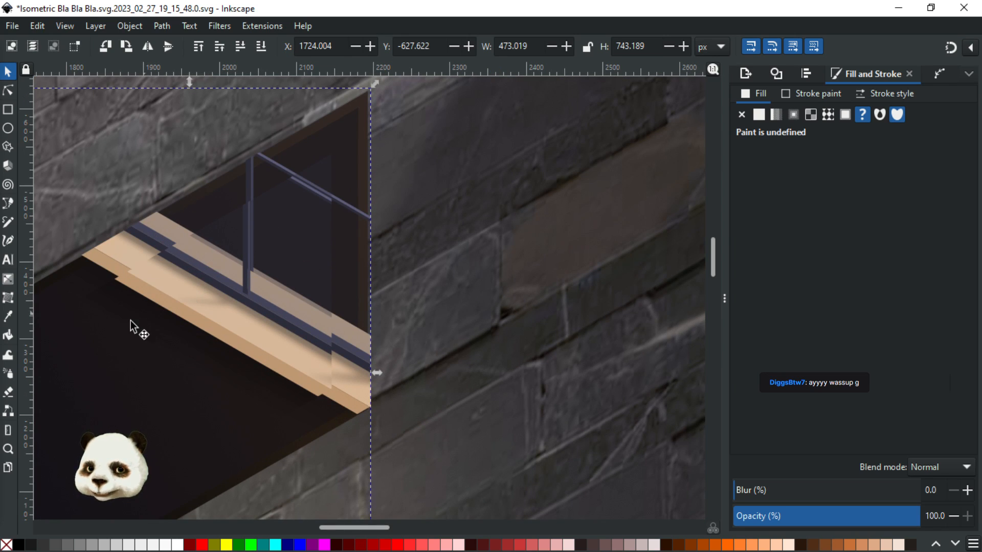
click(112, 321)
drag(119, 330, 203, 352)
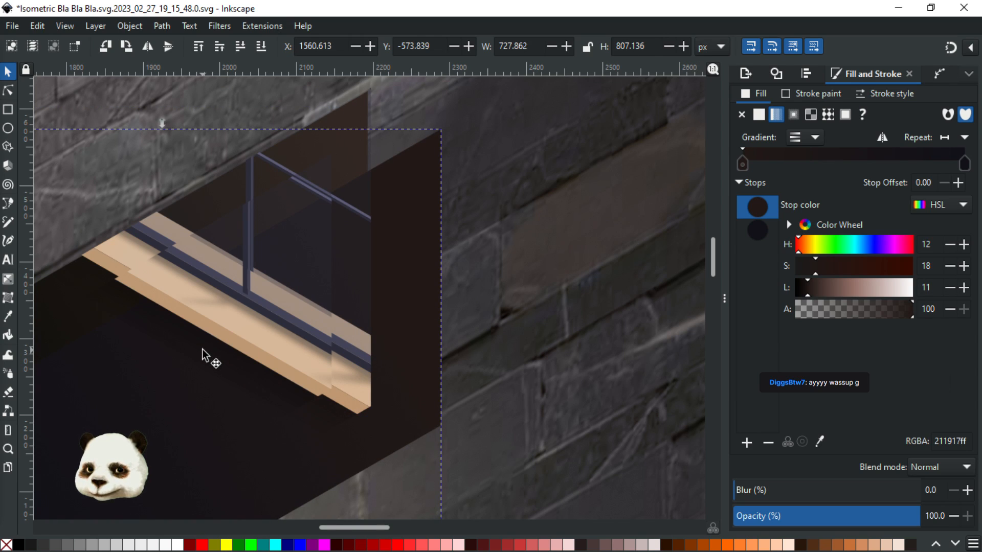
key(ctrl+z)
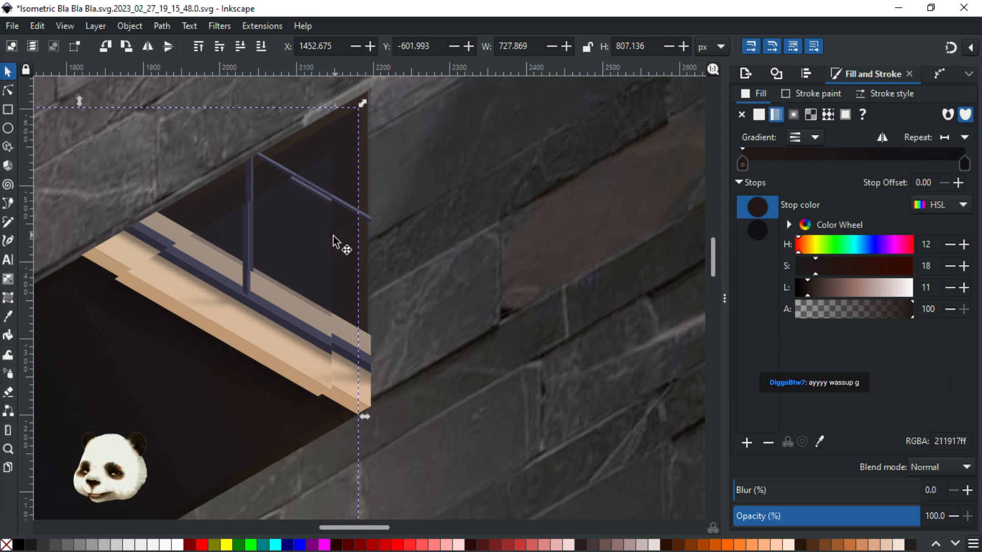
key(g)
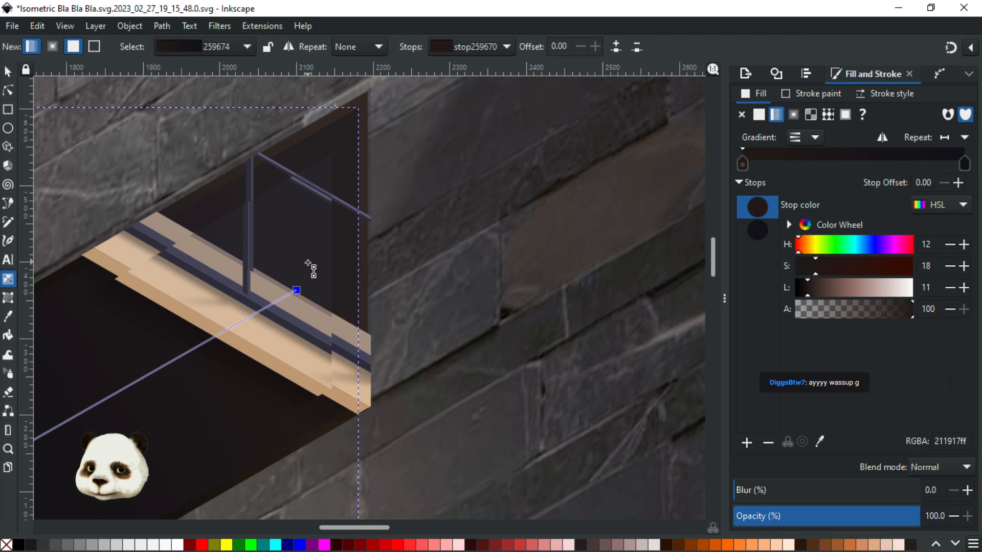
click(8, 72)
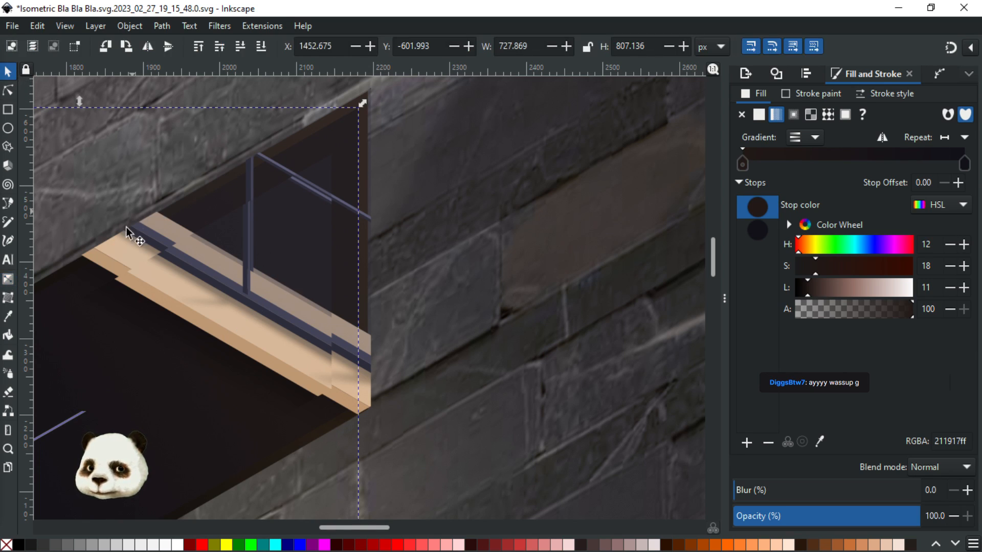
Lower the TV frame's window reflection behind the screen panel and select the screen's own window reflection
drag(136, 245, 145, 140)
key(ctrl+z)
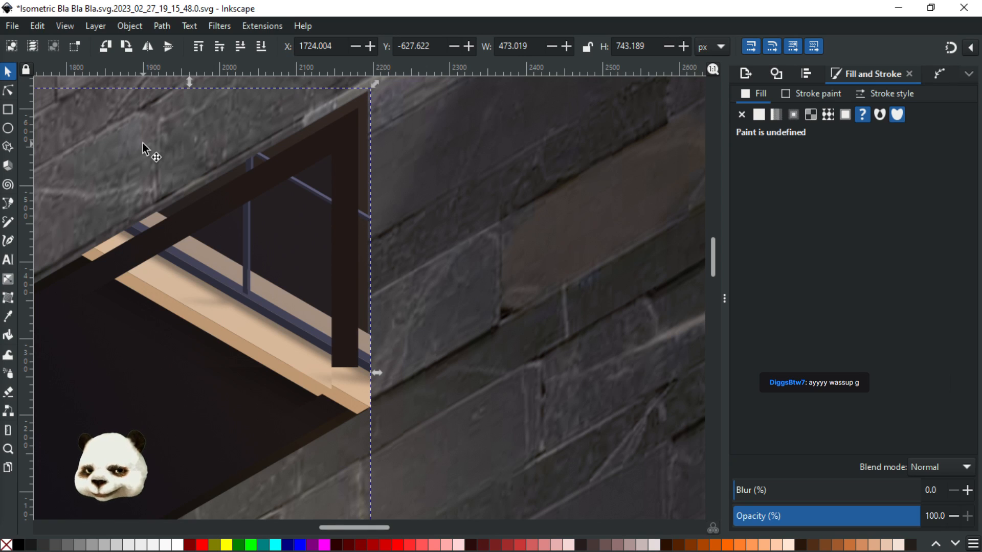
click(177, 295)
mouse_move(175, 304)
mouse_down()
mouse_move(215, 308)
mouse_move(224, 329)
mouse_move(178, 317)
mouse_move(174, 301)
mouse_up()
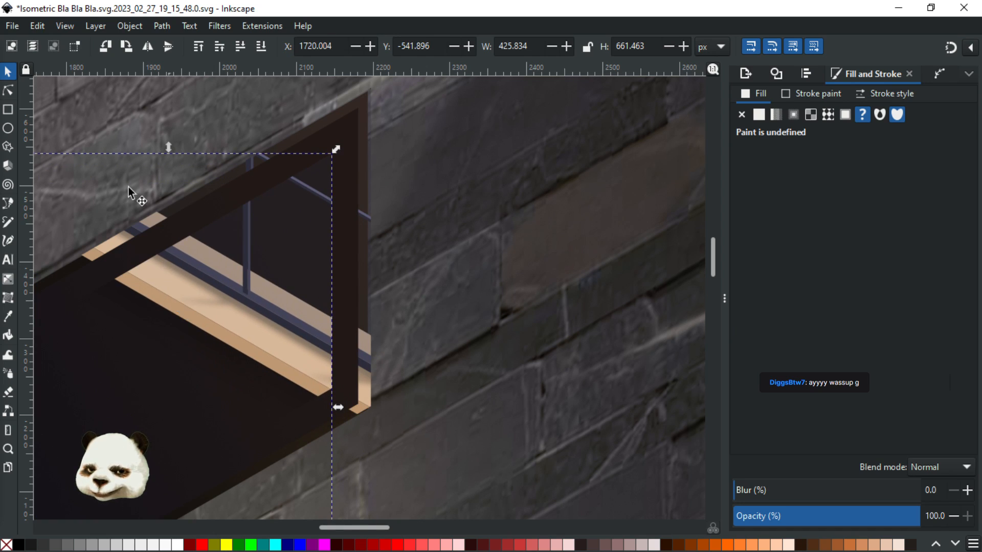
Try to reshape the TV outline by moving its upper-right corner node inward and undo the change
click(7, 93)
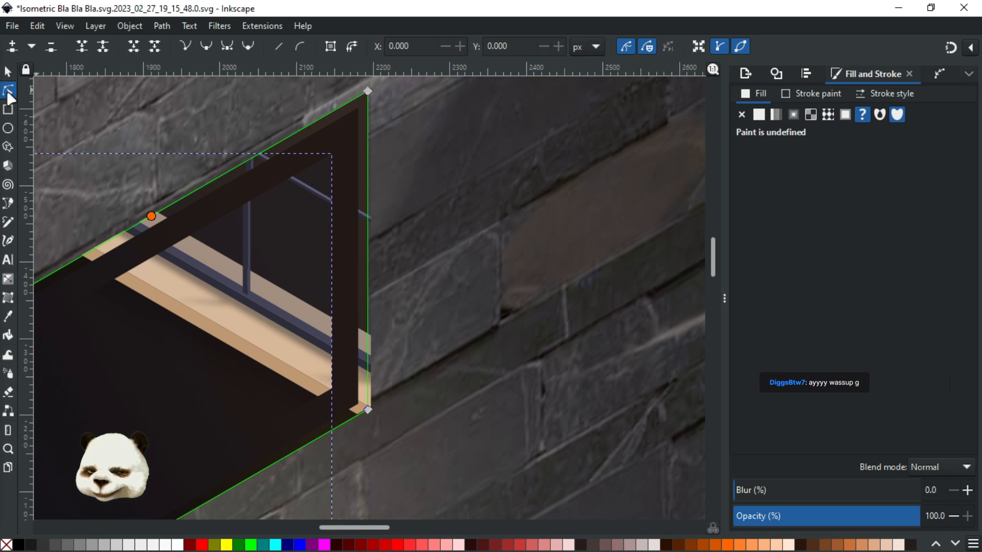
drag(368, 91, 311, 180)
key(ctrl+z)
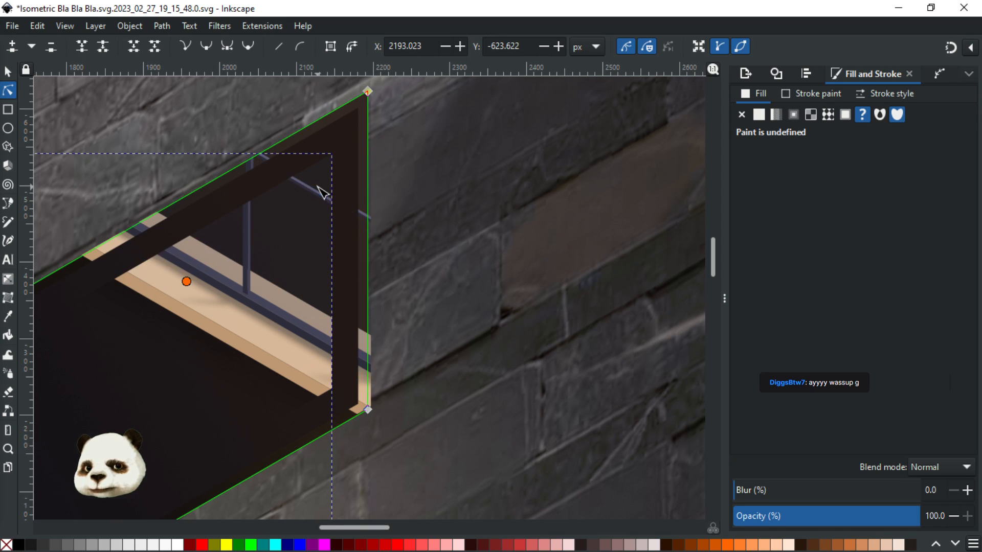
click(7, 545)
key(ctrl+z)
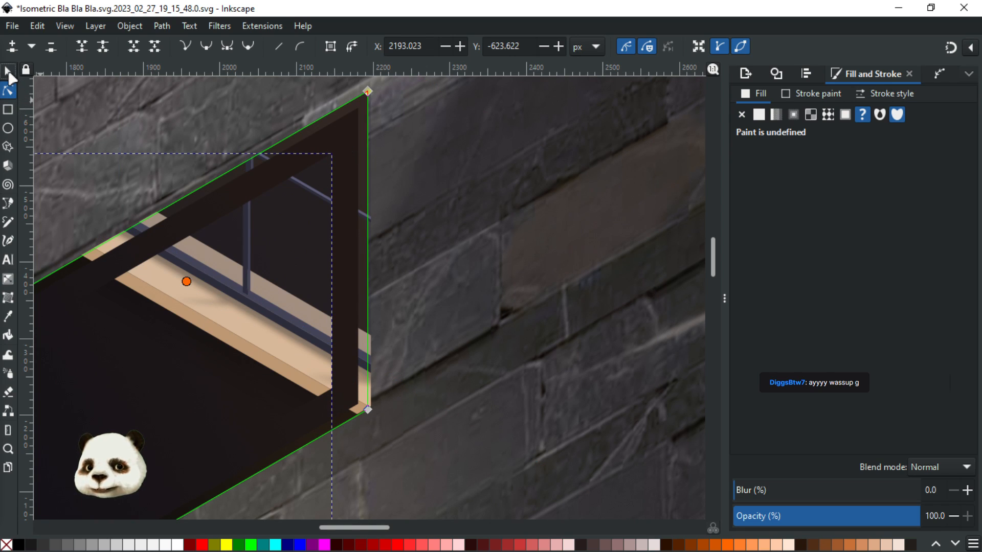
Try to move the screen's window reflection to X 1706.865 px, Y -497.783 px and undo the move
click(9, 71)
drag(256, 307, 234, 342)
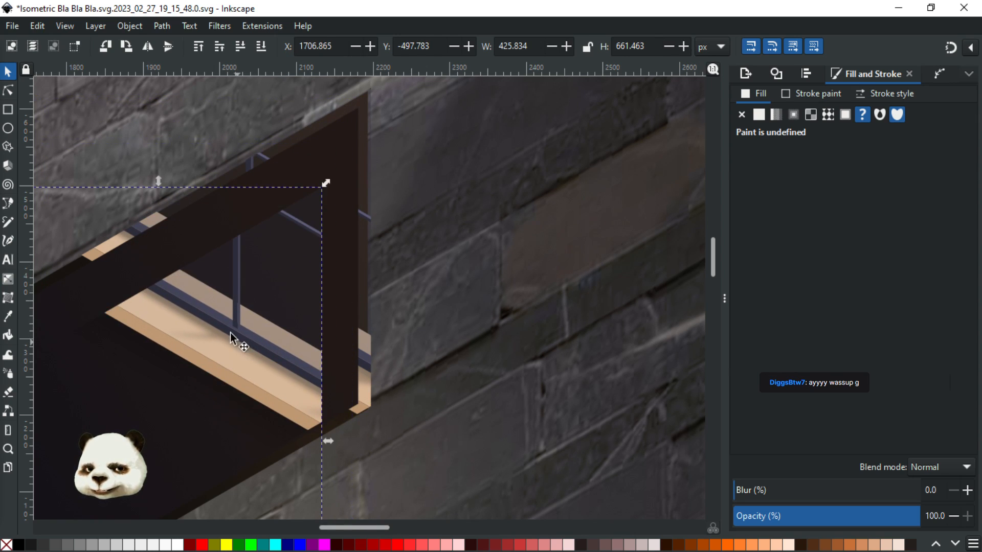
key(ctrl+z)
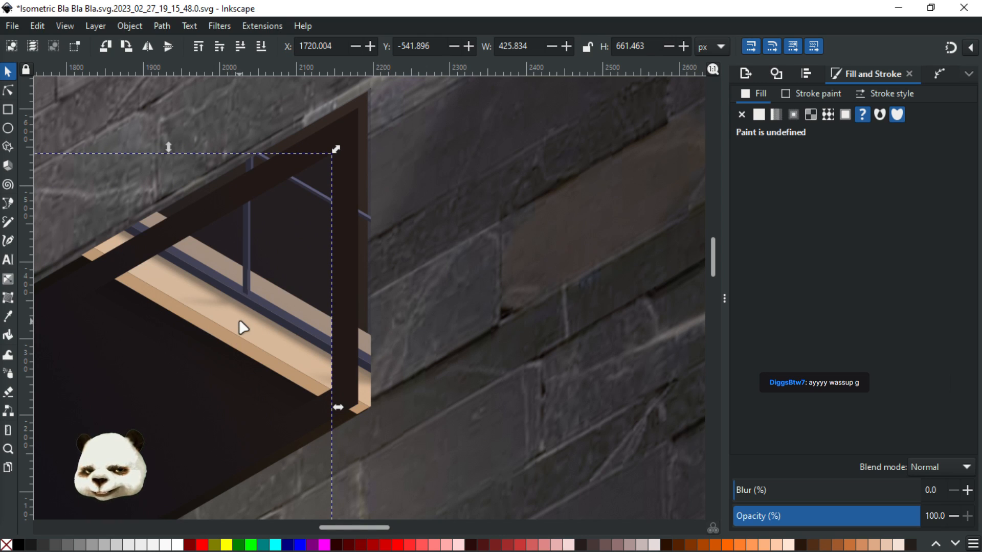
Release the clip from the screen's window reflection and select only the magenta clipping shape
right_click(238, 319)
click(303, 469)
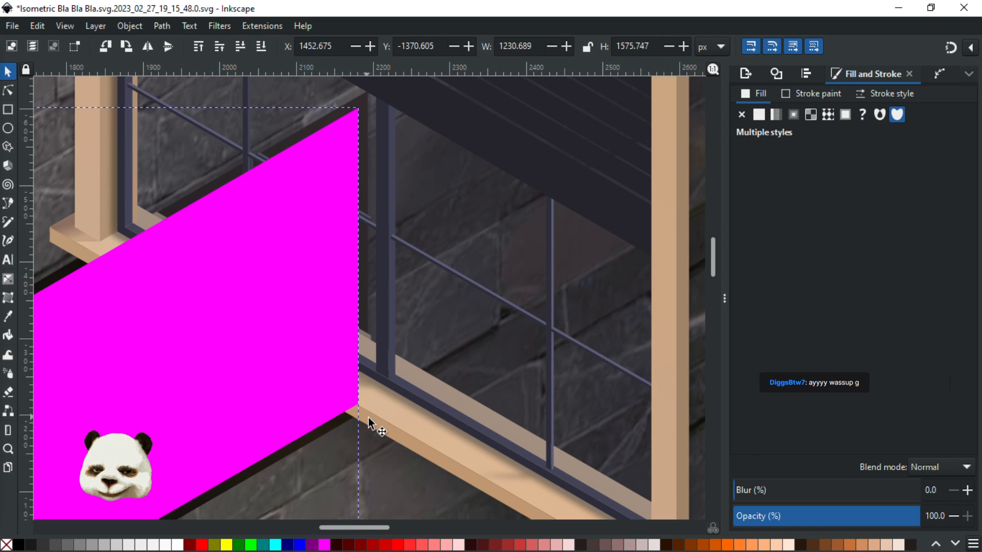
click(383, 421)
shift+click(443, 454)
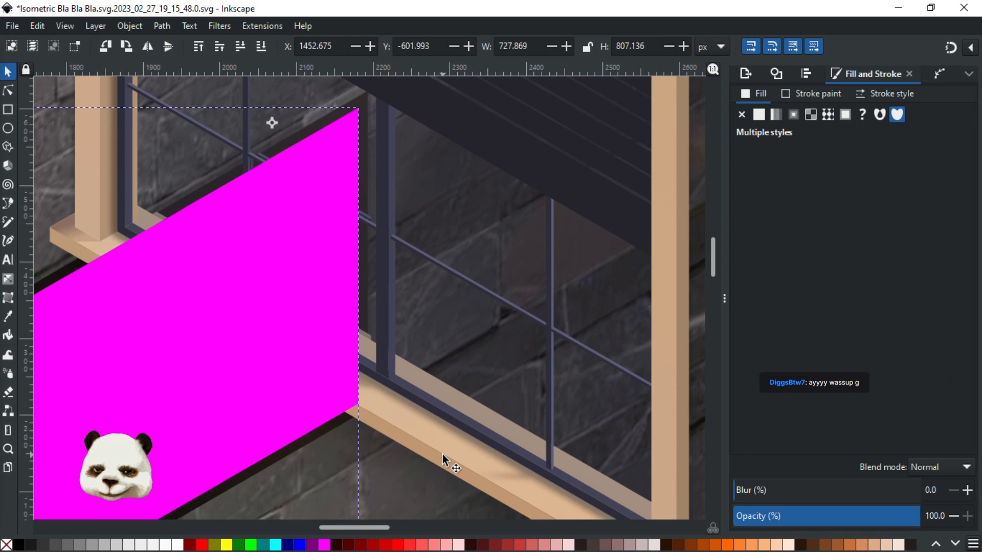
scroll(317, 409, down, 2)
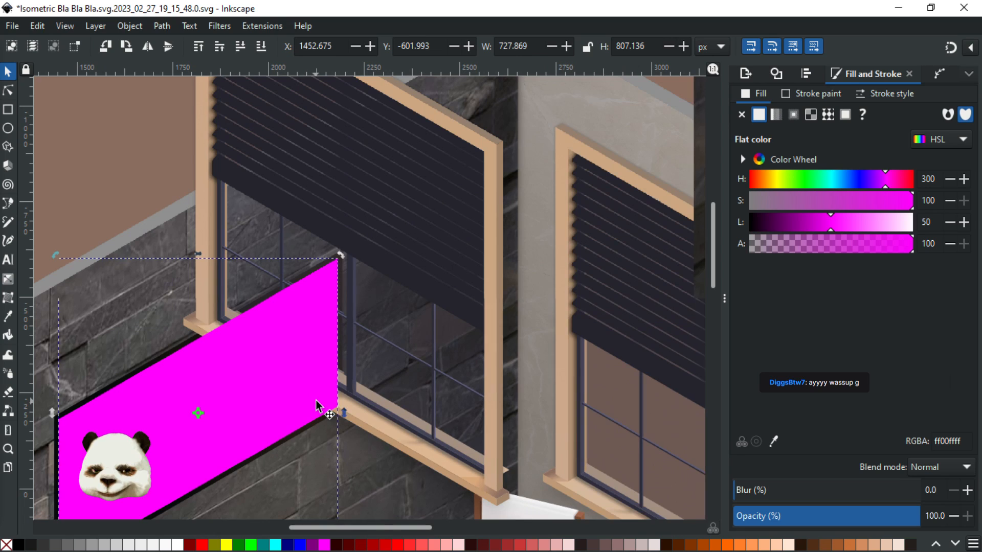
Clip the grouped window copy to the magenta screen shape and save the file
shift+click(489, 216)
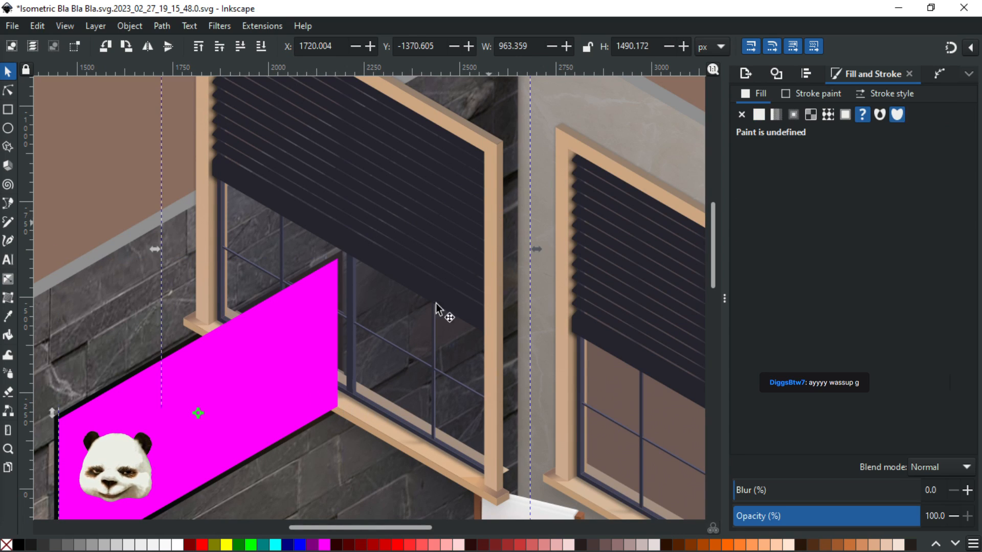
shift+click(139, 429)
right_click(139, 429)
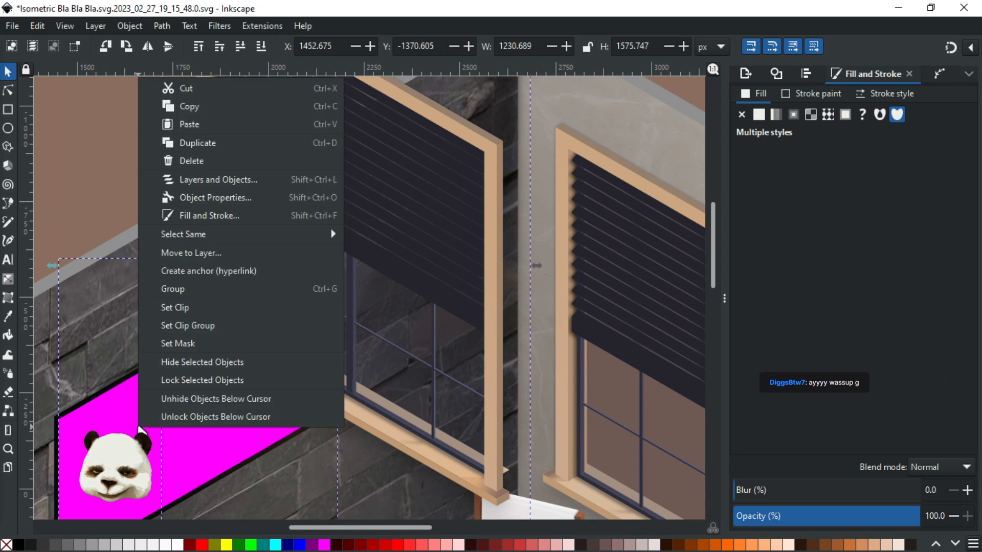
click(214, 314)
key(ctrl+s)
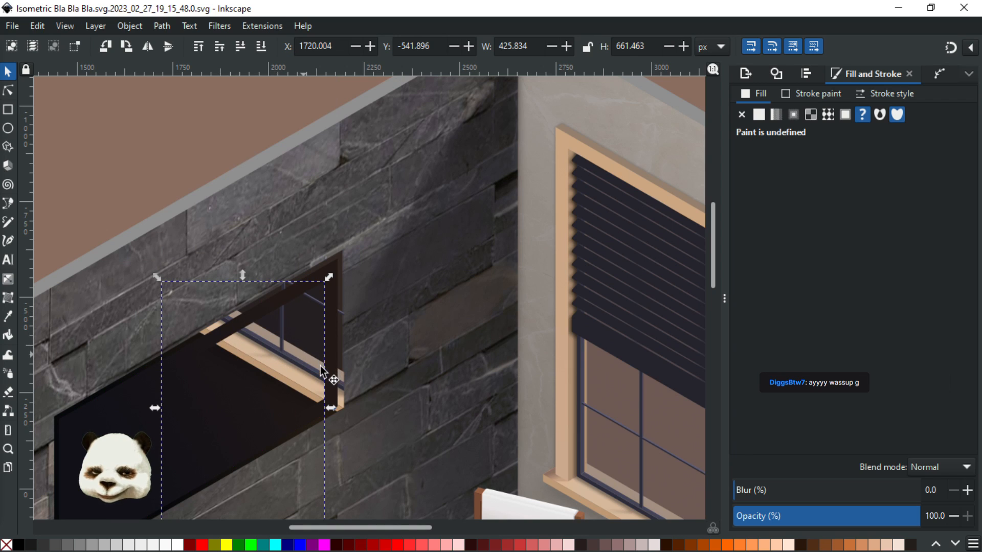
Try to move the TV screen panel to X 1716.813 px, Y -556.868 px and undo the move
scroll(321, 372, up, 1)
ctrl+click(341, 305)
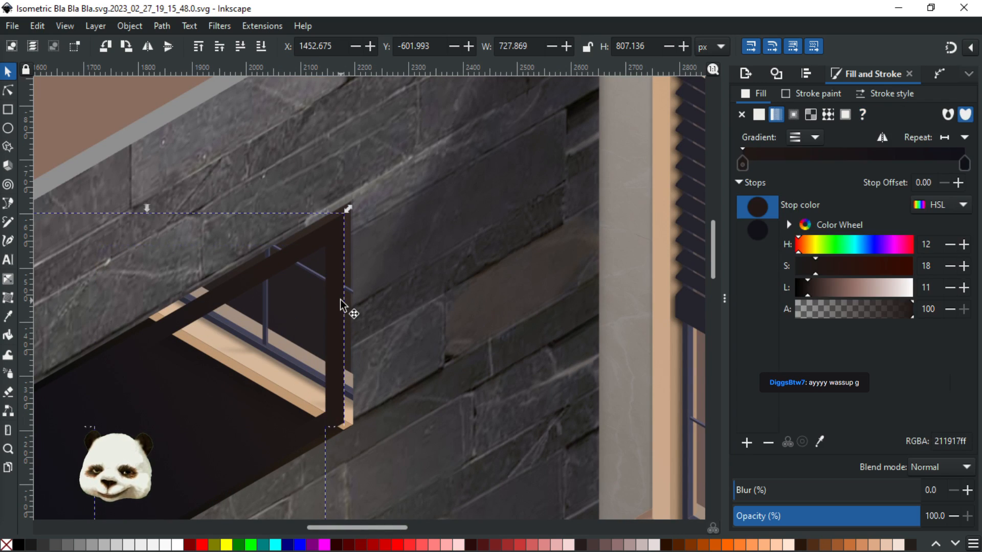
drag(300, 310, 479, 333)
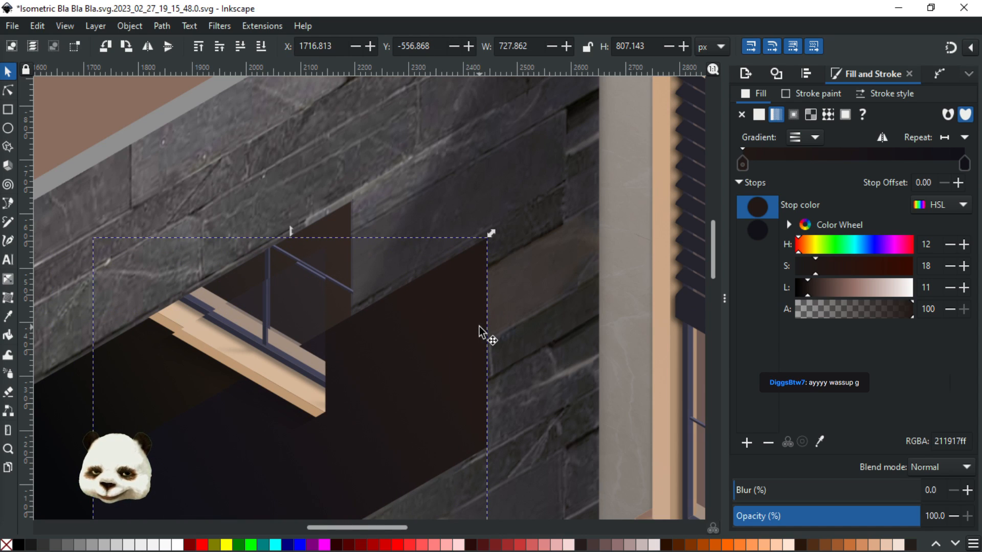
key(ctrl+z)
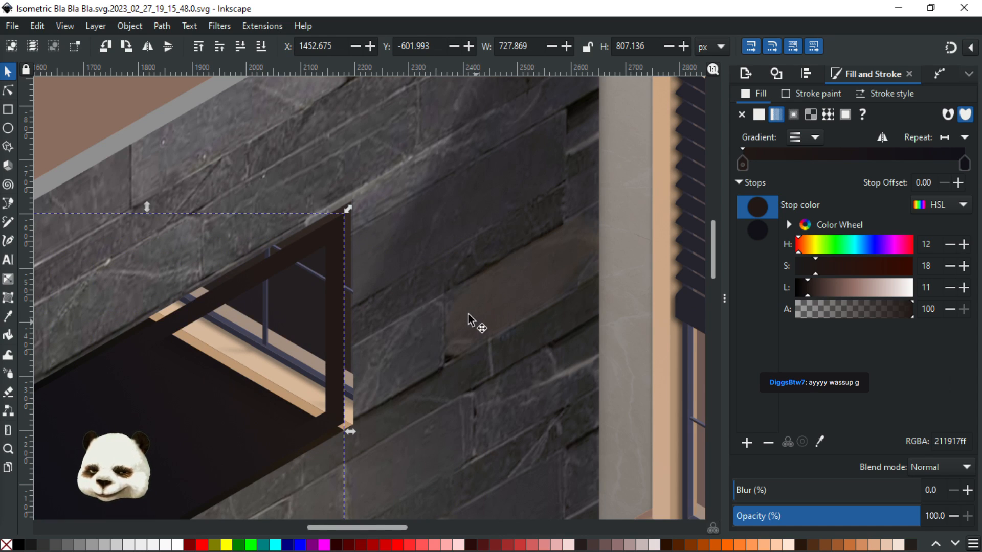
key(ctrl+z)
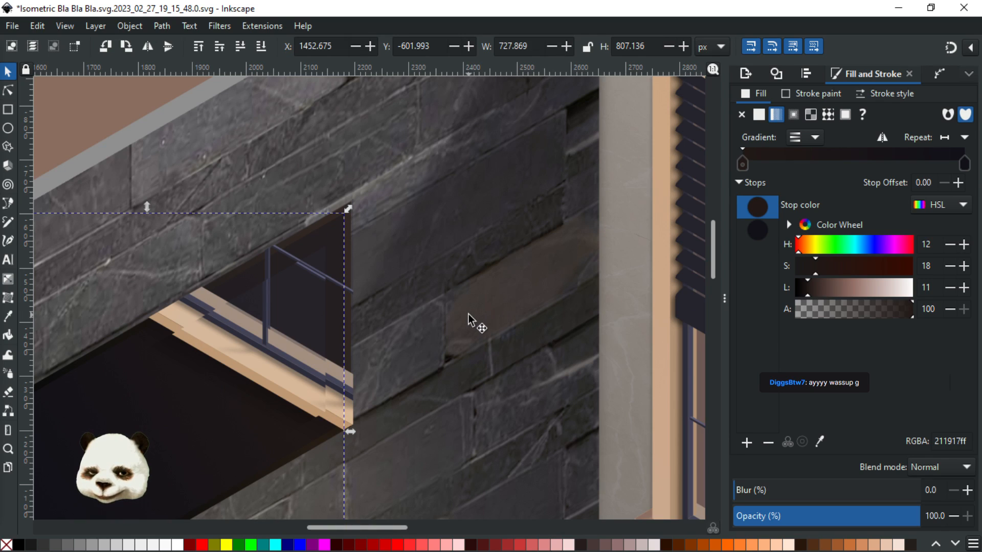
key(ctrl+shift+z)
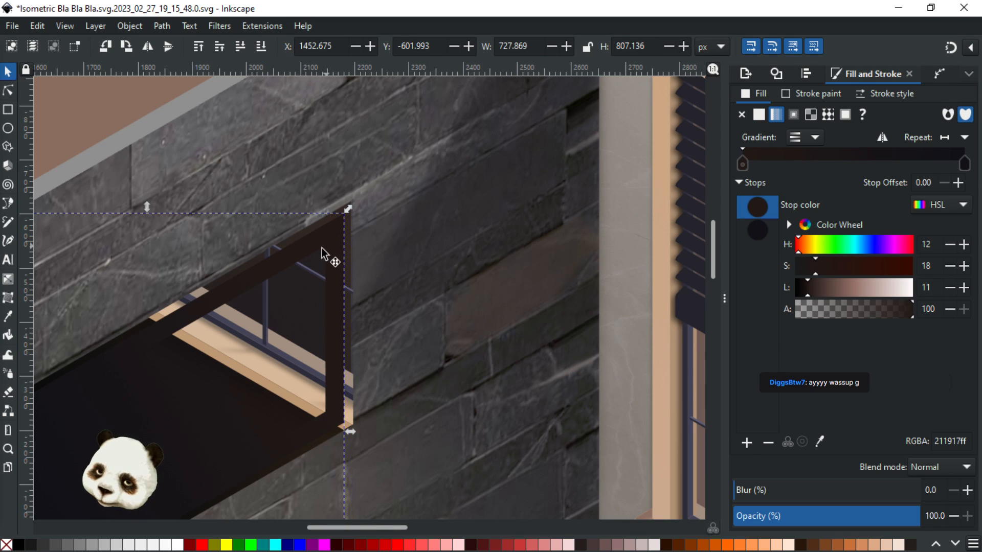
Try to move the screen panel, the frame's window reflection and the TV frame apart, and undo the moves
drag(339, 238, 556, 280)
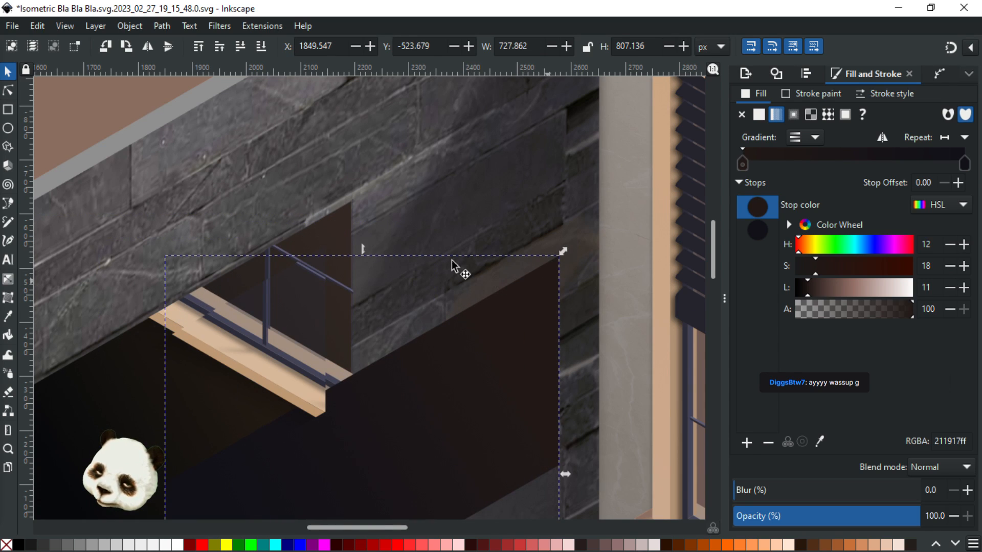
click(333, 230)
mouse_move(337, 228)
mouse_down()
mouse_move(543, 231)
mouse_move(574, 292)
mouse_move(555, 232)
mouse_up()
click(266, 276)
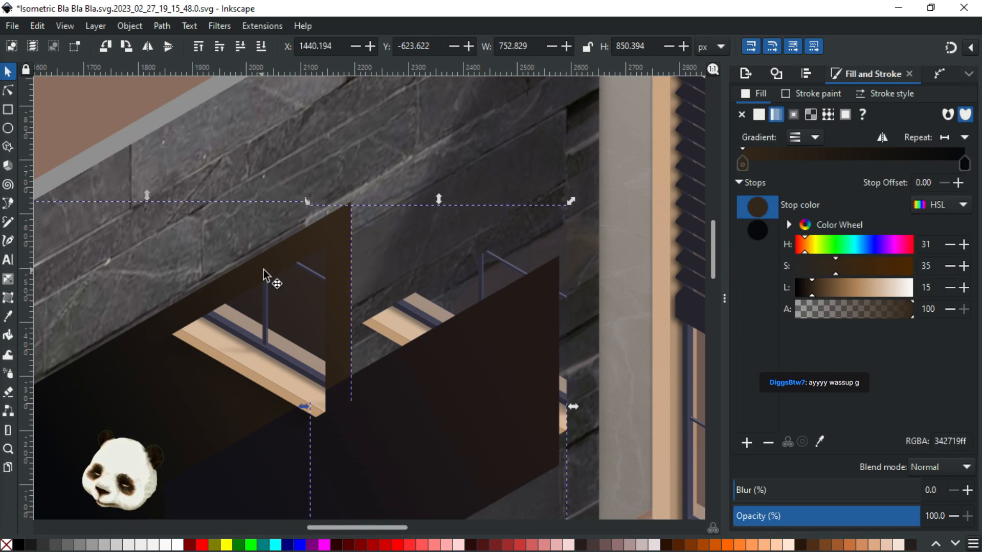
drag(258, 268, 135, 159)
key(ctrl+z)
key(ctrl+z)
key(ctrl+z)
key(ctrl+z)
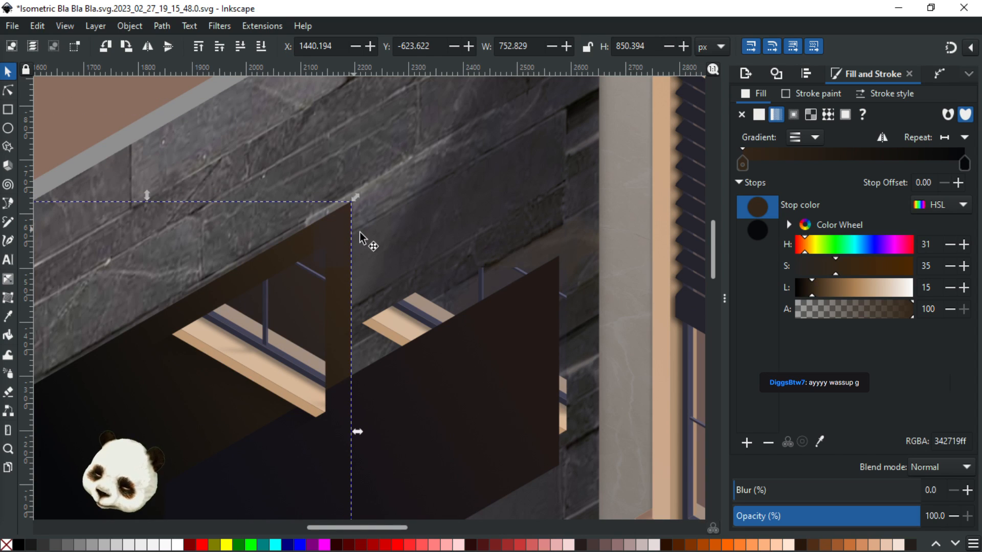
key(ctrl+z)
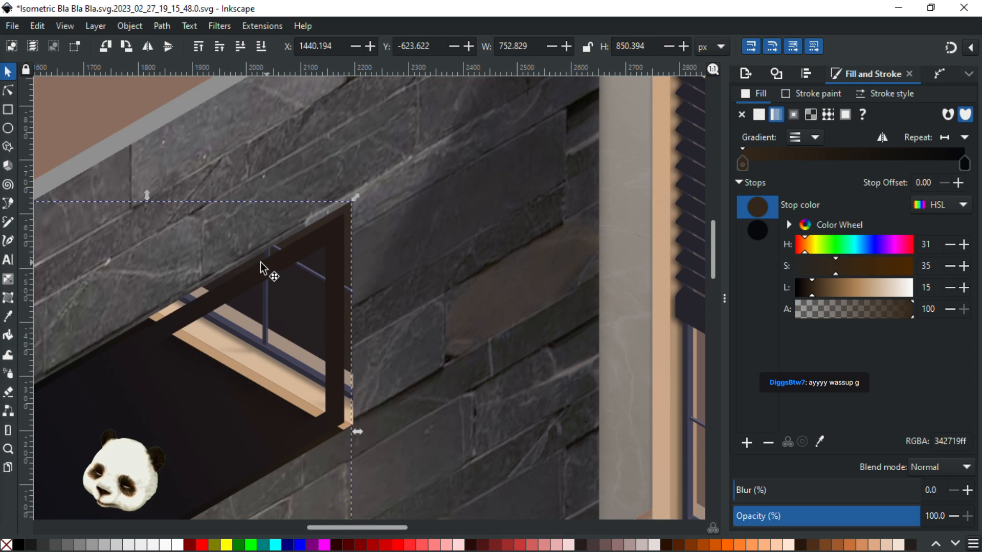
Try to move the screen's window reflection to X 1666.911 px, Y -317.577 px and undo the move
scroll(205, 322, down, 5)
scroll(197, 297, down, 2)
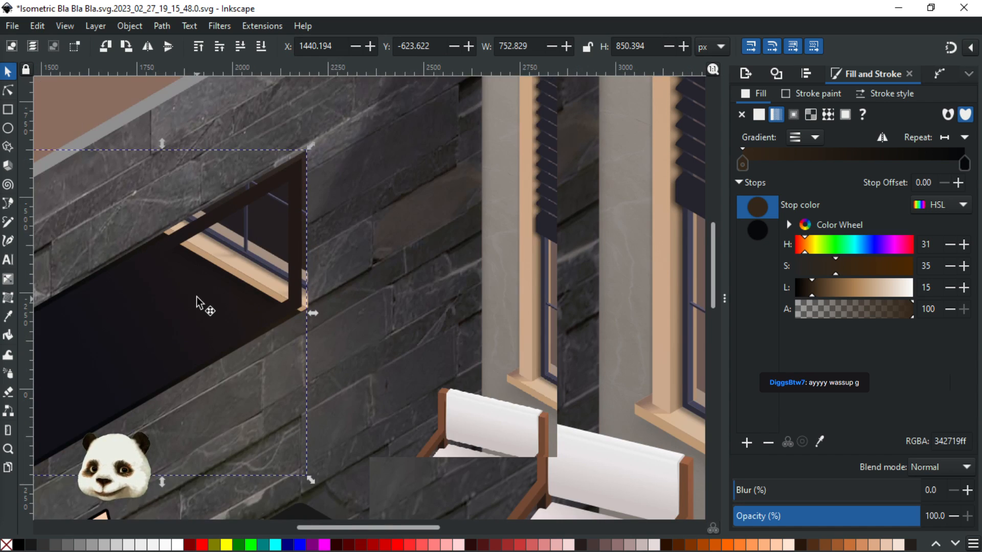
scroll(183, 306, up, 2)
click(278, 261)
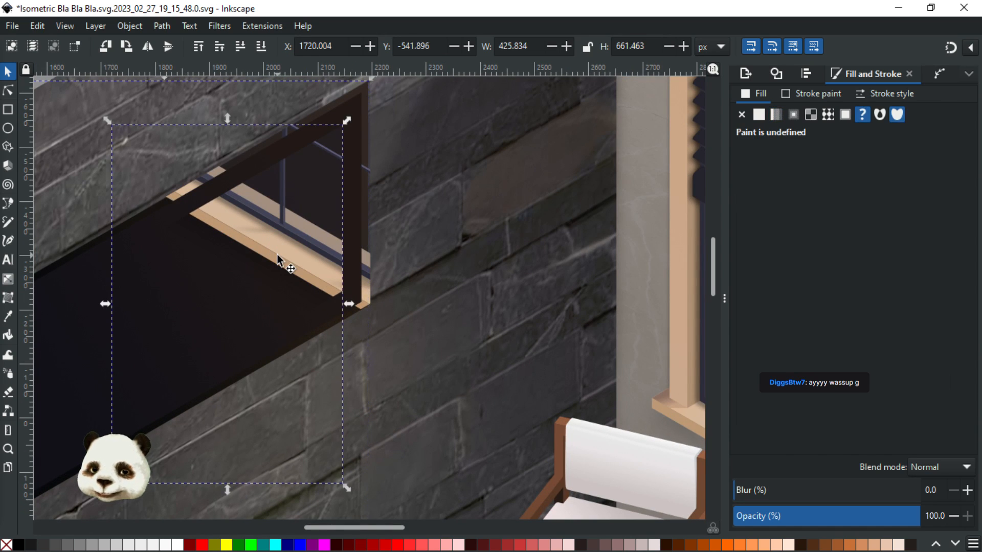
drag(274, 260, 250, 367)
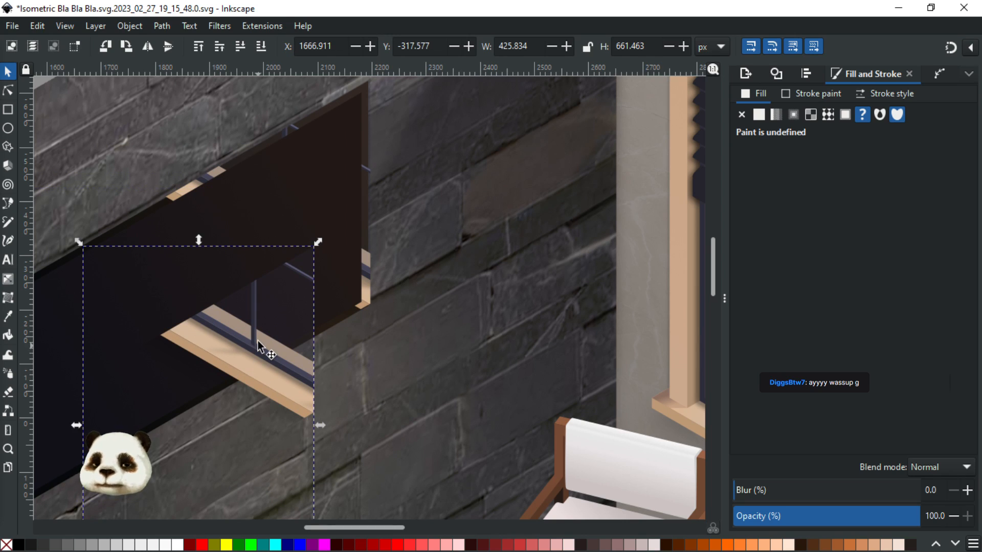
key(ctrl+z)
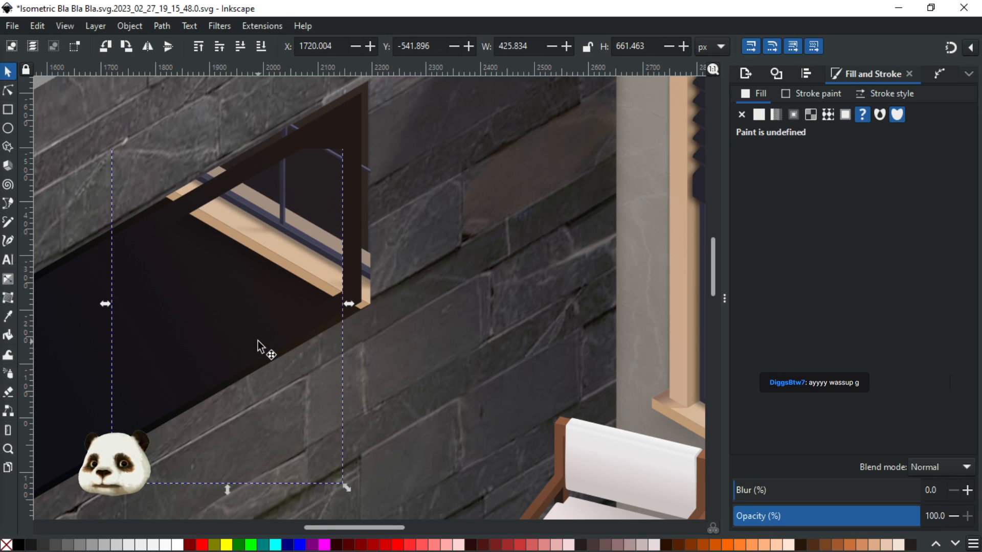
Try to move the TV screen panel to X 1459.311 px, Y -473.242 px and undo the move
click(362, 185)
drag(344, 197, 359, 247)
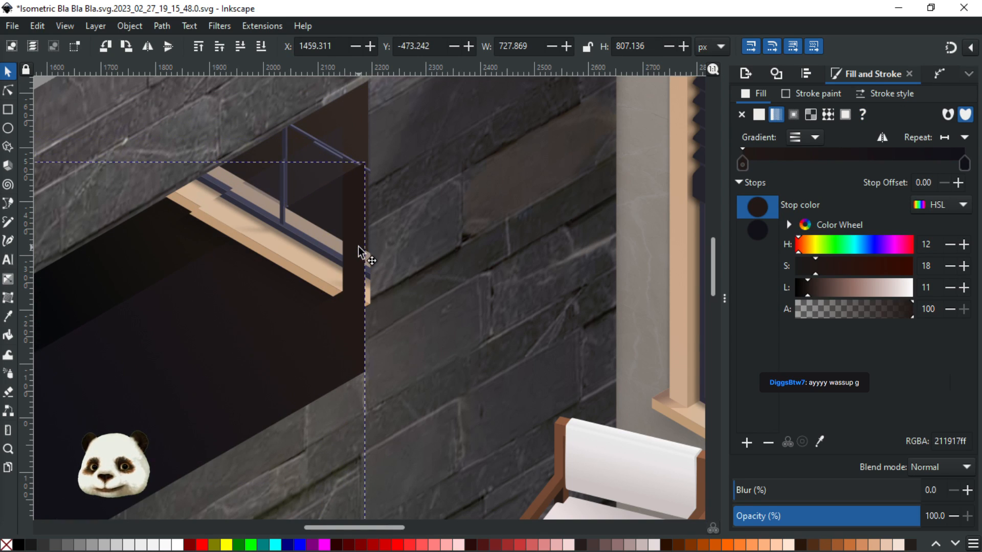
key(ctrl+z)
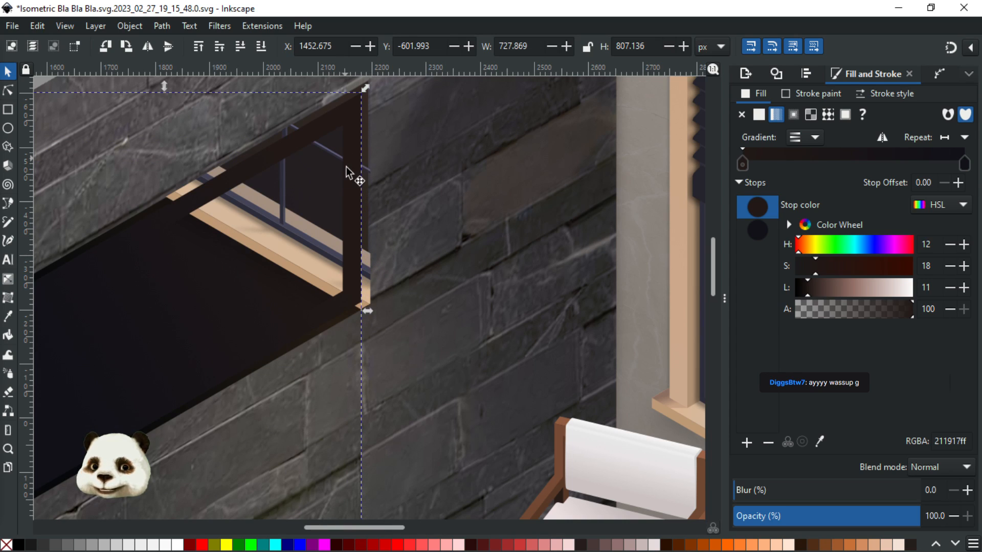
Move the screen's window reflection to X 1757.170 px, Y -601.625 px and select the screen panel
click(280, 231)
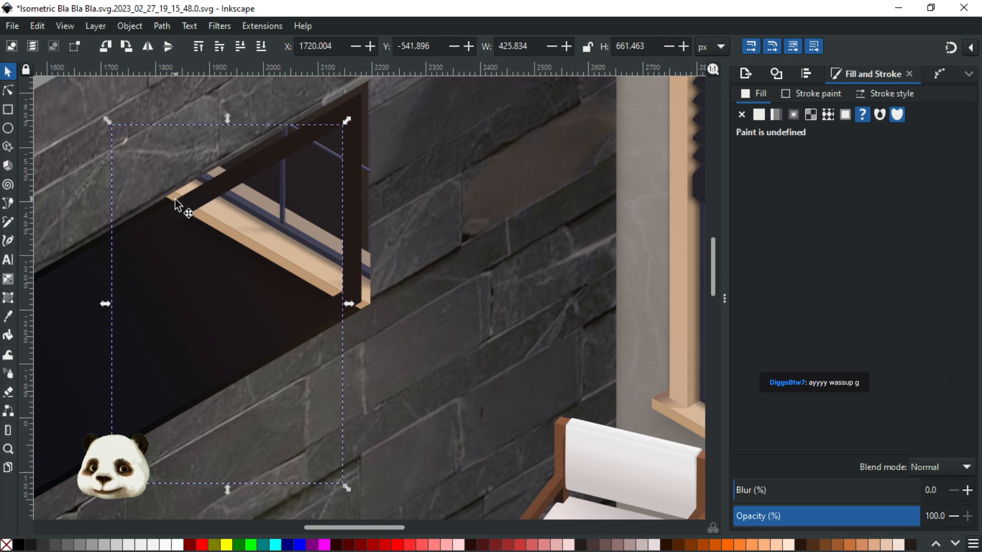
drag(295, 259, 318, 227)
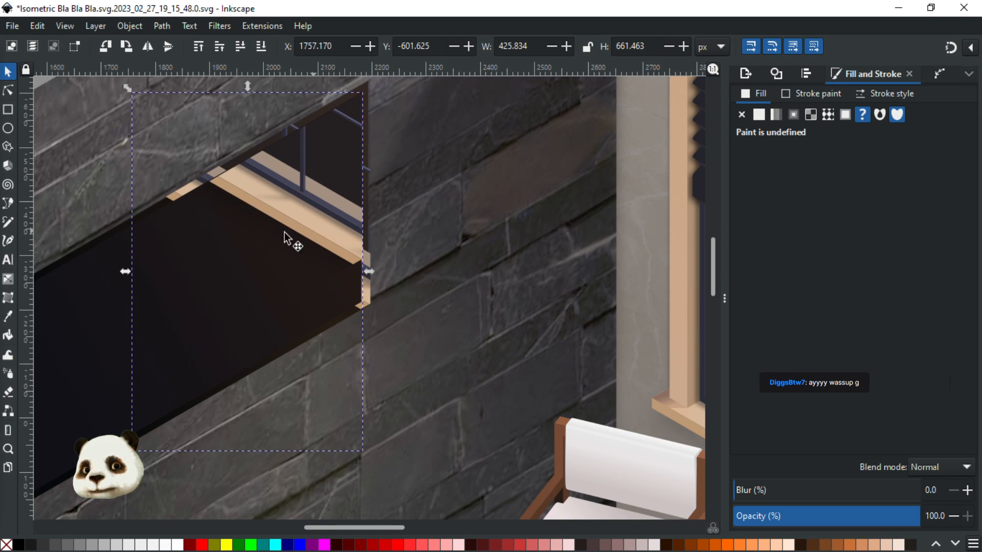
shift+click(186, 188)
mouse_move(186, 187)
mouse_down()
mouse_move(216, 163)
mouse_move(189, 187)
mouse_up()
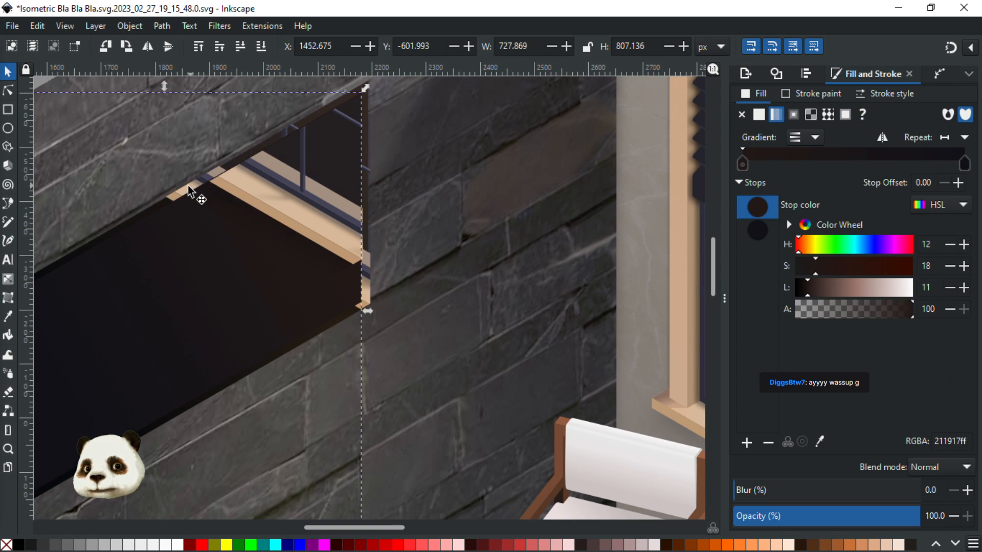
Move the TV frame's window reflection to X 1761.170 px, Y -684.697 px, and try nudging the screen's reflection before undoing the nudge
click(372, 281)
drag(373, 268, 391, 240)
click(316, 228)
mouse_move(321, 229)
mouse_down()
mouse_move(323, 221)
mouse_move(314, 228)
mouse_up()
key(ctrl+z)
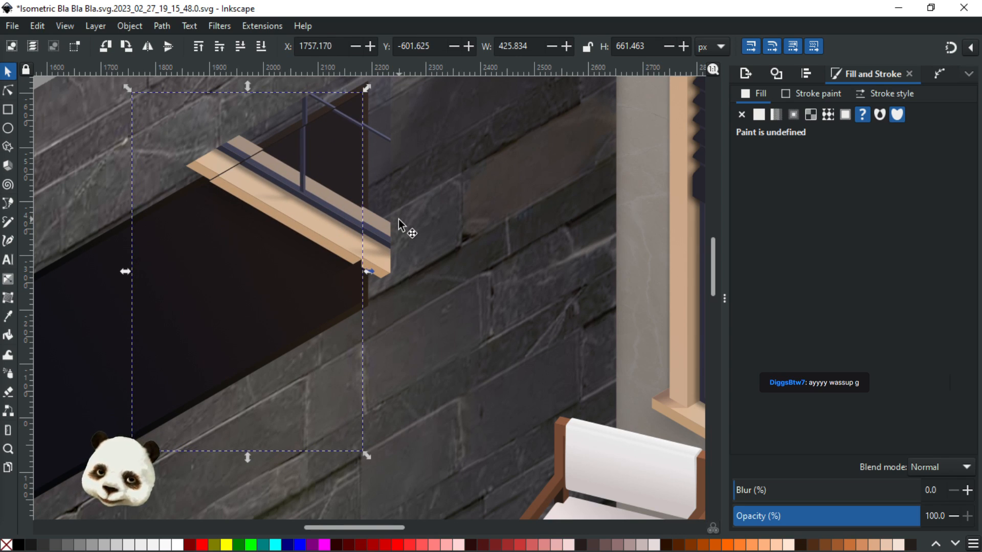
Try to reshape the screen reflection's clip outline by moving its lower-right corner node outward and undo the change
click(8, 91)
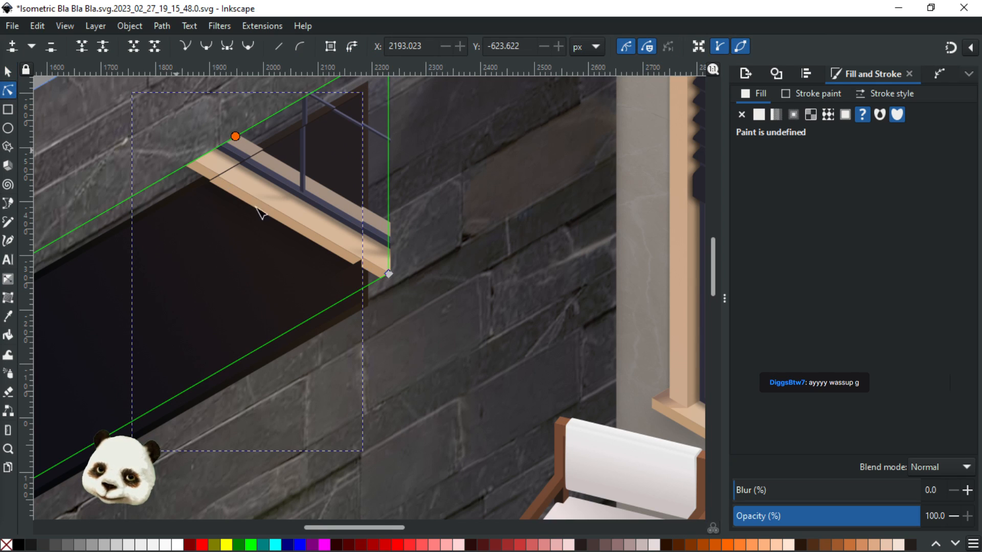
drag(390, 274, 431, 196)
key(ctrl+z)
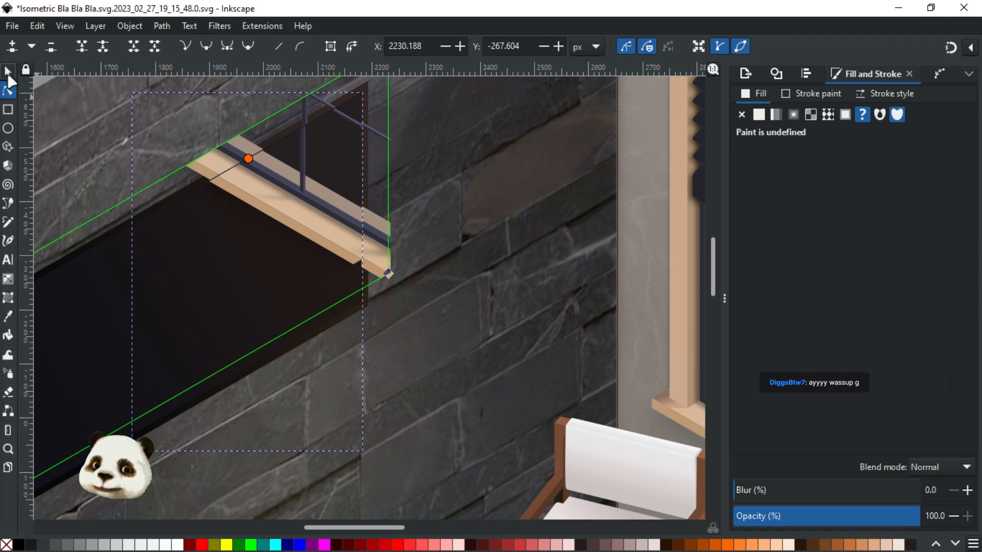
click(8, 71)
click(272, 213)
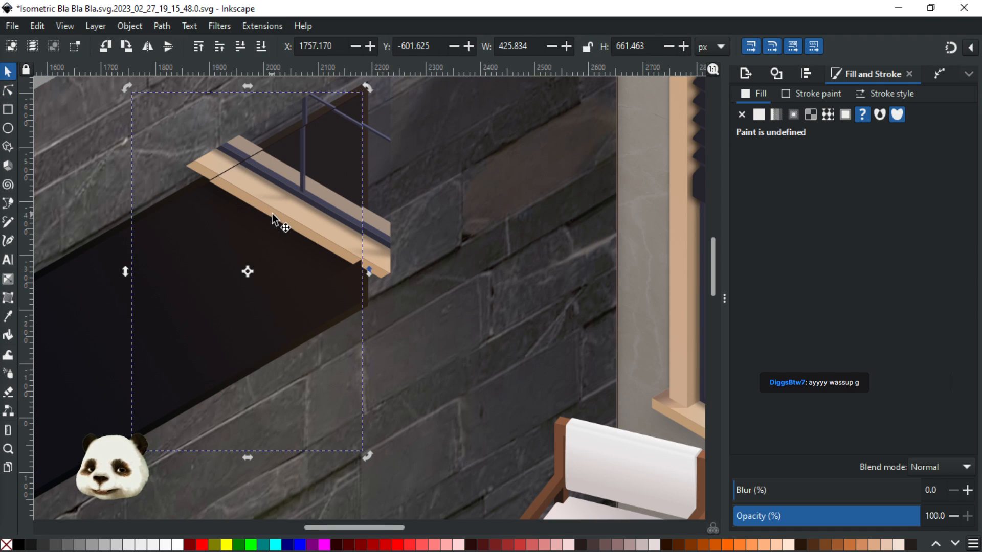
Lower the frame's window reflection behind the TV frame and move it back down to the frame's right edge
click(382, 259)
key(Home)
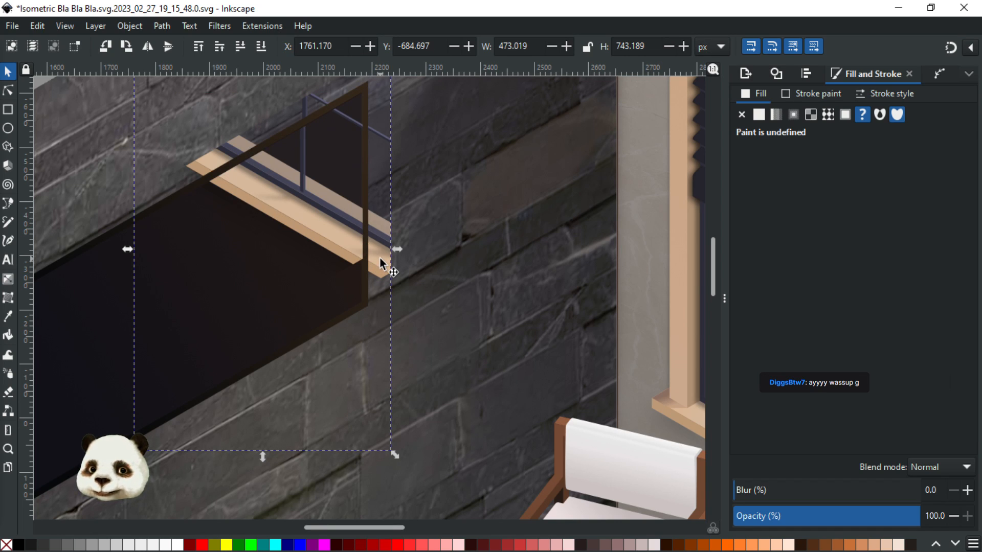
drag(379, 258, 358, 297)
Move the screen's window reflection to X 1712.041 px, Y -536.586 px
click(357, 250)
drag(342, 249, 324, 271)
drag(319, 285, 306, 294)
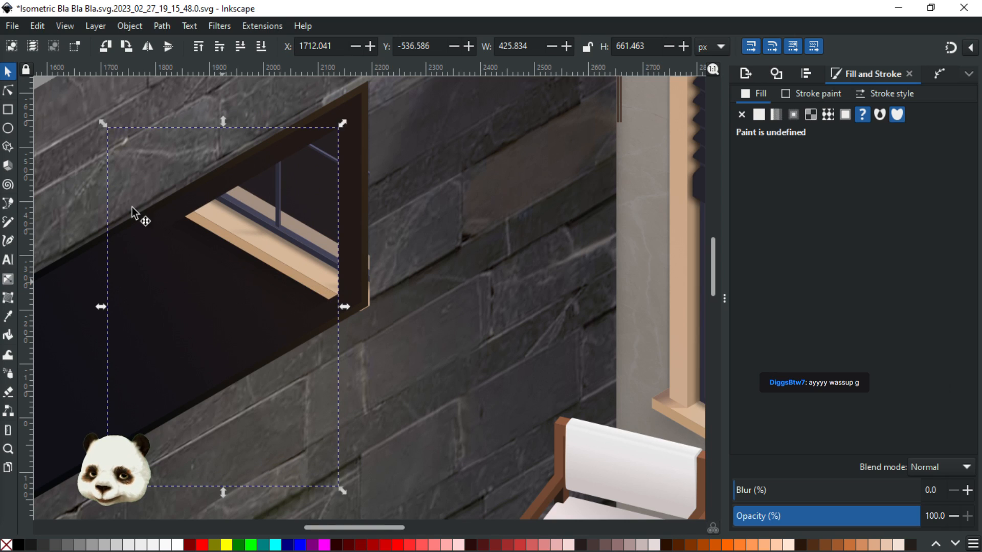
Try to reshape the screen reflection's clip outline by moving its upper-right corner node inward and undo the changes
click(8, 91)
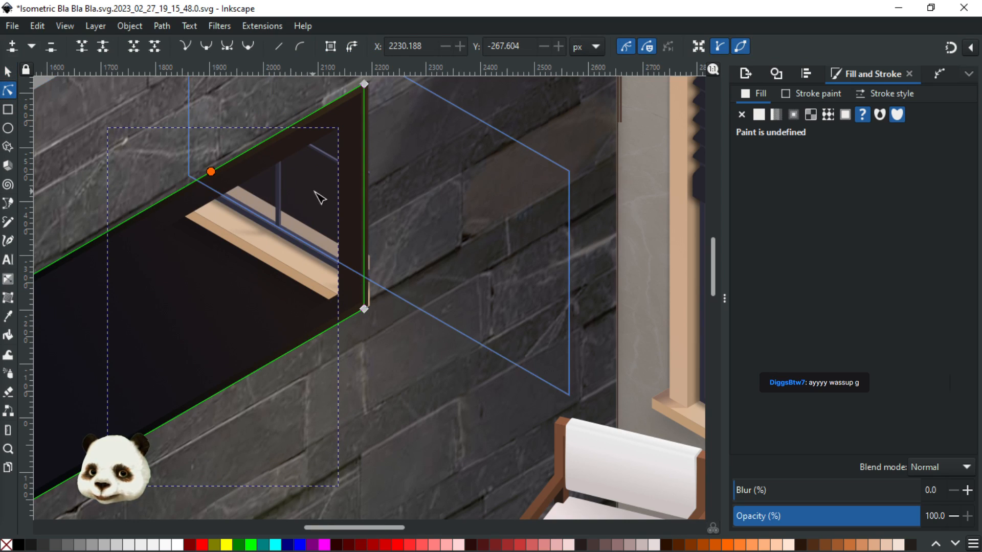
mouse_move(364, 83)
mouse_down()
mouse_move(371, 99)
mouse_move(362, 92)
mouse_up()
drag(333, 137, 313, 204)
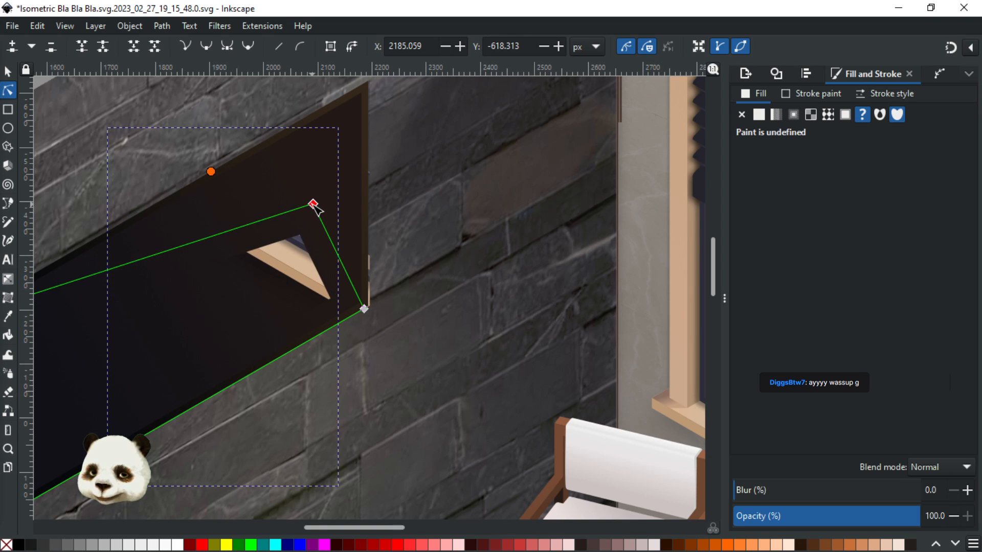
key(ctrl+z)
key(ctrl+z)
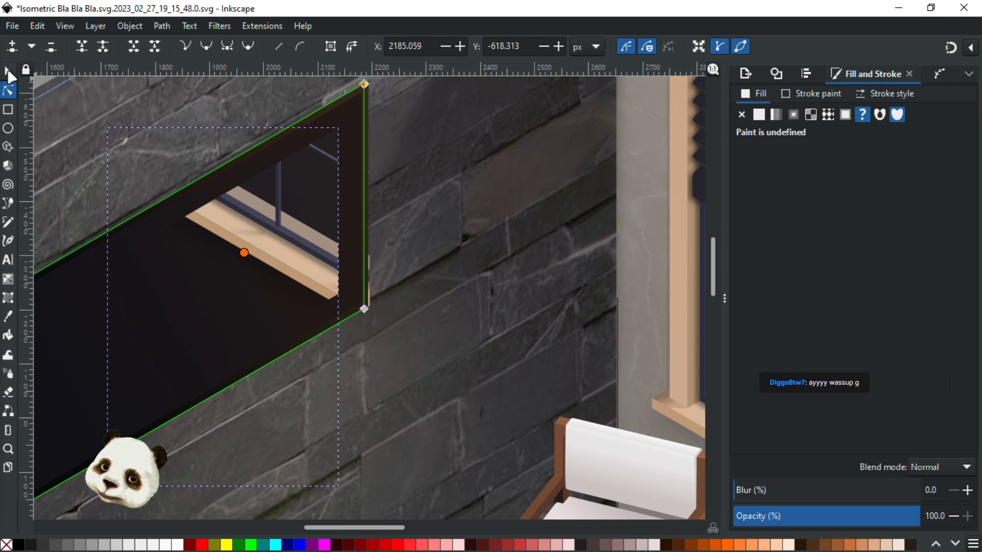
click(7, 71)
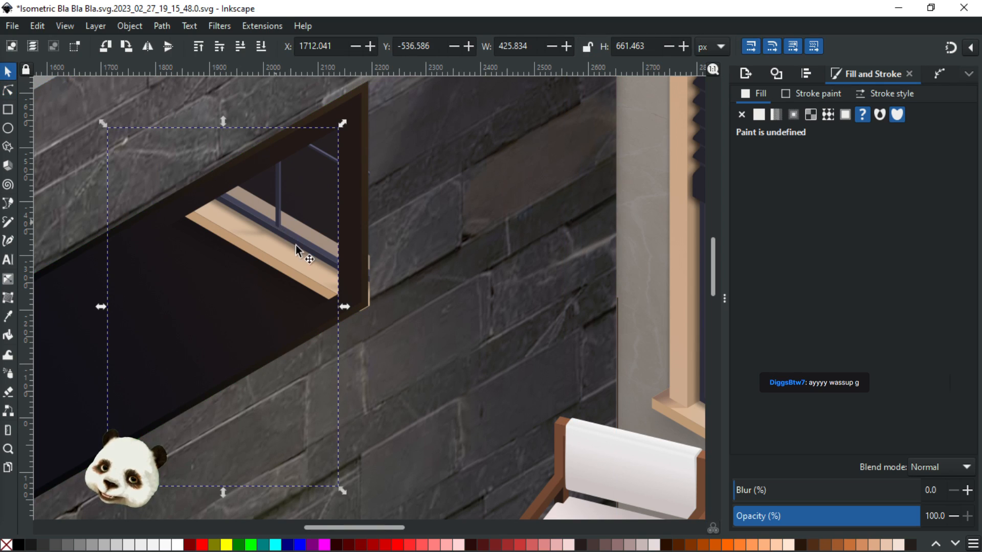
Move the screen's window reflection to X 1656.293 px, Y -443.673 px and select the screen panel
click(370, 277)
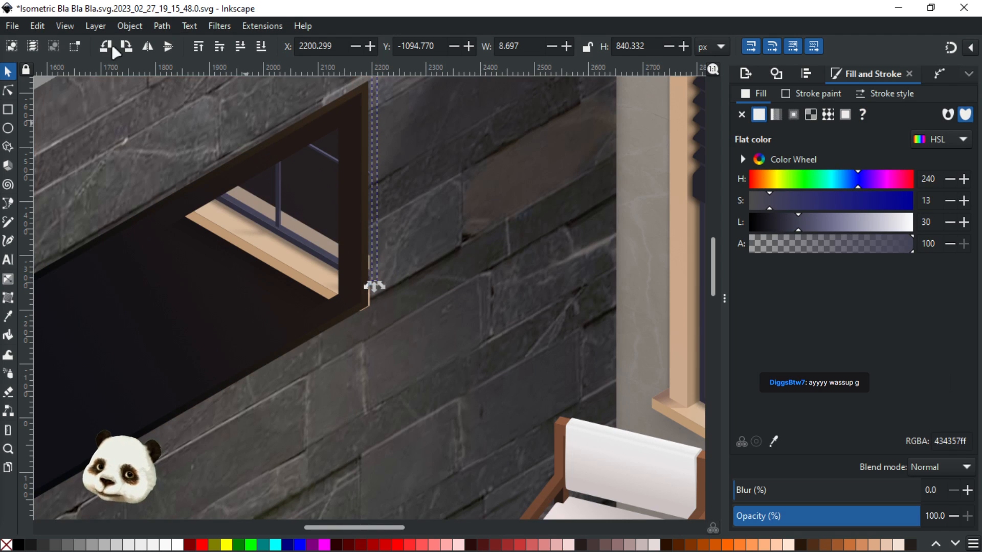
click(313, 288)
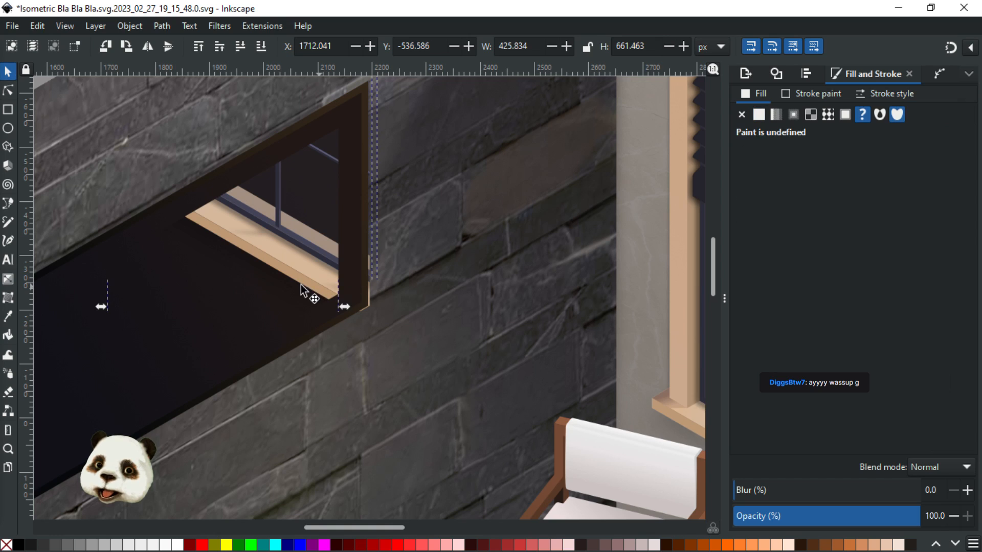
drag(314, 286, 260, 365)
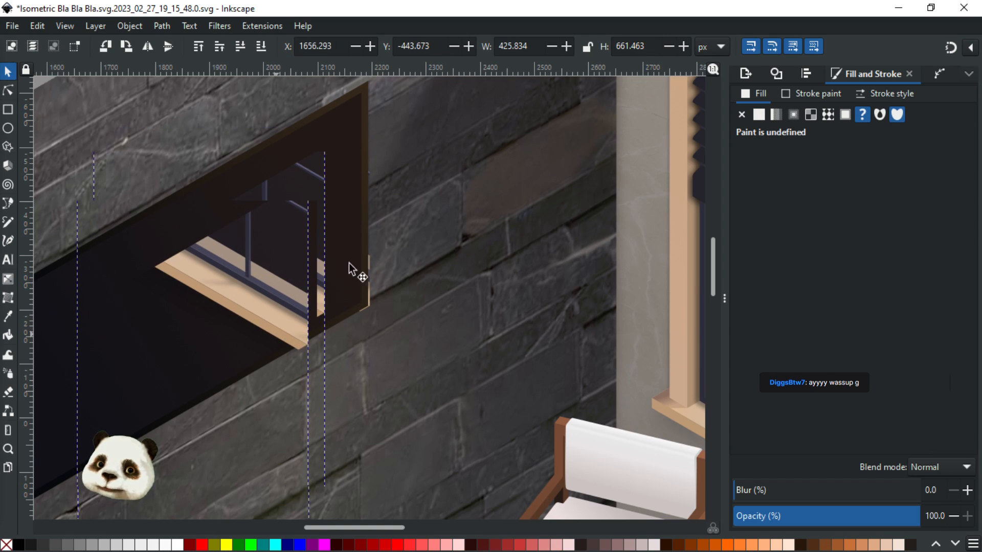
click(366, 134)
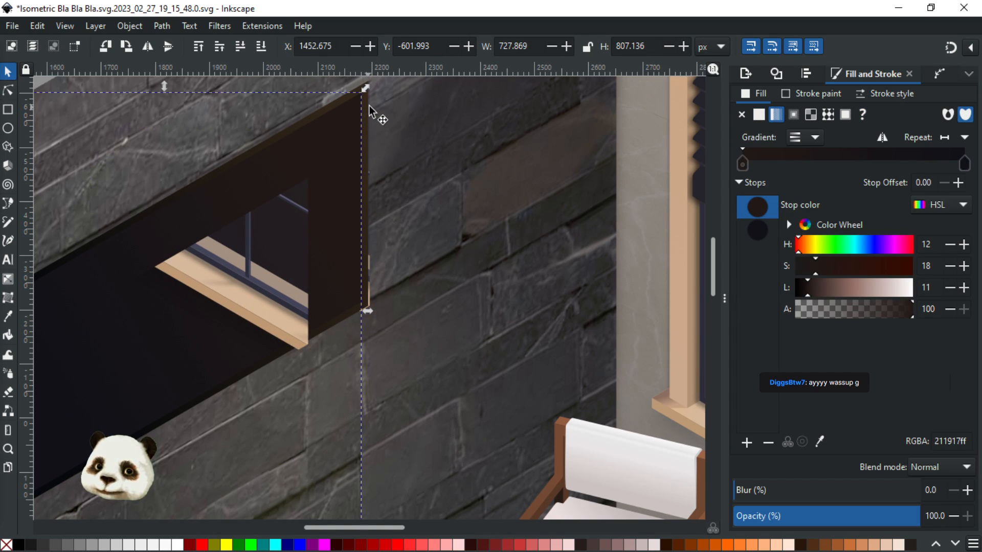
Undo the recent moves, stacking changes and clipping of the wall TV's window reflections, back to the last saved version
click(372, 110)
key(ctrl+z)
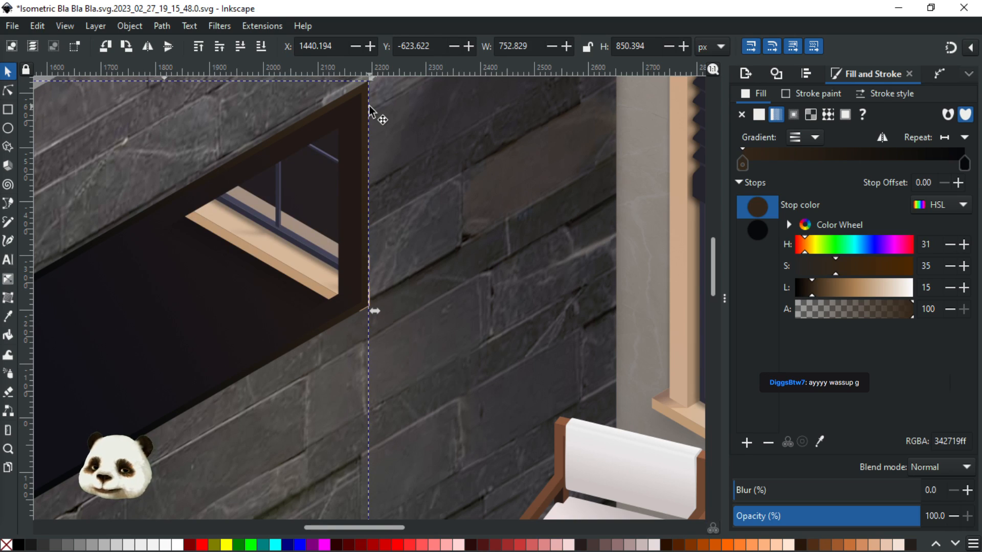
key(ctrl+z)
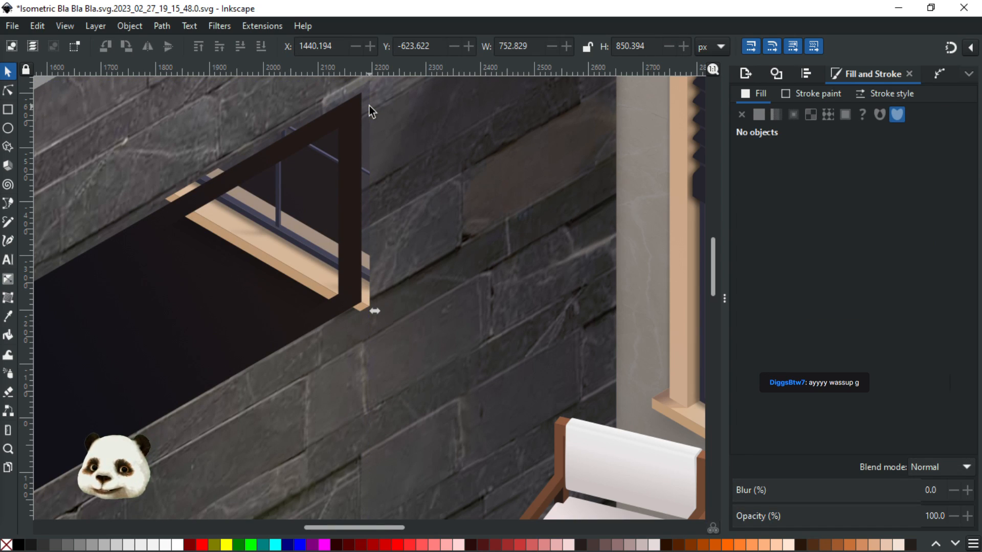
key(ctrl+z)
key(ctrl+z)
key(ctrl+z)
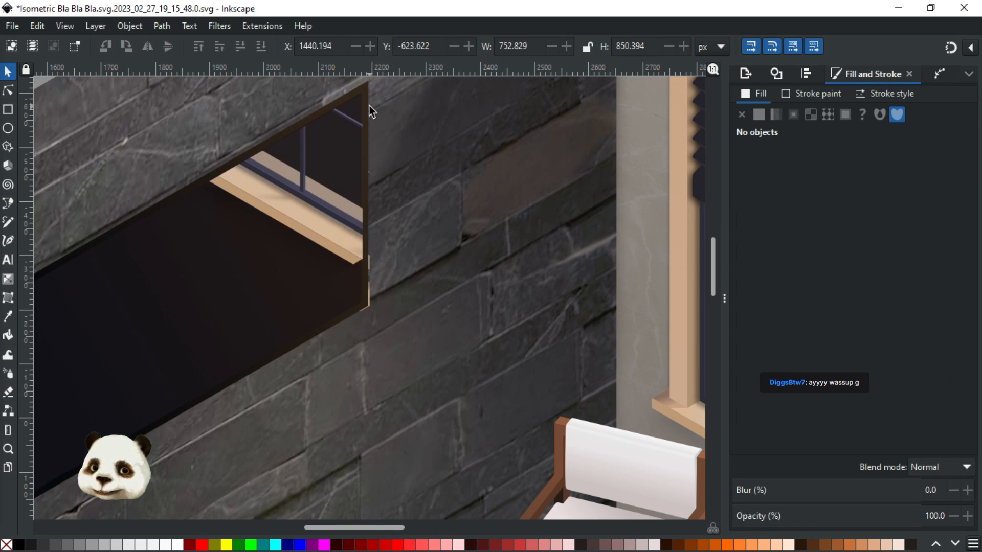
key(ctrl+z)
key(ctrl+z)
key(ctrl+z)
key(ctrl+z)
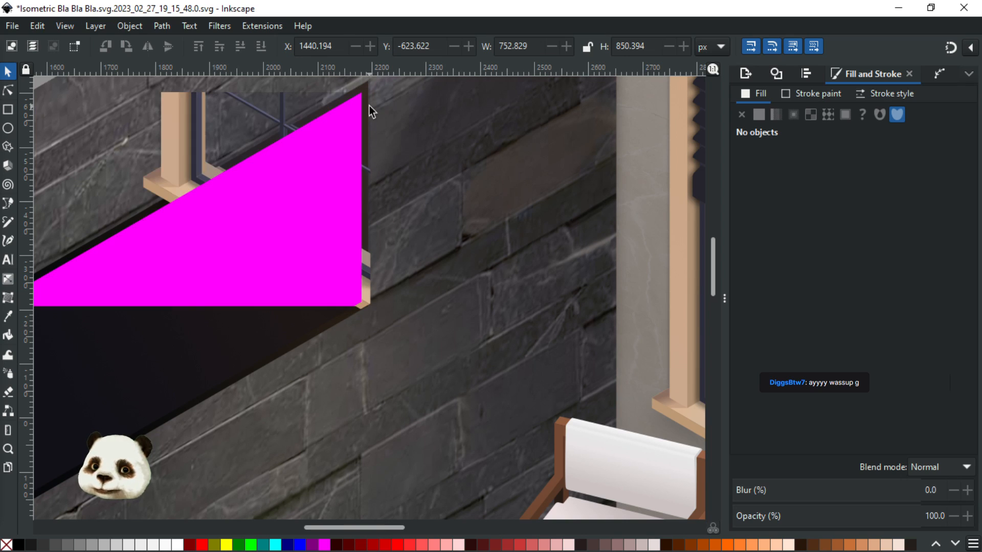
key(ctrl+z)
key(ctrl+z)
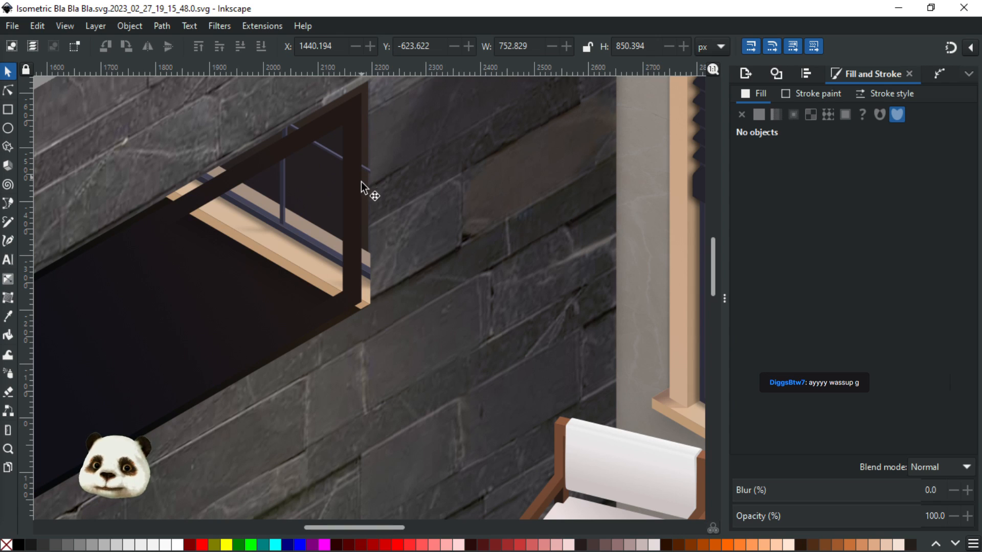
Select the wall TV's dark screen panel around the window reflection
click(351, 236)
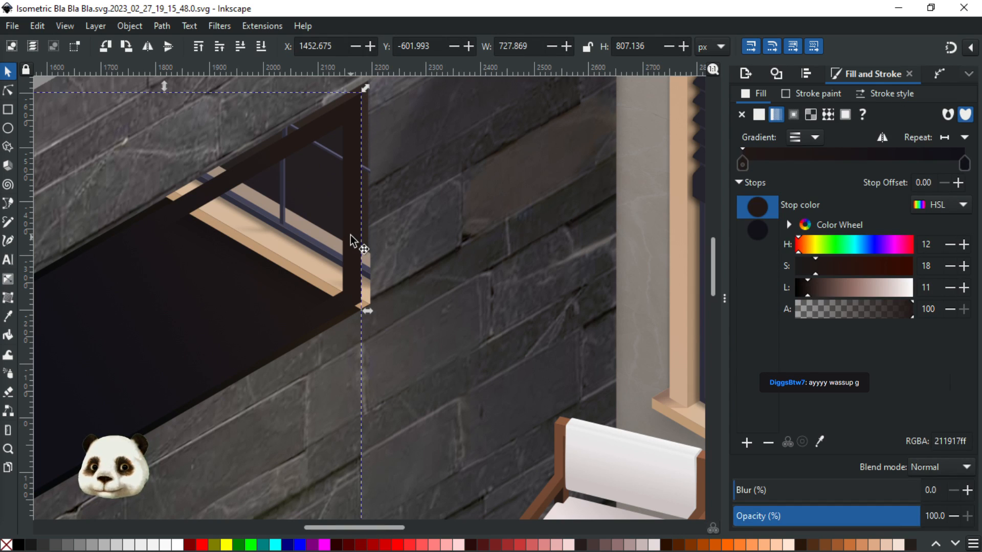
scroll(350, 236, down, 2)
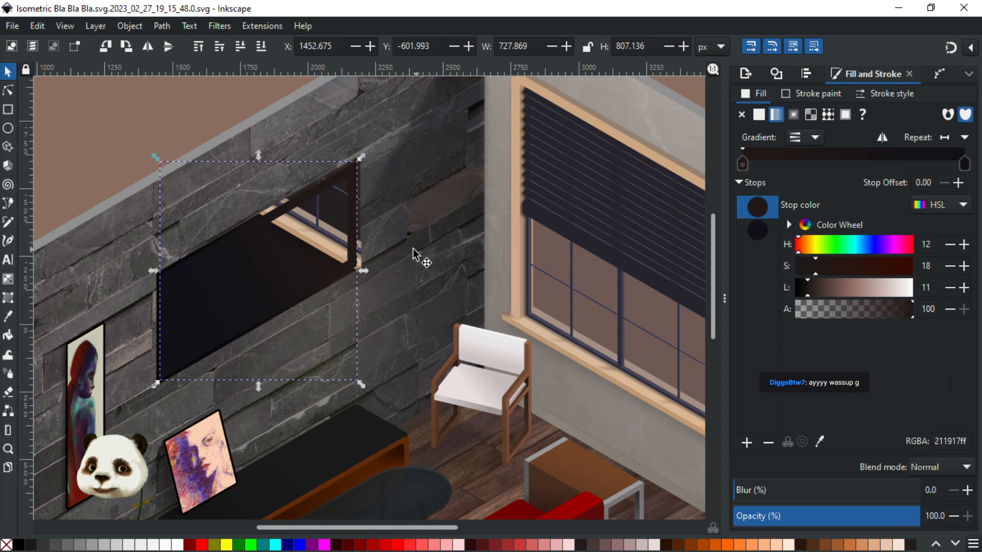
scroll(364, 244, up, 1)
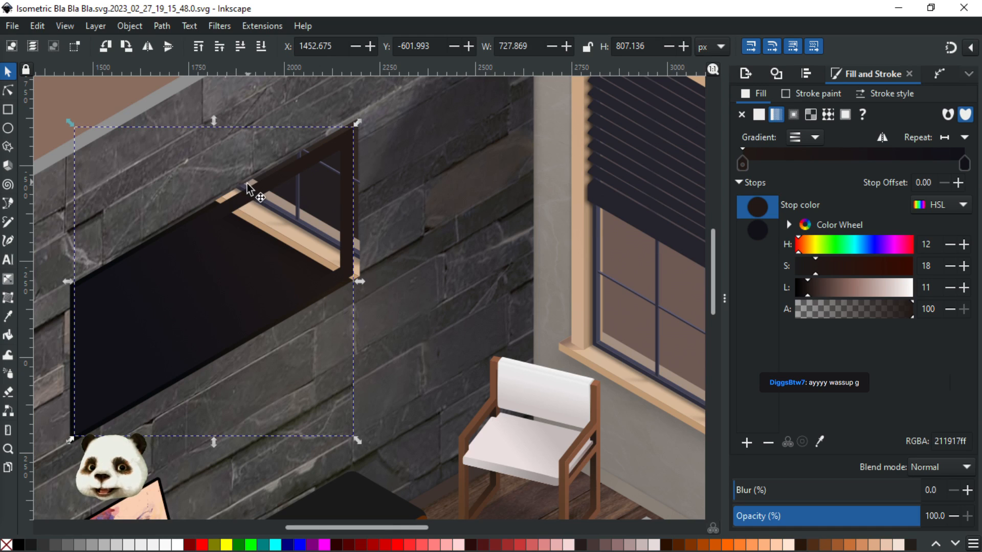
Try moving the dark gradient panel away from the wall-mounted TV screen
click(213, 221)
drag(236, 263, 413, 333)
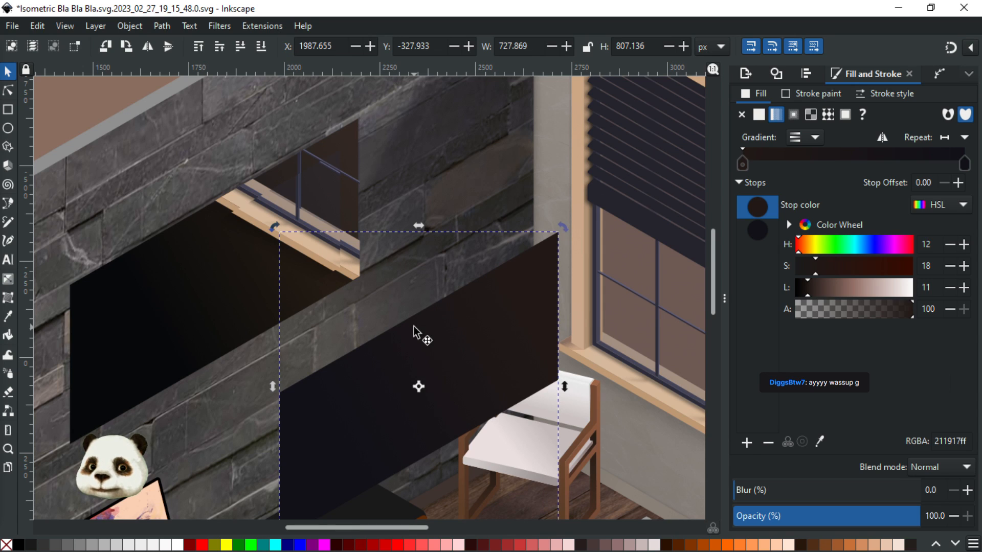
scroll(285, 234, up, 1)
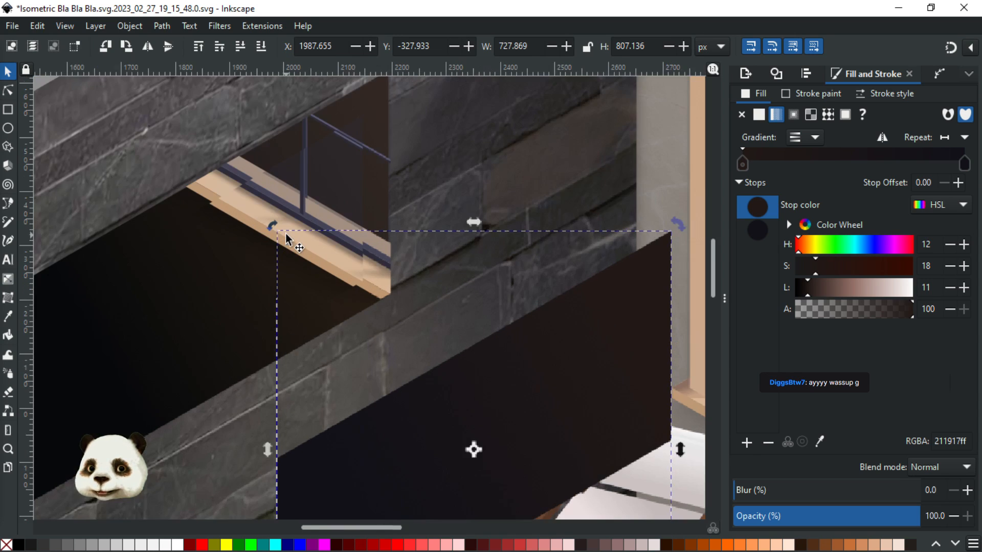
key(ctrl+z)
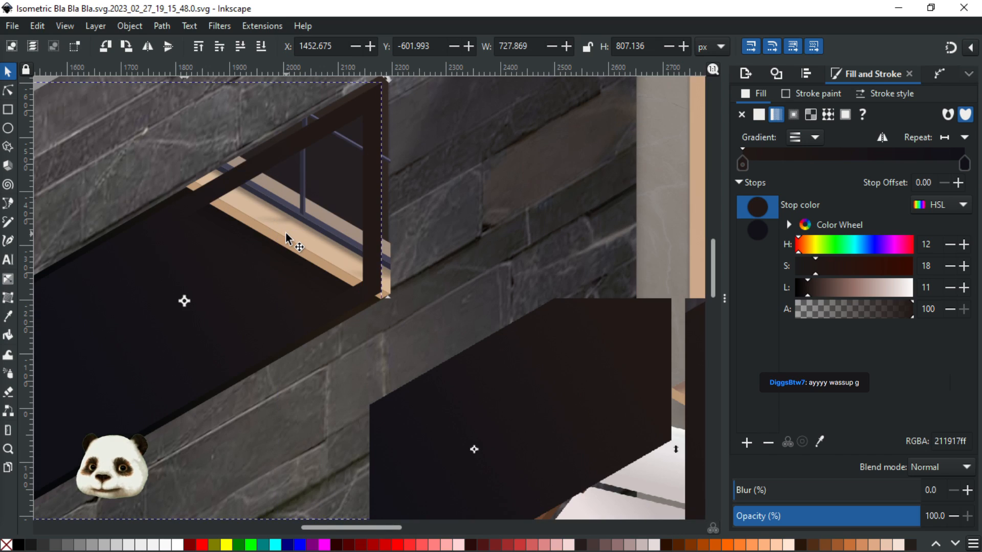
drag(358, 305, 380, 378)
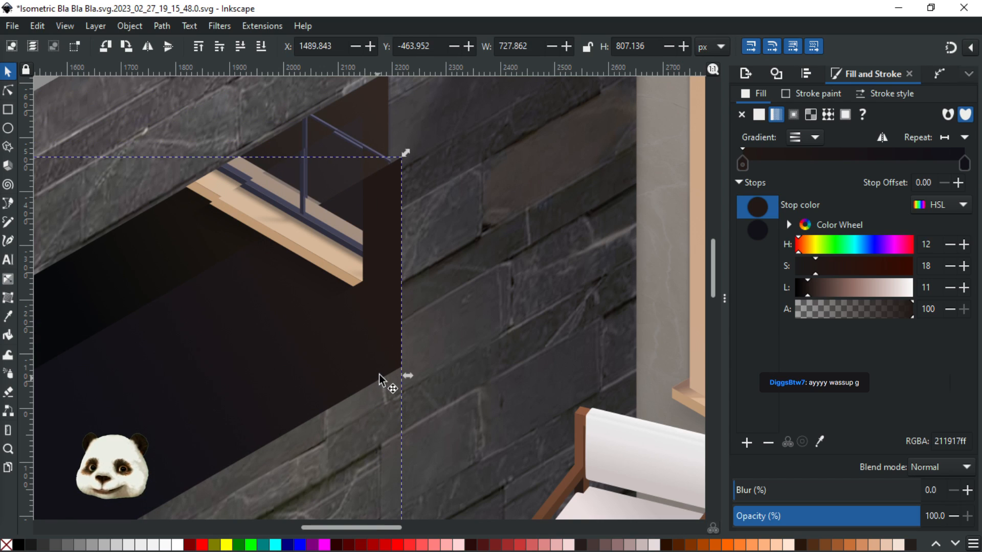
key(ctrl+z)
Try raising the dark gradient panel above the window reflection to the top of the stack
key(ctrl+d)
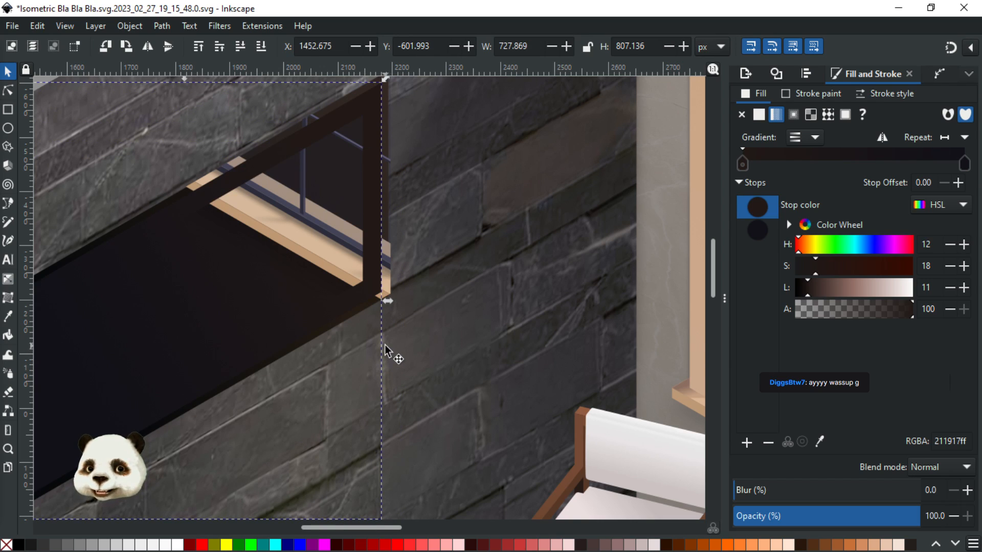
key(Home)
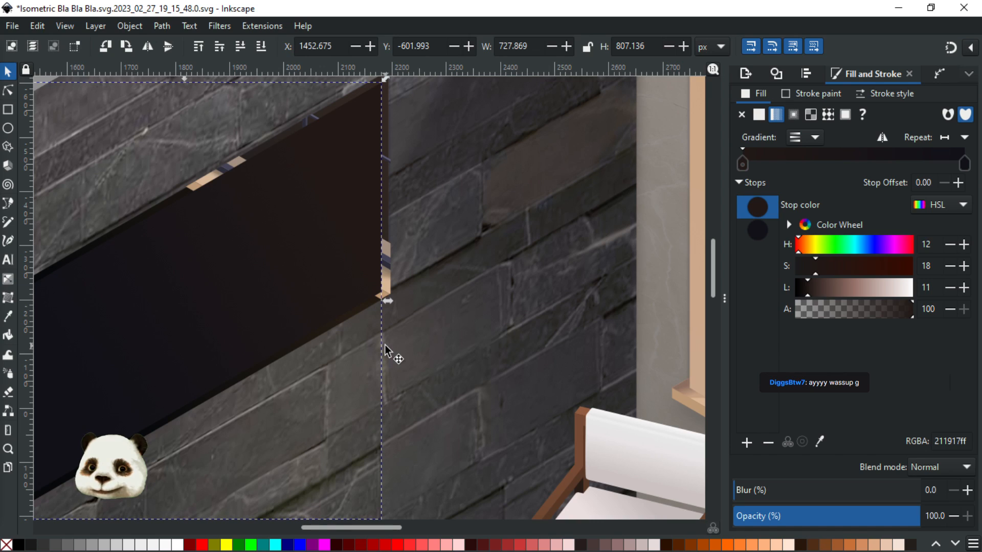
key(ctrl+z)
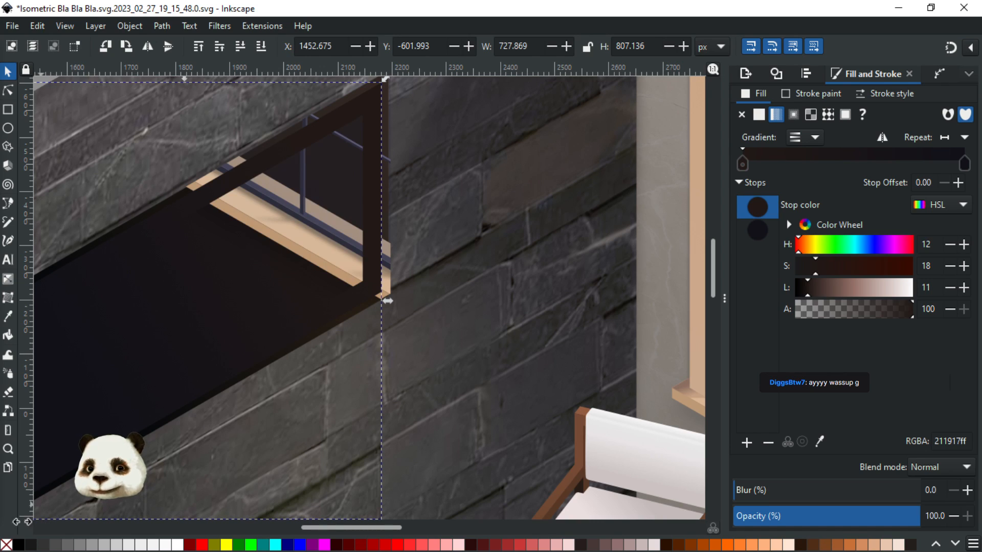
Try removing the fill from the dark gradient panel over the TV screen
click(6, 545)
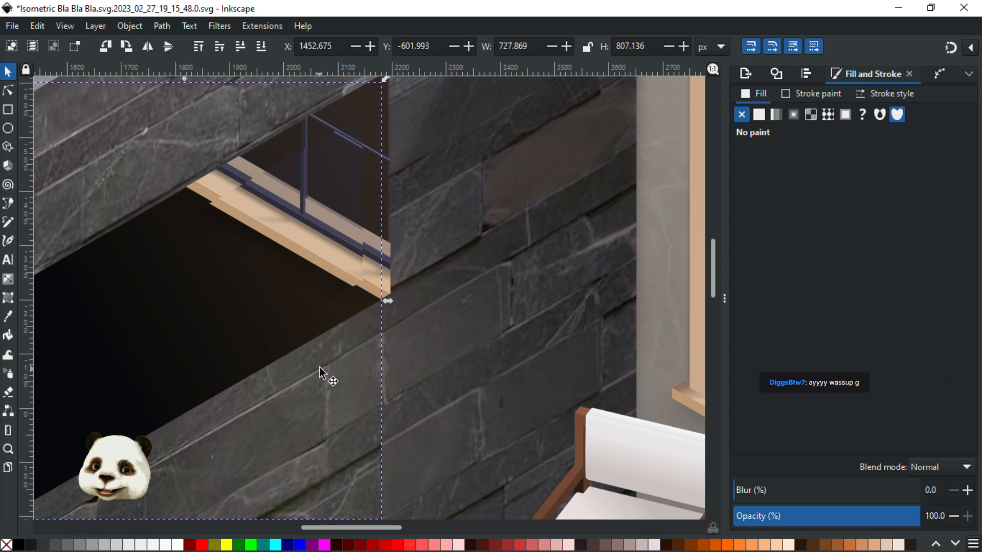
key(ctrl+z)
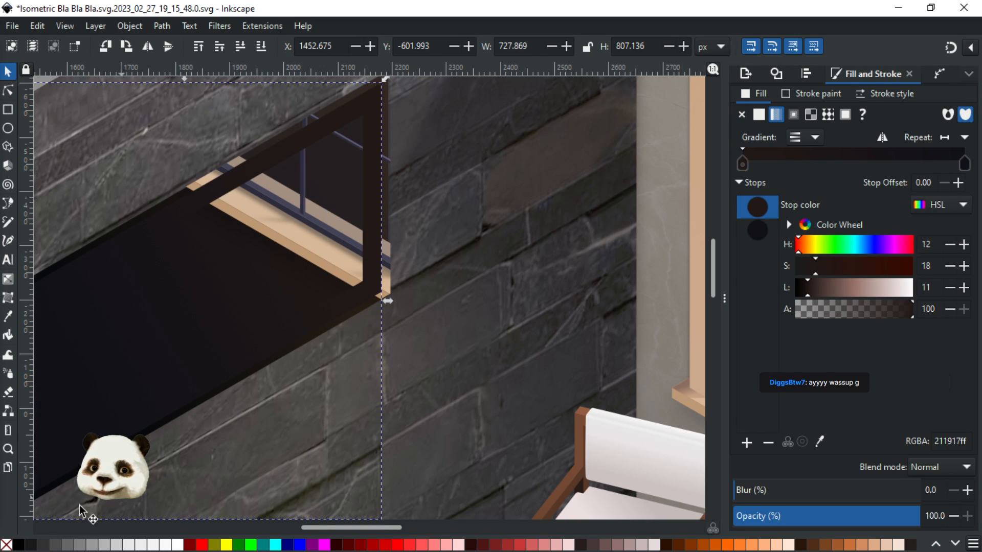
click(6, 545)
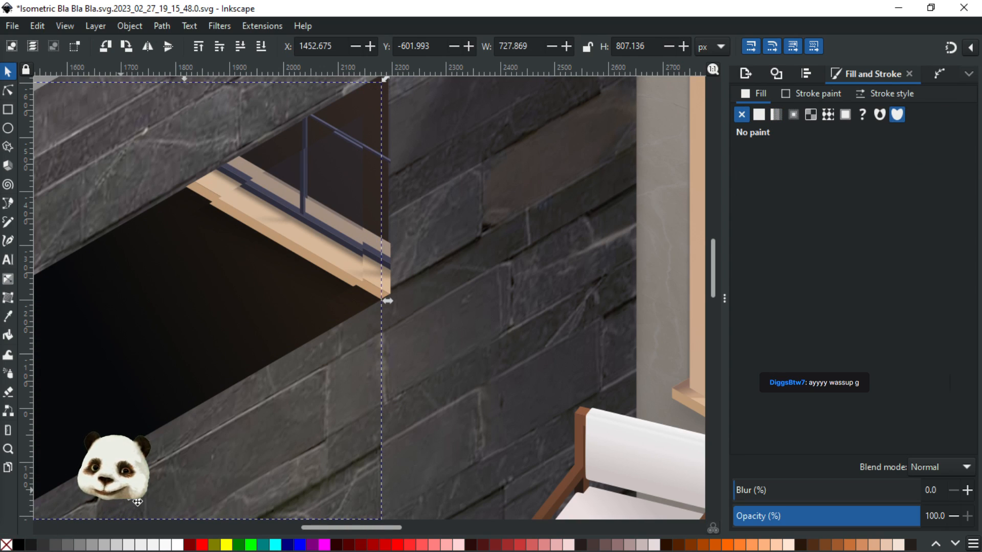
key(ctrl+z)
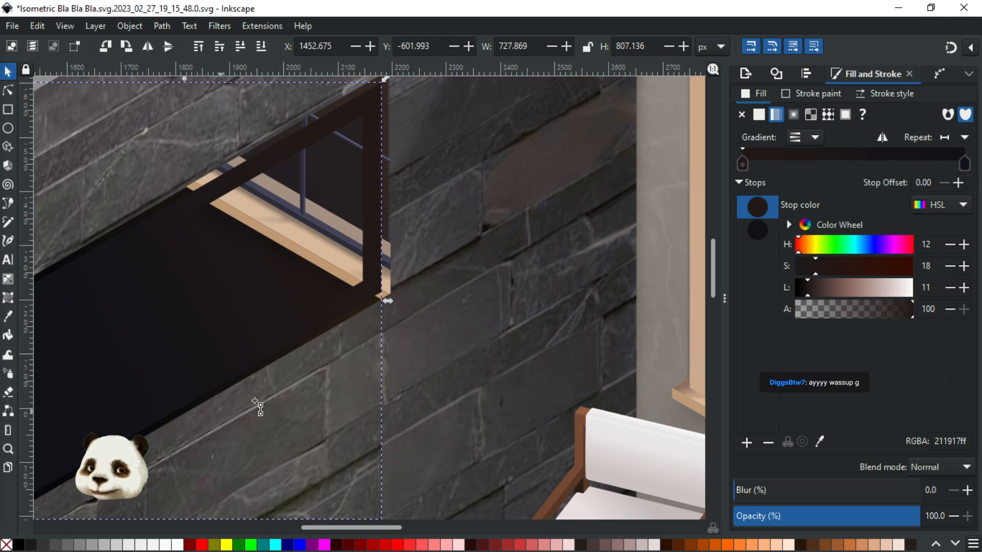
Try shortening the panel's linear gradient by moving its brown stop closer to the dark stop
key(g)
drag(339, 213, 196, 290)
key(ctrl+z)
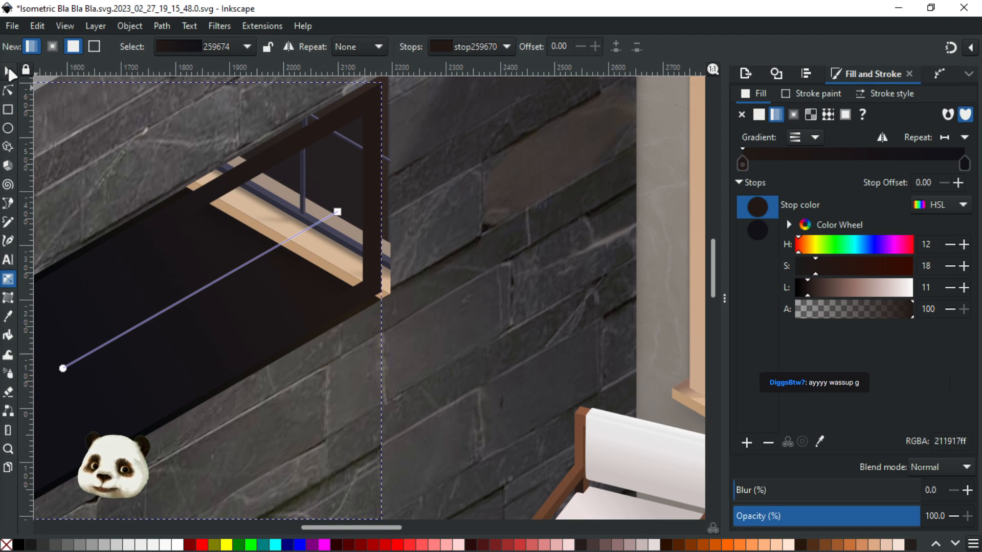
Try shifting the gradient panel slightly down and to the right, and try flipping it horizontally
click(8, 70)
drag(369, 111, 400, 146)
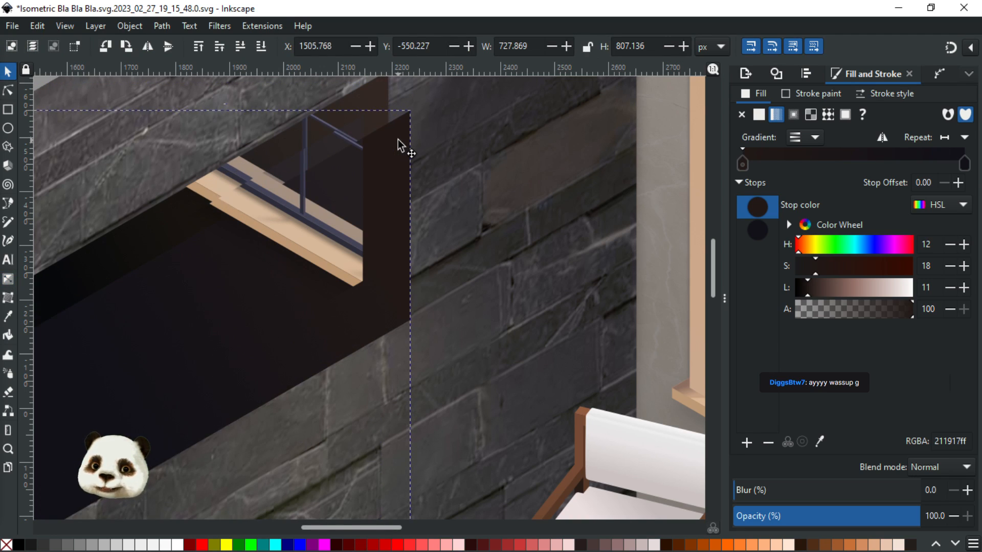
key(ctrl+z)
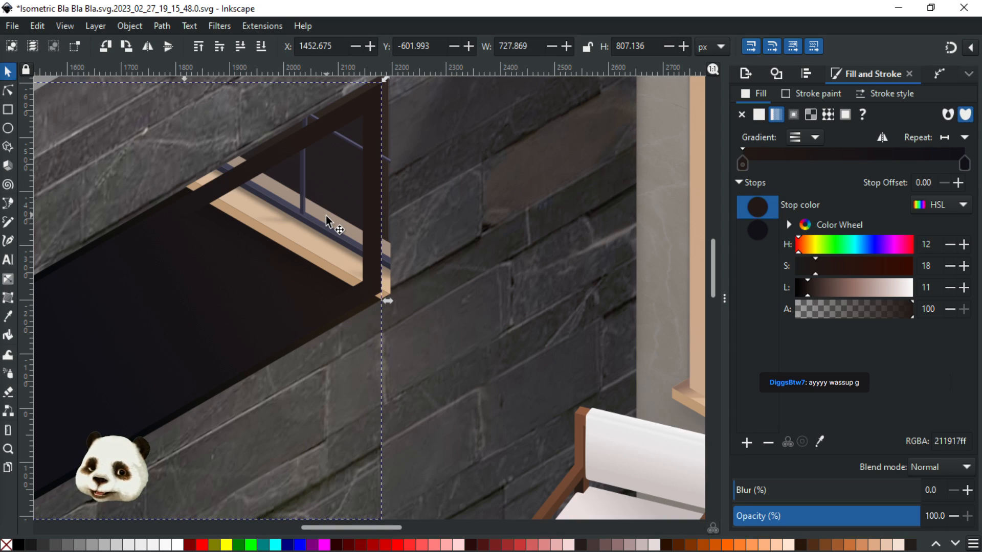
key(h)
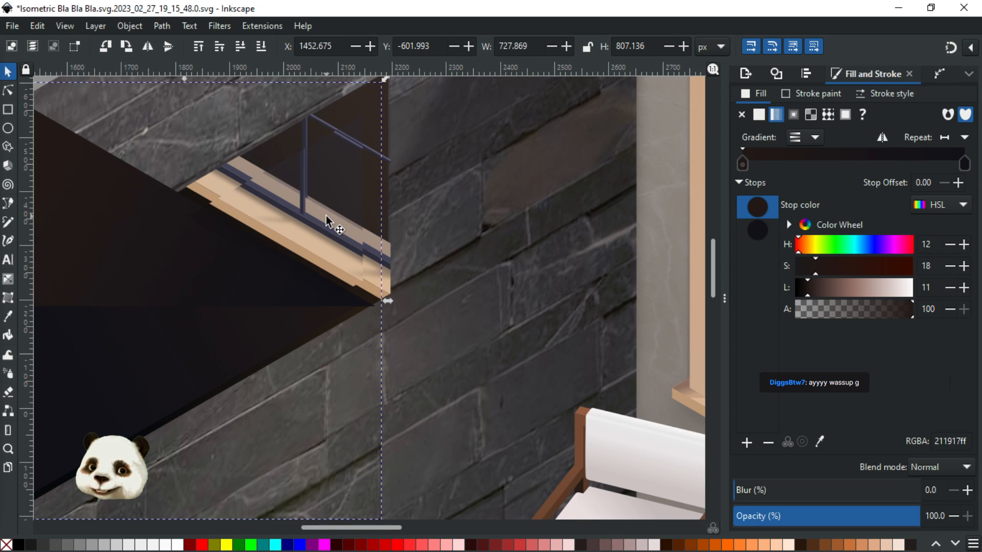
key(ctrl+z)
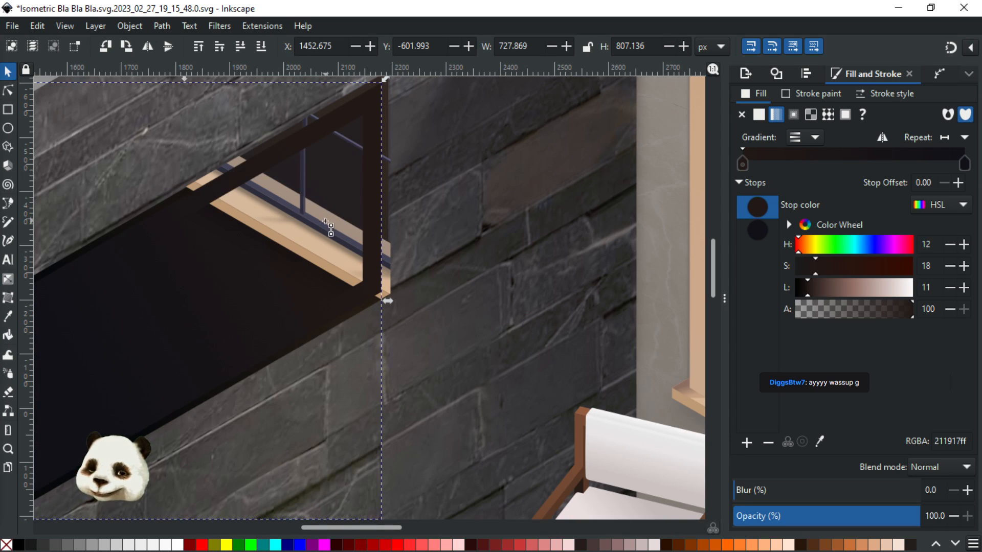
Make the brown stop of the panel's gradient fully transparent and move it inward toward the dark stop
key(g)
click(338, 212)
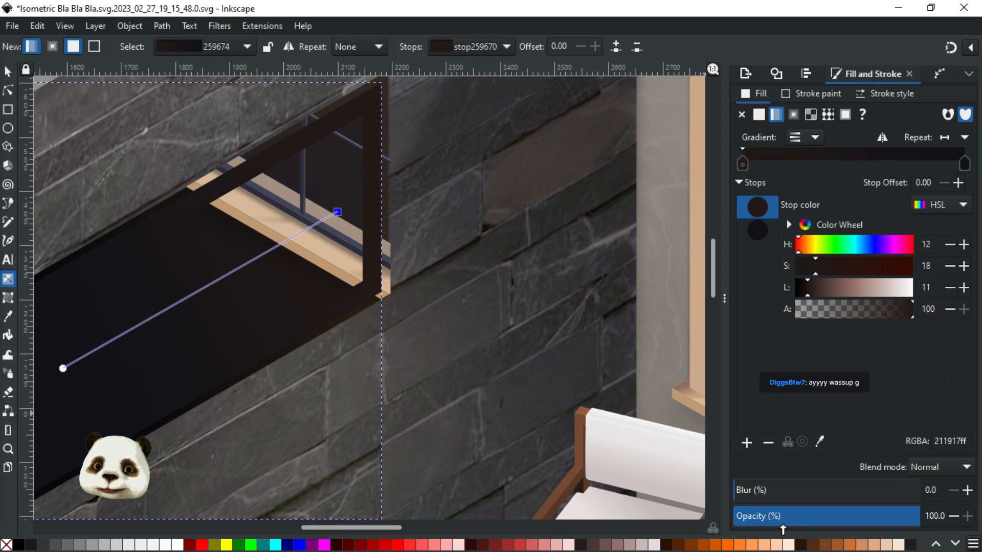
drag(841, 518, 687, 520)
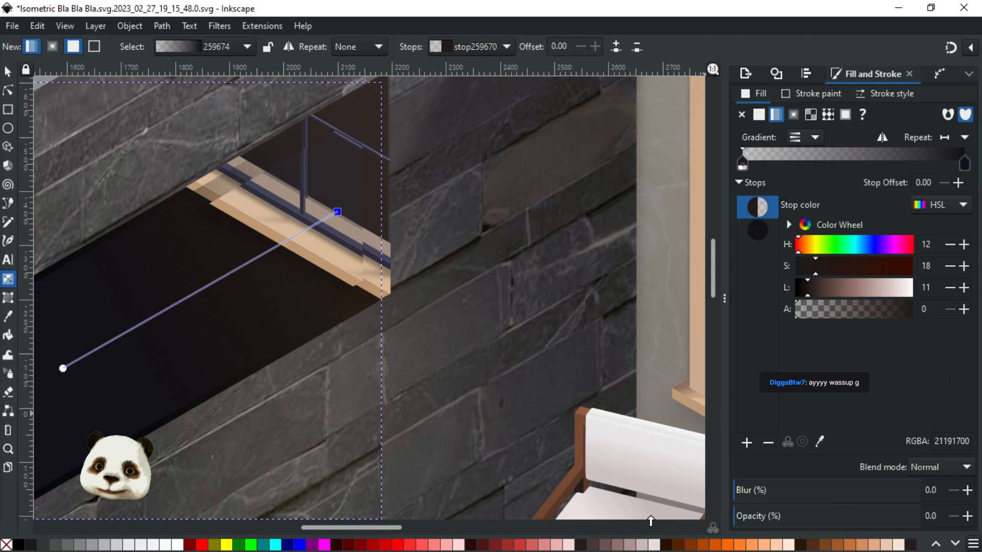
drag(504, 305, 585, 253)
drag(417, 164, 339, 210)
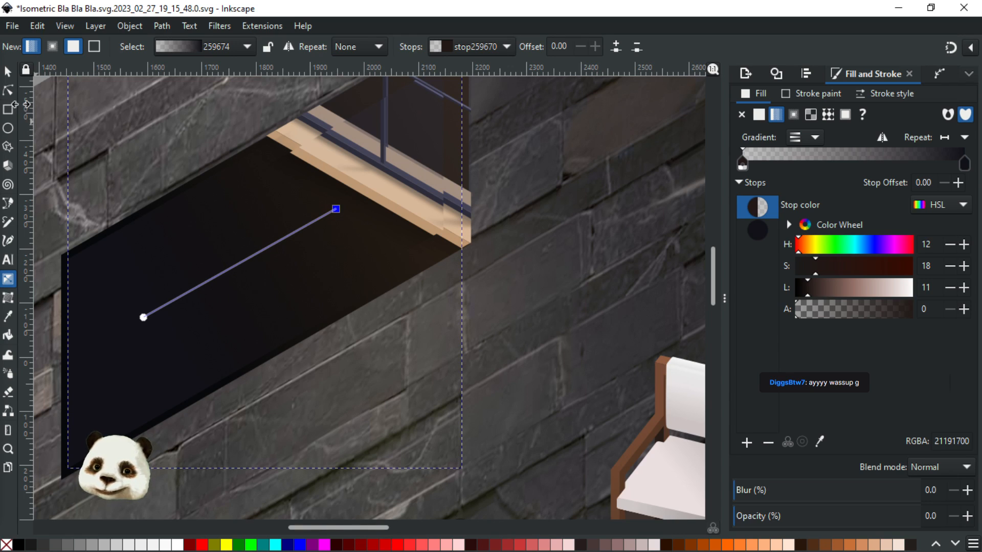
Select the window reflection group on the TV screen and shift it slightly to the right
click(8, 93)
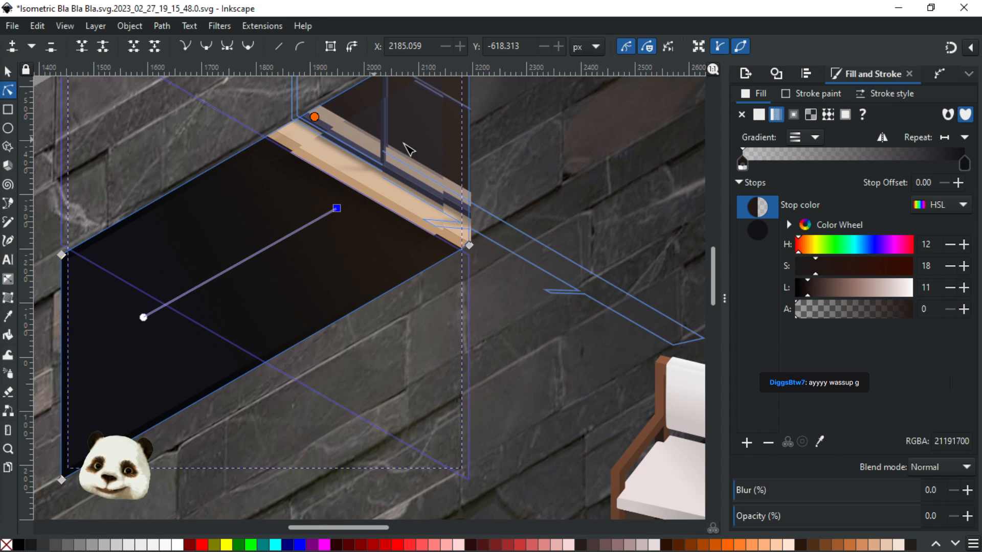
drag(389, 351, 287, 442)
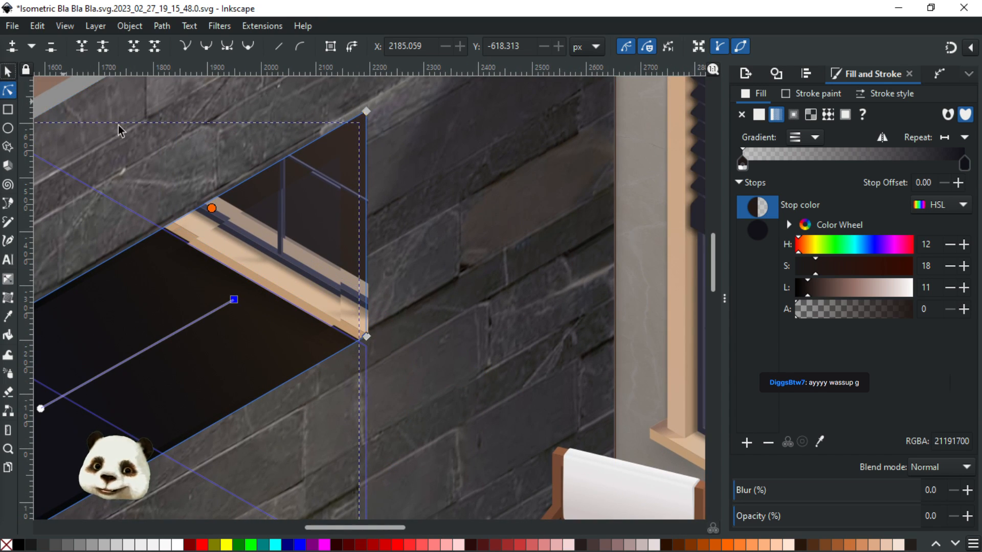
click(8, 72)
click(285, 286)
mouse_move(287, 291)
mouse_down()
mouse_move(294, 273)
mouse_move(294, 290)
mouse_up()
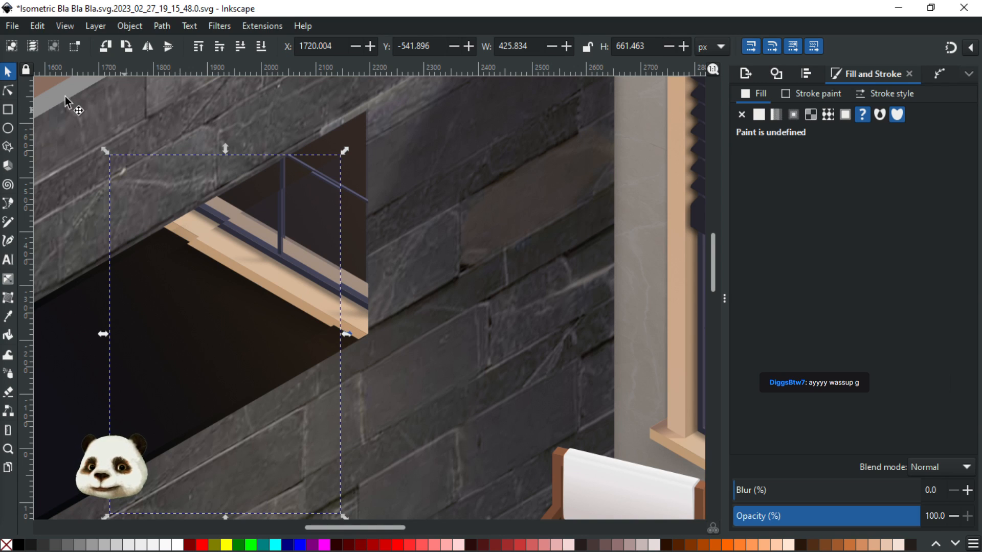
Reposition the window reflection's orange on-canvas handle up toward the top of the vertical window bar to reduce the offset between its pieces
click(10, 90)
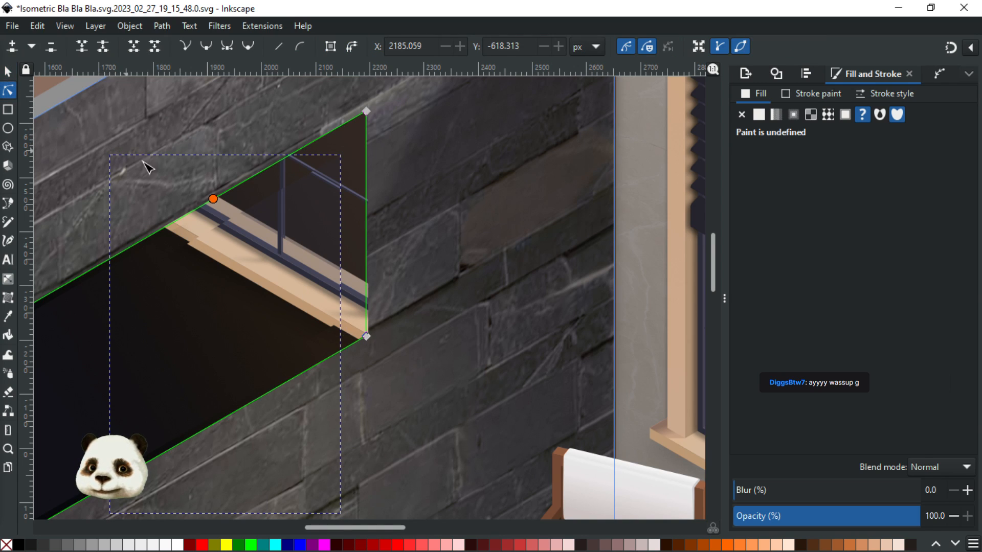
ctrl+scroll(312, 212, up, 2)
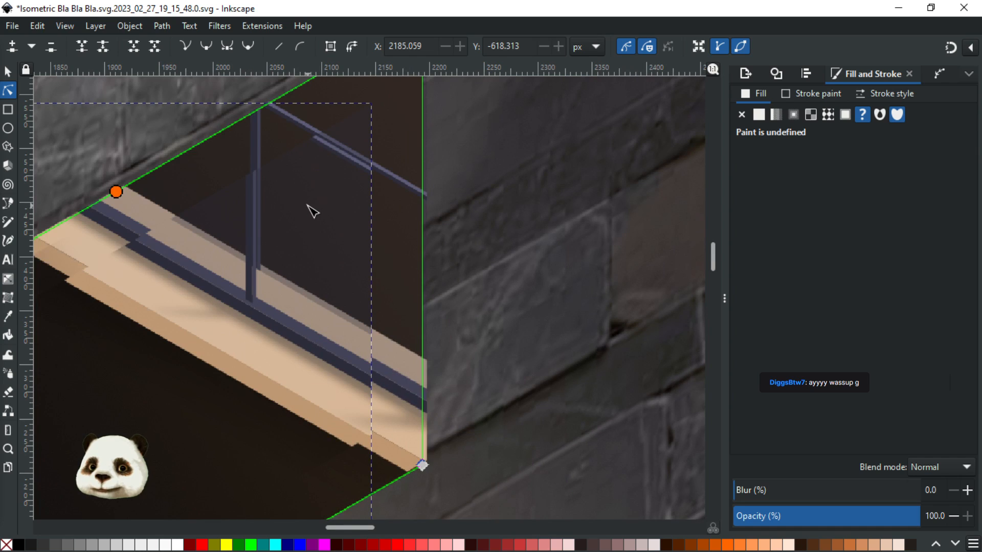
mouse_move(117, 191)
mouse_down()
mouse_move(142, 231)
mouse_move(120, 200)
mouse_up()
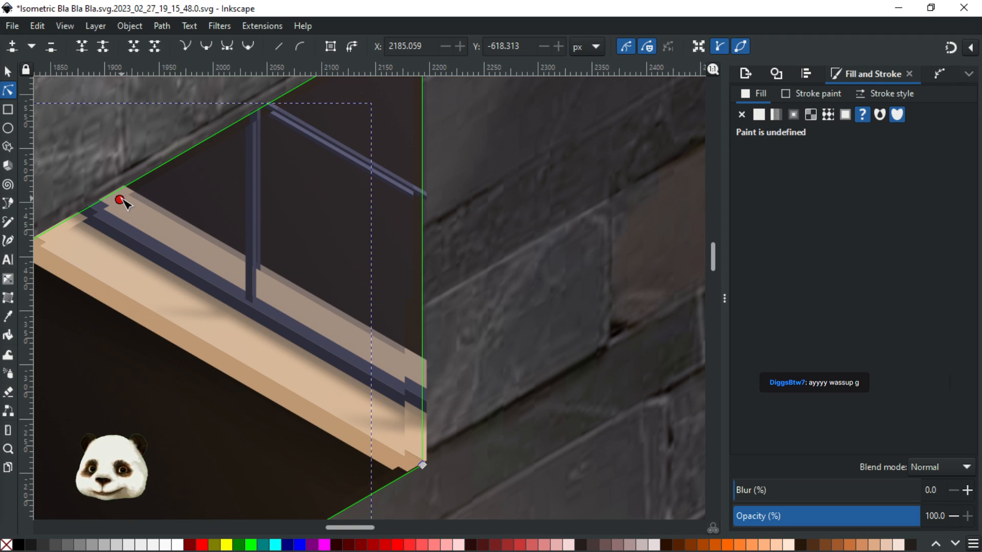
drag(123, 202, 251, 126)
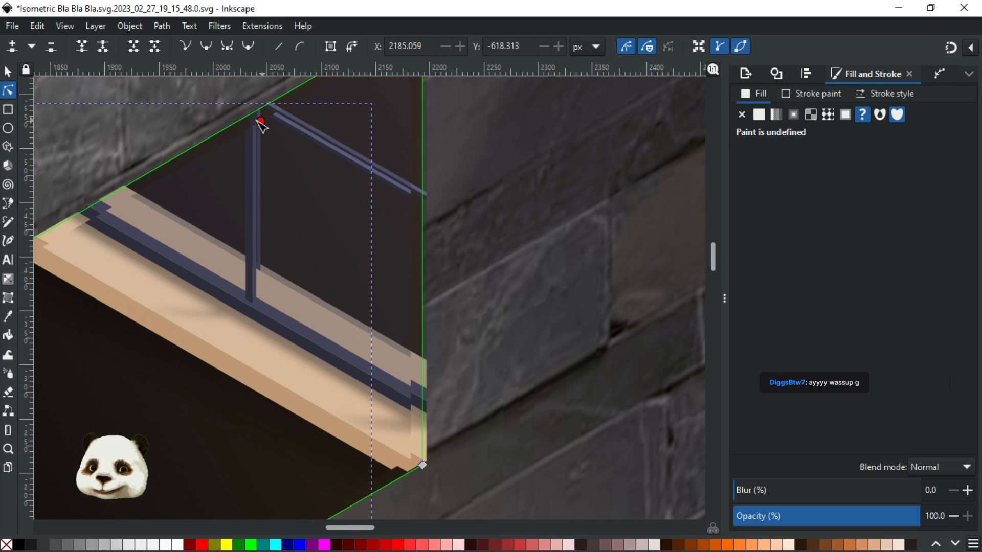
scroll(241, 143, down, 2)
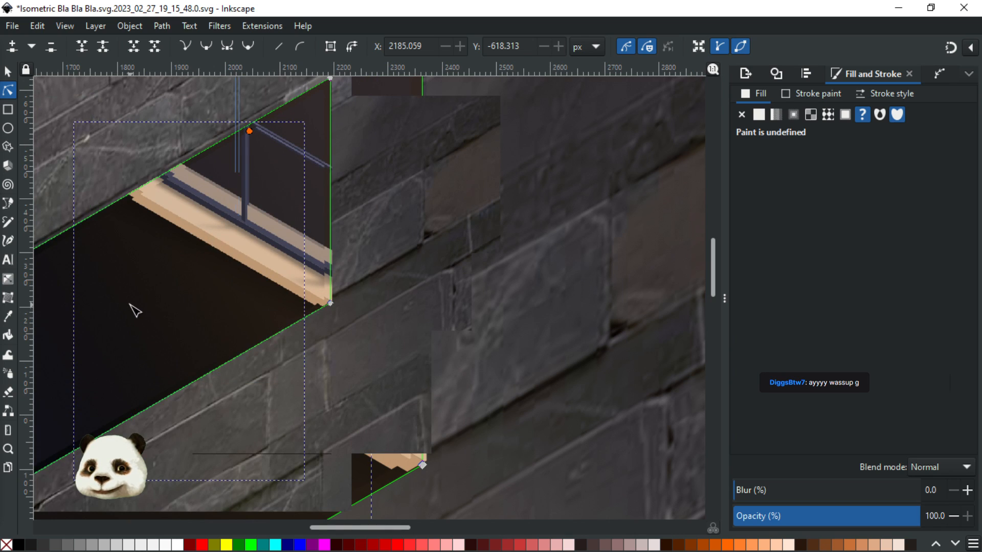
Restore the brown stop of the dark panel's gradient to an alpha of 100
click(132, 305)
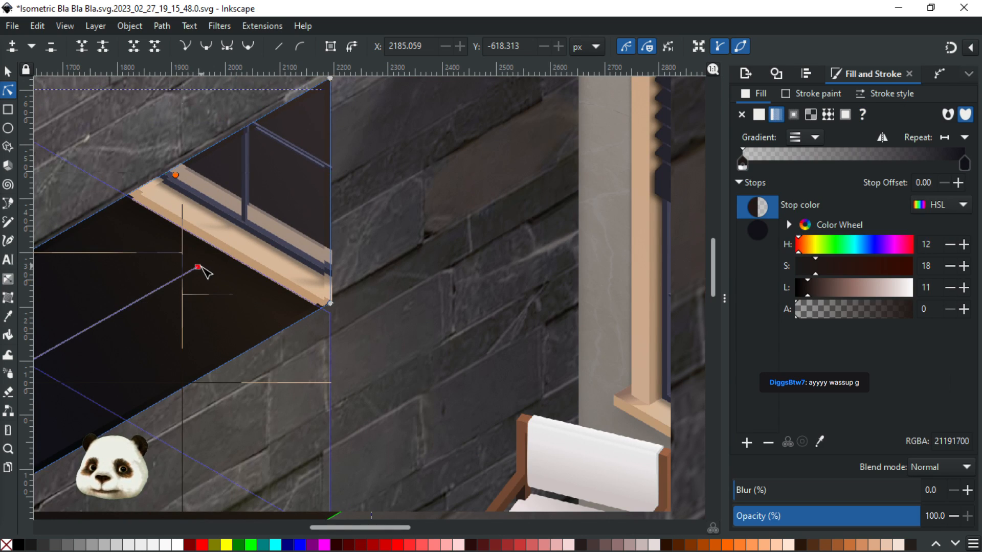
scroll(225, 266, down, 1)
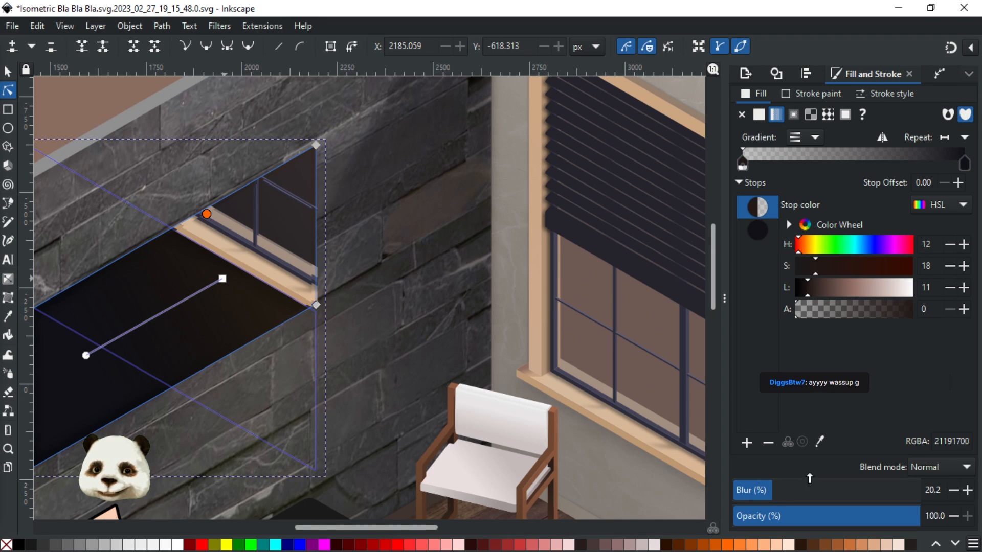
drag(914, 313, 947, 316)
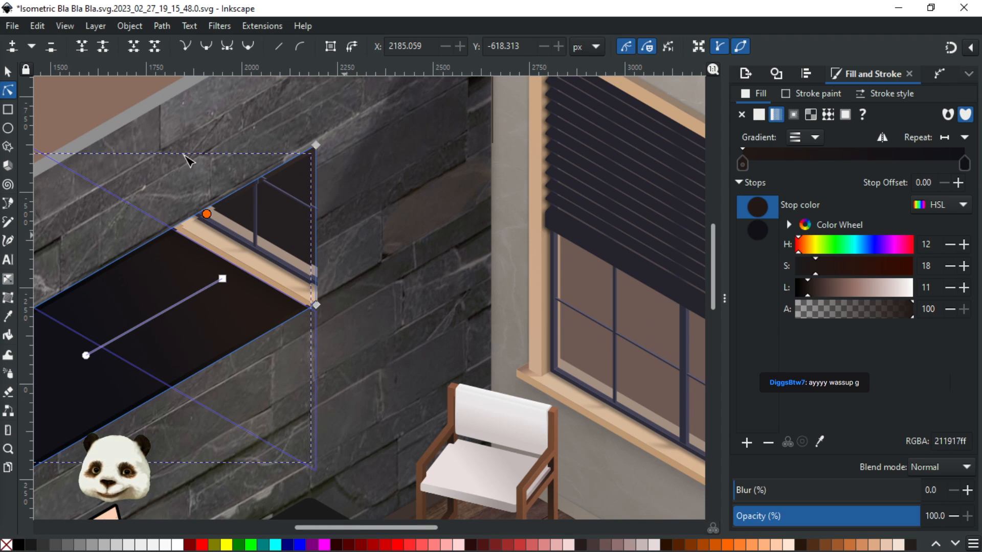
Nudge the window reflection group 4 px right and 2 px up, and set its opacity to 20%
click(8, 72)
click(265, 265)
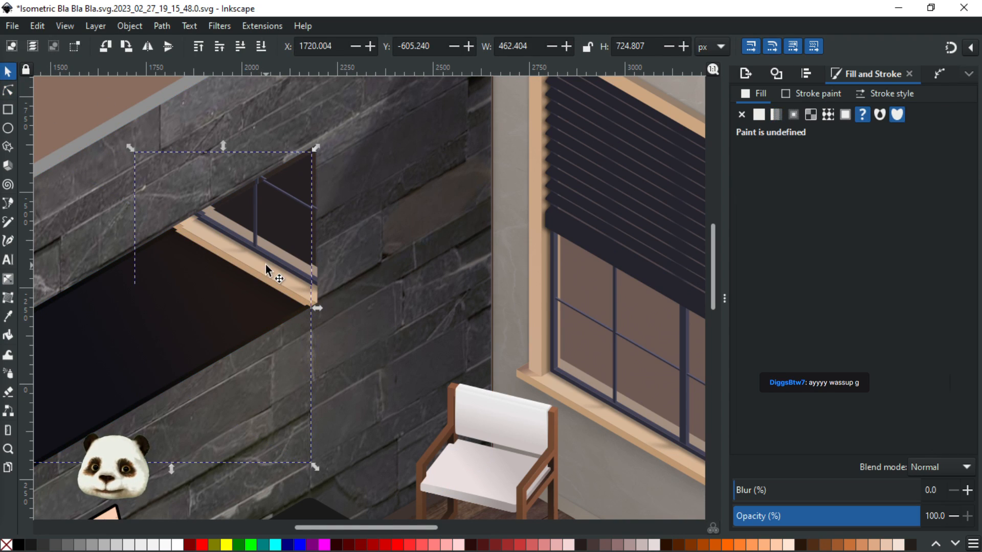
key(Right)
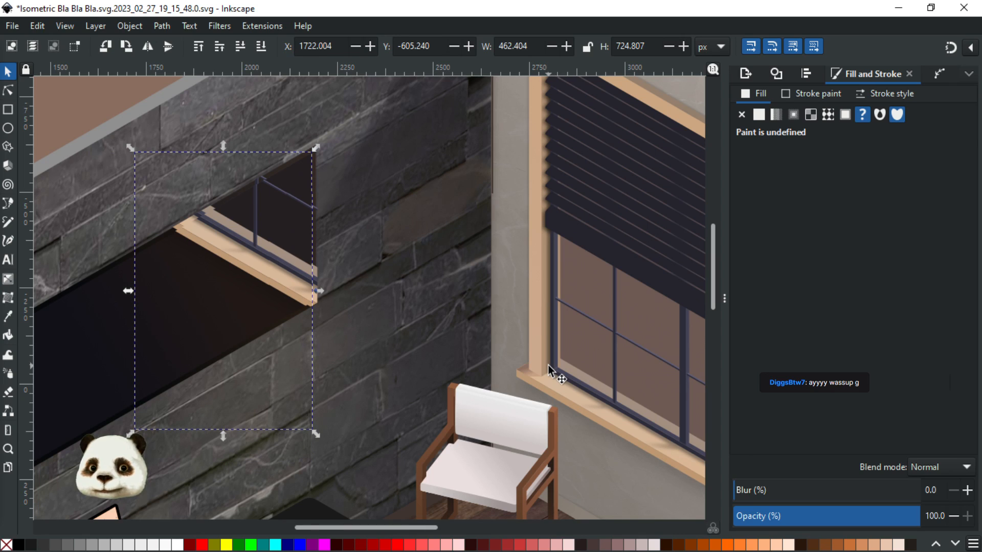
key(Up)
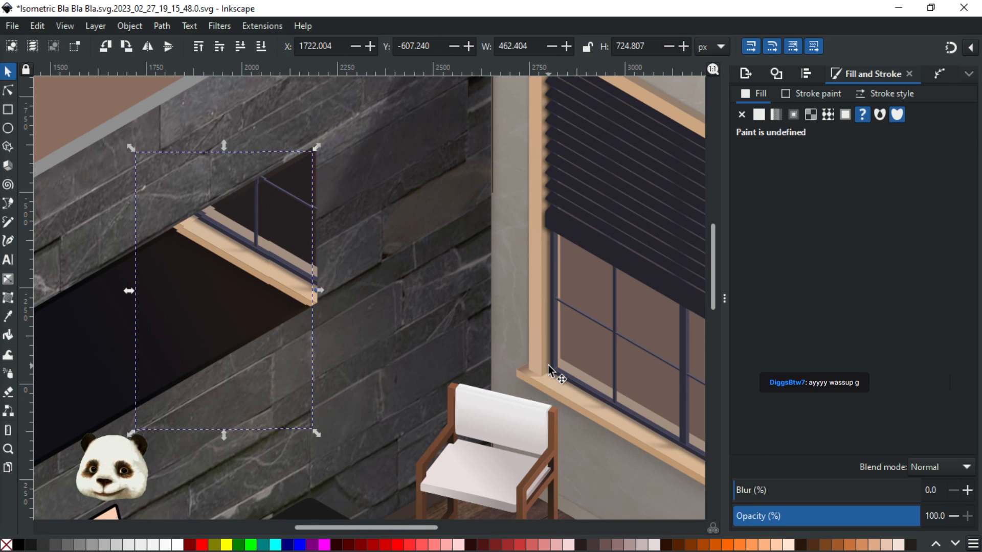
key(Right)
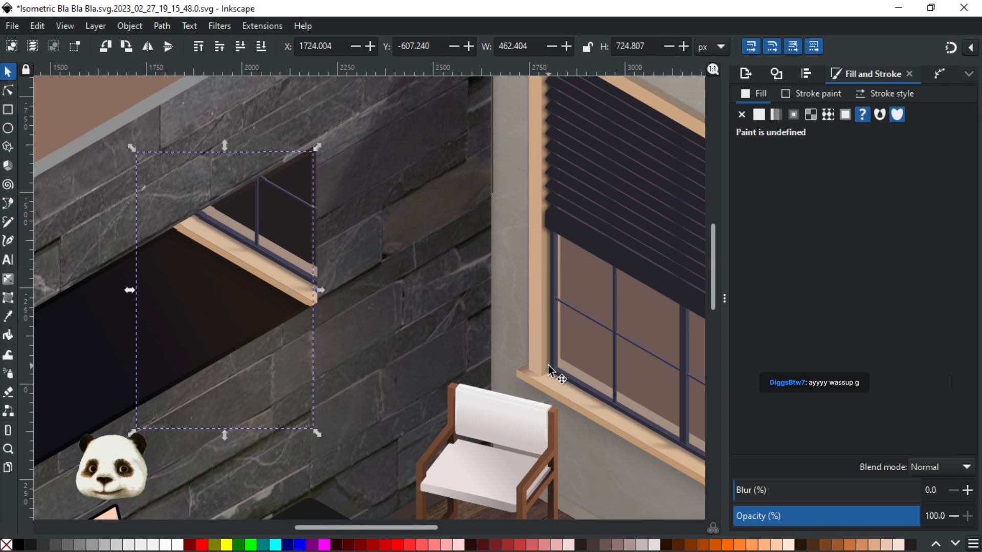
click(772, 514)
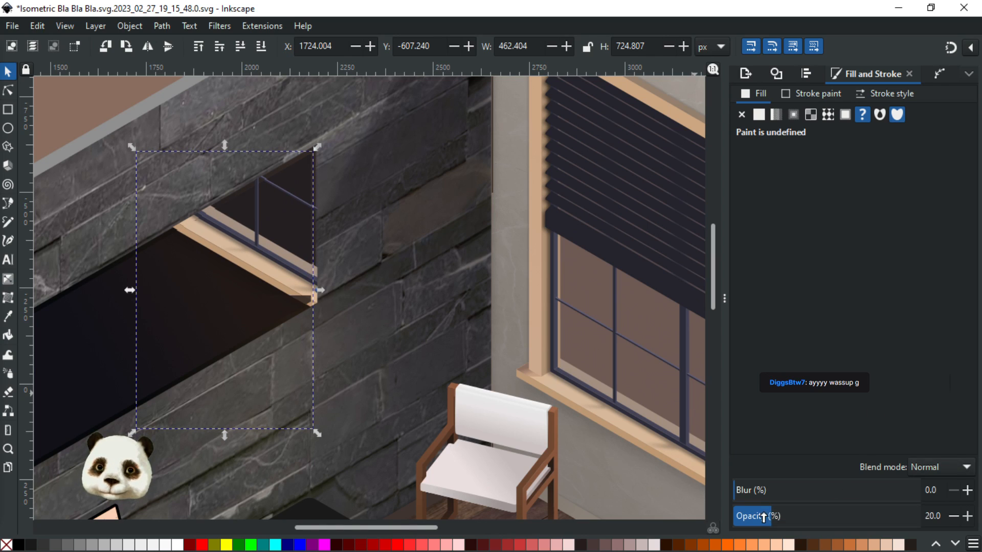
Lower the window reflection group's opacity to 10% and undo its last enlargement
click(751, 516)
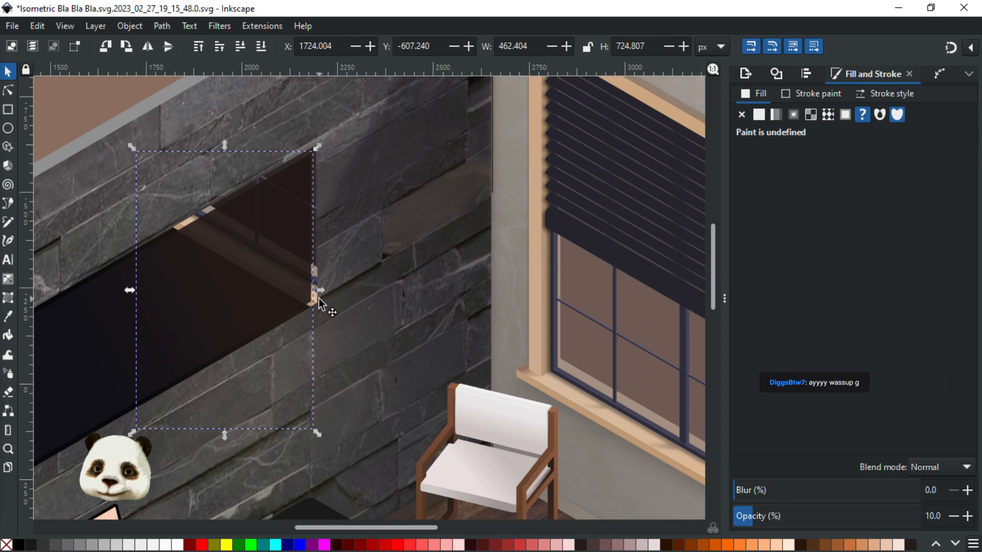
click(319, 299)
click(755, 521)
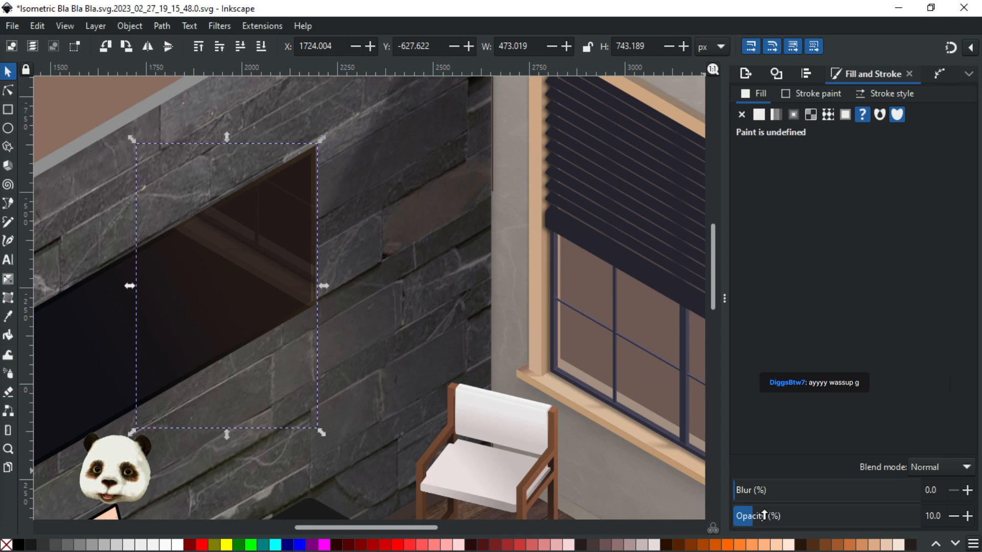
scroll(605, 342, down, 2)
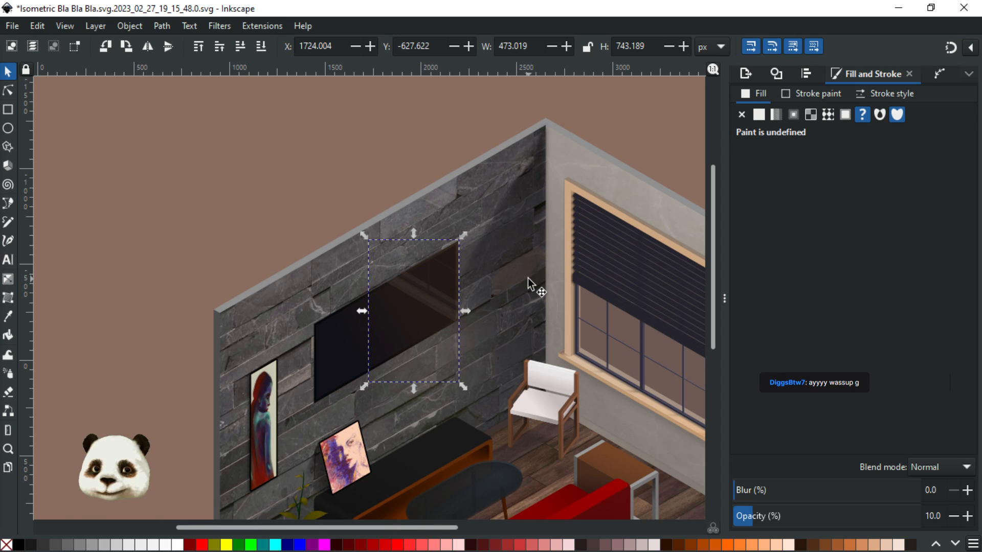
scroll(528, 283, up, 1)
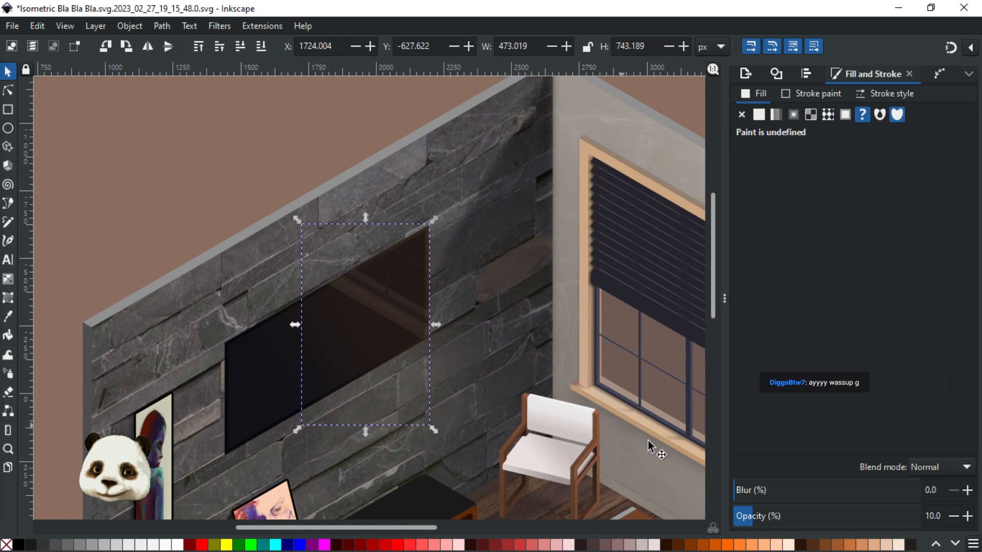
key(ctrl+z)
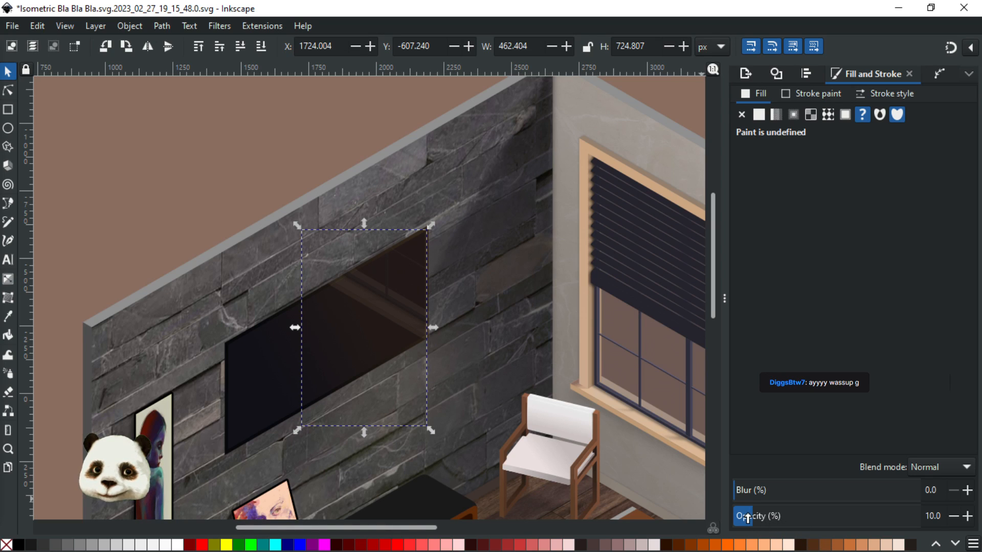
drag(741, 516, 753, 517)
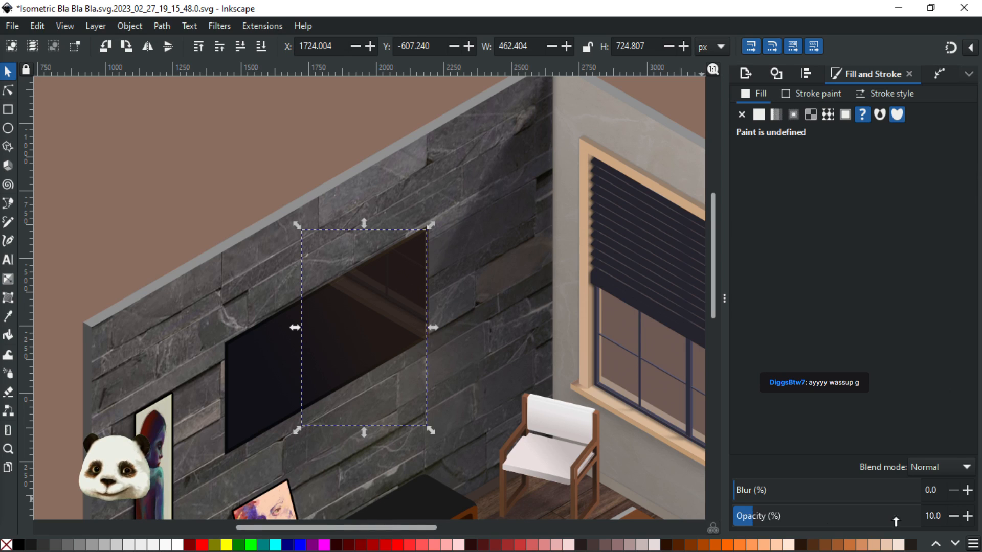
click(967, 517)
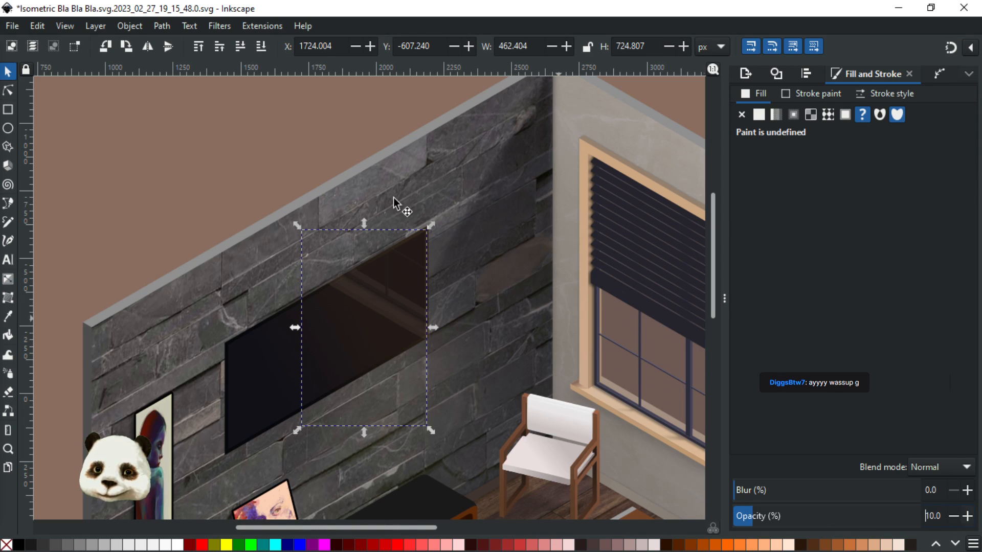
Deselect the window reflection group and save the document
click(311, 153)
key(ctrl+s)
scroll(313, 156, down, 2)
drag(427, 203, 264, 156)
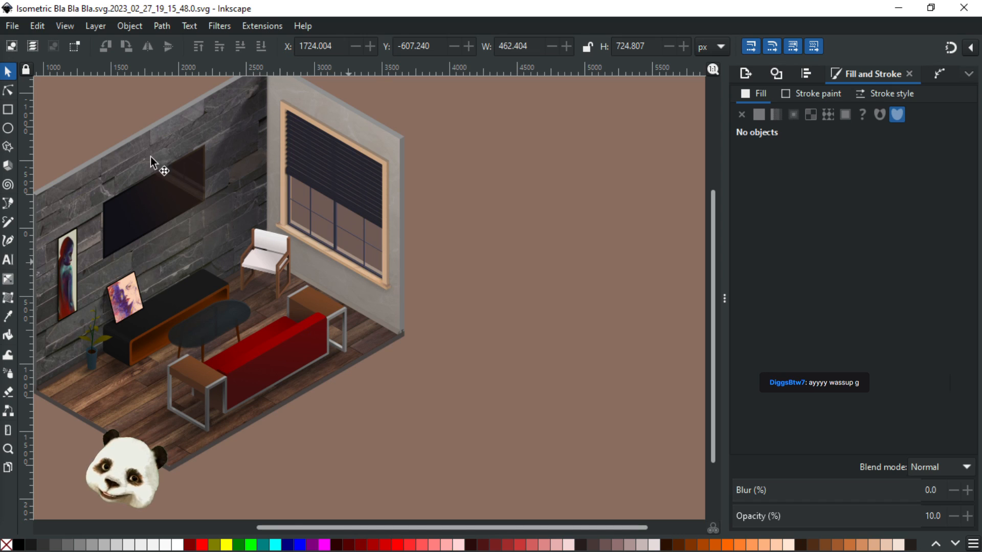
scroll(185, 151, up, 2)
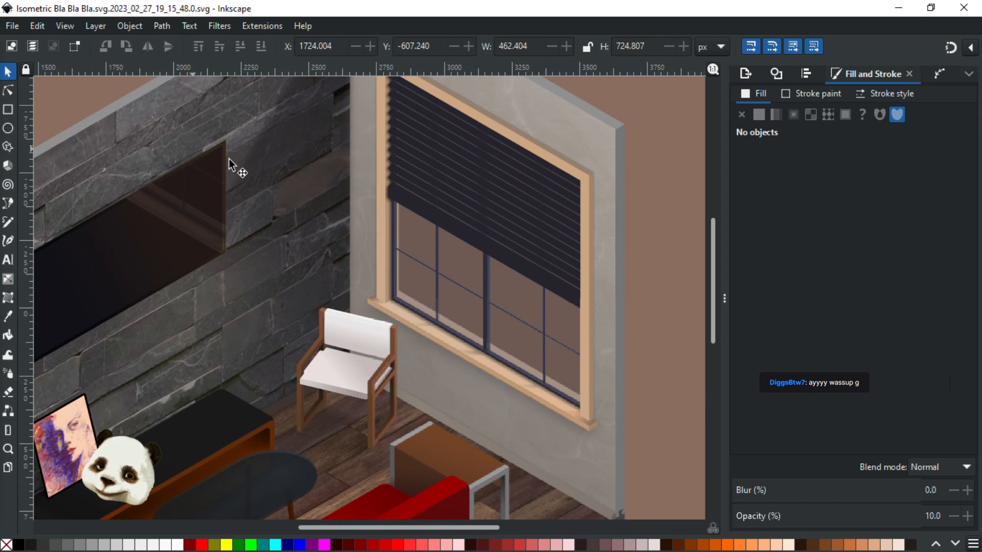
drag(274, 171, 421, 173)
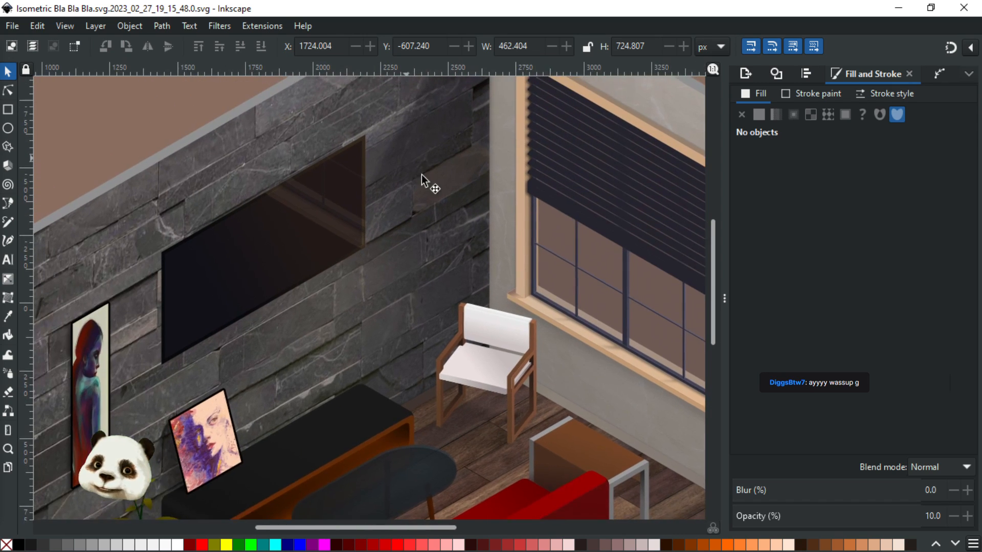
key(n)
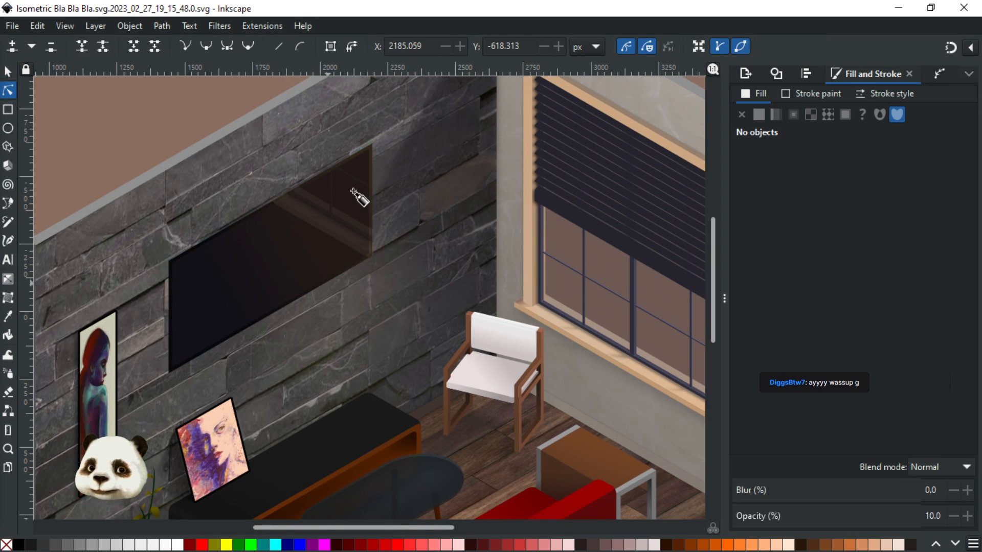
key(b)
scroll(293, 172, up, 2)
drag(313, 216, 512, 185)
scroll(345, 225, down, 1)
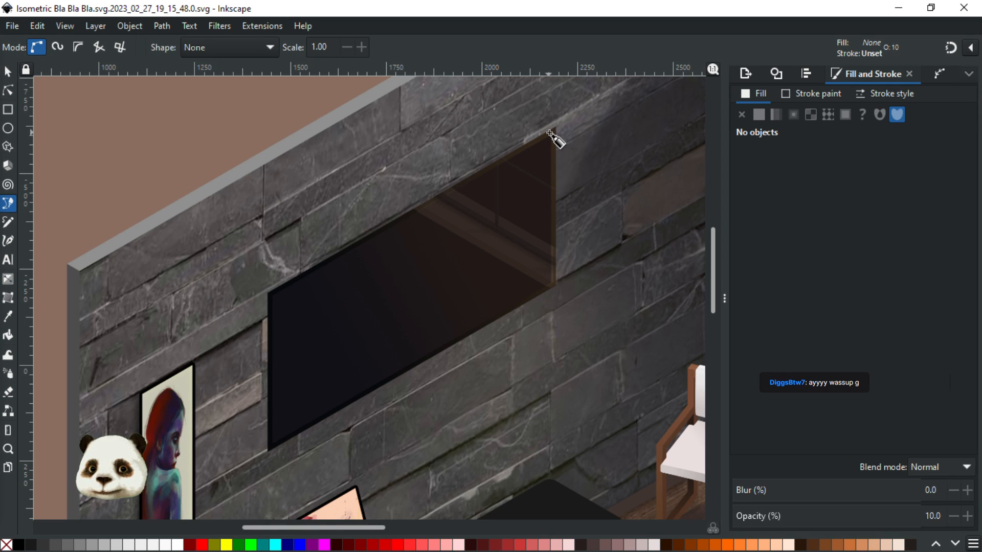
Create a TV shadow by duplicating the gradient screen panel, filling the copy black with 20% blur, and placing it behind the TV
click(8, 72)
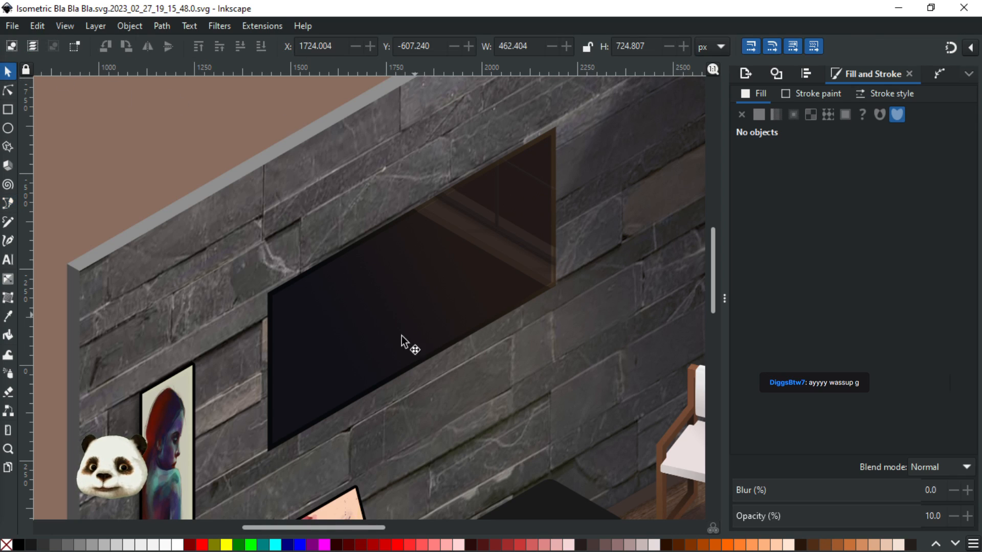
click(361, 343)
key(ctrl+d)
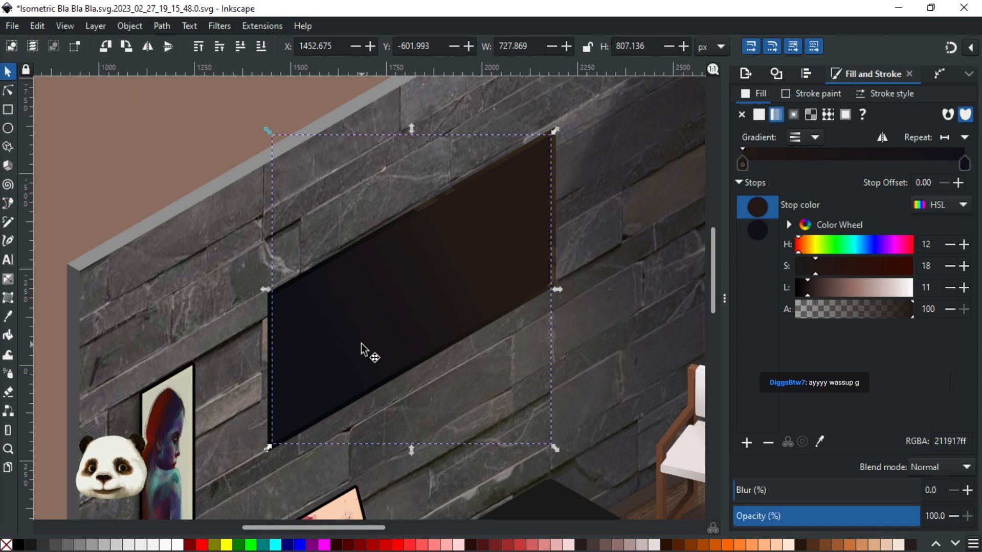
click(18, 545)
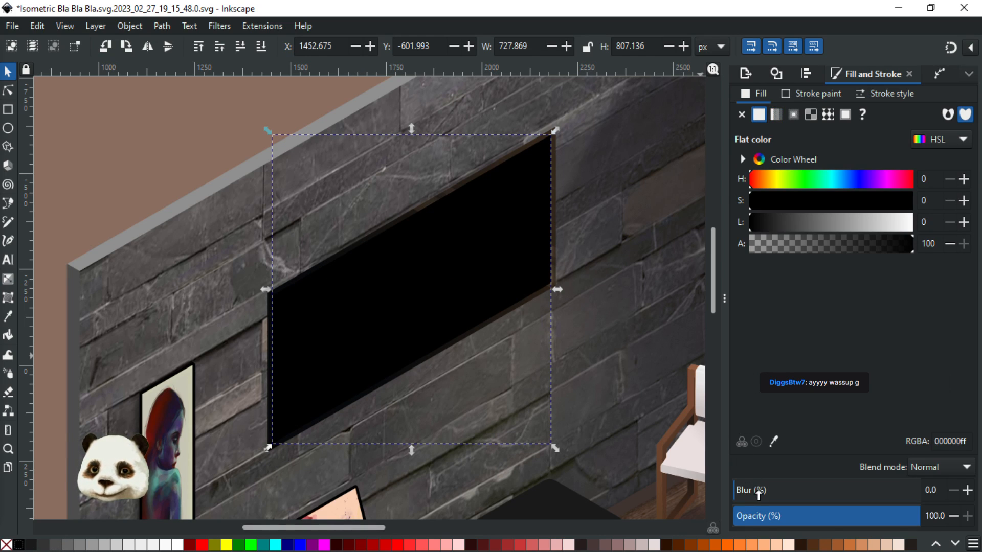
drag(767, 491, 775, 490)
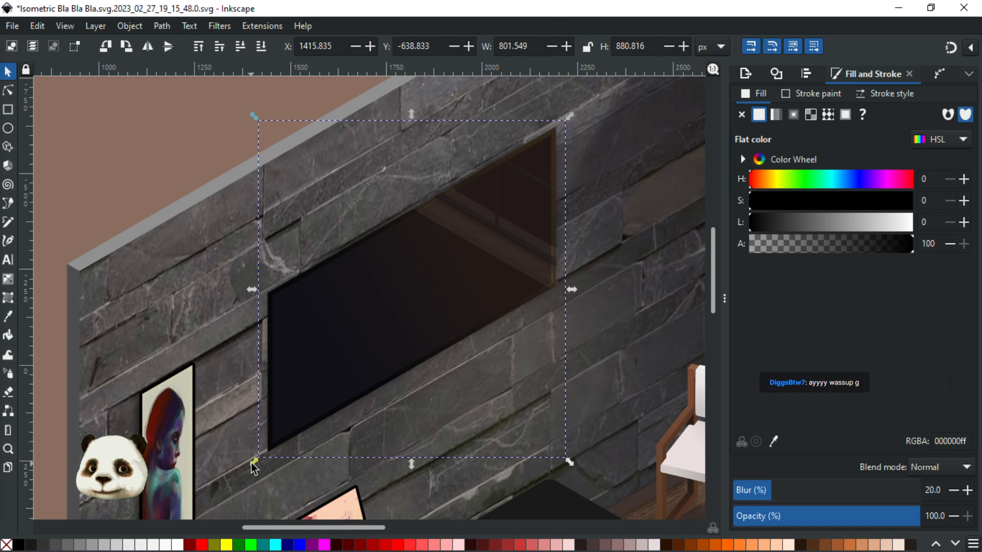
Enlarge the blurred shadow toward its lower-left corner to about 830 by 912 px, and nudge it 2 px left and 8 px down
drag(254, 467, 240, 501)
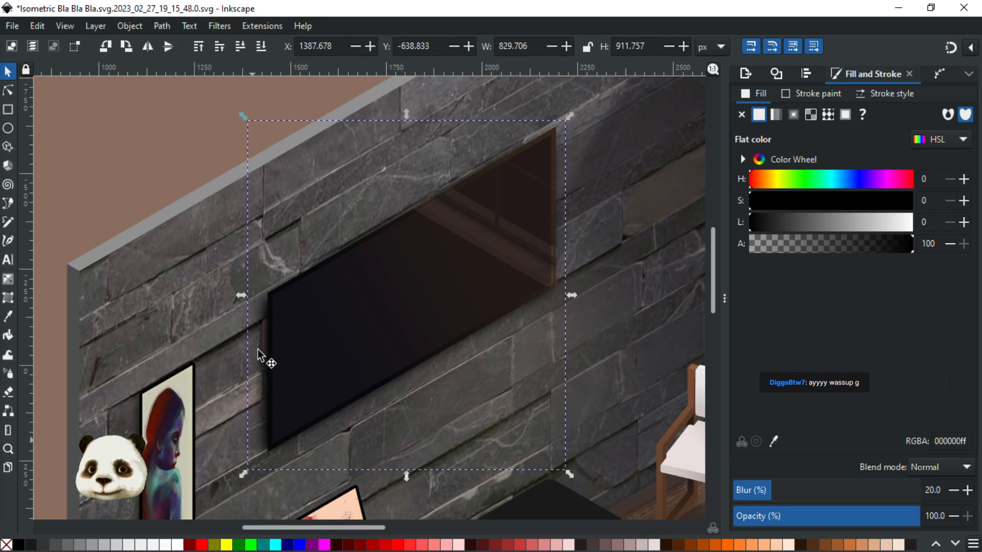
key(Left)
key(Down)
key(Down)
key(Down)
key(Down)
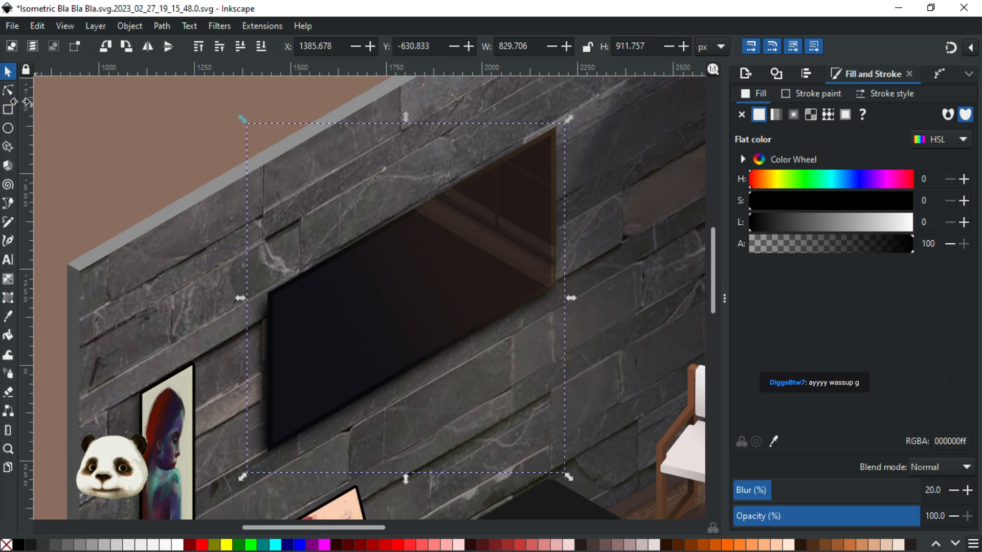
Raise the shadow's upper-left and upper-right corner nodes slightly along the TV's top edge, and save the document
click(8, 90)
drag(257, 302, 256, 297)
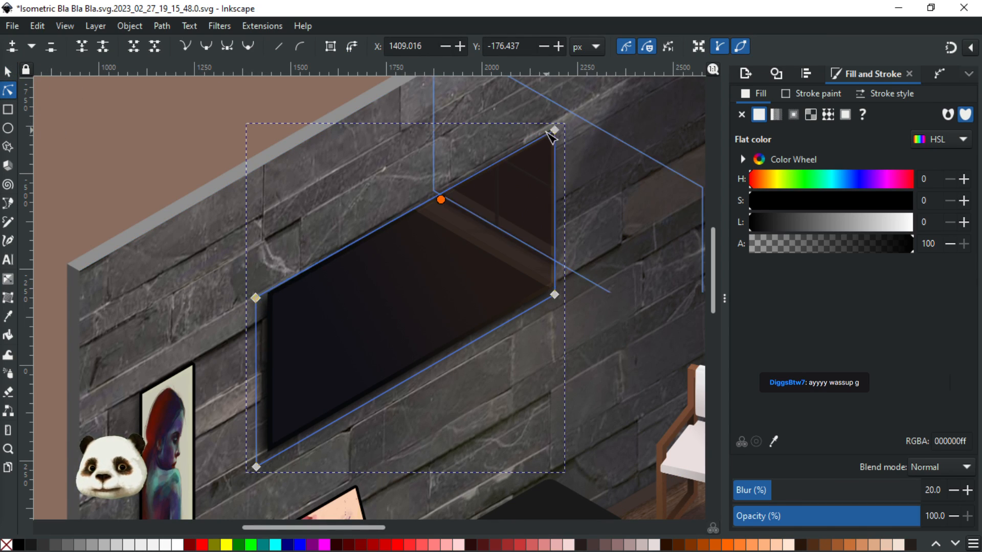
drag(556, 130, 556, 123)
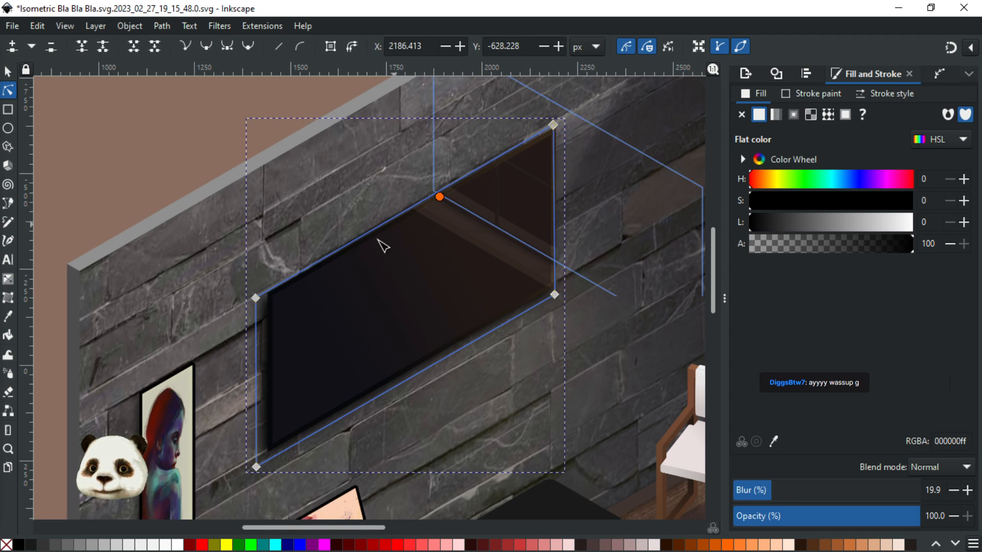
click(8, 72)
click(124, 140)
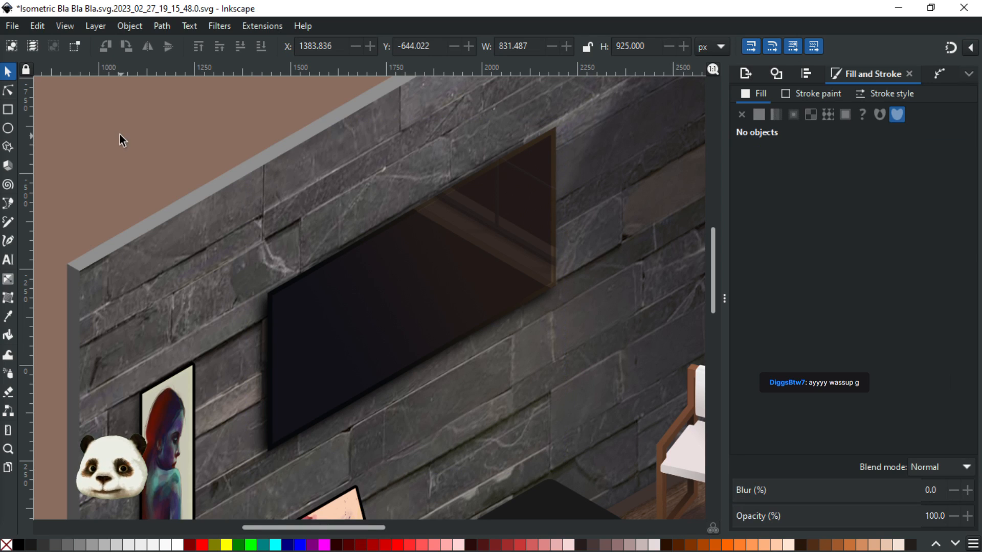
scroll(119, 135, down, 3)
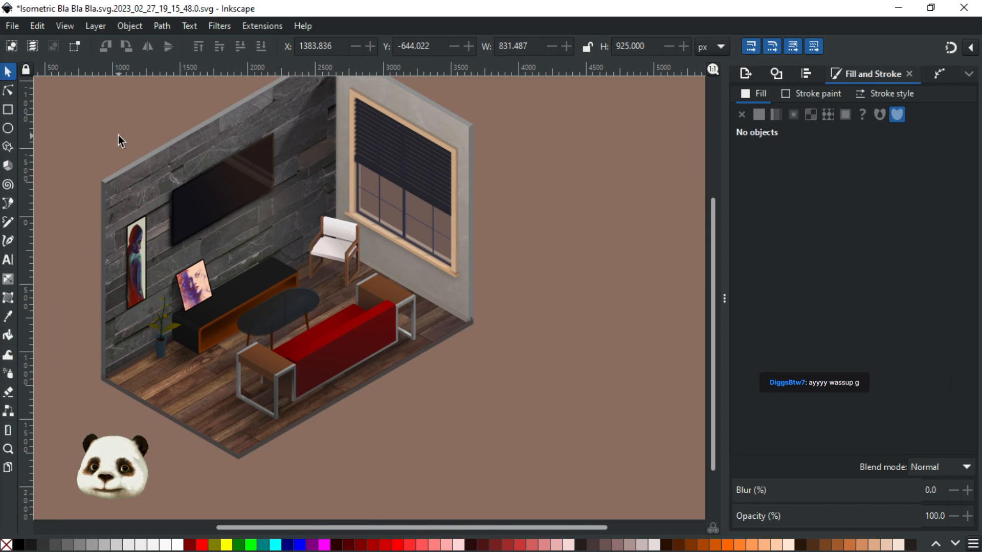
key(ctrl+s)
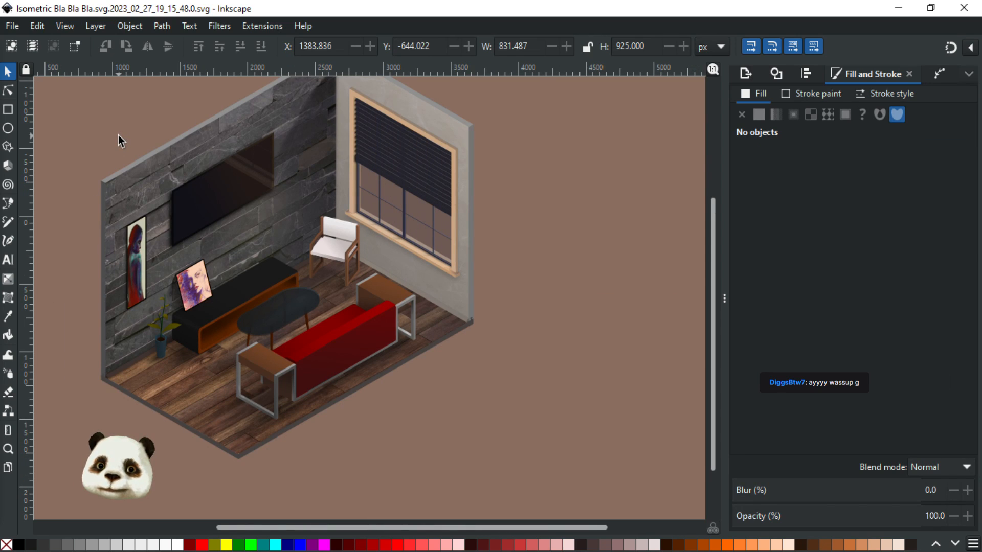
Draw a closed four-cornered glare shape running diagonally across the TV screen, between its upper and lower edges, with the Pen tool
scroll(118, 135, up, 1)
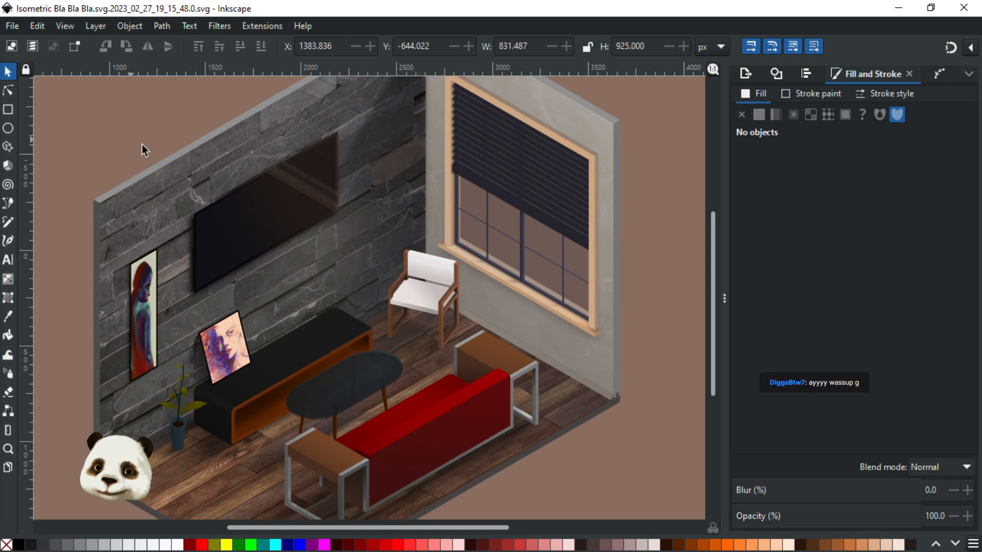
key(b)
scroll(274, 220, up, 2)
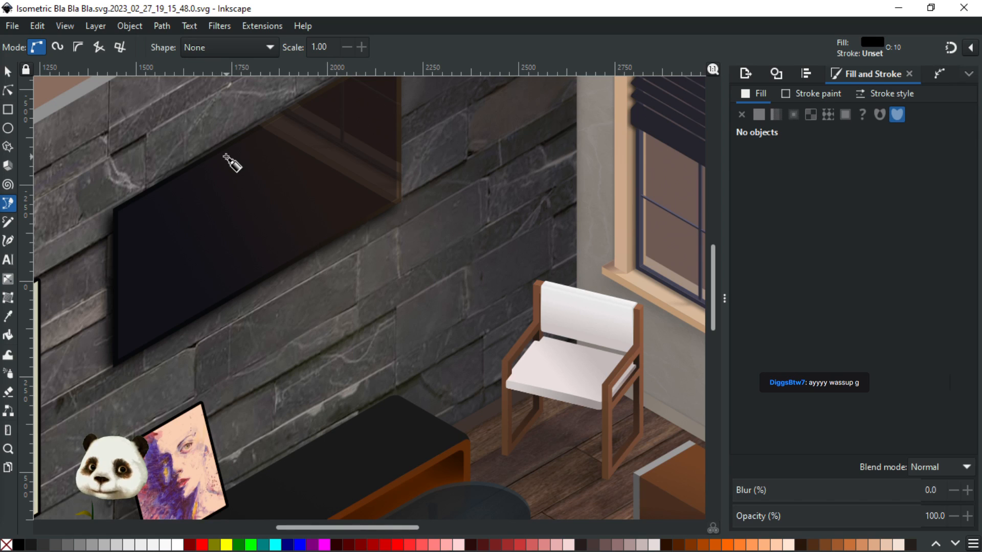
click(226, 156)
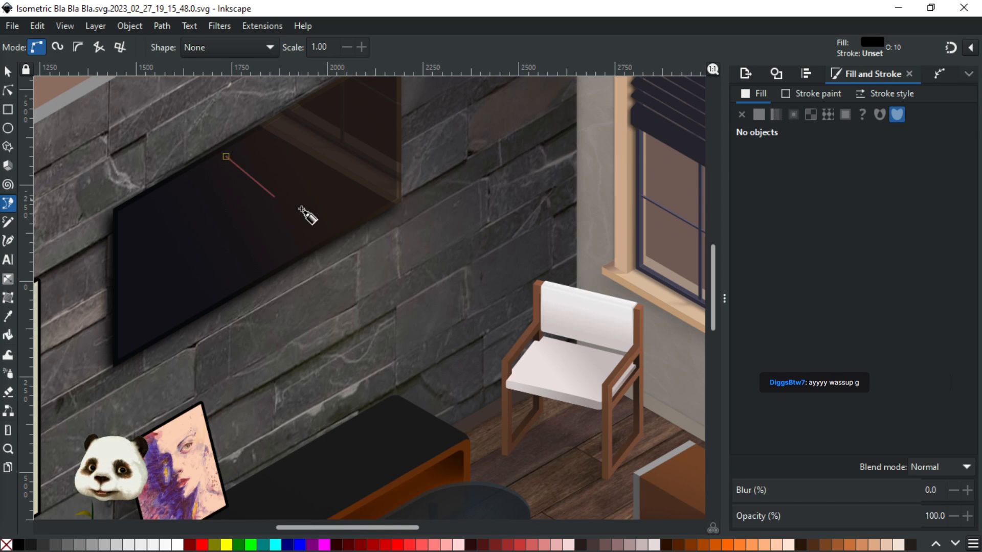
click(339, 220)
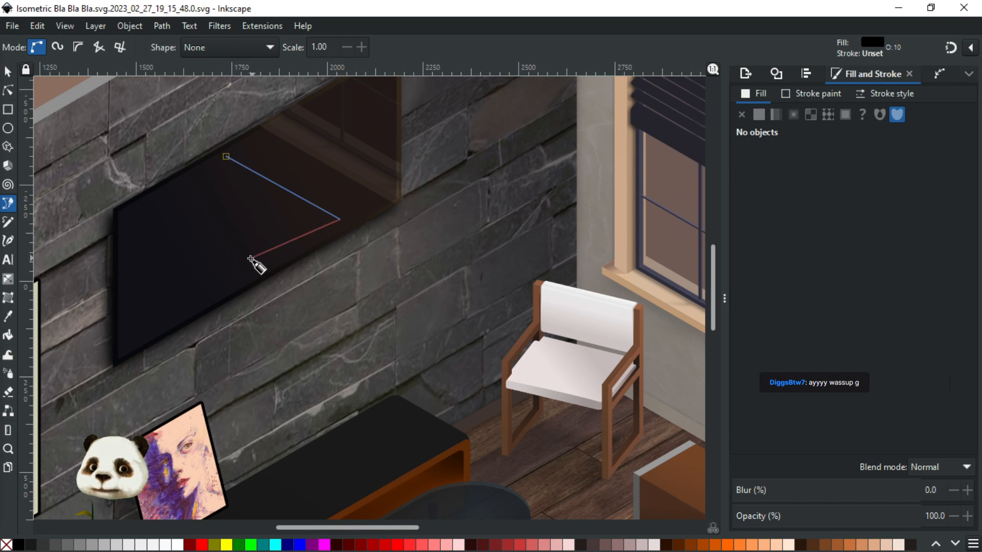
key(BackSpace)
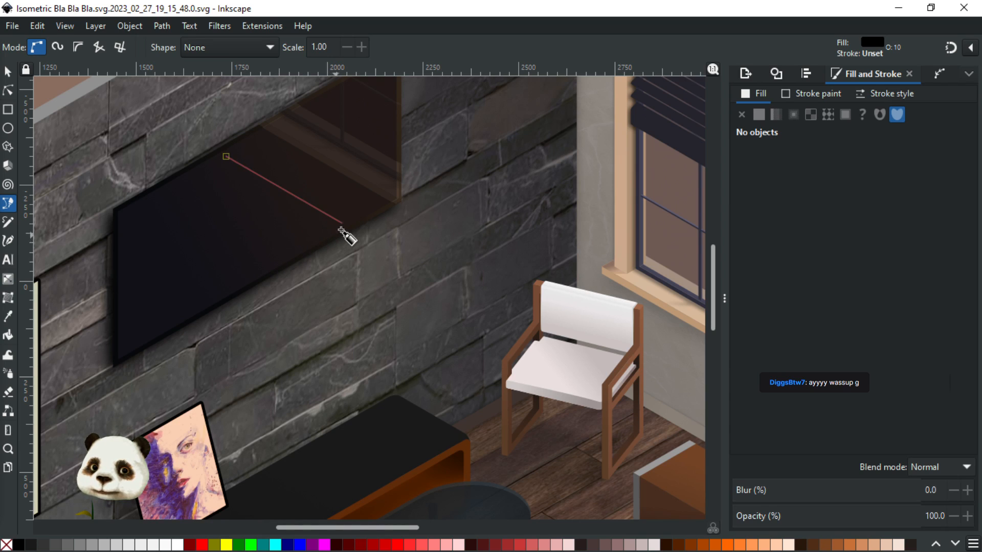
click(343, 228)
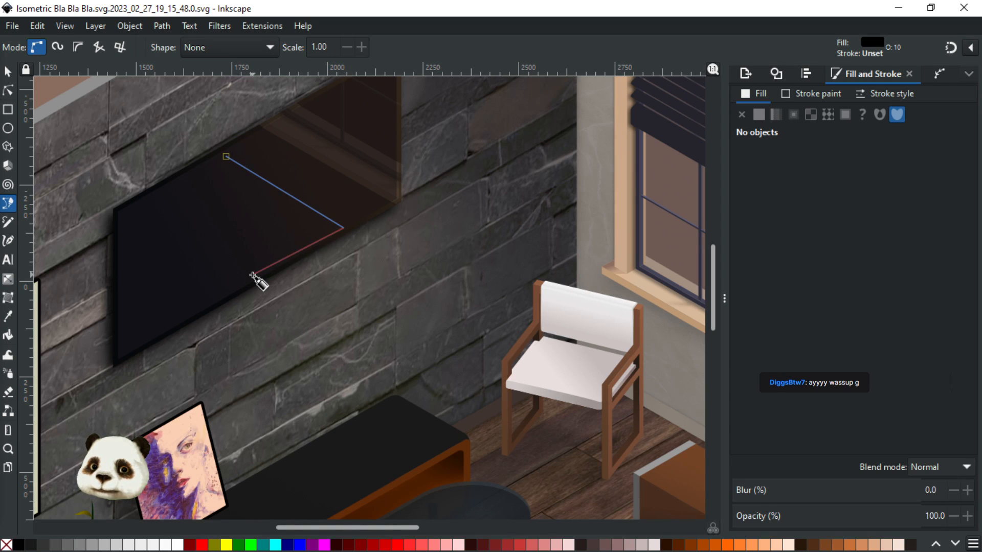
click(241, 281)
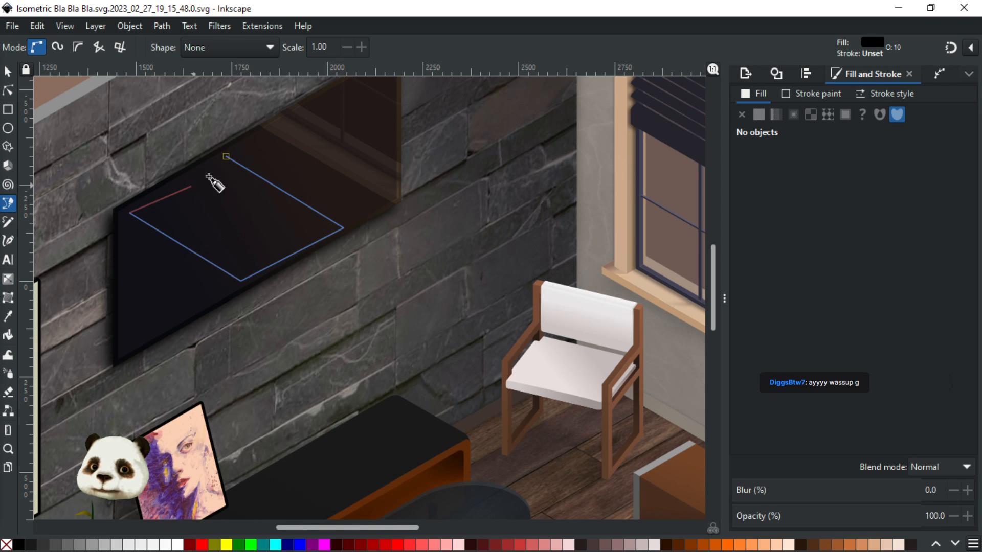
click(226, 157)
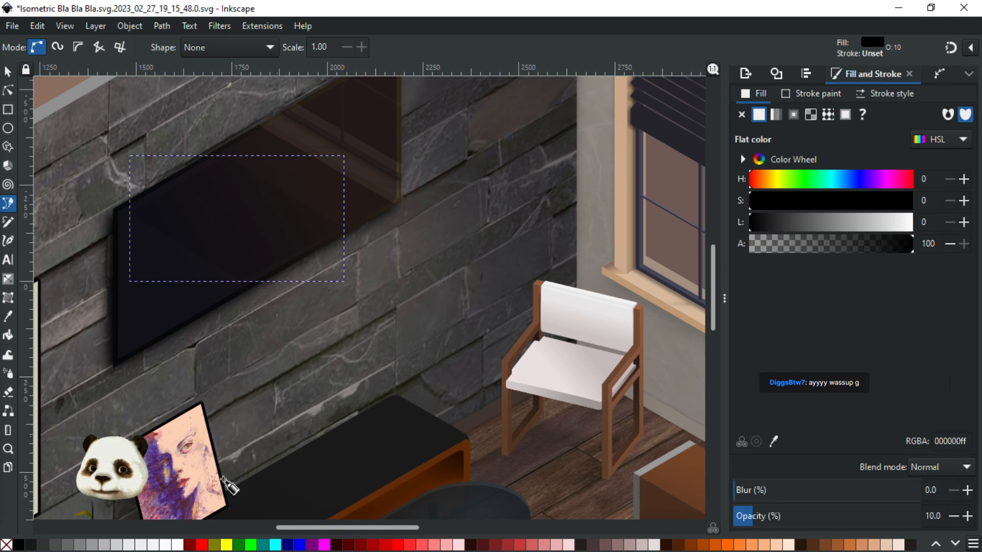
Fill the glare shape white with 30% blur, and fade it to transparent toward the lower left with a linear gradient
click(177, 545)
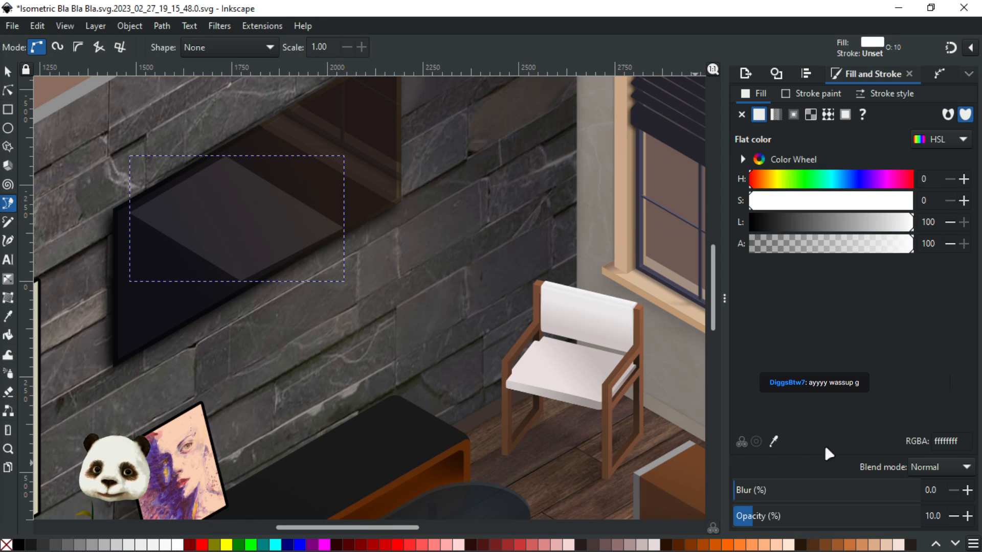
click(788, 491)
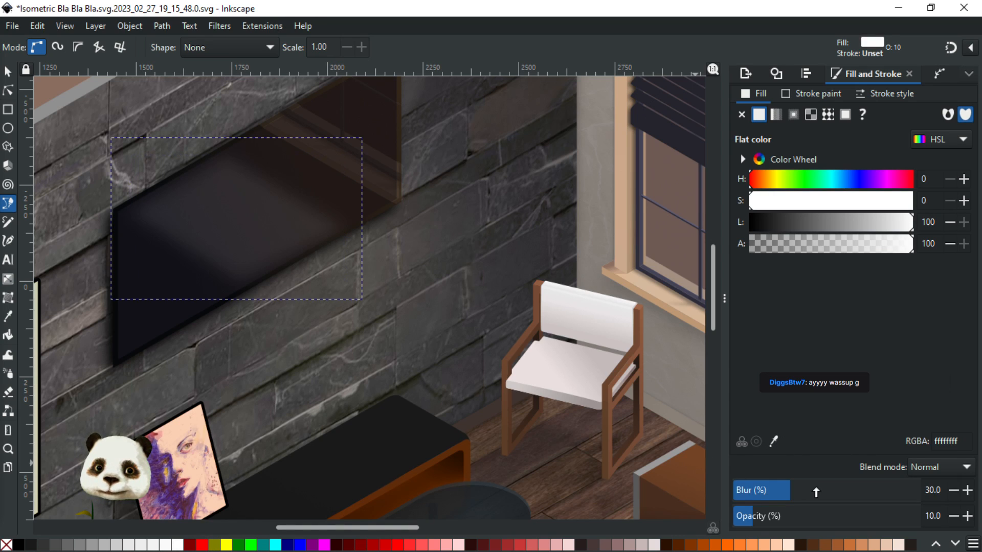
key(g)
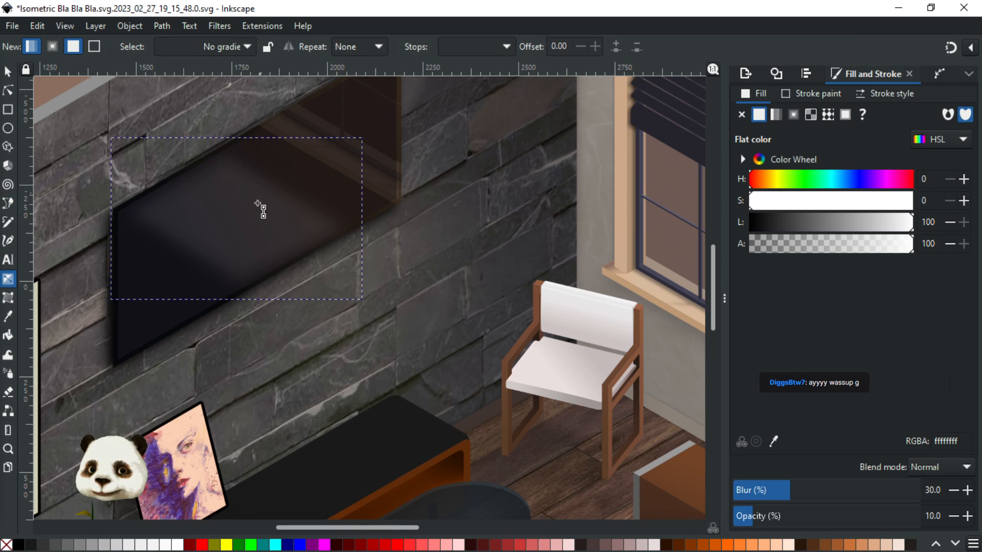
drag(273, 197, 246, 240)
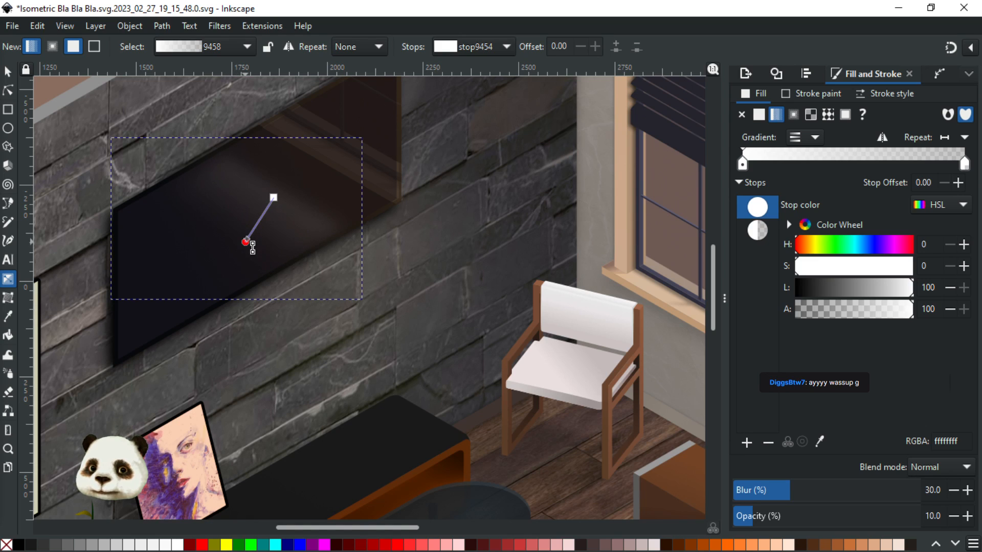
Move the glare gradient's upper end farther toward the TV's top edge, and set that stop's opacity to 20%
drag(274, 197, 281, 178)
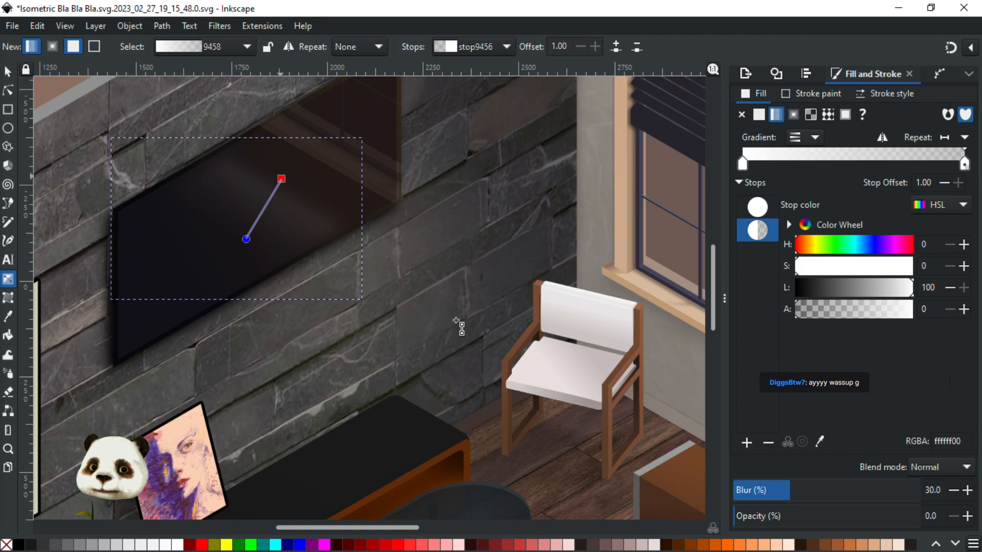
click(815, 518)
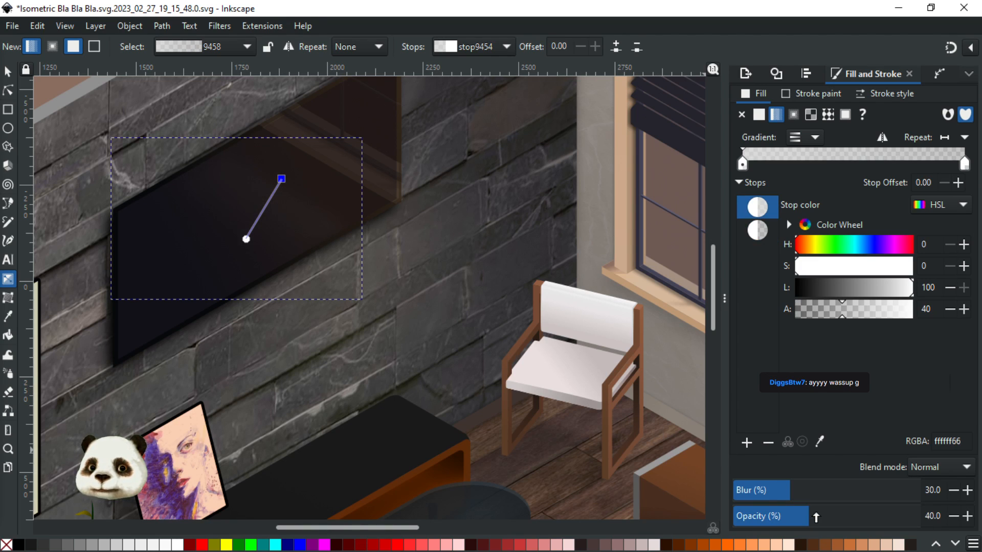
click(777, 517)
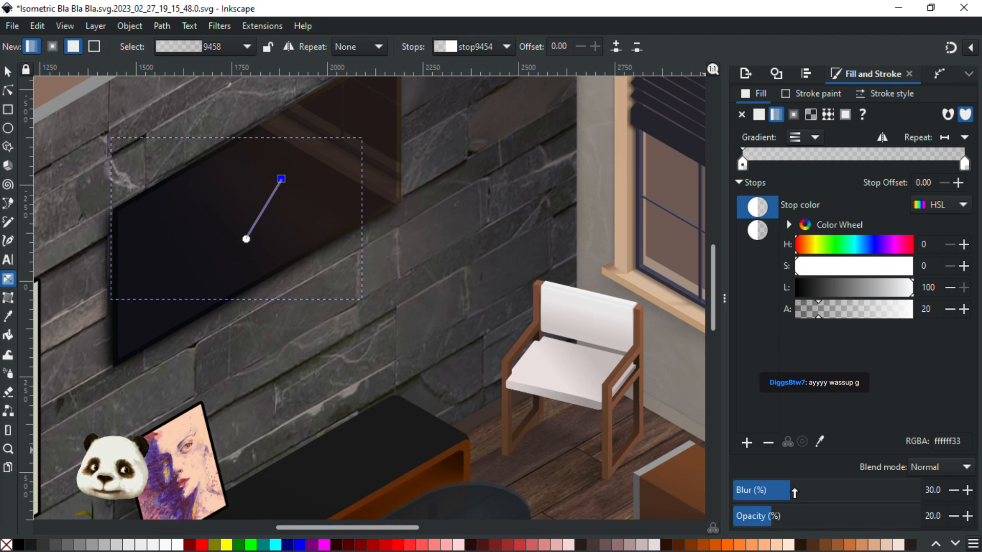
Try a 40% blur on the glare shape, and restore the blur to 30% and the opacity to 10%
click(822, 489)
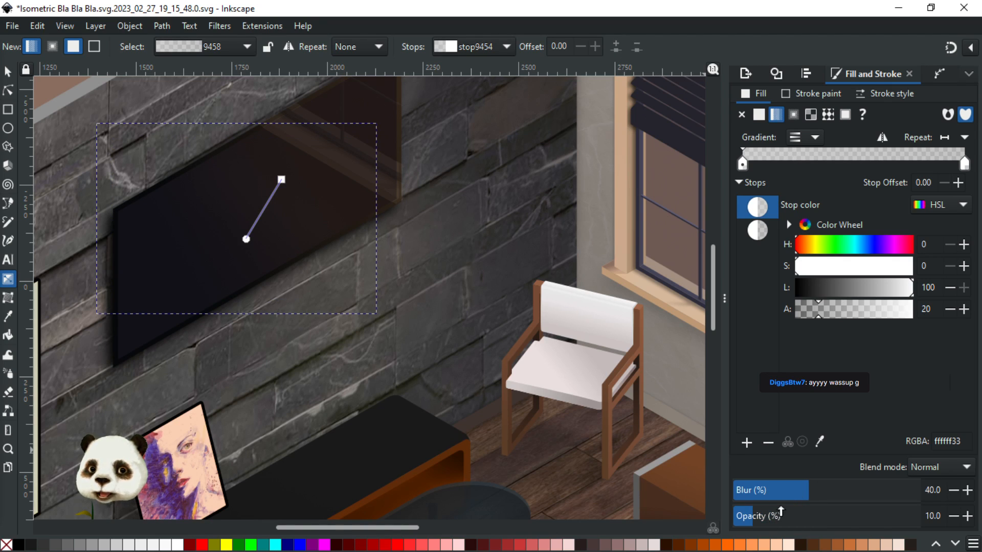
click(778, 518)
click(752, 518)
click(786, 489)
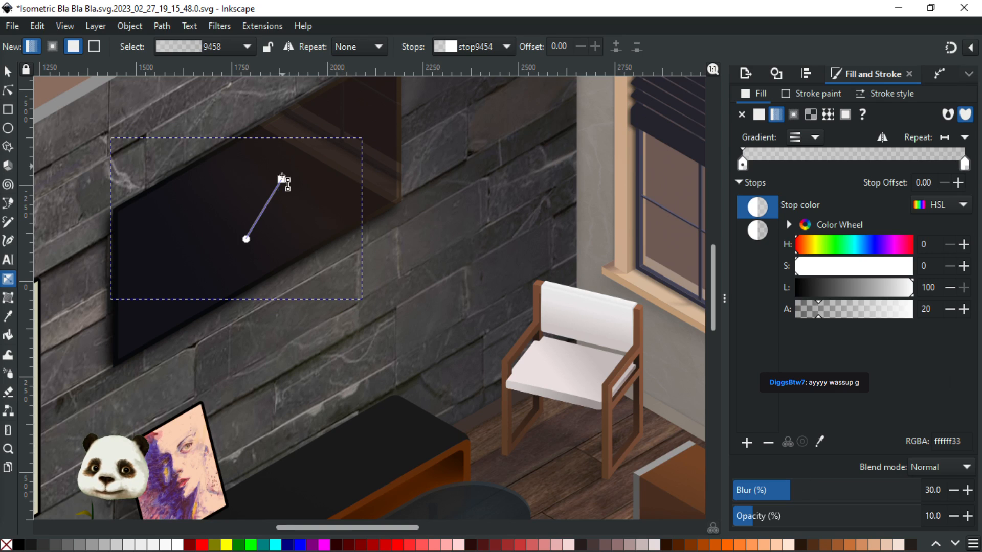
Stretch the glare gradient by moving its upper end toward the TV's top edge and its lower end slightly down-left, and deselect the shape
drag(281, 179, 275, 173)
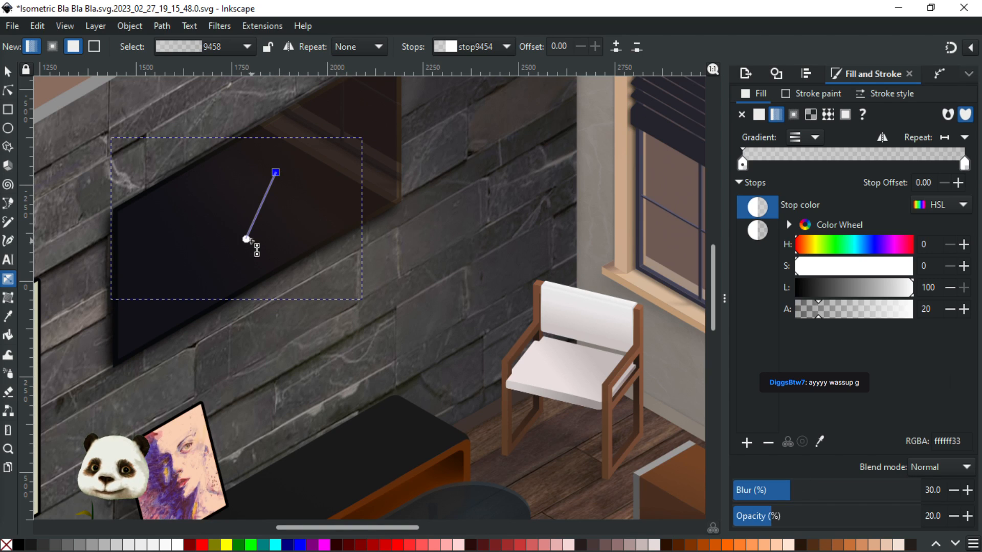
click(275, 172)
drag(281, 161, 278, 158)
key(Tab)
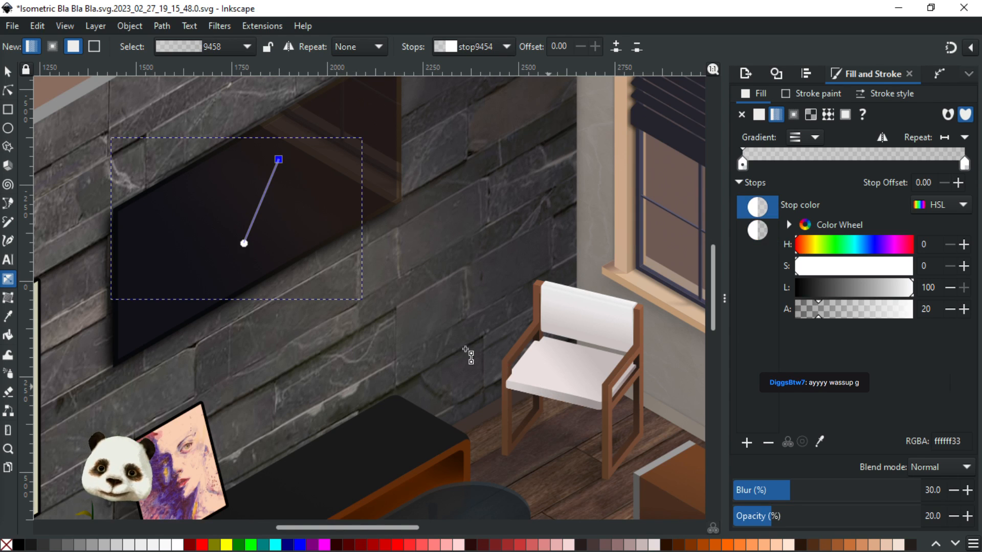
scroll(456, 347, down, 3)
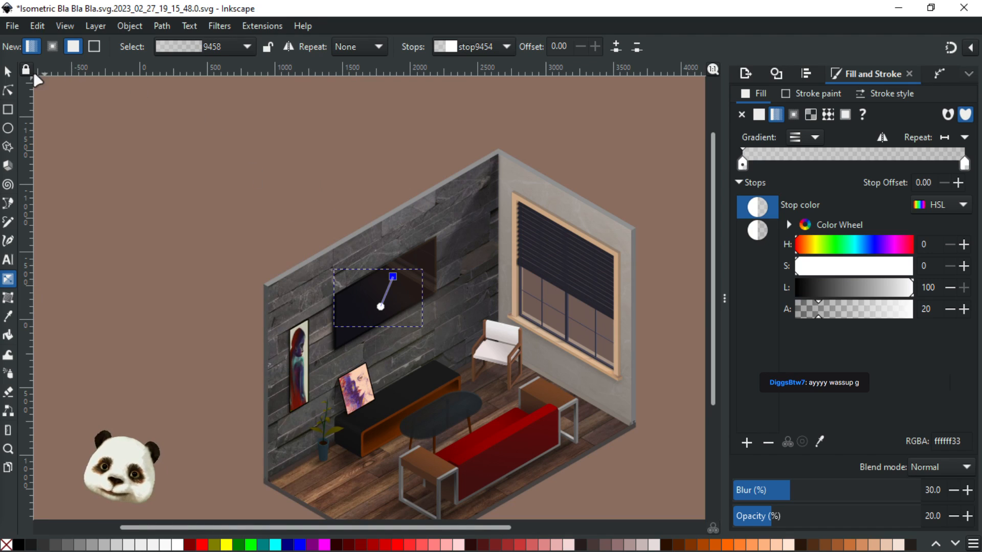
click(8, 72)
click(186, 158)
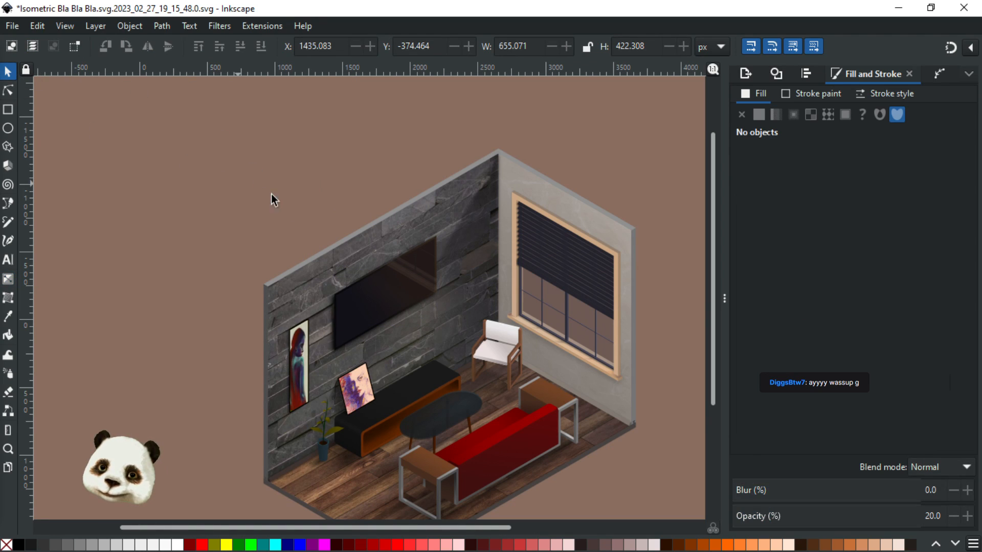
Nudge the glare shape about 5 px left and down, and set its opacity to 20% and blur to 40%
click(385, 297)
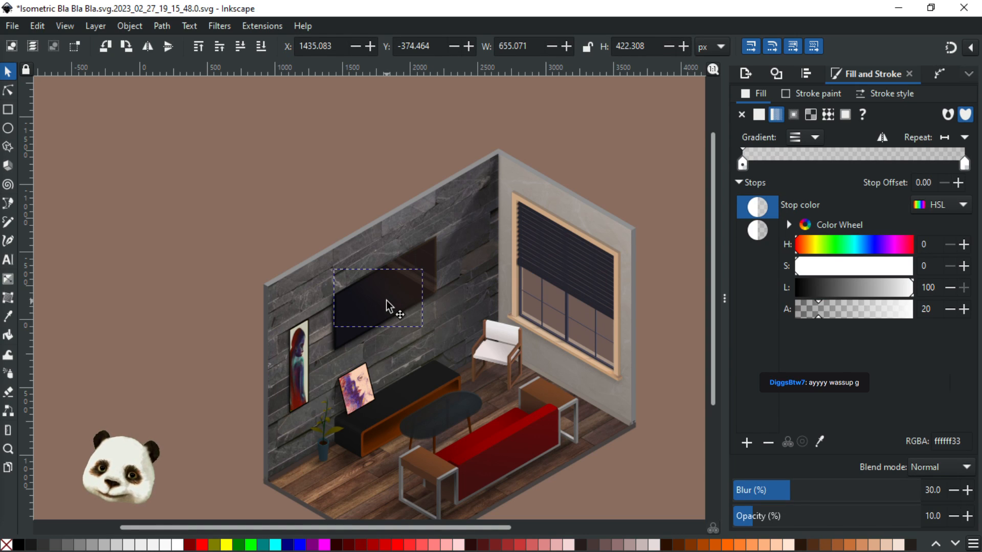
drag(386, 302, 386, 302)
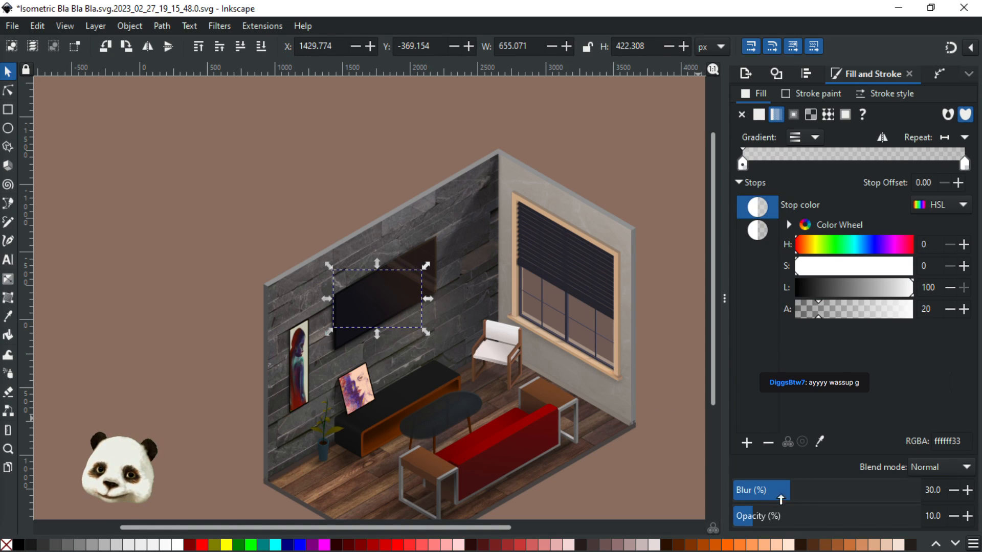
drag(763, 517, 760, 519)
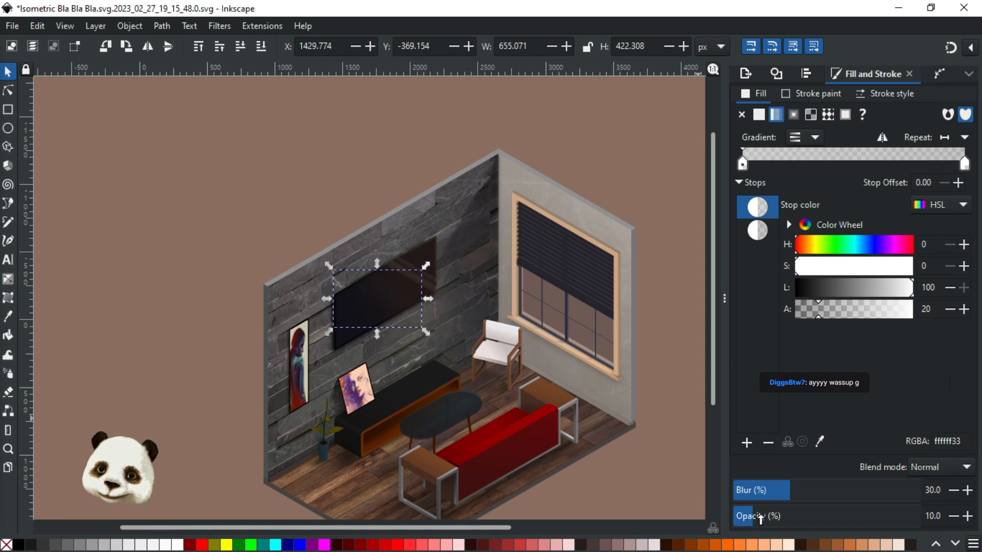
click(772, 517)
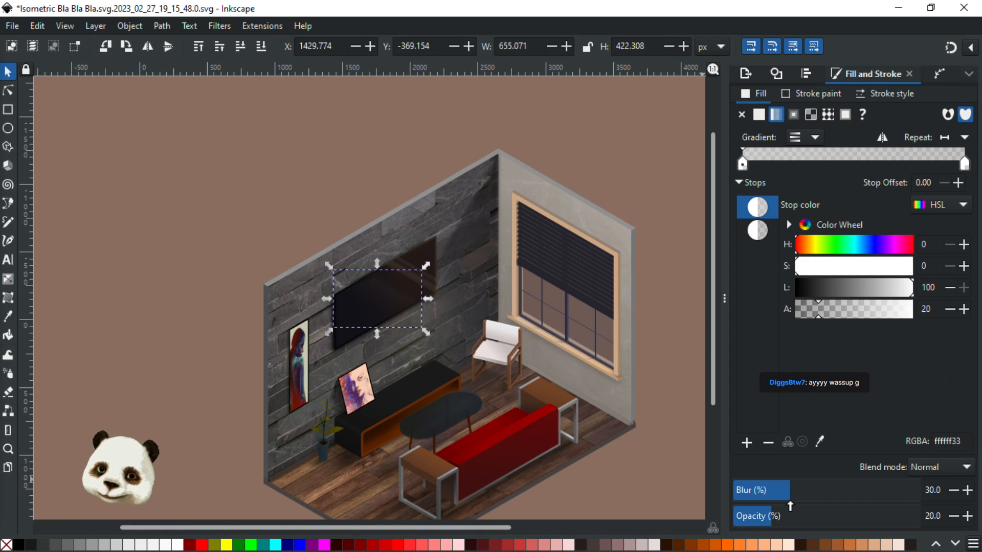
click(804, 488)
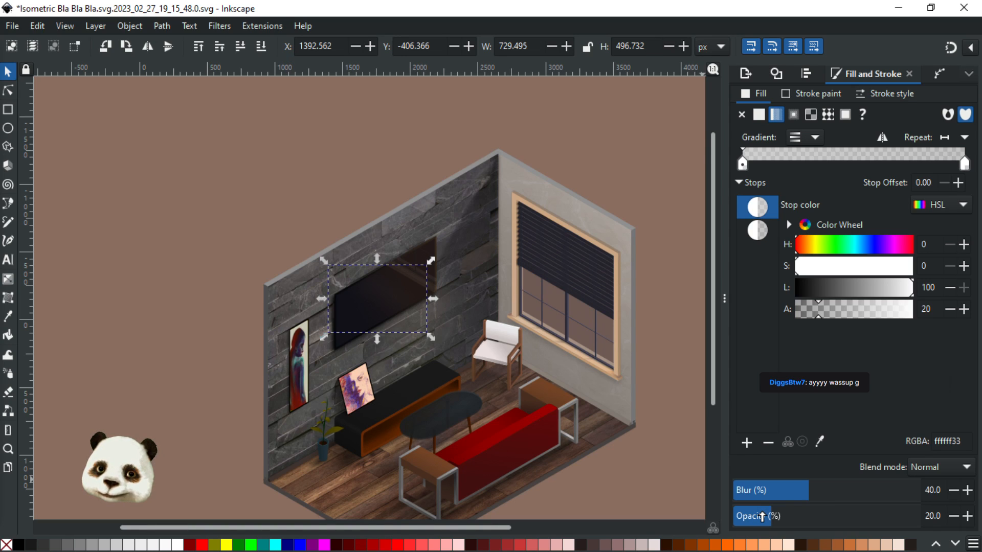
click(229, 167)
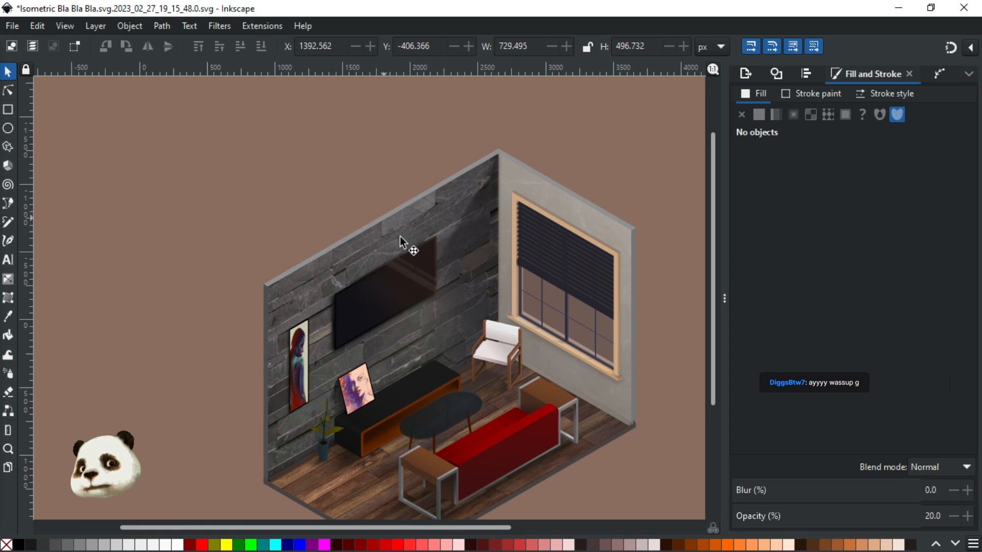
Extend the lower end of the glare gradient slightly toward the TV's lower left, and save the document
scroll(404, 279, up, 2)
key(g)
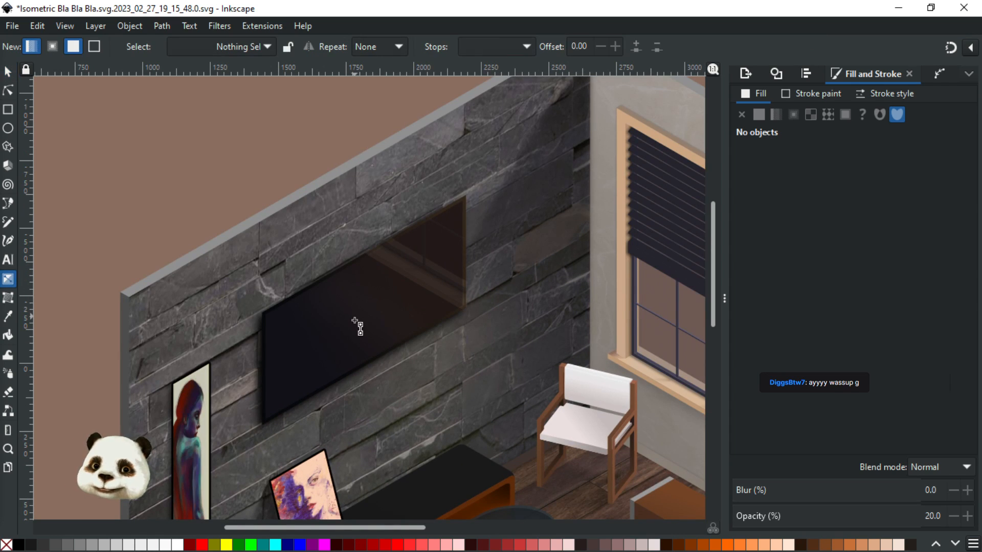
click(367, 322)
drag(351, 341, 346, 349)
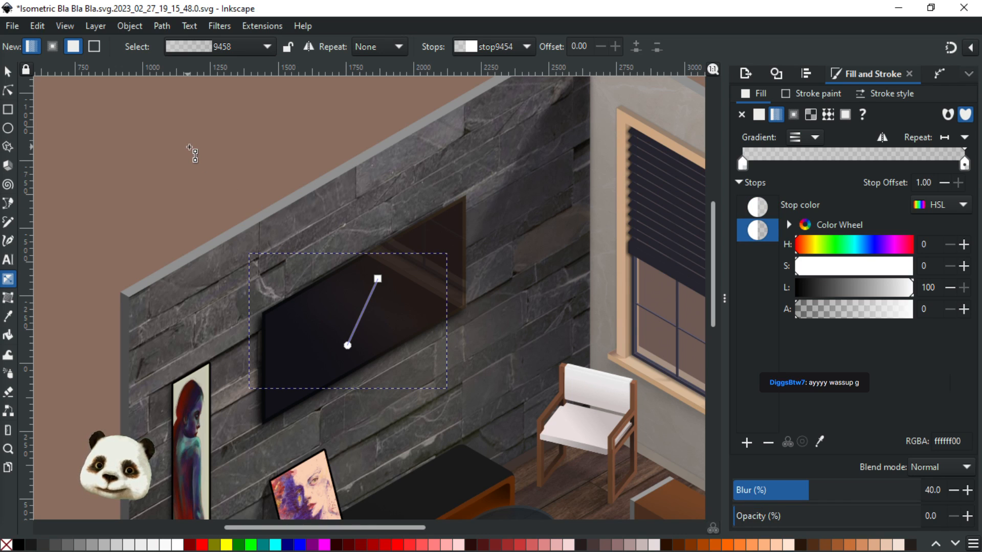
click(192, 153)
key(ctrl+s)
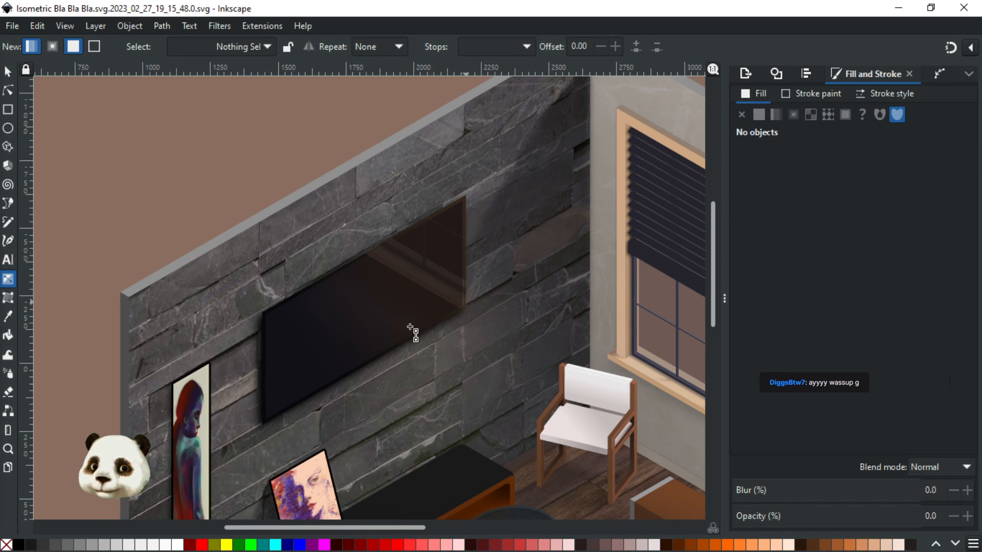
Lower the glare shape's opacity to 15%, deselect it, and save the document
scroll(412, 332, down, 2)
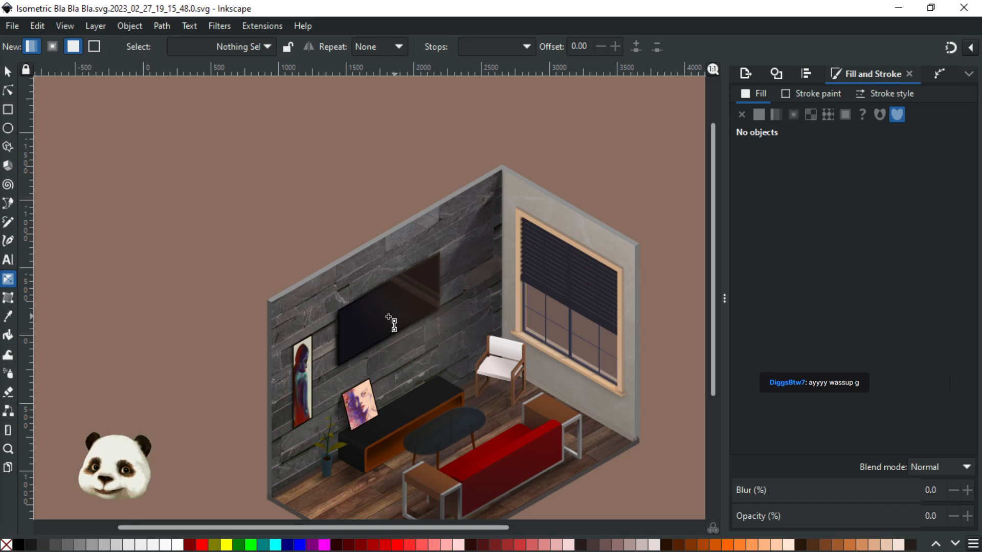
click(389, 317)
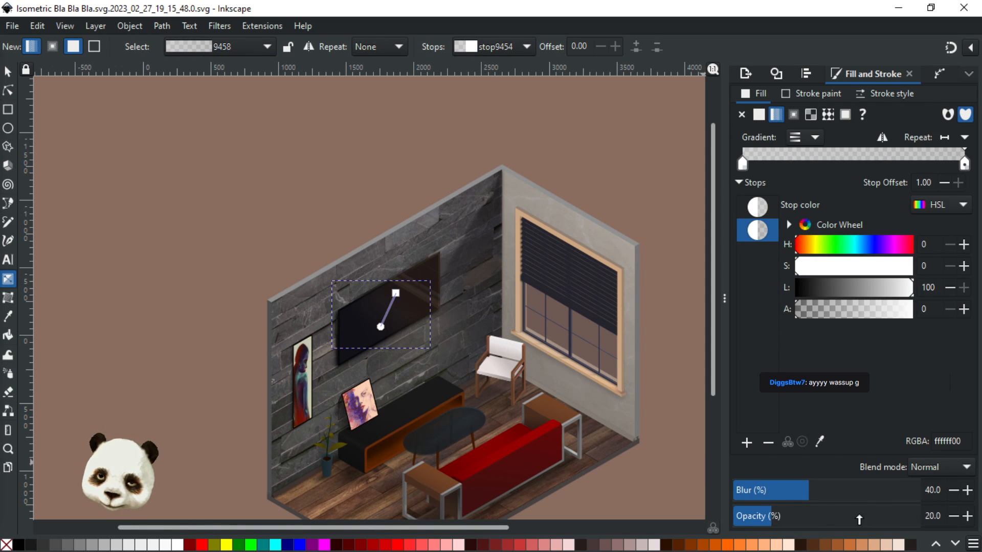
click(950, 515)
click(950, 515)
click(950, 515)
click(8, 72)
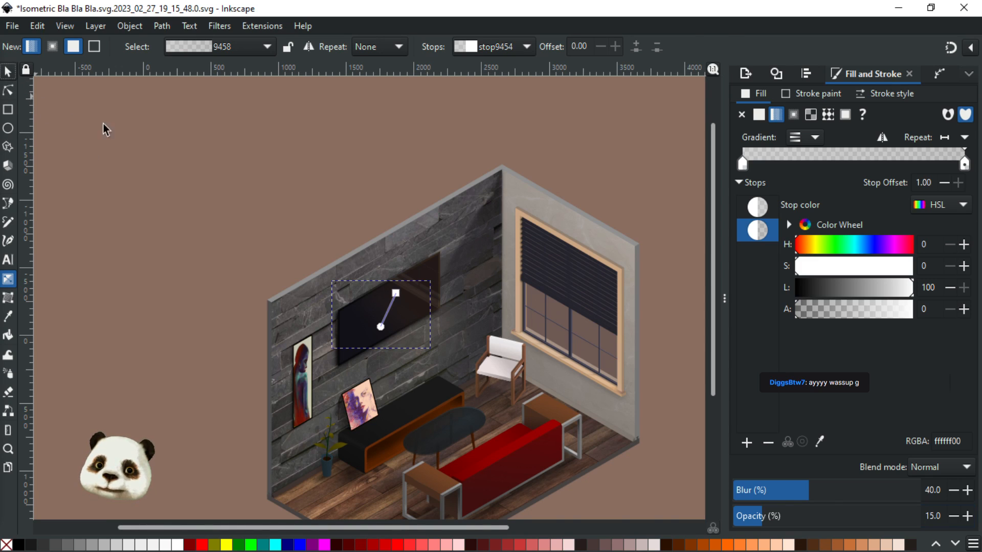
click(104, 124)
key(ctrl+s)
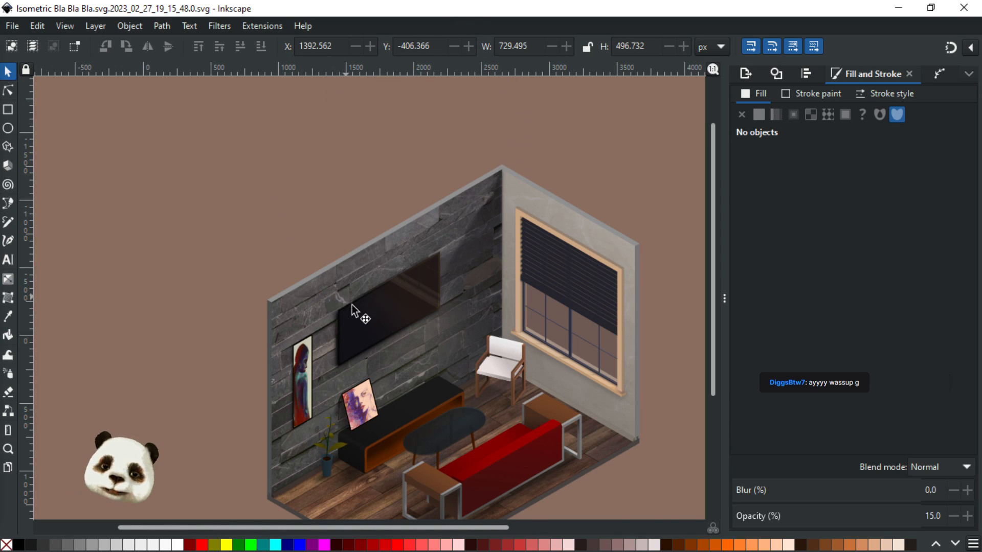
Paste the red handprint graphic into the room illustration, and scale it down toward the window
scroll(285, 320, down, 4)
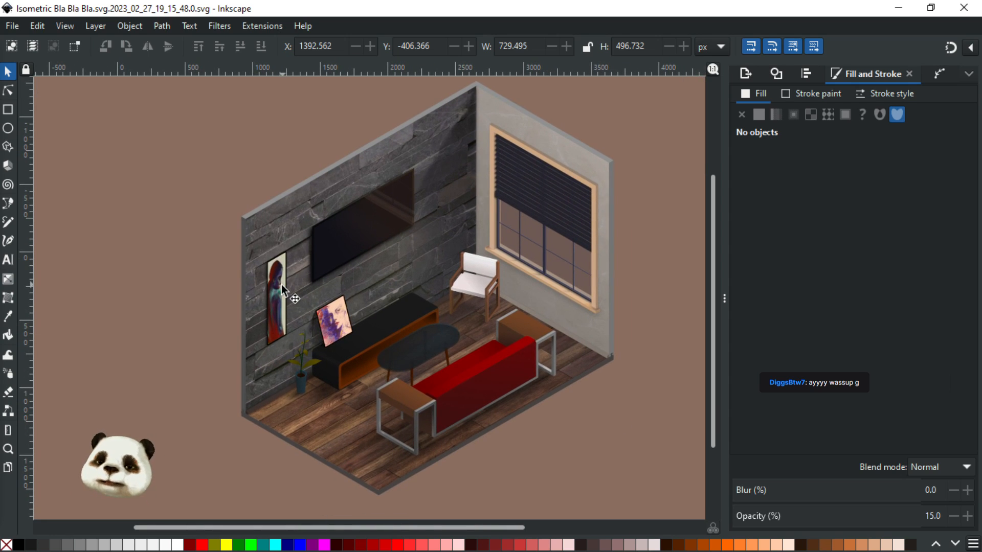
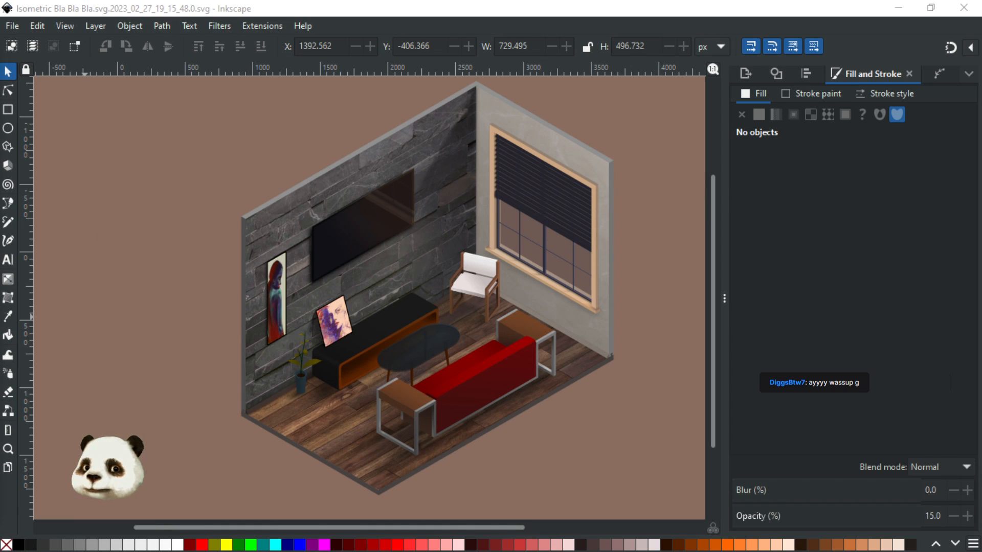
key(ctrl+v)
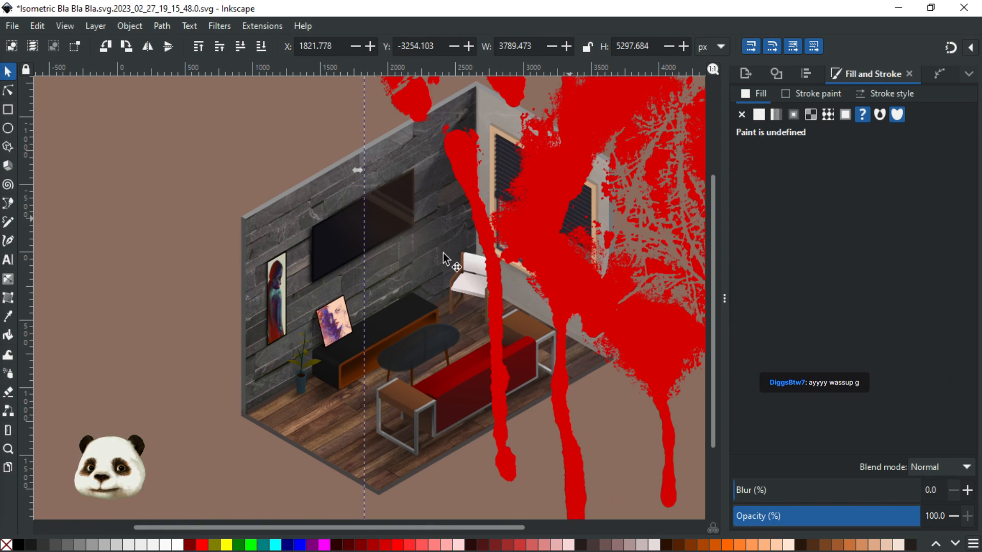
drag(291, 324, 254, 344)
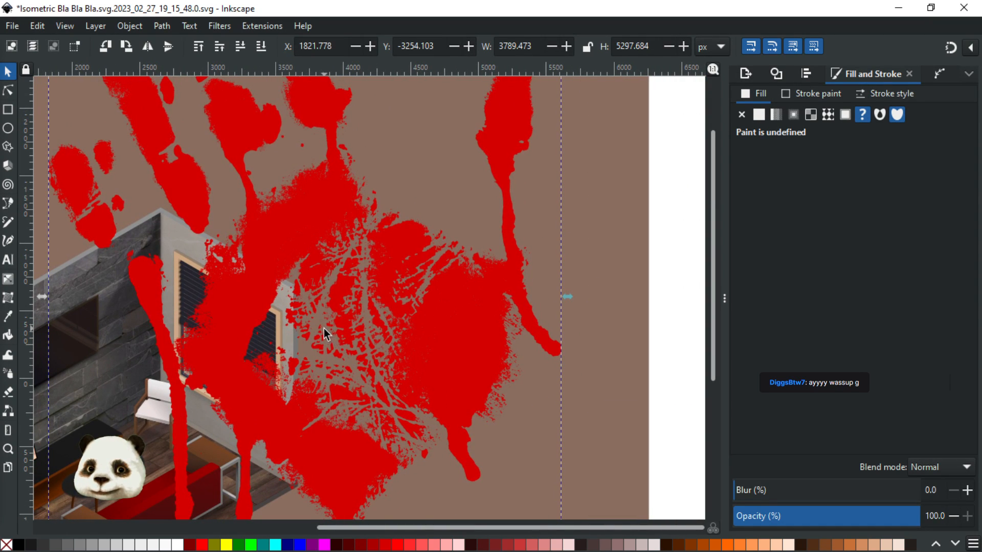
scroll(324, 328, down, 2)
drag(415, 185, 268, 376)
drag(258, 417, 285, 370)
ctrl+scroll(322, 348, up, 3)
Fit the handprint into the window's lower-left pane at about 115 by 160 px, and save the document
drag(396, 187, 102, 287)
ctrl+scroll(277, 346, up, 4)
drag(128, 316, 359, 402)
drag(333, 349, 244, 338)
drag(223, 391, 247, 378)
scroll(247, 378, up, 3)
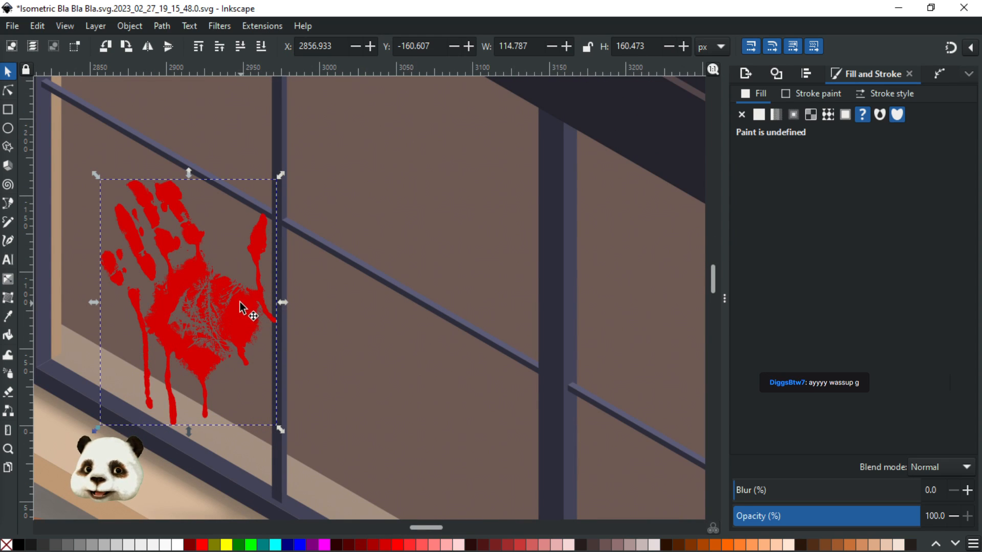
key(ctrl+s)
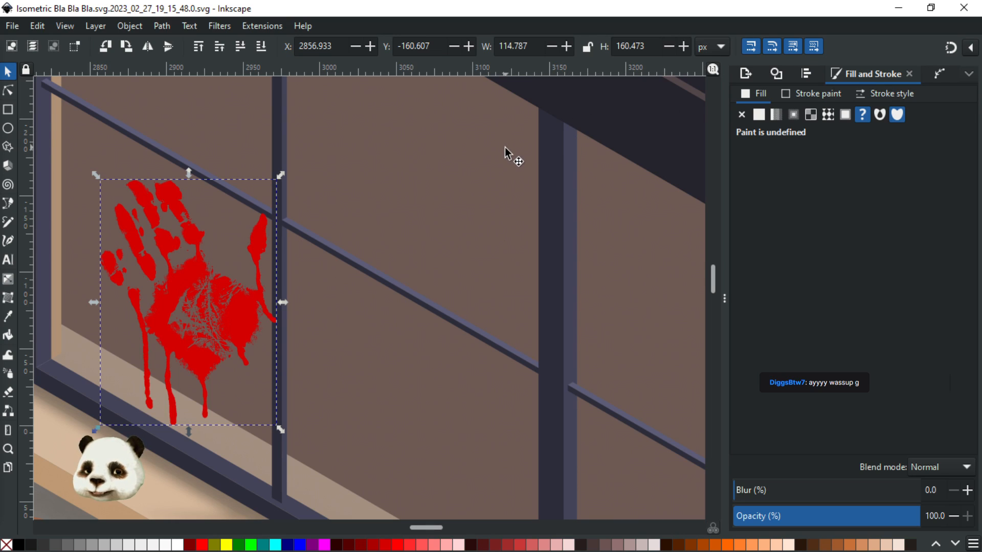
Duplicate the handprint and add the Perspective/Envelope path effect to the copy
key(ctrl+d)
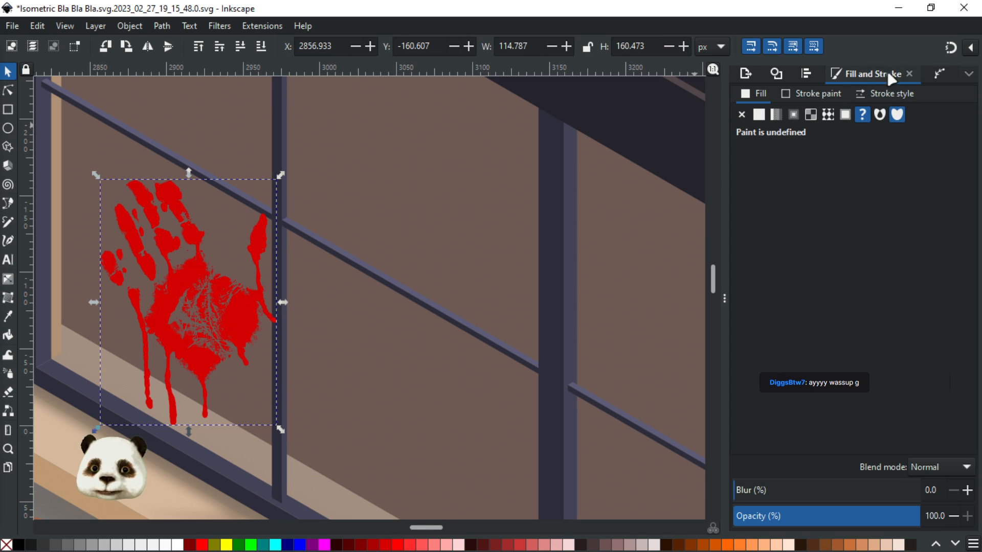
click(938, 74)
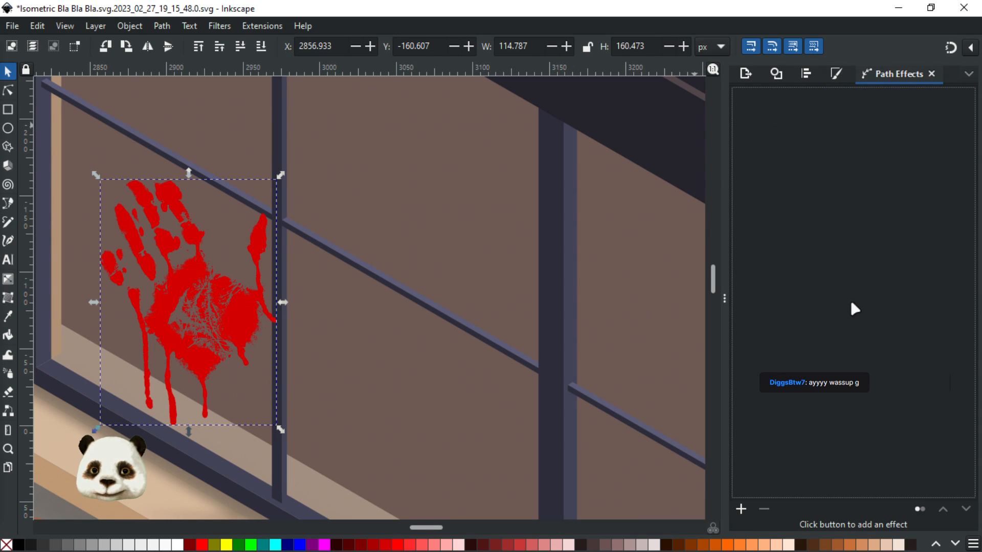
click(741, 510)
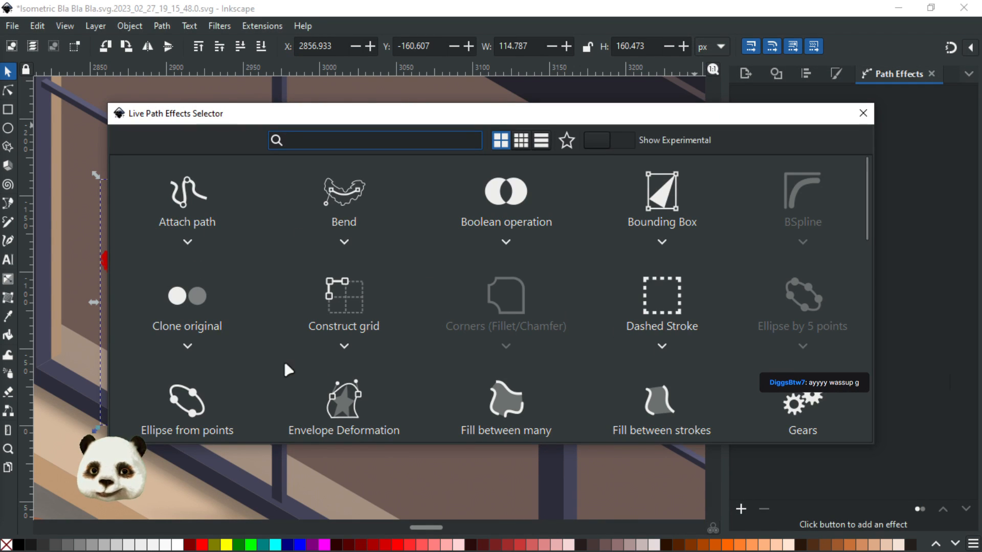
scroll(471, 322, down, 6)
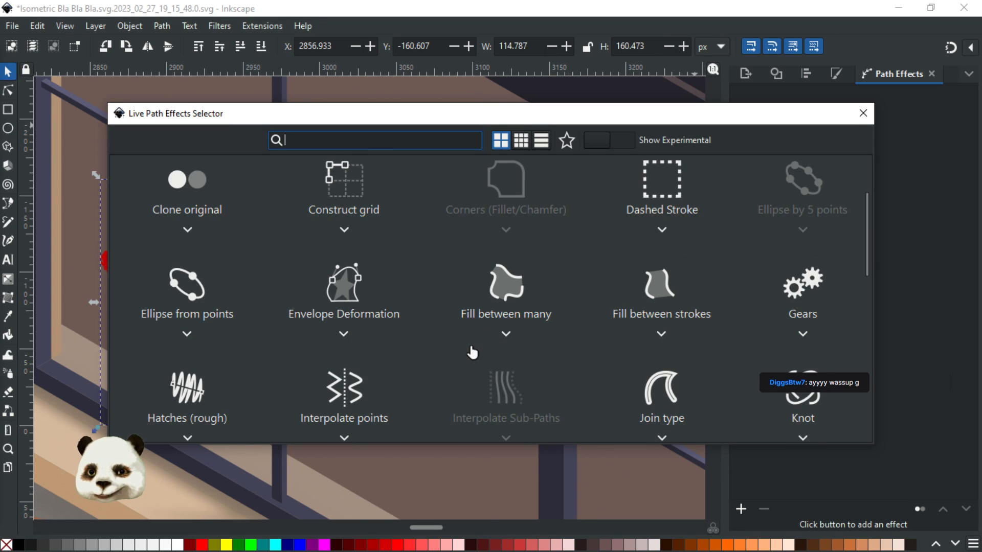
scroll(471, 360, down, 3)
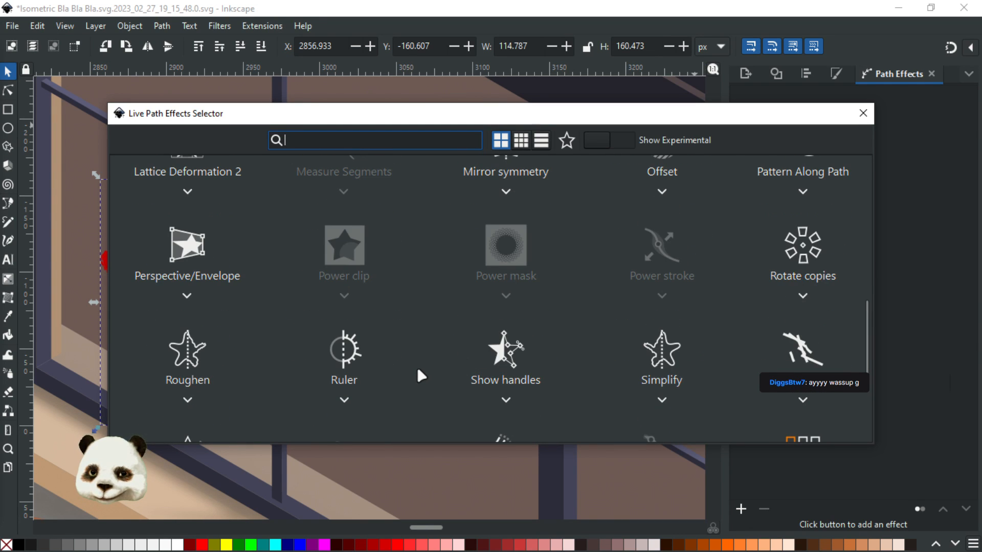
scroll(419, 375, down, 5)
scroll(430, 358, up, 2)
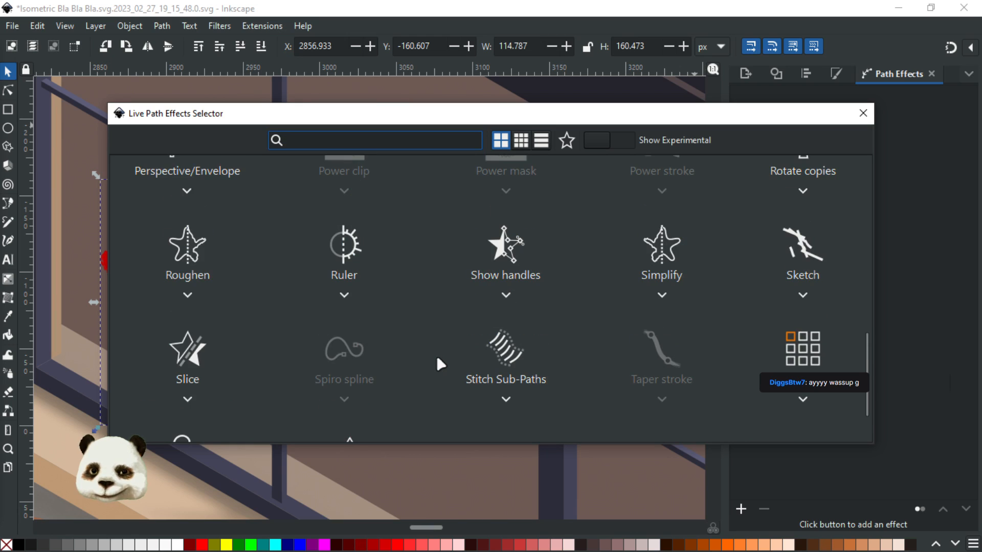
scroll(443, 355, up, 2)
scroll(443, 354, up, 2)
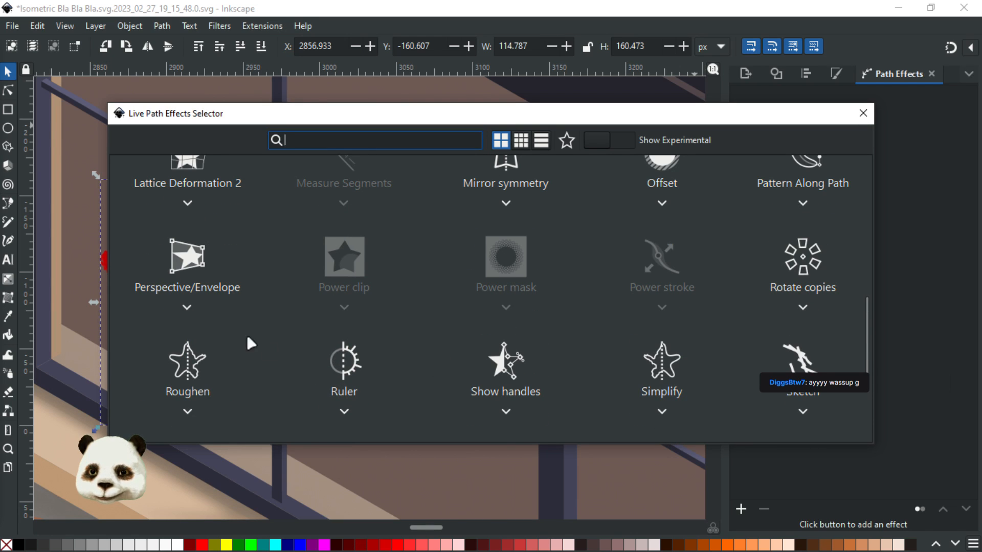
key(Escape)
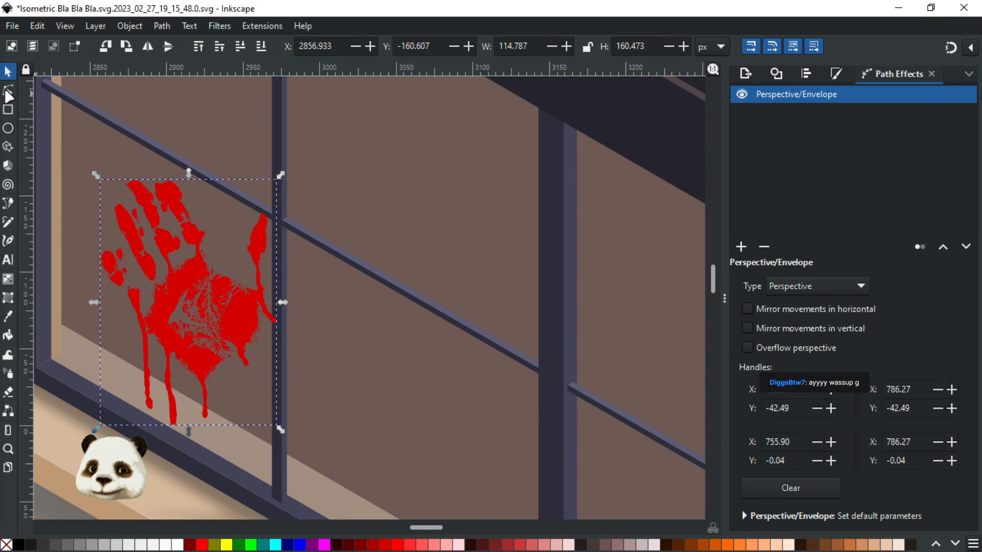
Try to distort the handprint to the window's perspective by repositioning the two upper envelope corners, and convert it to a path
drag(100, 180, 92, 154)
drag(283, 182, 243, 247)
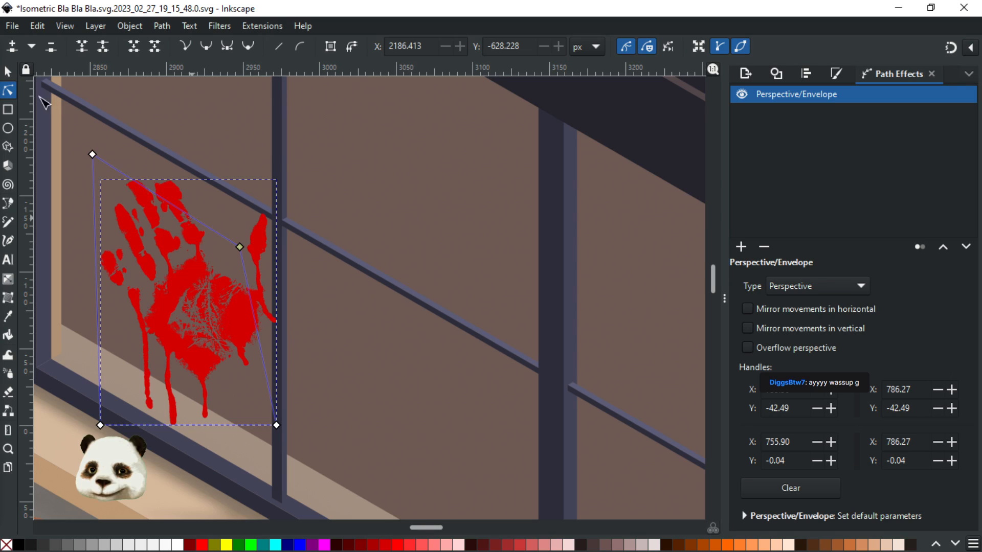
click(7, 72)
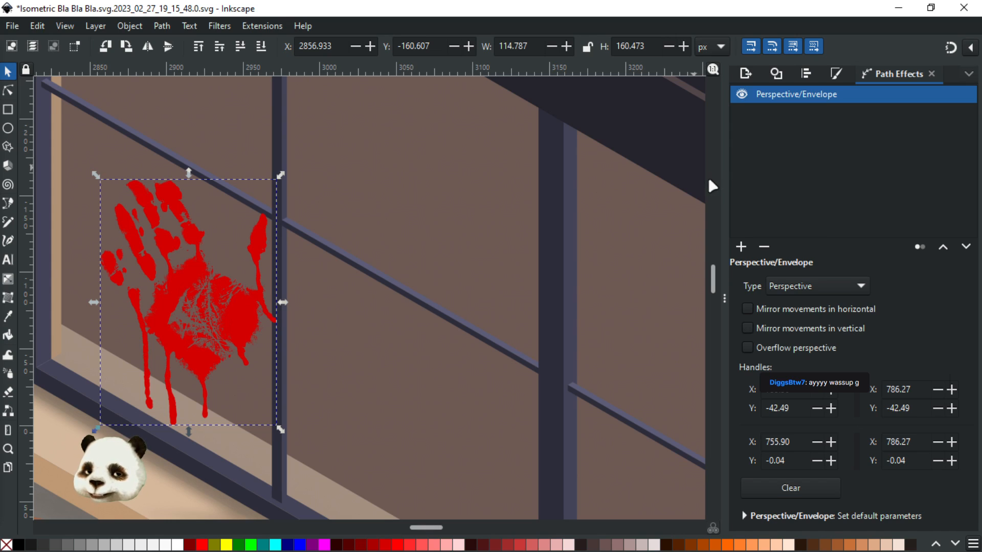
key(ctrl+shift+c)
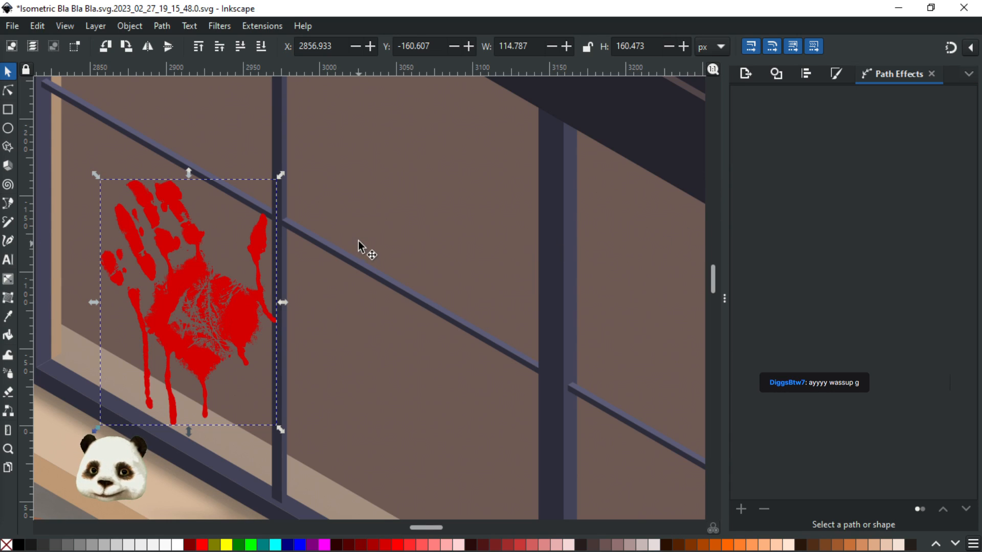
Move the handprint into the neighbouring window pane on the right, and save the document
drag(228, 314, 418, 356)
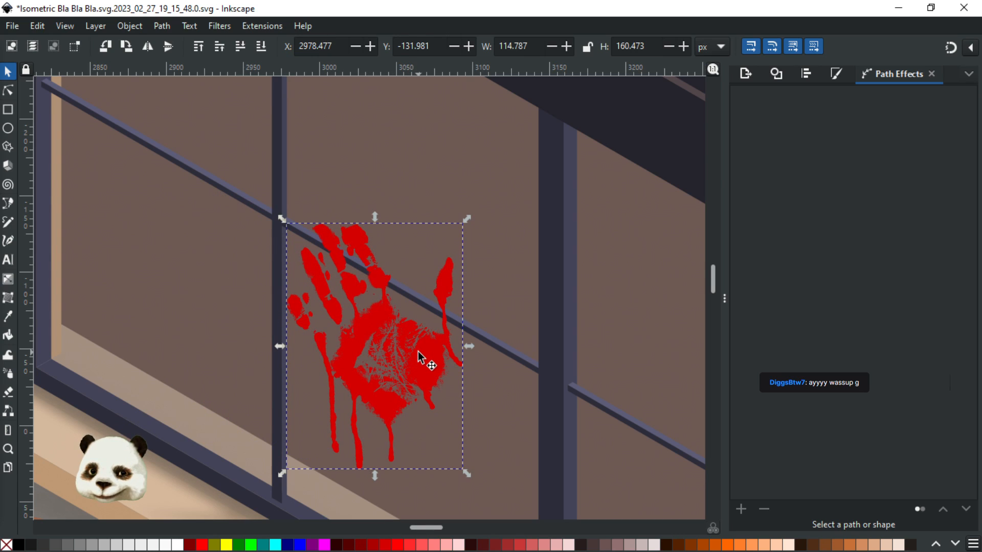
key(ctrl+s)
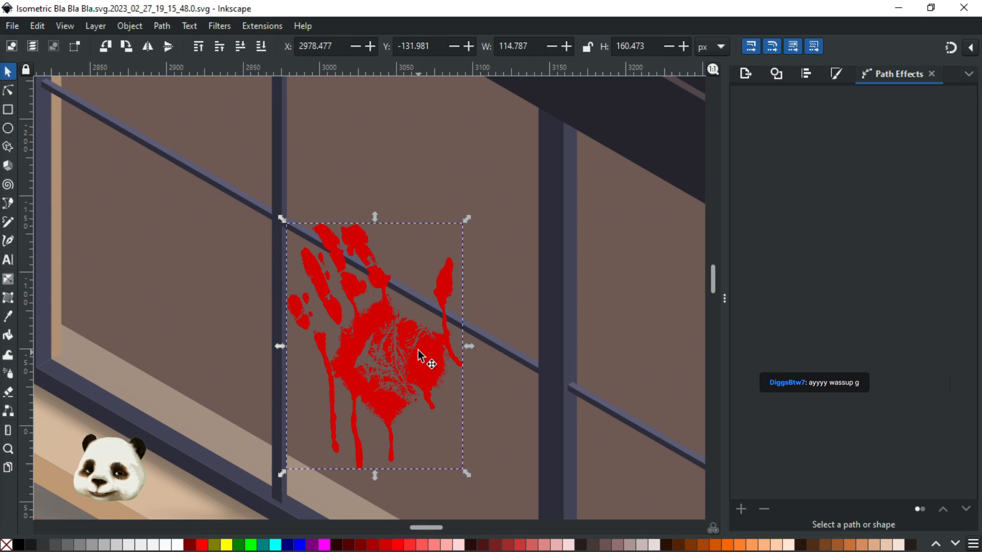
Skew the handprint vertically and slightly horizontally to follow the window's isometric slant
click(429, 362)
drag(469, 346, 467, 389)
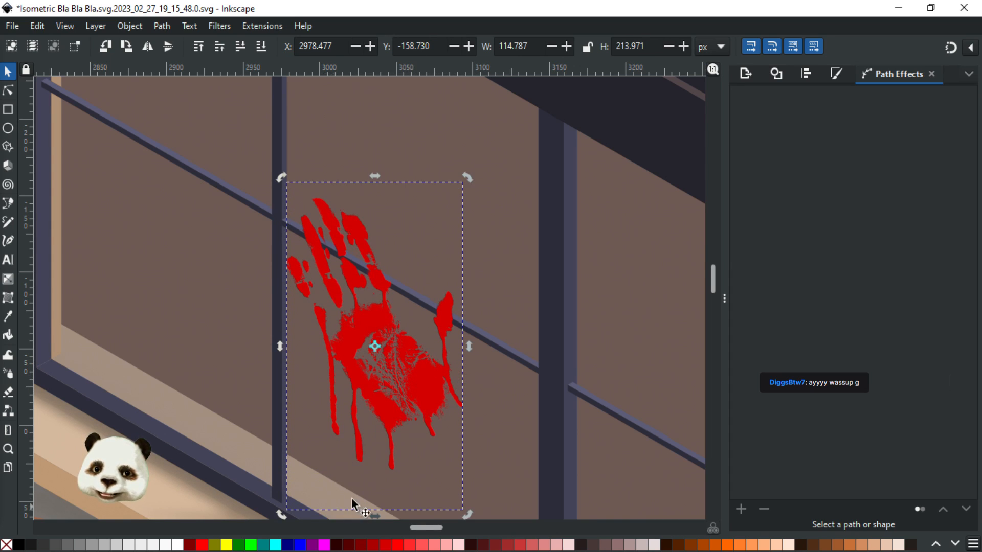
scroll(336, 332, down, 4)
drag(361, 425, 356, 422)
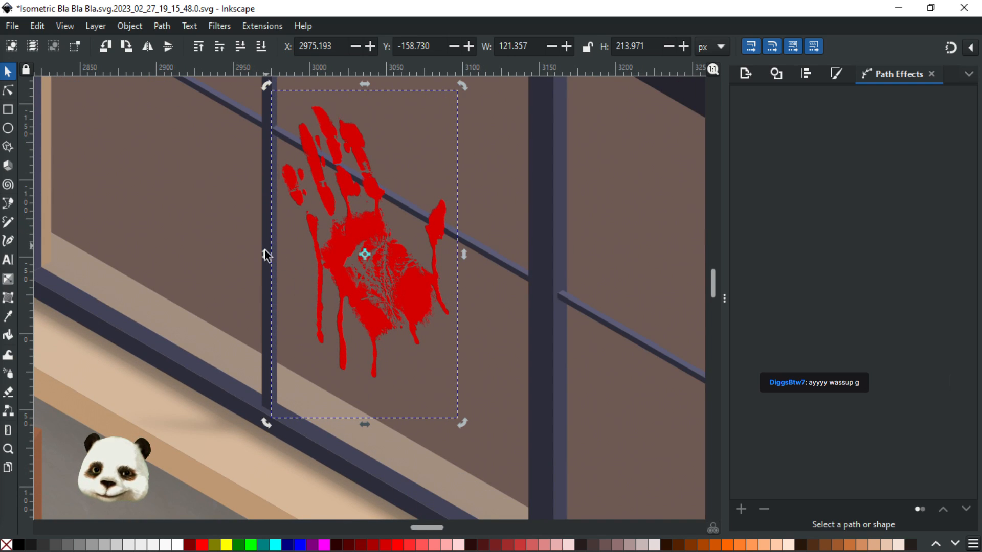
drag(265, 253, 269, 248)
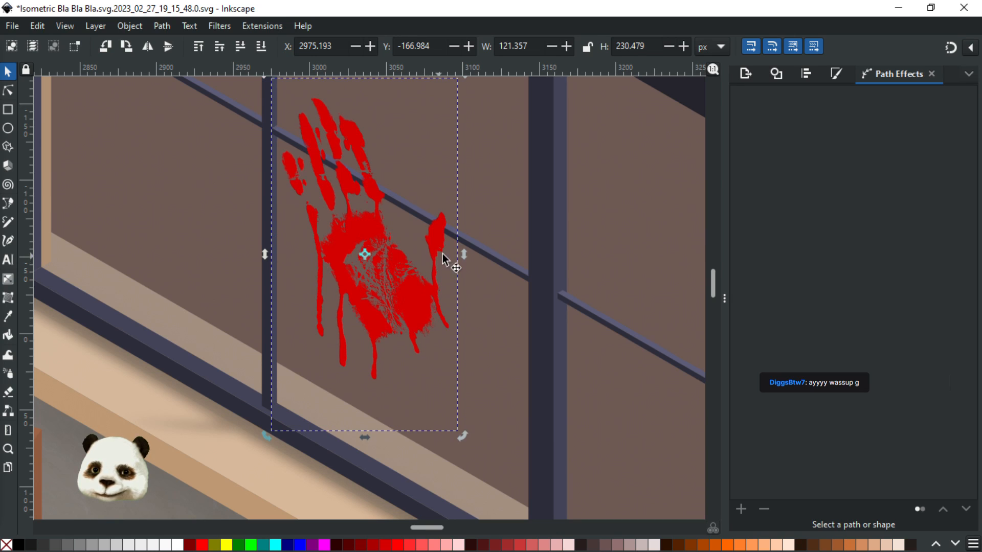
drag(463, 262, 463, 270)
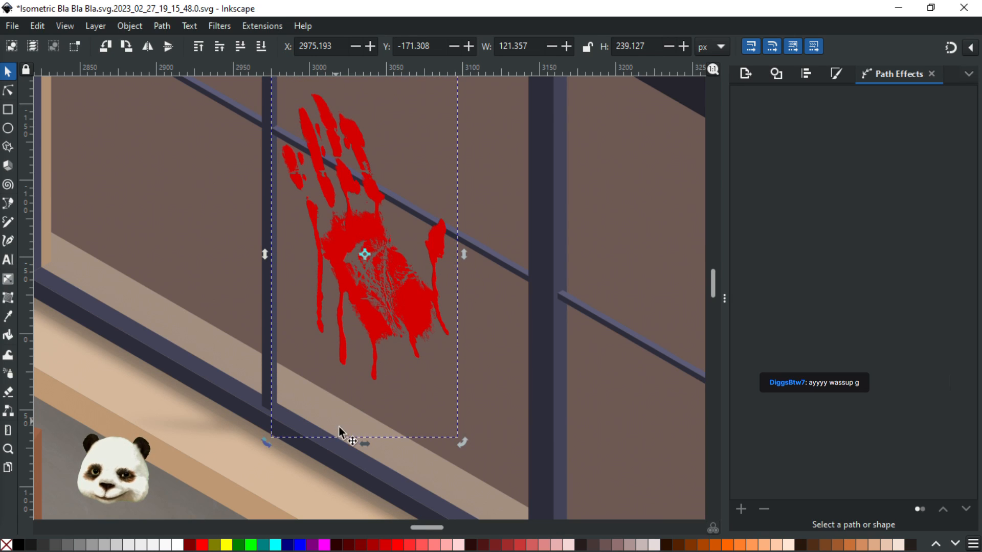
drag(363, 446, 351, 439)
Move the skewed handprint into the window's lower-left pane, and scale it down to about 110 by 211 px
drag(338, 271, 186, 253)
drag(286, 265, 354, 324)
scroll(357, 324, down, 4)
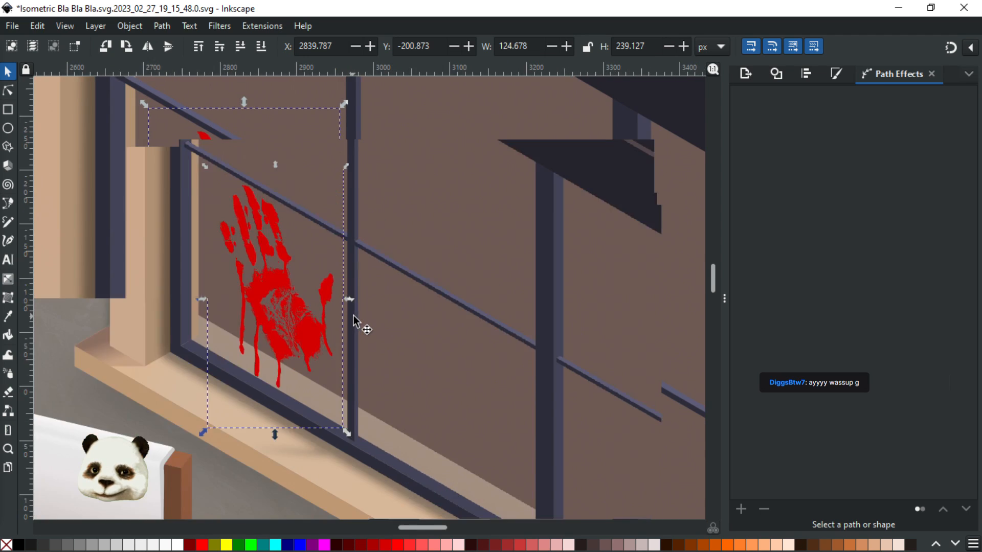
scroll(354, 314, up, 3)
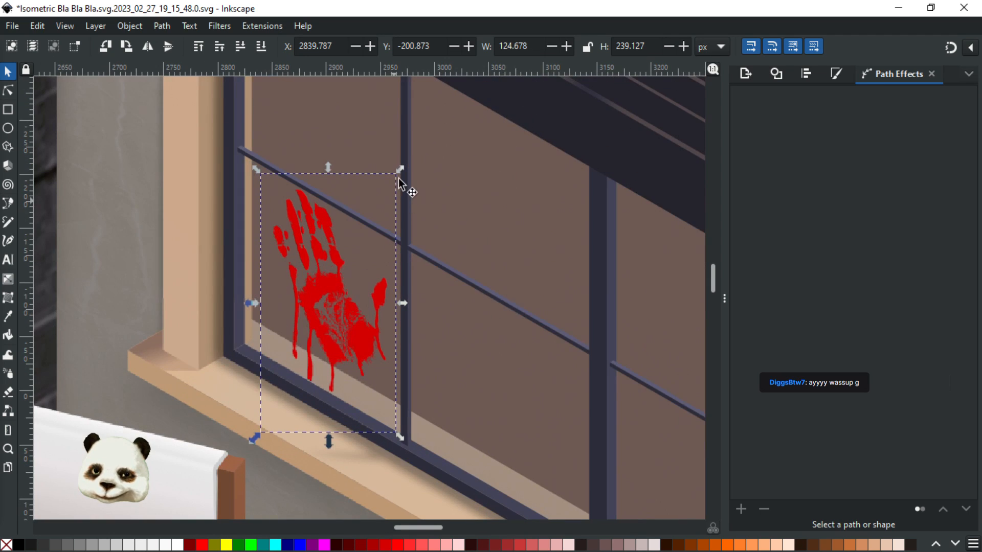
drag(400, 170, 385, 187)
drag(335, 339, 332, 338)
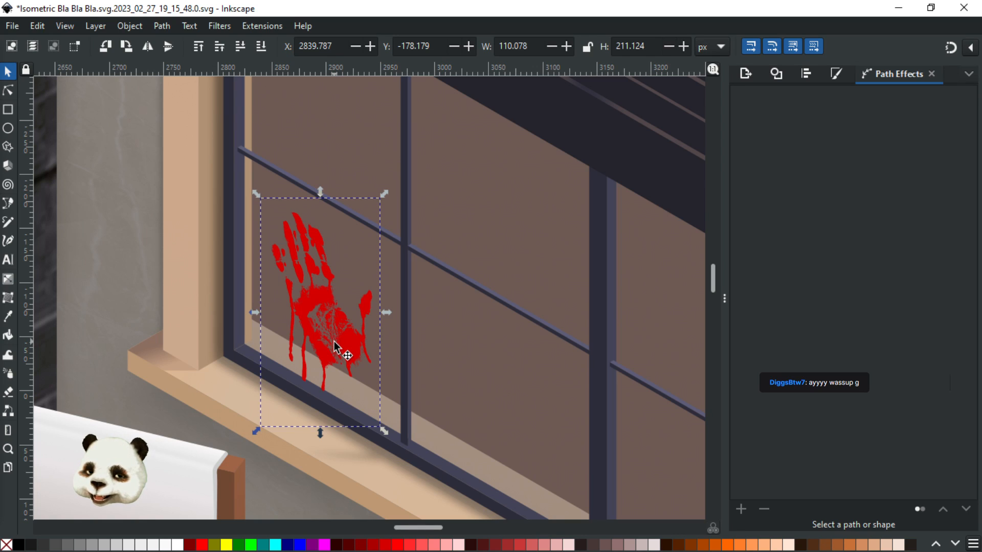
Try to apply a linear gradient from the handprint's fingers down to its palm, and undo it
key(g)
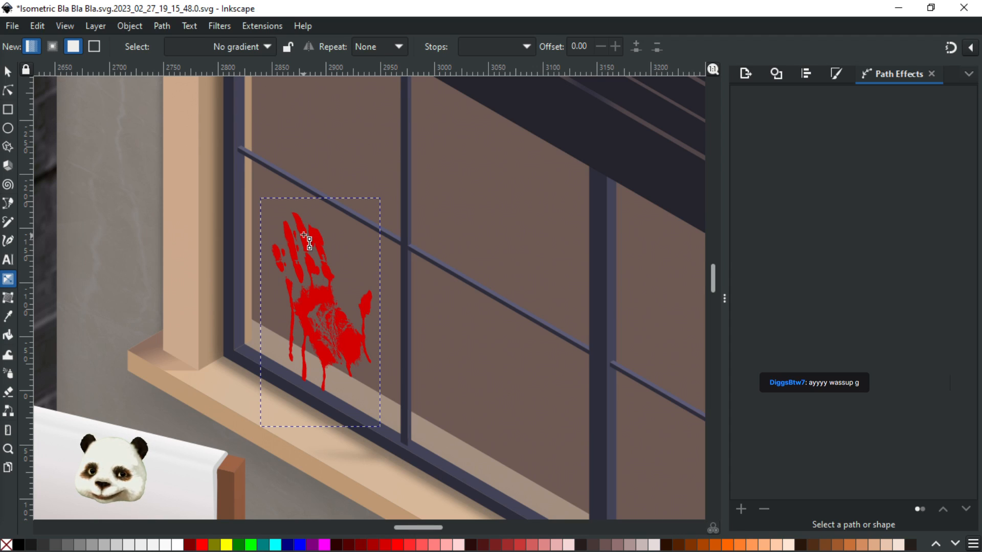
drag(303, 235, 299, 315)
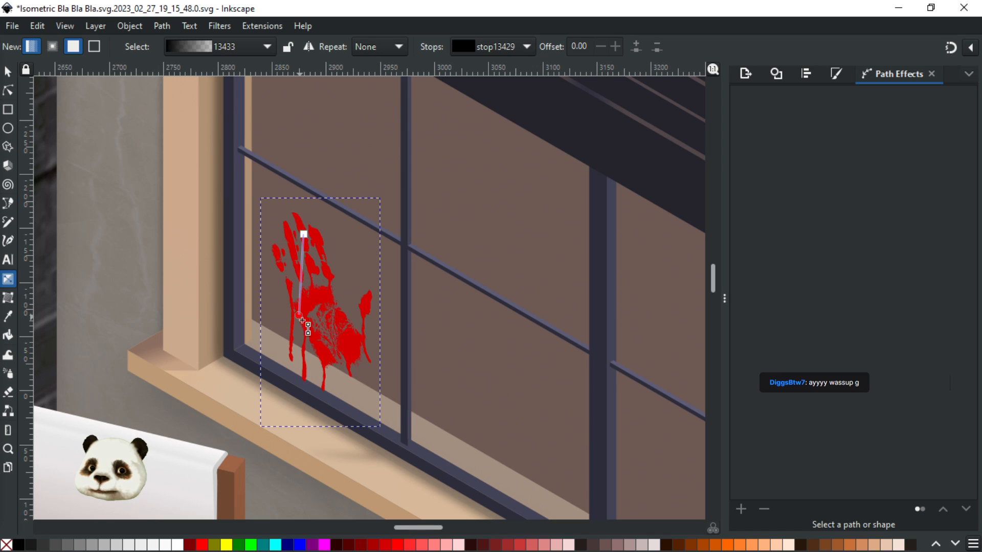
key(ctrl+z)
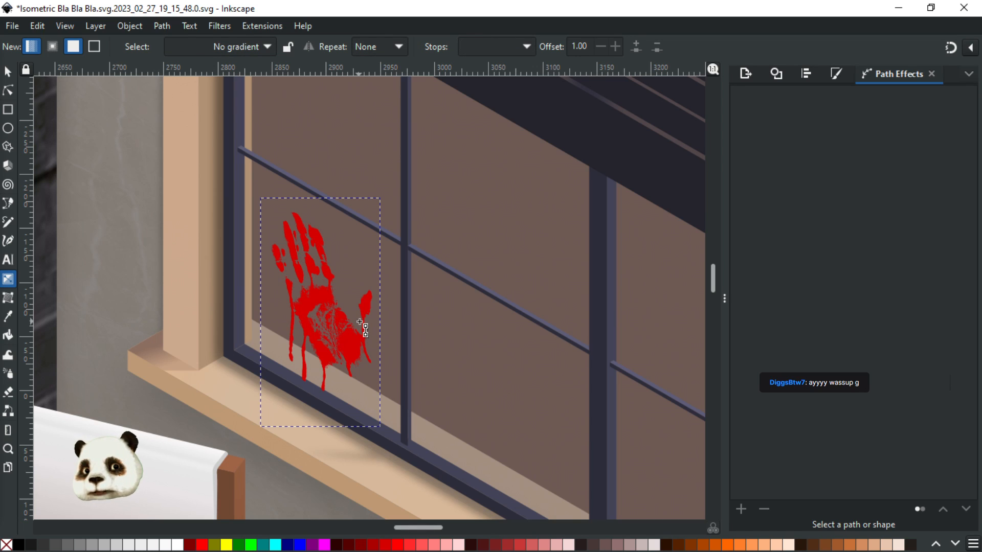
Undo the handprint's scaling, its move to the lower-left pane and all its skews
key(ctrl+z)
key(ctrl+z)
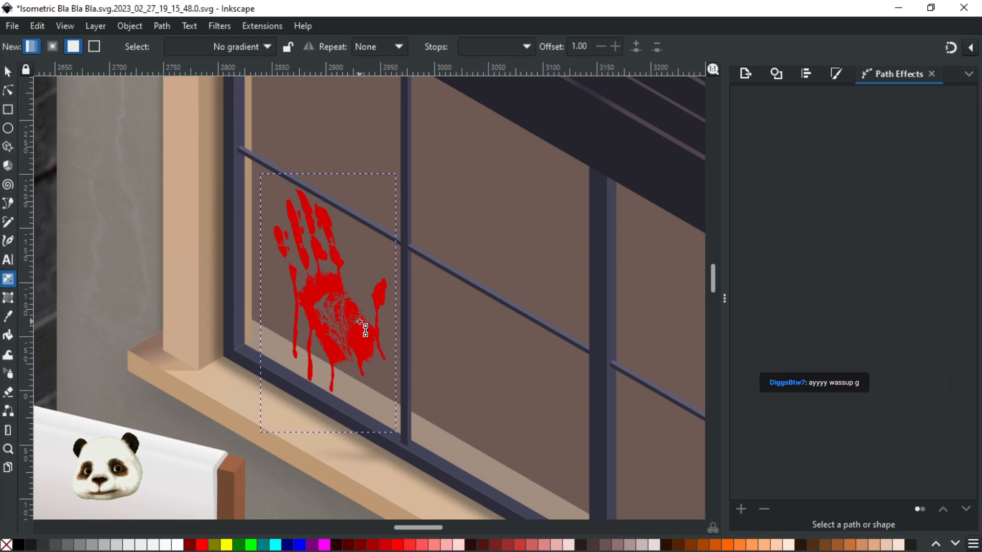
key(ctrl+z)
key(ctrl+z)
key(ctrl+z)
key(ctrl+z)
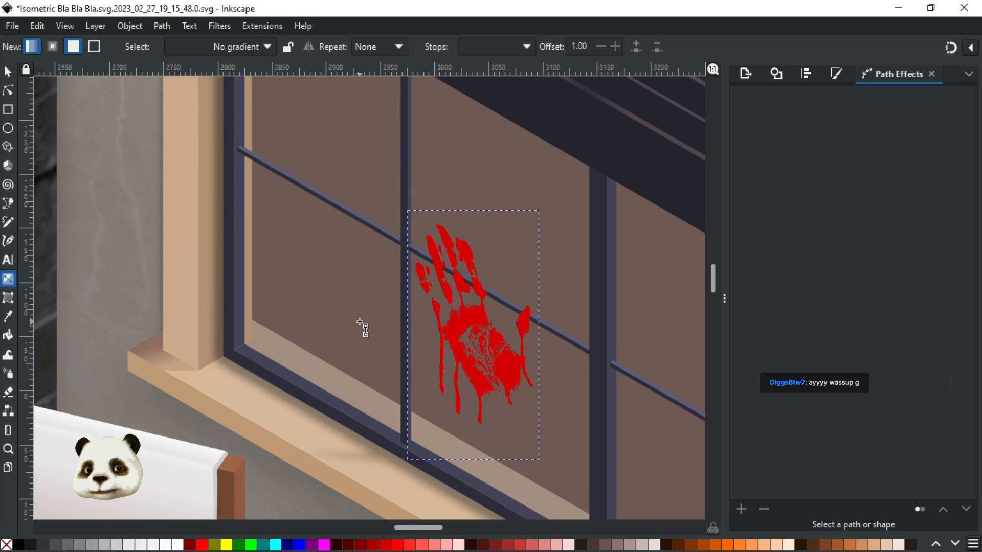
key(ctrl+z)
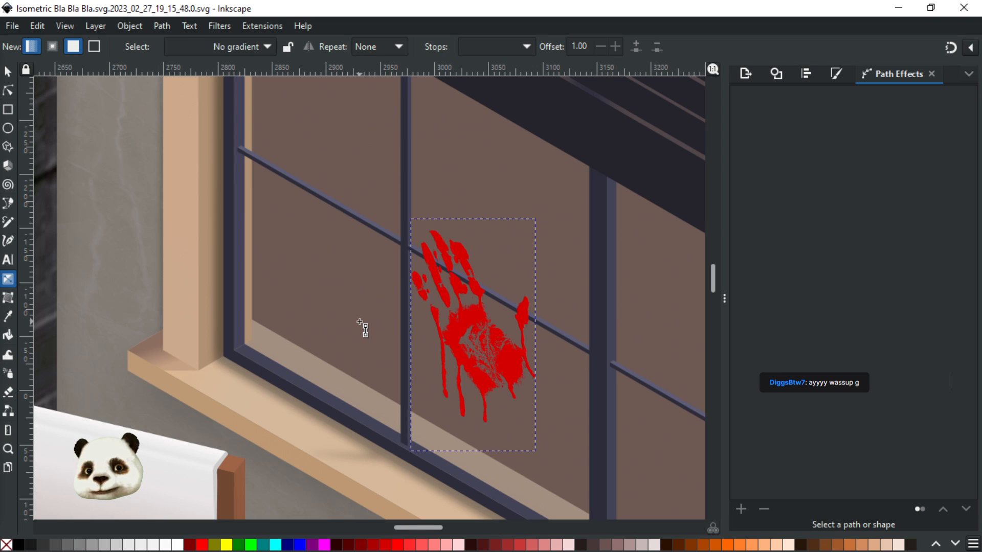
key(ctrl+z)
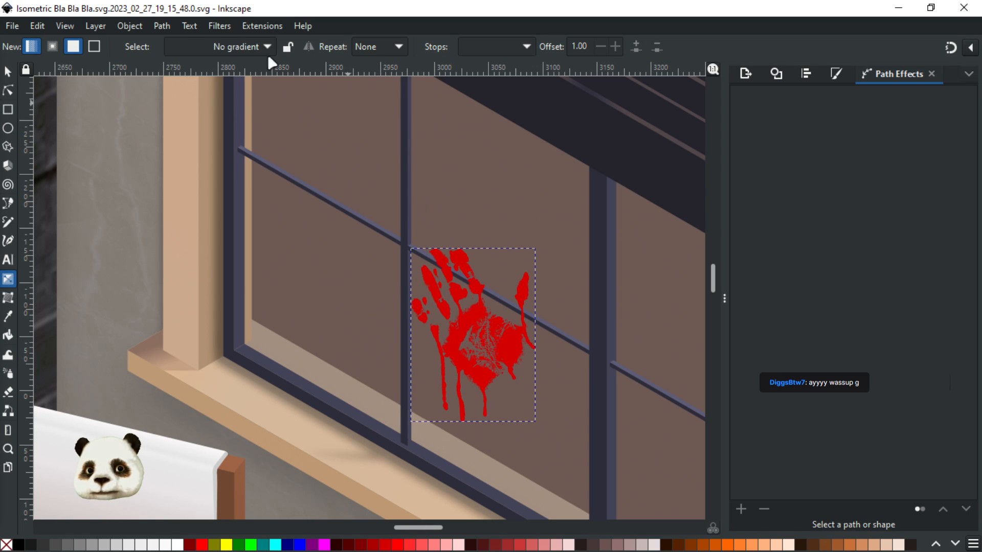
Trace the red handprint as a single scan with brightness cutoff at threshold 0.450, and move the tracing into the window's lower-left pane
click(159, 24)
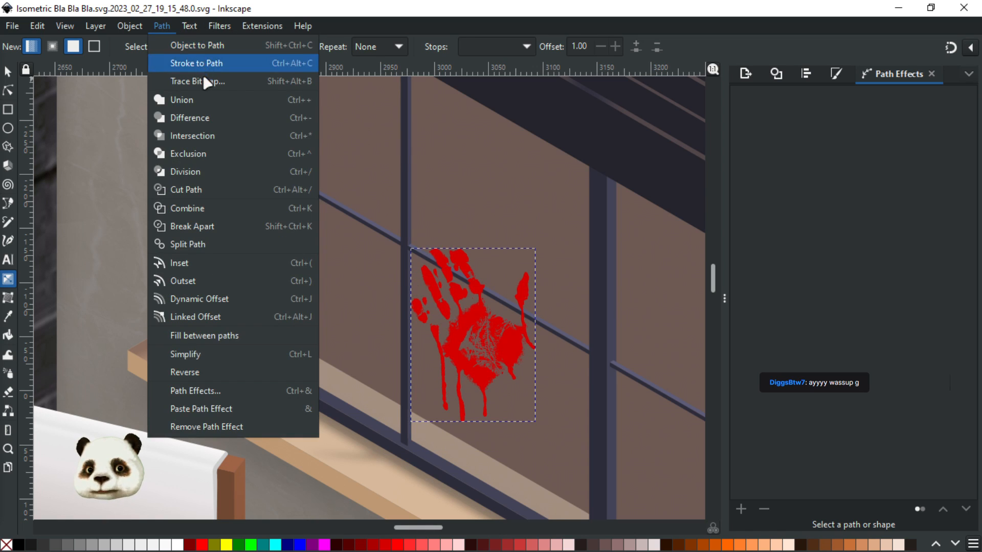
click(217, 80)
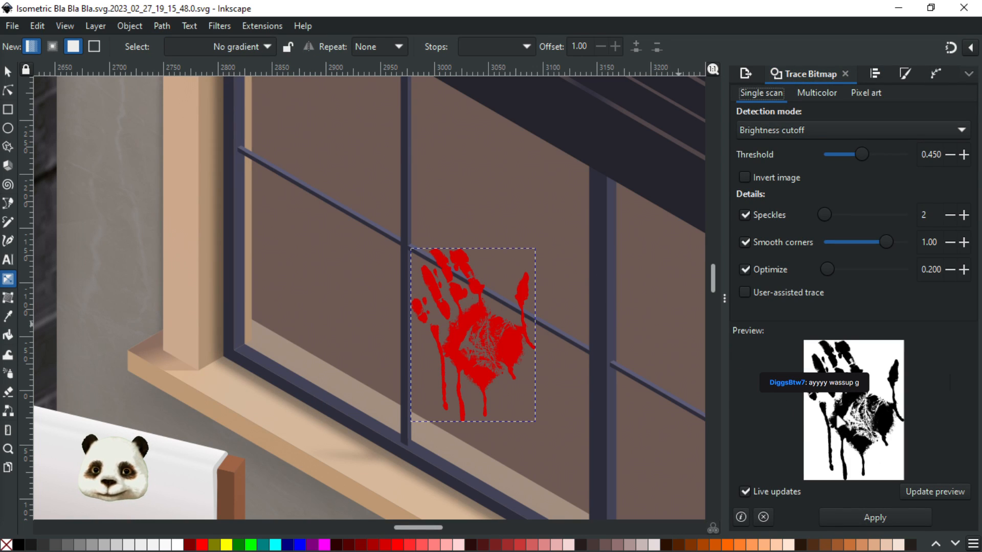
click(863, 515)
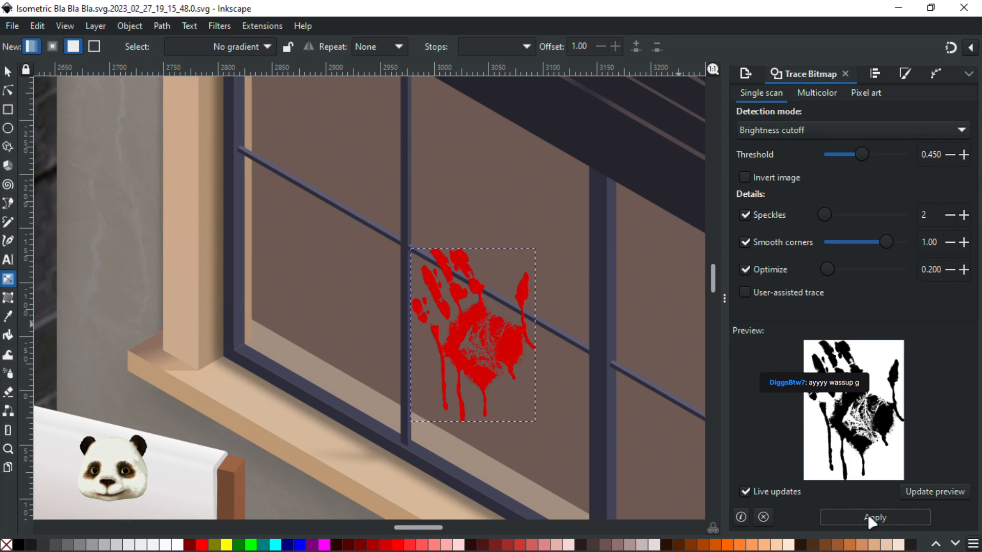
click(8, 72)
drag(444, 336, 361, 302)
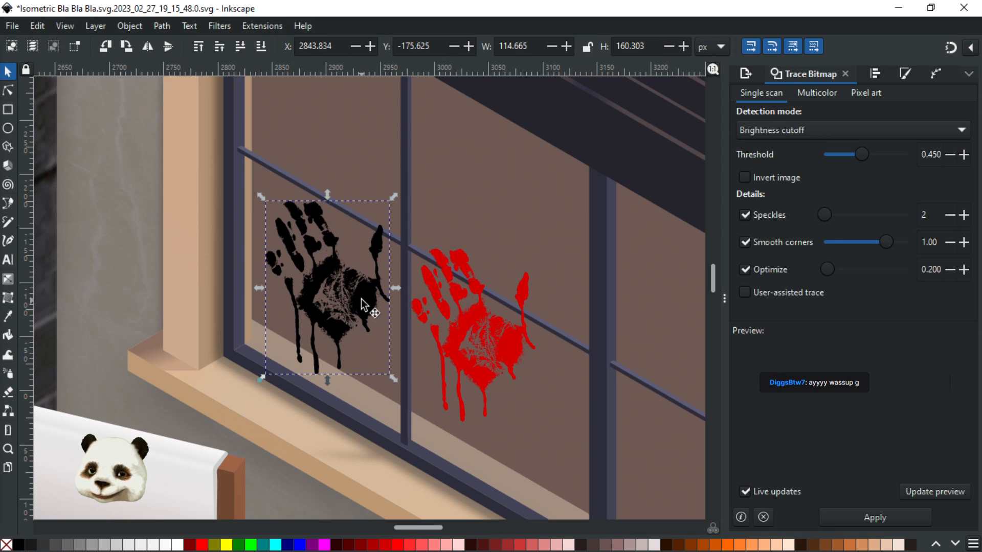
Delete the original red handprint bitmap from the window pane beside the black tracing
click(489, 341)
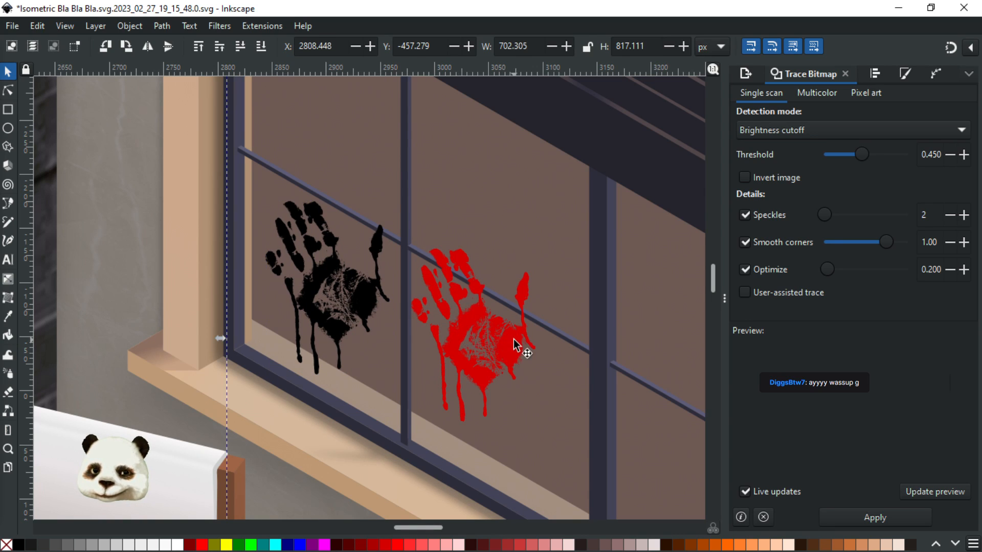
click(514, 344)
key(Delete)
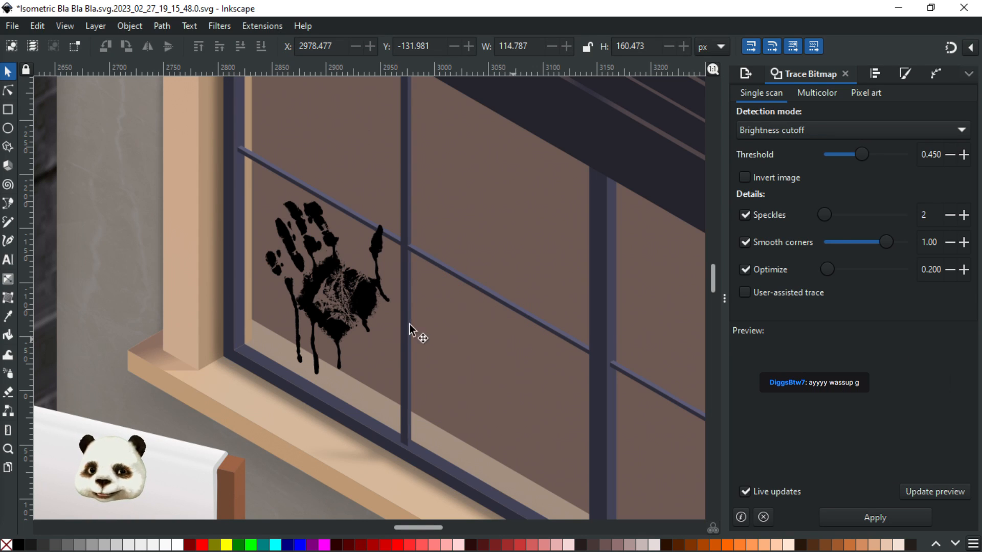
Add a Perspective/Envelope path effect to the black handprint tracing in the window's lower-left pane
click(362, 302)
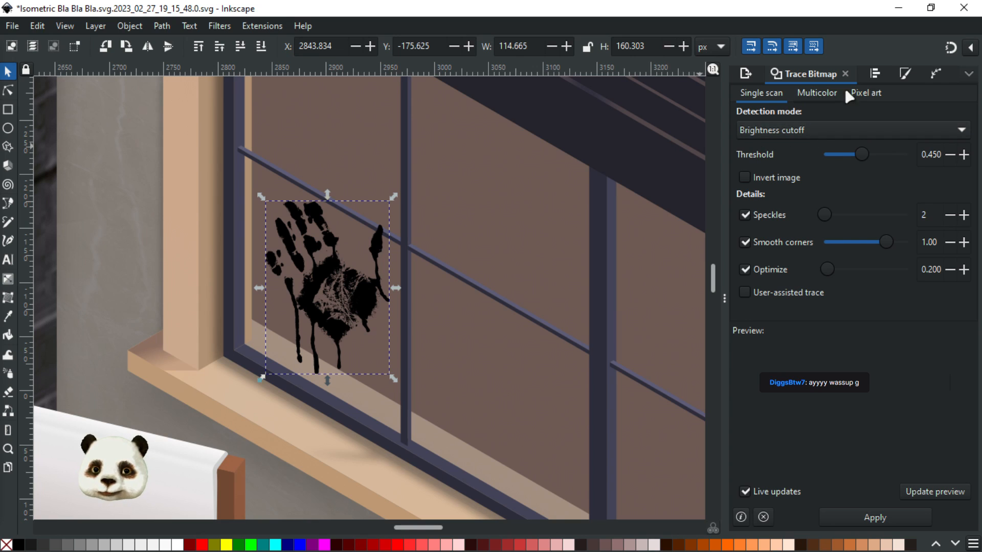
click(935, 75)
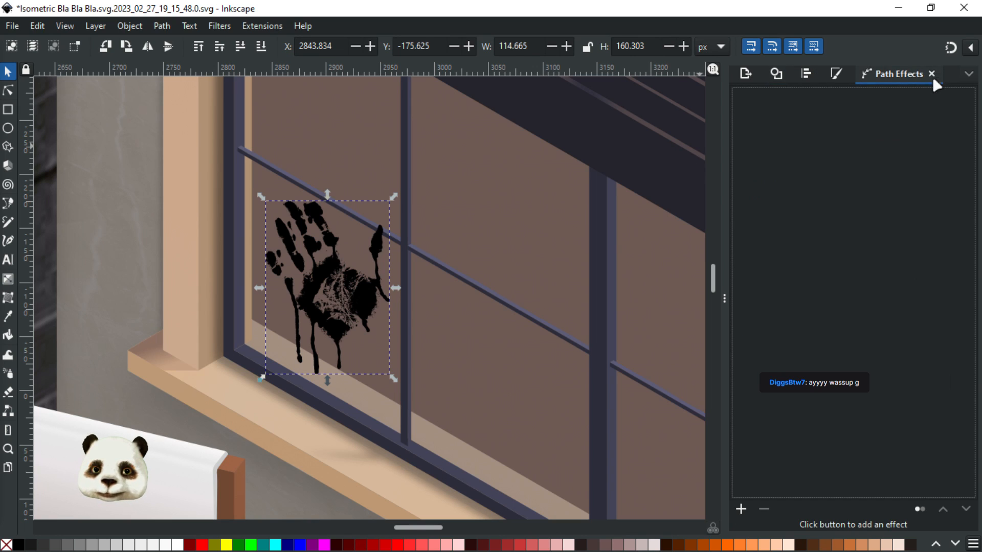
click(742, 509)
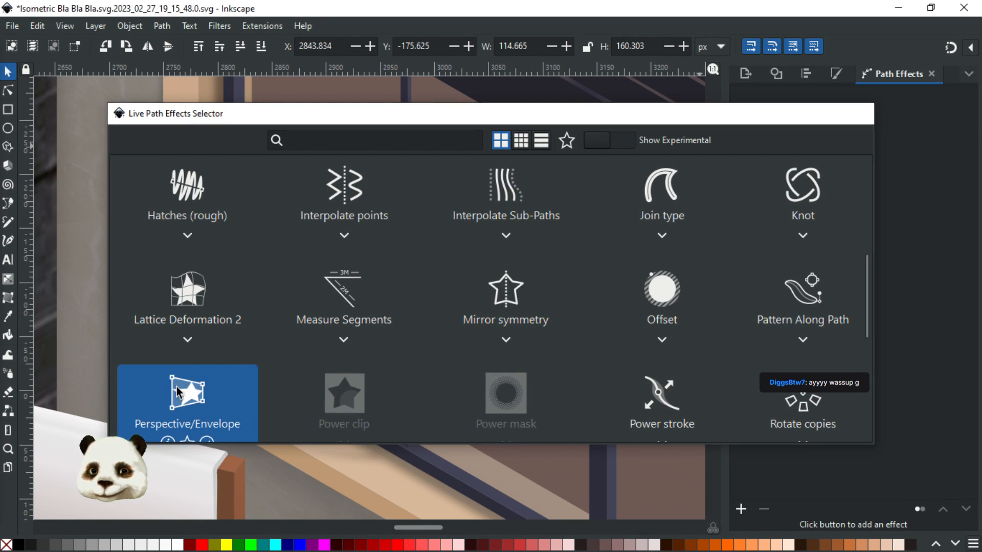
click(177, 392)
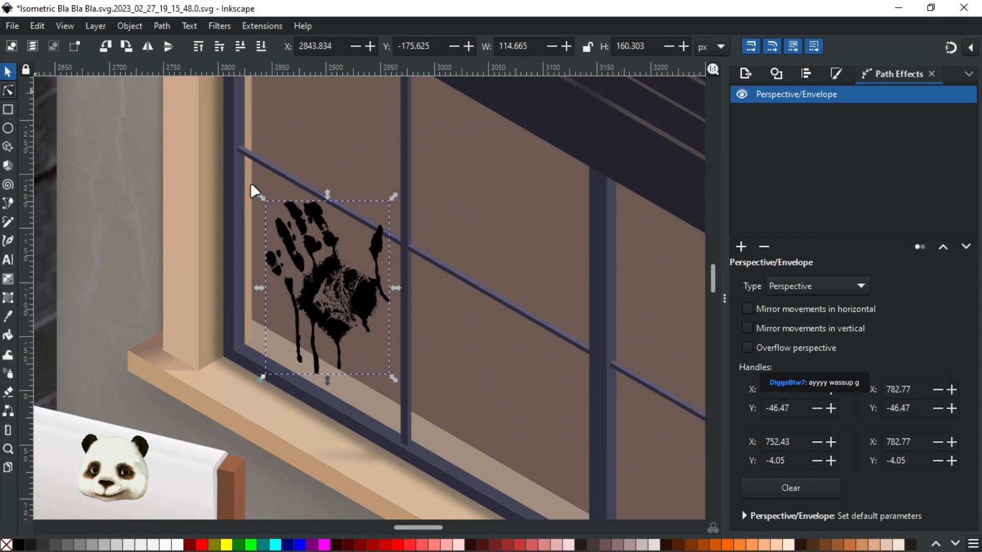
Reshape the envelope's four corners so the handprint's upper and lower edges slant parallel to the isometric window bars
drag(383, 241, 393, 261)
drag(266, 202, 266, 184)
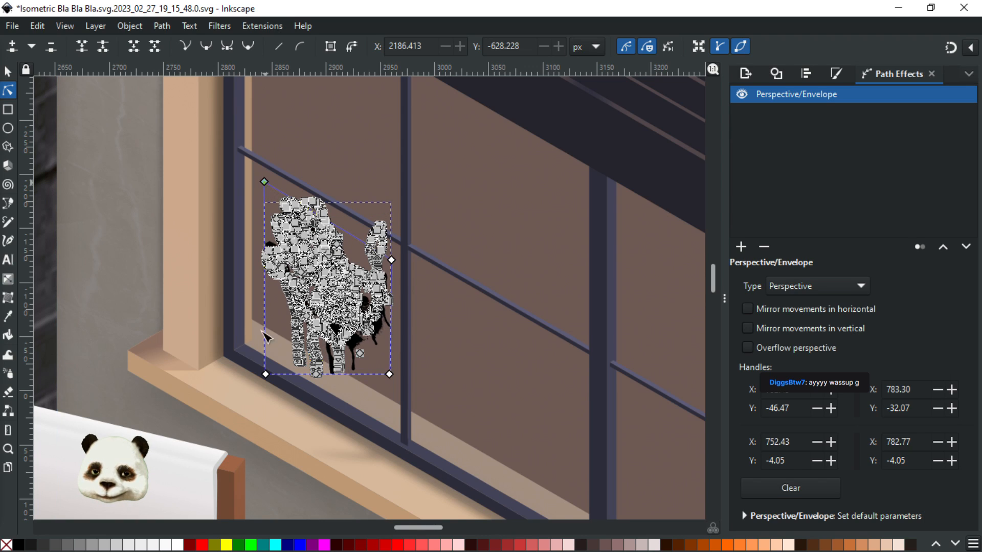
click(266, 374)
drag(265, 336, 266, 330)
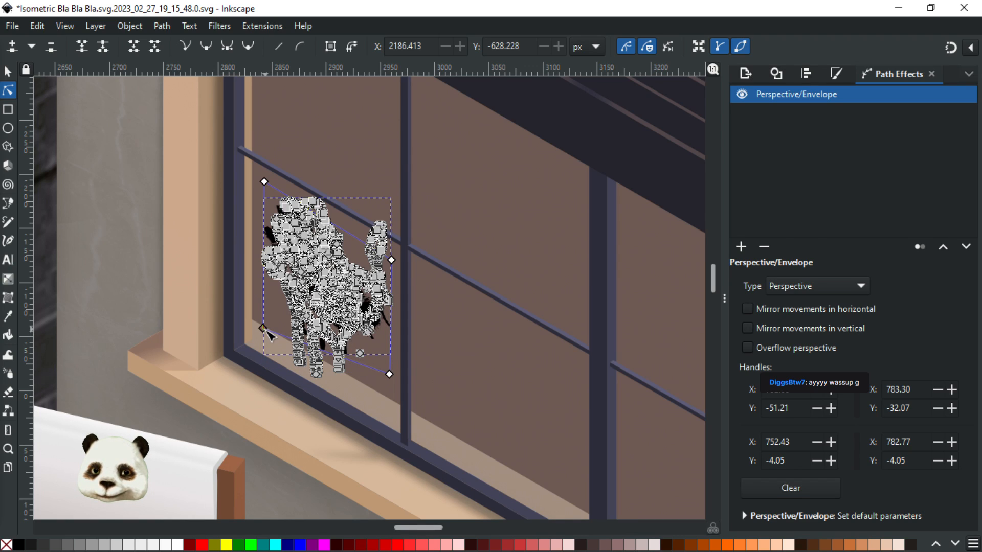
click(390, 376)
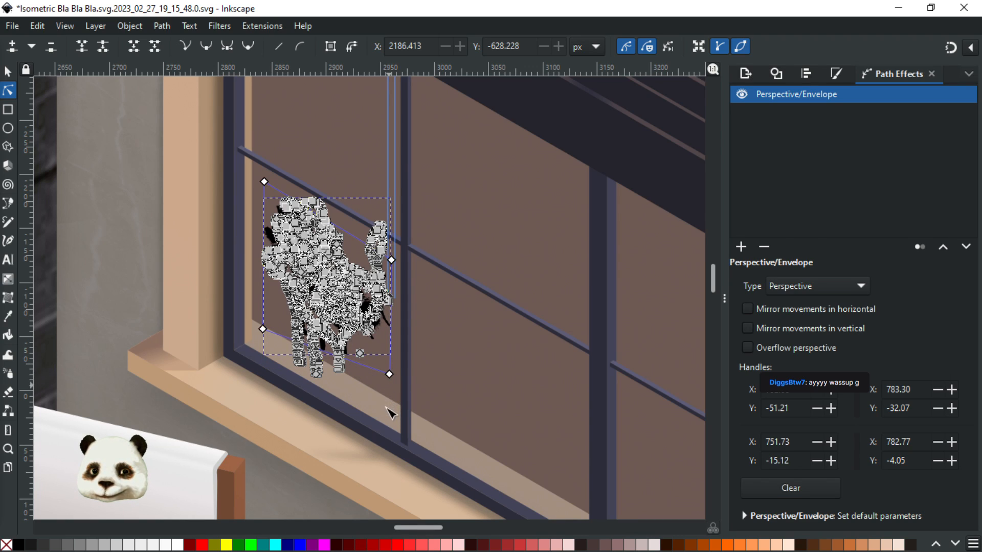
drag(386, 410, 391, 399)
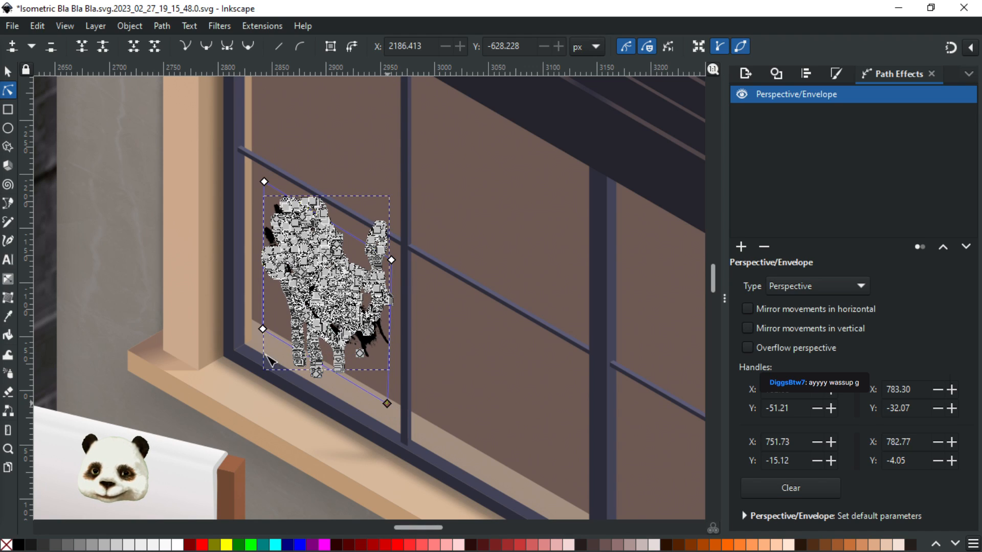
drag(262, 334, 263, 344)
drag(388, 404, 386, 410)
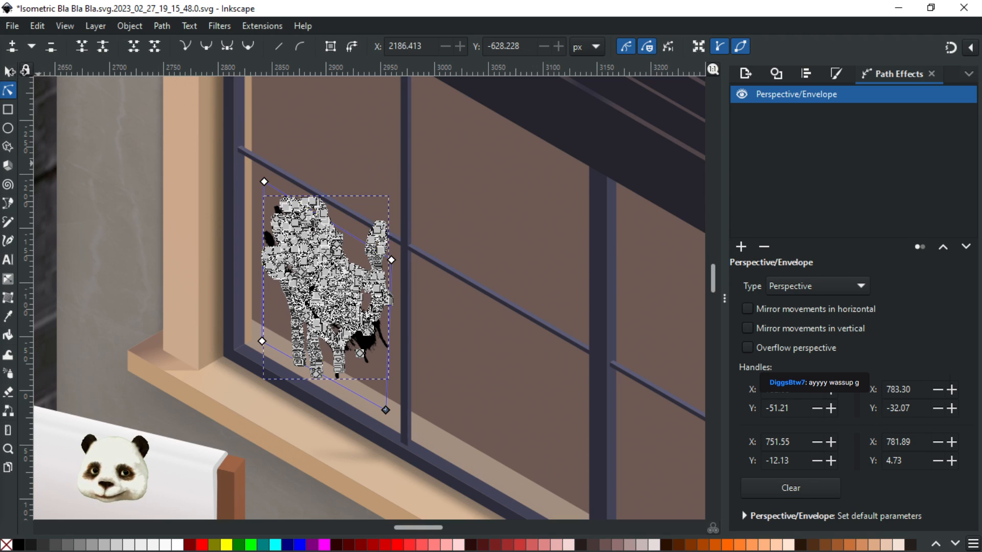
Move the skewed handprint slightly down and left within its pane, to about X 2837.2, Y -168.7 px
click(8, 70)
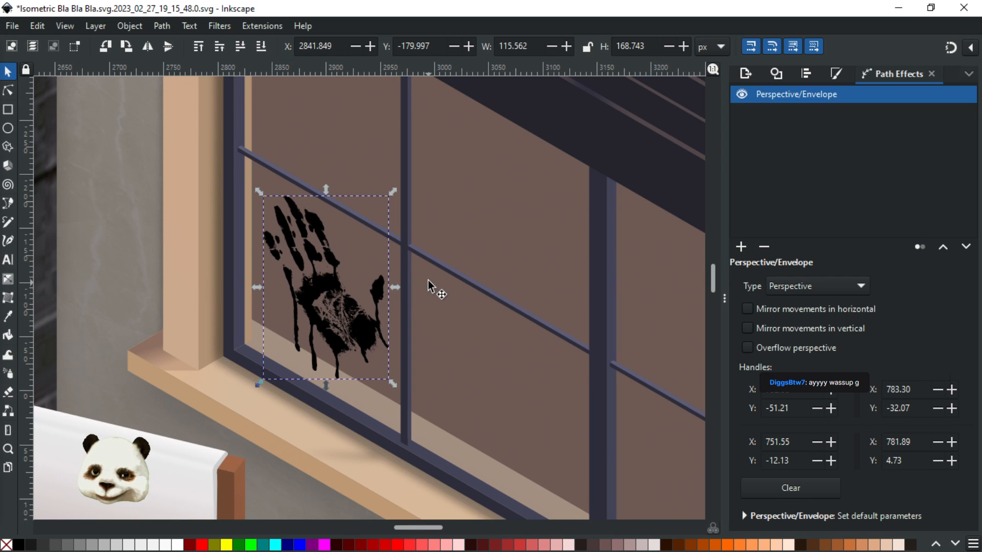
scroll(436, 285, down, 1)
scroll(408, 281, up, 1)
drag(361, 336, 356, 347)
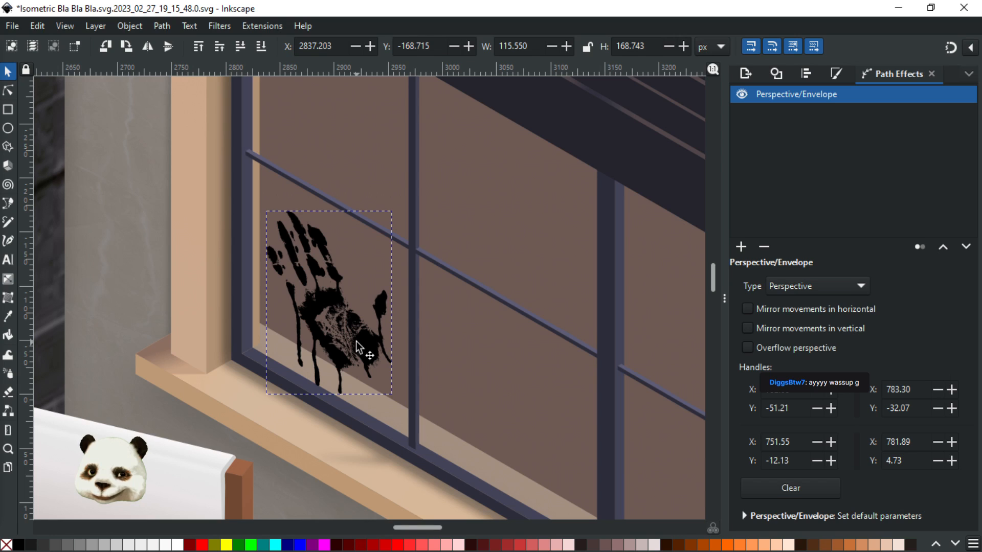
Apply a linear gradient from the handprint's fingers down to its palm, with both end stops in opaque dark red 800000
key(g)
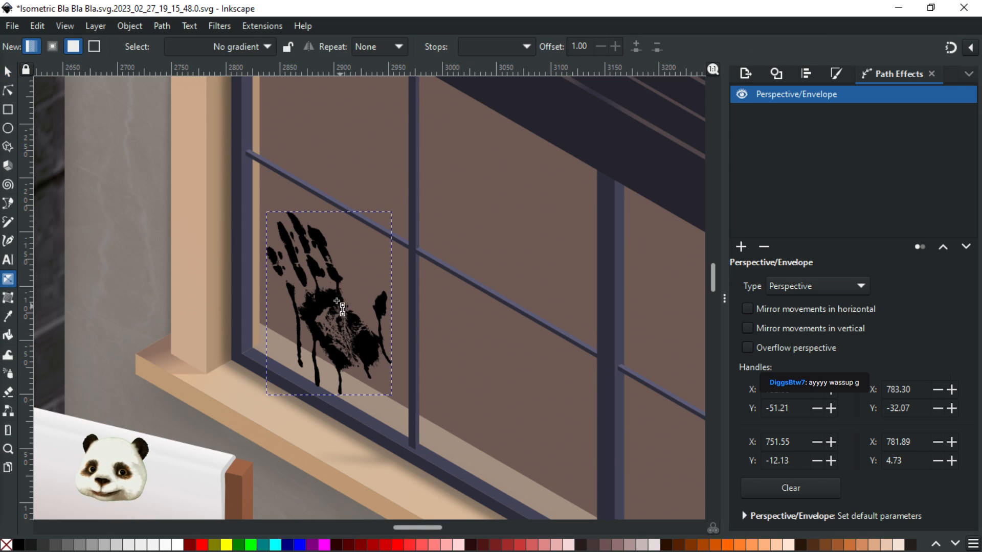
drag(323, 243, 311, 375)
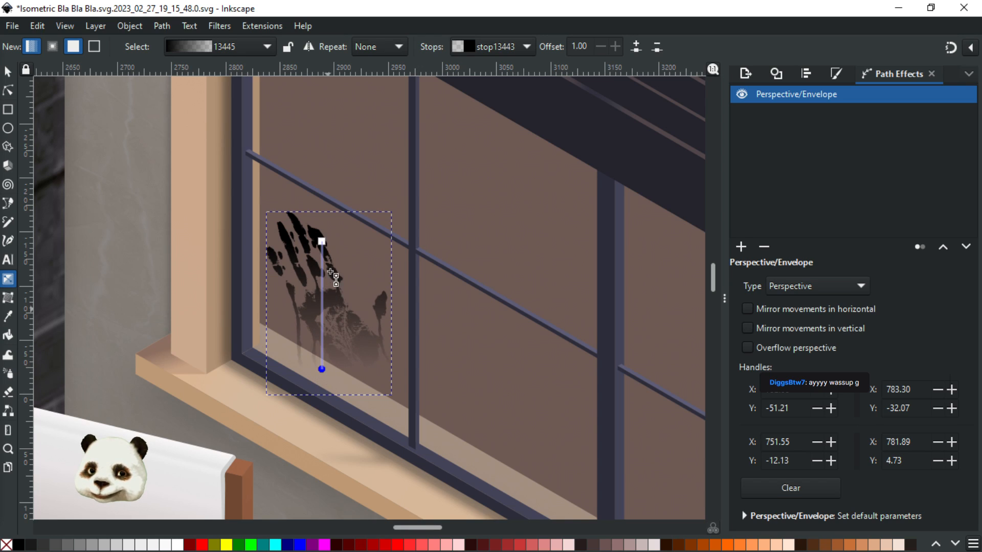
click(321, 241)
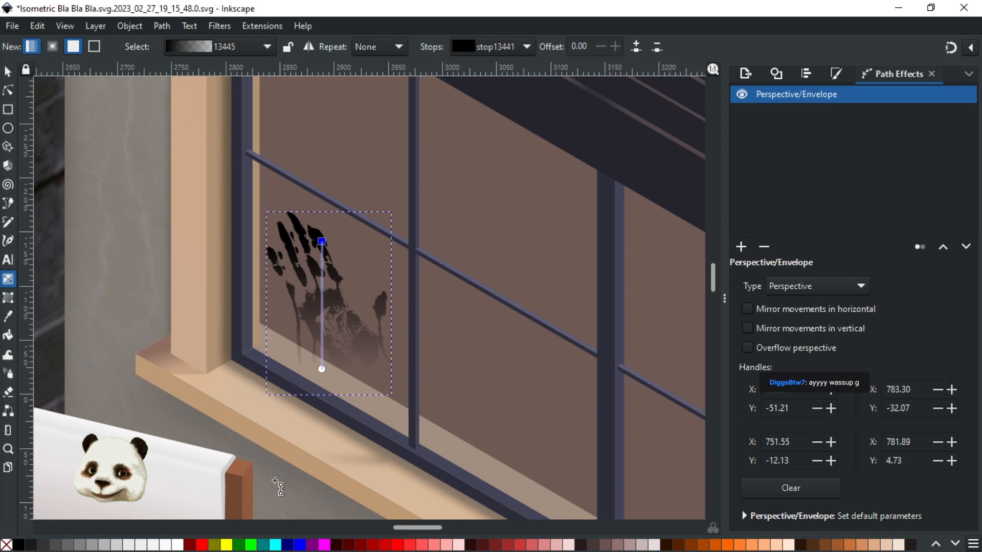
click(202, 546)
click(321, 369)
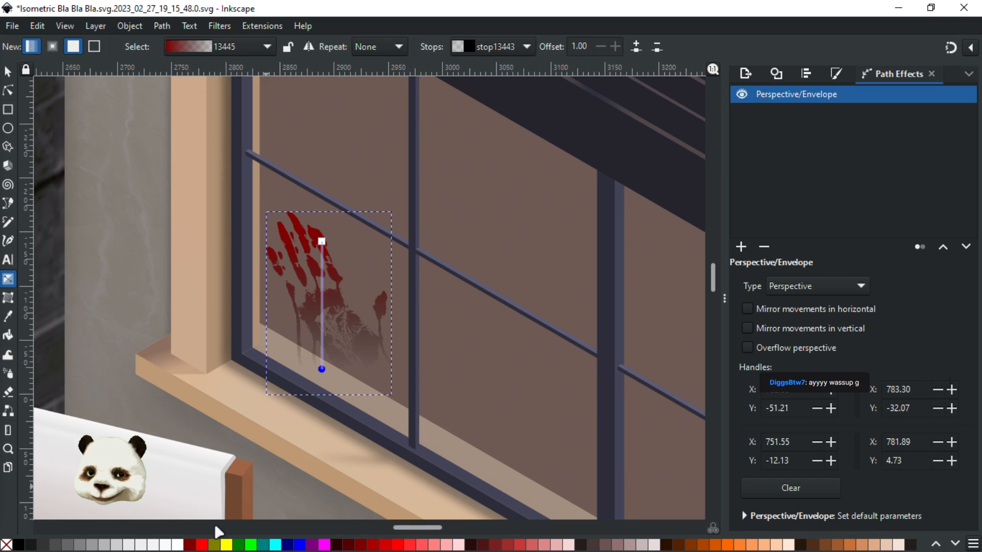
click(190, 546)
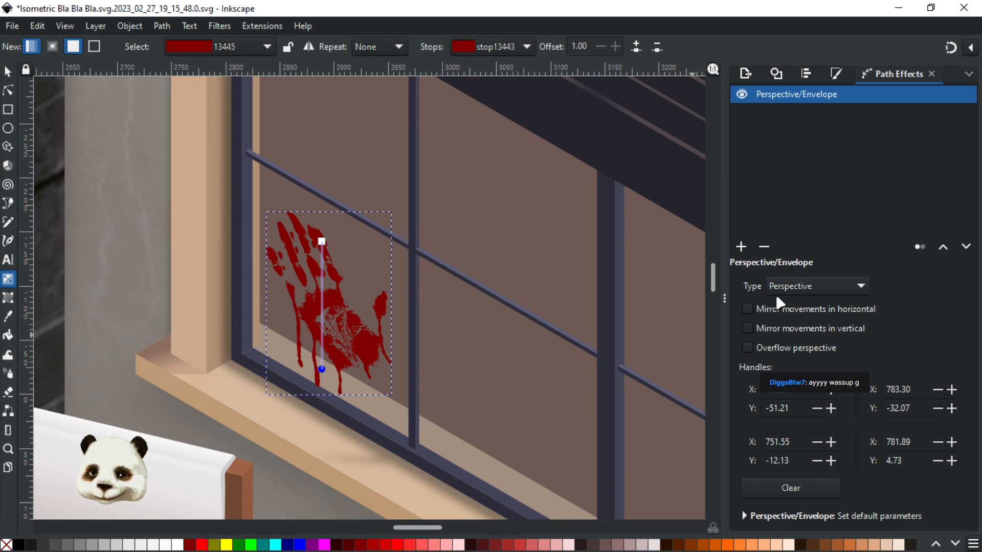
Darken the gradient's palm-end stop to lightness 14 (470000) in the fill settings
key(ctrl+shift+f)
click(818, 290)
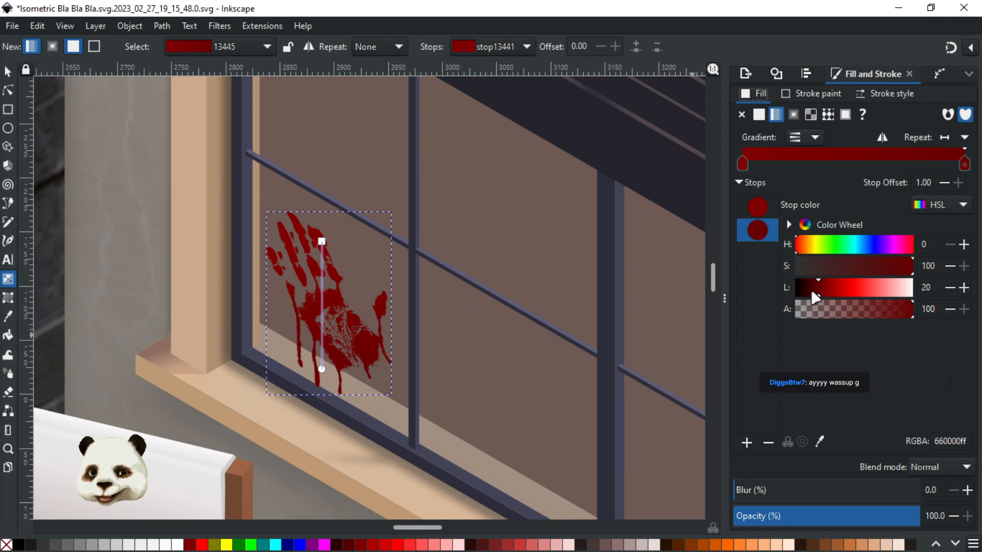
drag(811, 290, 809, 290)
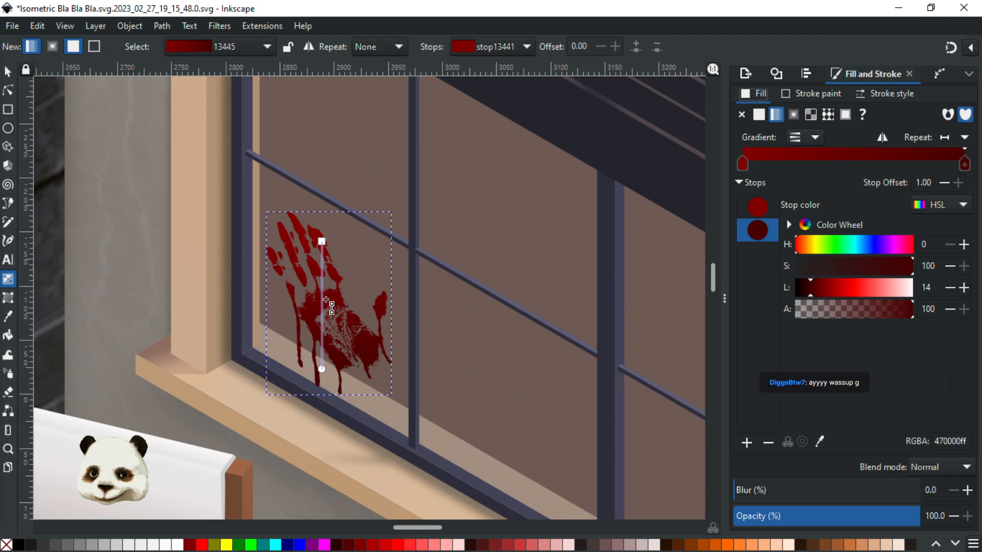
Add a middle gradient stop at offset 0.50 and lower the finger-end stop's lightness to 21
double_click(321, 305)
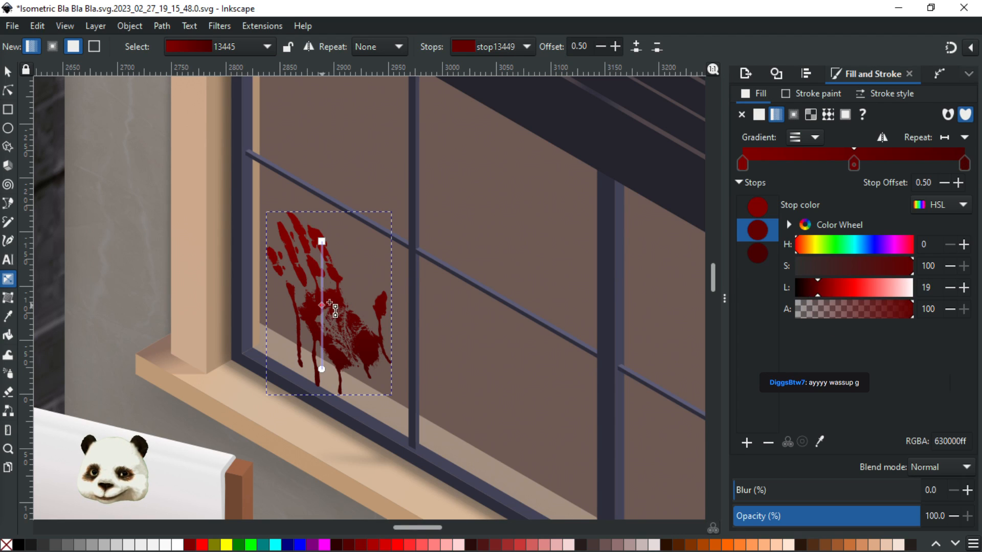
click(322, 241)
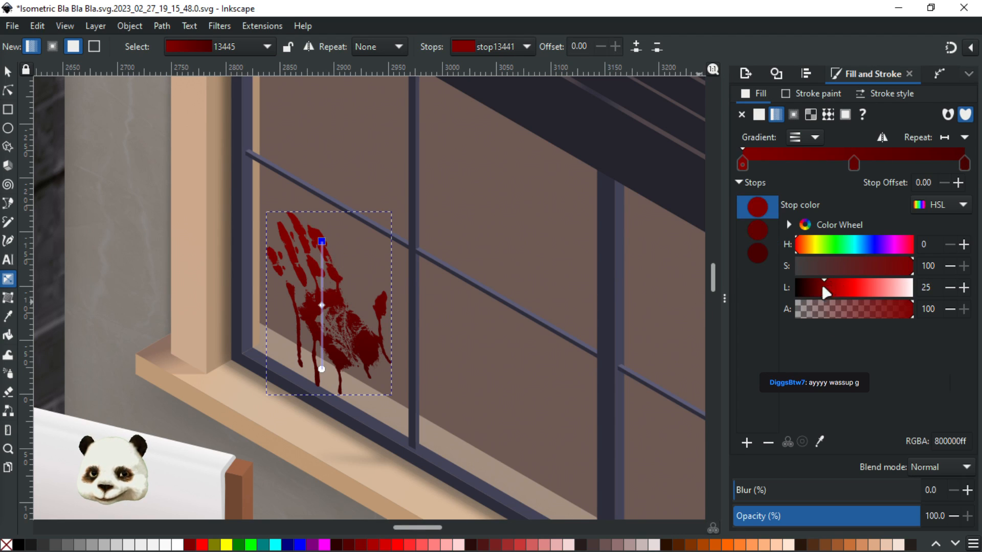
drag(823, 294, 818, 294)
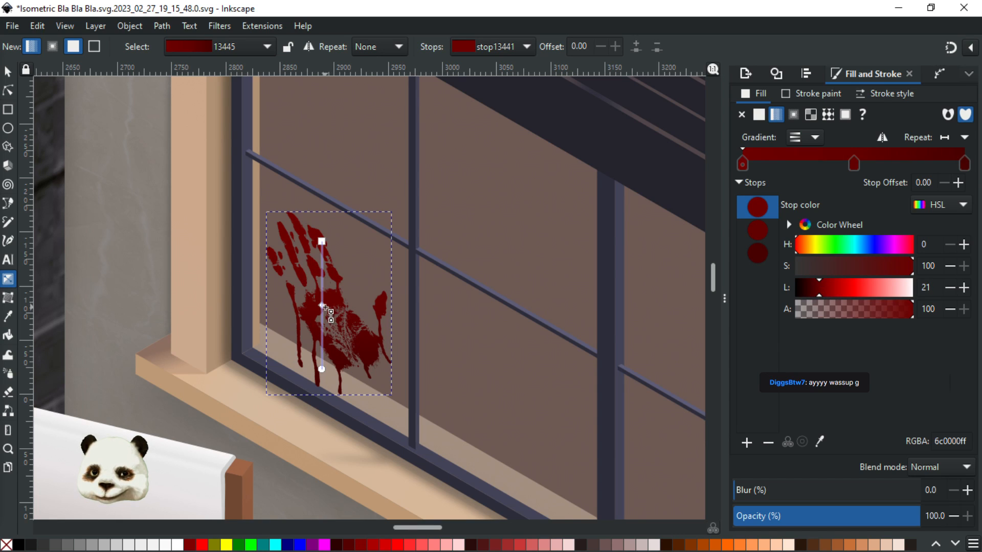
click(322, 306)
drag(822, 290, 819, 294)
Extend the gradient's end down to the handprint's lower drips and darken that end stop to lightness 8
drag(322, 369, 313, 383)
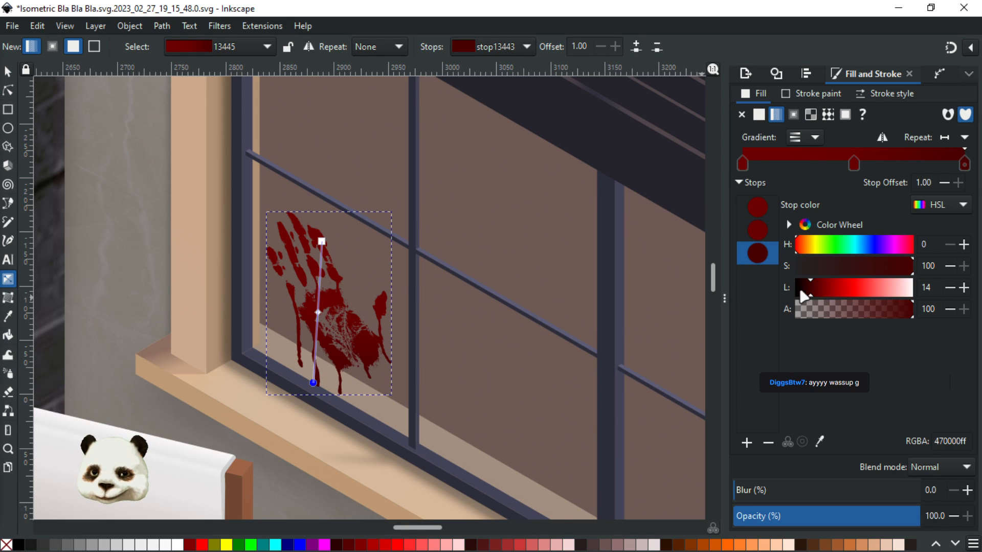
drag(810, 292, 803, 292)
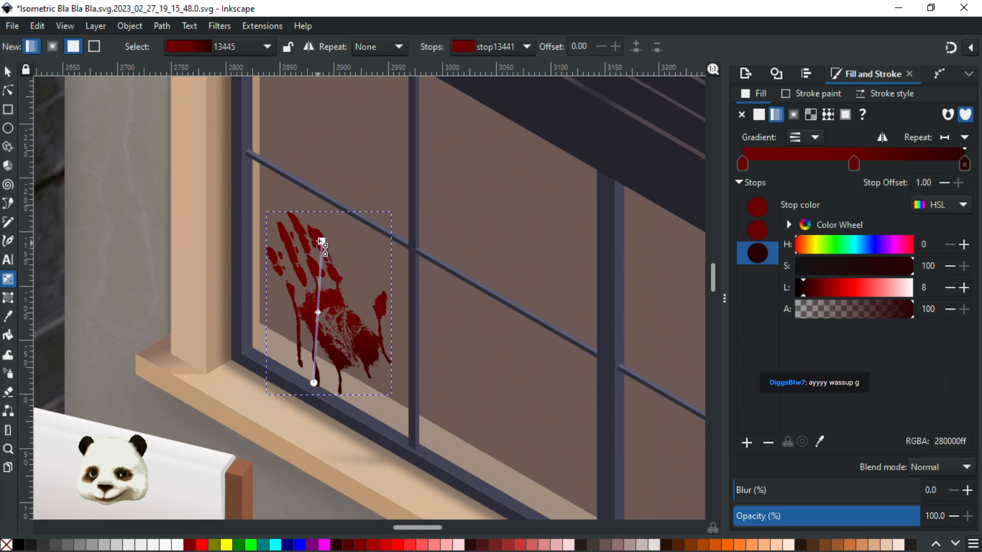
click(321, 241)
drag(819, 292, 818, 293)
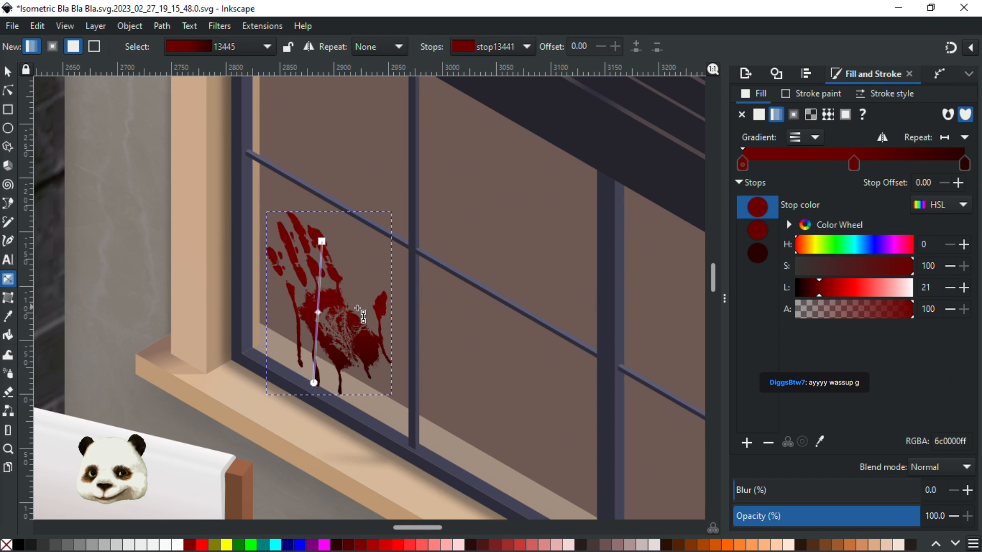
Add a gradient stop at offset 0.27 with lightness 21, and shift the middle stop to offset 0.55
double_click(320, 281)
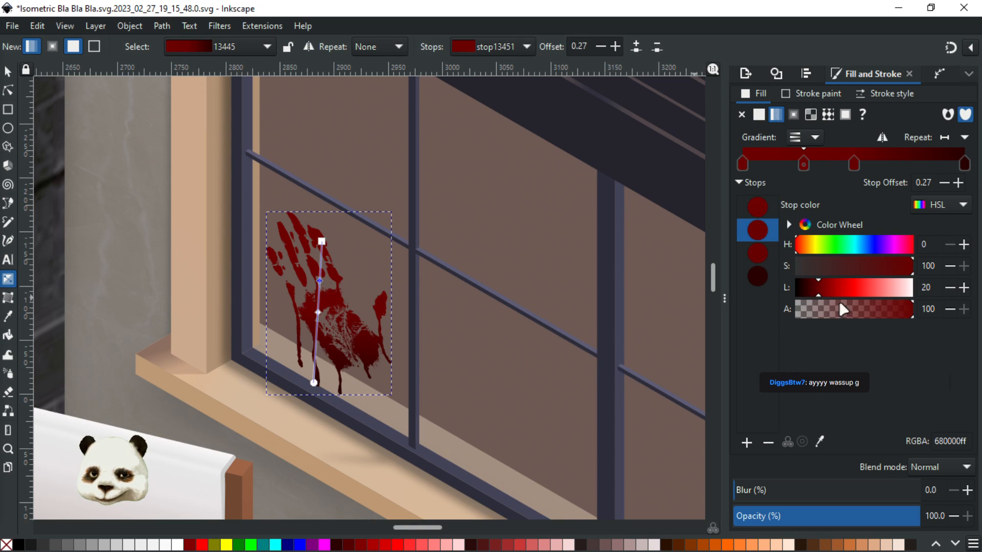
mouse_move(825, 295)
mouse_down()
mouse_move(833, 296)
mouse_move(819, 298)
mouse_up()
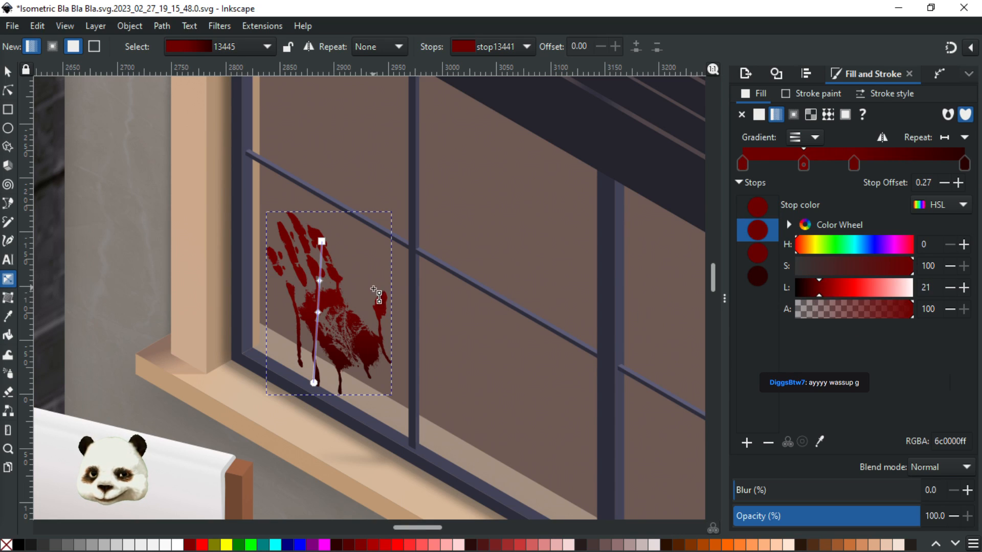
drag(318, 315, 317, 319)
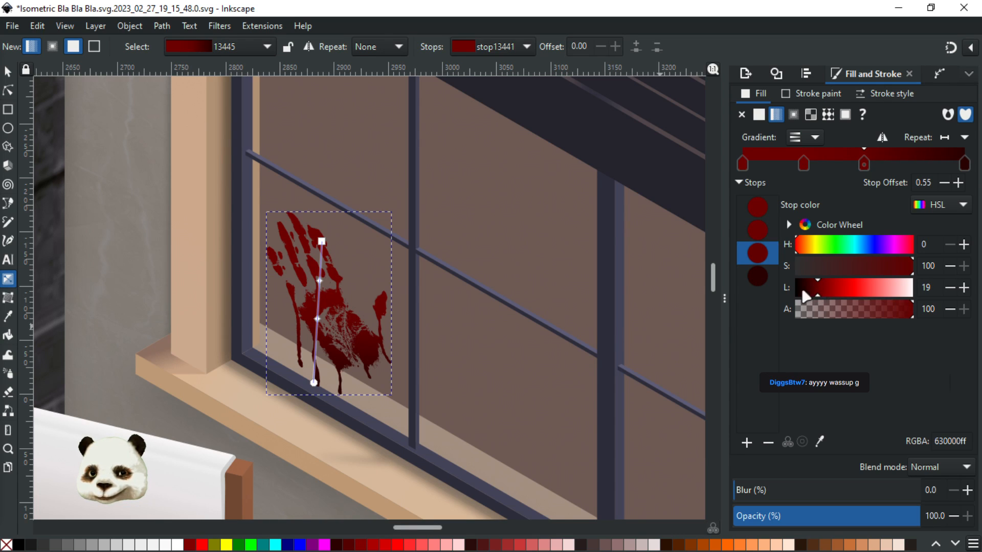
Lower the finger-end gradient stop's lightness to 18 (5d0000) and finish editing the gradient
click(322, 241)
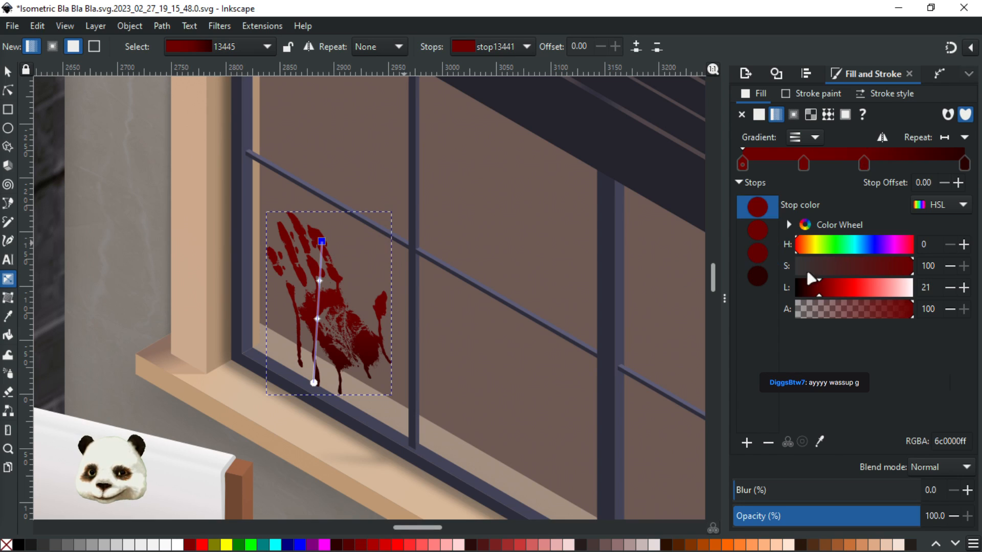
click(817, 294)
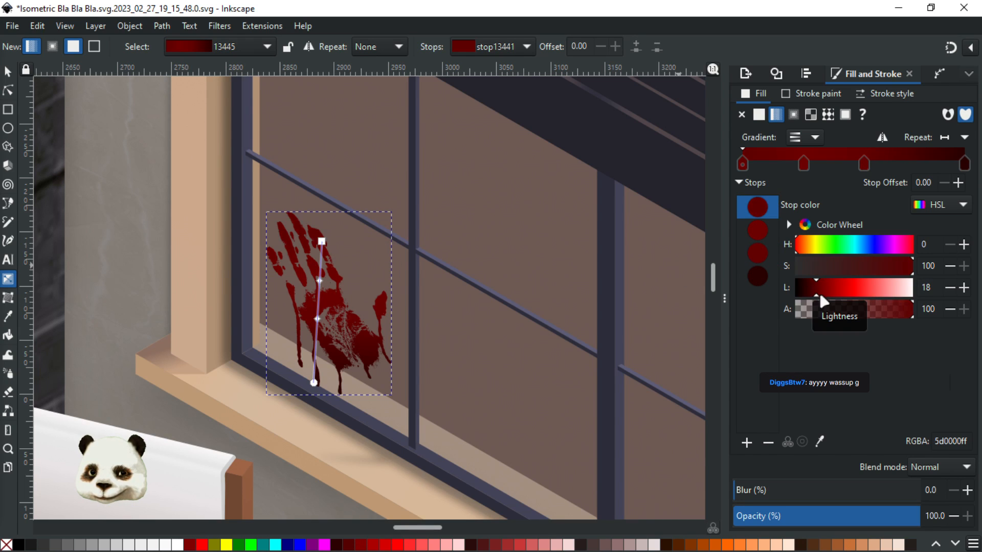
click(8, 72)
Check the handprint against the whole room, nudge it slightly up in its pane, and save the drawing
scroll(440, 294, down, 5)
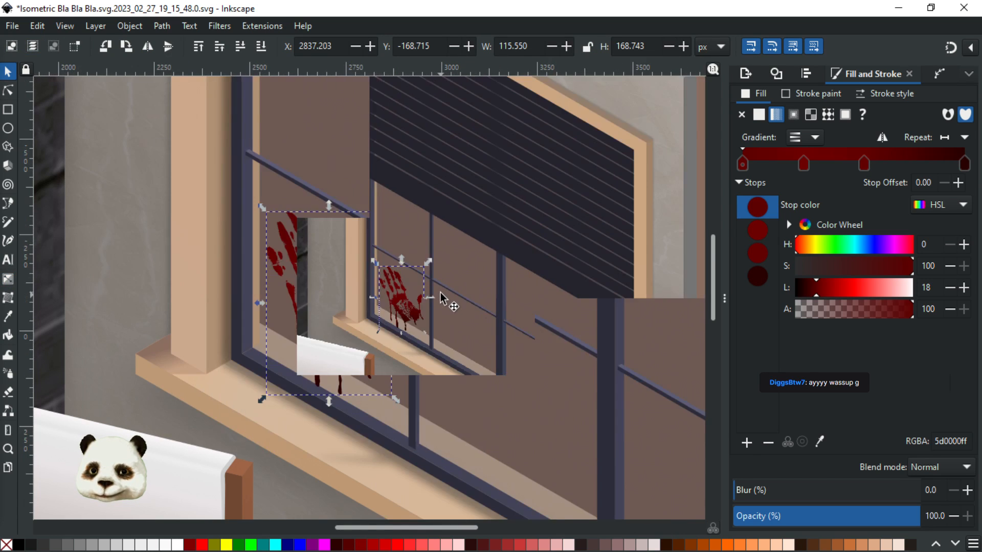
scroll(434, 297, up, 1)
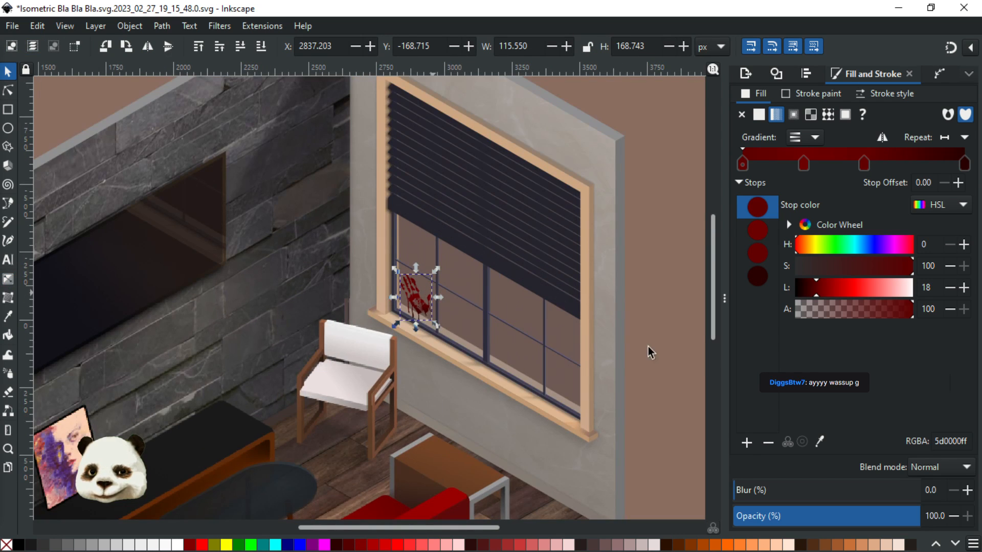
click(662, 303)
scroll(651, 306, down, 1)
scroll(649, 305, down, 1)
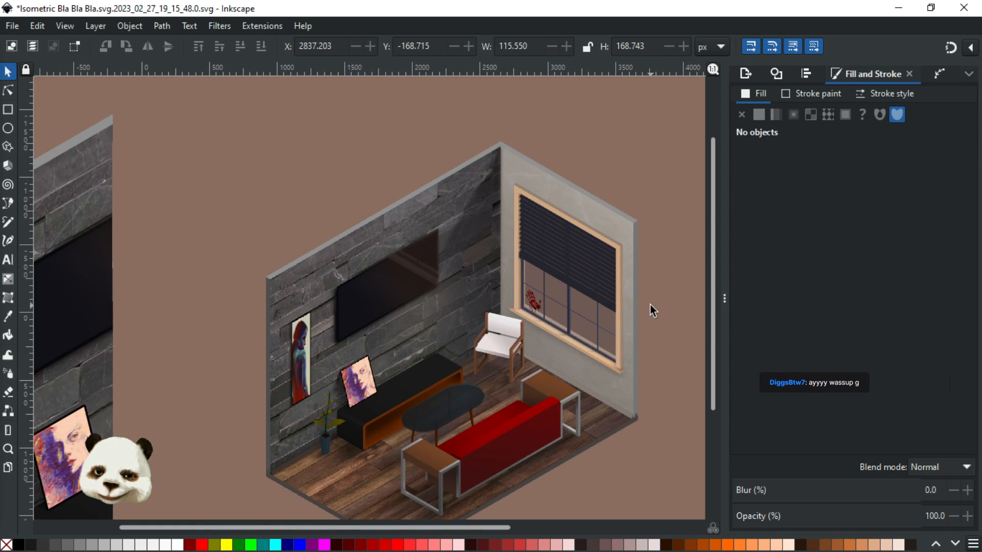
scroll(536, 302, up, 5)
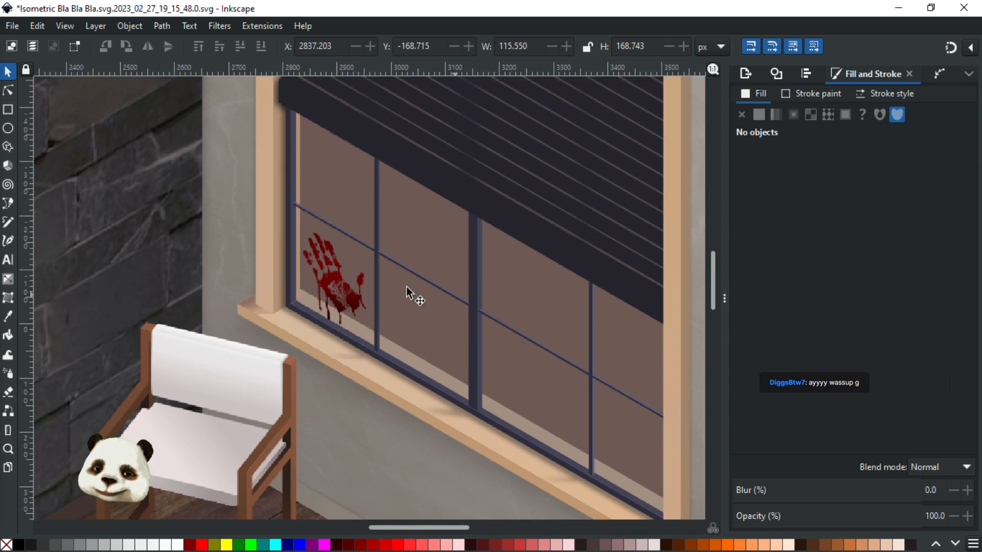
click(351, 293)
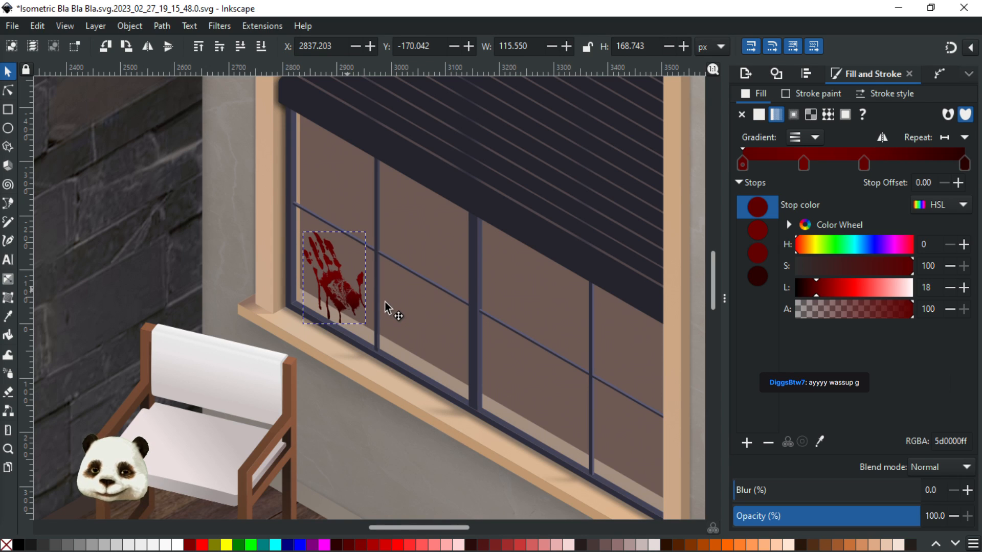
key(ctrl+z)
scroll(393, 335, down, 4)
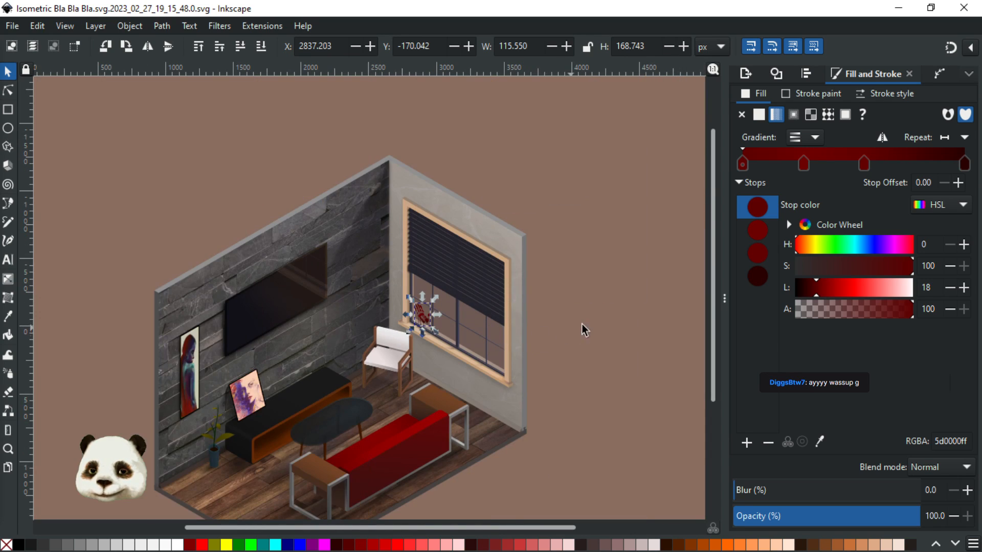
Shift the handprint slightly right within its window pane to X 2848.466, Y -166.288, and save the drawing
click(585, 330)
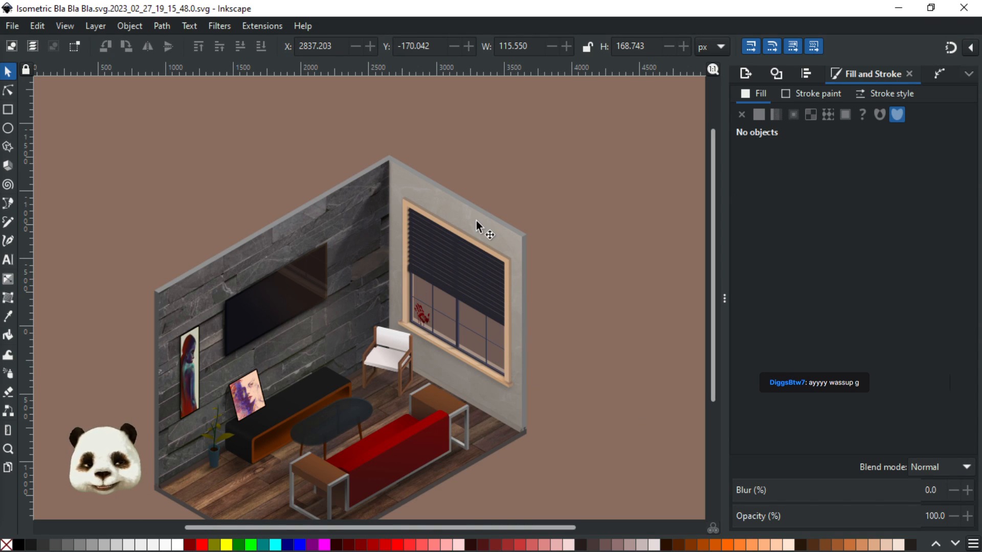
scroll(460, 358, up, 3)
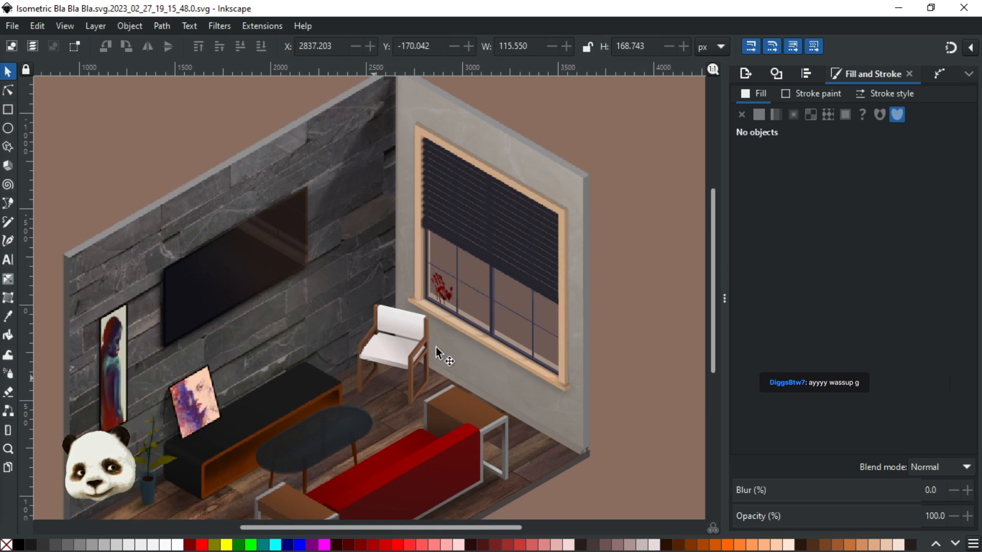
click(474, 242)
drag(474, 242, 479, 243)
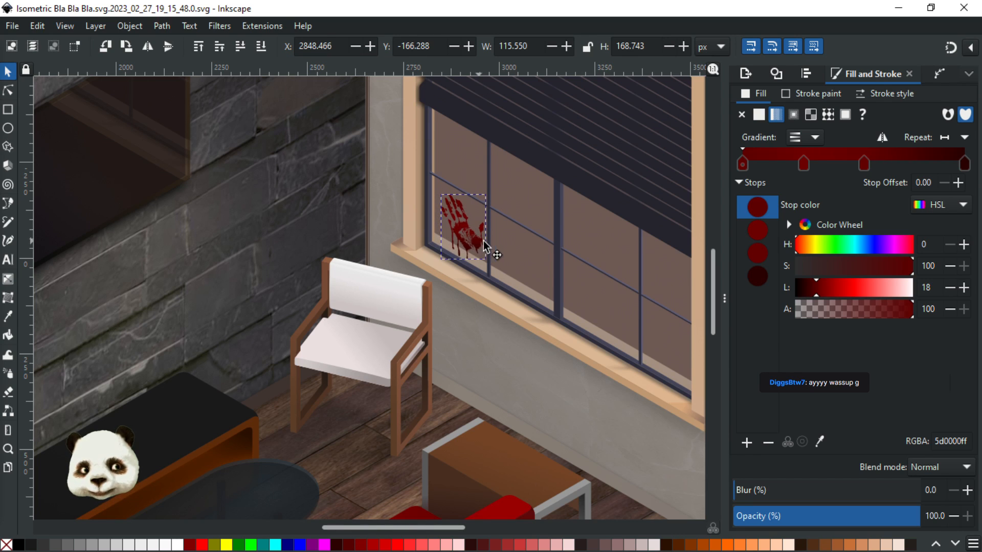
scroll(510, 237, up, 2)
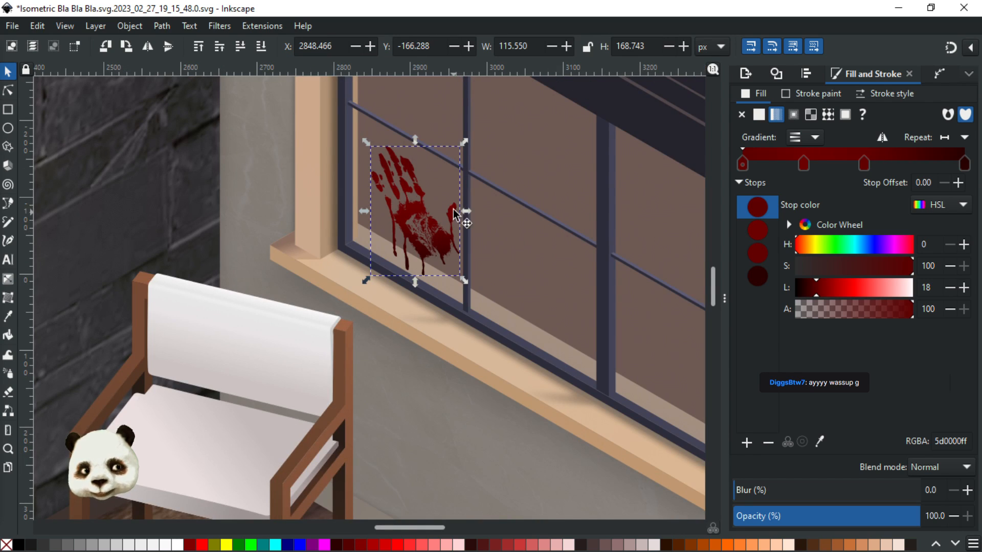
scroll(457, 212, up, 2)
key(ctrl+s)
Draw a small rounded blood blob on the window frame directly below the handprint's lowest drip
mouse_move(428, 281)
mouse_down()
mouse_move(414, 282)
mouse_move(423, 293)
mouse_up()
key(b)
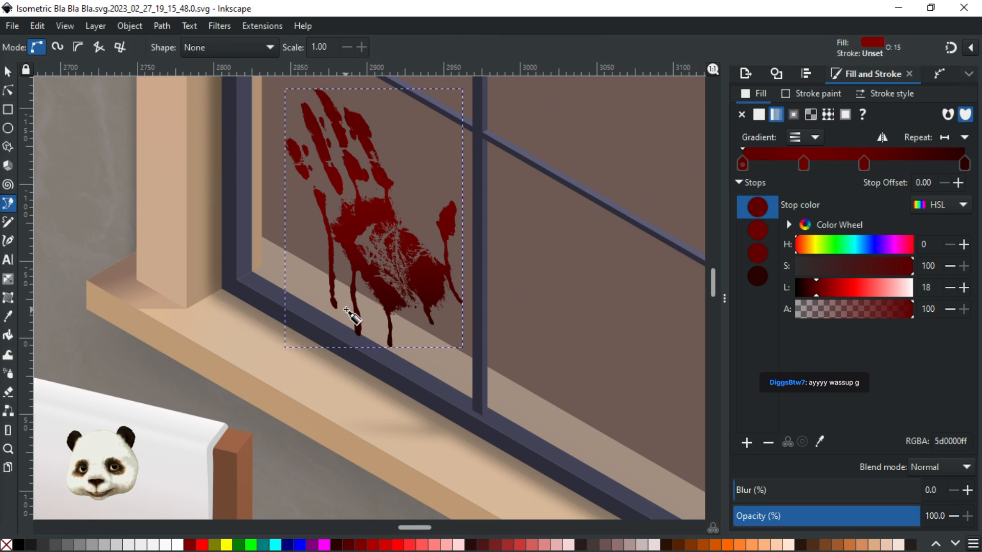
ctrl+scroll(393, 332, up, 1)
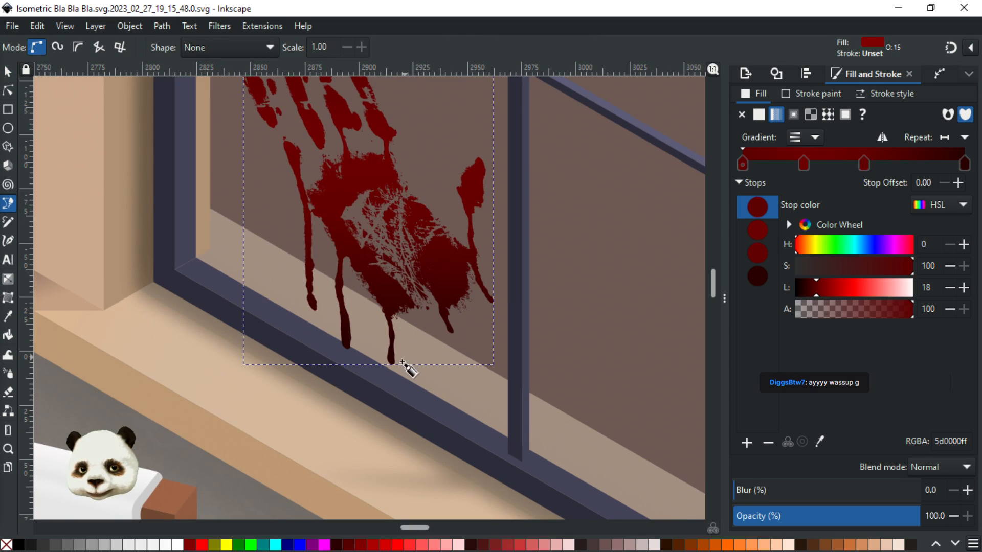
drag(383, 367, 404, 381)
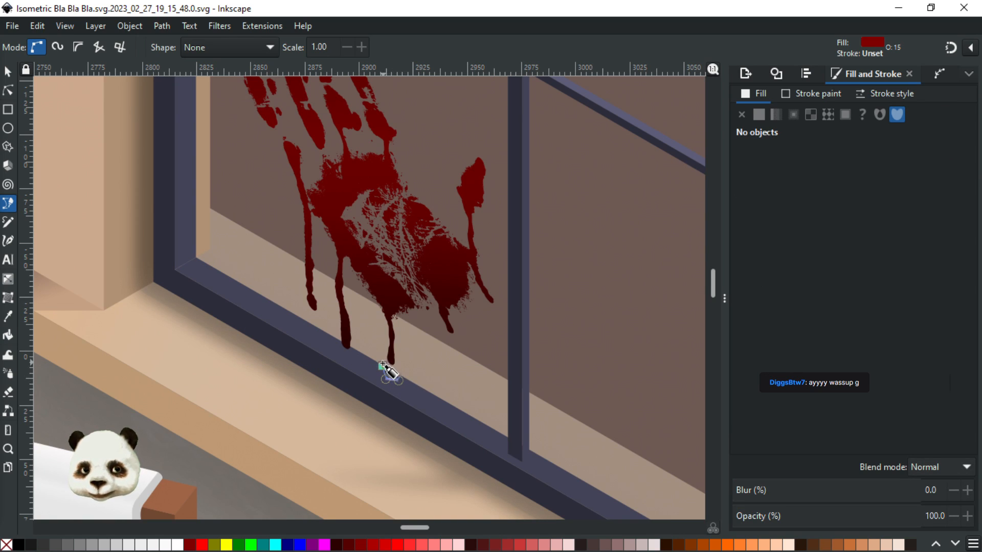
click(383, 367)
scroll(397, 370, up, 2)
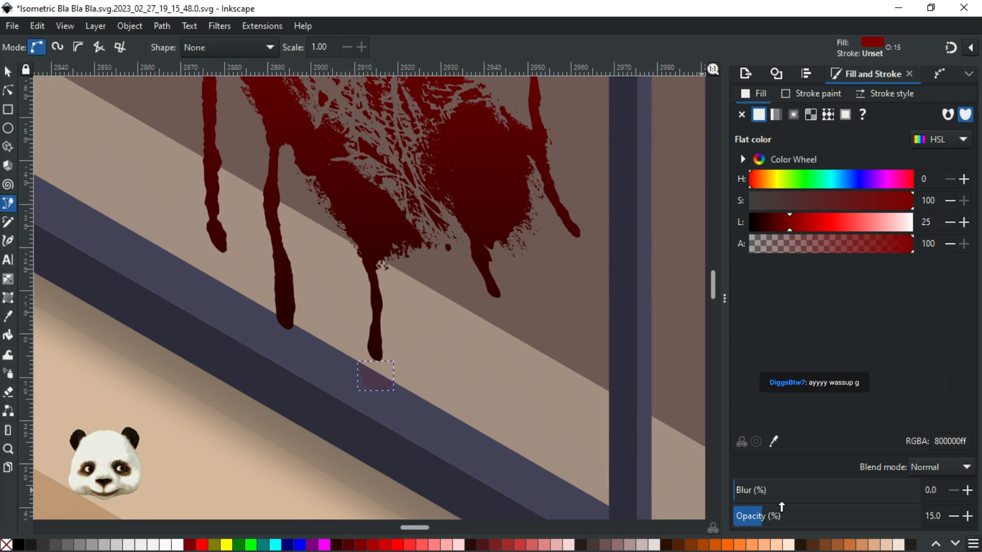
Set the blob's opacity to 100% and fill it with the drip's dark red (280000)
drag(897, 519, 979, 517)
key(d)
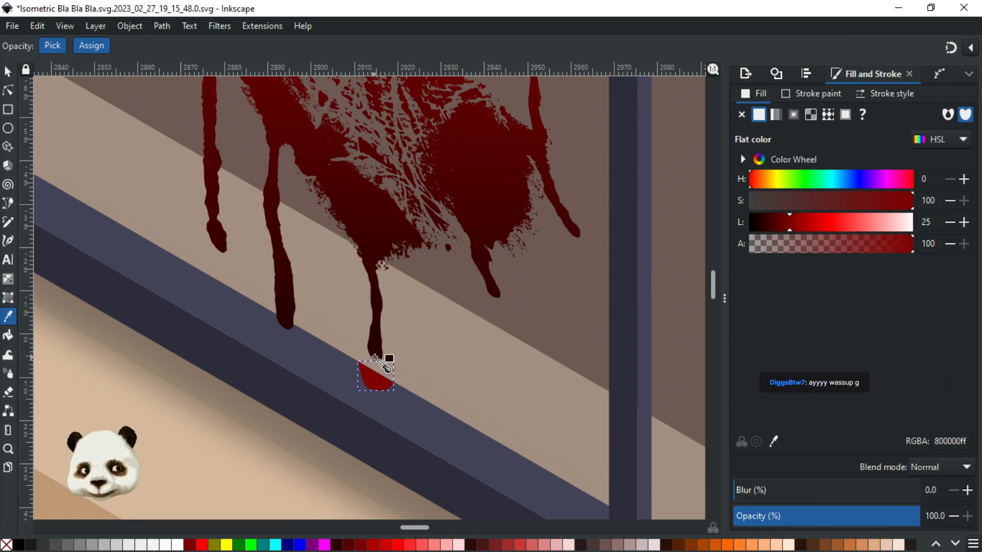
click(379, 371)
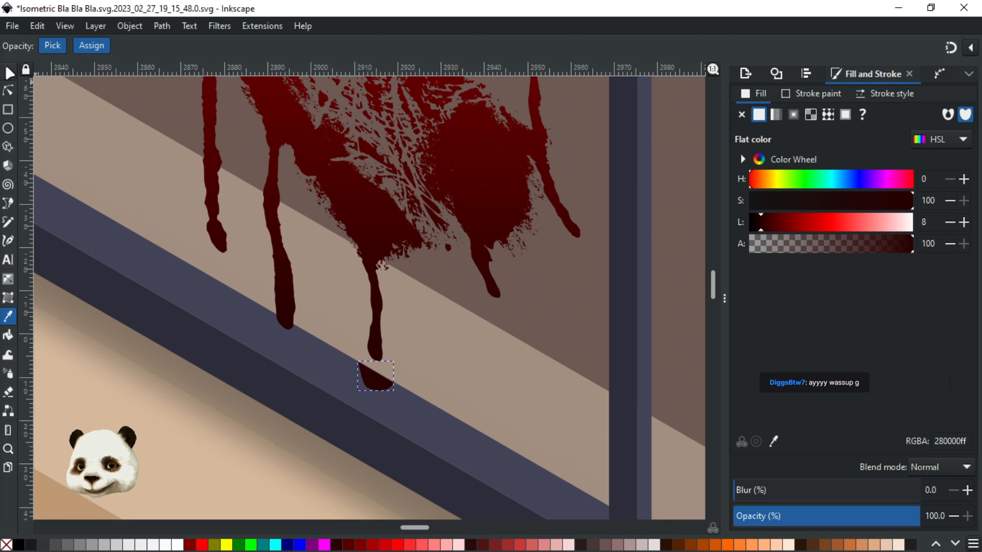
key(s)
Draw a wavy dark-red blood pool about 74 × 52 px across the sill beneath the handprint's drips
key(b)
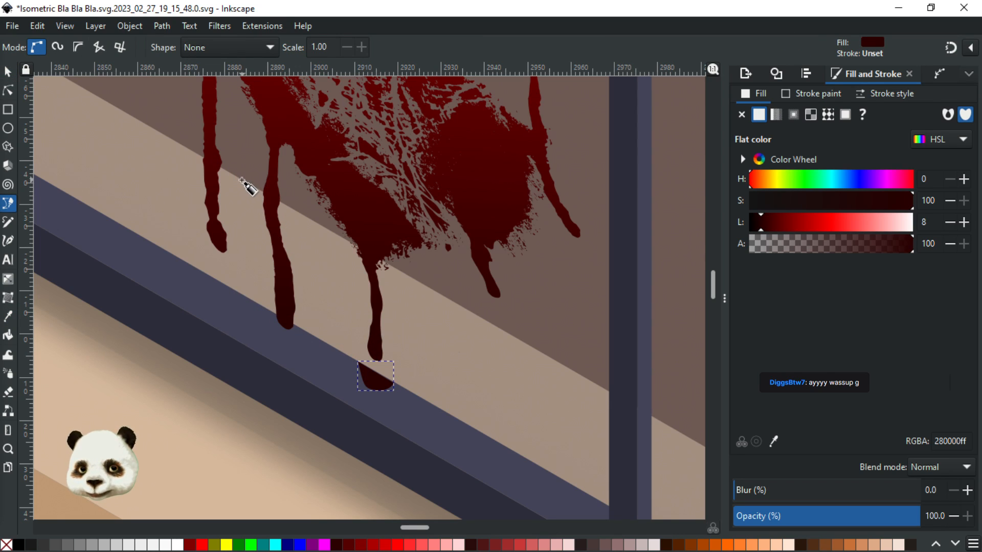
click(241, 180)
drag(213, 263, 236, 253)
double_click(257, 248)
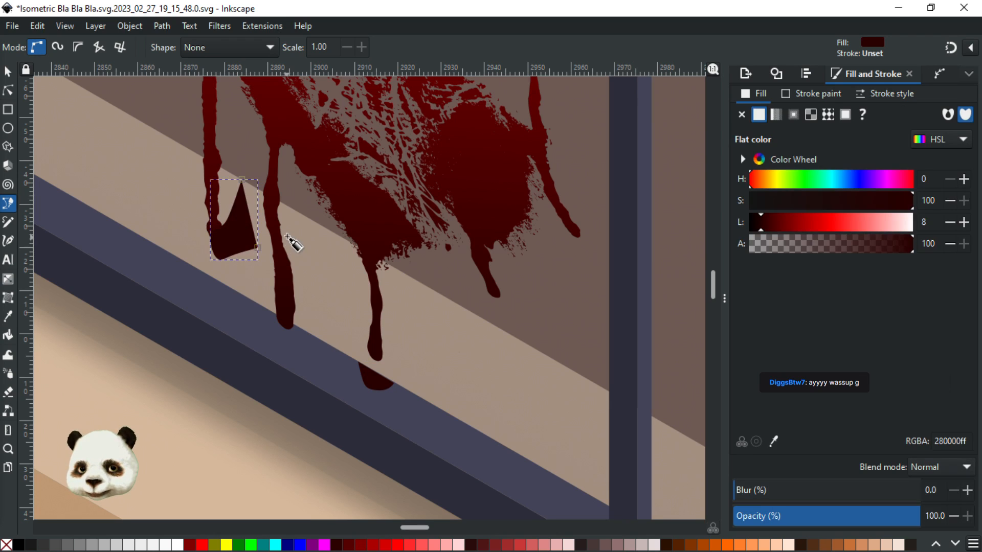
click(257, 248)
drag(267, 219, 312, 242)
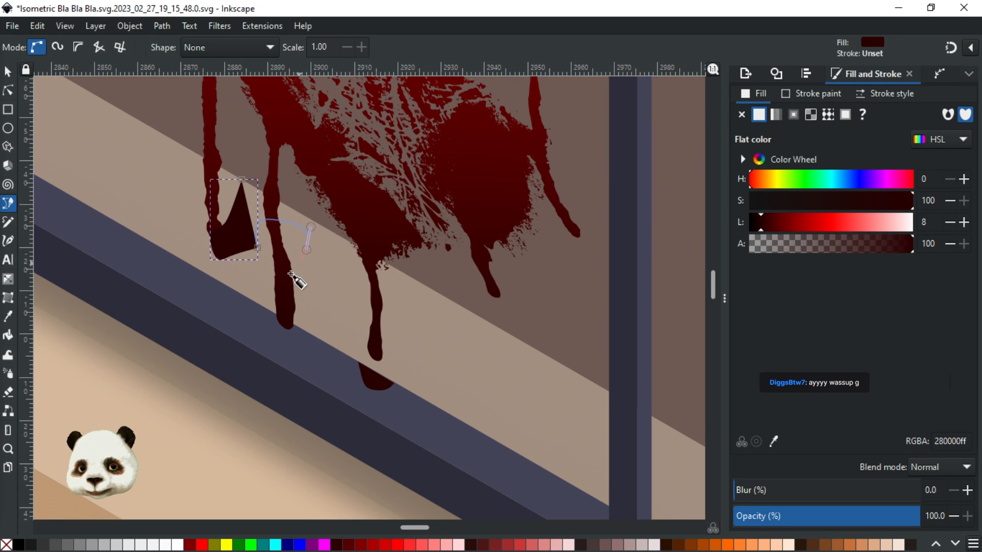
drag(346, 298, 420, 325)
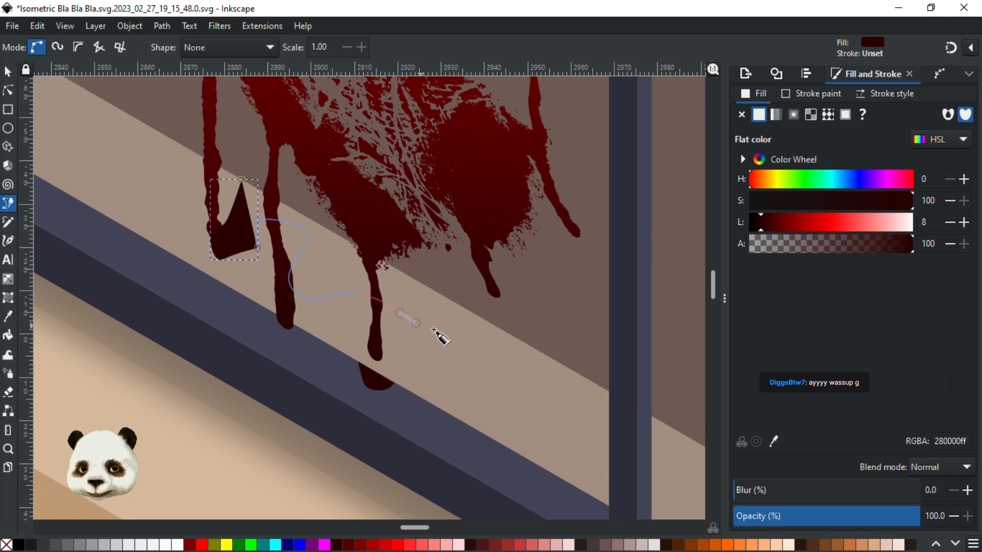
drag(315, 328, 302, 343)
drag(362, 385, 415, 396)
drag(439, 387, 459, 363)
drag(482, 355, 503, 357)
drag(455, 264, 364, 212)
drag(244, 179, 234, 245)
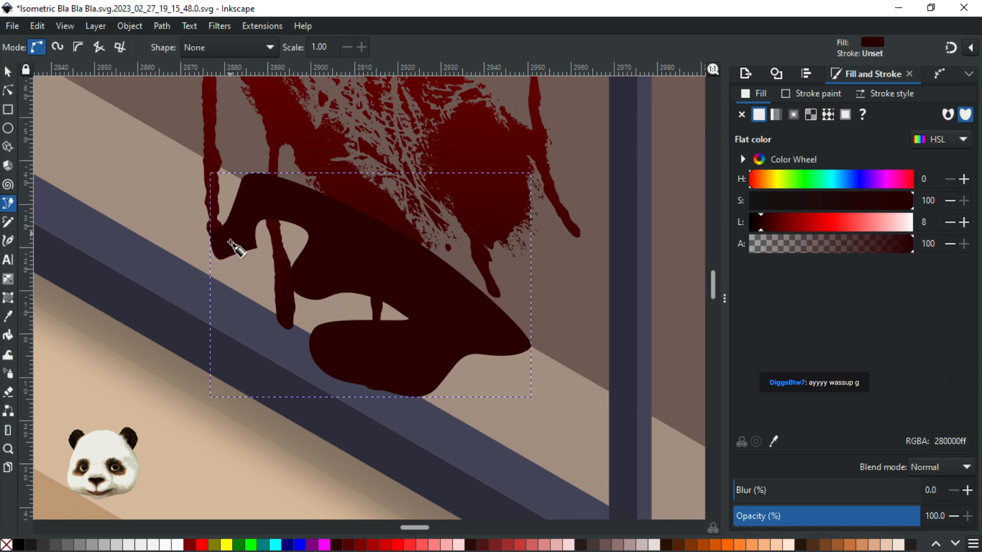
Lower the blood pool in the stacking order so it lies behind the handprint and the window frame
click(7, 71)
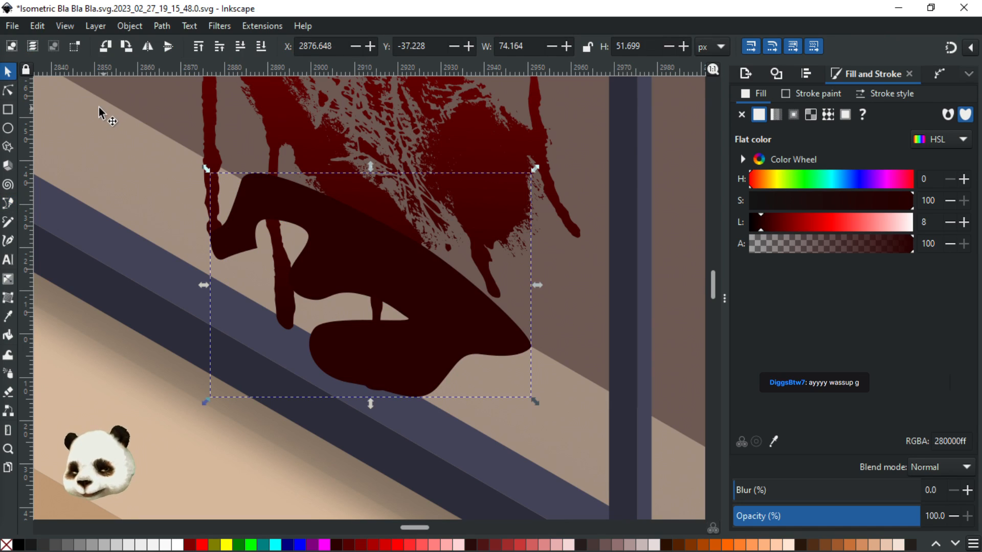
key(Page_Down)
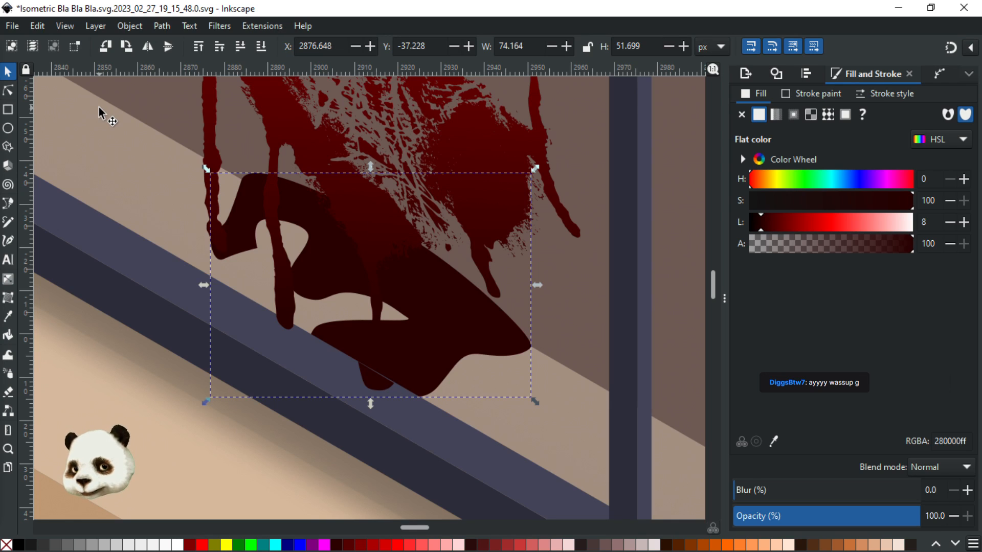
click(8, 93)
click(111, 137)
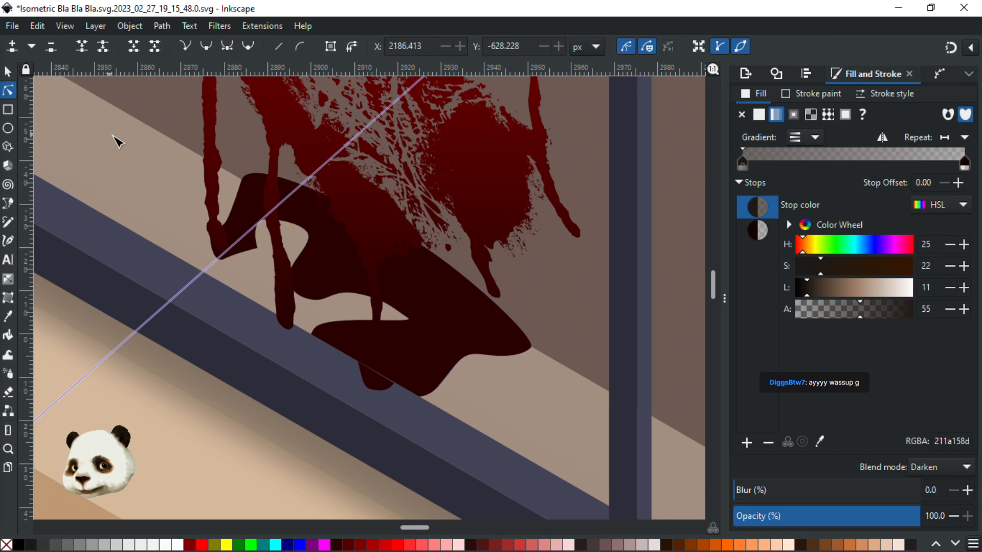
scroll(116, 141, down, 2)
drag(170, 169, 471, 264)
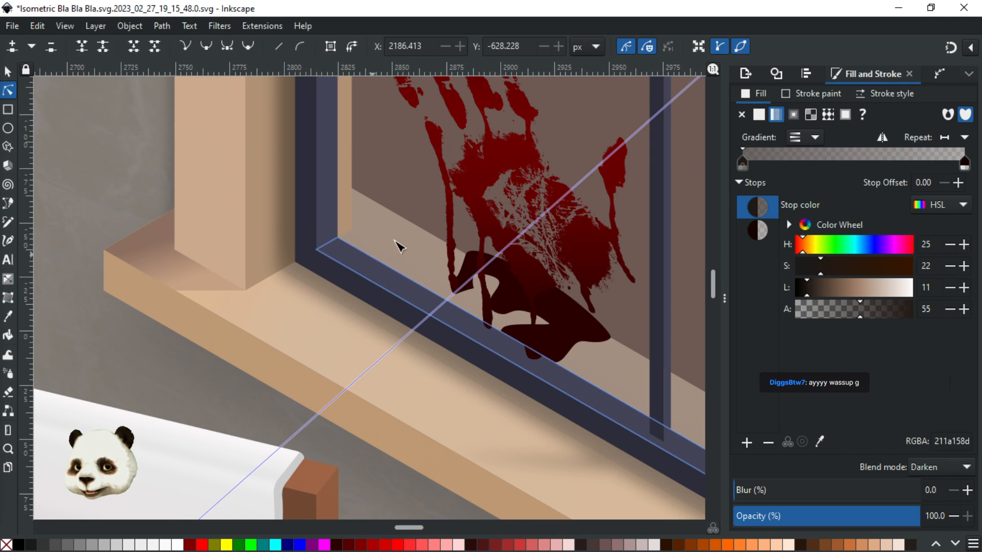
scroll(377, 225, up, 3)
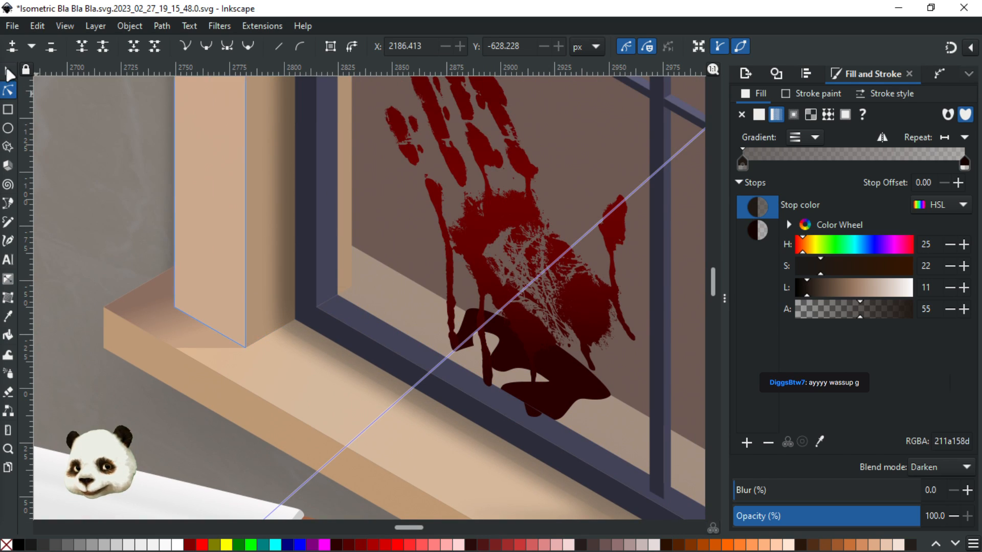
Clip the blood pool to the window sill, using a magenta-filled duplicate of the sill surface raised to the top
click(9, 73)
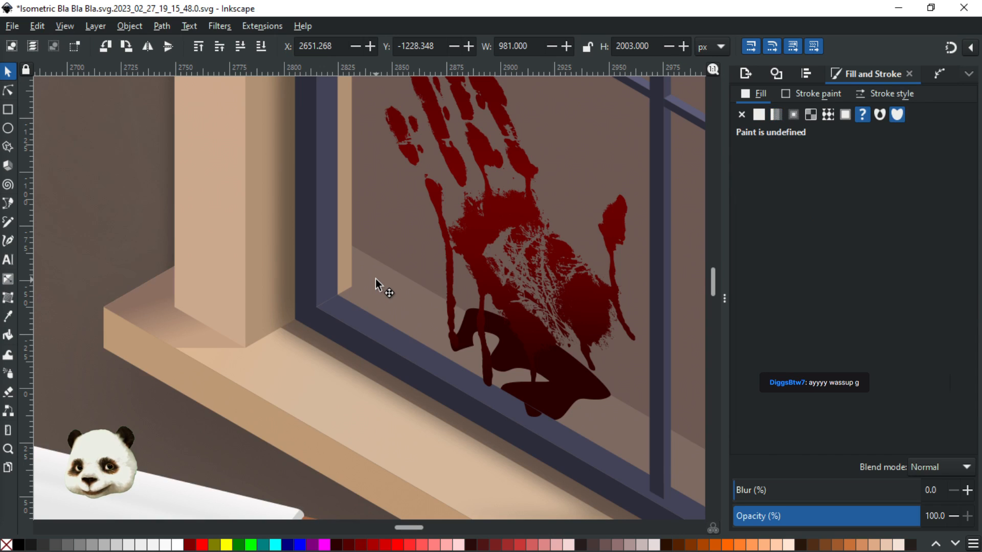
scroll(375, 279, down, 1)
scroll(401, 298, down, 1)
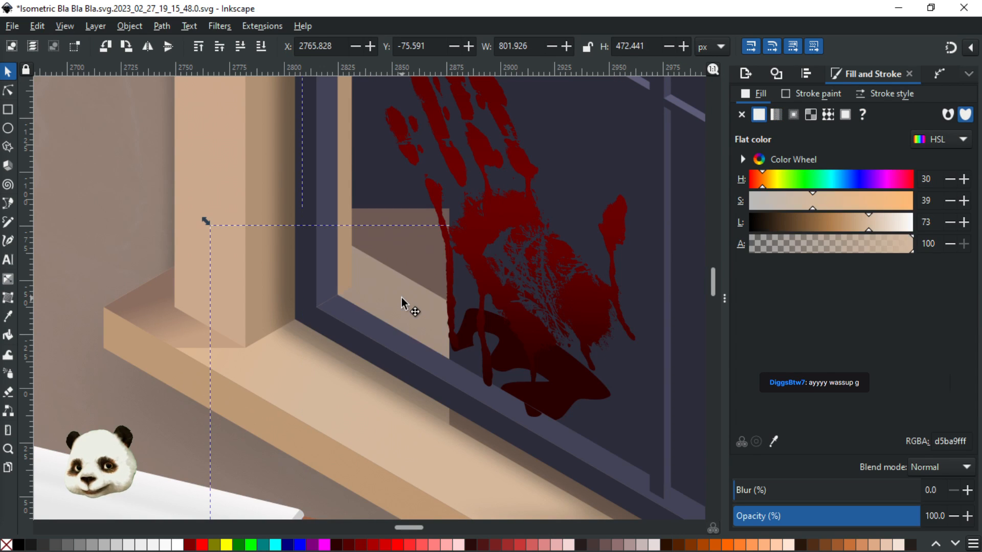
drag(434, 259, 248, 154)
key(Home)
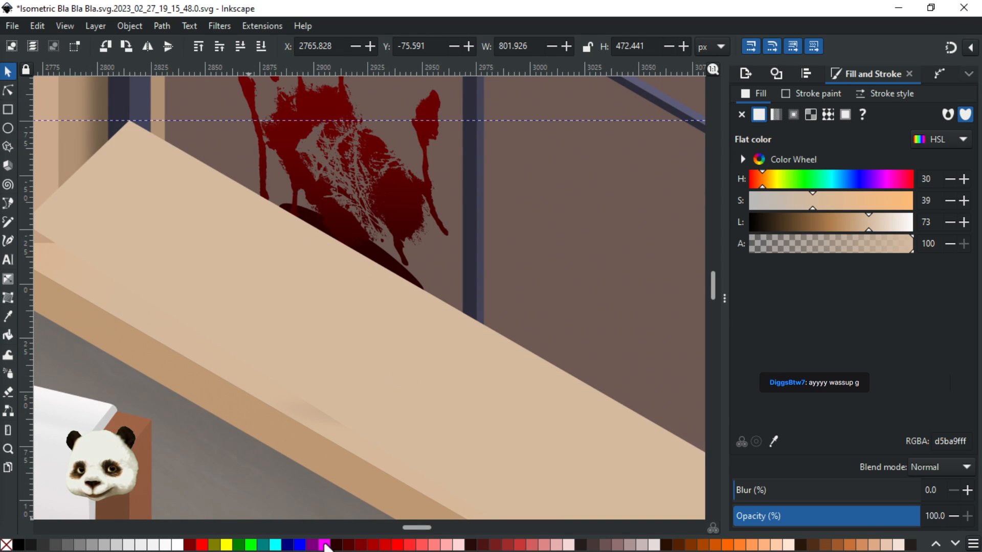
click(324, 544)
click(398, 273)
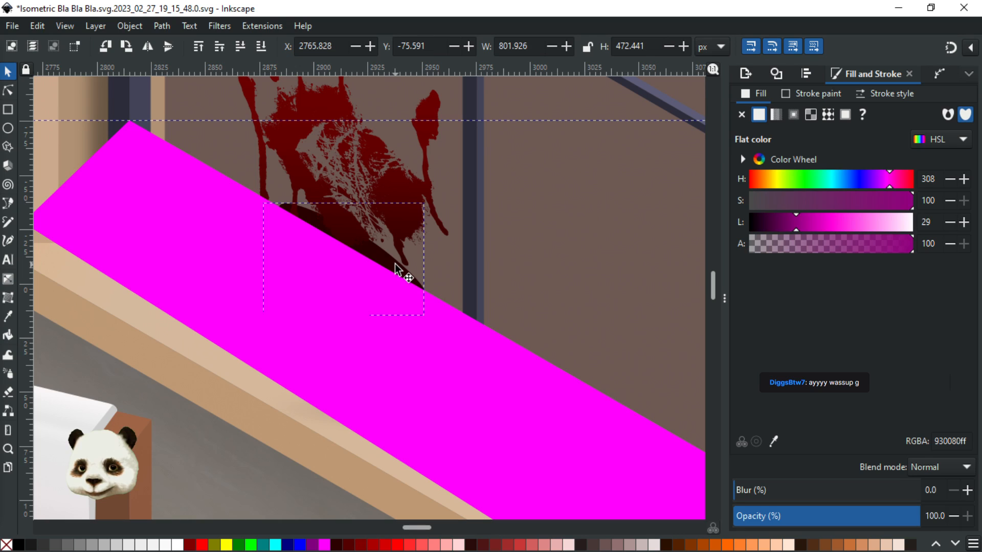
right_click(354, 323)
click(403, 452)
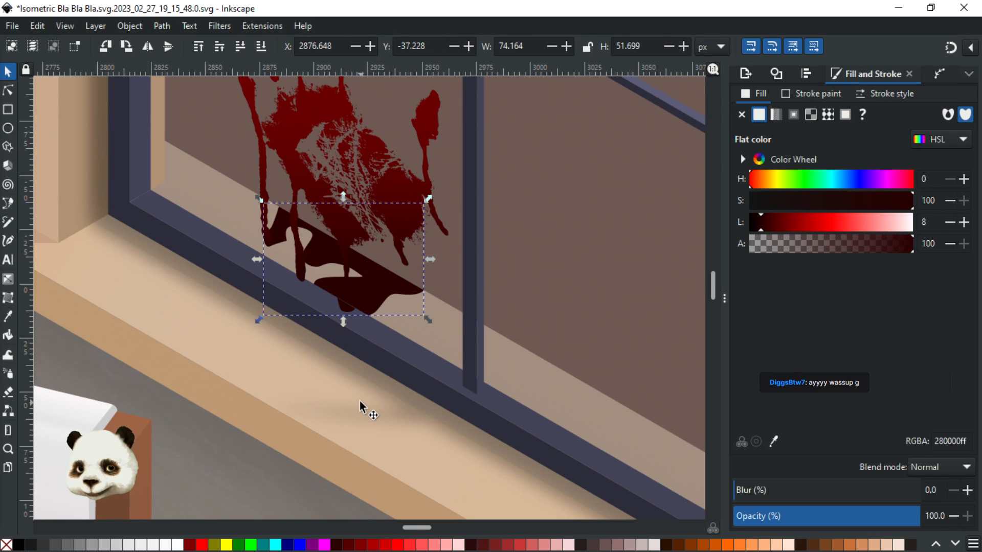
Apply a linear gradient across the pool's width from 280000 to a red sampled from the handprint, extending its start toward the pane
key(g)
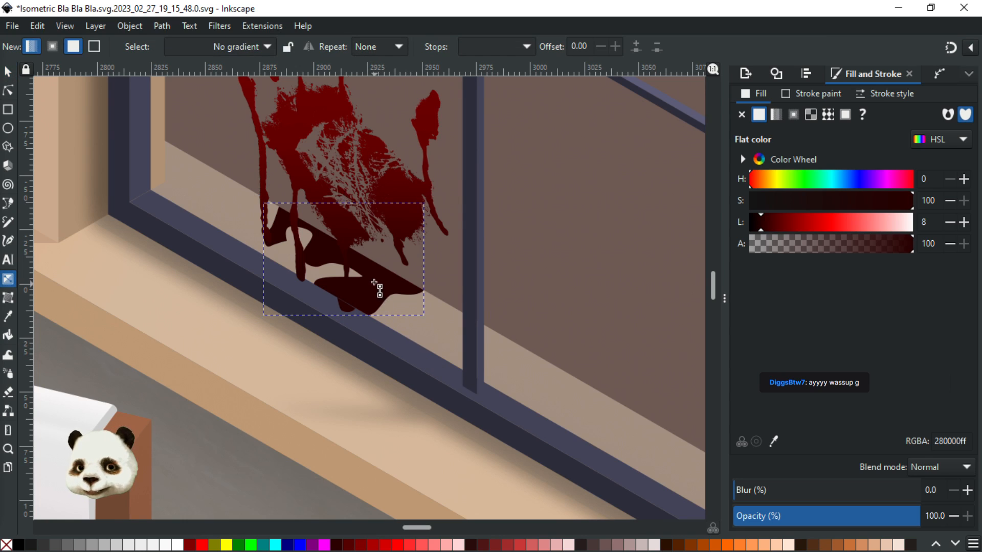
drag(379, 281, 361, 312)
key(d)
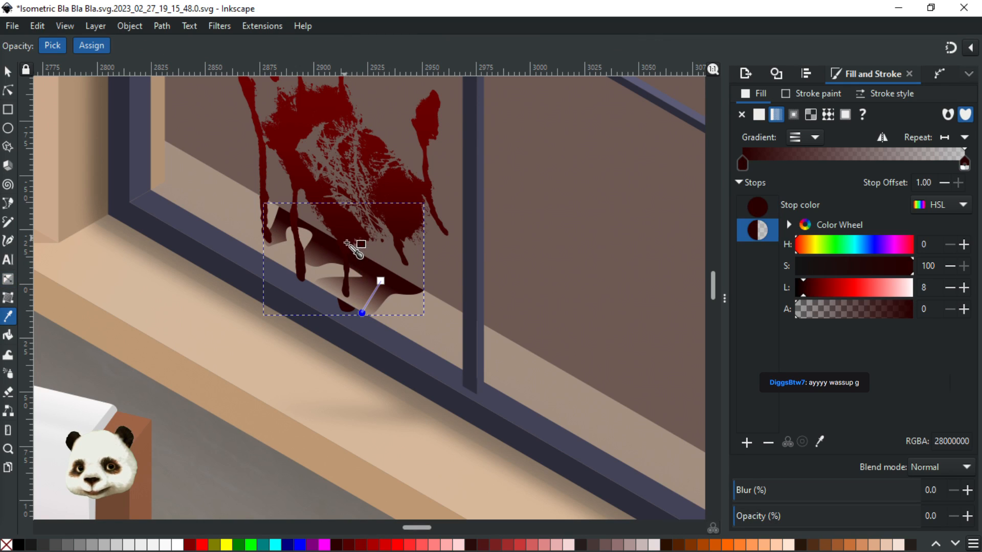
click(357, 248)
click(381, 281)
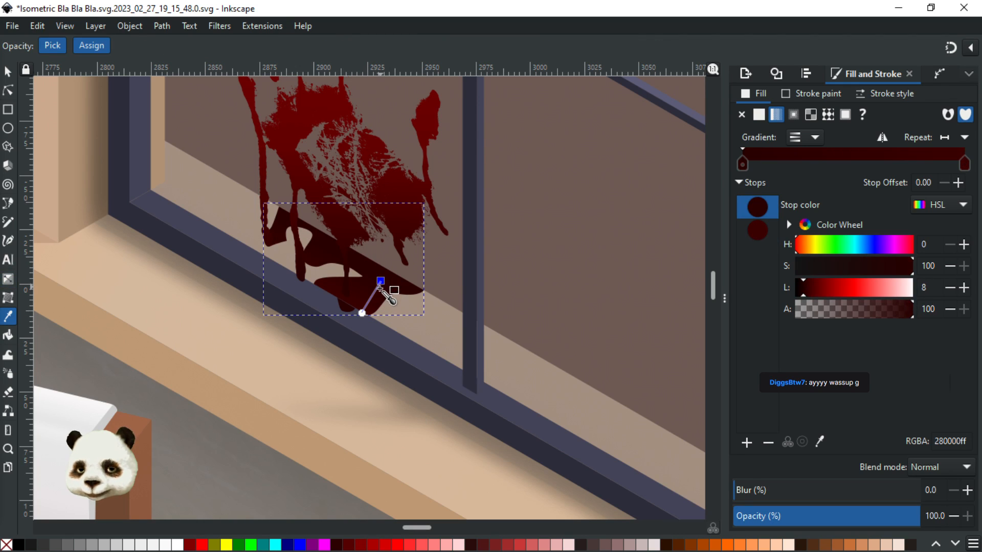
key(g)
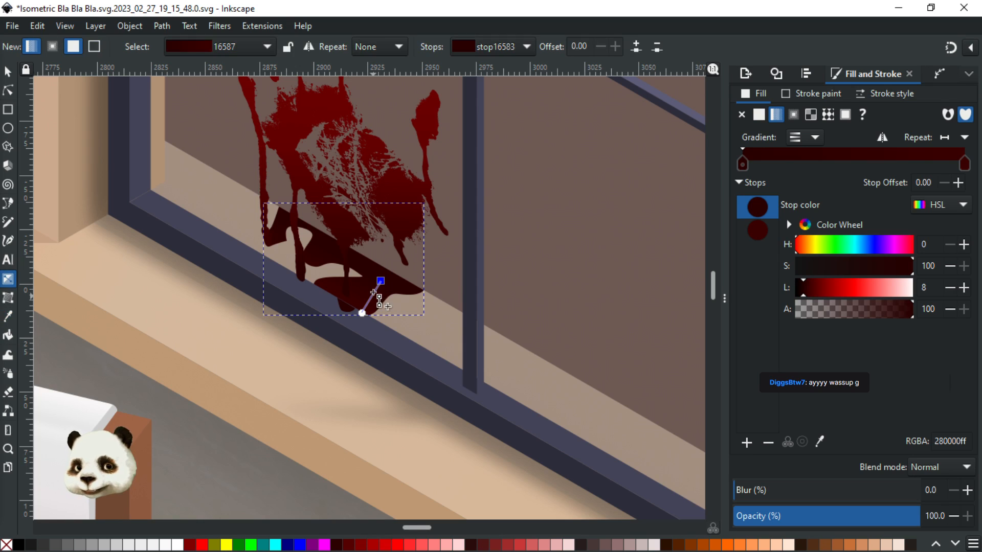
drag(381, 281, 393, 267)
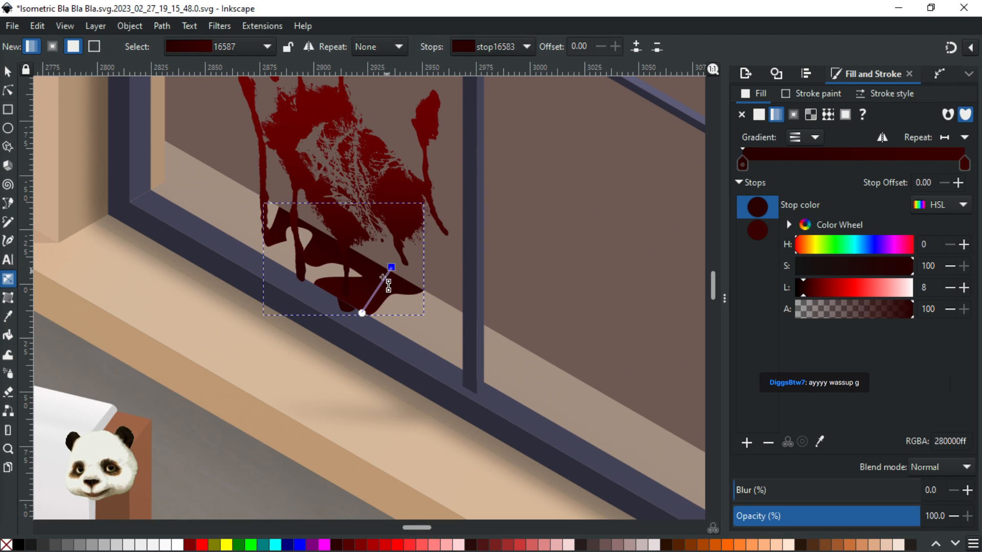
Add three intermediate stops to the blood pool's gradient at offsets 0.27, 0.69 and 0.47
double_click(384, 280)
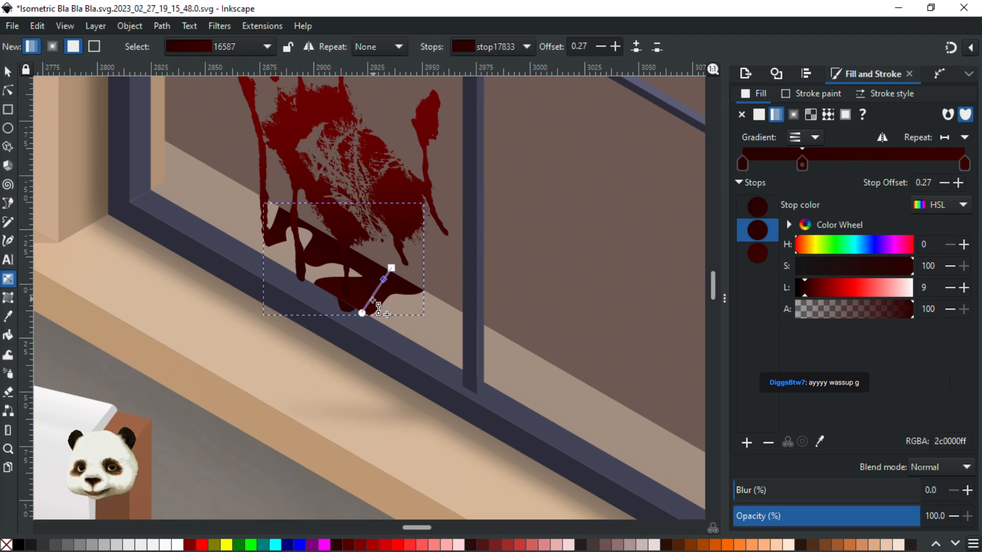
double_click(372, 298)
double_click(378, 289)
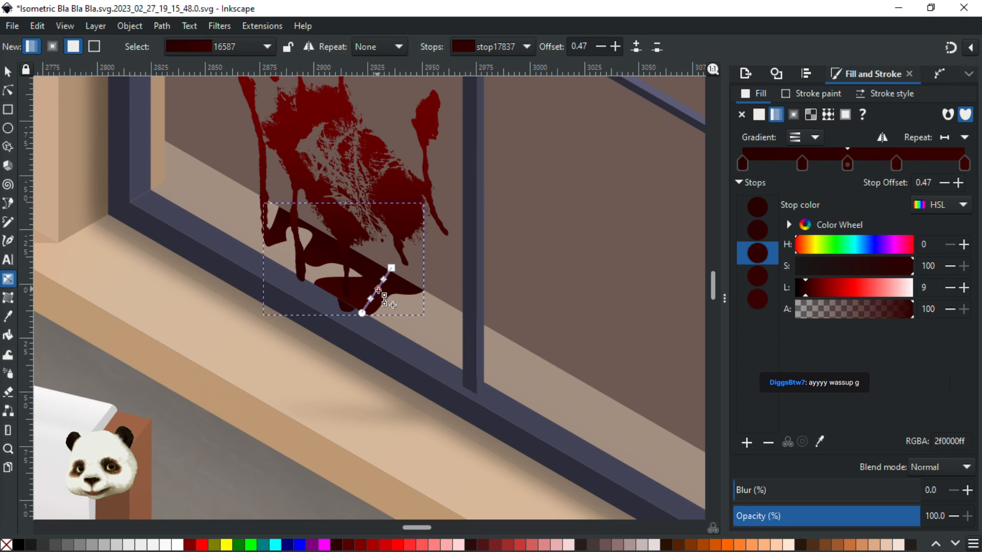
Set the pool gradient's lightness to 16 at offset 0.47, 13 at offset 0.69 and 12 at offset 0.27
click(814, 291)
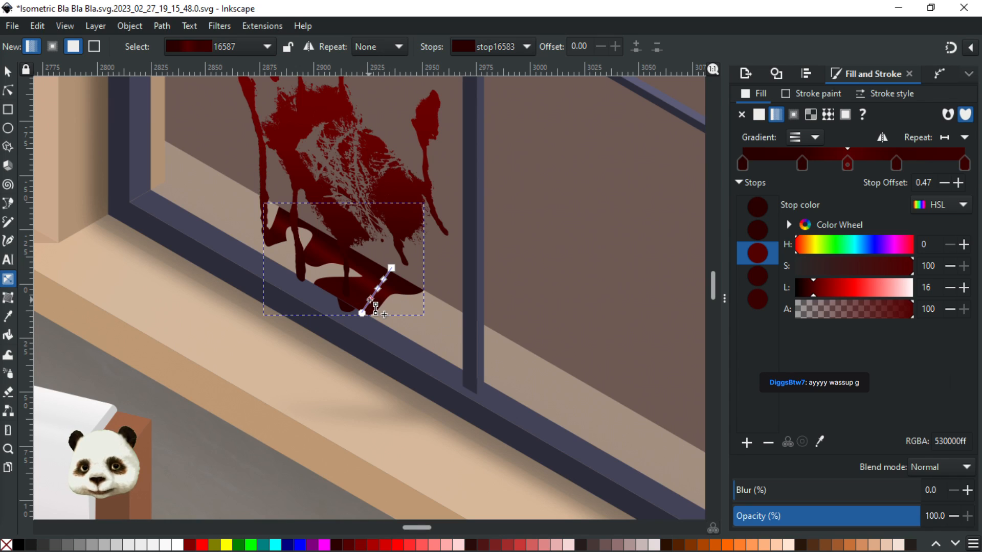
click(371, 299)
click(811, 292)
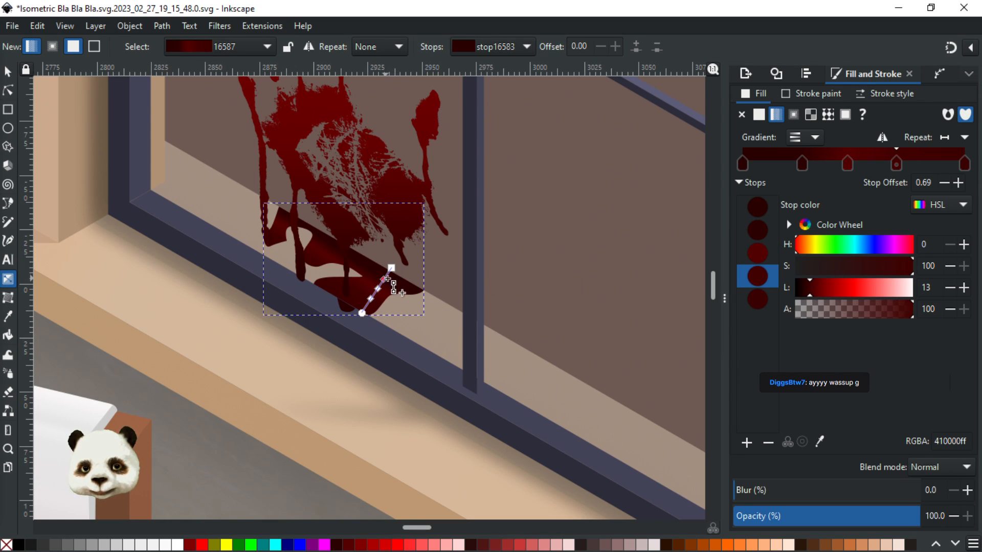
click(383, 279)
click(809, 290)
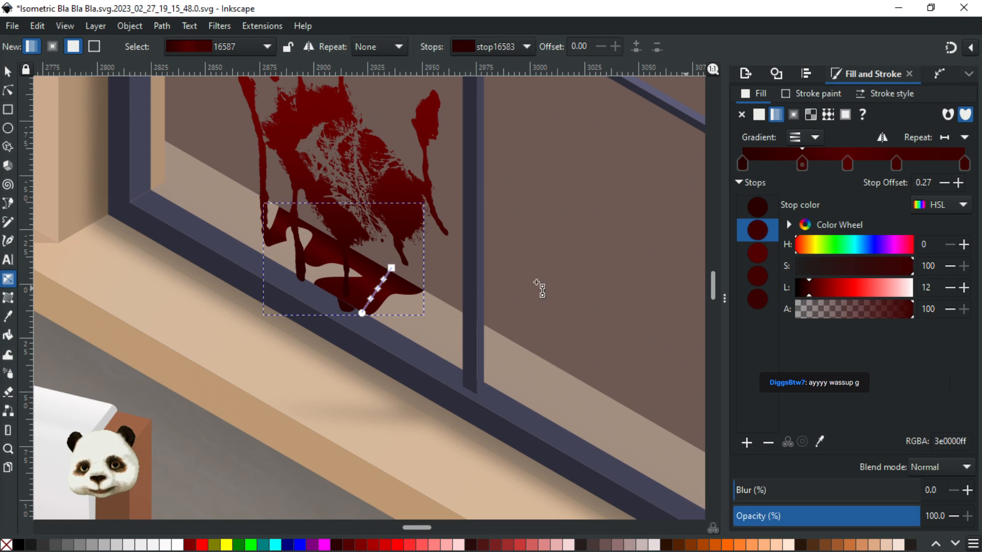
Extend the blood pool gradient's start slightly toward the pane and move its intermediate stops to offsets 0.21, 0.49 and 0.75
drag(392, 266, 393, 261)
click(393, 260)
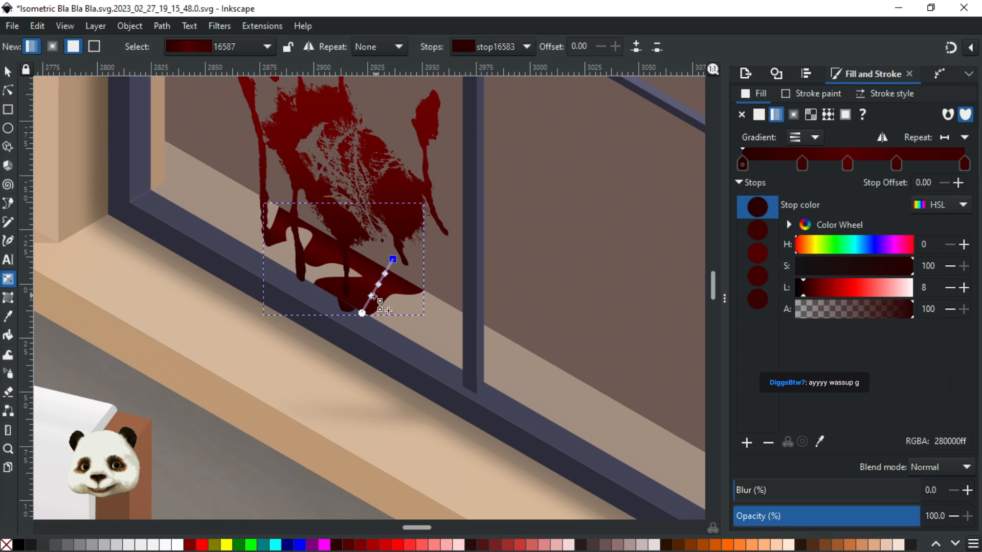
drag(371, 297, 386, 270)
Set the pool gradient's lightness to 15 at offset 0.49, 14 at offset 0.75 and 13 at offset 0.21
click(850, 163)
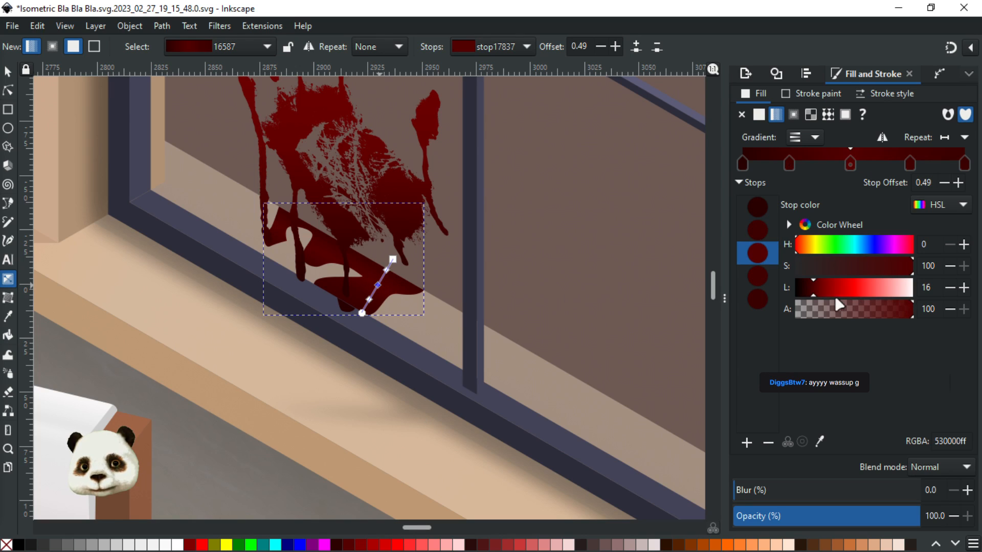
scroll(814, 295, down, 1)
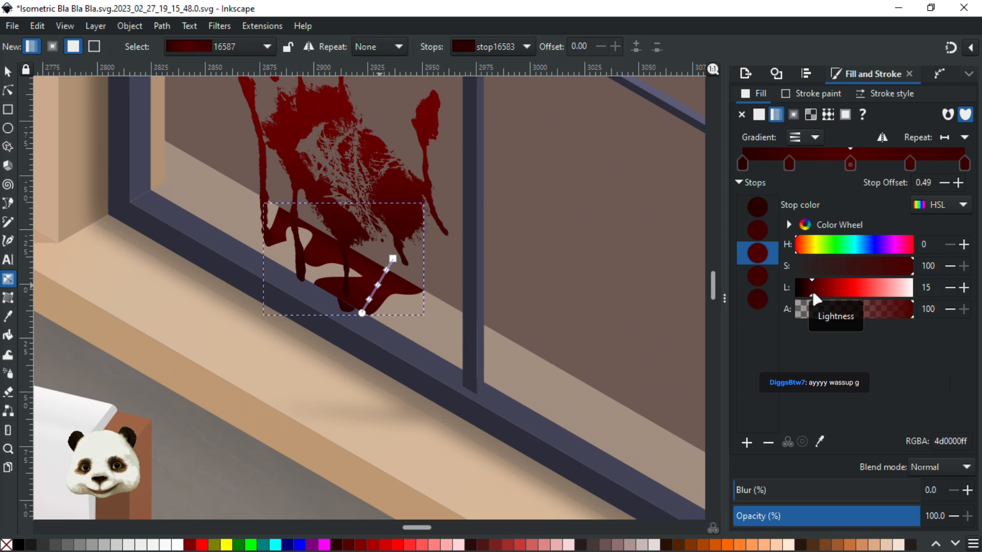
click(369, 299)
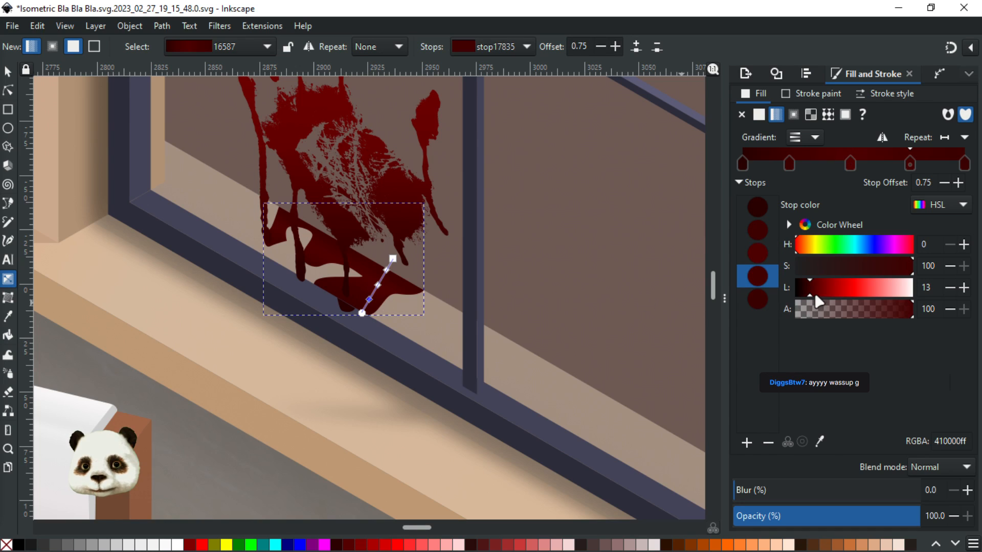
scroll(817, 301, up, 1)
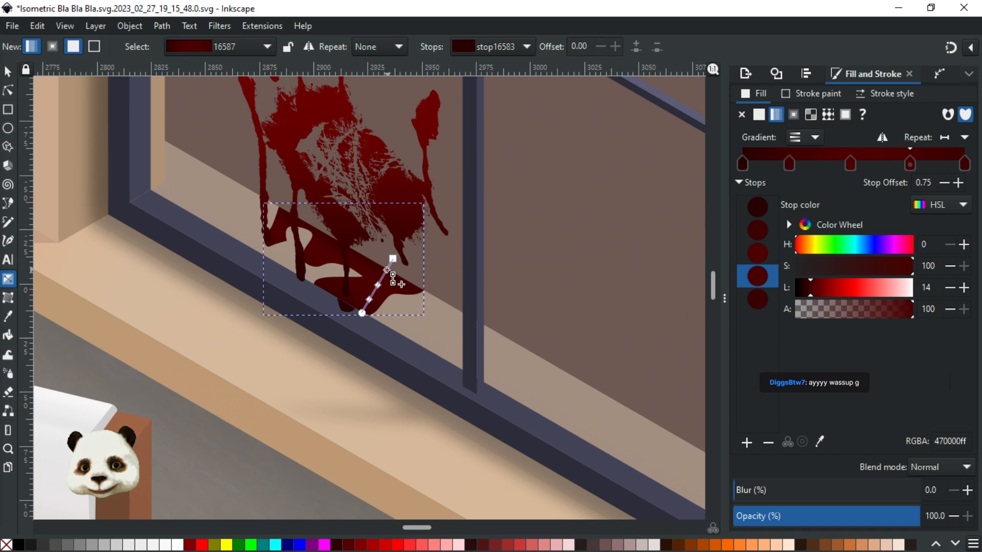
click(387, 270)
click(815, 293)
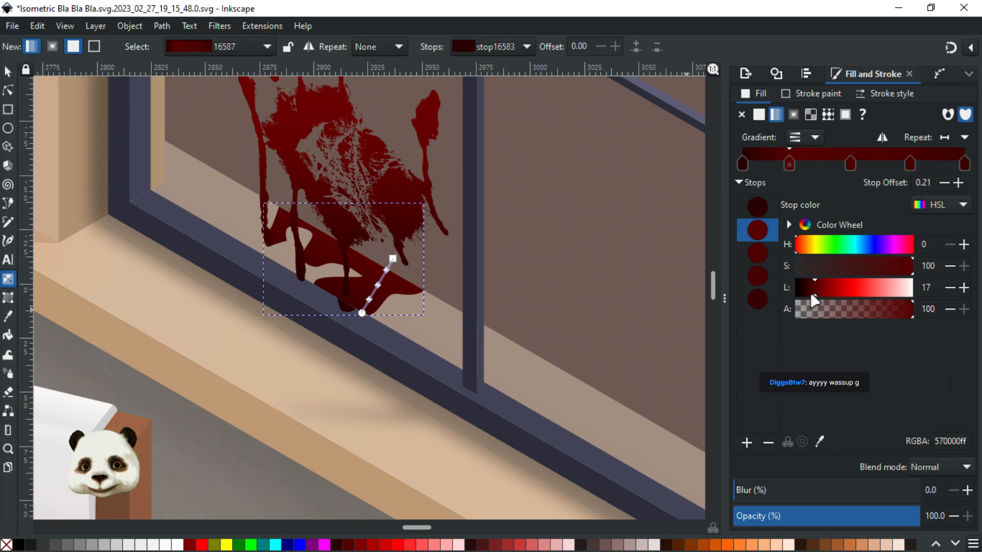
scroll(816, 300, down, 4)
scroll(816, 300, up, 3)
drag(812, 296, 809, 296)
Shift the pool gradient's start point slightly inward, deselect the pool and save the drawing
drag(392, 260, 392, 260)
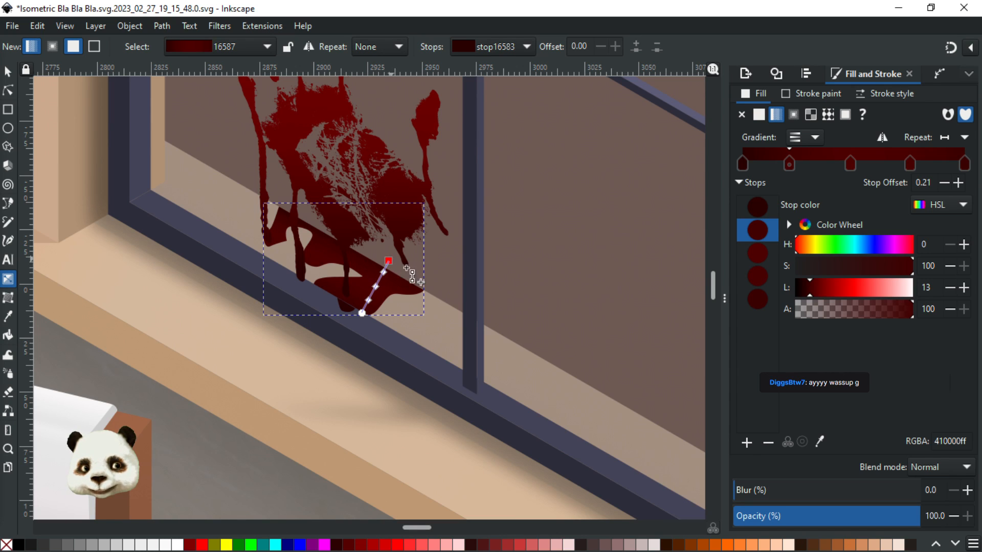
click(388, 261)
scroll(449, 285, down, 4)
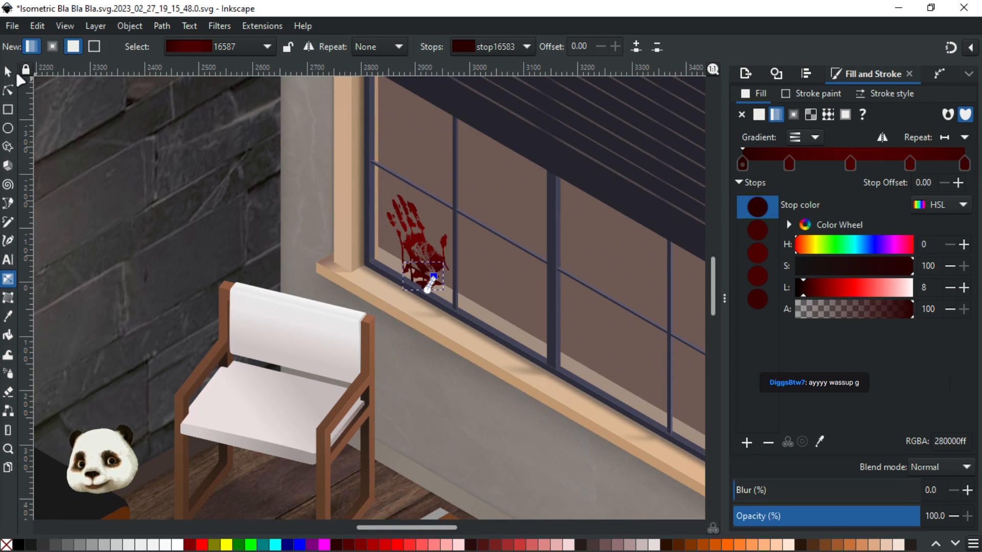
click(8, 72)
scroll(501, 317, down, 2)
scroll(501, 317, down, 2)
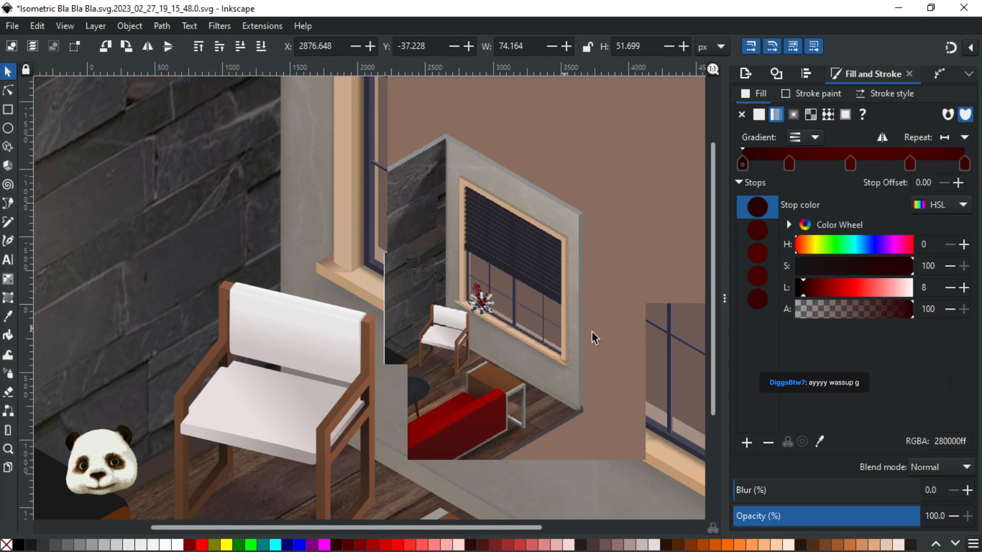
click(633, 233)
key(ctrl+s)
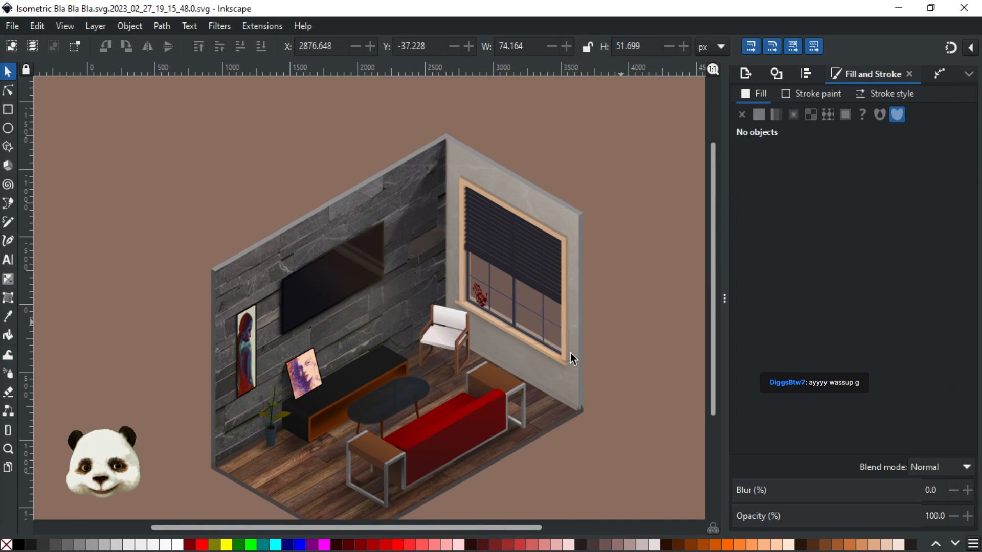
Paste the copied sunset city skyline image into the drawing beside the window wall
scroll(570, 353, up, 2)
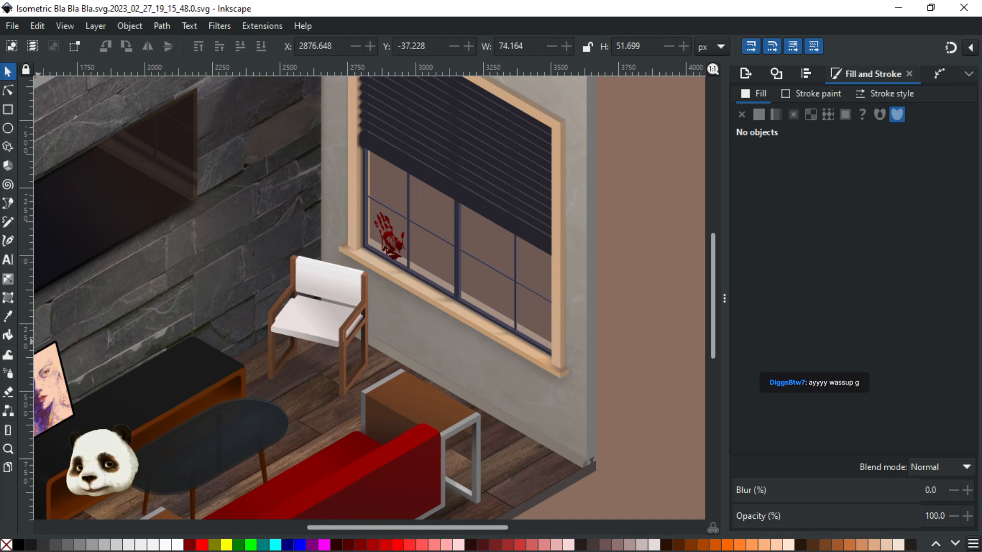
key(alt+Tab)
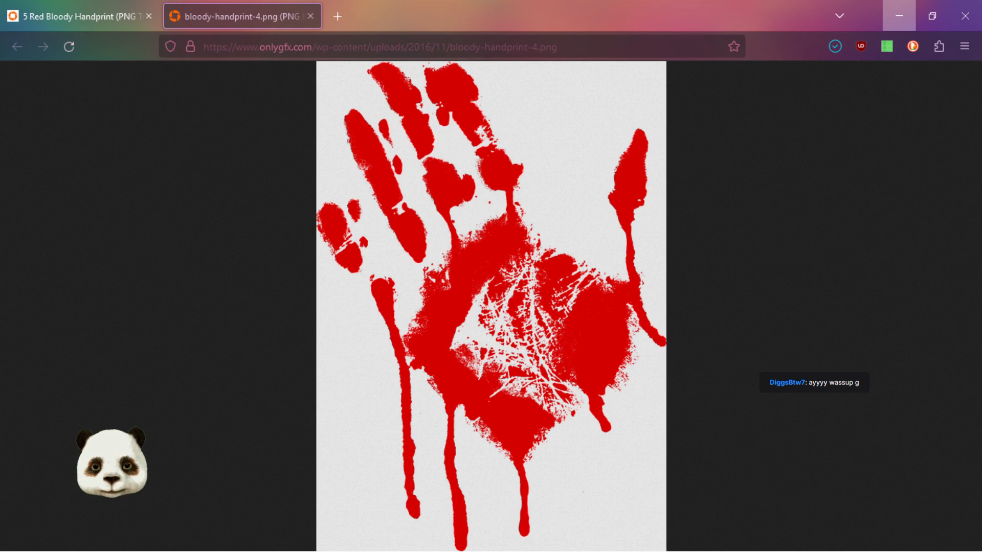
click(899, 15)
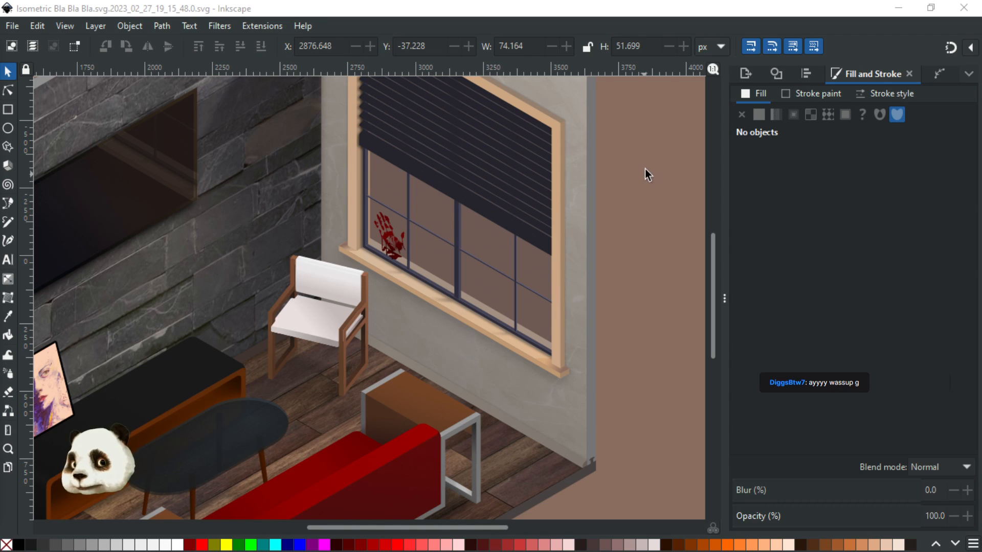
key(ctrl+v)
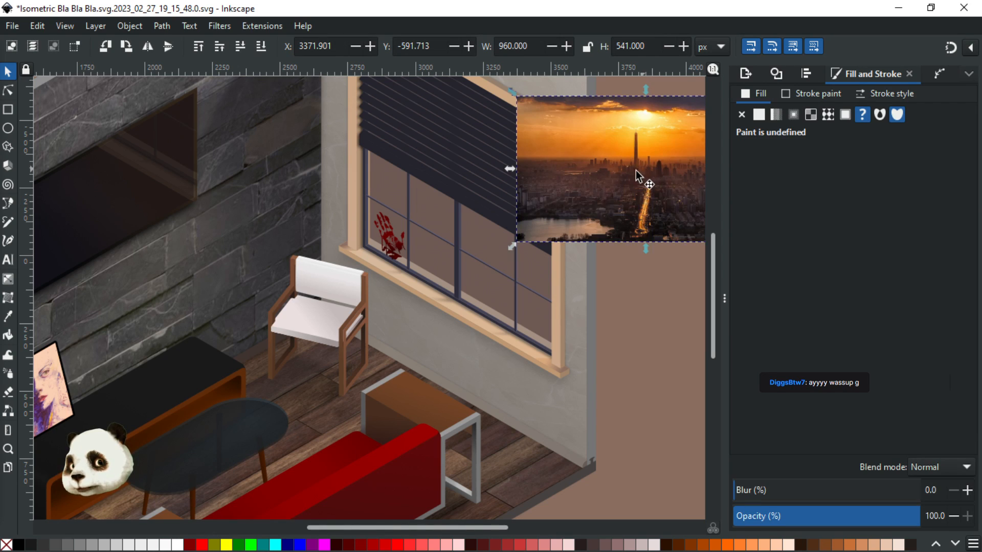
scroll(640, 174, down, 3)
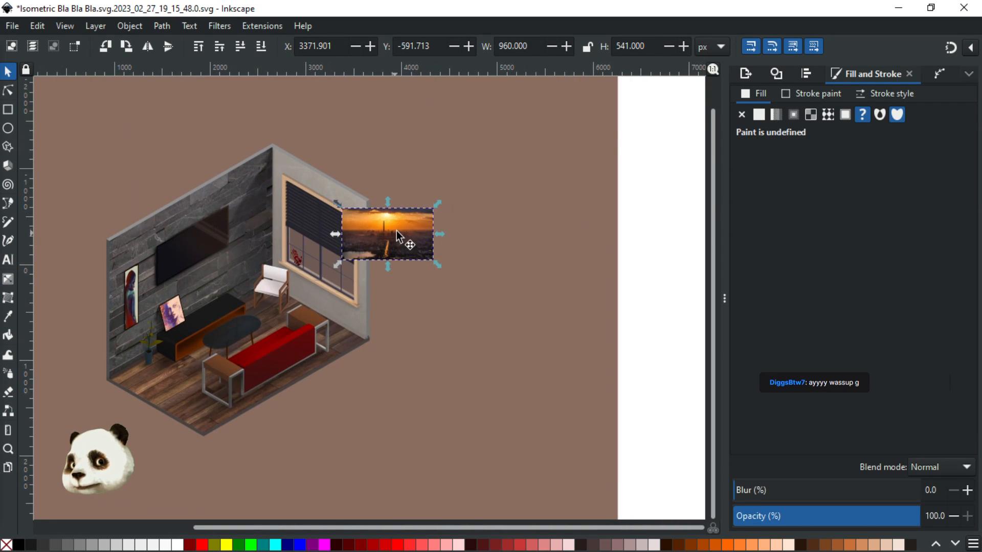
Move the skyline image onto the window wall, skew it to the wall's isometric slope and enlarge it to about 2266 × 2553 px
drag(398, 236, 358, 302)
click(370, 207)
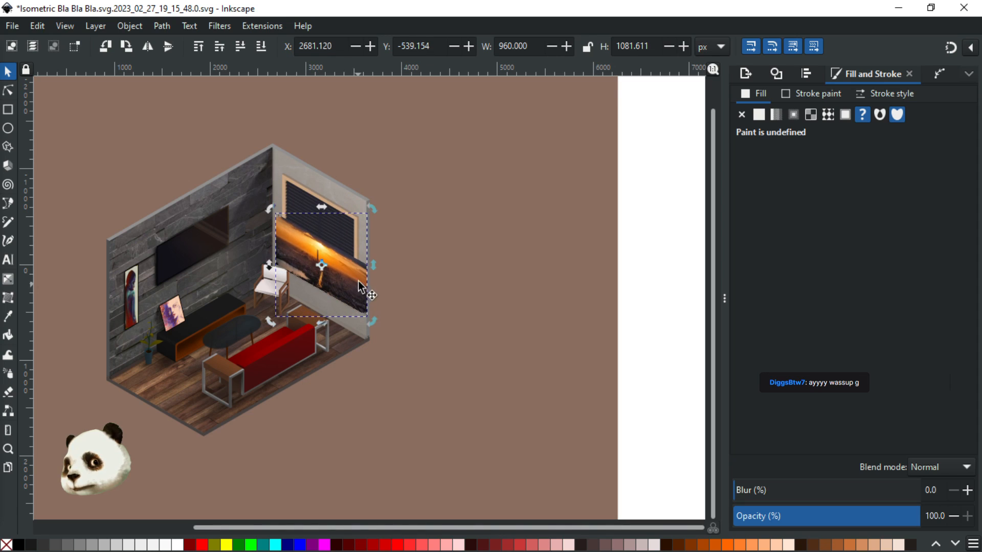
click(358, 281)
drag(372, 208, 536, 68)
drag(368, 296, 349, 285)
Lower the skyline image behind the room and reposition it so the orange sky and city show through the window panes
key(Page_Down)
key(Page_Down)
key(Page_Down)
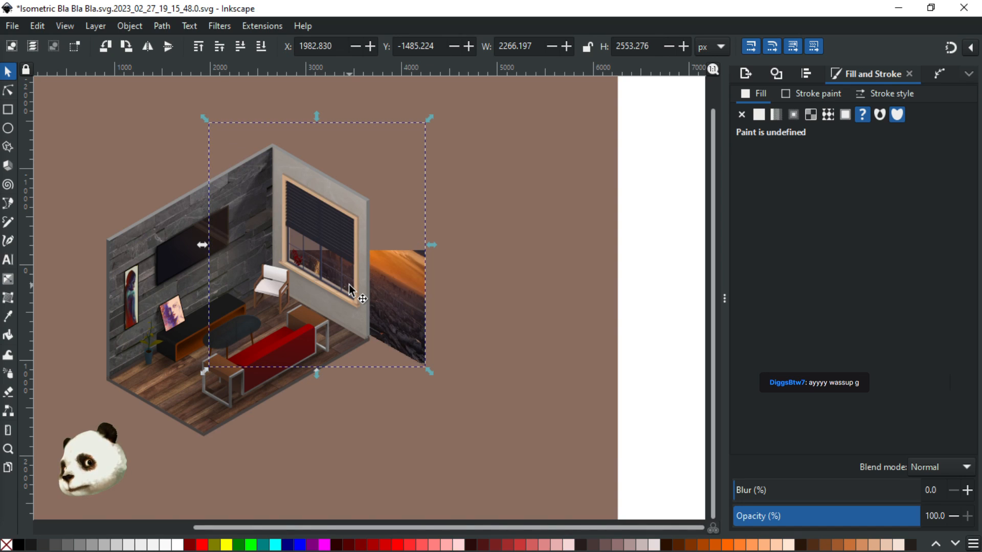
scroll(341, 263, up, 1)
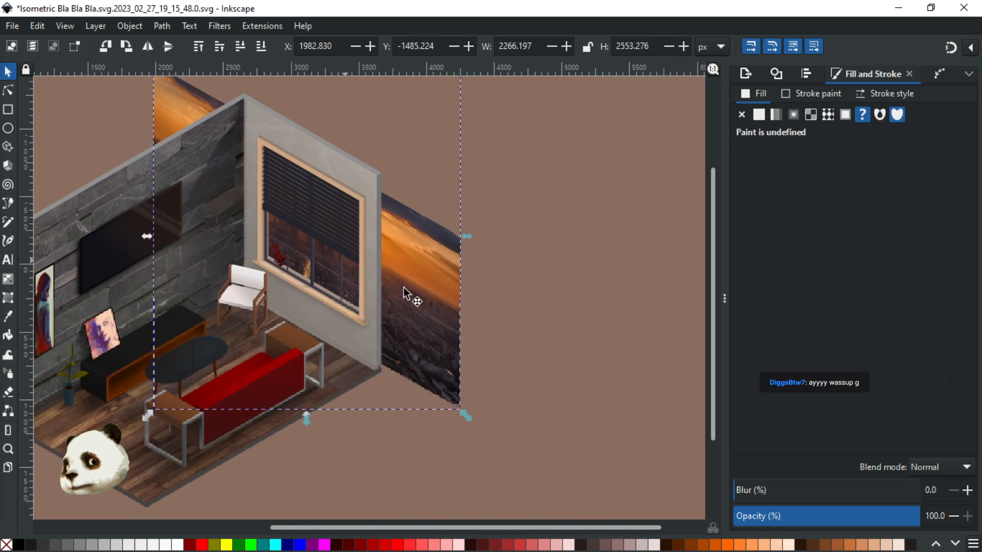
drag(412, 301, 439, 333)
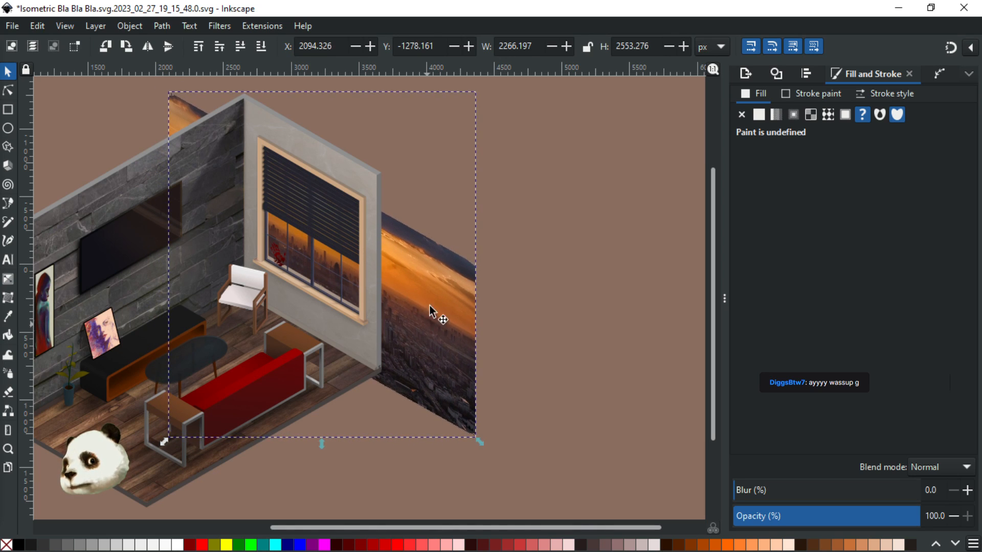
Try to clip the skyline image with a magenta-filled duplicate of the window wall raised above the original
click(315, 151)
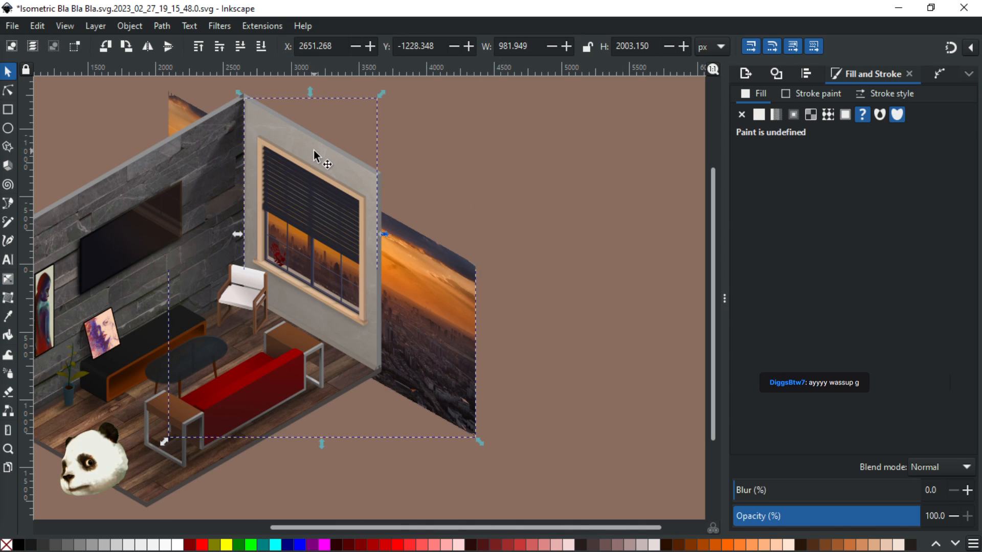
key(Page_Up)
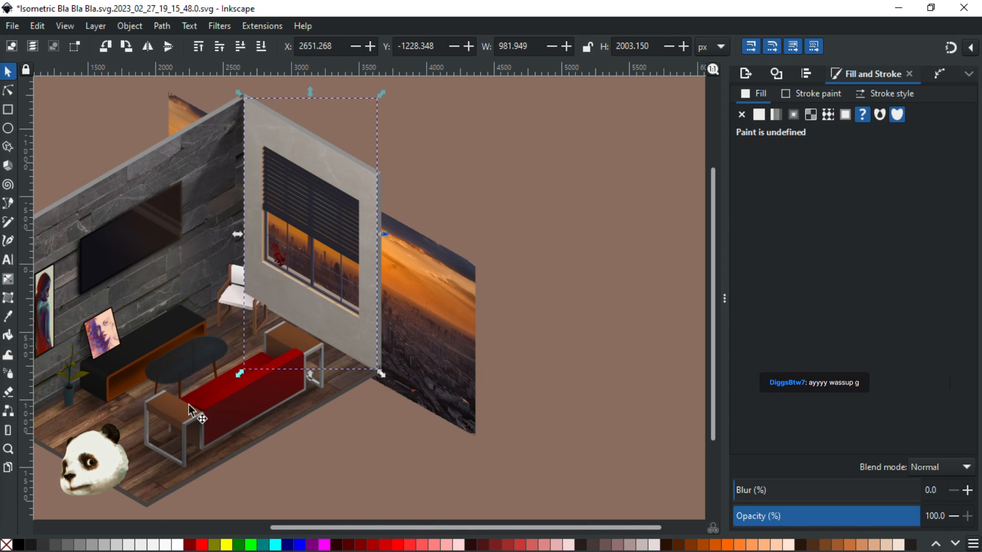
click(324, 545)
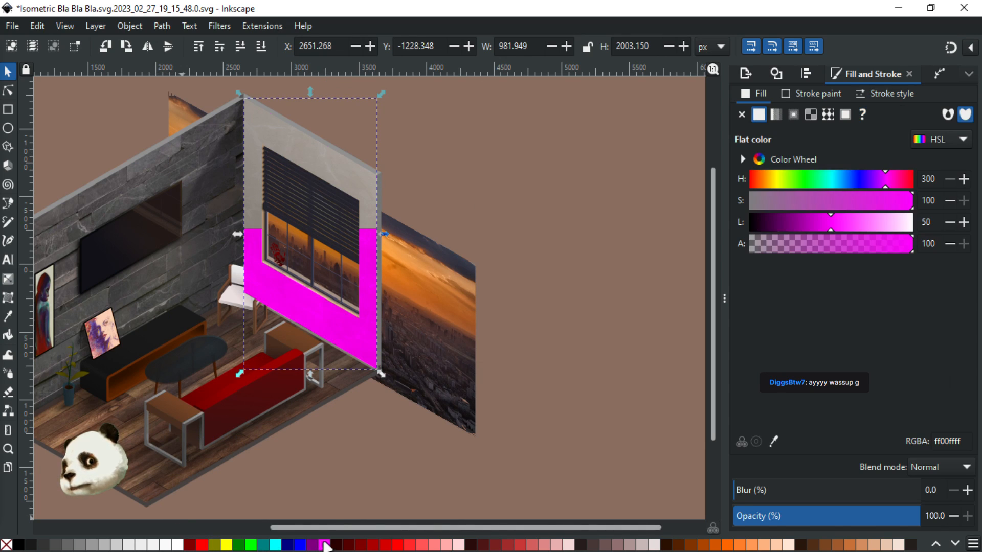
shift+click(410, 299)
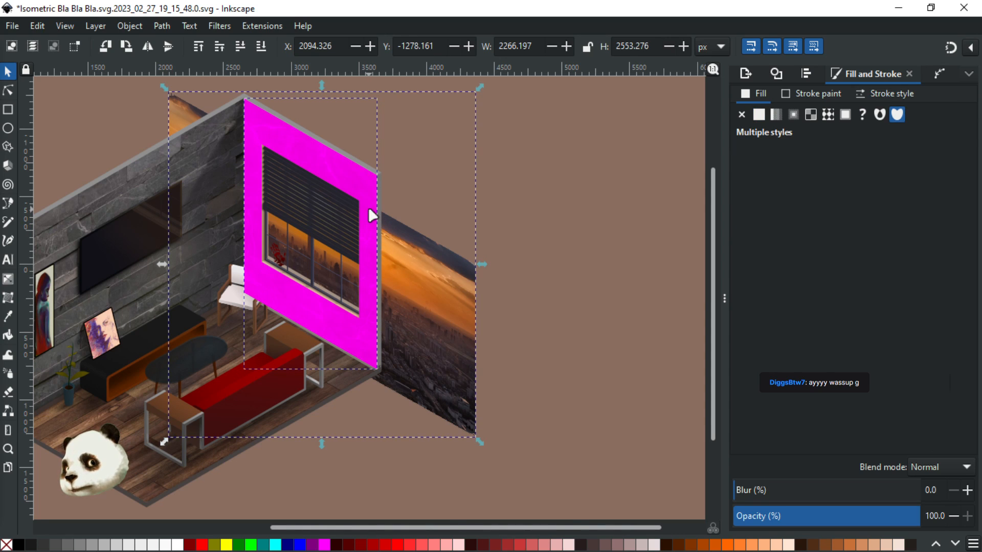
right_click(369, 207)
click(413, 448)
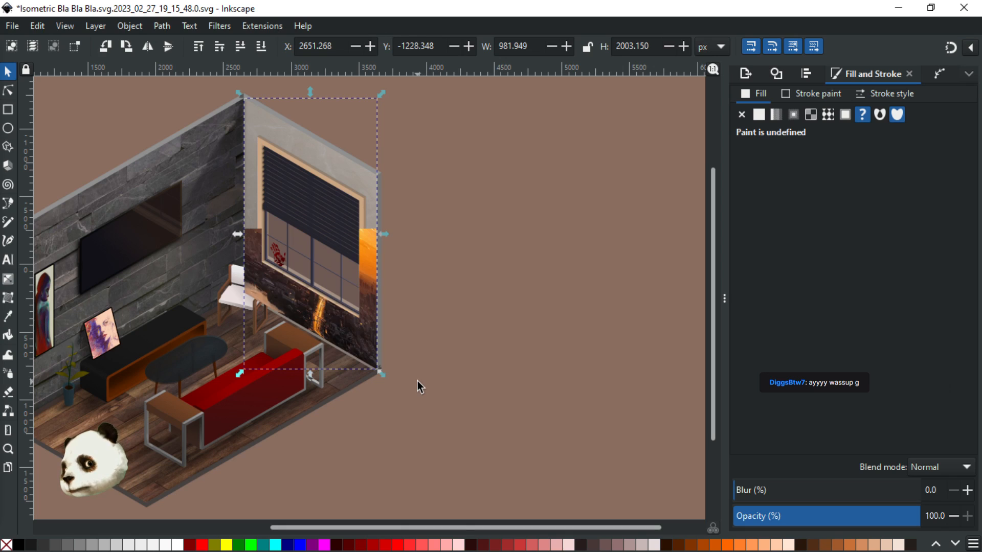
Try different stacking levels for the clipped skyline image and undo the clipping
key(End)
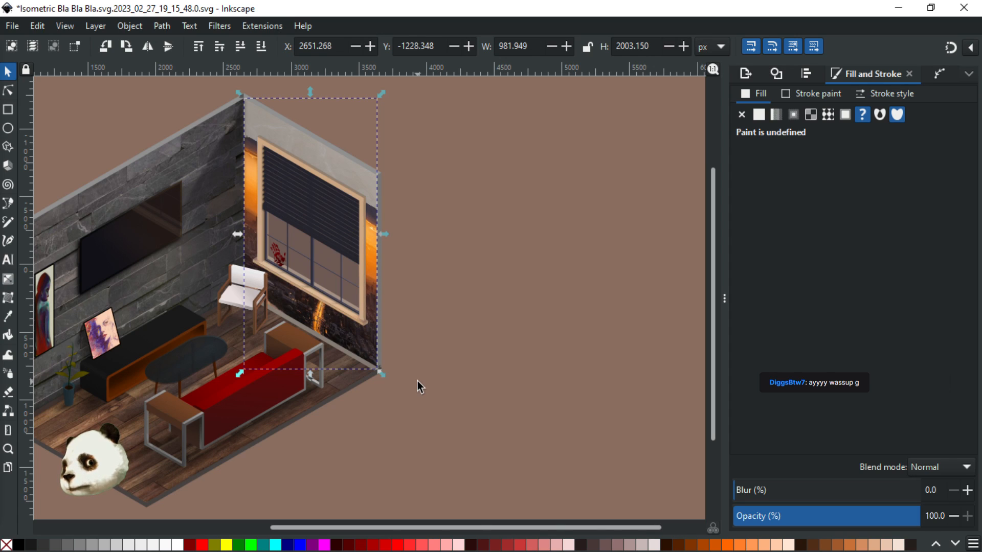
key(Page_Down)
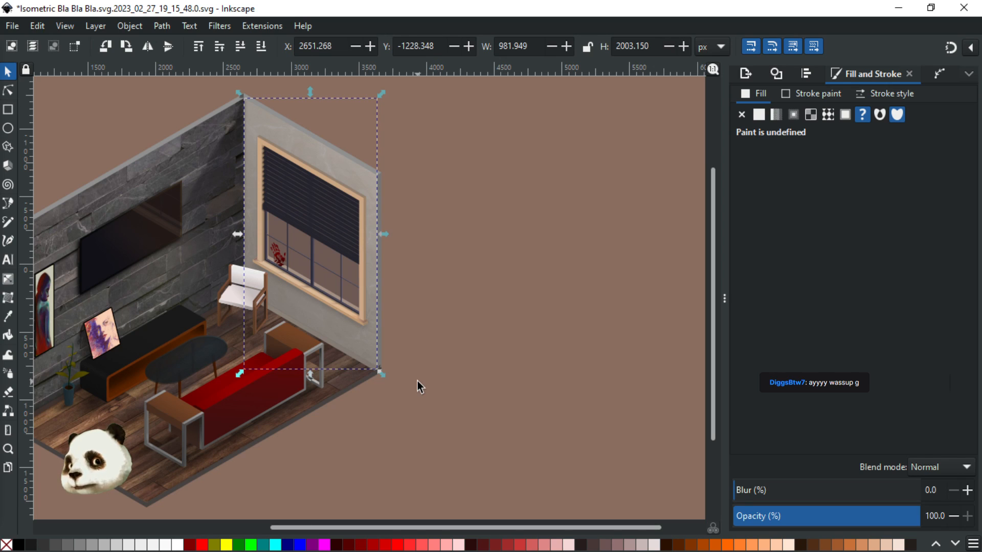
key(Page_Up)
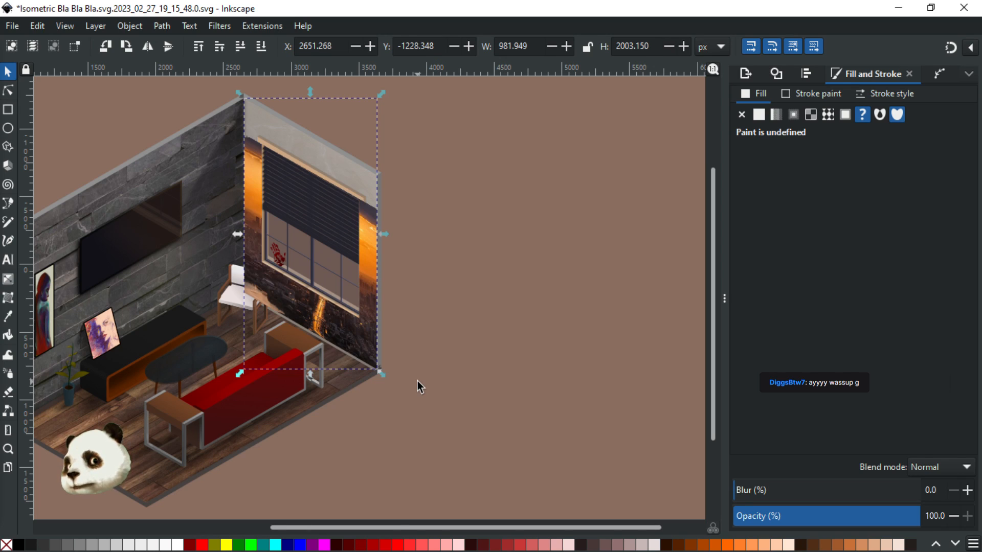
key(ctrl+z)
key(ctrl+z)
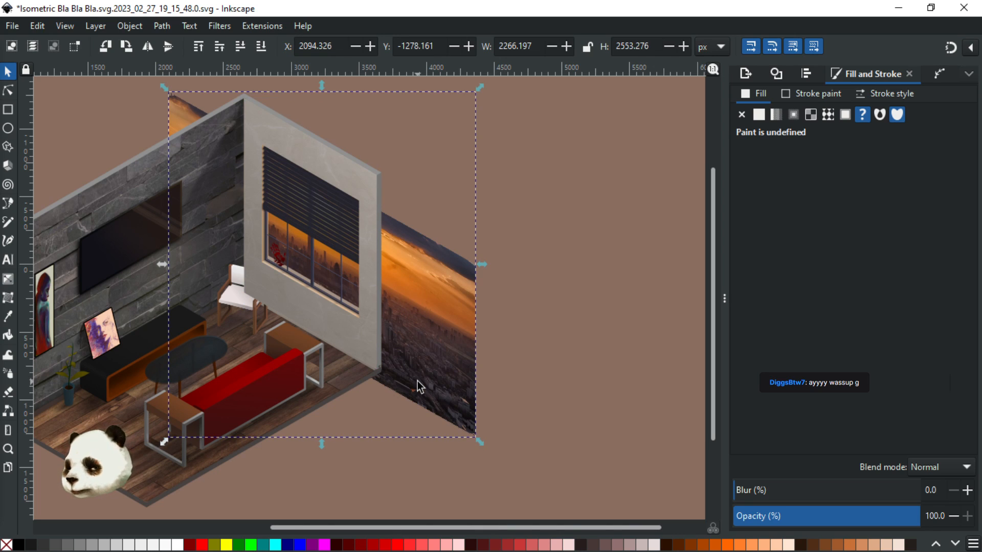
Try to break apart the magenta wall duplicate, undo its test moves and delete the duplicate
click(339, 345)
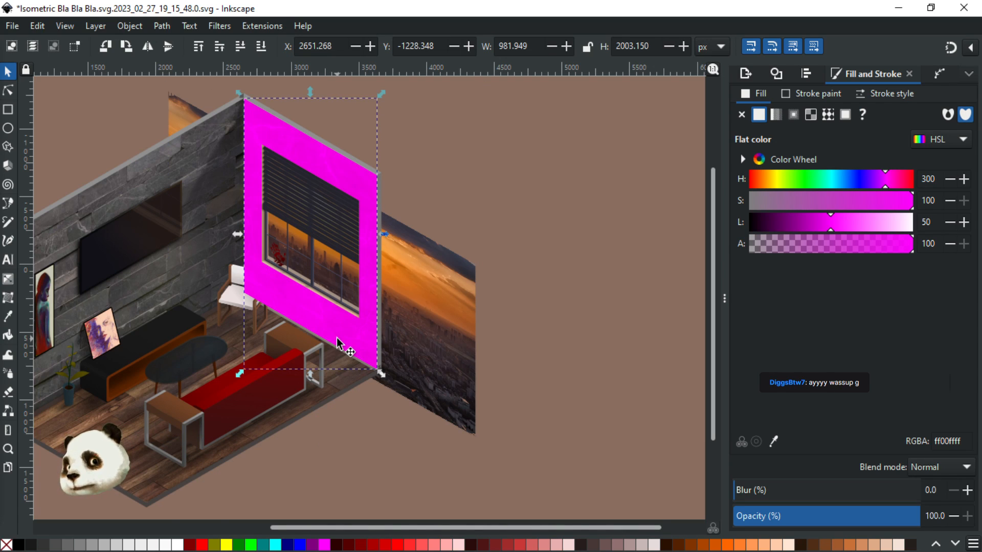
drag(337, 338, 312, 316)
key(ctrl+z)
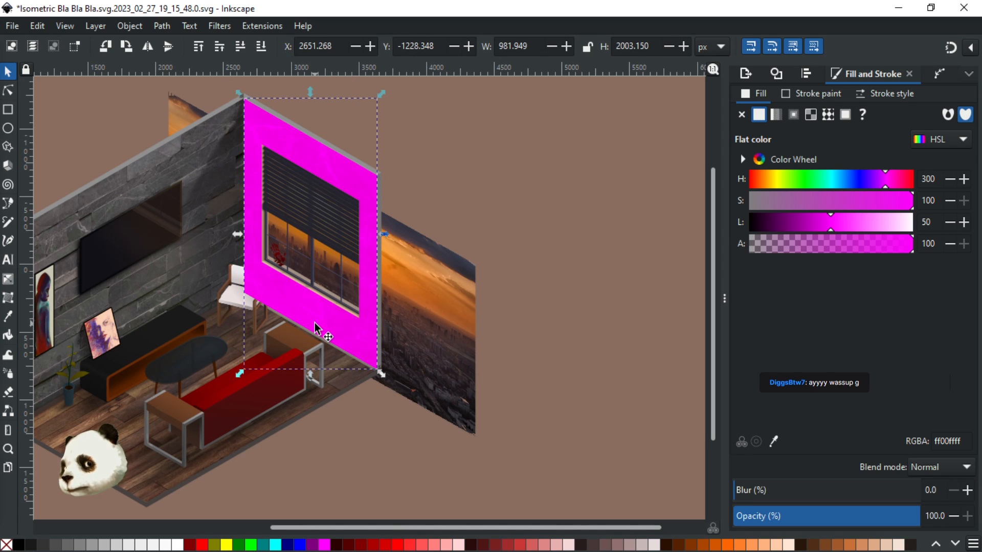
click(165, 26)
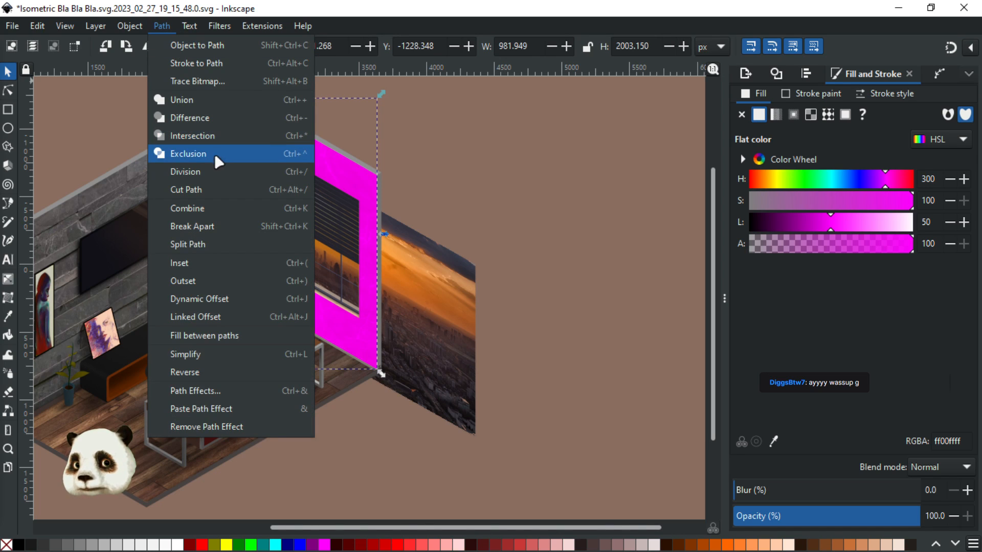
click(214, 218)
drag(357, 304, 360, 307)
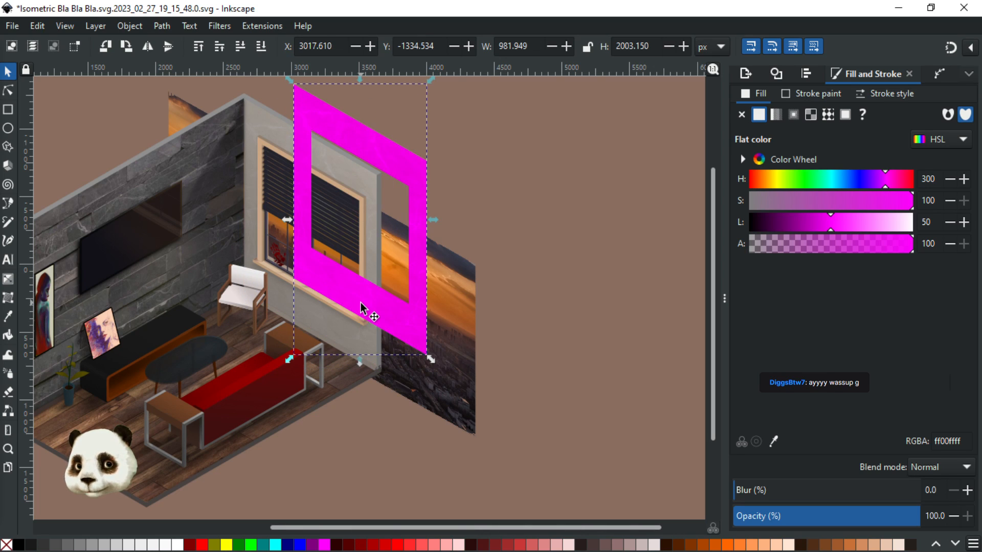
key(ctrl+z)
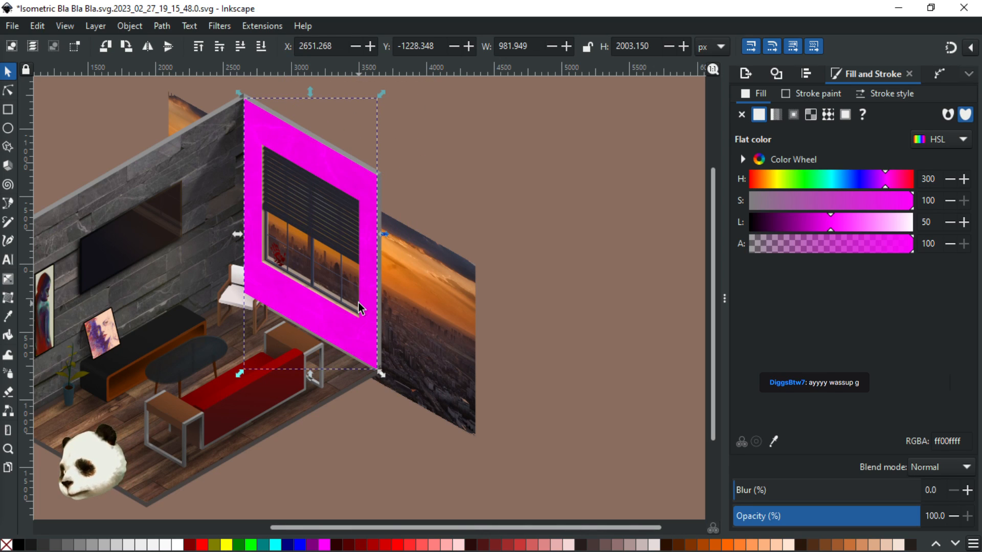
key(Delete)
Draw a closed magenta four-sided shape over the window wall, covering the whole window and its frame
key(b)
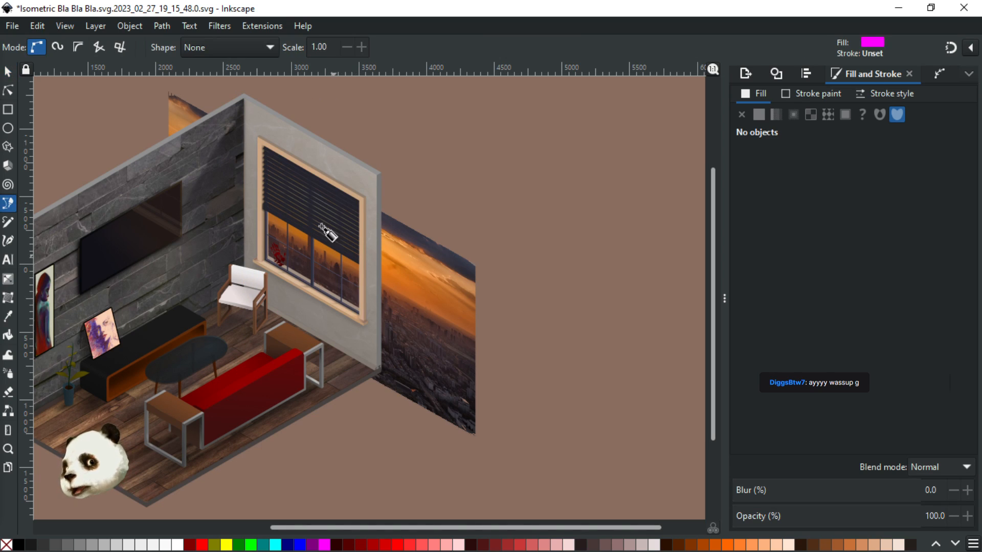
click(252, 123)
click(252, 289)
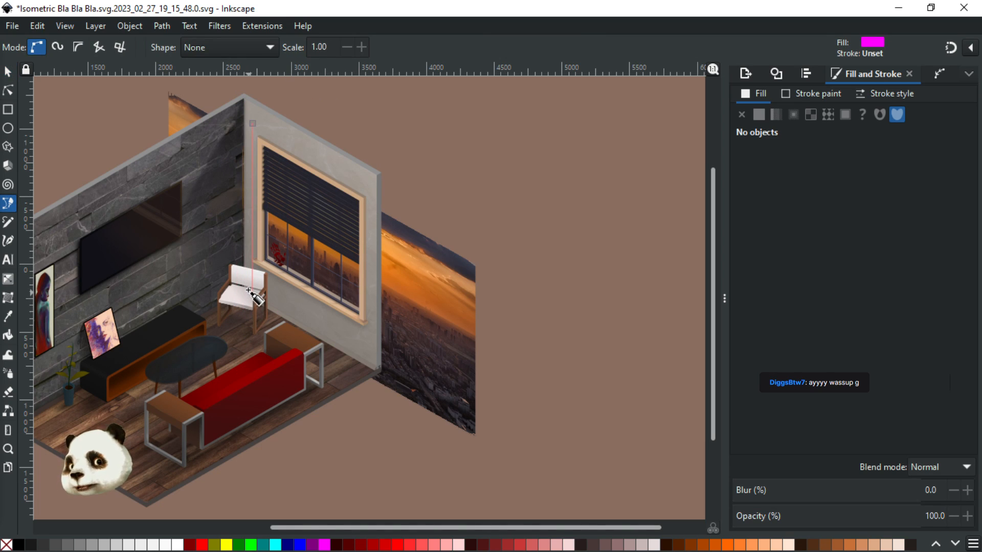
click(369, 352)
click(368, 183)
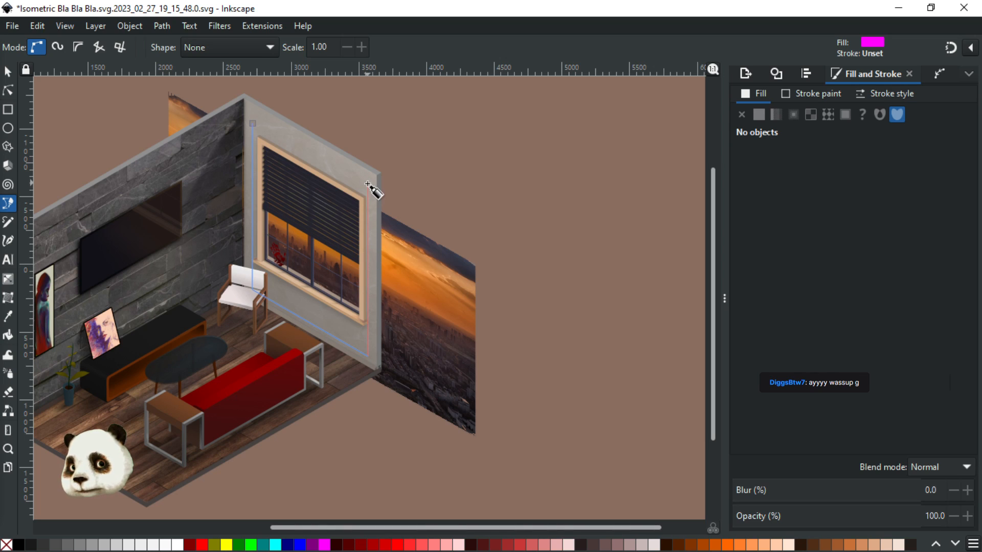
click(253, 125)
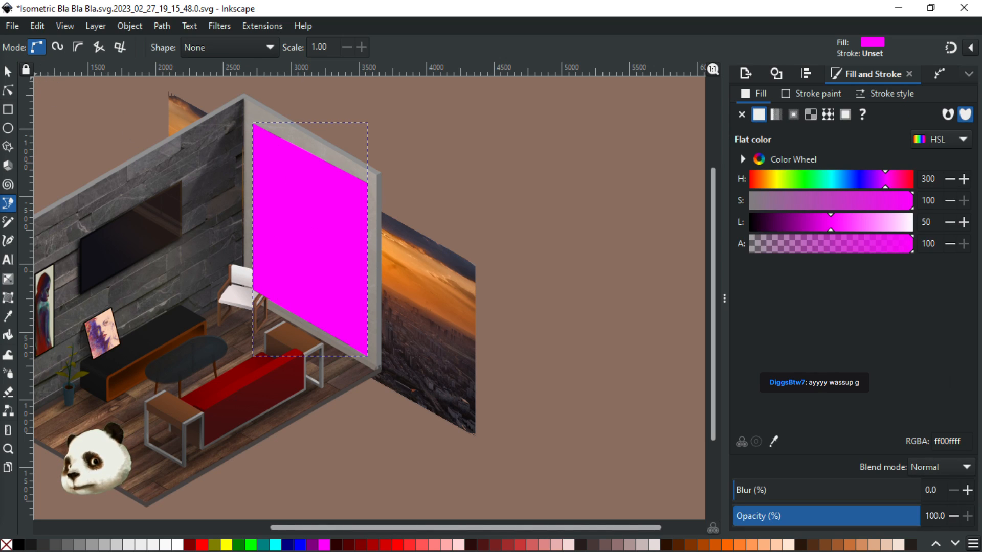
Clip the skyline image to the magenta four-sided shape
click(8, 72)
shift+click(444, 315)
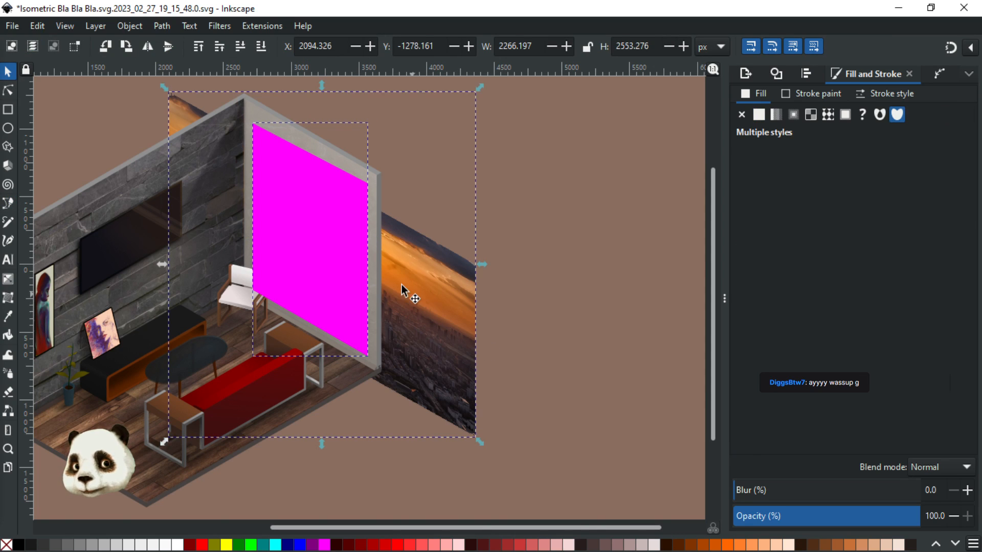
right_click(356, 259)
click(407, 455)
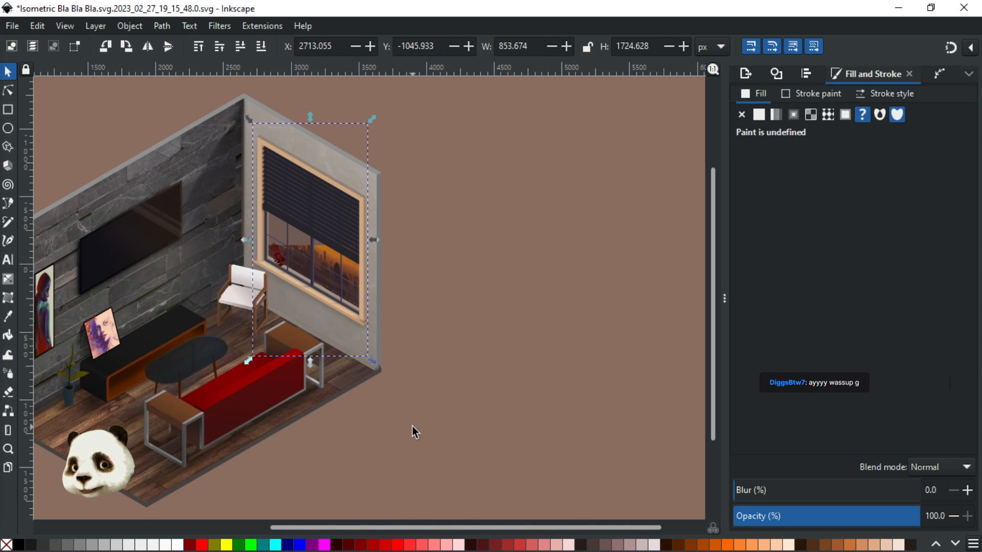
Try different opacities for the clipped skyline image and set it to 80%
click(845, 522)
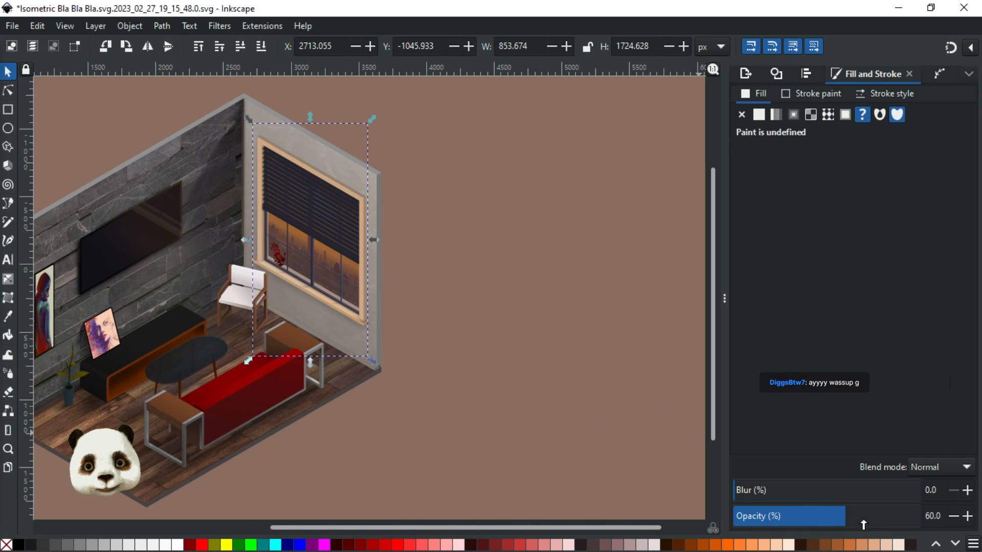
drag(865, 516, 924, 514)
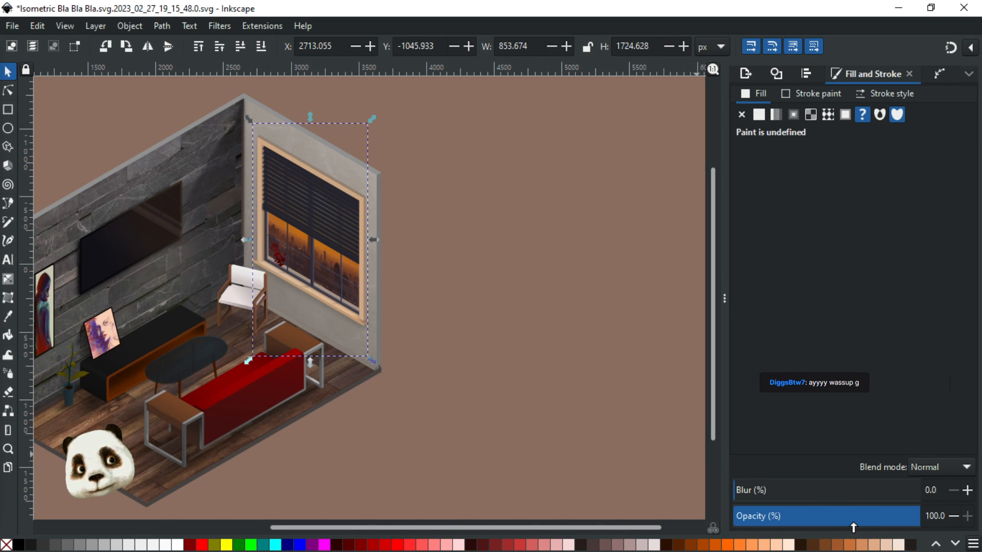
click(871, 515)
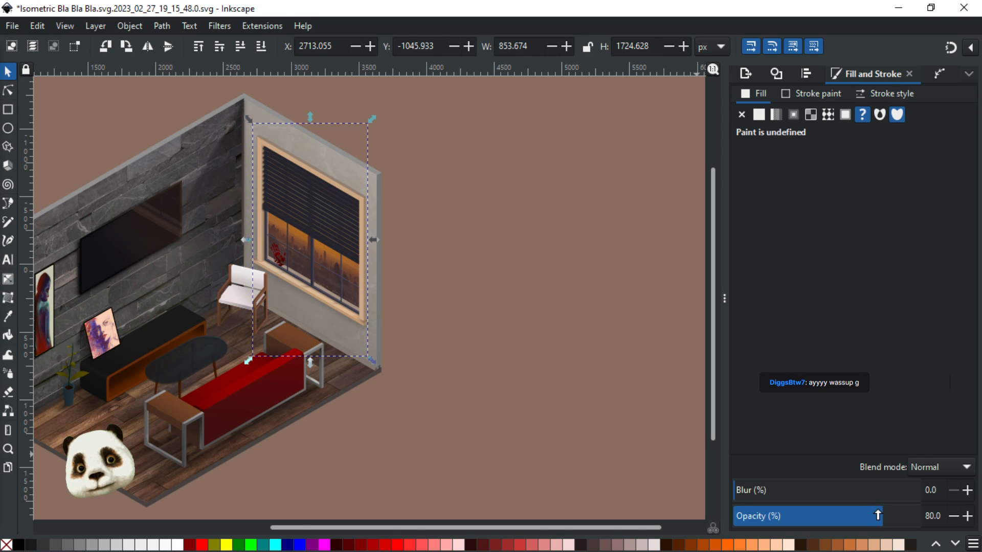
drag(492, 360, 661, 378)
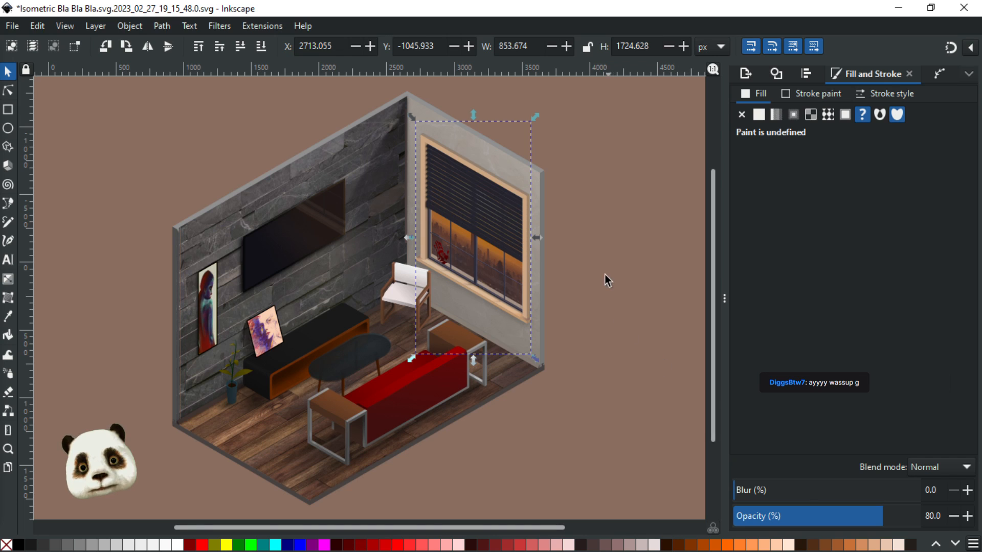
scroll(583, 266, up, 2)
scroll(532, 274, down, 2)
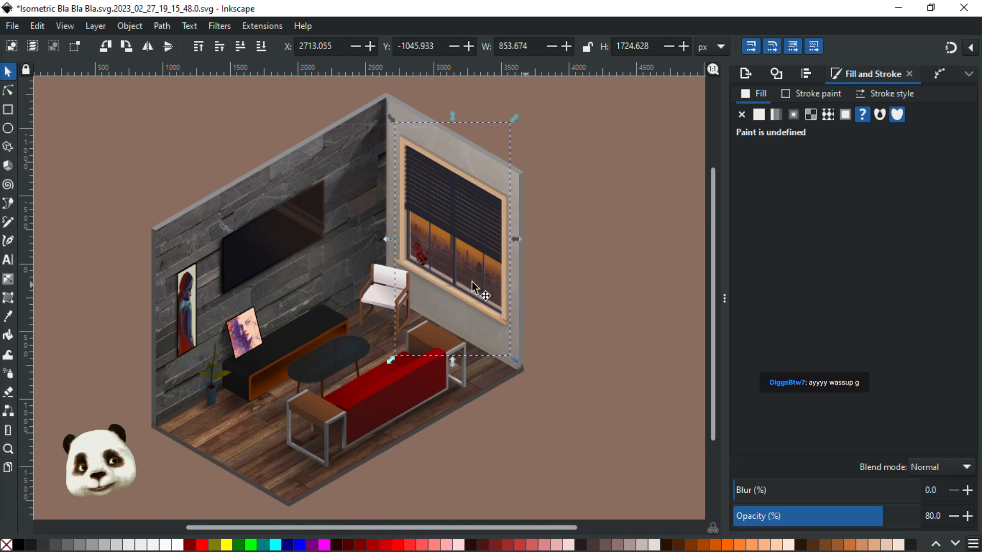
Shift the dark translucent window glass to about X 2808, Y -457 px within the frame and save the drawing
ctrl+click(466, 260)
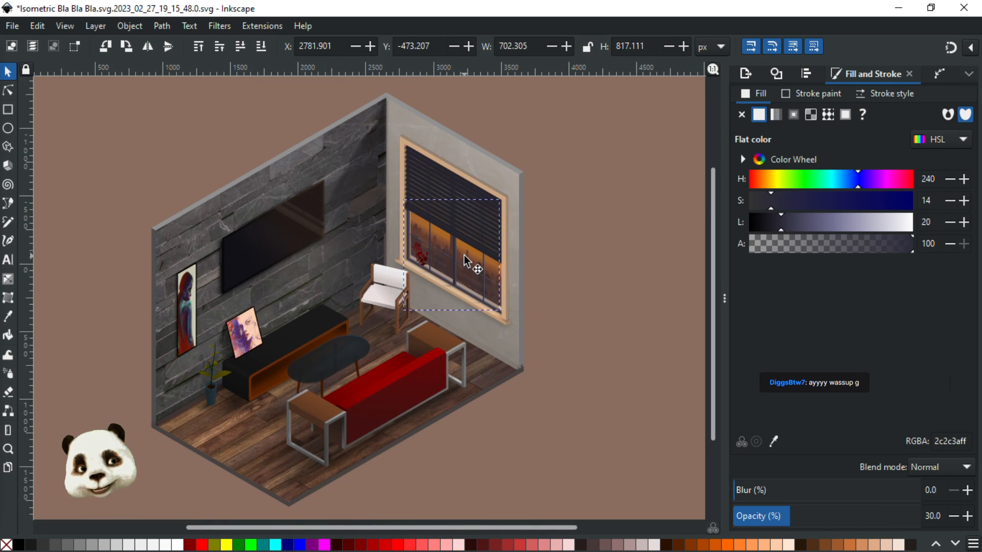
drag(464, 255, 502, 292)
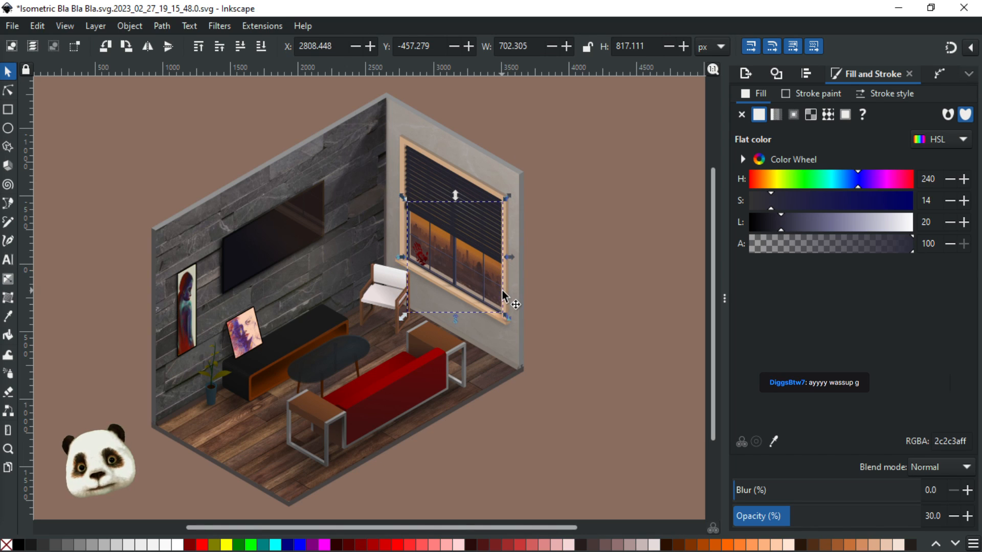
scroll(502, 292, up, 2)
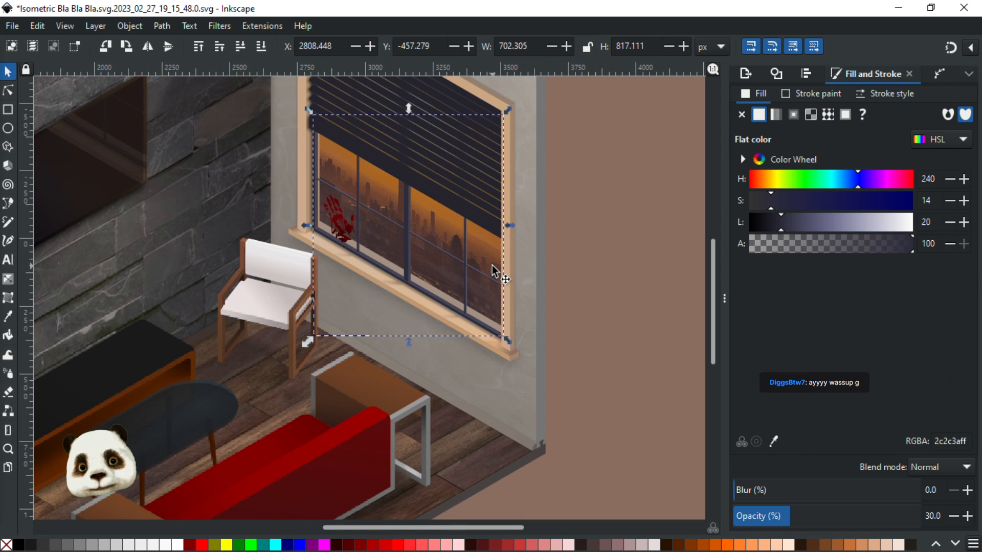
scroll(492, 281, down, 3)
key(ctrl+s)
click(563, 165)
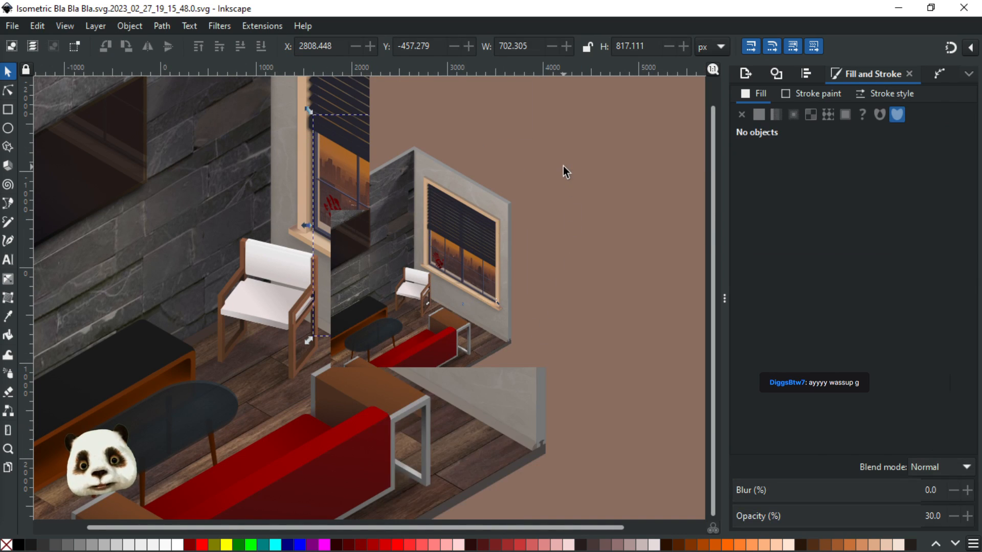
Draw a closed magenta four-sided shape around the window frame and pull its stray upper corner in to the frame's corner
scroll(563, 166, down, 2)
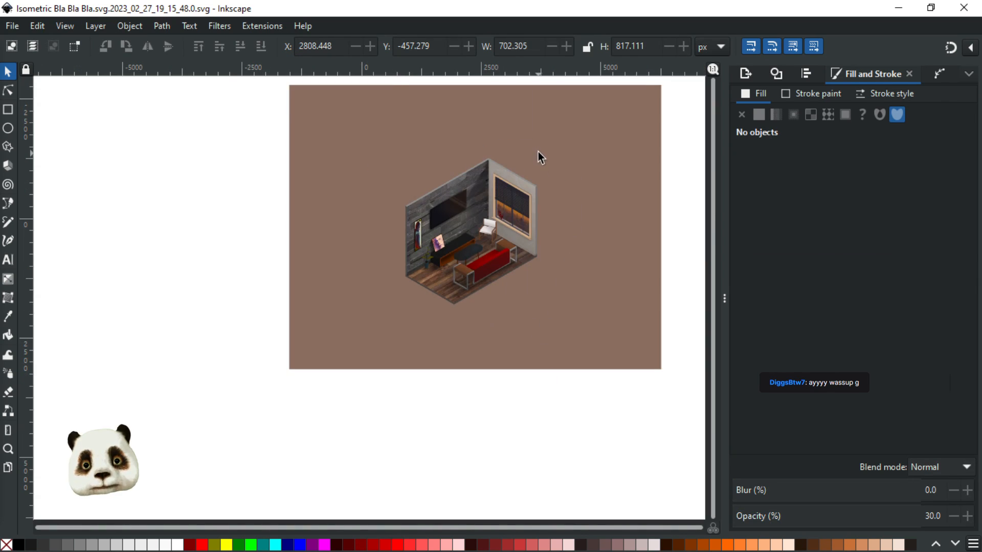
scroll(537, 150, up, 2)
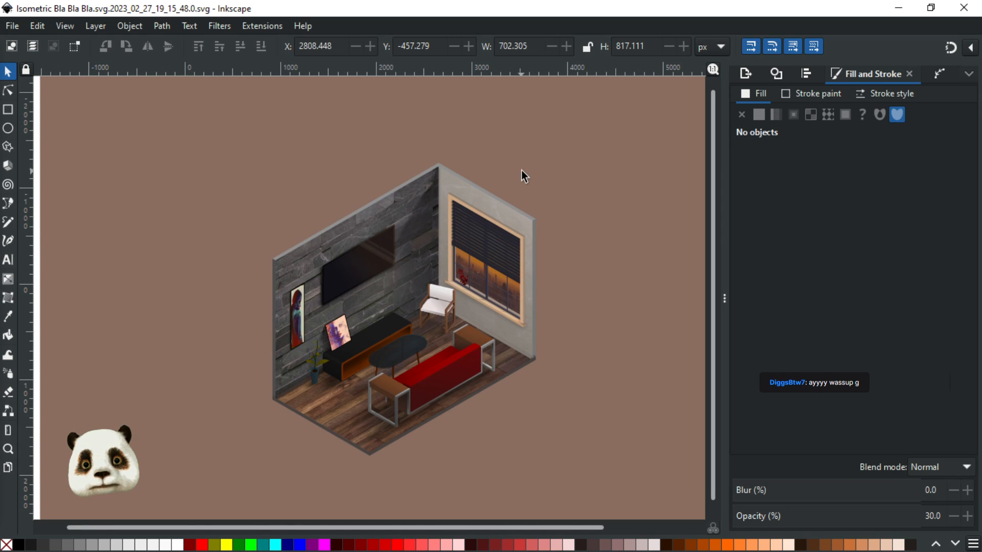
scroll(480, 322, up, 2)
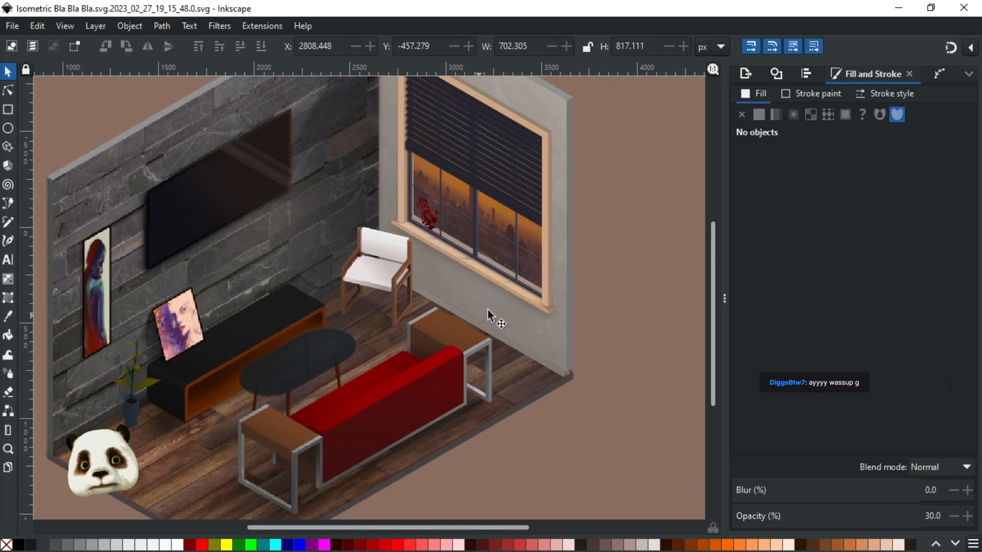
key(b)
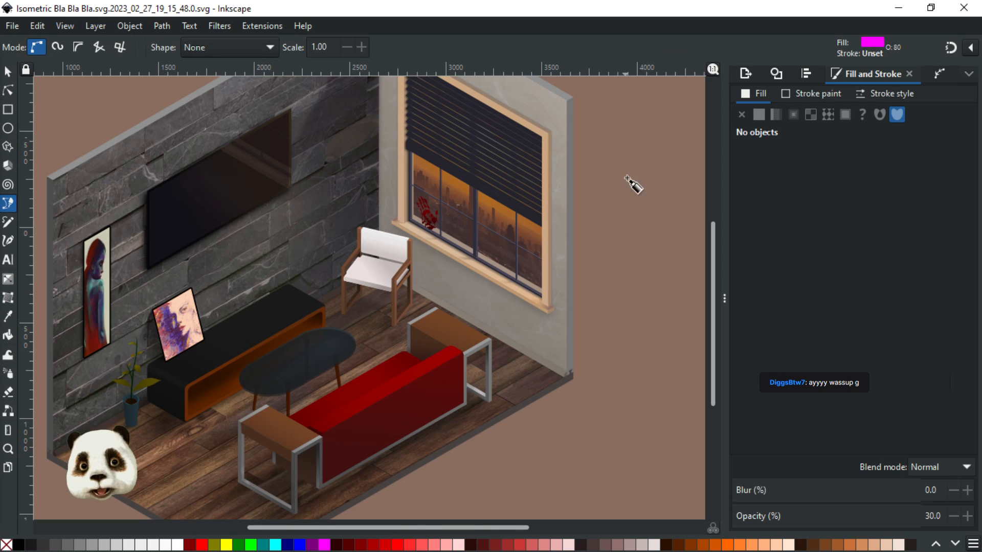
click(596, 166)
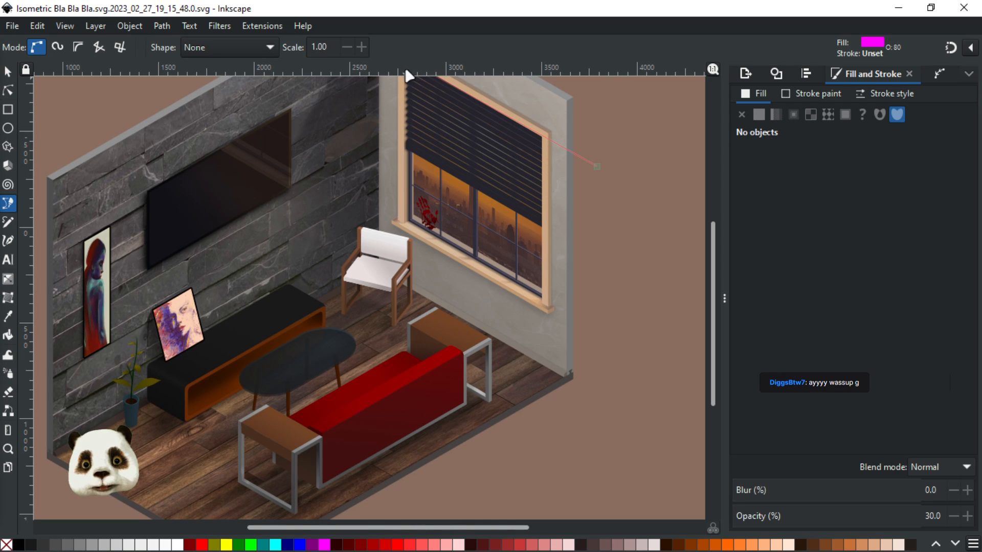
scroll(428, 188, up, 4)
click(392, 131)
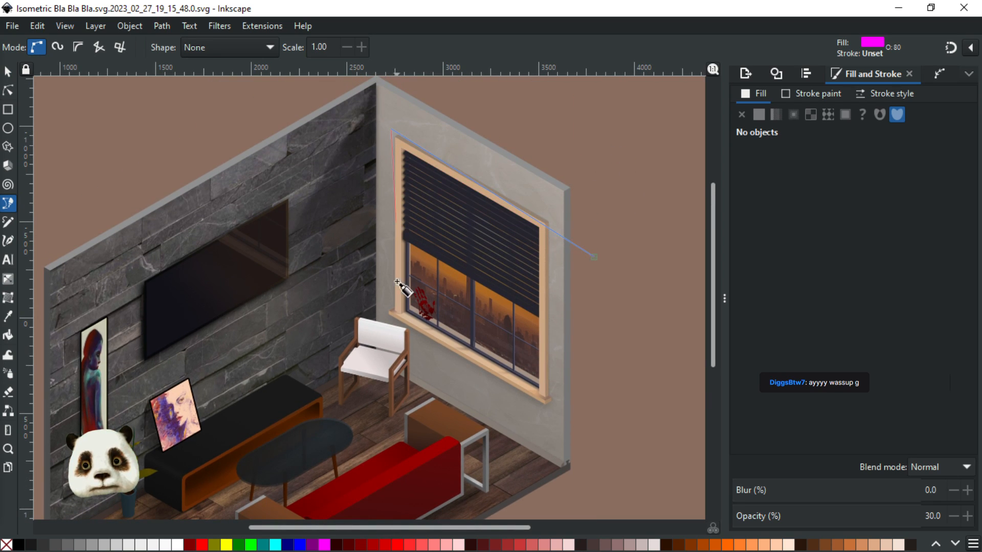
click(390, 313)
click(556, 413)
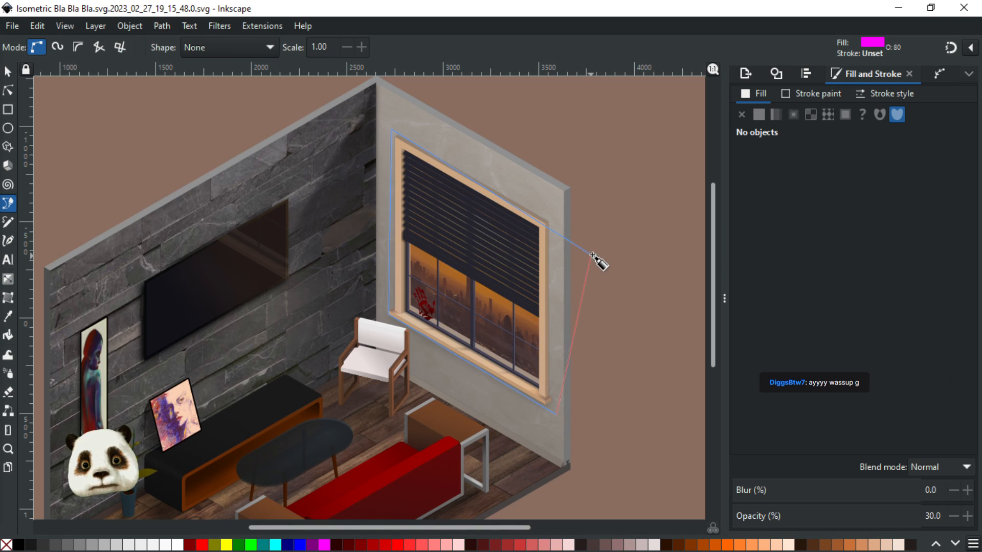
double_click(593, 255)
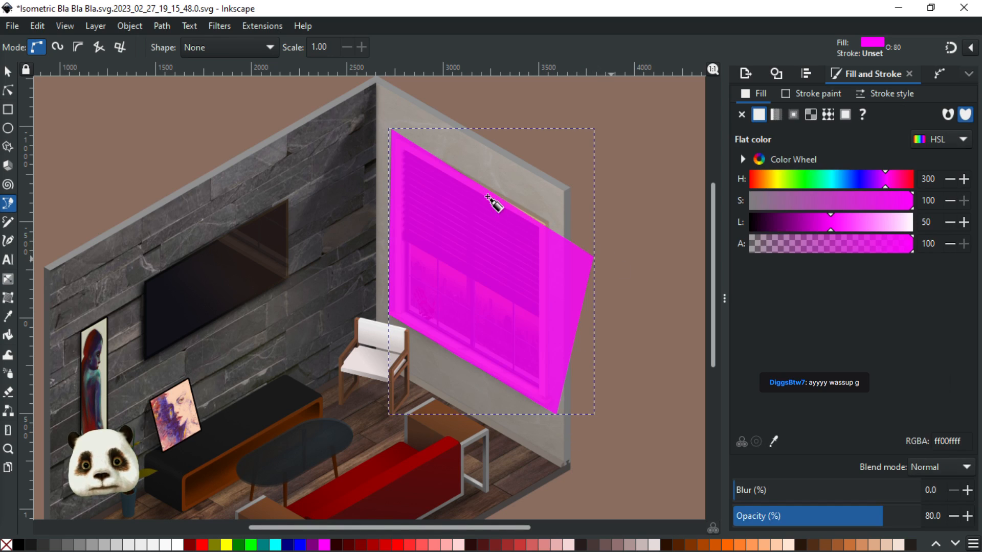
click(8, 91)
drag(593, 256, 553, 222)
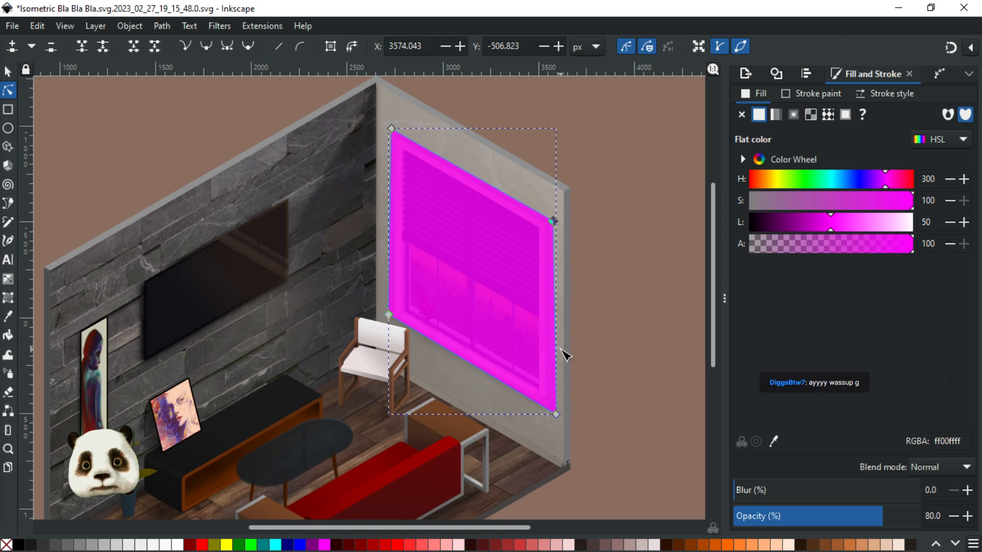
Lower the magenta window shape behind the skyline image and fill it with white
key(Page_Down)
key(Page_Down)
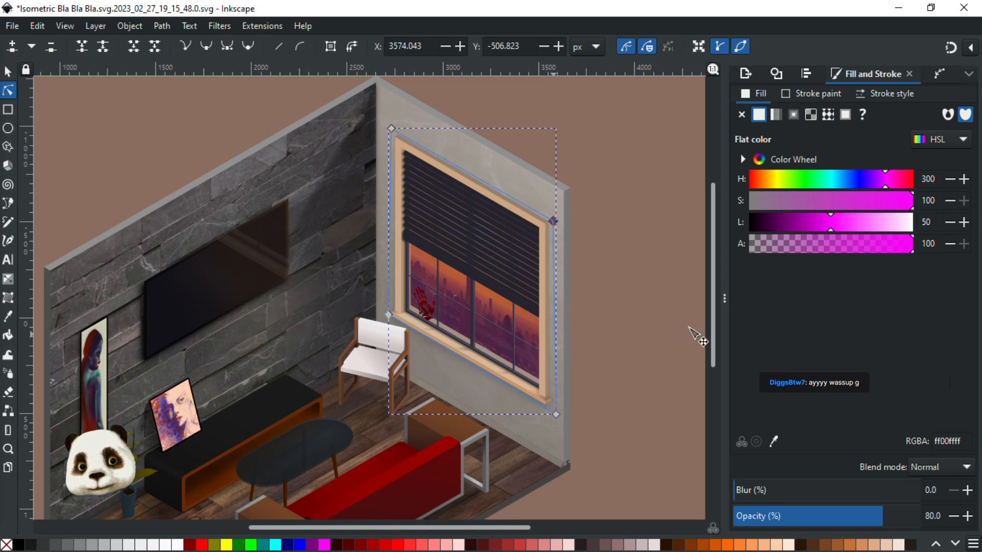
click(892, 222)
click(961, 224)
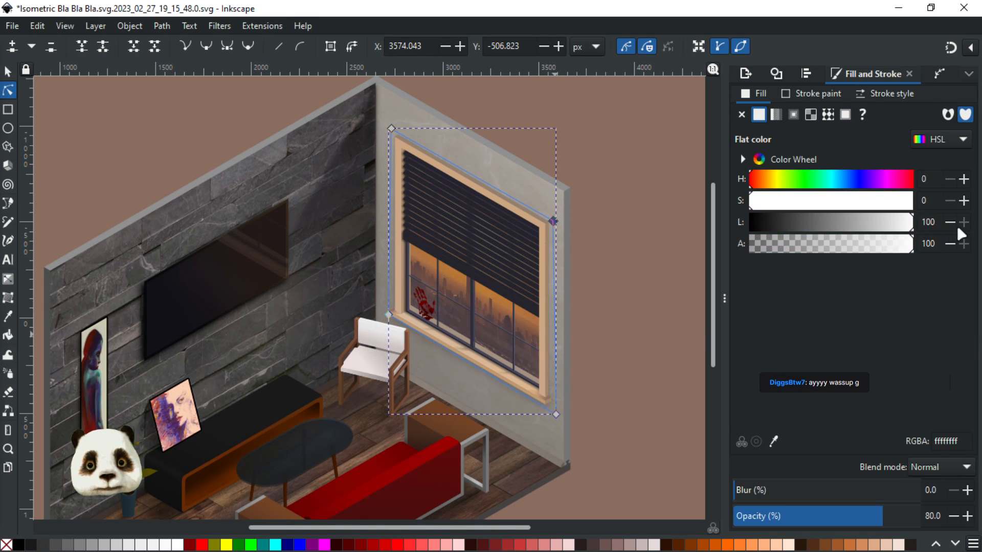
Try a pale yellow fill on the backing shape, followed by a light blue with hue 222, saturation 83 and lightness 87
click(896, 223)
click(778, 179)
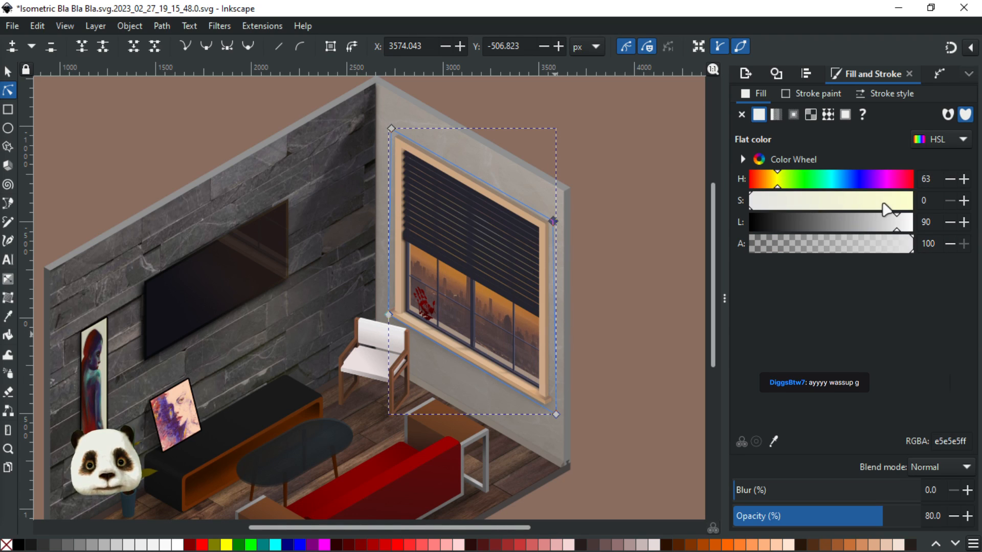
click(885, 207)
mouse_move(862, 228)
mouse_down()
mouse_move(850, 228)
mouse_move(870, 229)
mouse_up()
click(883, 231)
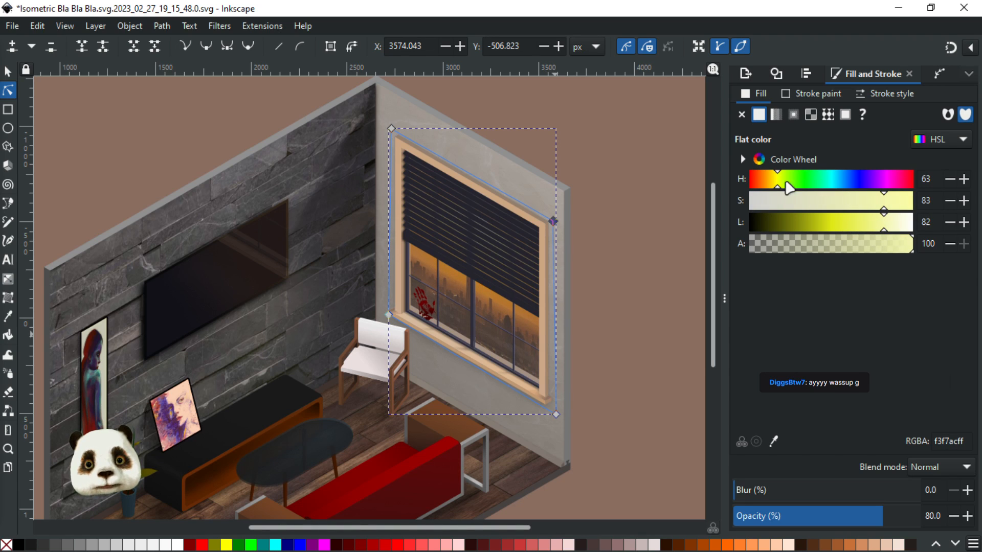
drag(801, 189, 849, 189)
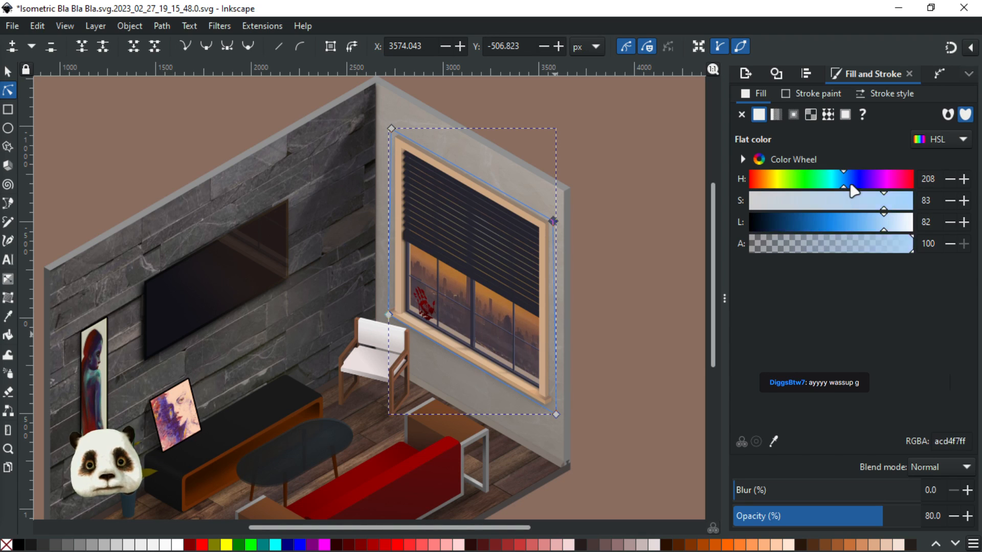
click(893, 228)
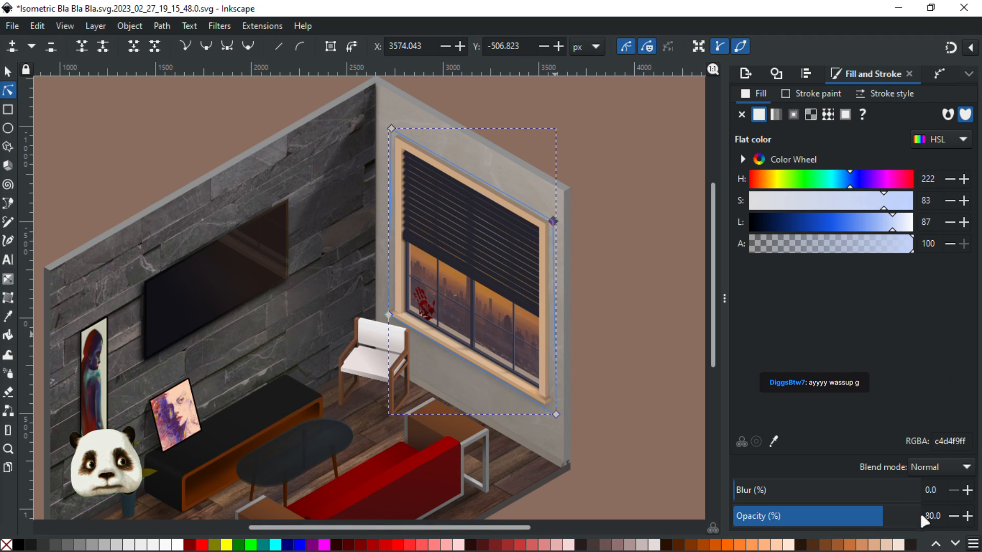
Raise the backing shape's opacity to 100% and test a blur on it before resetting the blur to 0
drag(913, 525, 942, 519)
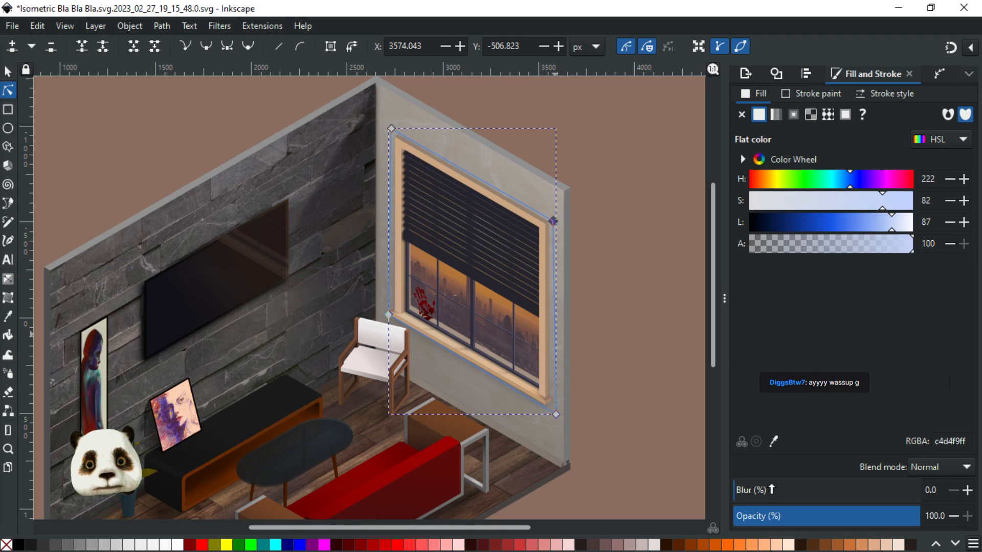
click(769, 491)
drag(762, 492, 721, 494)
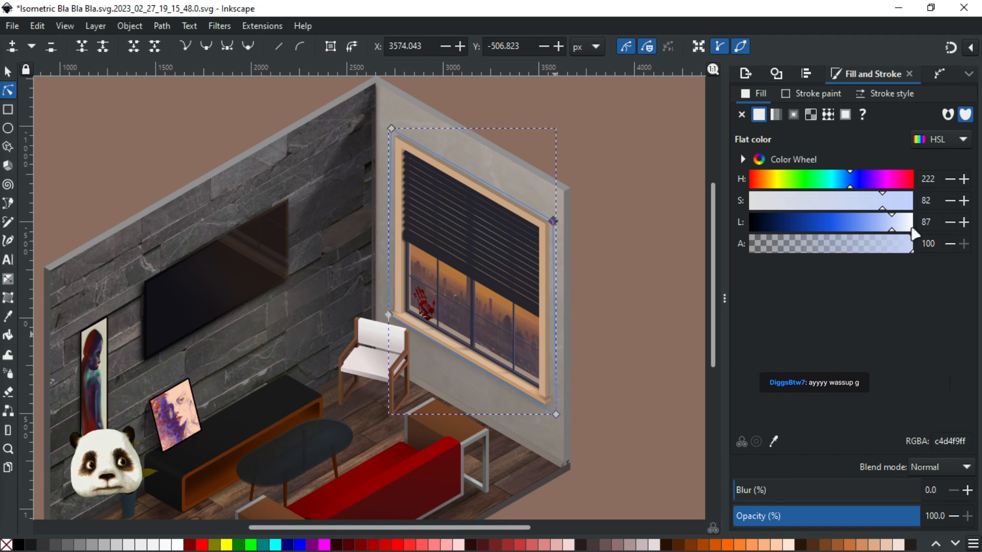
Recolour the backing shape behind the skyline to a pale green with hue 90, saturation 84 and lightness 86, and deselect it
click(880, 204)
click(885, 207)
drag(835, 187, 777, 187)
mouse_move(884, 228)
mouse_down()
mouse_move(815, 230)
mouse_move(890, 229)
mouse_up()
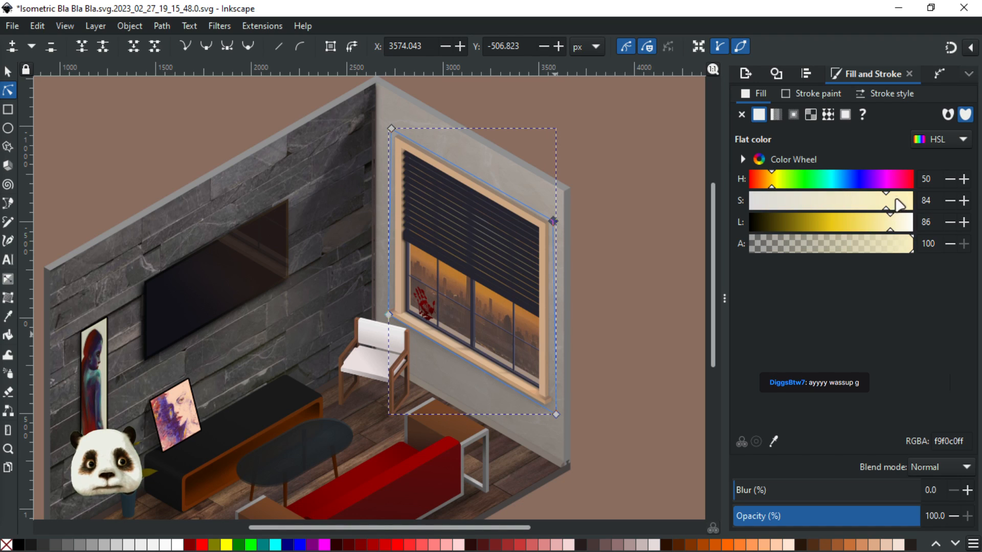
drag(903, 184, 789, 188)
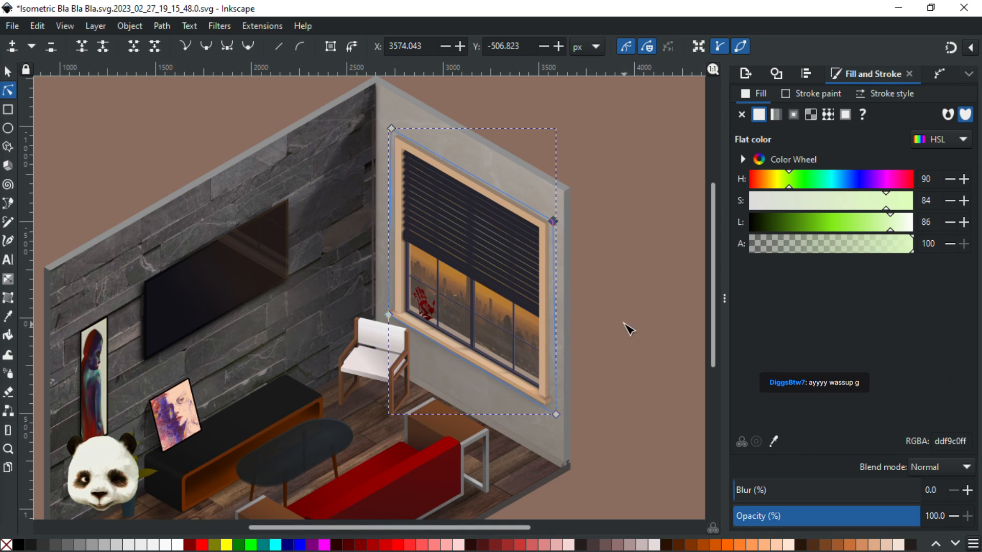
click(620, 301)
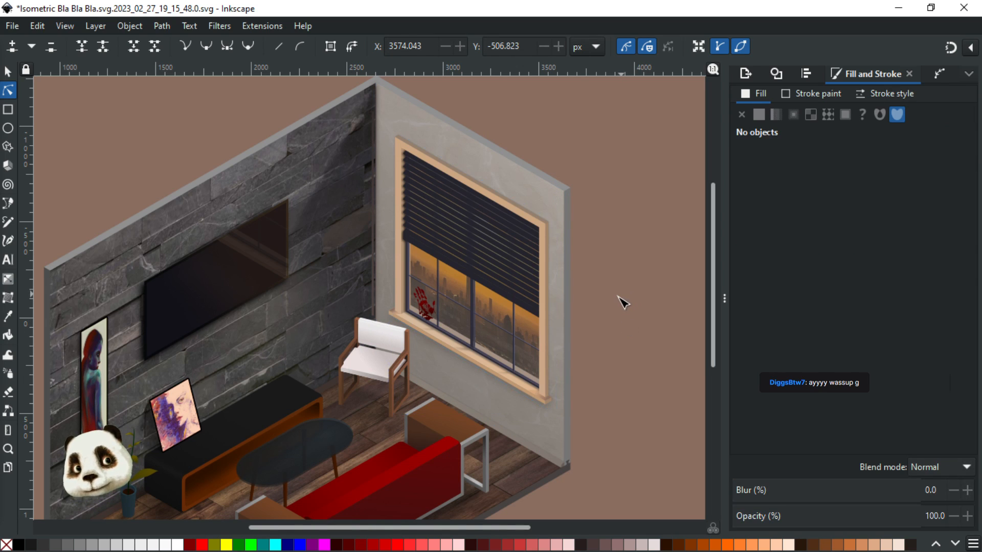
Save the document
scroll(620, 302, down, 2)
key(ctrl+s)
scroll(607, 329, up, 1)
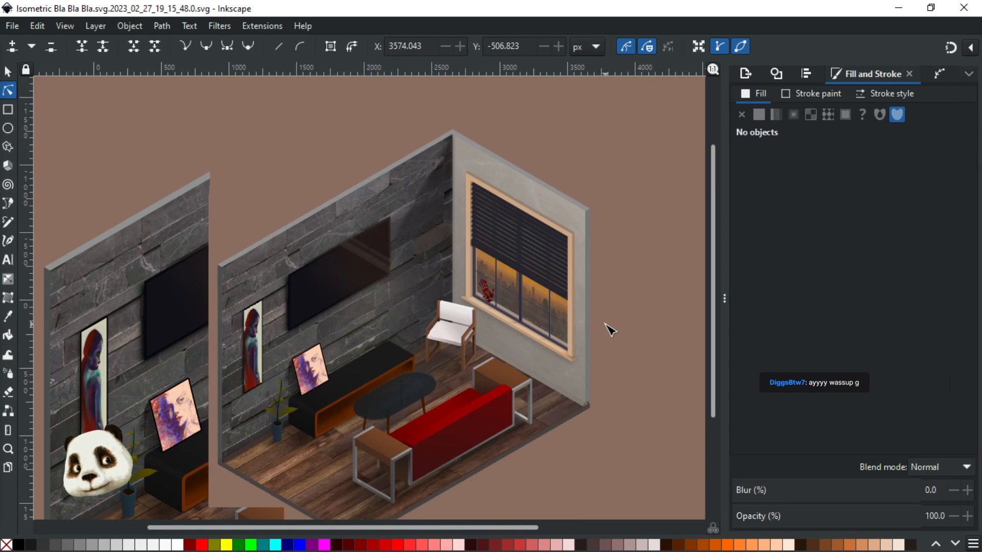
Draw a closed light-beam polygon from the window opening below the blinds to the floor's front and left corners and the stone wall's upper outer corner
drag(593, 350, 616, 280)
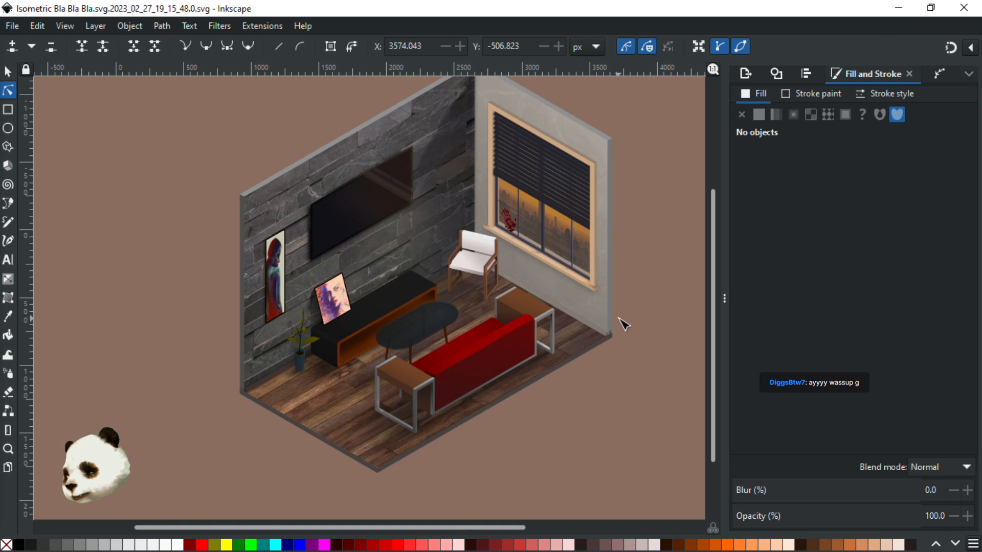
key(b)
click(590, 282)
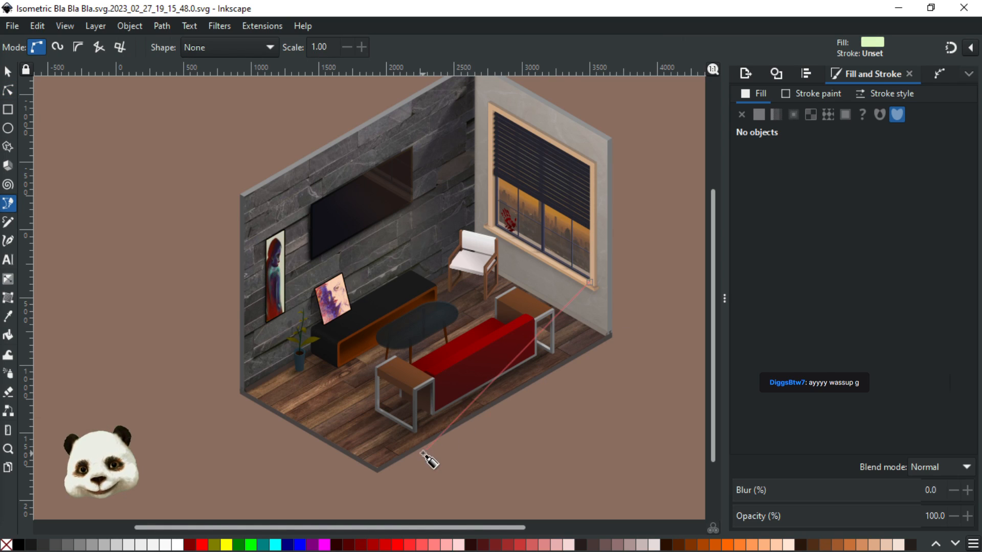
click(378, 468)
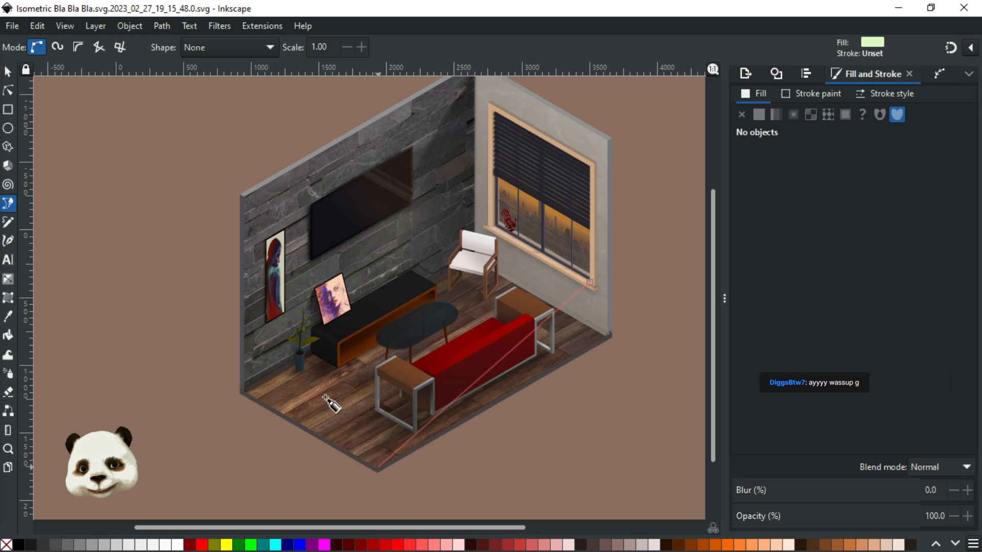
click(243, 391)
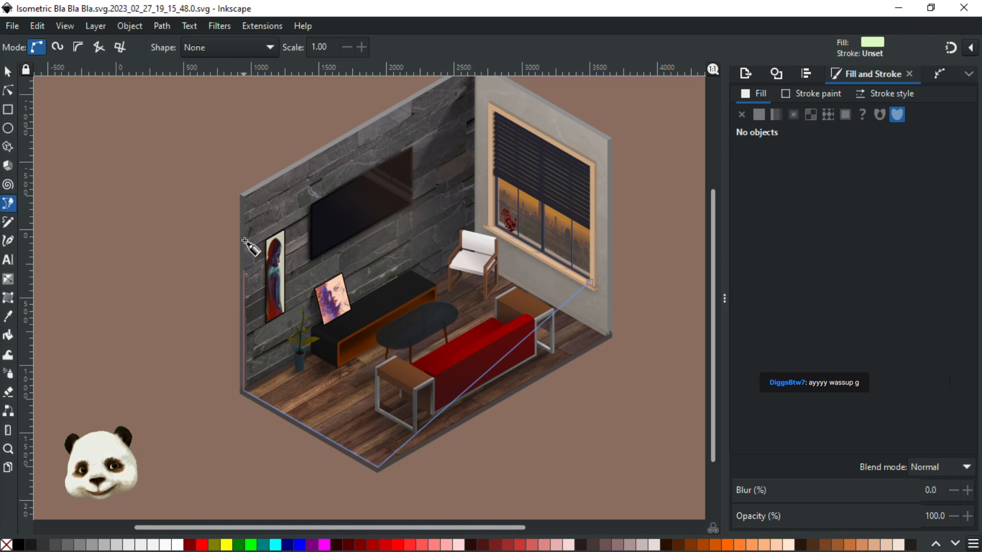
click(242, 196)
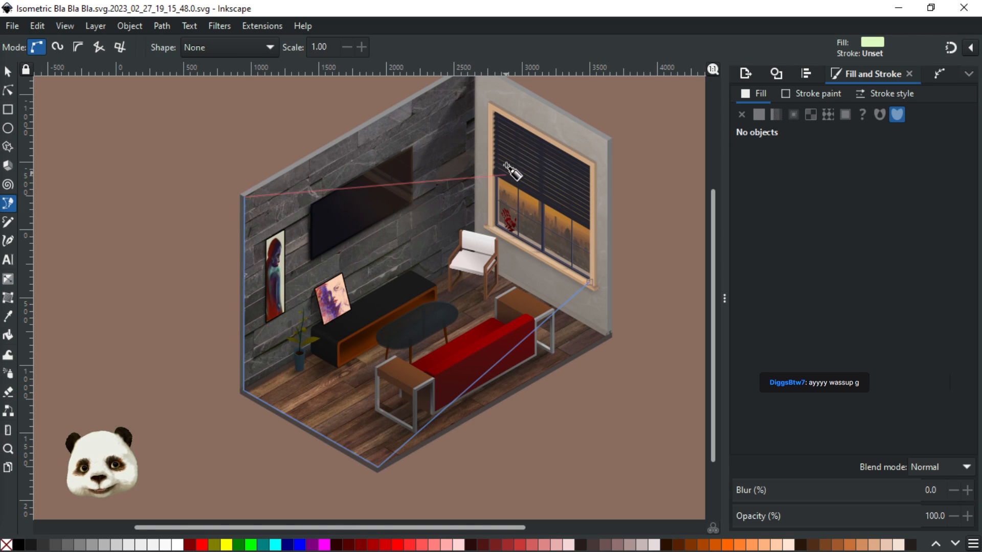
click(499, 179)
click(590, 229)
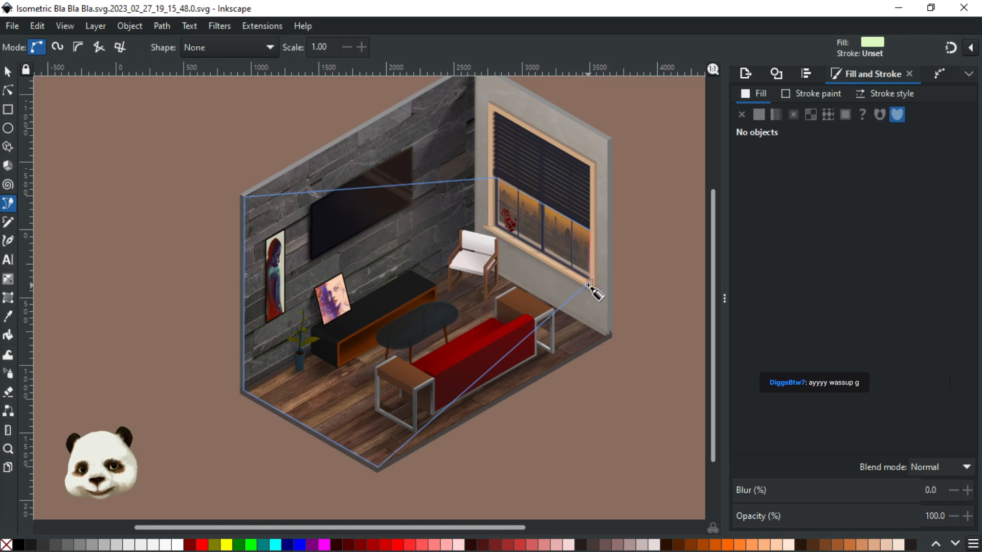
click(590, 283)
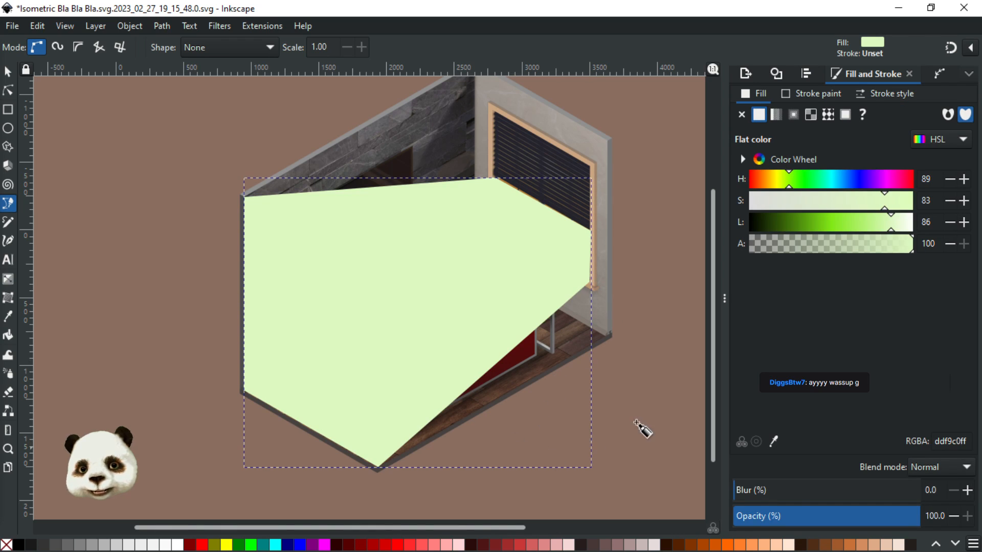
Set the light-beam shape's opacity to 10% and its blur to 70%
click(750, 515)
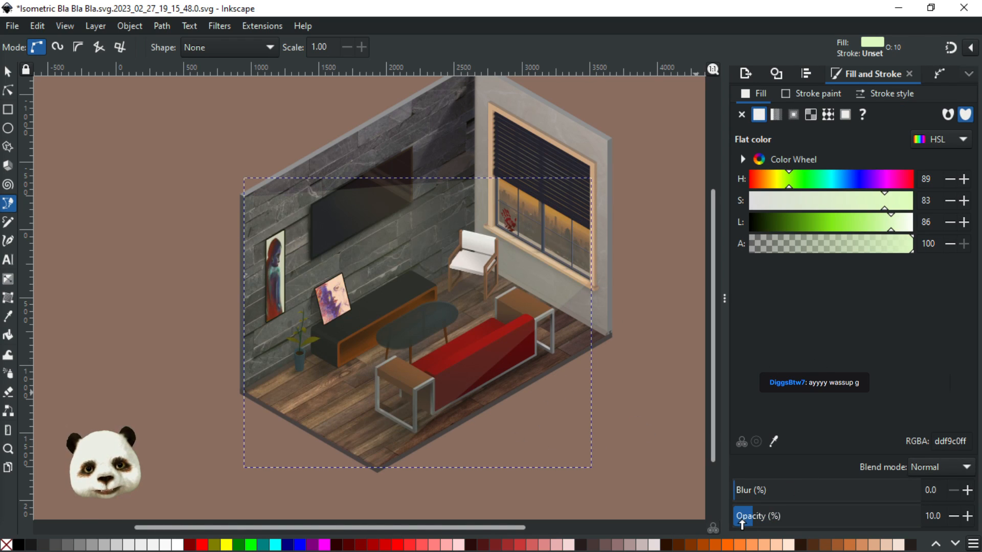
drag(775, 491, 848, 492)
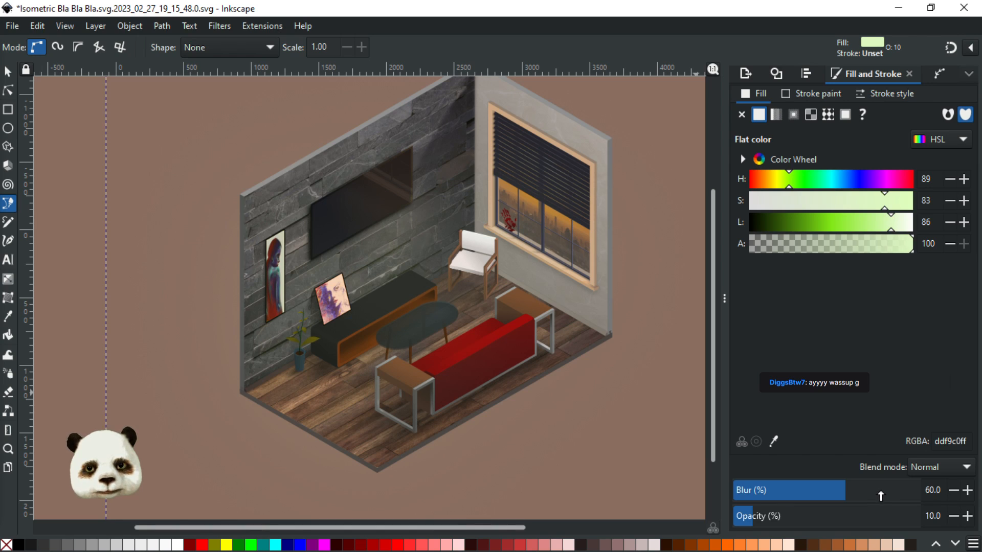
click(881, 497)
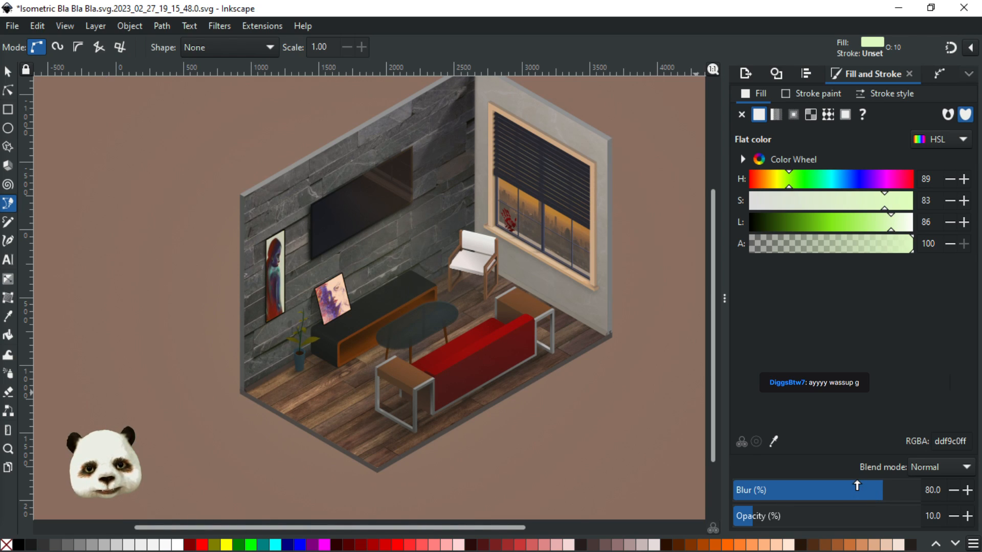
click(857, 484)
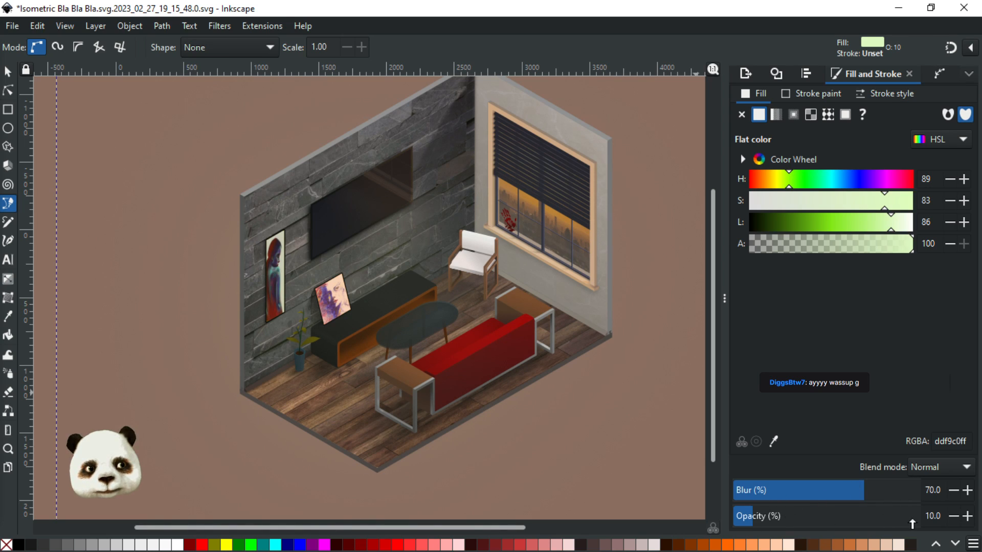
Lower the light-beam shape's opacity to 7%, save the document and deselect the shape
click(953, 517)
click(953, 516)
click(953, 516)
click(953, 516)
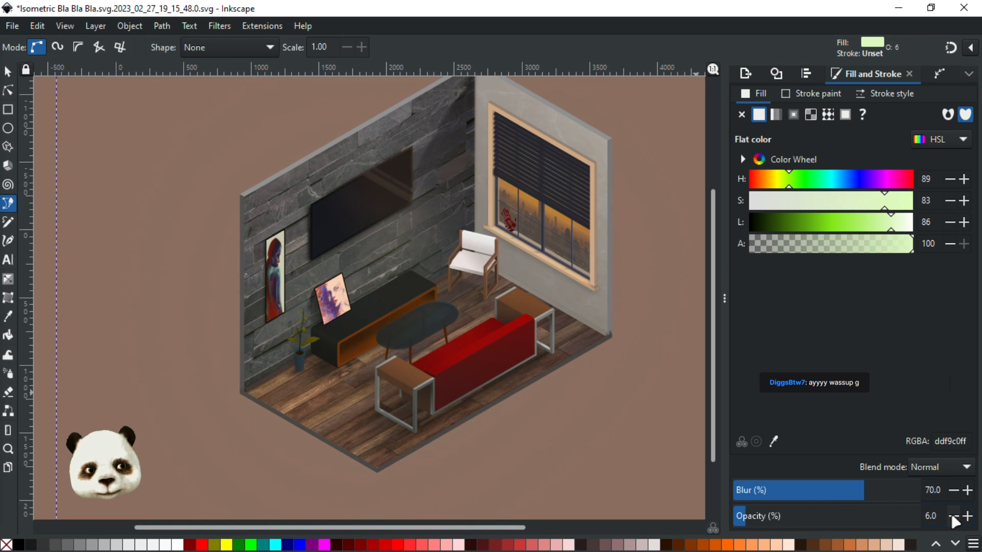
click(966, 517)
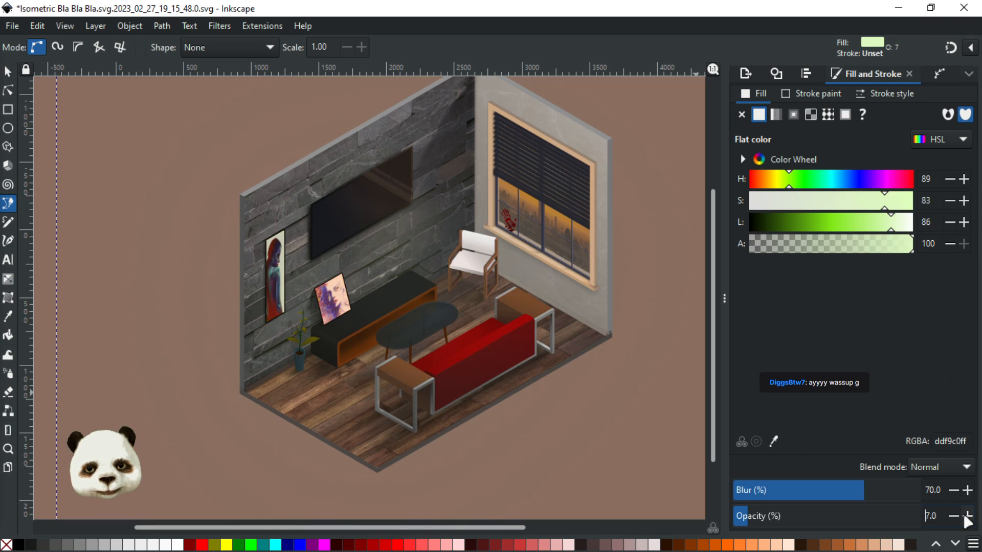
key(ctrl+s)
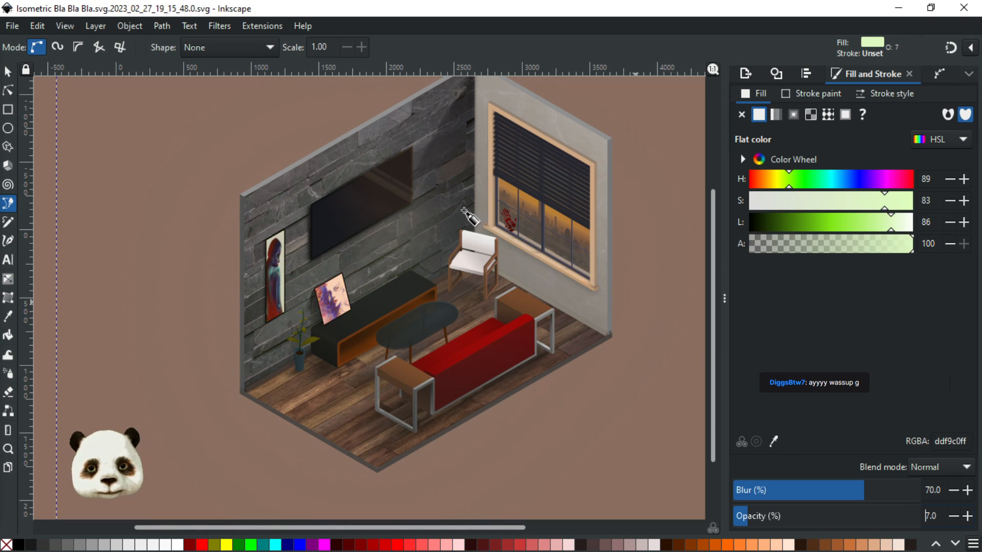
click(4, 68)
click(110, 109)
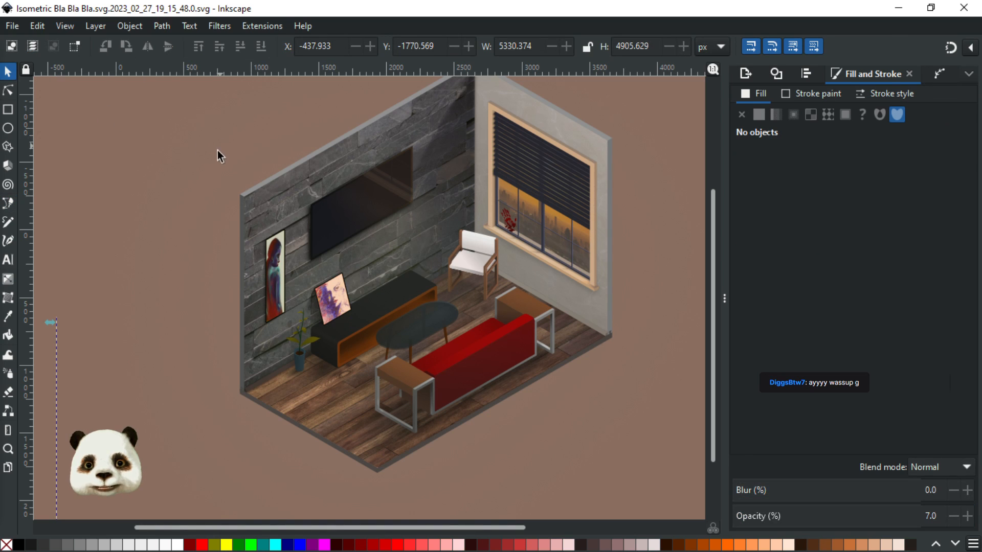
Unlock the brown background rectangle and select it
drag(219, 149, 186, 183)
scroll(184, 188, down, 2)
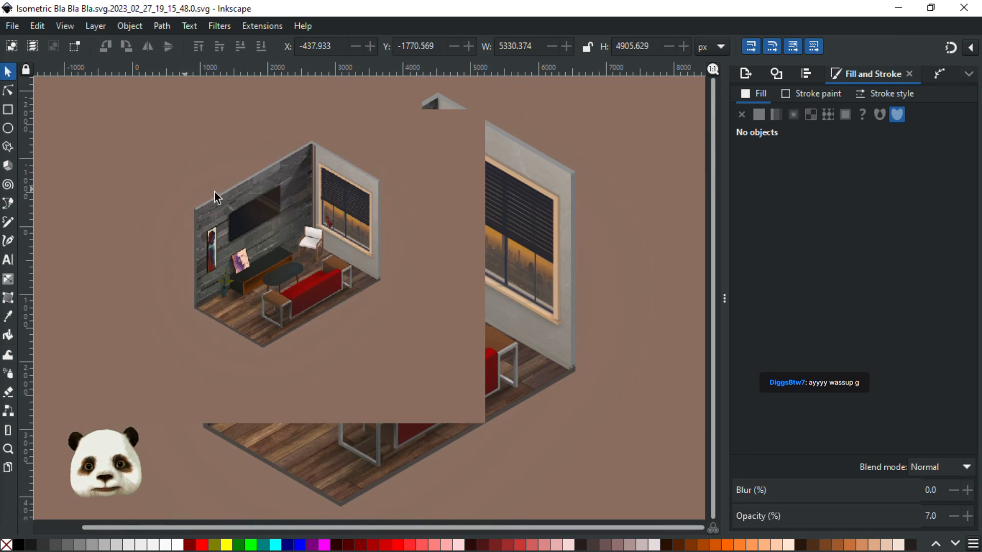
drag(423, 279, 492, 346)
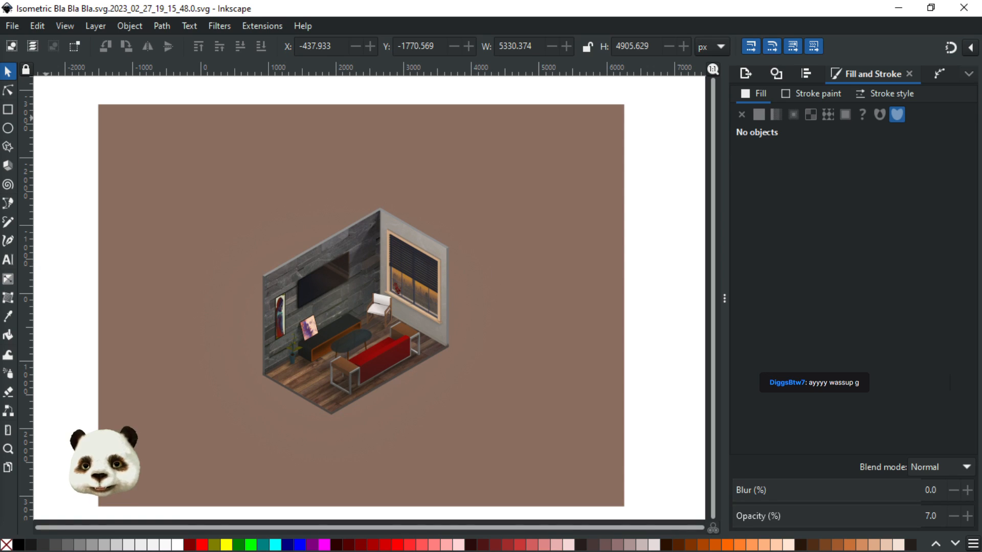
right_click(140, 179)
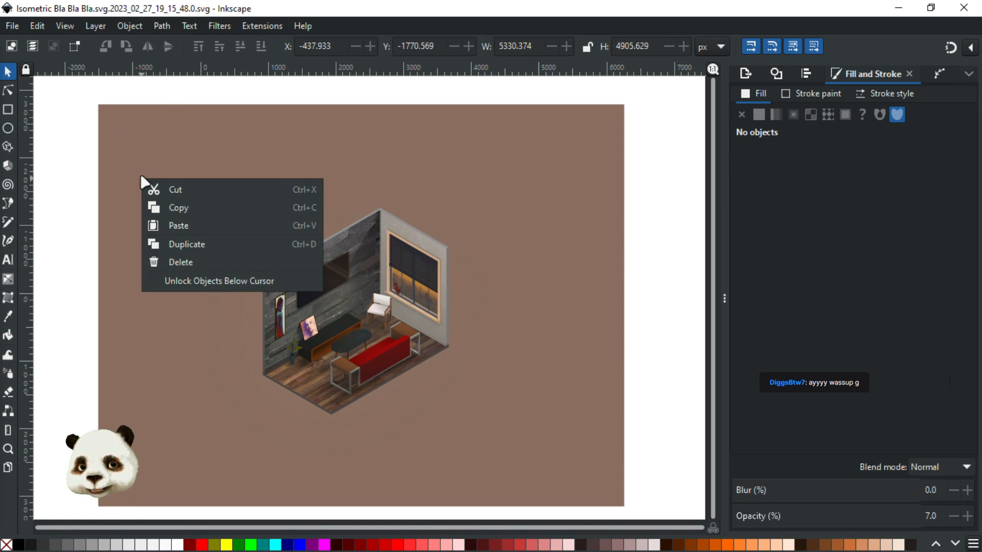
click(125, 147)
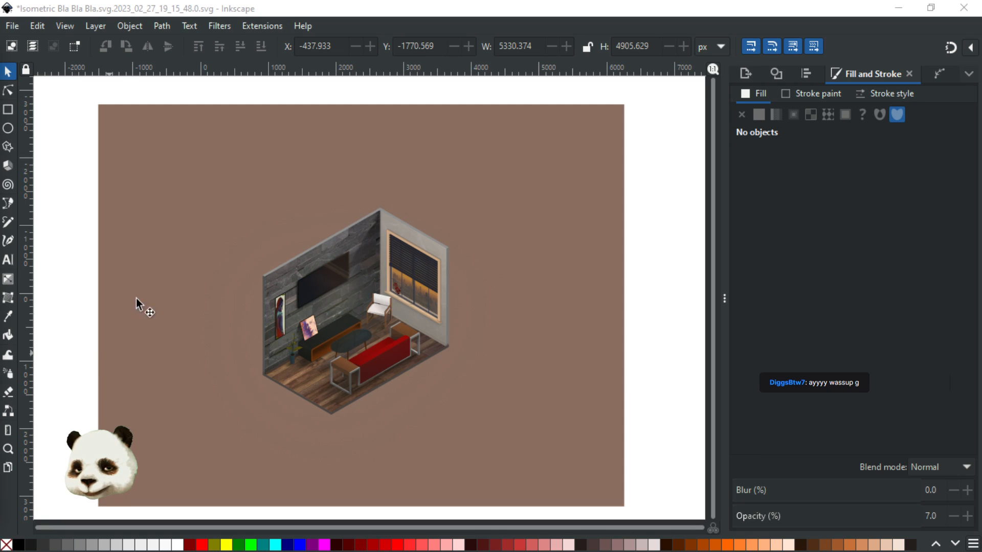
click(145, 282)
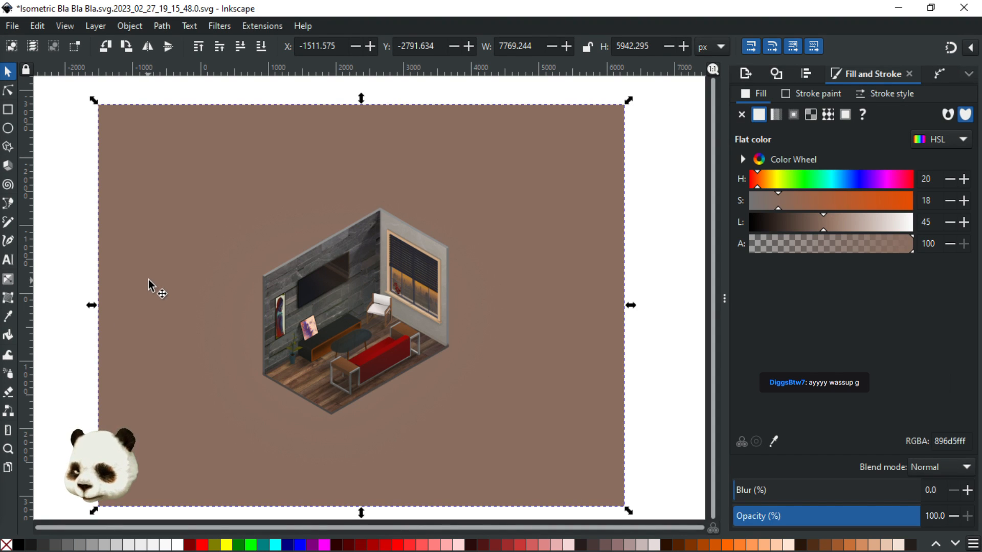
Export the selected background area with the room as a 7769 × 5942 px PNG at 96 DPI and save the document
key(ctrl+shift+e)
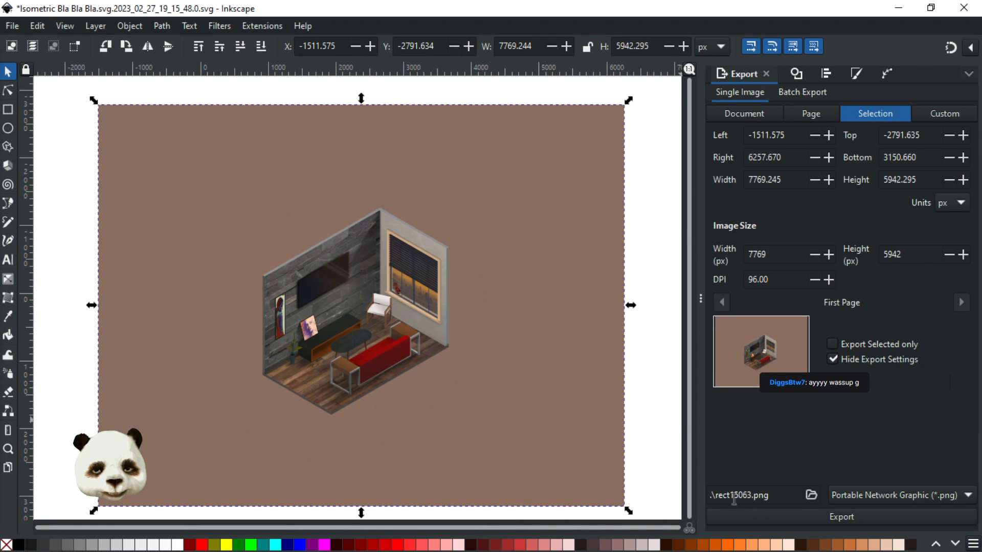
drag(739, 498, 675, 502)
click(712, 498)
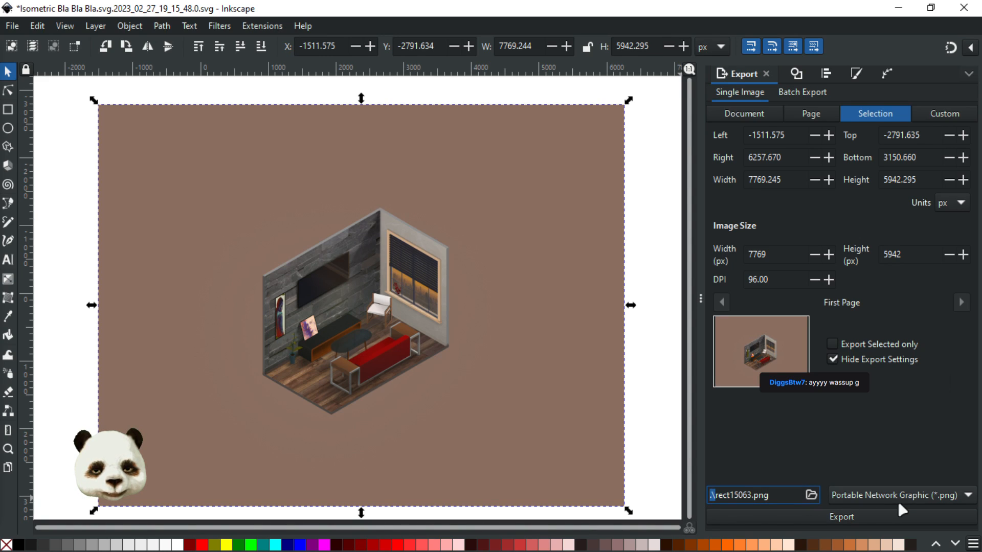
click(844, 517)
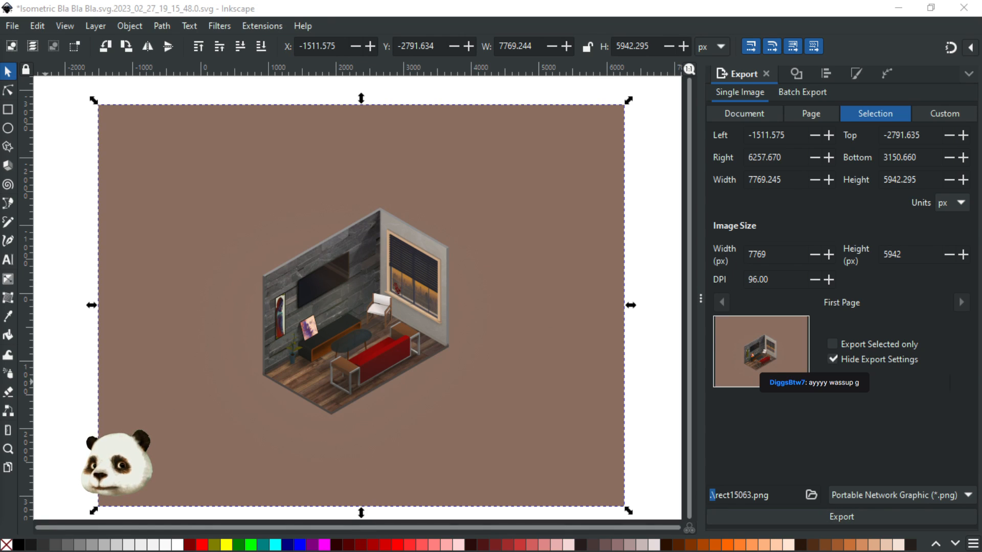
key(ctrl+s)
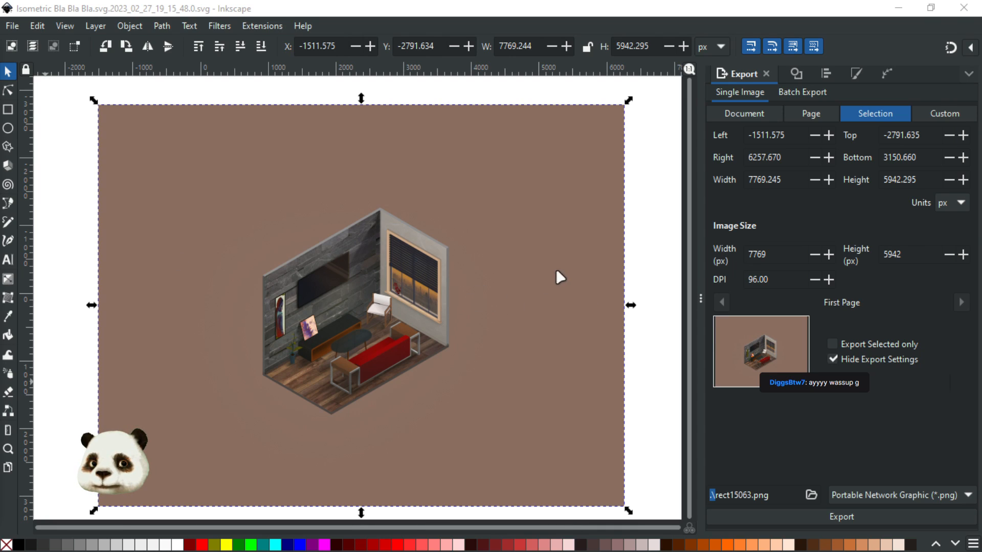
Paste the exported room image and place it over the background at about X -1155, Y -3041 px
key(ctrl+v)
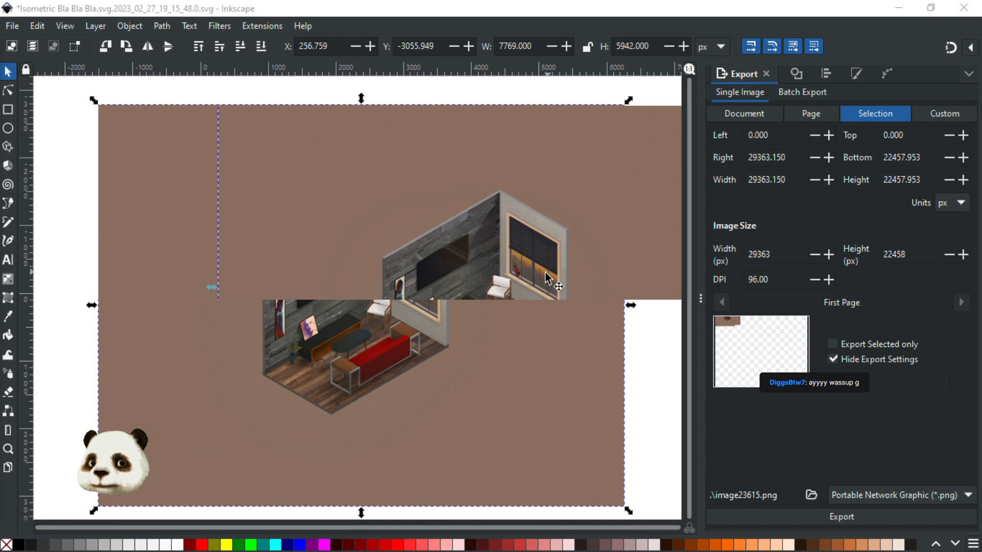
scroll(545, 277, down, 1)
mouse_move(551, 293)
mouse_down()
mouse_move(436, 297)
mouse_move(550, 291)
mouse_up()
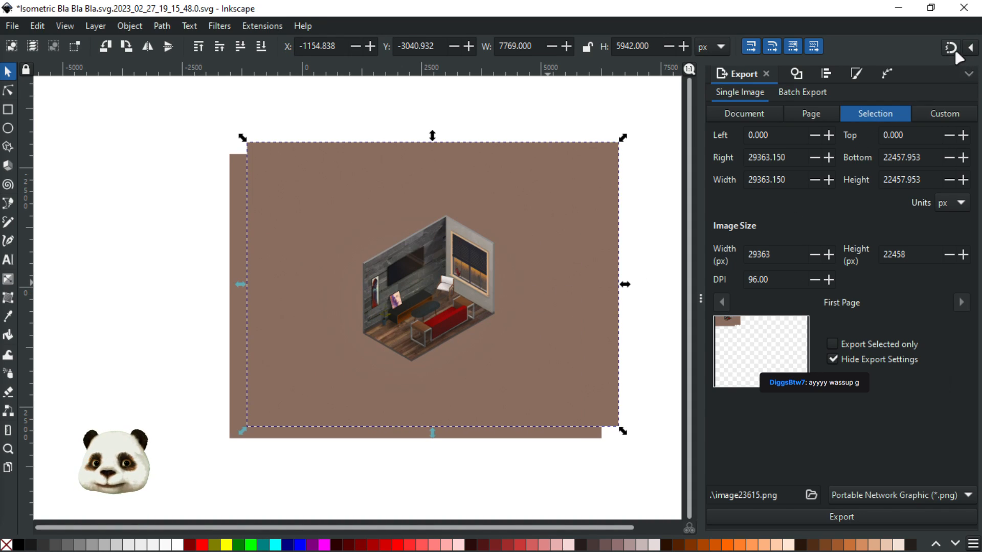
Center the pasted room image on the background rectangle both horizontally and vertically, relative to the last selected object
shift+click(237, 336)
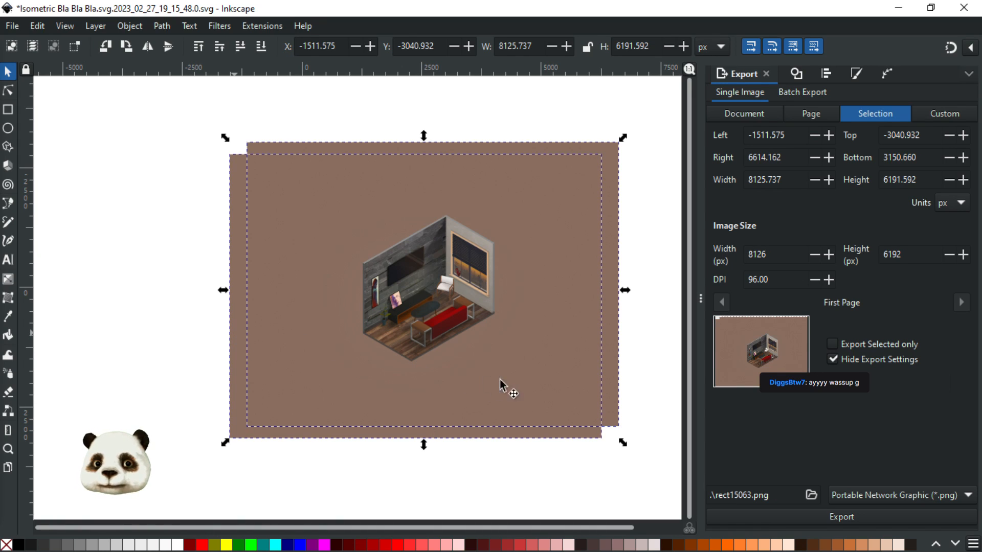
key(ctrl+shift+a)
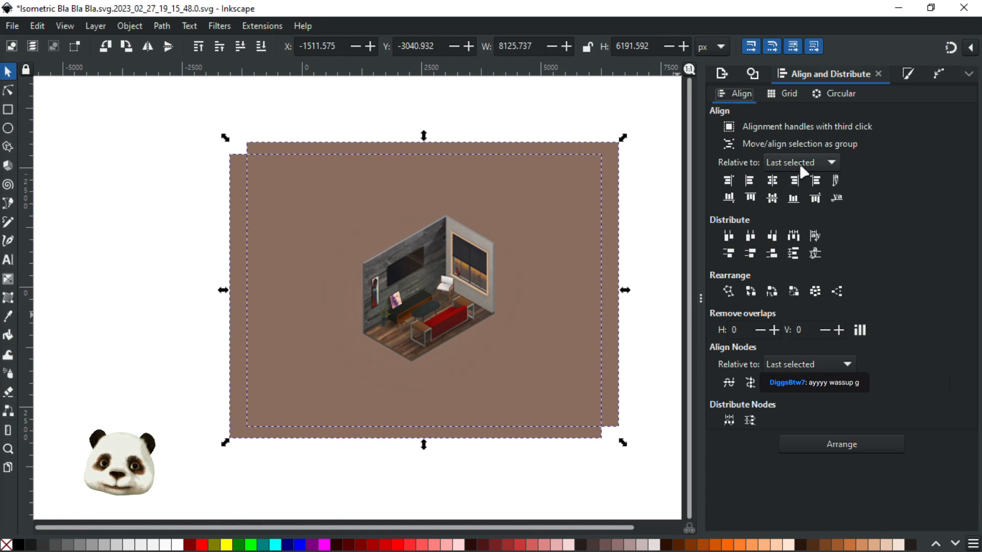
click(773, 198)
click(773, 200)
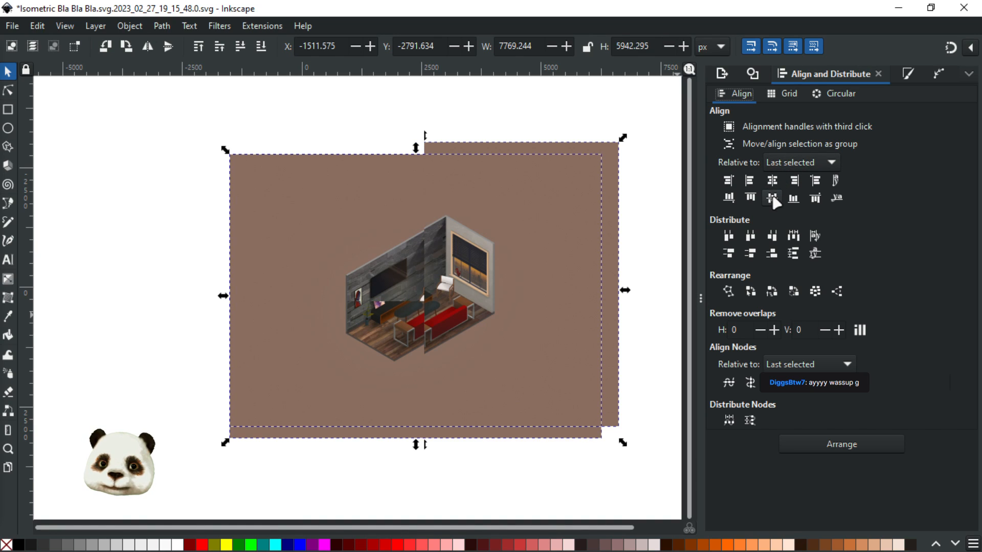
click(649, 256)
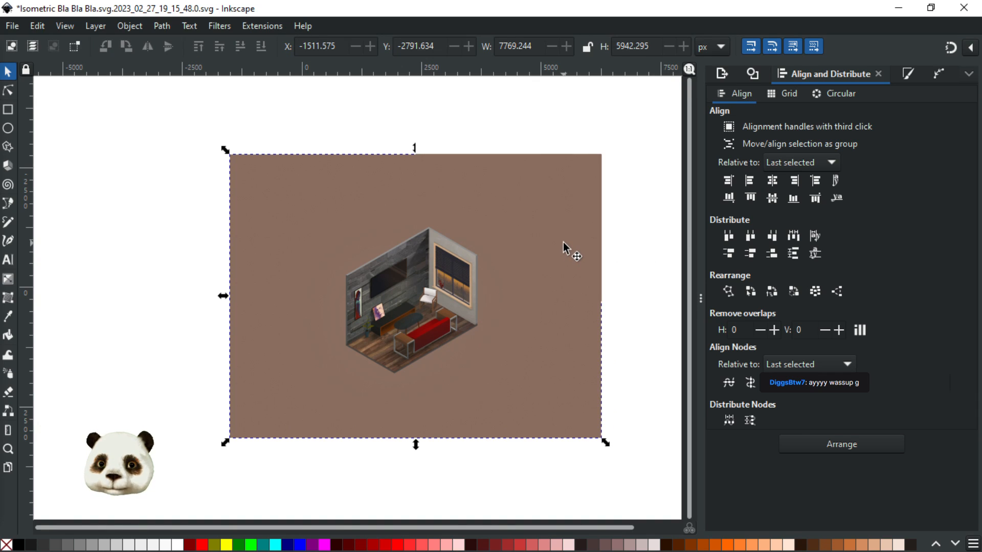
Set the pasted room image's blur to 10% and its opacity to 10%
click(563, 241)
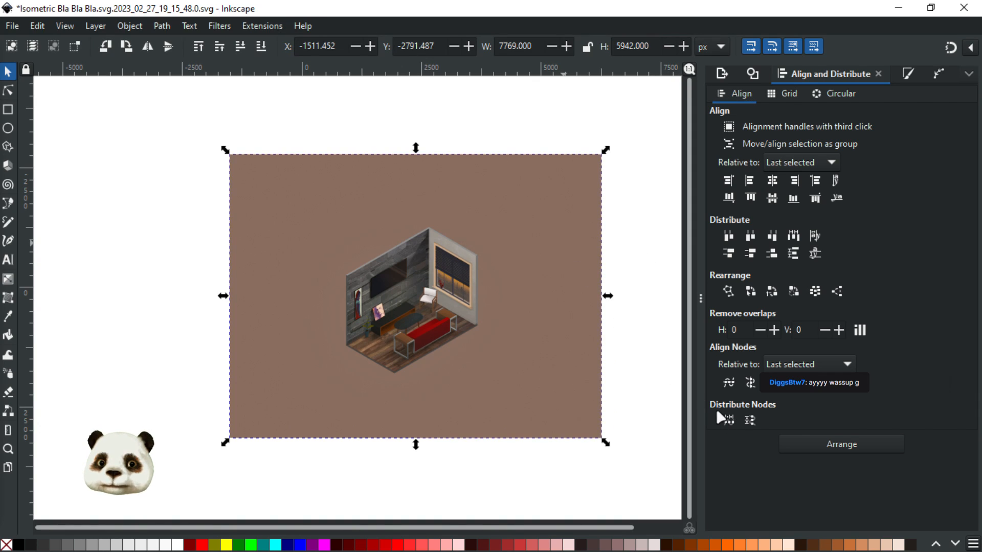
key(ctrl+shift+f)
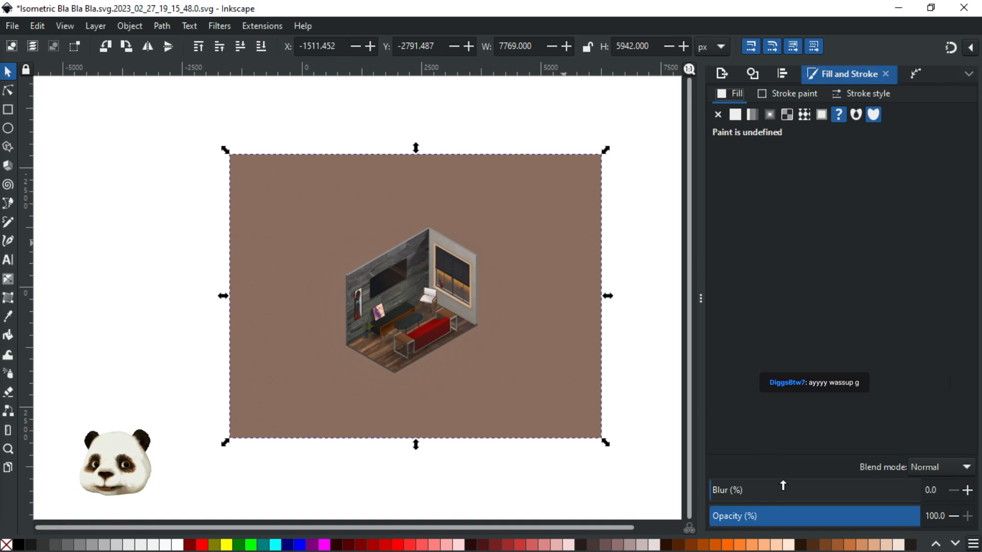
click(734, 489)
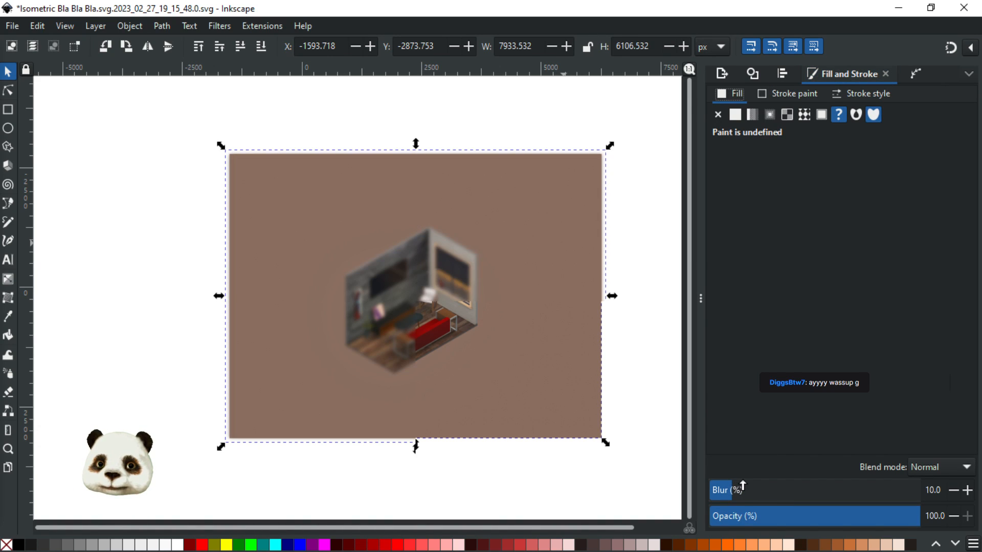
click(725, 518)
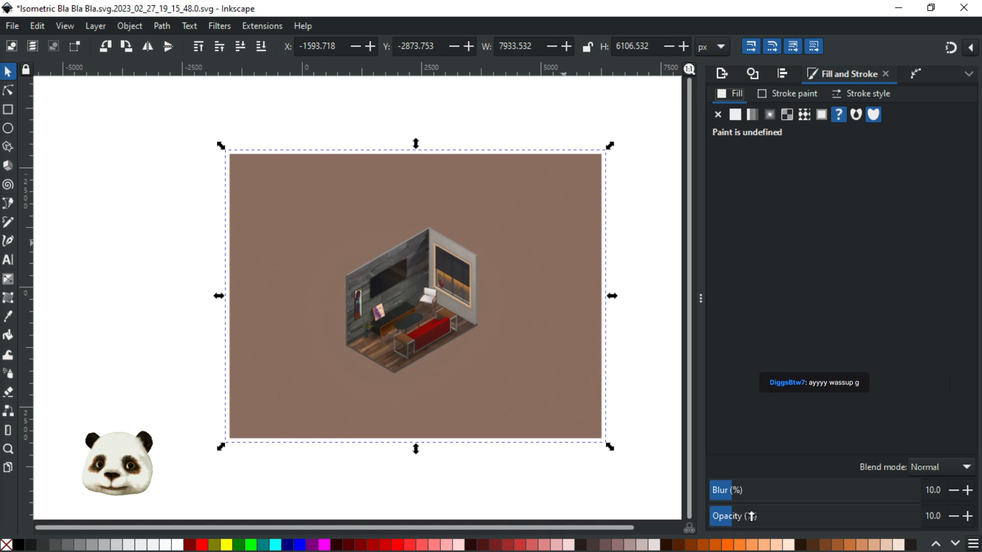
Save the document with the blurred room overlay in place
scroll(404, 329, up, 2)
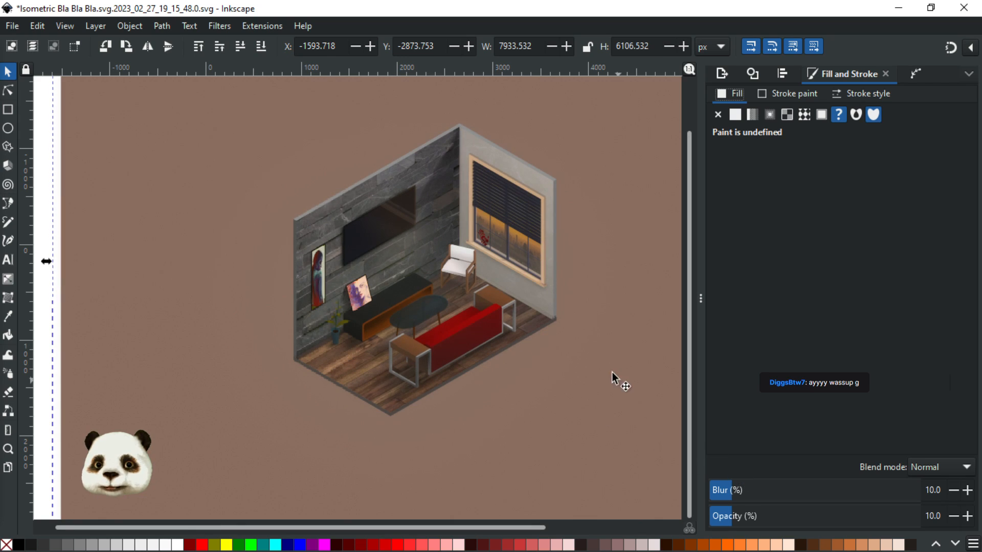
key(ctrl+s)
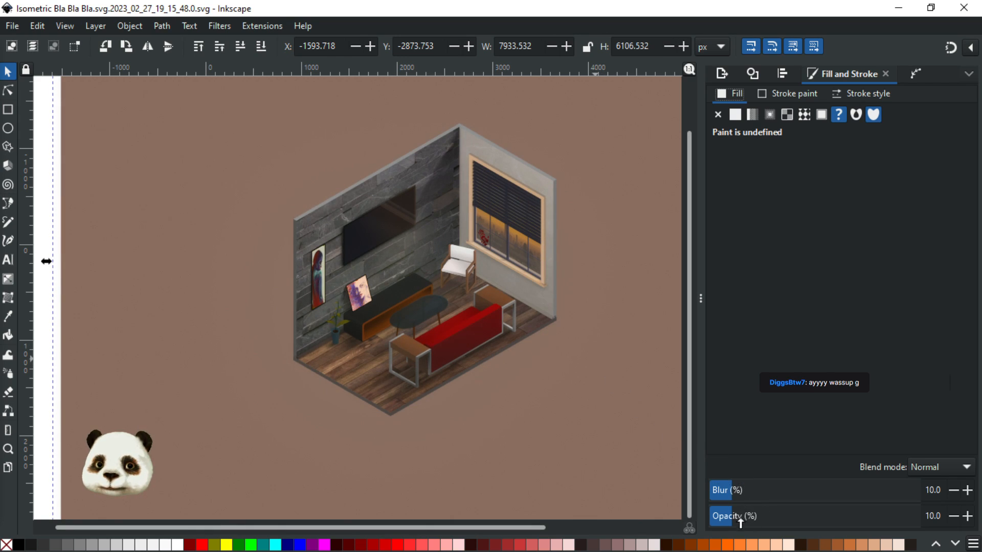
Set the blurred overlay image's opacity to 30%
ctrl+click(762, 516)
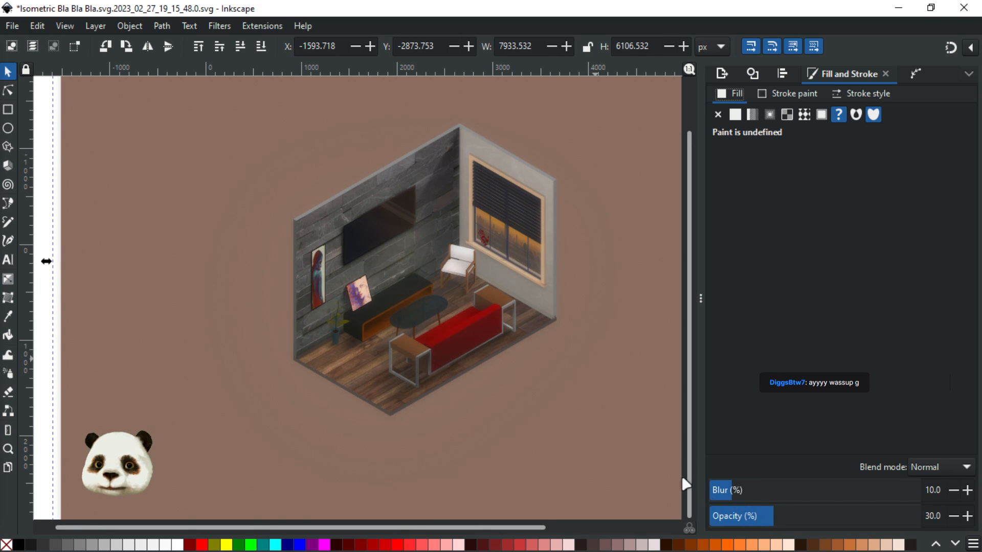
scroll(578, 344, up, 1)
scroll(539, 314, up, 1)
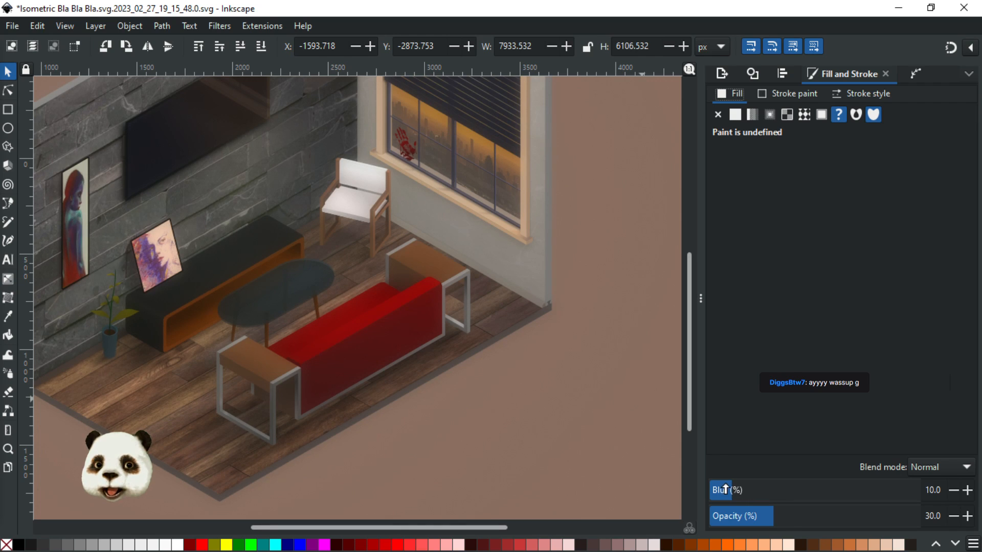
Lower the overlay image's blur to 6% and raise it again to 11%
click(953, 489)
click(953, 489)
click(953, 488)
click(954, 489)
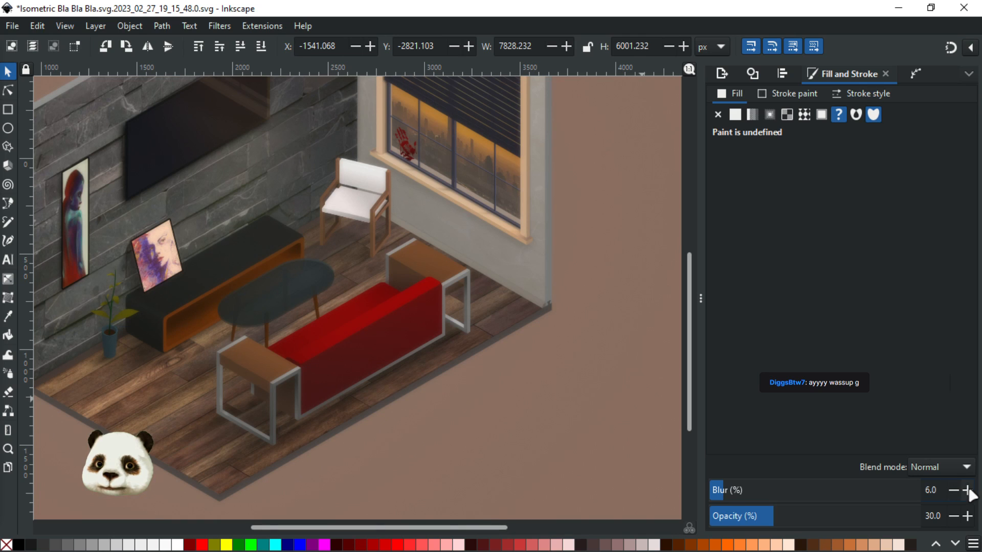
click(968, 490)
click(967, 489)
click(968, 490)
click(967, 490)
click(967, 490)
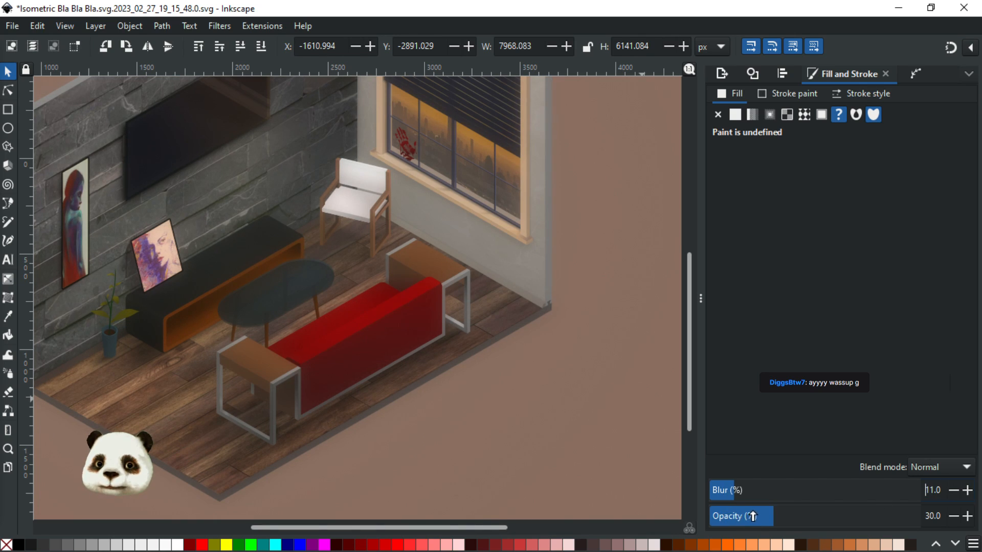
Try the overlay image's opacity at 20% and 40%, and settle it at 30%
click(750, 516)
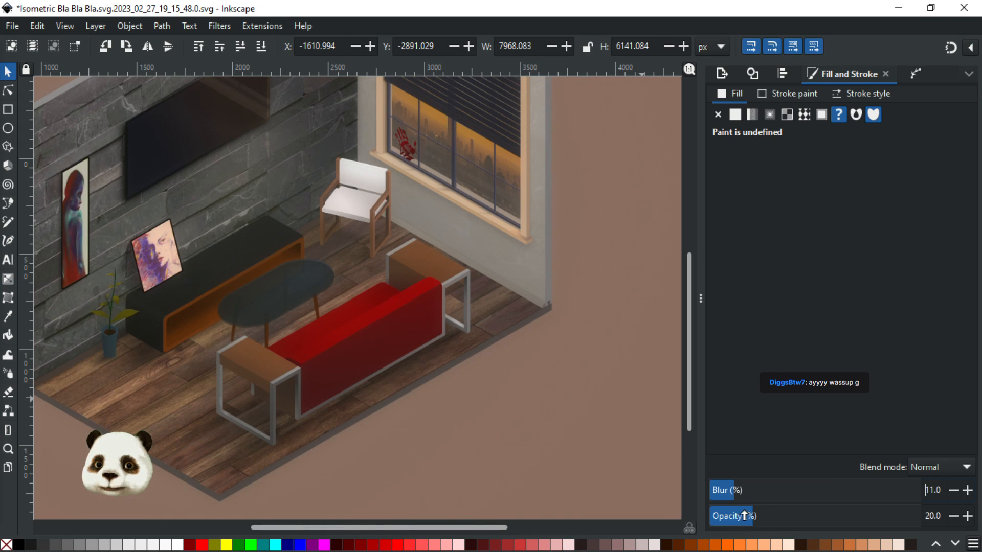
click(792, 517)
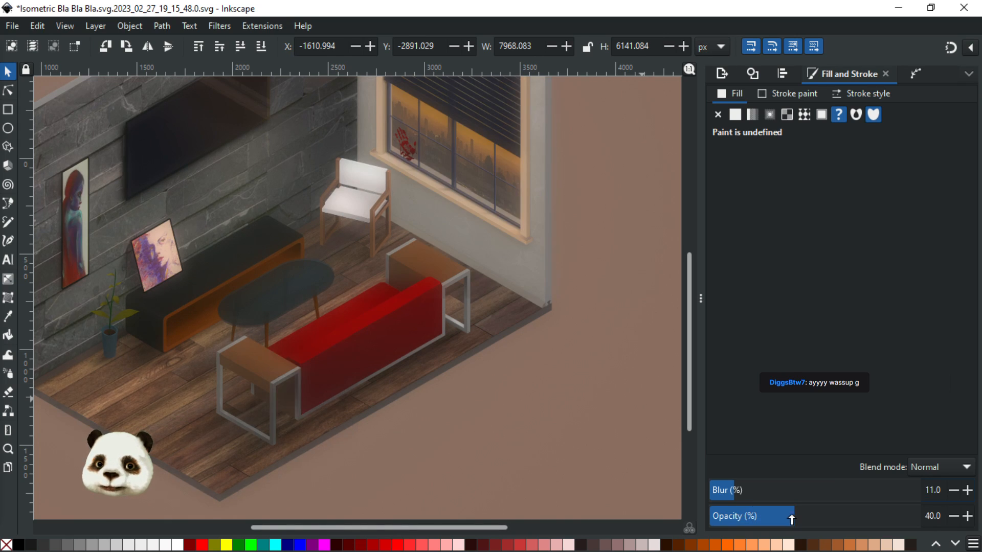
click(949, 516)
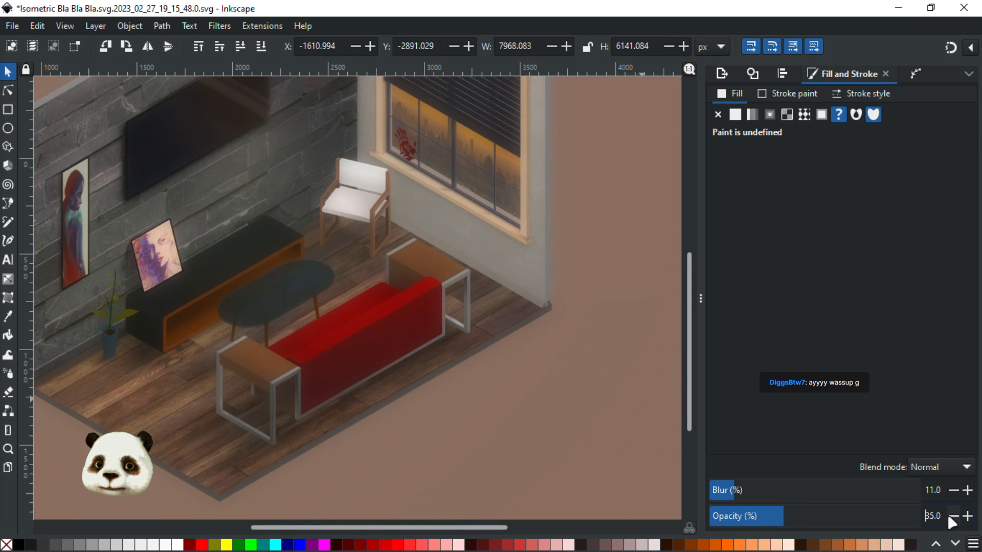
click(950, 518)
click(950, 518)
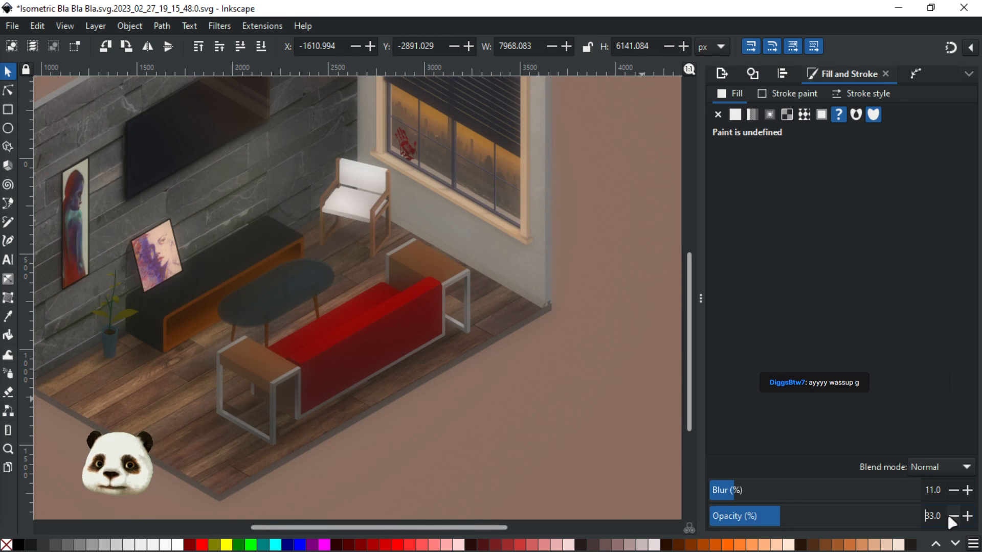
click(950, 518)
click(950, 517)
click(952, 517)
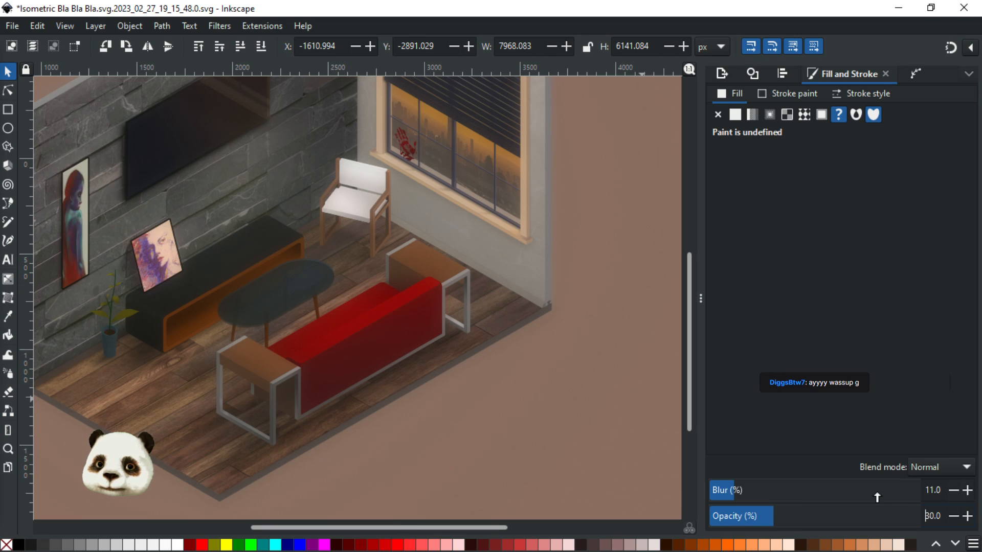
Set the overlay image's blur to 10% and reduce its opacity to 20%, ending at 10%
mouse_move(740, 491)
mouse_down()
mouse_move(749, 490)
mouse_move(730, 492)
mouse_up()
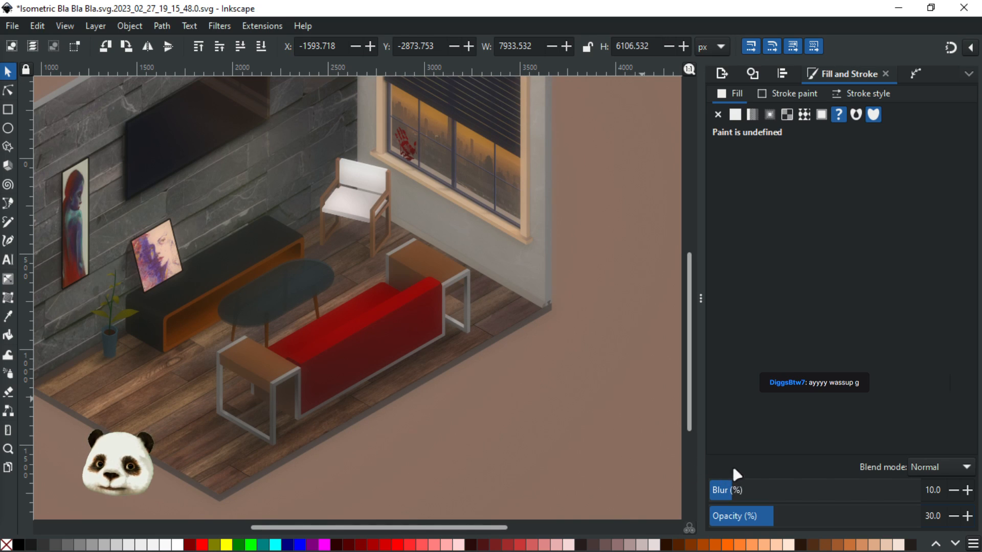
ctrl+scroll(614, 427, down, 2)
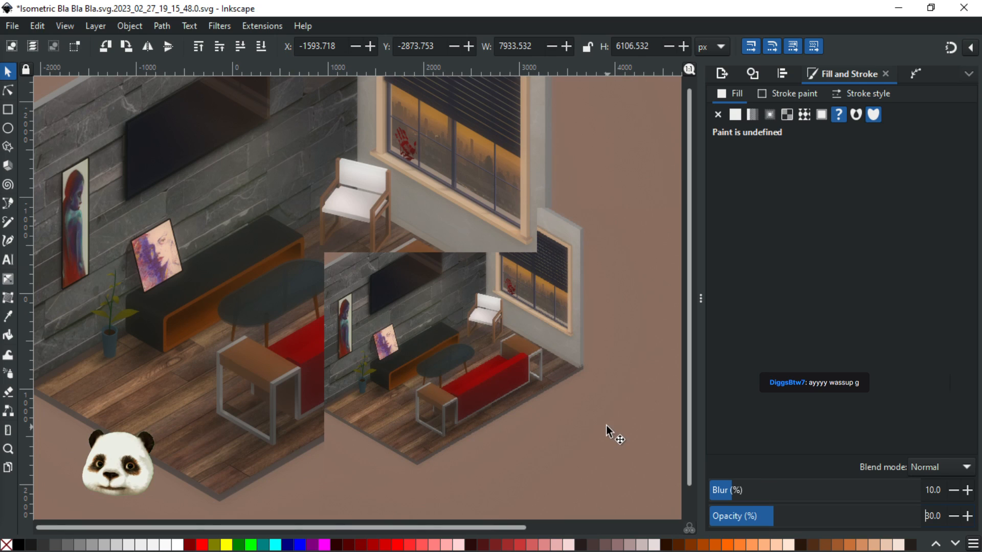
ctrl+scroll(605, 423, down, 1)
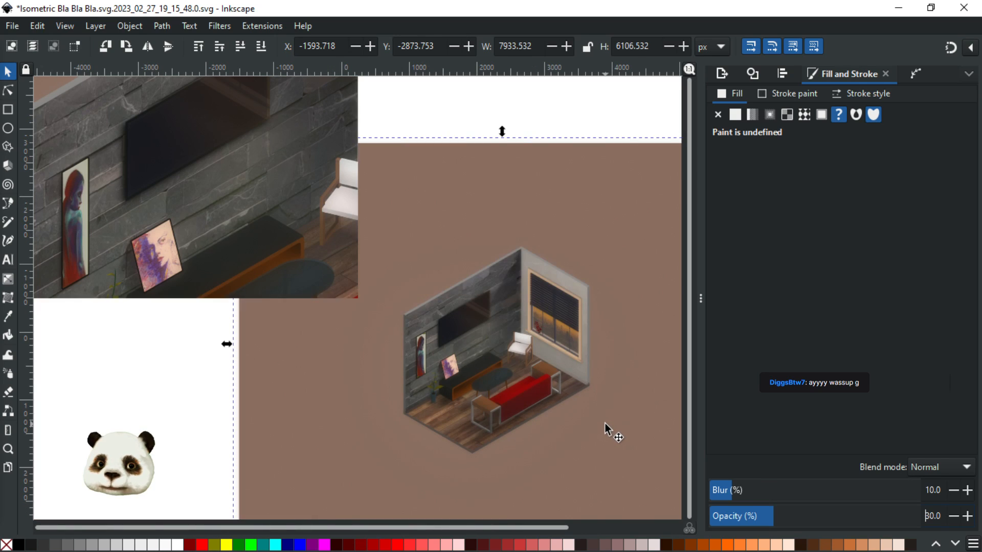
drag(203, 294, 37, 216)
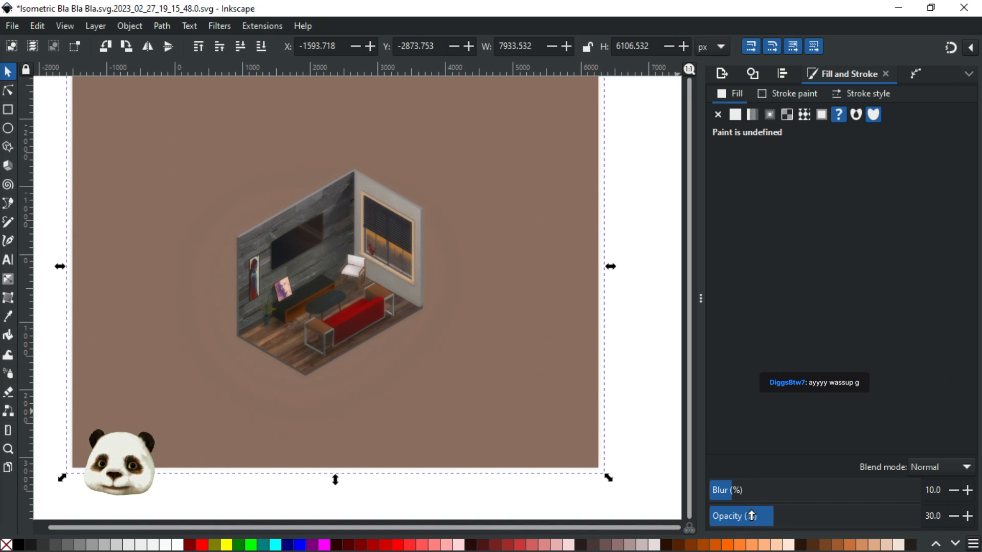
click(751, 516)
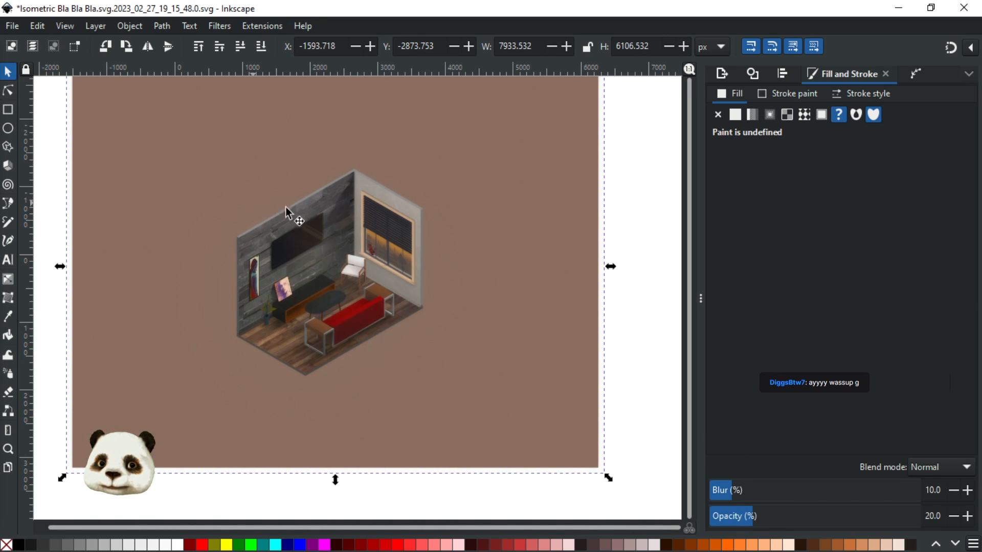
scroll(315, 230, up, 3)
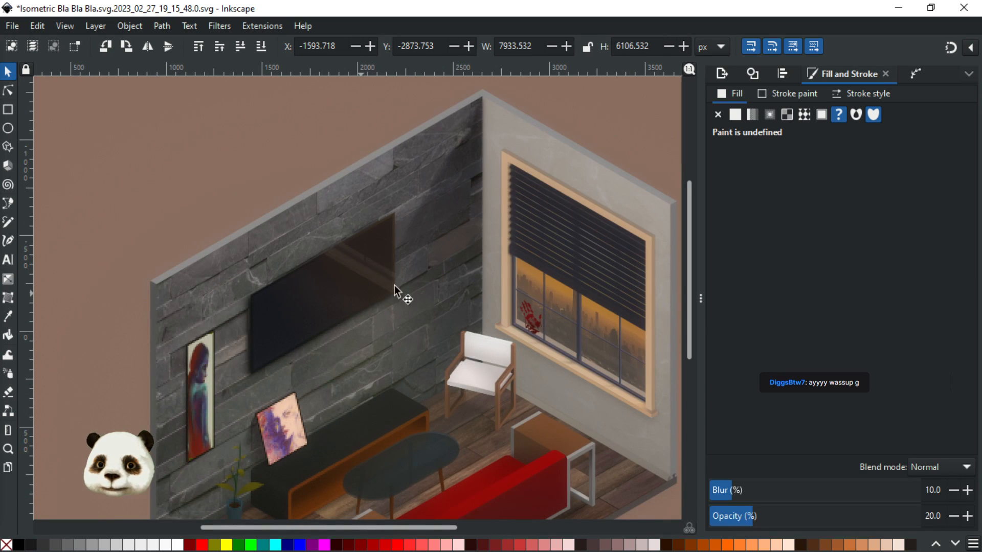
click(733, 516)
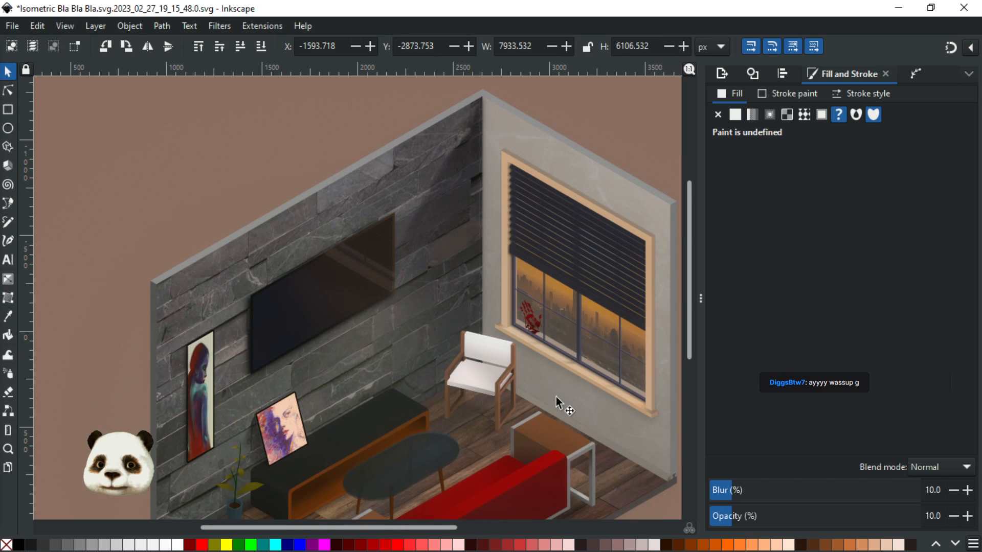
Check the room's glow up close and save the document
scroll(526, 376, down, 2)
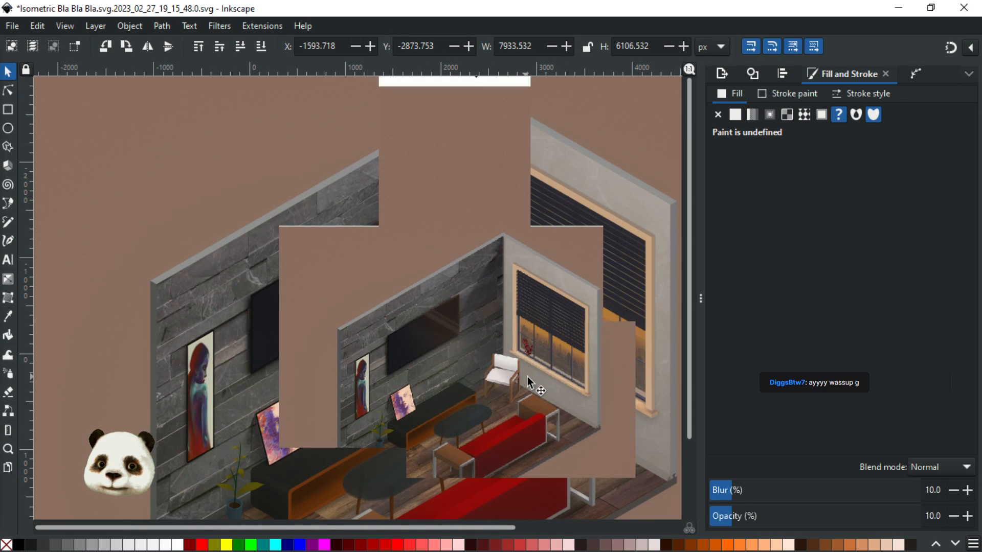
scroll(537, 380, down, 2)
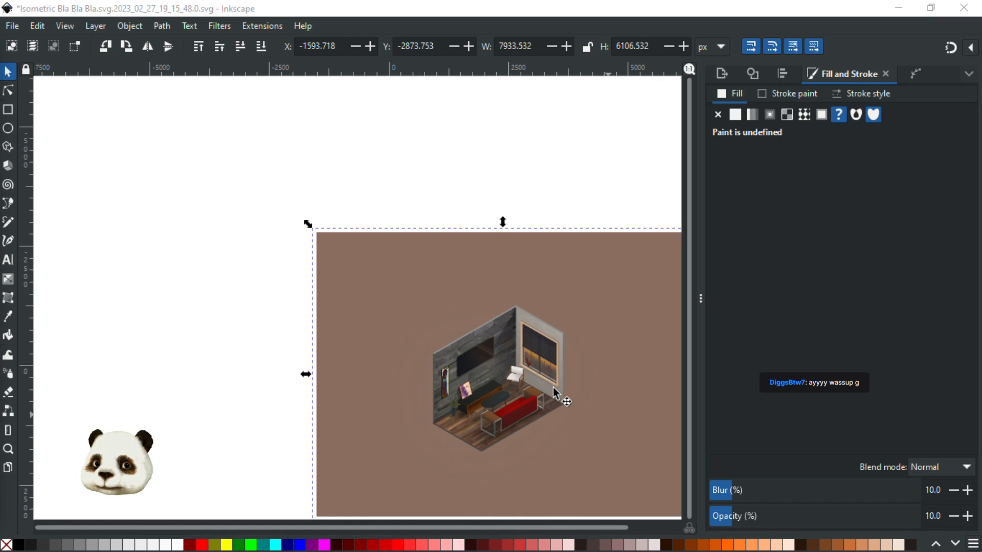
scroll(563, 399, up, 4)
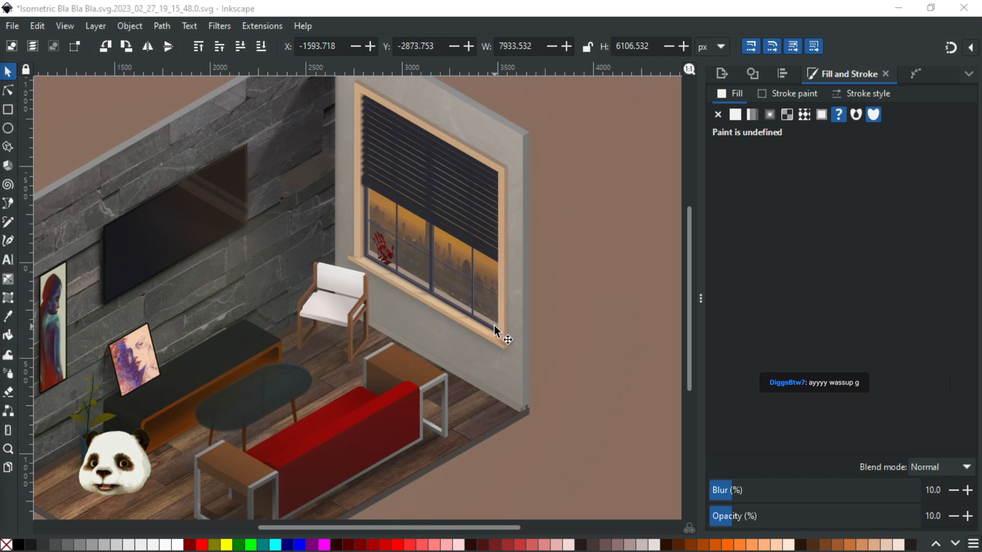
ctrl+scroll(494, 325, down, 2)
key(ctrl+s)
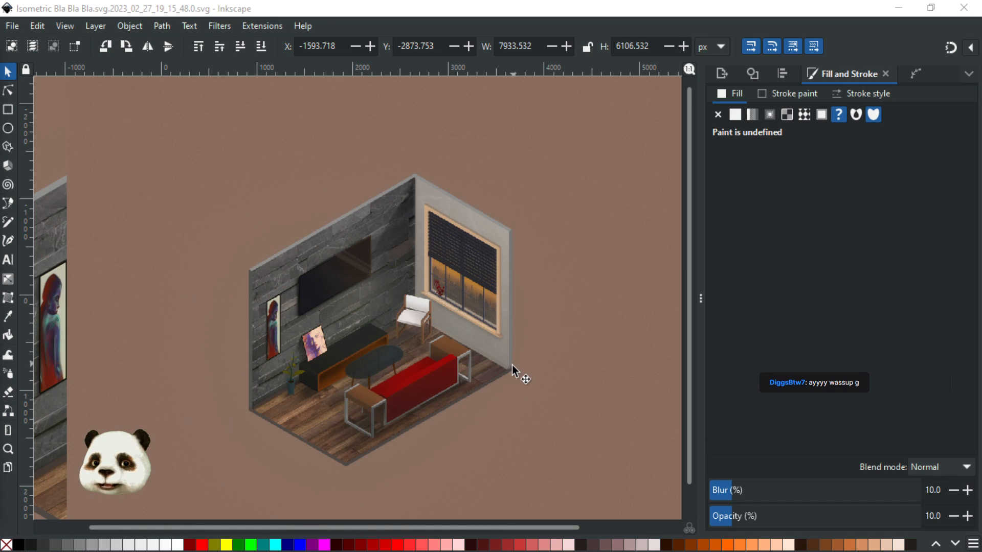
Duplicate the brown background rectangle and raise the copy to the top, above the room and overlay image
scroll(511, 364, down, 3)
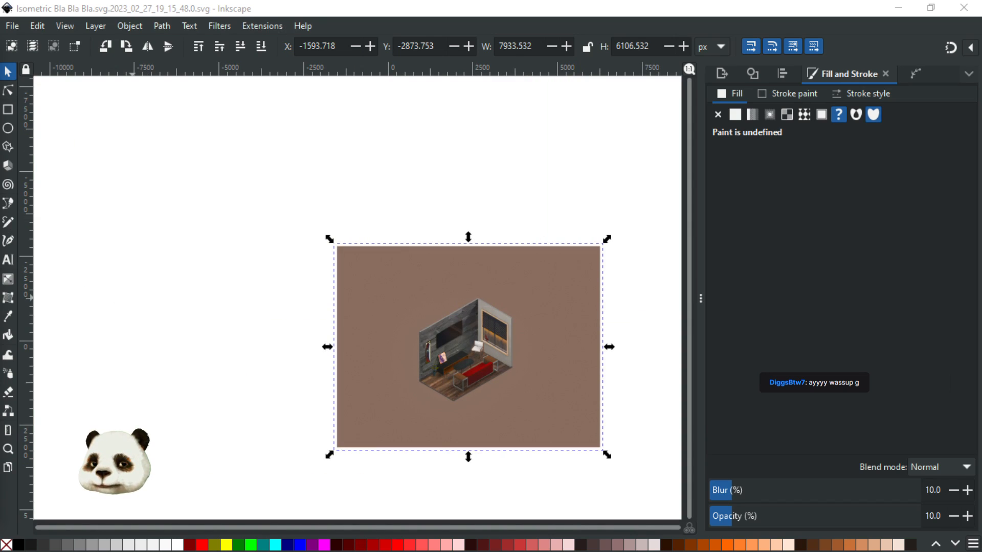
key(Tab)
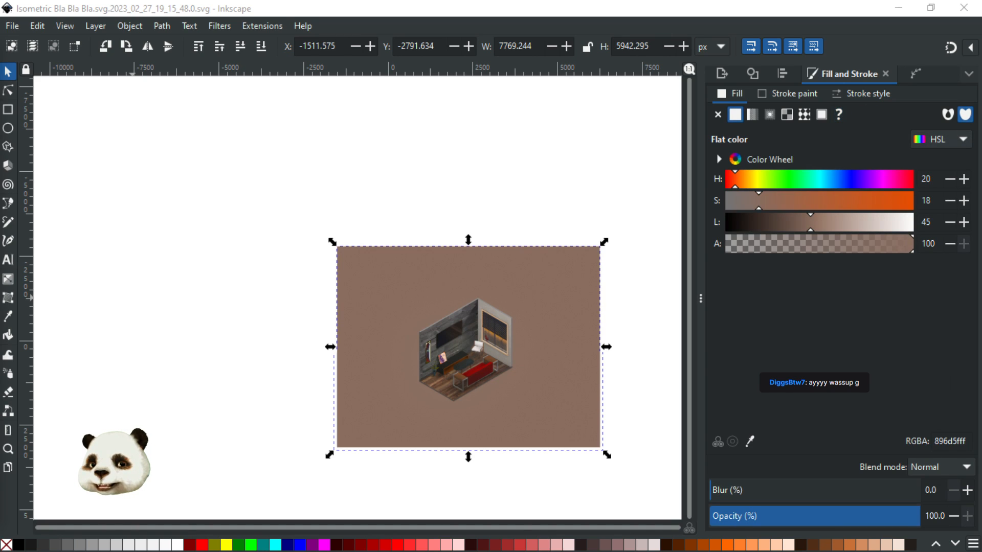
key(Home)
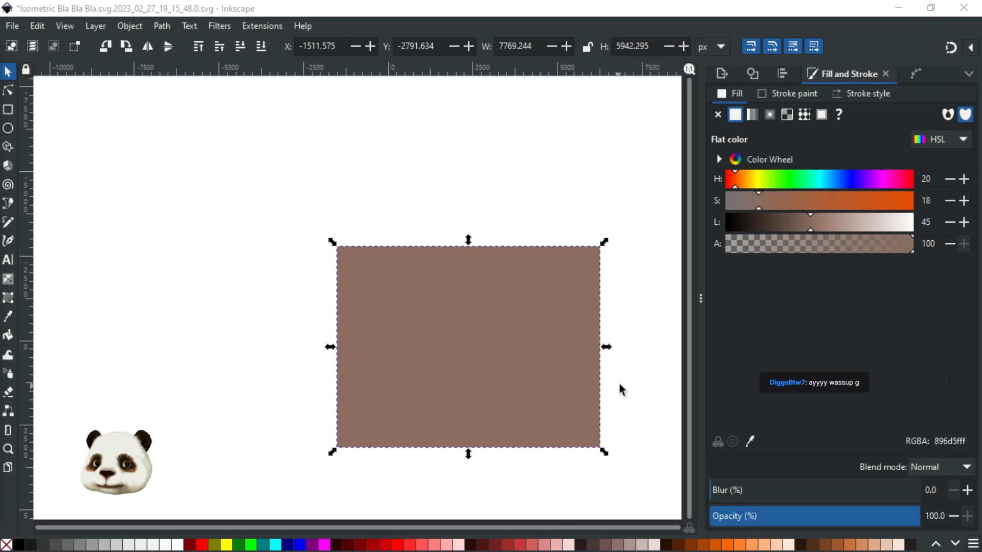
ctrl+scroll(620, 390, up, 1)
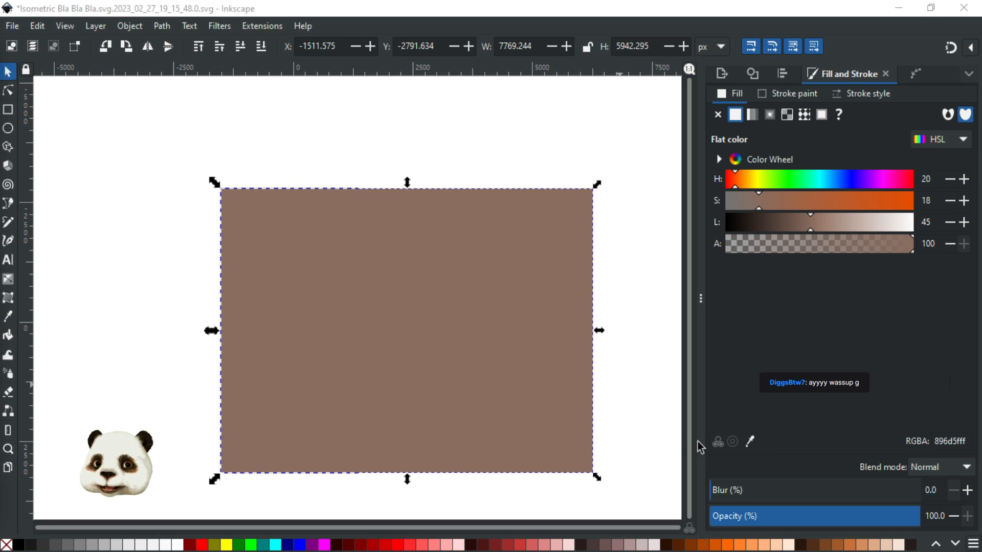
Set the top rectangle's opacity to 100% and its blend mode to Overlay after trying Screen
click(802, 518)
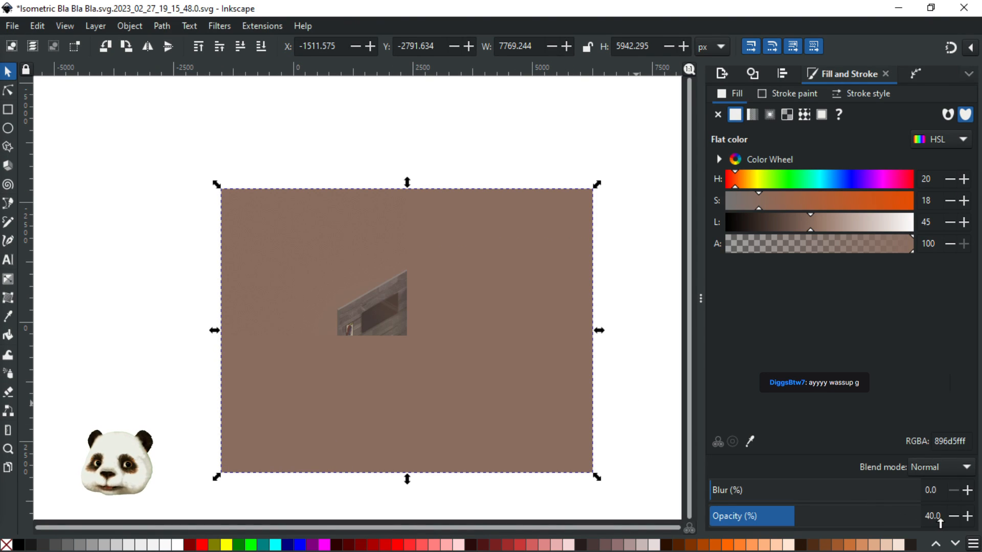
drag(904, 518, 925, 521)
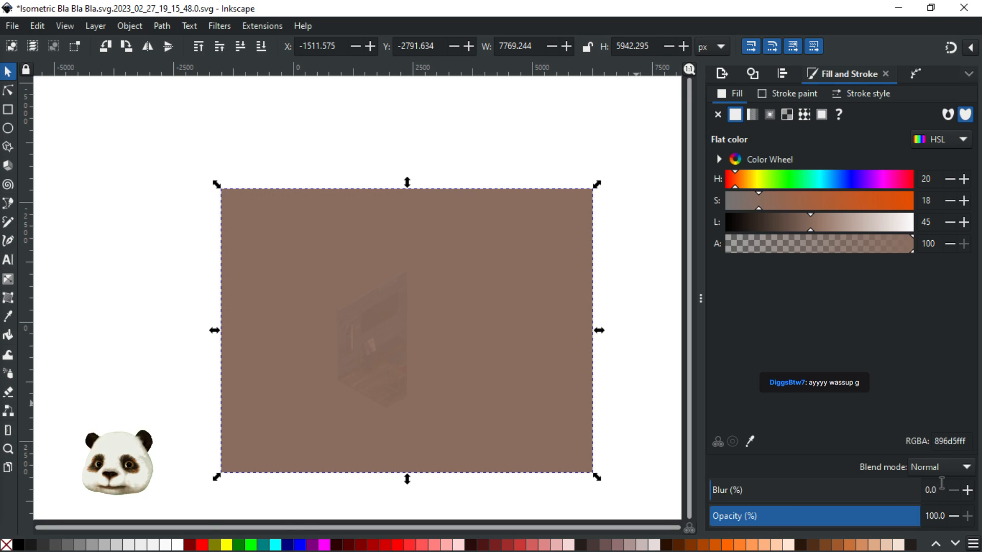
click(952, 466)
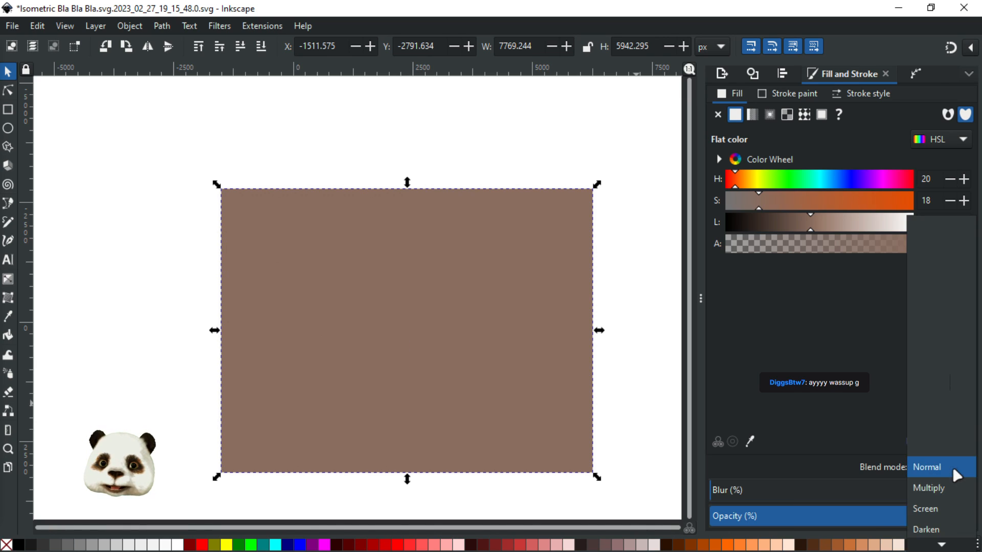
click(938, 510)
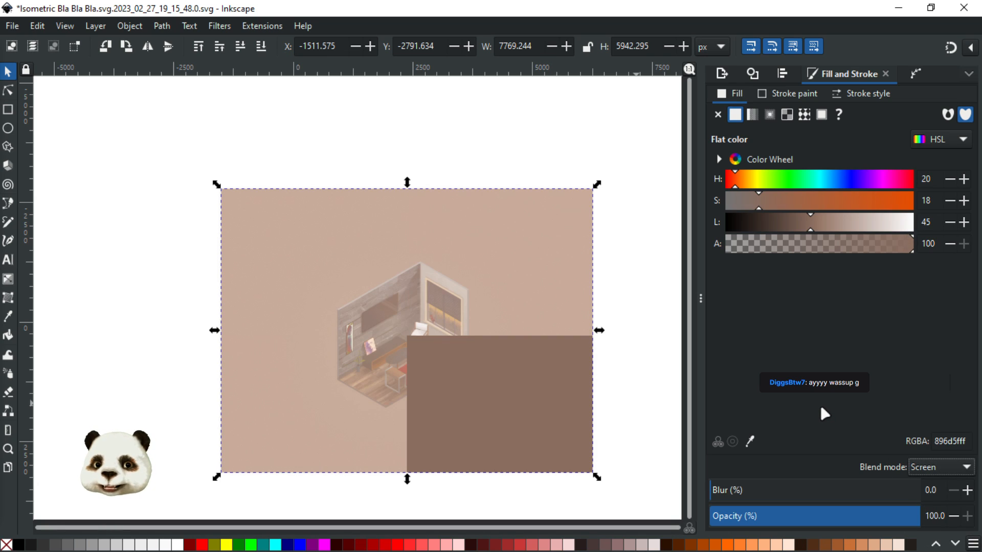
click(940, 464)
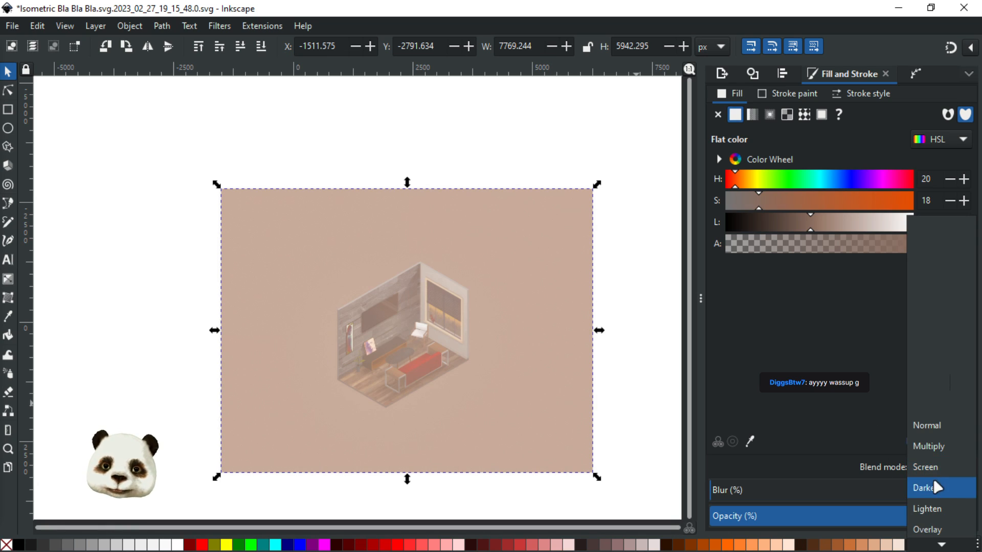
click(935, 527)
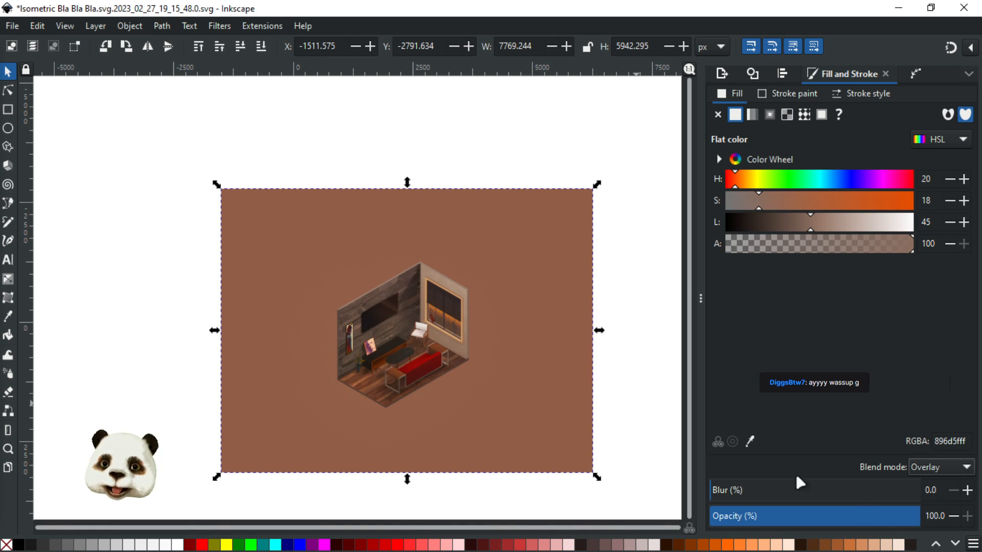
Shift the top rectangle's fill hue to a blue-cyan value of 191
click(757, 181)
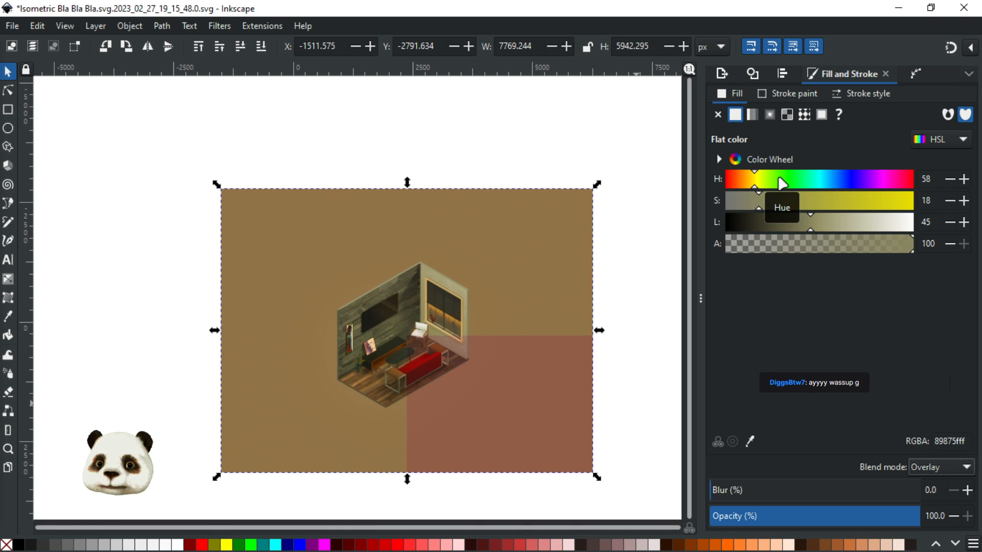
drag(777, 188, 792, 185)
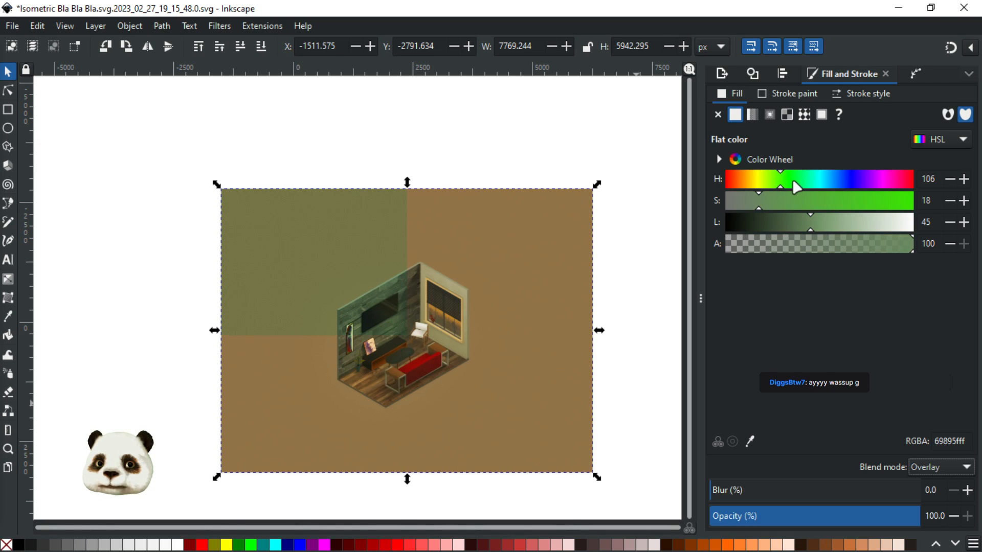
click(839, 180)
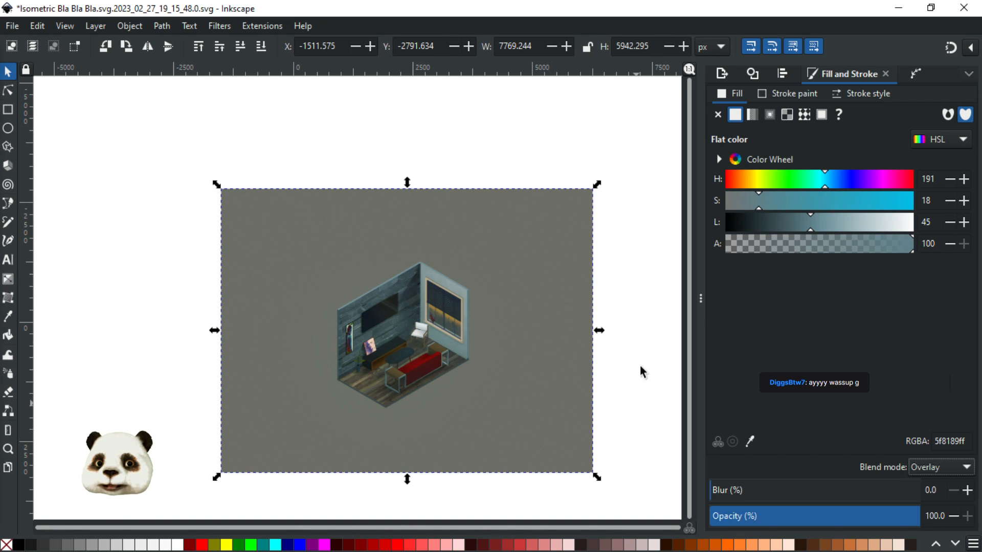
Lower the Overlay tint rectangle's opacity to 50%, save the document, and inspect the room up close
scroll(469, 394, up, 1)
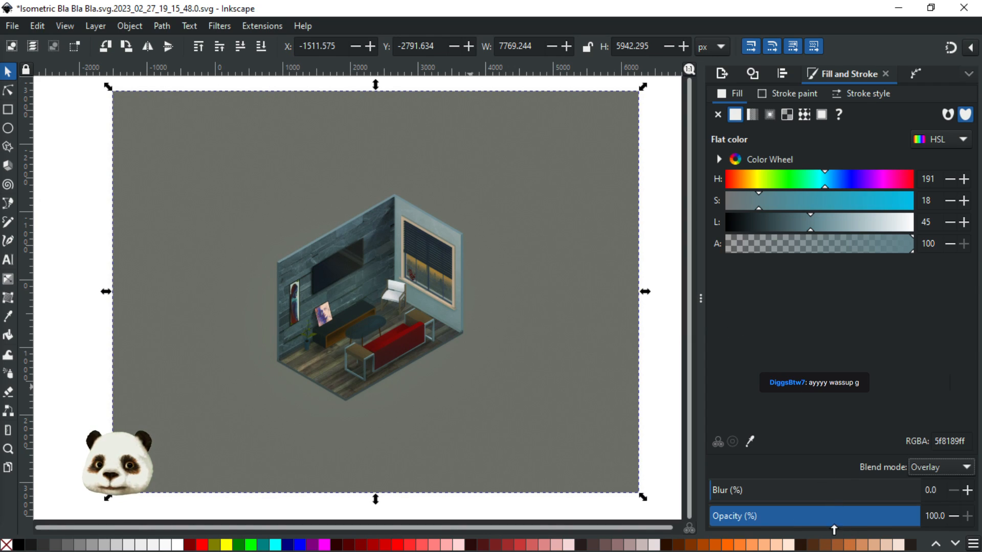
click(792, 513)
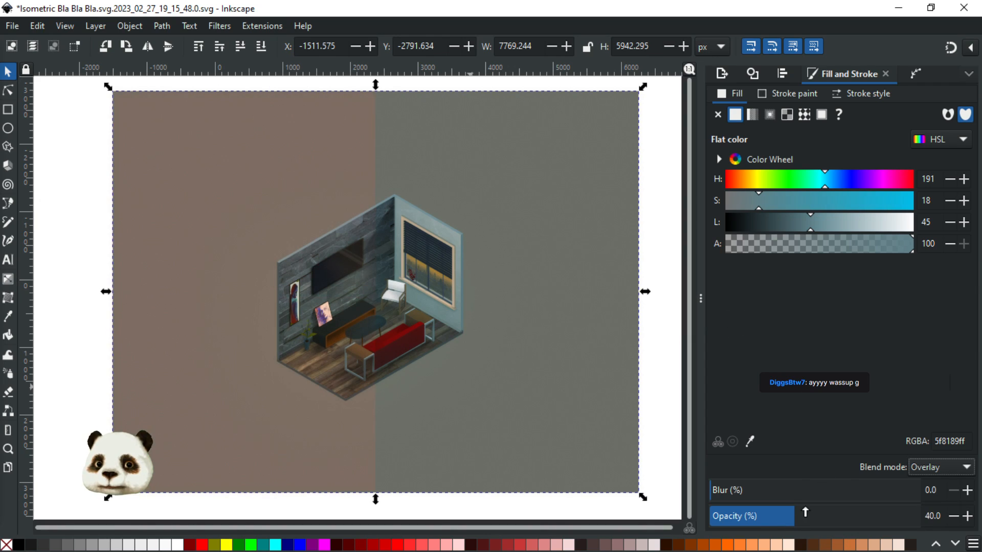
click(820, 515)
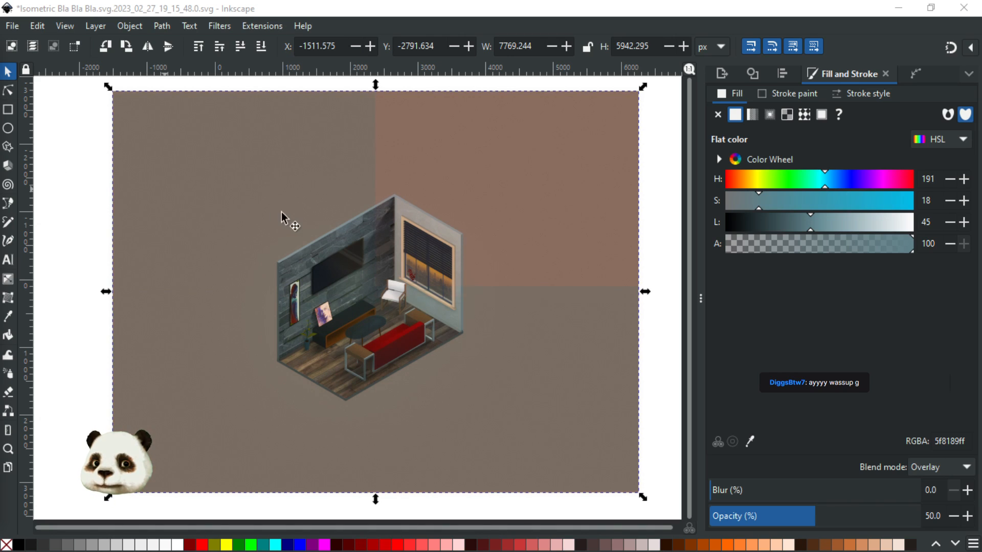
key(ctrl+s)
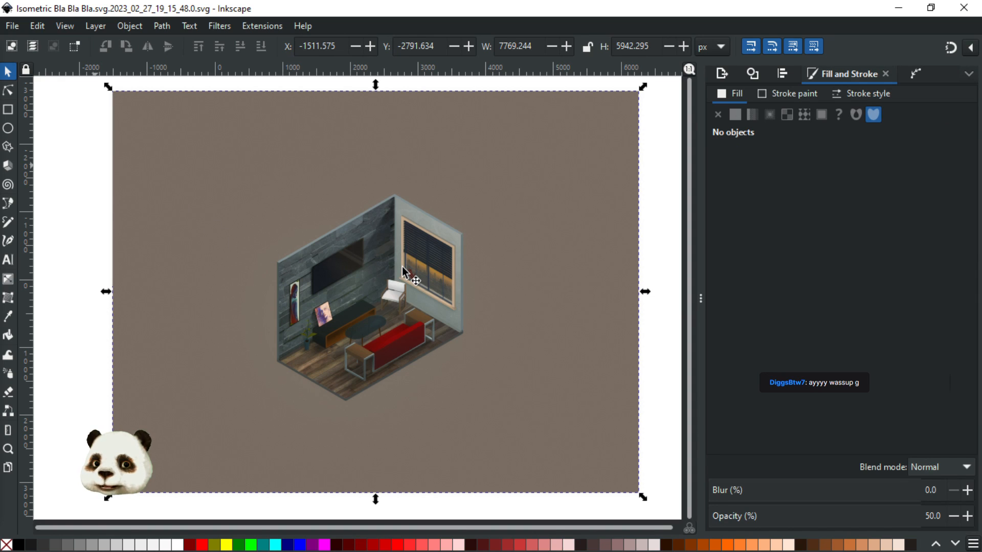
scroll(402, 274, up, 2)
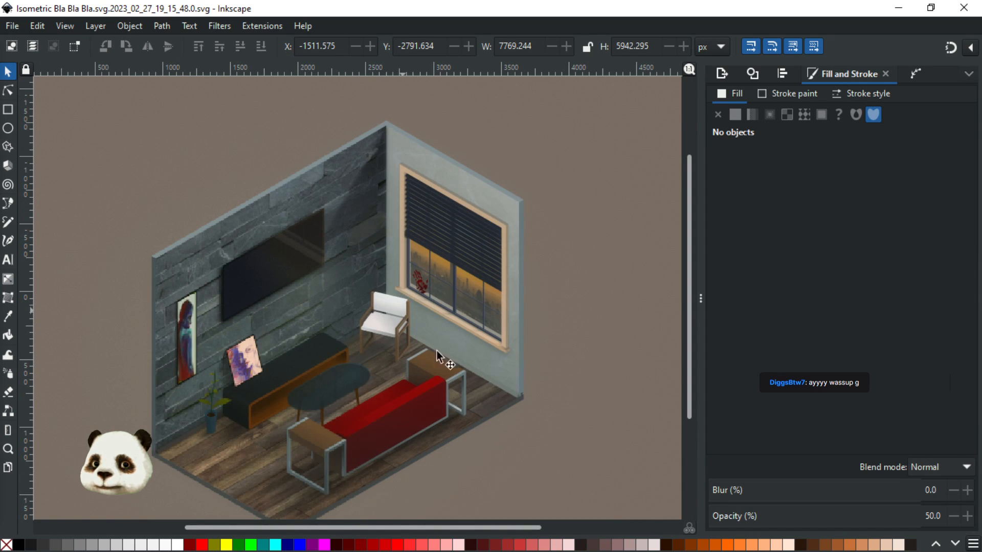
drag(508, 363, 530, 329)
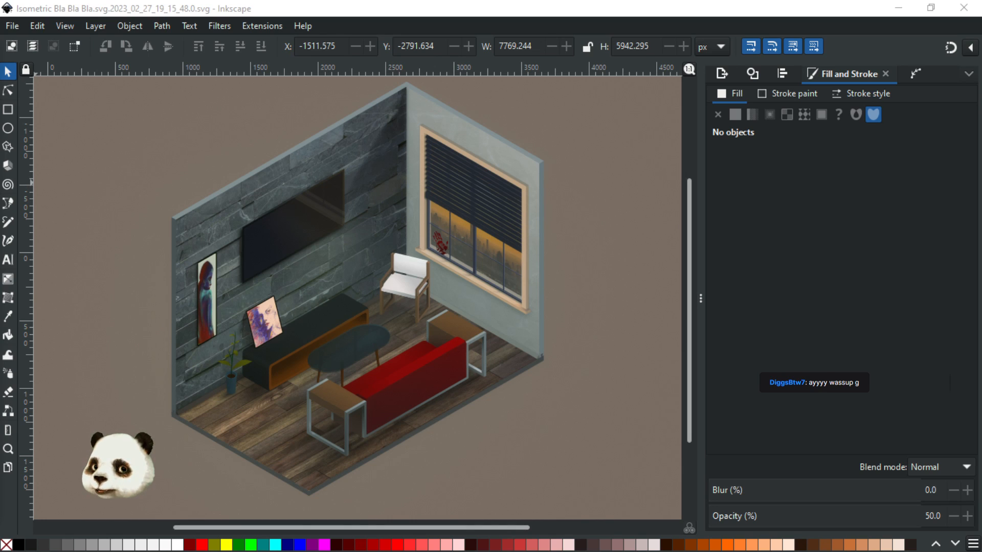
Temporarily remove the Overlay tint rectangle to compare the scene's colors without it, and restore it
key(ctrl+z)
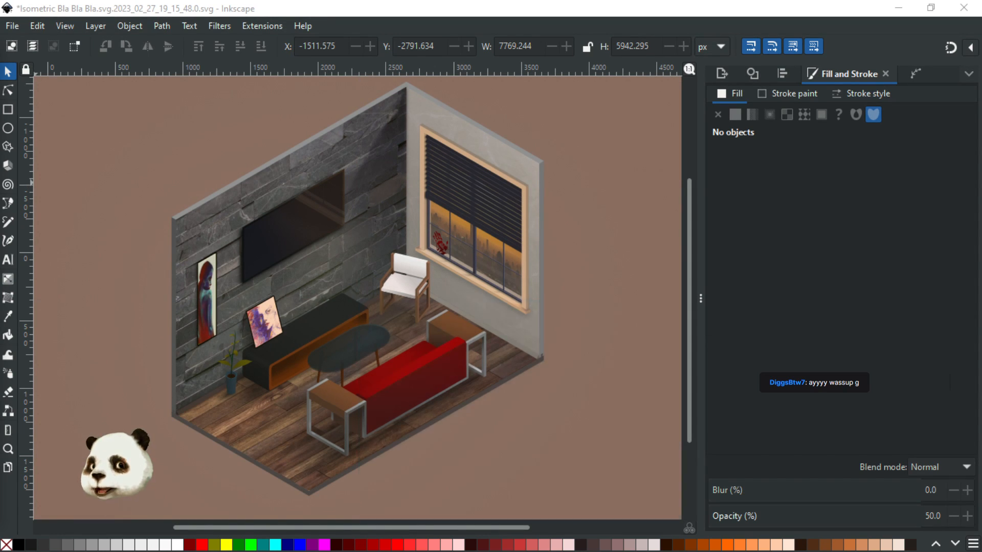
key(Tab)
key(ctrl+a)
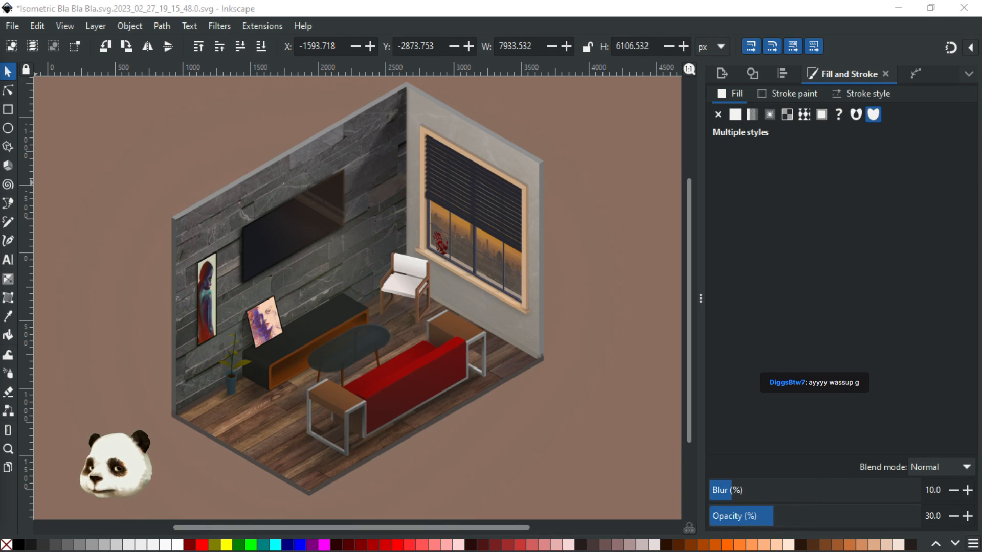
key(ctrl+g)
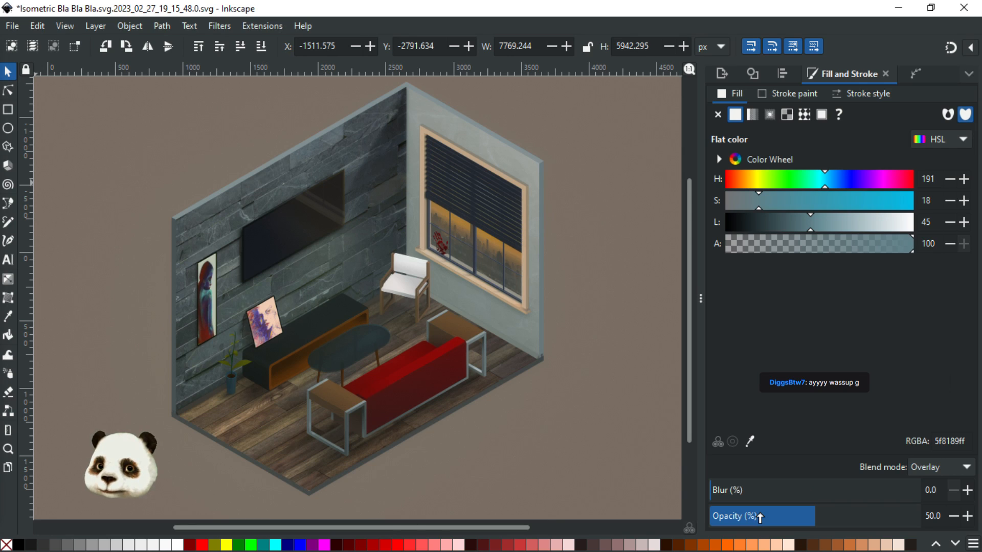
Set the Overlay tint rectangle's opacity to 40% after trying 20% and 30%, and save the document
click(759, 516)
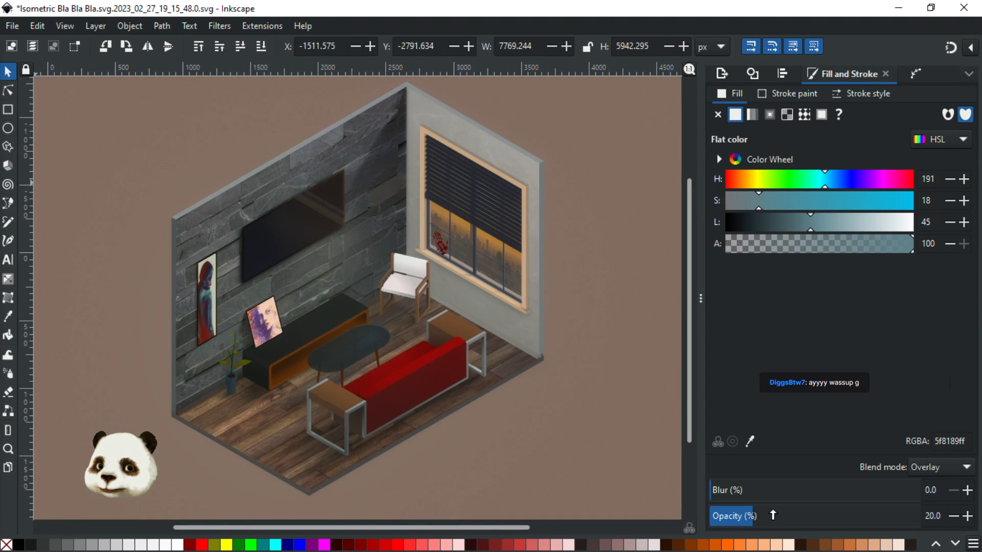
click(780, 516)
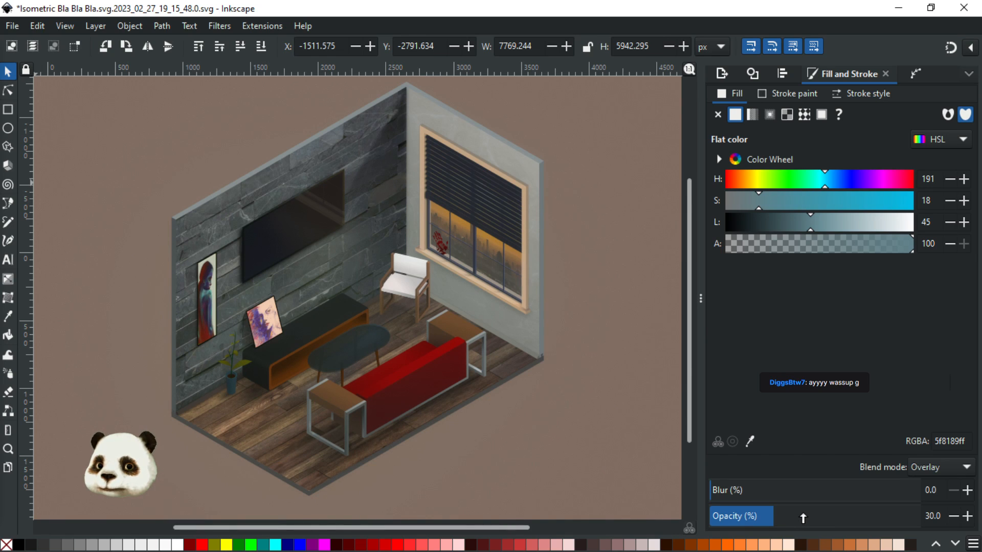
click(799, 515)
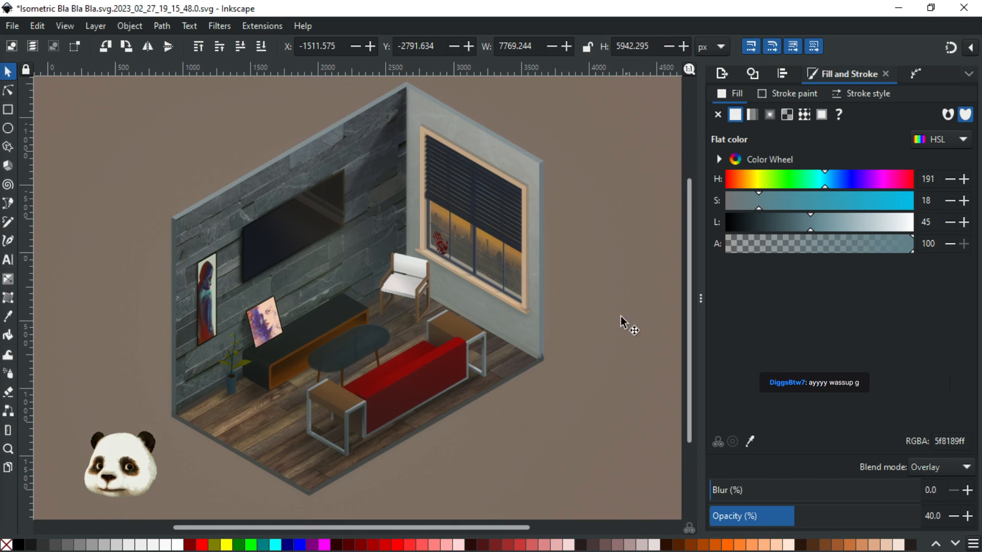
key(ctrl+s)
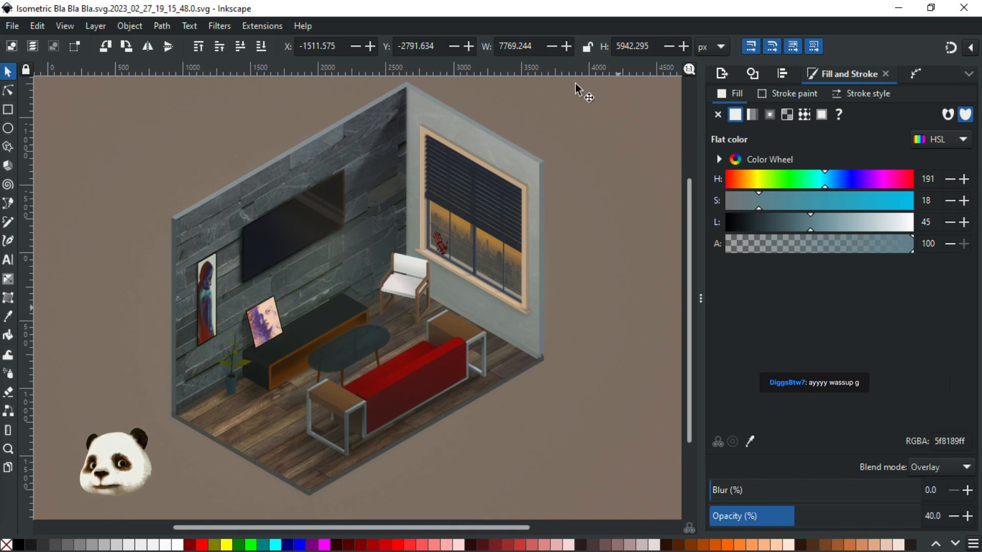